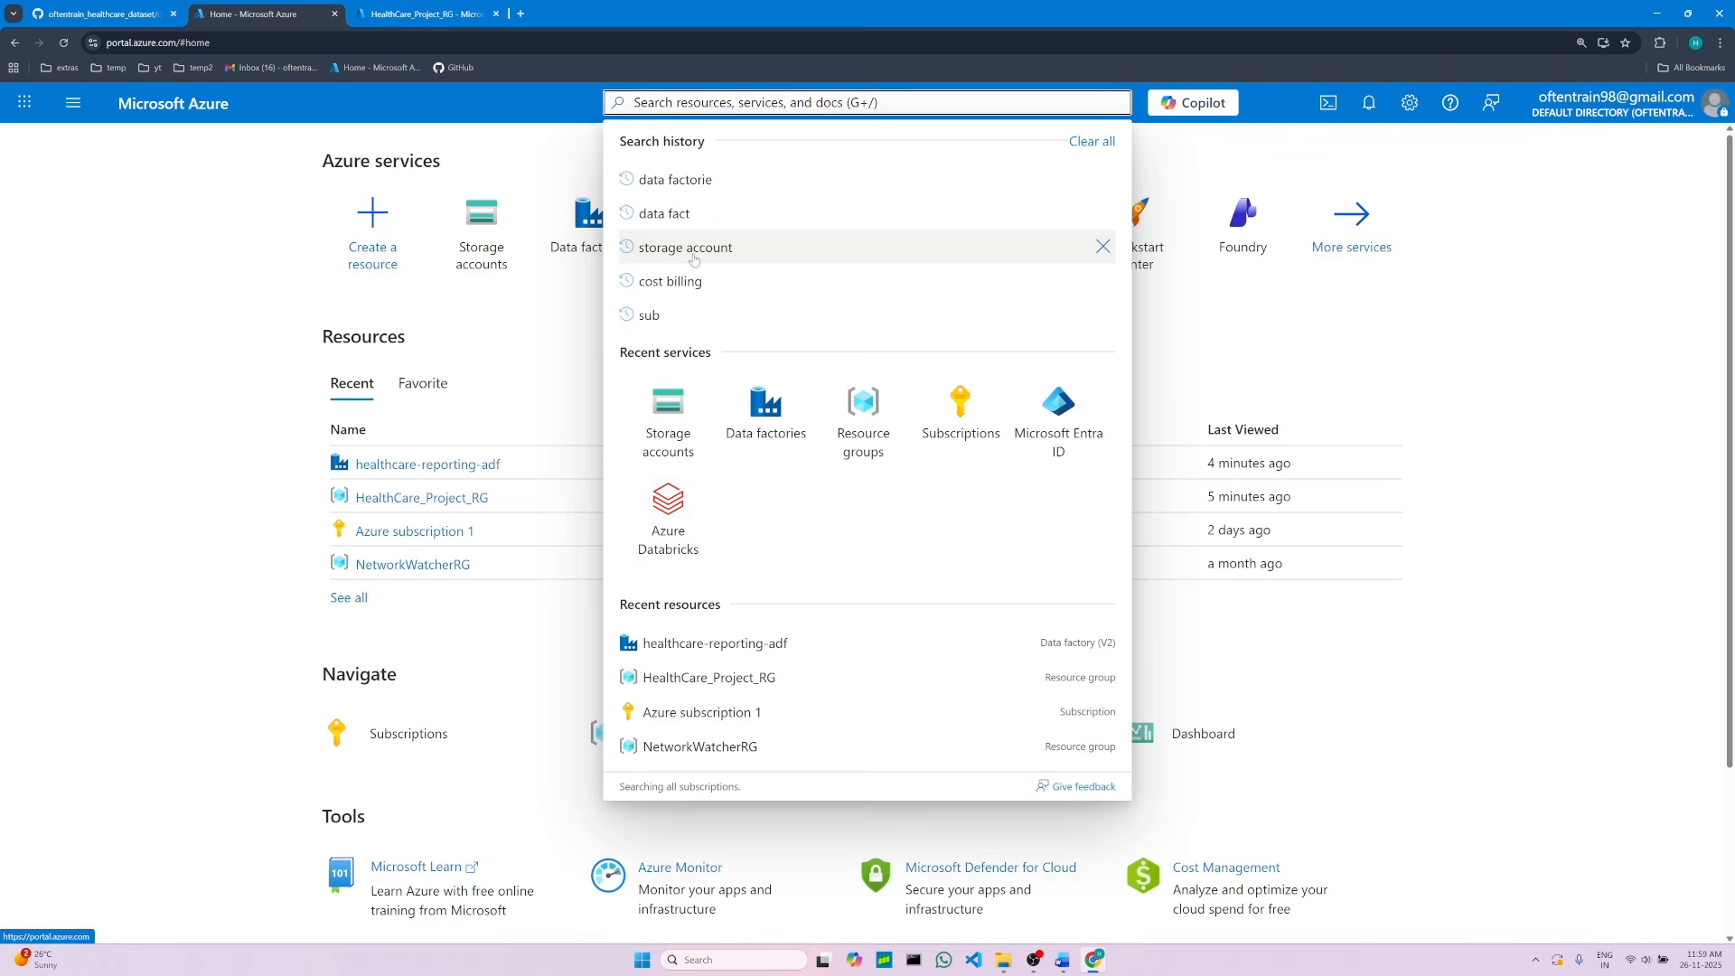
Step: Open the Storage accounts service through the portal search for storage account
{"action": "left_click", "coordinate": [699, 248]}
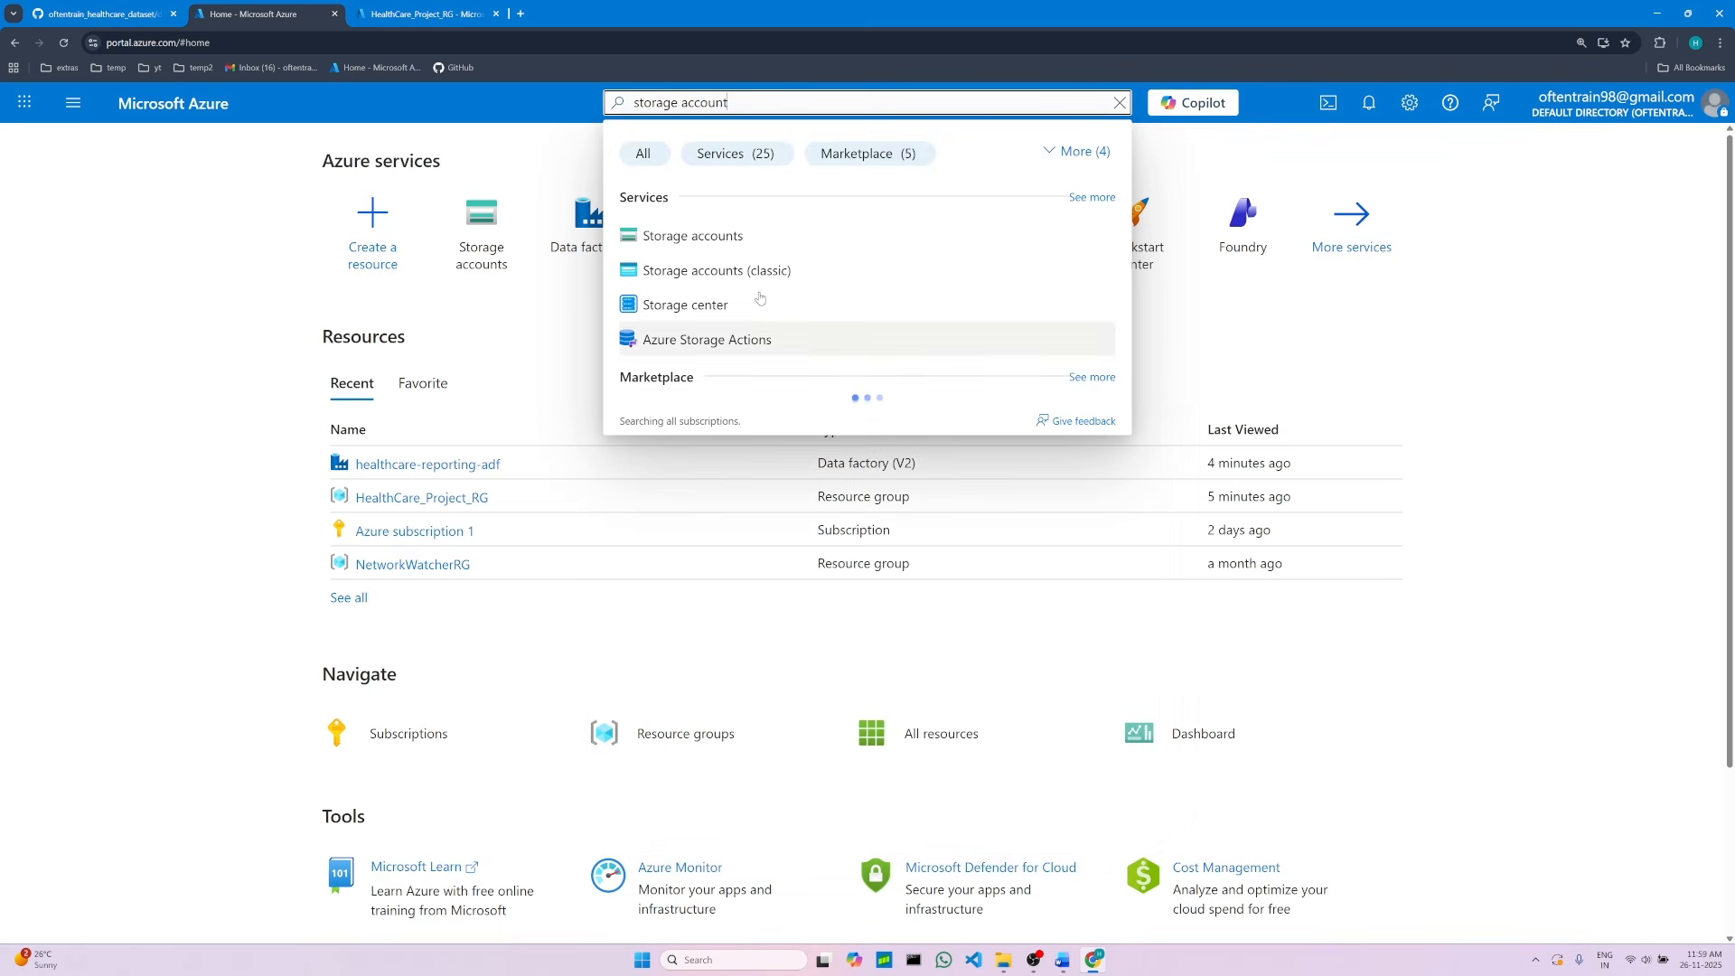
{"action": "left_click", "coordinate": [726, 237]}
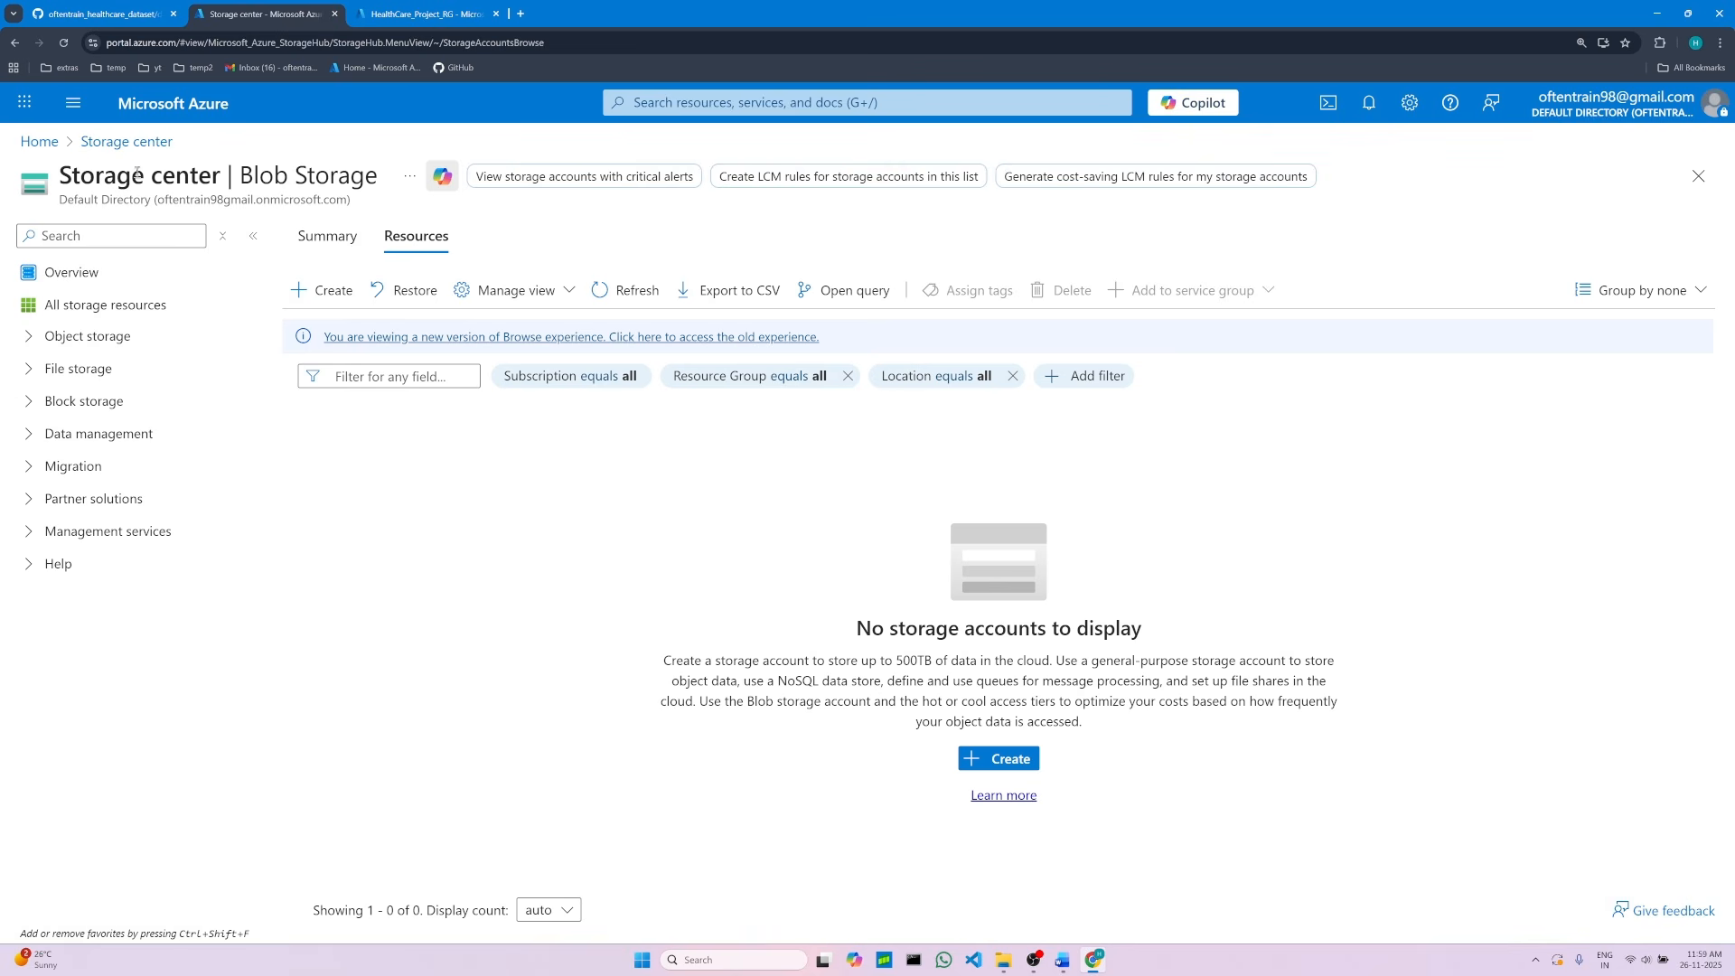
{"action": "left_click", "coordinate": [53, 147]}
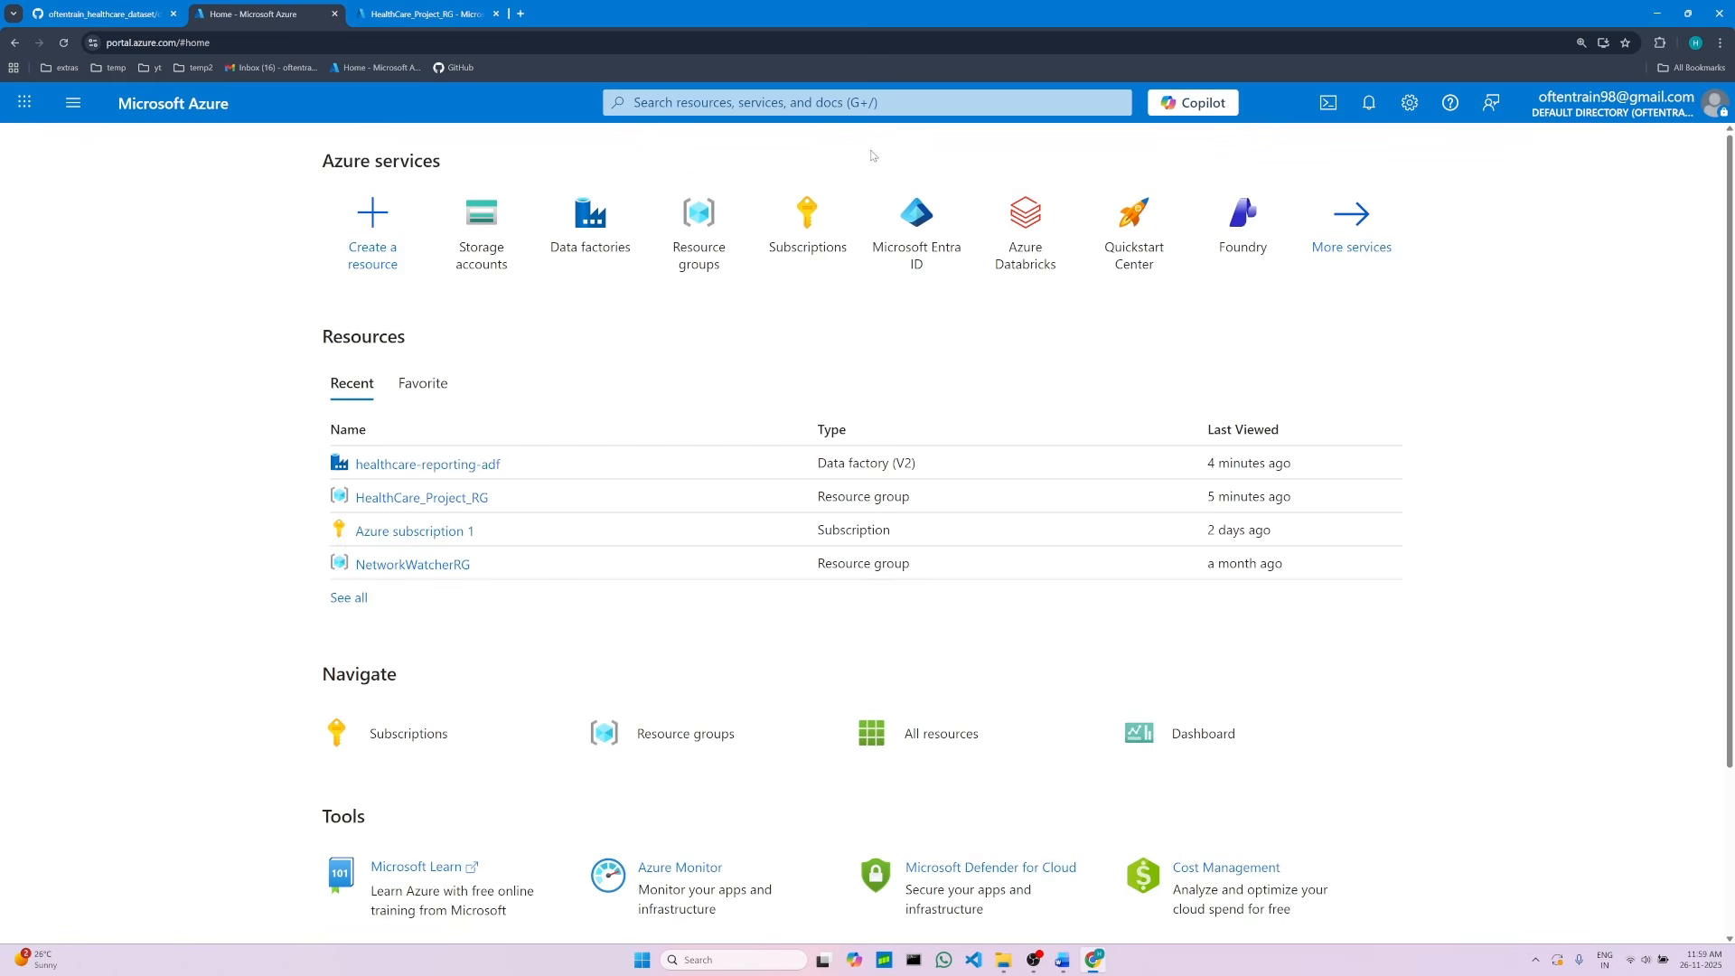
{"action": "left_click", "coordinate": [804, 105]}
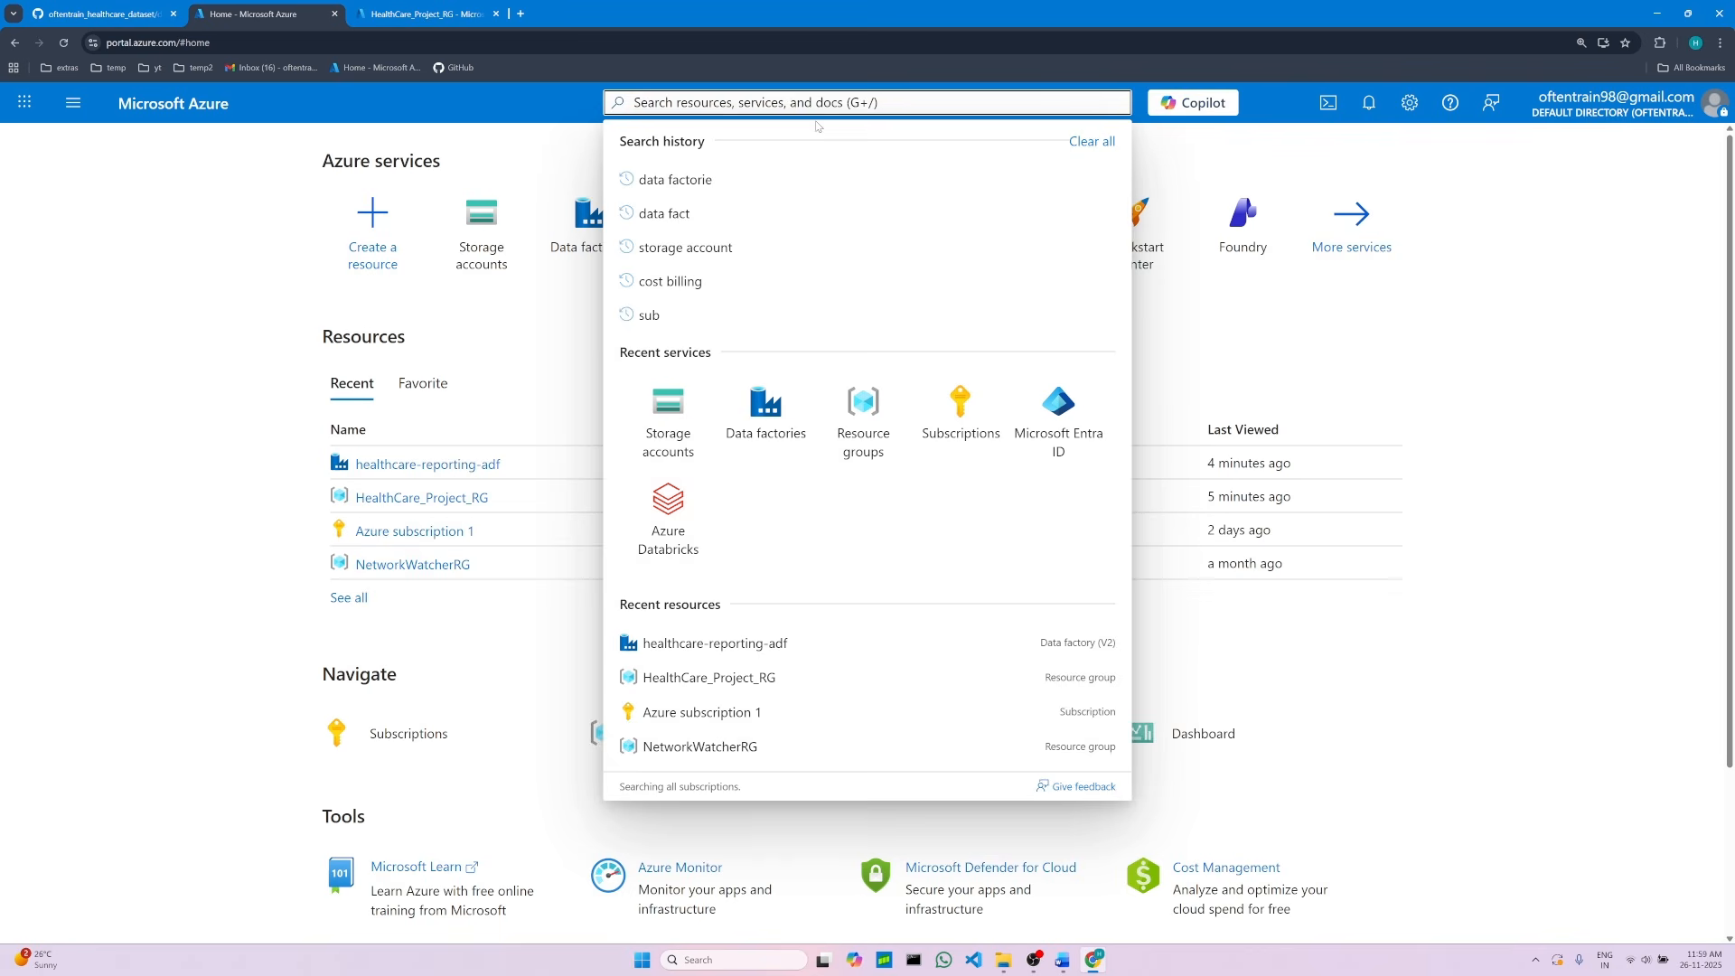
{"action": "type", "text": "sto"}
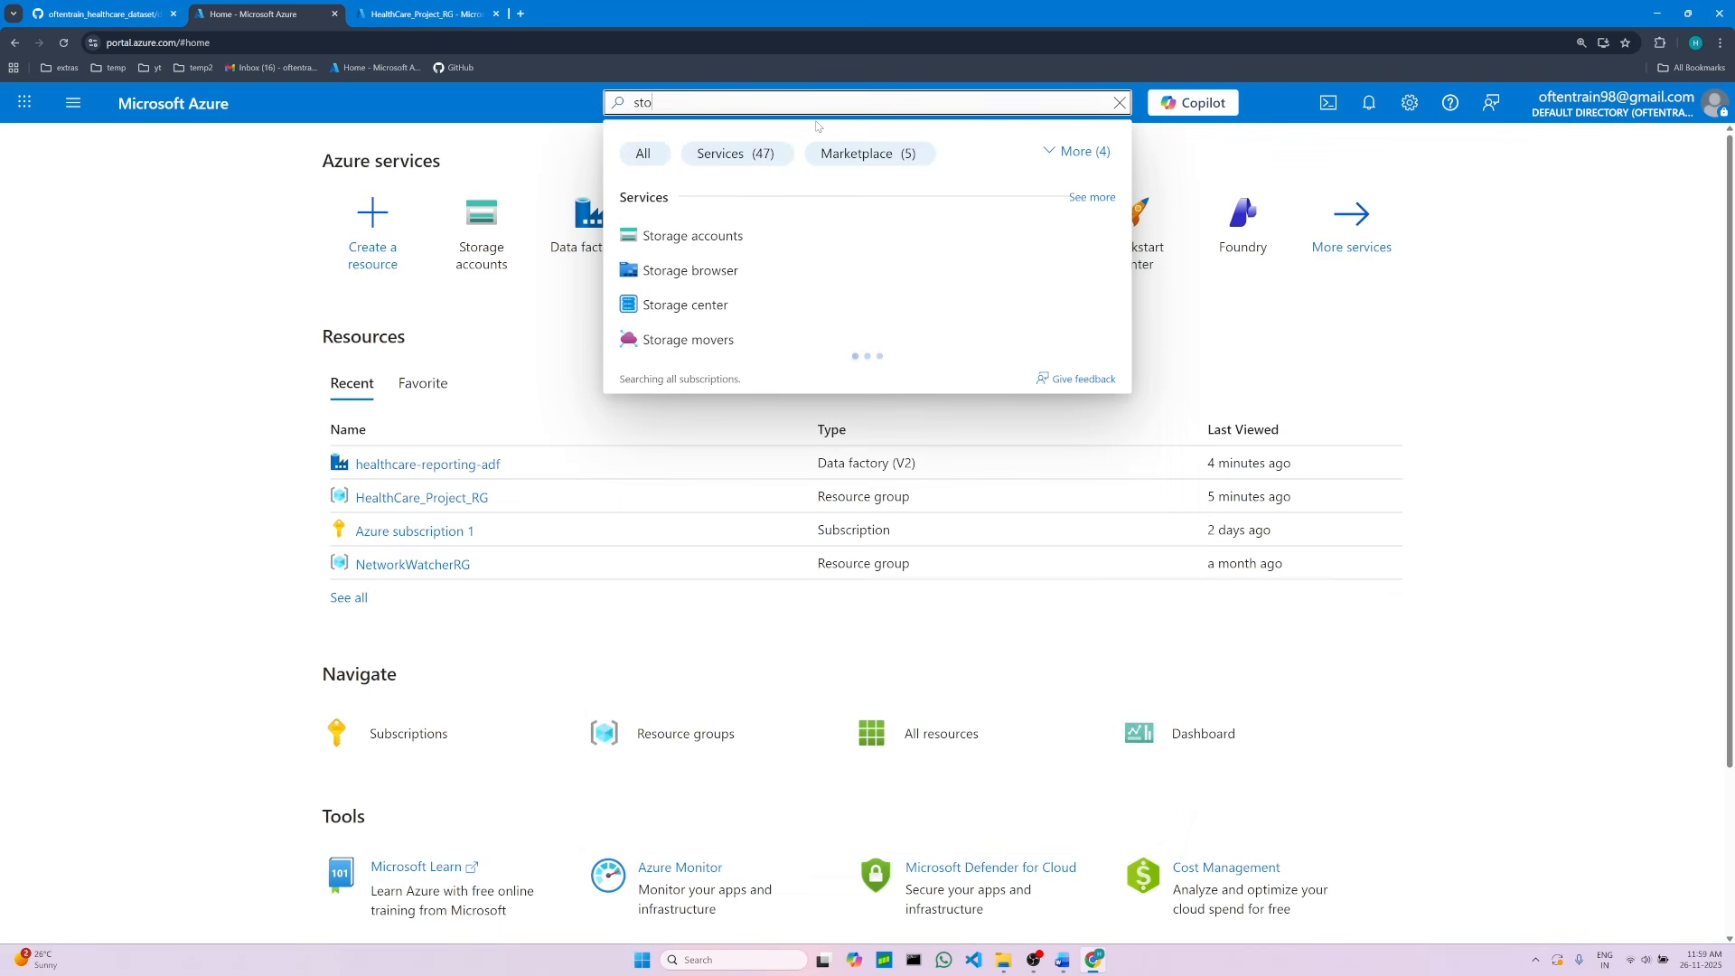
{"action": "type", "text": "rage"}
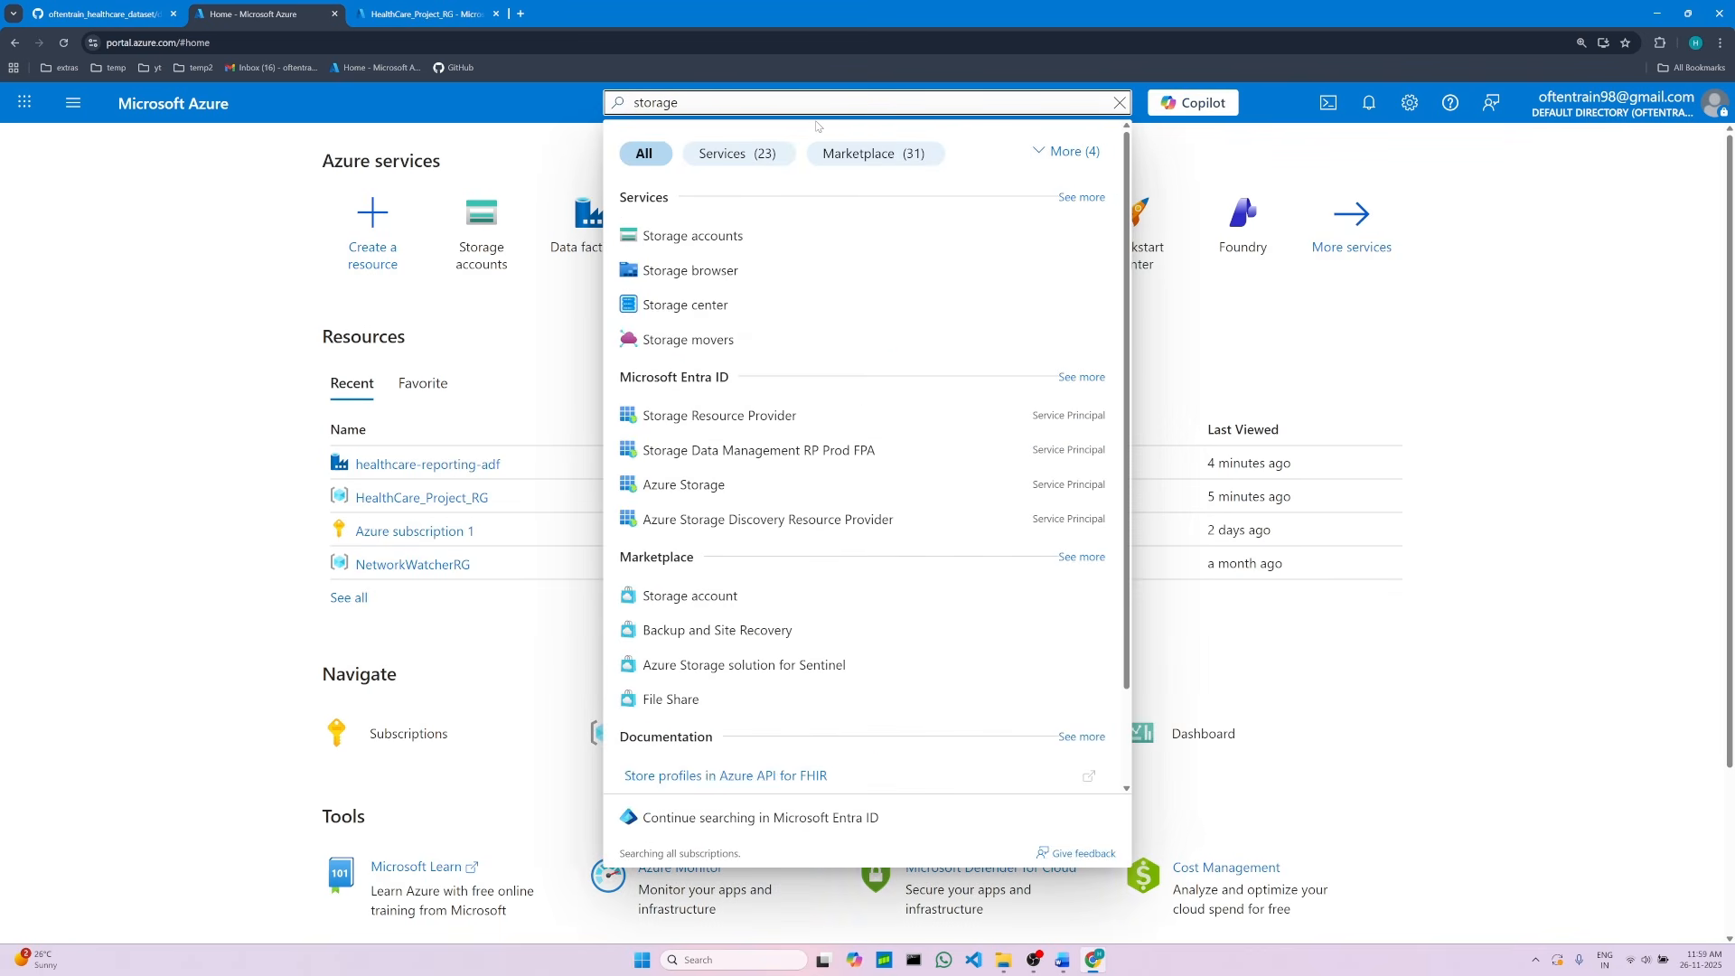
{"action": "type", "text": " a"}
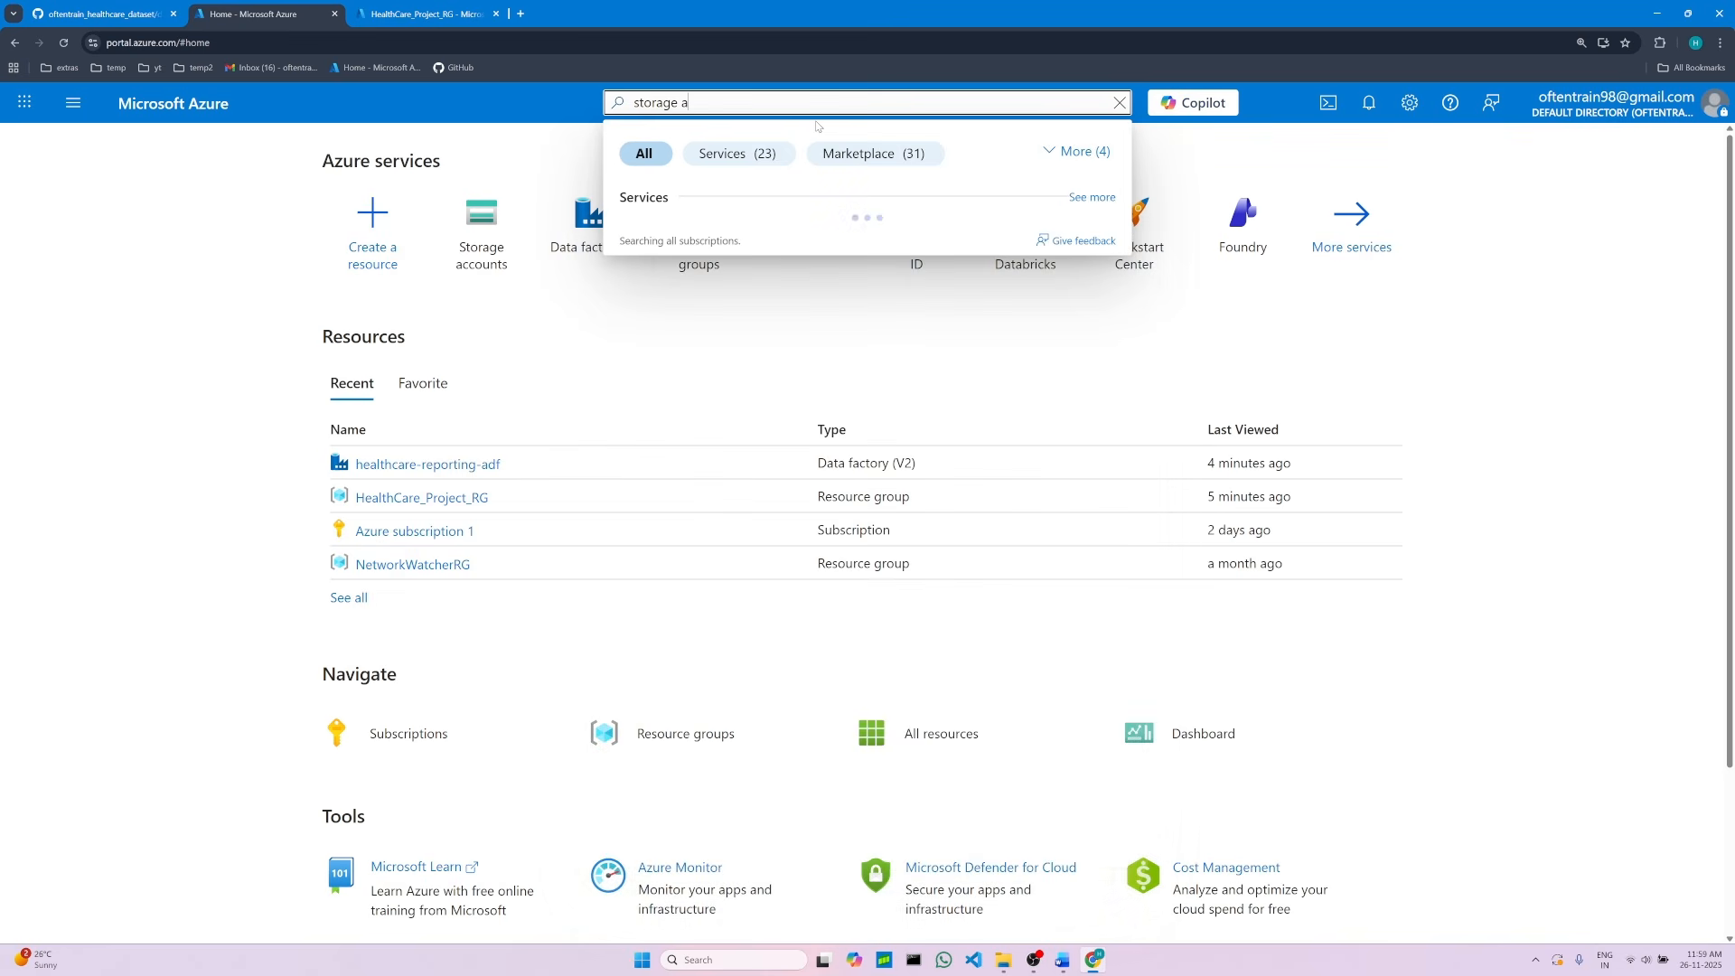
{"action": "type", "text": "ccount"}
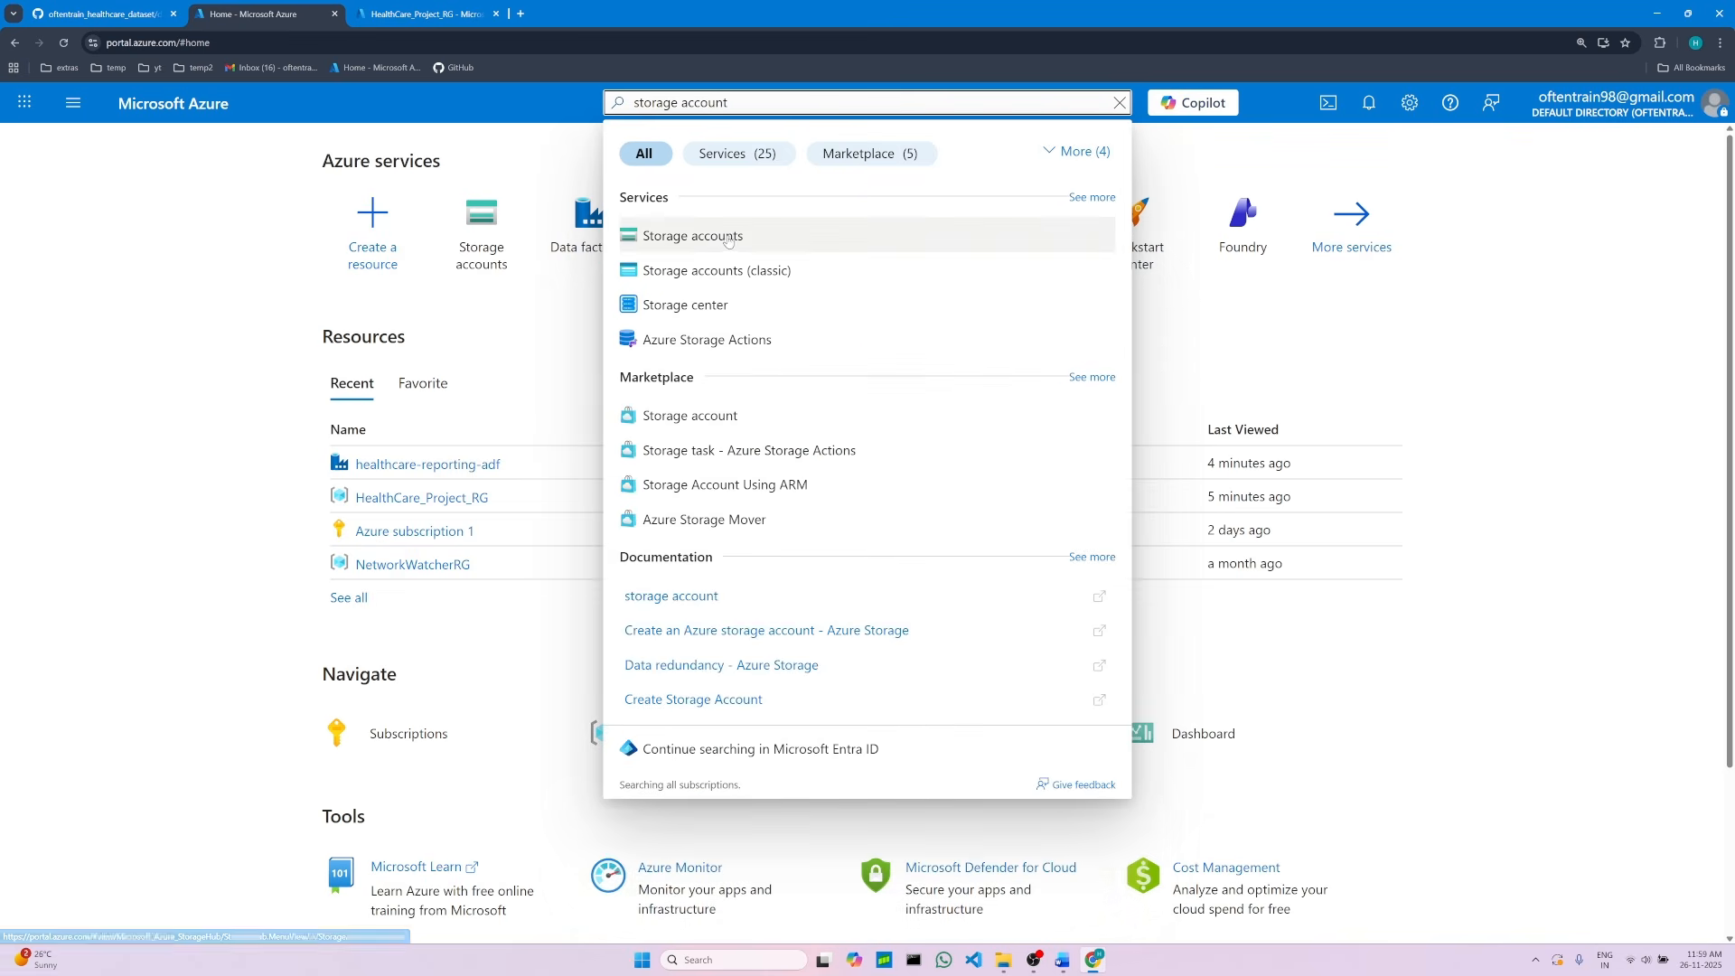
{"action": "key", "text": "Escape"}
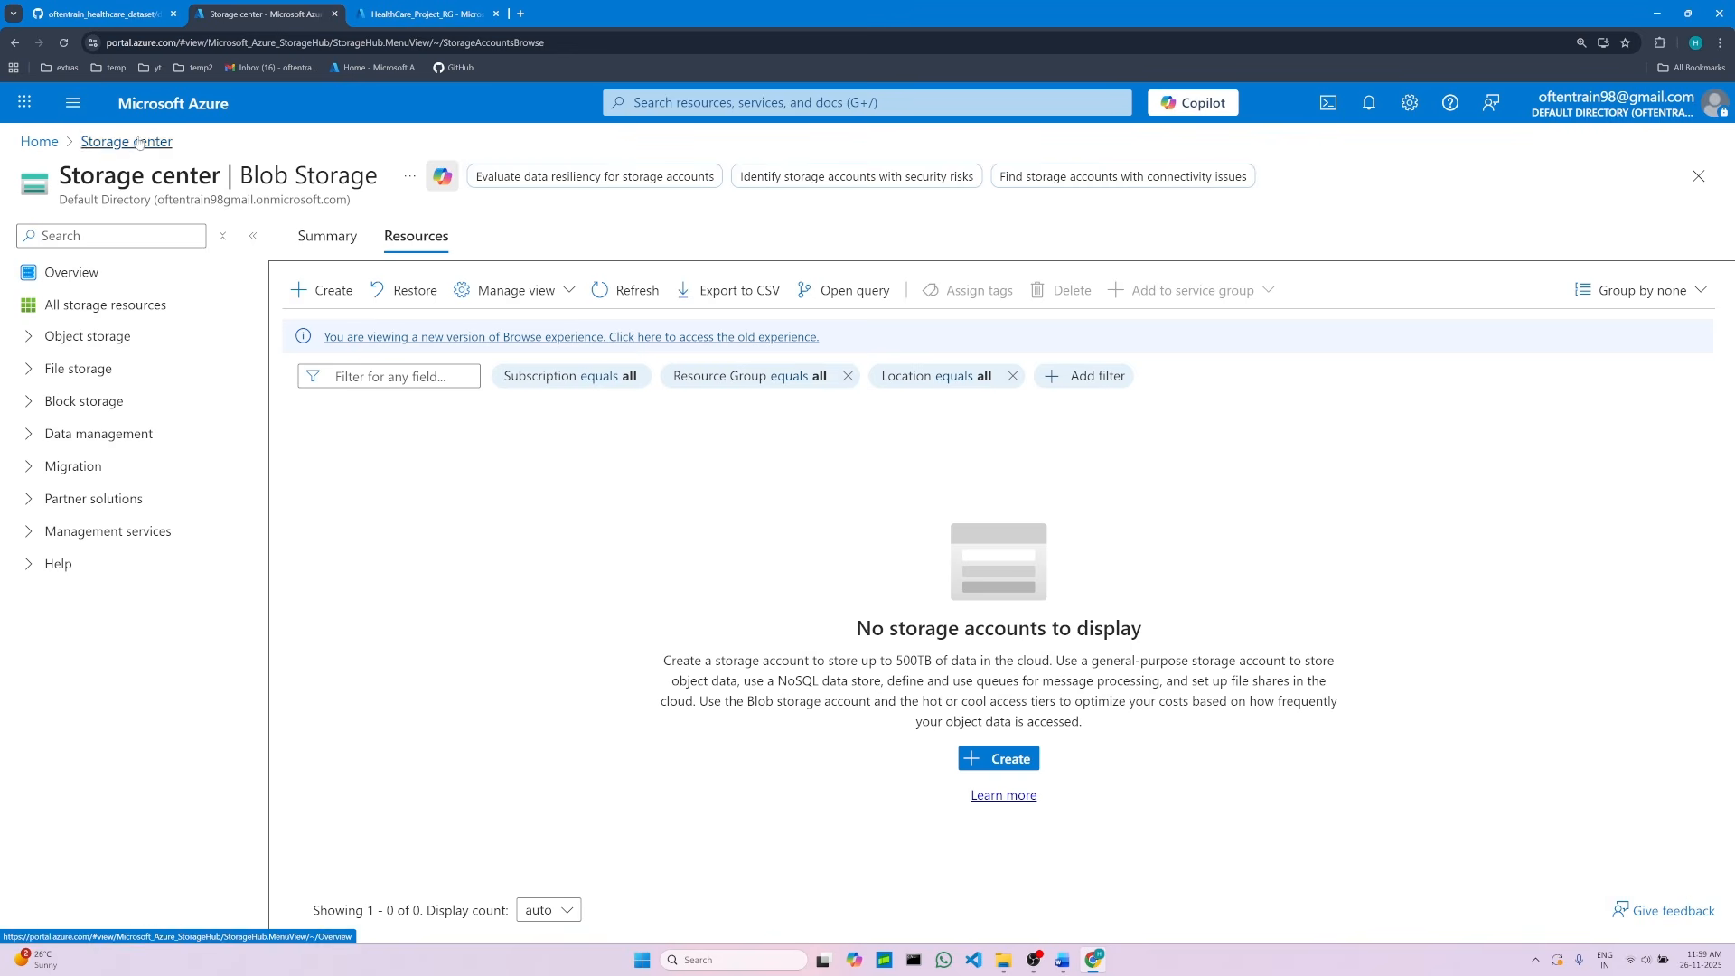
Step: Start creating a new storage account from the storage center
{"action": "double_click", "coordinate": [178, 174]}
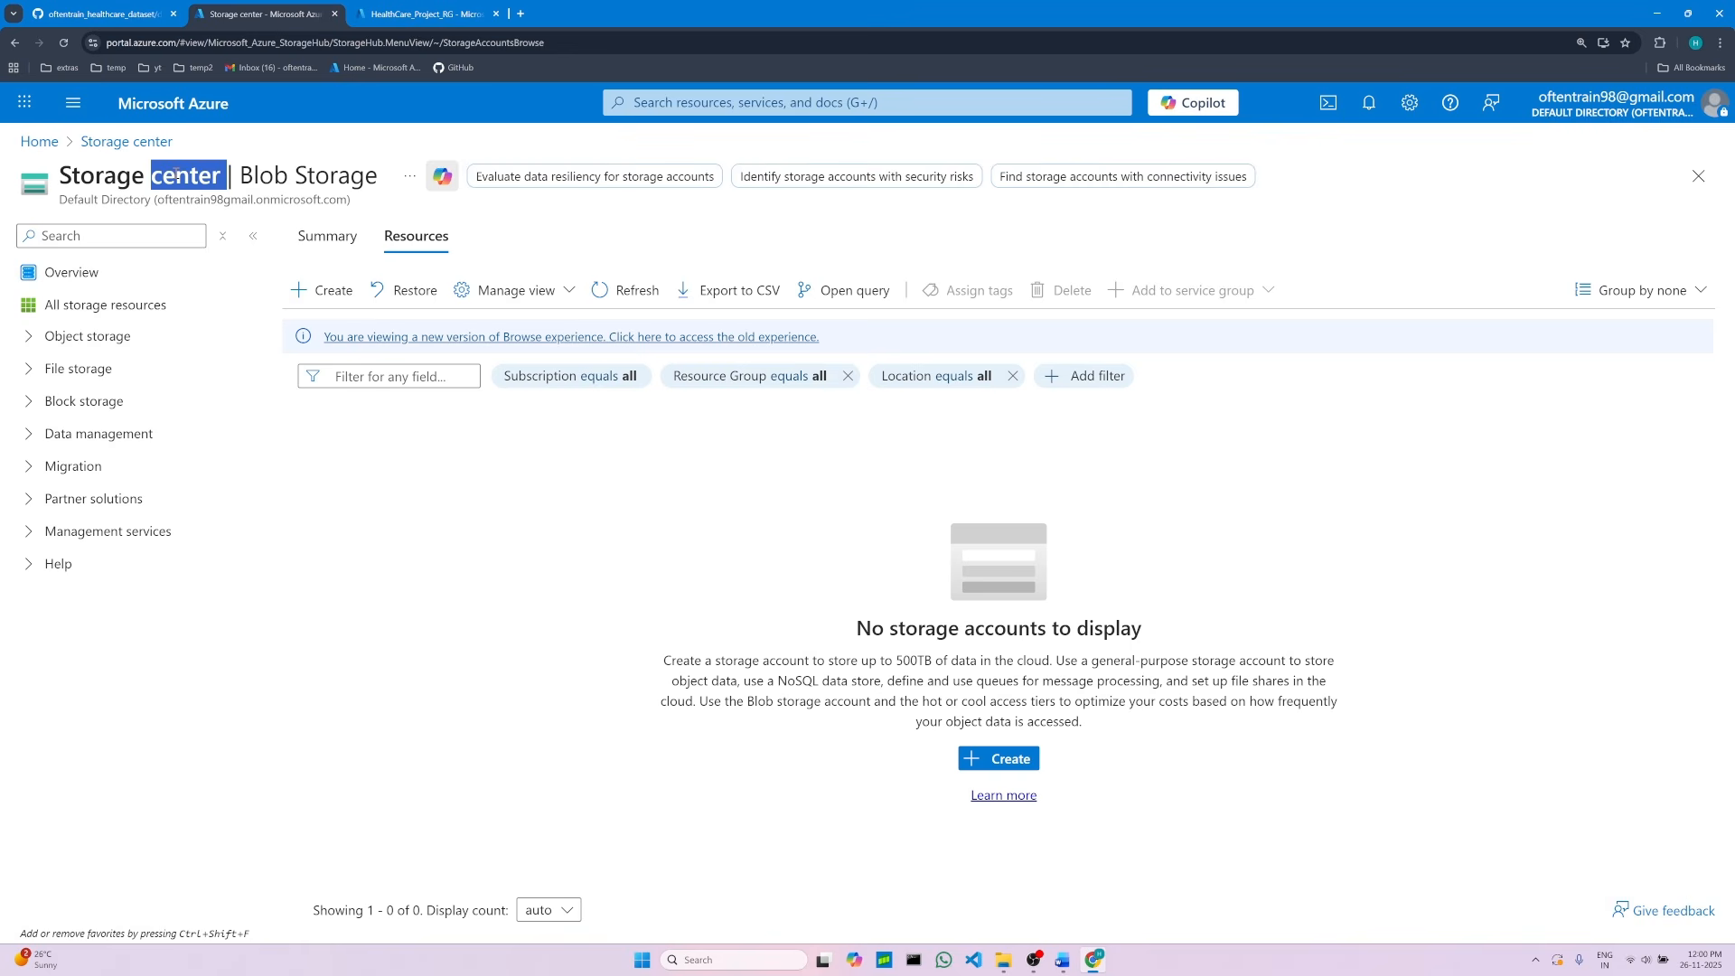
{"action": "left_click", "coordinate": [524, 686]}
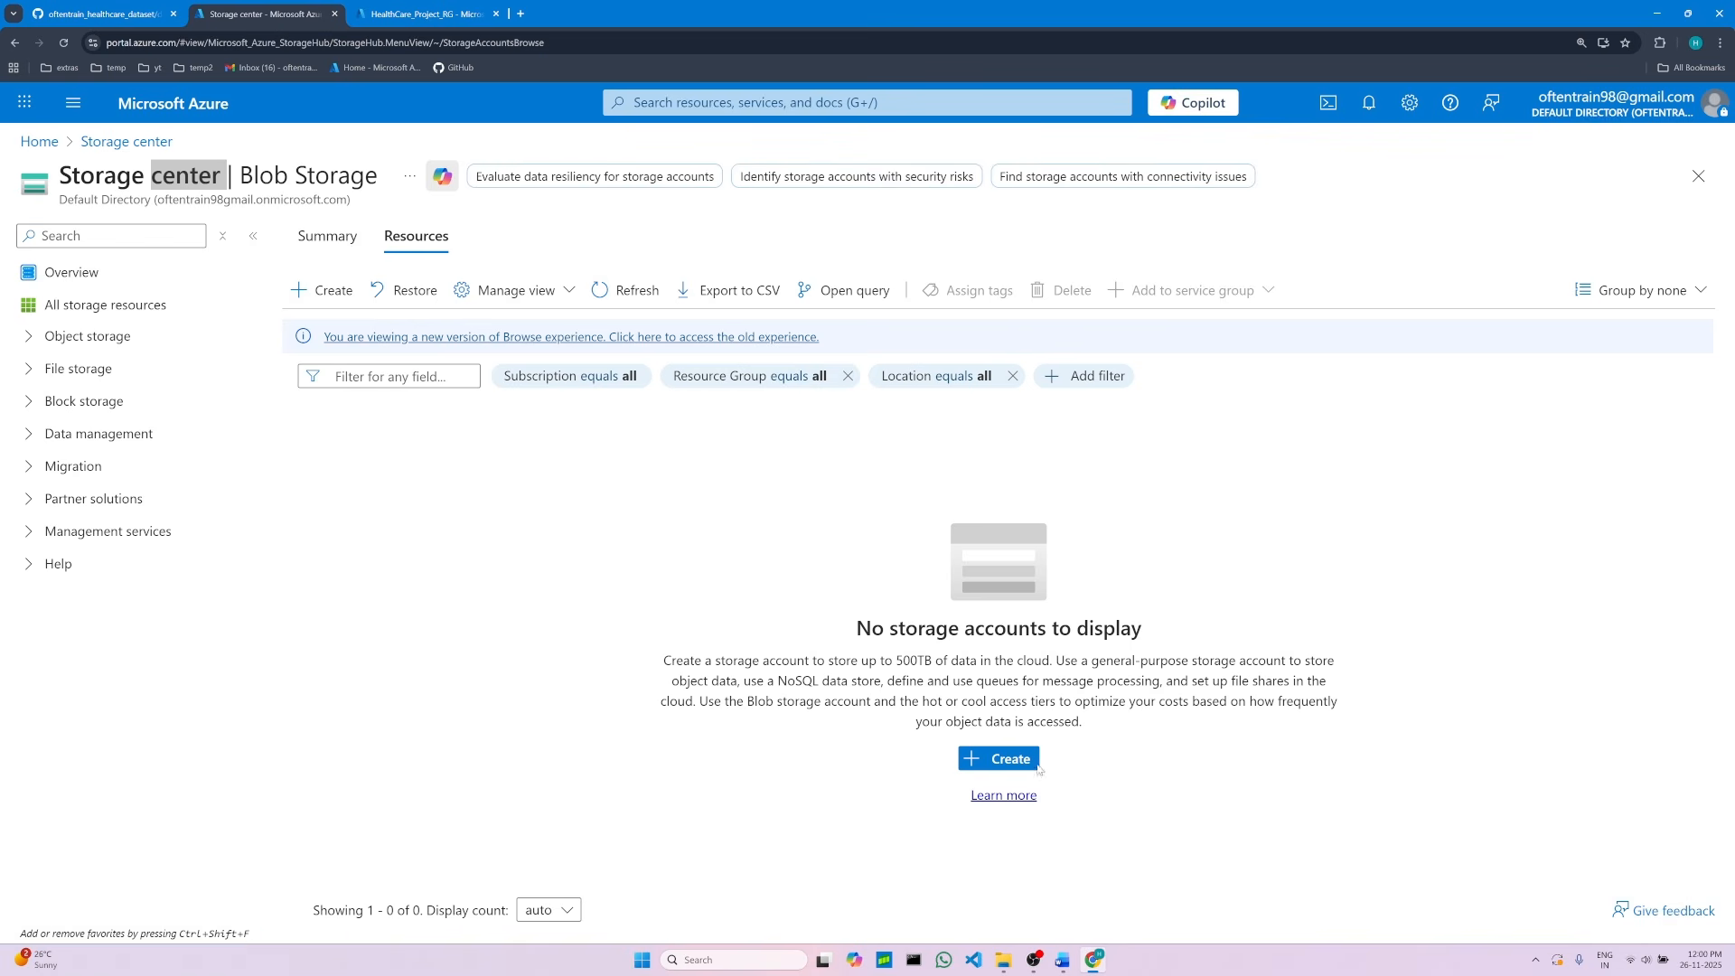
{"action": "left_click", "coordinate": [991, 764]}
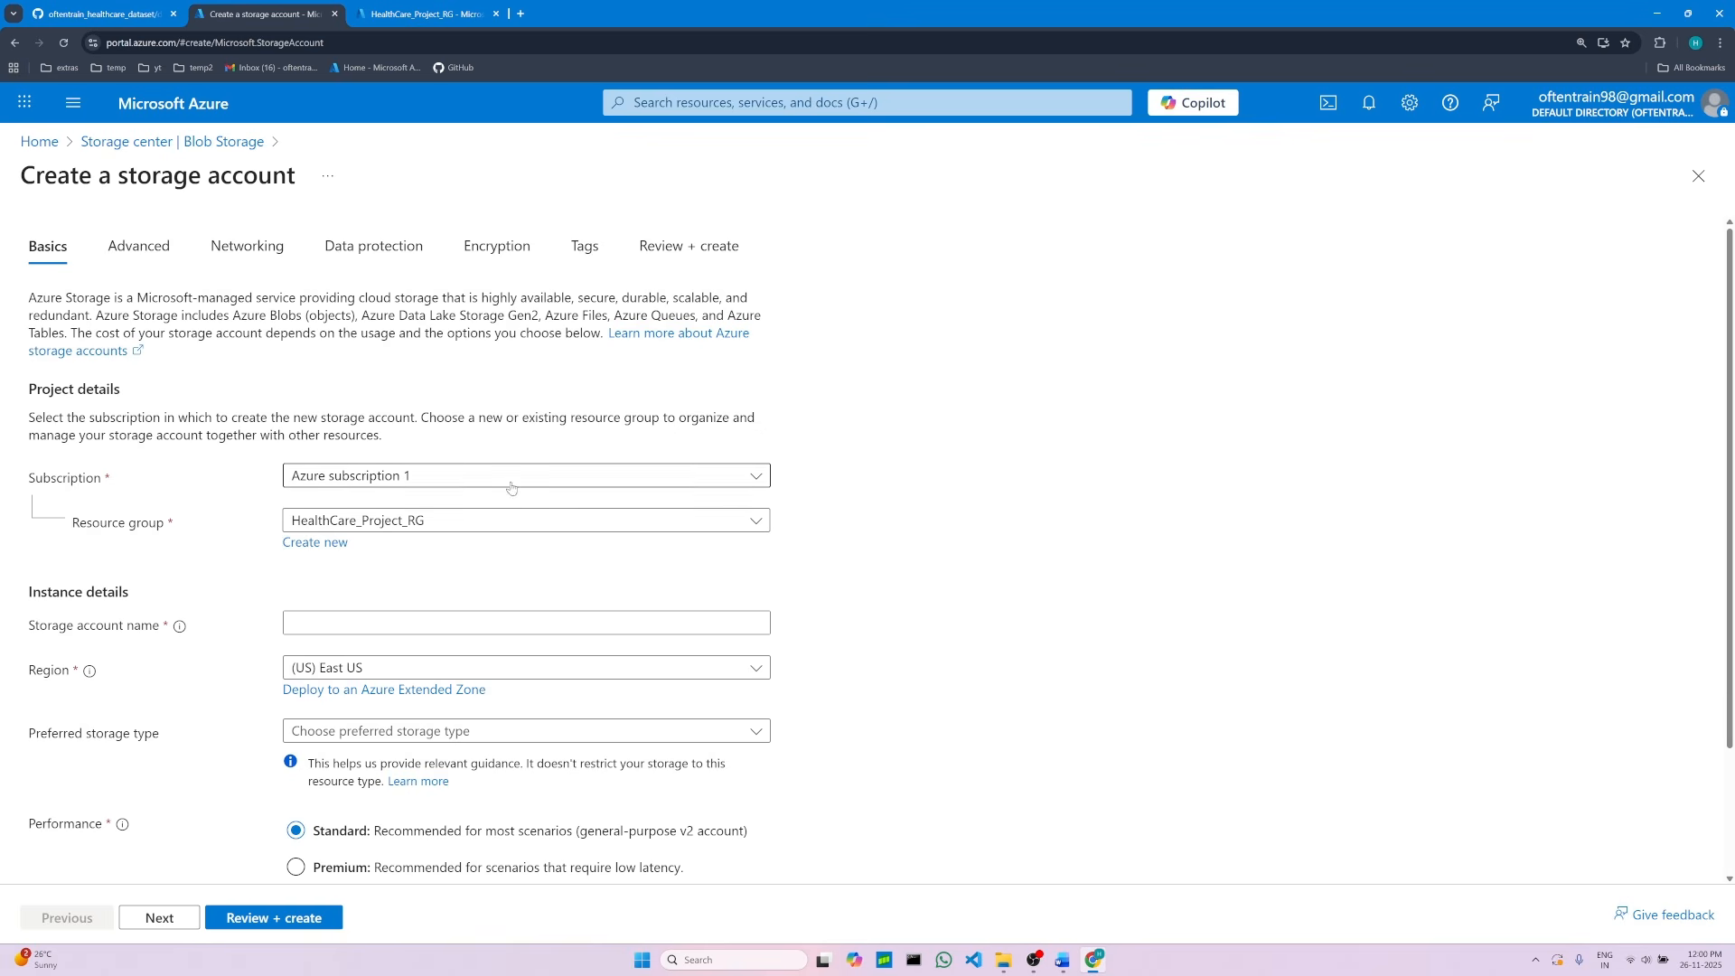
Step: Switch to the Word project notes and format the storage account name line as a bullet point
{"action": "scroll", "coordinate": [502, 560], "scroll_direction": "down", "scroll_amount": 1}
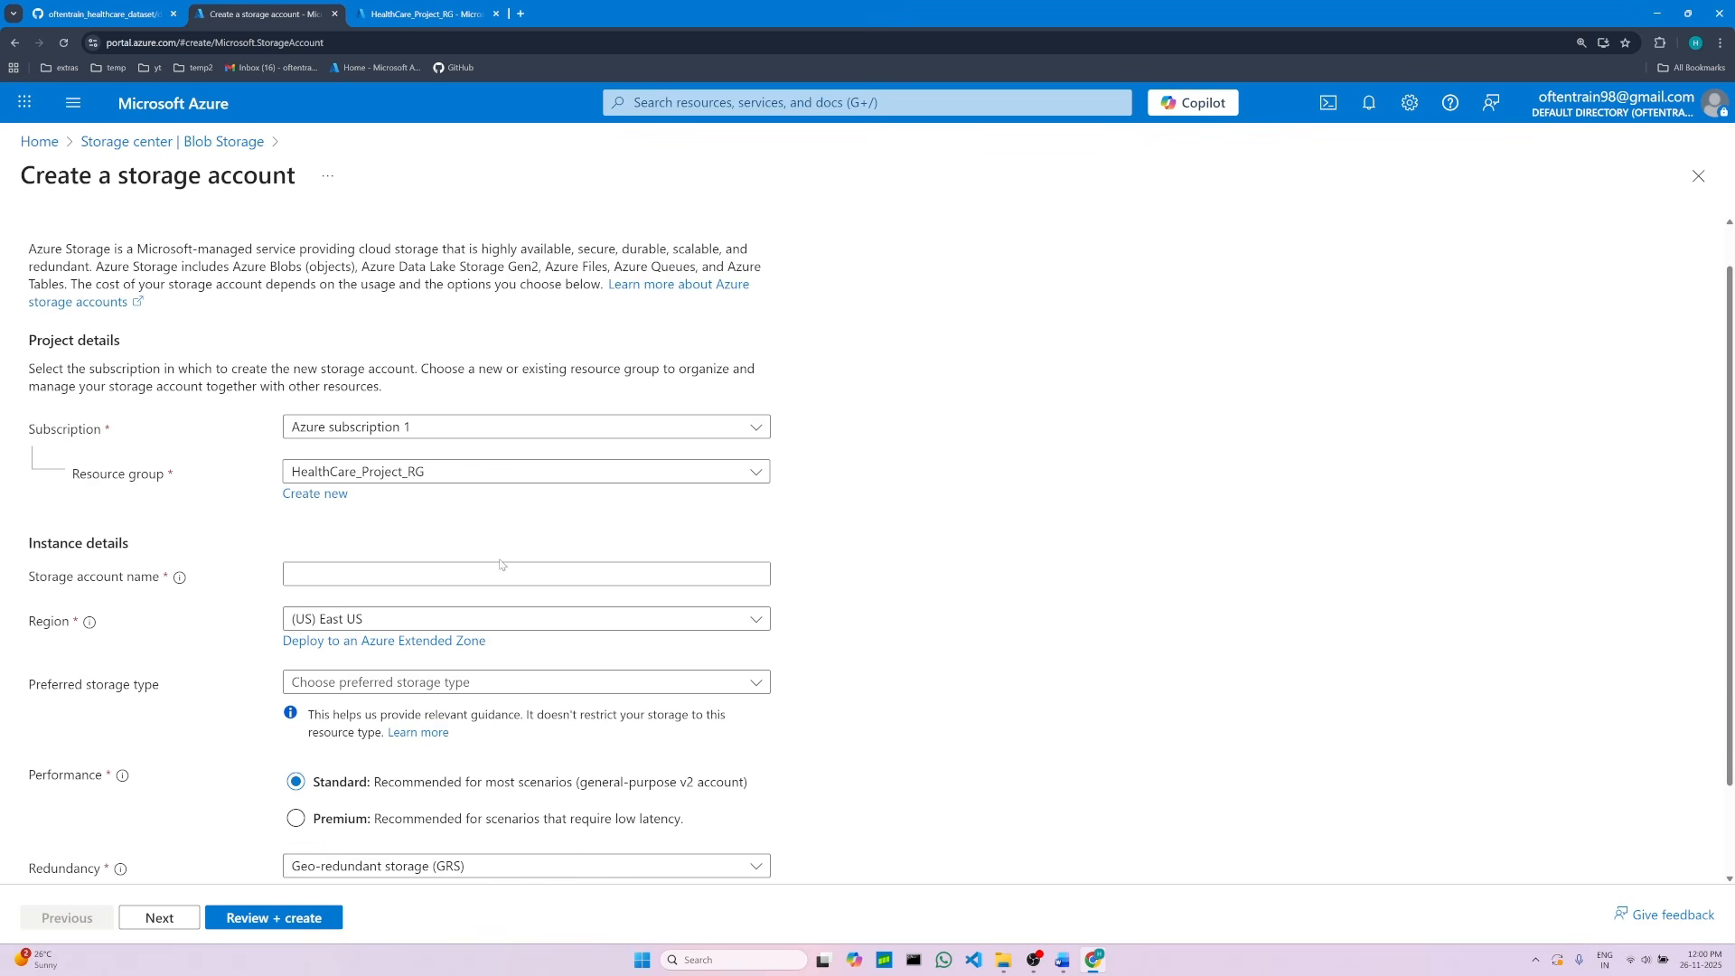
{"action": "left_click", "coordinate": [322, 554]}
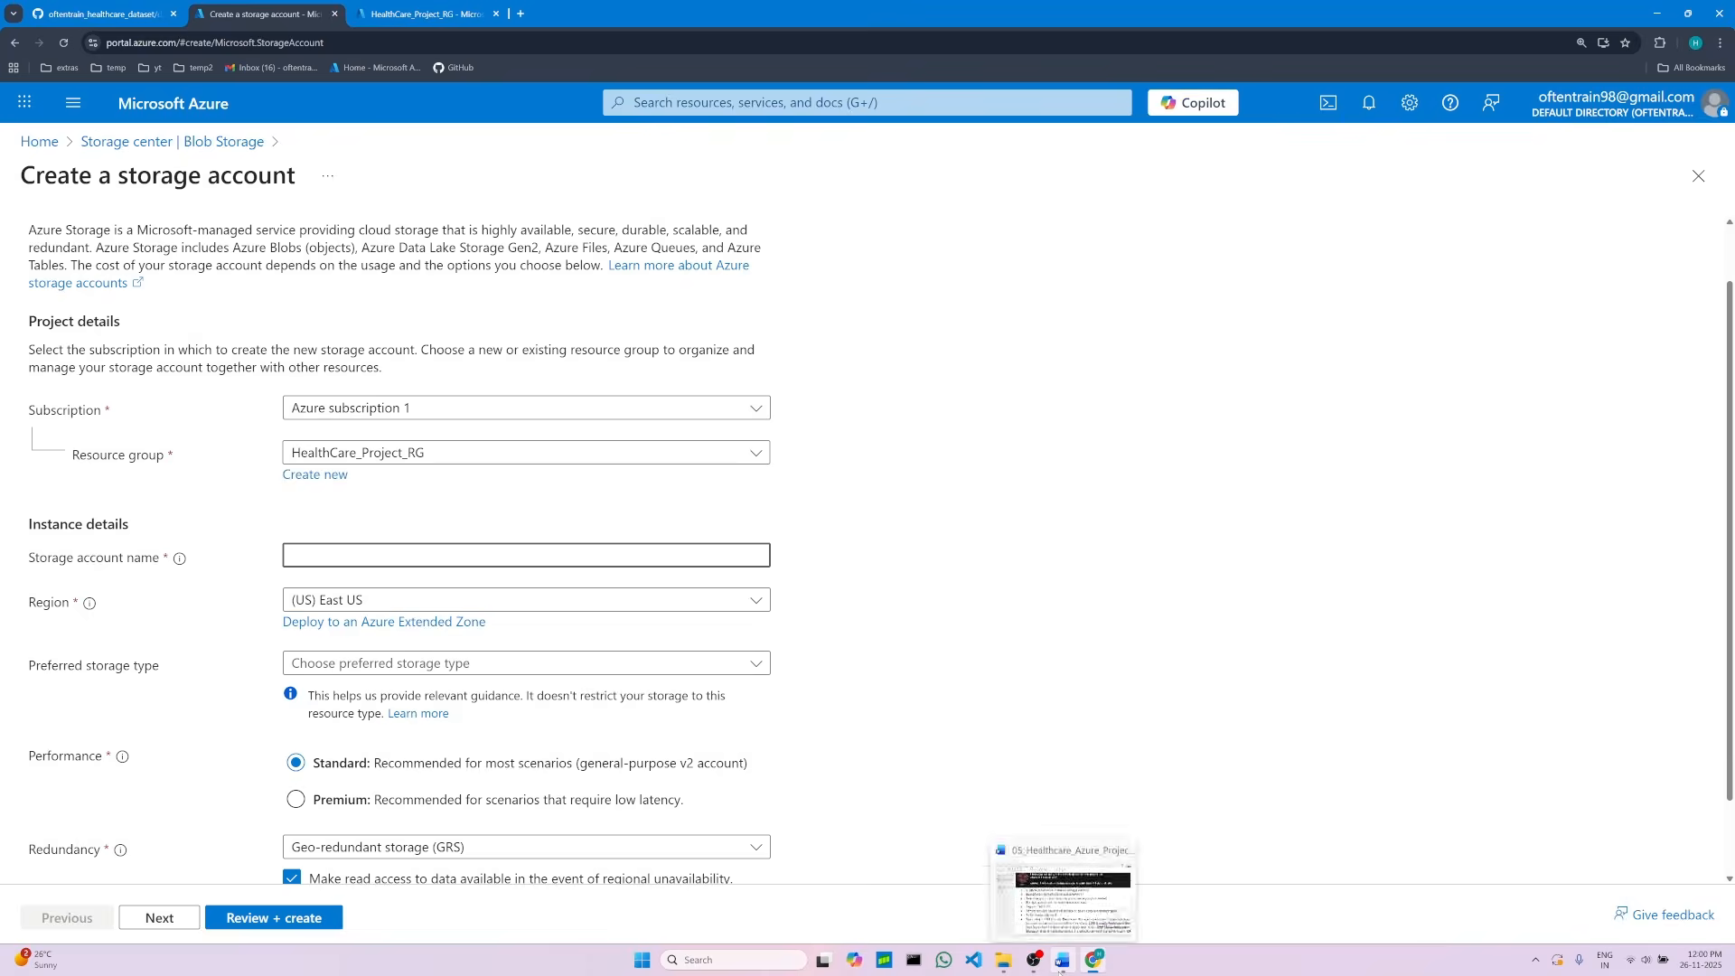
{"action": "left_click", "coordinate": [1060, 967]}
{"action": "scroll", "coordinate": [728, 603], "scroll_direction": "down", "scroll_amount": 1}
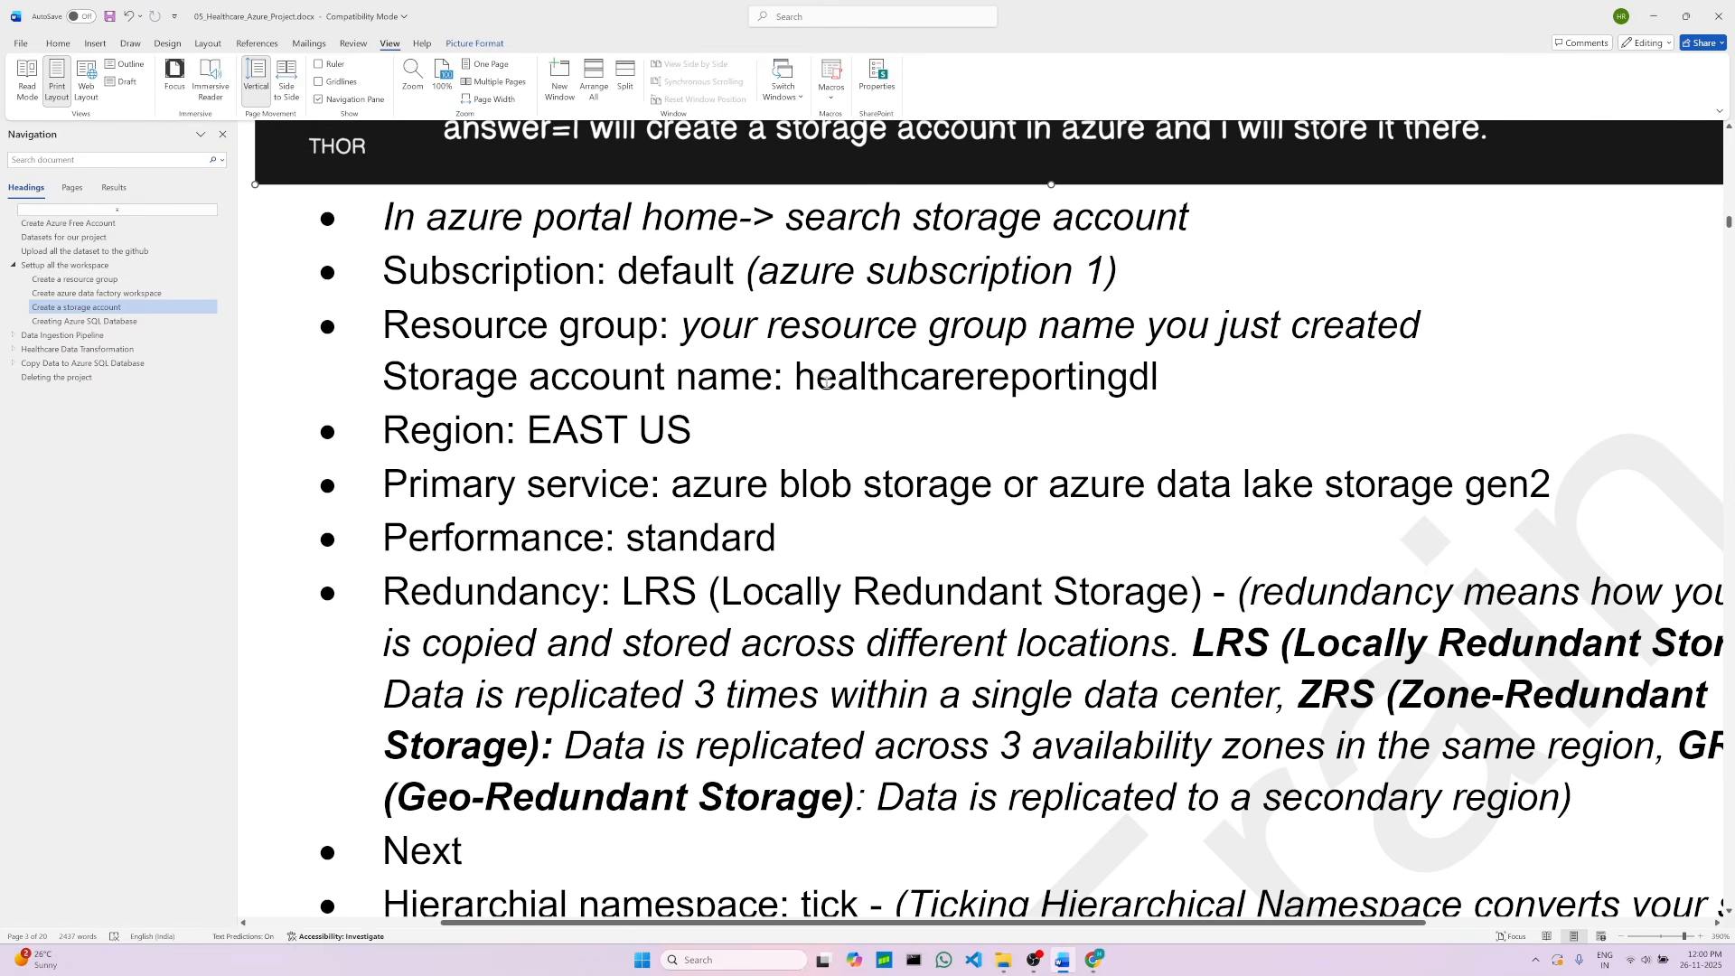
{"action": "left_click", "coordinate": [387, 378]}
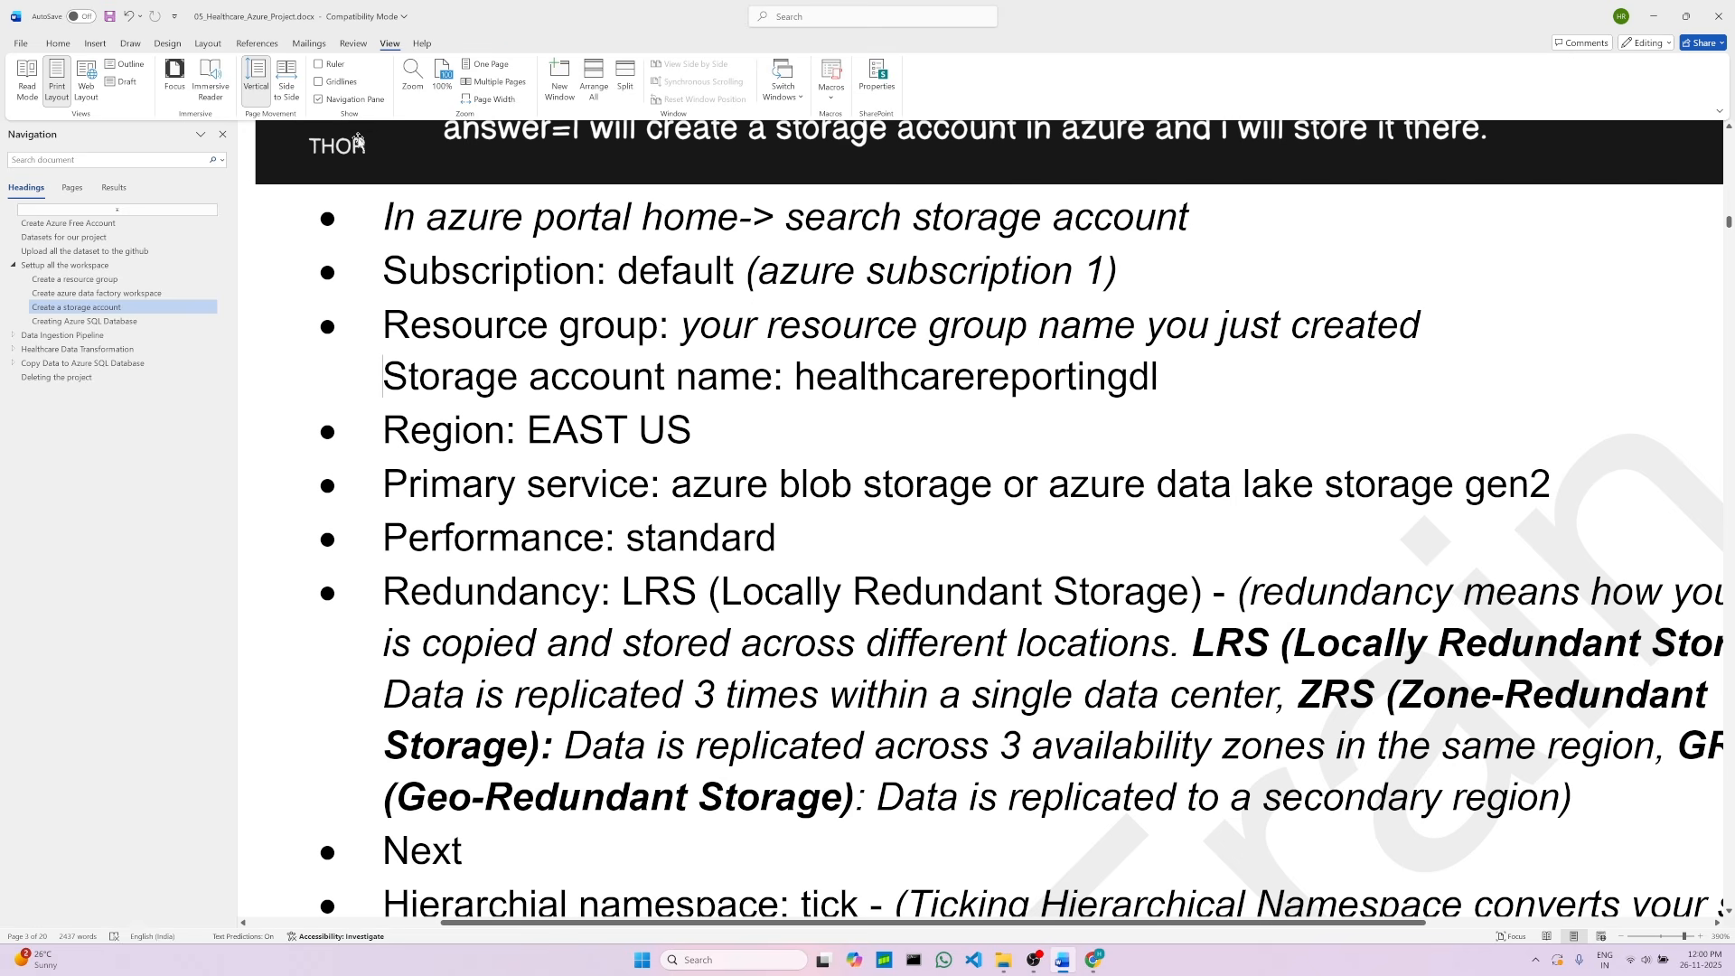
{"action": "left_click", "coordinate": [58, 43]}
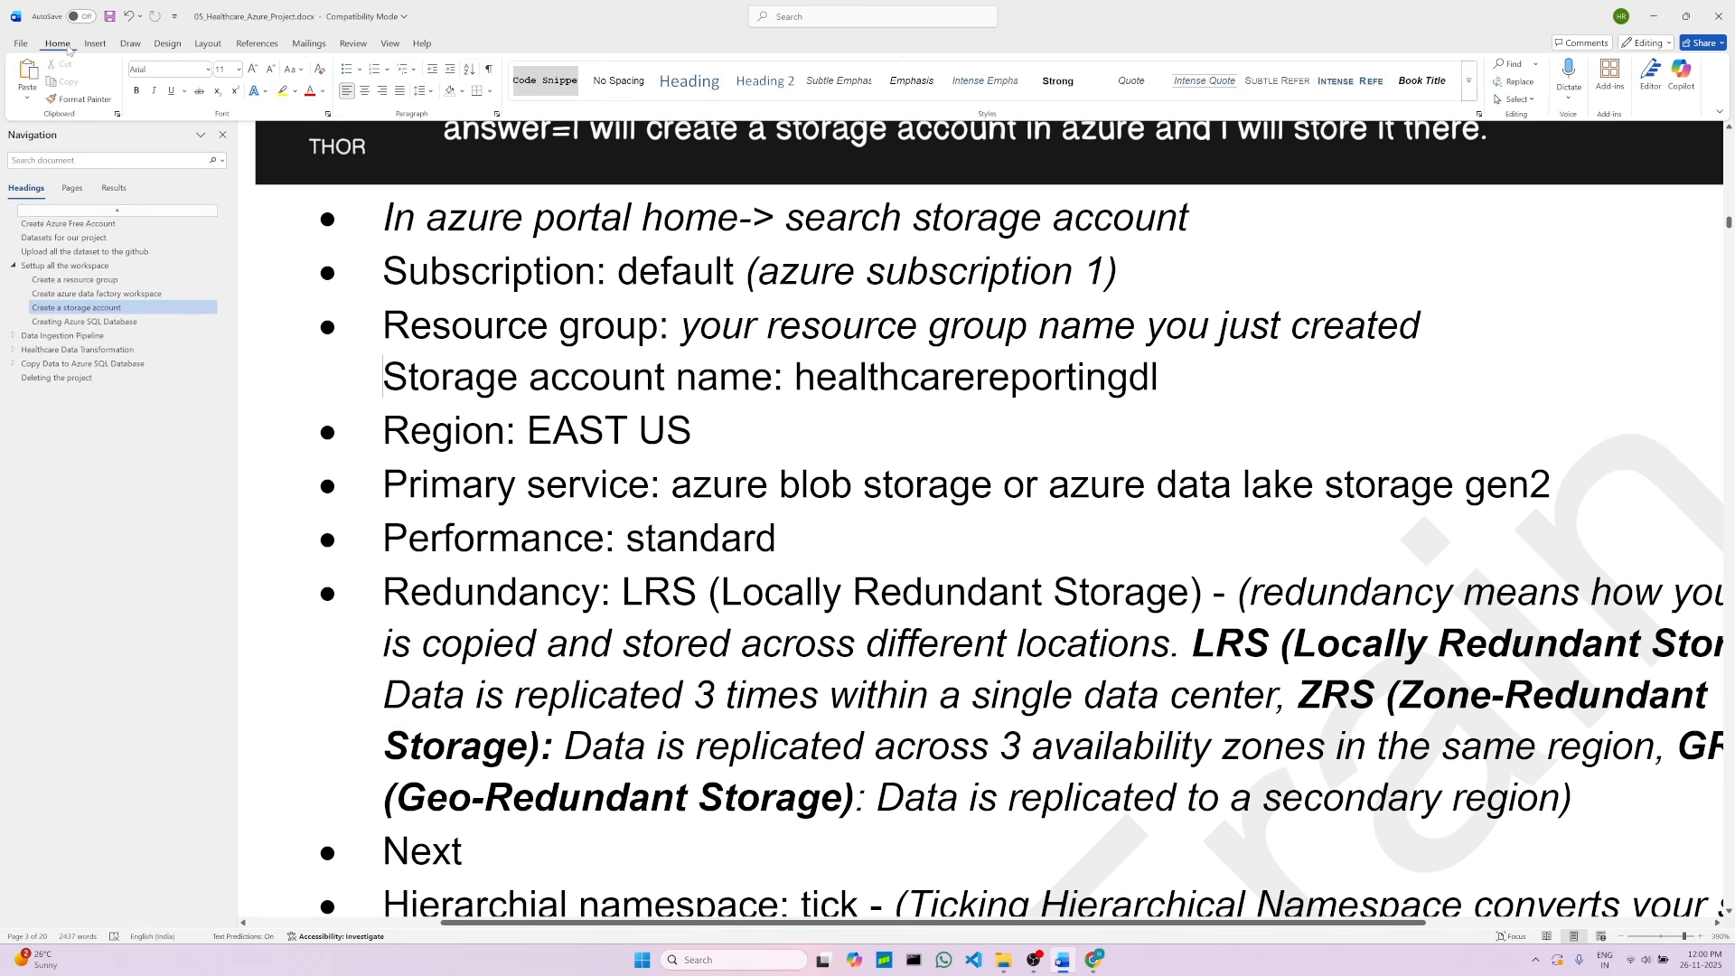
{"action": "left_click", "coordinate": [347, 70]}
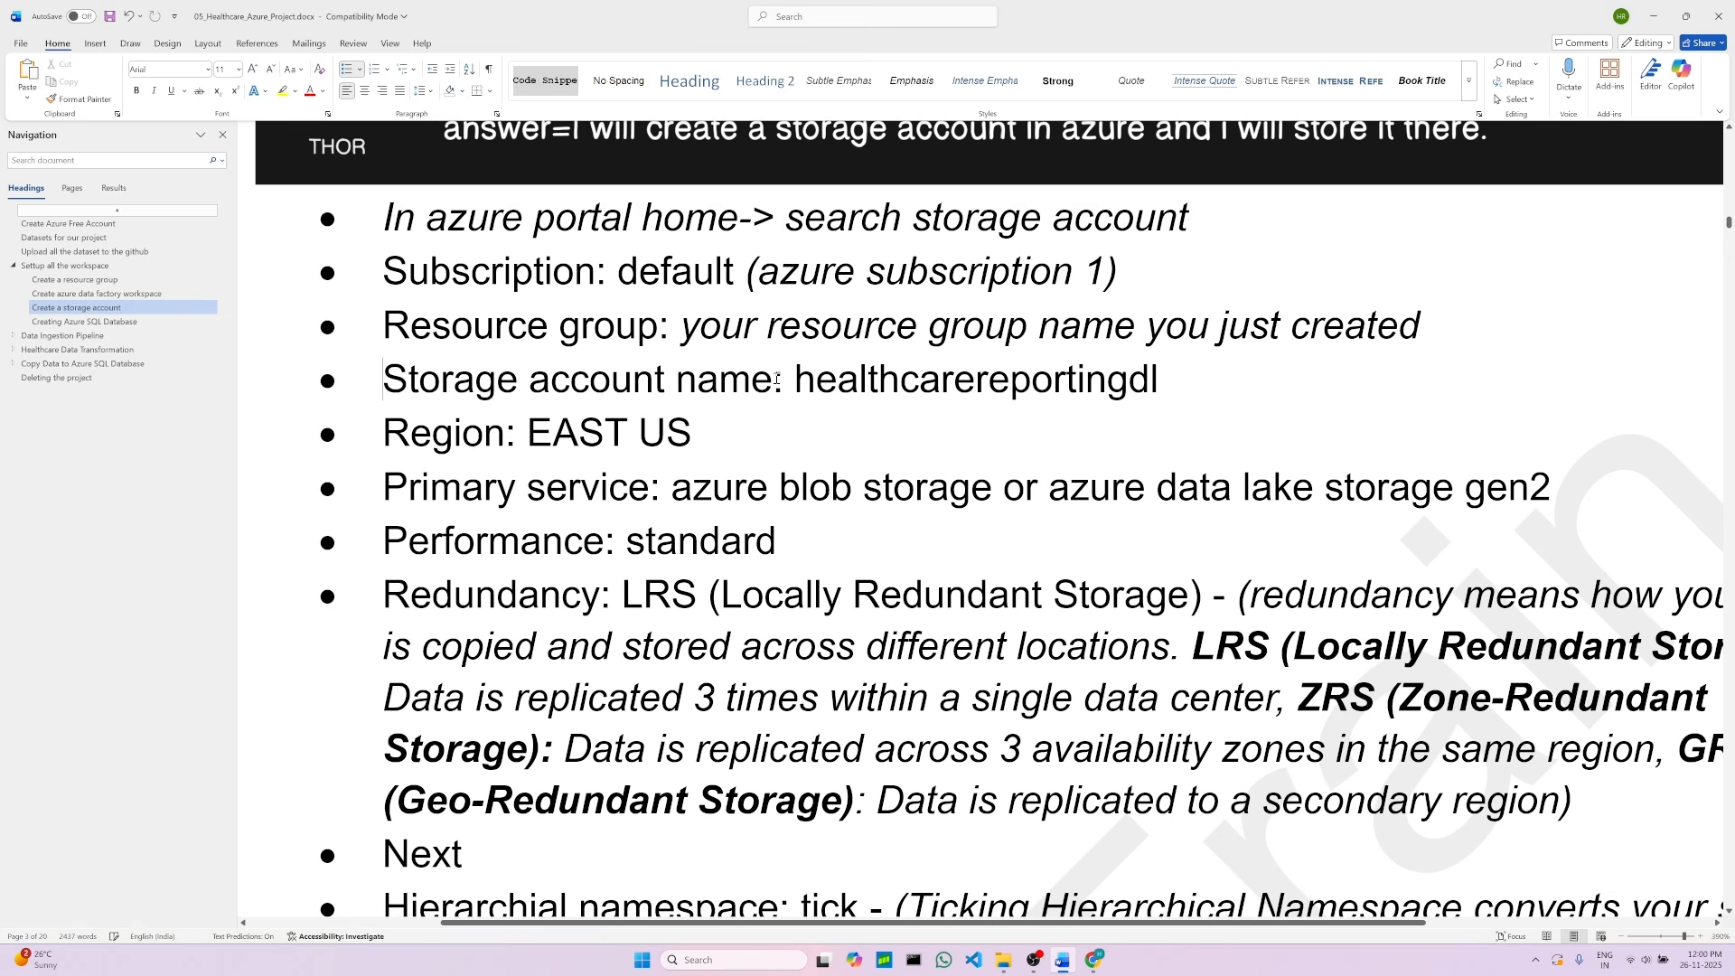
Step: Copy the storage account name healthcarereportingdl from the project notes
{"action": "left_click_drag", "start_coordinate": [795, 379], "coordinate": [1161, 382]}
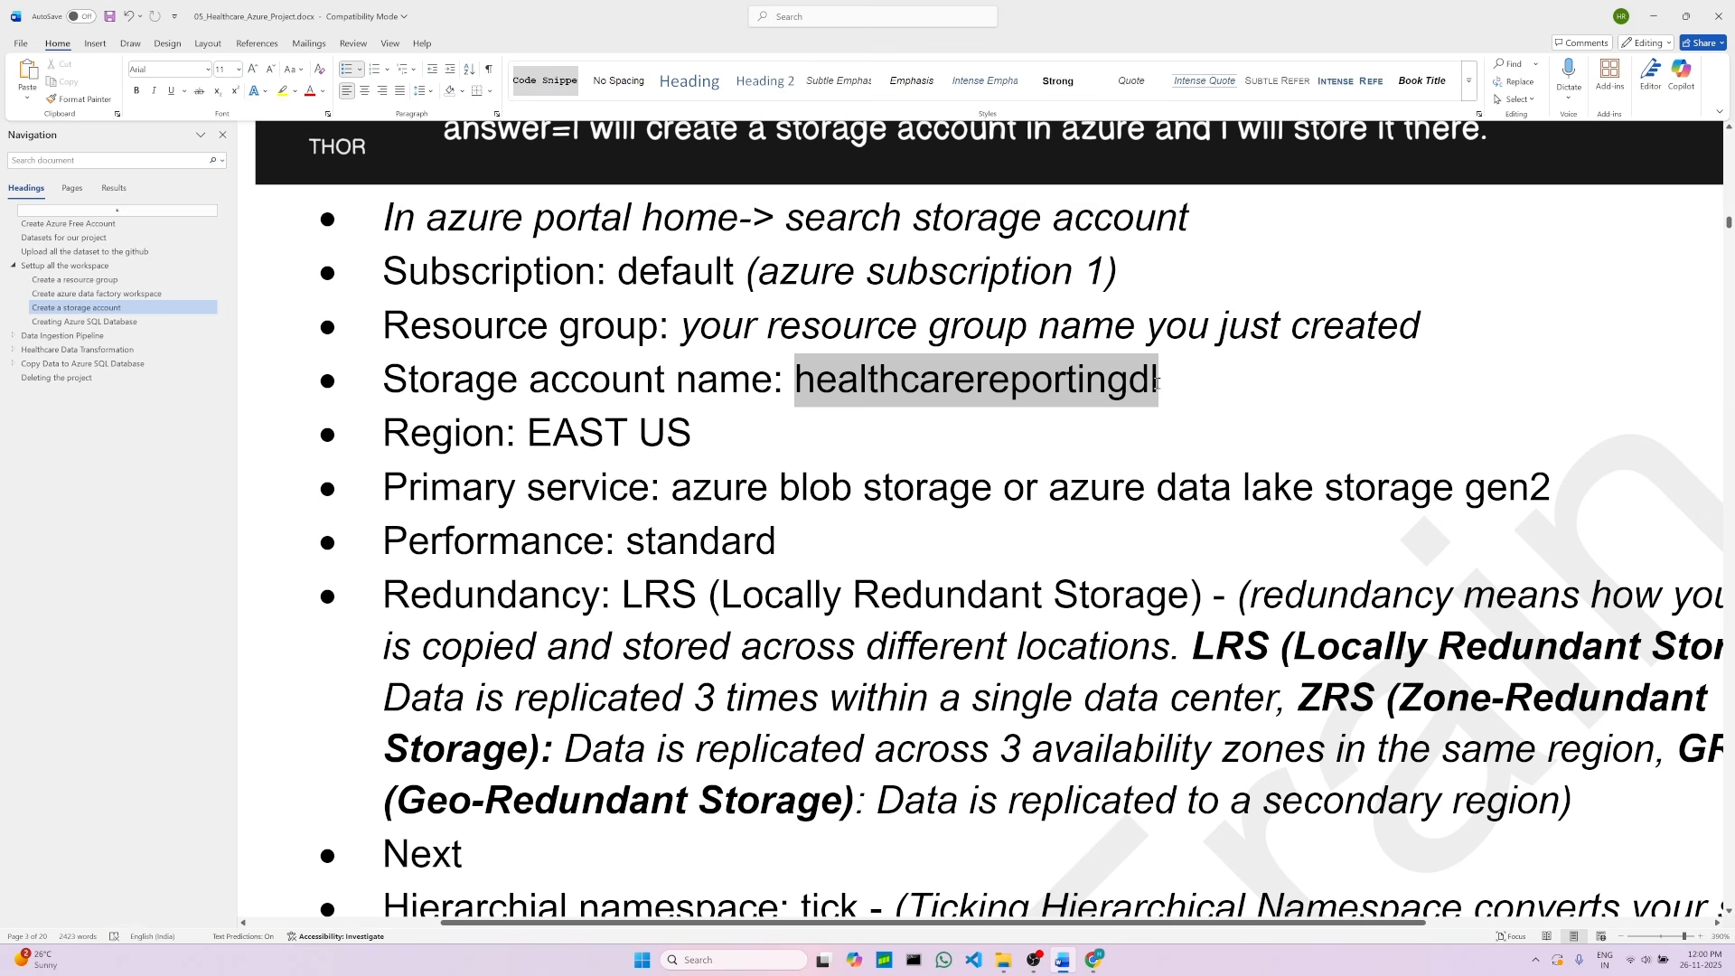
{"action": "right_click", "coordinate": [926, 383]}
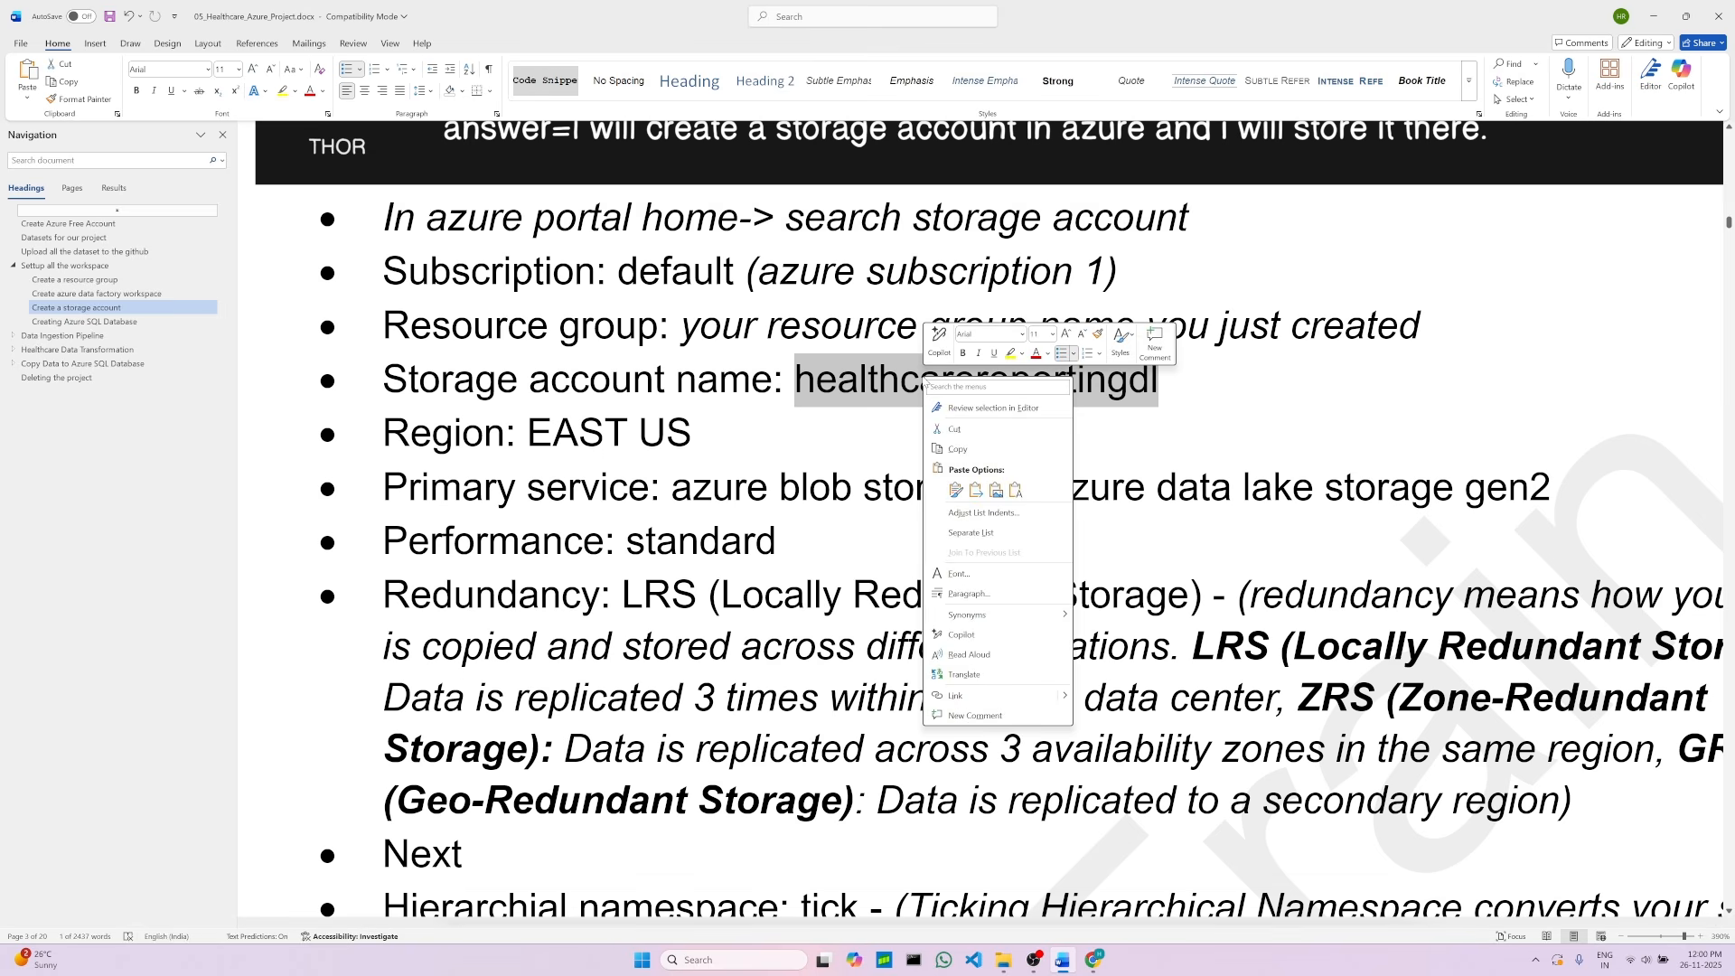
{"action": "left_click", "coordinate": [980, 444]}
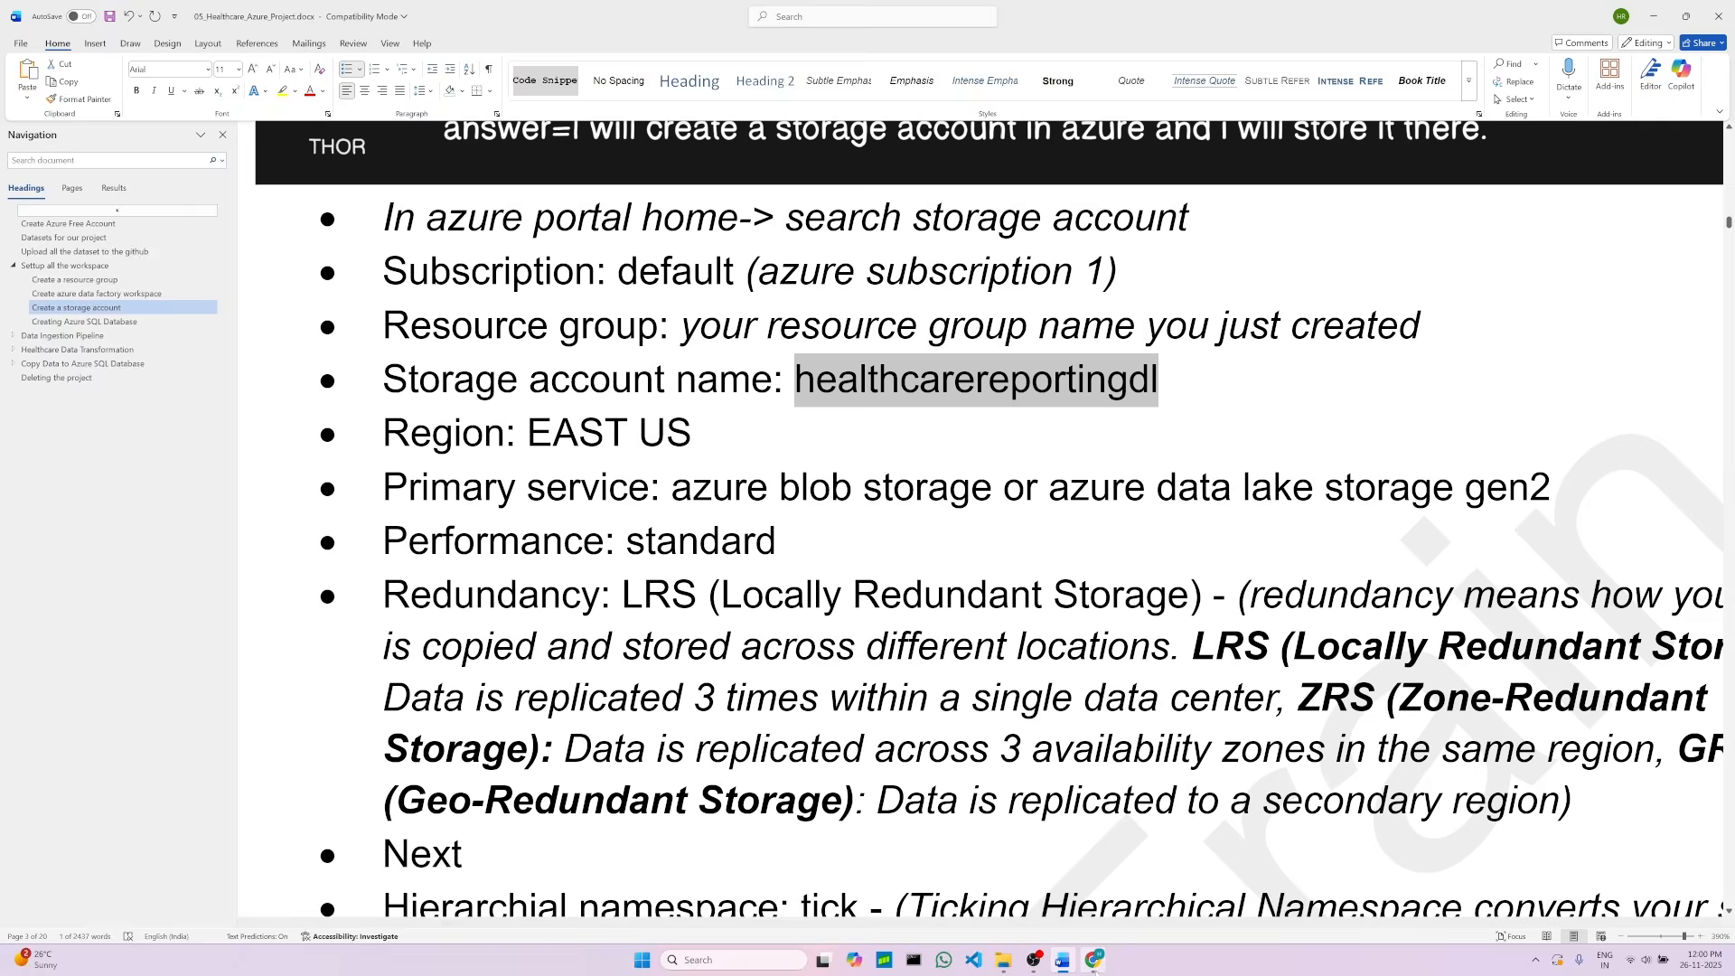
Step: Return to the portal and paste healthcarereportingdl as the storage account name
{"action": "left_click", "coordinate": [1094, 960]}
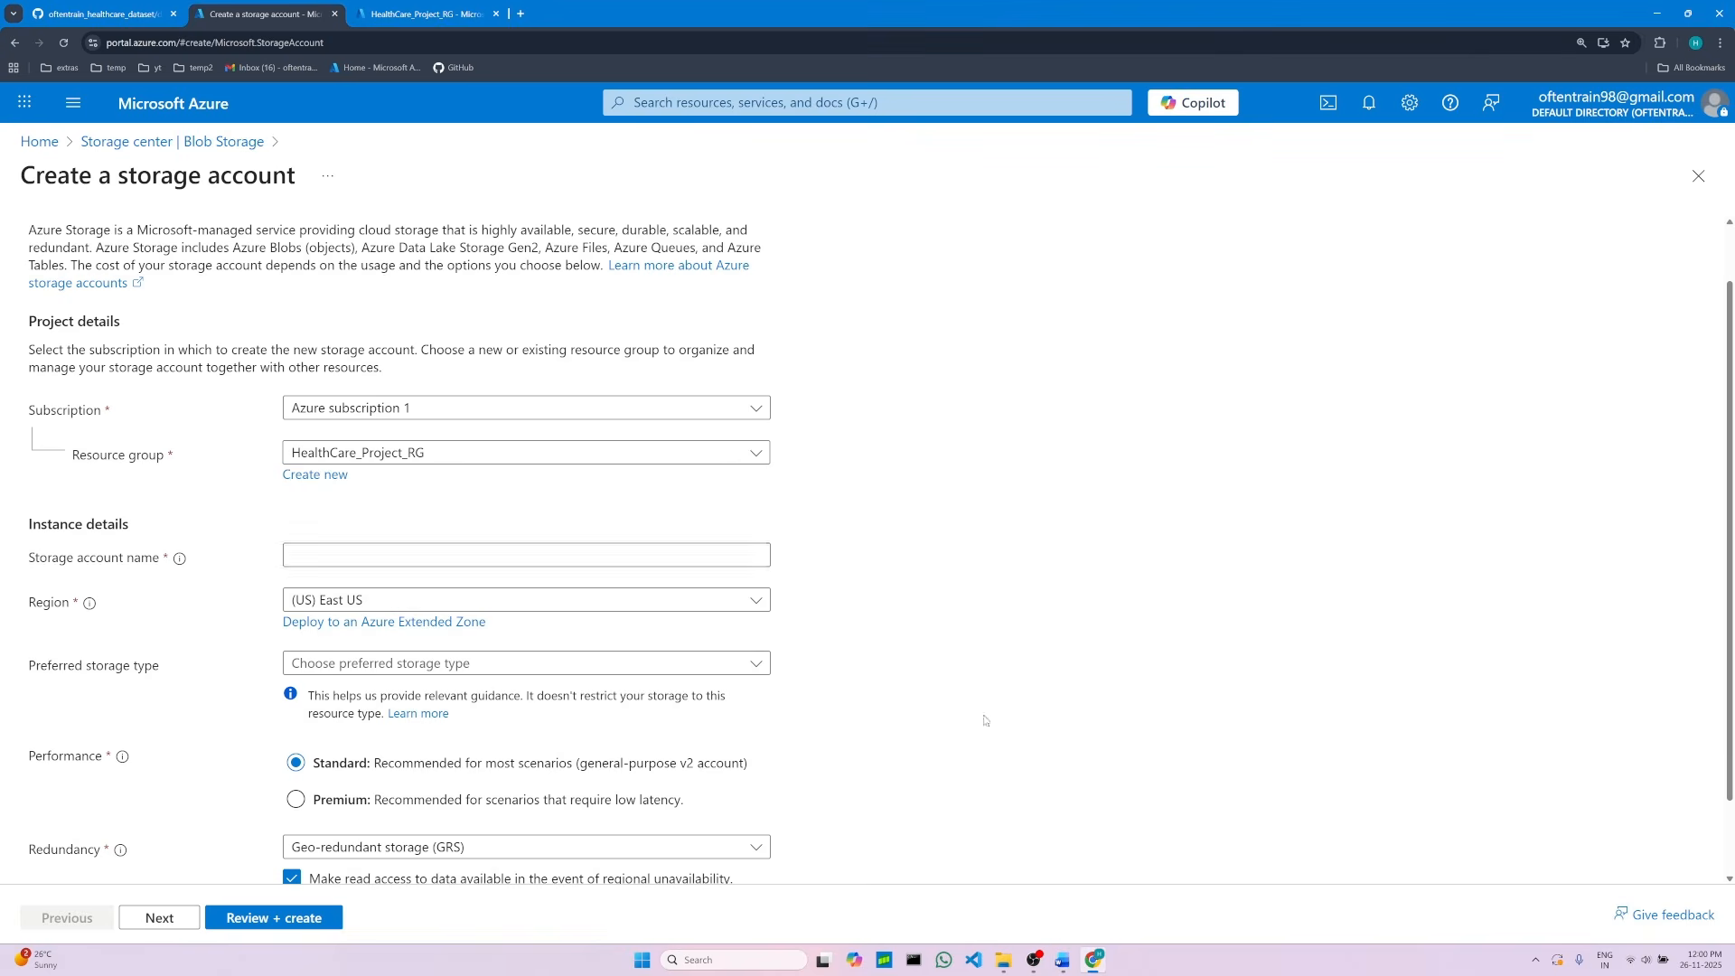
{"action": "right_click", "coordinate": [382, 557]}
{"action": "left_click", "coordinate": [432, 722]}
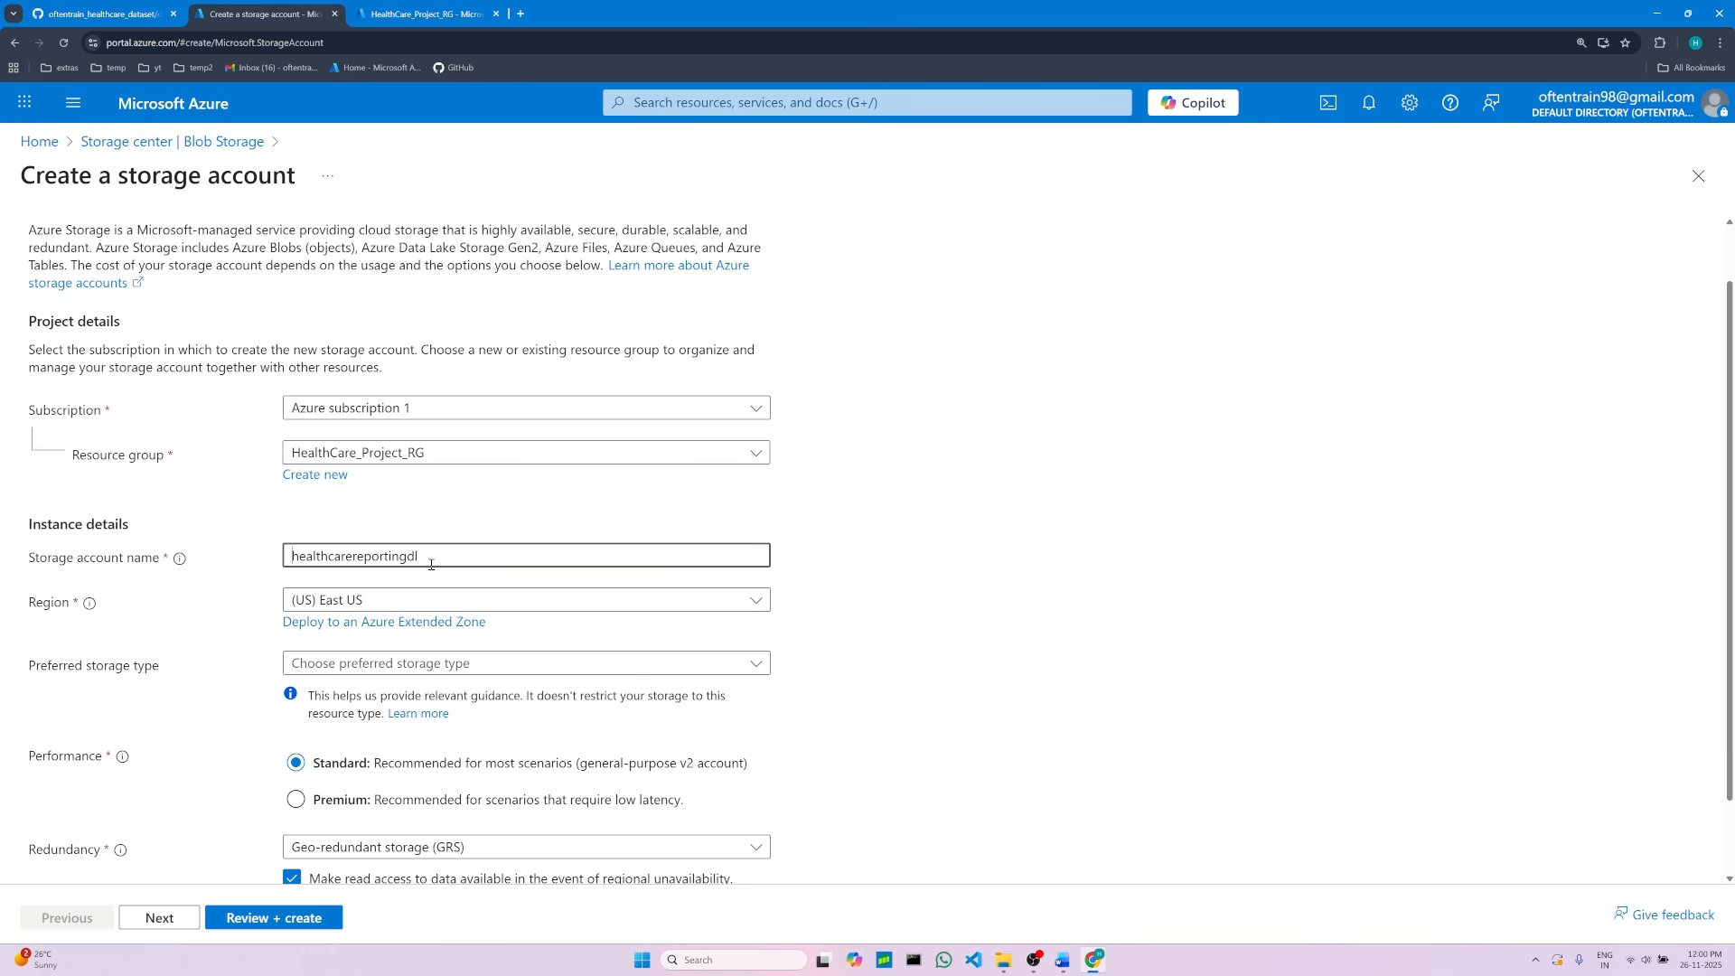
Step: Set the storage account's redundancy to Locally-redundant storage (LRS)
{"action": "scroll", "coordinate": [437, 560], "scroll_direction": "down", "scroll_amount": 1}
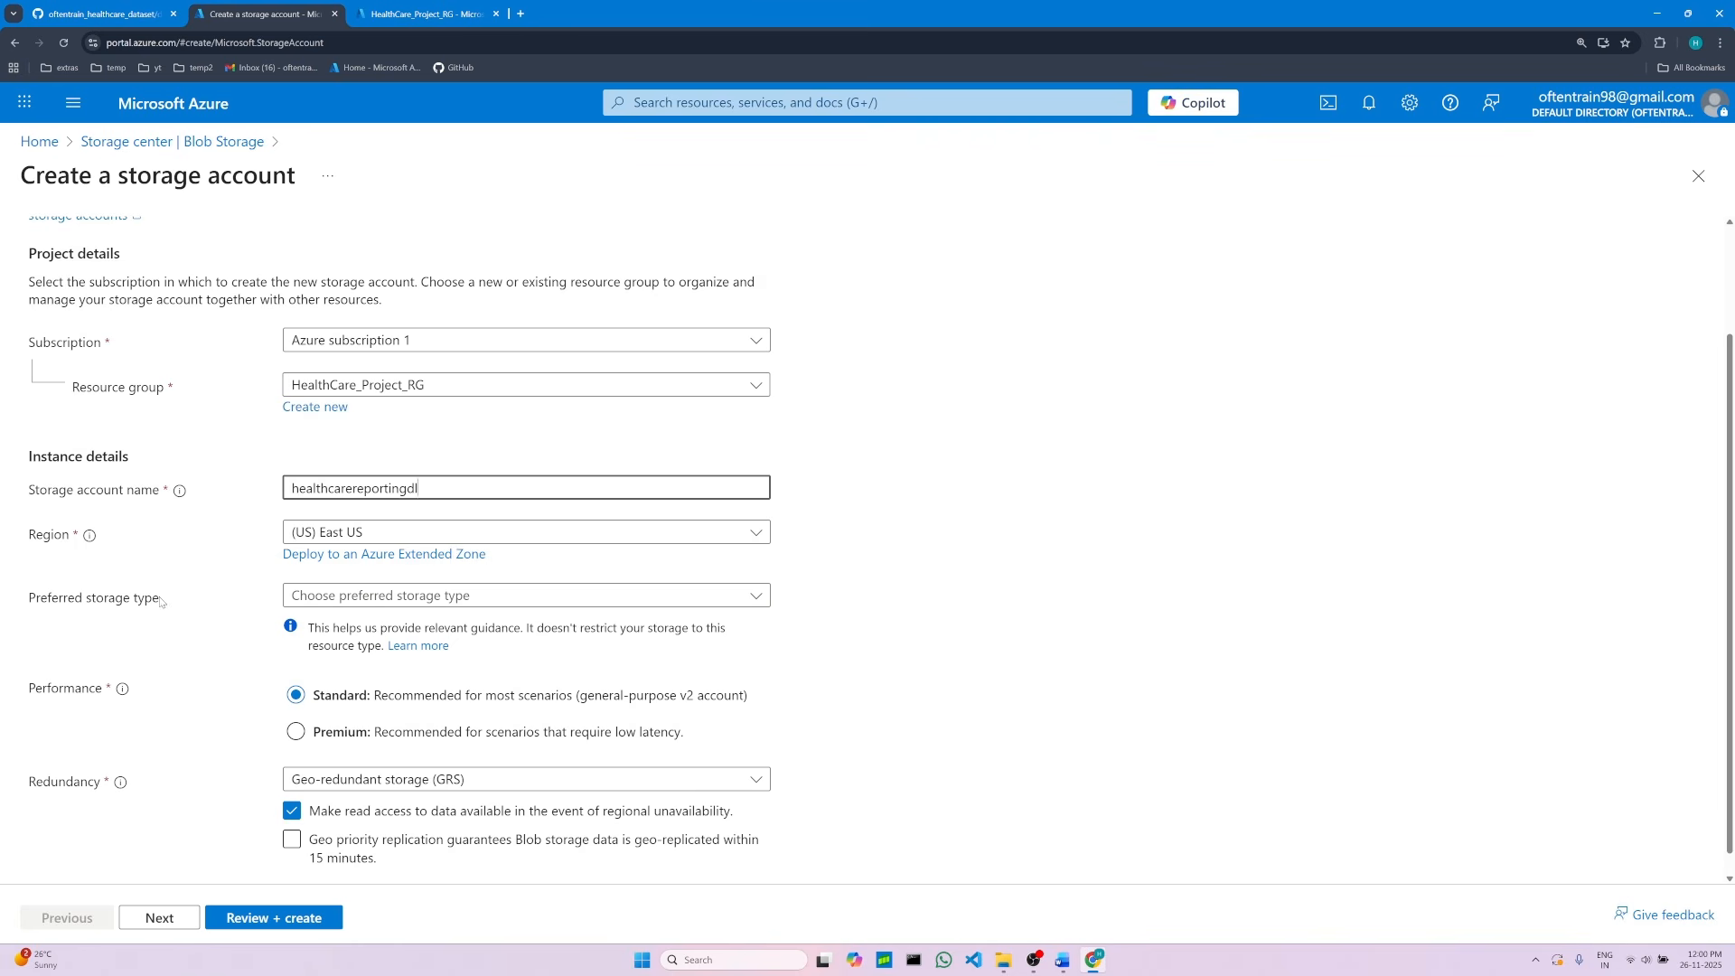
{"action": "scroll", "coordinate": [152, 607], "scroll_direction": "down", "scroll_amount": 1}
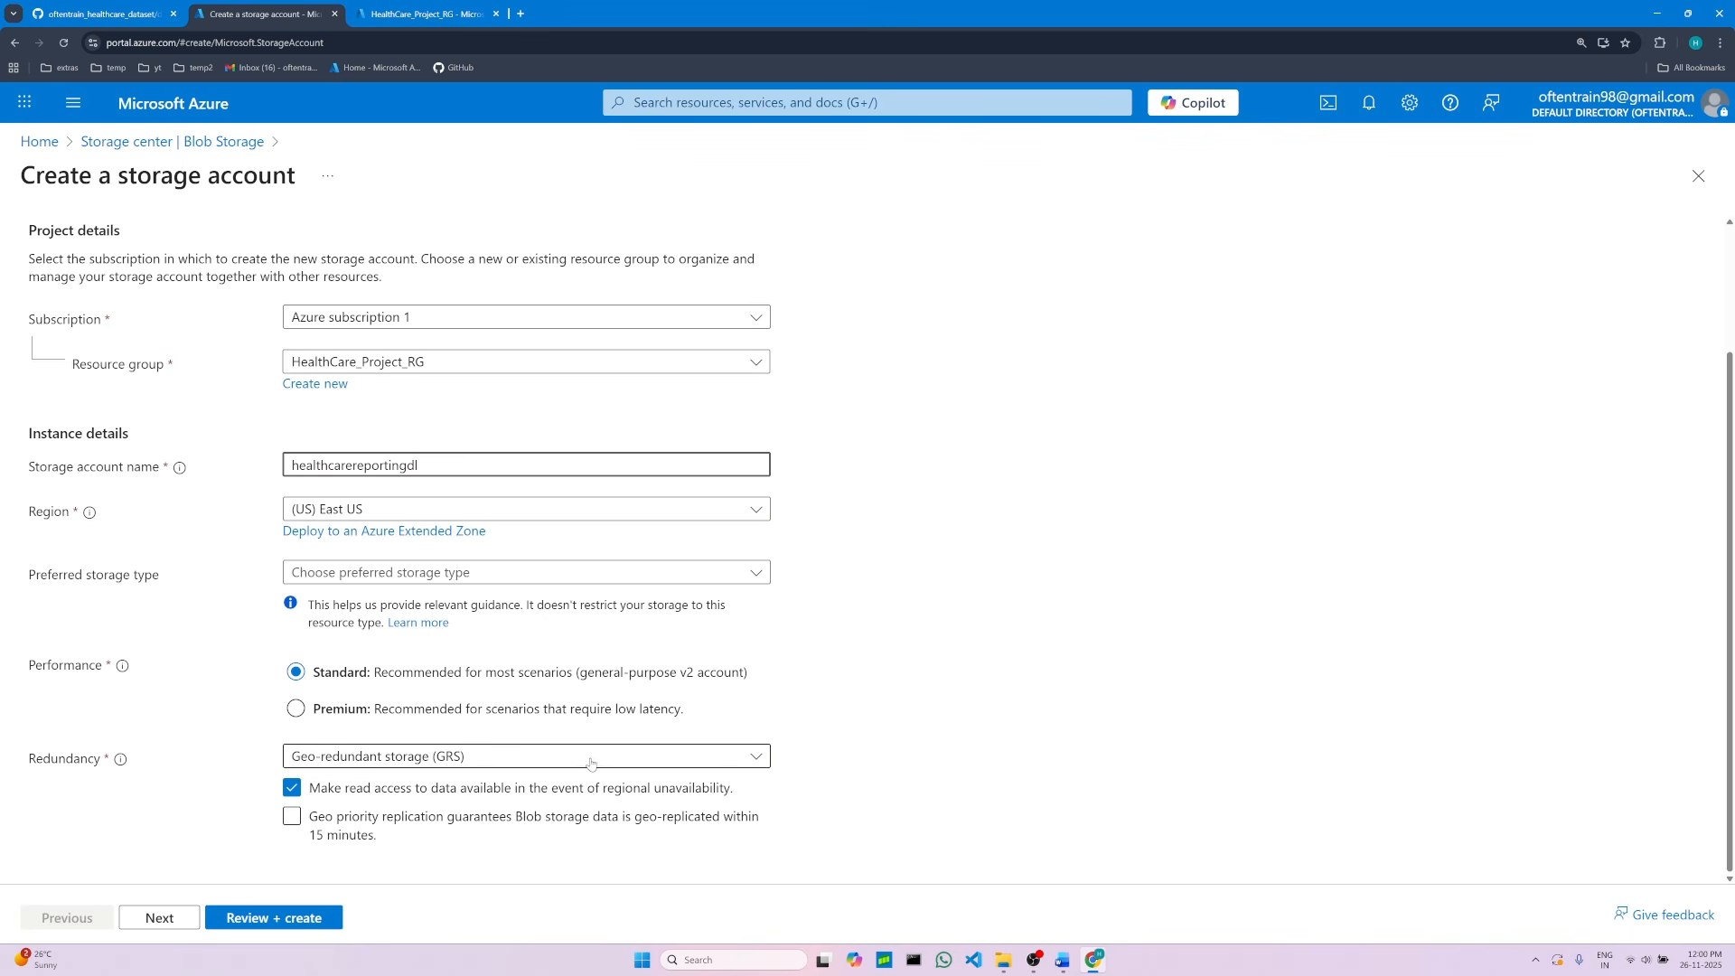
{"action": "left_click", "coordinate": [757, 761]}
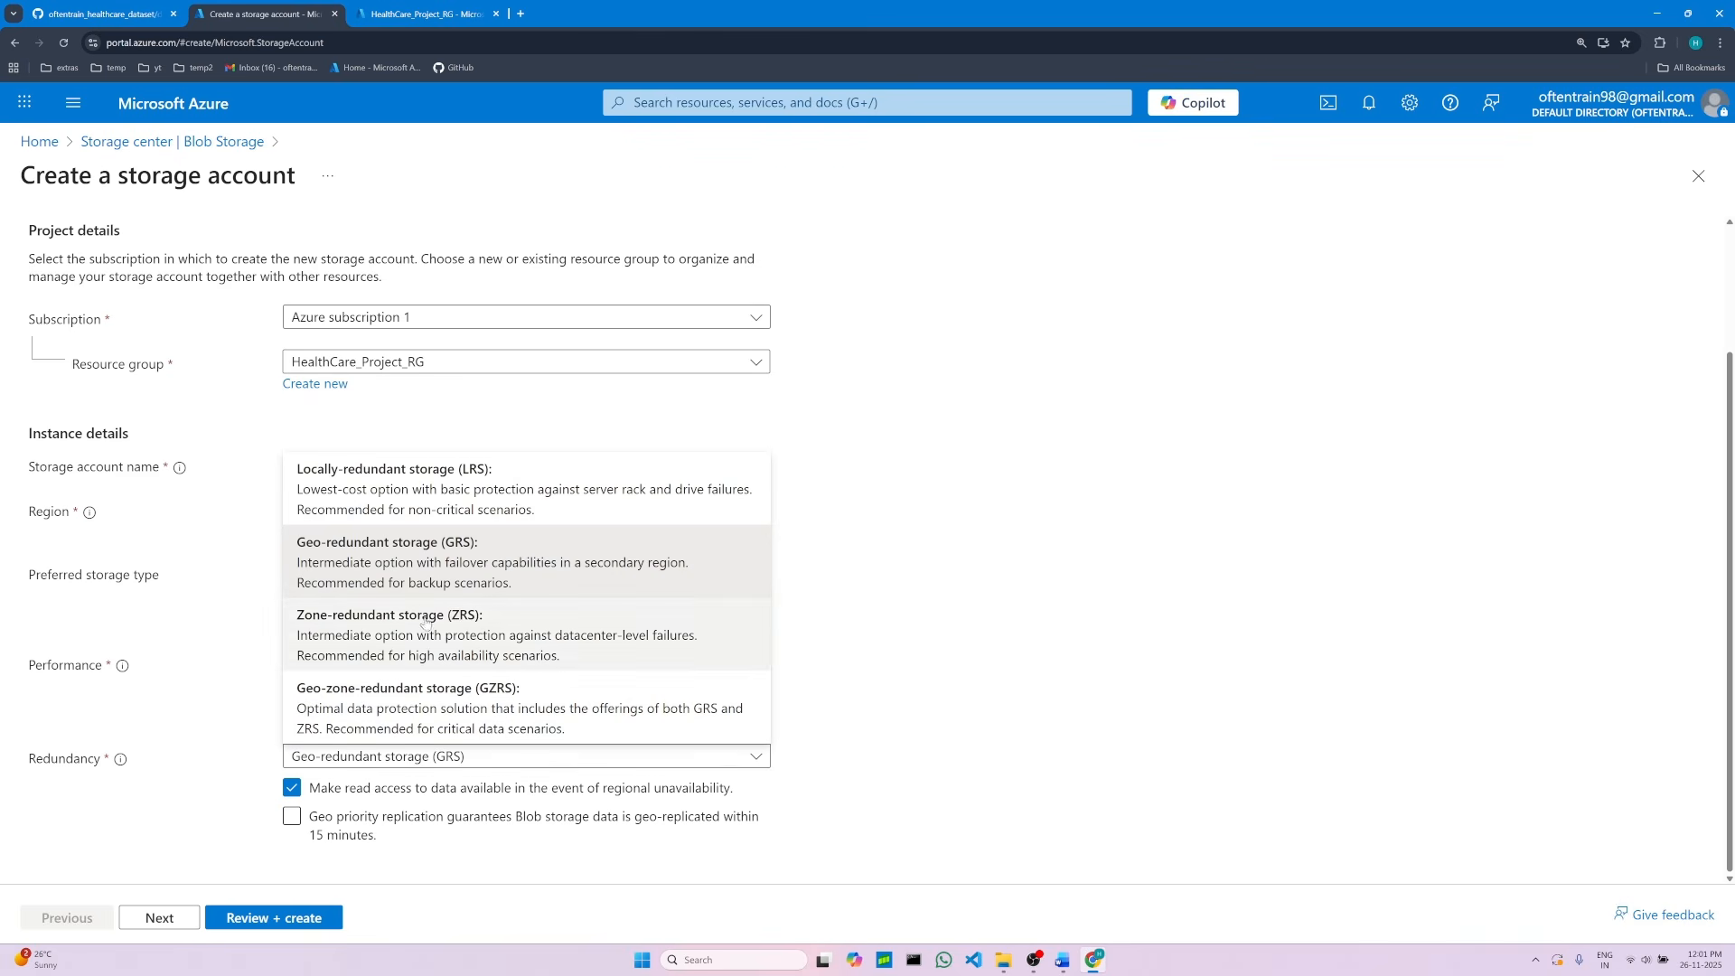
{"action": "left_click", "coordinate": [433, 487]}
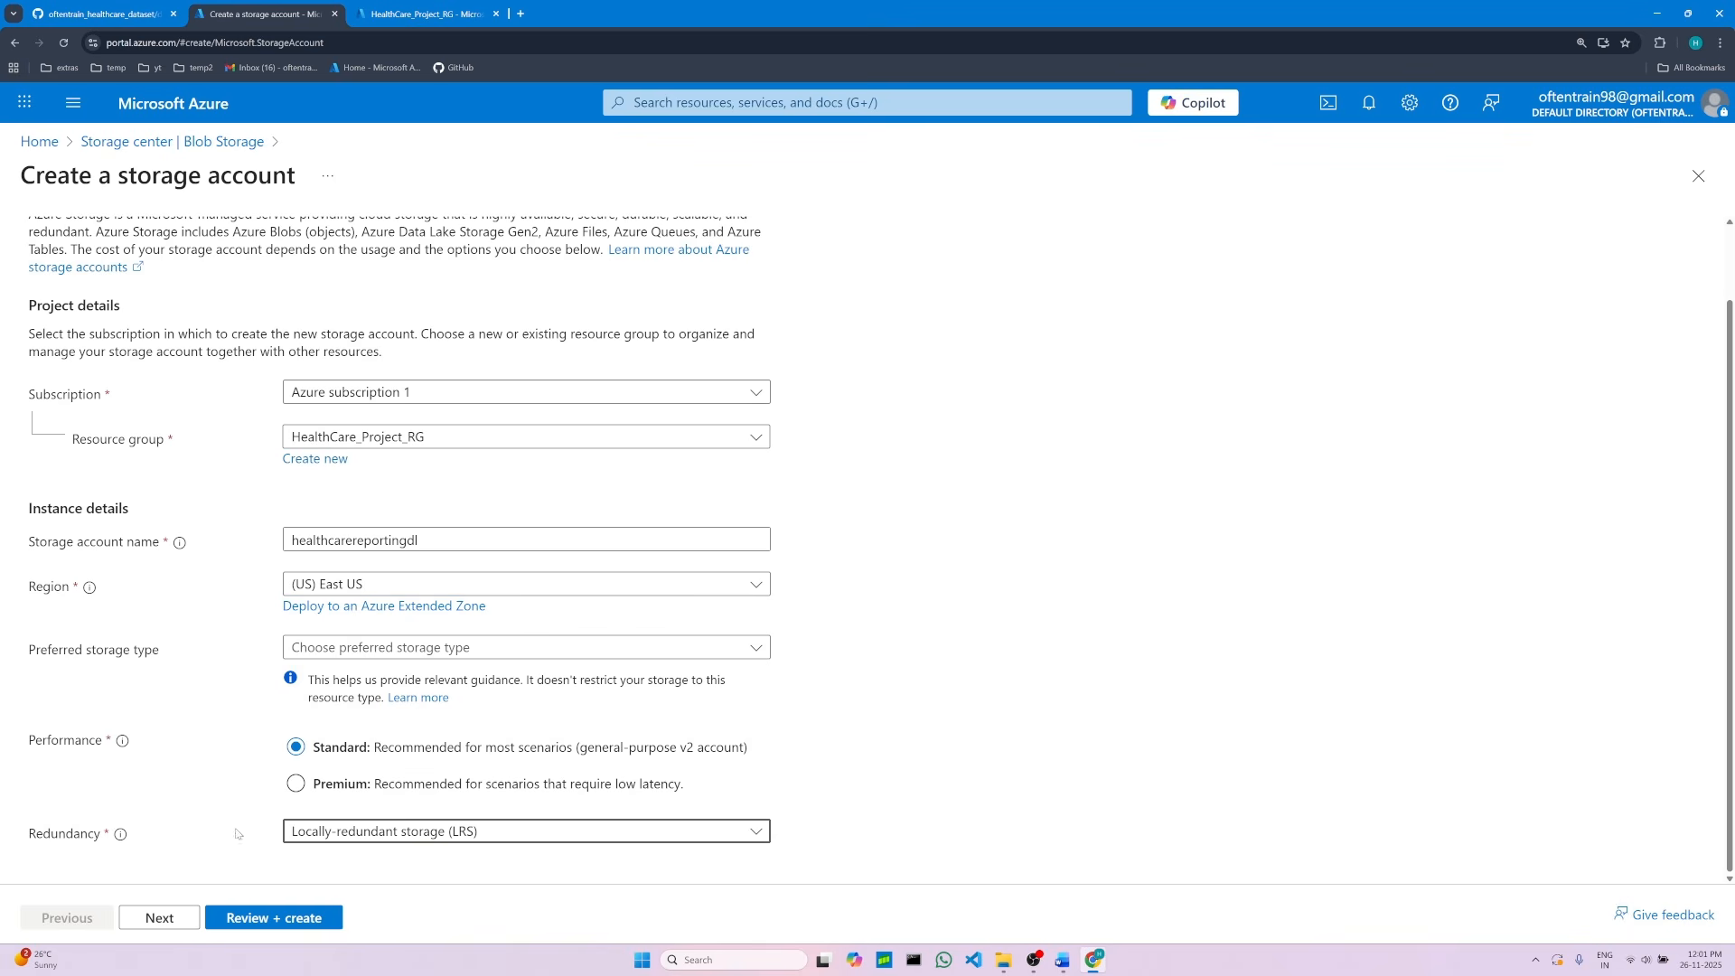
Step: Continue to the Advanced settings and enable hierarchical namespace
{"action": "left_click", "coordinate": [159, 918]}
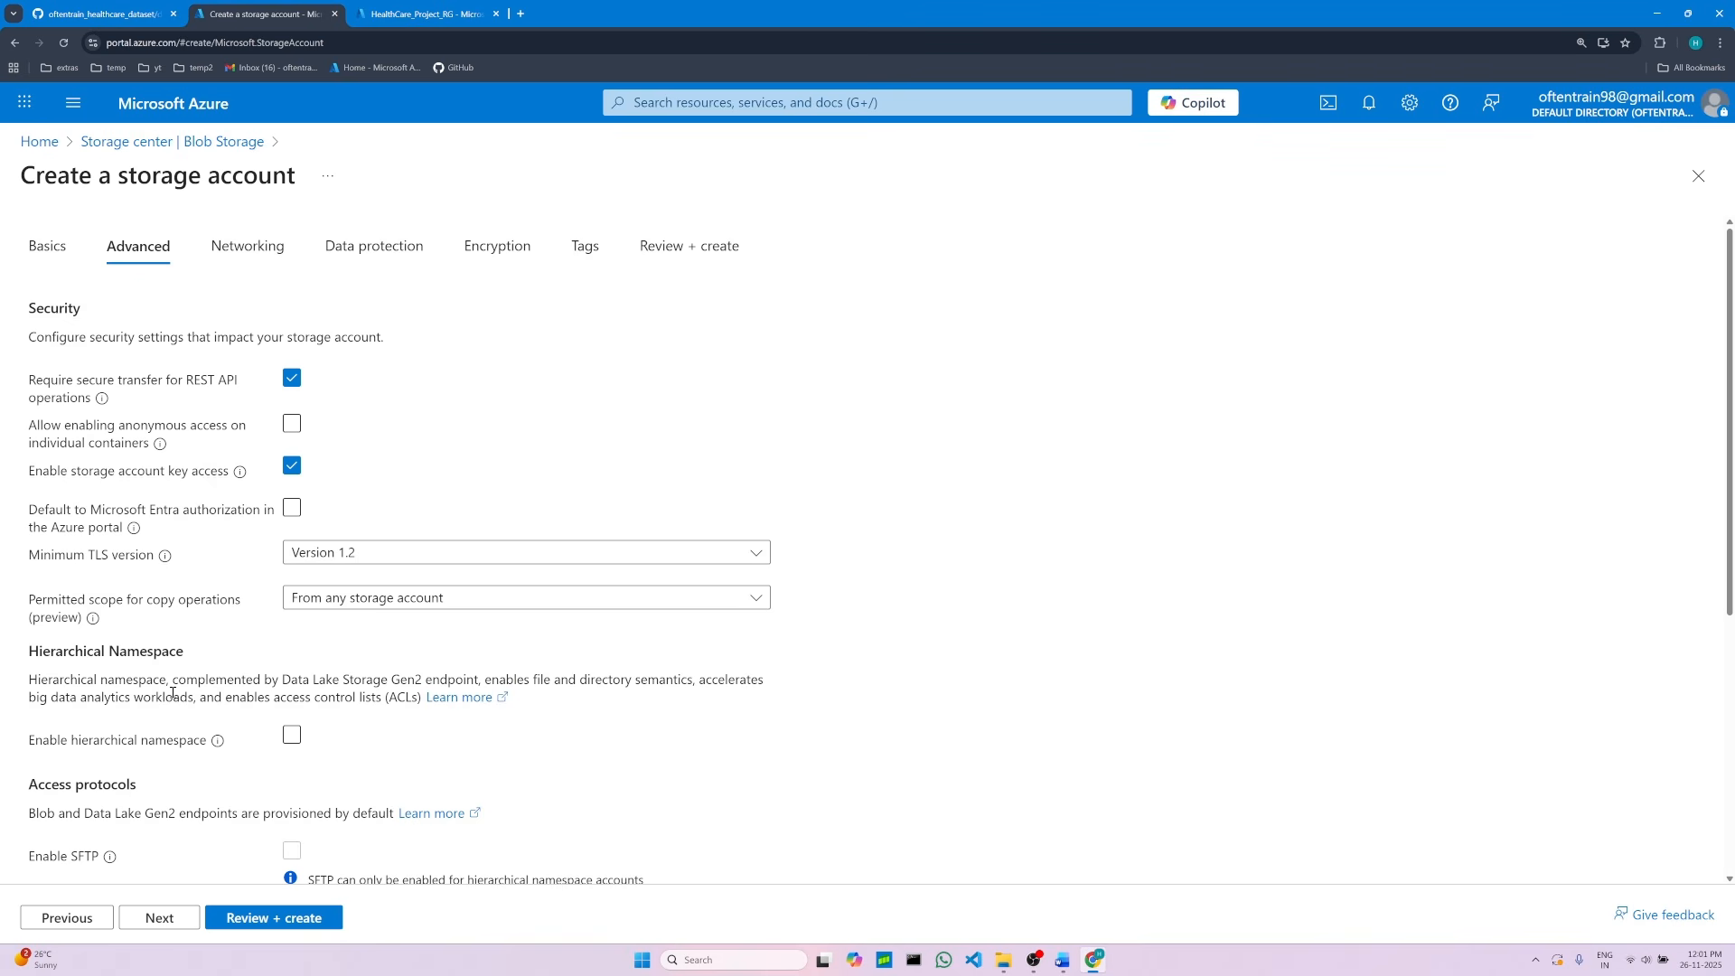
{"action": "left_click", "coordinate": [290, 737]}
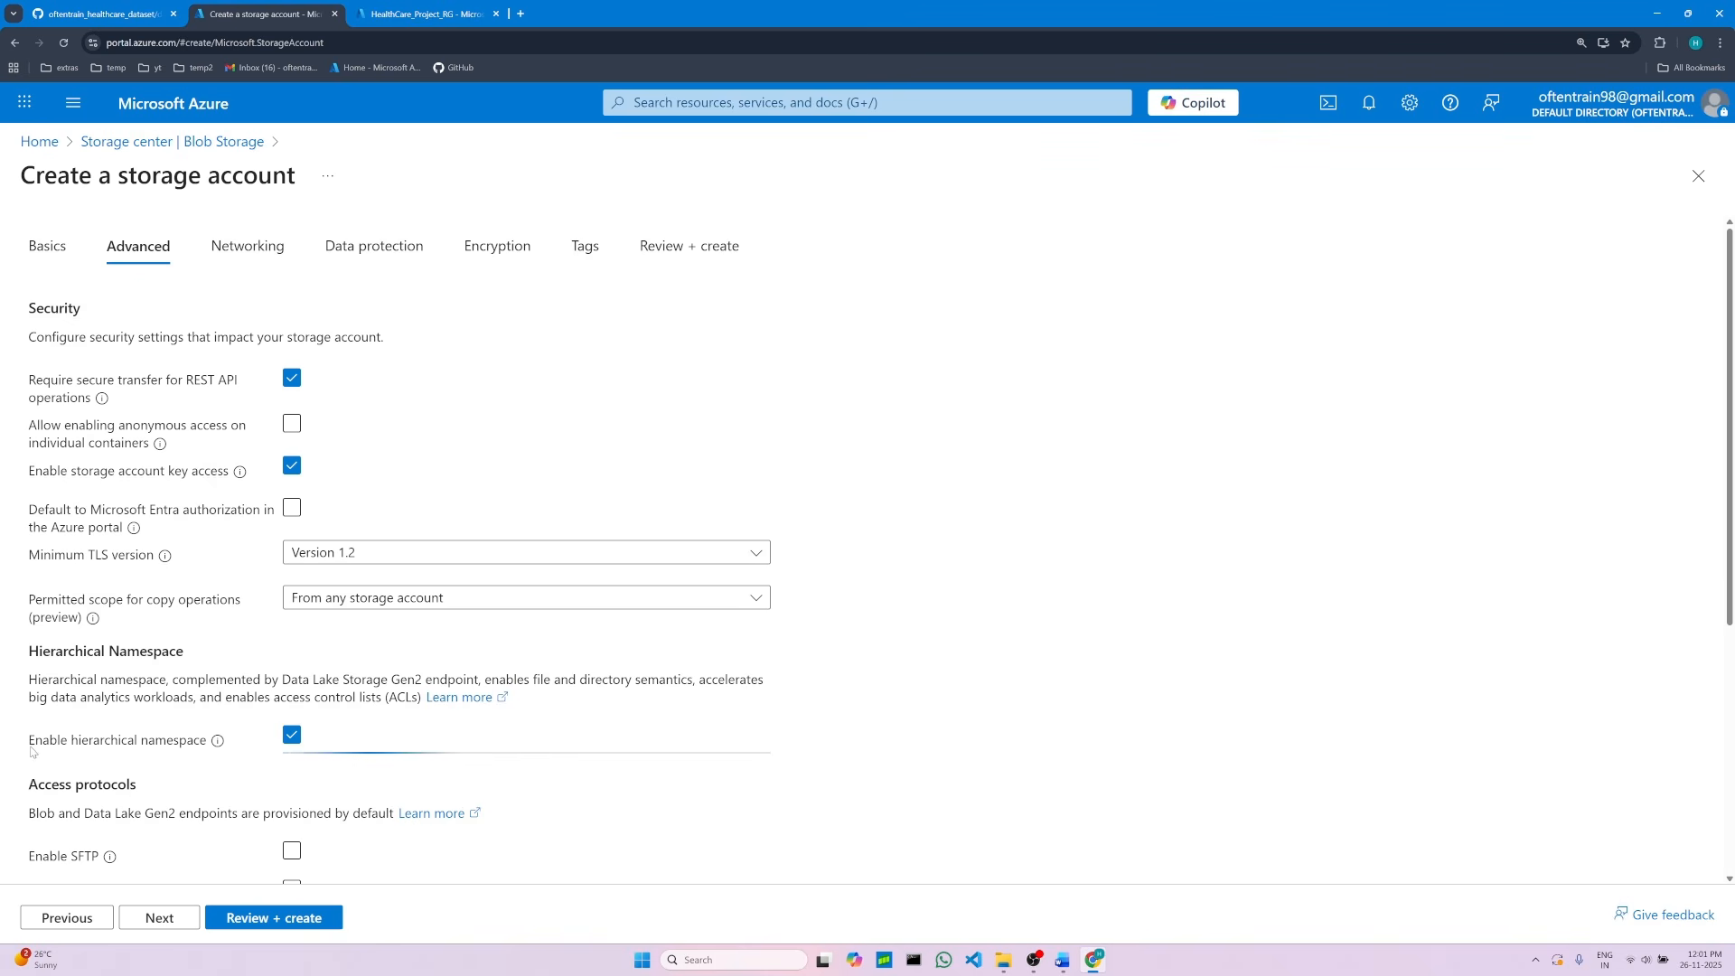
Step: Read the hierarchical namespace and access tier instructions in the Word project notes
{"action": "left_click", "coordinate": [1062, 960]}
{"action": "scroll", "coordinate": [615, 811], "scroll_direction": "down", "scroll_amount": 3}
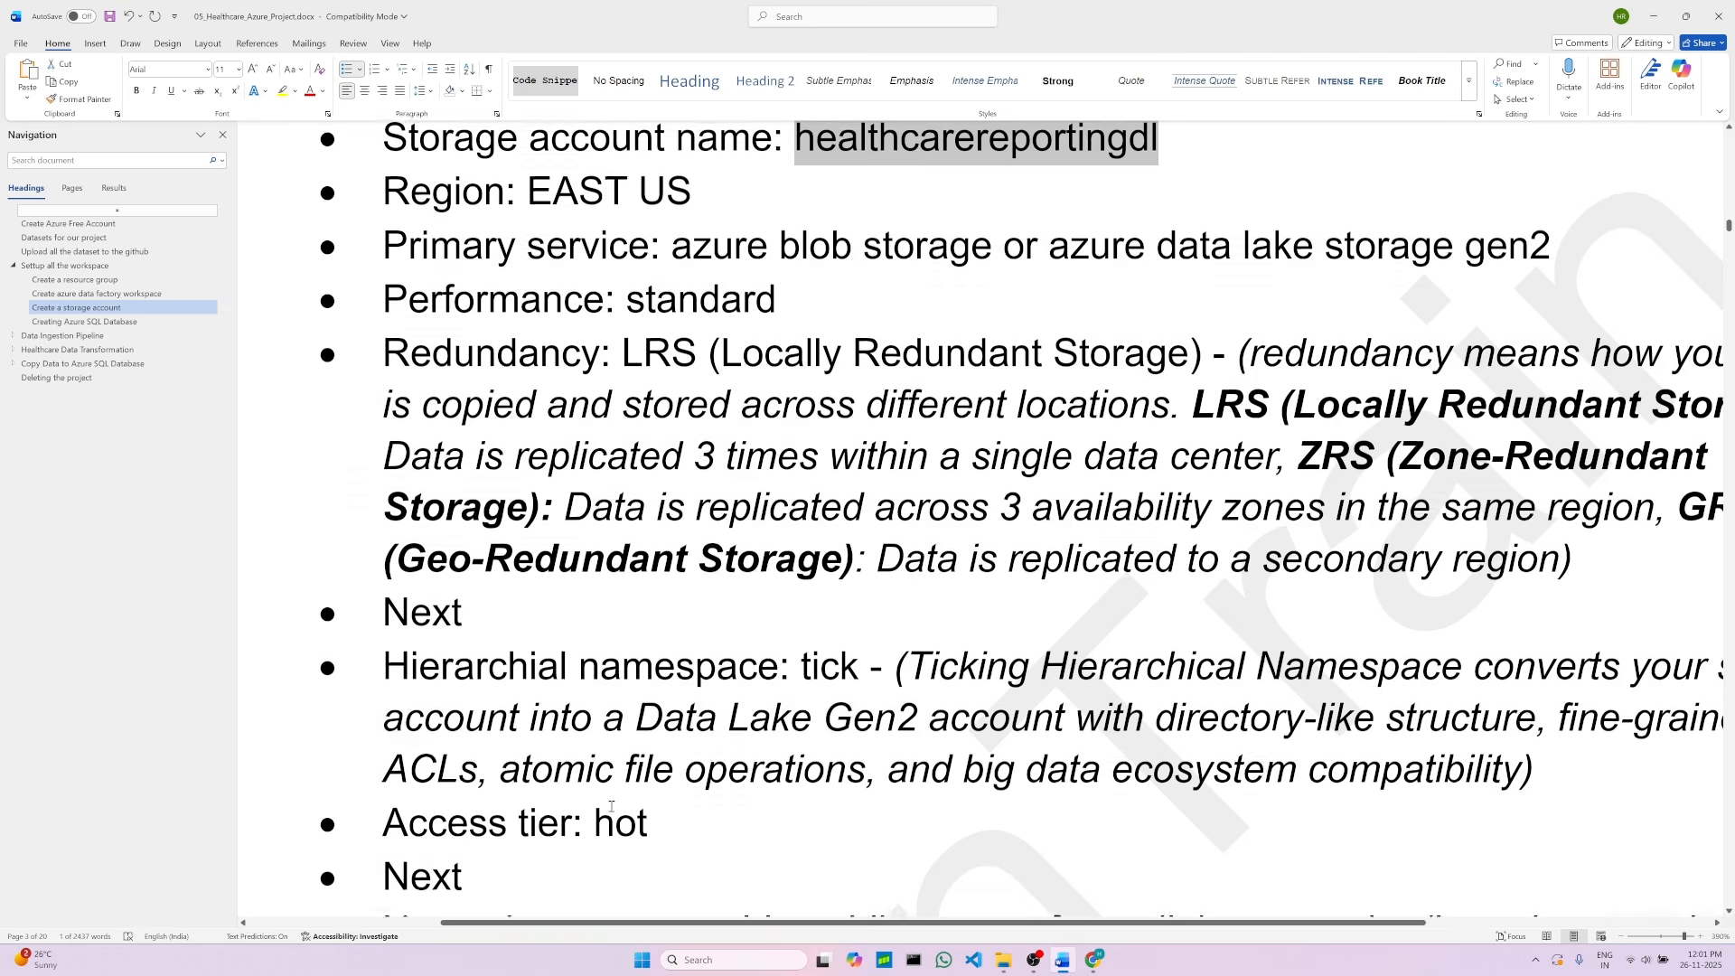
{"action": "double_click", "coordinate": [826, 655]}
{"action": "scroll", "coordinate": [605, 779], "scroll_direction": "down", "scroll_amount": 2}
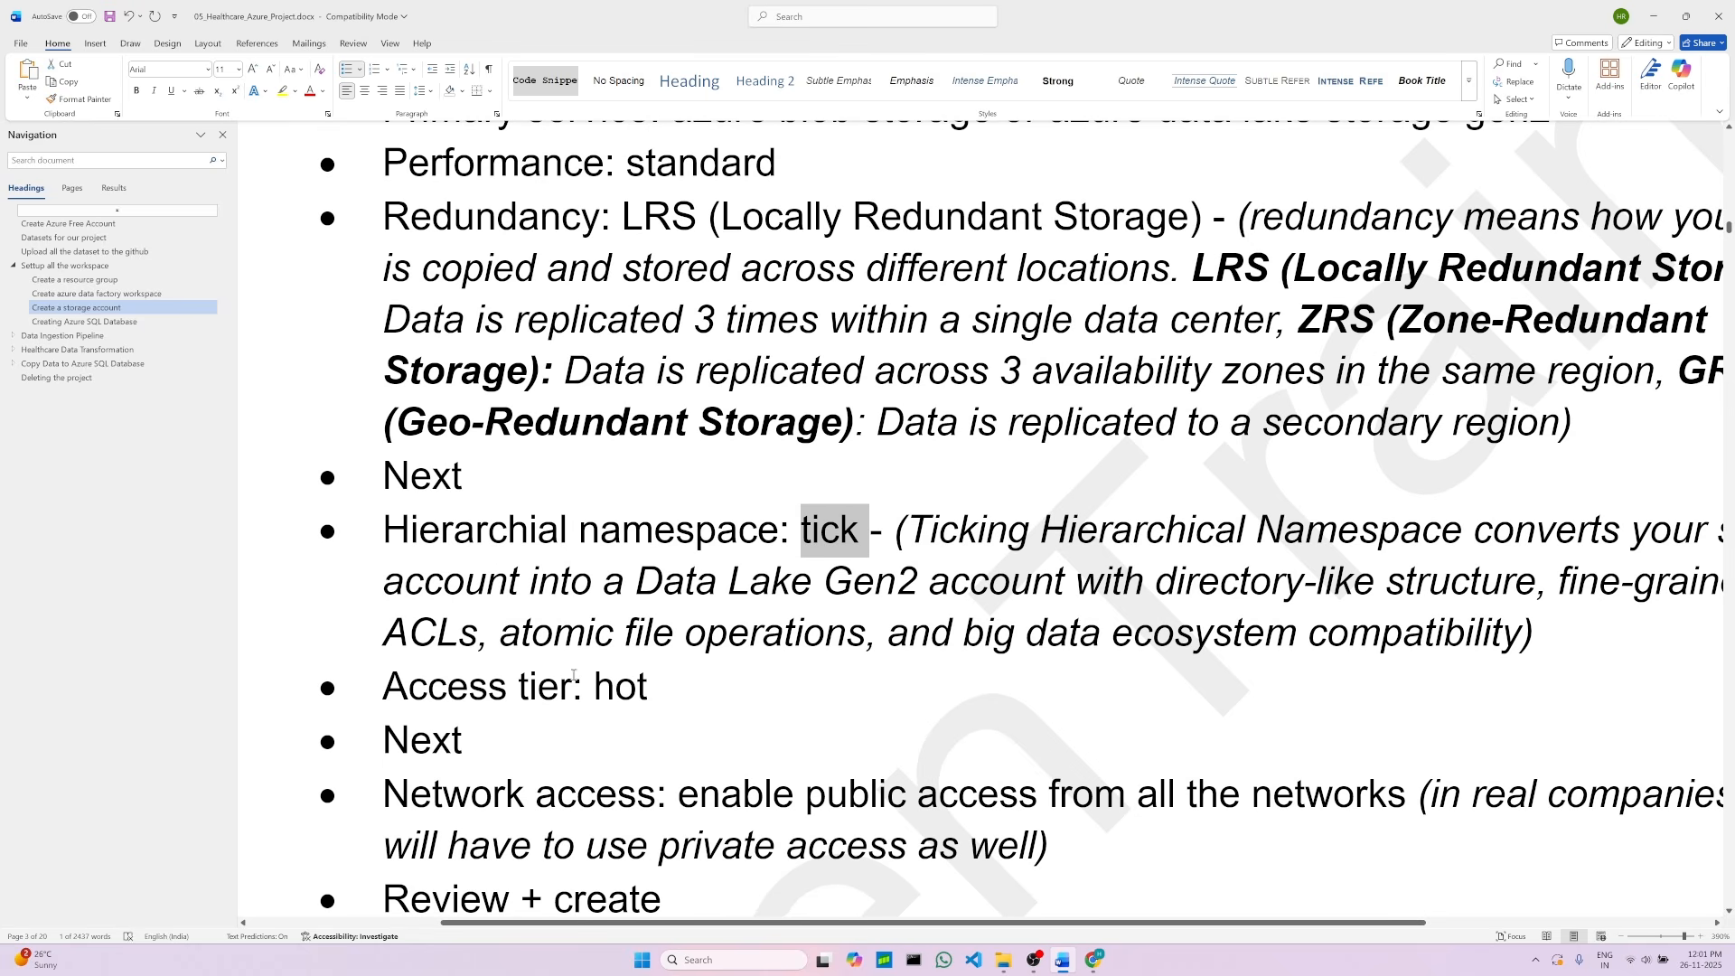
{"action": "double_click", "coordinate": [620, 687]}
{"action": "left_click", "coordinate": [410, 741]}
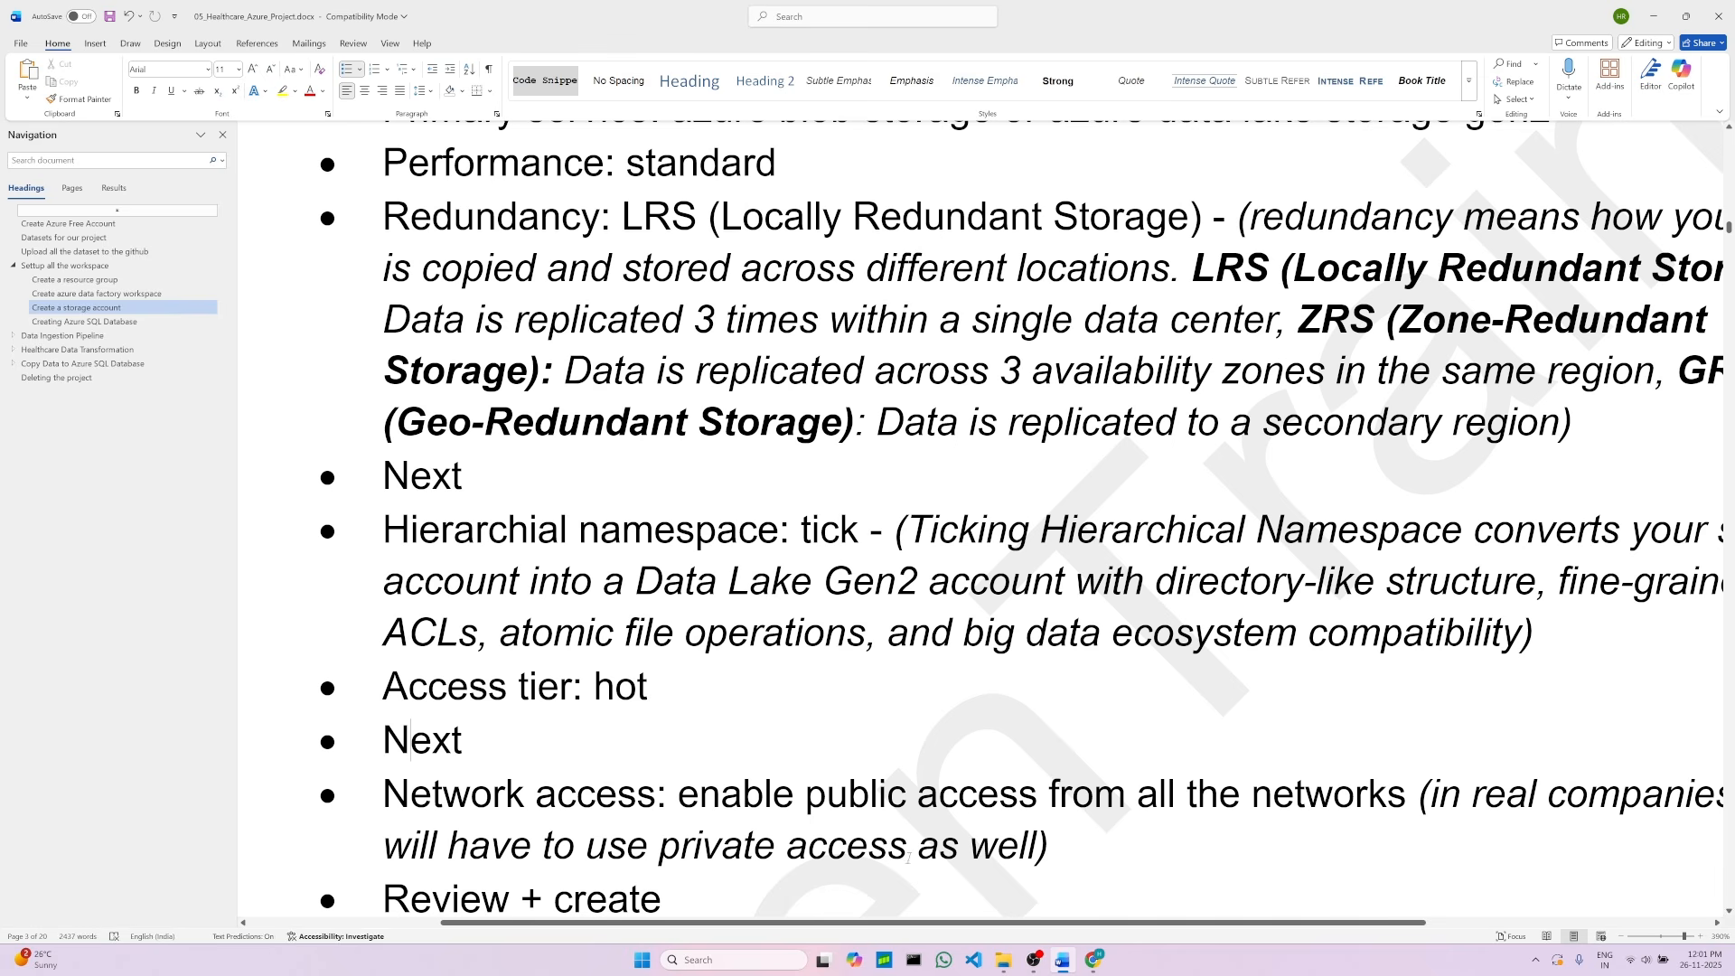
{"action": "left_click", "coordinate": [1093, 960]}
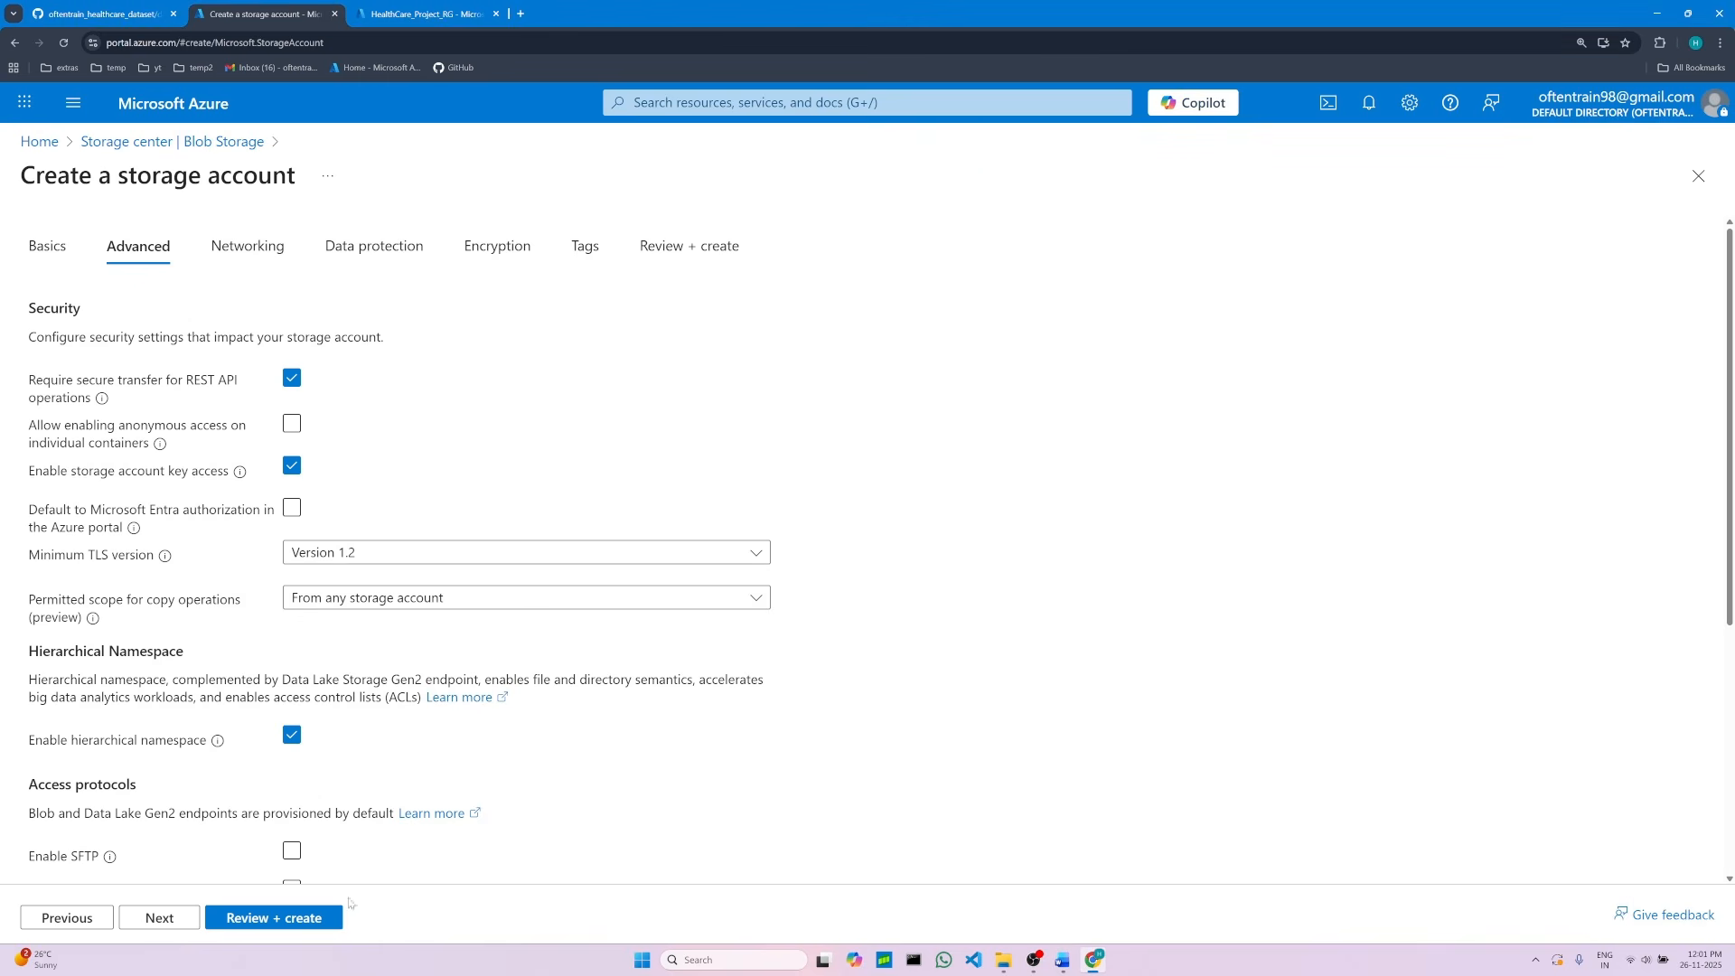
Step: Check the access tier options and continue to the Networking settings
{"action": "scroll", "coordinate": [174, 776], "scroll_direction": "down", "scroll_amount": 3}
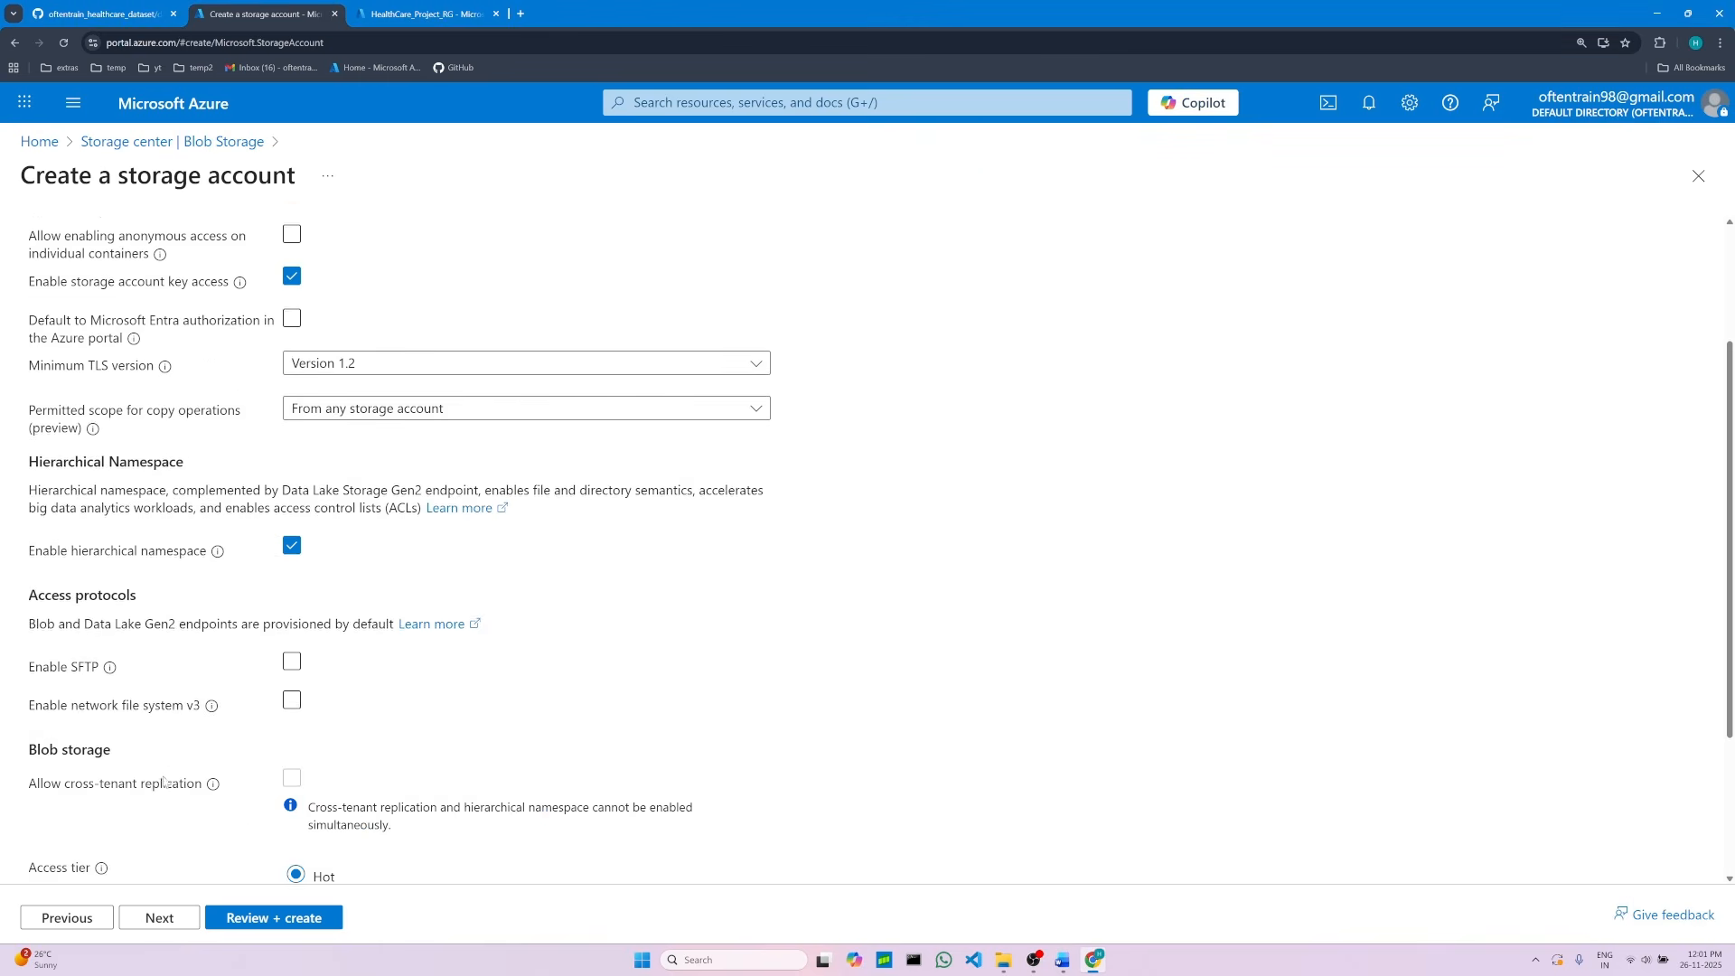
{"action": "scroll", "coordinate": [294, 800], "scroll_direction": "down", "scroll_amount": 2}
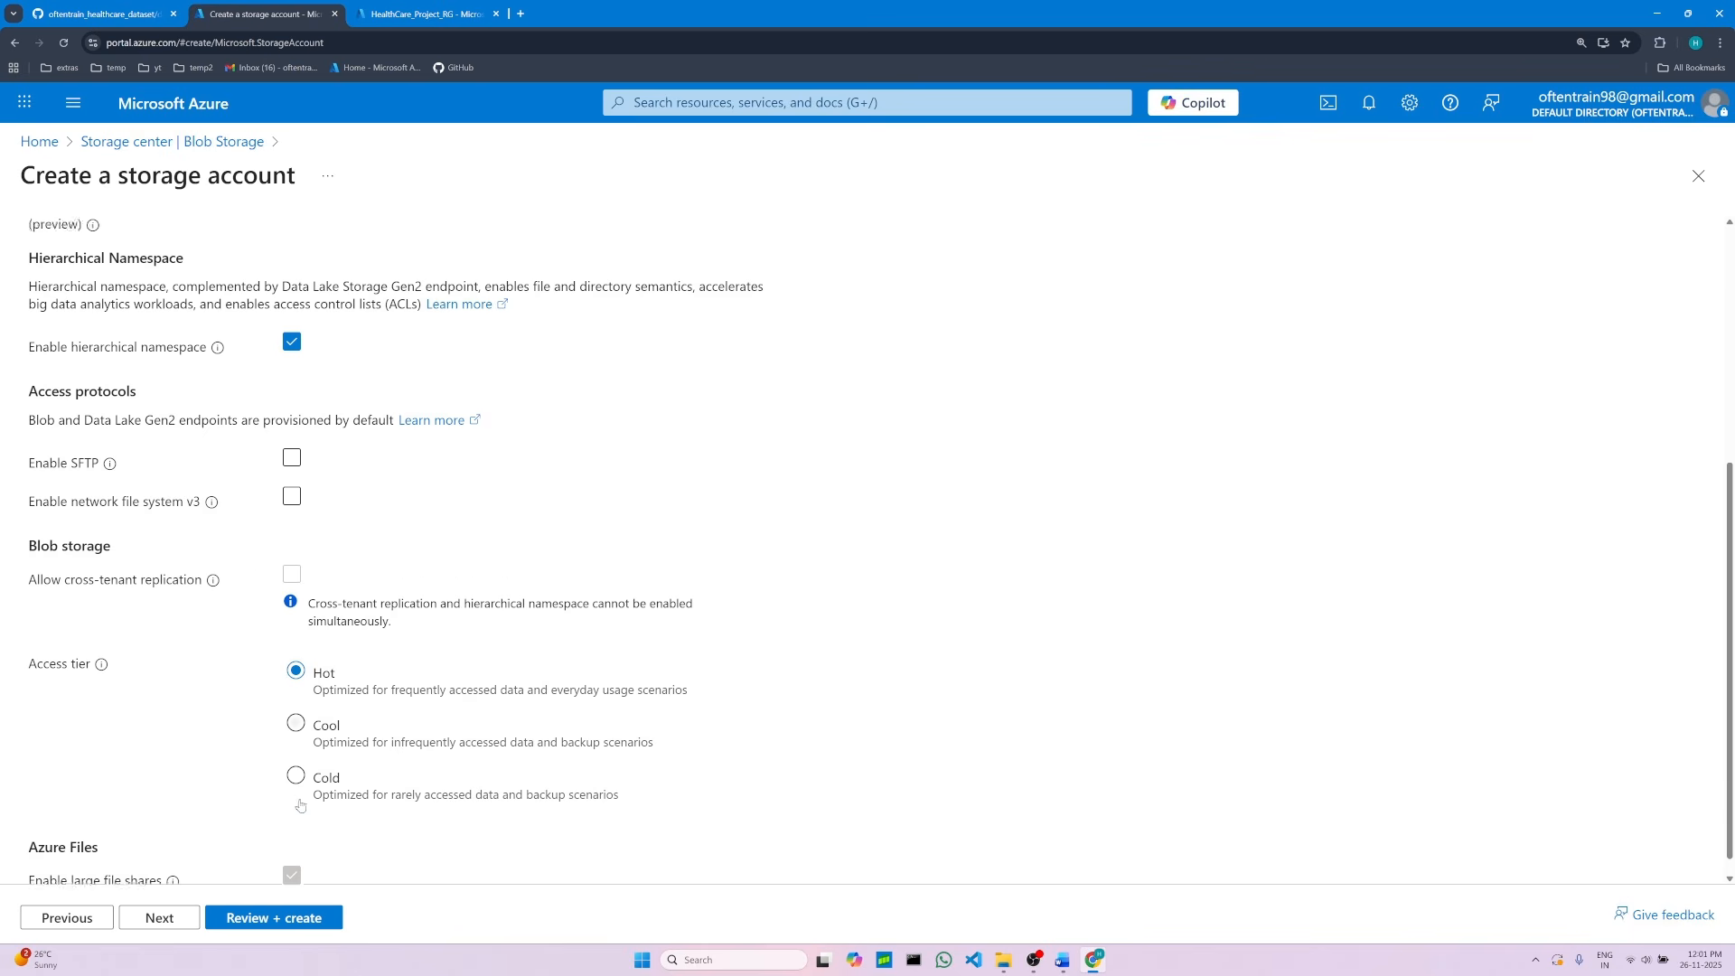
{"action": "left_click", "coordinate": [152, 918]}
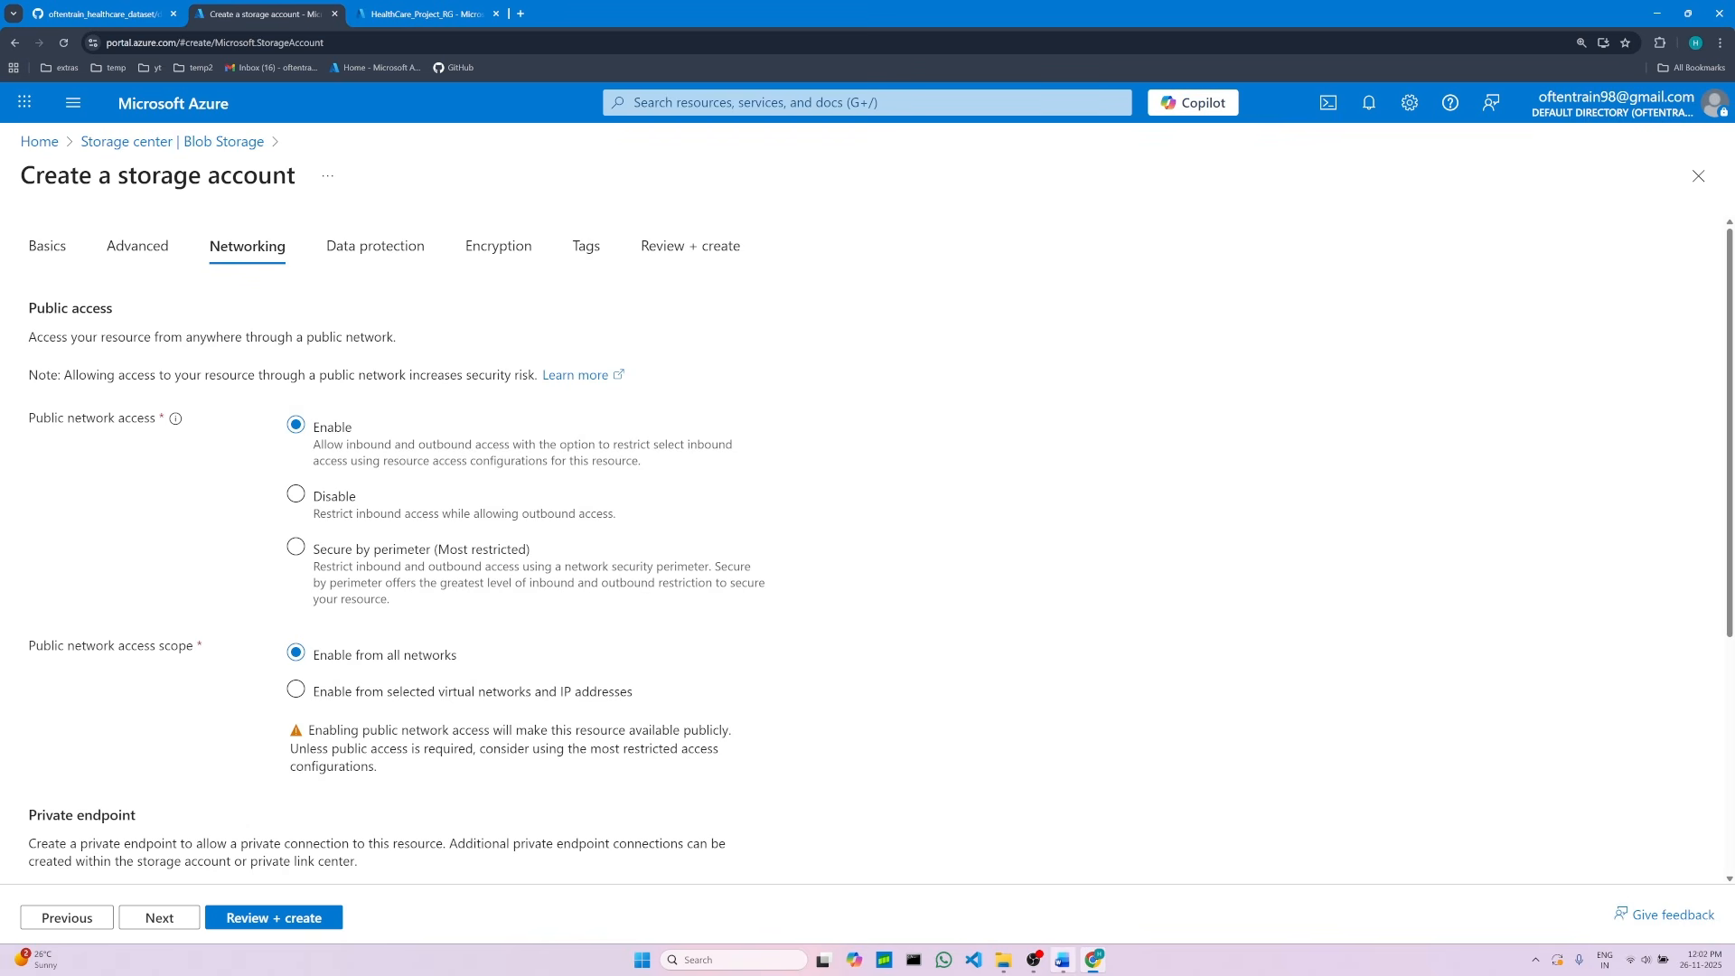
Step: Read the network access and final review instructions for the storage account in the Word project notes
{"action": "left_click", "coordinate": [1063, 959]}
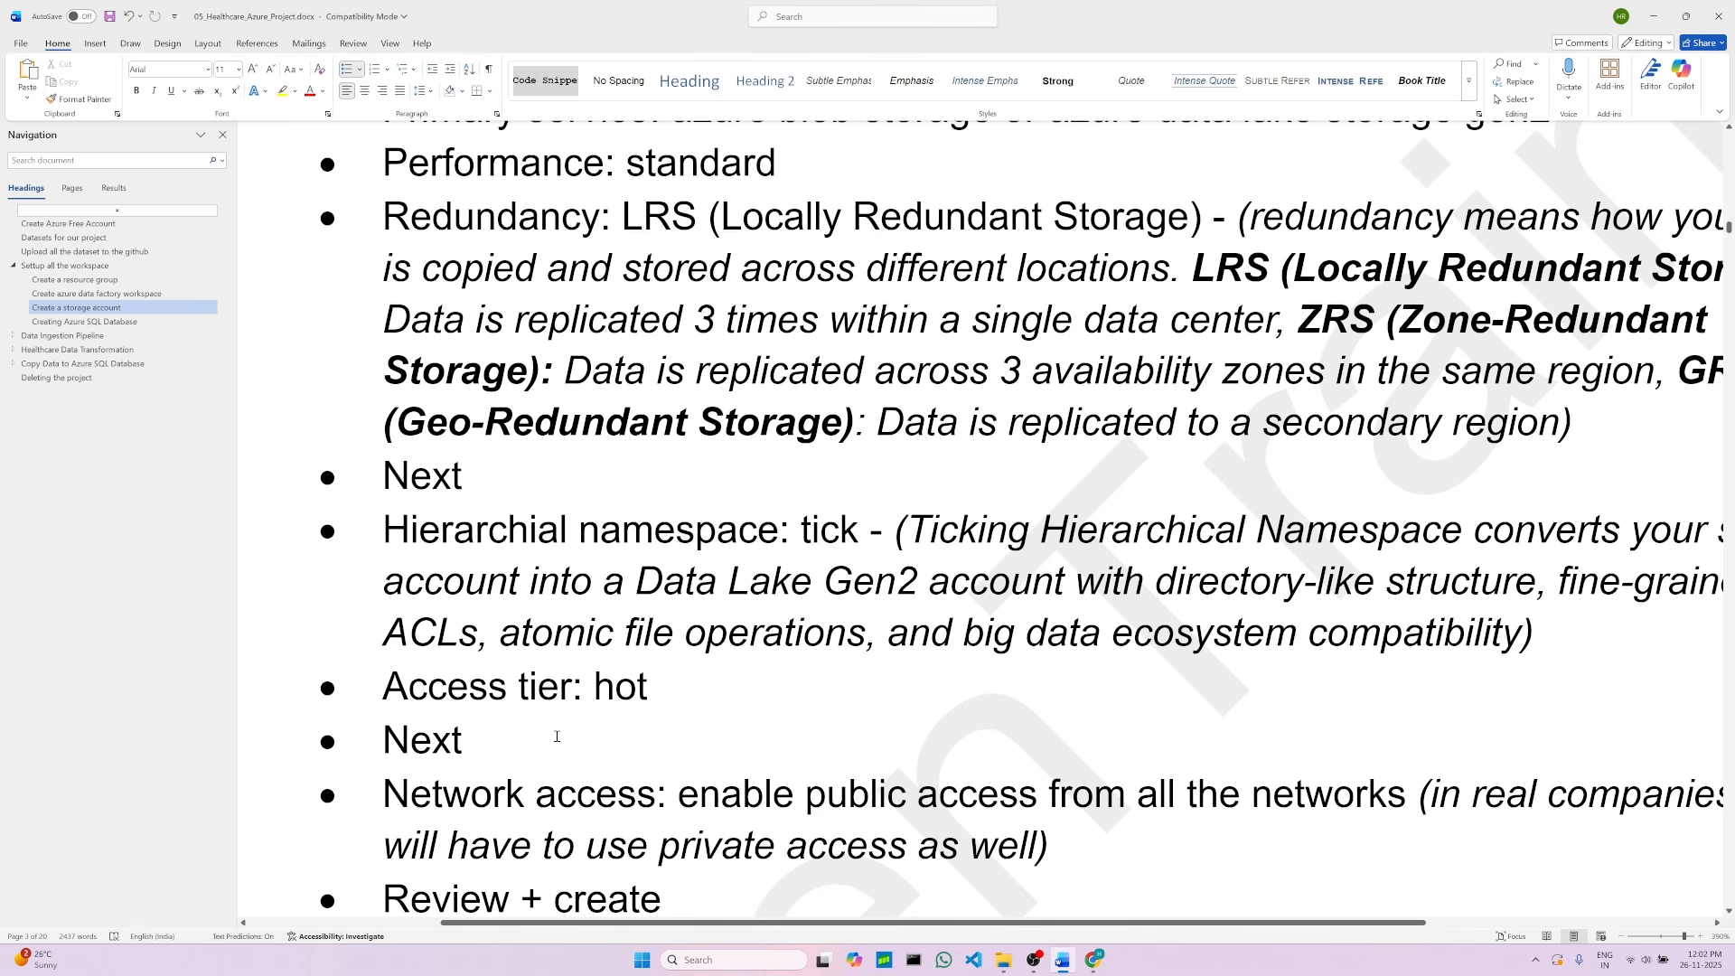
{"action": "scroll", "coordinate": [527, 712], "scroll_direction": "down", "scroll_amount": 2}
{"action": "double_click", "coordinate": [715, 680]}
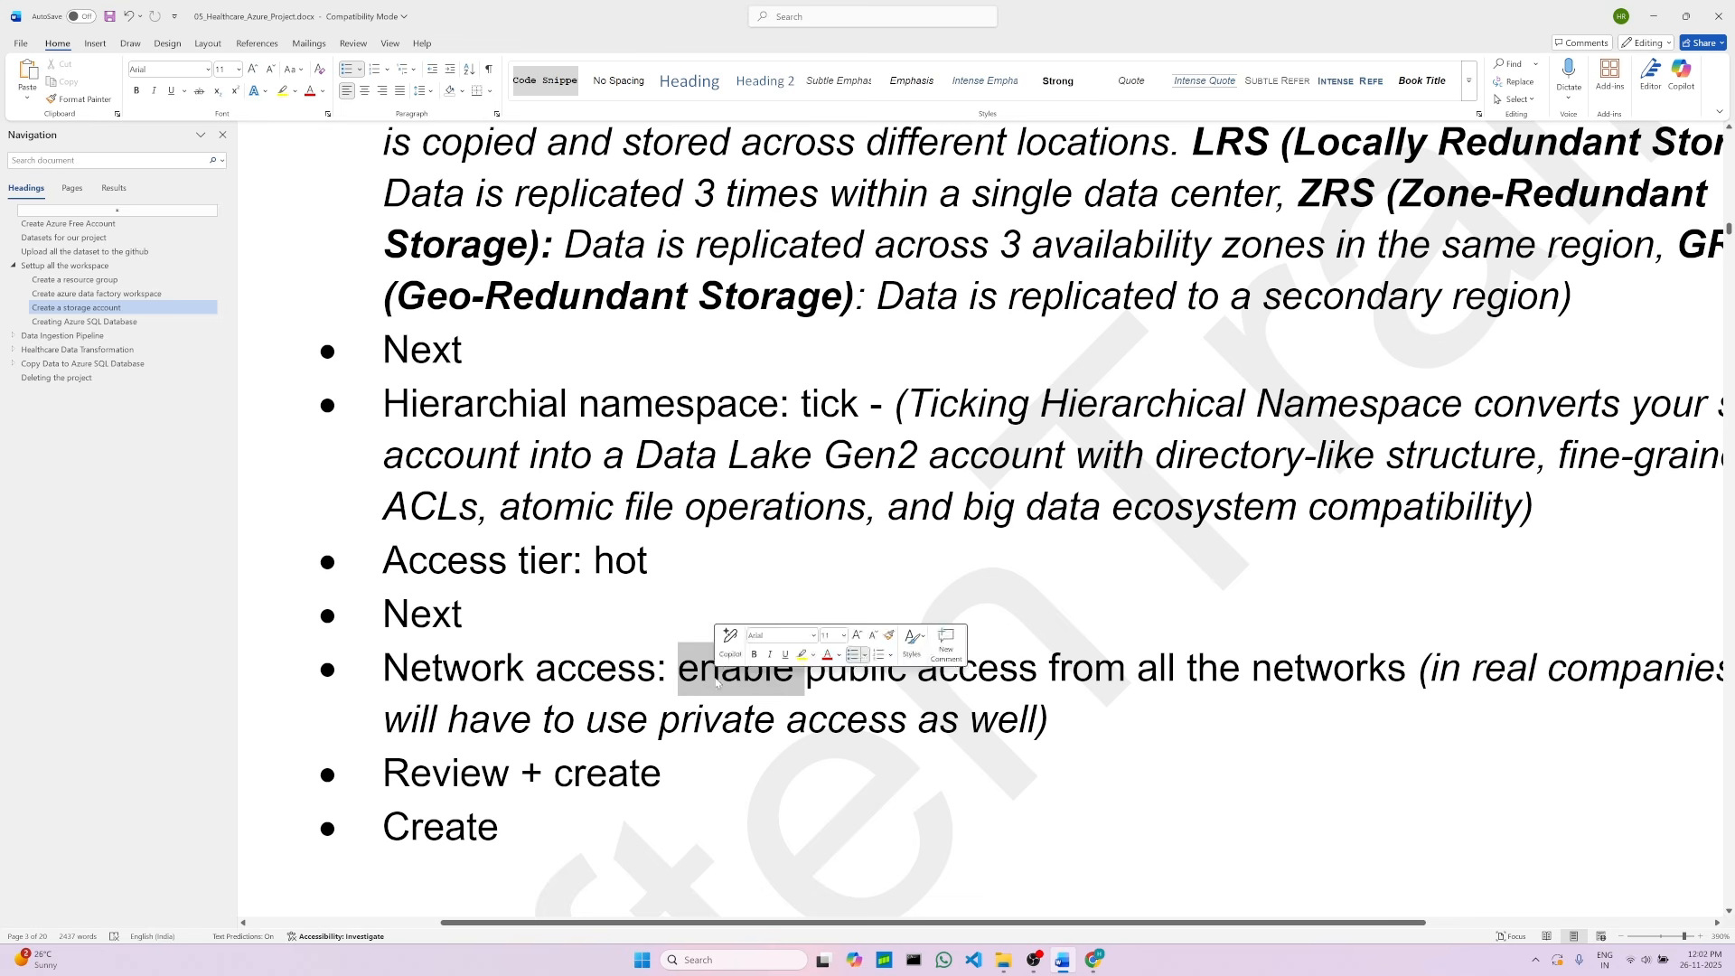
{"action": "left_click", "coordinate": [578, 804]}
{"action": "scroll", "coordinate": [896, 827], "scroll_direction": "down", "scroll_amount": 5}
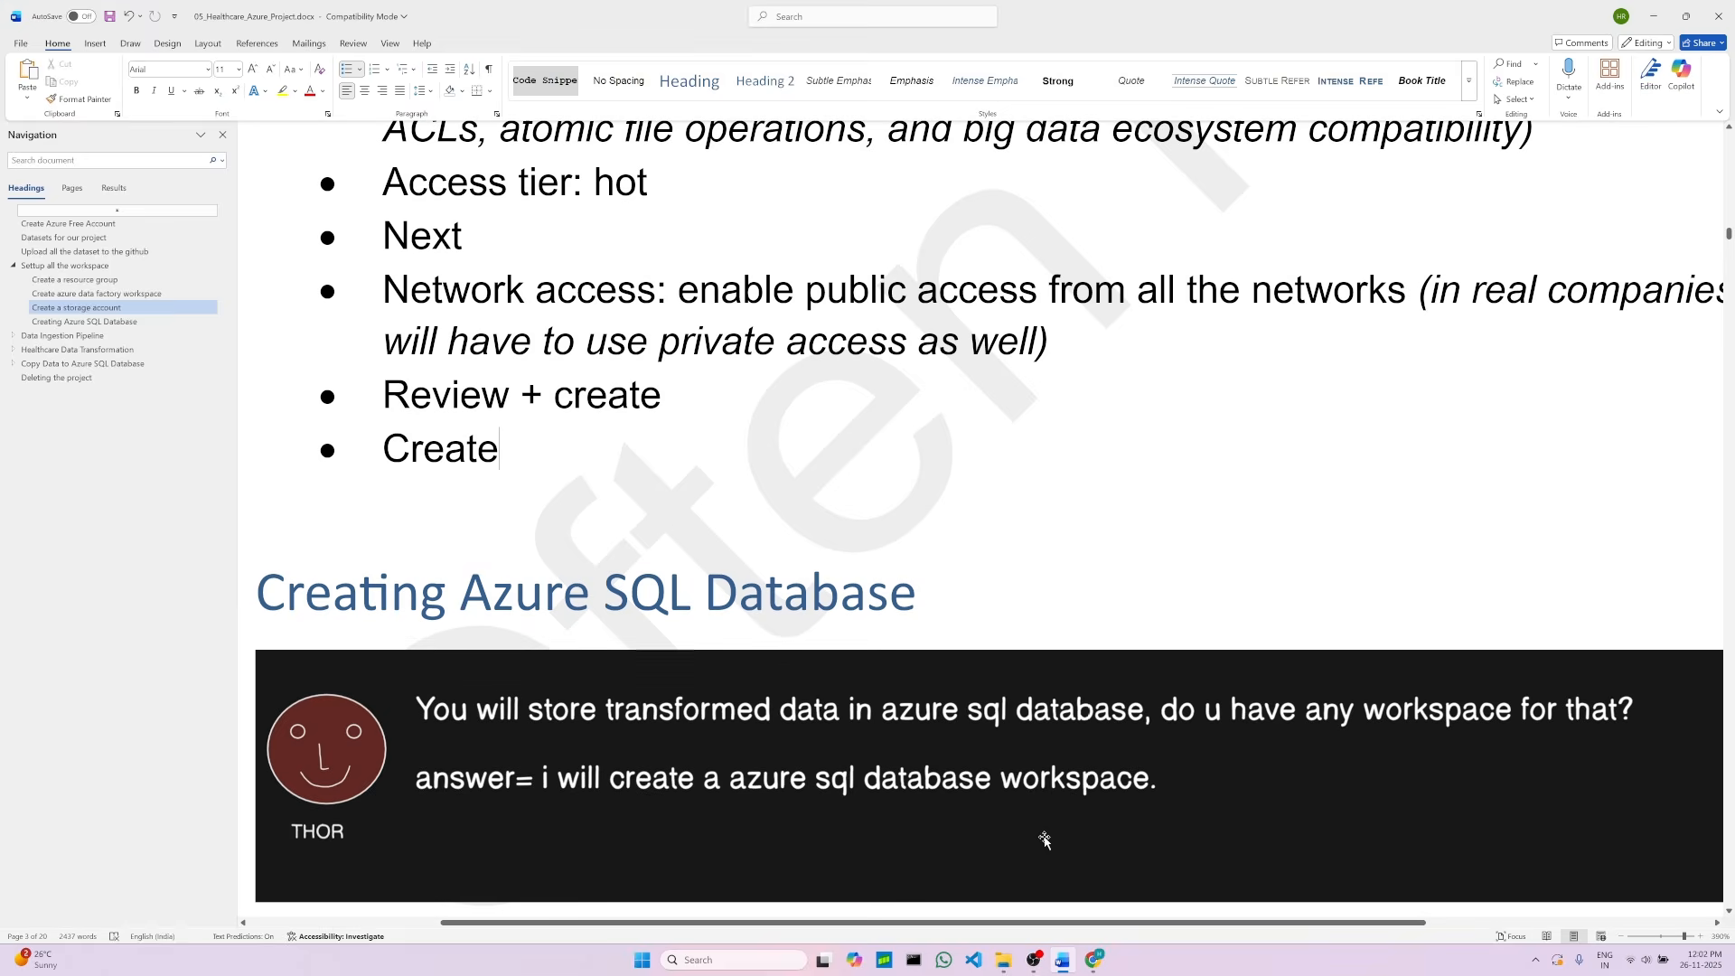
{"action": "scroll", "coordinate": [1044, 841], "scroll_direction": "up", "scroll_amount": 3}
{"action": "left_click", "coordinate": [1093, 960]}
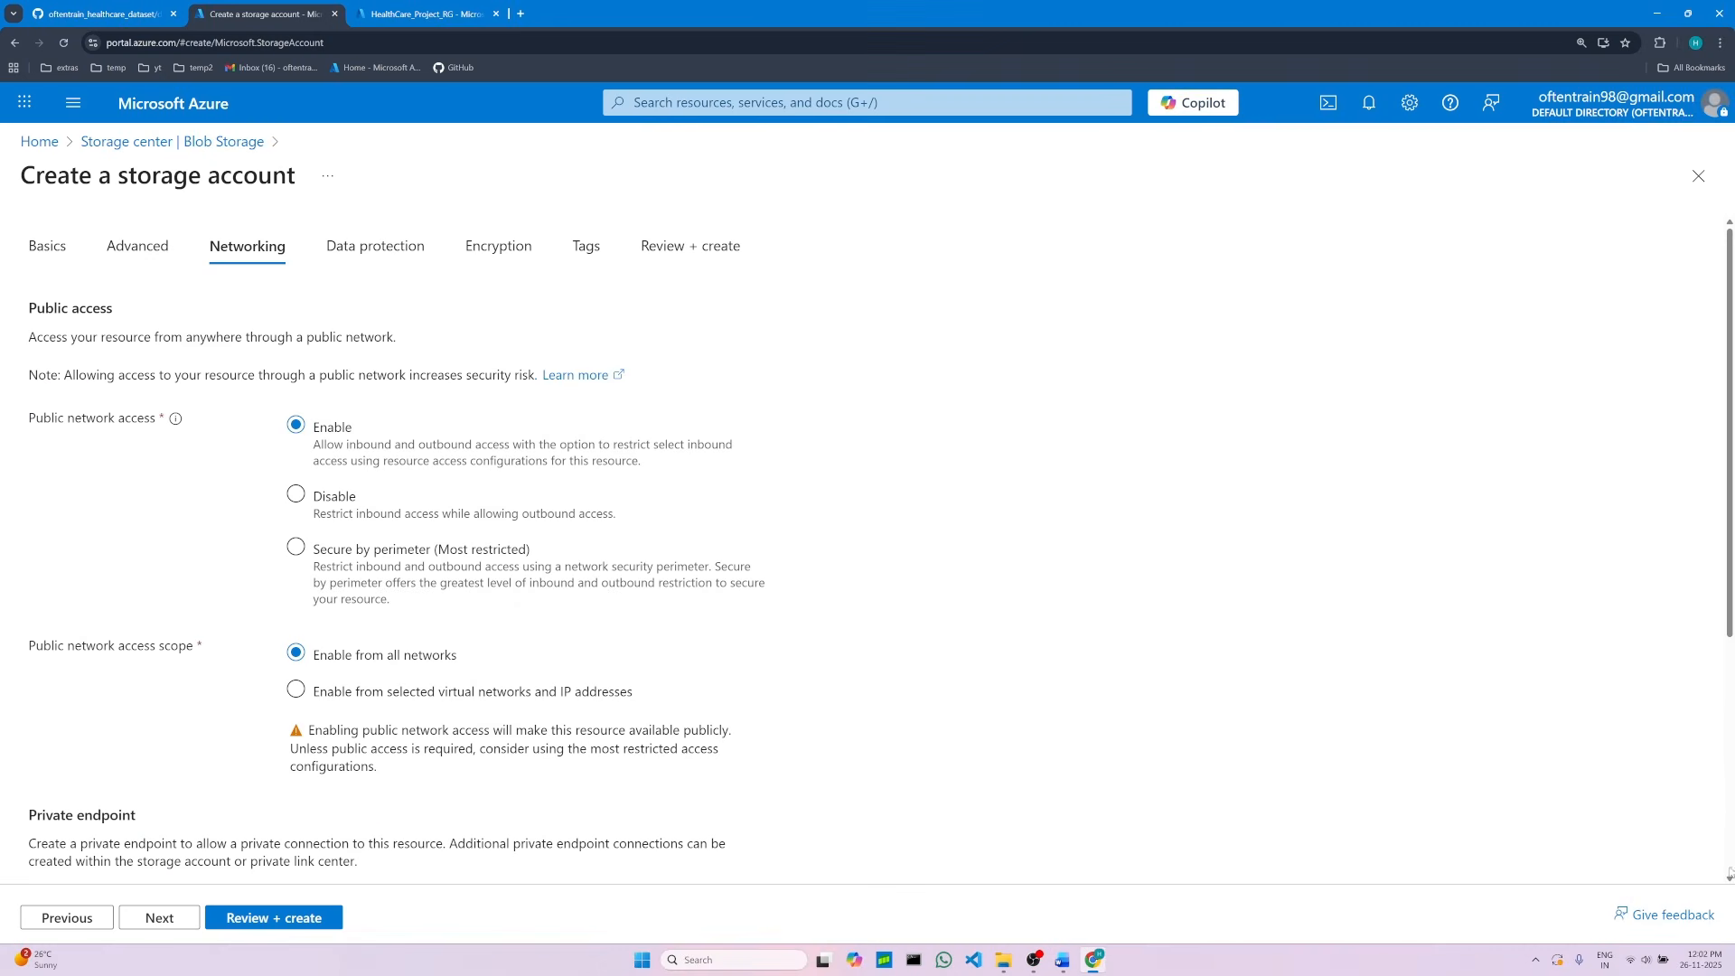
Step: Review and create the storage account, then go to the deployed resource
{"action": "left_click", "coordinate": [310, 923]}
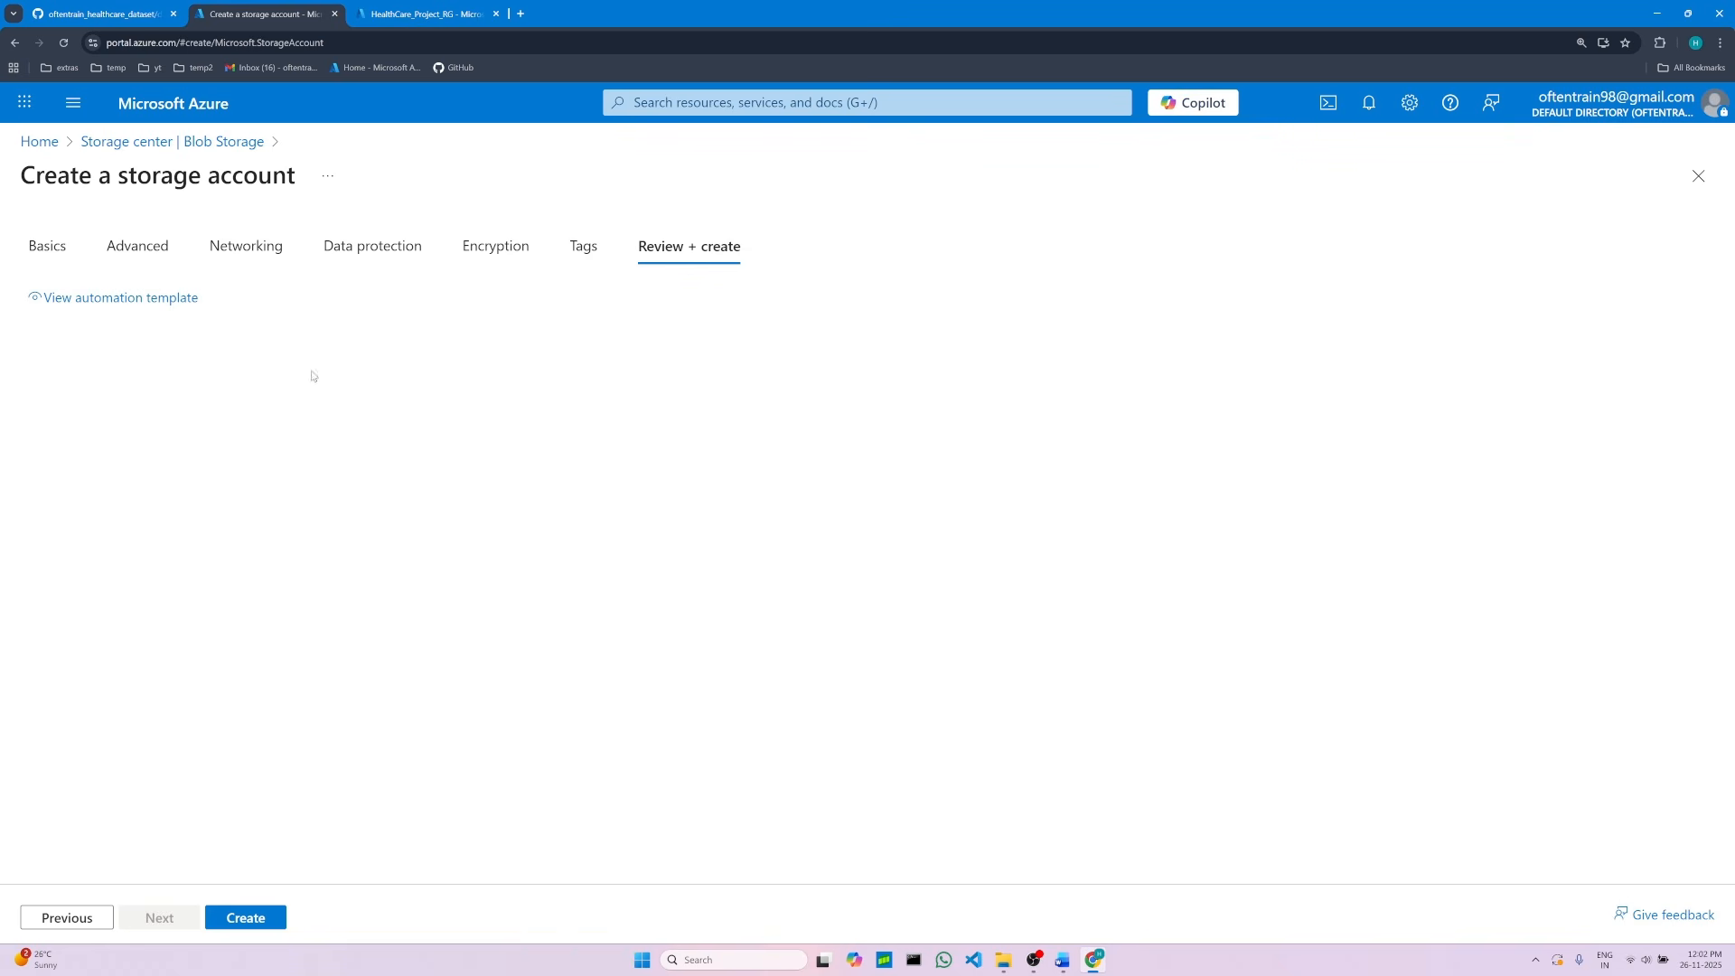
{"action": "left_click", "coordinate": [262, 921]}
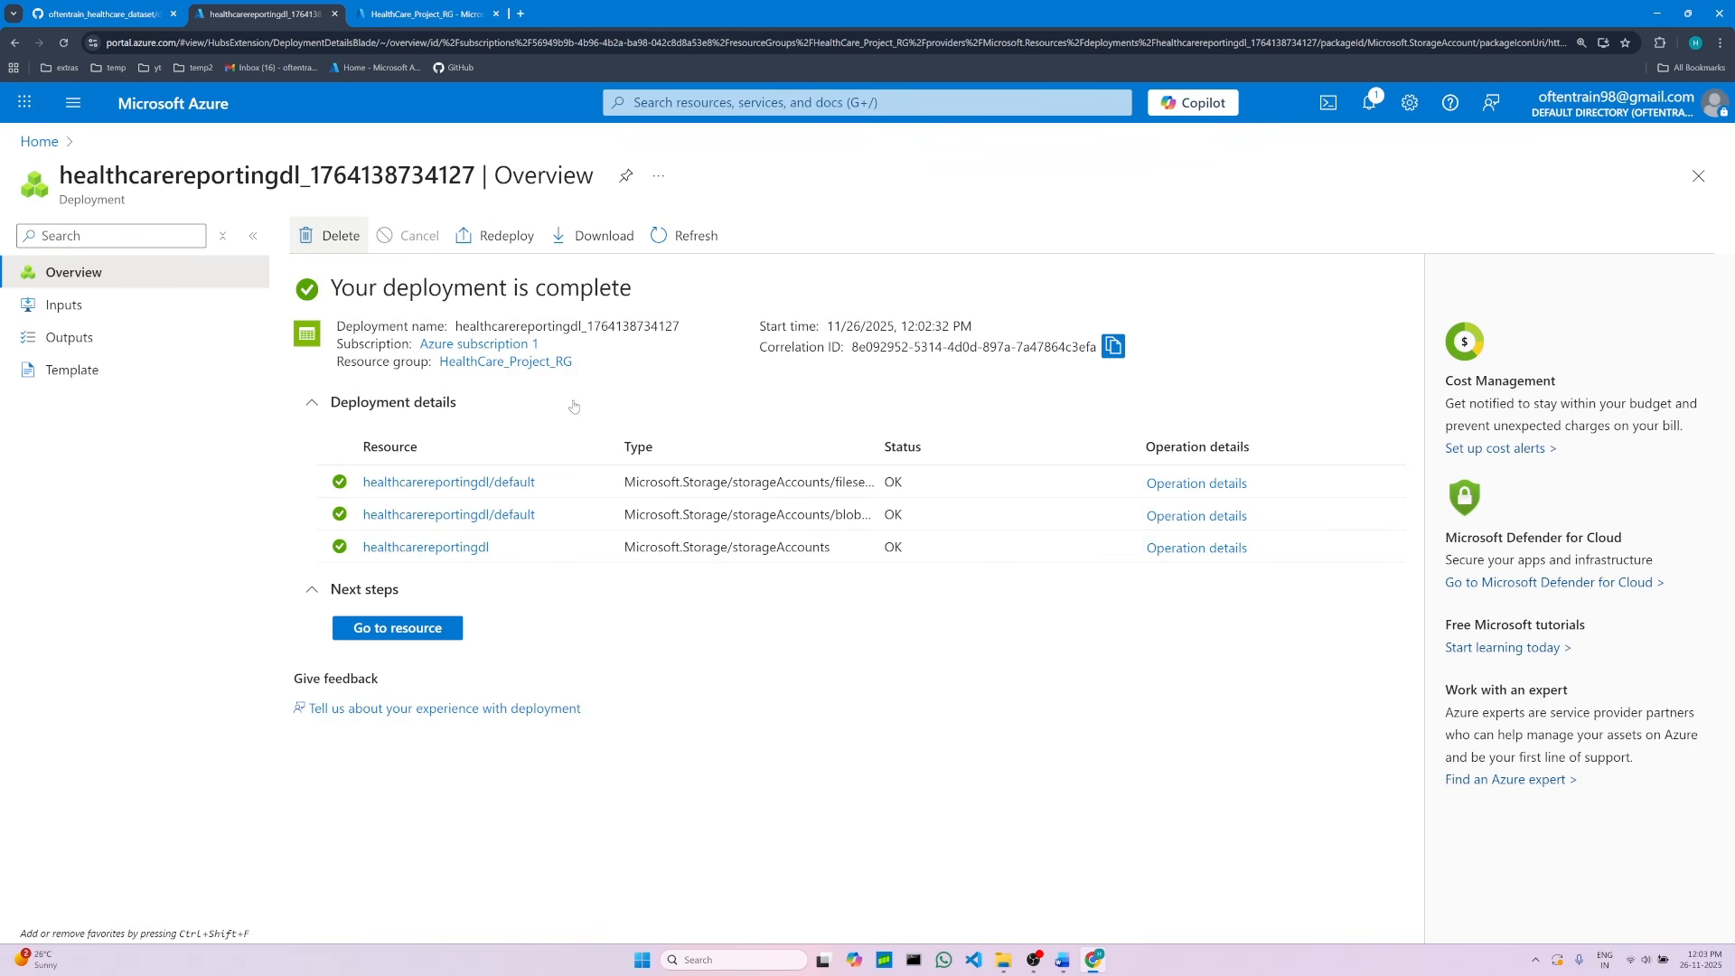
{"action": "left_click", "coordinate": [426, 632]}
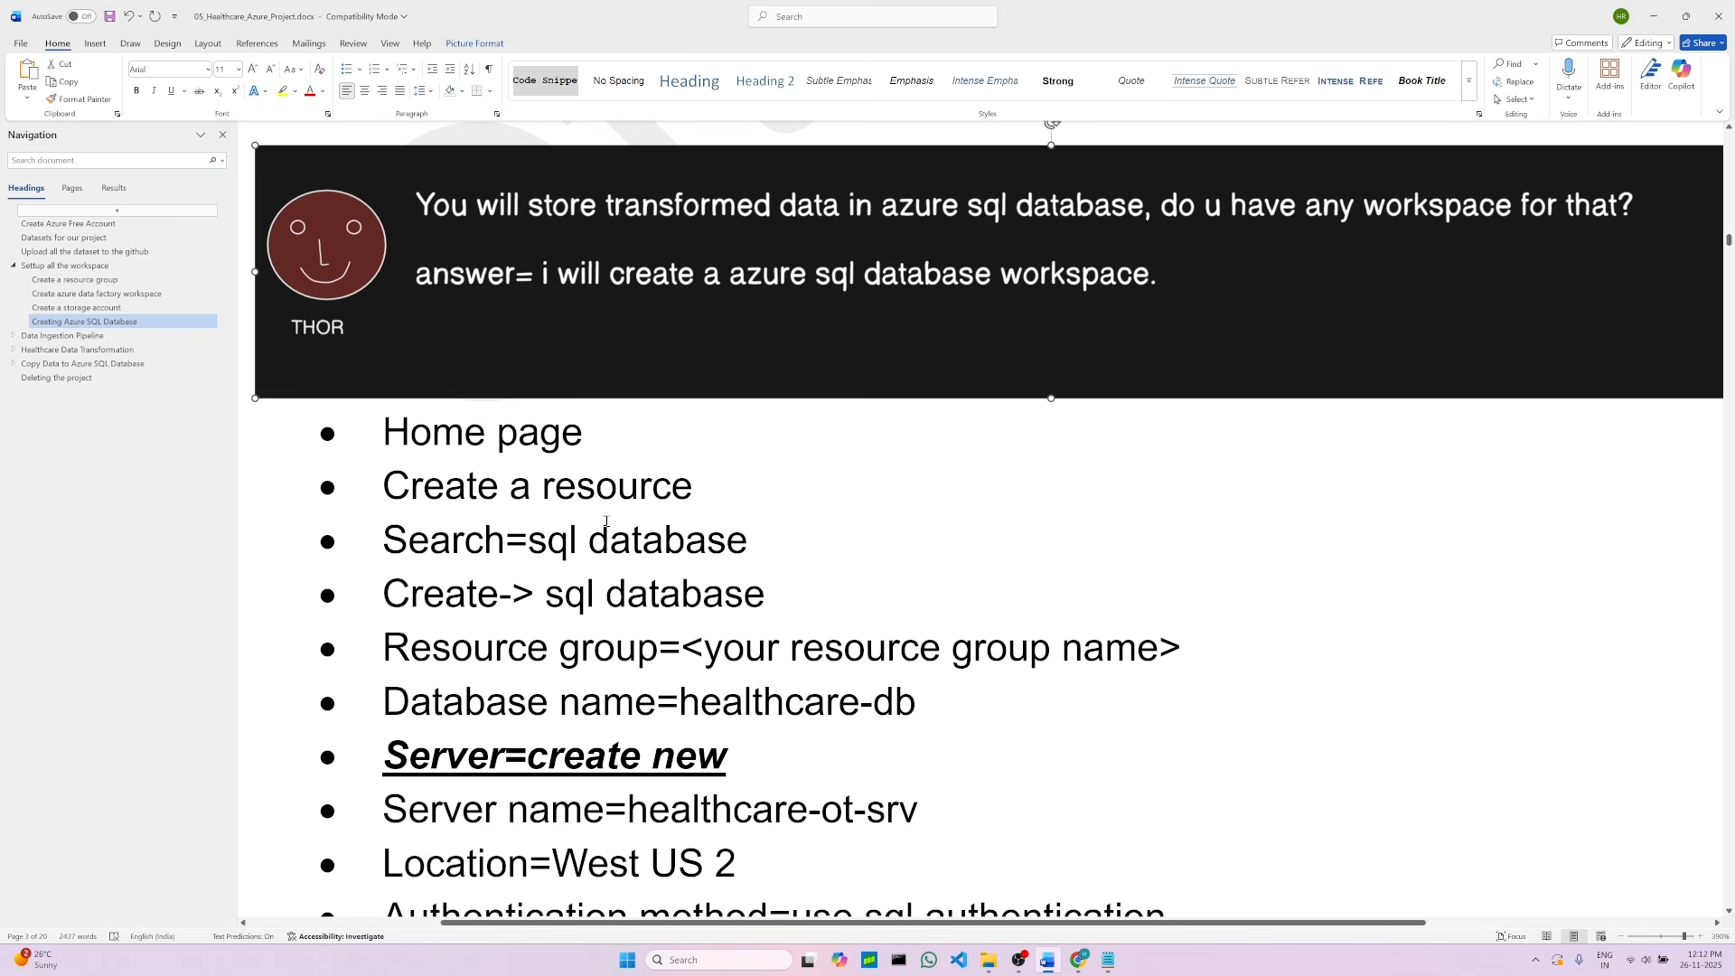
Step: Open the Azure home page in a new browser tab, alongside the storage account tab
{"action": "left_click", "coordinate": [581, 432]}
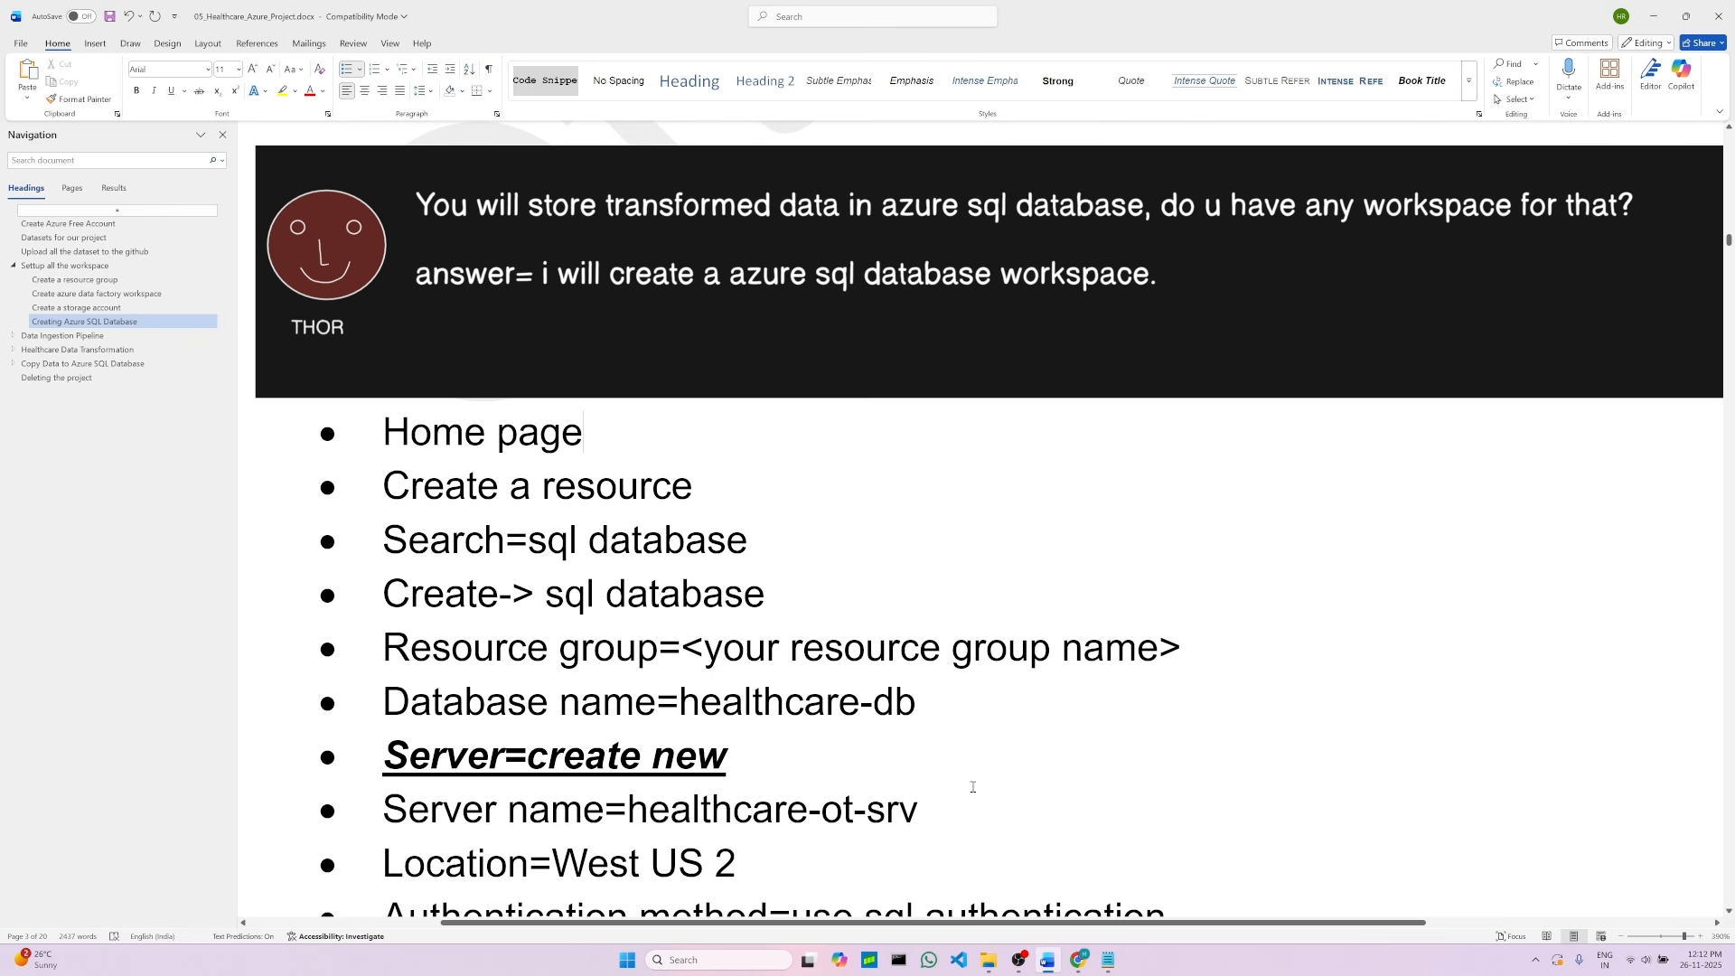
{"action": "left_click", "coordinate": [1080, 958]}
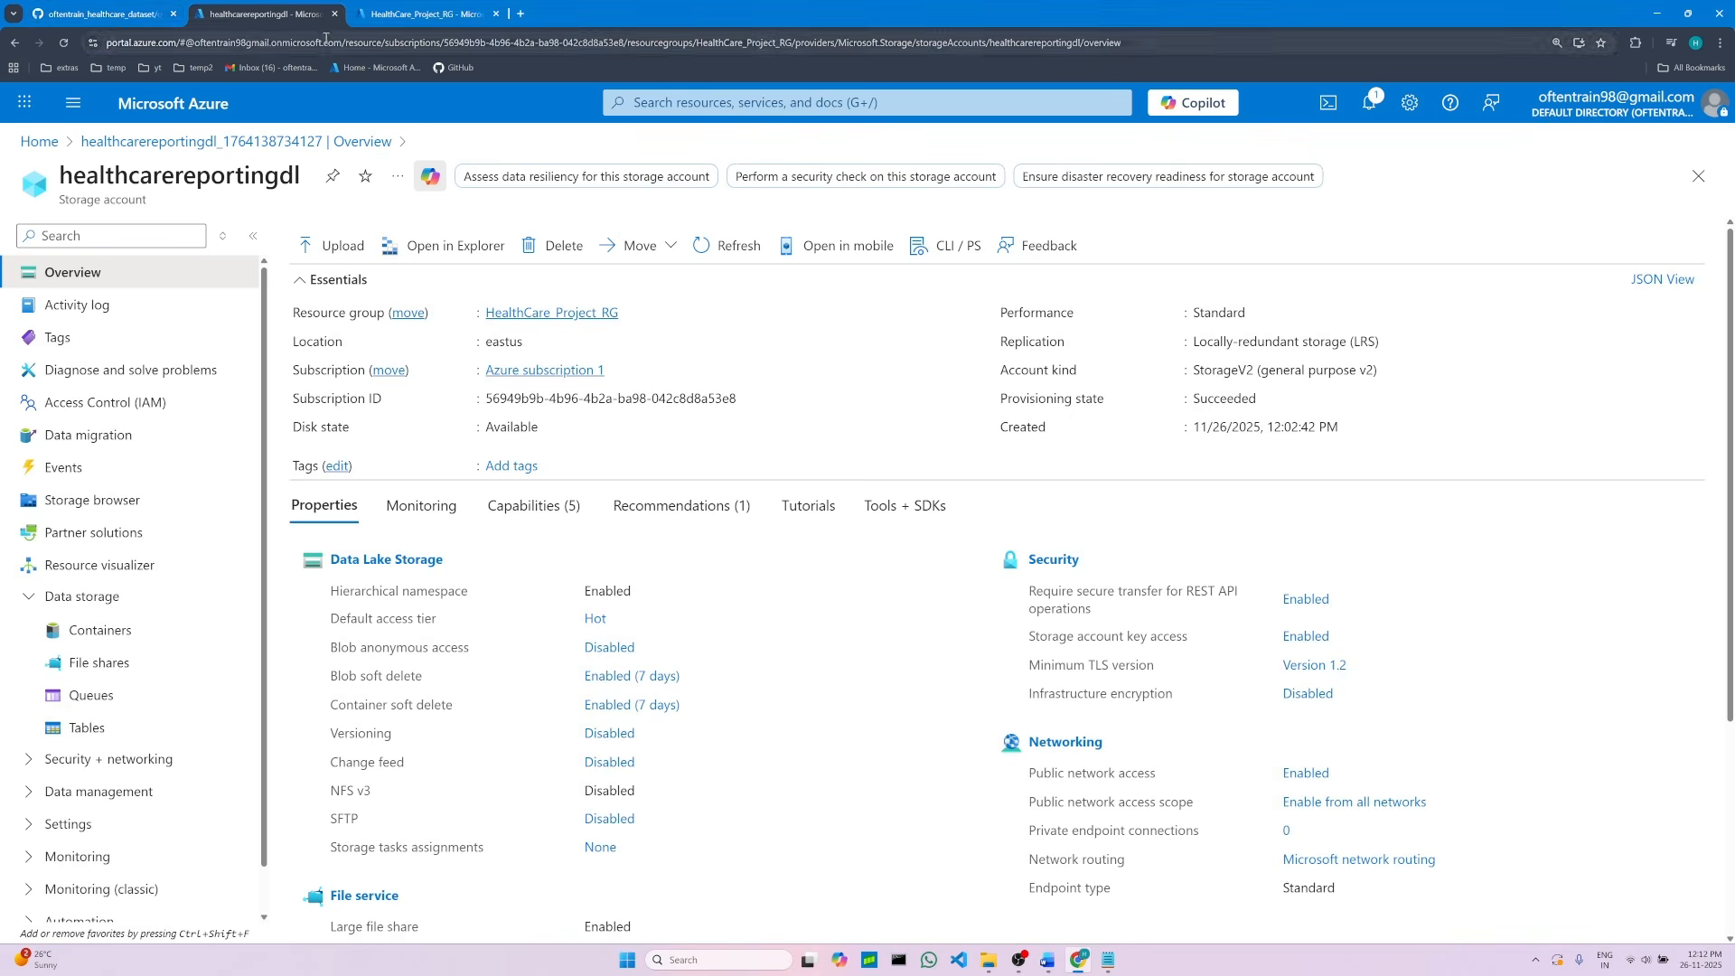
{"action": "left_click", "coordinate": [472, 18]}
{"action": "left_click", "coordinate": [307, 15]}
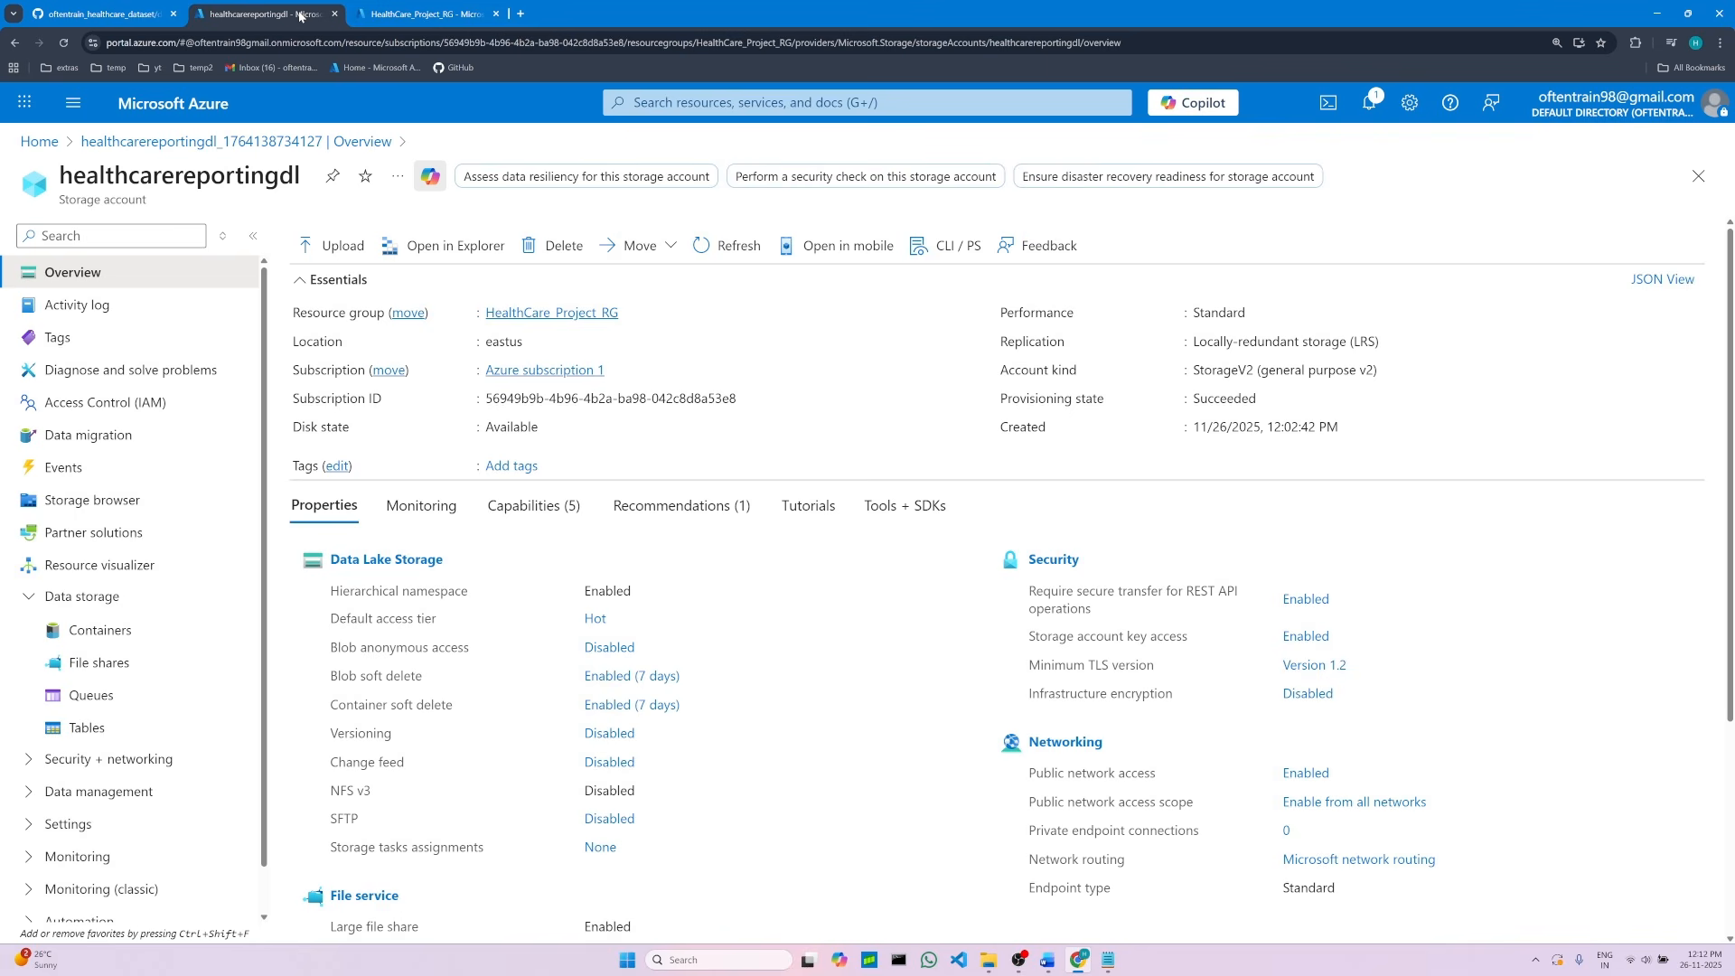
{"action": "right_click", "coordinate": [39, 144]}
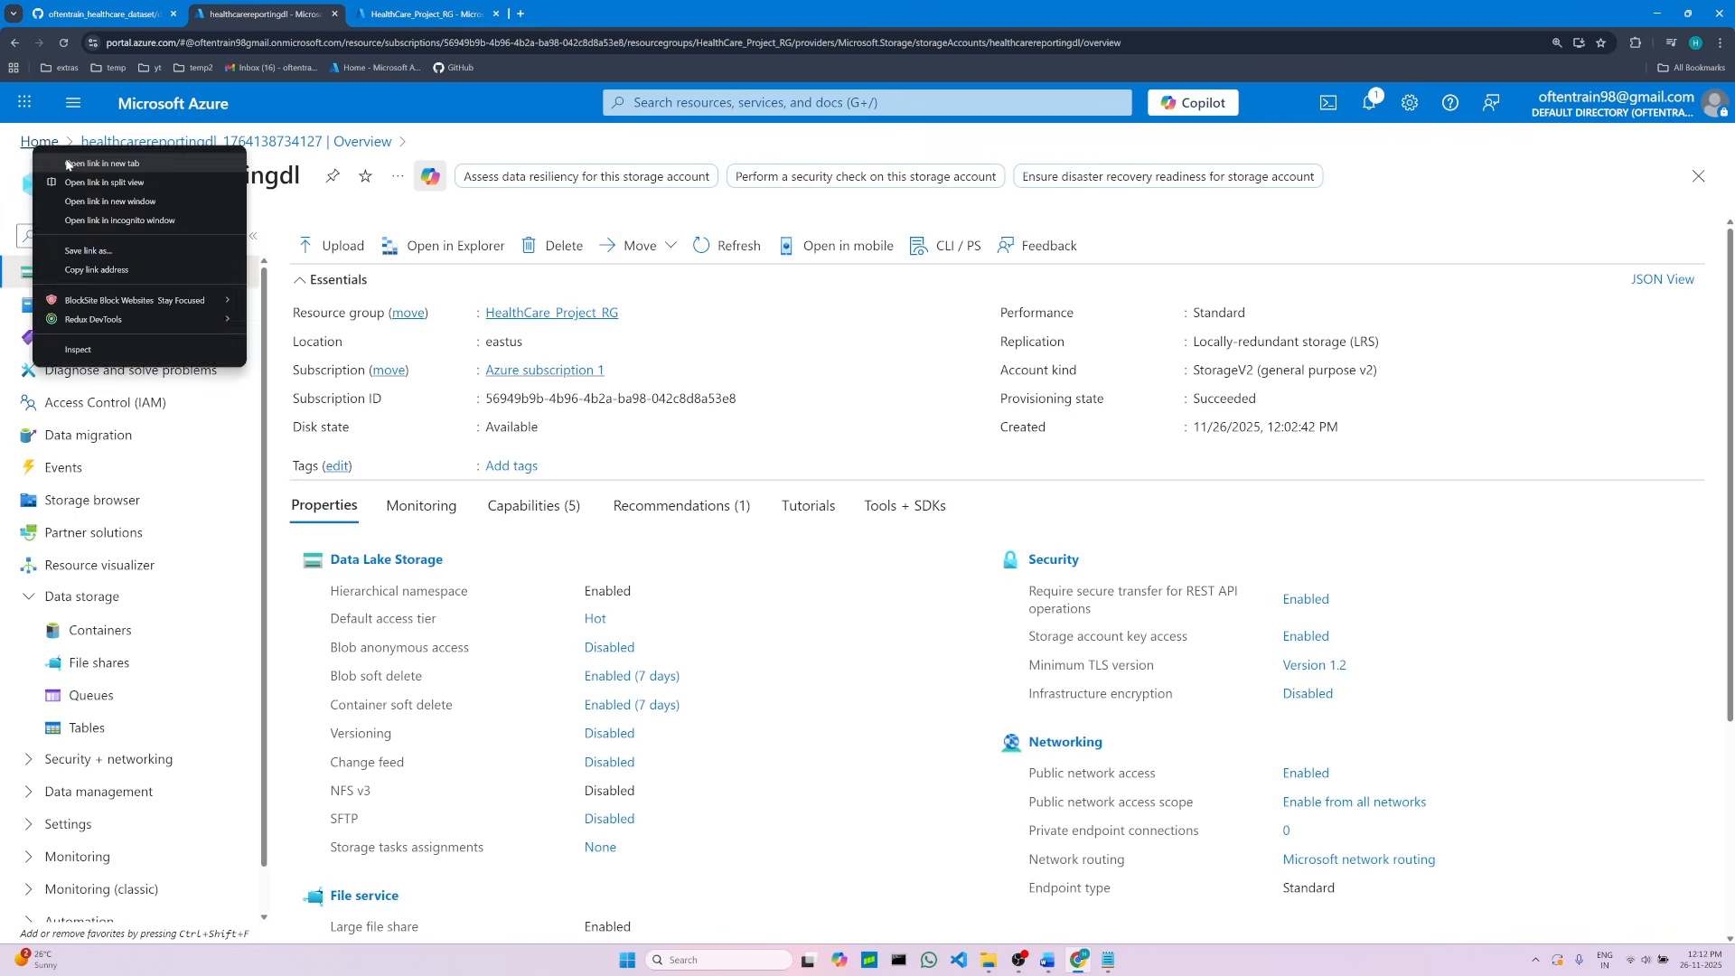
{"action": "left_click", "coordinate": [63, 160]}
{"action": "left_click_drag", "start_coordinate": [391, 13], "coordinate": [293, 7]}
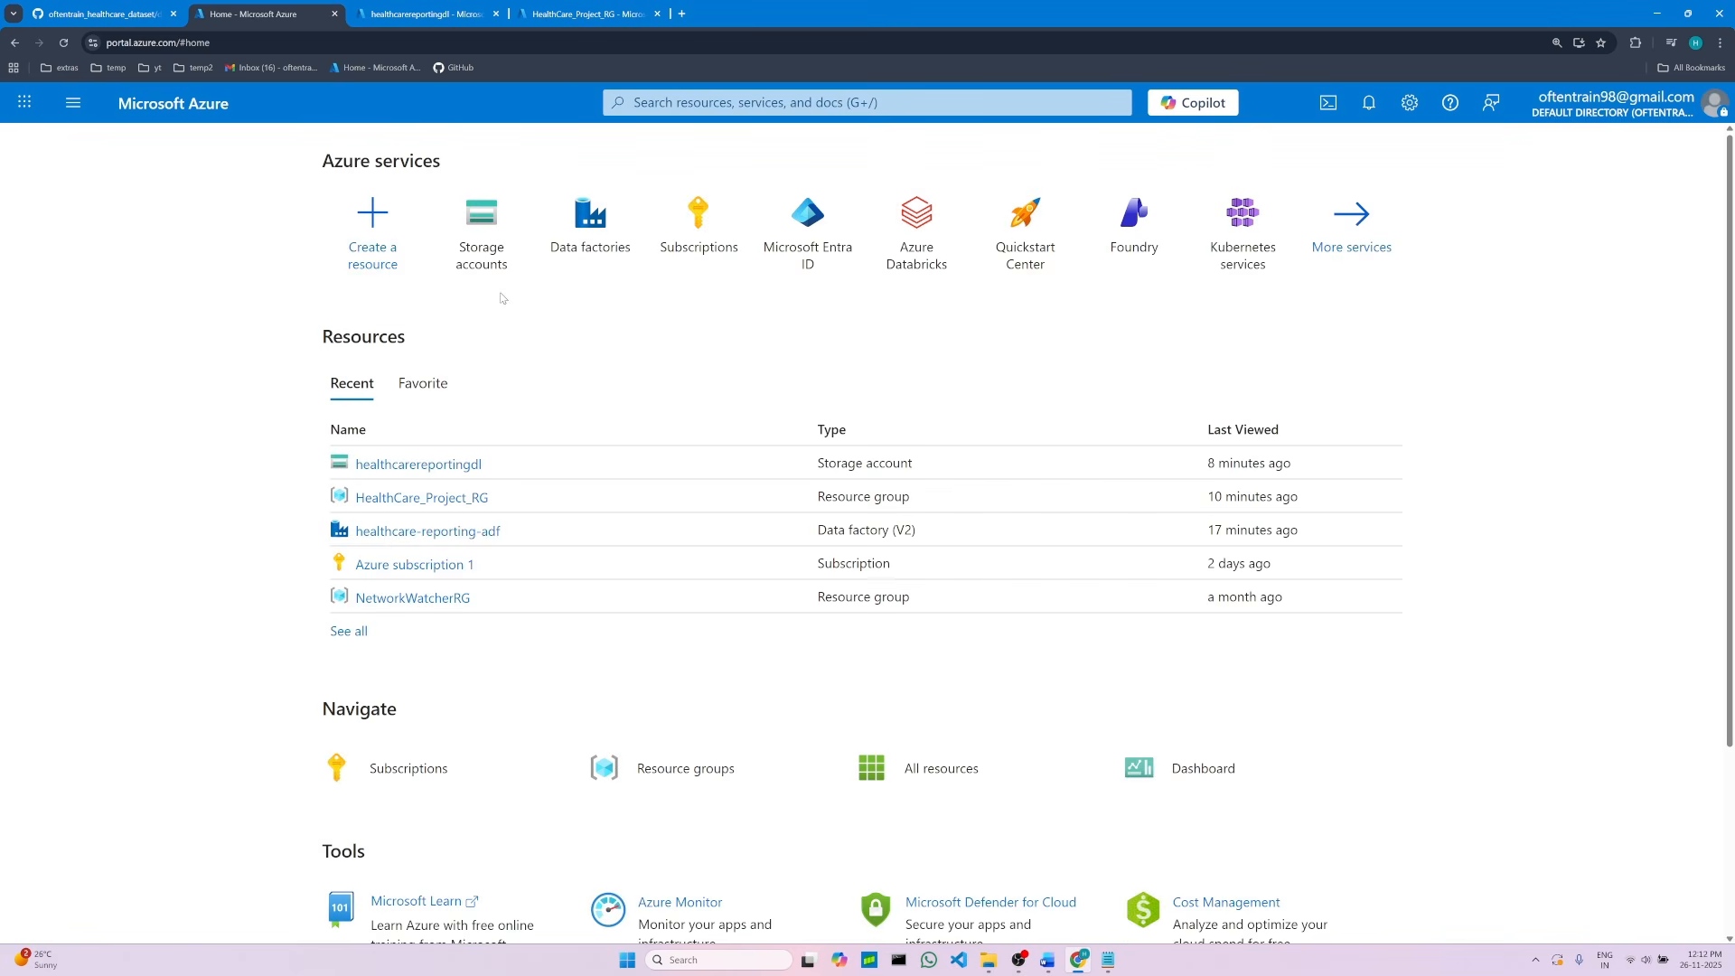
Step: Create a resource by searching the marketplace for azure sql database and dismiss the AI search popup
{"action": "left_click", "coordinate": [376, 221]}
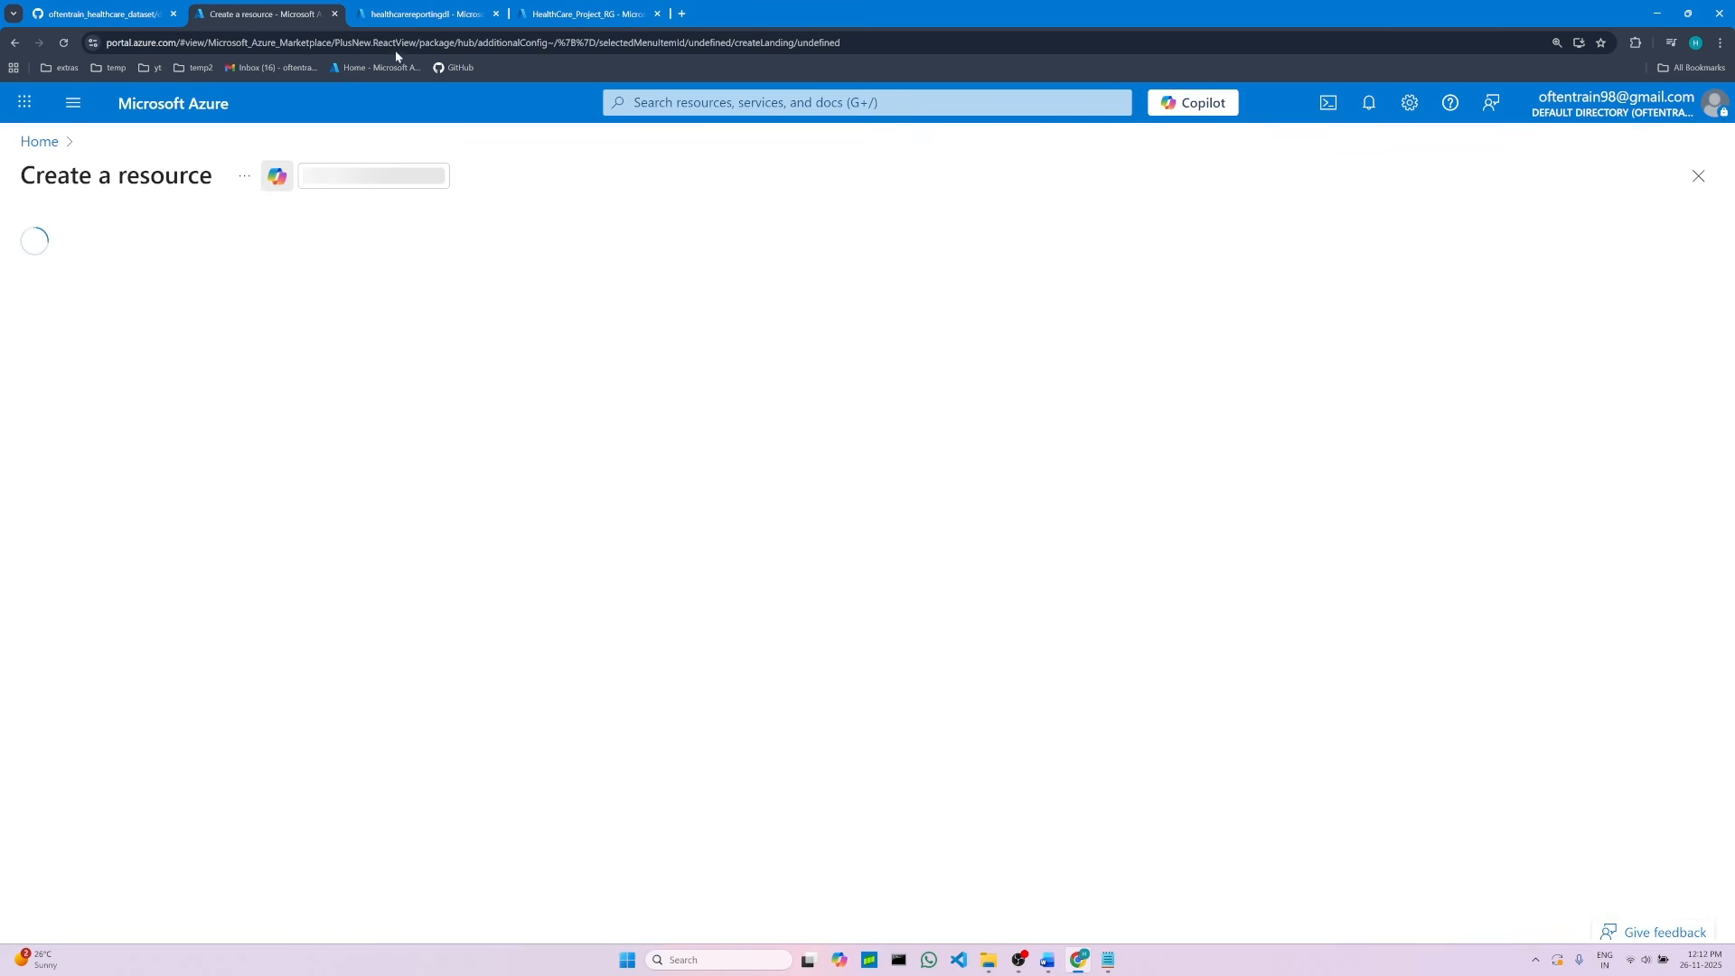
{"action": "left_click", "coordinate": [502, 248]}
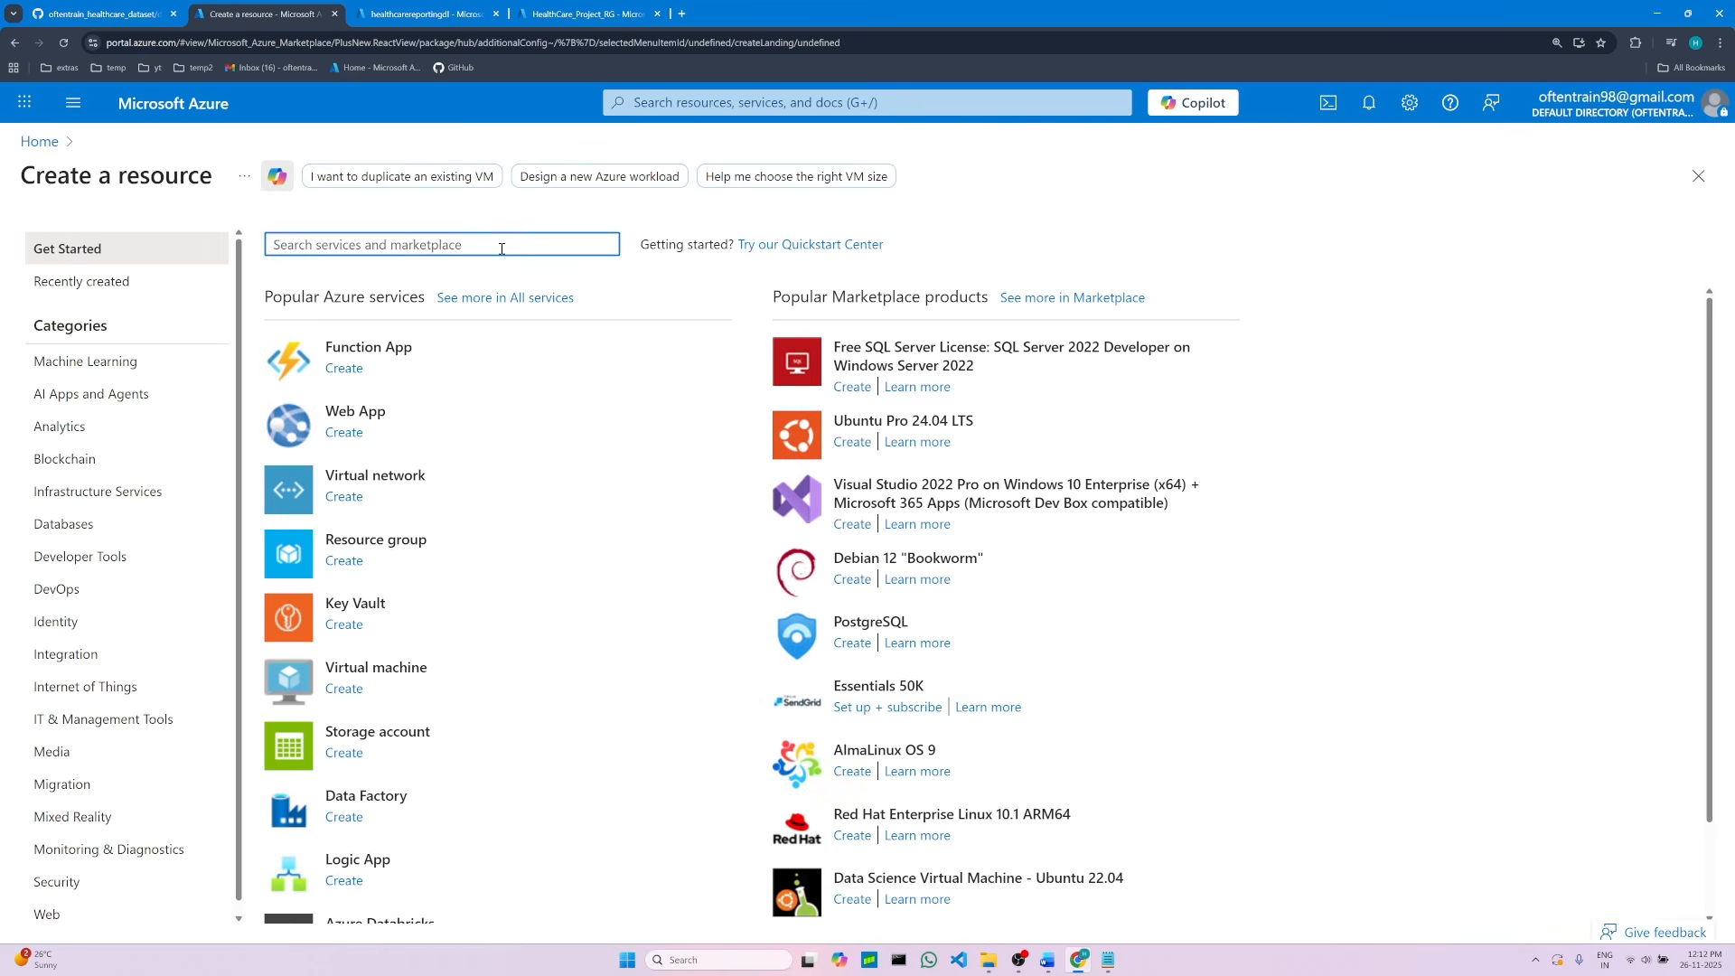
{"action": "type", "text": "azure"}
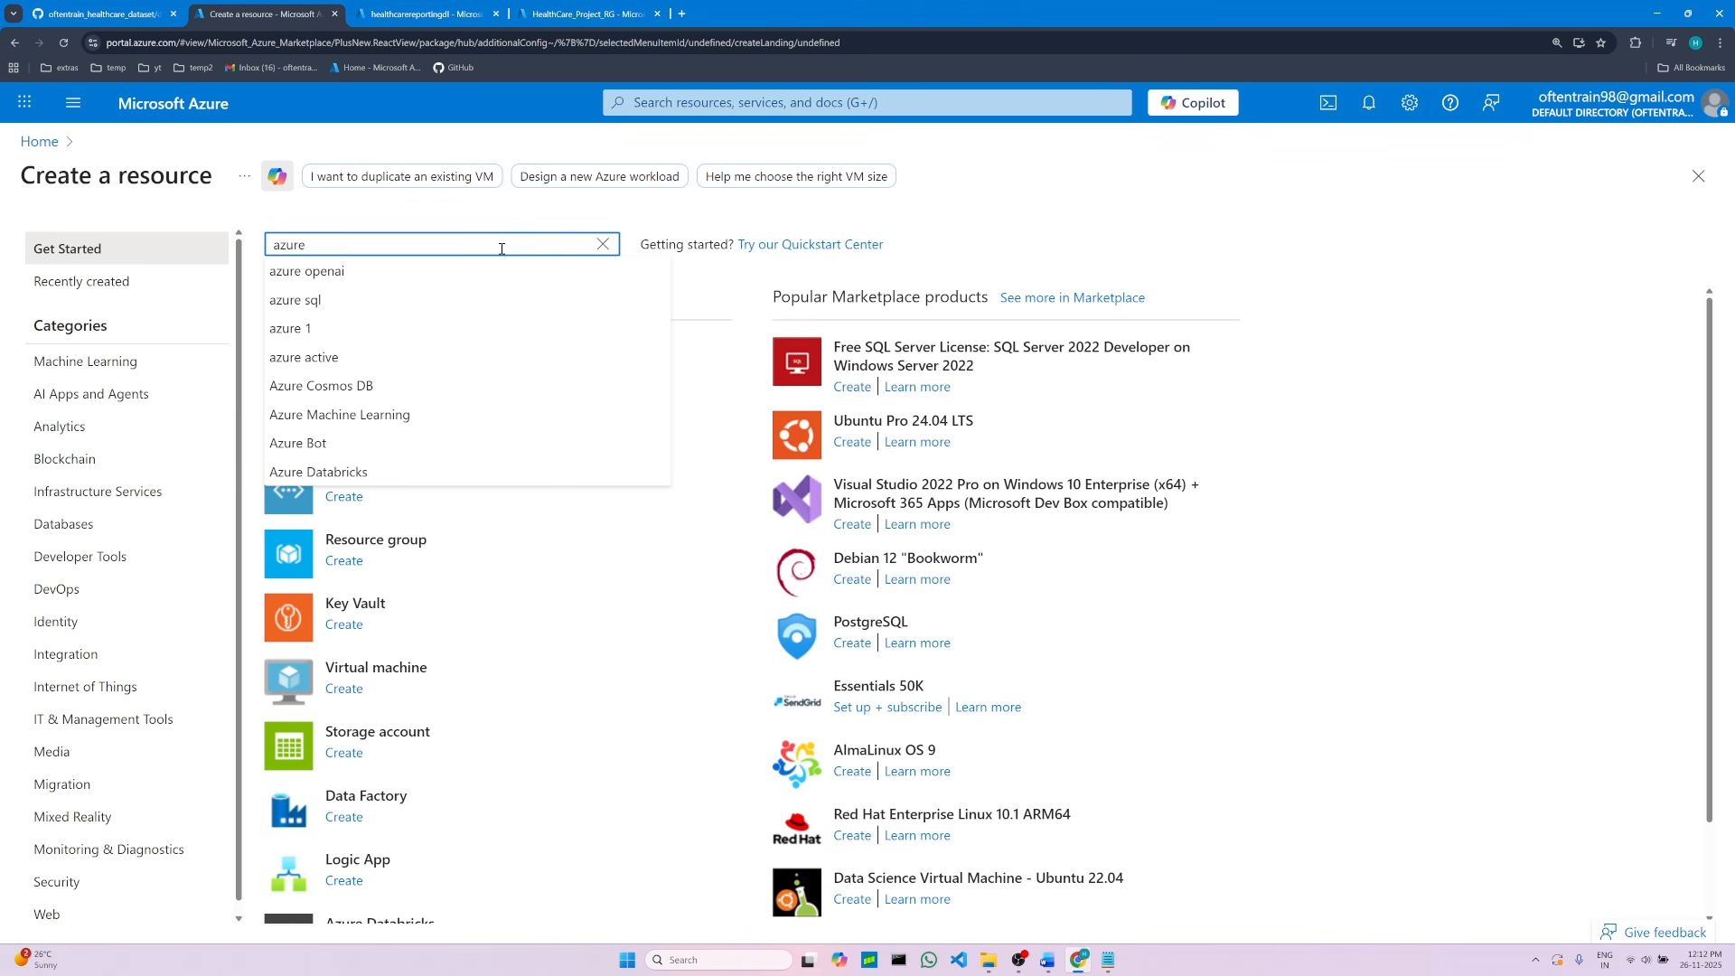
{"action": "type", "text": "sql"}
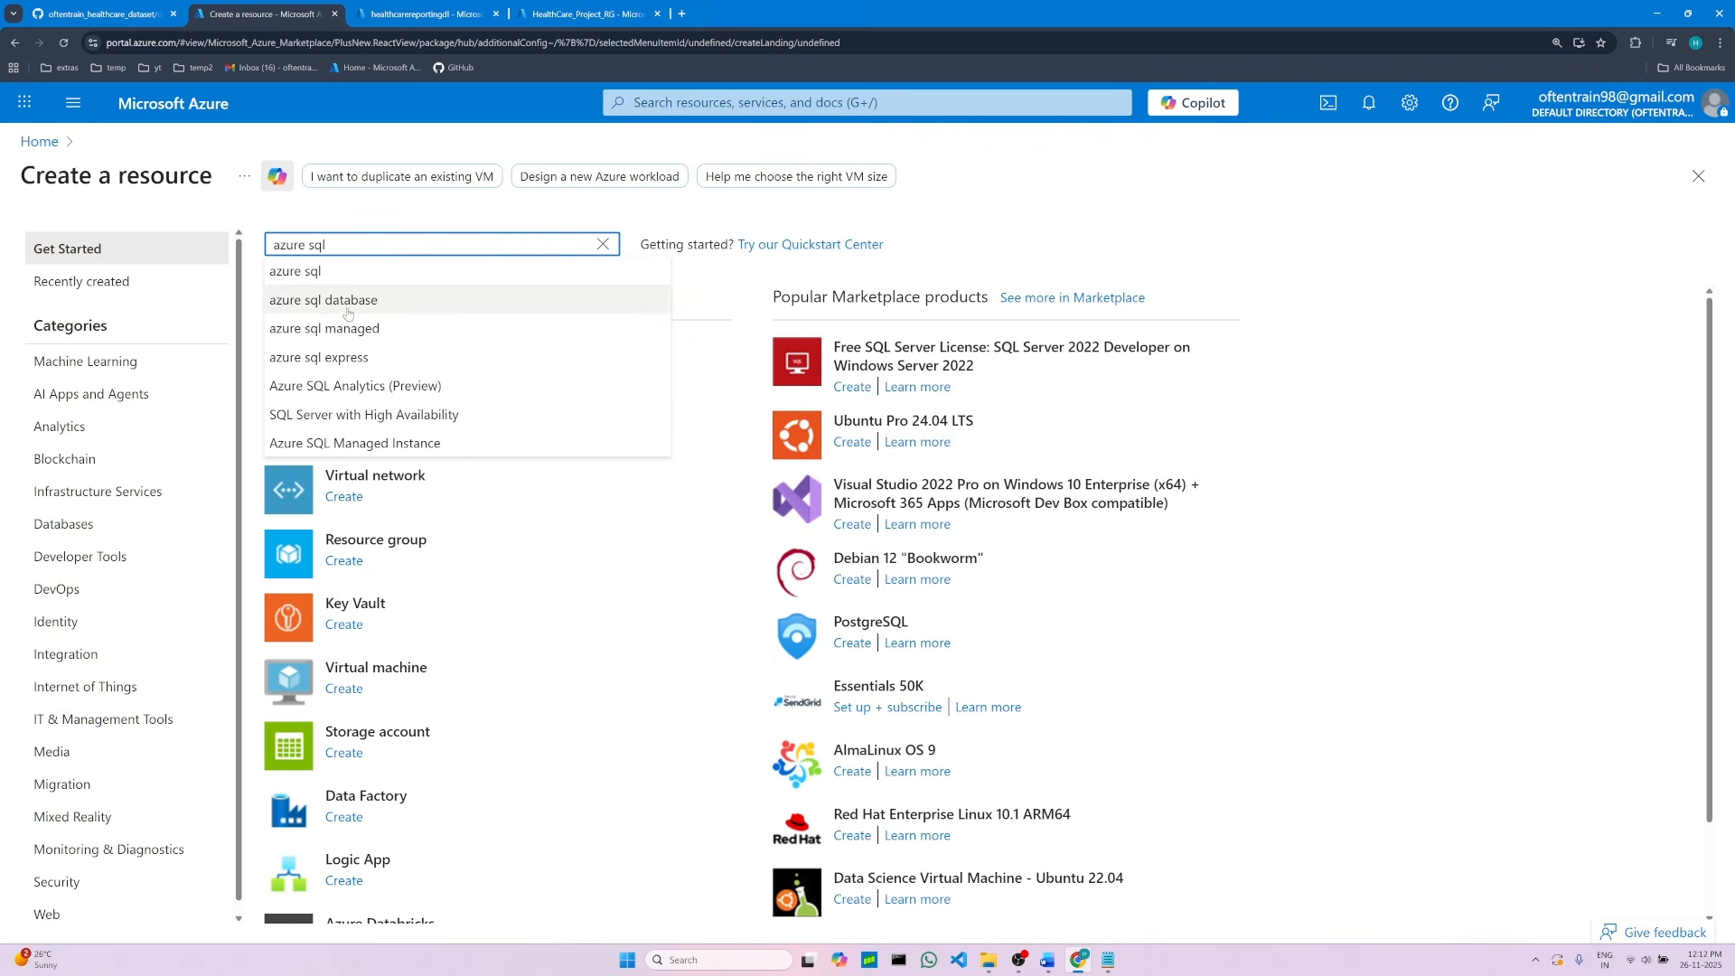
{"action": "left_click", "coordinate": [346, 305]}
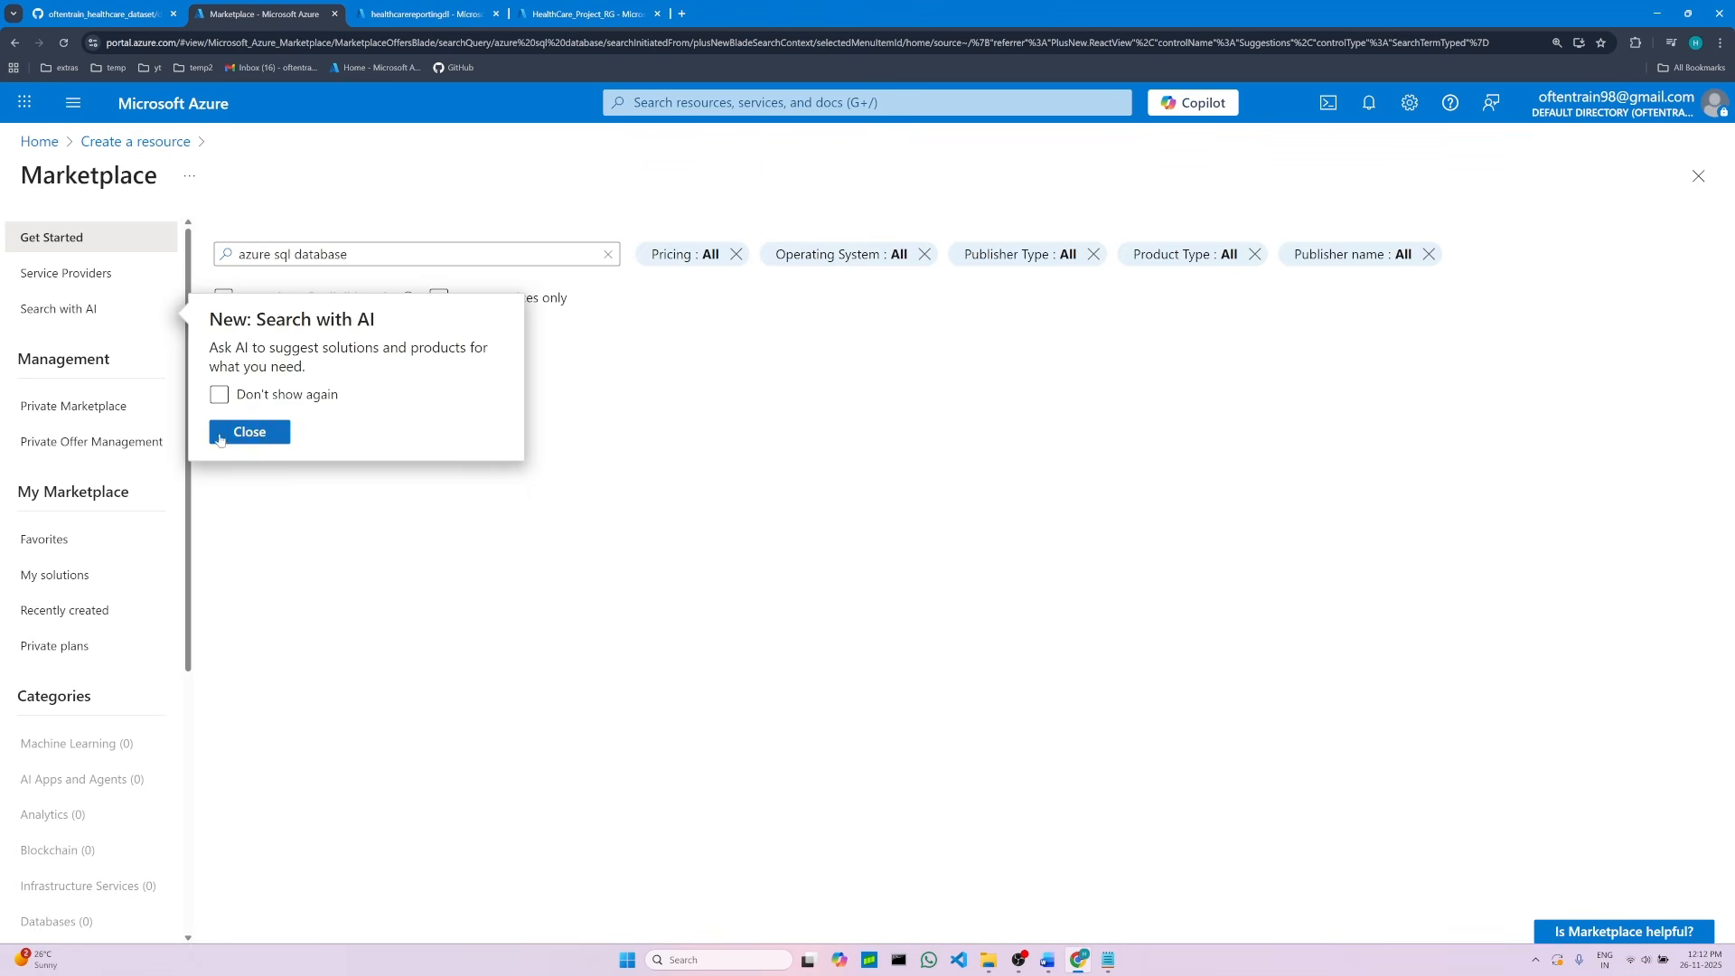
{"action": "left_click", "coordinate": [253, 433]}
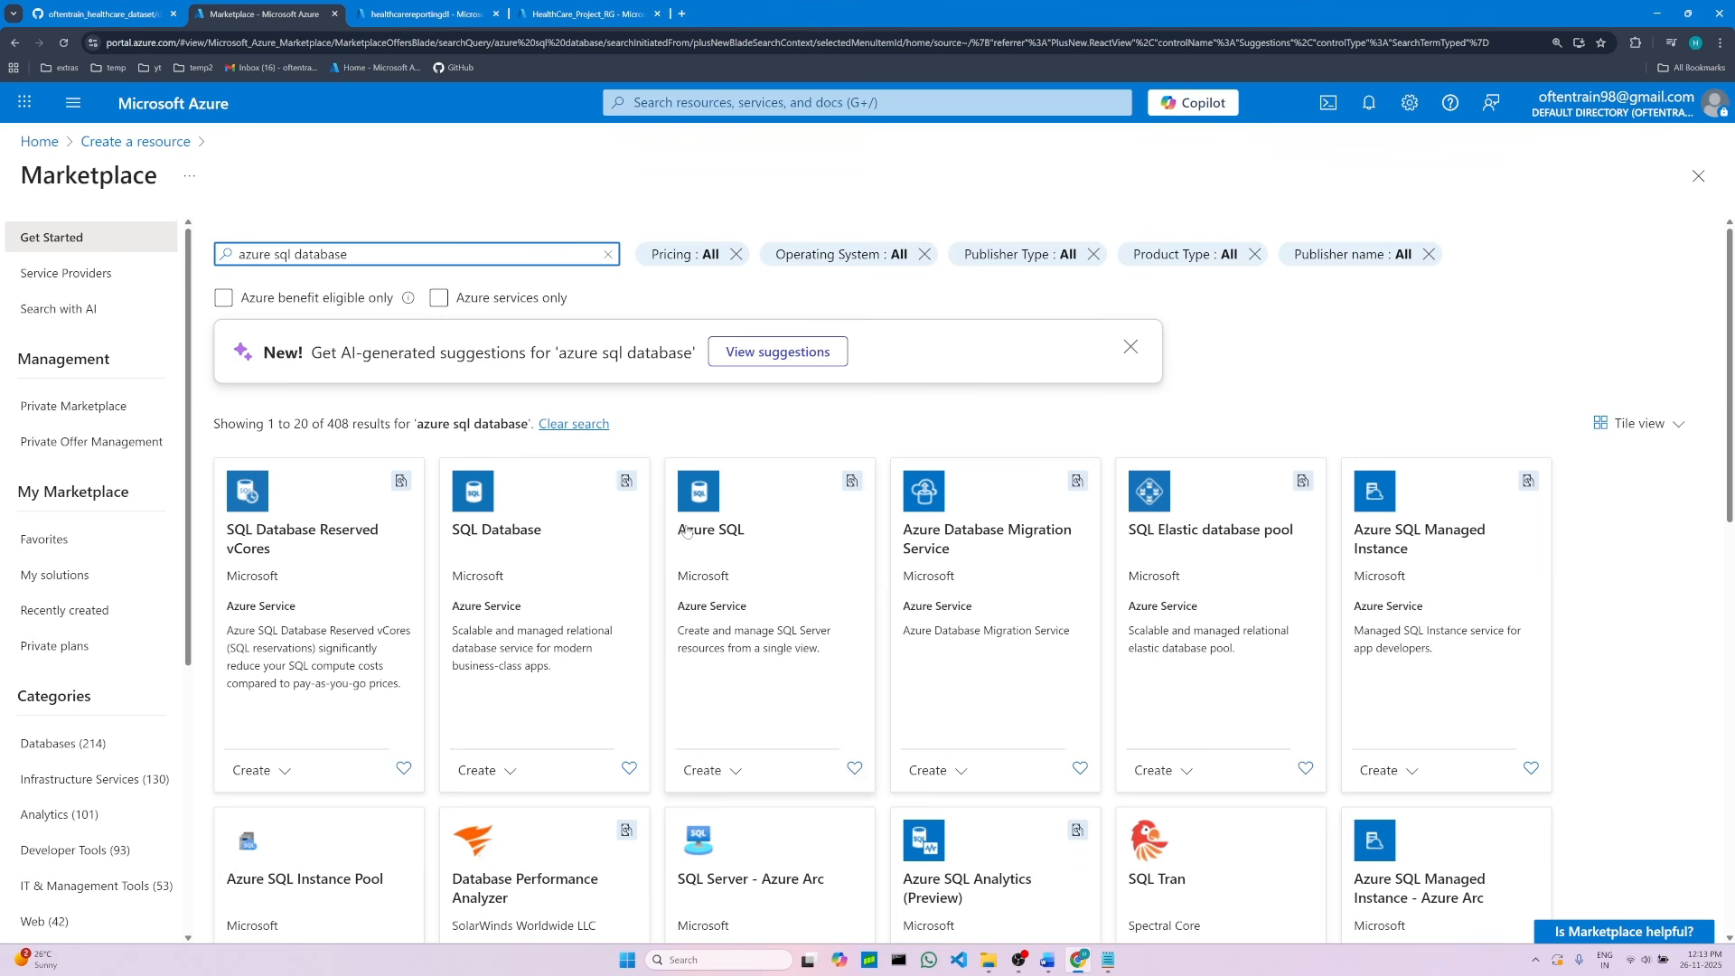
Step: Browse the marketplace results and check which SQL offering the project notes require
{"action": "scroll", "coordinate": [666, 579], "scroll_direction": "down", "scroll_amount": 1}
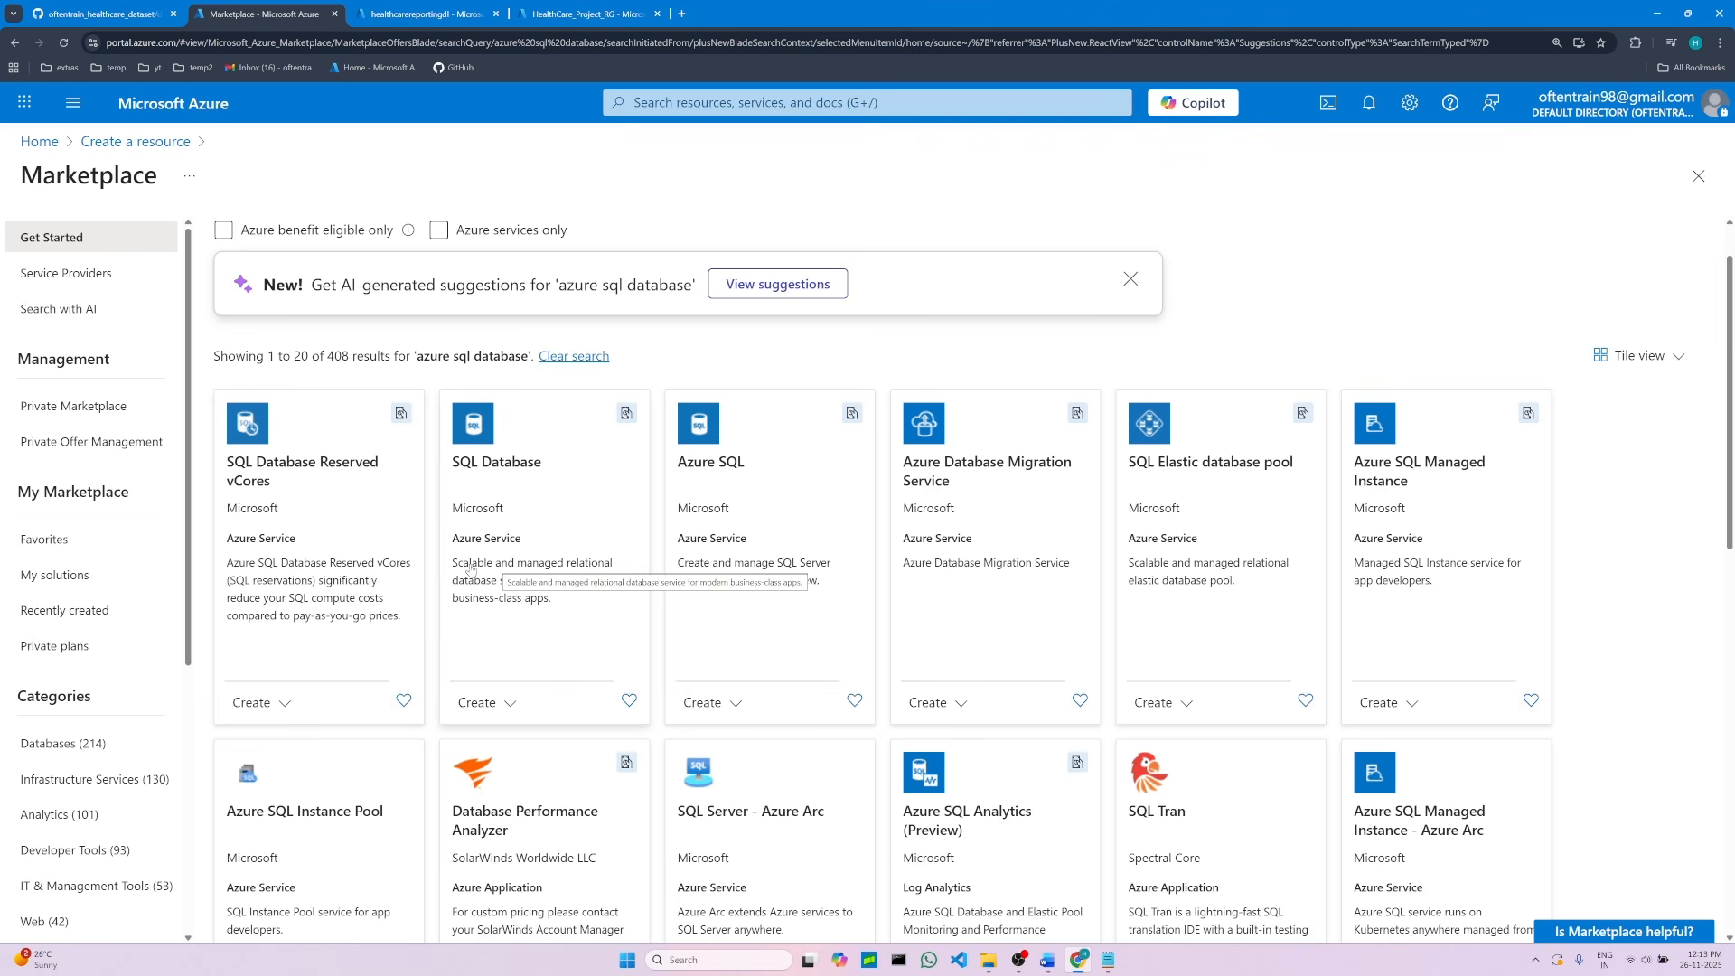
{"action": "scroll", "coordinate": [470, 568], "scroll_direction": "down", "scroll_amount": 3}
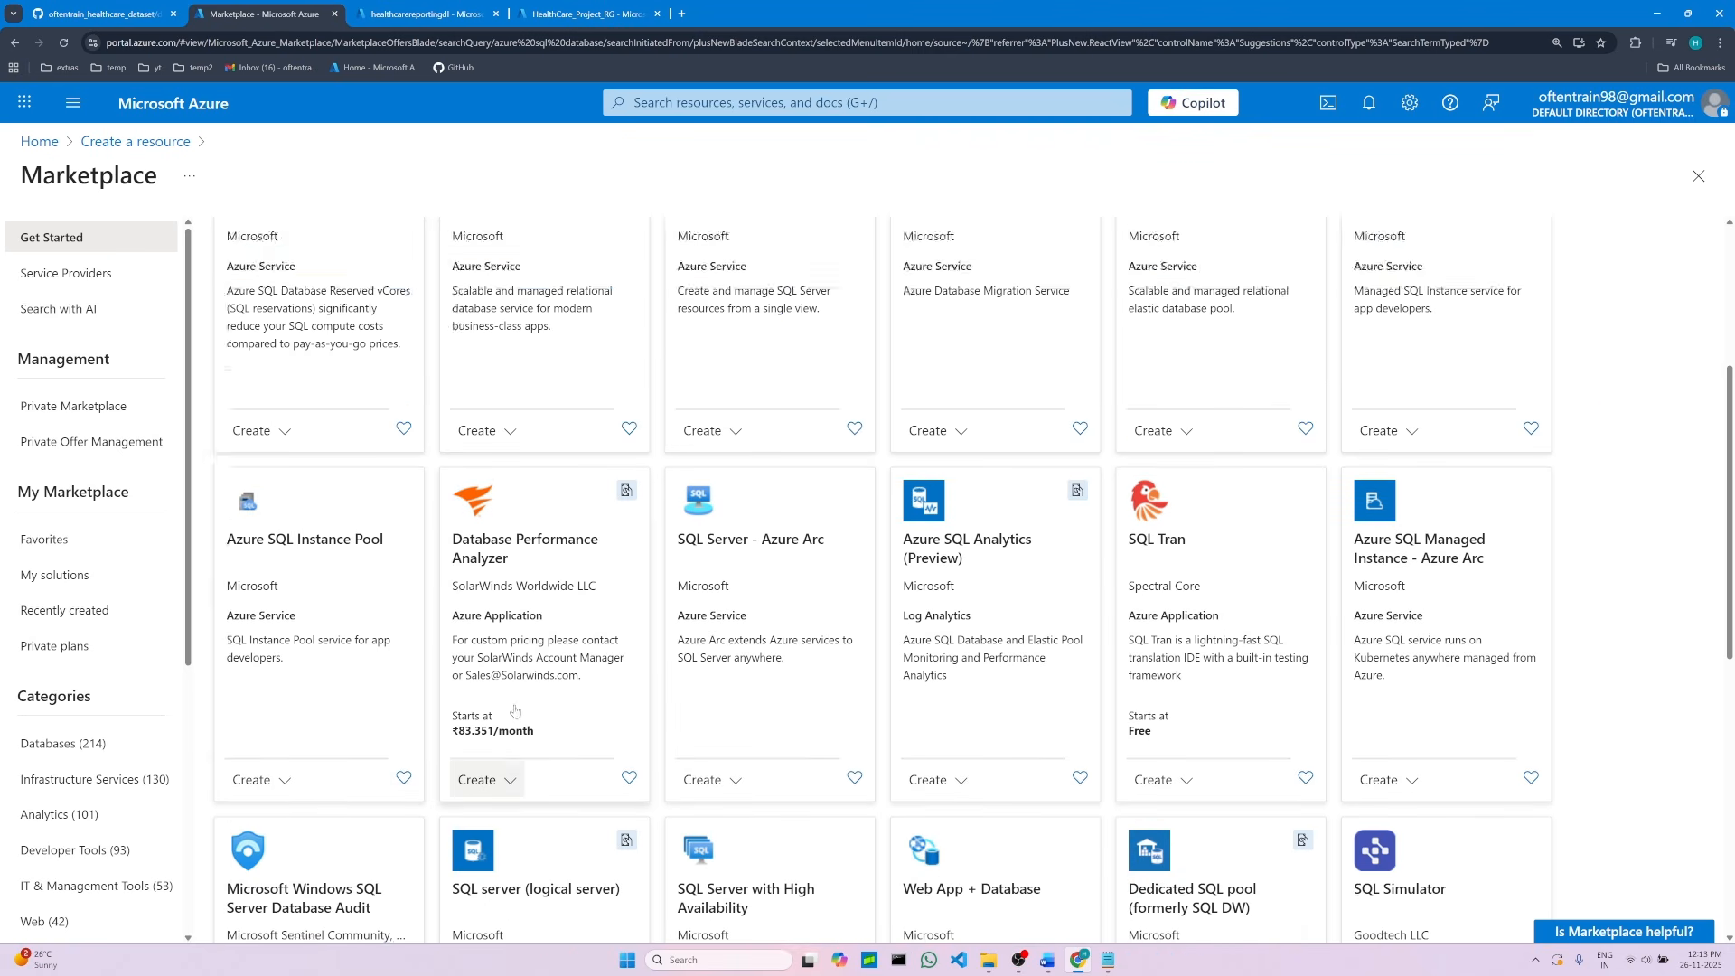
{"action": "scroll", "coordinate": [515, 711], "scroll_direction": "up", "scroll_amount": 4}
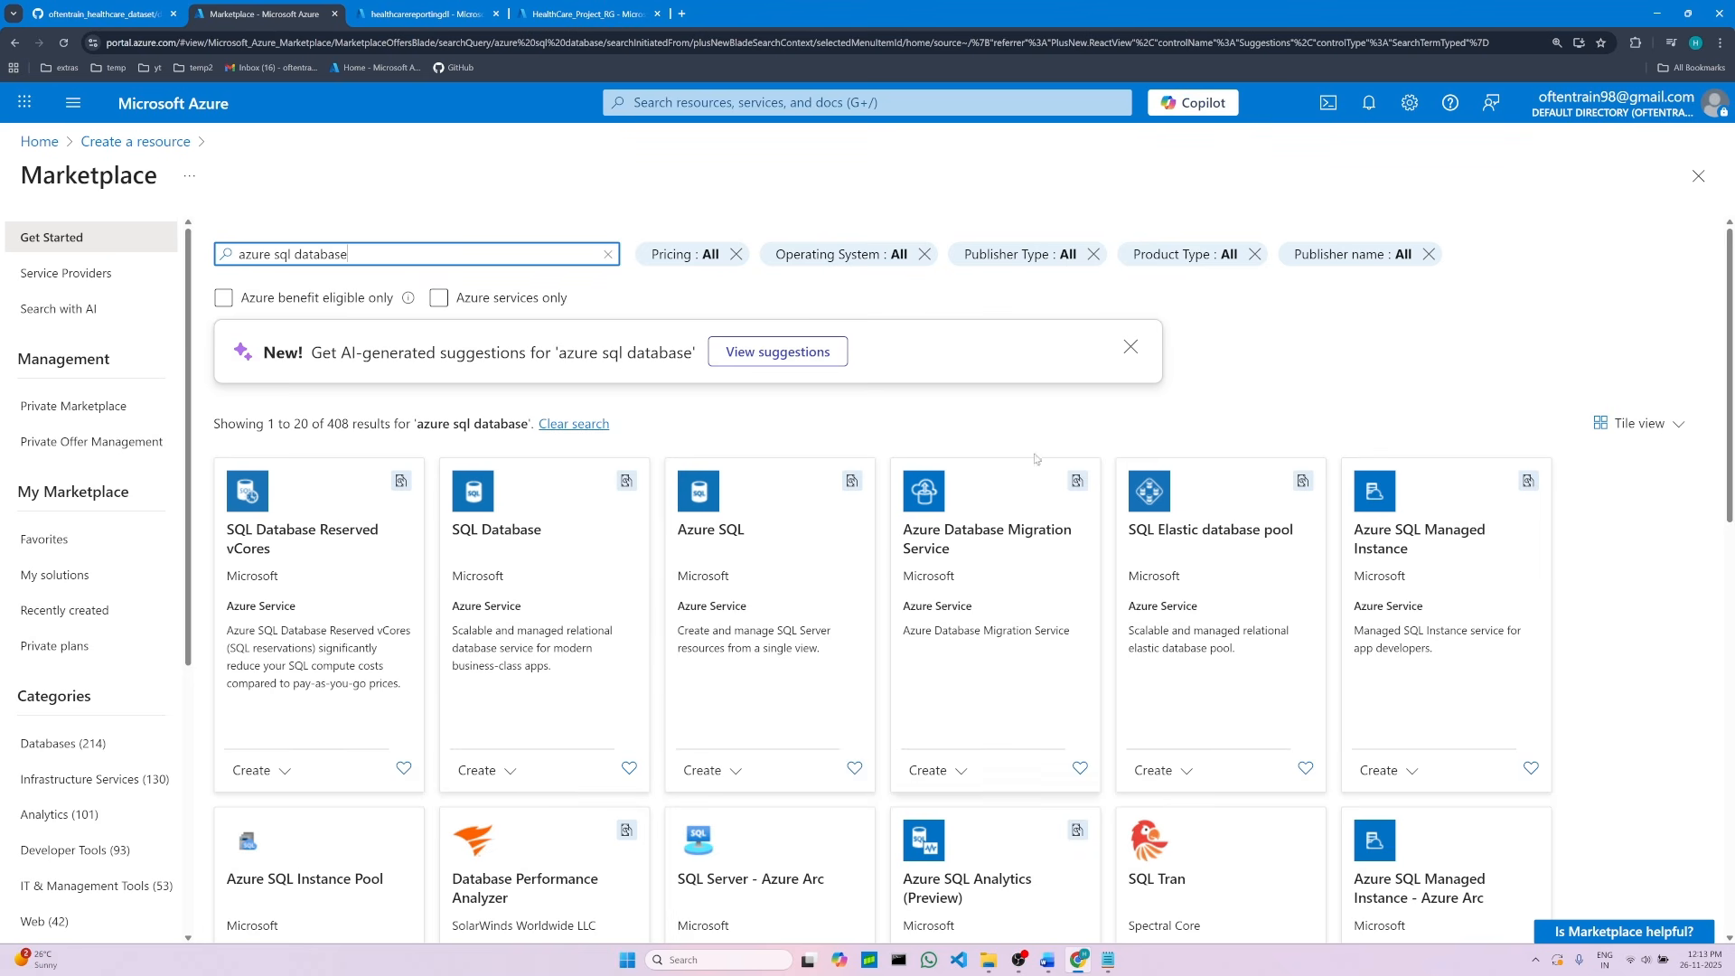
{"action": "left_click", "coordinate": [1128, 356]}
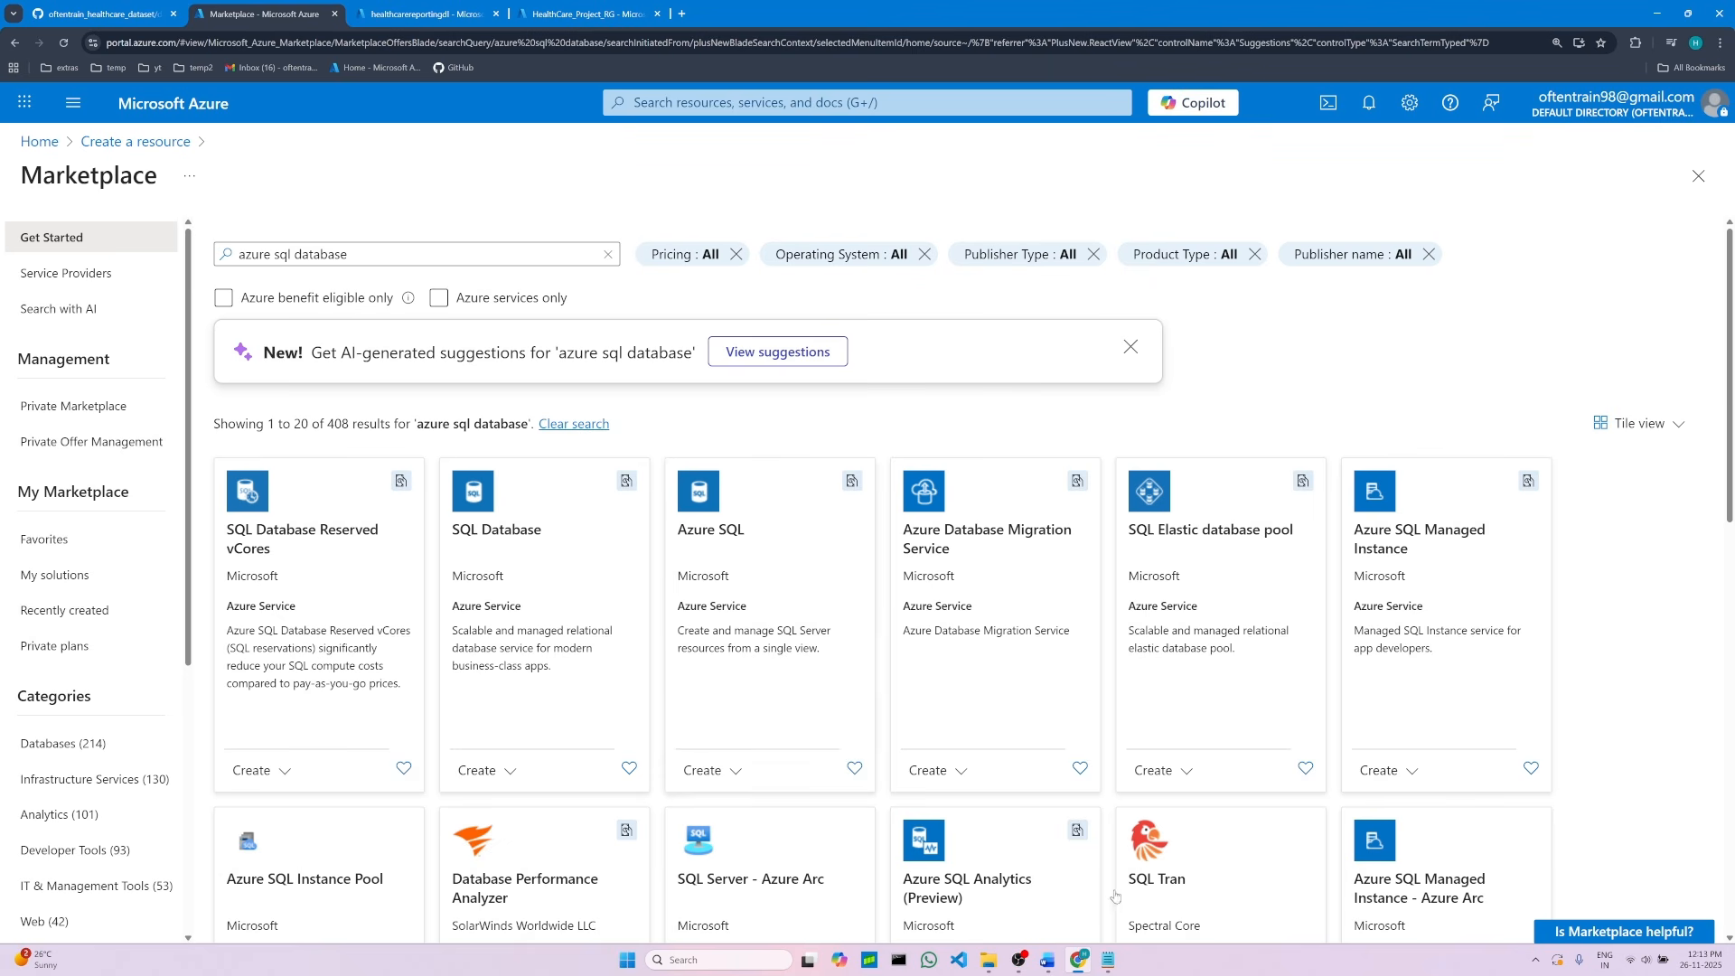
{"action": "left_click", "coordinate": [1048, 960]}
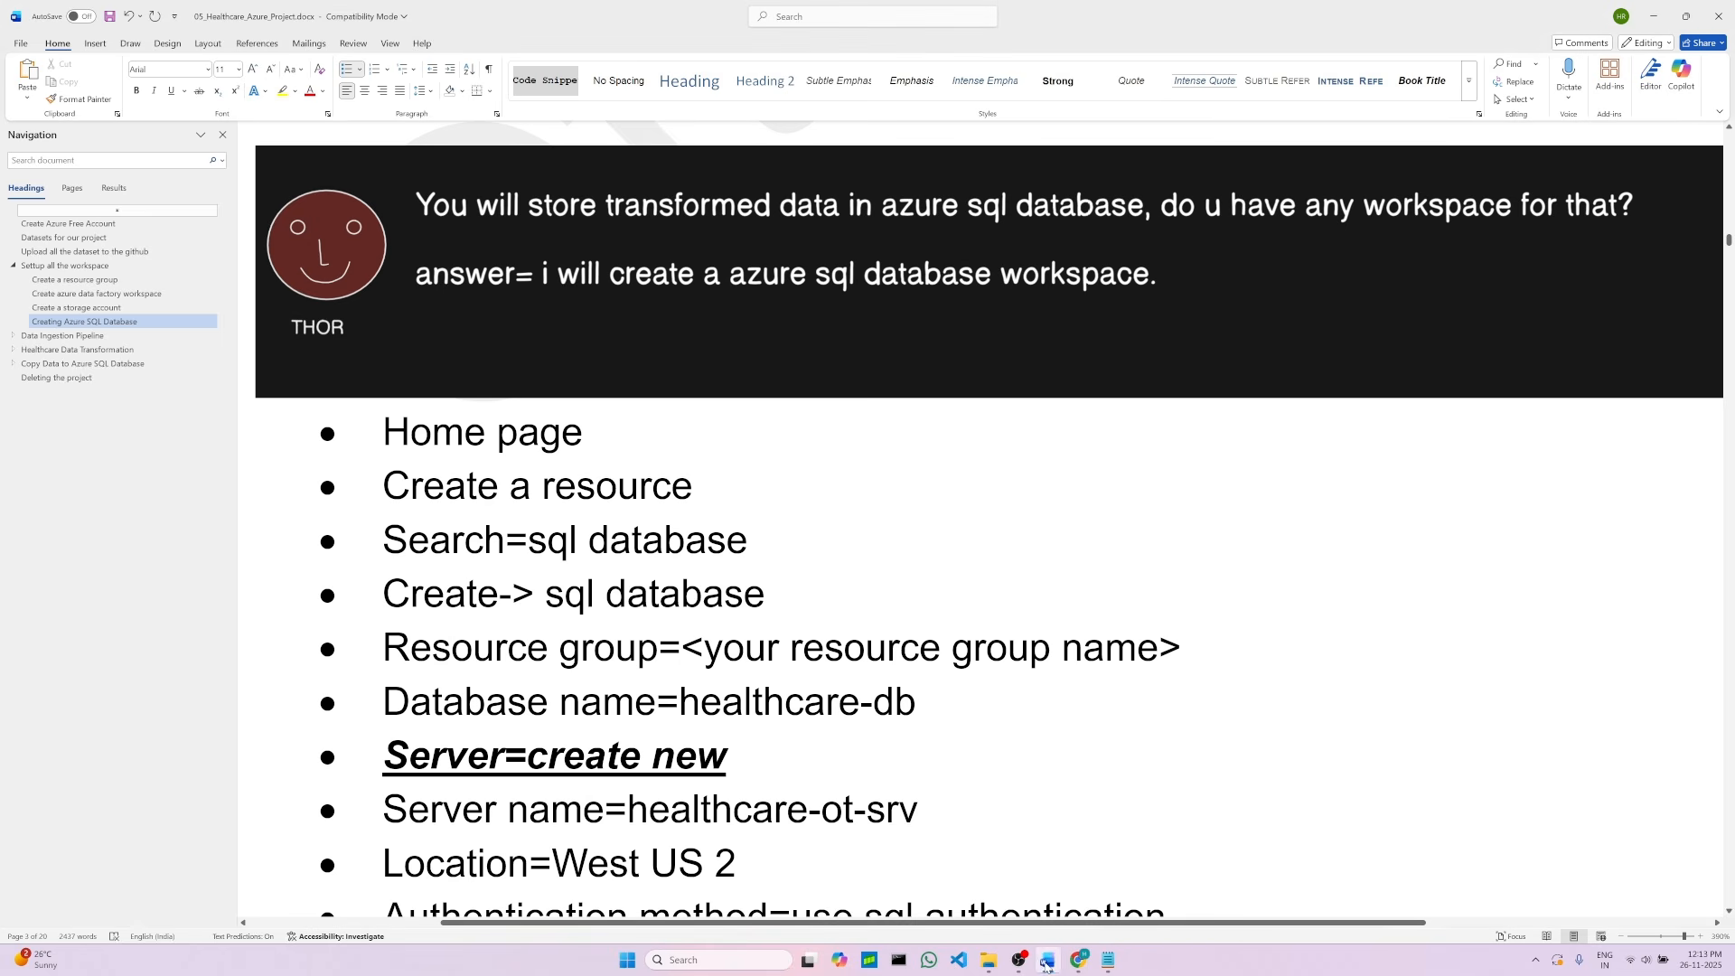
{"action": "mouse_move", "coordinate": [1048, 967]}
{"action": "left_mouse_down"}
{"action": "mouse_move", "coordinate": [1129, 967]}
{"action": "mouse_move", "coordinate": [1081, 965]}
{"action": "left_mouse_up"}
{"action": "left_click_drag", "start_coordinate": [556, 525], "coordinate": [692, 550]}
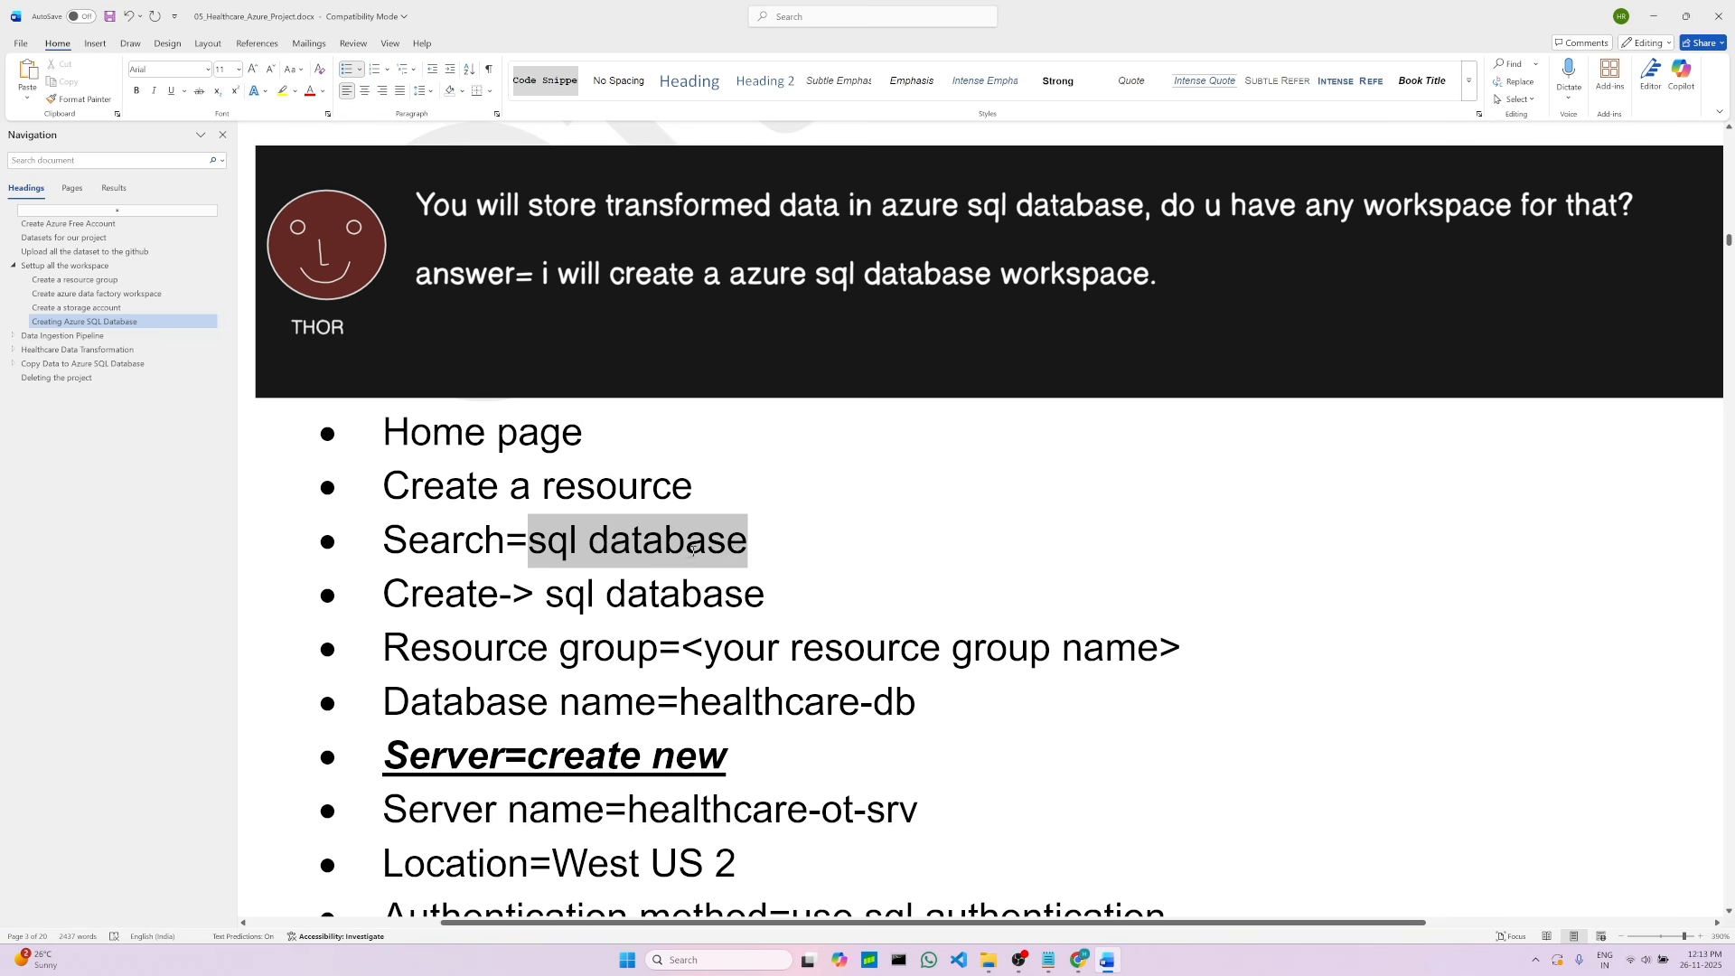
{"action": "left_click", "coordinate": [775, 596]}
{"action": "left_click", "coordinate": [1078, 960]}
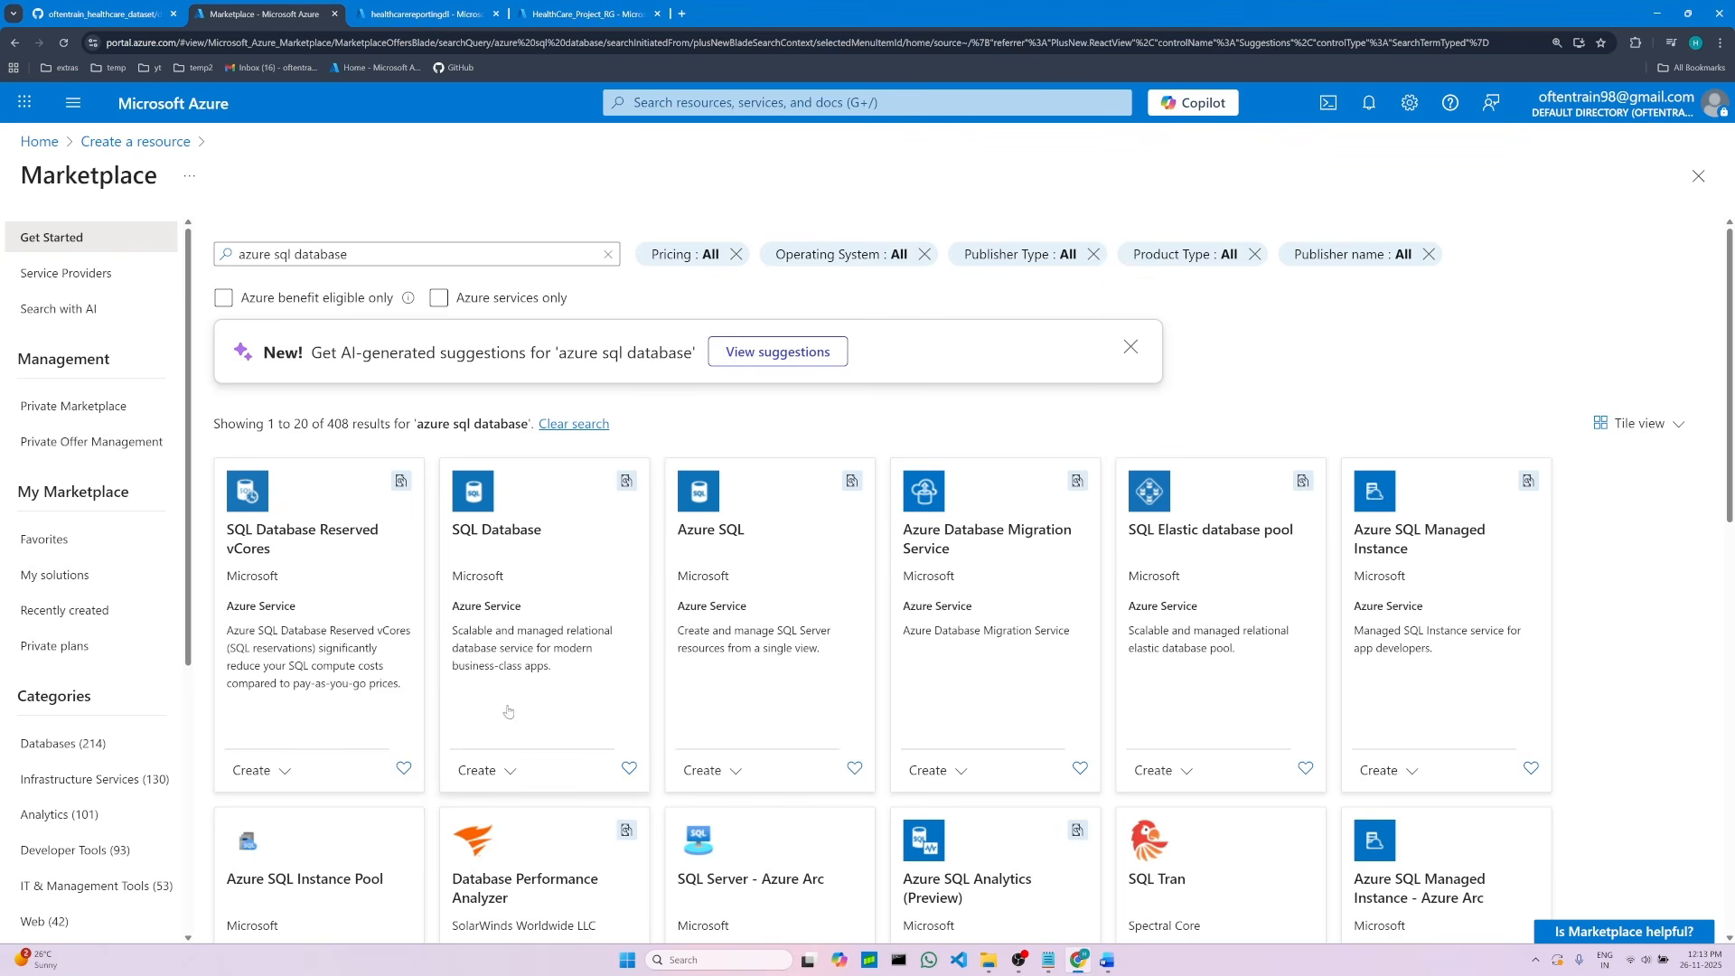
Step: Start creating a SQL Database and assign it to the HealthCare_Project_RG resource group
{"action": "left_click", "coordinate": [477, 773]}
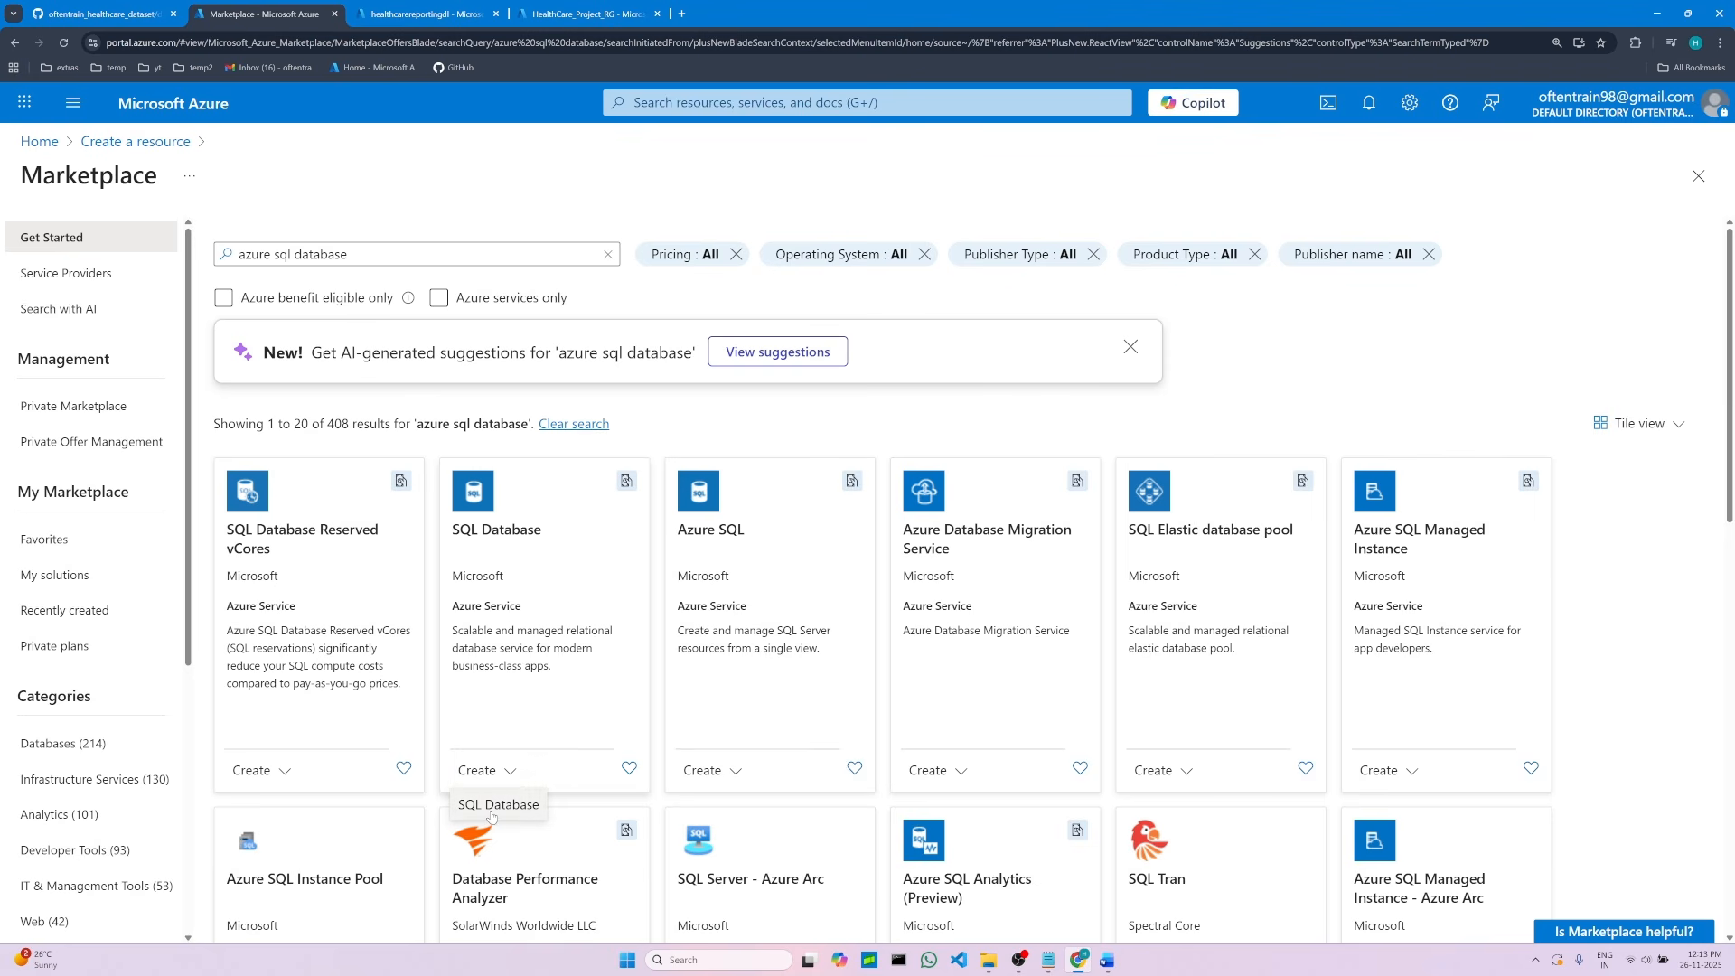
{"action": "left_click", "coordinate": [493, 807]}
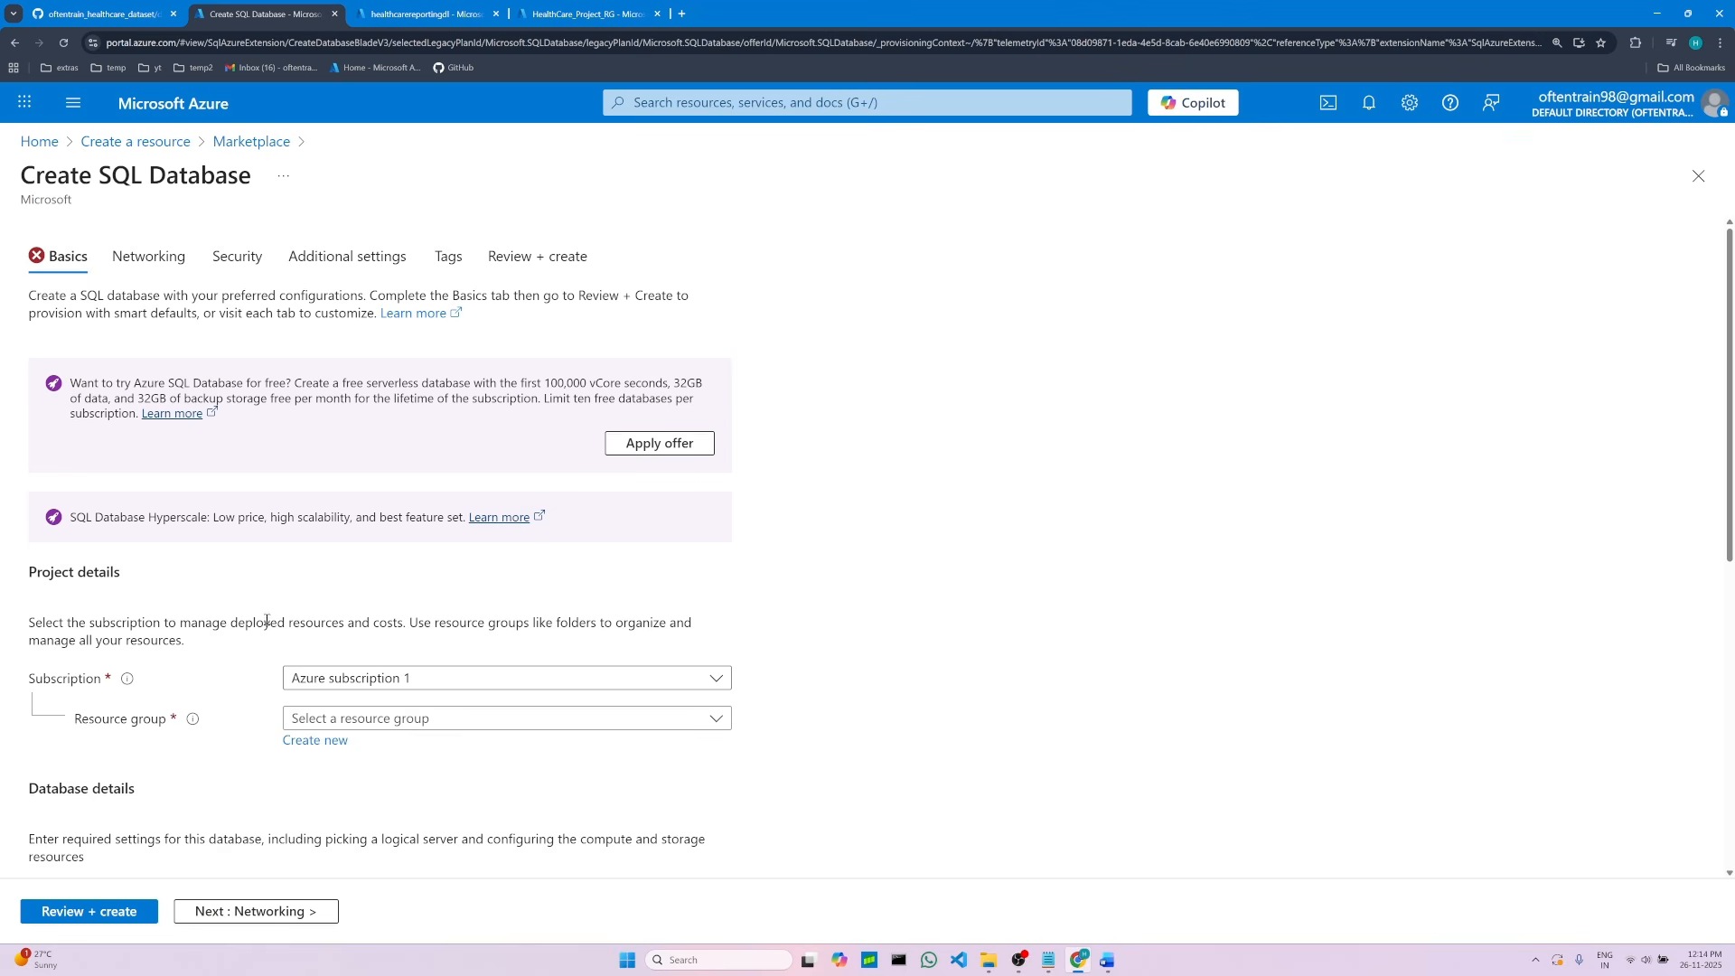
{"action": "scroll", "coordinate": [267, 622], "scroll_direction": "down", "scroll_amount": 2}
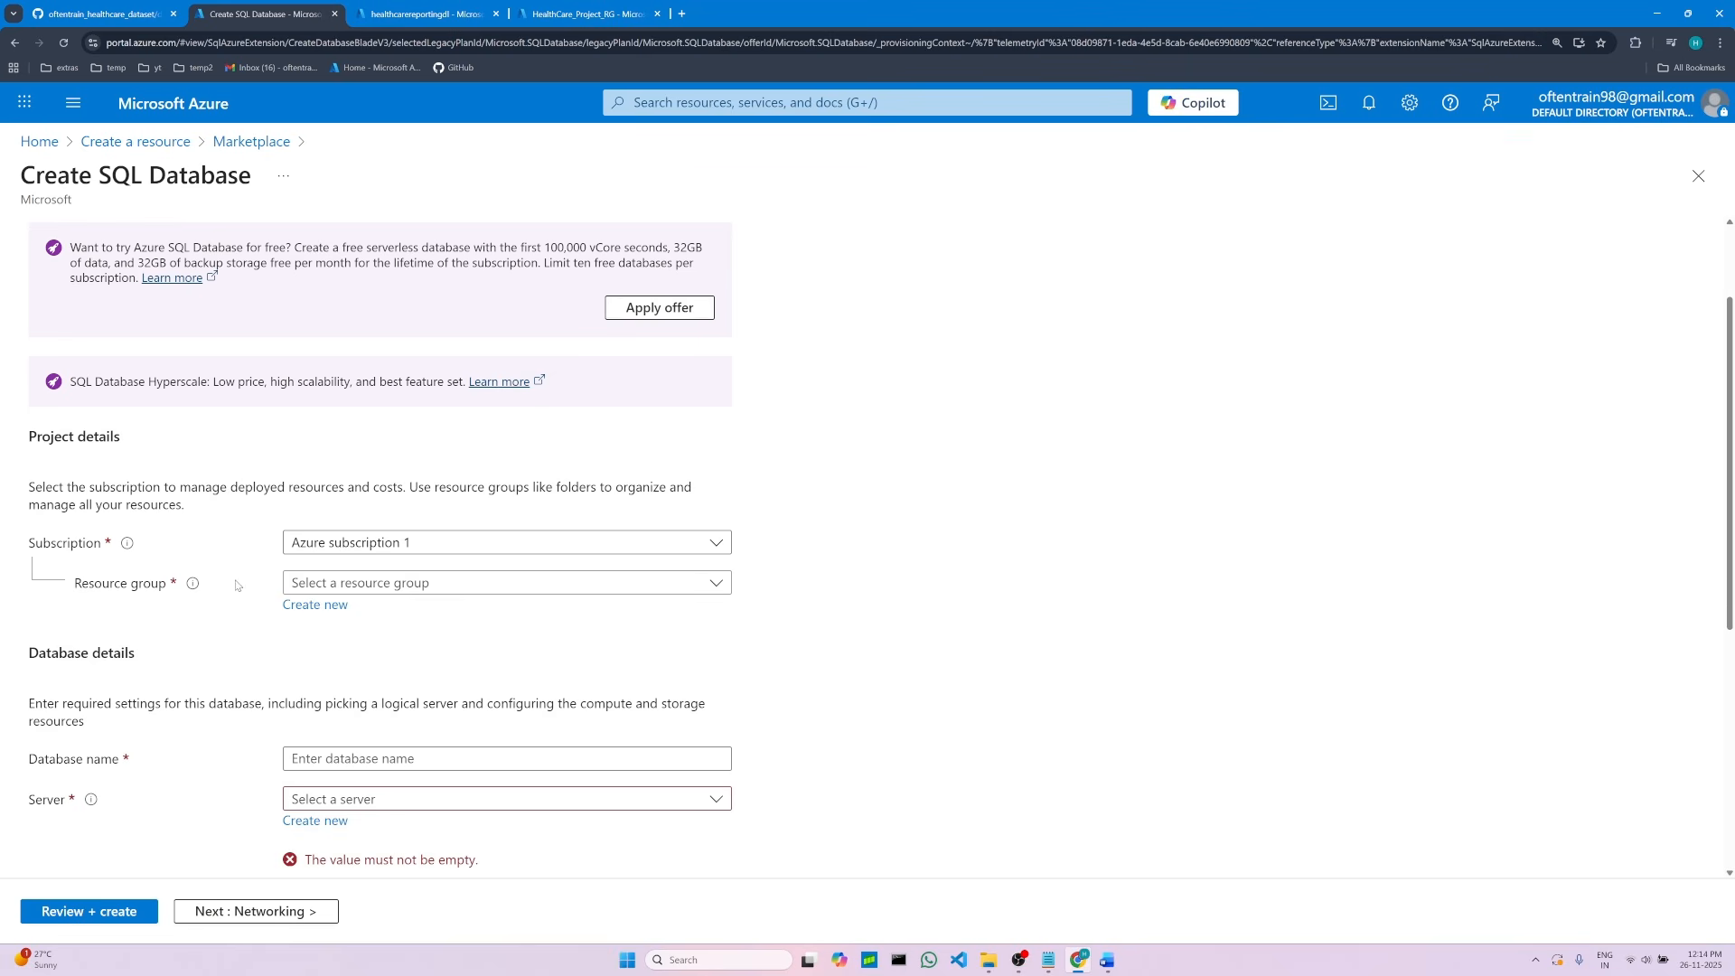
{"action": "left_click", "coordinate": [692, 585]}
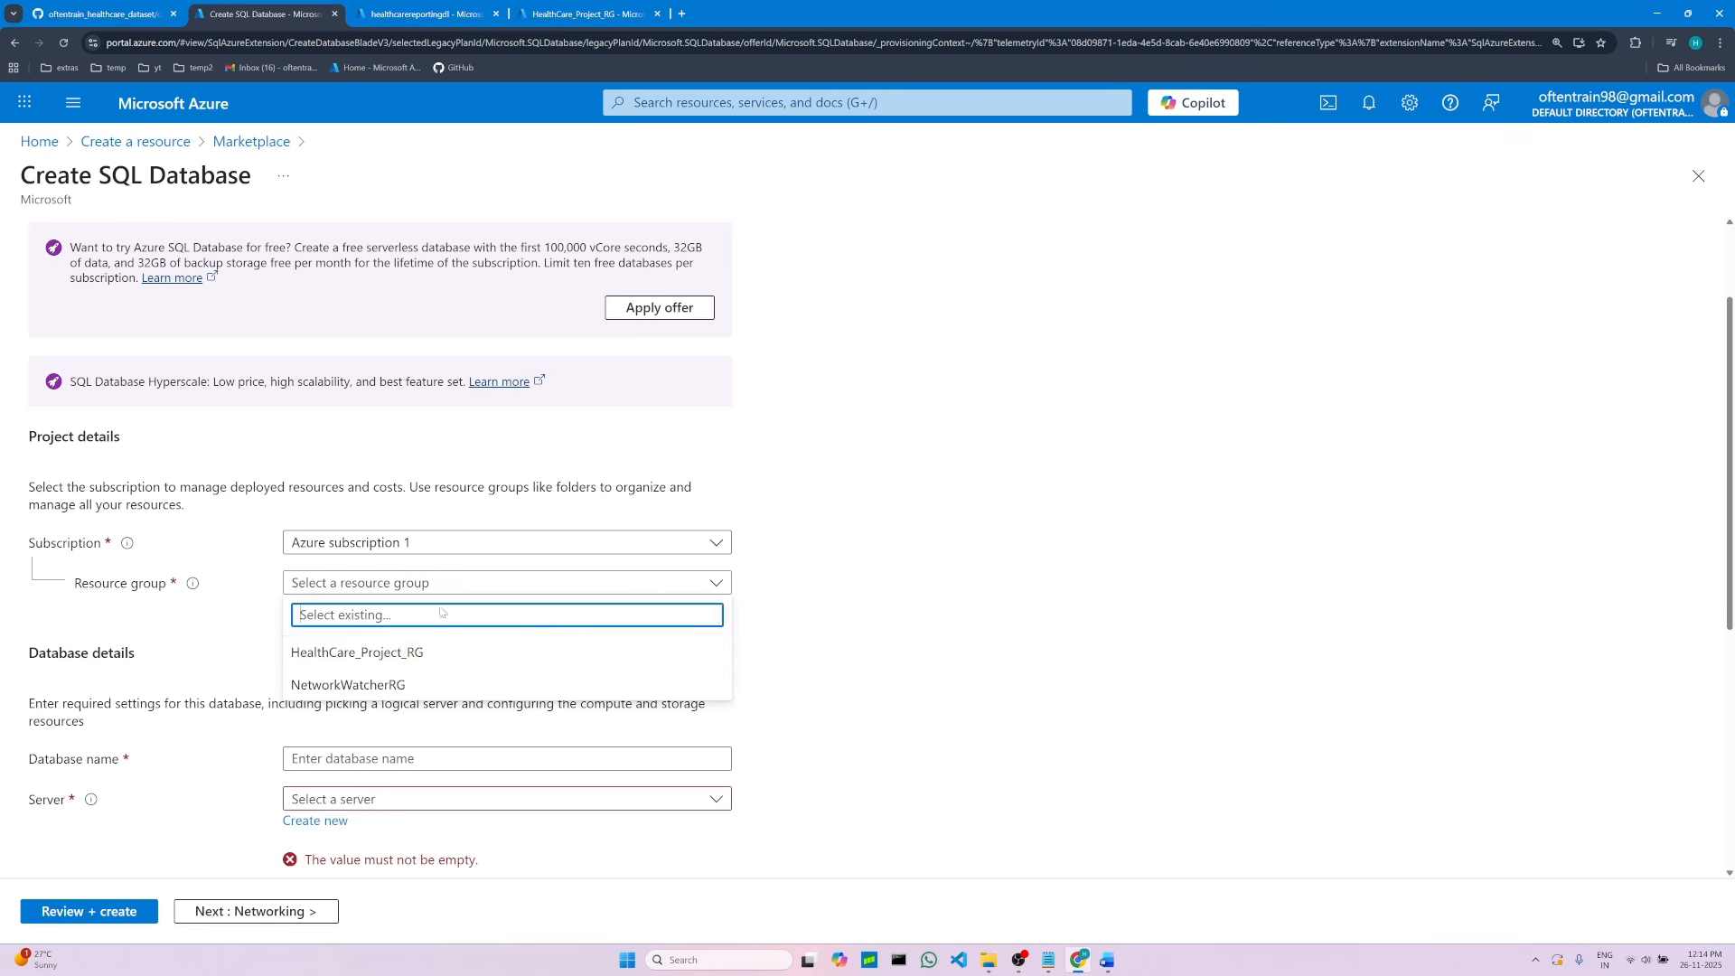
{"action": "left_click", "coordinate": [362, 654]}
Step: Set the database name to healthcare-db by copying it from the project notes
{"action": "scroll", "coordinate": [288, 580], "scroll_direction": "down", "scroll_amount": 2}
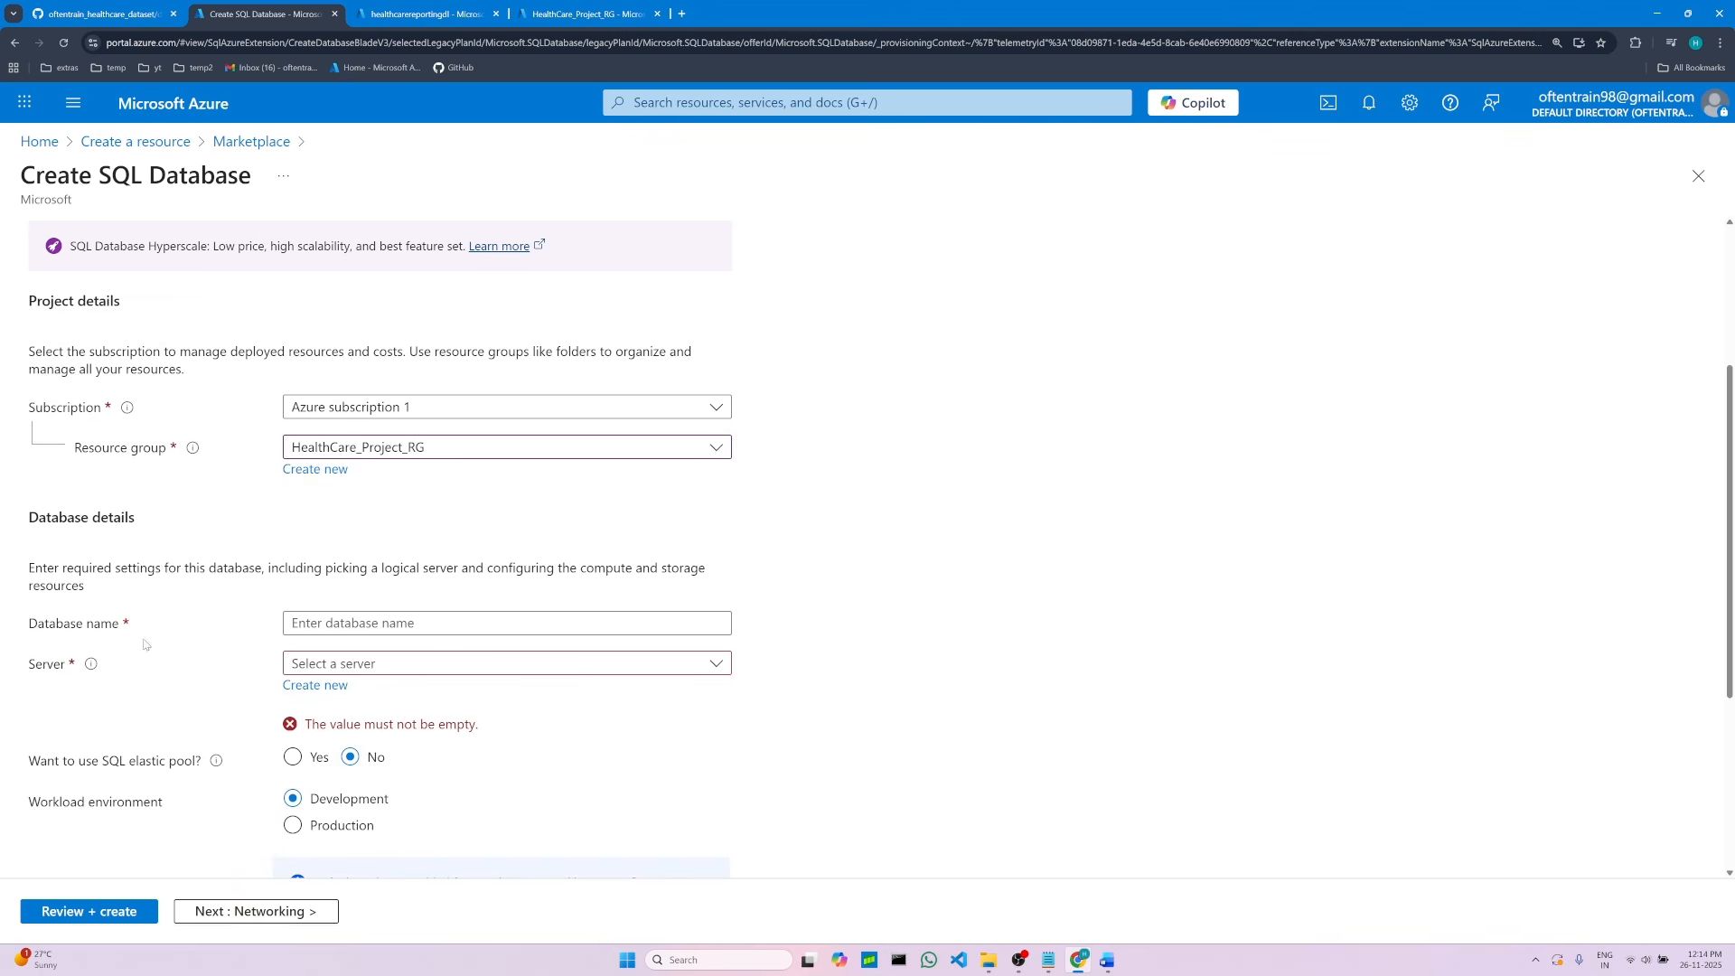
{"action": "left_click", "coordinate": [295, 631]}
{"action": "left_click", "coordinate": [1107, 960]}
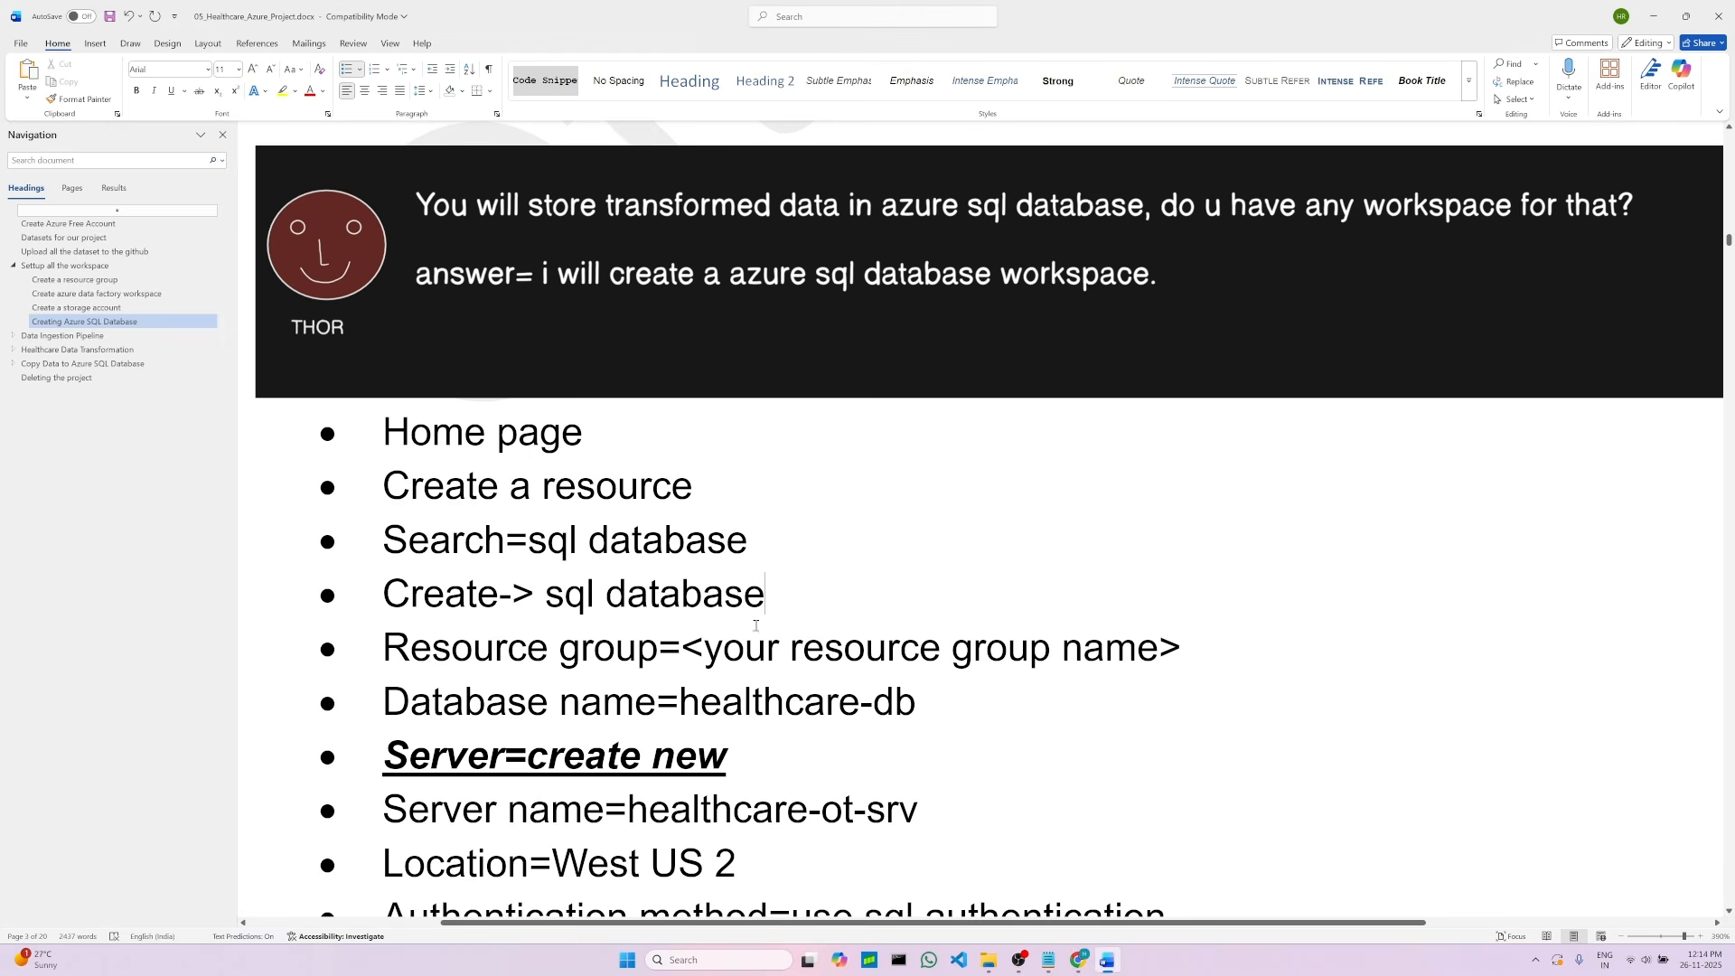
{"action": "left_click_drag", "start_coordinate": [689, 705], "coordinate": [917, 707]}
{"action": "right_click", "coordinate": [824, 711]}
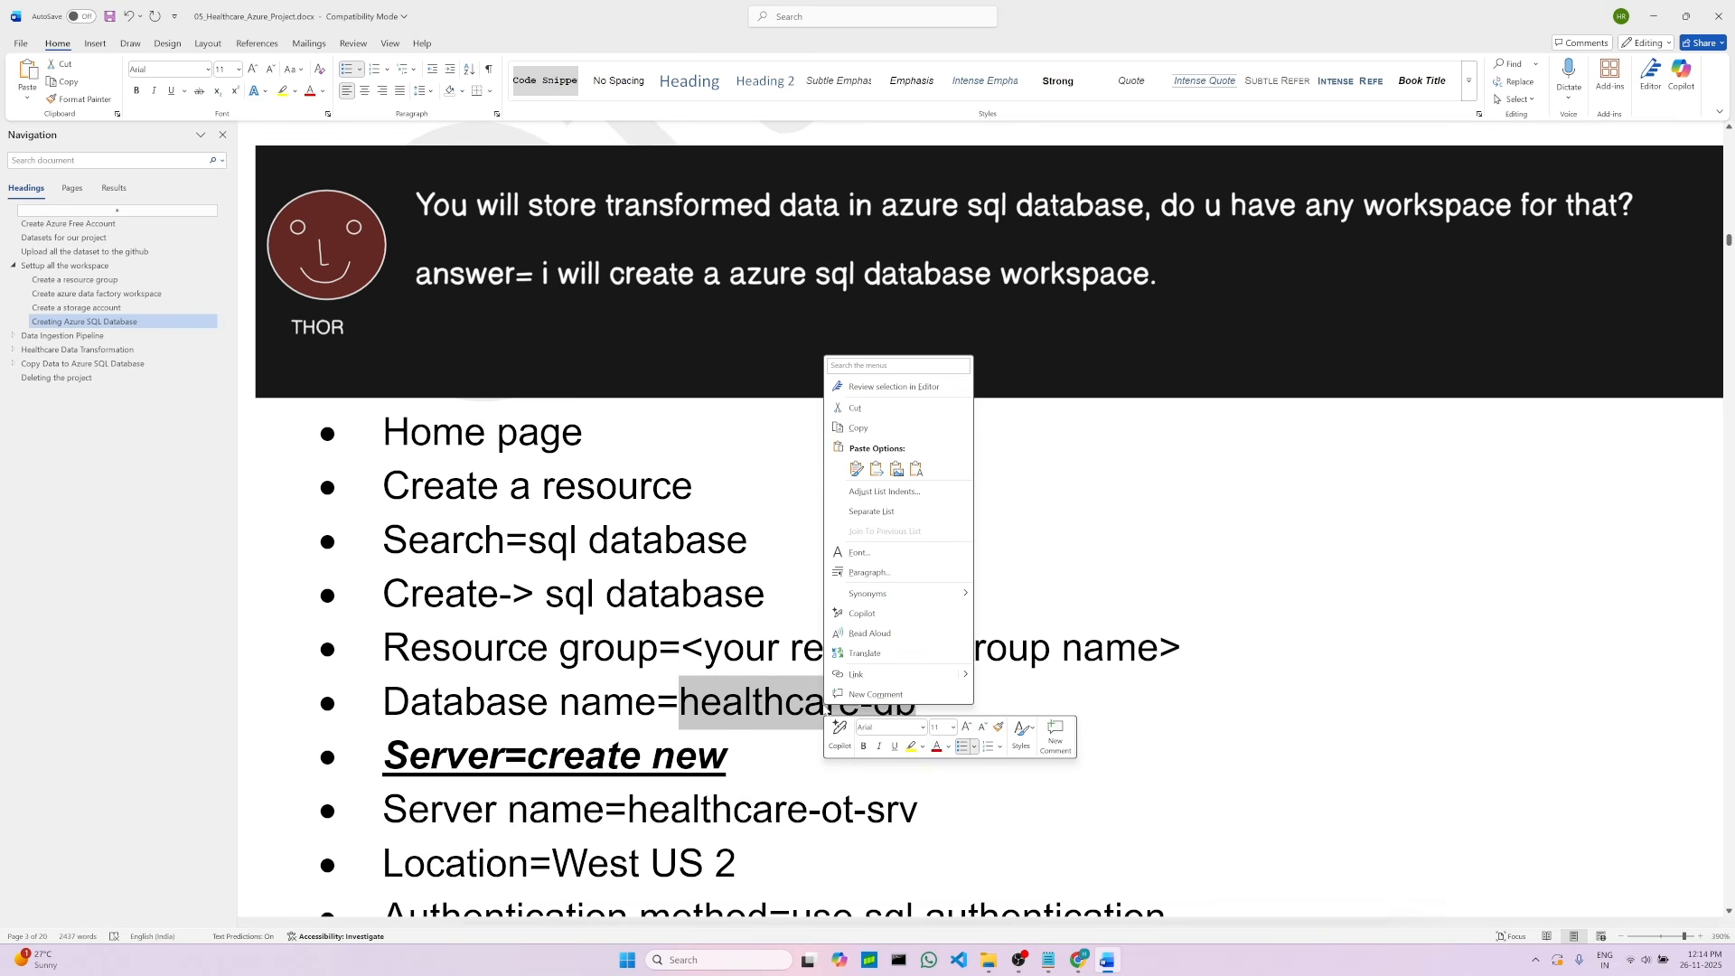
{"action": "left_click", "coordinate": [854, 429]}
{"action": "left_click", "coordinate": [1080, 960]}
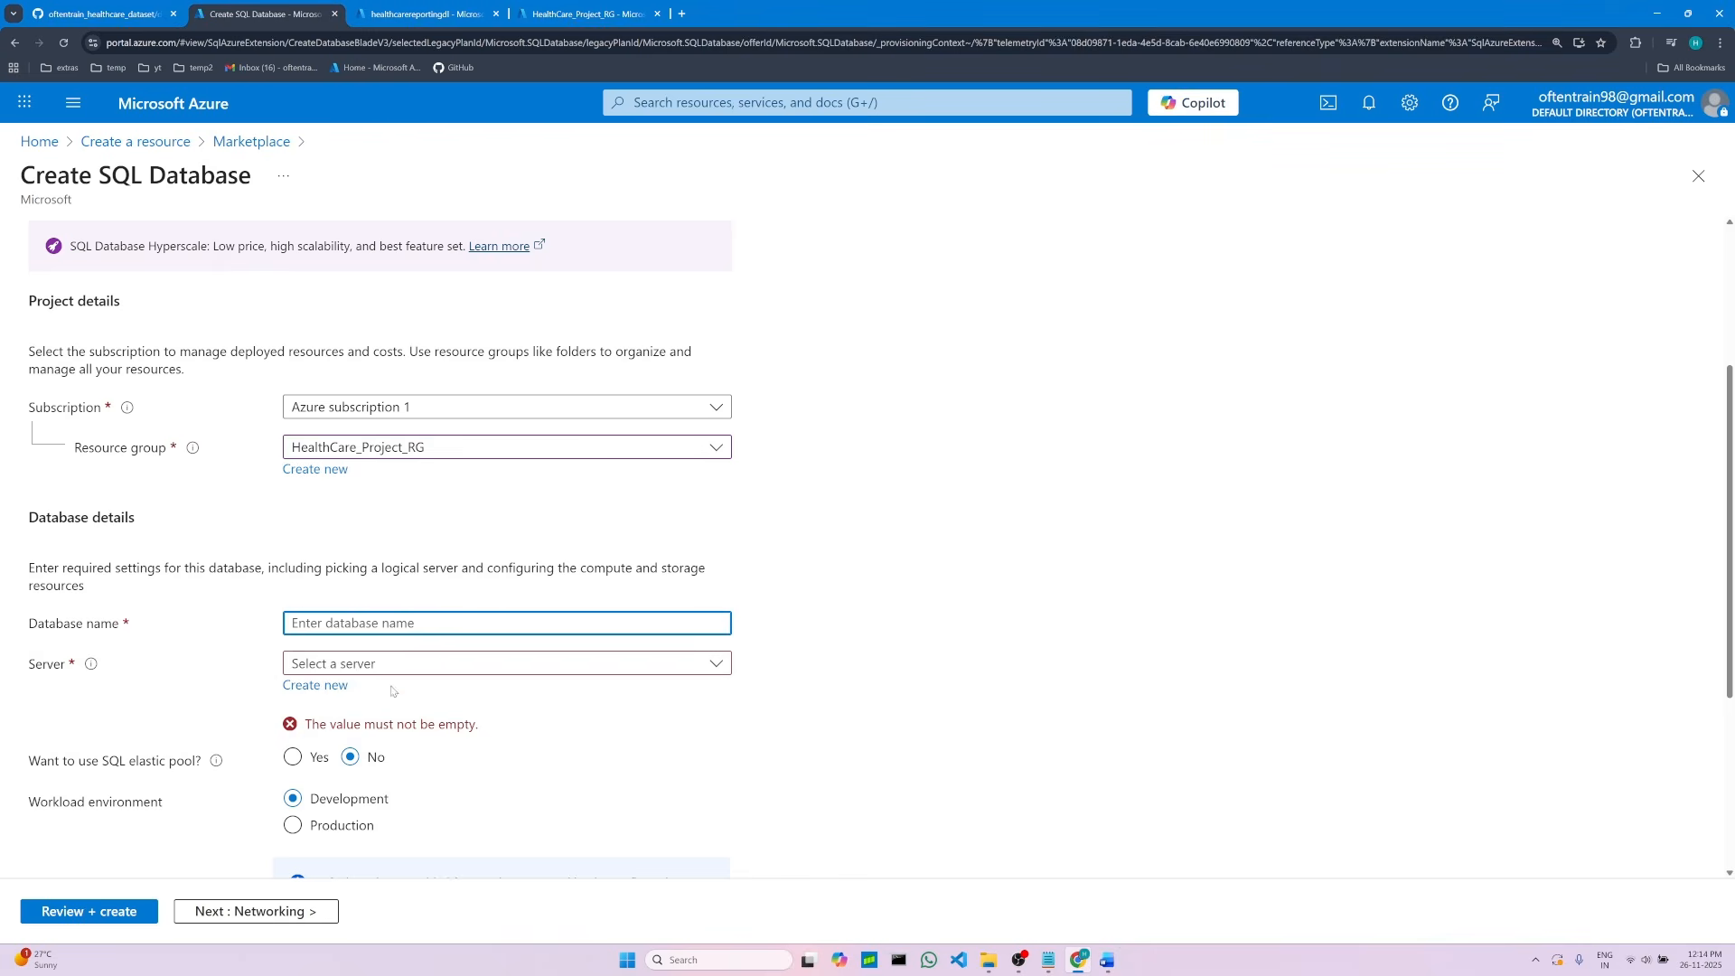
{"action": "right_click", "coordinate": [342, 622]}
{"action": "left_click", "coordinate": [397, 438]}
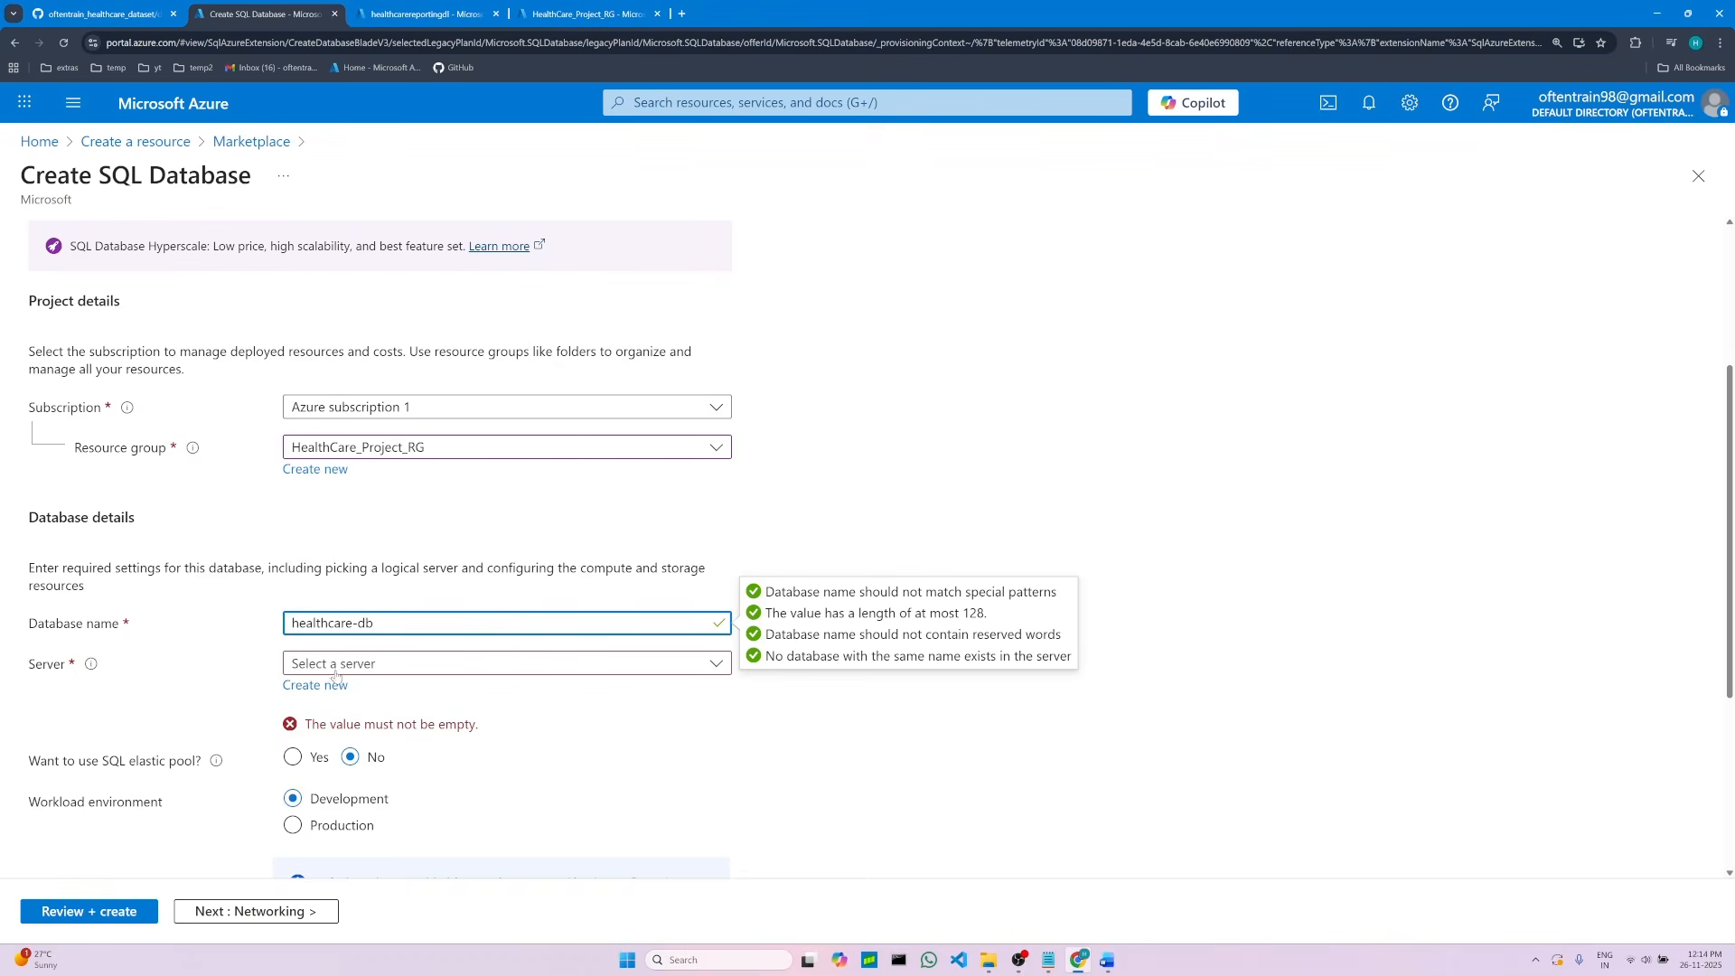
Step: Start creating a new logical server for the healthcare-db database
{"action": "left_click", "coordinate": [722, 668]}
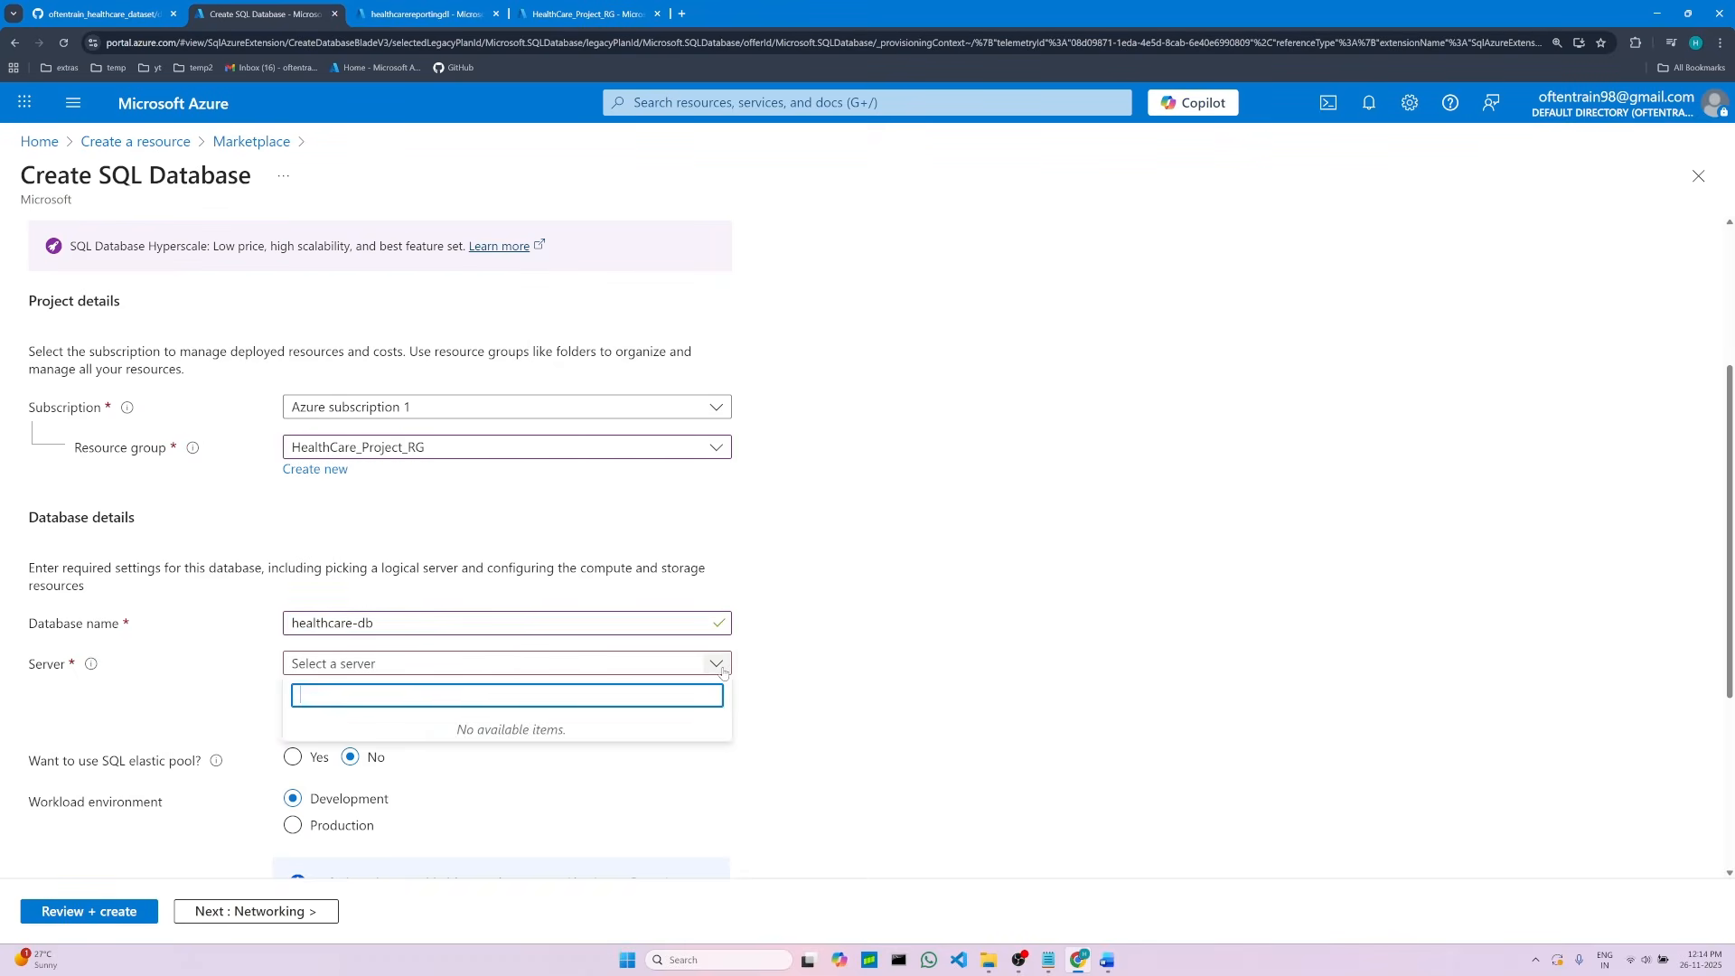
{"action": "left_click", "coordinate": [785, 671]}
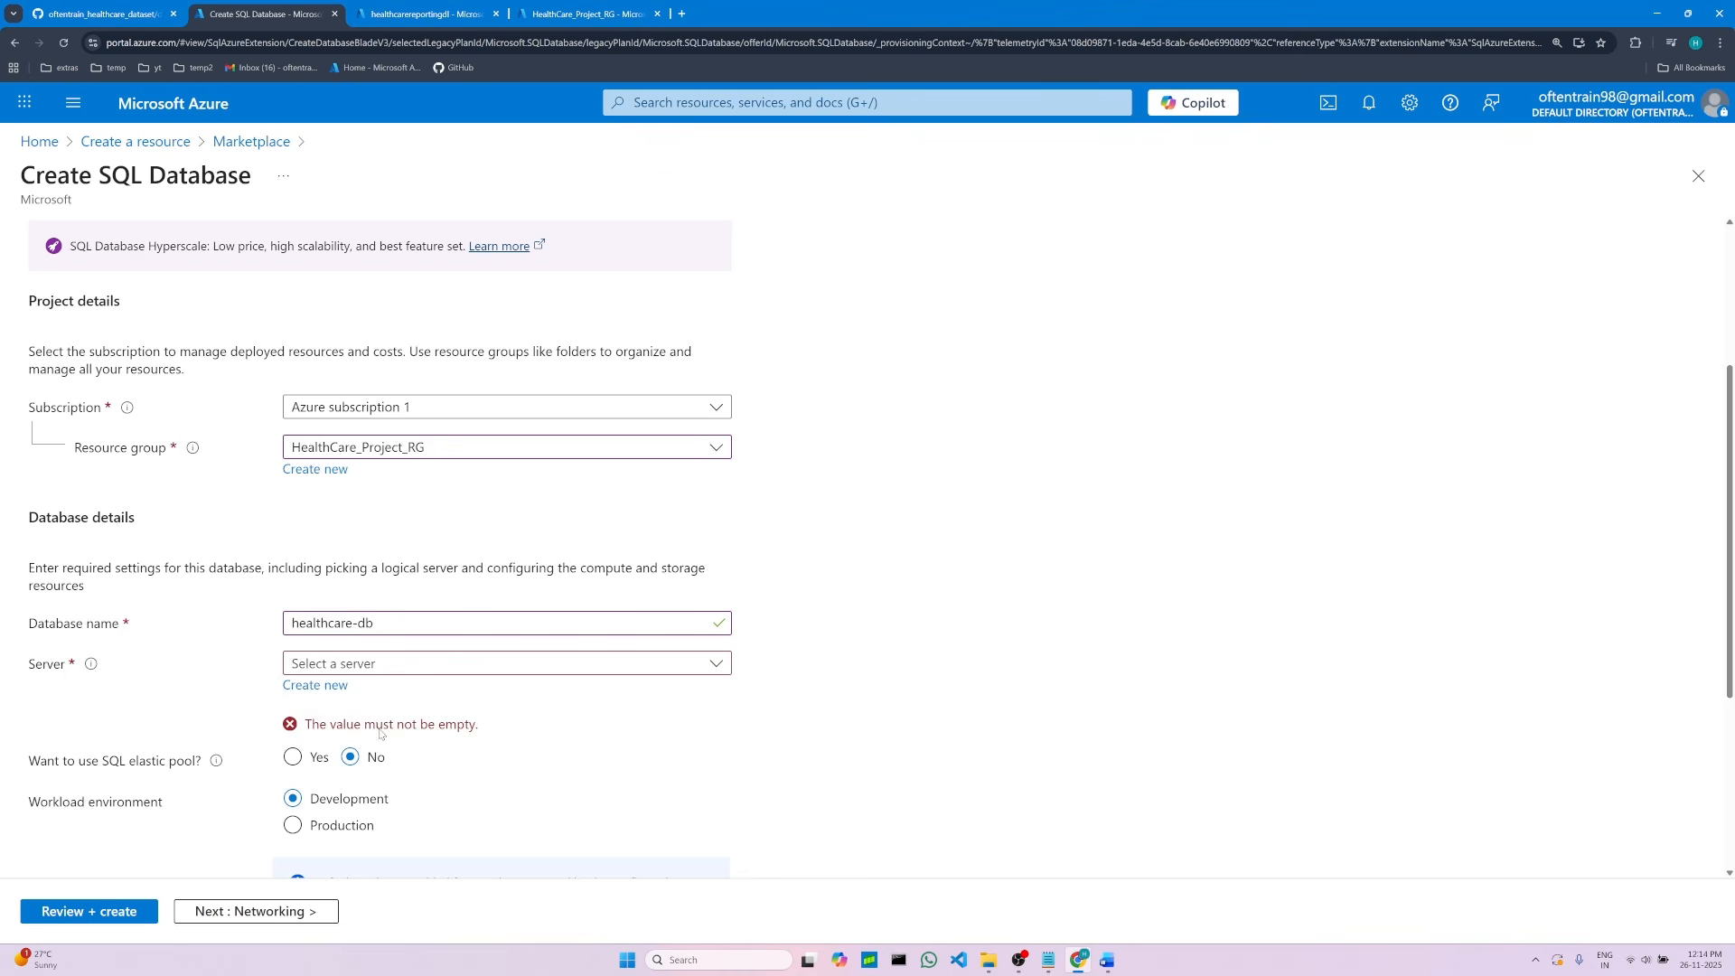
{"action": "left_click", "coordinate": [334, 687]}
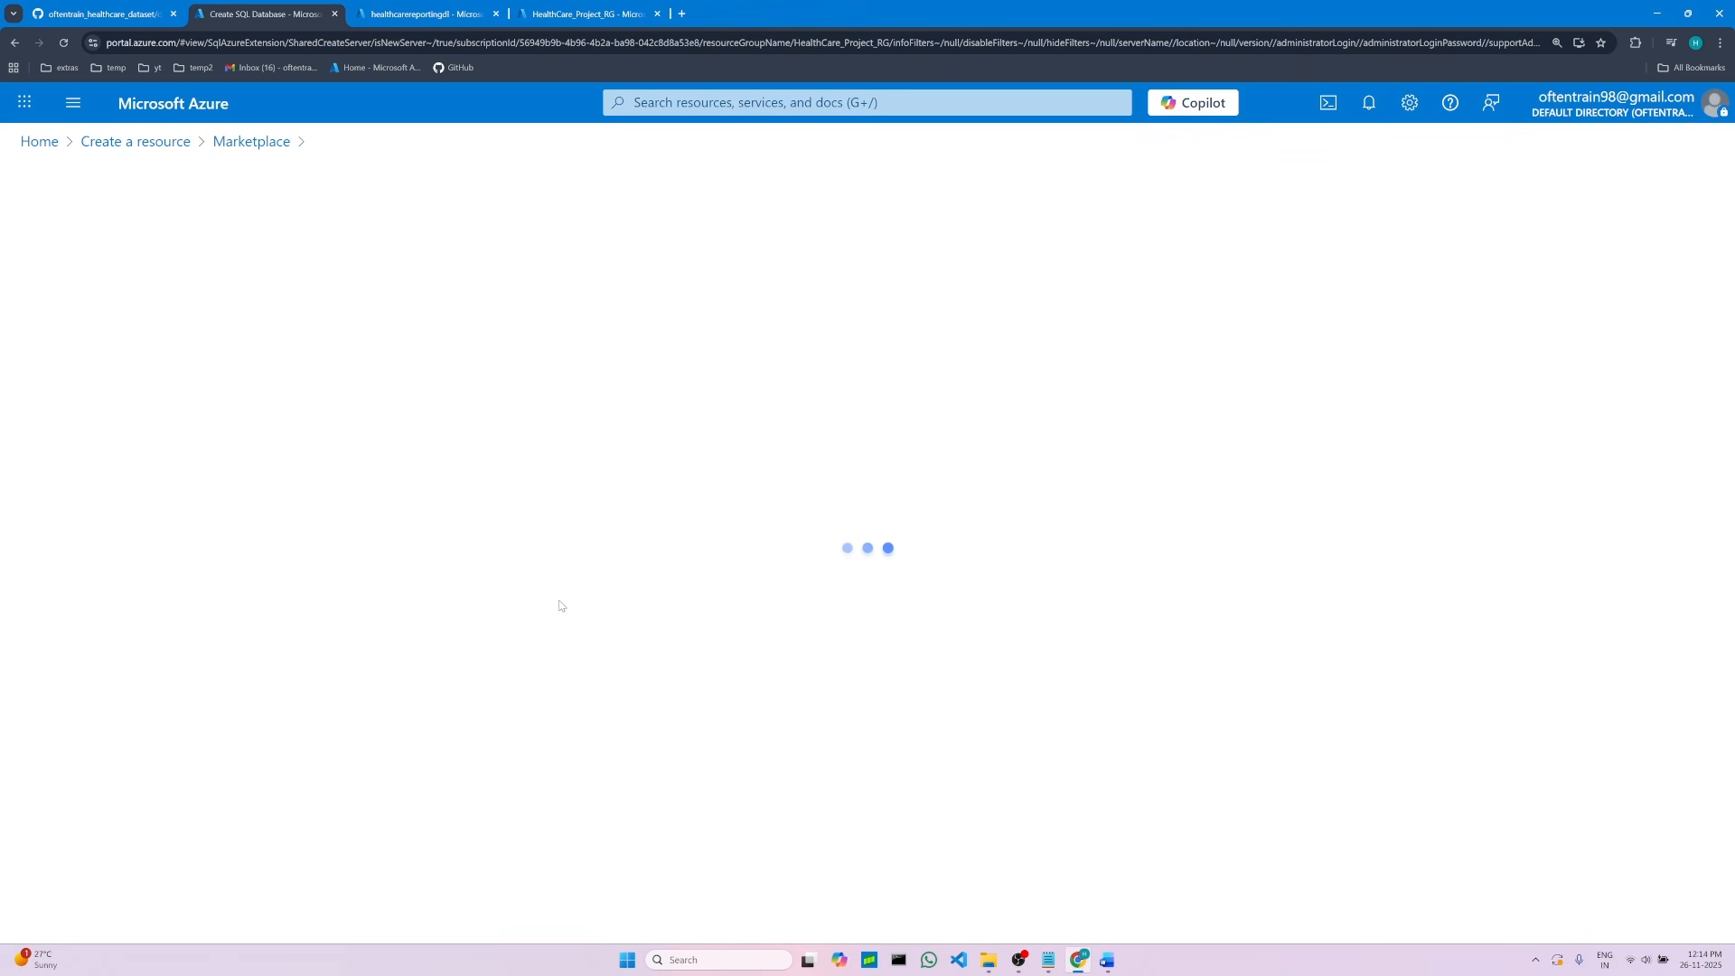
Step: Name the new server healthcare-ot-srv by copying the name from the project notes
{"action": "left_click", "coordinate": [1107, 960]}
{"action": "scroll", "coordinate": [737, 735], "scroll_direction": "down", "scroll_amount": 3}
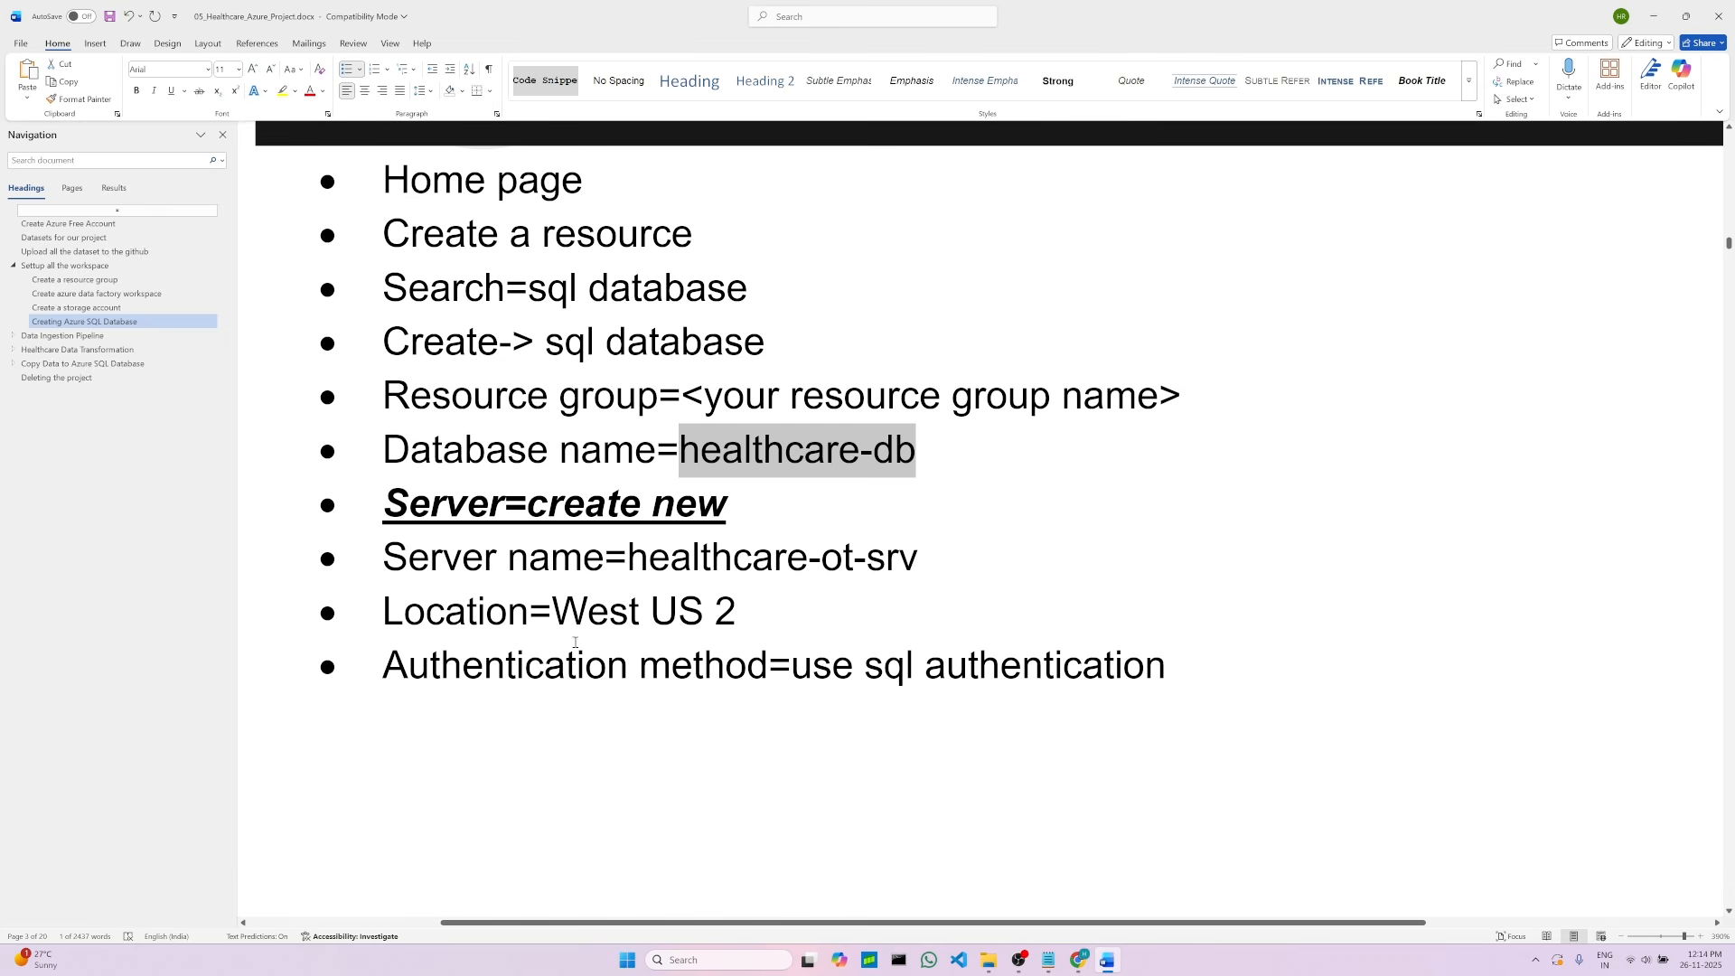
{"action": "left_click_drag", "start_coordinate": [624, 556], "coordinate": [918, 567]}
{"action": "left_click", "coordinate": [841, 569]}
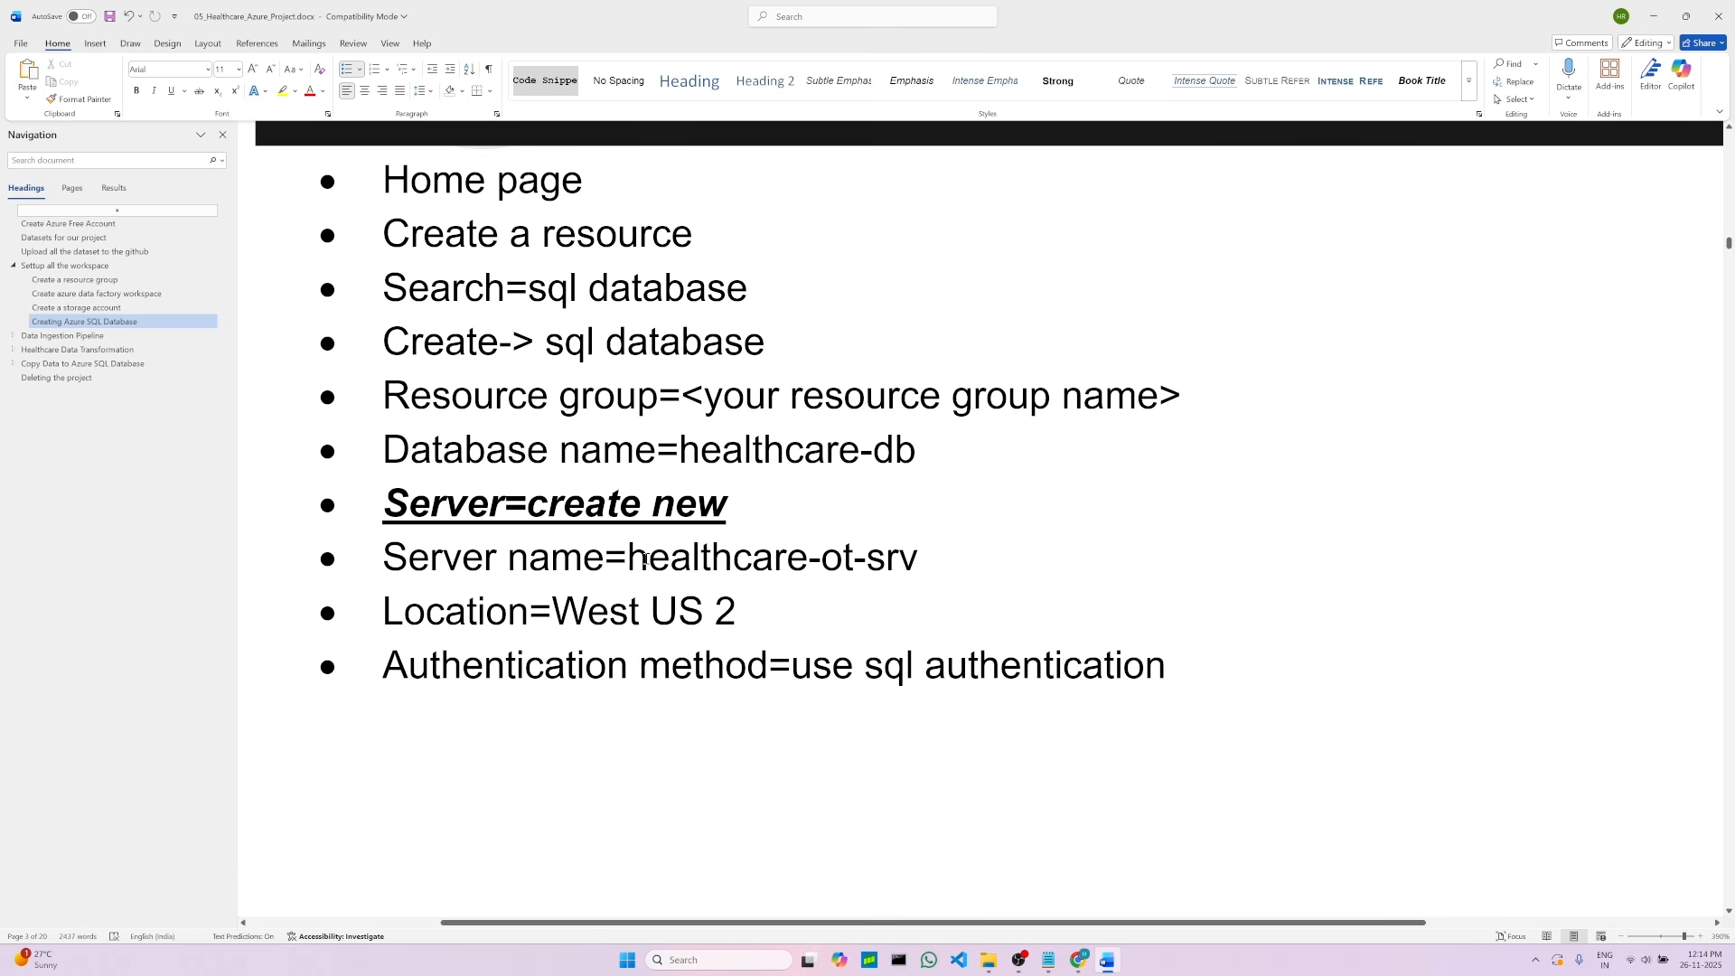
{"action": "left_click_drag", "start_coordinate": [645, 560], "coordinate": [918, 562]}
{"action": "right_click", "coordinate": [711, 568]}
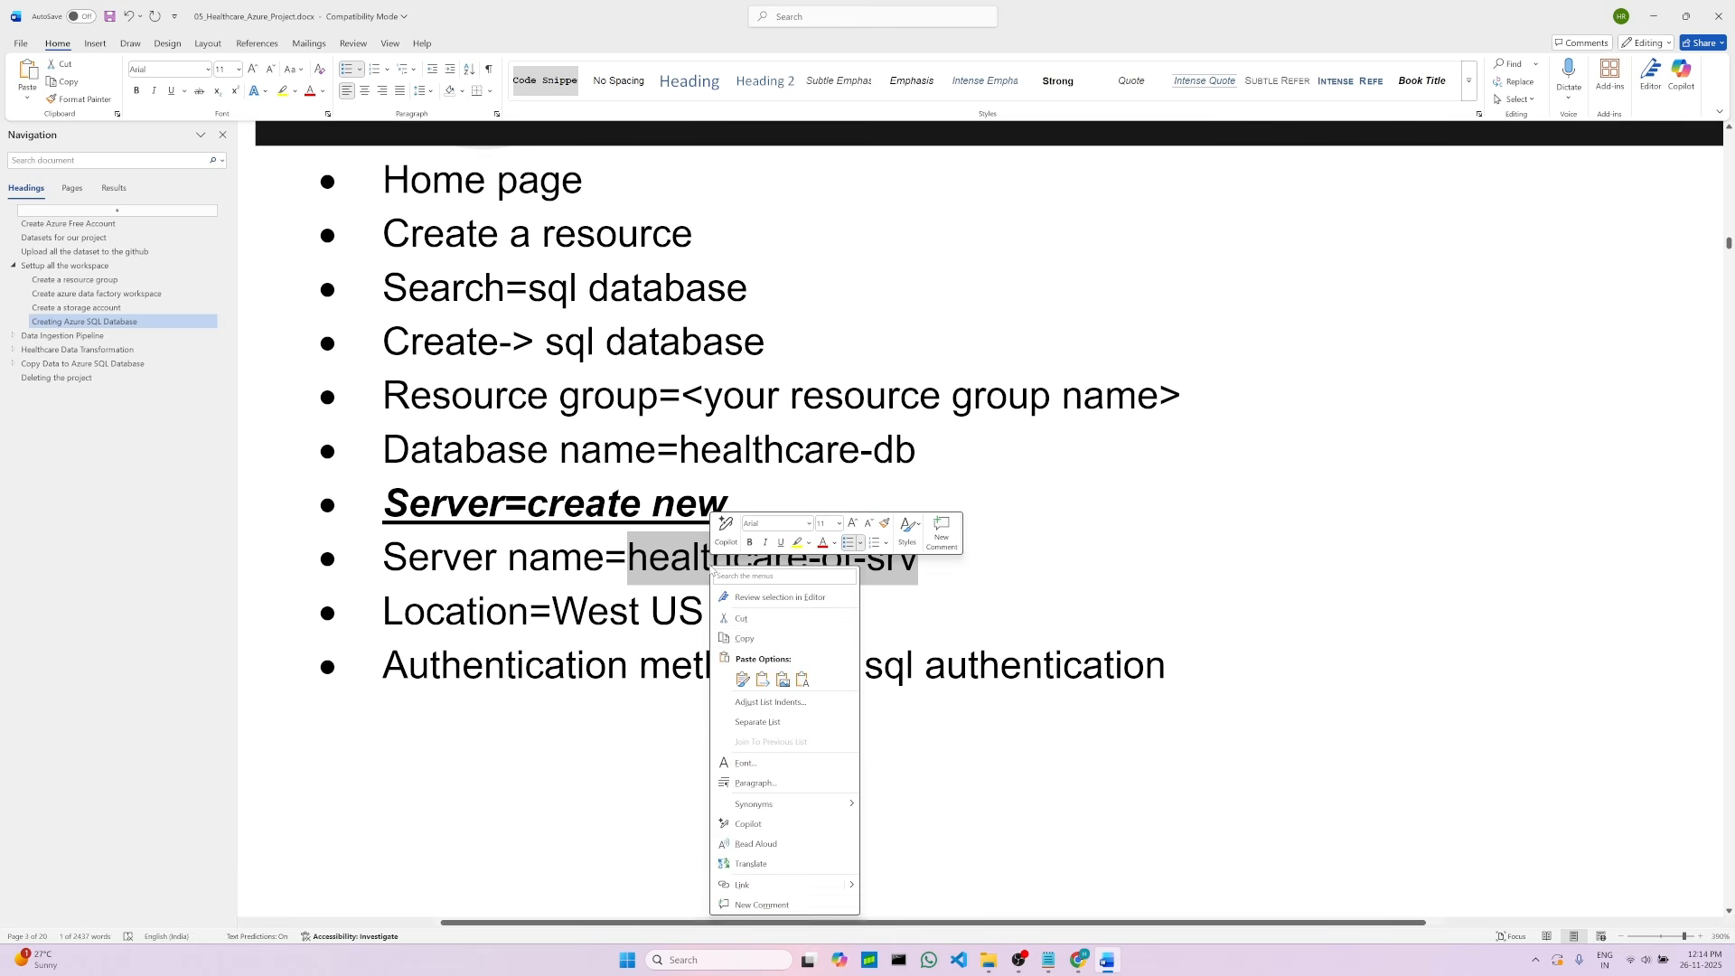
{"action": "left_click", "coordinate": [745, 638]}
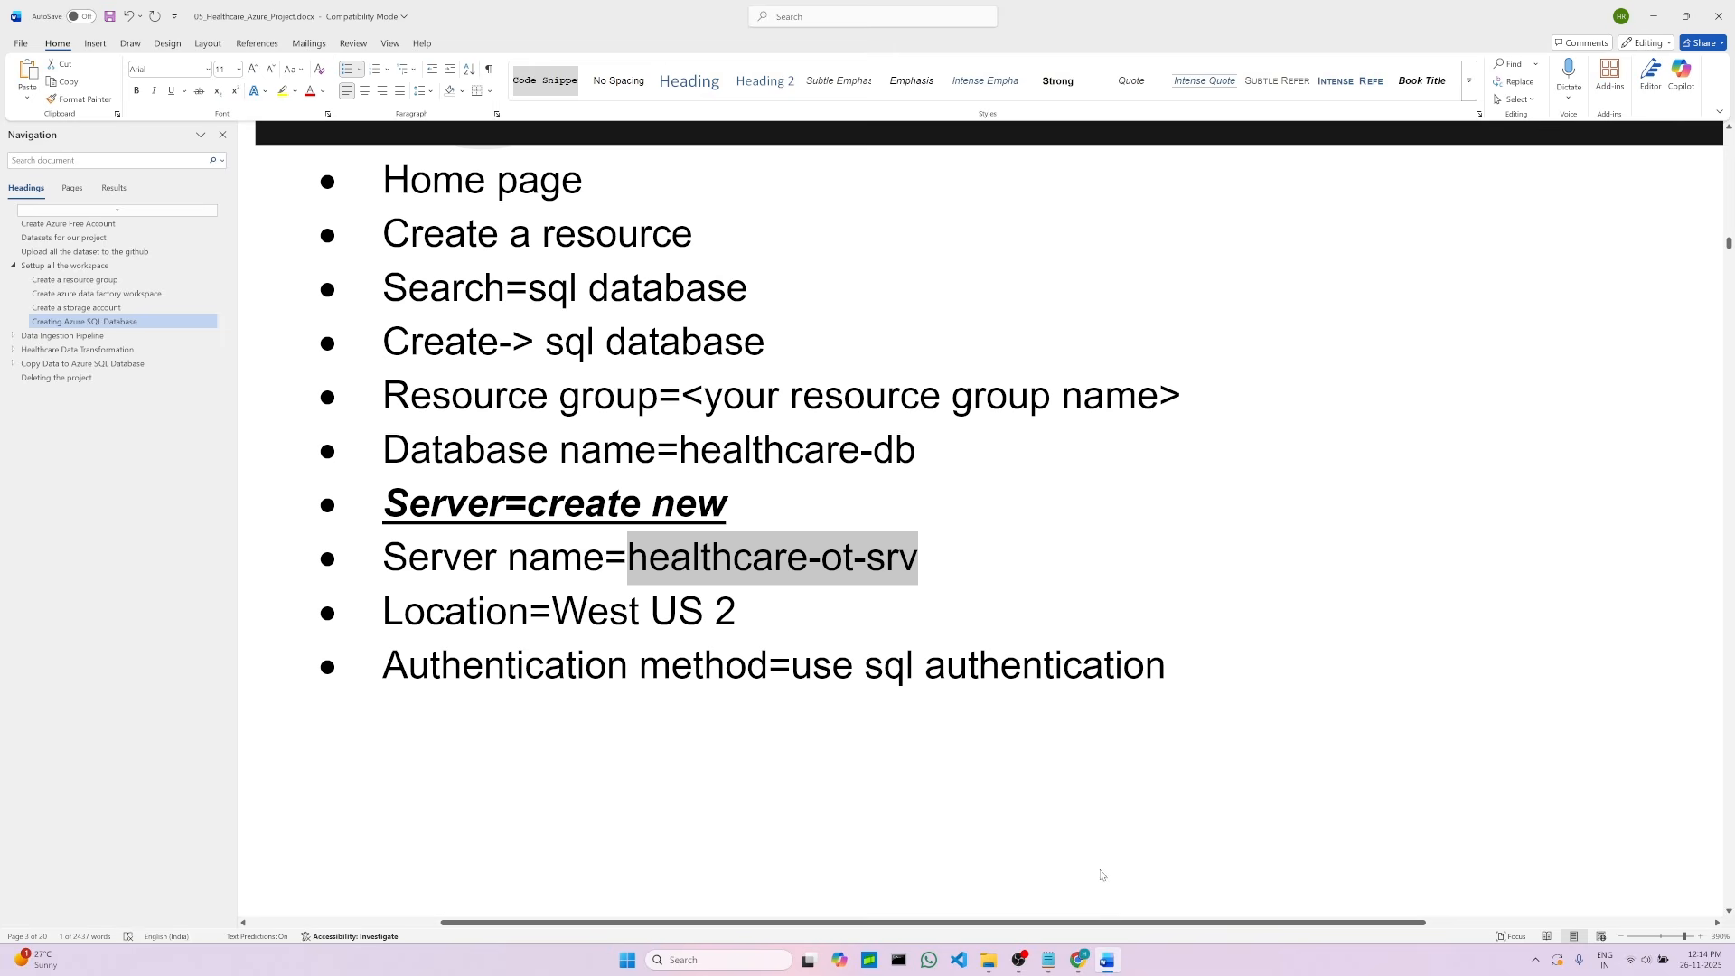
{"action": "left_click", "coordinate": [1079, 960]}
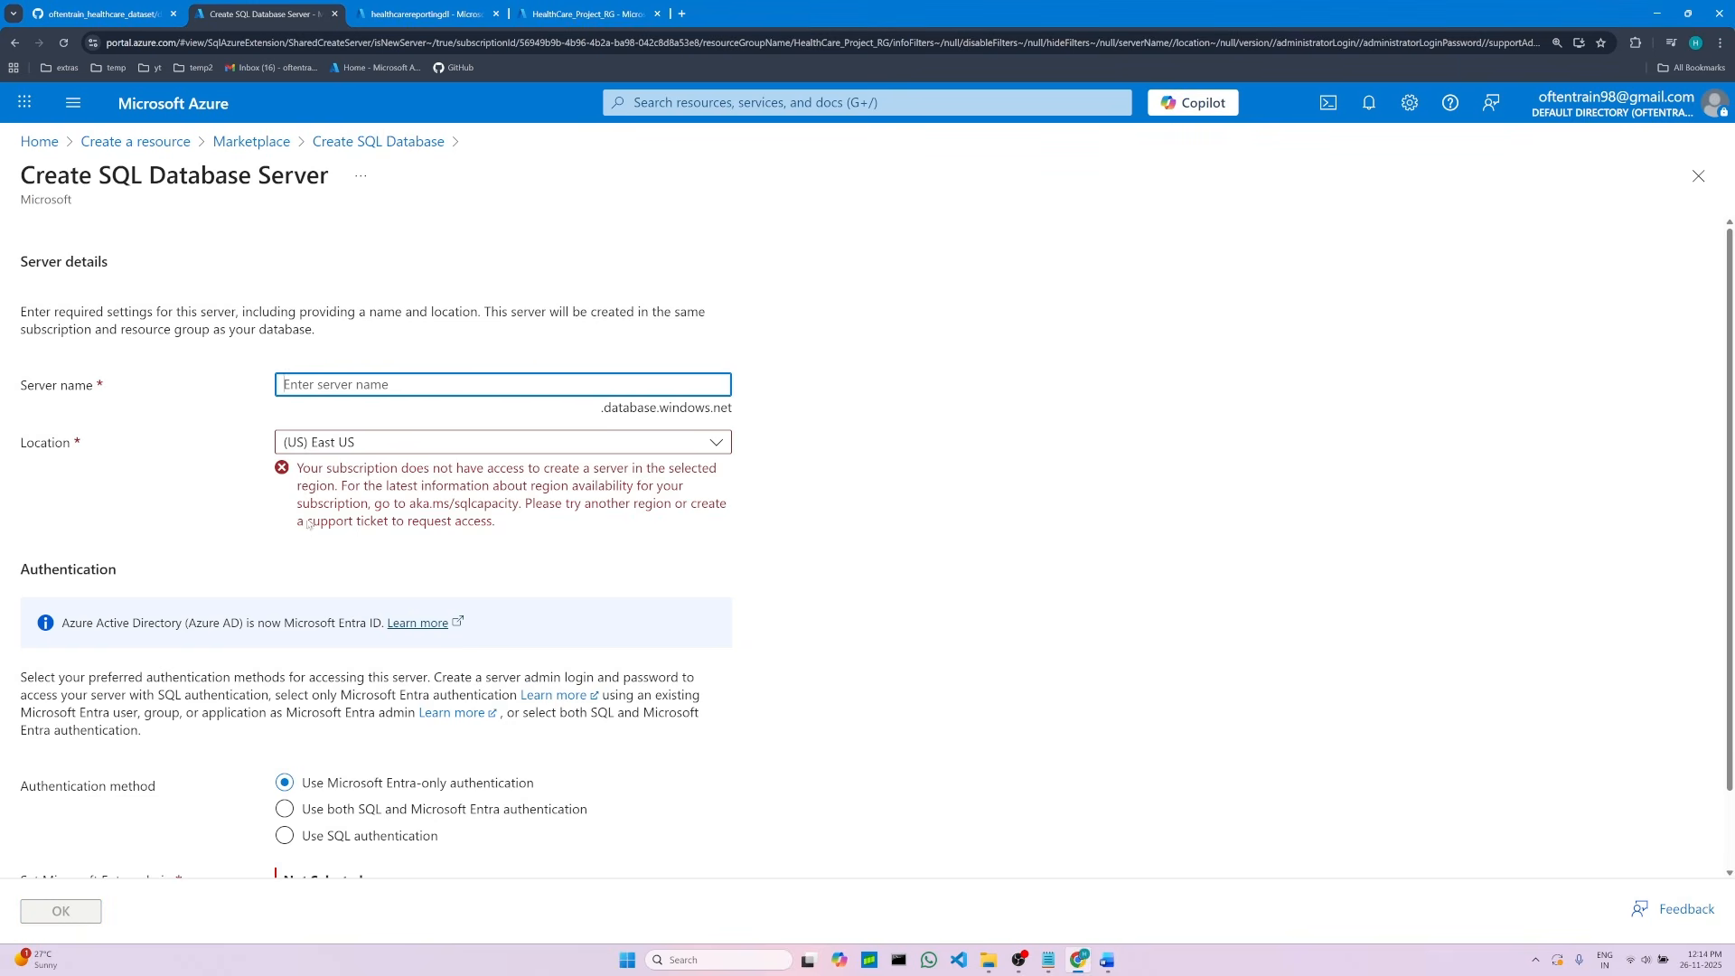
{"action": "right_click", "coordinate": [310, 386]}
{"action": "left_click", "coordinate": [363, 546]}
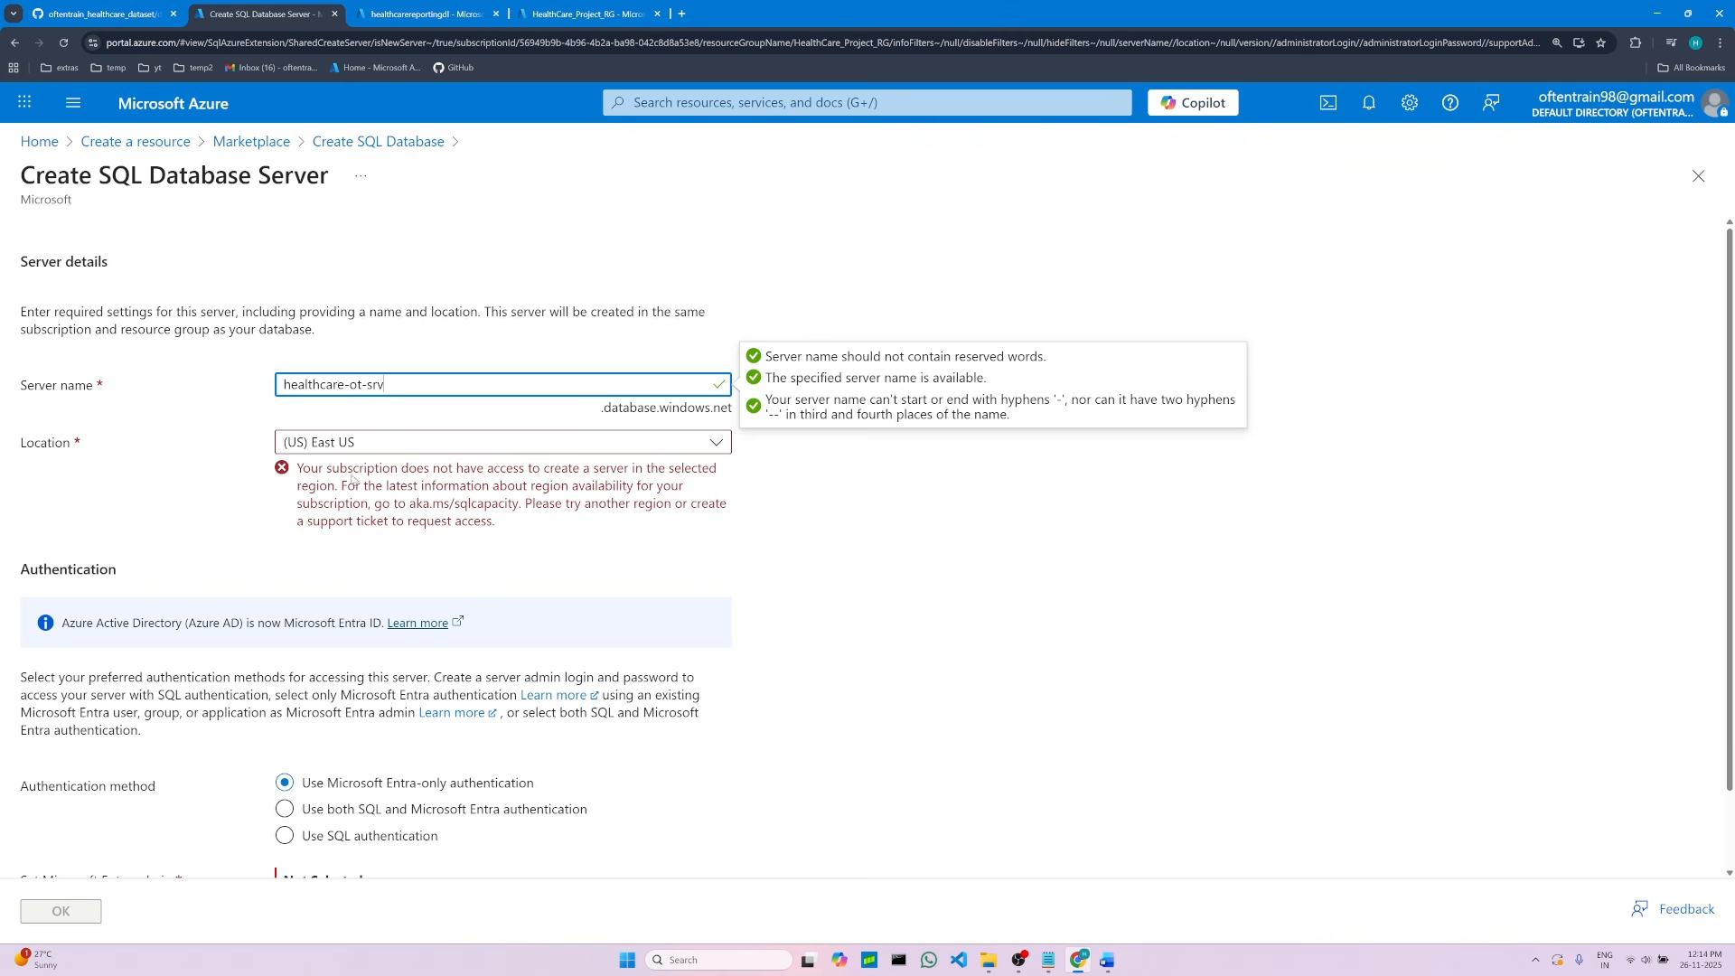
Step: Set the server location to (US) West US 2 as listed in the project notes
{"action": "left_click", "coordinate": [715, 442]}
{"action": "left_click", "coordinate": [343, 579]}
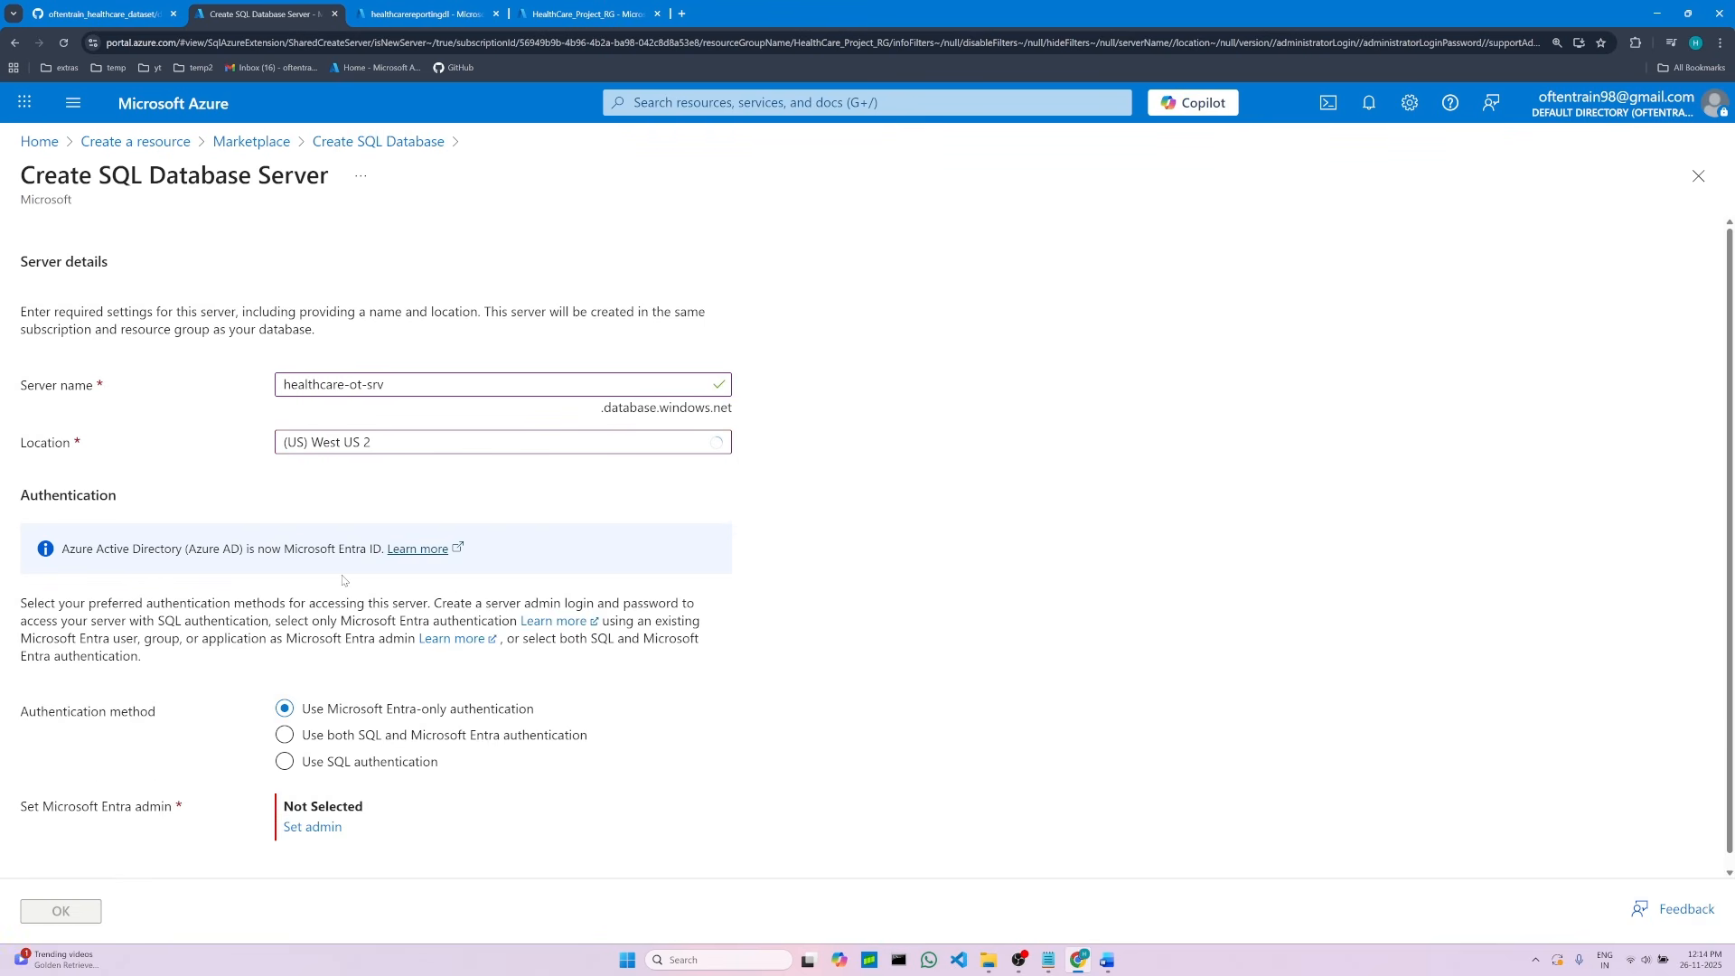
{"action": "left_click", "coordinate": [1107, 960]}
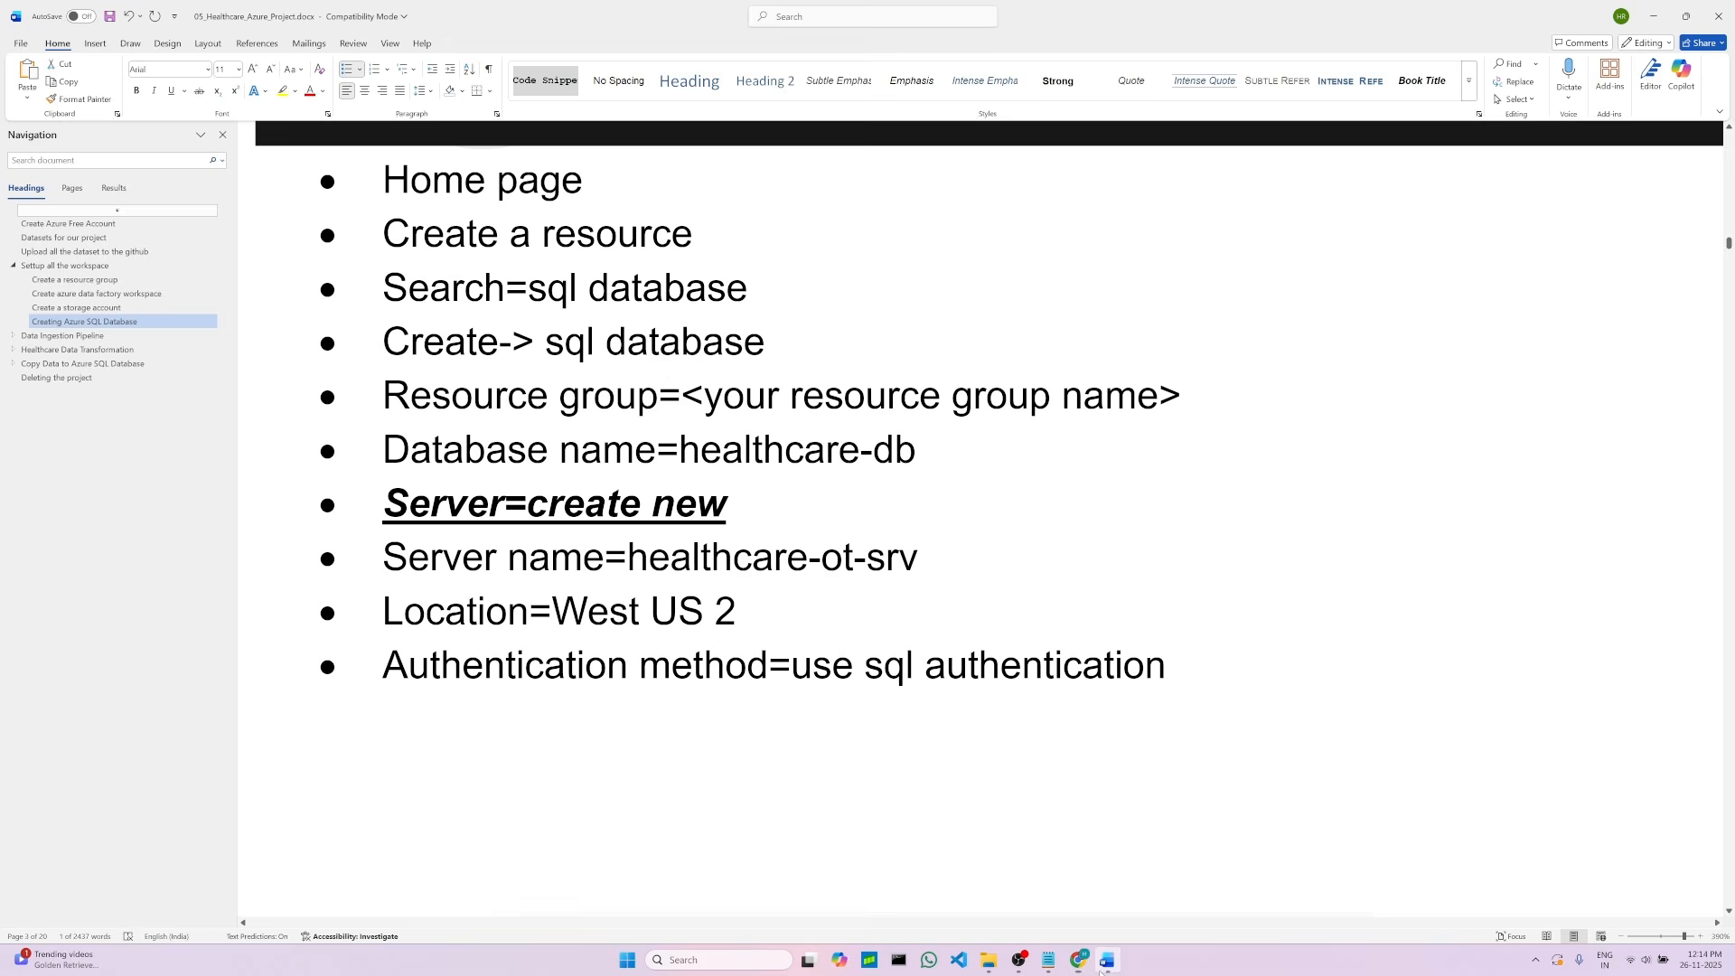
{"action": "left_click_drag", "start_coordinate": [571, 615], "coordinate": [710, 613]}
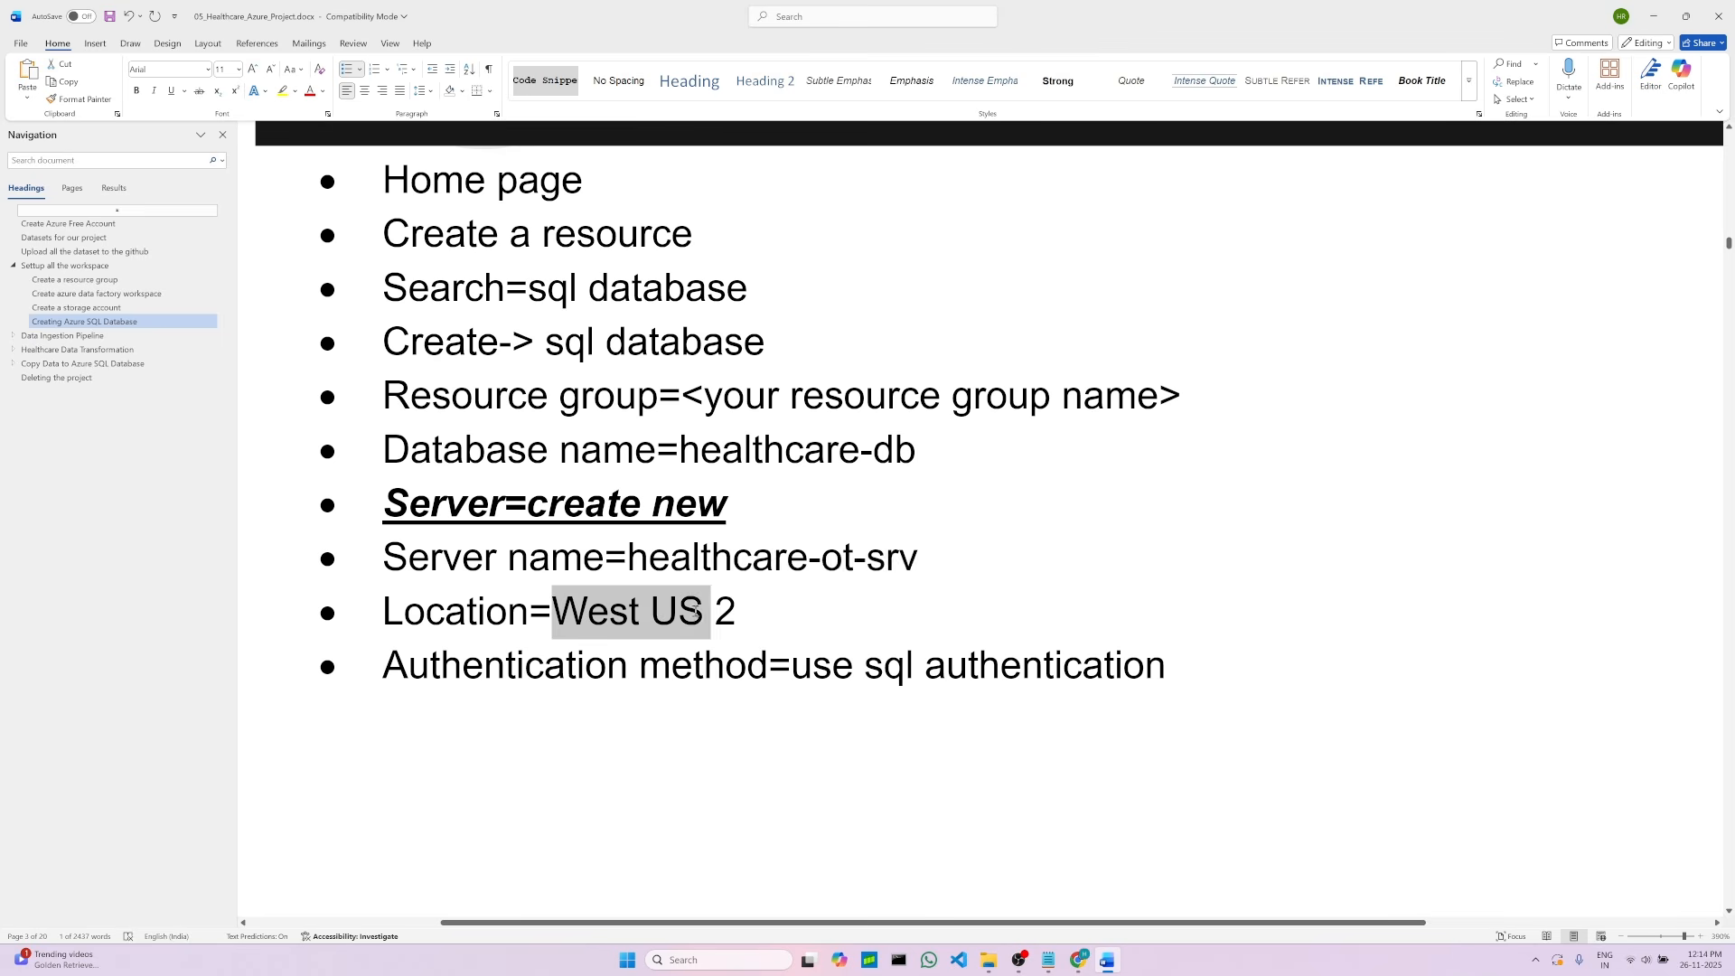
{"action": "left_click", "coordinate": [760, 712]}
{"action": "left_click_drag", "start_coordinate": [792, 666], "coordinate": [1081, 666]}
Step: Choose SQL authentication as the server's authentication method
{"action": "scroll", "coordinate": [453, 609], "scroll_direction": "down", "scroll_amount": 10}
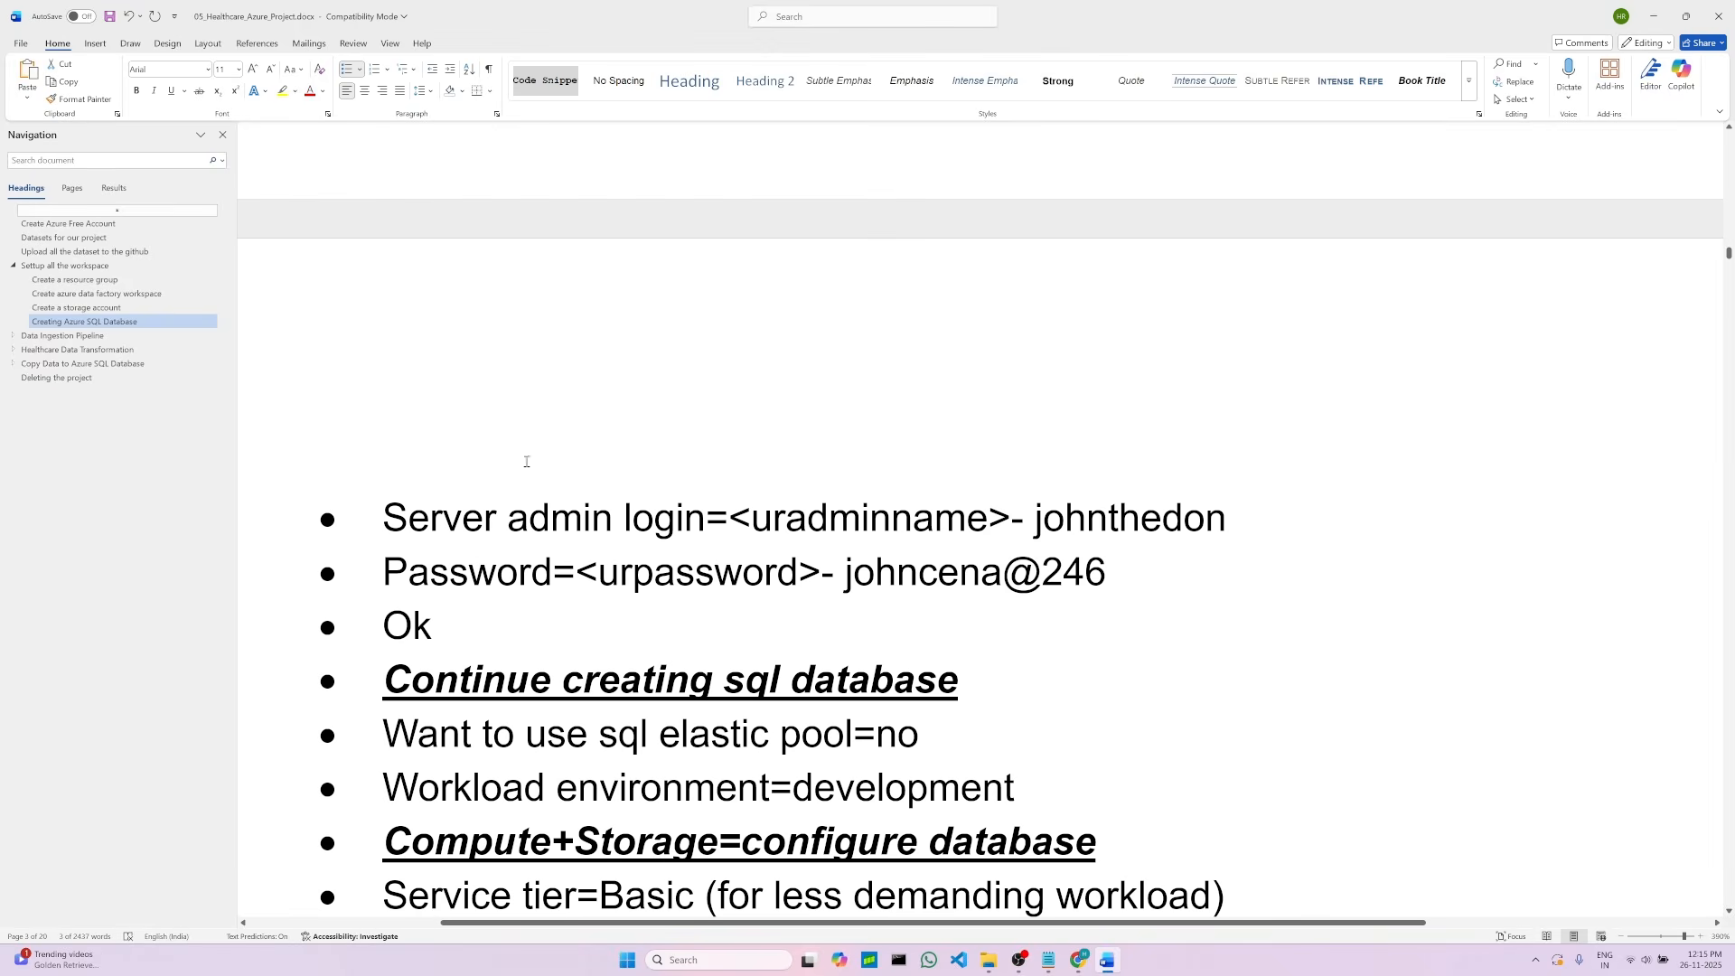
{"action": "scroll", "coordinate": [527, 462], "scroll_direction": "down", "scroll_amount": 1}
{"action": "left_click", "coordinate": [1079, 960]}
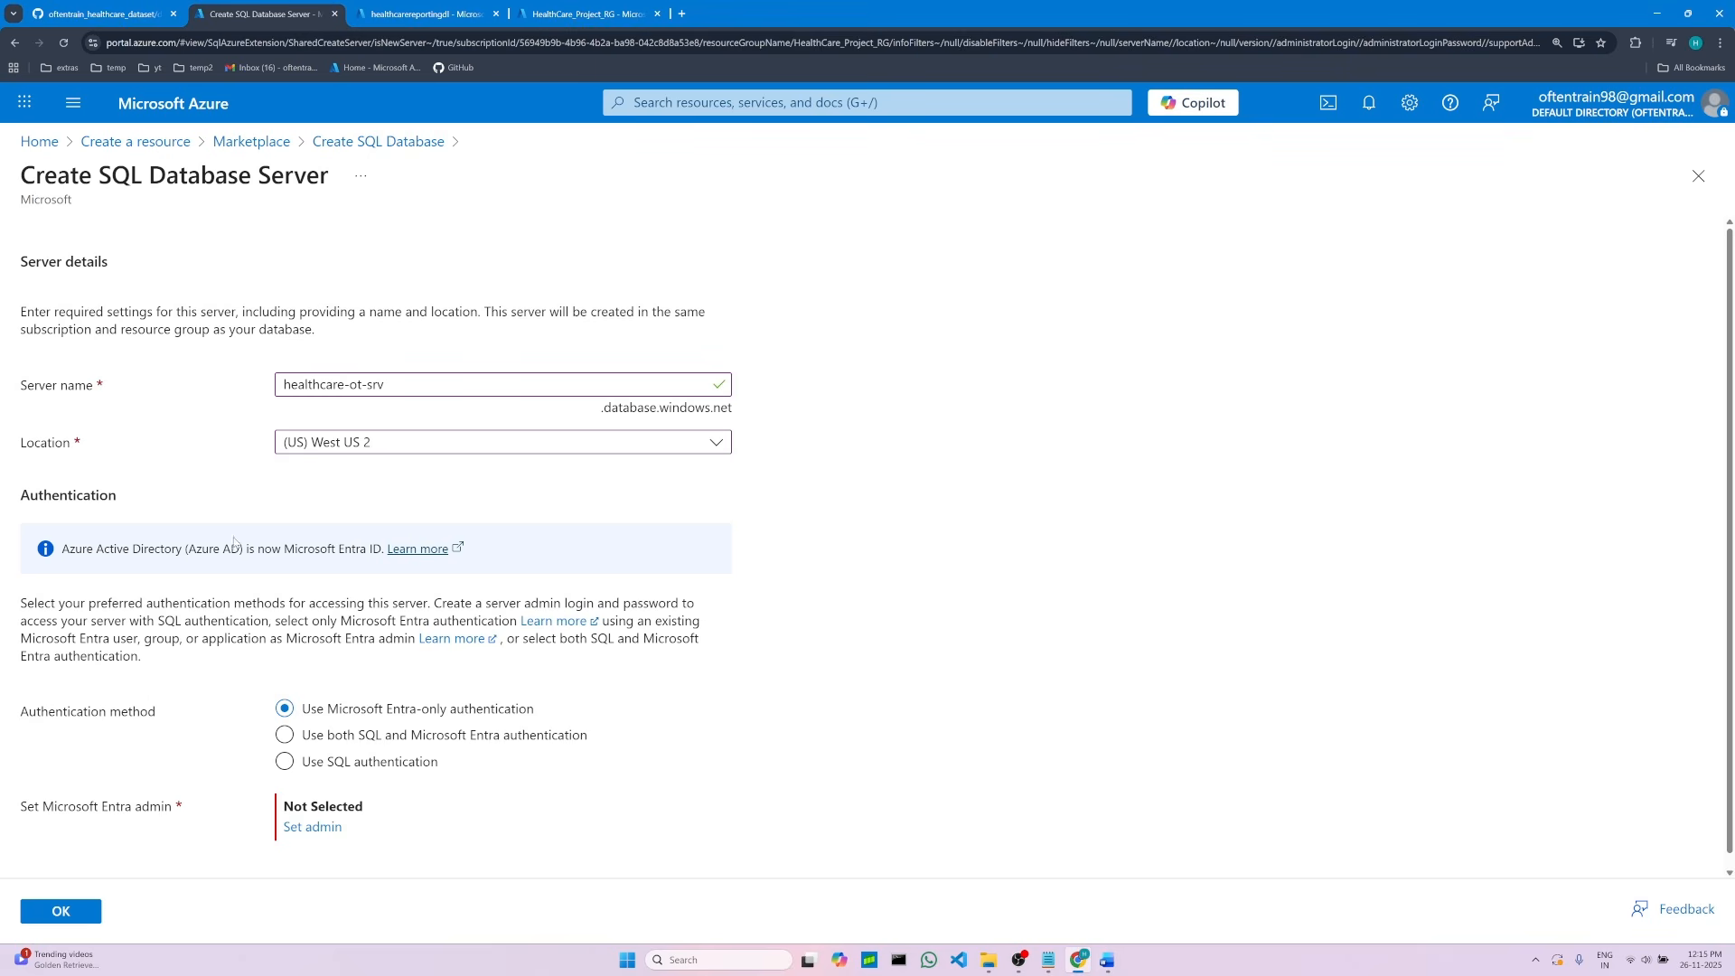
{"action": "scroll", "coordinate": [114, 570], "scroll_direction": "down", "scroll_amount": 1}
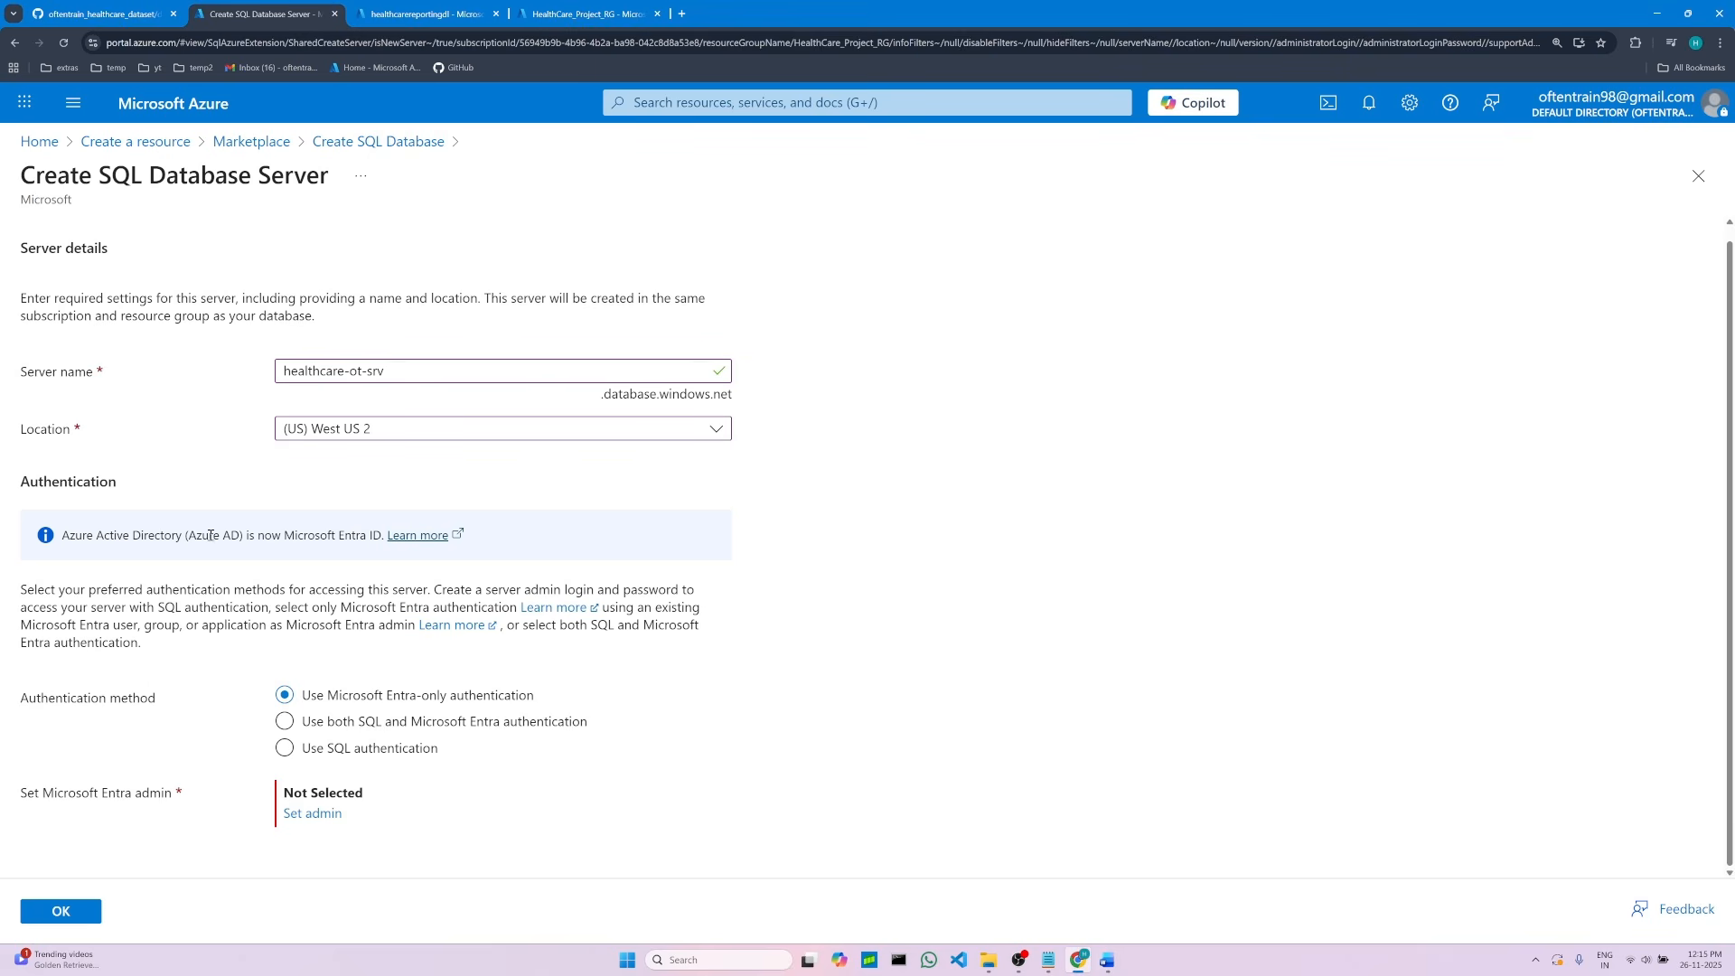
{"action": "left_click", "coordinate": [287, 755]}
{"action": "scroll", "coordinate": [1037, 648], "scroll_direction": "down", "scroll_amount": 1}
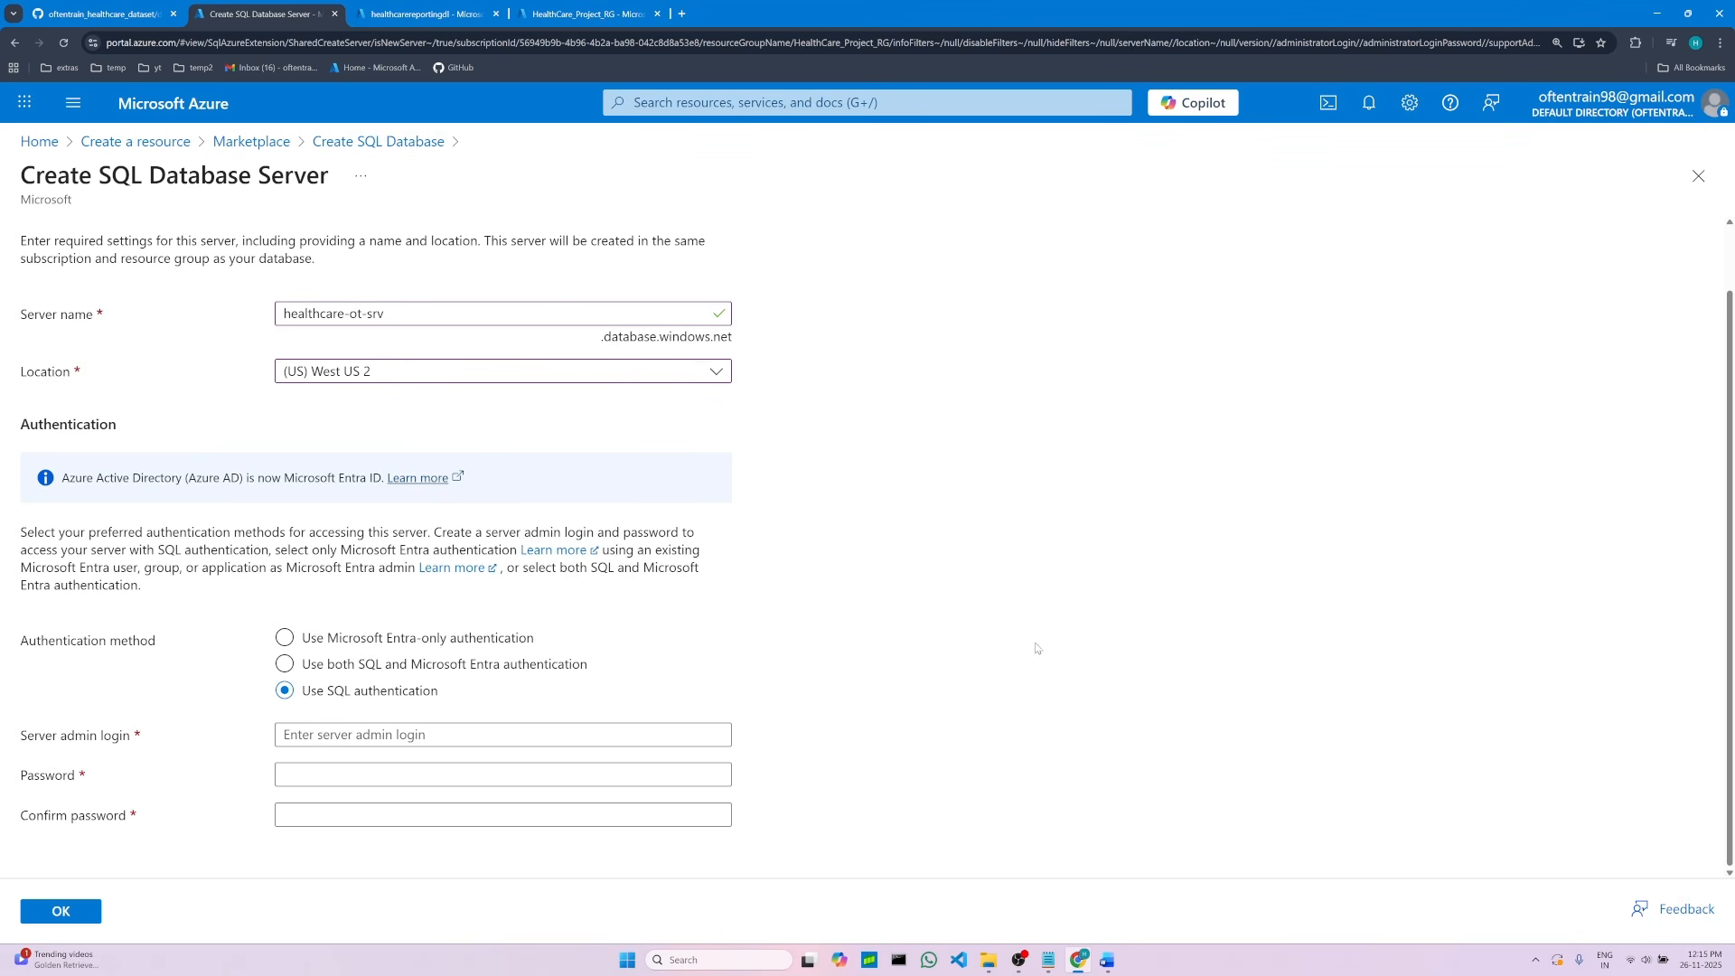
Step: Fill in the server admin login by copying the admin name from the project notes
{"action": "left_click", "coordinate": [458, 735]}
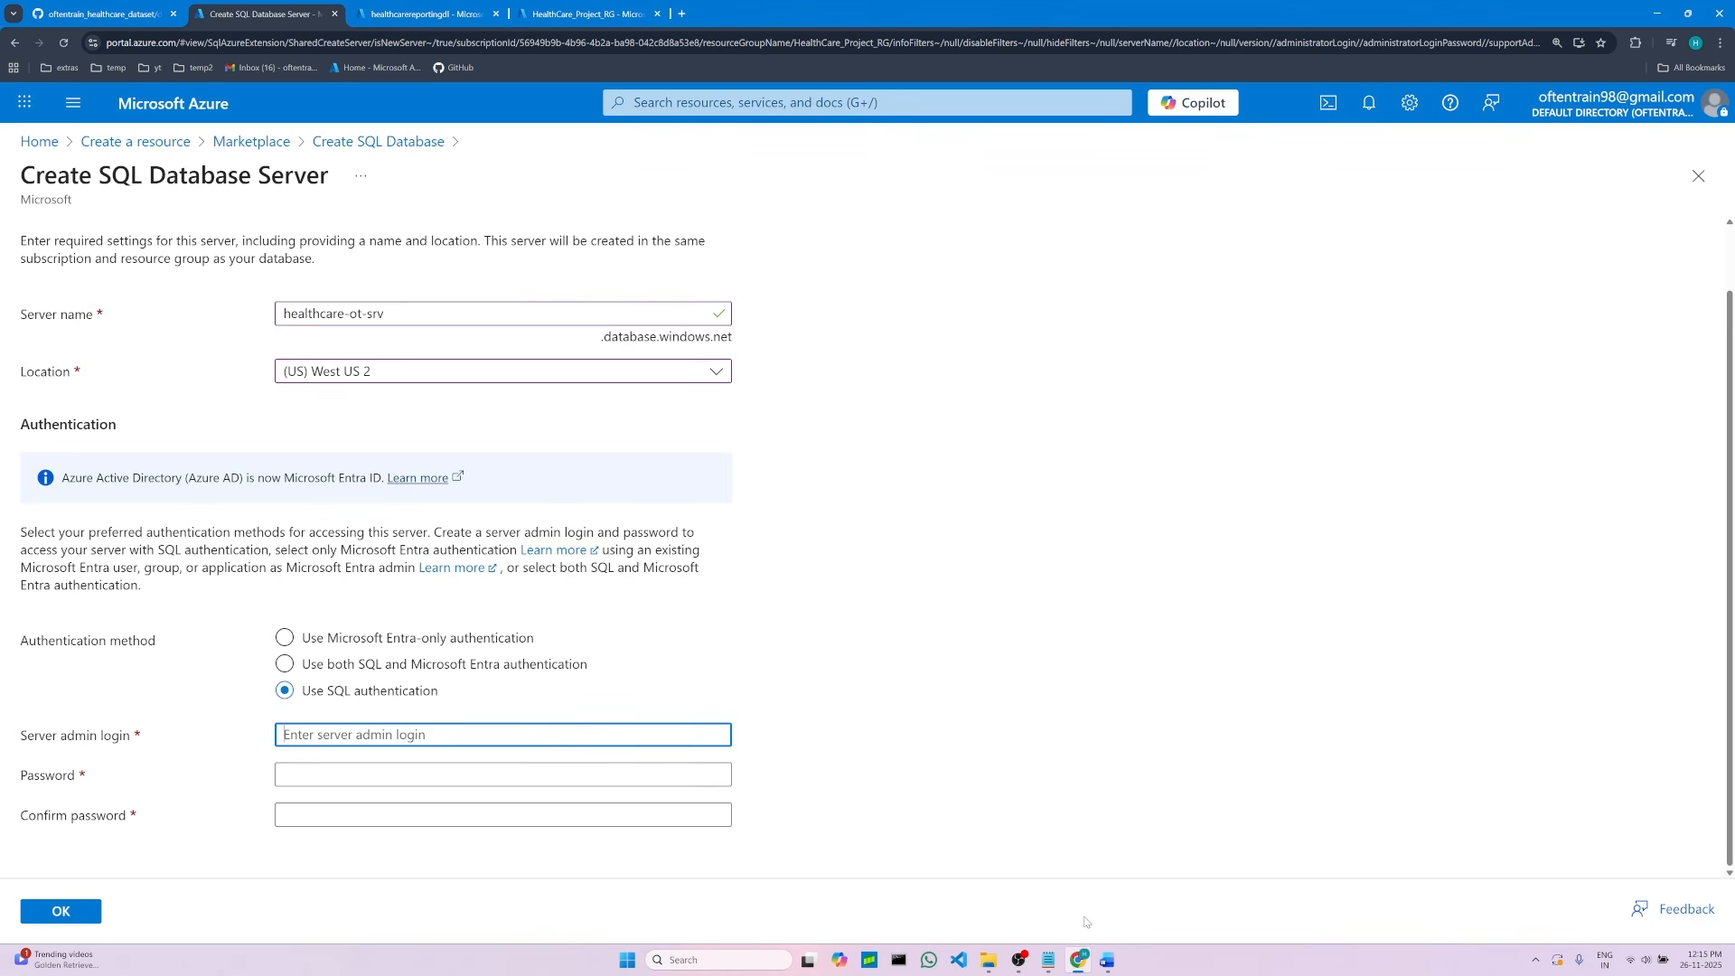
{"action": "left_click", "coordinate": [1107, 959]}
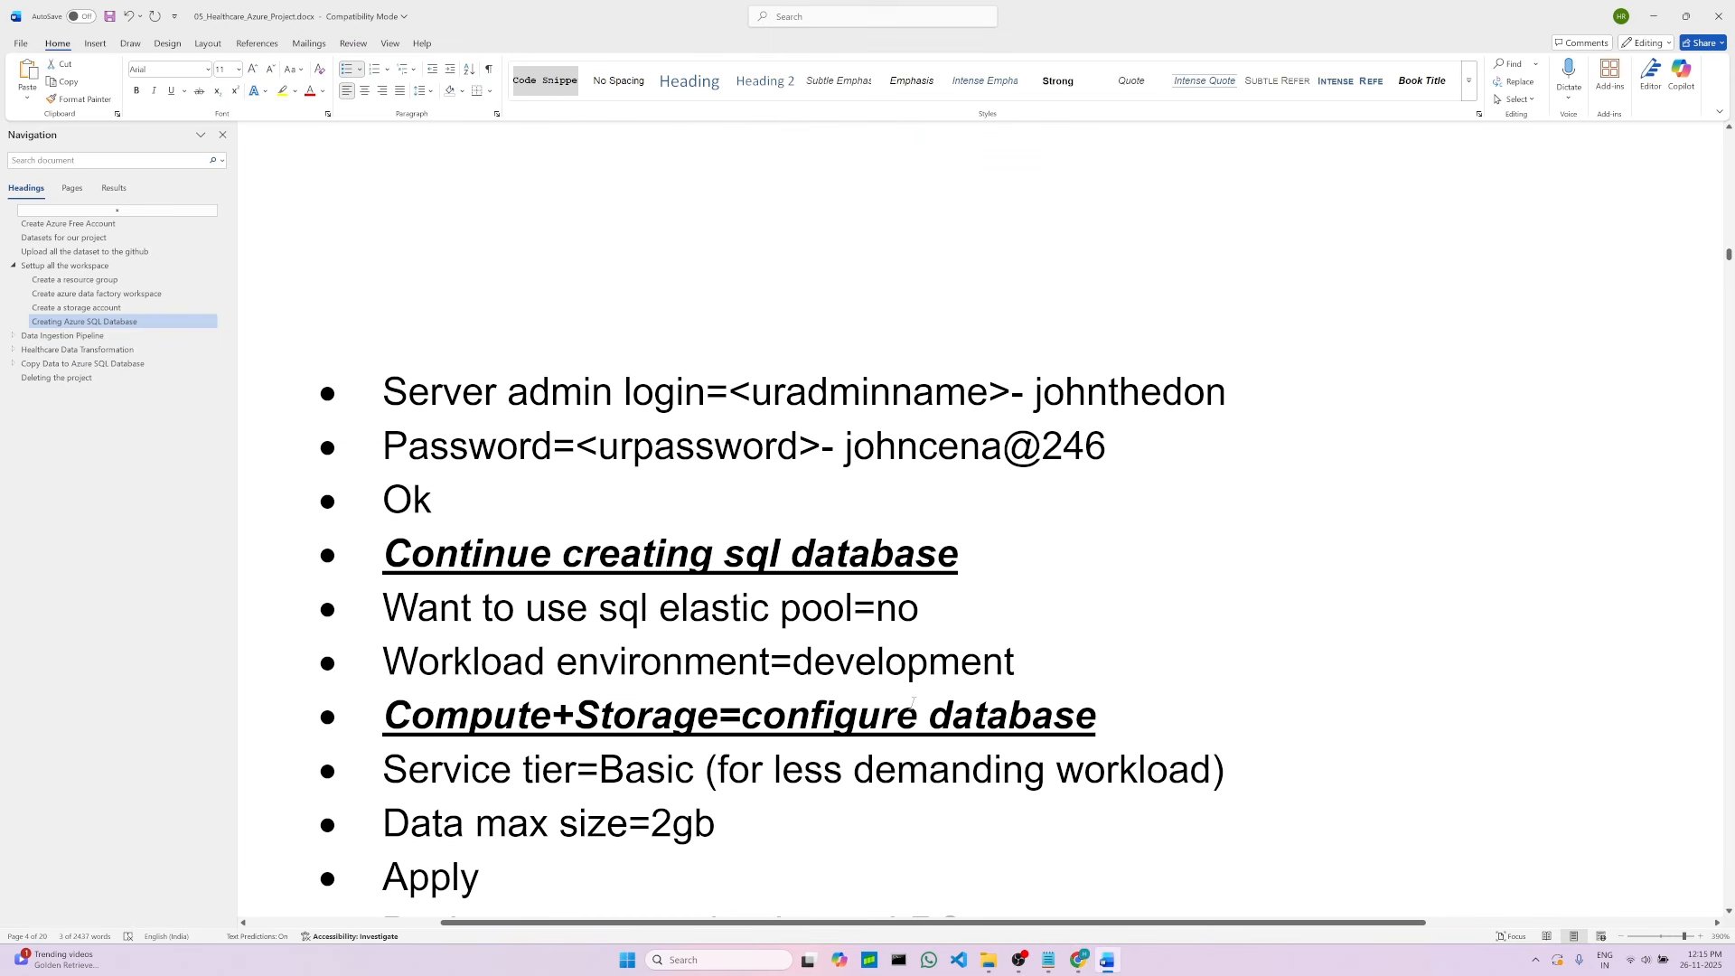
{"action": "scroll", "coordinate": [1123, 491], "scroll_direction": "up", "scroll_amount": 2}
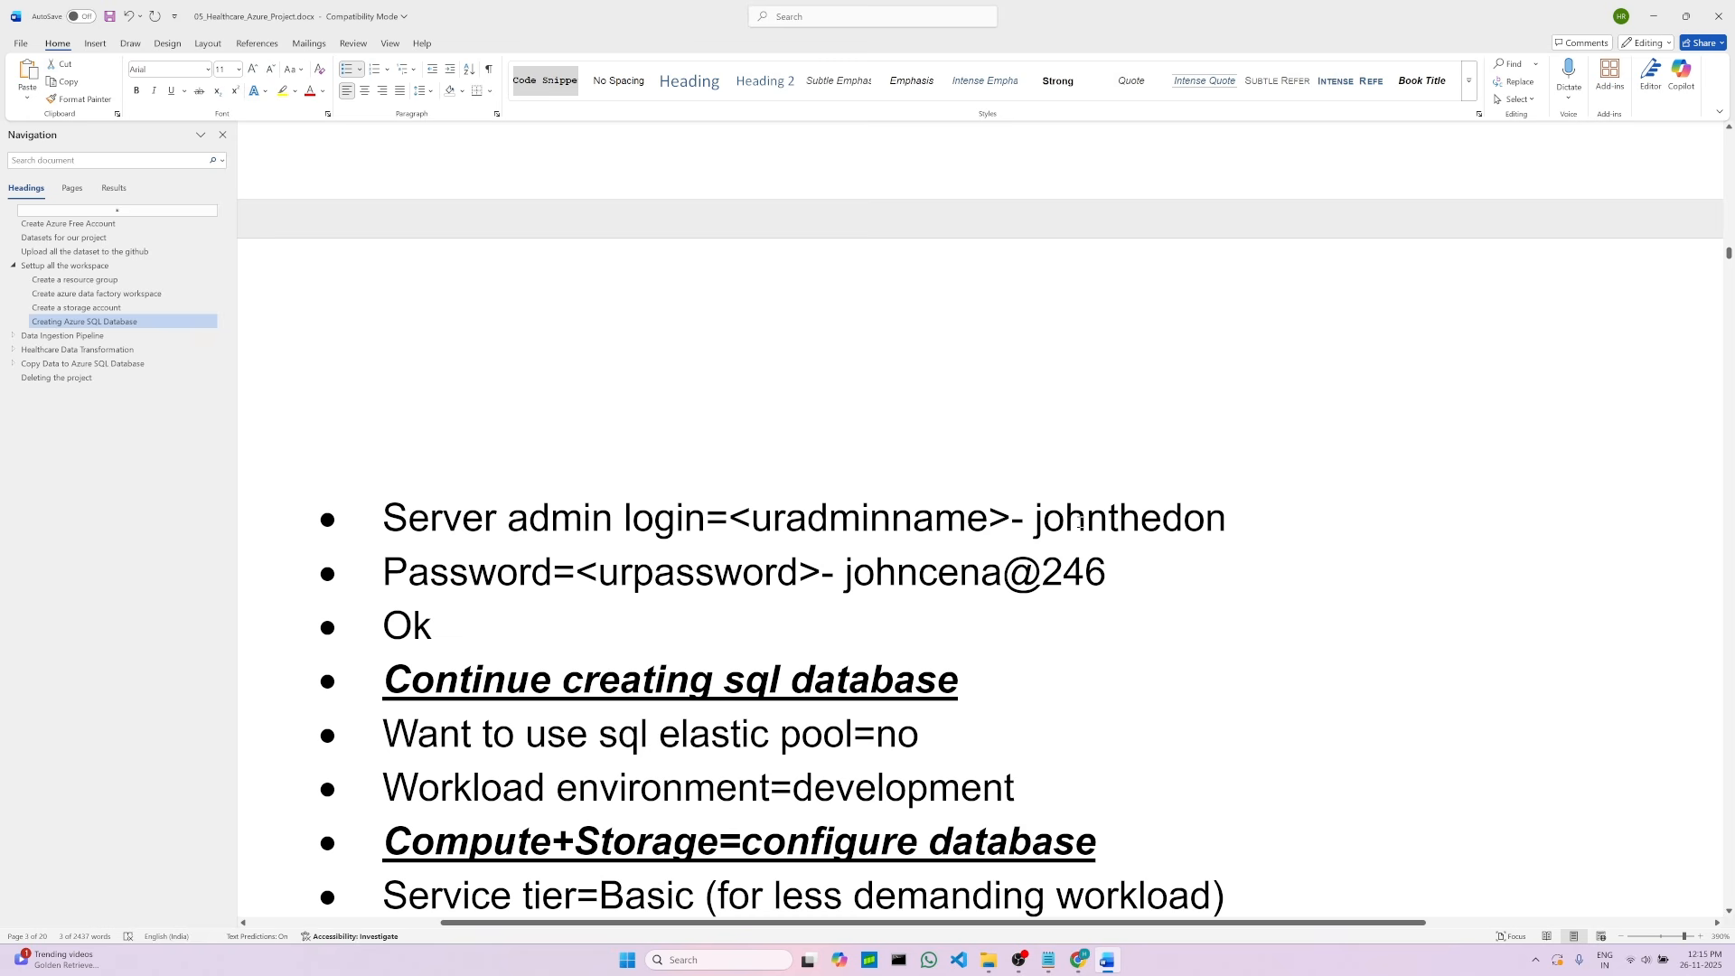
{"action": "left_click_drag", "start_coordinate": [1037, 521], "coordinate": [1227, 522]}
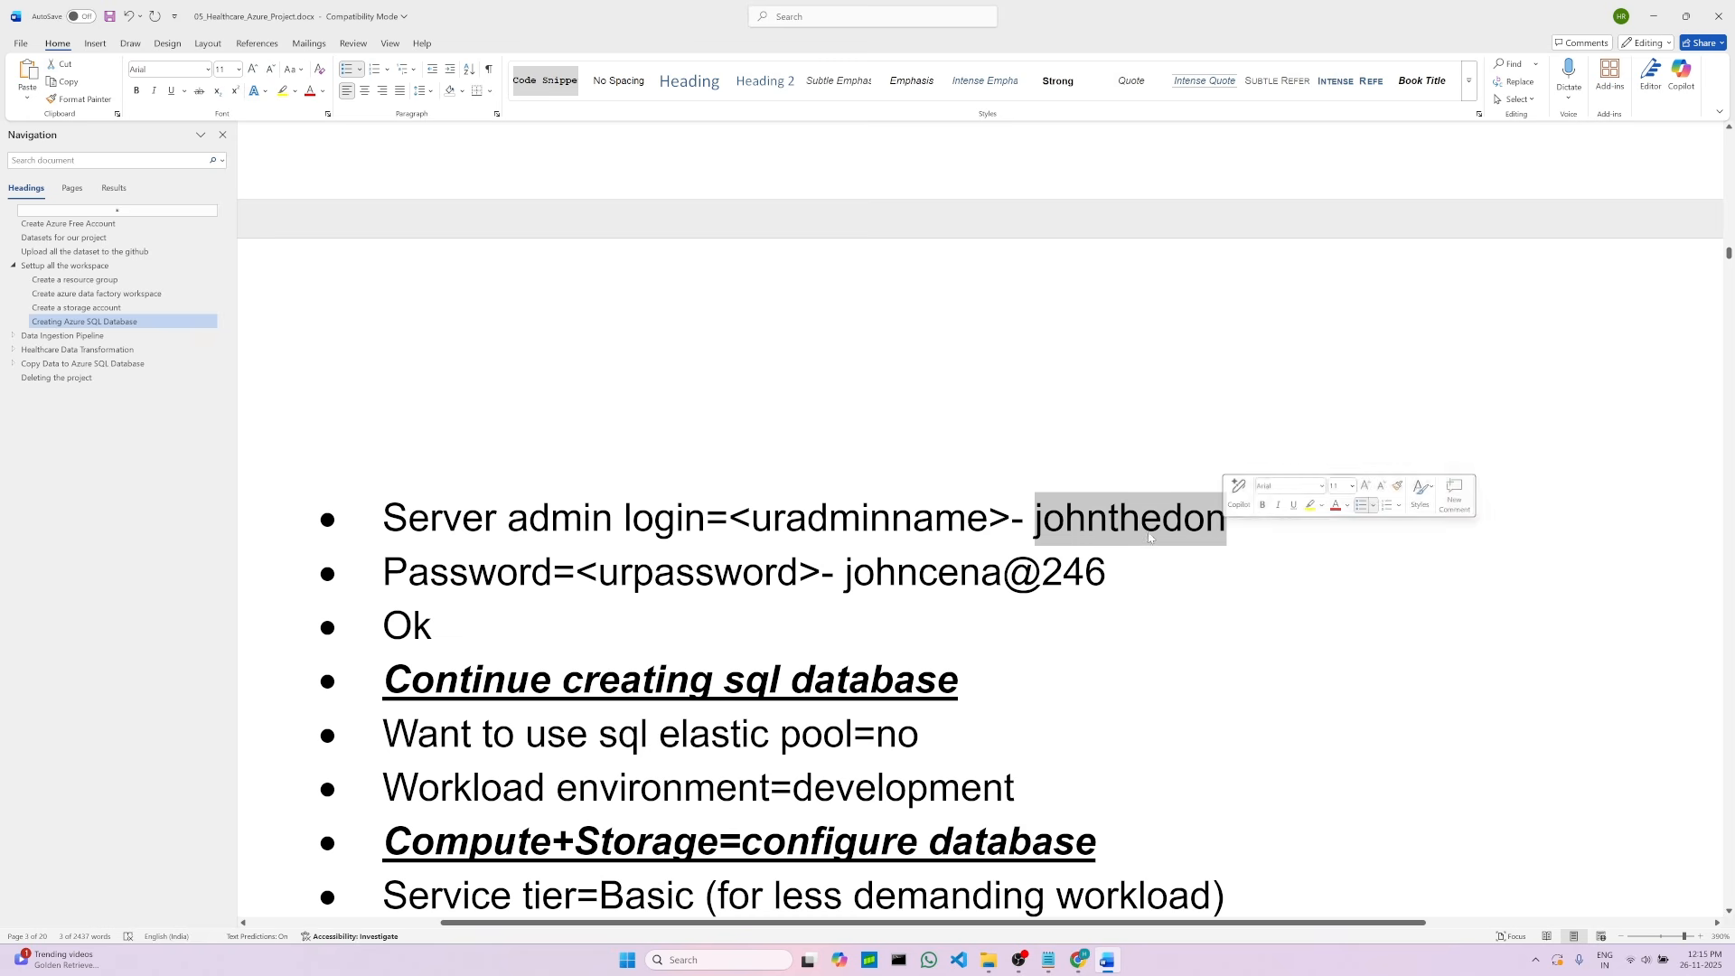
{"action": "right_click", "coordinate": [1089, 530]}
{"action": "left_click", "coordinate": [1130, 597]}
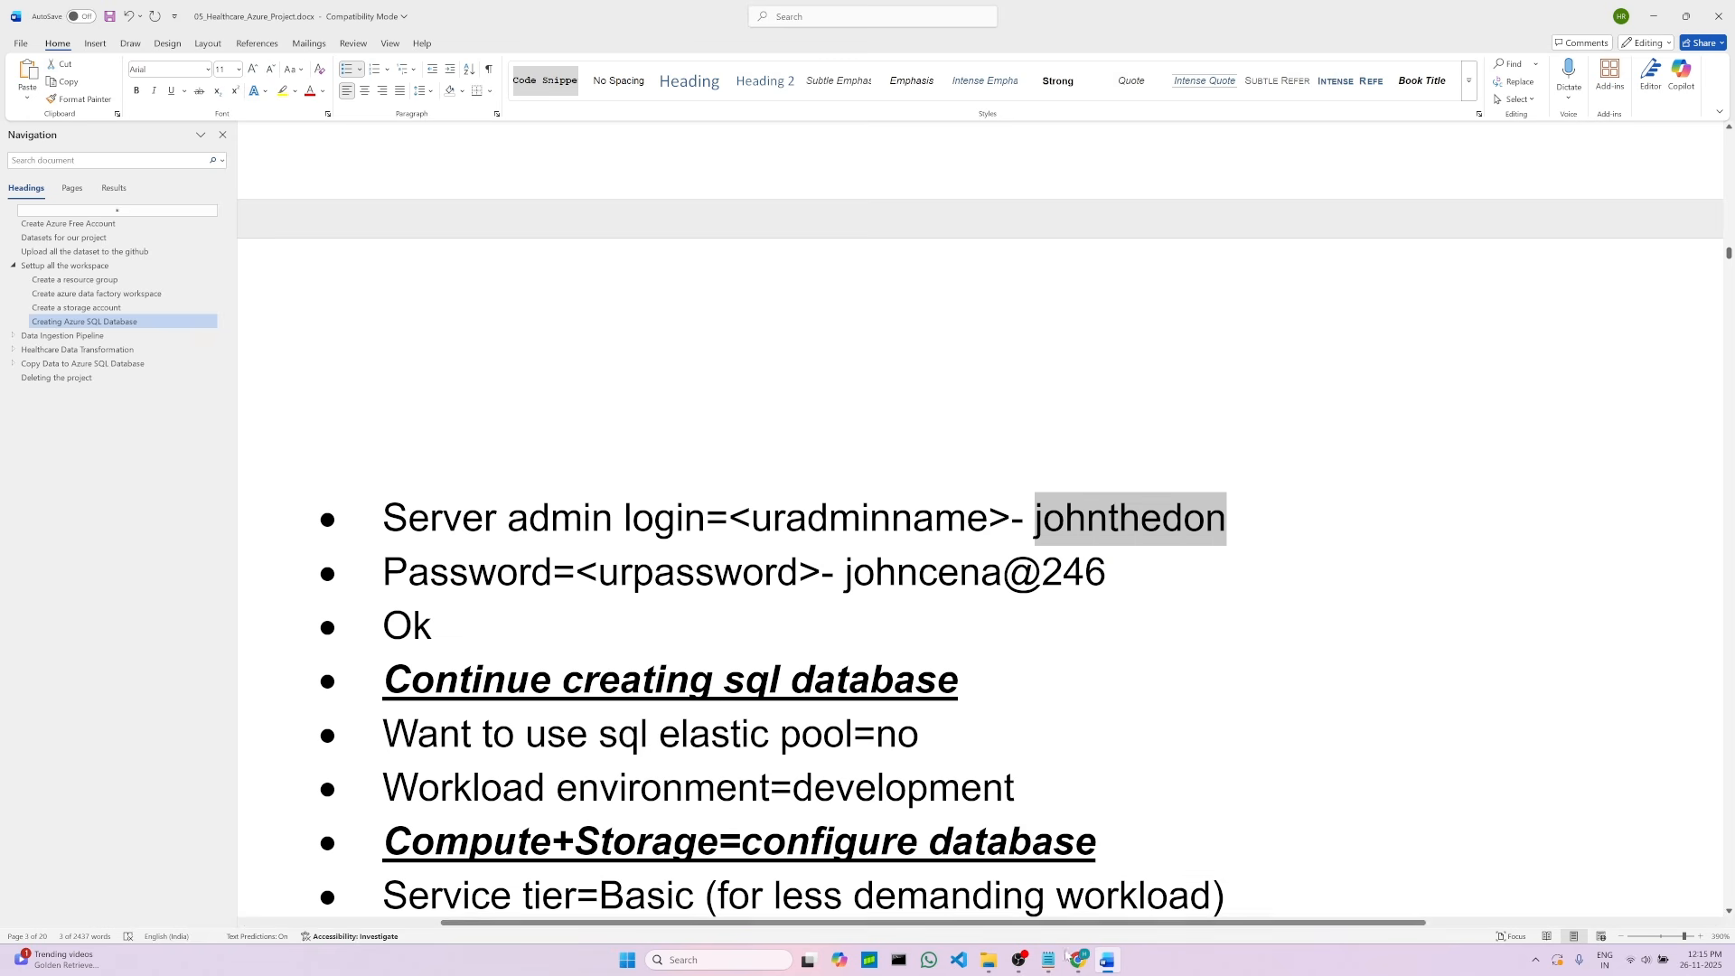
{"action": "left_click", "coordinate": [1078, 960]}
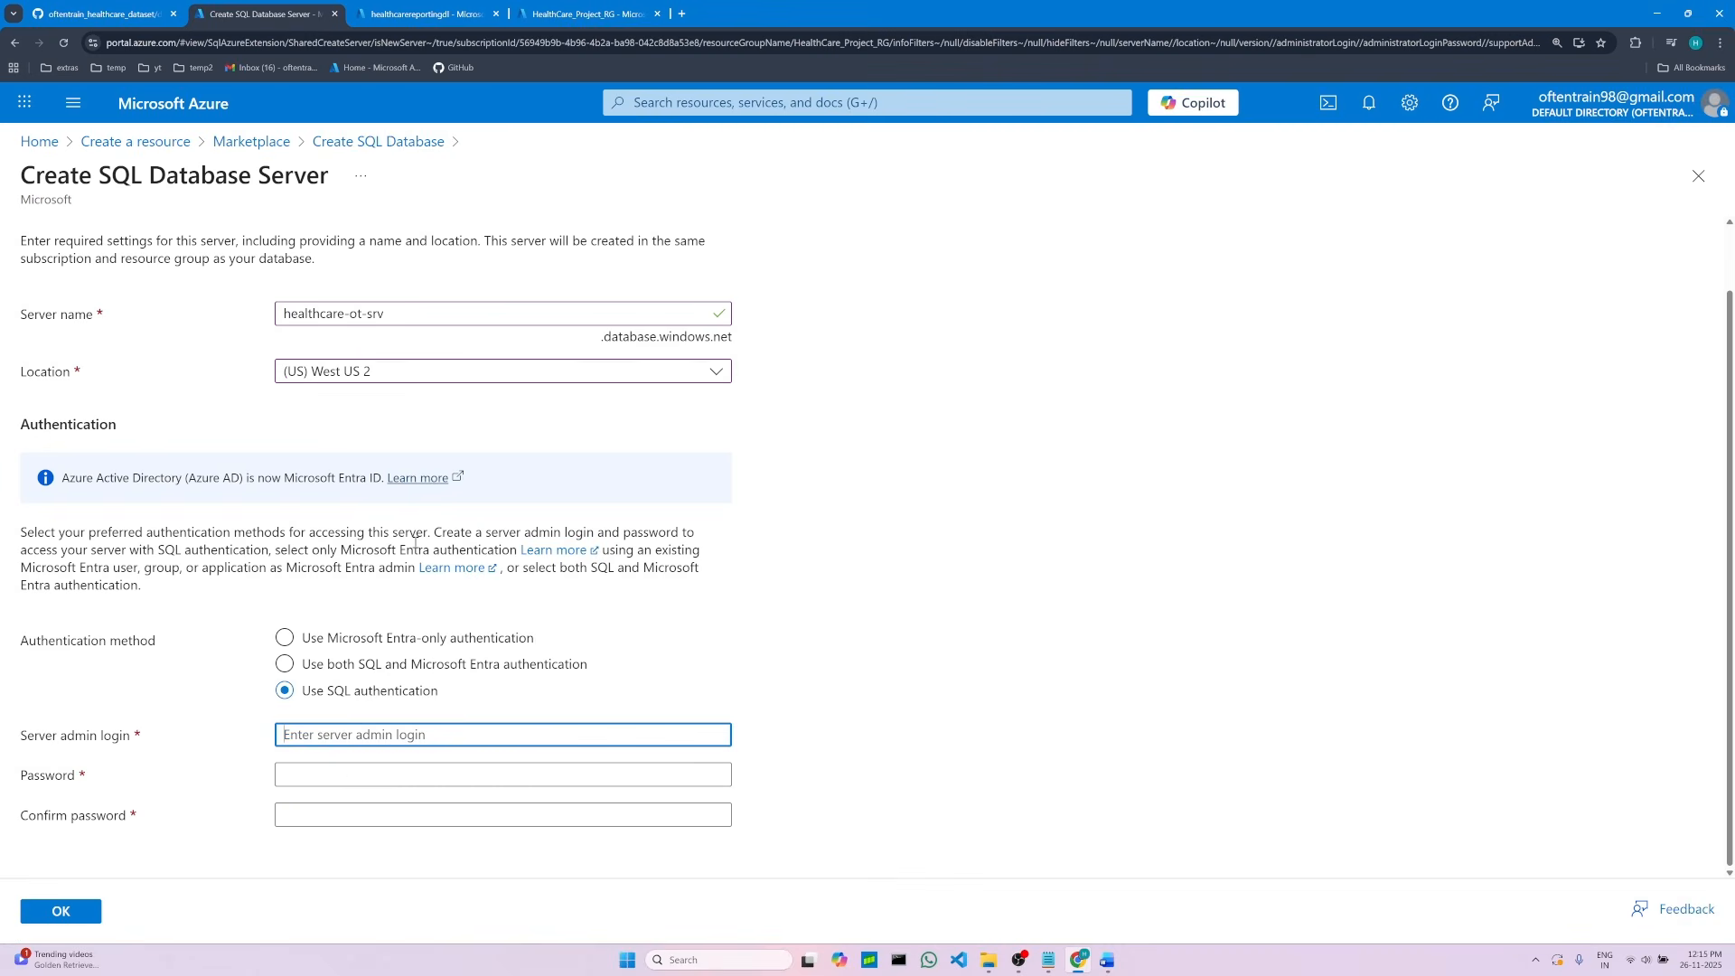
{"action": "right_click", "coordinate": [327, 740]}
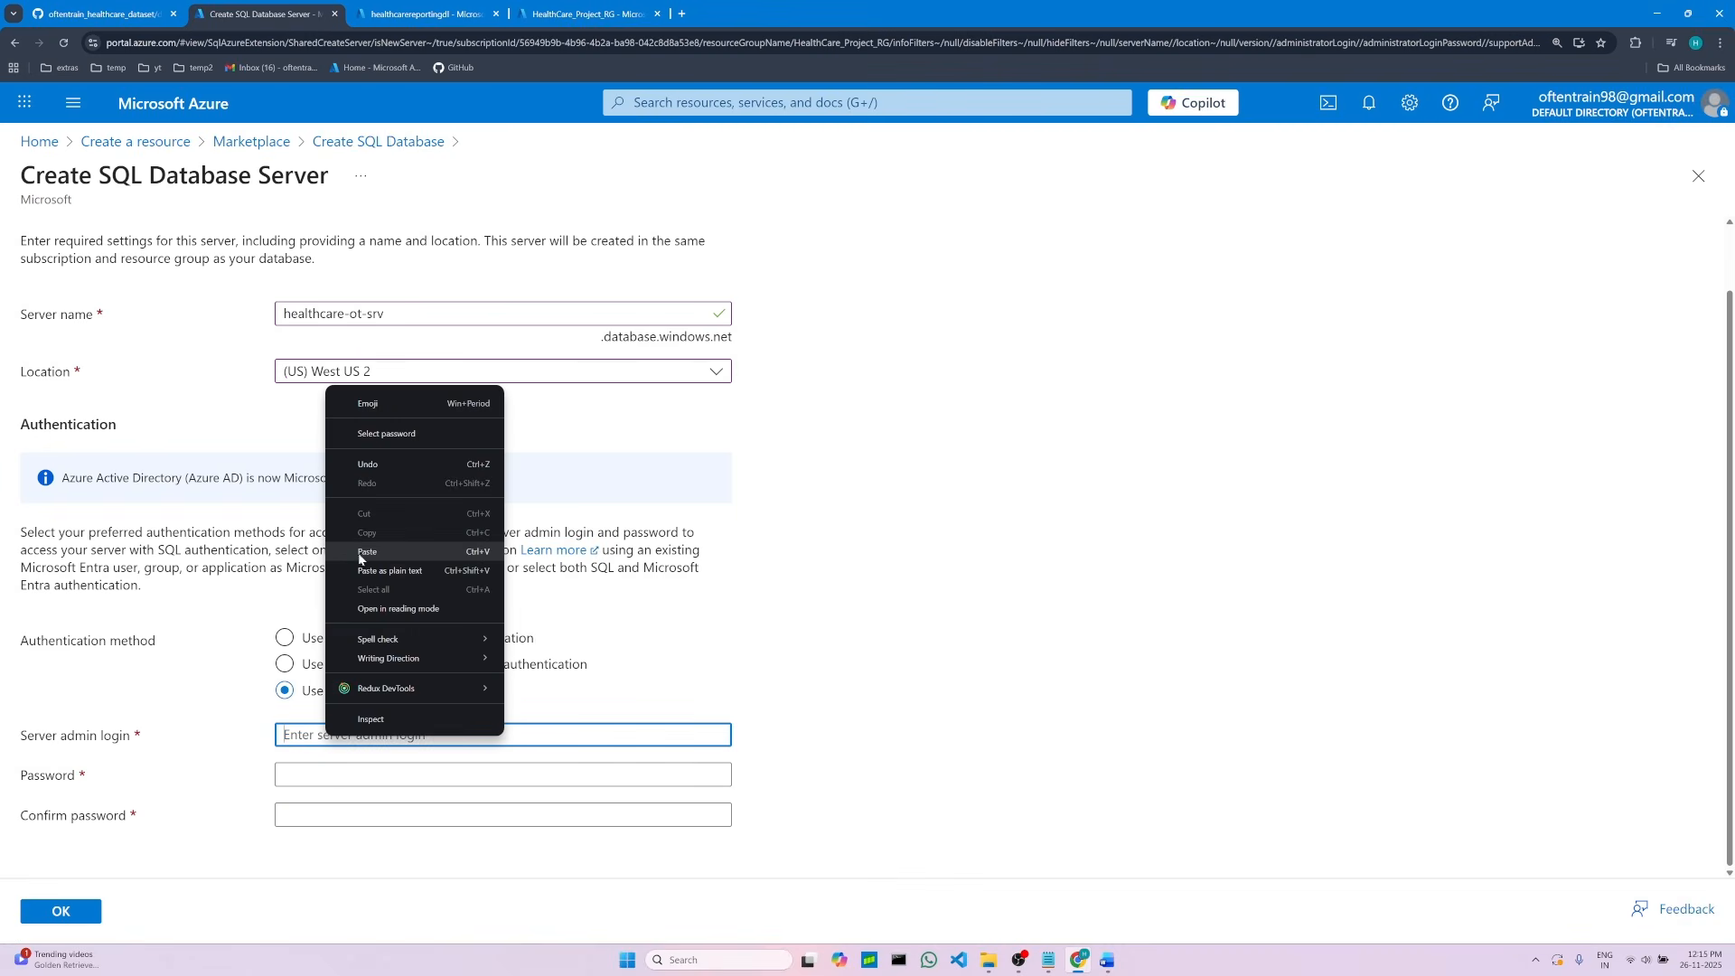
{"action": "left_click", "coordinate": [362, 571]}
Step: Enter the server admin password by copying it from the project notes
{"action": "left_click", "coordinate": [296, 774]}
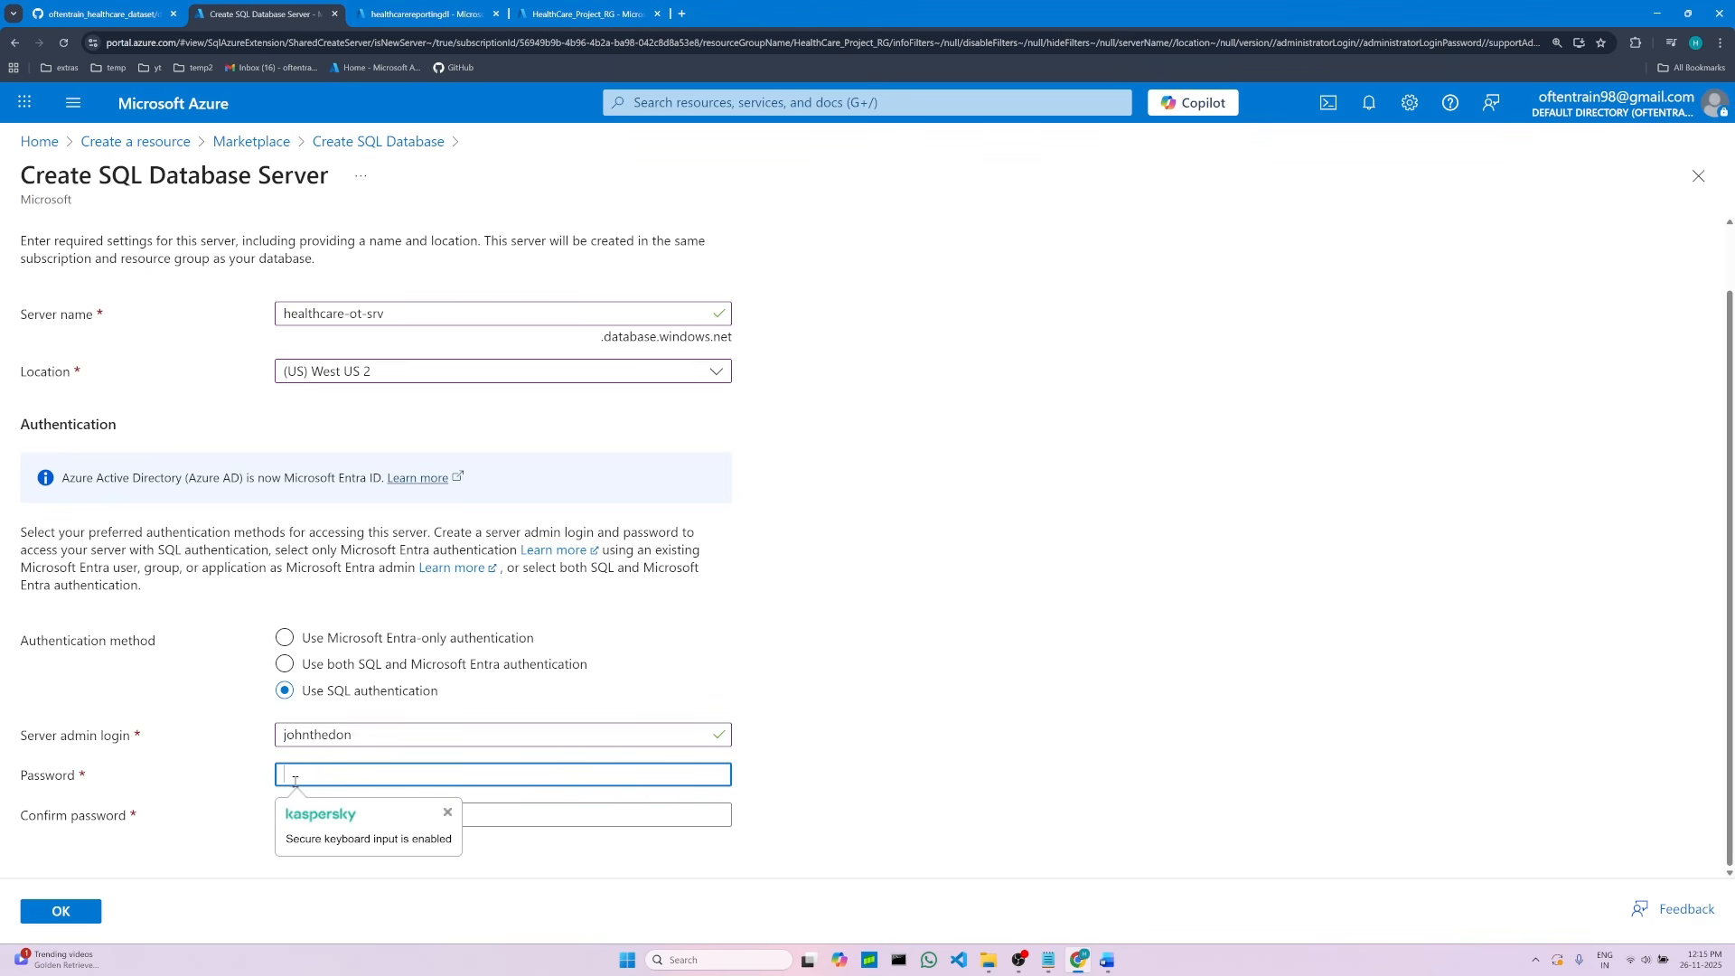
{"action": "double_click", "coordinate": [294, 738]}
{"action": "left_click", "coordinate": [293, 773]}
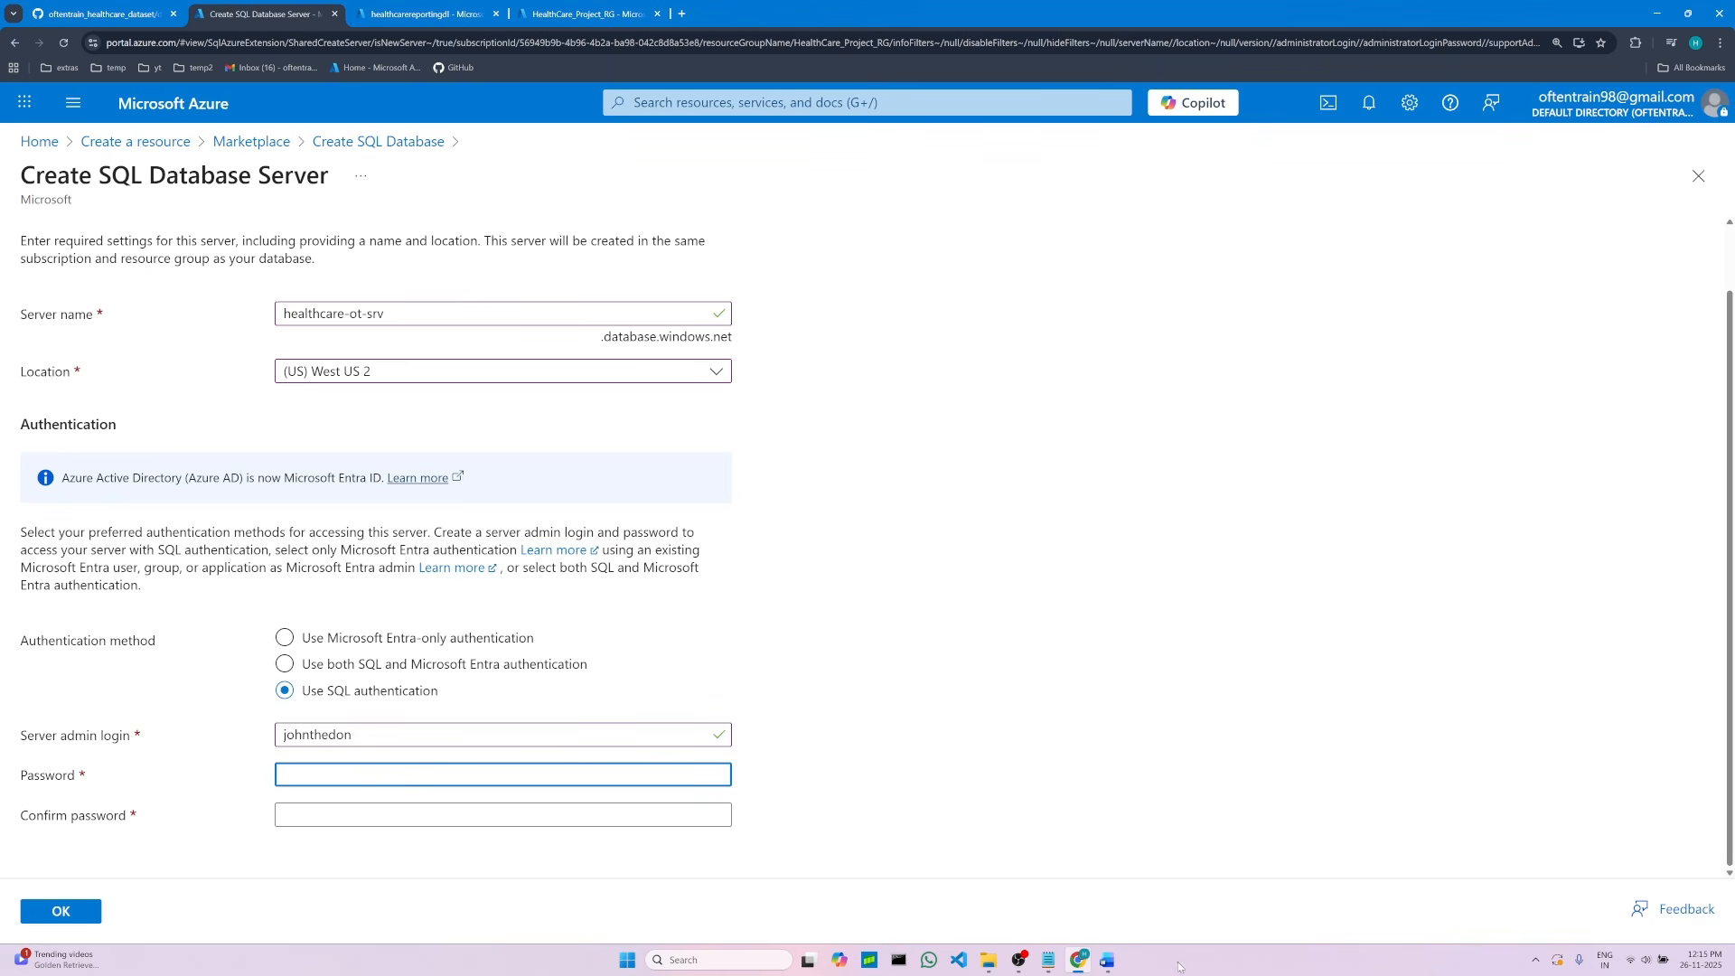
{"action": "left_click", "coordinate": [1107, 960]}
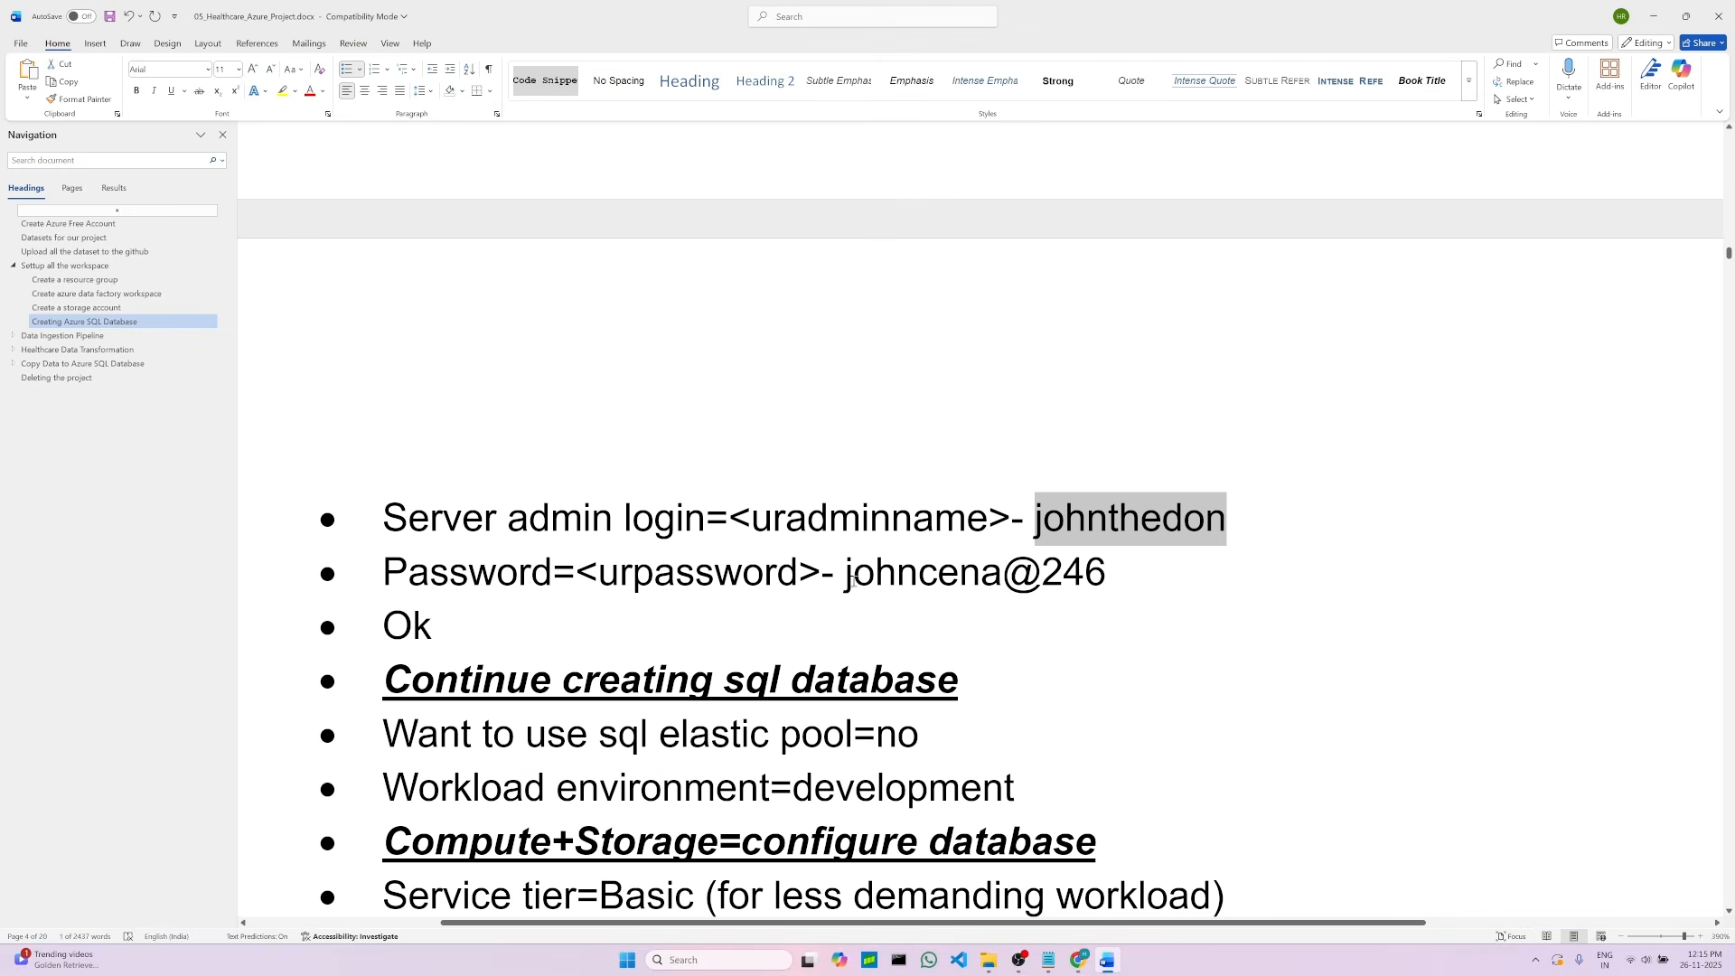
{"action": "left_click_drag", "start_coordinate": [852, 581], "coordinate": [1108, 572]}
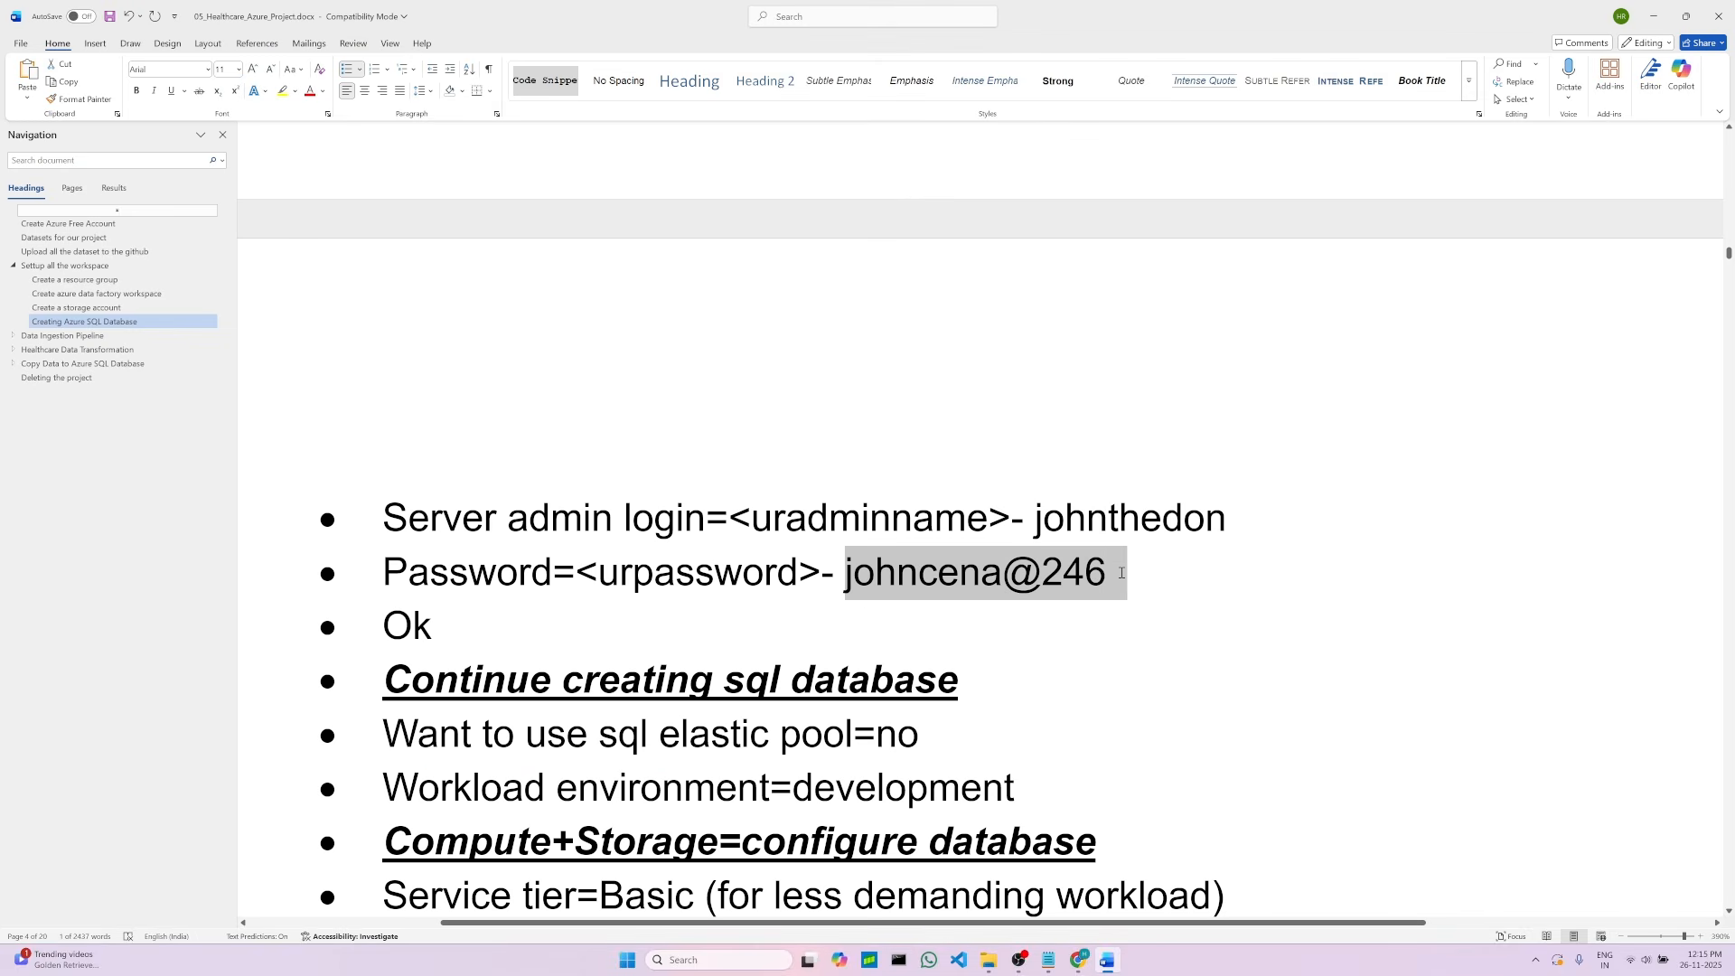
{"action": "right_click", "coordinate": [911, 583]}
{"action": "left_click", "coordinate": [949, 637]}
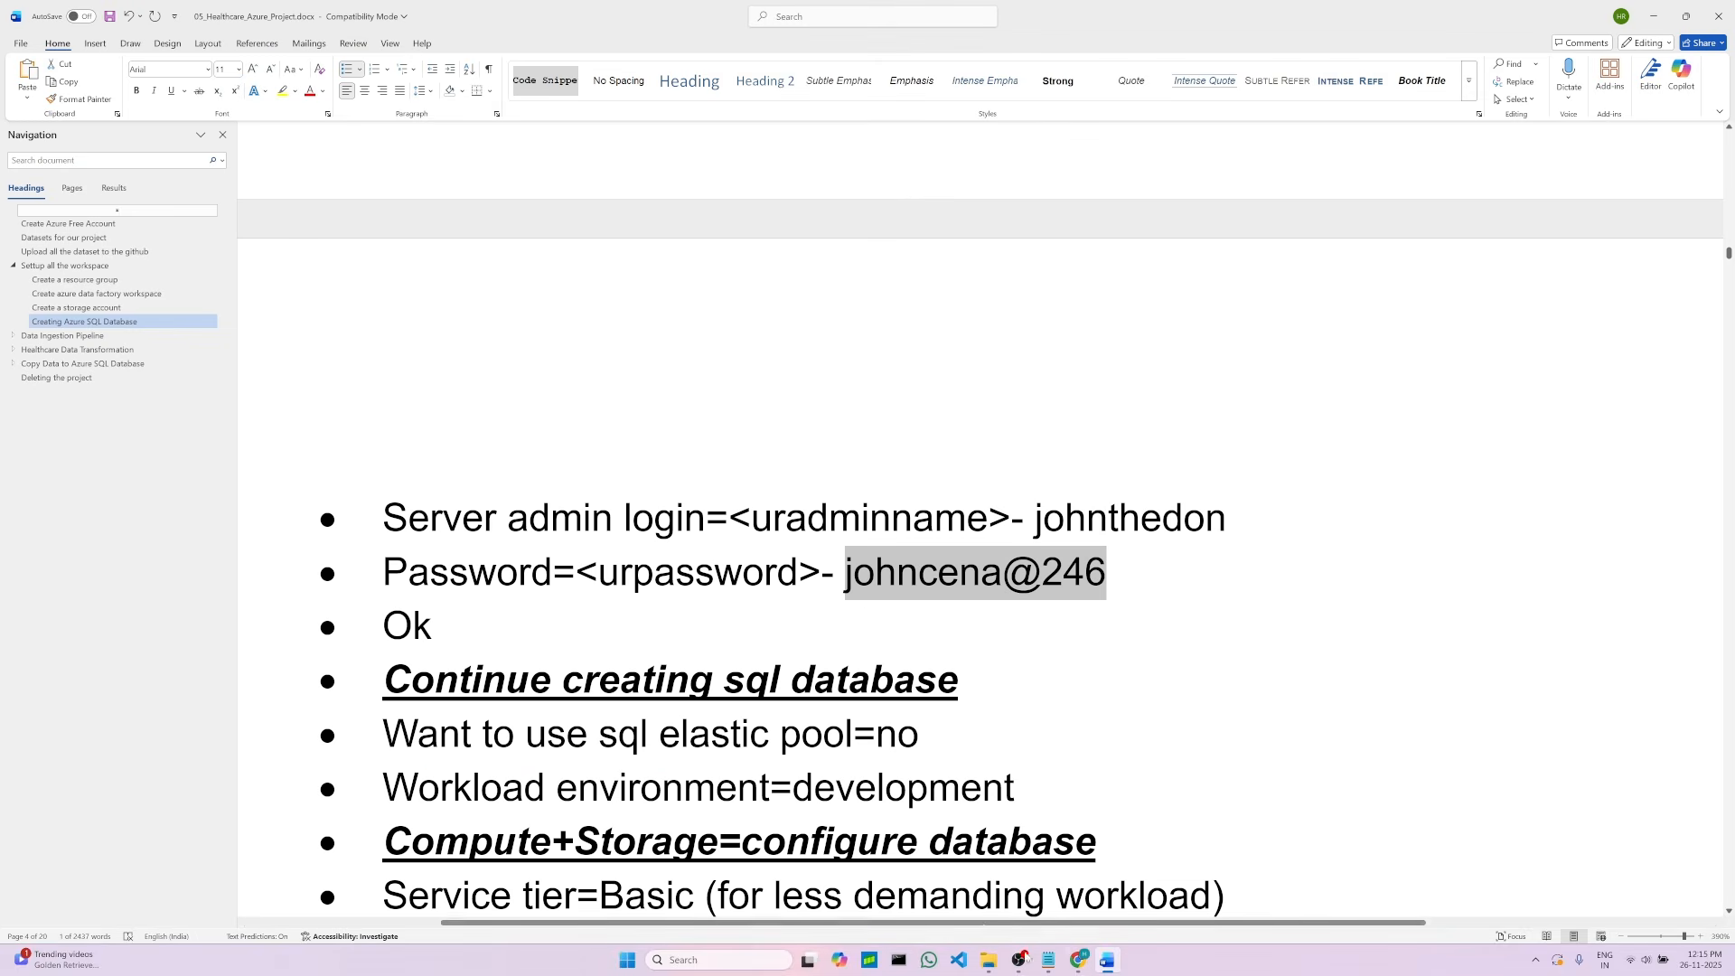
{"action": "left_click", "coordinate": [1079, 960]}
{"action": "right_click", "coordinate": [350, 776]}
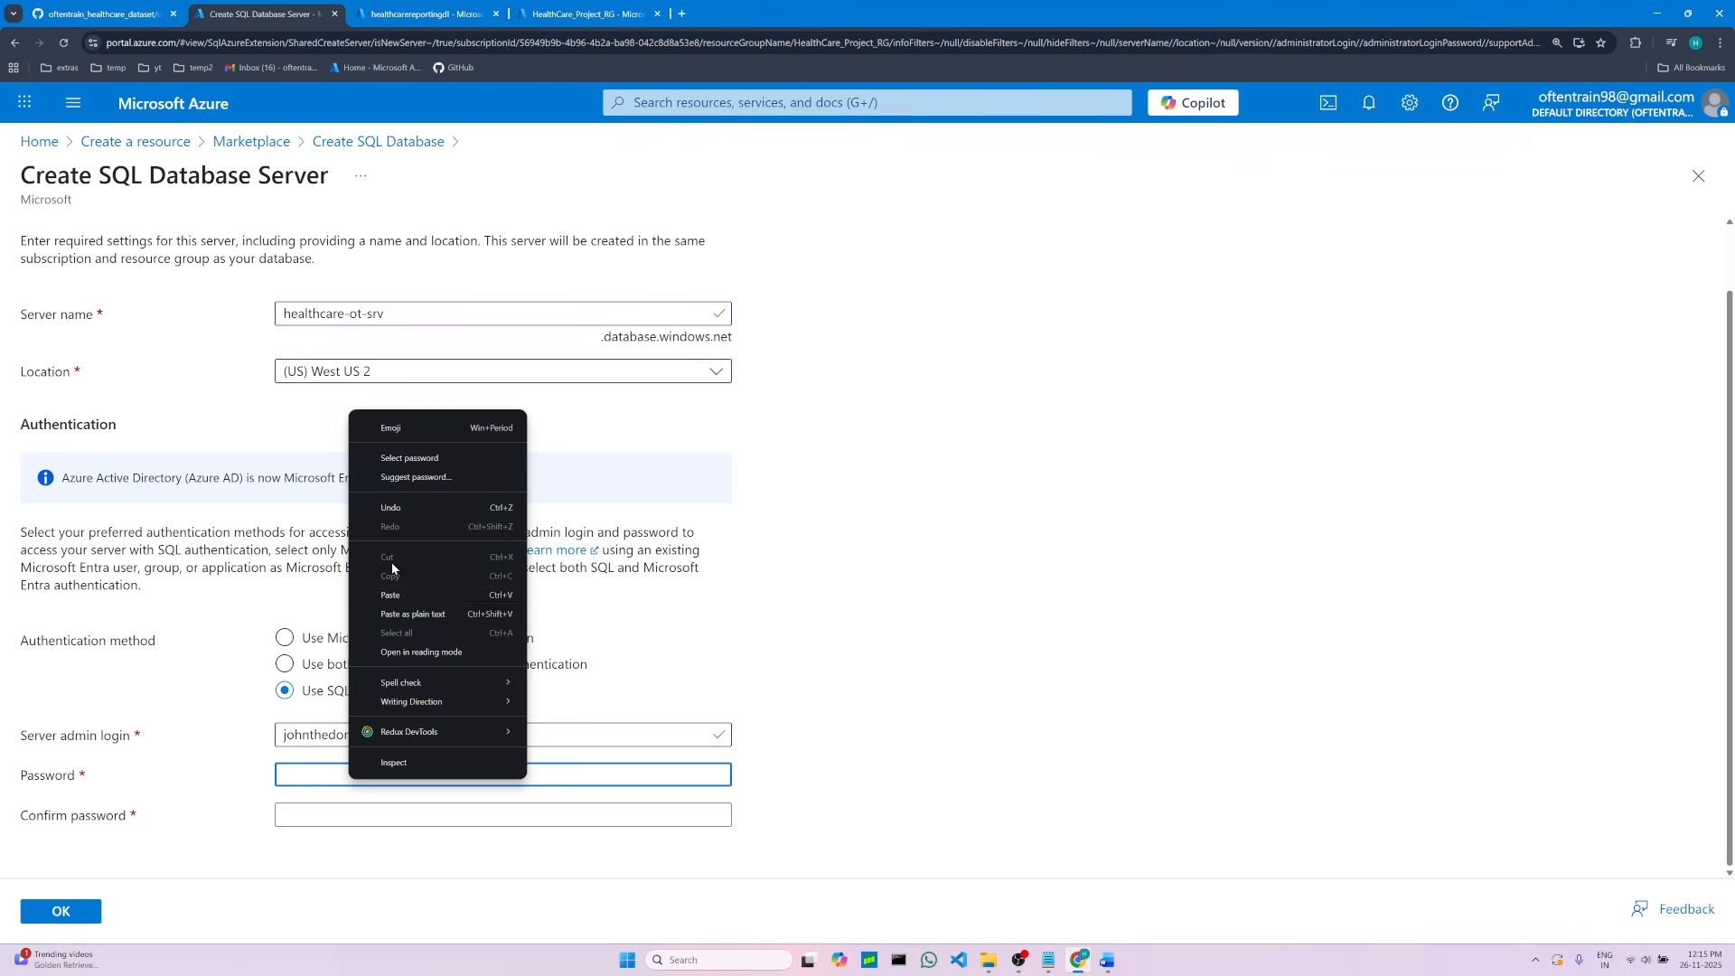
{"action": "left_click", "coordinate": [391, 595]}
Step: Paste the same password into the confirm password field and save the new server
{"action": "left_click", "coordinate": [314, 814]}
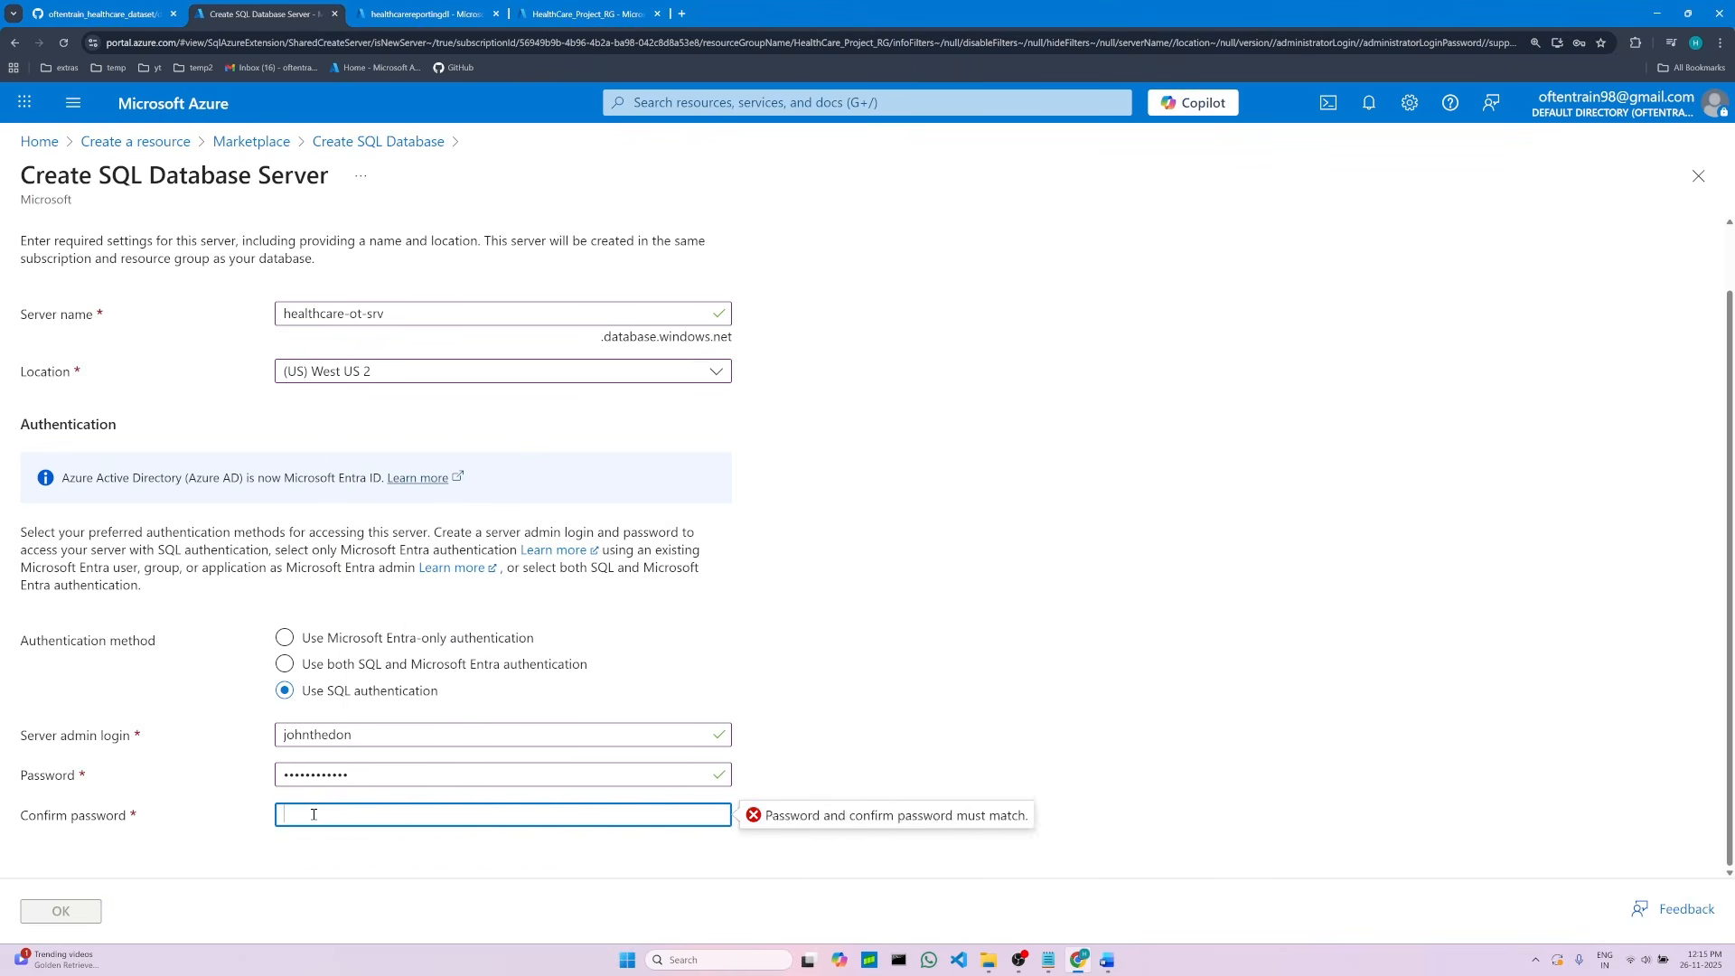
{"action": "right_click", "coordinate": [314, 815]}
{"action": "left_click", "coordinate": [369, 648]}
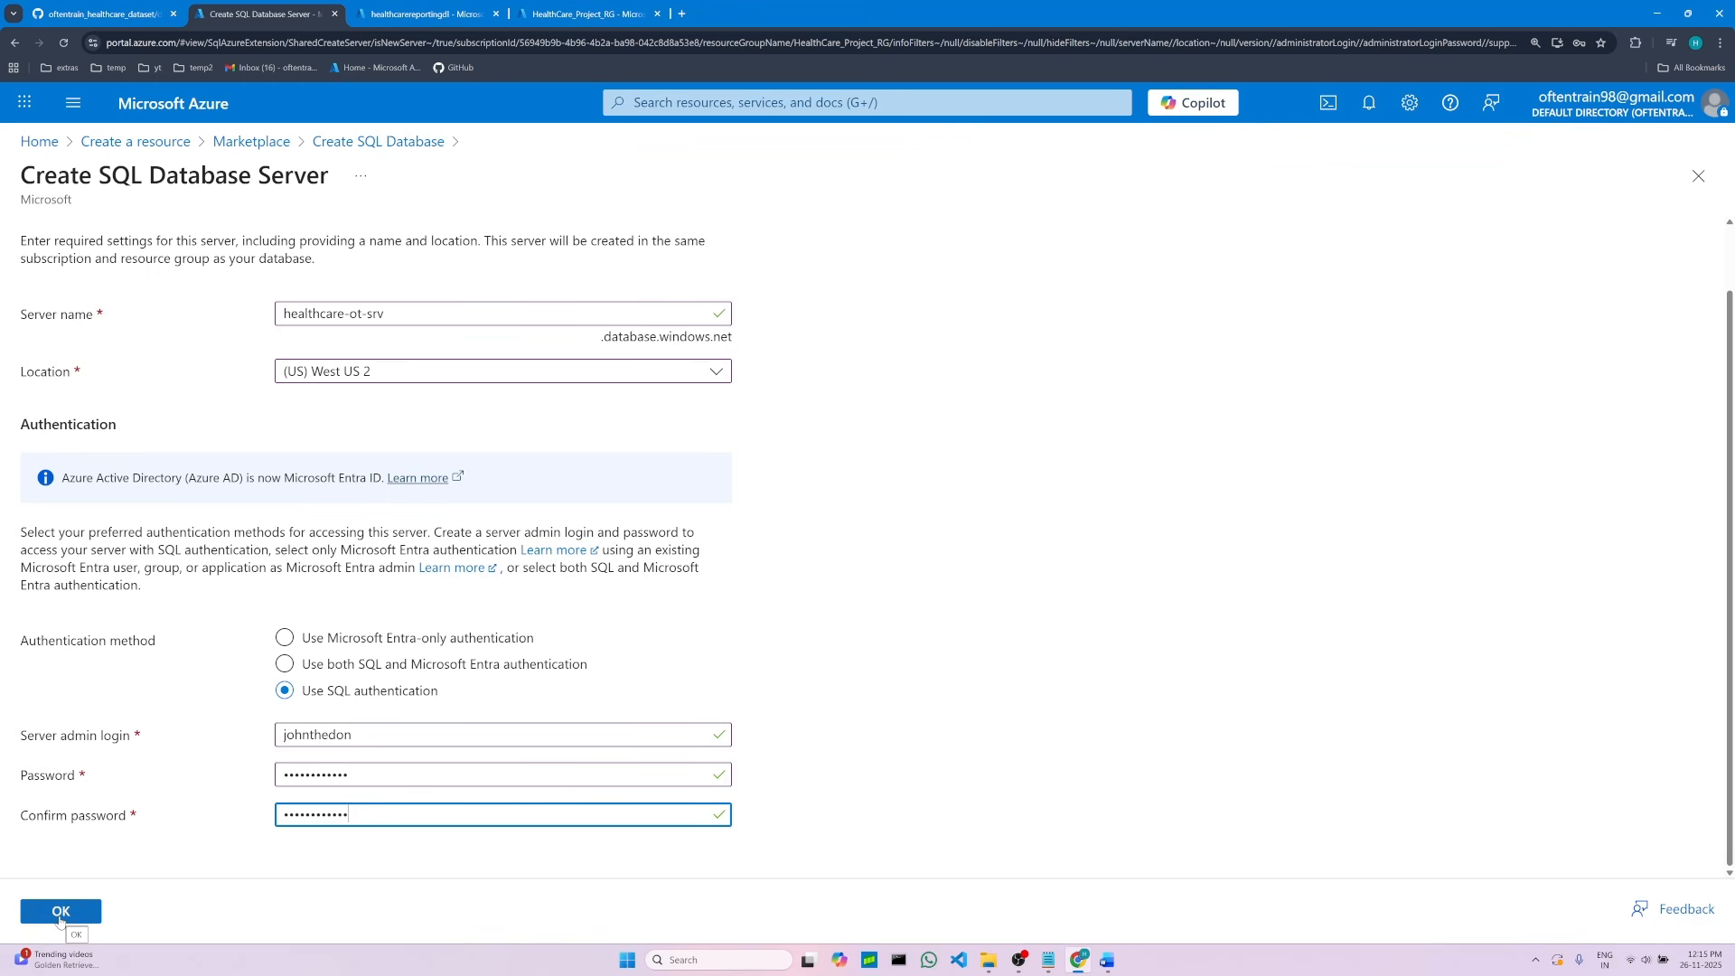
{"action": "left_click", "coordinate": [60, 913]}
Step: Review the remaining database settings listed in the project notes
{"action": "left_click", "coordinate": [1103, 960]}
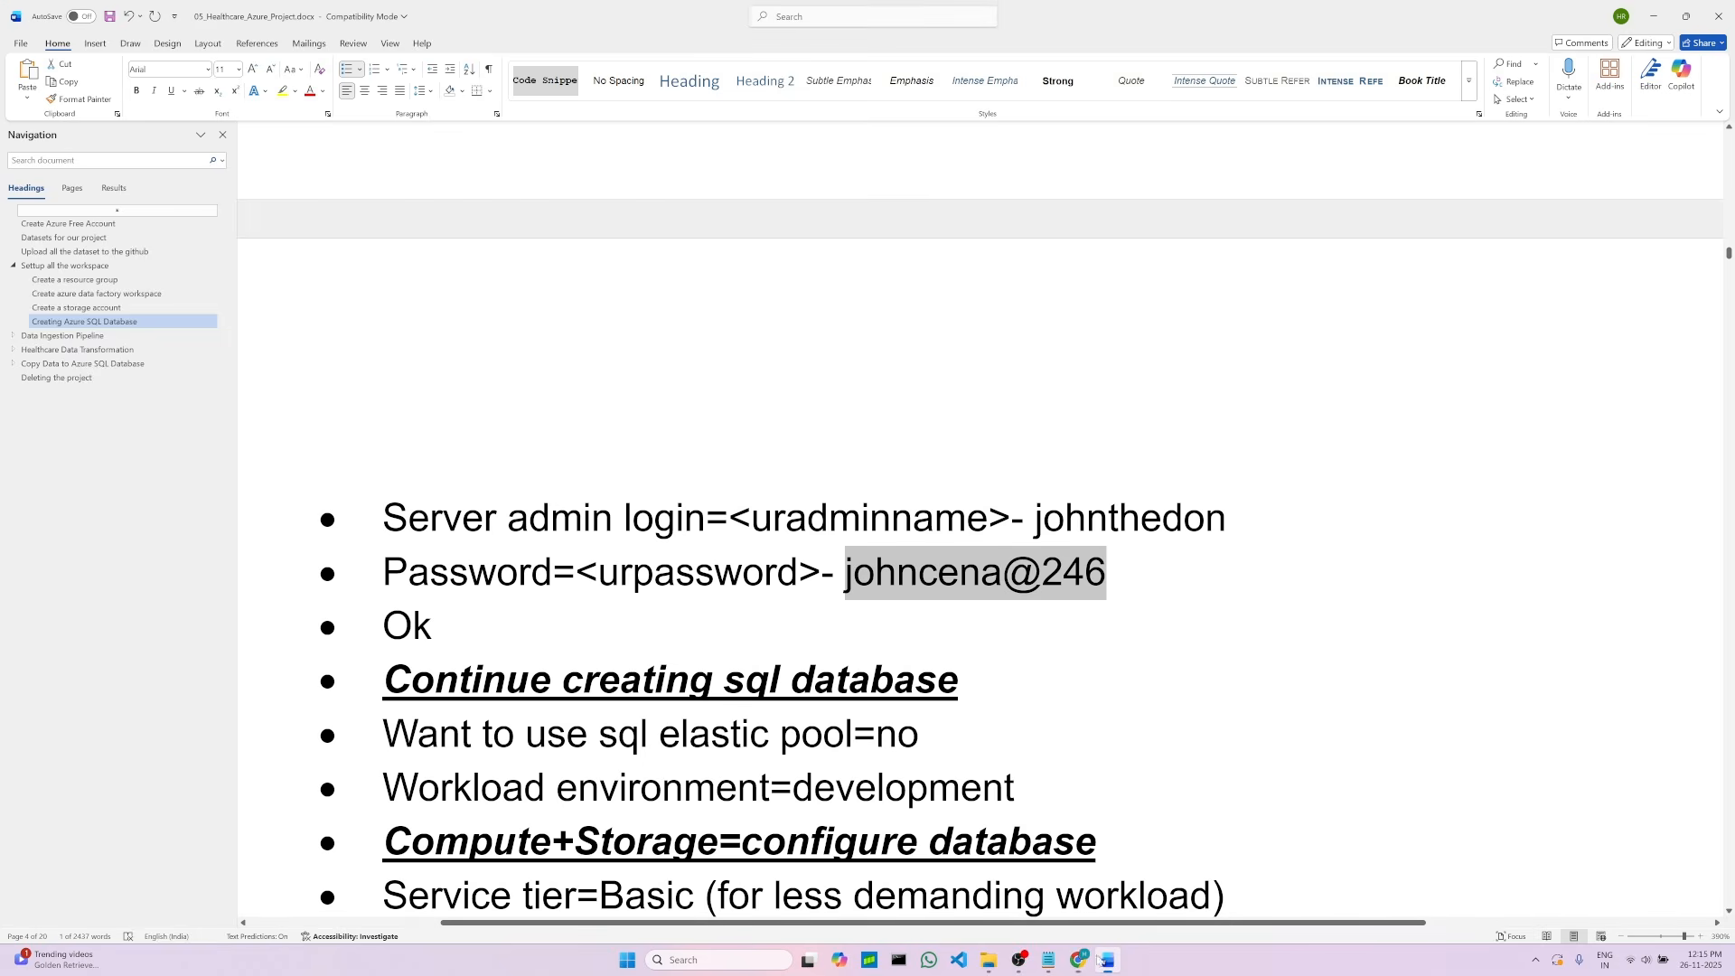
{"action": "double_click", "coordinate": [649, 678]}
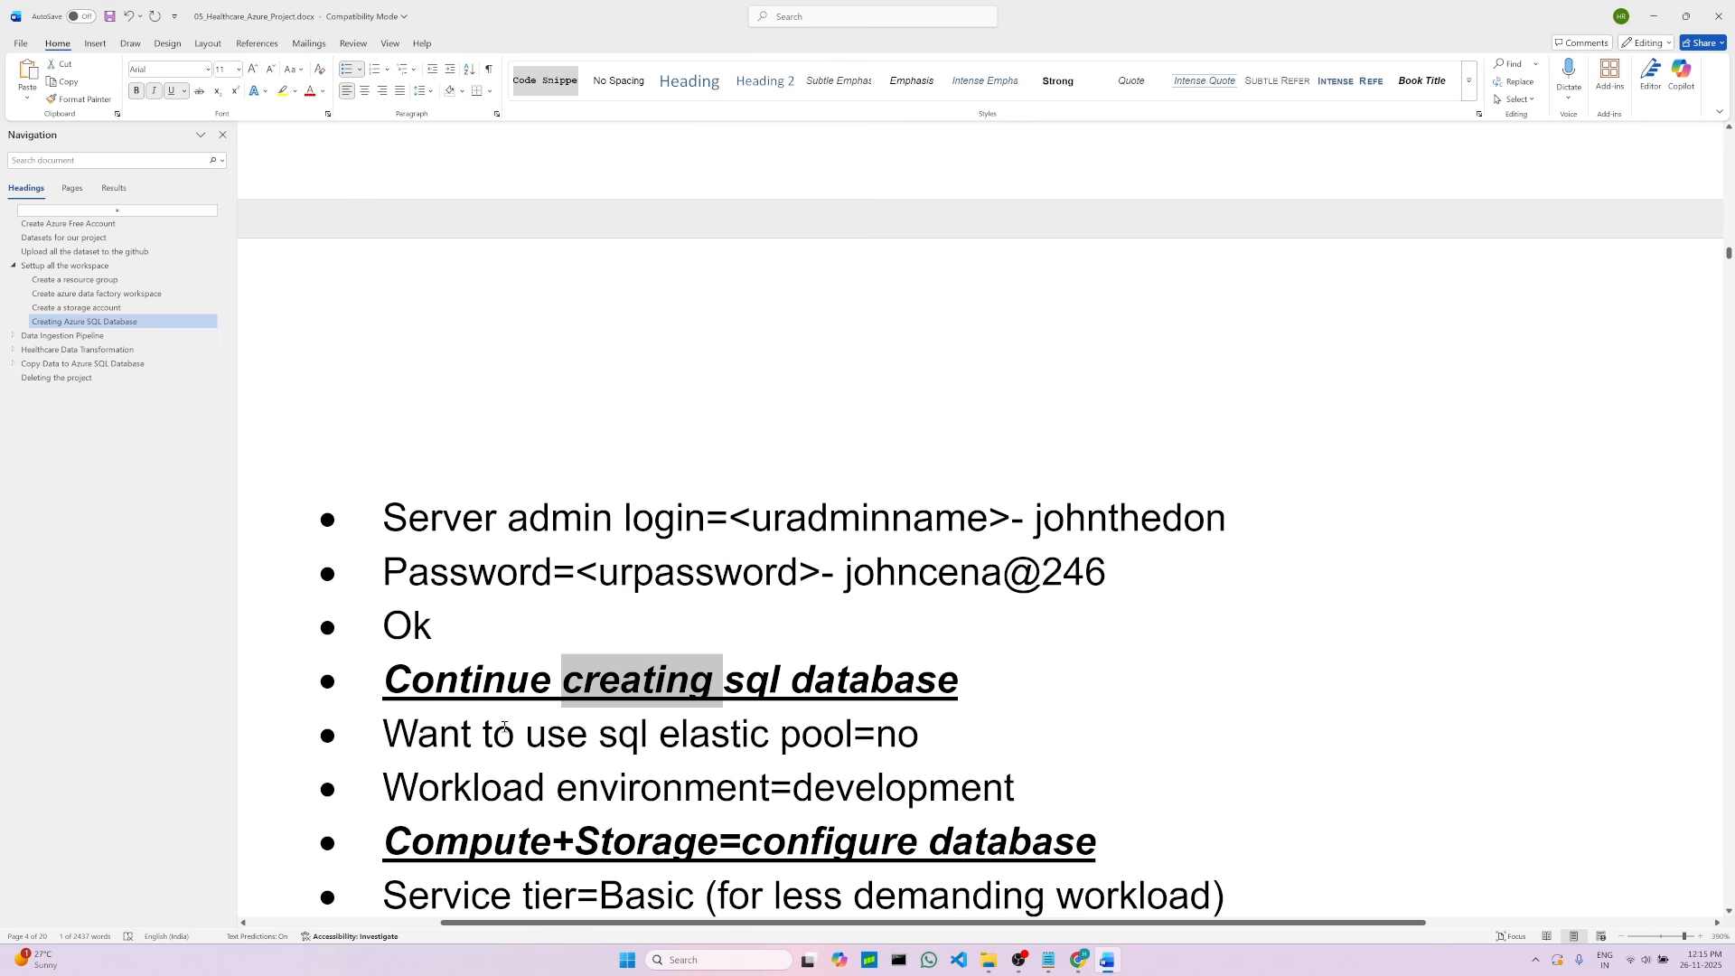
{"action": "left_click", "coordinate": [937, 738]}
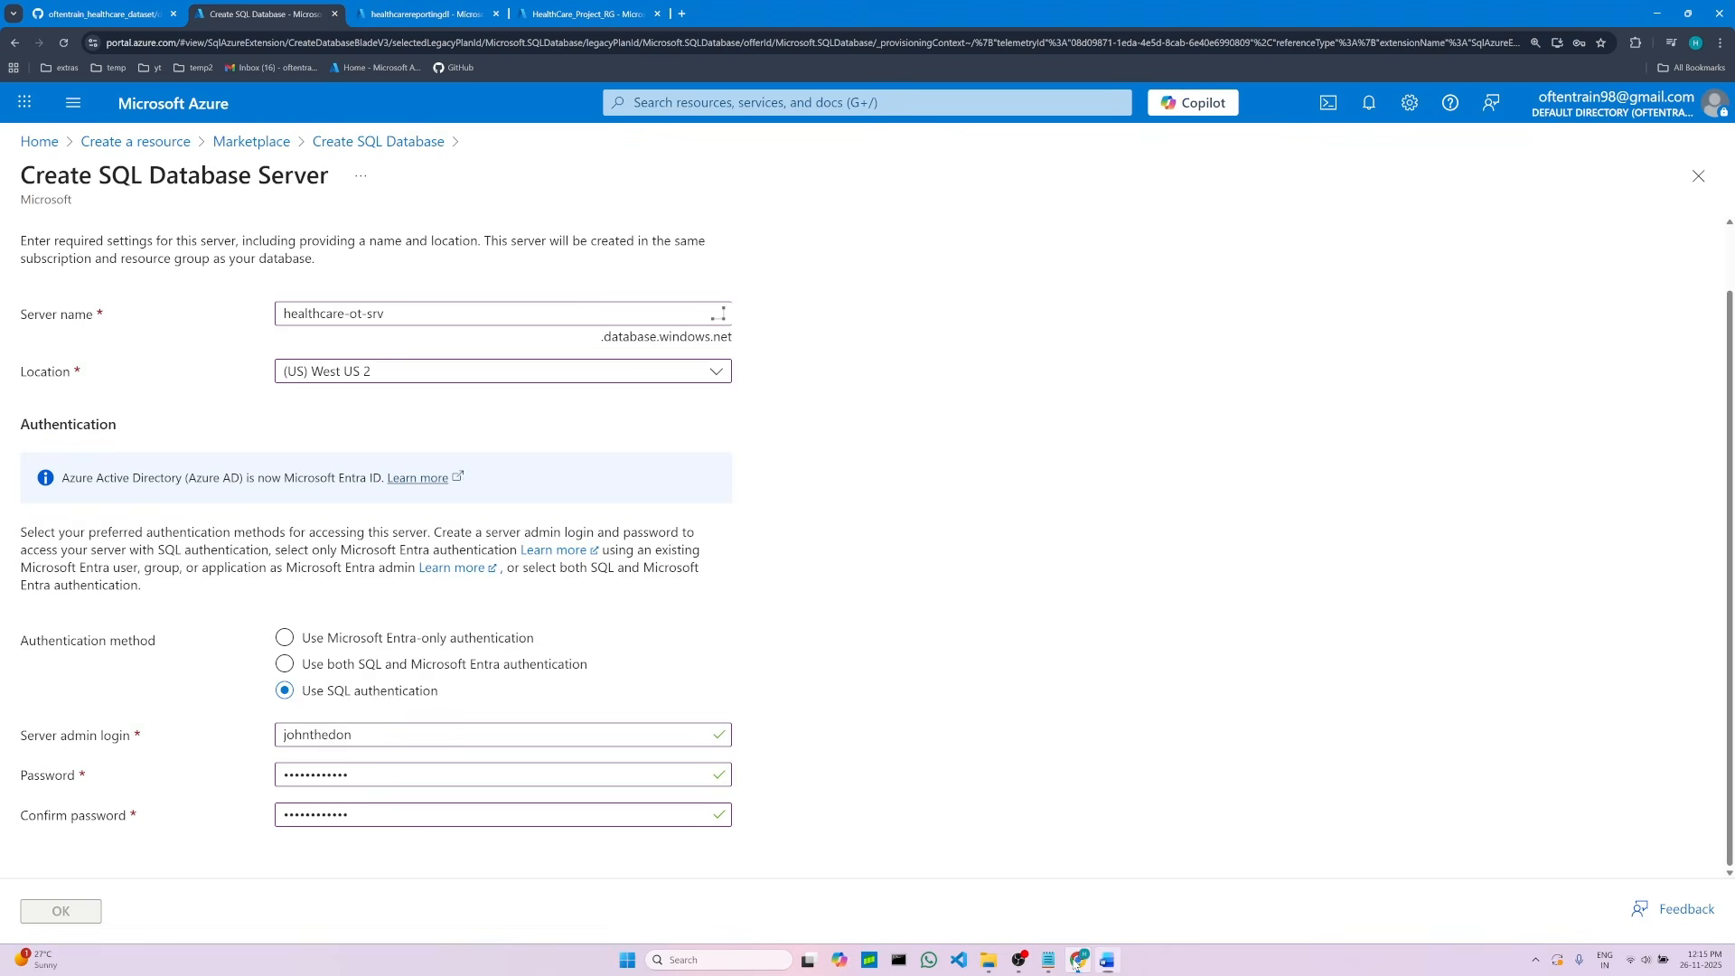
{"action": "left_click", "coordinate": [1079, 959]}
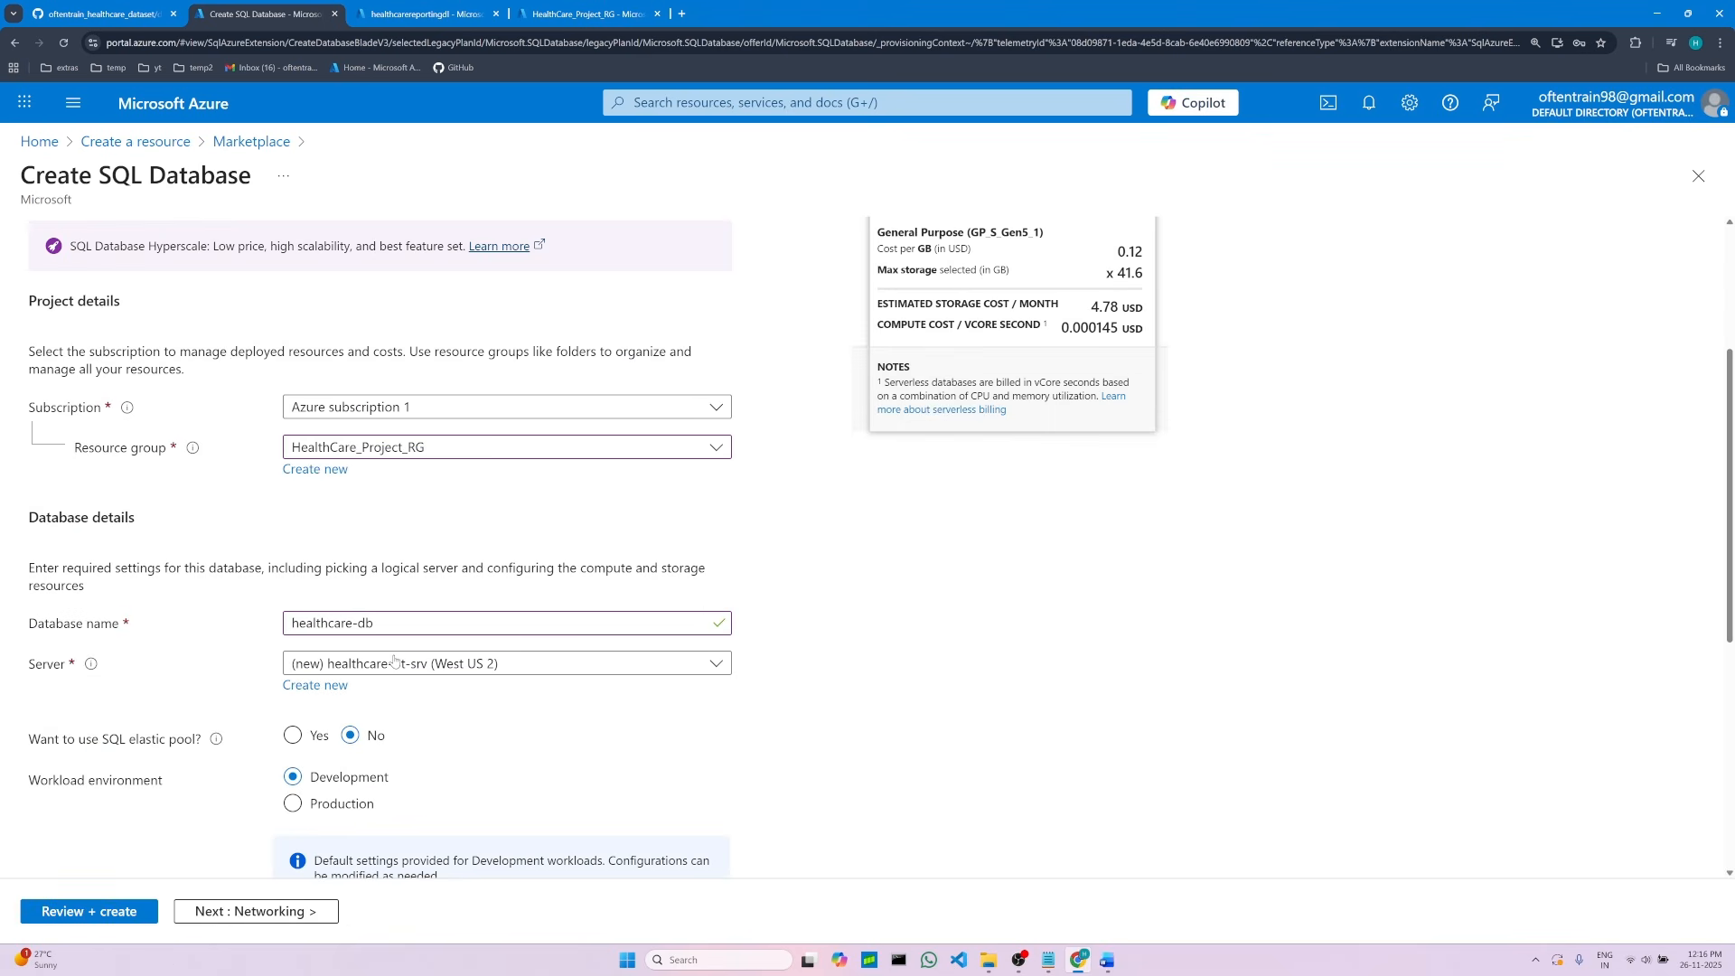
Step: Review the database details on the form against the compute and storage settings listed in the project notes
{"action": "scroll", "coordinate": [442, 534], "scroll_direction": "up", "scroll_amount": 1}
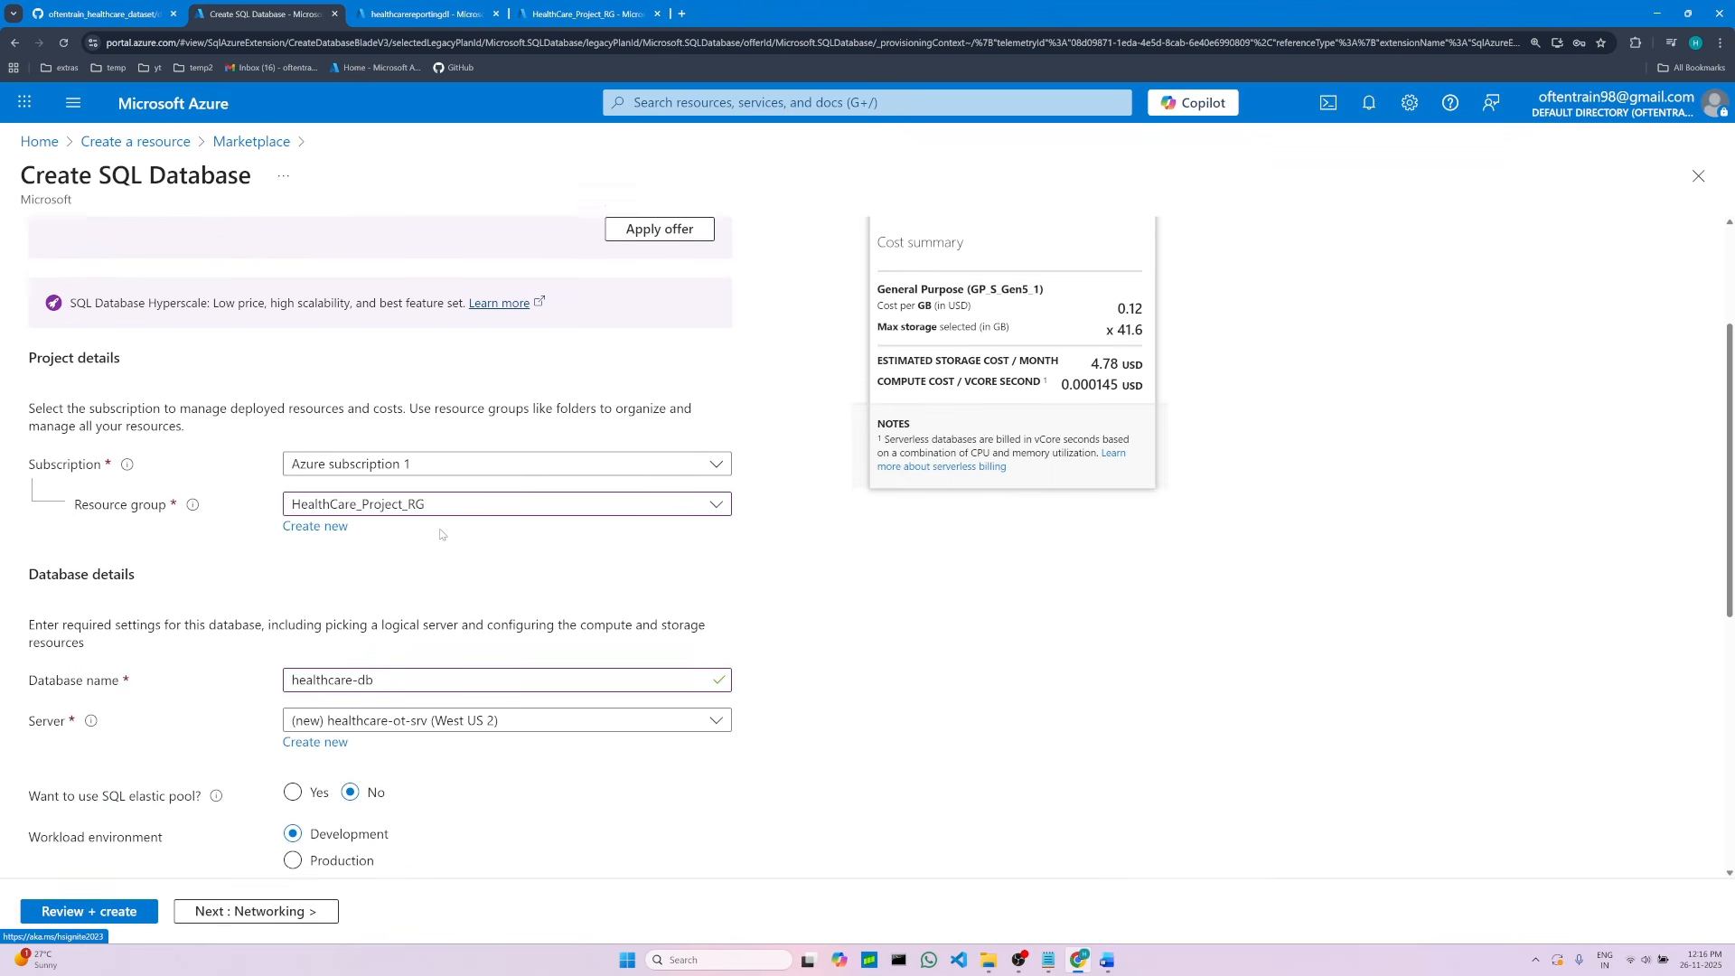
{"action": "scroll", "coordinate": [443, 534], "scroll_direction": "up", "scroll_amount": 1}
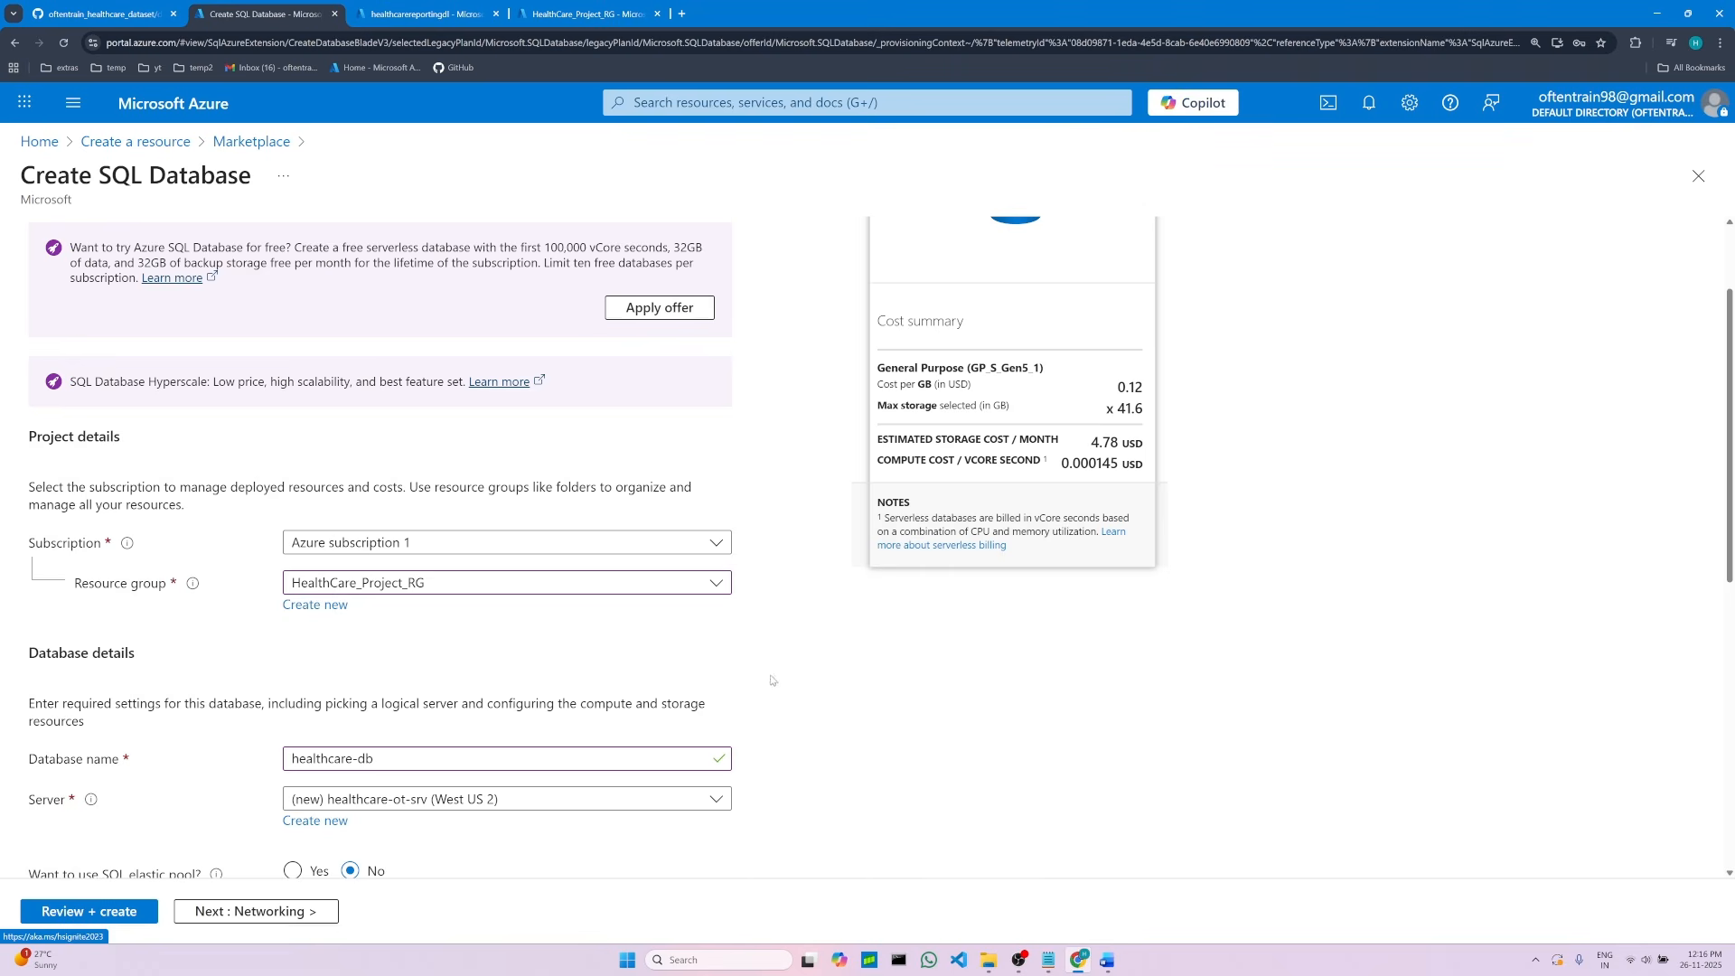
{"action": "scroll", "coordinate": [951, 690], "scroll_direction": "down", "scroll_amount": 2}
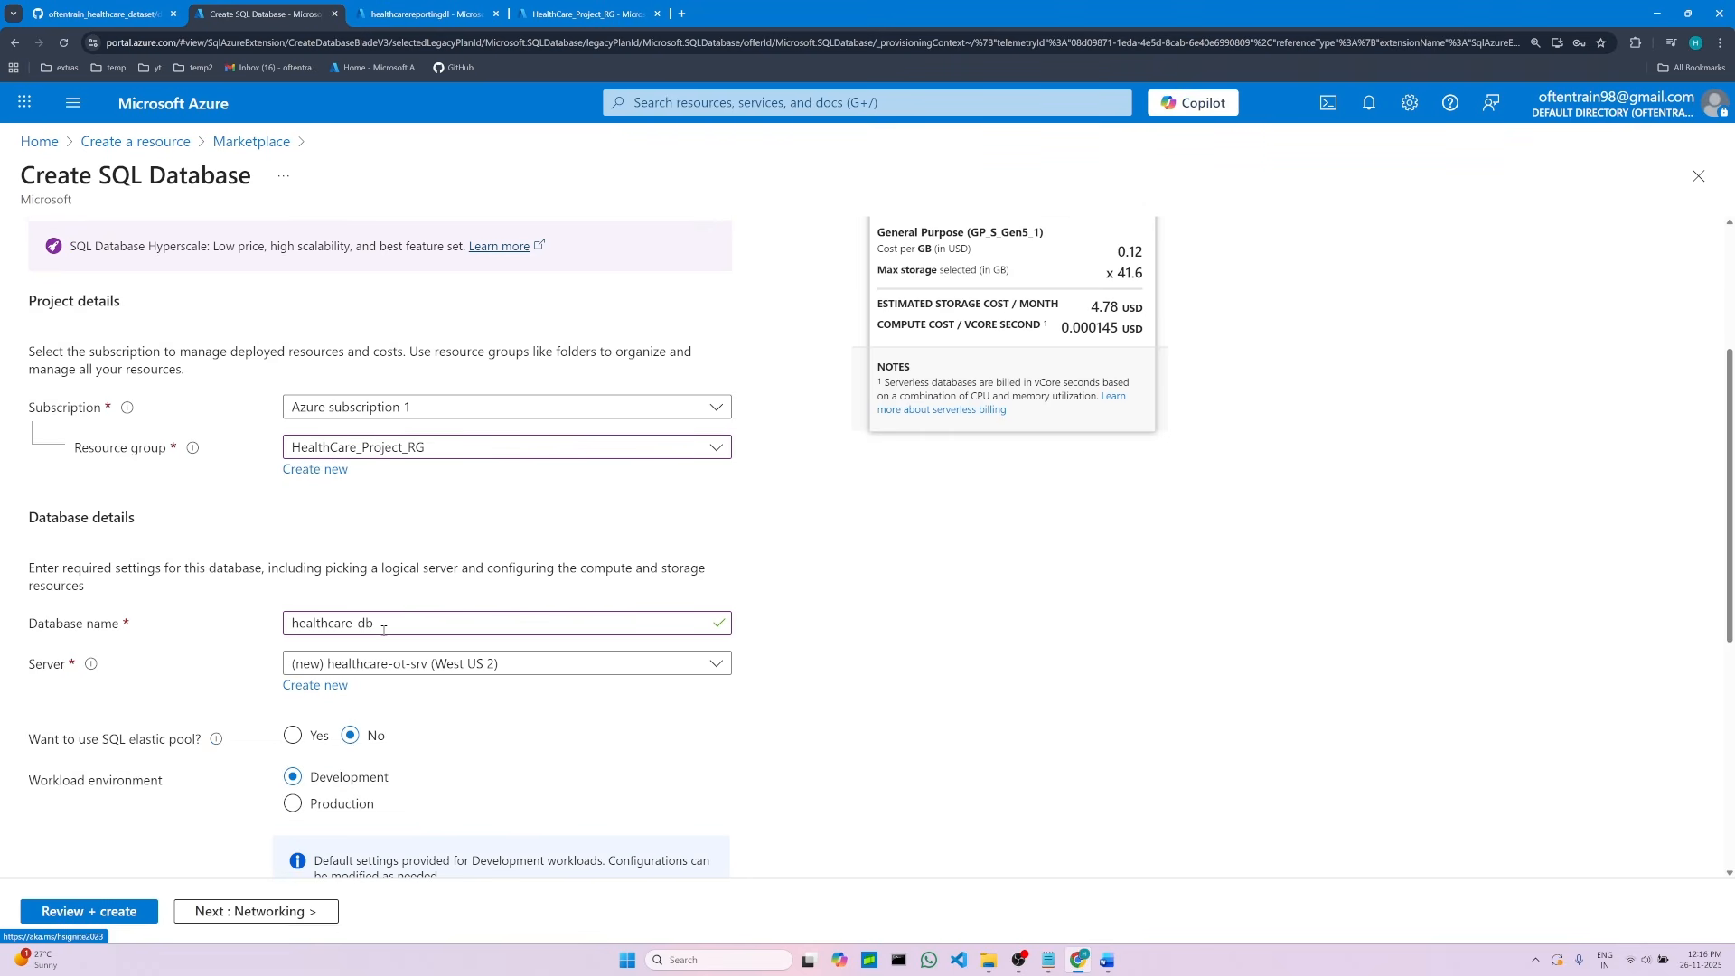
{"action": "scroll", "coordinate": [106, 676], "scroll_direction": "down", "scroll_amount": 2}
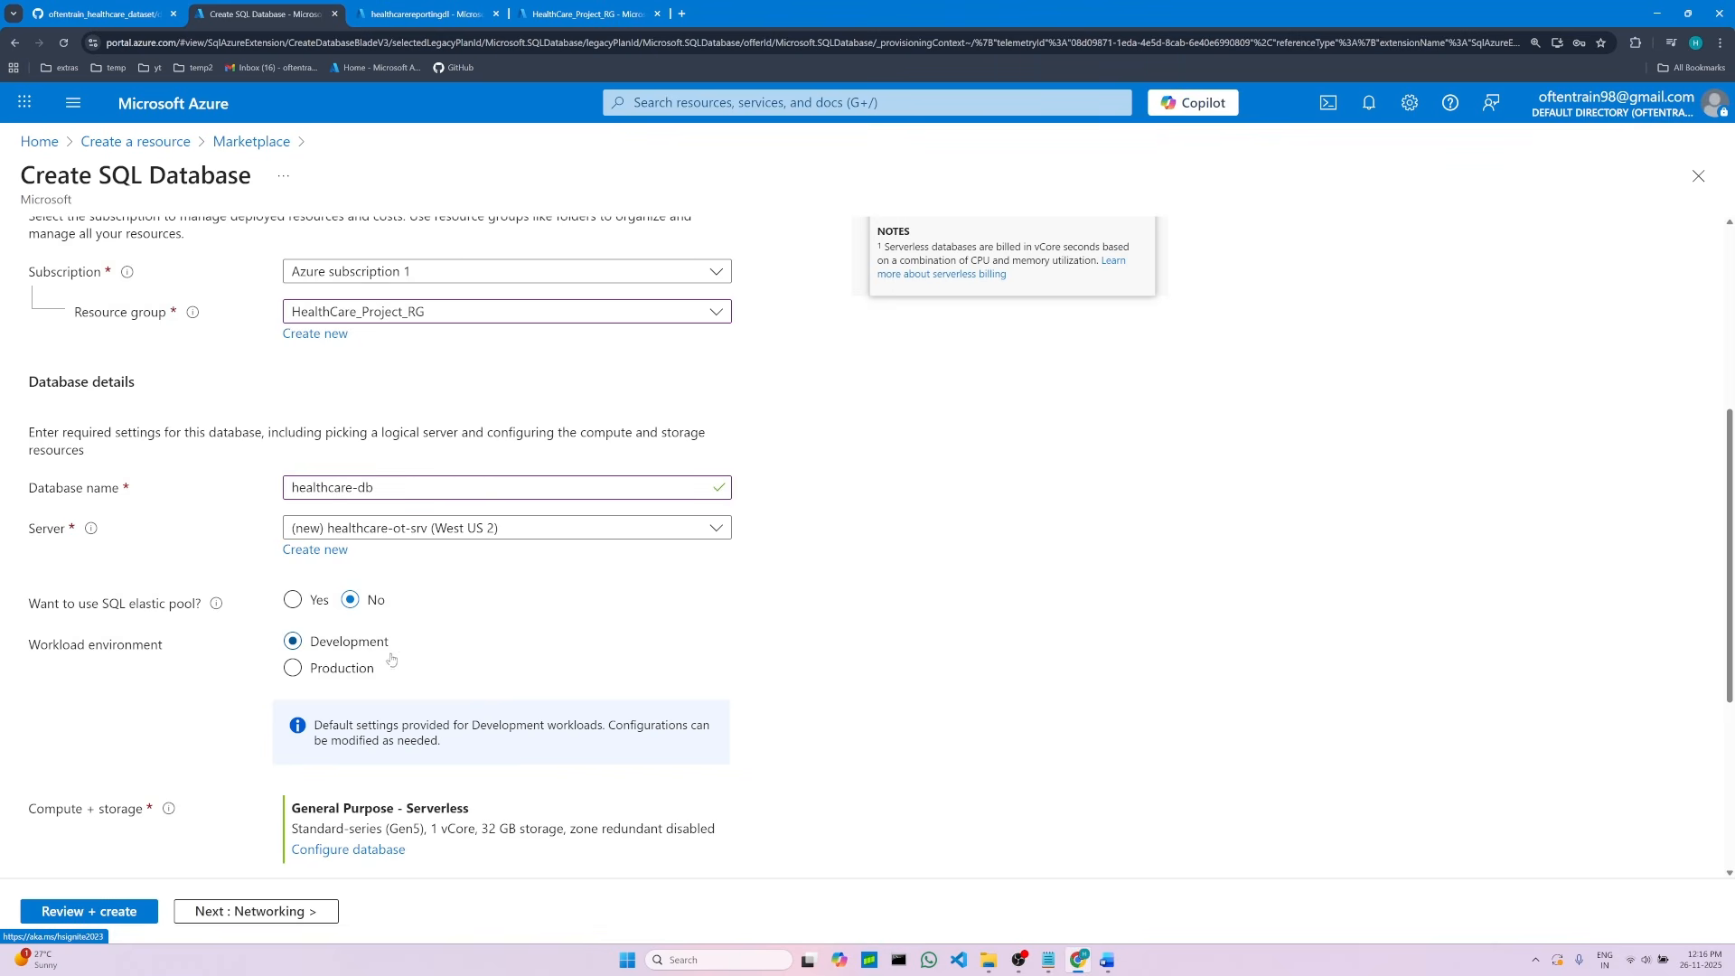
{"action": "scroll", "coordinate": [335, 689], "scroll_direction": "down", "scroll_amount": 1}
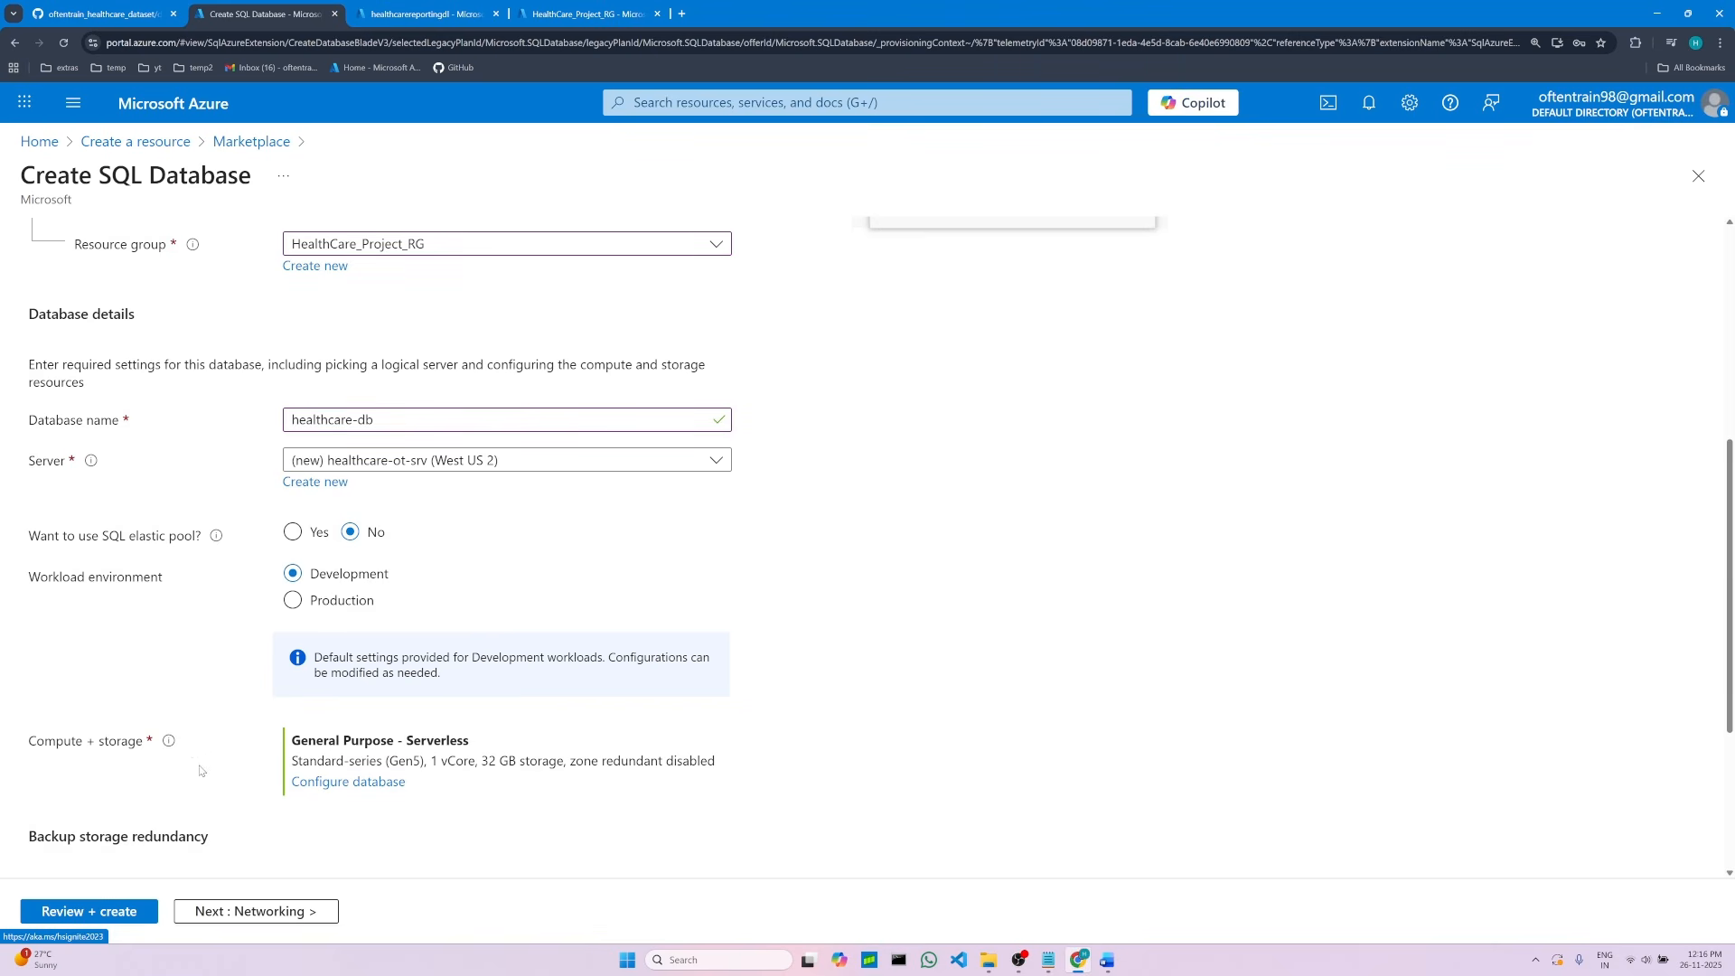
{"action": "left_click", "coordinate": [1107, 960]}
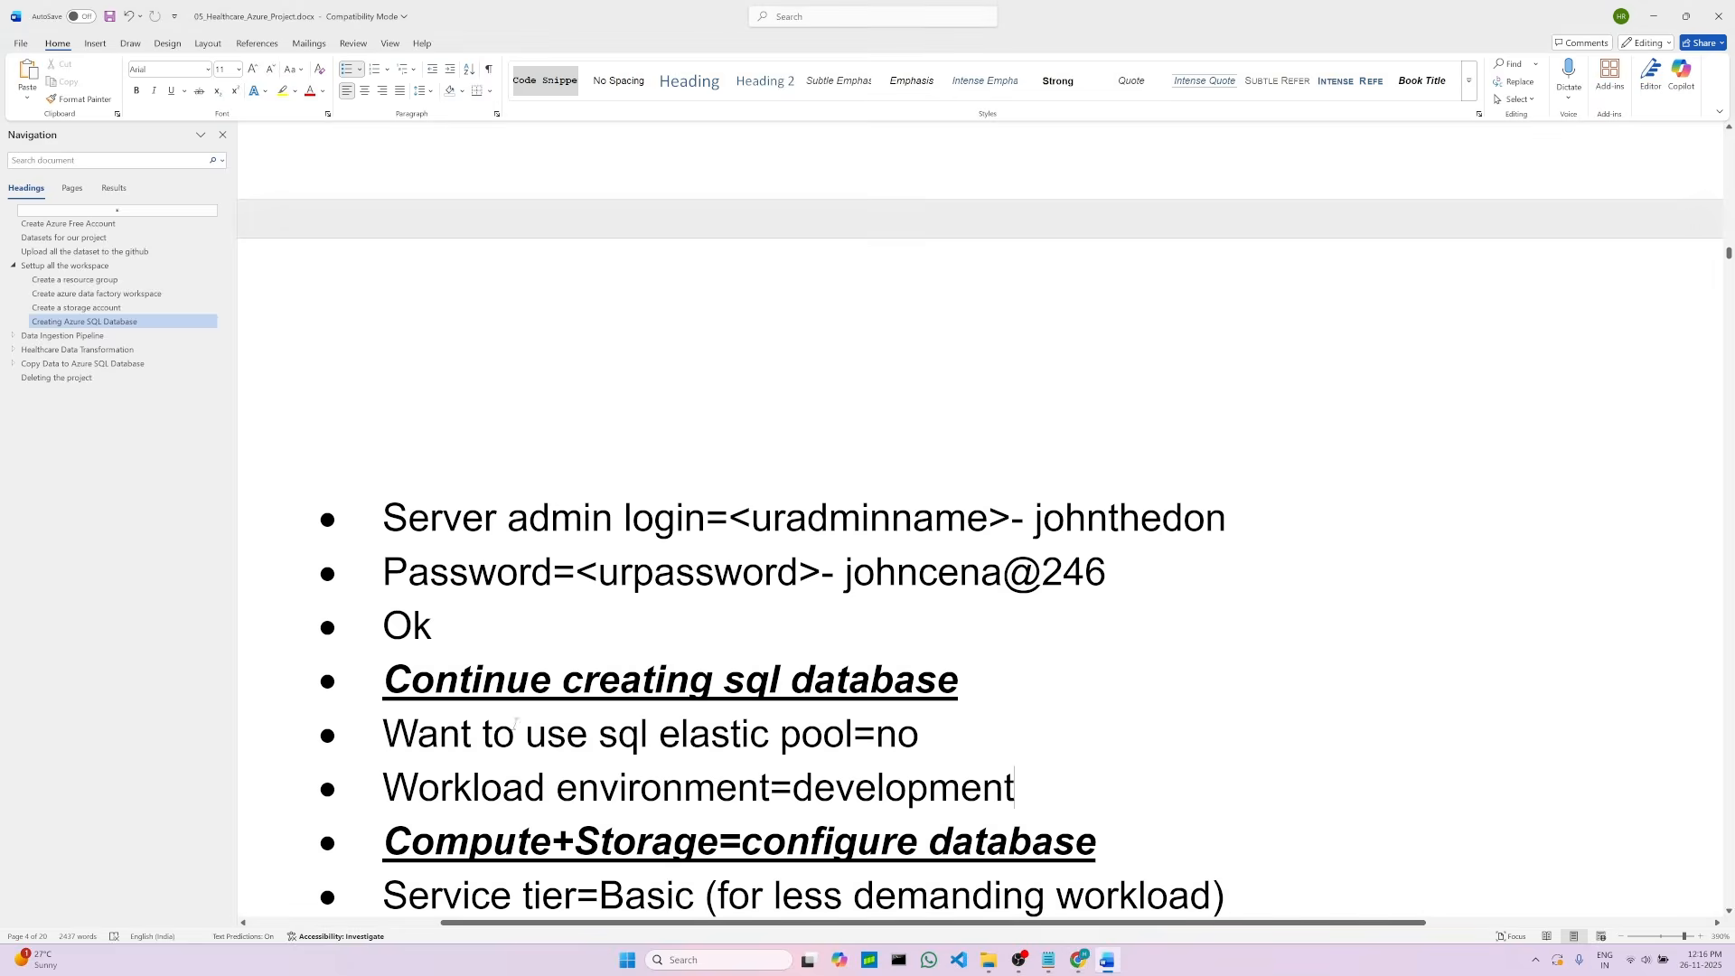
{"action": "scroll", "coordinate": [689, 607], "scroll_direction": "down", "scroll_amount": 2}
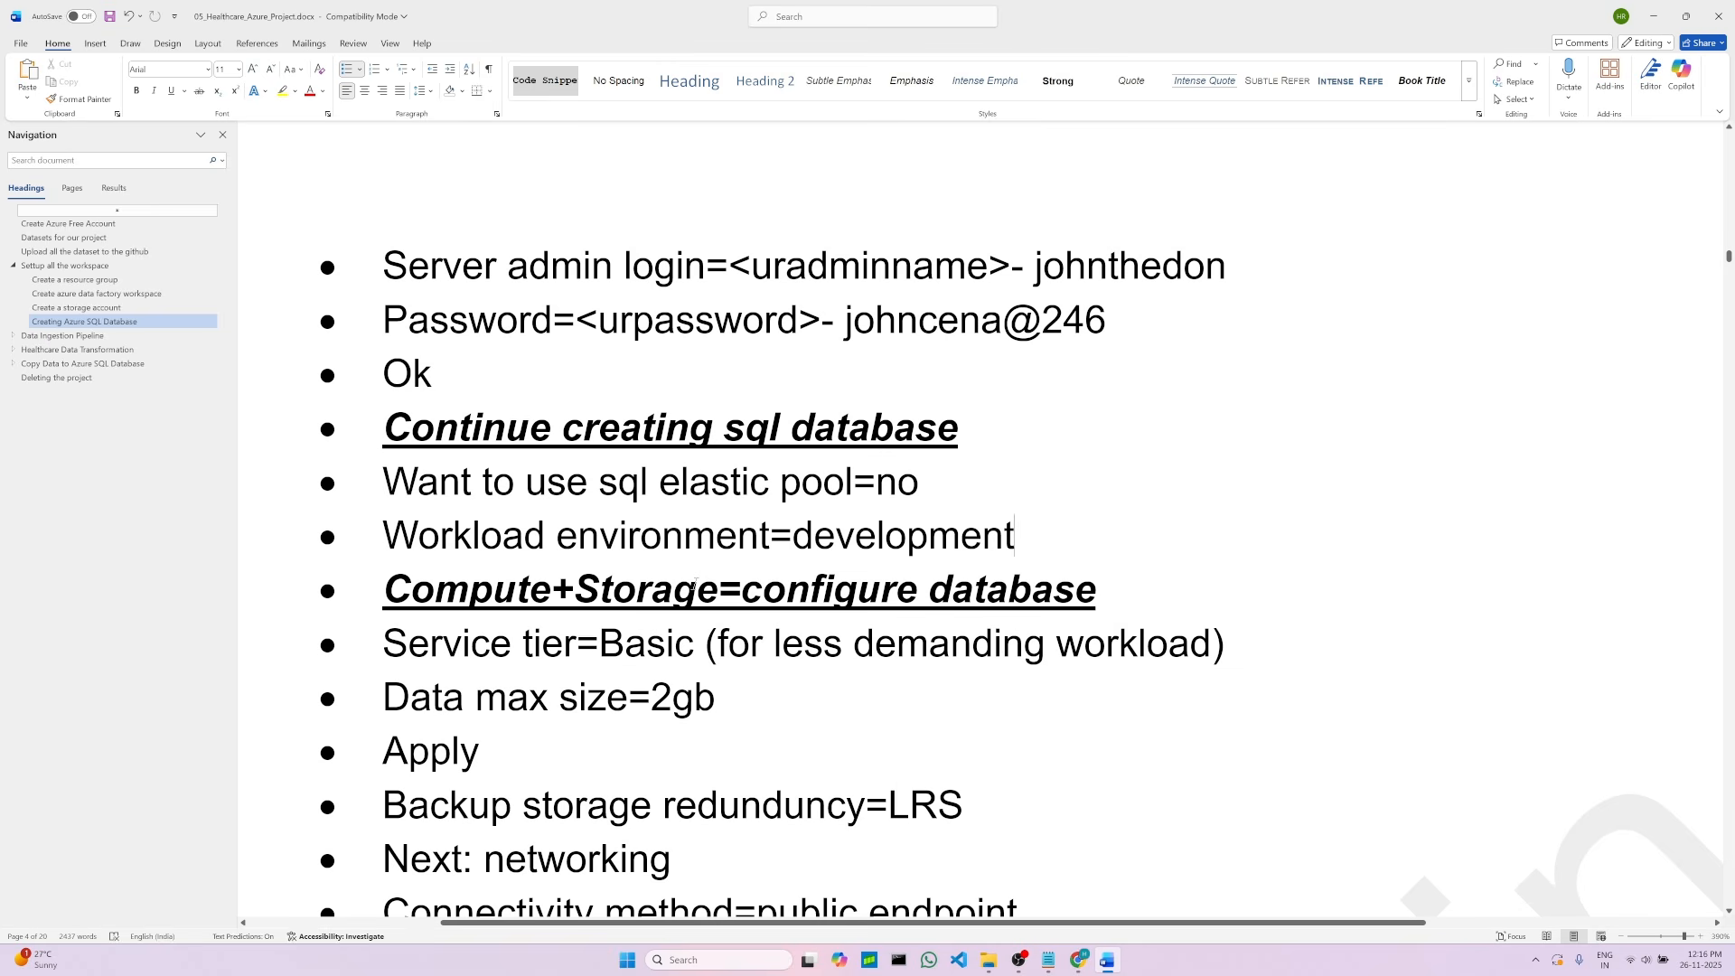
{"action": "left_click", "coordinate": [789, 592]}
{"action": "left_click", "coordinate": [1079, 960]}
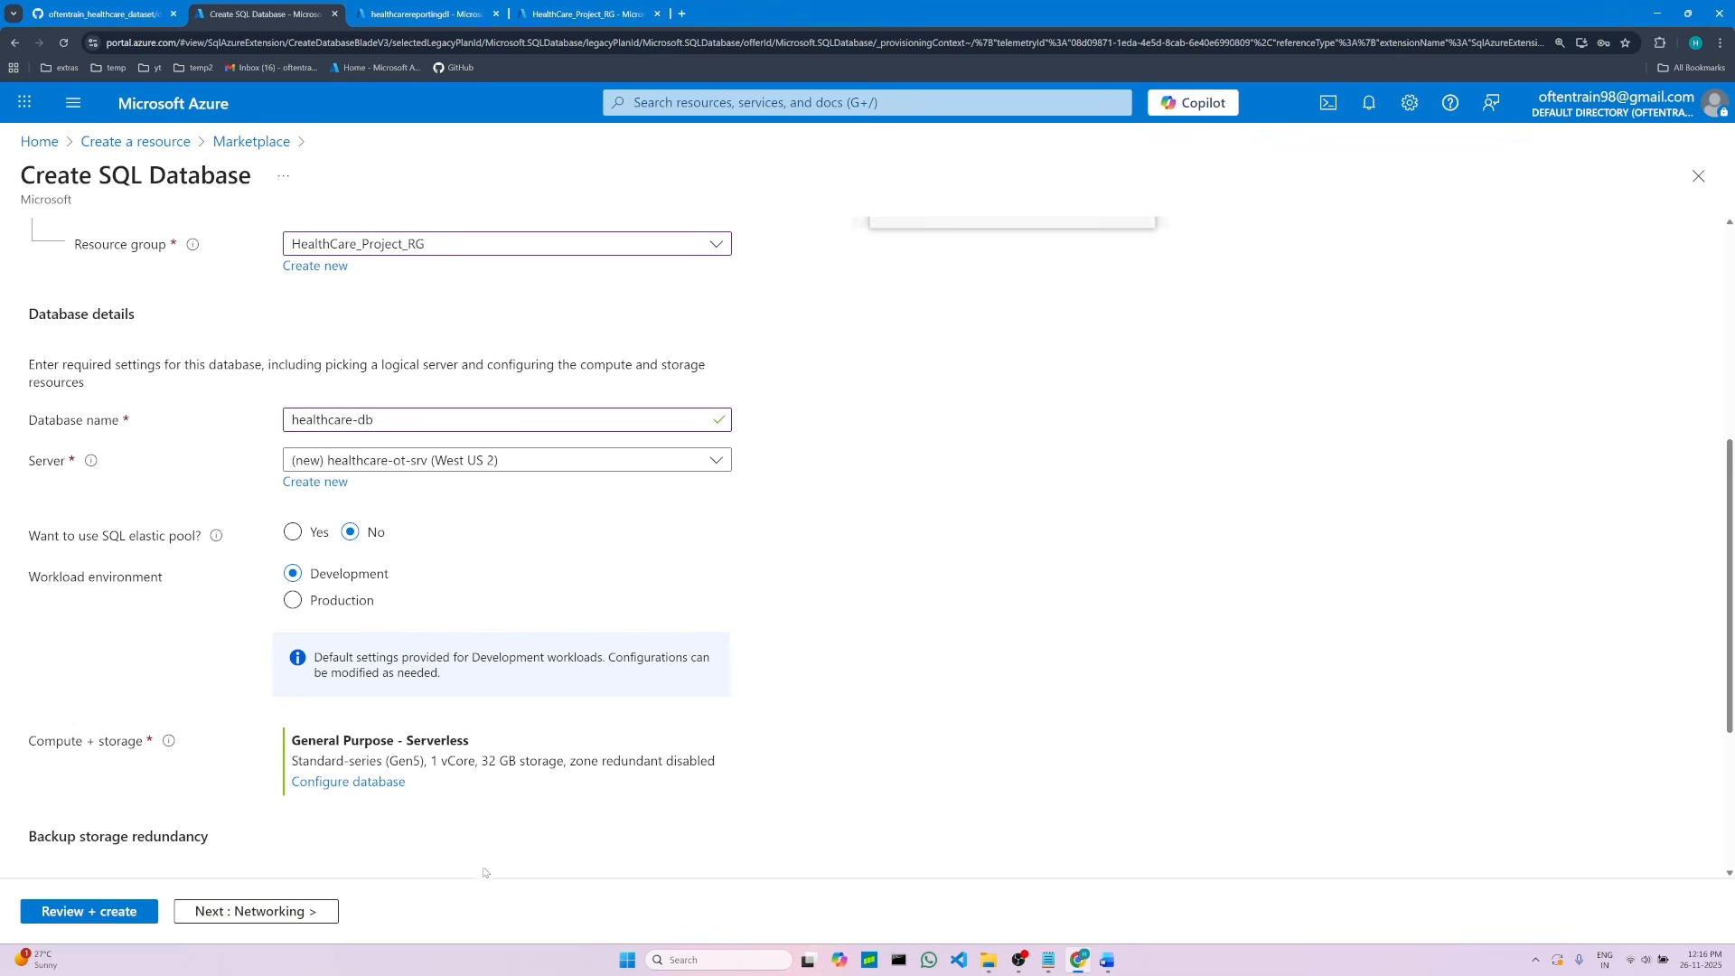
Step: Configure the database's compute and storage with the Basic service tier and apply it
{"action": "scroll", "coordinate": [403, 805], "scroll_direction": "down", "scroll_amount": 1}
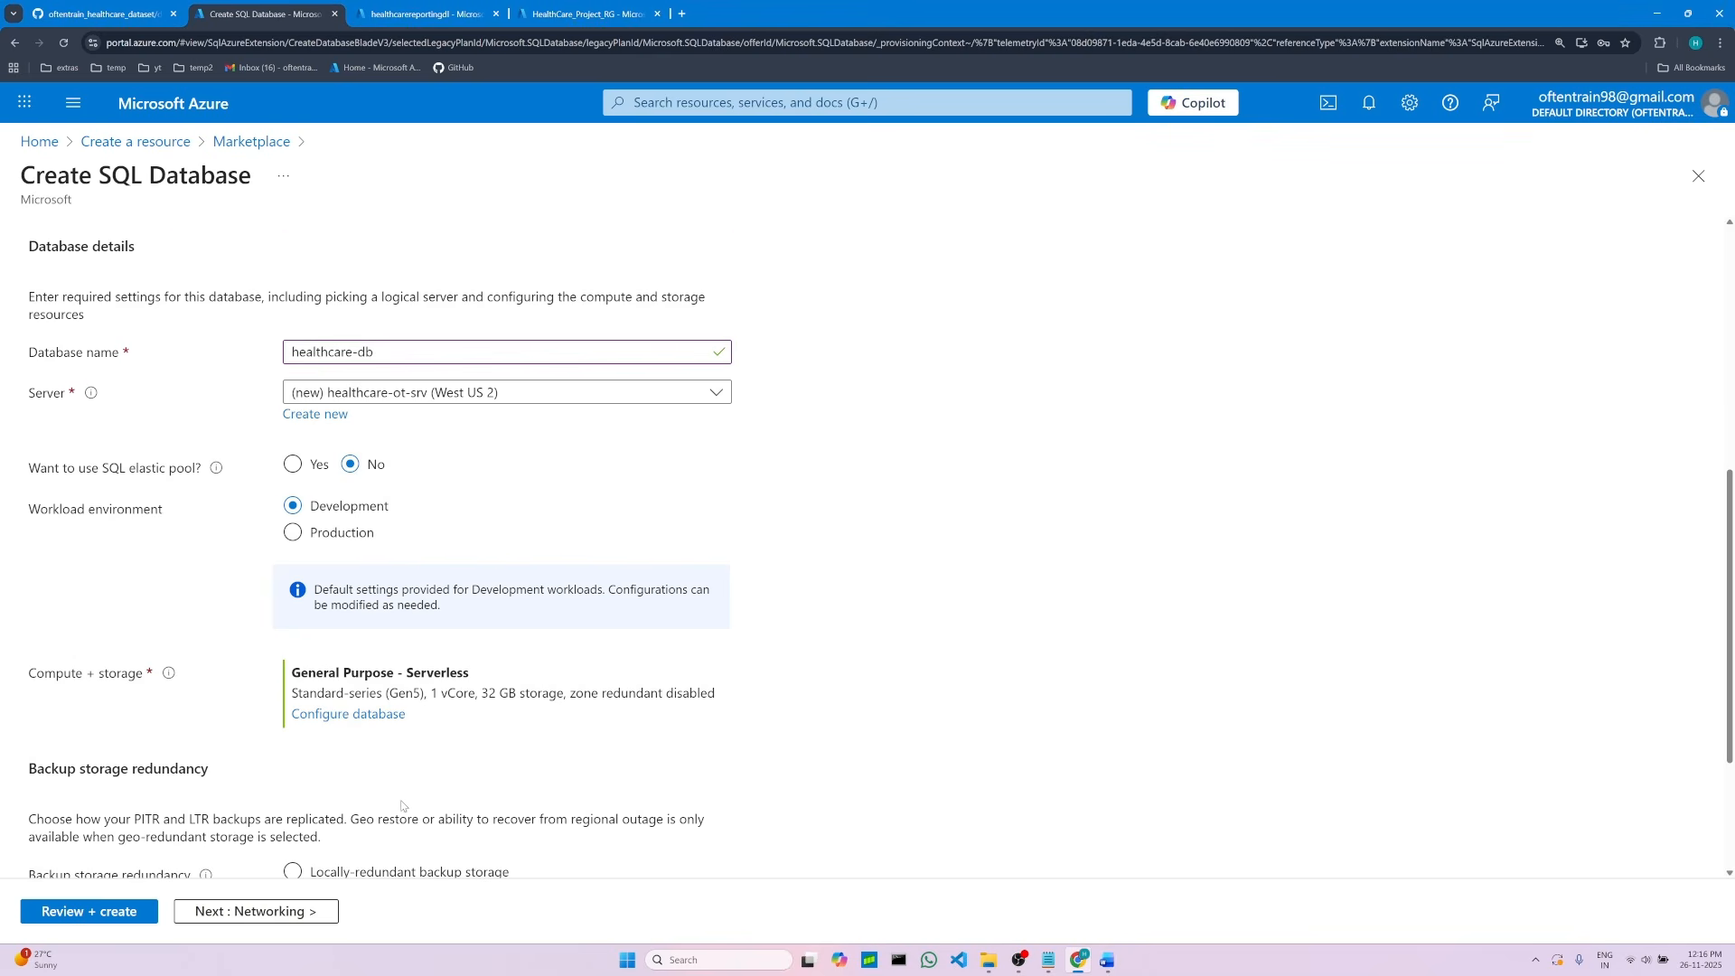
{"action": "left_click", "coordinate": [357, 716]}
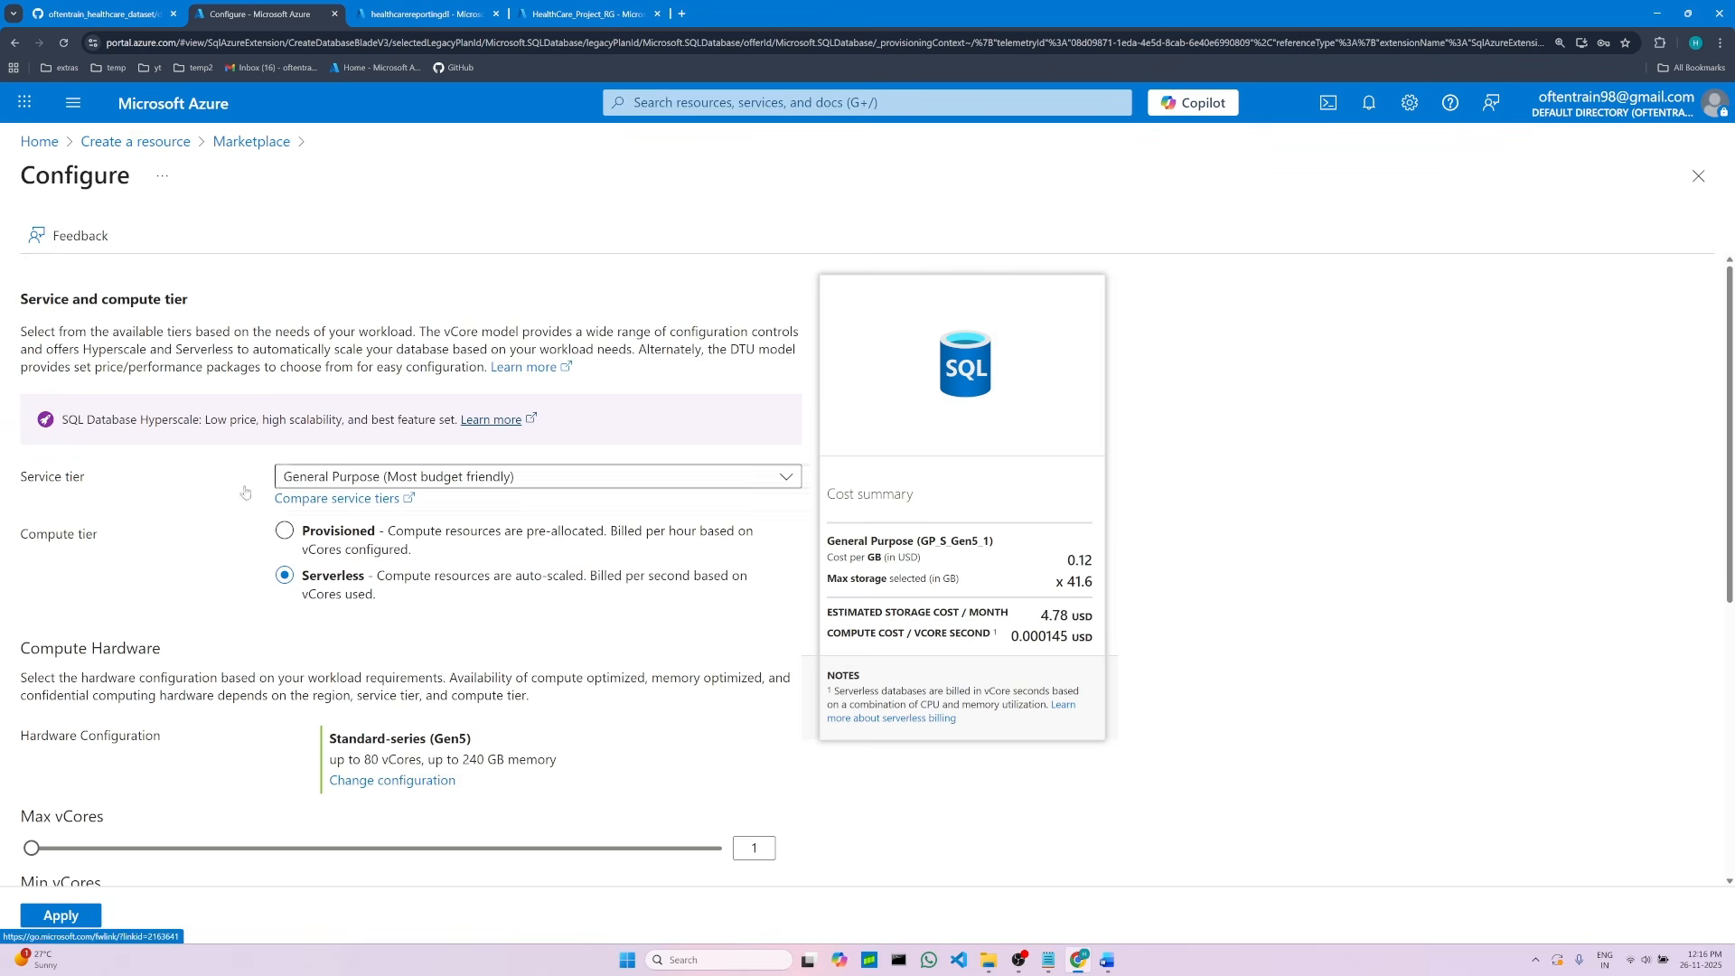
{"action": "left_click", "coordinate": [684, 489]}
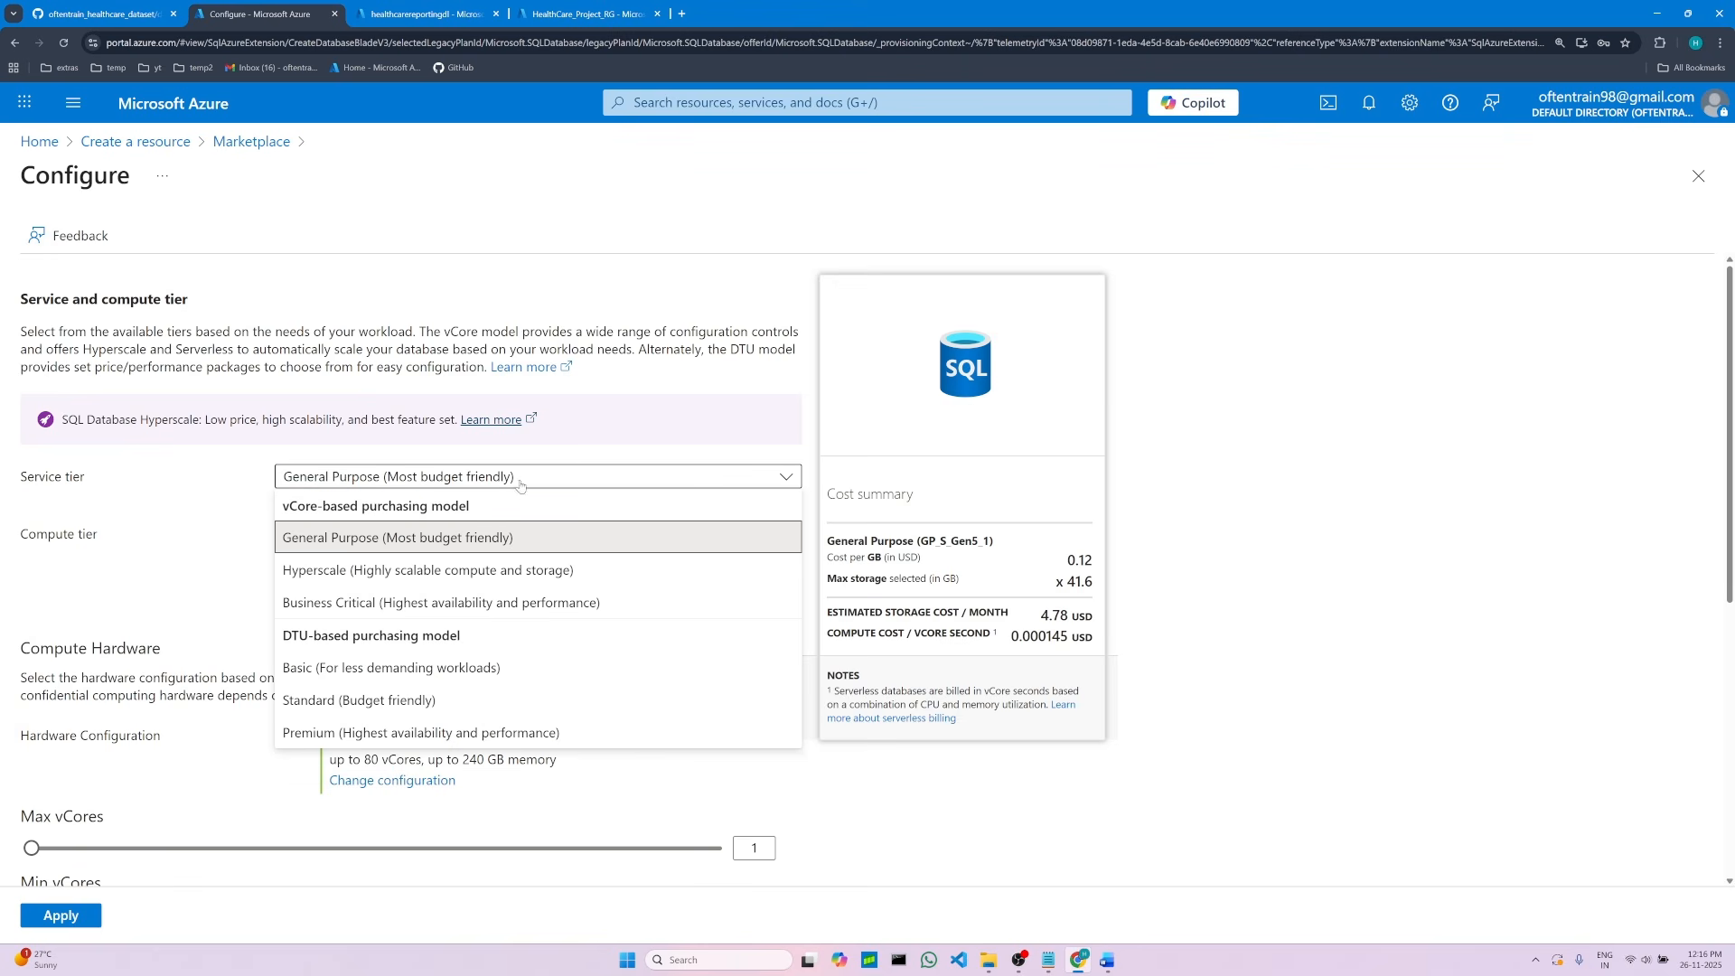
{"action": "left_click", "coordinate": [324, 674]}
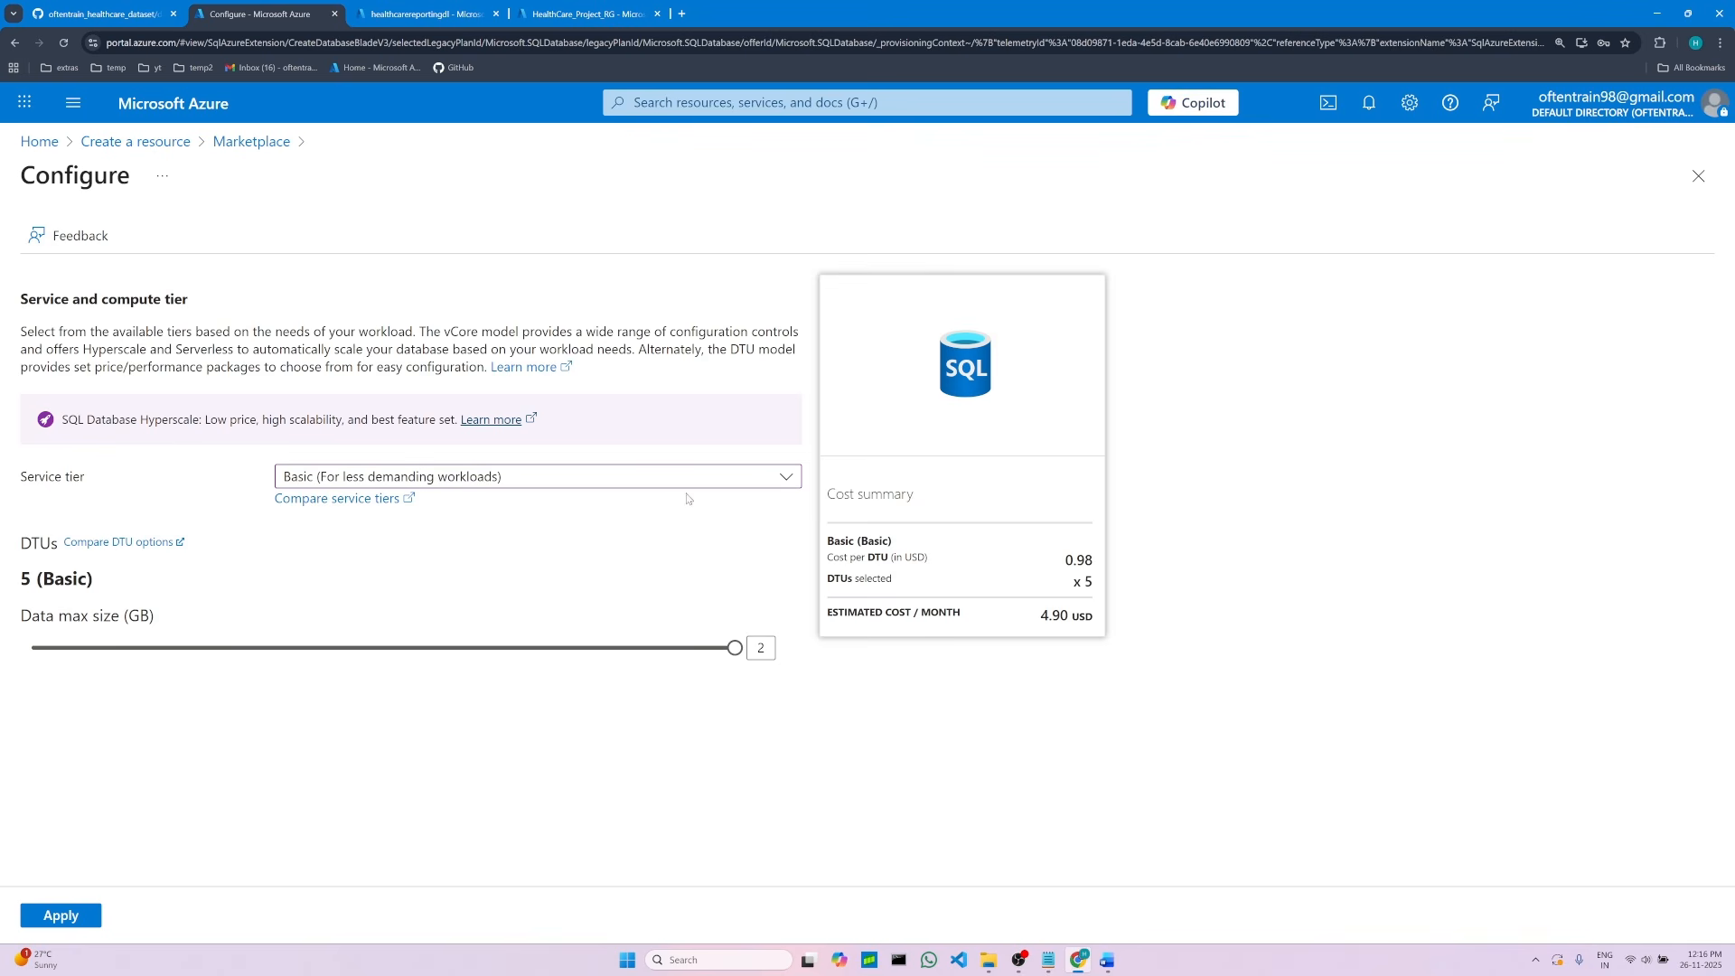
{"action": "left_click", "coordinate": [1104, 962]}
{"action": "left_click", "coordinate": [693, 695]}
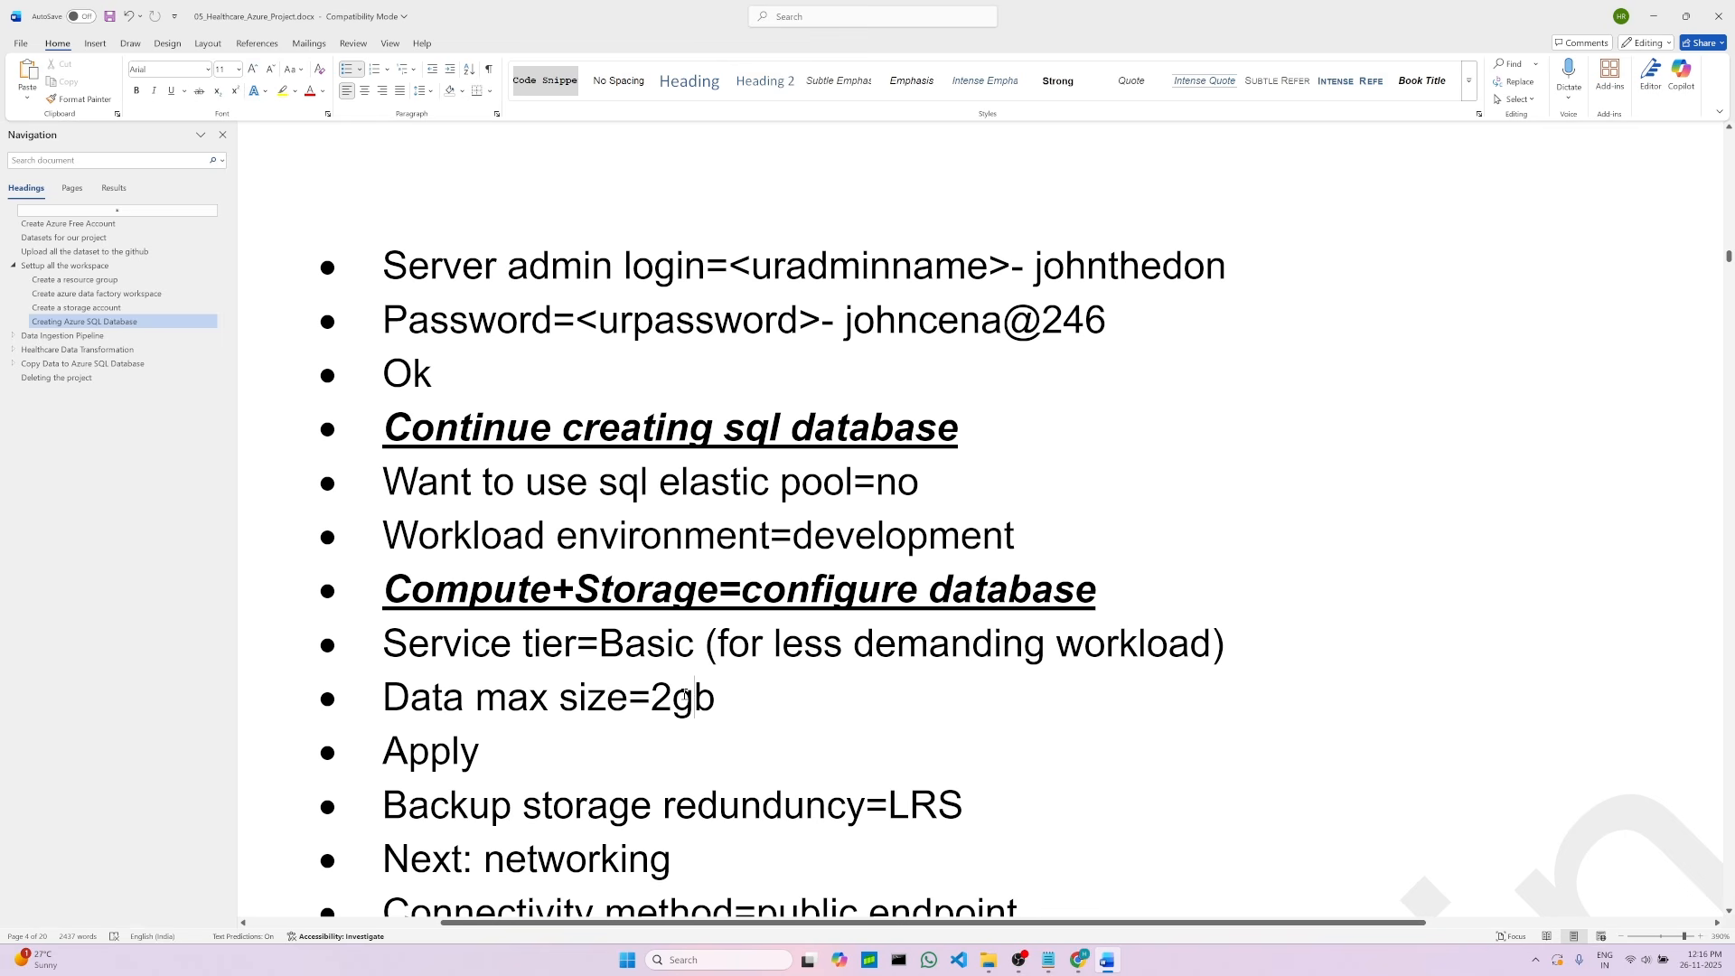
{"action": "left_click", "coordinate": [1078, 959]}
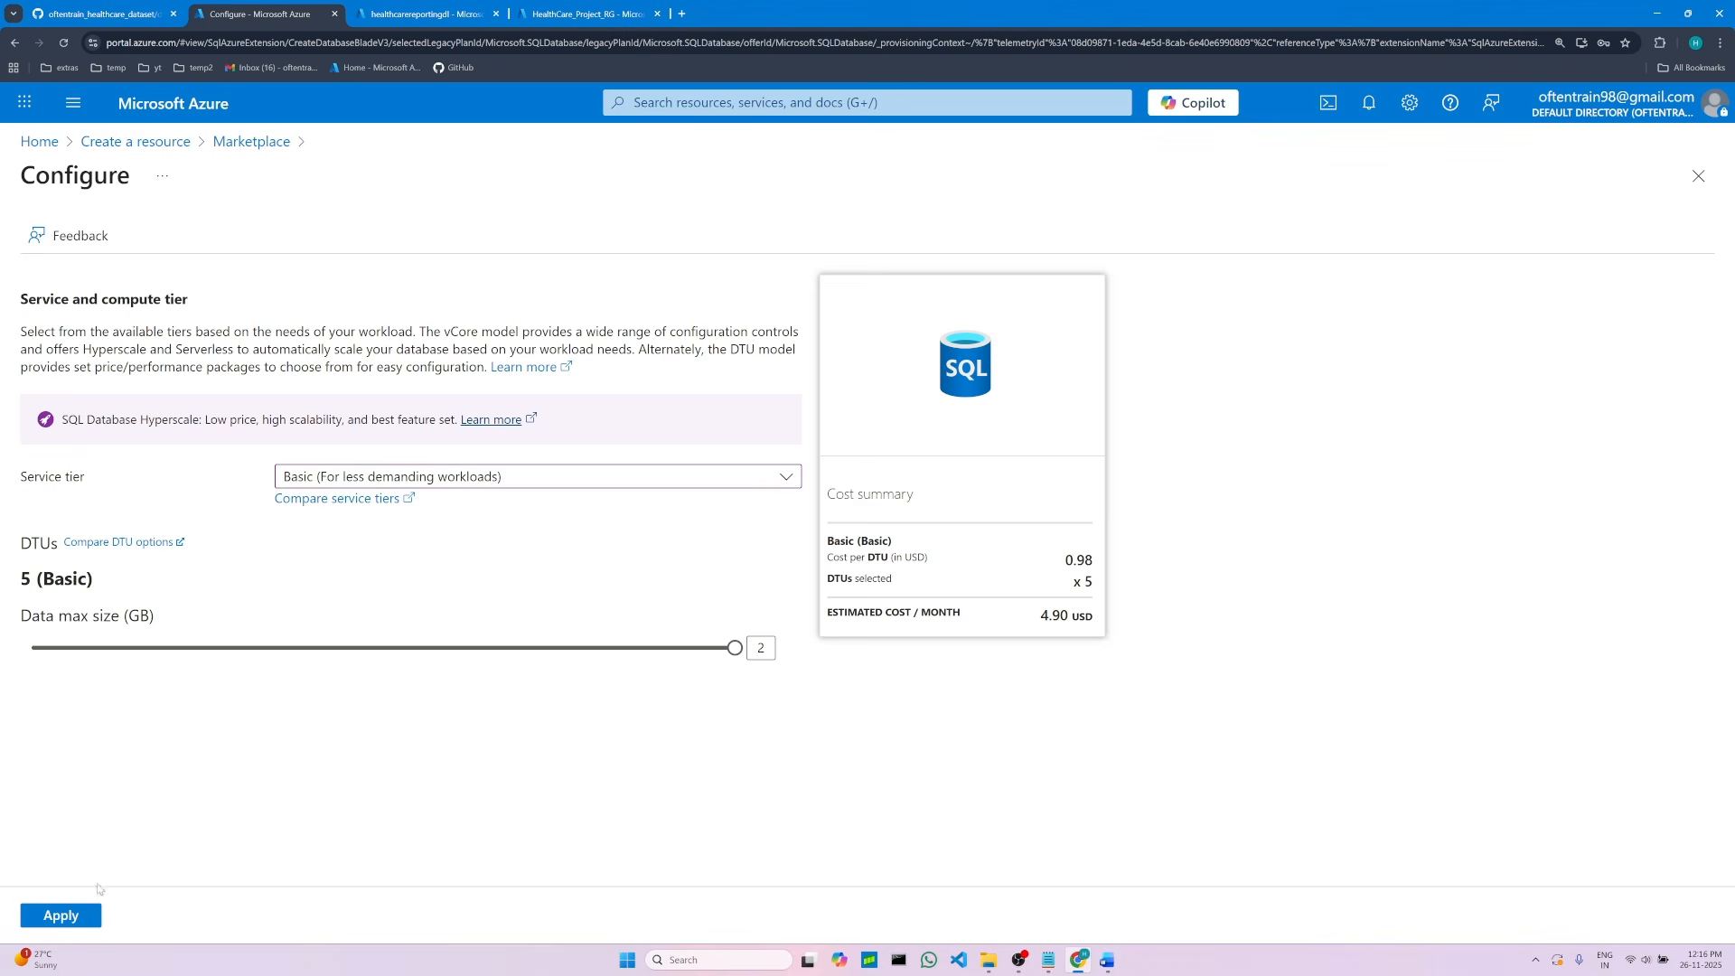
{"action": "left_click", "coordinate": [61, 916]}
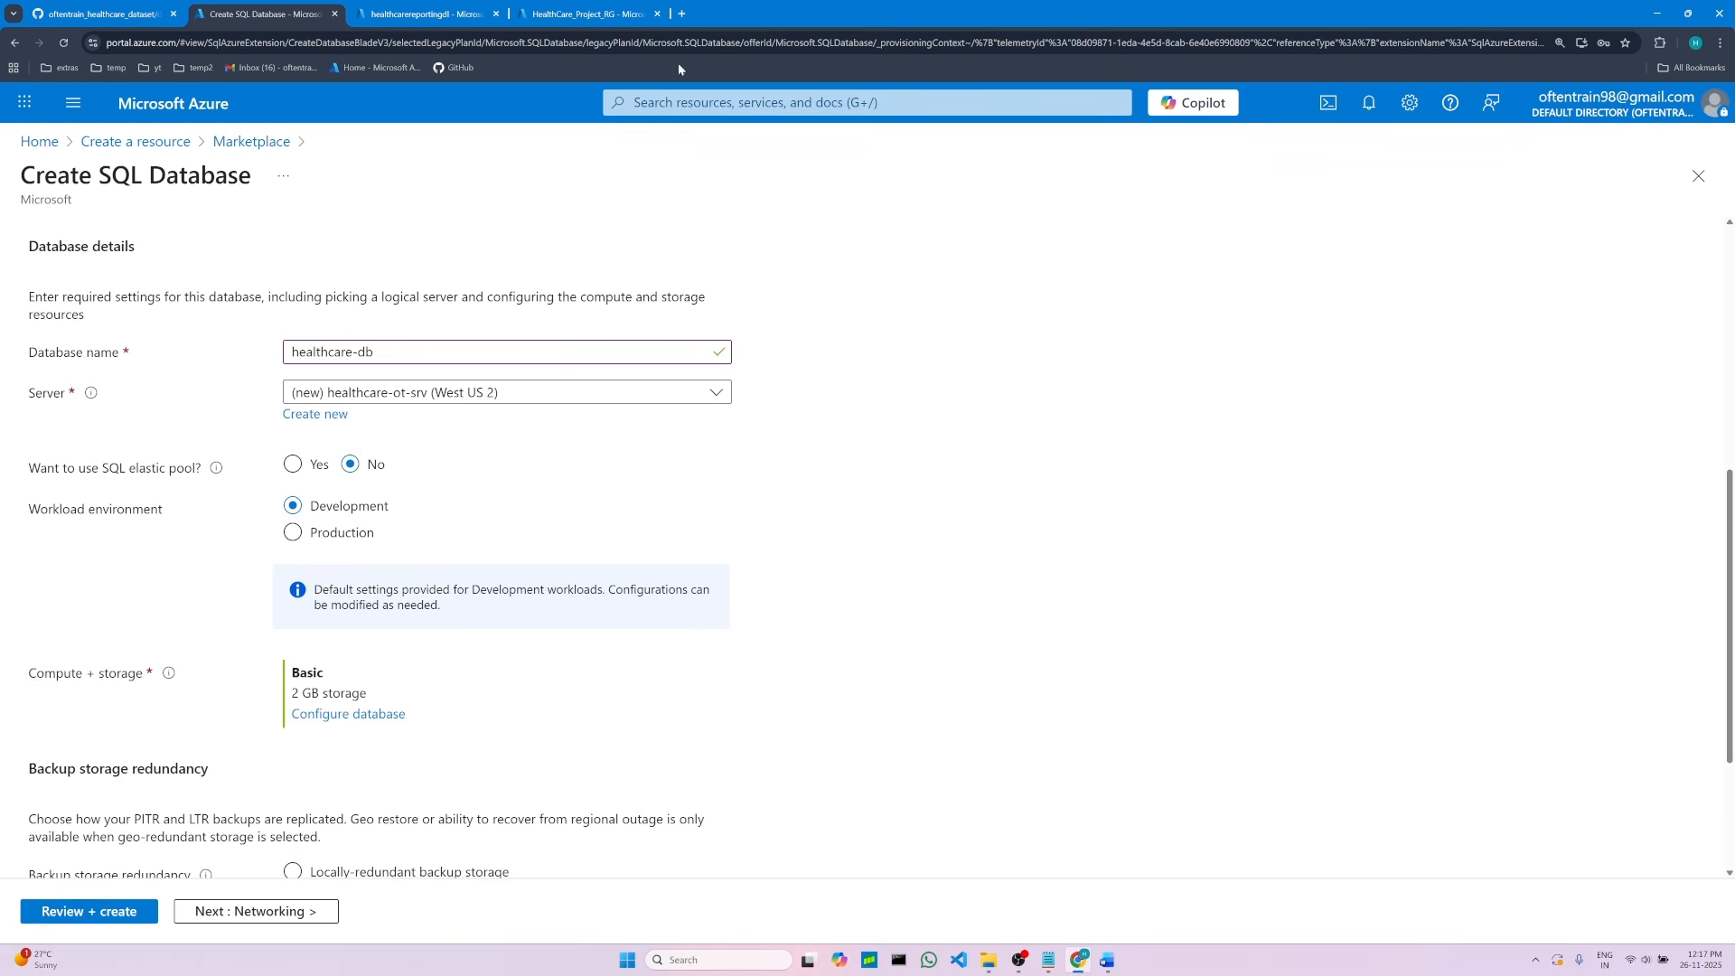
Step: Set backup storage redundancy to locally-redundant backup storage
{"action": "scroll", "coordinate": [481, 597], "scroll_direction": "down", "scroll_amount": 2}
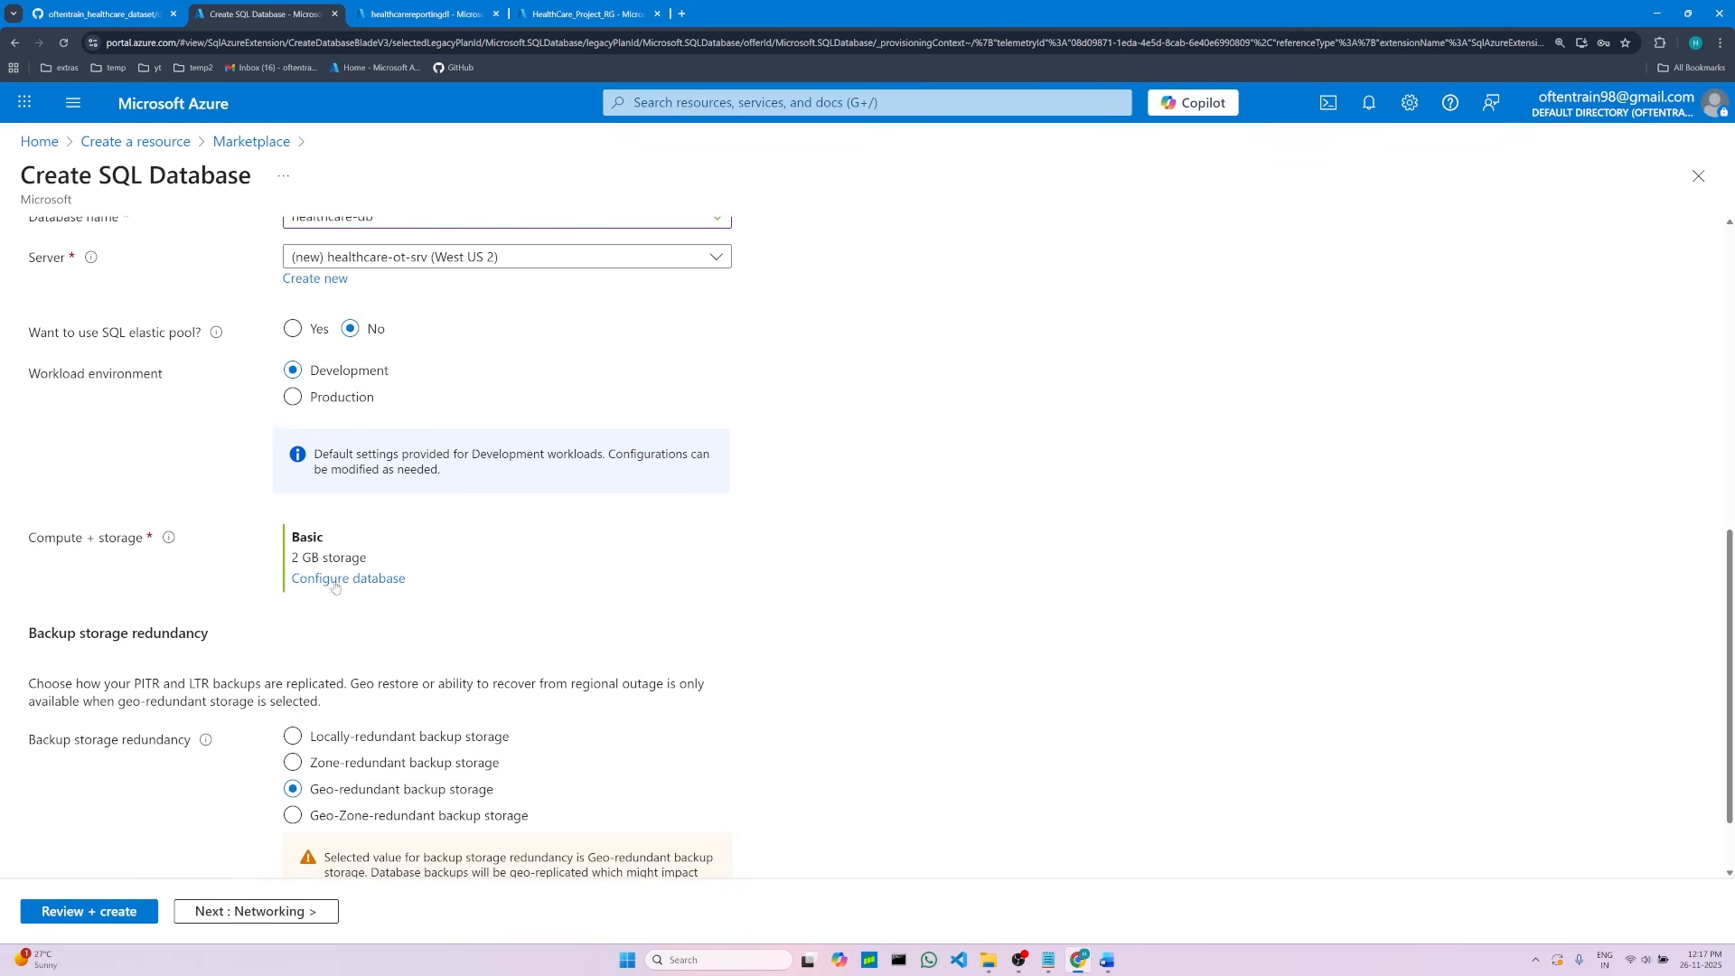
{"action": "scroll", "coordinate": [285, 531], "scroll_direction": "down", "scroll_amount": 1}
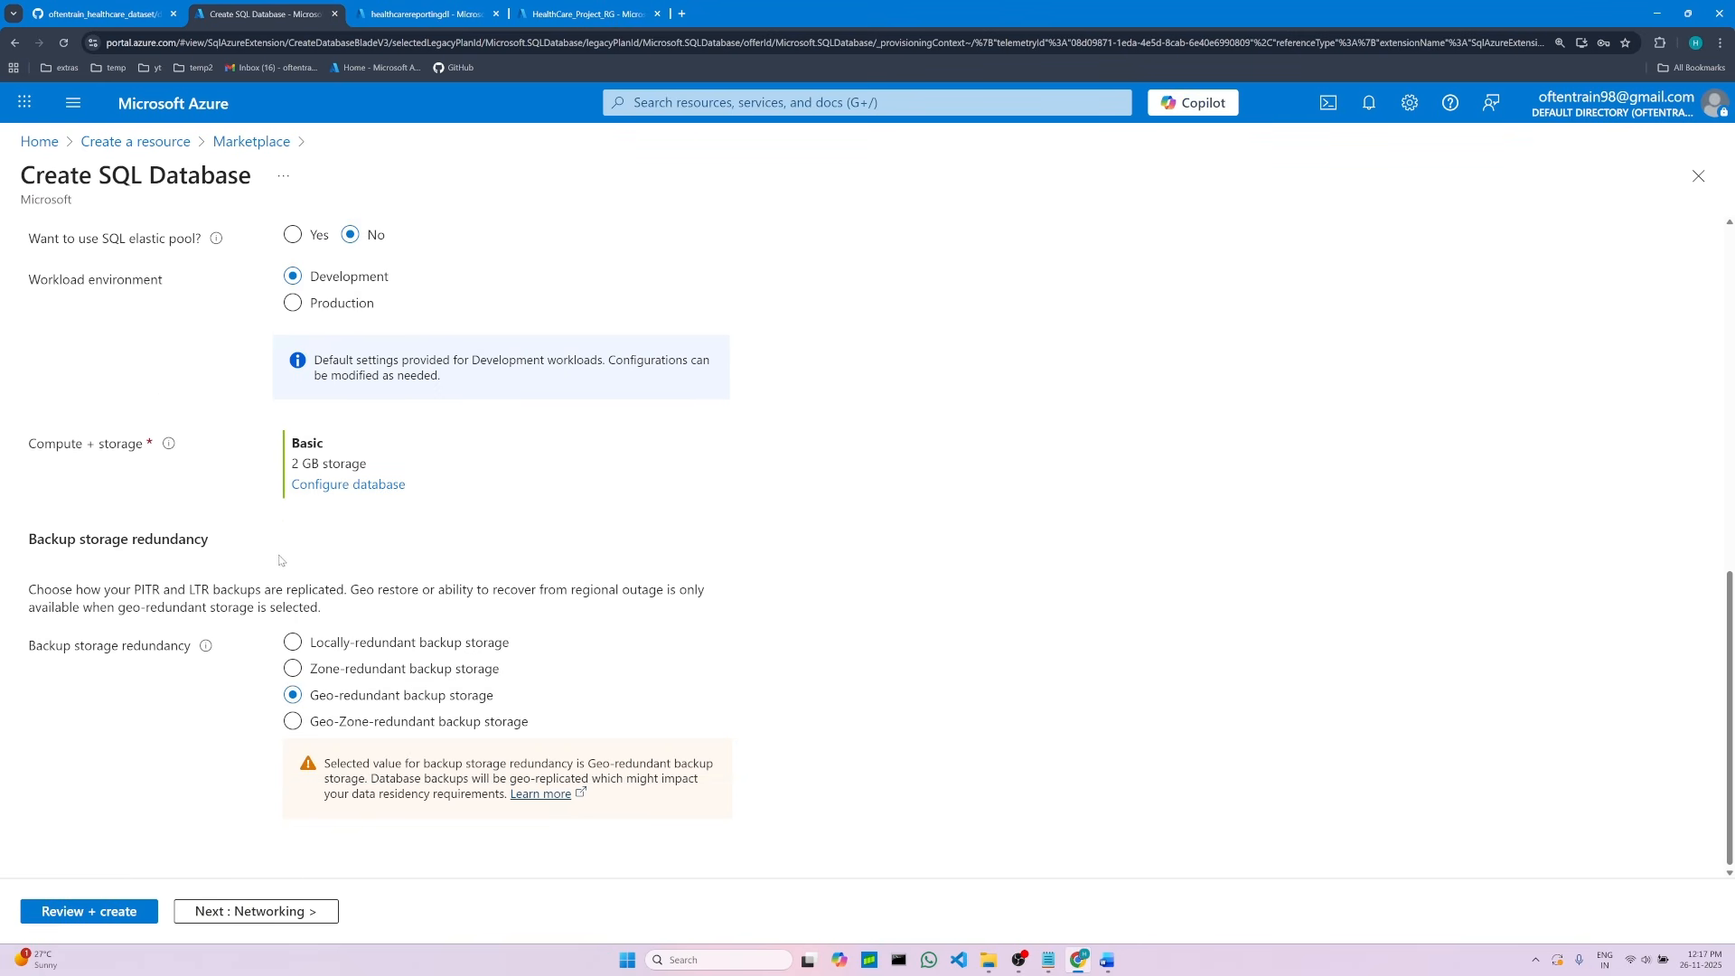
{"action": "left_click_drag", "start_coordinate": [32, 537], "coordinate": [221, 543]}
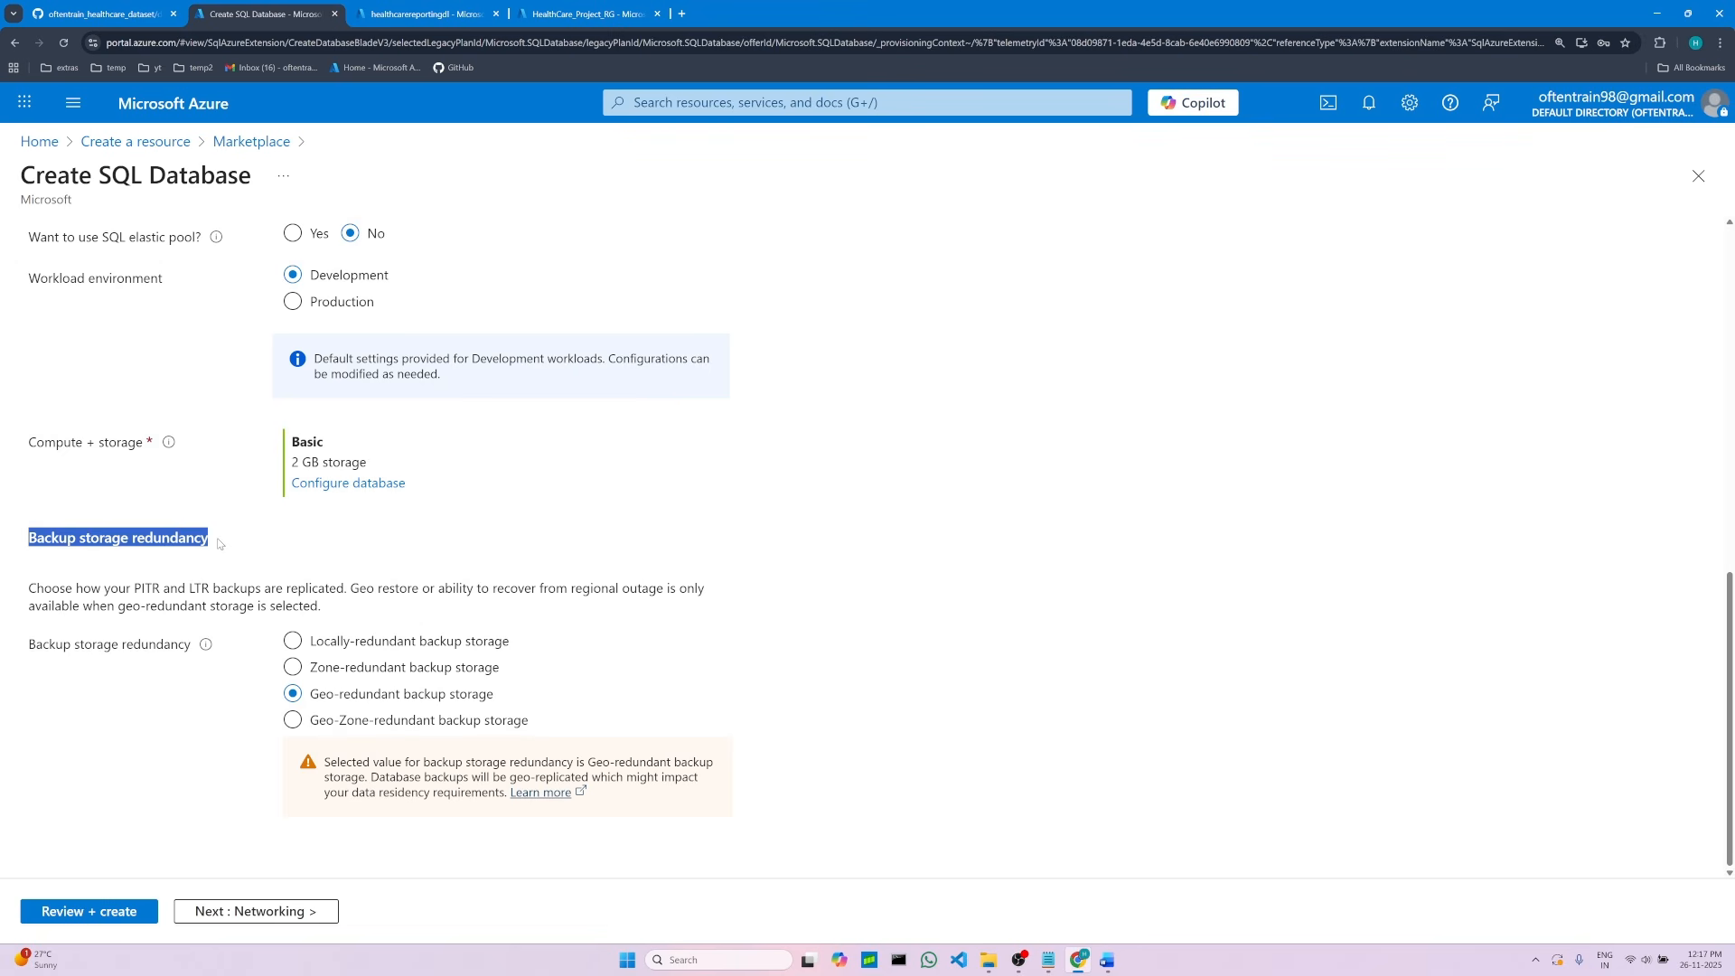
{"action": "left_click", "coordinate": [292, 640]}
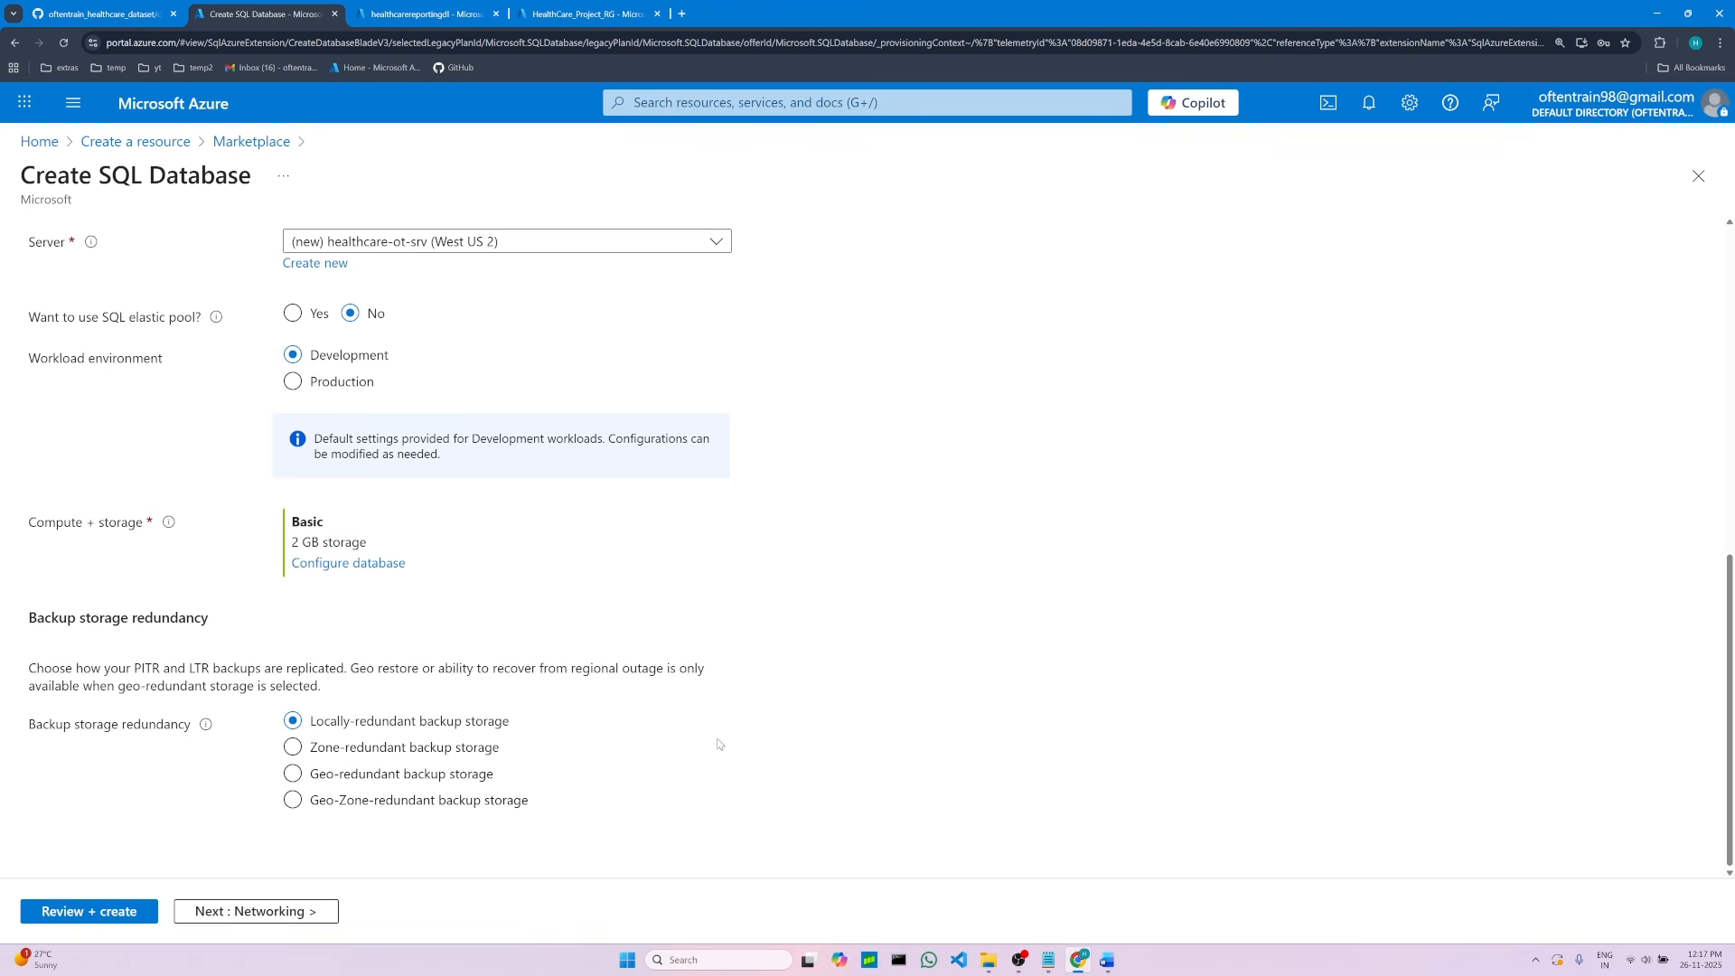
Step: Check the networking settings in the notes, move on to Networking, and set the connectivity method to public endpoint
{"action": "left_click", "coordinate": [1106, 961]}
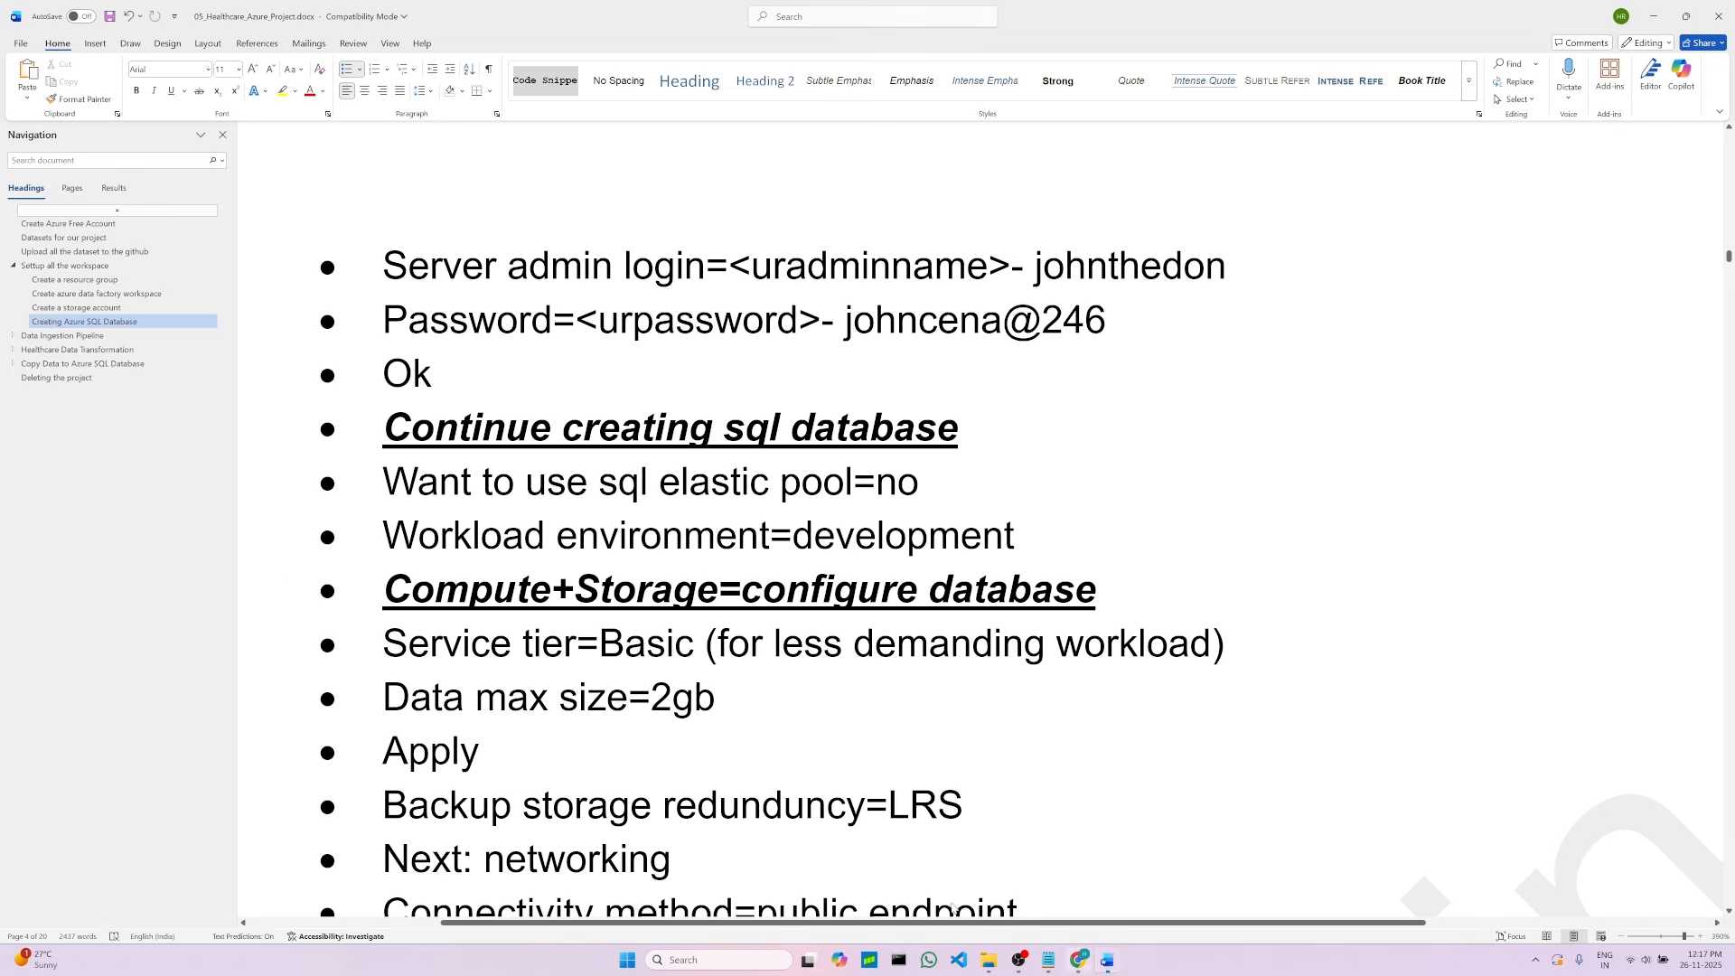
{"action": "scroll", "coordinate": [542, 764], "scroll_direction": "down", "scroll_amount": 3}
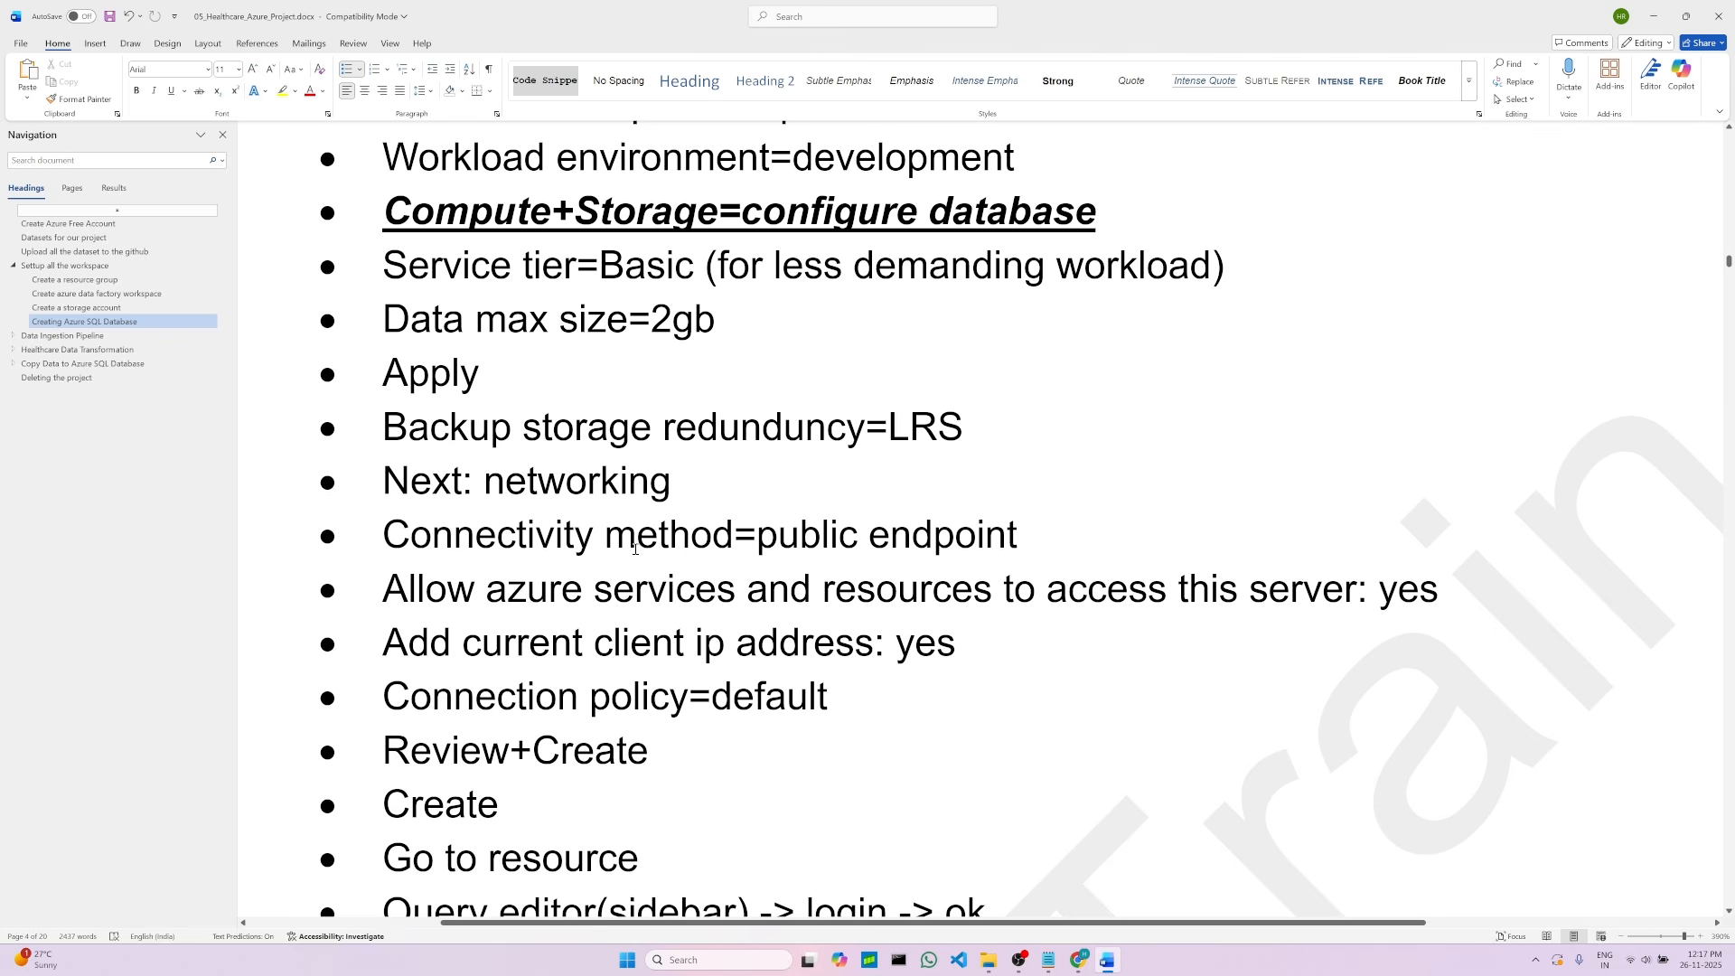
{"action": "double_click", "coordinate": [572, 488]}
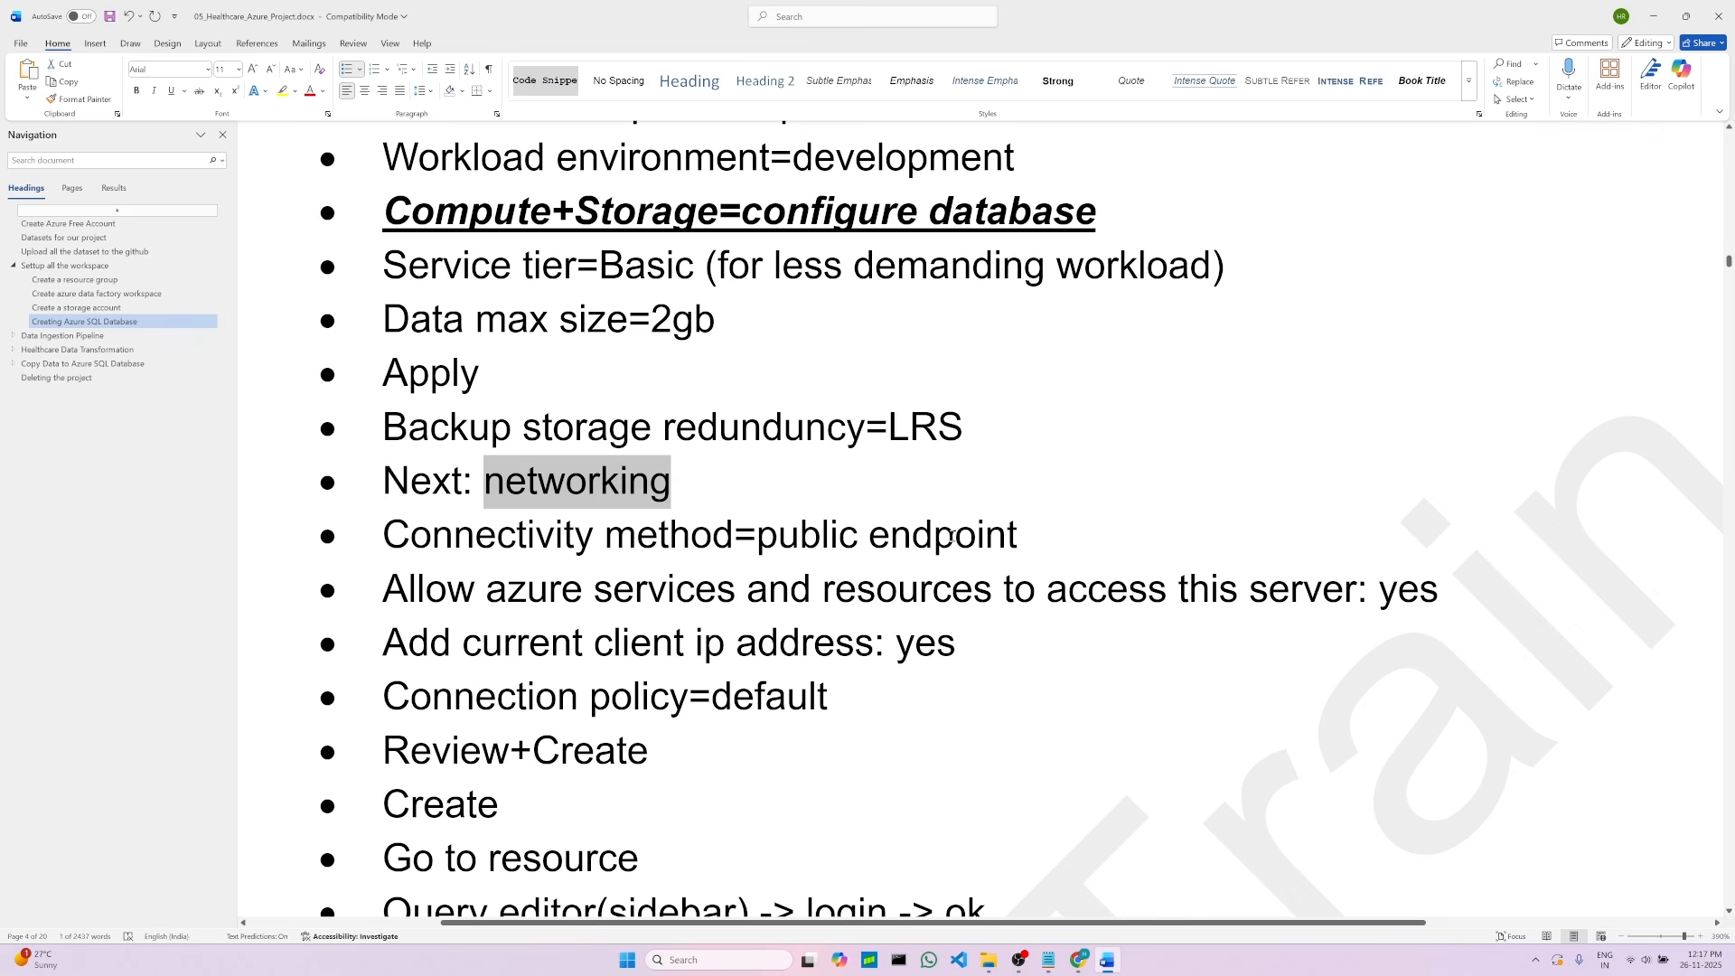
{"action": "left_click", "coordinate": [1024, 536]}
{"action": "mouse_move", "coordinate": [1078, 960]}
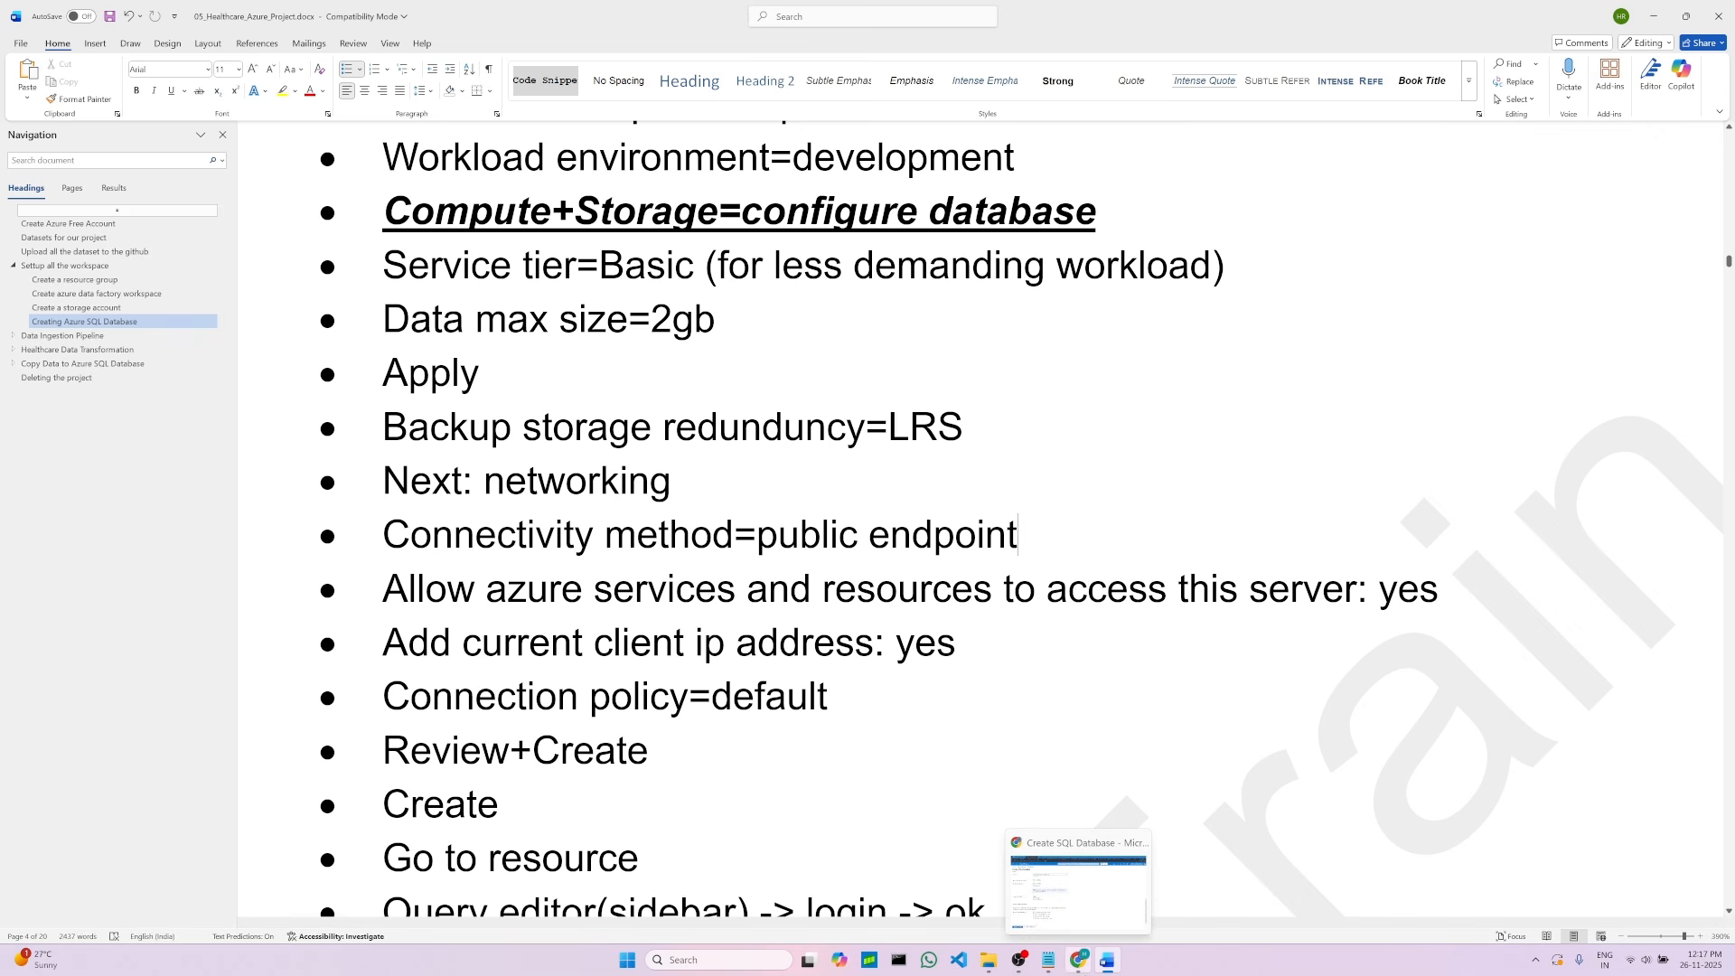
{"action": "left_click", "coordinate": [1078, 962]}
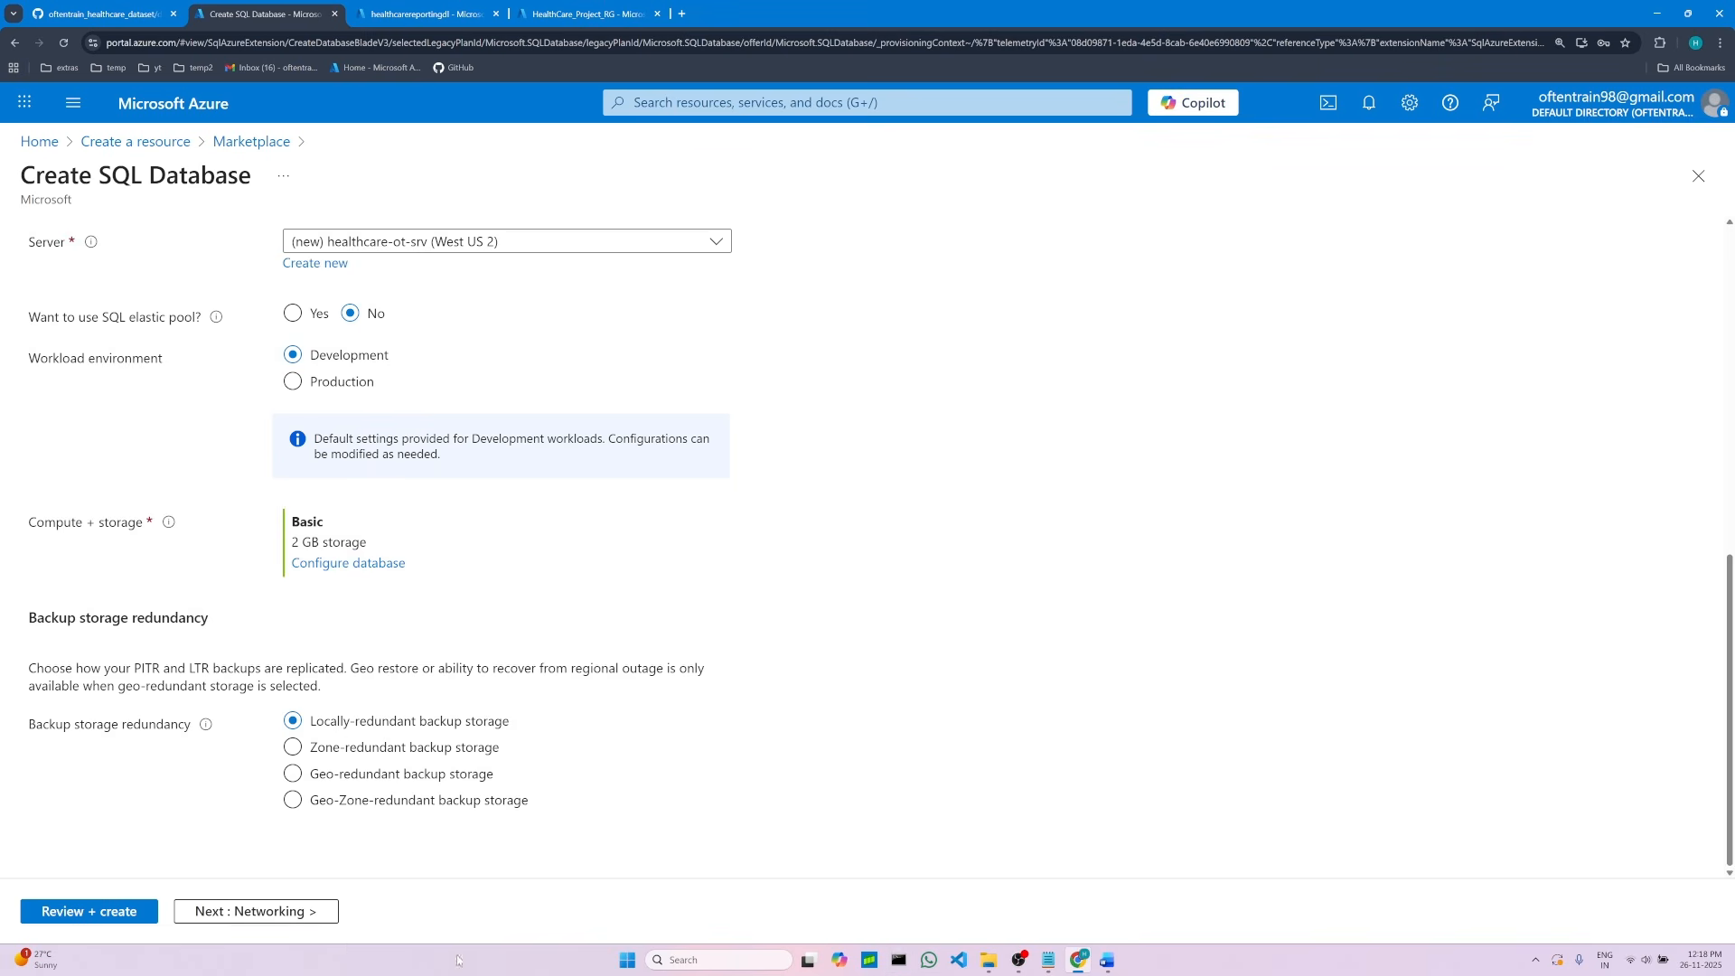
{"action": "left_click", "coordinate": [299, 920]}
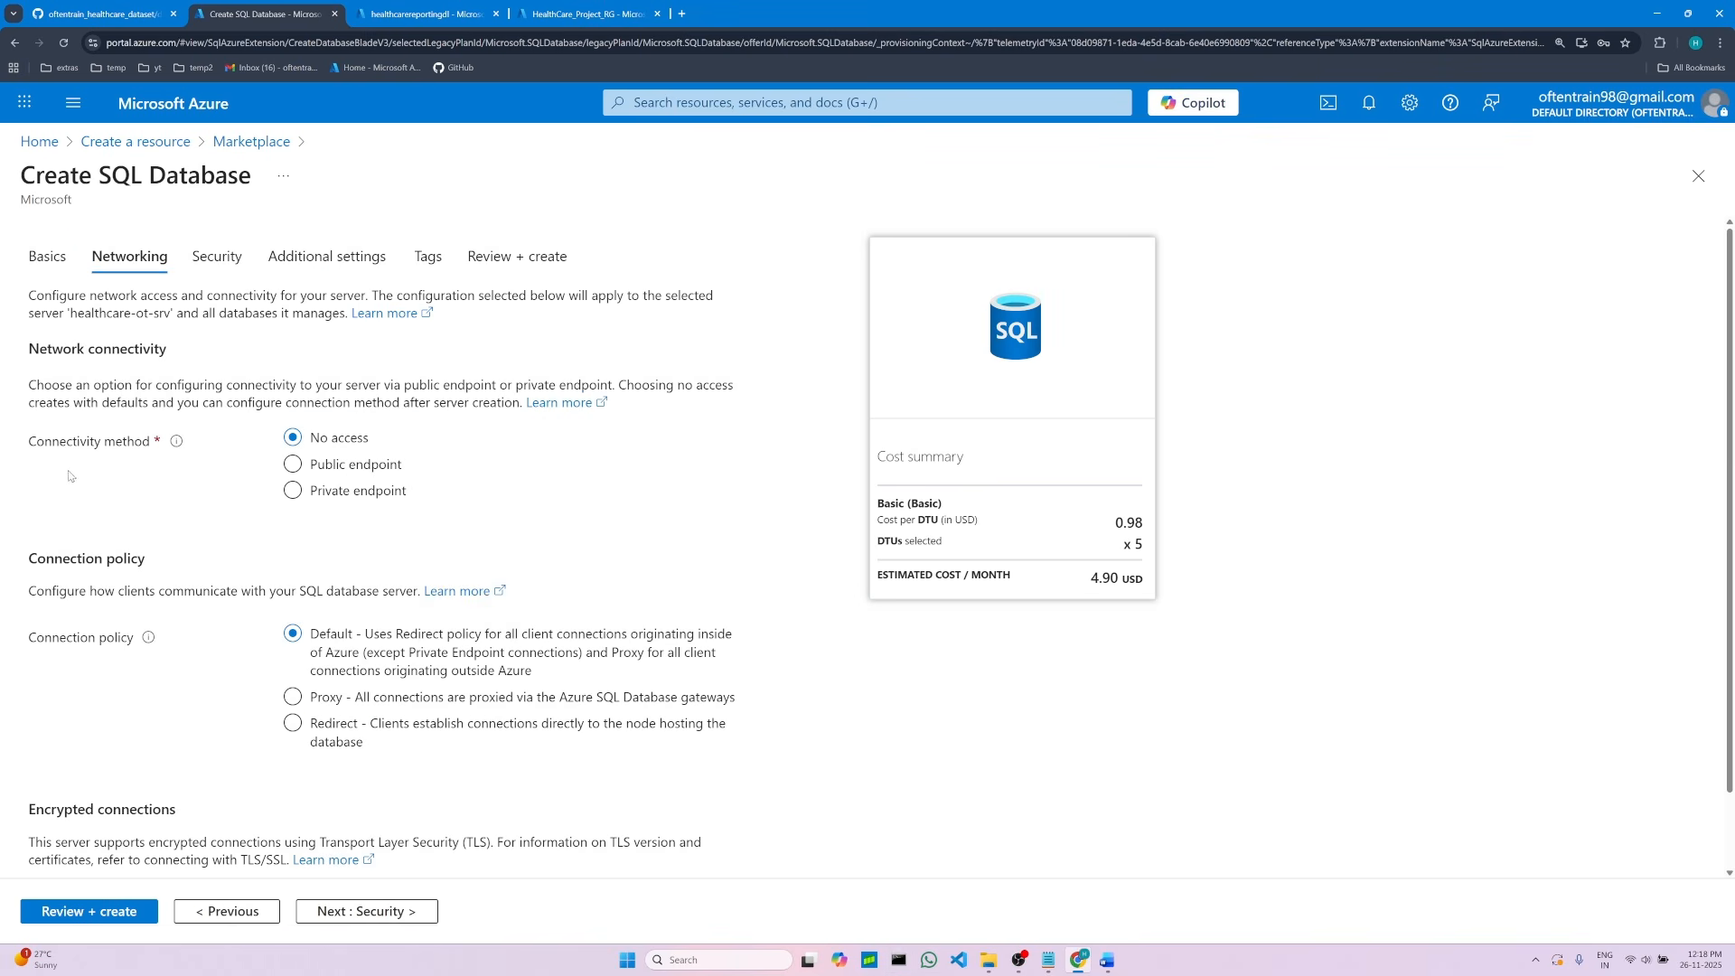
{"action": "left_click", "coordinate": [294, 491]}
{"action": "left_click", "coordinate": [293, 465]}
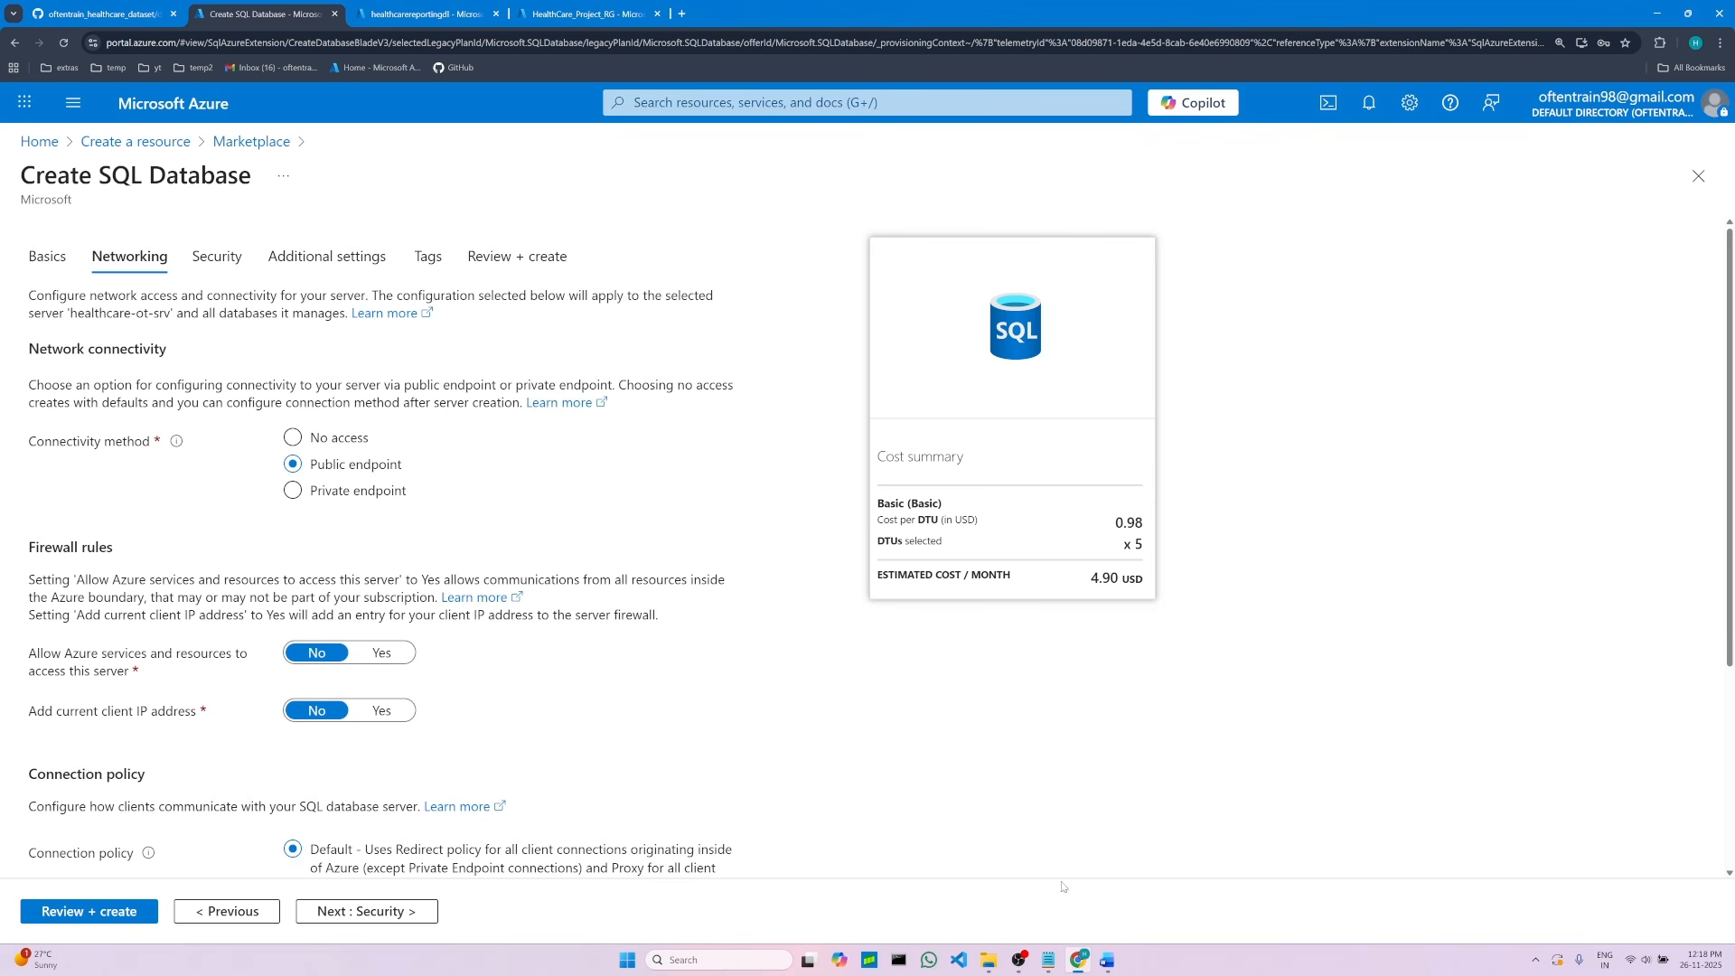
Step: Allow Azure services and resources to access this server and add the current client IP address
{"action": "left_click", "coordinate": [1106, 962]}
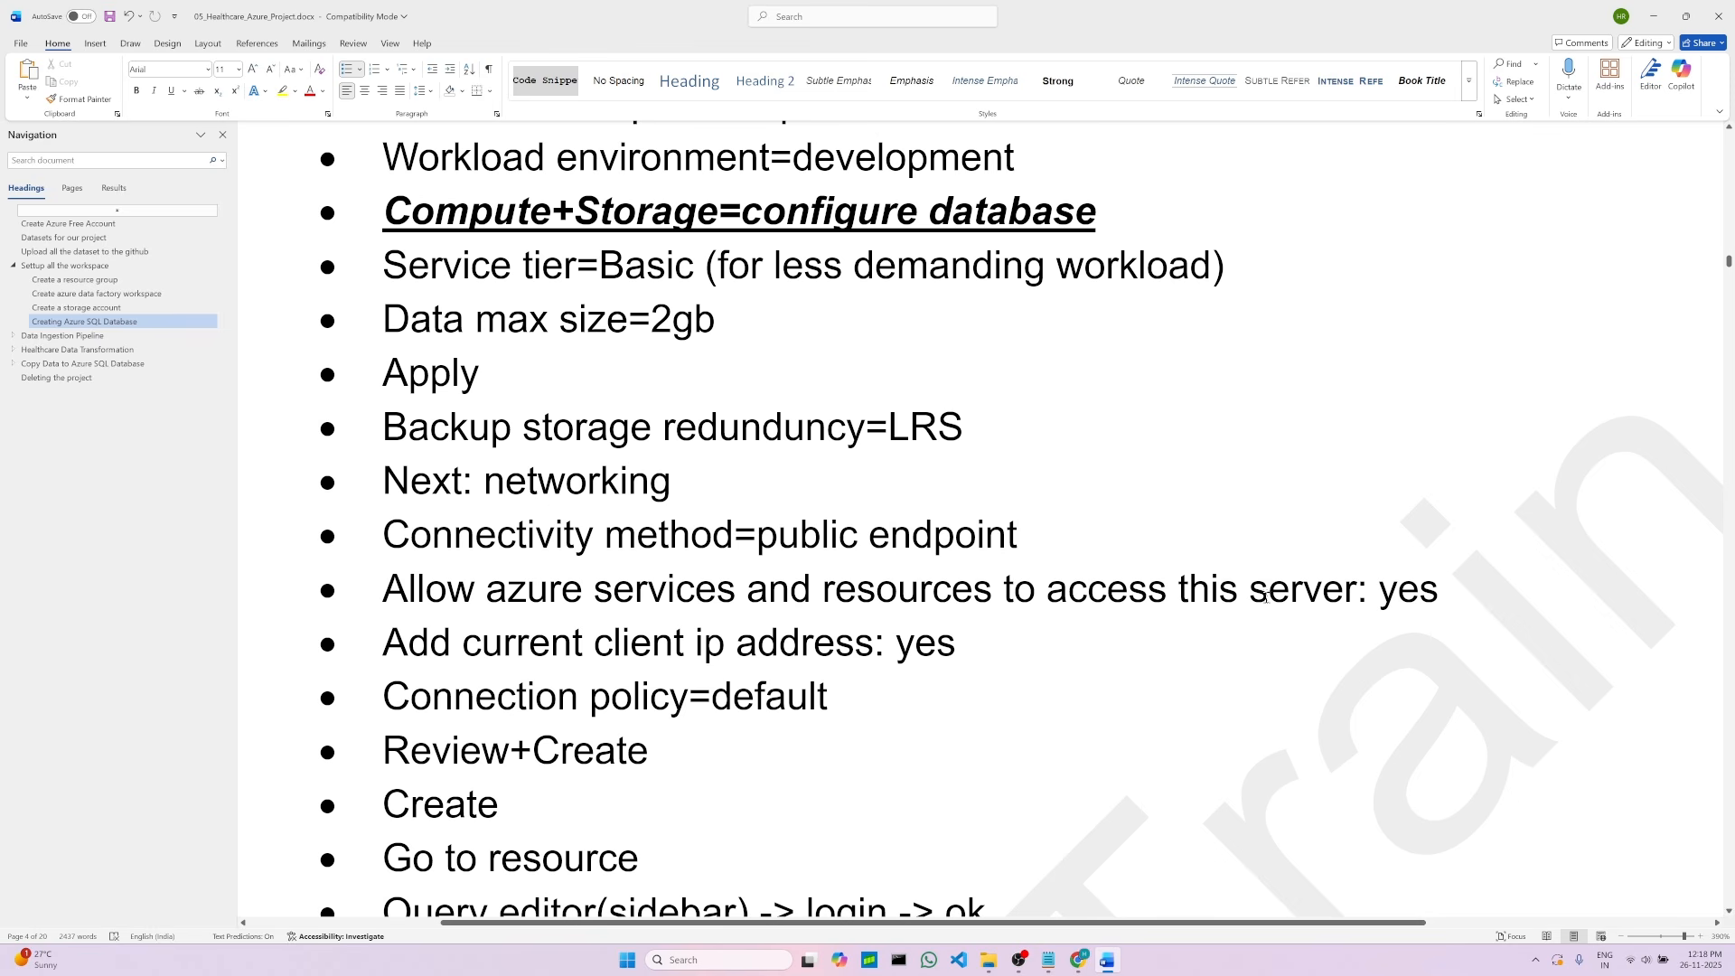
{"action": "double_click", "coordinate": [1382, 592]}
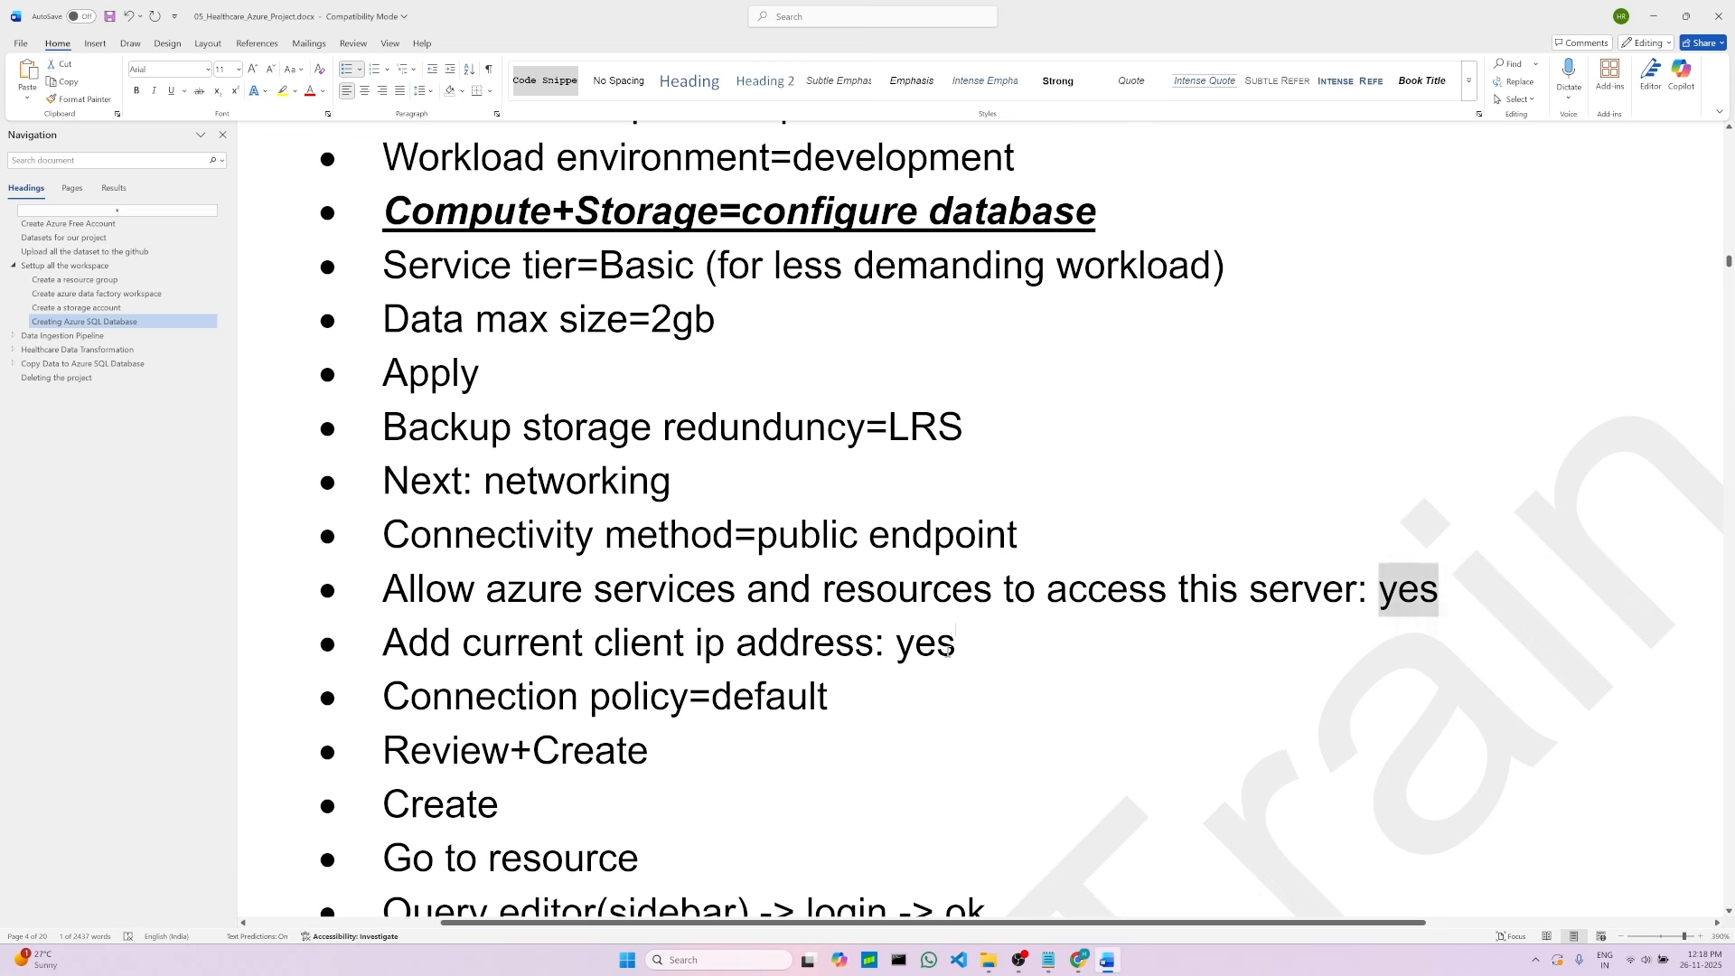
{"action": "left_click", "coordinate": [949, 649]}
{"action": "left_click", "coordinate": [1079, 960]}
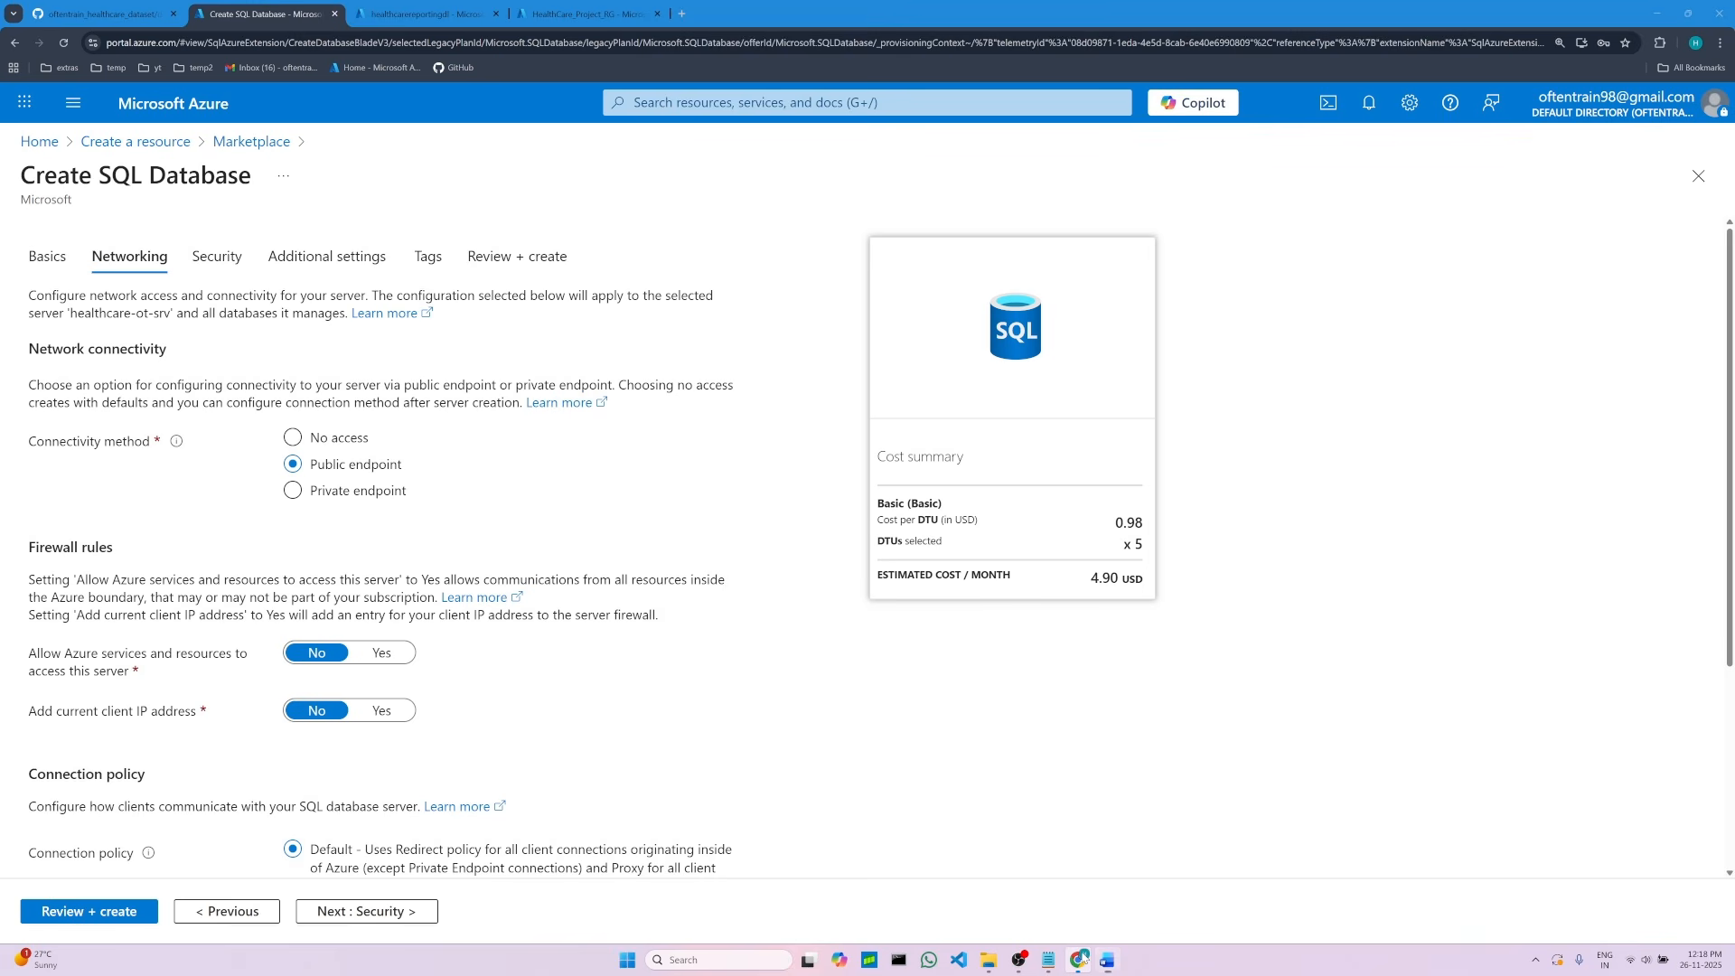
{"action": "left_click", "coordinate": [380, 653]}
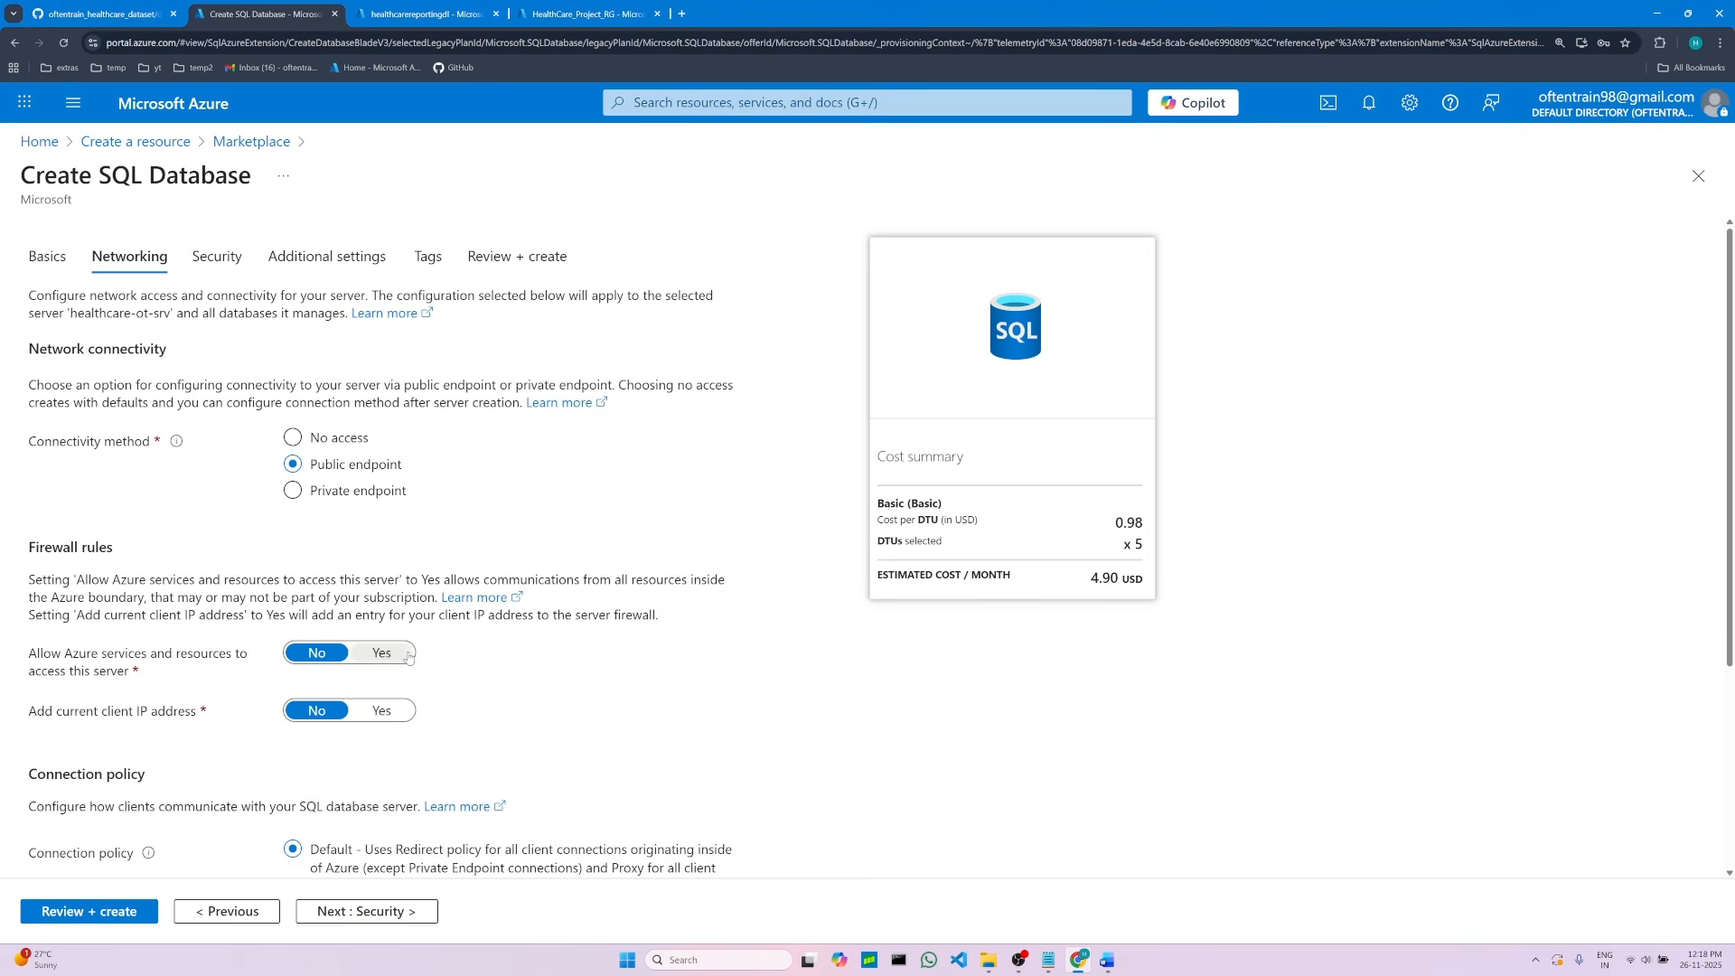
{"action": "left_click", "coordinate": [385, 713]}
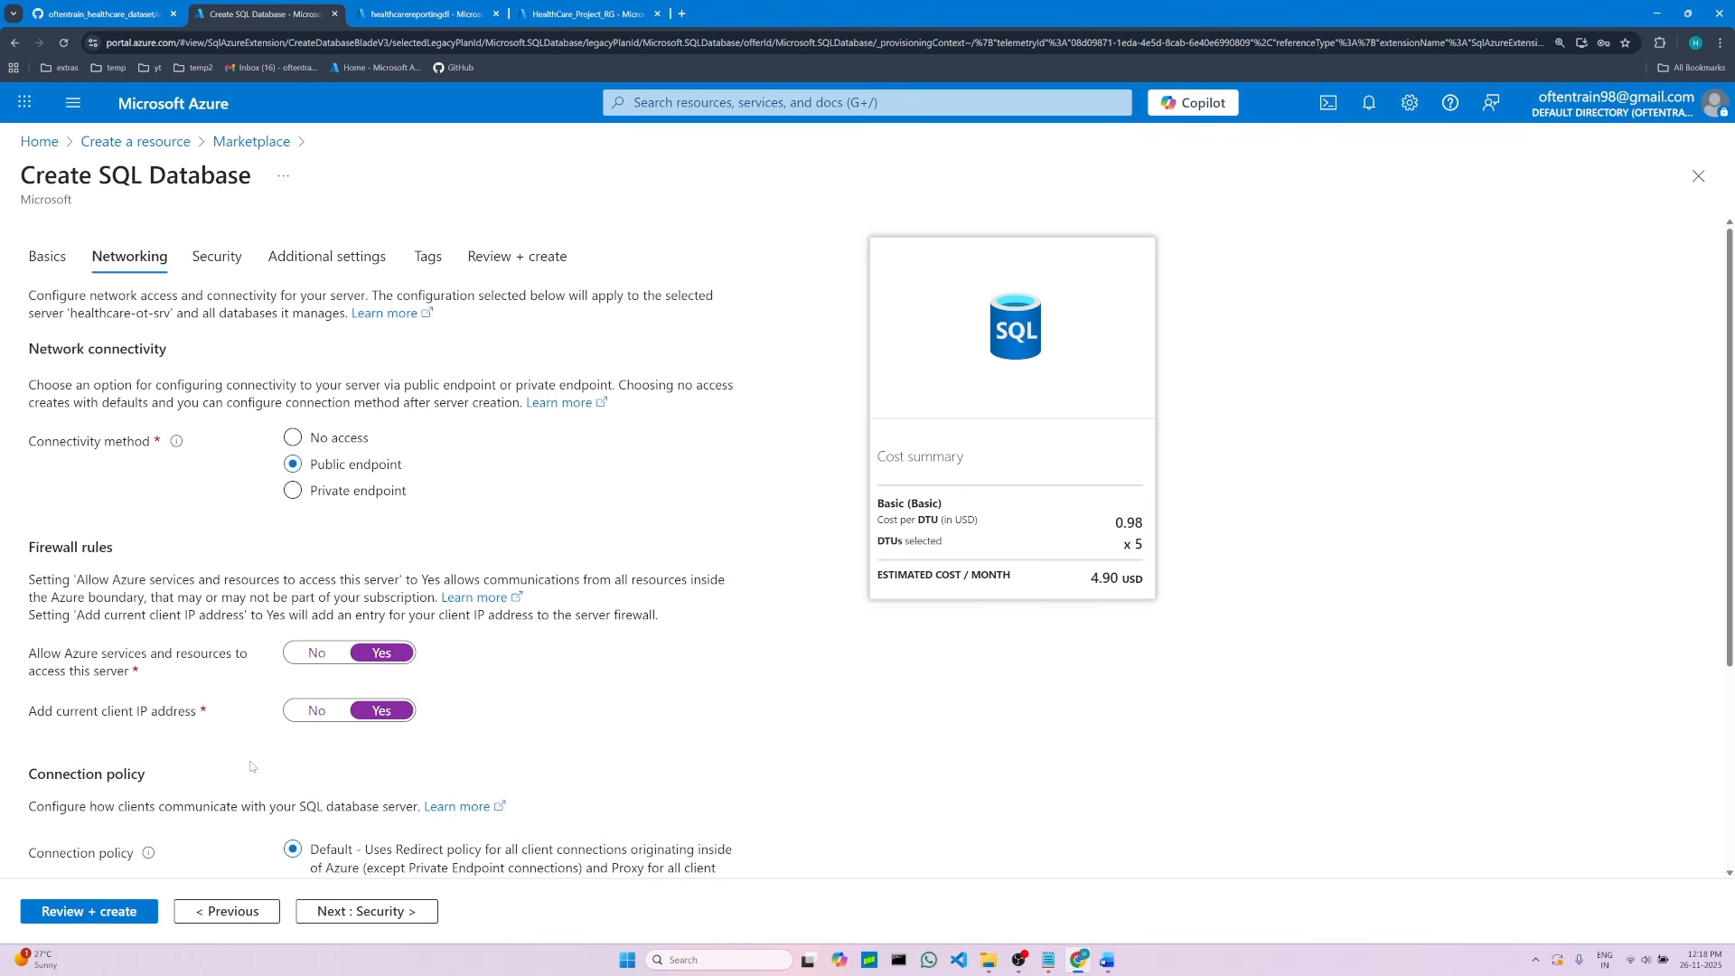
Step: Review the remaining networking options and the final creation steps listed in the project notes
{"action": "scroll", "coordinate": [253, 766], "scroll_direction": "down", "scroll_amount": 2}
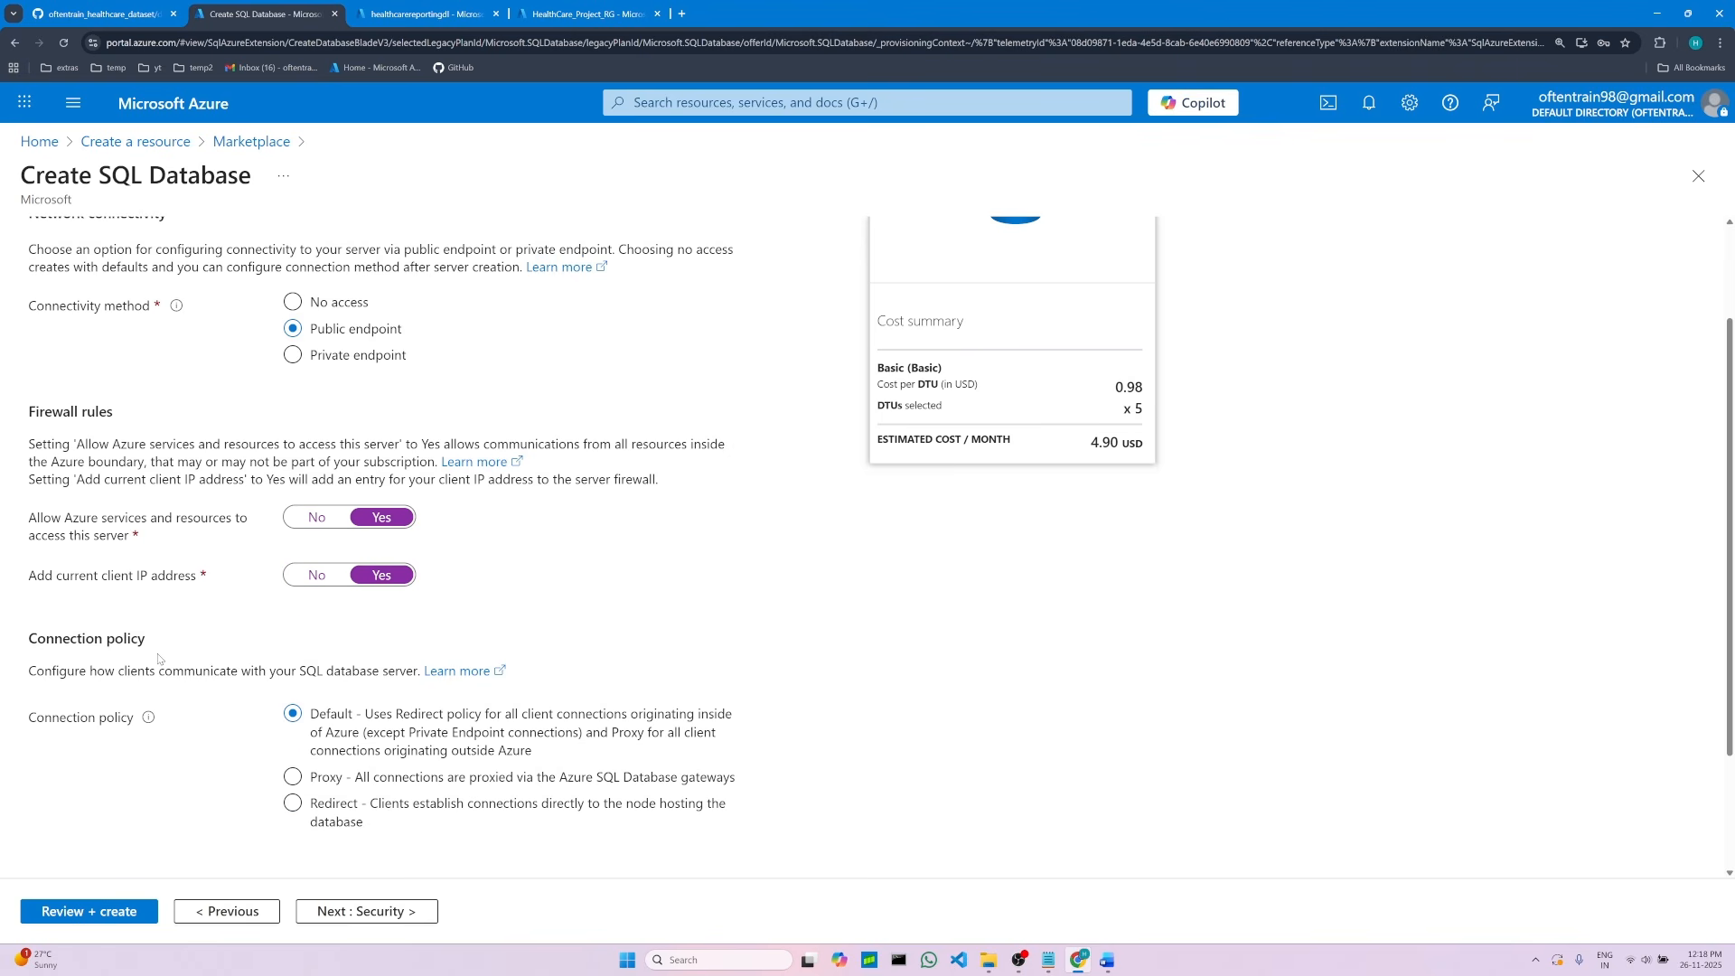
{"action": "scroll", "coordinate": [508, 752], "scroll_direction": "down", "scroll_amount": 2}
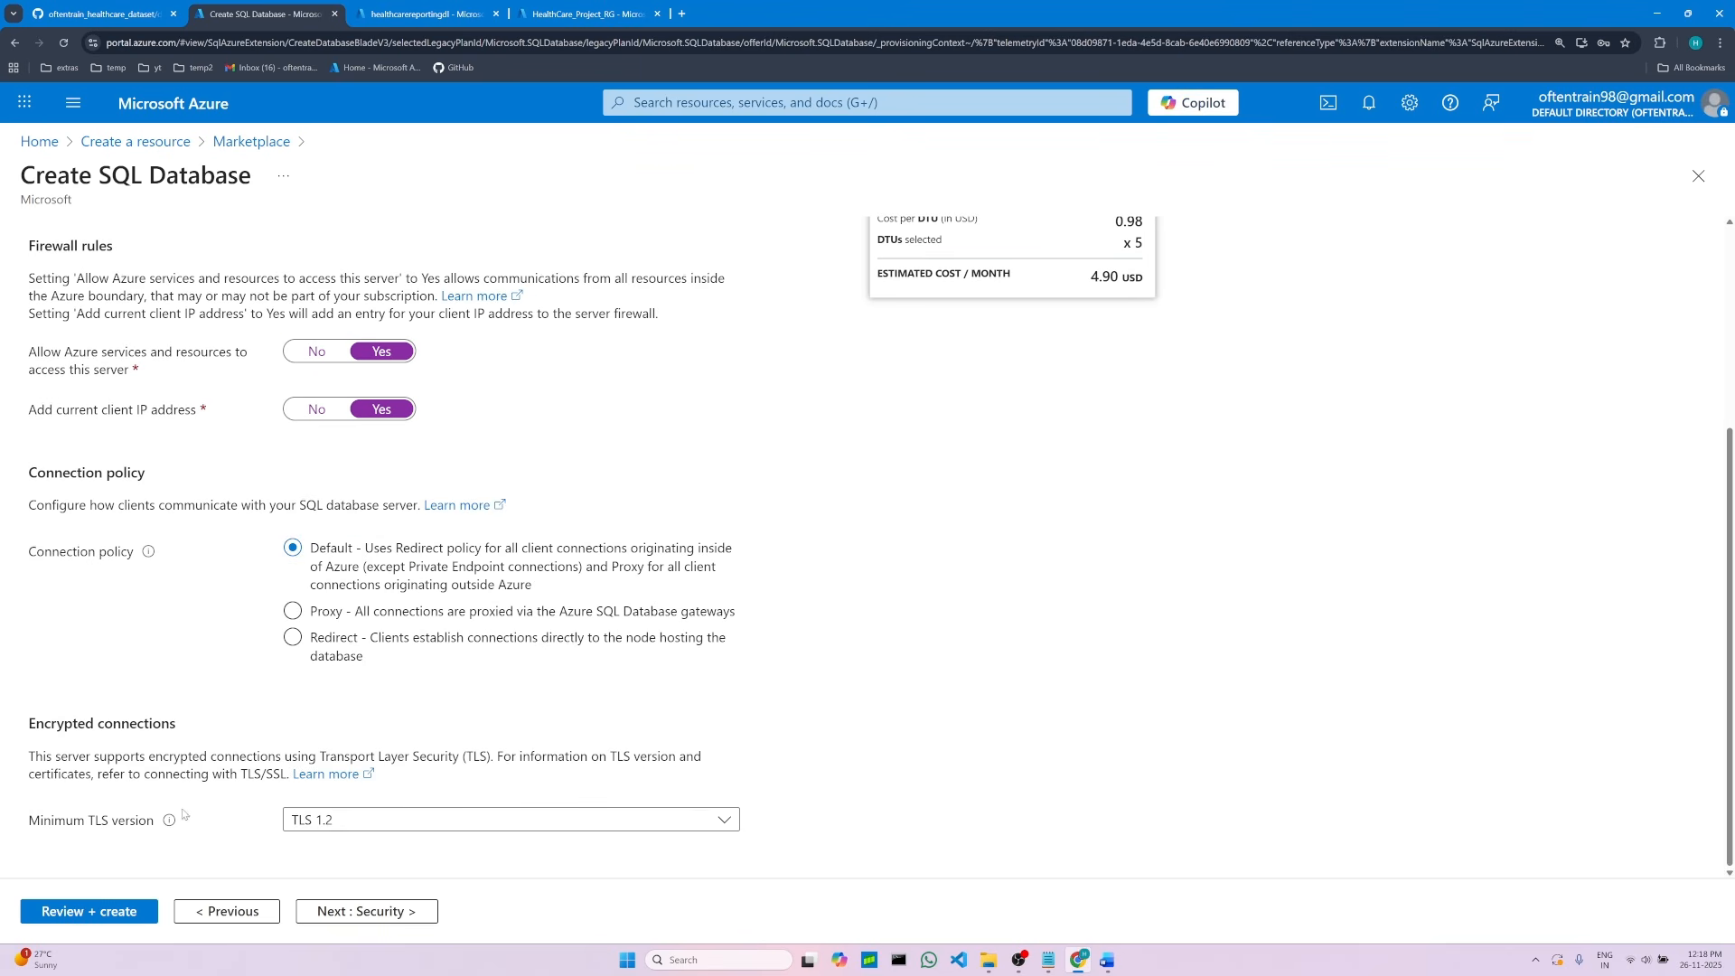
{"action": "left_click", "coordinate": [1107, 960]}
{"action": "scroll", "coordinate": [740, 749], "scroll_direction": "down", "scroll_amount": 2}
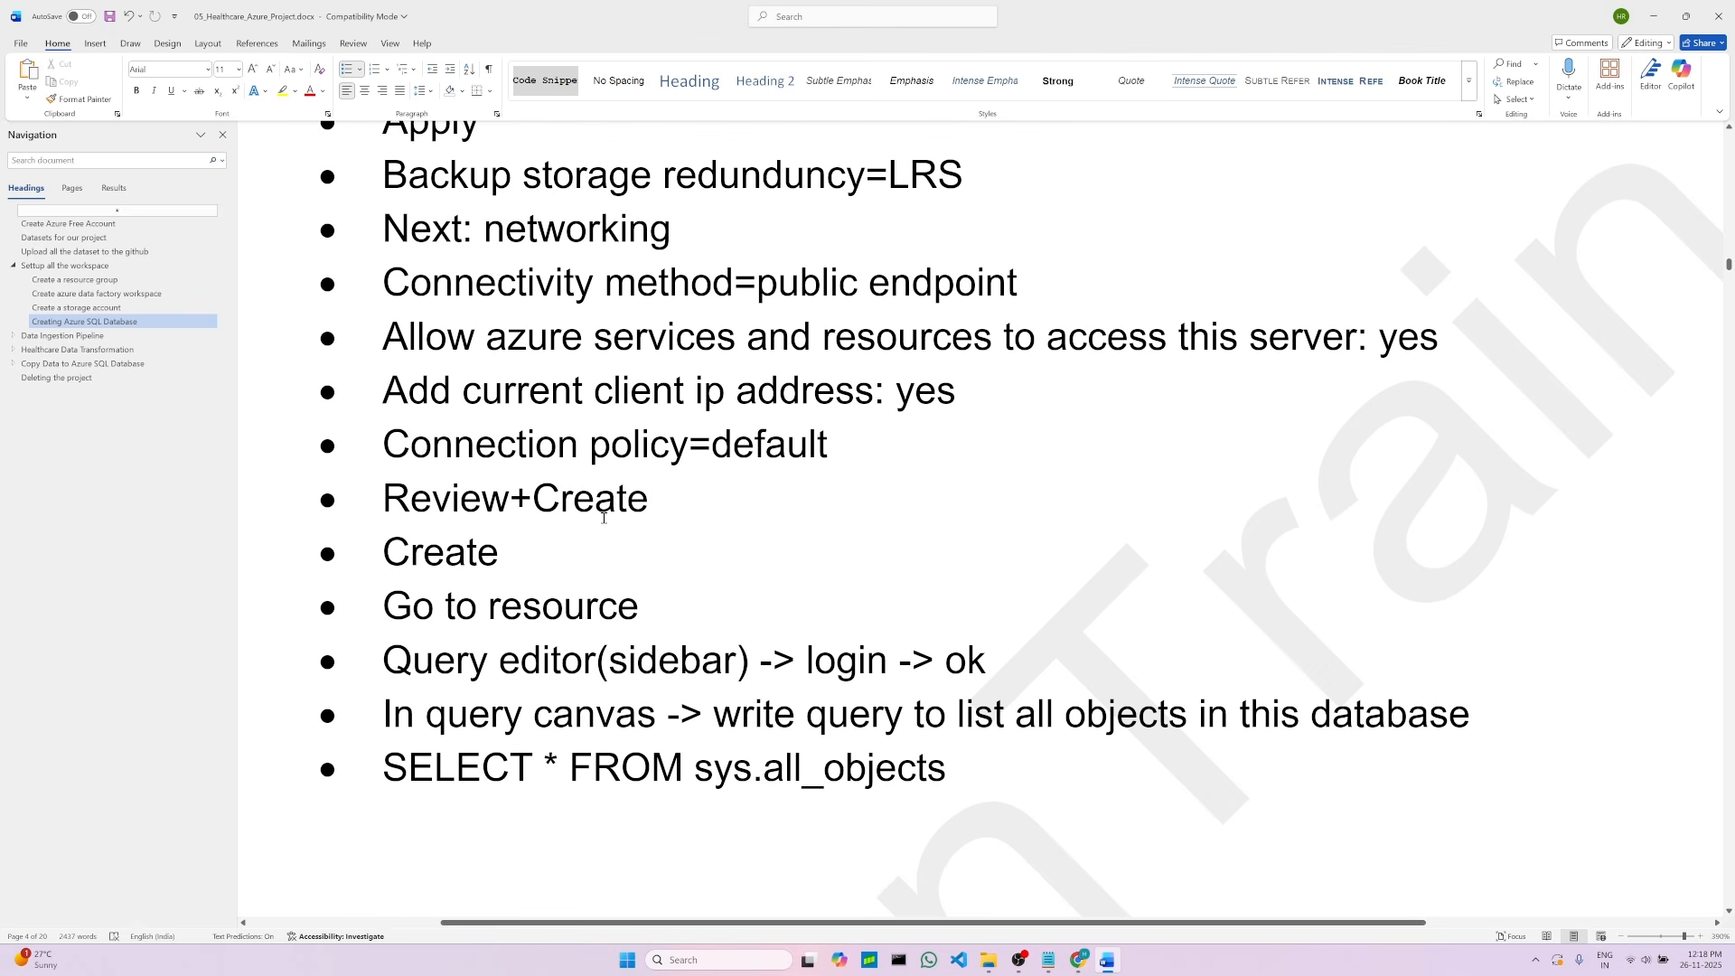
{"action": "double_click", "coordinate": [425, 503]}
{"action": "left_click", "coordinate": [425, 552]}
{"action": "left_click", "coordinate": [647, 606]}
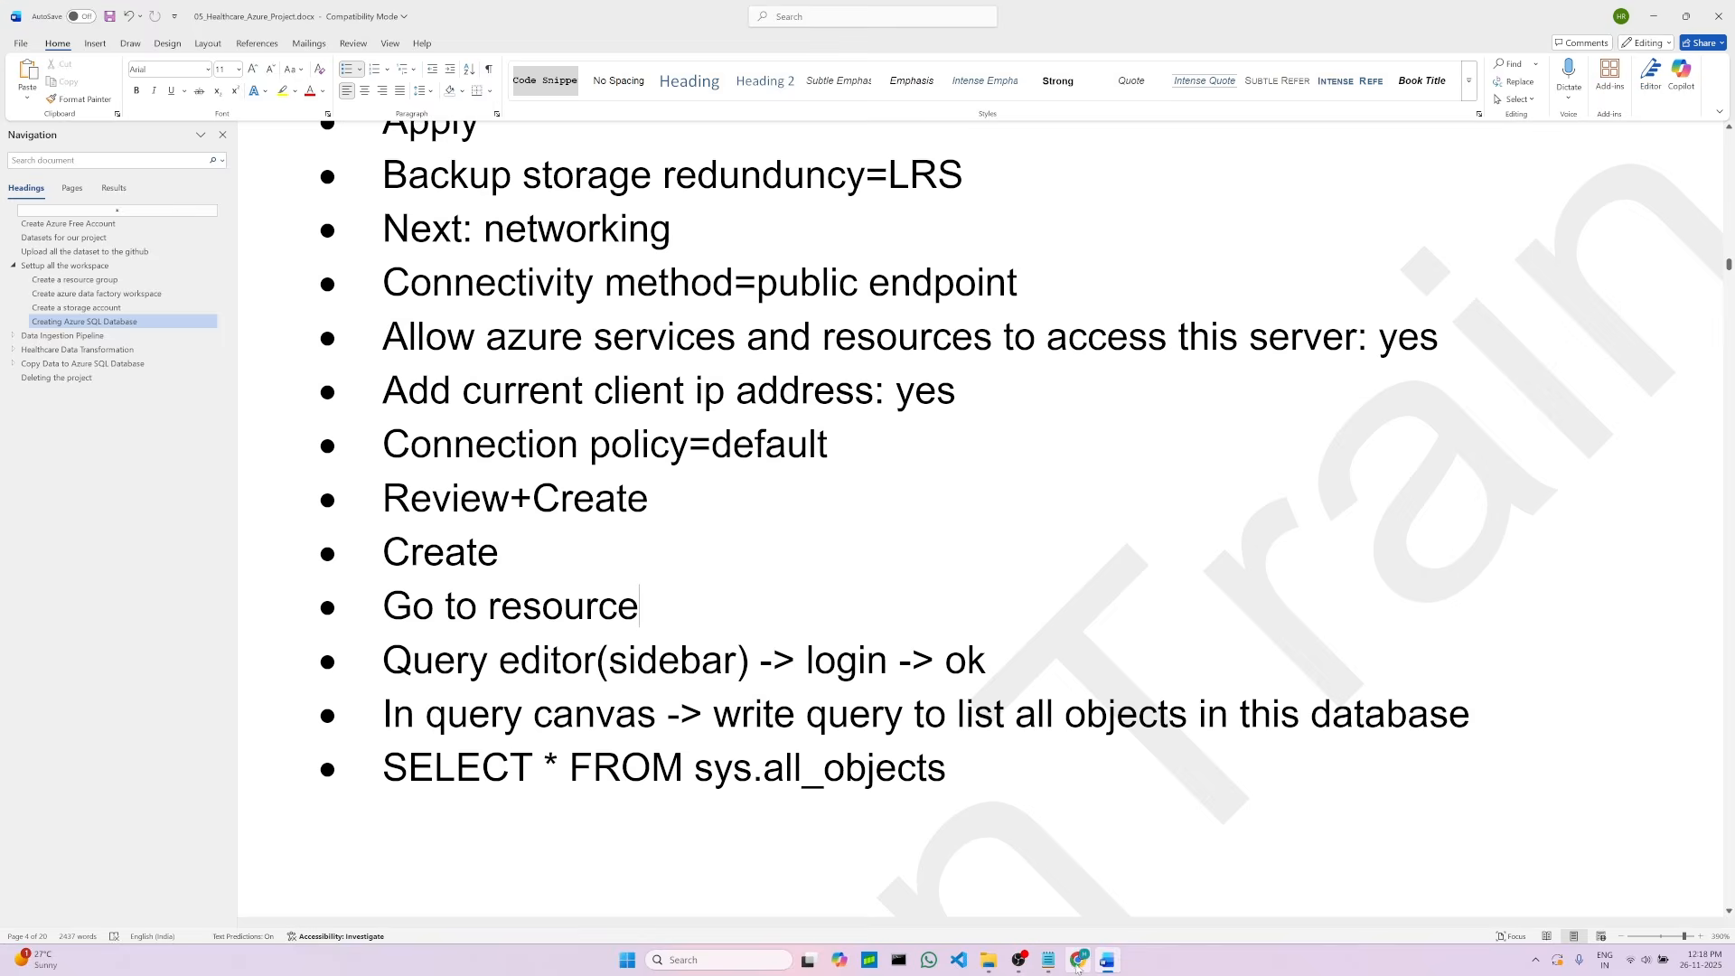
Step: Review and create the SQL database with the configured settings
{"action": "left_click", "coordinate": [1078, 960]}
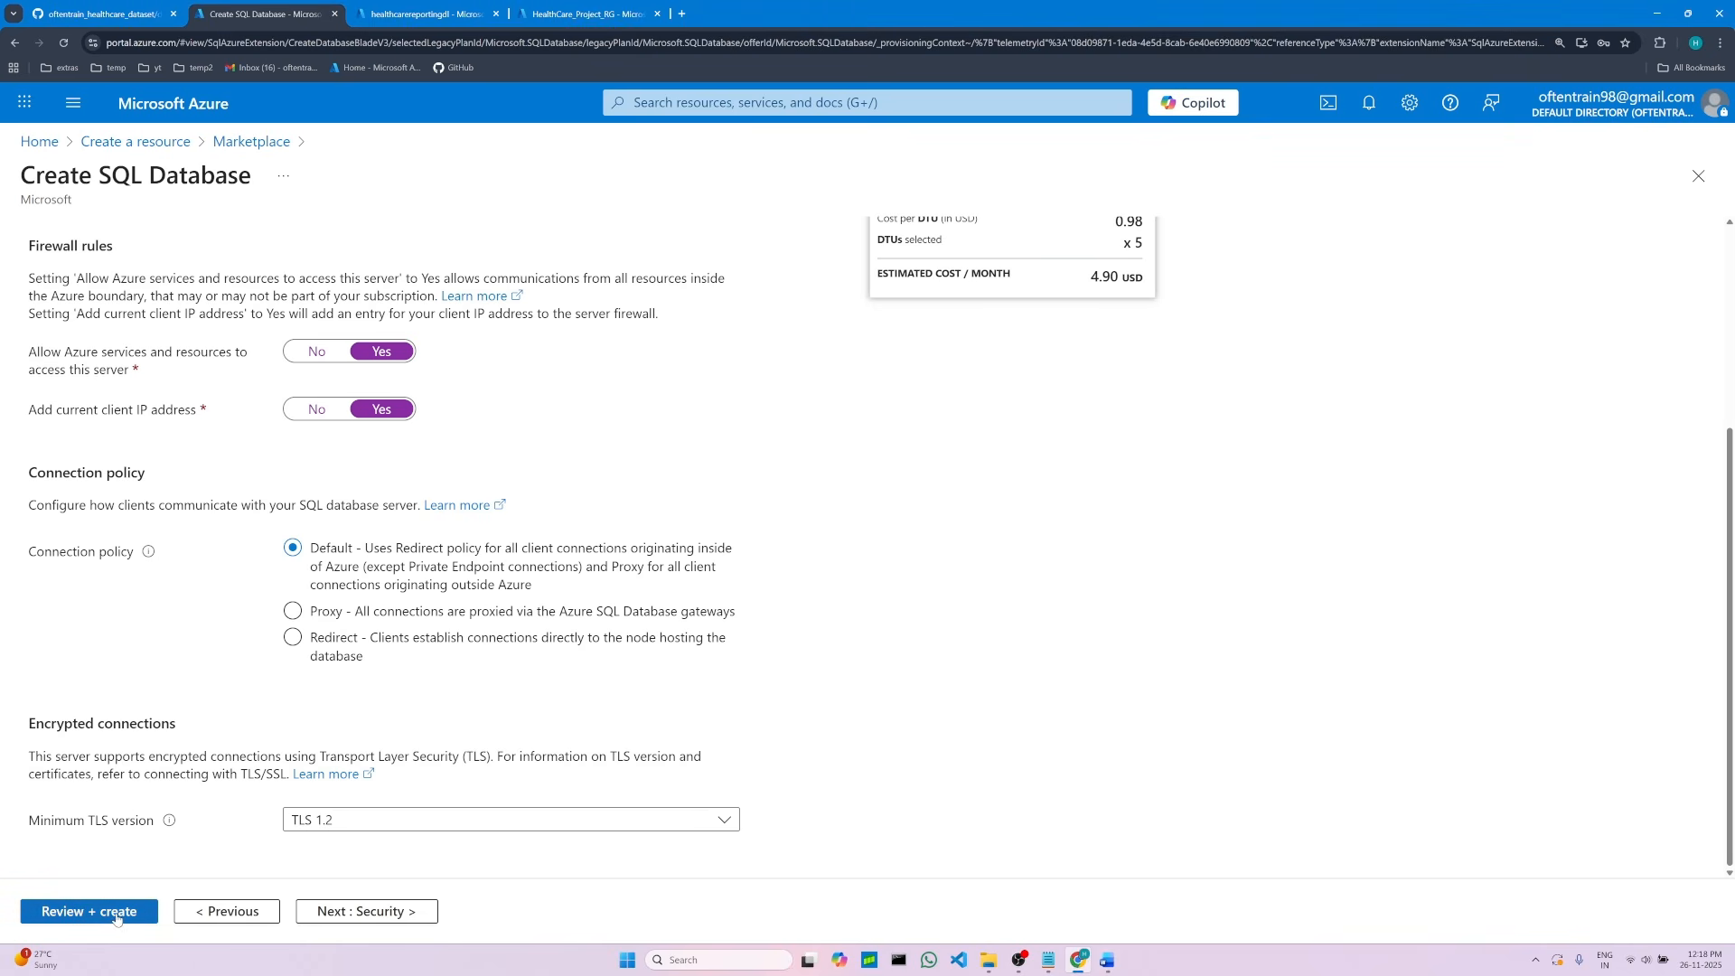
{"action": "left_click", "coordinate": [75, 913]}
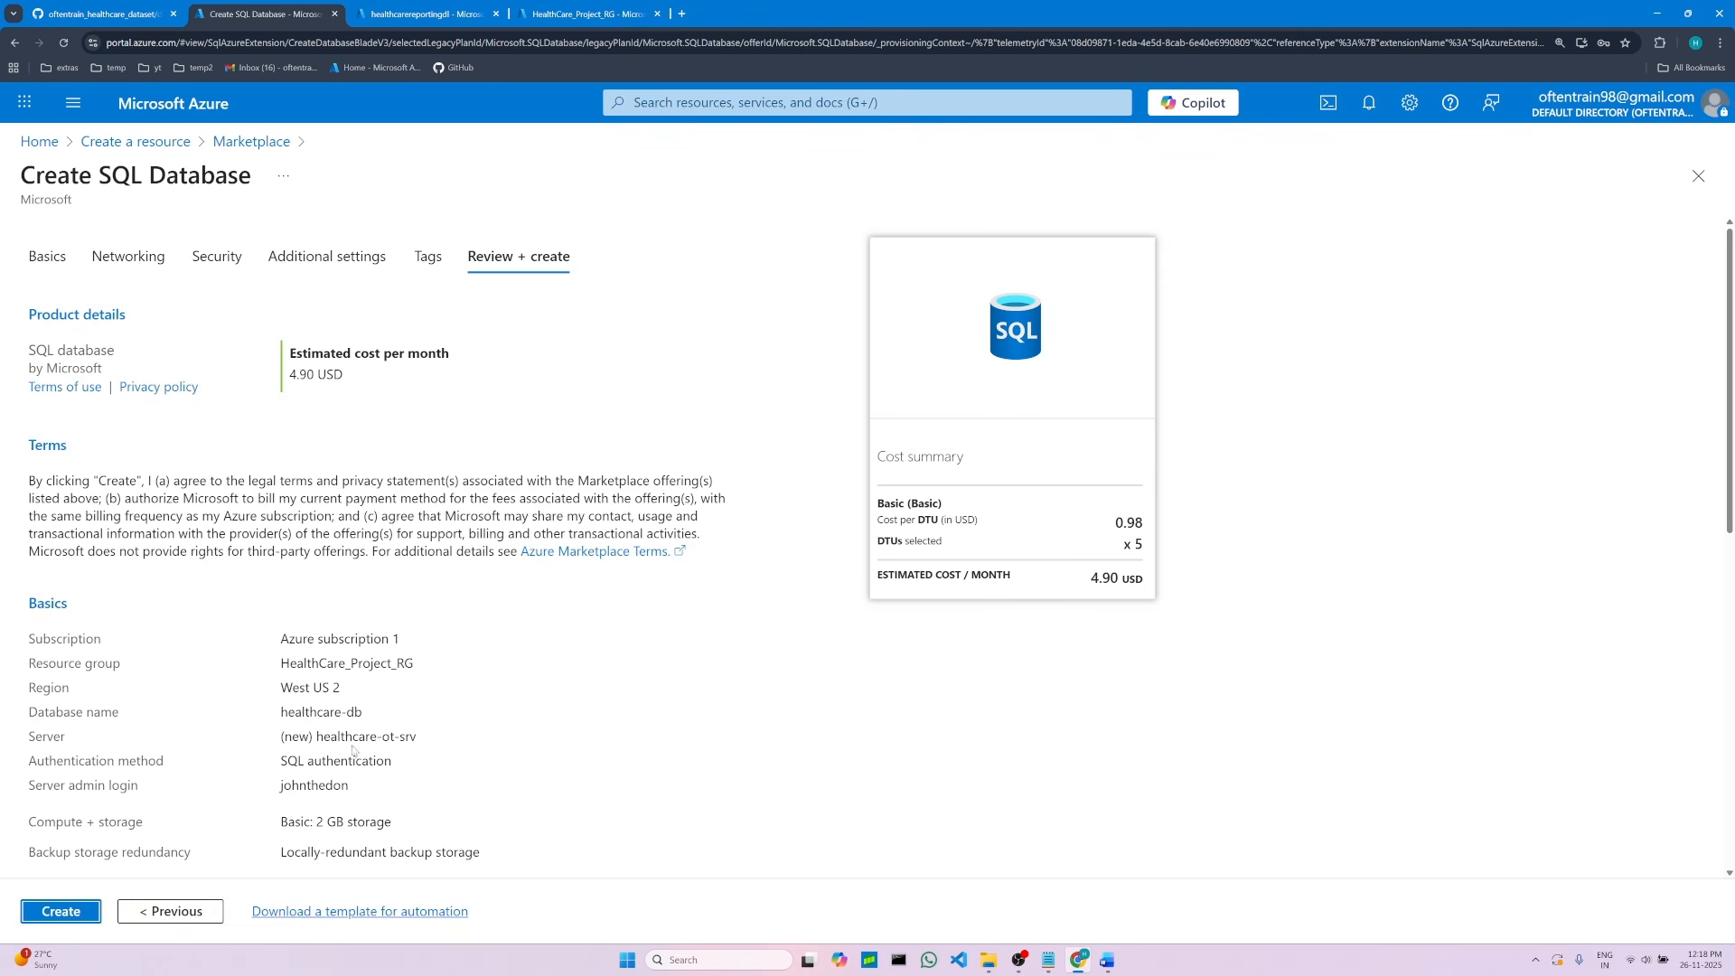
{"action": "left_click", "coordinate": [47, 914]}
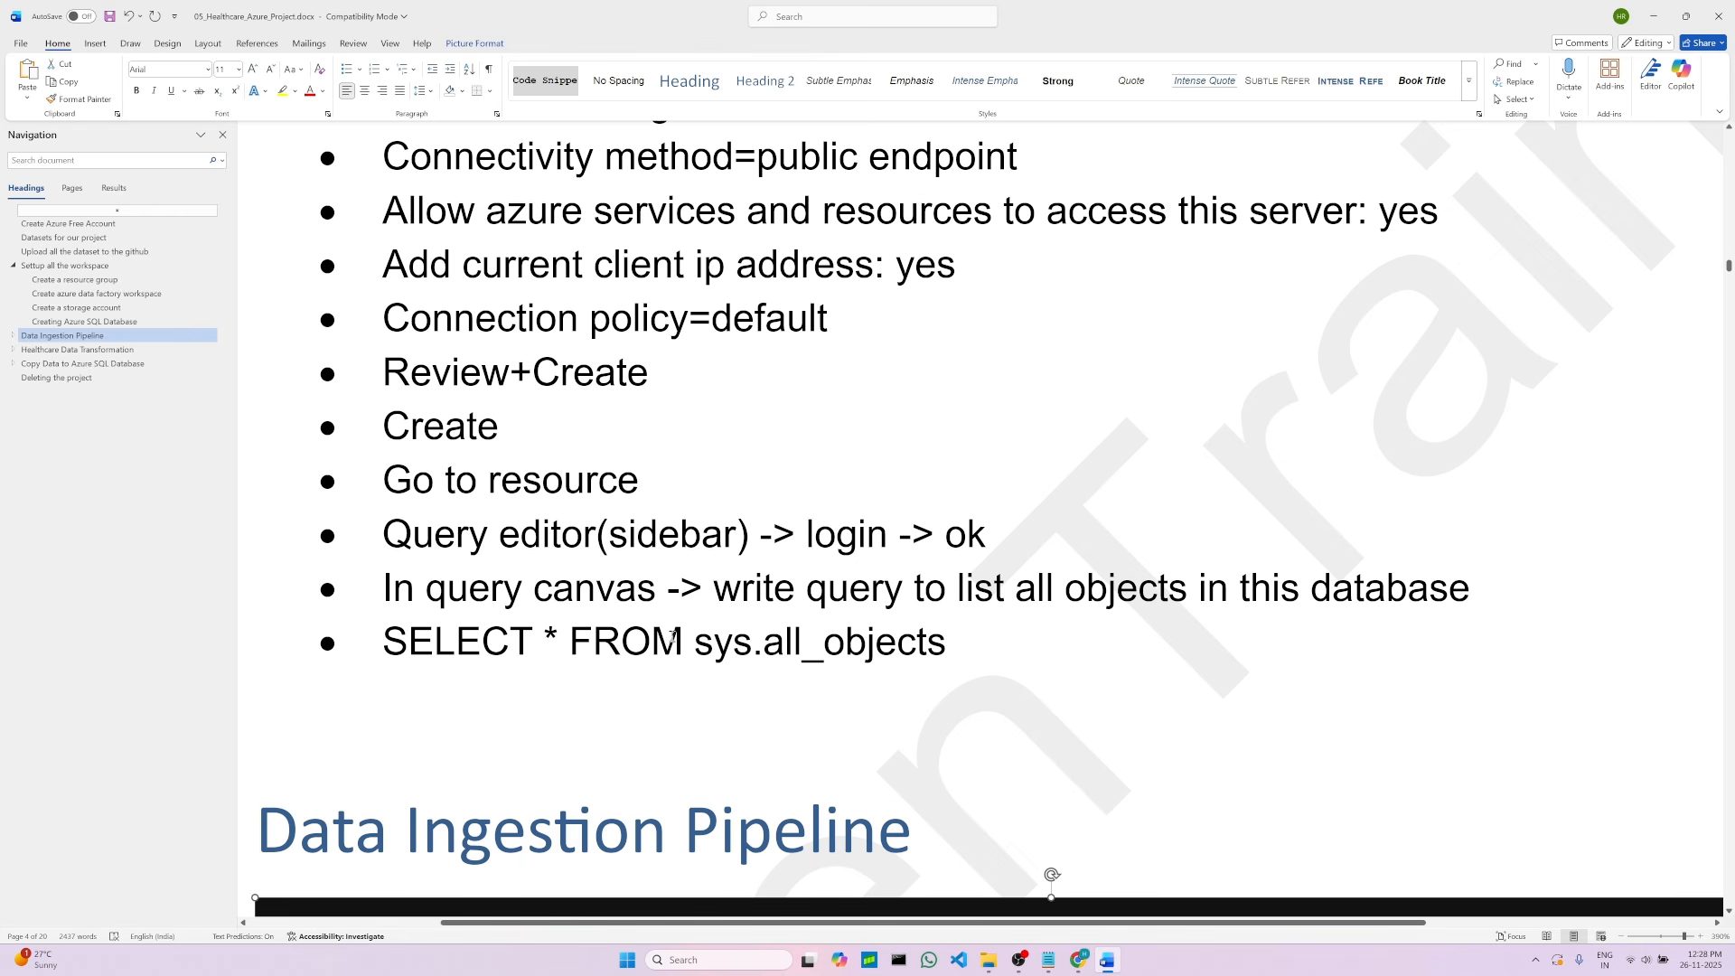
Step: Open the Query editor for the new healthcare-db database and select the SQL server login fields
{"action": "left_click", "coordinate": [1079, 960]}
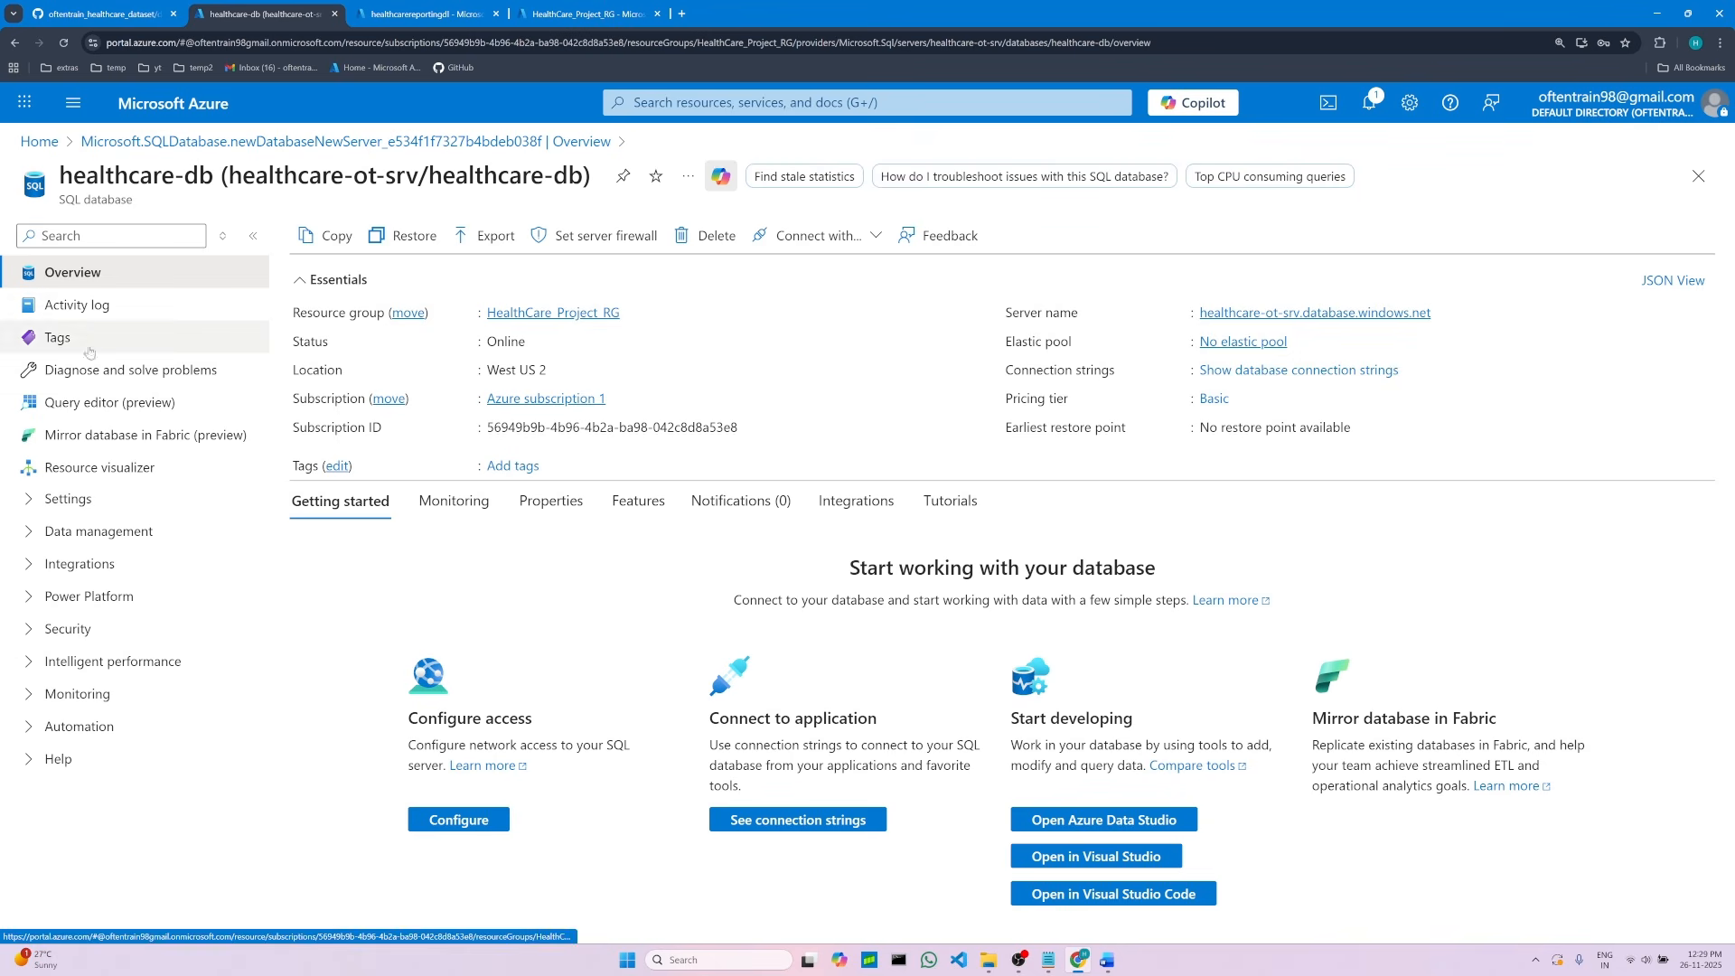
{"action": "left_click", "coordinate": [86, 403]}
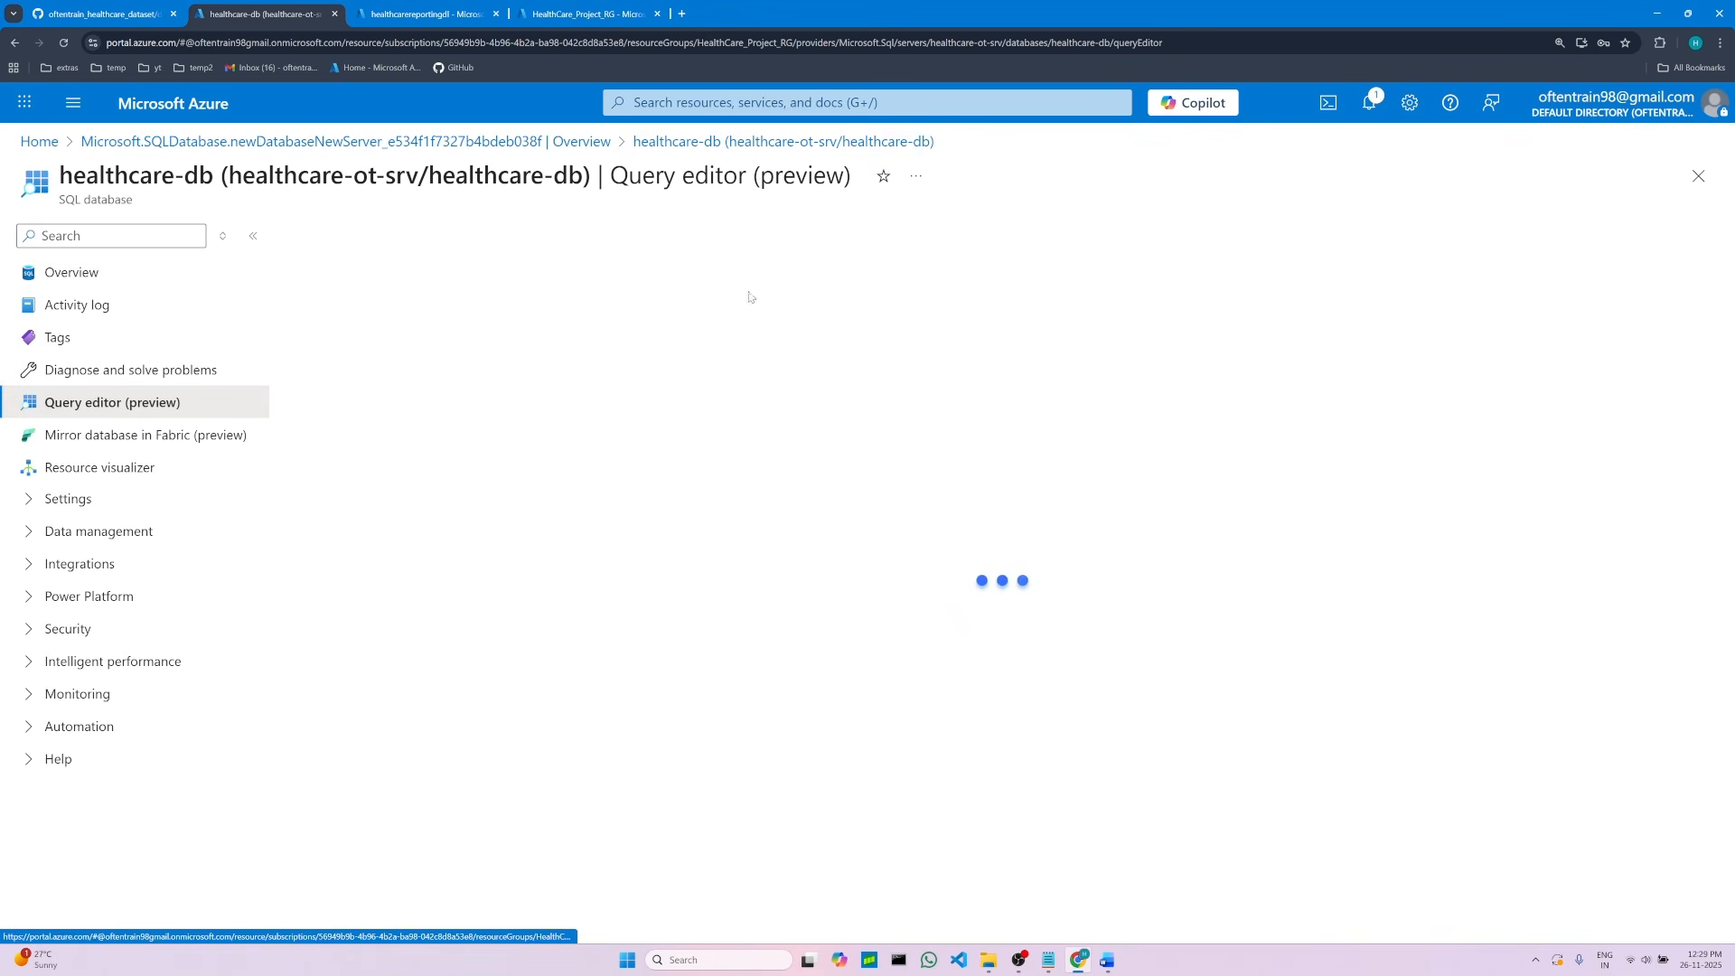
{"action": "left_click", "coordinate": [796, 545]}
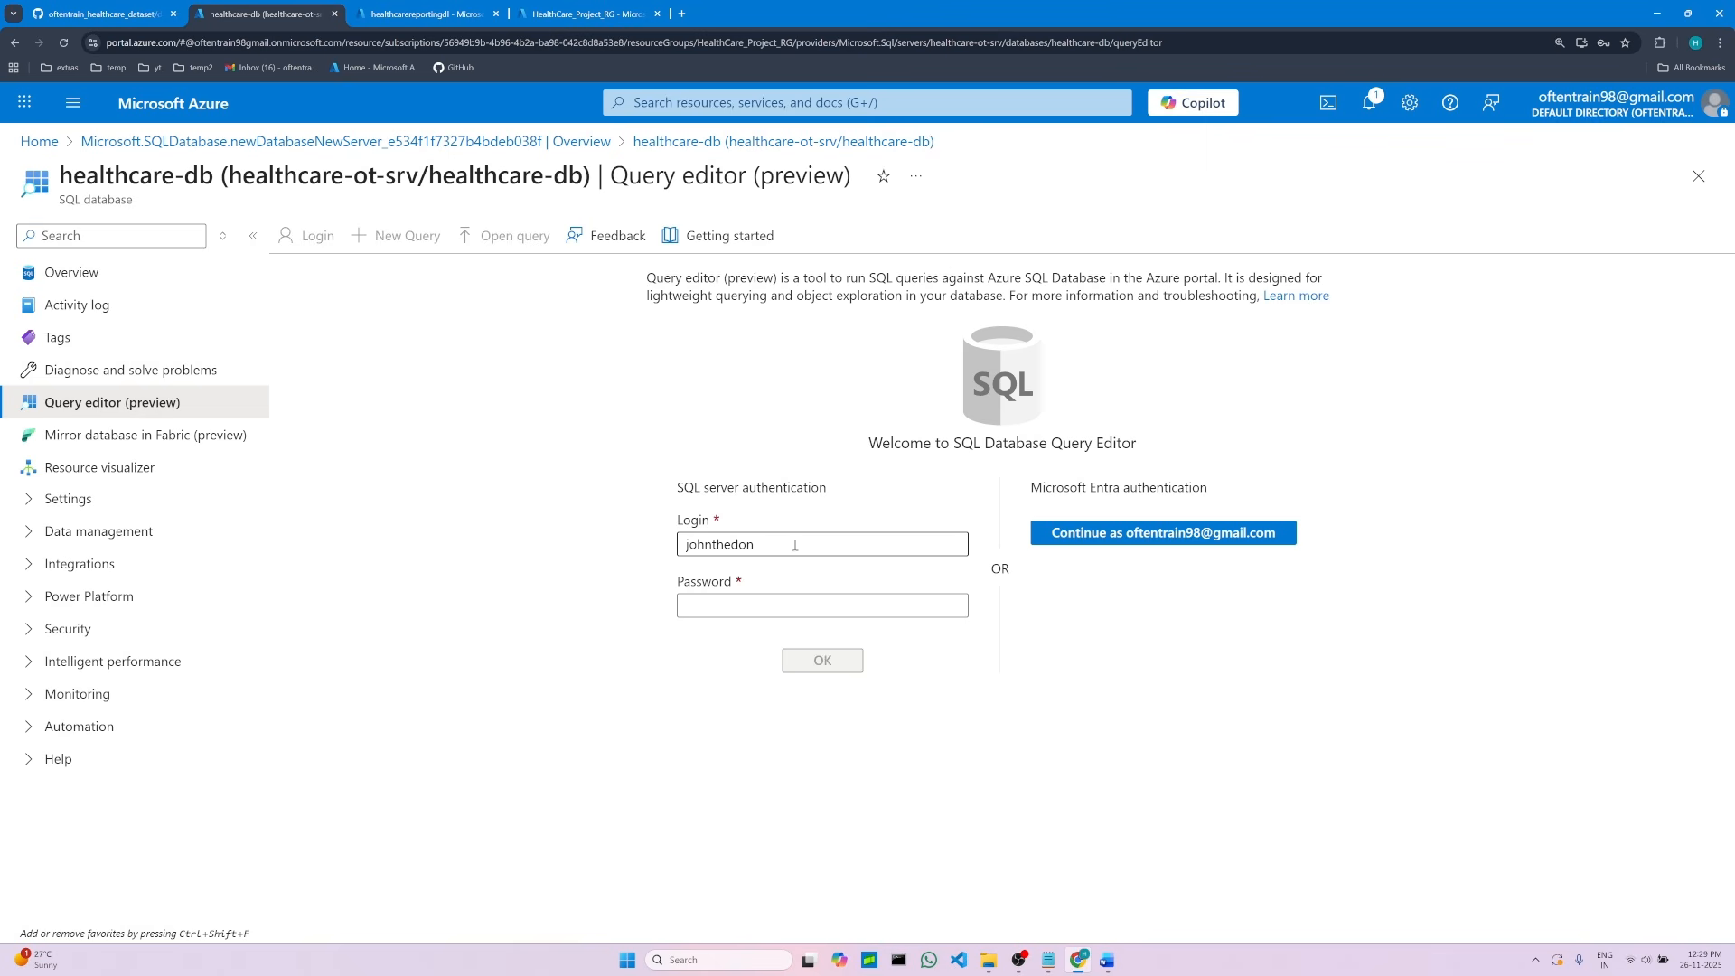
{"action": "left_click", "coordinate": [723, 606]}
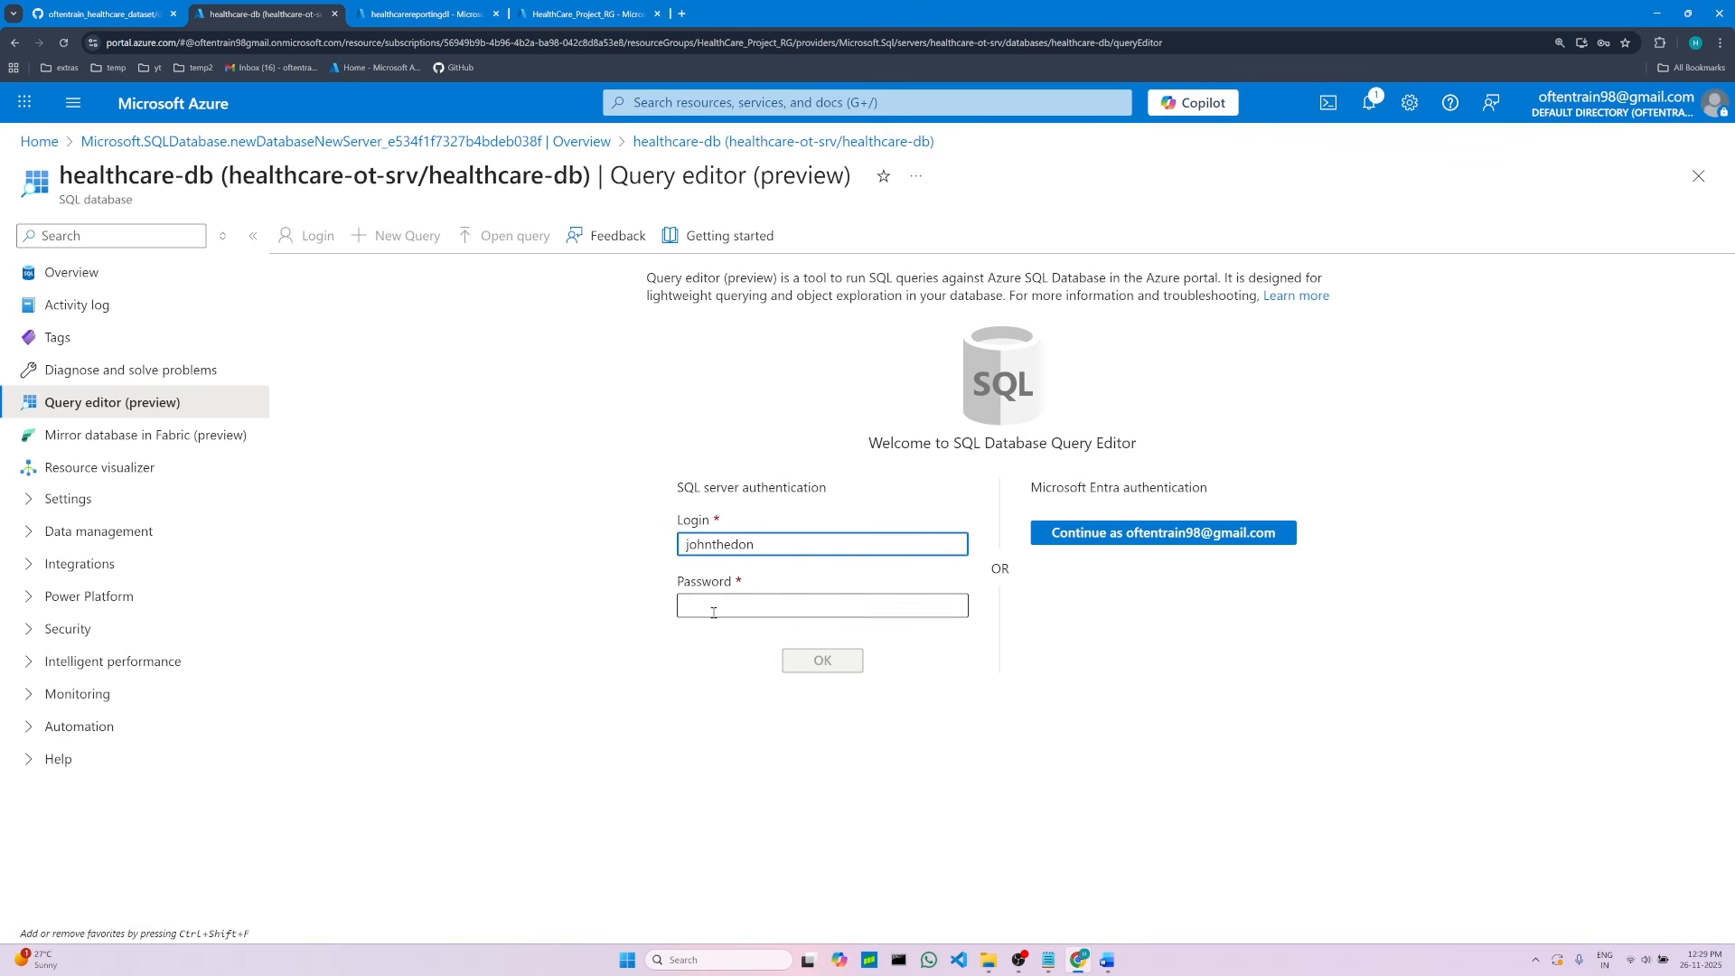
Step: Switch to the project notes in Word and copy the server admin password
{"action": "key", "text": "alt+Tab"}
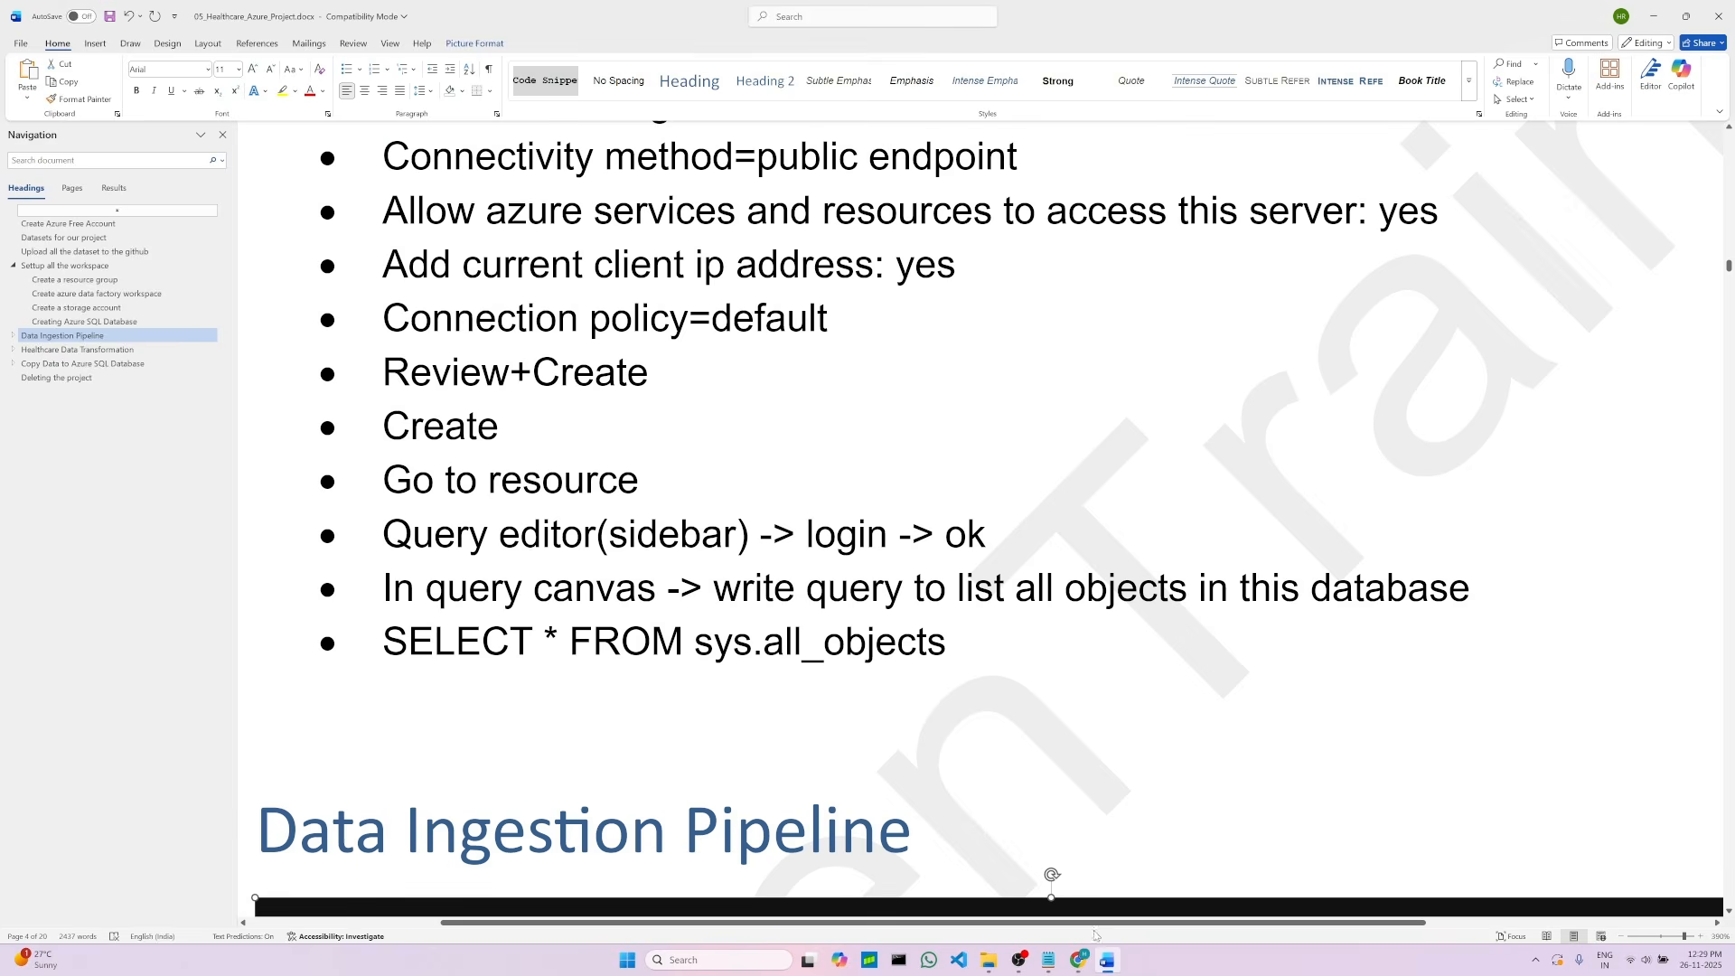
{"action": "scroll", "coordinate": [683, 570], "scroll_direction": "up", "scroll_amount": 8}
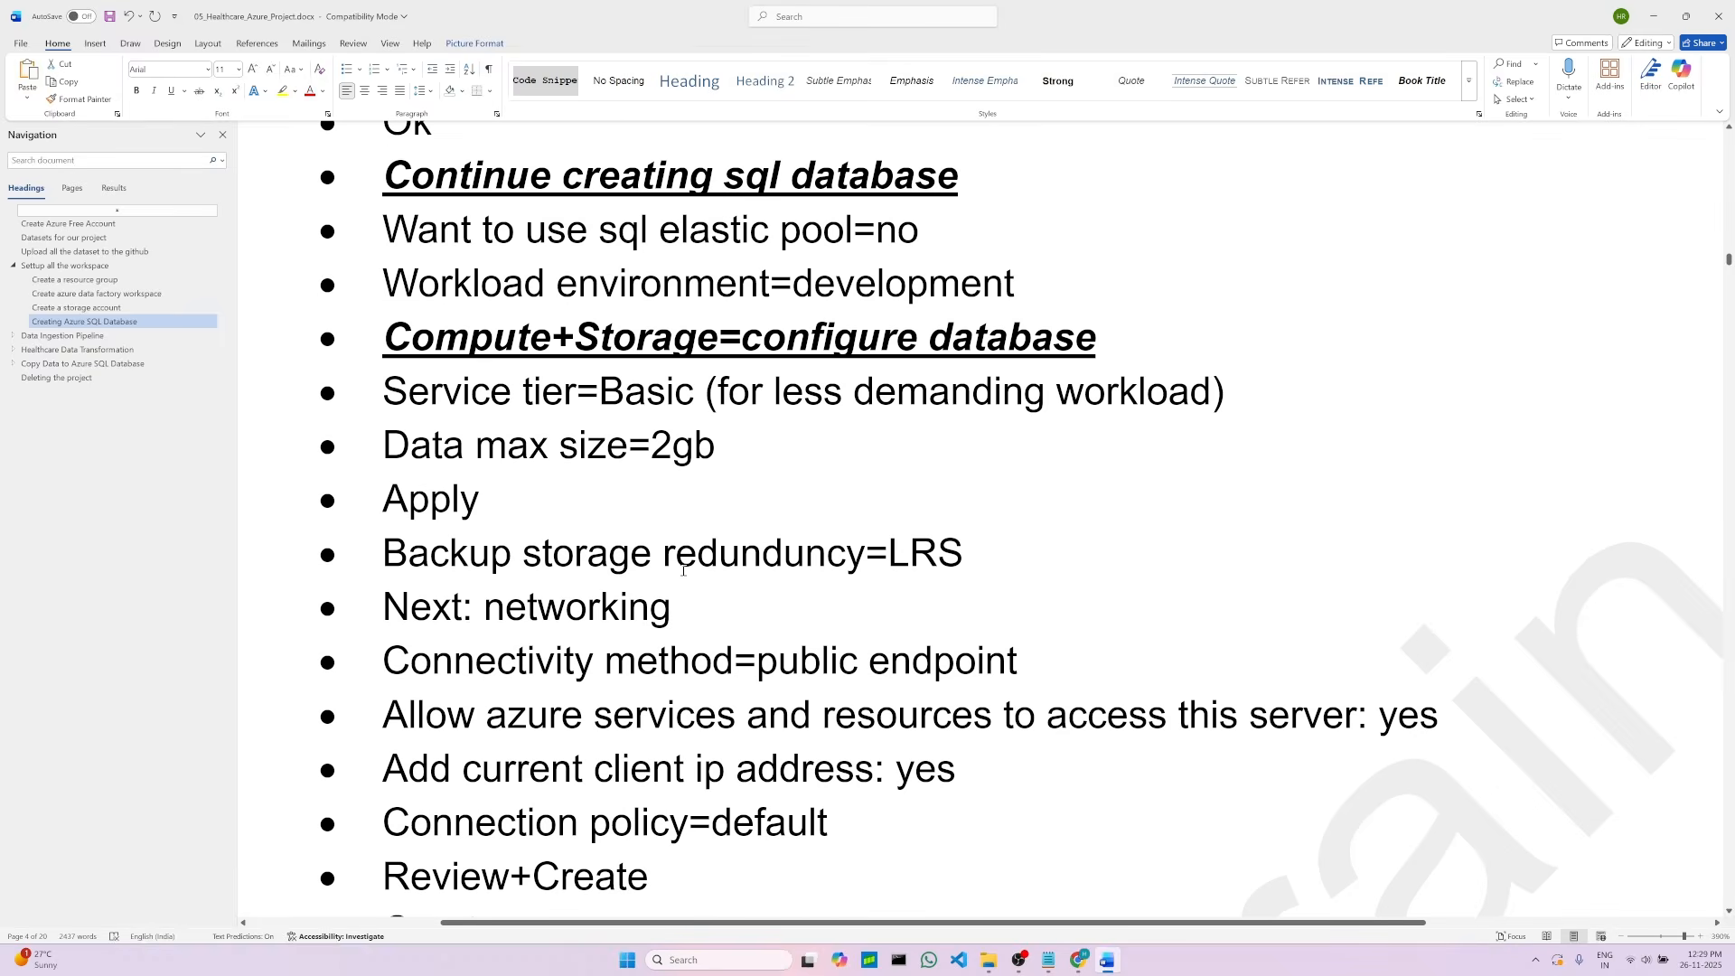
{"action": "scroll", "coordinate": [723, 555], "scroll_direction": "up", "scroll_amount": 2}
{"action": "left_click_drag", "start_coordinate": [844, 460], "coordinate": [1010, 458]}
{"action": "right_click", "coordinate": [1010, 458]}
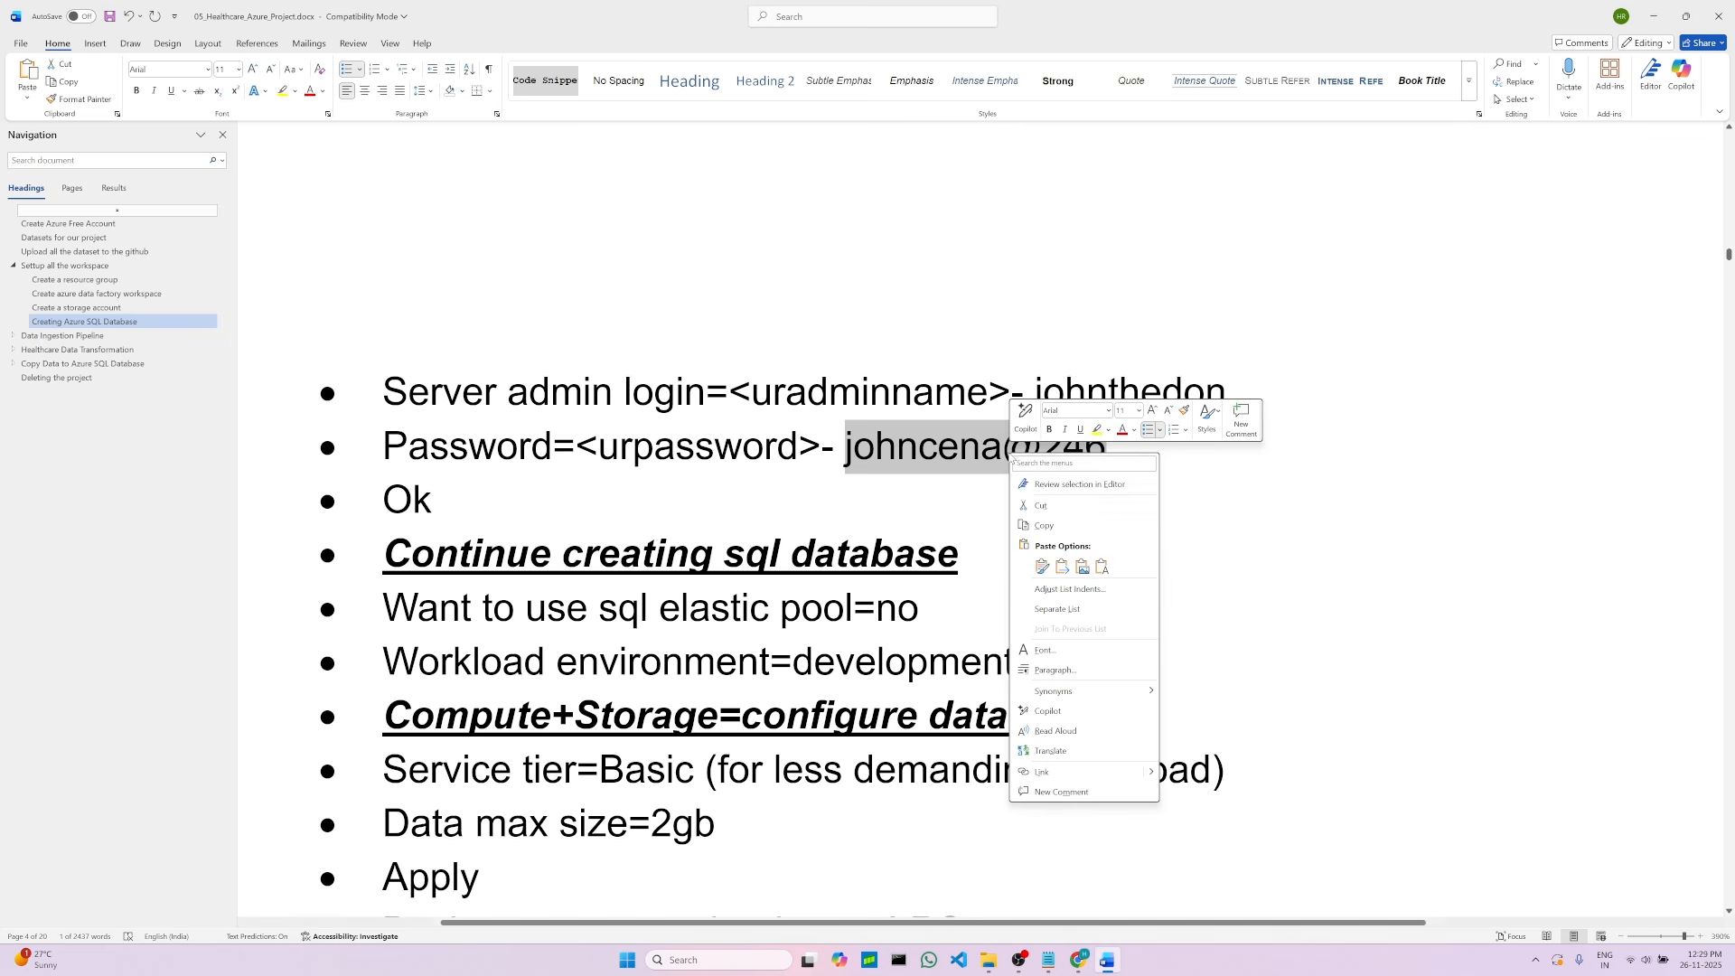
{"action": "left_click", "coordinate": [1042, 526]}
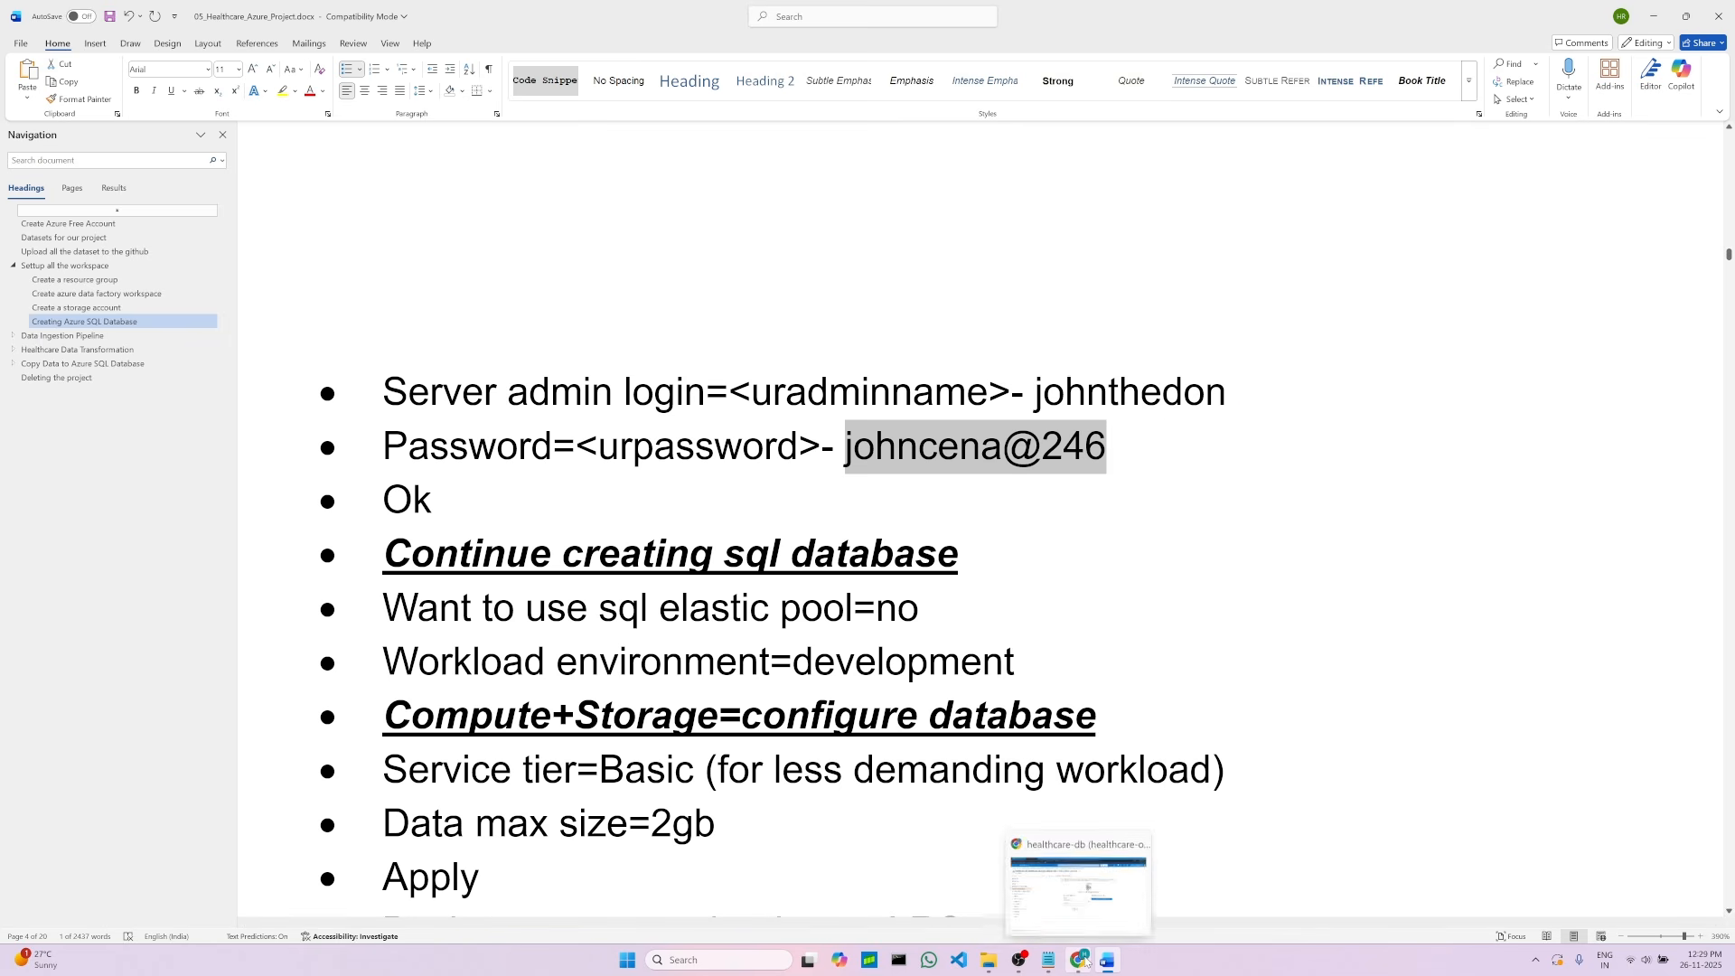
Step: Paste the admin password into the query editor login, sign in, and continue past the certificate warning
{"action": "left_click", "coordinate": [1075, 895]}
{"action": "right_click", "coordinate": [692, 605]}
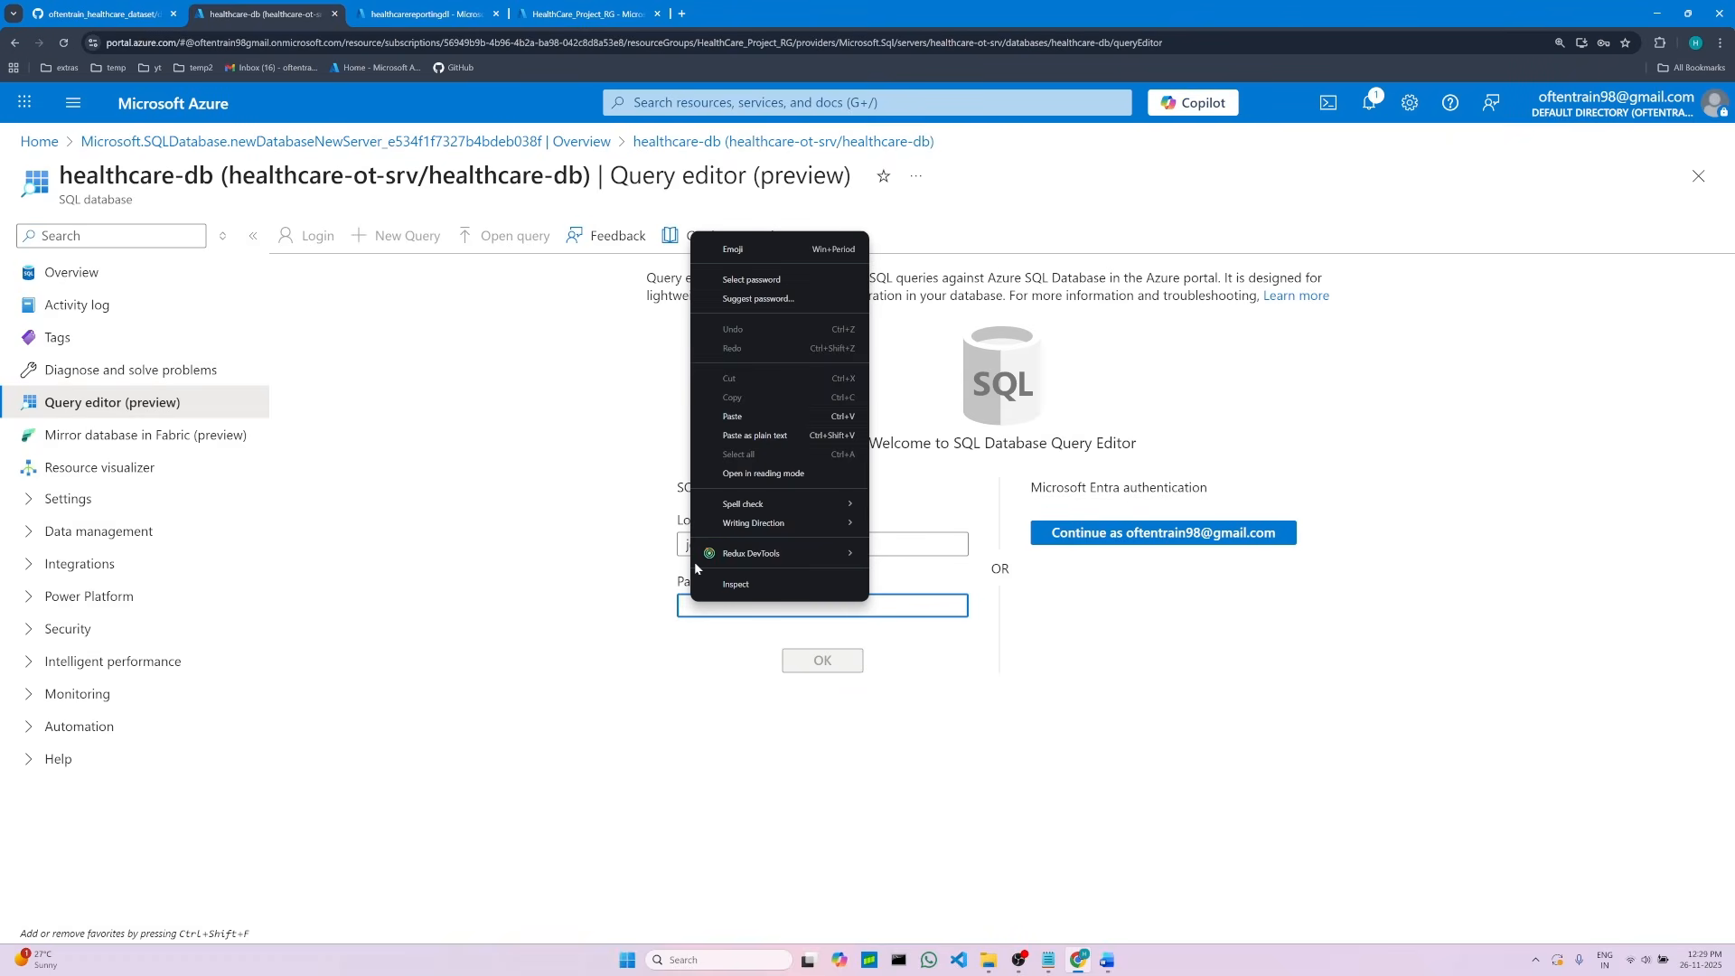
{"action": "left_click", "coordinate": [723, 418]}
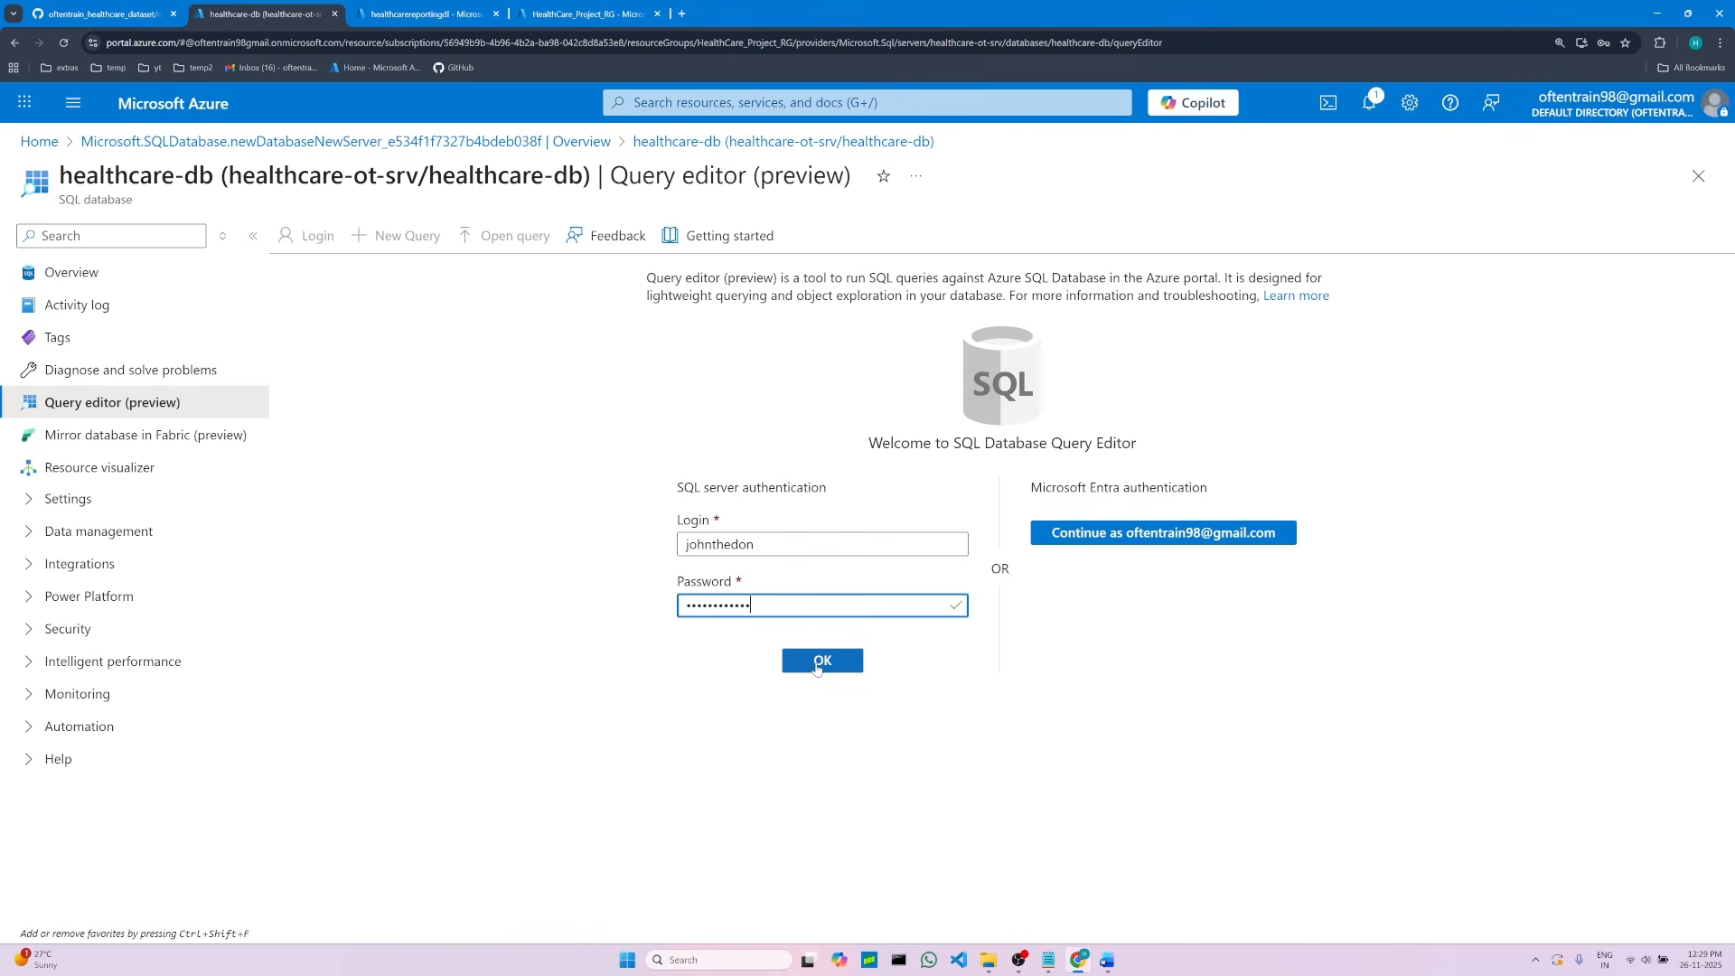
{"action": "left_click", "coordinate": [821, 667]}
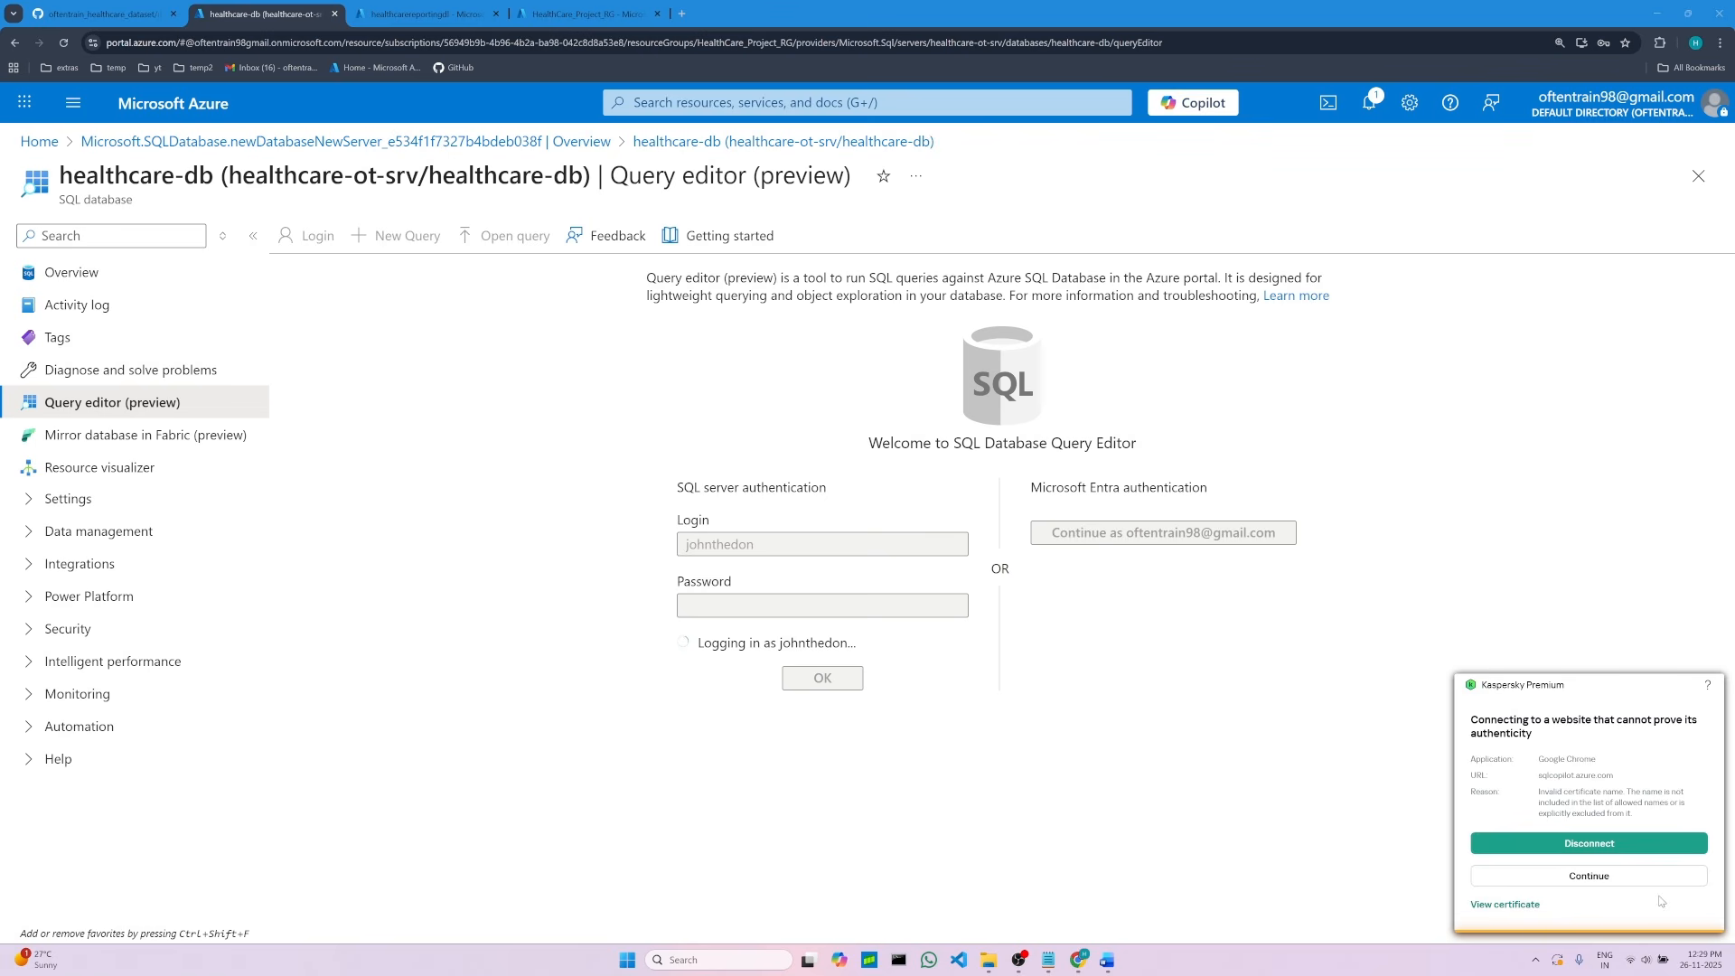
{"action": "left_click", "coordinate": [1618, 876]}
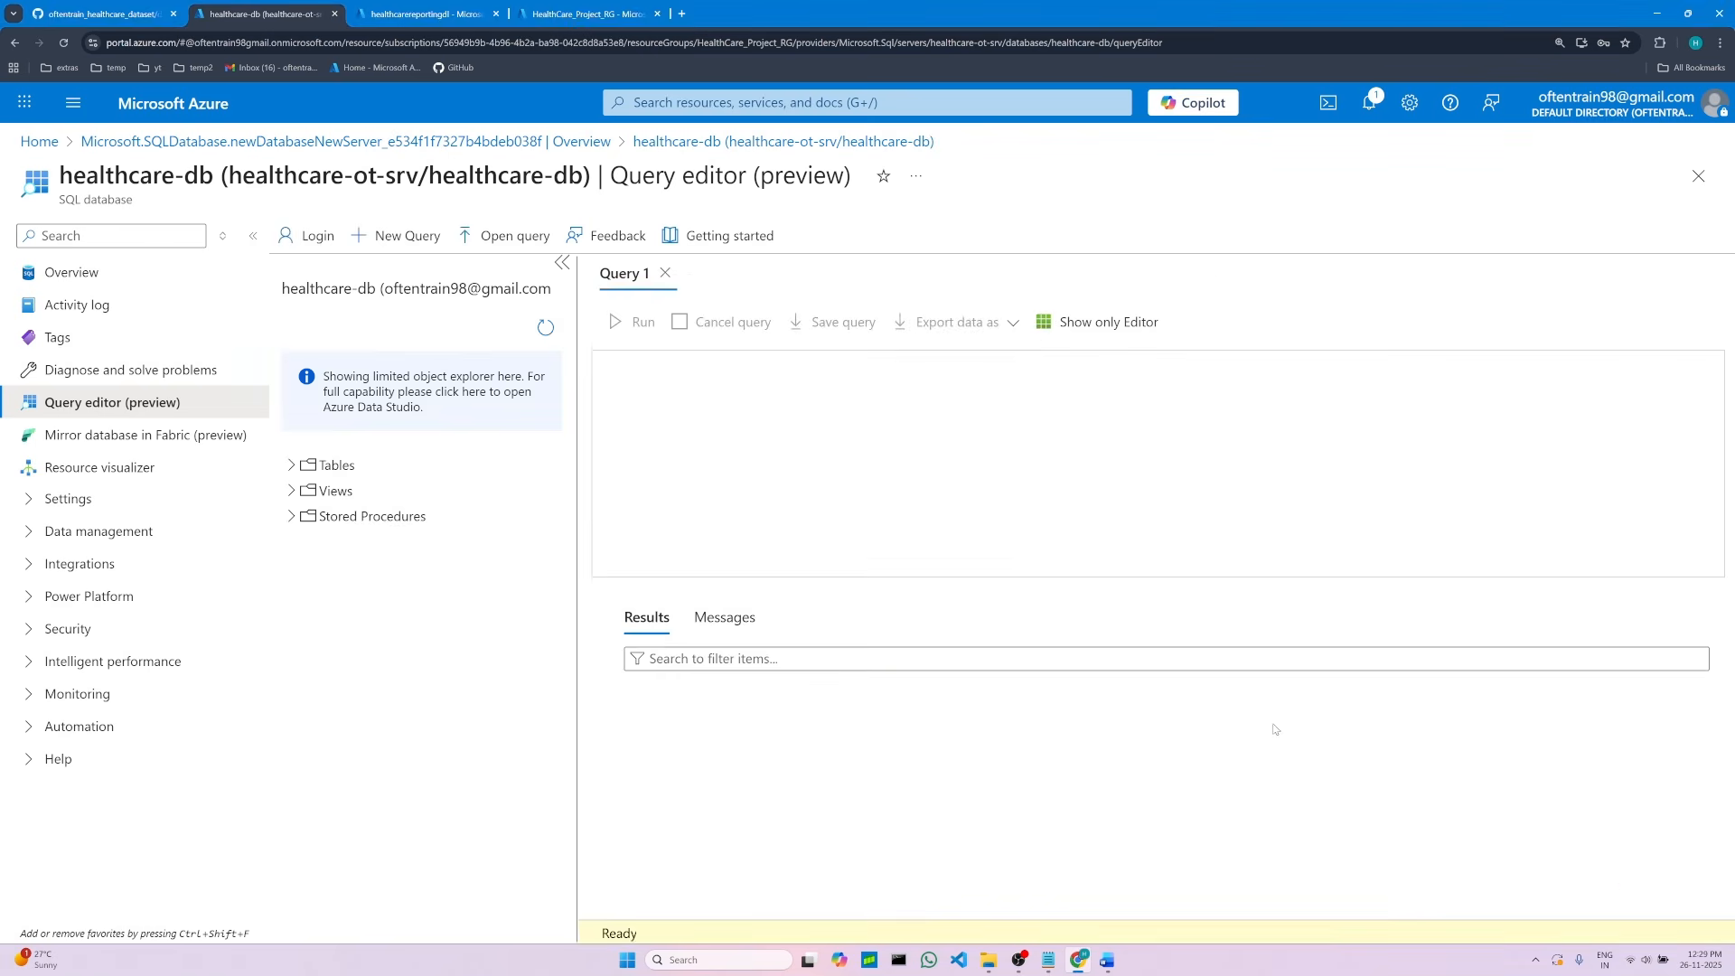
Step: Copy the SELECT * FROM sys.all_objects query from the project notes
{"action": "left_click", "coordinate": [713, 407]}
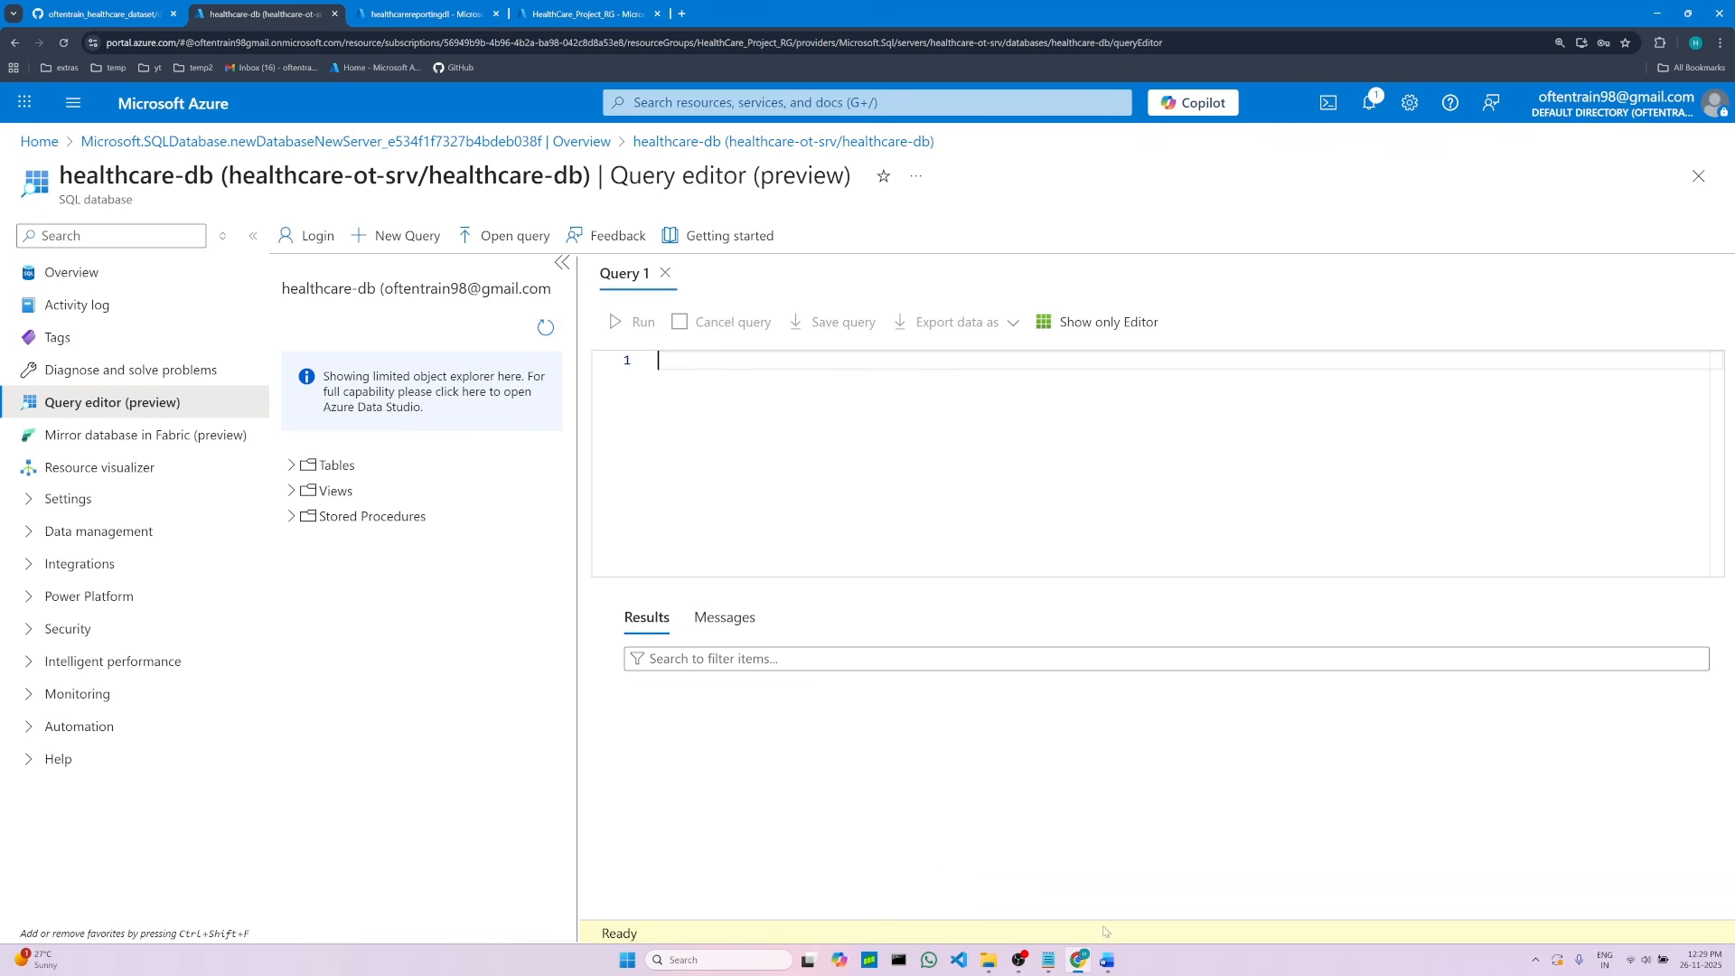
{"action": "left_click", "coordinate": [1109, 962]}
{"action": "left_click", "coordinate": [945, 515]}
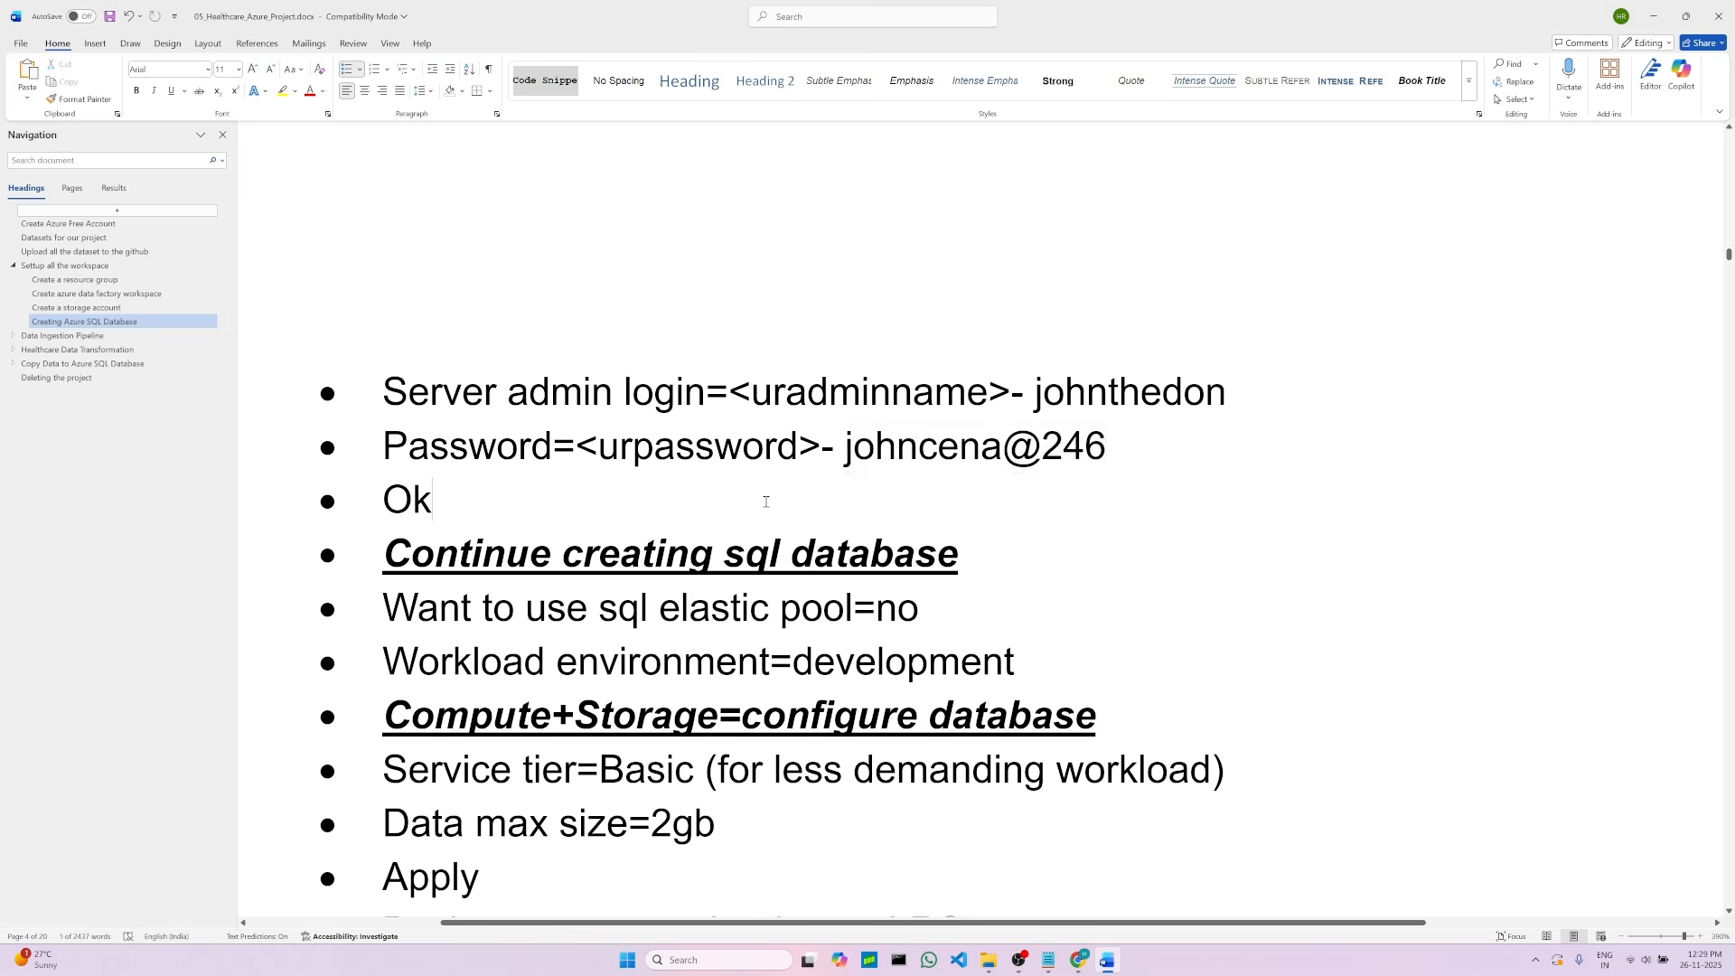
{"action": "scroll", "coordinate": [797, 603], "scroll_direction": "down", "scroll_amount": 5}
{"action": "scroll", "coordinate": [796, 604], "scroll_direction": "down", "scroll_amount": 4}
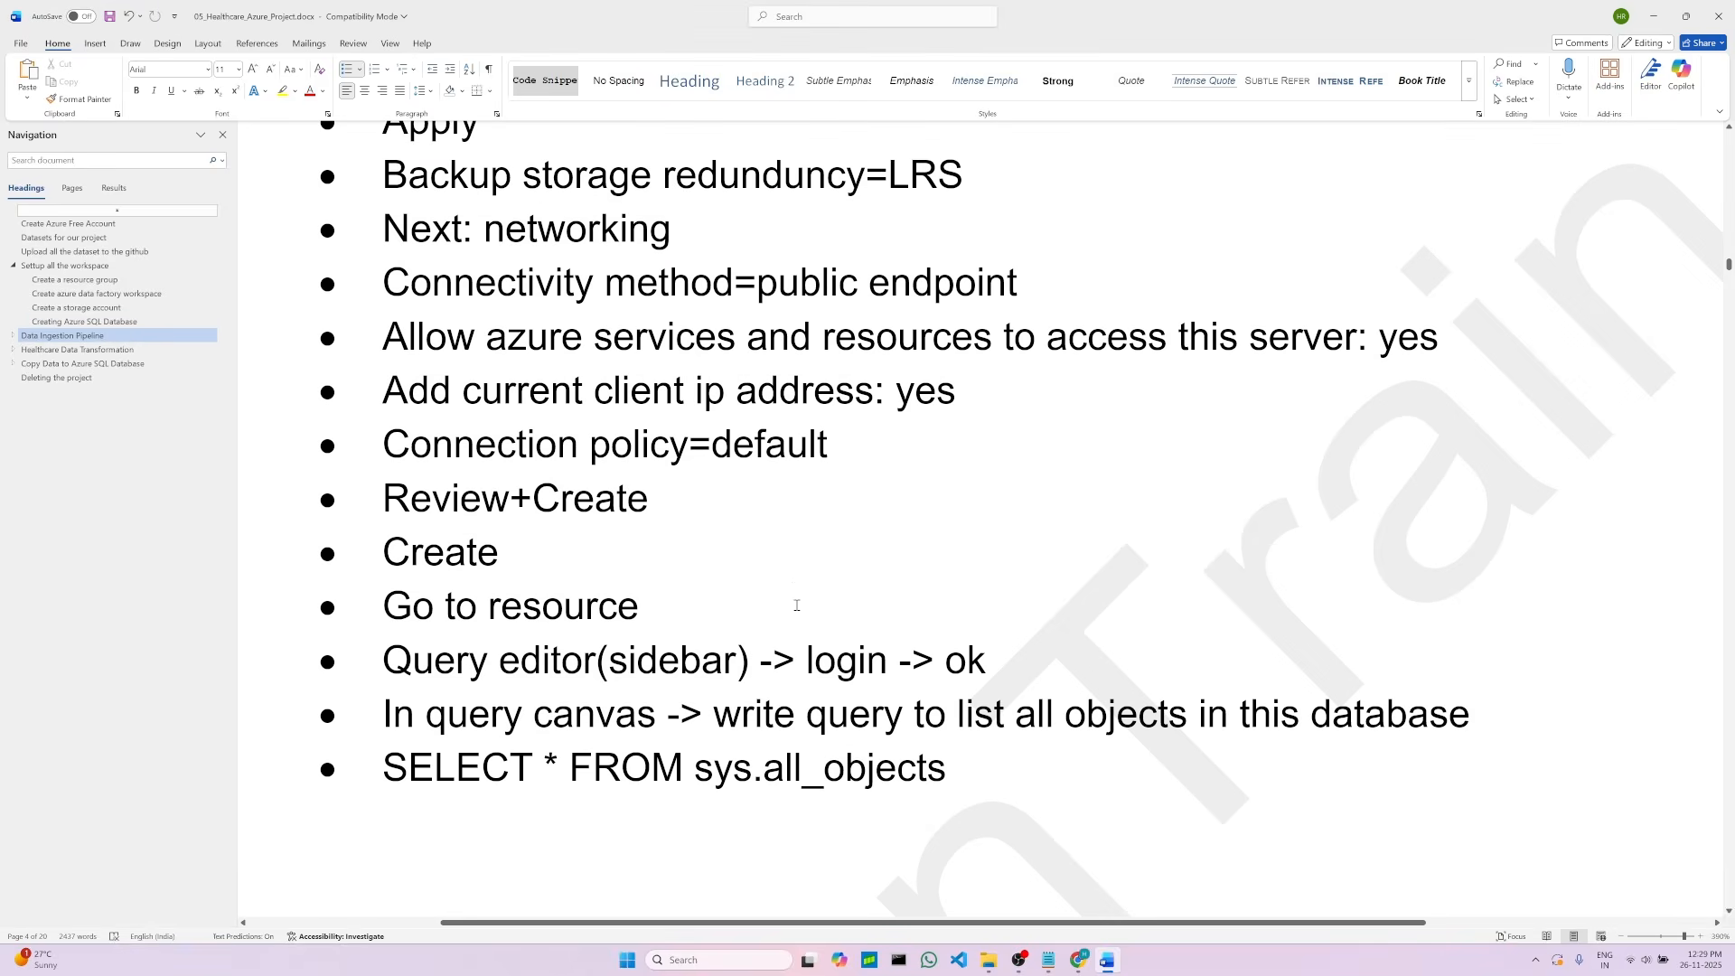
{"action": "scroll", "coordinate": [603, 667], "scroll_direction": "up", "scroll_amount": 1}
{"action": "left_click_drag", "start_coordinate": [387, 766], "coordinate": [938, 776]}
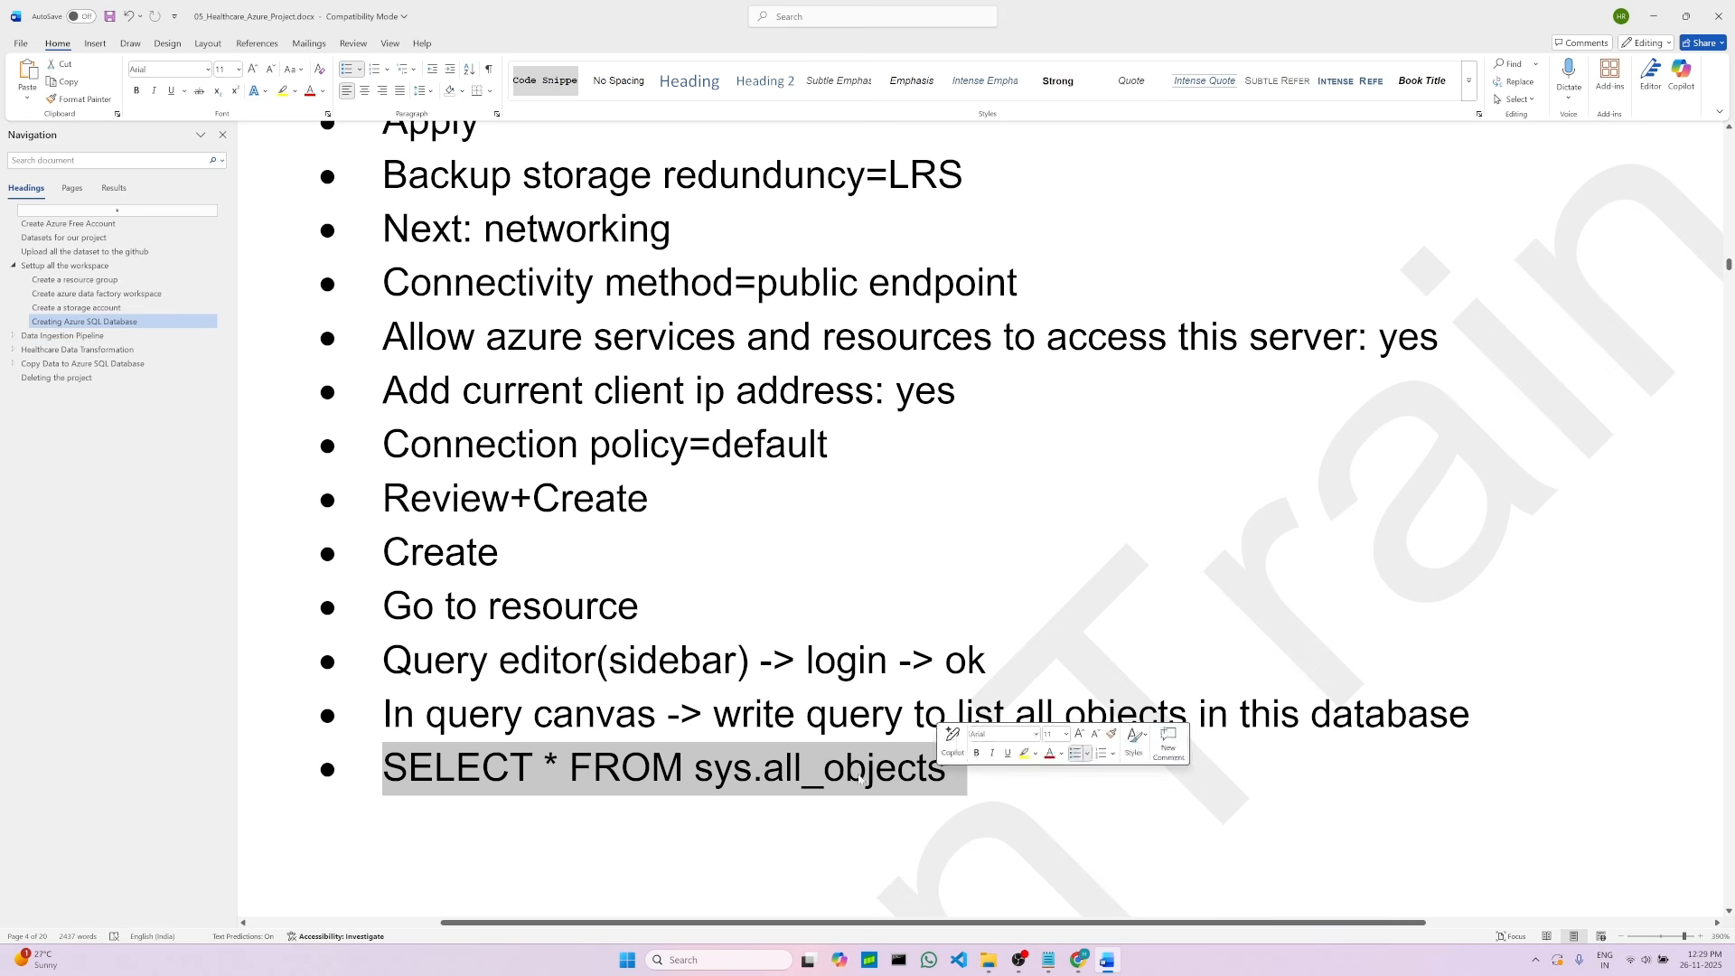
{"action": "right_click", "coordinate": [639, 773]}
{"action": "left_click", "coordinate": [672, 498]}
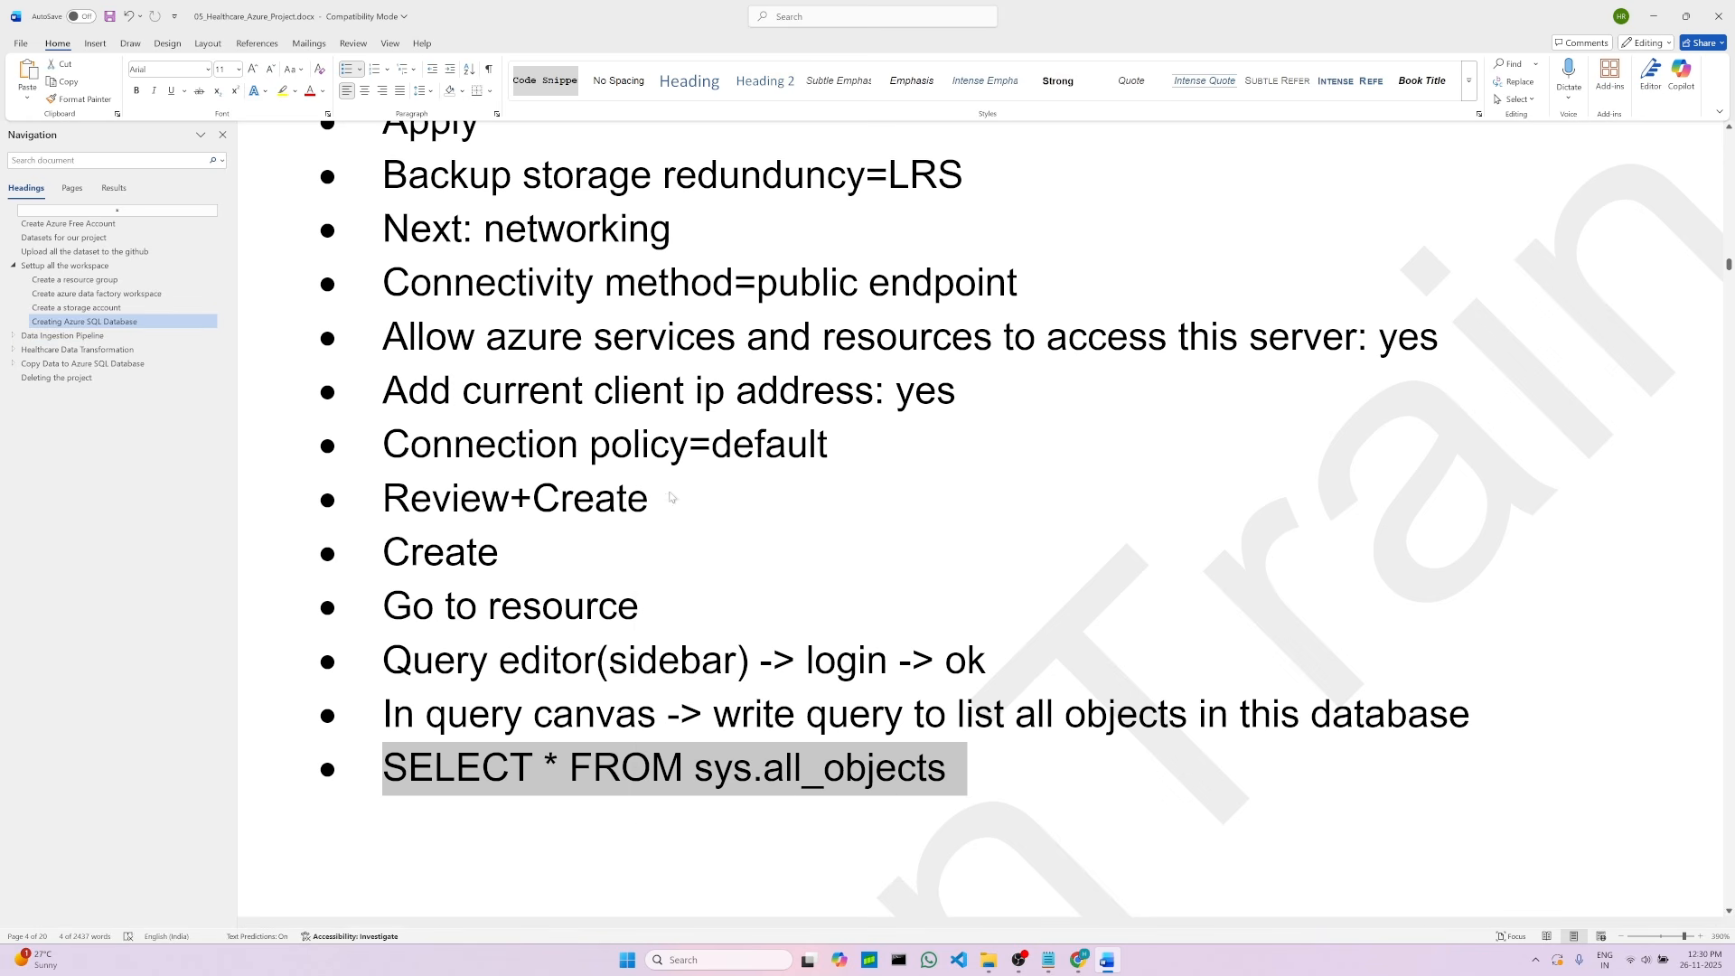
Step: Paste the query SELECT * FROM sys.all_objects into the query editor and remove its leading indent
{"action": "left_click", "coordinate": [1080, 961]}
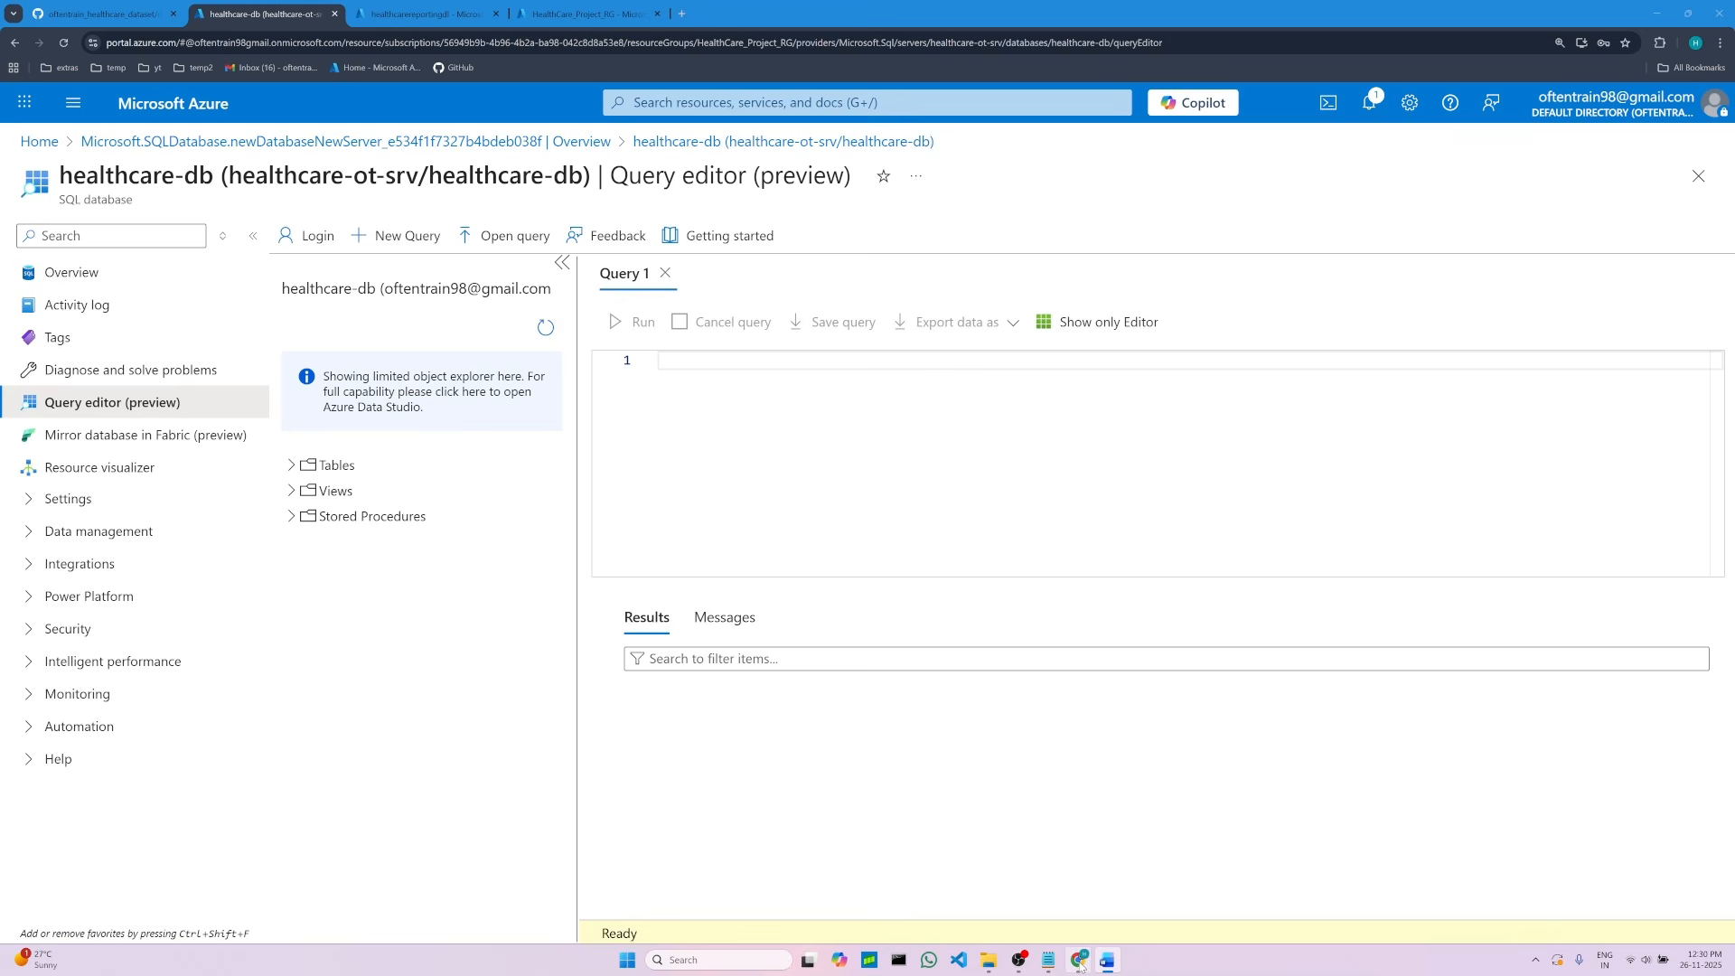
{"action": "right_click", "coordinate": [692, 363]}
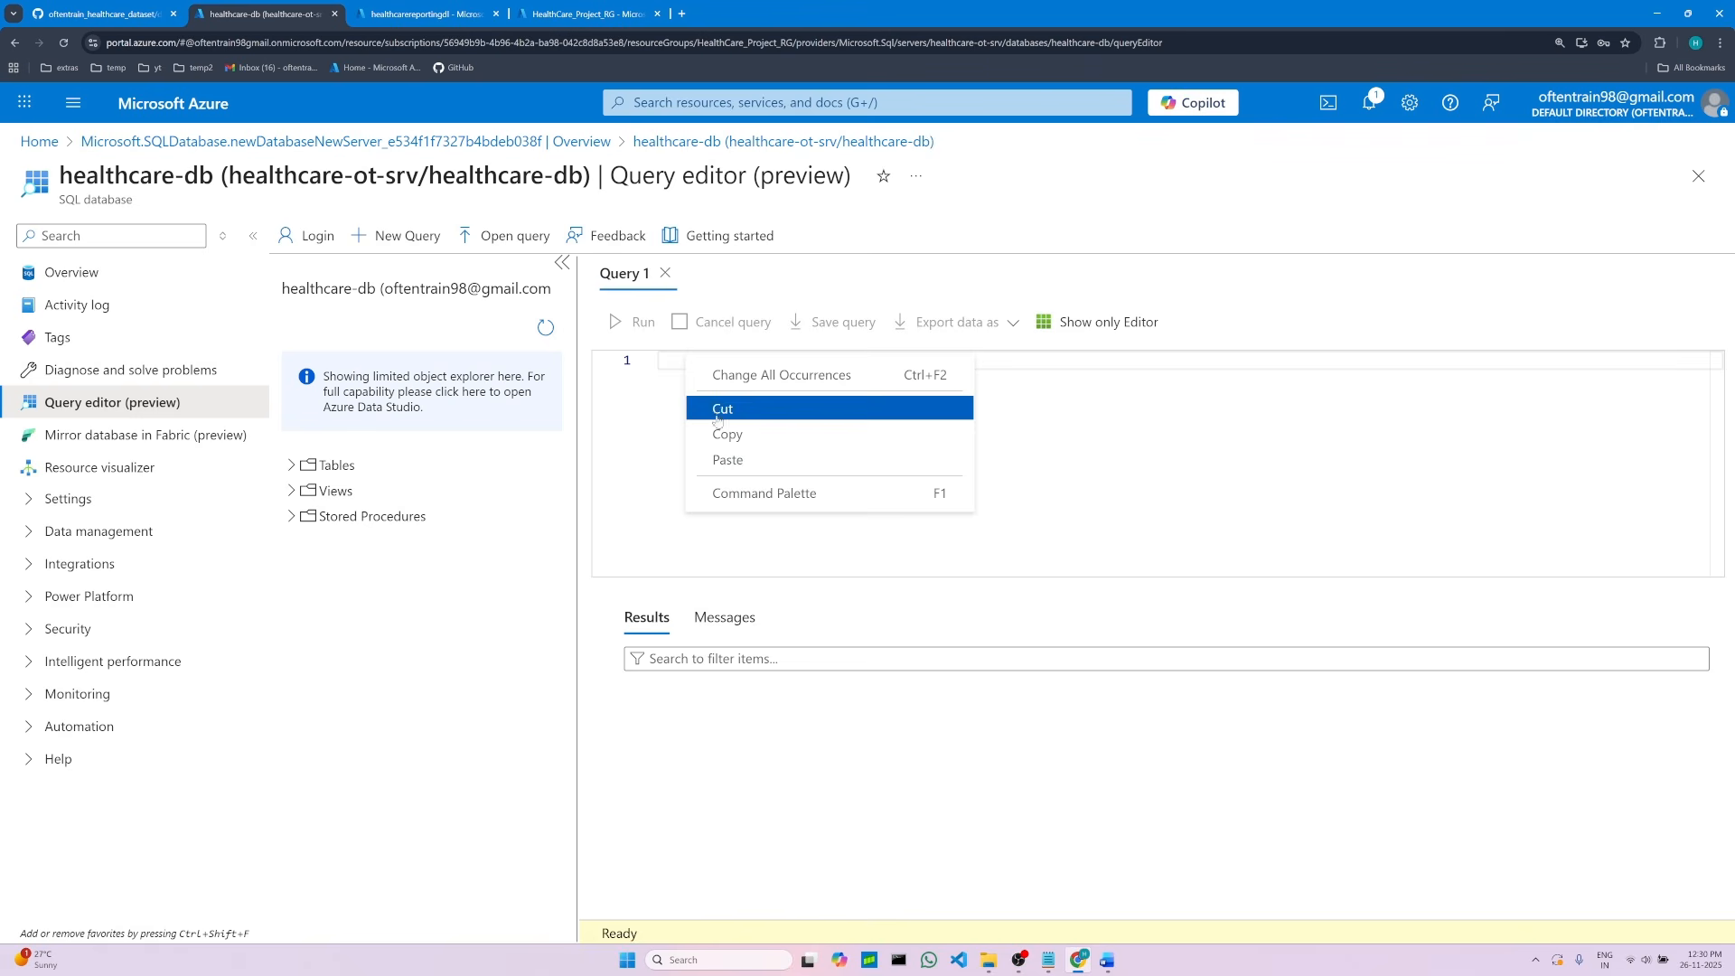
{"action": "left_click", "coordinate": [721, 459]}
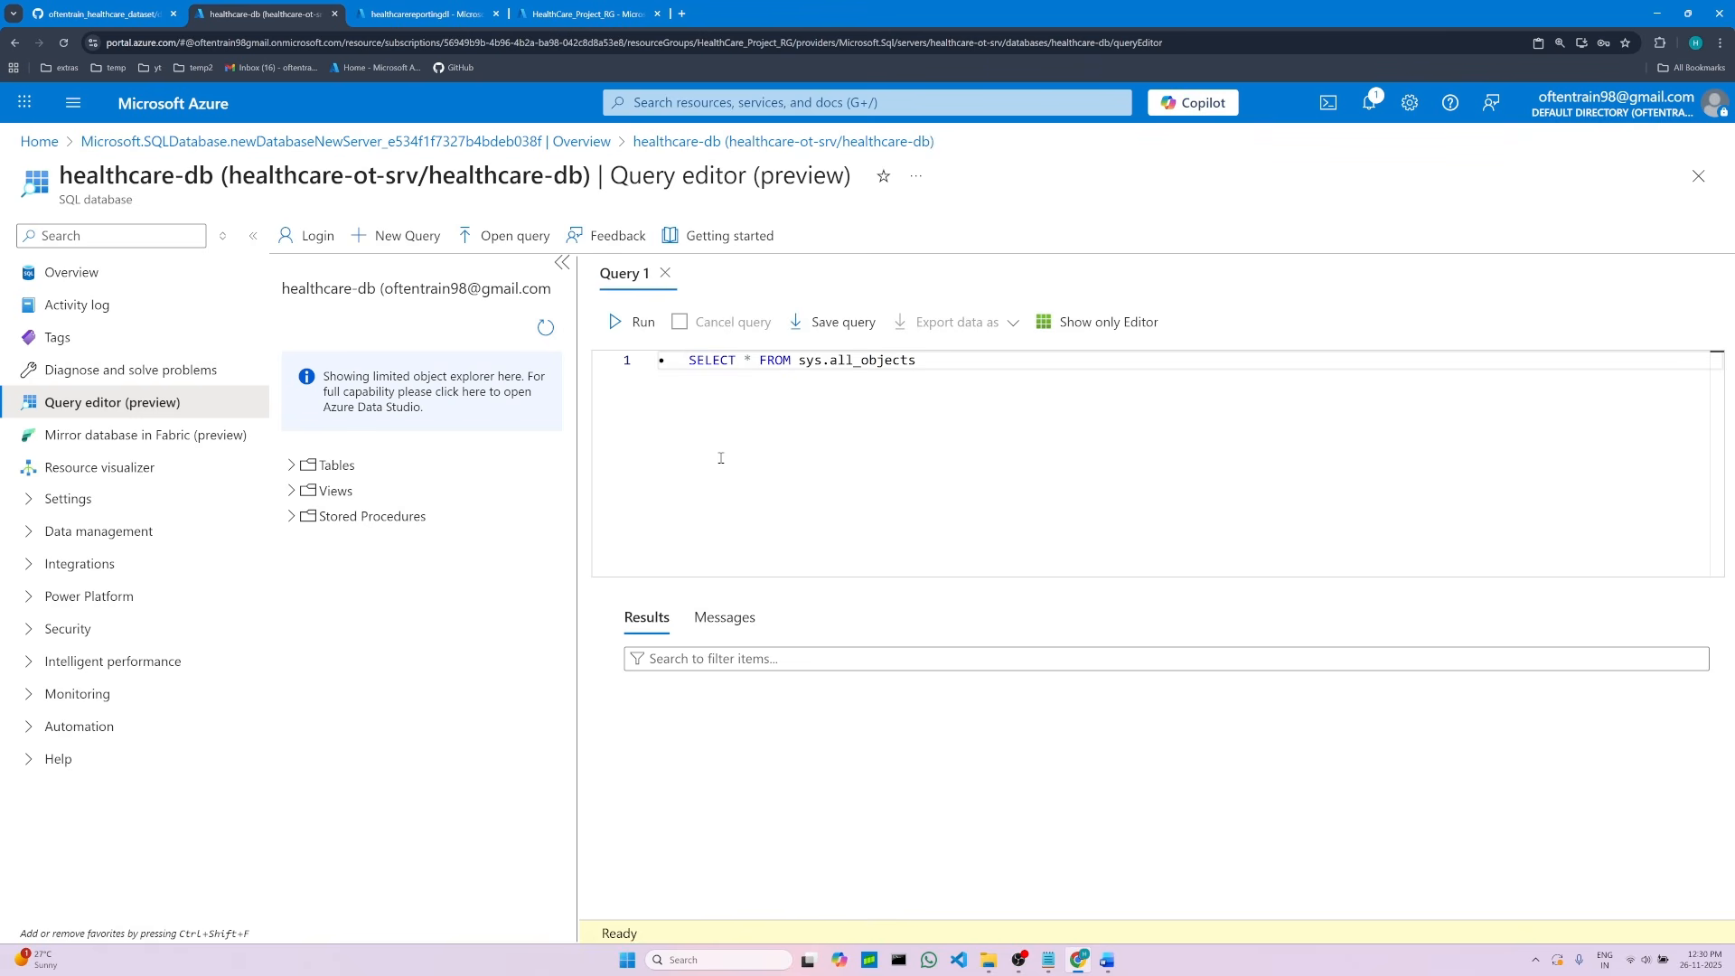
{"action": "left_click", "coordinate": [687, 360]}
{"action": "key", "text": "BackSpace"}
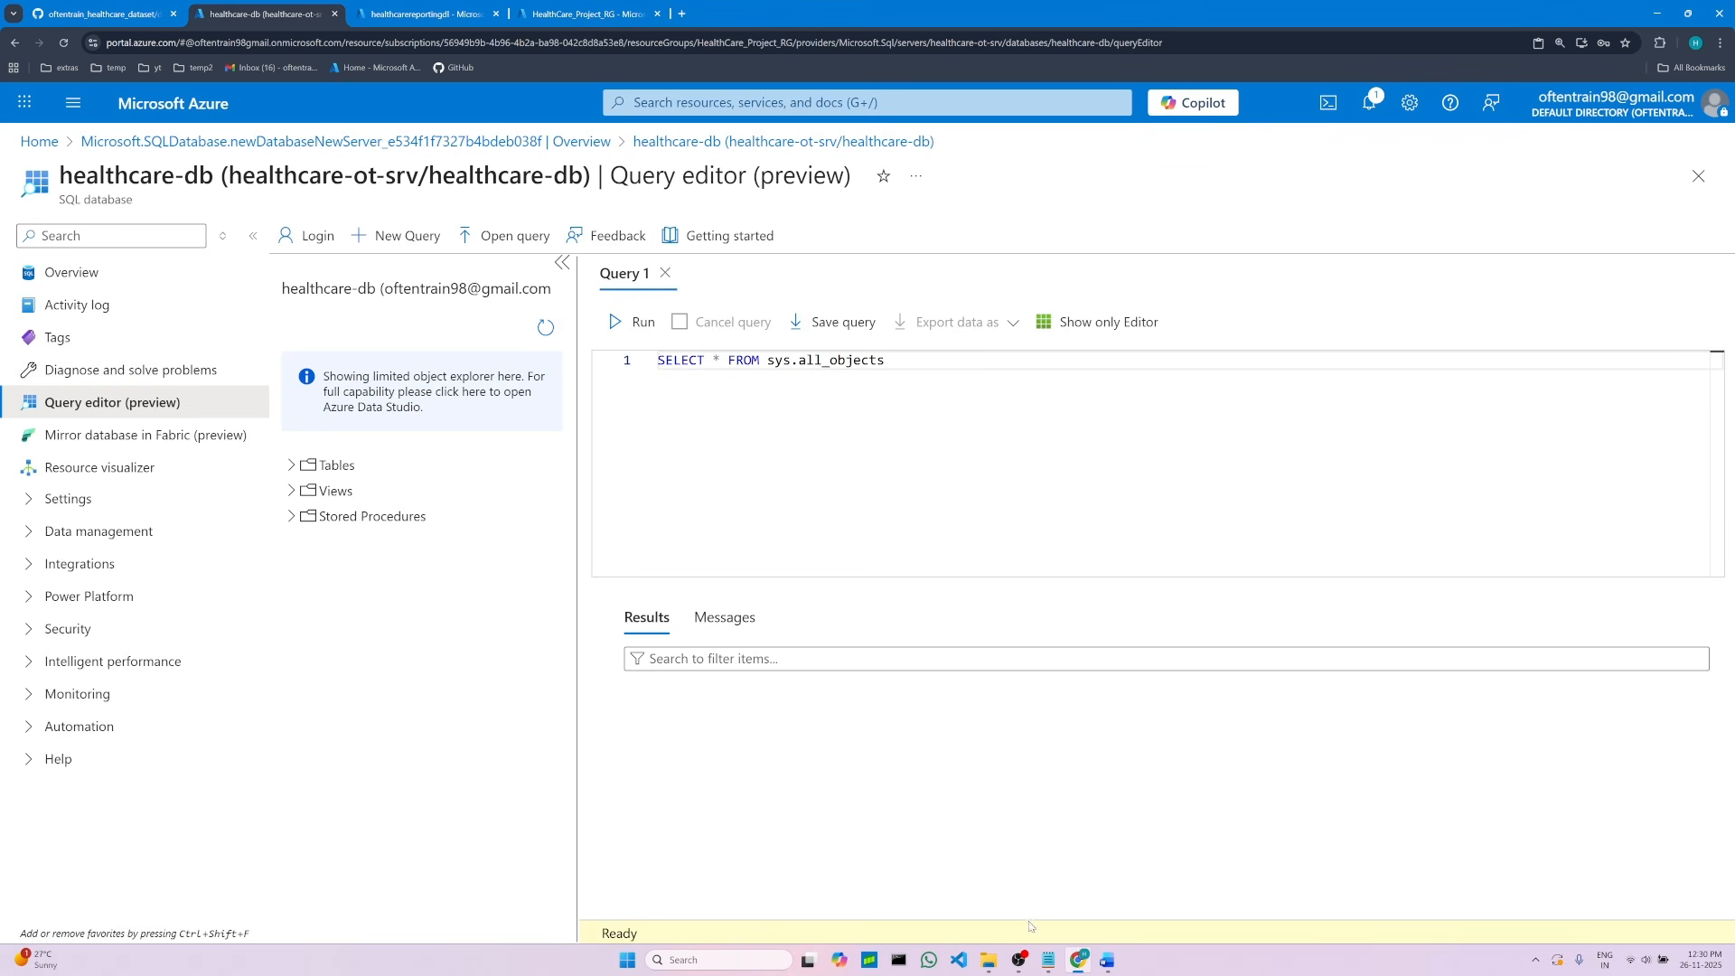
Step: Remove the bullet from the query line in the notes, apply the Code Snippet style, and save the document
{"action": "left_click", "coordinate": [1106, 961]}
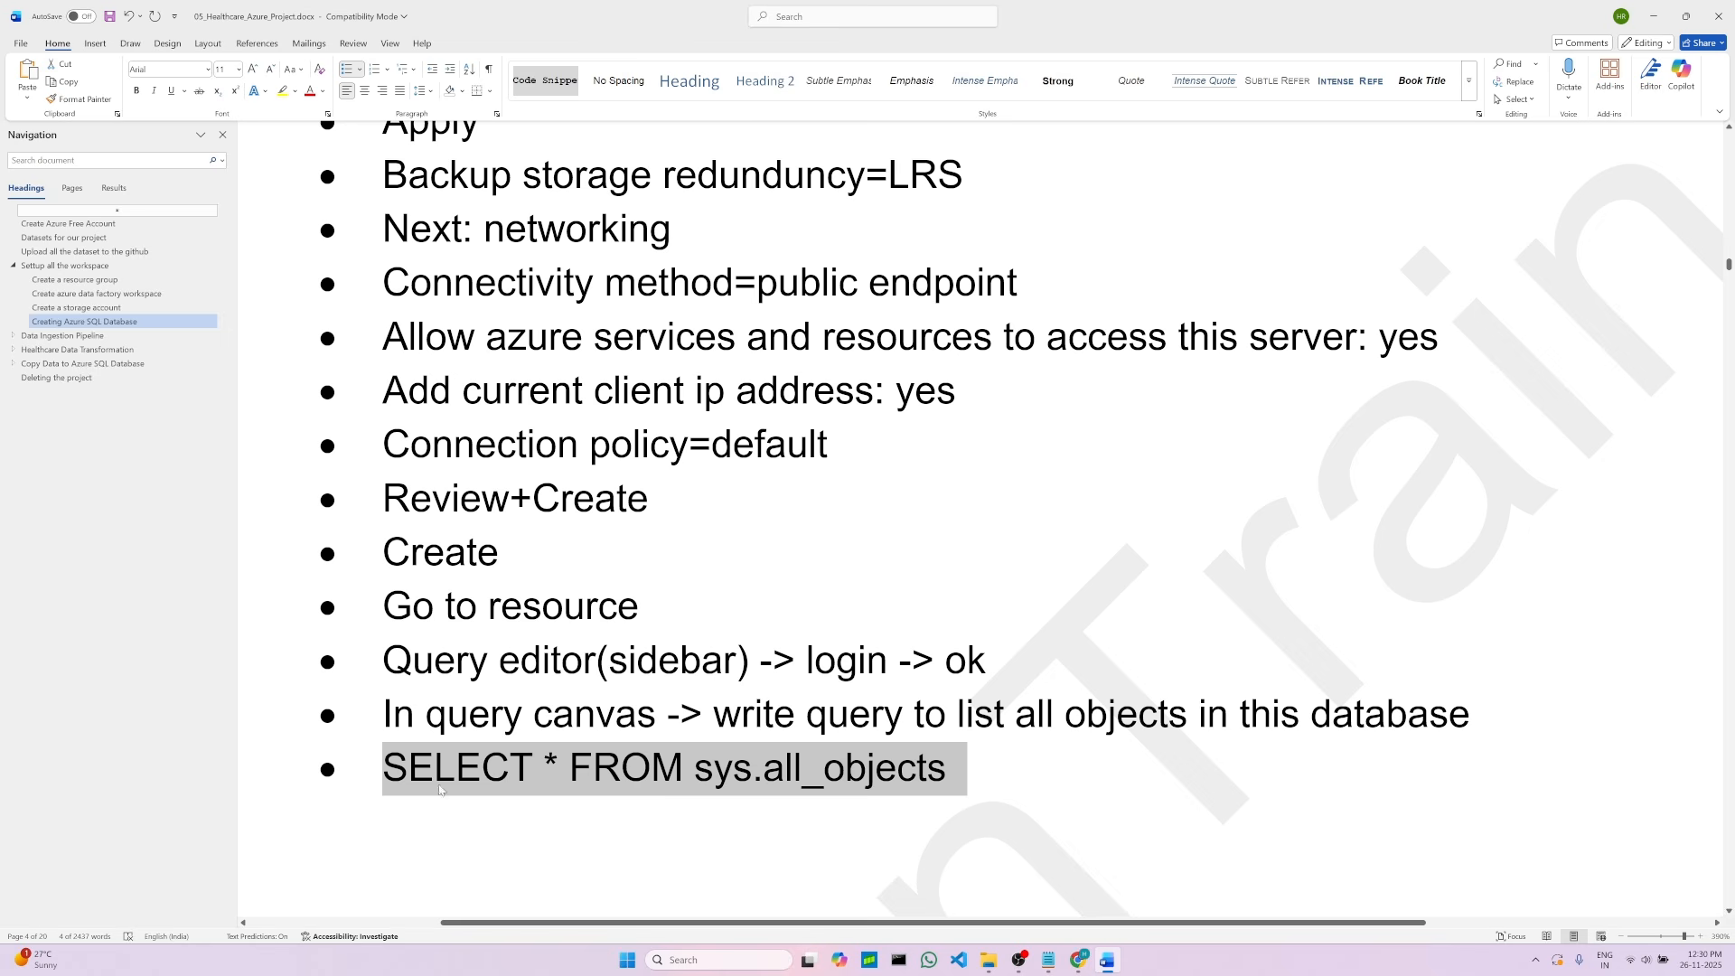
{"action": "left_click", "coordinate": [387, 767]}
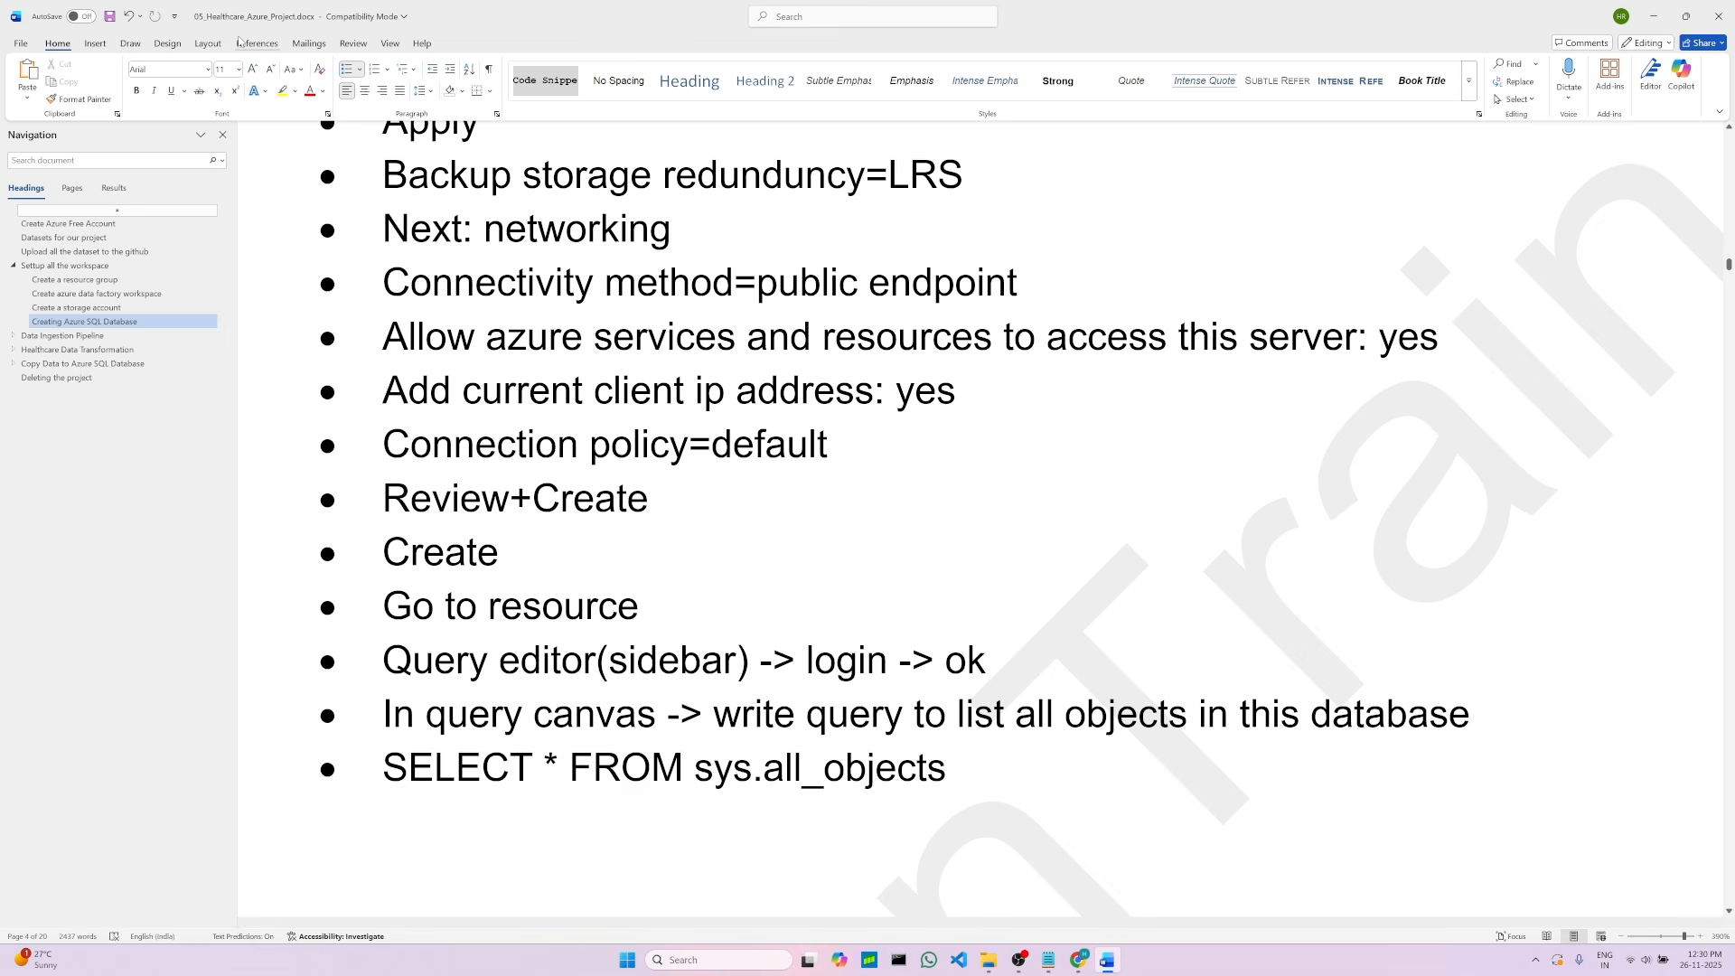
{"action": "left_click", "coordinate": [347, 70]}
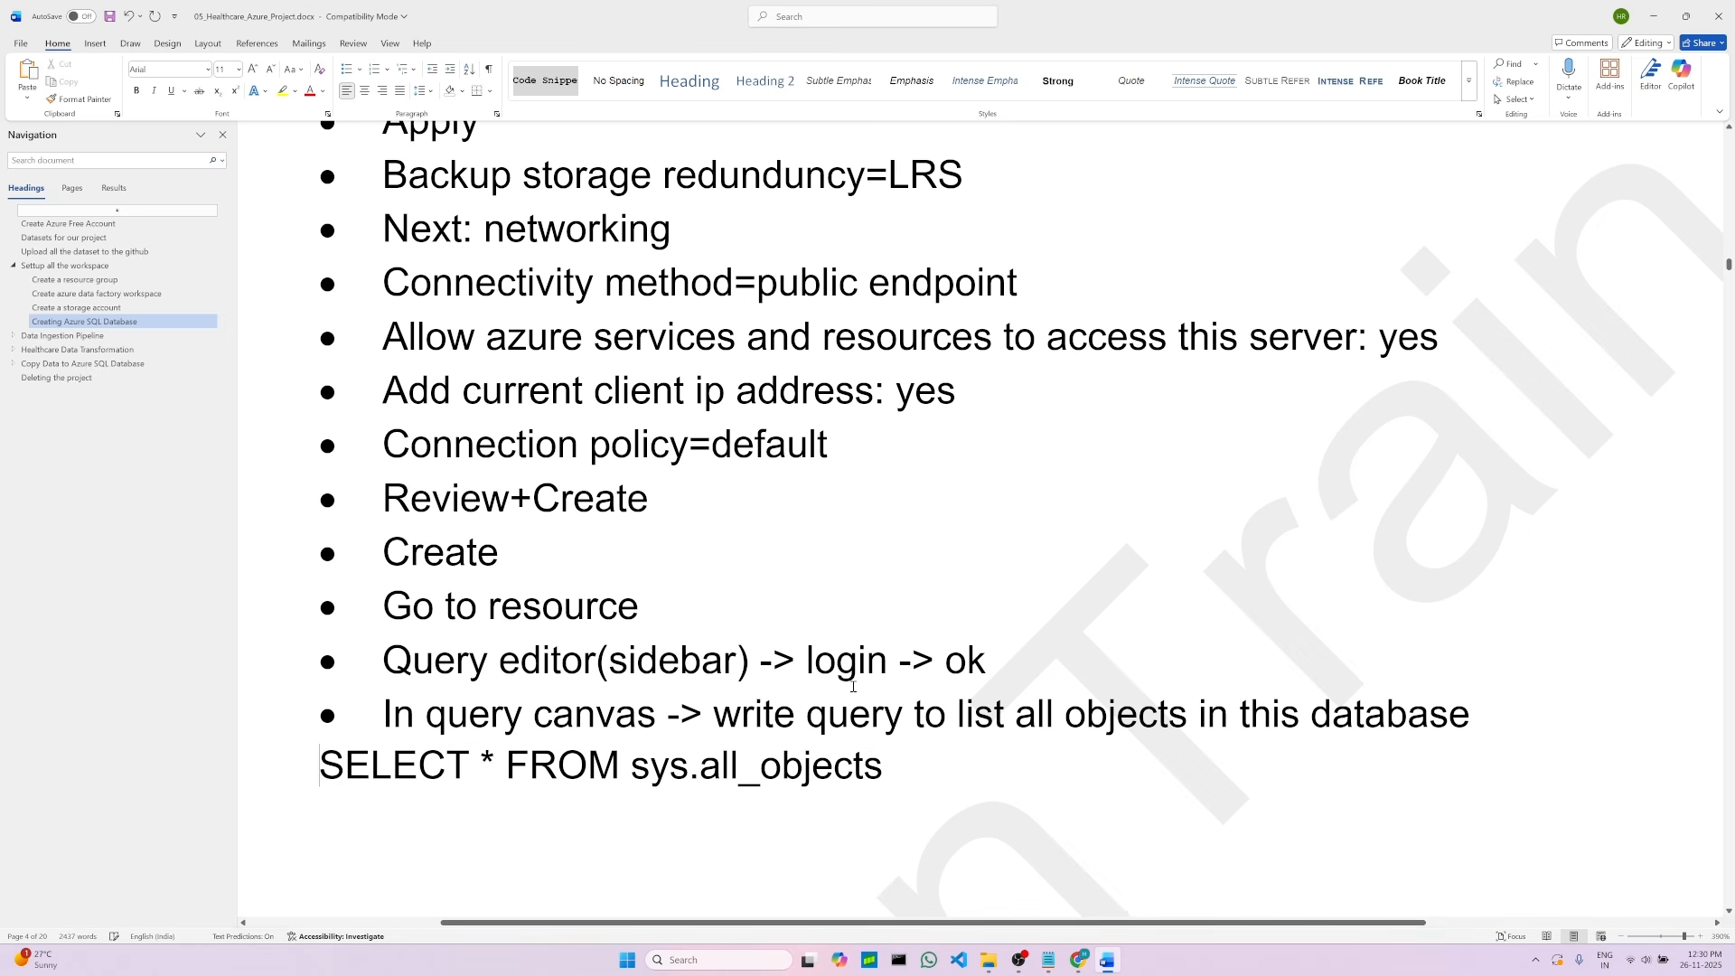
{"action": "double_click", "coordinate": [812, 767]}
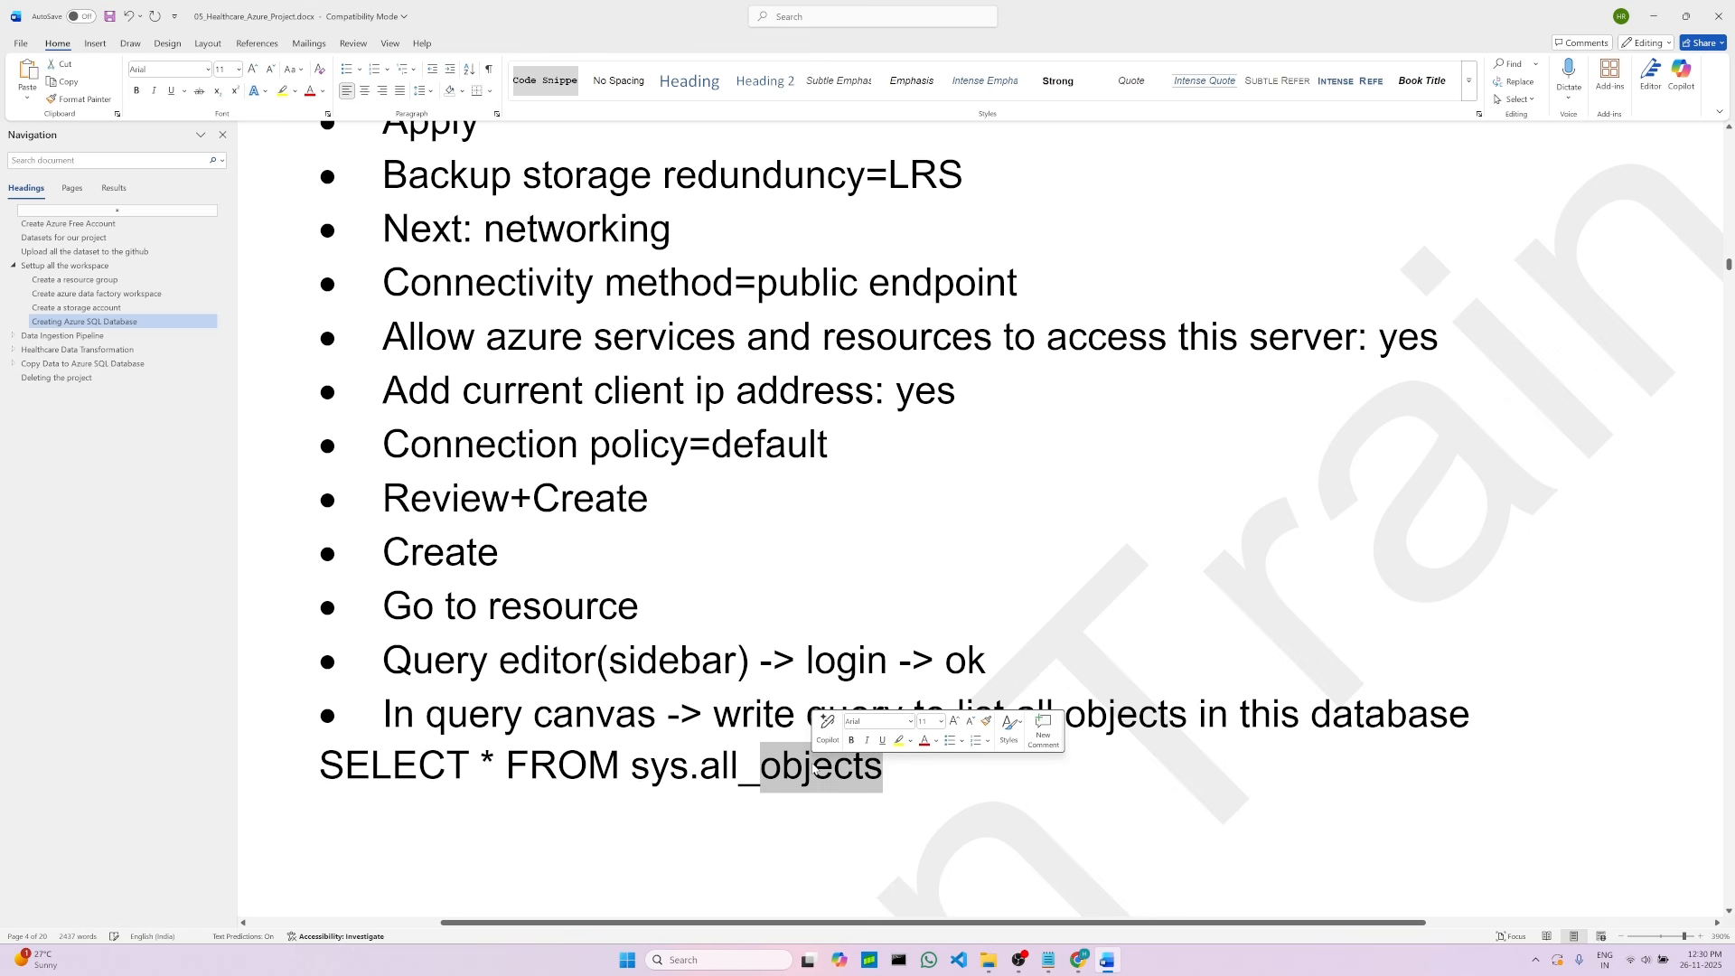
{"action": "triple_click", "coordinate": [813, 768]}
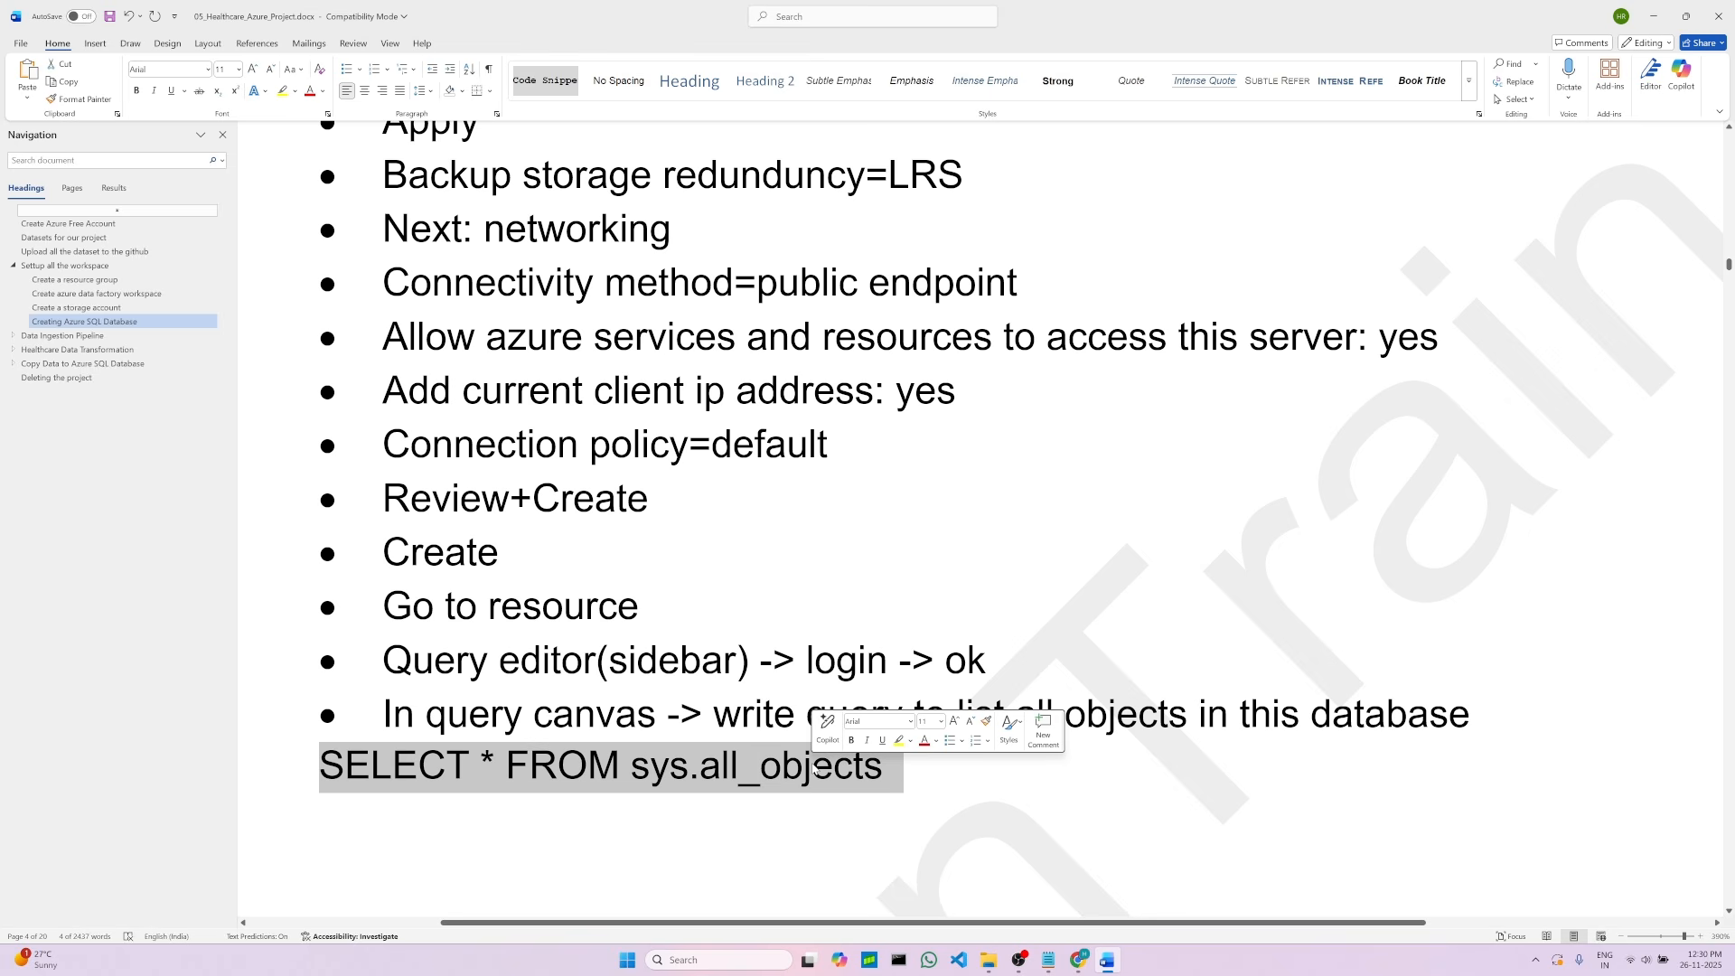
{"action": "left_click", "coordinate": [549, 87]}
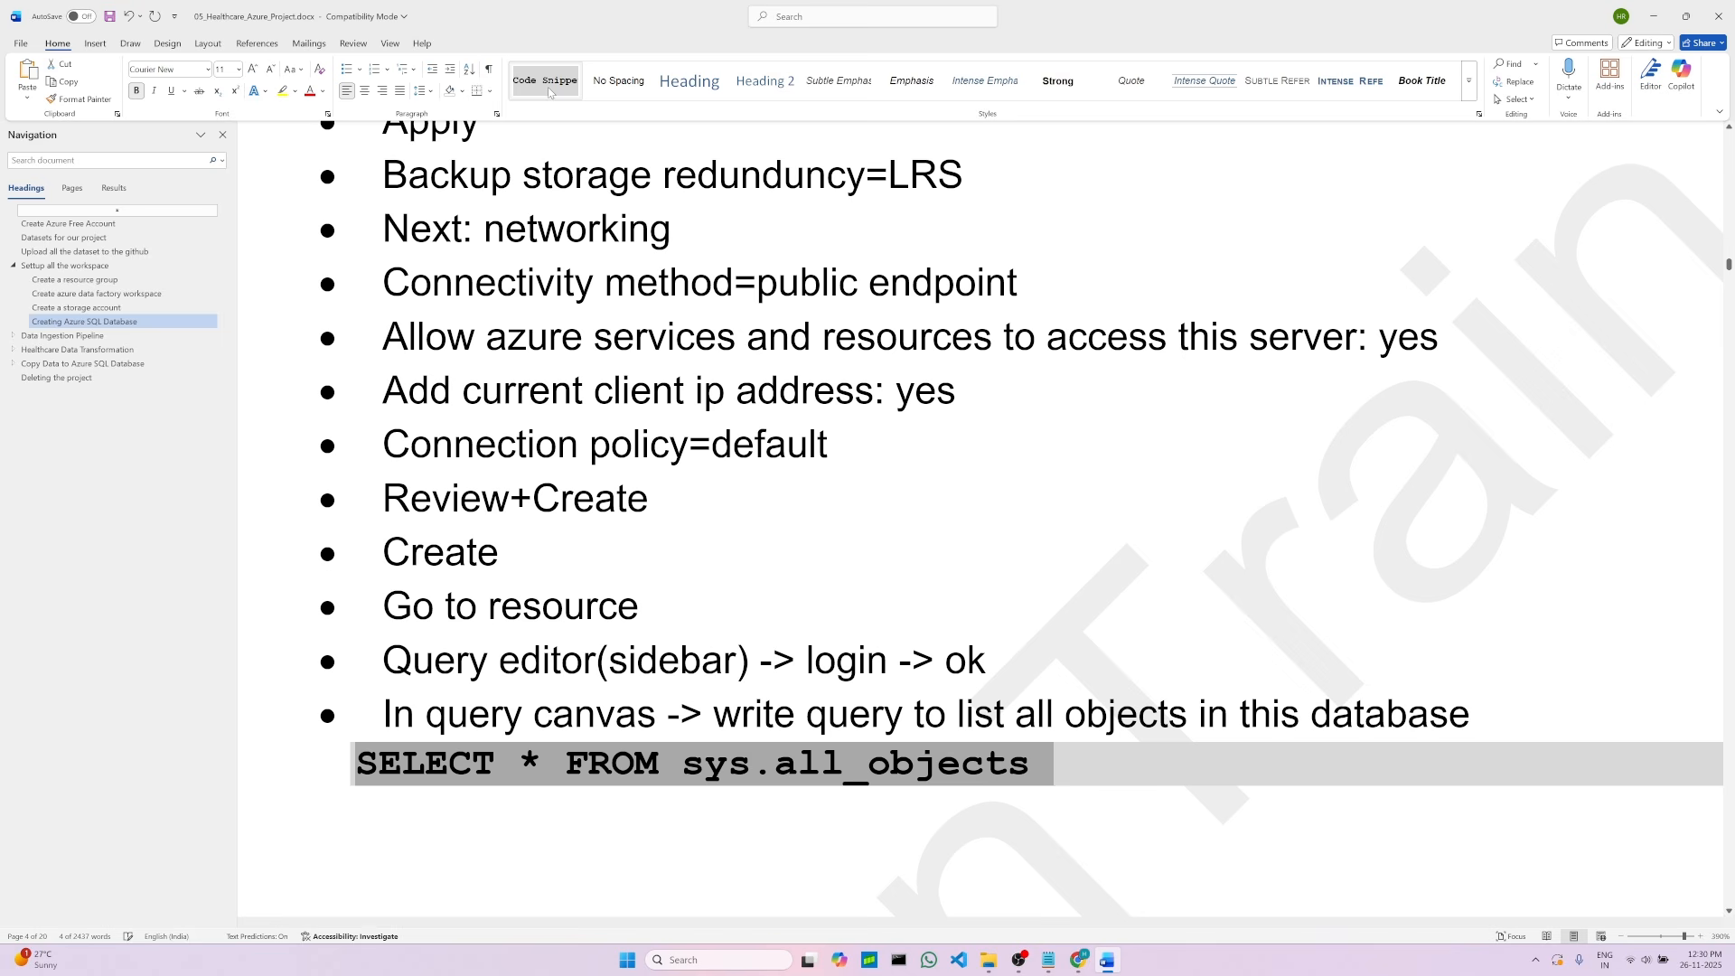
{"action": "left_click", "coordinate": [110, 17]}
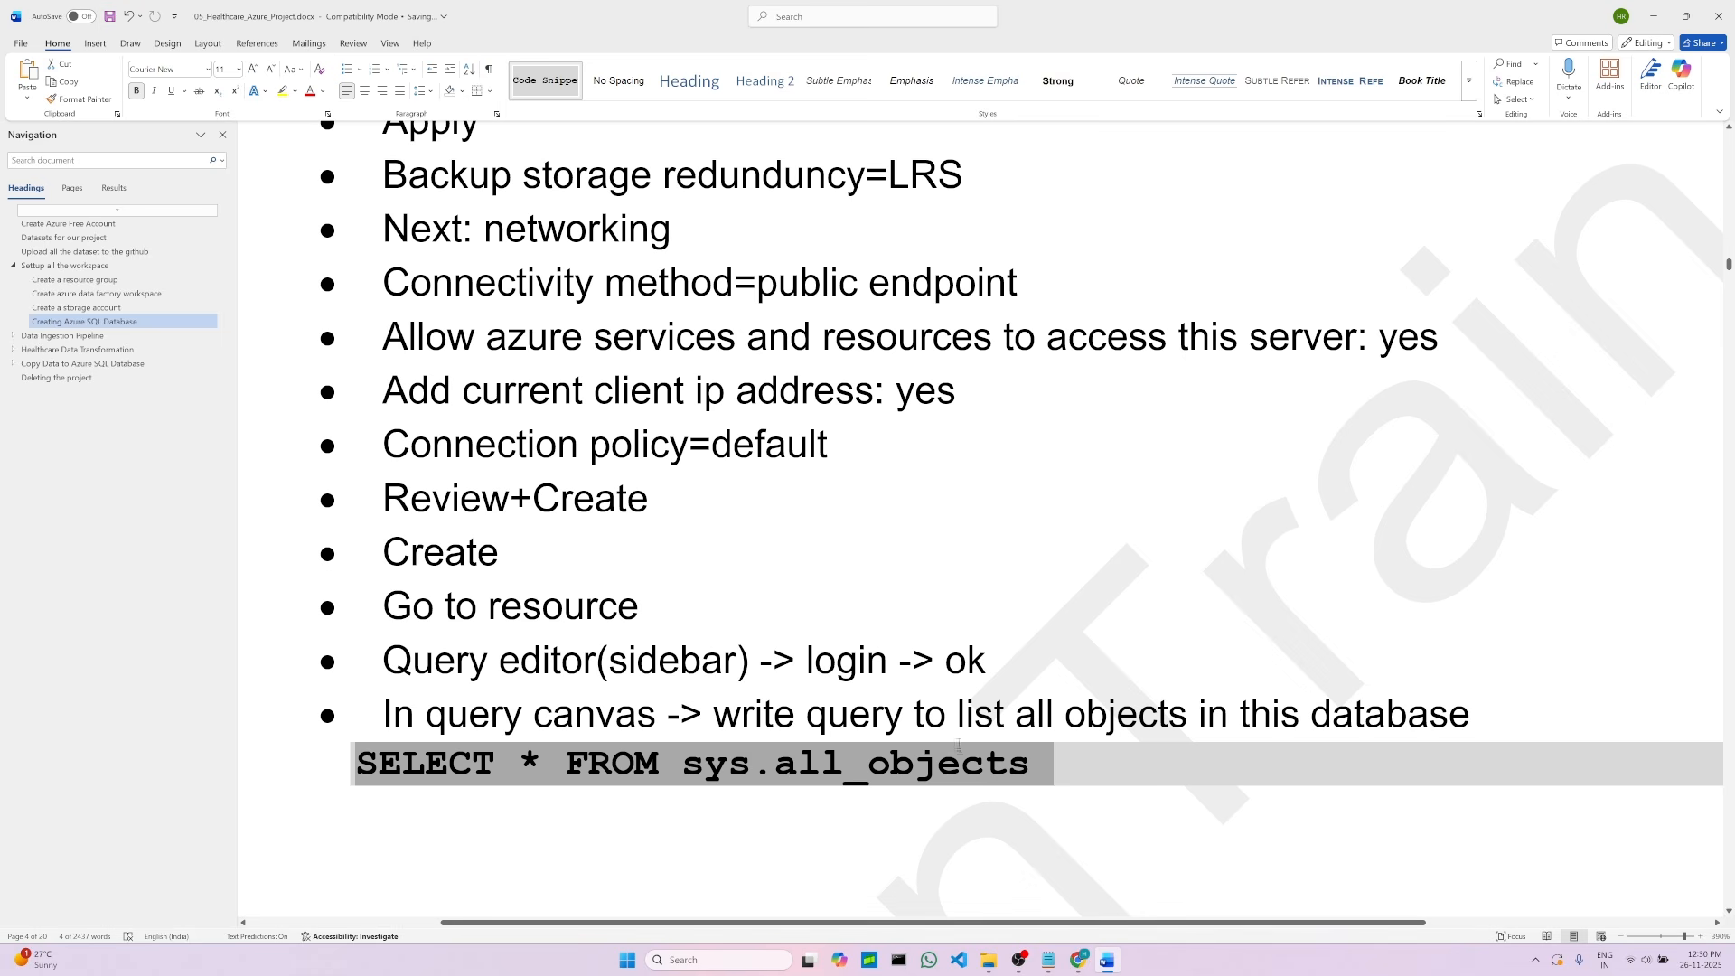
Step: Run the query in the database's query editor
{"action": "scroll", "coordinate": [1043, 886], "scroll_direction": "down", "scroll_amount": 3}
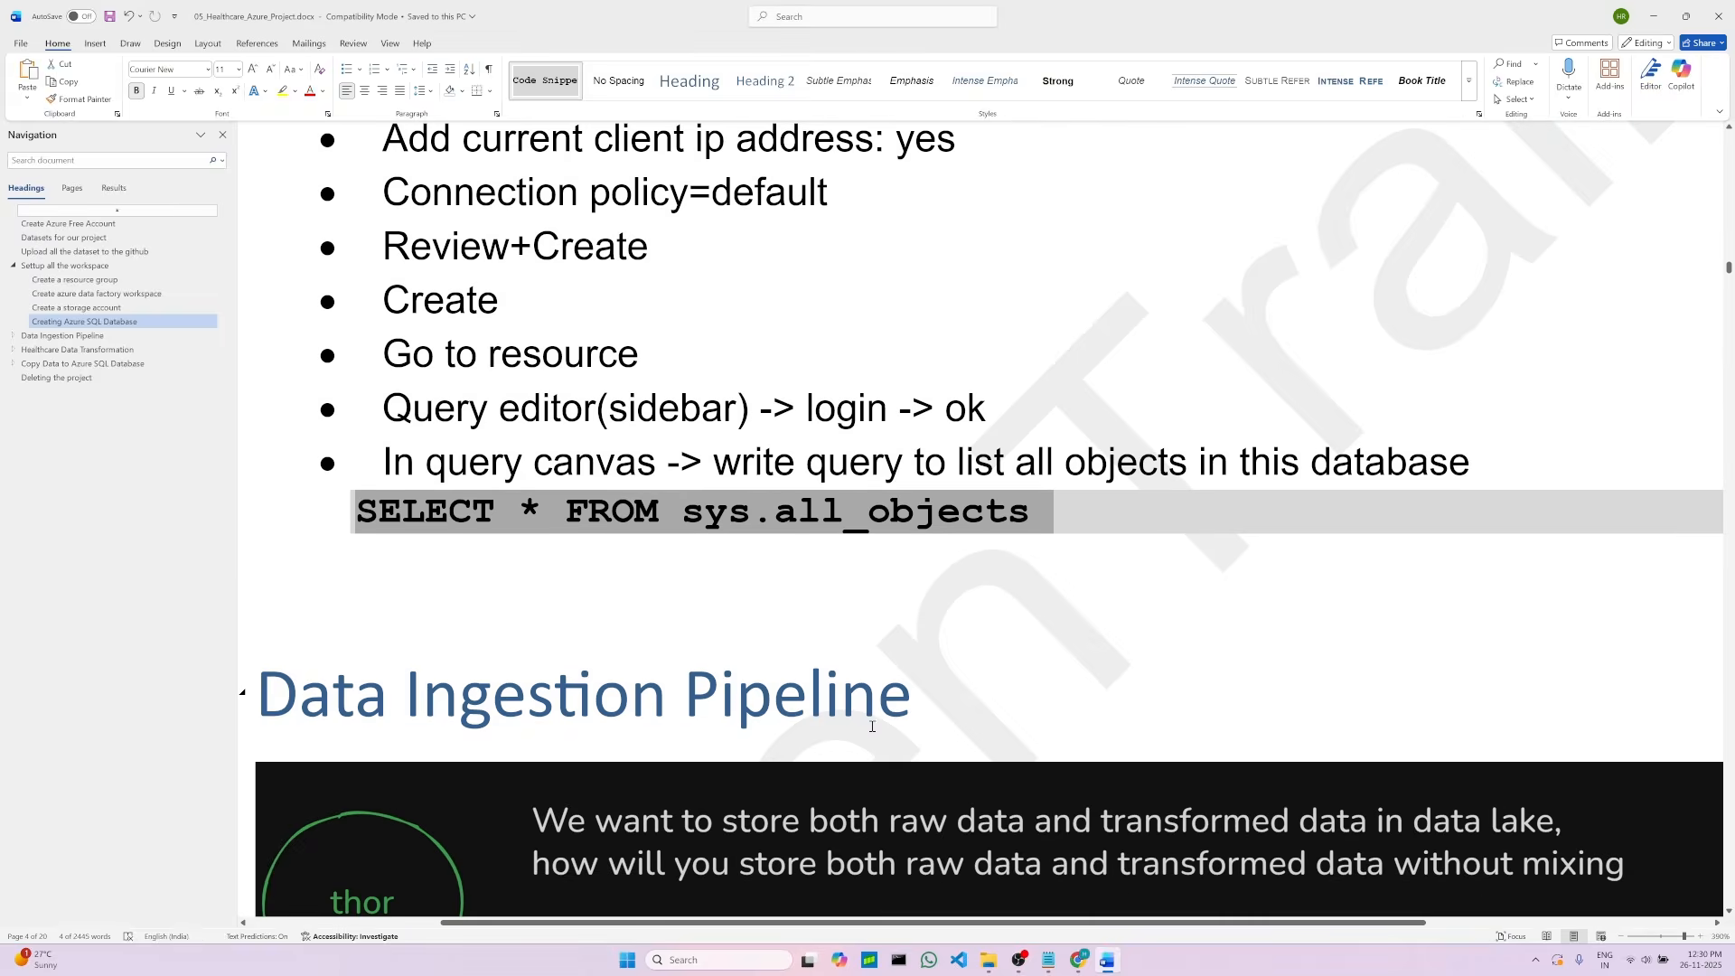
{"action": "scroll", "coordinate": [1043, 887], "scroll_direction": "up", "scroll_amount": 1}
{"action": "left_click", "coordinate": [1080, 958]}
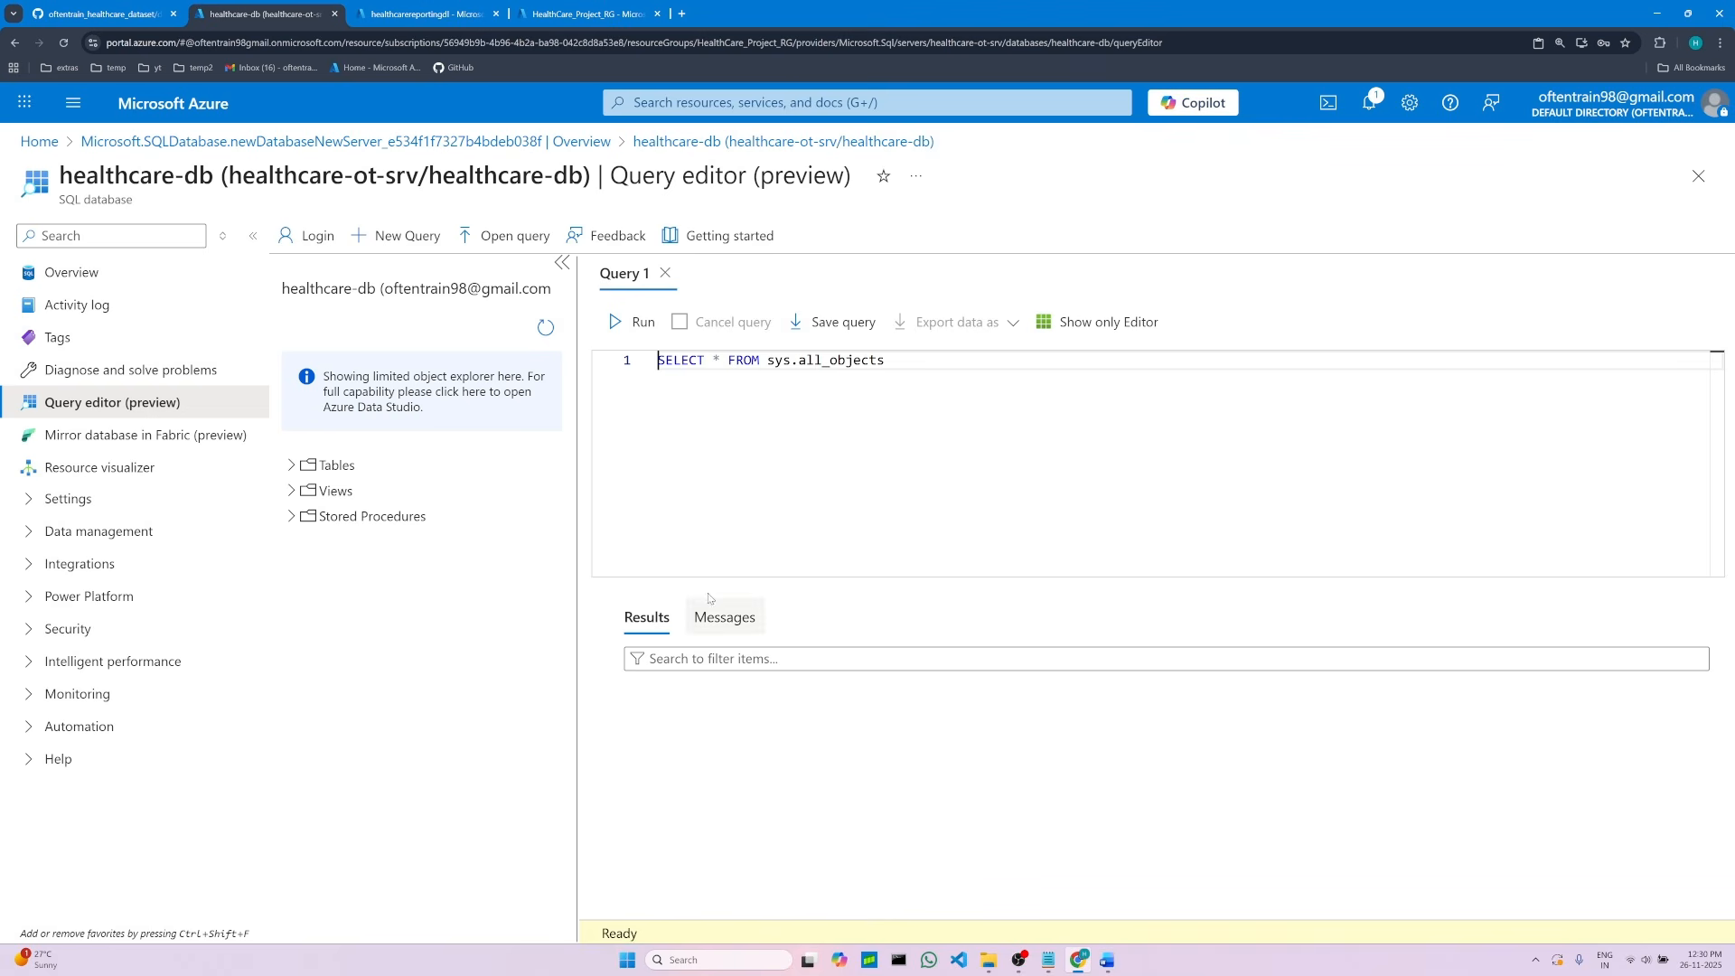
{"action": "left_click", "coordinate": [616, 324]}
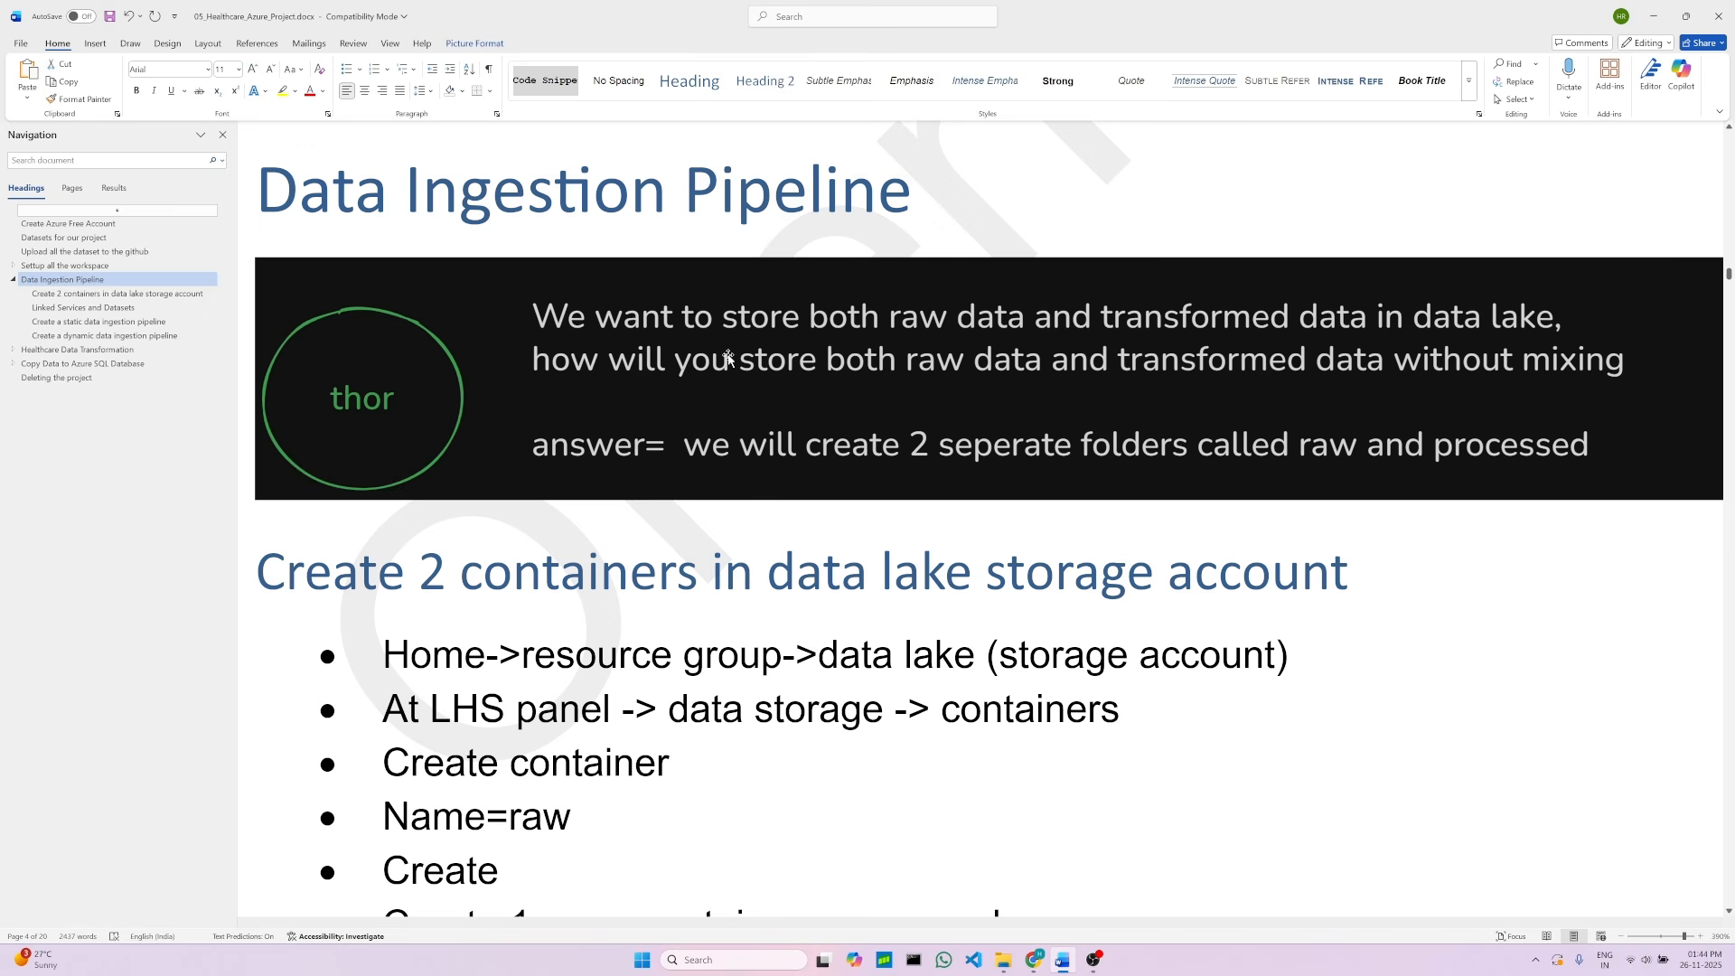
{"action": "scroll", "coordinate": [729, 358], "scroll_direction": "down", "scroll_amount": 1}
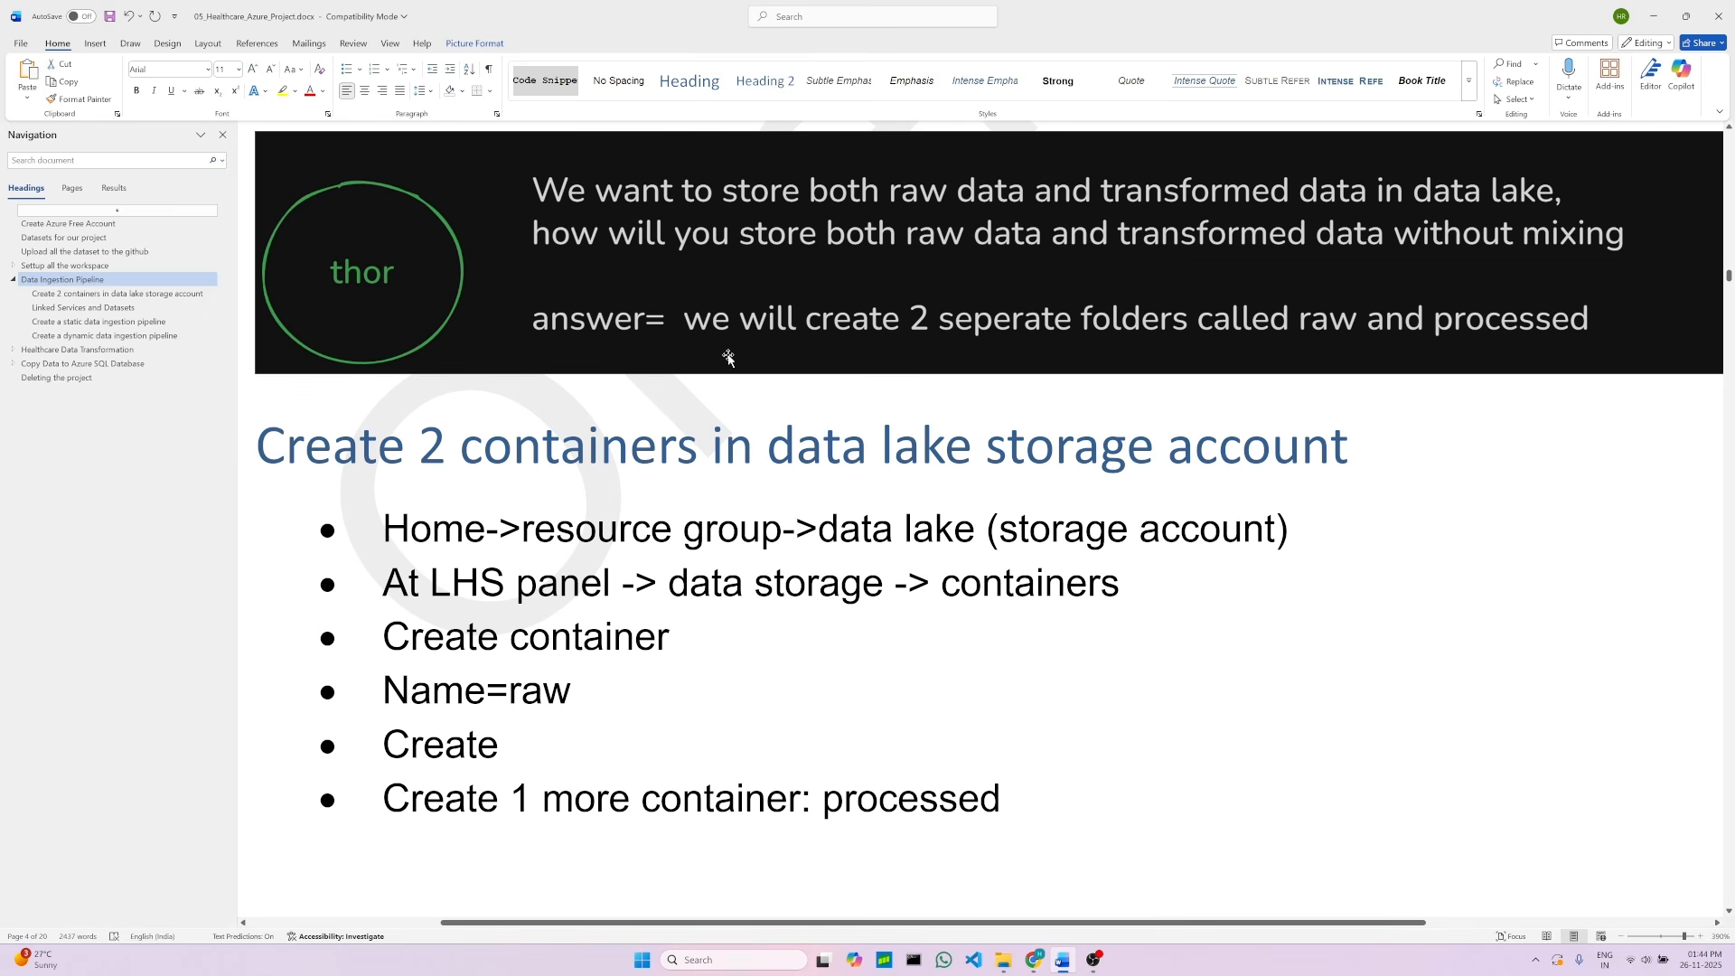
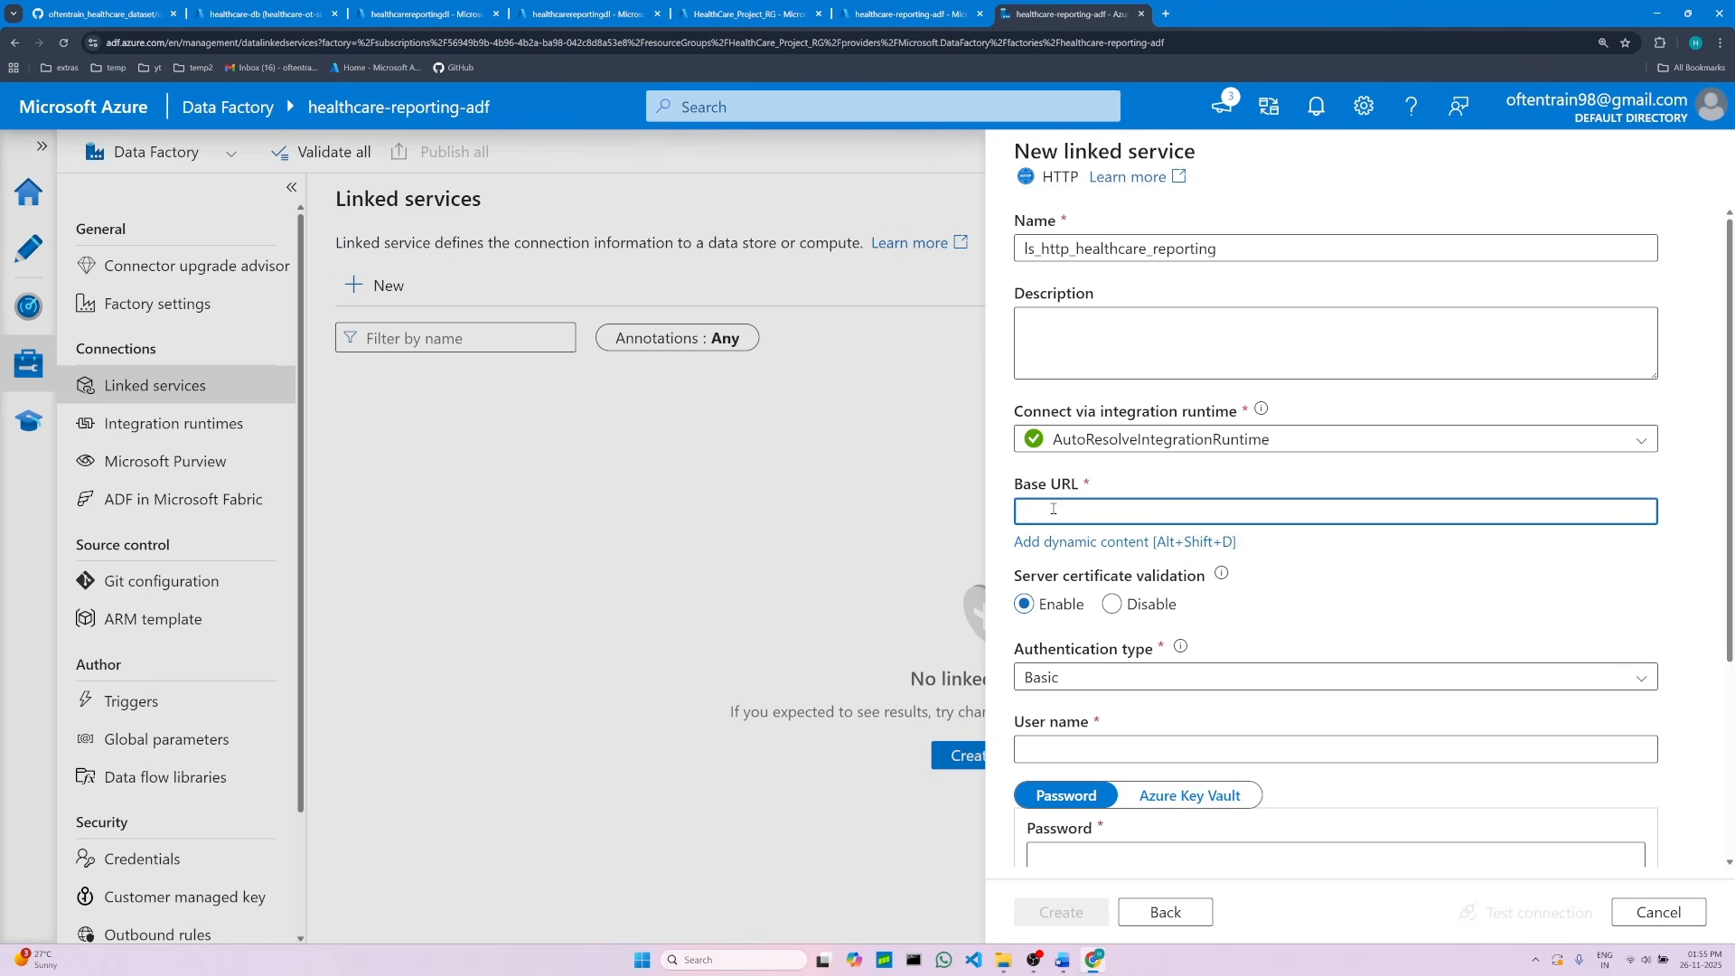
Step: Review the project notes' instructions for the GitHub linked service's base URL
{"action": "left_click", "coordinate": [38, 10]}
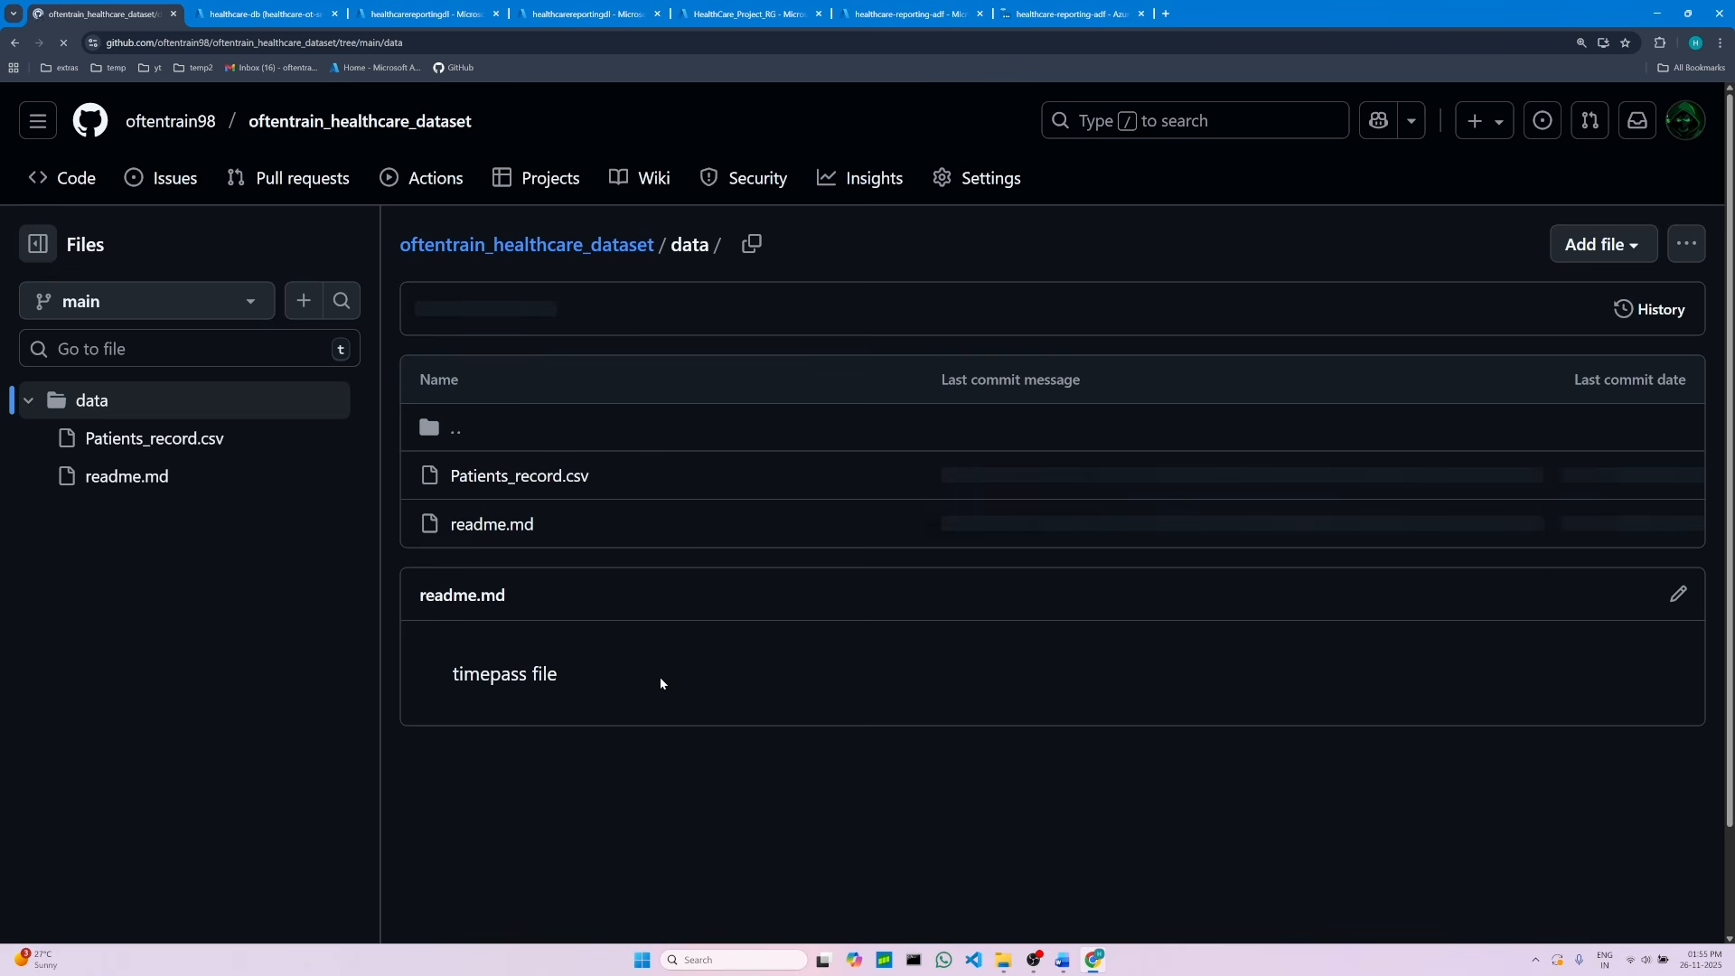
{"action": "left_click", "coordinate": [1071, 961]}
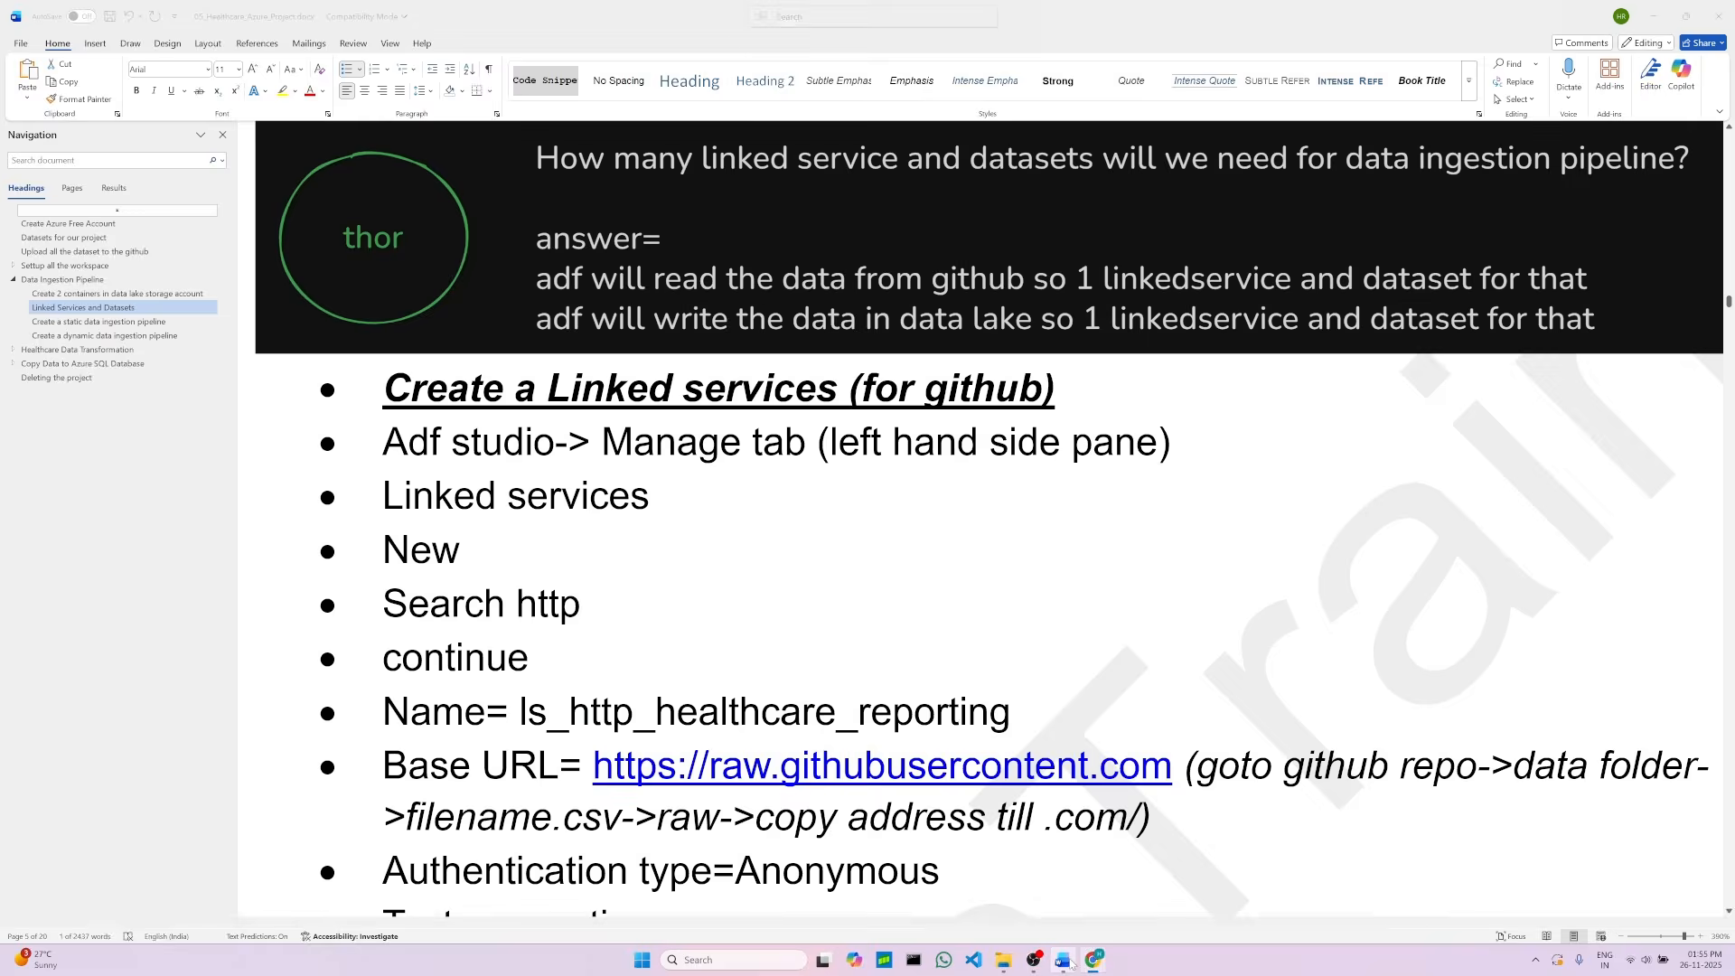
{"action": "left_click", "coordinate": [576, 810]}
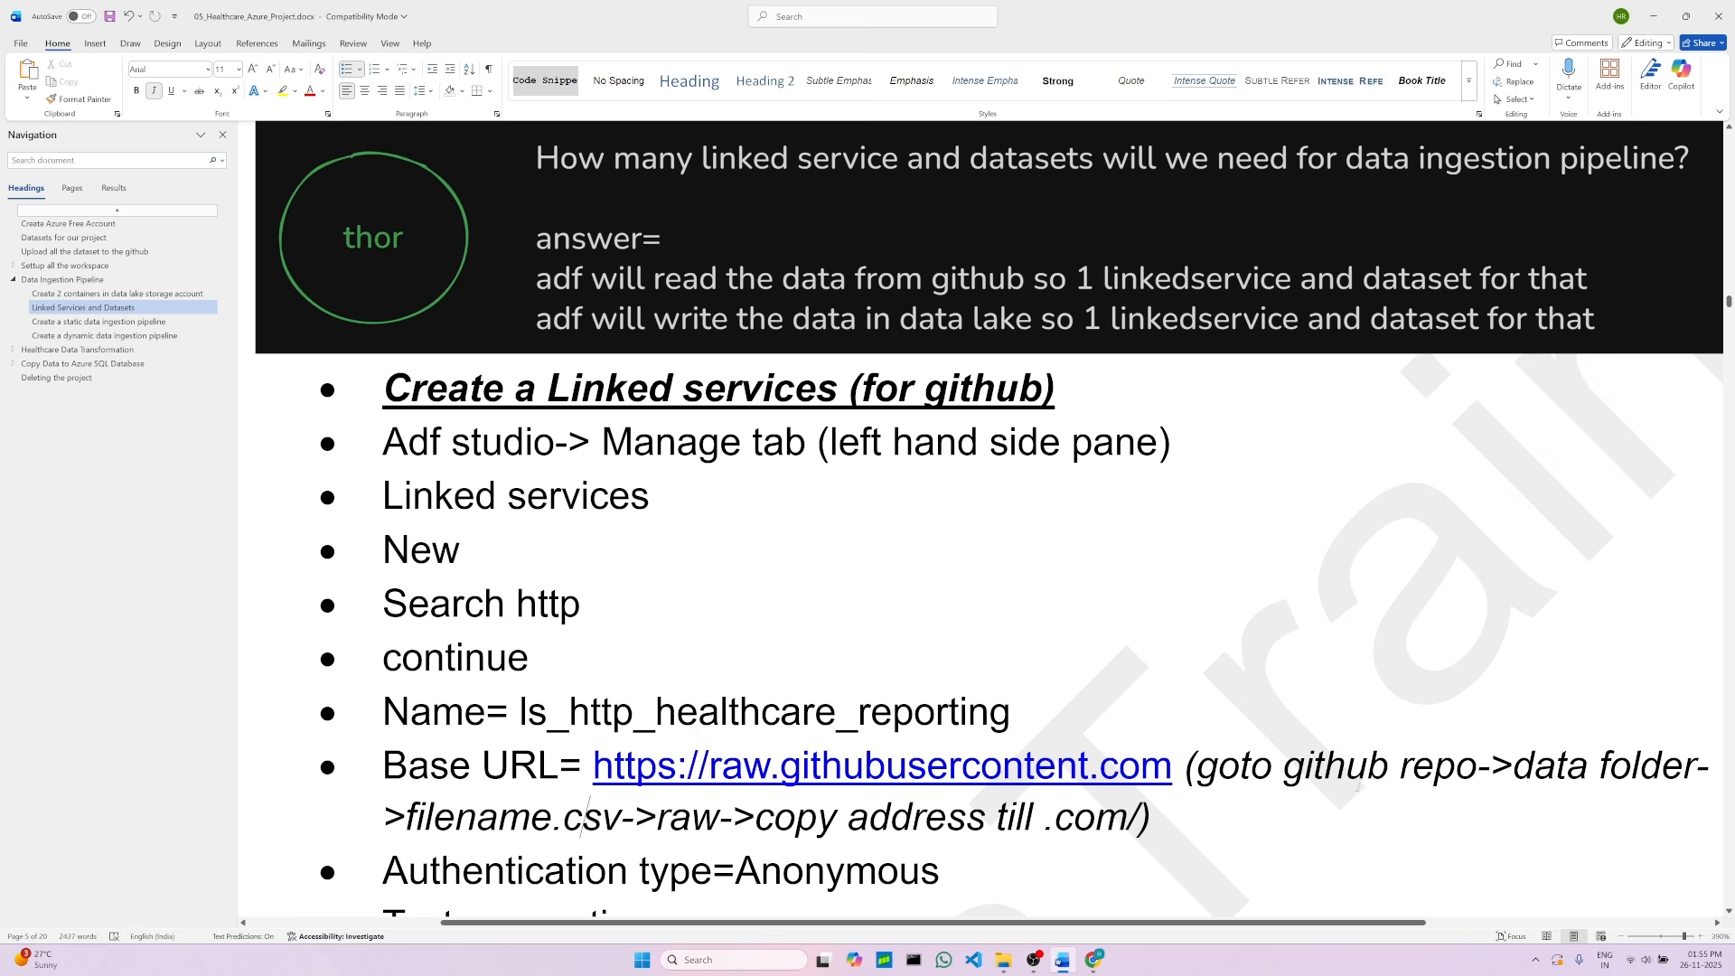
{"action": "left_click_drag", "start_coordinate": [1284, 767], "coordinate": [1455, 767]}
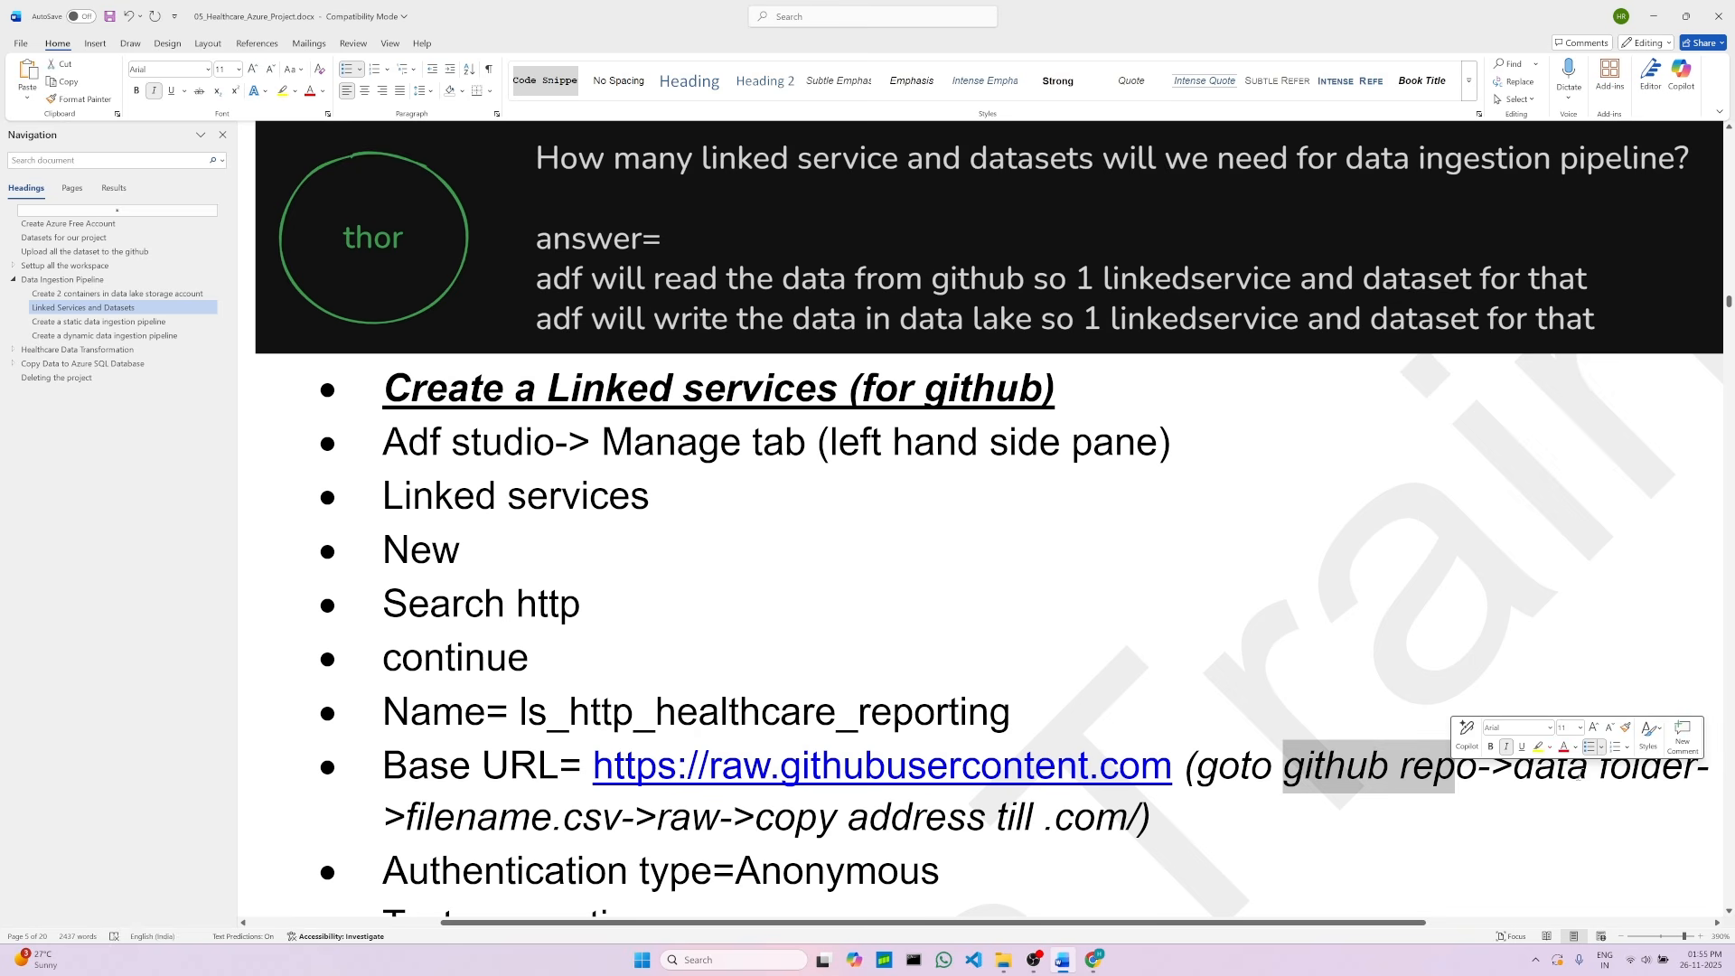
{"action": "left_click", "coordinate": [1699, 788]}
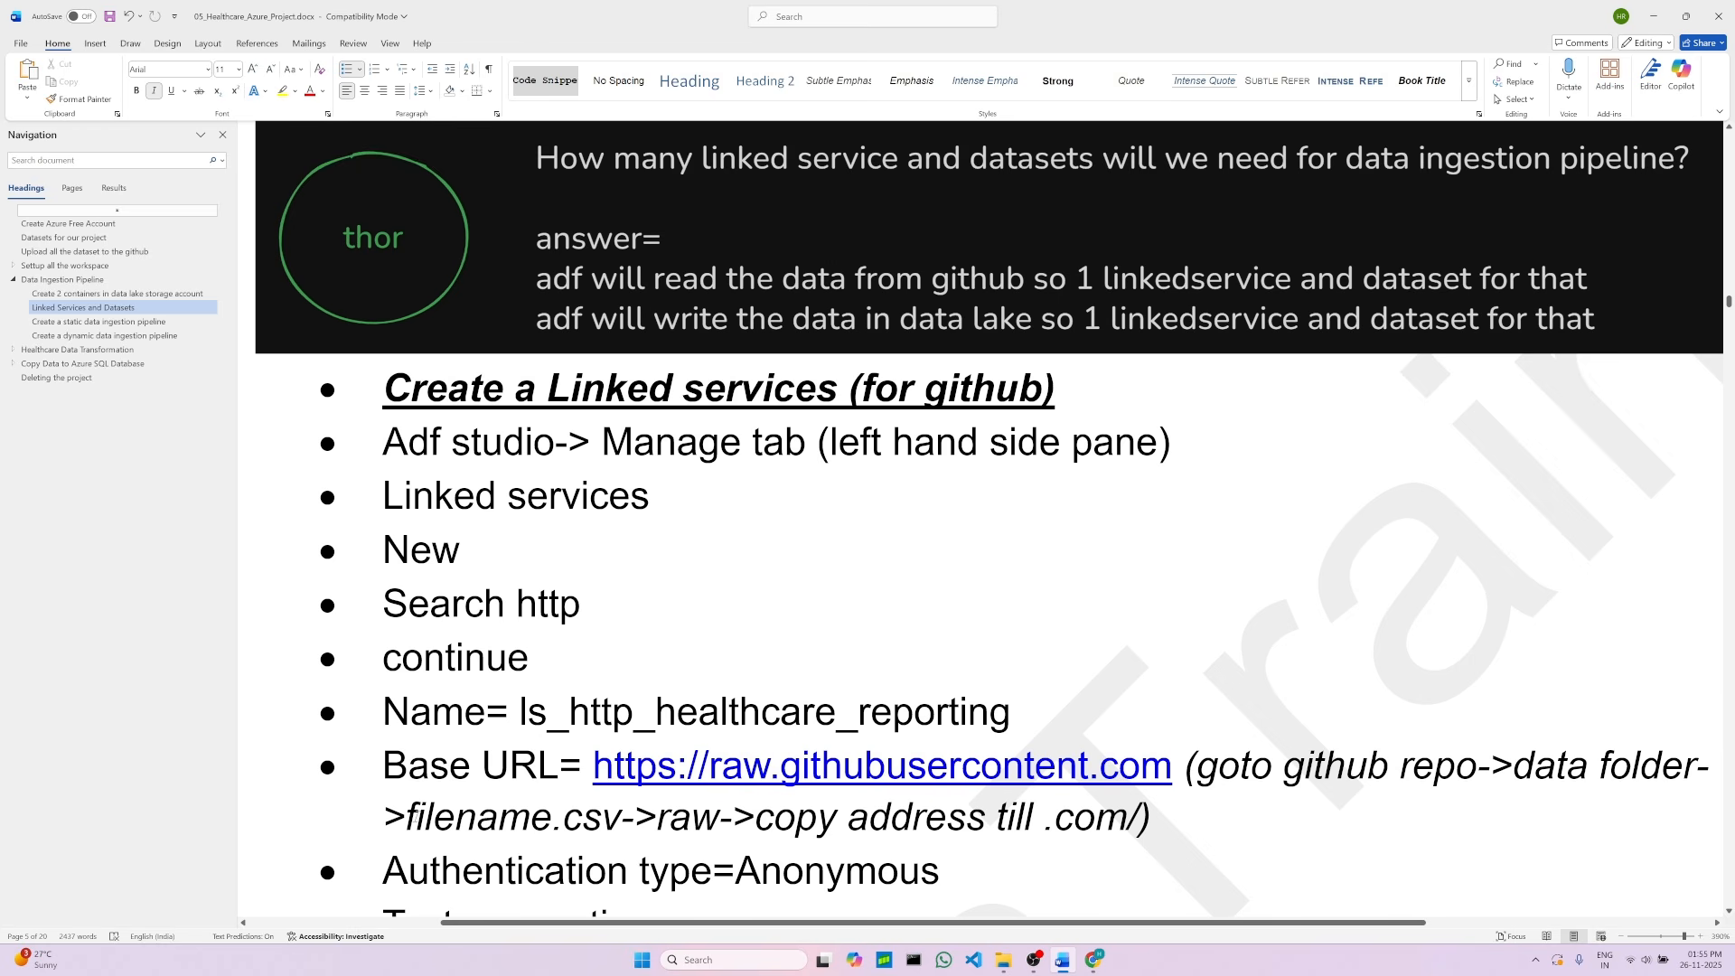
{"action": "left_click_drag", "start_coordinate": [406, 818], "coordinate": [619, 818]}
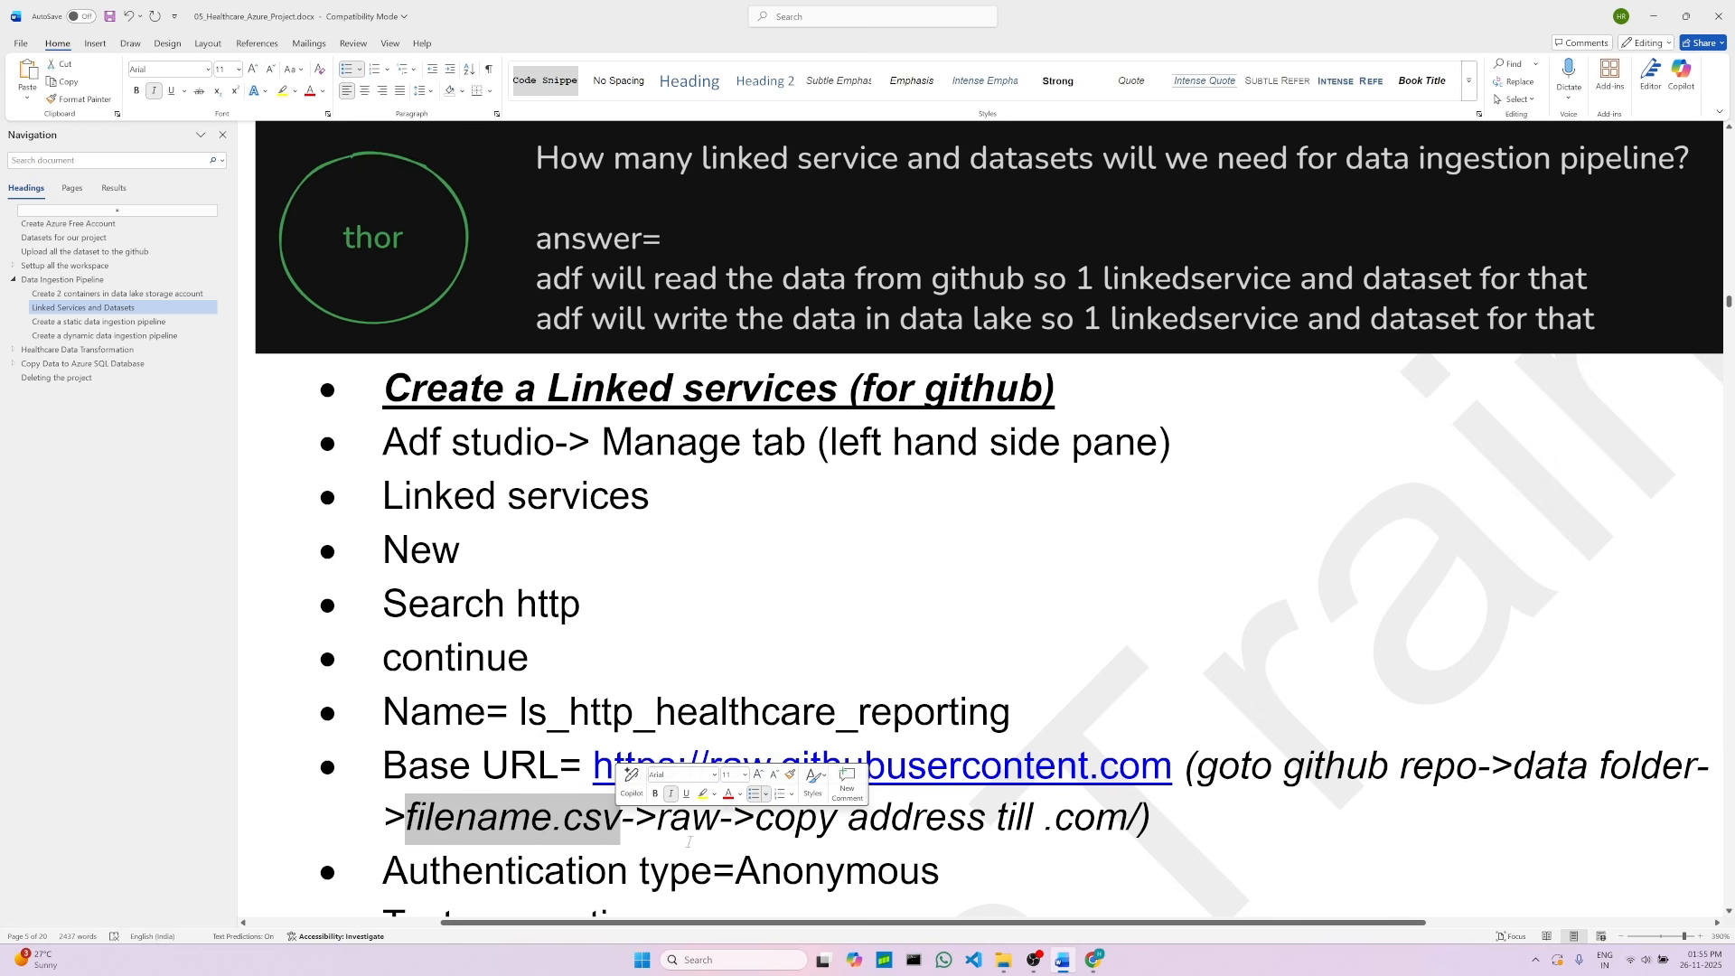
{"action": "double_click", "coordinate": [685, 822]}
{"action": "left_click", "coordinate": [803, 813]}
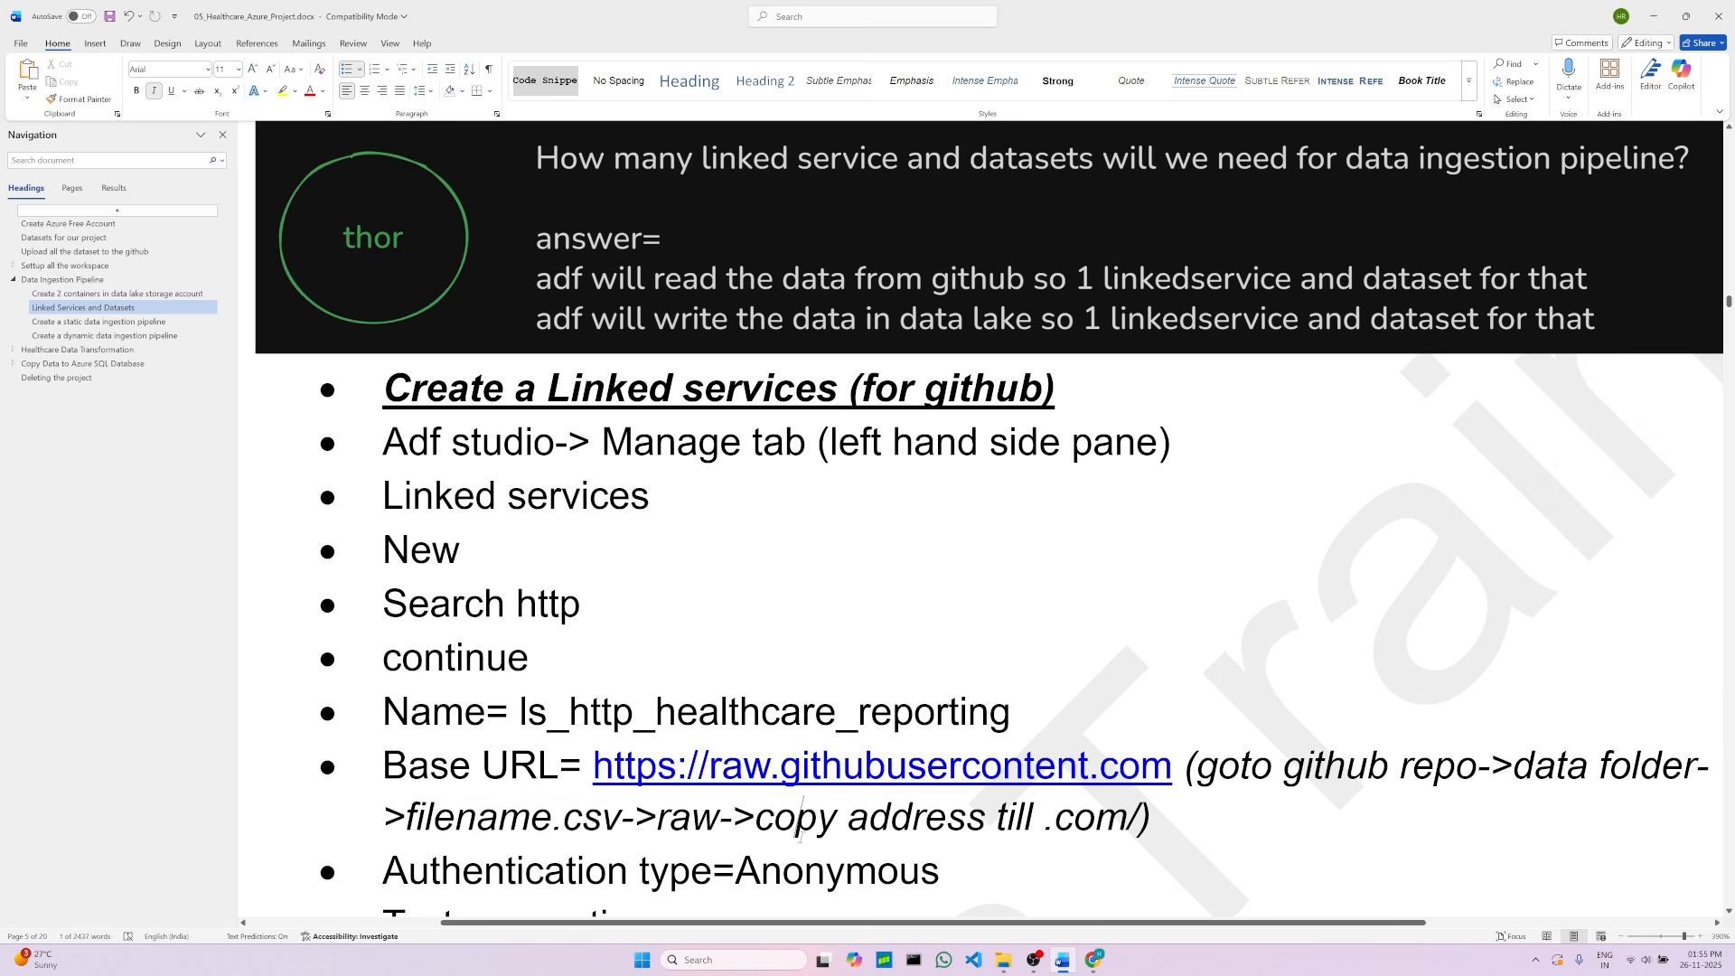
{"action": "left_click_drag", "start_coordinate": [1049, 819], "coordinate": [1153, 819]}
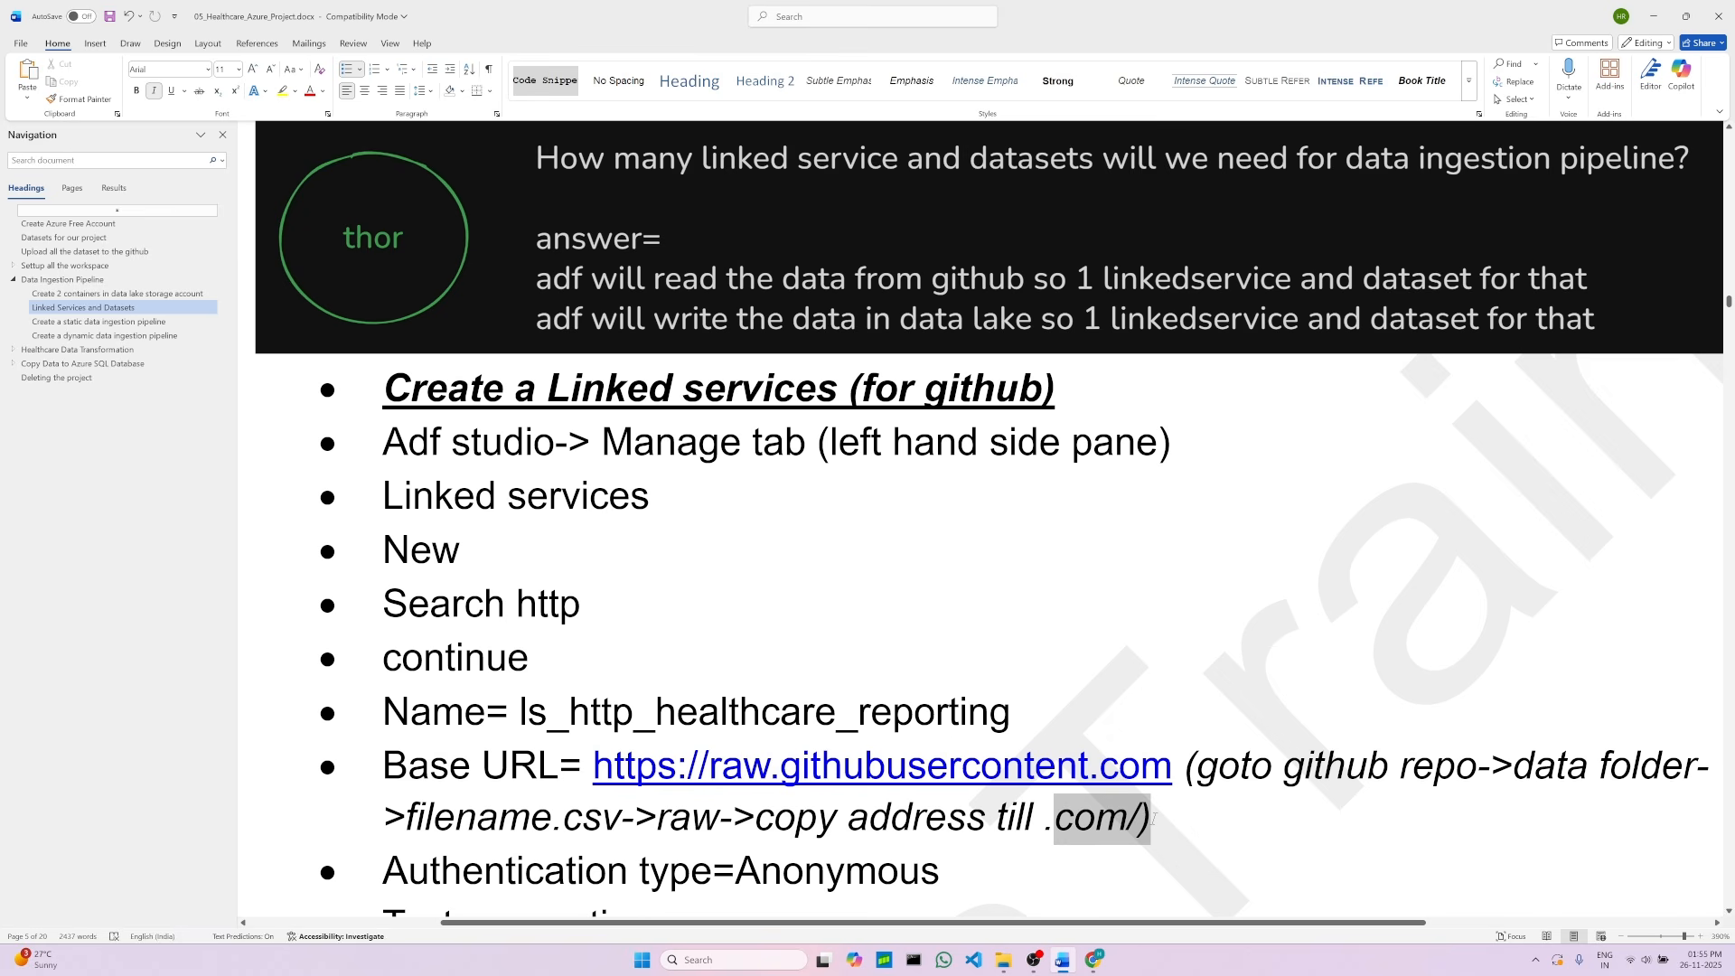
{"action": "left_click", "coordinate": [910, 818]}
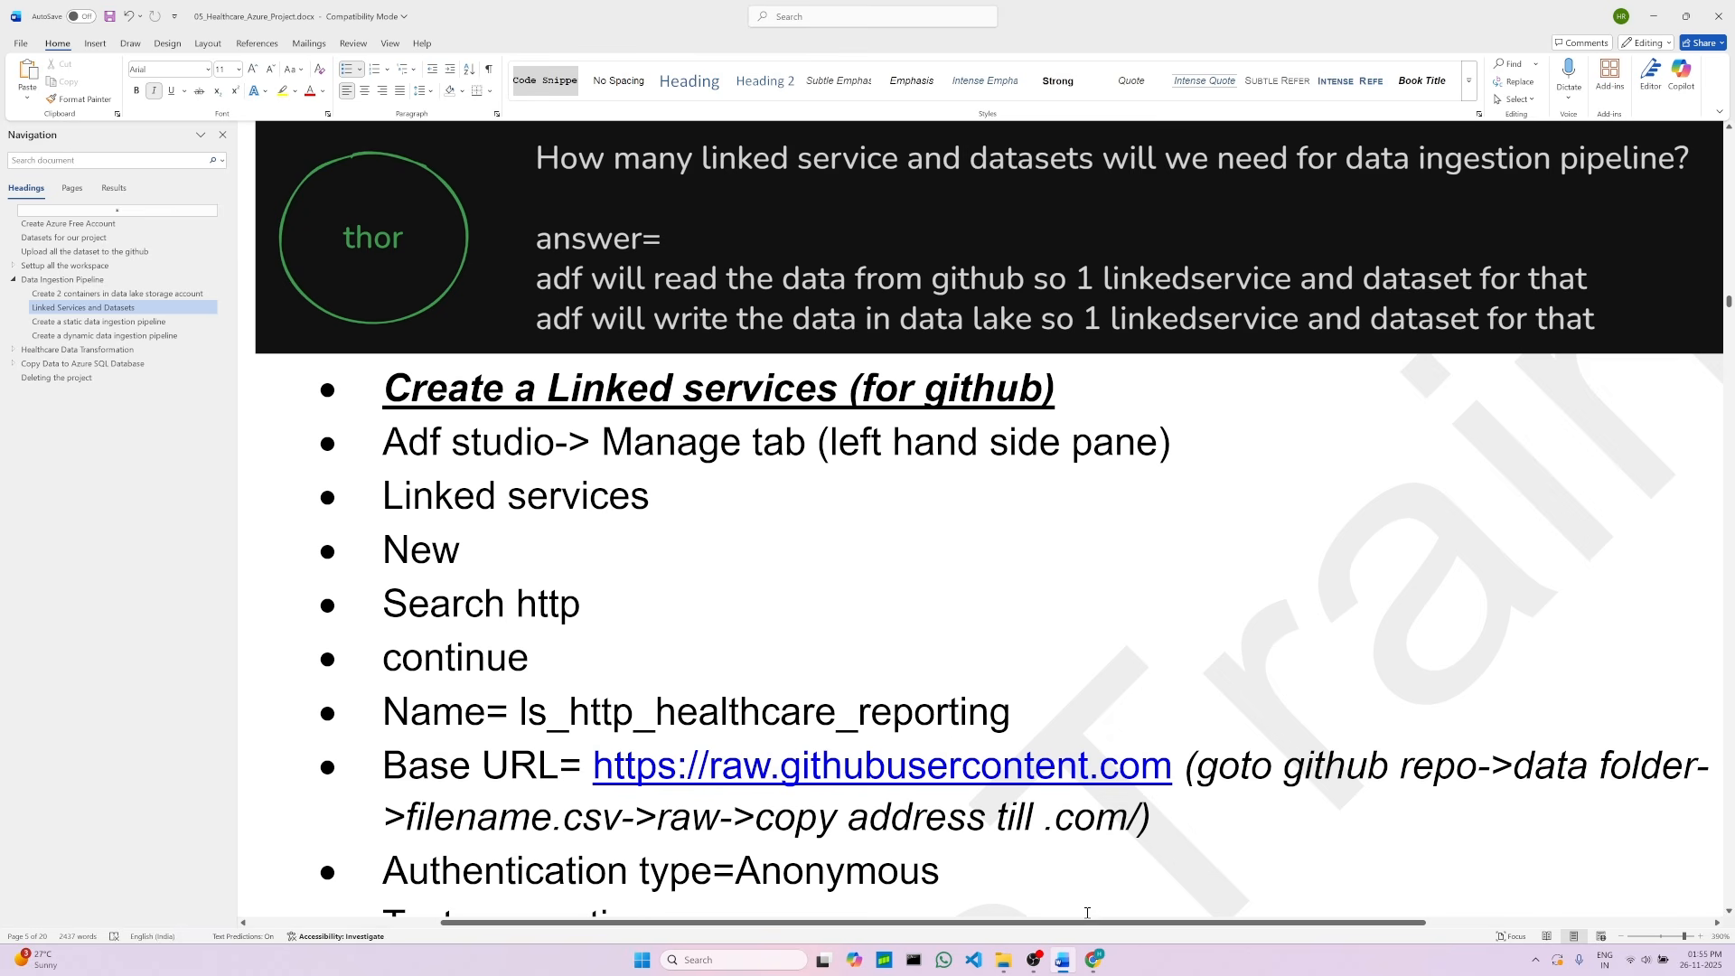
Step: Open the raw view of Patients_record.csv in the GitHub repo and copy its address up to .com/
{"action": "left_click", "coordinate": [1095, 961]}
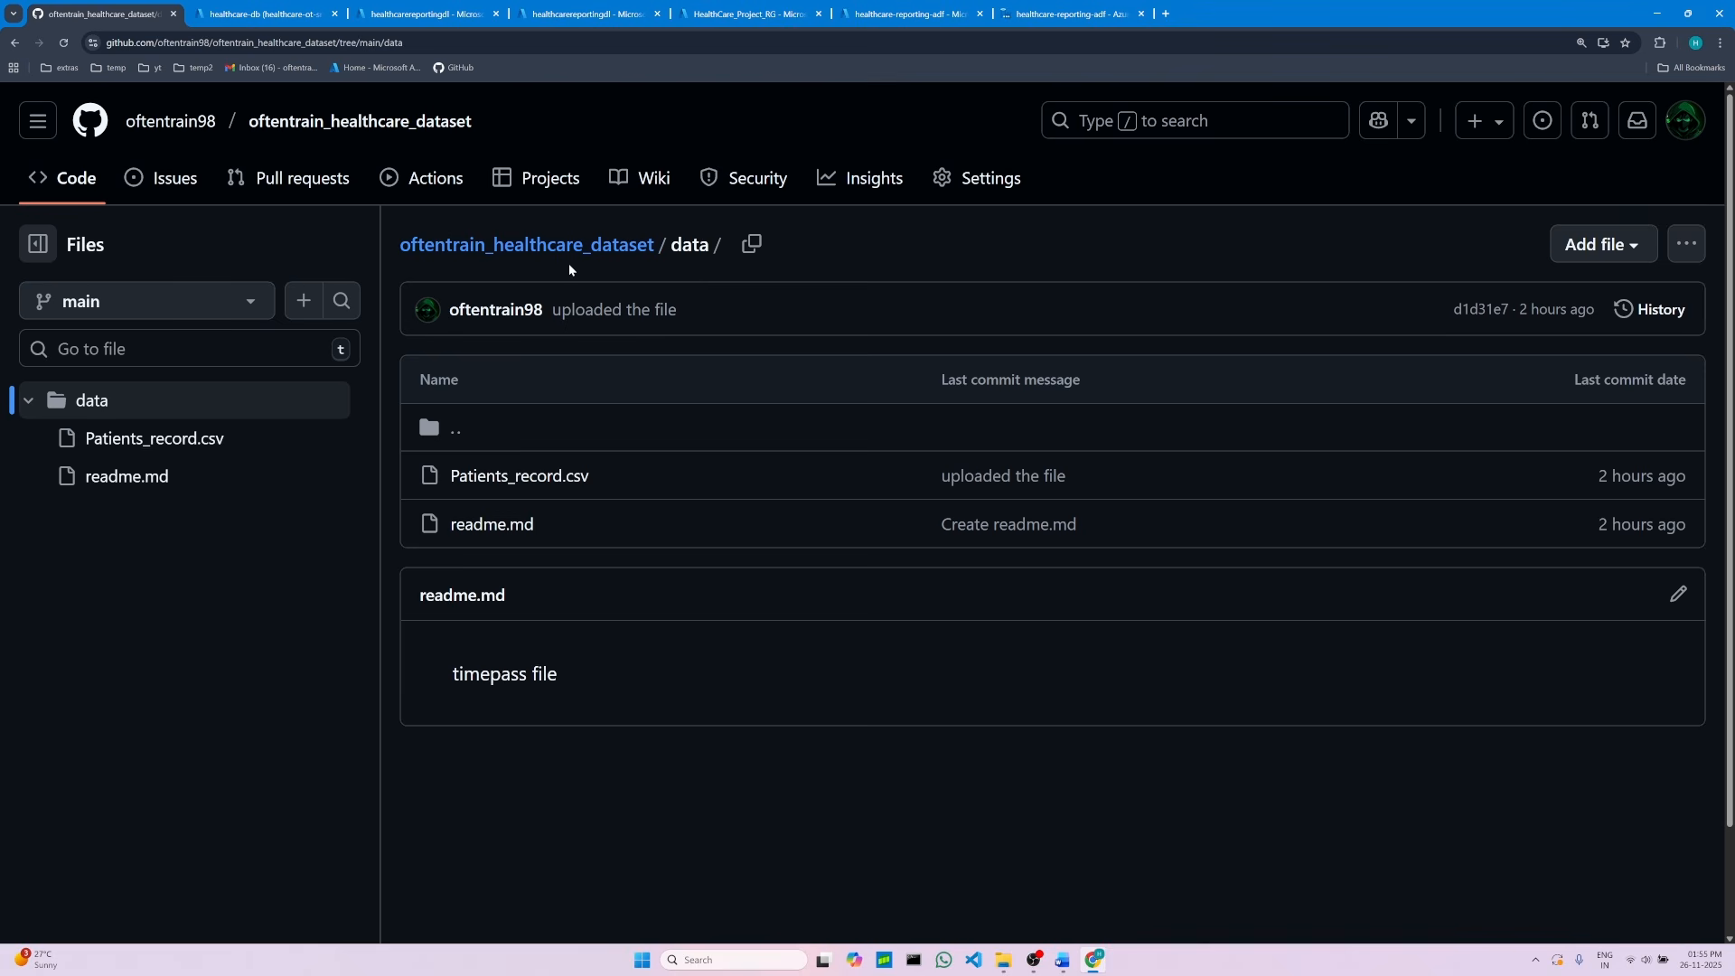
{"action": "left_click", "coordinate": [535, 485]}
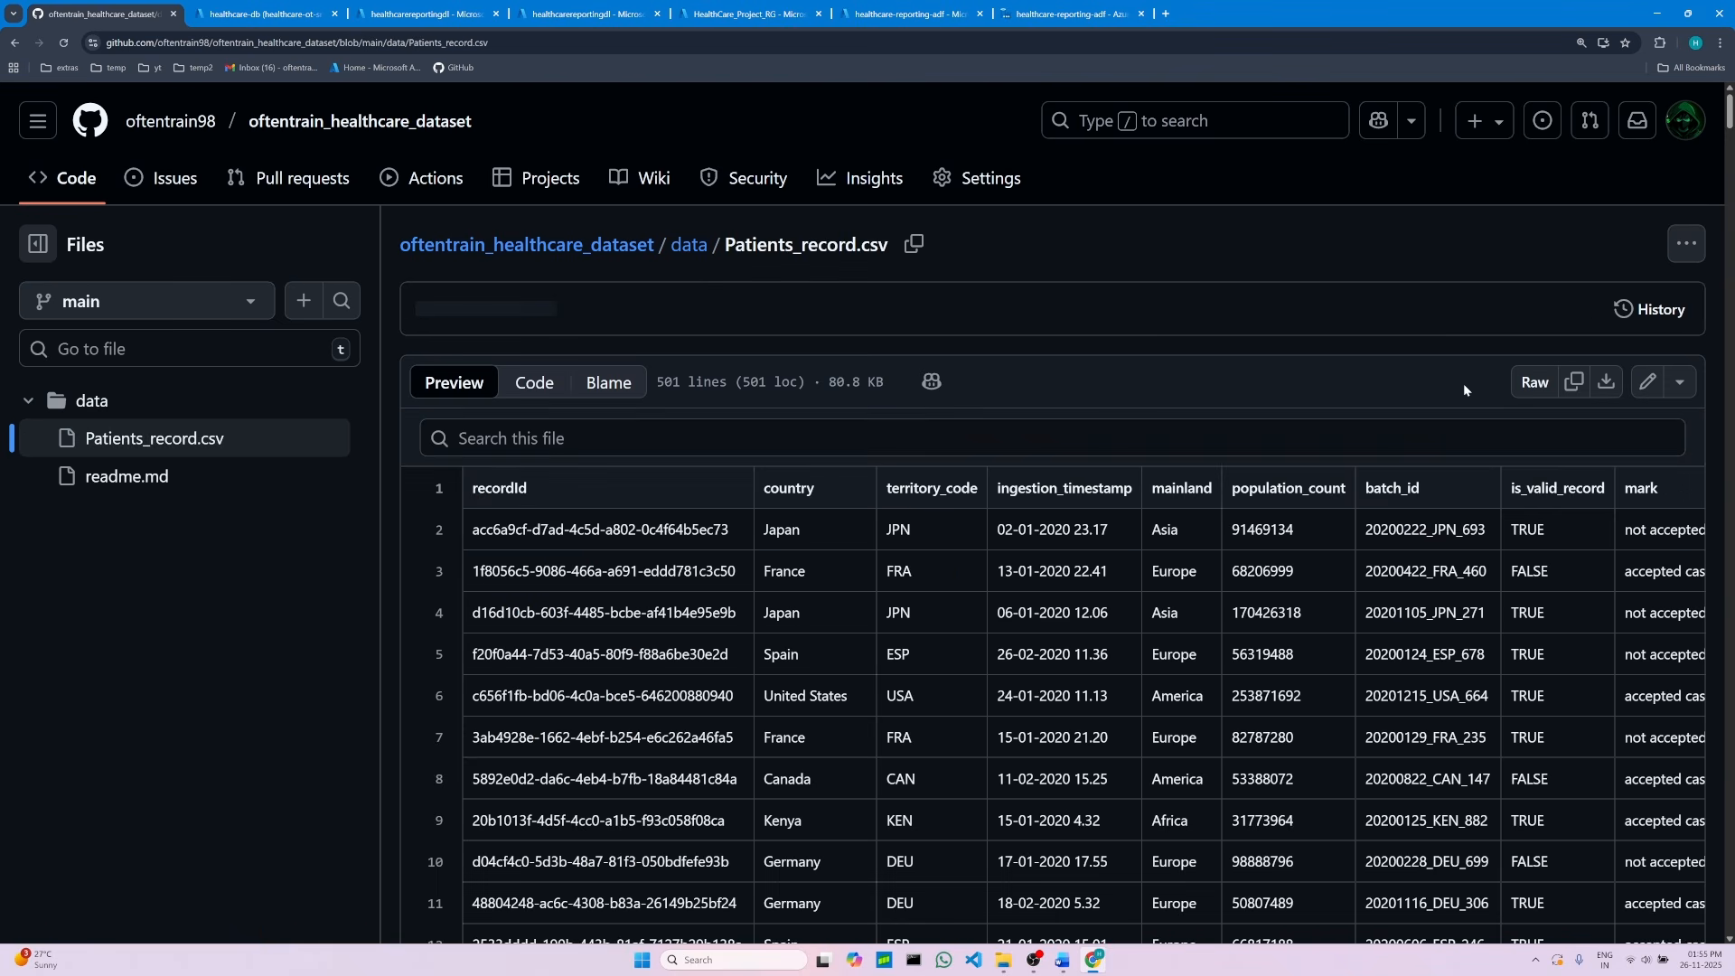
{"action": "left_click", "coordinate": [1529, 385]}
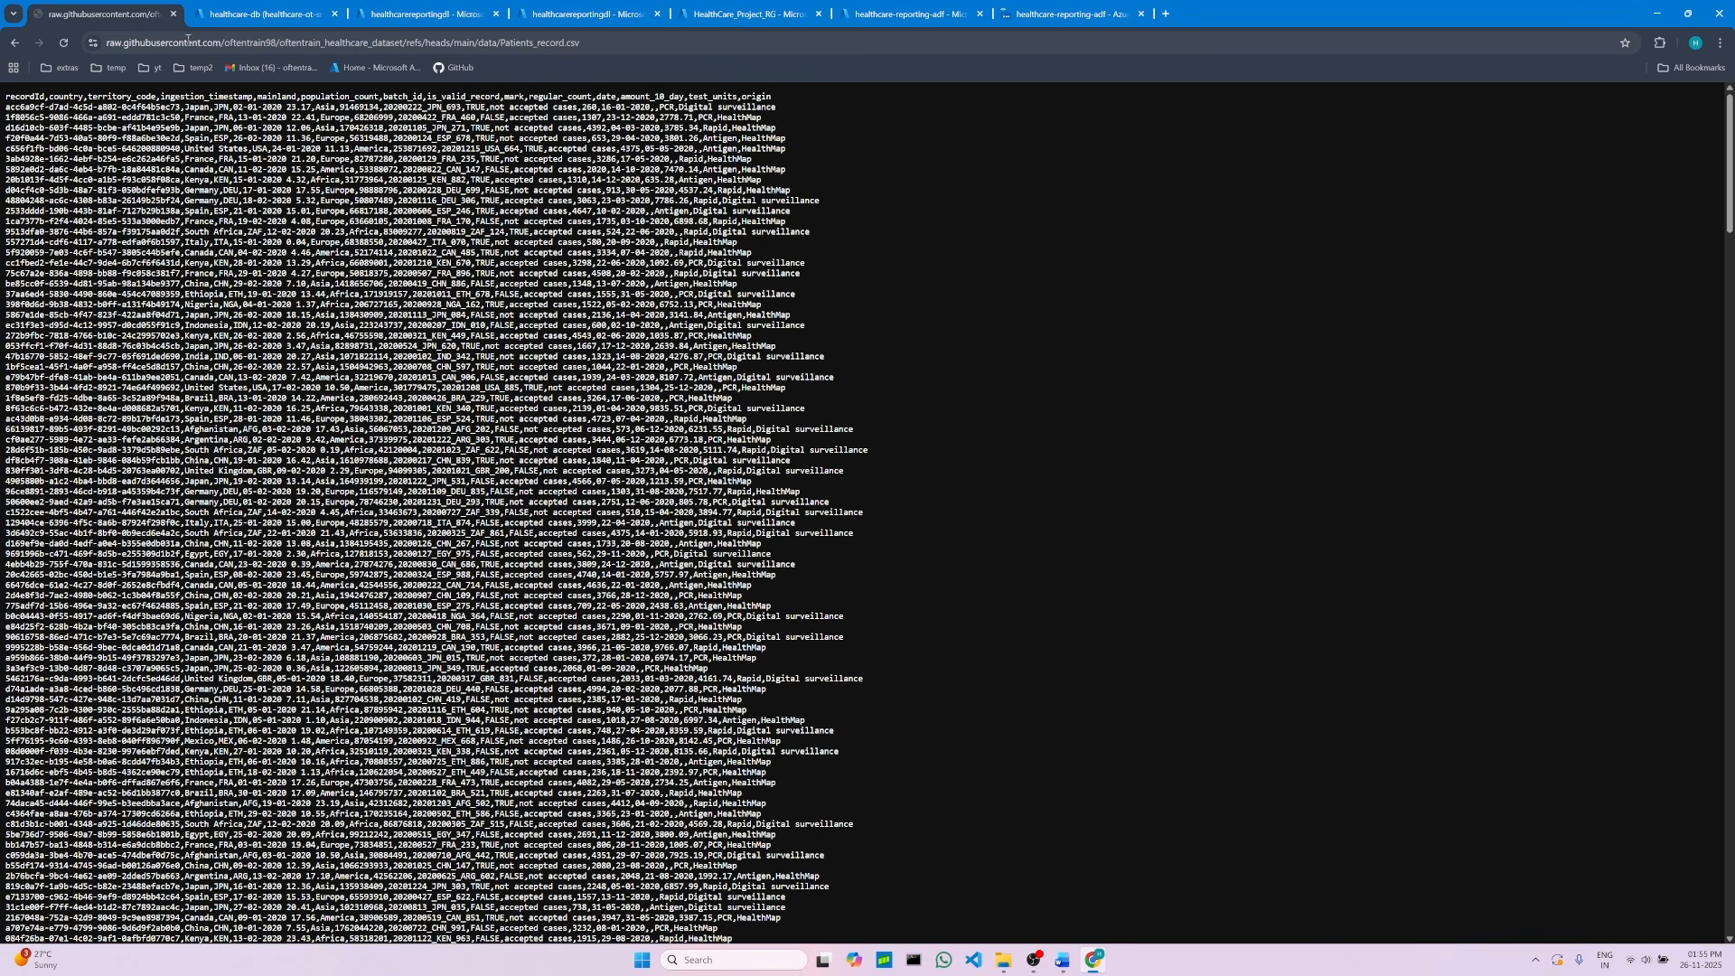
{"action": "left_click", "coordinate": [156, 44]}
{"action": "left_click", "coordinate": [244, 43]}
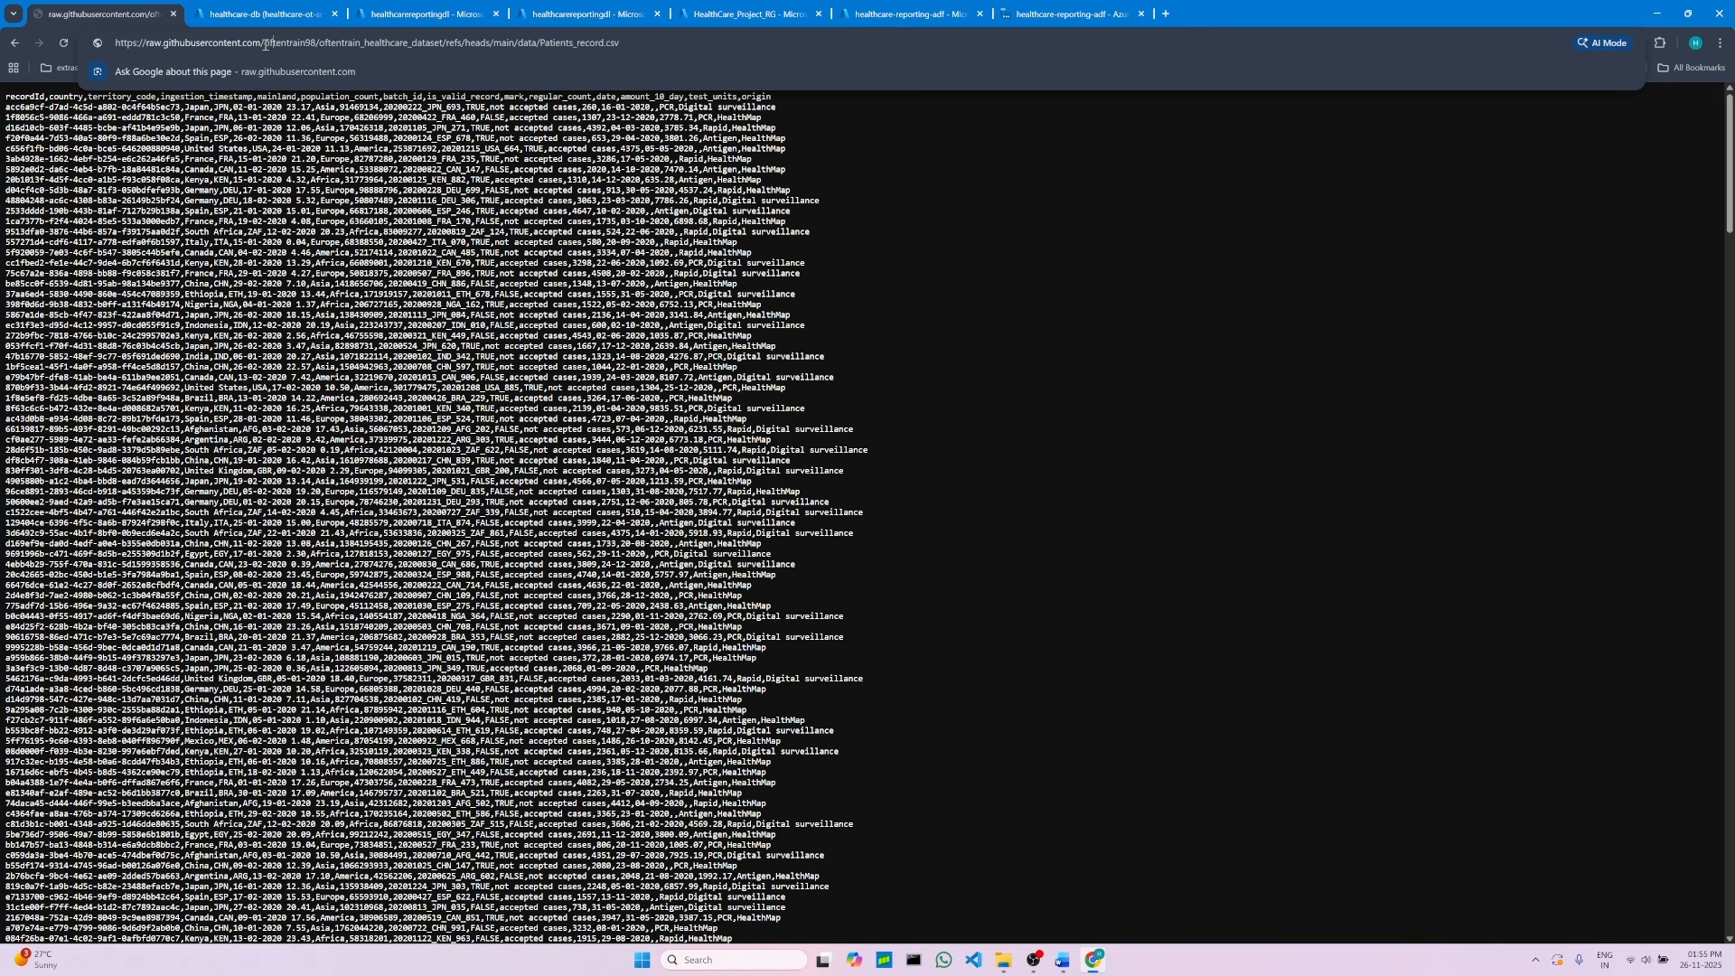
{"action": "left_click_drag", "start_coordinate": [265, 43], "coordinate": [149, 48]}
{"action": "right_click", "coordinate": [161, 43]}
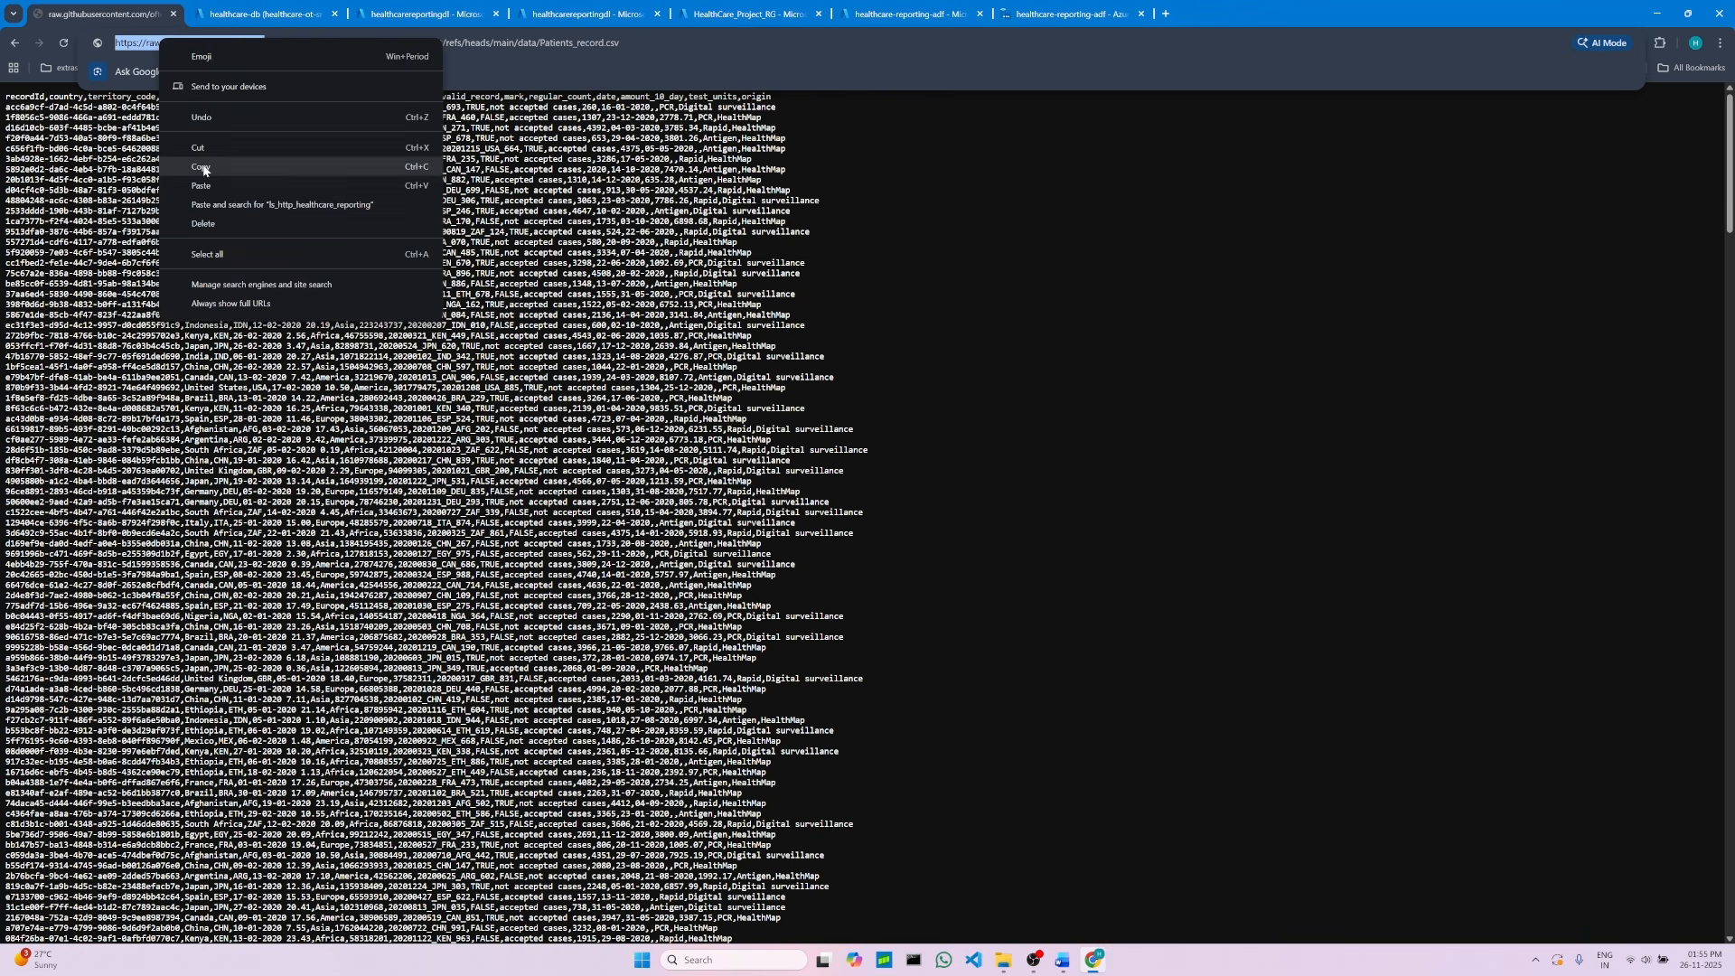
{"action": "left_click", "coordinate": [201, 168]}
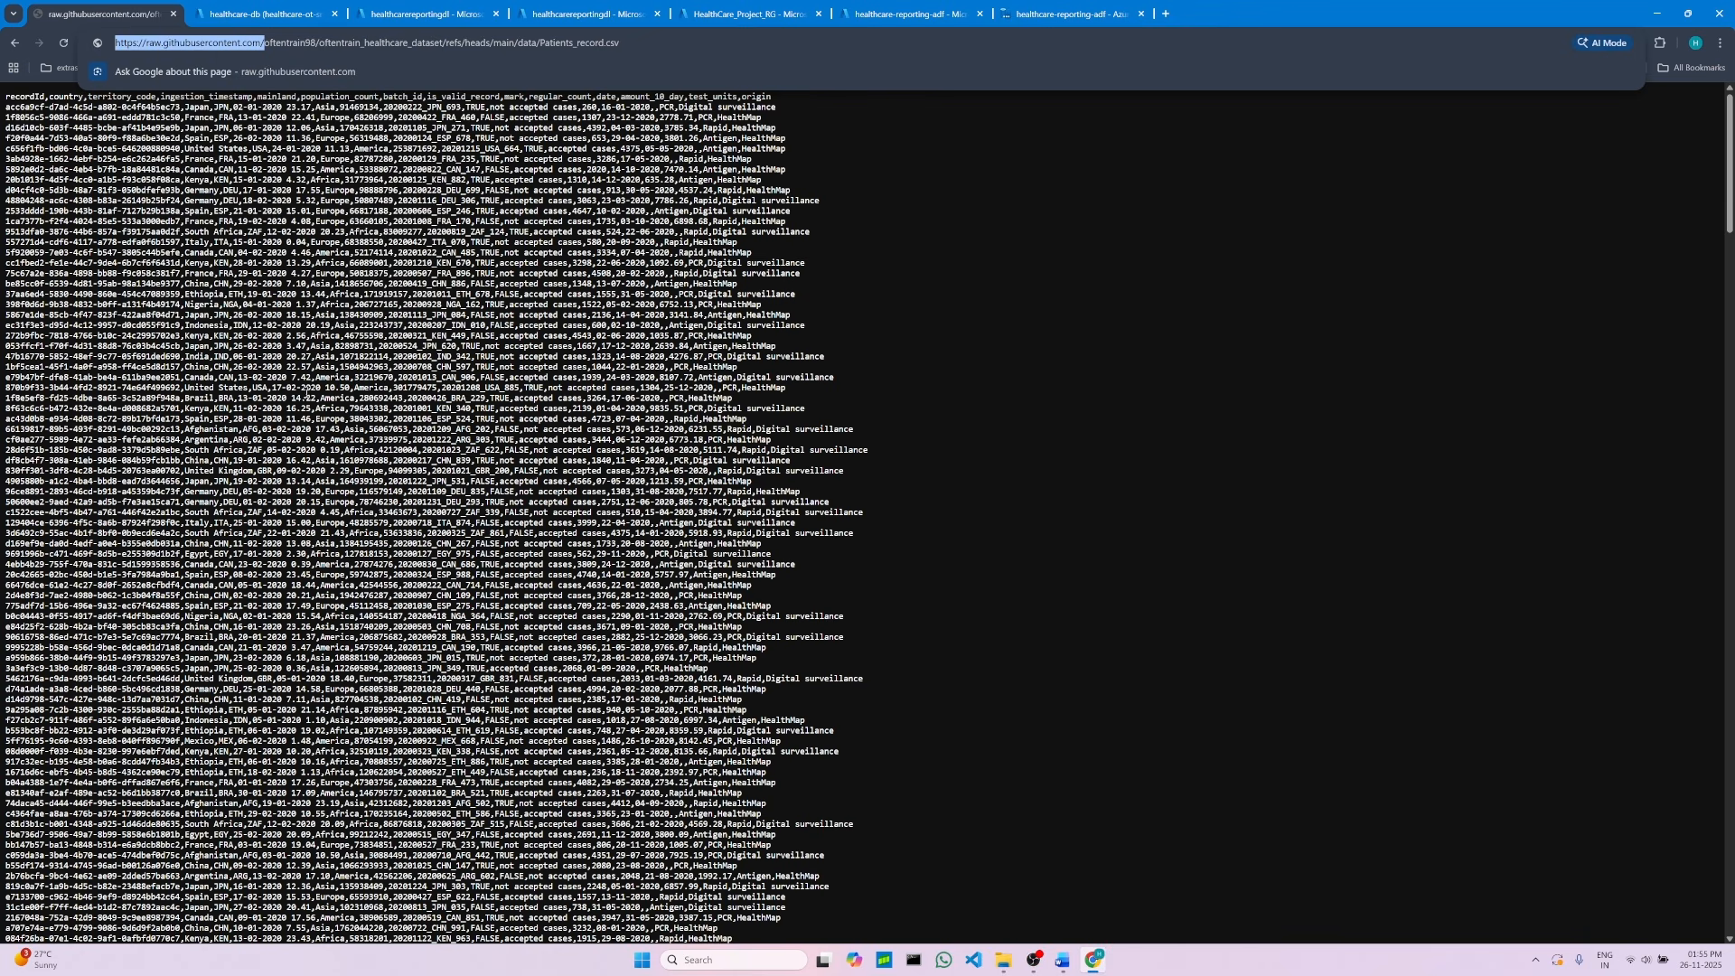
{"action": "left_click", "coordinate": [1063, 960]}
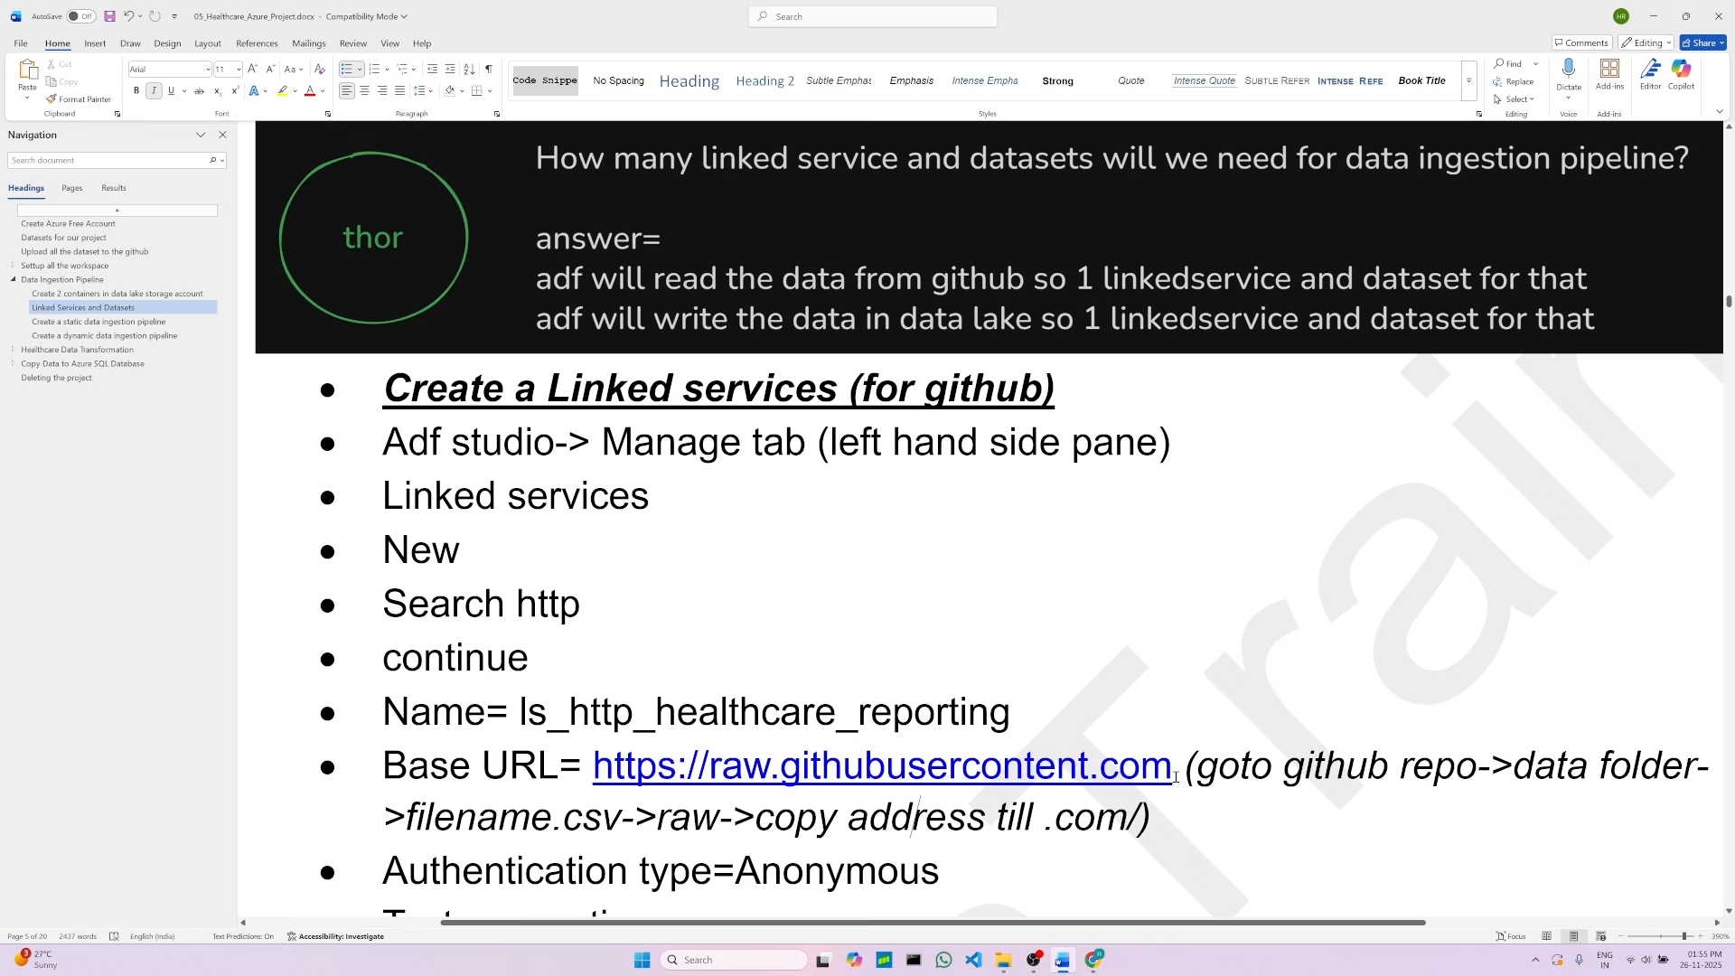
{"action": "left_click", "coordinate": [1096, 960]}
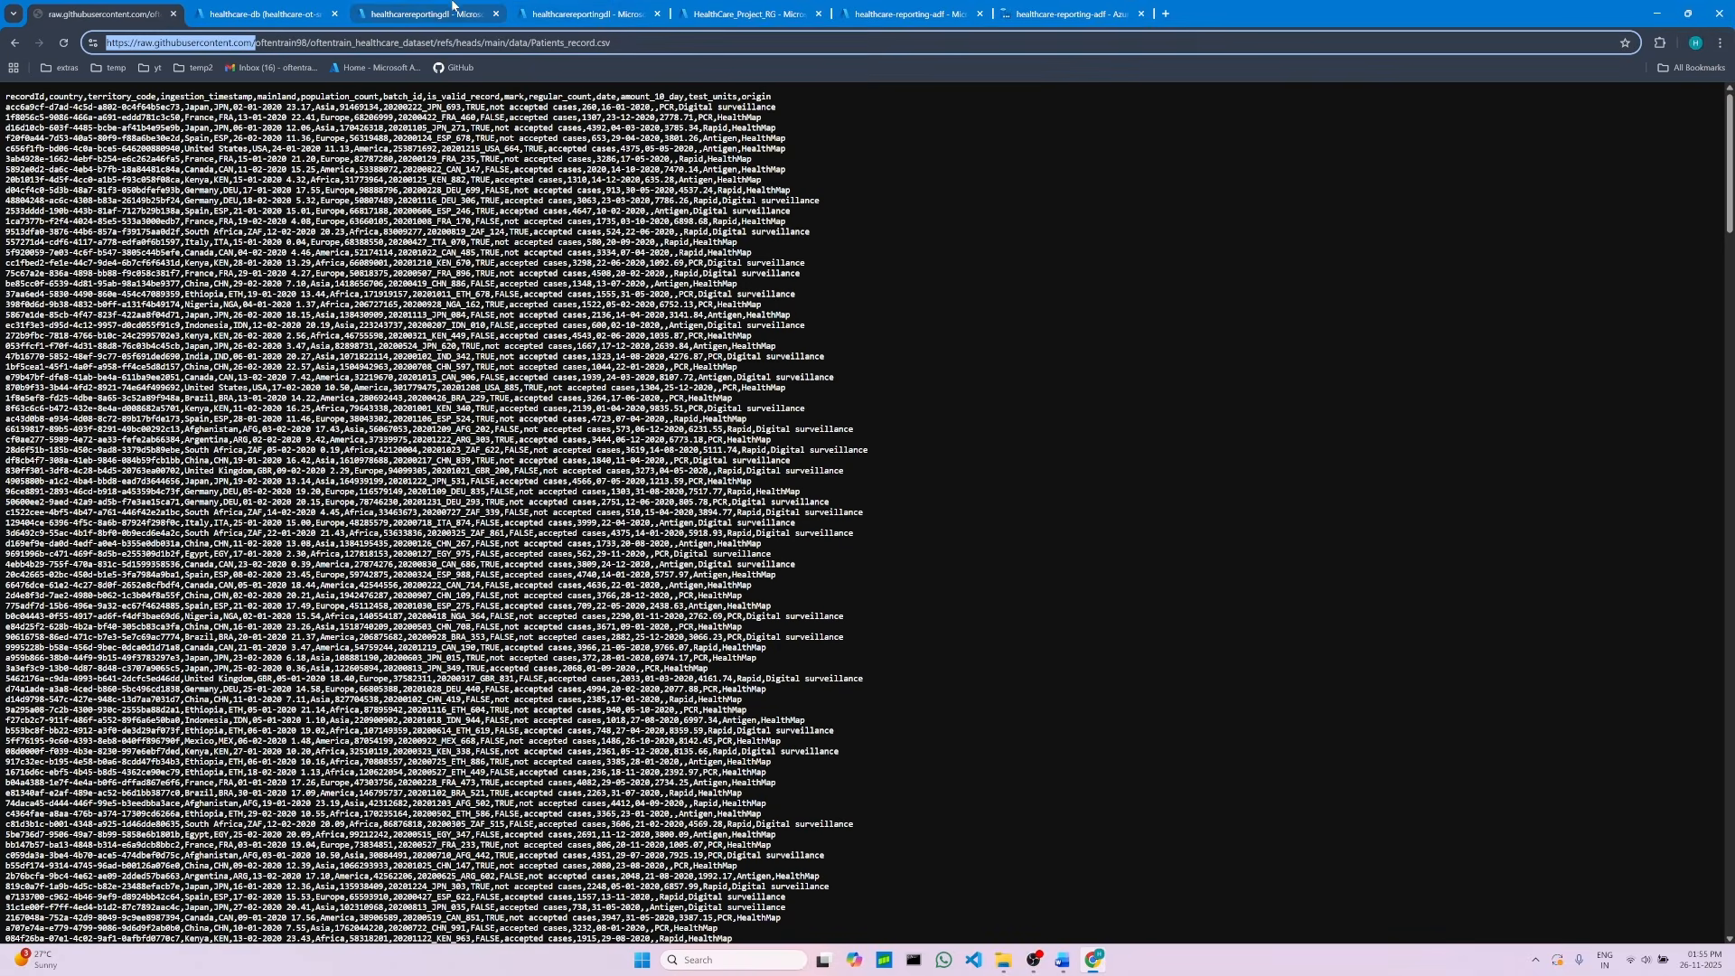
{"action": "left_click", "coordinate": [1098, 8]}
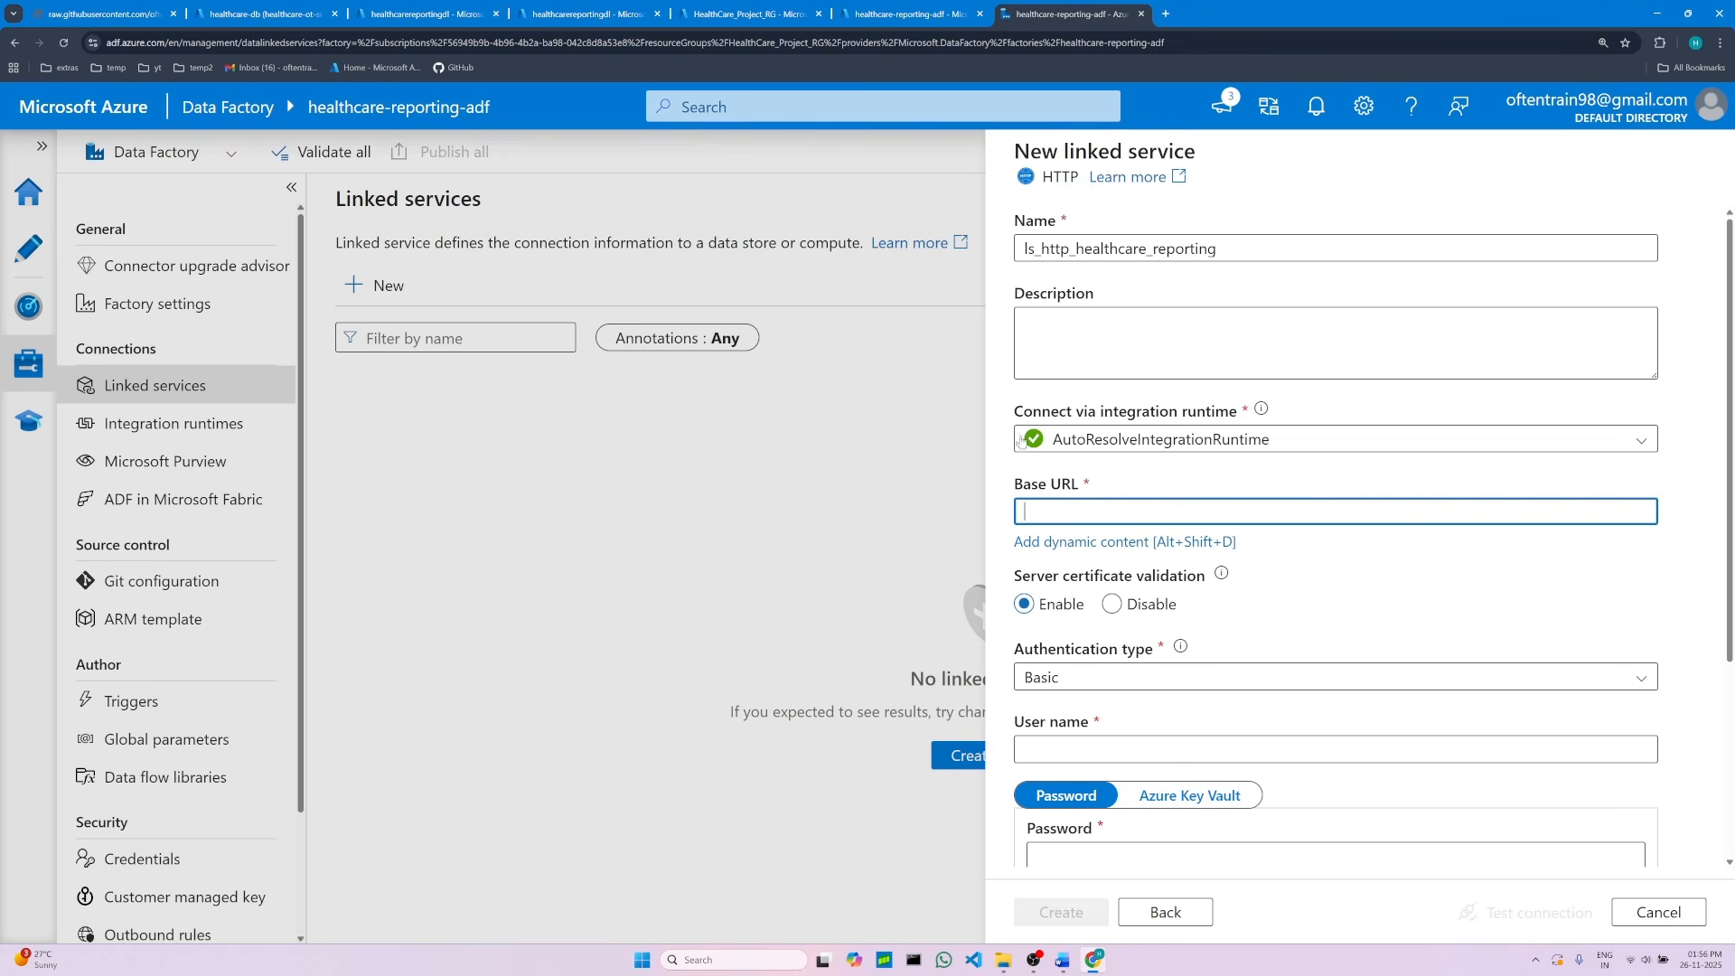
{"action": "right_click", "coordinate": [1055, 512]}
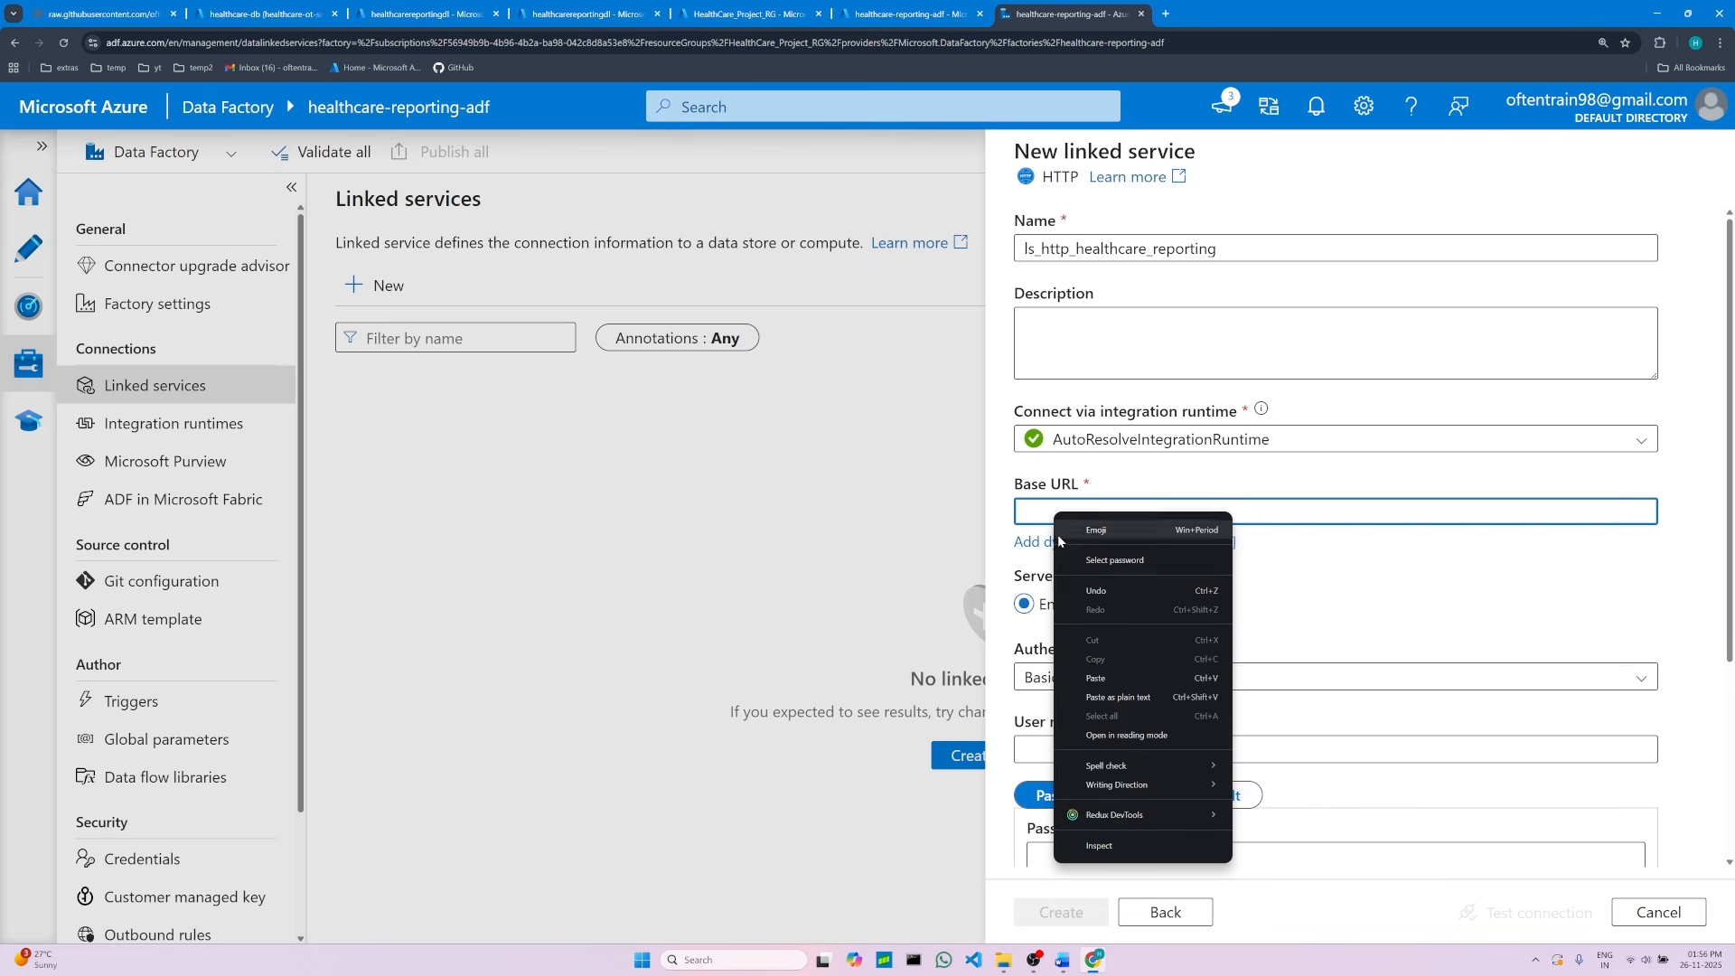
{"action": "left_click", "coordinate": [1093, 667]}
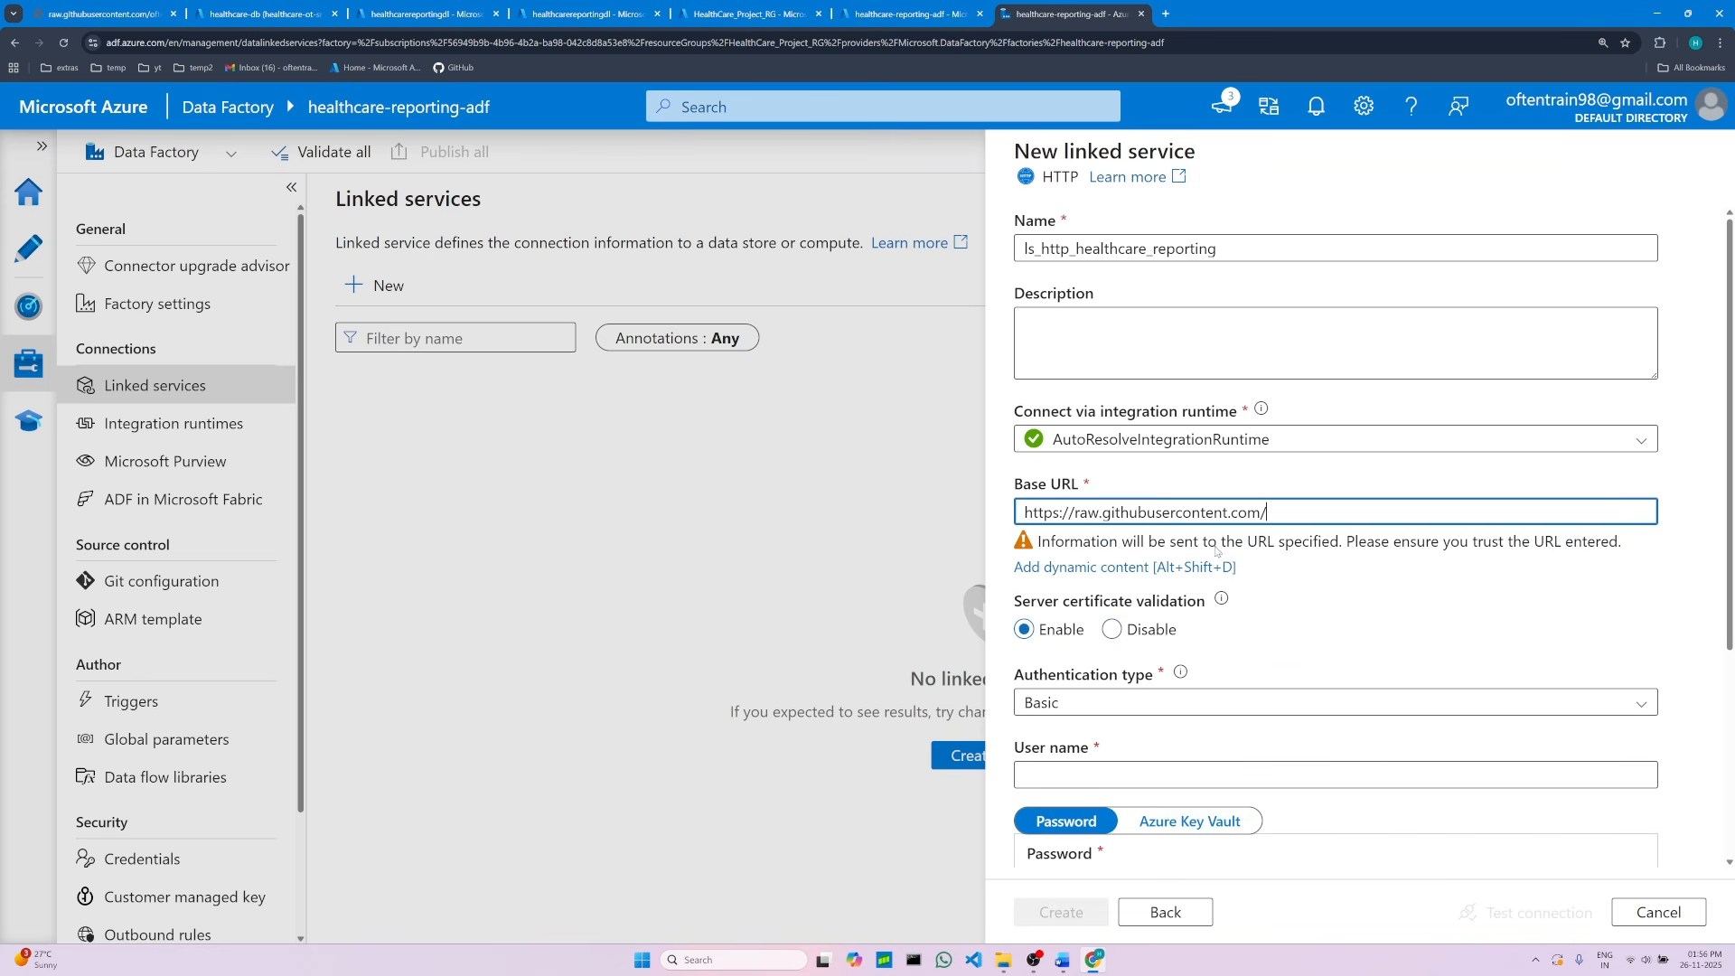
{"action": "left_click", "coordinate": [1325, 603]}
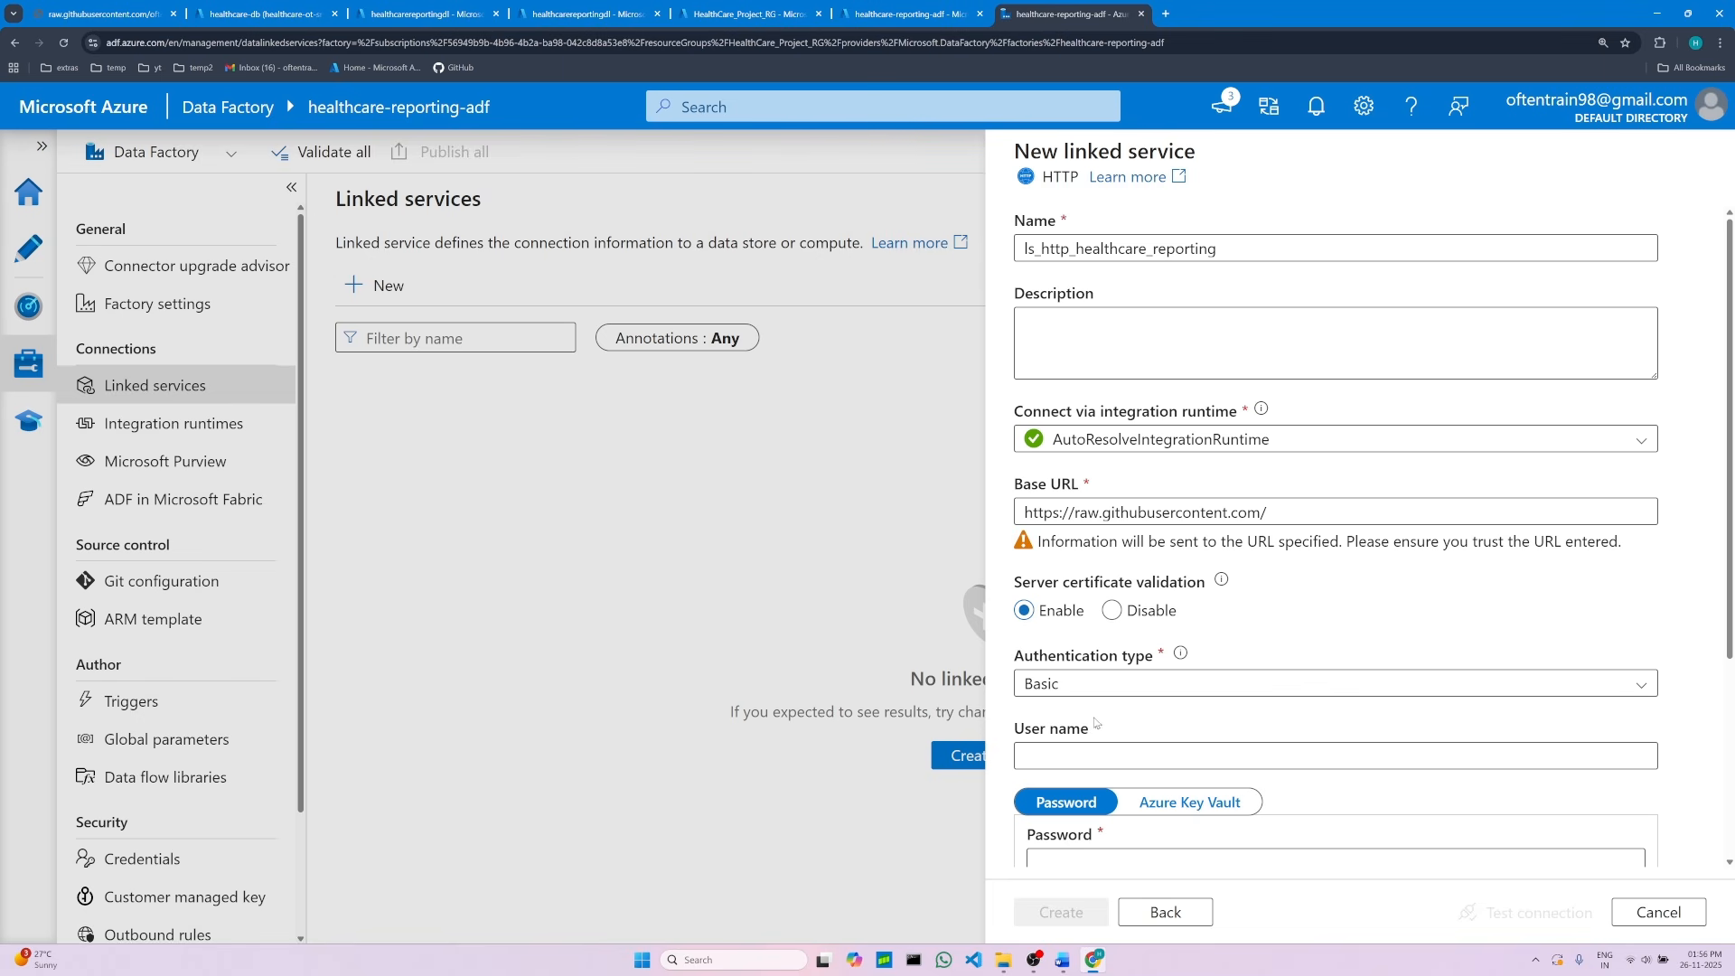
Step: Set the linked service's authentication type to Anonymous, as given in the notes
{"action": "left_click", "coordinate": [1063, 960]}
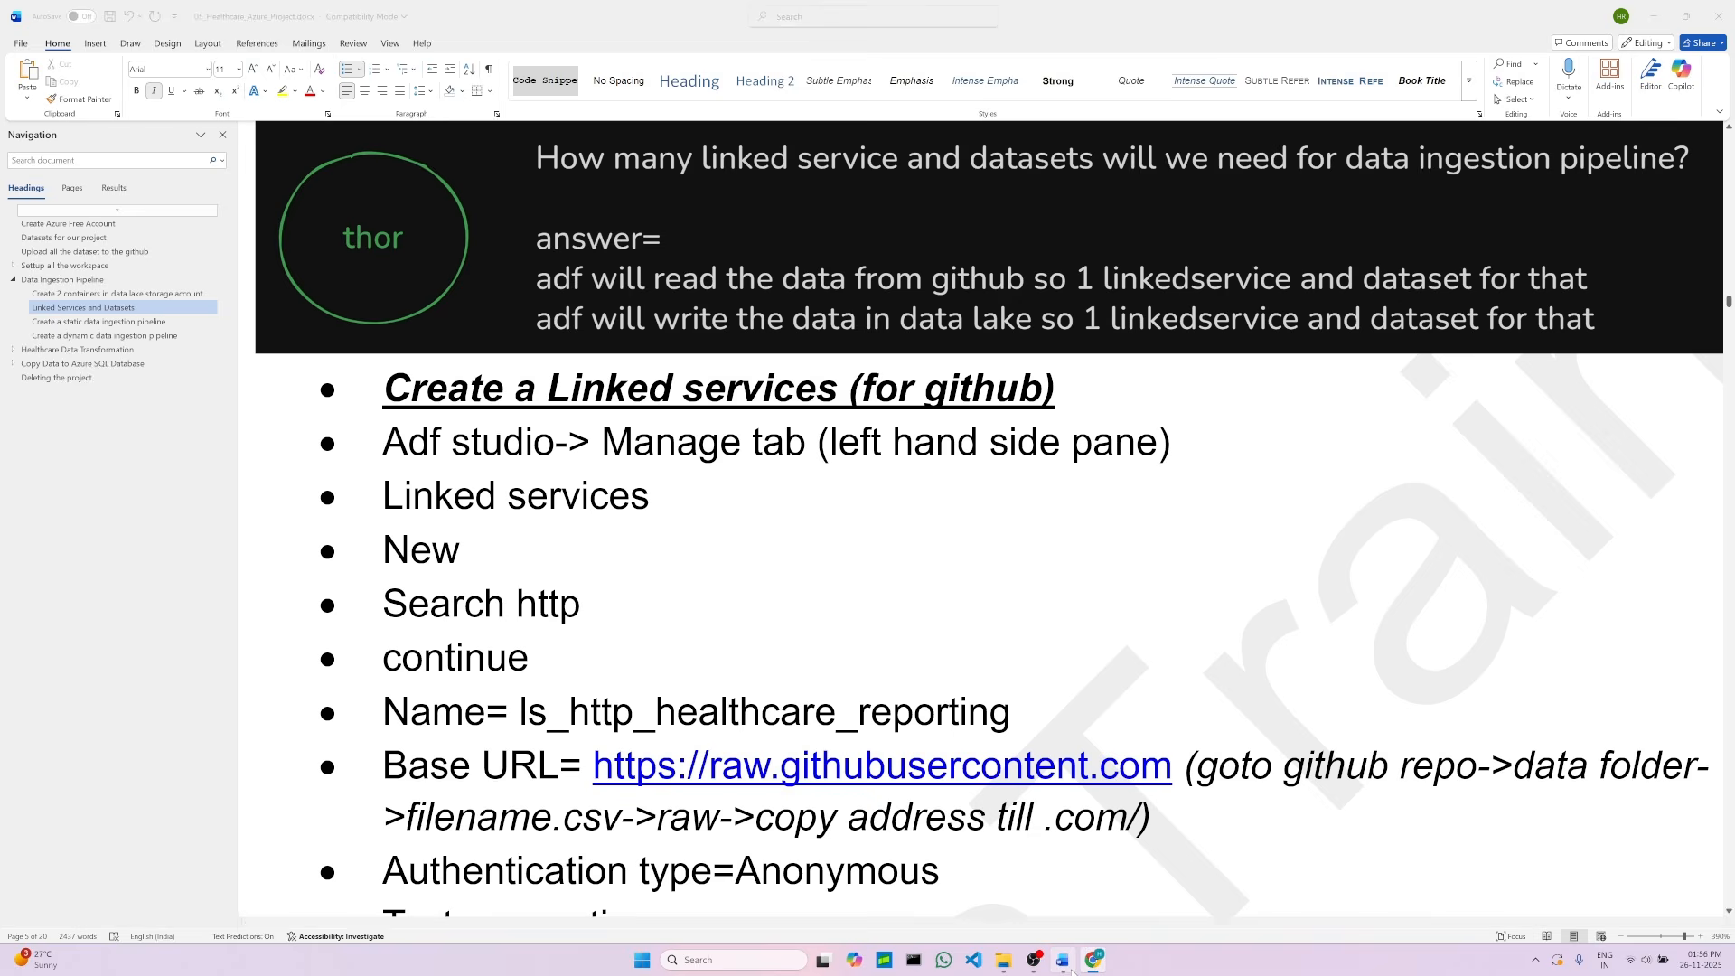
{"action": "scroll", "coordinate": [557, 771], "scroll_direction": "down", "scroll_amount": 2}
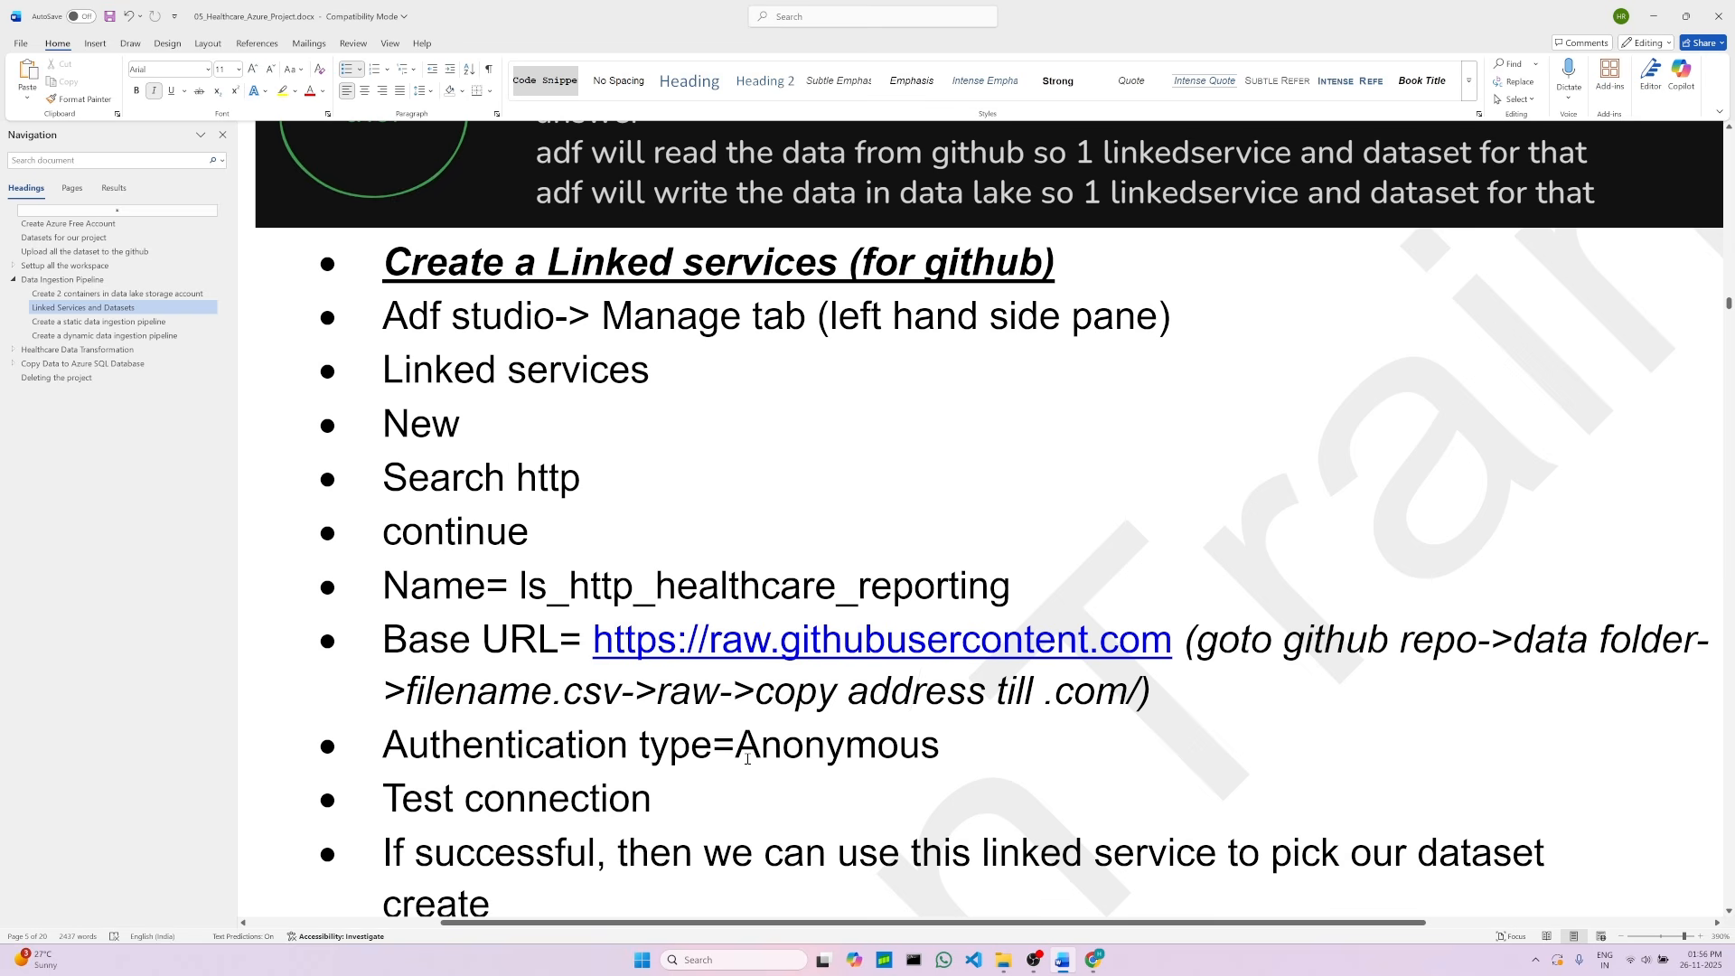
{"action": "double_click", "coordinate": [748, 761]}
{"action": "left_click", "coordinate": [655, 802]}
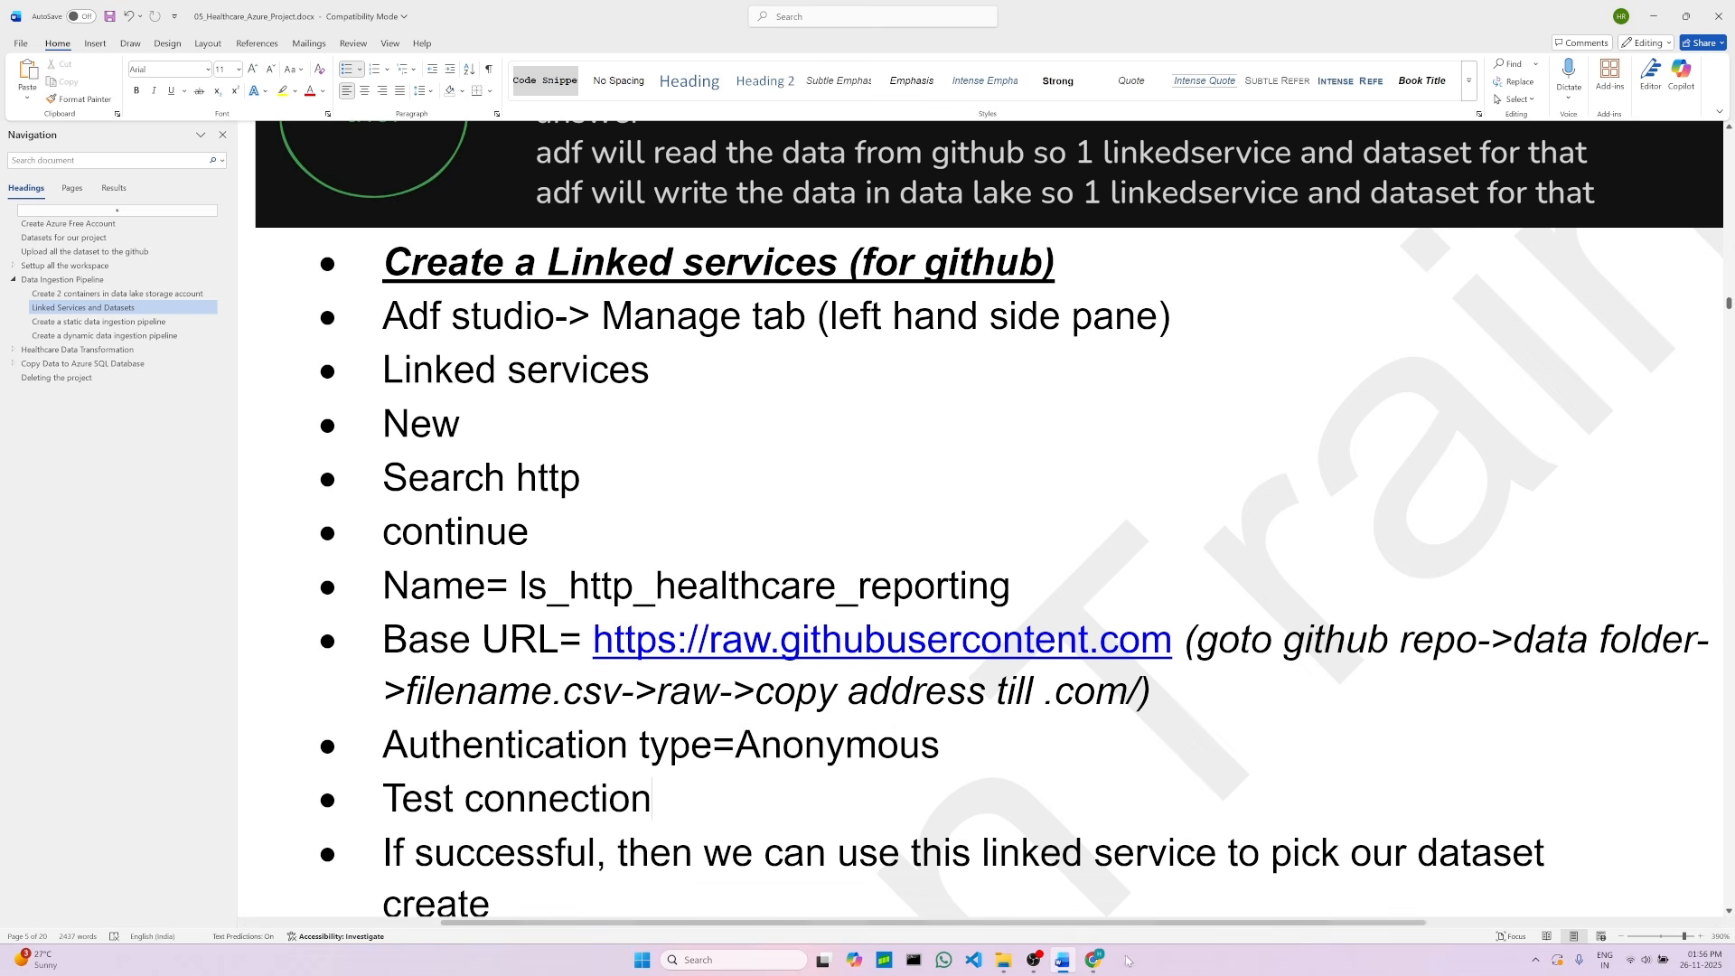
{"action": "left_click", "coordinate": [1094, 959]}
{"action": "left_click", "coordinate": [1096, 683]}
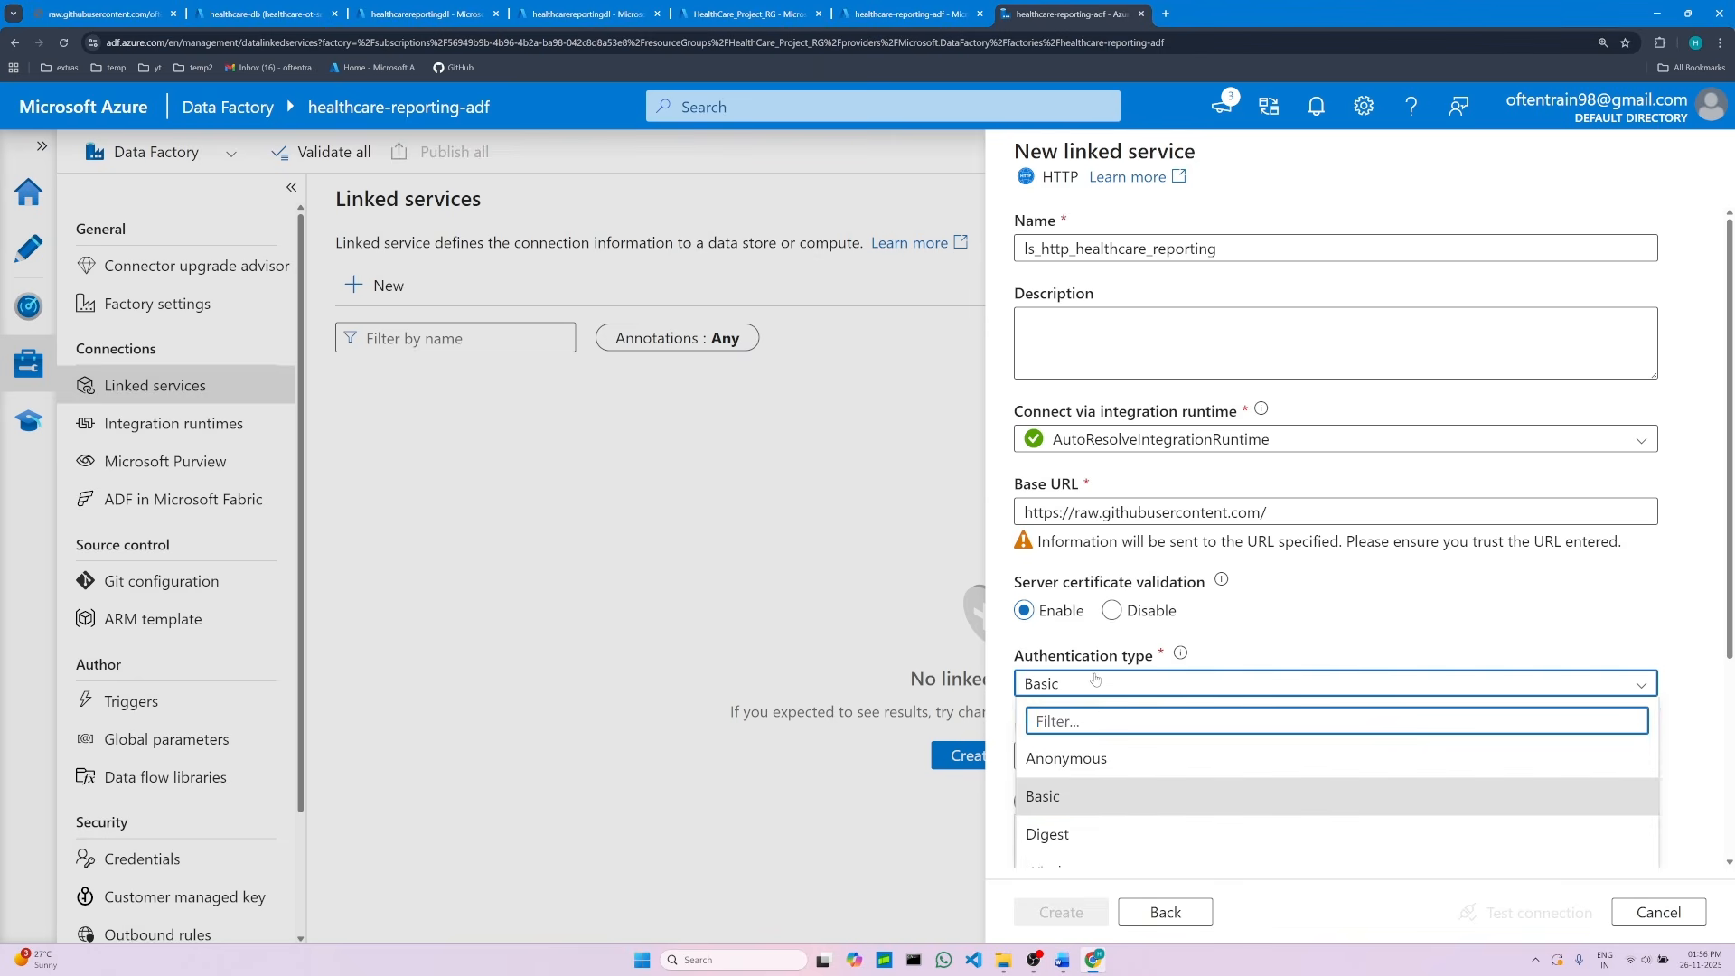
{"action": "left_click", "coordinate": [1096, 764]}
Step: Test the connection and create the ls_http_healthcare_reporting linked service
{"action": "scroll", "coordinate": [1297, 813], "scroll_direction": "down", "scroll_amount": 2}
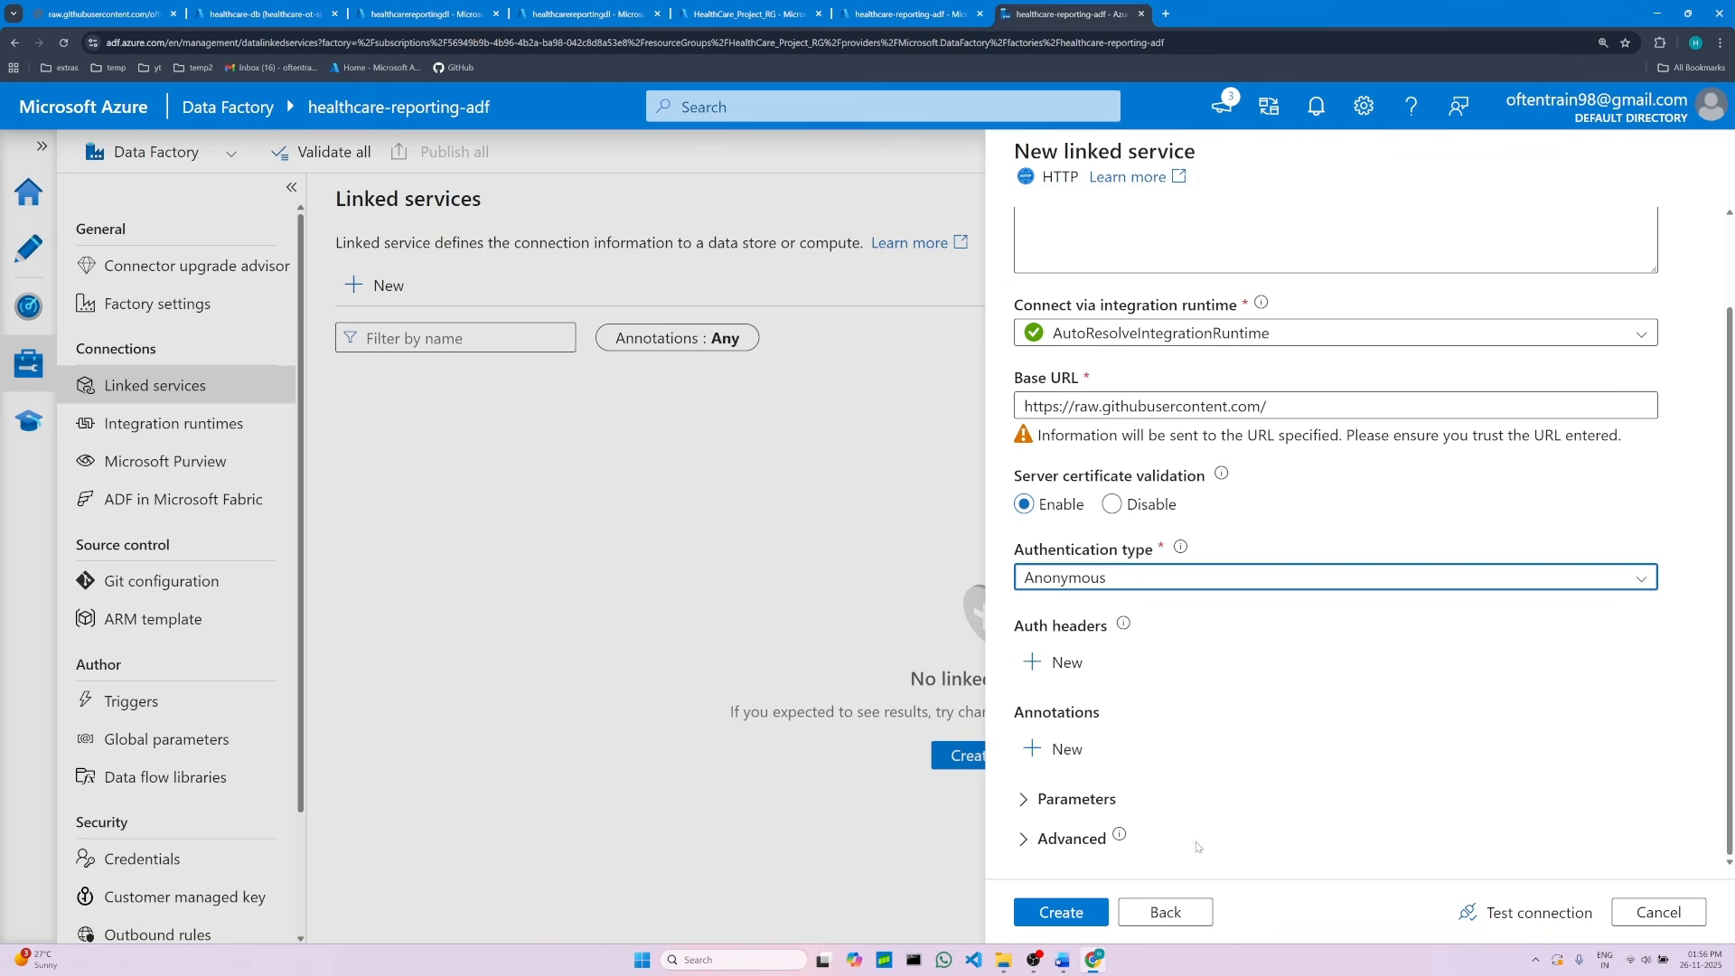
{"action": "left_click", "coordinate": [1545, 905]}
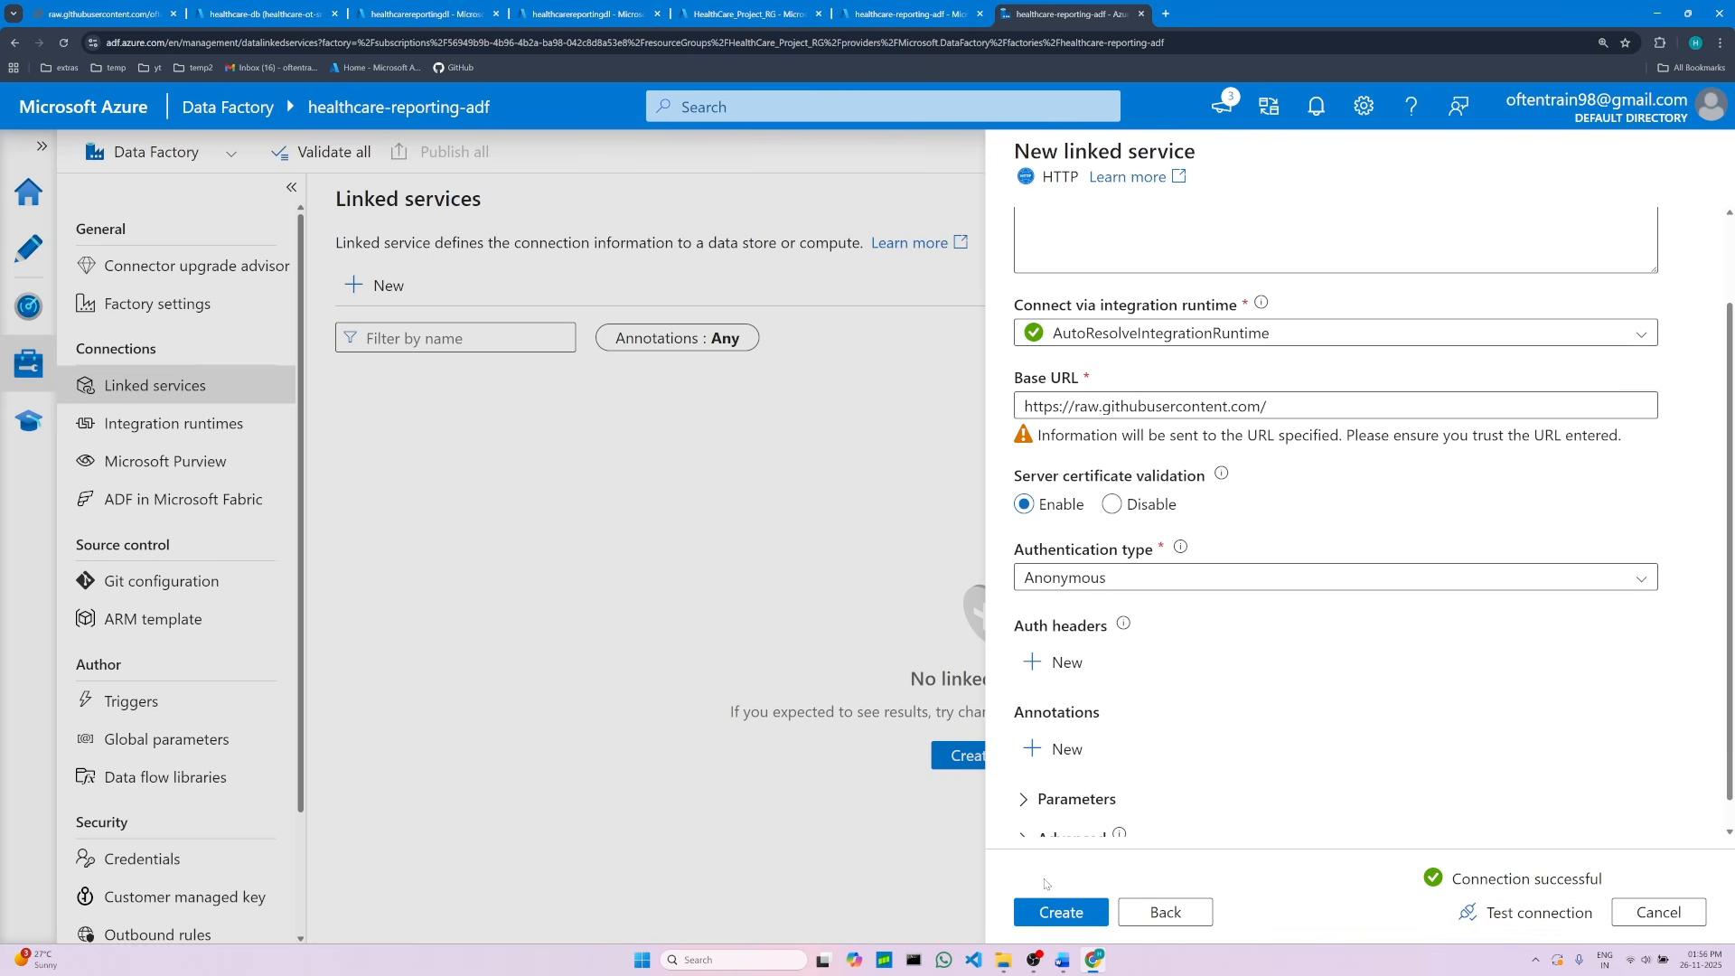
{"action": "left_click", "coordinate": [1073, 911]}
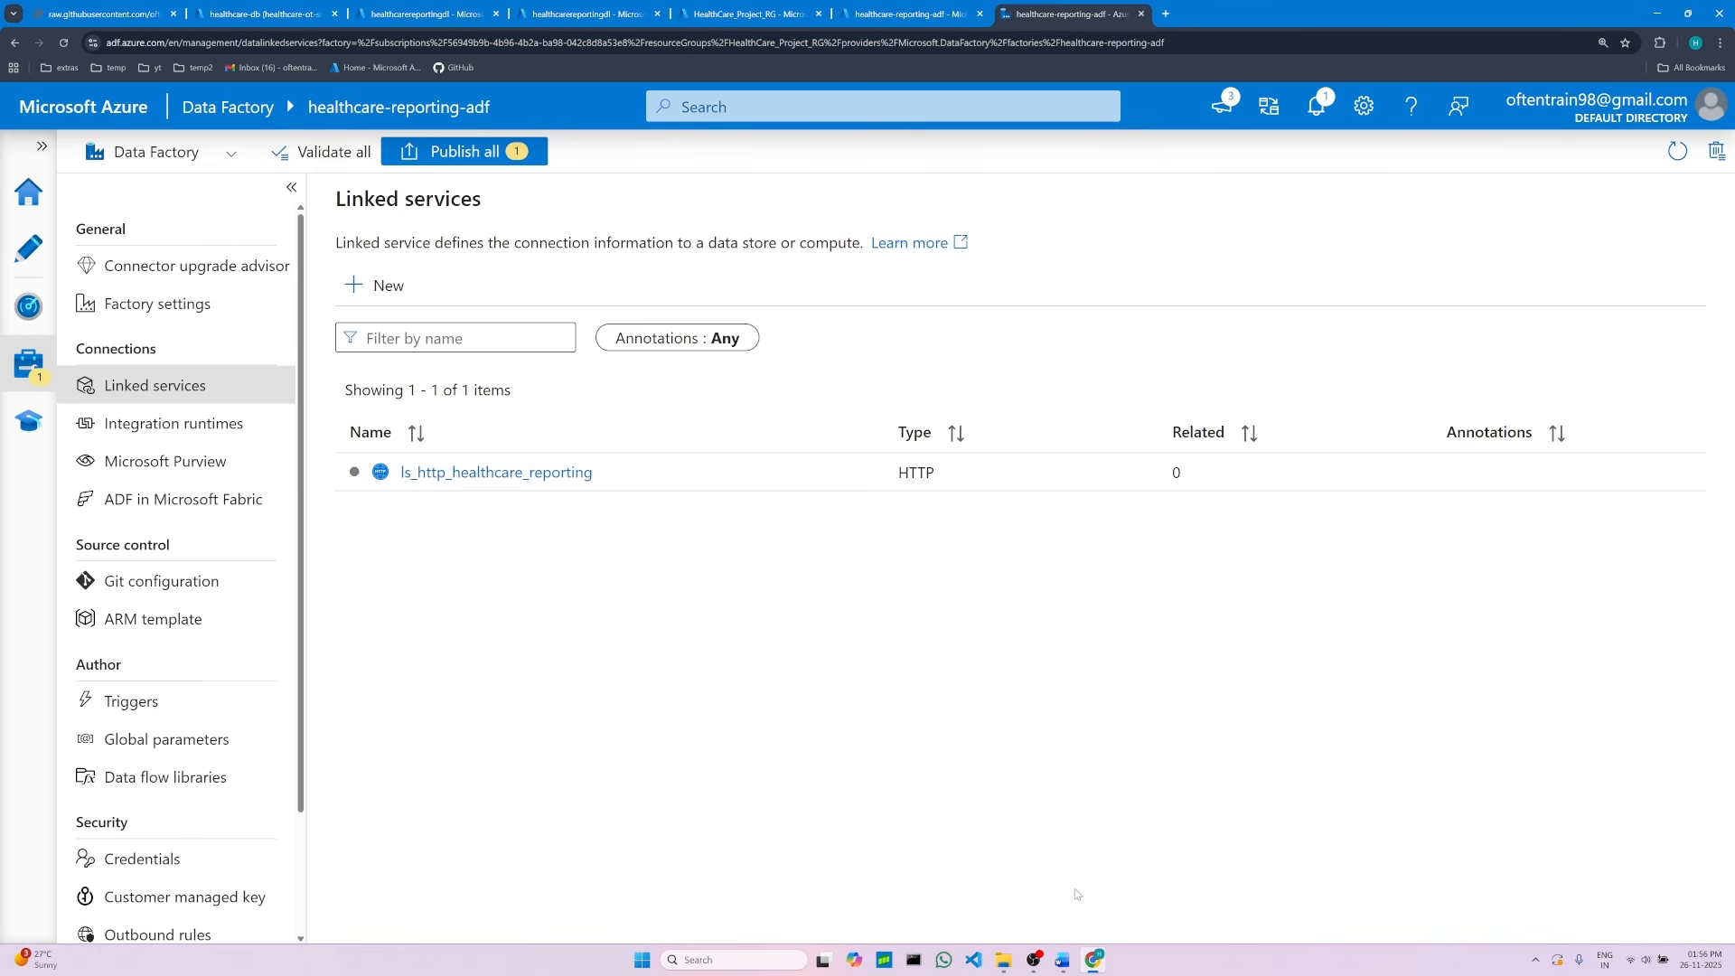
Step: Read the notes on what the data lake linked service needs, from the destination questions to its settings
{"action": "left_click", "coordinate": [1062, 960]}
{"action": "scroll", "coordinate": [529, 674], "scroll_direction": "down", "scroll_amount": 5}
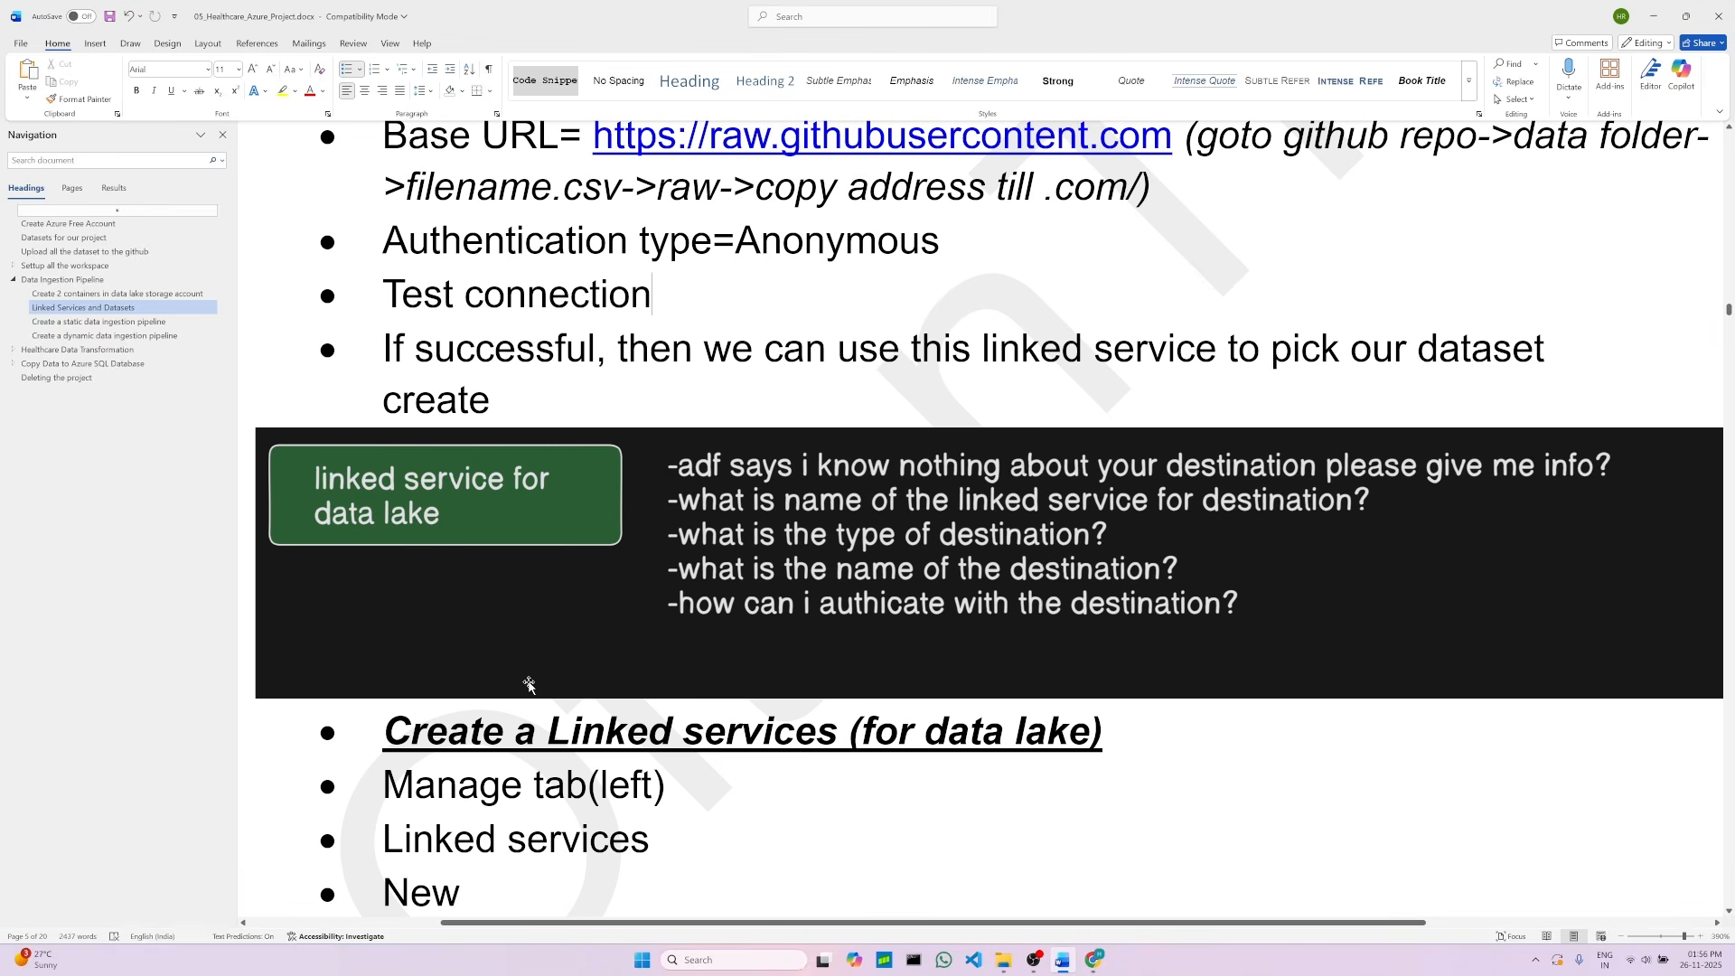
{"action": "scroll", "coordinate": [461, 405], "scroll_direction": "down", "scroll_amount": 1}
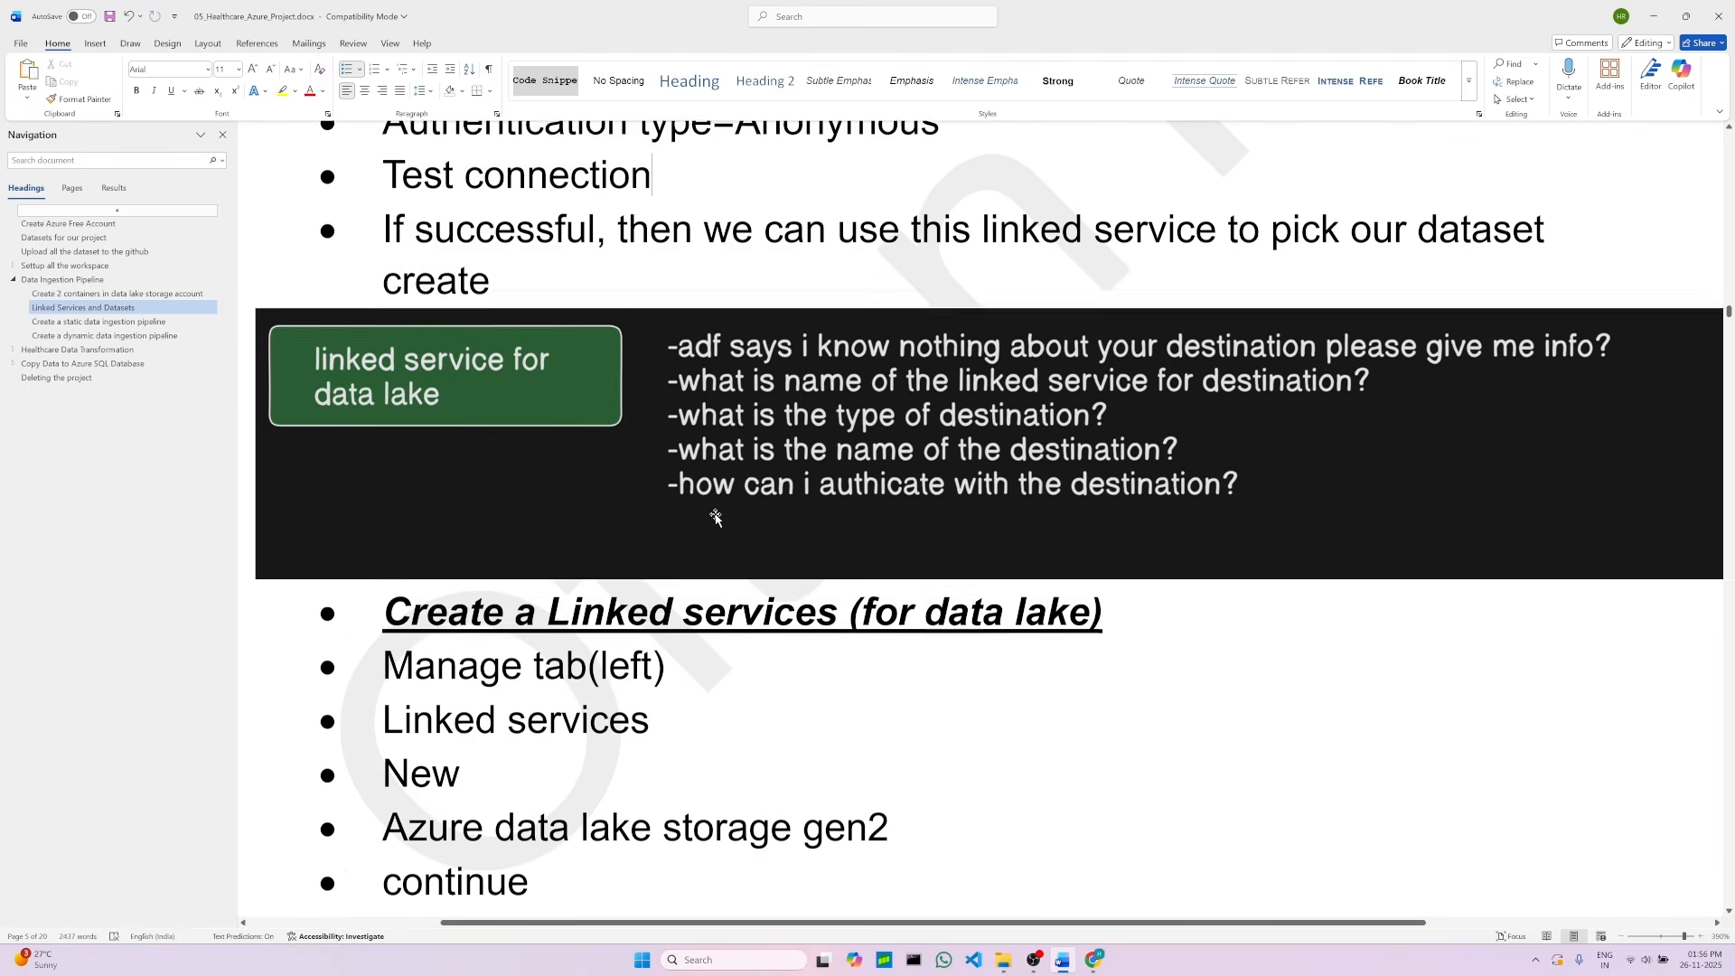
{"action": "left_click", "coordinate": [462, 405]}
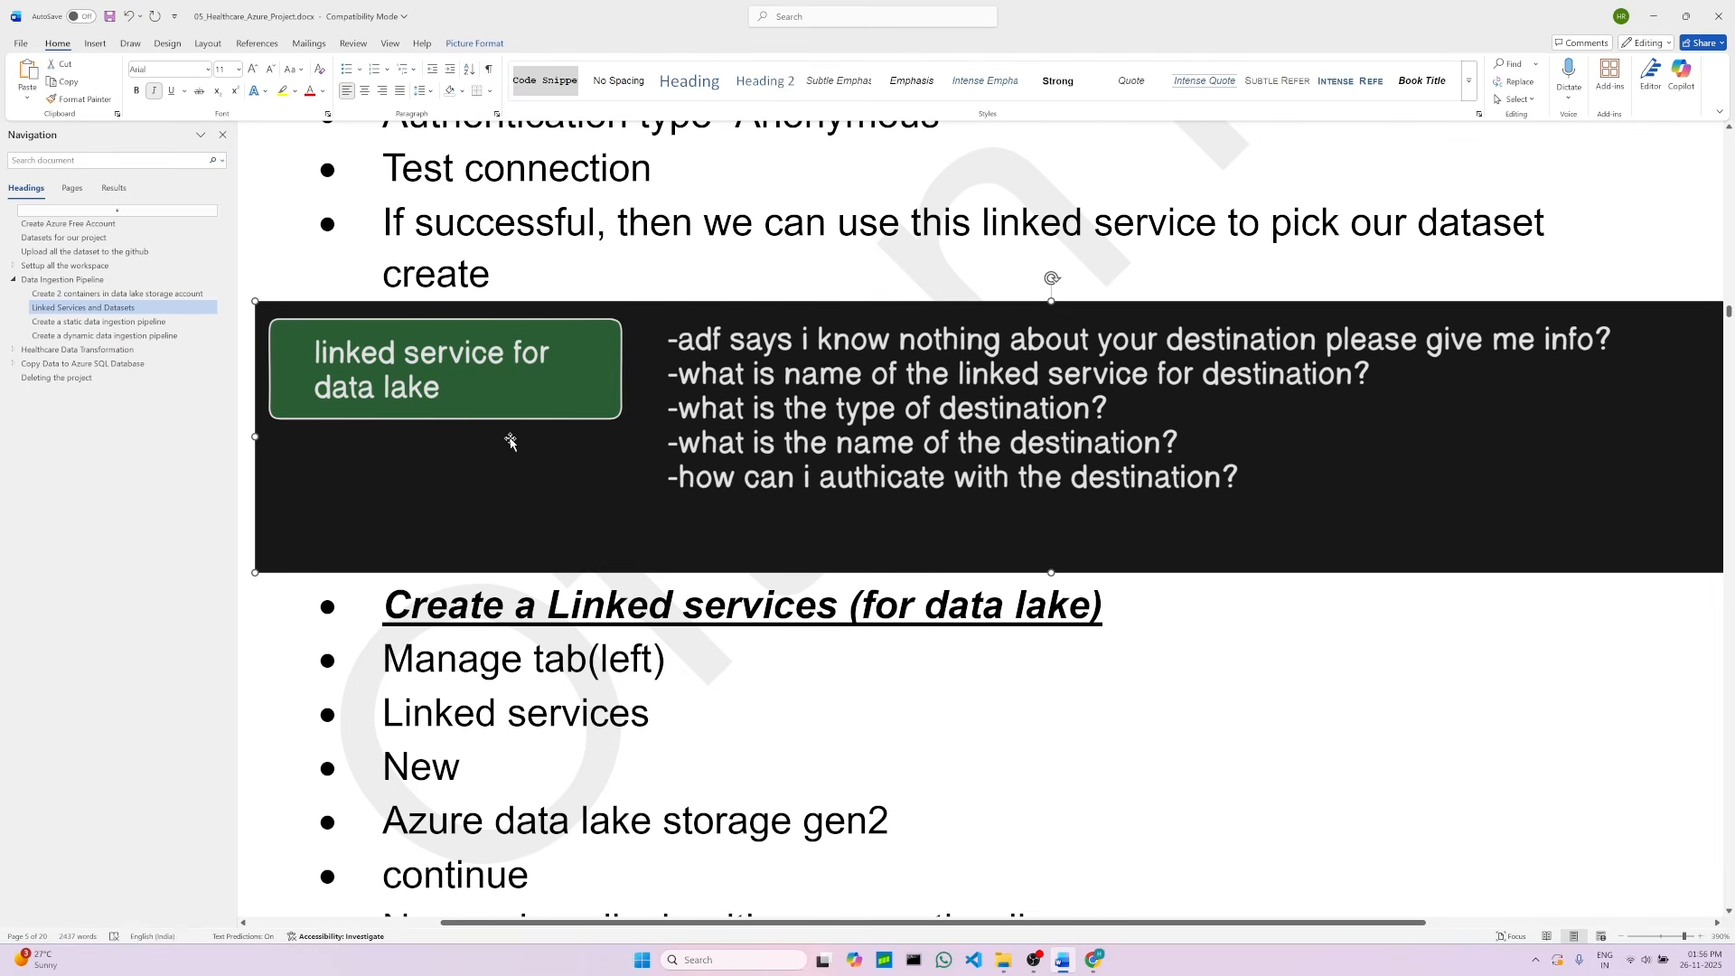
{"action": "scroll", "coordinate": [608, 712], "scroll_direction": "down", "scroll_amount": 1}
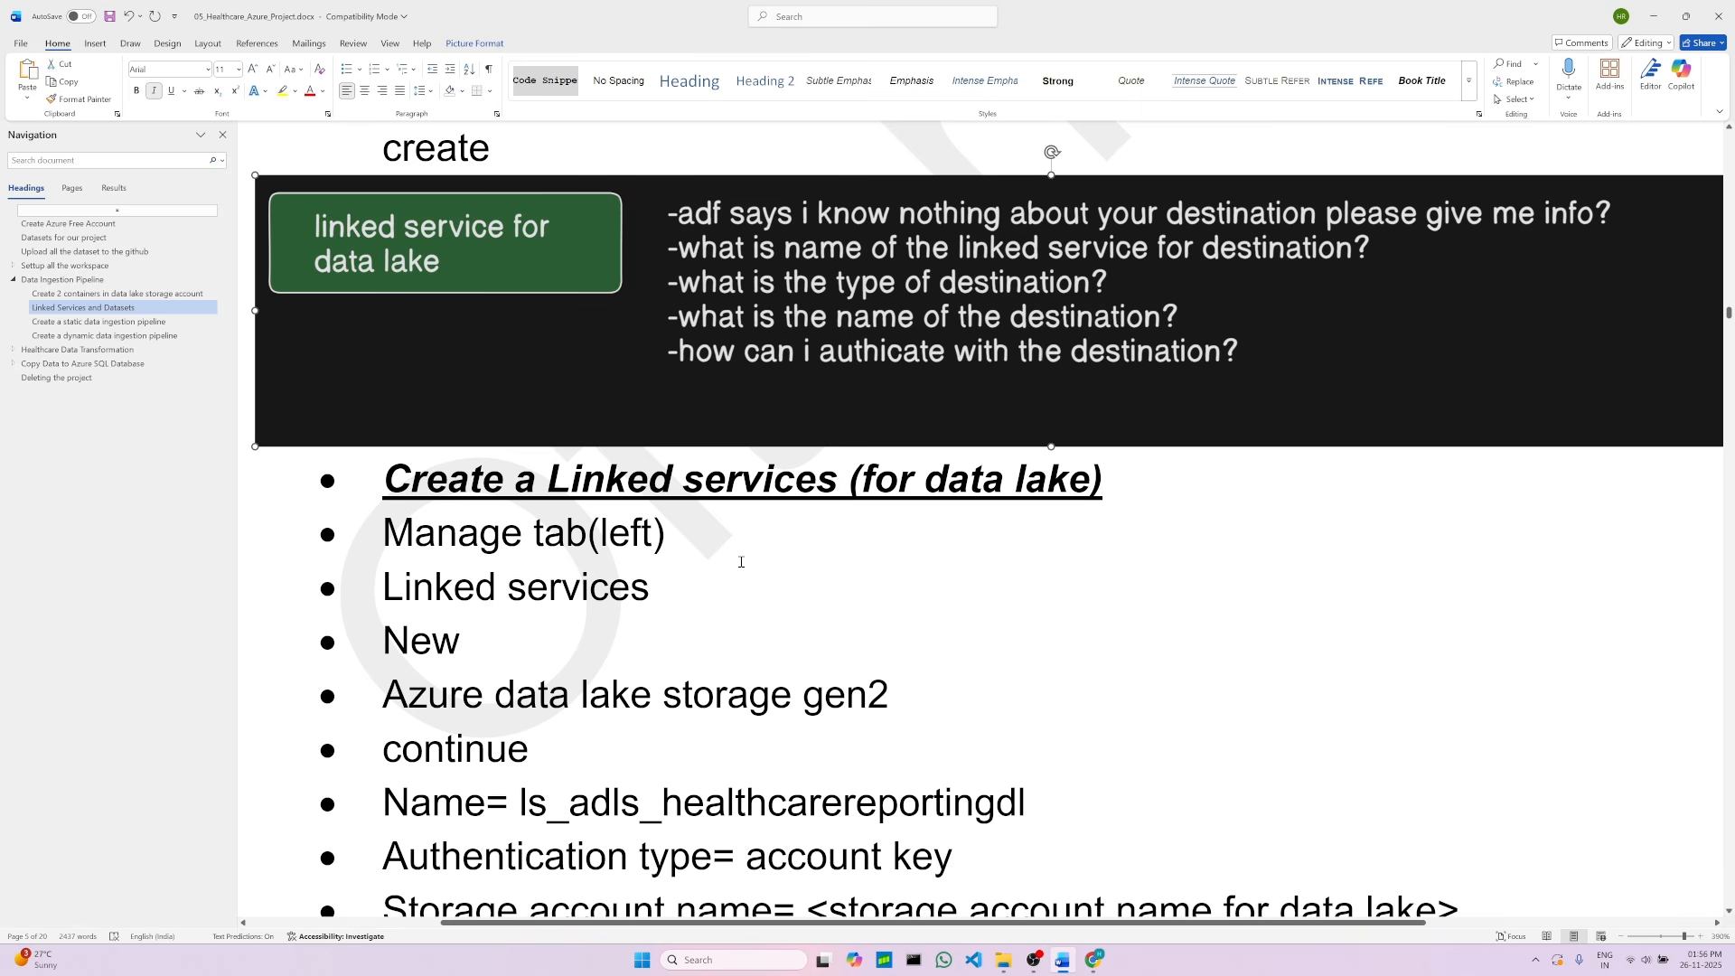
{"action": "left_click", "coordinate": [1096, 960]}
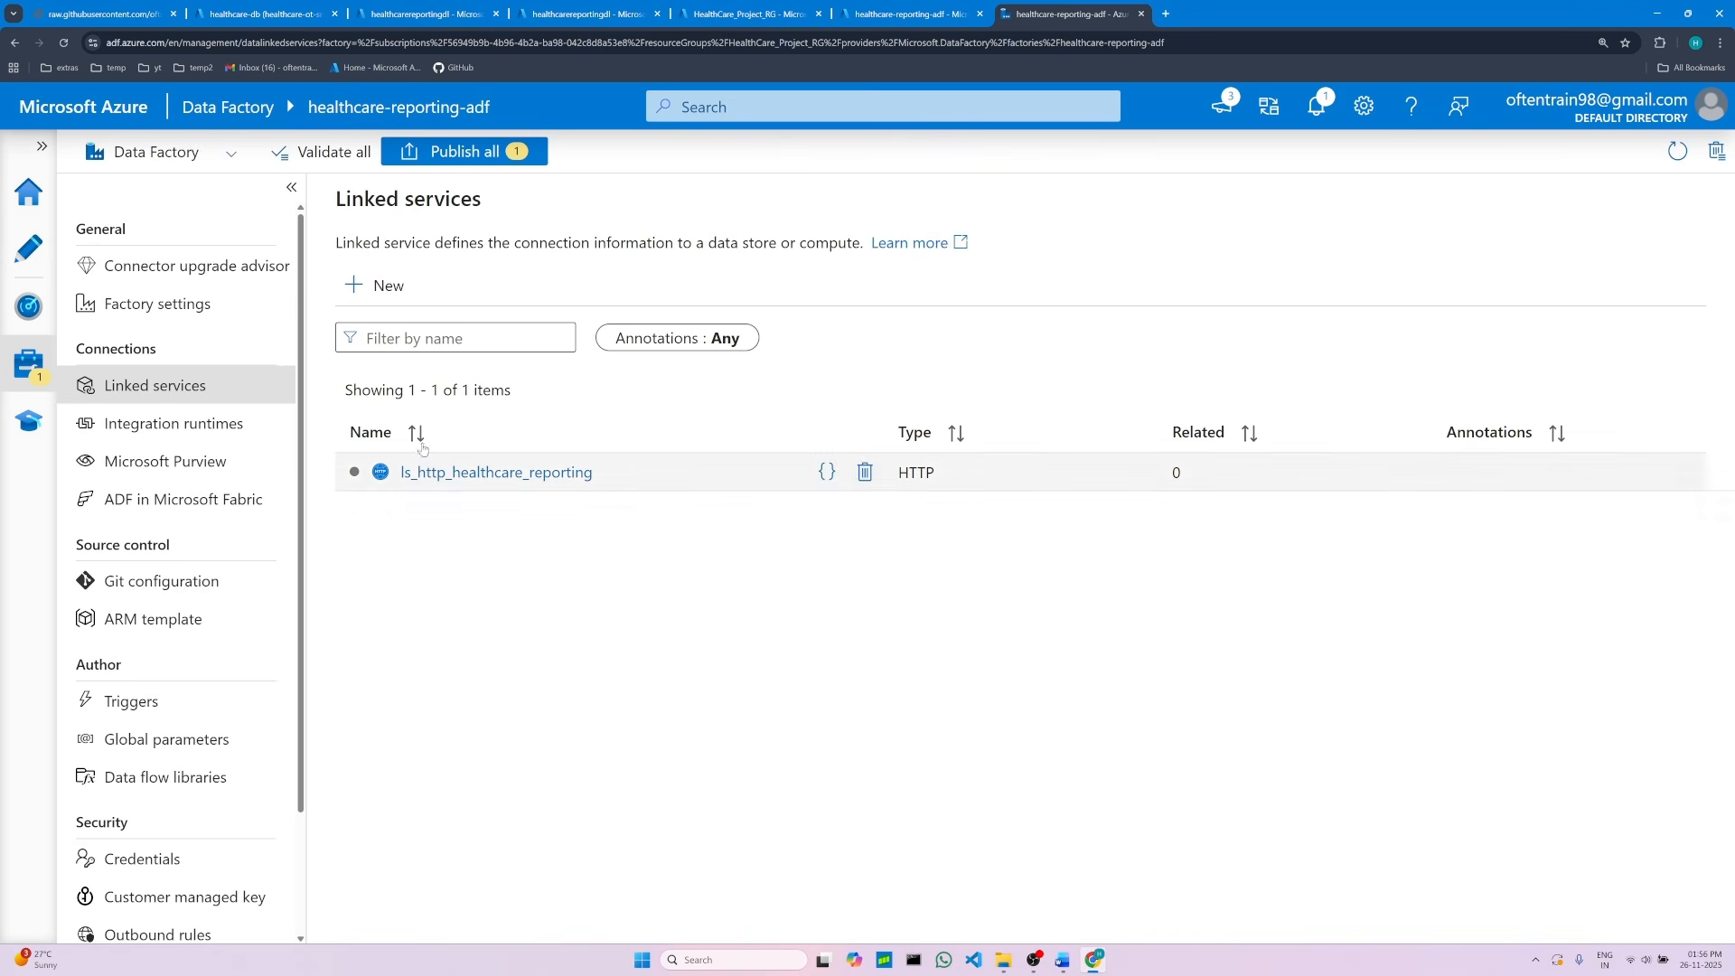
Step: Start a new linked service, searching for and choosing Azure Data Lake Storage Gen2
{"action": "left_click", "coordinate": [363, 296]}
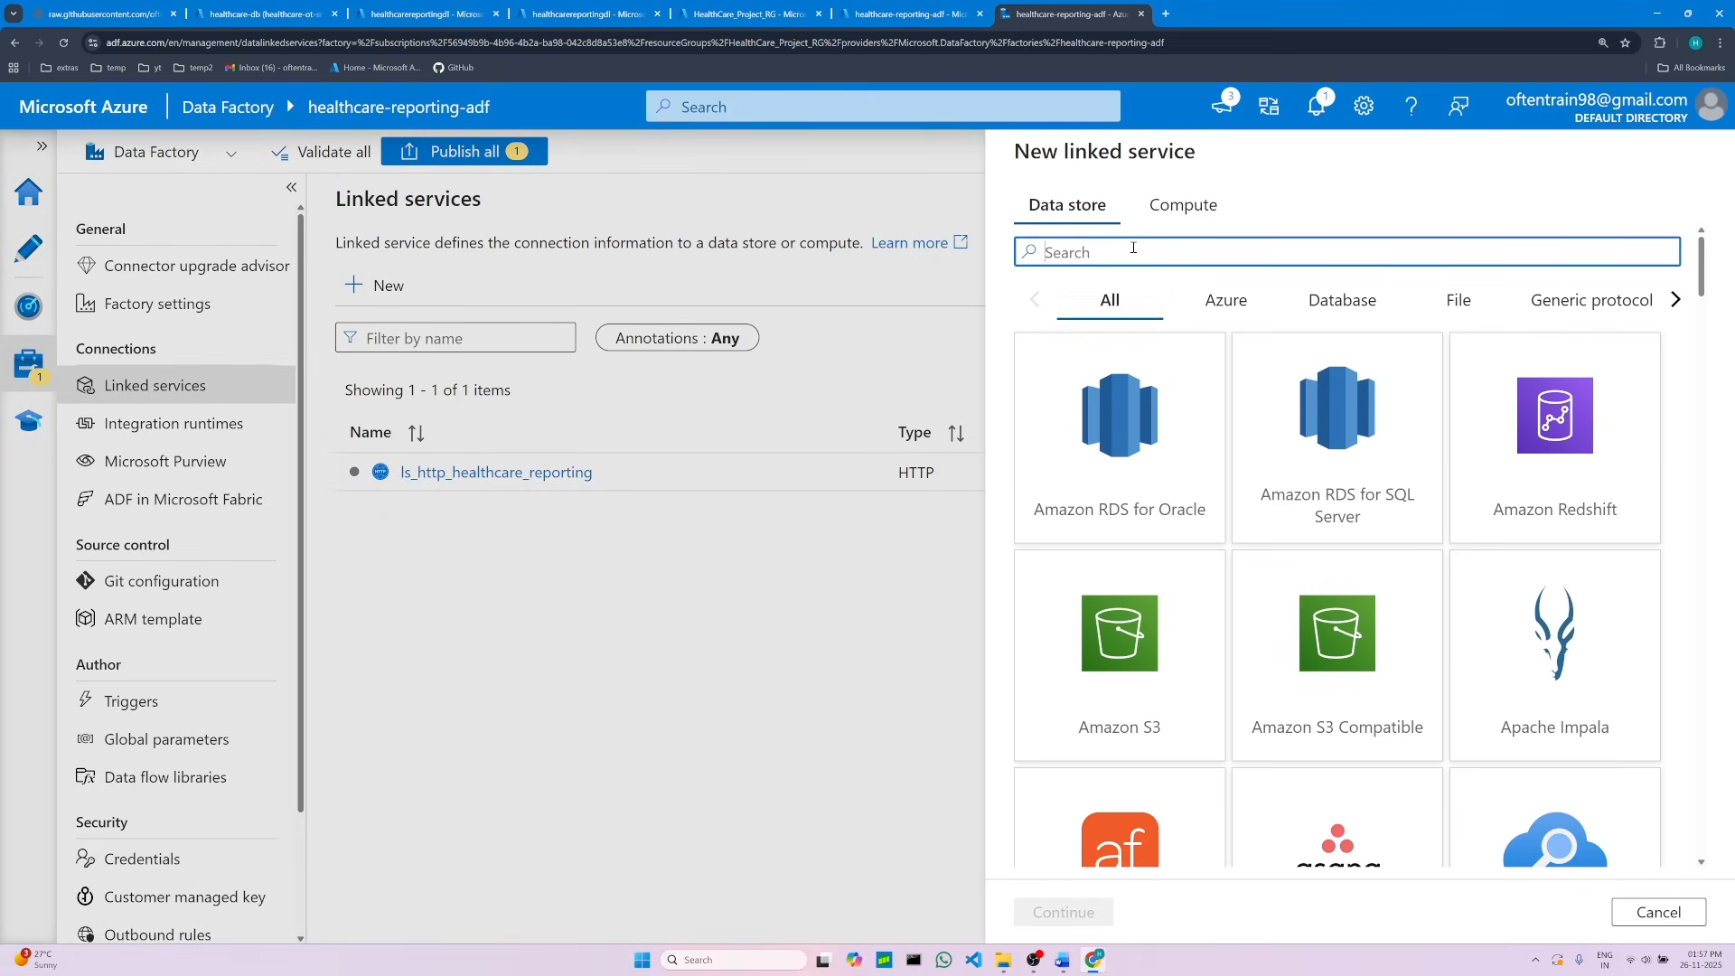
{"action": "type", "text": "az"}
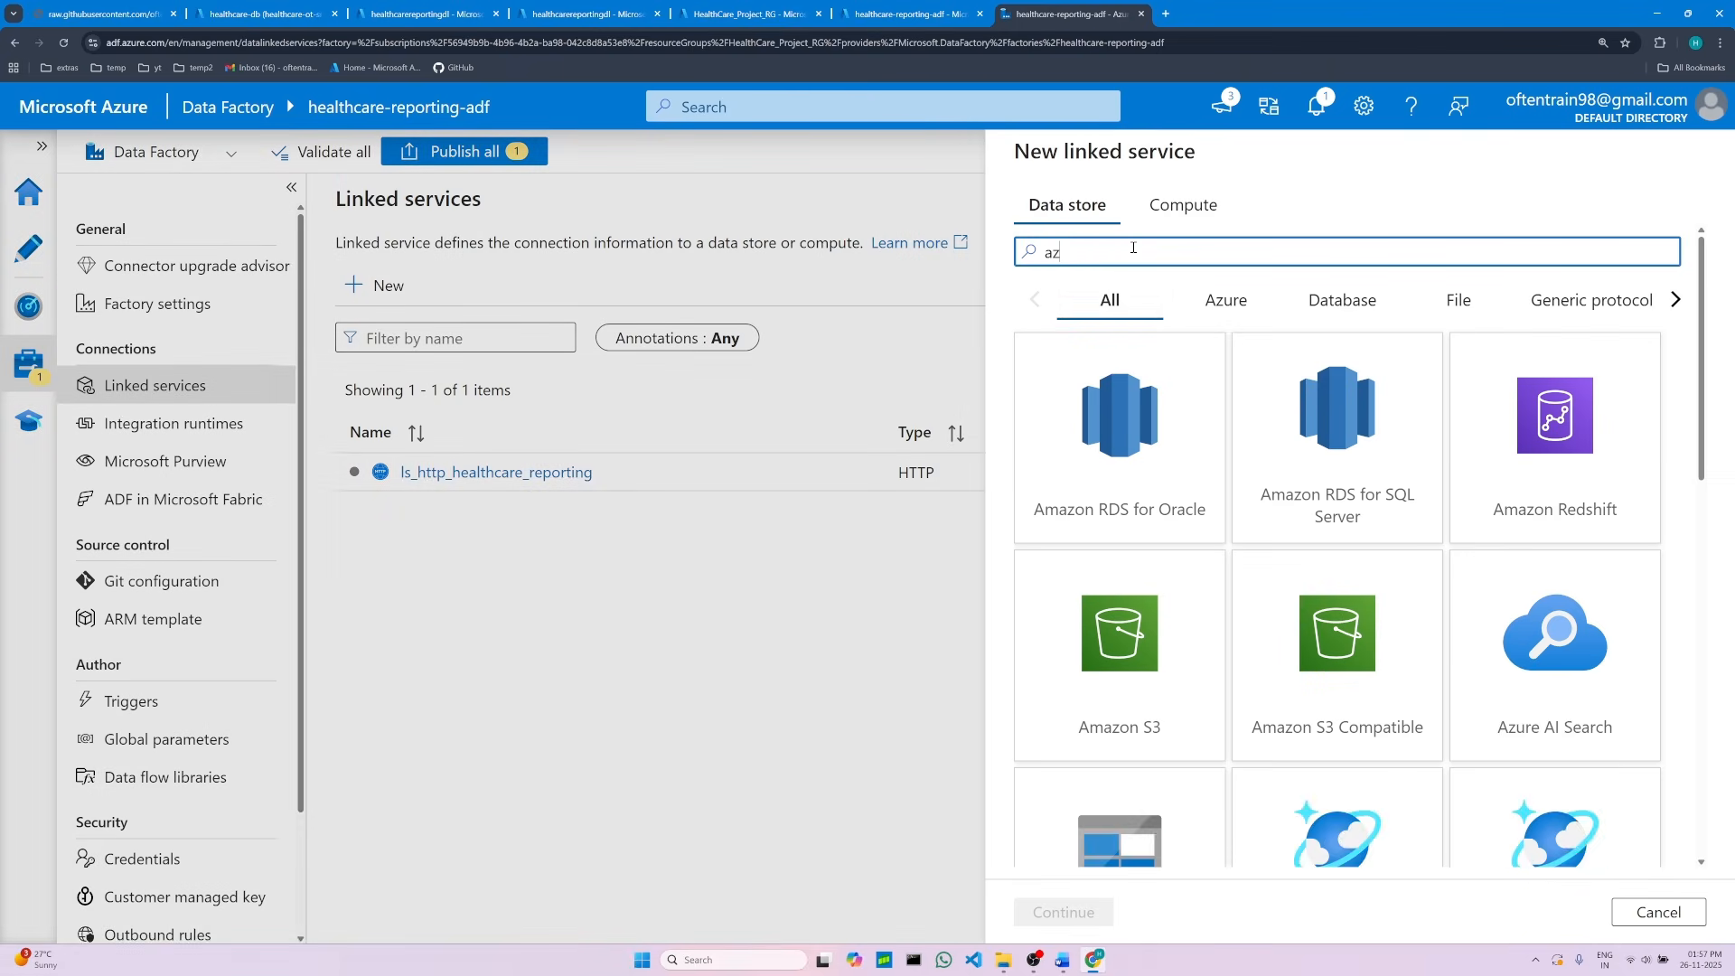
{"action": "type", "text": "ure d"}
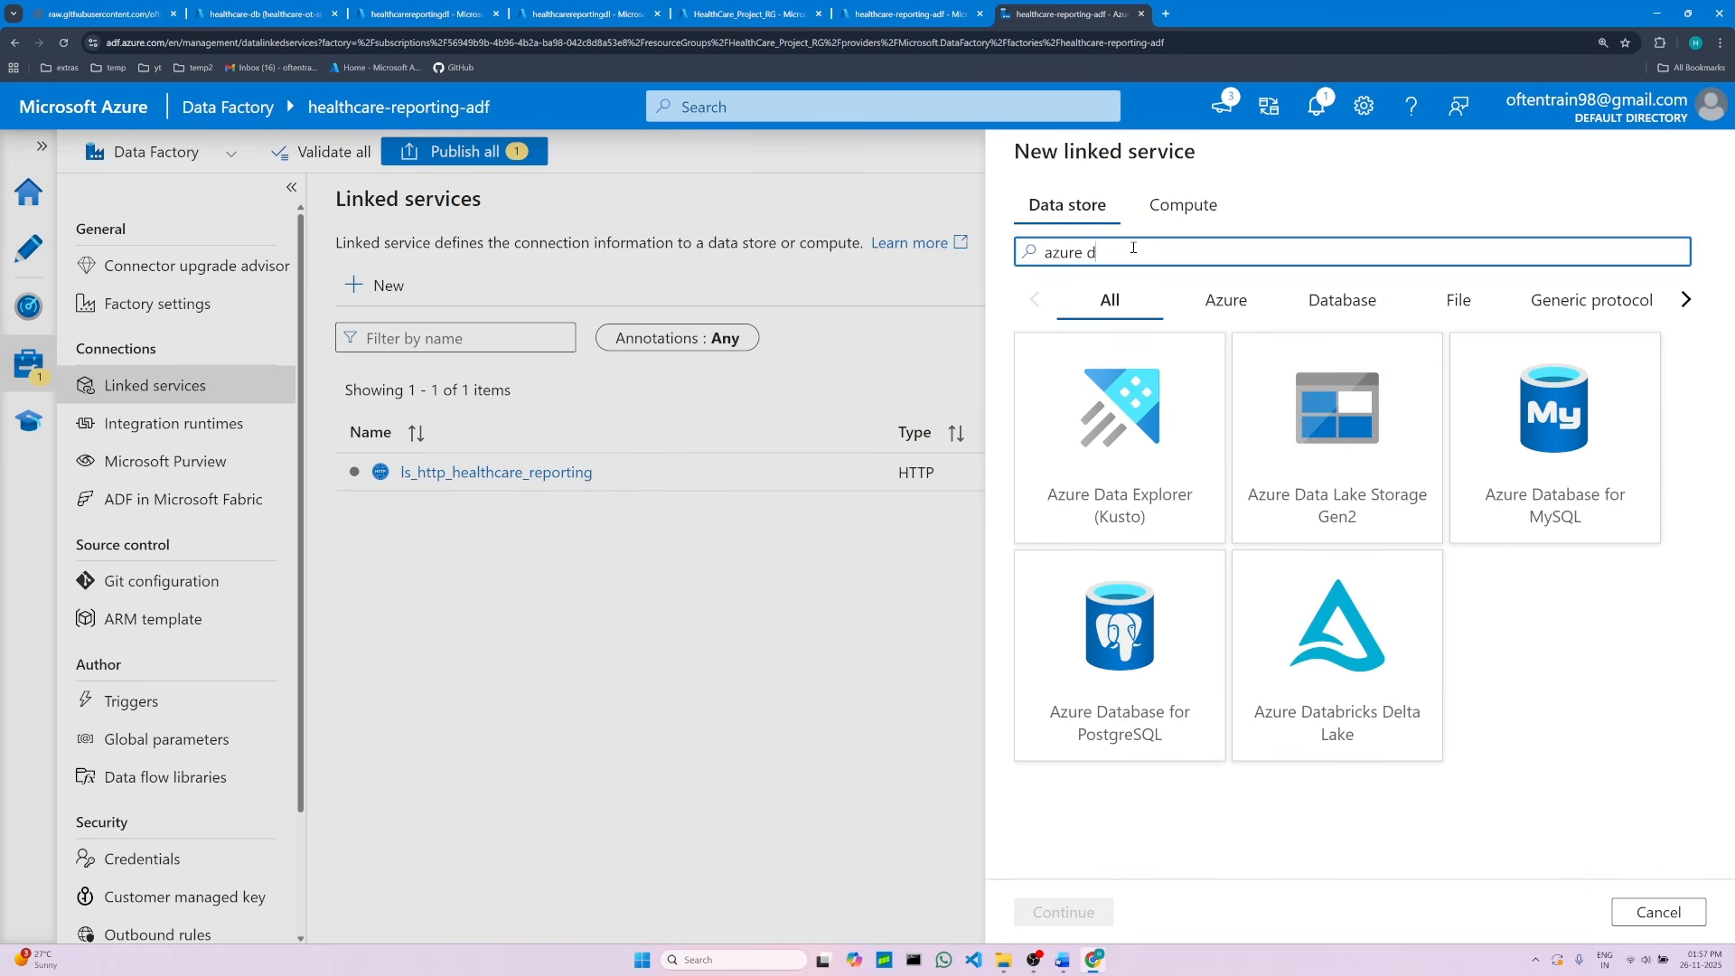
{"action": "type", "text": "ata l"}
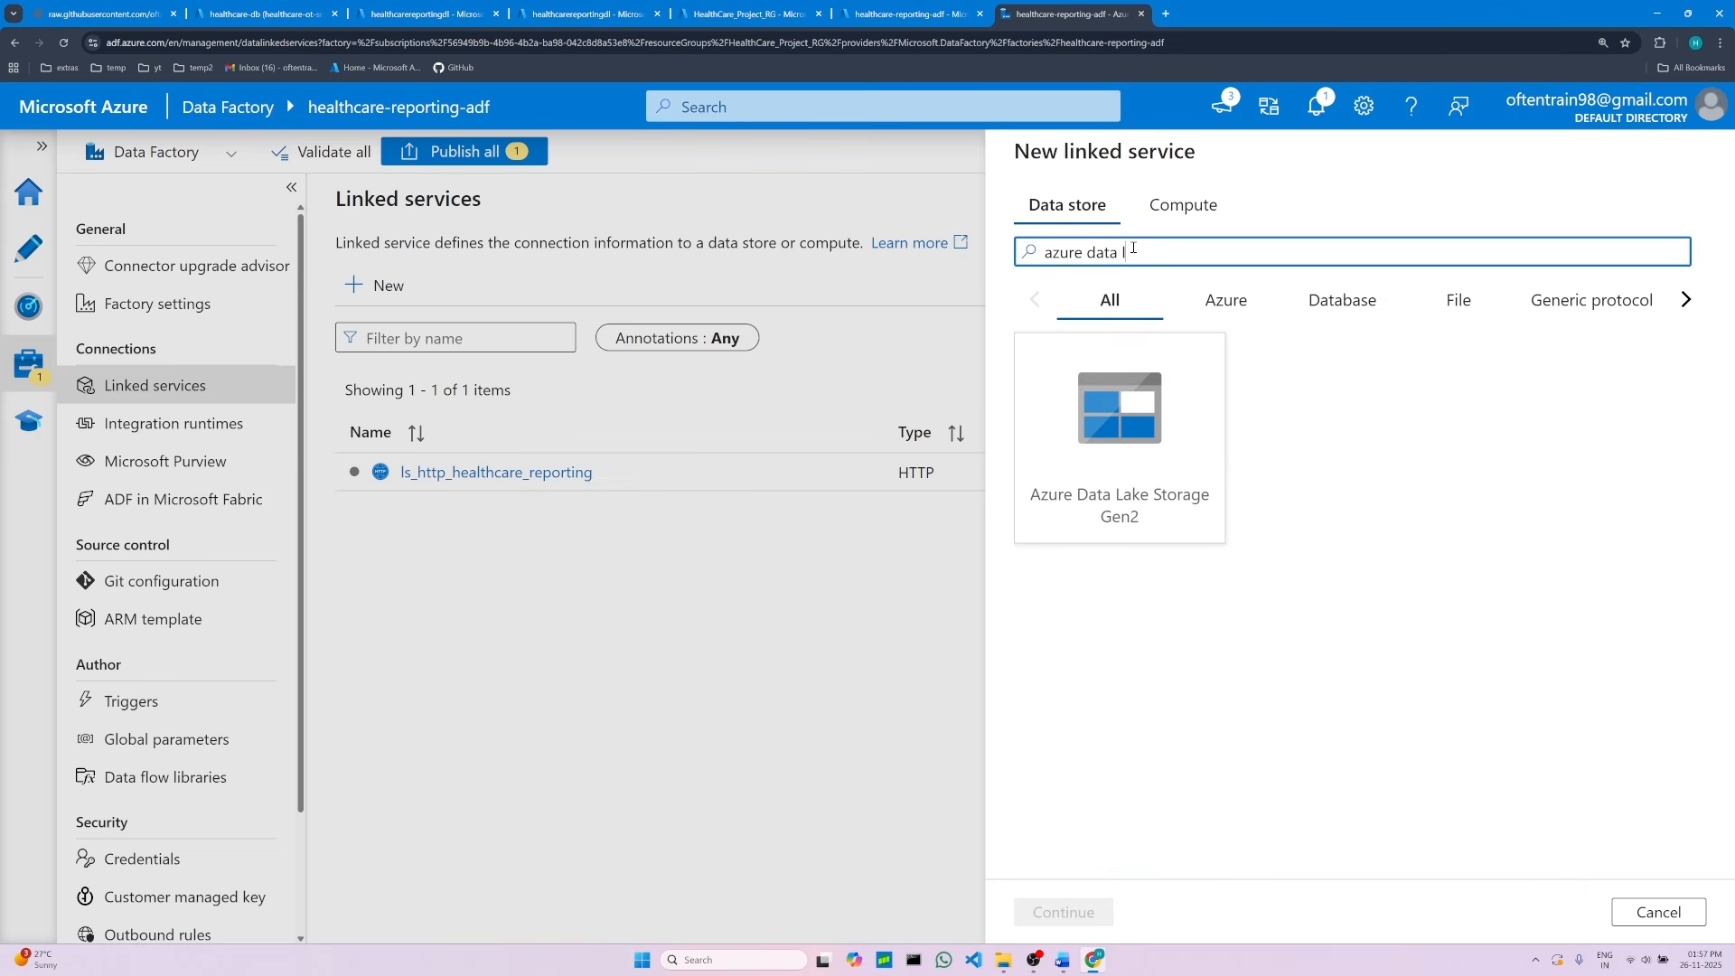
{"action": "left_click", "coordinate": [1138, 455]}
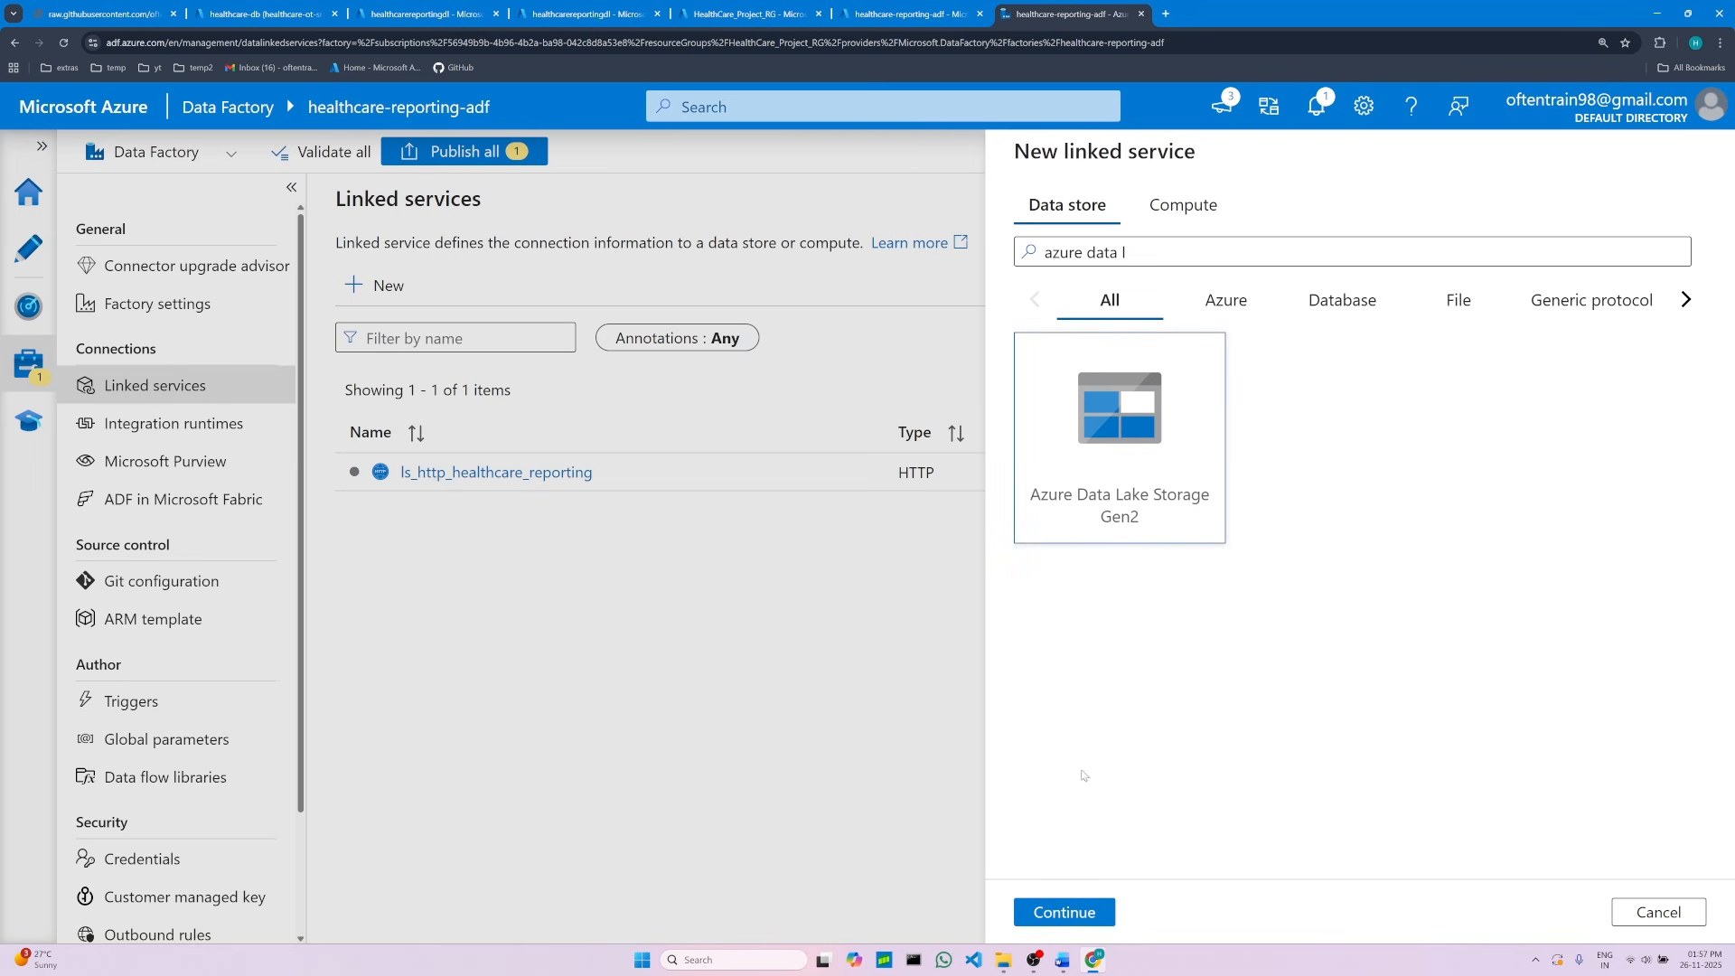
{"action": "left_click", "coordinate": [1100, 914]}
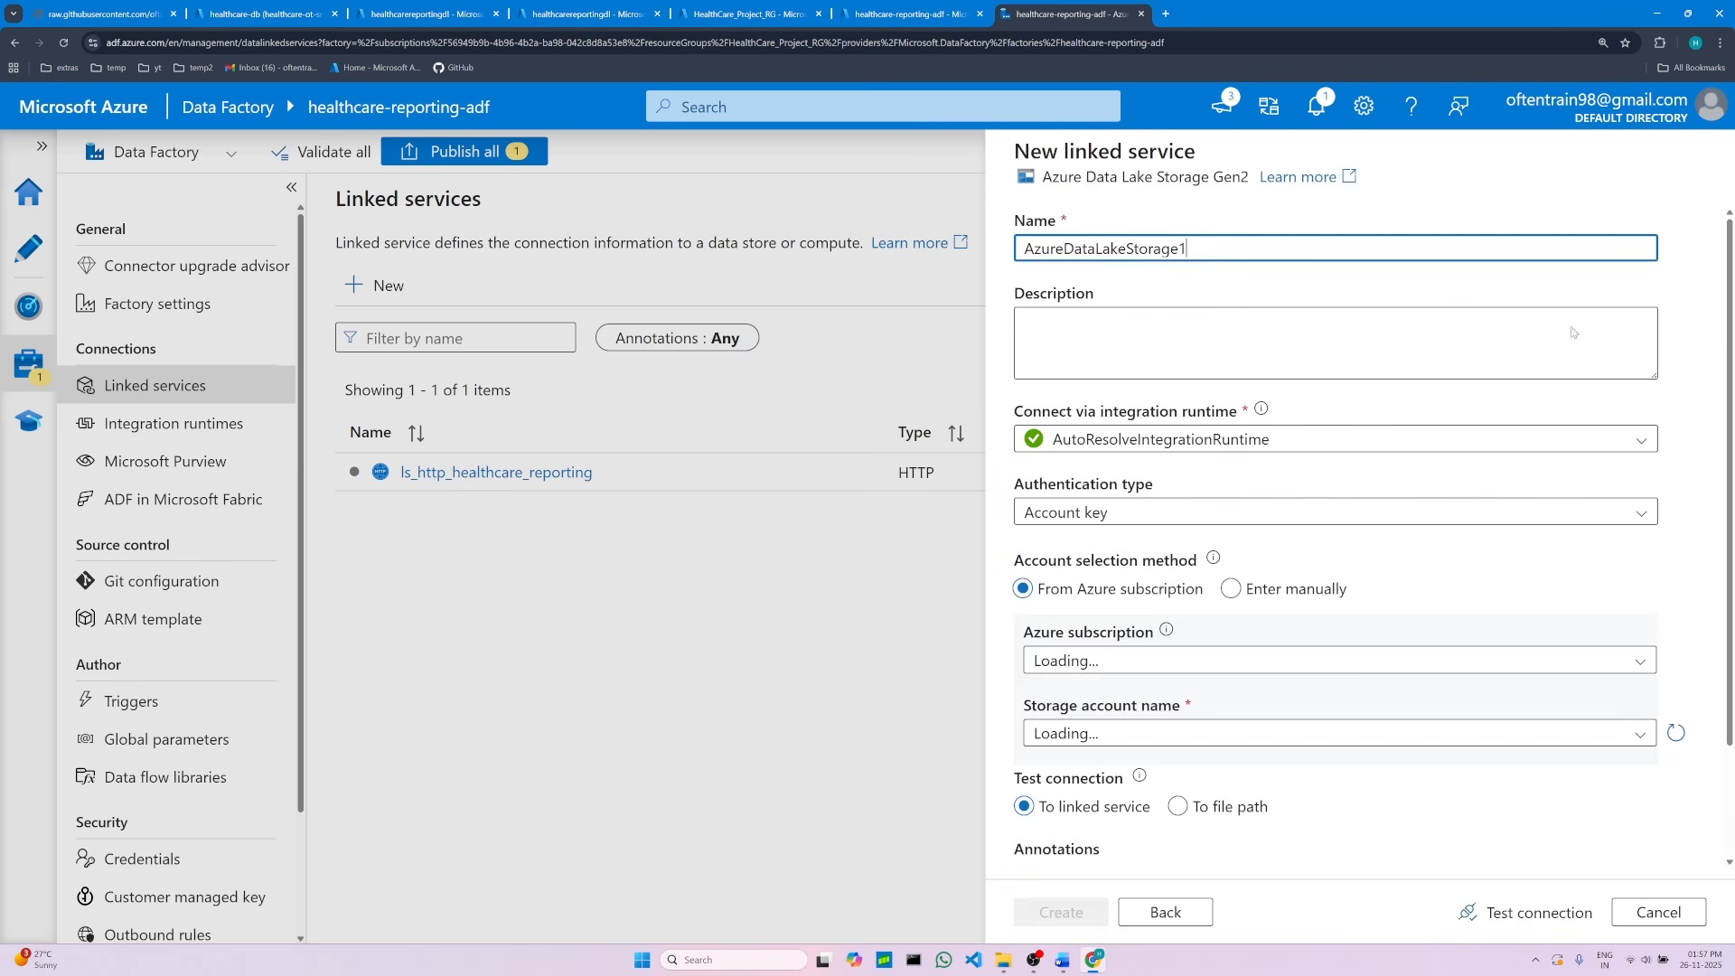
Step: Copy ls_adls_healthcarereportingdl from the notes and paste it as the linked service's name
{"action": "left_click", "coordinate": [1063, 959]}
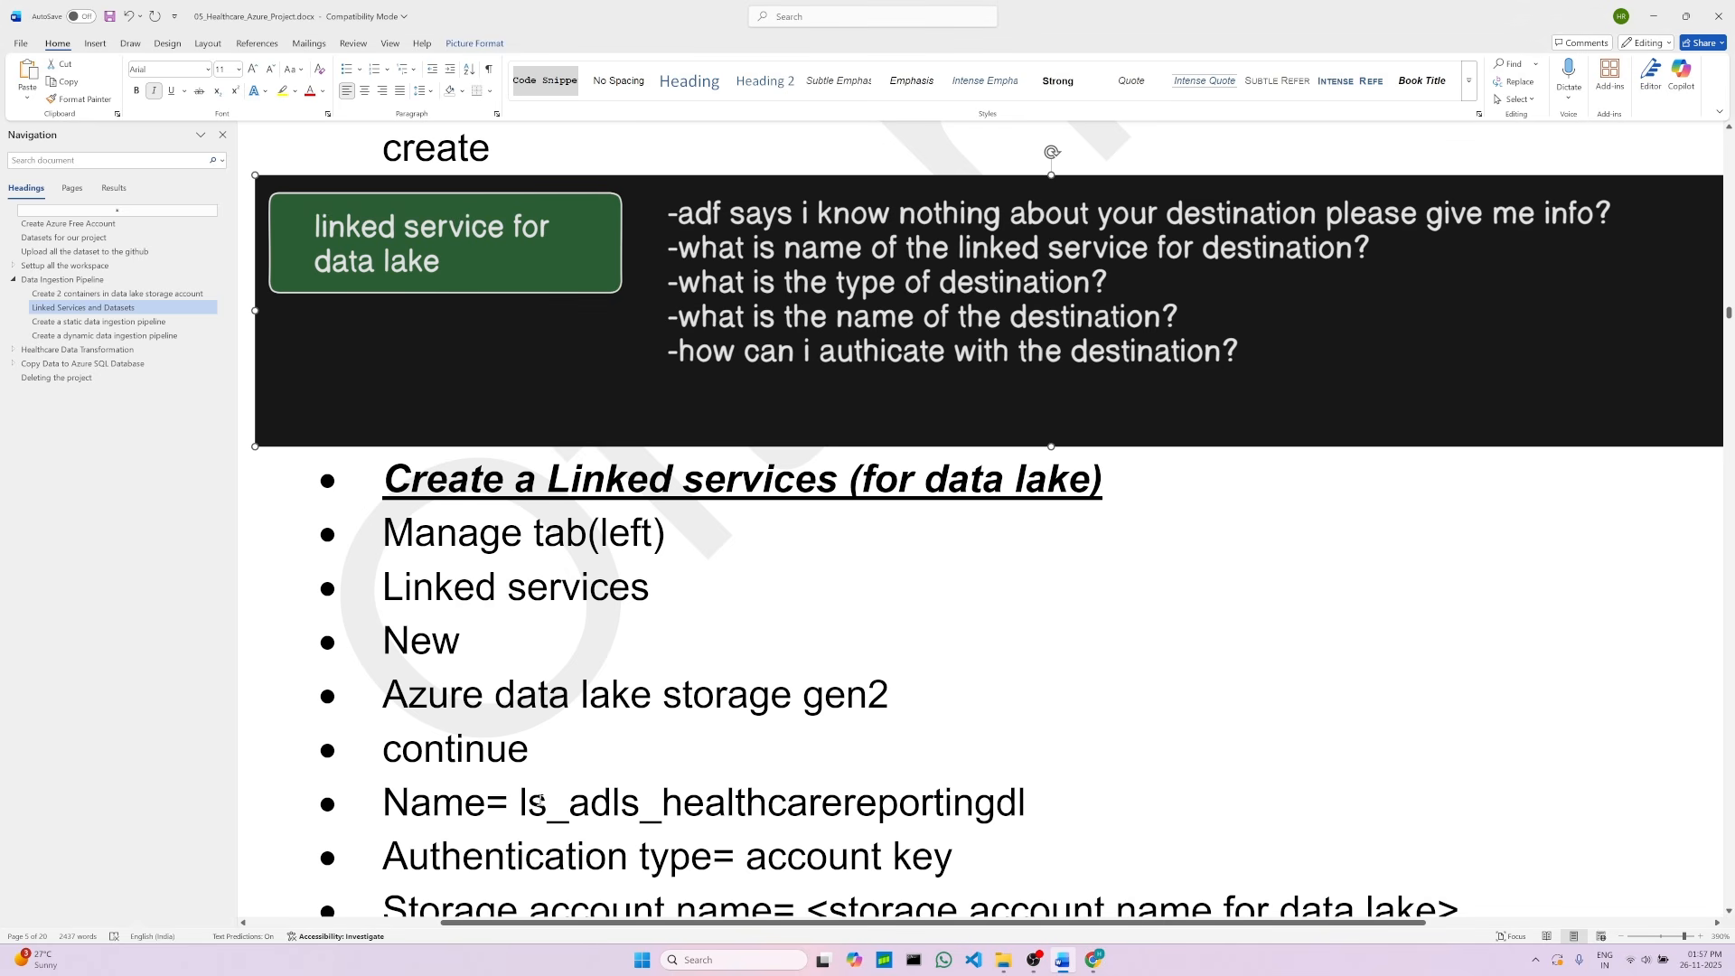
{"action": "left_click_drag", "start_coordinate": [522, 802], "coordinate": [1026, 802]}
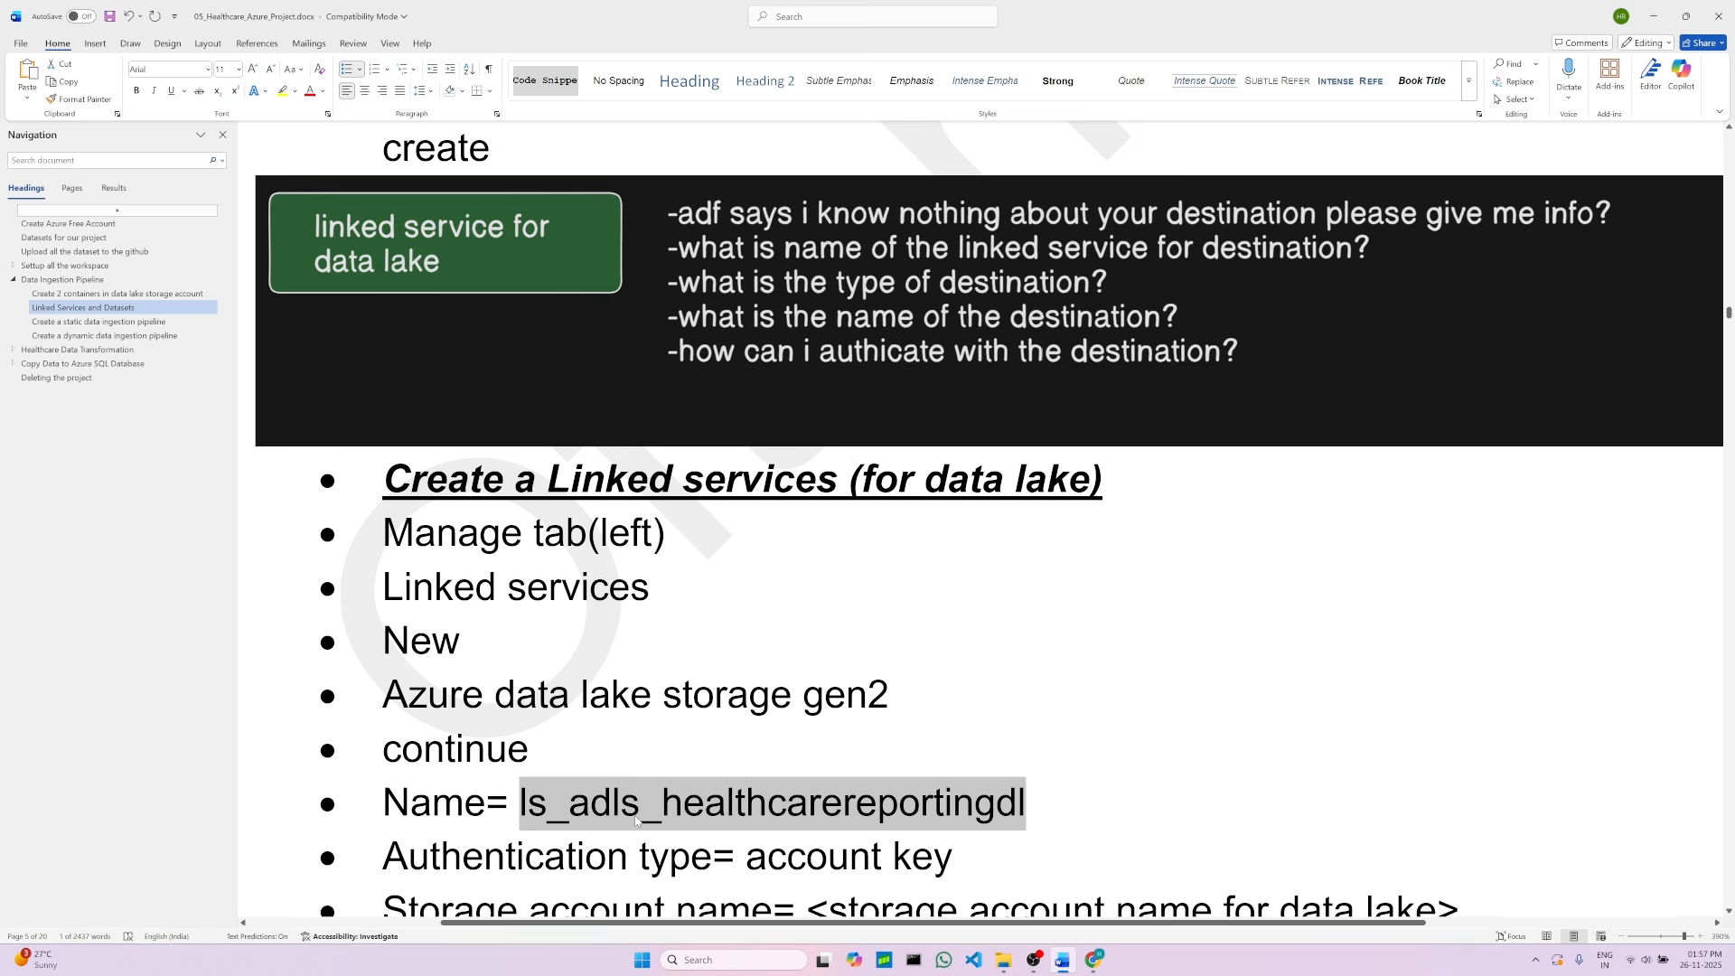
{"action": "right_click", "coordinate": [907, 803]}
{"action": "left_click", "coordinate": [960, 531]}
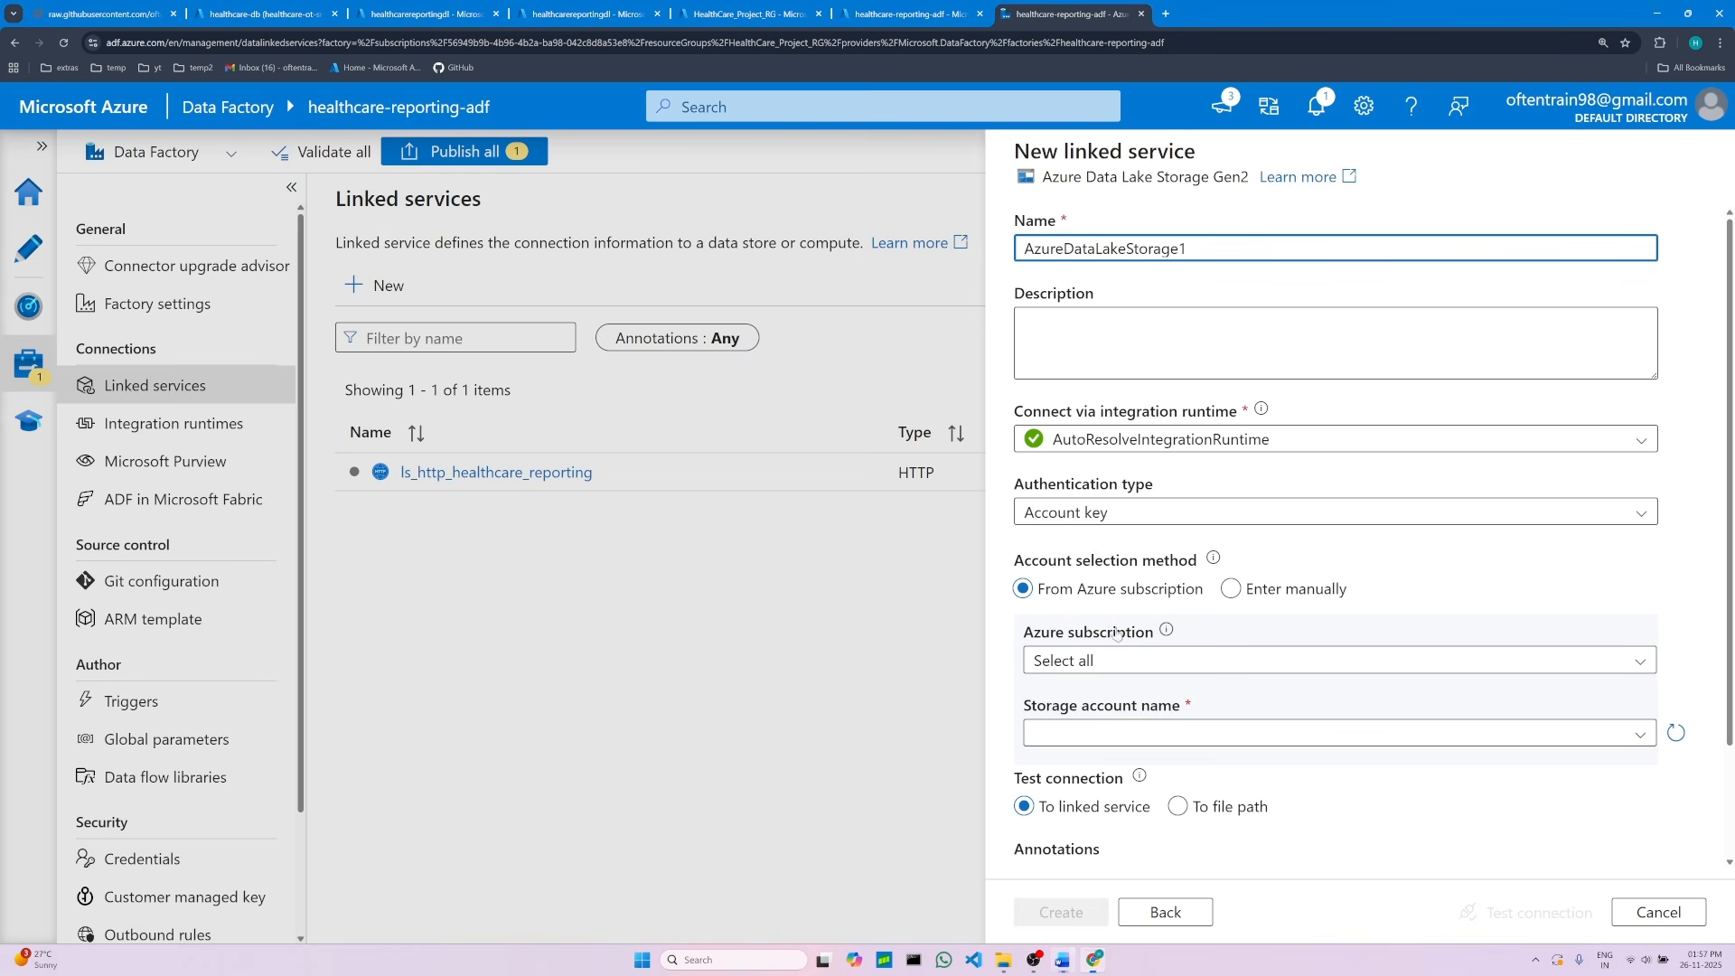
{"action": "left_click", "coordinate": [1094, 959]}
{"action": "double_click", "coordinate": [1073, 251]}
{"action": "right_click", "coordinate": [1072, 251]}
{"action": "left_click", "coordinate": [1126, 369]}
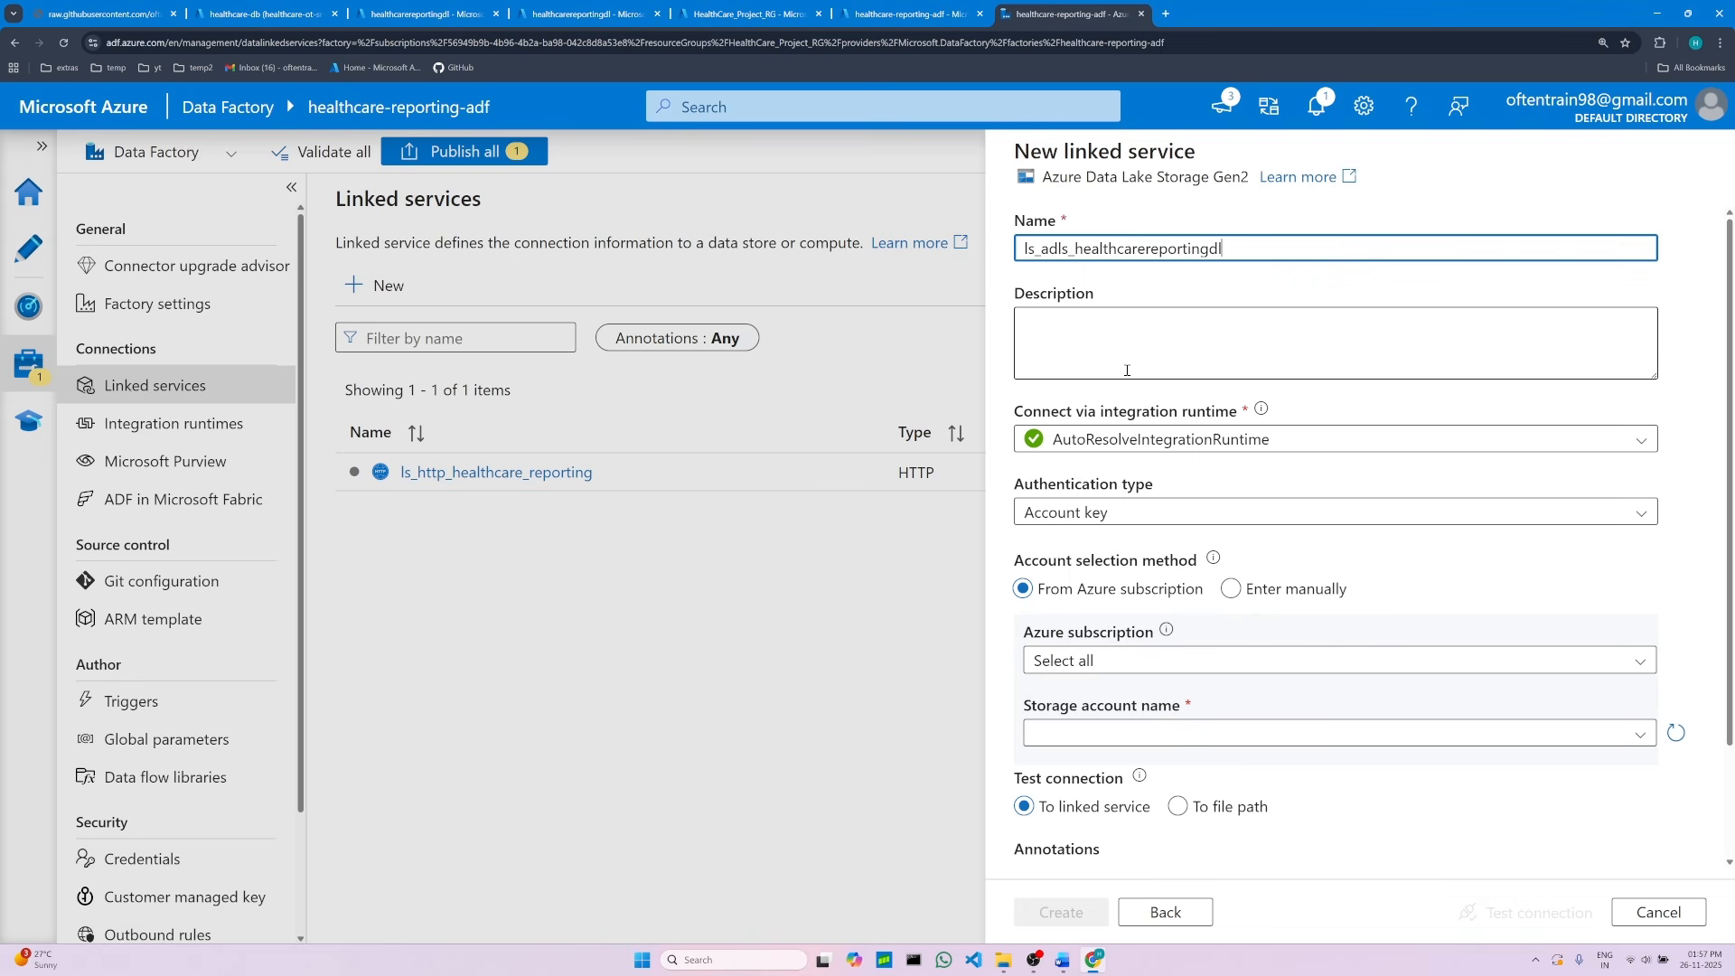
Step: Check the authentication type options and compare the remaining settings with the notes
{"action": "left_click", "coordinate": [1060, 512]}
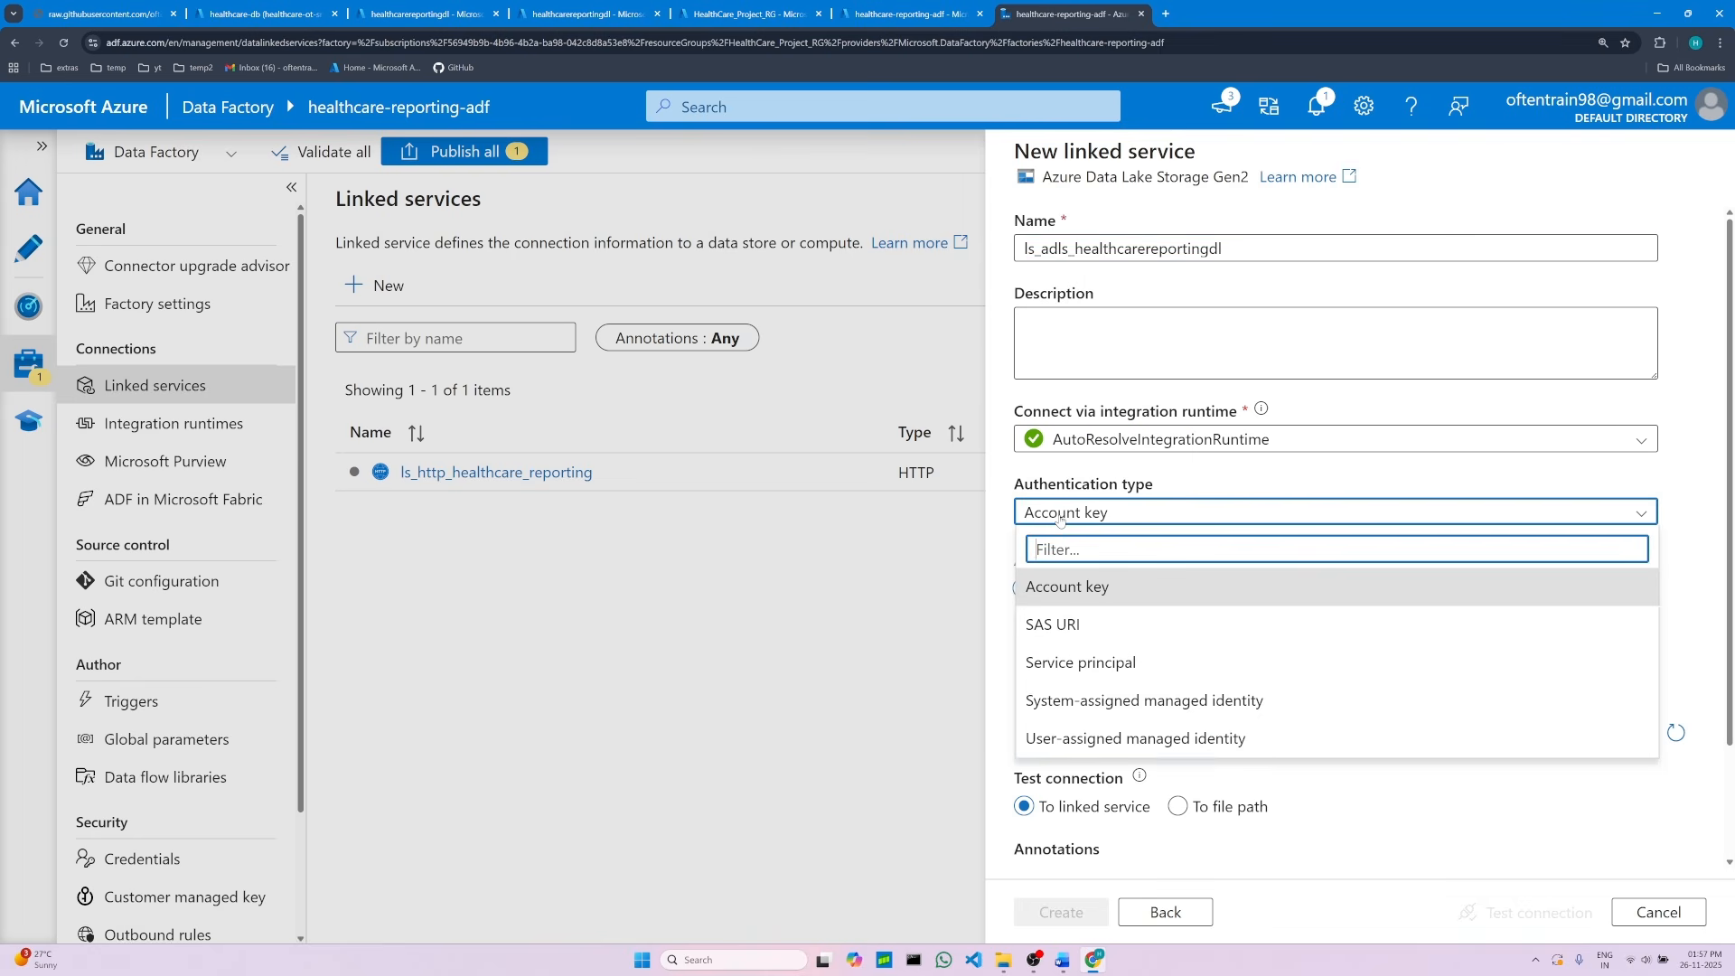
{"action": "left_click", "coordinate": [1060, 513]}
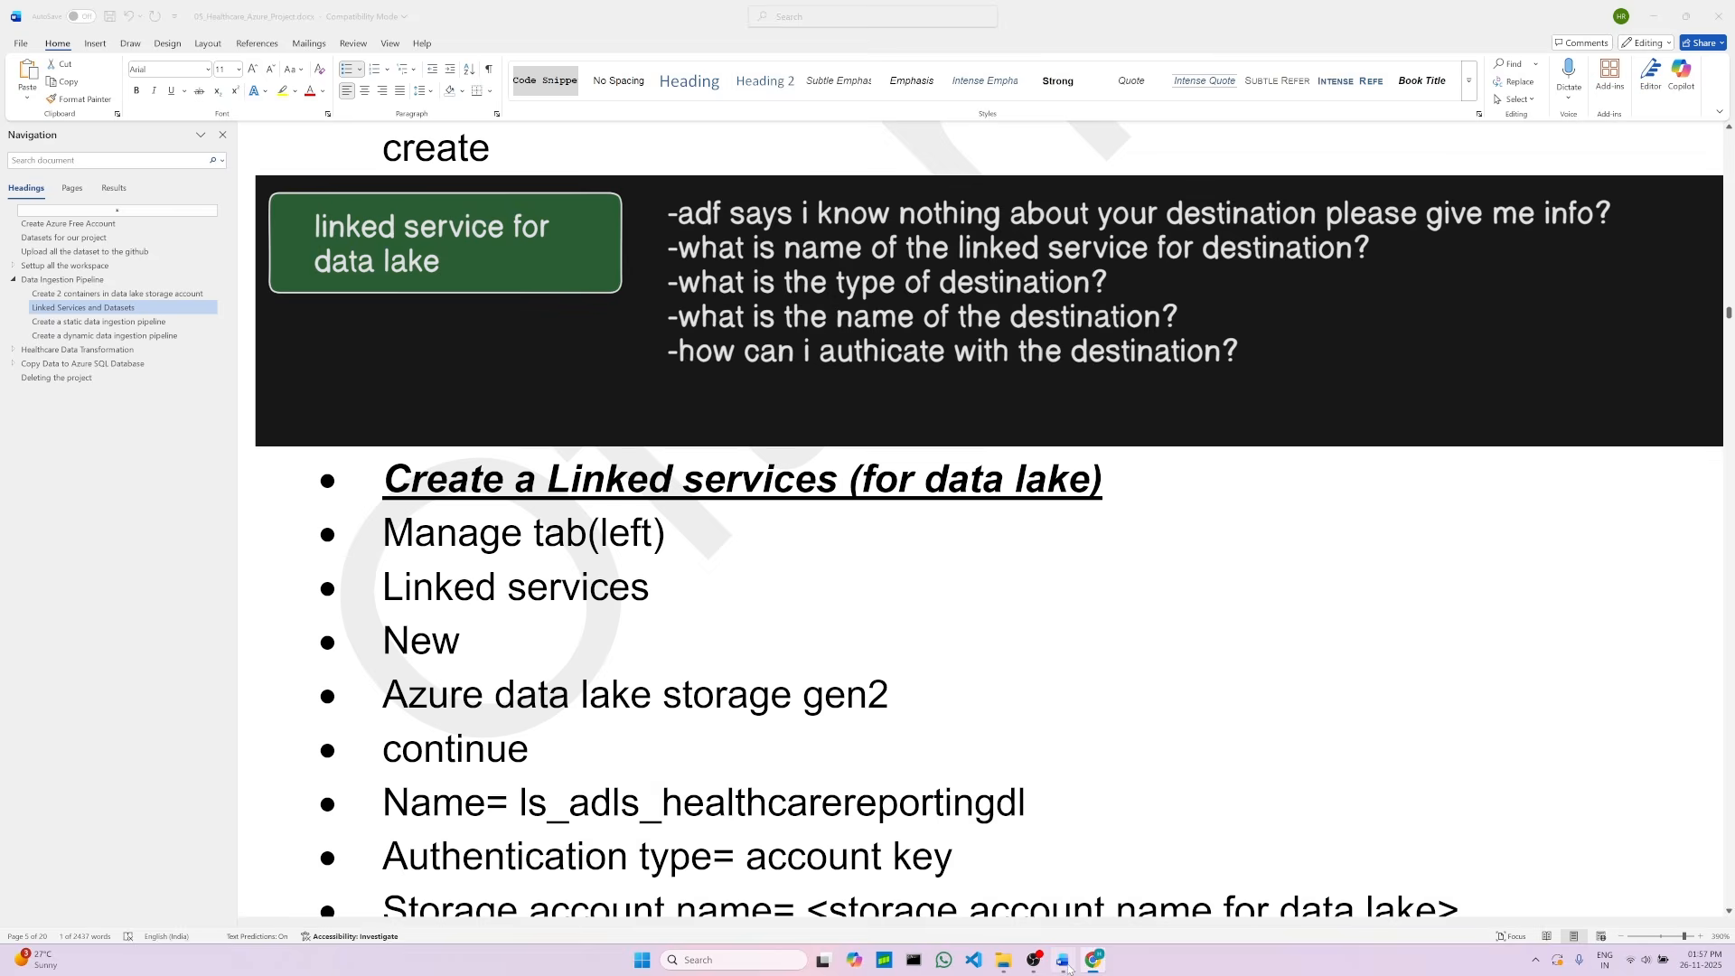
{"action": "left_click", "coordinate": [1065, 960]}
{"action": "scroll", "coordinate": [745, 761], "scroll_direction": "down", "scroll_amount": 3}
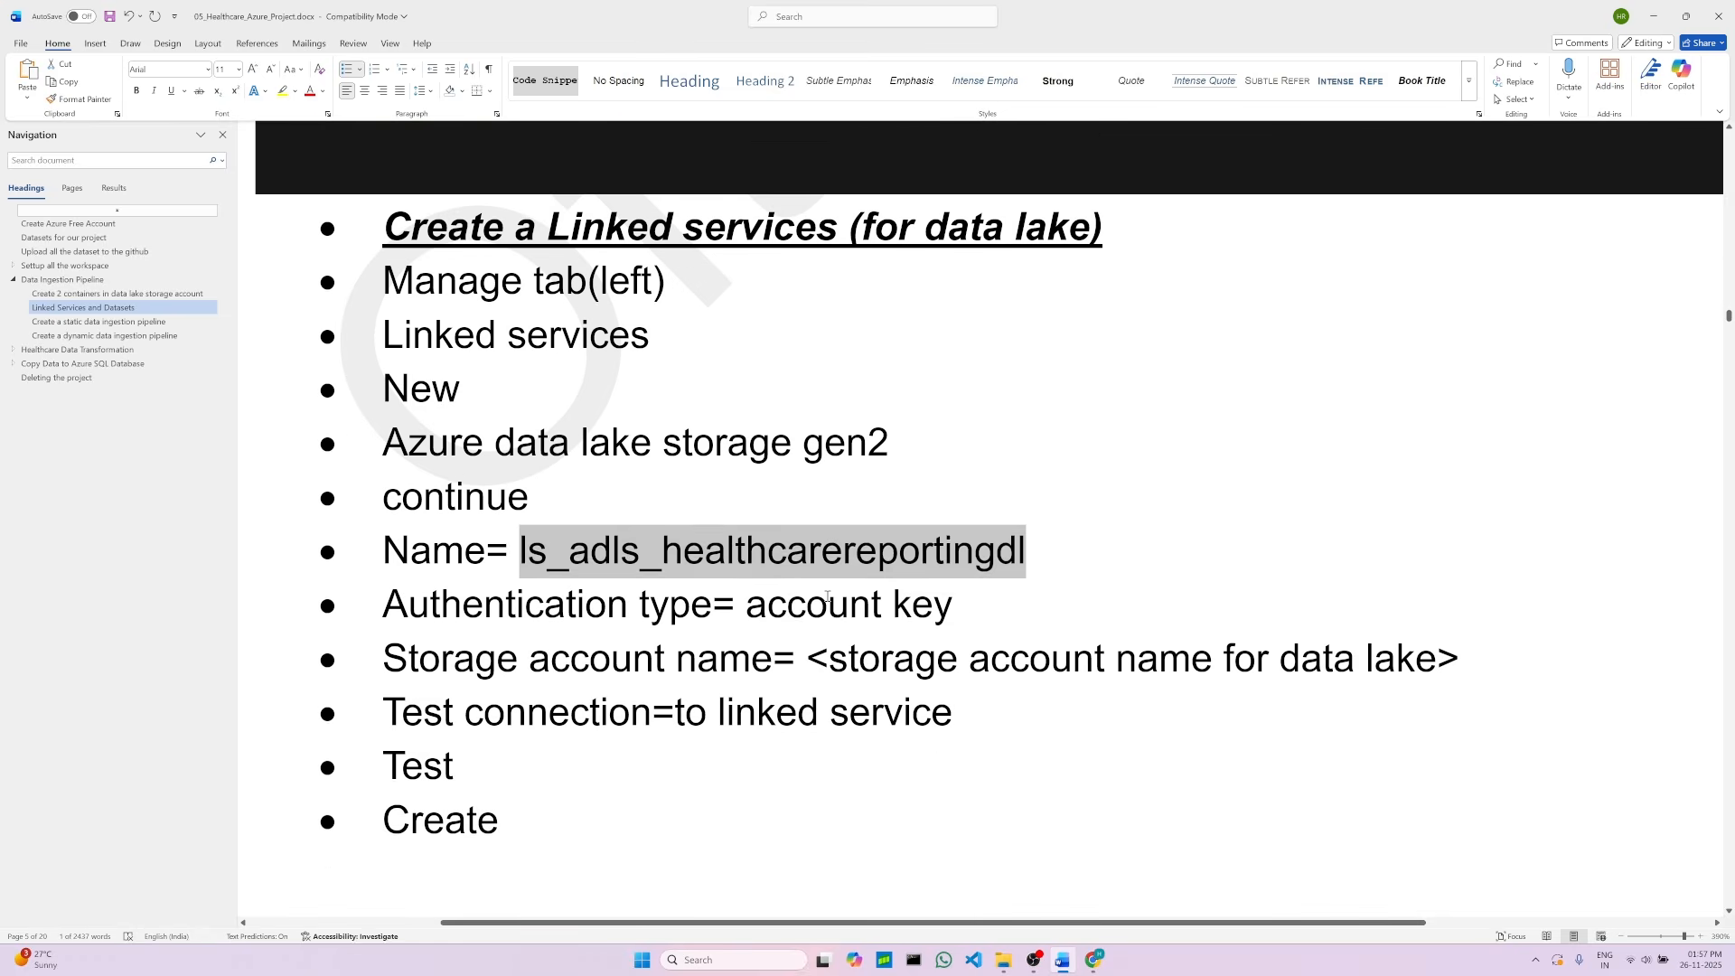
{"action": "double_click", "coordinate": [828, 604]}
{"action": "left_click", "coordinate": [603, 712]}
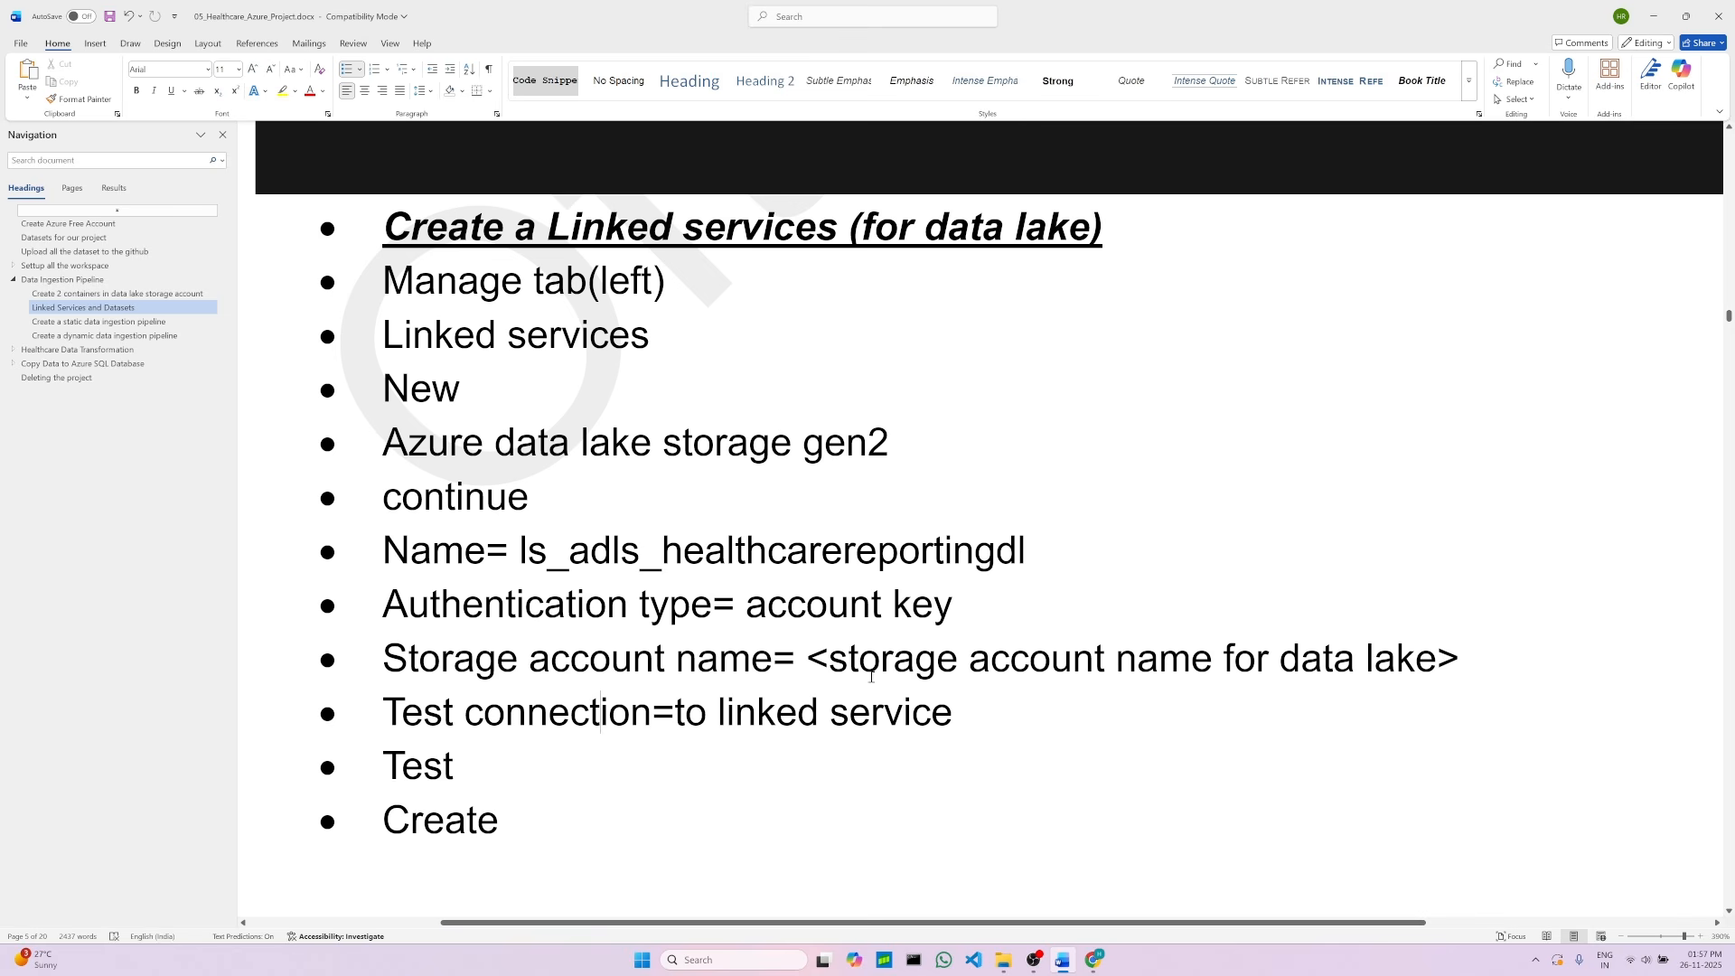
{"action": "left_click", "coordinate": [980, 716]}
{"action": "left_click", "coordinate": [1093, 960]}
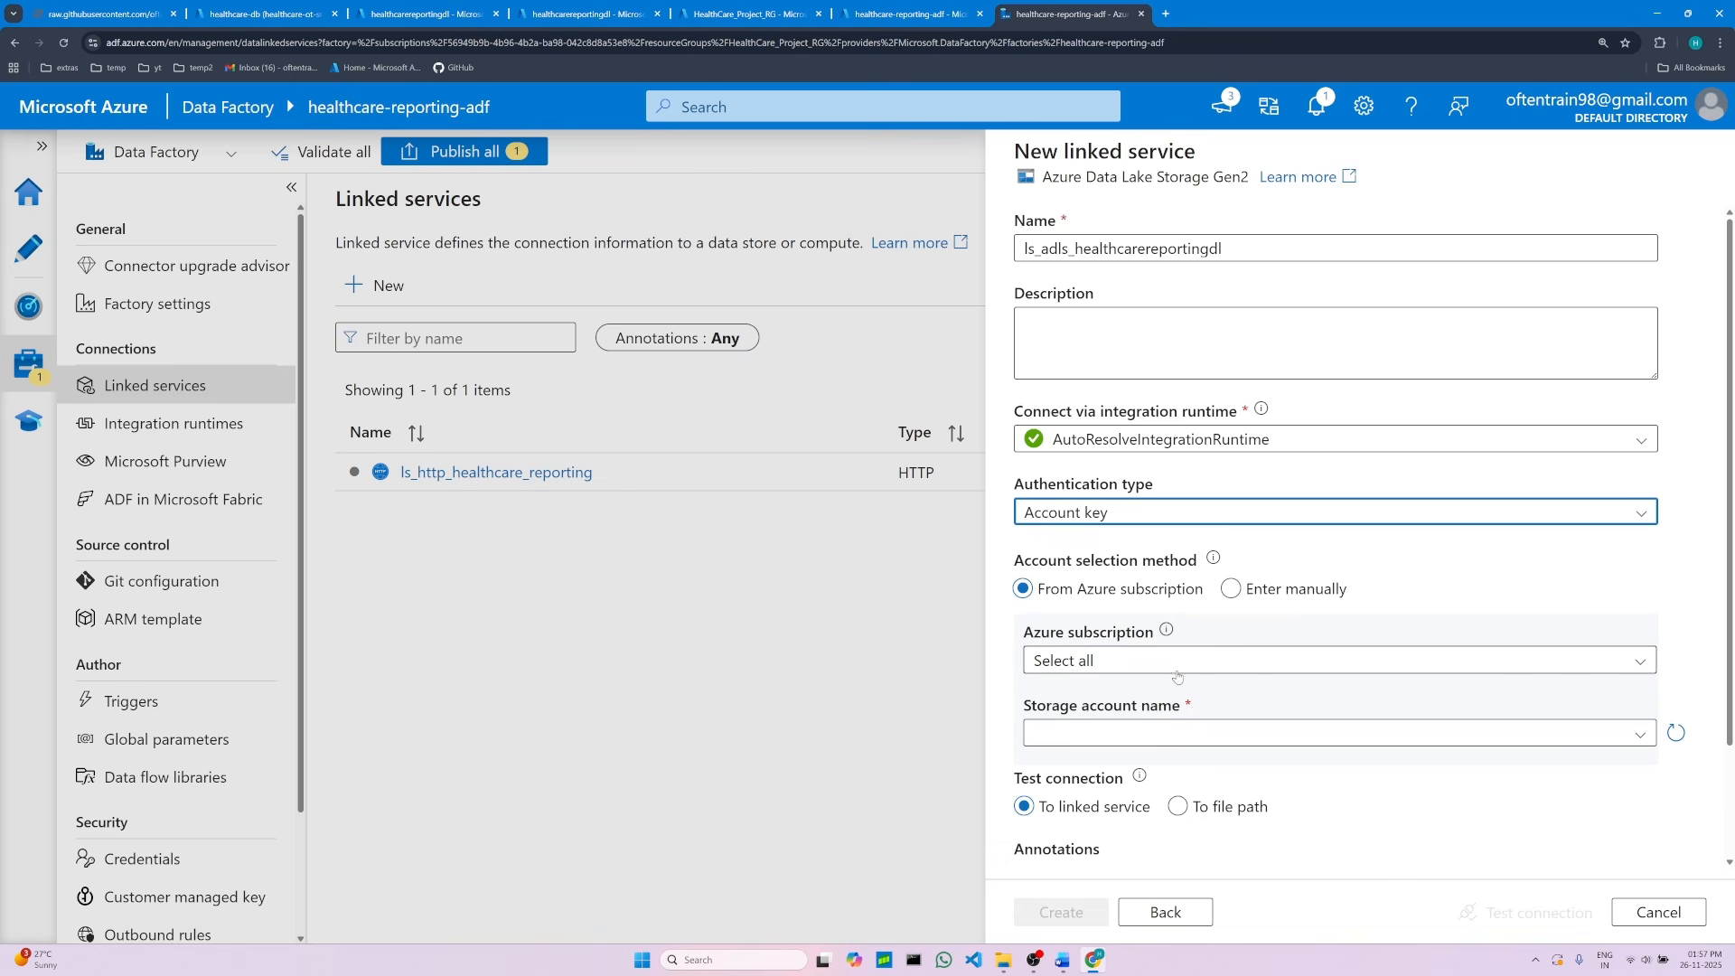
Step: Select Azure subscription 1 and the healthcarereportingdl storage account for the linked service
{"action": "left_click", "coordinate": [1106, 662]}
{"action": "left_click", "coordinate": [1106, 728]}
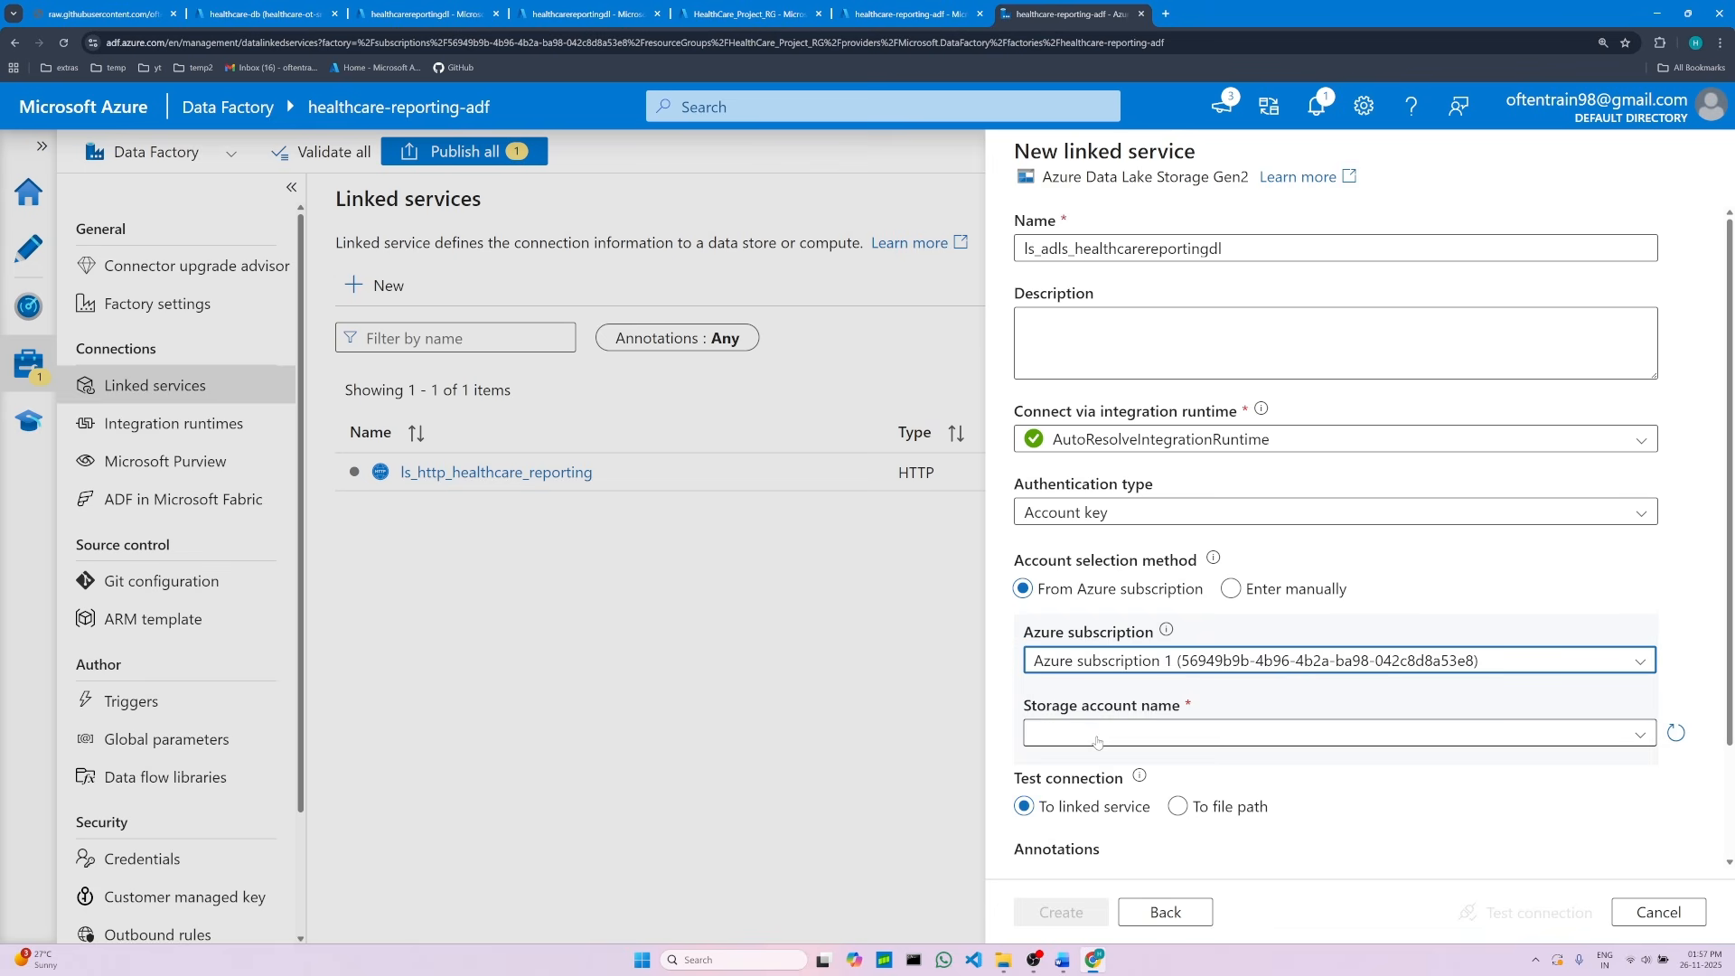
{"action": "left_click", "coordinate": [1107, 733]}
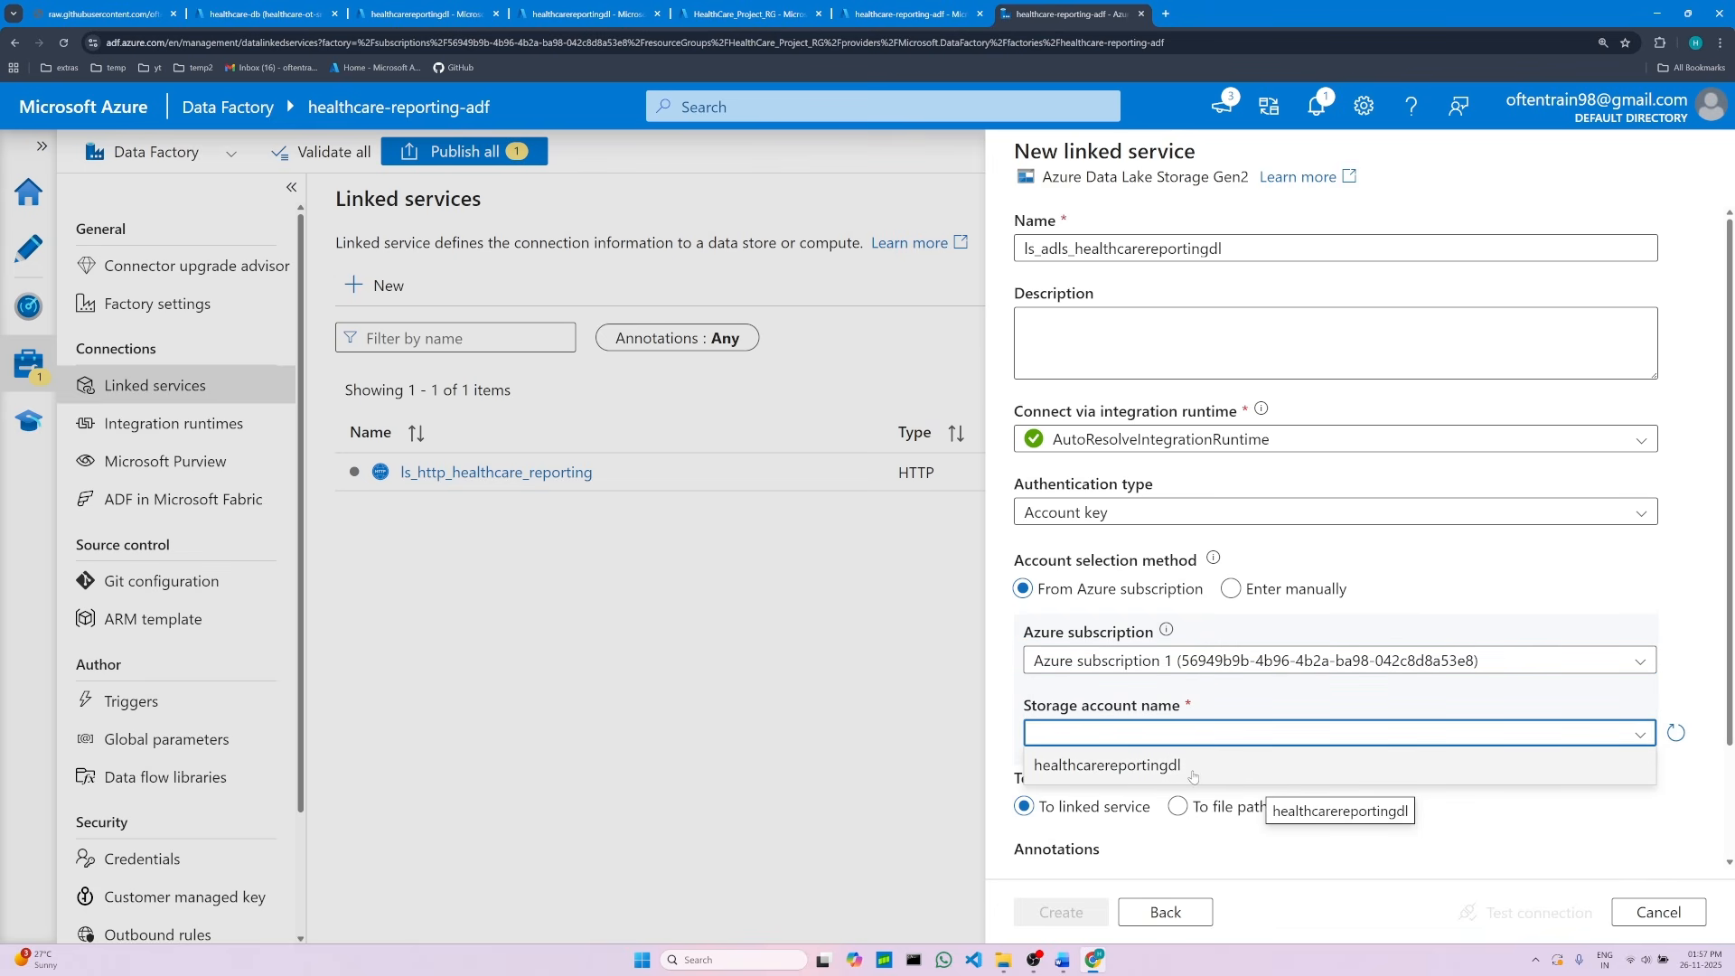
{"action": "left_click", "coordinate": [1158, 768]}
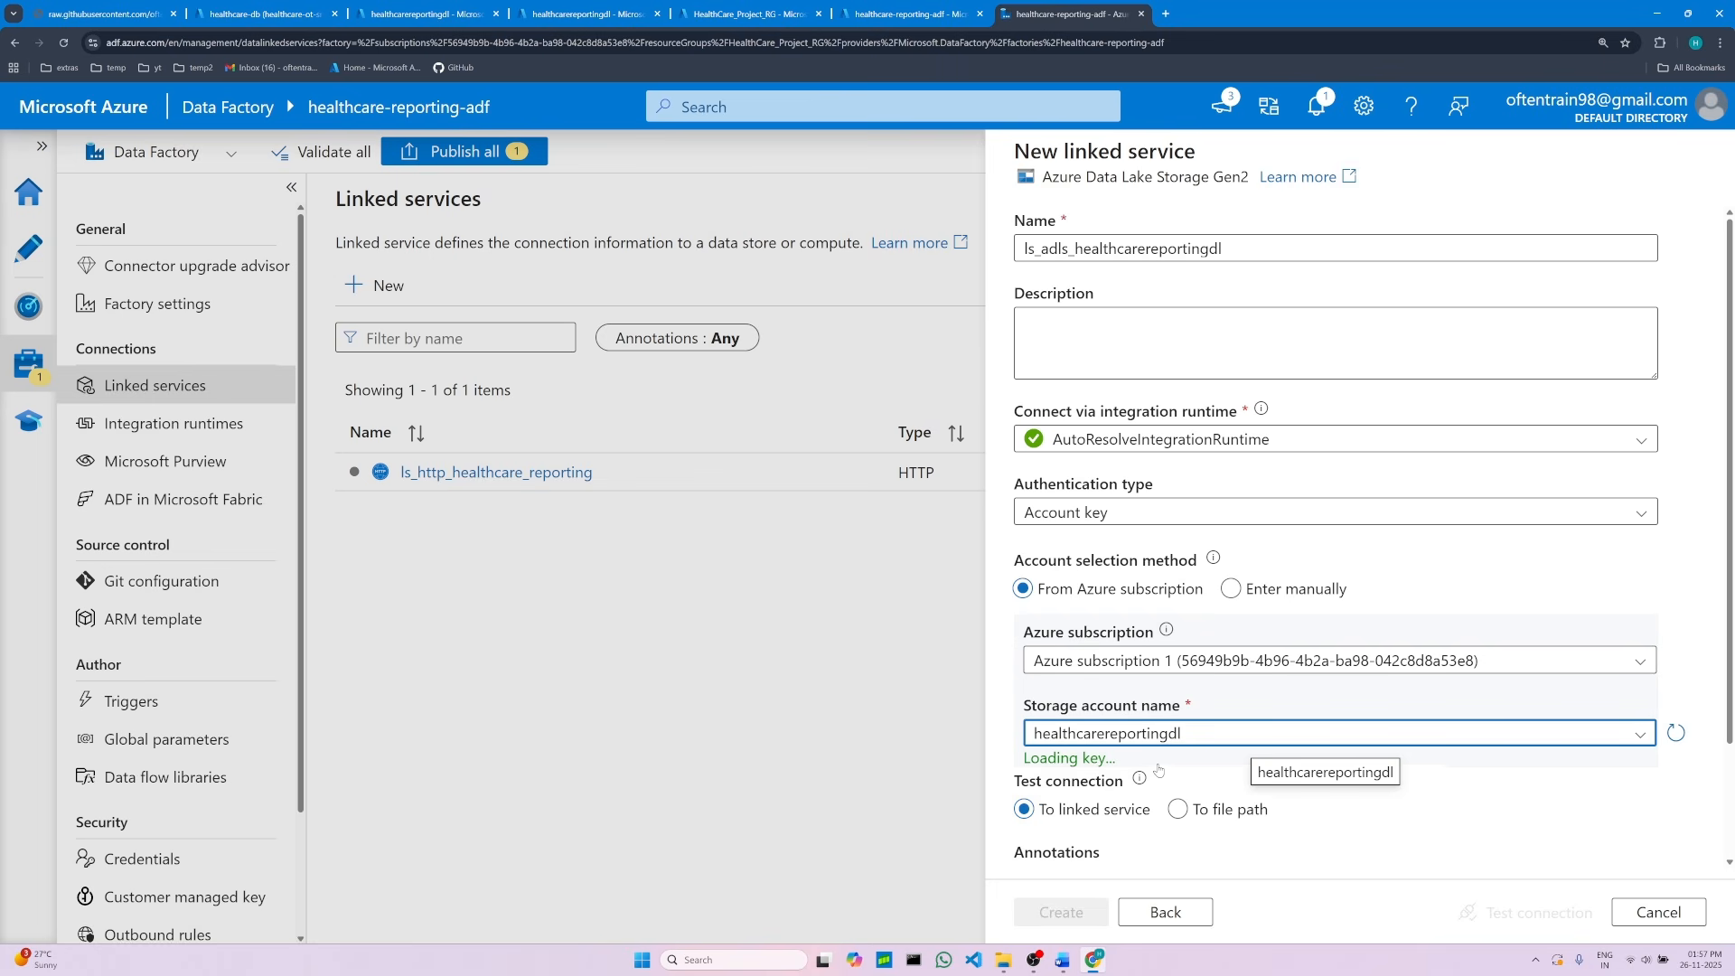
Step: Test the connection and create the ls_adls_healthcarereportingdl linked service
{"action": "scroll", "coordinate": [1175, 773], "scroll_direction": "down", "scroll_amount": 1}
{"action": "scroll", "coordinate": [1176, 772], "scroll_direction": "down", "scroll_amount": 1}
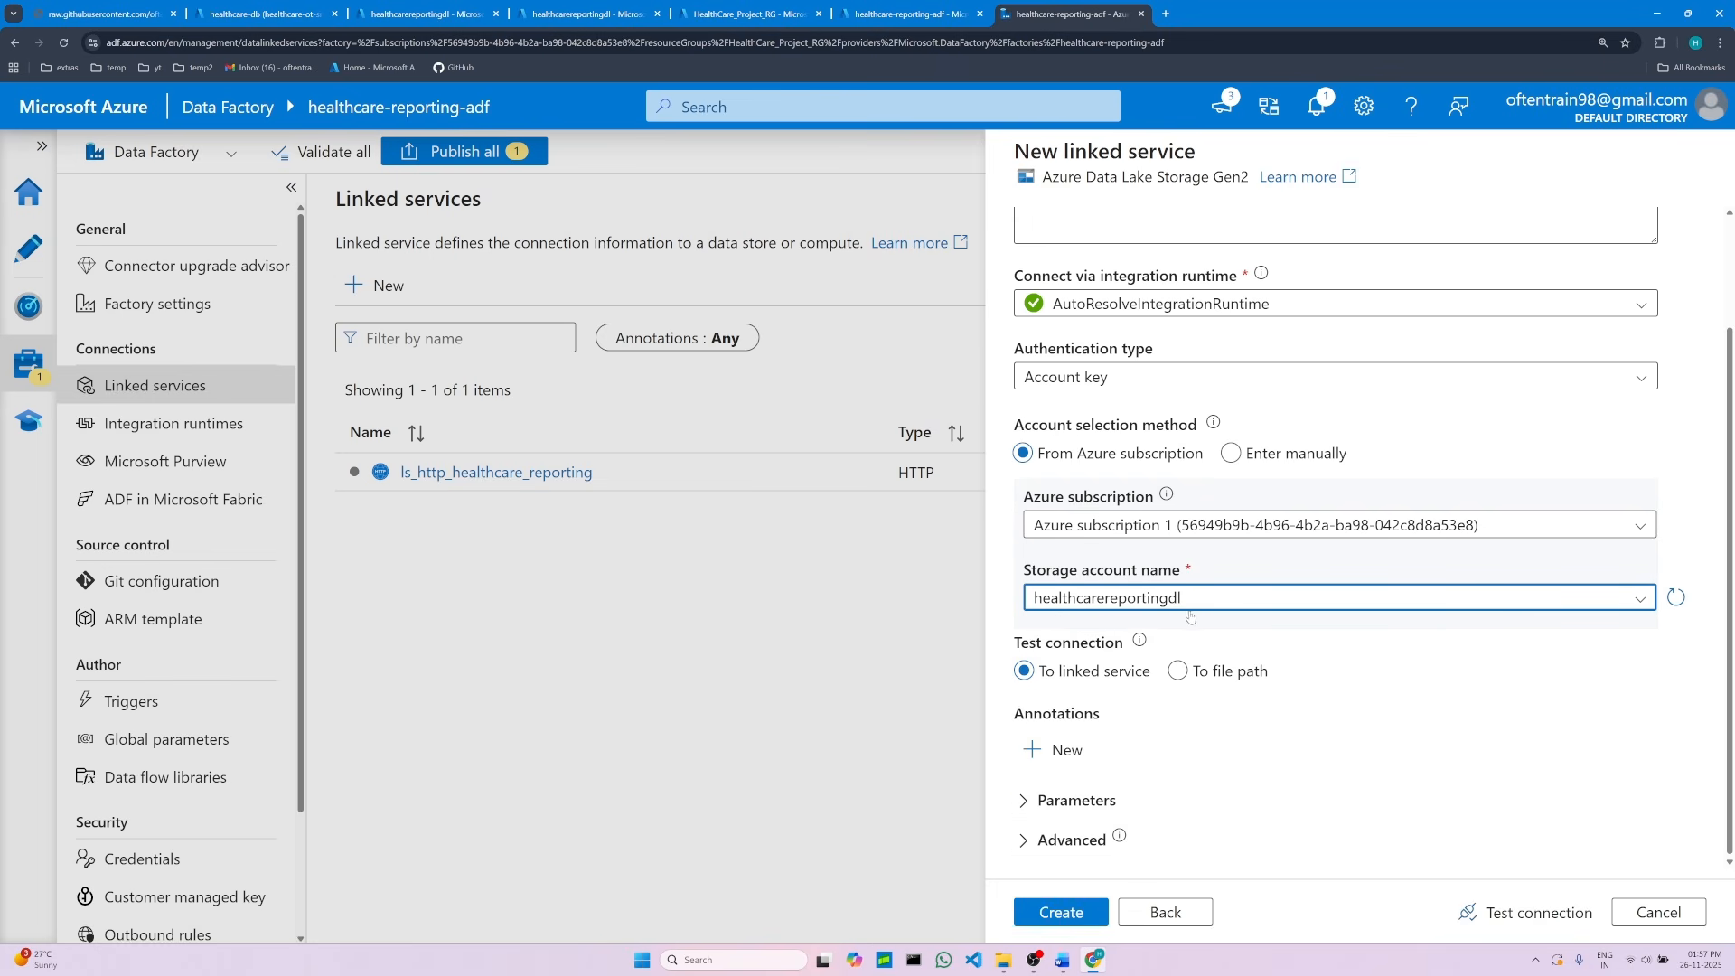
{"action": "scroll", "coordinate": [1329, 776], "scroll_direction": "up", "scroll_amount": 2}
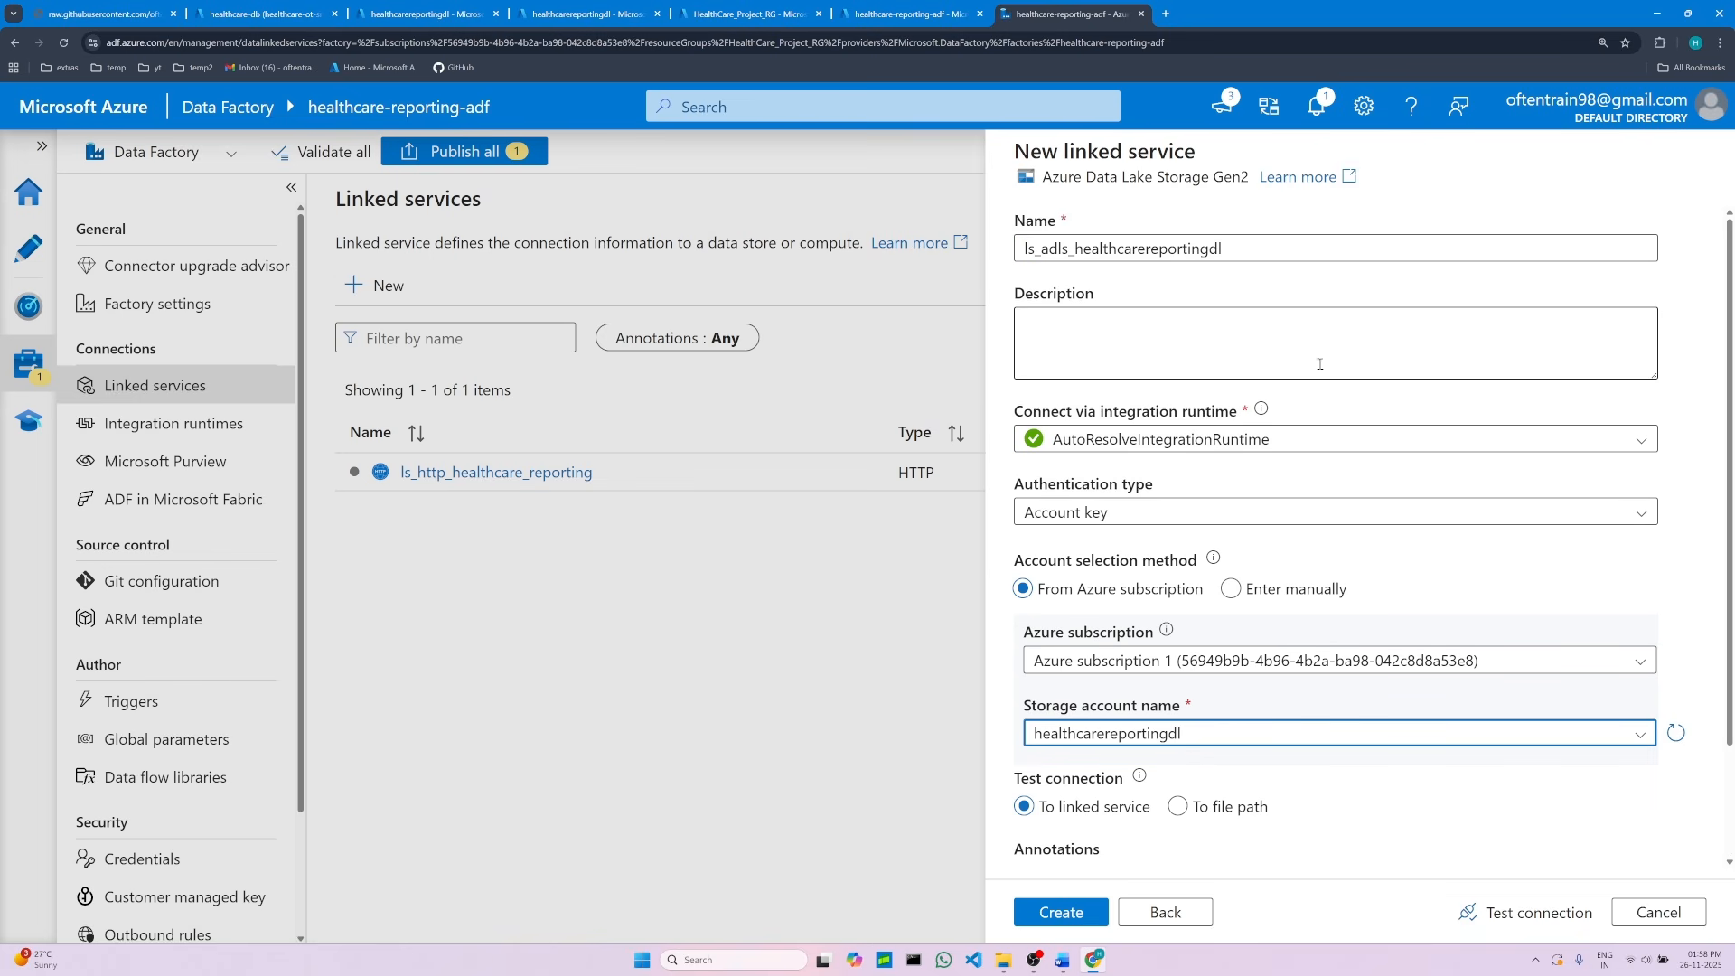
{"action": "scroll", "coordinate": [1138, 644], "scroll_direction": "down", "scroll_amount": 2}
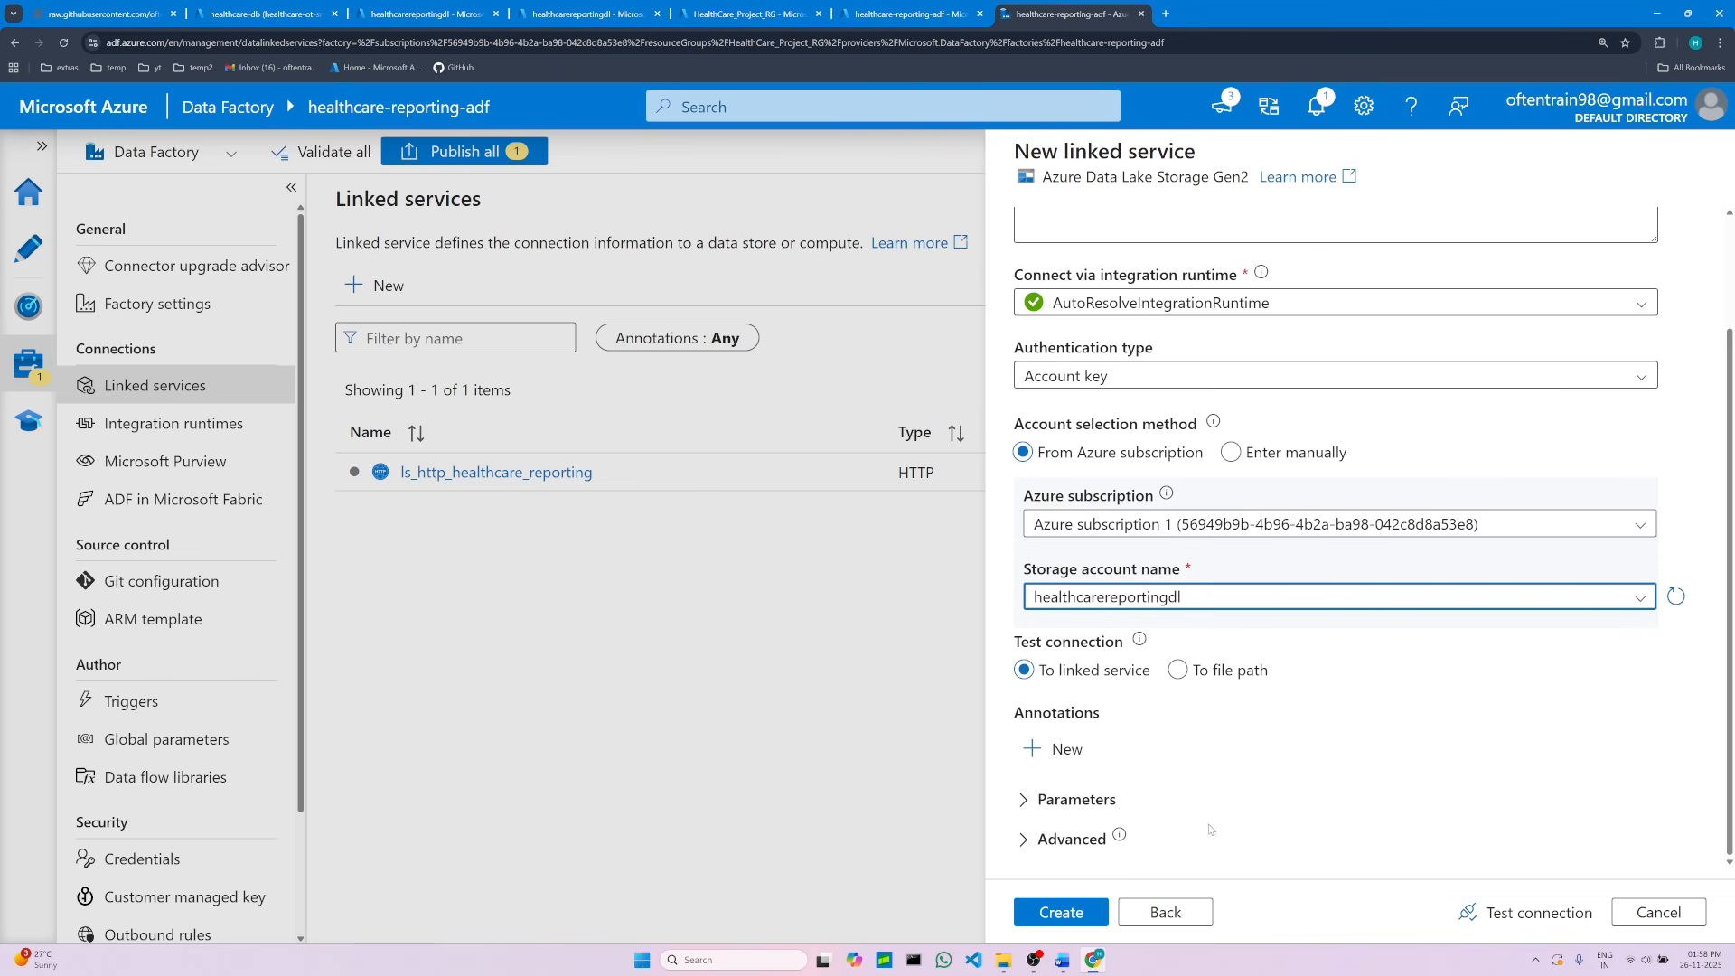
{"action": "left_click", "coordinate": [1518, 912]}
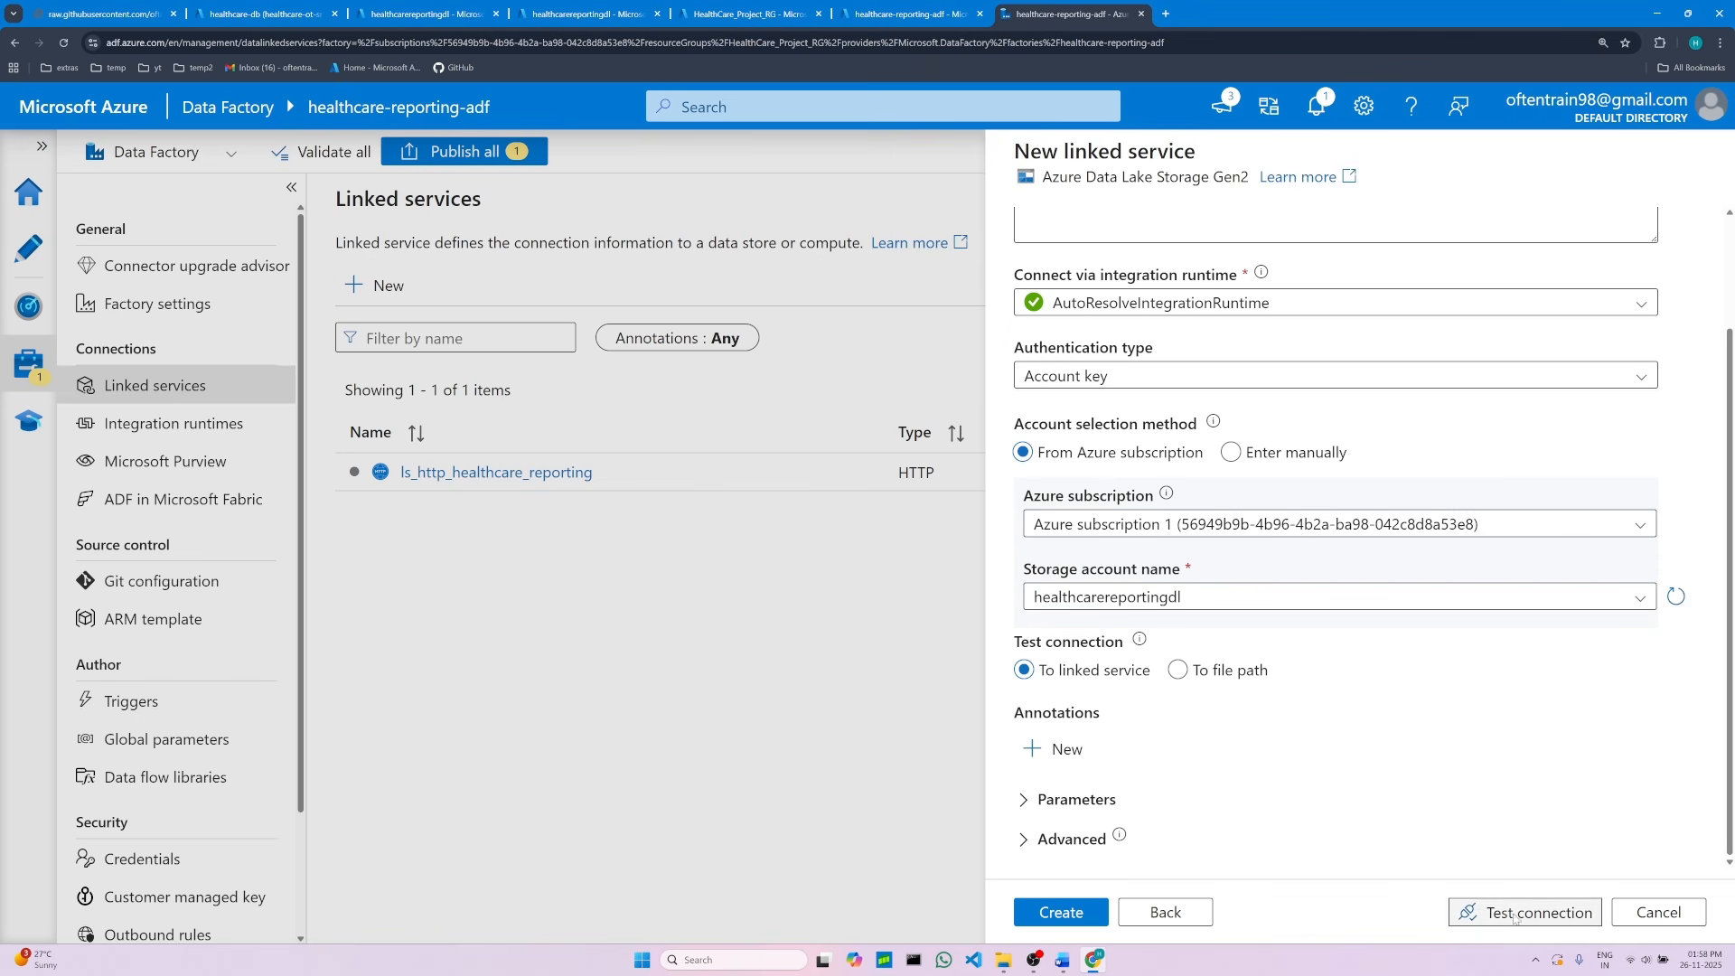
{"action": "left_click", "coordinate": [1063, 960]}
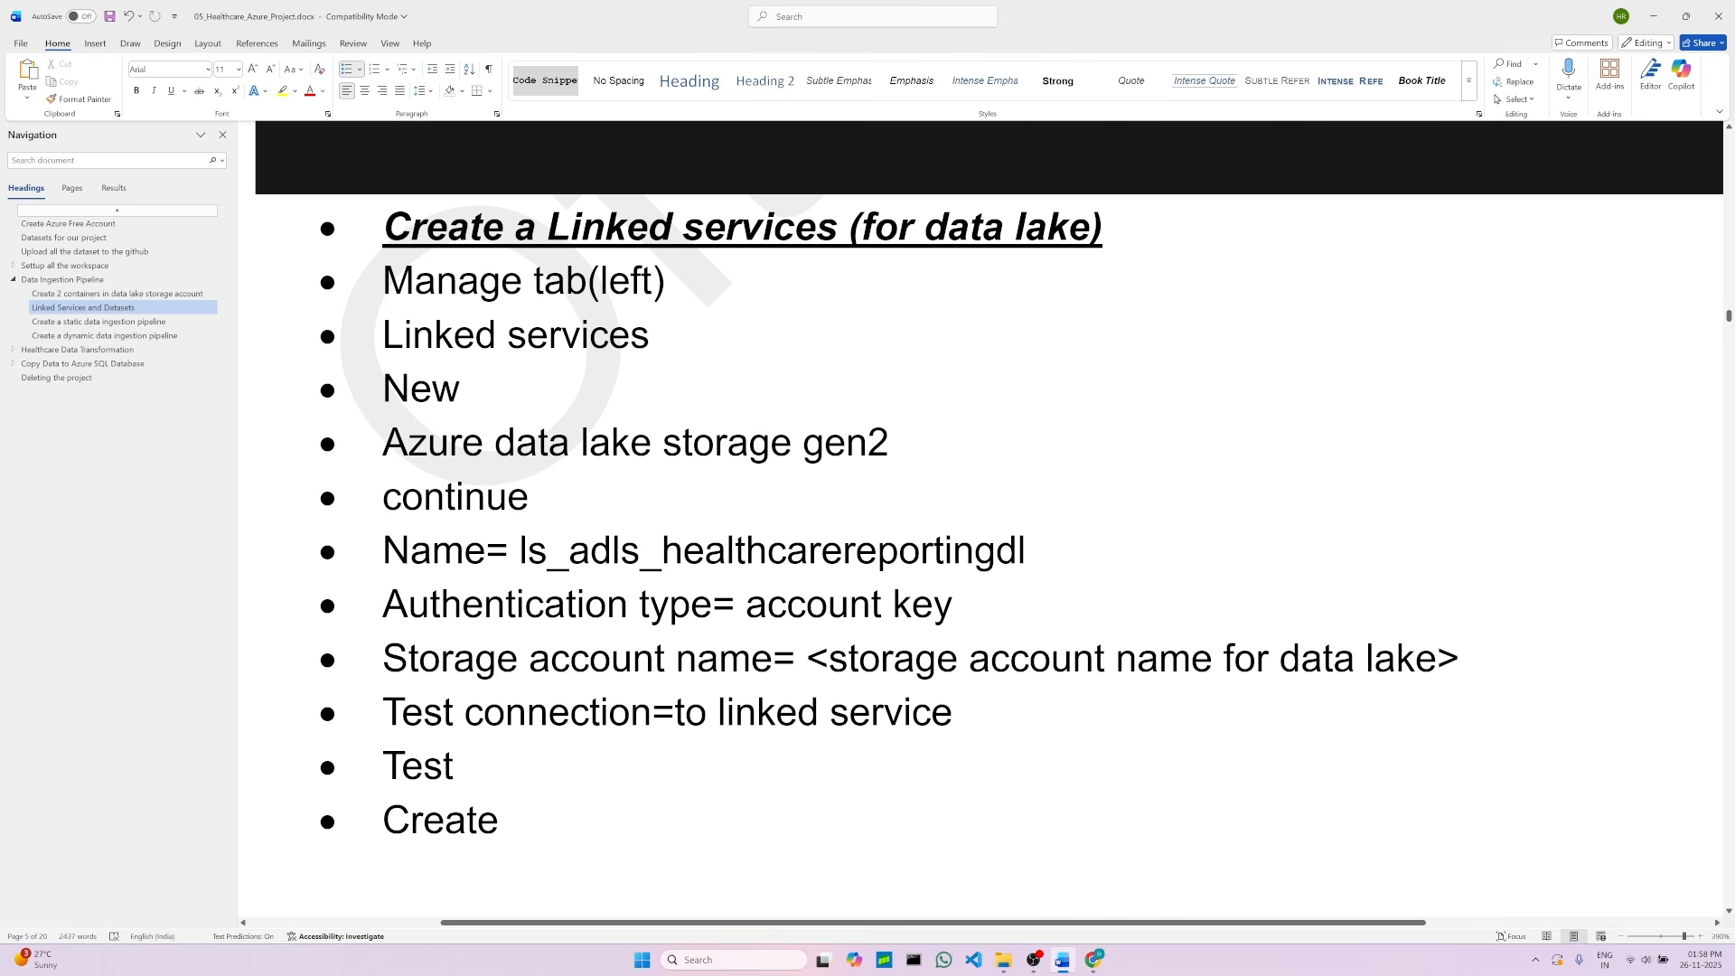
{"action": "left_click", "coordinate": [1063, 959]}
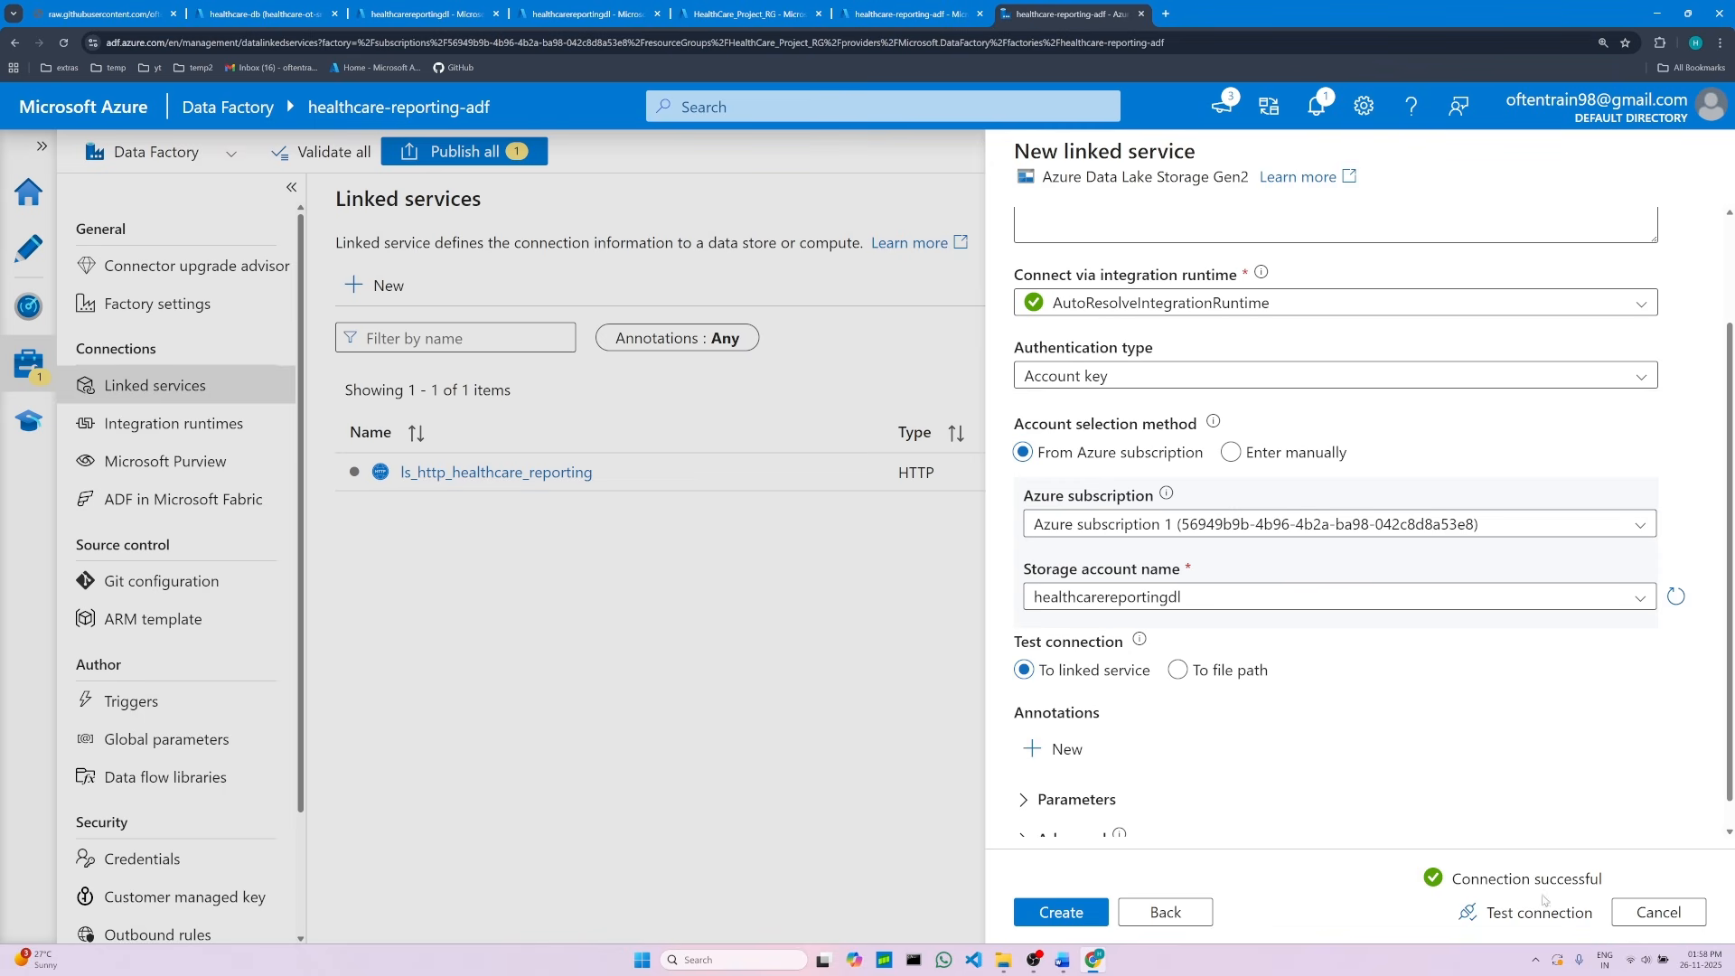
{"action": "left_click", "coordinate": [1062, 913]}
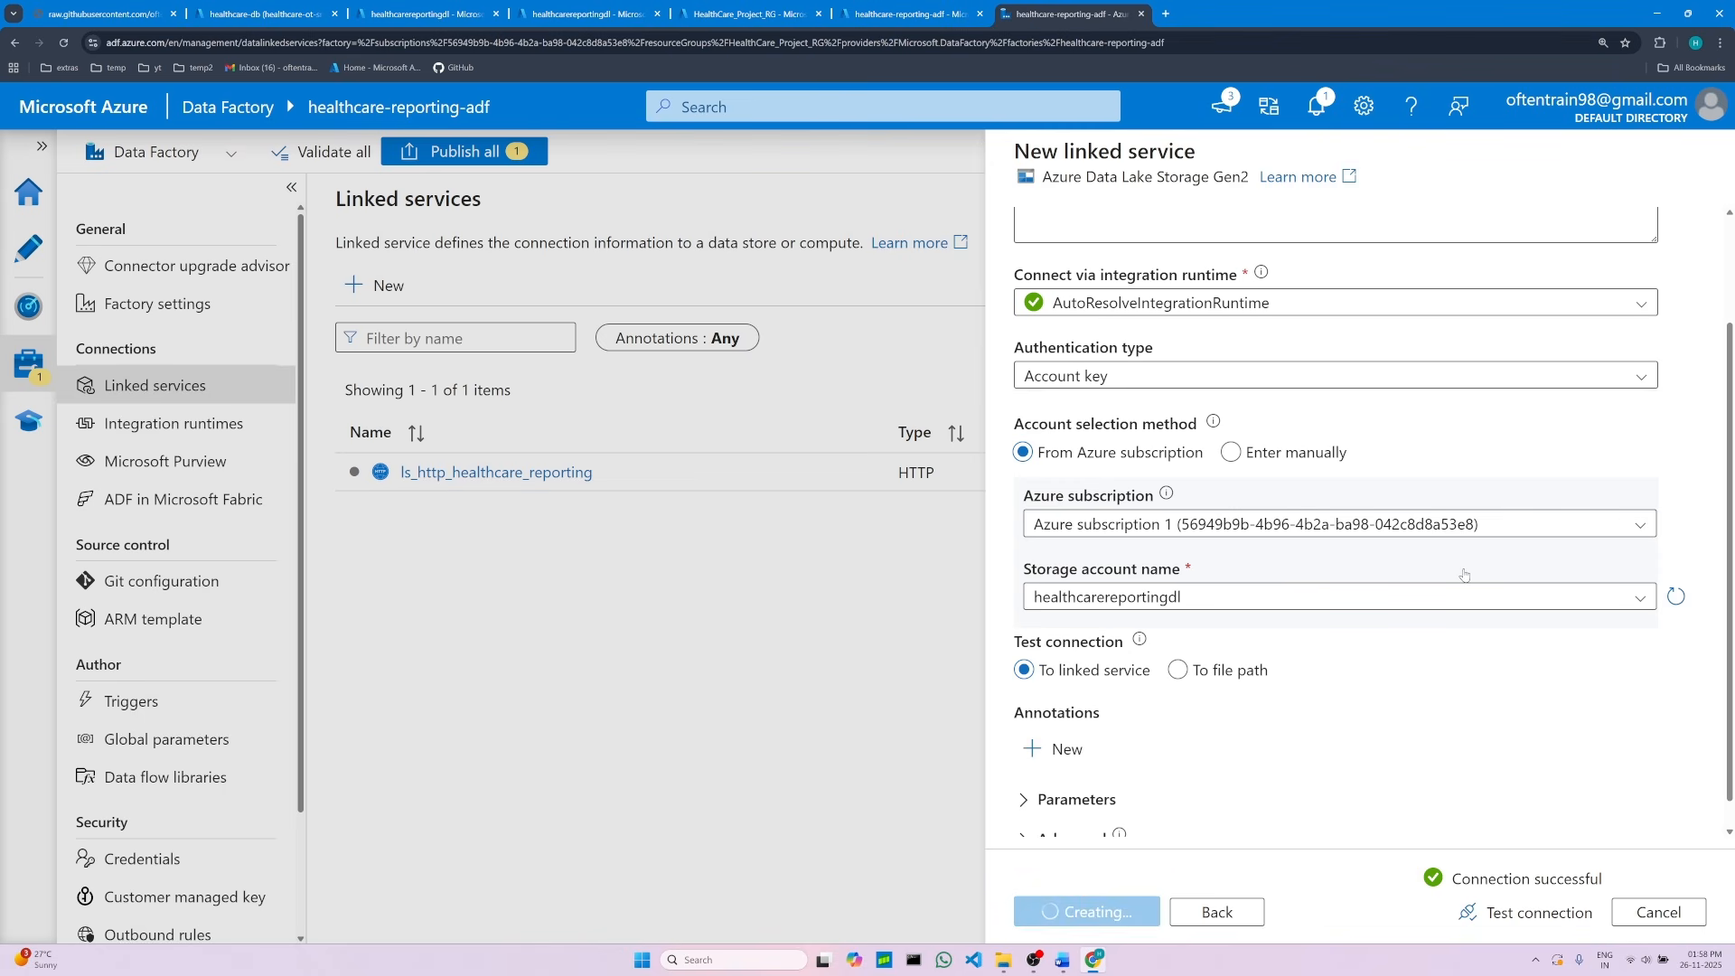
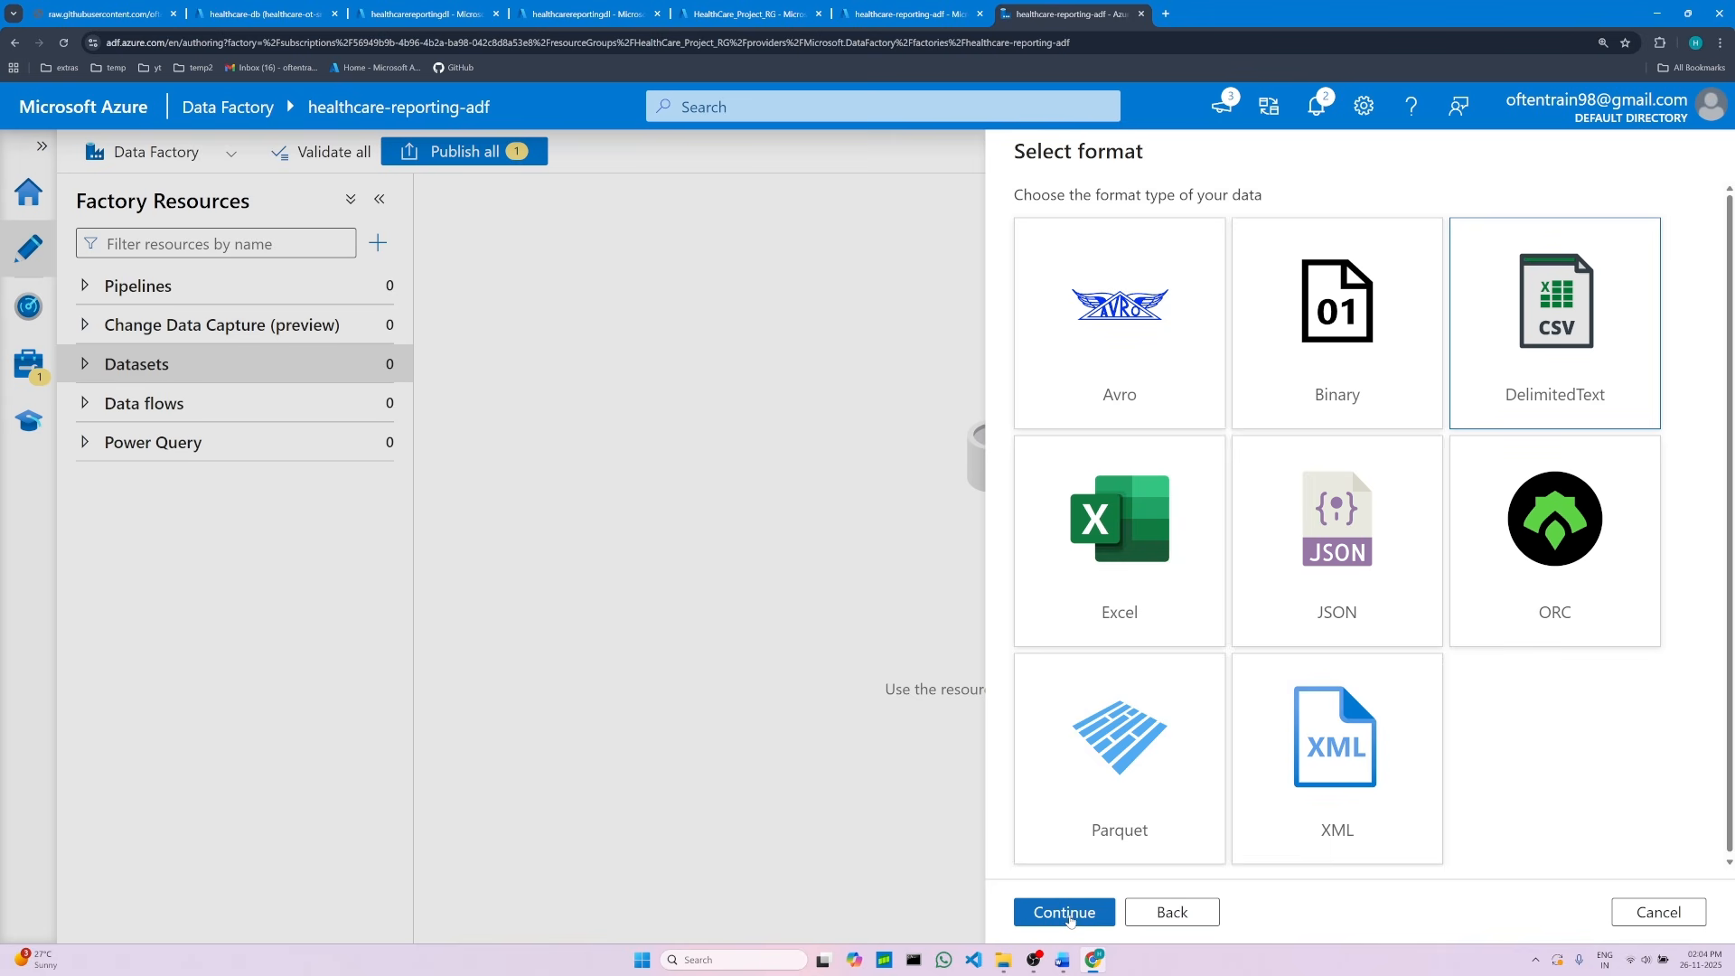
Step: Continue with the DelimitedText format and clear the default dataset name
{"action": "left_click", "coordinate": [1066, 912]}
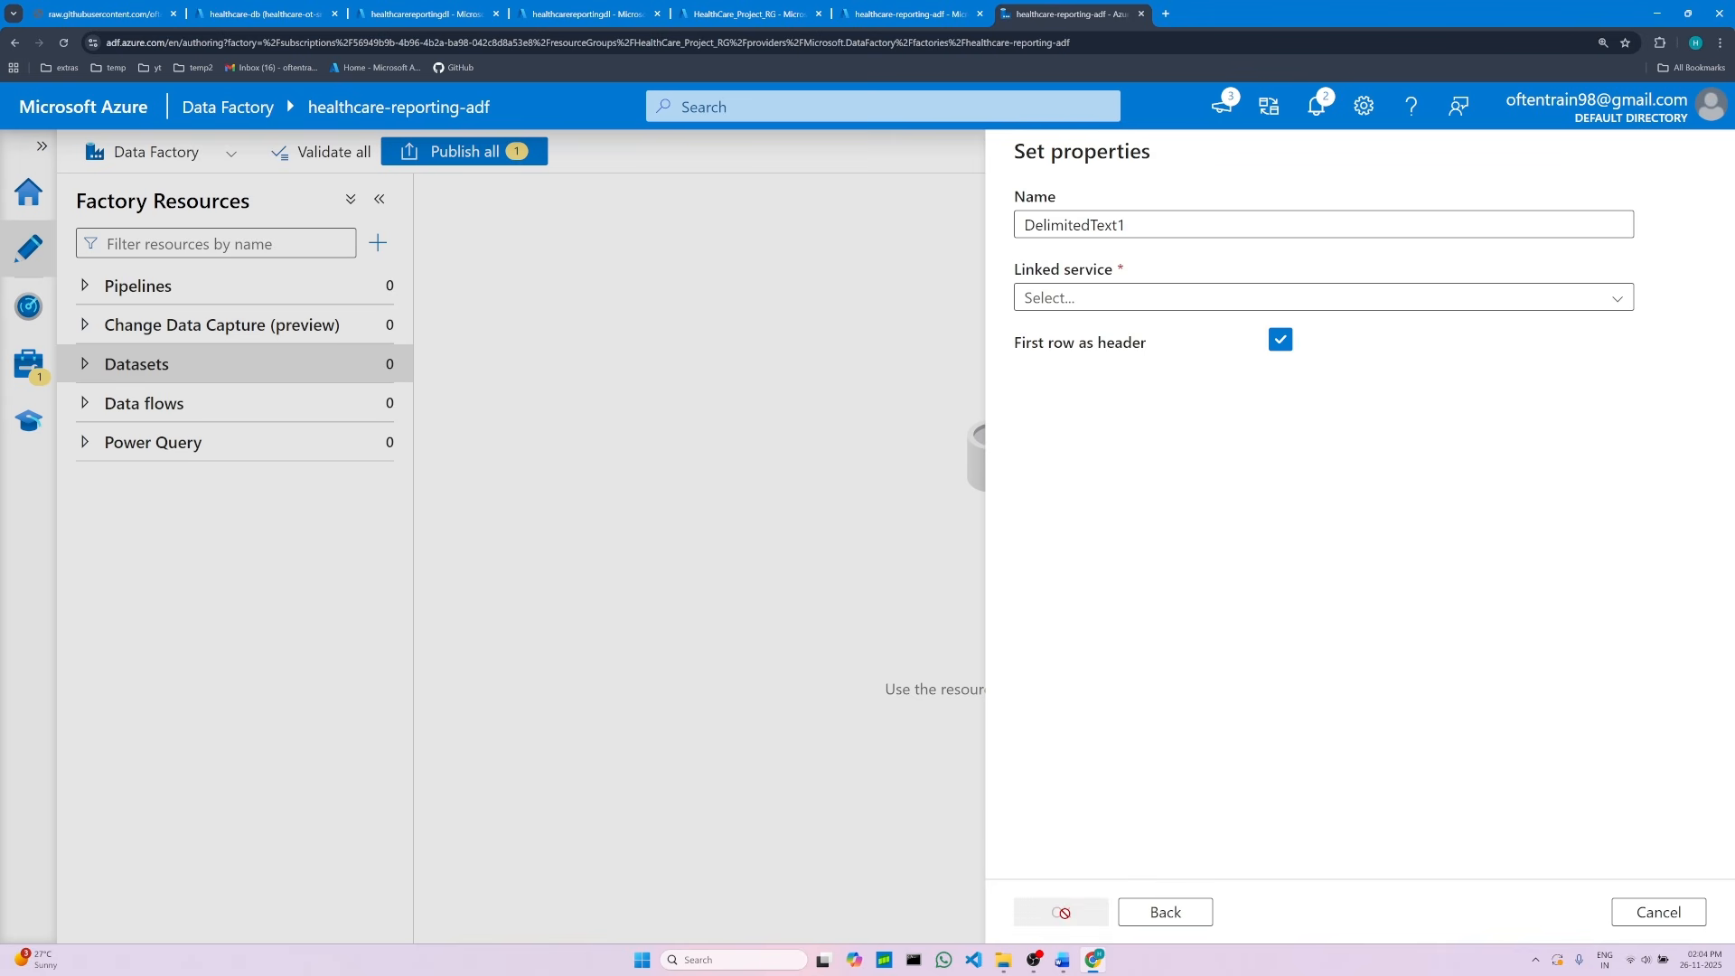
{"action": "double_click", "coordinate": [1100, 224]}
{"action": "key", "text": "BackSpace"}
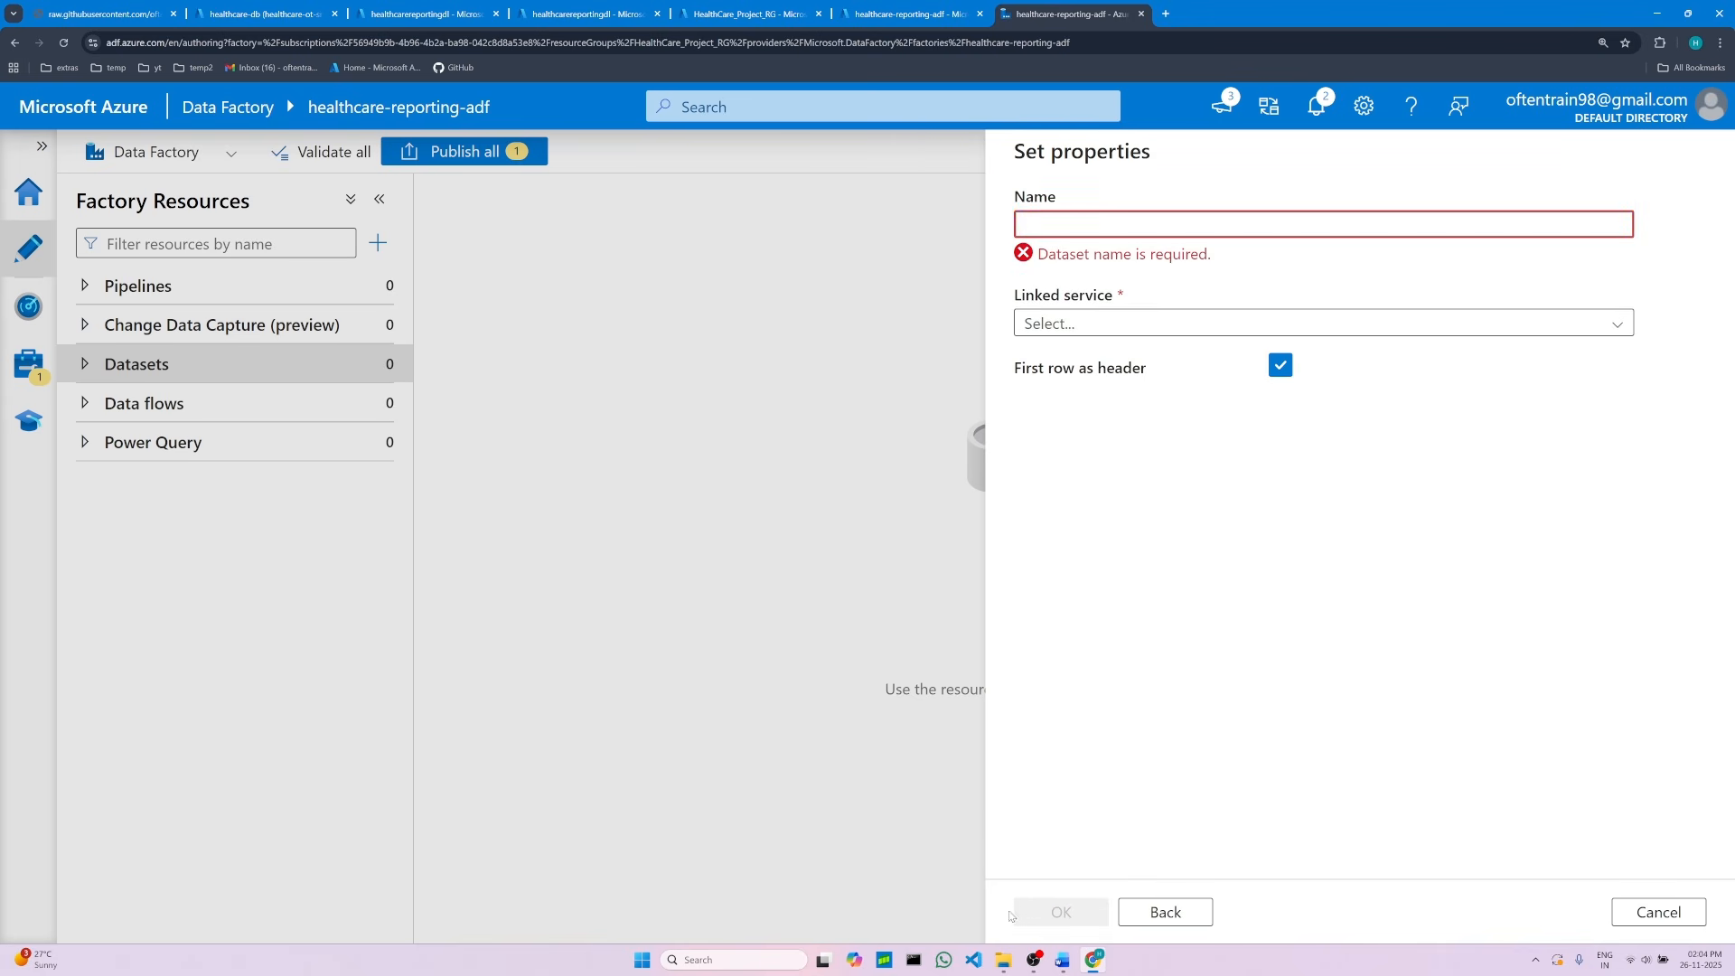
Step: Copy ds_patients_record_raw_csv_http from the notes and paste it as the dataset's name
{"action": "left_click", "coordinate": [1063, 960]}
{"action": "scroll", "coordinate": [771, 709], "scroll_direction": "down", "scroll_amount": 2}
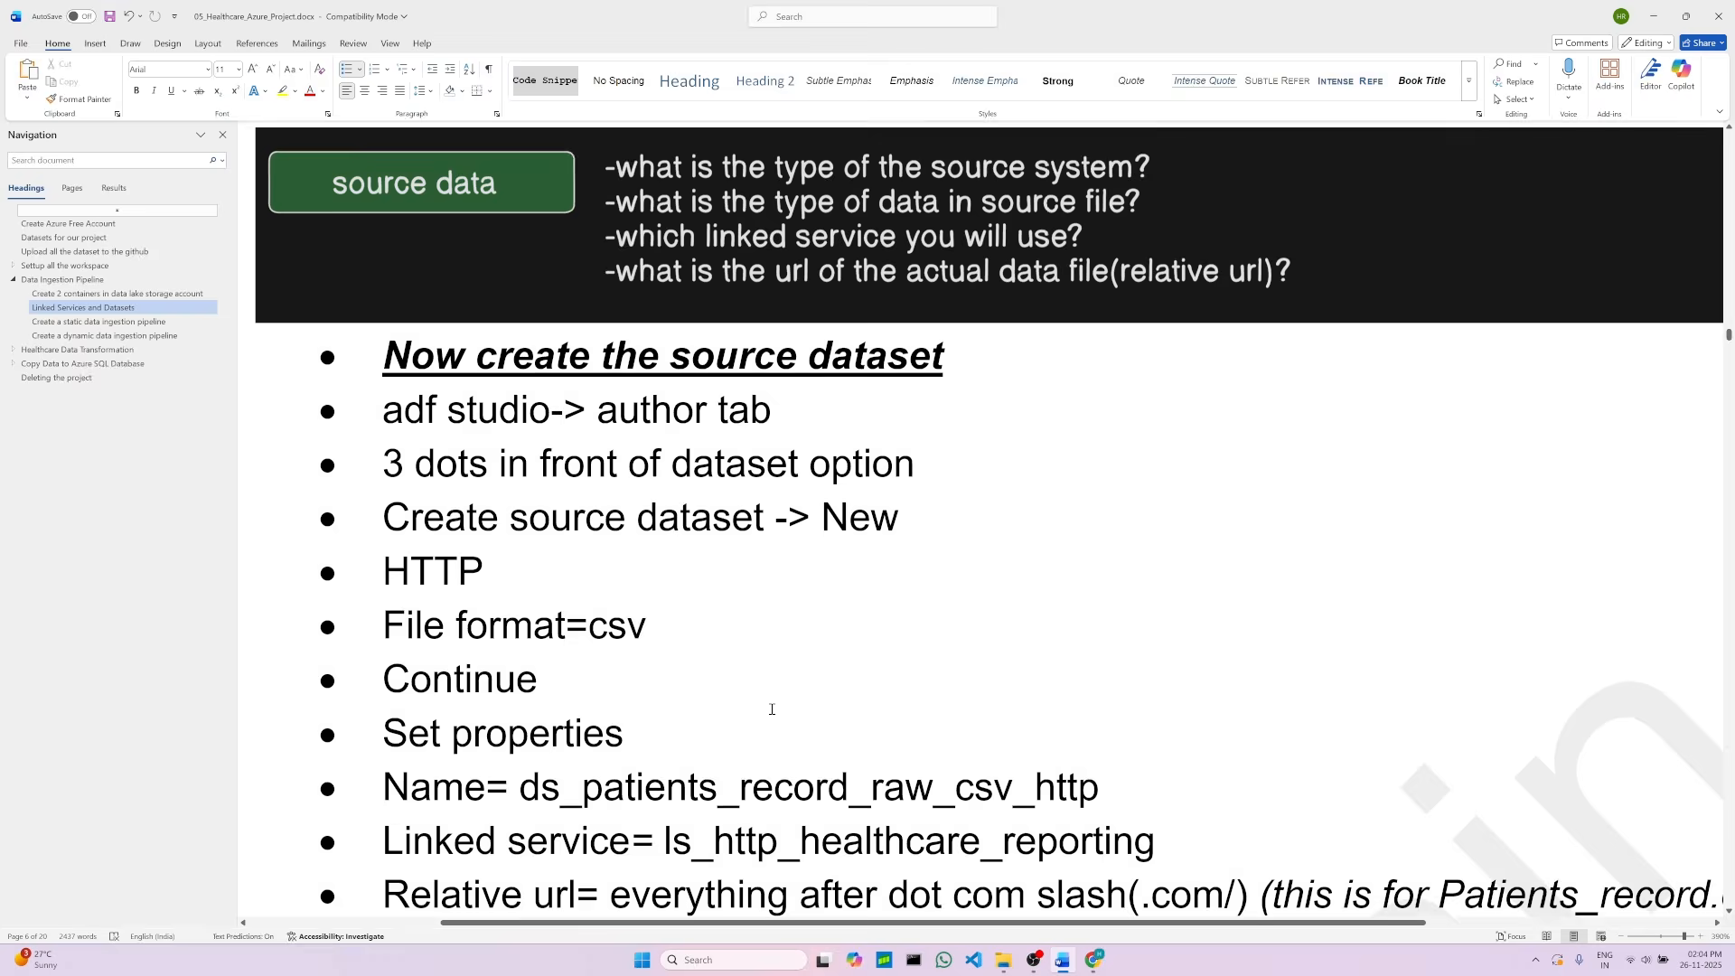
{"action": "scroll", "coordinate": [750, 705], "scroll_direction": "down", "scroll_amount": 1}
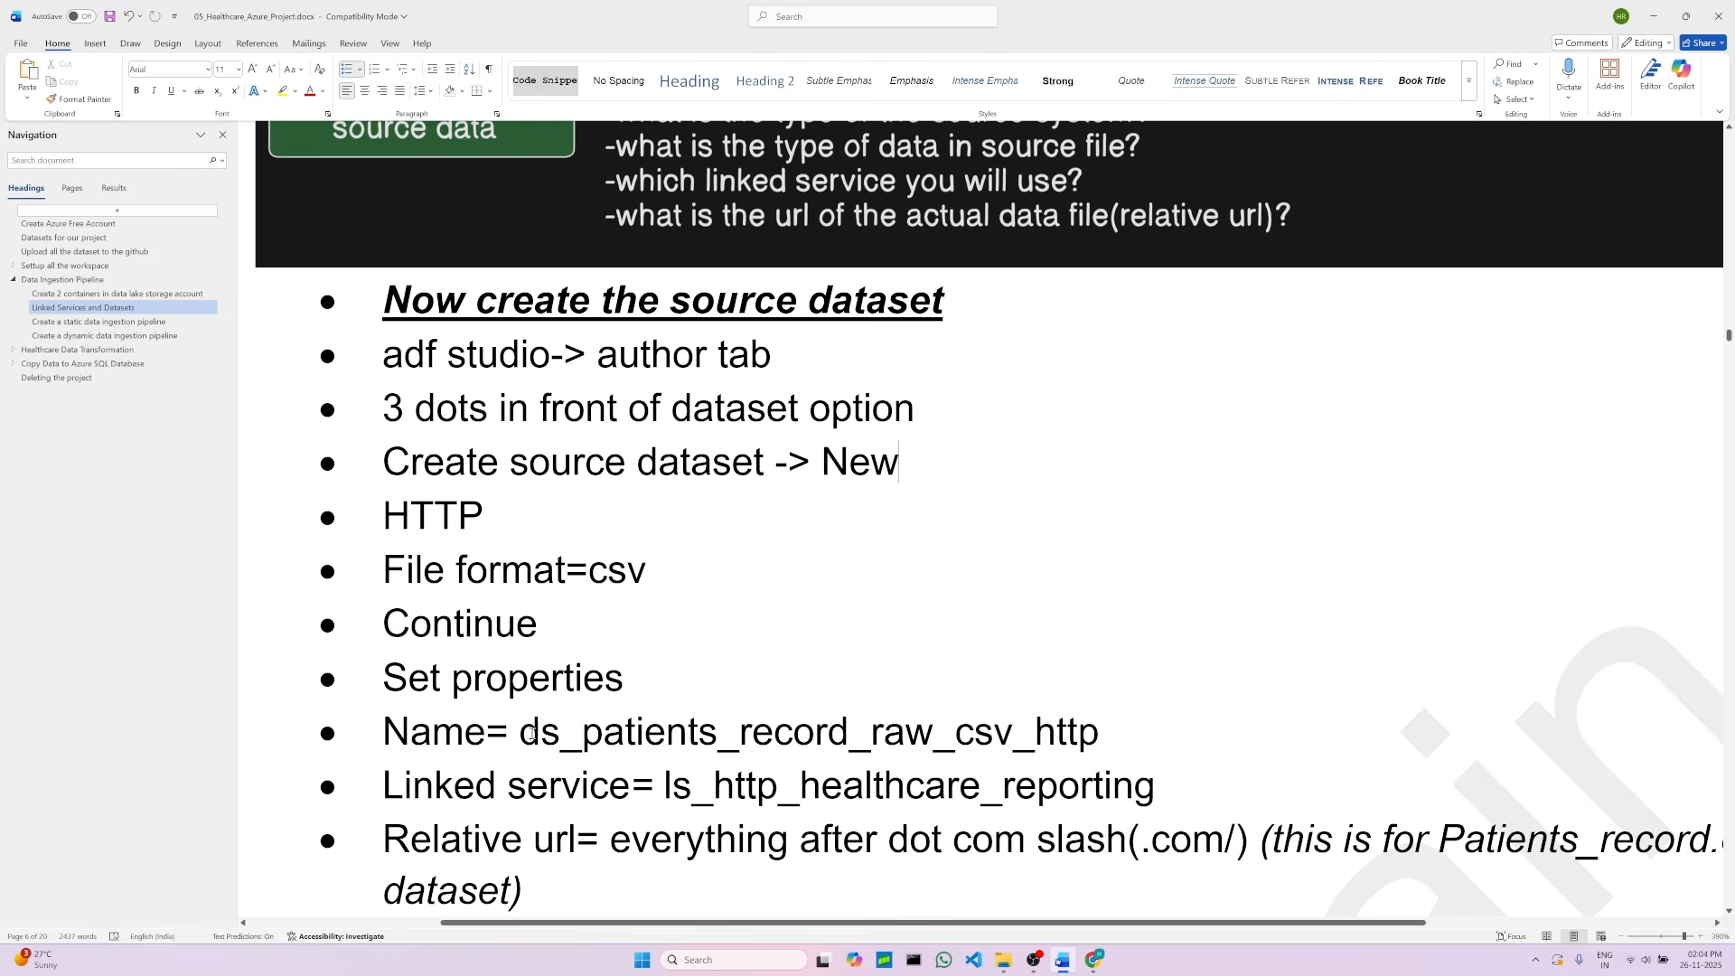
{"action": "left_click", "coordinate": [673, 629]}
{"action": "left_click_drag", "start_coordinate": [522, 732], "coordinate": [1099, 734]}
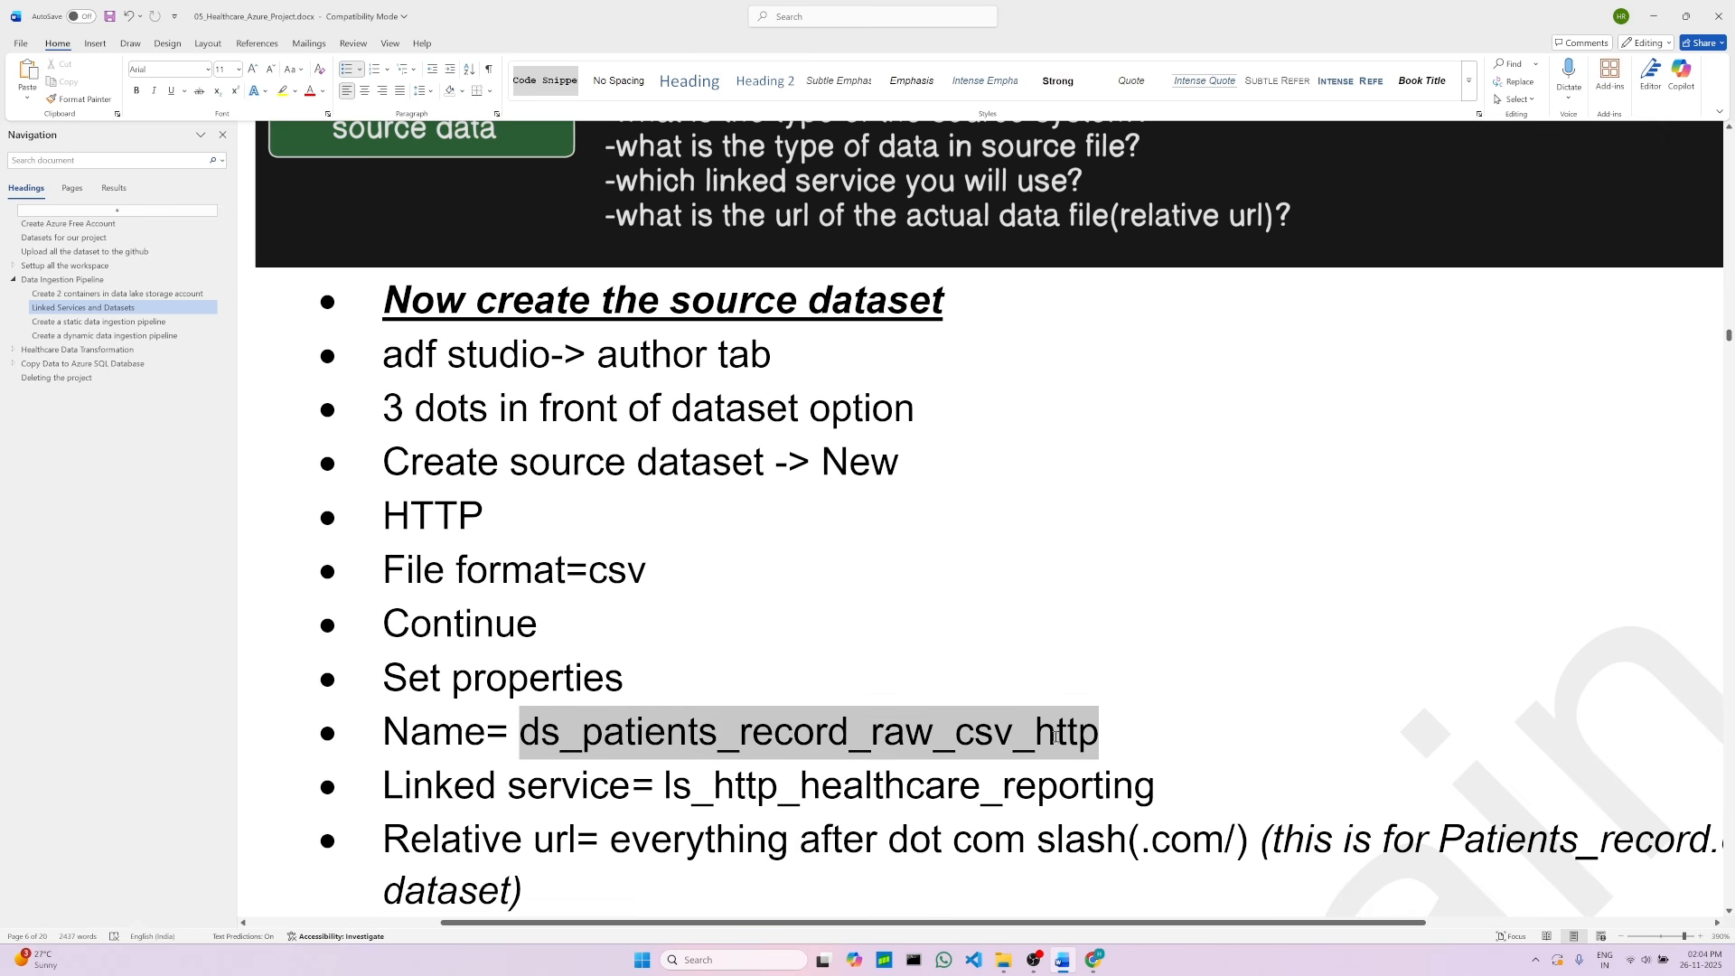
{"action": "right_click", "coordinate": [932, 738]}
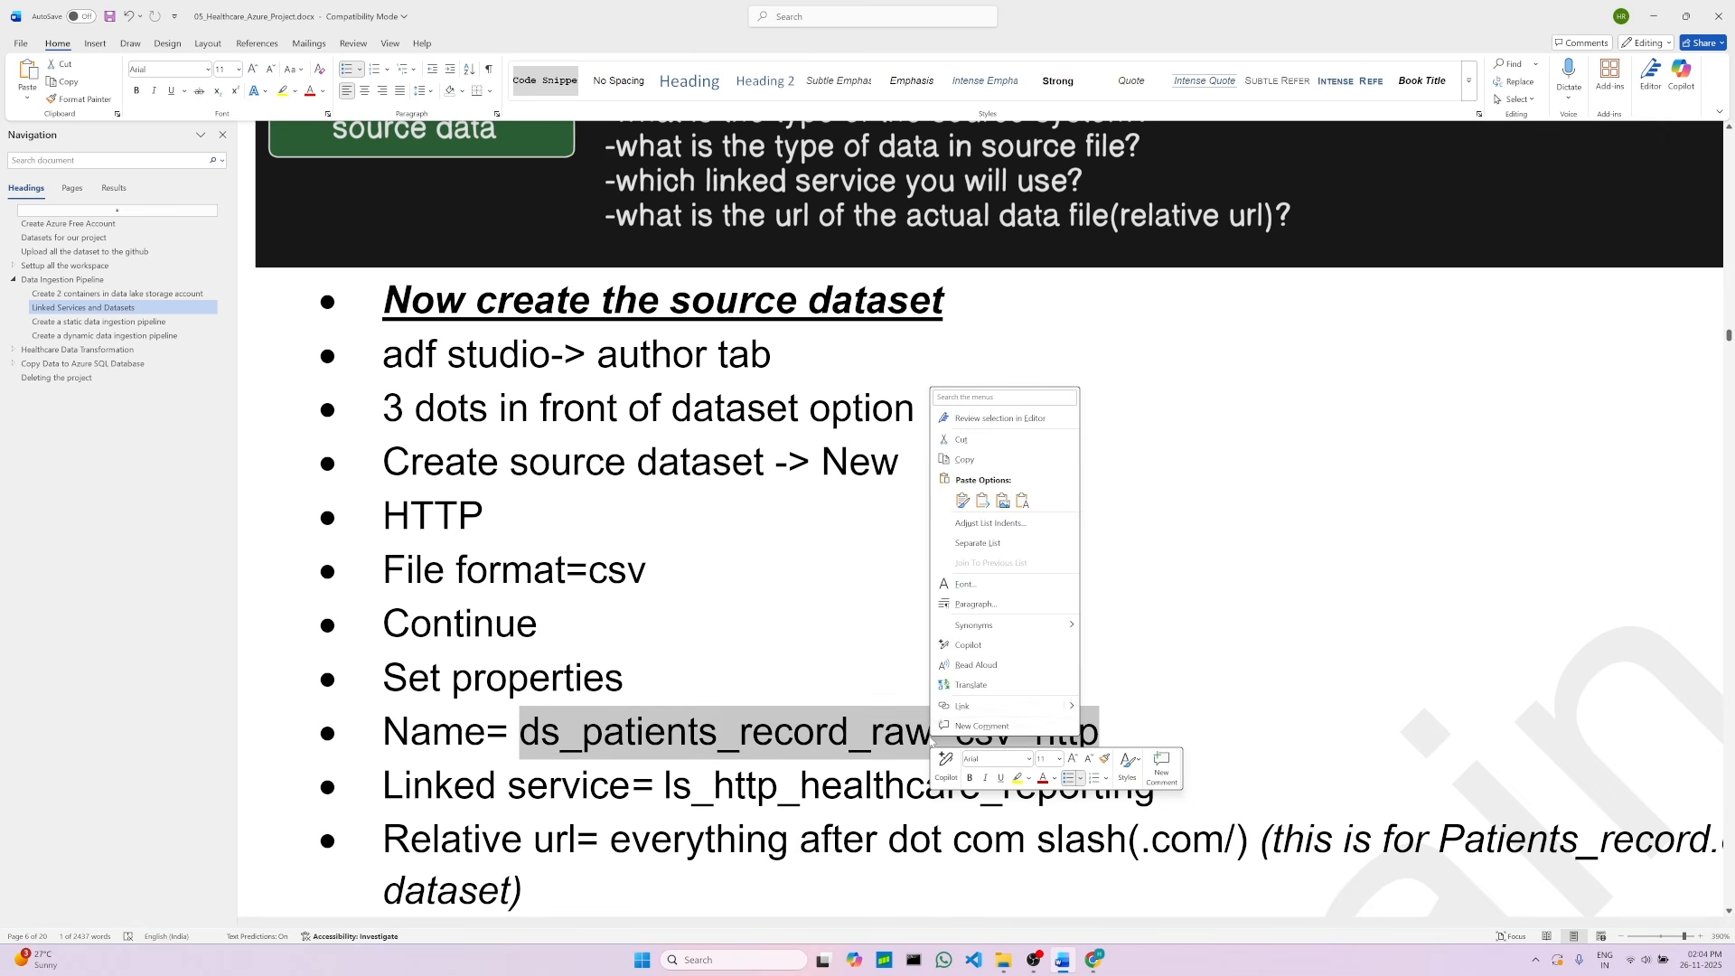
{"action": "left_click", "coordinate": [963, 459]}
{"action": "left_click", "coordinate": [1094, 960]}
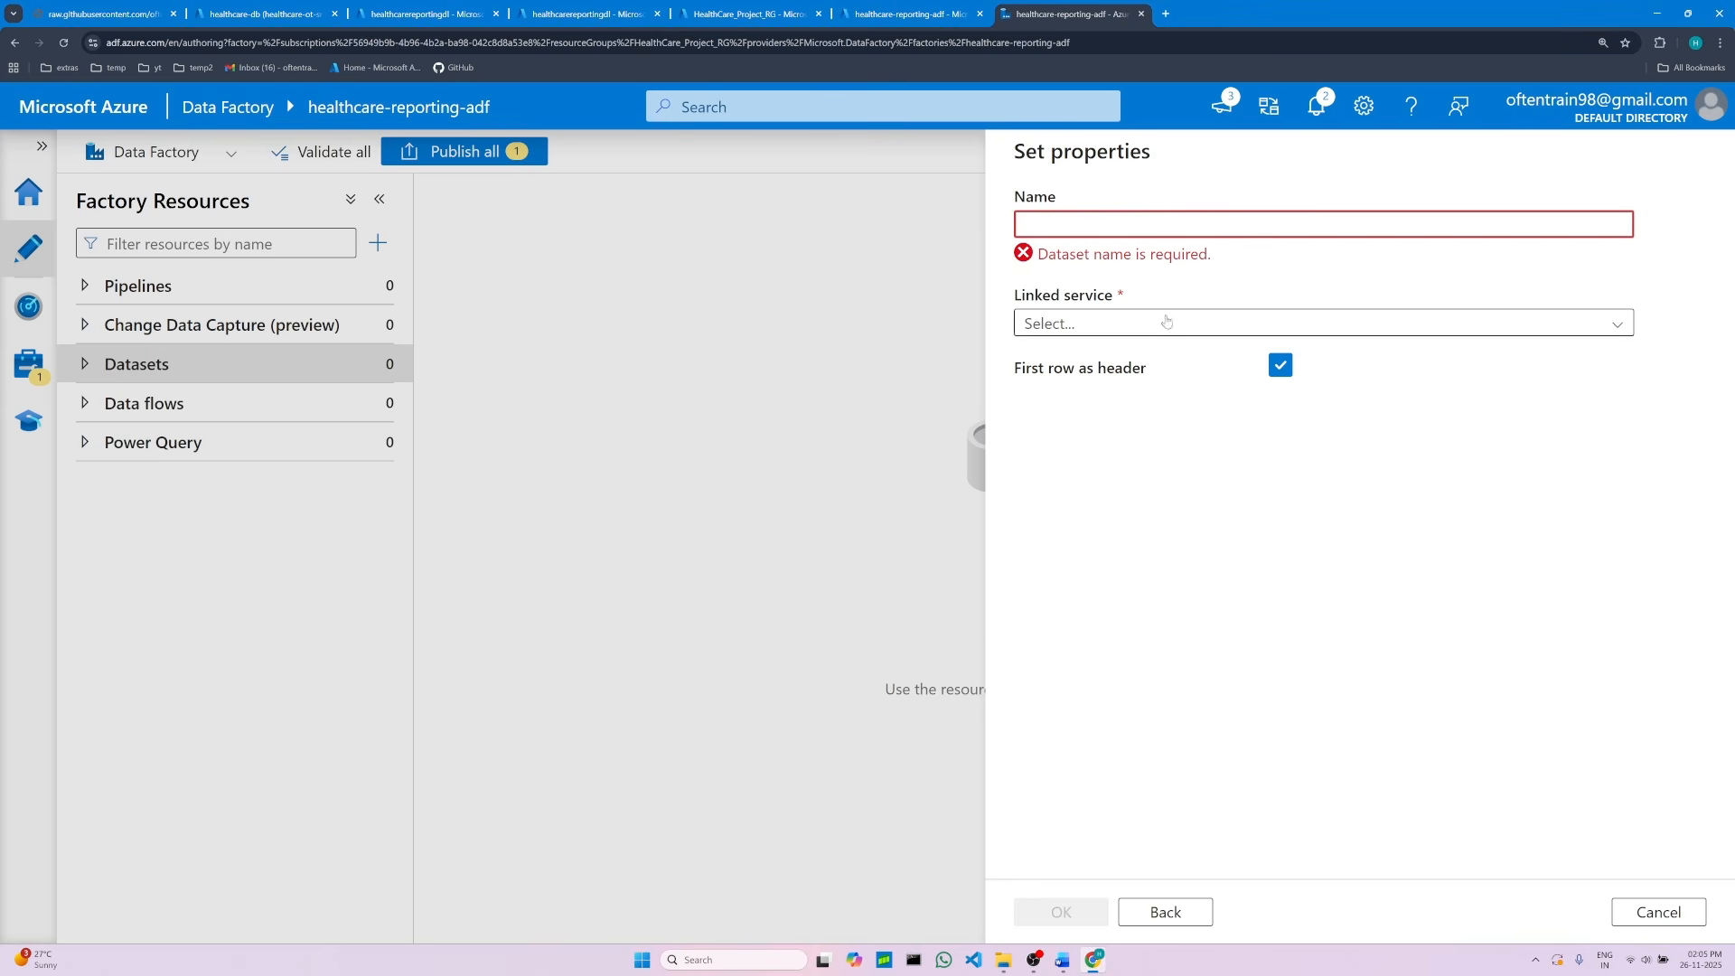
{"action": "left_click", "coordinate": [1089, 224]}
{"action": "right_click", "coordinate": [1089, 224]}
{"action": "left_click", "coordinate": [1126, 385]}
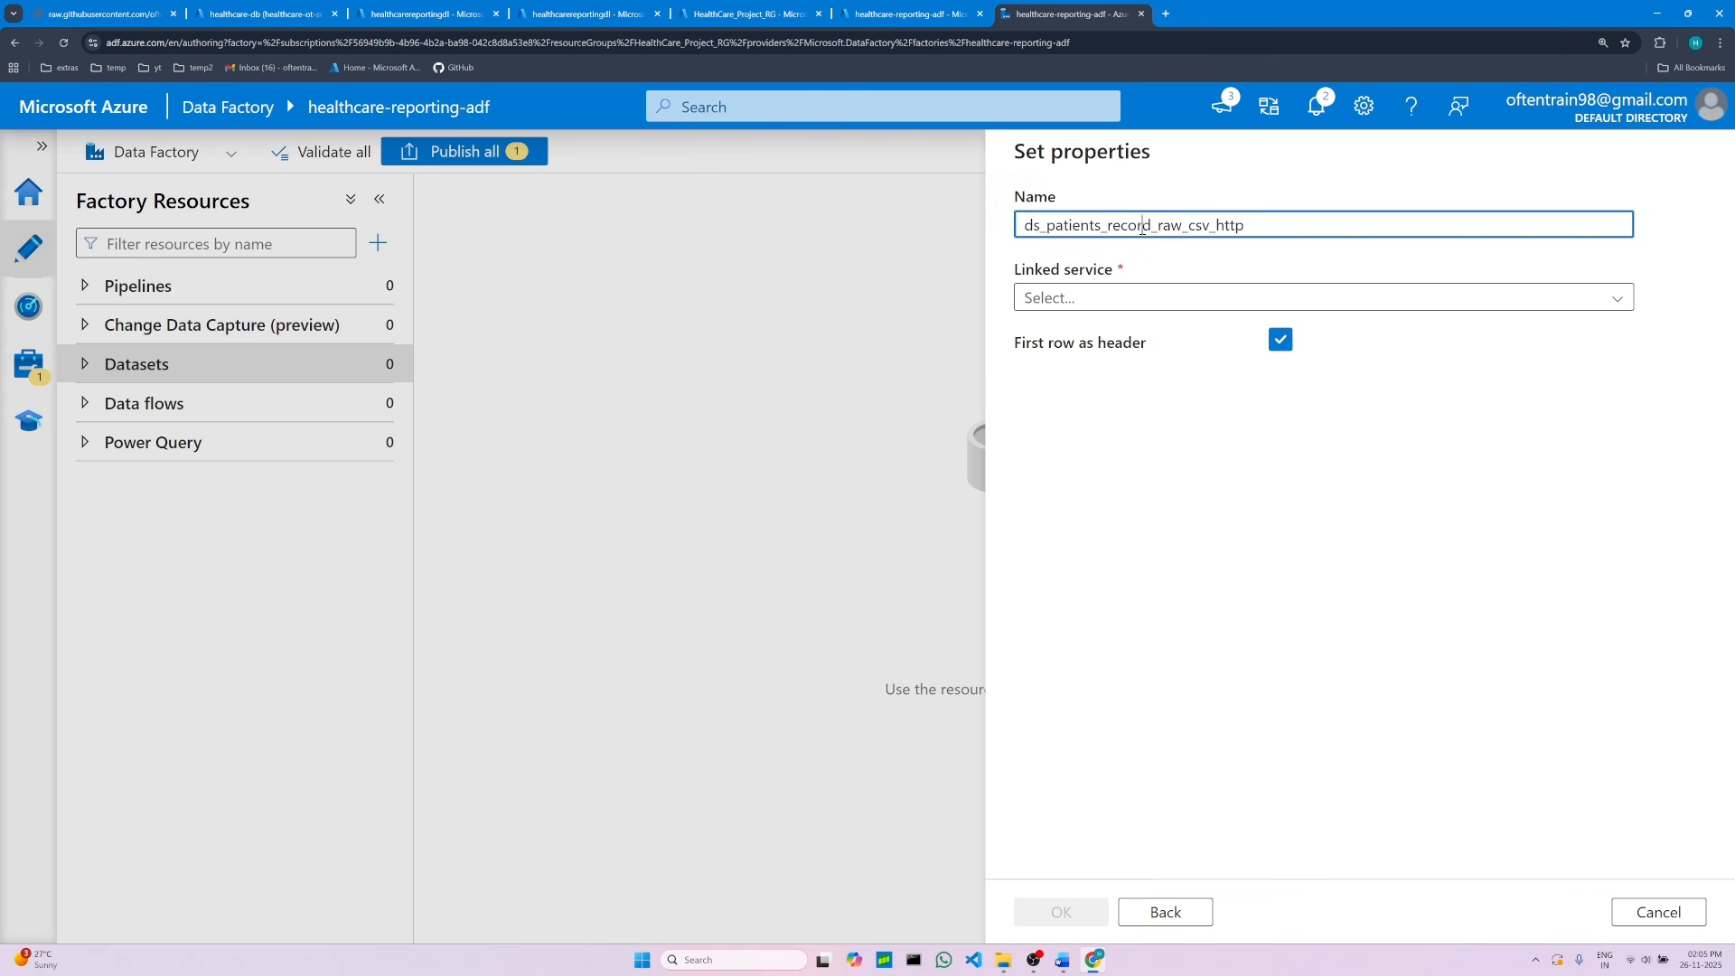
{"action": "double_click", "coordinate": [1175, 225]}
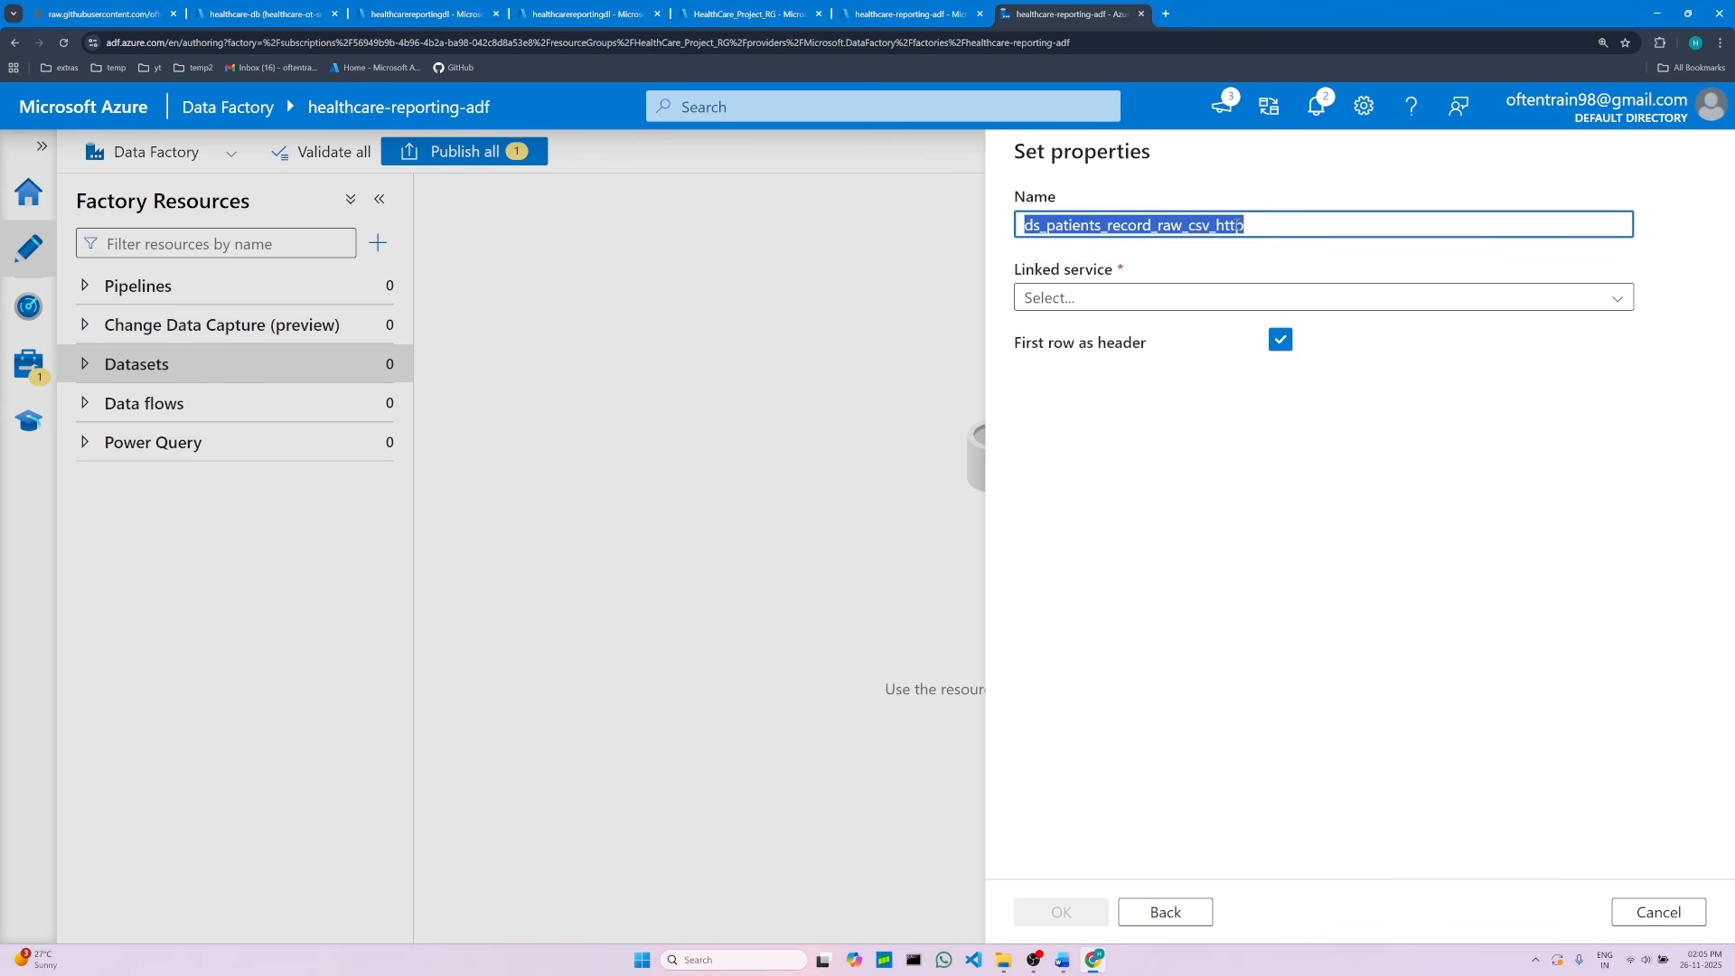
{"action": "left_click", "coordinate": [1250, 226]}
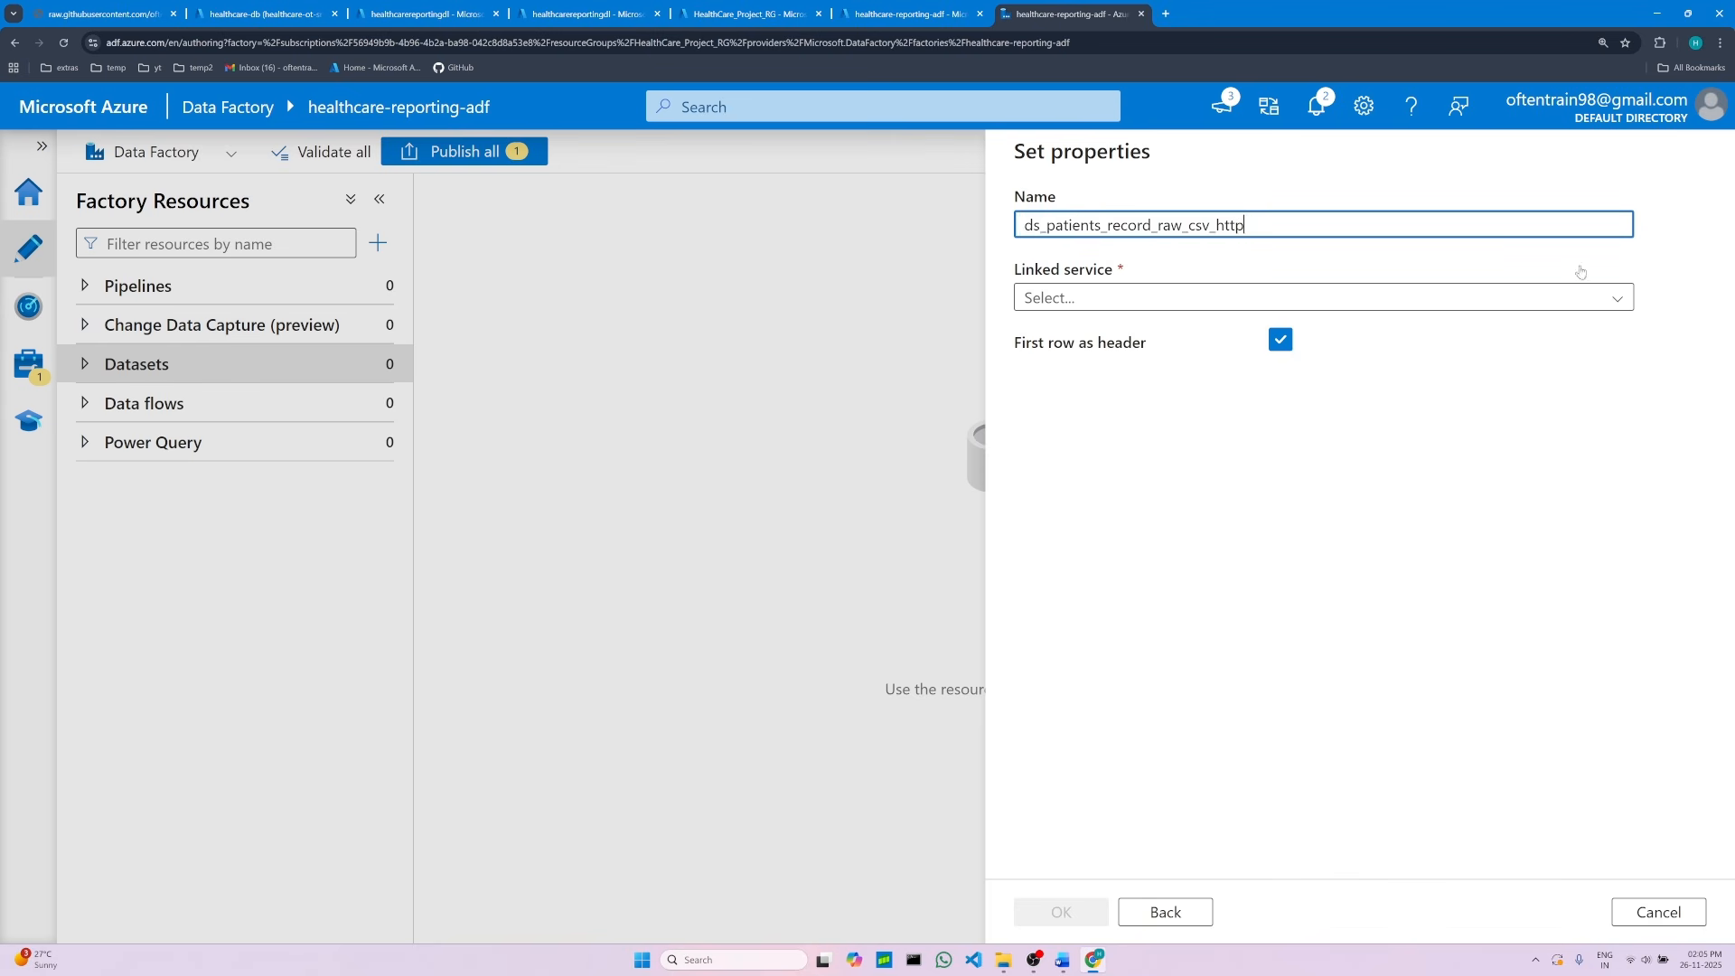
Step: Select ls_http_healthcare_reporting as the dataset's linked service
{"action": "left_click", "coordinate": [1604, 301]}
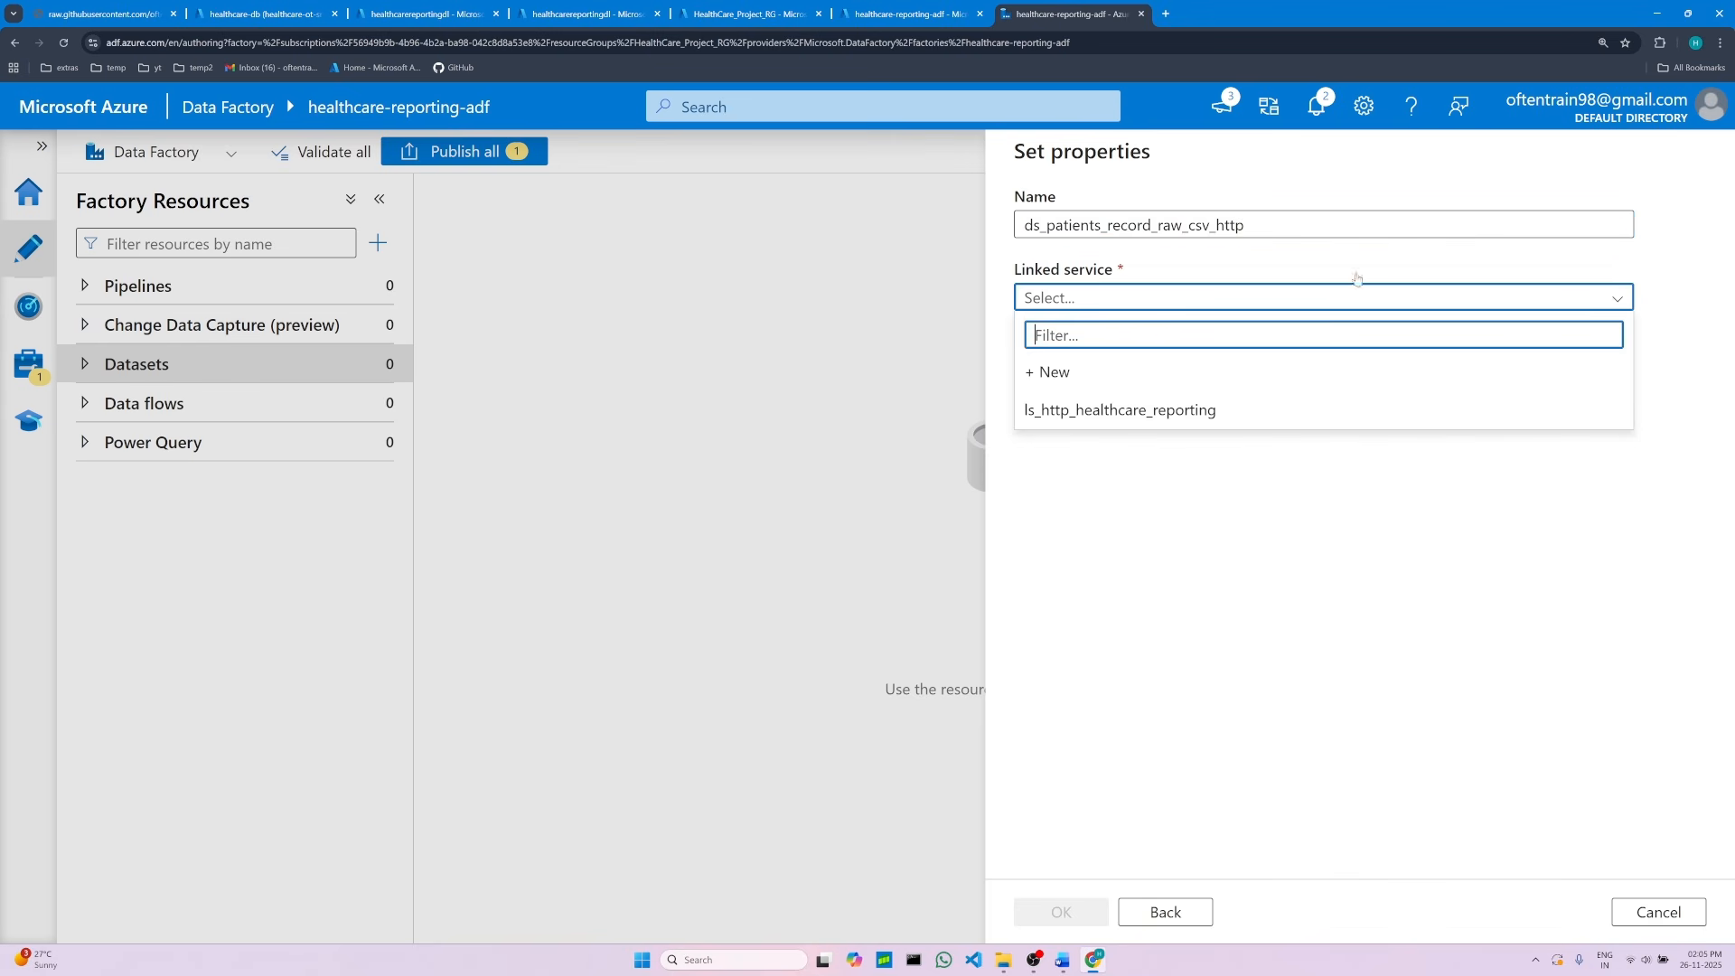
{"action": "left_click", "coordinate": [1134, 412]}
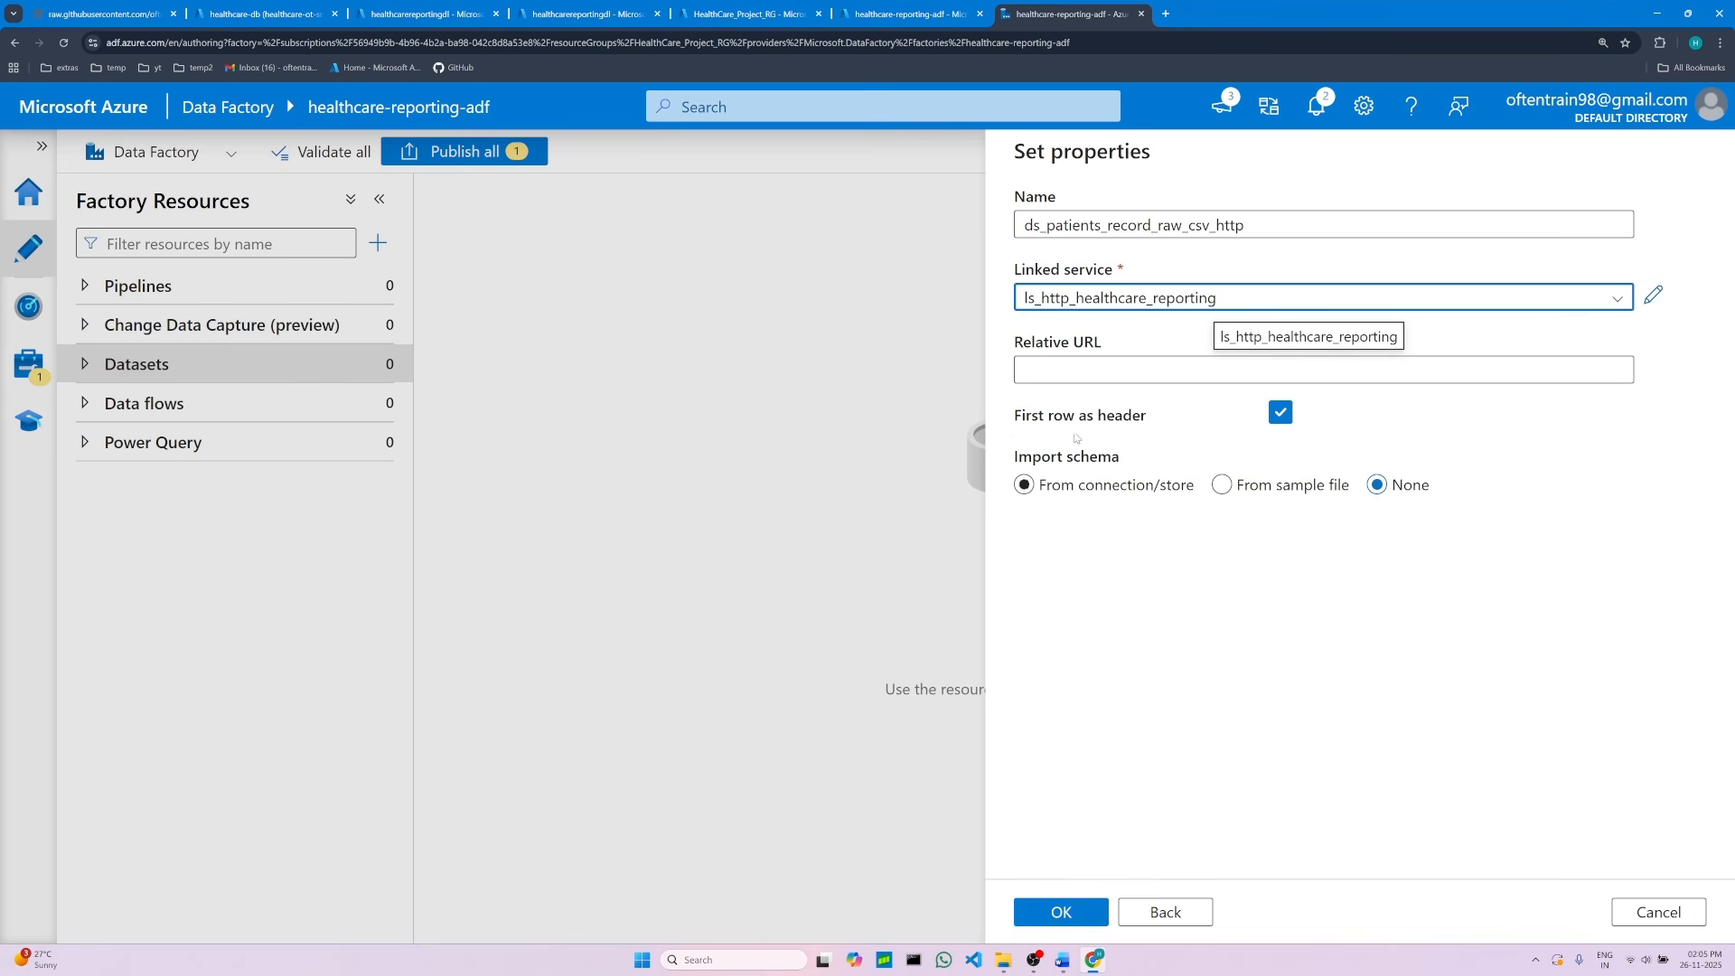
{"action": "left_click", "coordinate": [1100, 378]}
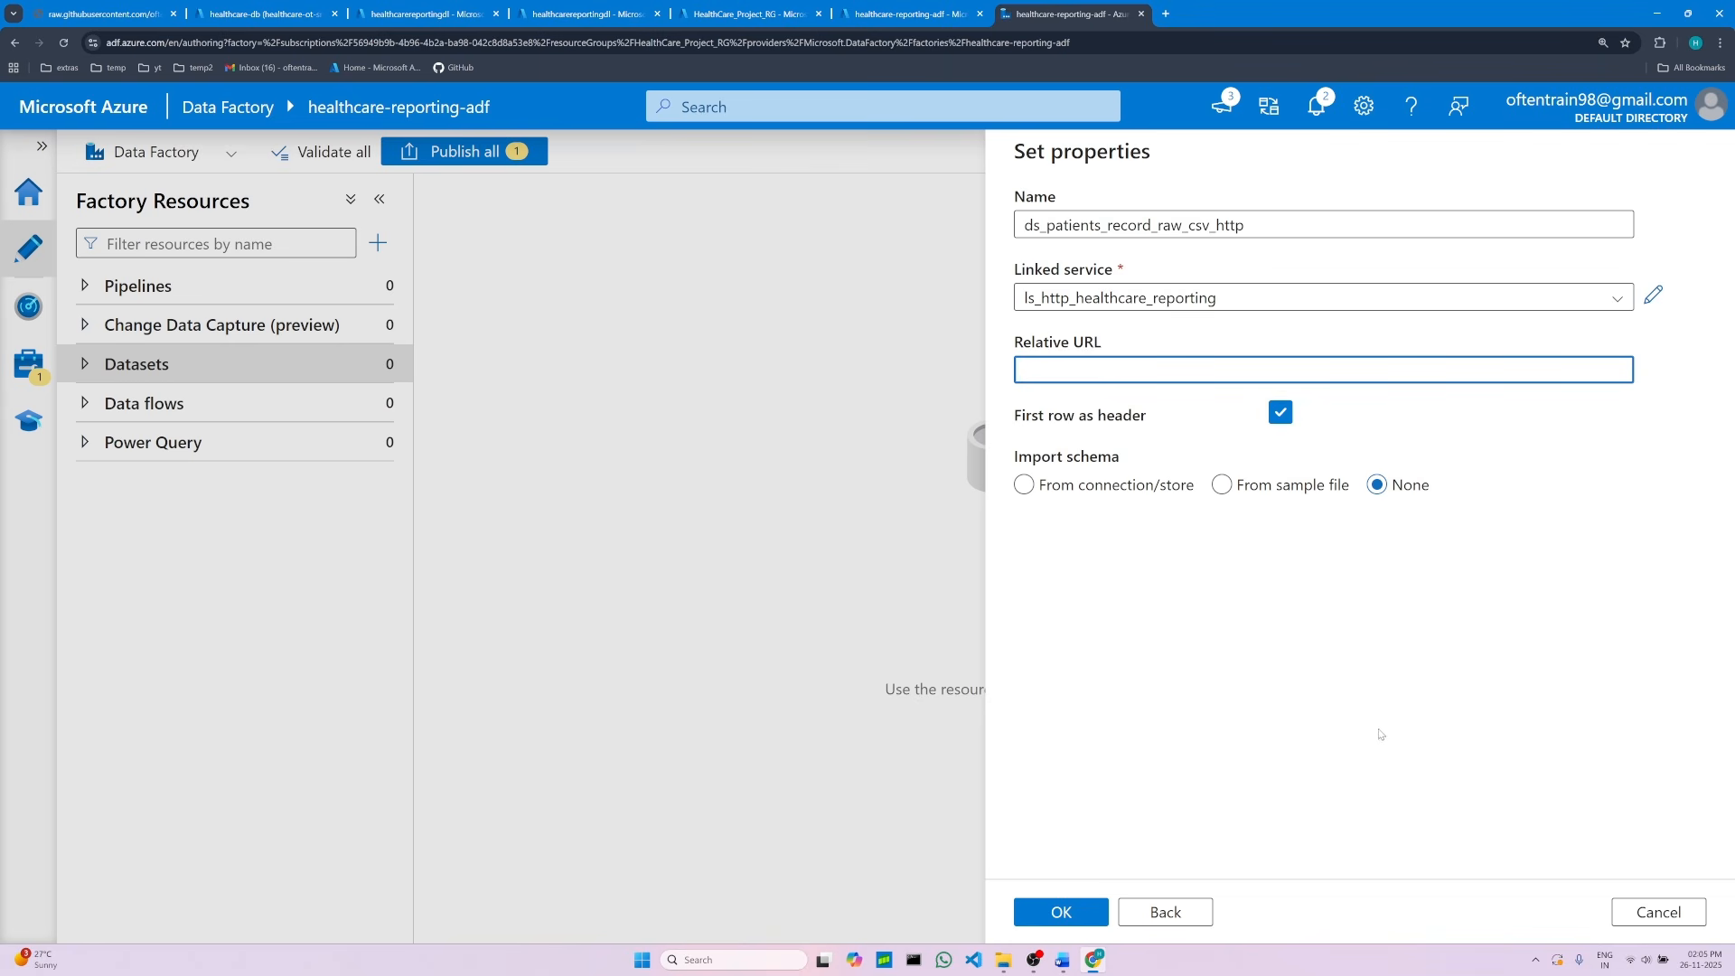
Step: Review the relative URL instruction in the notes
{"action": "left_click", "coordinate": [1063, 962]}
{"action": "scroll", "coordinate": [949, 469], "scroll_direction": "down", "scroll_amount": 5}
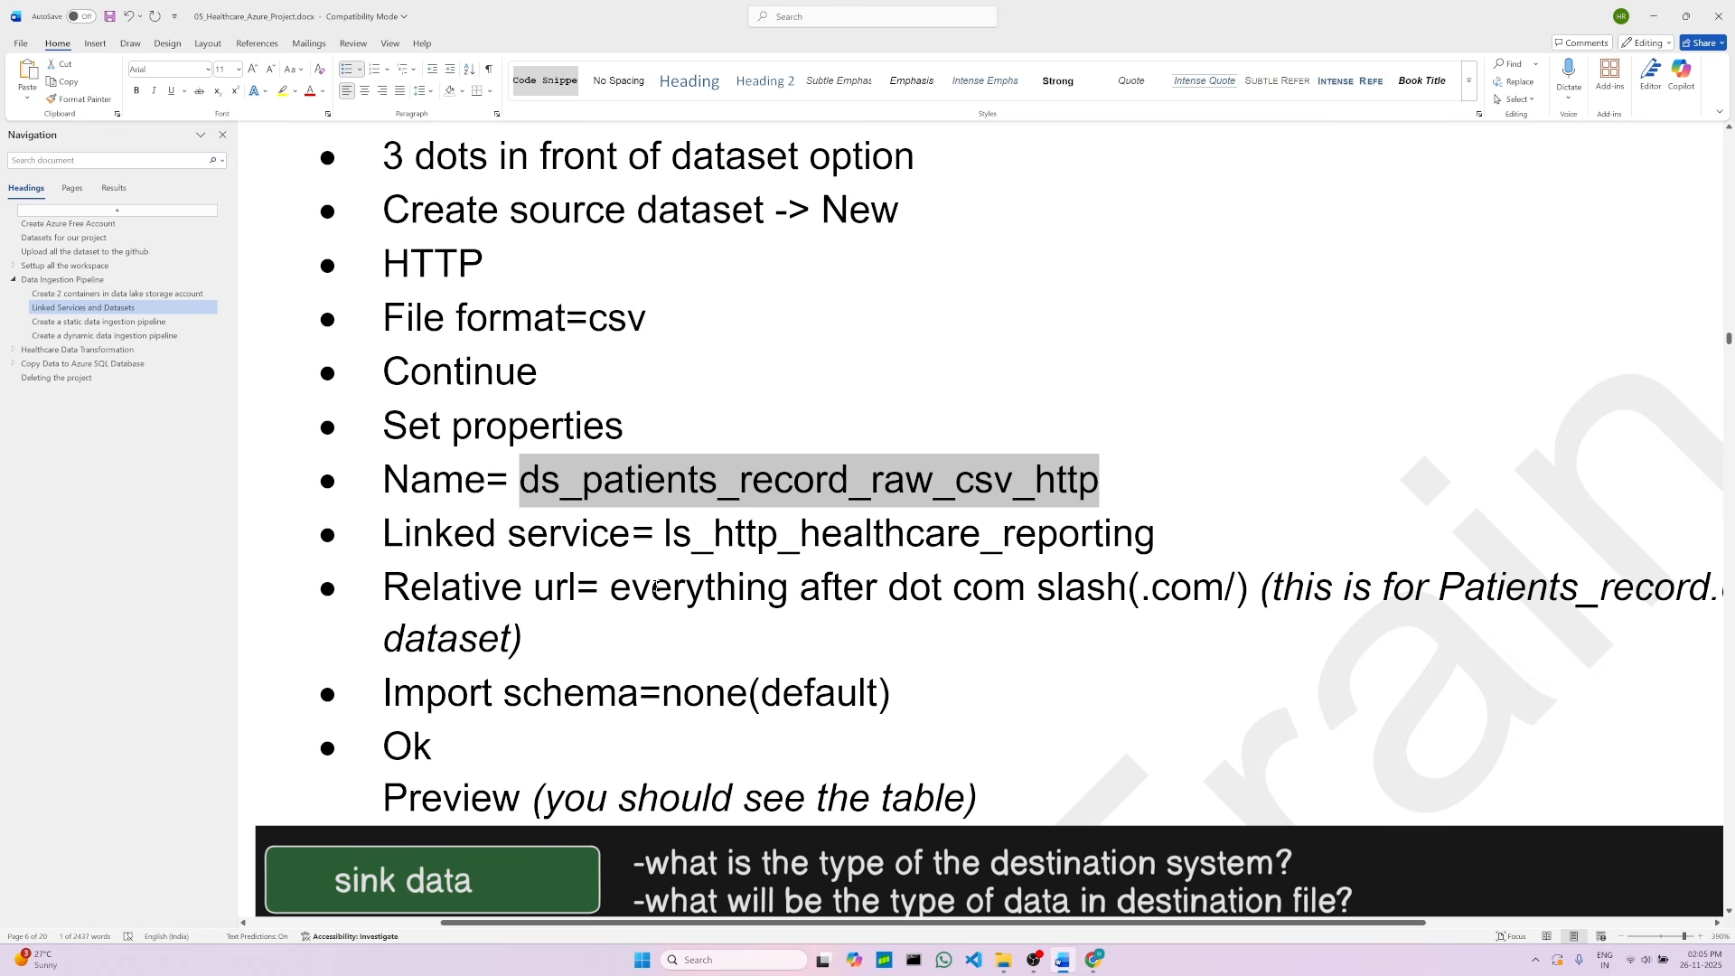
{"action": "left_click_drag", "start_coordinate": [612, 587], "coordinate": [1234, 591]}
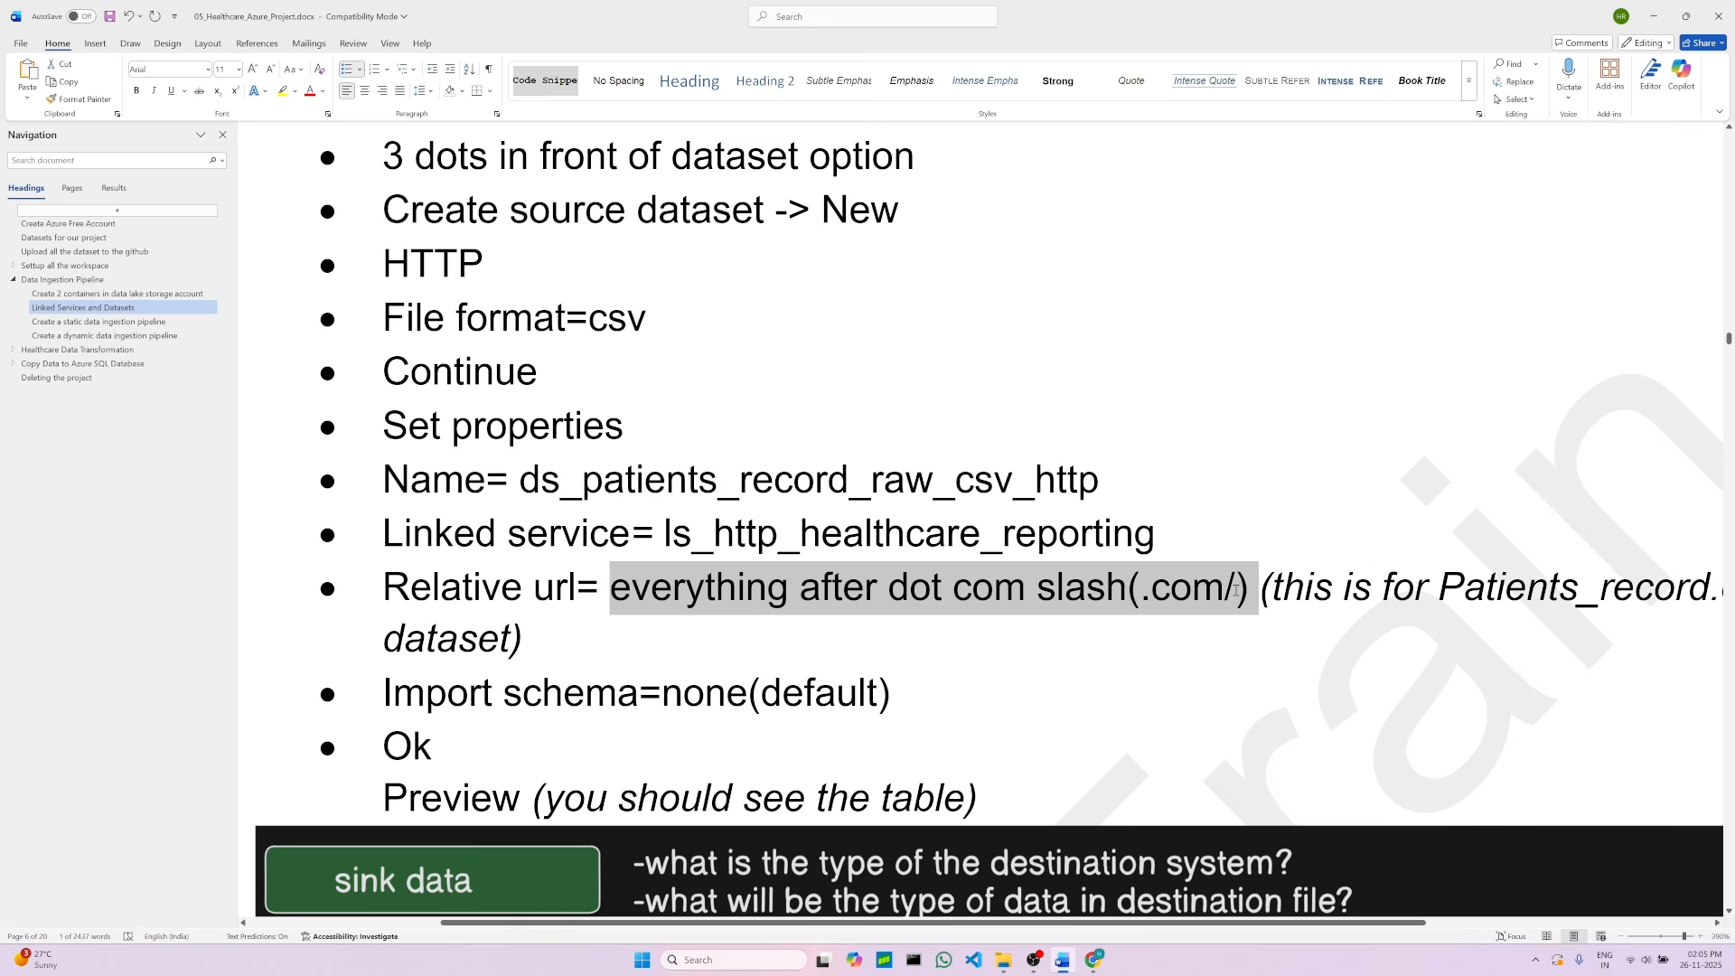
{"action": "left_click", "coordinate": [860, 645]}
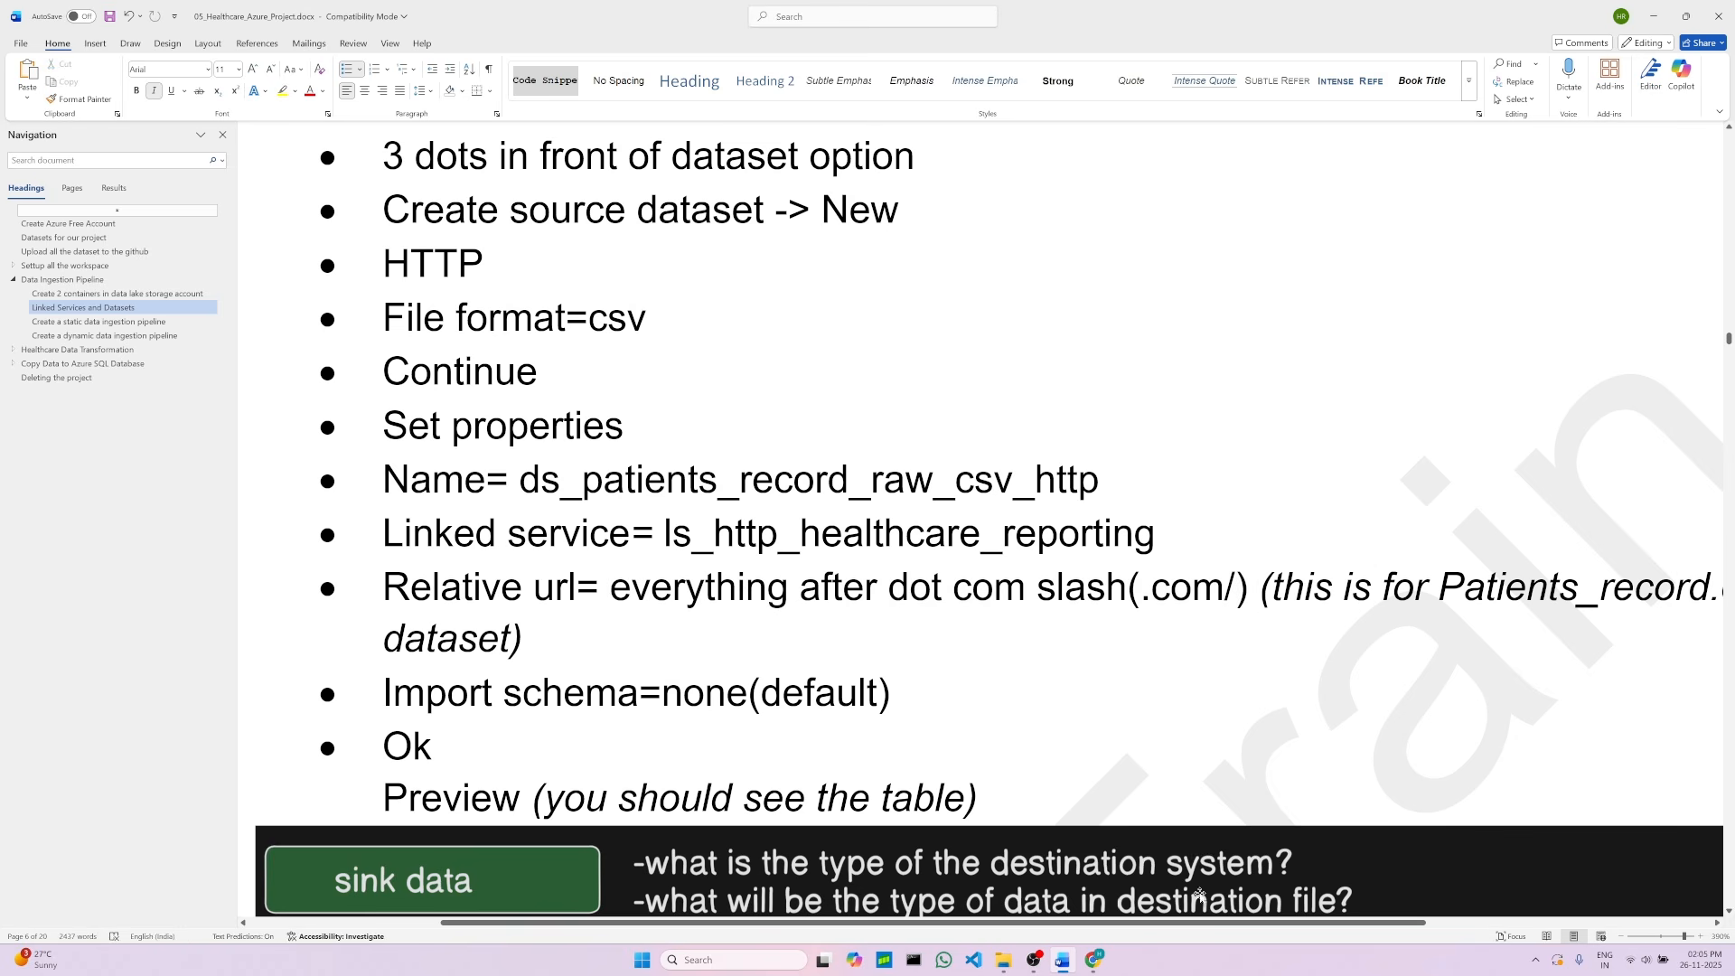
{"action": "left_click", "coordinate": [1094, 960]}
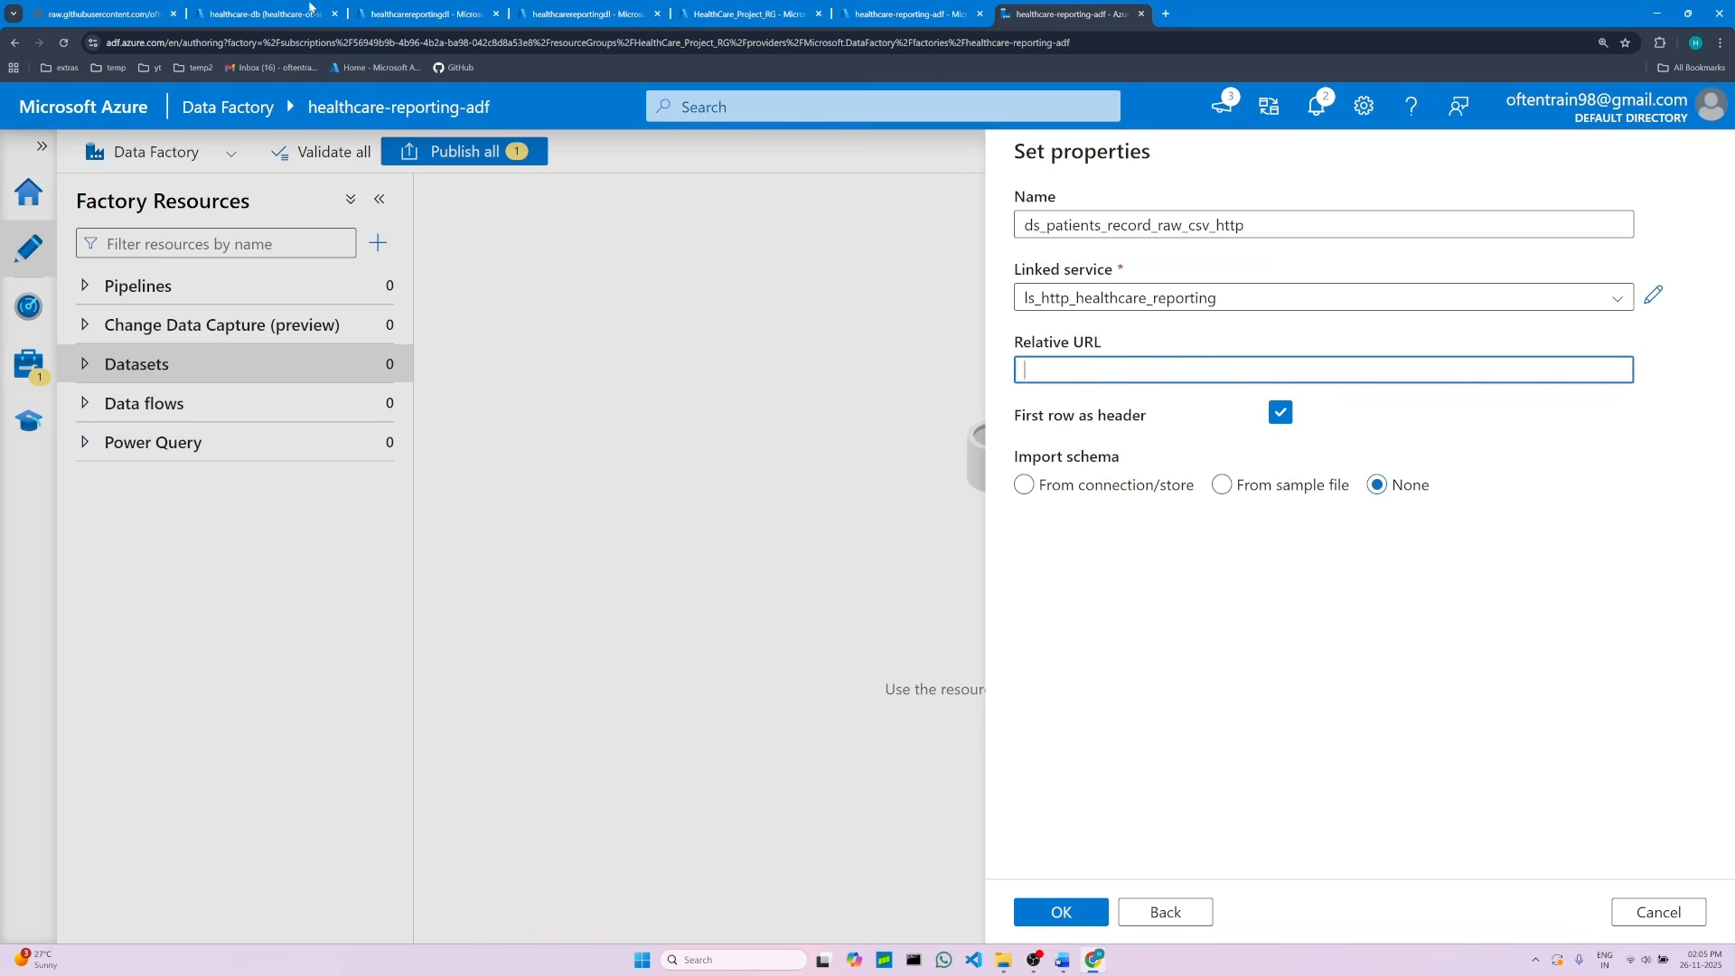
Step: Open the raw Patients_record.csv file on GitHub and copy the URL path after the domain
{"action": "left_click", "coordinate": [115, 7]}
{"action": "left_click", "coordinate": [14, 45]}
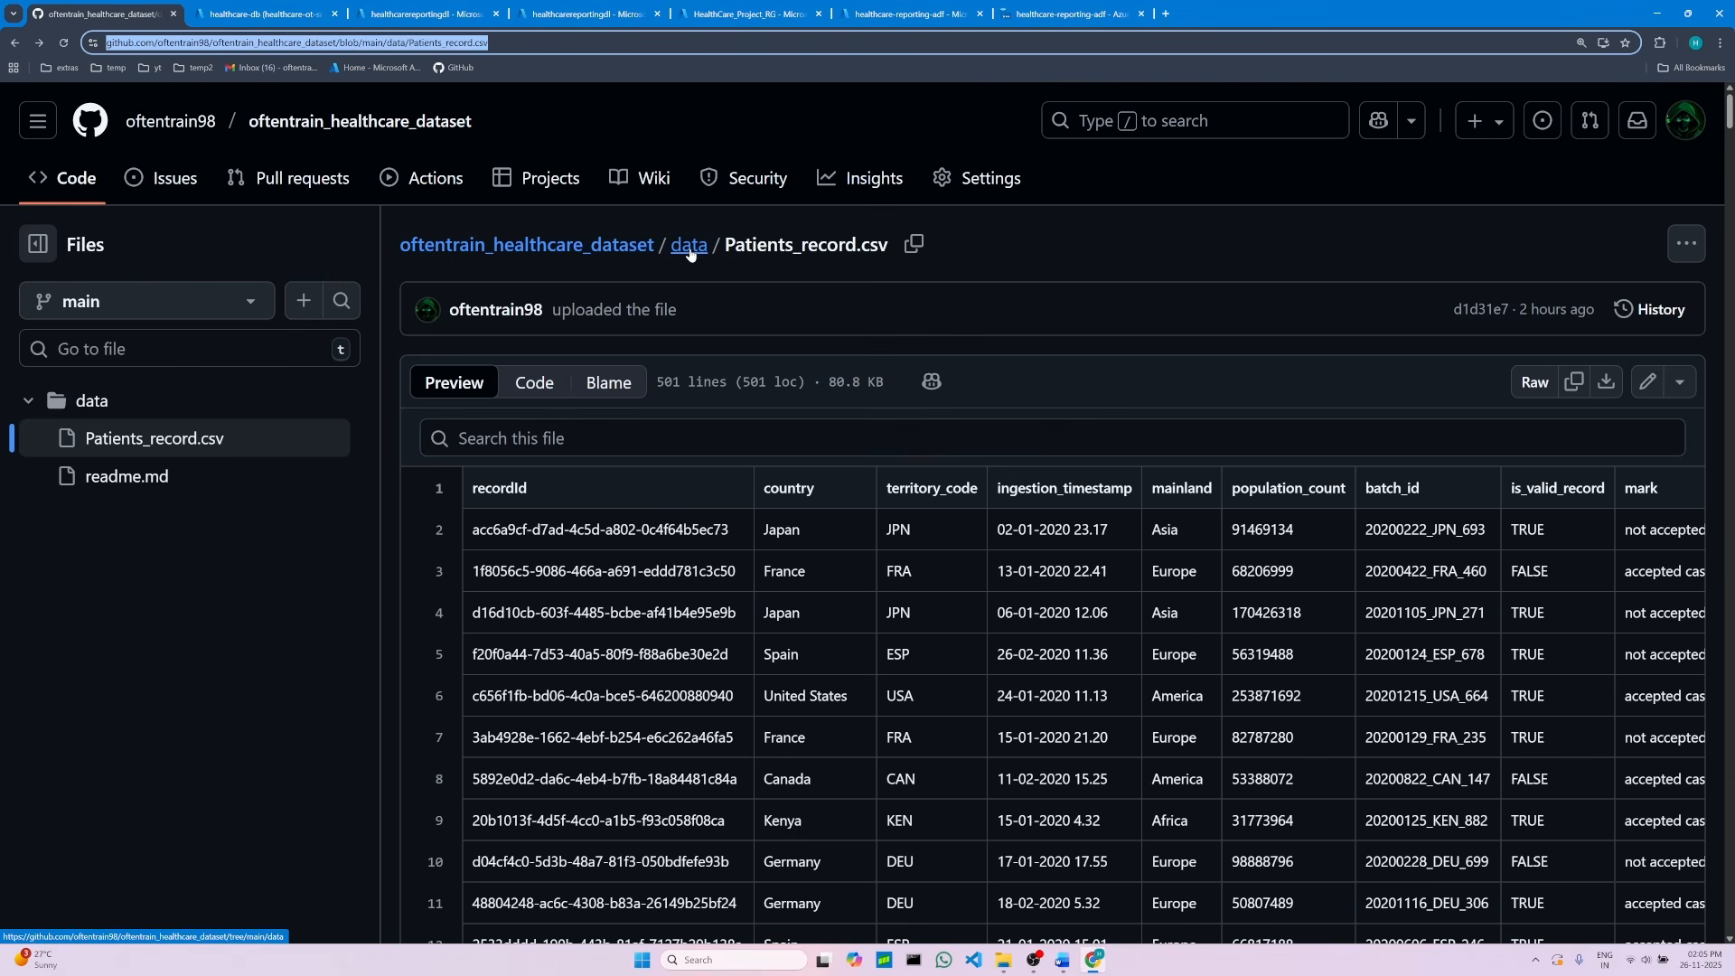
{"action": "left_click", "coordinate": [690, 245]}
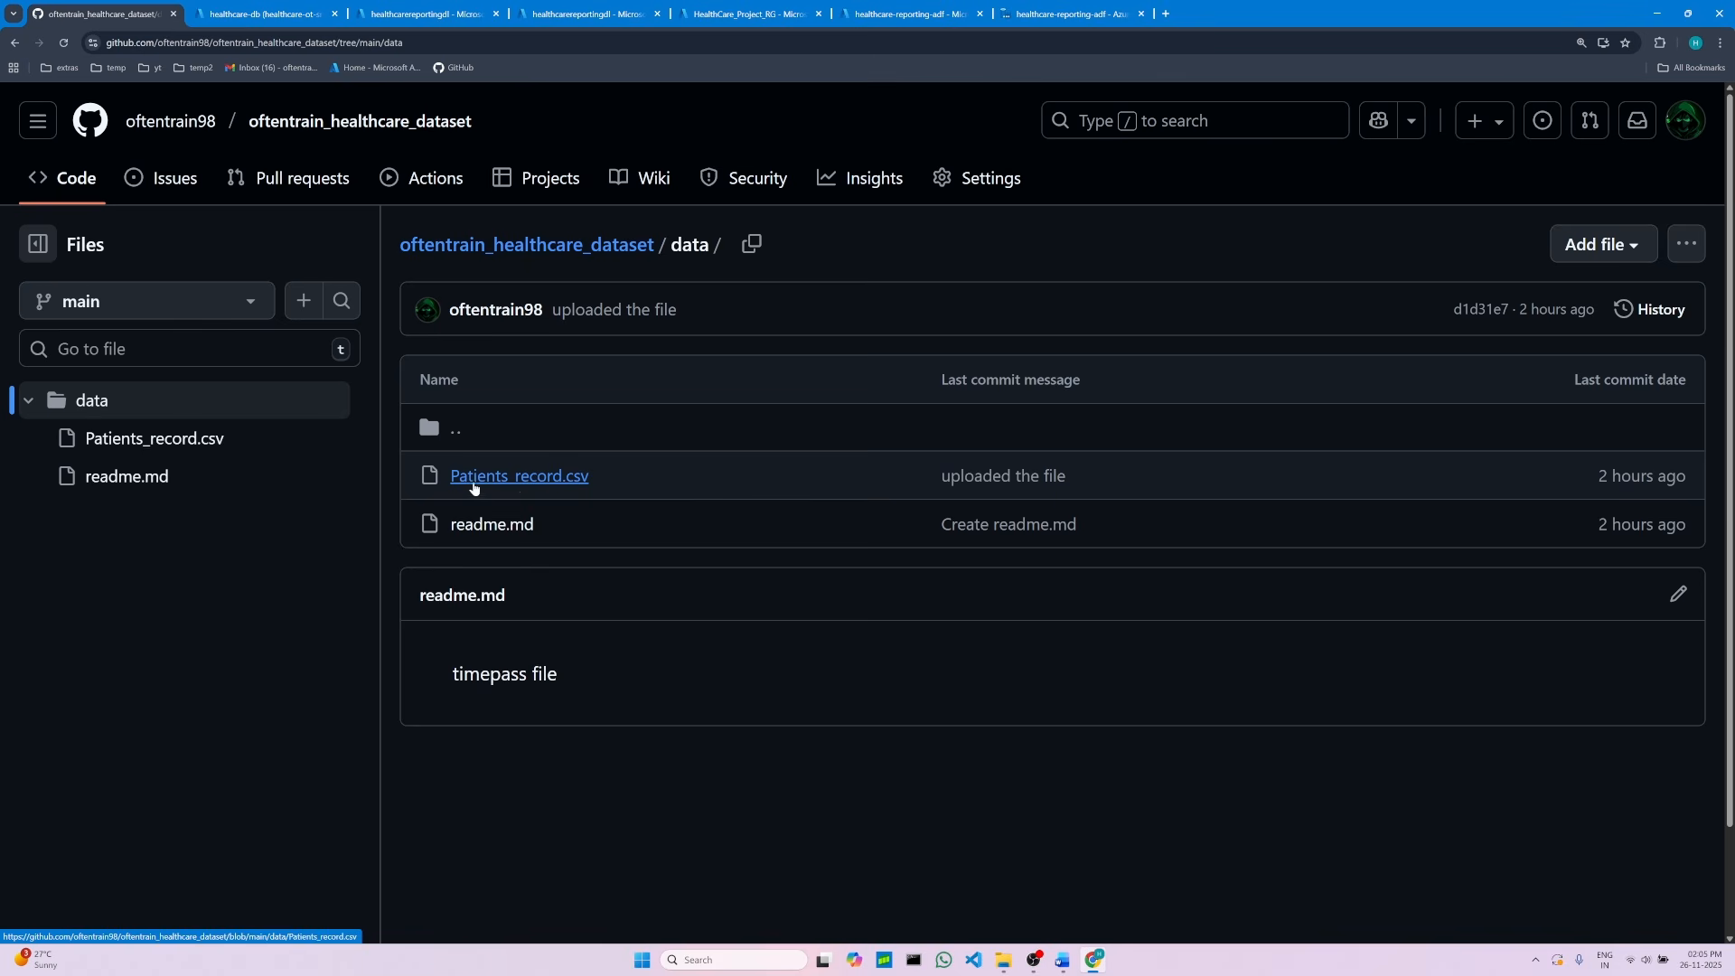
{"action": "left_click", "coordinate": [545, 483]}
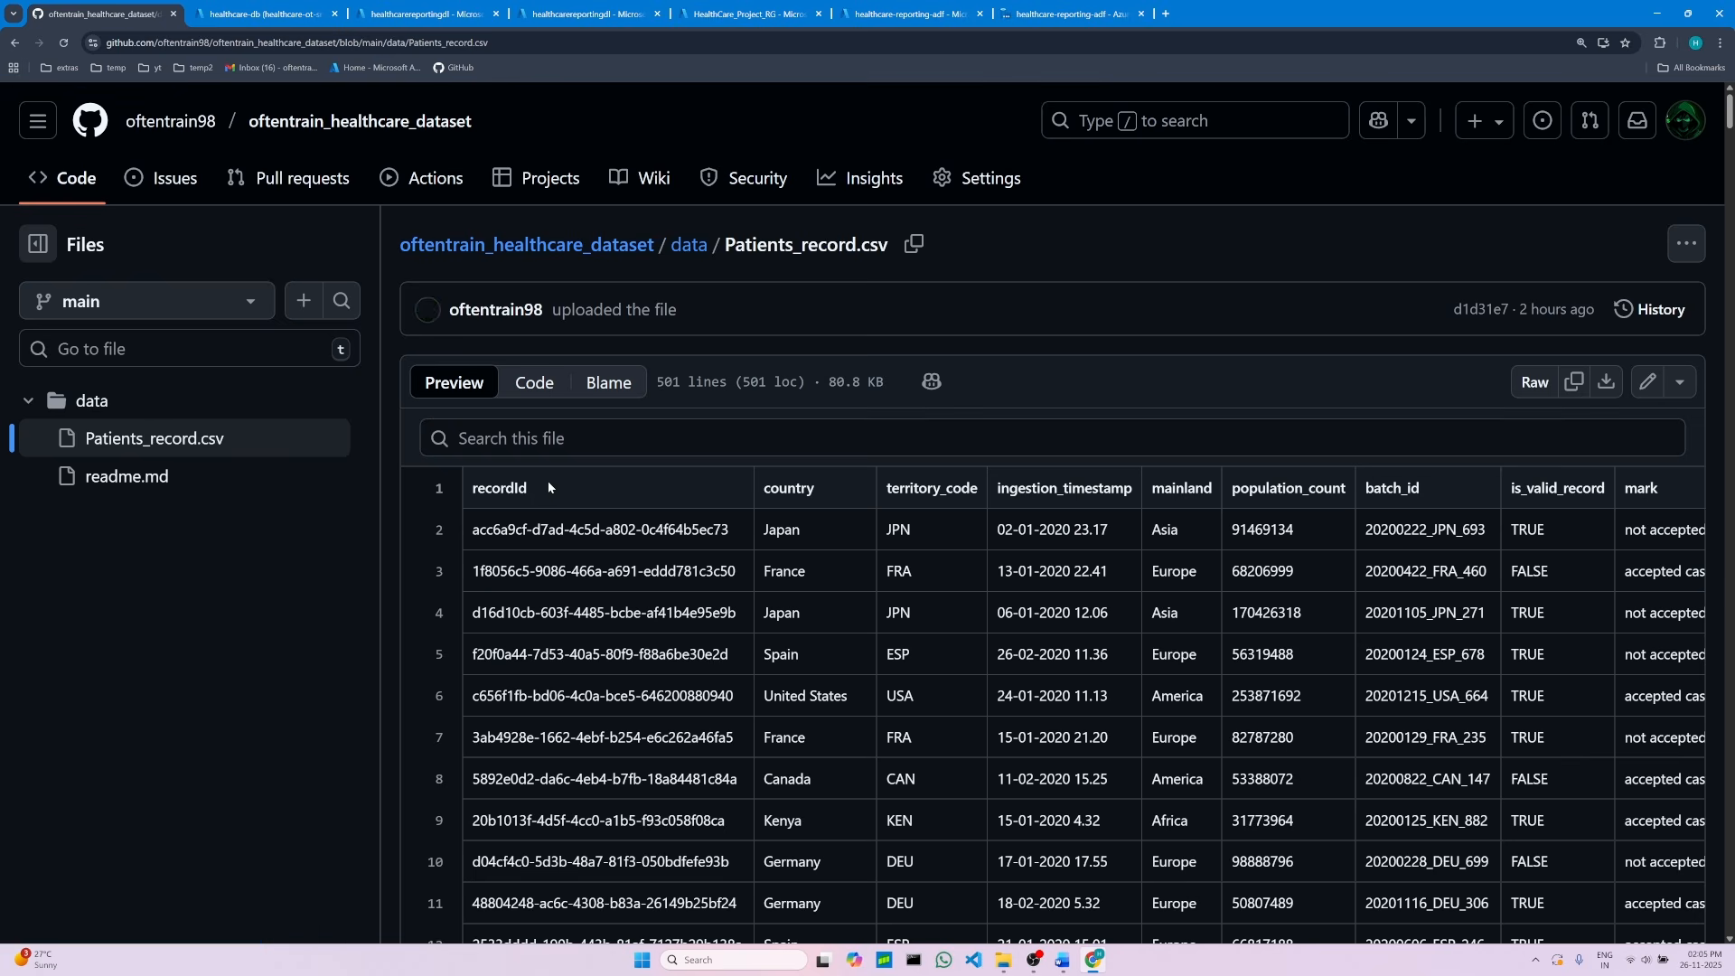
{"action": "left_click", "coordinate": [1535, 383]}
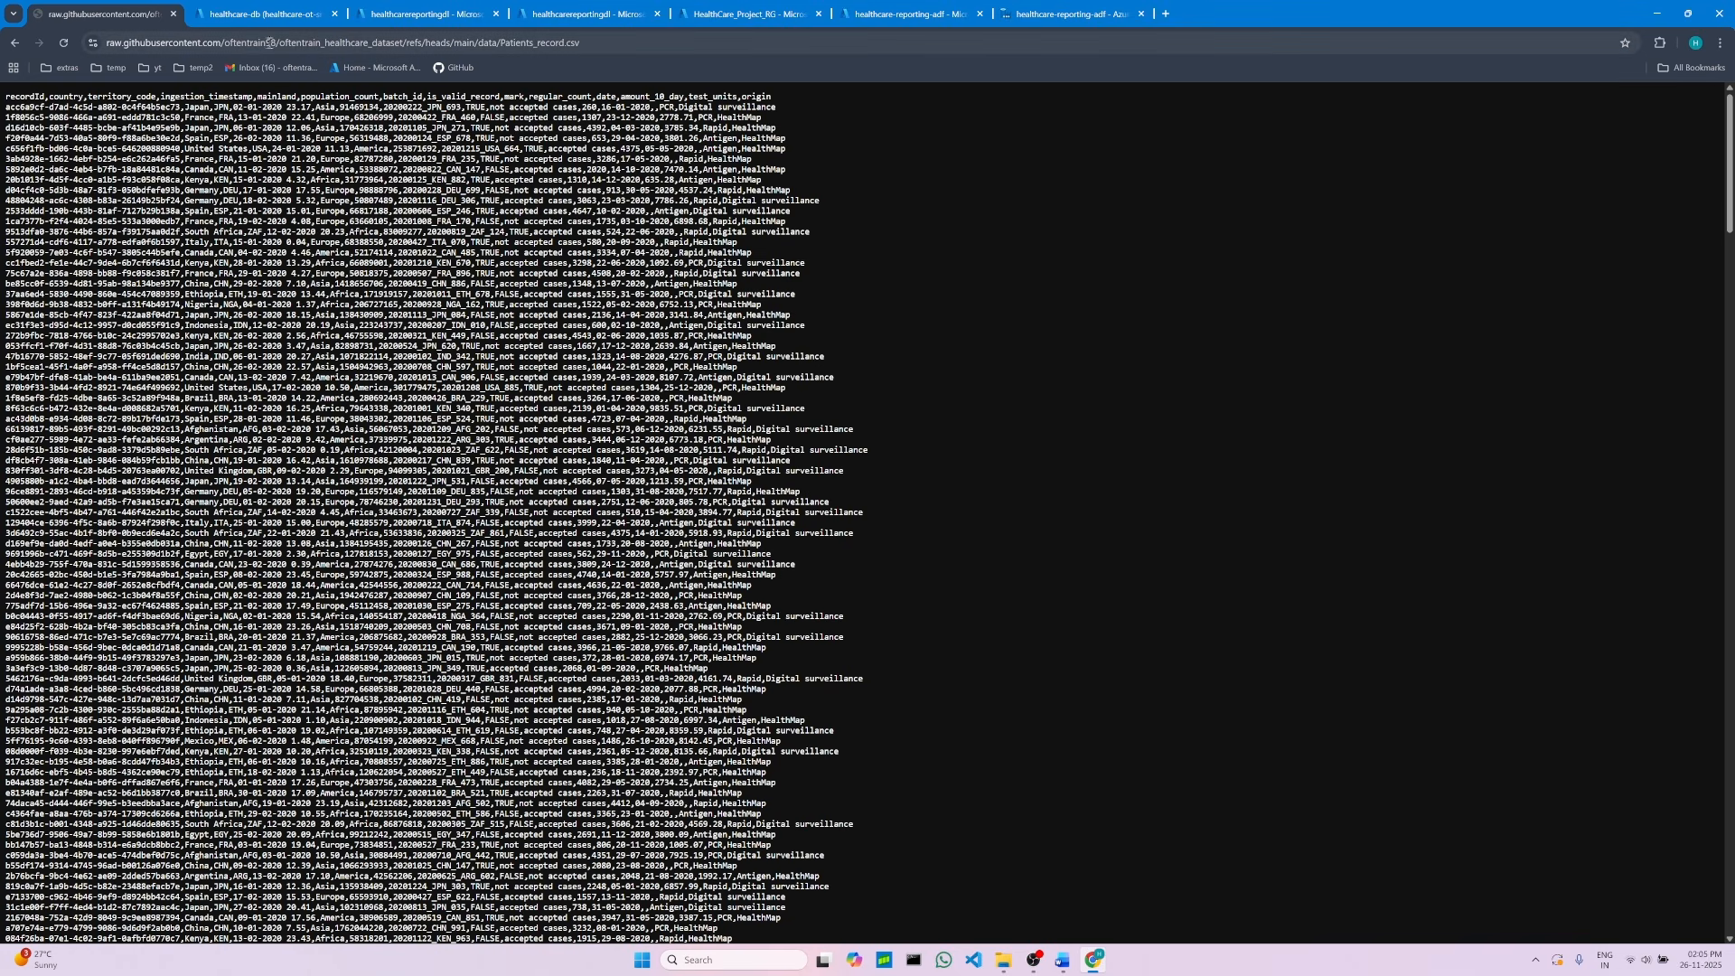
{"action": "left_click", "coordinate": [375, 42]}
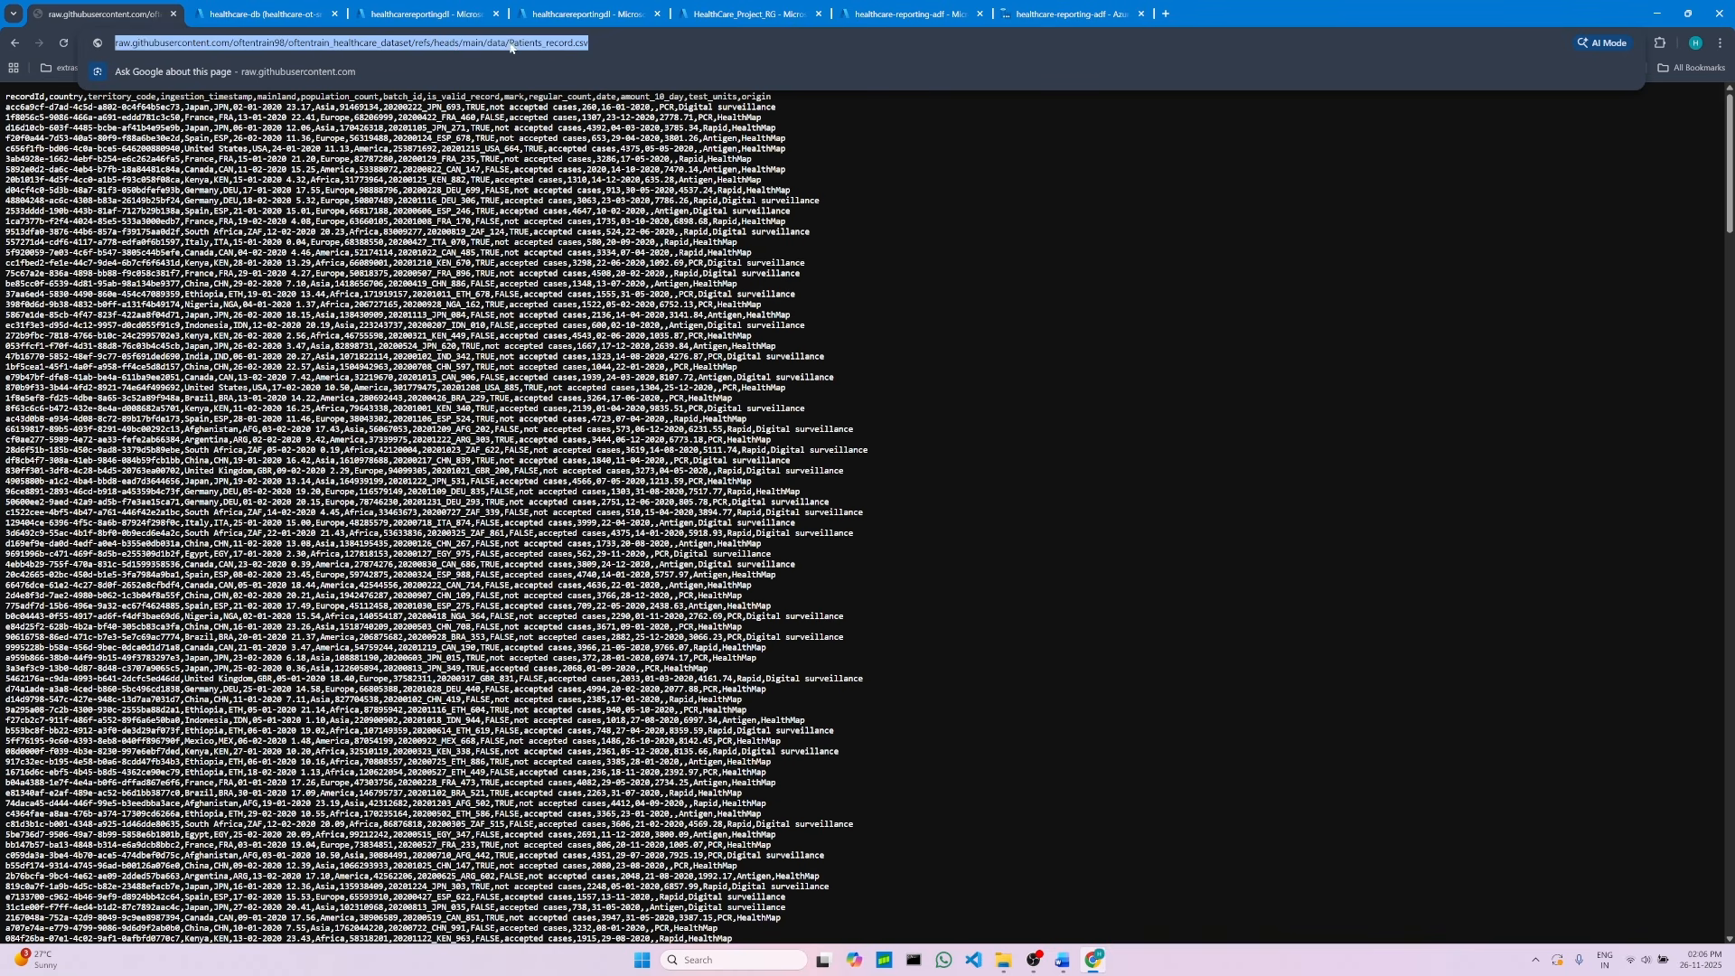
{"action": "left_click", "coordinate": [596, 40]}
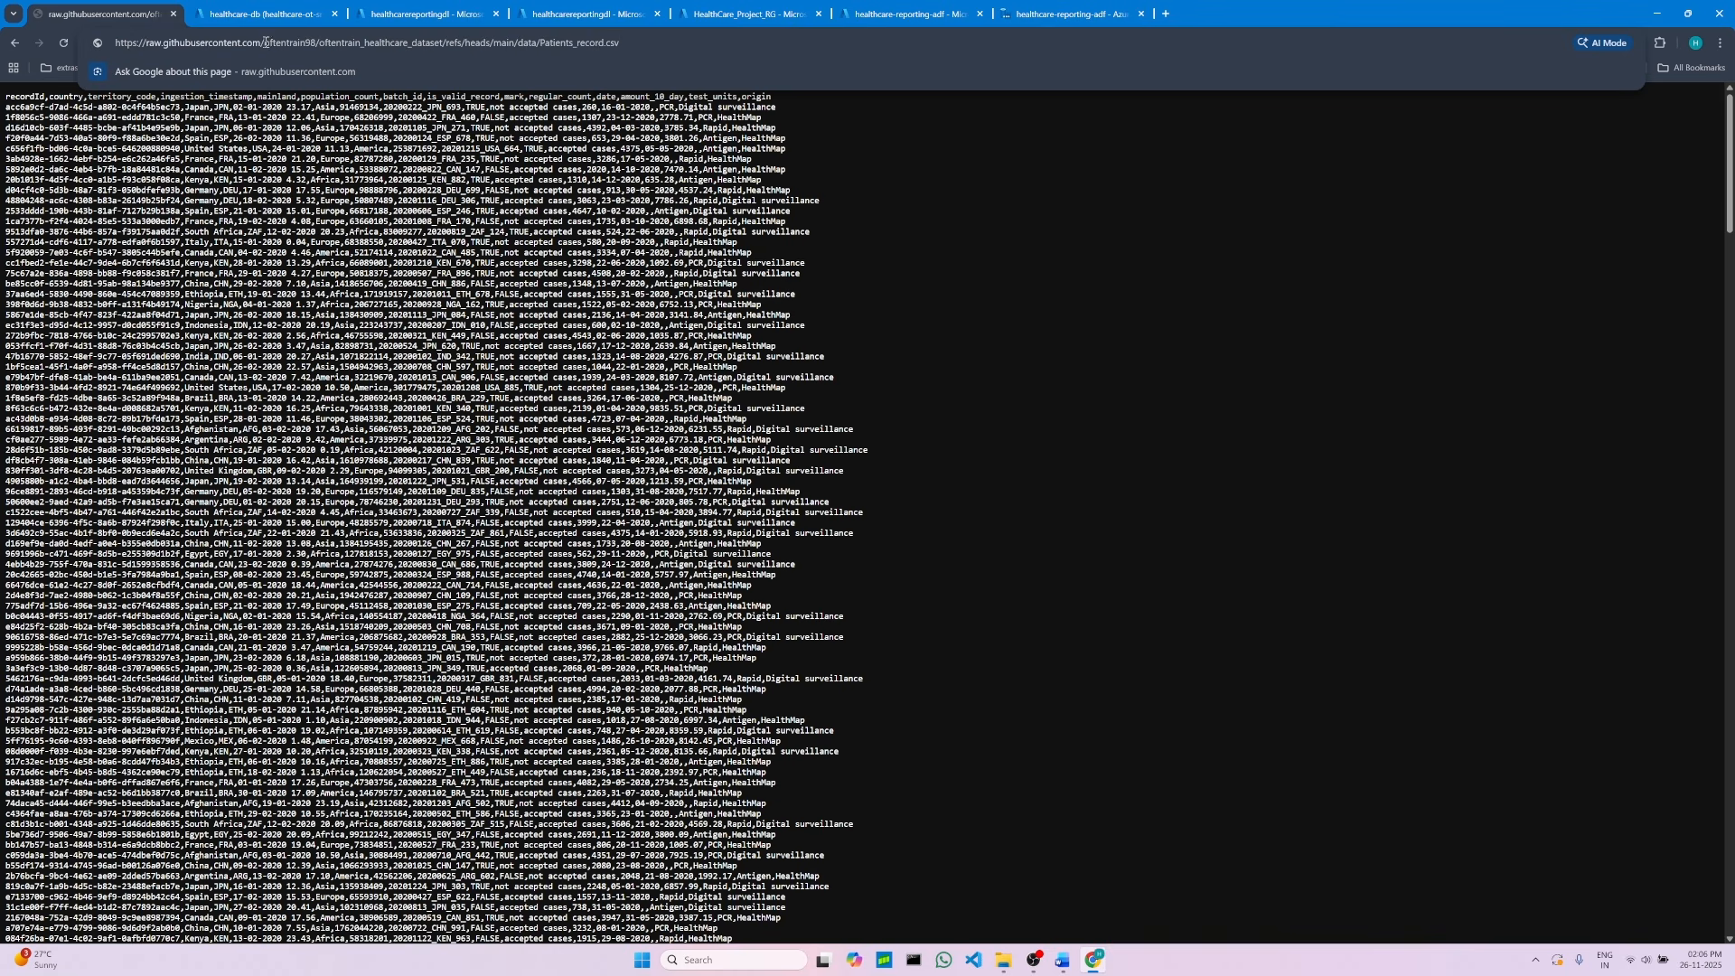
{"action": "left_click_drag", "start_coordinate": [265, 43], "coordinate": [635, 51]}
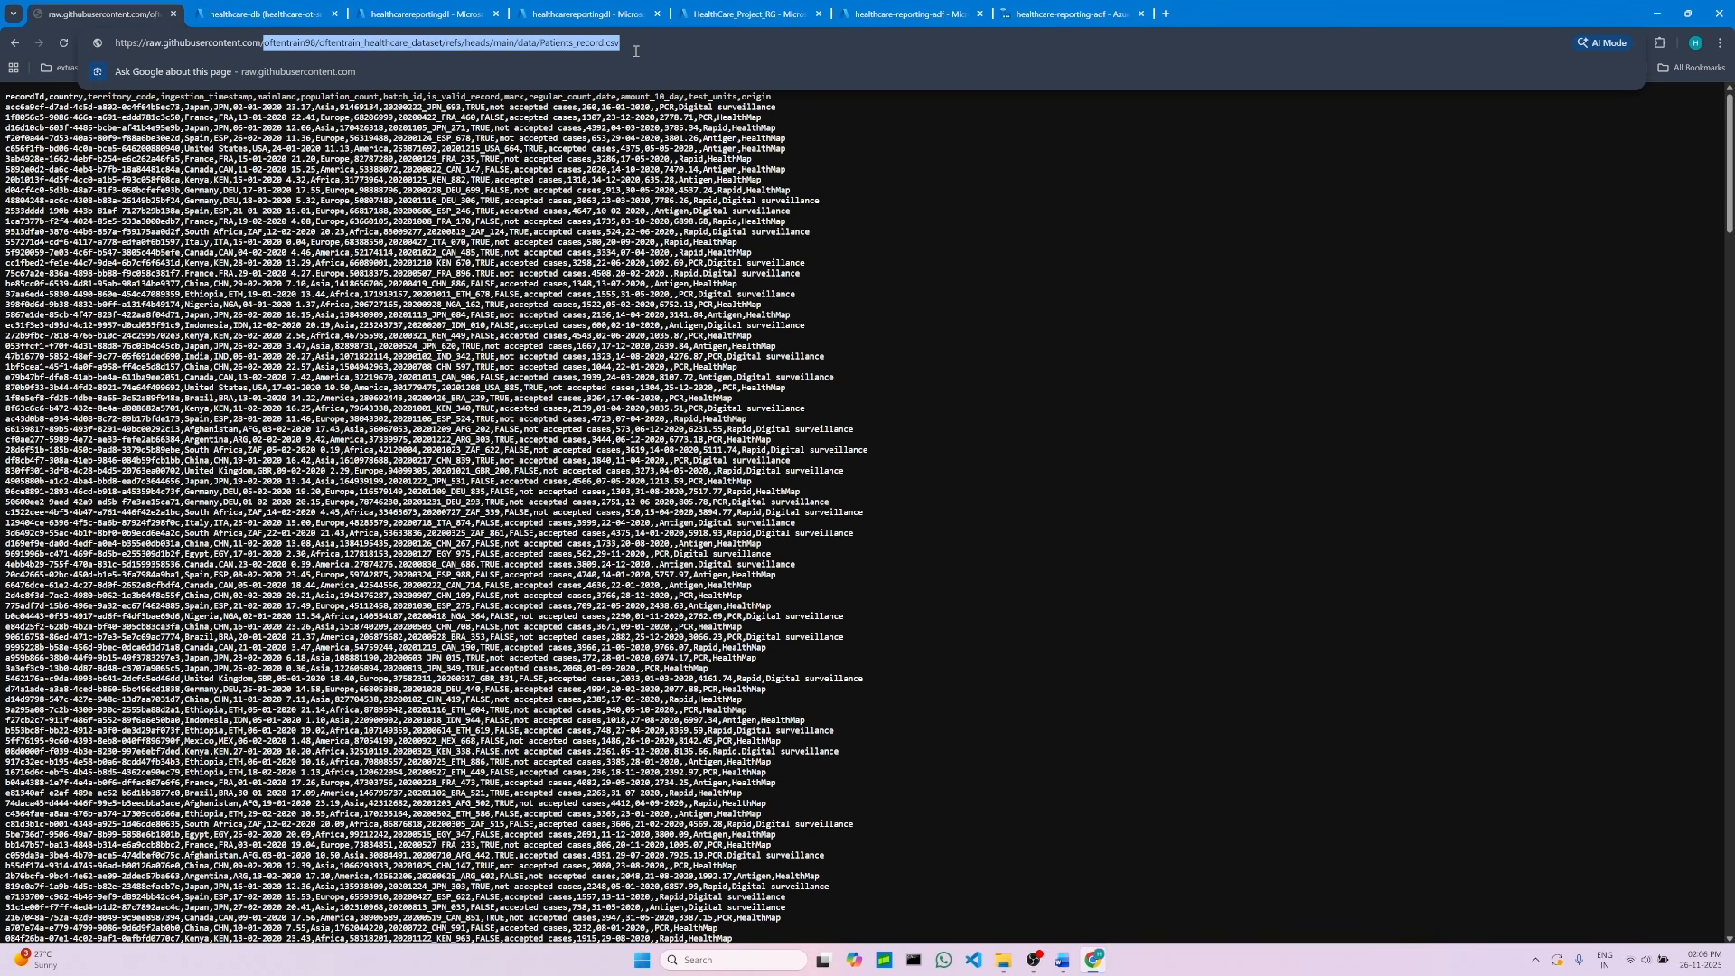
{"action": "right_click", "coordinate": [502, 43]}
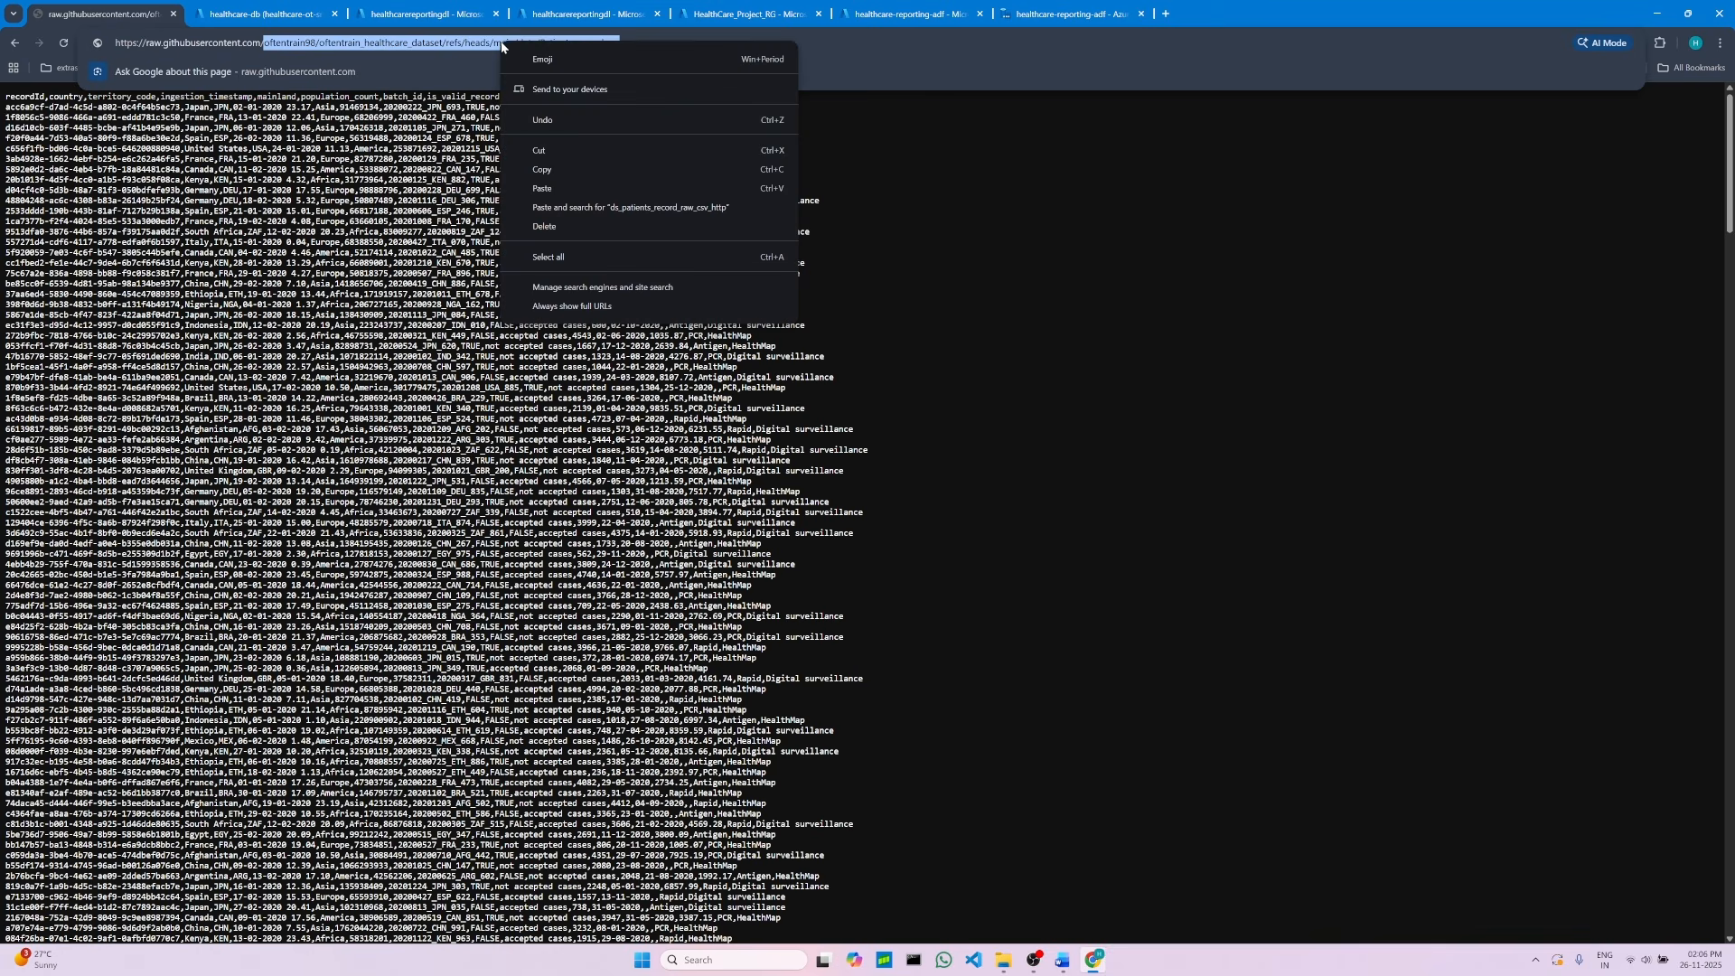
{"action": "left_click", "coordinate": [534, 160]}
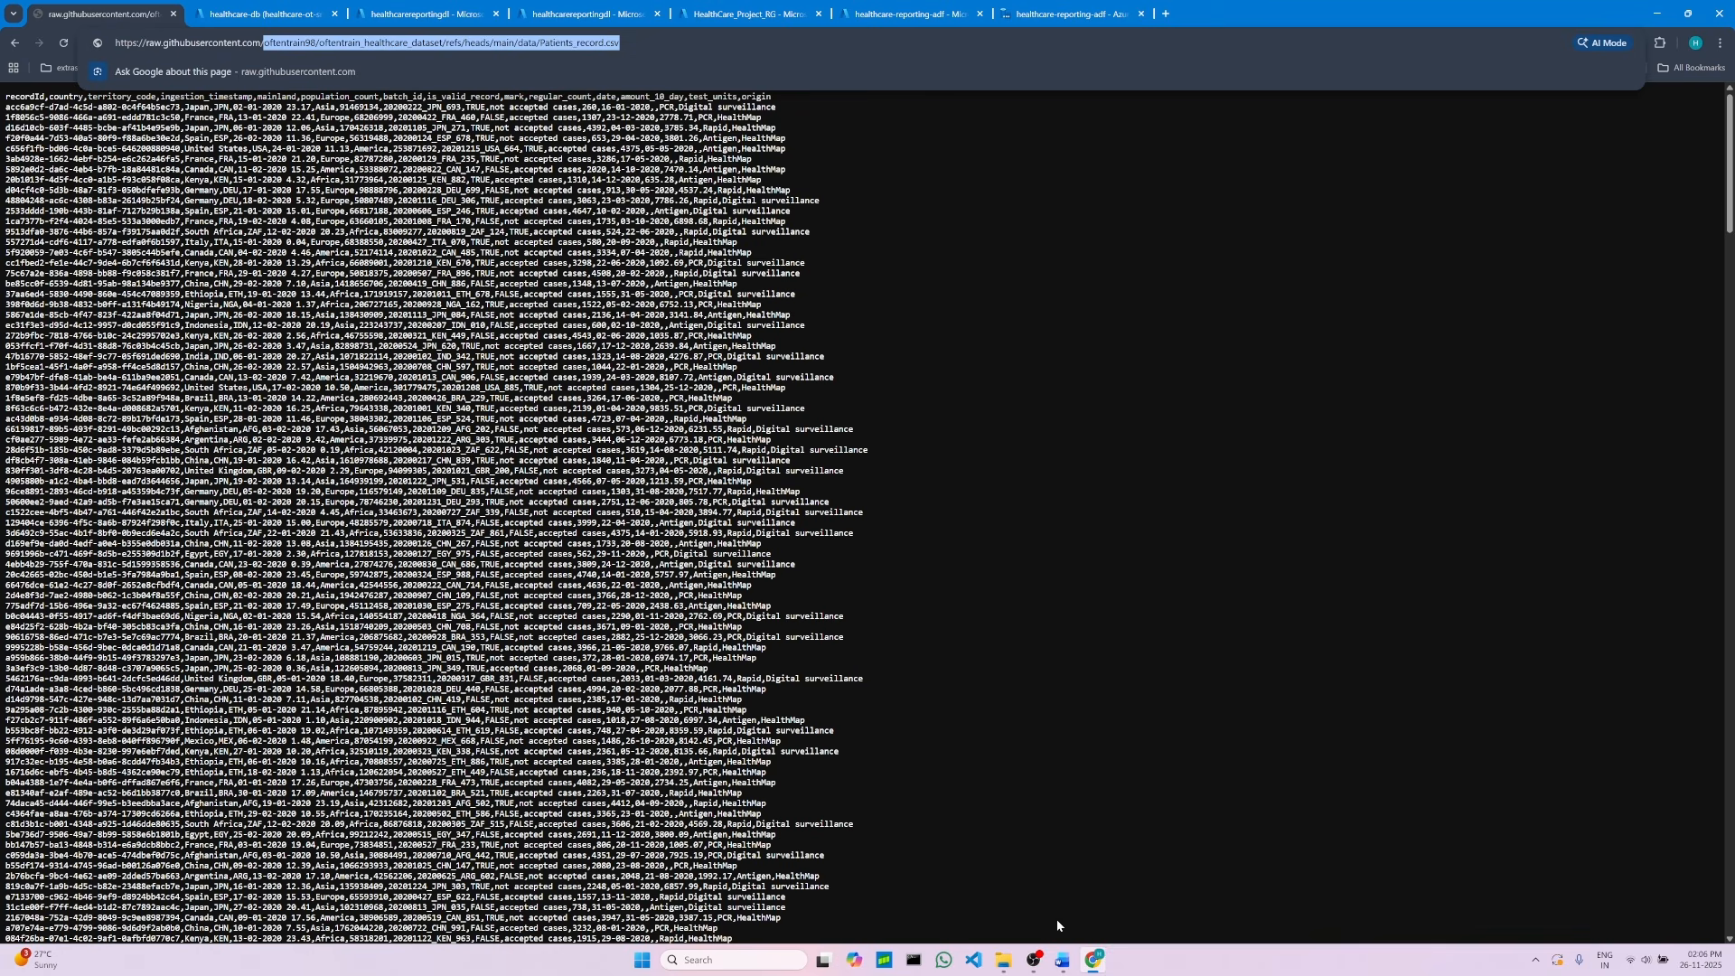
Step: Paste the copied Patients_record.csv path as the dataset's relative URL
{"action": "left_click", "coordinate": [1063, 960]}
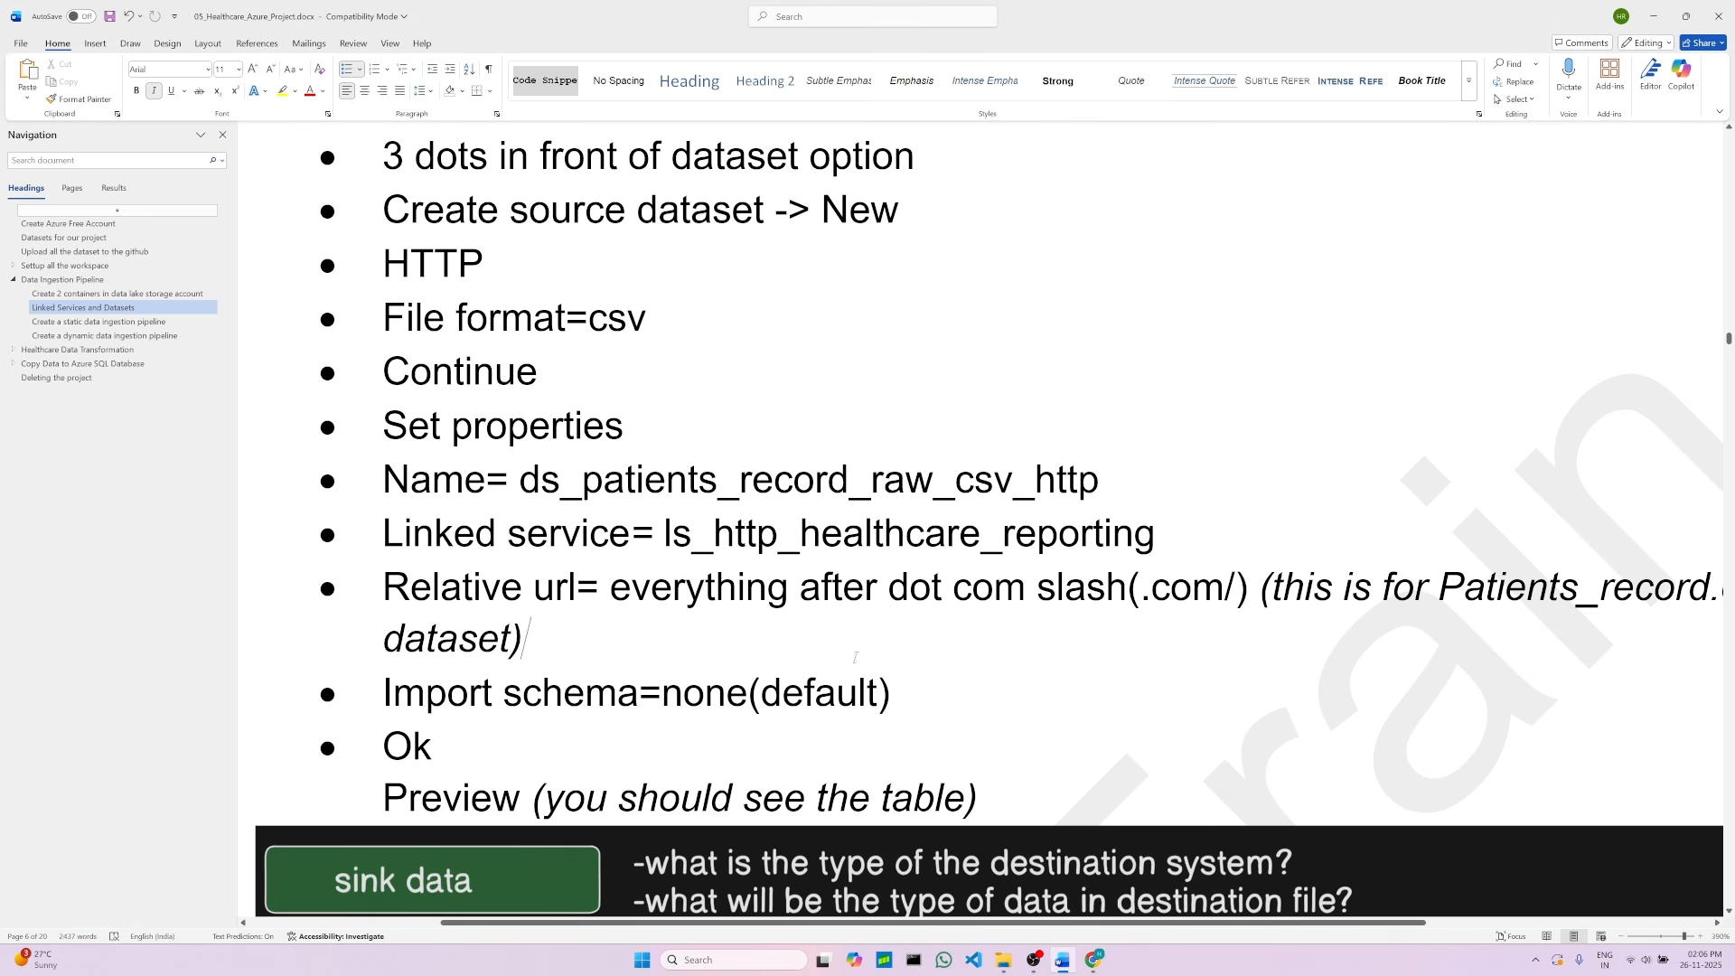
{"action": "left_click", "coordinate": [1094, 960]}
{"action": "left_click", "coordinate": [1071, 14]}
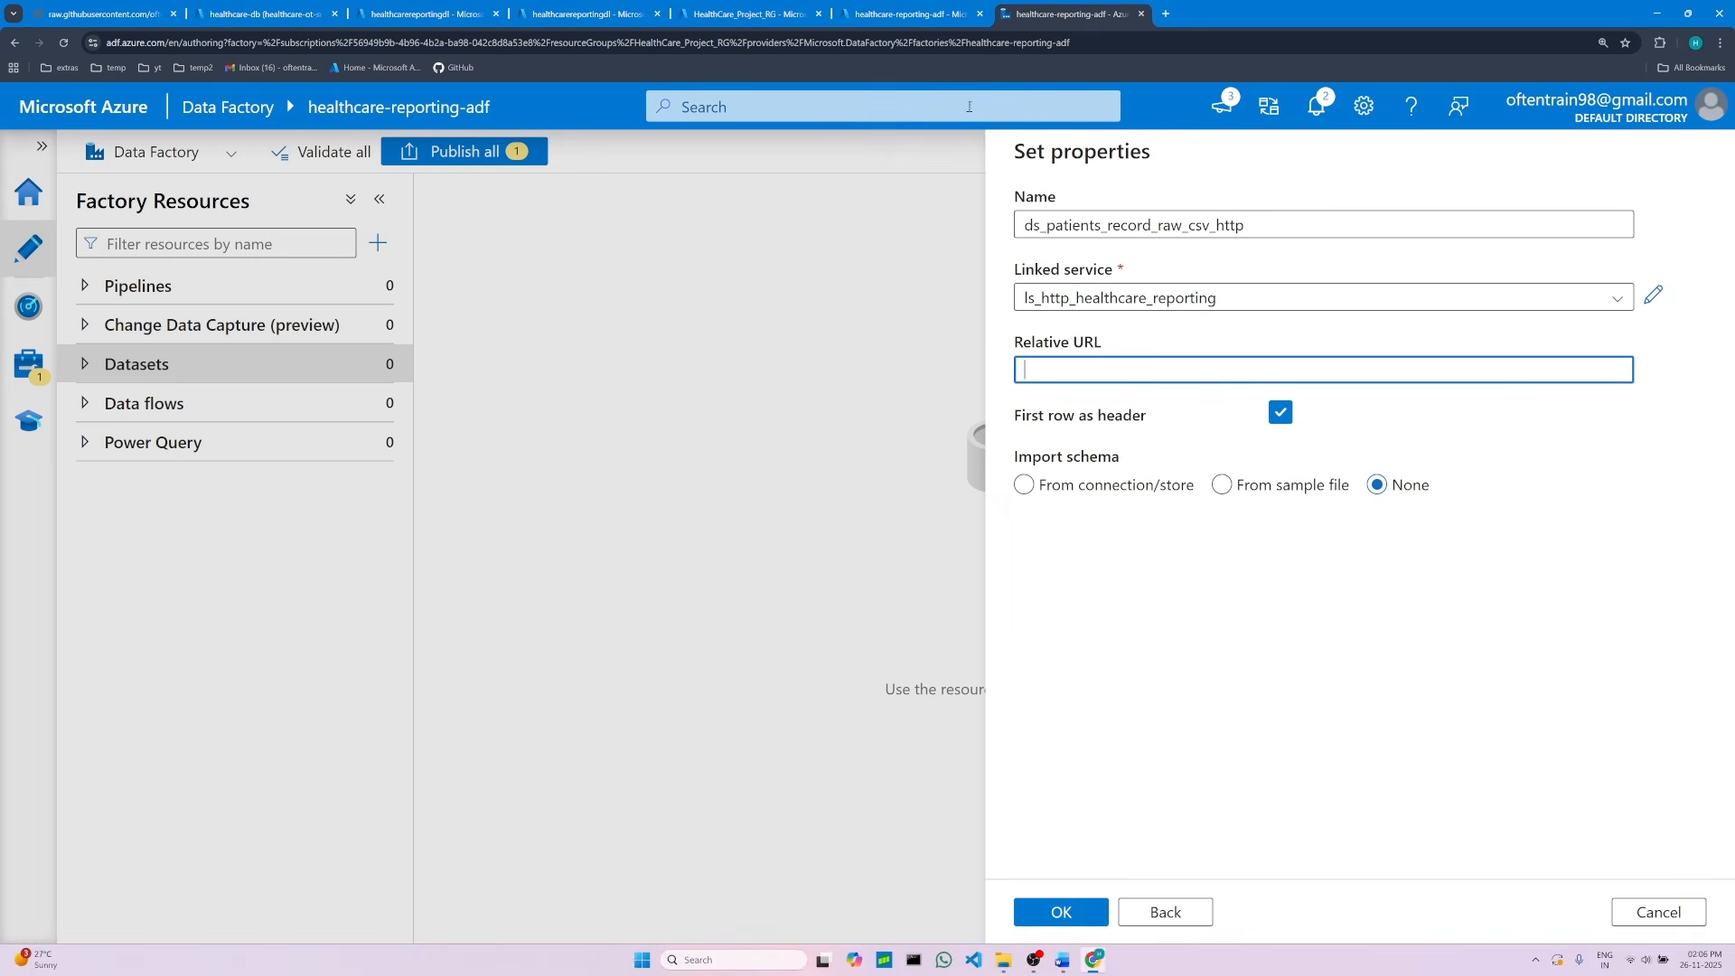
{"action": "right_click", "coordinate": [1050, 371]}
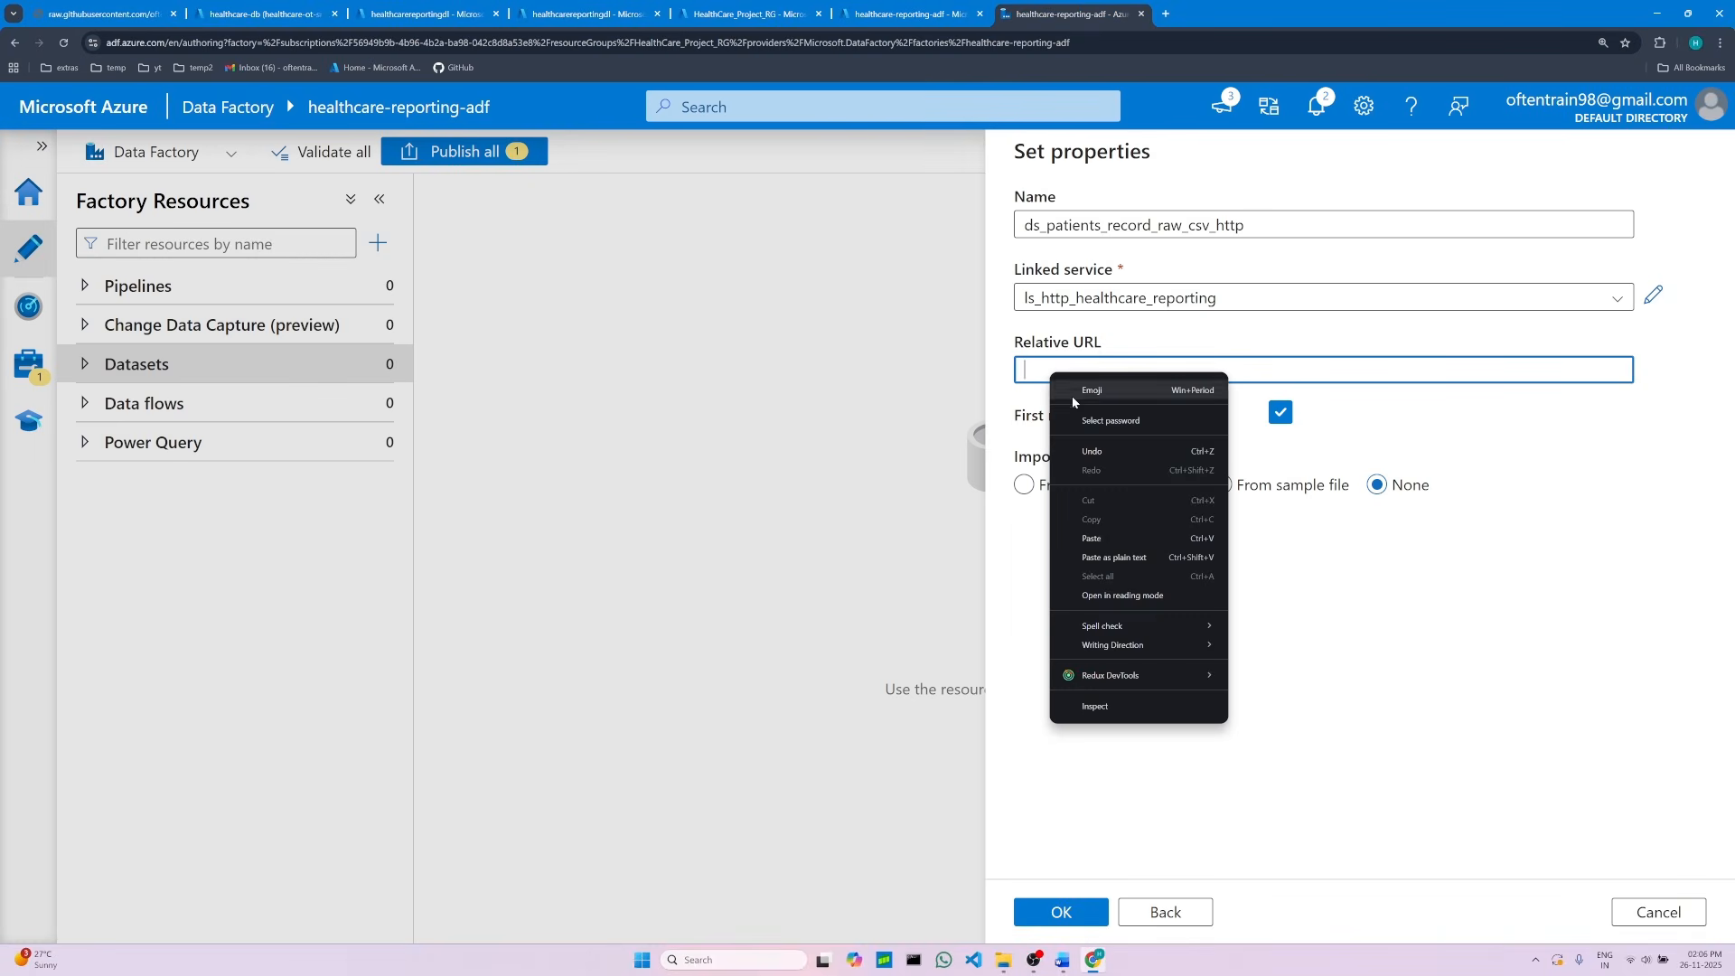
{"action": "left_click", "coordinate": [1096, 545]}
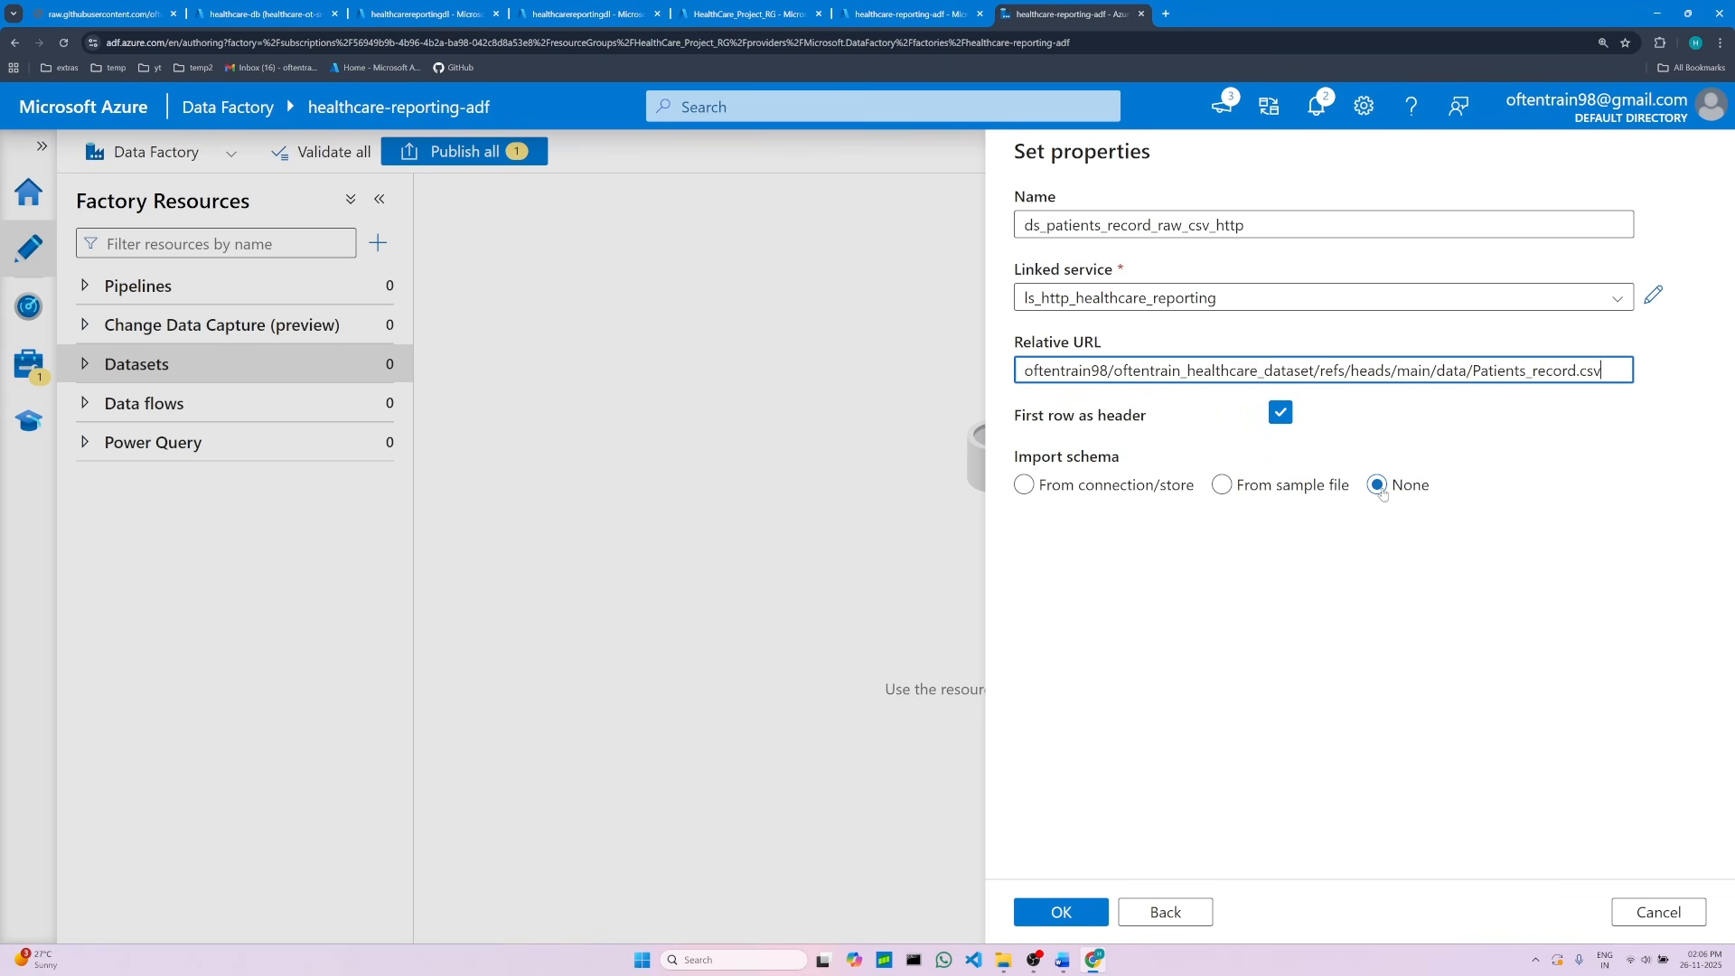
Step: Check the remaining settings against the notes and create the dataset with import schema None
{"action": "left_click", "coordinate": [1063, 960]}
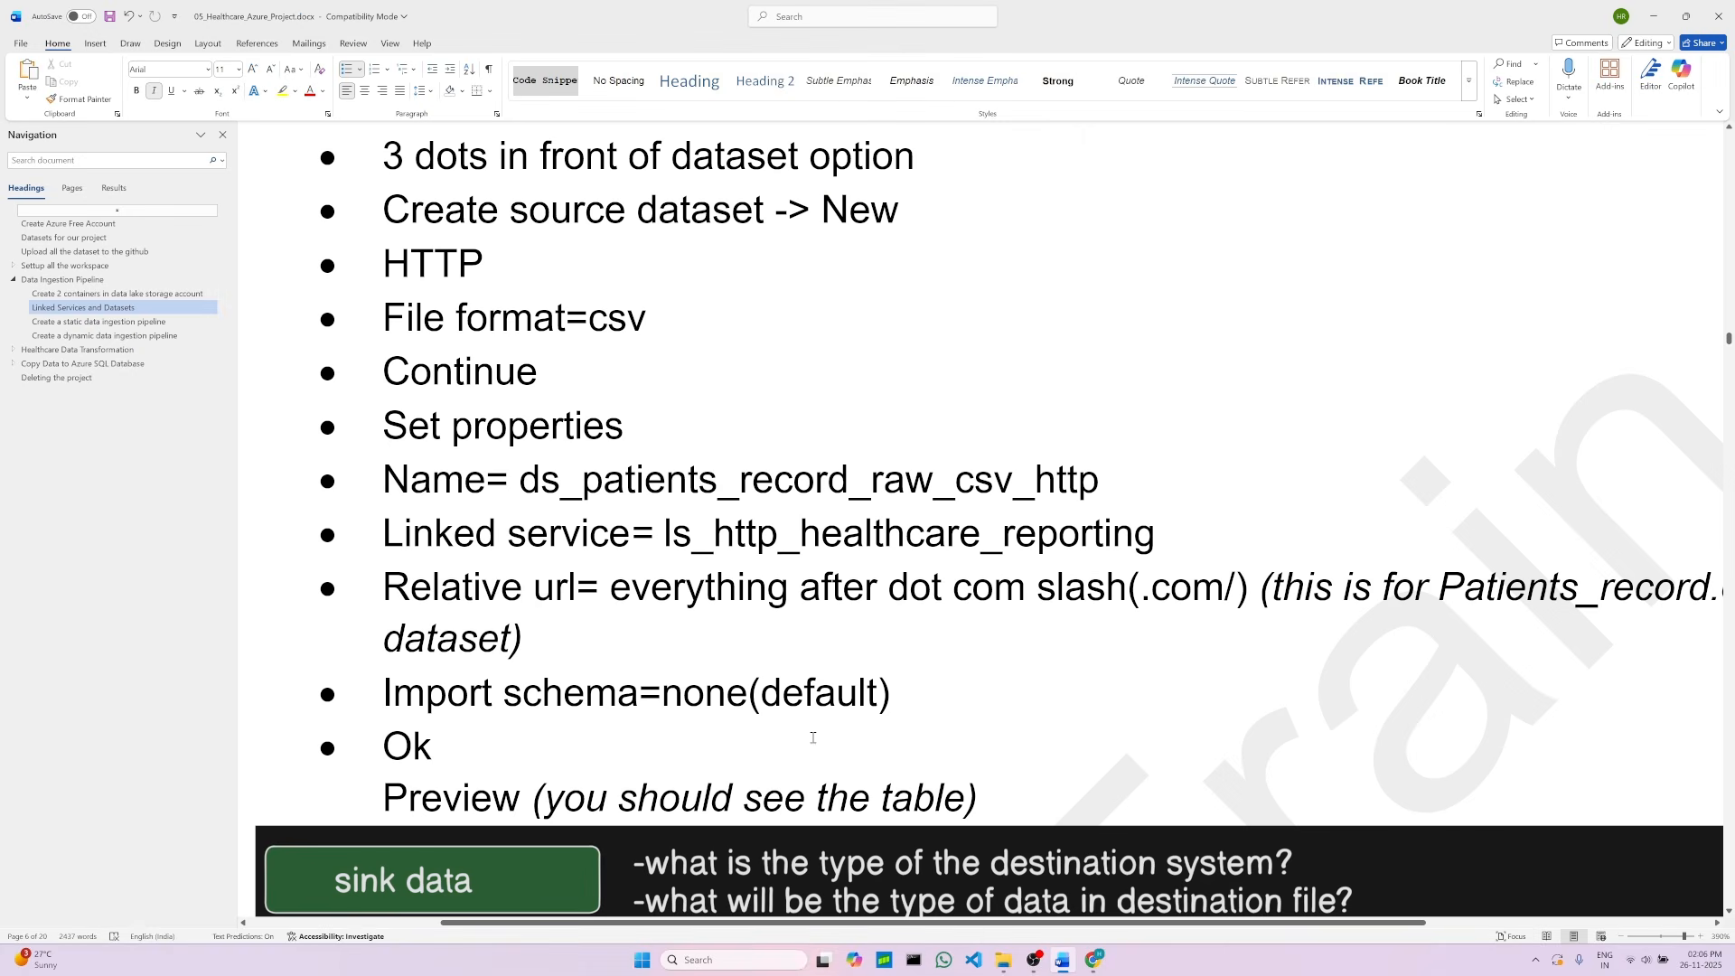
{"action": "double_click", "coordinate": [686, 688]}
{"action": "key", "text": "Down"}
{"action": "scroll", "coordinate": [1085, 768], "scroll_direction": "down", "scroll_amount": 2}
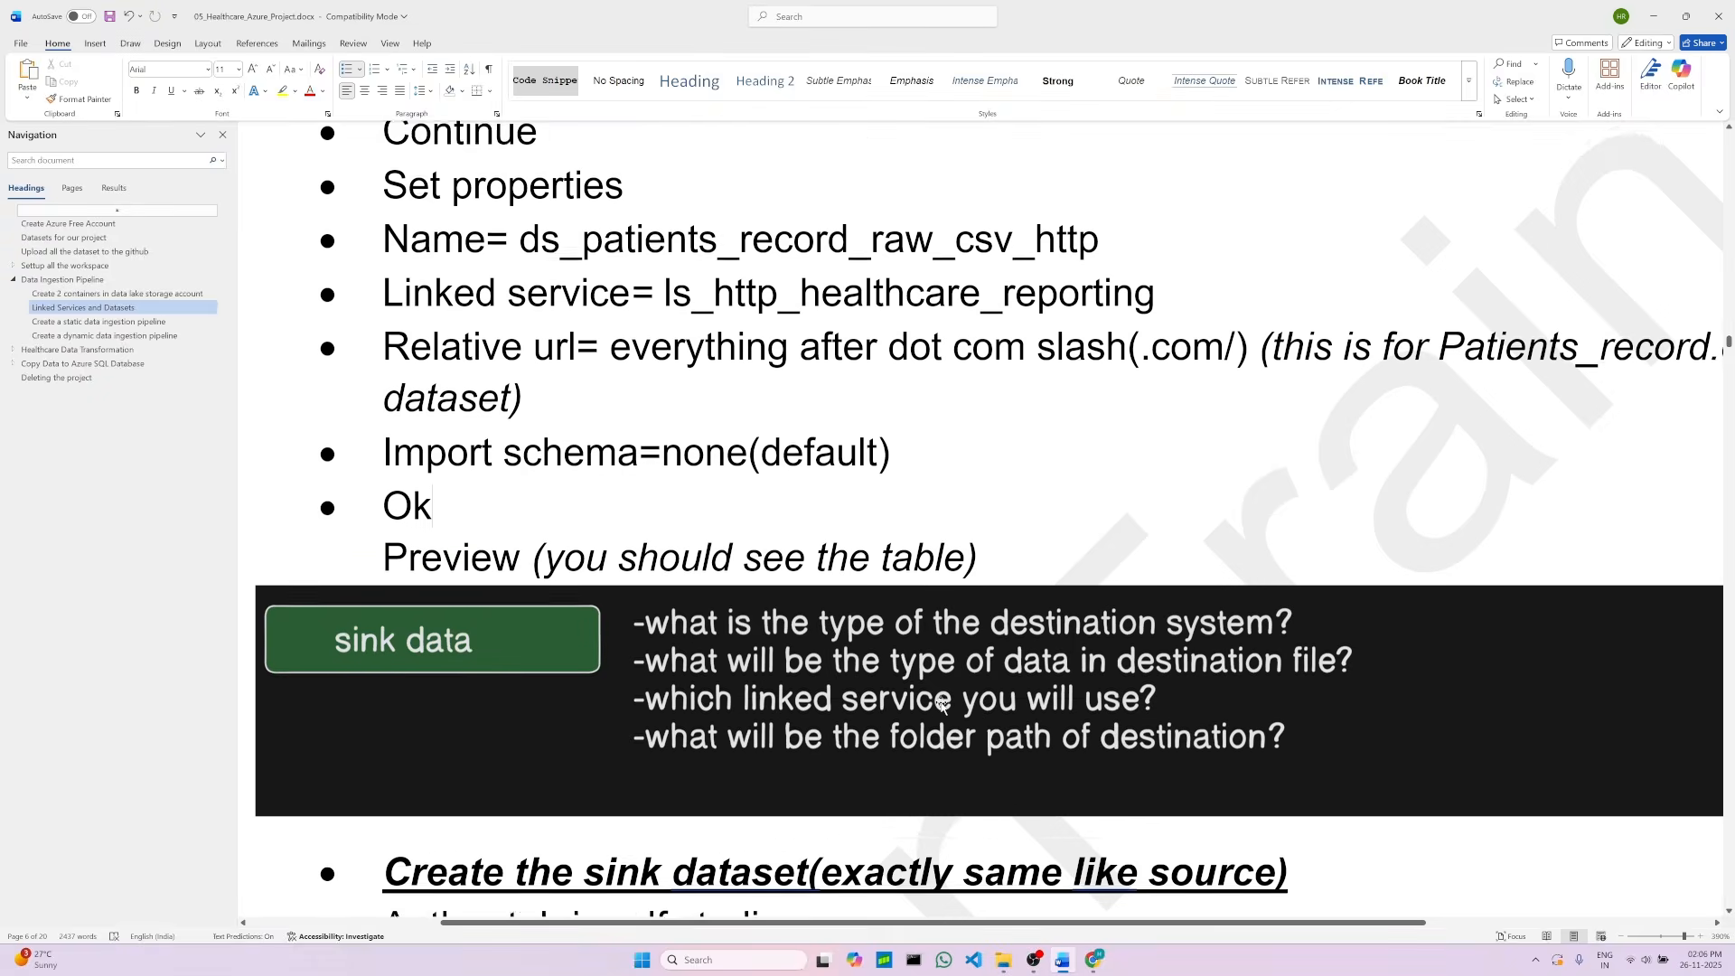
{"action": "scroll", "coordinate": [1130, 813], "scroll_direction": "up", "scroll_amount": 2}
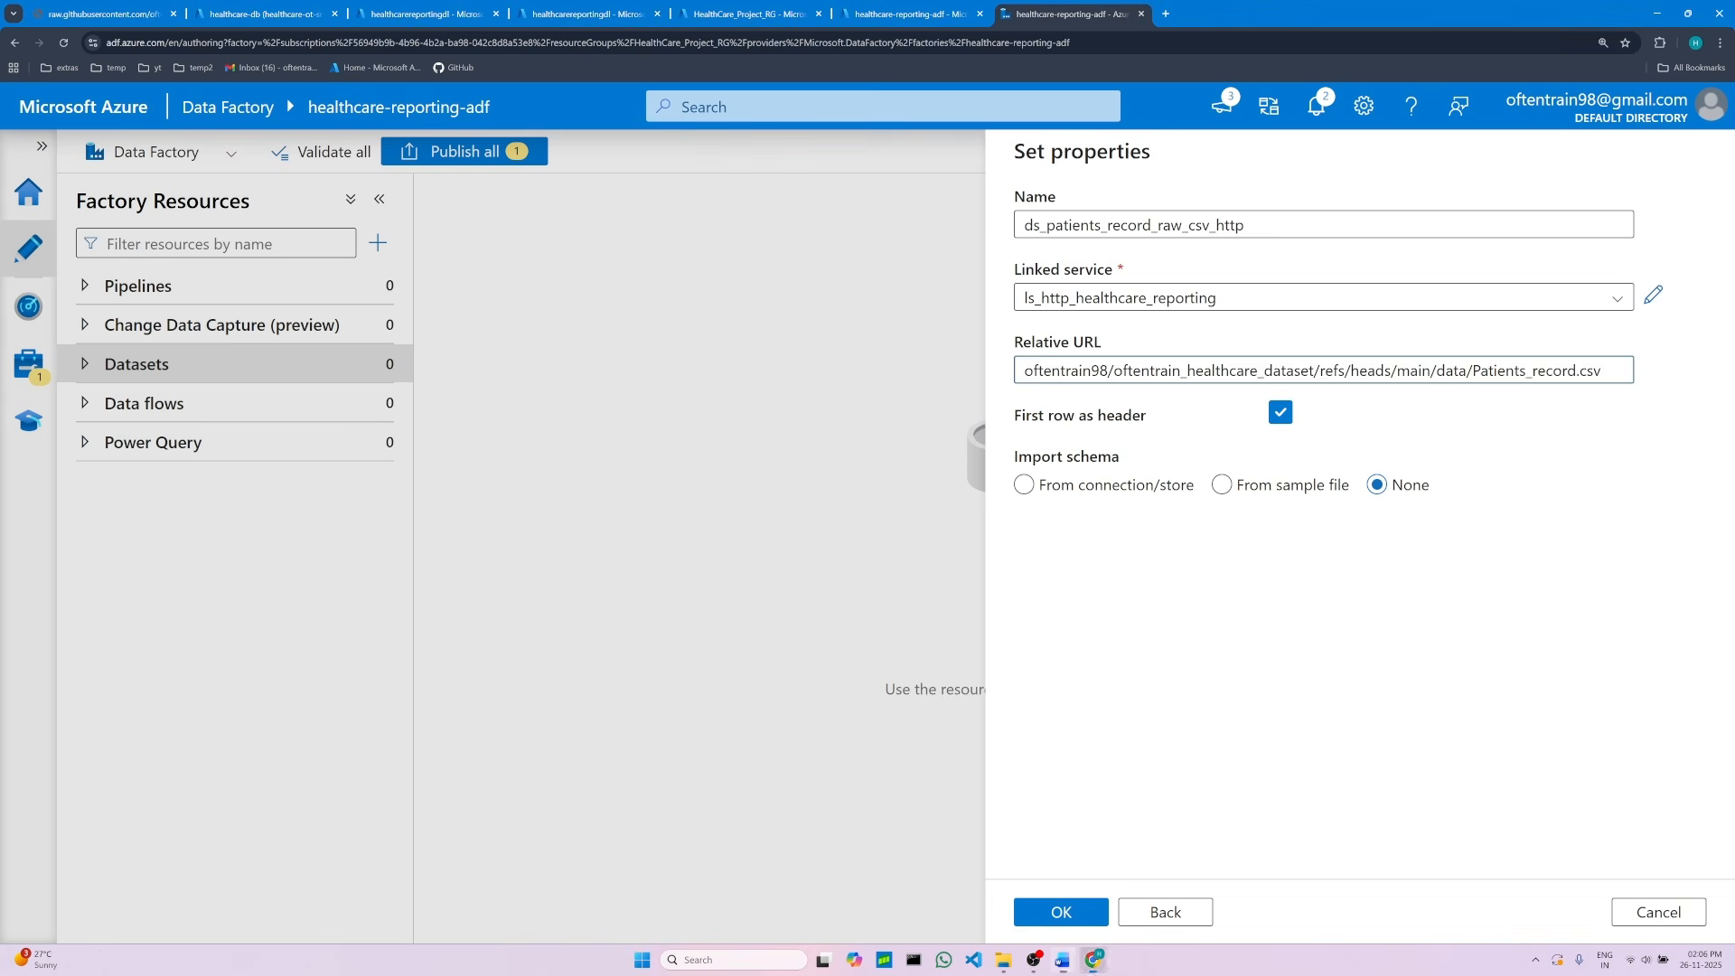
{"action": "left_click", "coordinate": [1094, 960]}
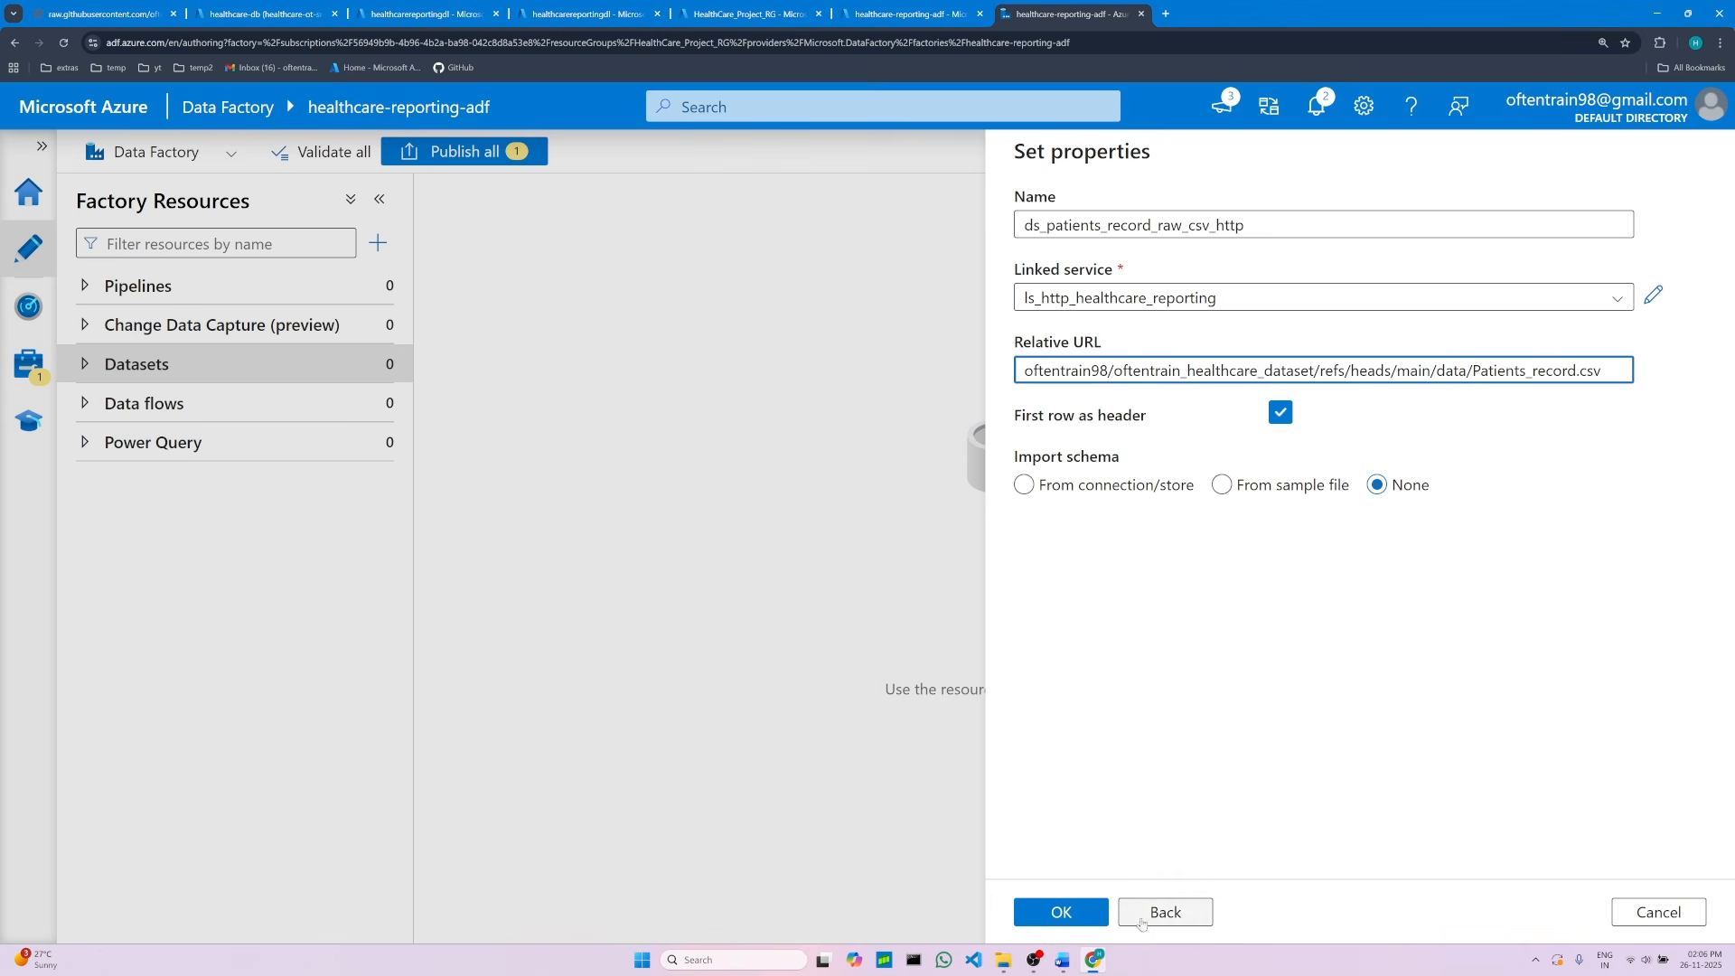
{"action": "left_click", "coordinate": [1063, 913]}
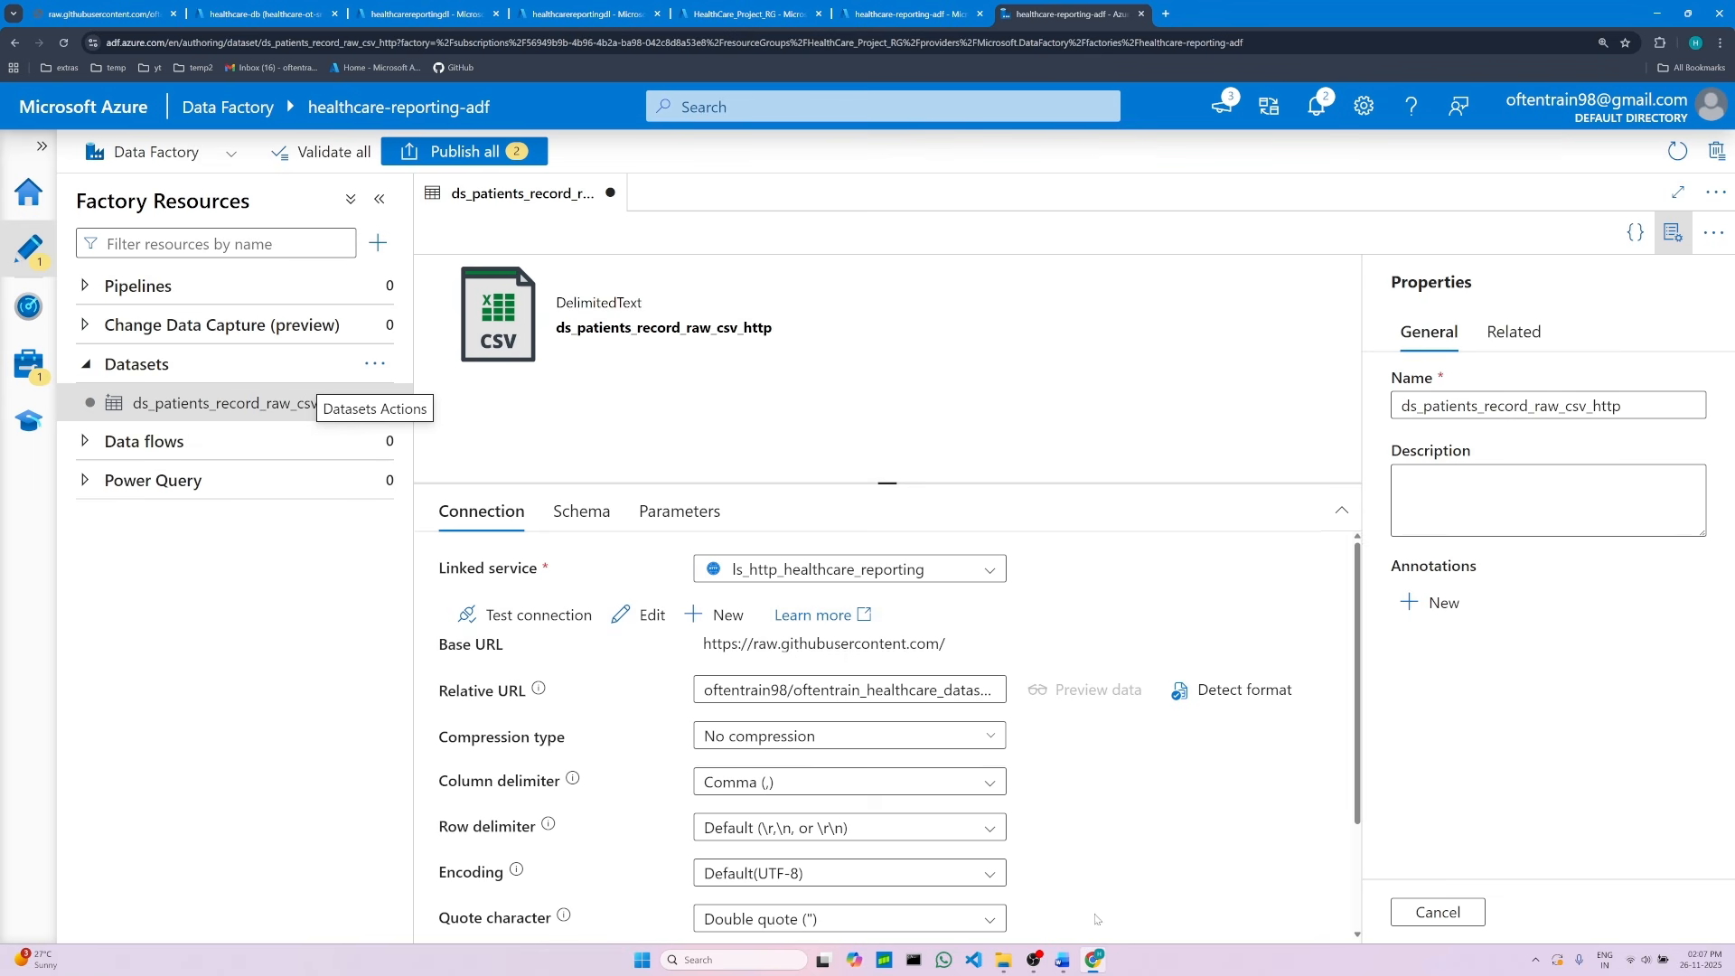
Step: Review the notes' instructions for creating the sink dataset on the data lake
{"action": "left_click", "coordinate": [1063, 960]}
{"action": "scroll", "coordinate": [813, 663], "scroll_direction": "down", "scroll_amount": 4}
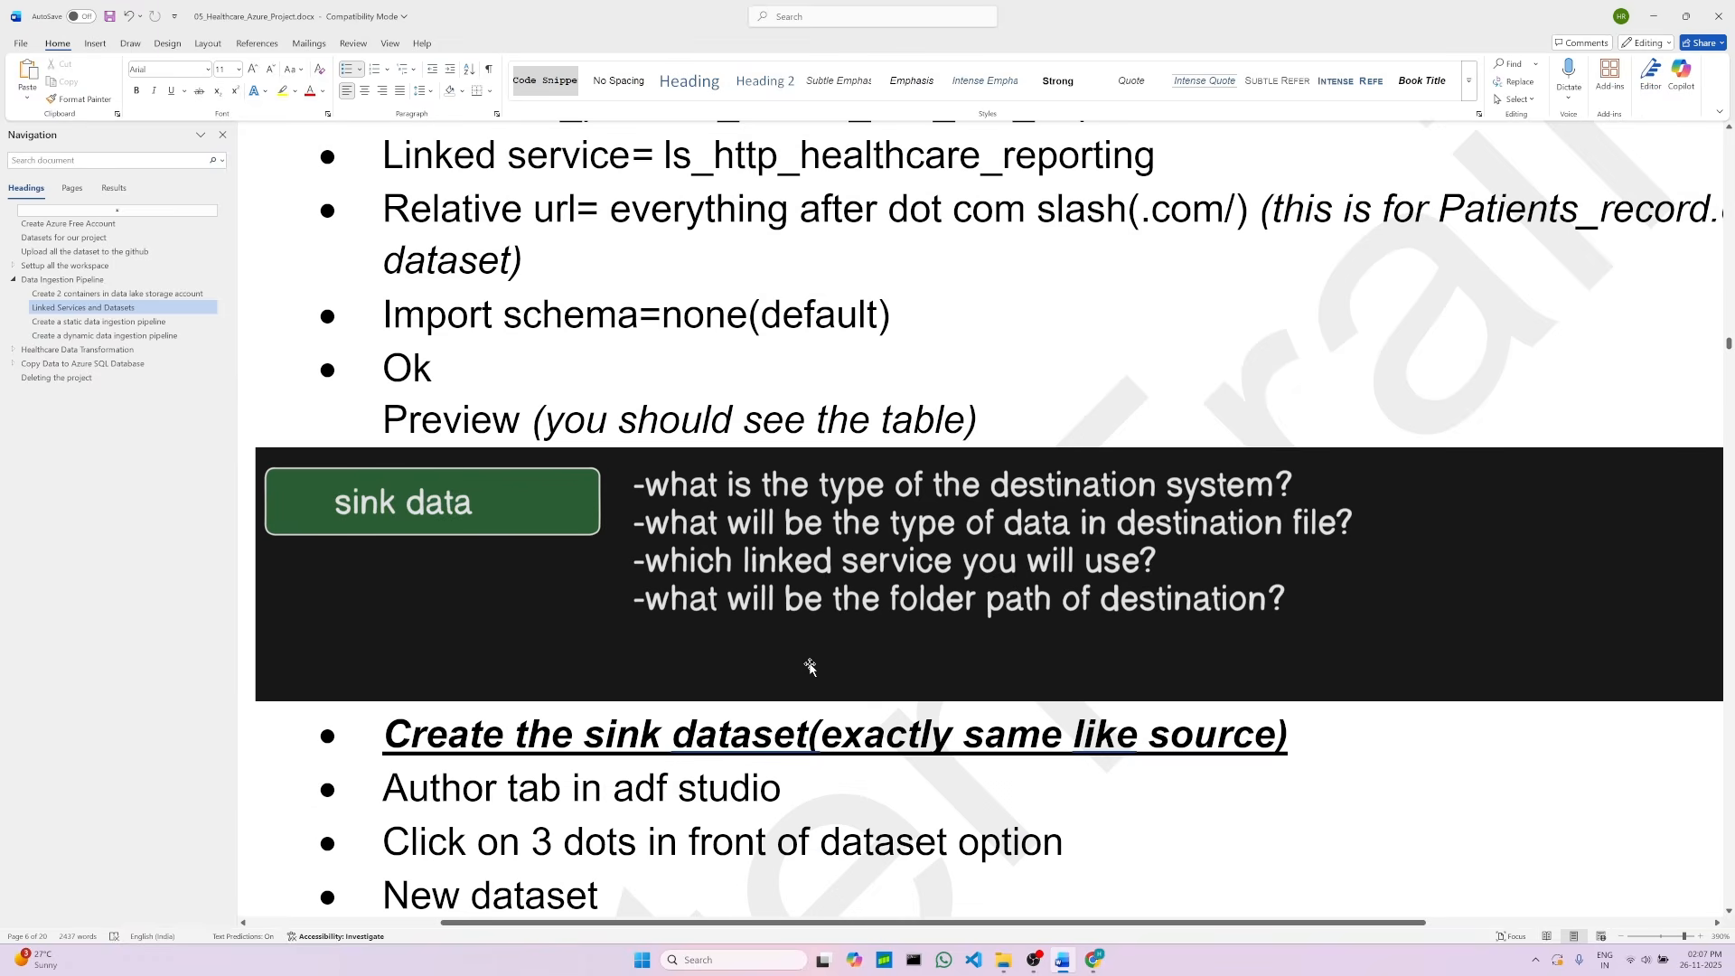
{"action": "scroll", "coordinate": [590, 540], "scroll_direction": "up", "scroll_amount": 1}
{"action": "scroll", "coordinate": [590, 540], "scroll_direction": "up", "scroll_amount": 1}
{"action": "scroll", "coordinate": [585, 507], "scroll_direction": "down", "scroll_amount": 2}
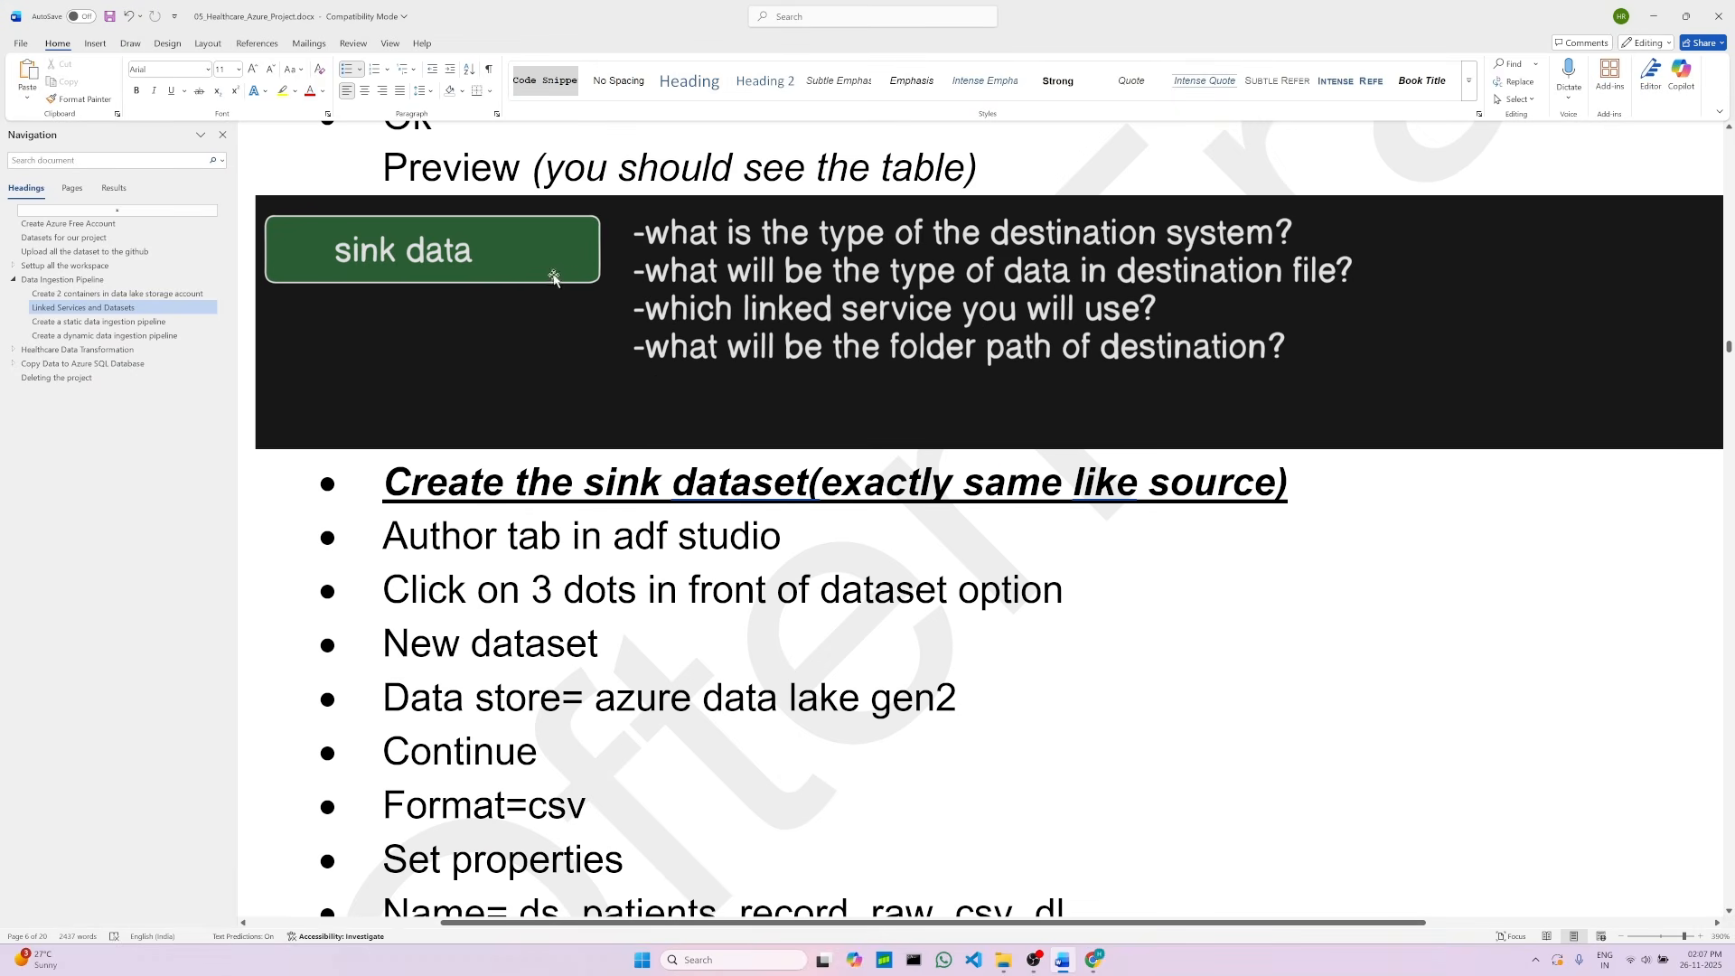
{"action": "left_click", "coordinate": [922, 320]}
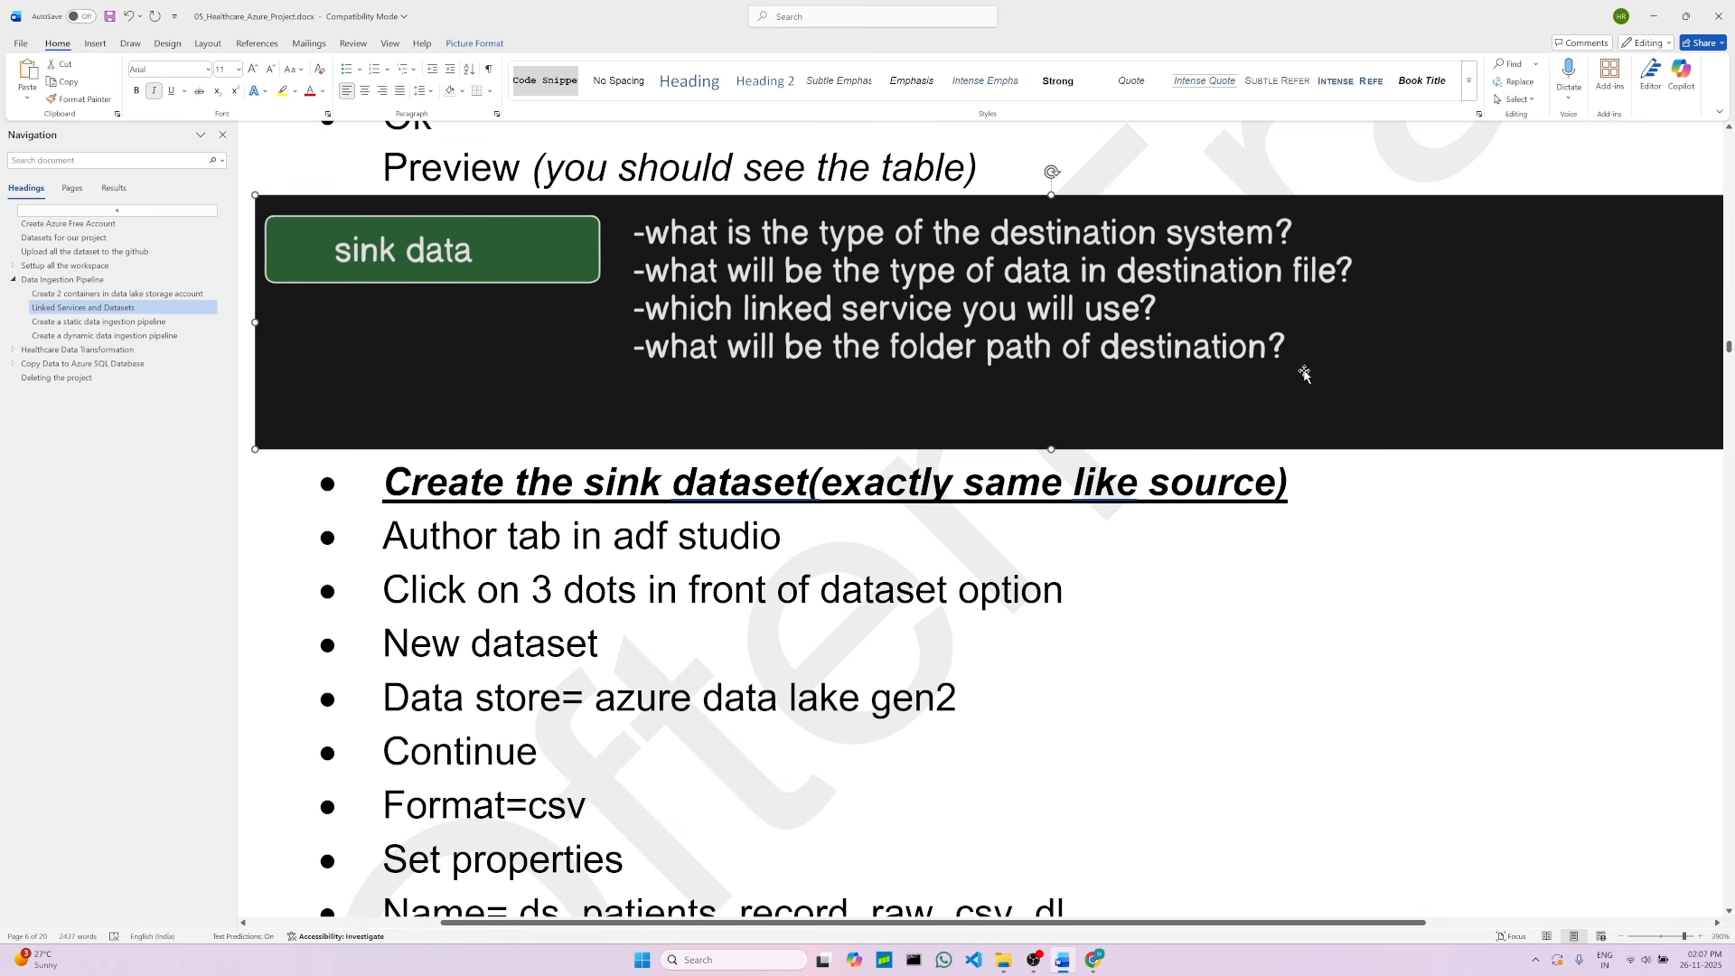
{"action": "scroll", "coordinate": [850, 508], "scroll_direction": "down", "scroll_amount": 2}
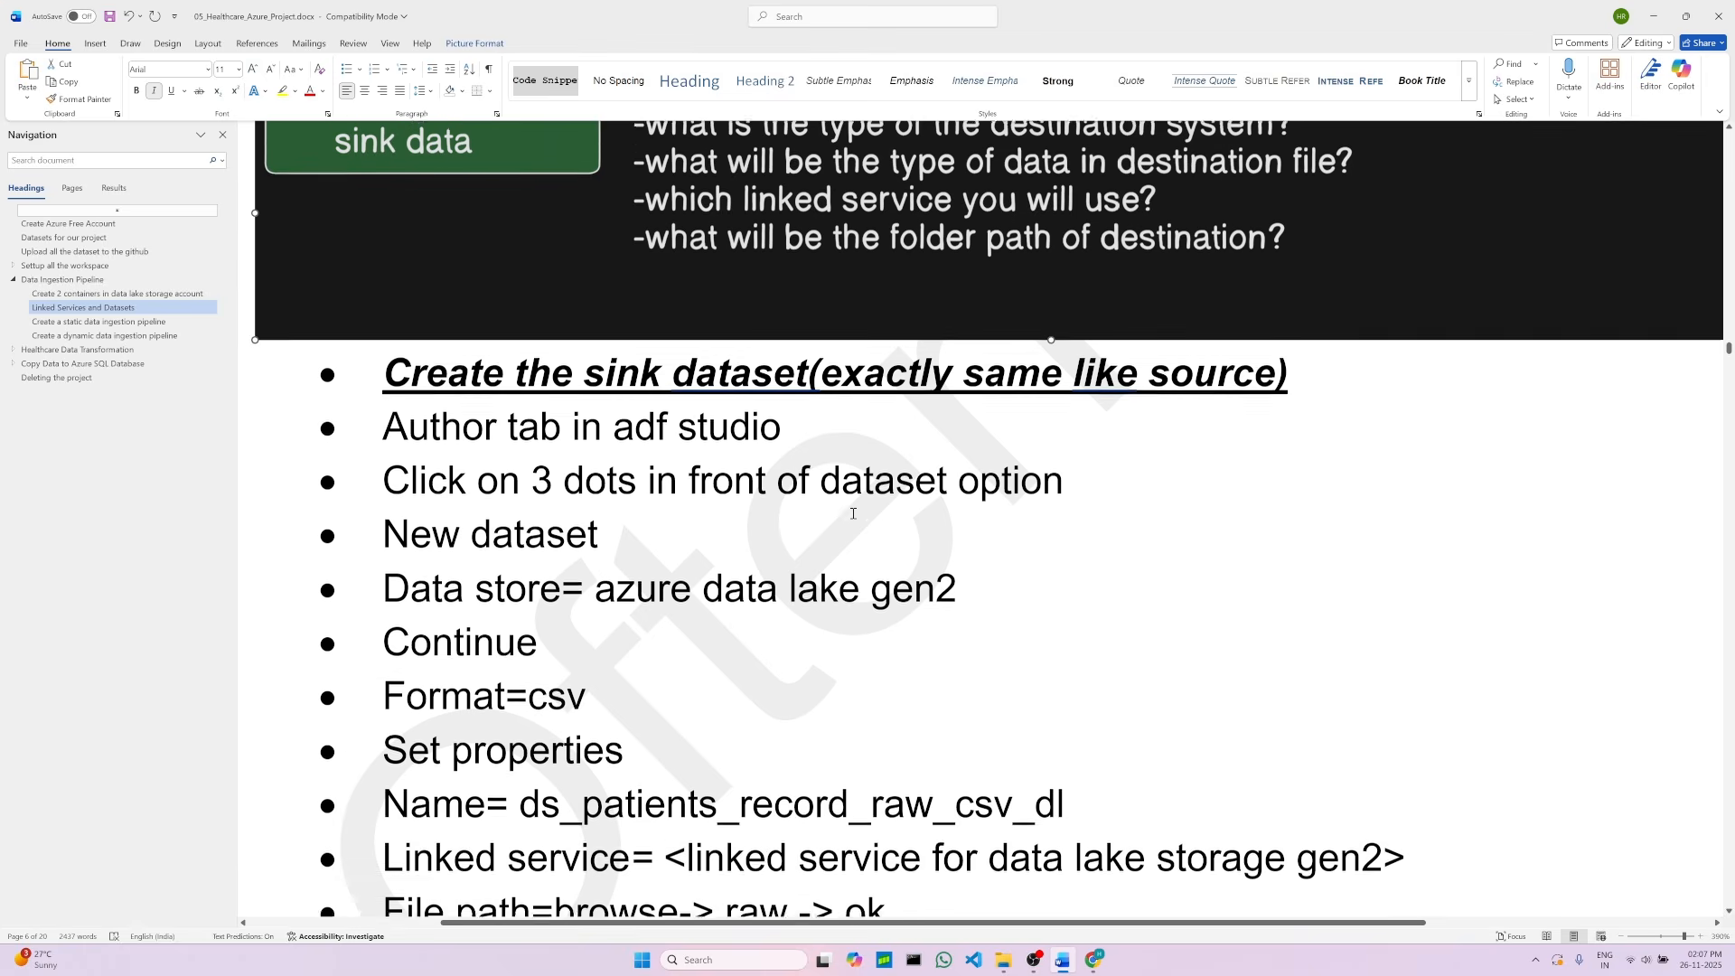
{"action": "scroll", "coordinate": [435, 550], "scroll_direction": "up", "scroll_amount": 2}
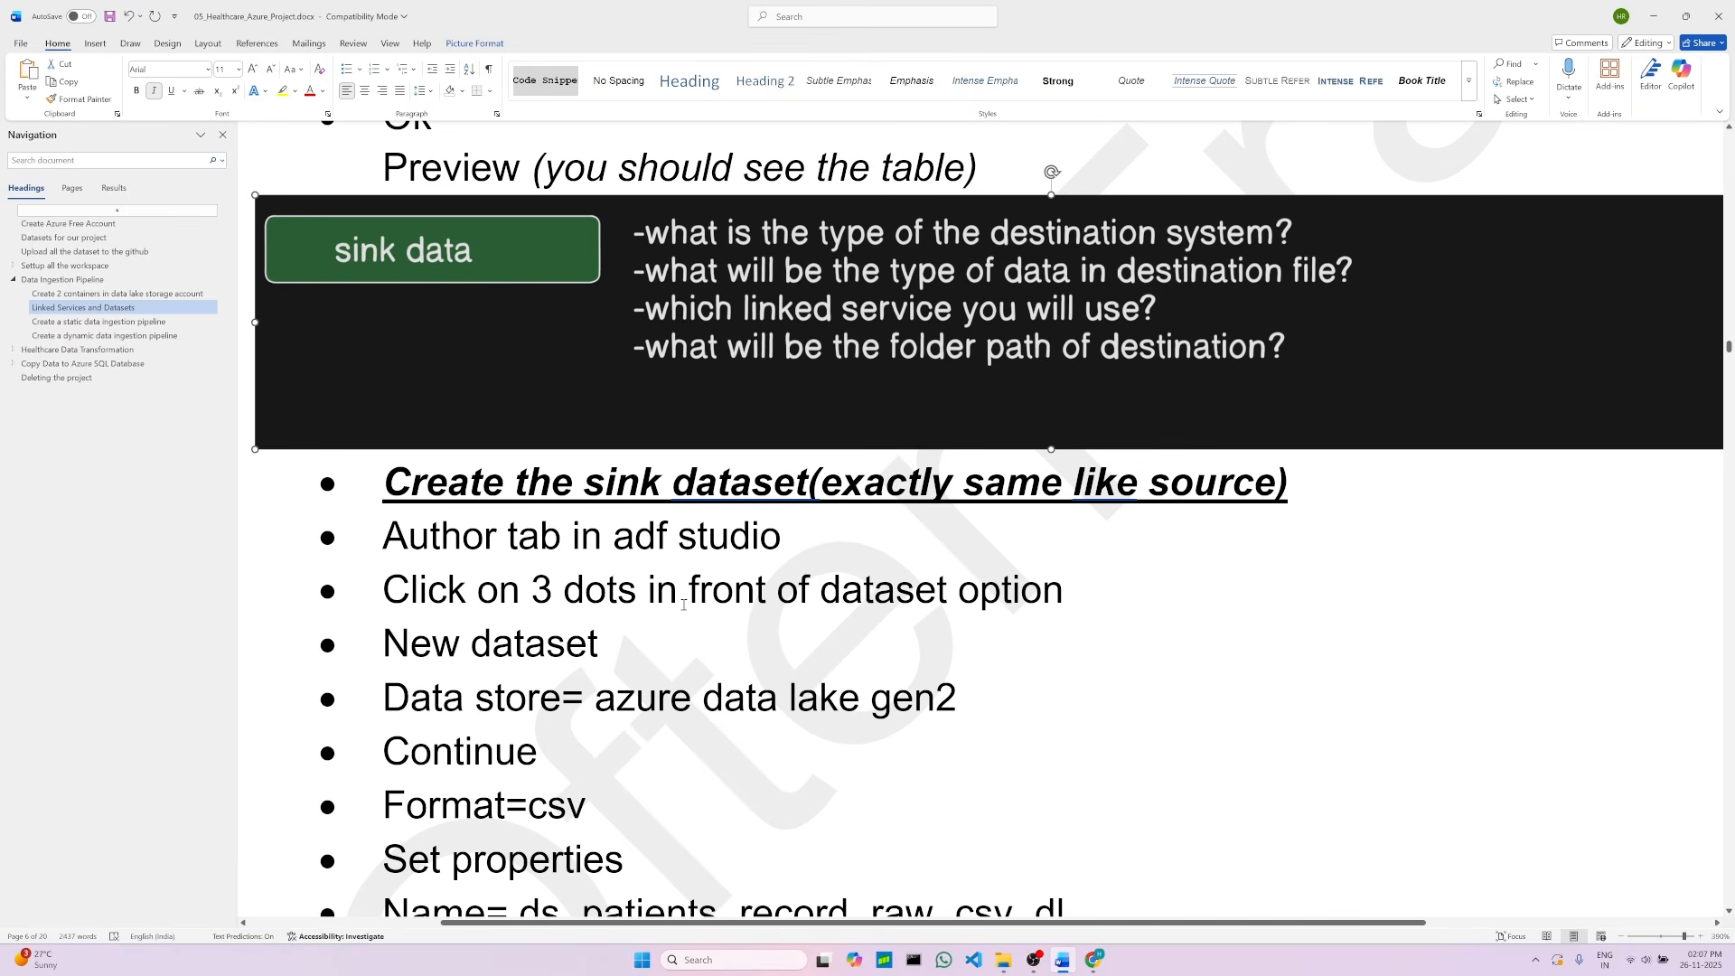
{"action": "key", "text": "alt+Tab"}
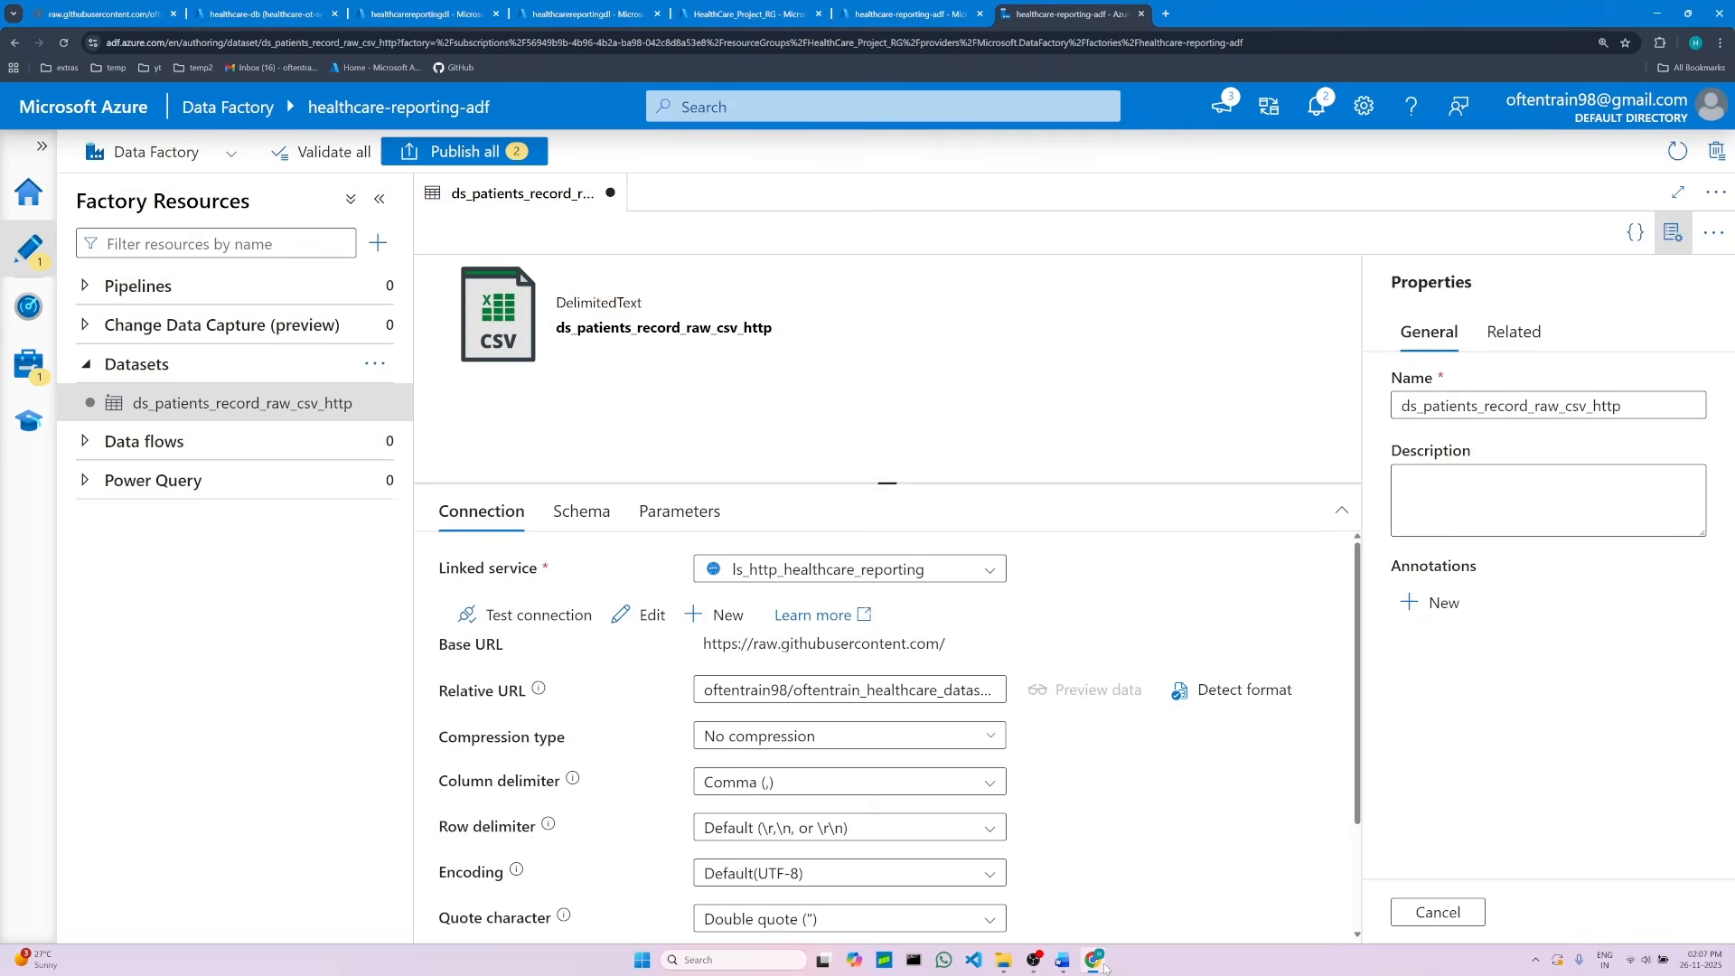
Step: Start a new dataset on Azure Data Lake Storage Gen2 using the DelimitedText format
{"action": "left_click", "coordinate": [375, 363]}
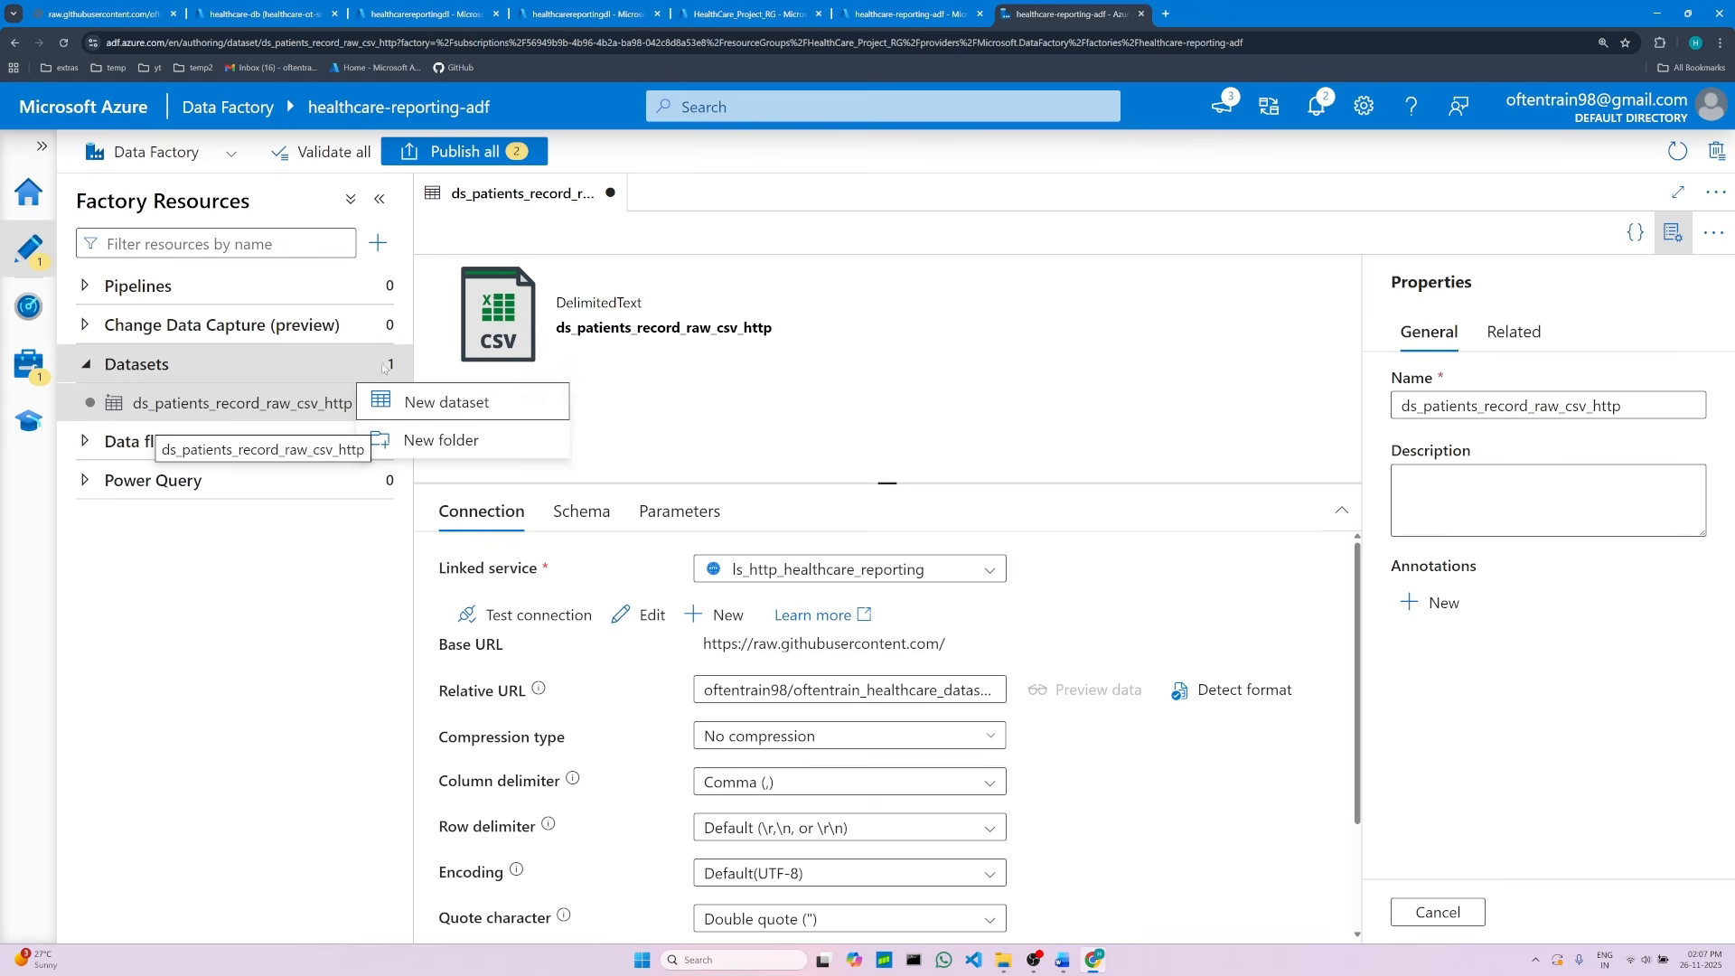
{"action": "left_click", "coordinate": [469, 403]}
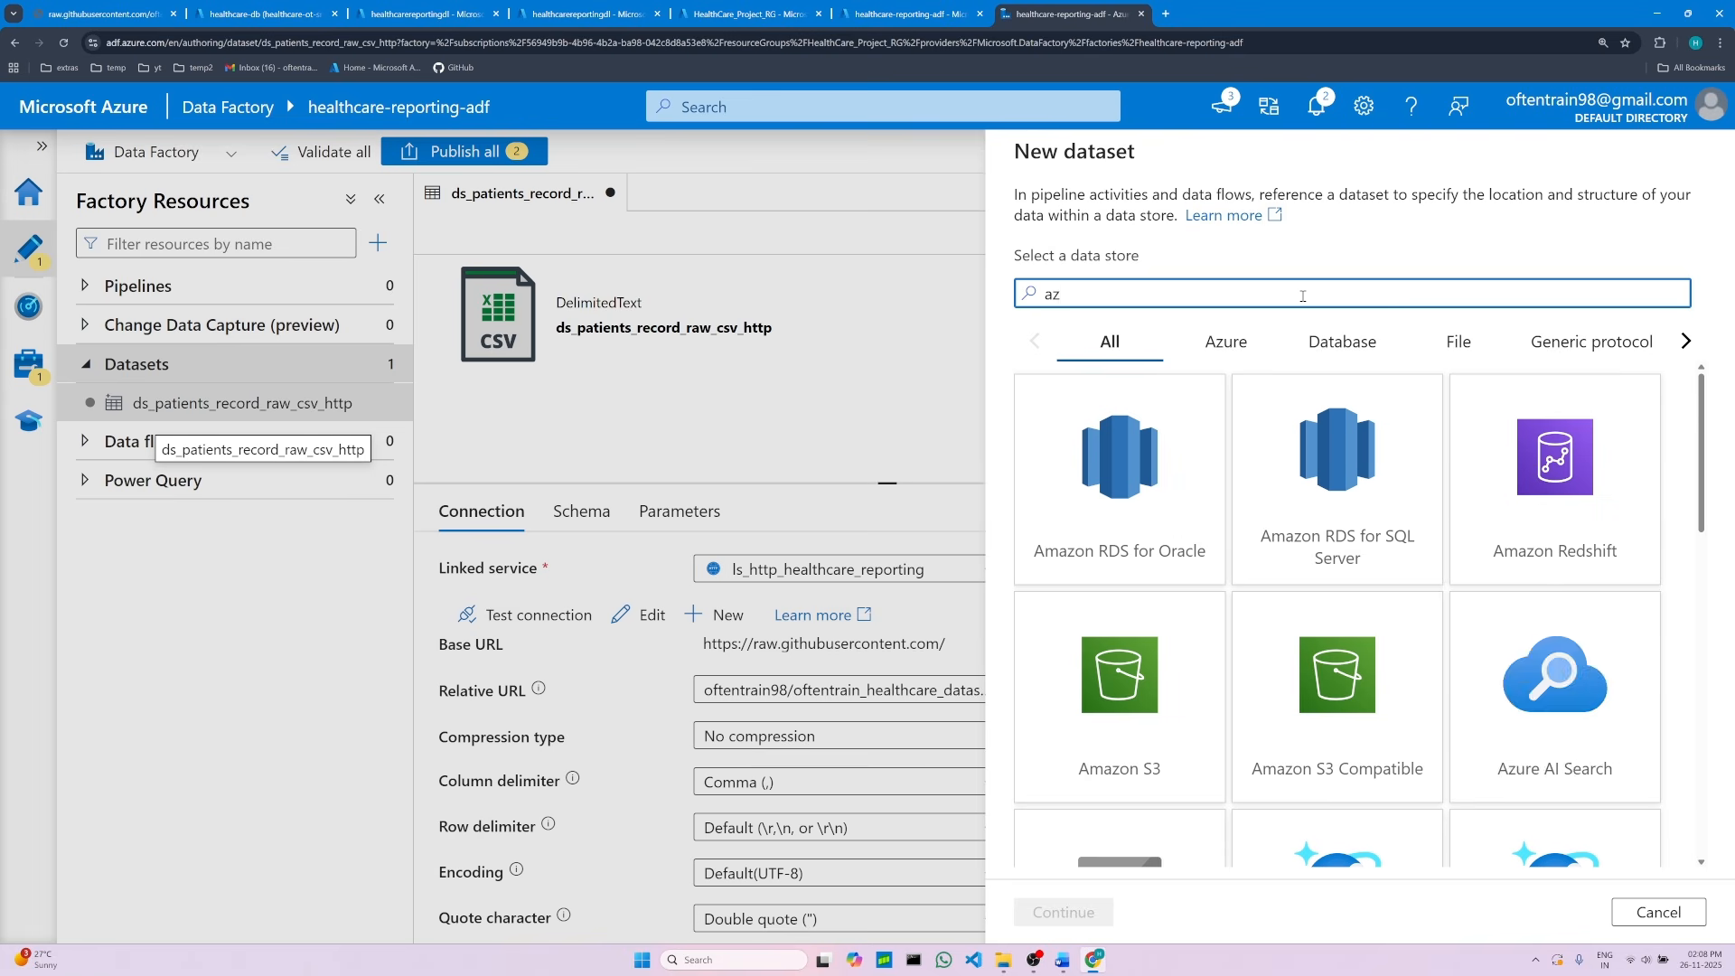
{"action": "type", "text": "ure"}
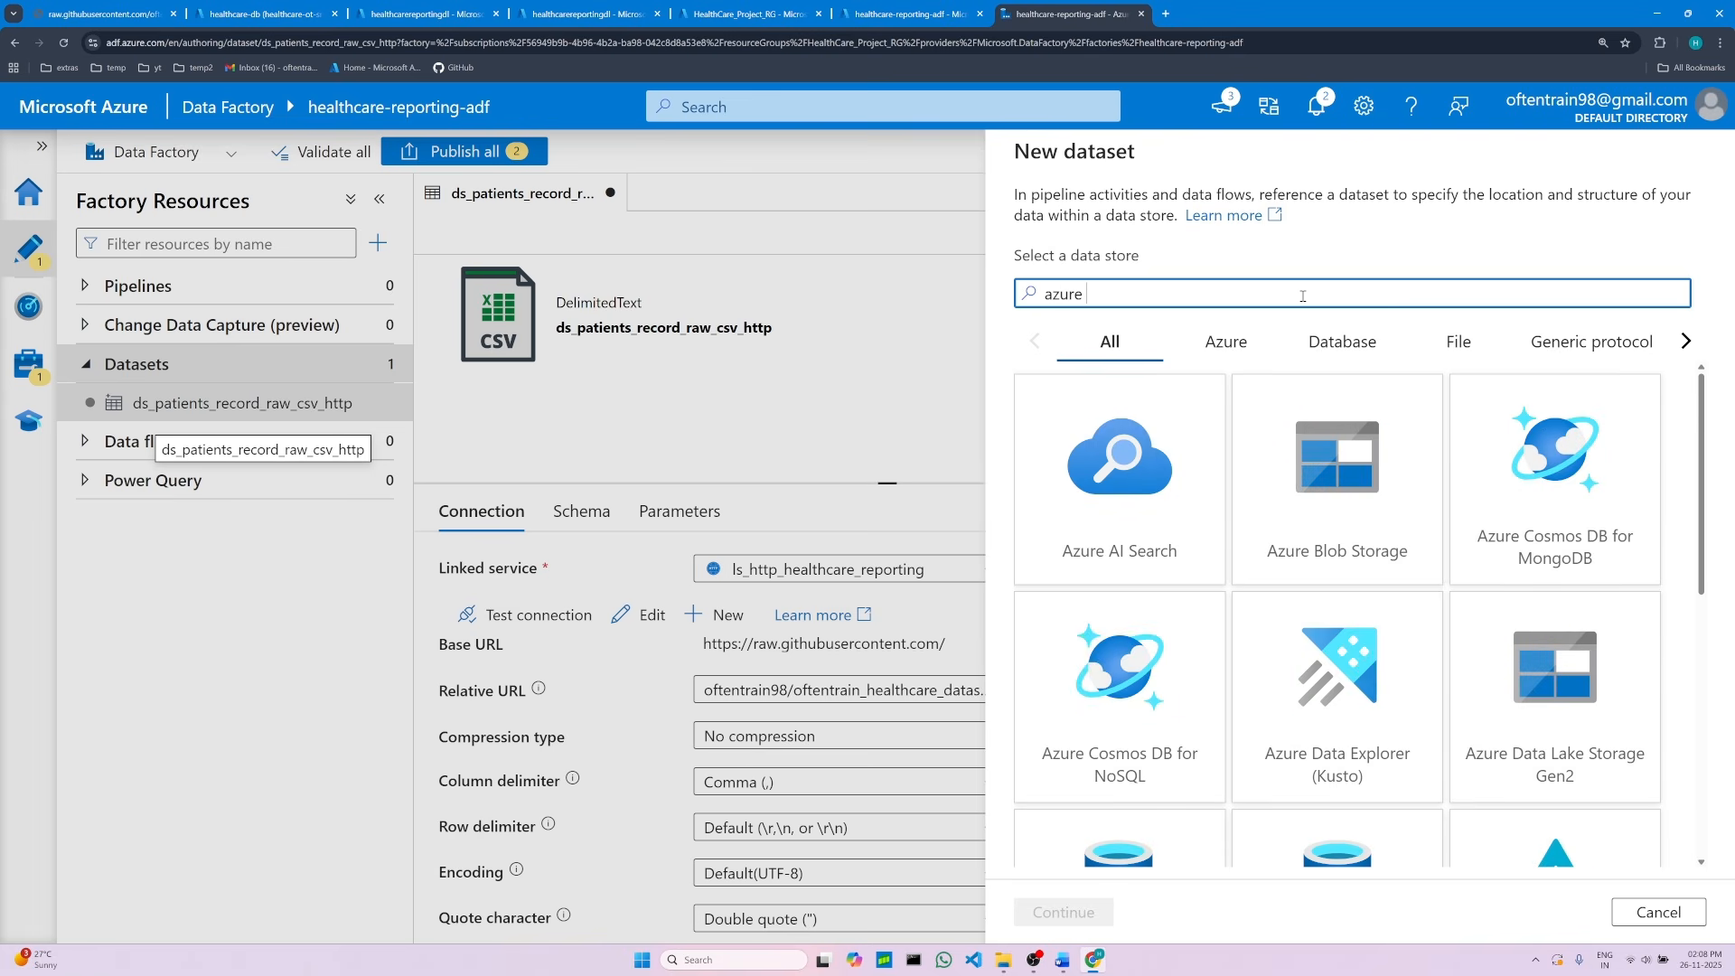
{"action": "scroll", "coordinate": [1561, 757], "scroll_direction": "down", "scroll_amount": 1}
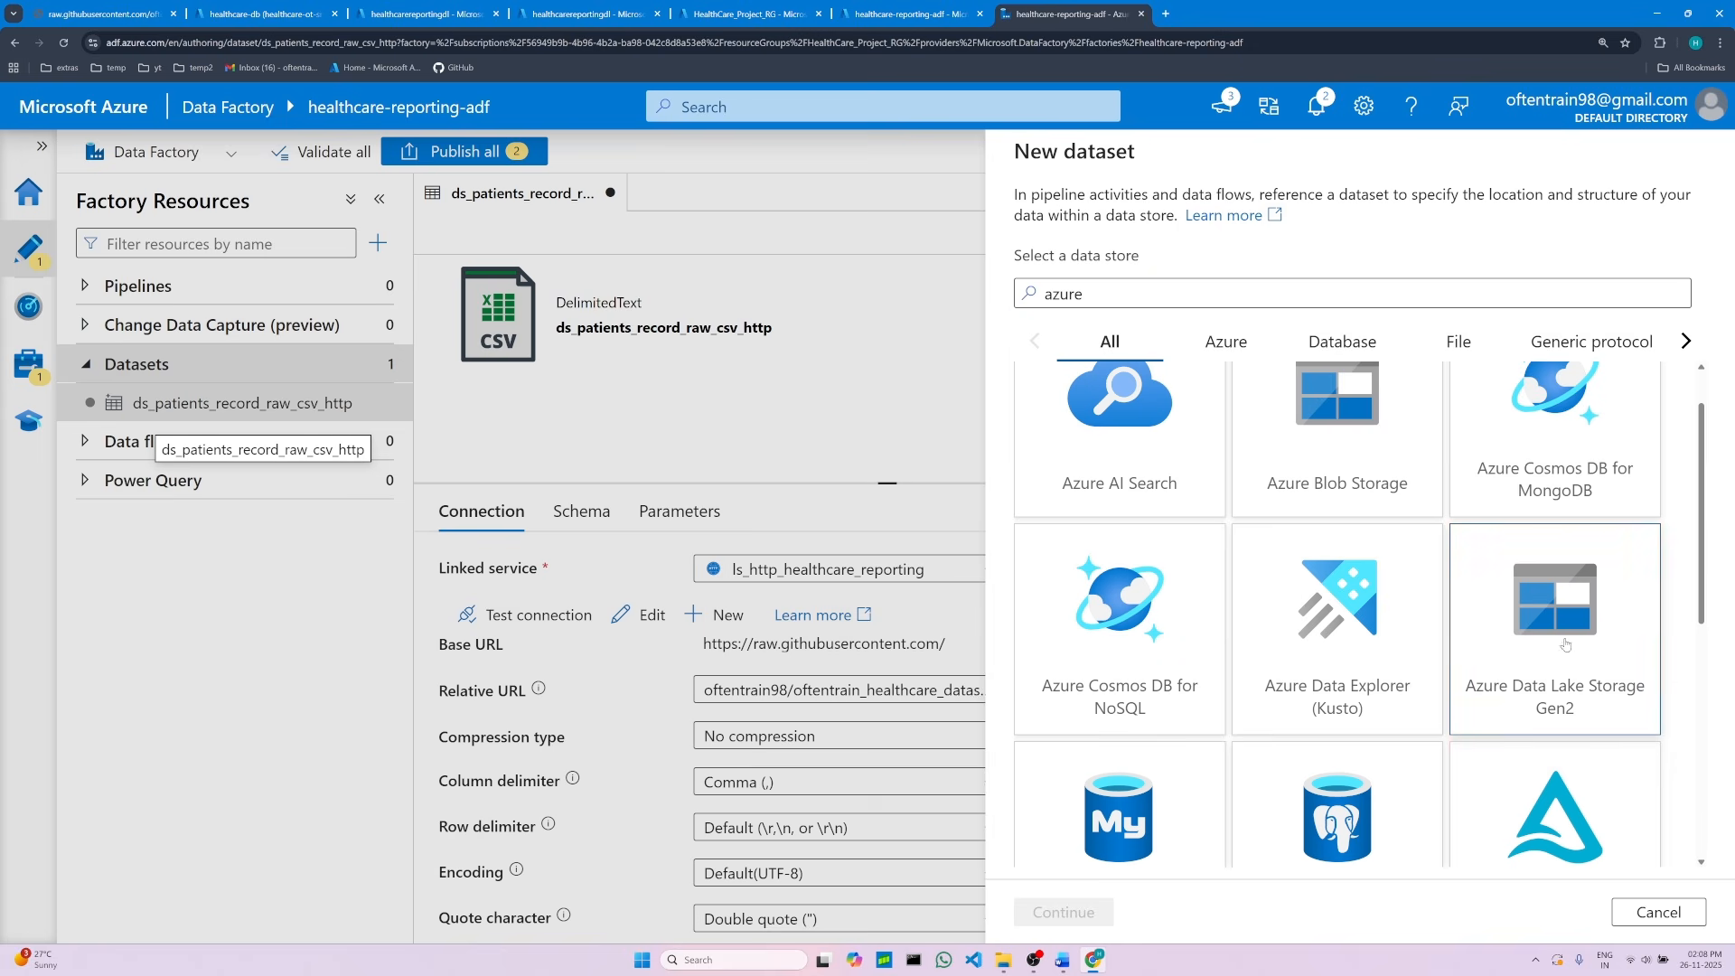
{"action": "left_click", "coordinate": [1567, 645]}
{"action": "left_click", "coordinate": [1049, 914]}
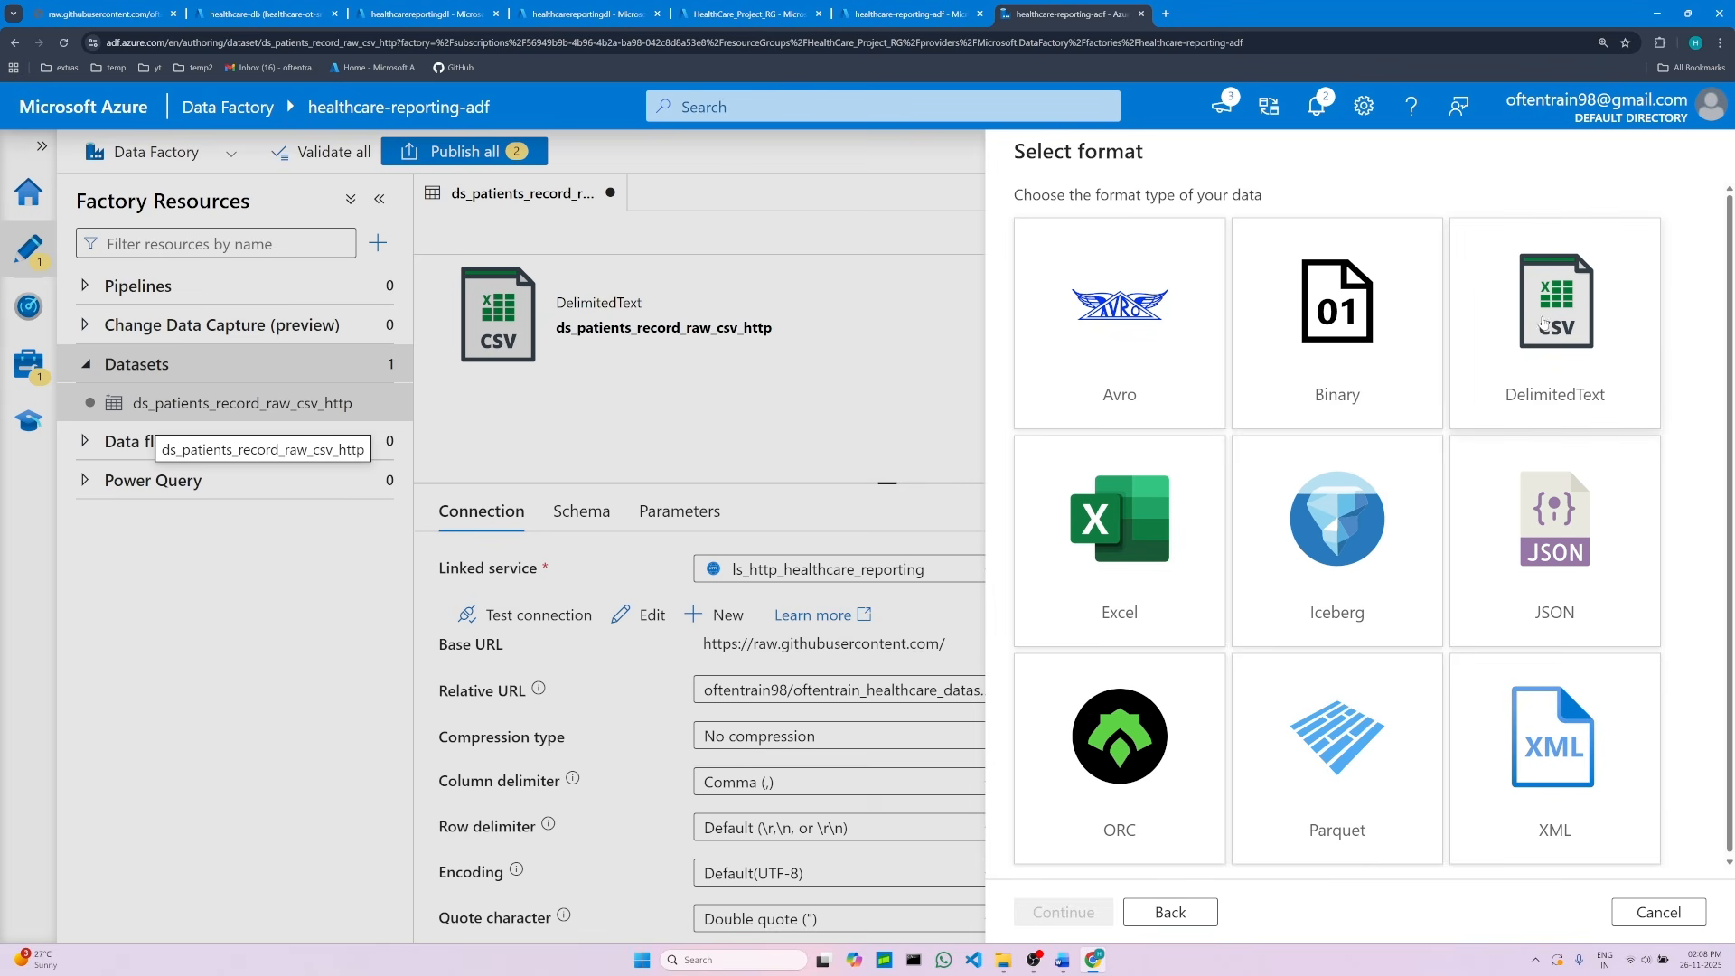
{"action": "left_click", "coordinate": [1560, 341]}
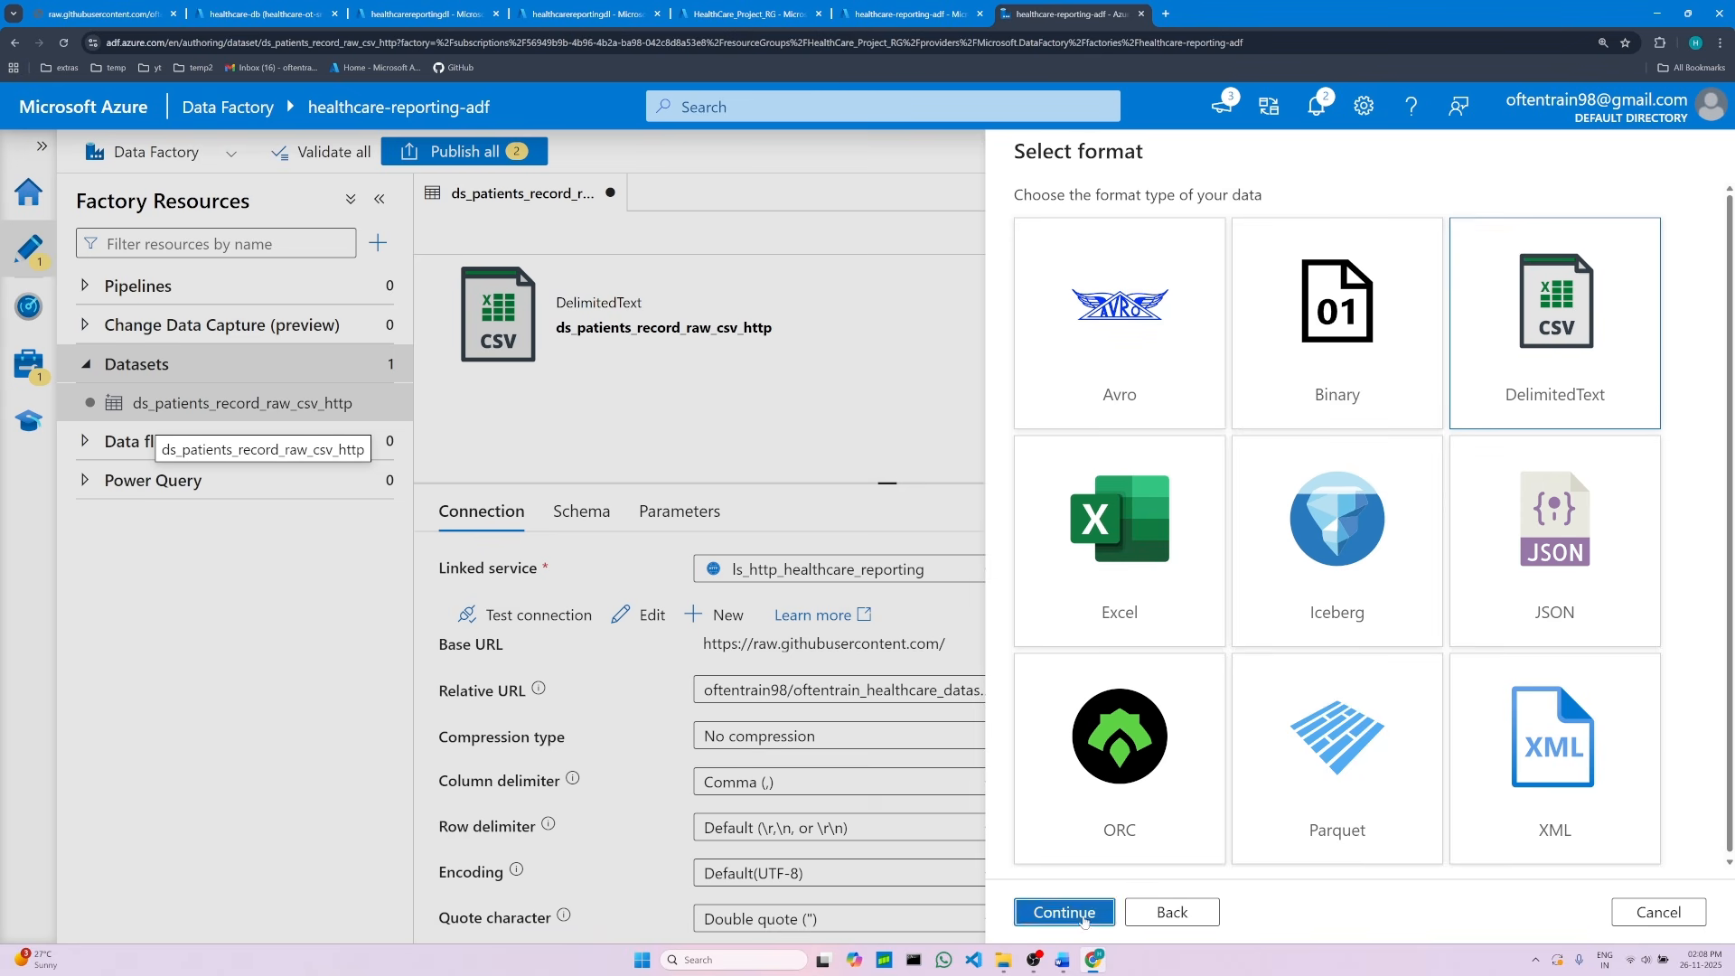
{"action": "left_click", "coordinate": [1065, 913]}
Step: Clear the default dataset name and copy the name ds_patients_record_raw_csv_dl from the notes
{"action": "double_click", "coordinate": [1101, 221]}
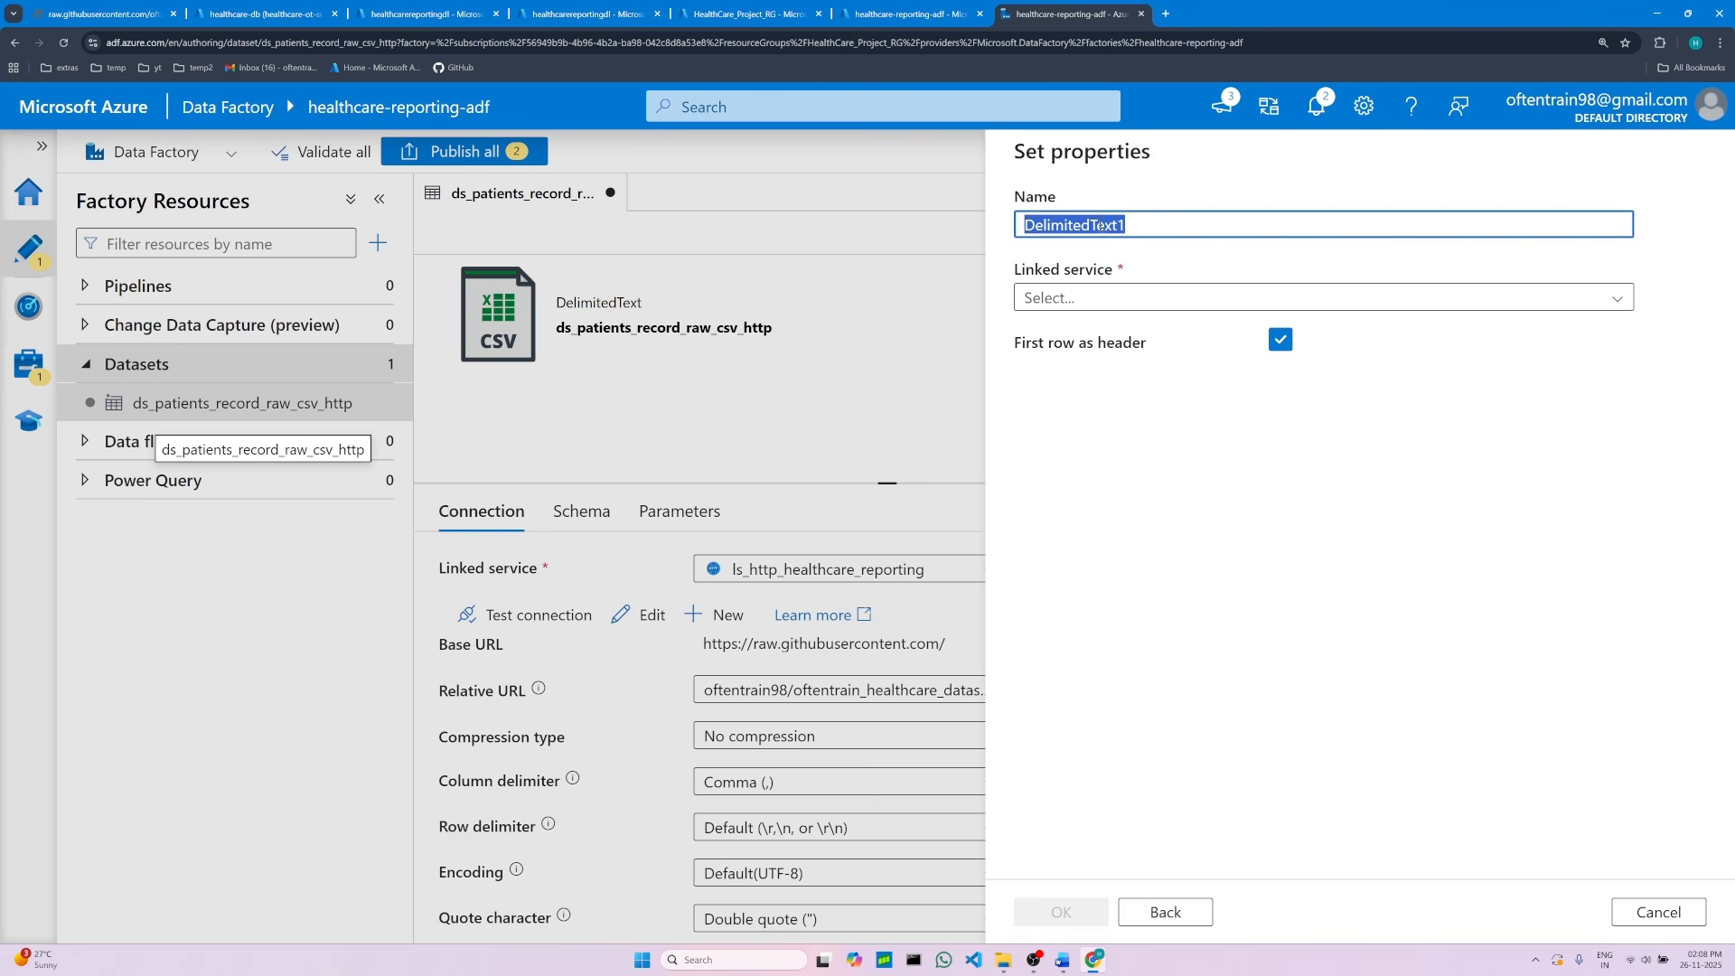
{"action": "key", "text": "BackSpace"}
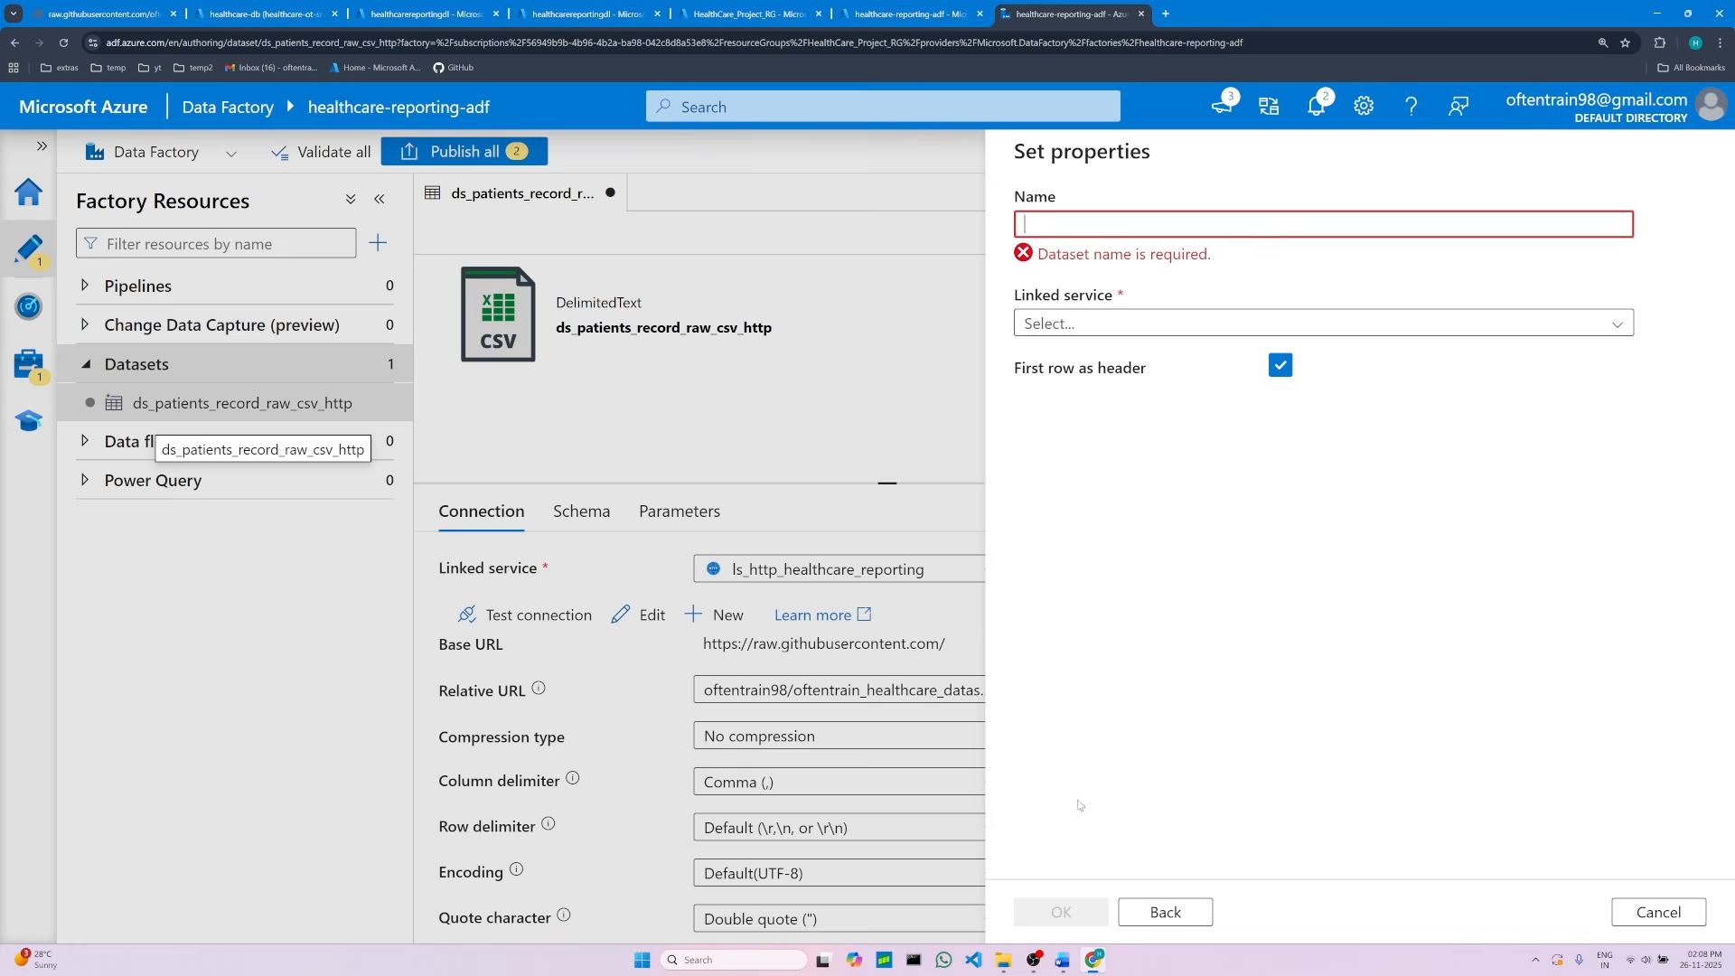
{"action": "left_click", "coordinate": [1066, 962]}
{"action": "scroll", "coordinate": [673, 706], "scroll_direction": "down", "scroll_amount": 3}
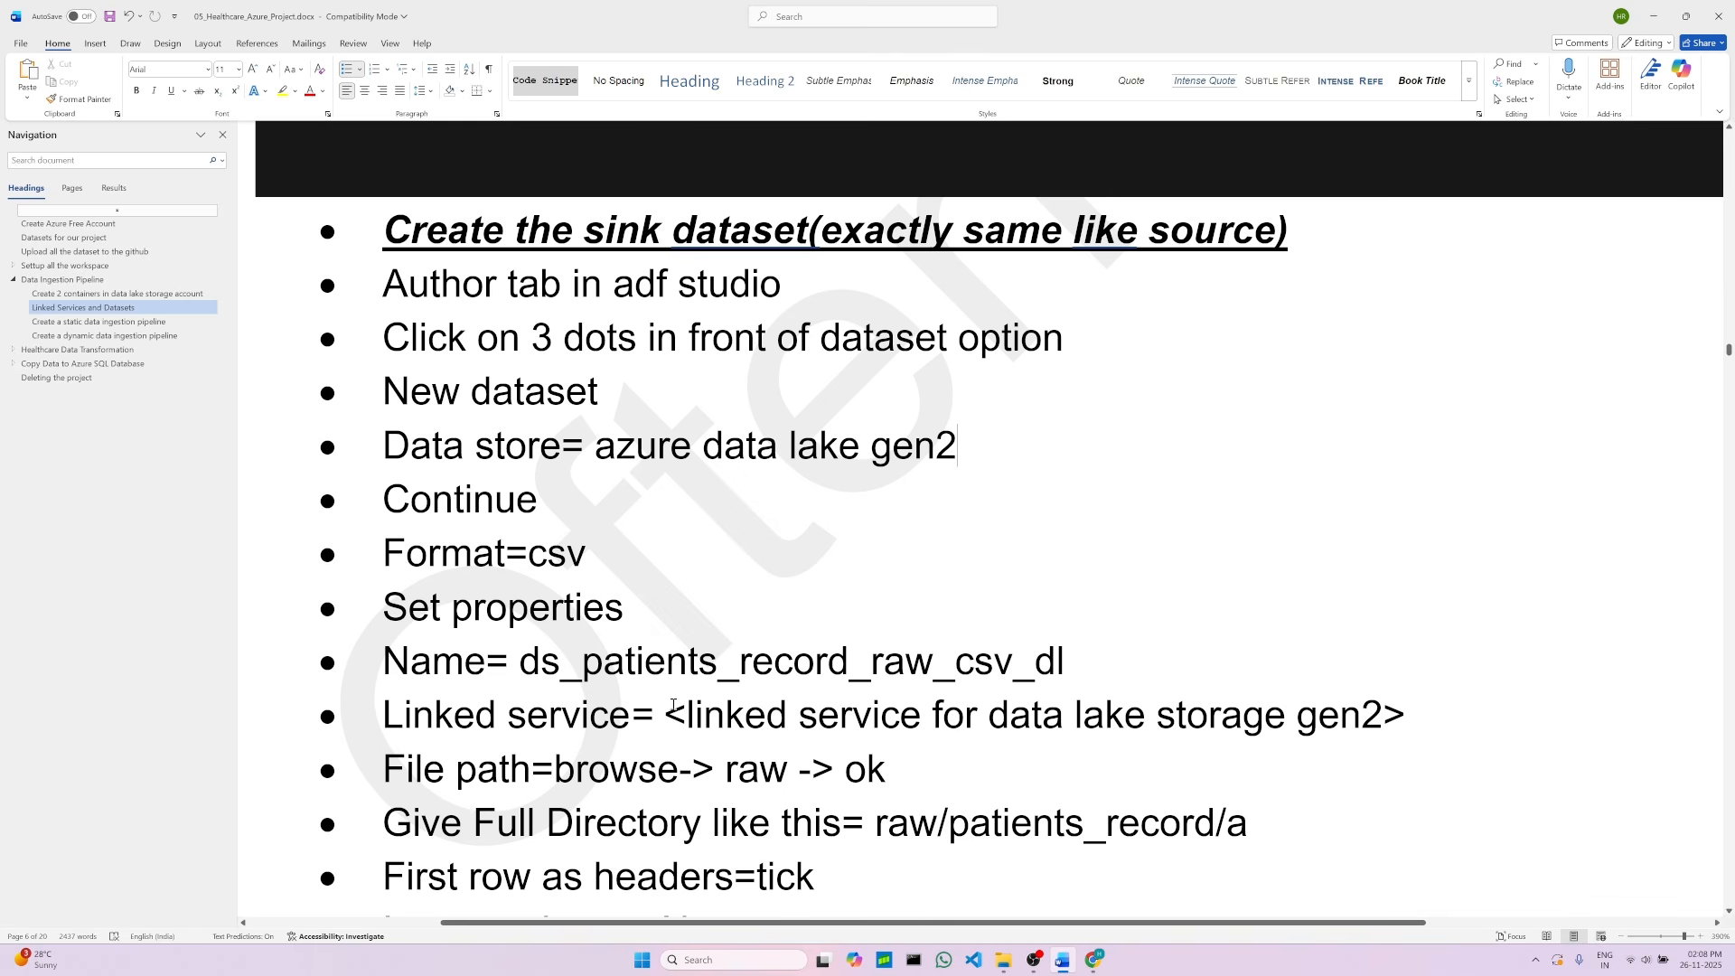
{"action": "scroll", "coordinate": [679, 739], "scroll_direction": "down", "scroll_amount": 1}
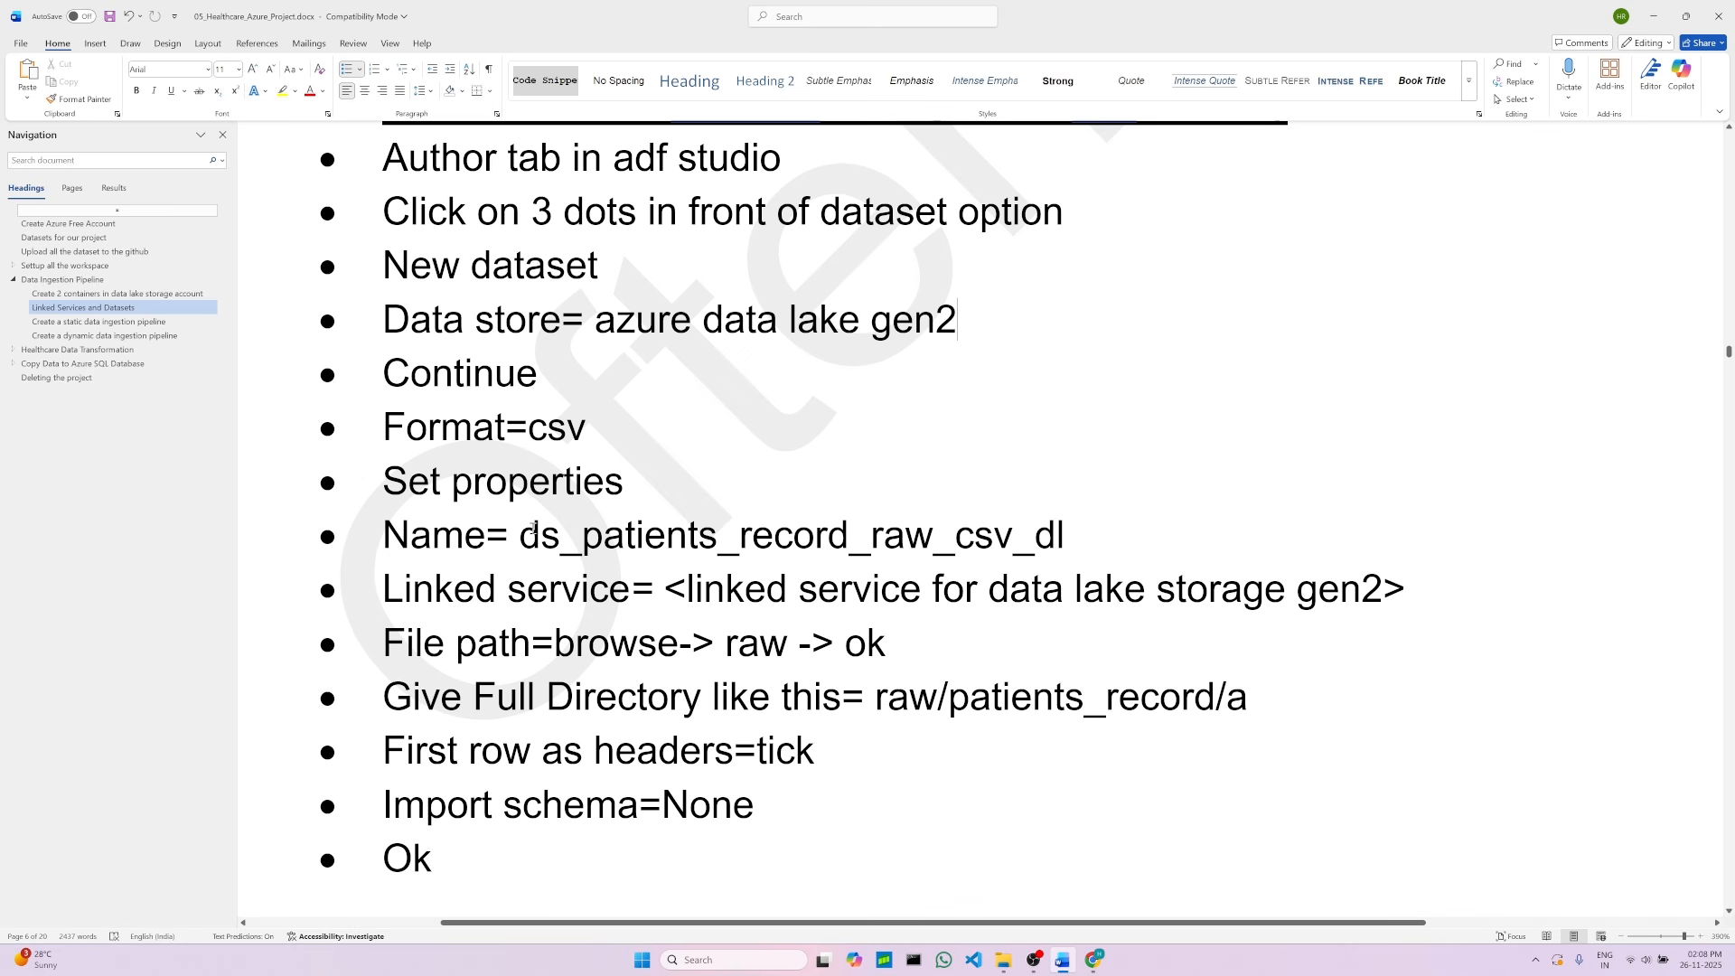
{"action": "left_click_drag", "start_coordinate": [518, 535], "coordinate": [1068, 535]}
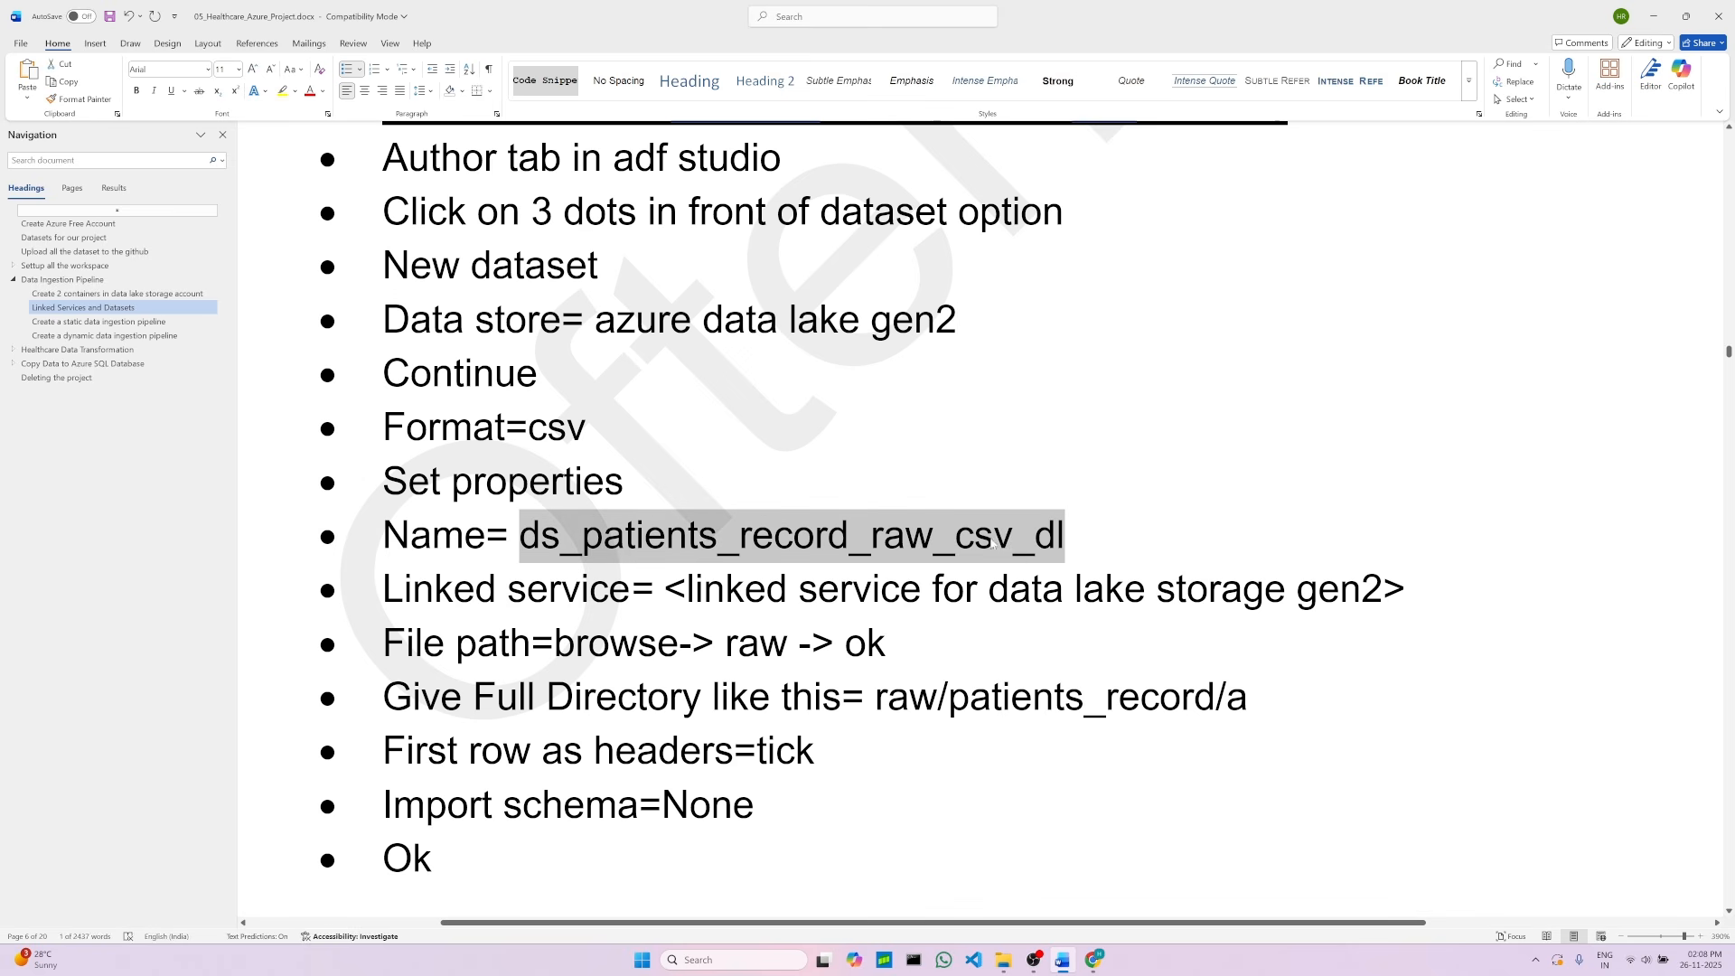
{"action": "left_click", "coordinate": [692, 537]}
{"action": "double_click", "coordinate": [538, 537]}
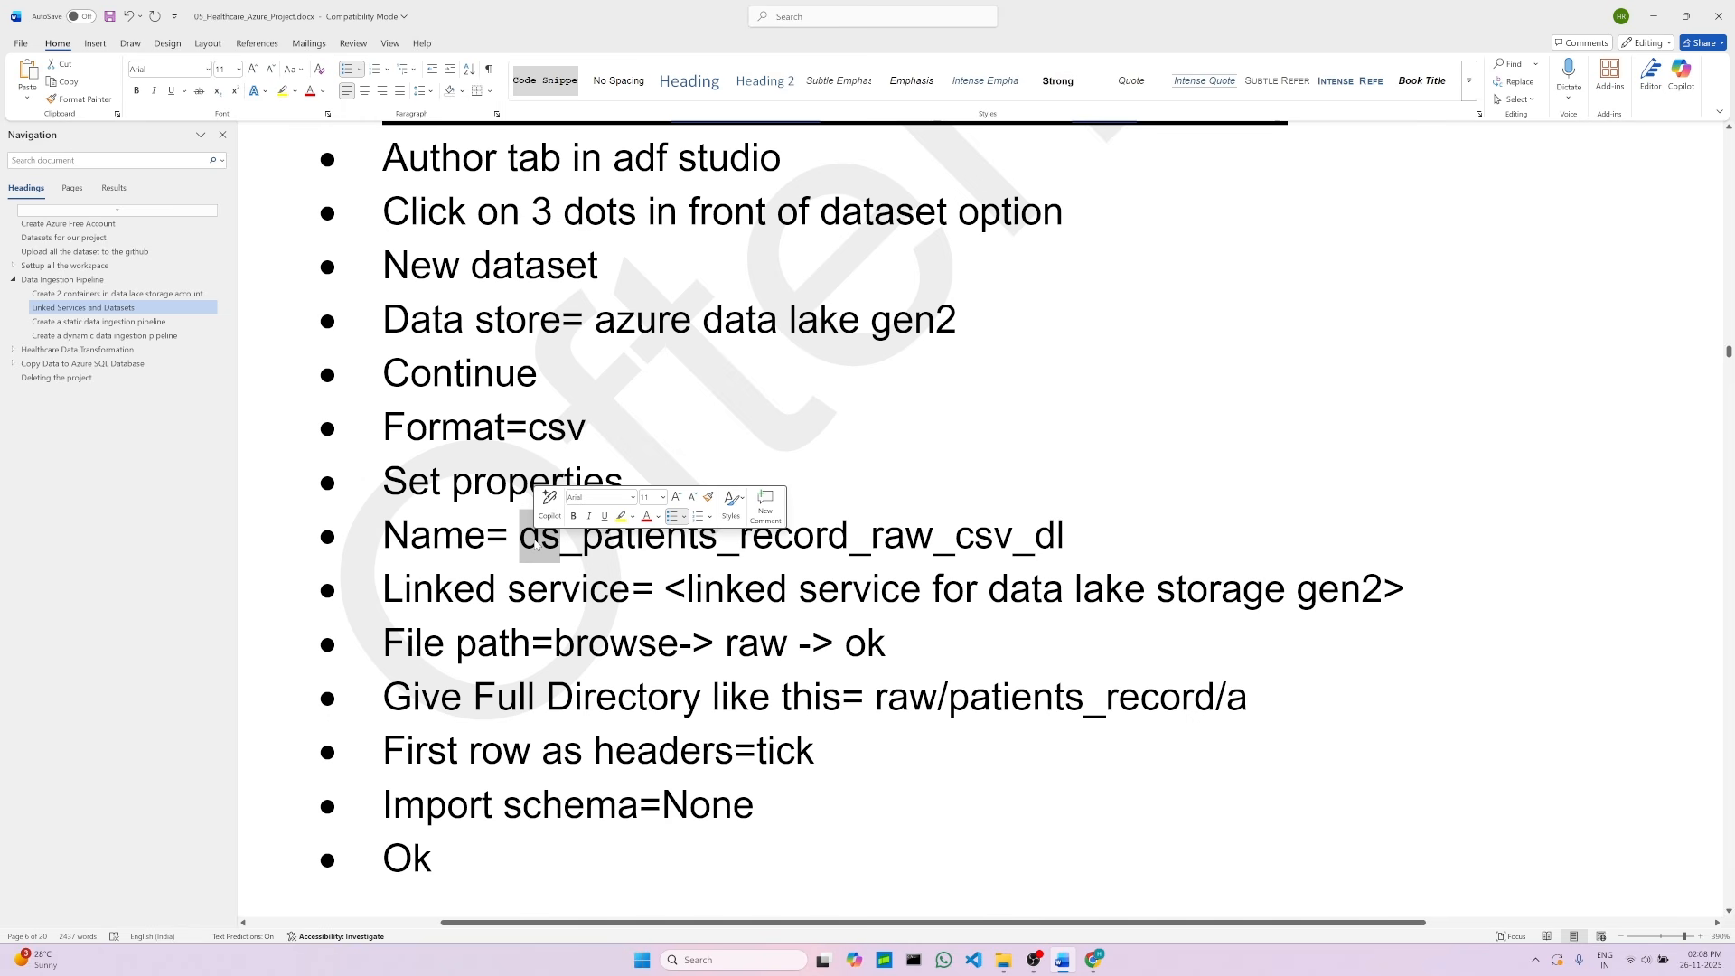
{"action": "left_click", "coordinate": [690, 539]}
{"action": "left_click", "coordinate": [826, 549], "text": "shift"}
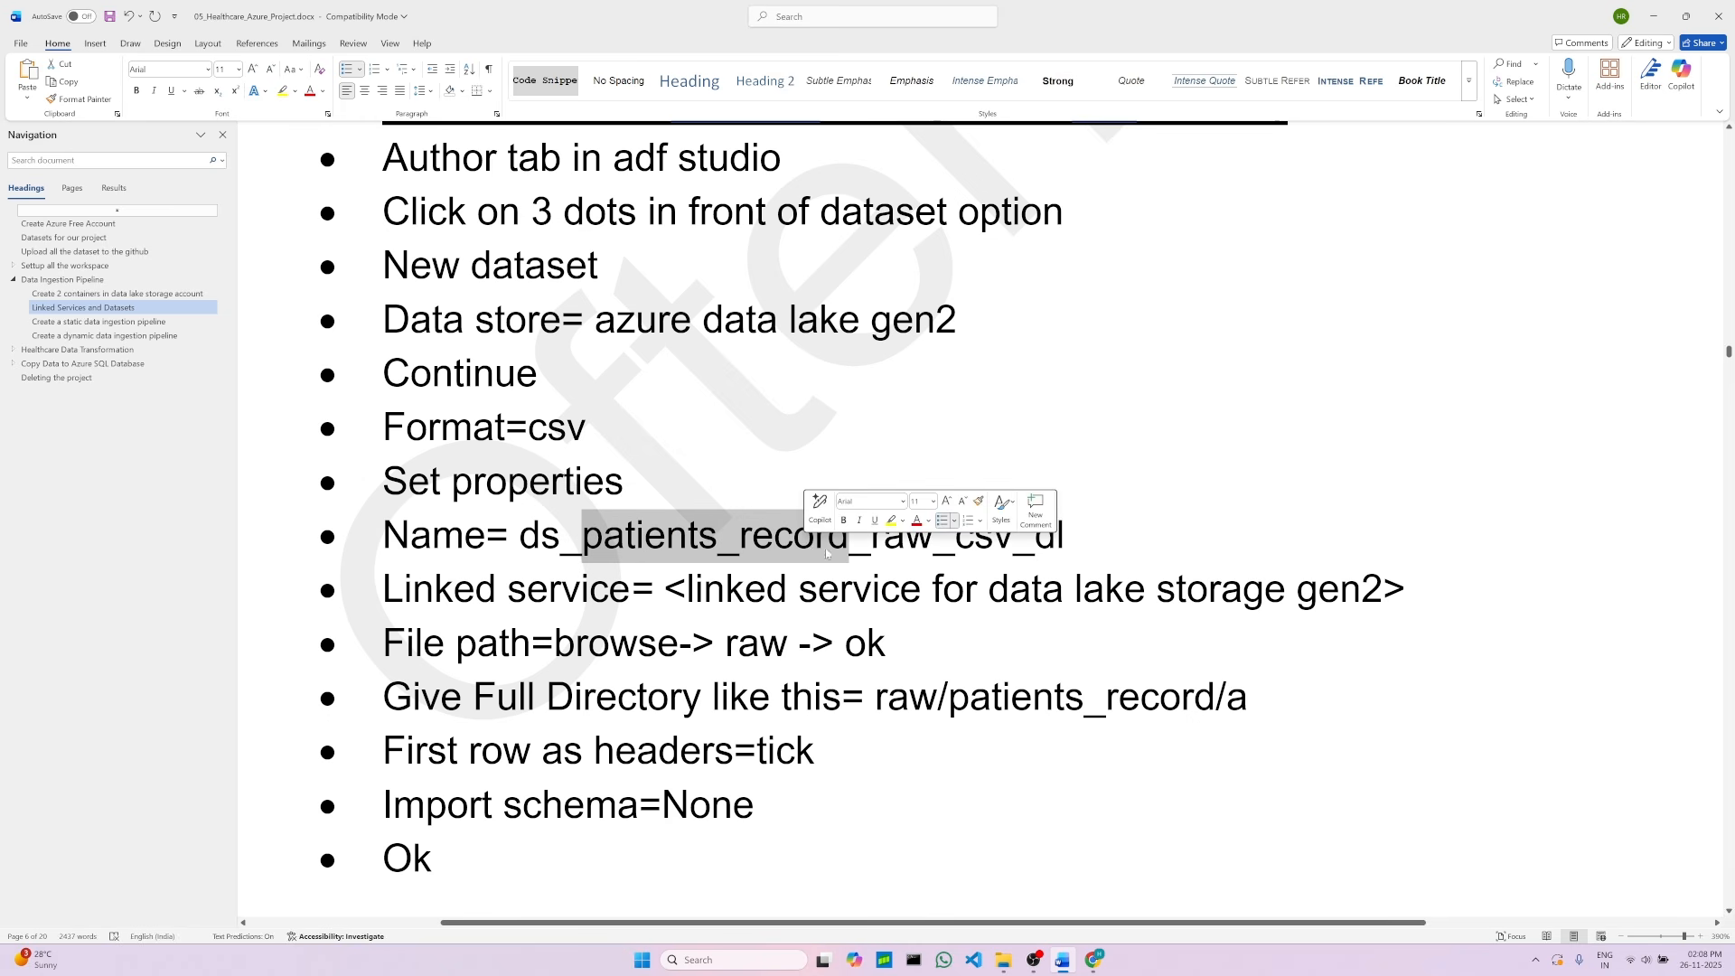
{"action": "double_click", "coordinate": [893, 542]}
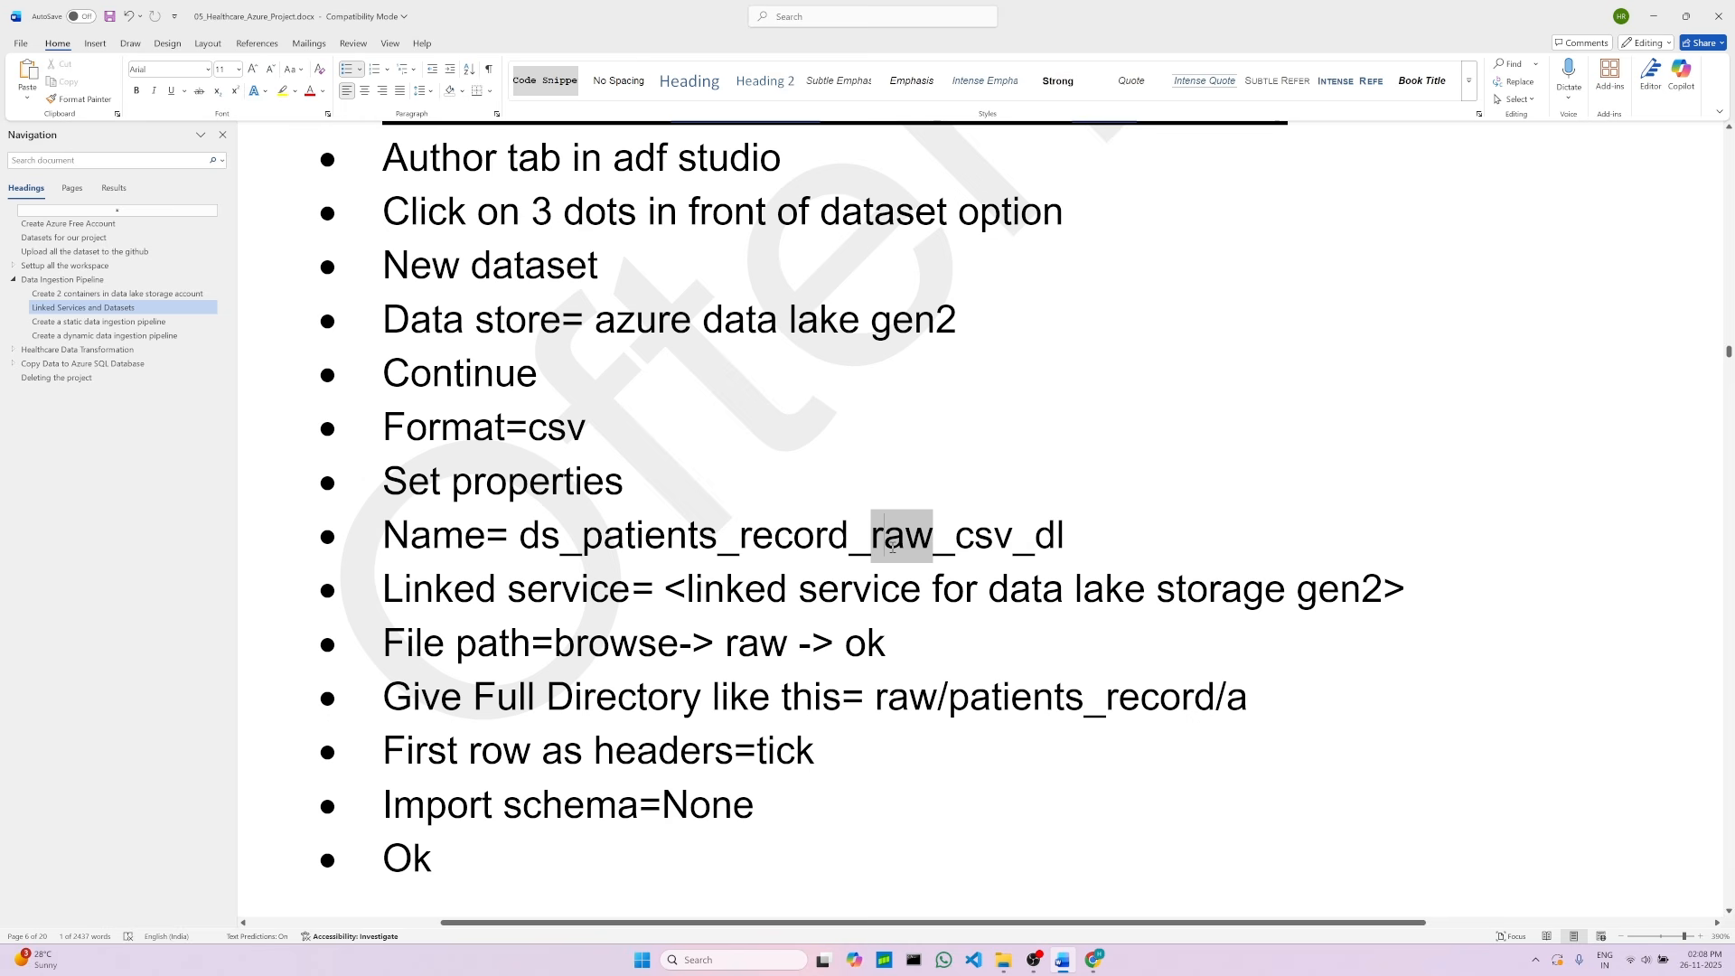
{"action": "left_click", "coordinate": [1052, 537]}
{"action": "left_click_drag", "start_coordinate": [1053, 535], "coordinate": [519, 537]}
{"action": "key", "text": "ctrl+c"}
{"action": "right_click", "coordinate": [888, 535]}
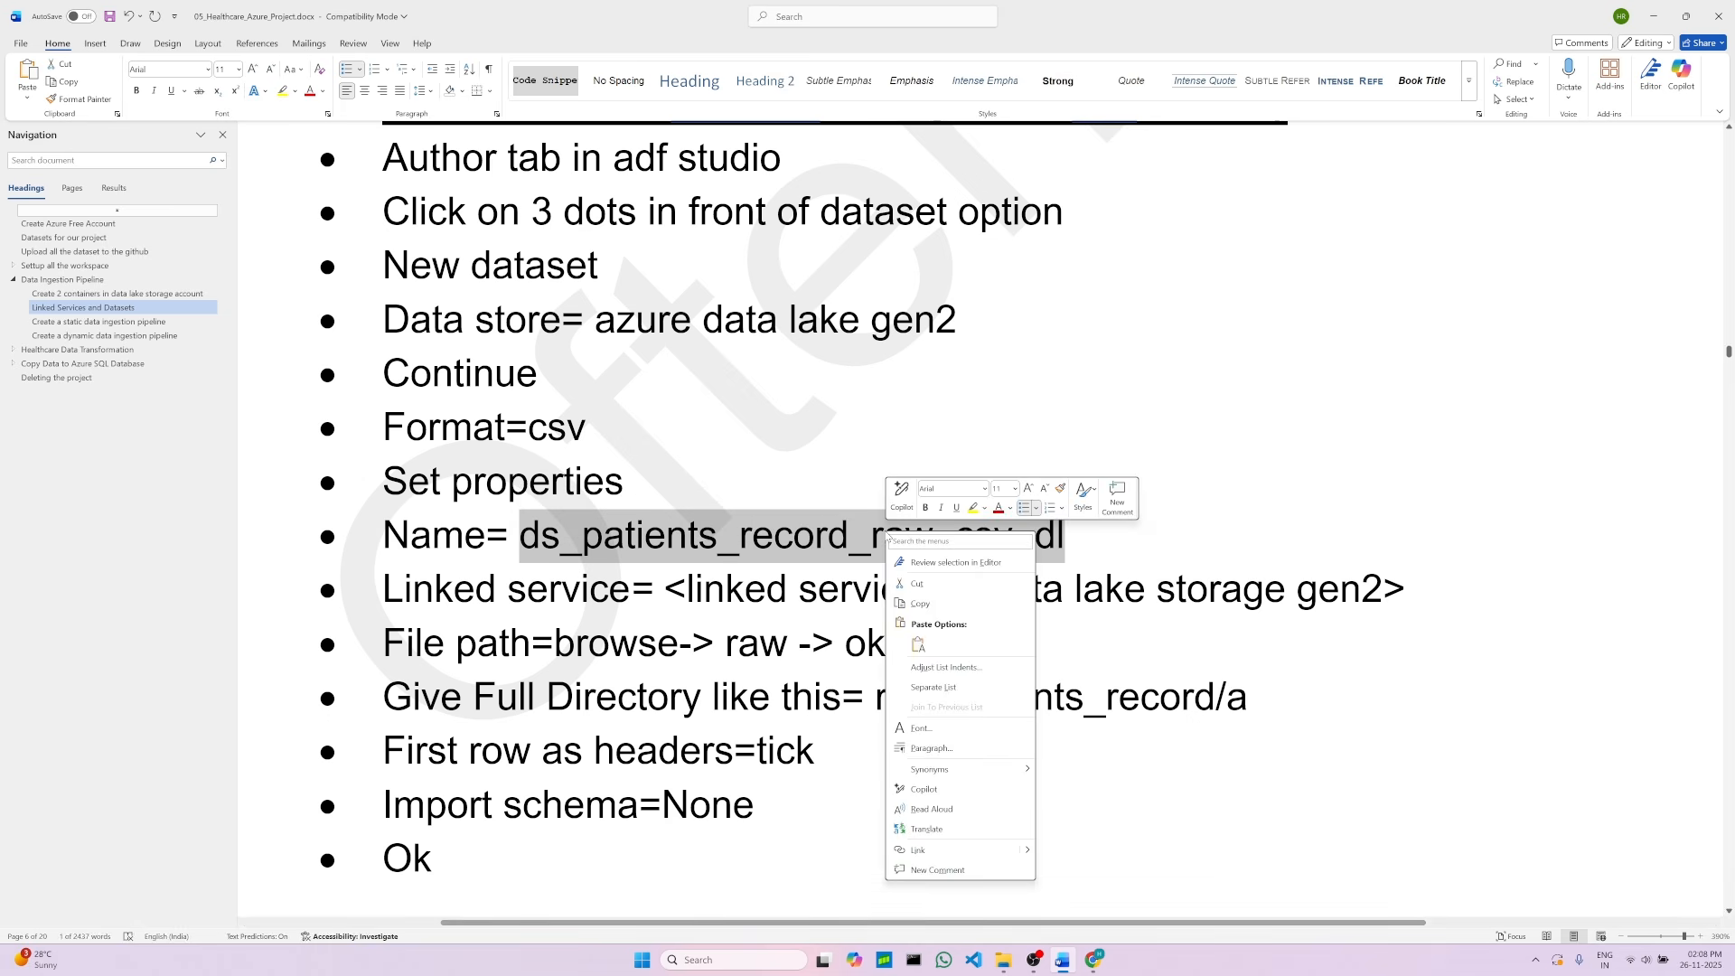
{"action": "left_click", "coordinate": [921, 592]}
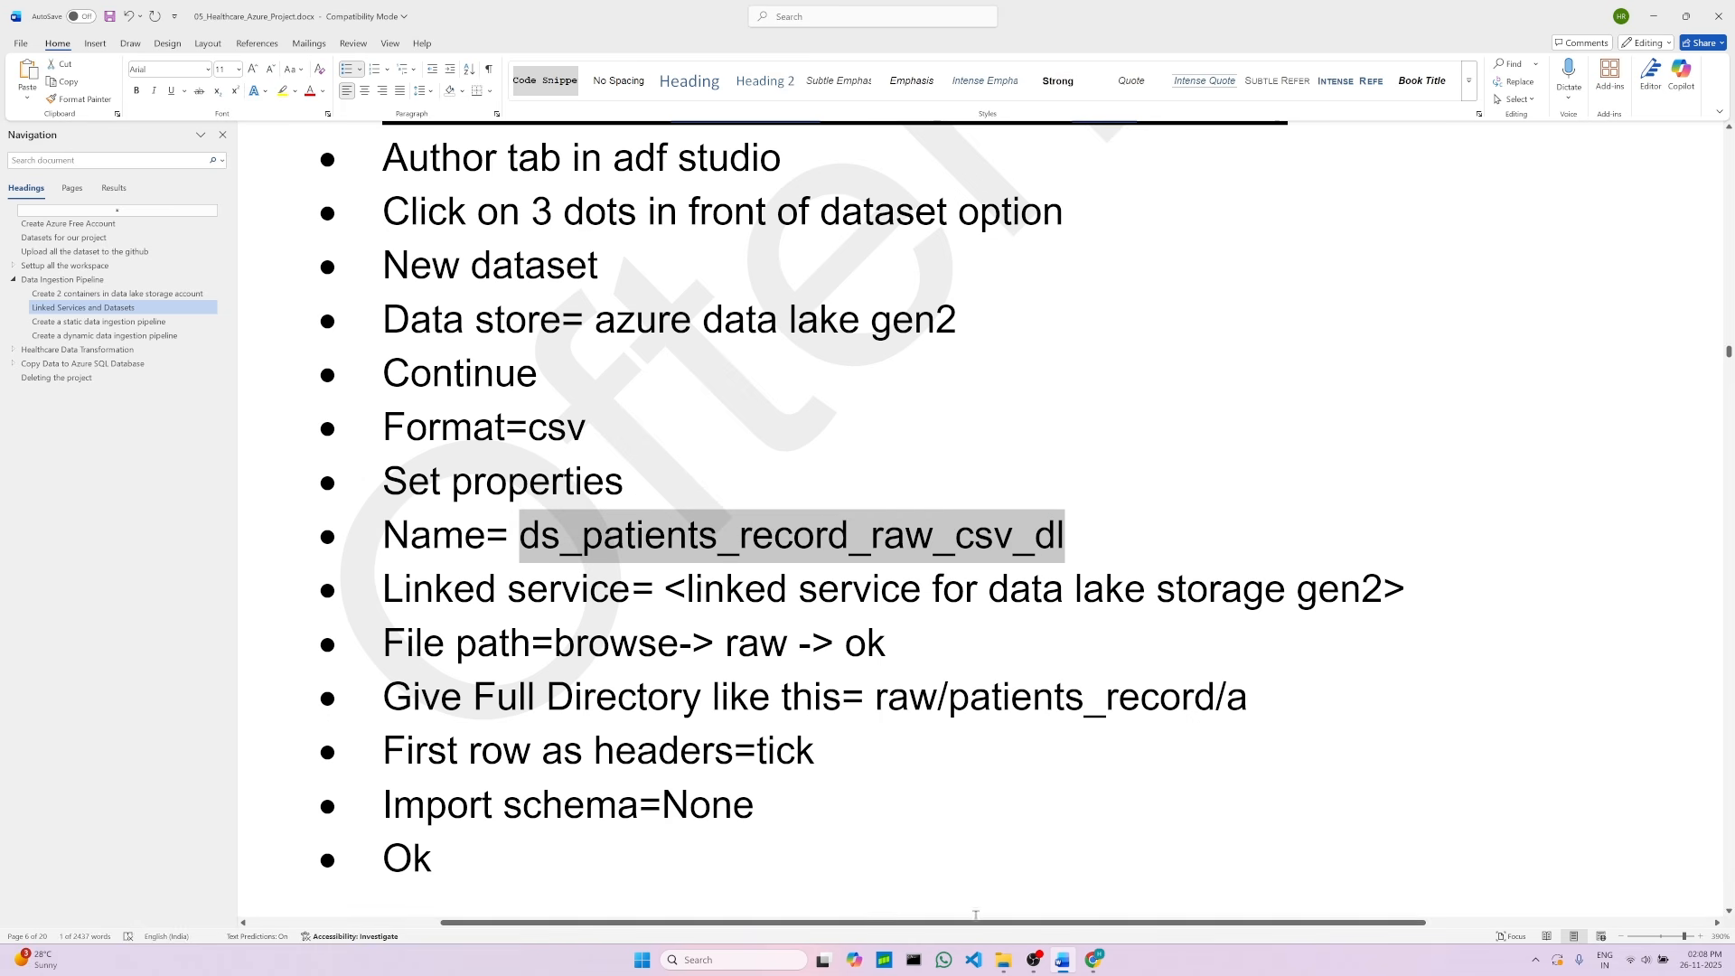
Step: Paste ds_patients_record_raw_csv_dl as the dataset name and select the ls_adls_healthcarereportingdl linked service
{"action": "left_click", "coordinate": [1094, 960]}
{"action": "left_click", "coordinate": [1102, 225]}
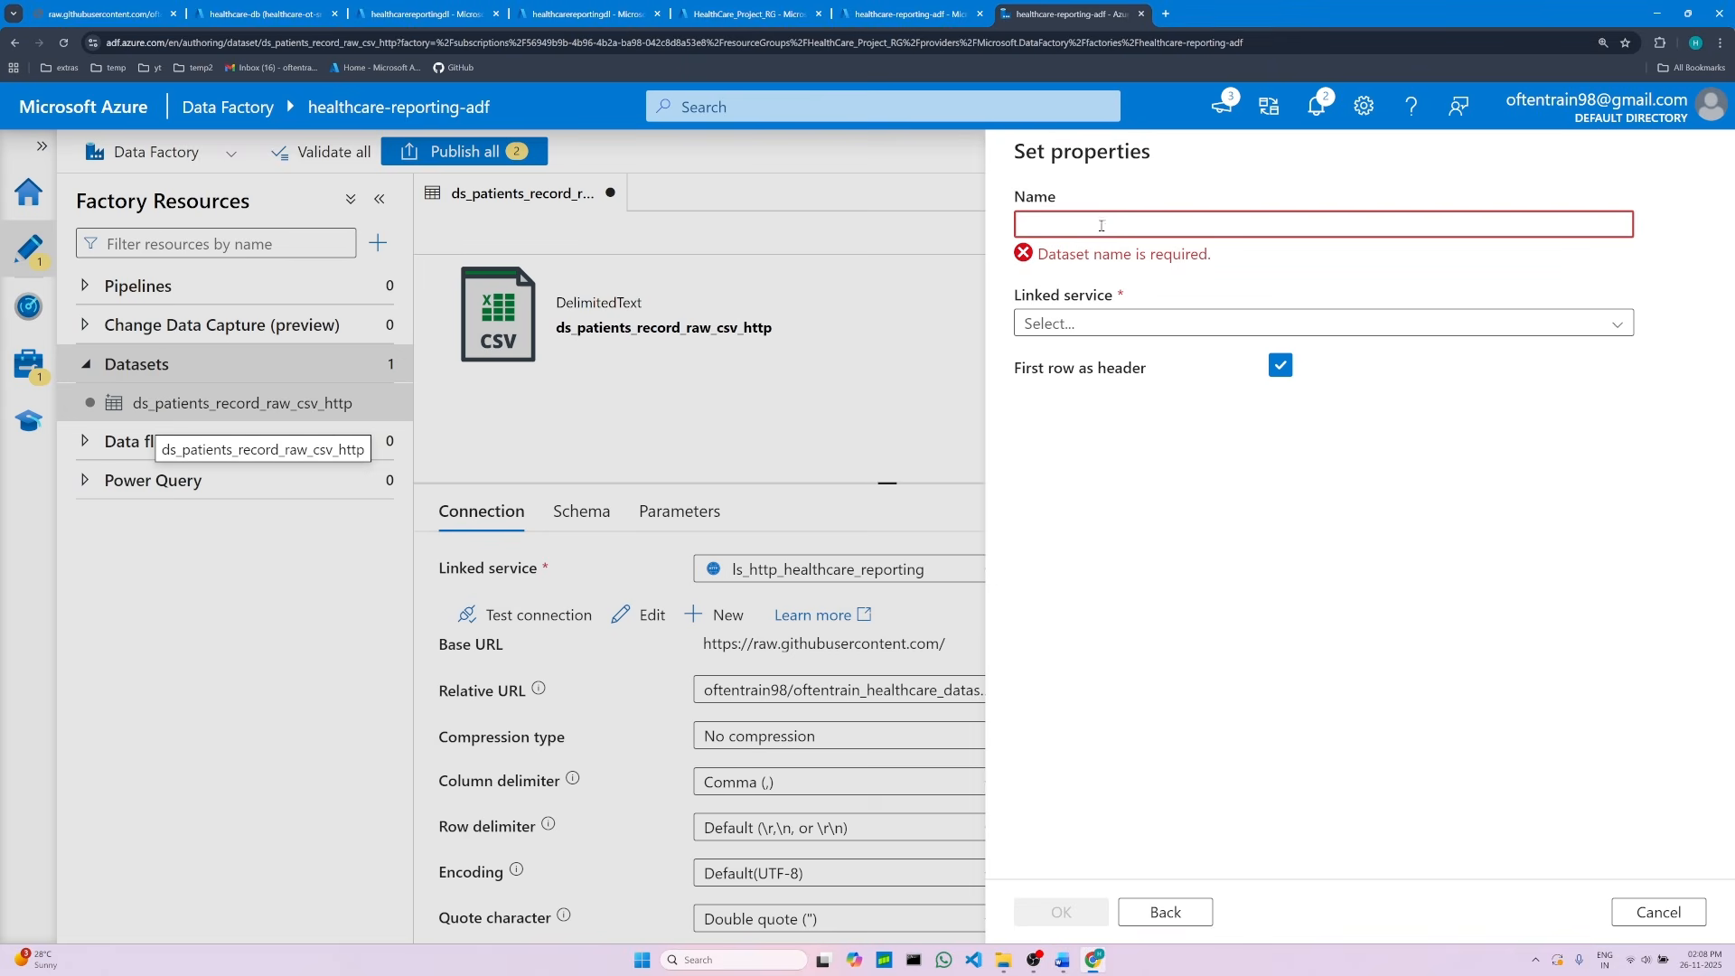
{"action": "right_click", "coordinate": [1096, 227]}
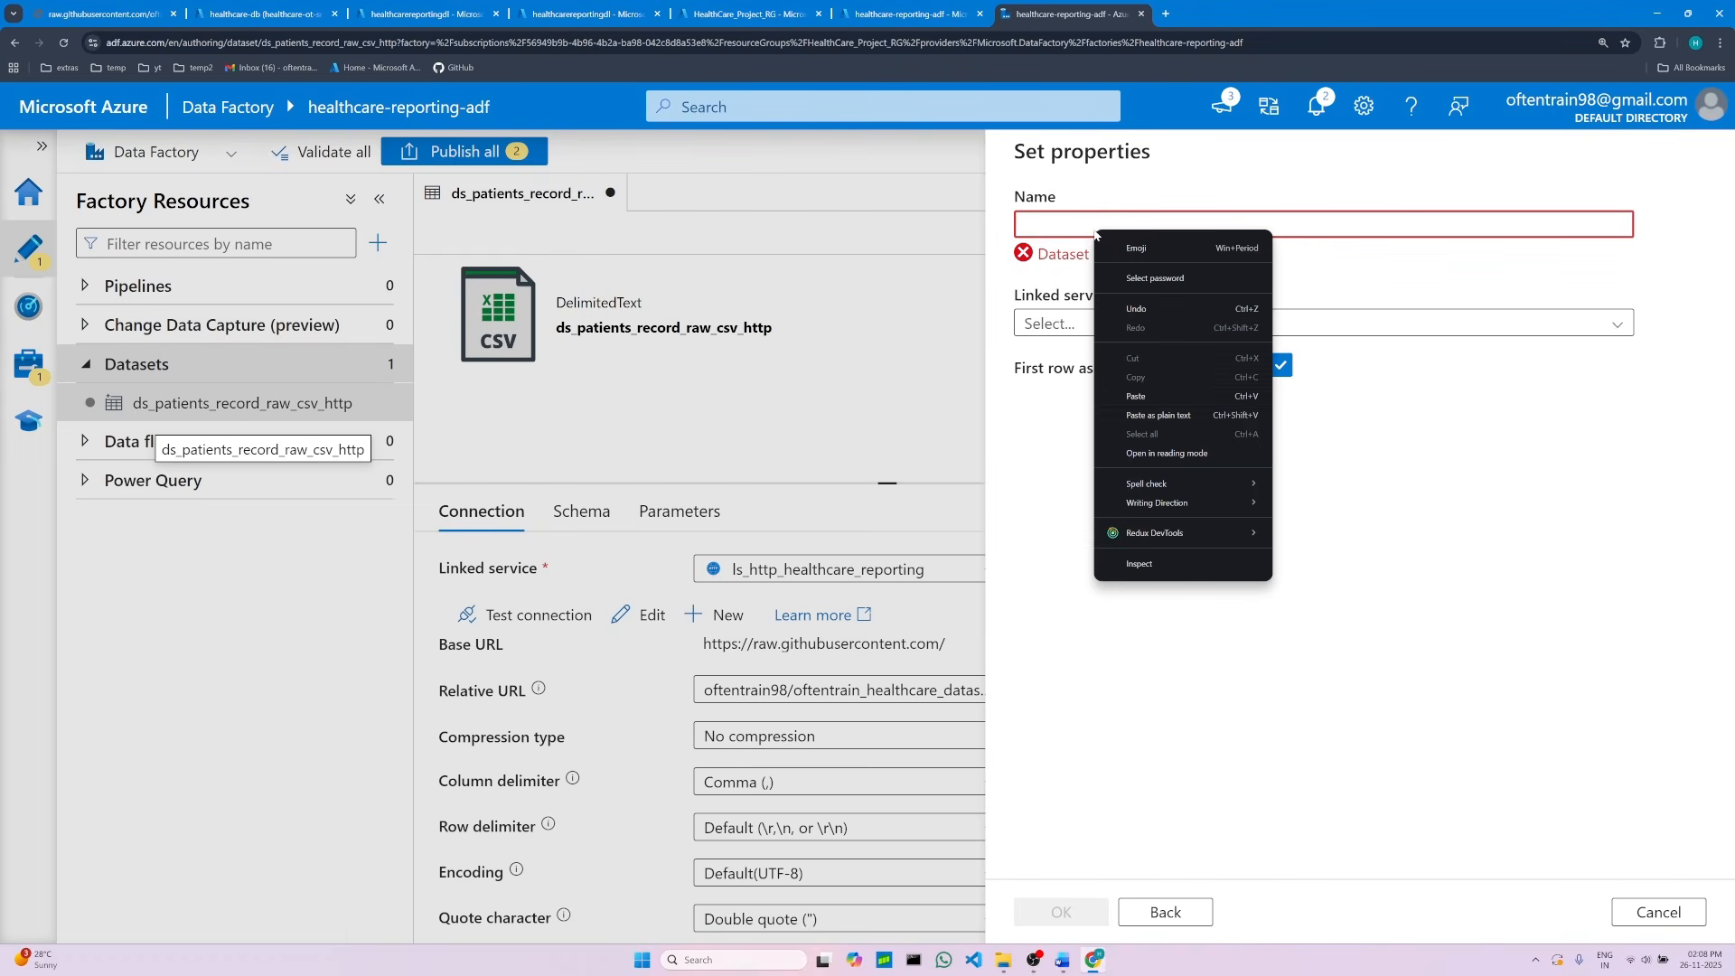
{"action": "left_click", "coordinate": [1143, 395]}
{"action": "left_click", "coordinate": [1067, 300]}
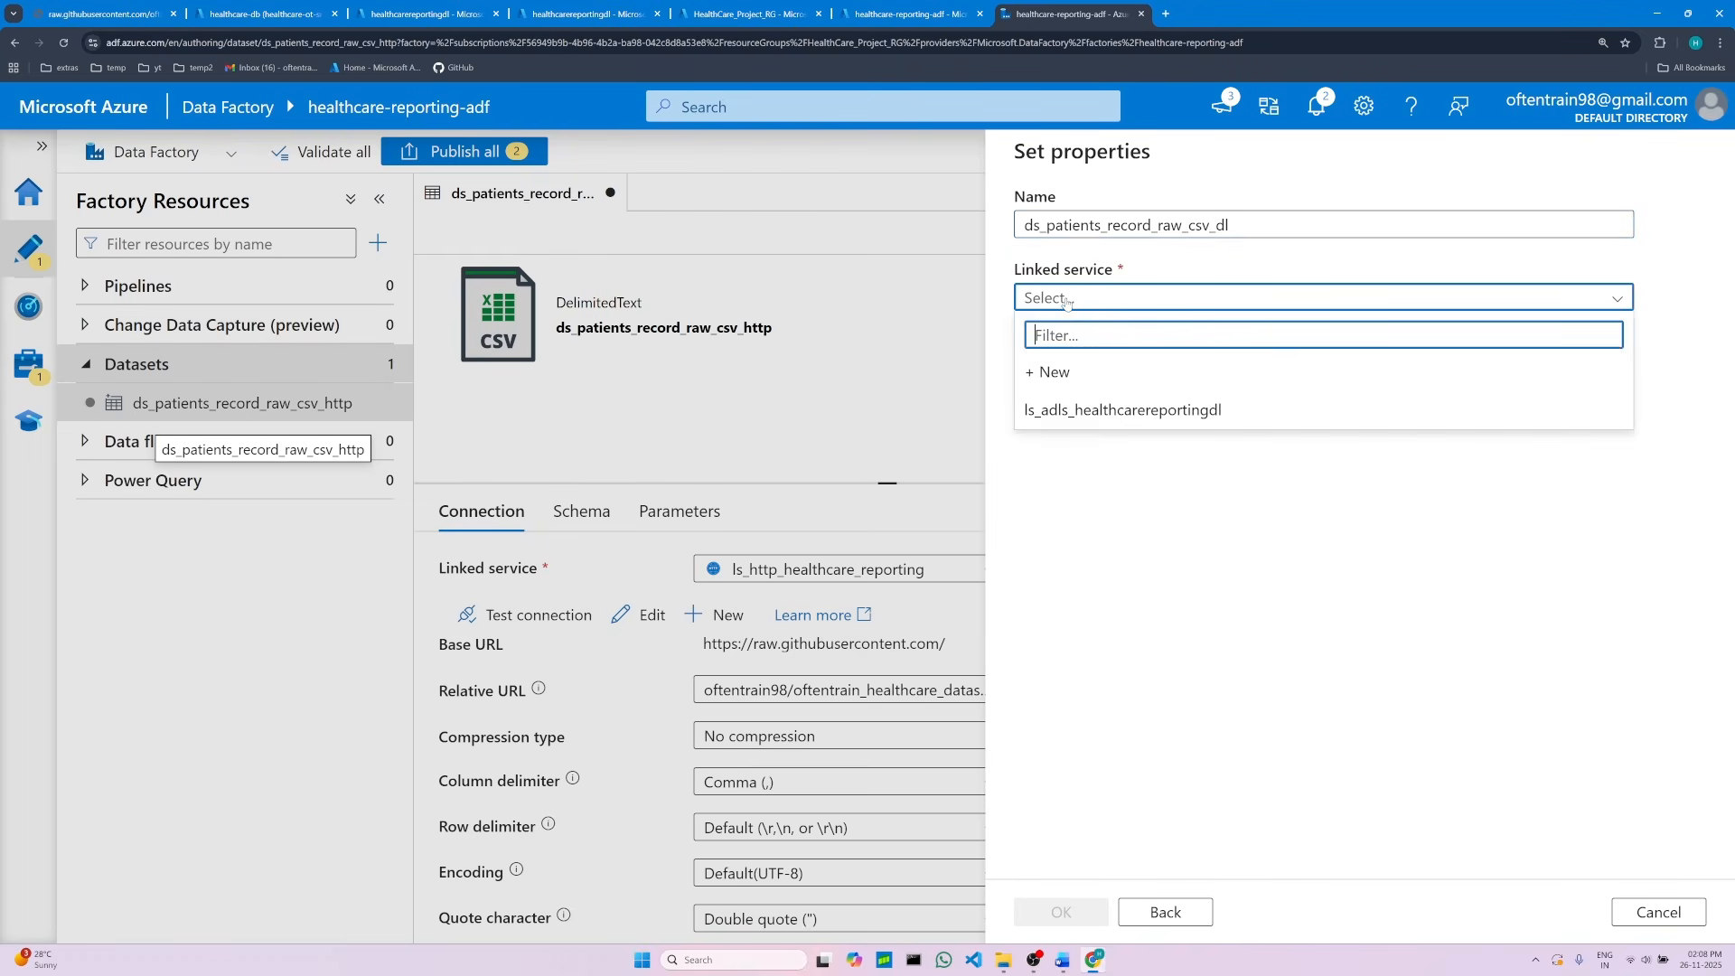
{"action": "left_click", "coordinate": [1105, 412]}
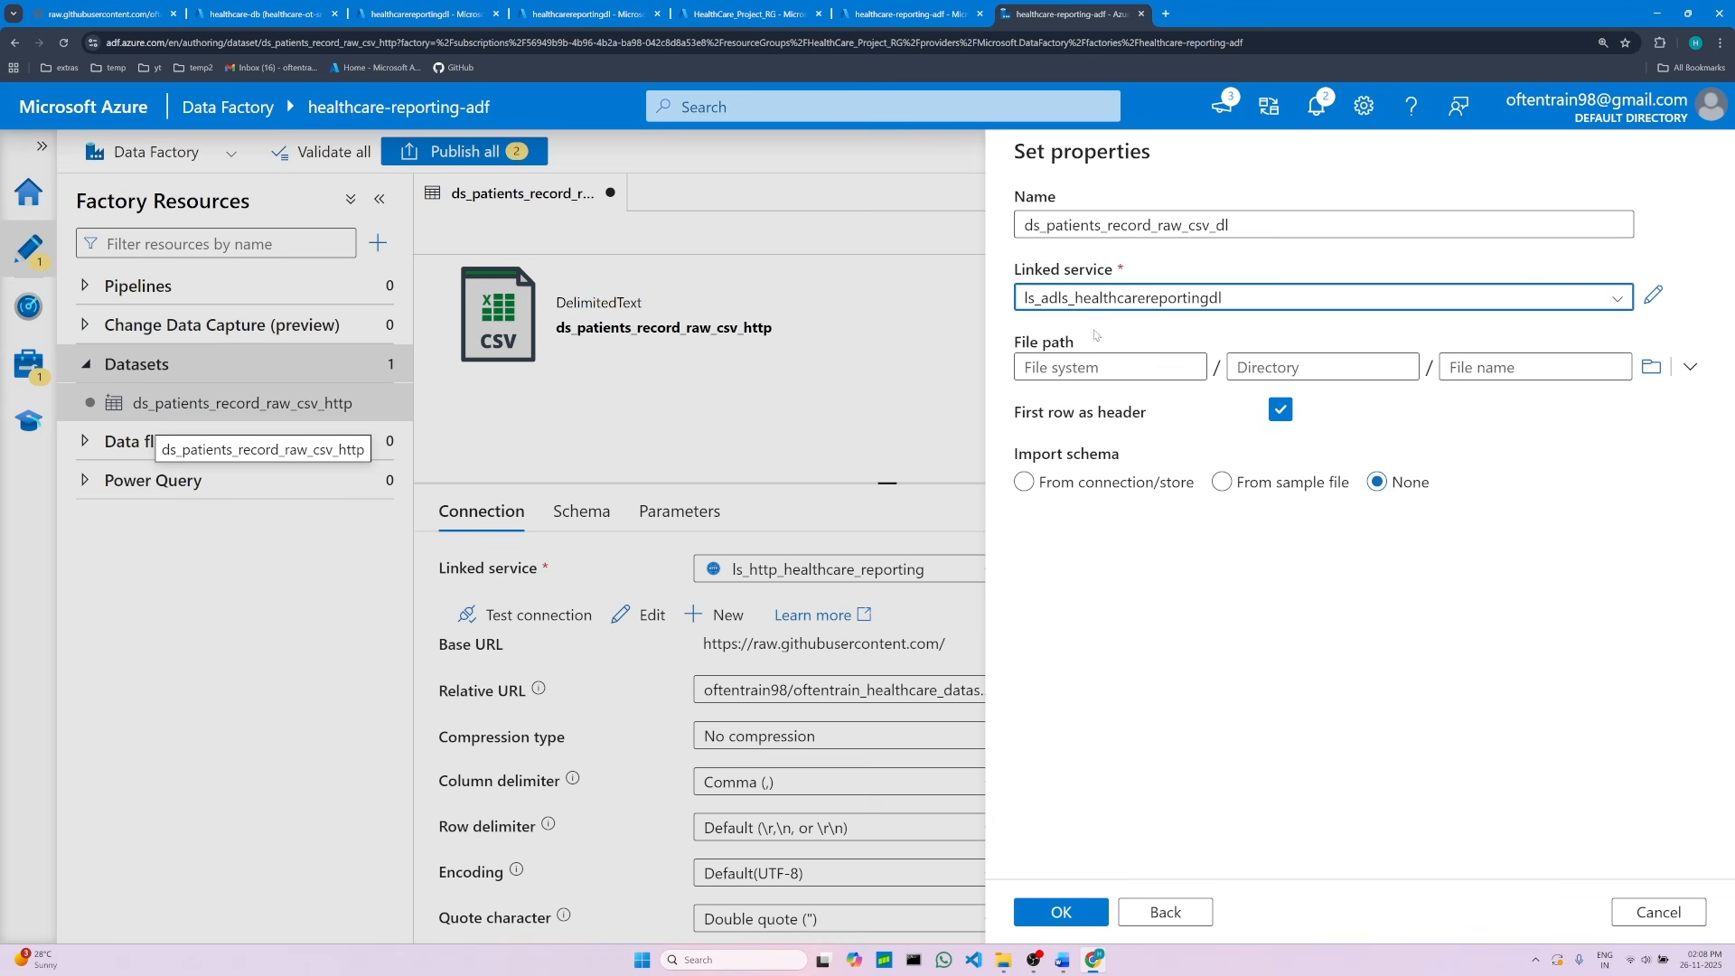
Step: Browse the file path and choose the raw container
{"action": "left_click", "coordinate": [1651, 366]}
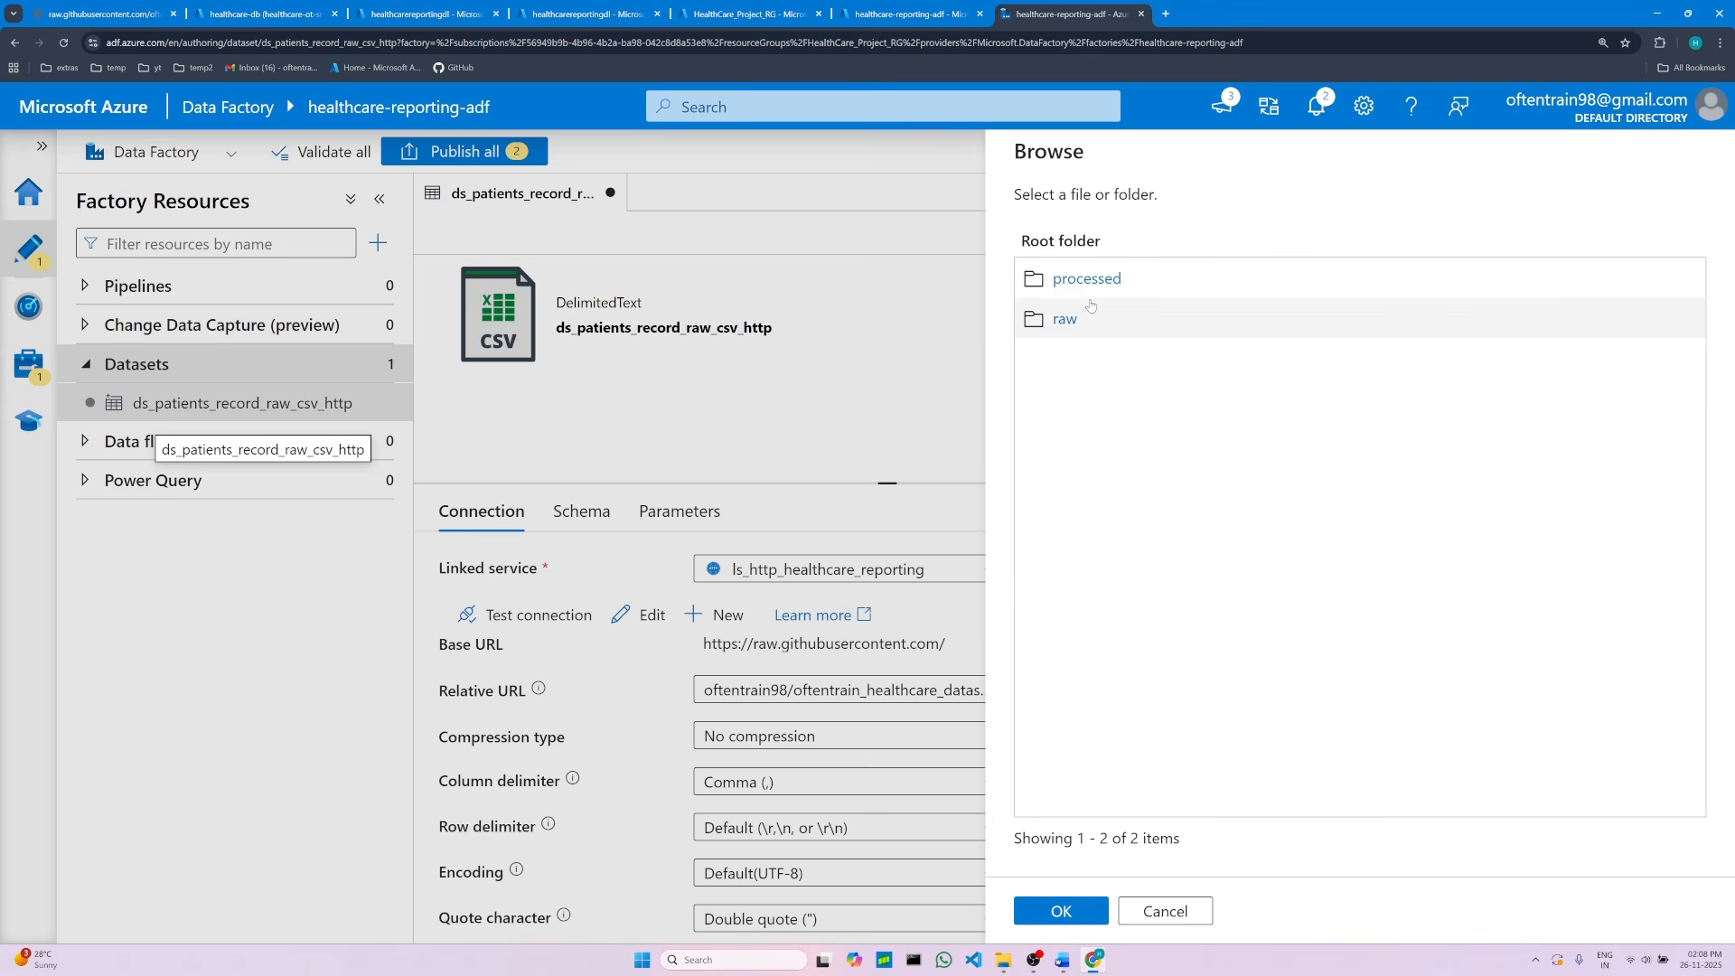
{"action": "left_click", "coordinate": [1064, 319]}
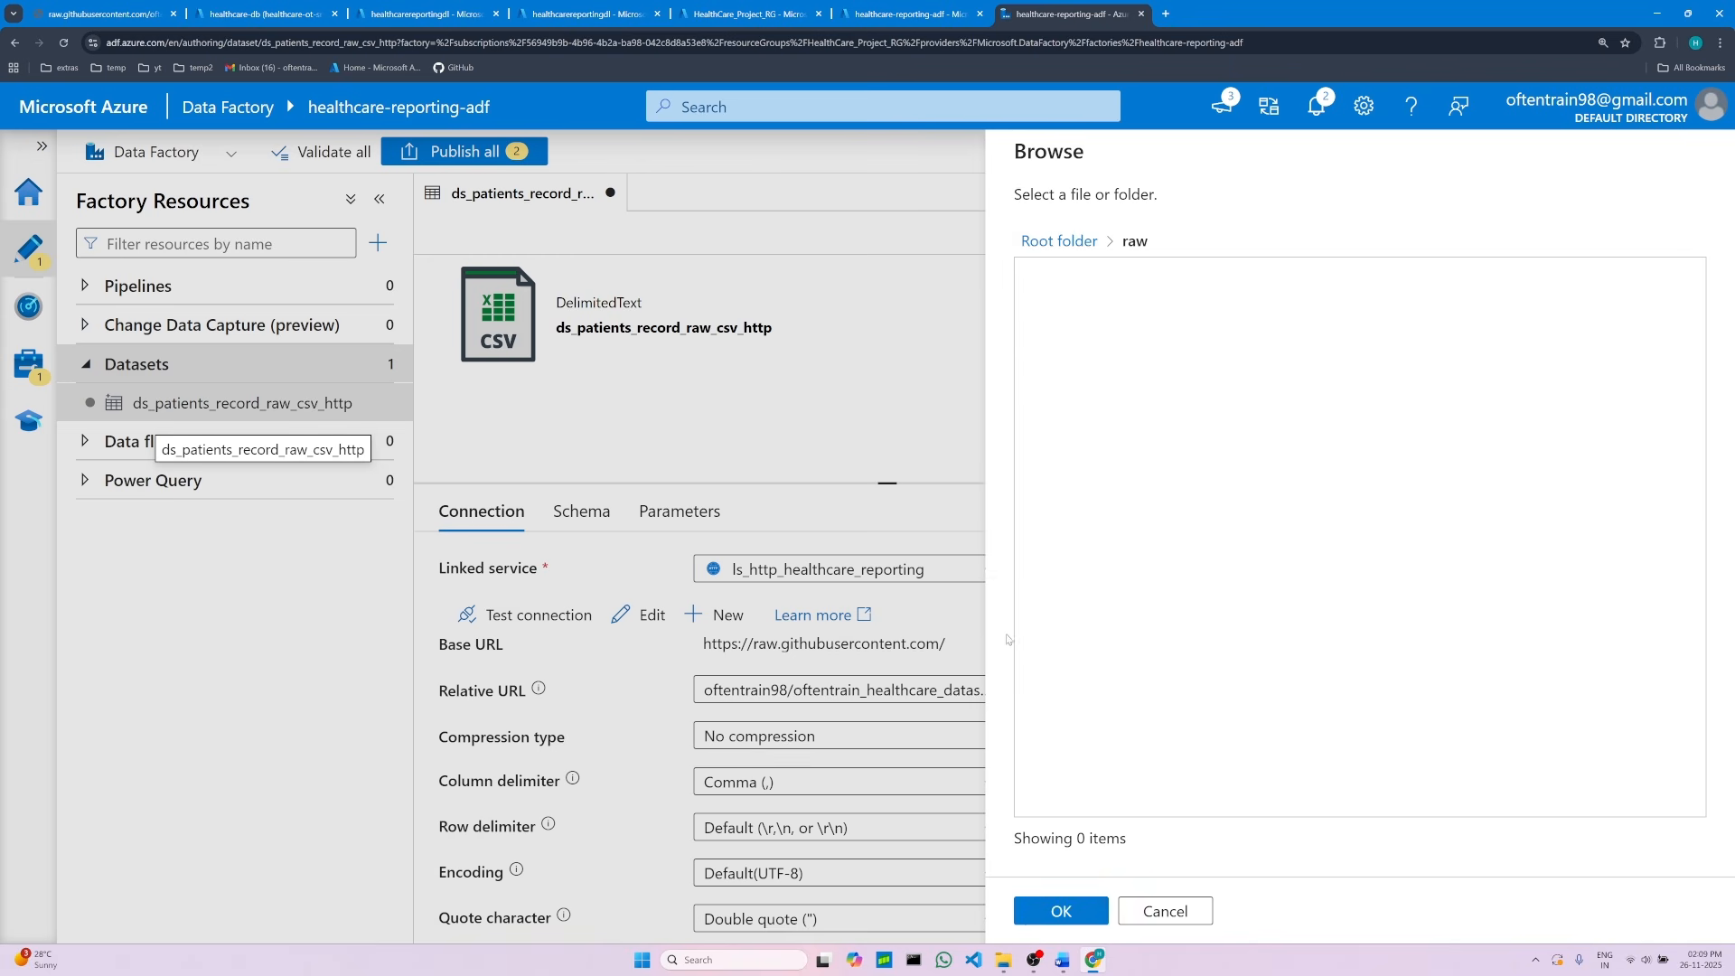
{"action": "left_click", "coordinate": [1059, 913]}
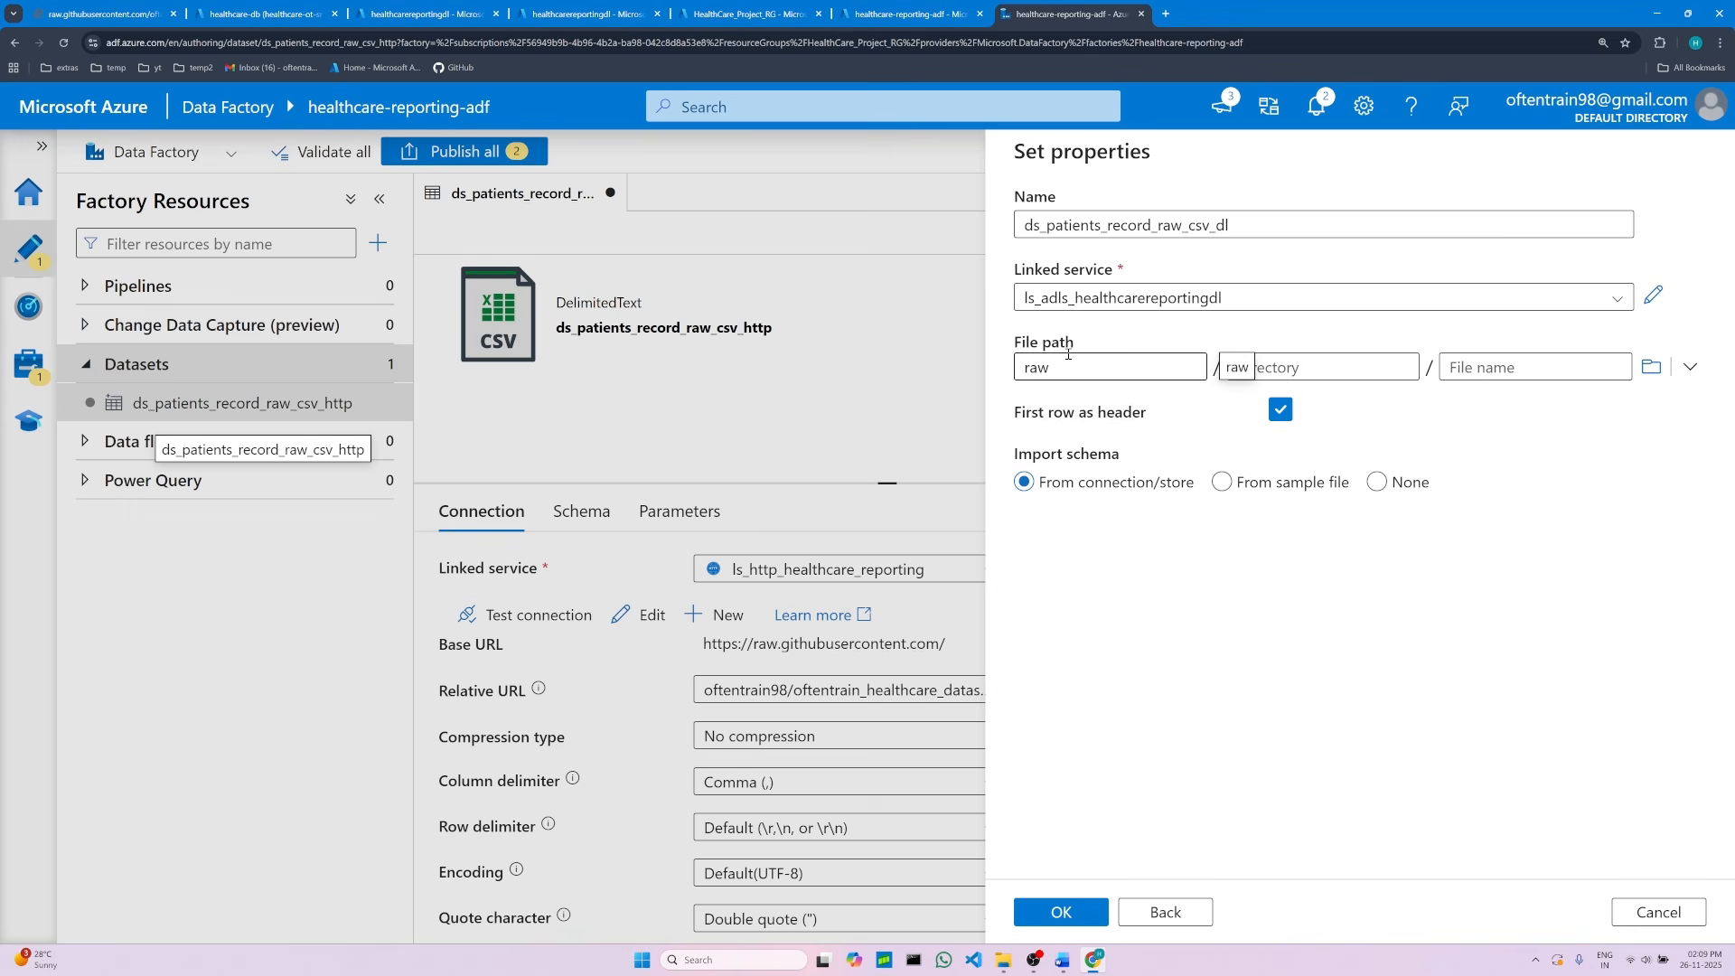
Step: Copy patients_record from the example directory path in the notes
{"action": "left_click", "coordinate": [1332, 371]}
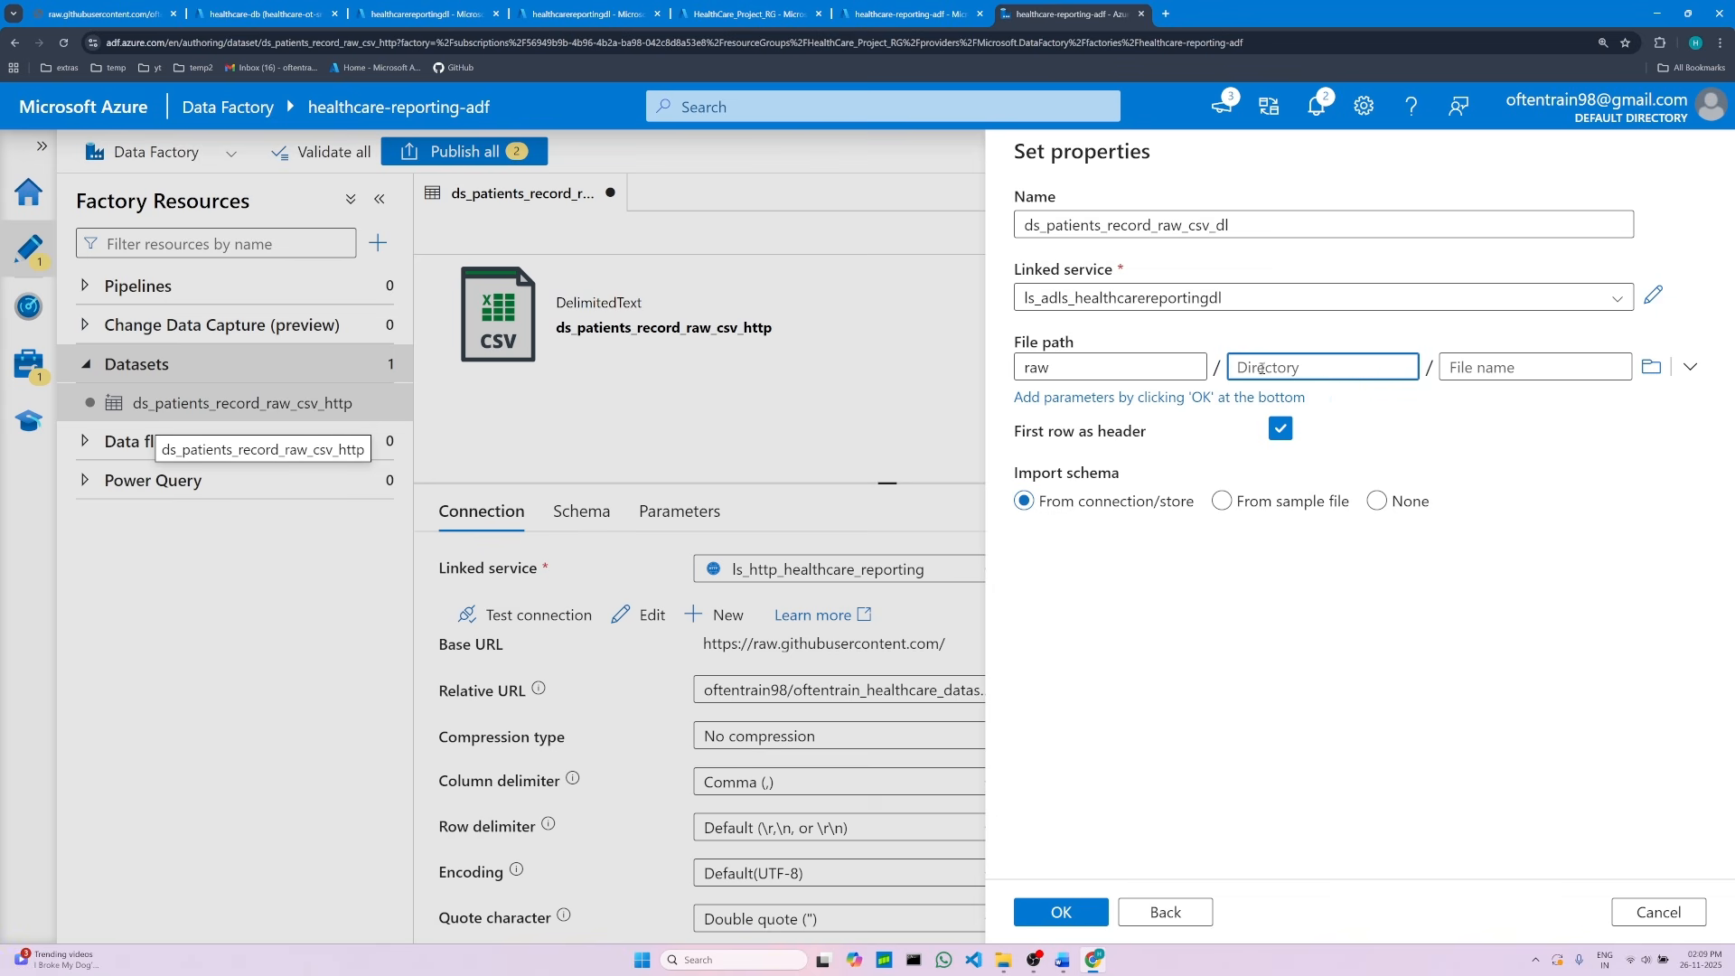
{"action": "left_click", "coordinate": [1063, 960]}
{"action": "left_click", "coordinate": [948, 701]}
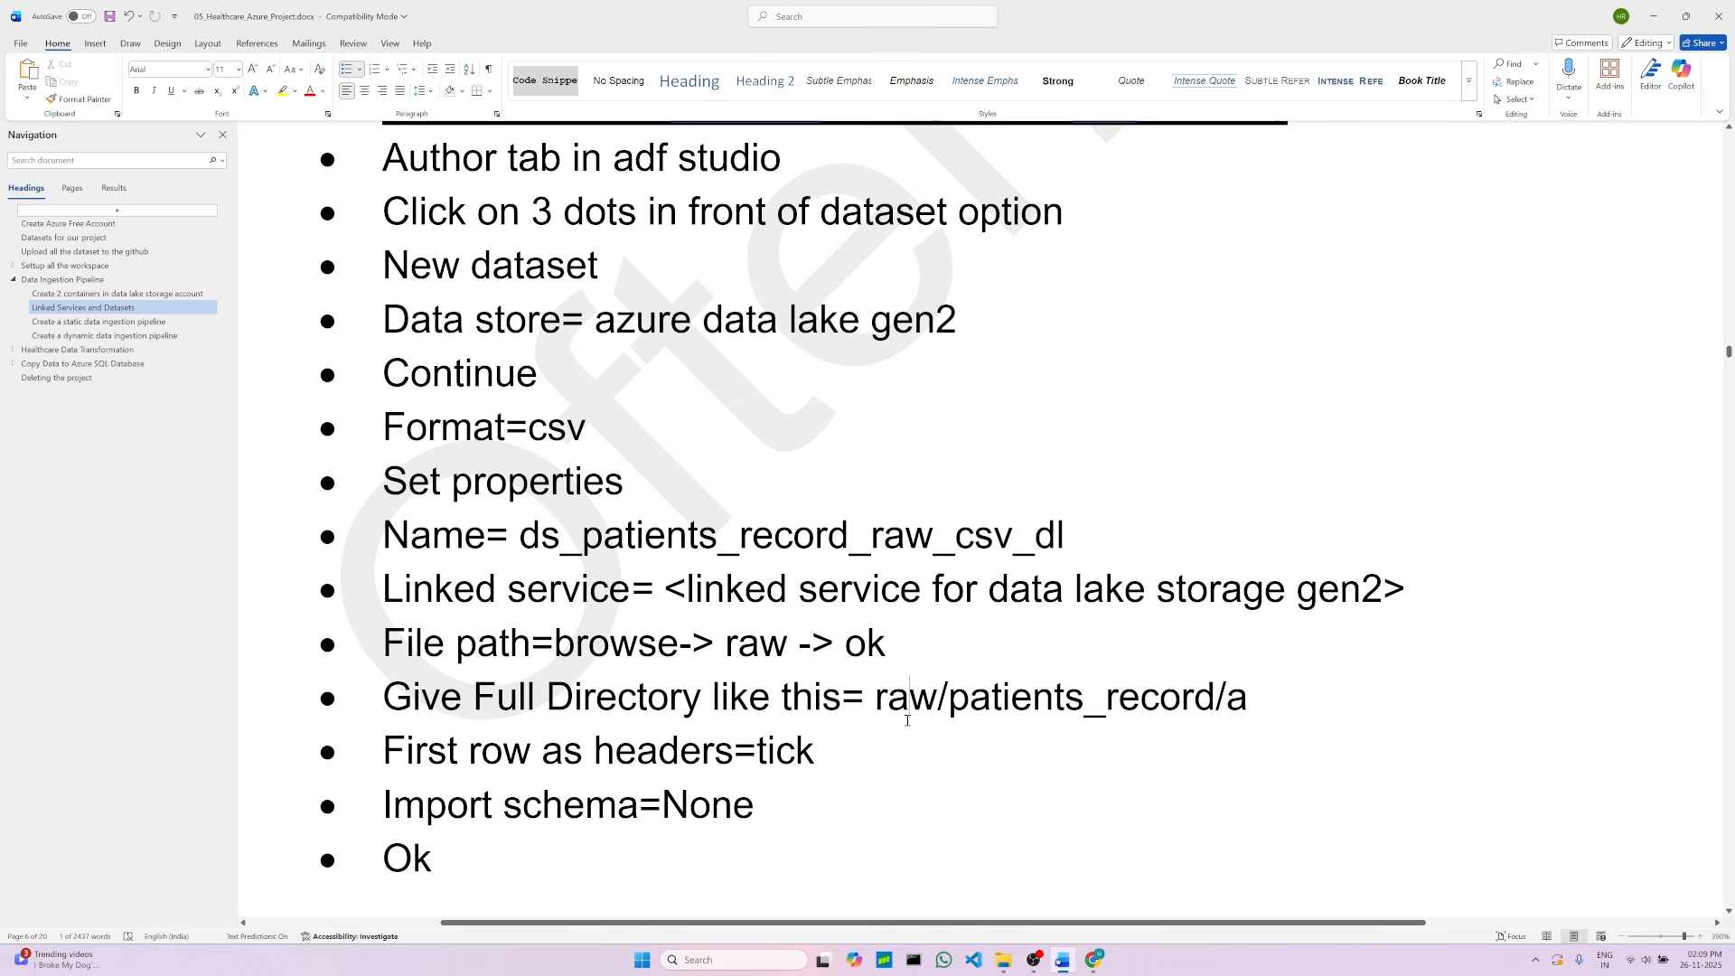
{"action": "left_click_drag", "start_coordinate": [948, 702], "coordinate": [1187, 709]}
{"action": "key", "text": "ctrl+c"}
{"action": "right_click", "coordinate": [1107, 708]}
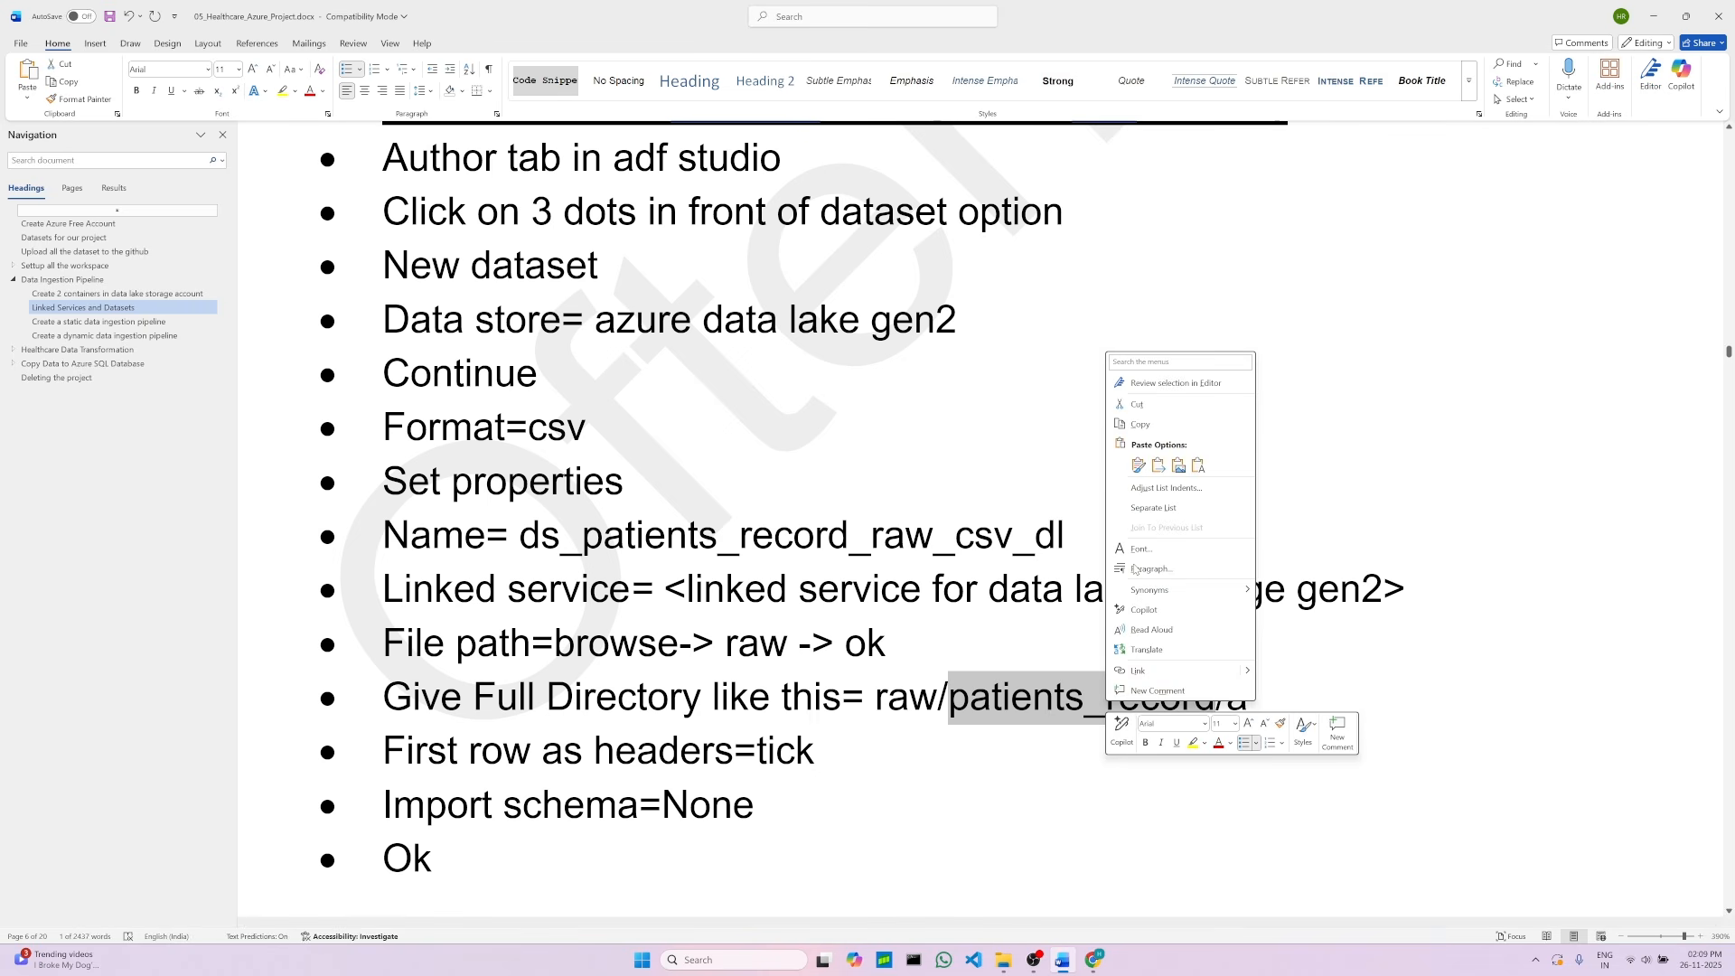
{"action": "key", "text": "Escape"}
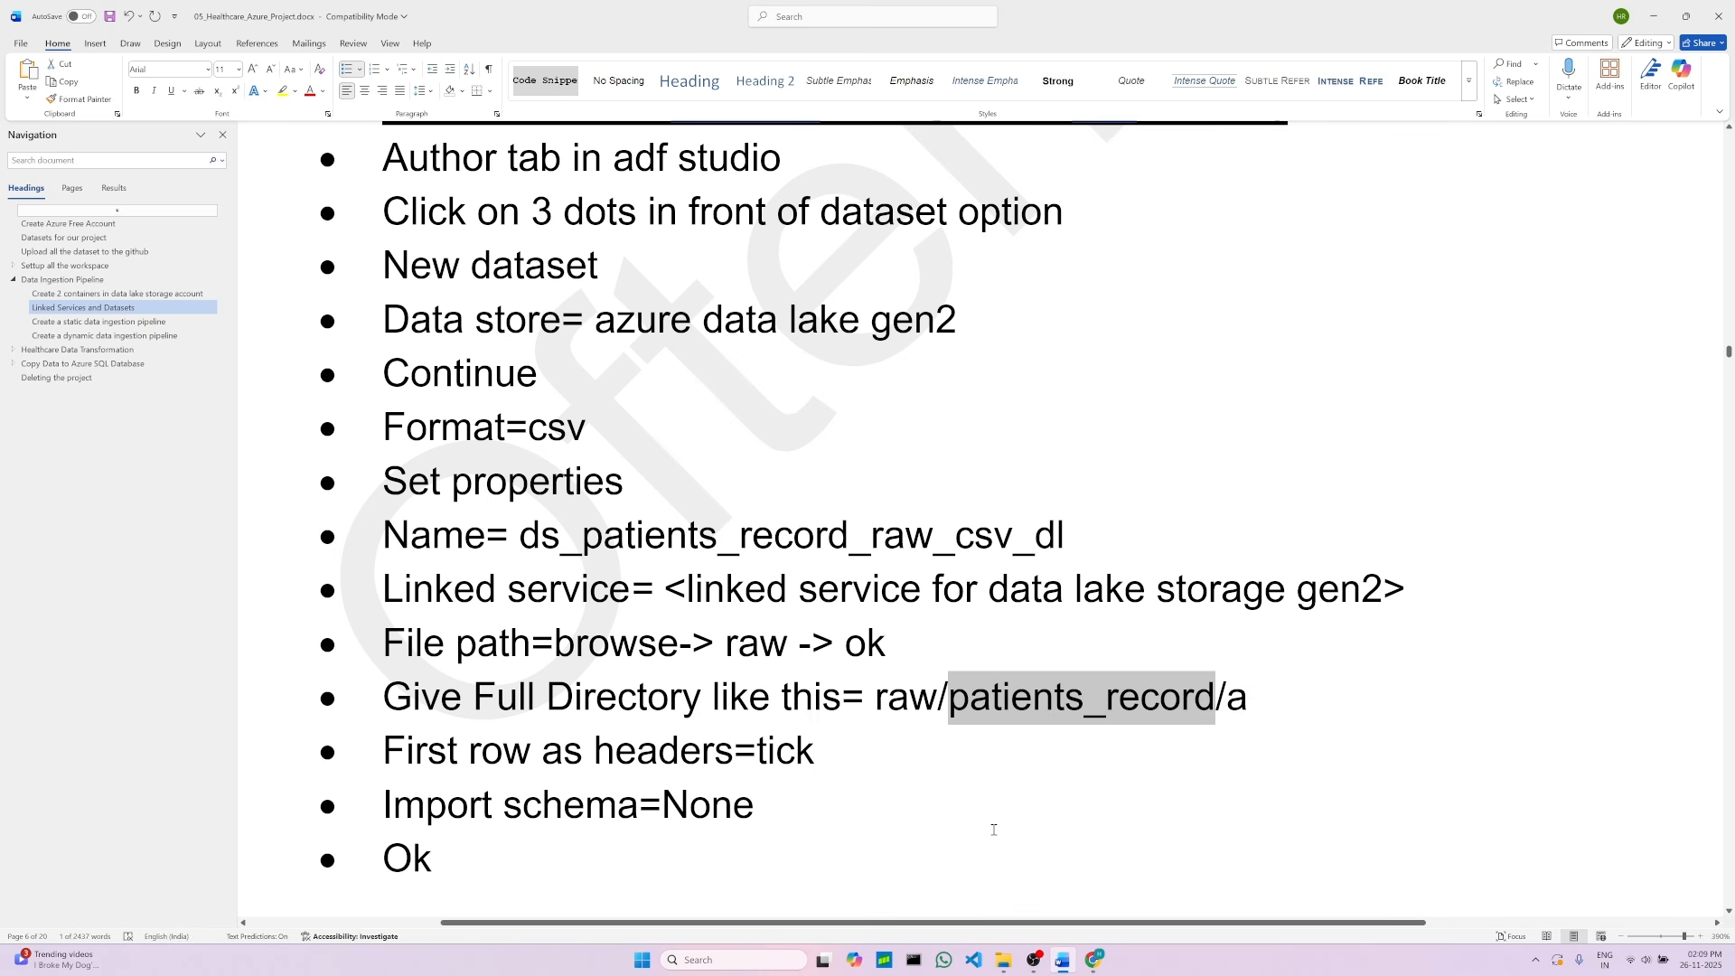
Step: Paste patients_record into the directory part of the dataset's file path
{"action": "left_click", "coordinate": [1093, 960]}
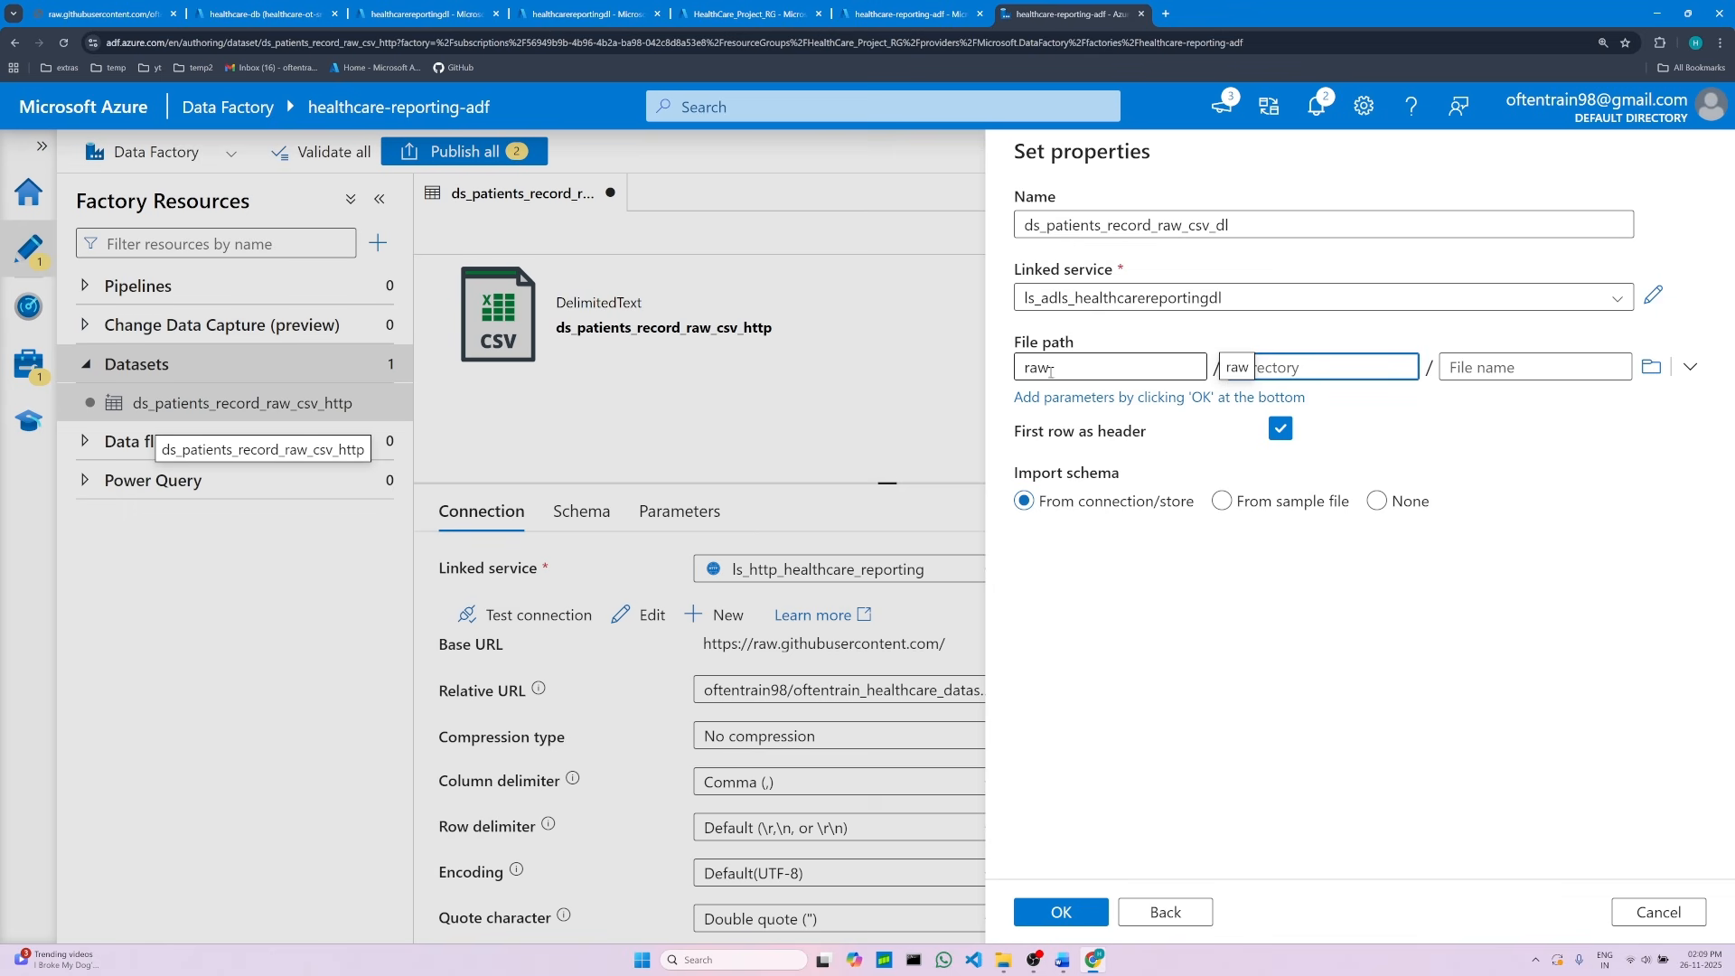
{"action": "left_click", "coordinate": [1083, 373]}
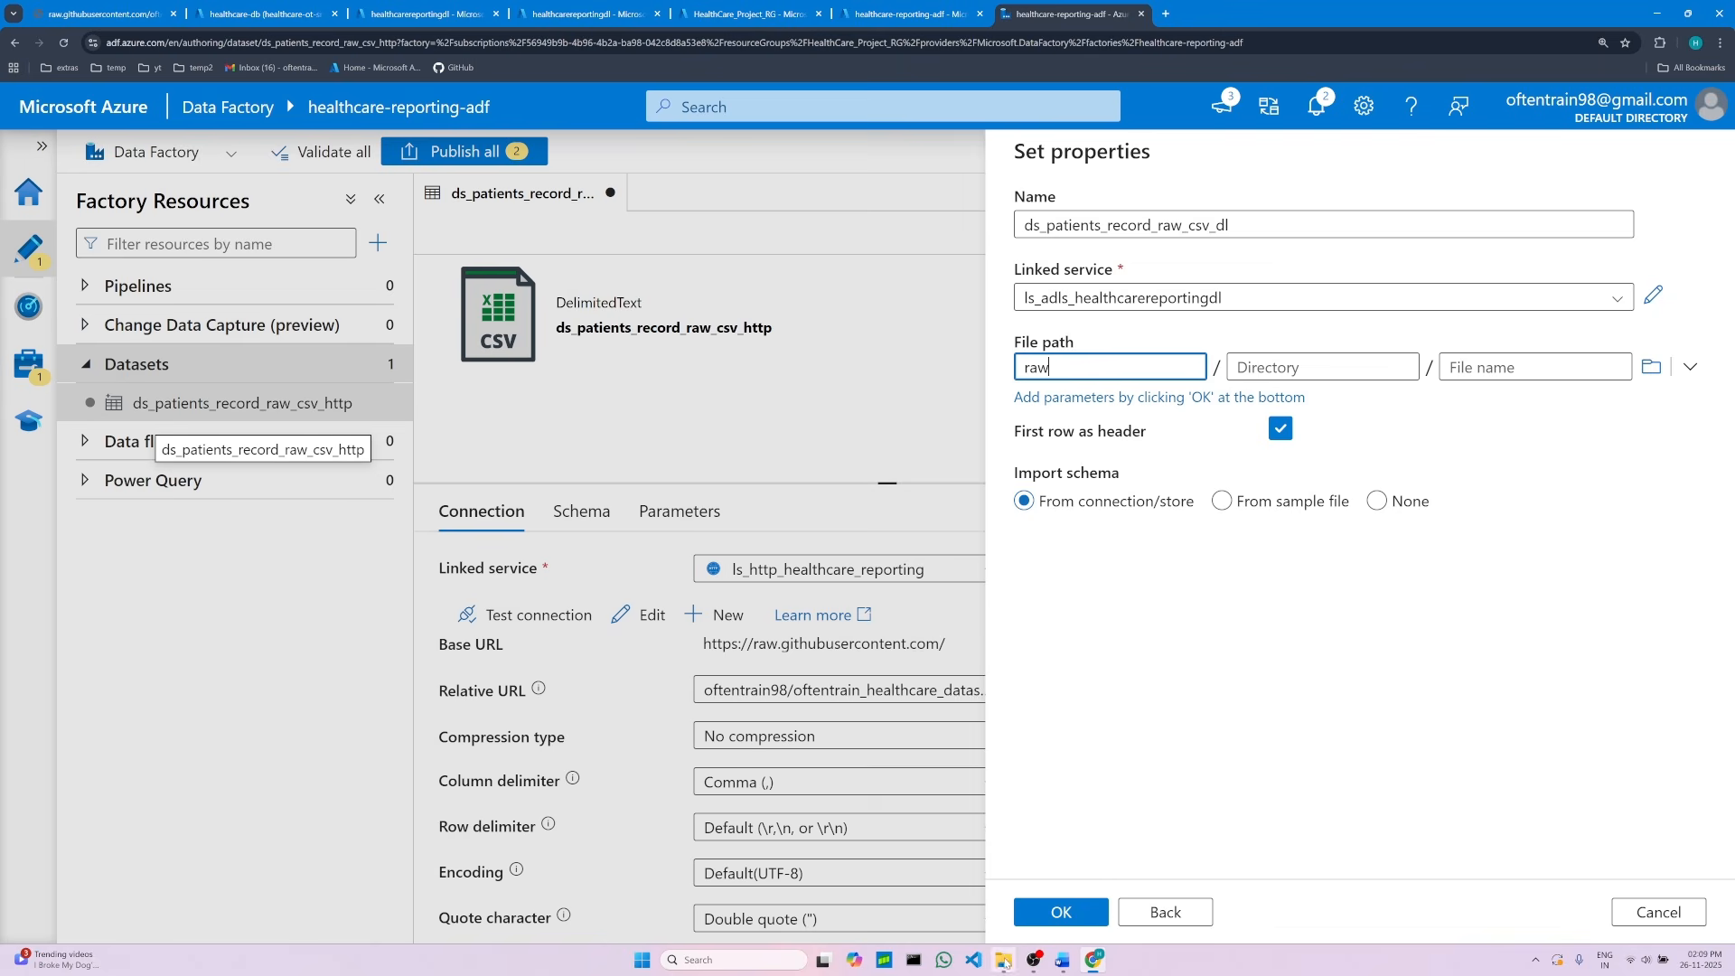
{"action": "left_click", "coordinate": [1063, 961]}
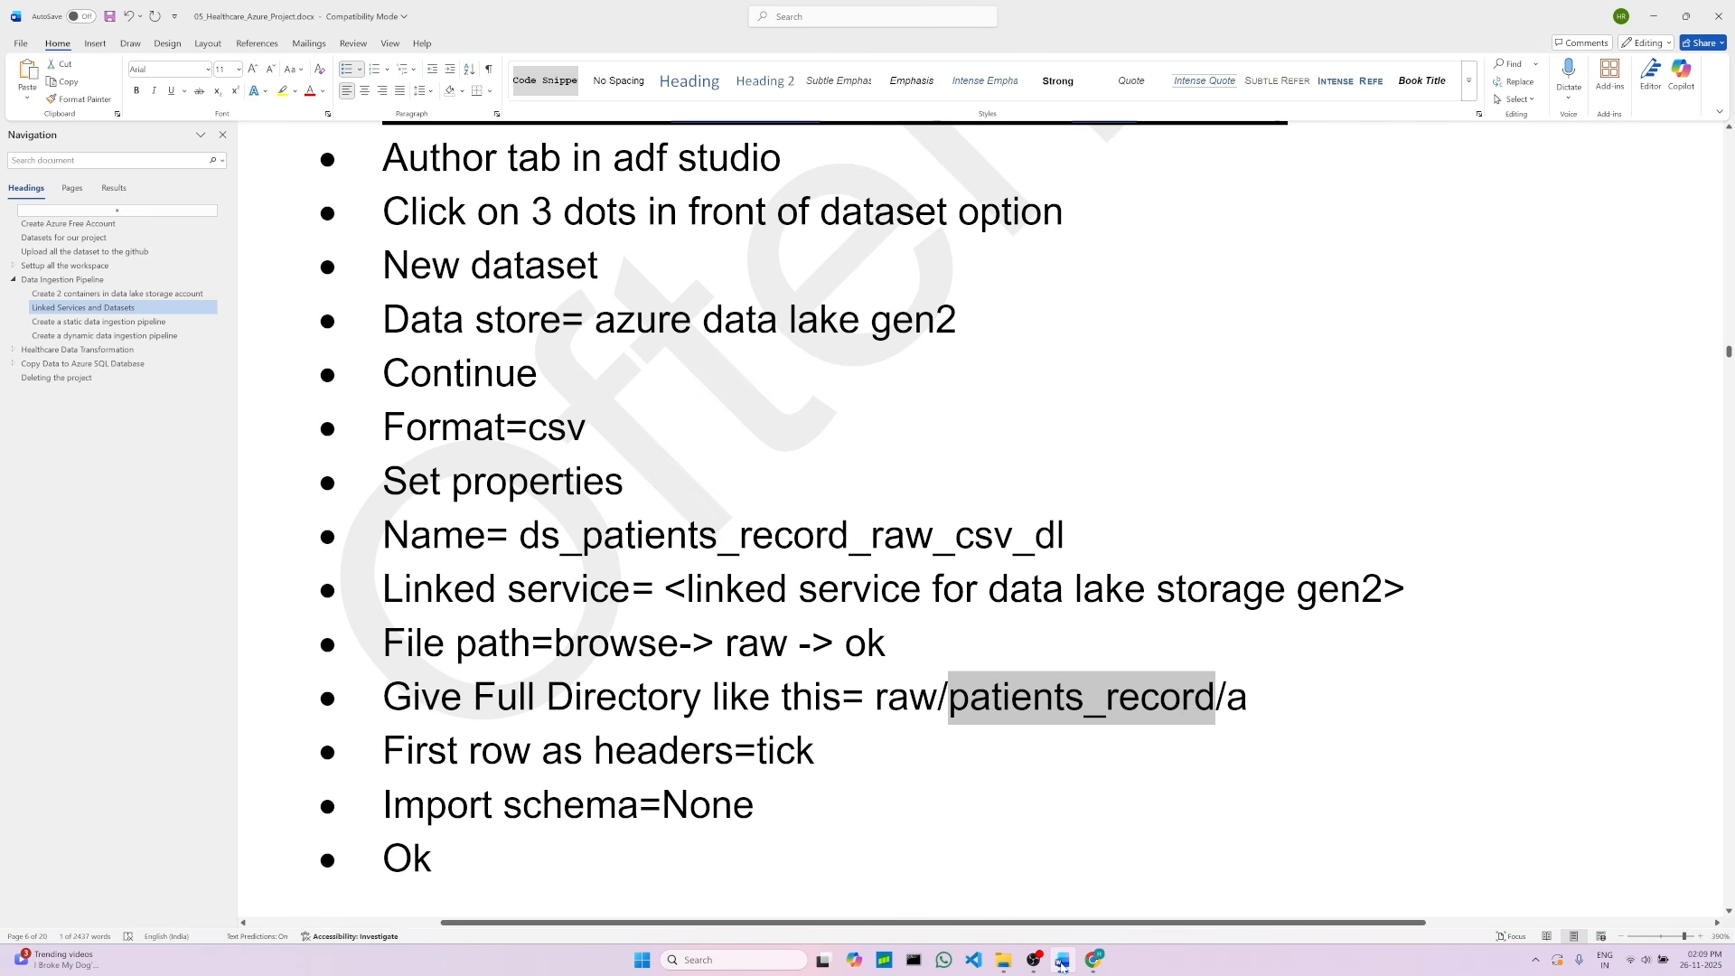
{"action": "left_click", "coordinate": [527, 720]}
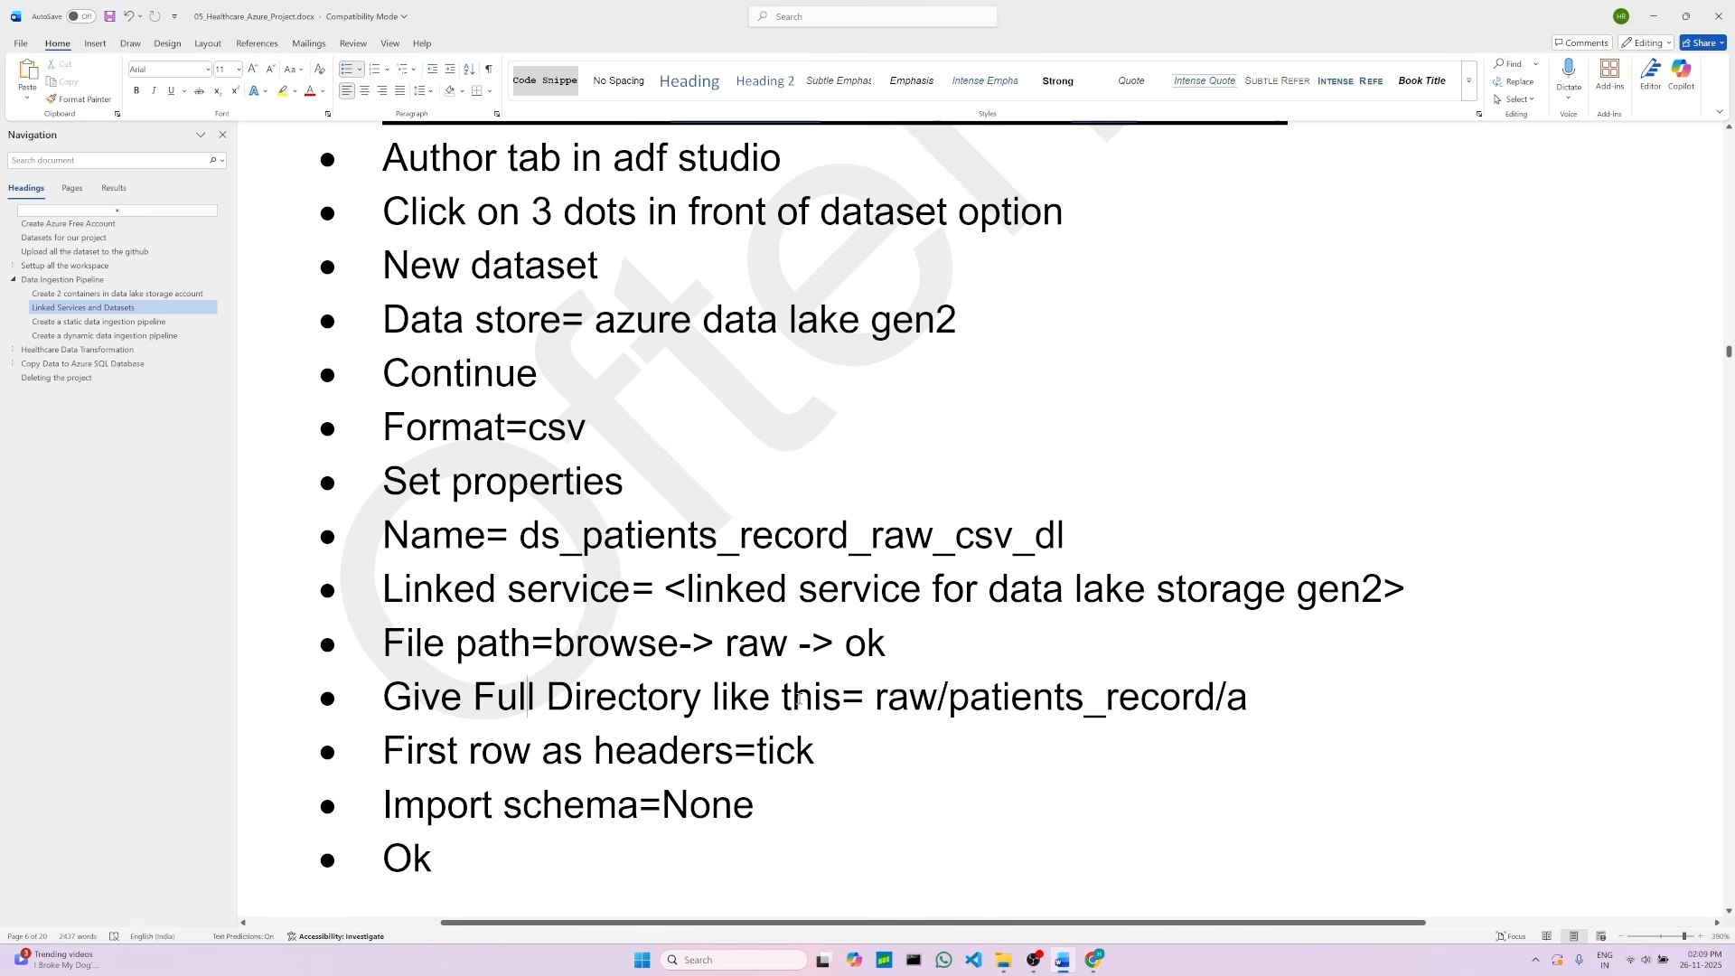
{"action": "left_click", "coordinate": [890, 696]}
{"action": "left_click", "coordinate": [1011, 697]}
{"action": "left_click", "coordinate": [1258, 700]}
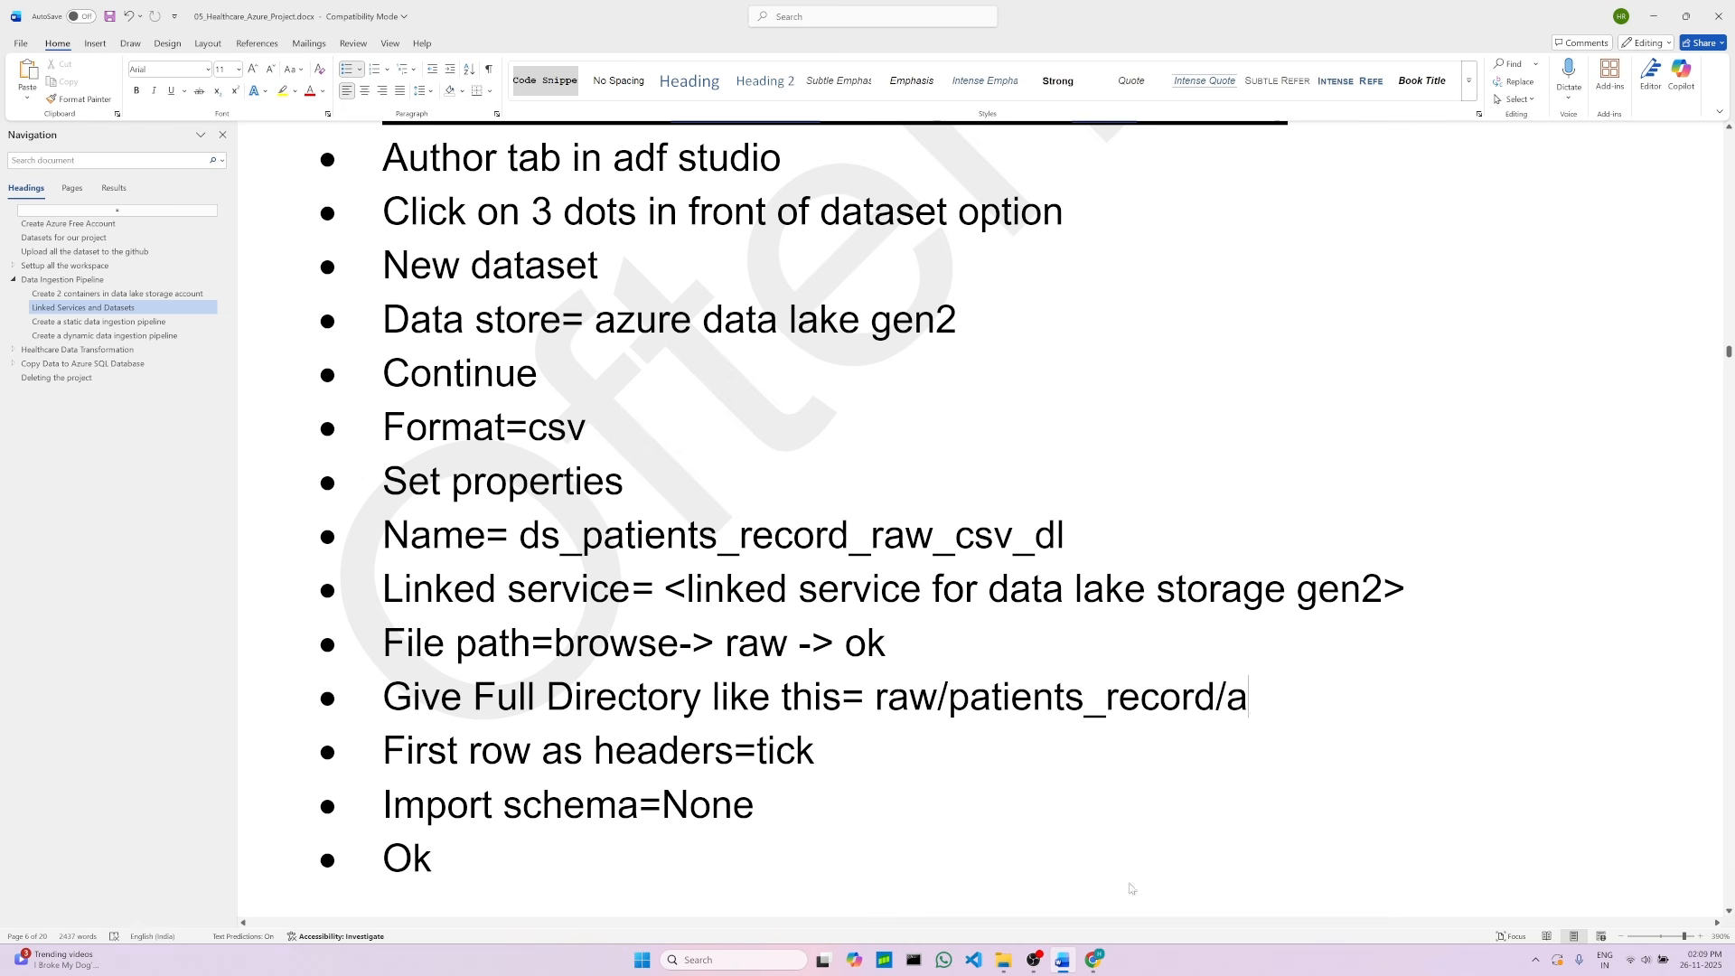
{"action": "key", "text": "alt+Tab"}
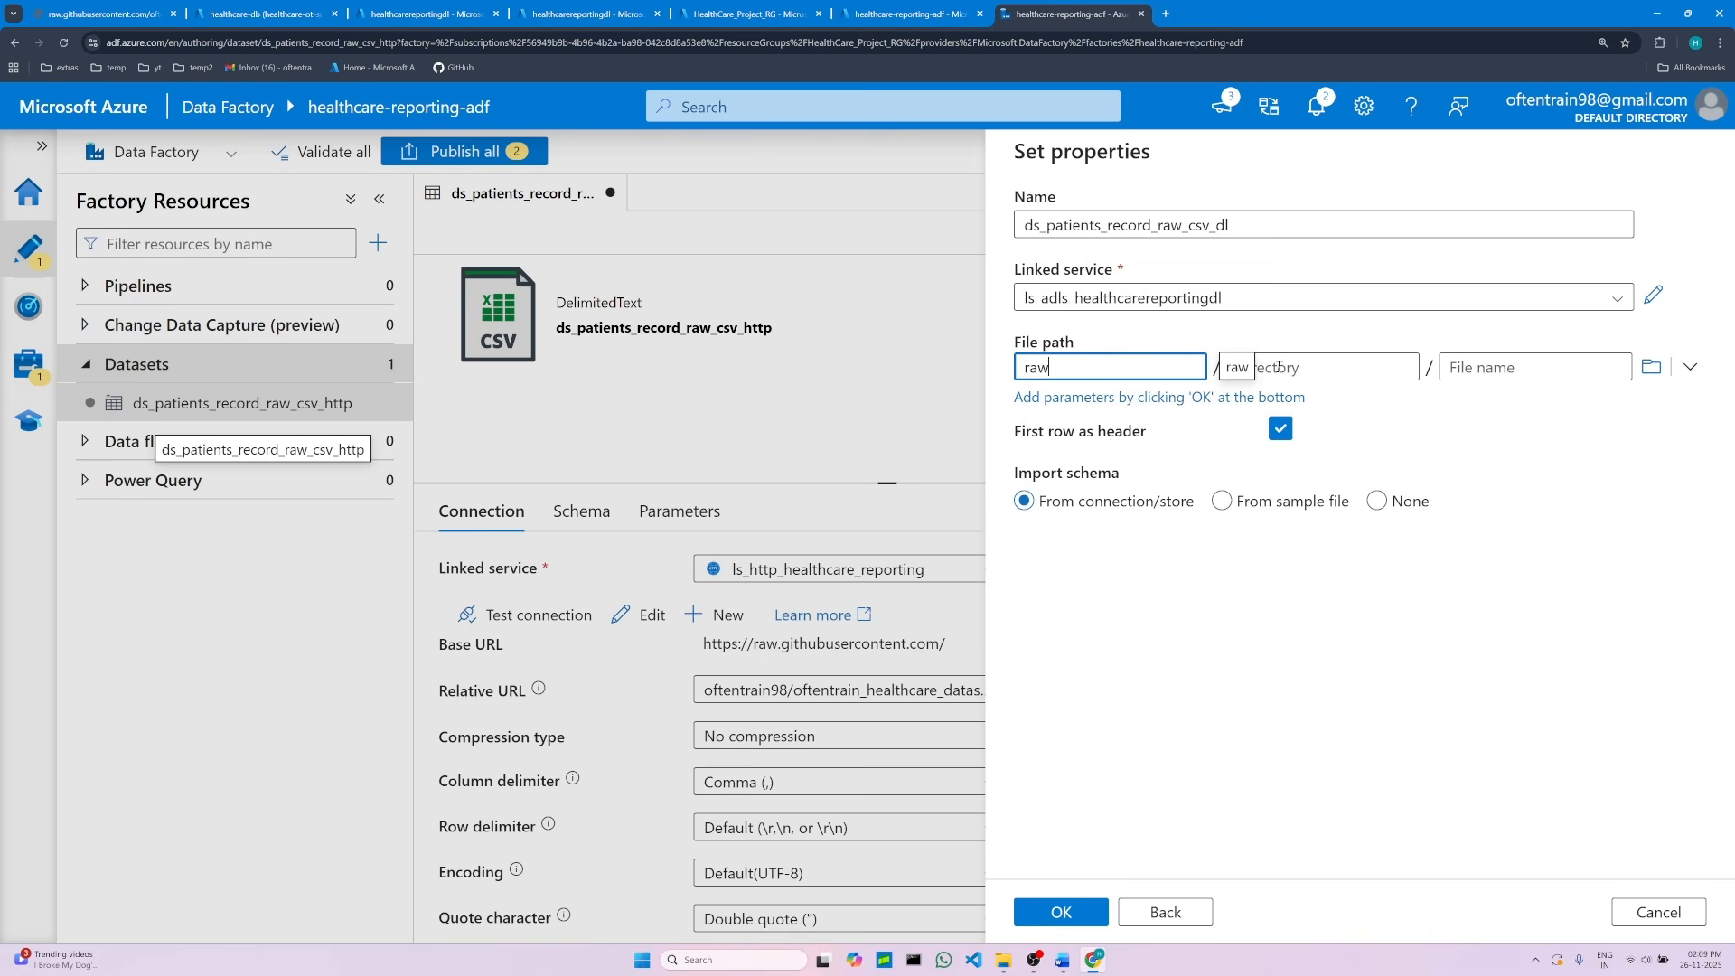
{"action": "left_click", "coordinate": [1292, 366]}
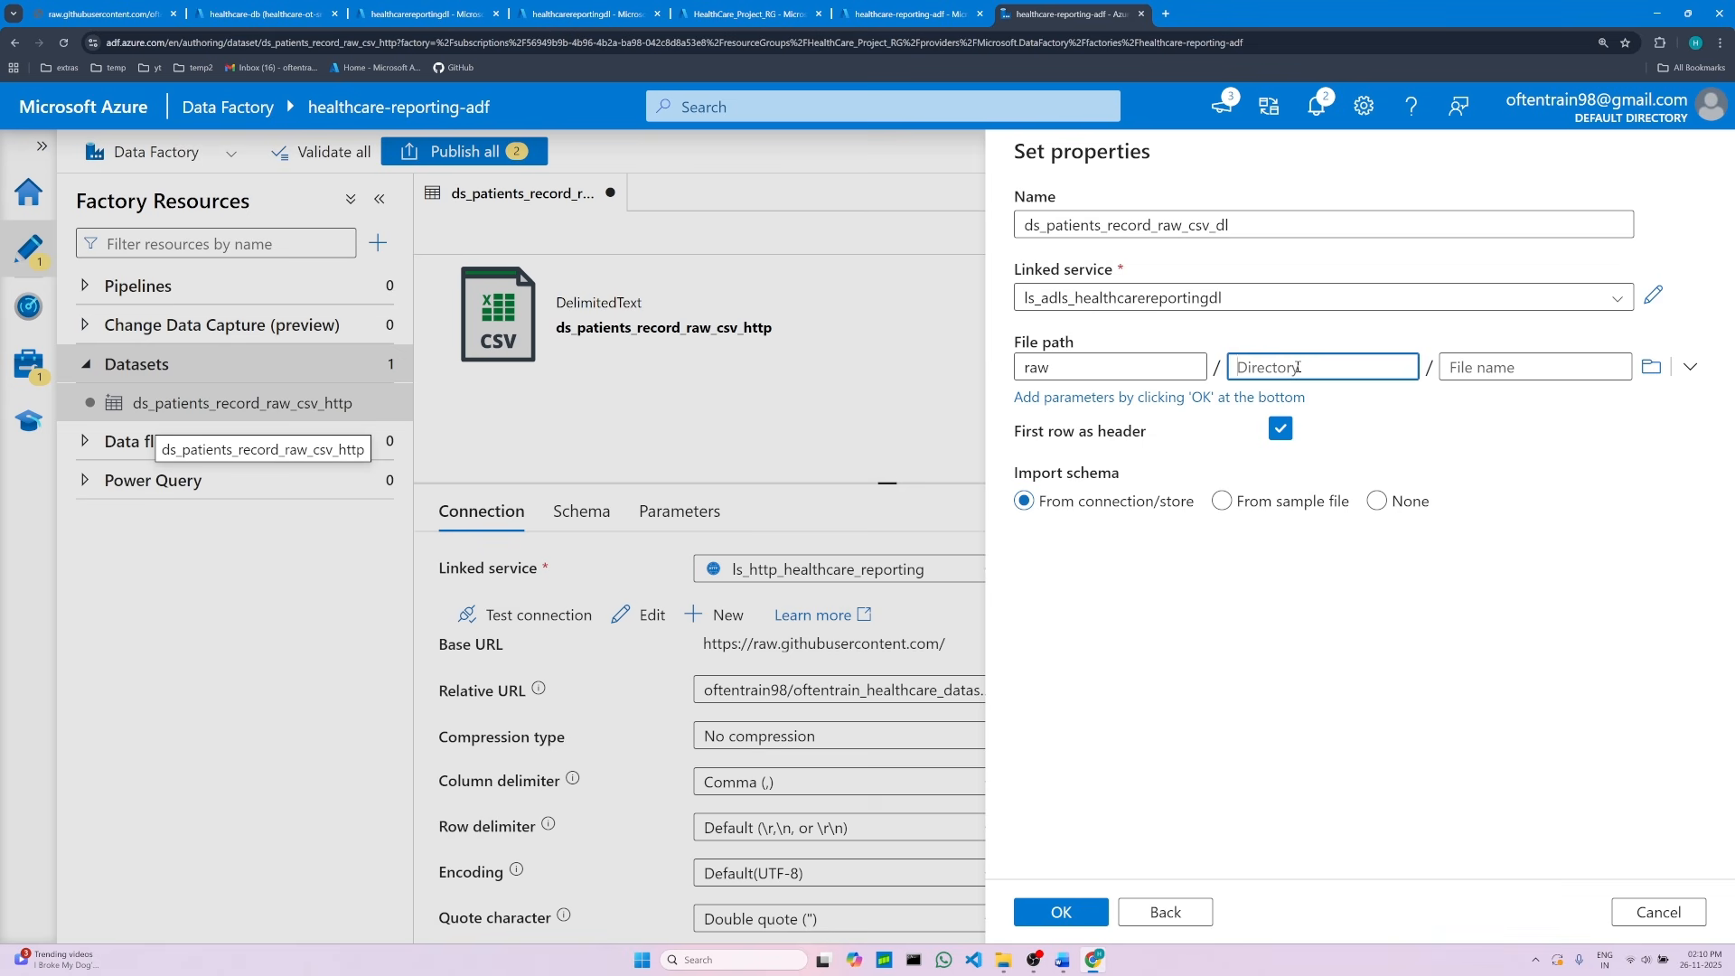
{"action": "right_click", "coordinate": [1300, 367]}
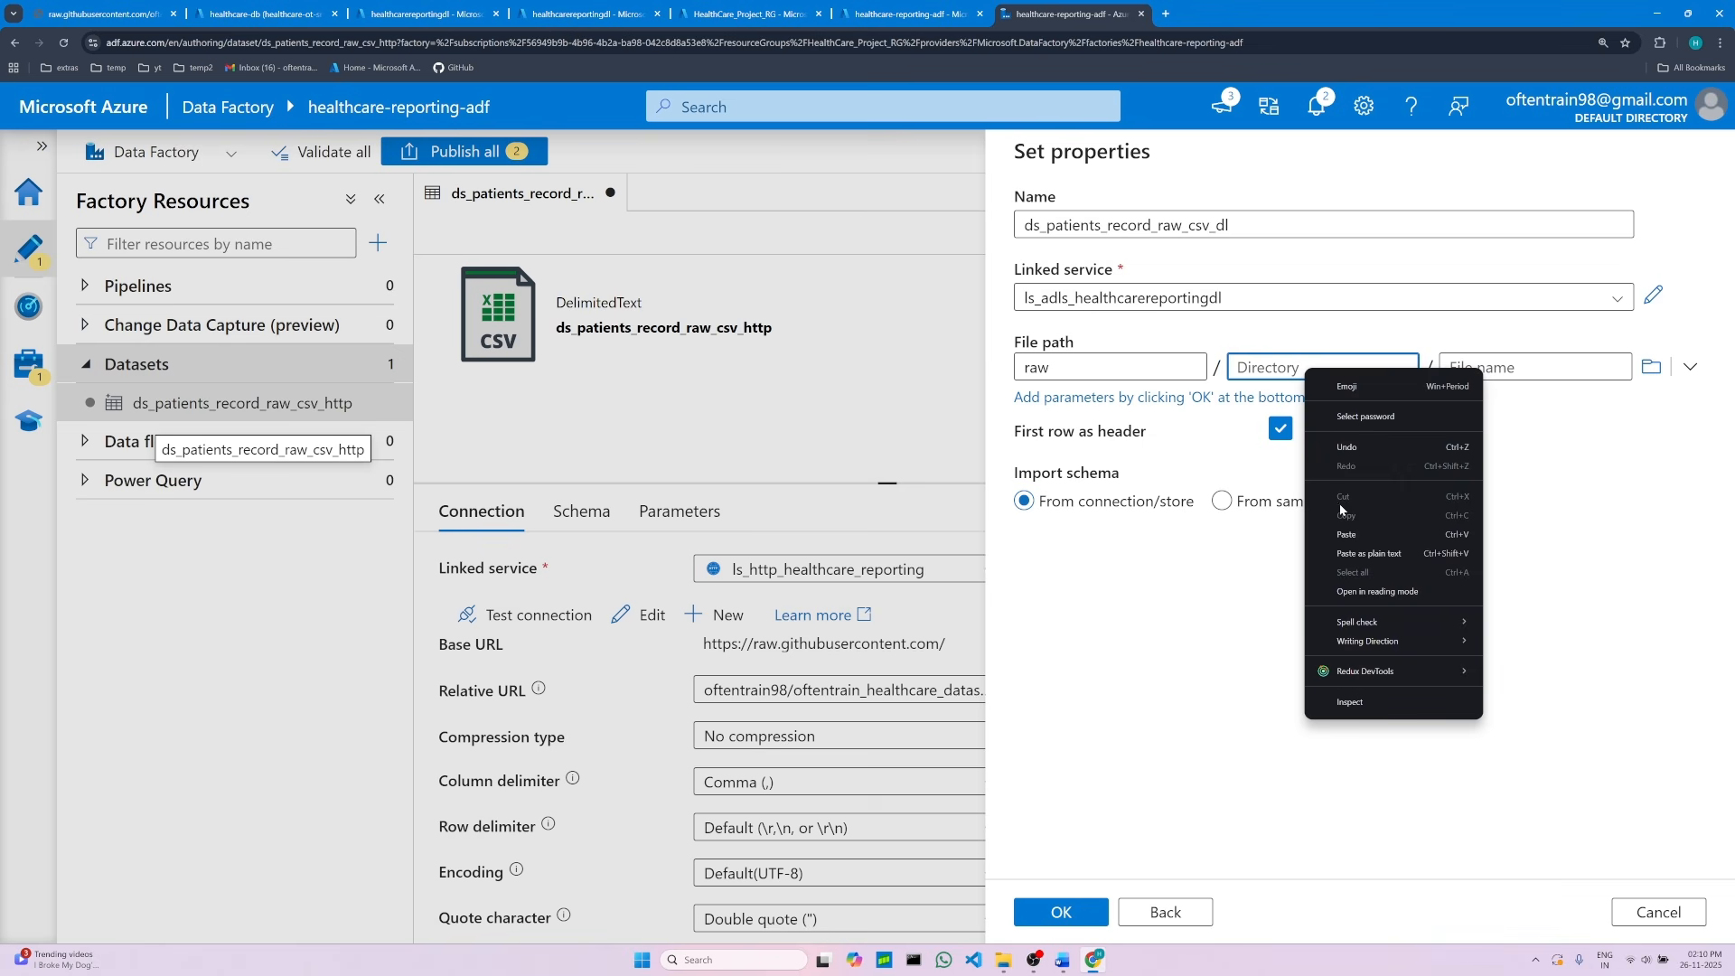
{"action": "left_click", "coordinate": [1358, 535]}
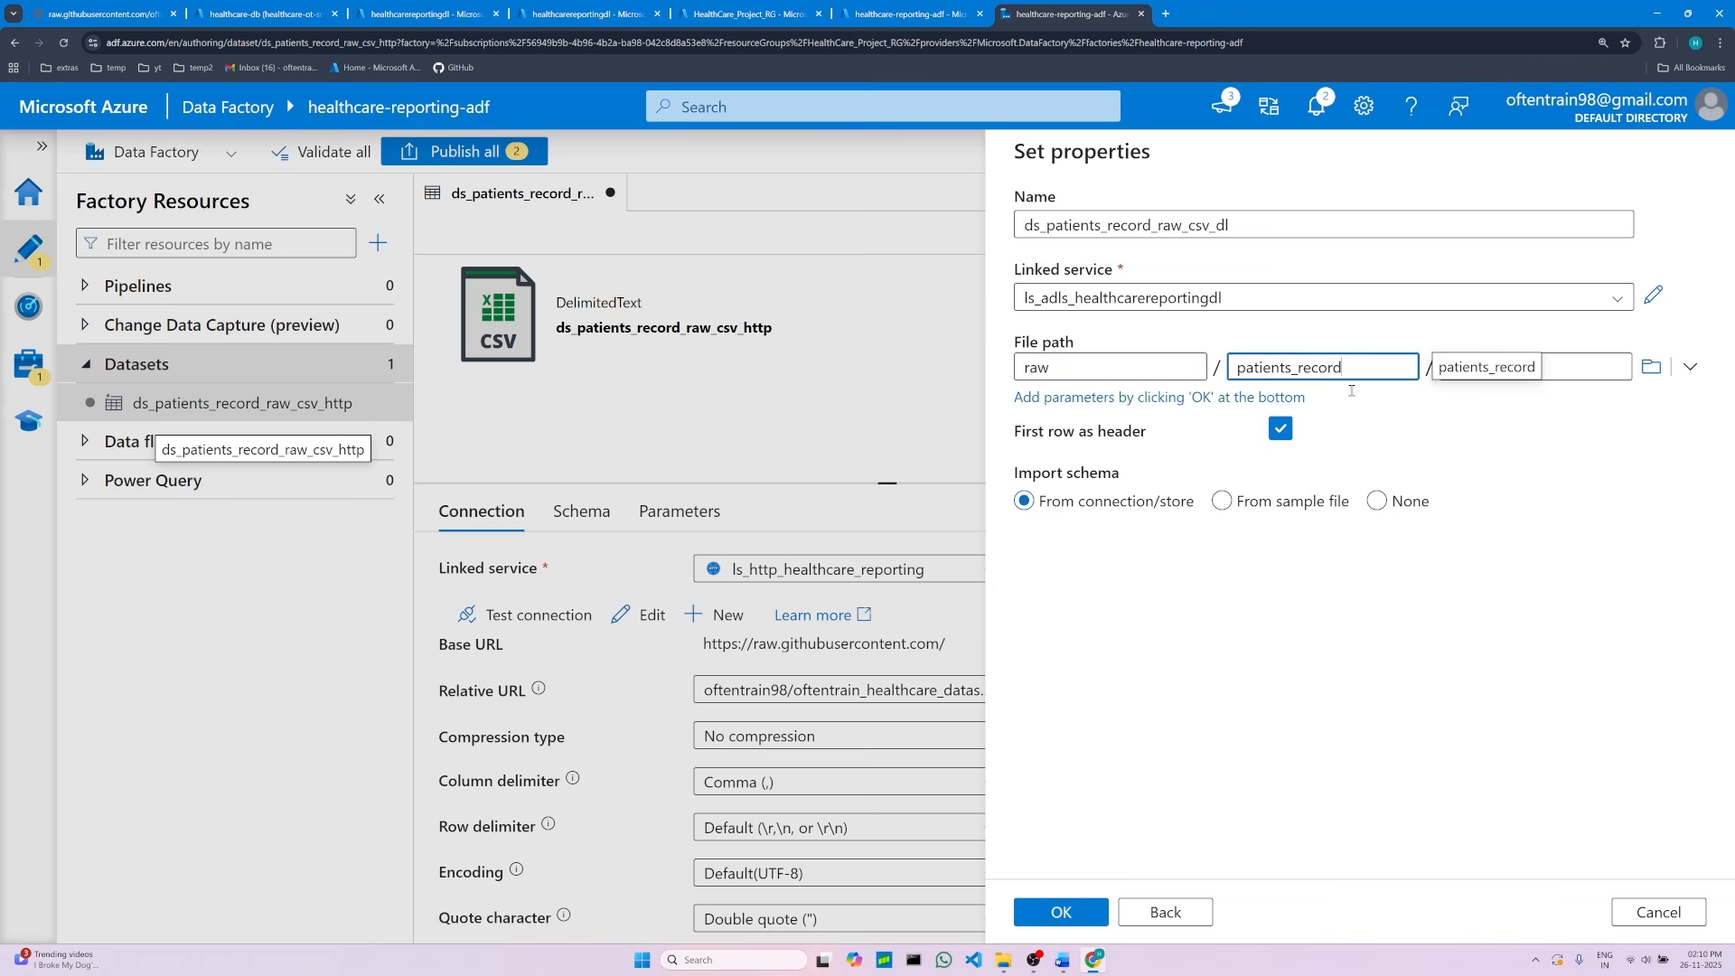
Step: Complete the notes' example path as raw/patients_record/patients_record.csv and copy the file name patients_record.csv
{"action": "left_click", "coordinate": [1491, 367]}
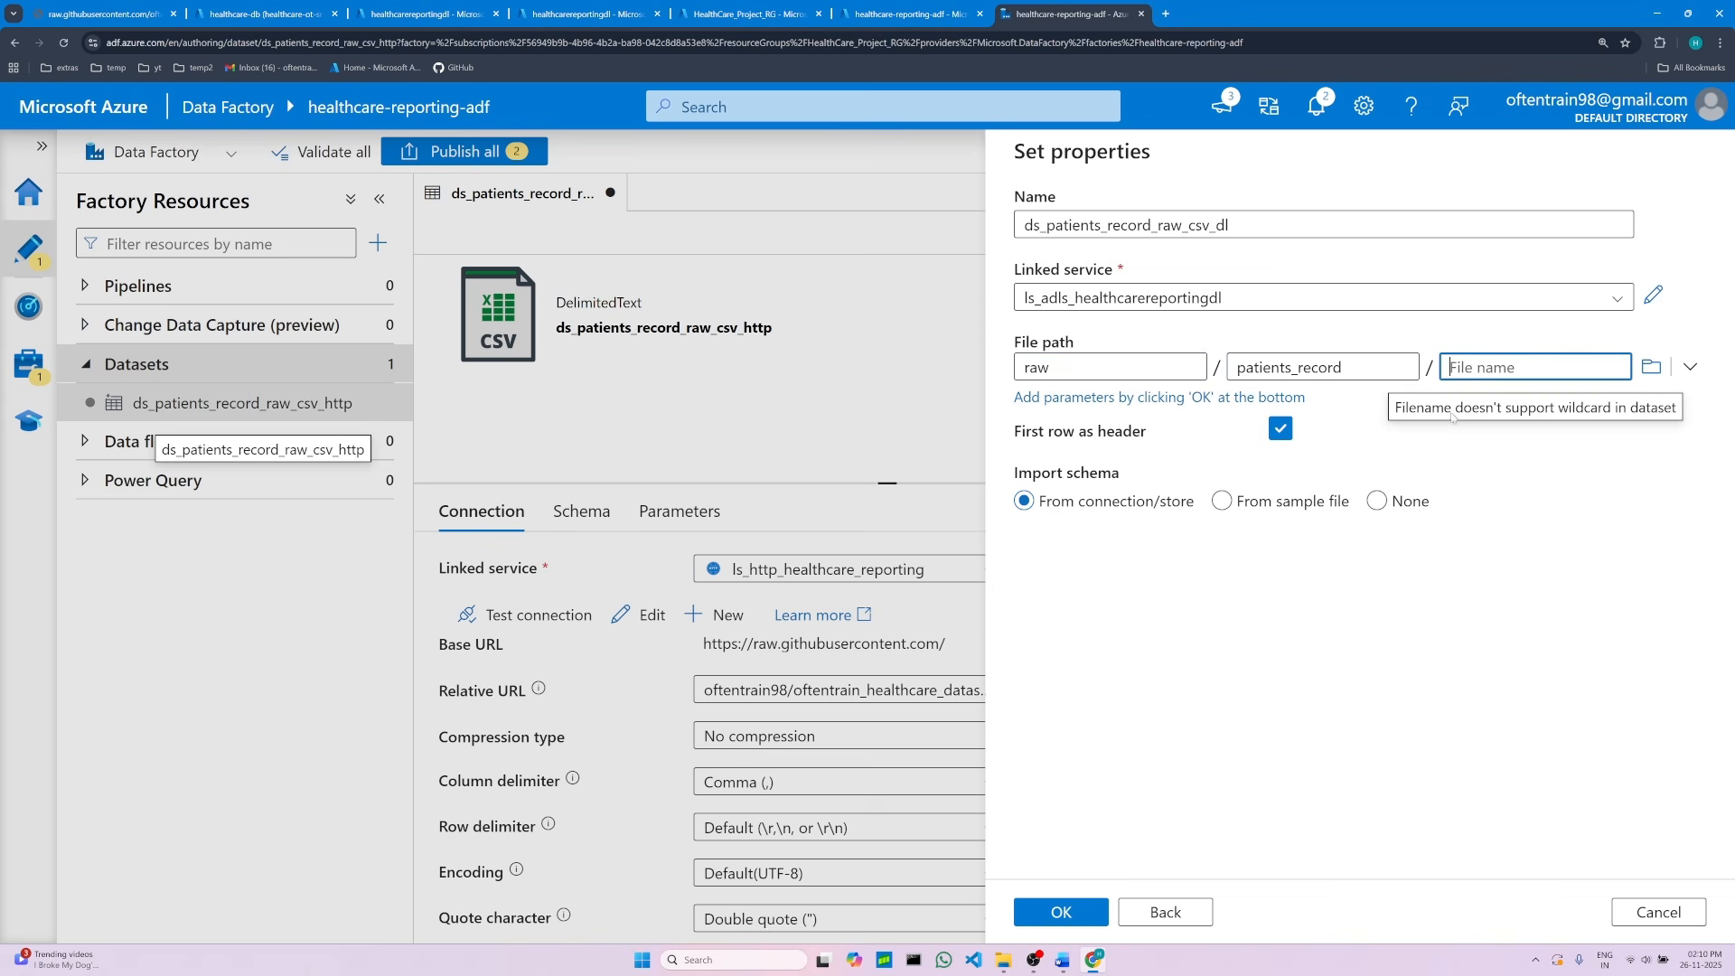
{"action": "left_click", "coordinate": [1066, 961]}
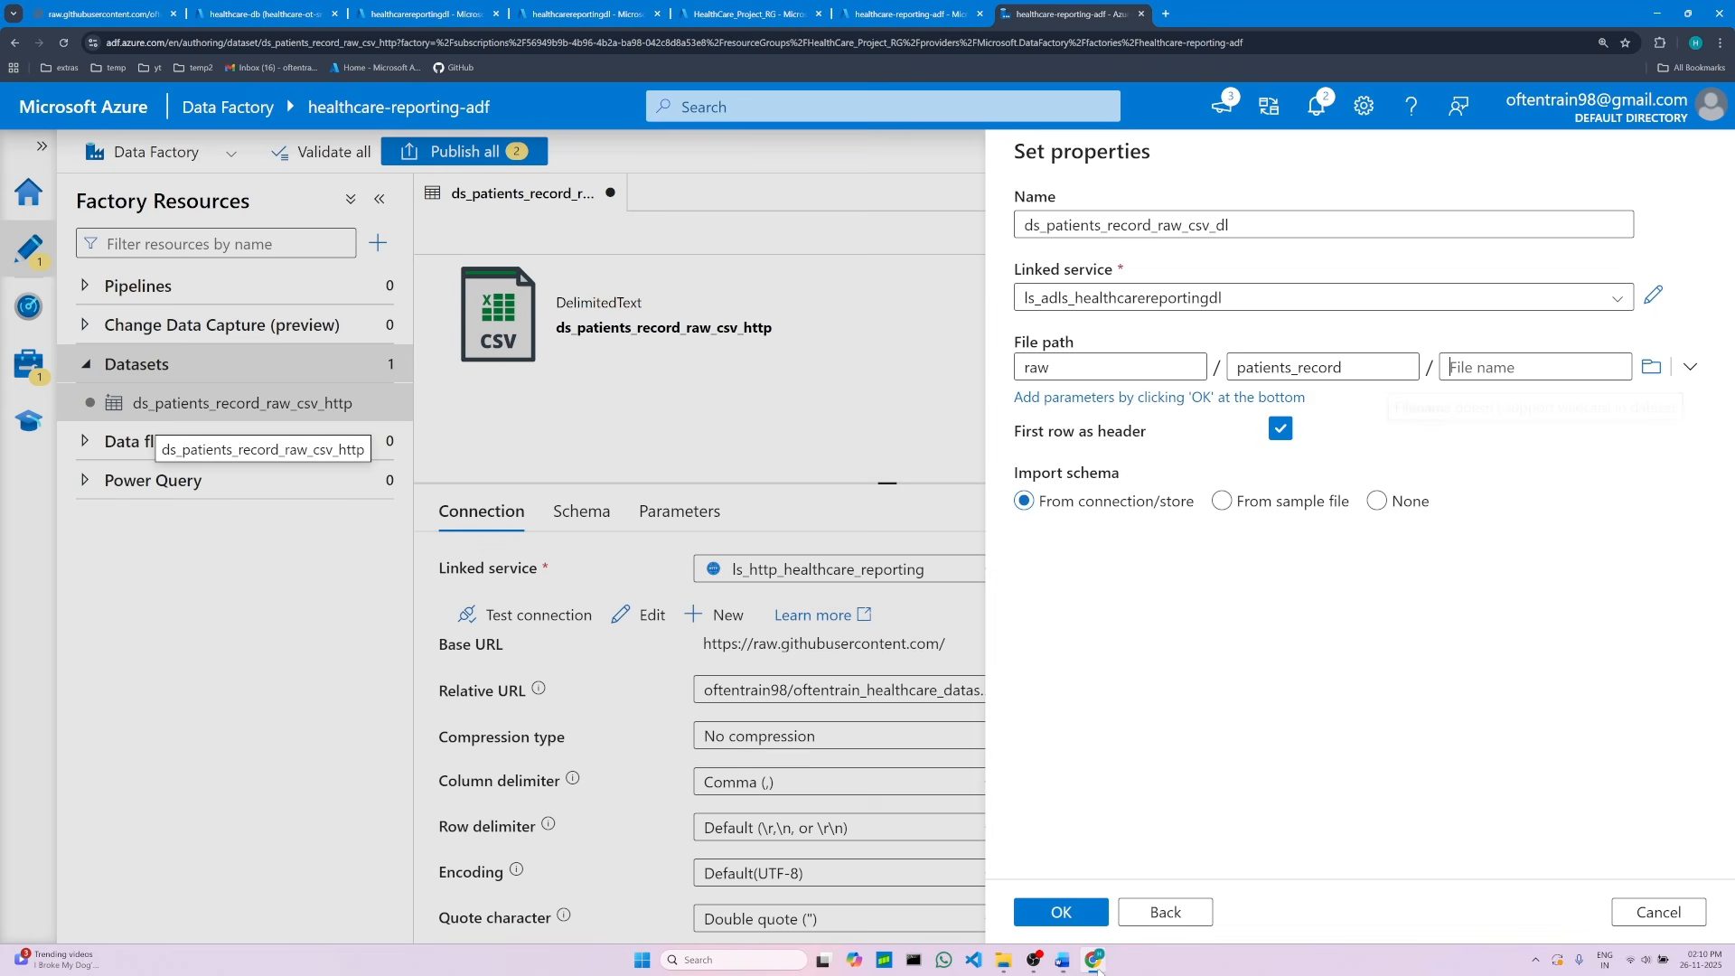
{"action": "left_click", "coordinate": [1094, 960]}
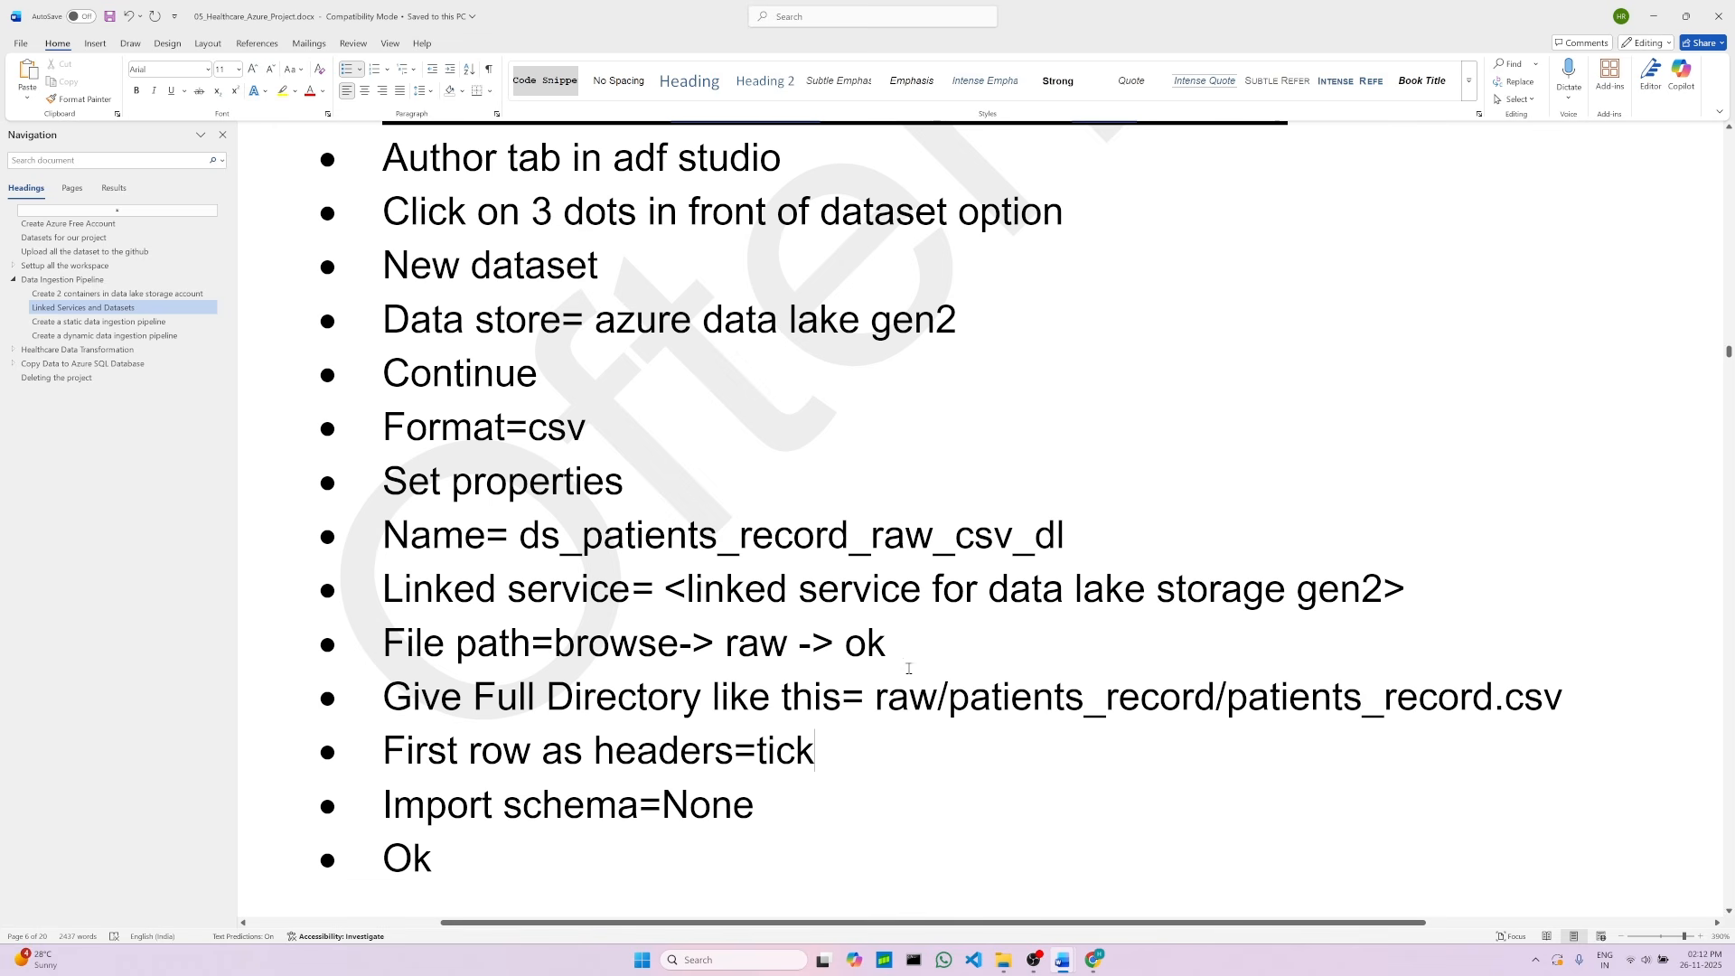
{"action": "double_click", "coordinate": [893, 702]}
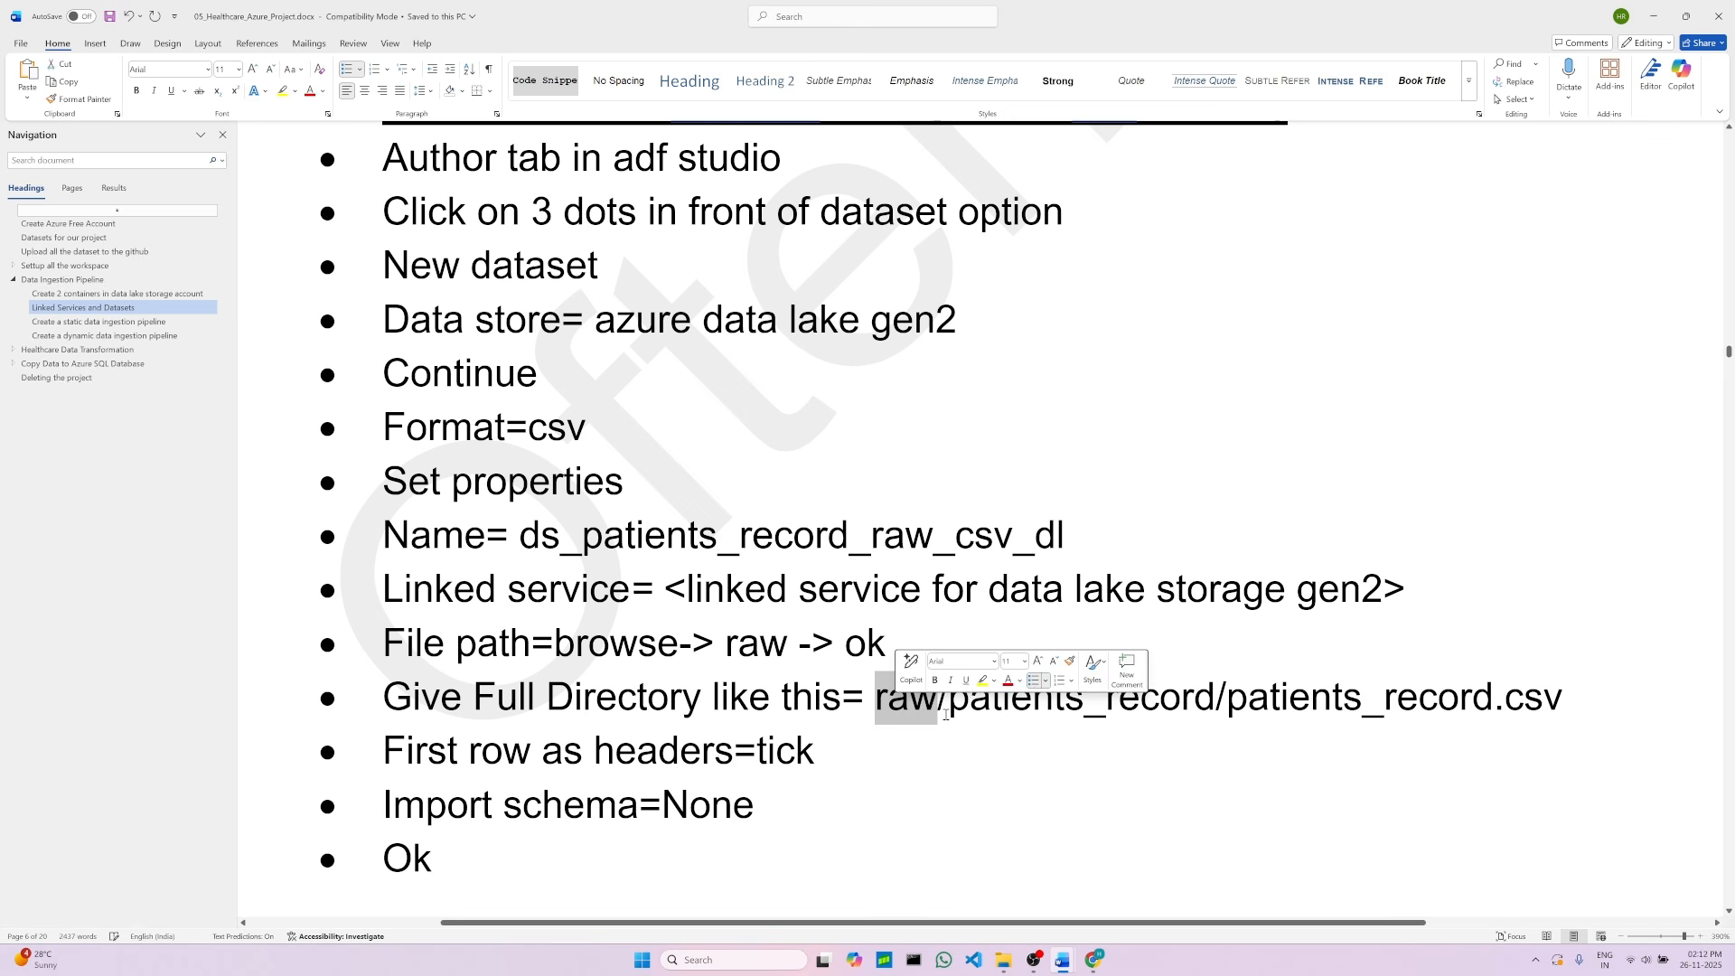
{"action": "key", "text": "Down"}
{"action": "double_click", "coordinate": [947, 702]}
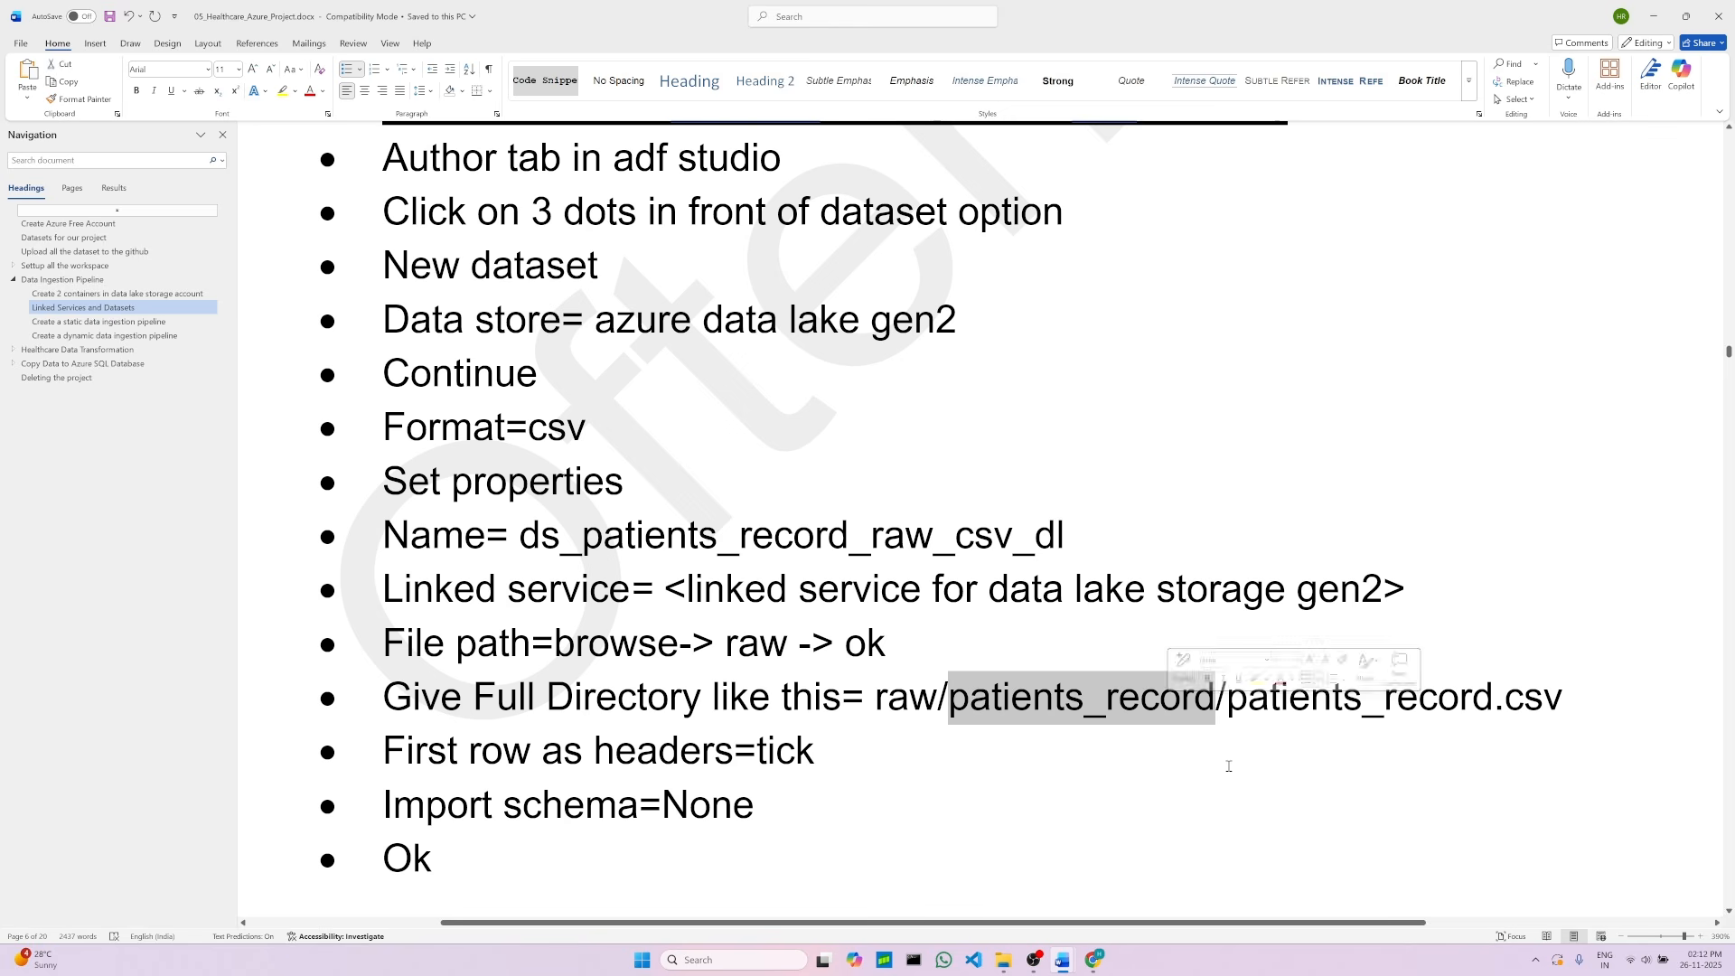
{"action": "key", "text": "Down"}
{"action": "left_click_drag", "start_coordinate": [1229, 708], "coordinate": [1244, 709]}
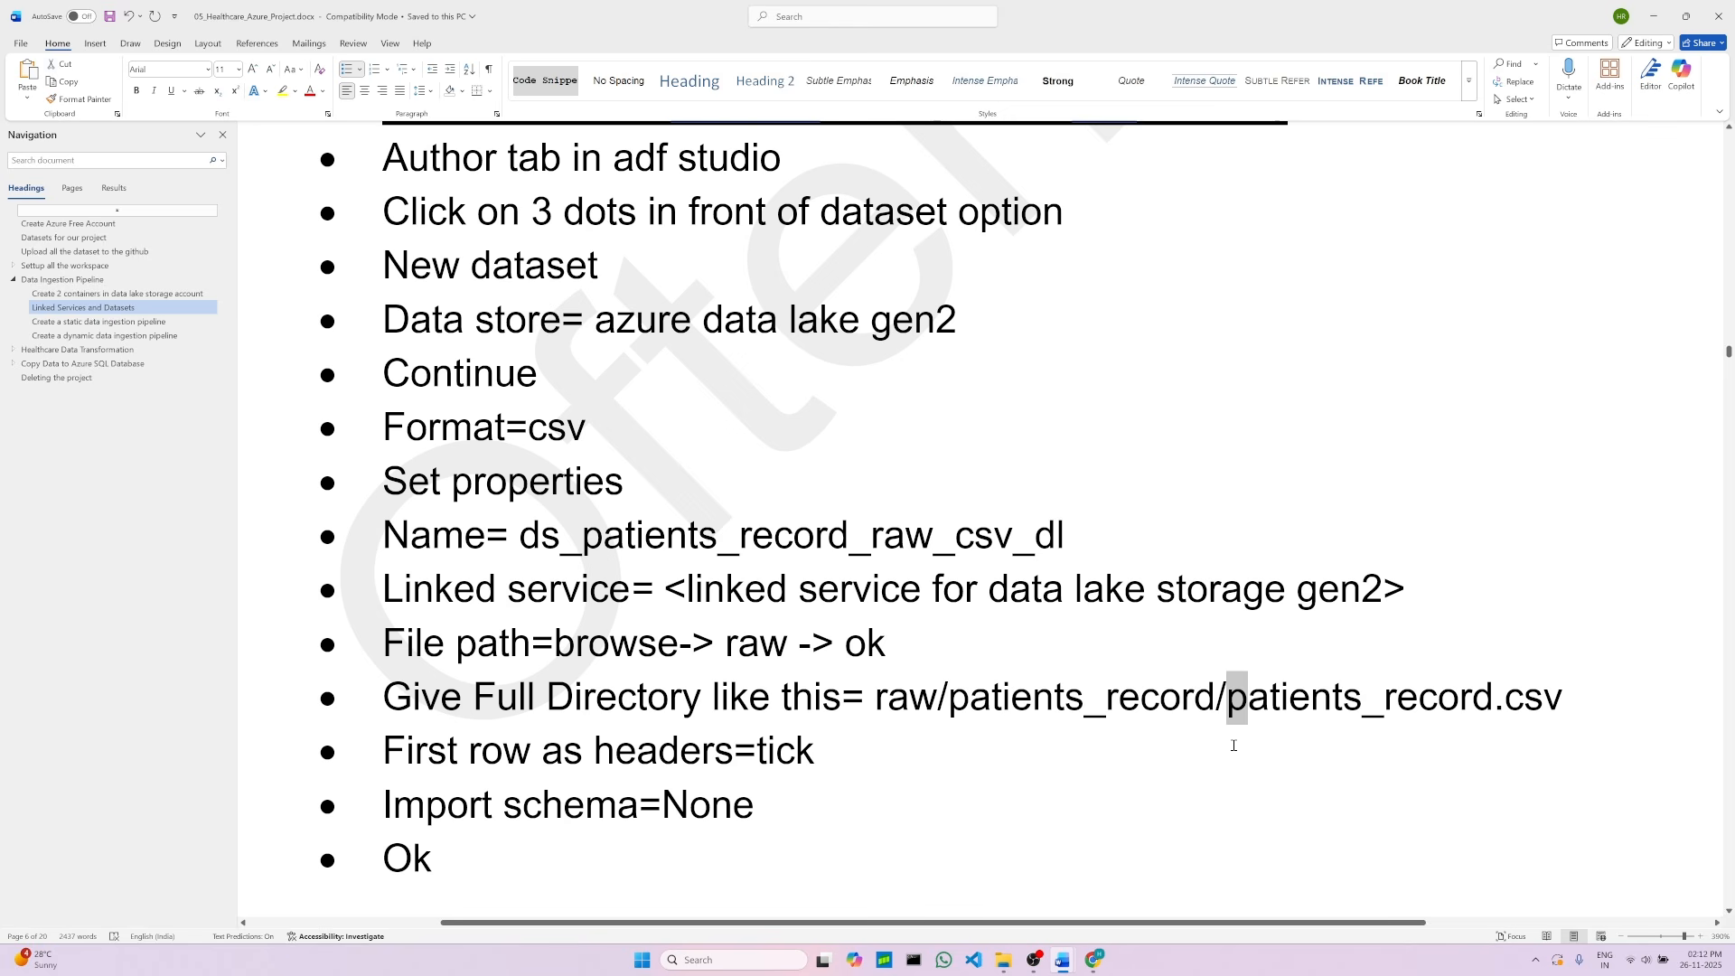
{"action": "left_click", "coordinate": [1231, 744]}
{"action": "left_click_drag", "start_coordinate": [1231, 702], "coordinate": [1563, 706]}
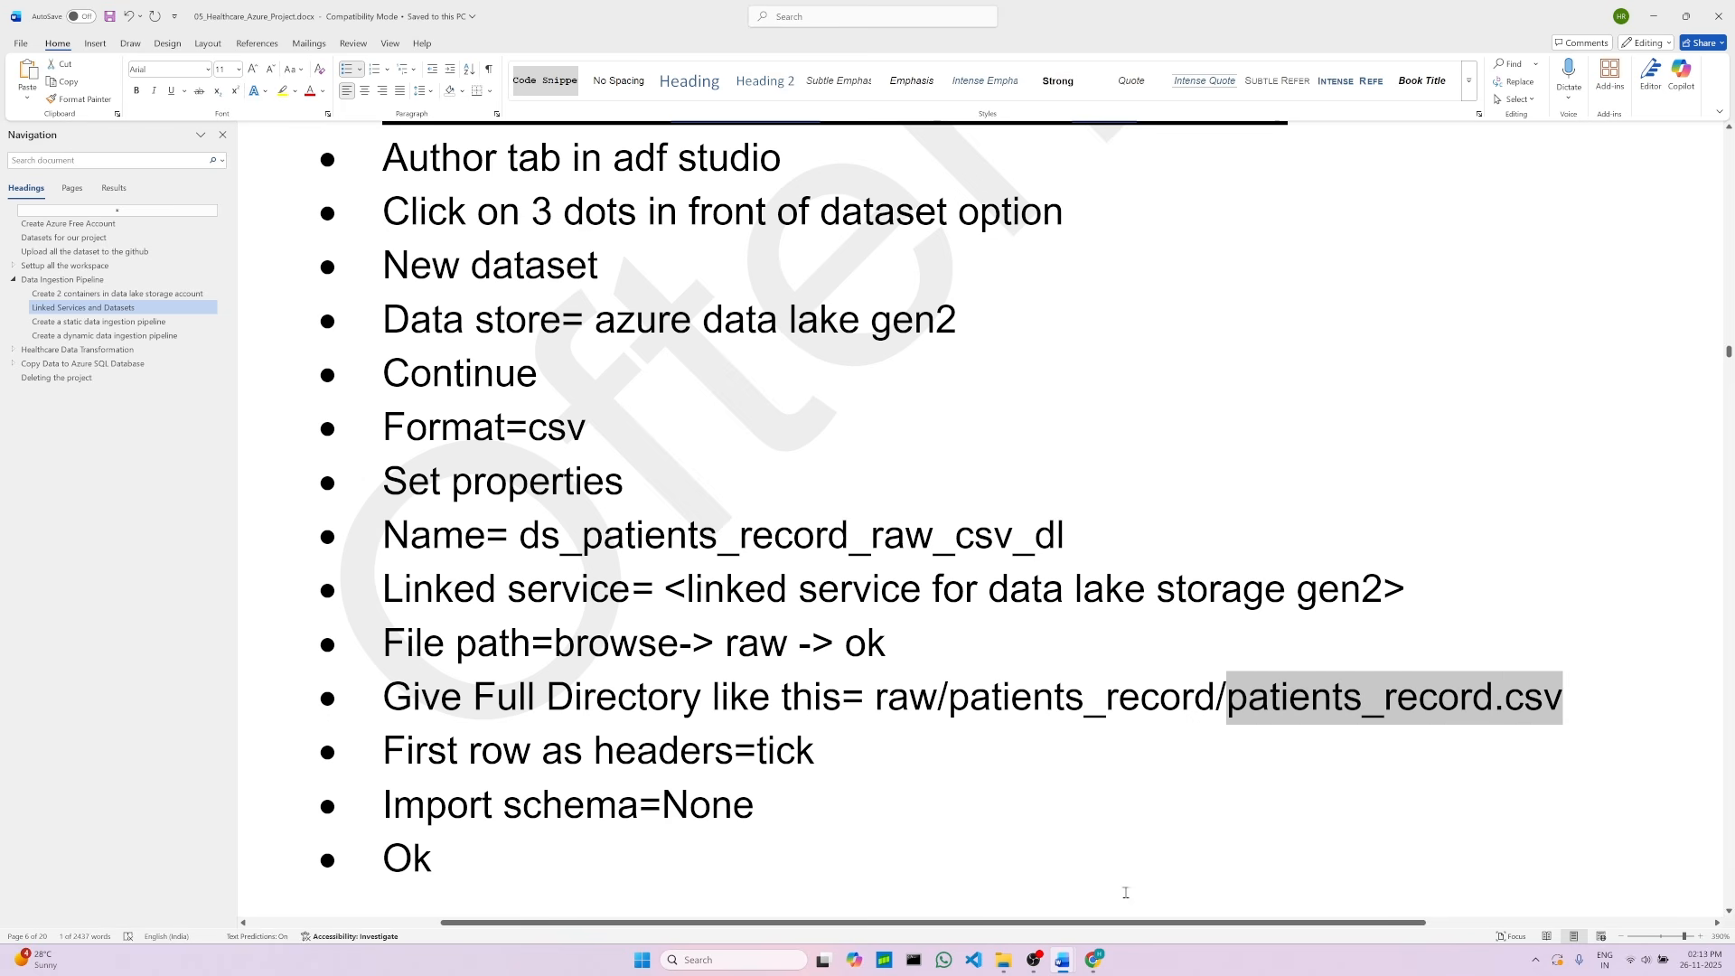
{"action": "right_click", "coordinate": [1267, 712]}
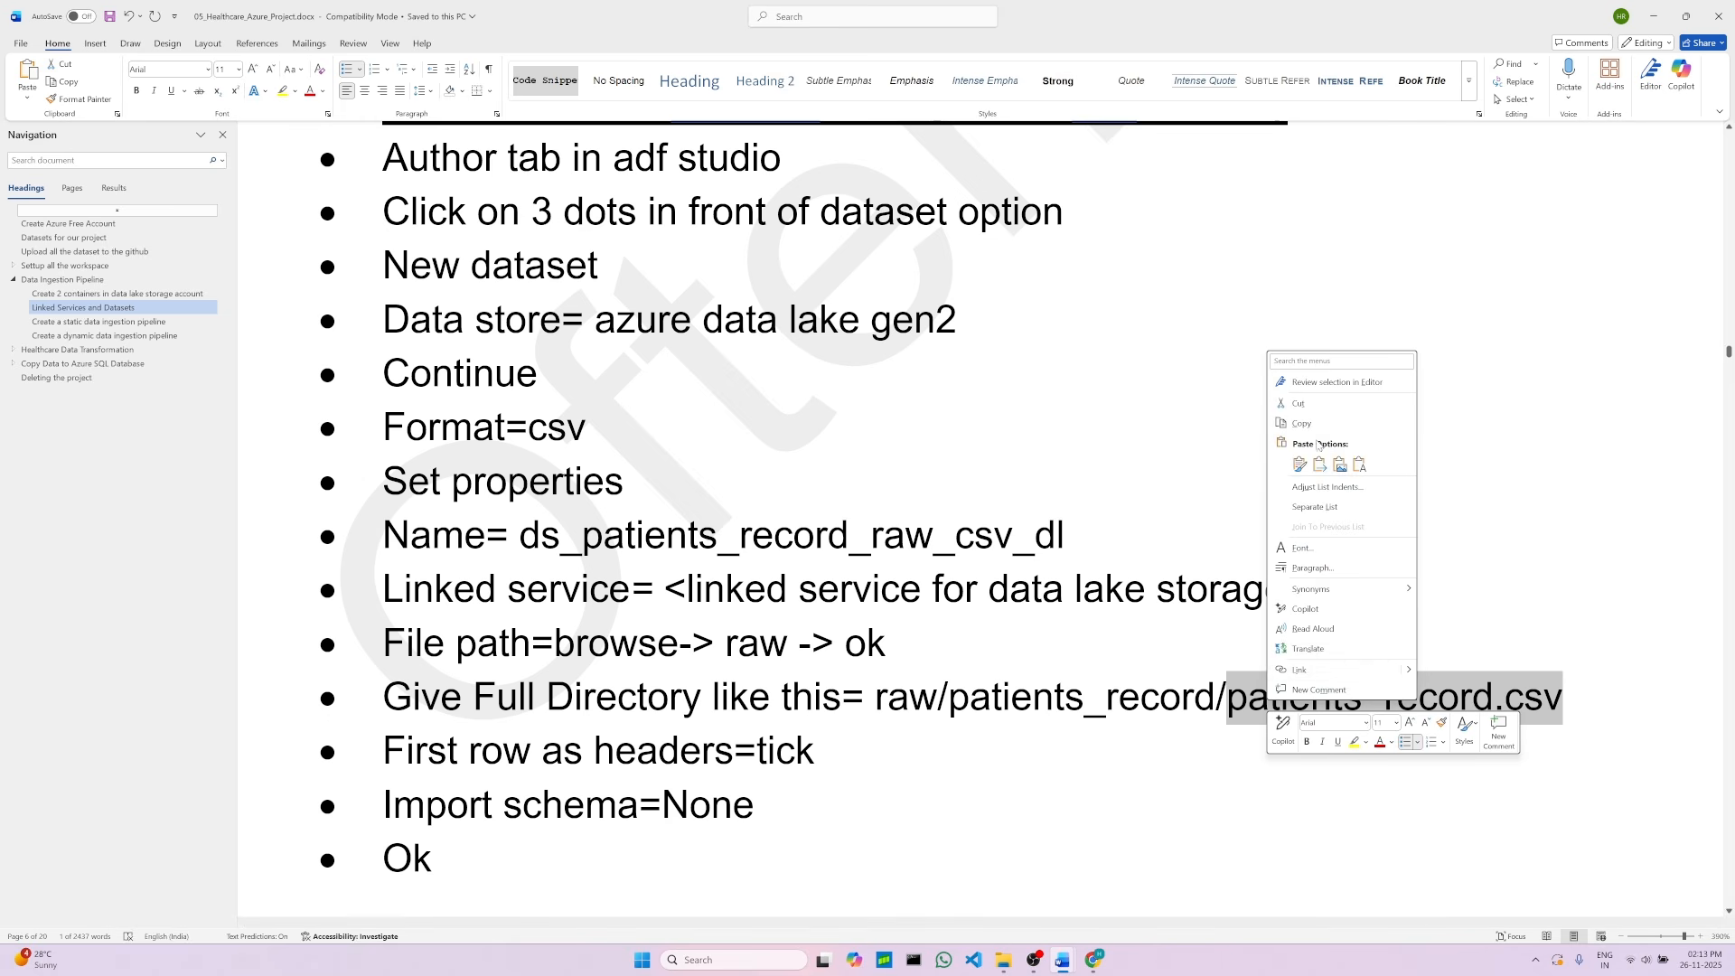
{"action": "left_click", "coordinate": [1302, 423]}
Step: Paste patients_record.csv as the file name in the dataset's file path
{"action": "left_click", "coordinate": [1094, 960]}
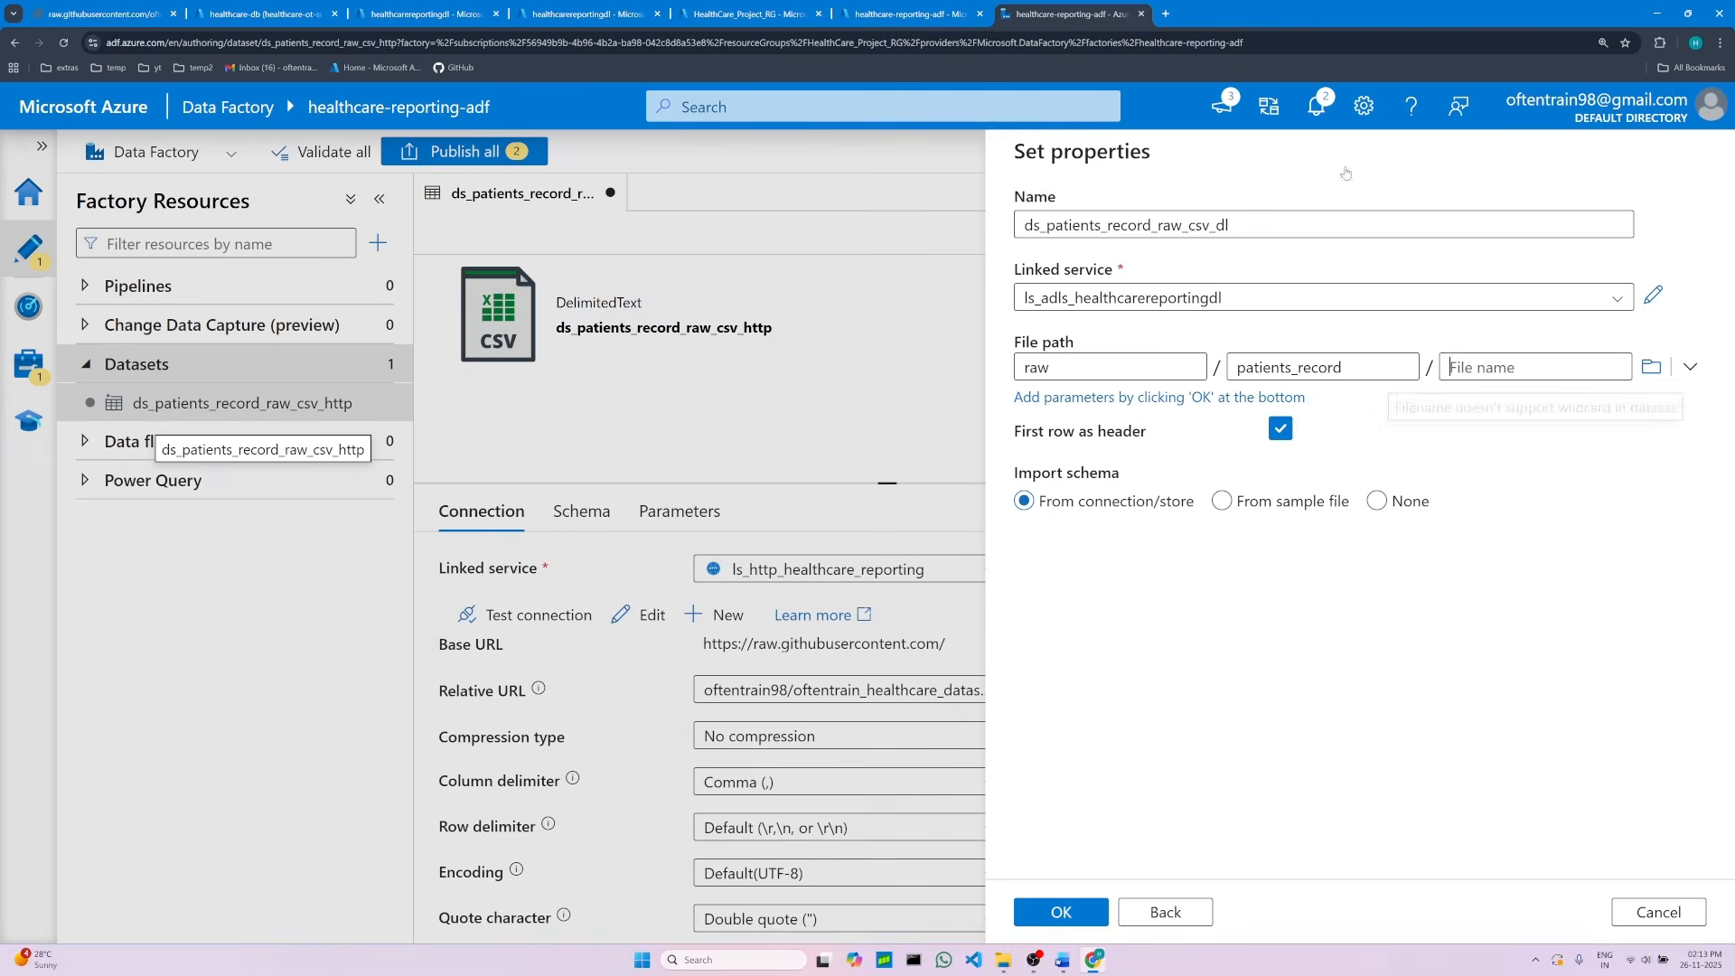
{"action": "left_click", "coordinate": [1513, 369]}
{"action": "right_click", "coordinate": [1503, 366]}
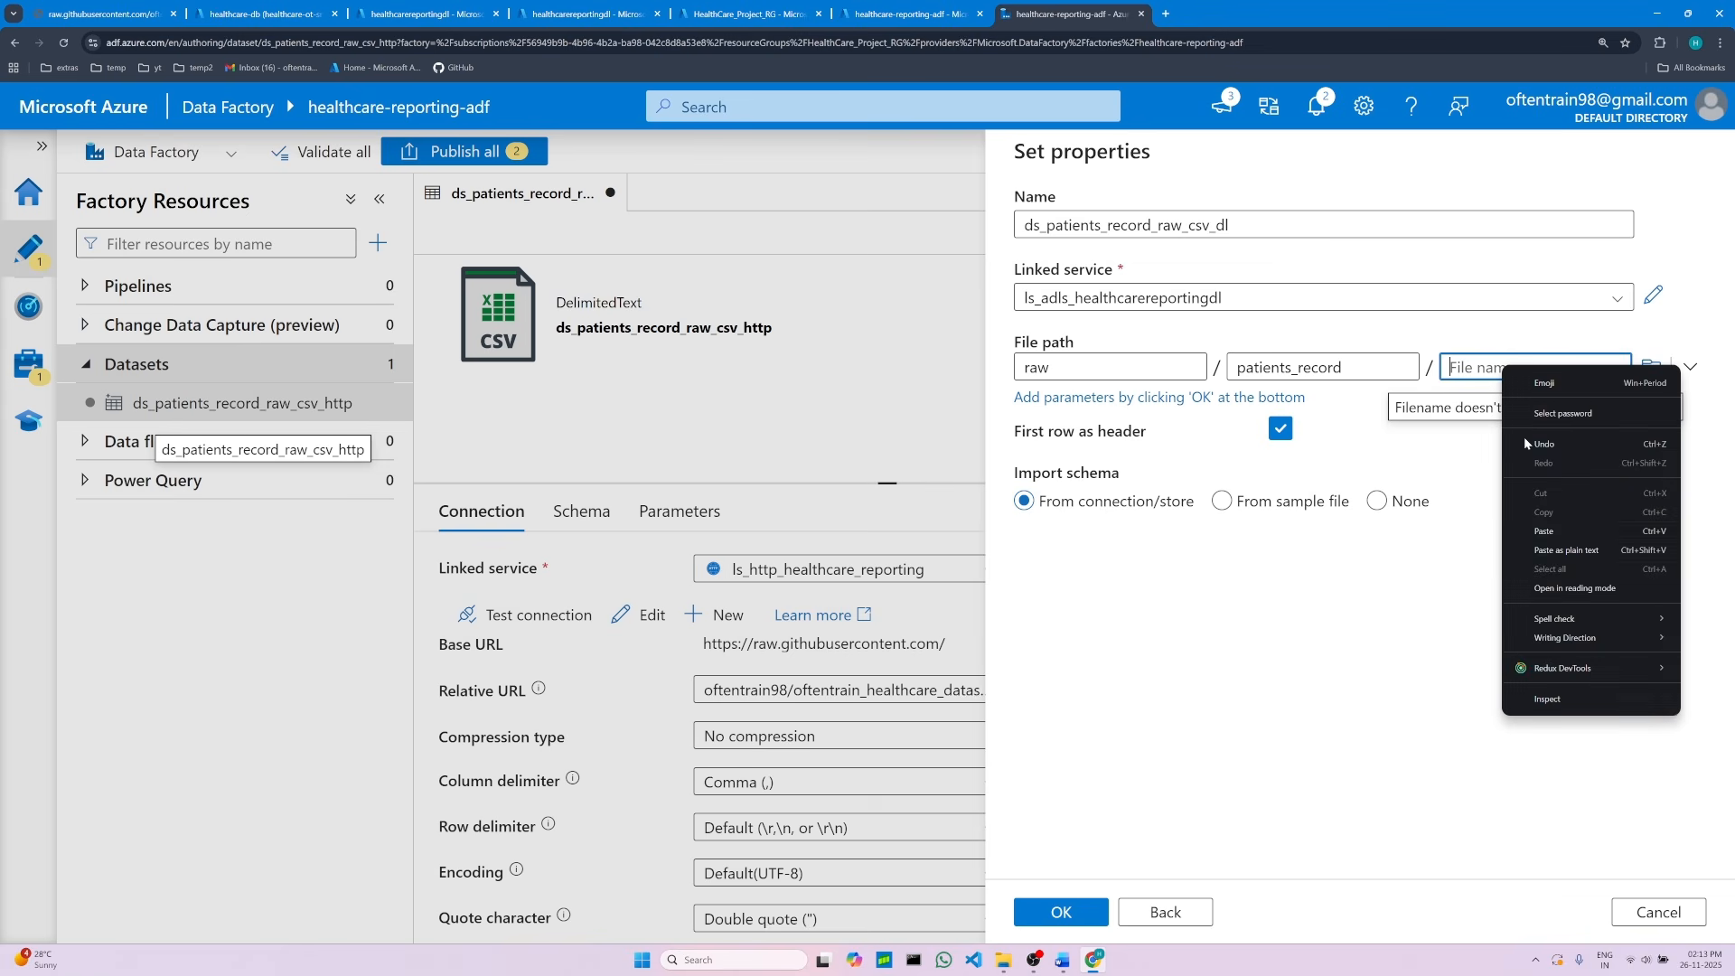
{"action": "left_click", "coordinate": [1537, 531]}
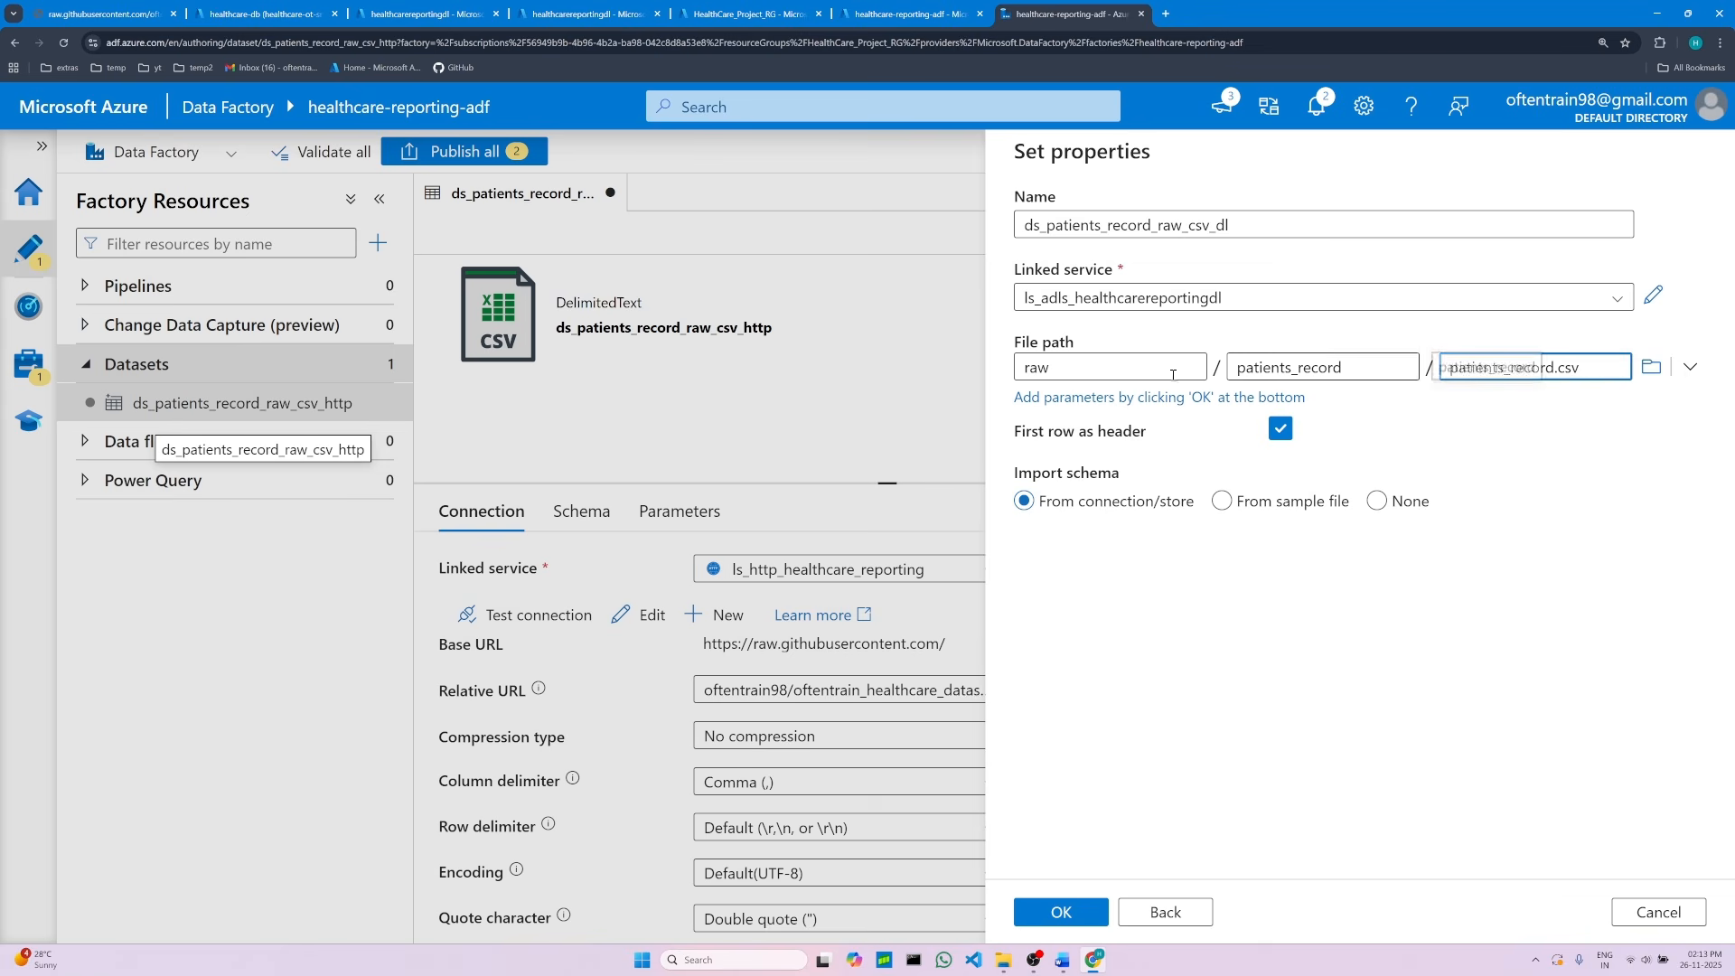
{"action": "left_click", "coordinate": [1038, 367]}
{"action": "left_click", "coordinate": [1384, 368]}
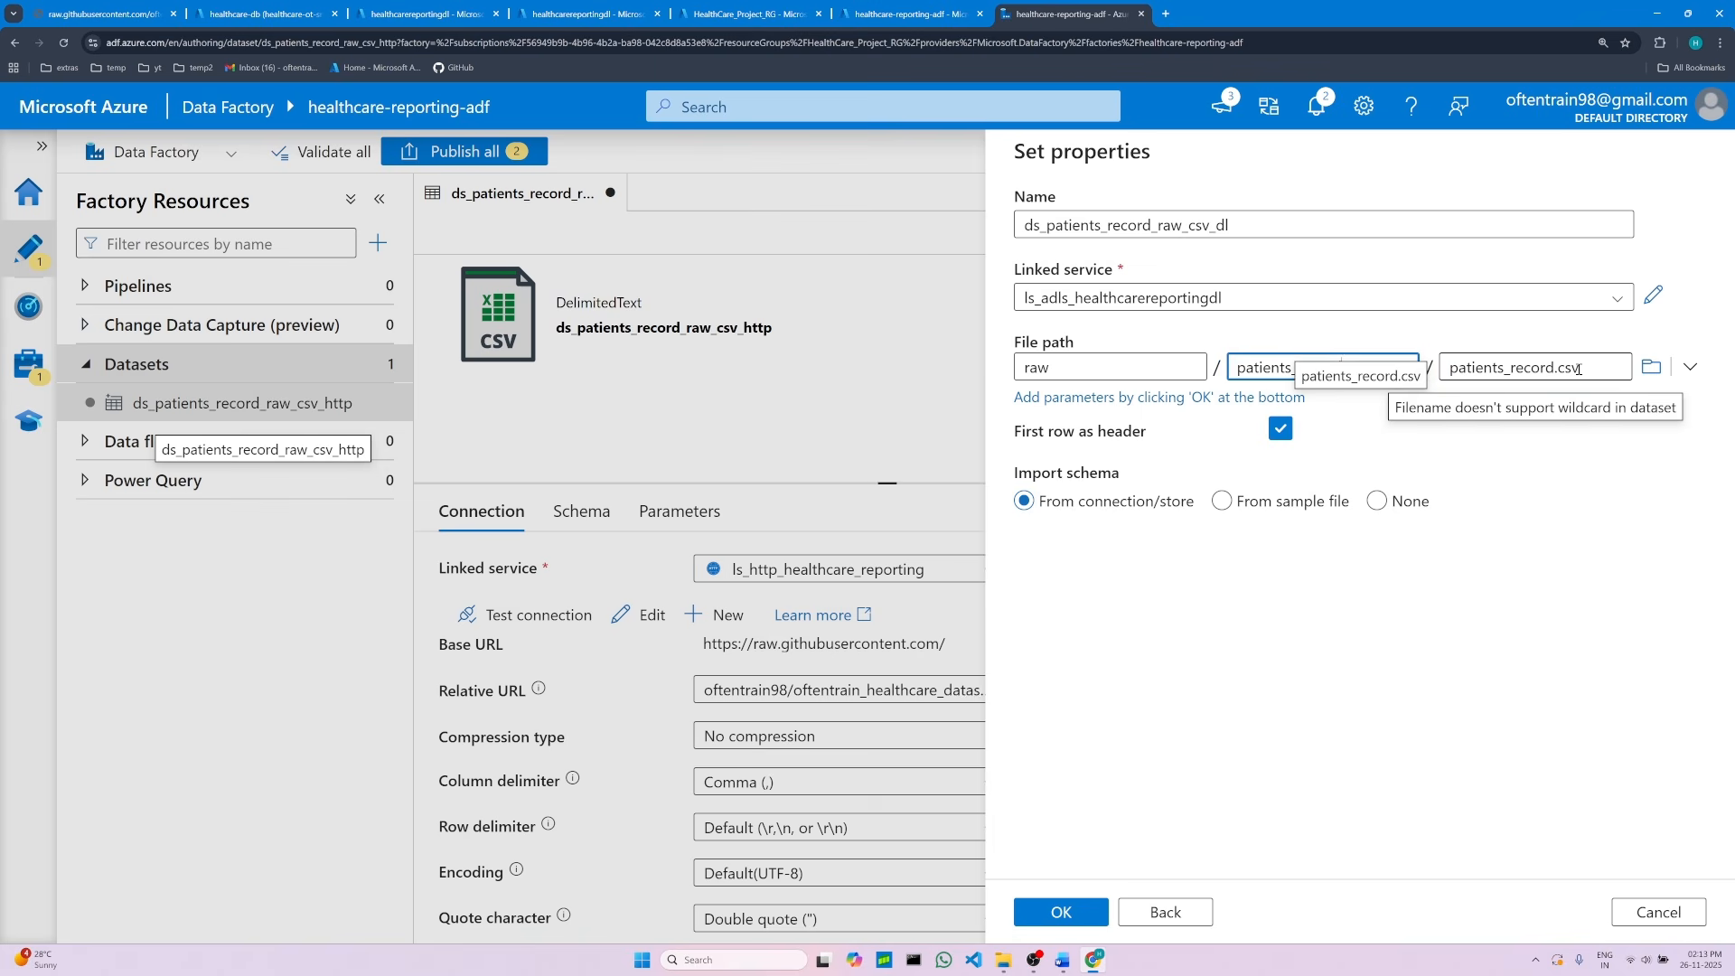
{"action": "left_click", "coordinate": [1448, 375]}
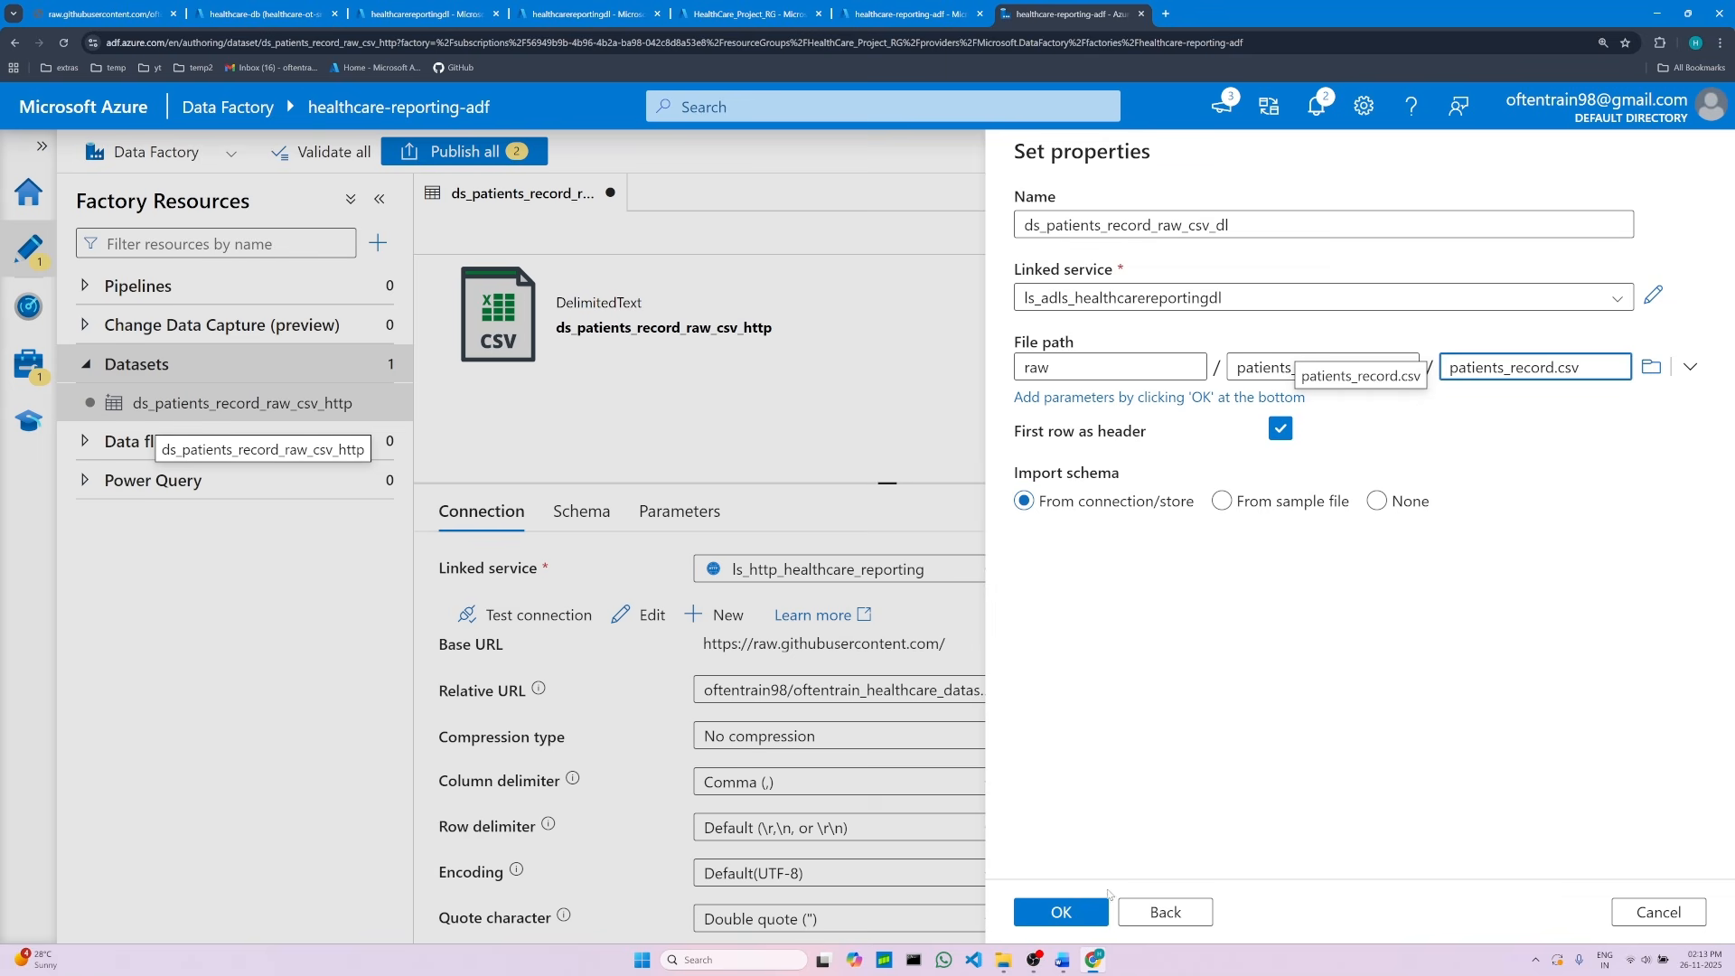
Step: Set the import schema to None and confirm the new data lake dataset
{"action": "left_click", "coordinate": [1063, 960]}
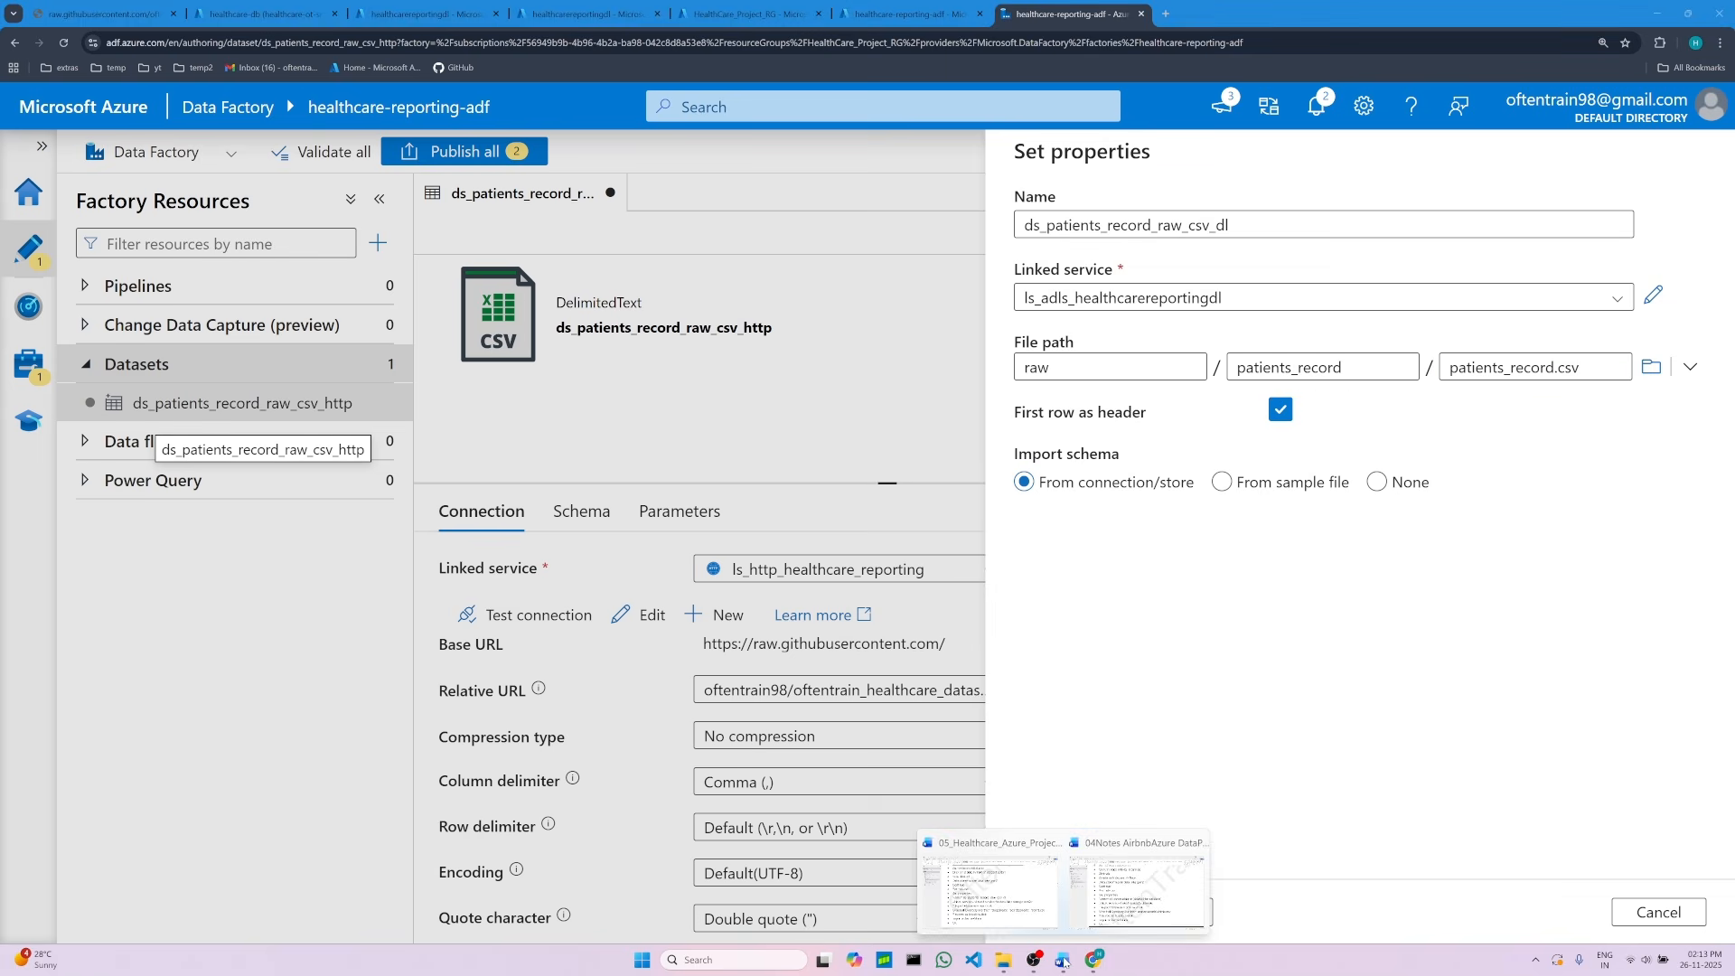
{"action": "left_click", "coordinate": [995, 882]}
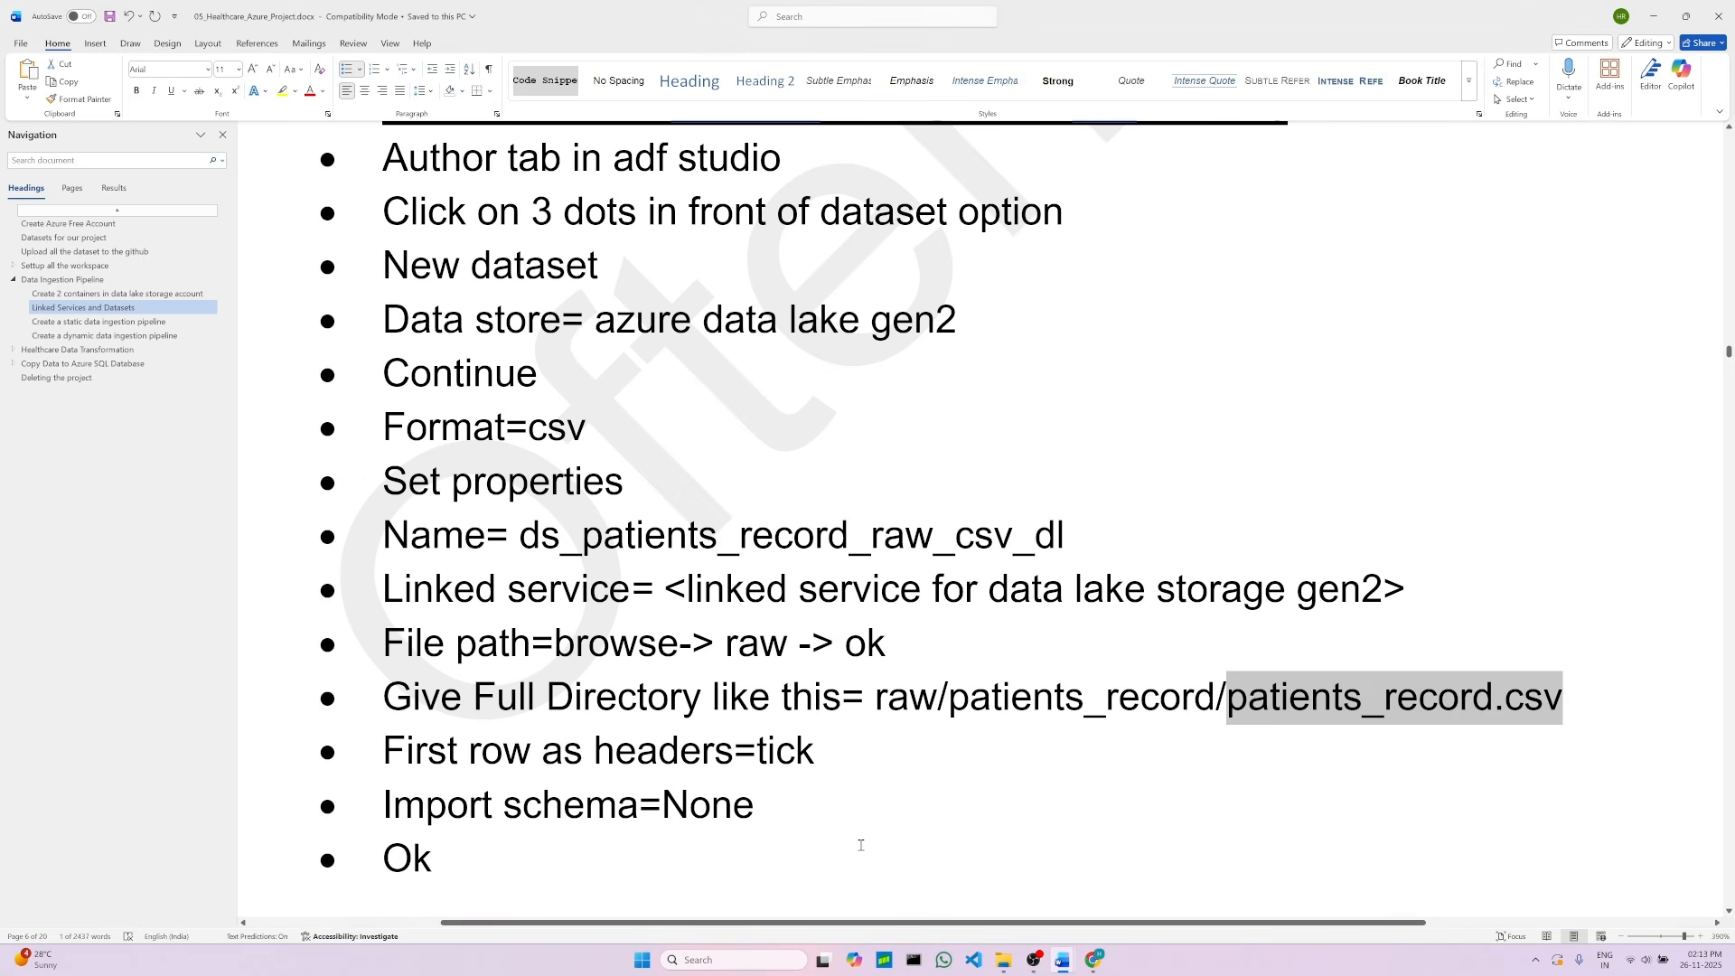
{"action": "left_click", "coordinate": [764, 757]}
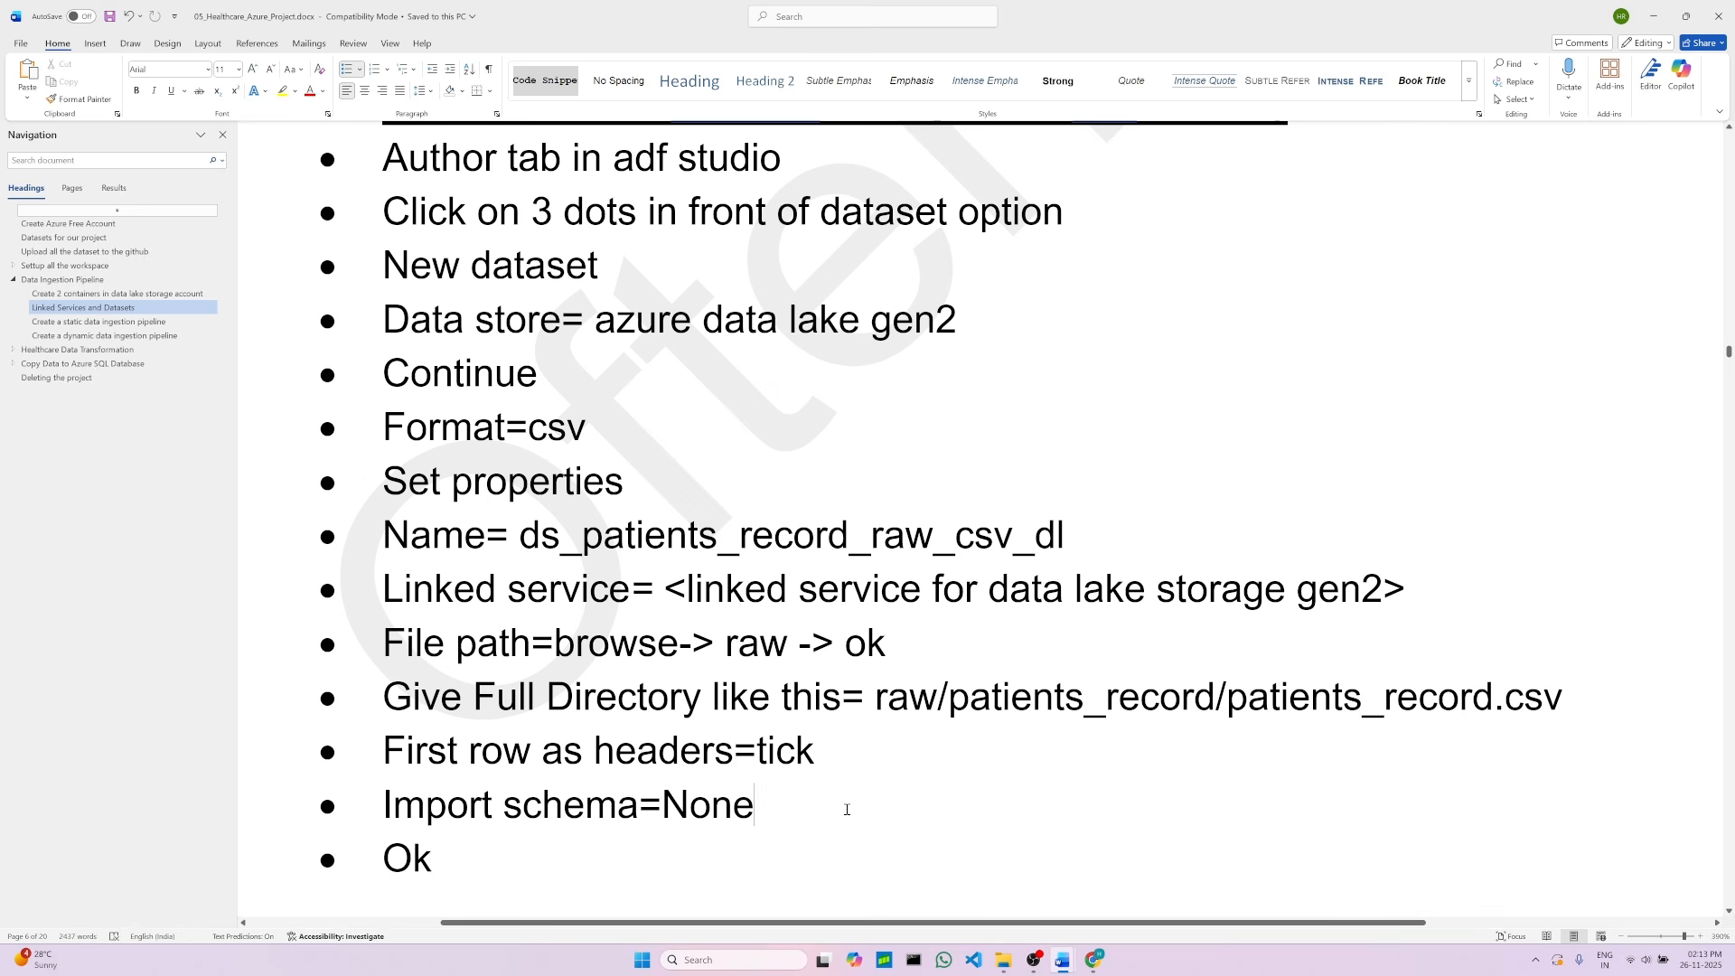
{"action": "scroll", "coordinate": [600, 732], "scroll_direction": "down", "scroll_amount": 1}
{"action": "left_click", "coordinate": [602, 741]}
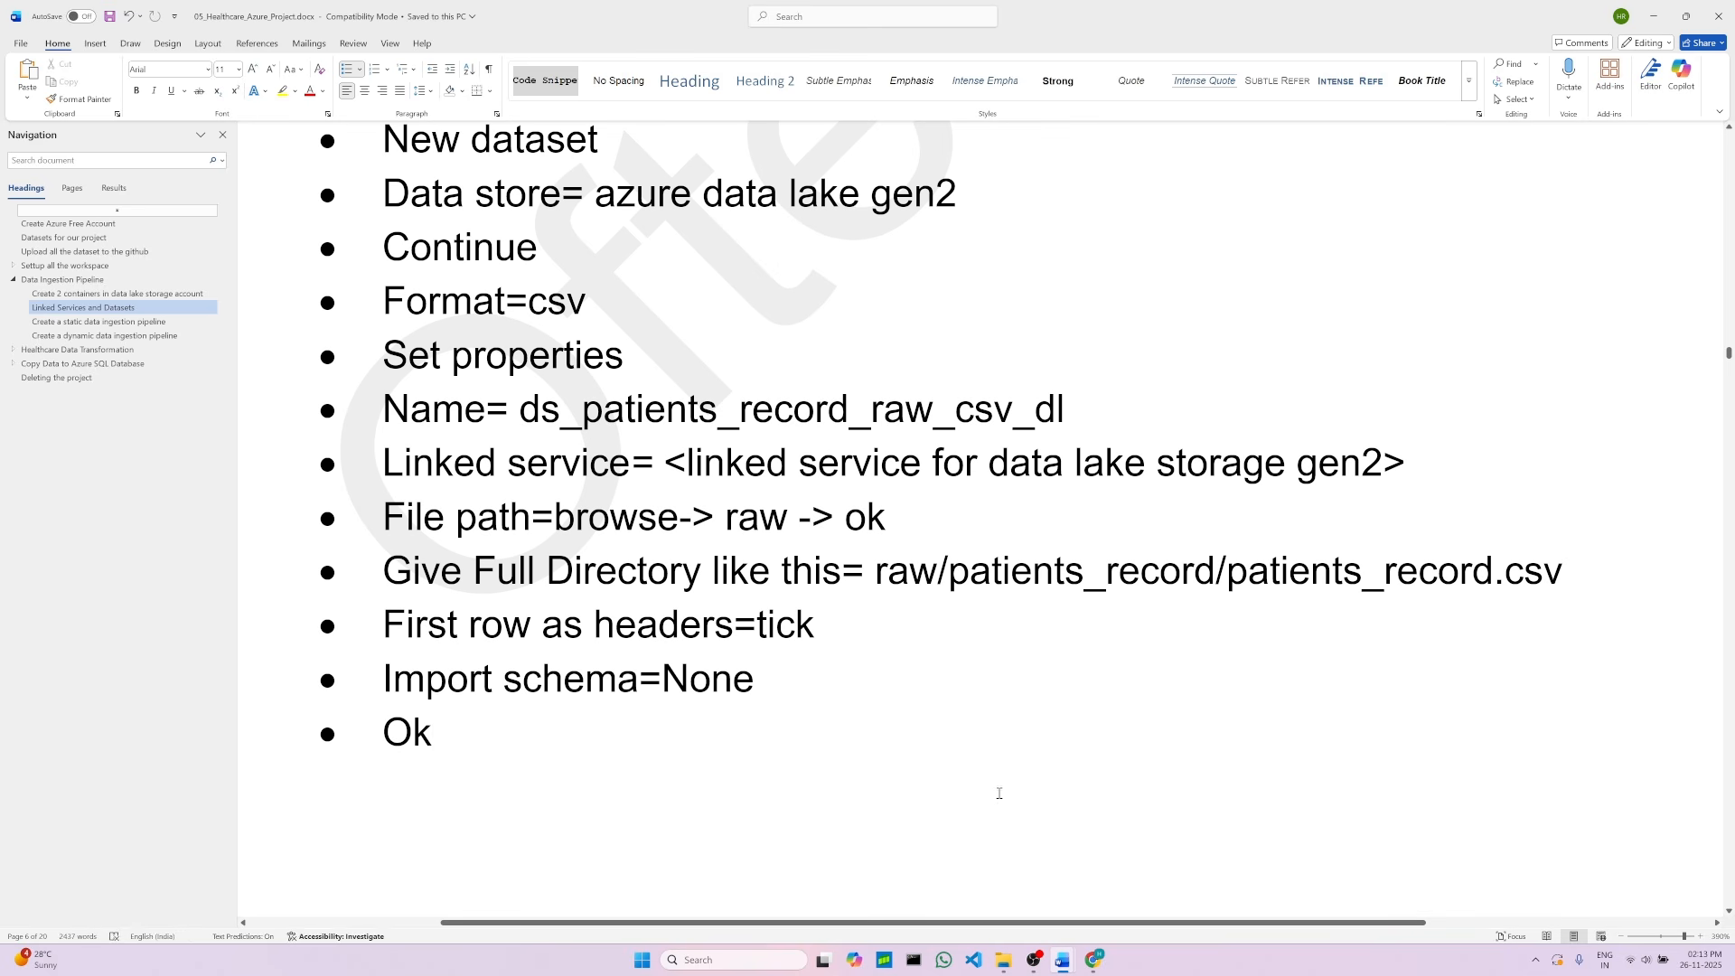
{"action": "left_click", "coordinate": [1093, 959]}
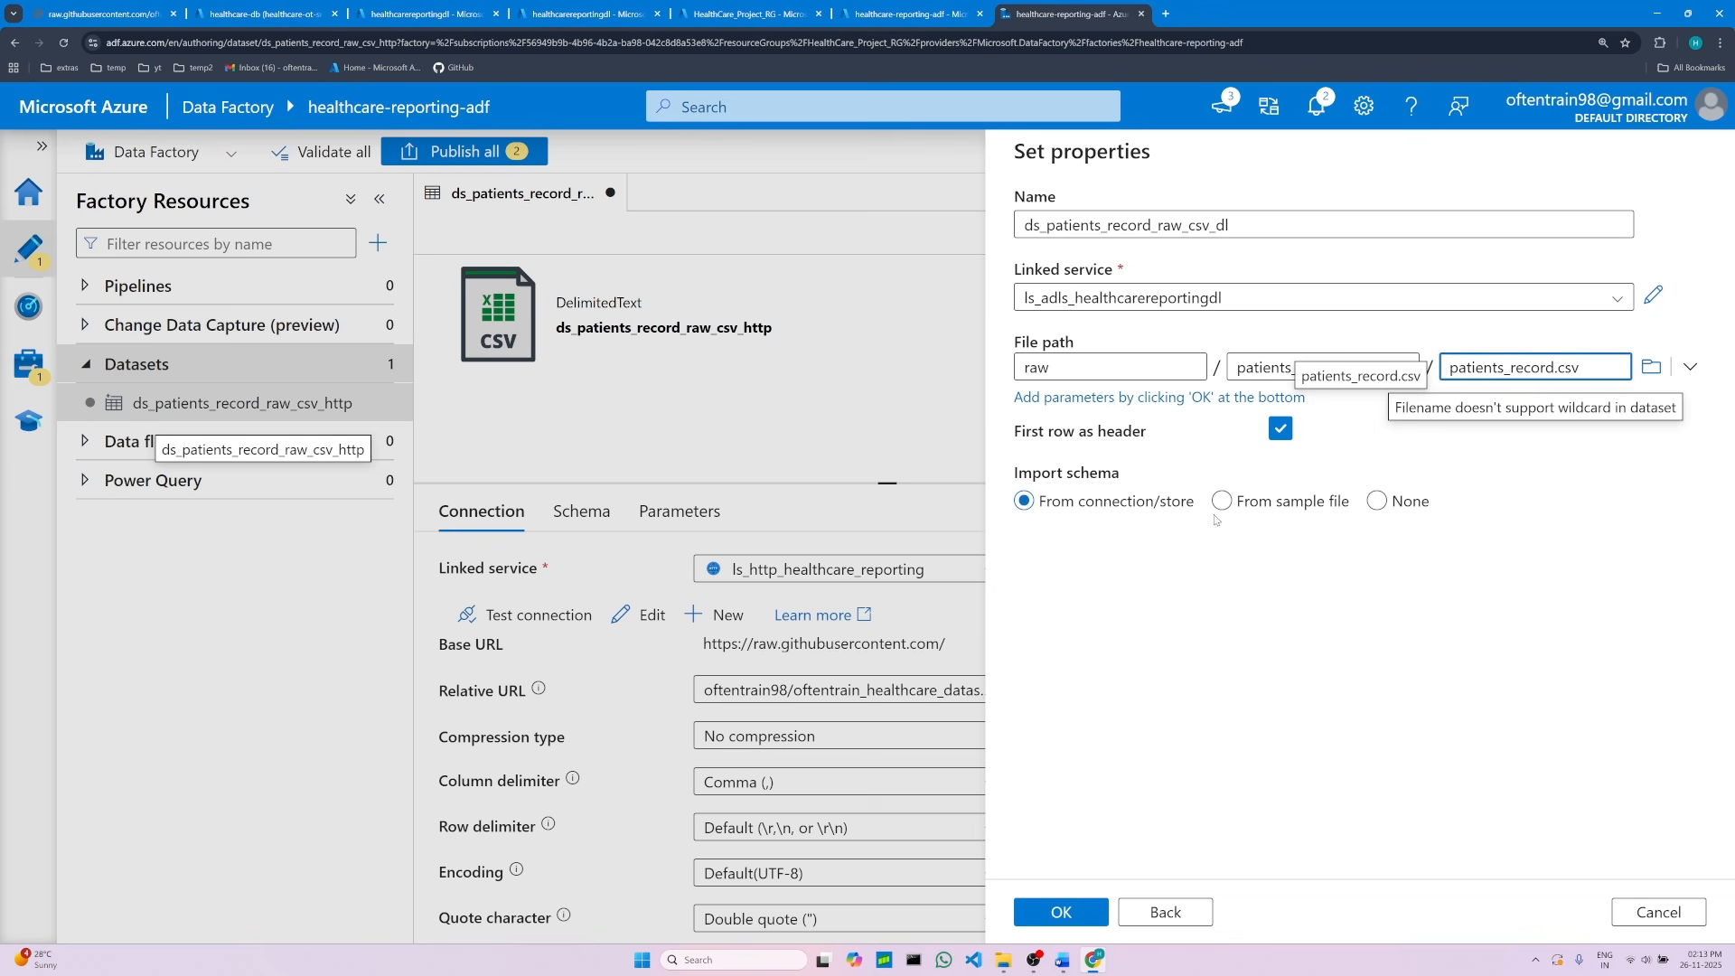
{"action": "left_click", "coordinate": [1374, 503]}
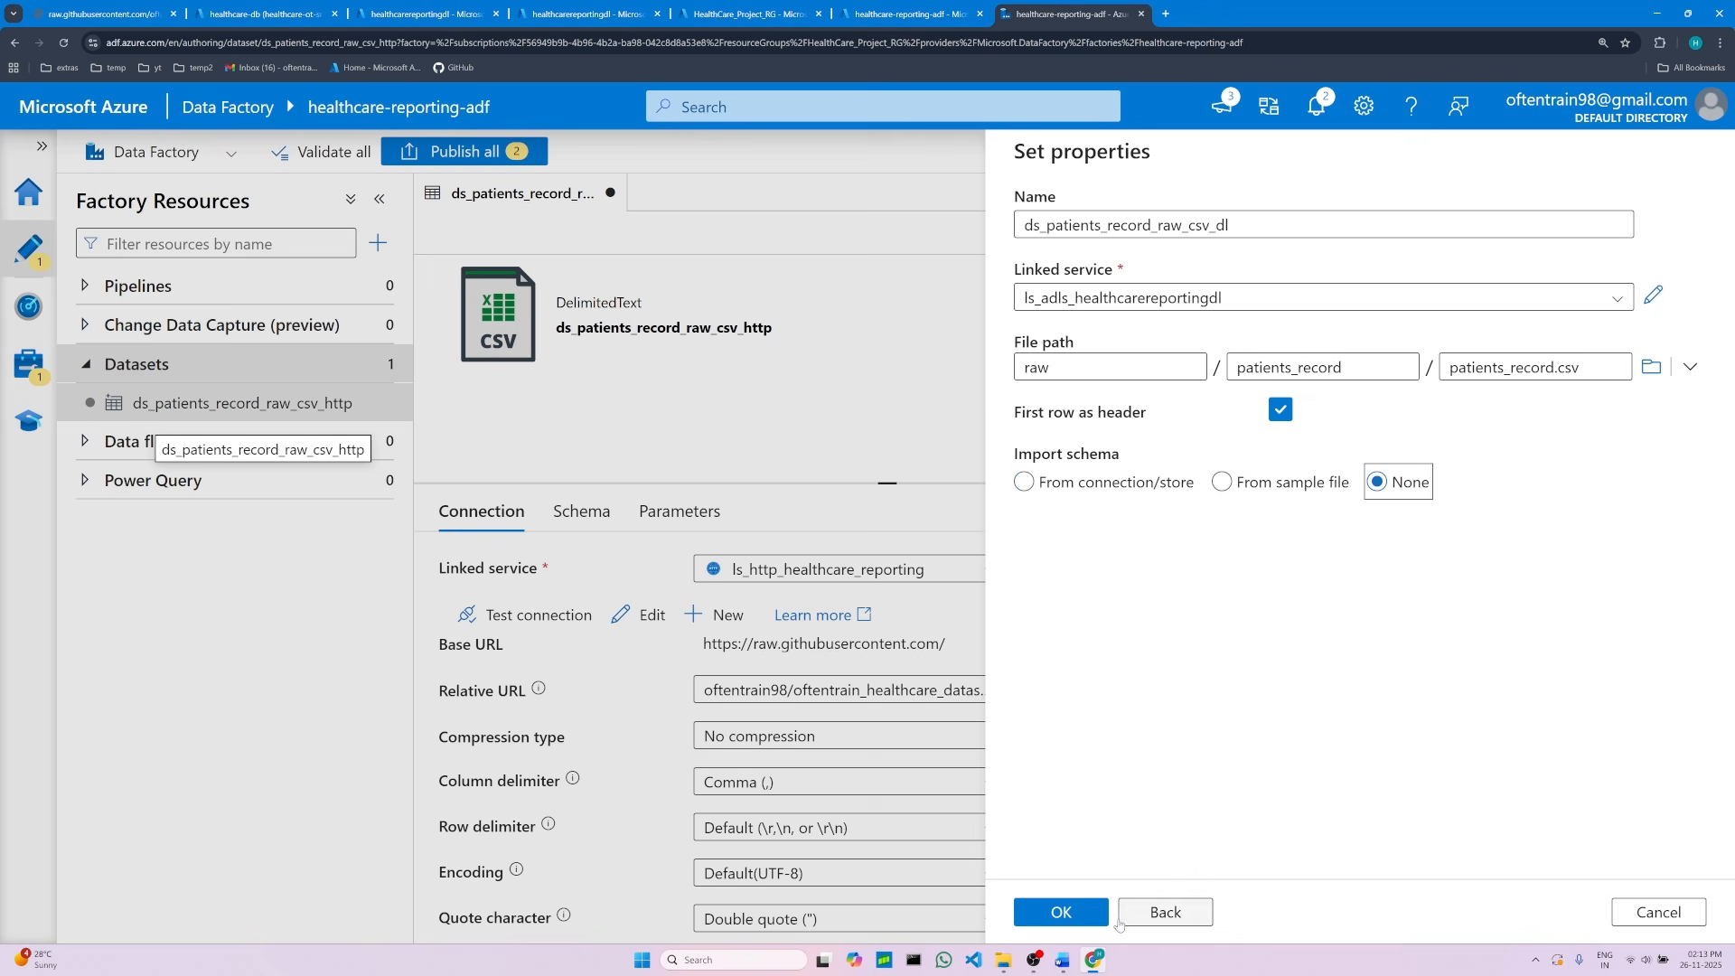
{"action": "left_click", "coordinate": [1078, 920]}
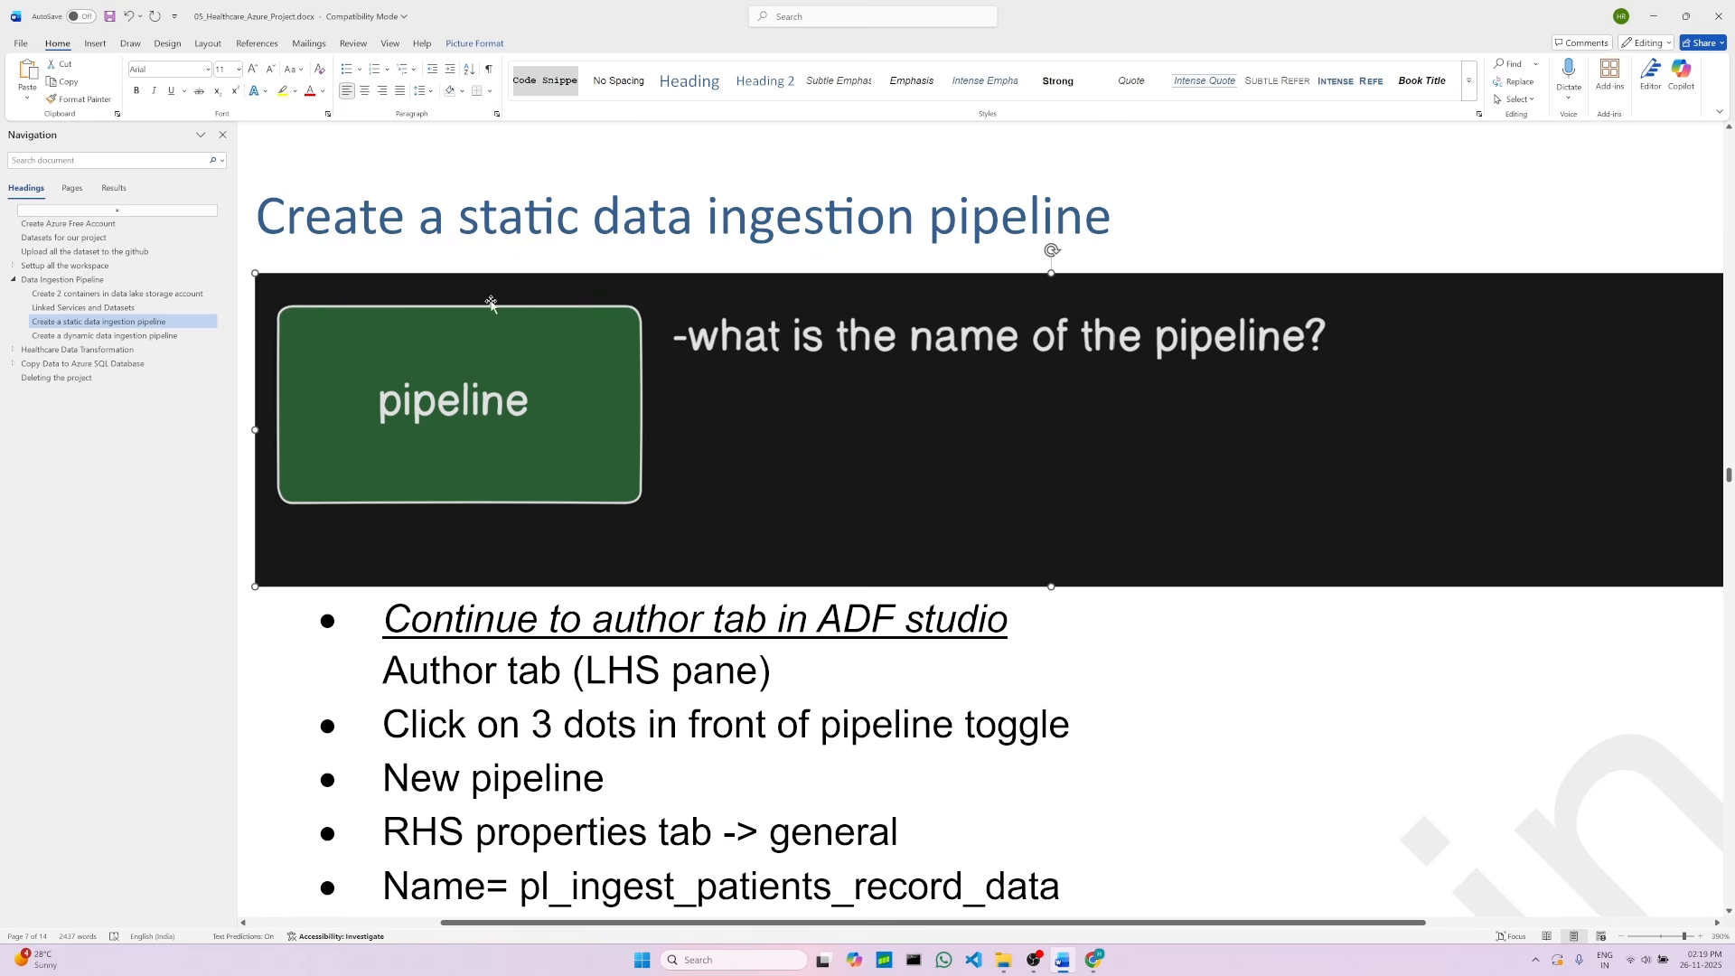
Step: Read the notes for creating the static data ingestion pipeline
{"action": "scroll", "coordinate": [537, 704], "scroll_direction": "down", "scroll_amount": 3}
{"action": "scroll", "coordinate": [537, 714], "scroll_direction": "down", "scroll_amount": 2}
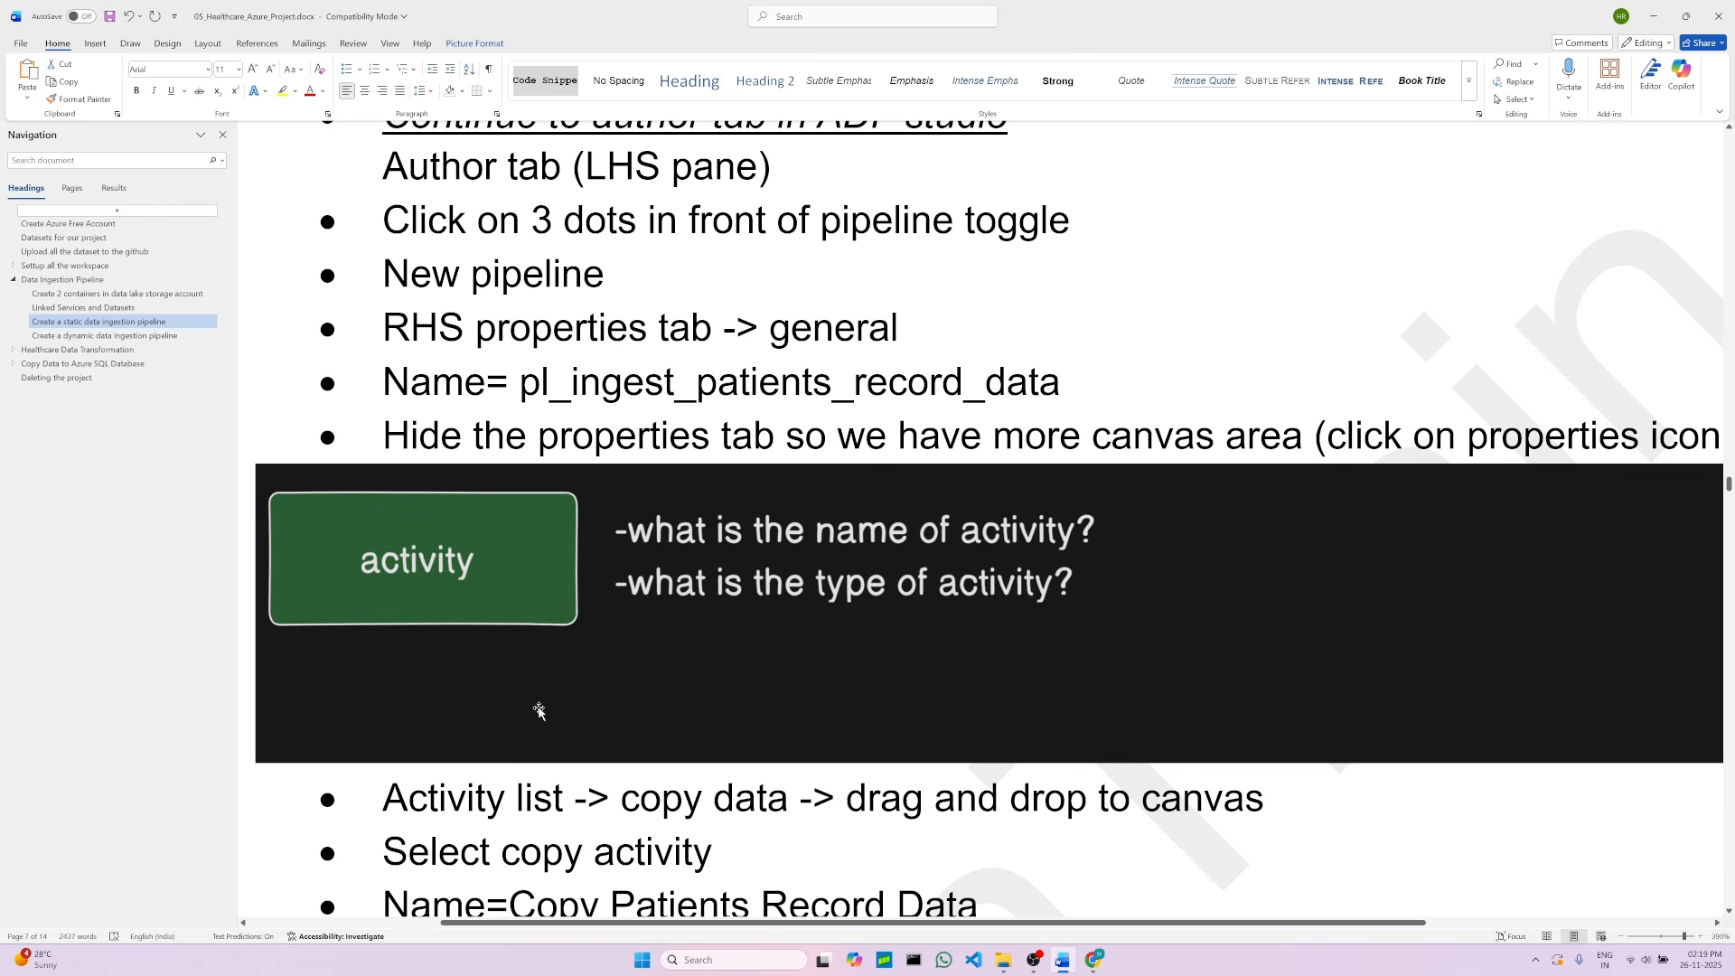
{"action": "left_click", "coordinate": [539, 710]}
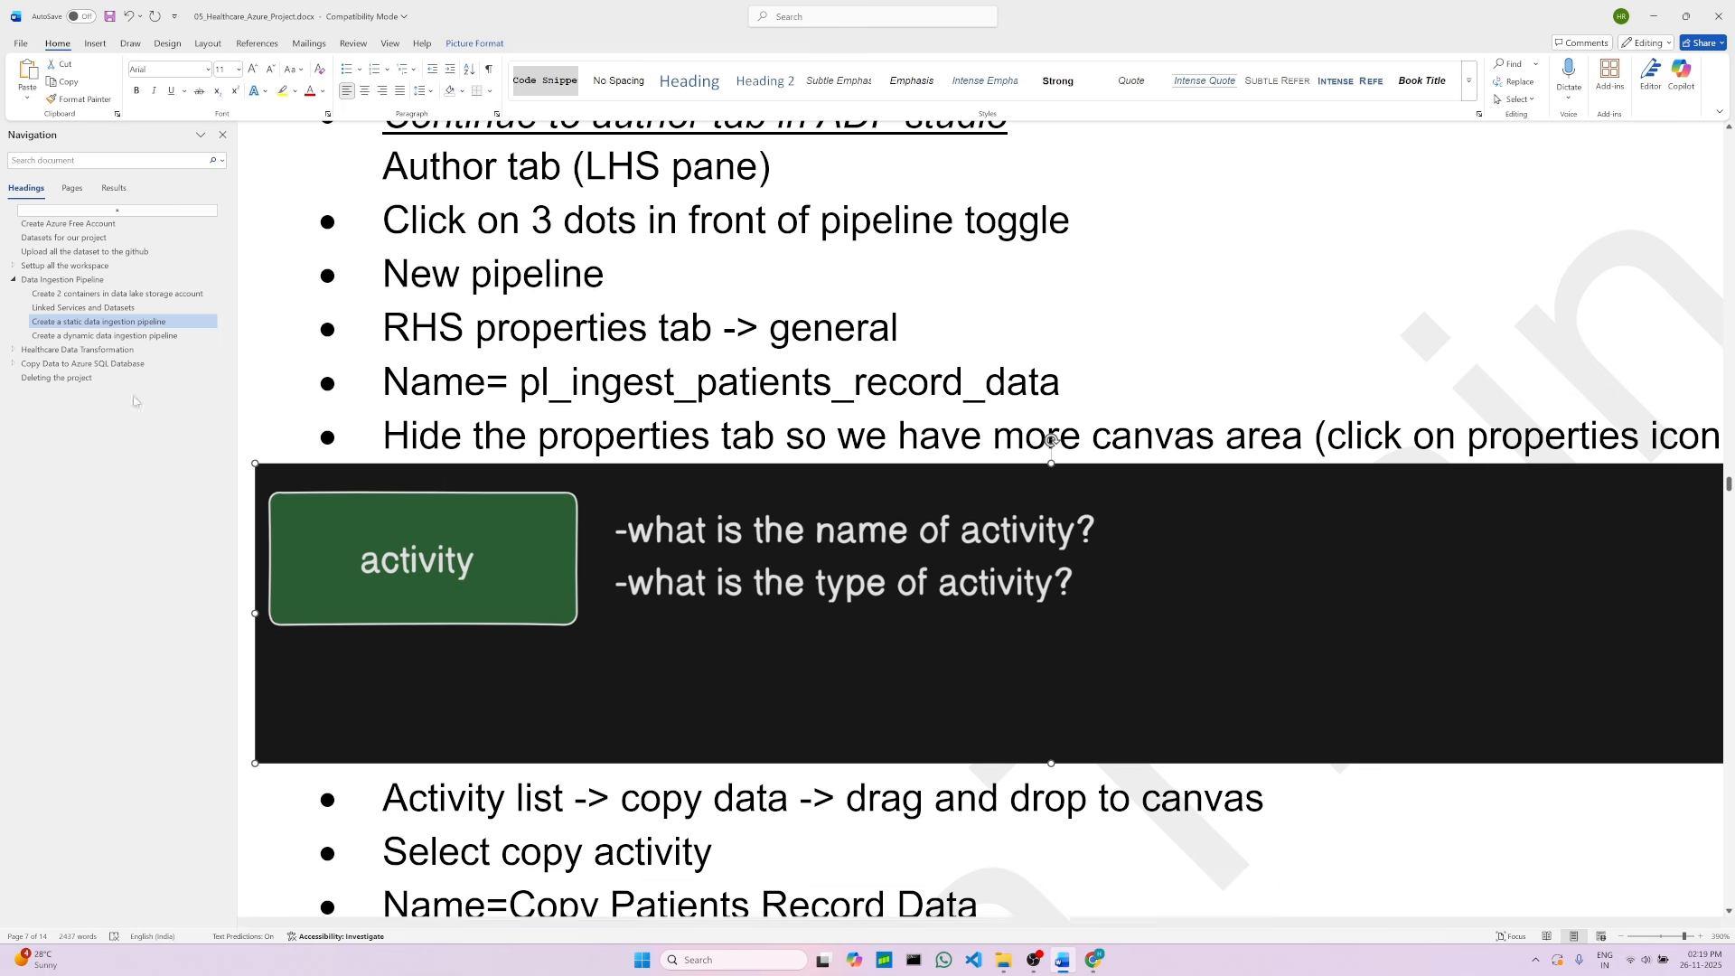
Step: Create a new pipeline in the factory resources and clear its default name
{"action": "scroll", "coordinate": [633, 640], "scroll_direction": "up", "scroll_amount": 2}
{"action": "scroll", "coordinate": [632, 640], "scroll_direction": "up", "scroll_amount": 1}
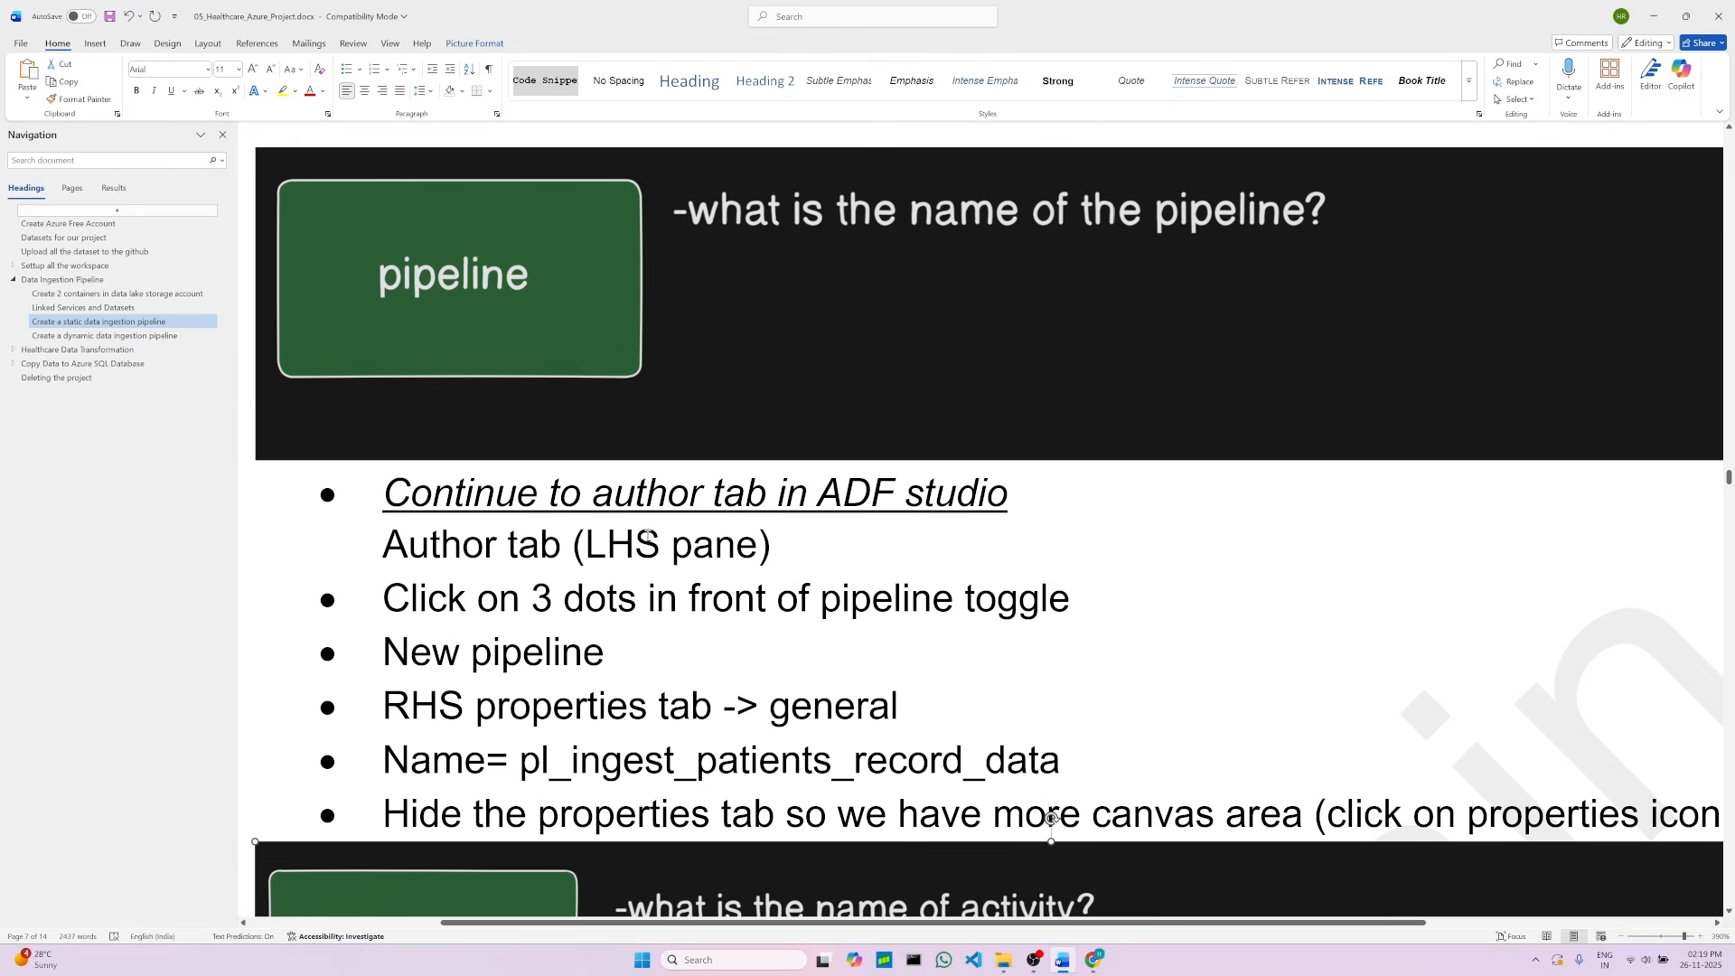
{"action": "left_click", "coordinate": [857, 388]}
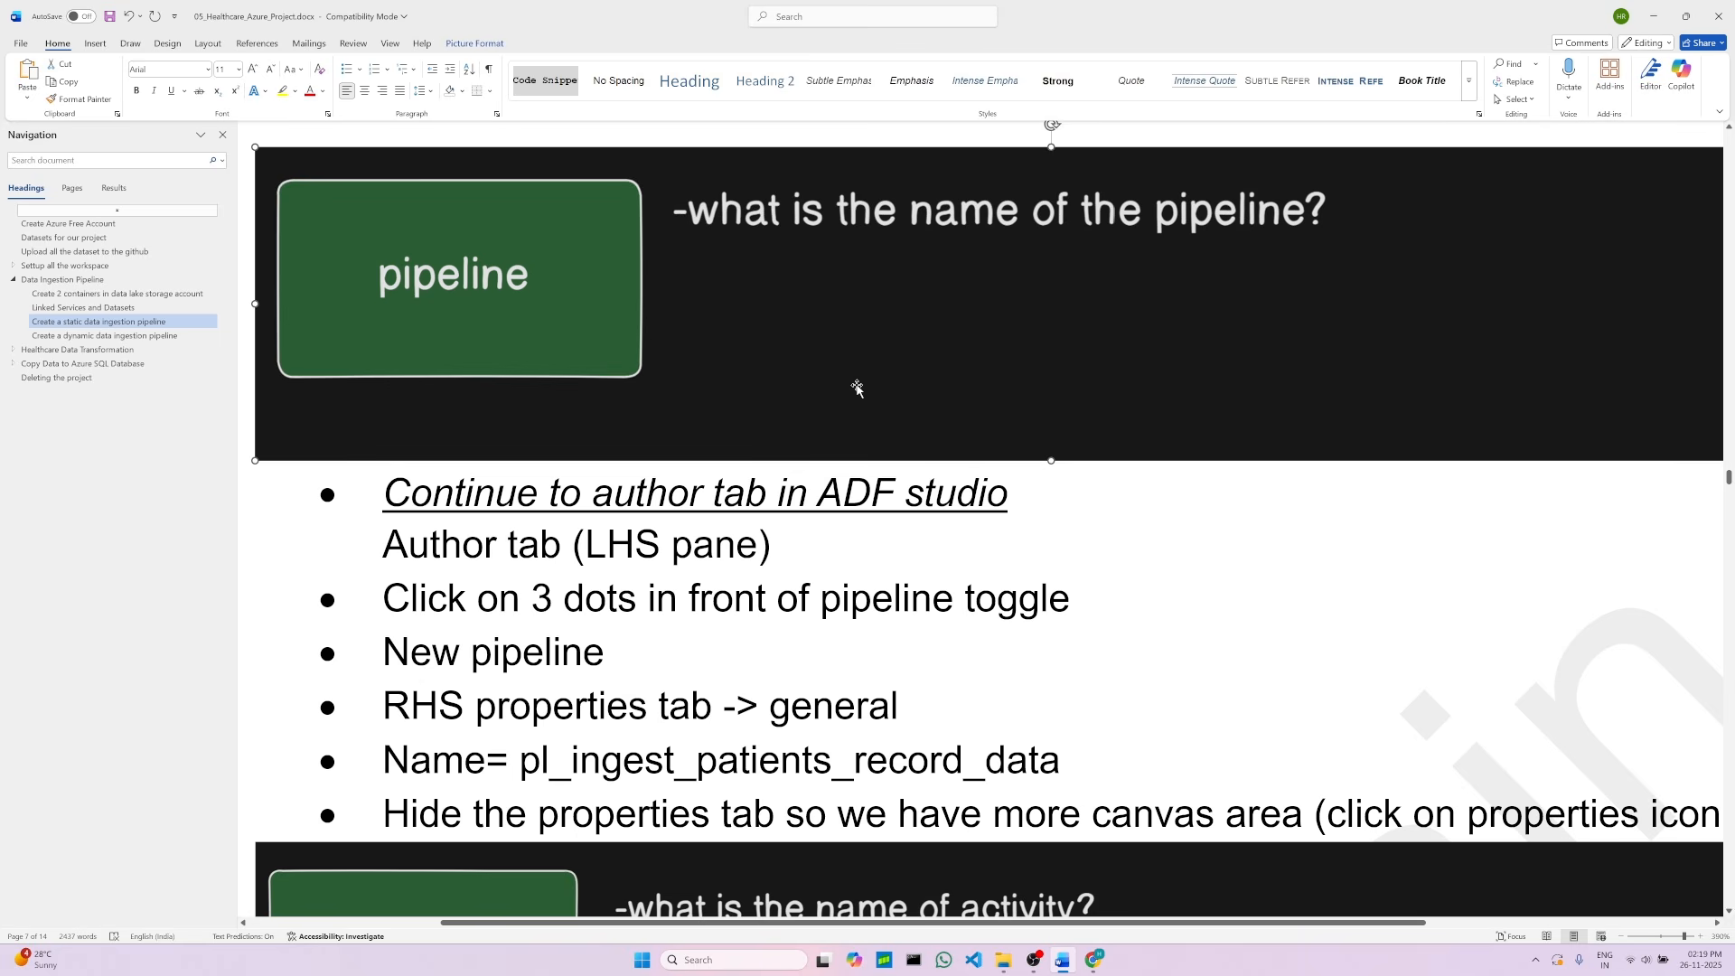
{"action": "scroll", "coordinate": [791, 421], "scroll_direction": "up", "scroll_amount": 1}
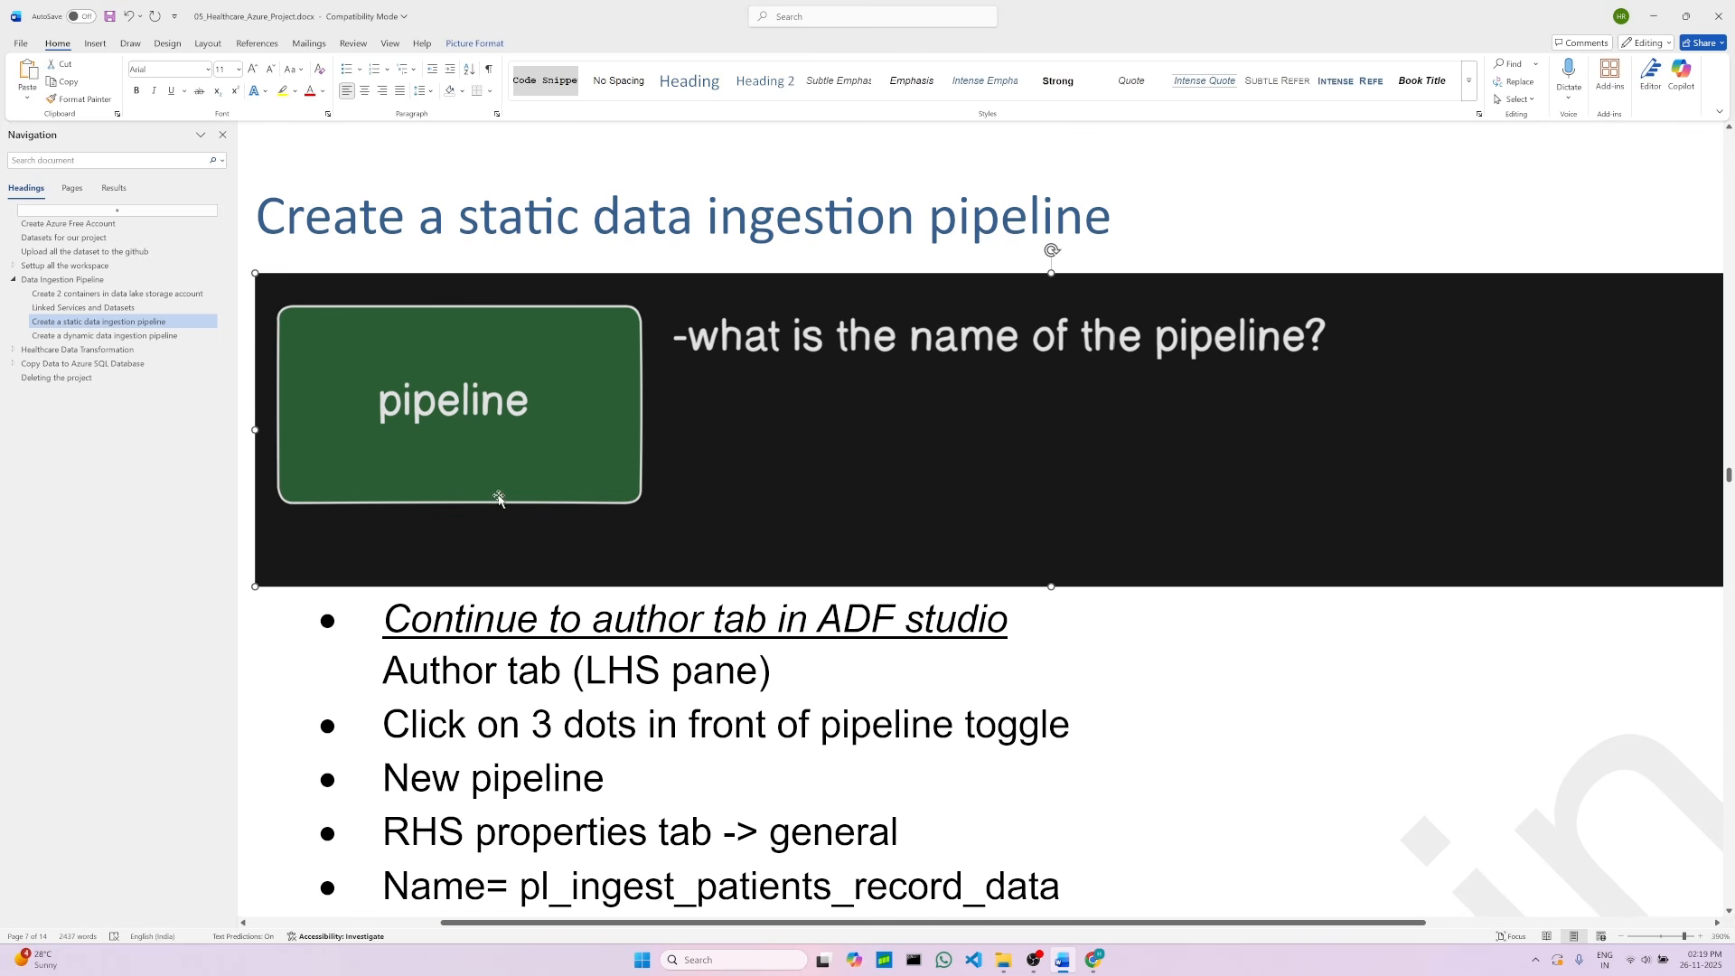
{"action": "scroll", "coordinate": [588, 606], "scroll_direction": "down", "scroll_amount": 1}
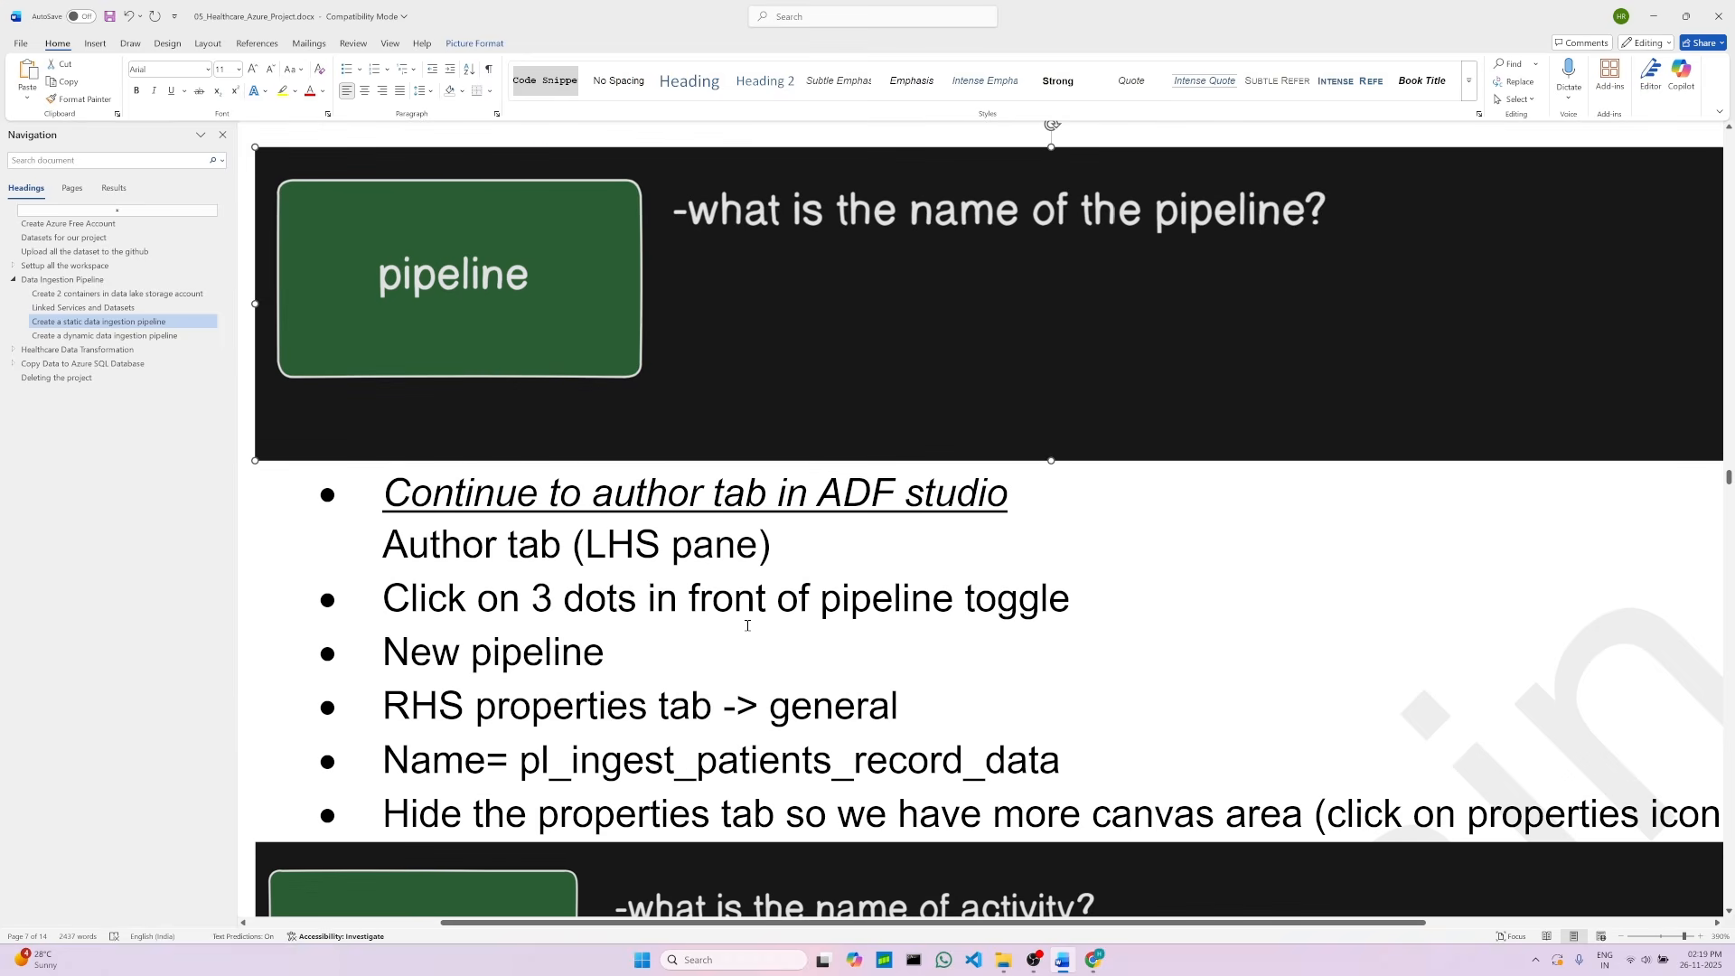
{"action": "left_click", "coordinate": [1093, 960]}
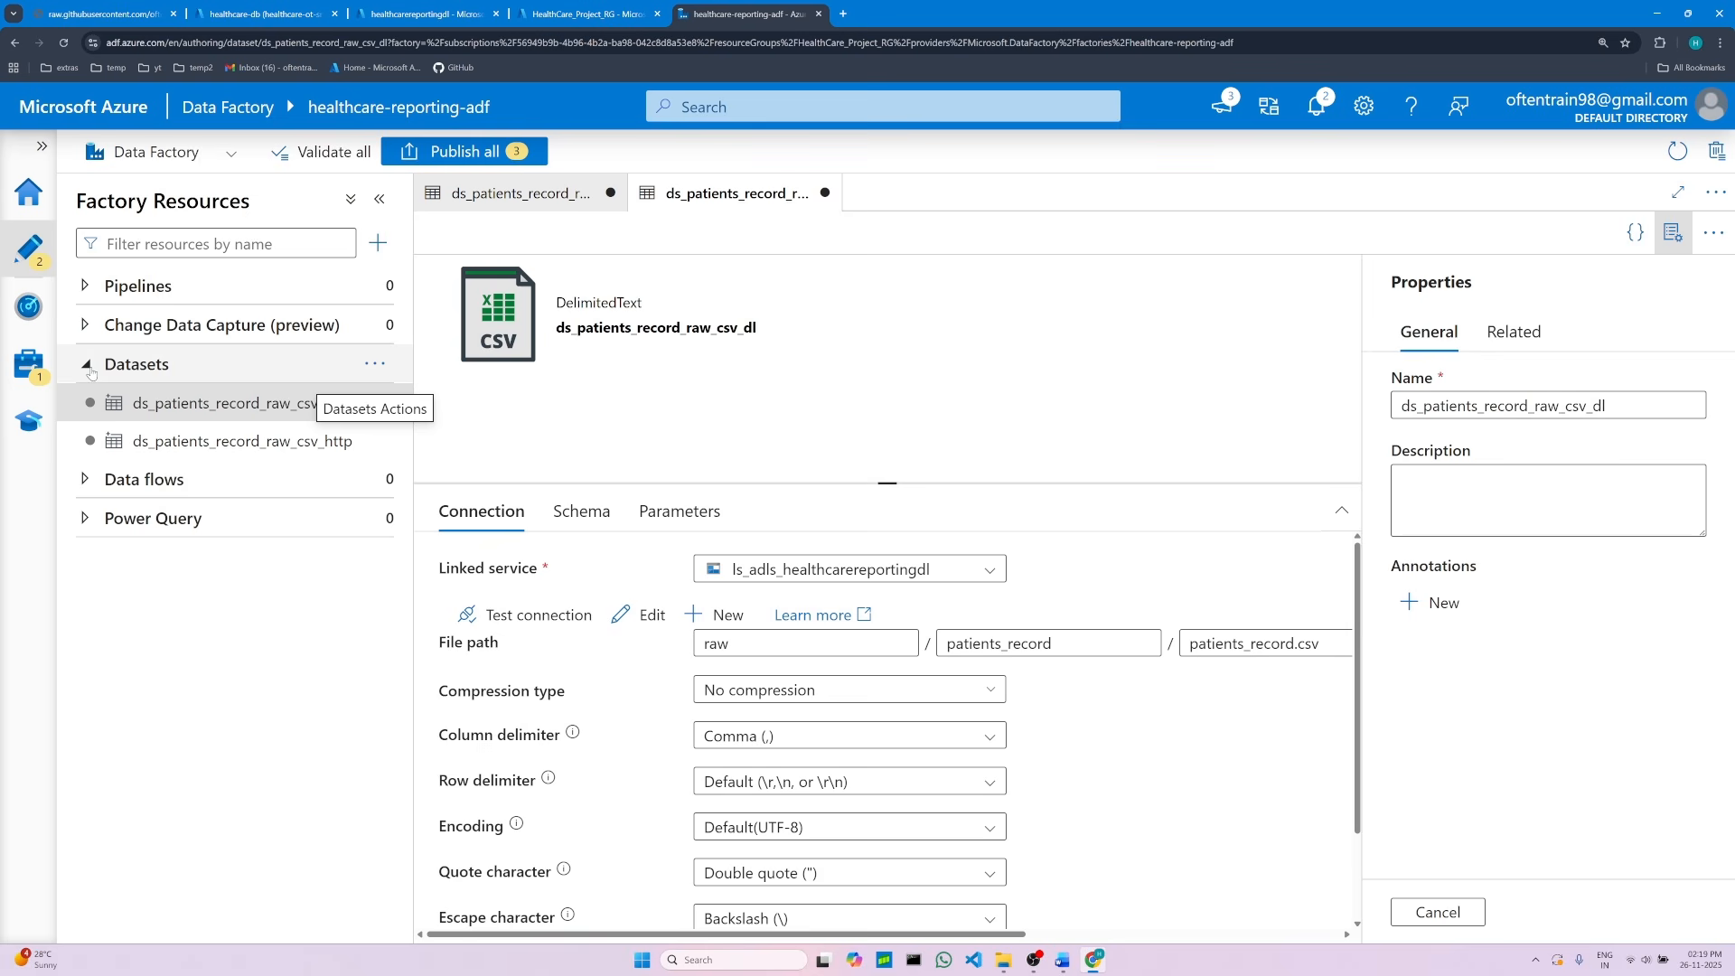
{"action": "left_click", "coordinate": [376, 287]}
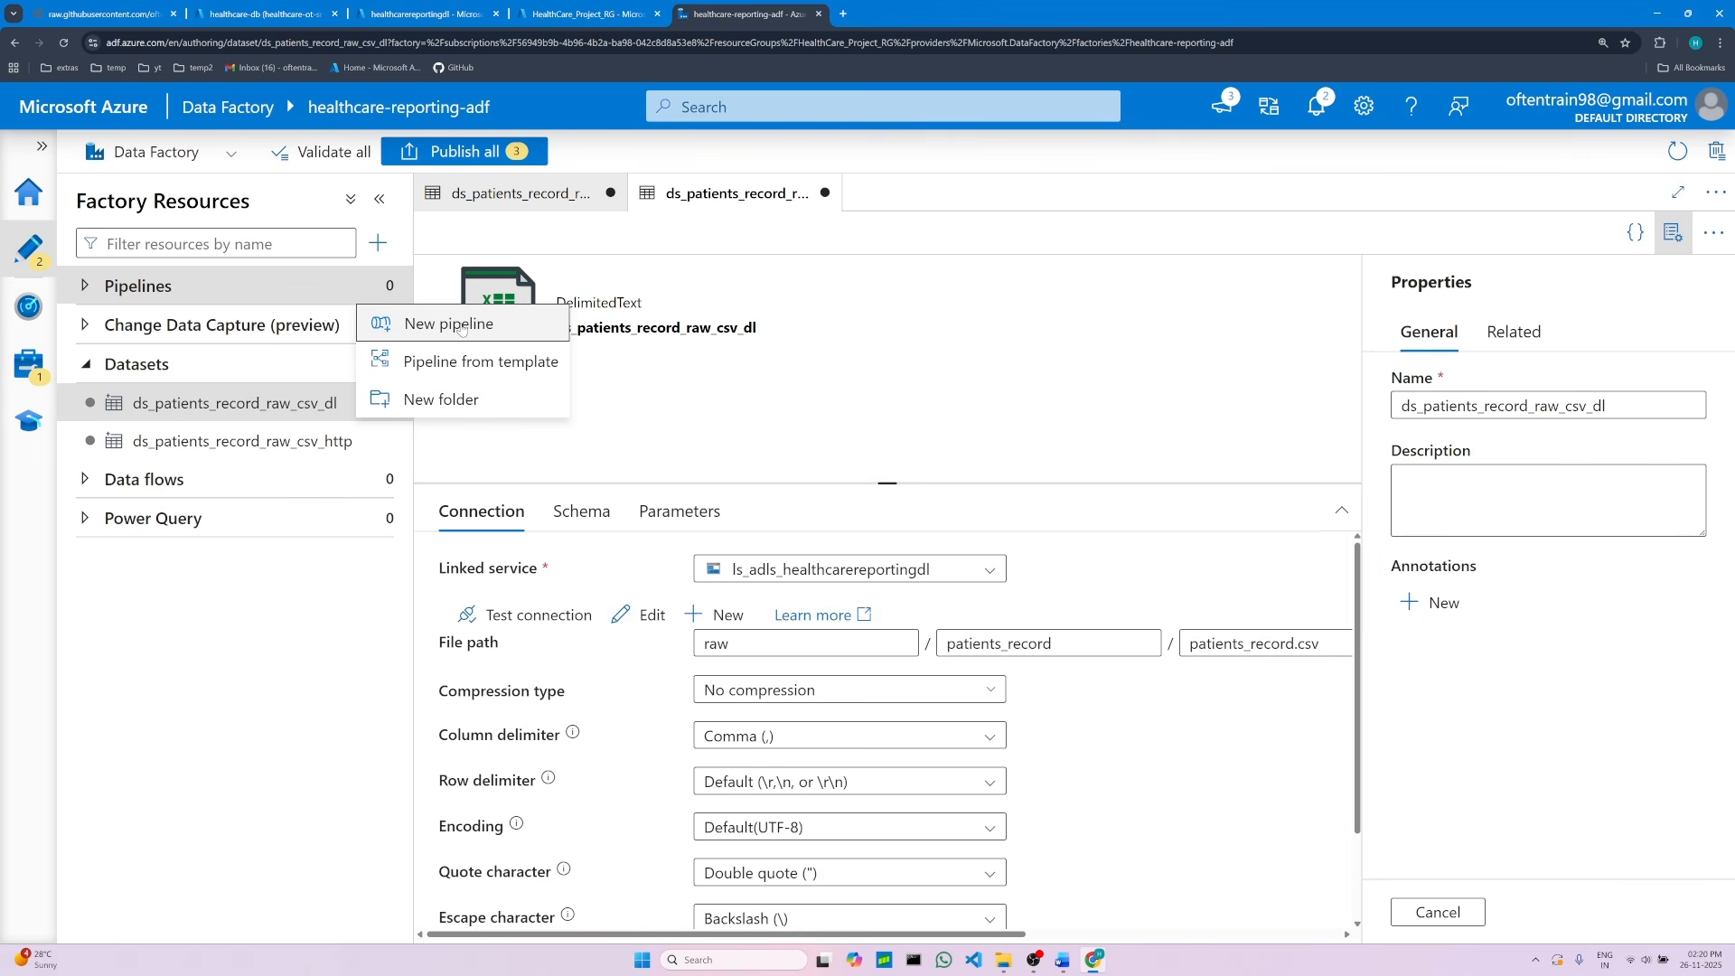
{"action": "left_click", "coordinate": [461, 325]}
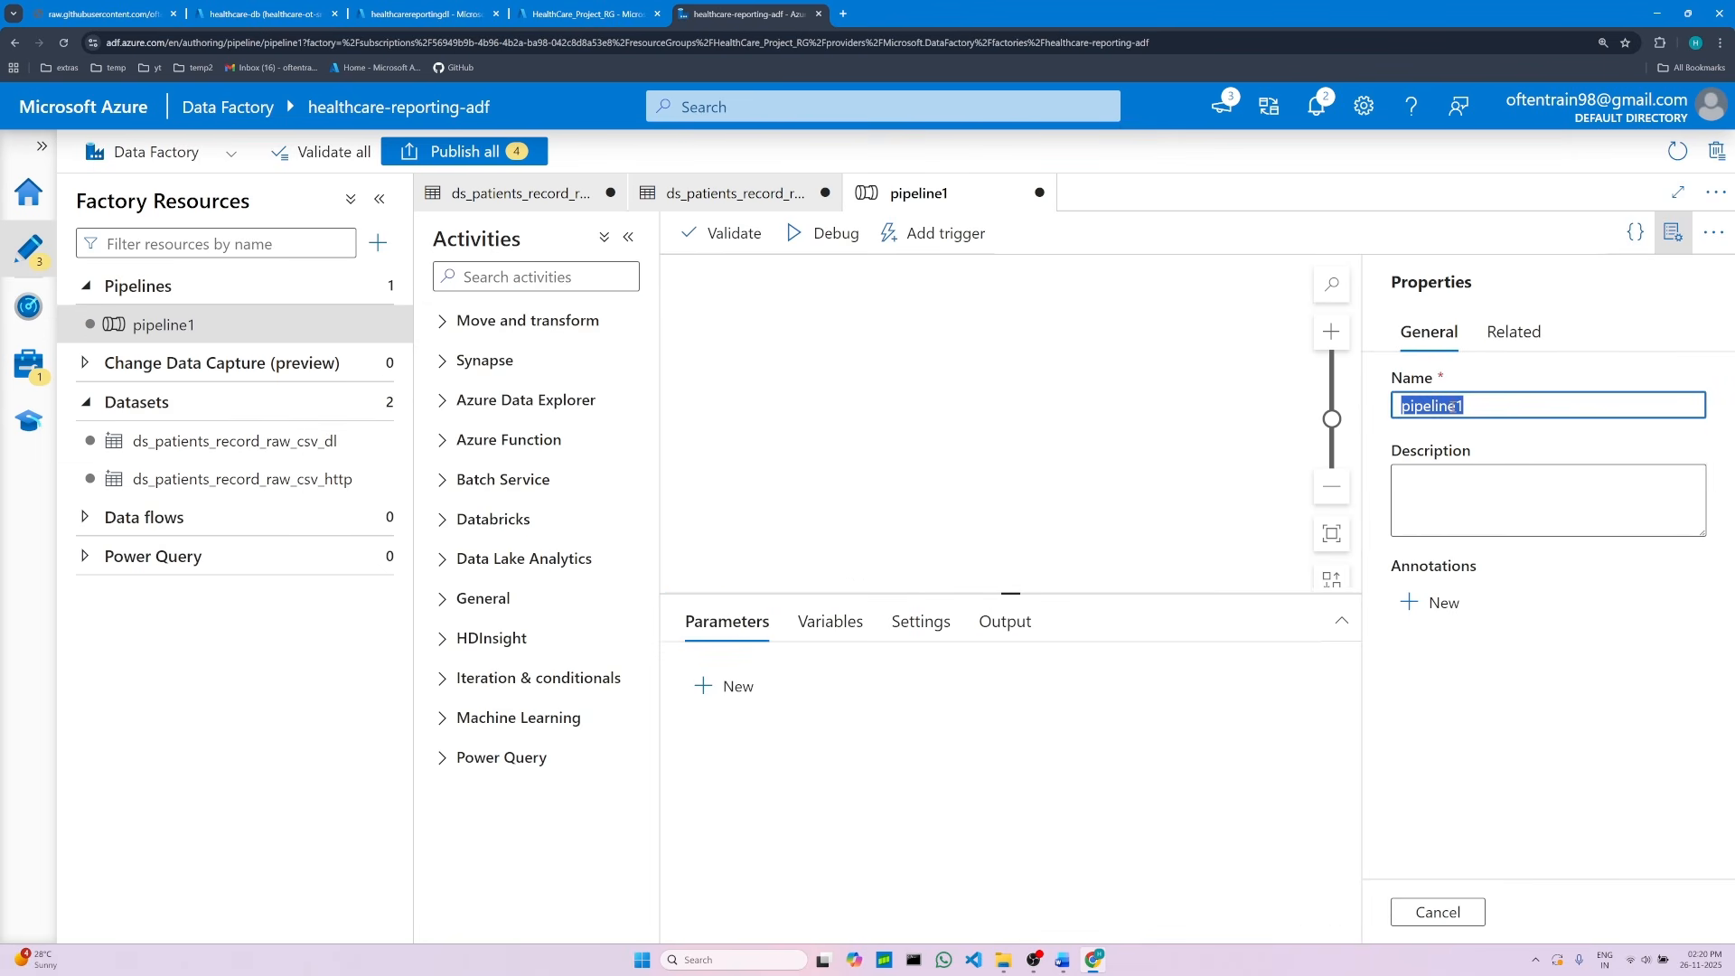
{"action": "key", "text": "BackSpace"}
Step: Switch to the Word notes and copy the pipeline name pl_ingest_patients_record_data
{"action": "left_click", "coordinate": [1064, 960]}
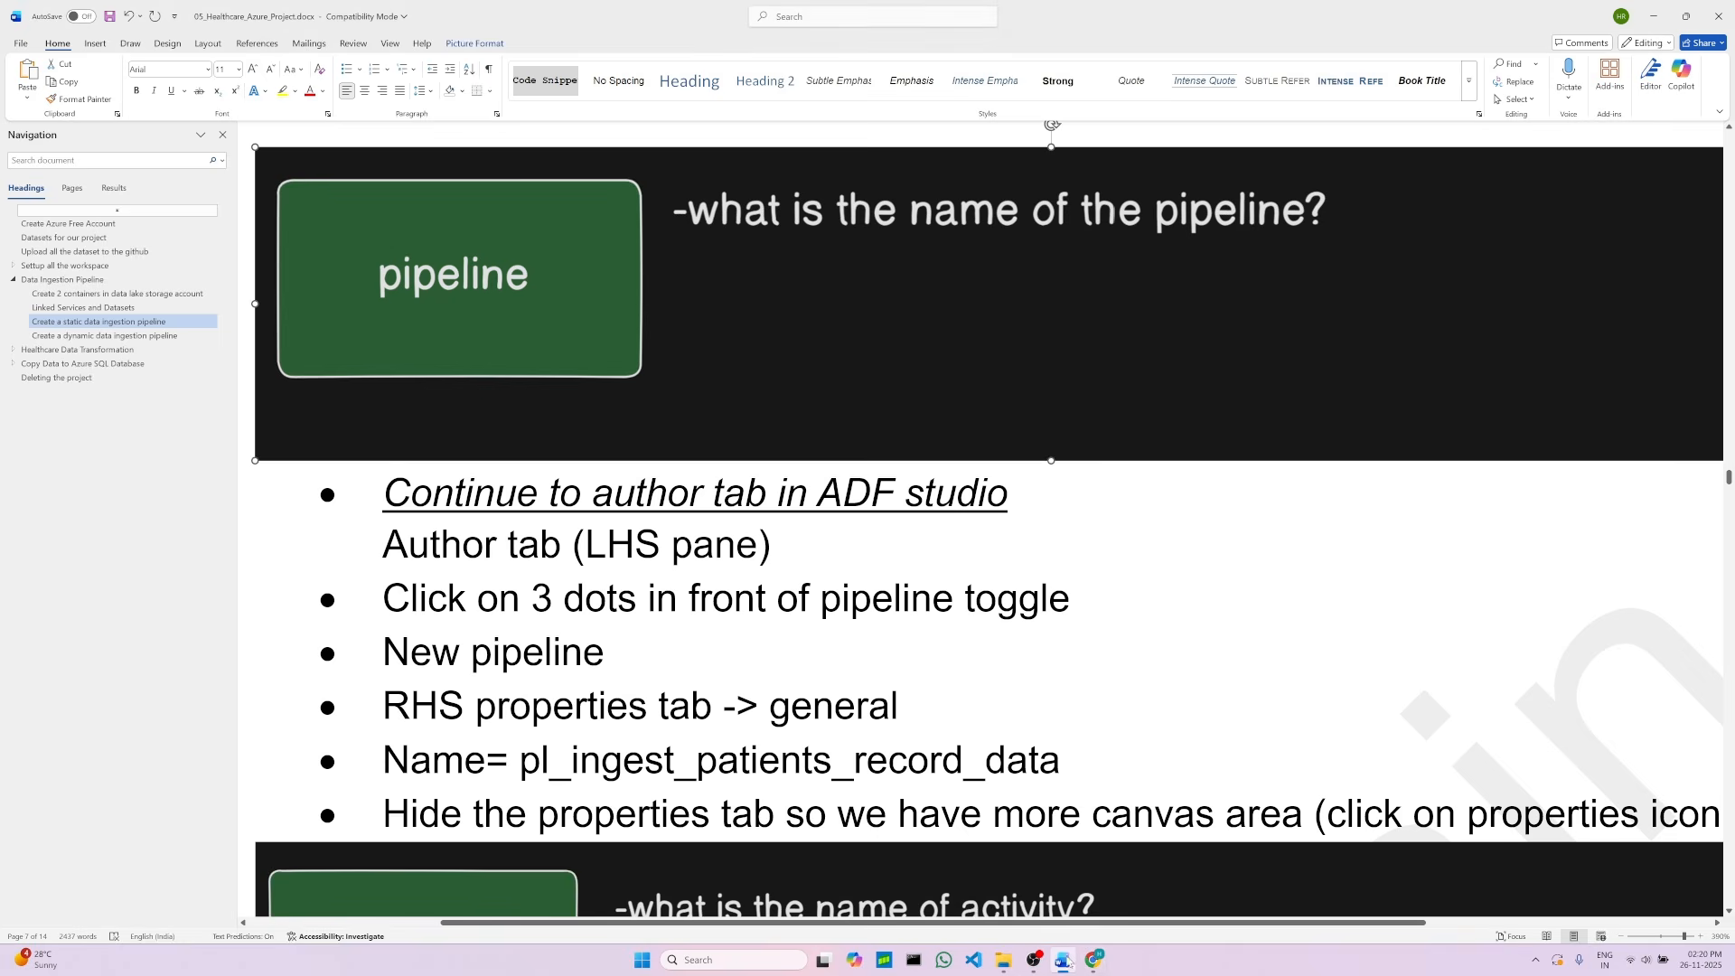
{"action": "scroll", "coordinate": [759, 615], "scroll_direction": "down", "scroll_amount": 3}
{"action": "scroll", "coordinate": [766, 620], "scroll_direction": "up", "scroll_amount": 3}
{"action": "left_click_drag", "start_coordinate": [520, 769], "coordinate": [1046, 753]}
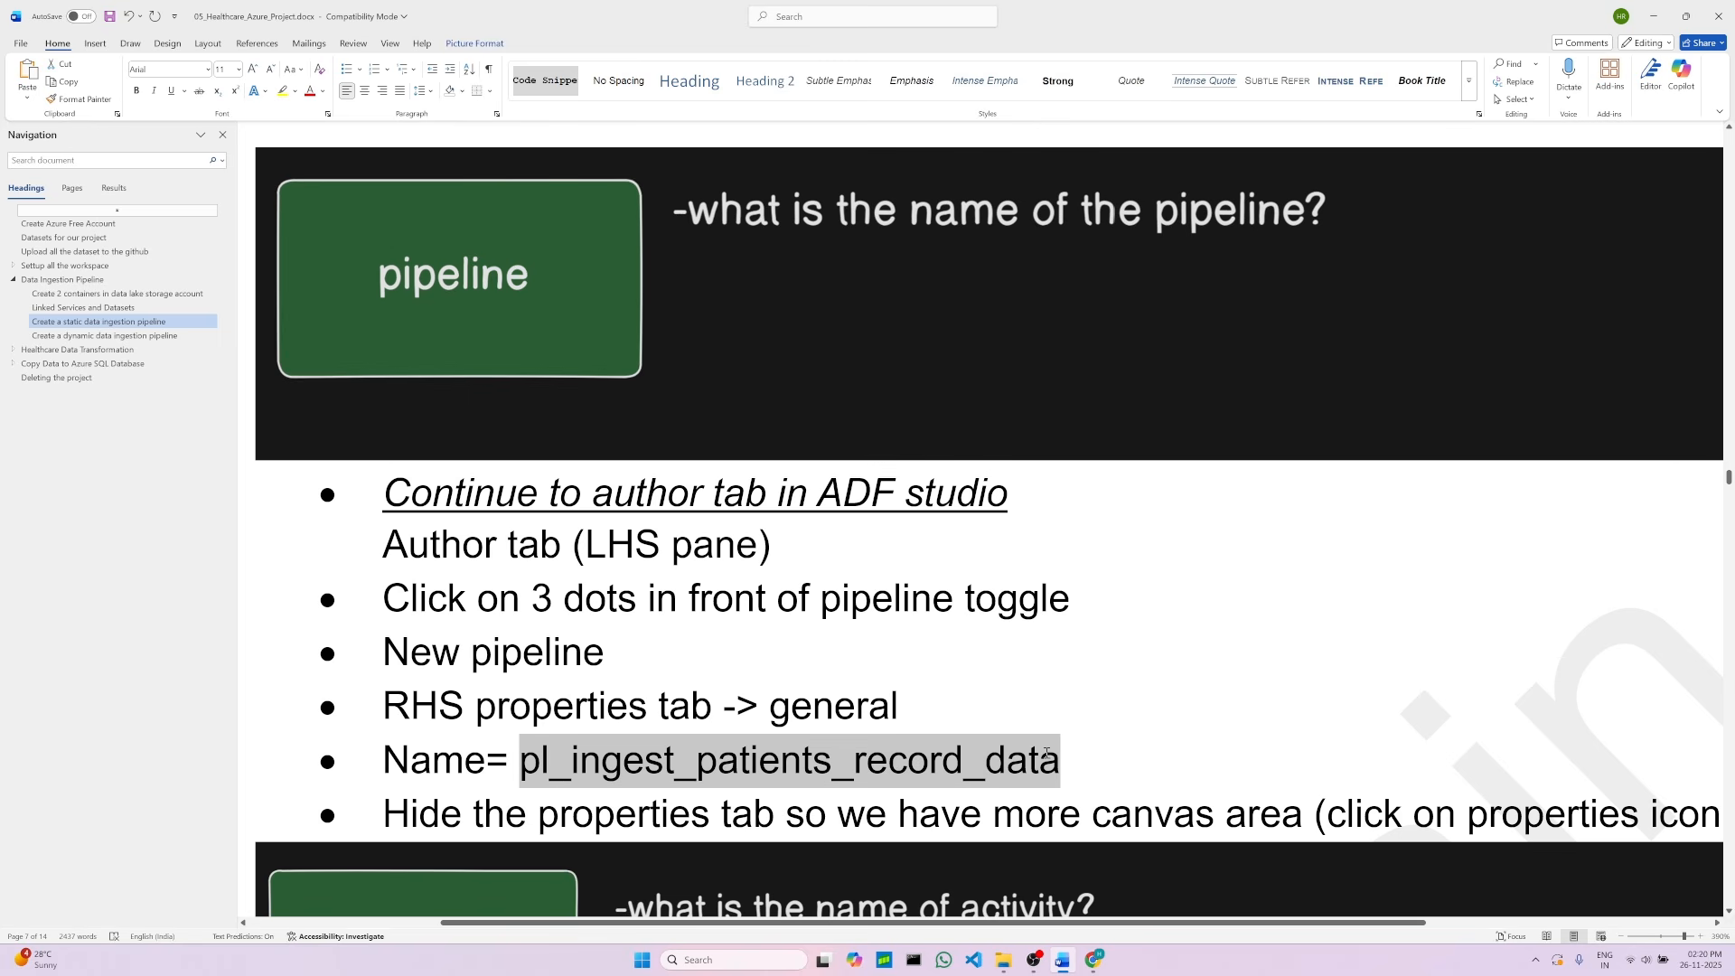
{"action": "right_click", "coordinate": [881, 764]}
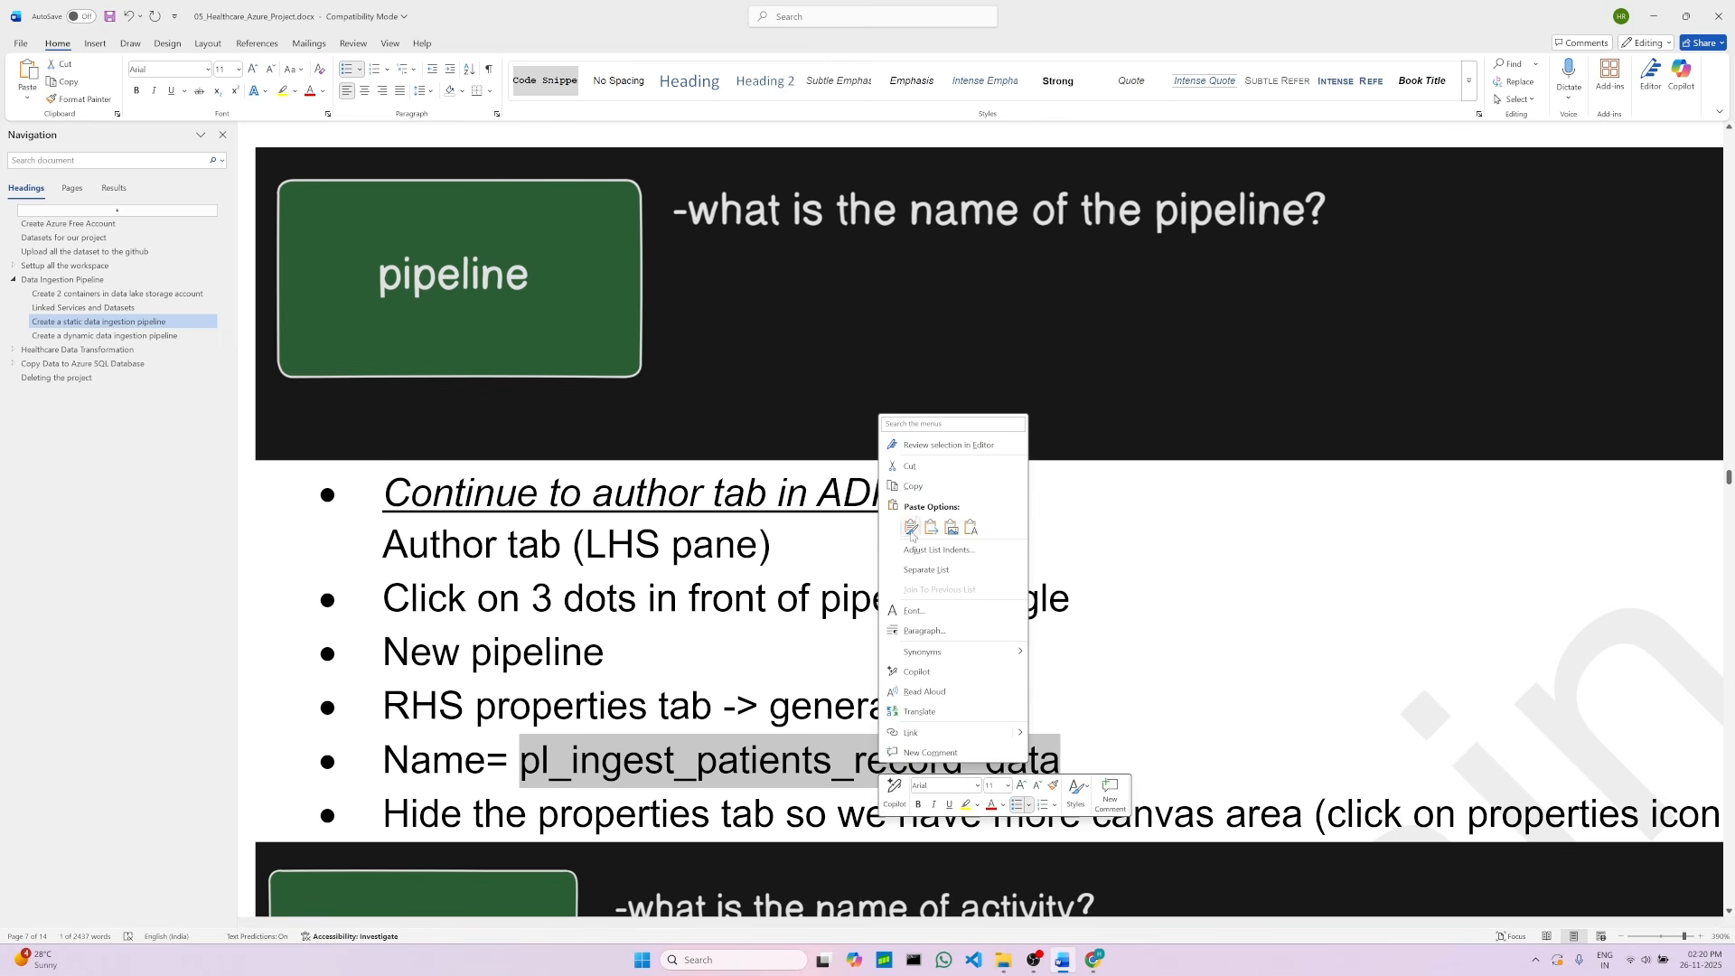
{"action": "left_click", "coordinate": [907, 485]}
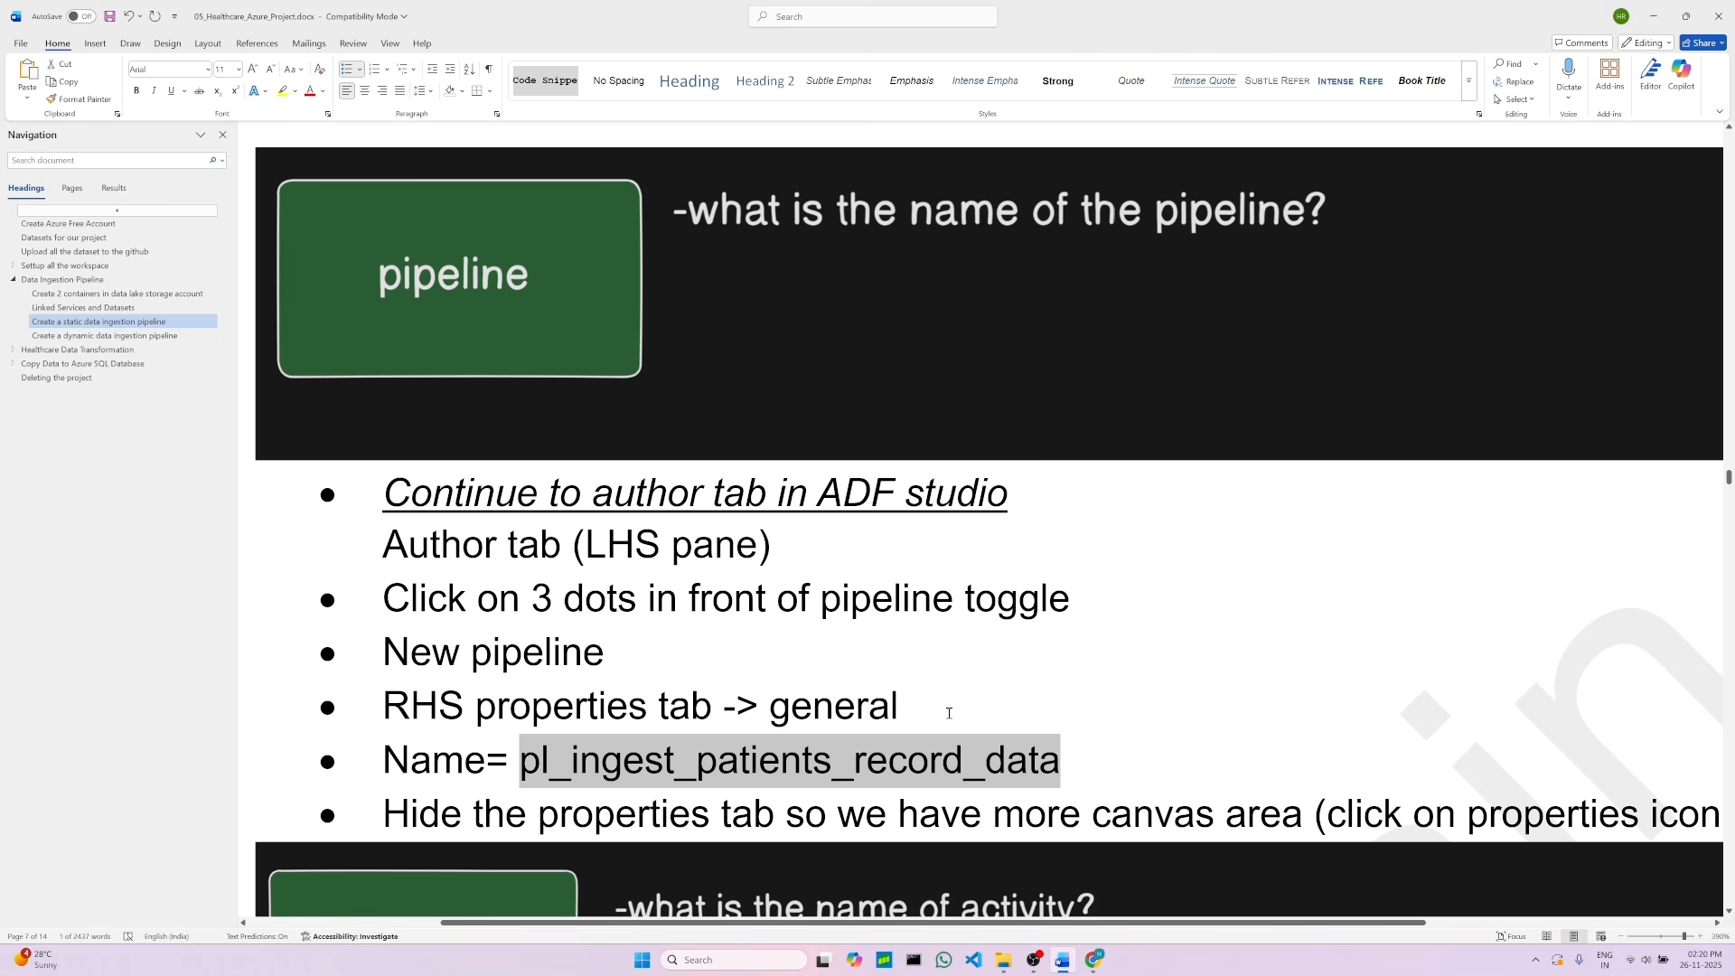
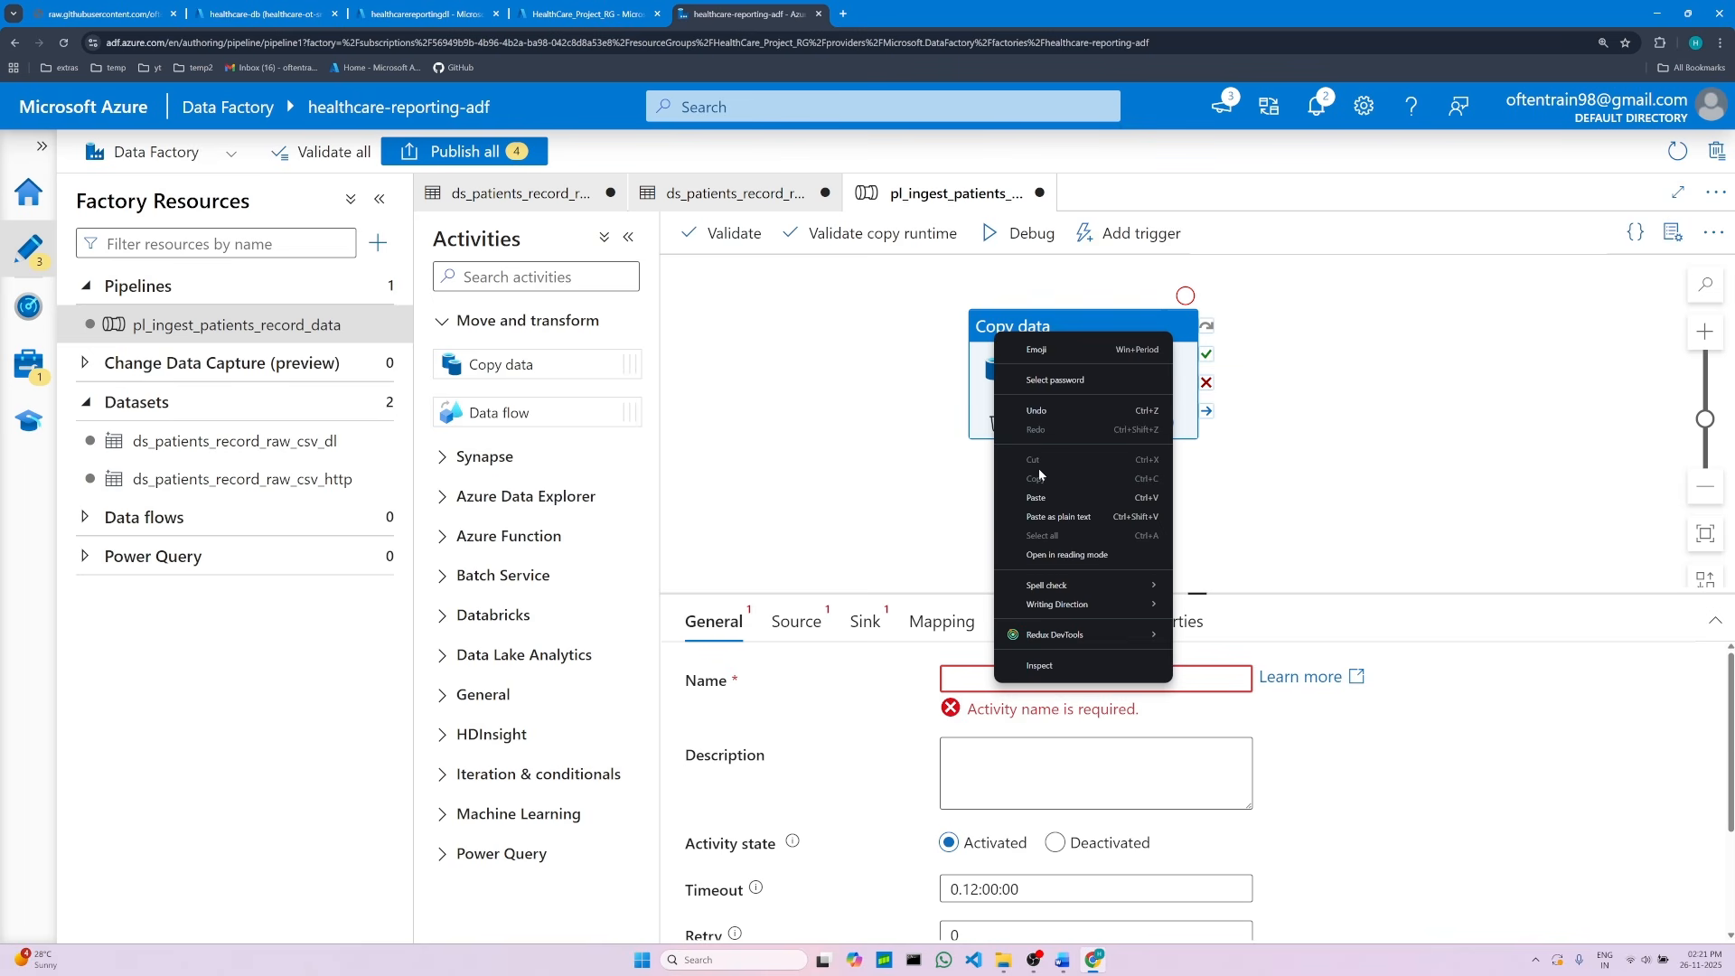
Step: Paste Copy Patients Record Data as the copy activity's name
{"action": "left_click", "coordinate": [1036, 498]}
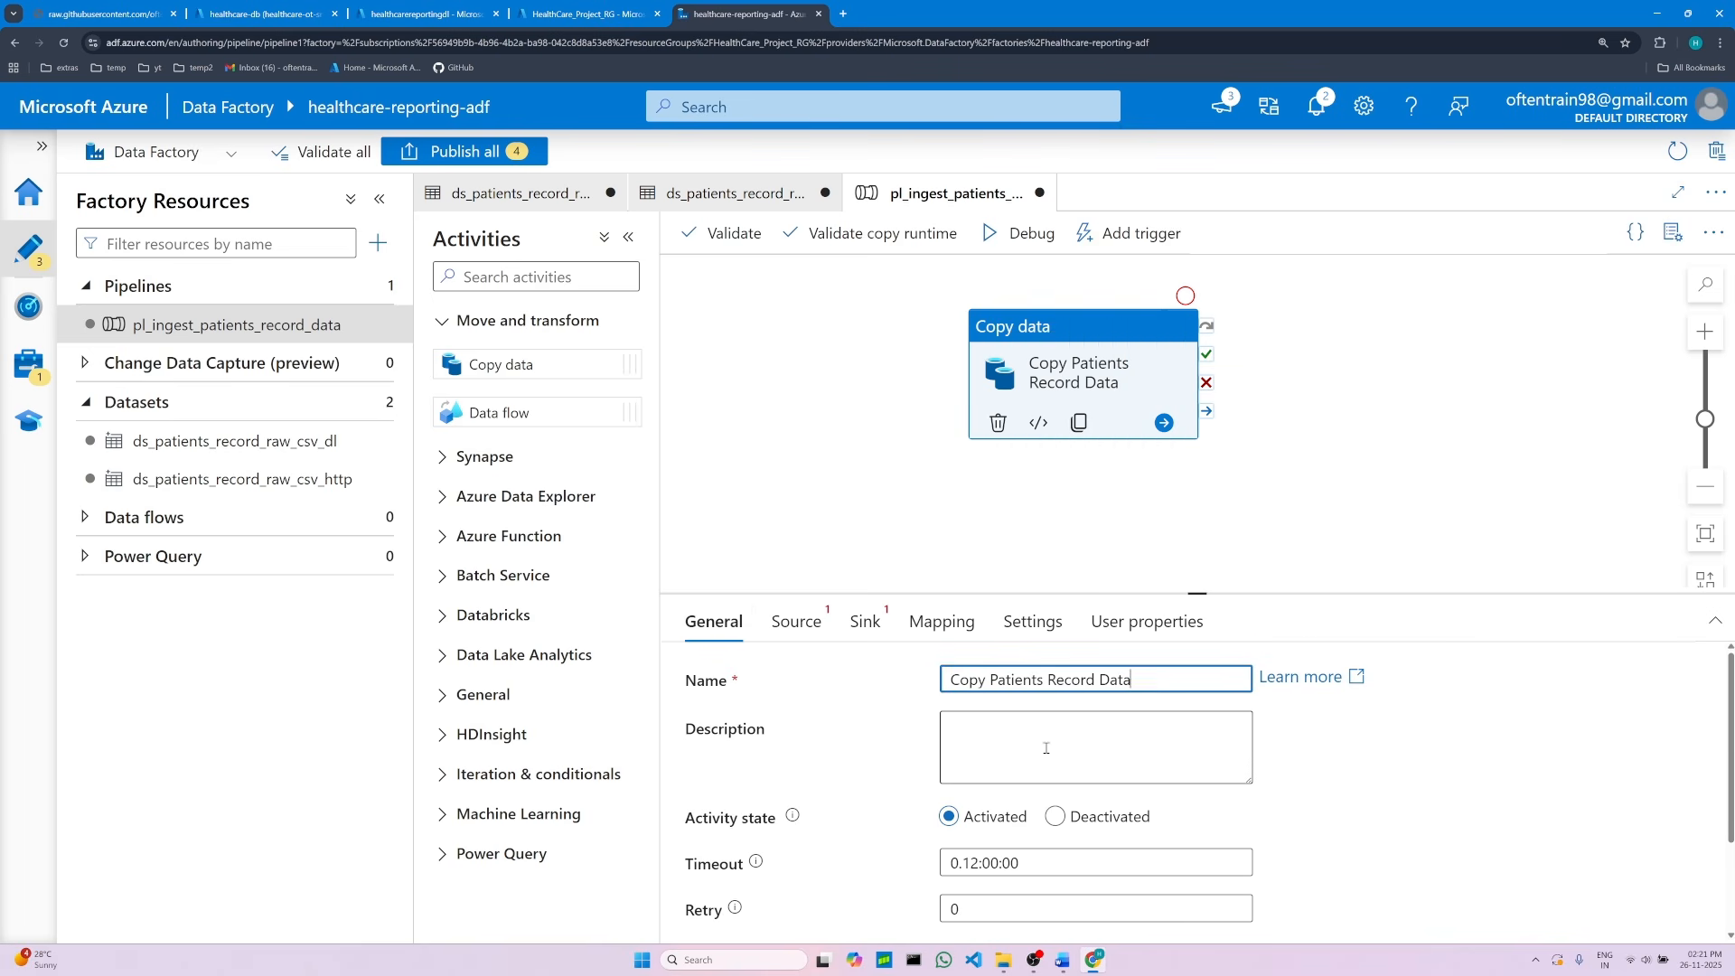
{"action": "scroll", "coordinate": [1041, 741], "scroll_direction": "down", "scroll_amount": 1}
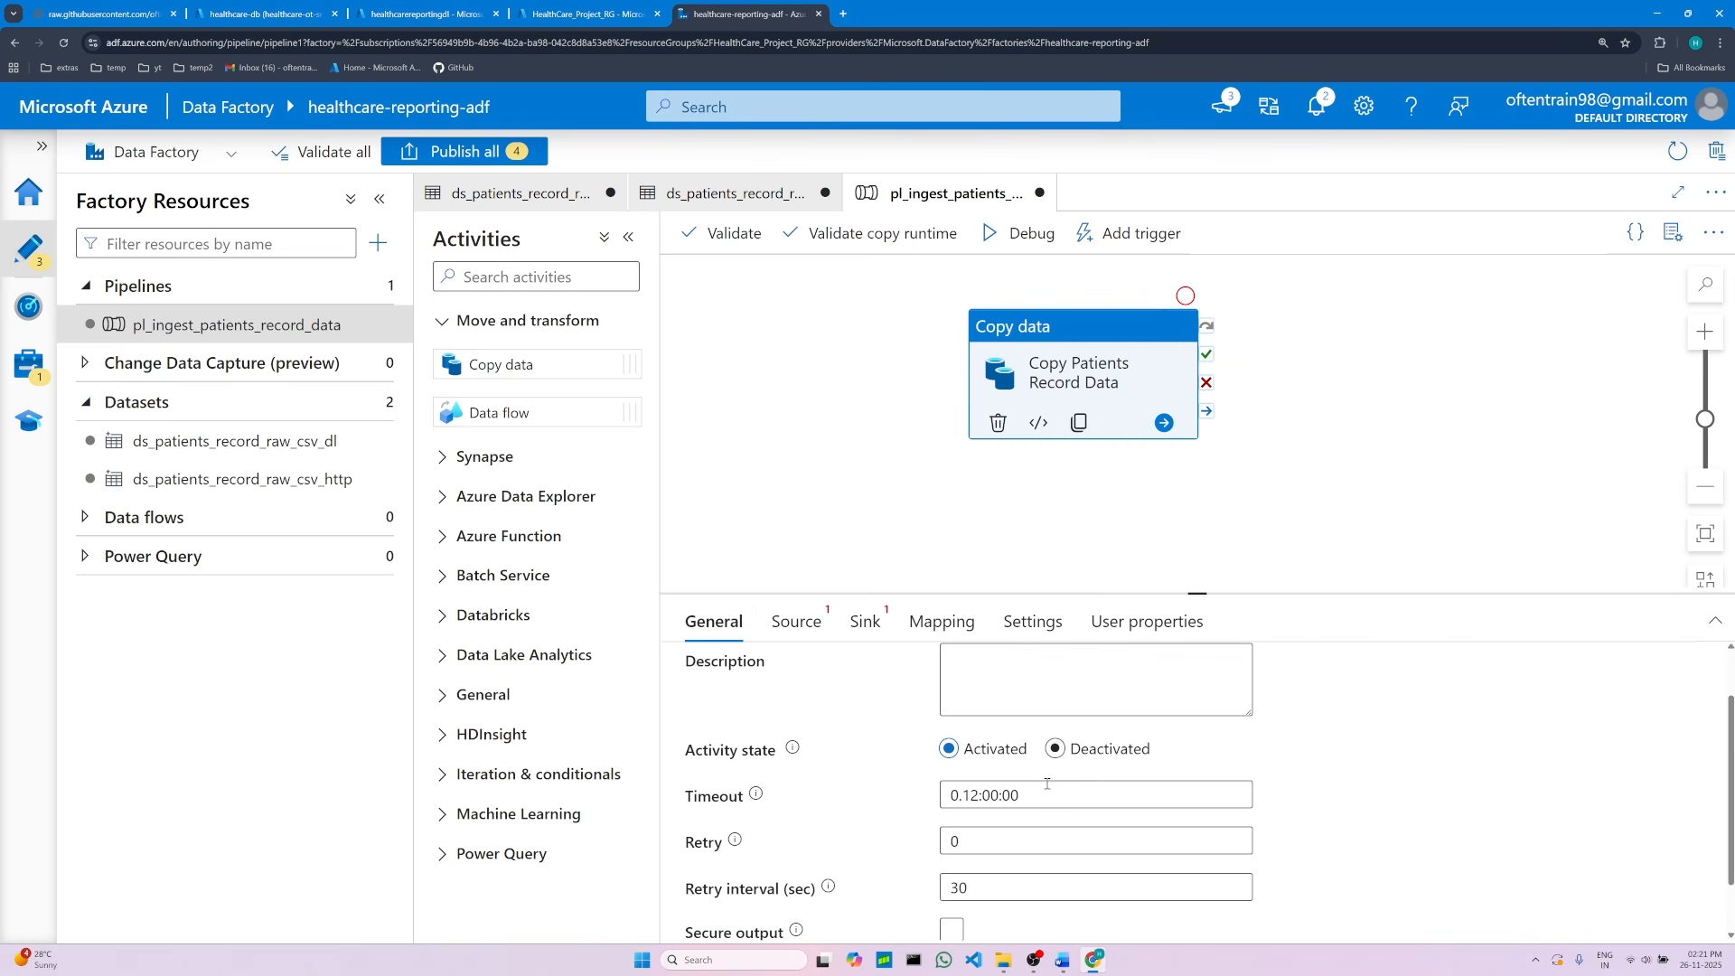
Step: Read the Word notes for the source and sink settings of the copy activity
{"action": "left_click", "coordinate": [1063, 960]}
{"action": "scroll", "coordinate": [559, 680], "scroll_direction": "down", "scroll_amount": 2}
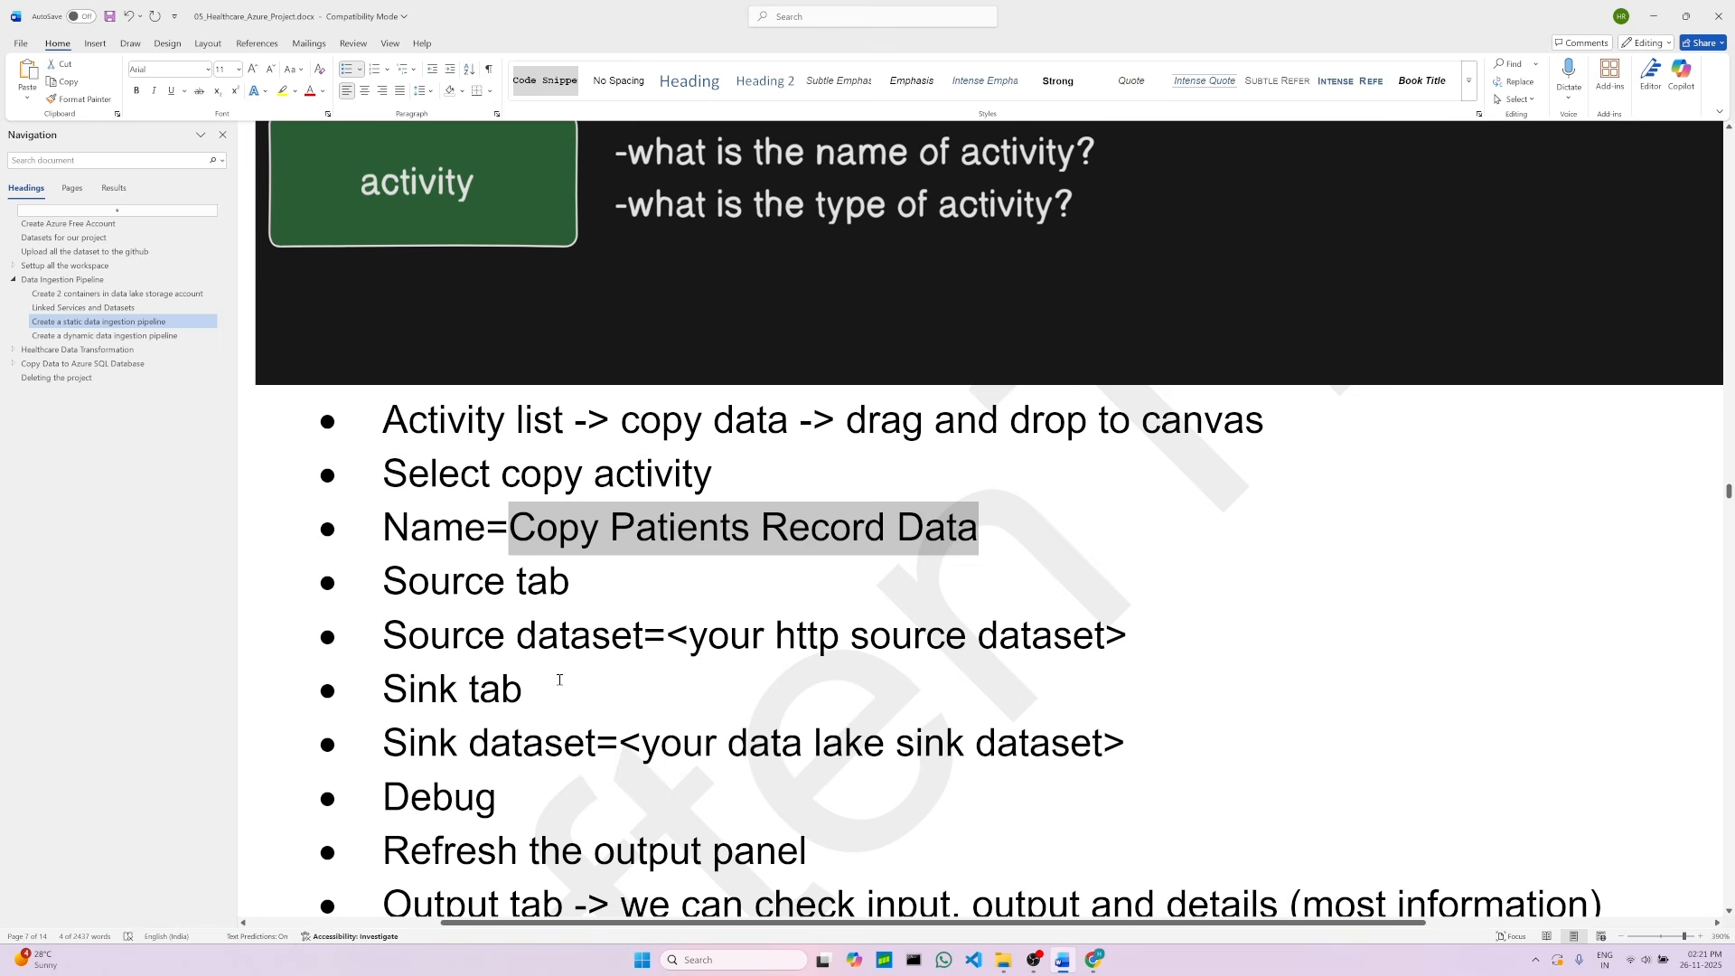
{"action": "left_click", "coordinate": [655, 575]}
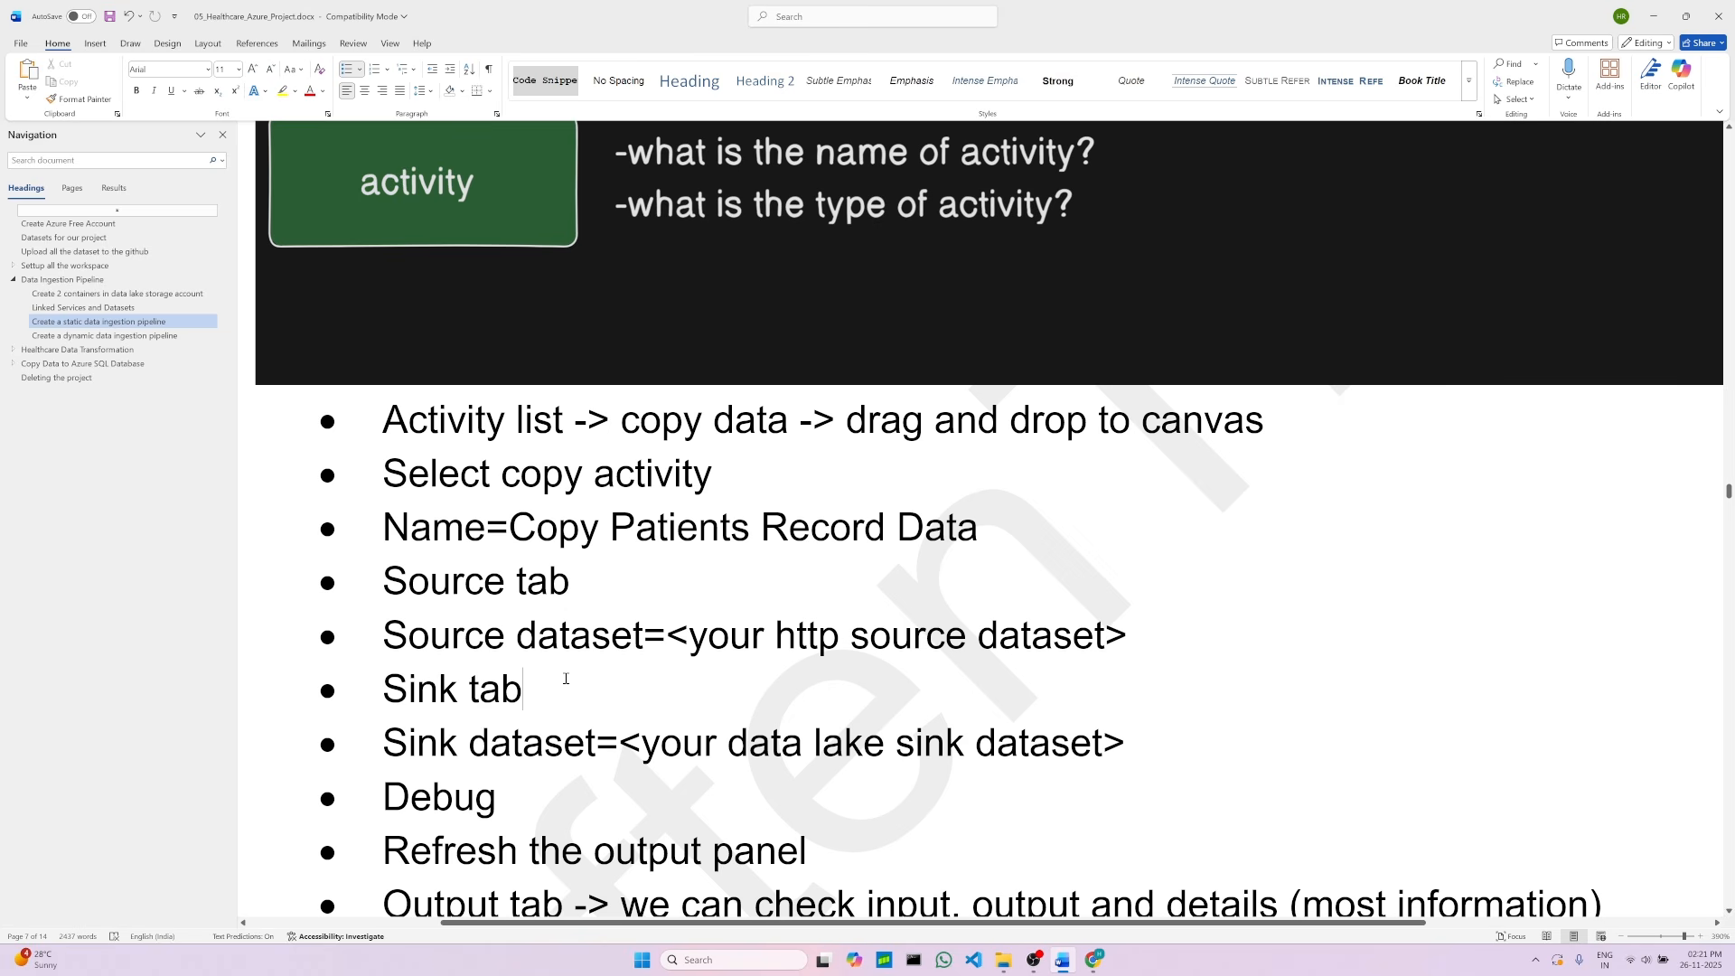
{"action": "left_click", "coordinate": [1094, 959]}
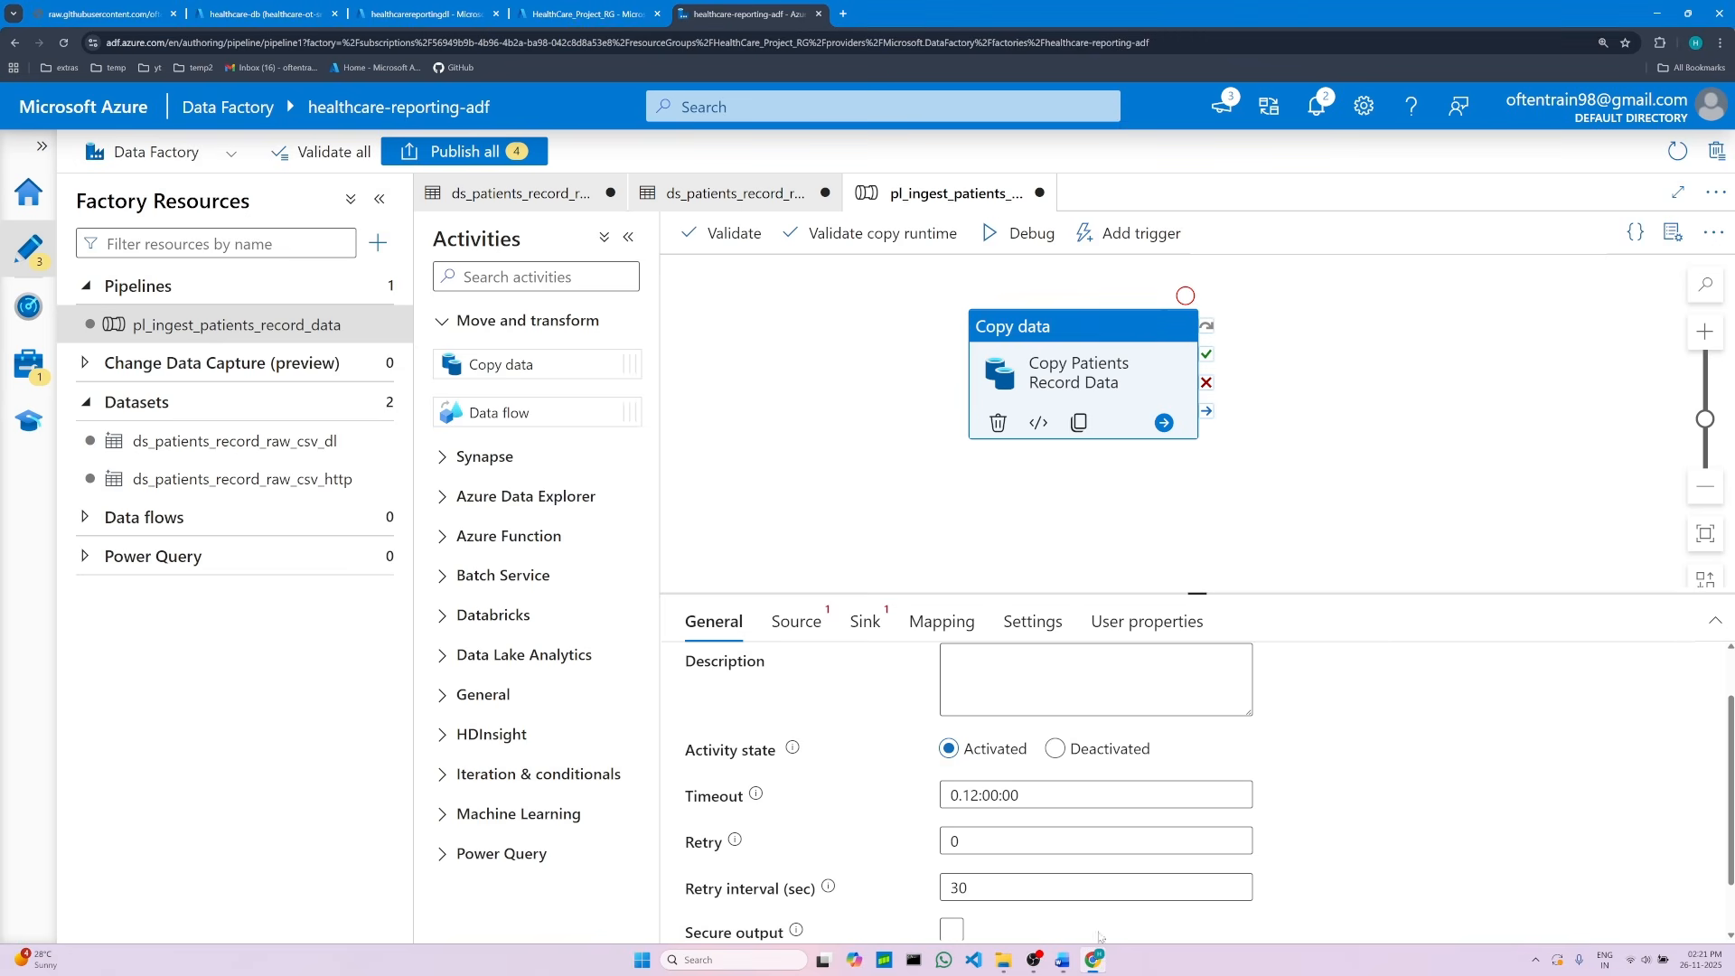
Step: Set the copy activity's source dataset to ds_patients_record_raw_csv_http
{"action": "left_click", "coordinate": [794, 620]}
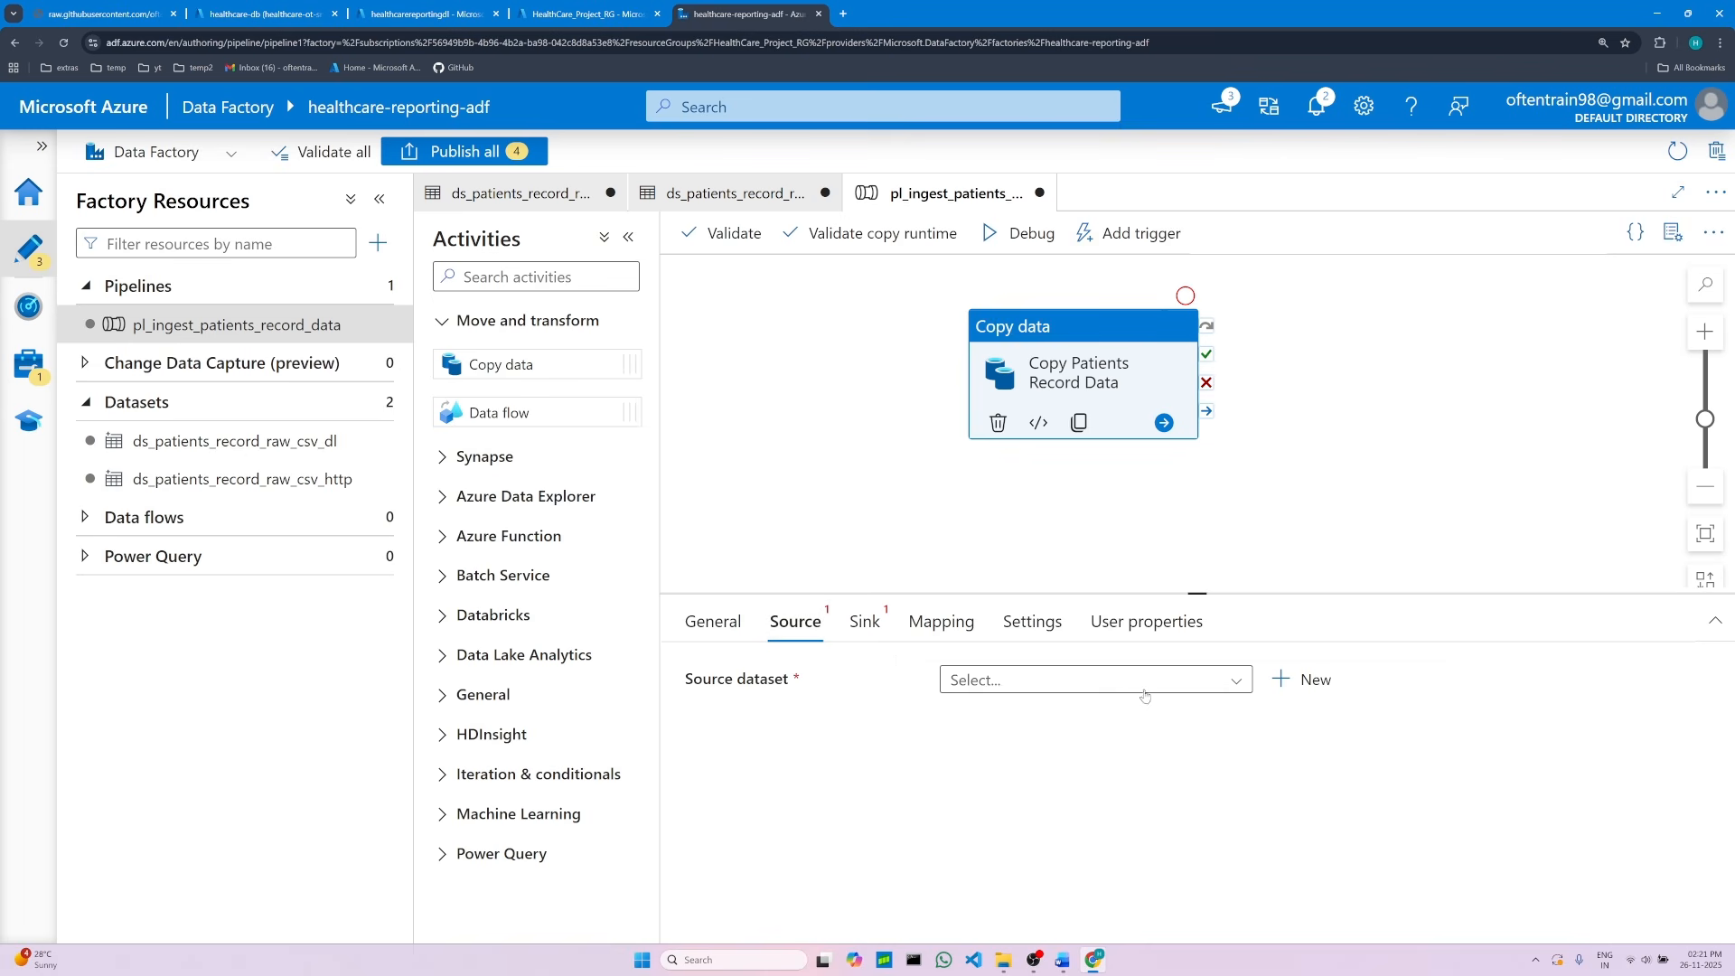
{"action": "left_click", "coordinate": [1230, 685]}
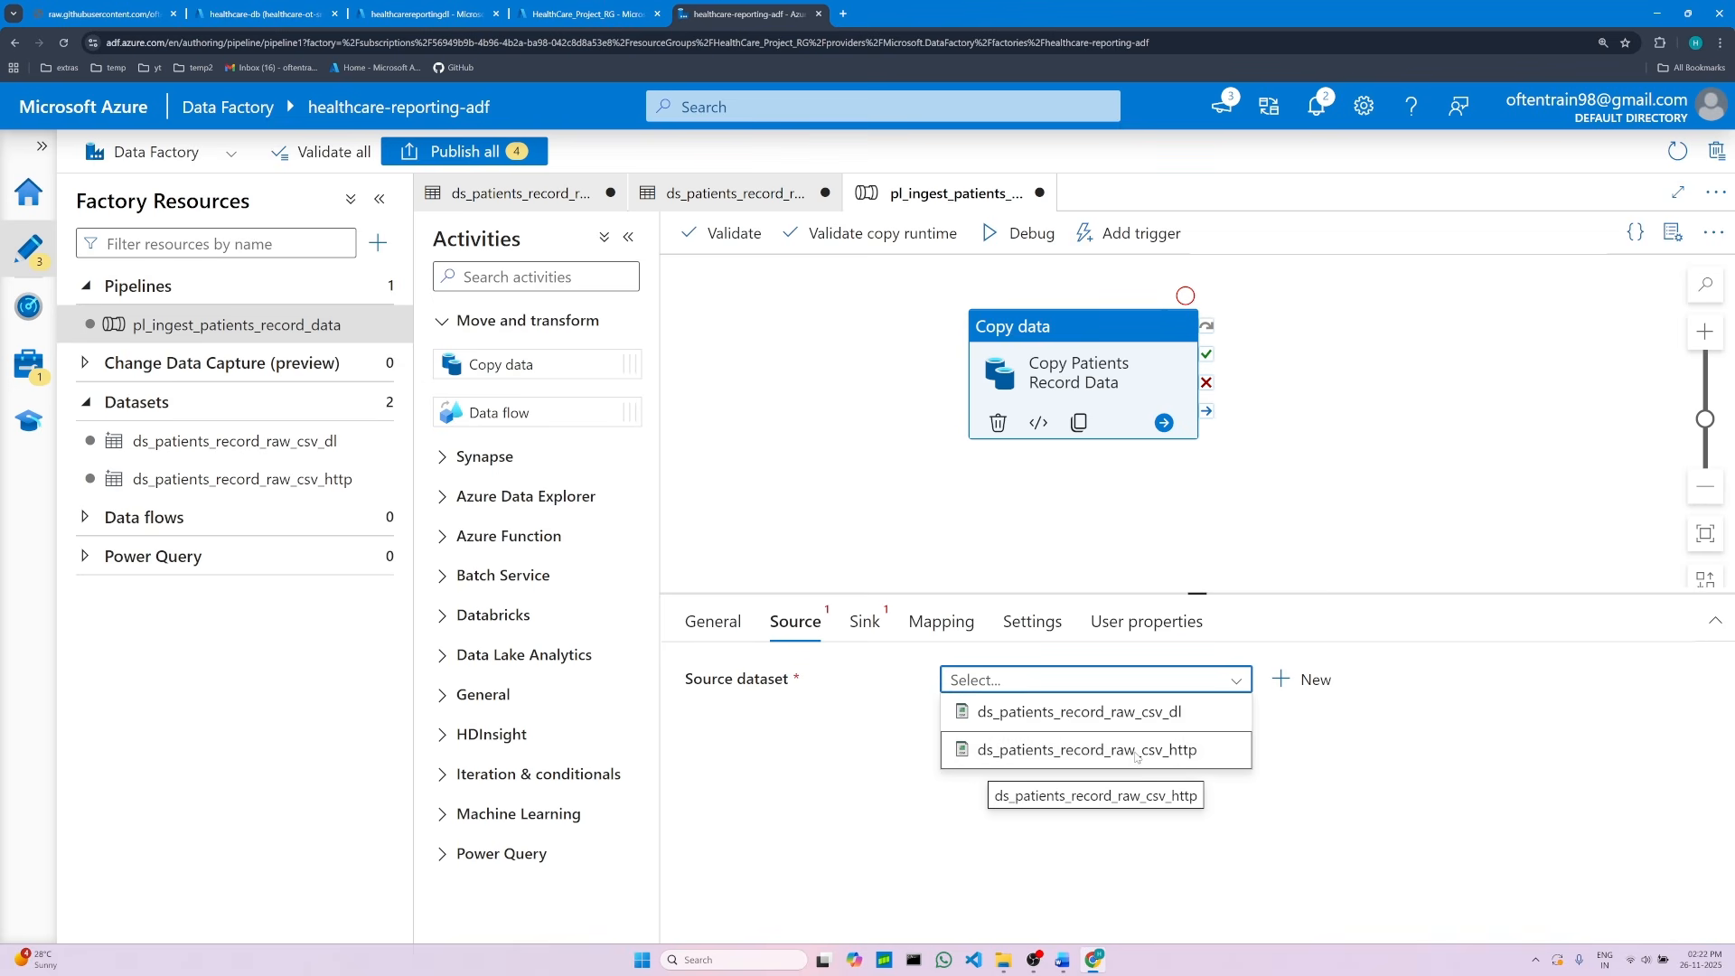
{"action": "left_click", "coordinate": [1136, 757]}
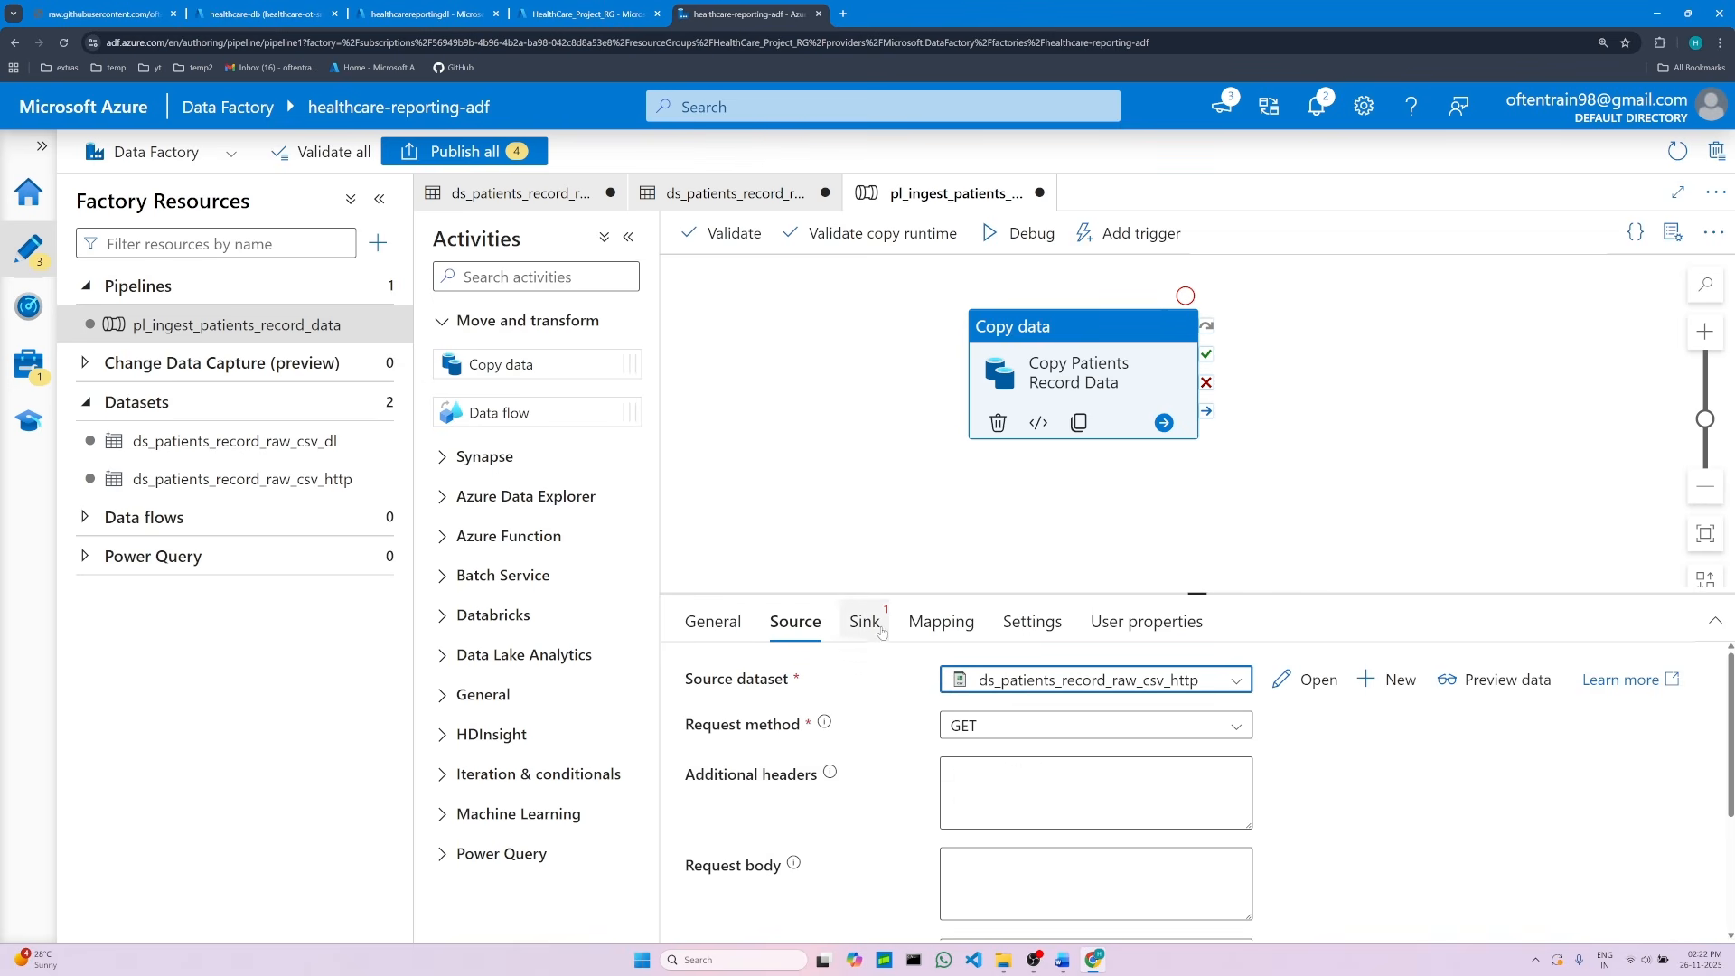
Step: Set the copy activity's sink dataset to ds_patients_record_raw_csv_dl
{"action": "left_click", "coordinate": [865, 622]}
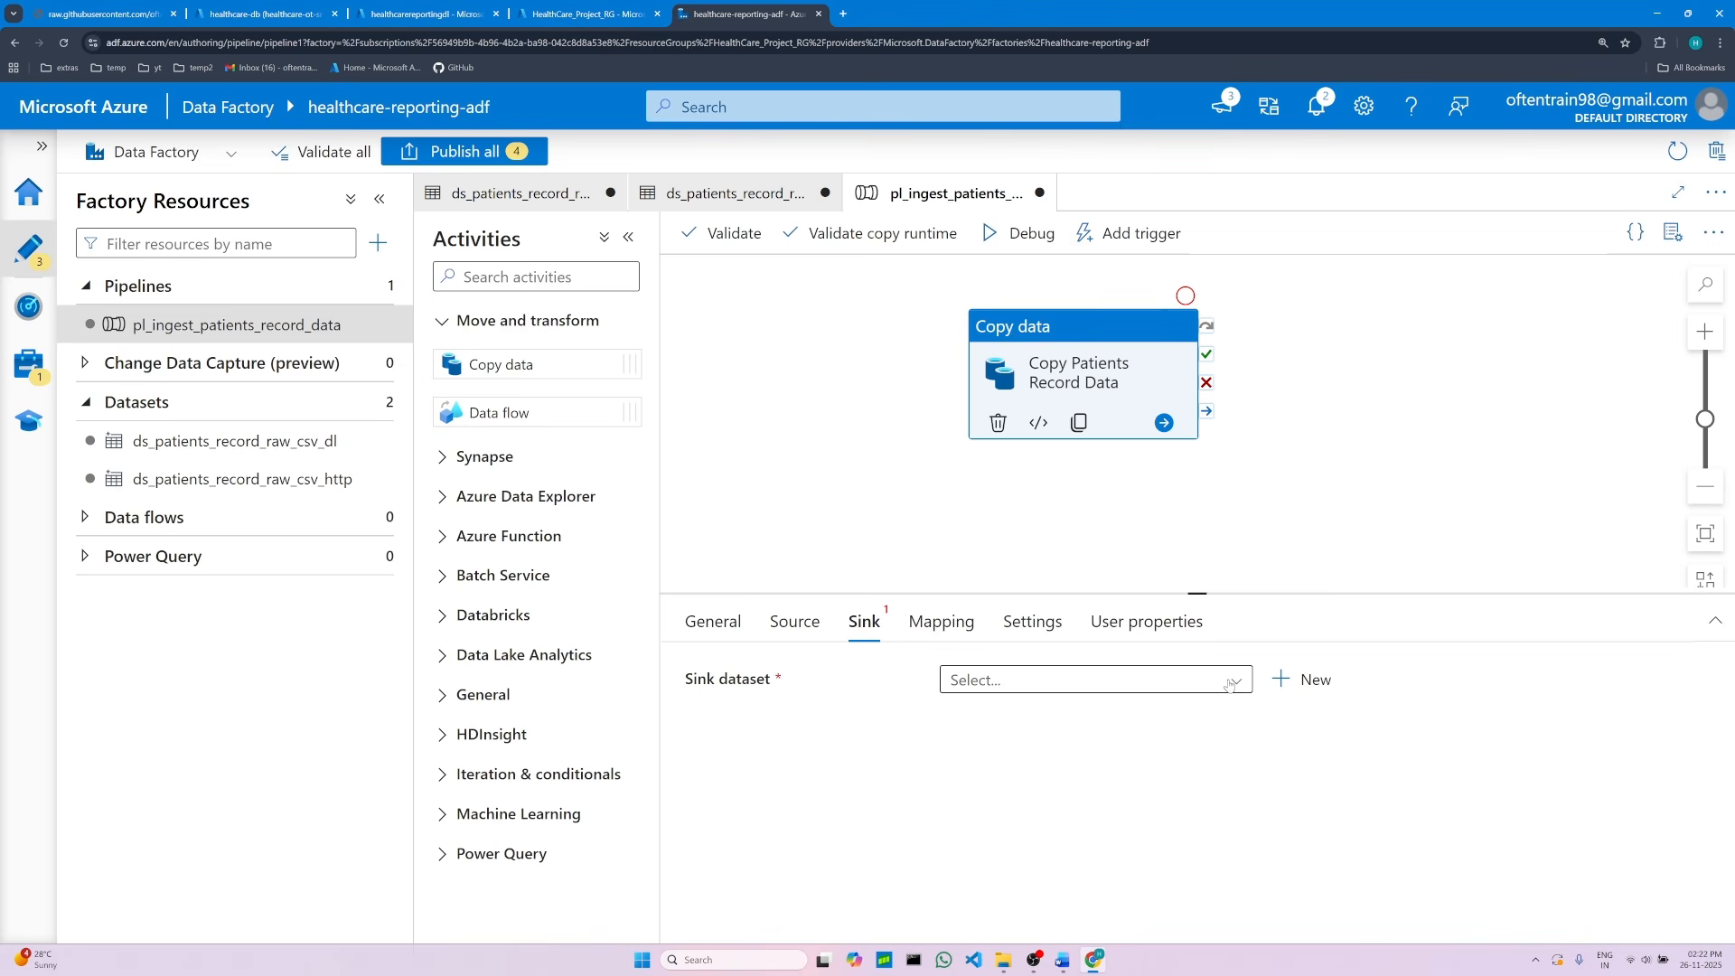
{"action": "left_click", "coordinate": [1231, 684]}
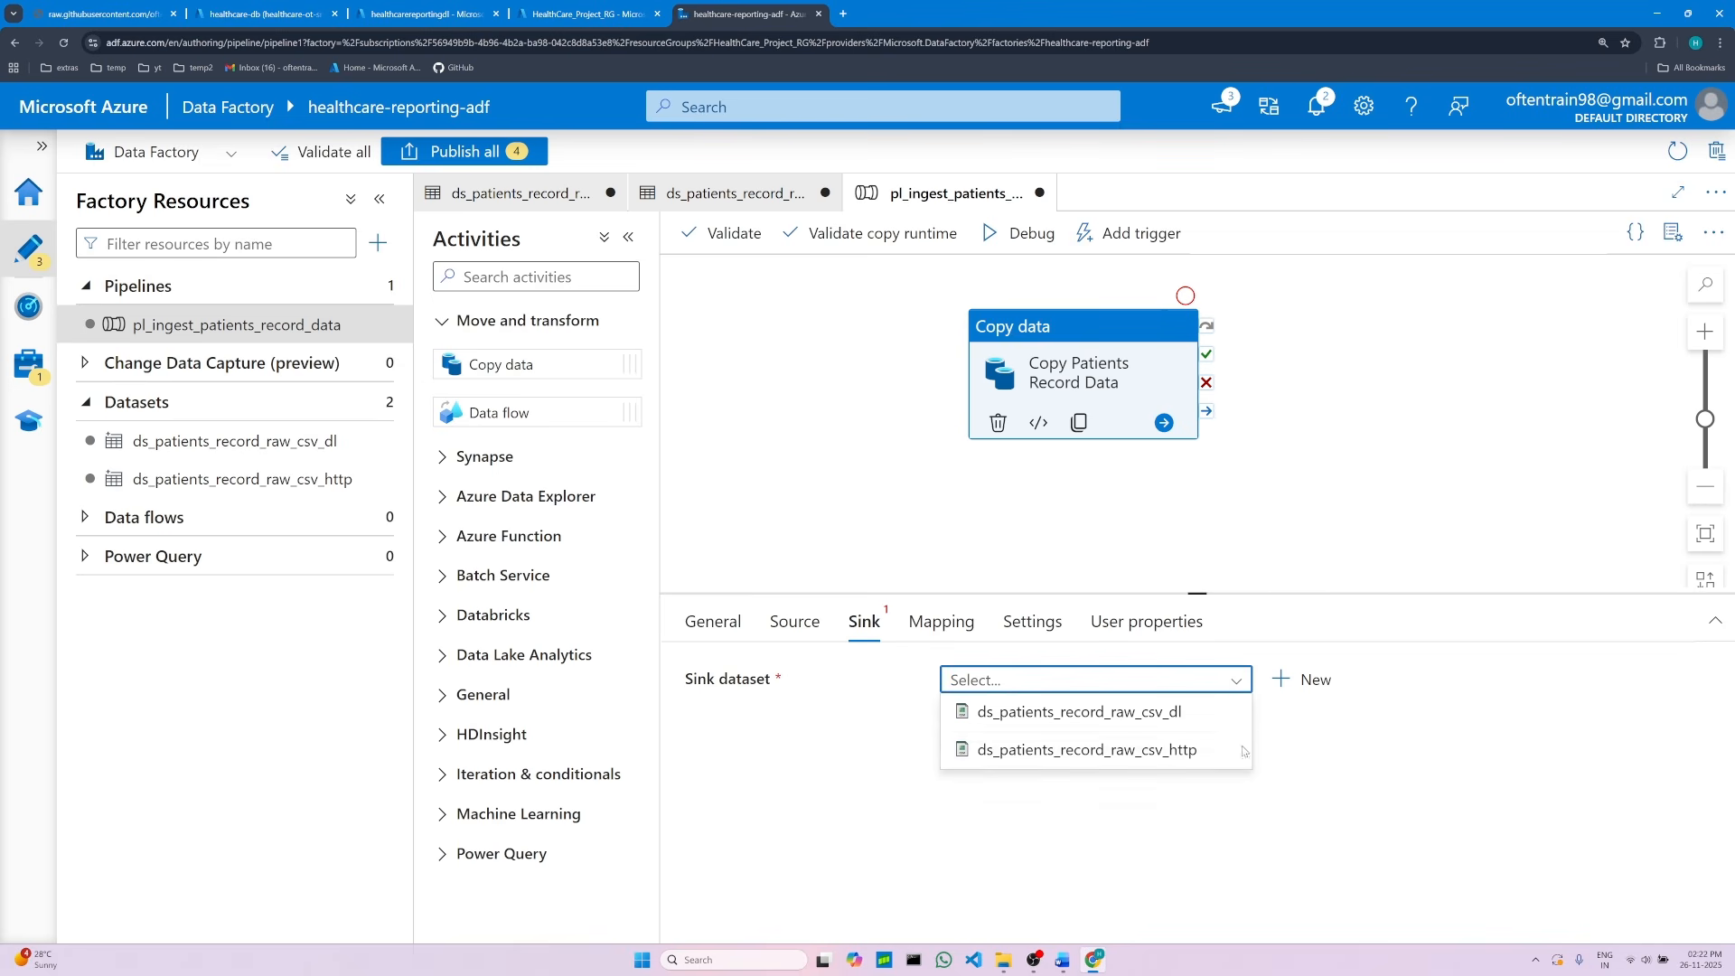
{"action": "left_click", "coordinate": [1023, 714]}
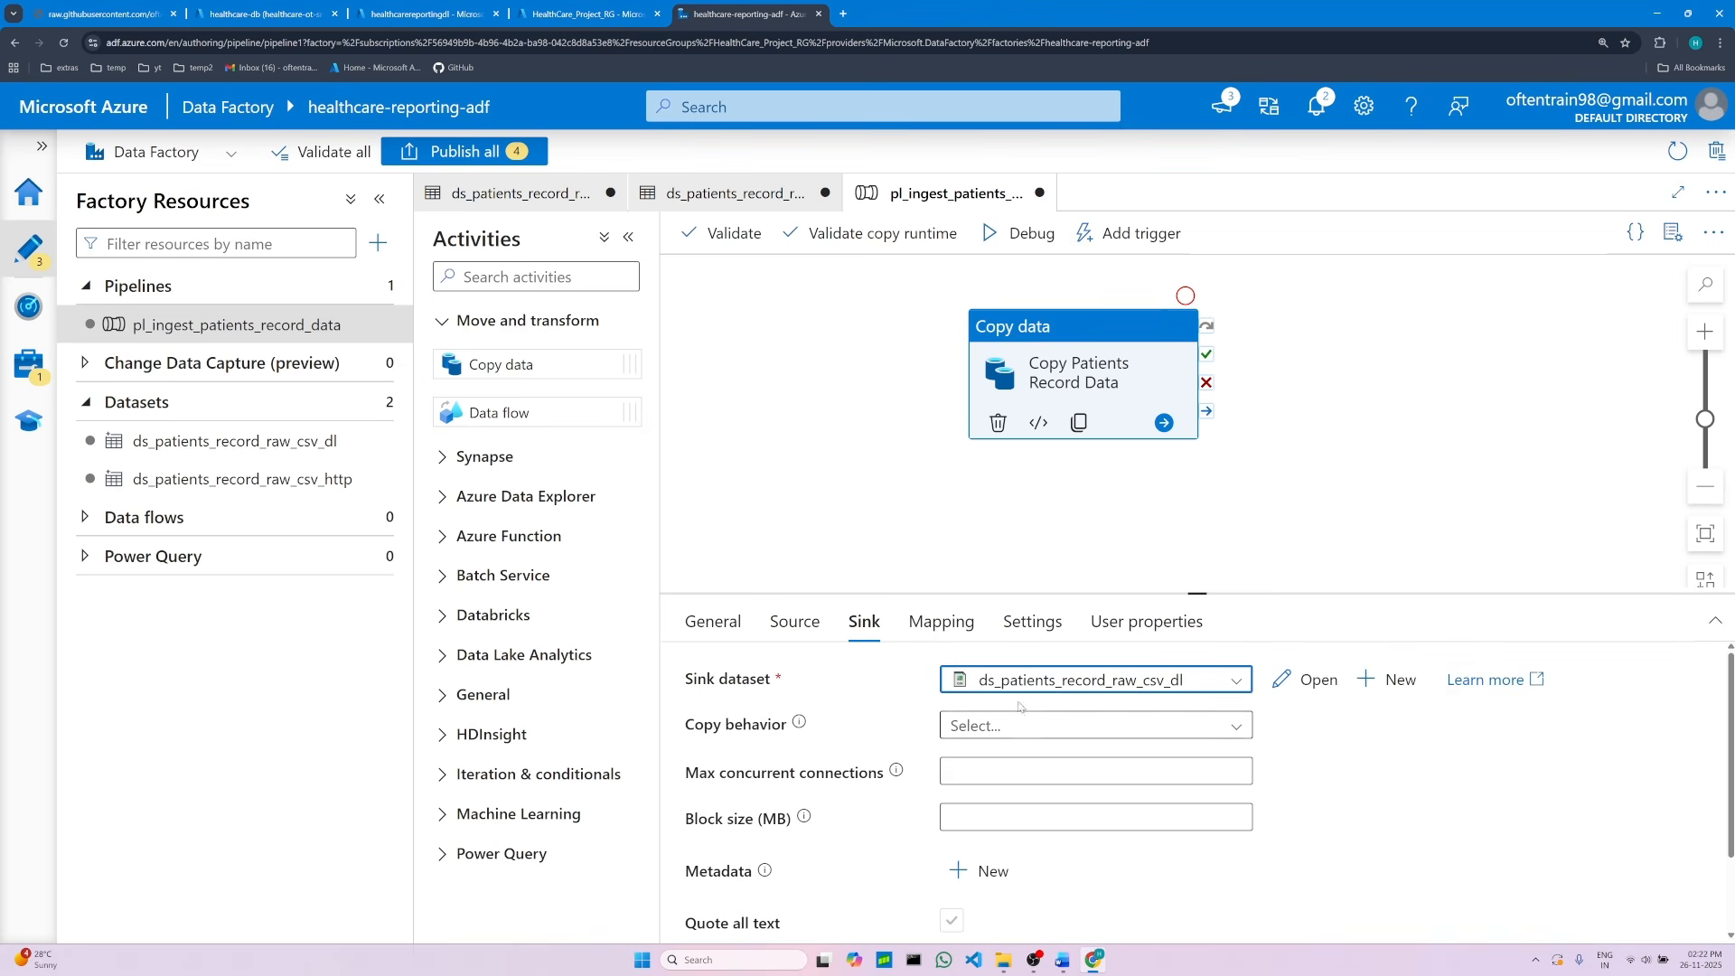
Step: Review the source and sink settings and the remaining steps in the Word notes
{"action": "left_click", "coordinate": [807, 632]}
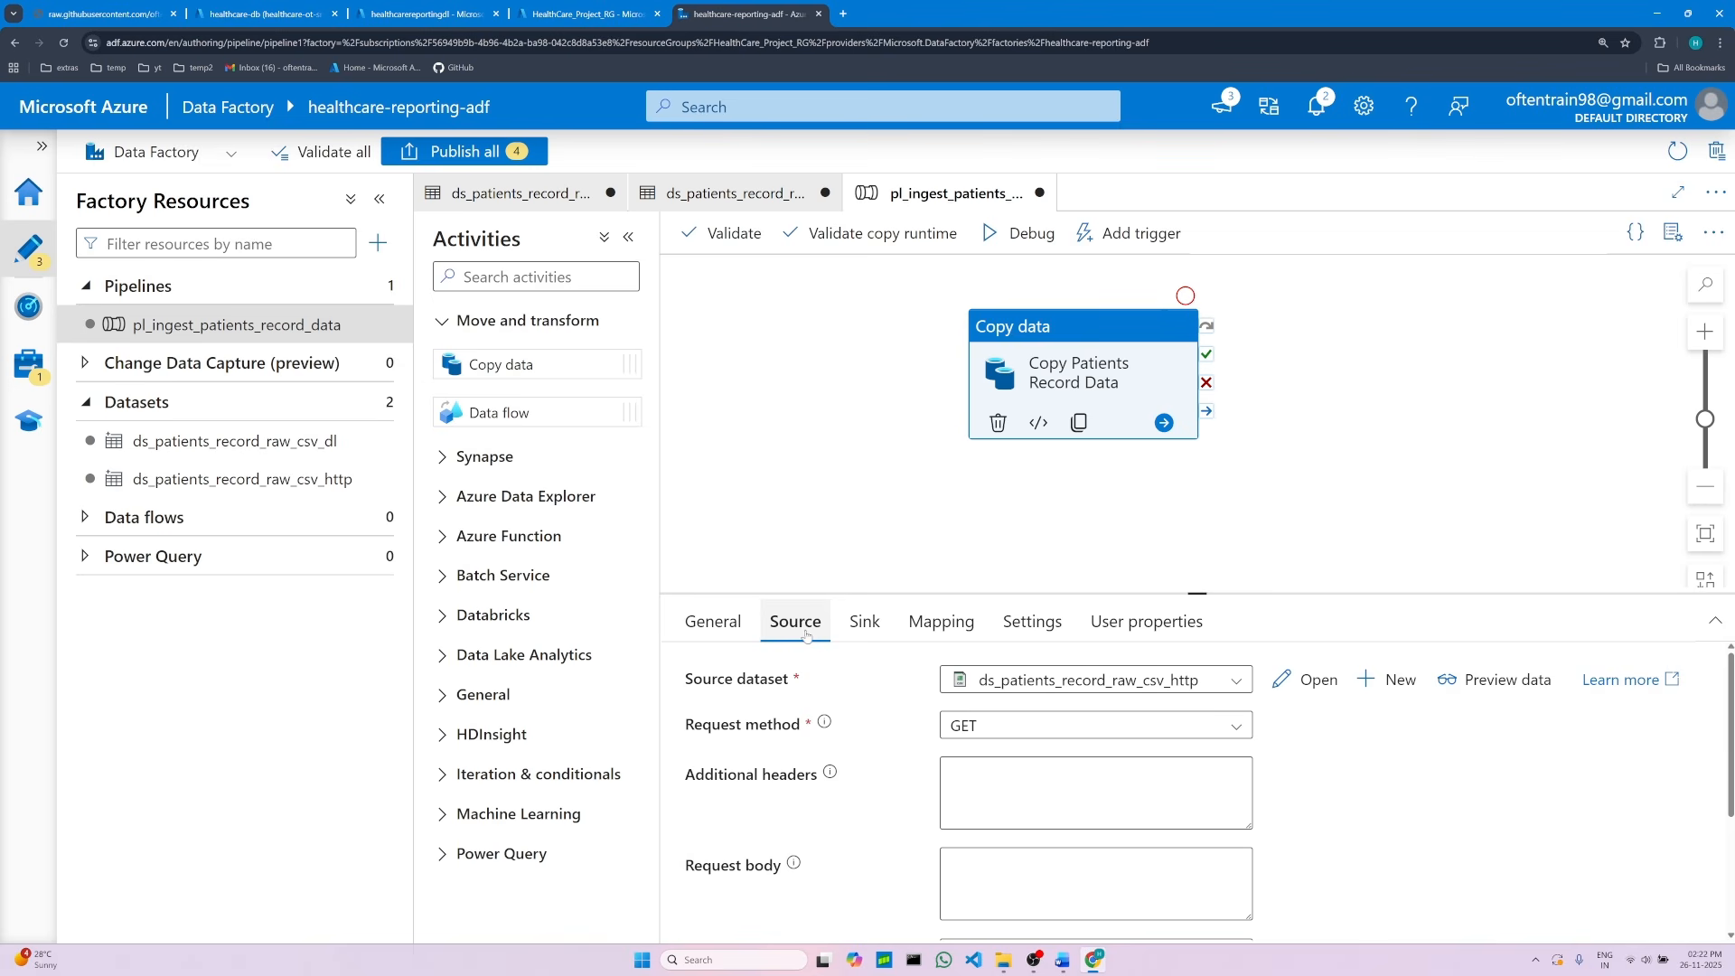
{"action": "left_click", "coordinate": [889, 630]}
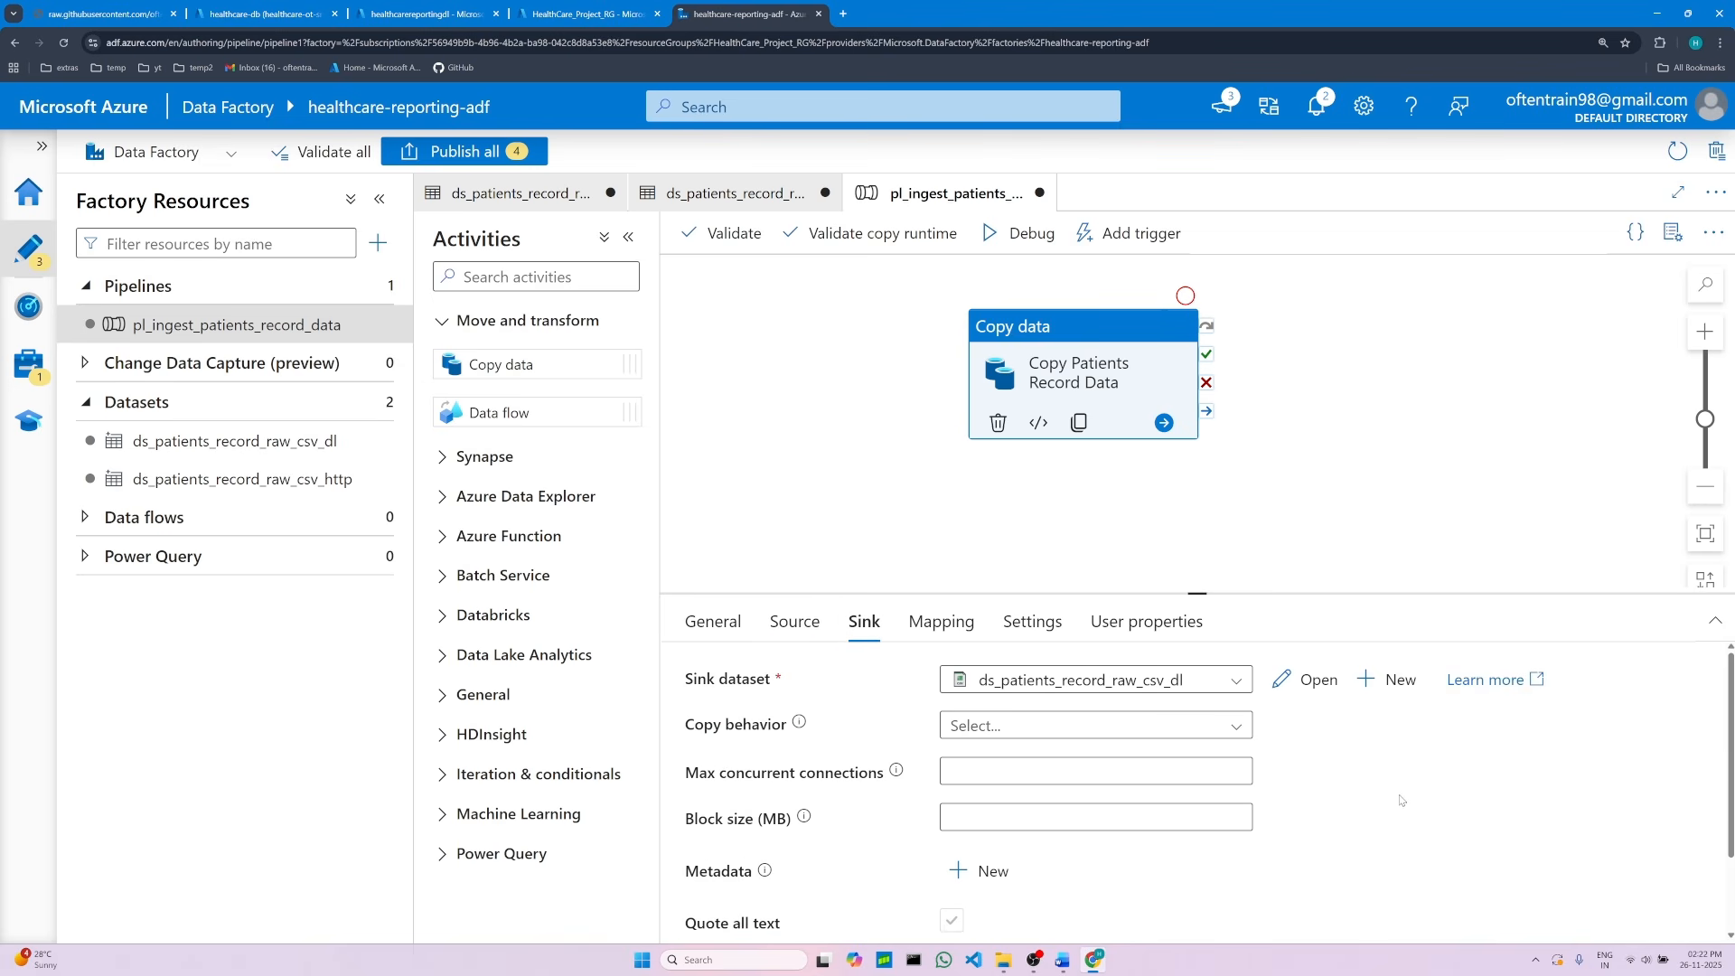
{"action": "scroll", "coordinate": [1399, 802], "scroll_direction": "down", "scroll_amount": 2}
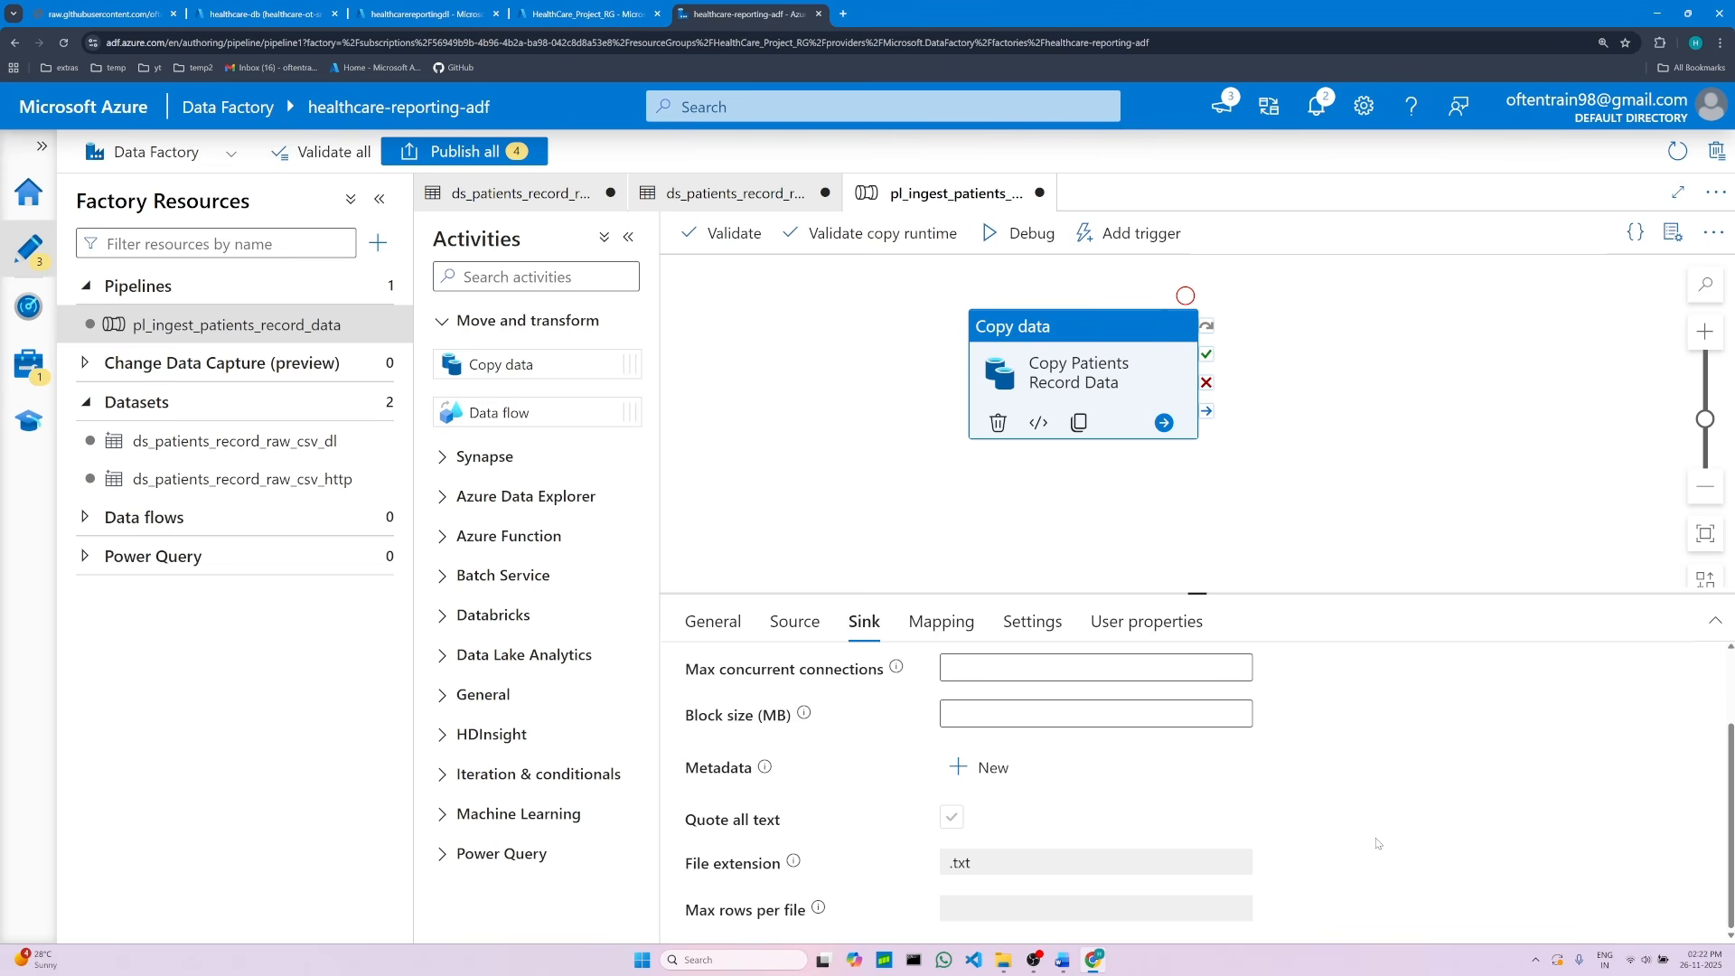
{"action": "left_click", "coordinate": [1072, 966]}
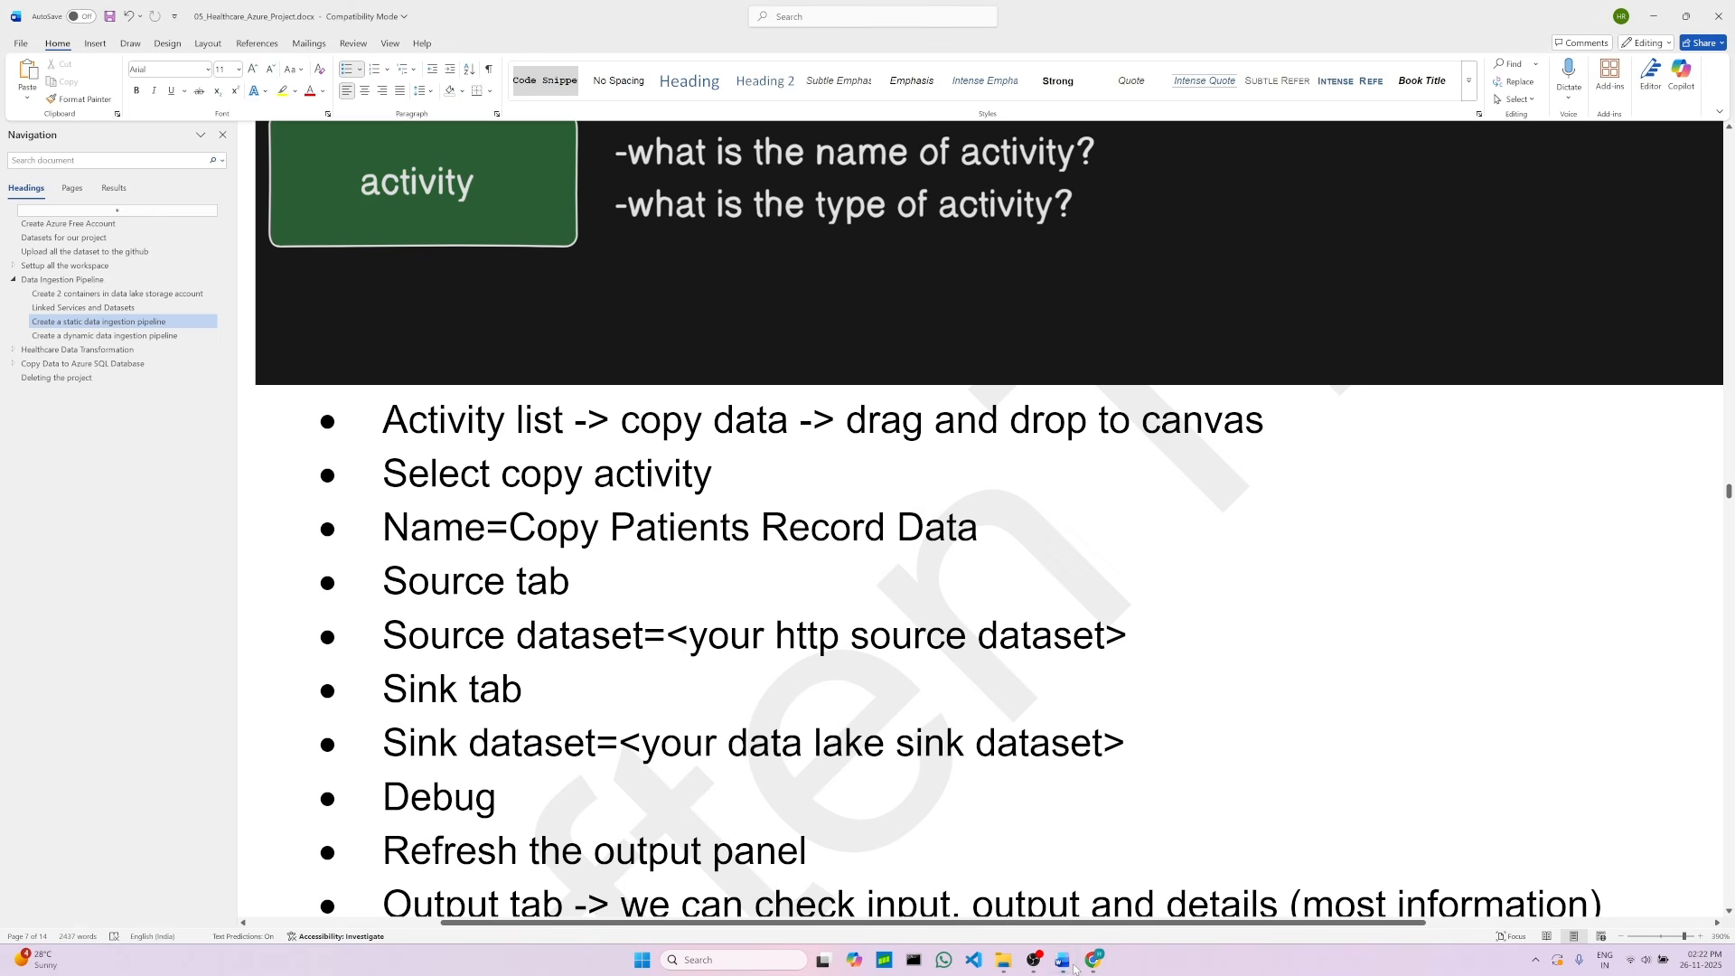
{"action": "scroll", "coordinate": [716, 812], "scroll_direction": "down", "scroll_amount": 2}
{"action": "scroll", "coordinate": [633, 786], "scroll_direction": "up", "scroll_amount": 2}
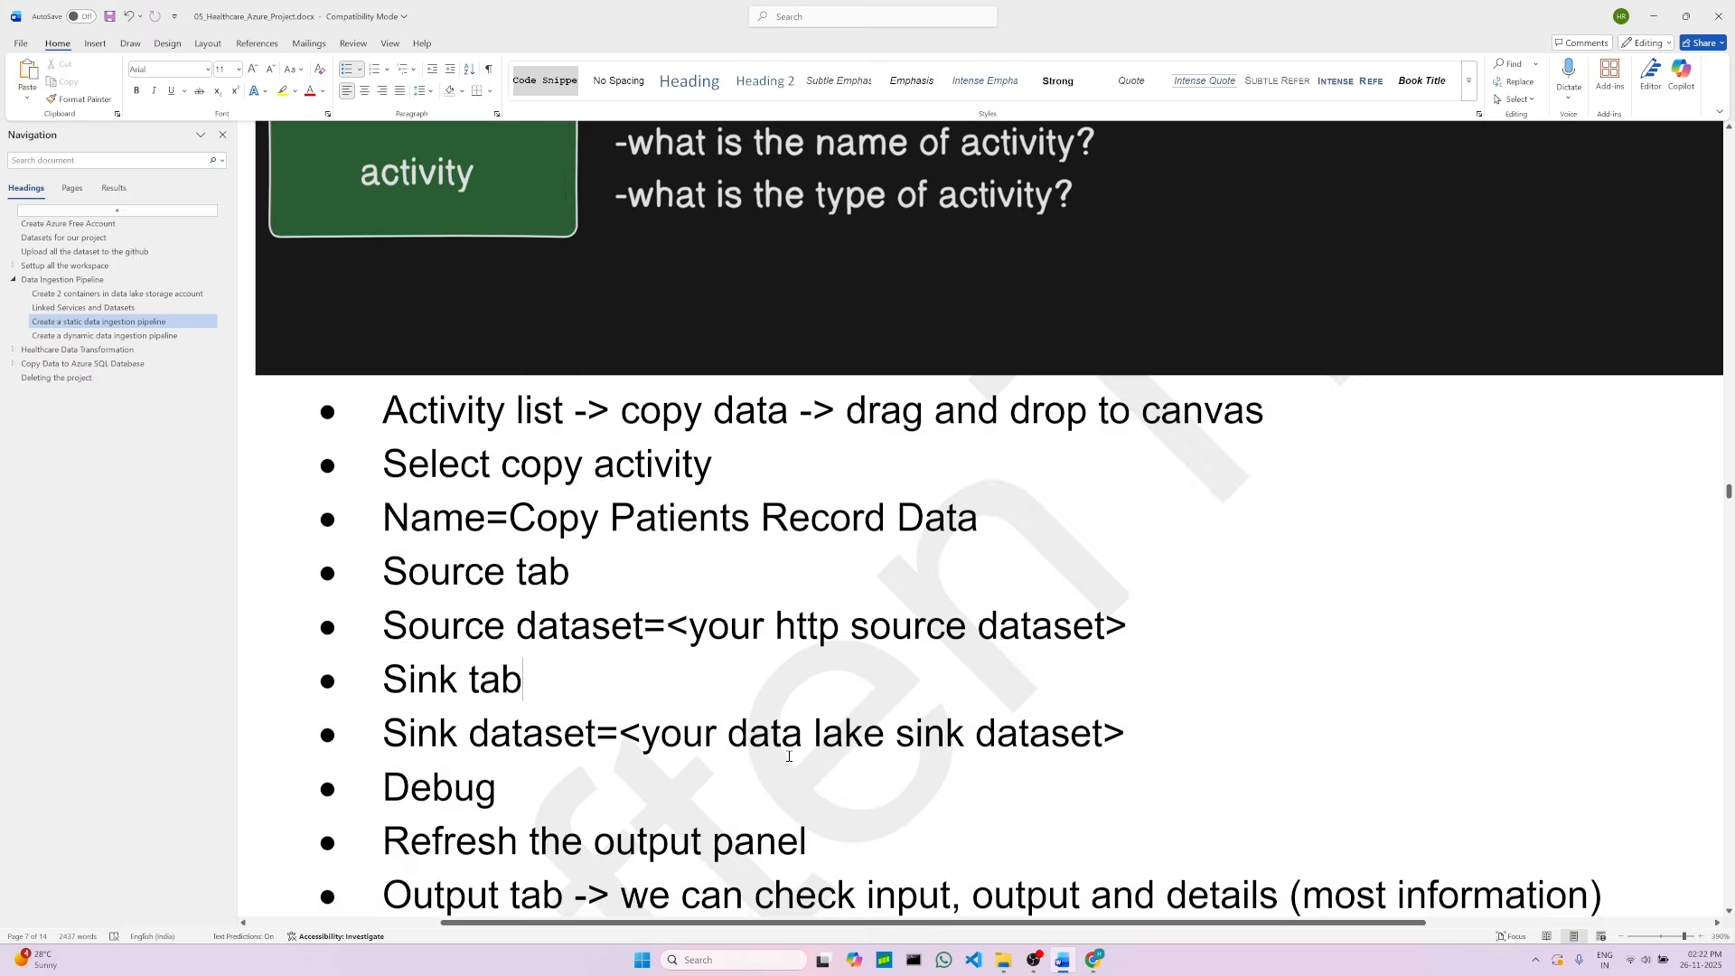
{"action": "left_click", "coordinate": [569, 805]}
{"action": "left_click", "coordinate": [846, 845]}
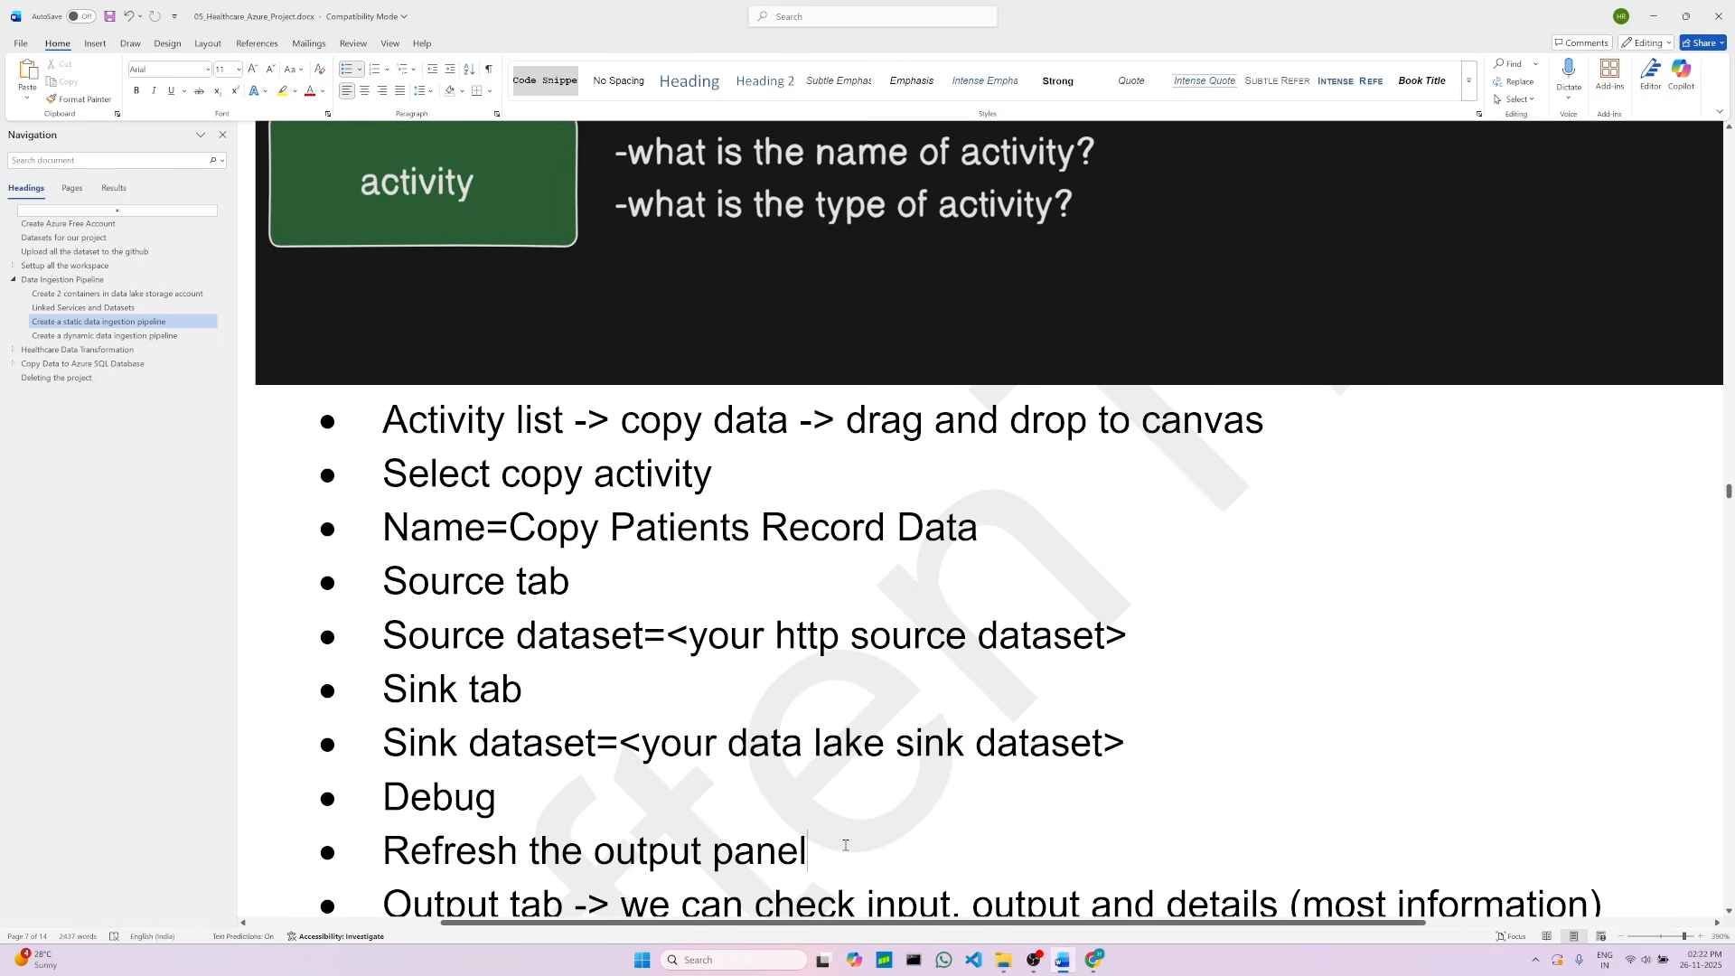
{"action": "left_click", "coordinate": [1092, 890]}
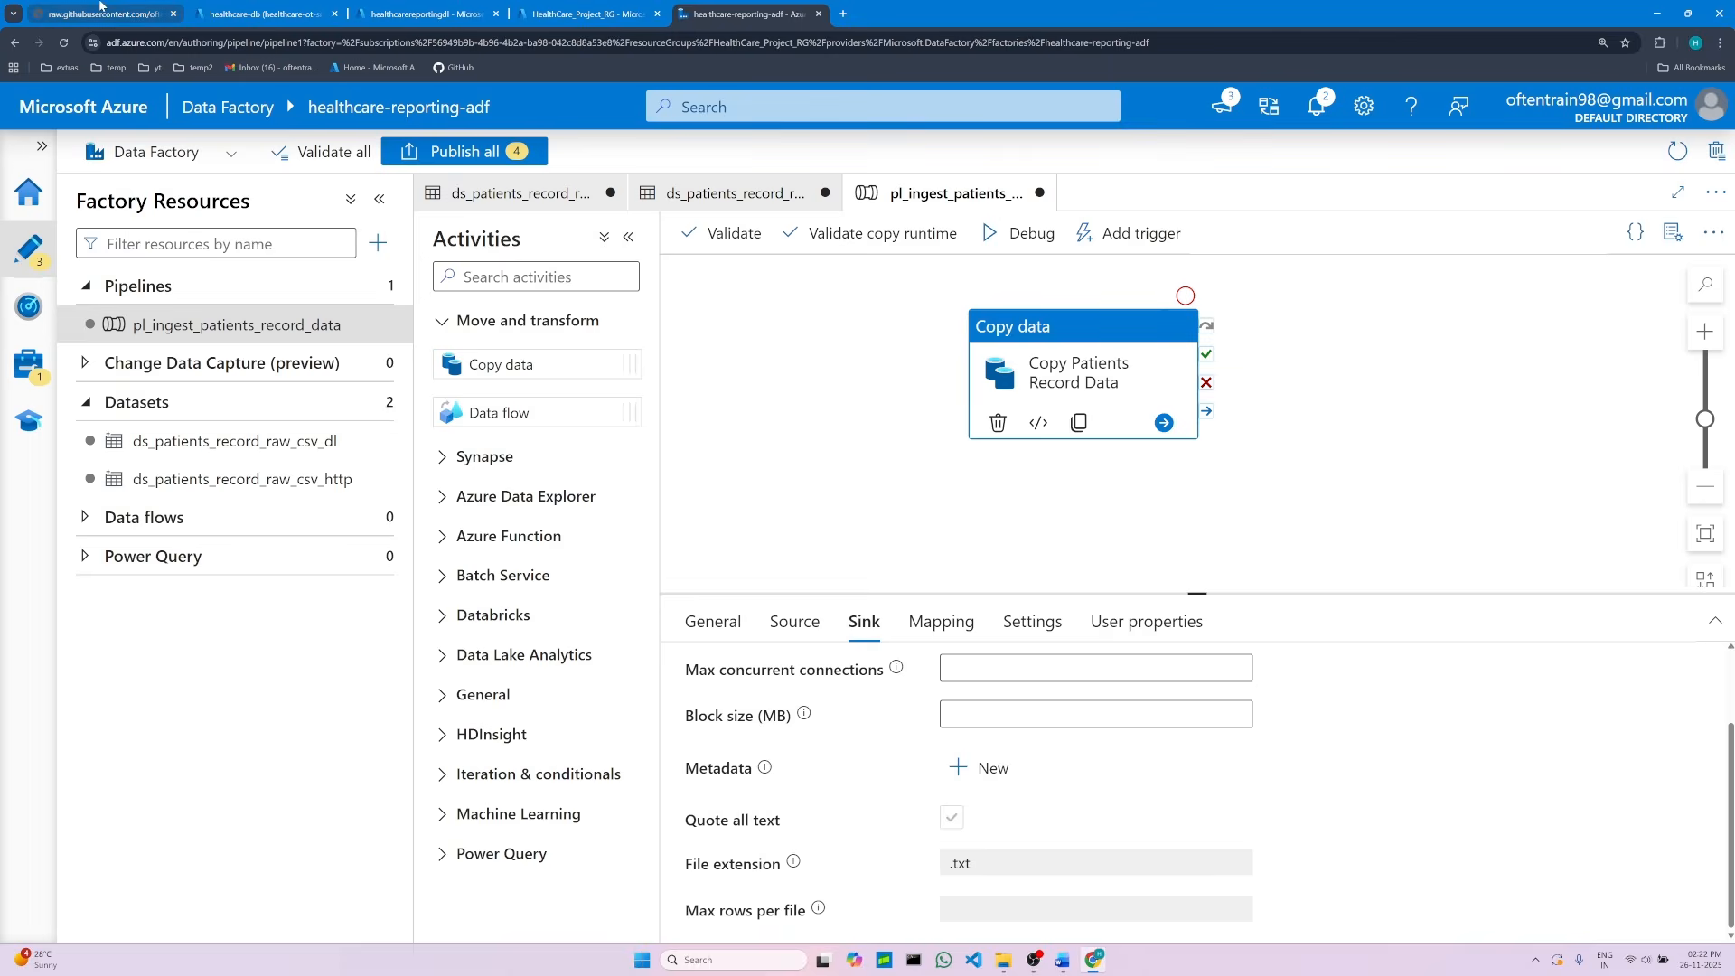
Step: Check the GitHub data folder and the storage account before running the pipeline
{"action": "left_click", "coordinate": [102, 7]}
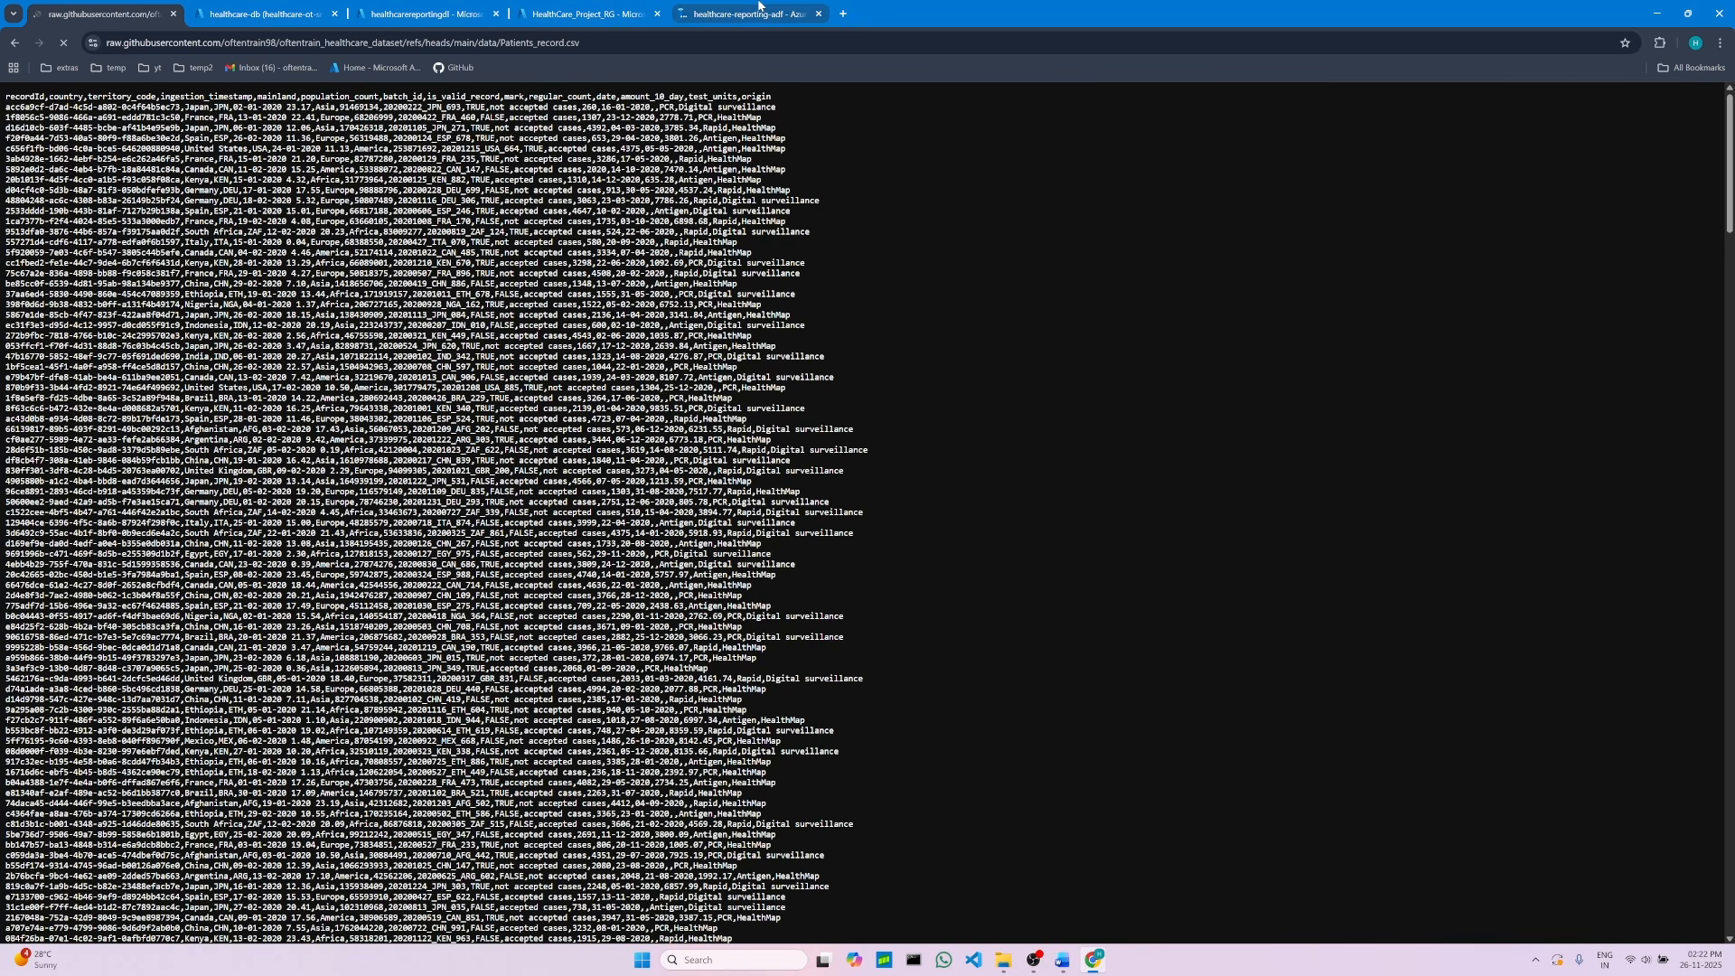
{"action": "left_click", "coordinate": [15, 44]}
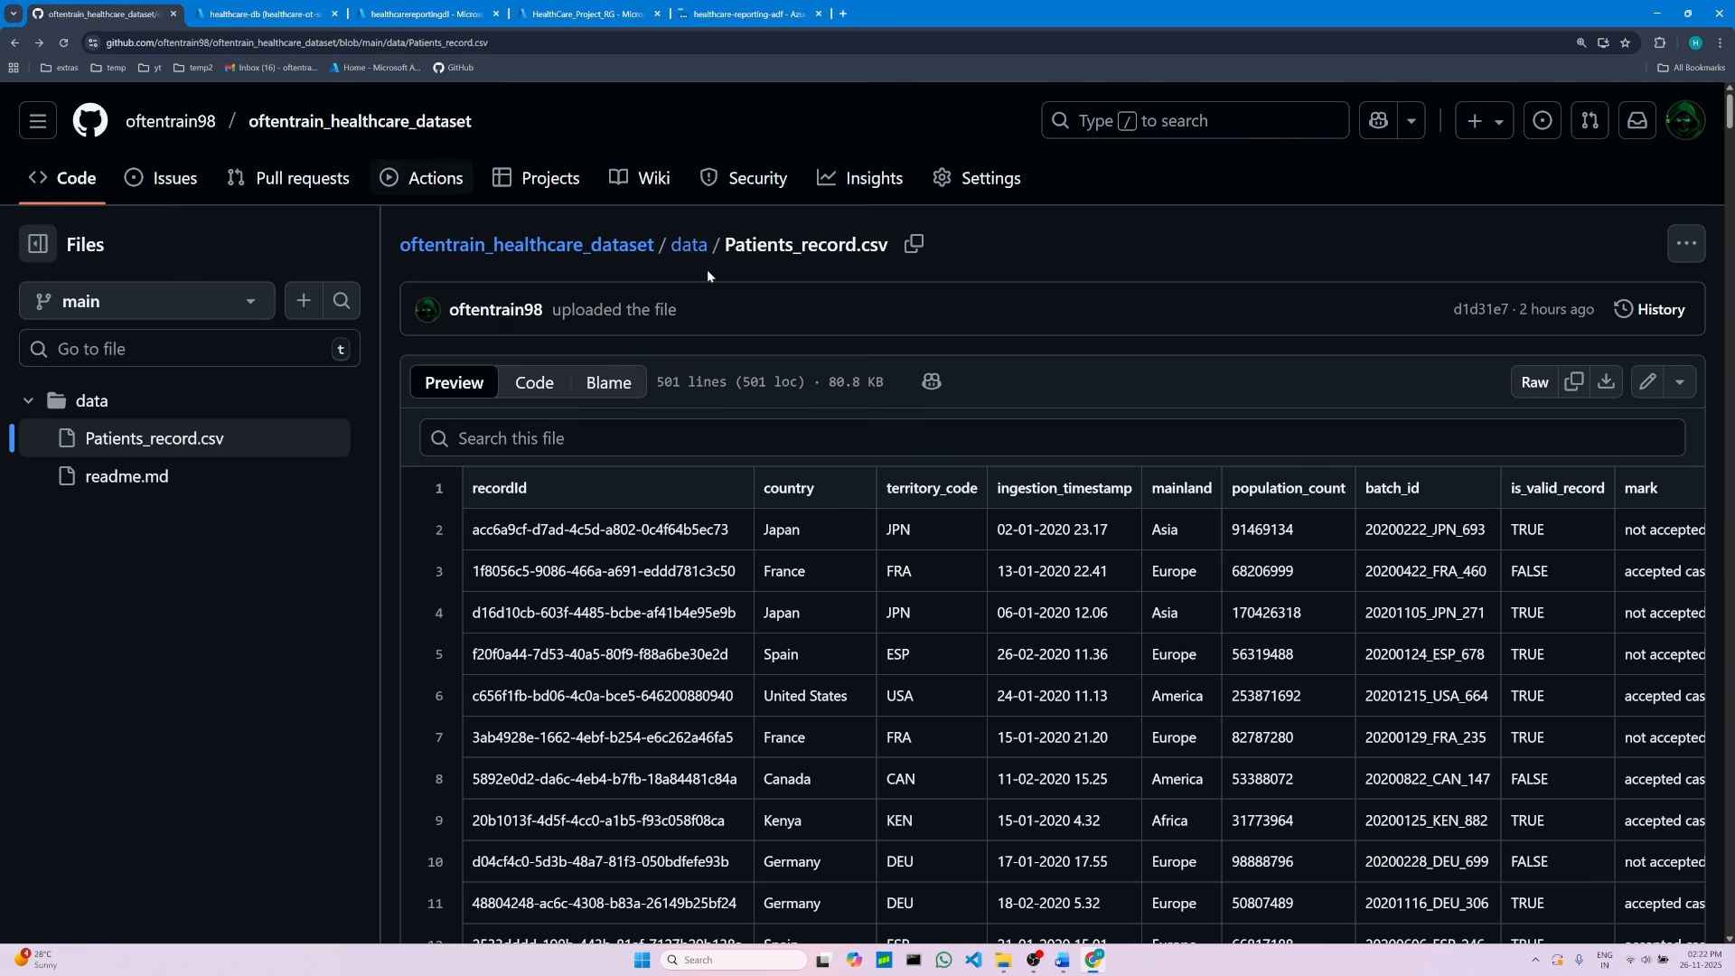
{"action": "left_click", "coordinate": [692, 247]}
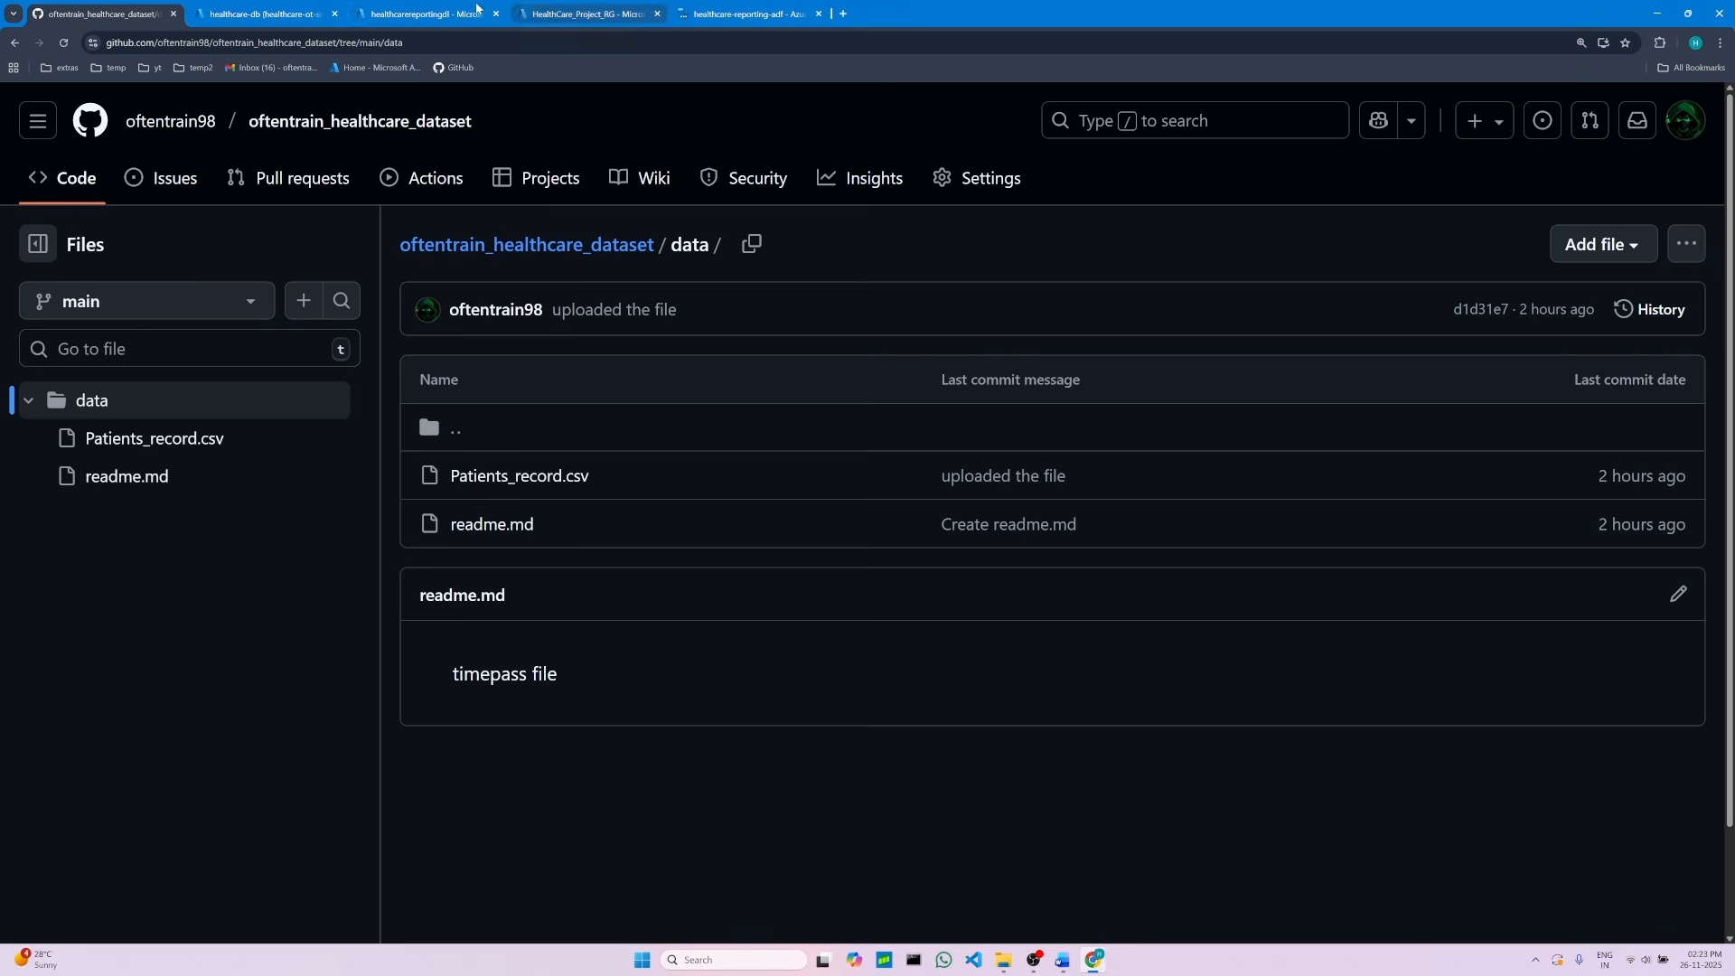
{"action": "left_click", "coordinate": [455, 11]}
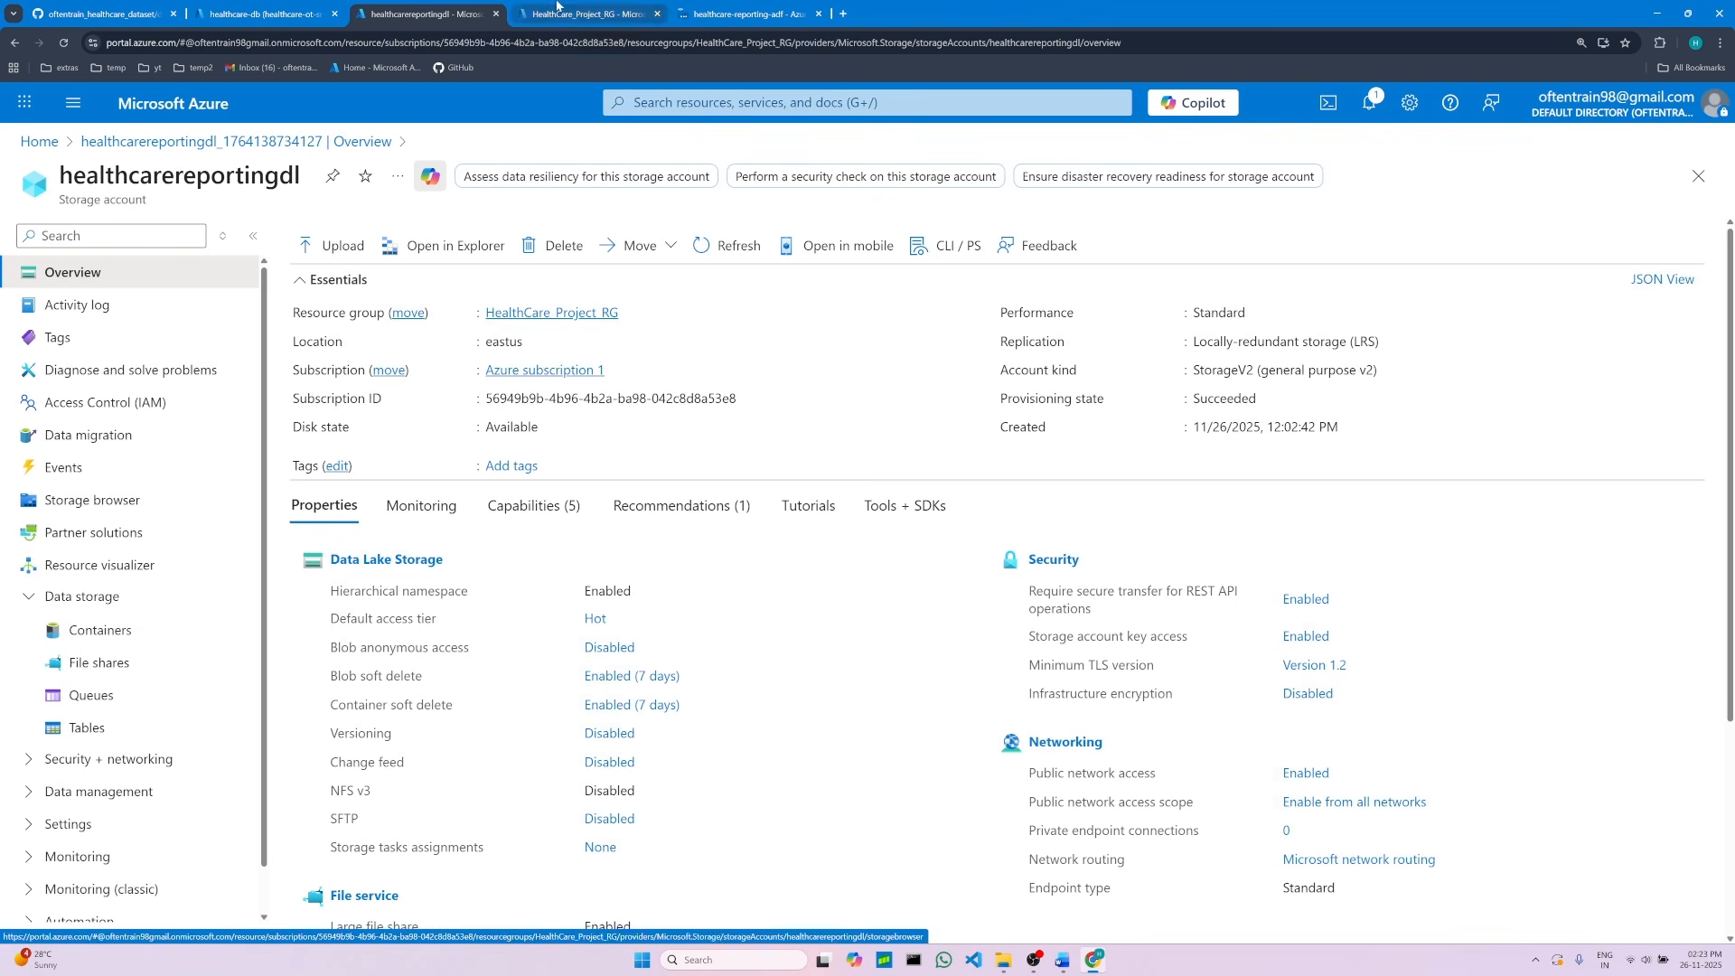
{"action": "left_click", "coordinate": [750, 12]}
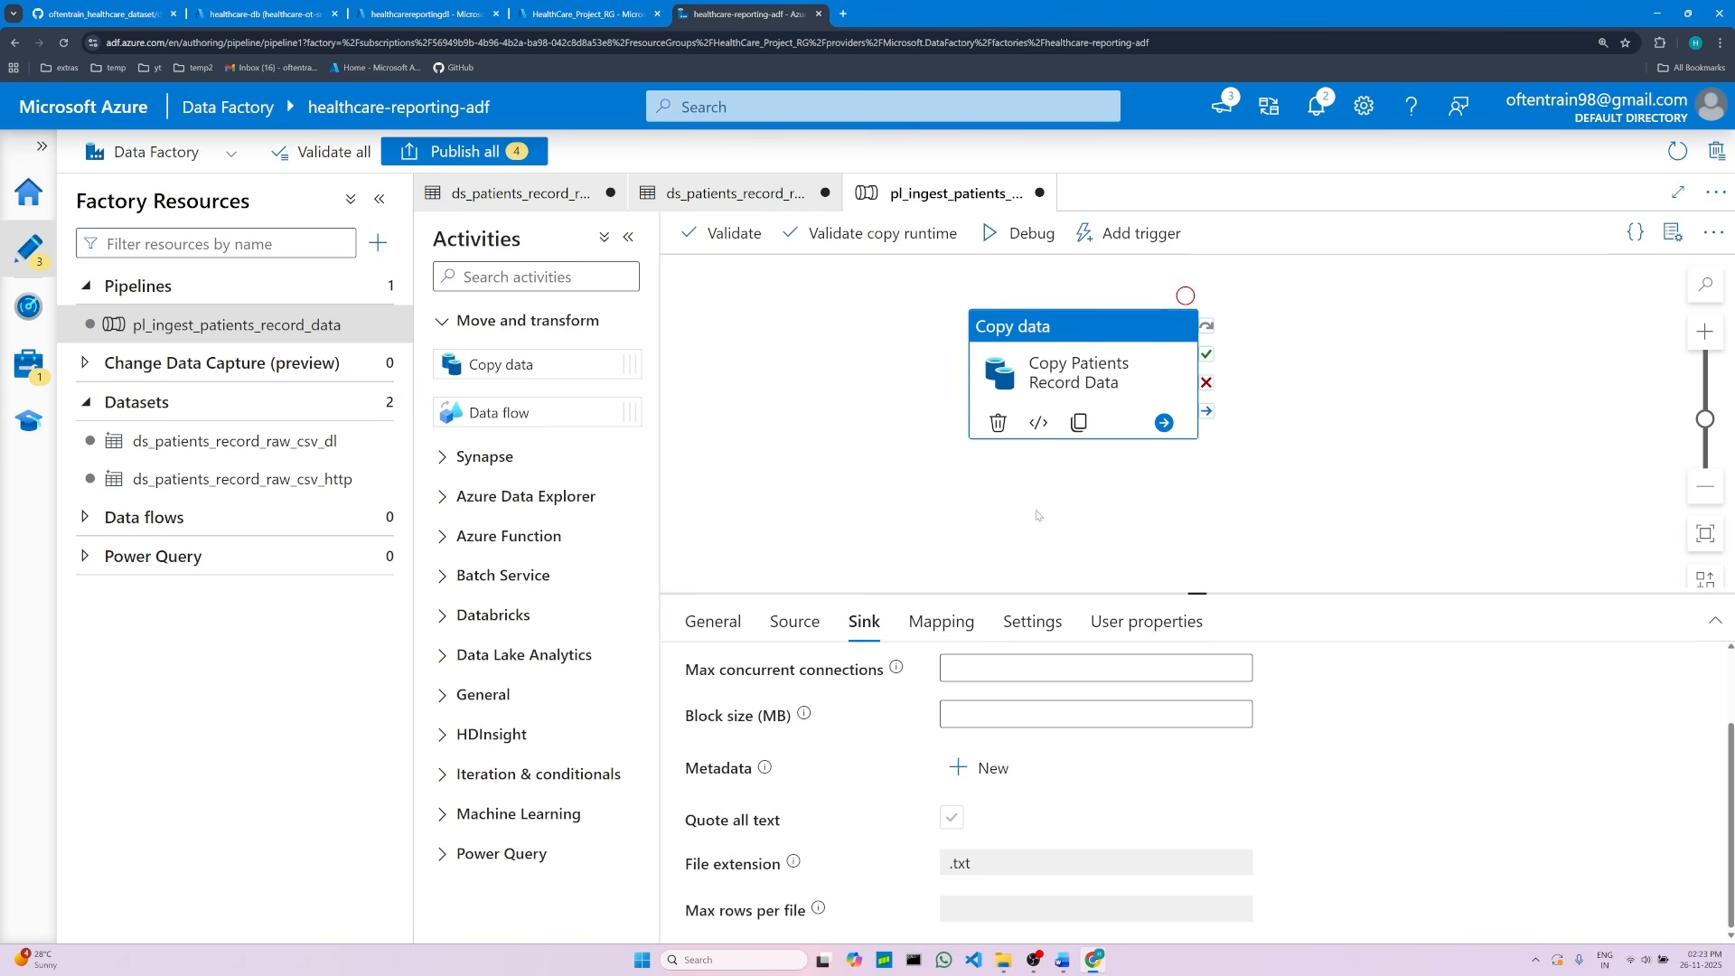
Step: Debug the pipeline and refresh the run output until the copy activity finishes
{"action": "left_click", "coordinate": [628, 238]}
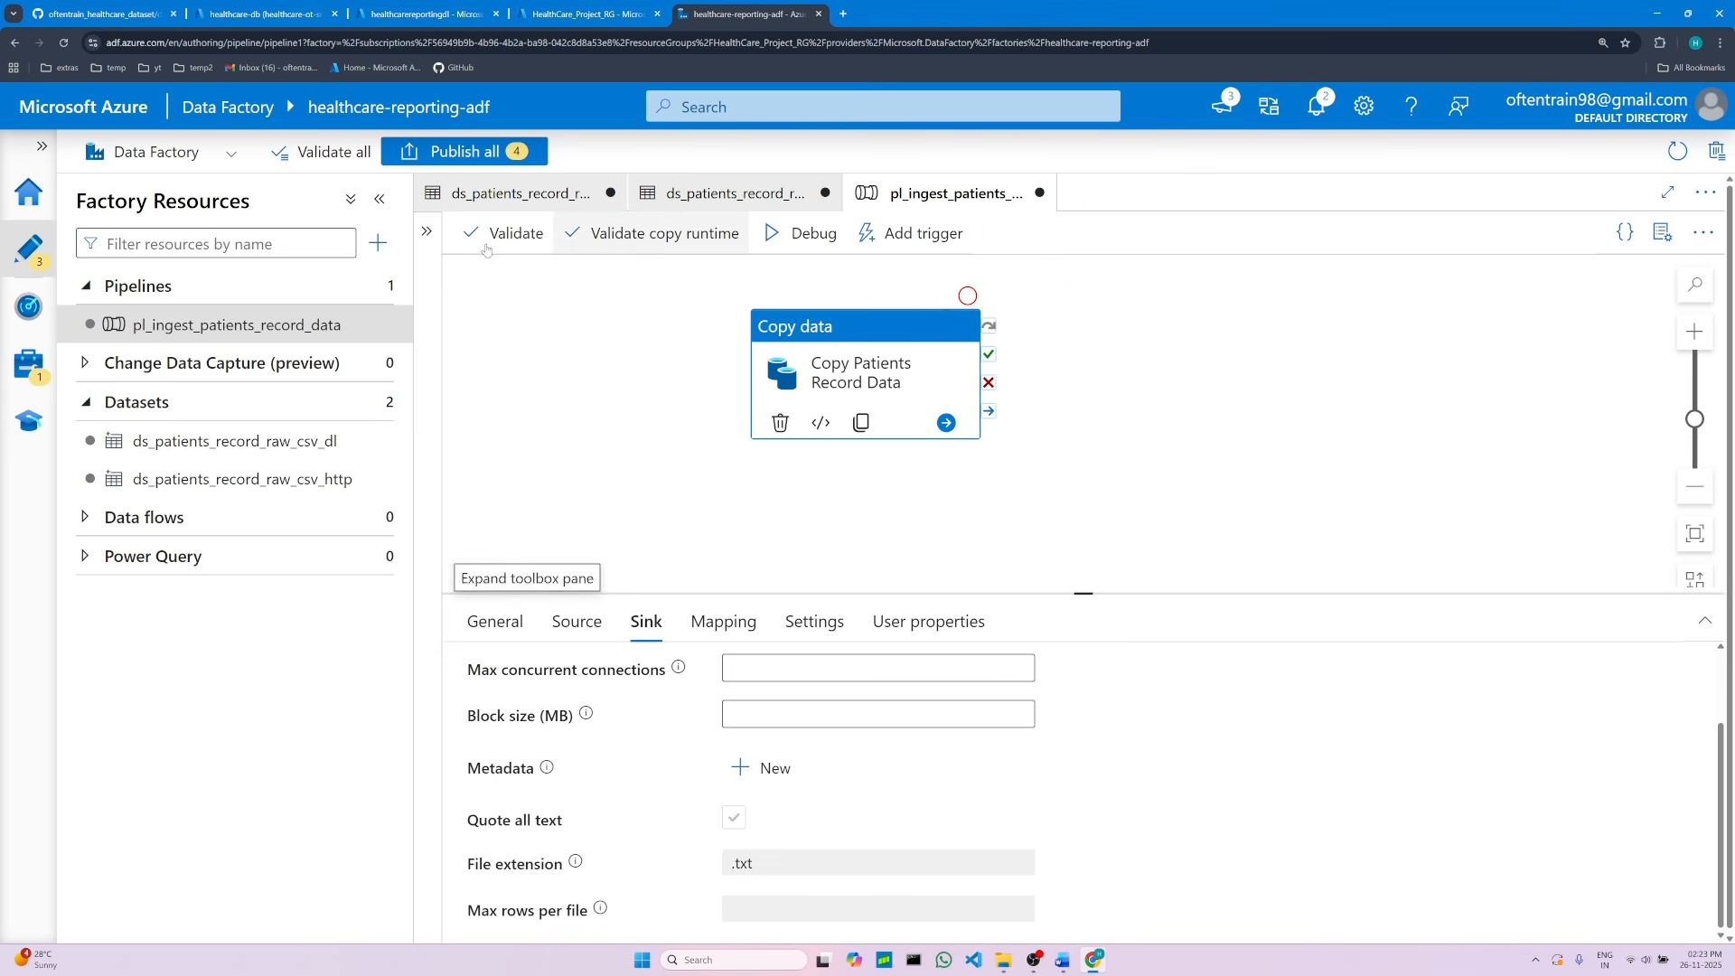
{"action": "left_click", "coordinate": [377, 202]}
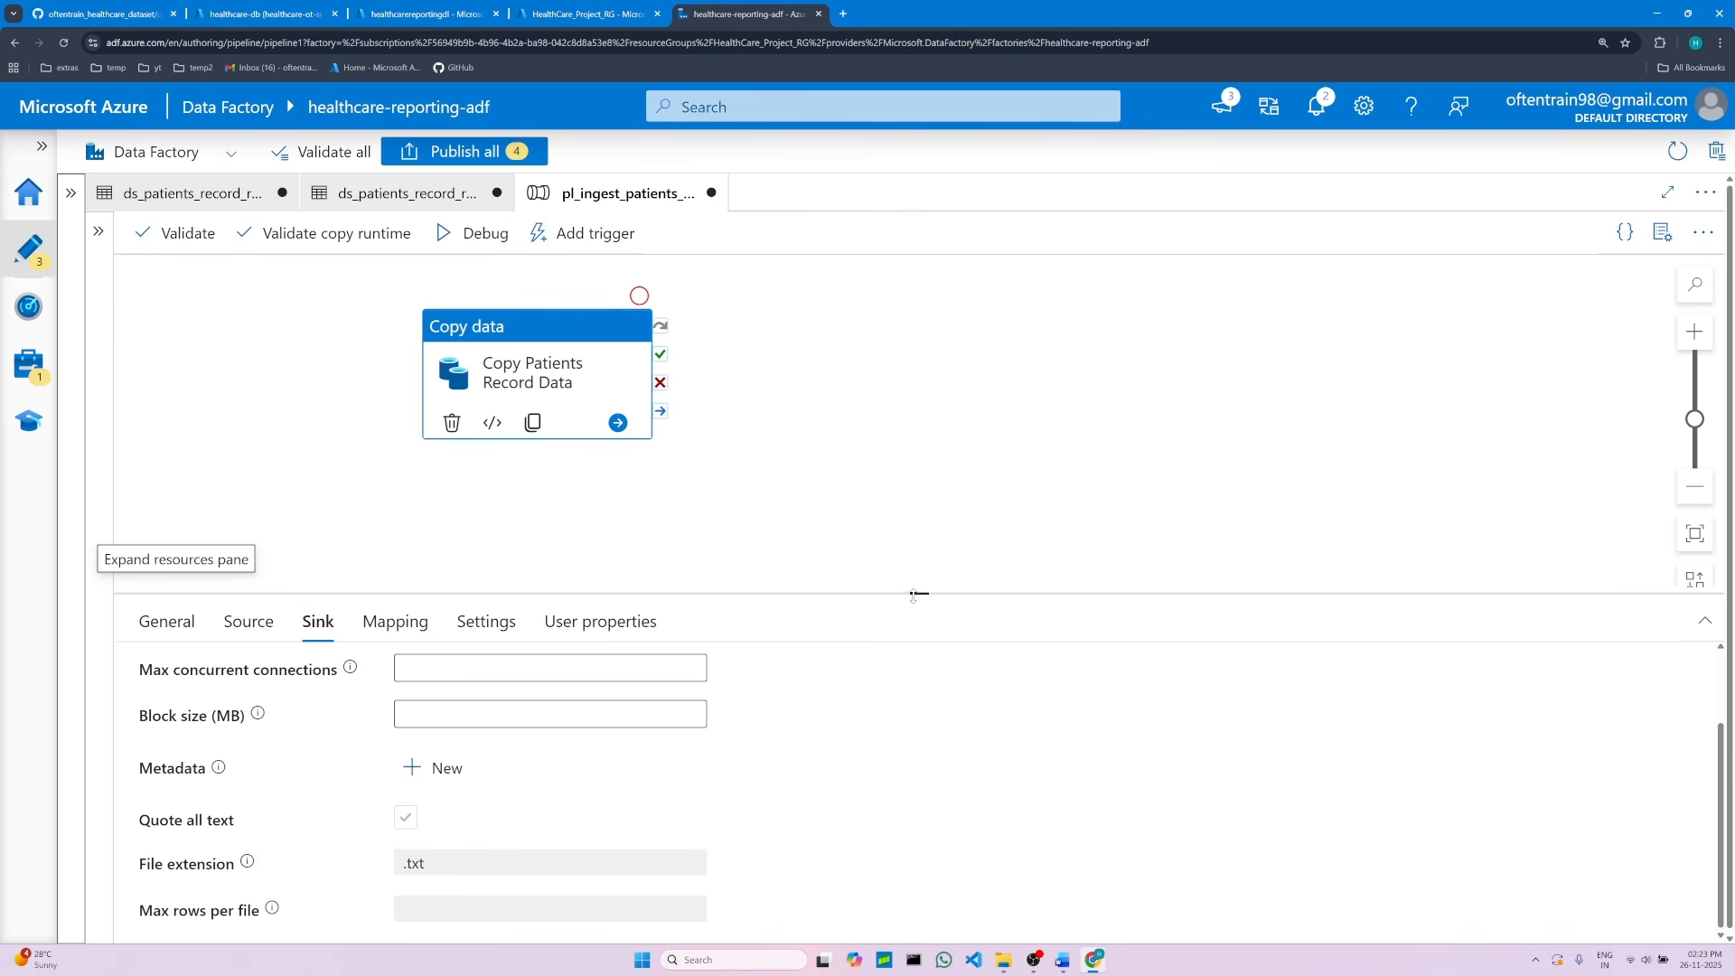
{"action": "left_click_drag", "start_coordinate": [917, 578], "coordinate": [918, 523]}
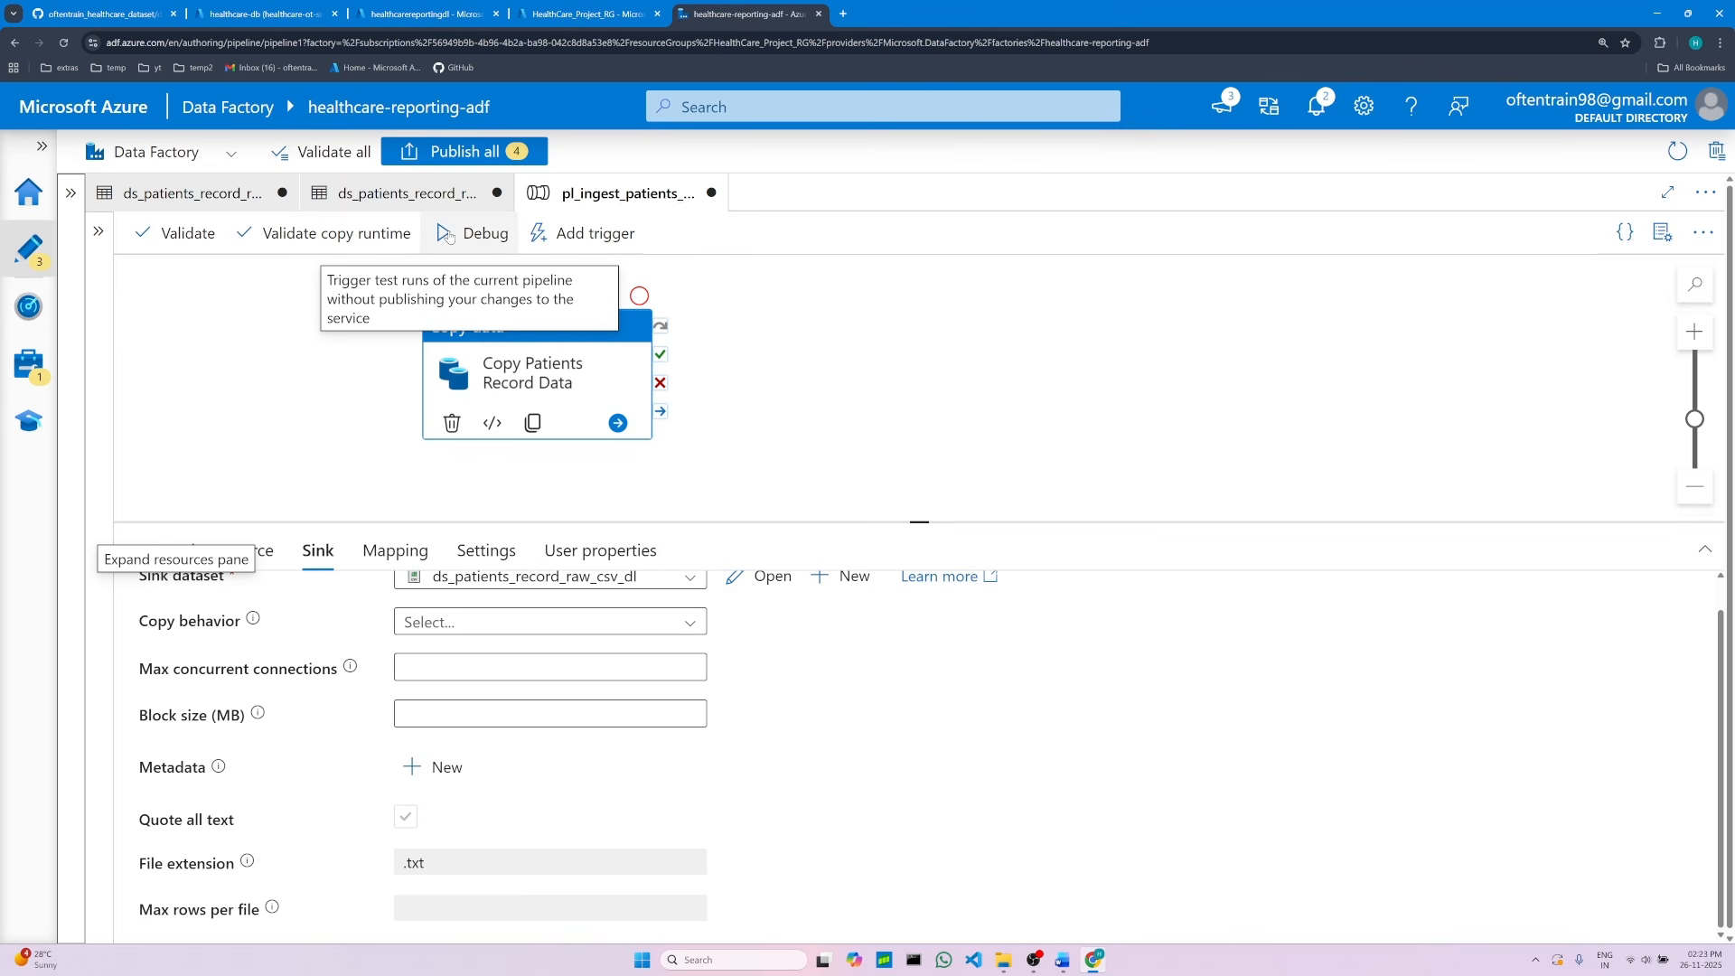
{"action": "left_click", "coordinate": [448, 236]}
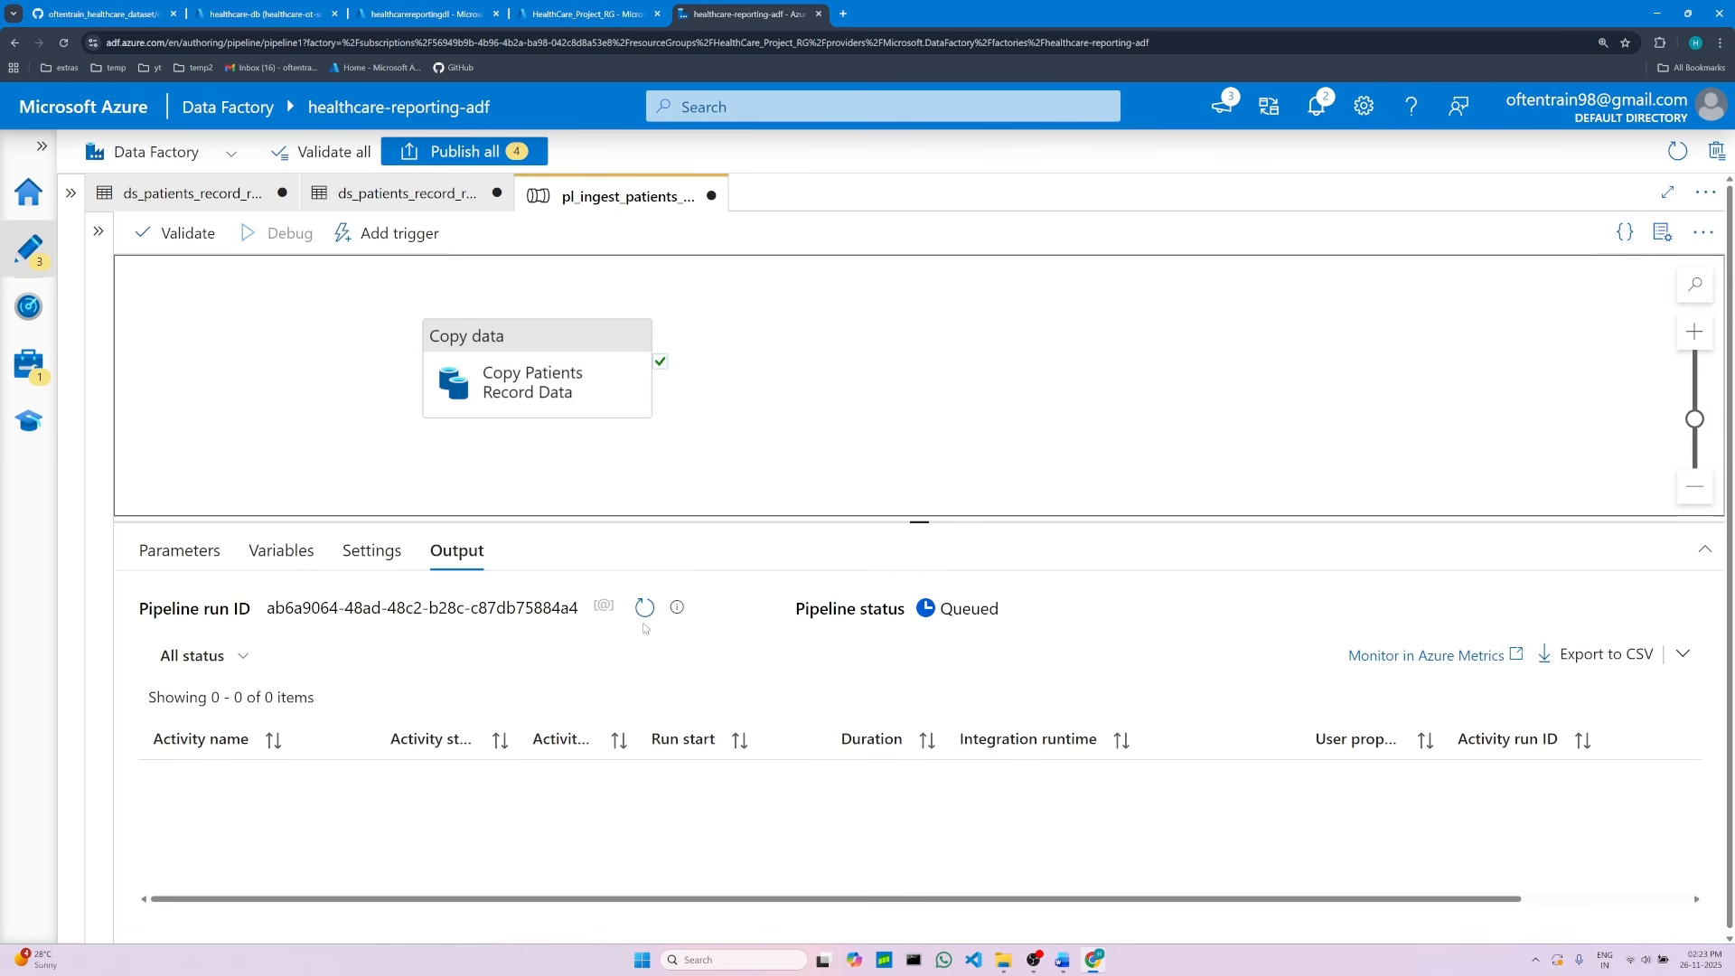
{"action": "left_click_drag", "start_coordinate": [920, 521], "coordinate": [927, 493]}
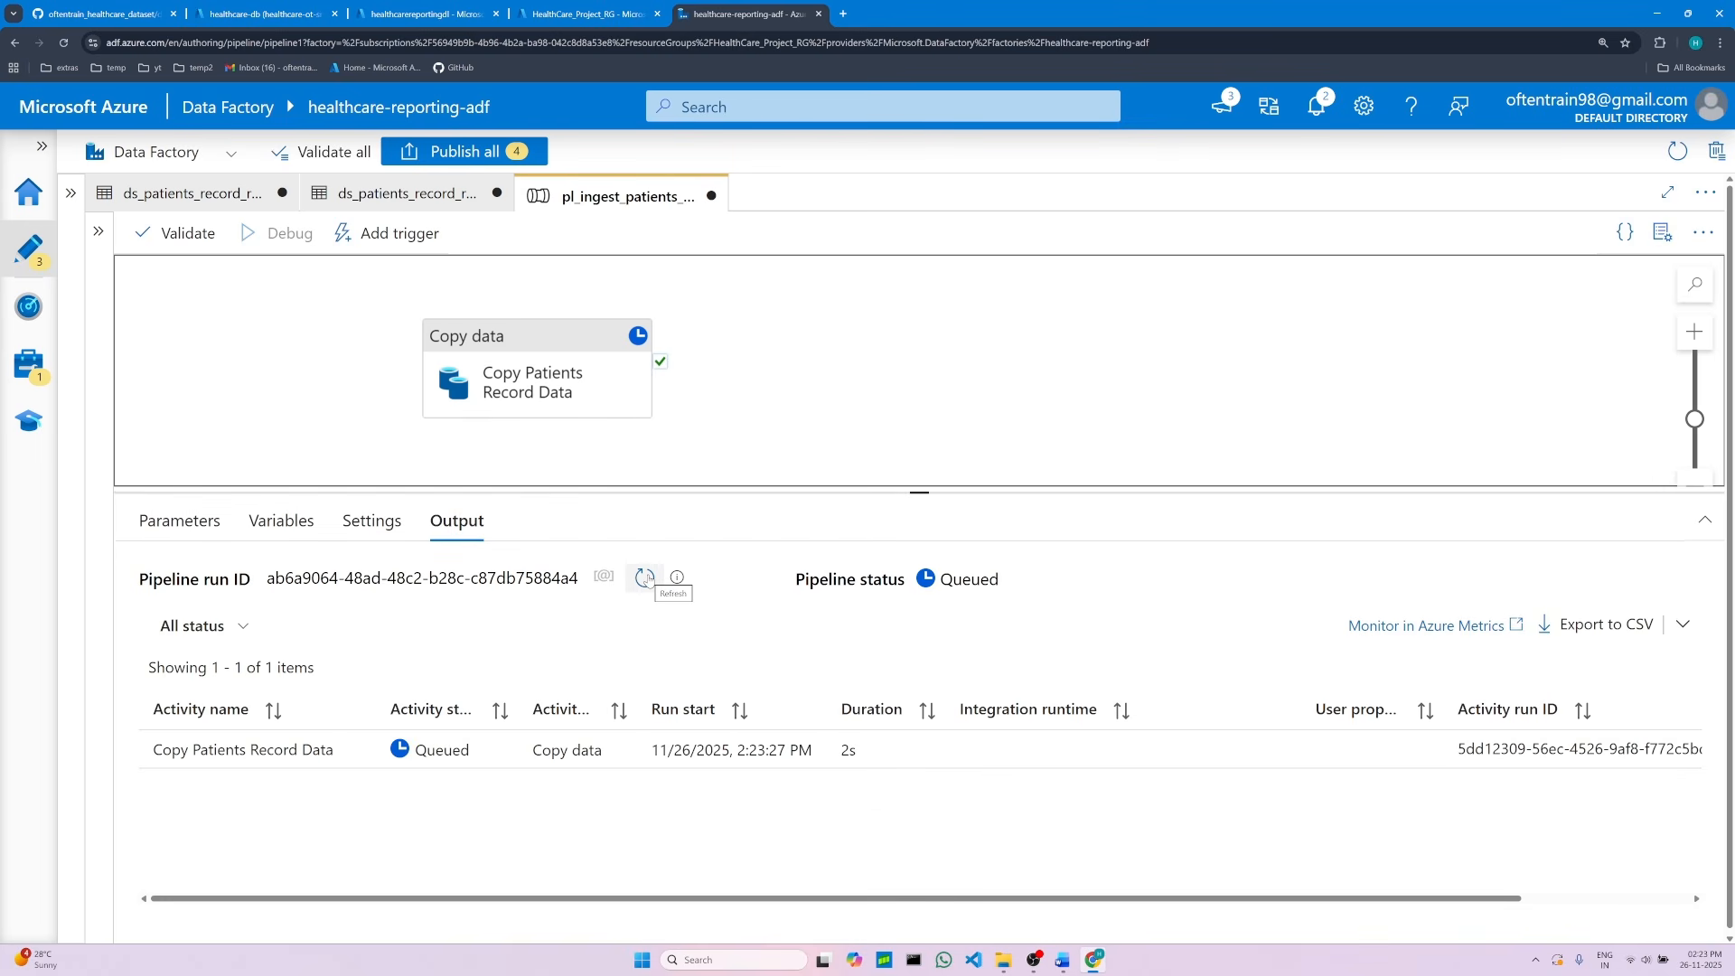
{"action": "left_click", "coordinate": [647, 578]}
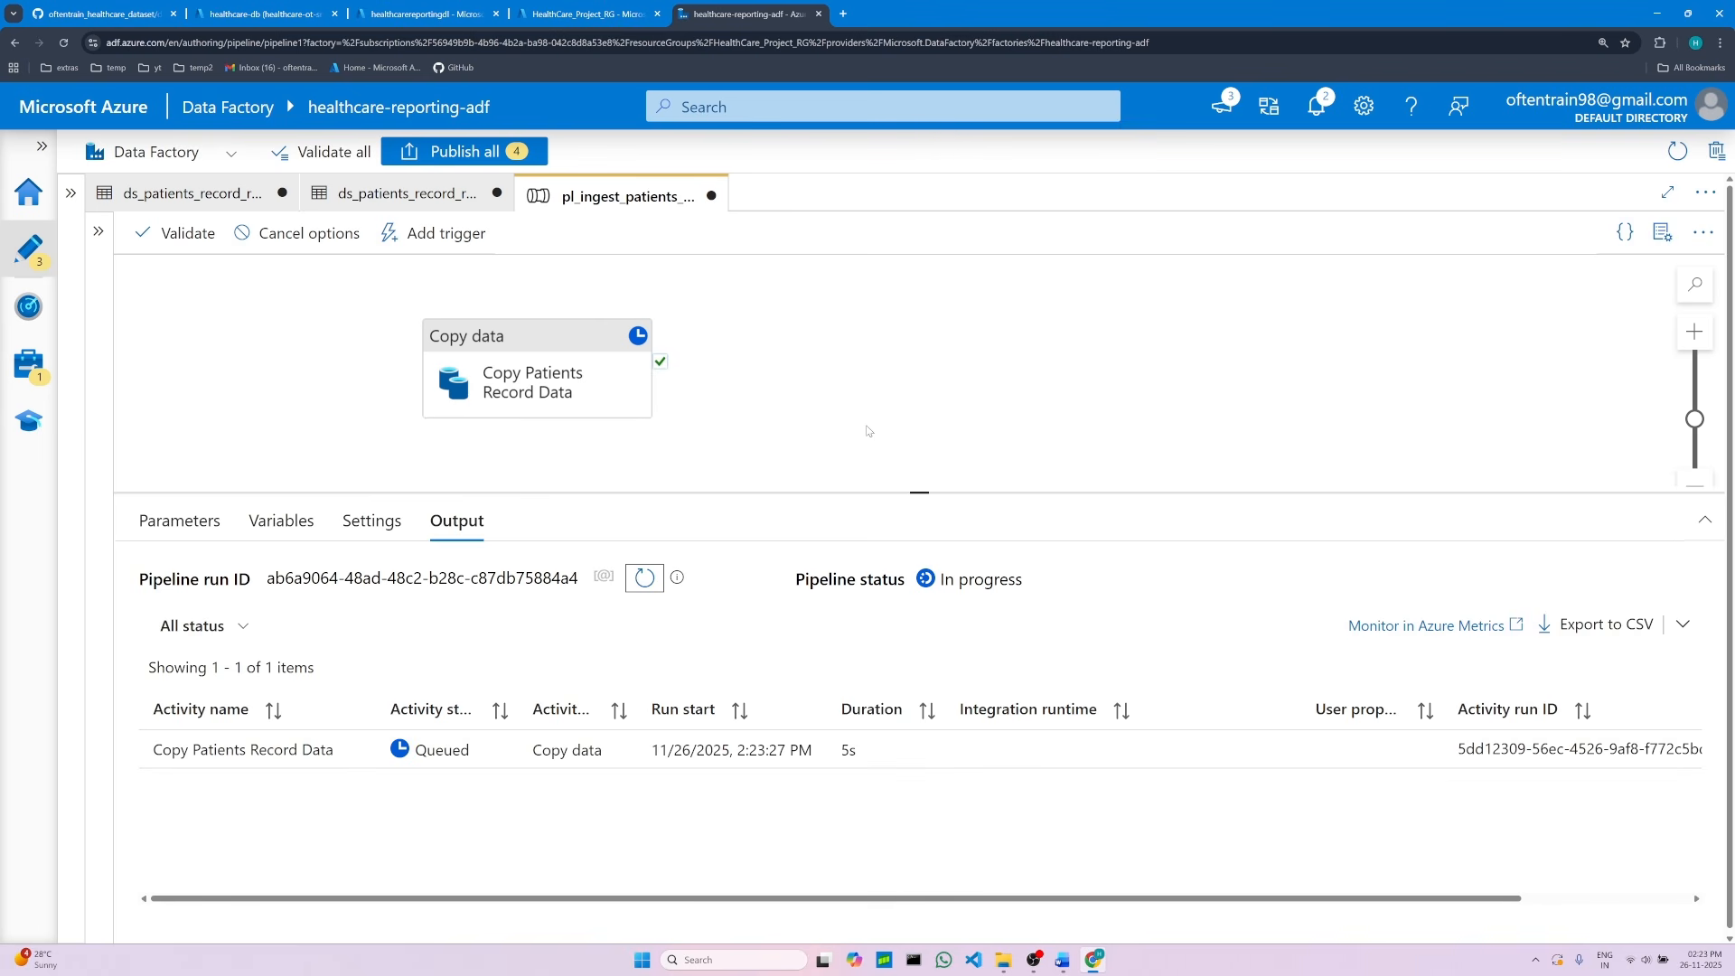
{"action": "mouse_move", "coordinate": [365, 755]}
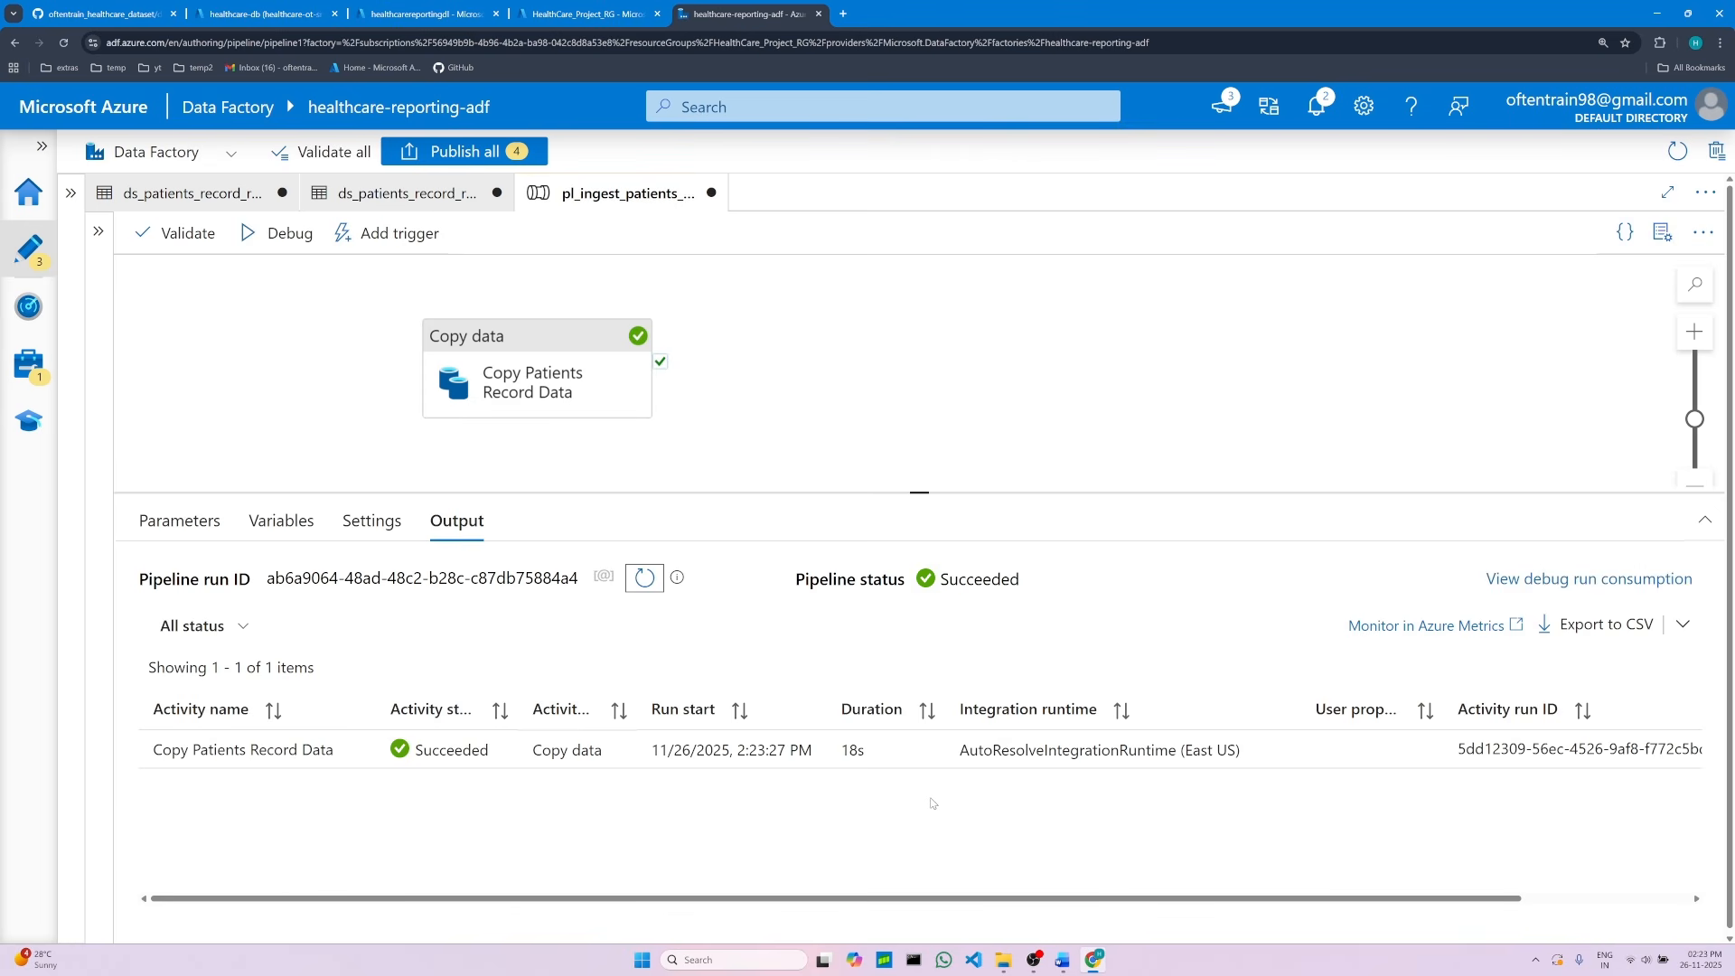
{"action": "mouse_move", "coordinate": [869, 759]}
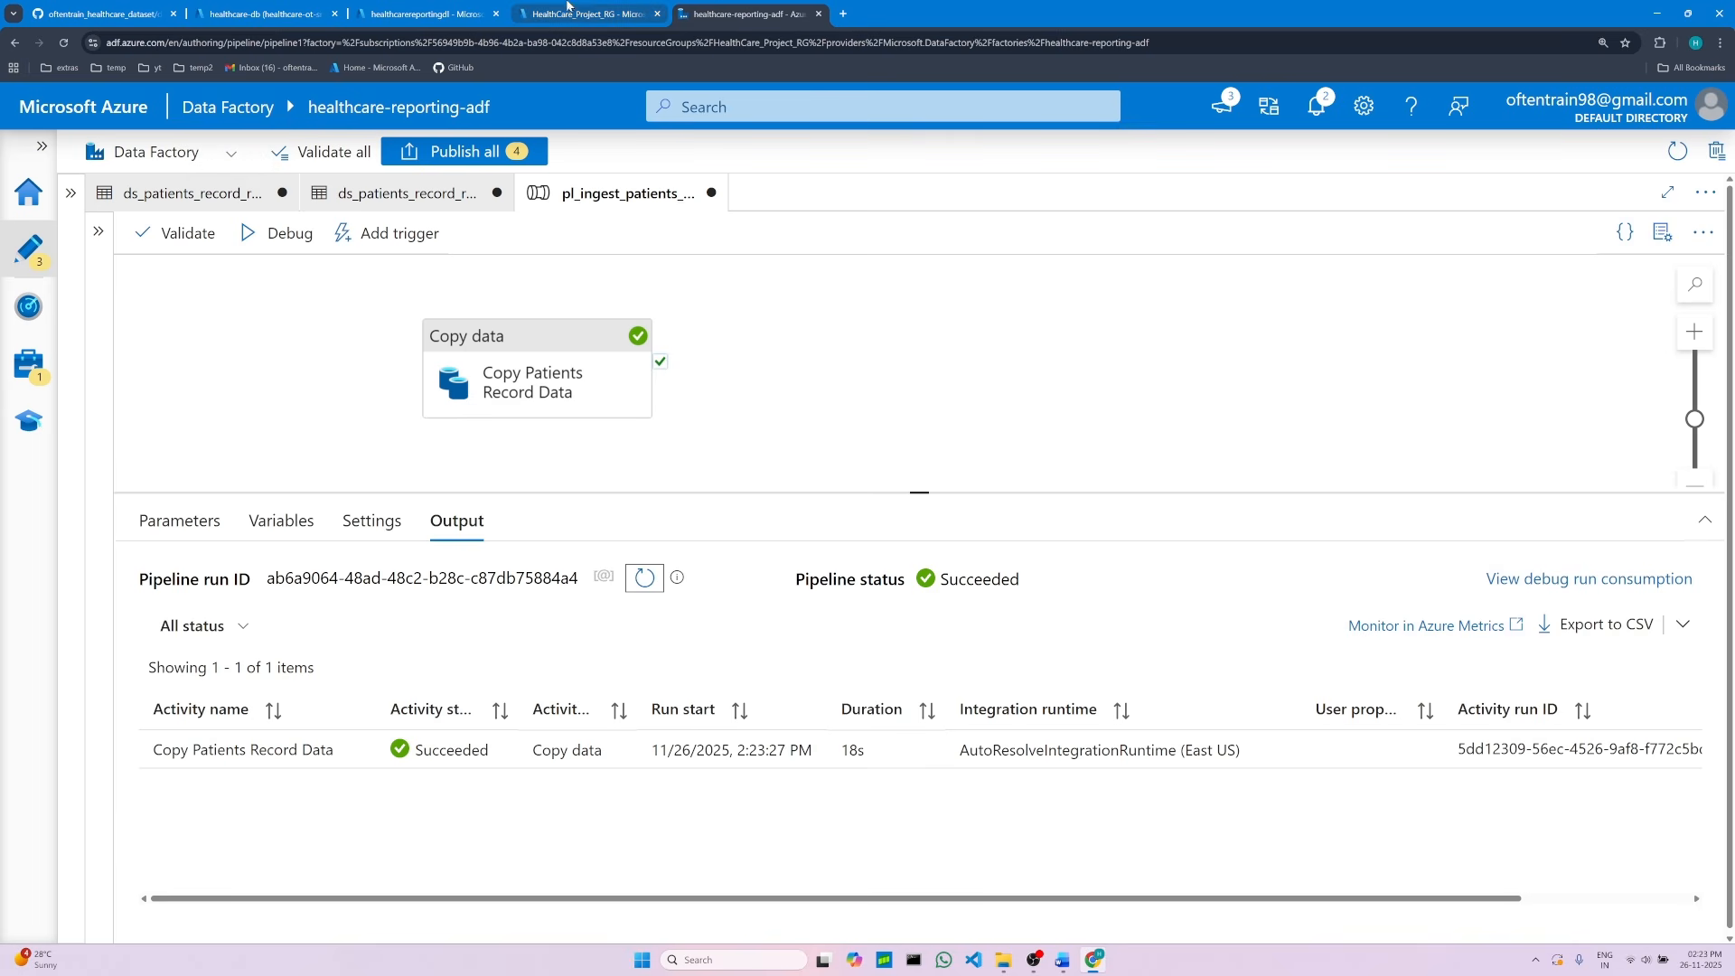
Step: Open the storage account's raw container, browse into the patients_record folder, and compare its CSV with the GitHub source file
{"action": "left_click", "coordinate": [578, 11]}
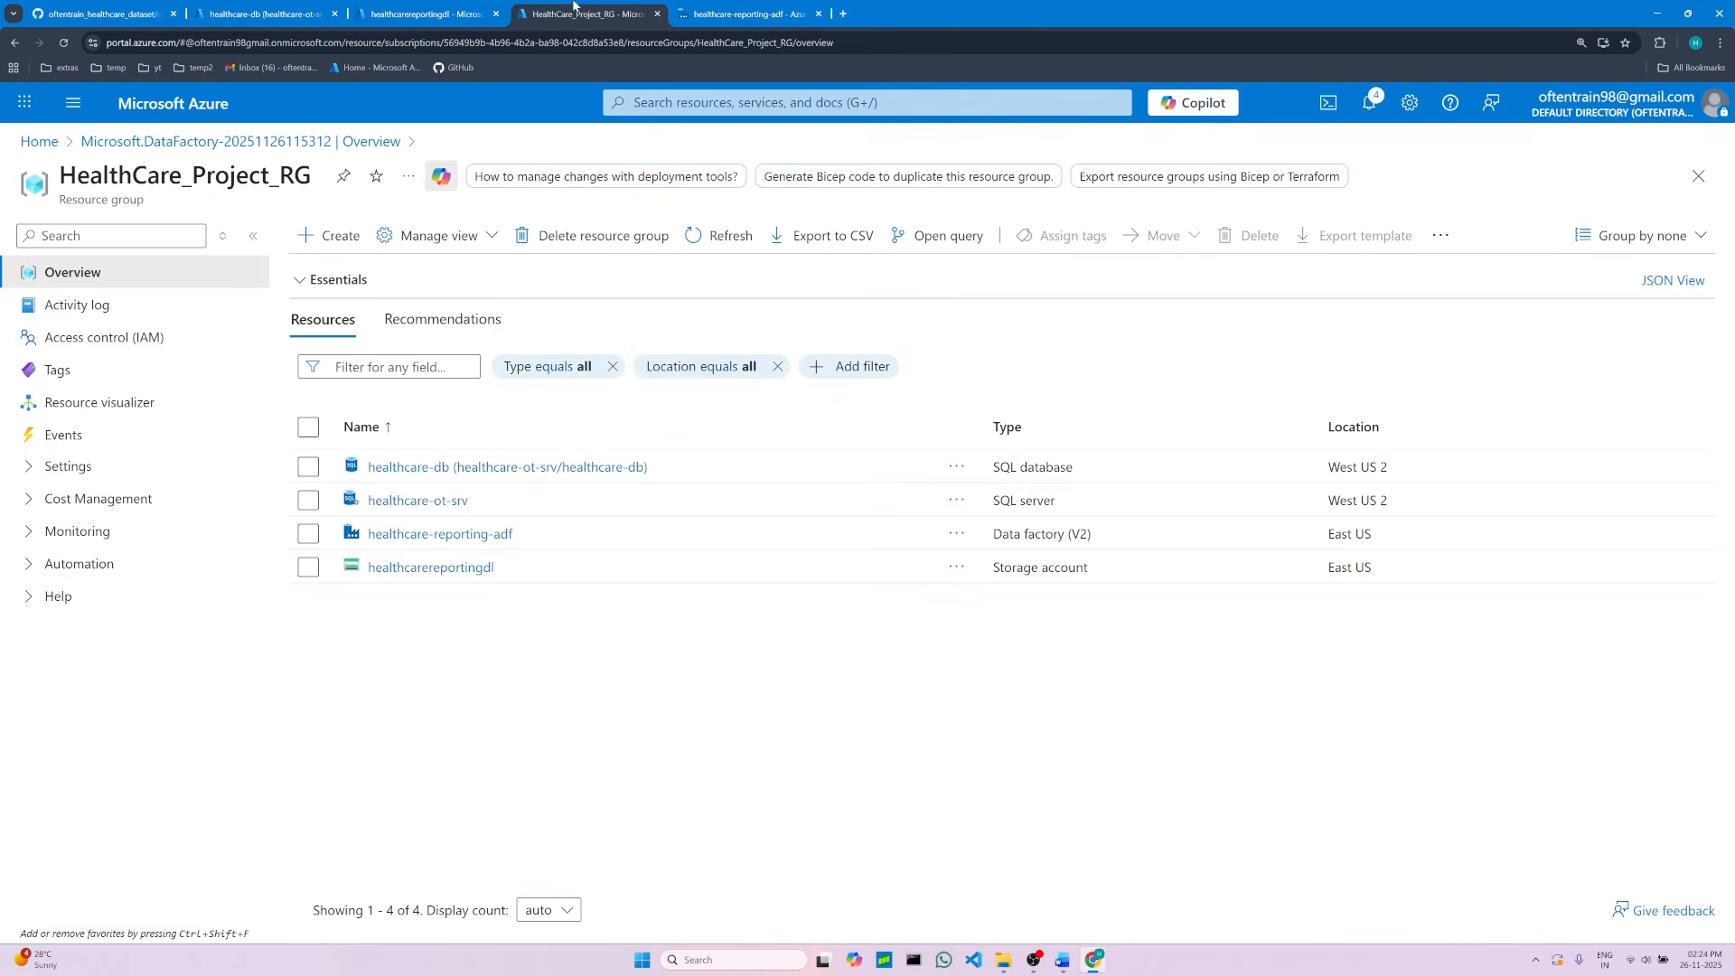
{"action": "left_click", "coordinate": [449, 5]}
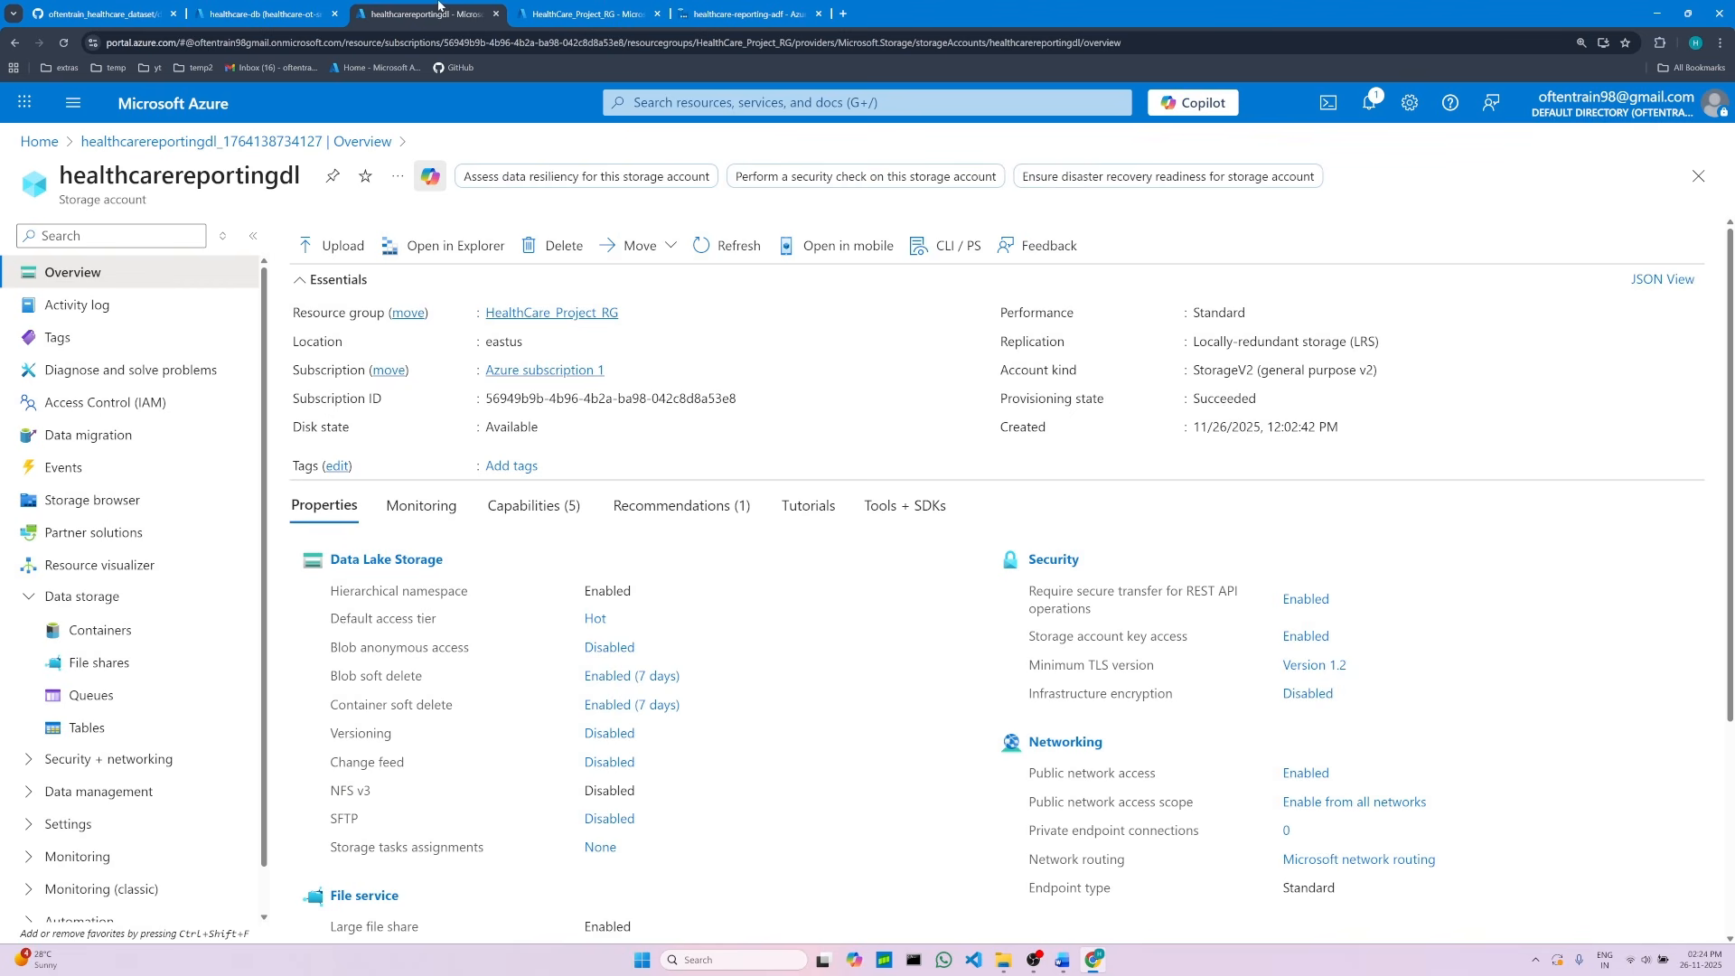
{"action": "double_click", "coordinate": [204, 178]}
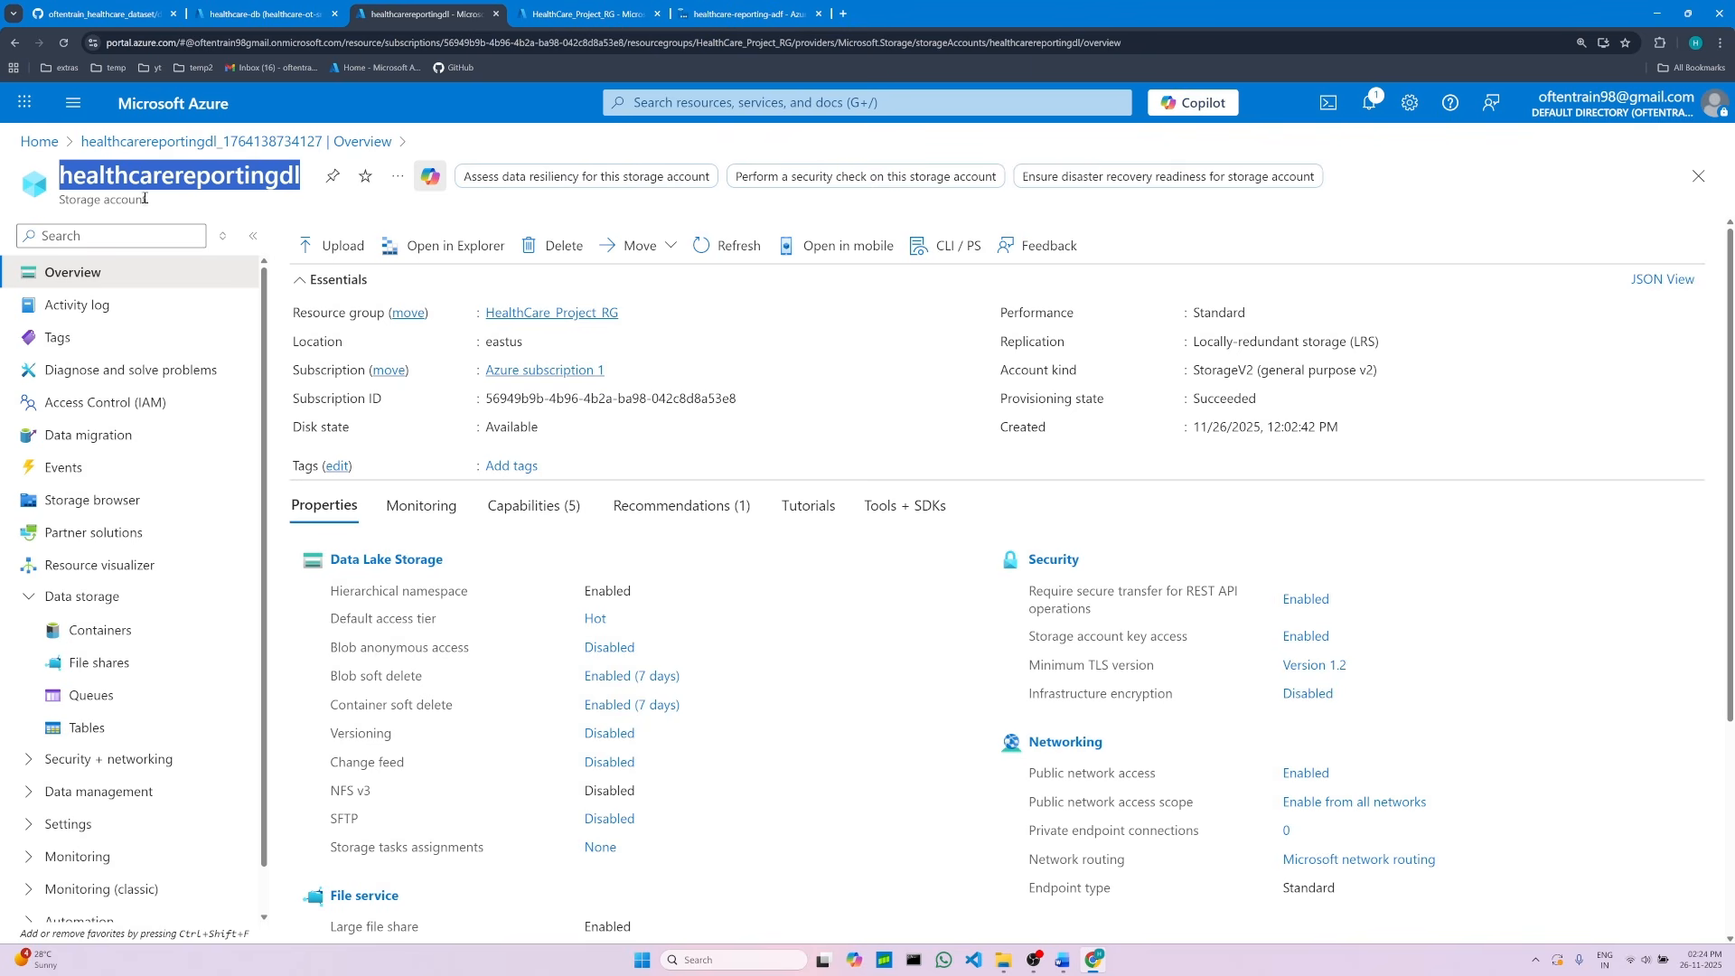
{"action": "left_click", "coordinate": [104, 633]}
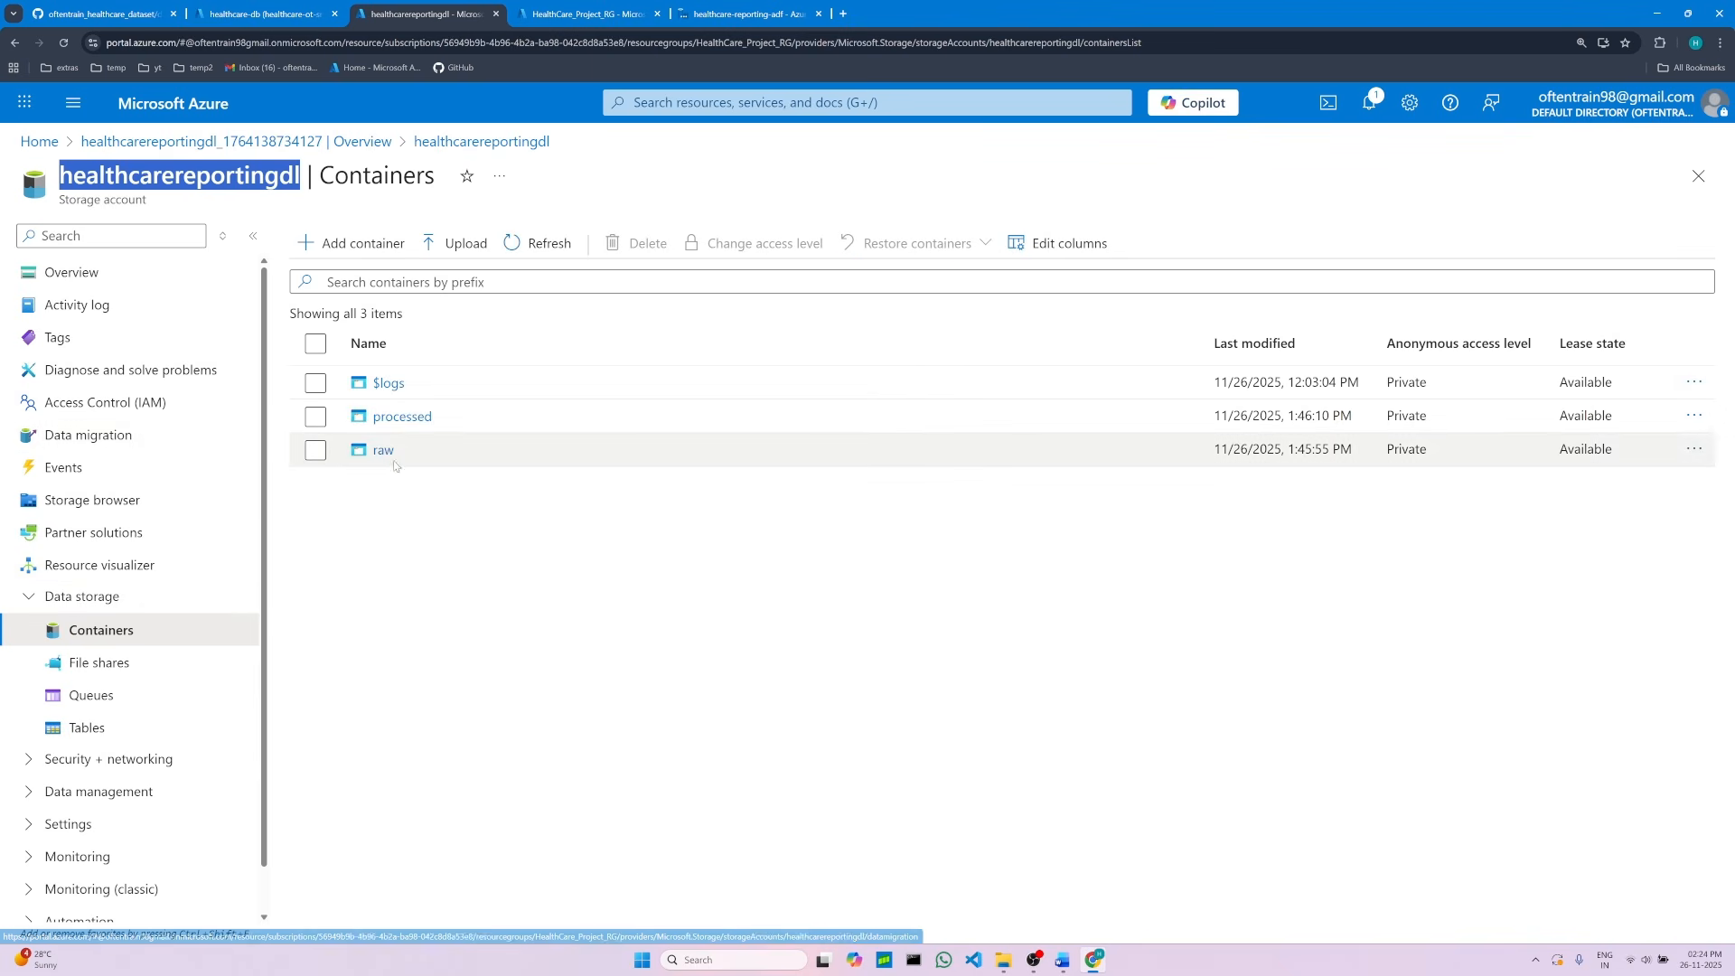
{"action": "left_click", "coordinate": [386, 451]}
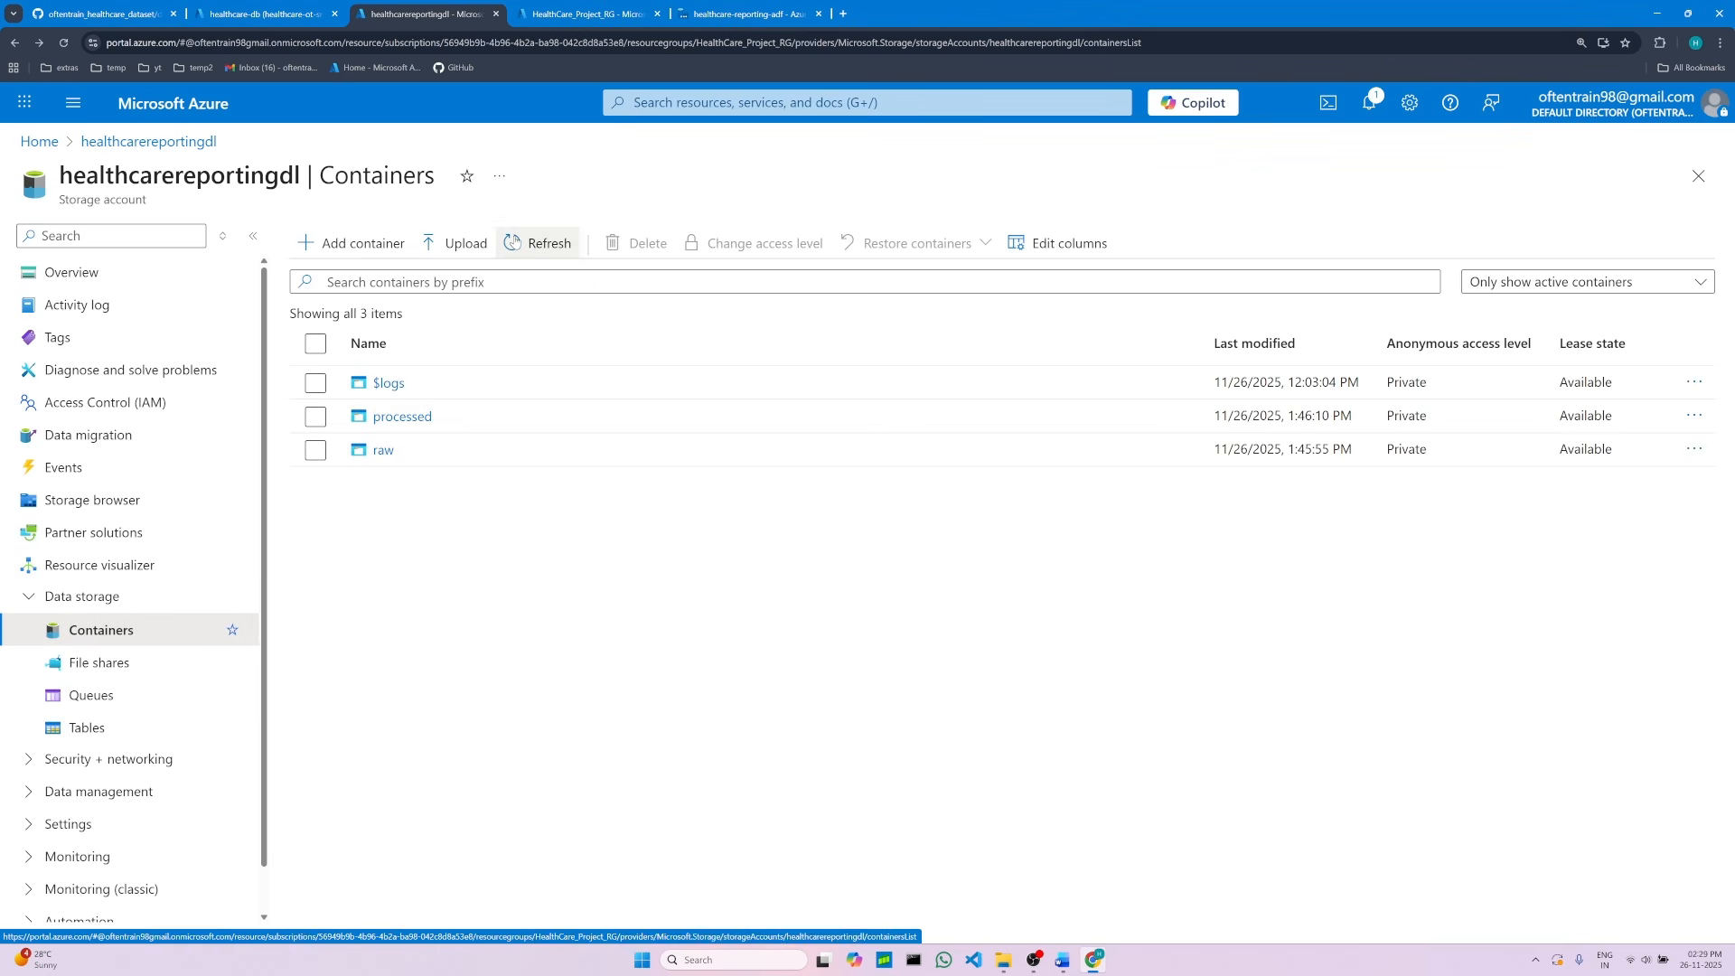
{"action": "left_click", "coordinate": [540, 243]}
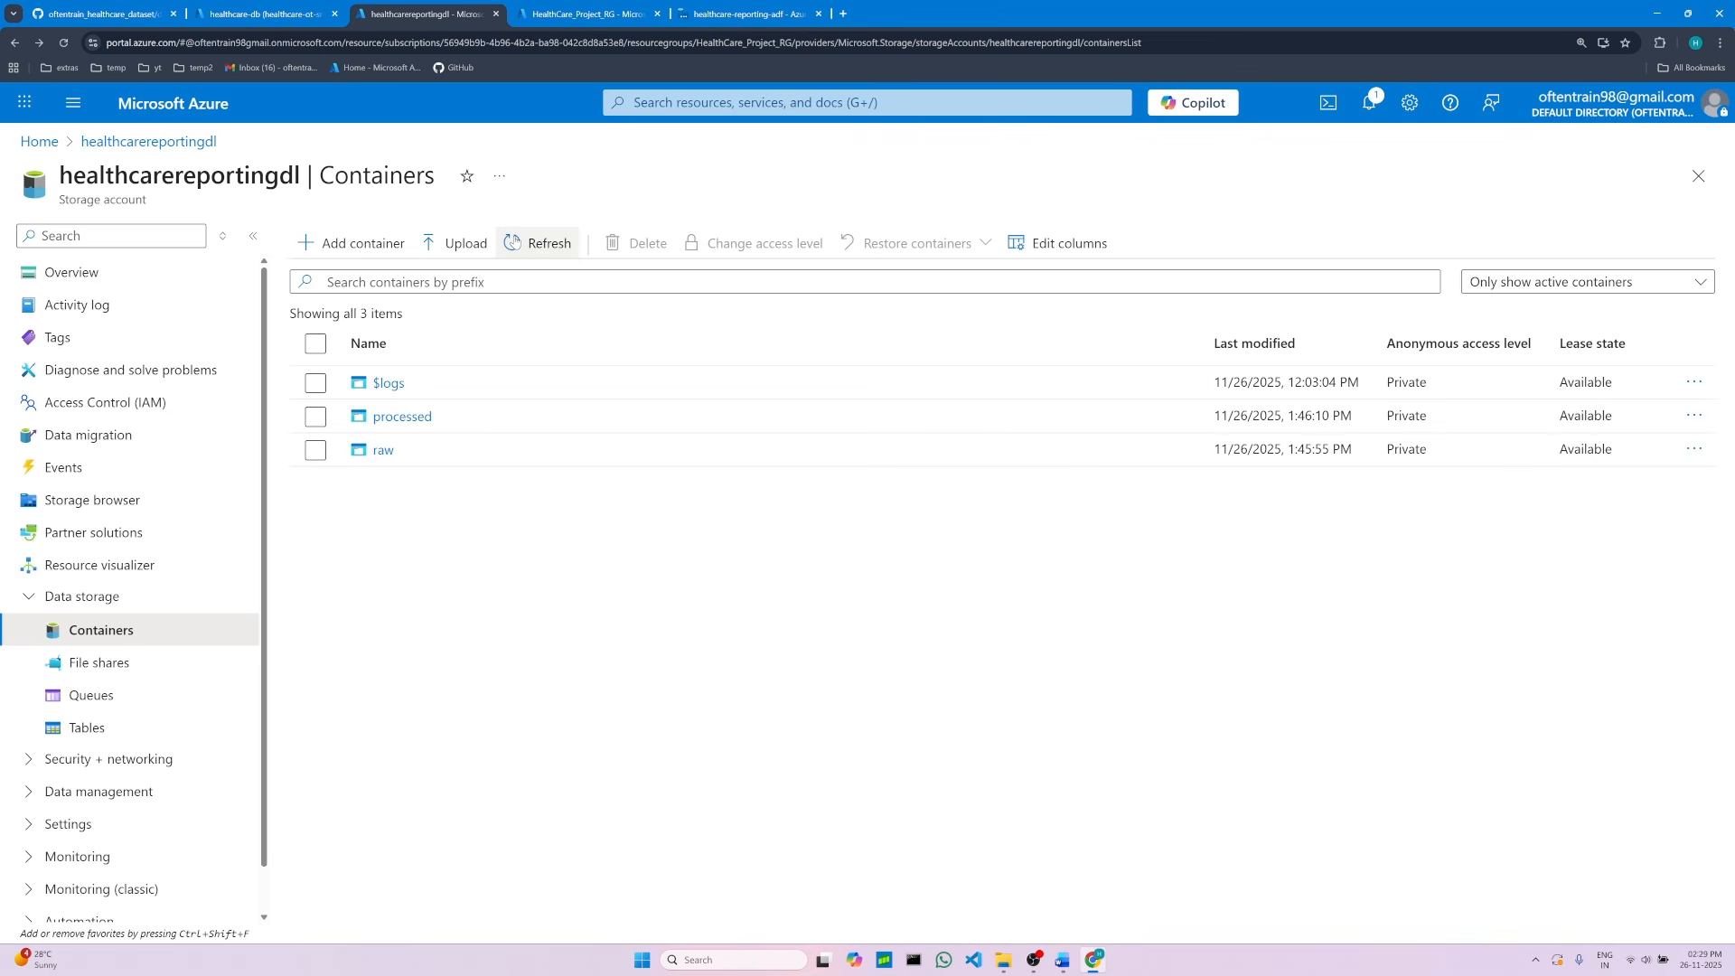
{"action": "left_click", "coordinate": [384, 451]}
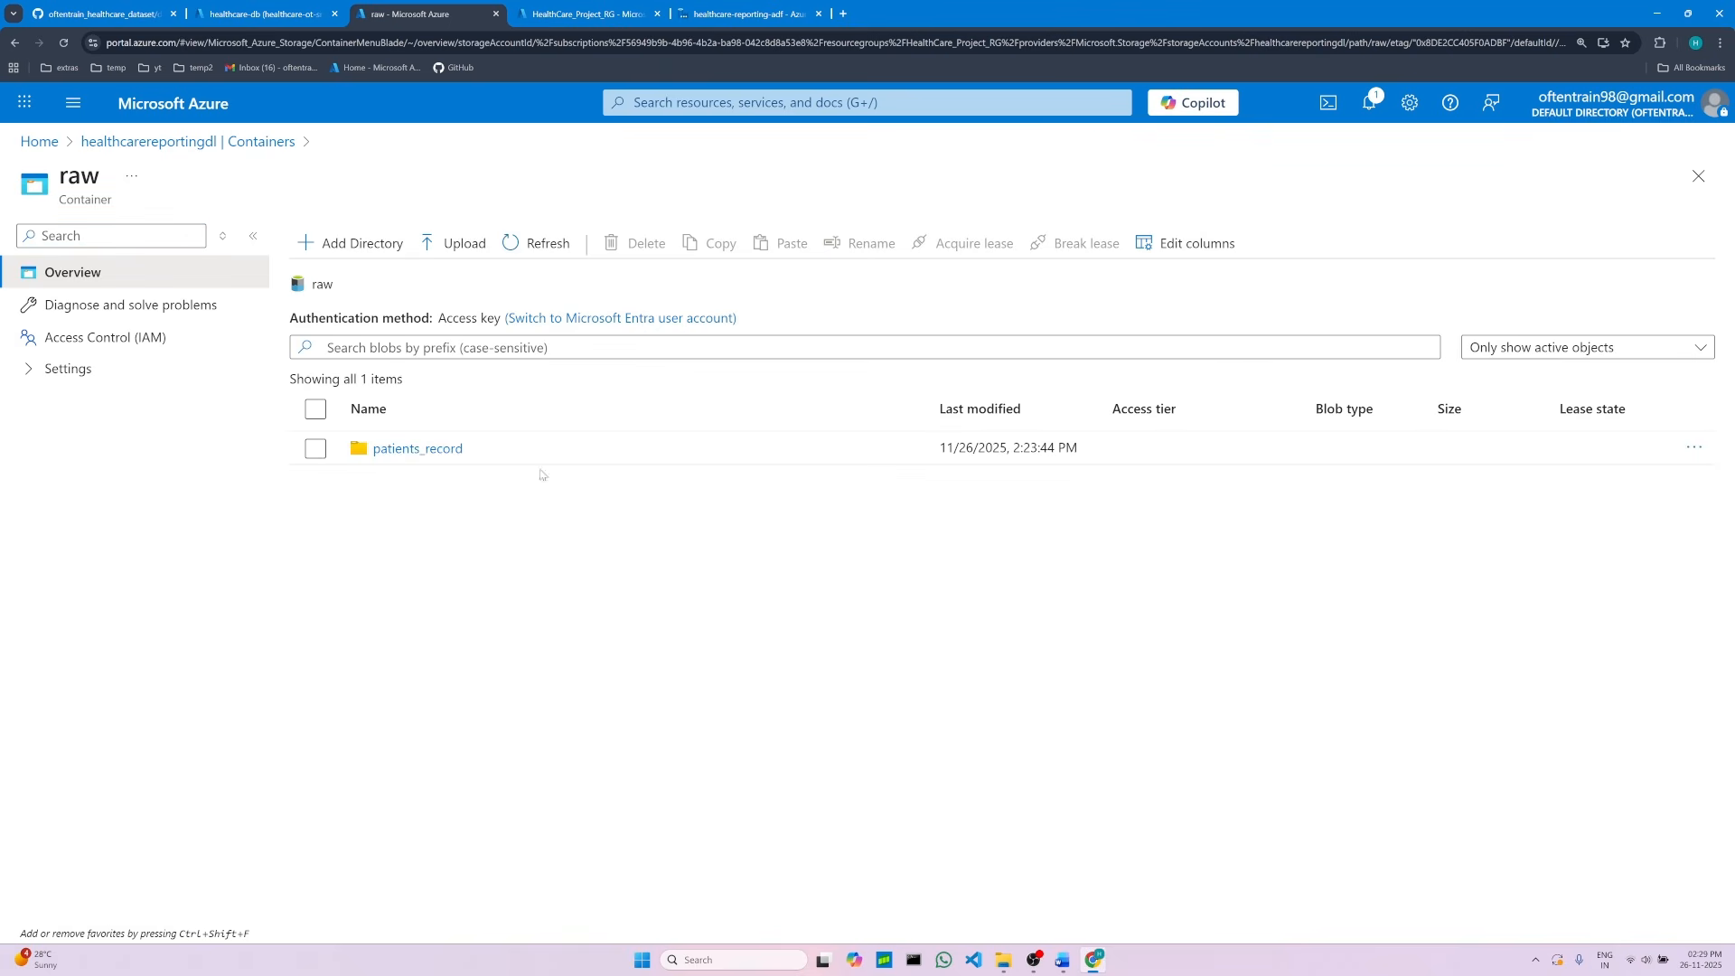
{"action": "left_click", "coordinate": [437, 452]}
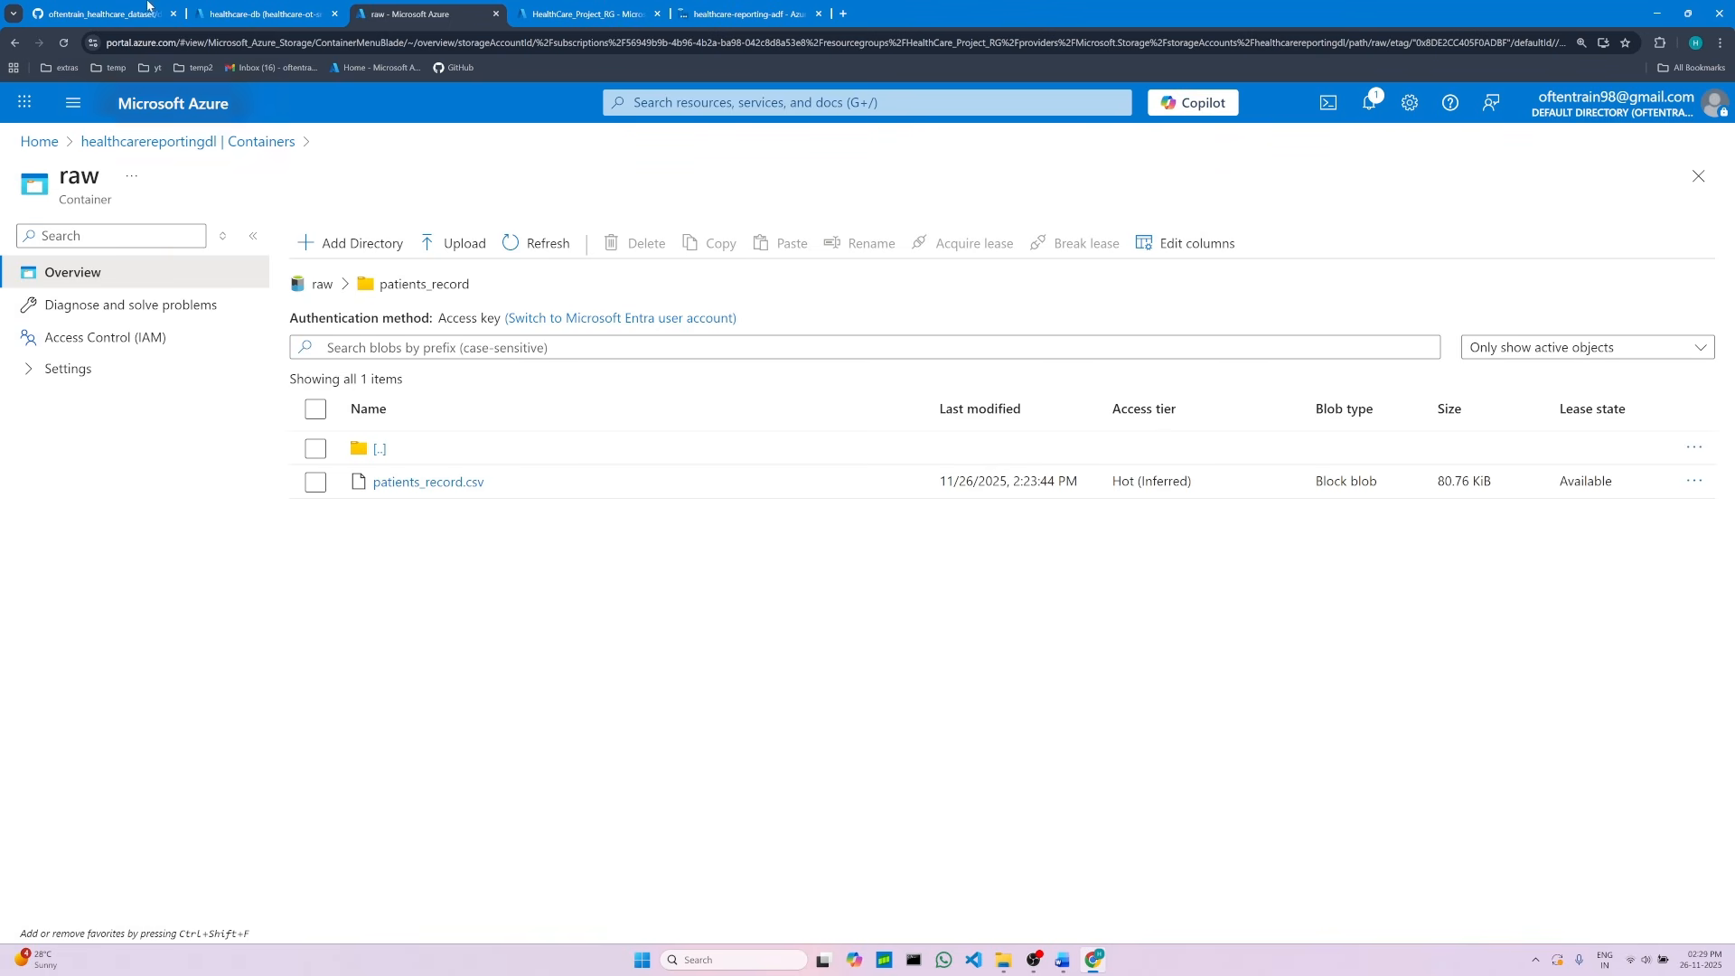
{"action": "left_click", "coordinate": [100, 14]}
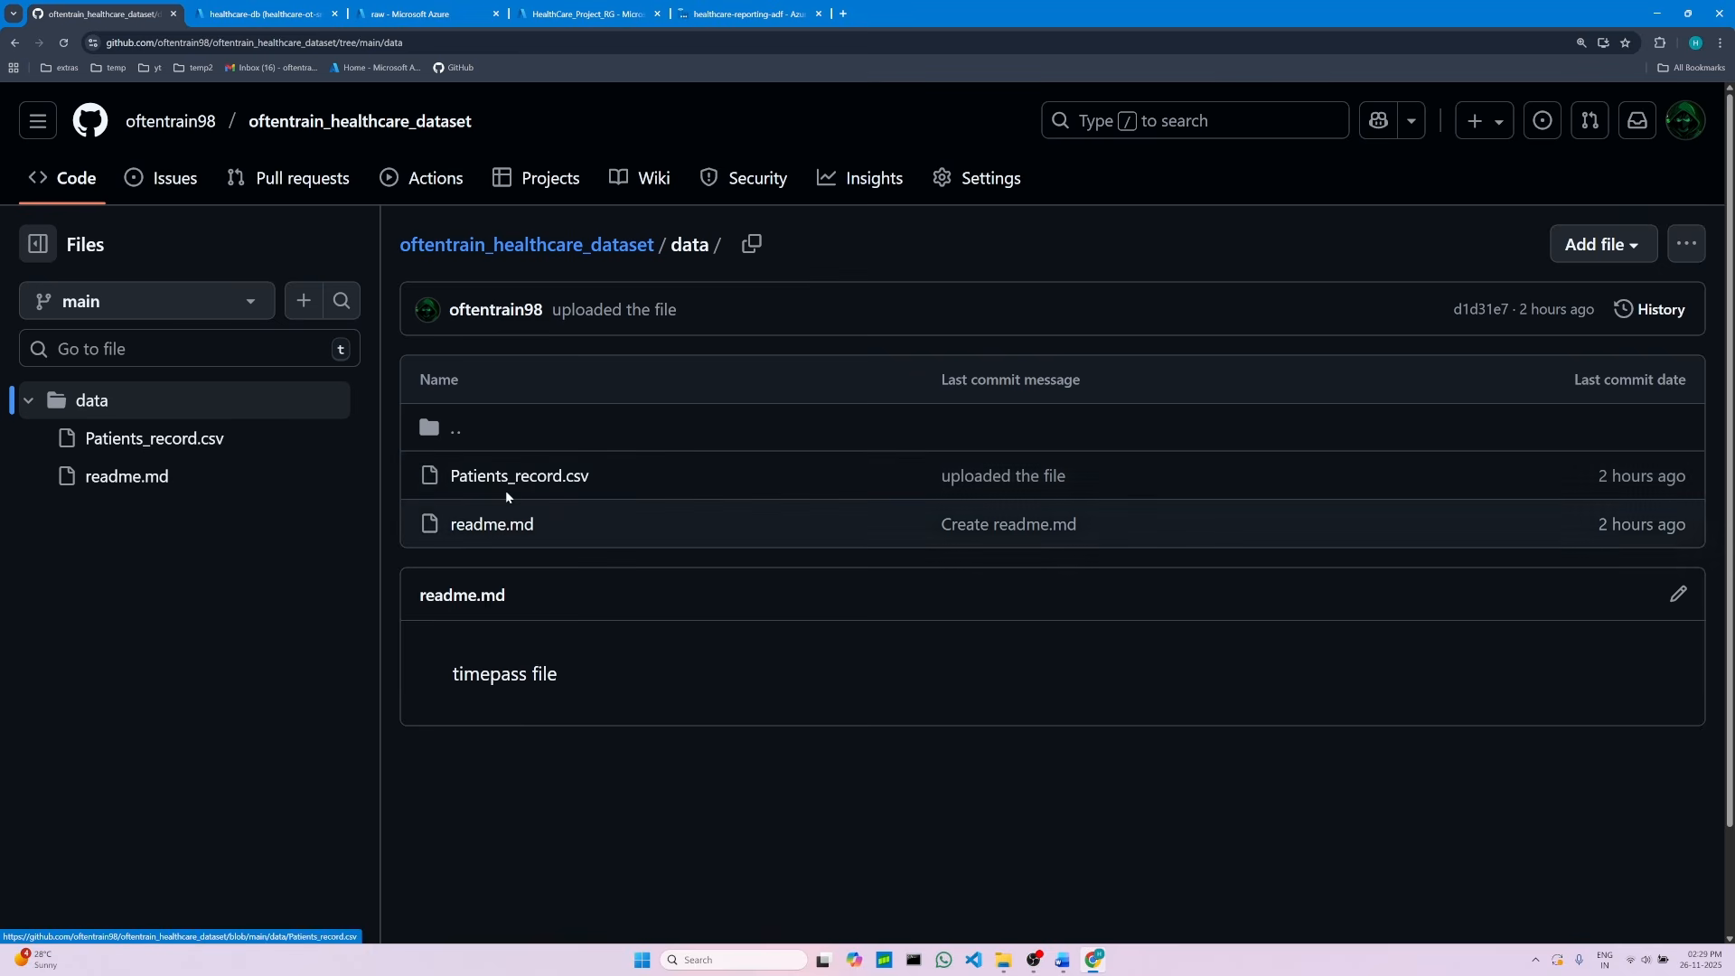
{"action": "left_click", "coordinate": [407, 11]}
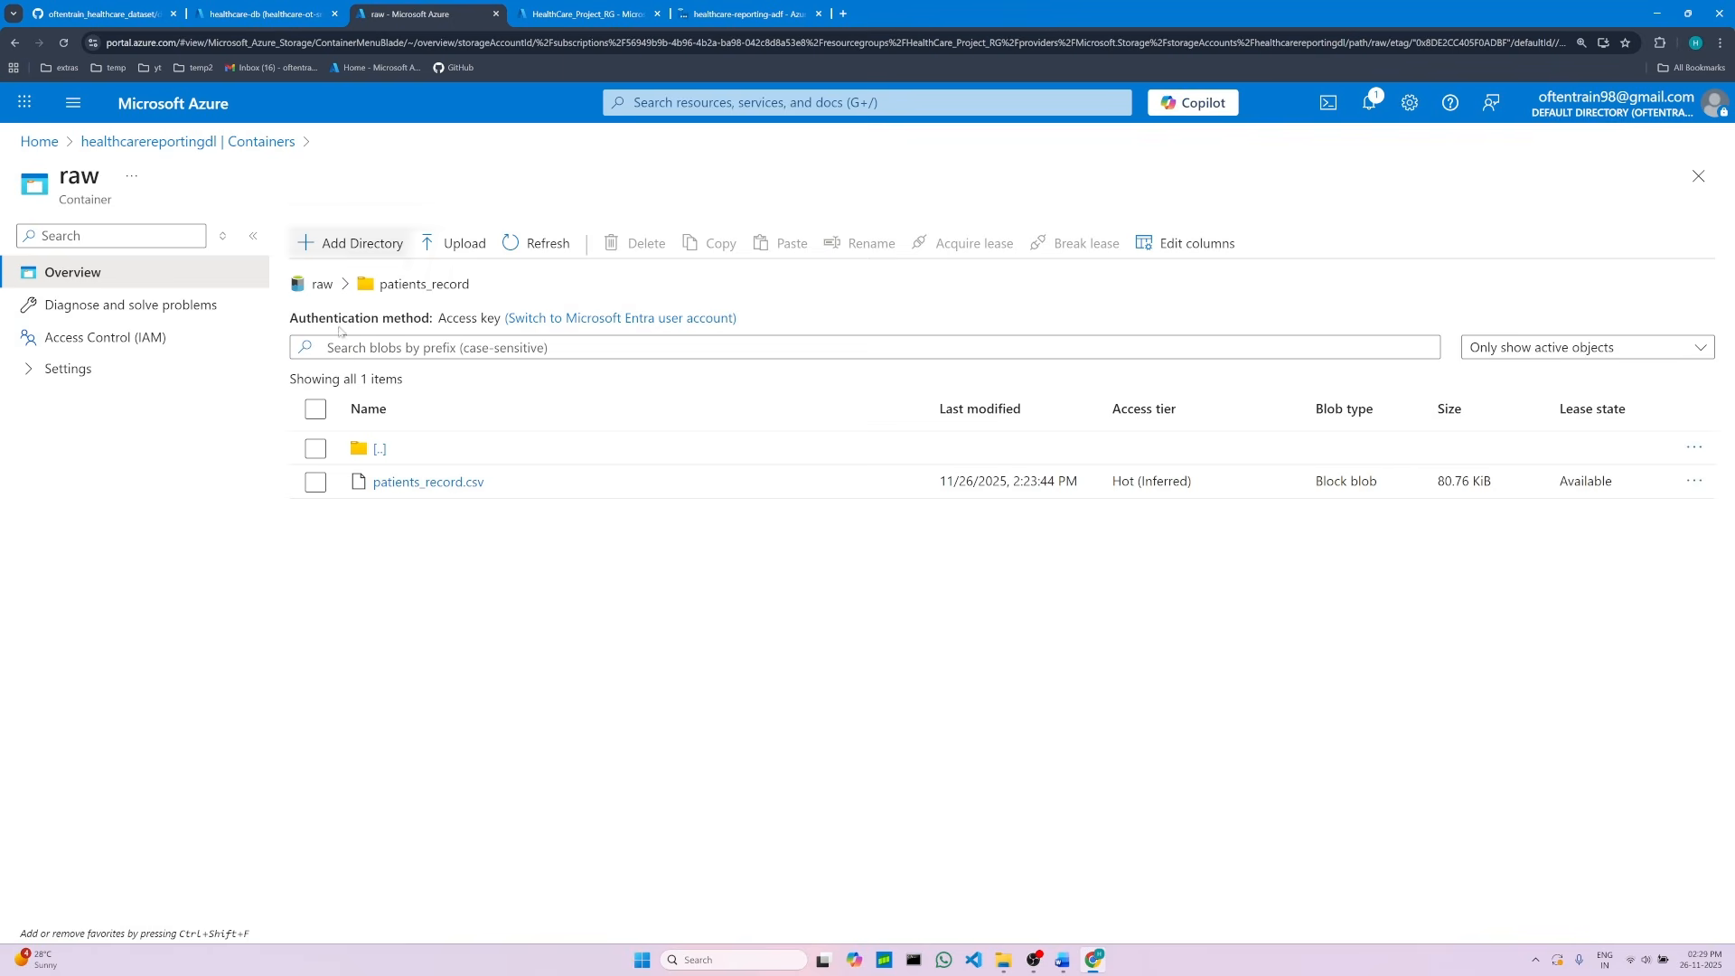
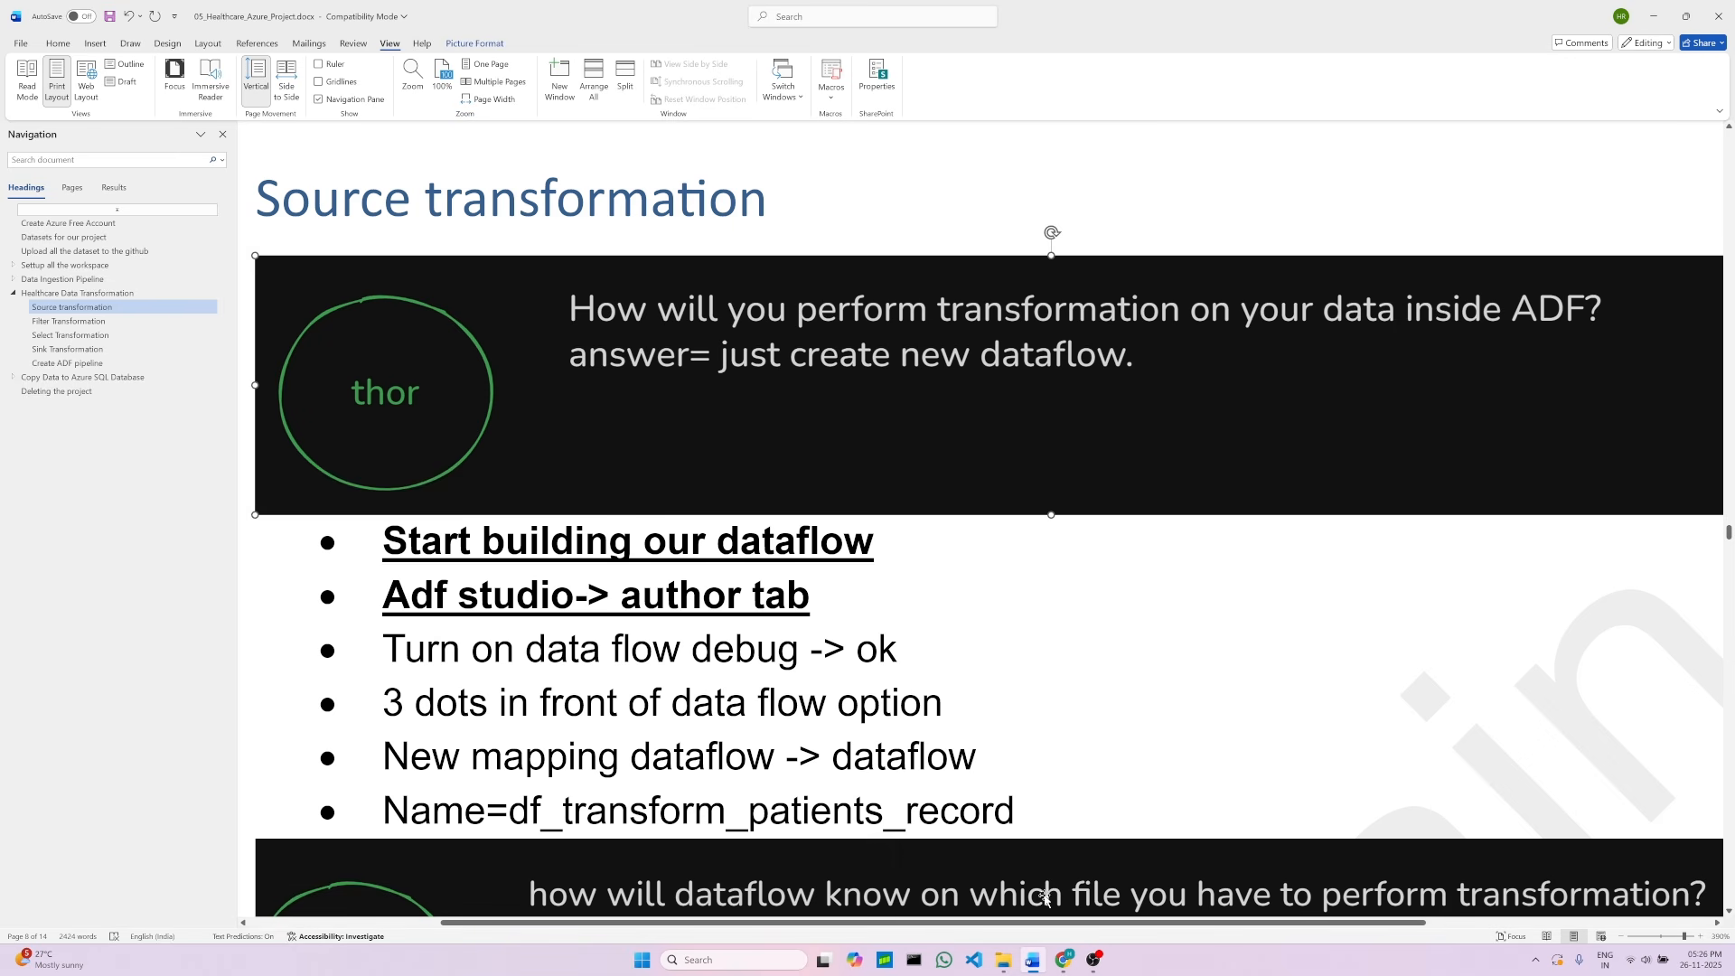
Step: Open the data factory's authoring area and create a new data flow
{"action": "left_click", "coordinate": [478, 603]}
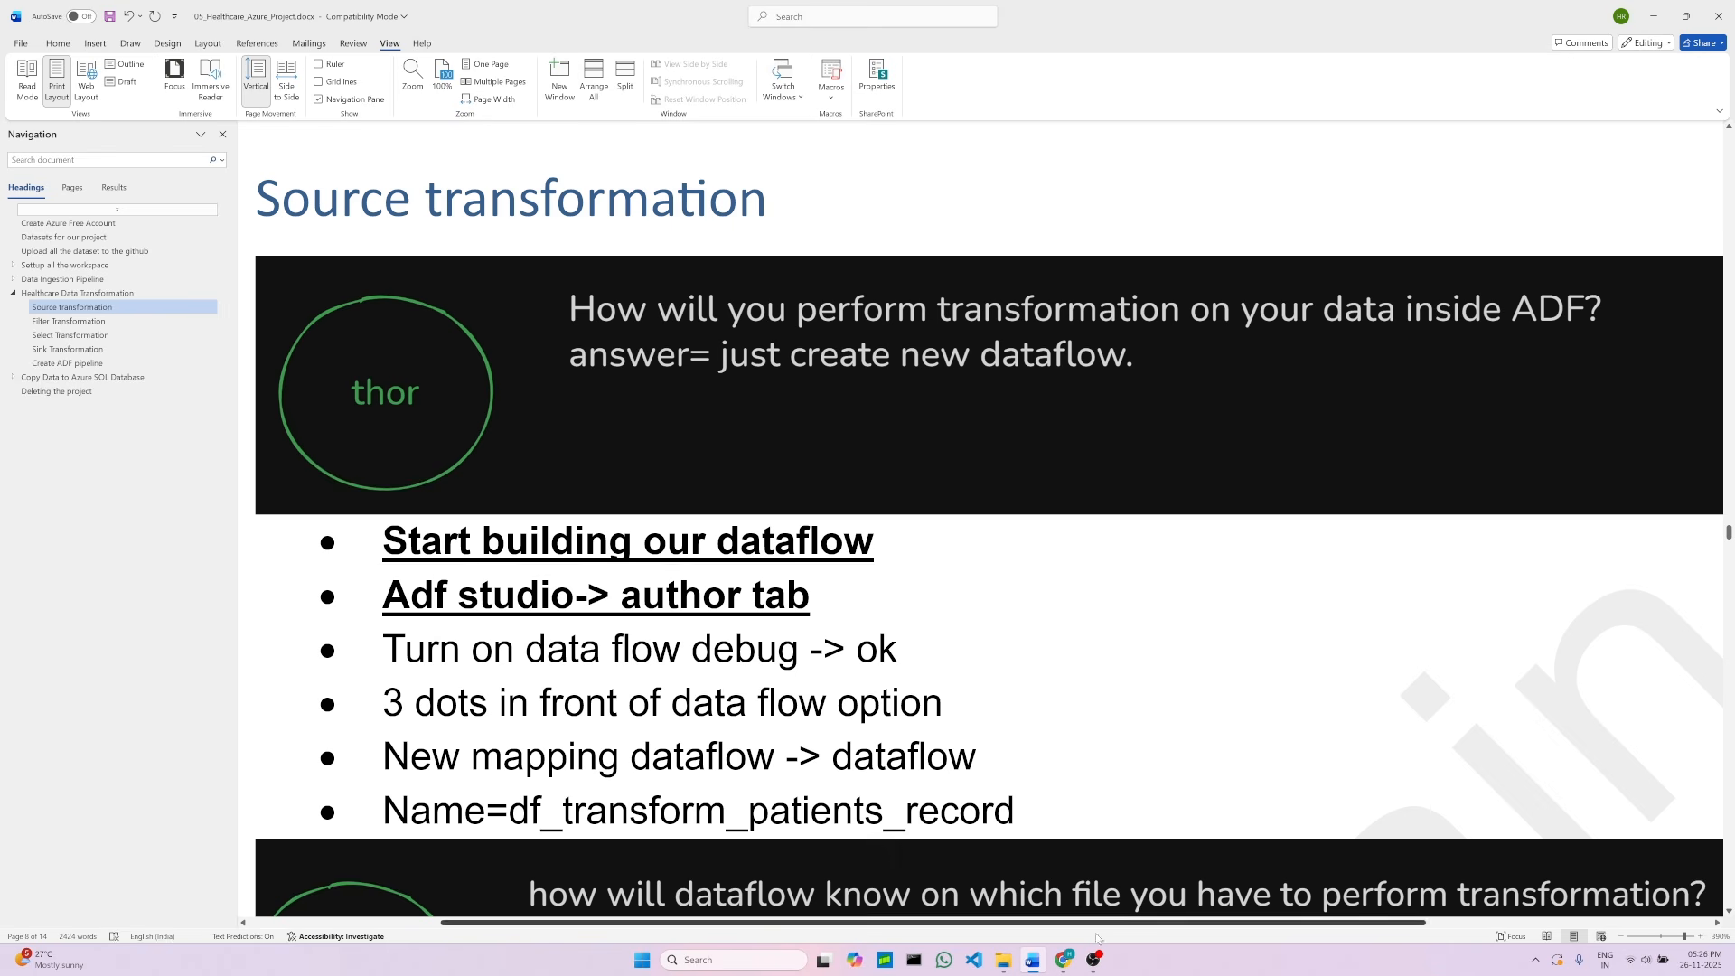
{"action": "left_click", "coordinate": [1065, 960]}
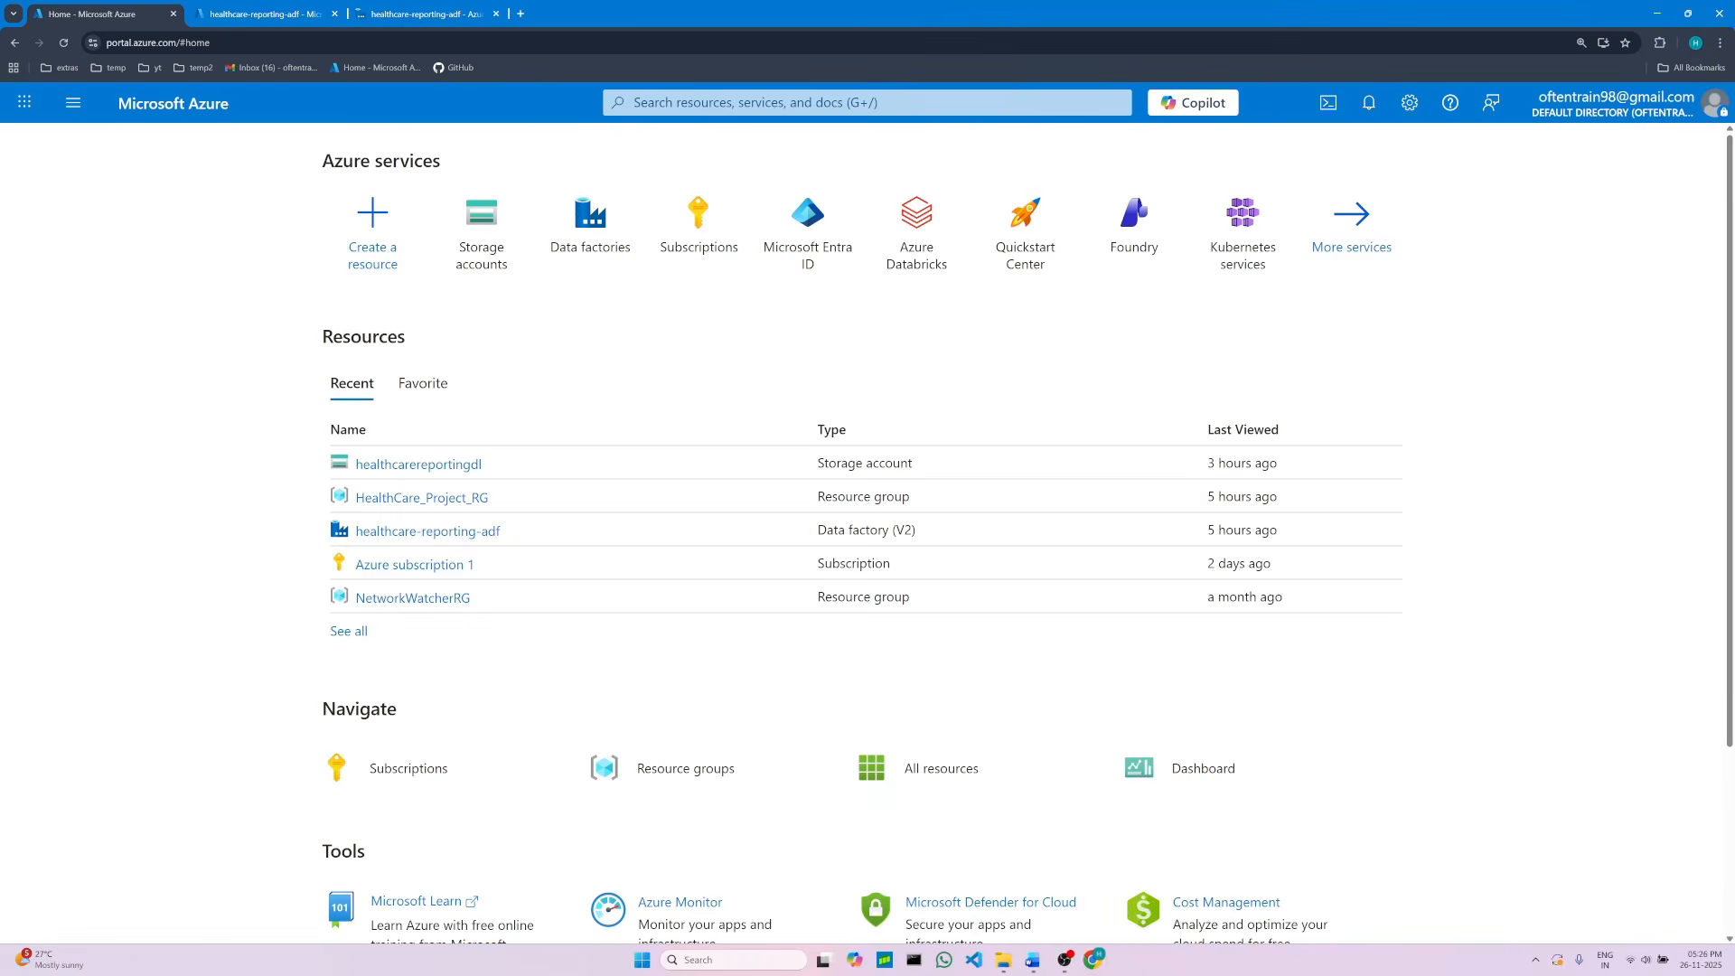
{"action": "left_click_drag", "start_coordinate": [1035, 963], "coordinate": [1067, 964]}
{"action": "left_click", "coordinate": [428, 7]}
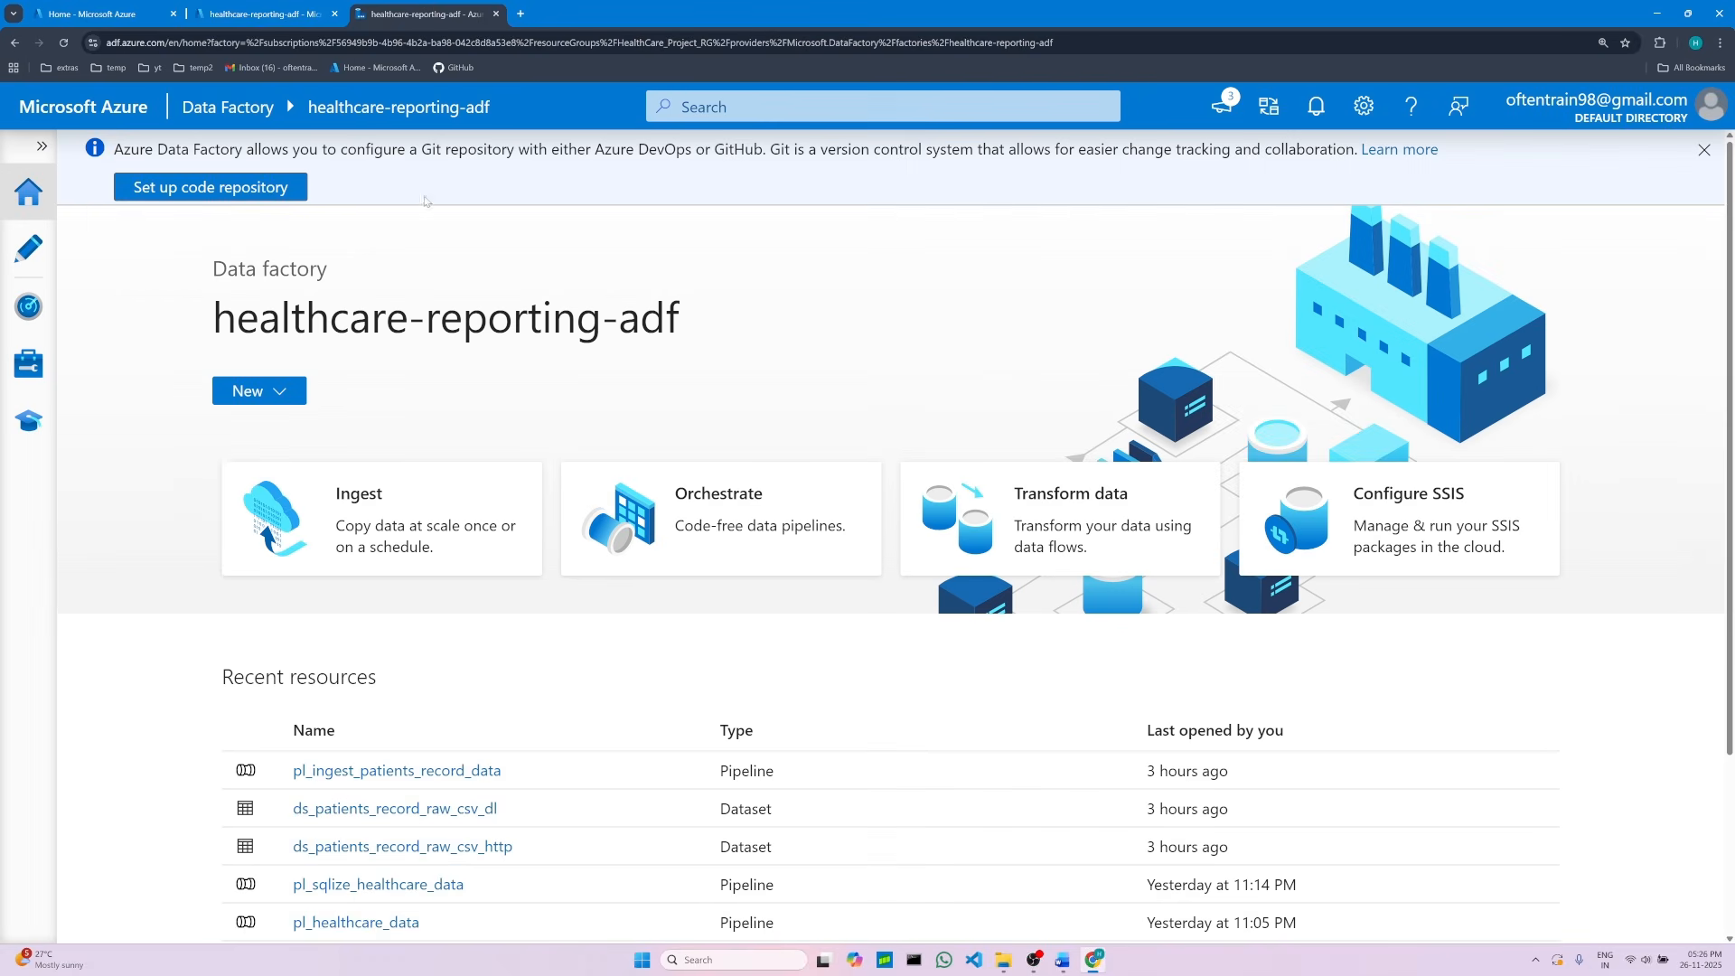
{"action": "scroll", "coordinate": [624, 520], "scroll_direction": "down", "scroll_amount": 3}
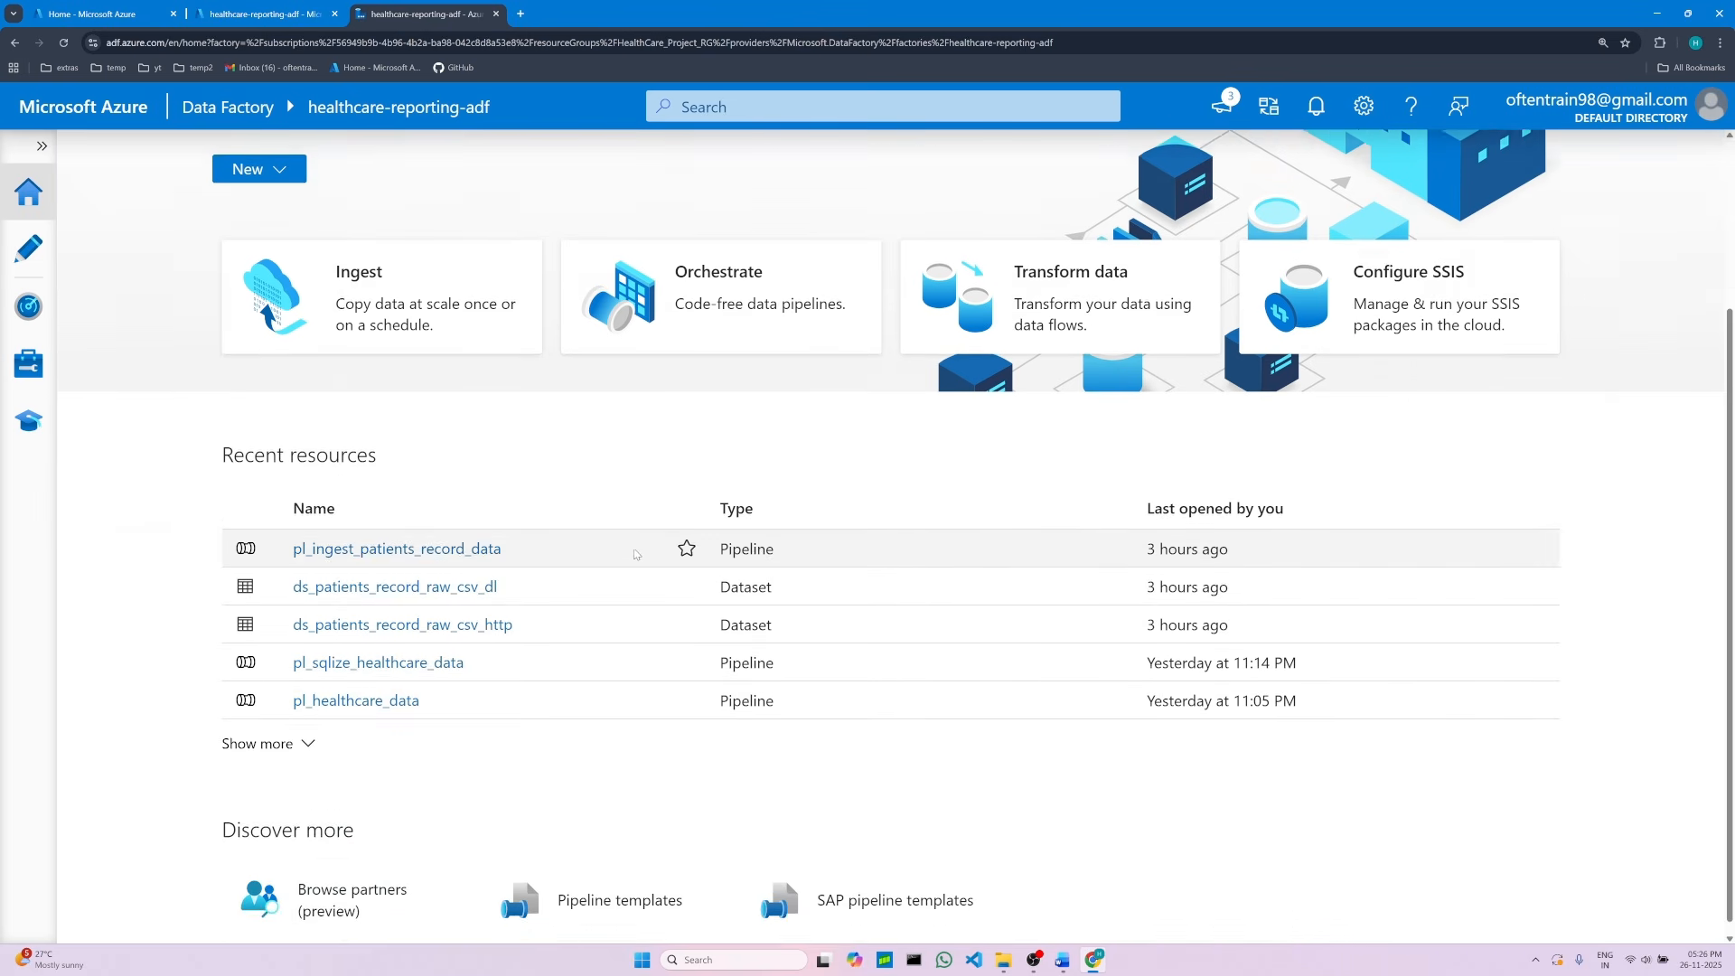
{"action": "scroll", "coordinate": [635, 552], "scroll_direction": "up", "scroll_amount": 3}
{"action": "left_click", "coordinate": [30, 250]}
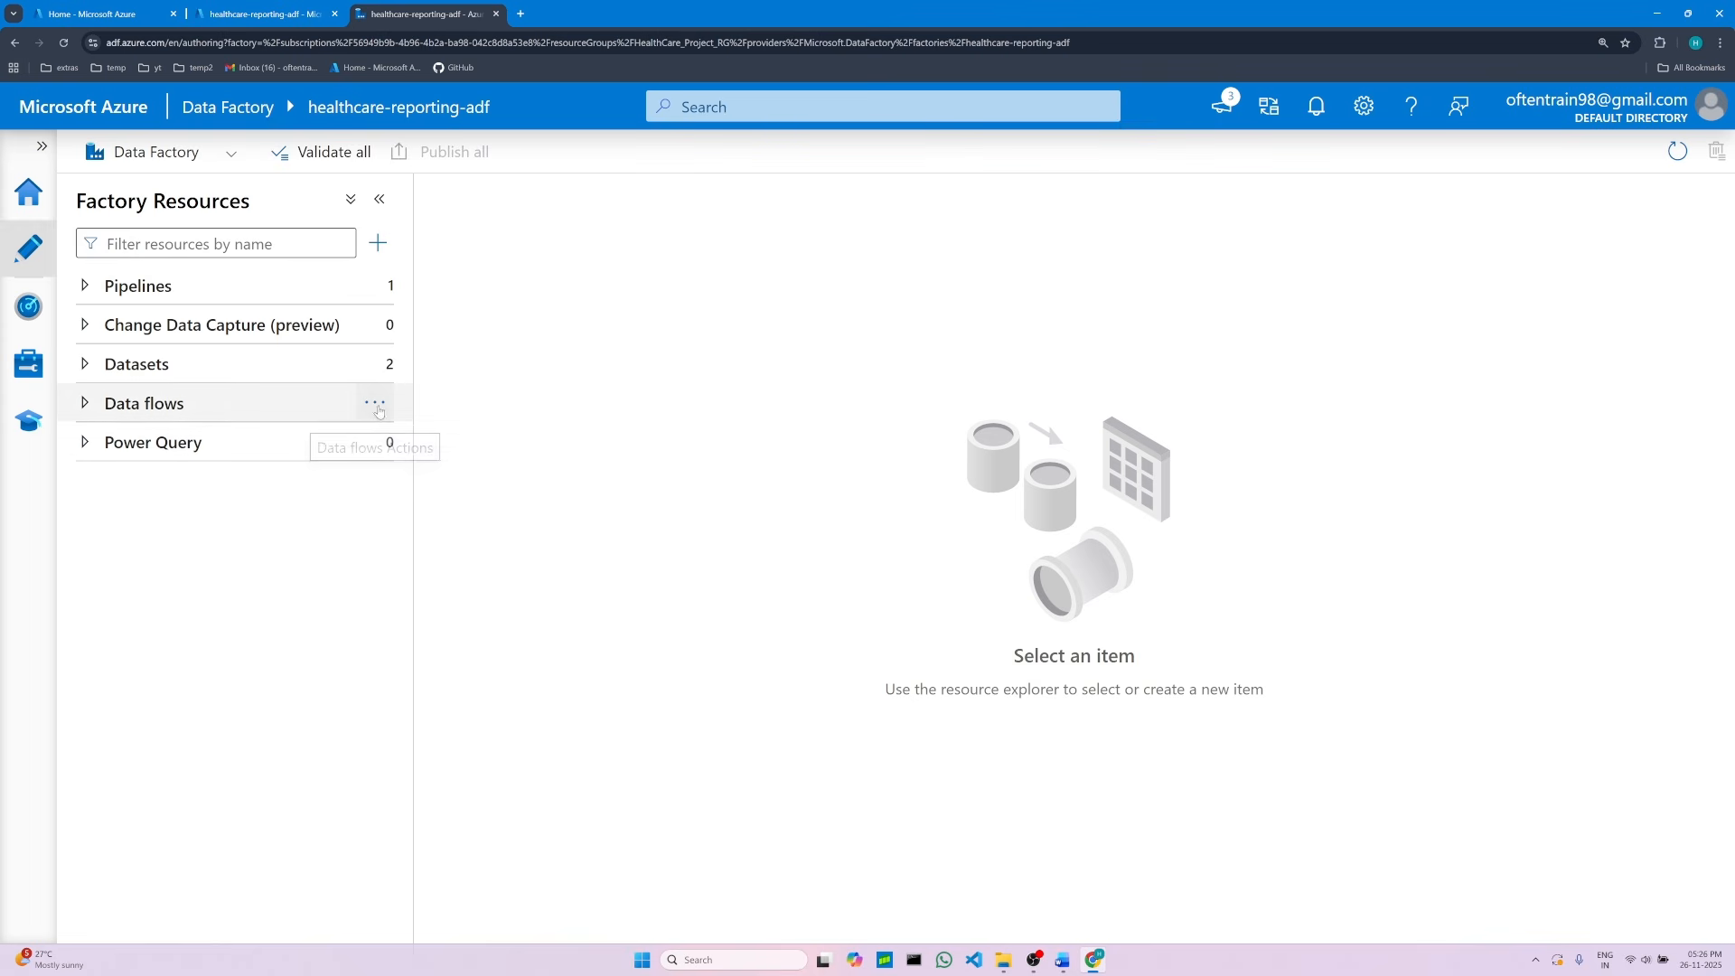
{"action": "left_click", "coordinate": [374, 403]}
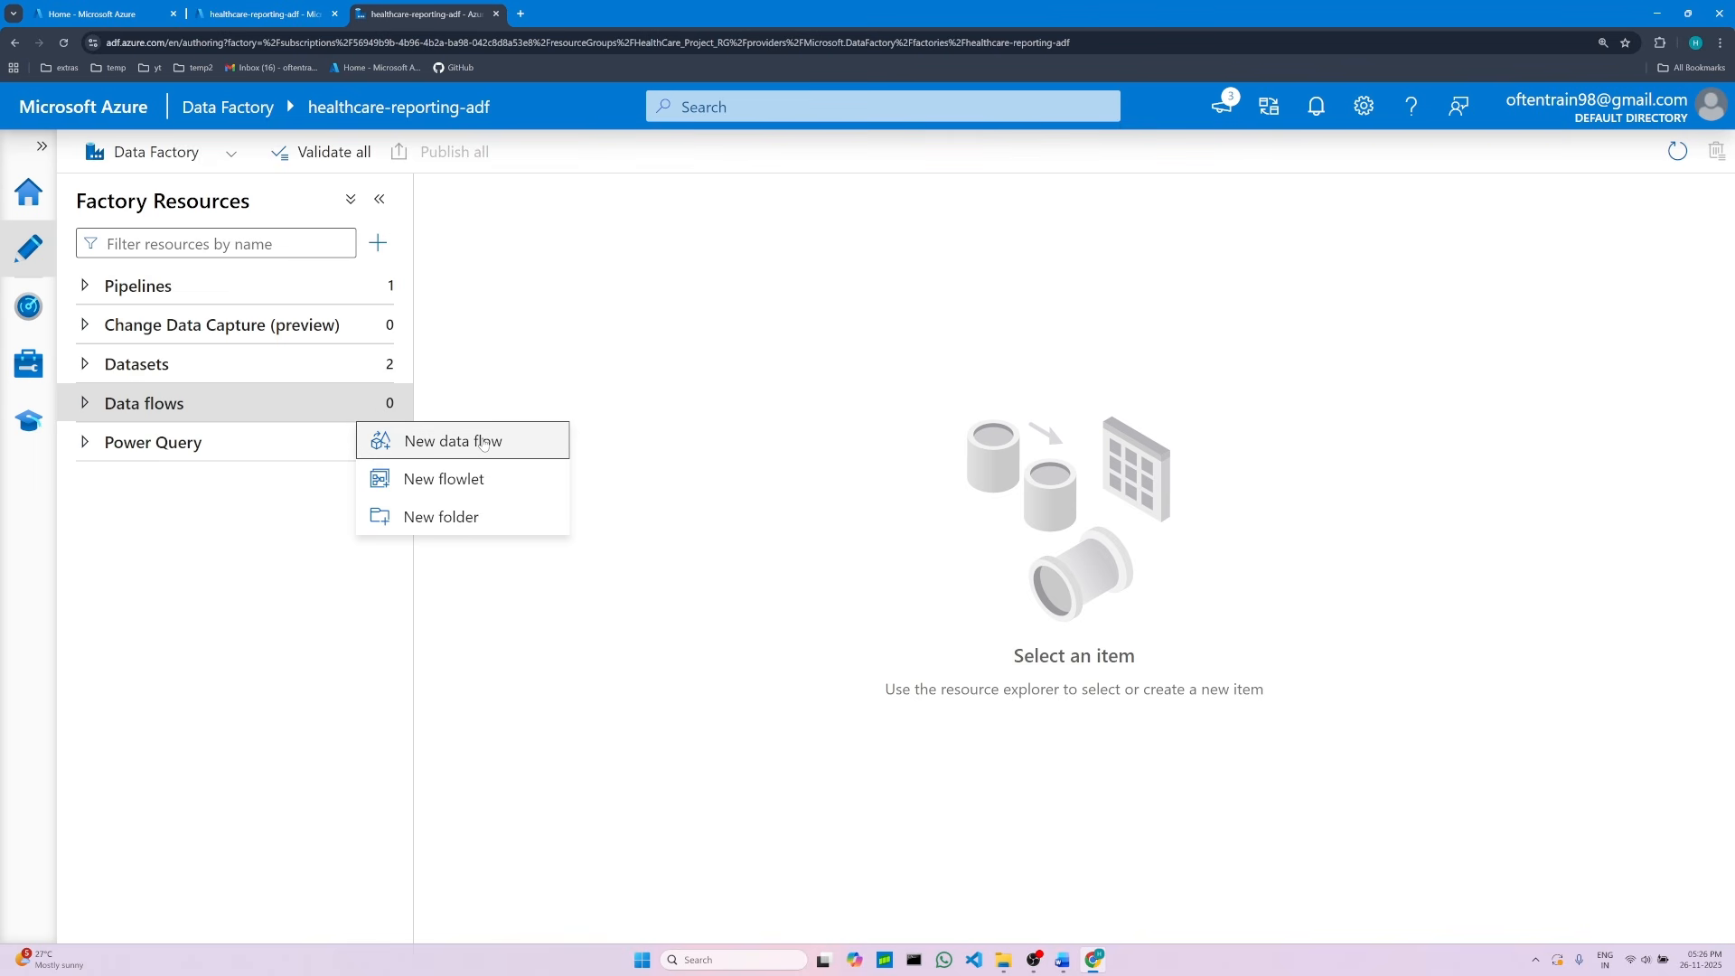
{"action": "left_click", "coordinate": [483, 442]}
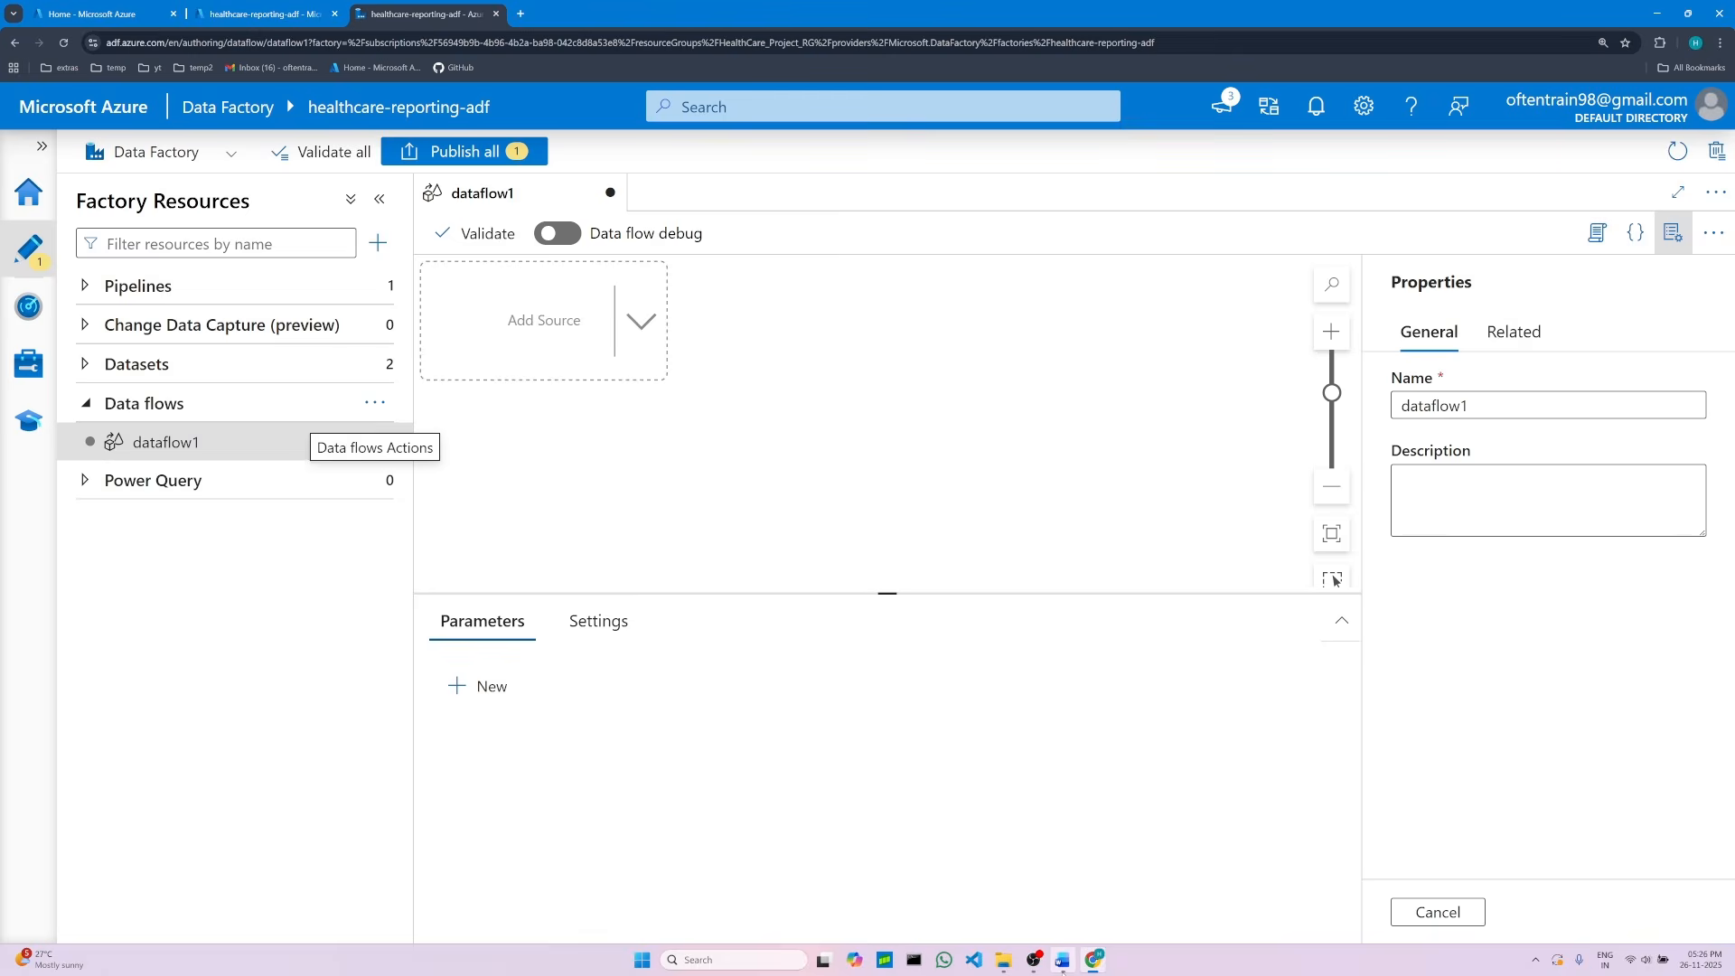
Step: Rename the data flow to df_transform_patients_record, copying the name from the Word notes
{"action": "left_click", "coordinate": [1063, 960]}
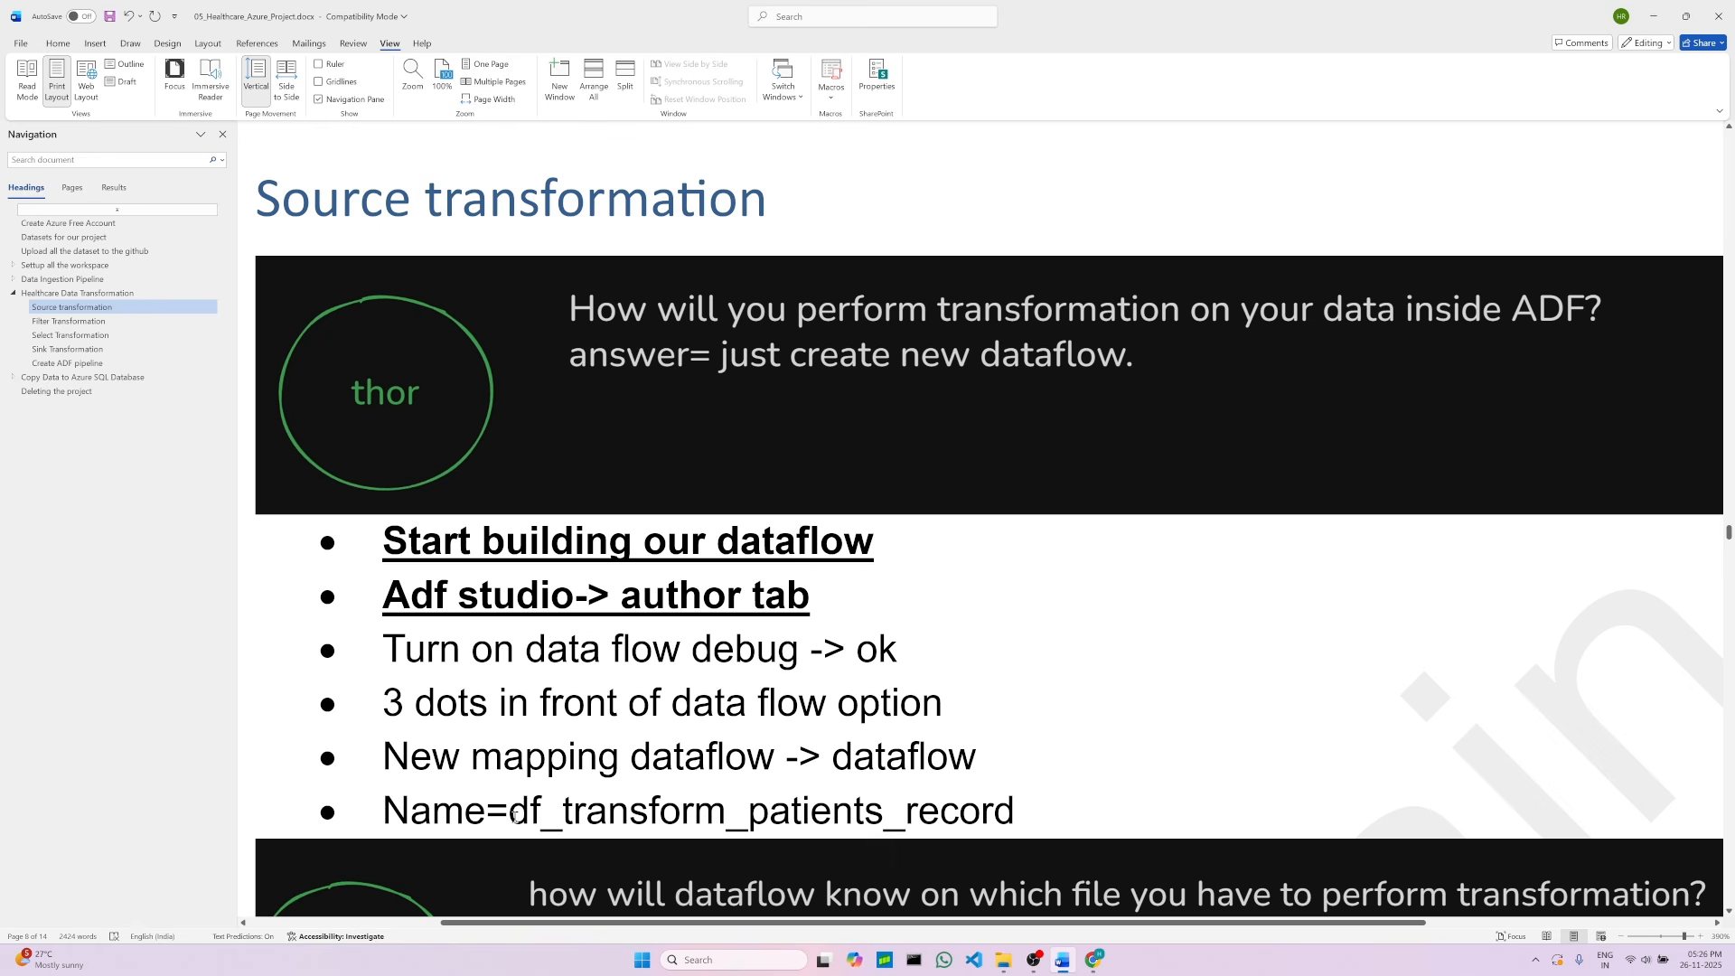
{"action": "left_click_drag", "start_coordinate": [530, 818], "coordinate": [985, 832]}
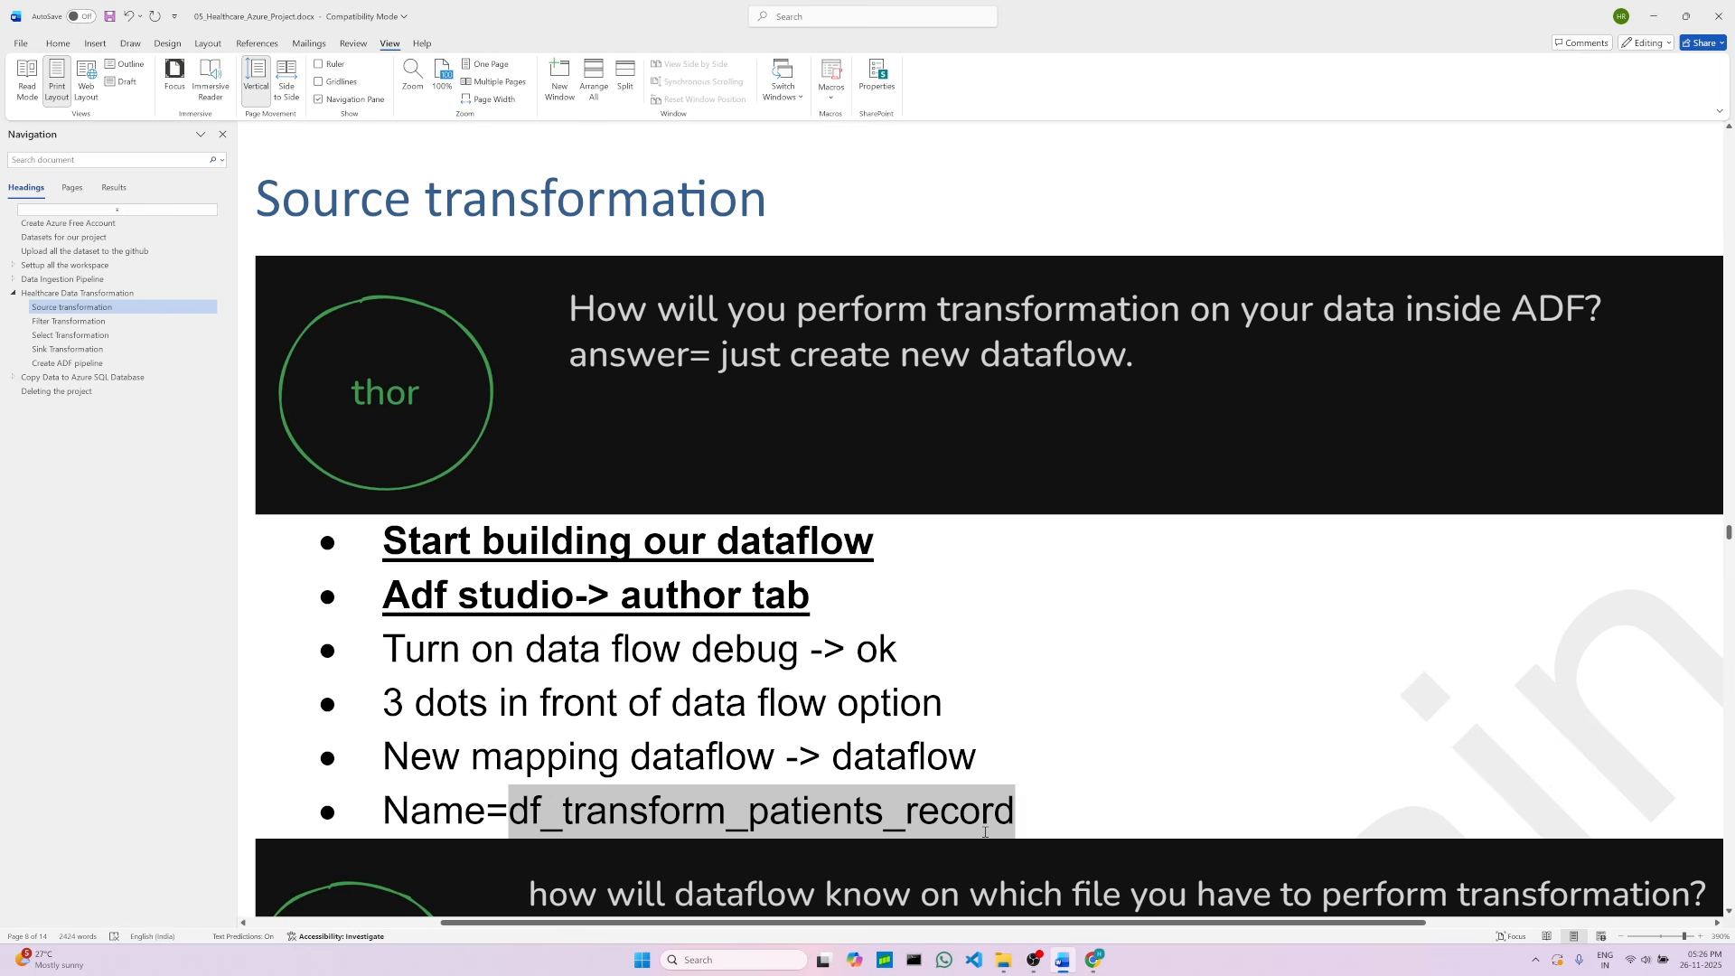
{"action": "right_click", "coordinate": [830, 818]}
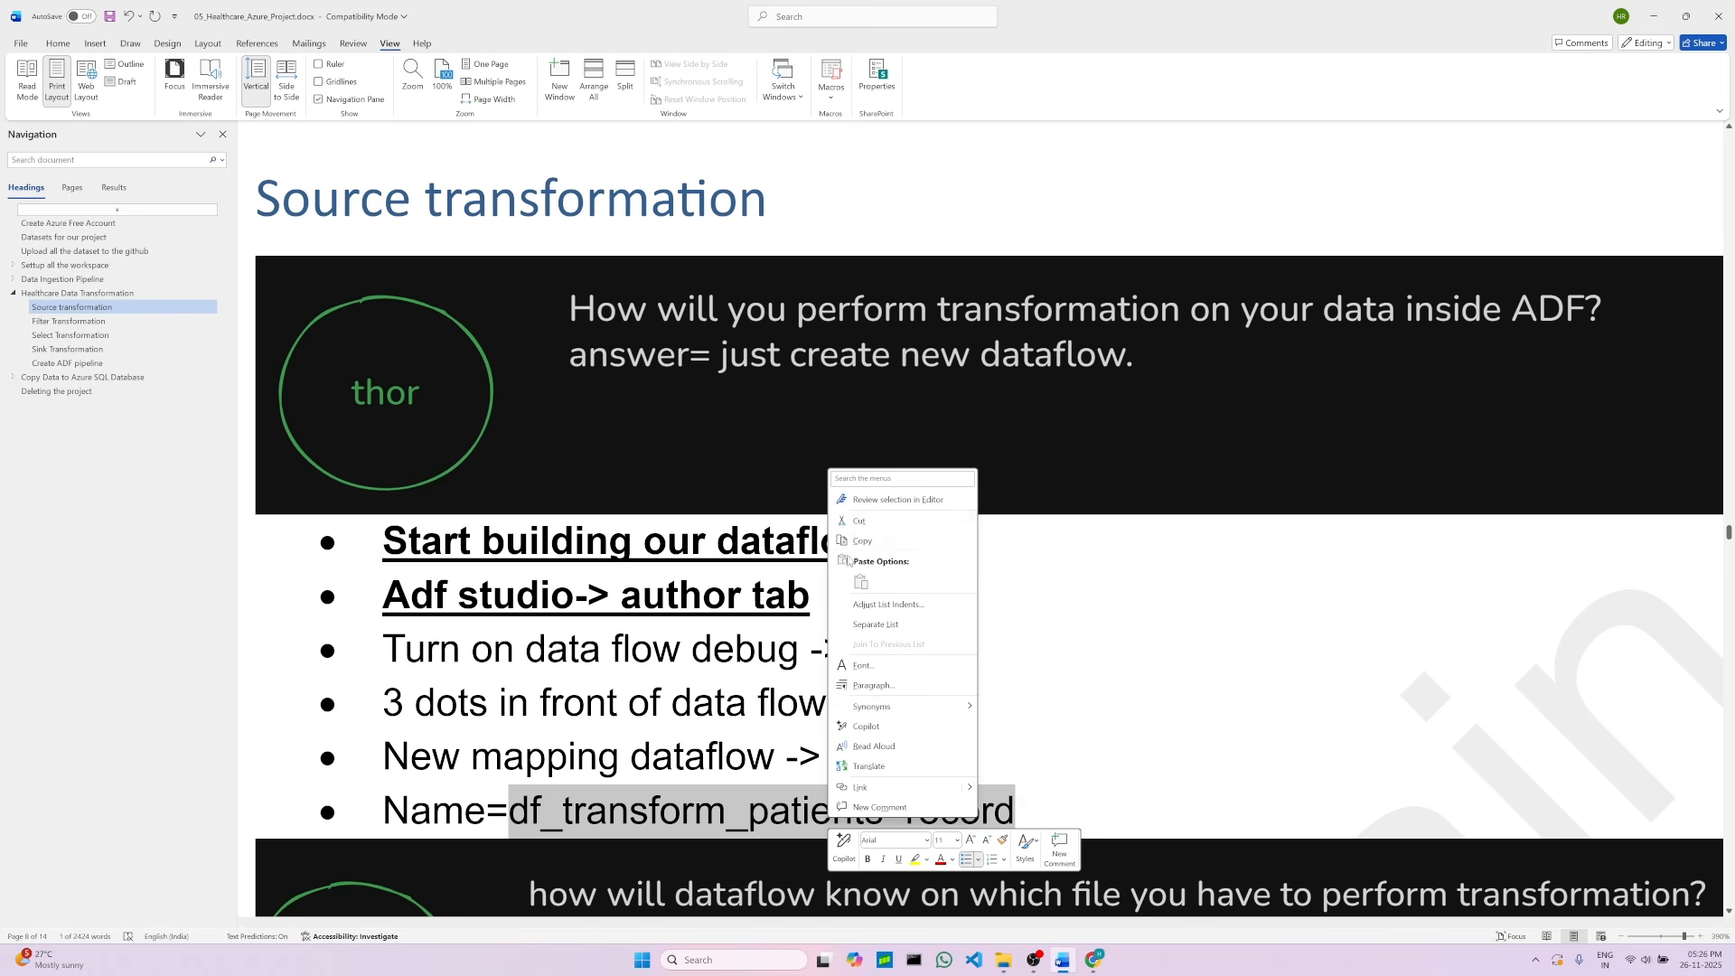
{"action": "left_click", "coordinate": [862, 541]}
{"action": "left_click", "coordinate": [1094, 960]}
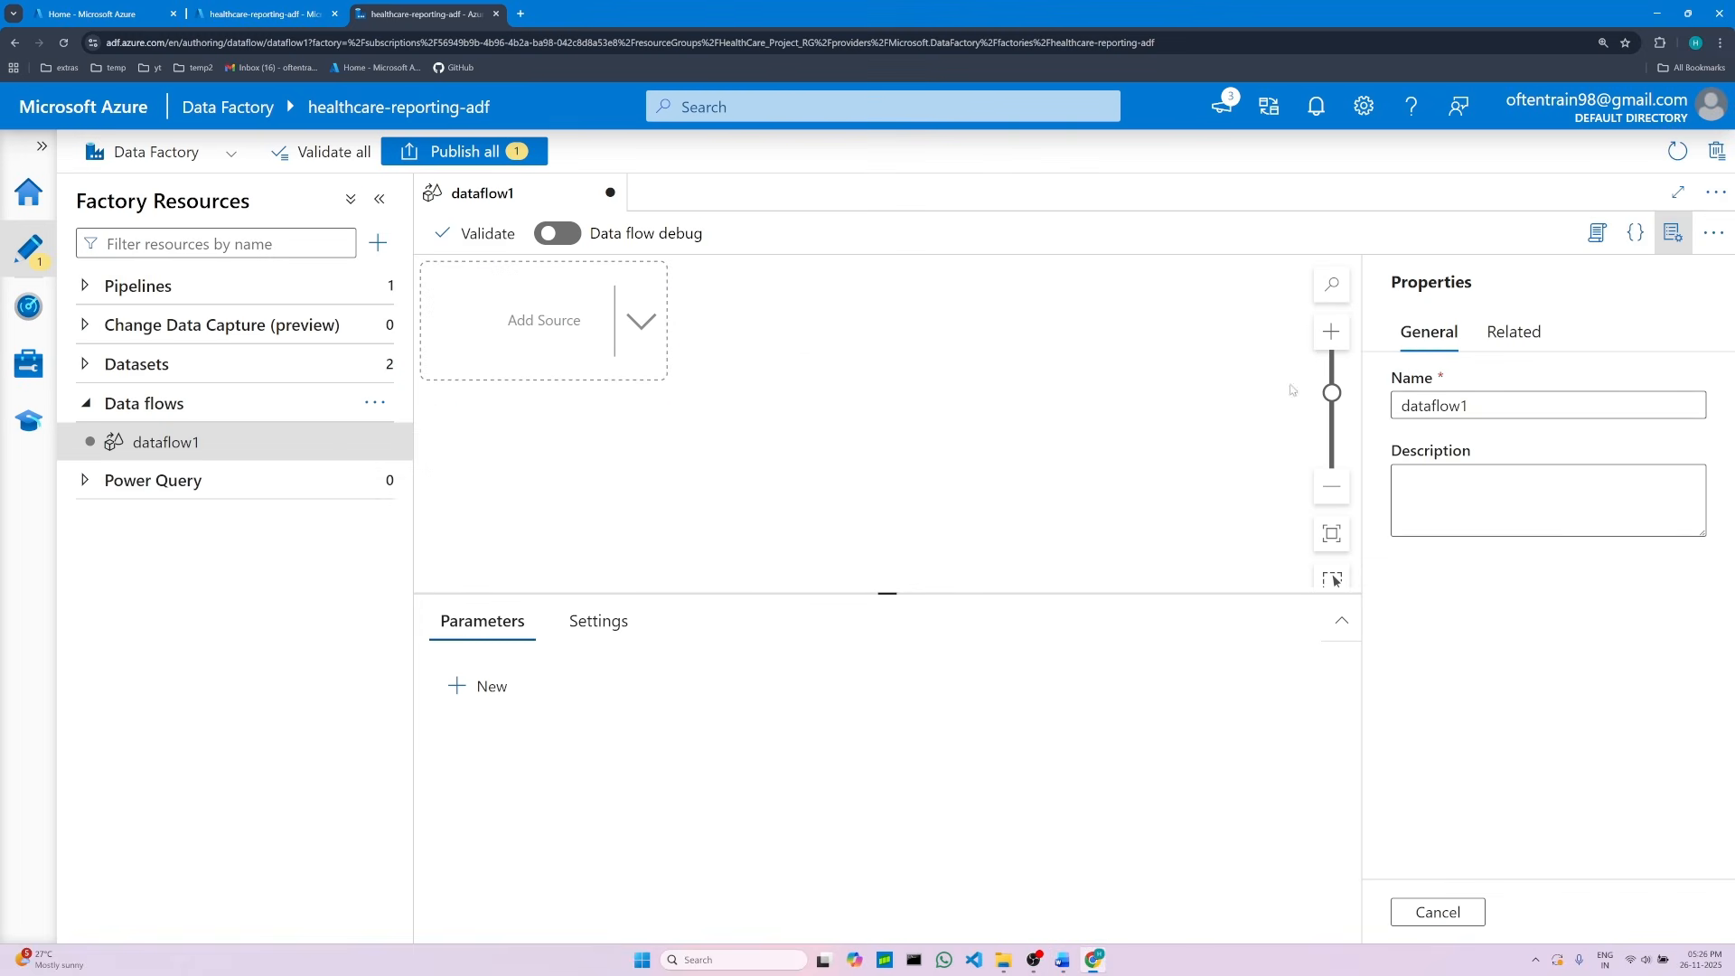
{"action": "double_click", "coordinate": [1437, 407]}
{"action": "right_click", "coordinate": [1439, 409]}
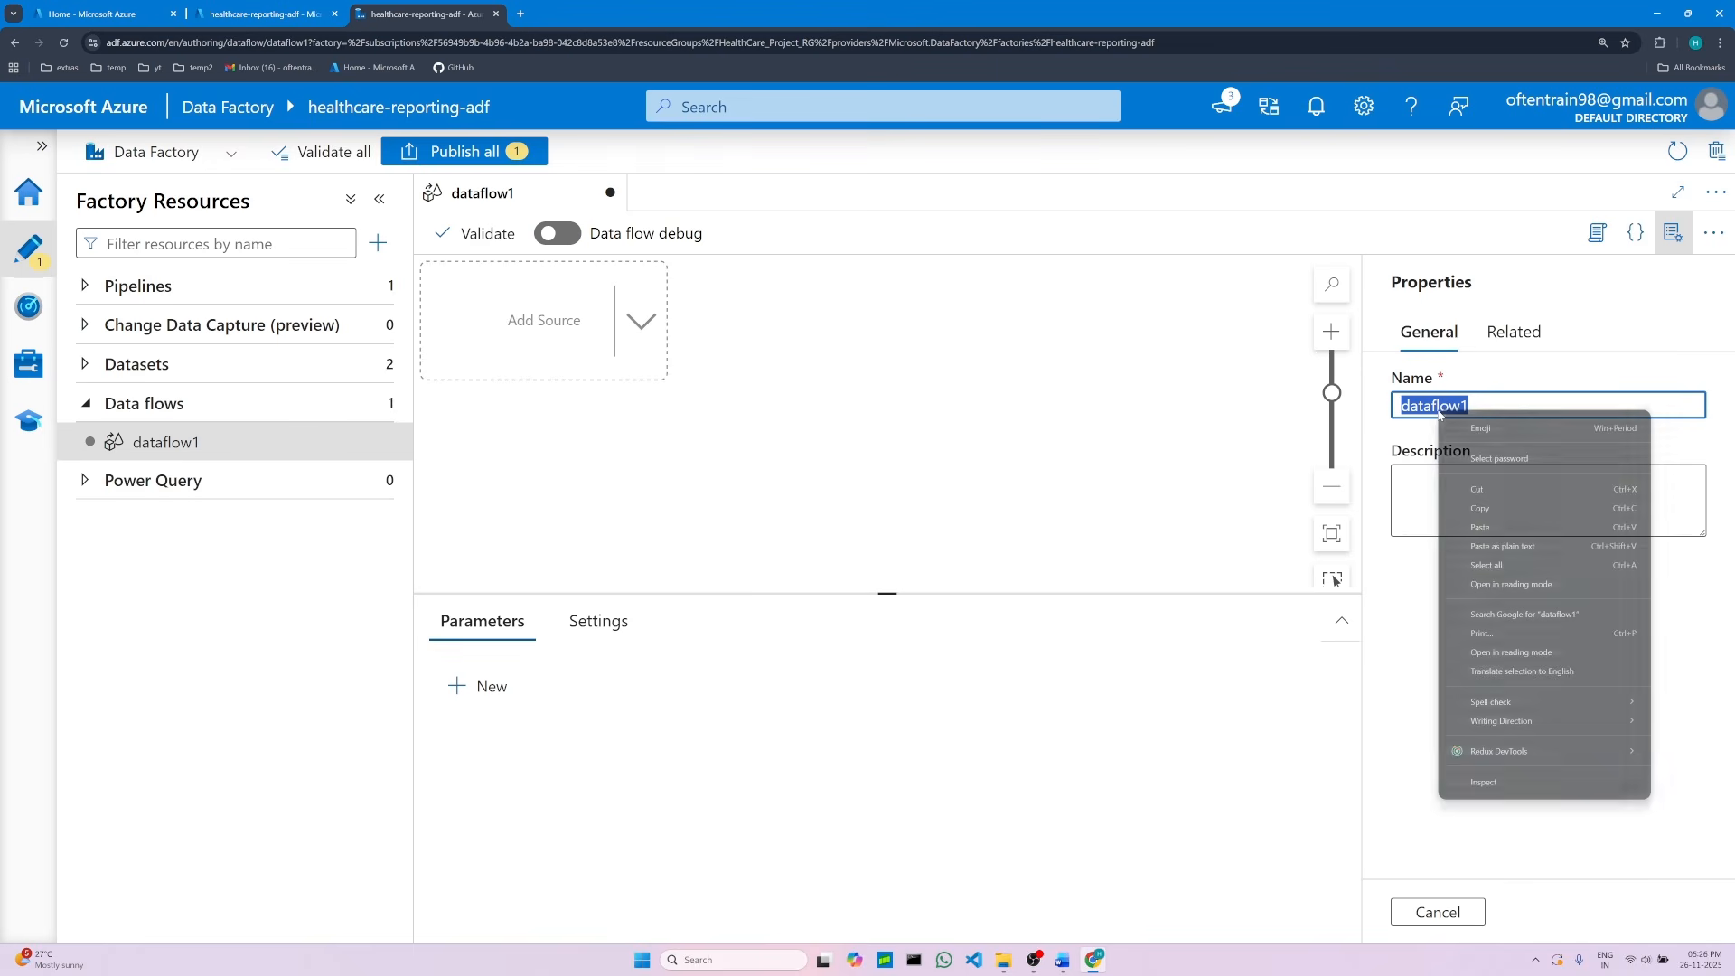
{"action": "left_click", "coordinate": [1476, 521]}
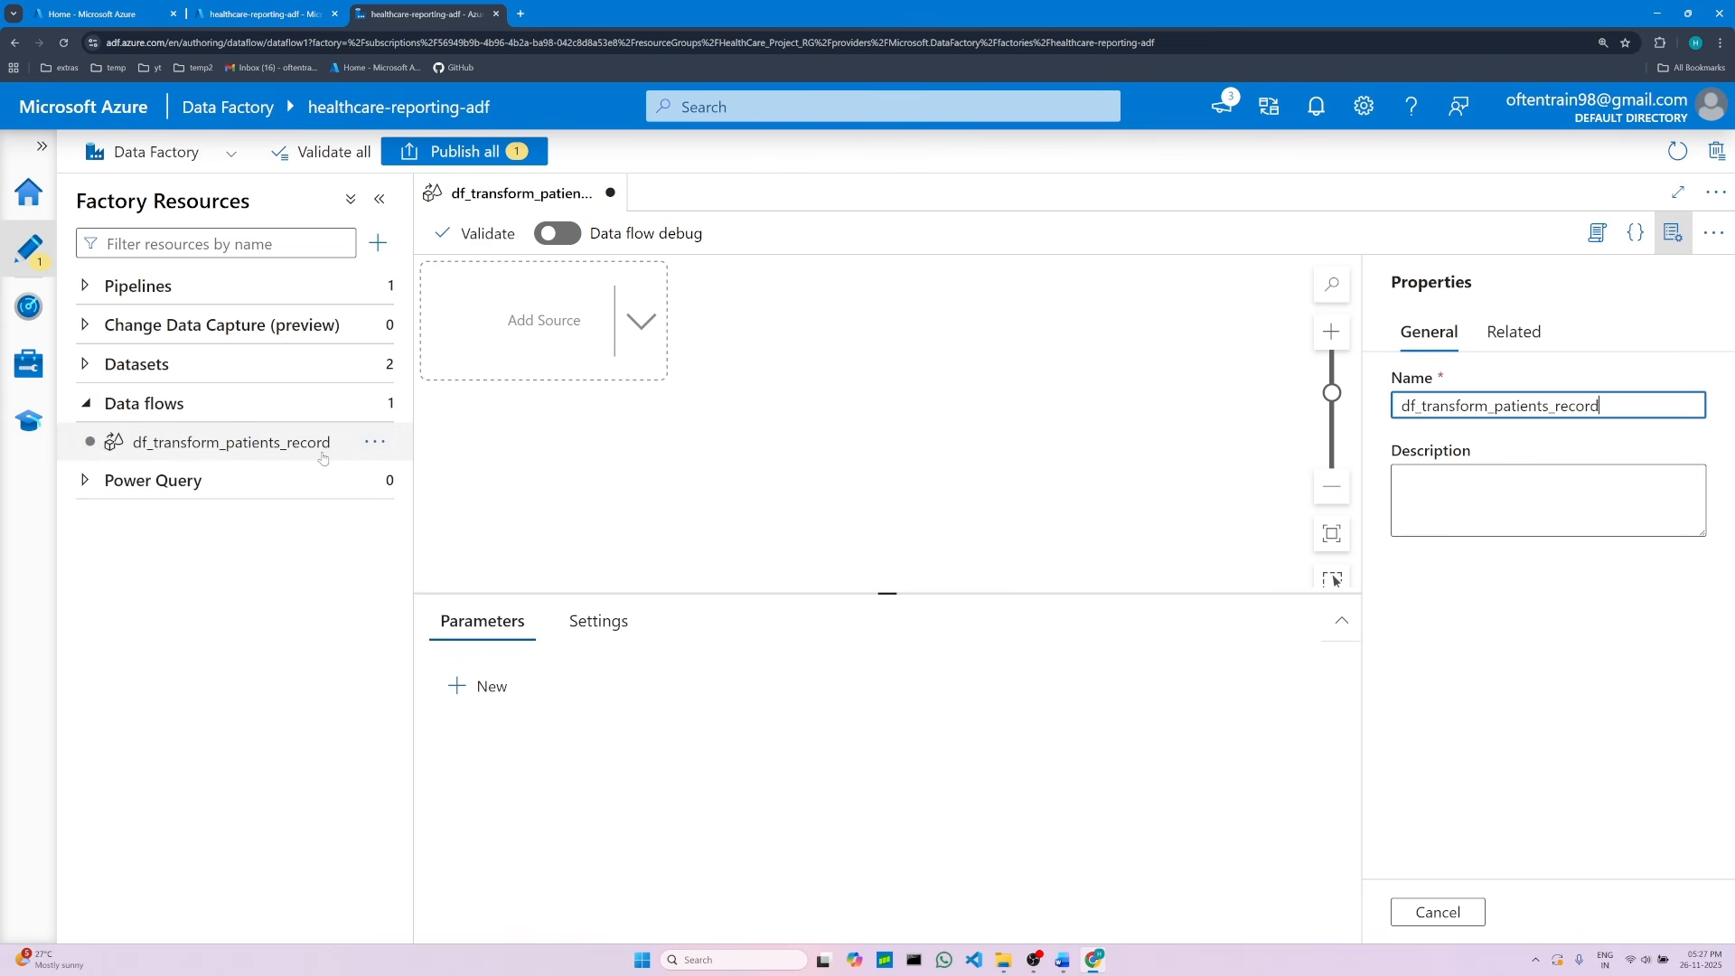
{"action": "left_click", "coordinate": [239, 457]}
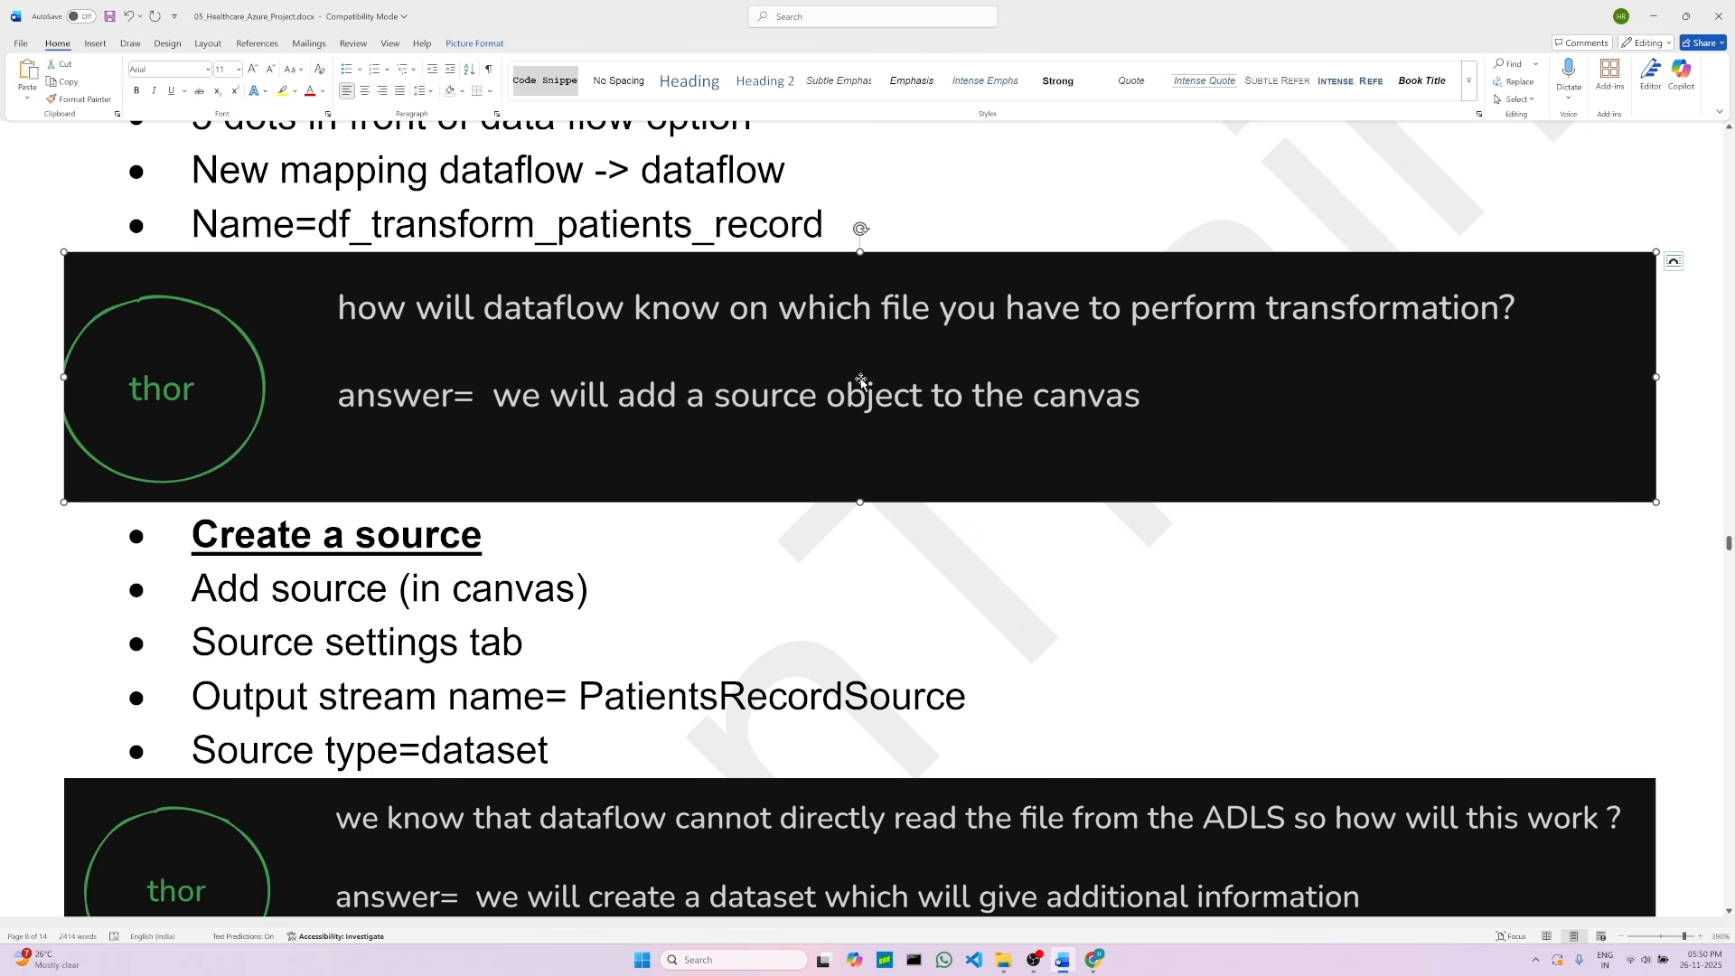
Step: Add a source to the data flow canvas and set its output stream name to PatientsRecordSource
{"action": "left_click", "coordinate": [378, 545]}
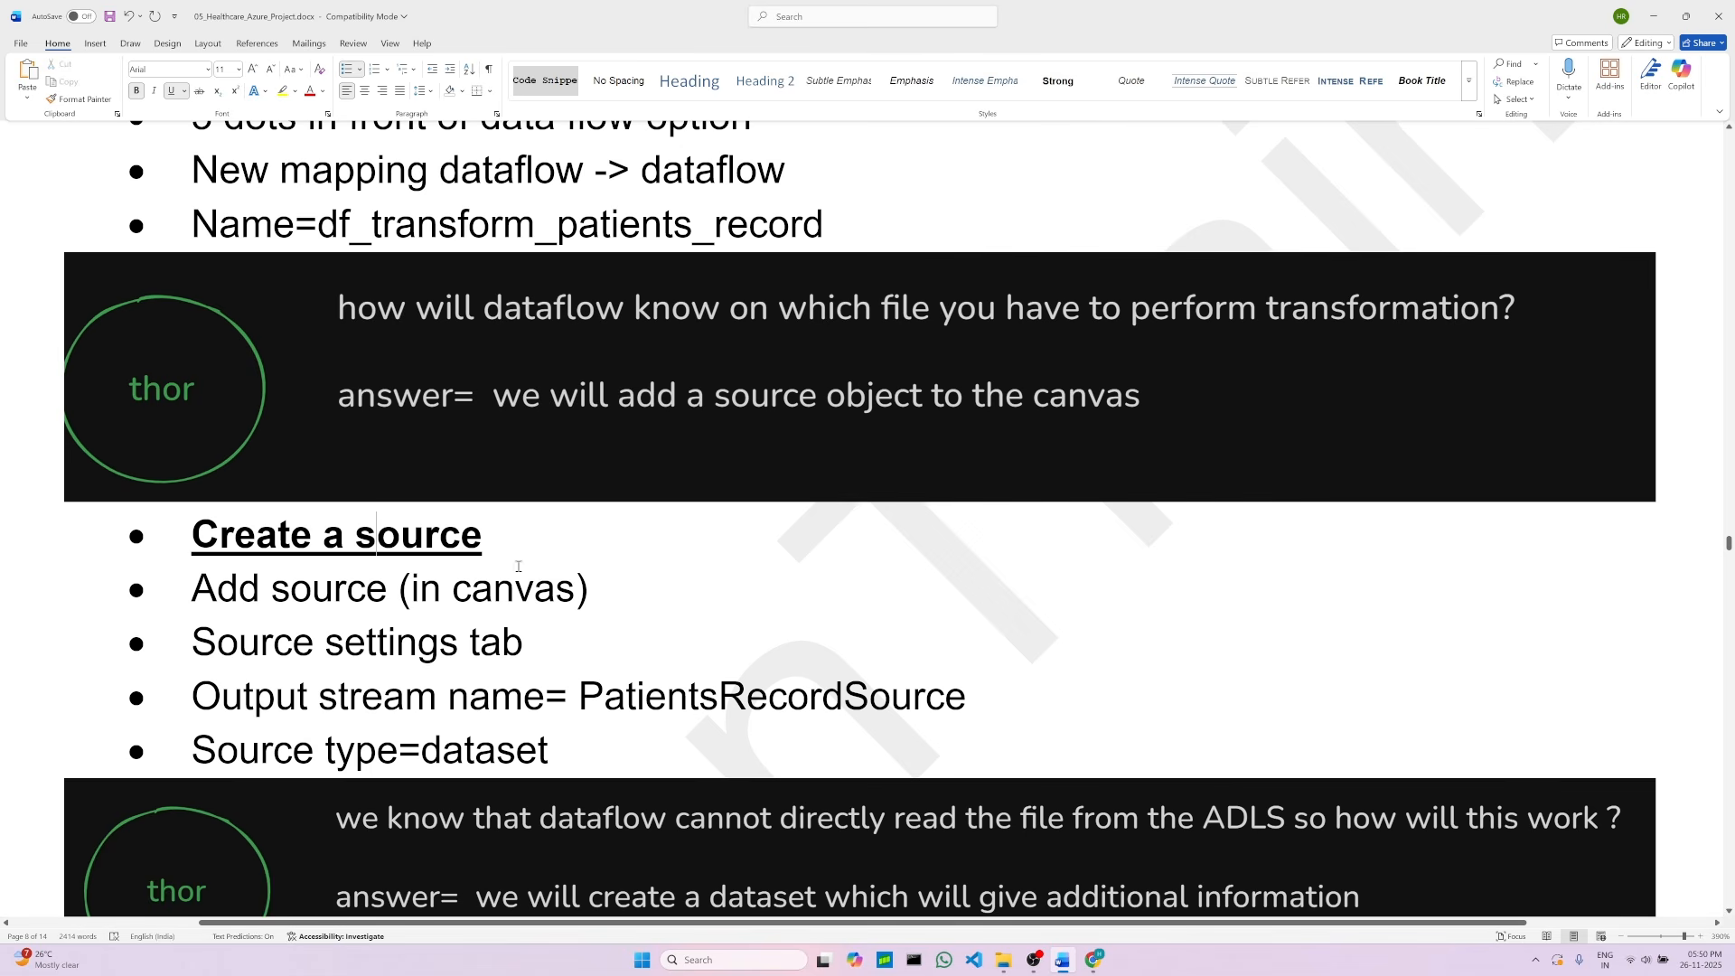
{"action": "left_click", "coordinate": [628, 607]}
{"action": "left_click_drag", "start_coordinate": [577, 699], "coordinate": [897, 712]}
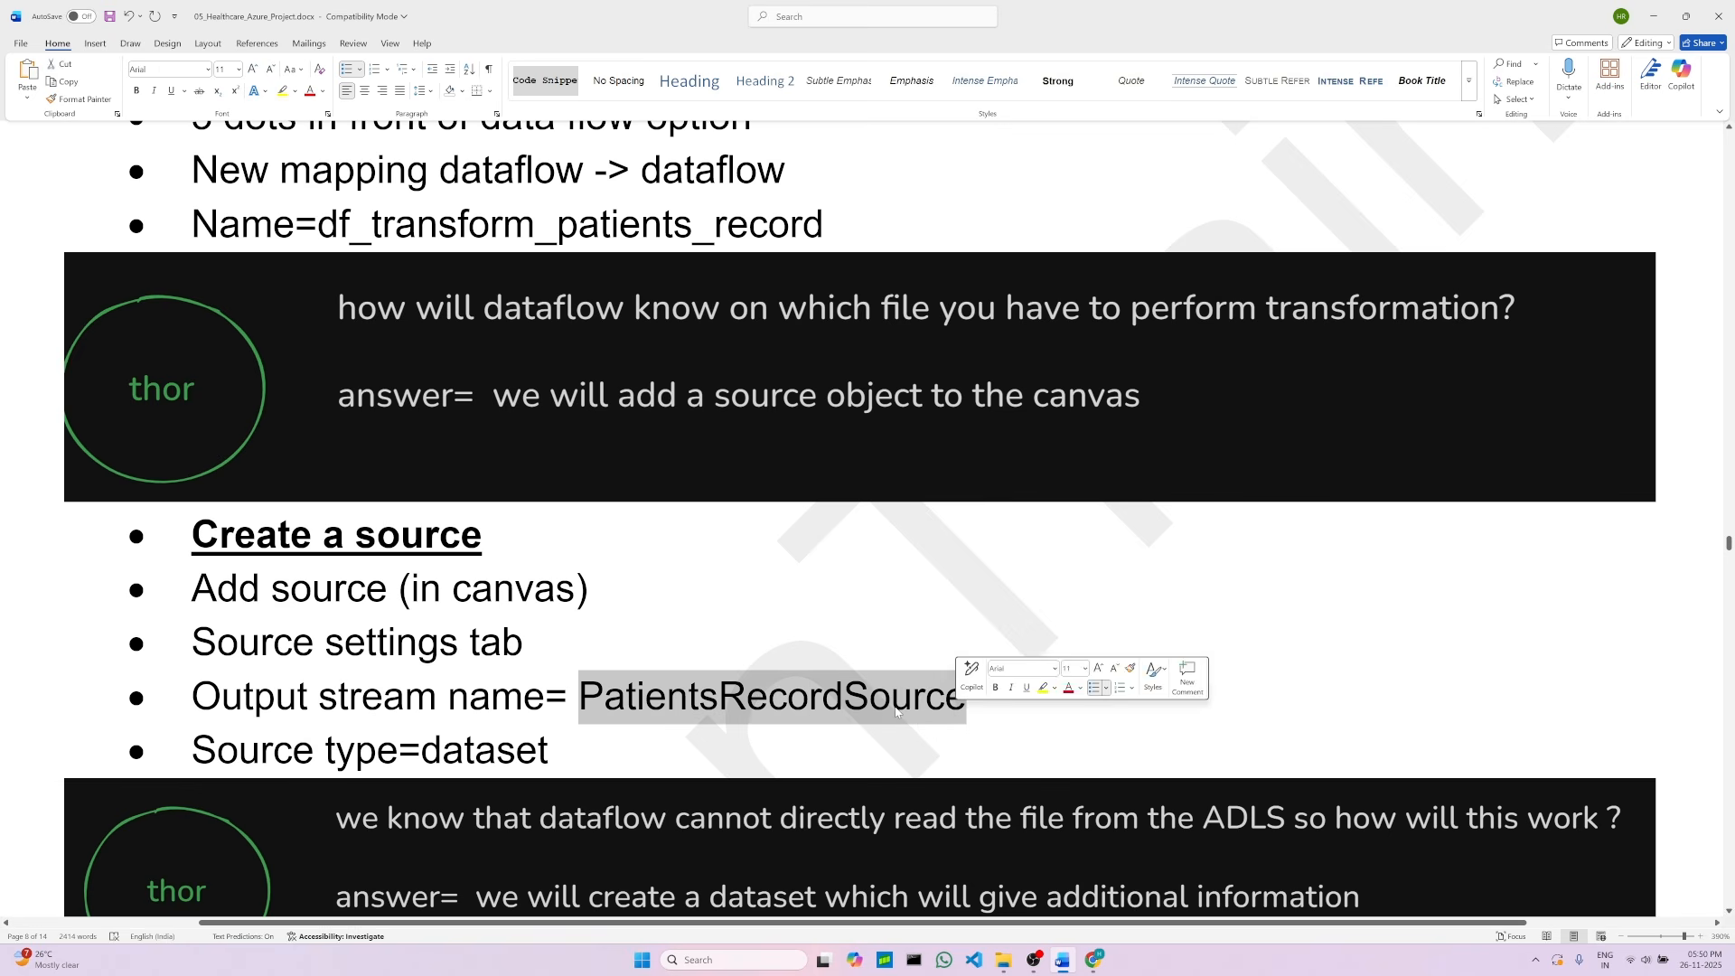
{"action": "right_click", "coordinate": [803, 702]}
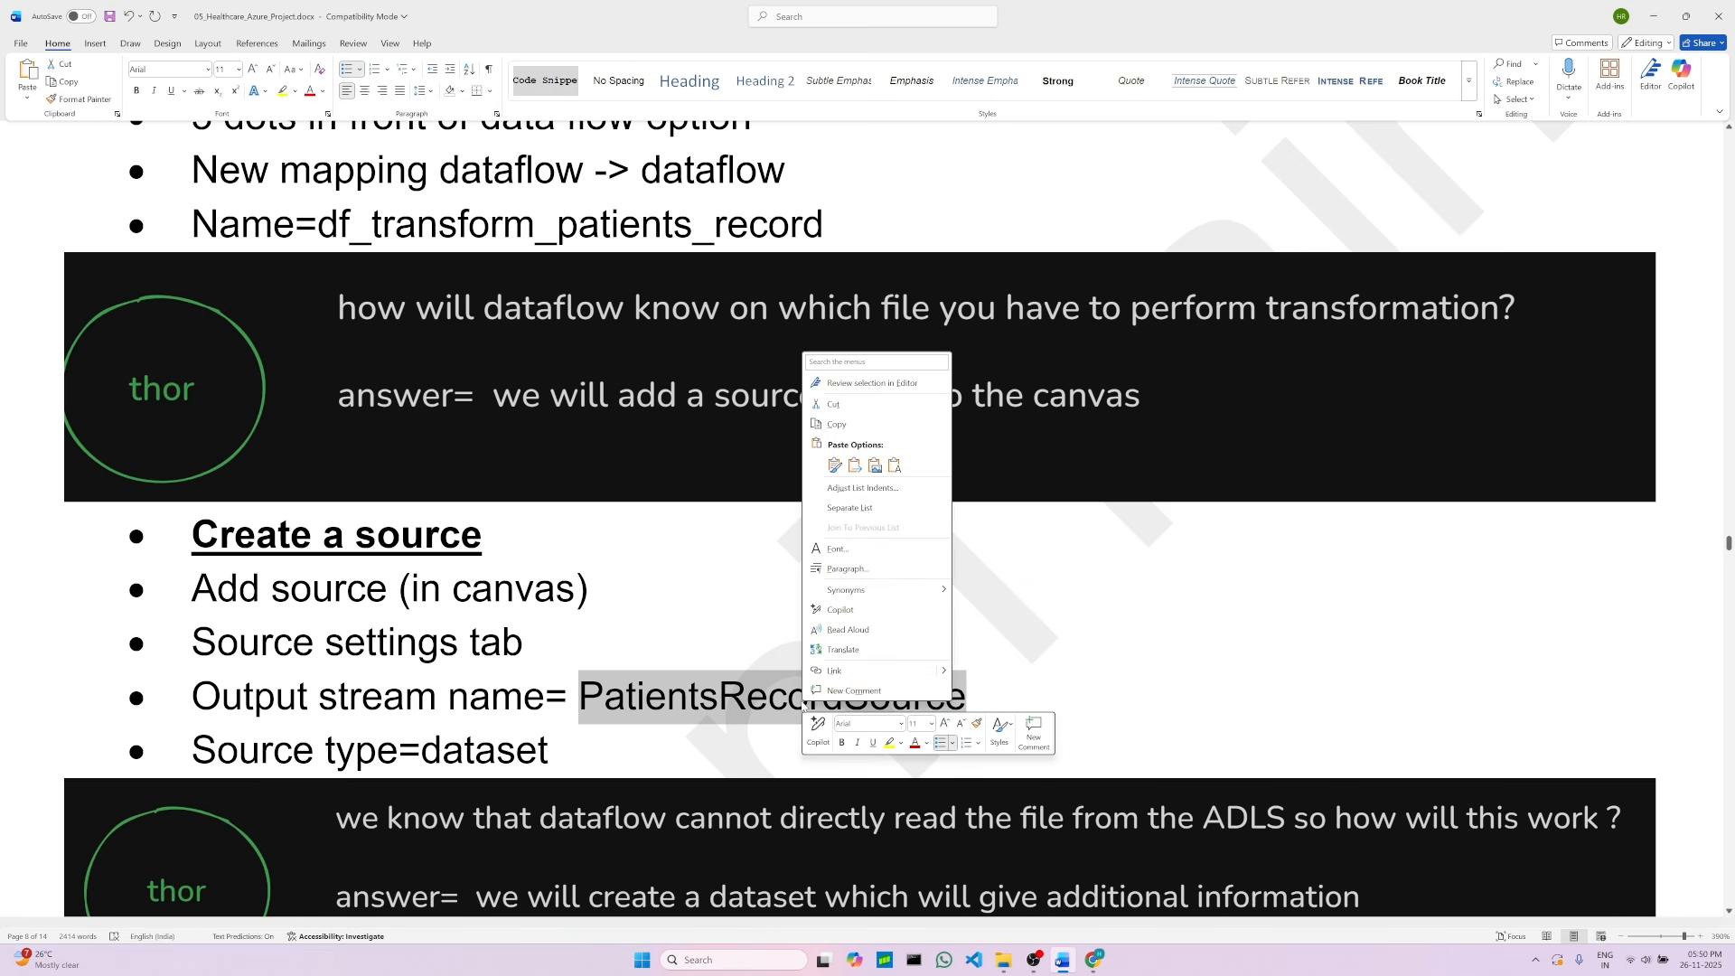
{"action": "left_click", "coordinate": [815, 427]}
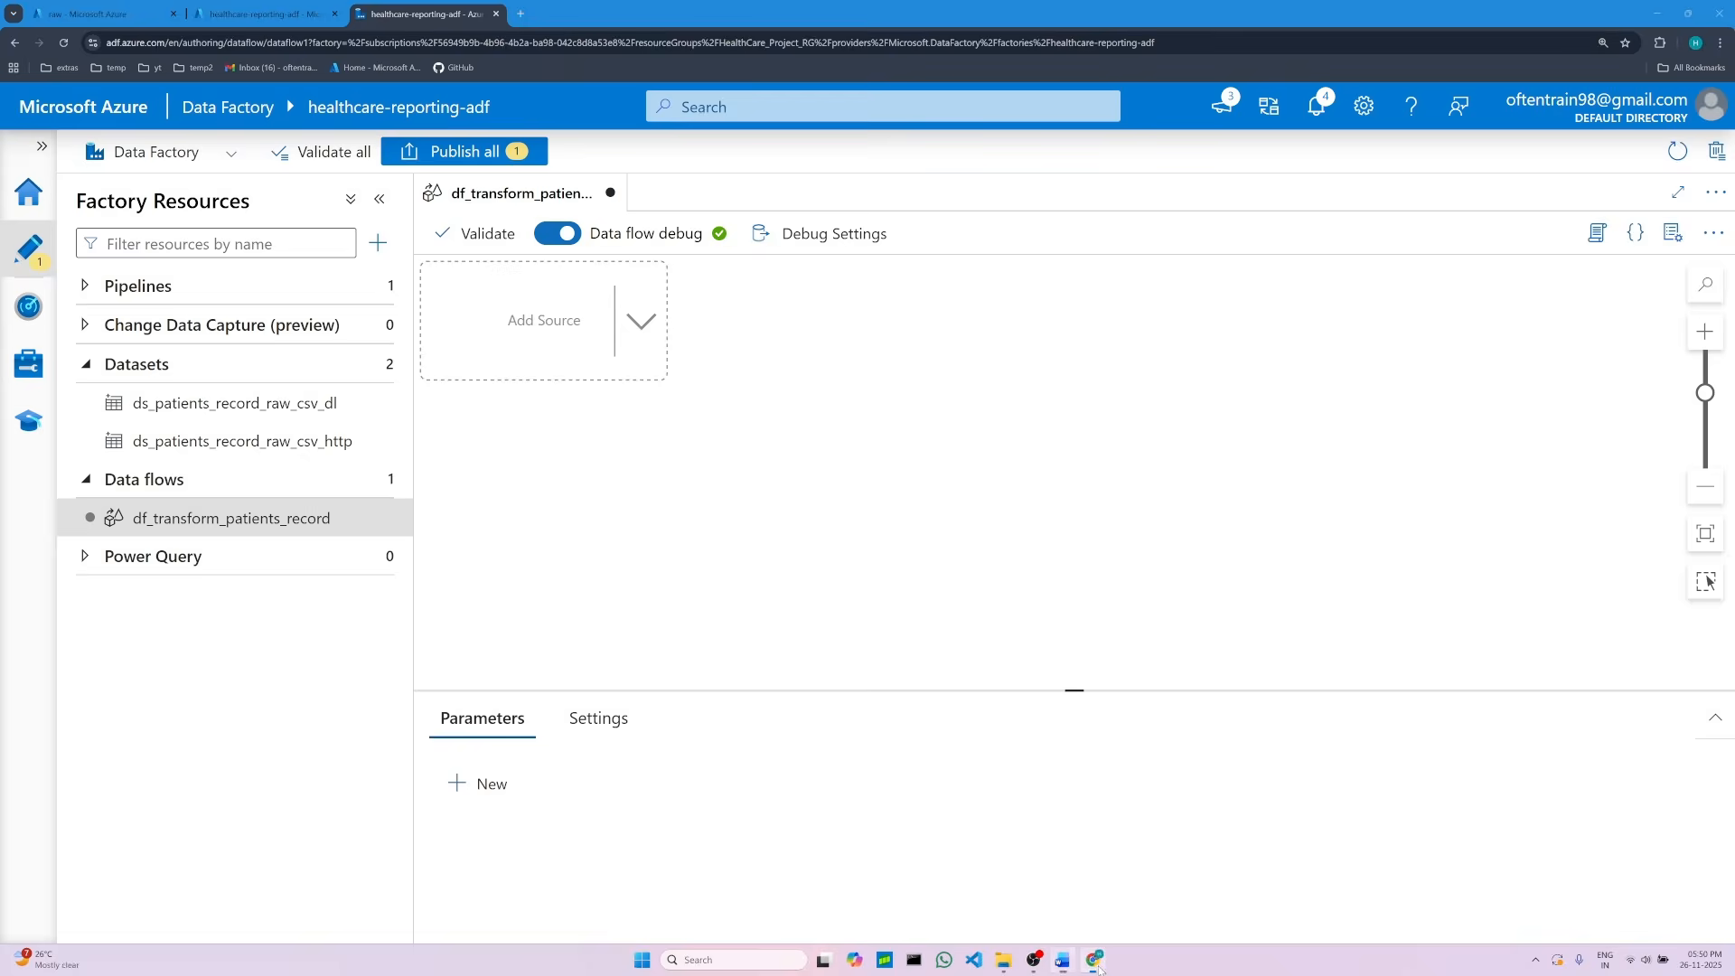
{"action": "left_click", "coordinate": [1093, 959]}
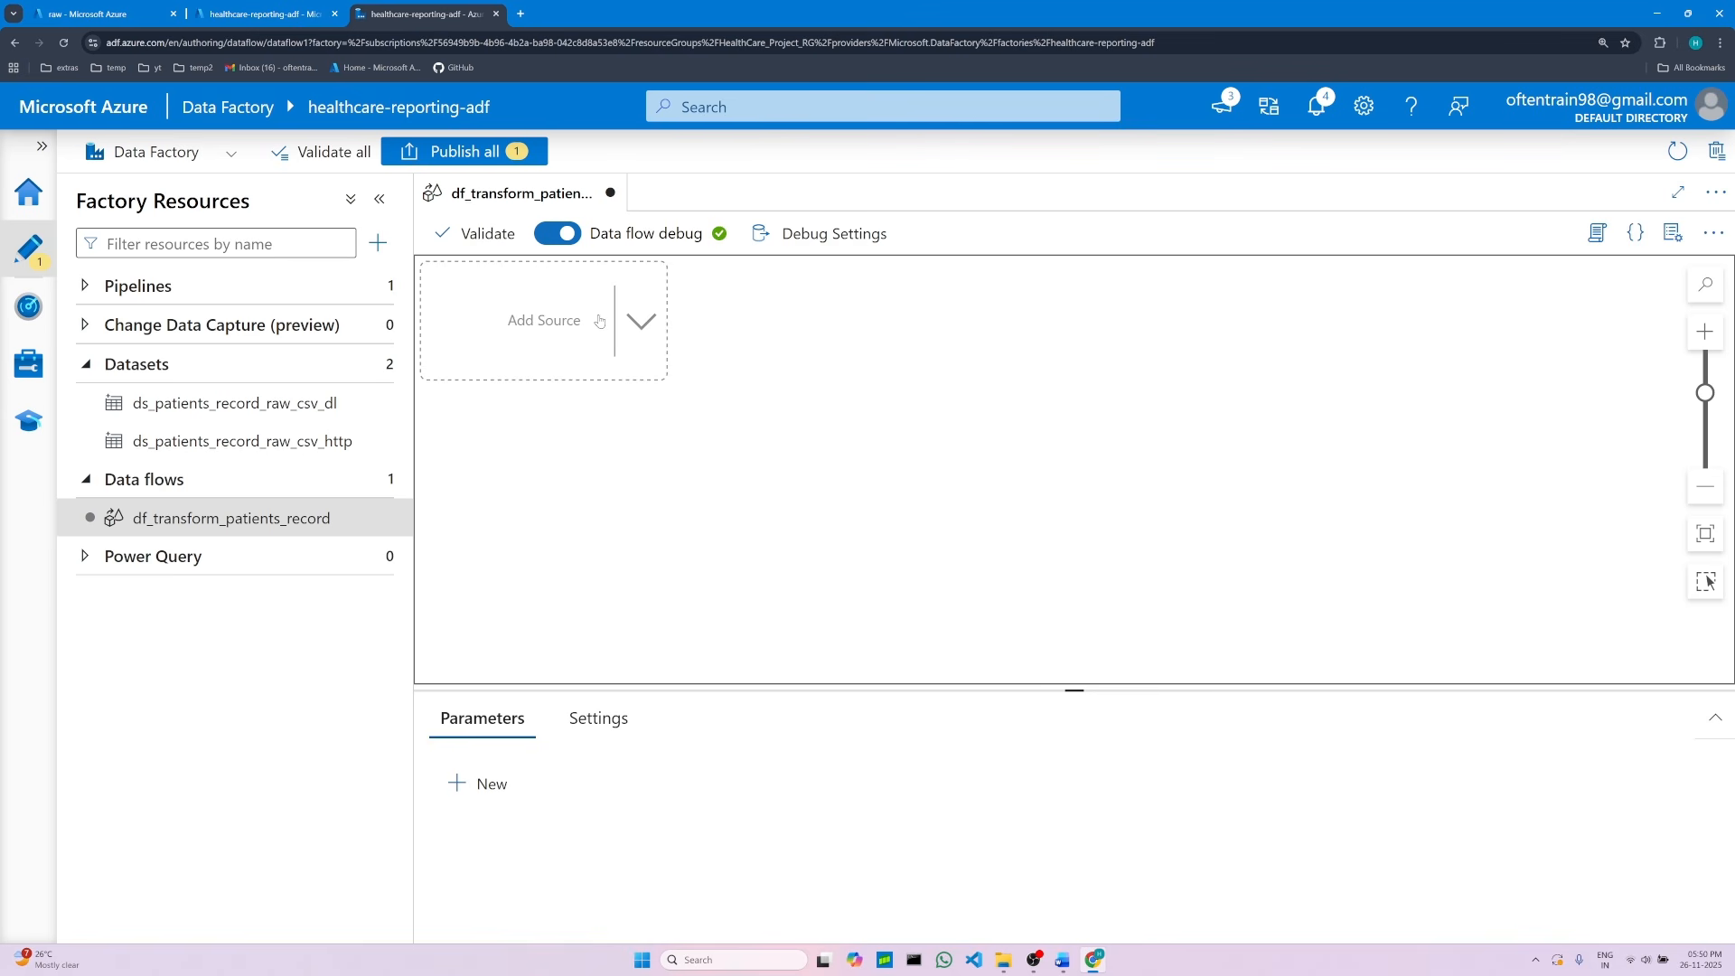
{"action": "left_click", "coordinate": [546, 323]}
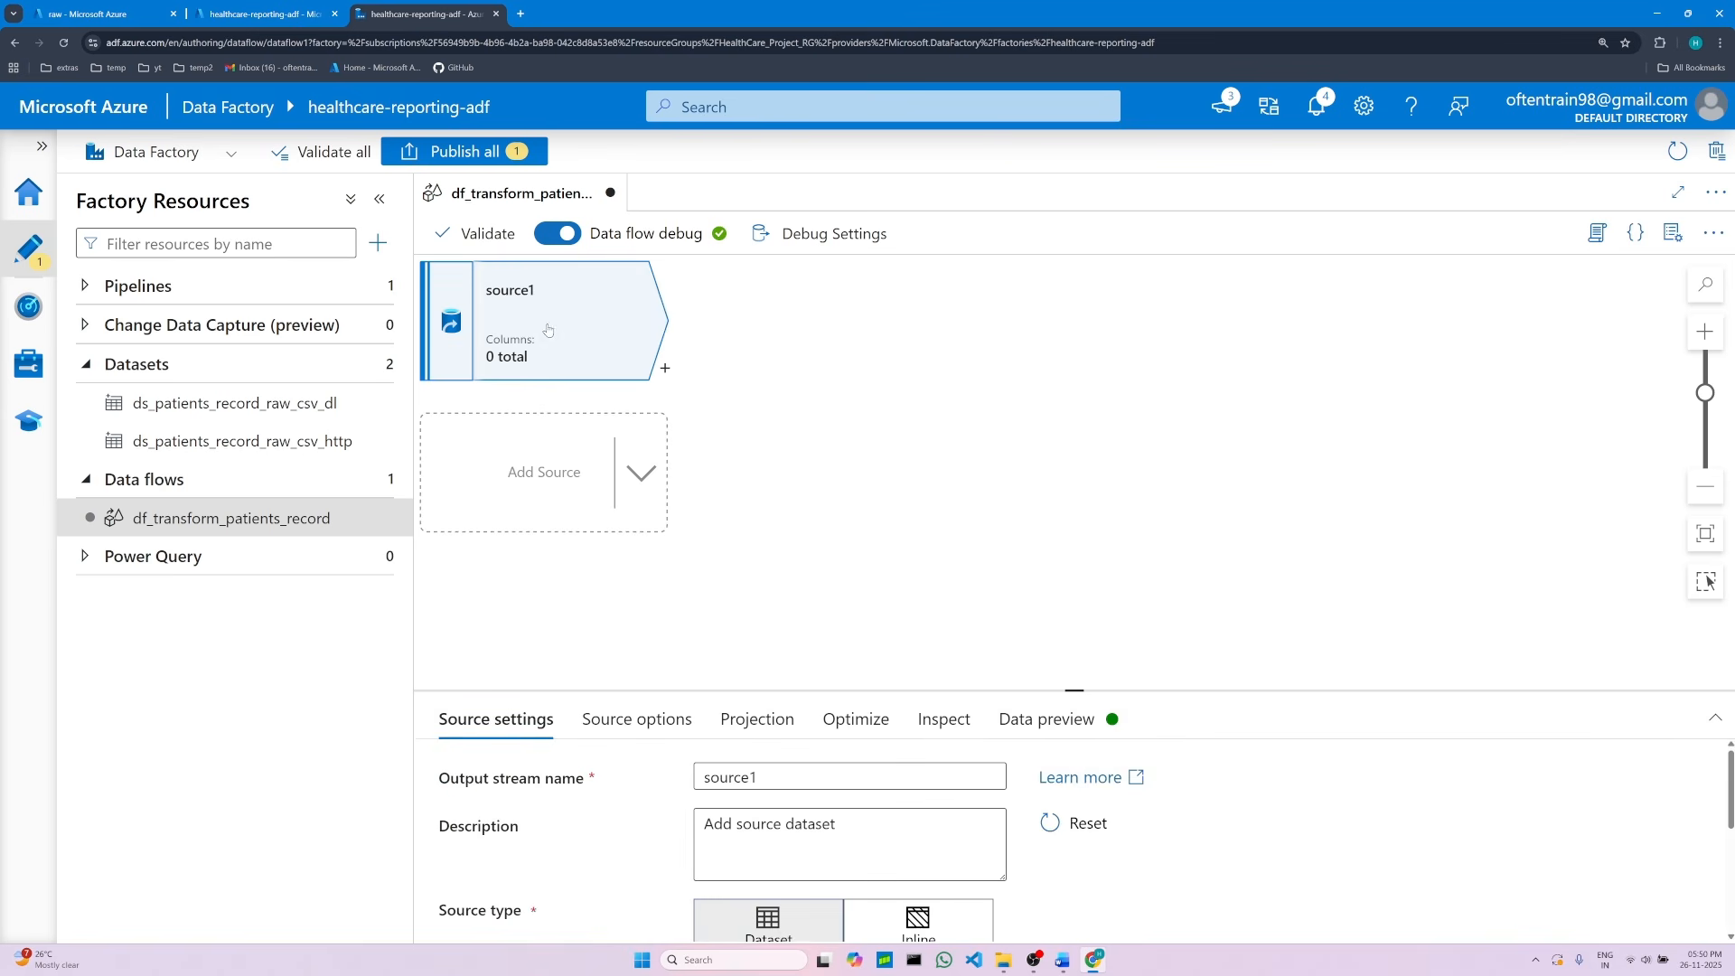
{"action": "double_click", "coordinate": [750, 774]}
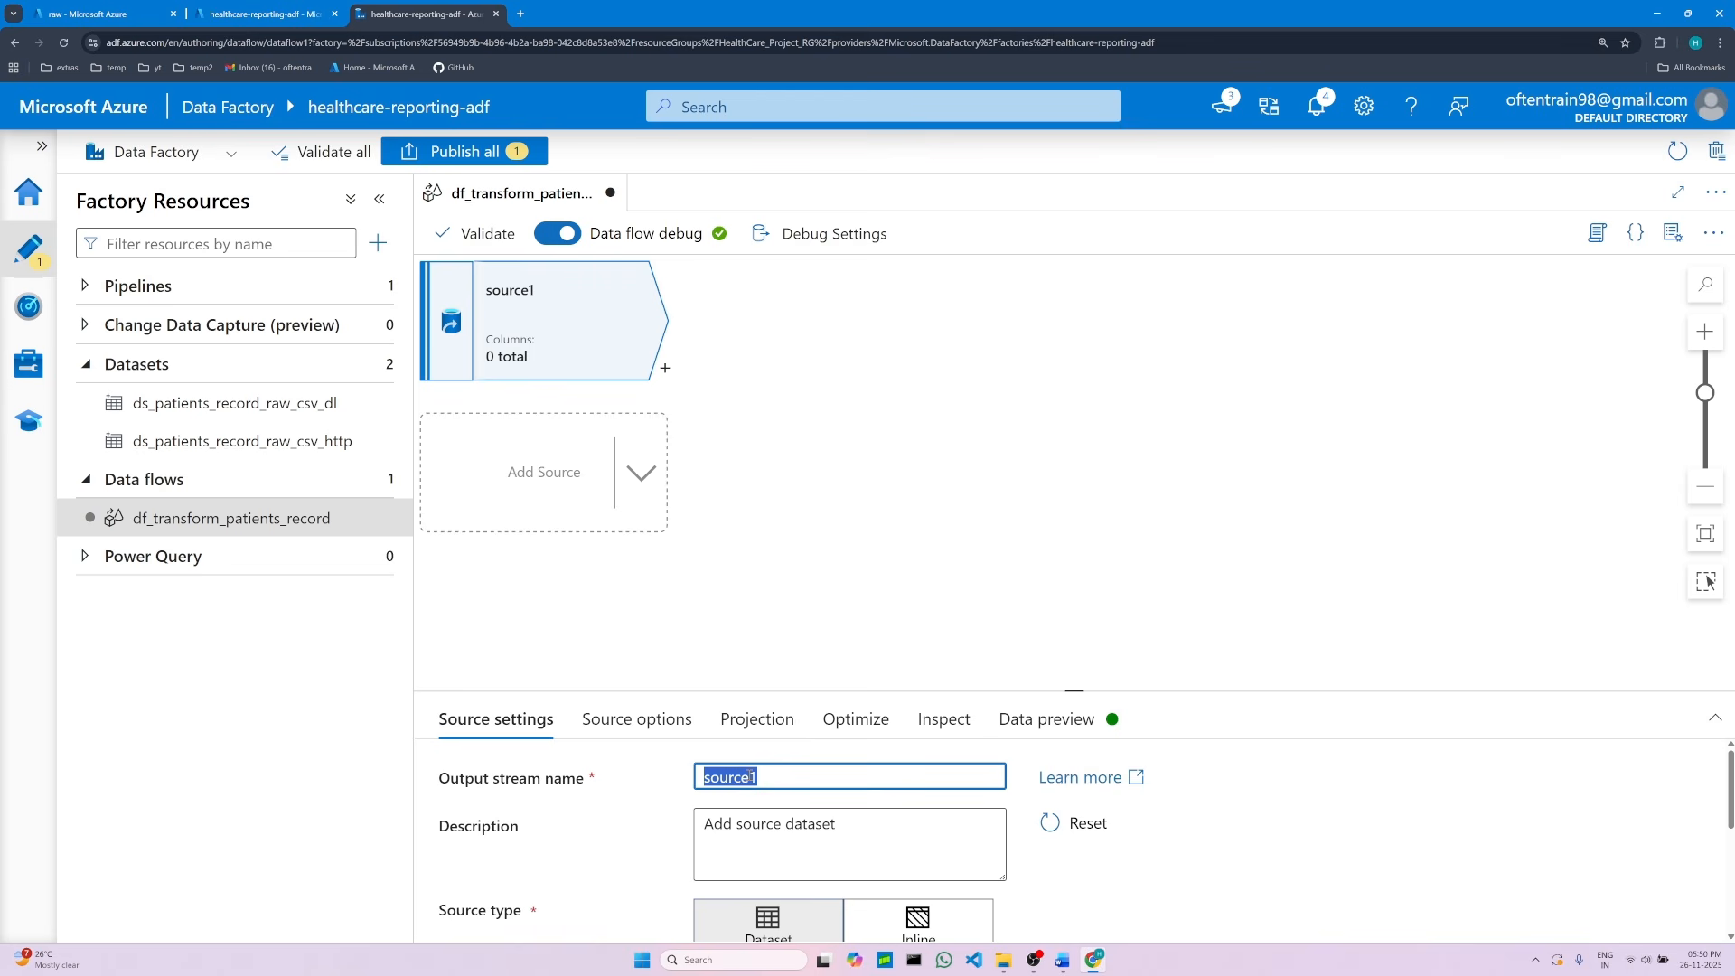
{"action": "key", "text": "BackSpace"}
{"action": "right_click", "coordinate": [749, 775]}
{"action": "left_click", "coordinate": [777, 591]}
{"action": "scroll", "coordinate": [1050, 849], "scroll_direction": "down", "scroll_amount": 1}
{"action": "scroll", "coordinate": [1050, 849], "scroll_direction": "up", "scroll_amount": 1}
{"action": "left_click_drag", "start_coordinate": [1076, 684], "coordinate": [1075, 572]}
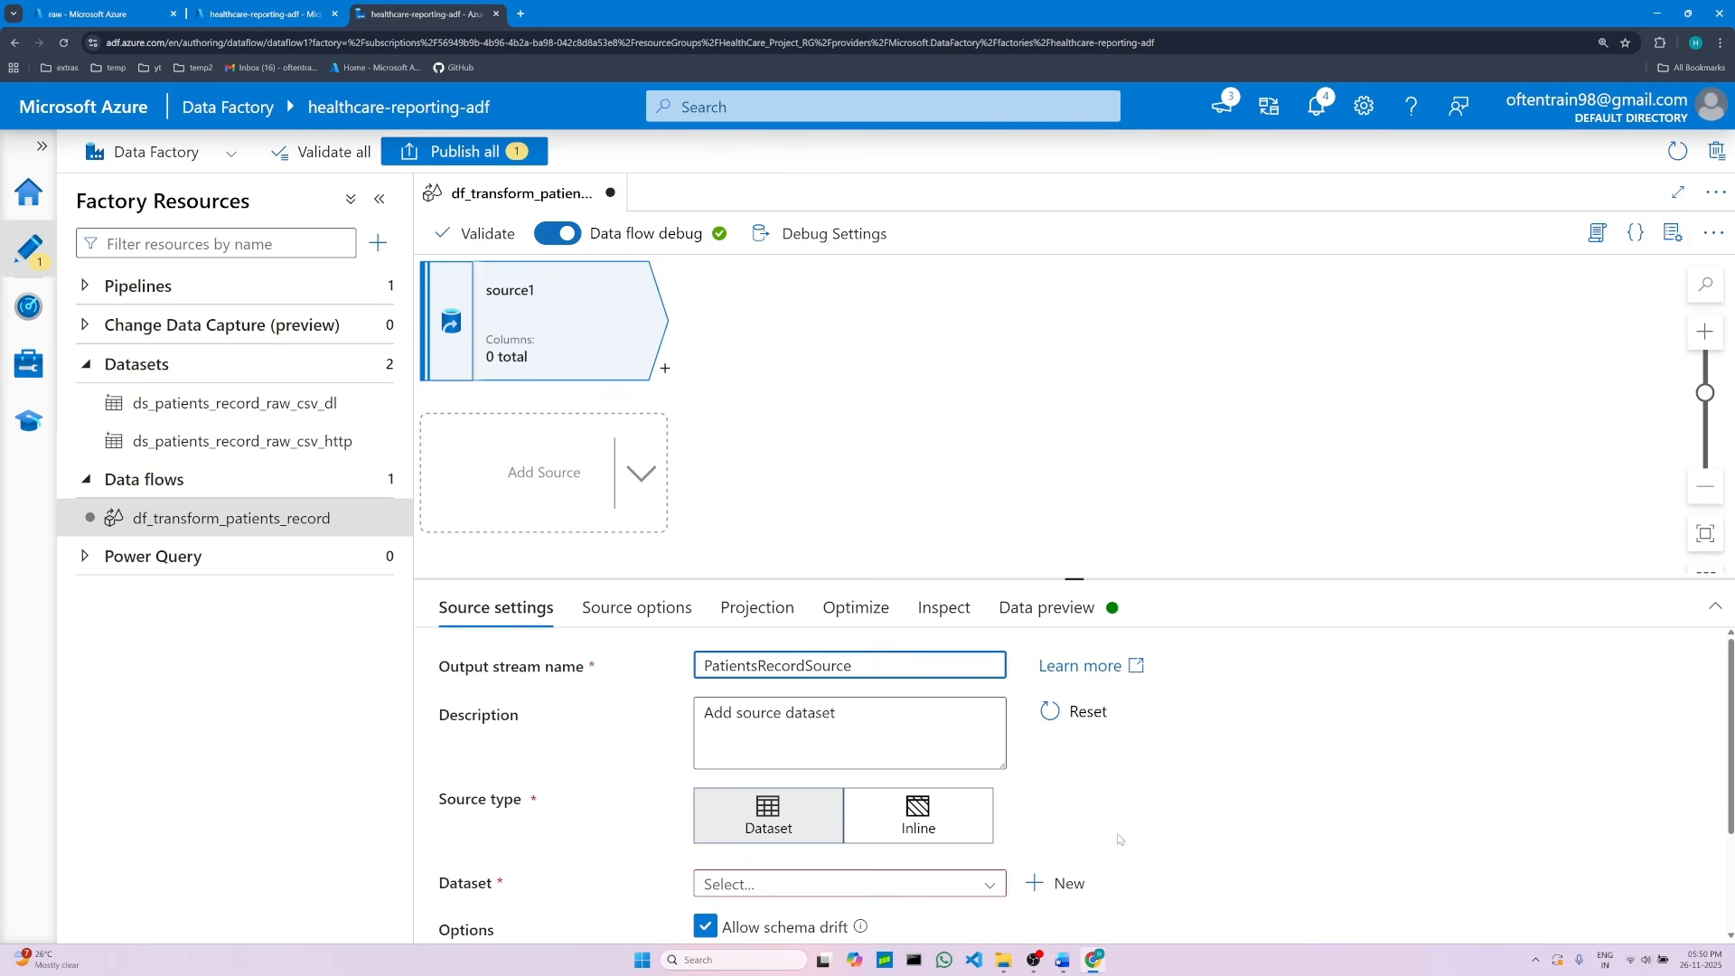
Step: Read the notes on creating a new dataset and check the raw container in the storage account
{"action": "left_click", "coordinate": [1063, 960]}
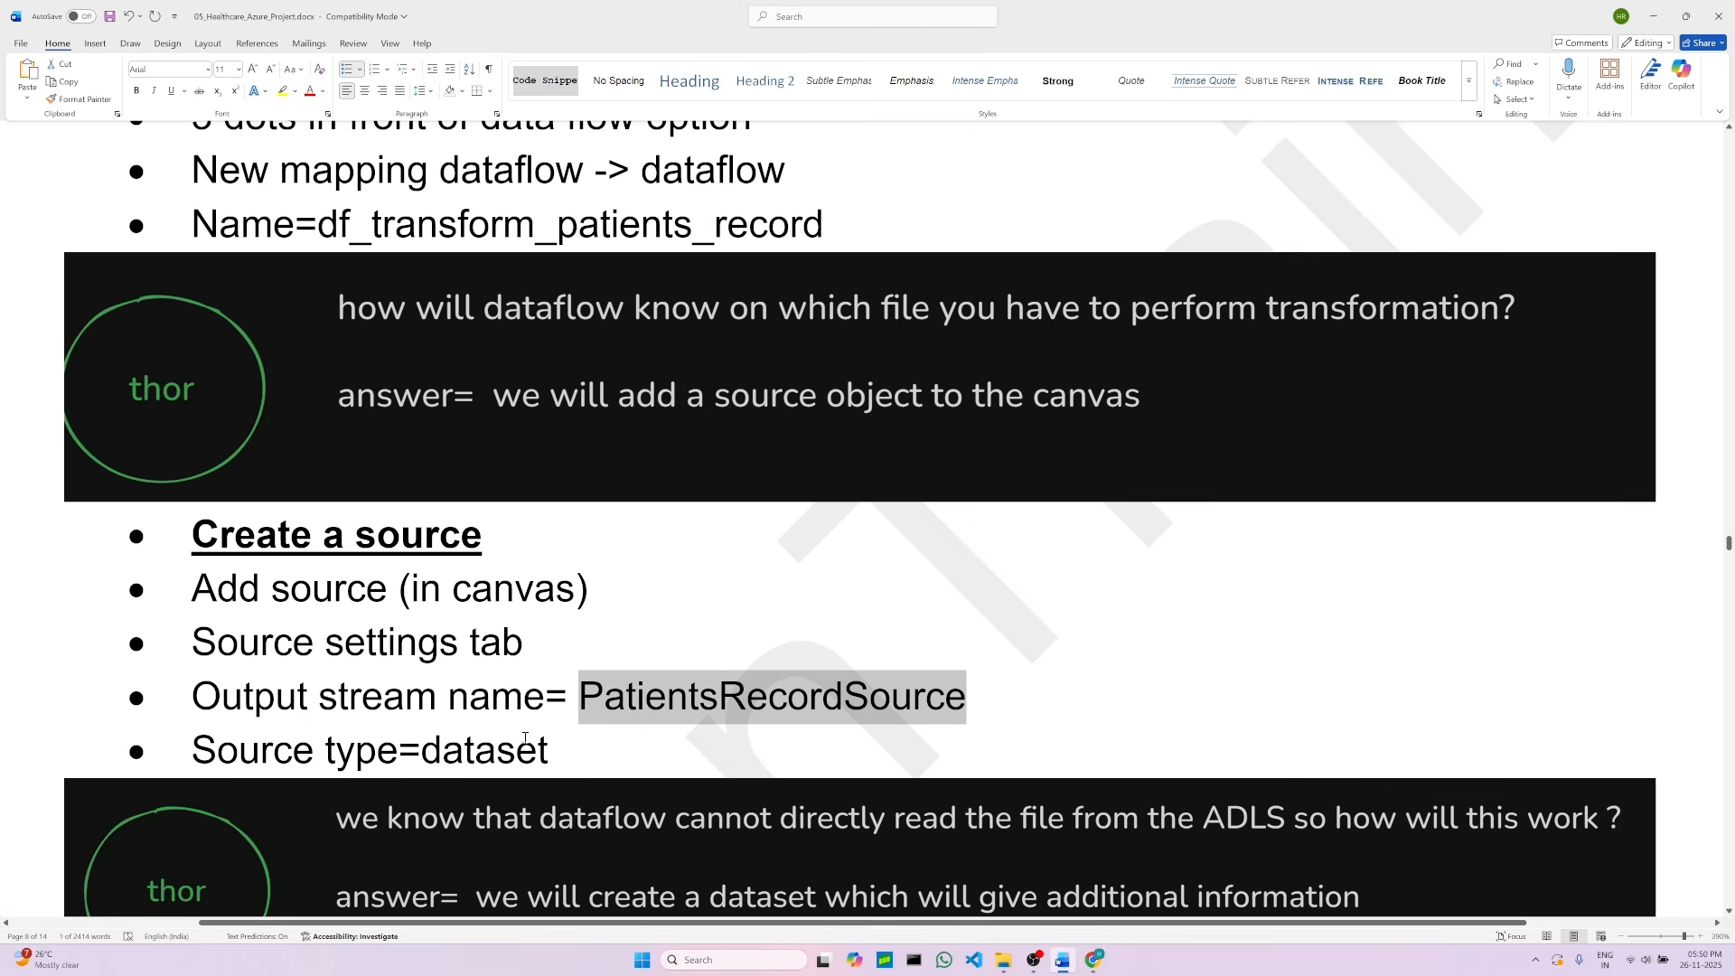
{"action": "left_click", "coordinate": [581, 764]}
{"action": "scroll", "coordinate": [520, 448], "scroll_direction": "down", "scroll_amount": 3}
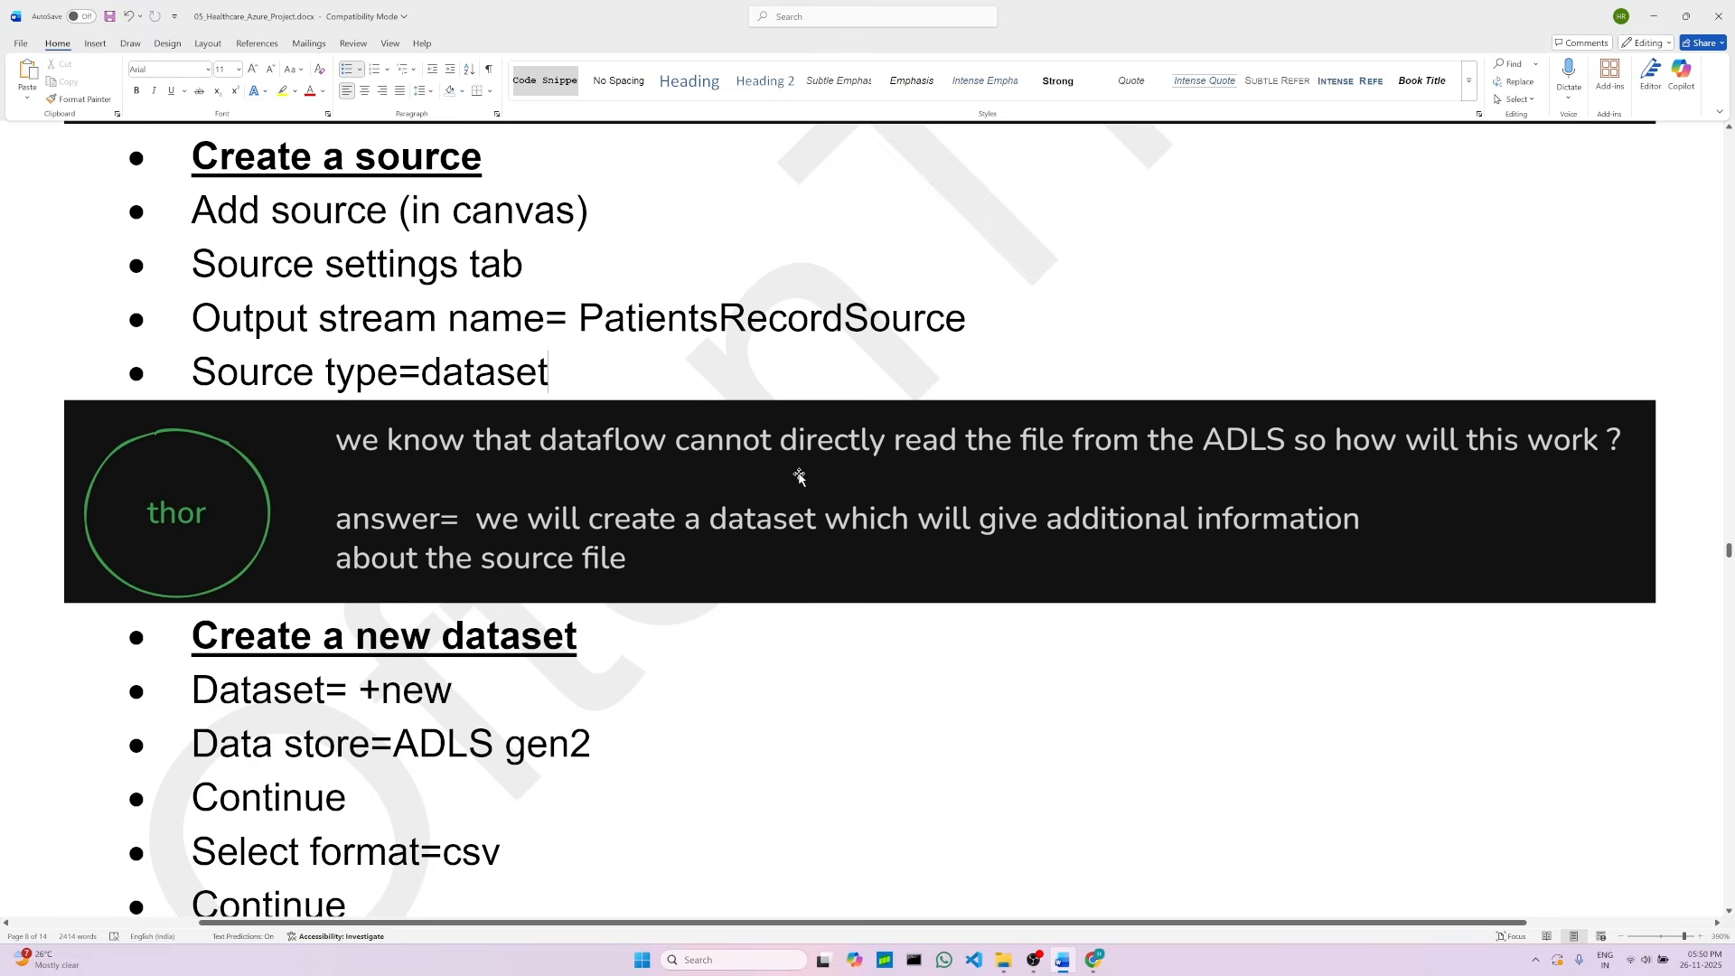
{"action": "left_click", "coordinate": [578, 513]}
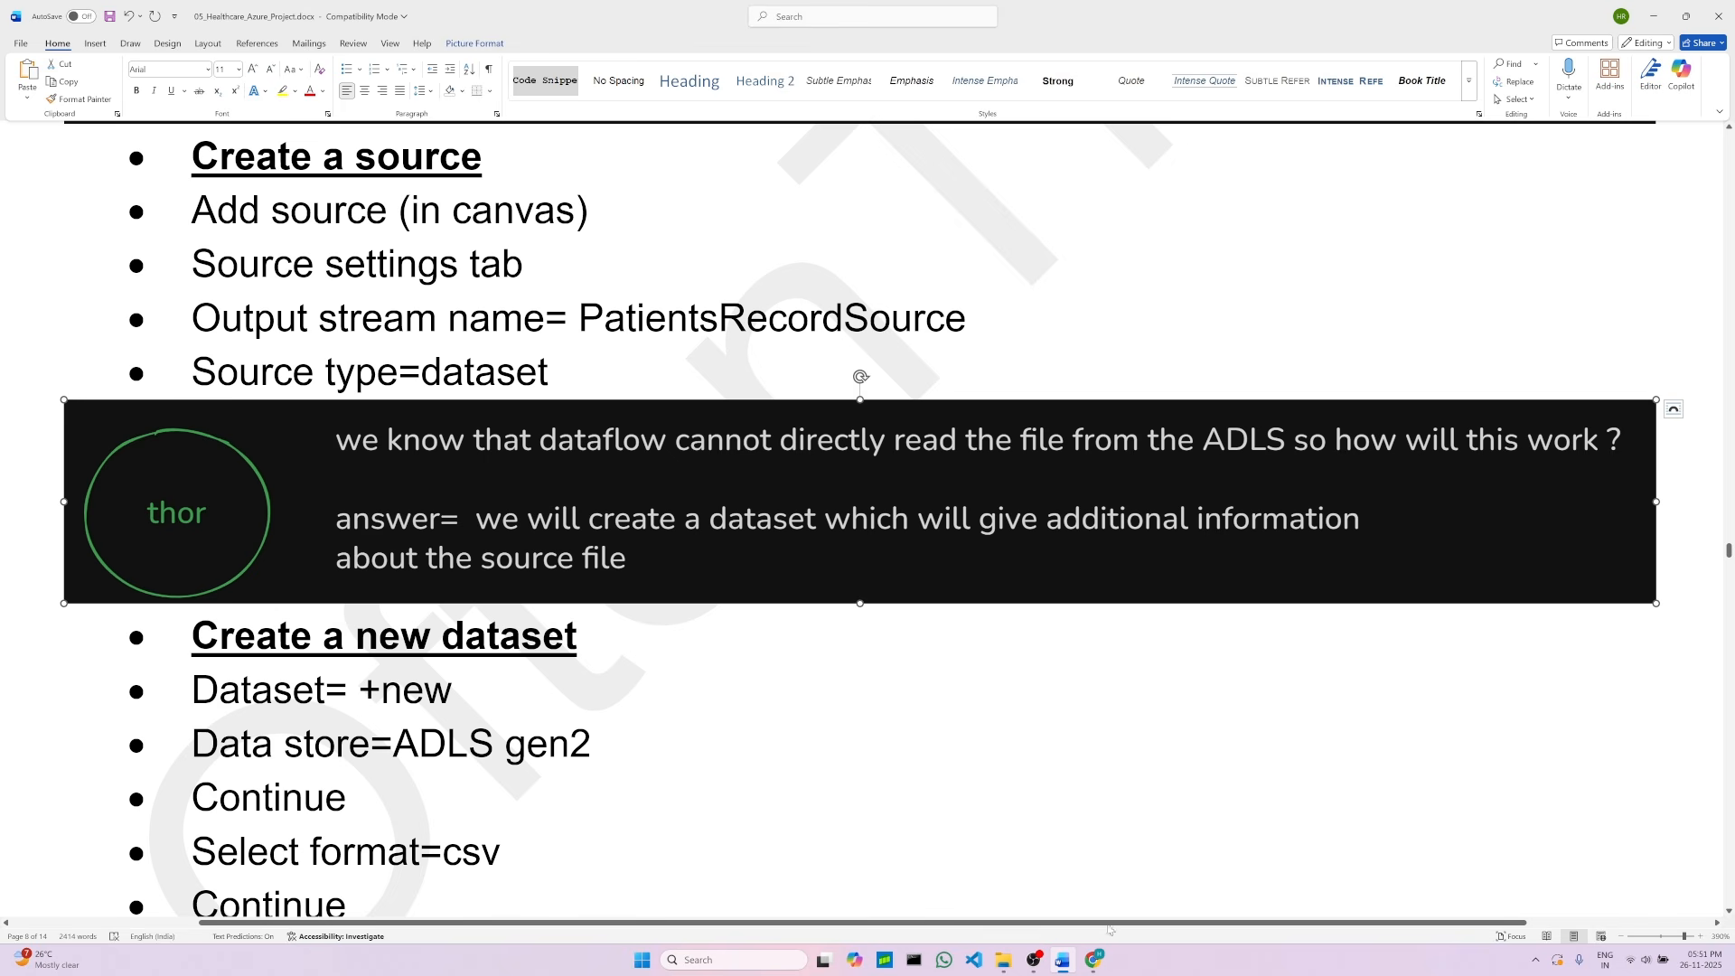
{"action": "key", "text": "alt+Tab"}
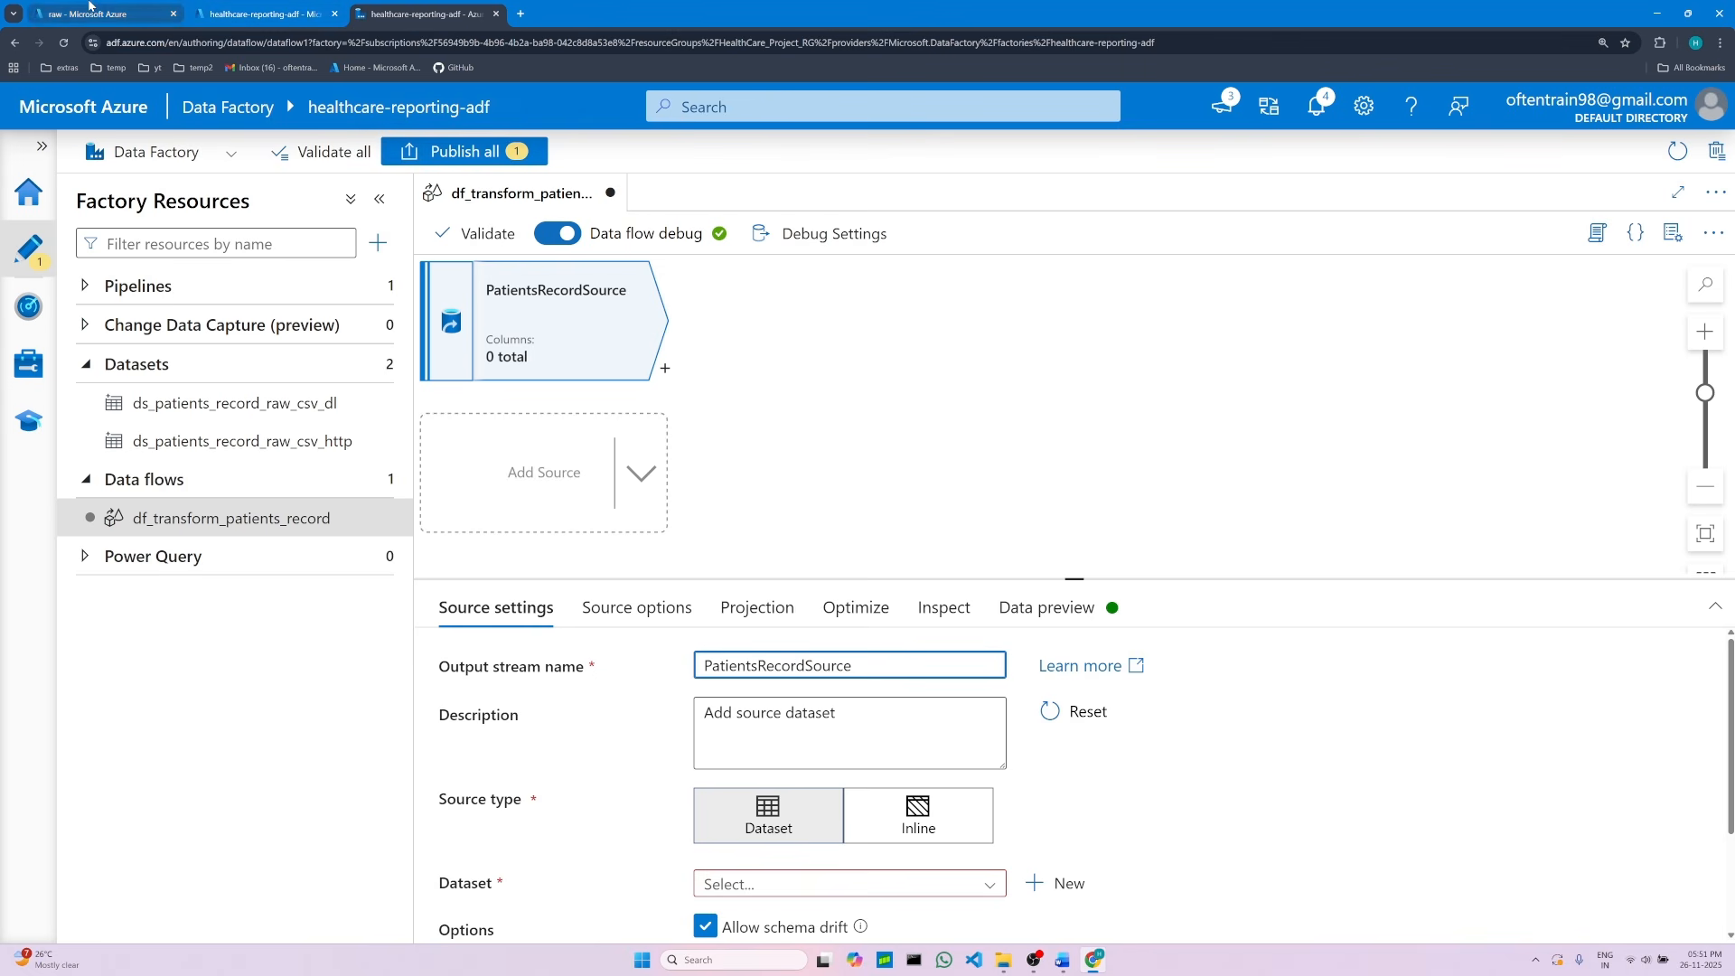
{"action": "left_click", "coordinate": [44, 7]}
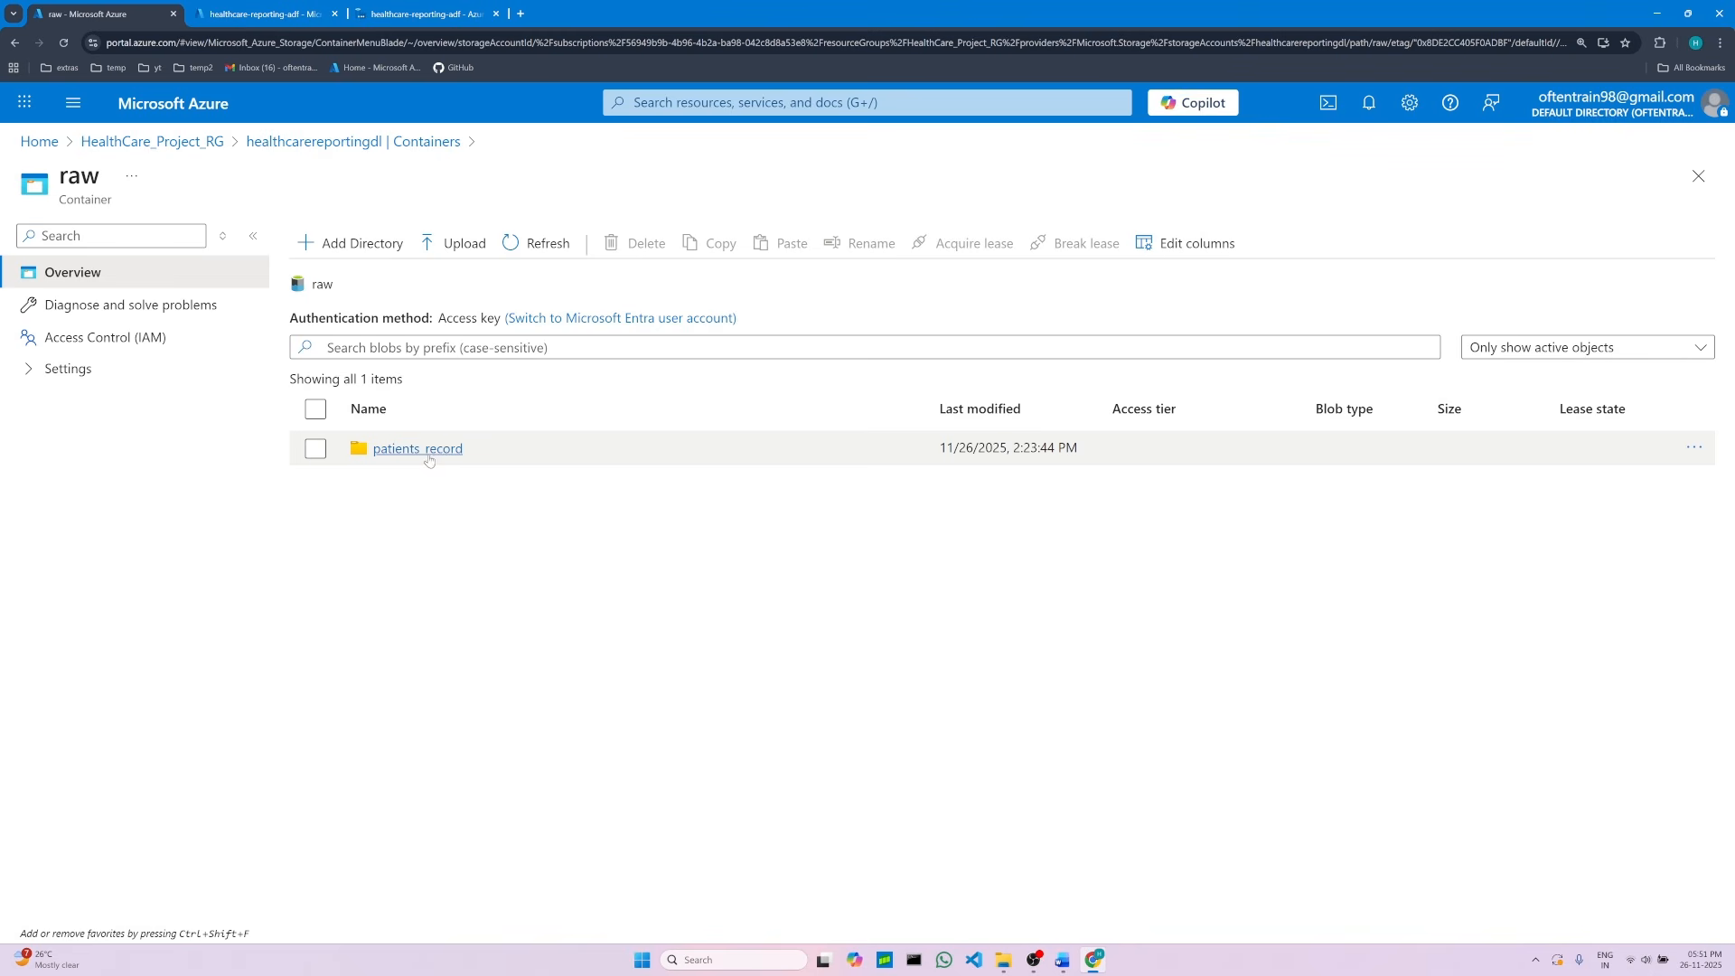
{"action": "left_click", "coordinate": [425, 14]}
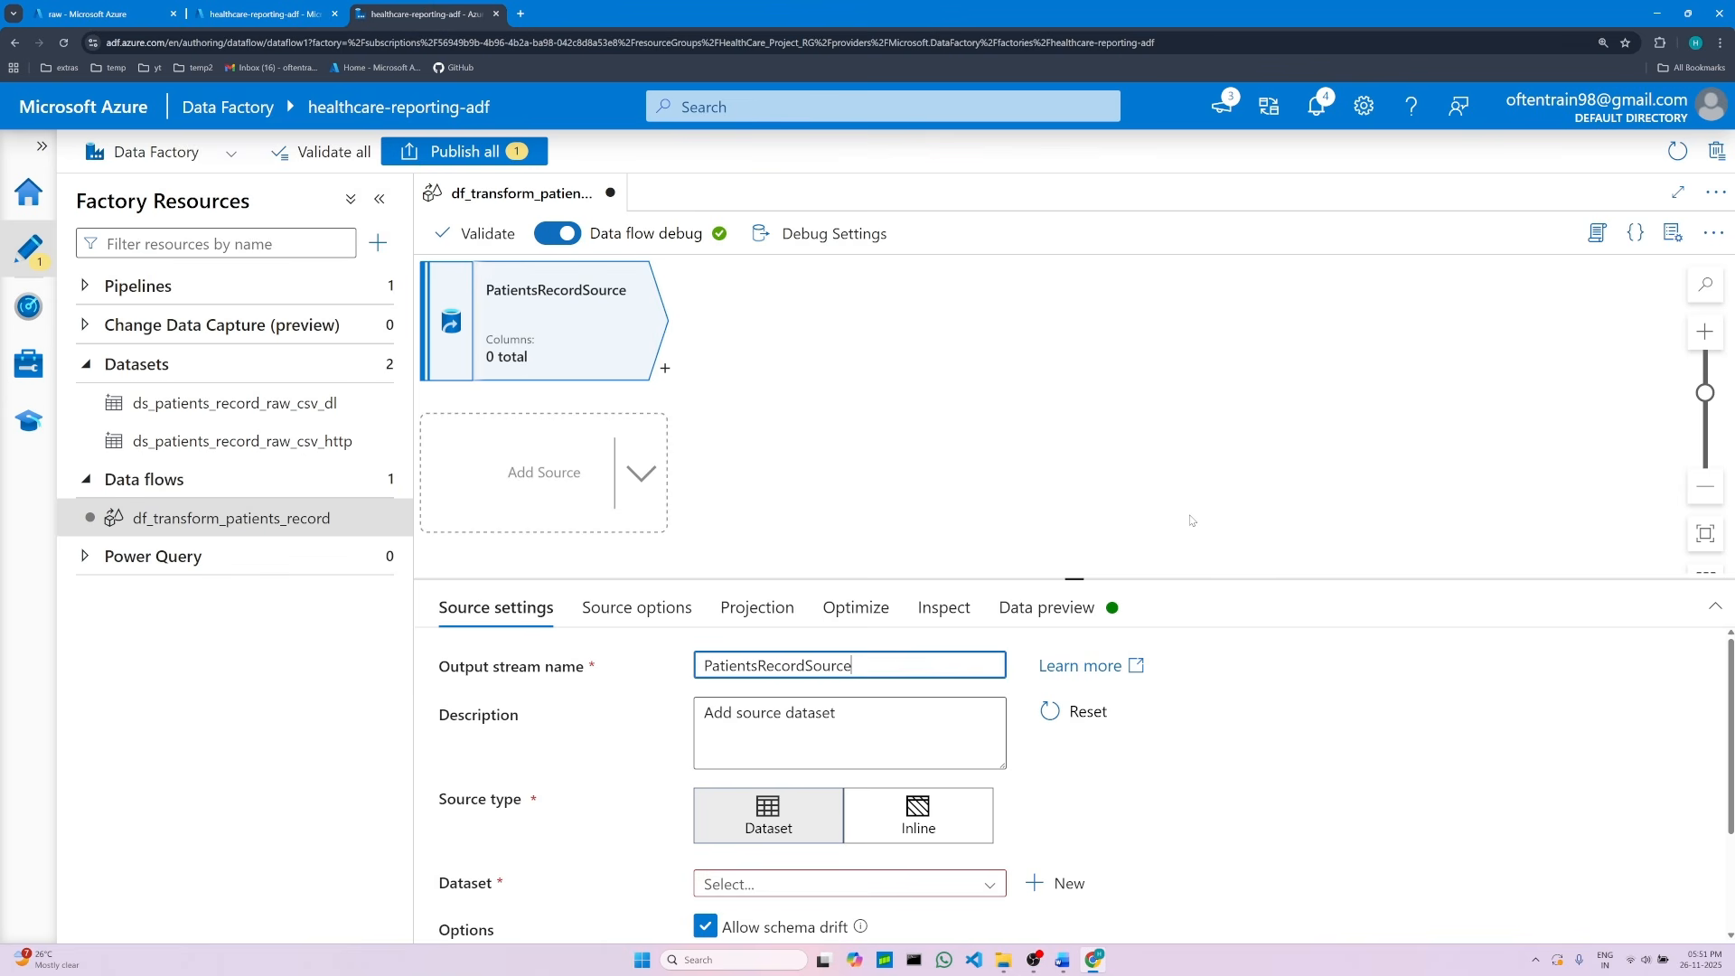
{"action": "left_click_drag", "start_coordinate": [1077, 575], "coordinate": [1074, 476]}
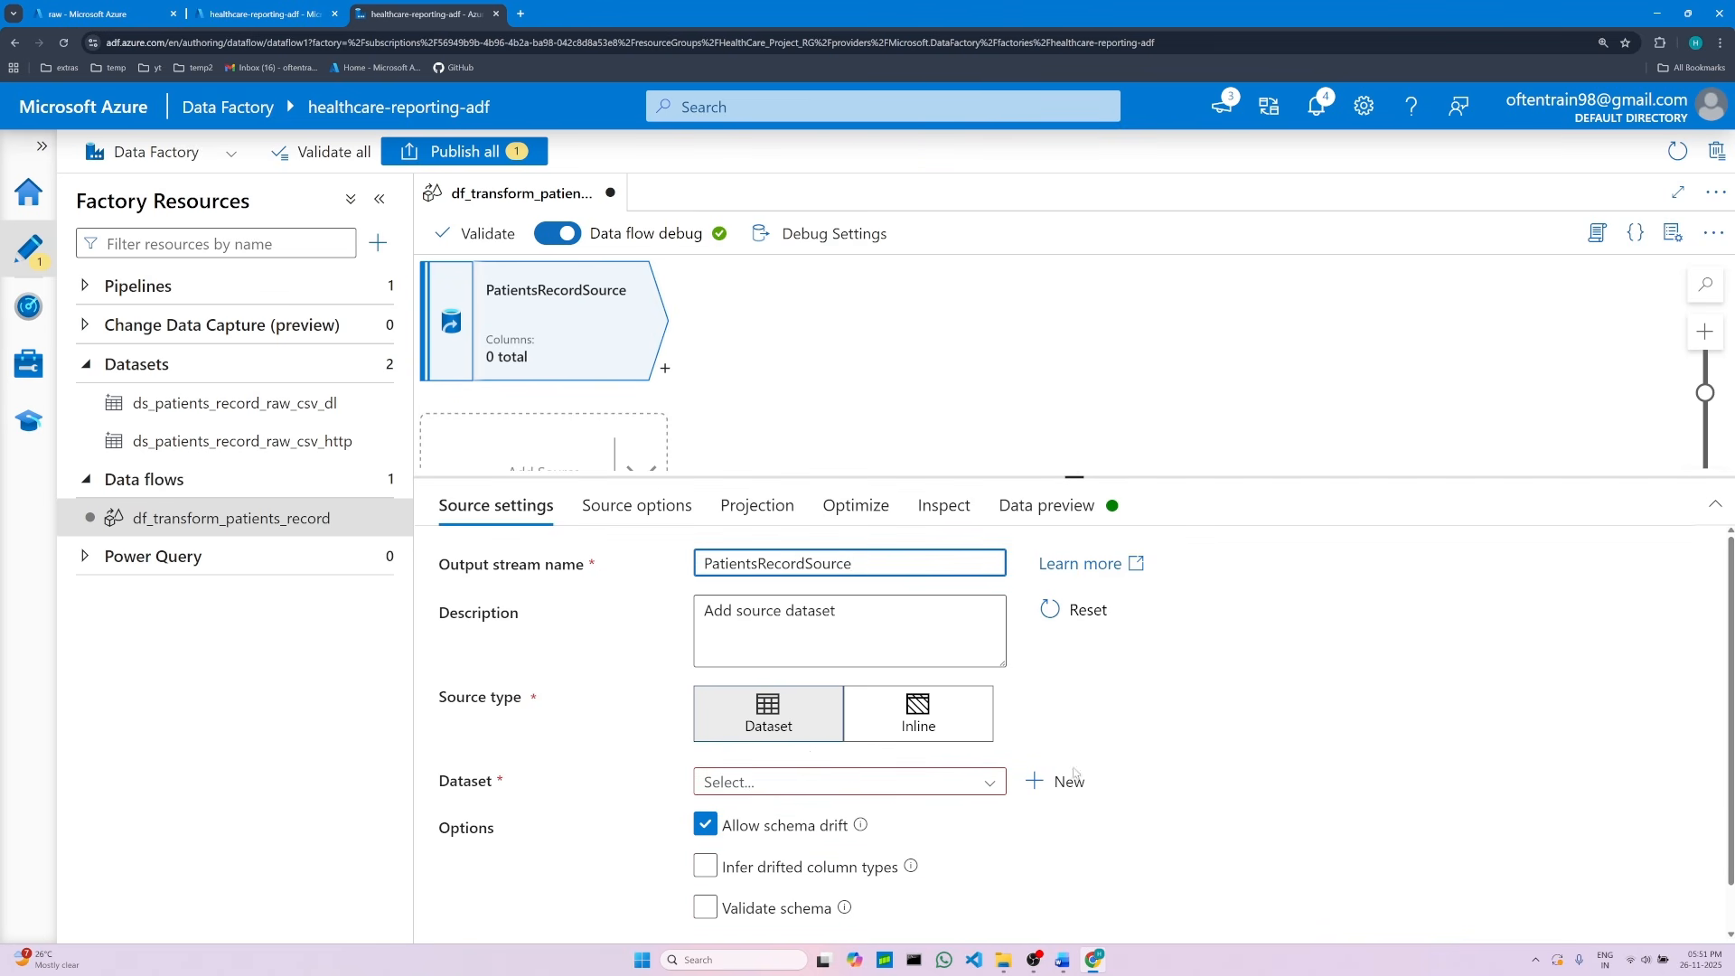
Step: Start a new source dataset with Dataset source type, choosing Azure Data Lake Storage Gen2 and DelimitedText format
{"action": "left_click", "coordinate": [777, 720]}
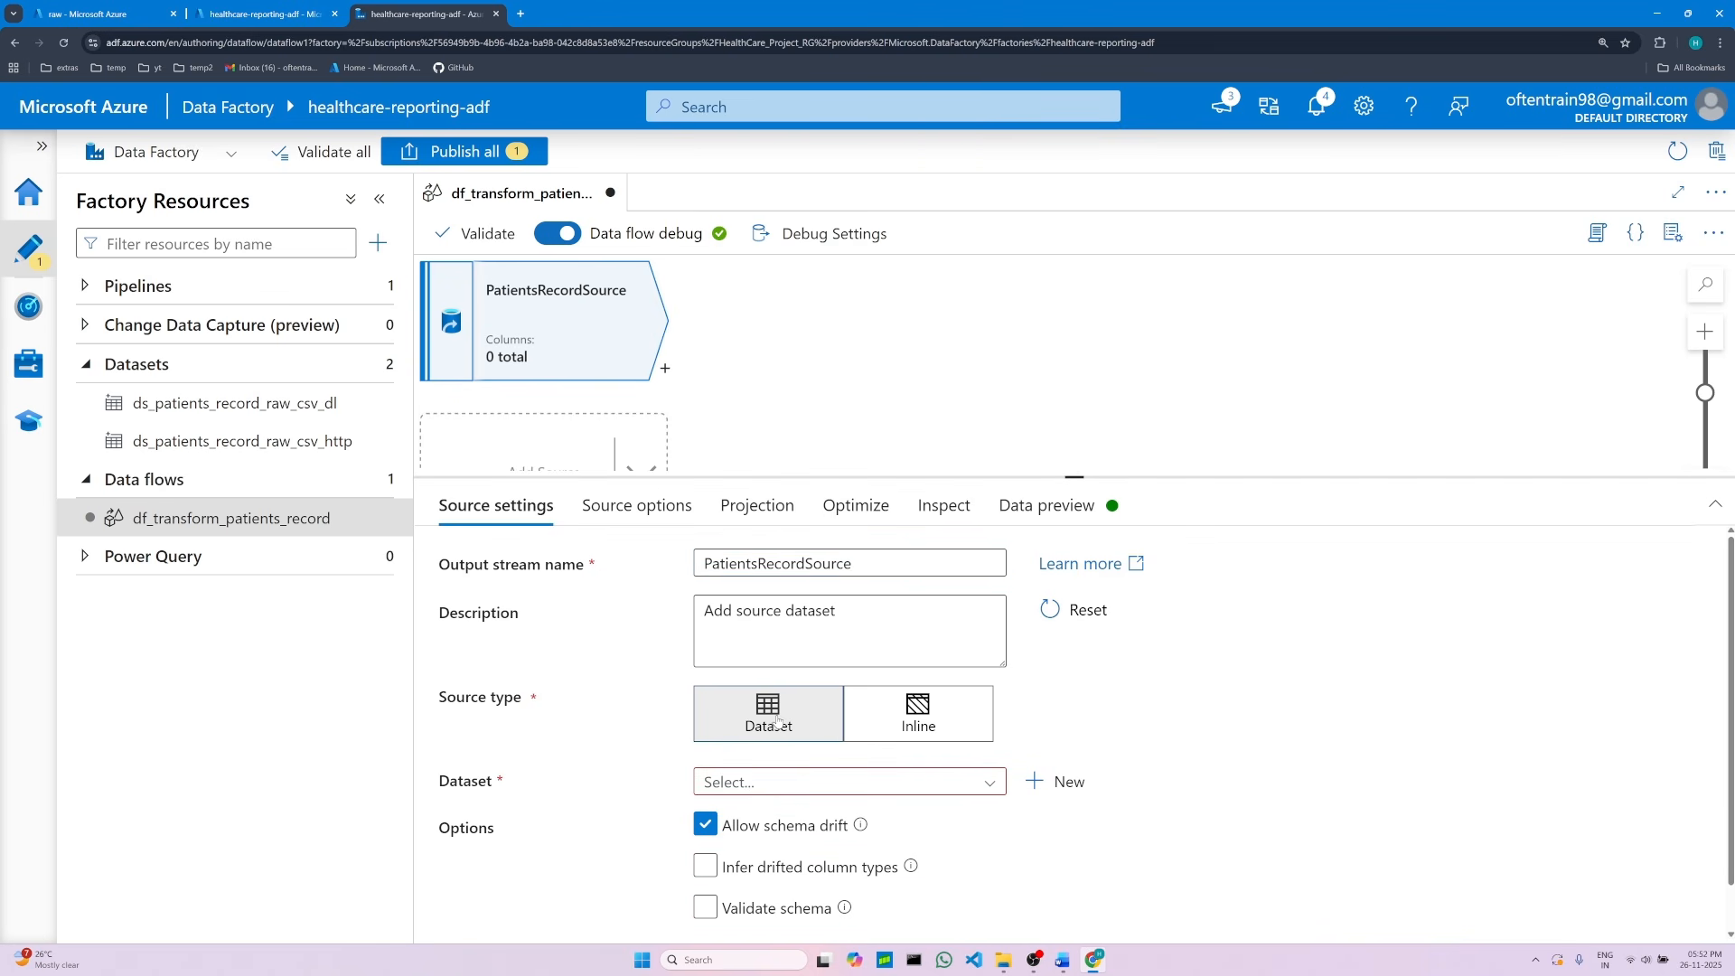
{"action": "left_click", "coordinate": [1044, 786]}
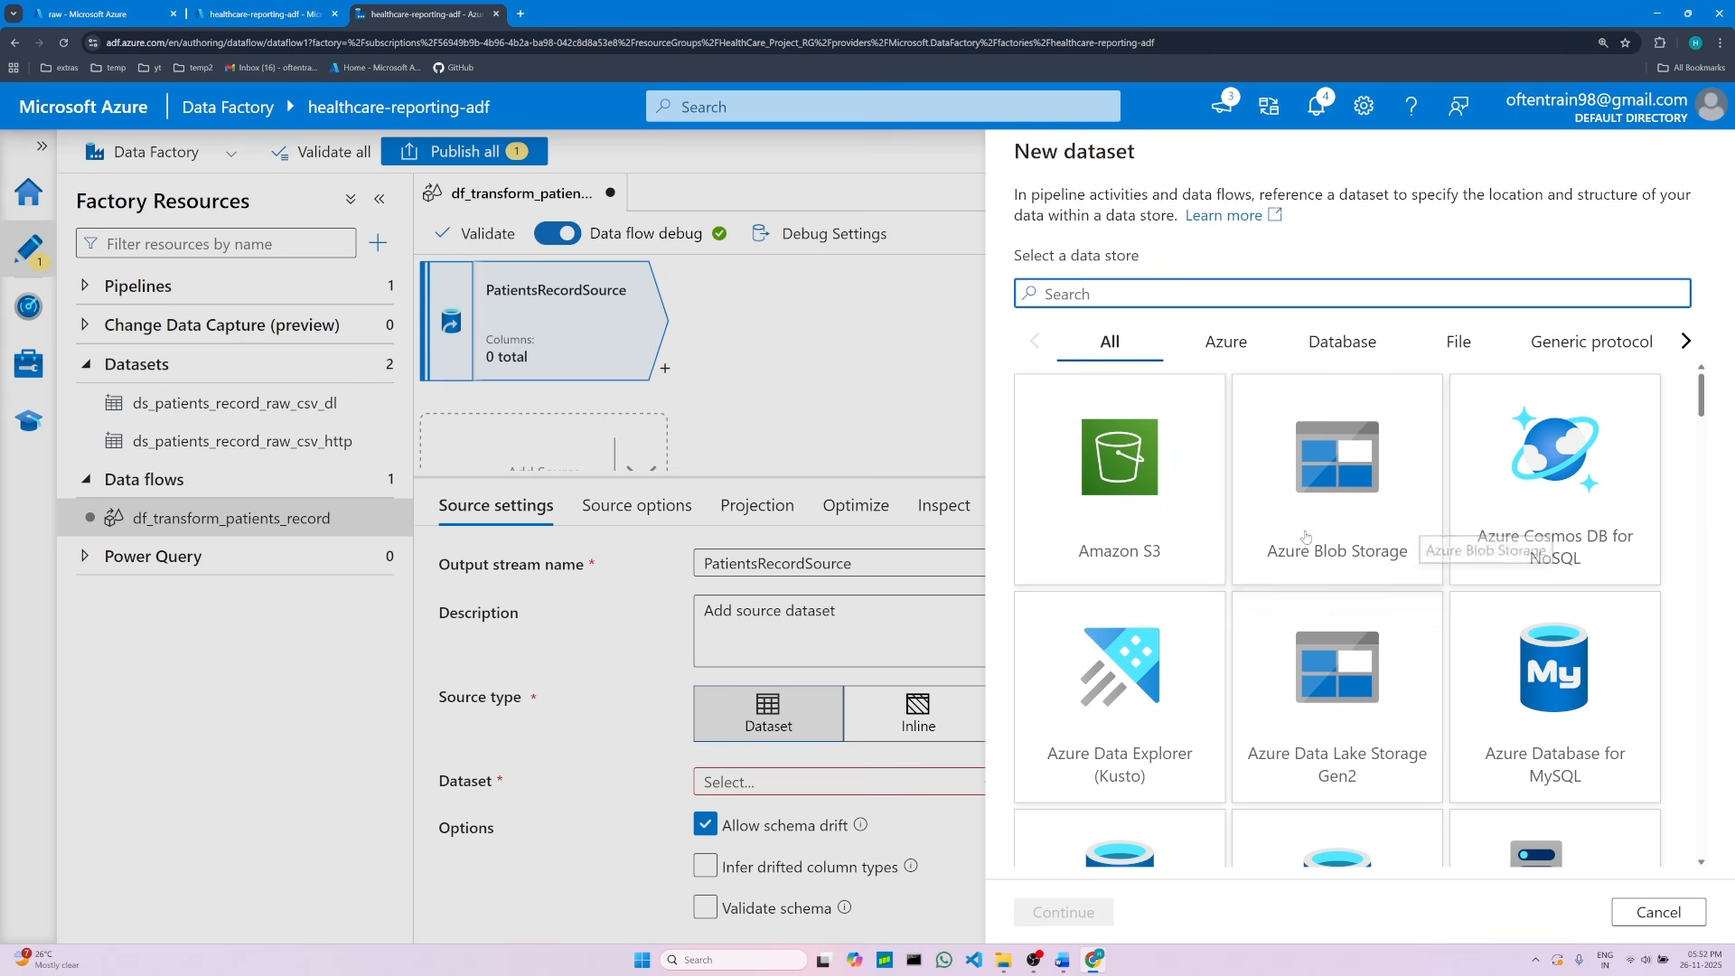
{"action": "left_click", "coordinate": [1341, 720]}
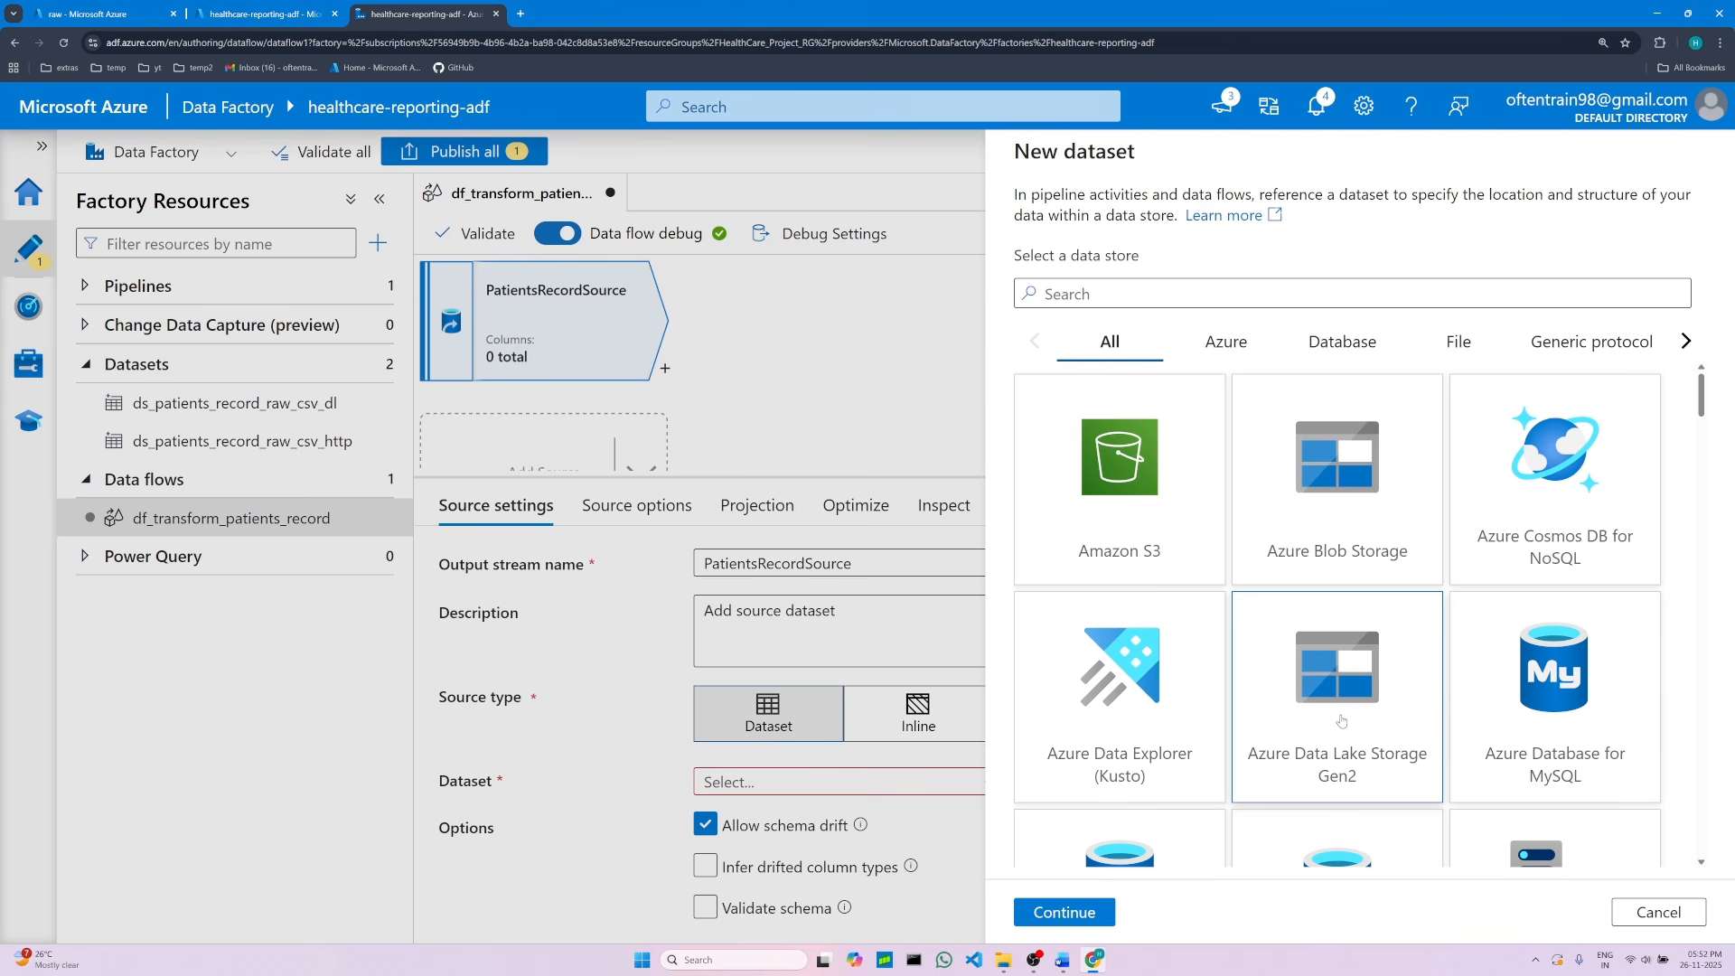
{"action": "left_click", "coordinate": [1081, 915]}
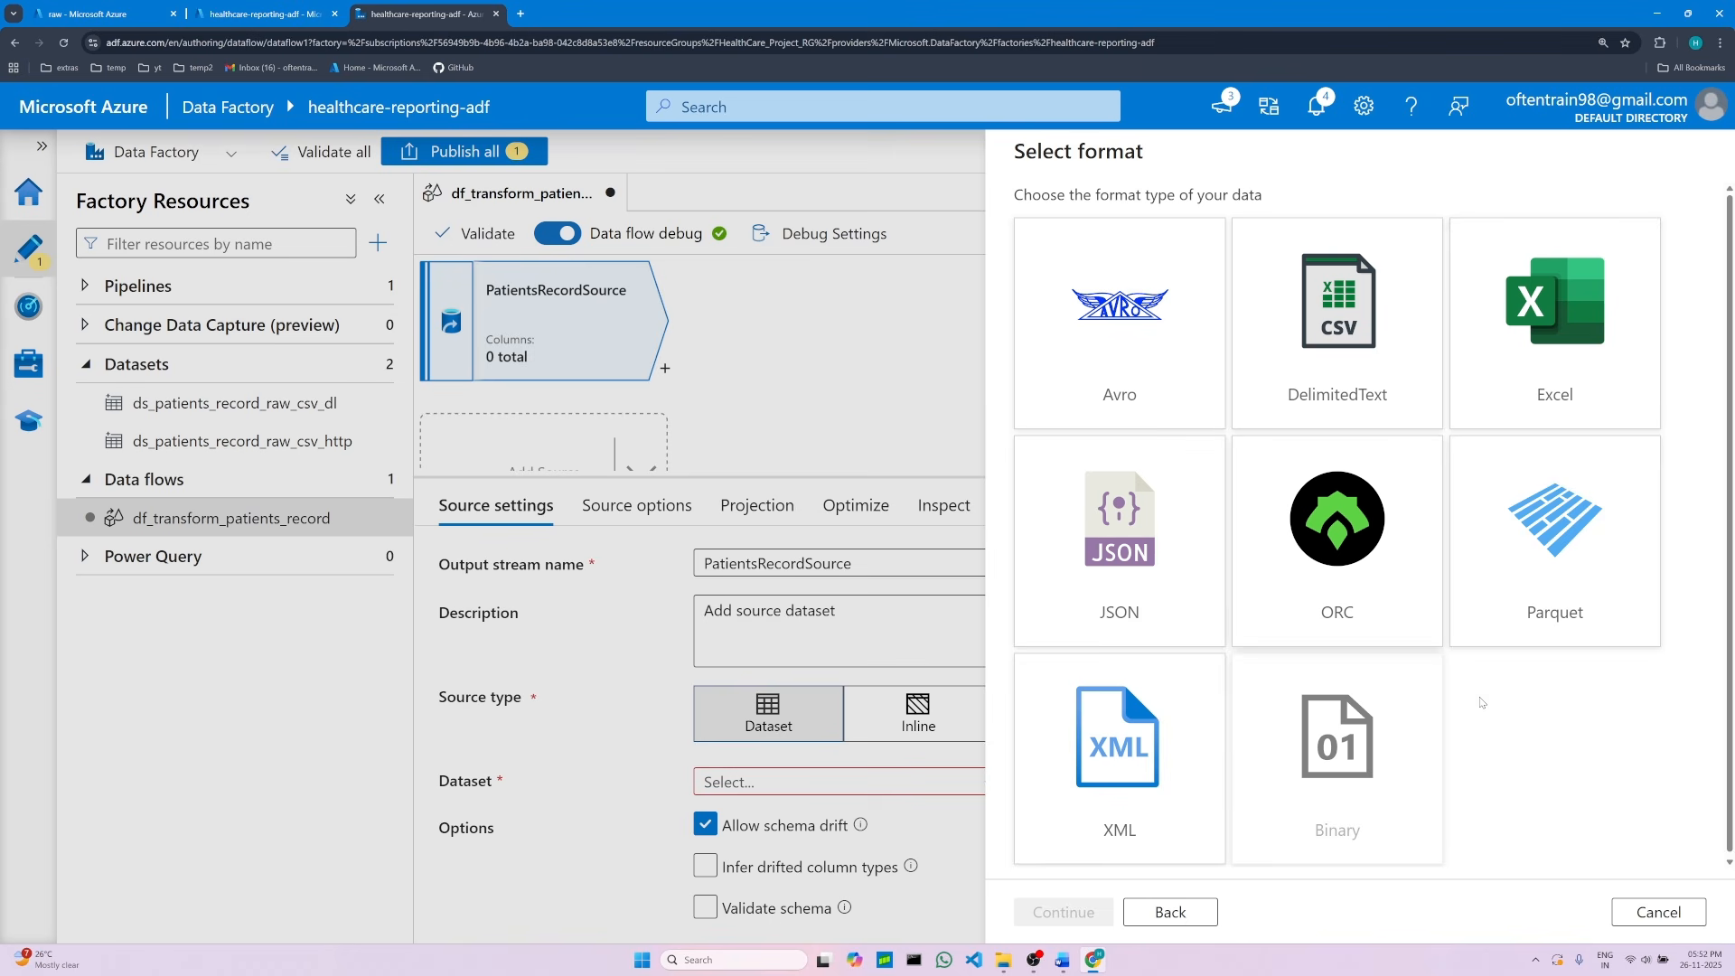
{"action": "left_click", "coordinate": [1344, 314]}
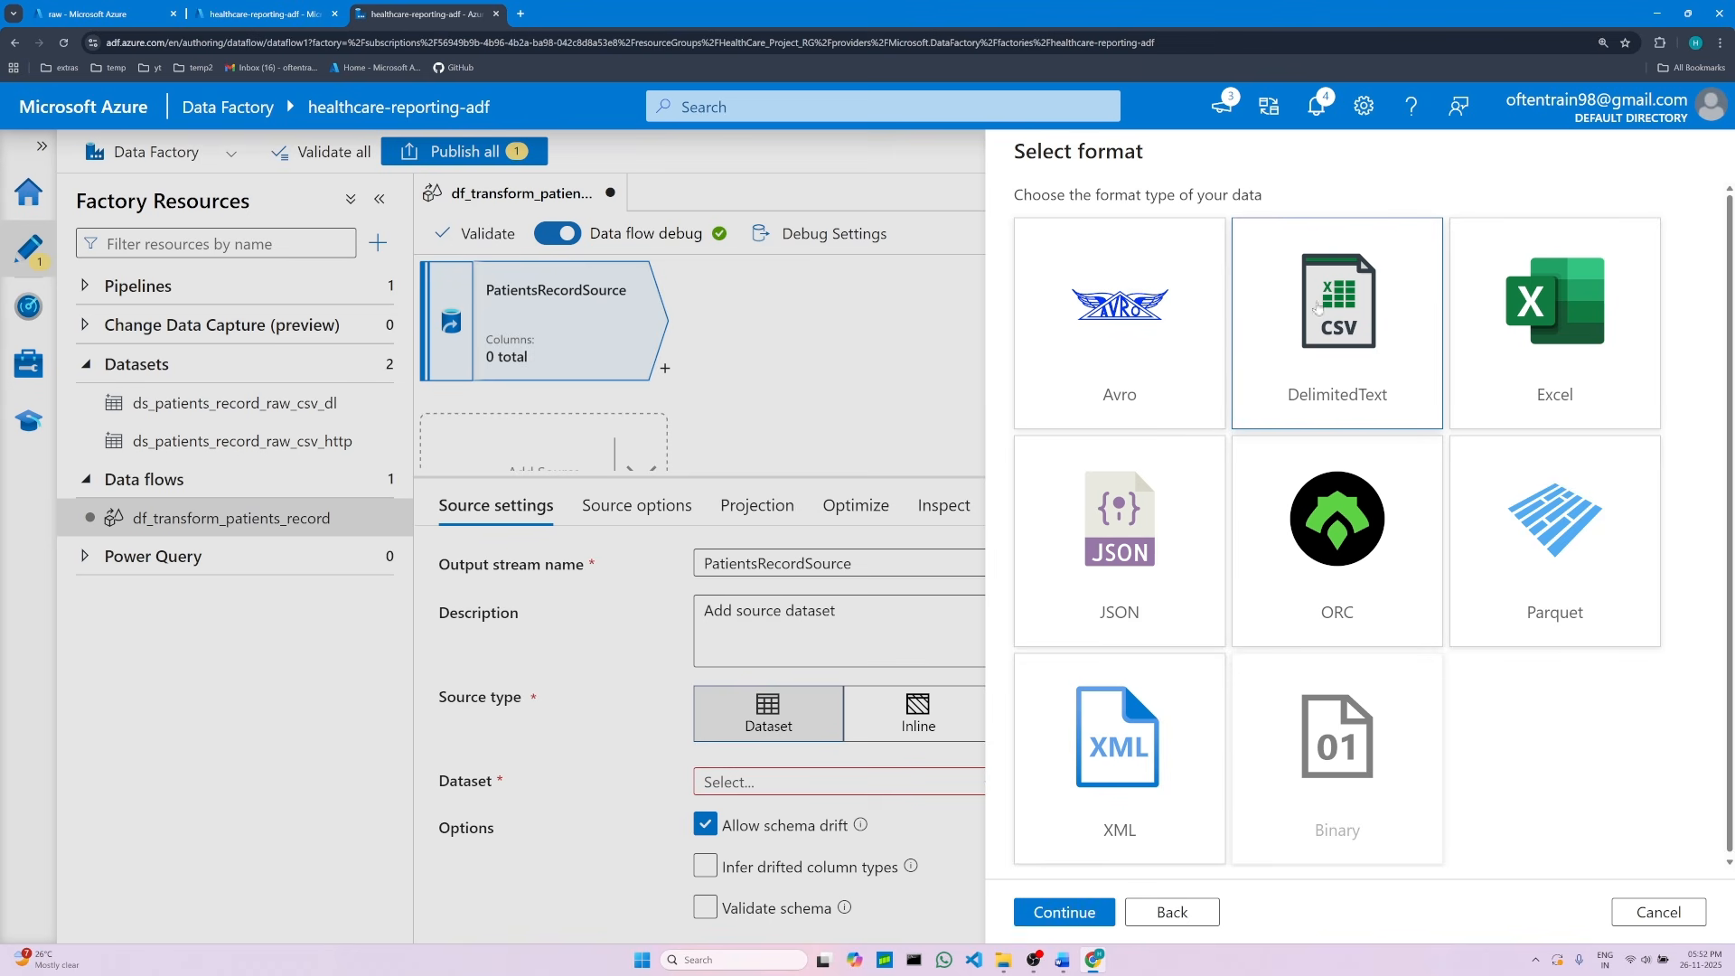
{"action": "left_click", "coordinate": [1068, 912]}
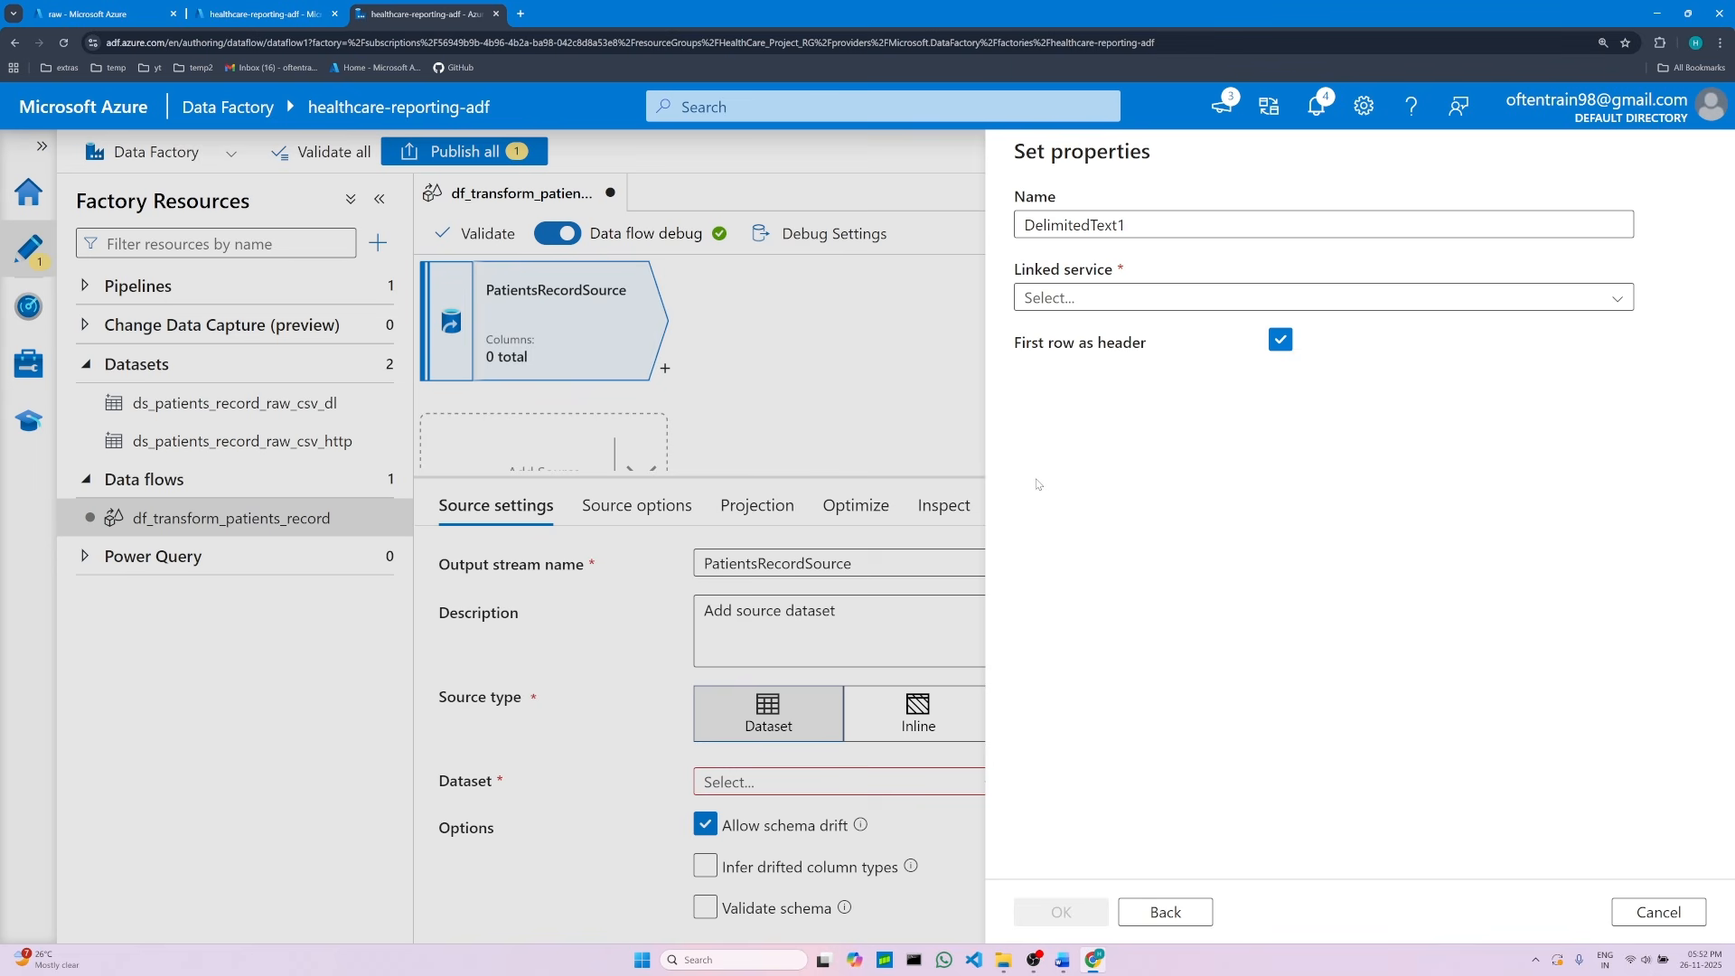
Step: Name the new dataset ds_raw_patients_record, copying the name from the Word notes
{"action": "left_click", "coordinate": [1063, 959]}
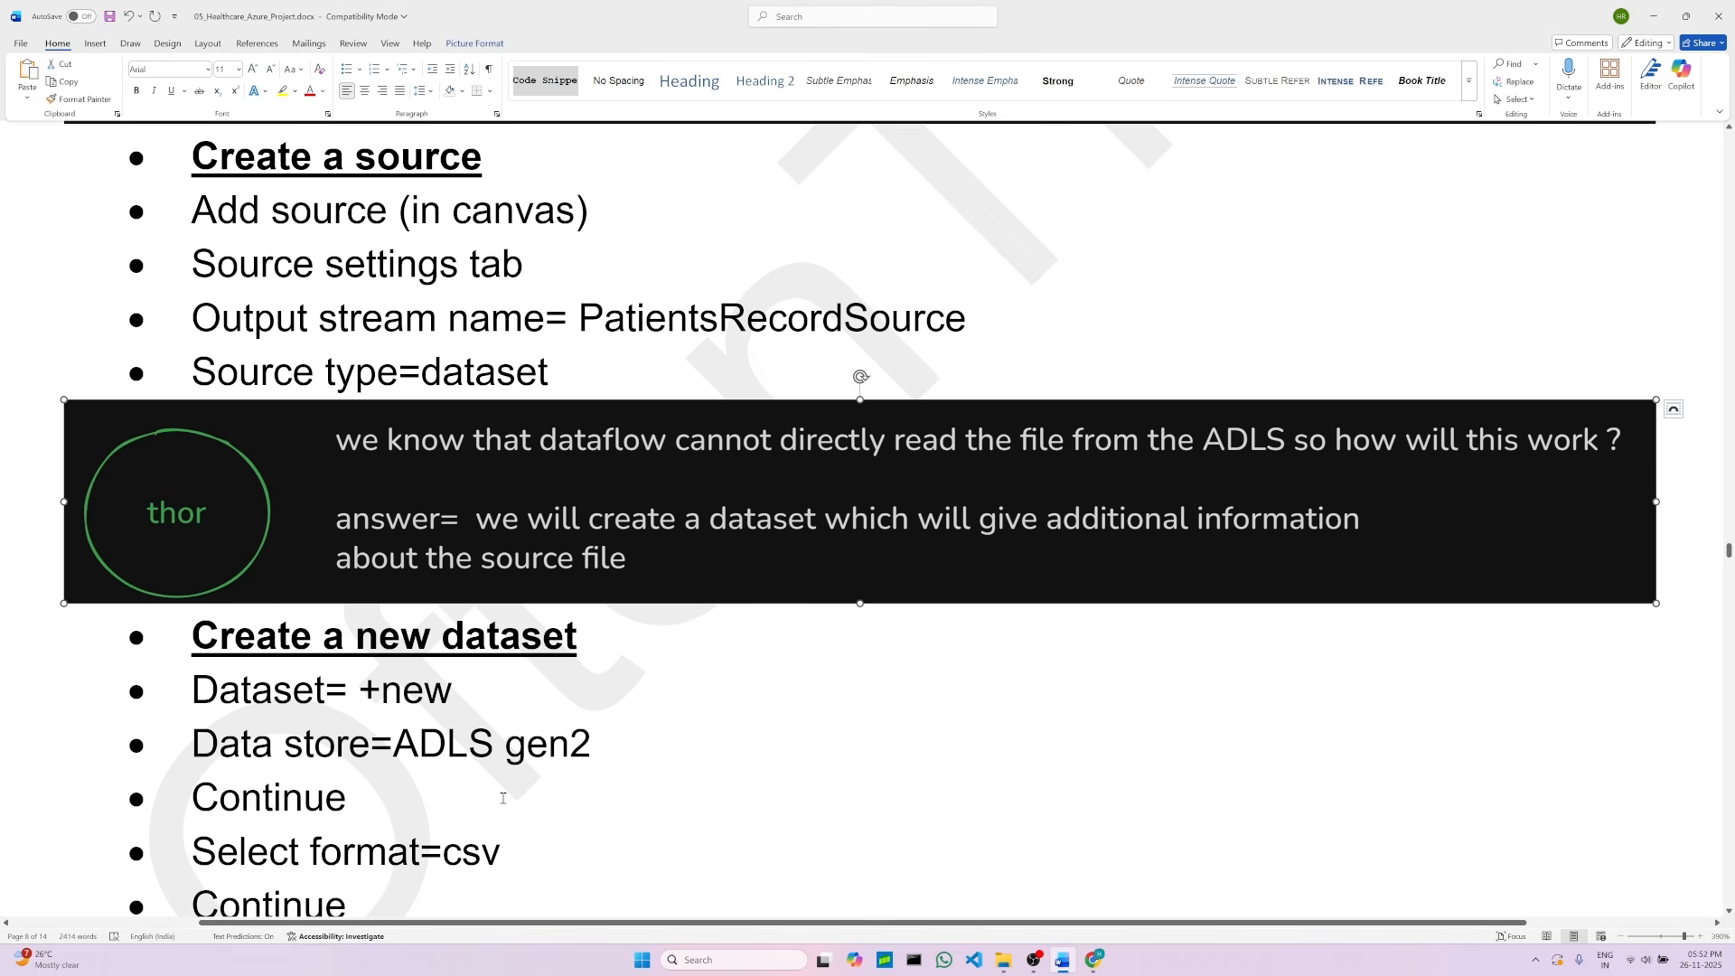
{"action": "scroll", "coordinate": [504, 798], "scroll_direction": "down", "scroll_amount": 3}
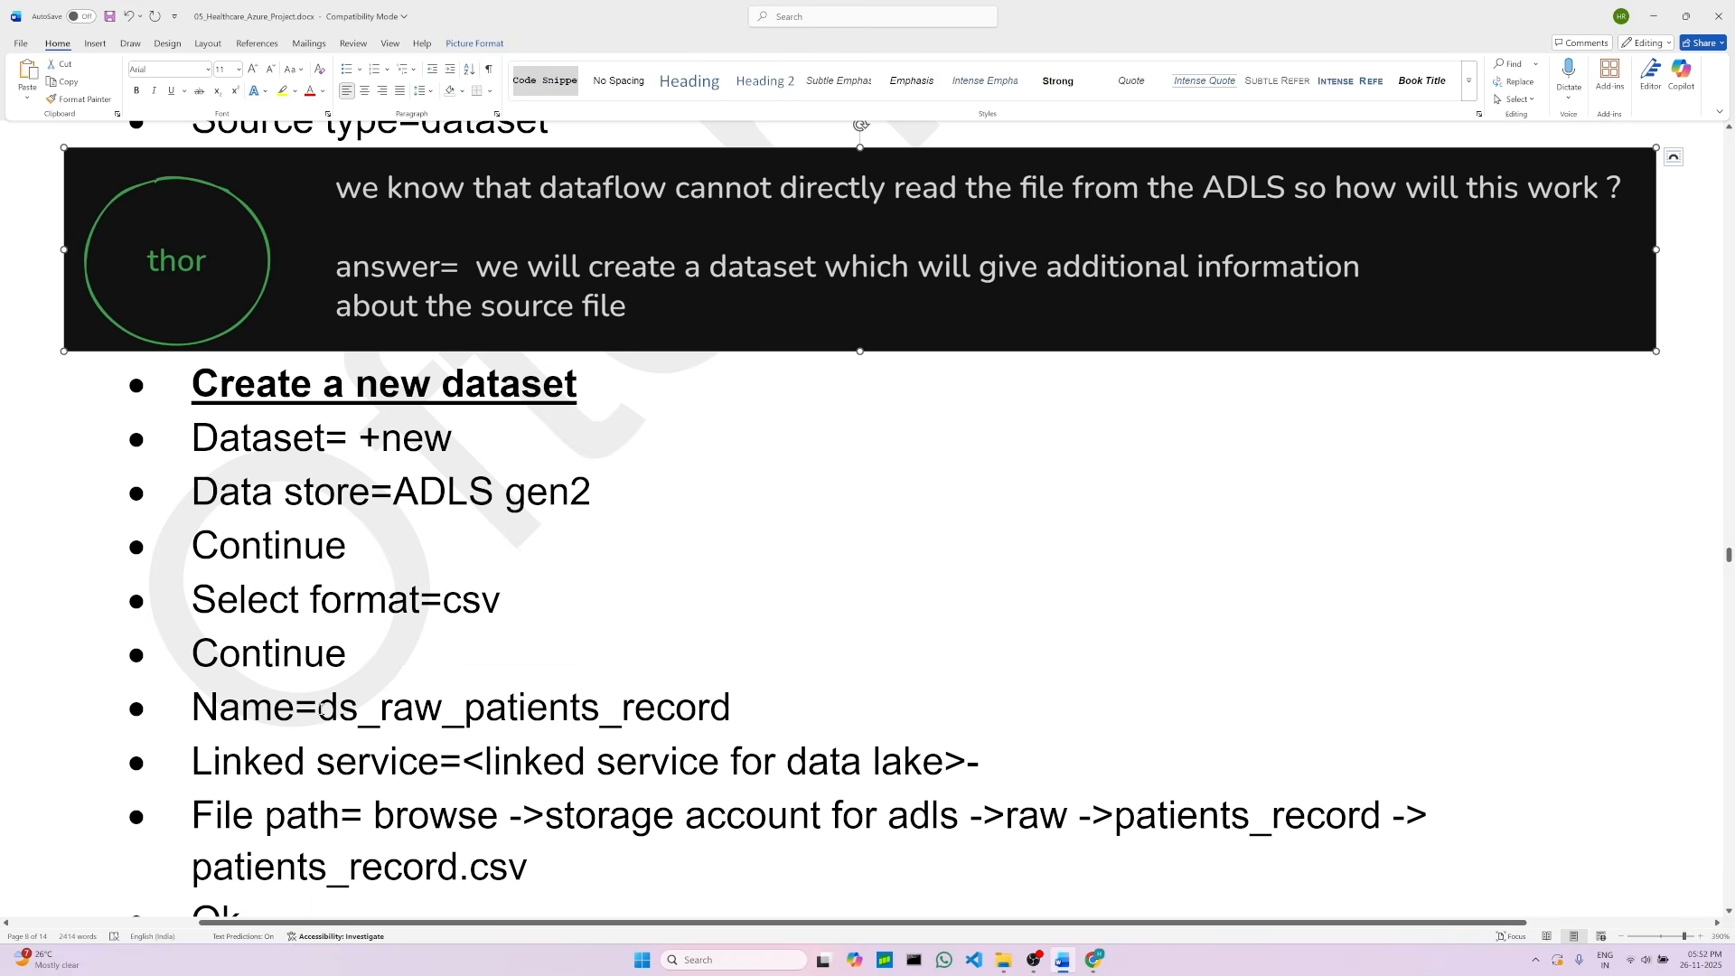
{"action": "left_click_drag", "start_coordinate": [319, 709], "coordinate": [730, 710]}
{"action": "right_click", "coordinate": [576, 721]}
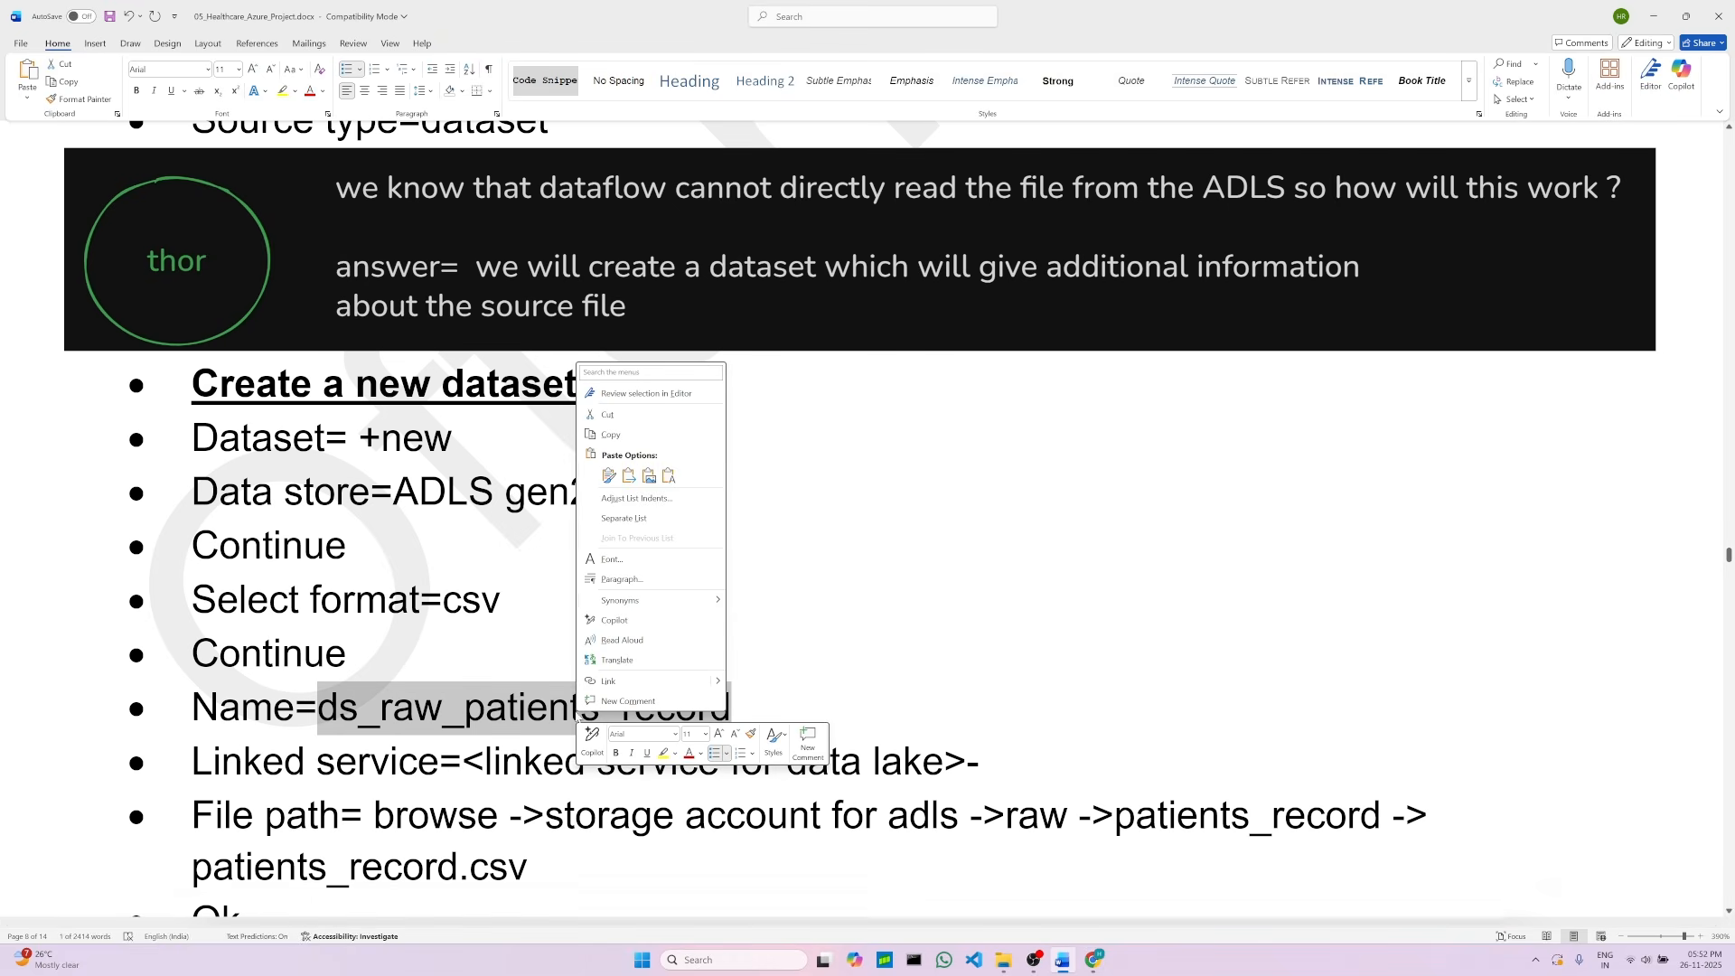
{"action": "left_click", "coordinate": [622, 434]}
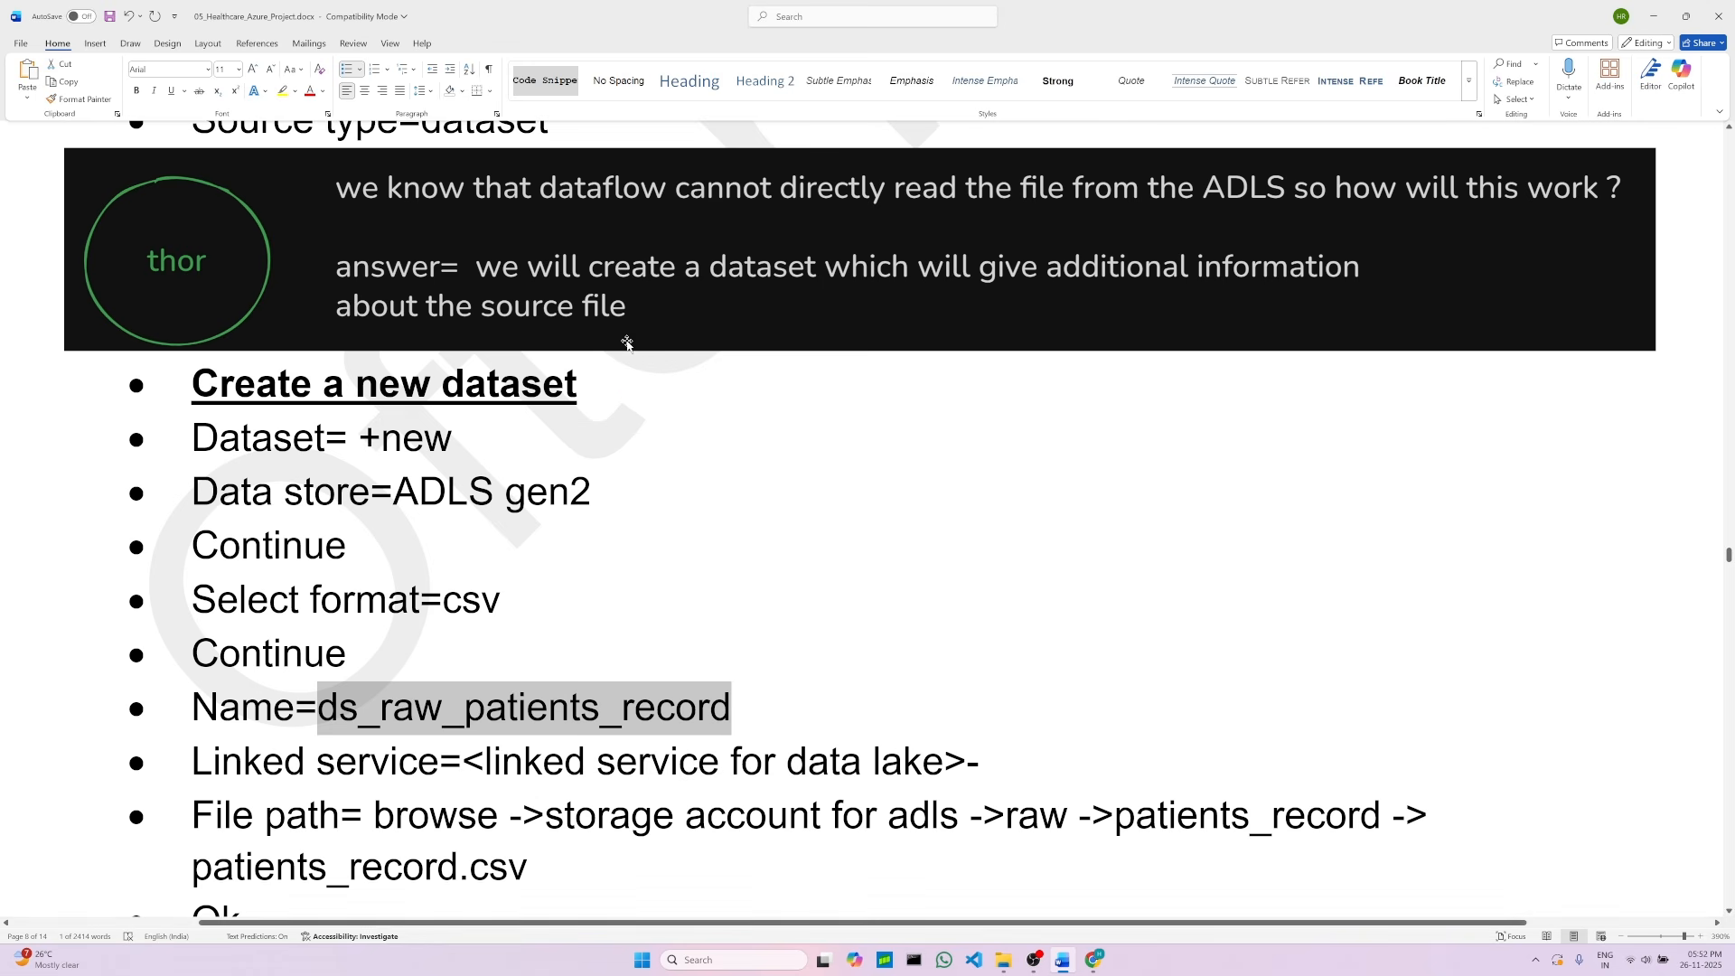
{"action": "left_click", "coordinate": [1094, 960]}
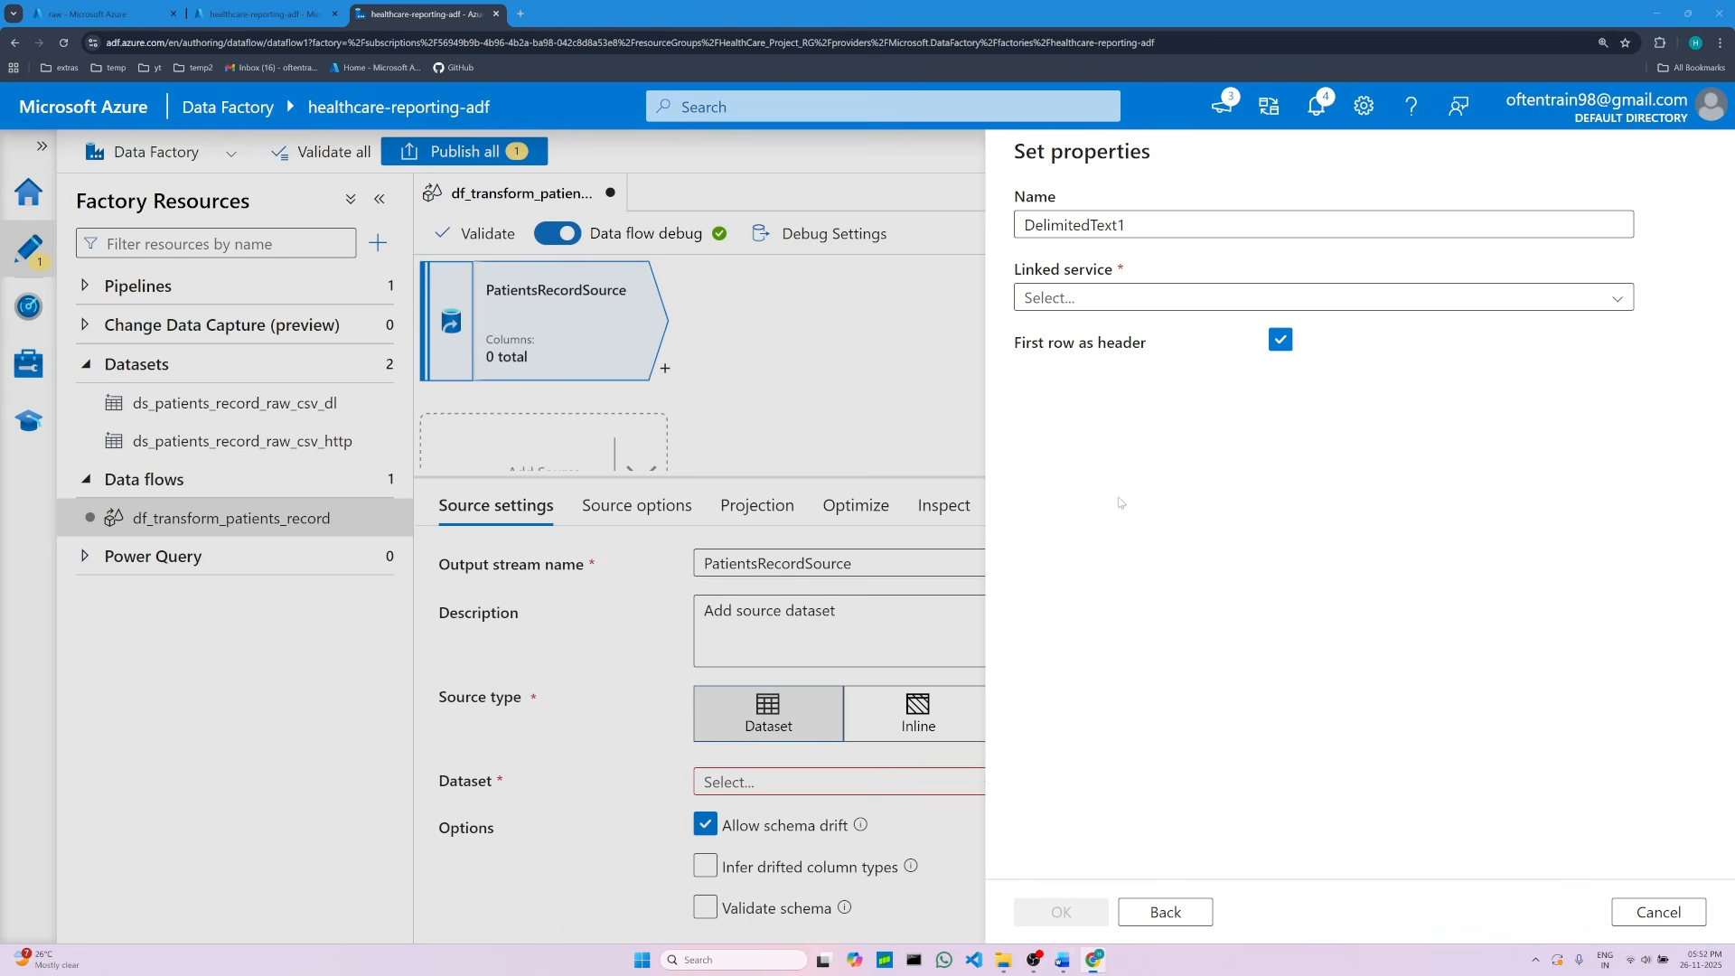
{"action": "double_click", "coordinate": [1078, 224]}
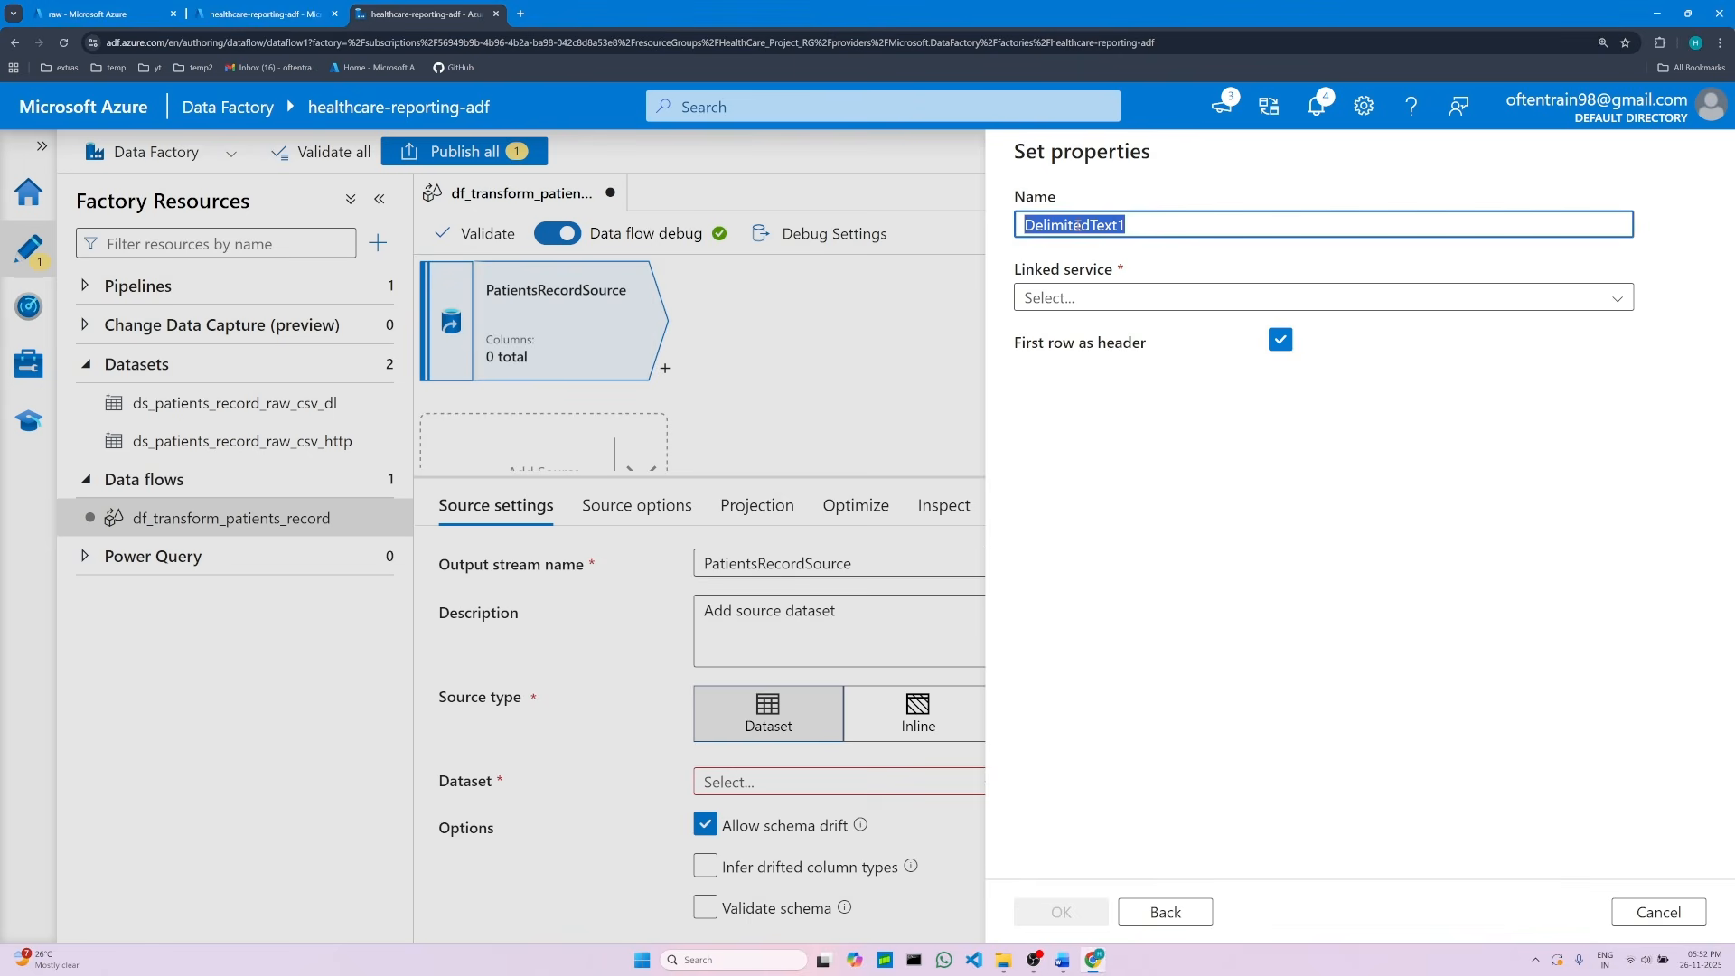
{"action": "key", "text": "BackSpace"}
{"action": "right_click", "coordinate": [1078, 225]}
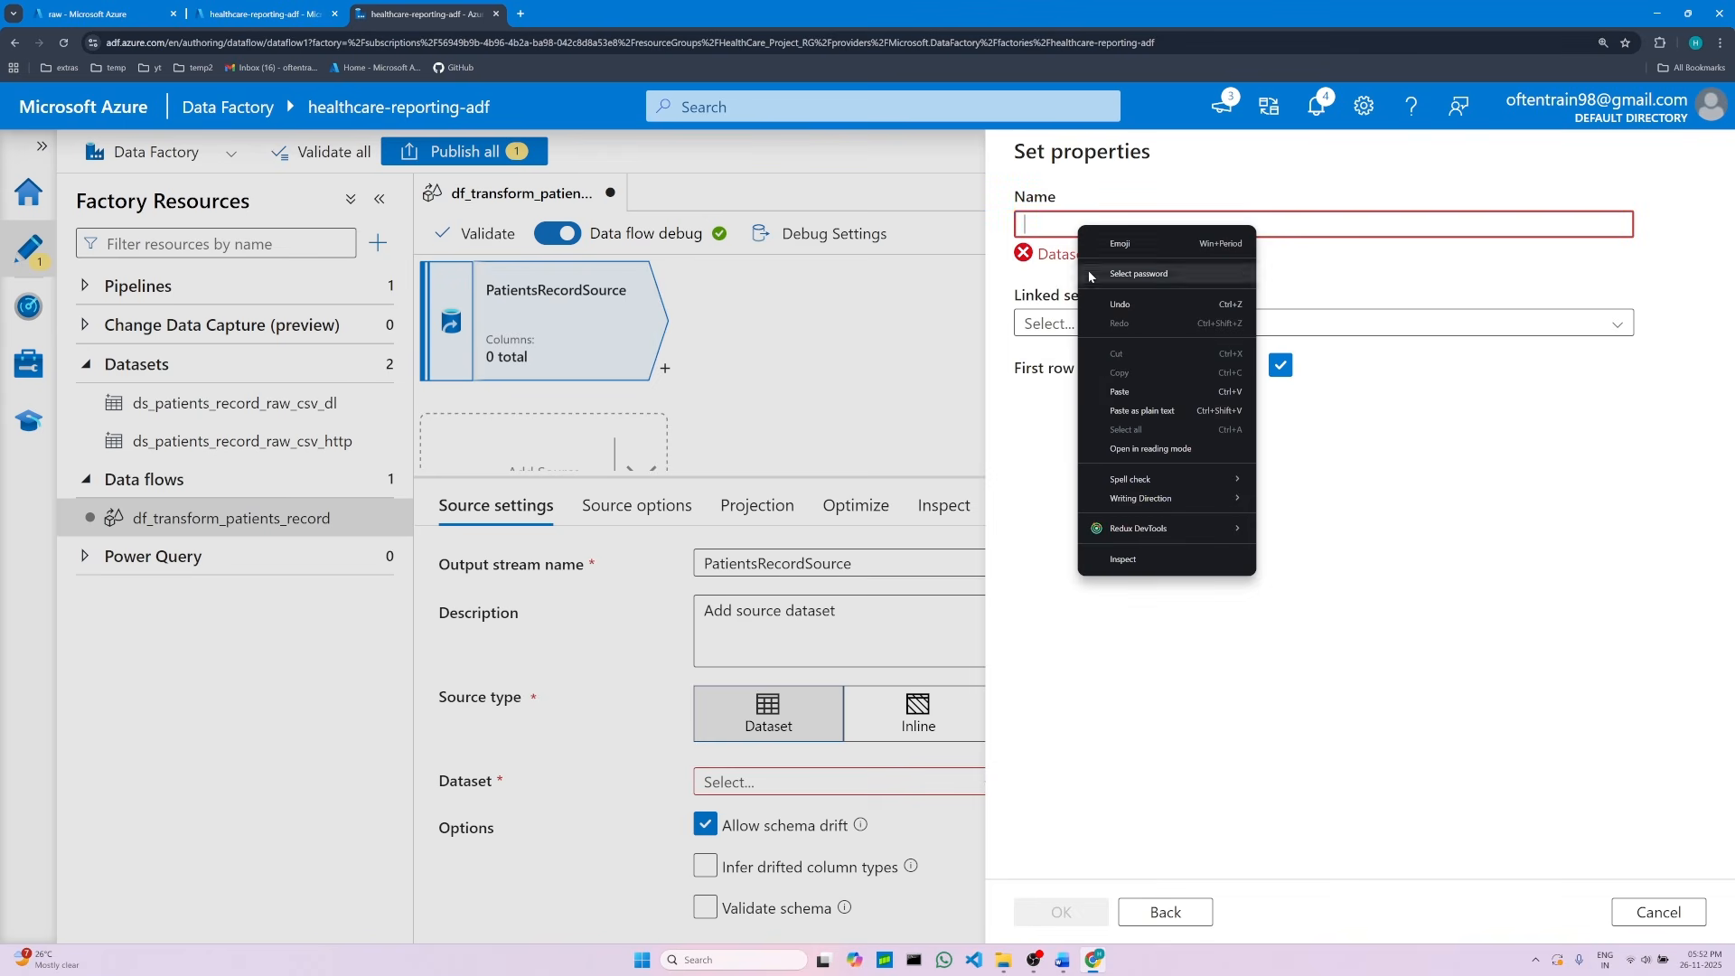
{"action": "left_click", "coordinate": [1119, 392]}
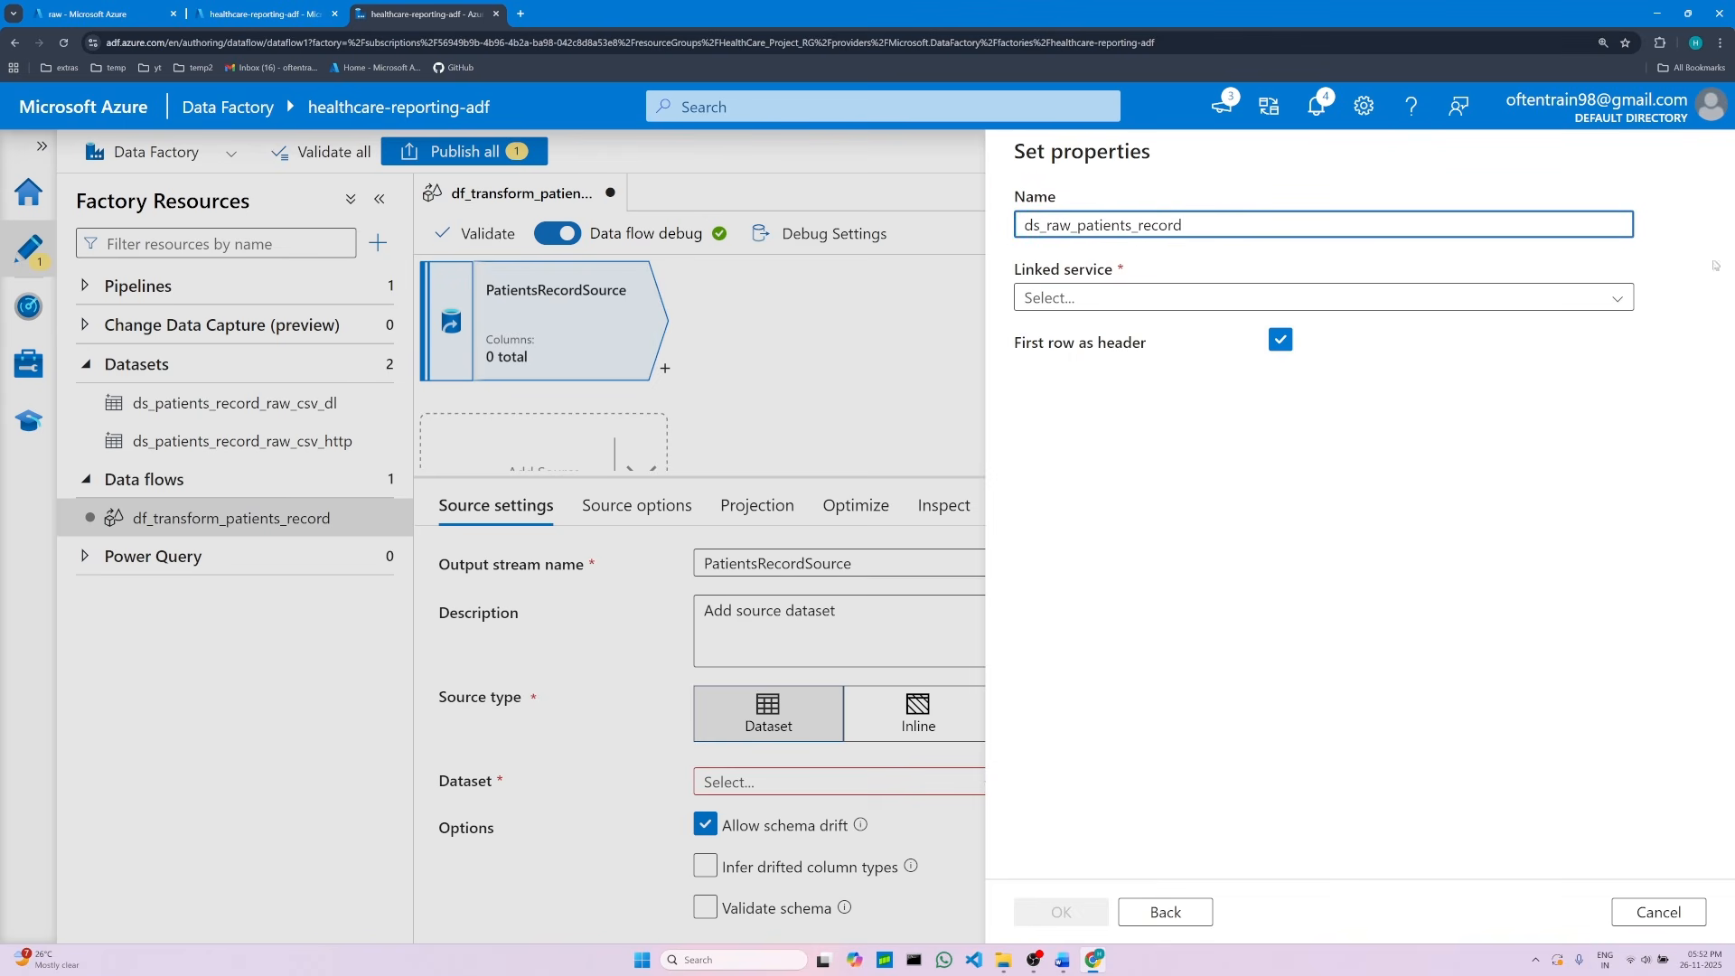
Step: Select ls_adls_healthcarereportingdl as the dataset's linked service, checking the file path instructions in the notes
{"action": "left_click", "coordinate": [1617, 299]}
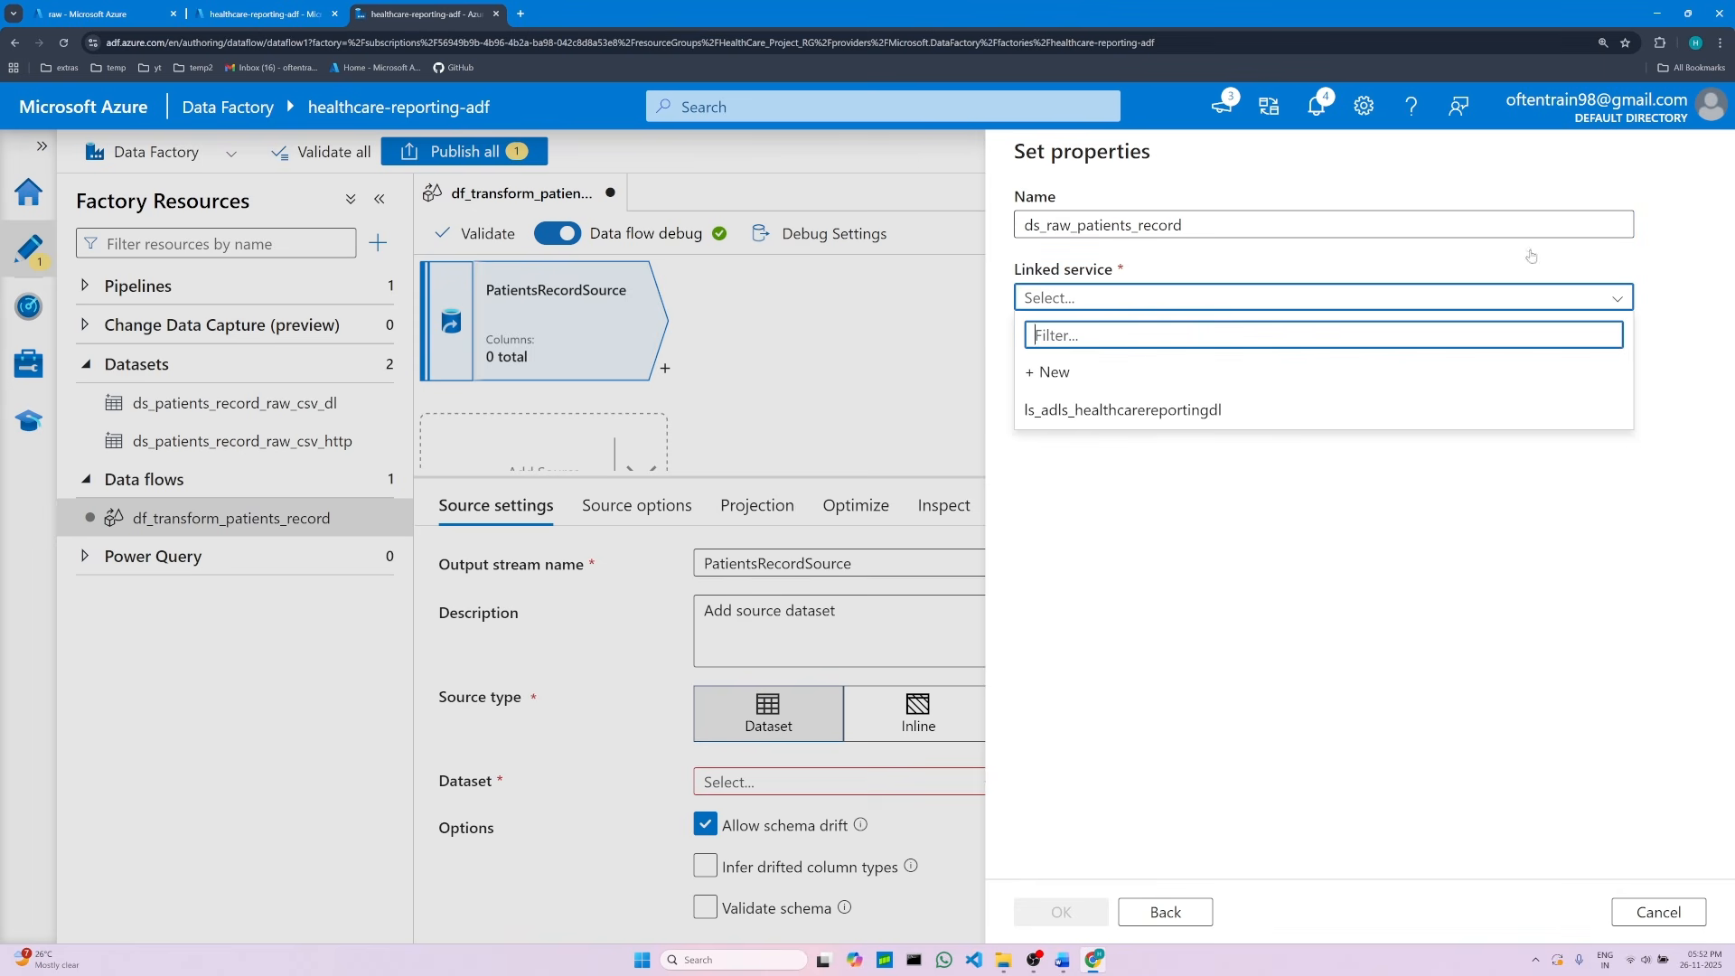
{"action": "left_click", "coordinate": [1181, 412]}
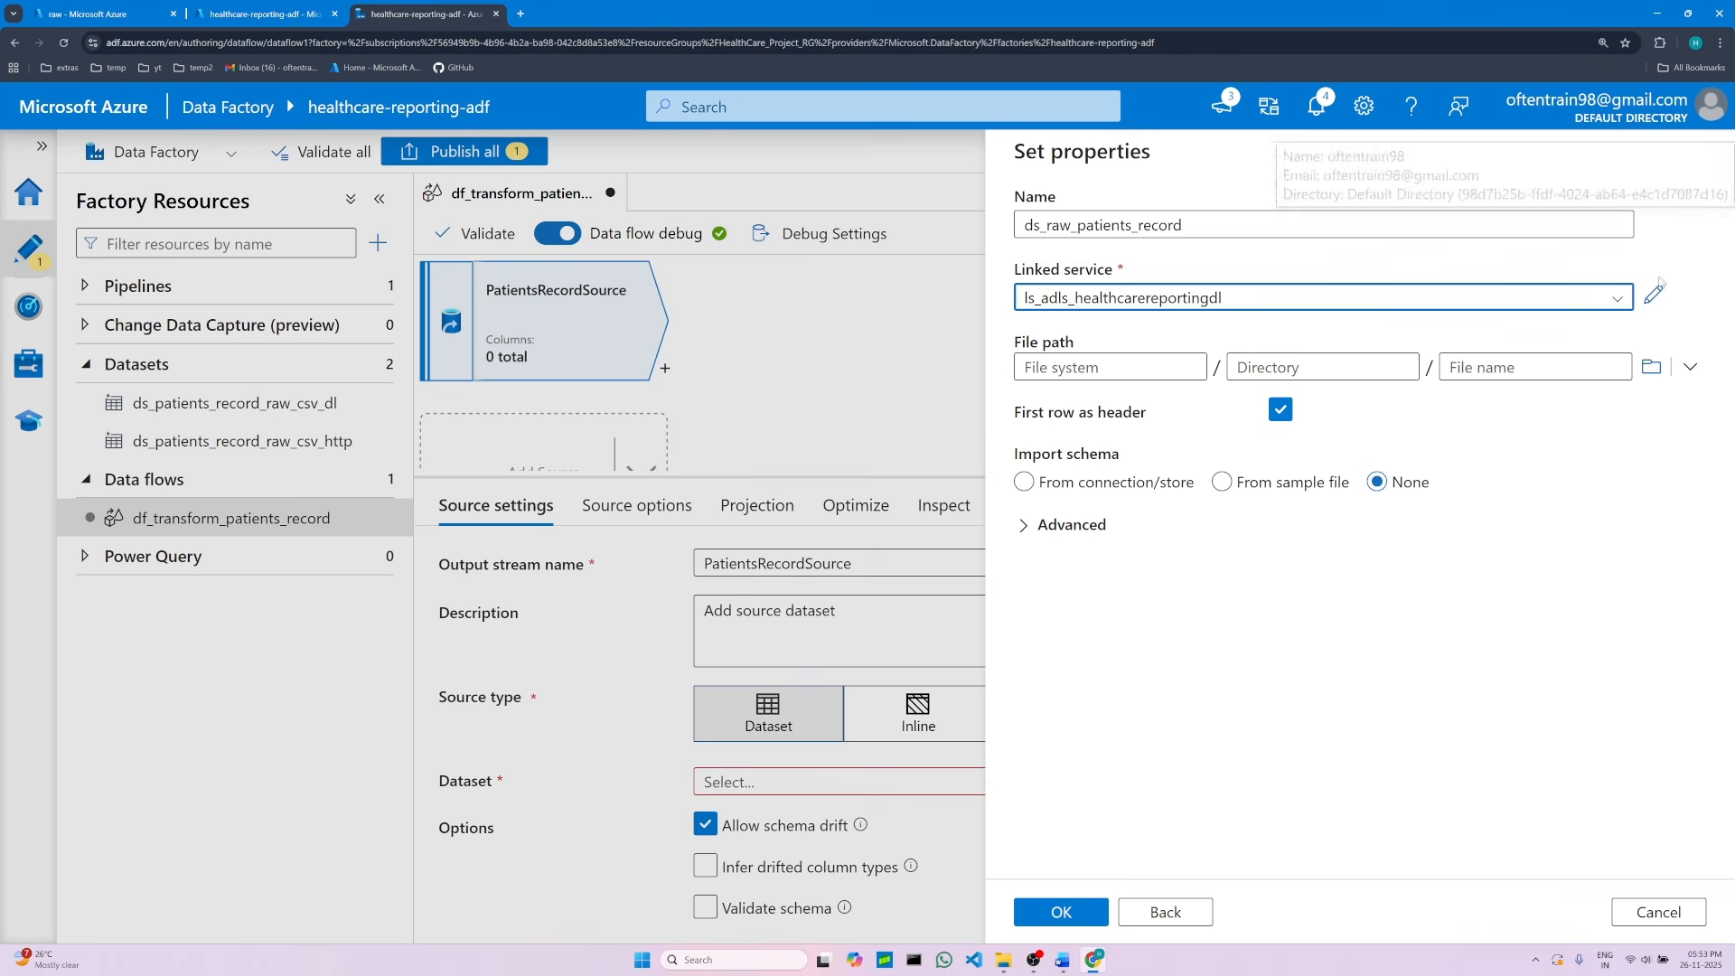
{"action": "left_click", "coordinate": [1063, 960]}
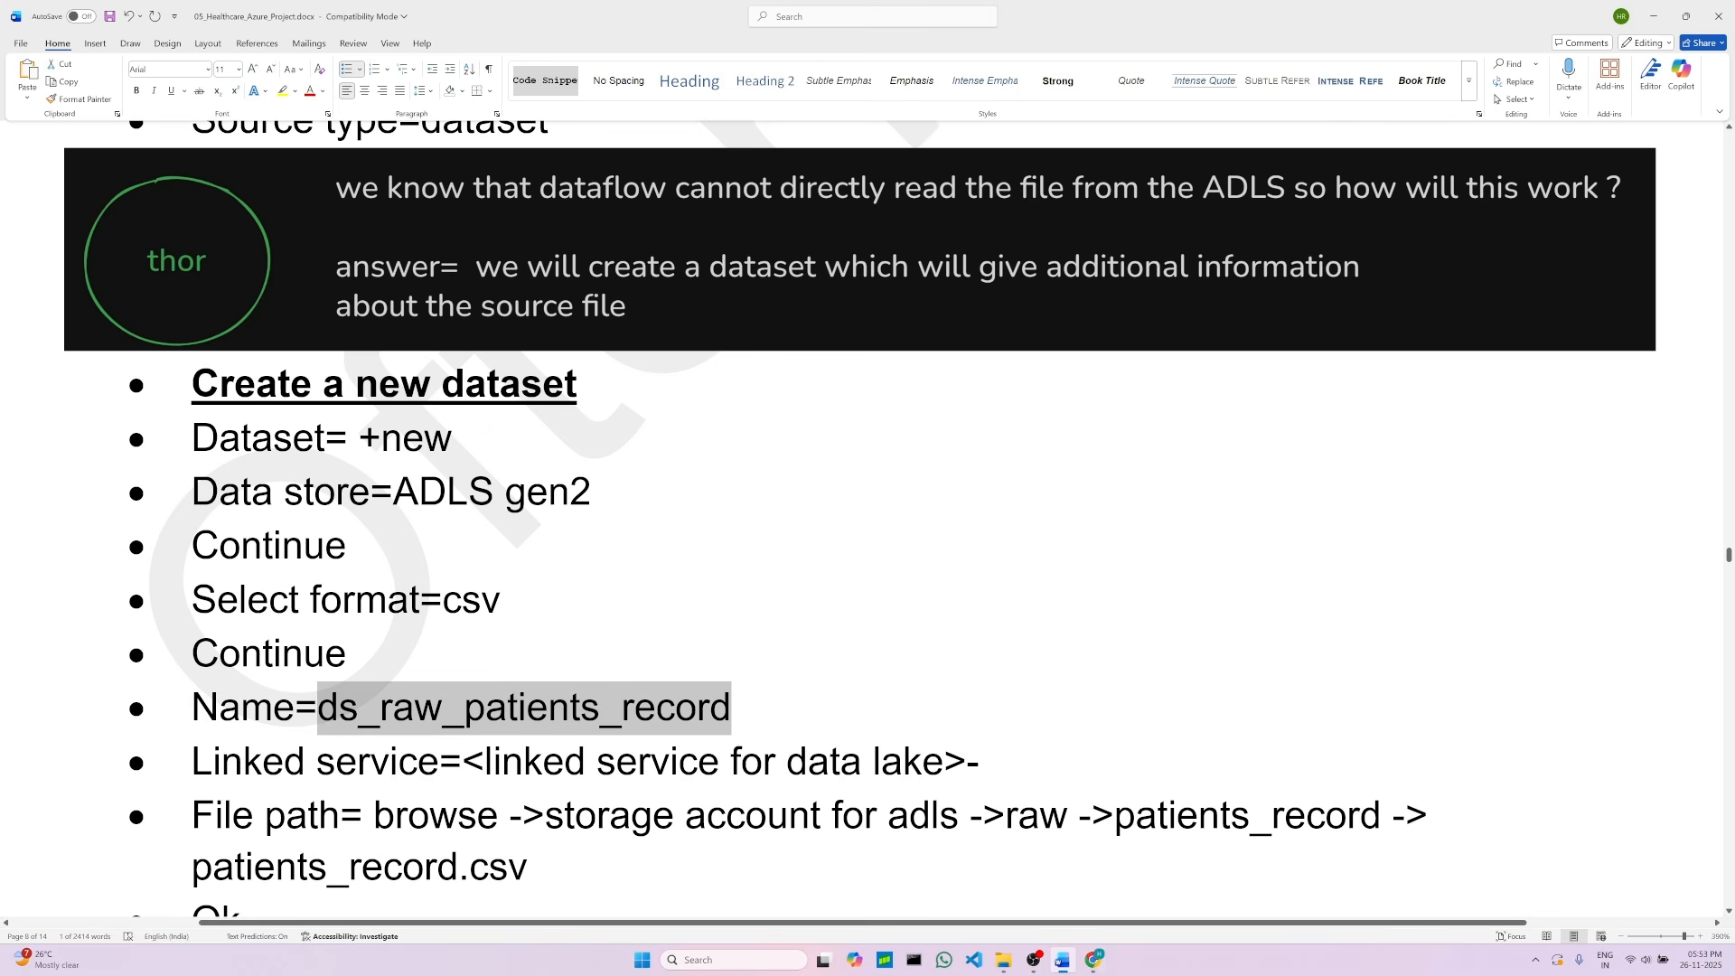
{"action": "scroll", "coordinate": [497, 762], "scroll_direction": "down", "scroll_amount": 2}
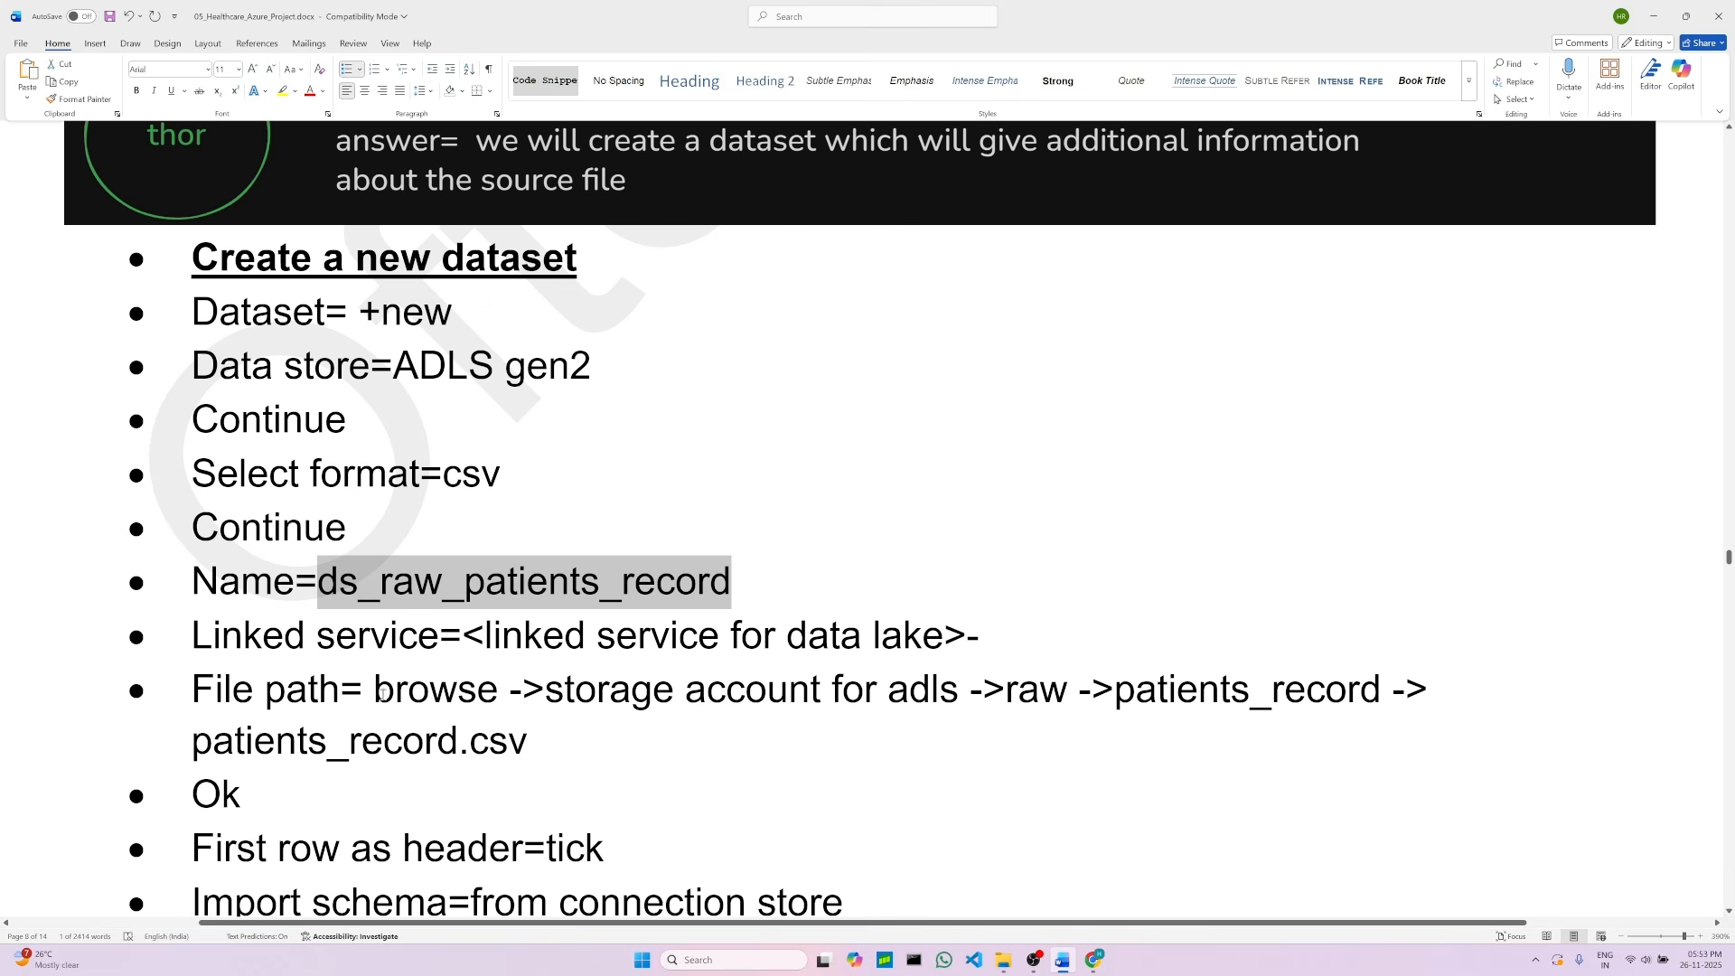
{"action": "scroll", "coordinate": [833, 714], "scroll_direction": "down", "scroll_amount": 2}
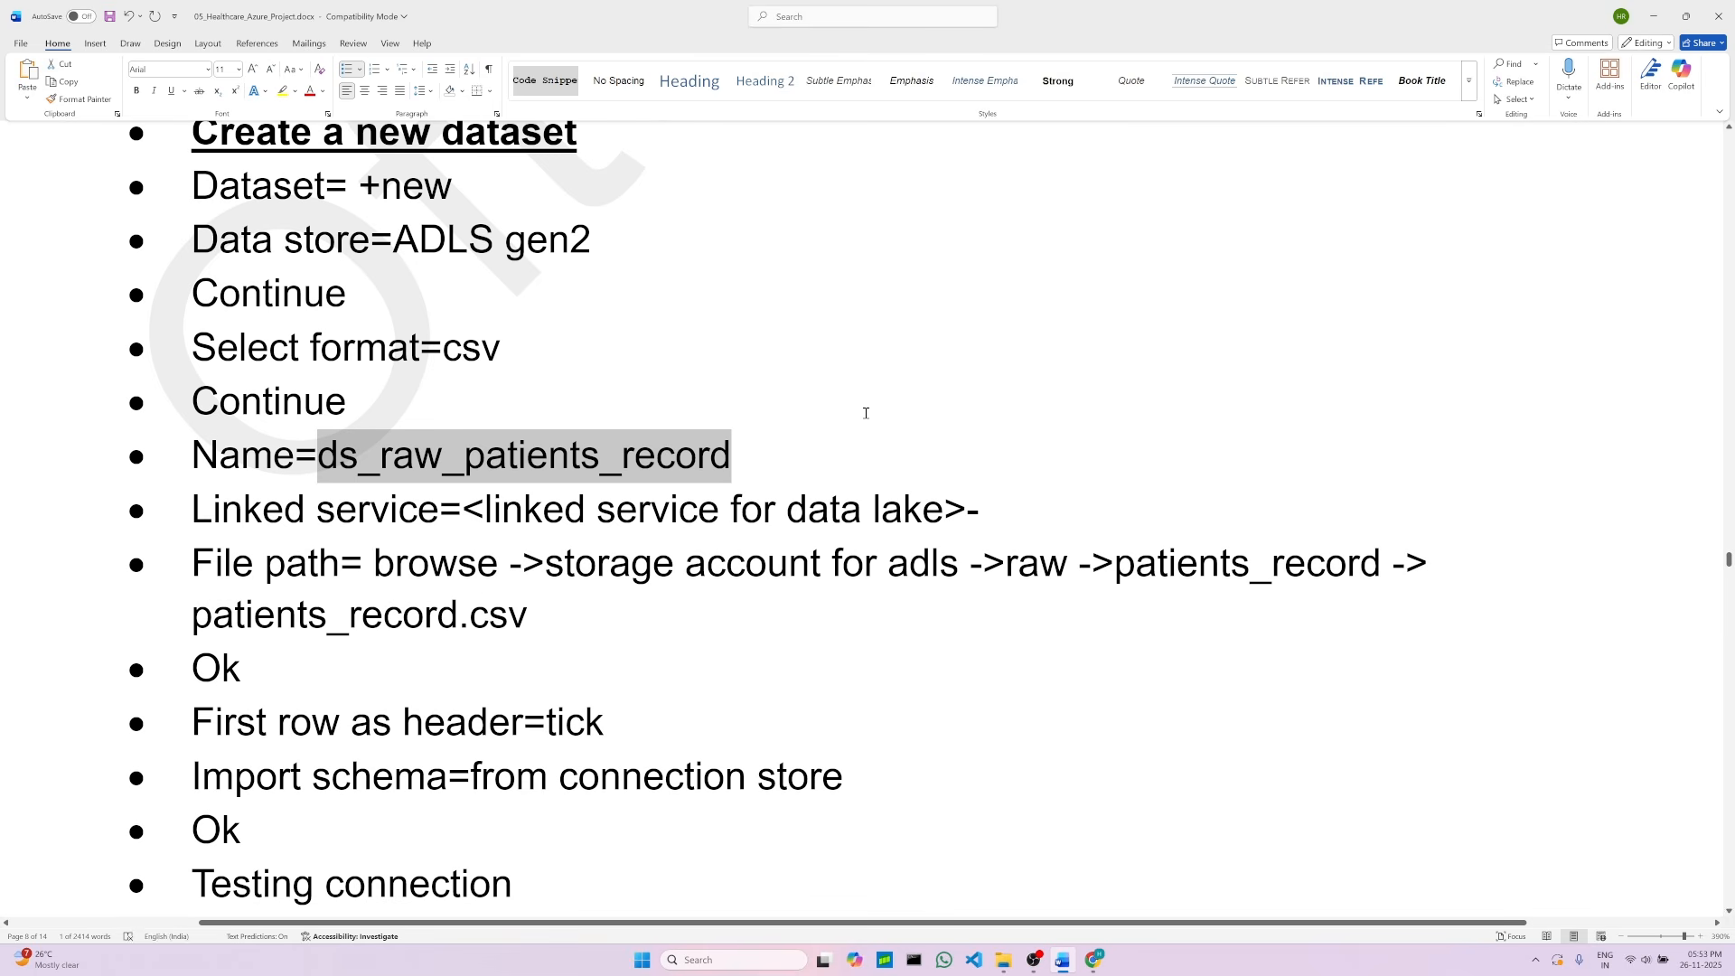
{"action": "double_click", "coordinate": [228, 615]}
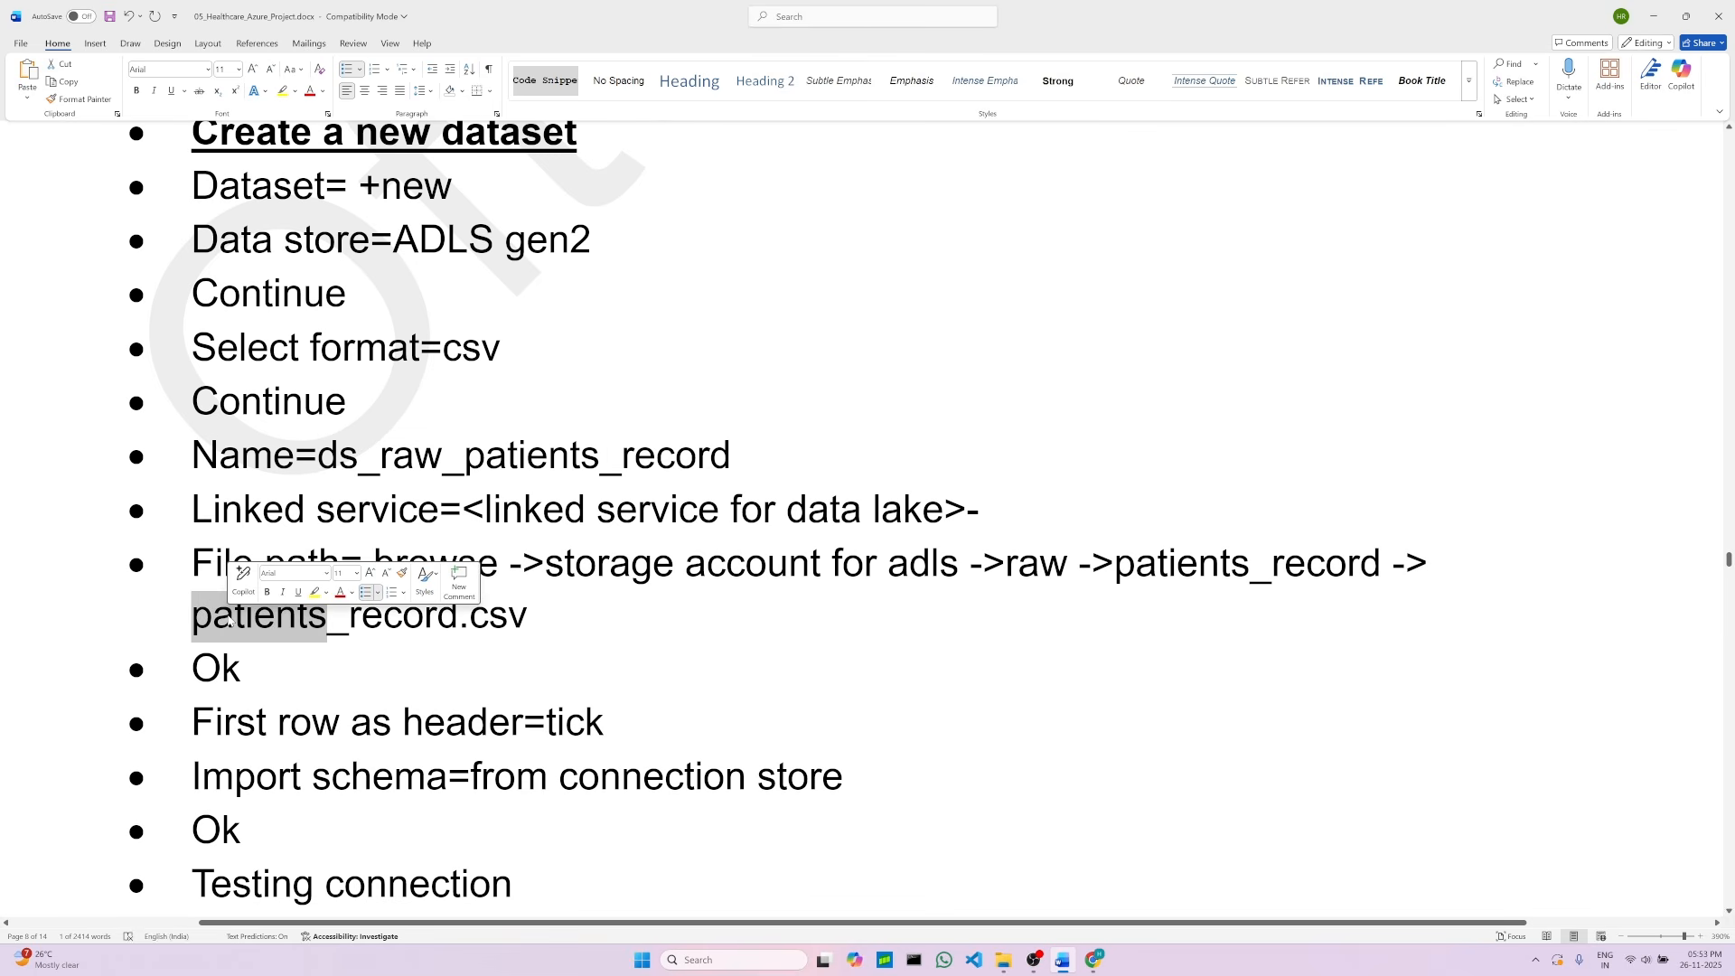
{"action": "left_click", "coordinate": [513, 660]}
{"action": "left_click", "coordinate": [1093, 960]}
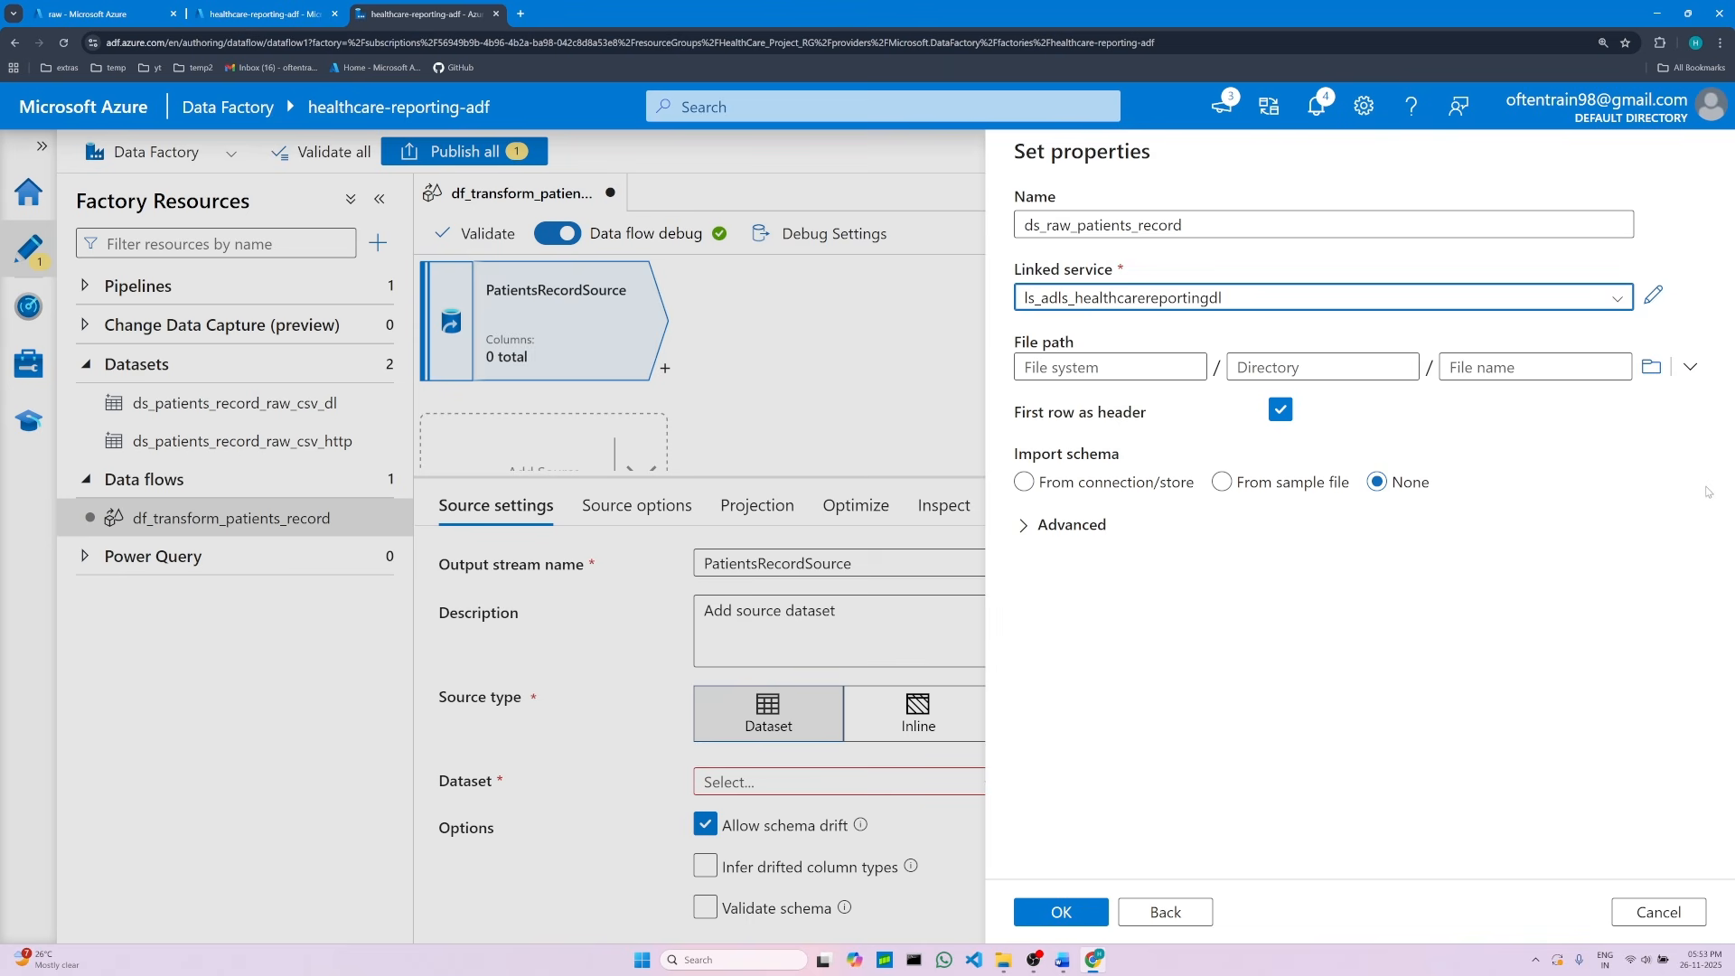
Step: Browse to raw/patients_record/patients_record.csv as the file path and confirm the dataset with schema imported from connection/store
{"action": "left_click", "coordinate": [1651, 376]}
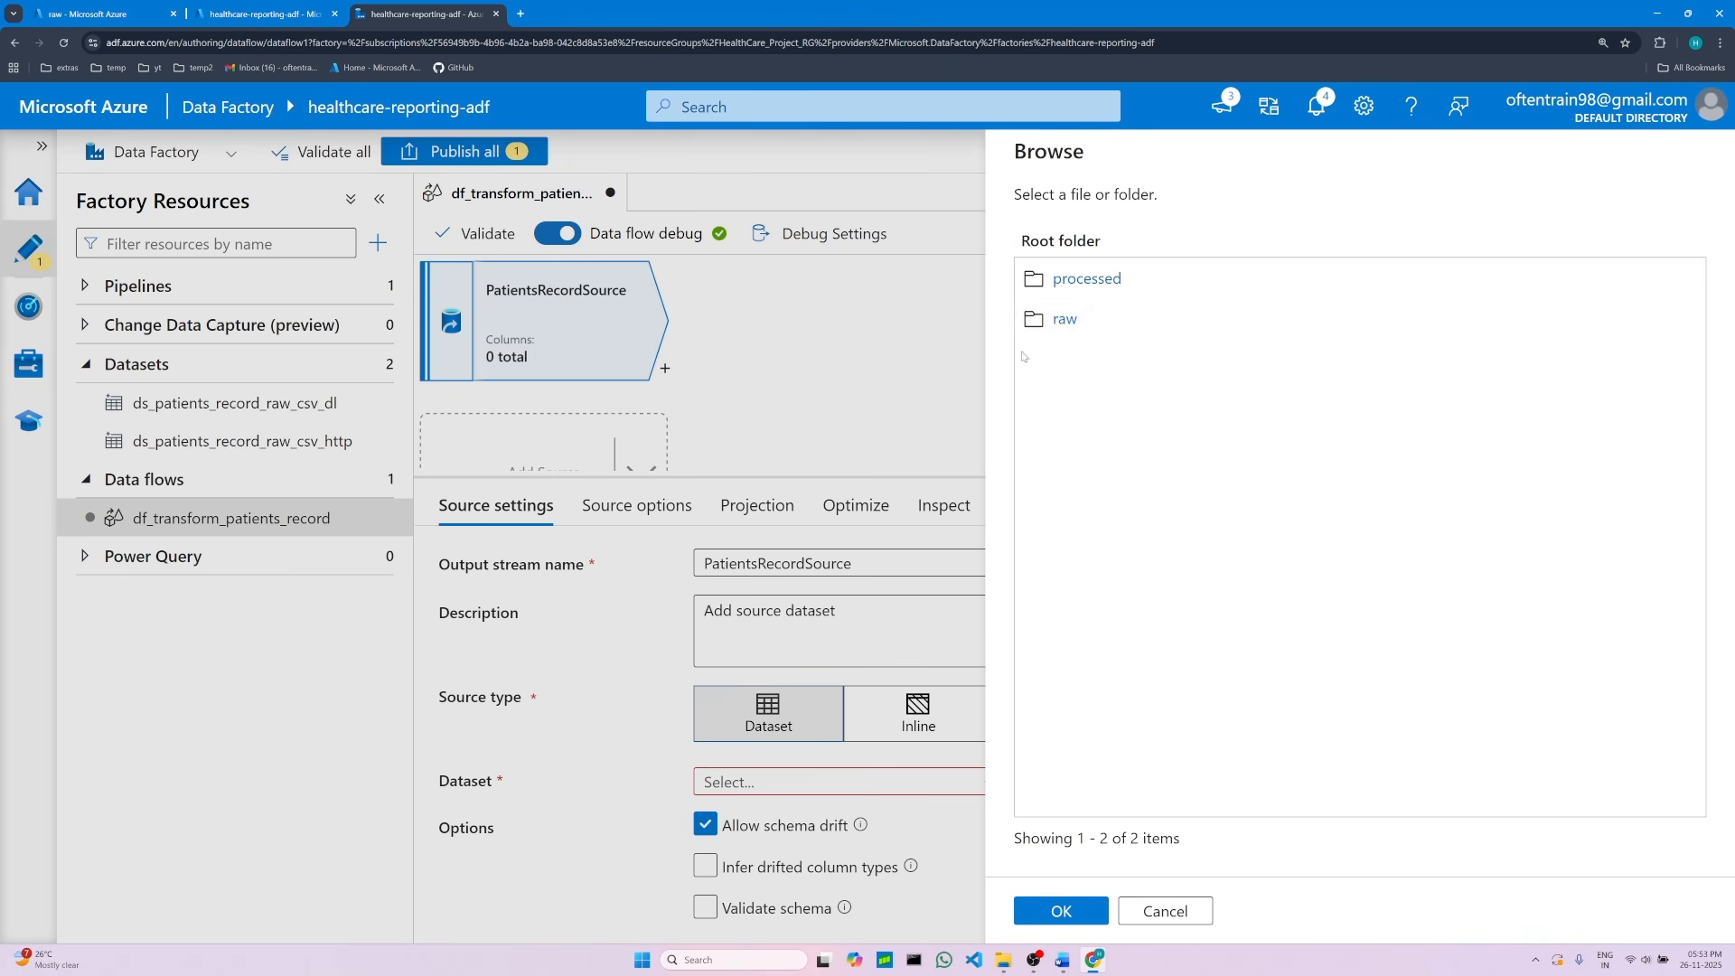
{"action": "double_click", "coordinate": [1064, 323]}
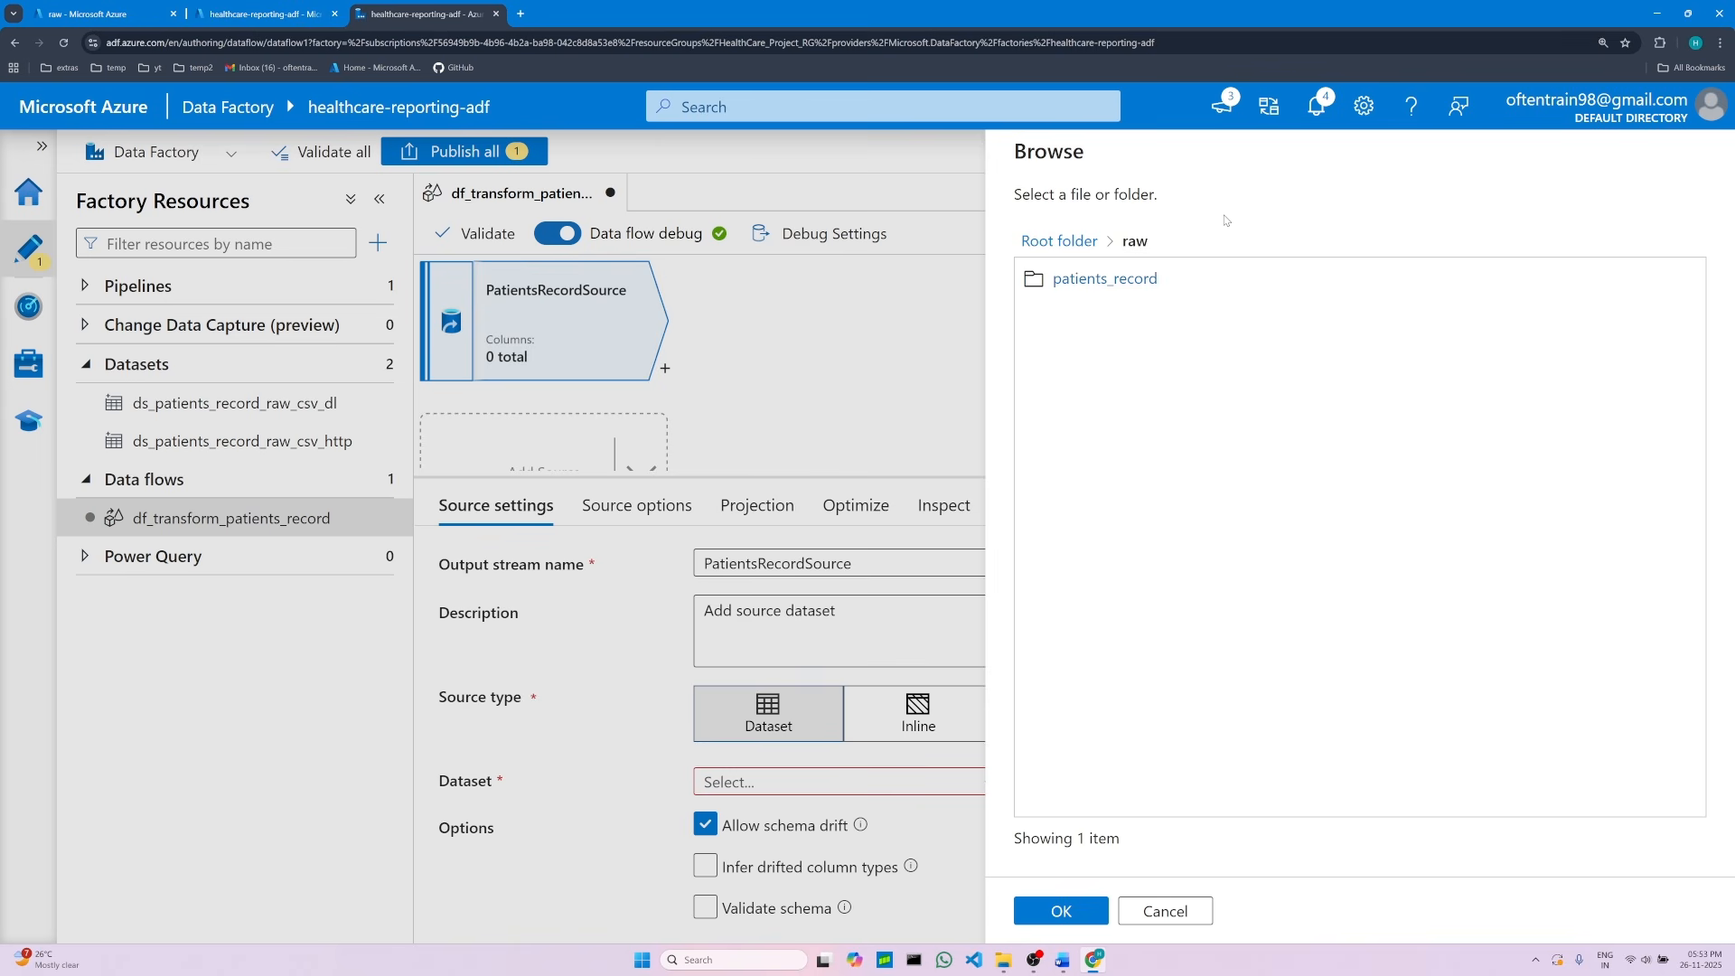
{"action": "double_click", "coordinate": [1136, 281]}
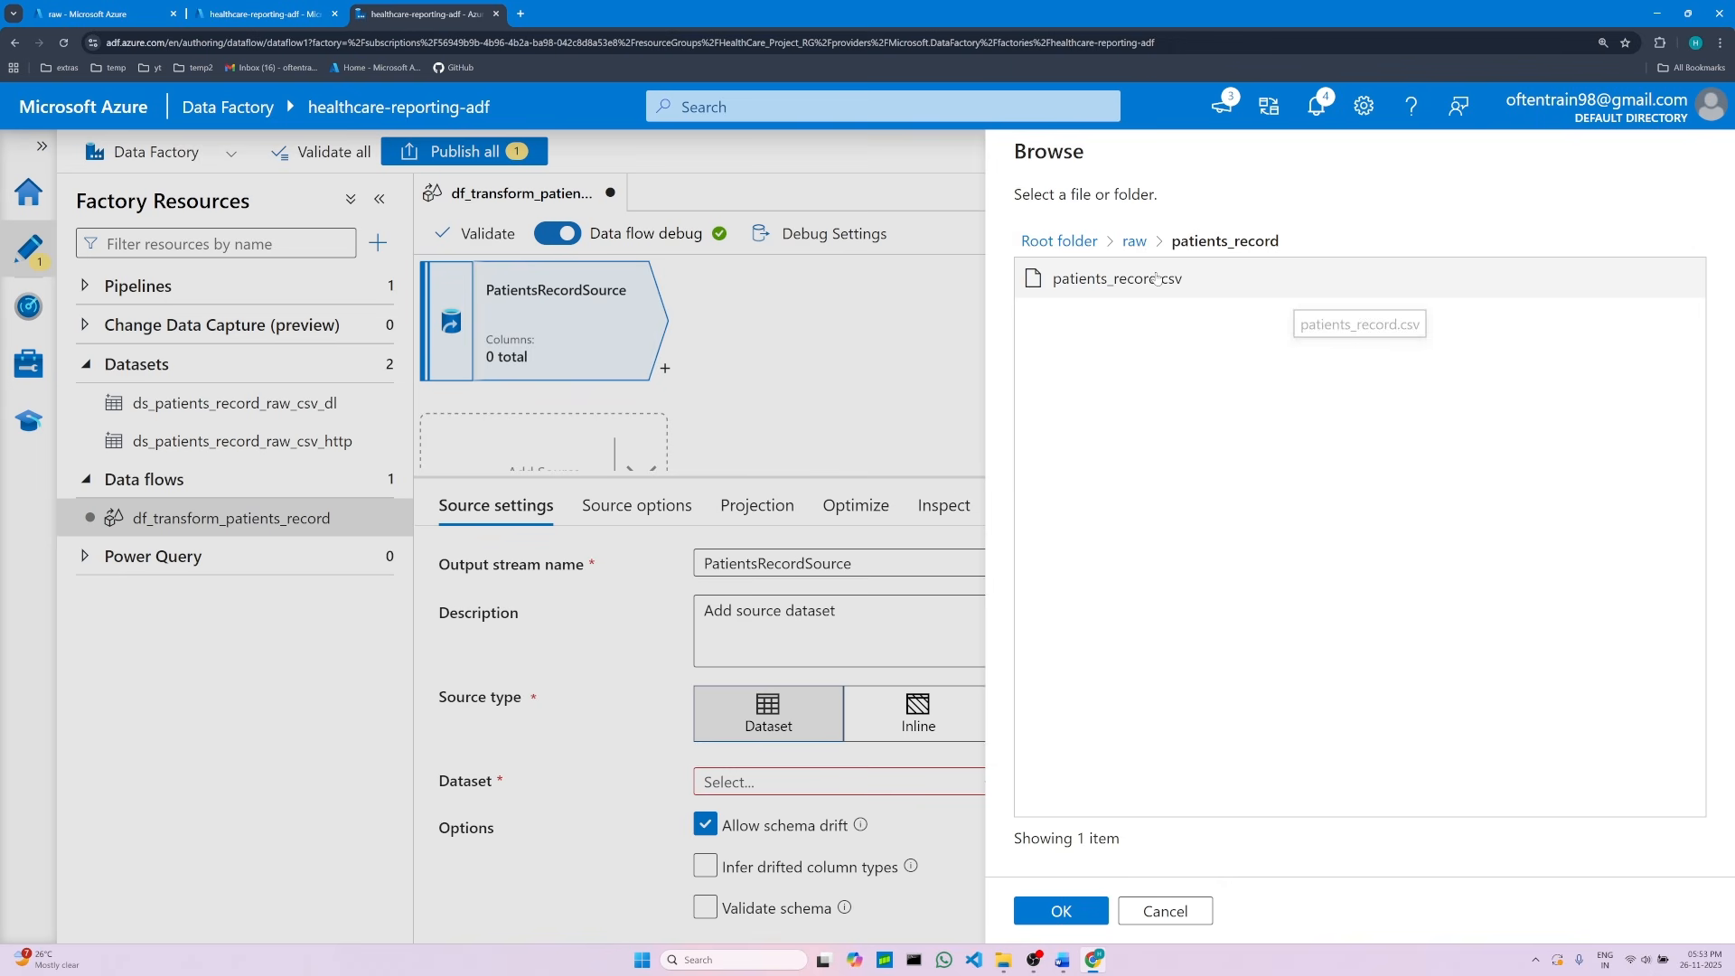
{"action": "left_click", "coordinate": [1157, 279]}
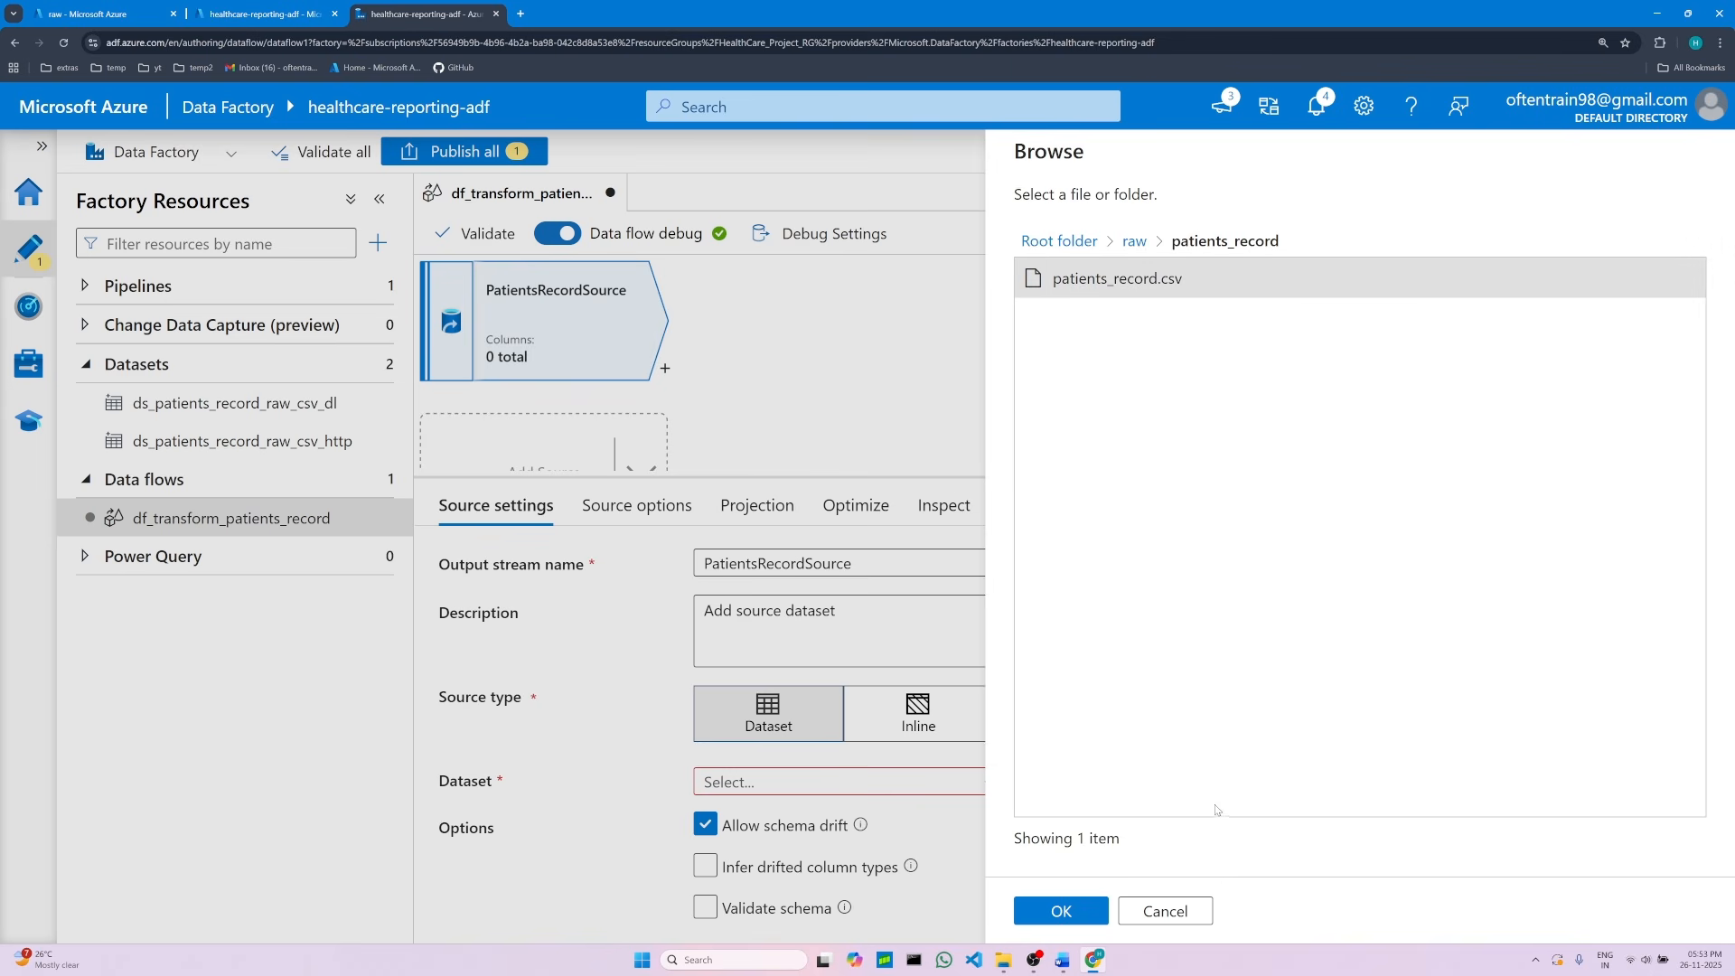
{"action": "left_click", "coordinate": [1081, 916]}
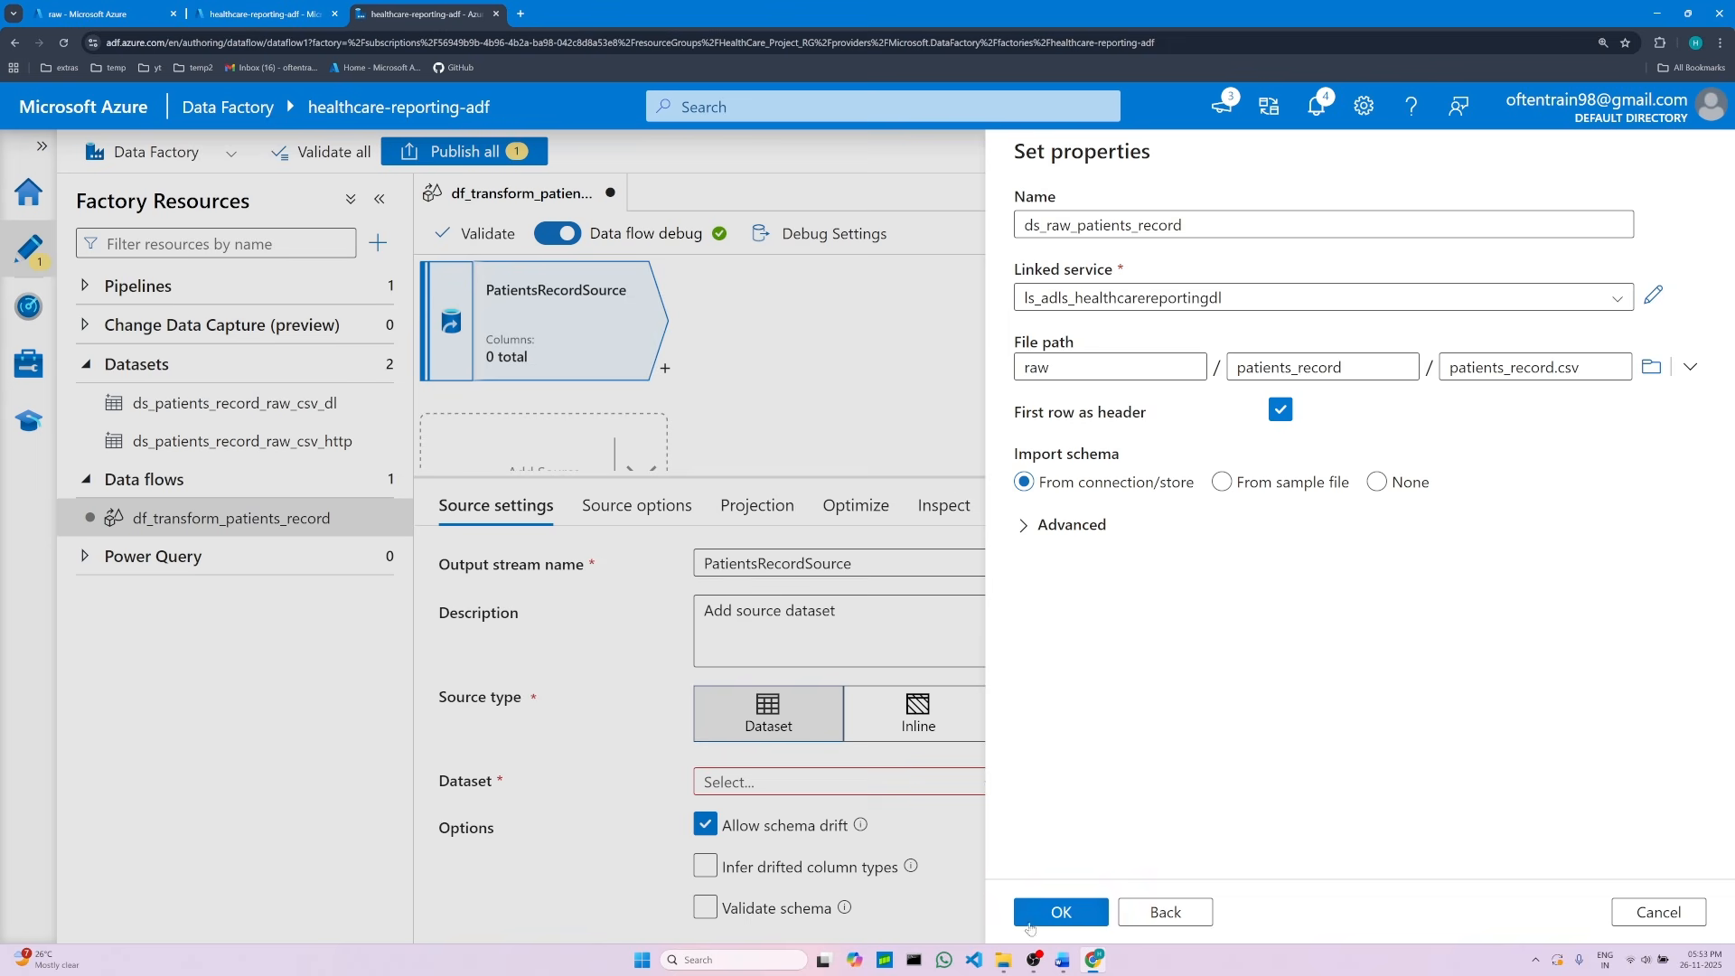
{"action": "left_click", "coordinate": [1064, 965]}
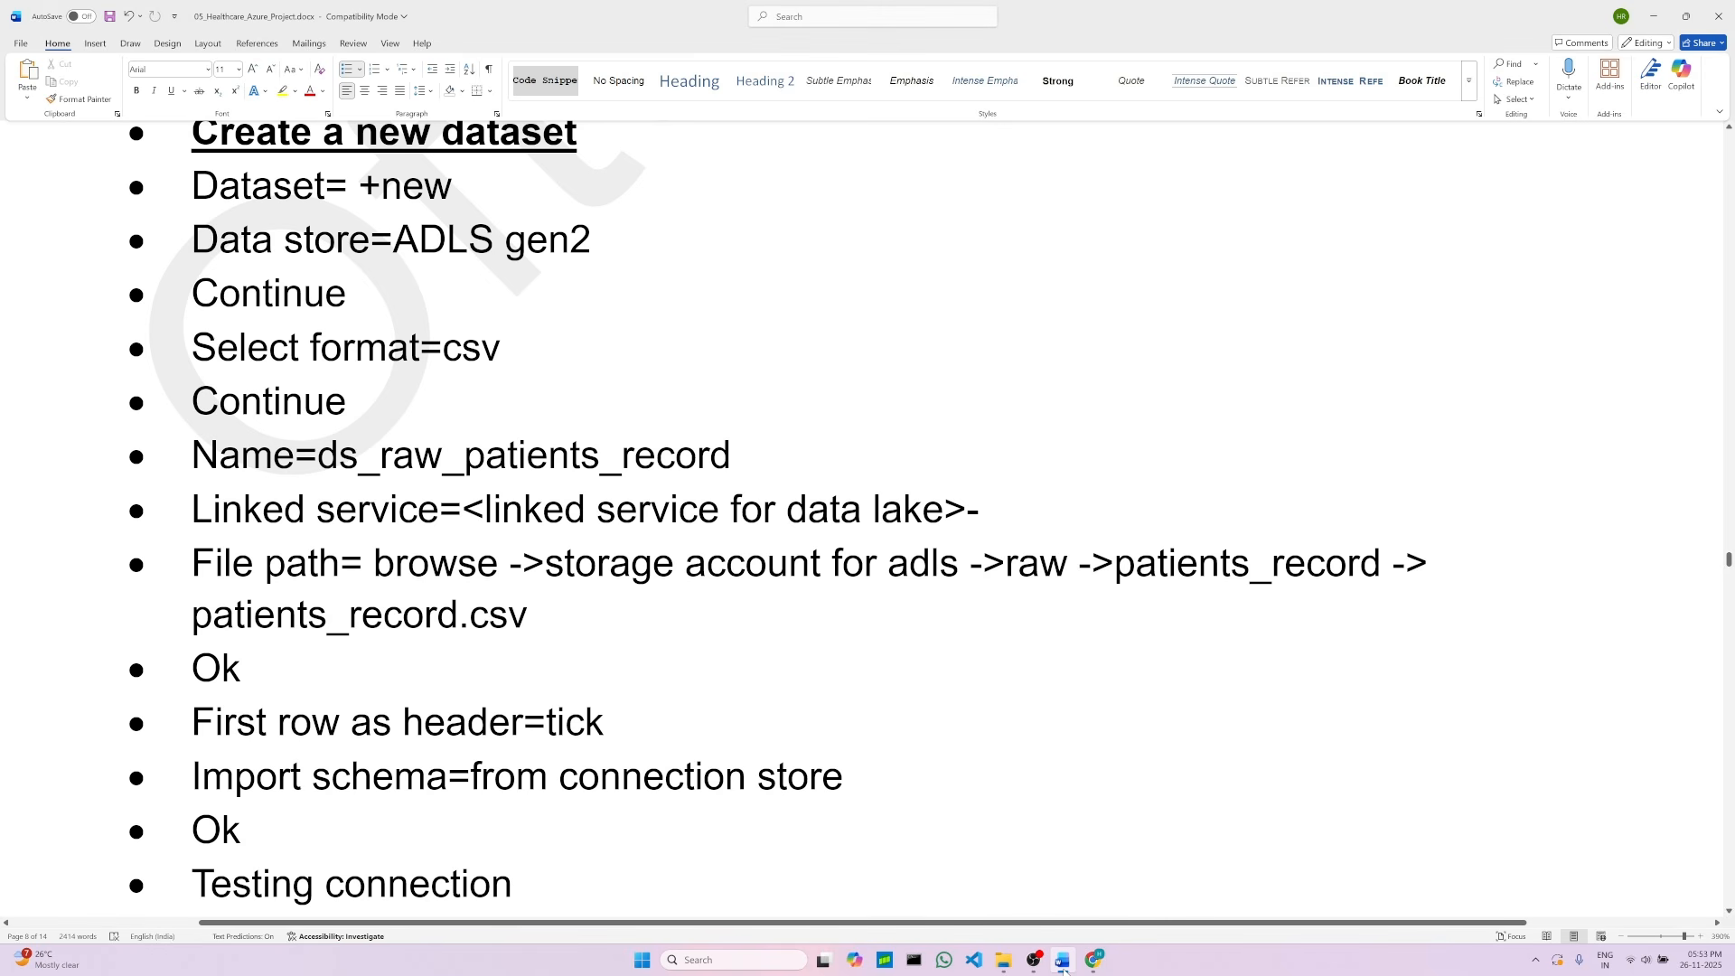
{"action": "left_click", "coordinate": [1064, 965]}
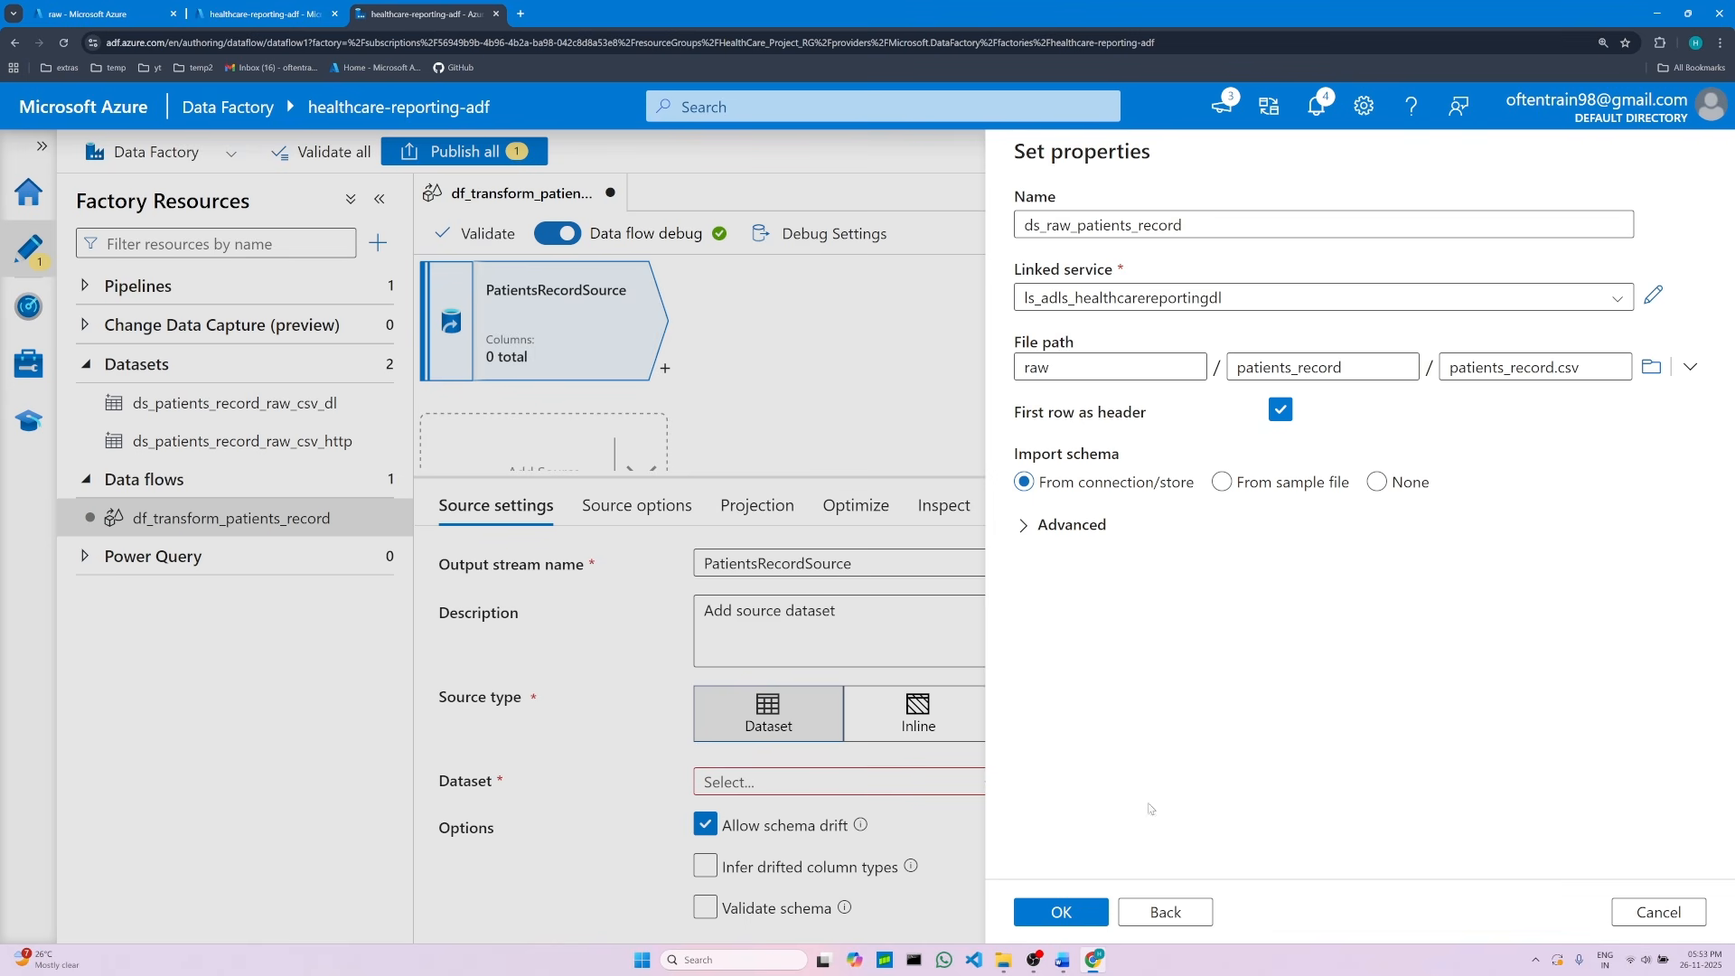
{"action": "left_click", "coordinate": [1079, 917]}
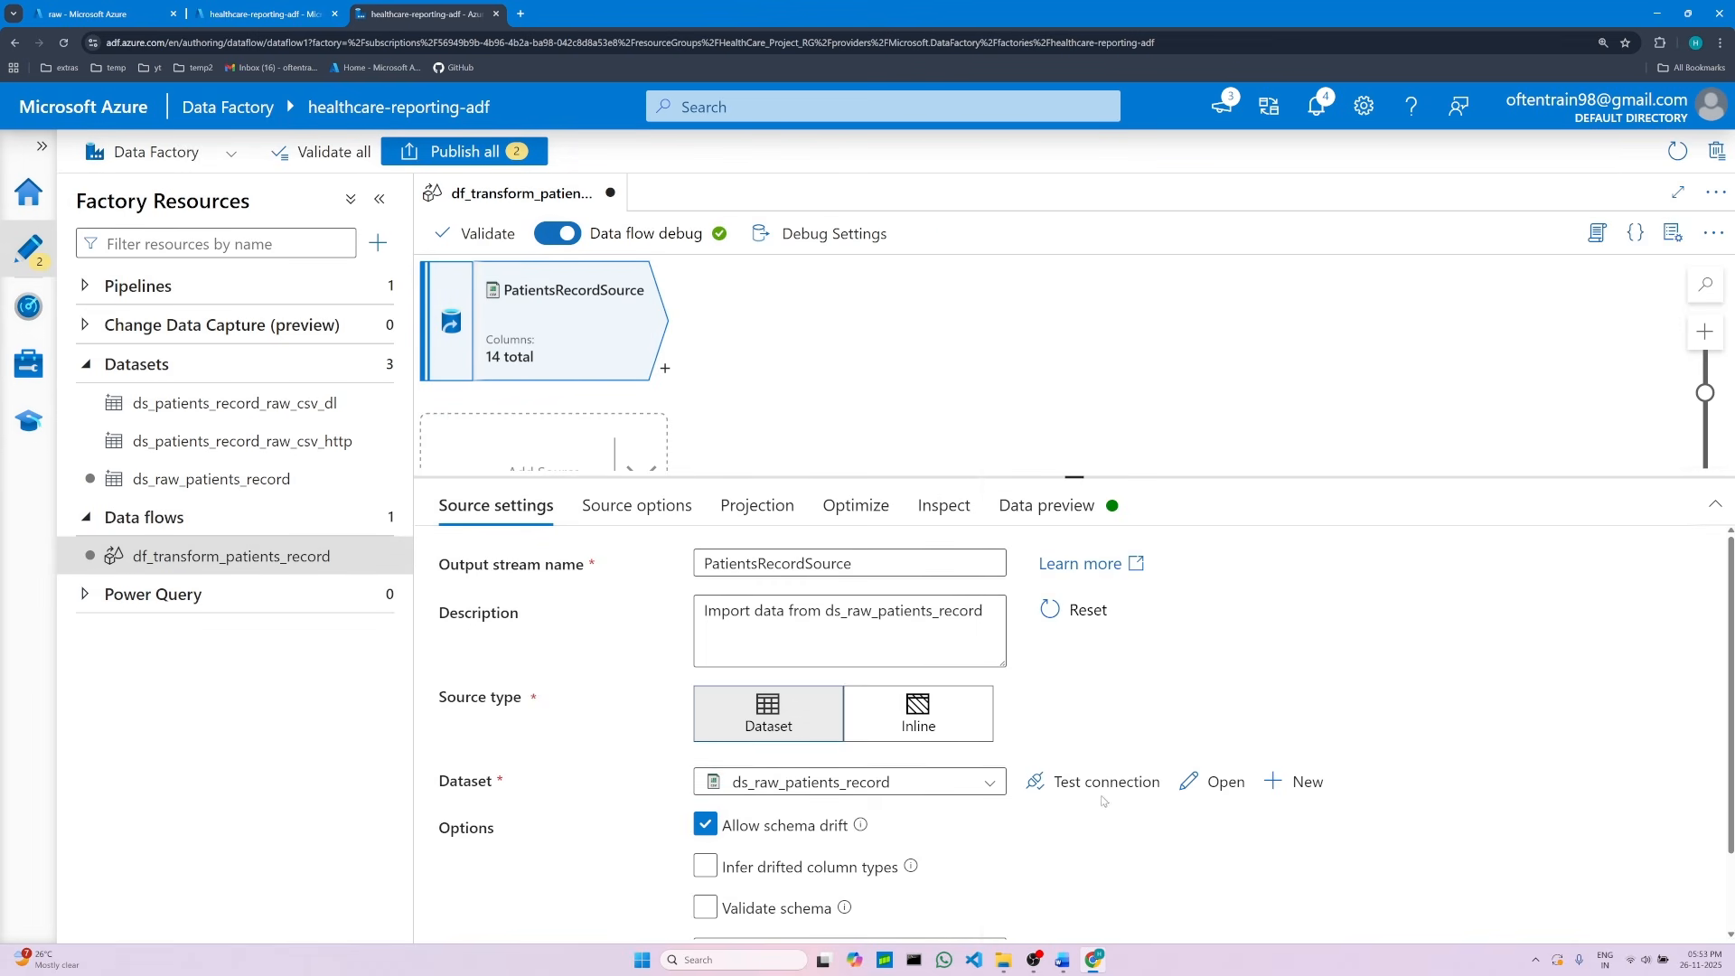
Step: Test the connection of the ds_raw_patients_record dataset and review the source options
{"action": "left_click", "coordinate": [1086, 783]}
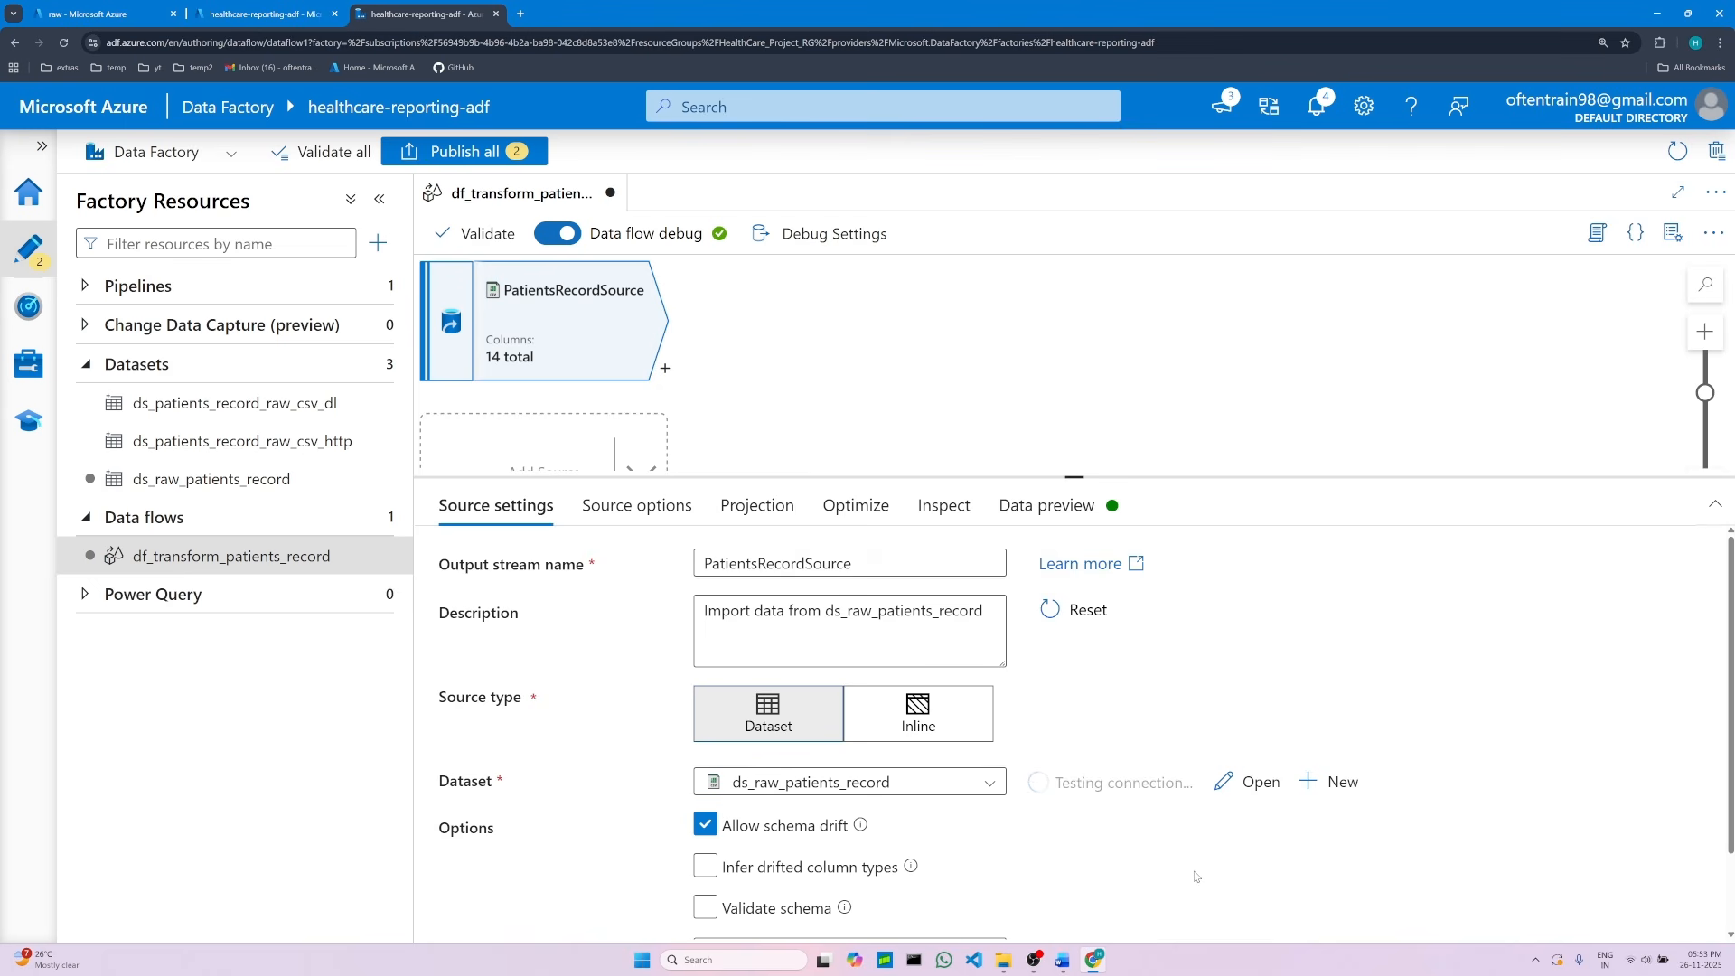
{"action": "scroll", "coordinate": [1196, 877], "scroll_direction": "down", "scroll_amount": 1}
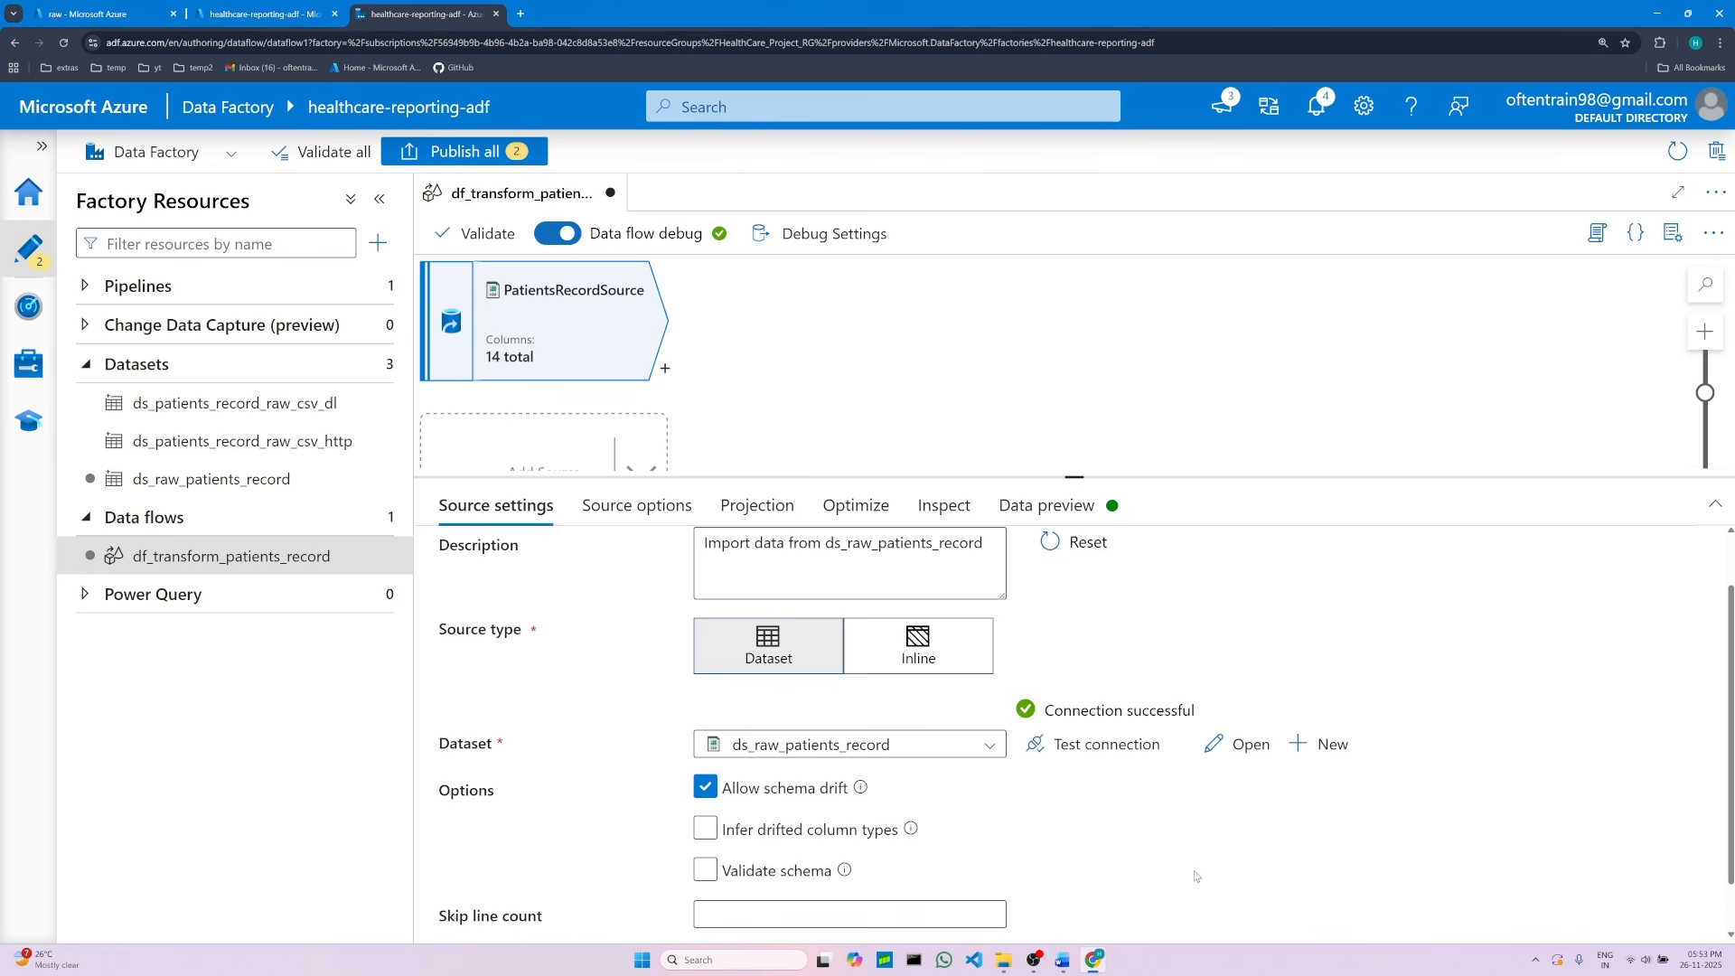
{"action": "scroll", "coordinate": [1135, 767], "scroll_direction": "down", "scroll_amount": 1}
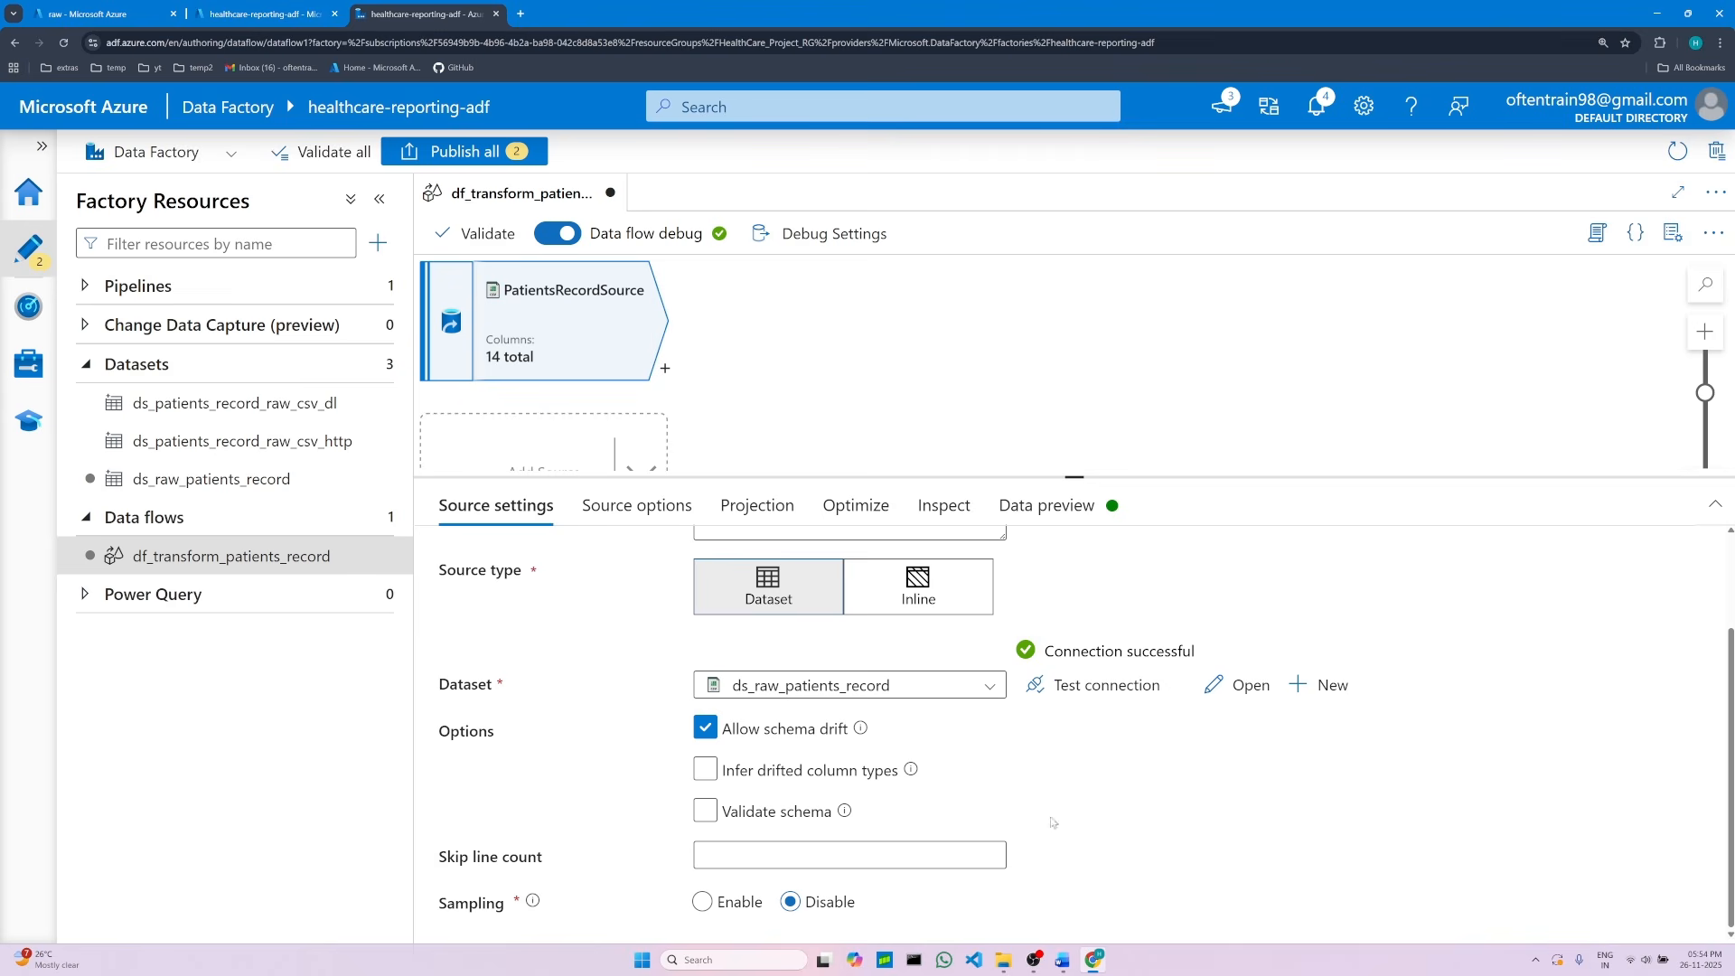
Step: Read the notes on schema drift, sampling and debug settings
{"action": "left_click", "coordinate": [1062, 959]}
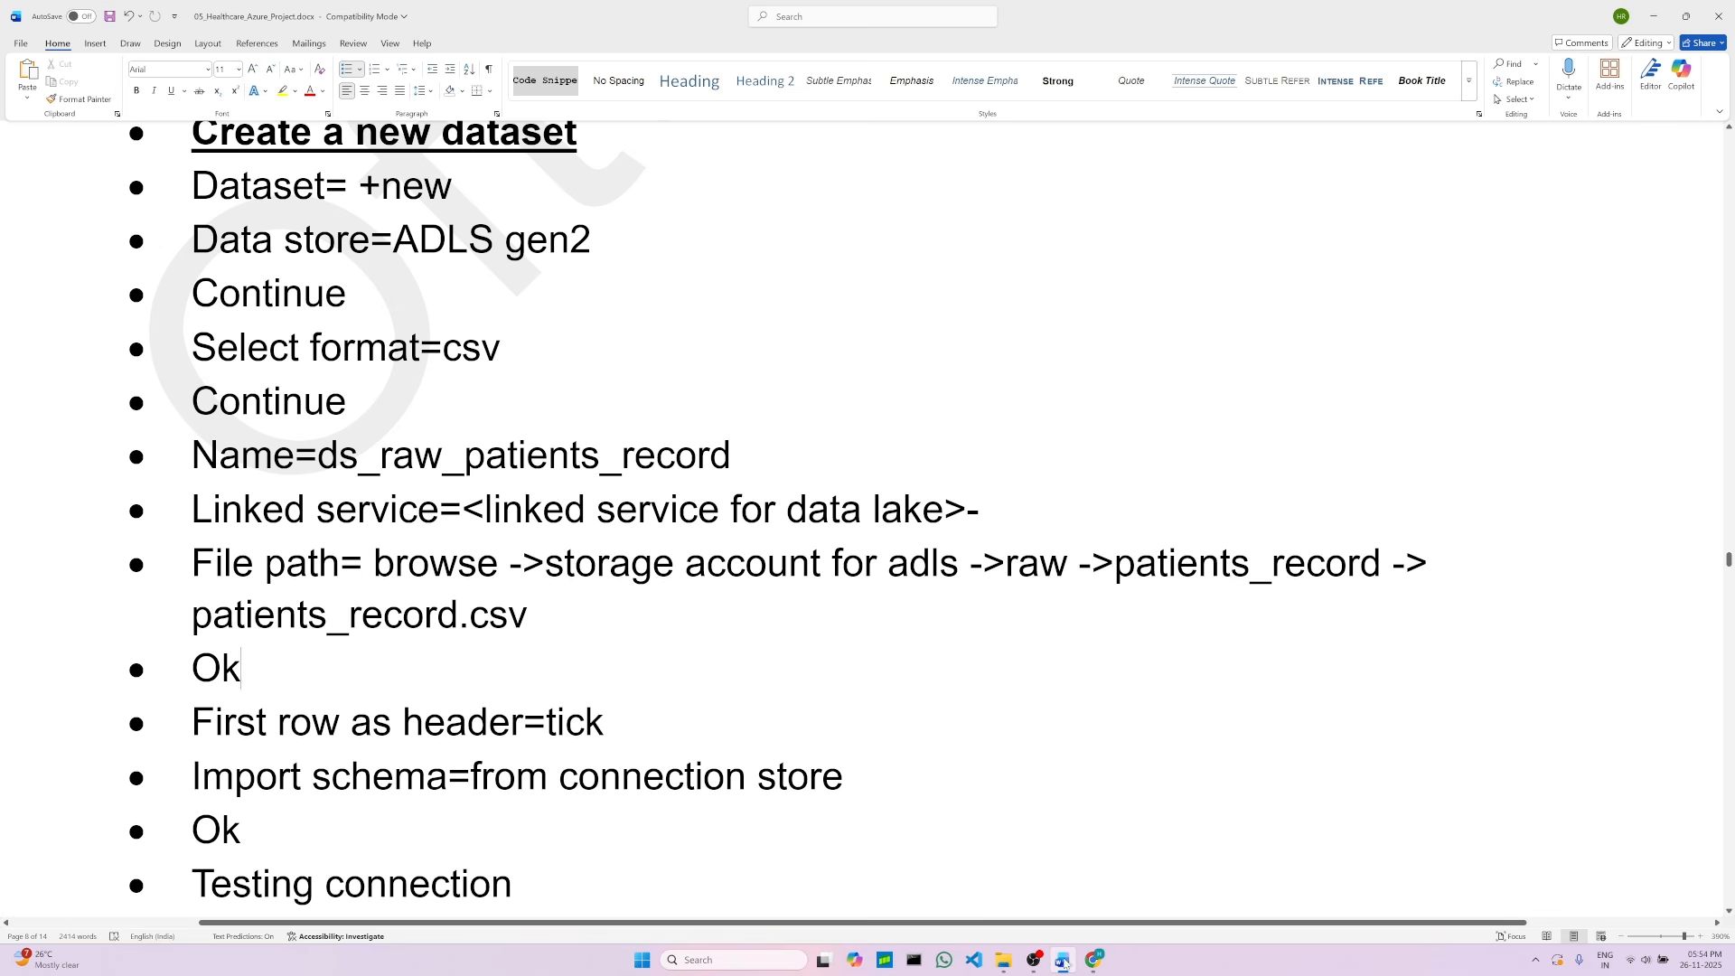
{"action": "scroll", "coordinate": [523, 762], "scroll_direction": "down", "scroll_amount": 10}
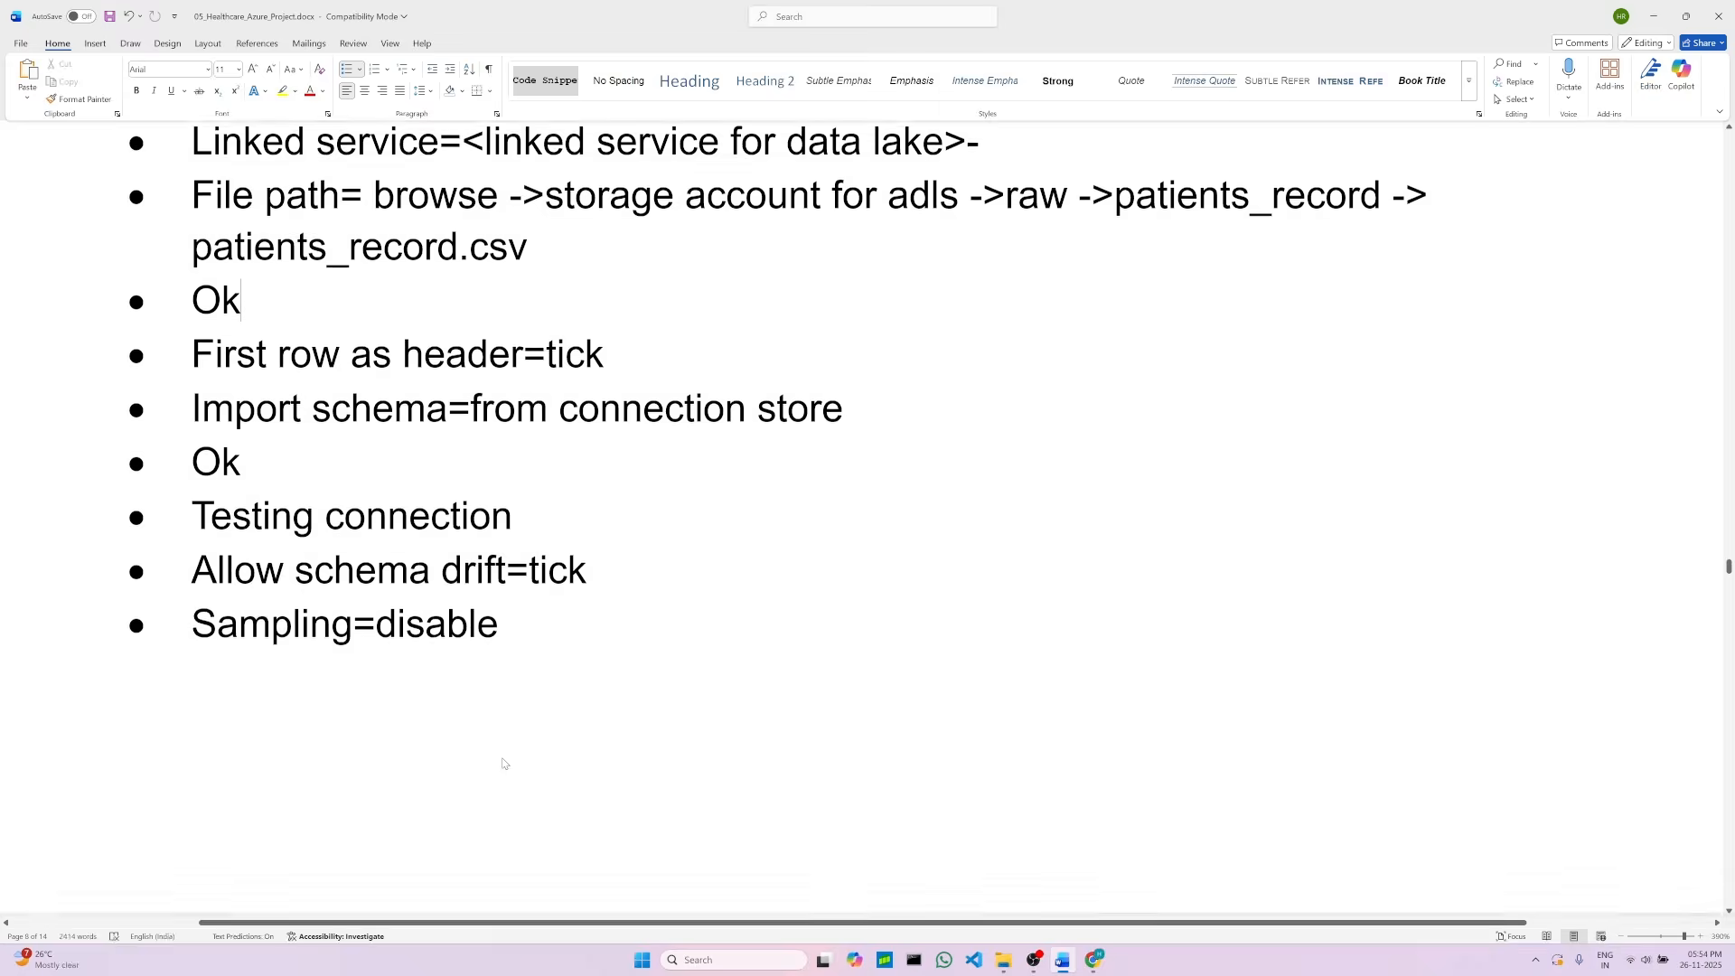
{"action": "scroll", "coordinate": [546, 767], "scroll_direction": "down", "scroll_amount": 5}
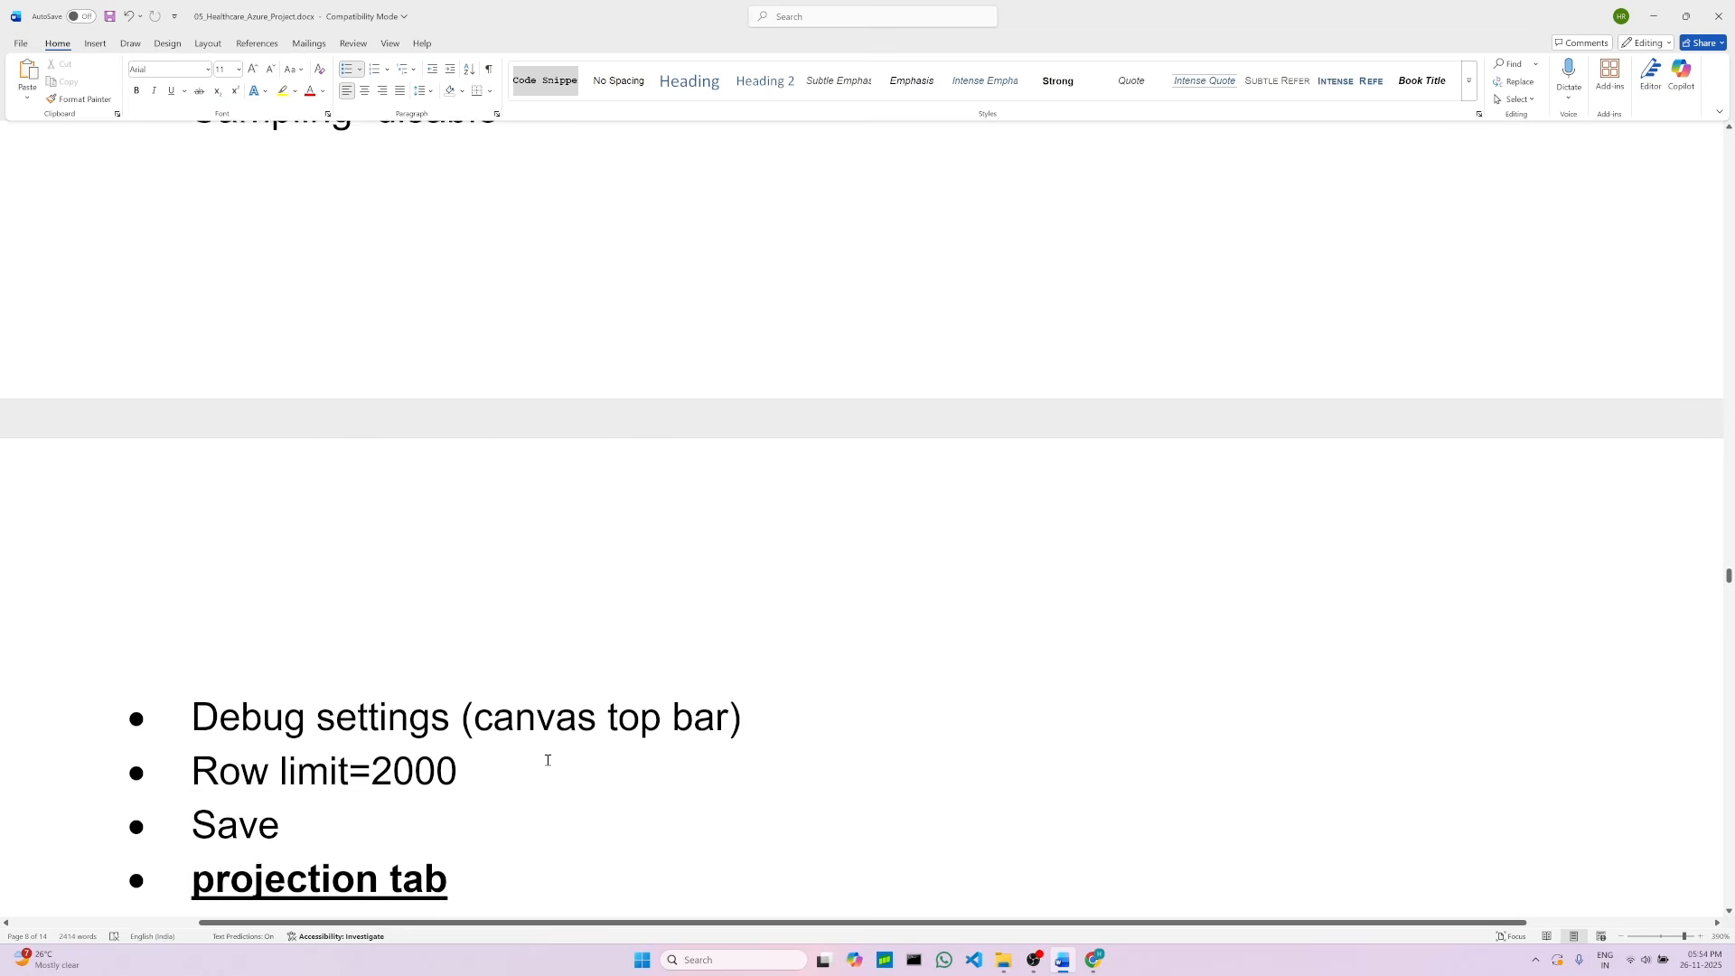
{"action": "scroll", "coordinate": [410, 714], "scroll_direction": "up", "scroll_amount": 2}
{"action": "scroll", "coordinate": [409, 714], "scroll_direction": "up", "scroll_amount": 1}
{"action": "double_click", "coordinate": [374, 769]}
{"action": "left_click", "coordinate": [1154, 818]}
Step: Set the data flow debug row limit to 2000 and save the debug settings
{"action": "left_click", "coordinate": [1094, 960]}
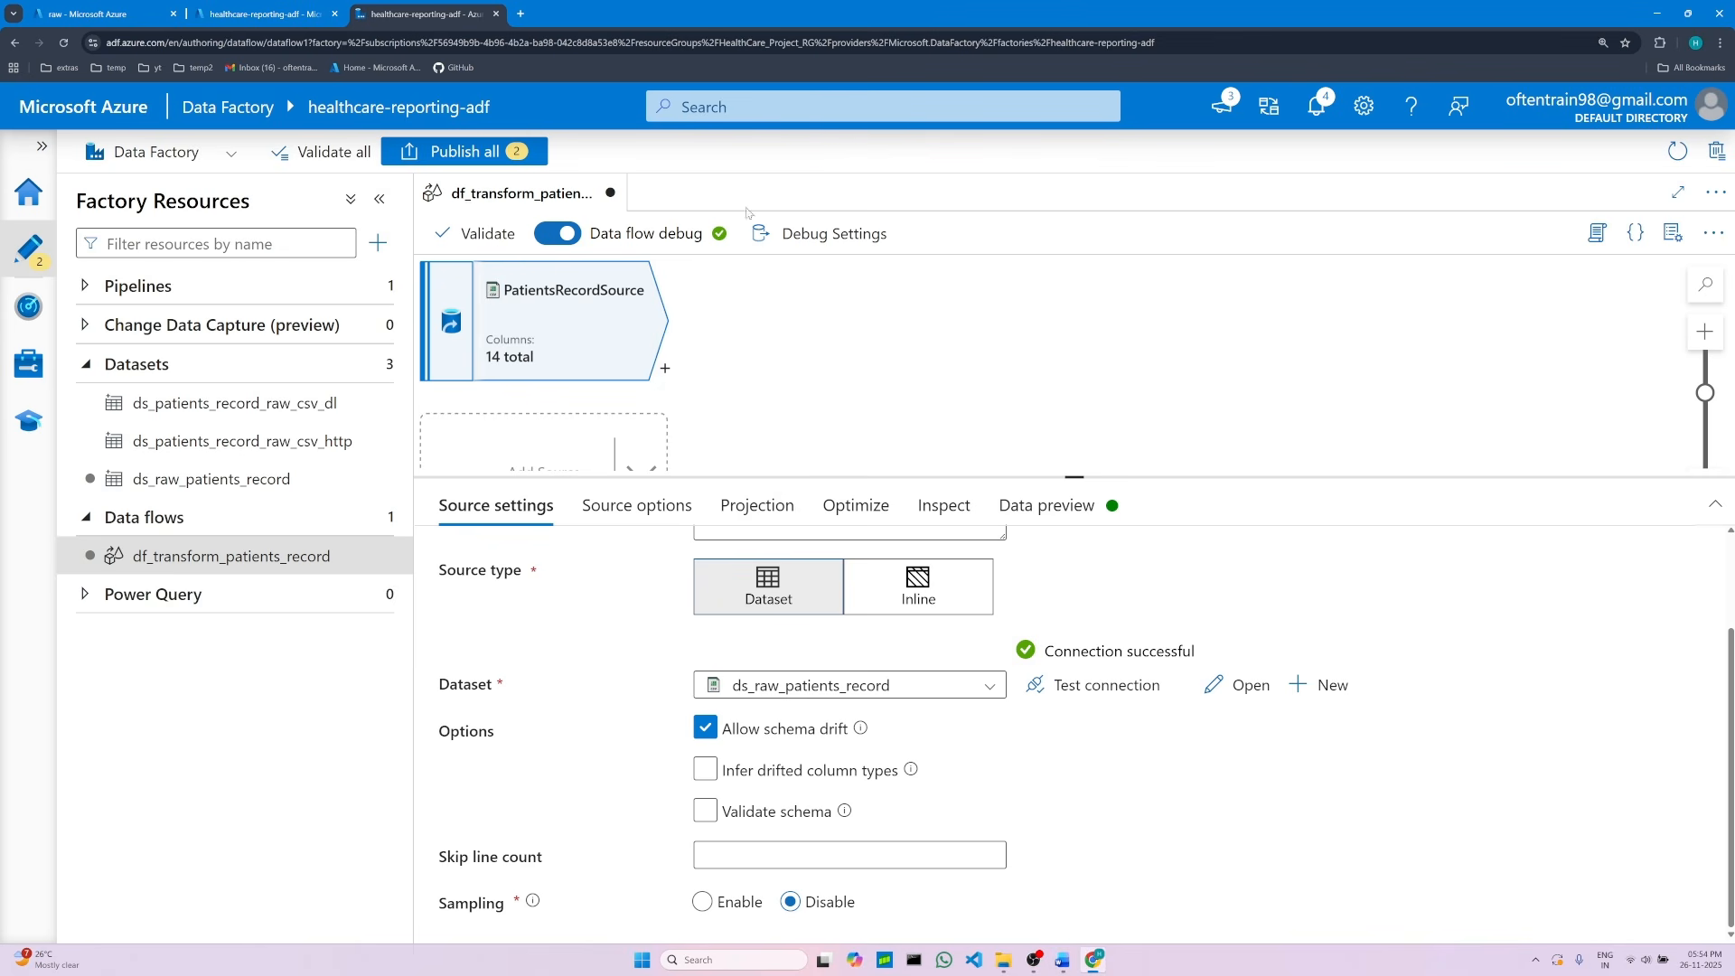
{"action": "left_click", "coordinate": [869, 238]}
{"action": "left_click", "coordinate": [1037, 411]}
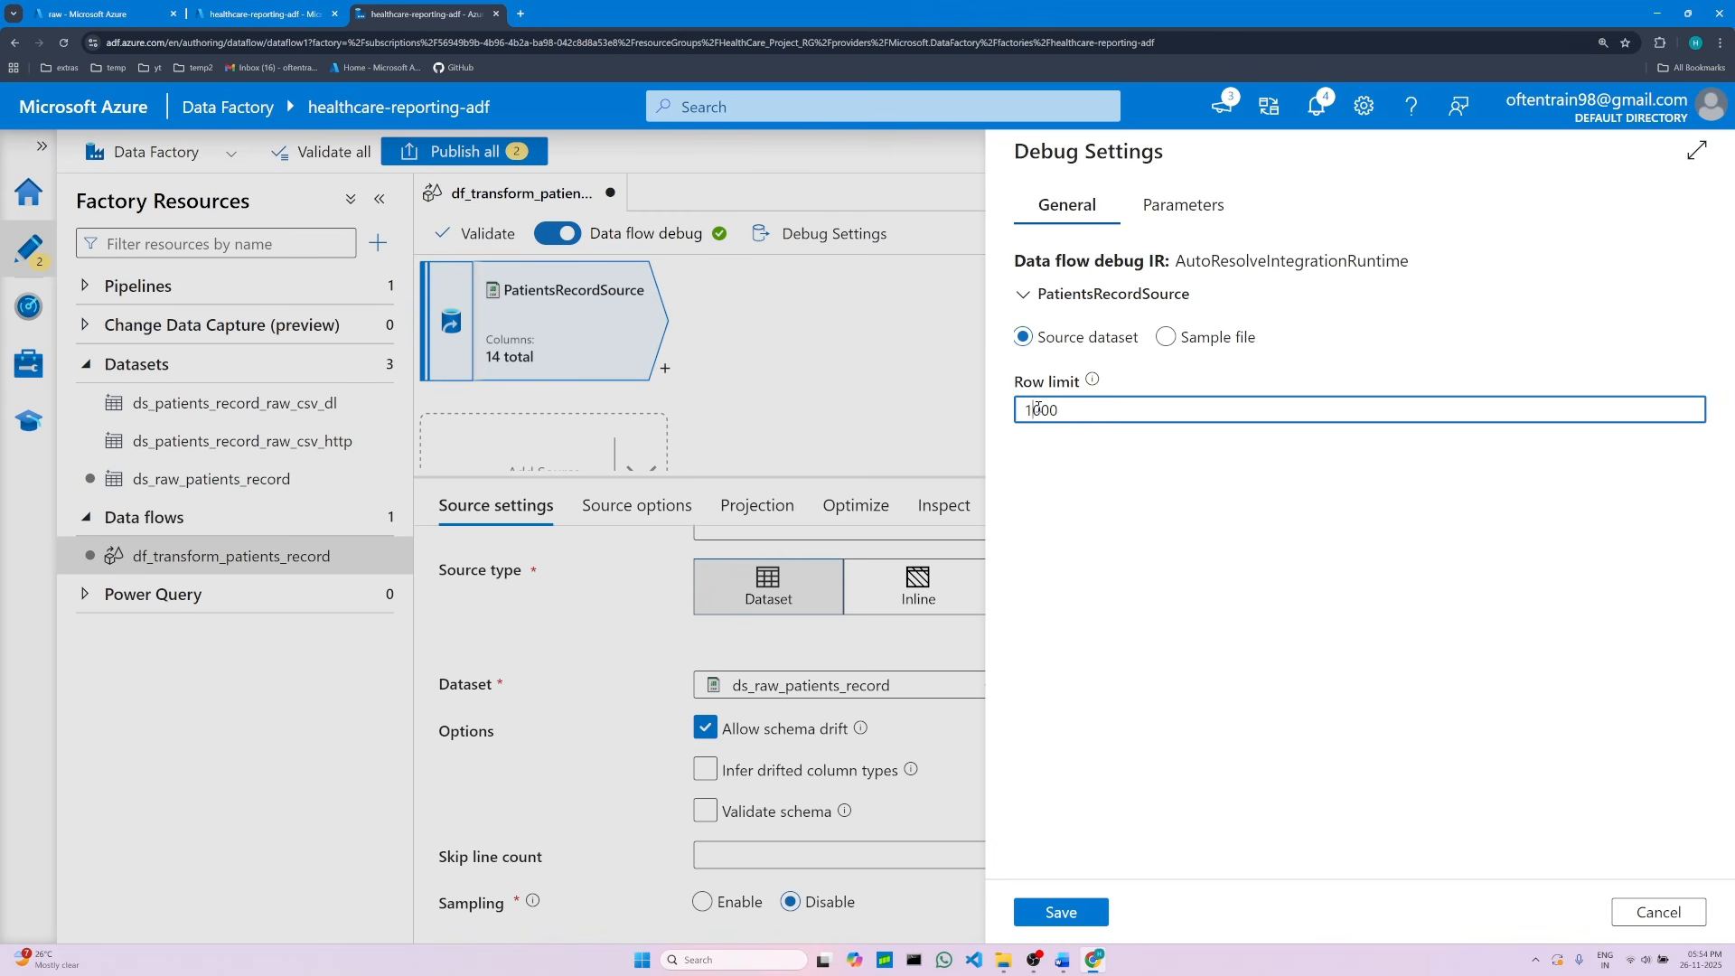
{"action": "key", "text": "BackSpace"}
{"action": "type", "text": "2"}
{"action": "left_click", "coordinate": [1061, 913]}
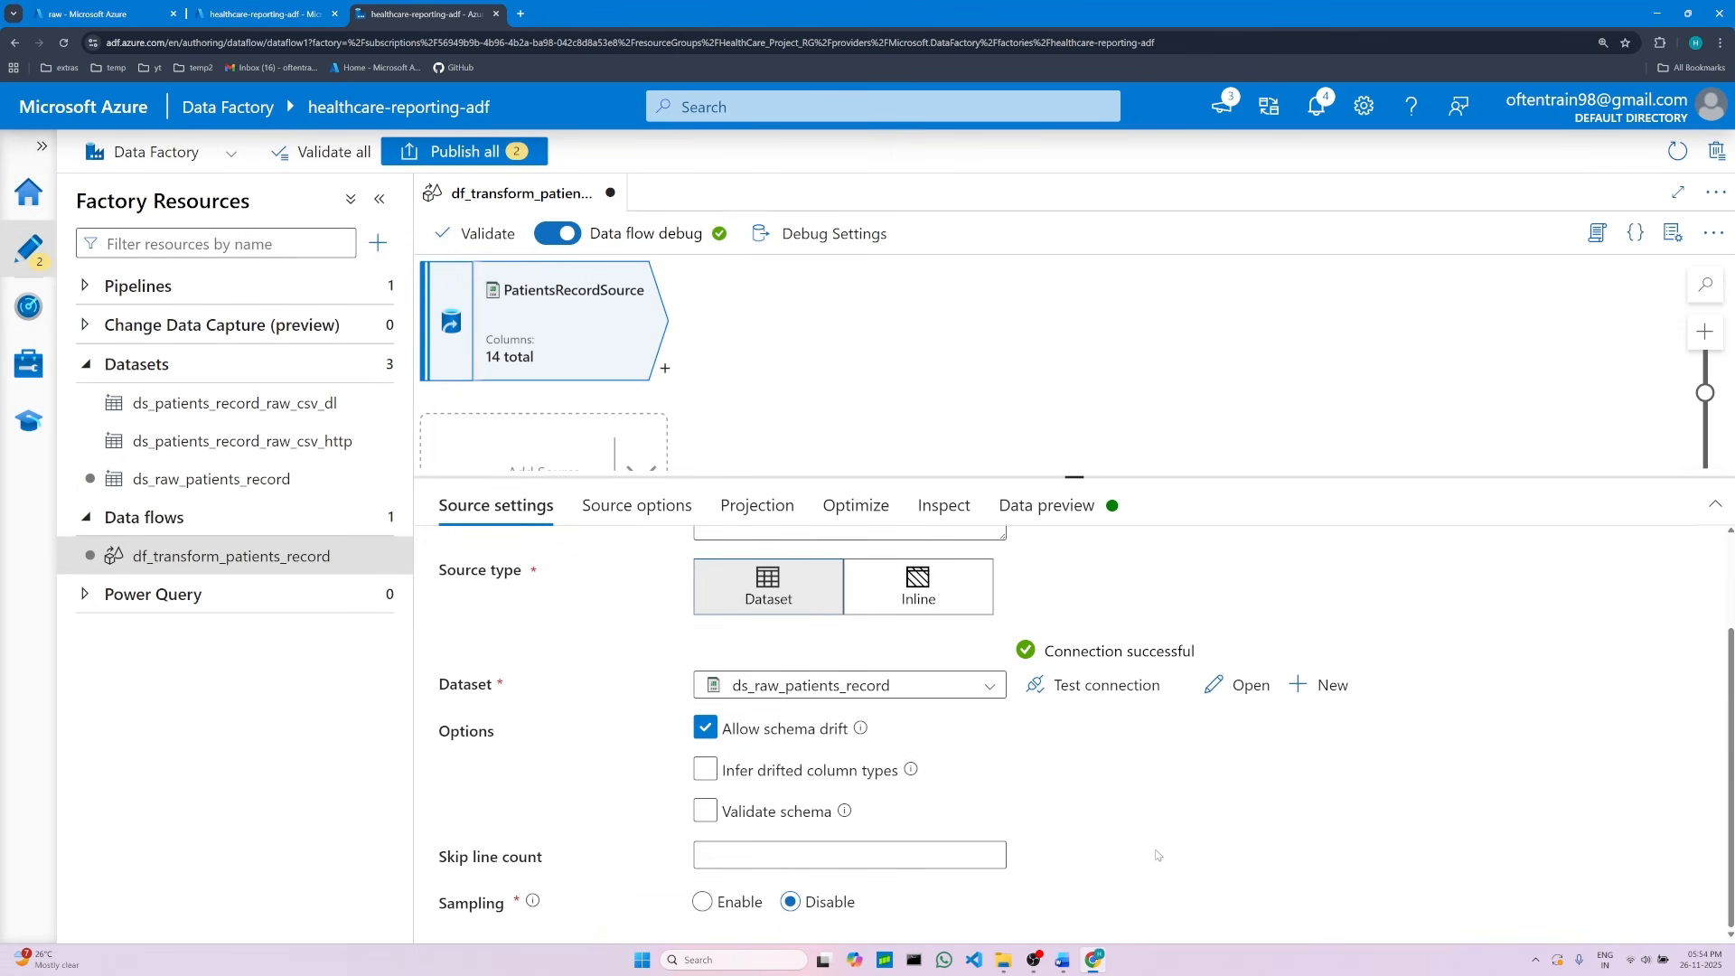
Step: Read the notes on the projection and data preview steps
{"action": "left_click", "coordinate": [1063, 960]}
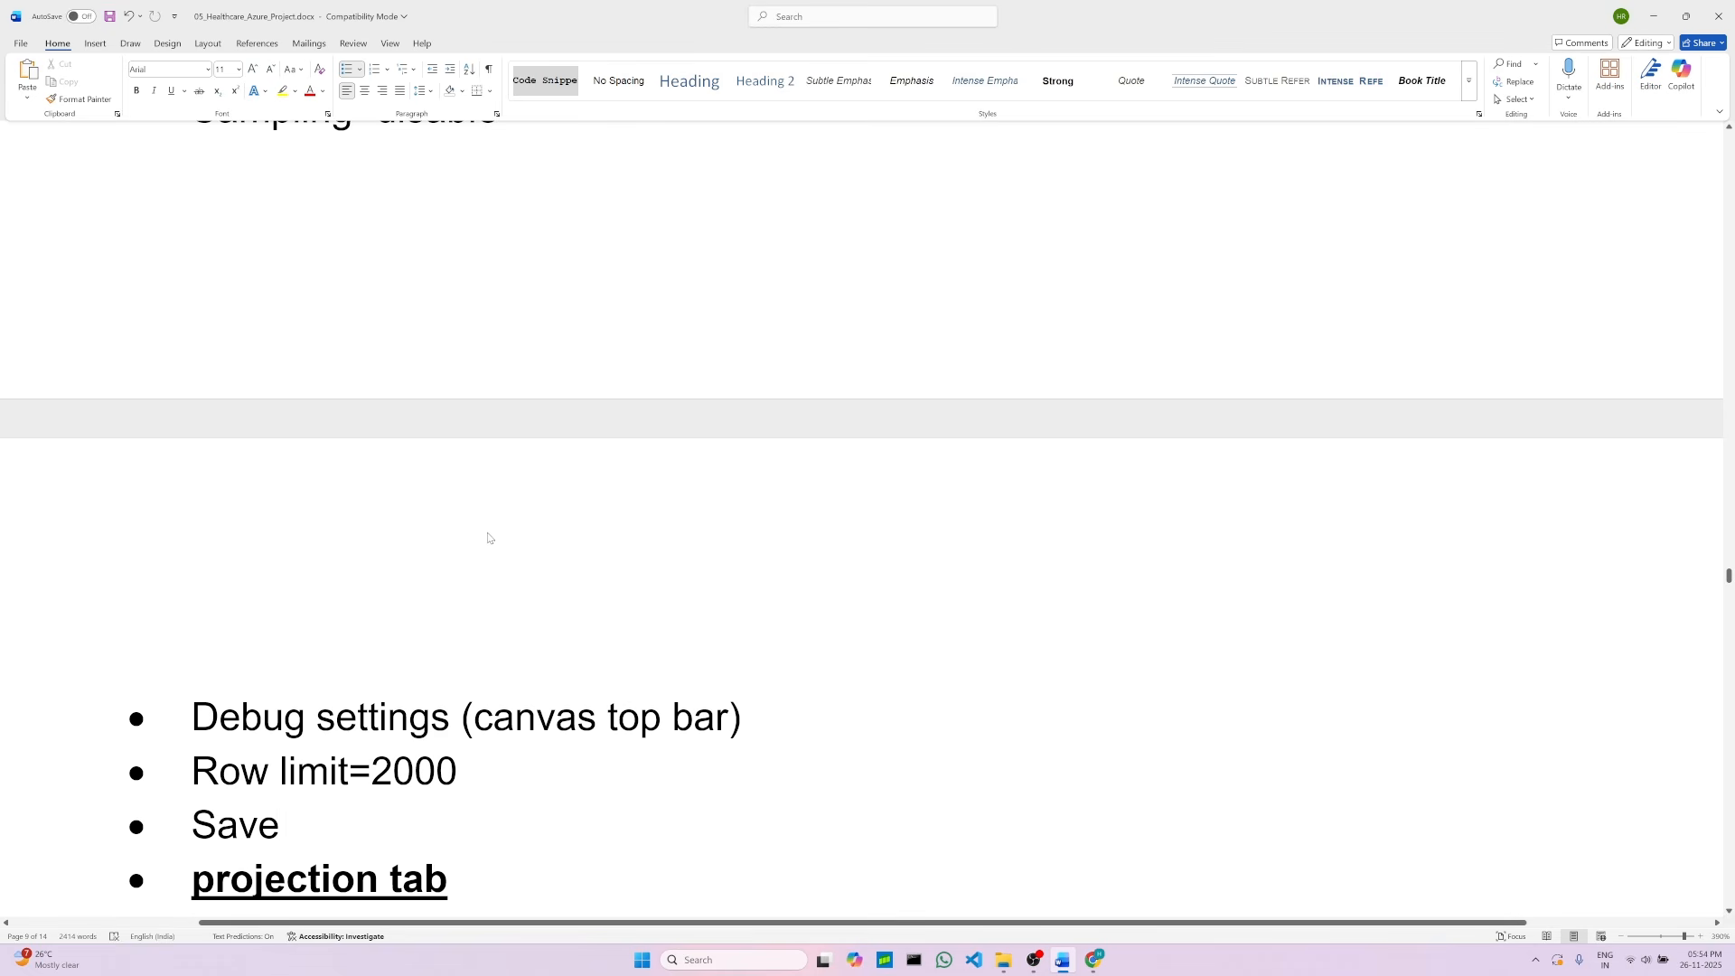
{"action": "scroll", "coordinate": [828, 660], "scroll_direction": "down", "scroll_amount": 1}
{"action": "scroll", "coordinate": [828, 660], "scroll_direction": "down", "scroll_amount": 4}
{"action": "left_click", "coordinate": [447, 386]}
{"action": "left_click", "coordinate": [486, 437]}
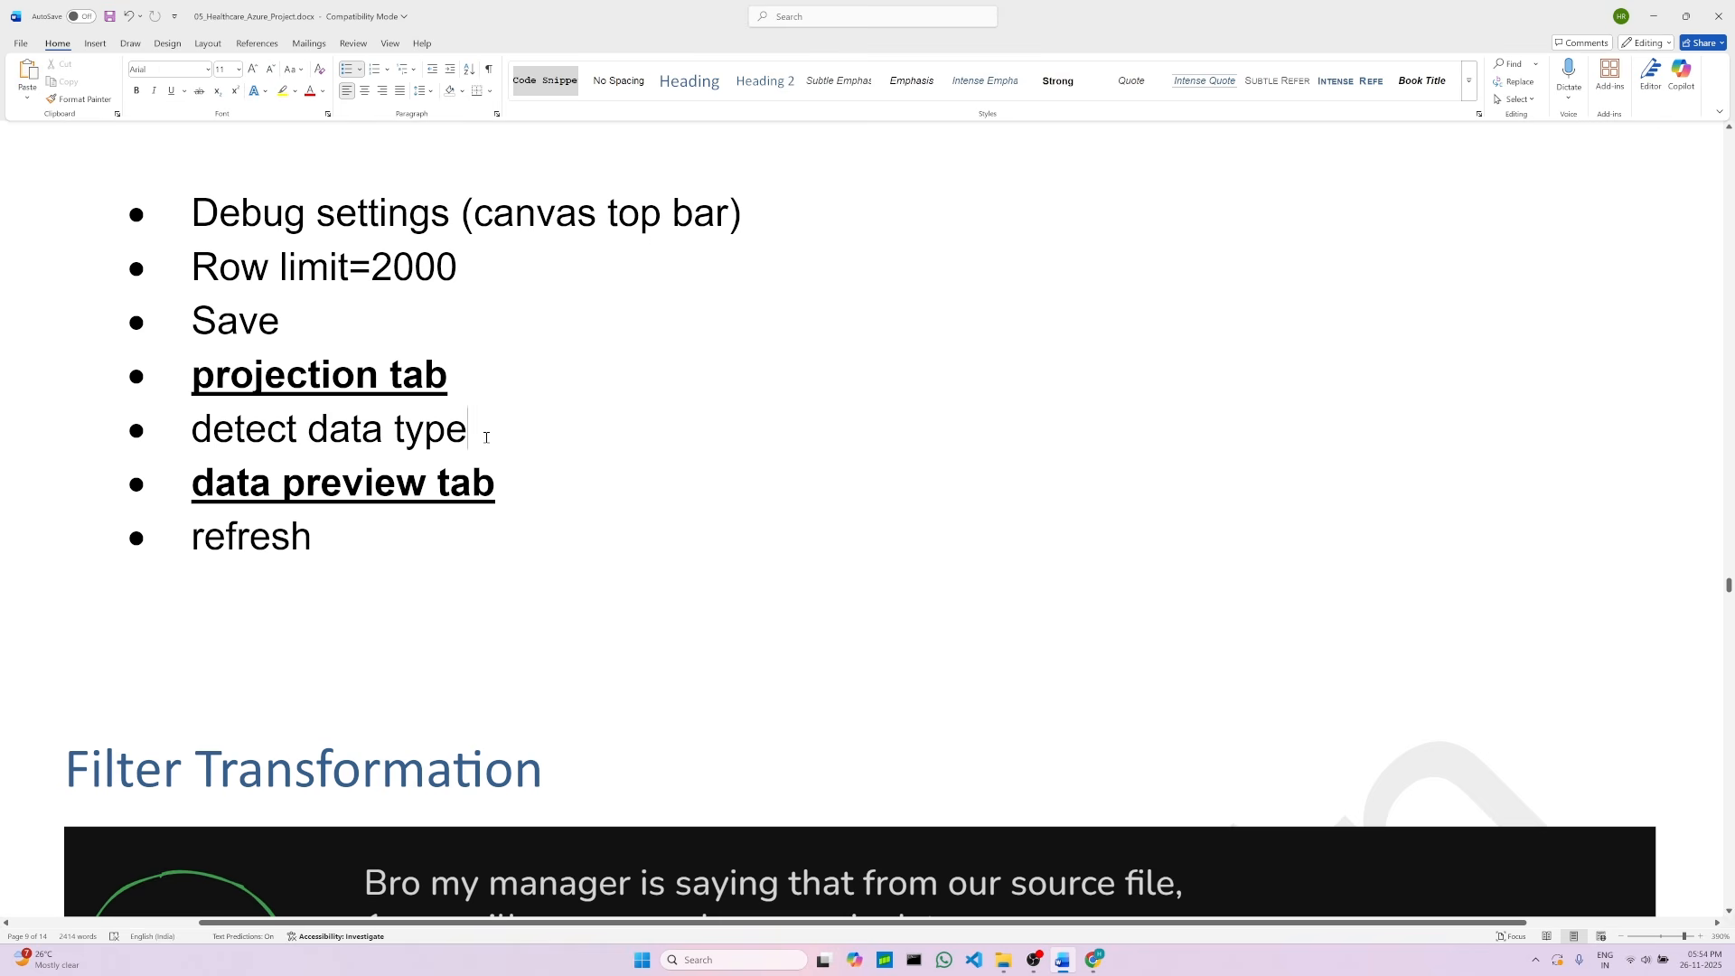
{"action": "left_click", "coordinate": [329, 532]}
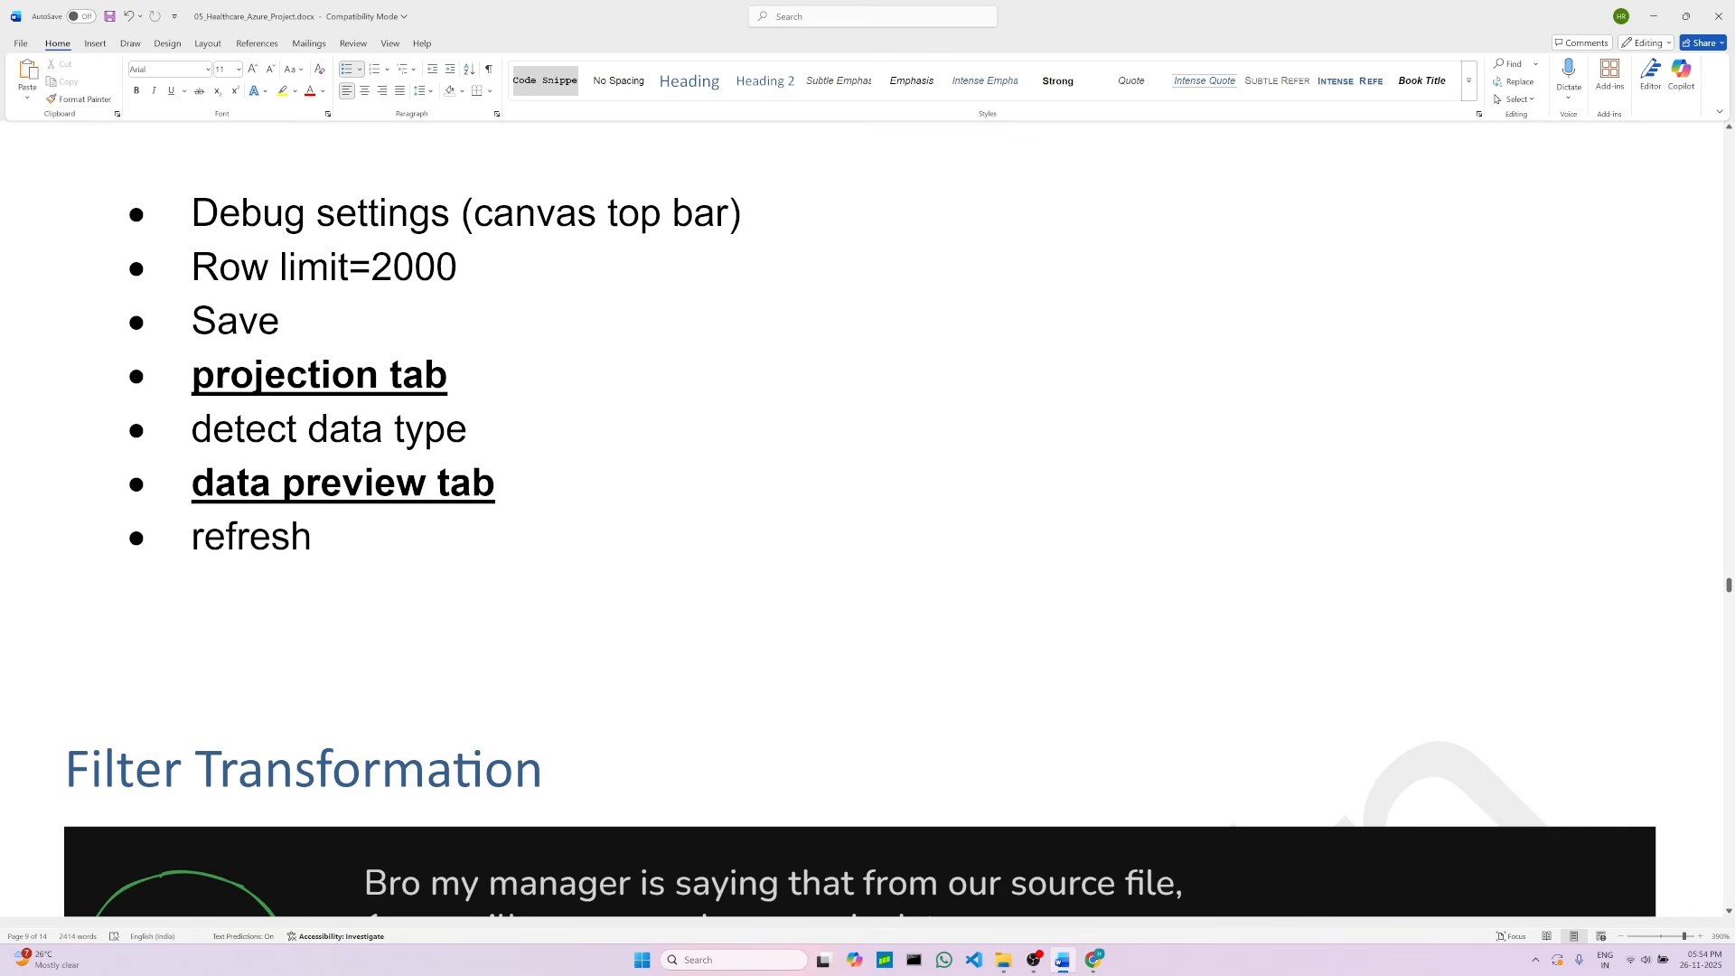
Step: Detect the data types of the PatientsRecordSource columns in its projection
{"action": "left_click", "coordinate": [1093, 960]}
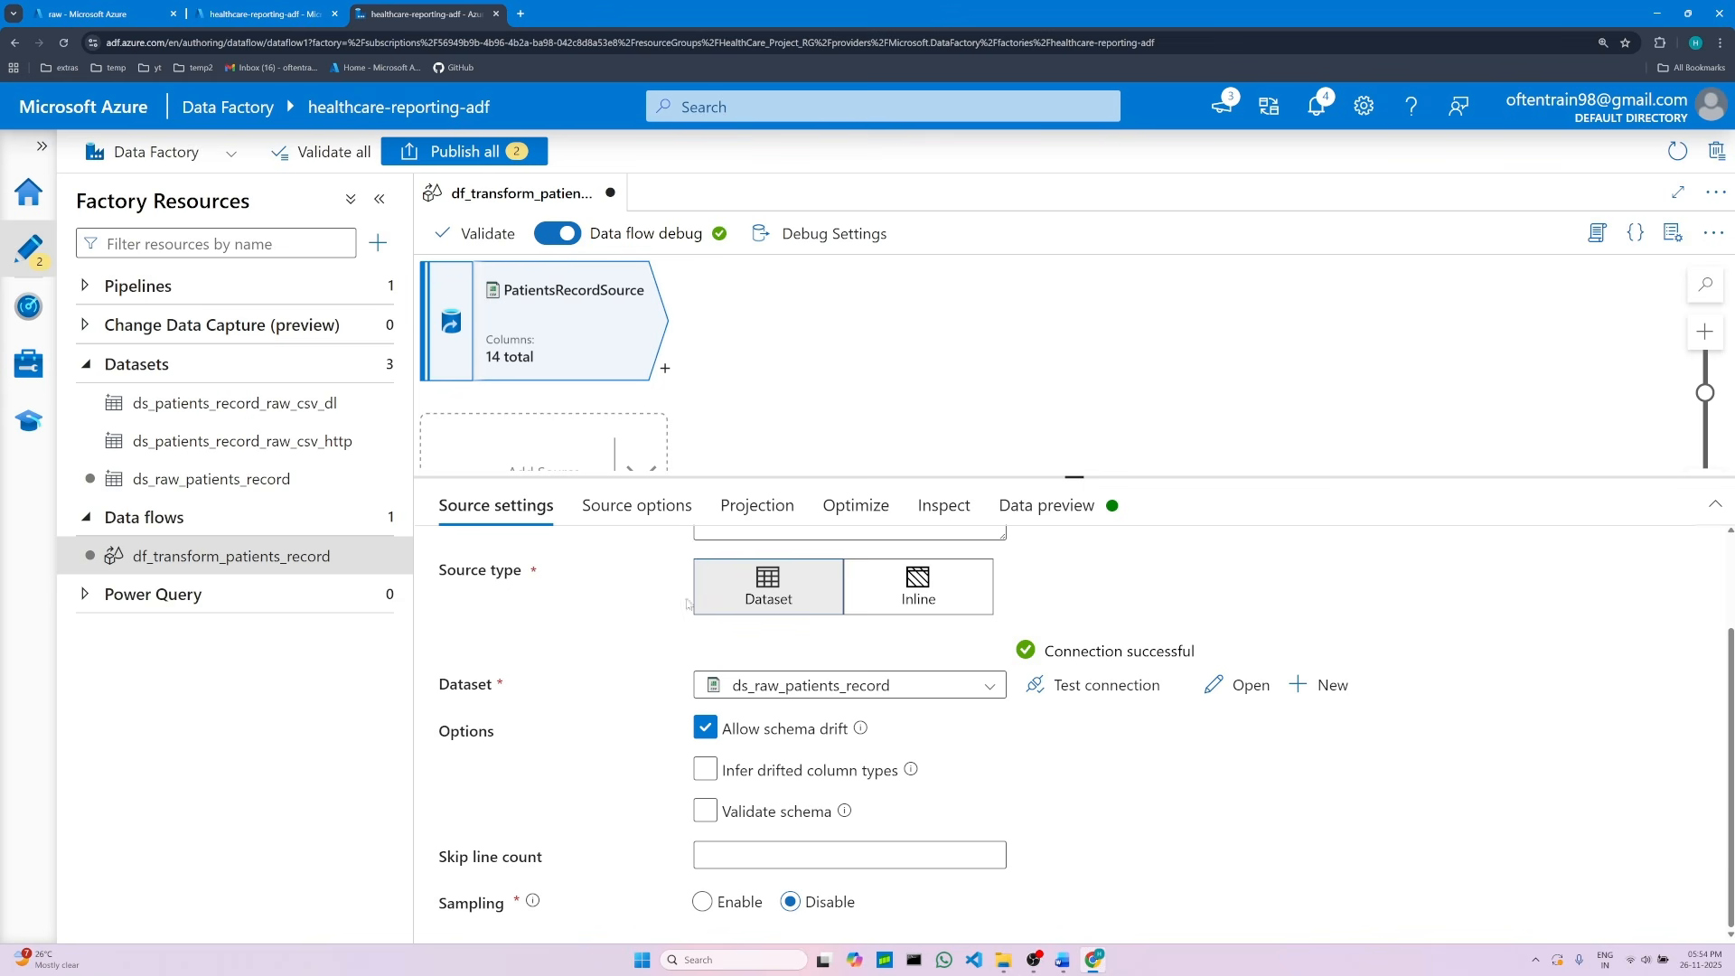
{"action": "left_click", "coordinate": [777, 513]}
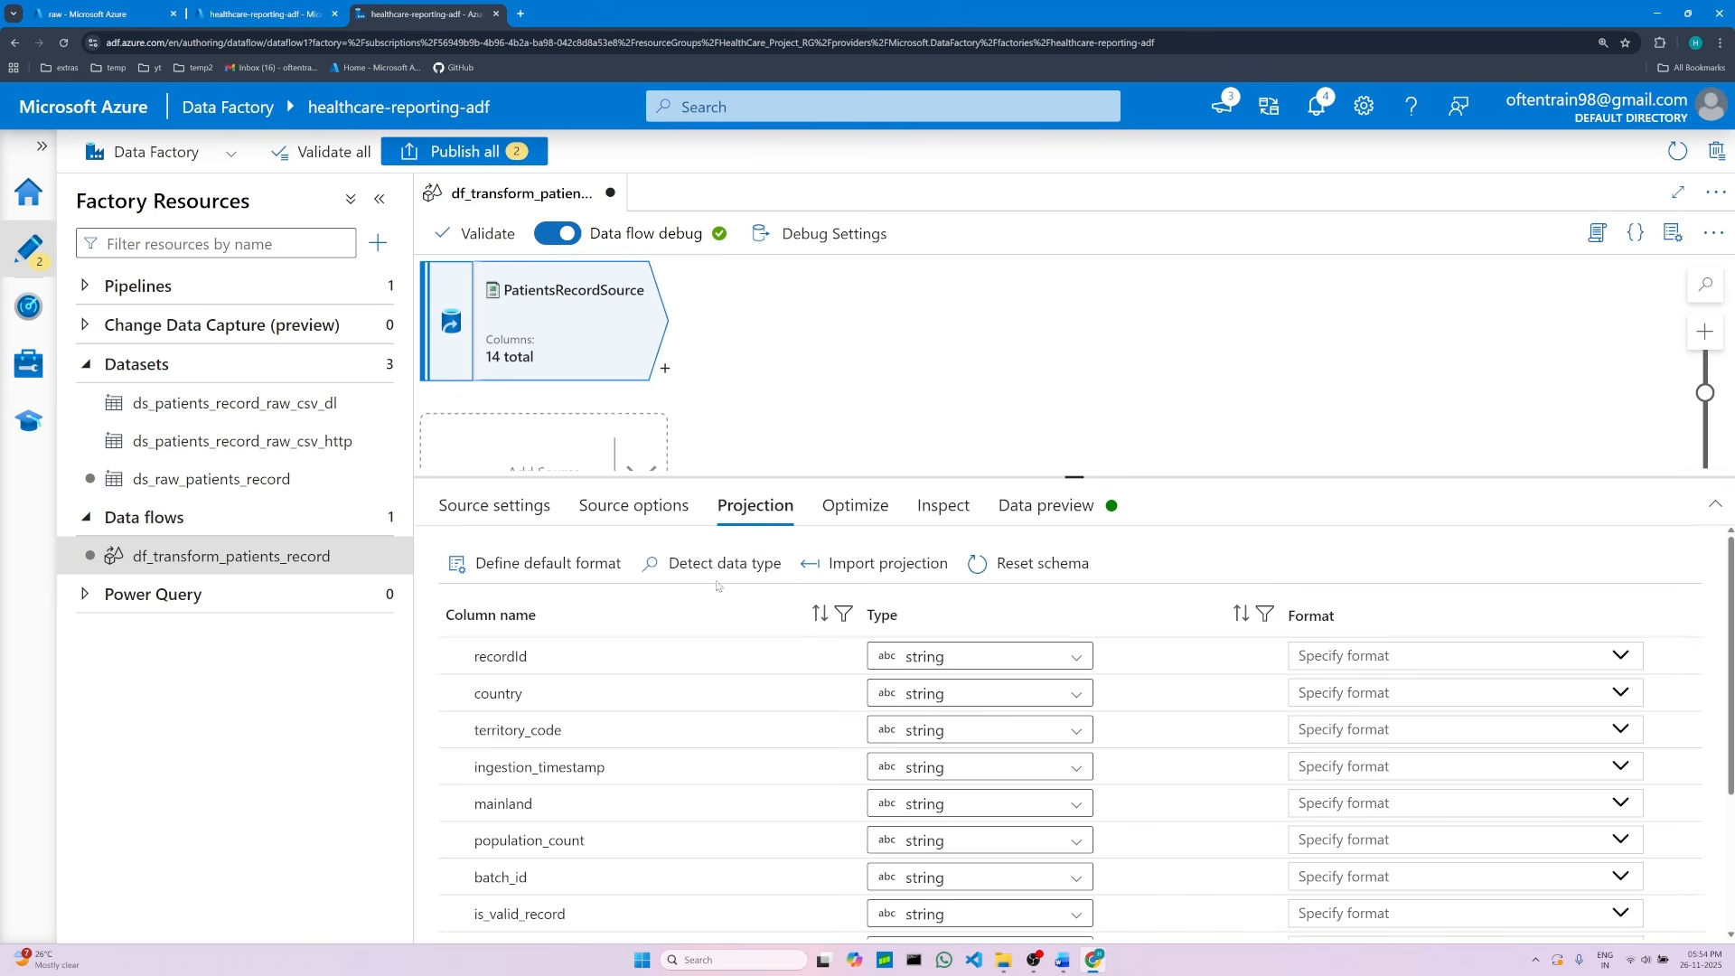
{"action": "left_click", "coordinate": [679, 567]}
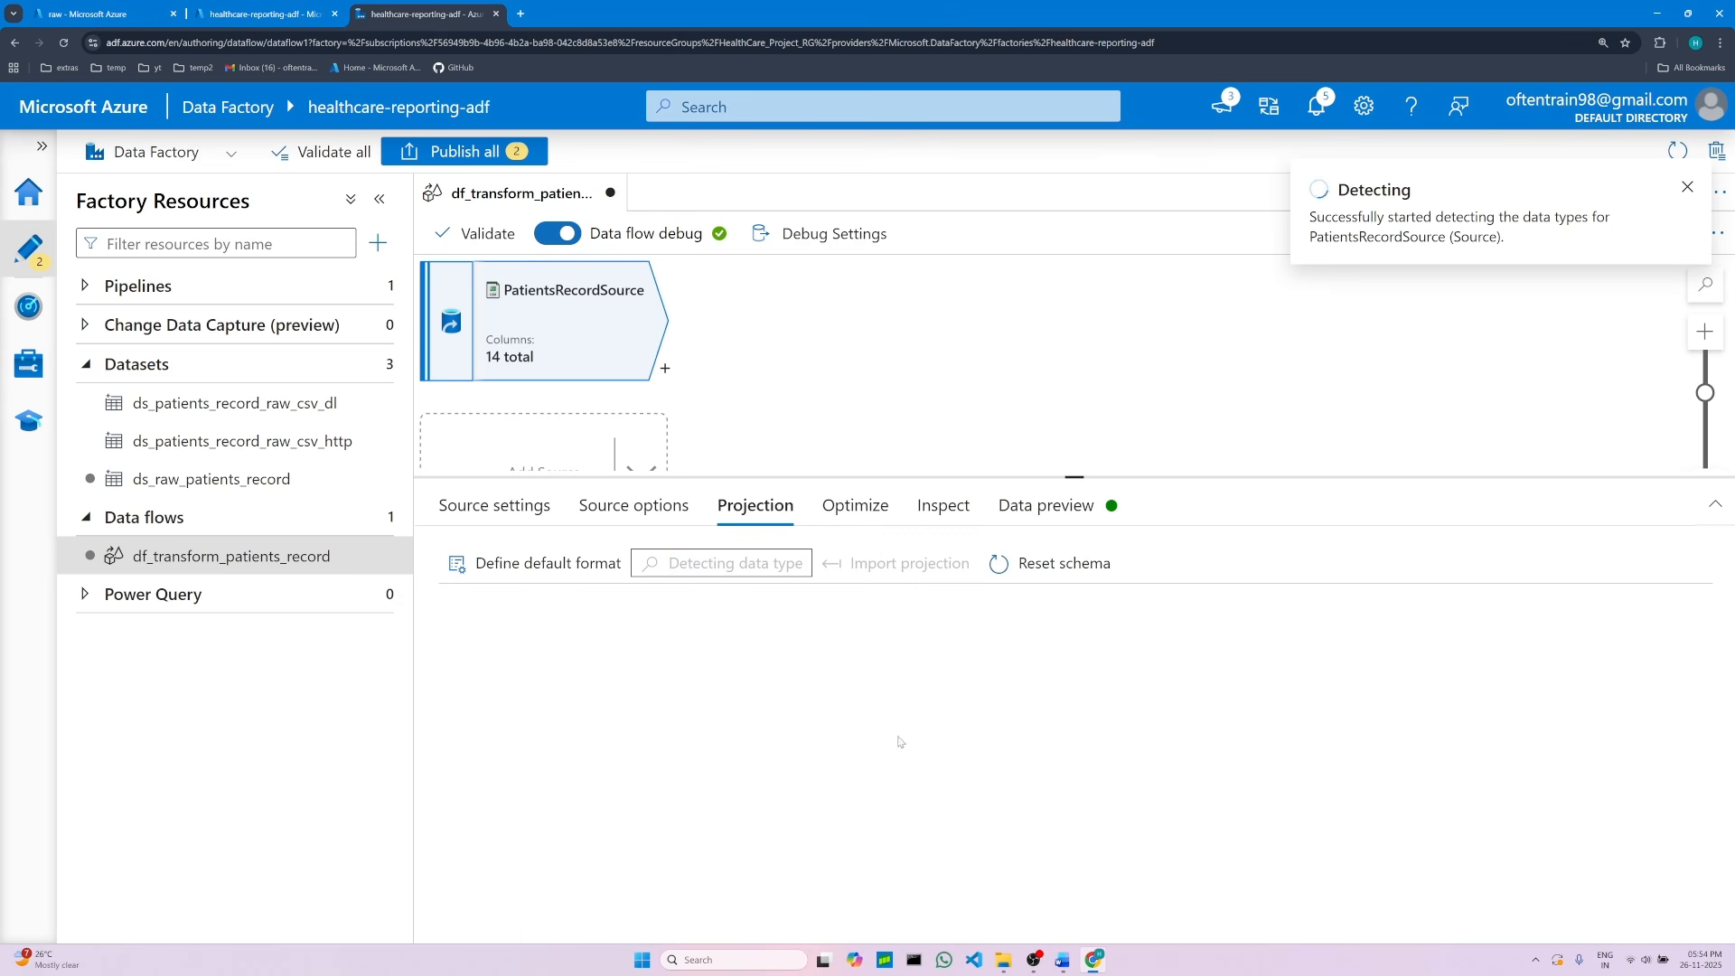
{"action": "mouse_move", "coordinate": [1067, 964]}
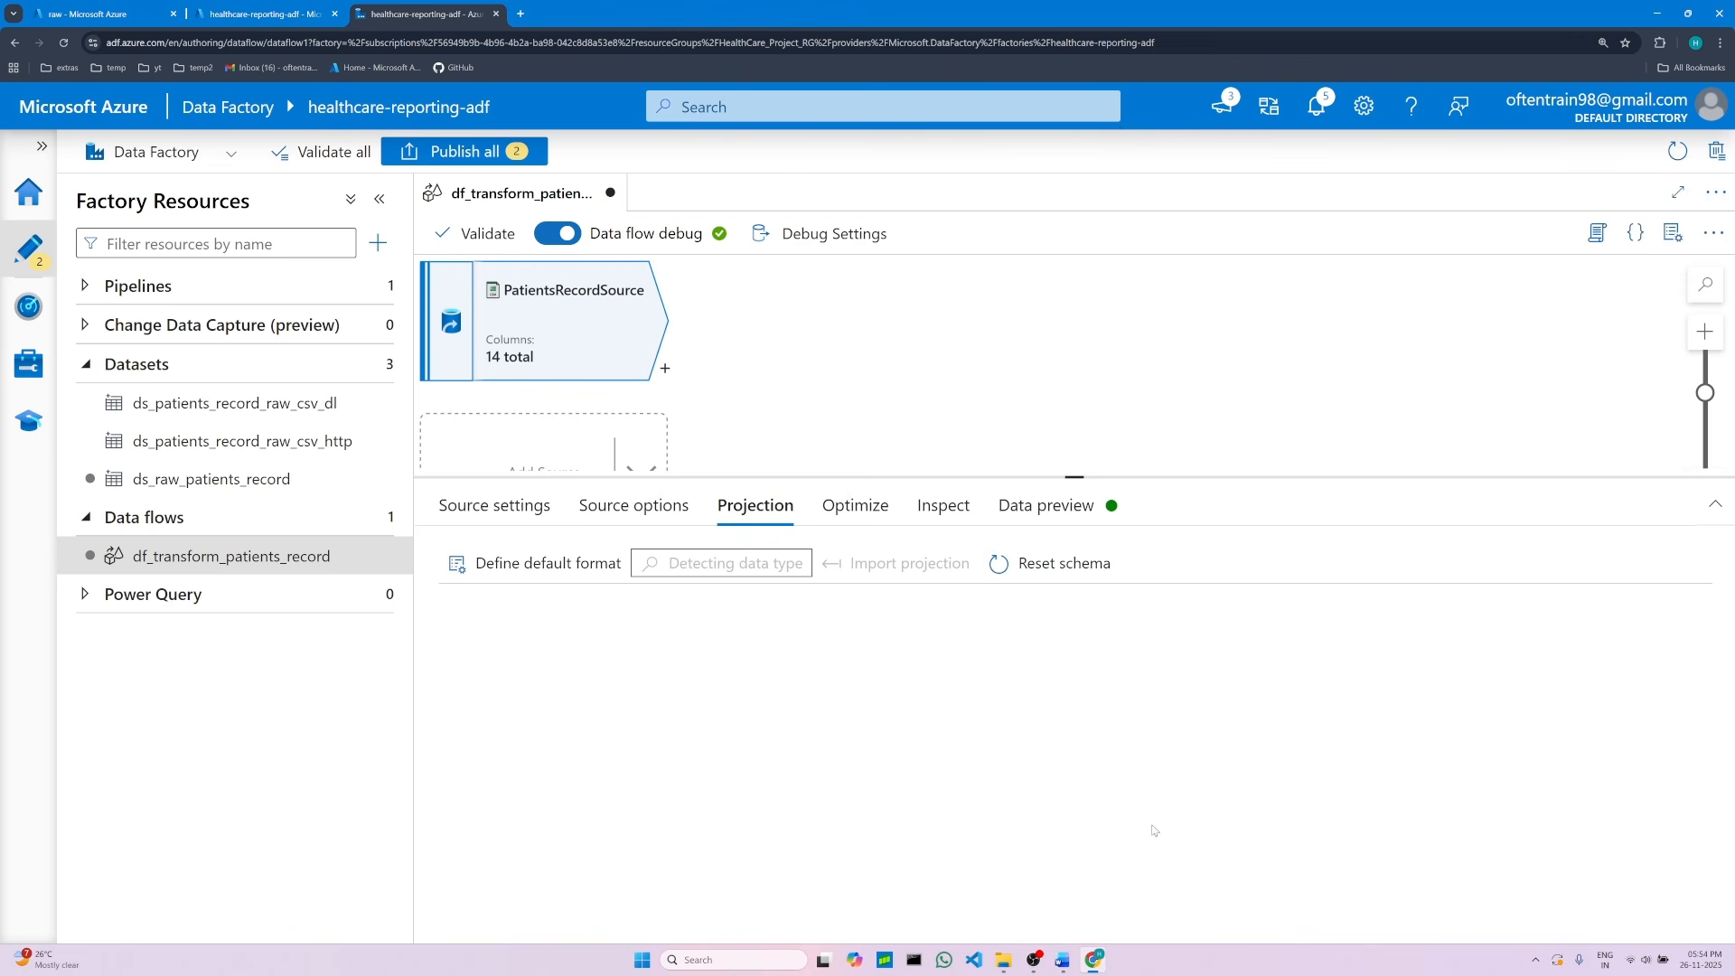
Step: Review the projection and data preview notes in the project document
{"action": "left_click", "coordinate": [1072, 970]}
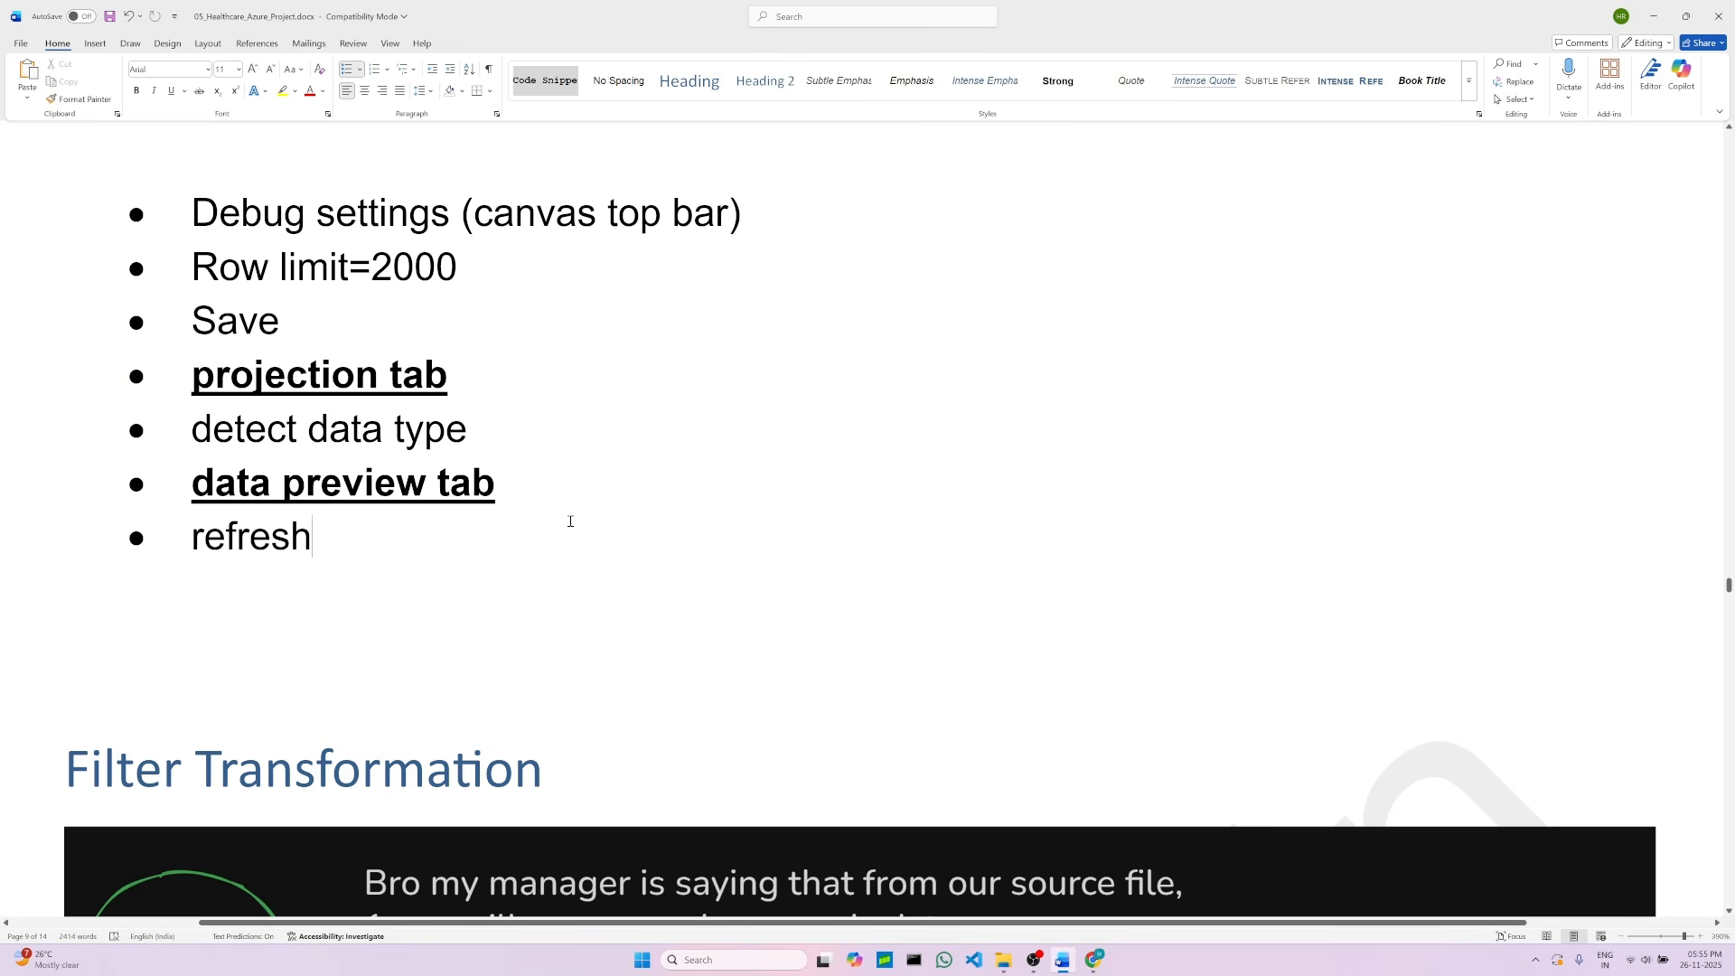
{"action": "scroll", "coordinate": [570, 522], "scroll_direction": "down", "scroll_amount": 5}
{"action": "left_click", "coordinate": [558, 555]}
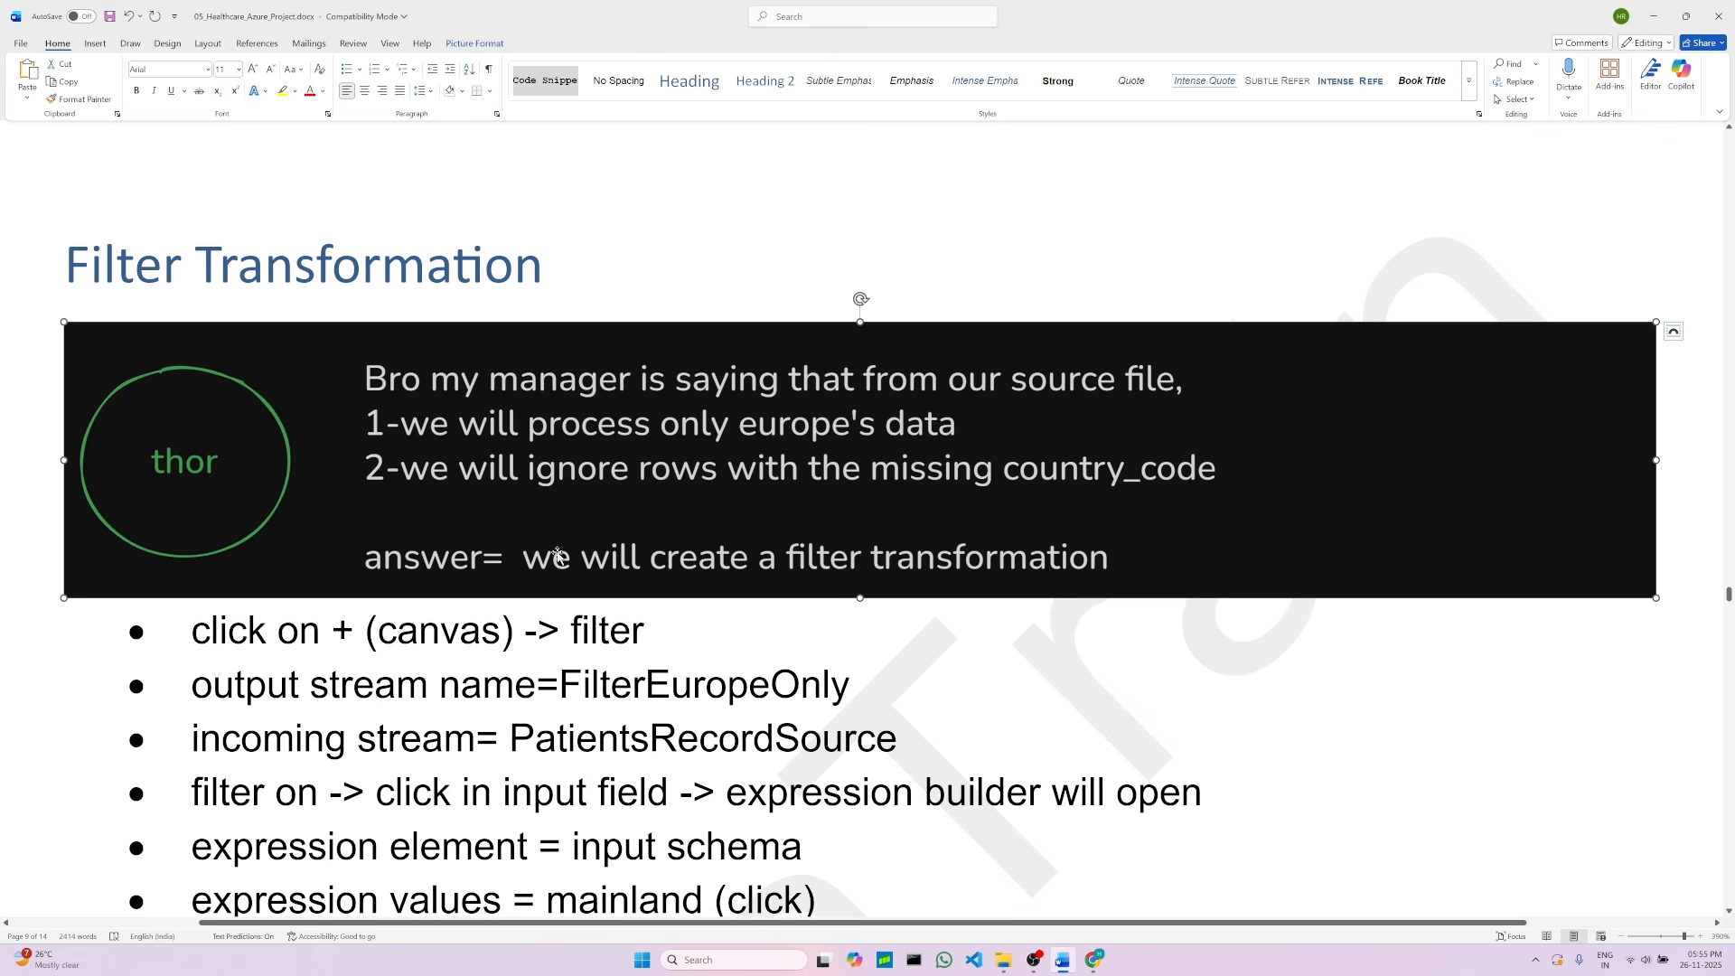
{"action": "scroll", "coordinate": [483, 471], "scroll_direction": "up", "scroll_amount": 5}
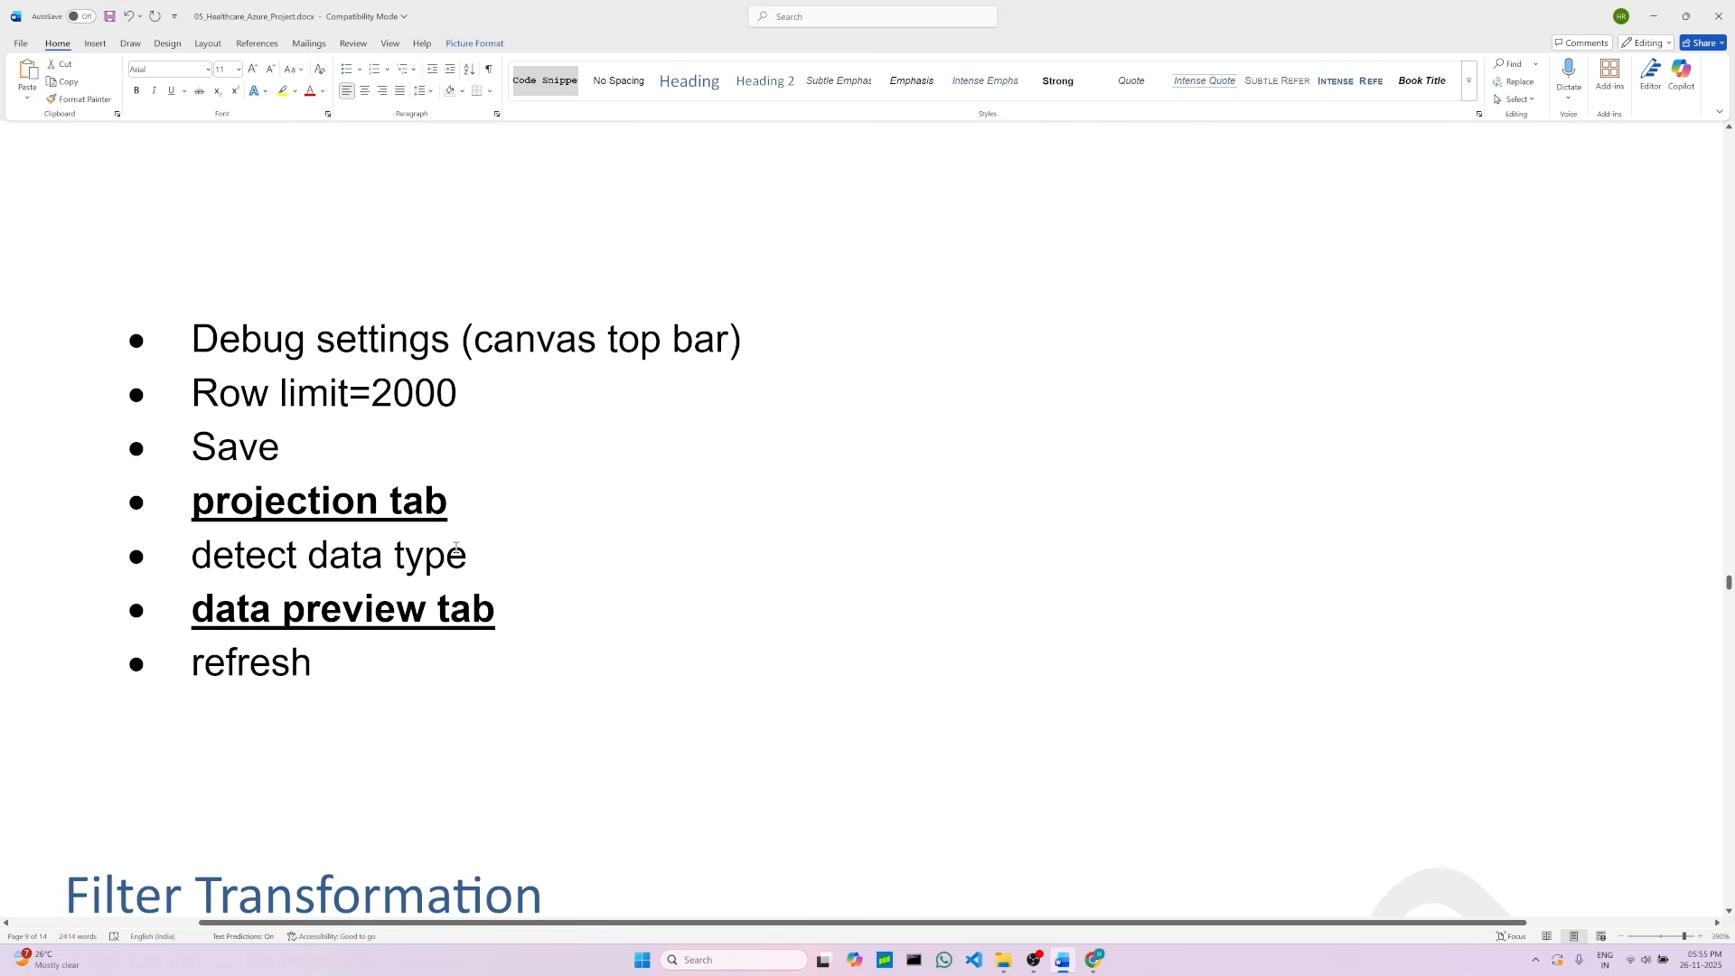
{"action": "left_click", "coordinate": [535, 604]}
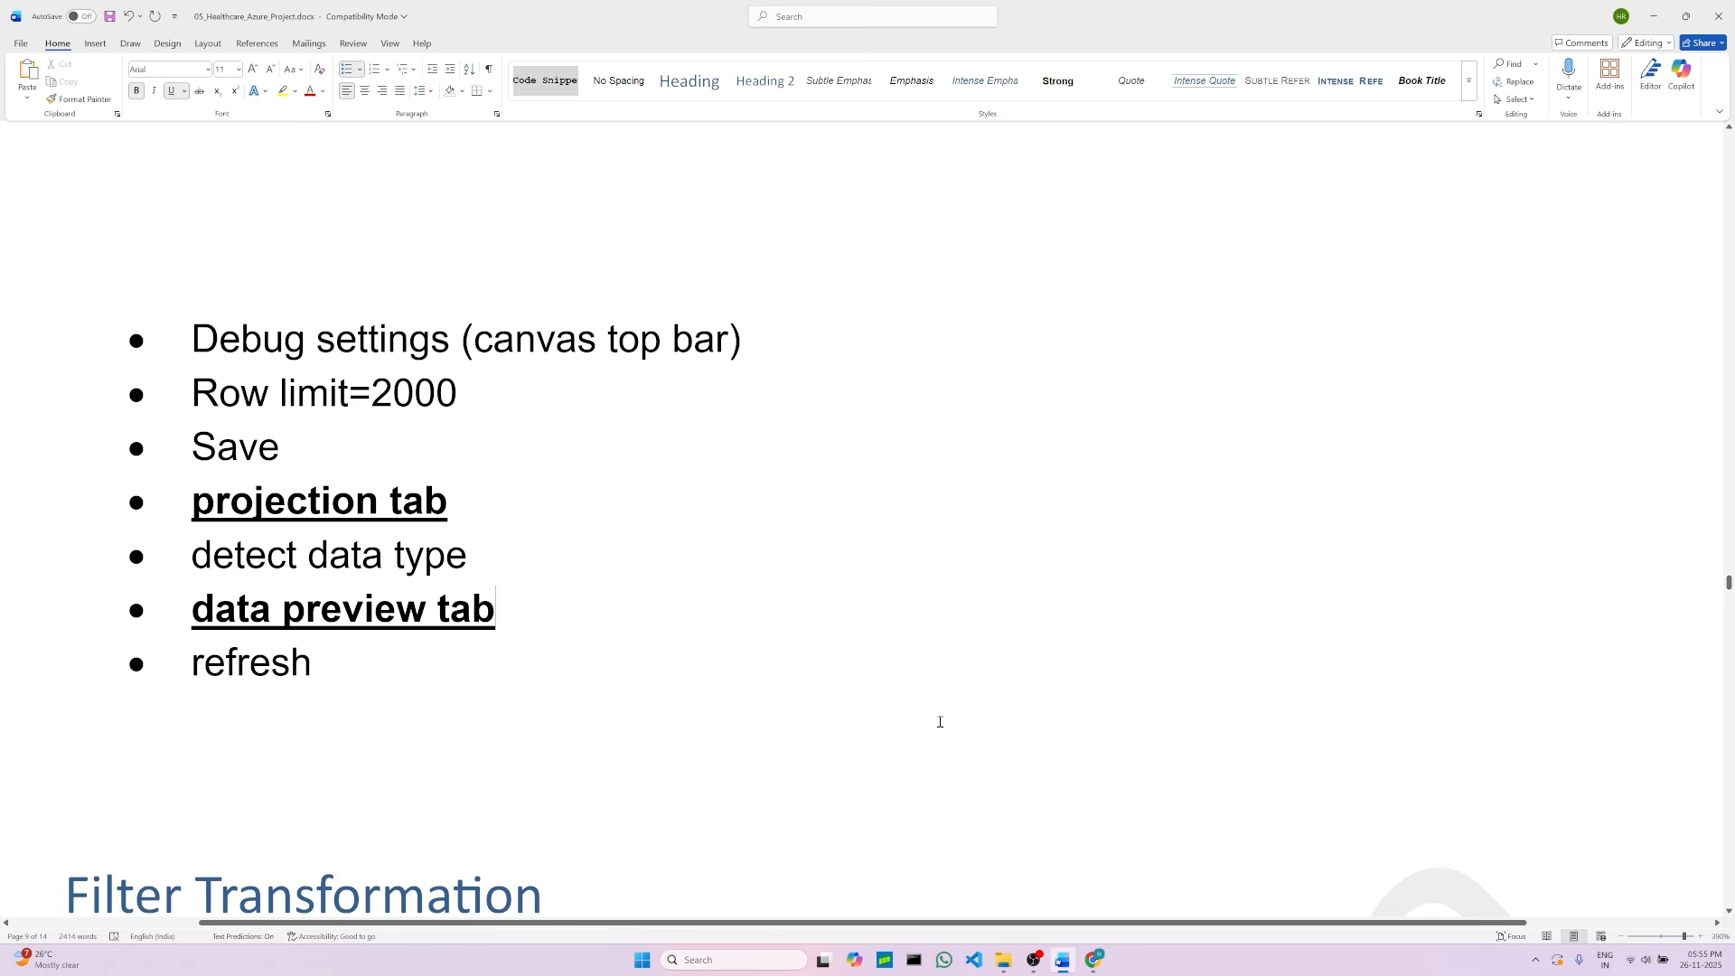
Step: Review the detected column types in the source projection
{"action": "left_click", "coordinate": [1094, 959]}
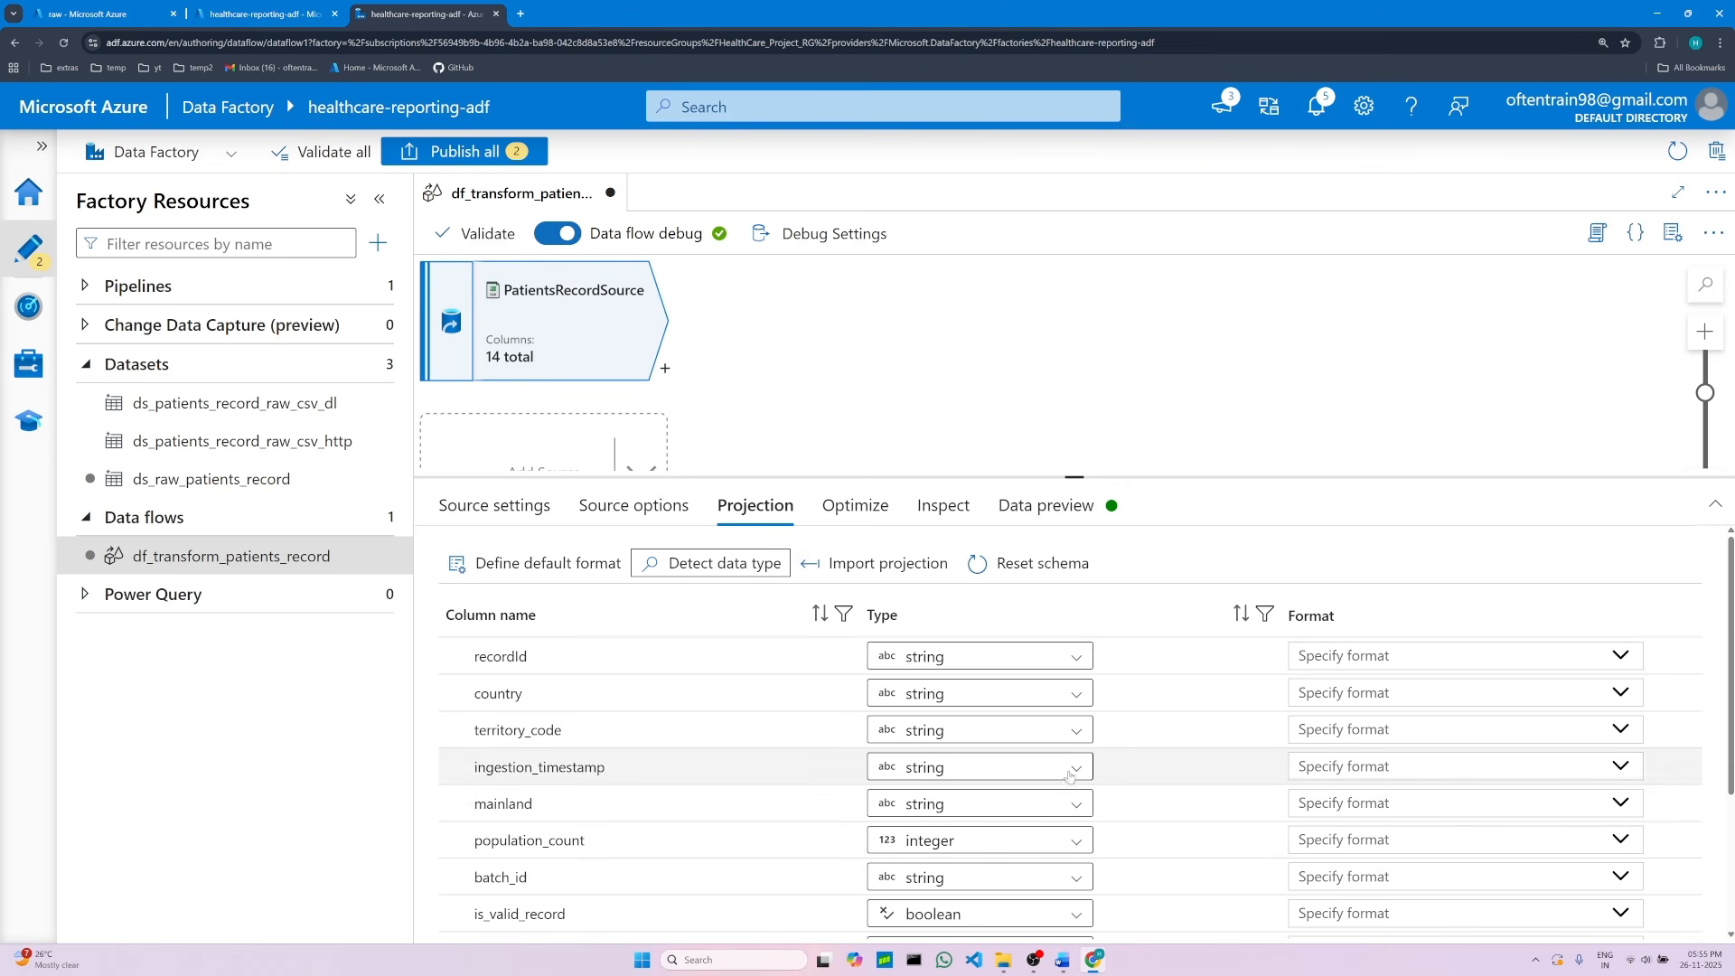
{"action": "scroll", "coordinate": [1060, 813], "scroll_direction": "down", "scroll_amount": 3}
{"action": "scroll", "coordinate": [1060, 848], "scroll_direction": "up", "scroll_amount": 3}
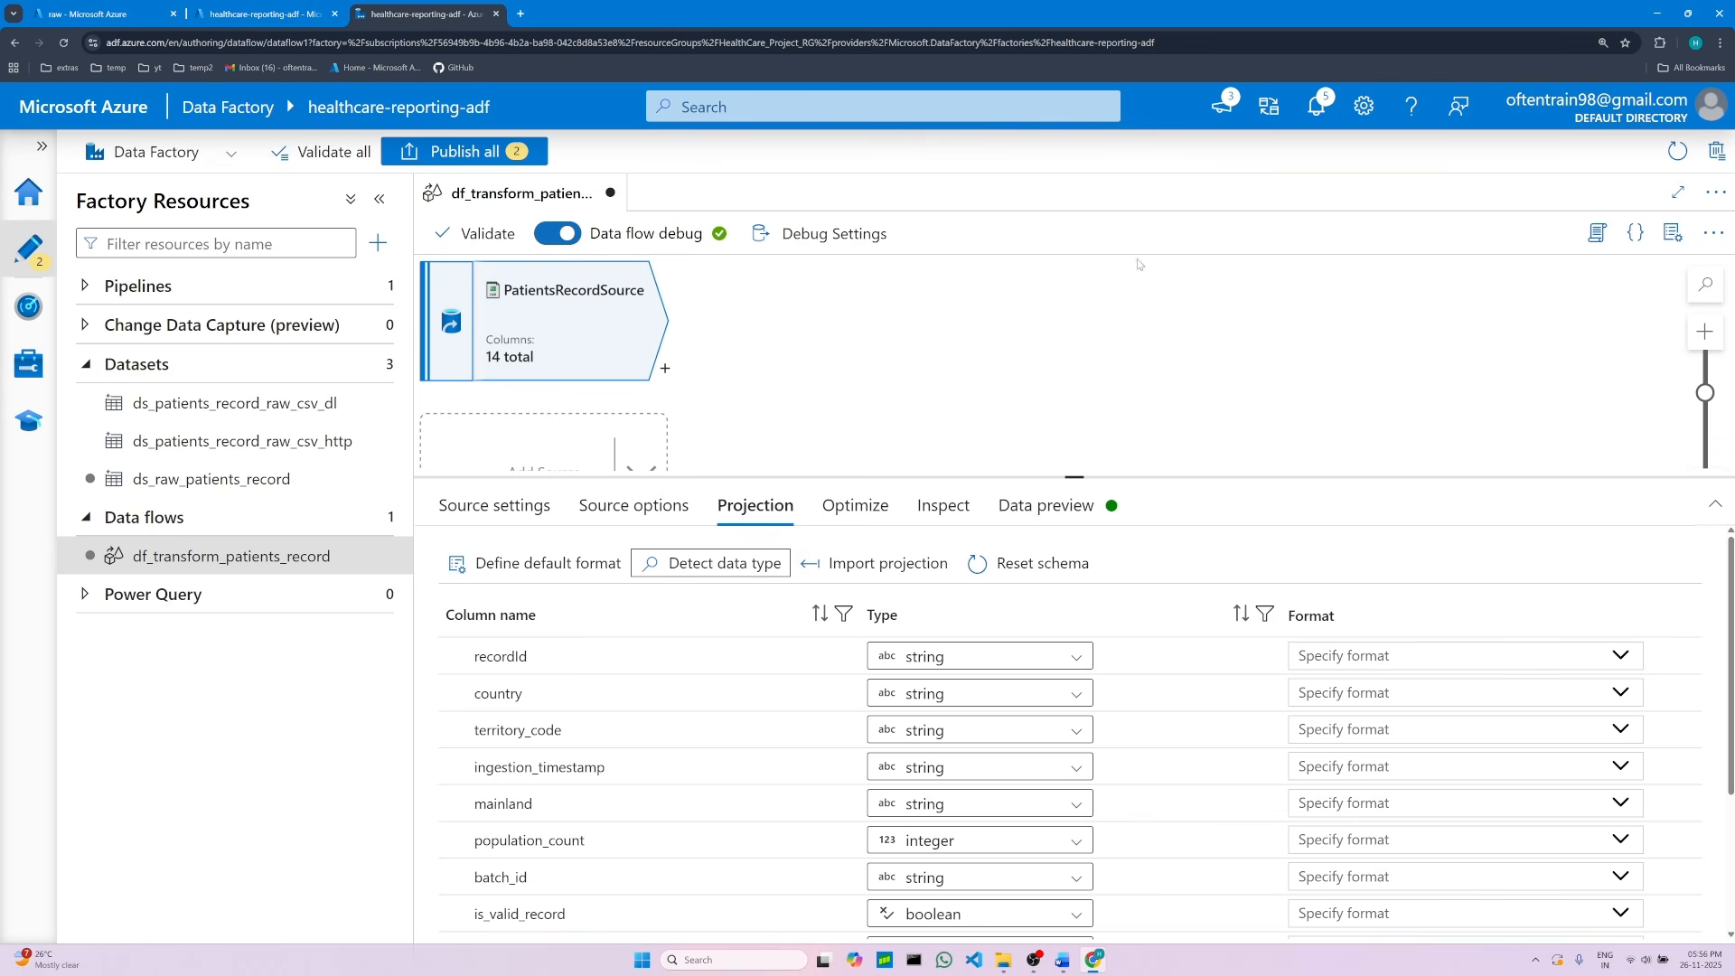
Step: Refresh the data preview of the PatientsRecordSource
{"action": "left_click", "coordinate": [1074, 514]}
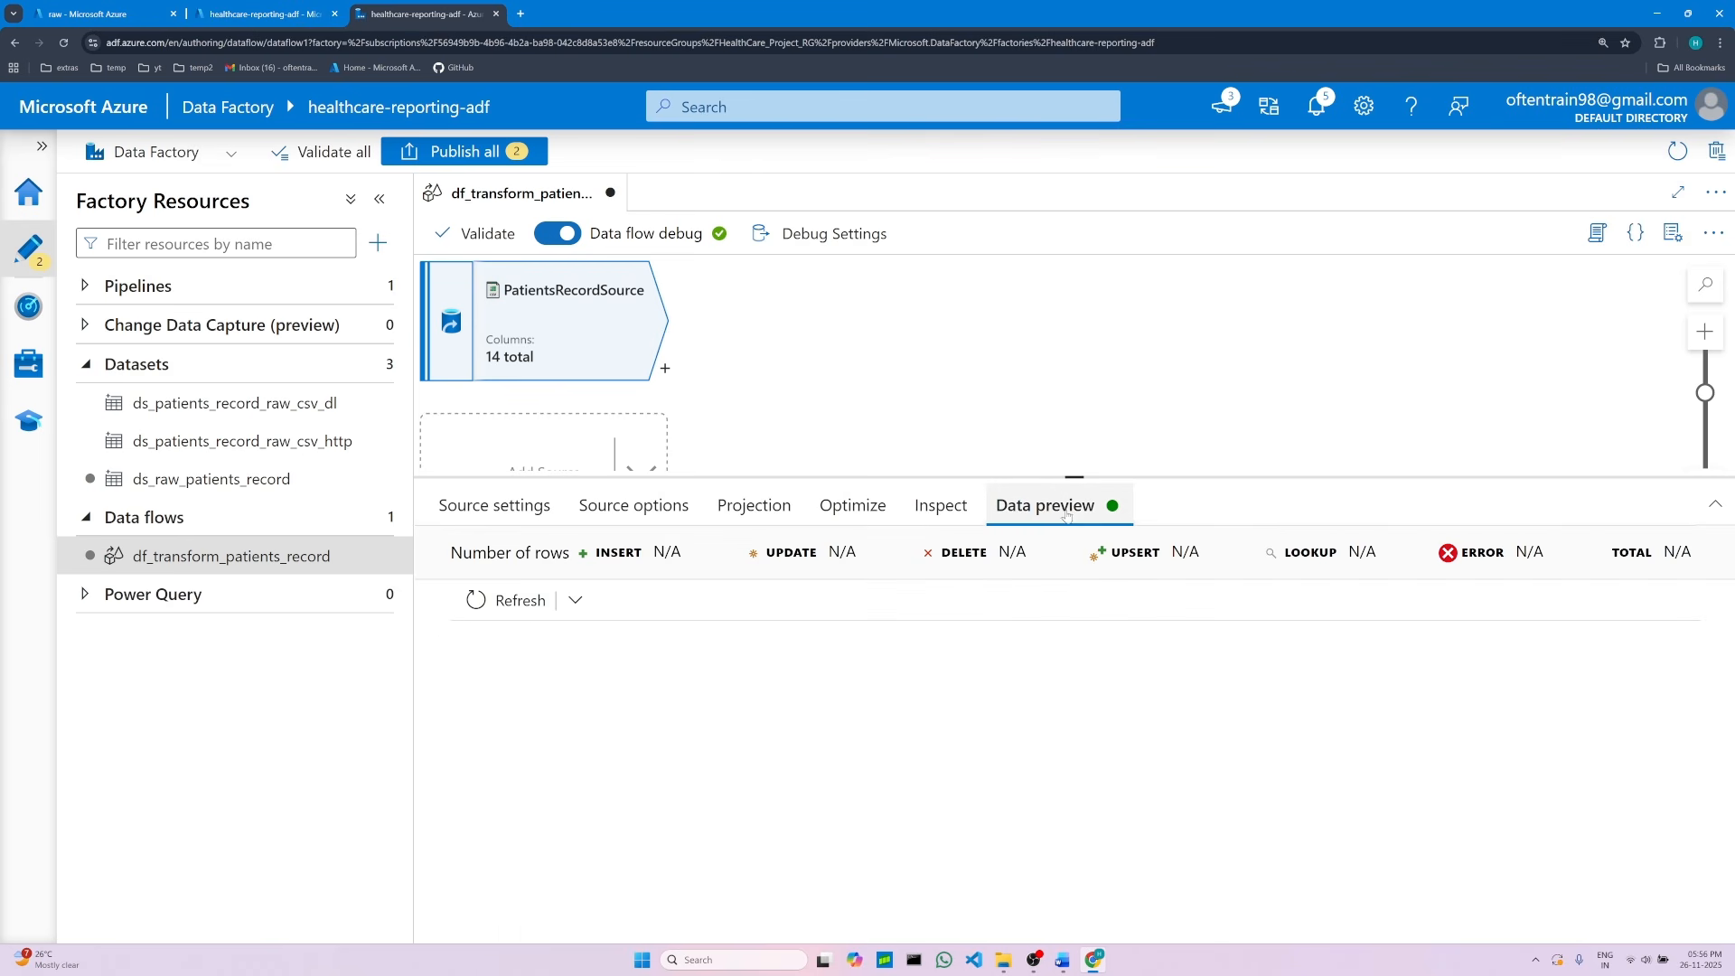
{"action": "left_click", "coordinate": [482, 605]}
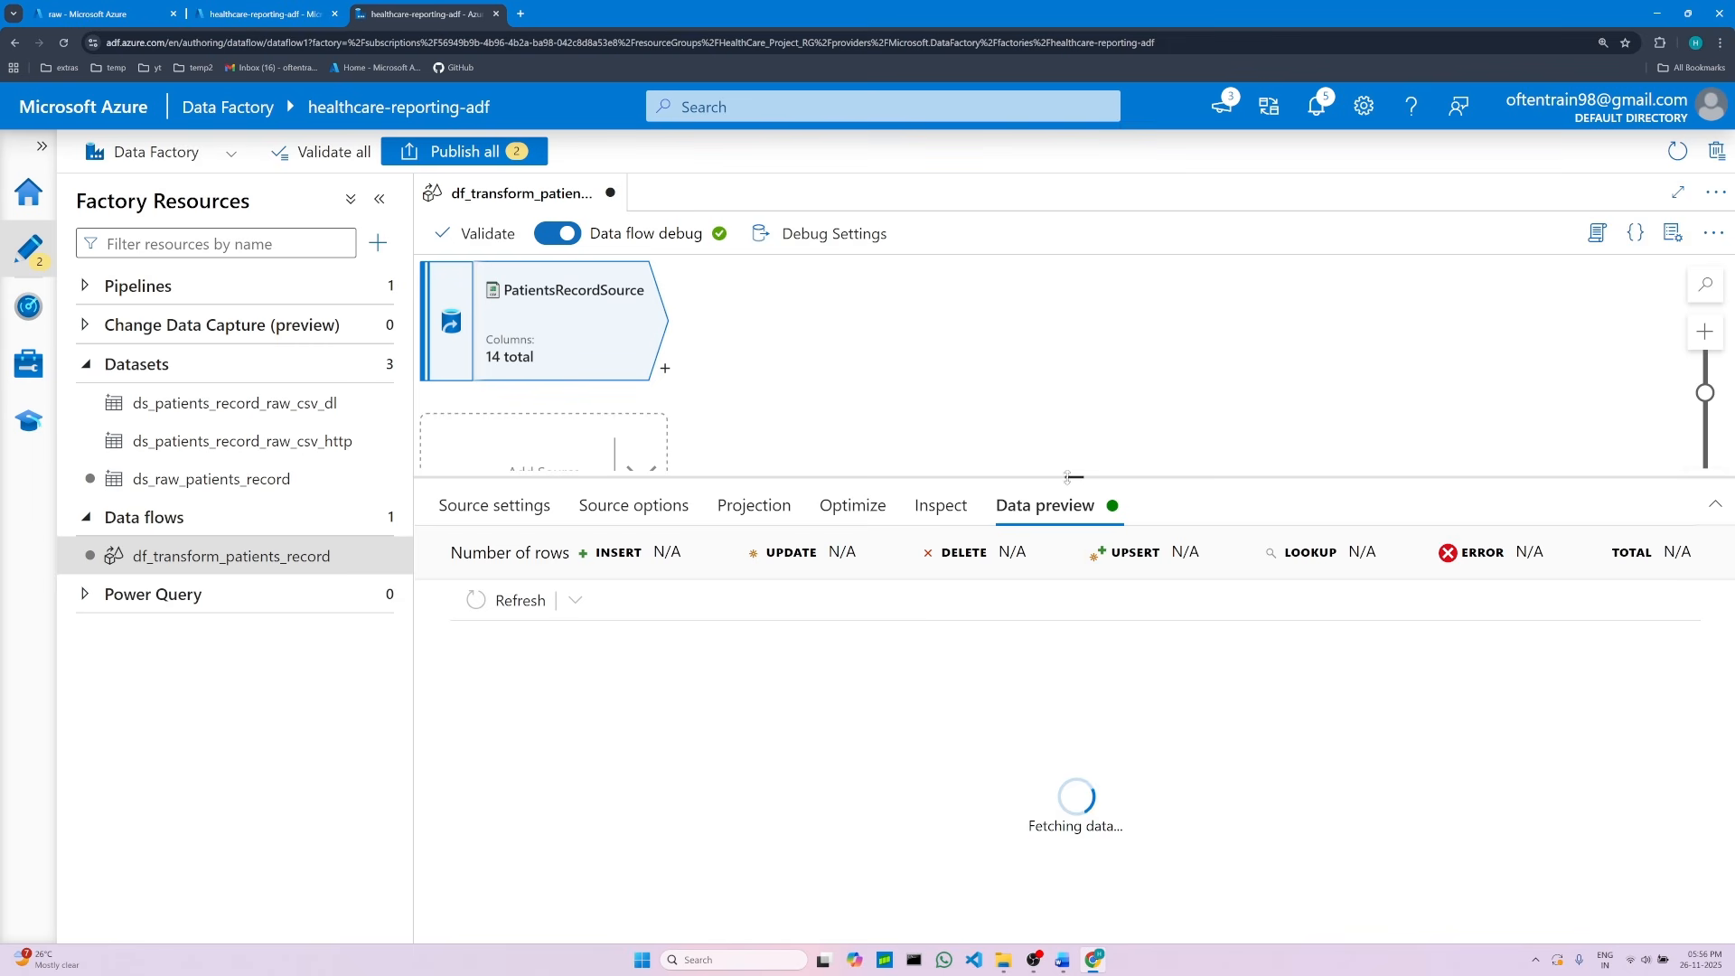
{"action": "left_click_drag", "start_coordinate": [1070, 477], "coordinate": [1071, 399]}
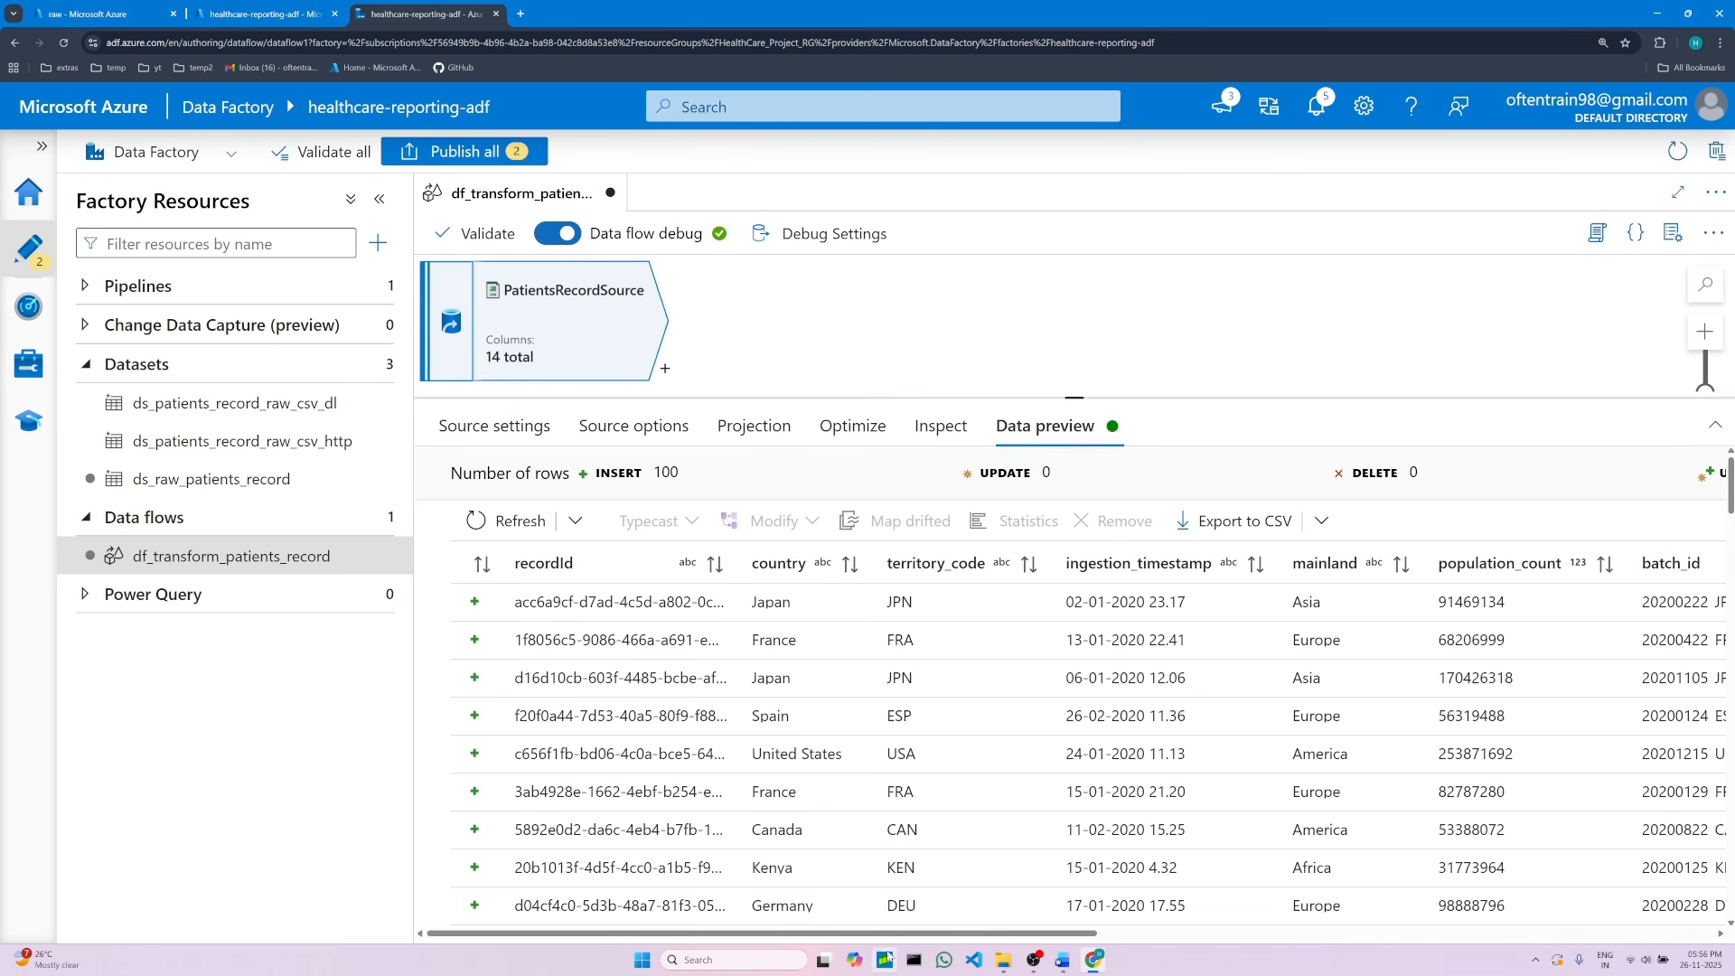
{"action": "left_click_drag", "start_coordinate": [839, 940], "coordinate": [796, 936]}
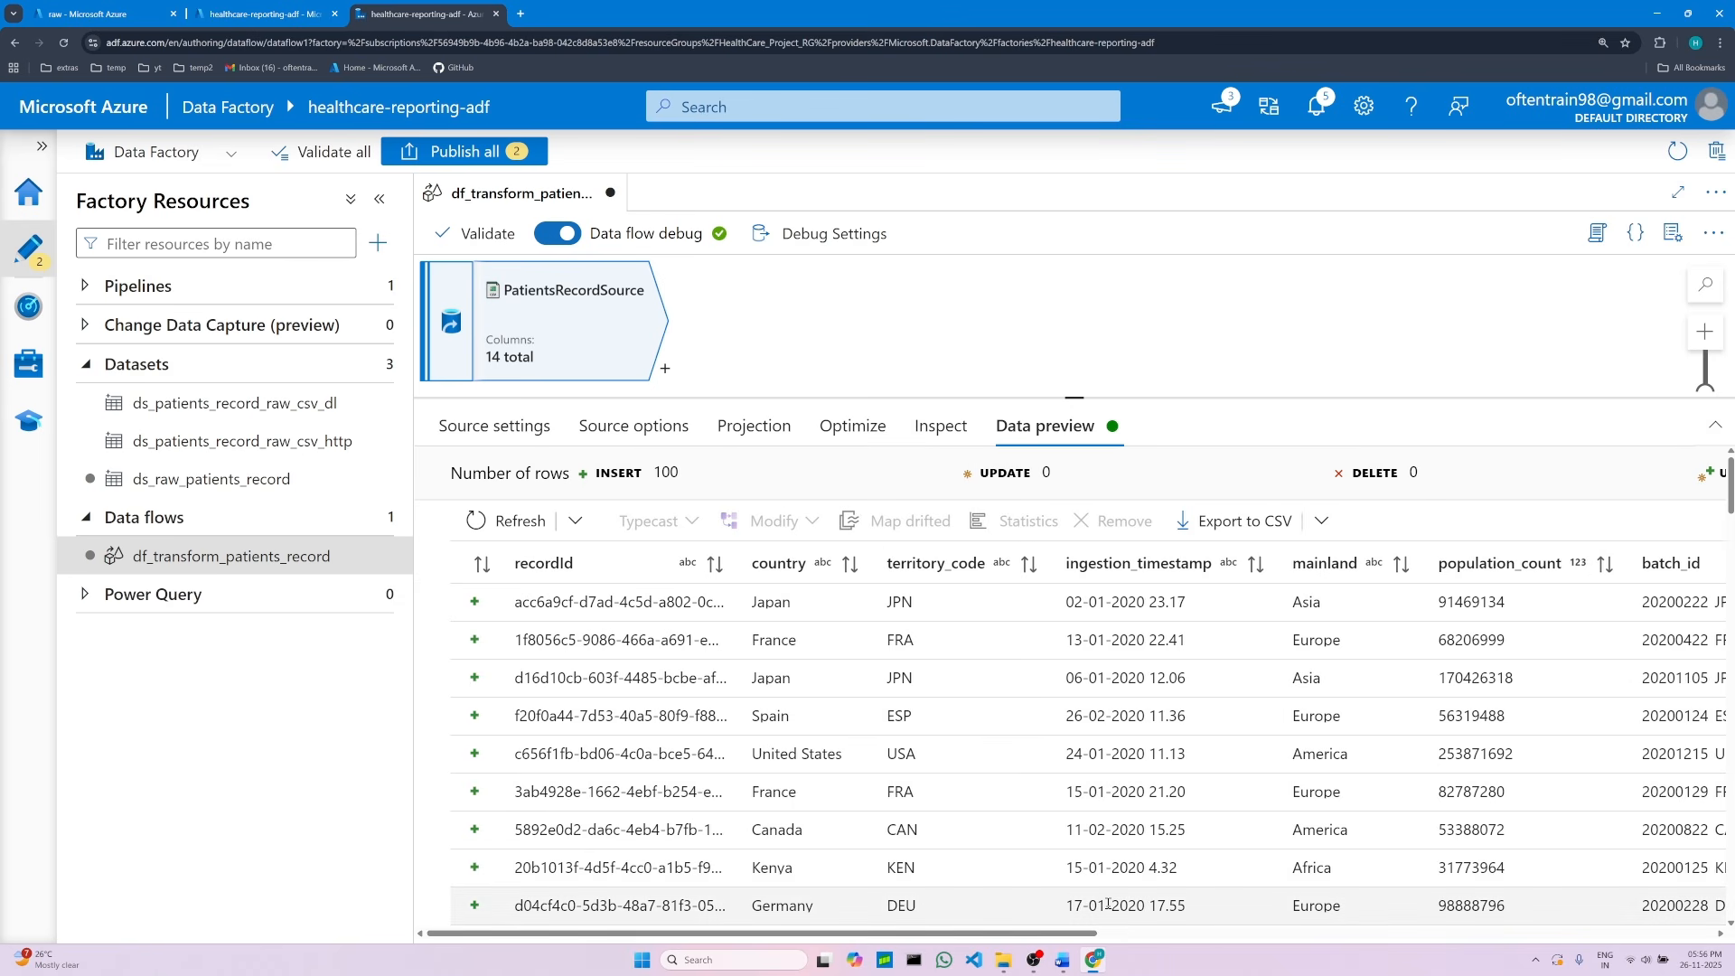
{"action": "left_click_drag", "start_coordinate": [1069, 408], "coordinate": [1074, 488]}
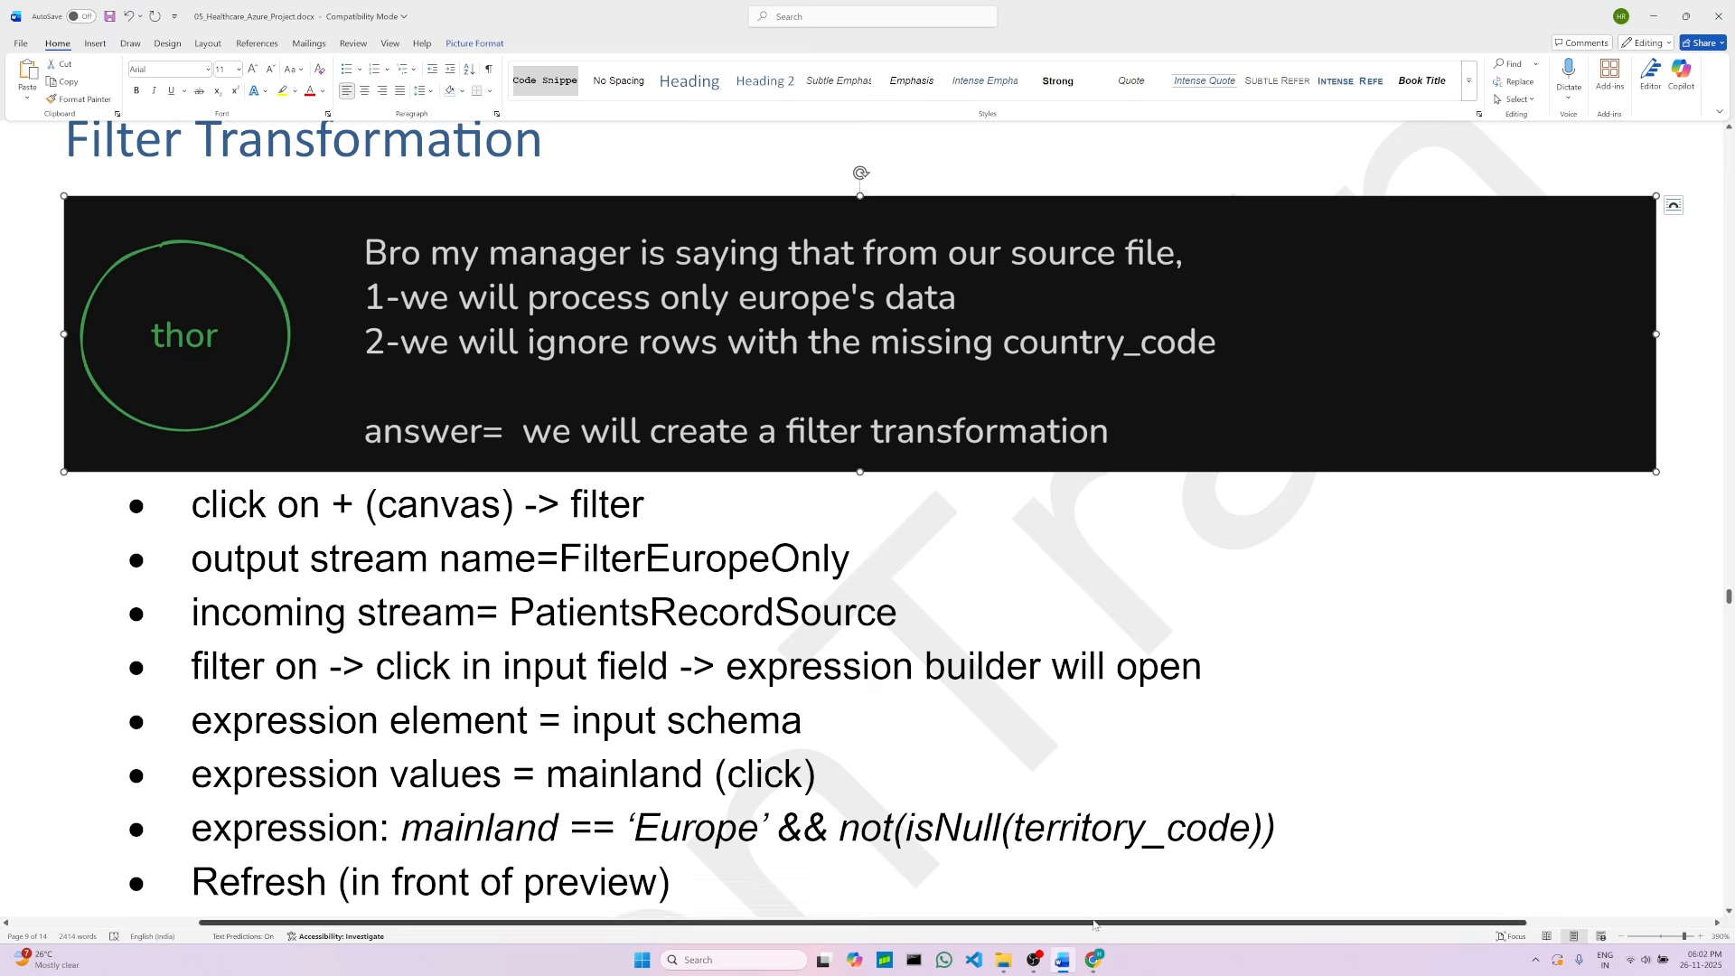
Step: Browse the previewed source rows and columns, including mainland and territory_code
{"action": "left_click", "coordinate": [1094, 960]}
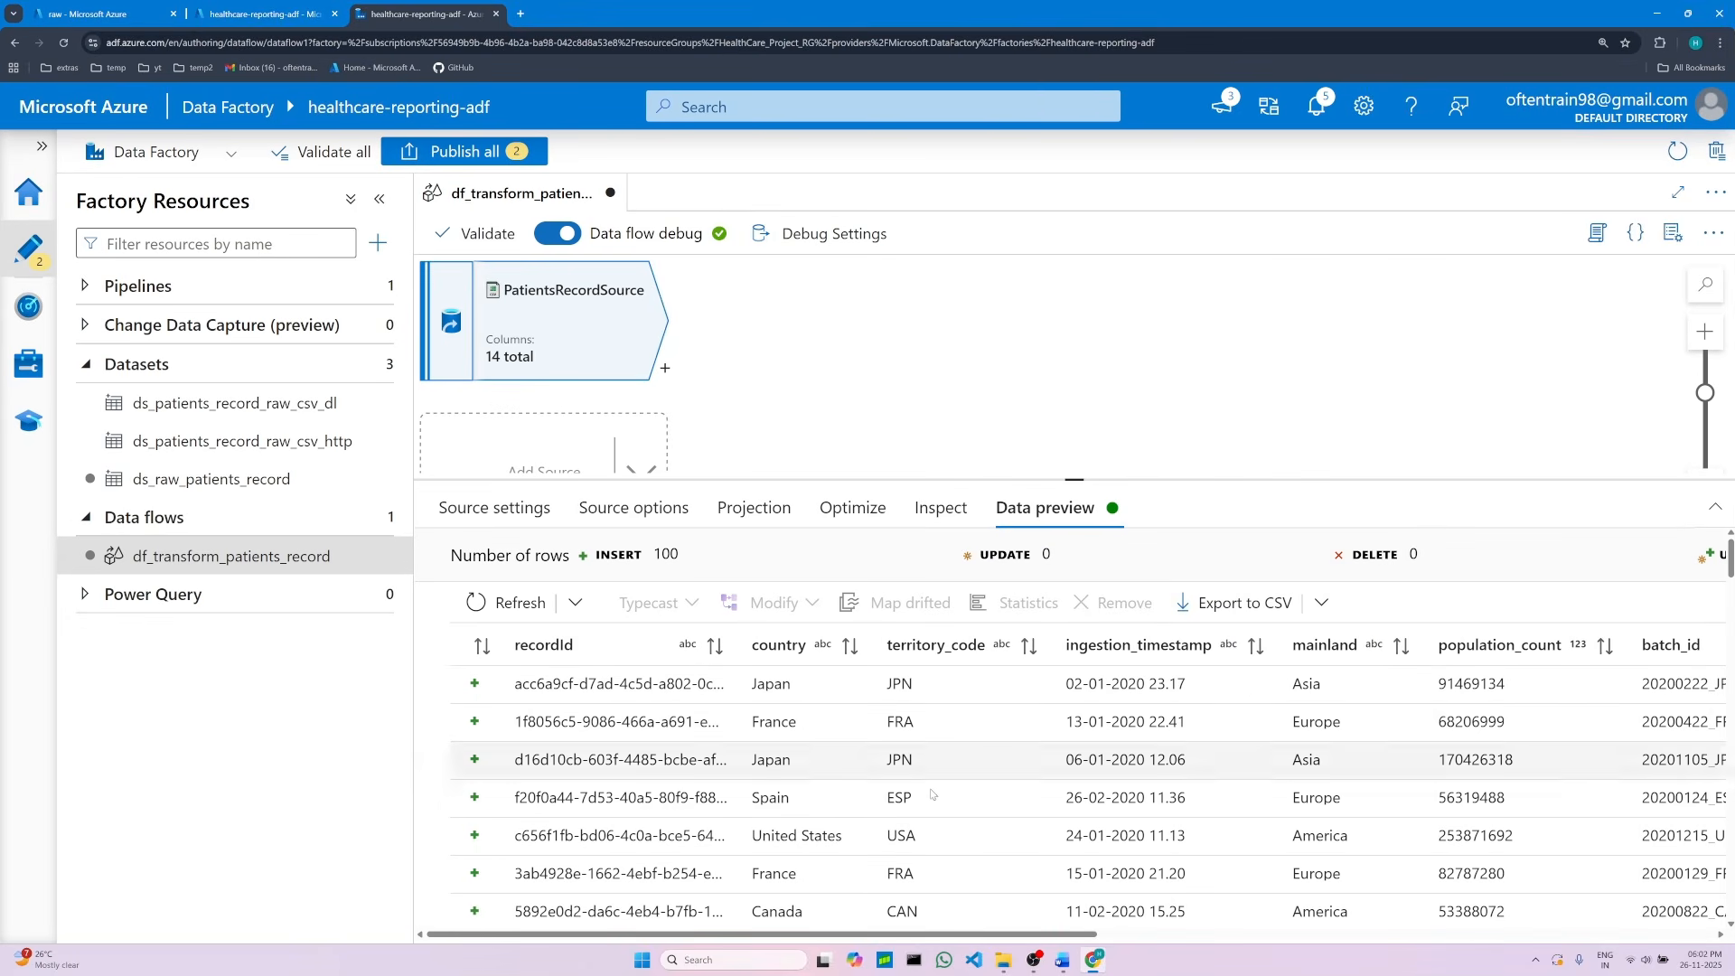
{"action": "left_click_drag", "start_coordinate": [891, 940], "coordinate": [1085, 940]}
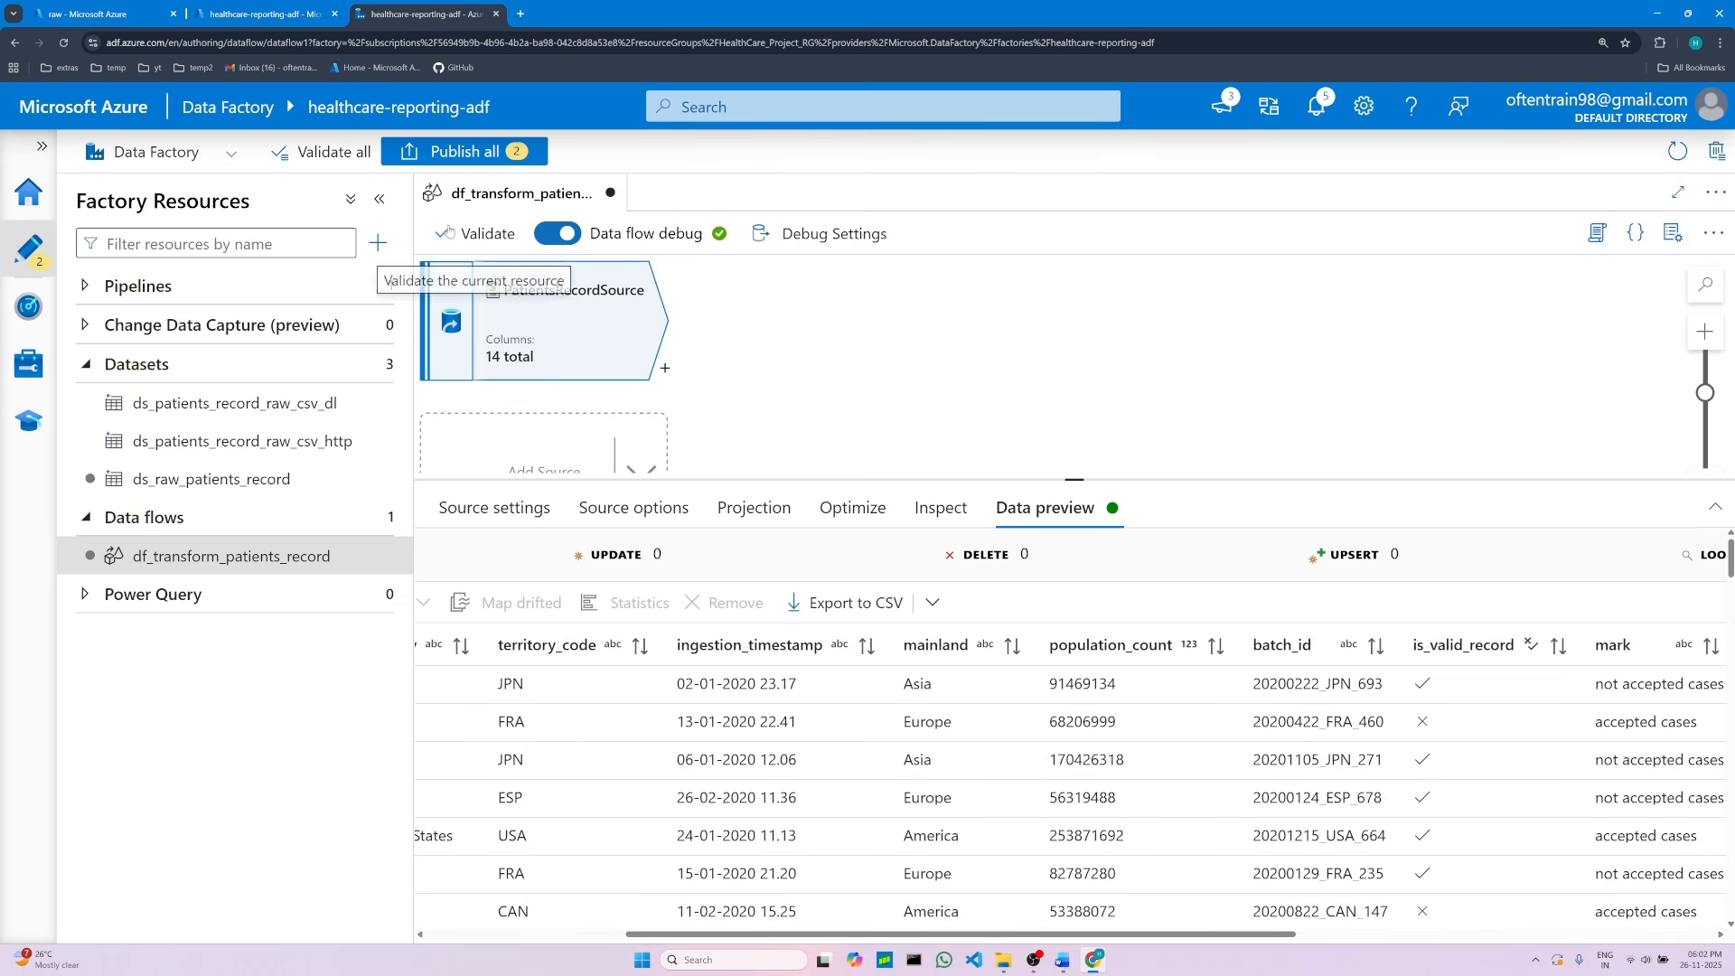
{"action": "left_click", "coordinate": [379, 199]}
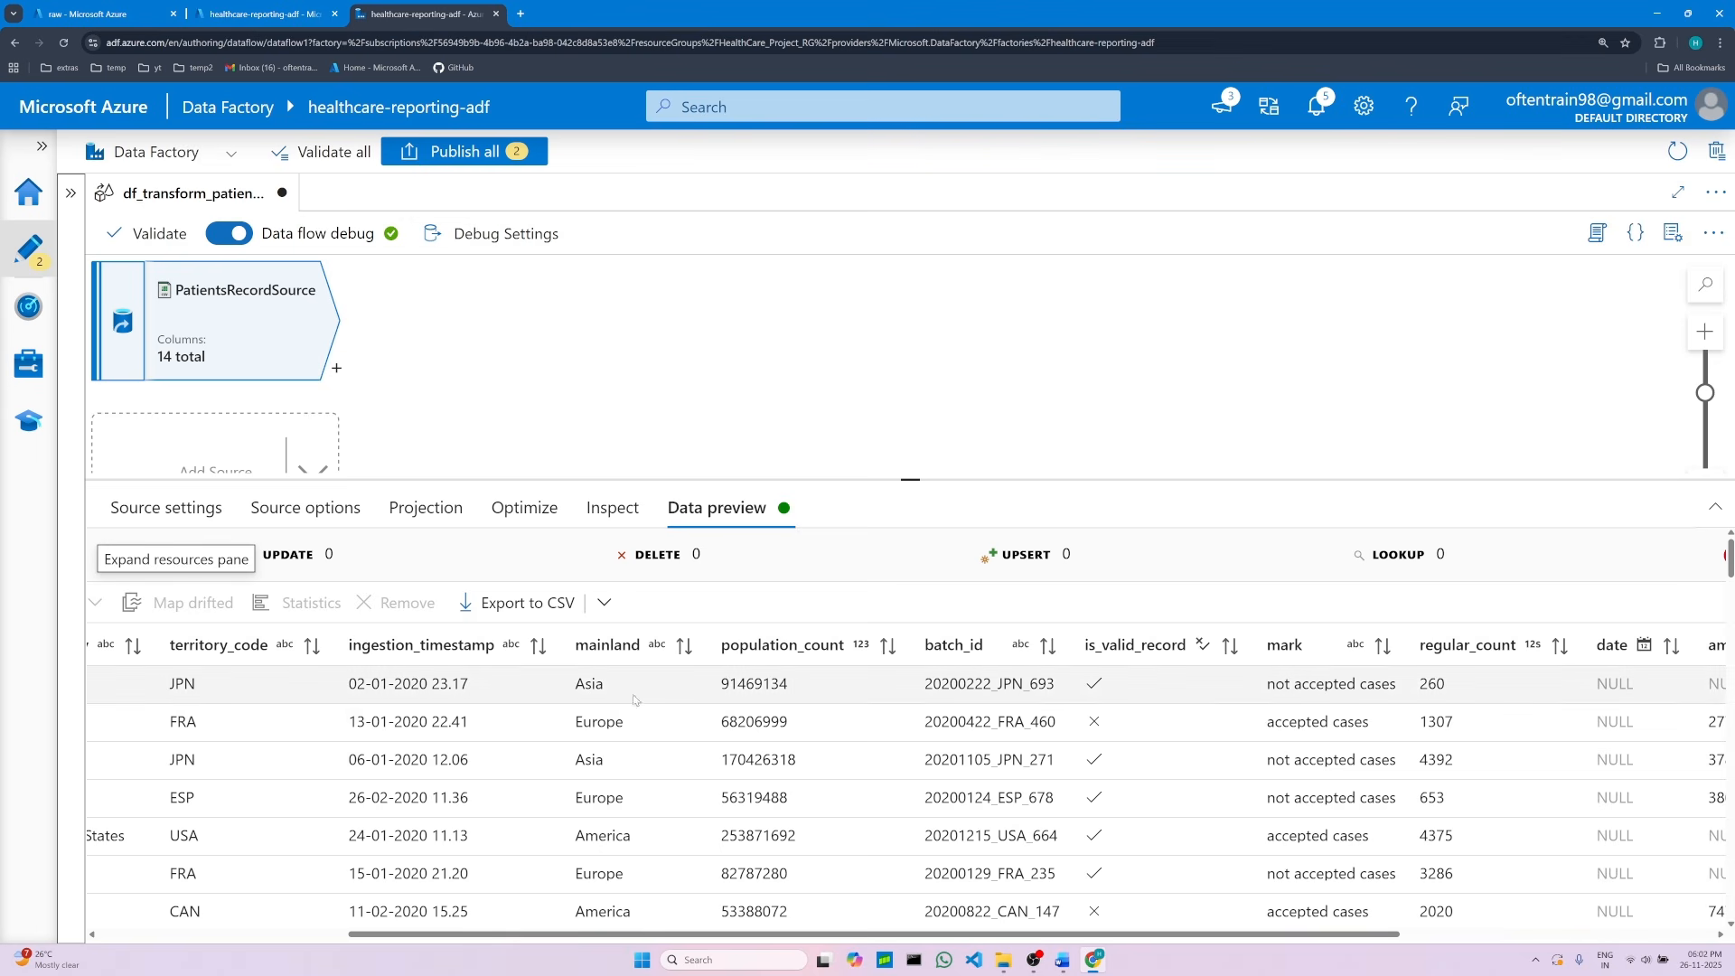
{"action": "left_click_drag", "start_coordinate": [643, 936], "coordinate": [587, 933]}
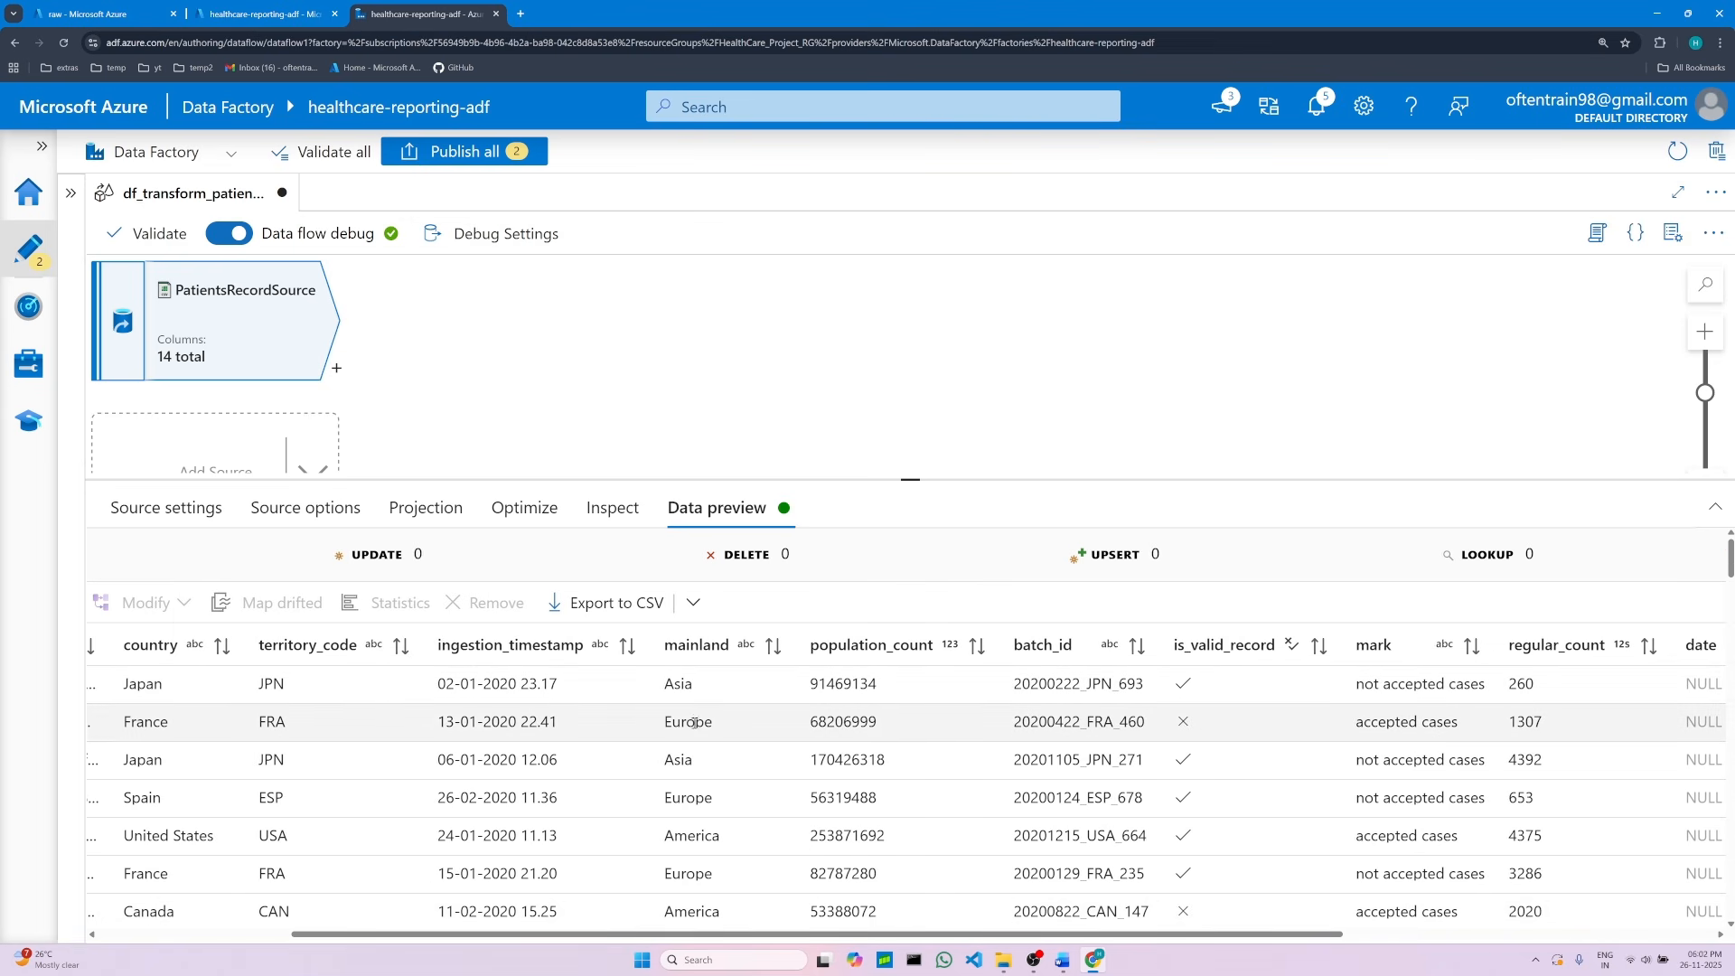
{"action": "scroll", "coordinate": [710, 723], "scroll_direction": "down", "scroll_amount": 3}
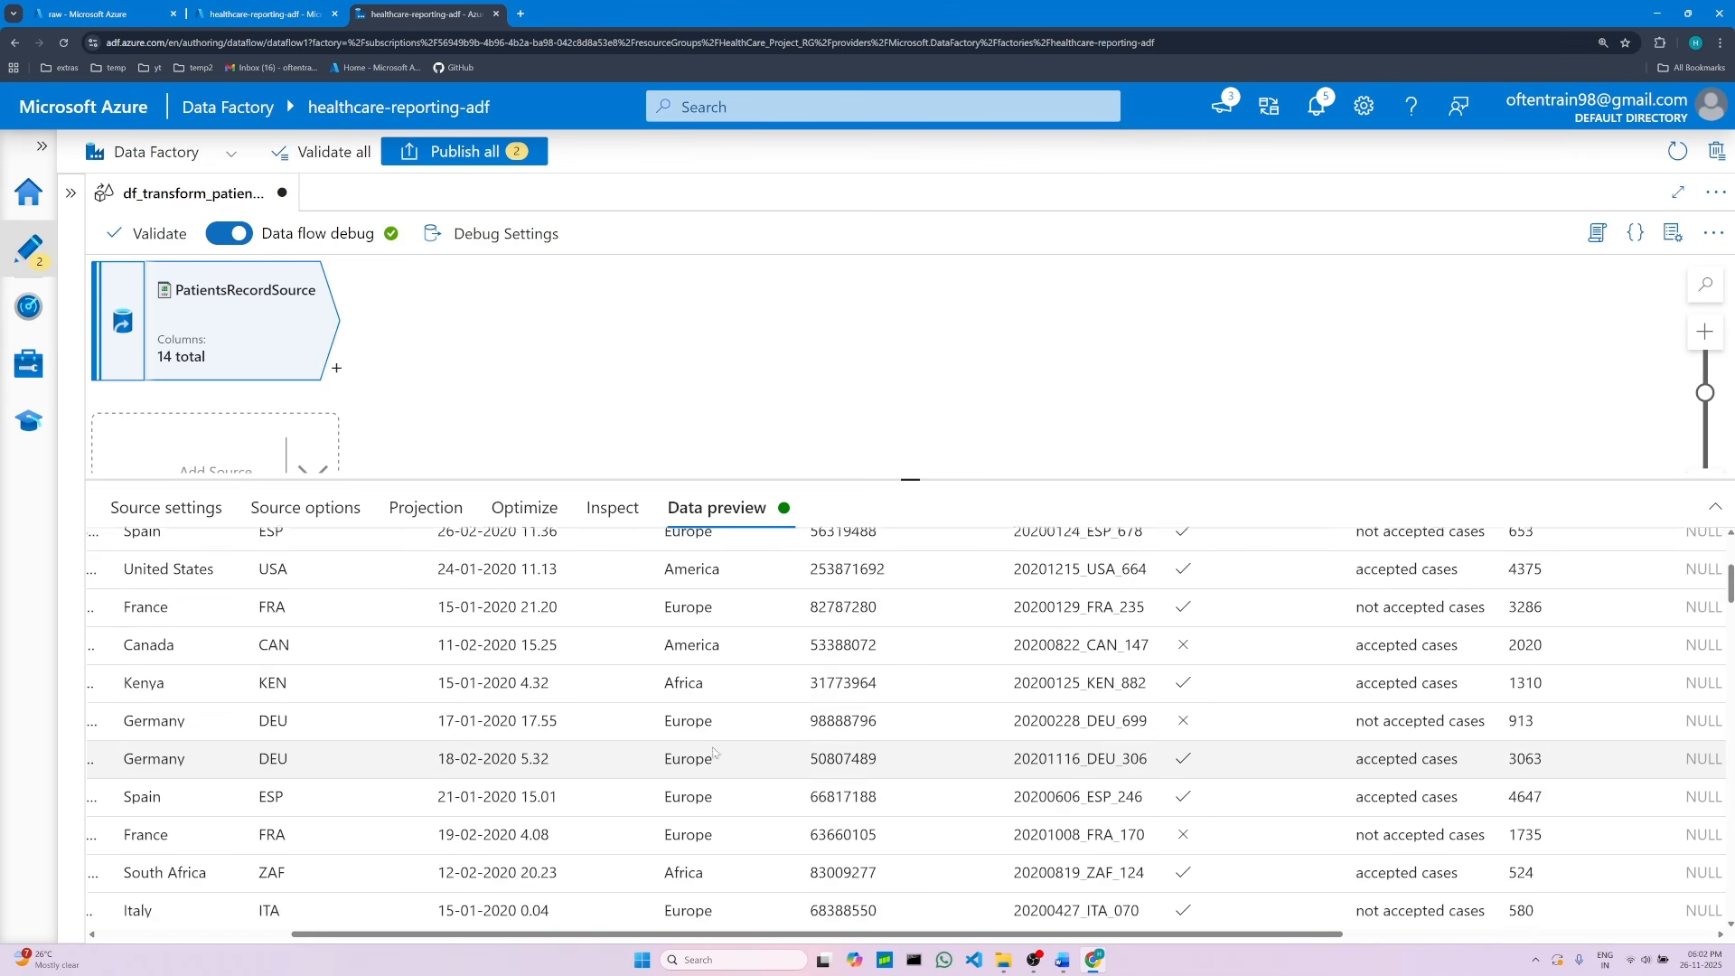
{"action": "scroll", "coordinate": [714, 748], "scroll_direction": "up", "scroll_amount": 3}
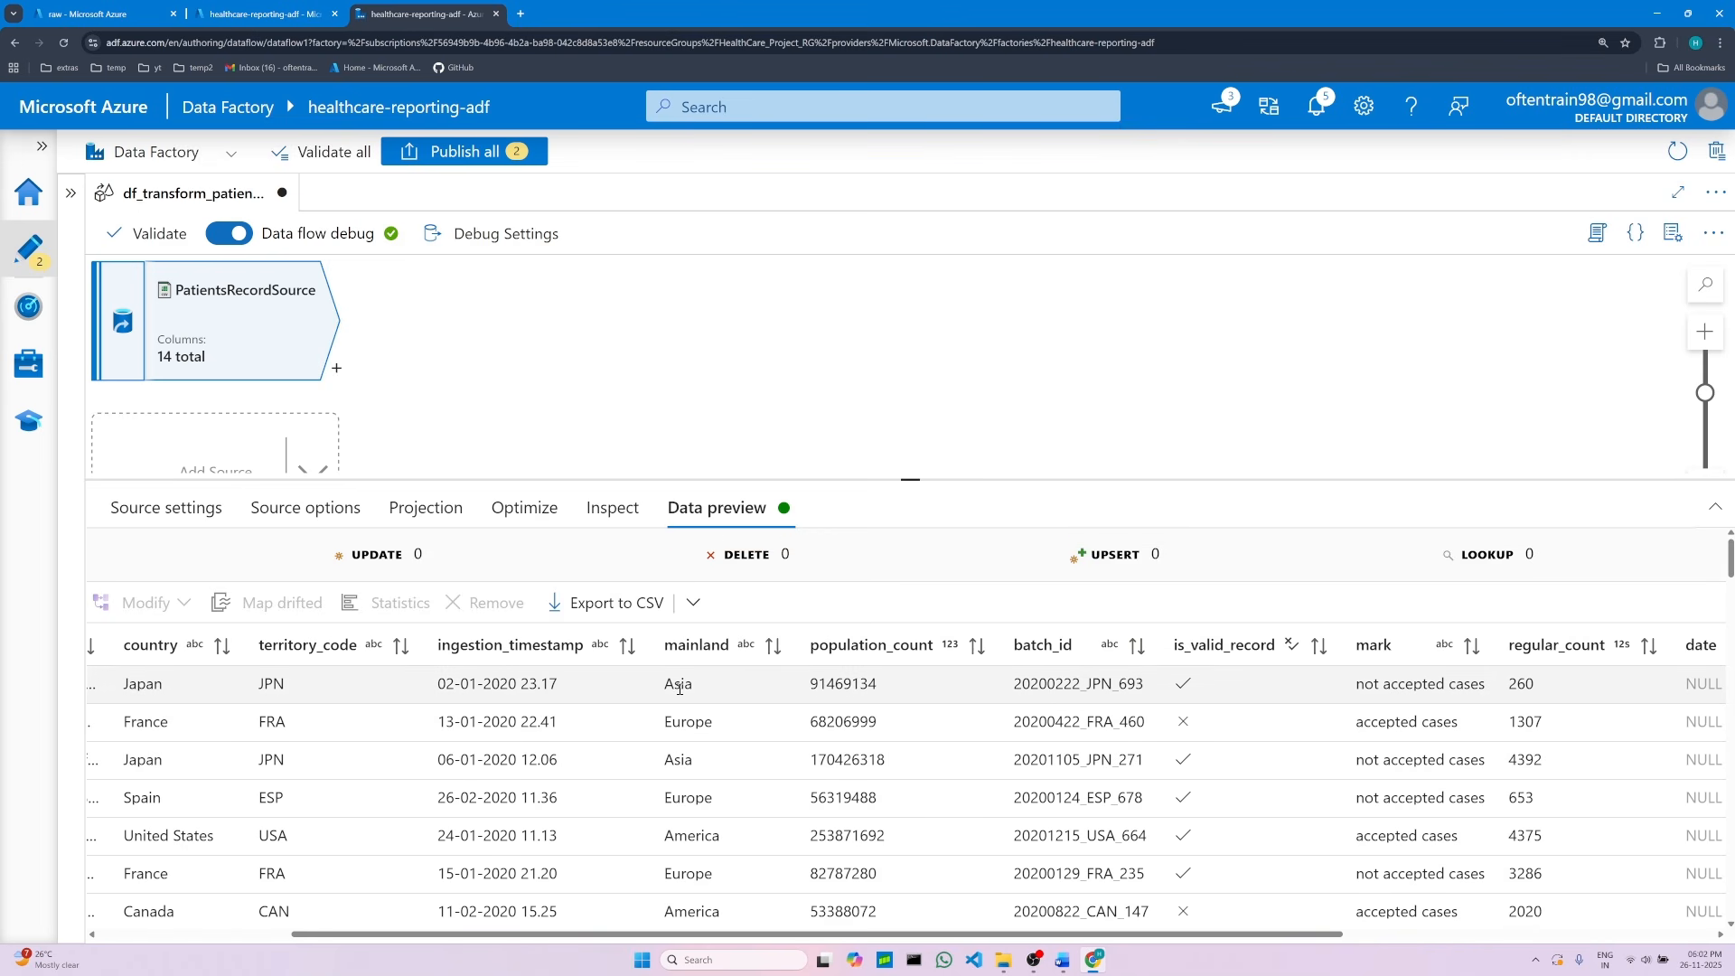
{"action": "scroll", "coordinate": [723, 773], "scroll_direction": "down", "scroll_amount": 1}
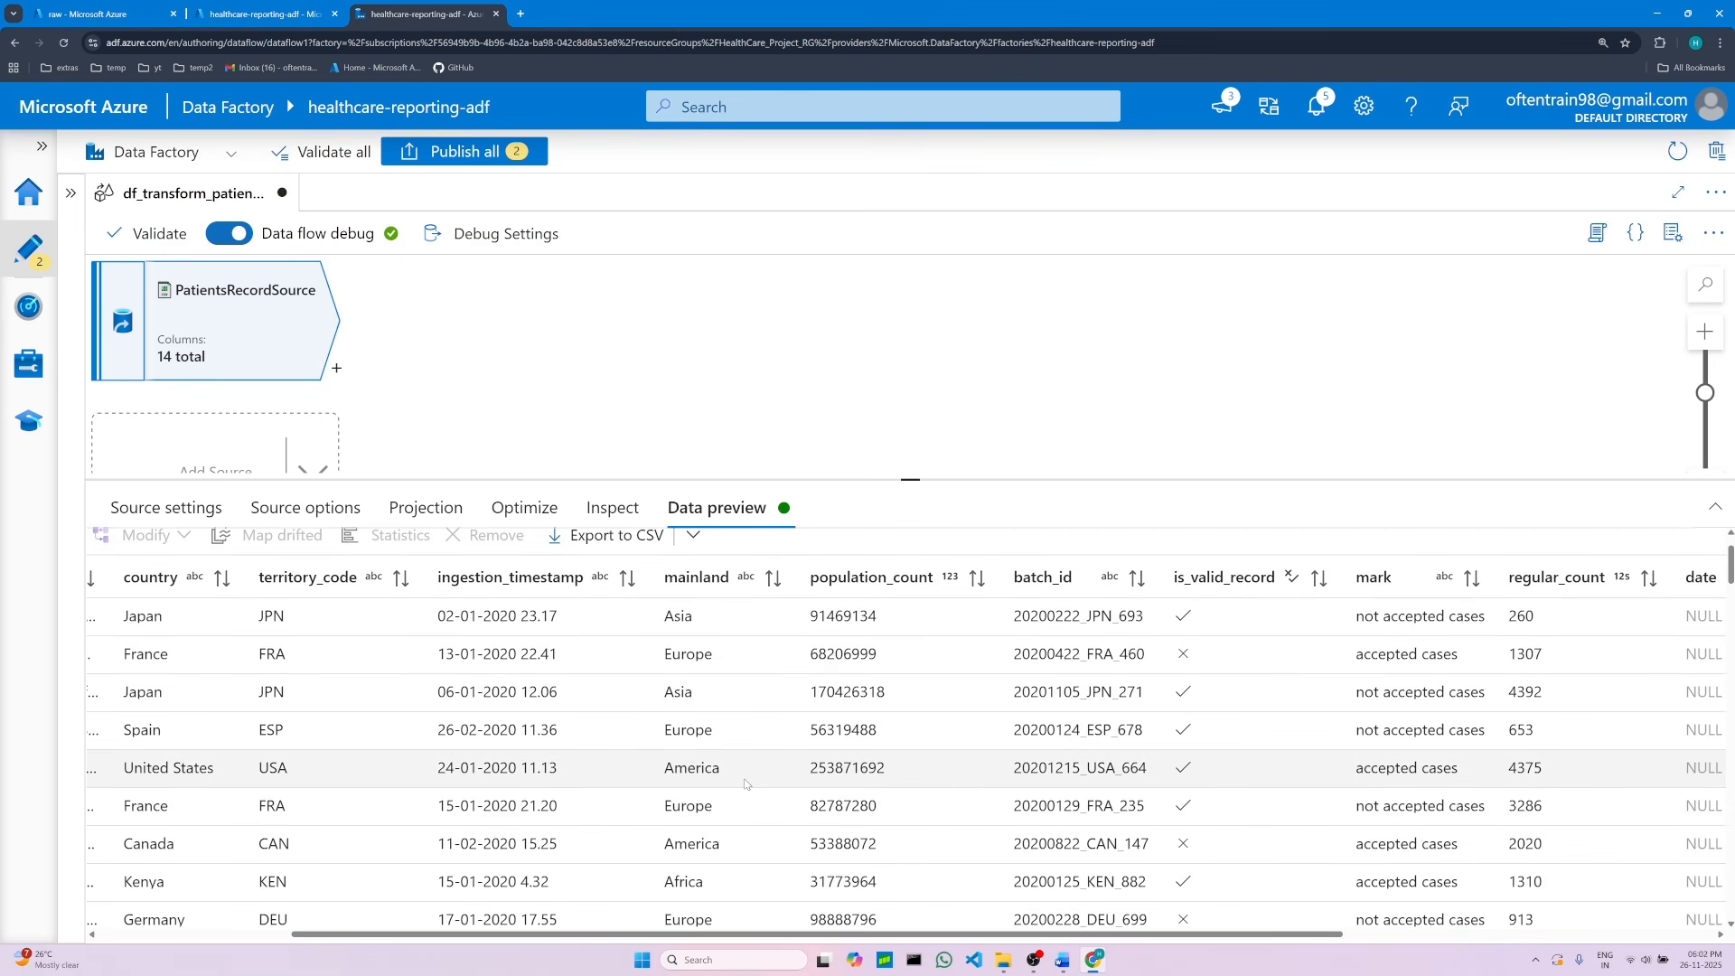
{"action": "scroll", "coordinate": [746, 783], "scroll_direction": "down", "scroll_amount": 1}
{"action": "scroll", "coordinate": [746, 791], "scroll_direction": "up", "scroll_amount": 2}
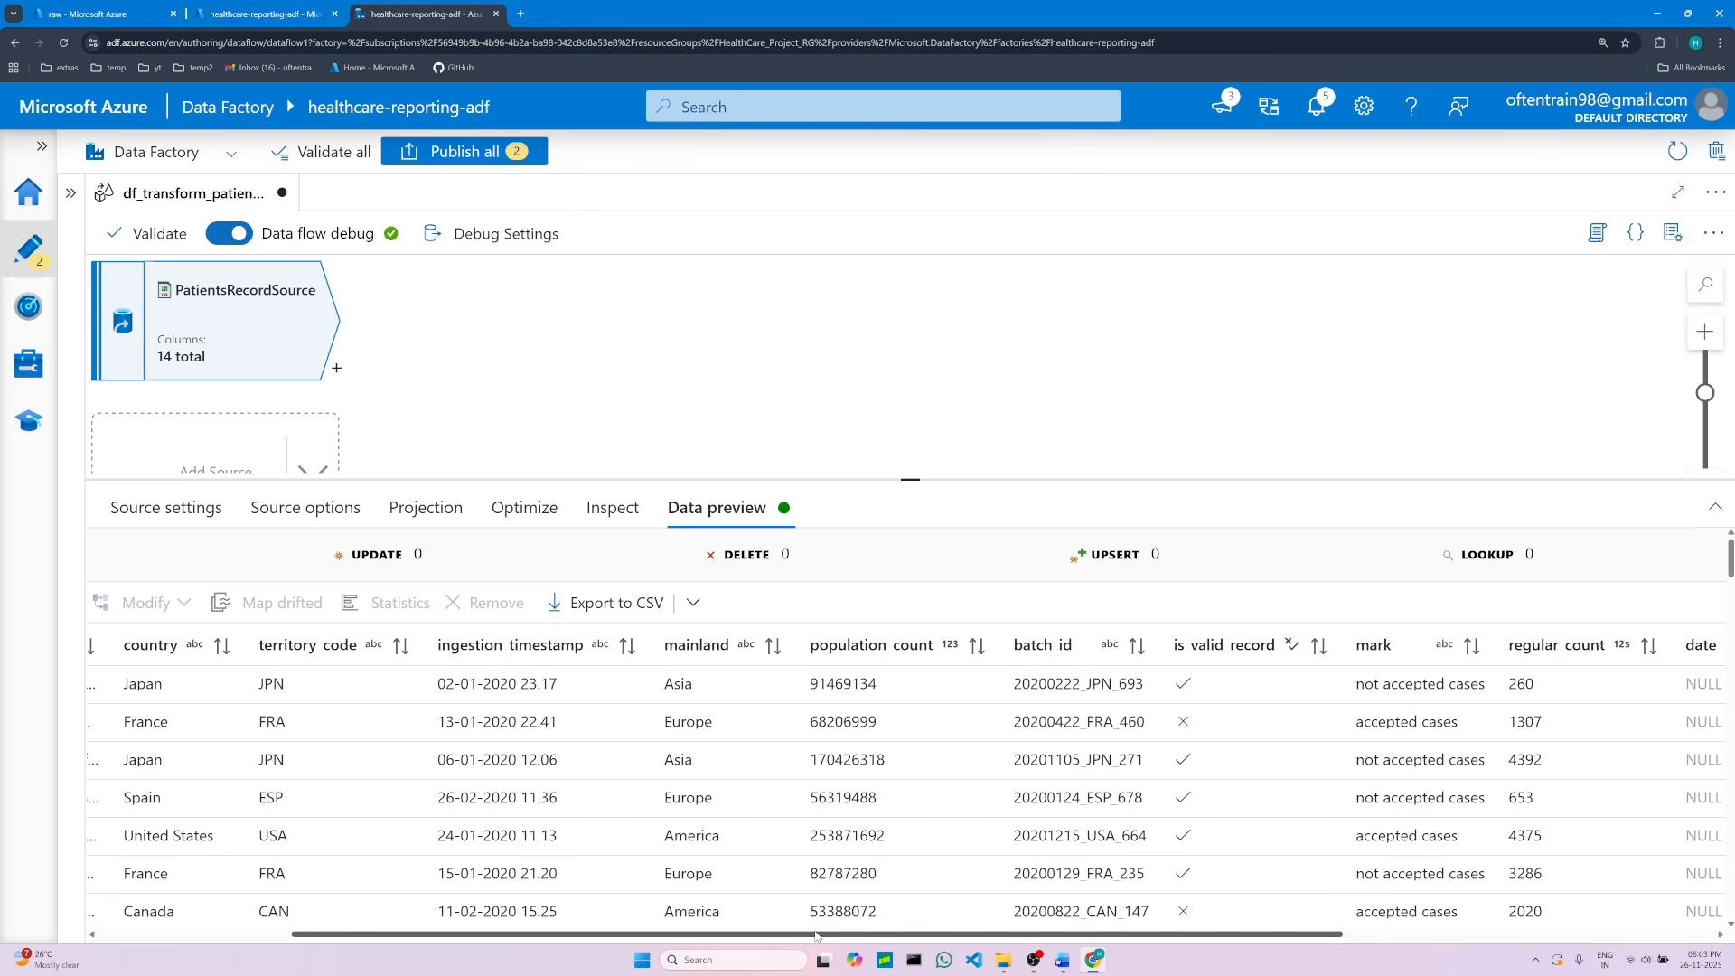
{"action": "left_click_drag", "start_coordinate": [816, 935], "coordinate": [624, 936]}
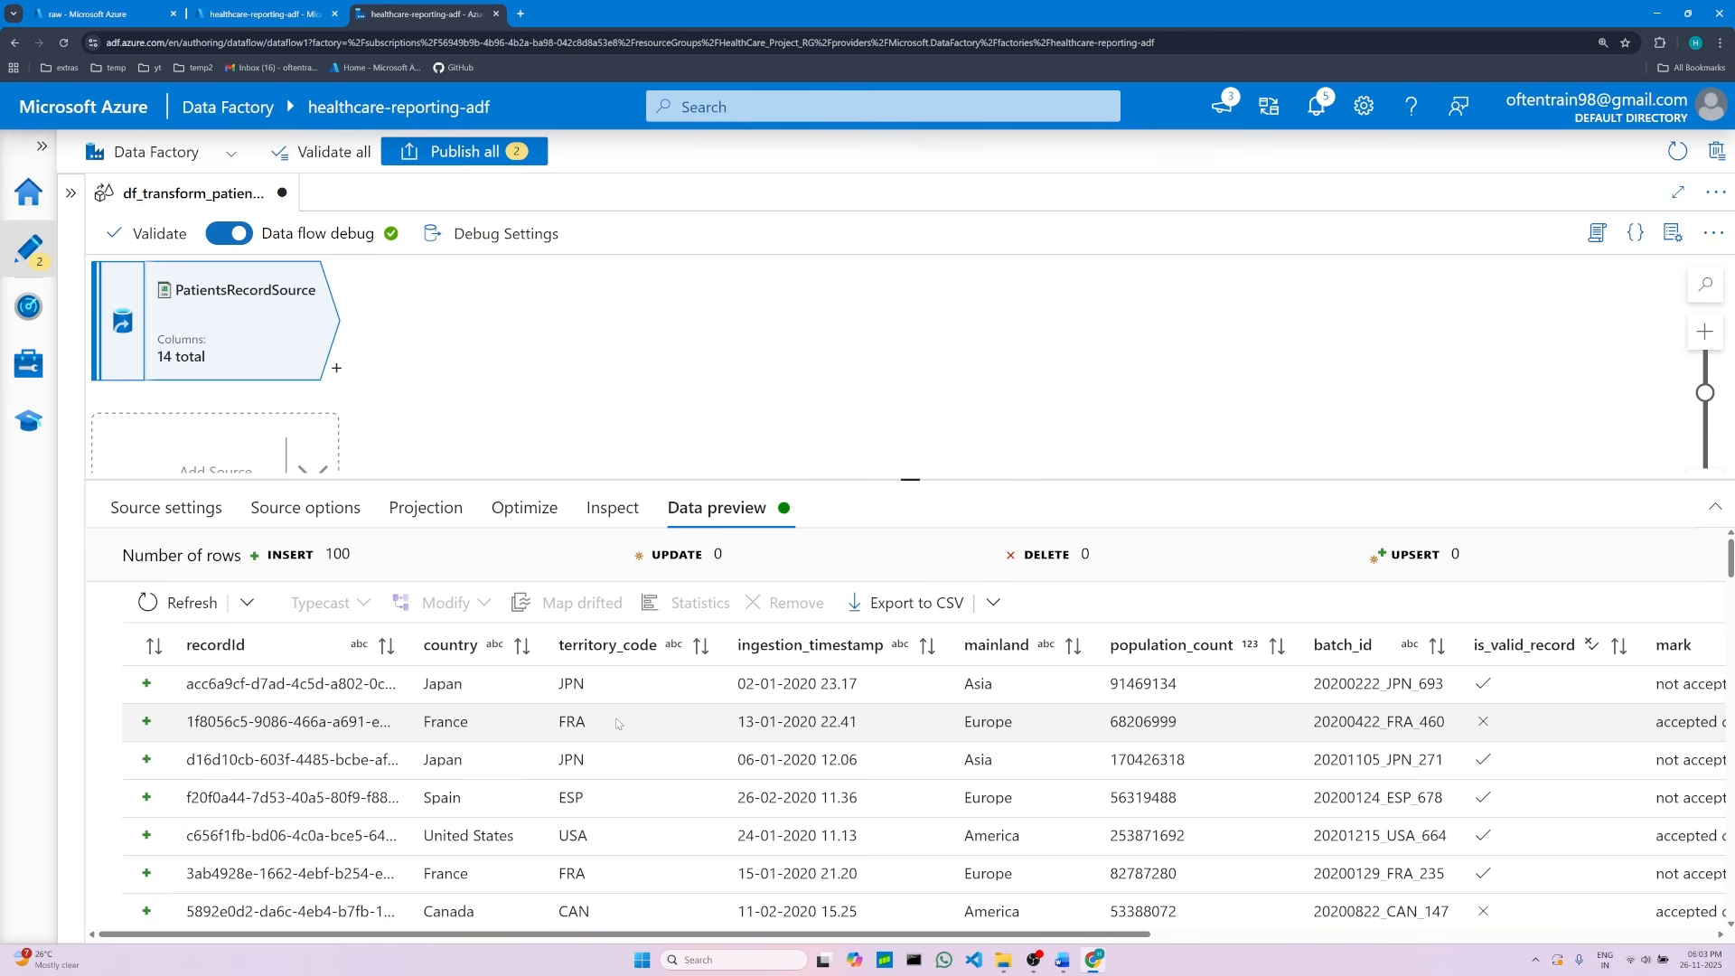
{"action": "scroll", "coordinate": [623, 741], "scroll_direction": "down", "scroll_amount": 3}
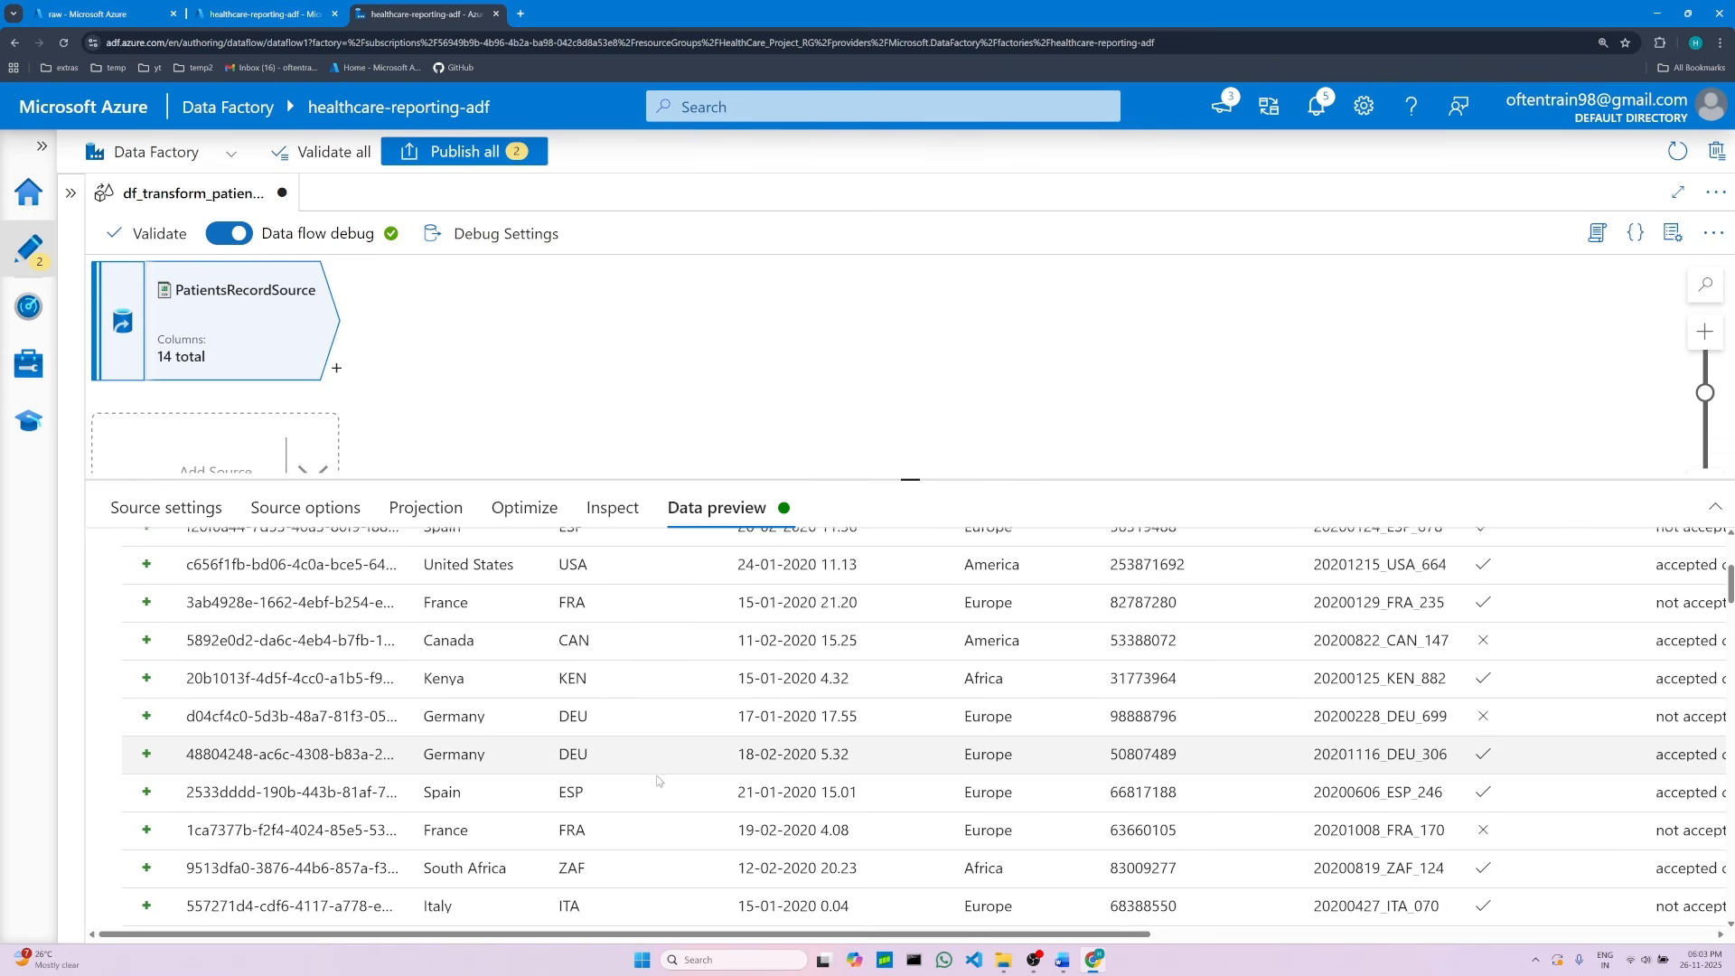
{"action": "scroll", "coordinate": [665, 787], "scroll_direction": "up", "scroll_amount": 3}
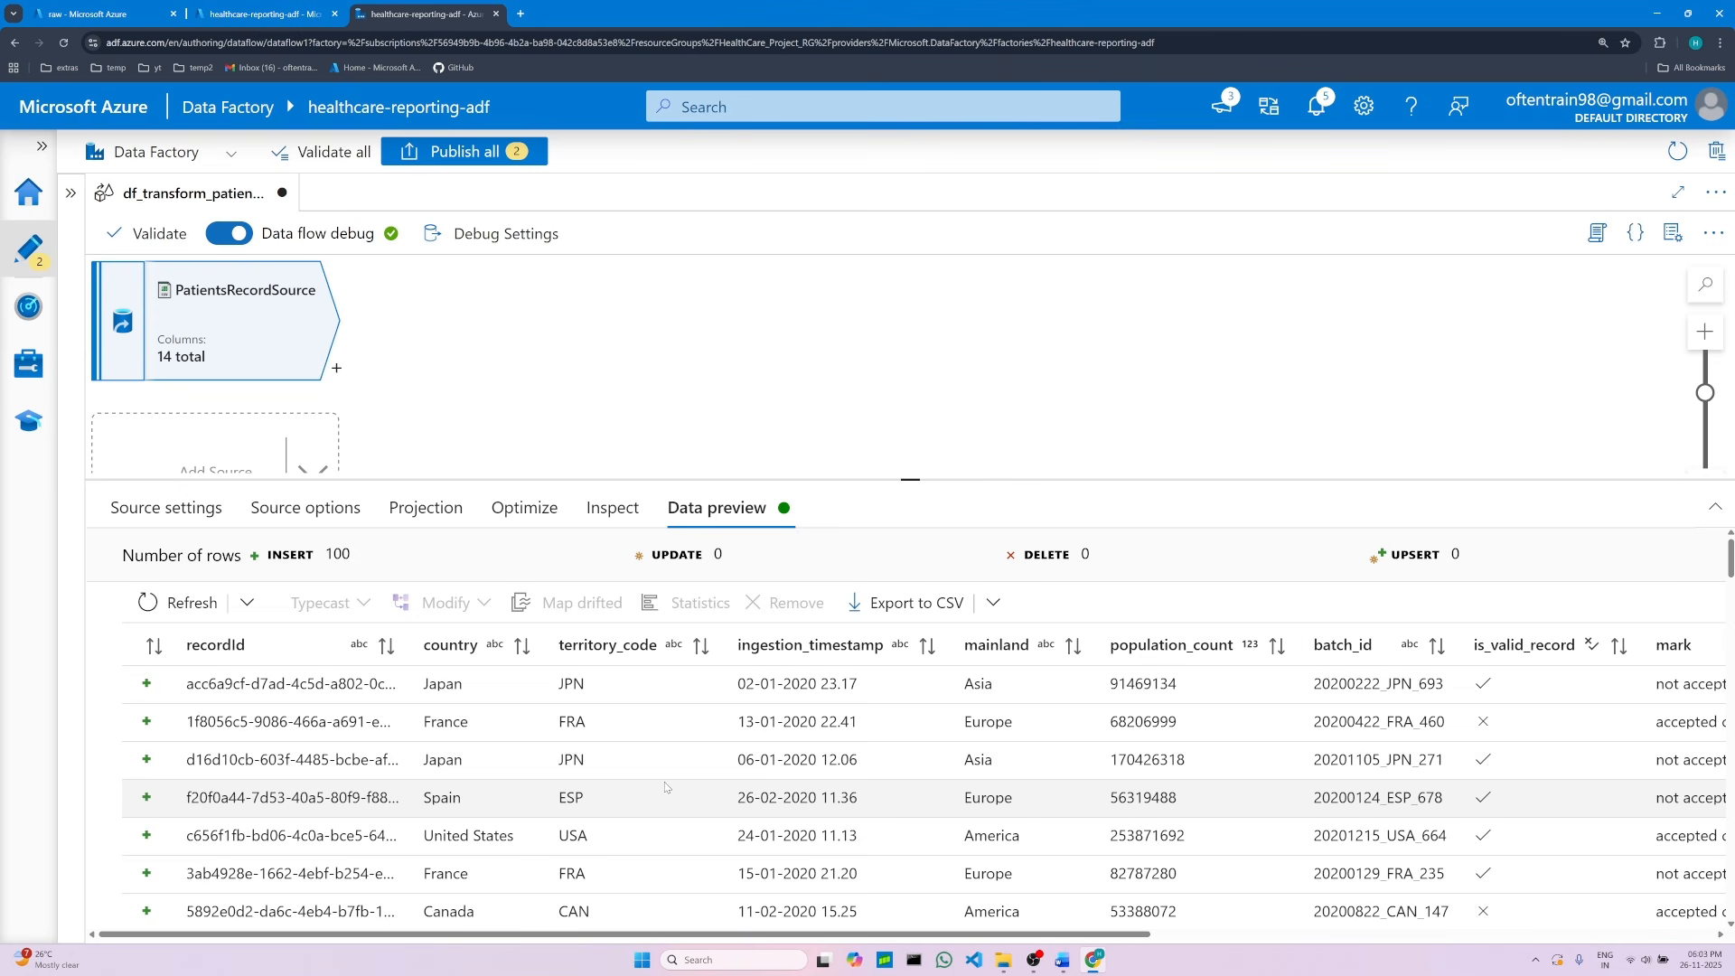
{"action": "scroll", "coordinate": [665, 788], "scroll_direction": "down", "scroll_amount": 5}
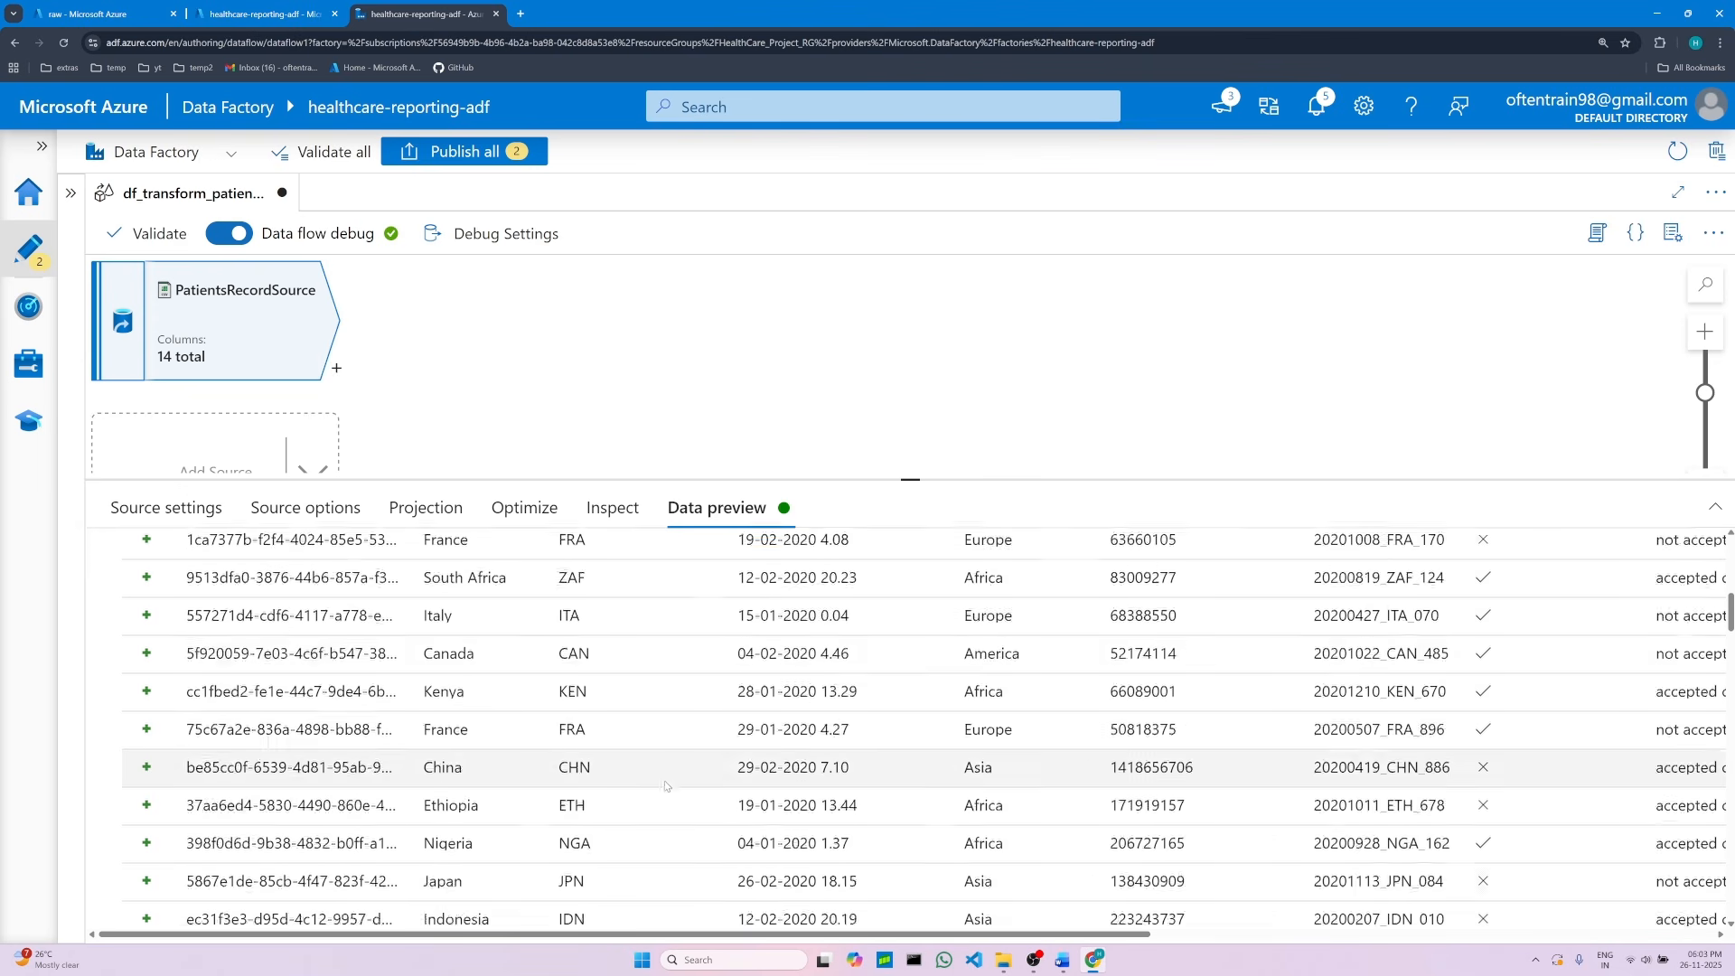
{"action": "scroll", "coordinate": [665, 785], "scroll_direction": "up", "scroll_amount": 9}
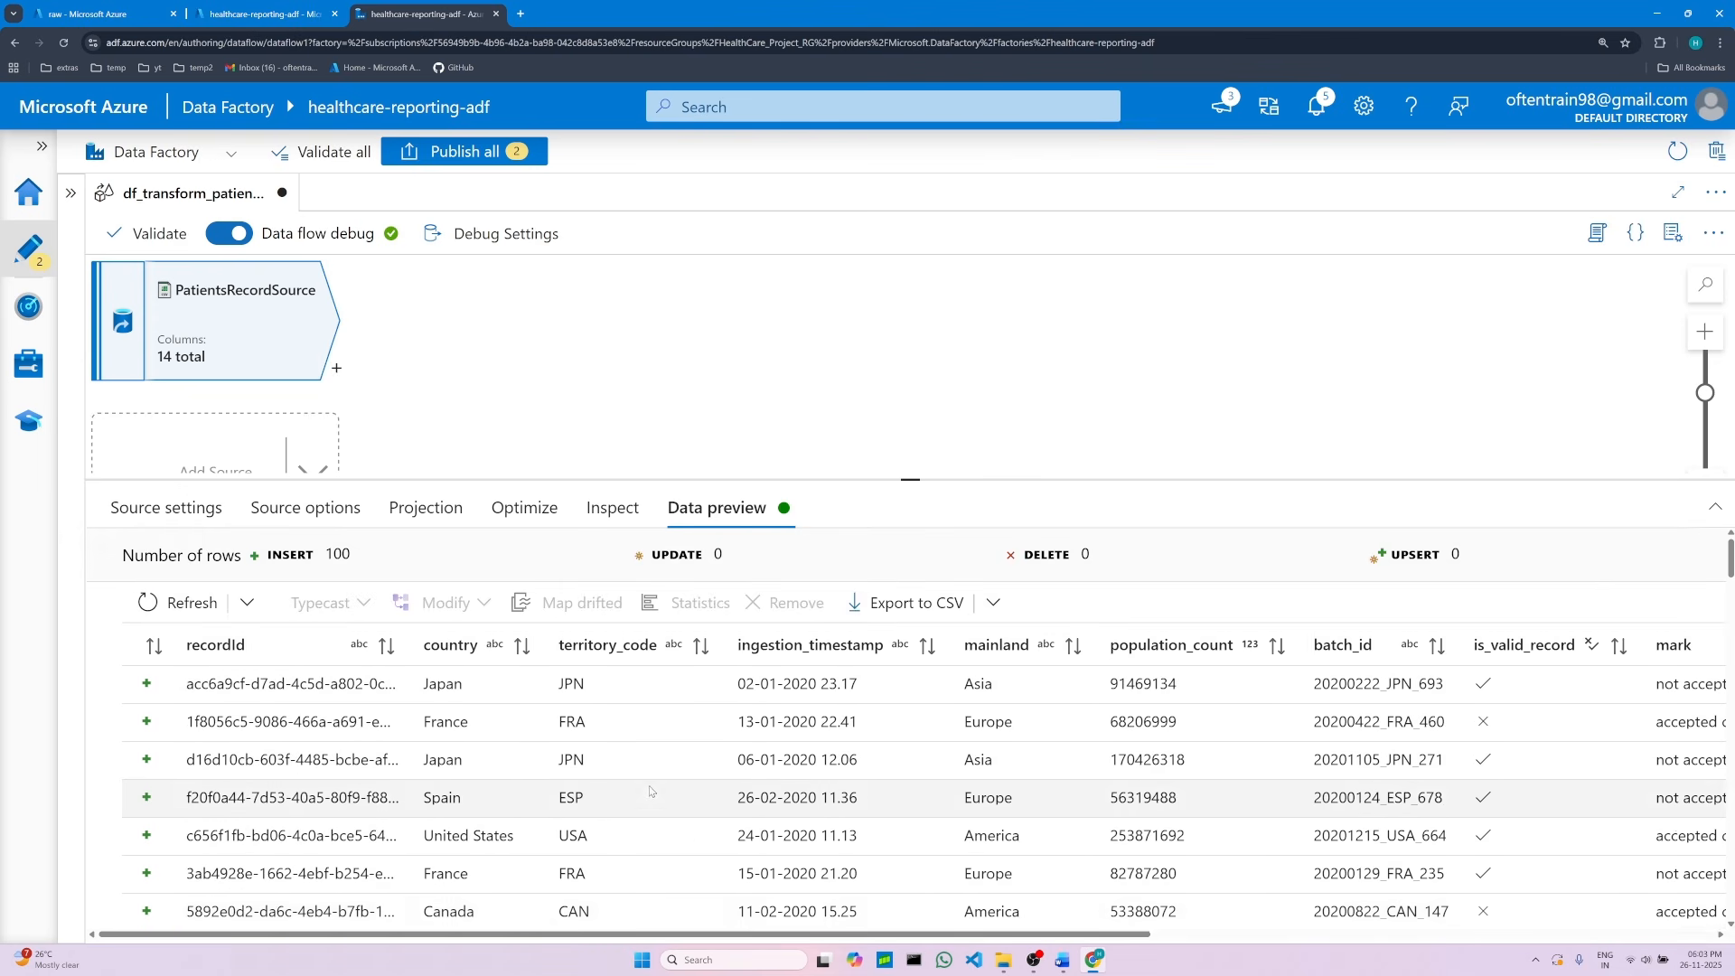
{"action": "scroll", "coordinate": [655, 814], "scroll_direction": "down", "scroll_amount": 3}
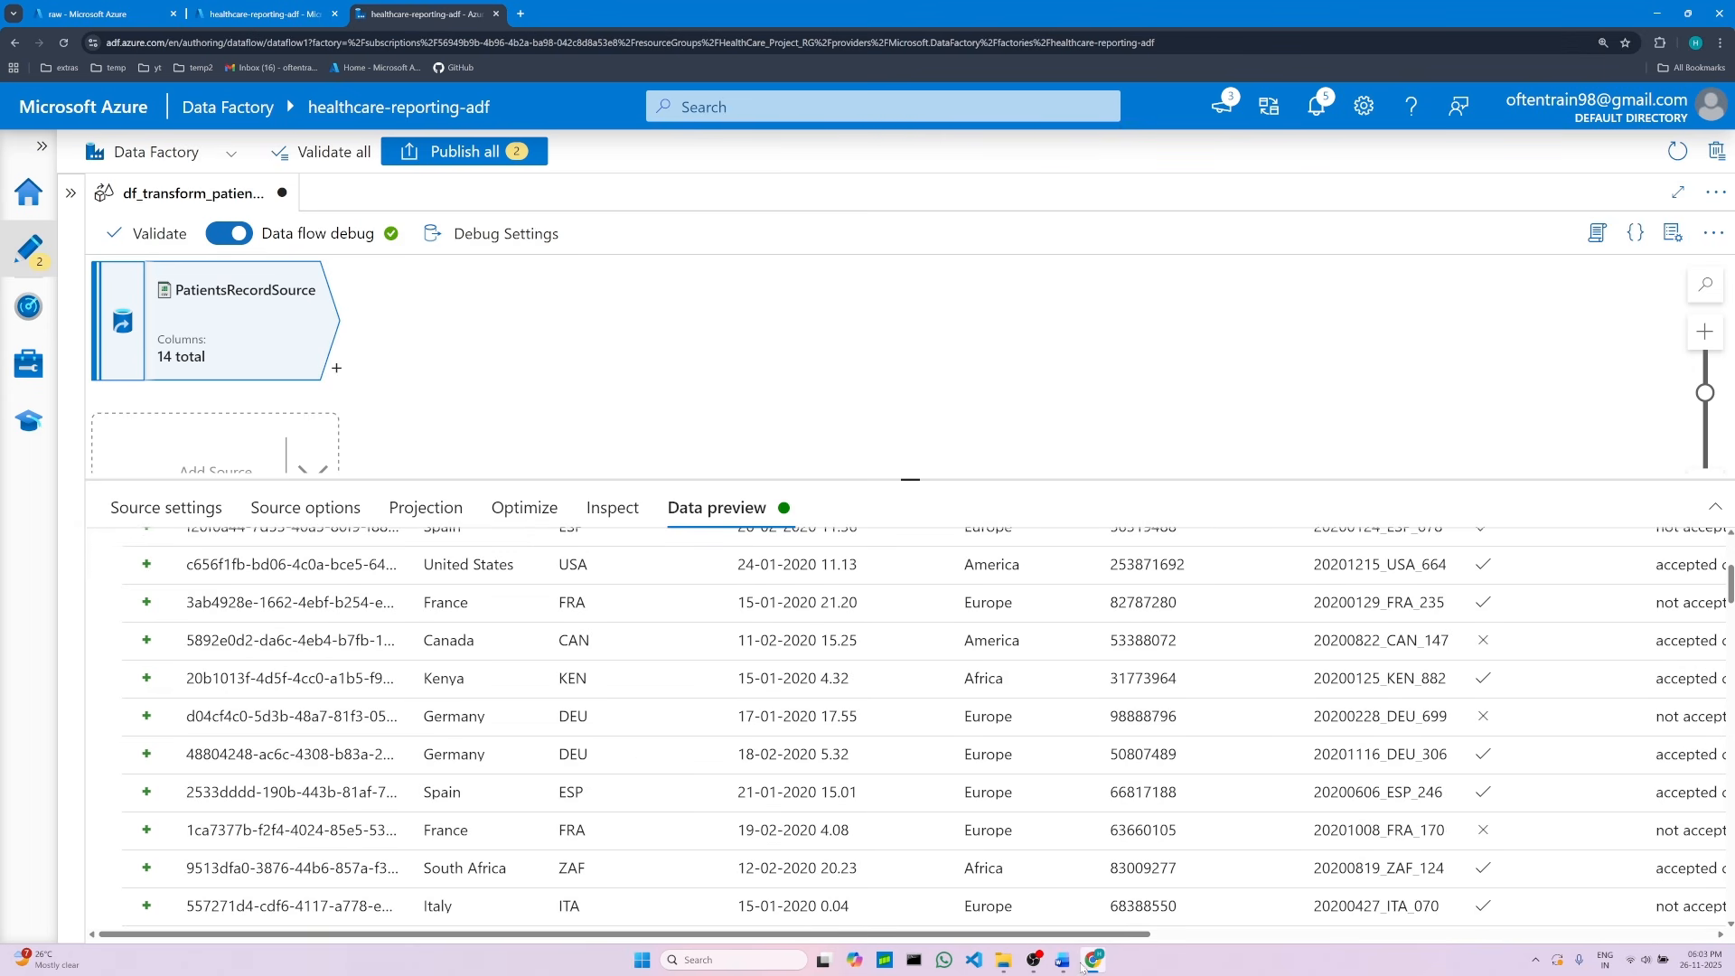
Step: Open the filter transformation notes in the project document
{"action": "left_click", "coordinate": [1076, 964]}
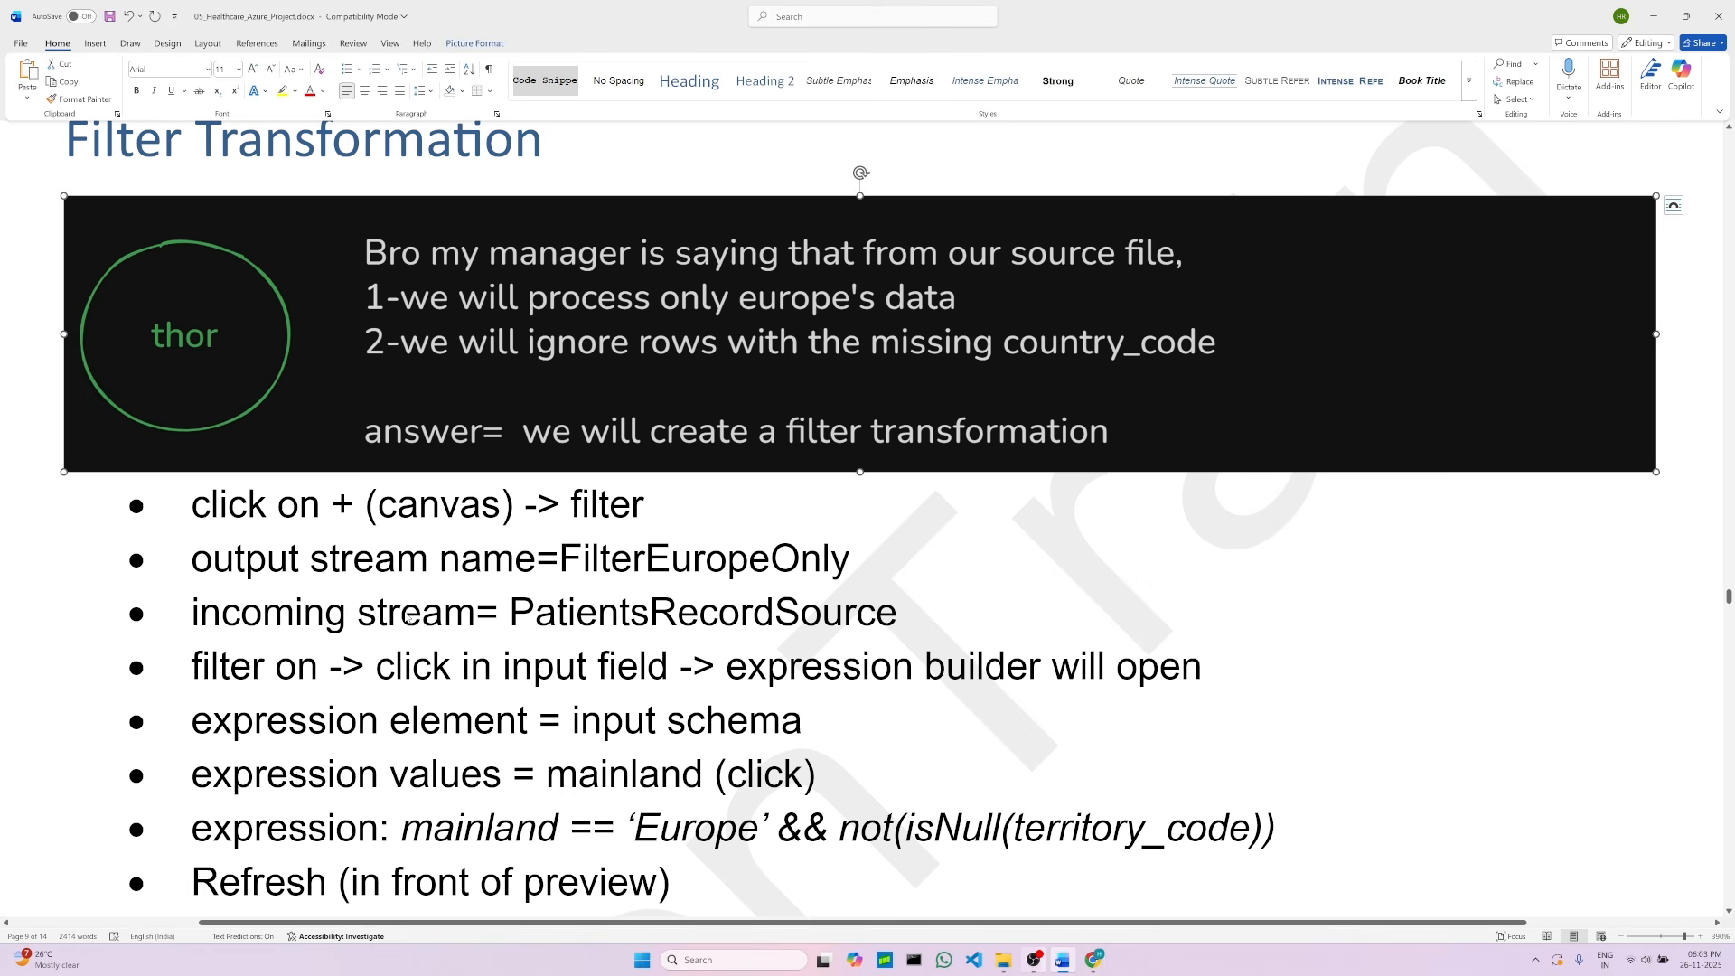
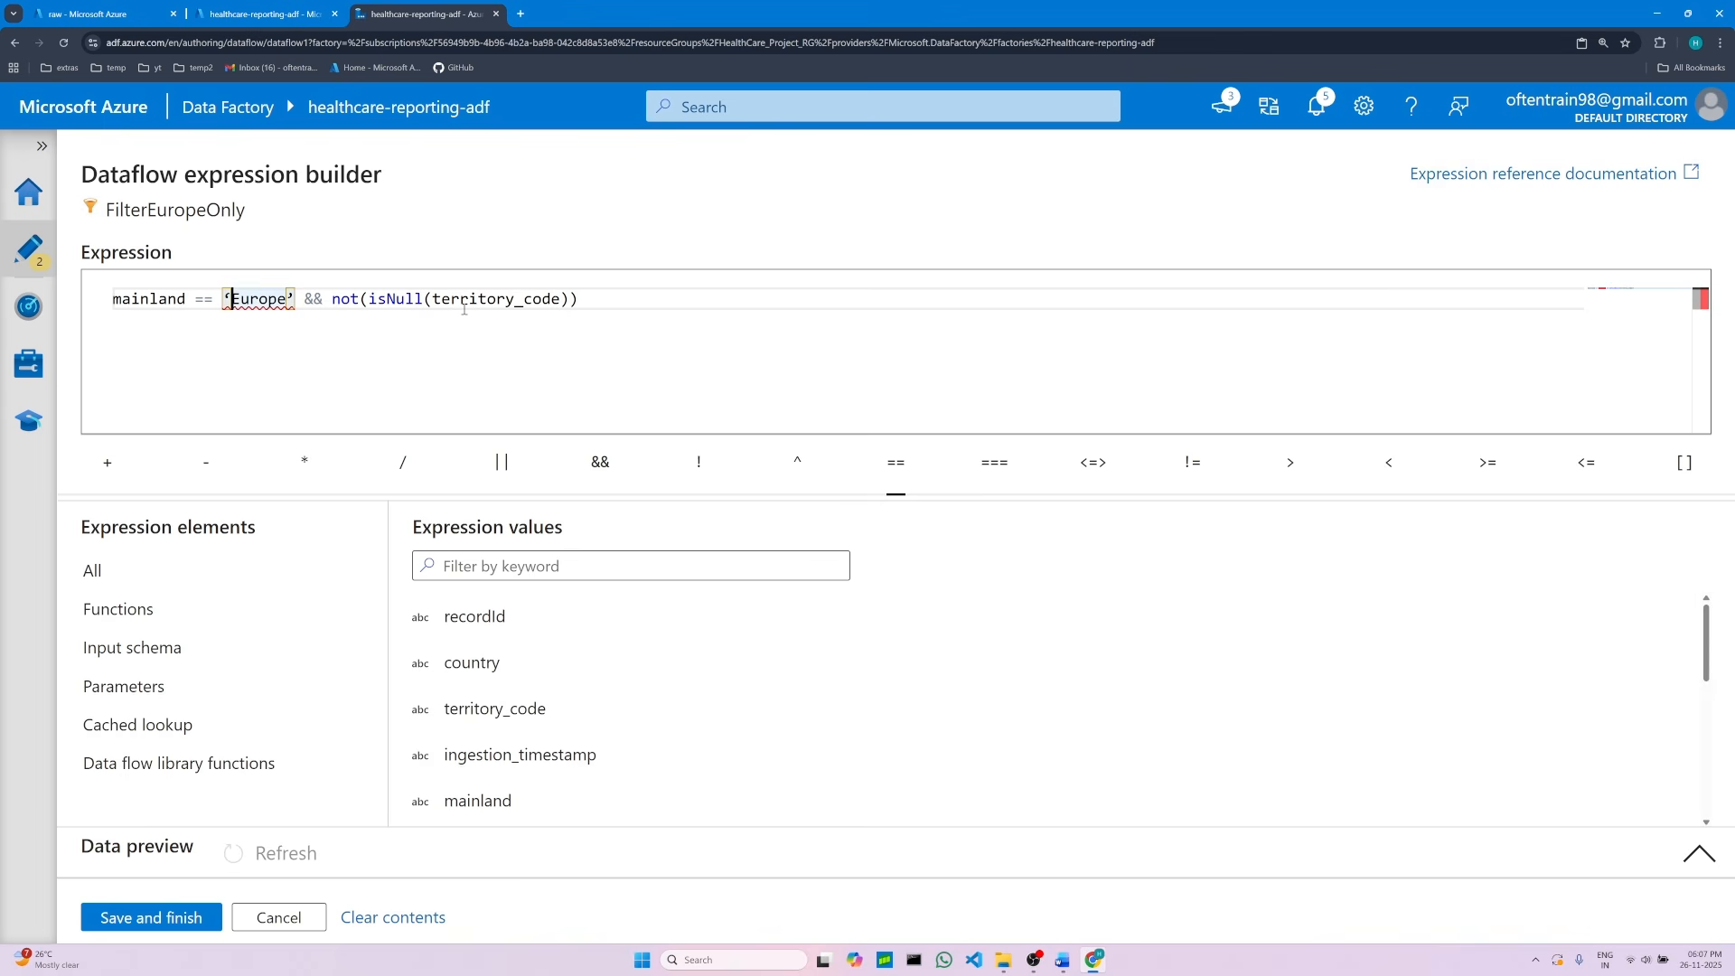
Step: Replace the curly quotes around Europe with straight single quotes in the filter expression
{"action": "key", "text": "BackSpace"}
{"action": "type", "text": "'"}
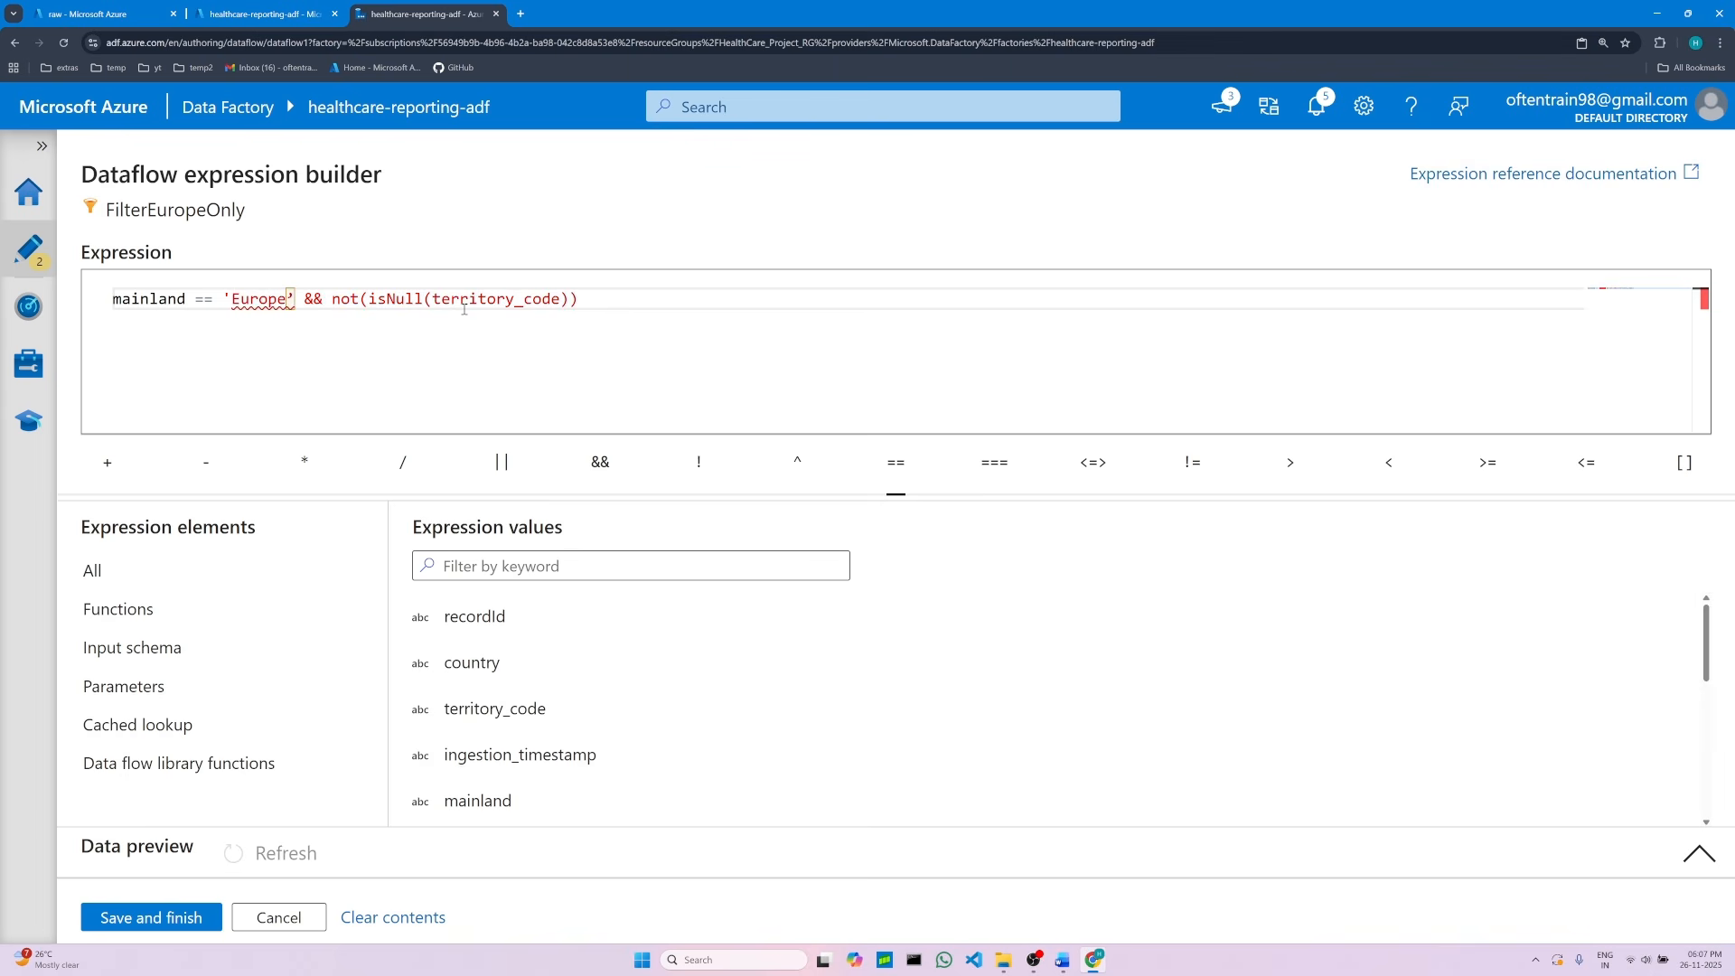
{"action": "key", "text": "Right"}
{"action": "key", "text": "Right"}
{"action": "key", "text": "Right"}
{"action": "key", "text": "Right"}
{"action": "key", "text": "Right"}
{"action": "key", "text": "Right"}
{"action": "key", "text": "Right"}
{"action": "key", "text": "BackSpace"}
{"action": "type", "text": "'"}
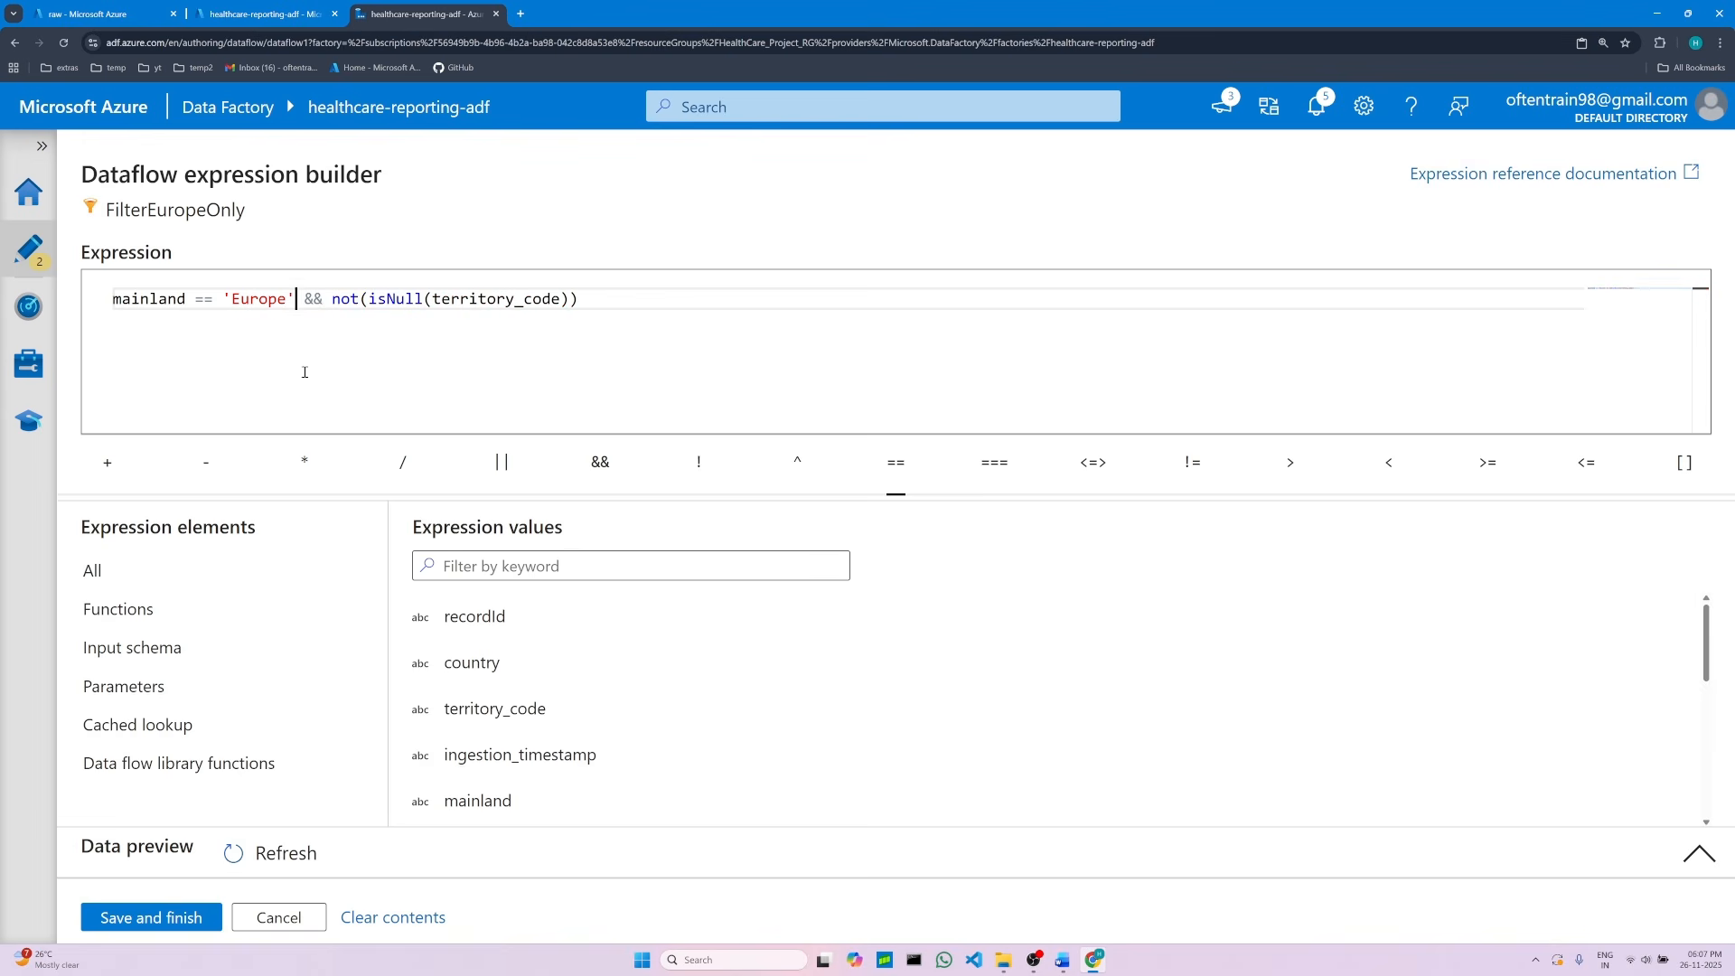
Step: Copy the corrected filter expression into the project document, replacing the old expression line as plain text
{"action": "left_click", "coordinate": [612, 299]}
{"action": "double_click", "coordinate": [138, 299]}
{"action": "key", "text": "ctrl+a"}
{"action": "right_click", "coordinate": [154, 304]}
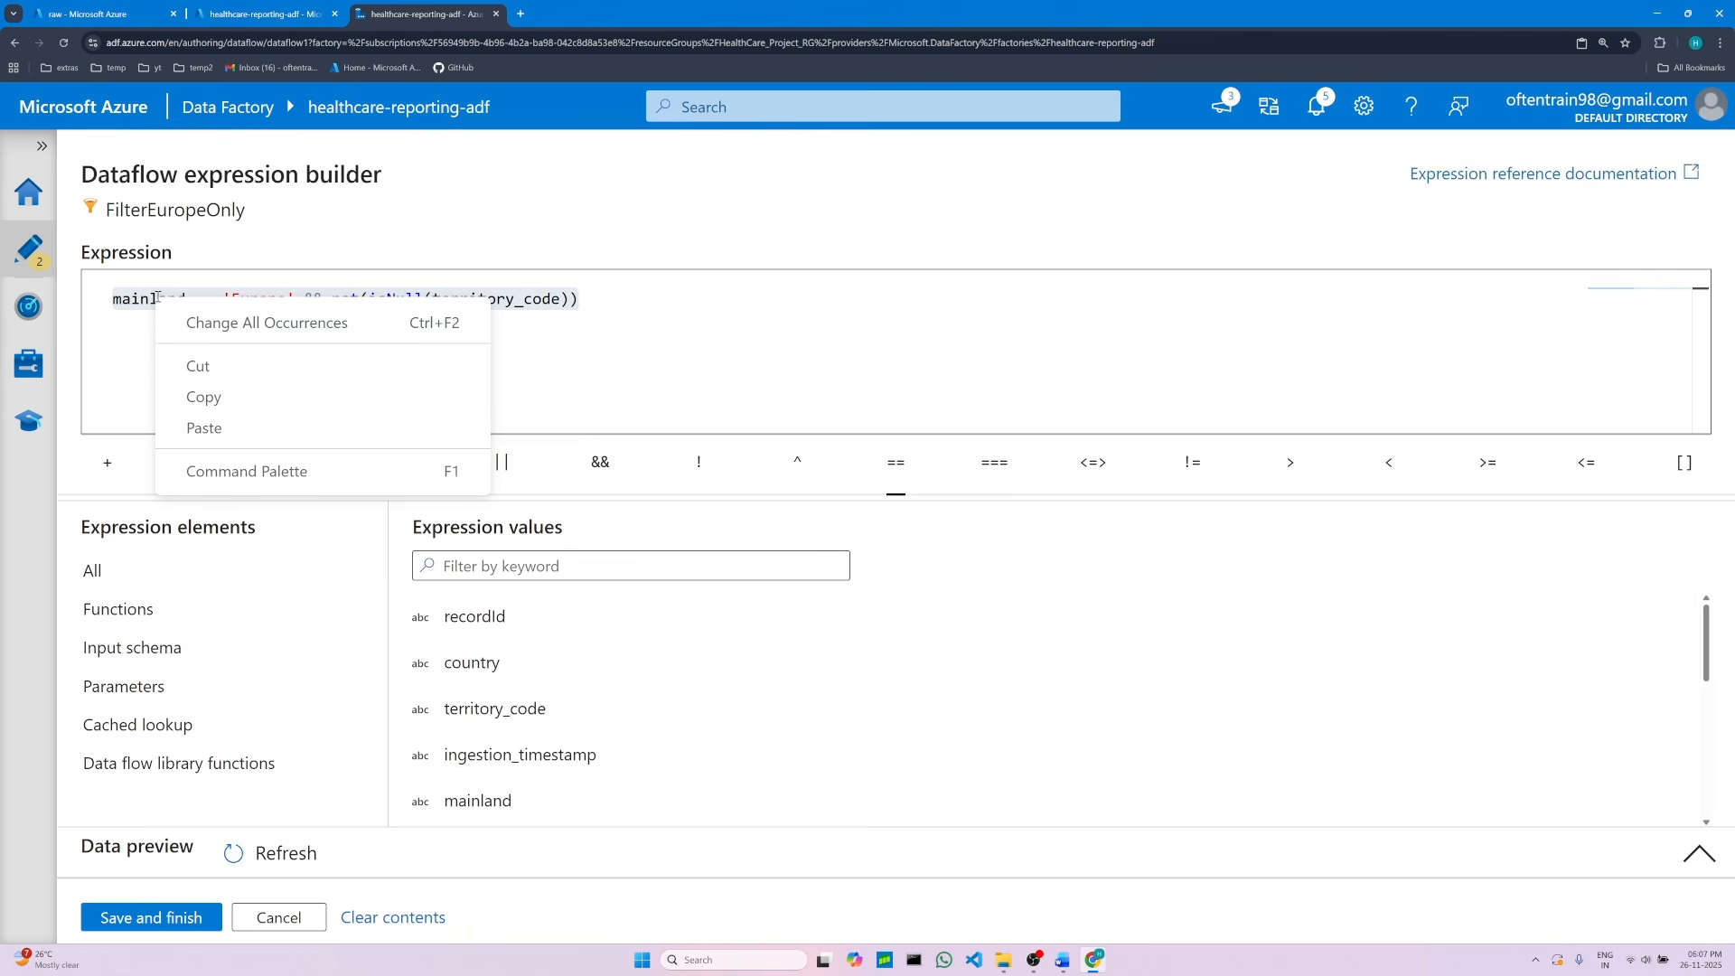
{"action": "left_click", "coordinate": [203, 396]}
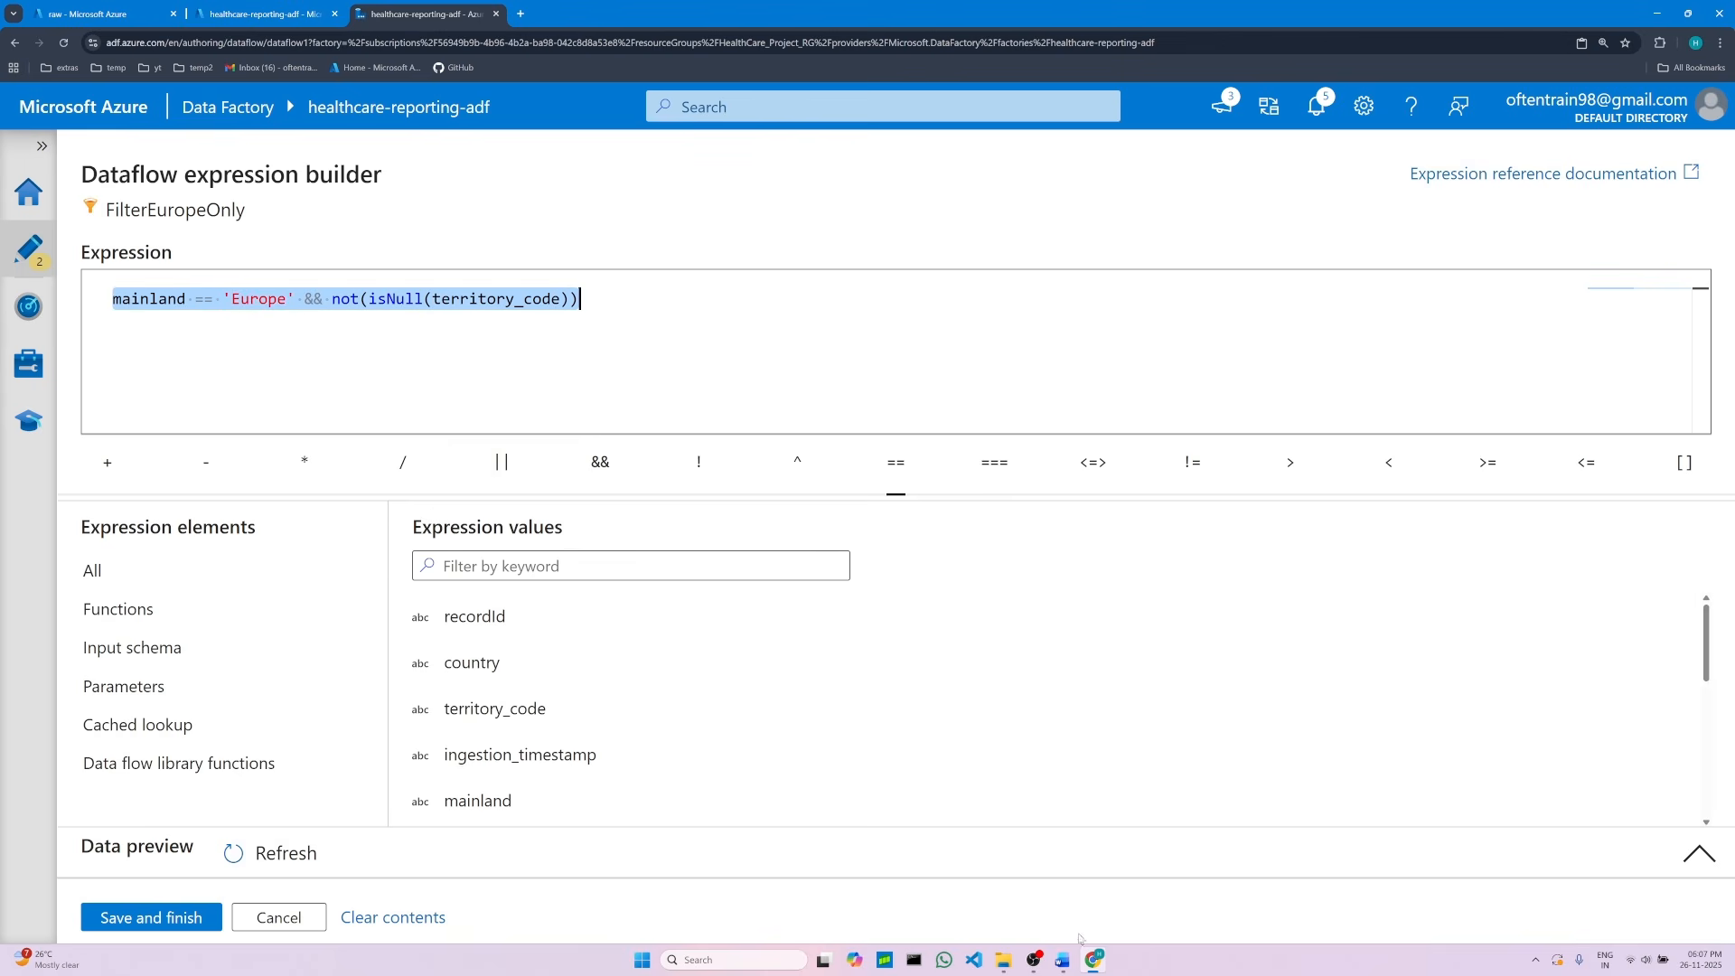
{"action": "left_click", "coordinate": [1067, 962]}
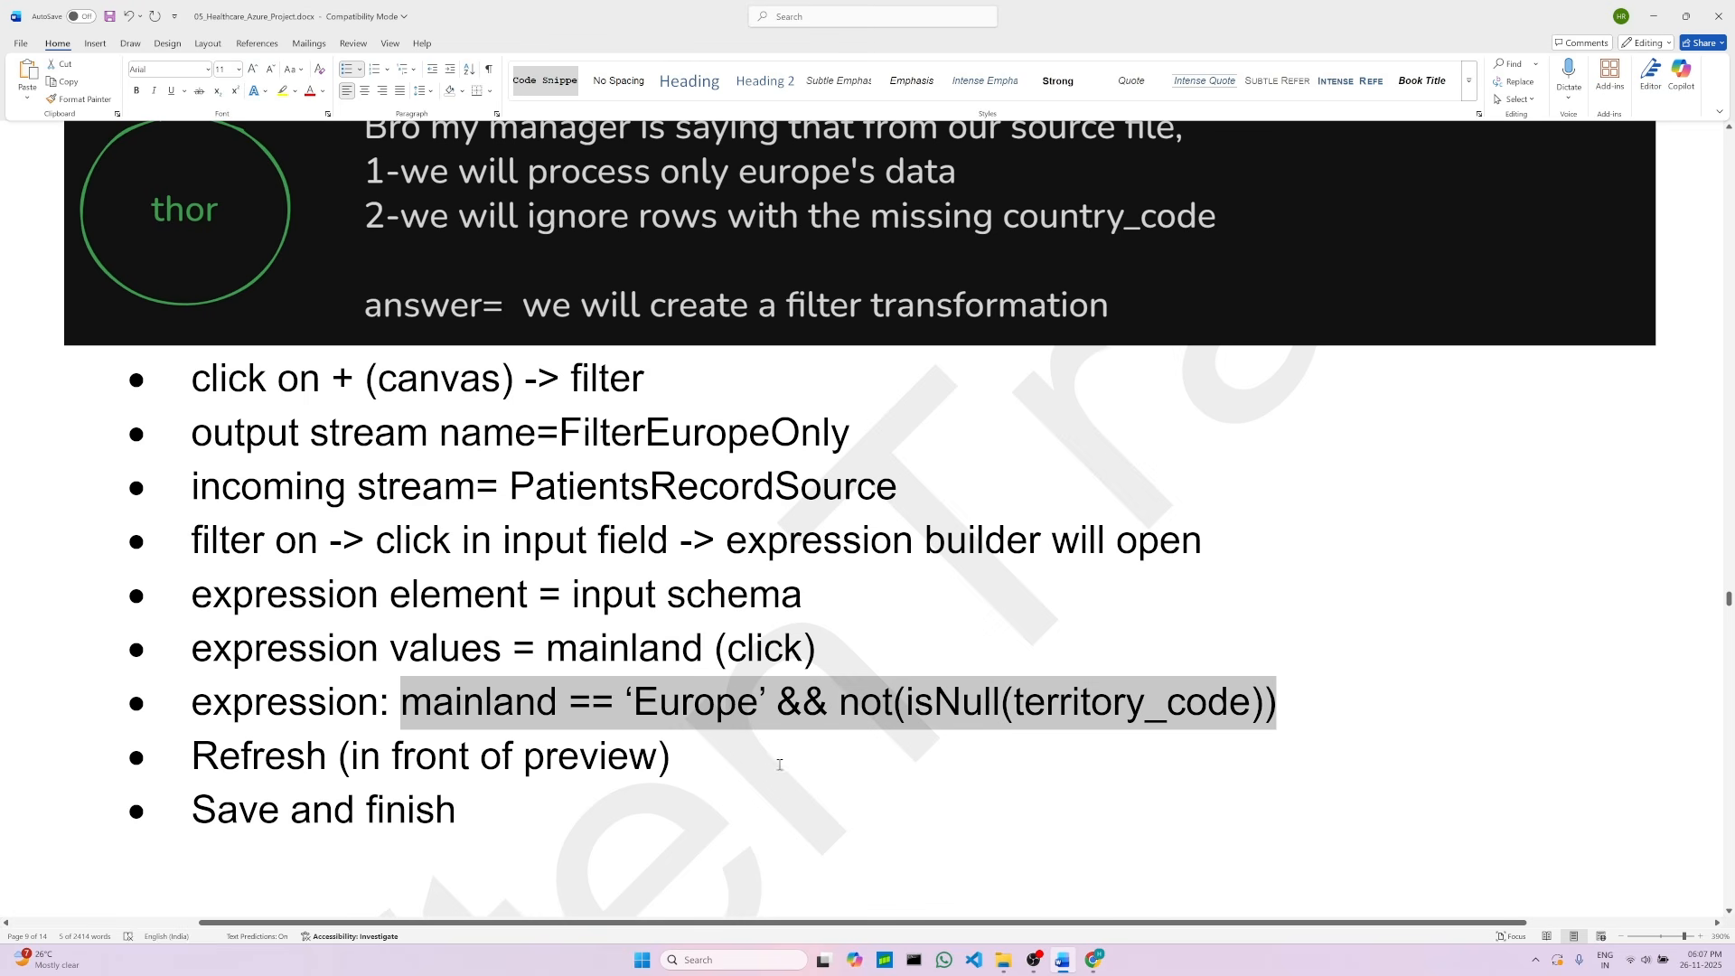
{"action": "right_click", "coordinate": [601, 706]}
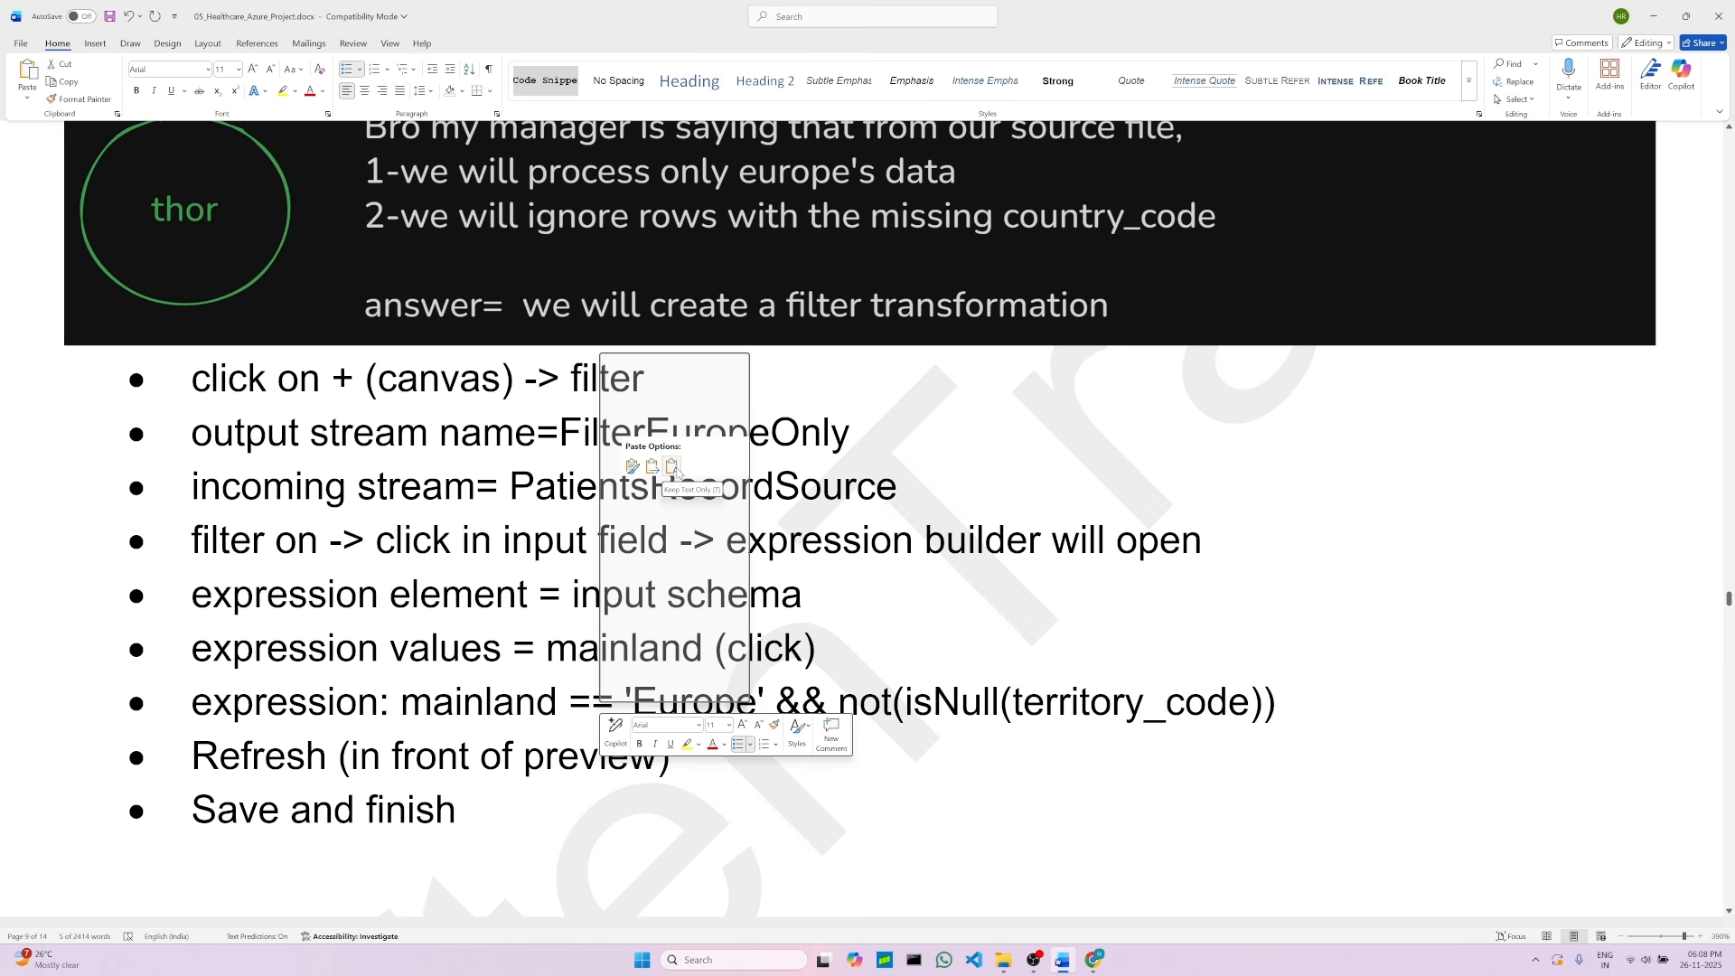
{"action": "left_click", "coordinate": [673, 467]}
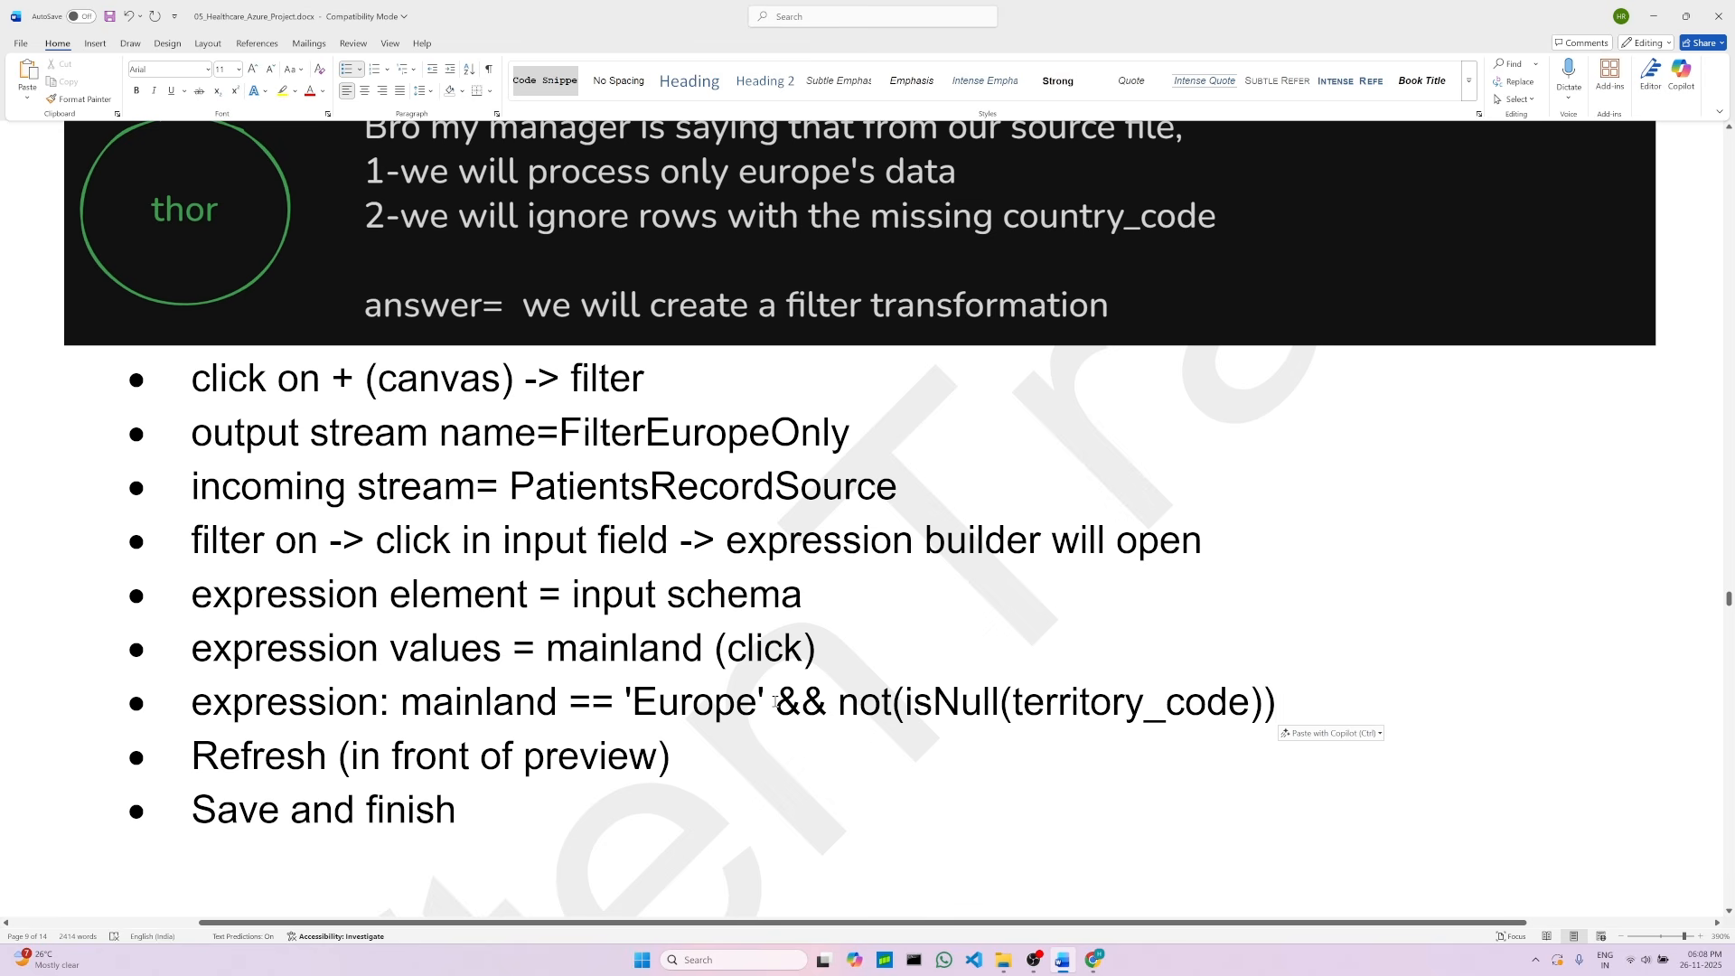
Step: Save and finish the FilterEuropeOnly filter expression
{"action": "left_click", "coordinate": [1311, 718]}
{"action": "scroll", "coordinate": [727, 768], "scroll_direction": "down", "scroll_amount": 3}
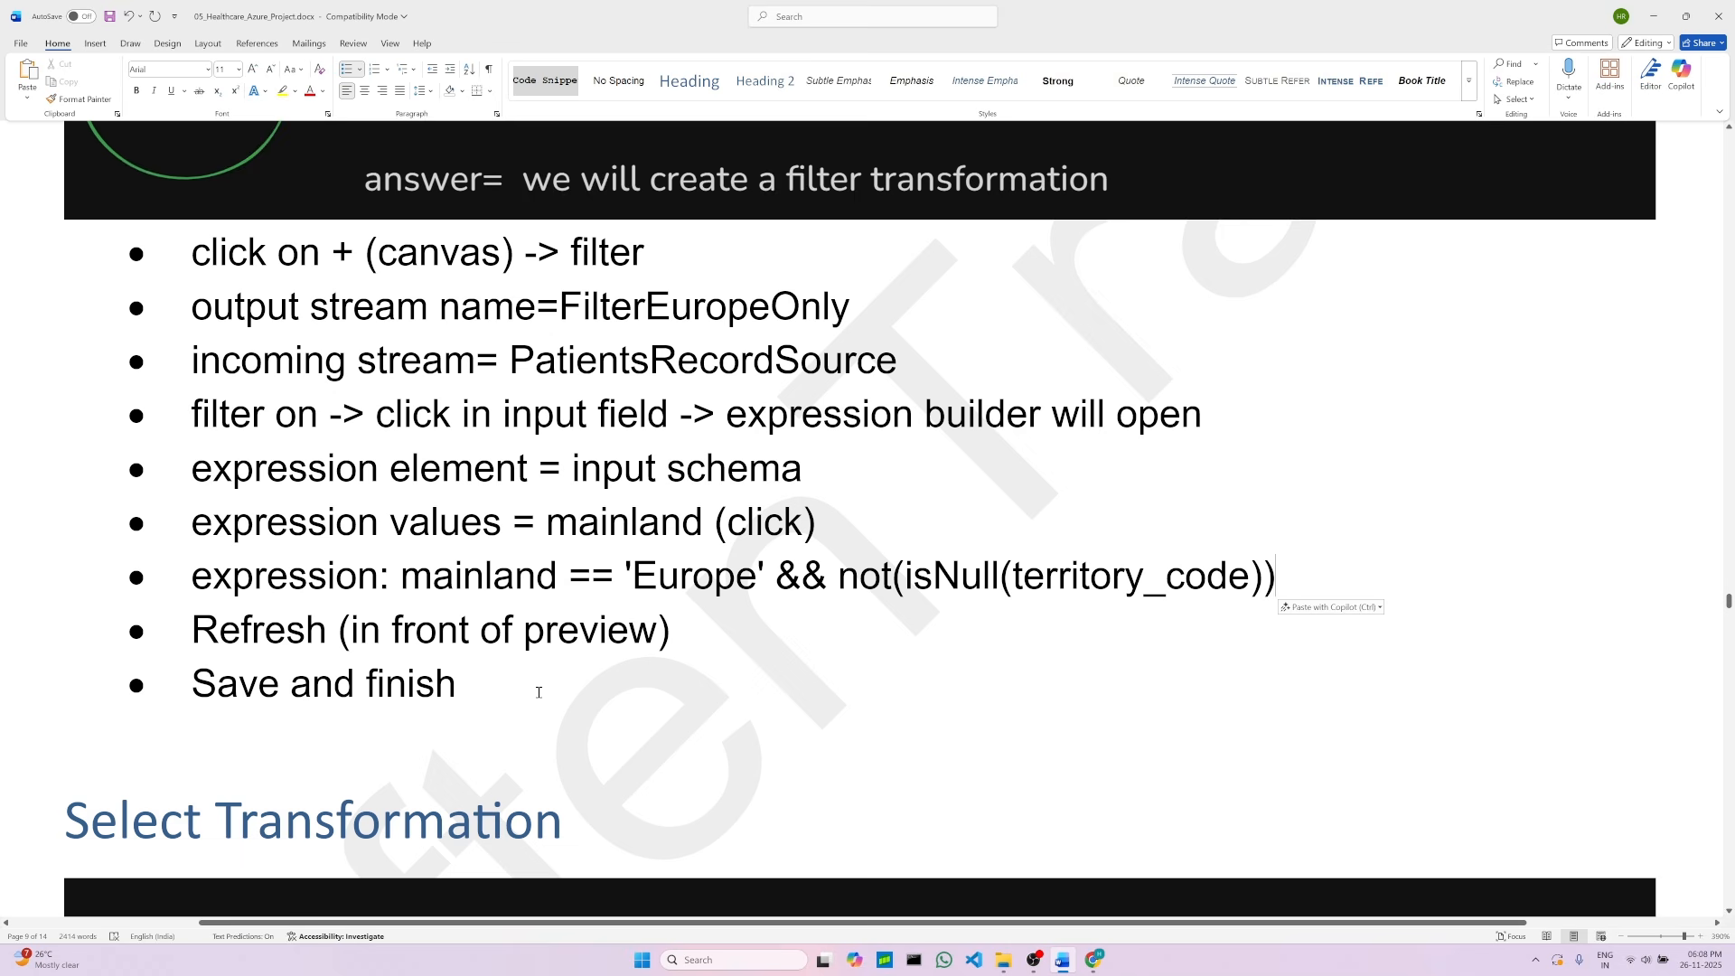
{"action": "scroll", "coordinate": [546, 701], "scroll_direction": "up", "scroll_amount": 3}
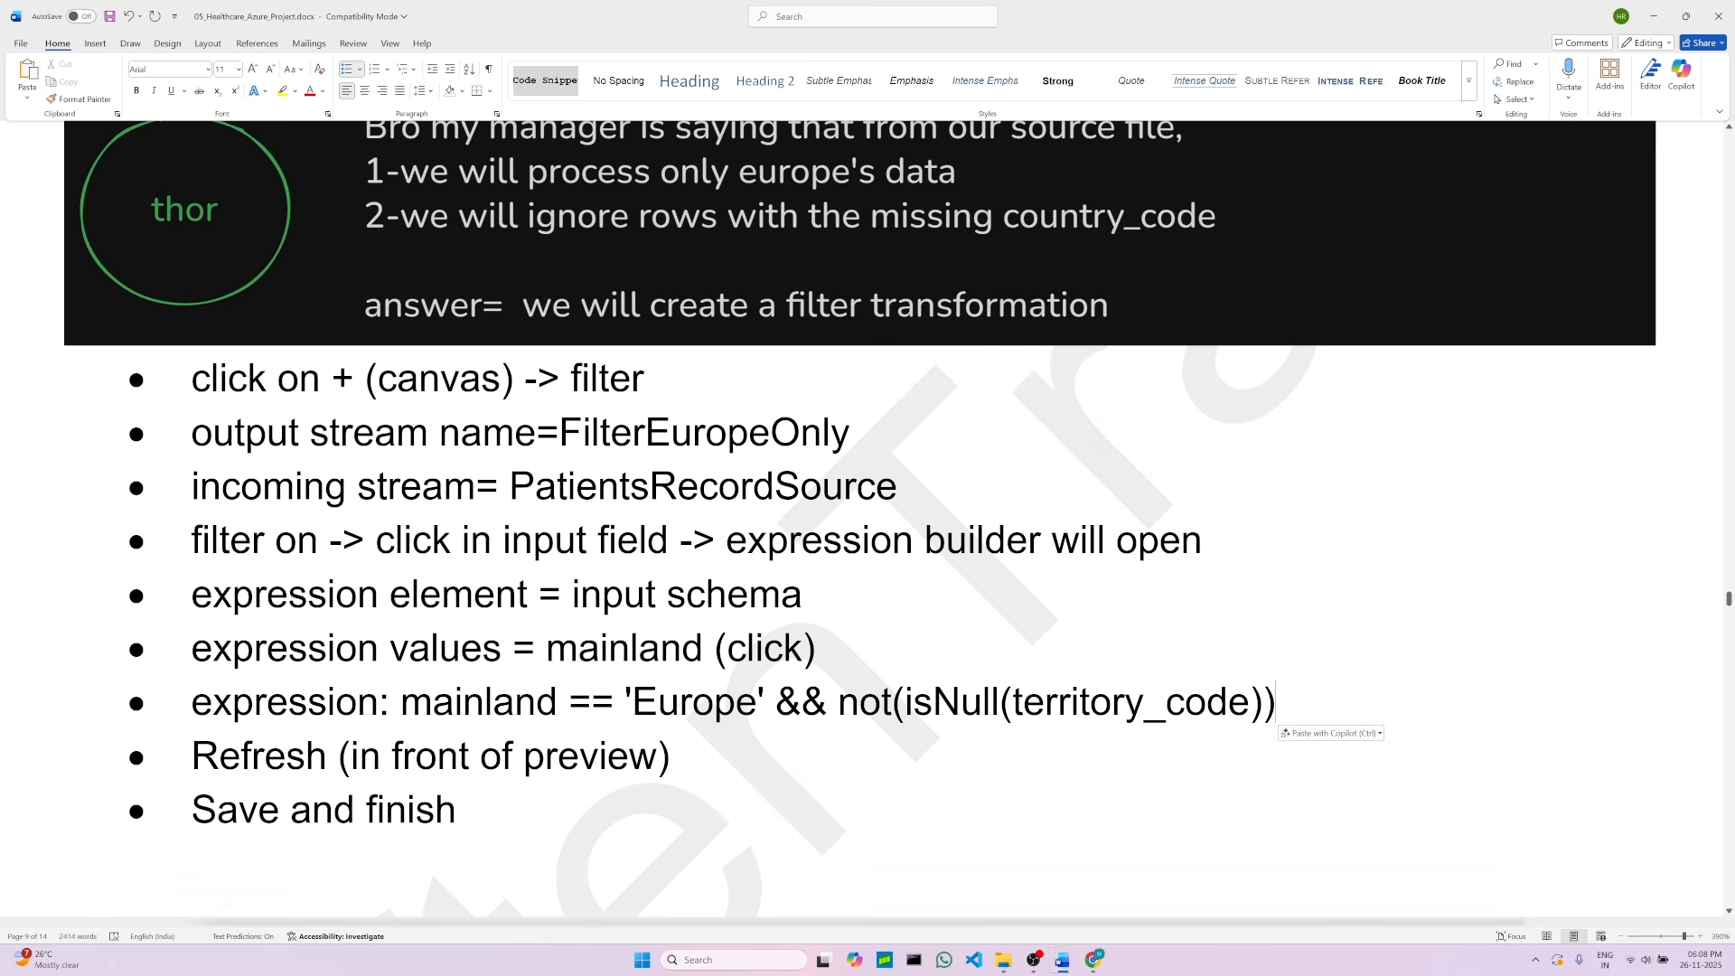
{"action": "left_click", "coordinate": [1094, 960]}
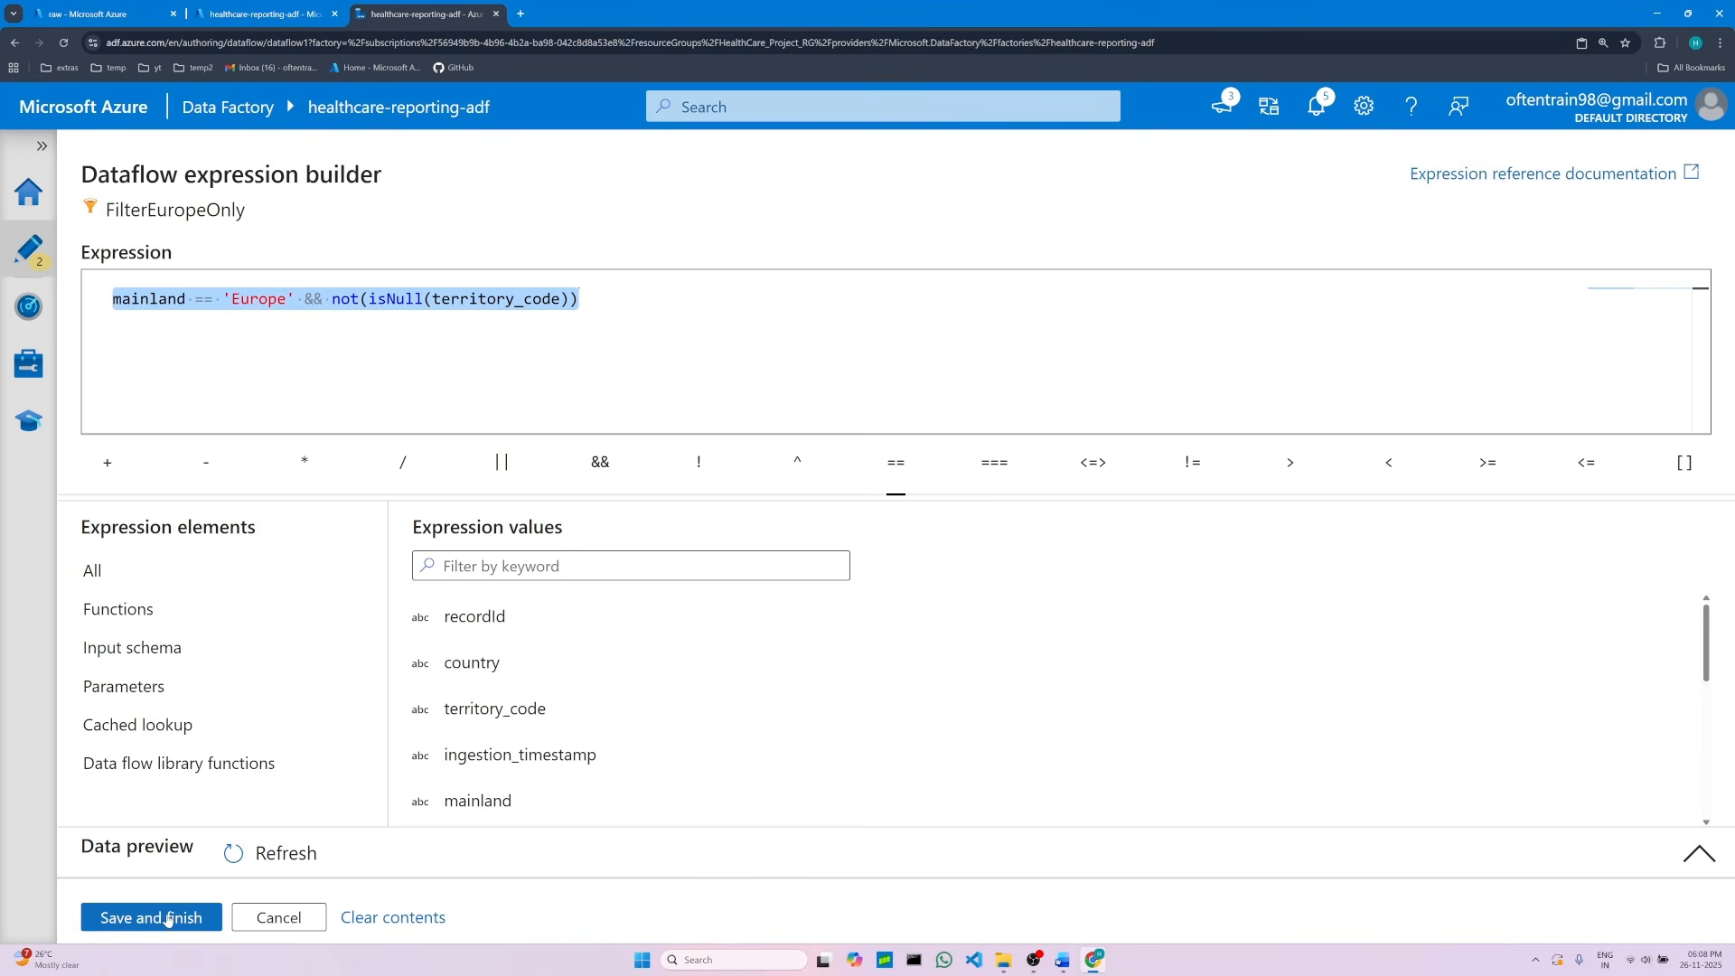
{"action": "left_click", "coordinate": [167, 918]}
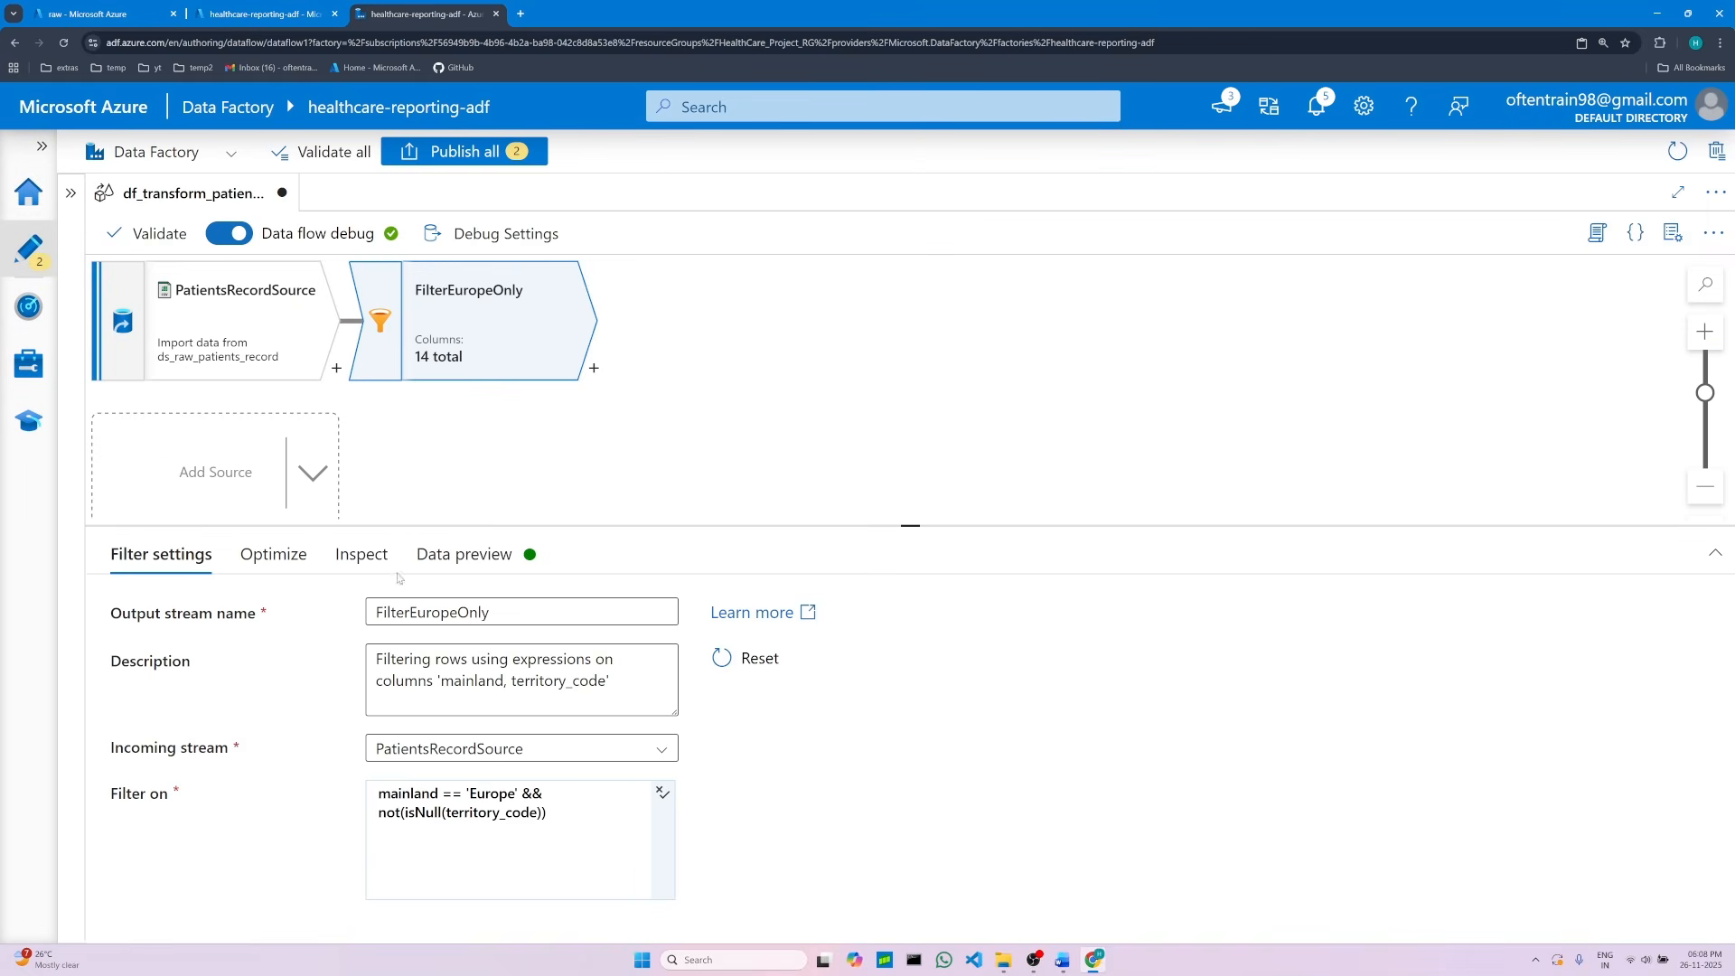
Step: Inspect the FilterEuropeOnly output columns and which ones are used in the filter
{"action": "left_click", "coordinate": [369, 561]}
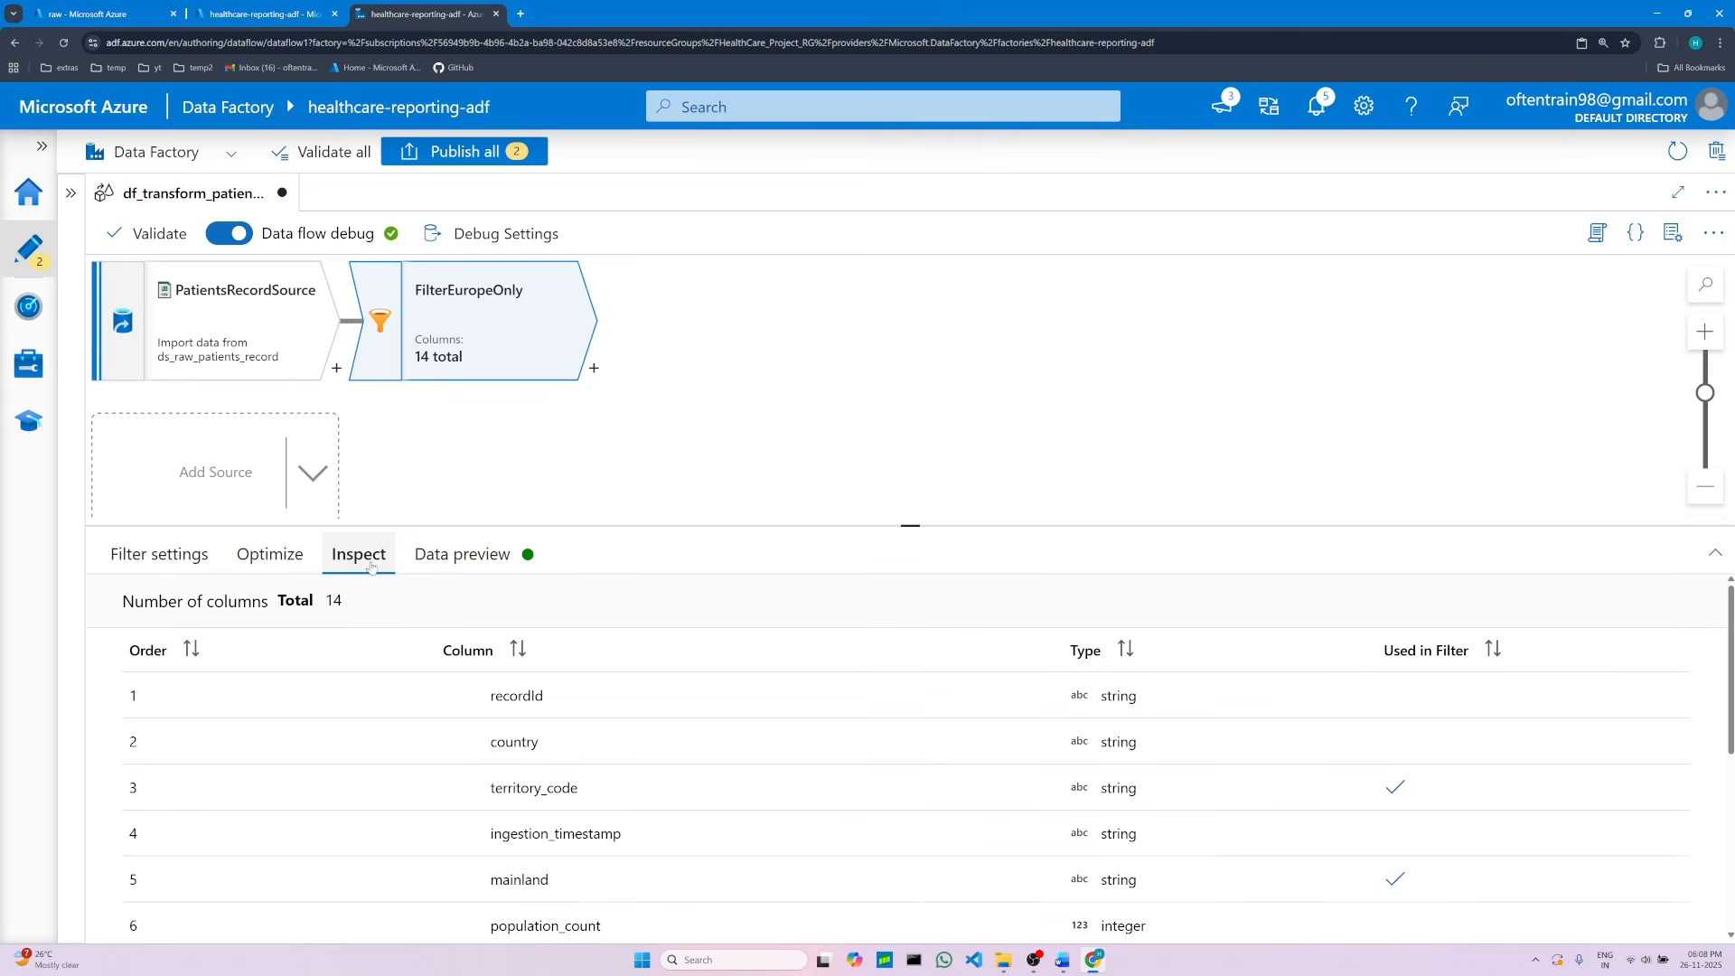
{"action": "scroll", "coordinate": [989, 637], "scroll_direction": "down", "scroll_amount": 2}
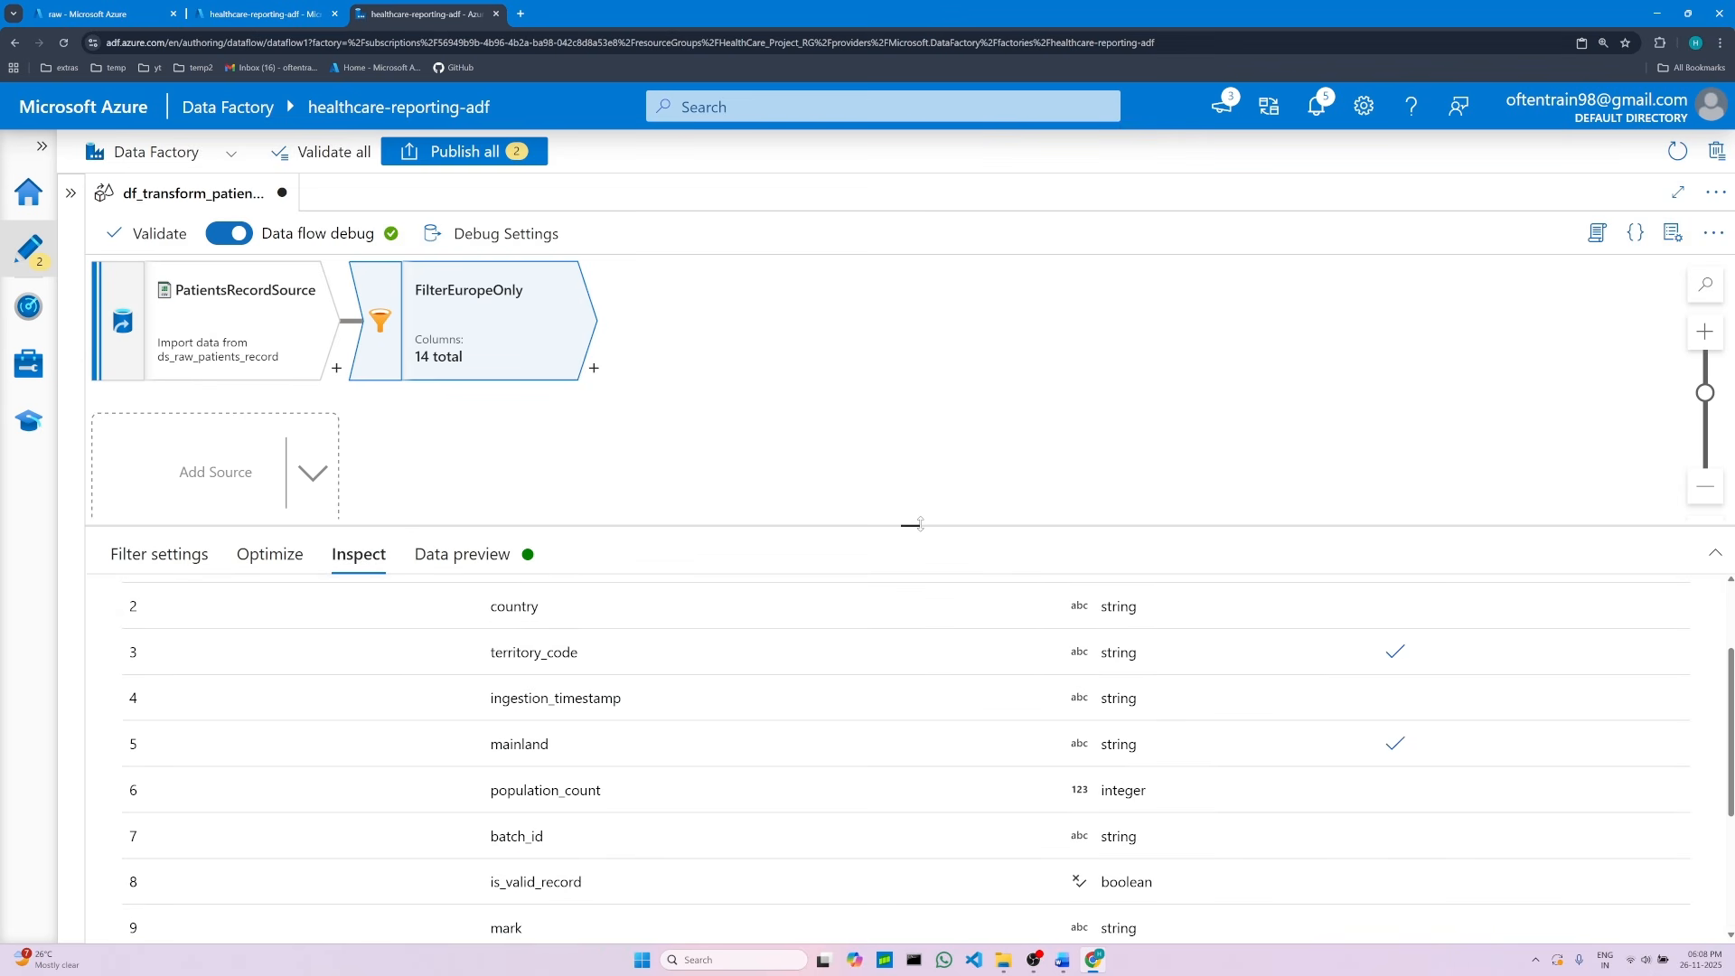
{"action": "left_click_drag", "start_coordinate": [920, 525], "coordinate": [910, 461]}
{"action": "scroll", "coordinate": [854, 750], "scroll_direction": "down", "scroll_amount": 3}
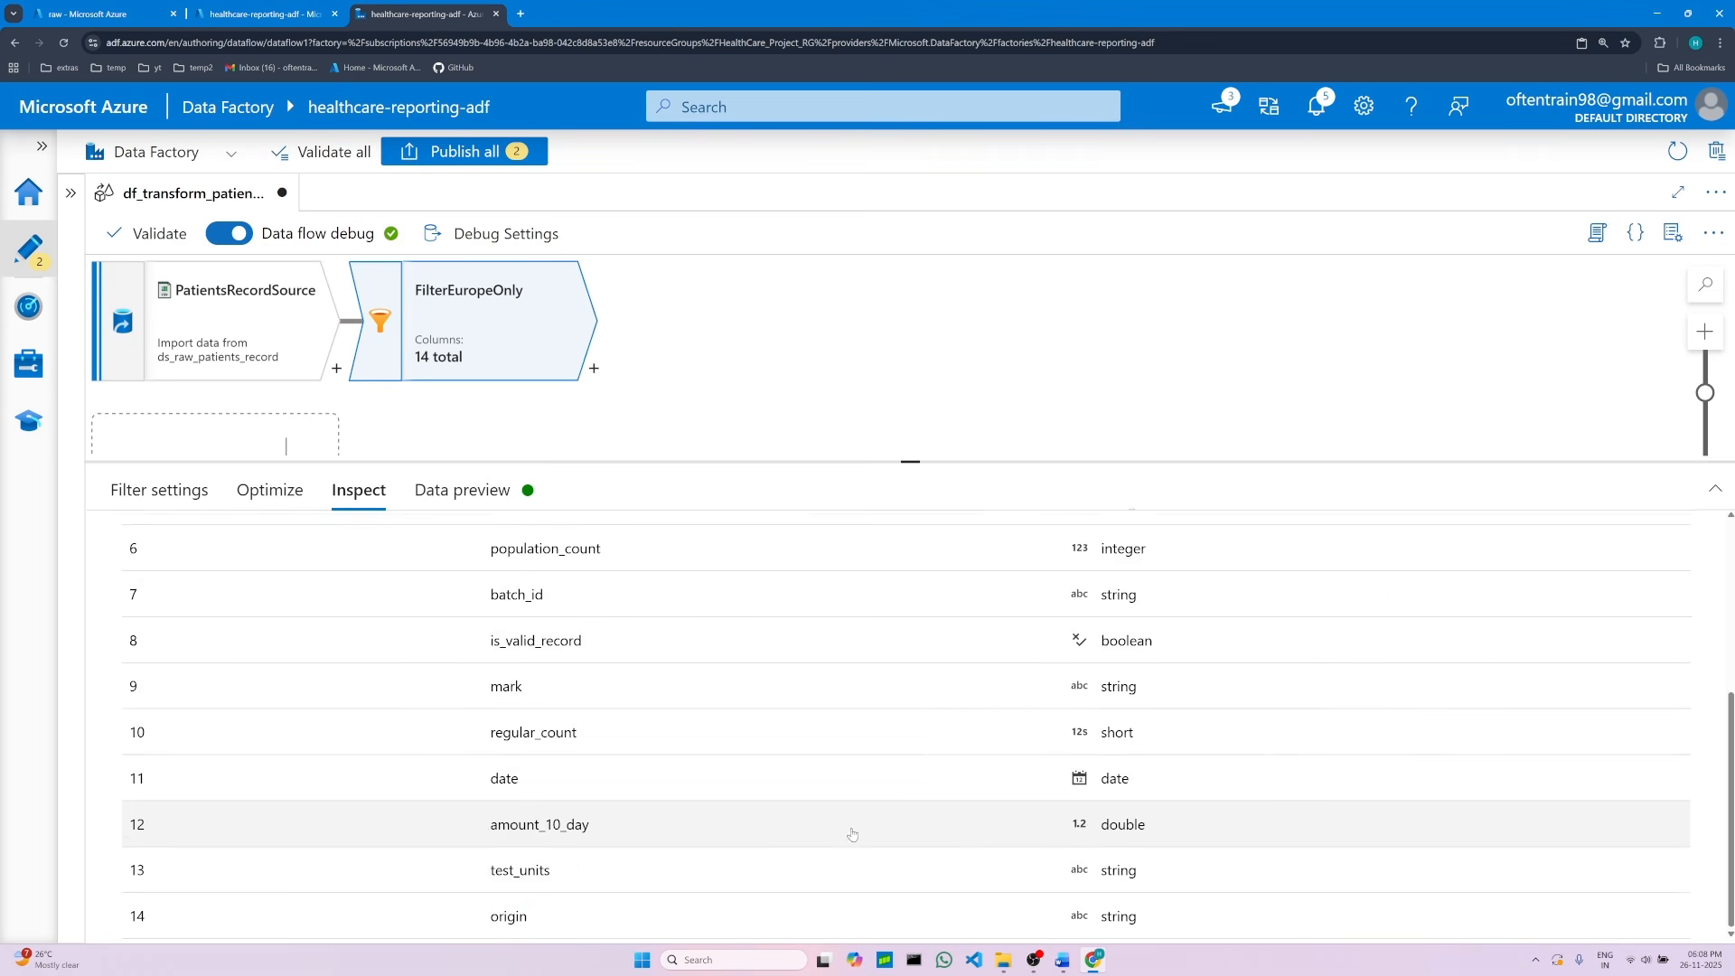
{"action": "scroll", "coordinate": [849, 821], "scroll_direction": "up", "scroll_amount": 5}
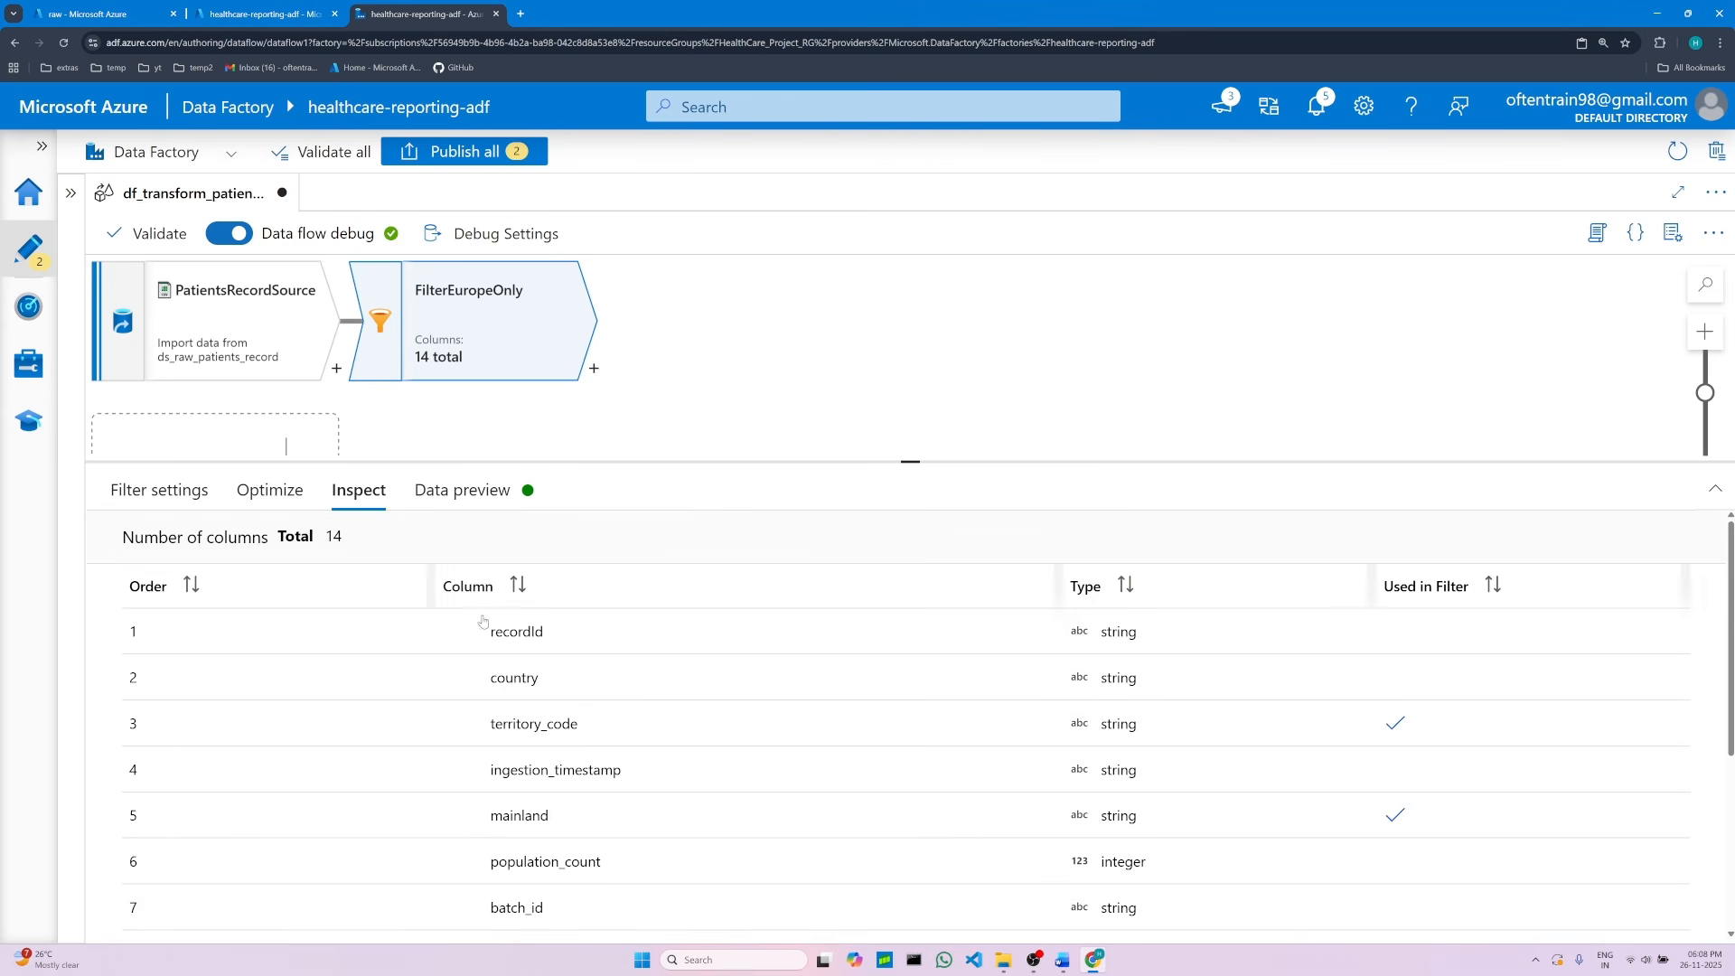
Step: Refresh the data preview of the FilterEuropeOnly transformation
{"action": "left_click", "coordinate": [460, 491]}
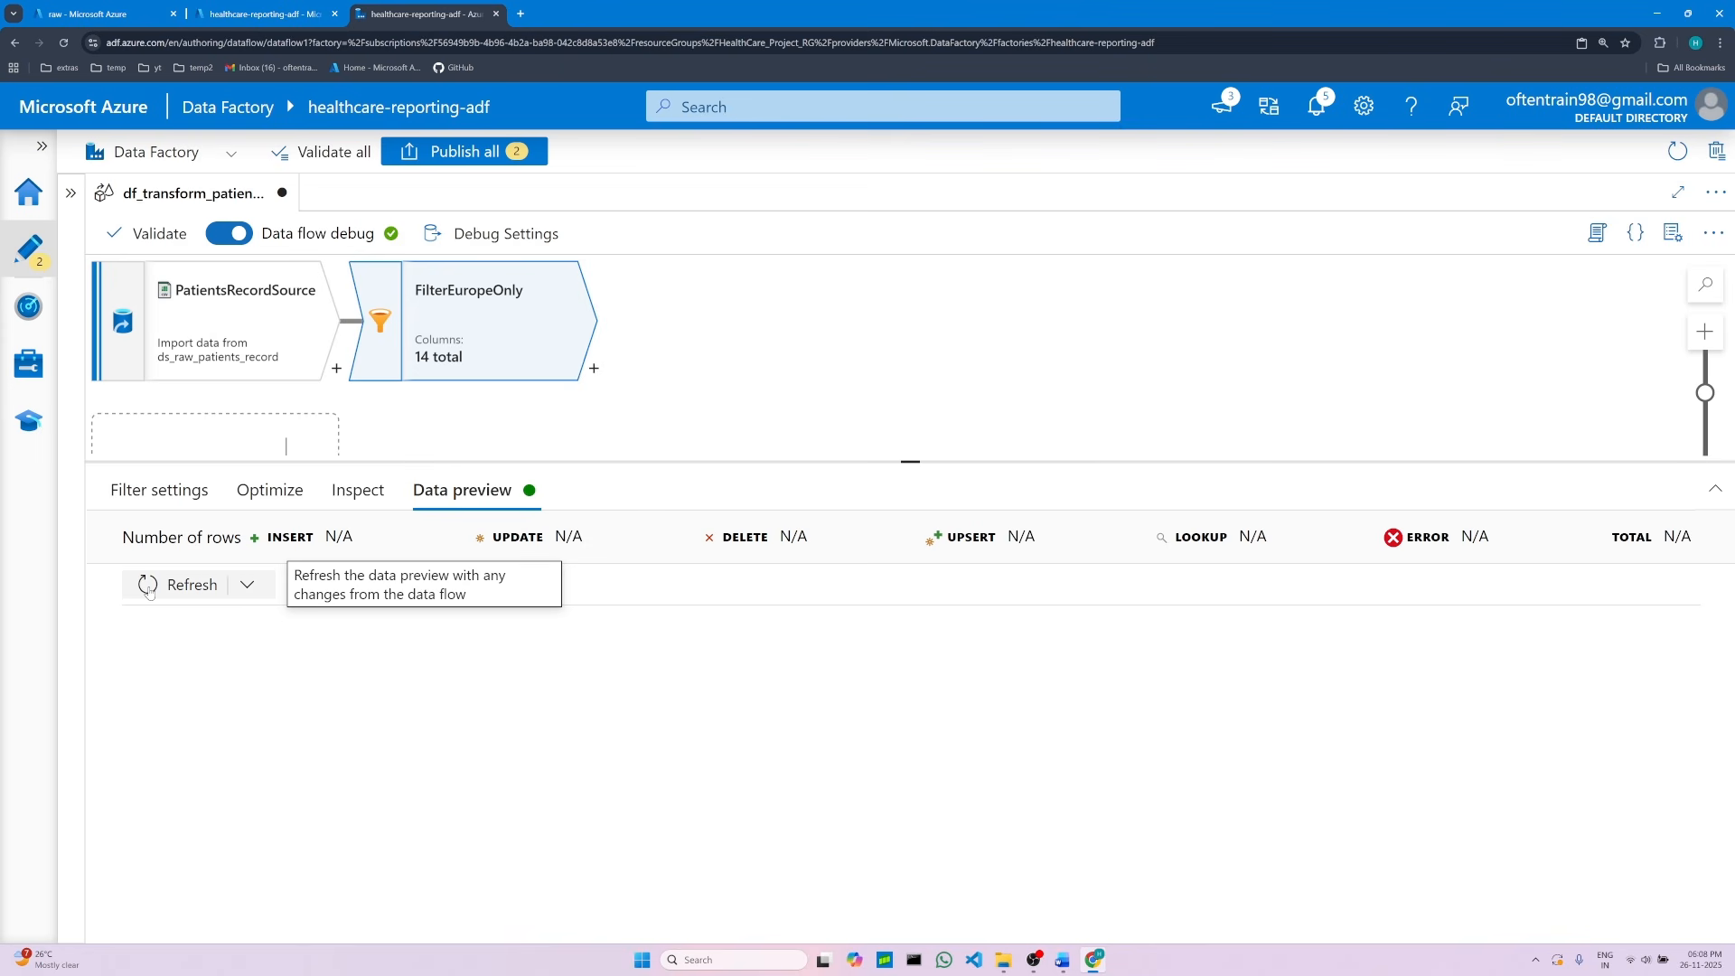
{"action": "left_click", "coordinate": [149, 587]}
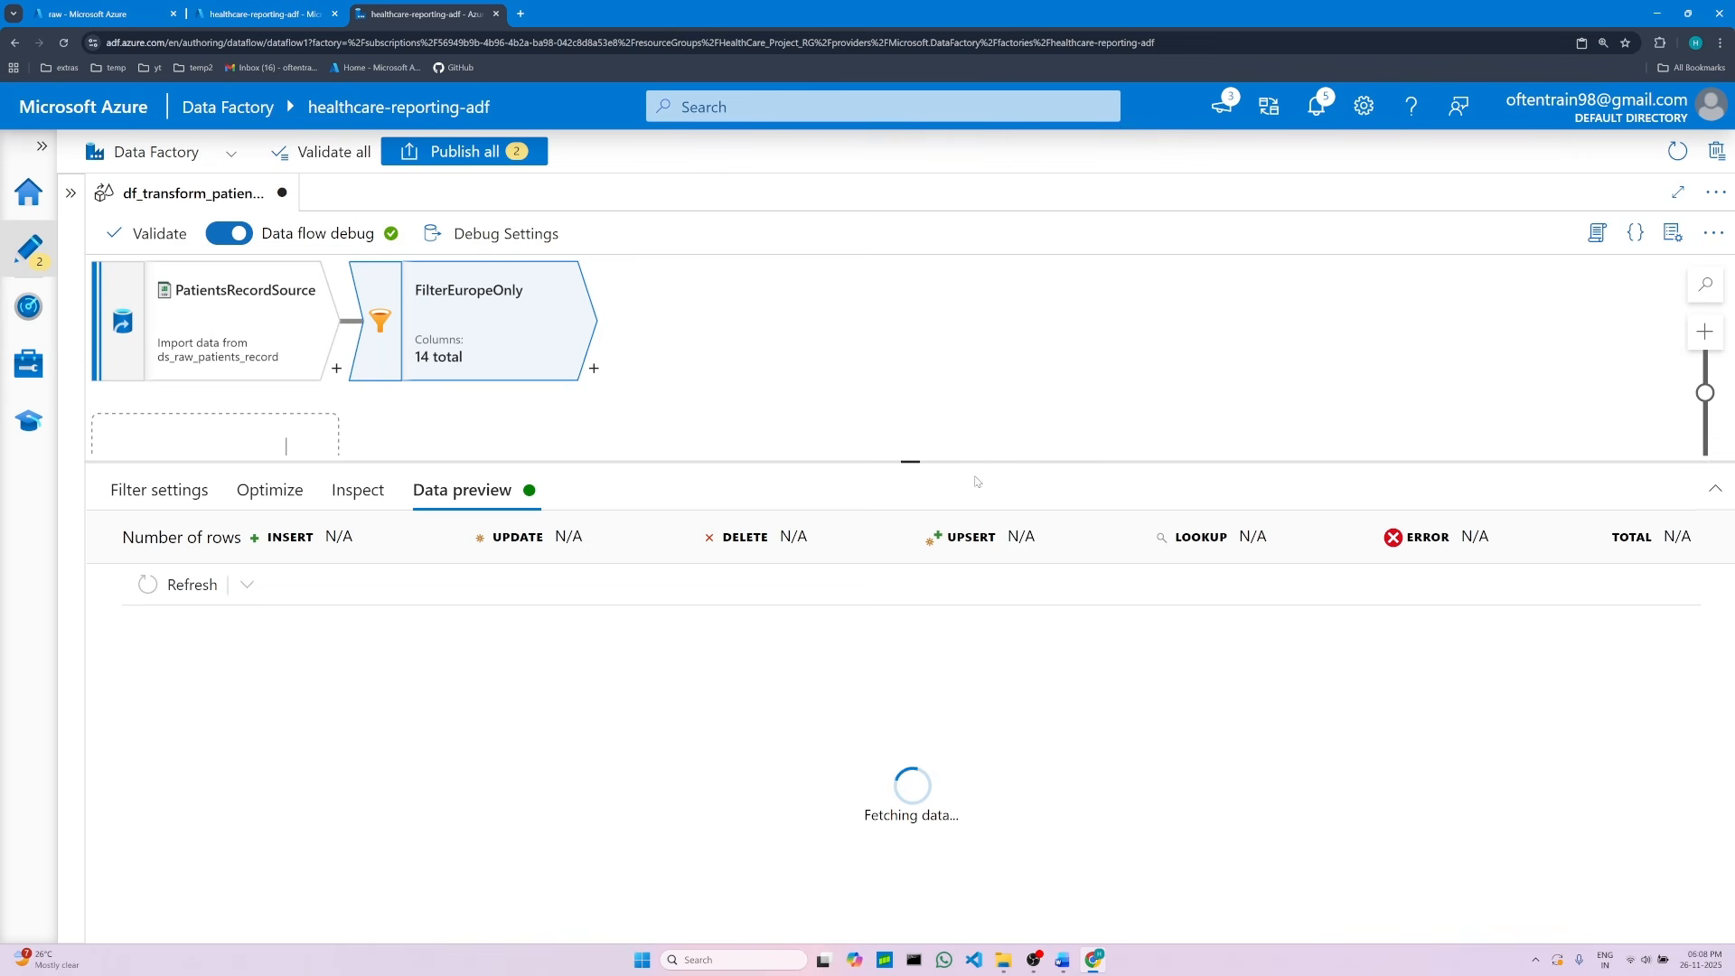
{"action": "left_click_drag", "start_coordinate": [909, 462], "coordinate": [923, 316]}
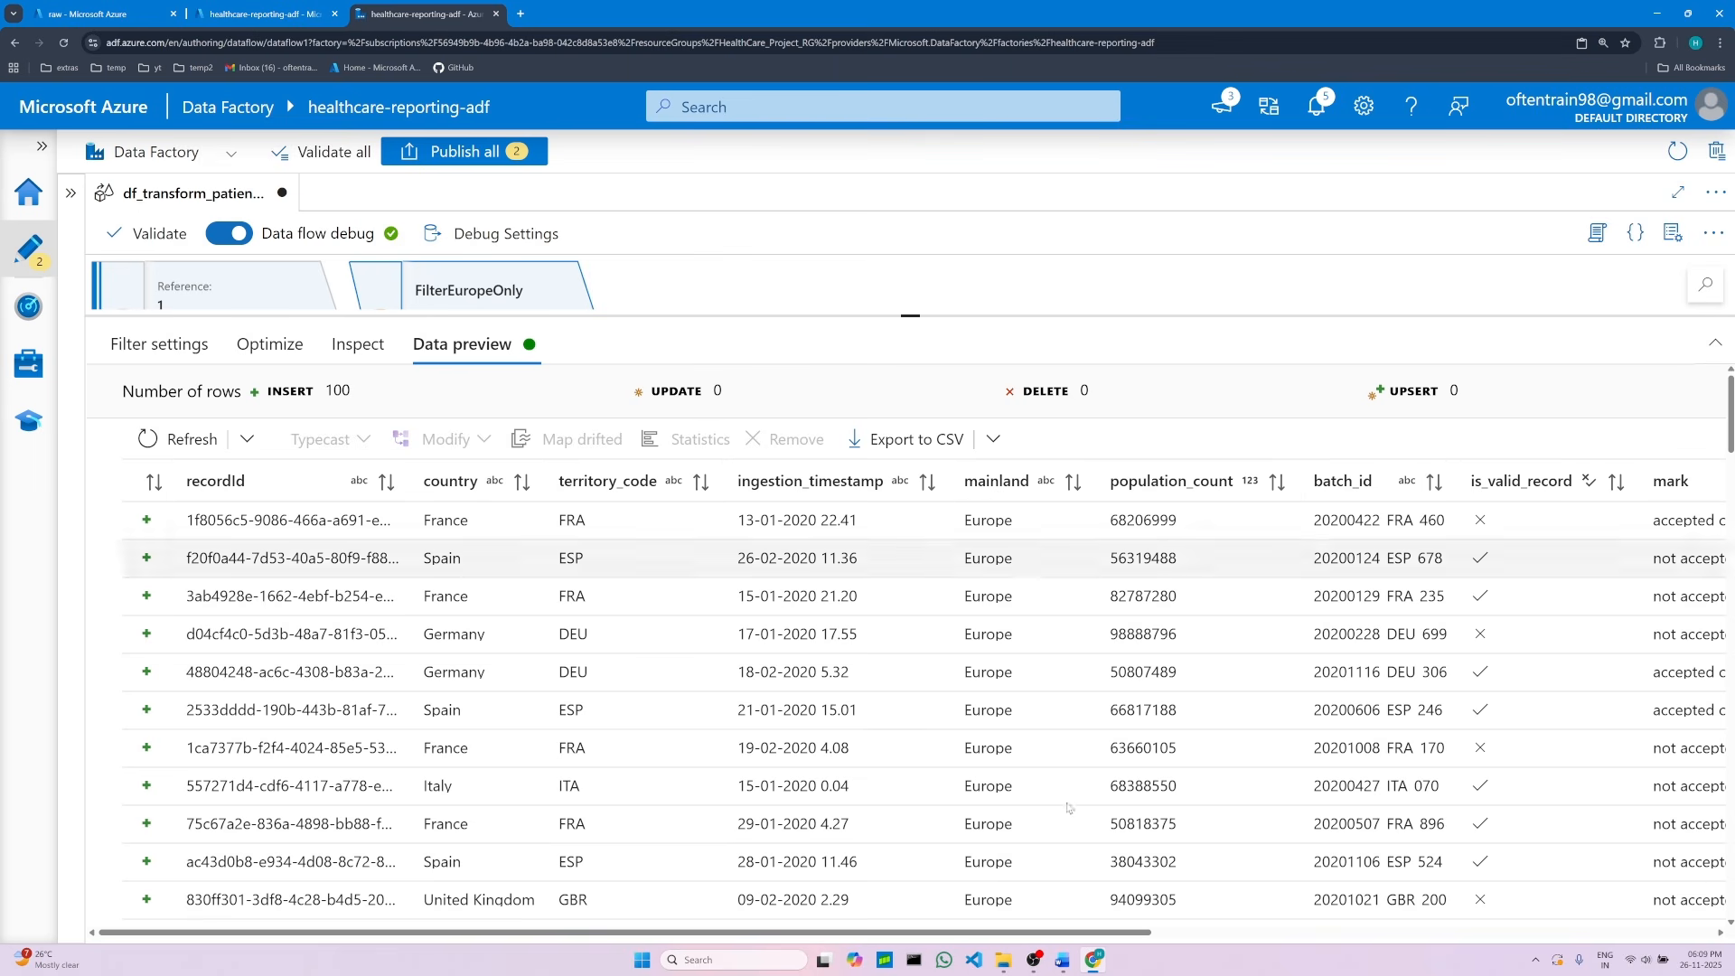
Step: Compare the filtered preview rows with the filter transformation notes in the project document
{"action": "left_click", "coordinate": [1063, 960]}
{"action": "scroll", "coordinate": [701, 488], "scroll_direction": "up", "scroll_amount": 2}
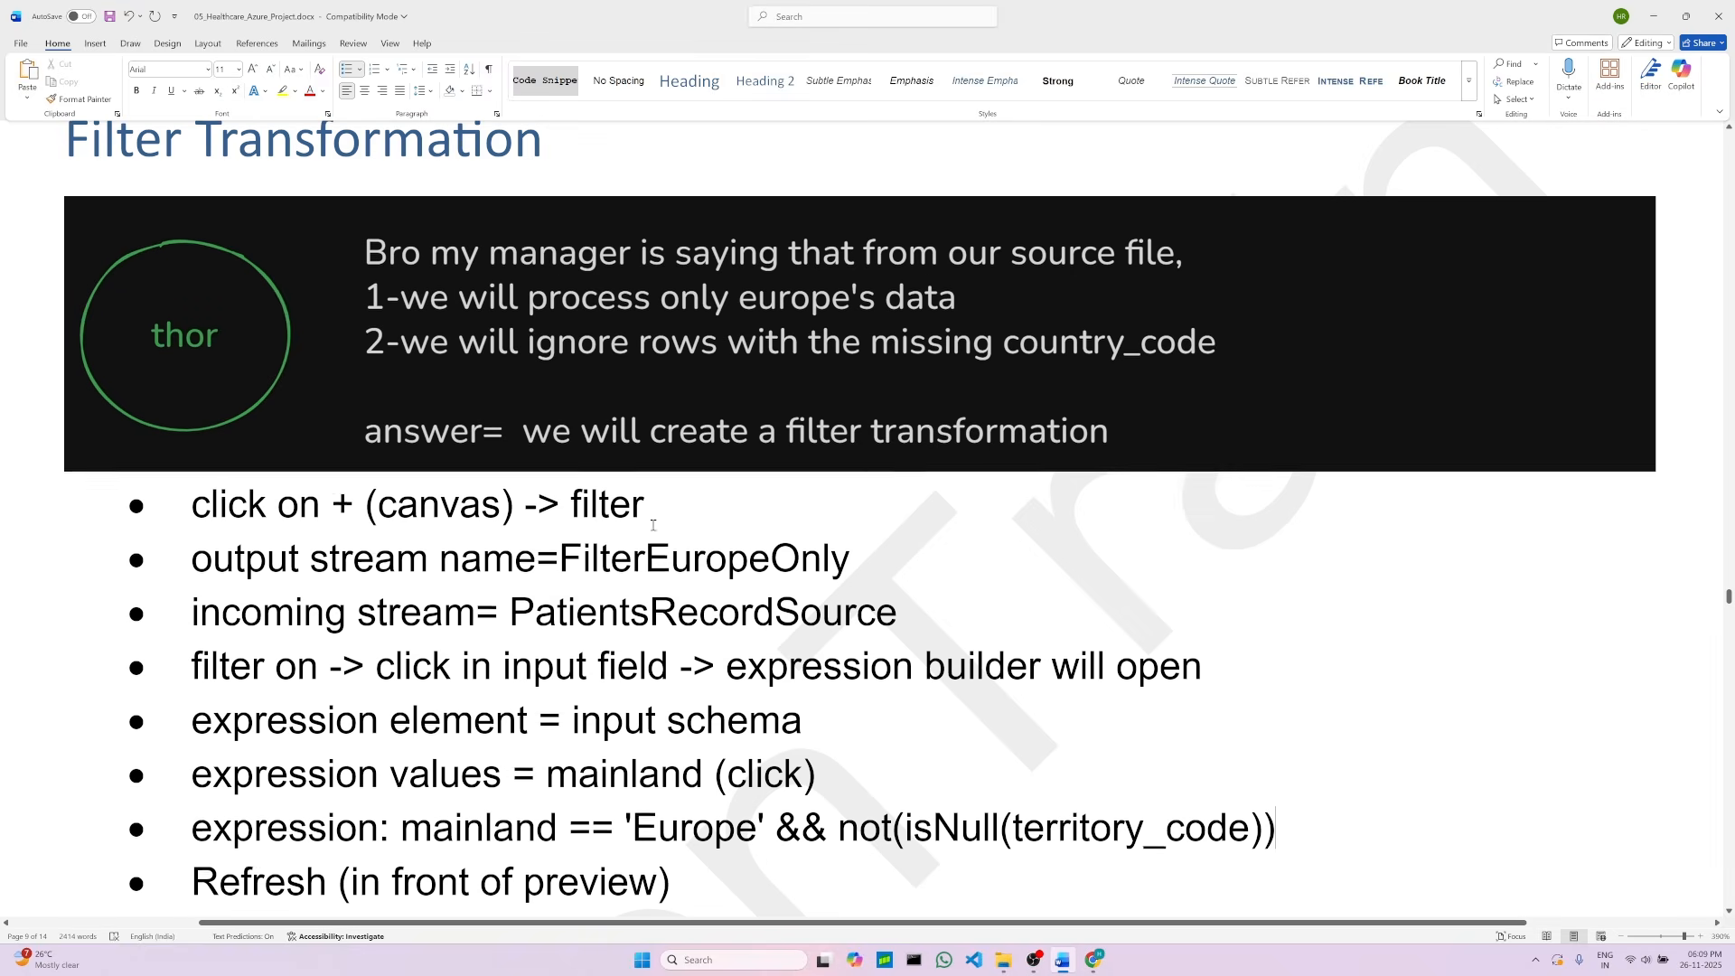
{"action": "left_click", "coordinate": [1094, 959]}
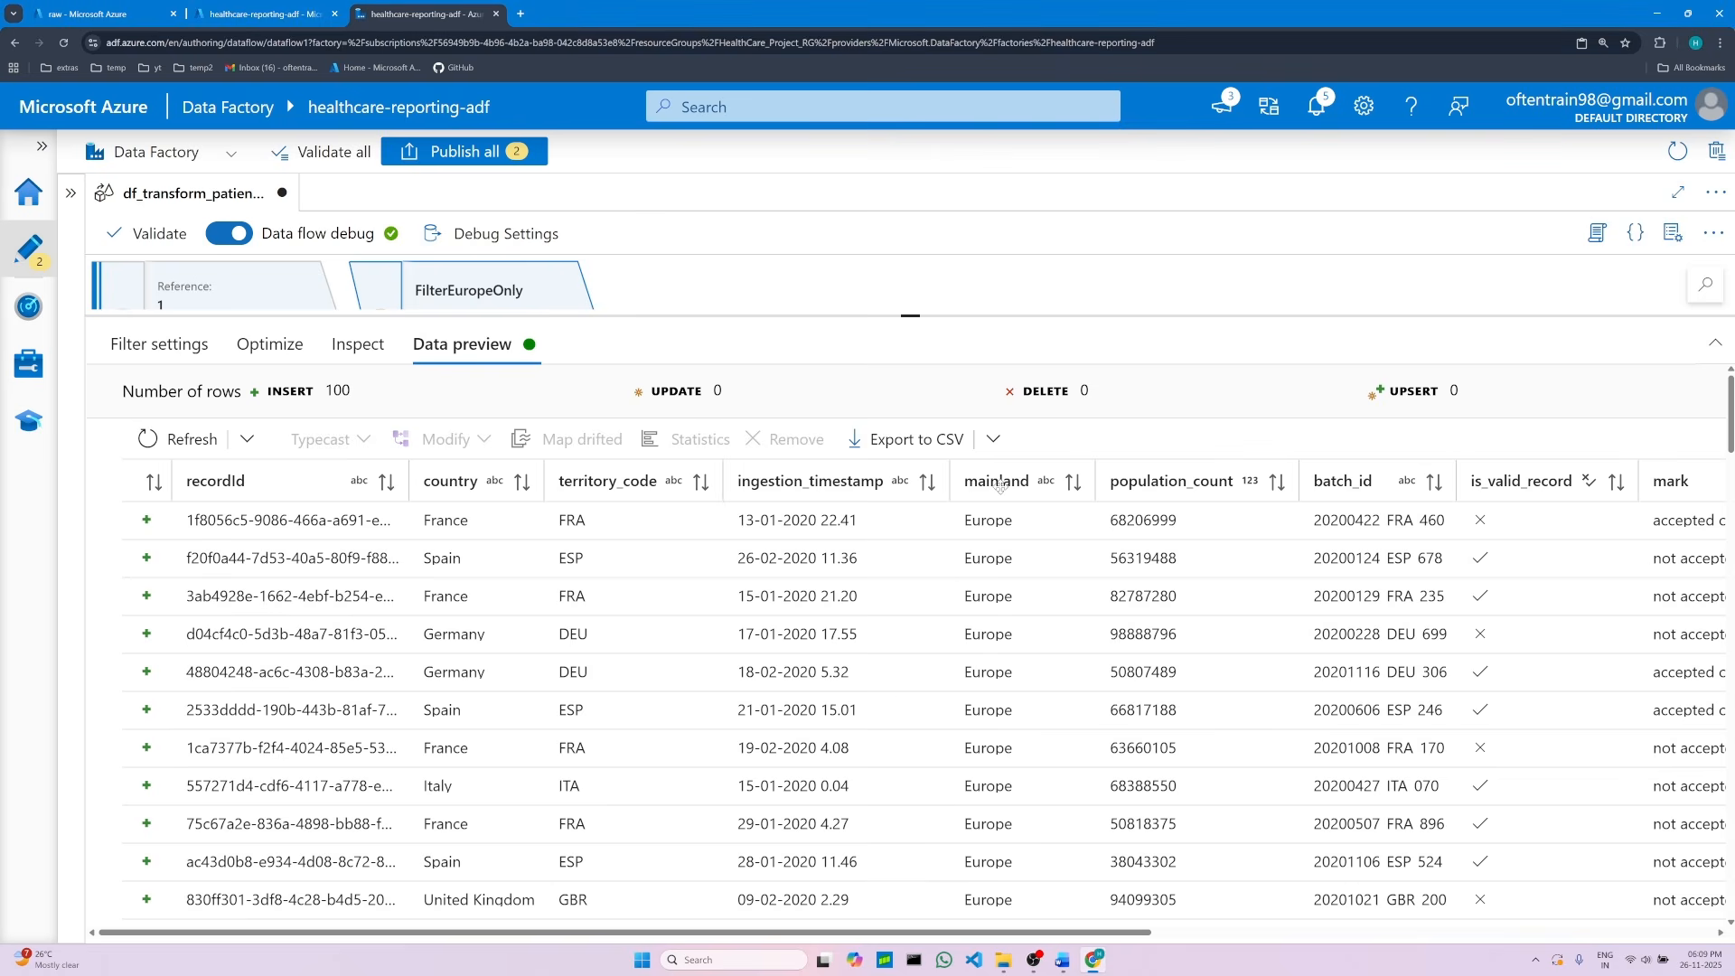
{"action": "scroll", "coordinate": [1001, 671], "scroll_direction": "down", "scroll_amount": 1}
{"action": "scroll", "coordinate": [1001, 672], "scroll_direction": "down", "scroll_amount": 5}
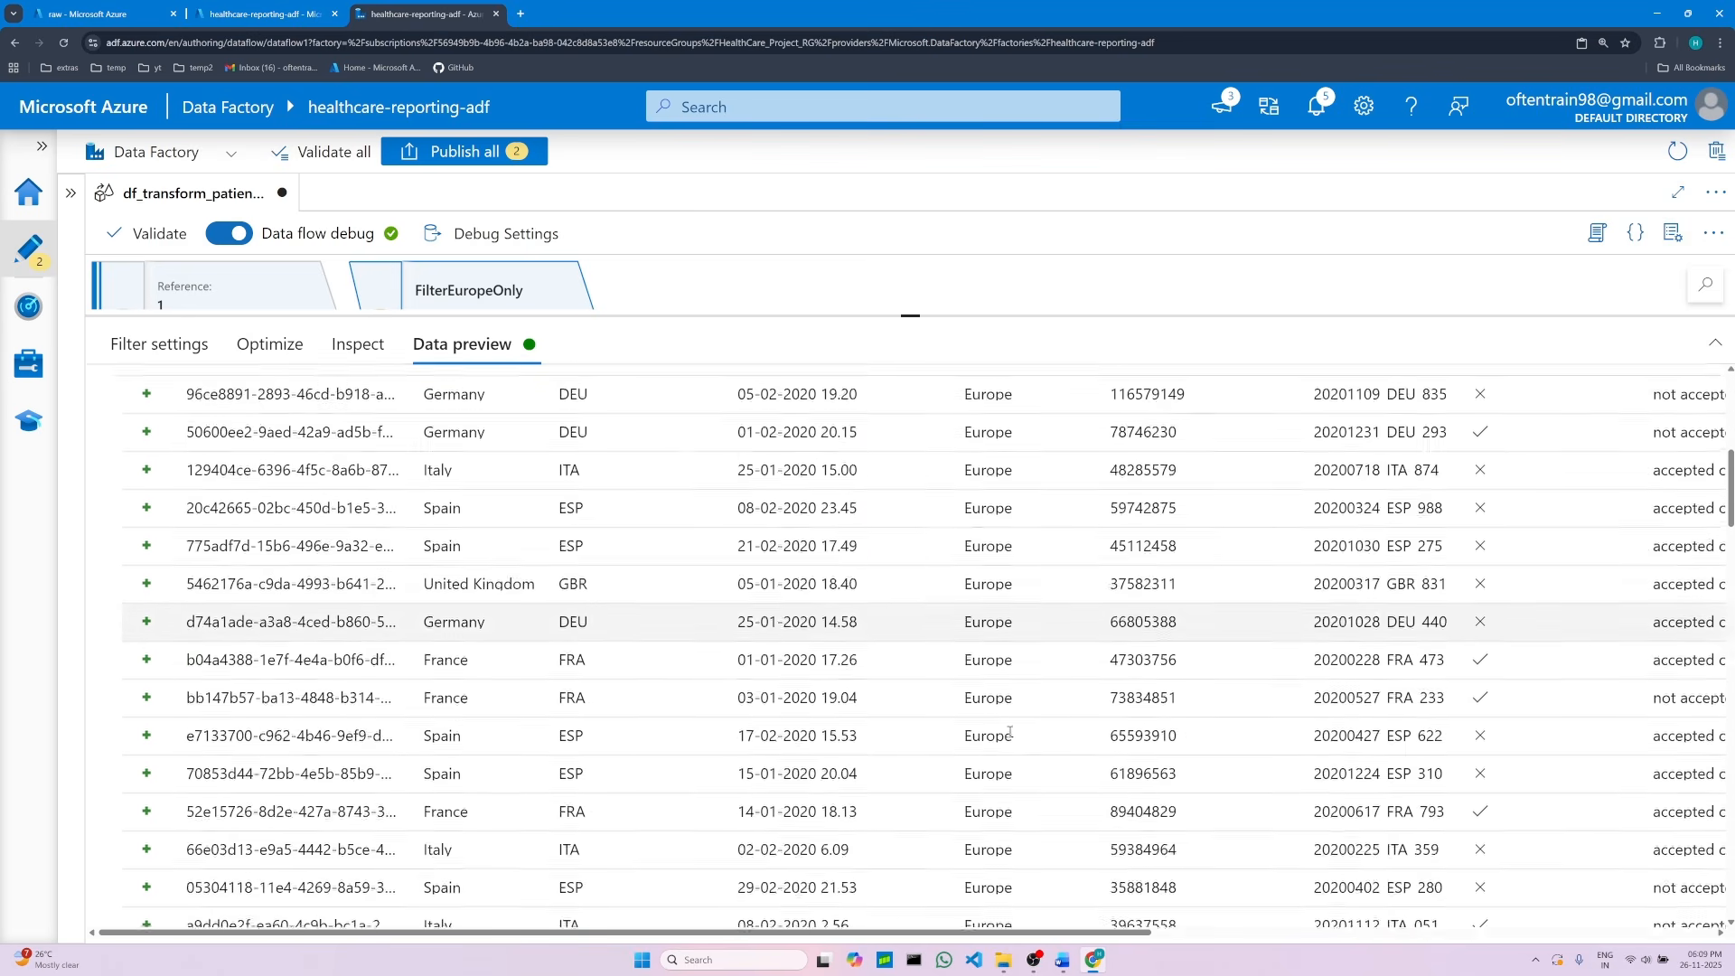
{"action": "scroll", "coordinate": [1009, 734], "scroll_direction": "up", "scroll_amount": 4}
{"action": "scroll", "coordinate": [1010, 734], "scroll_direction": "up", "scroll_amount": 3}
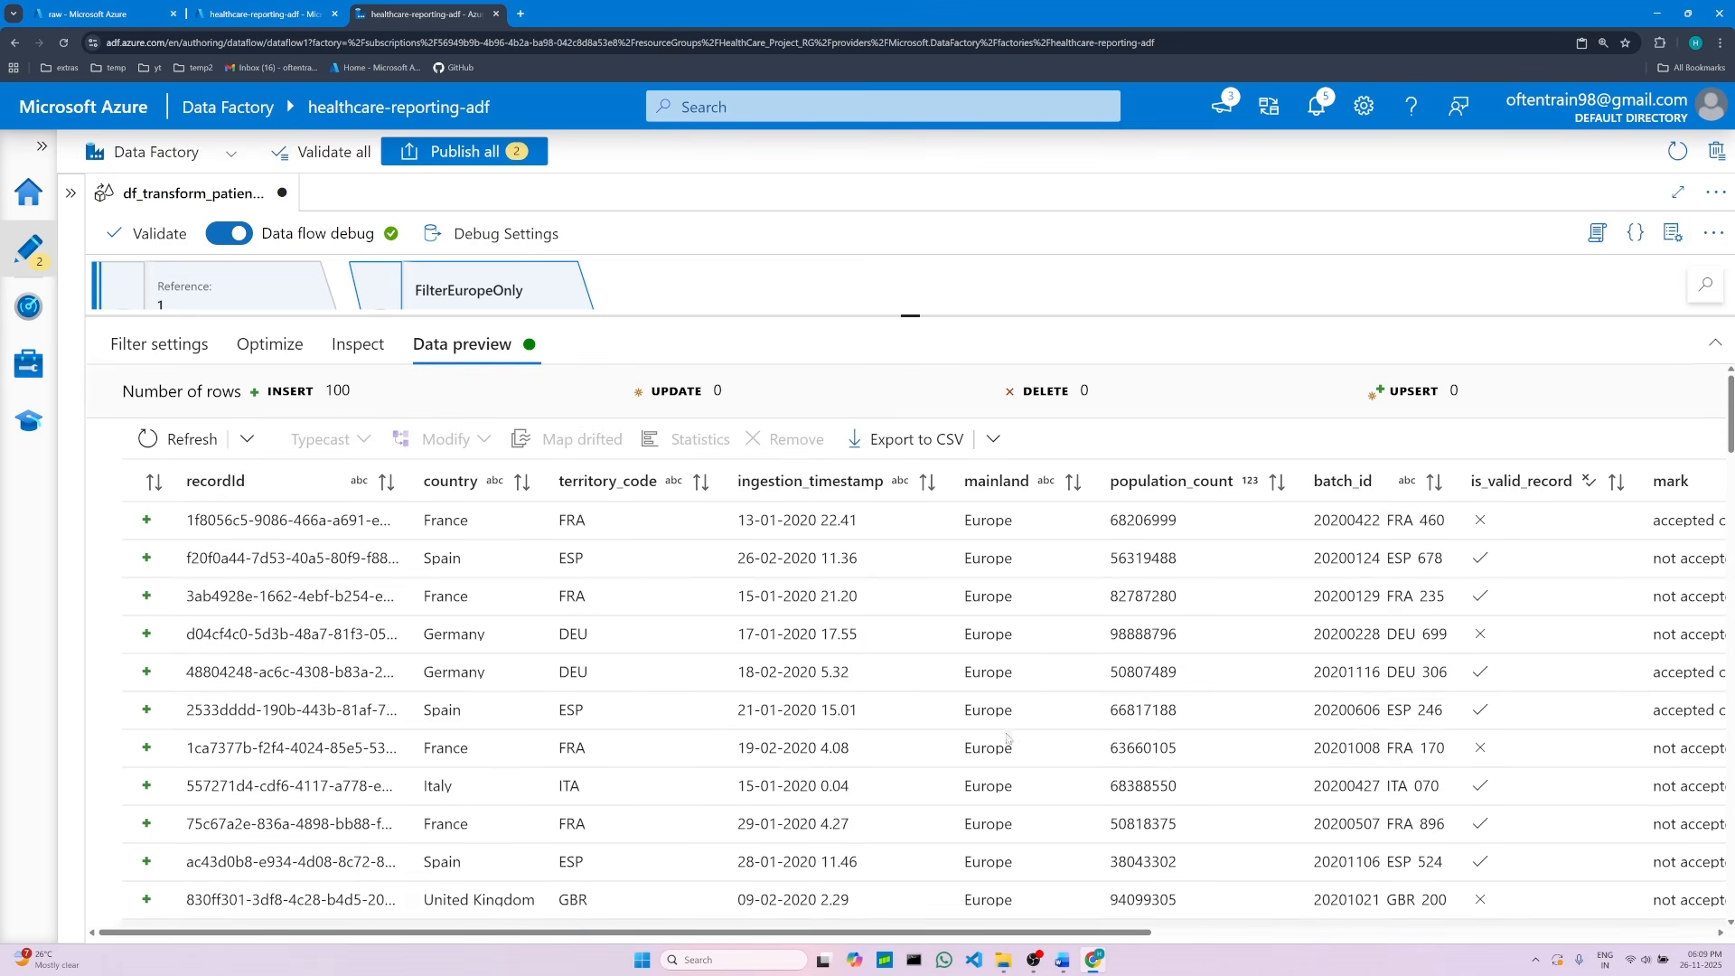
{"action": "left_click", "coordinate": [1066, 956]}
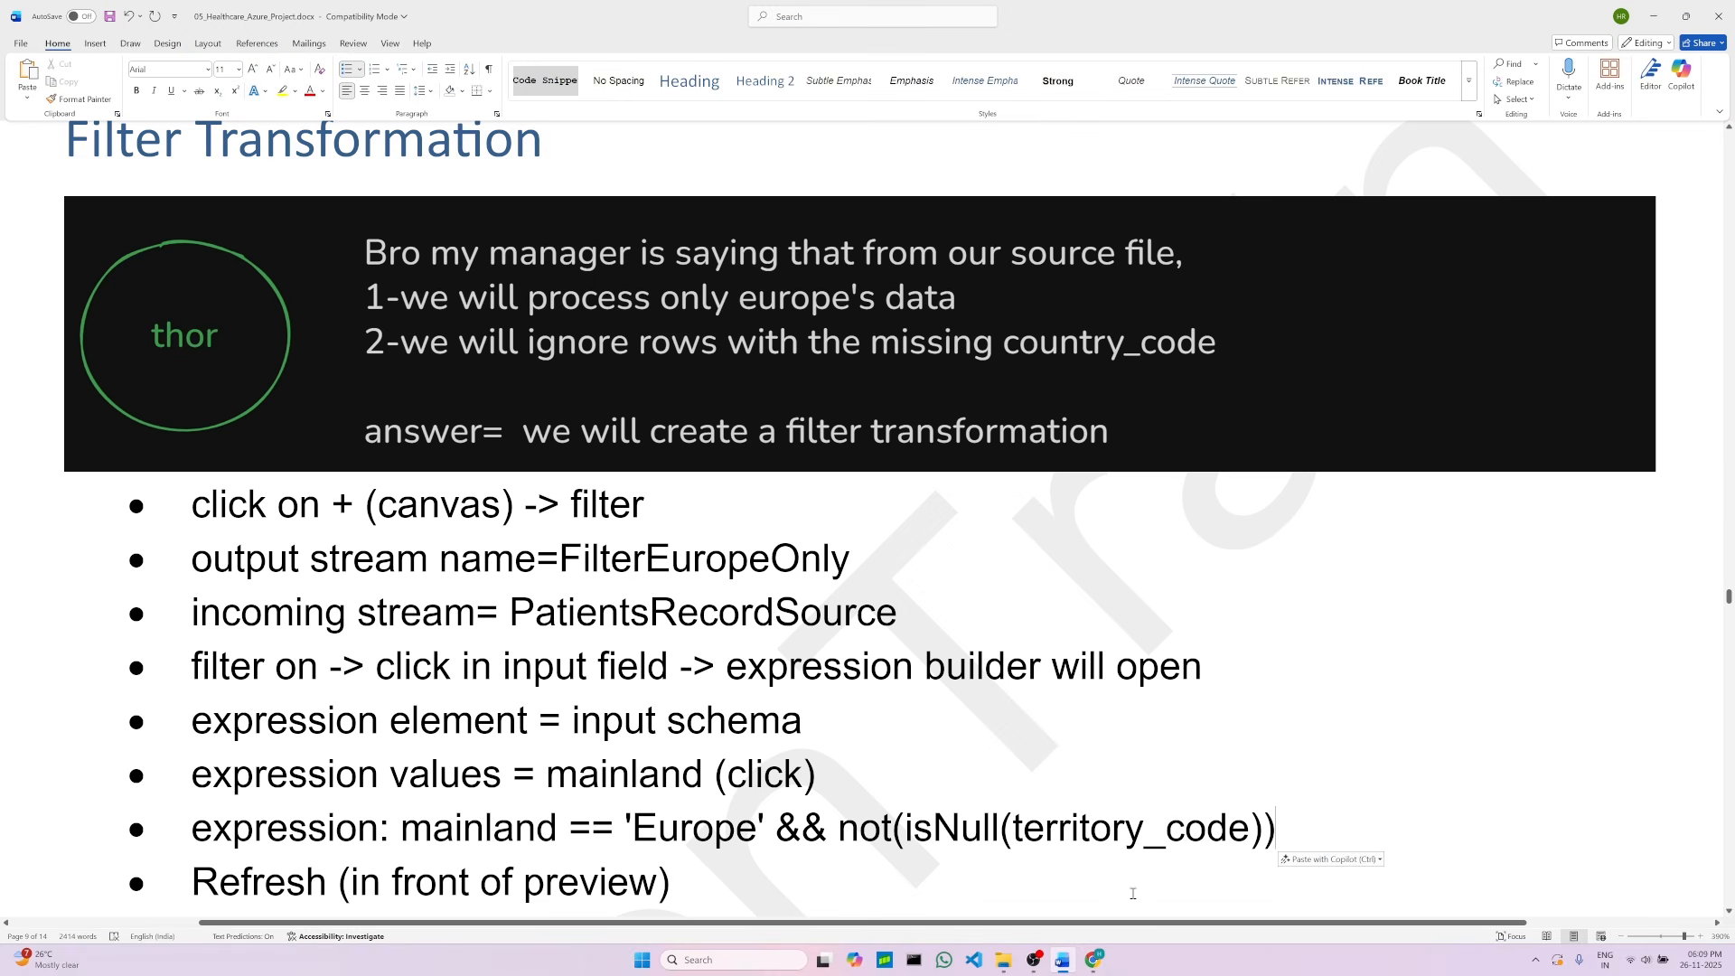
{"action": "left_click", "coordinate": [1095, 964]}
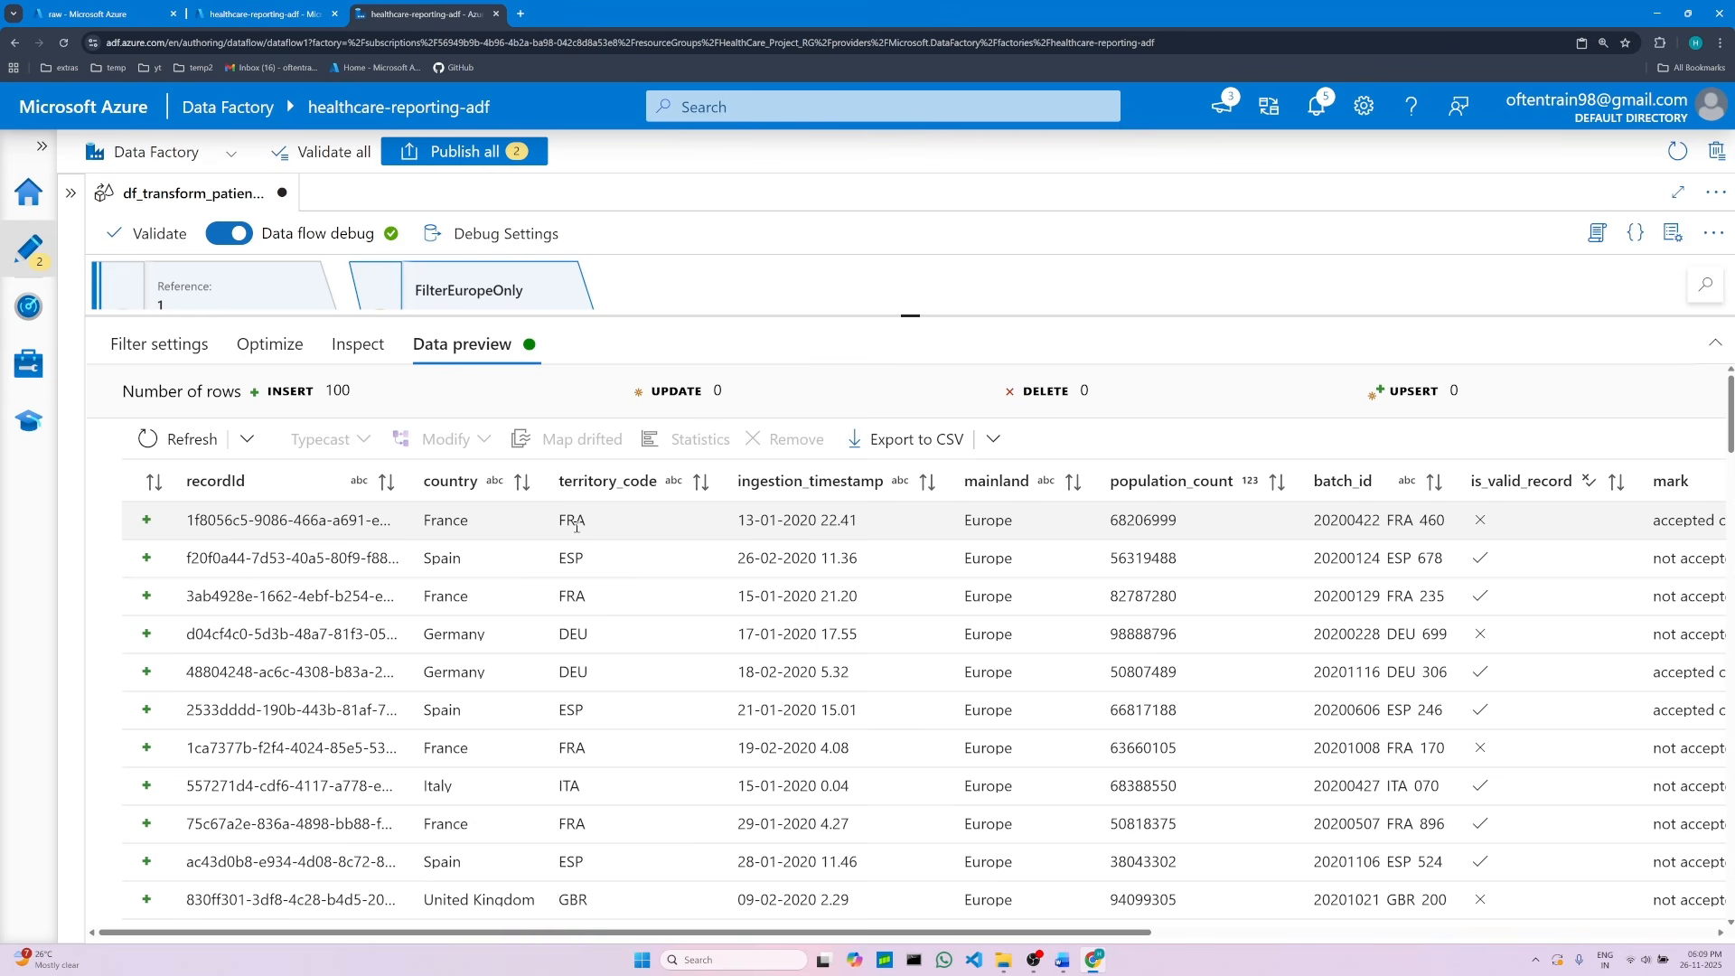
Step: Browse the filtered preview rows, checking the mainland and territory_code values
{"action": "scroll", "coordinate": [583, 579], "scroll_direction": "down", "scroll_amount": 10}
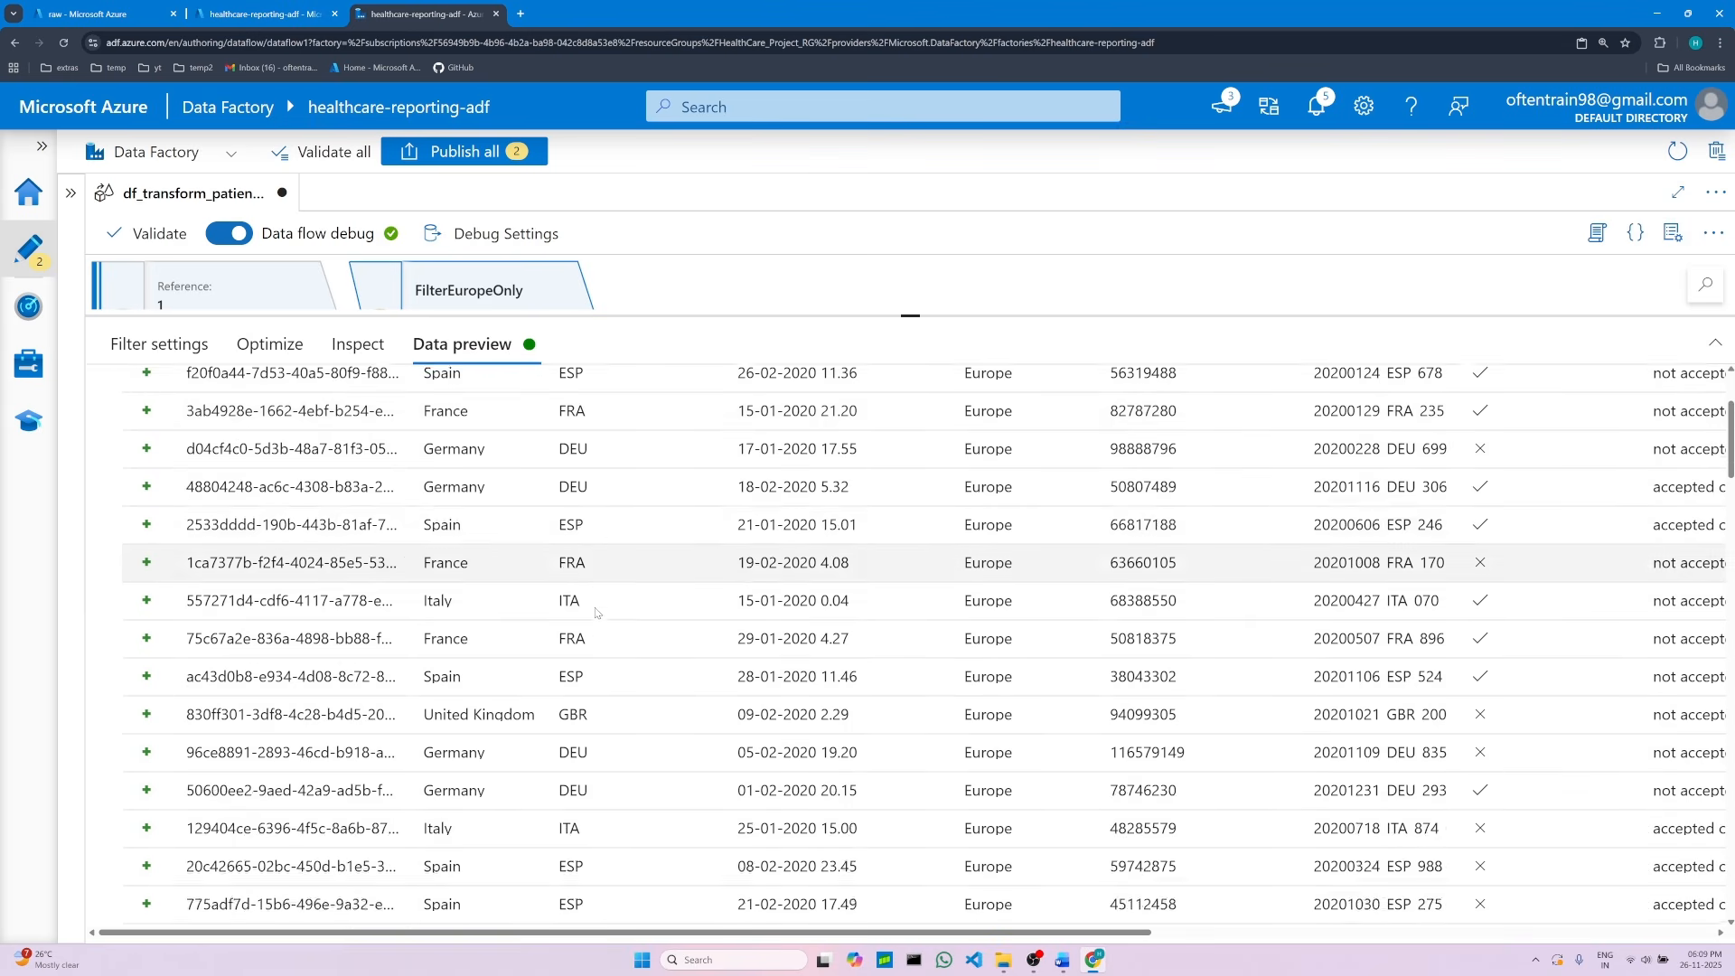
{"action": "scroll", "coordinate": [592, 639], "scroll_direction": "down", "scroll_amount": 15}
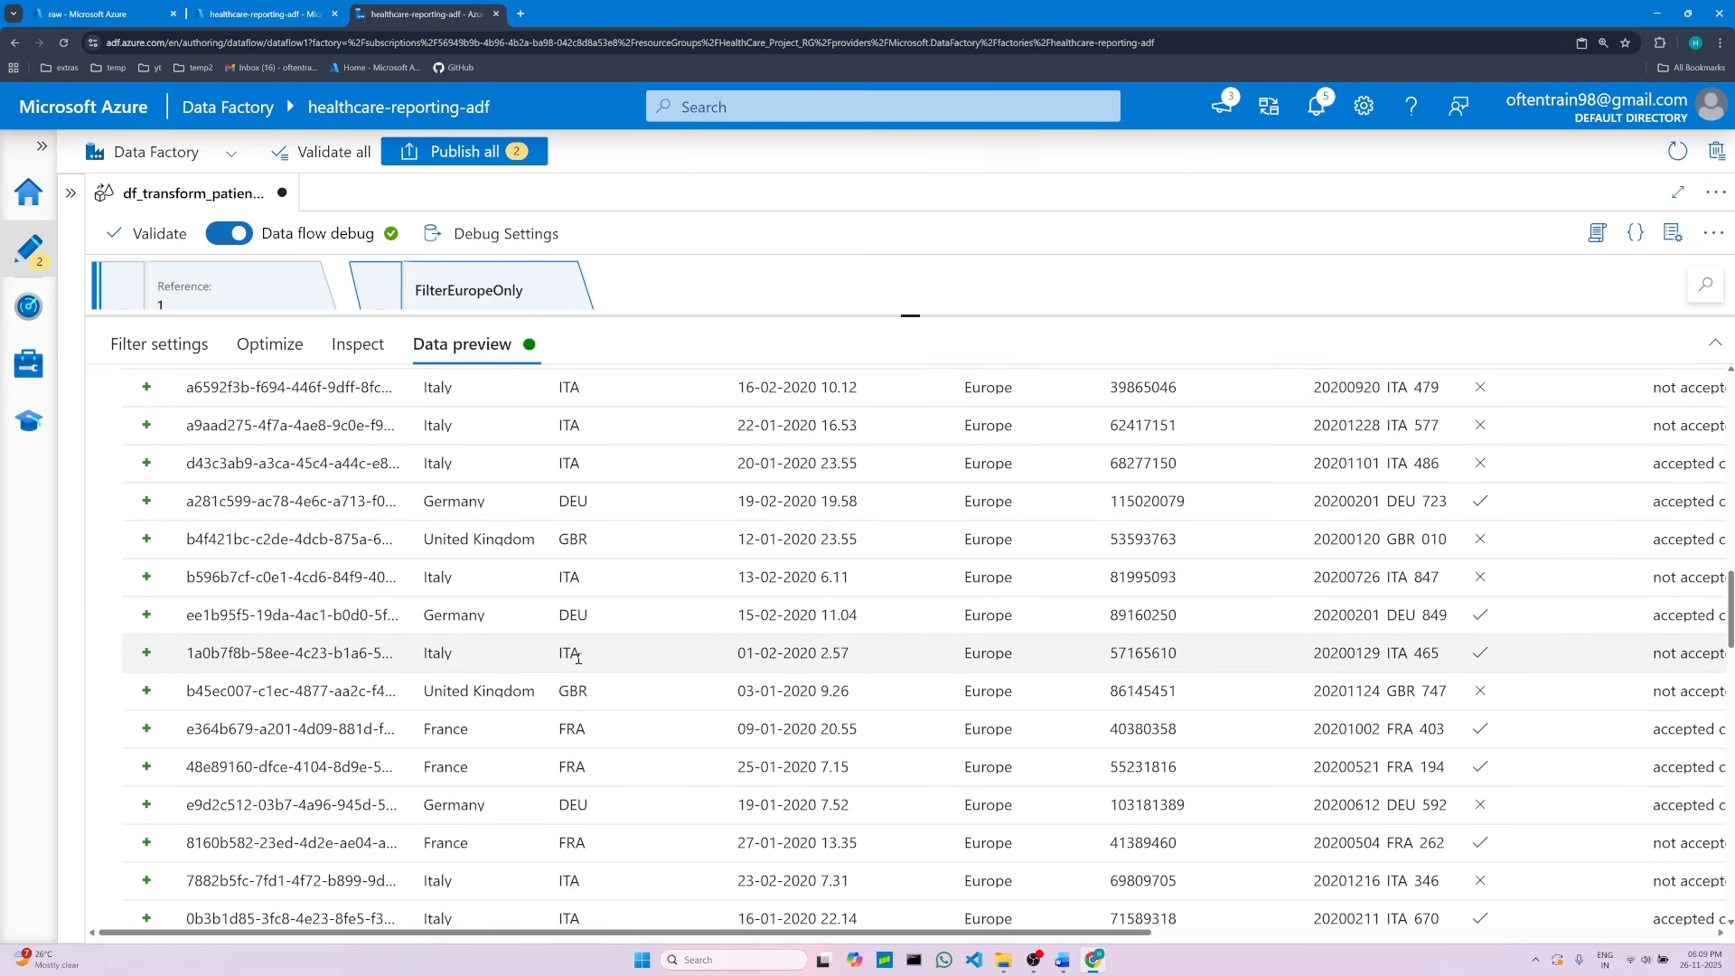
{"action": "scroll", "coordinate": [578, 662], "scroll_direction": "up", "scroll_amount": 20}
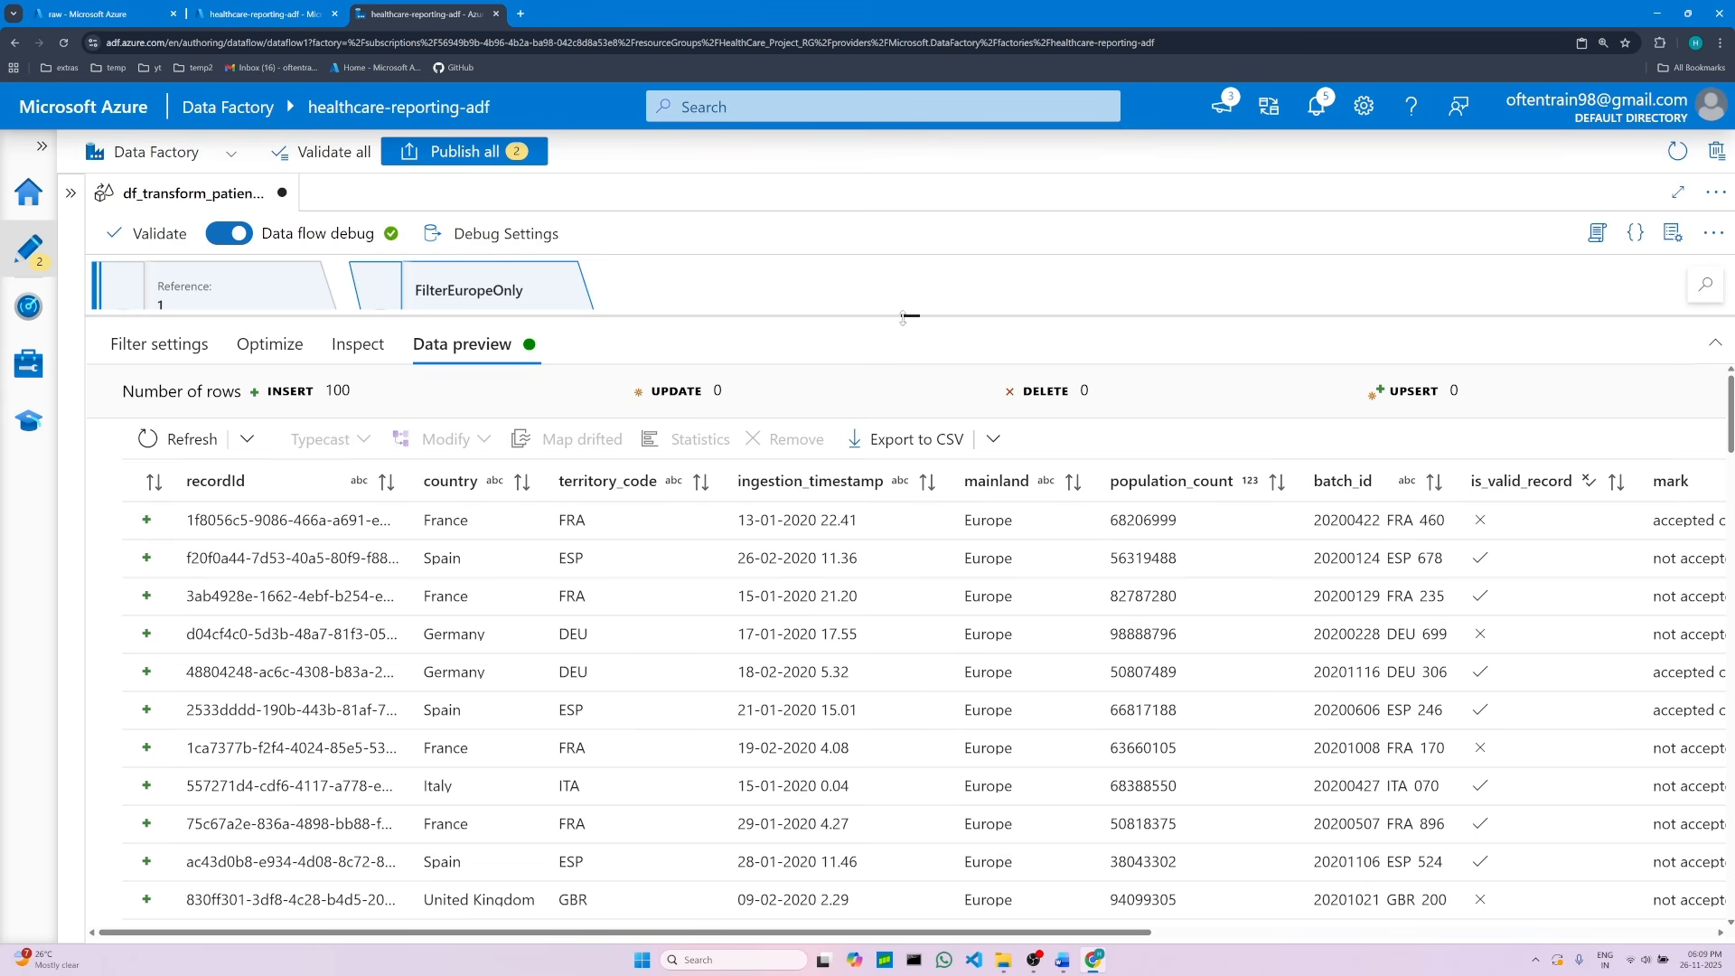
{"action": "left_click_drag", "start_coordinate": [907, 317], "coordinate": [906, 490]}
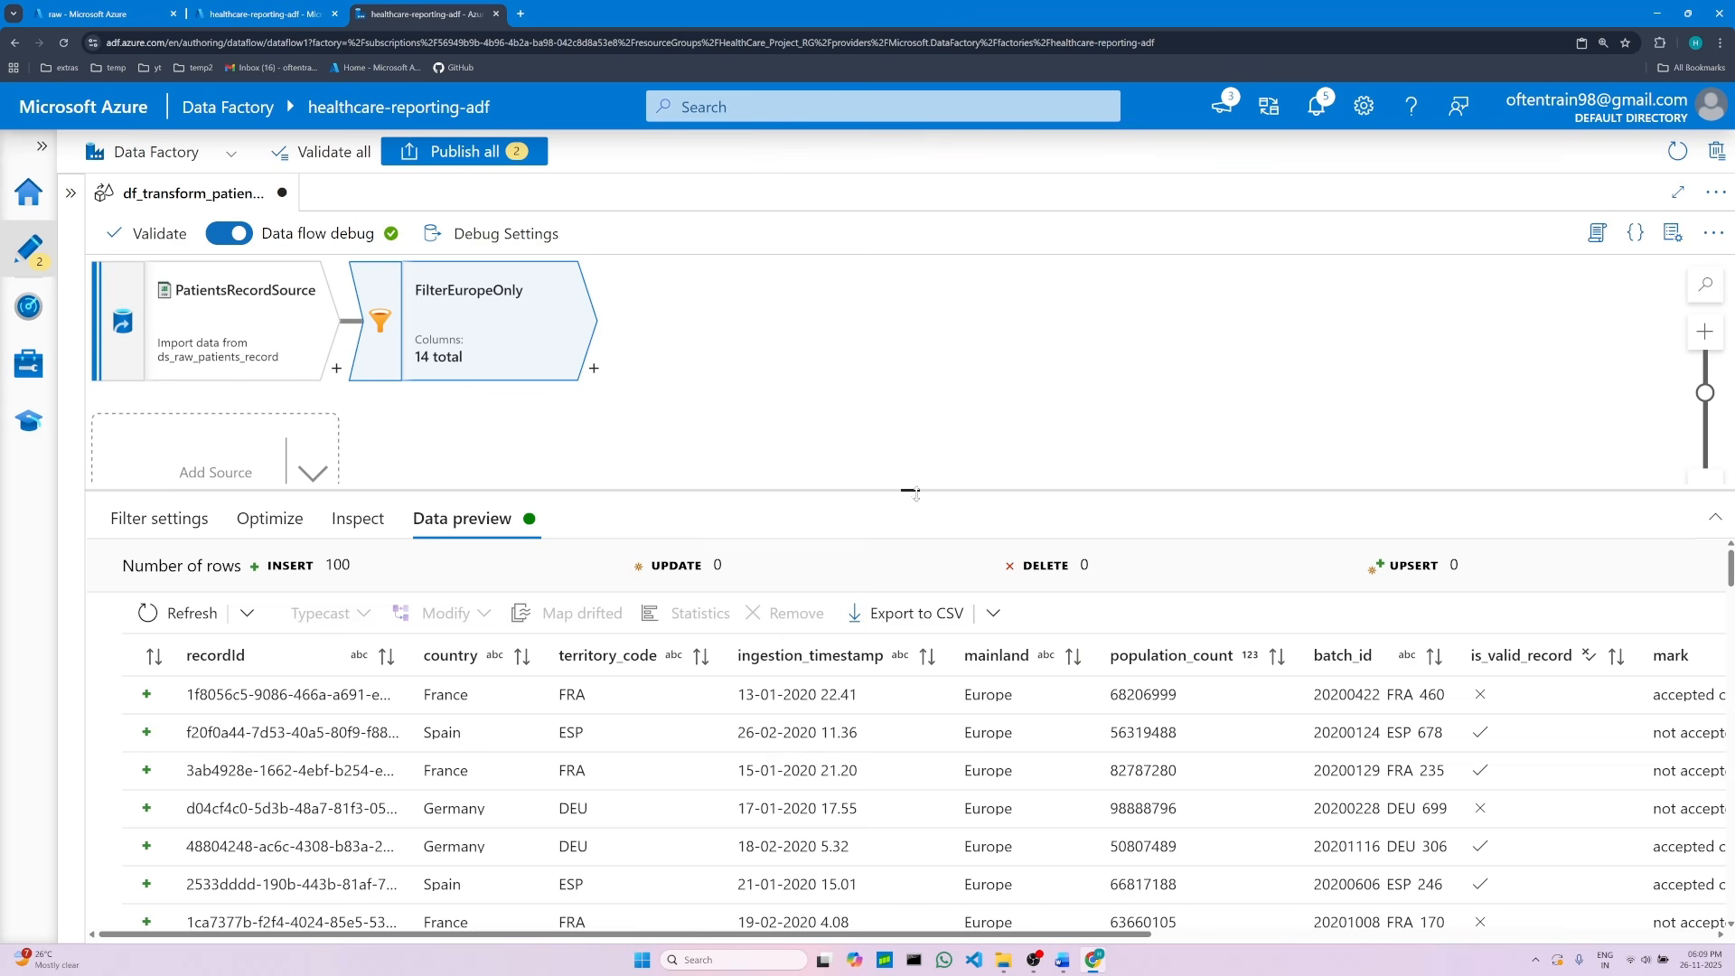
{"action": "left_click_drag", "start_coordinate": [910, 490], "coordinate": [910, 492]}
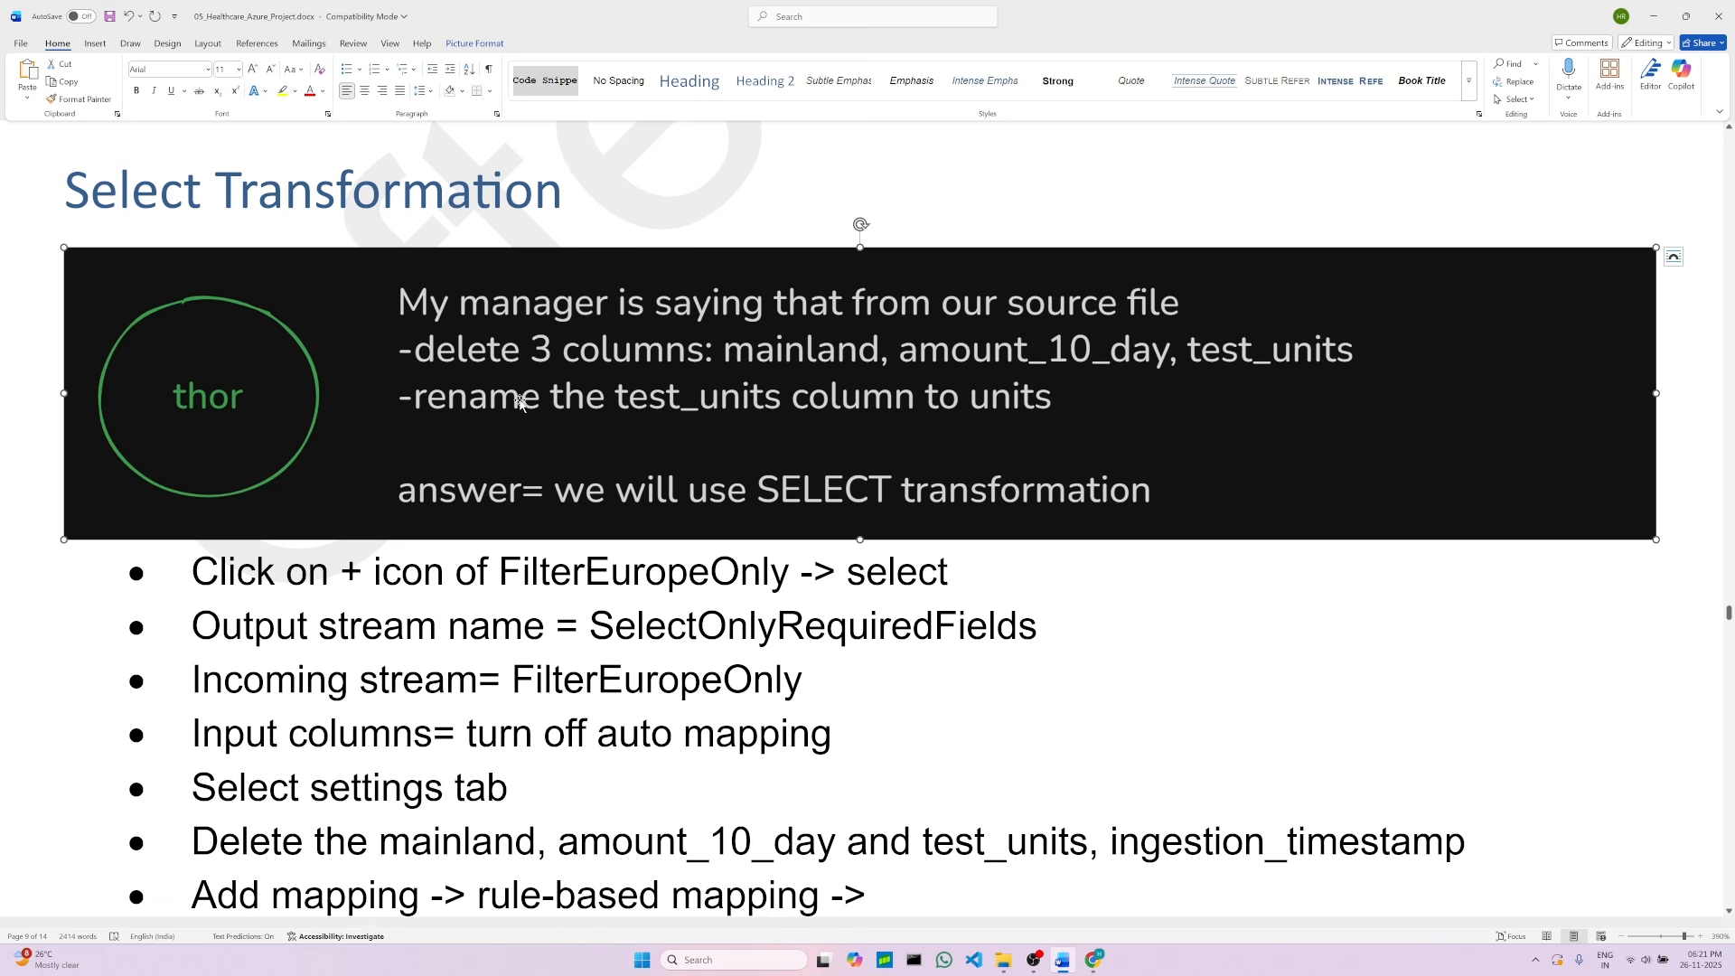
Step: Read the Select transformation notes in the project document
{"action": "scroll", "coordinate": [519, 312], "scroll_direction": "down", "scroll_amount": 2}
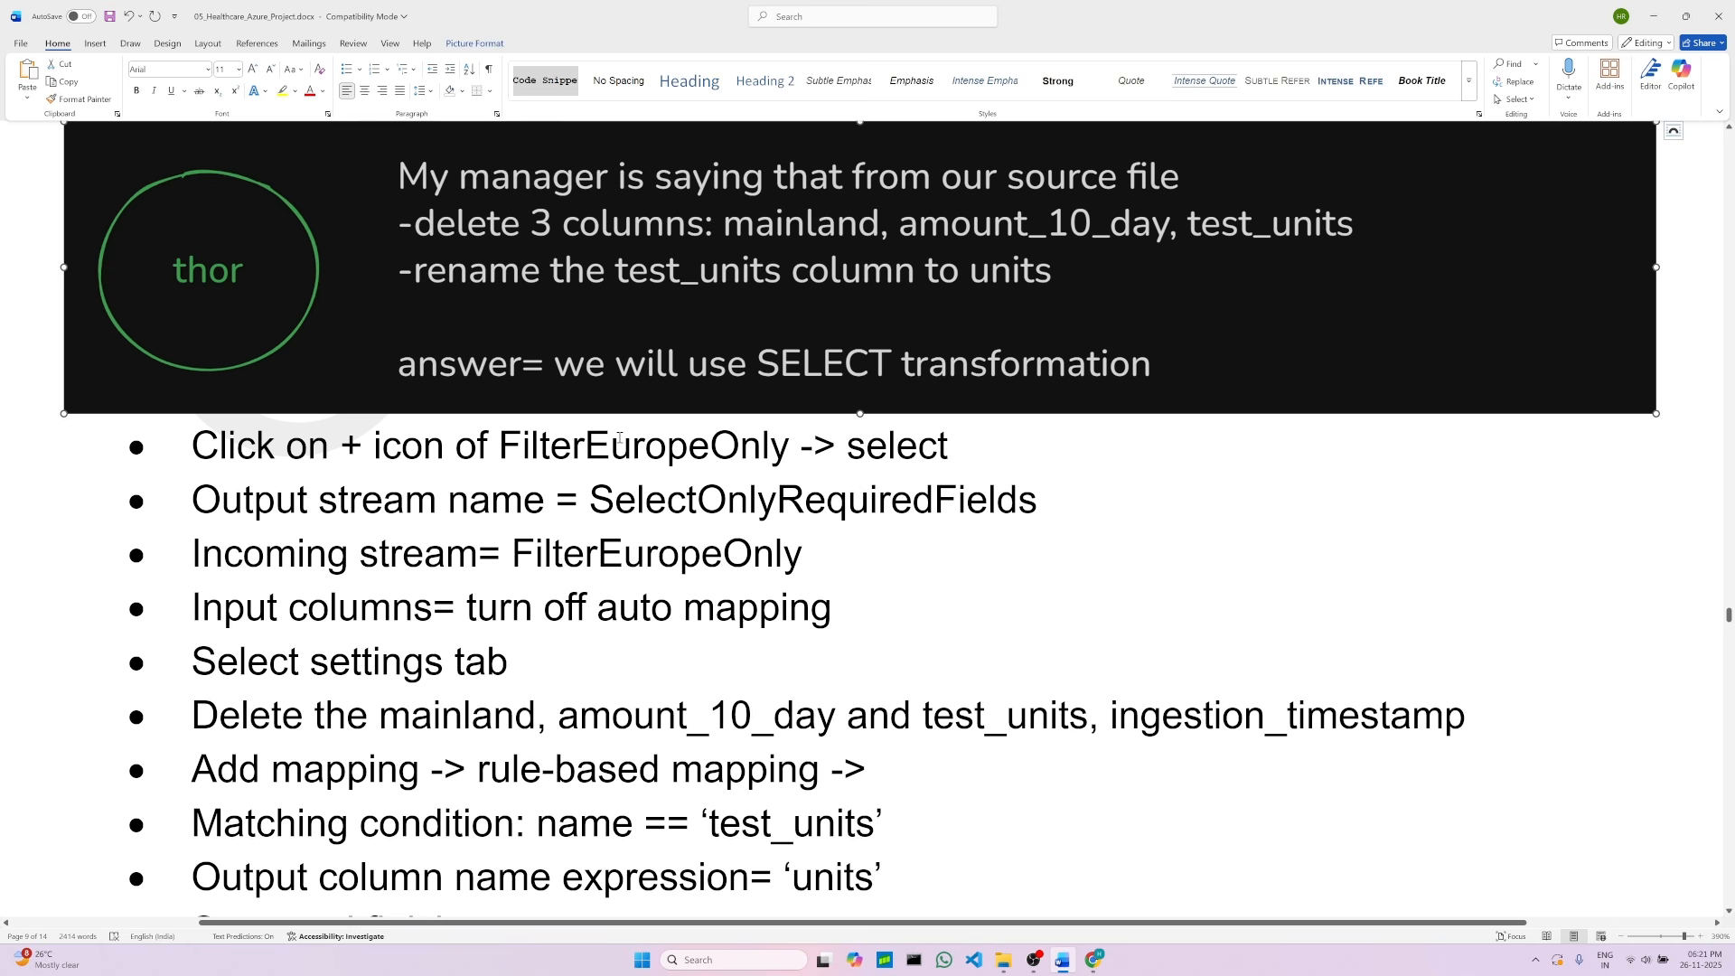
{"action": "scroll", "coordinate": [620, 440], "scroll_direction": "up", "scroll_amount": 2}
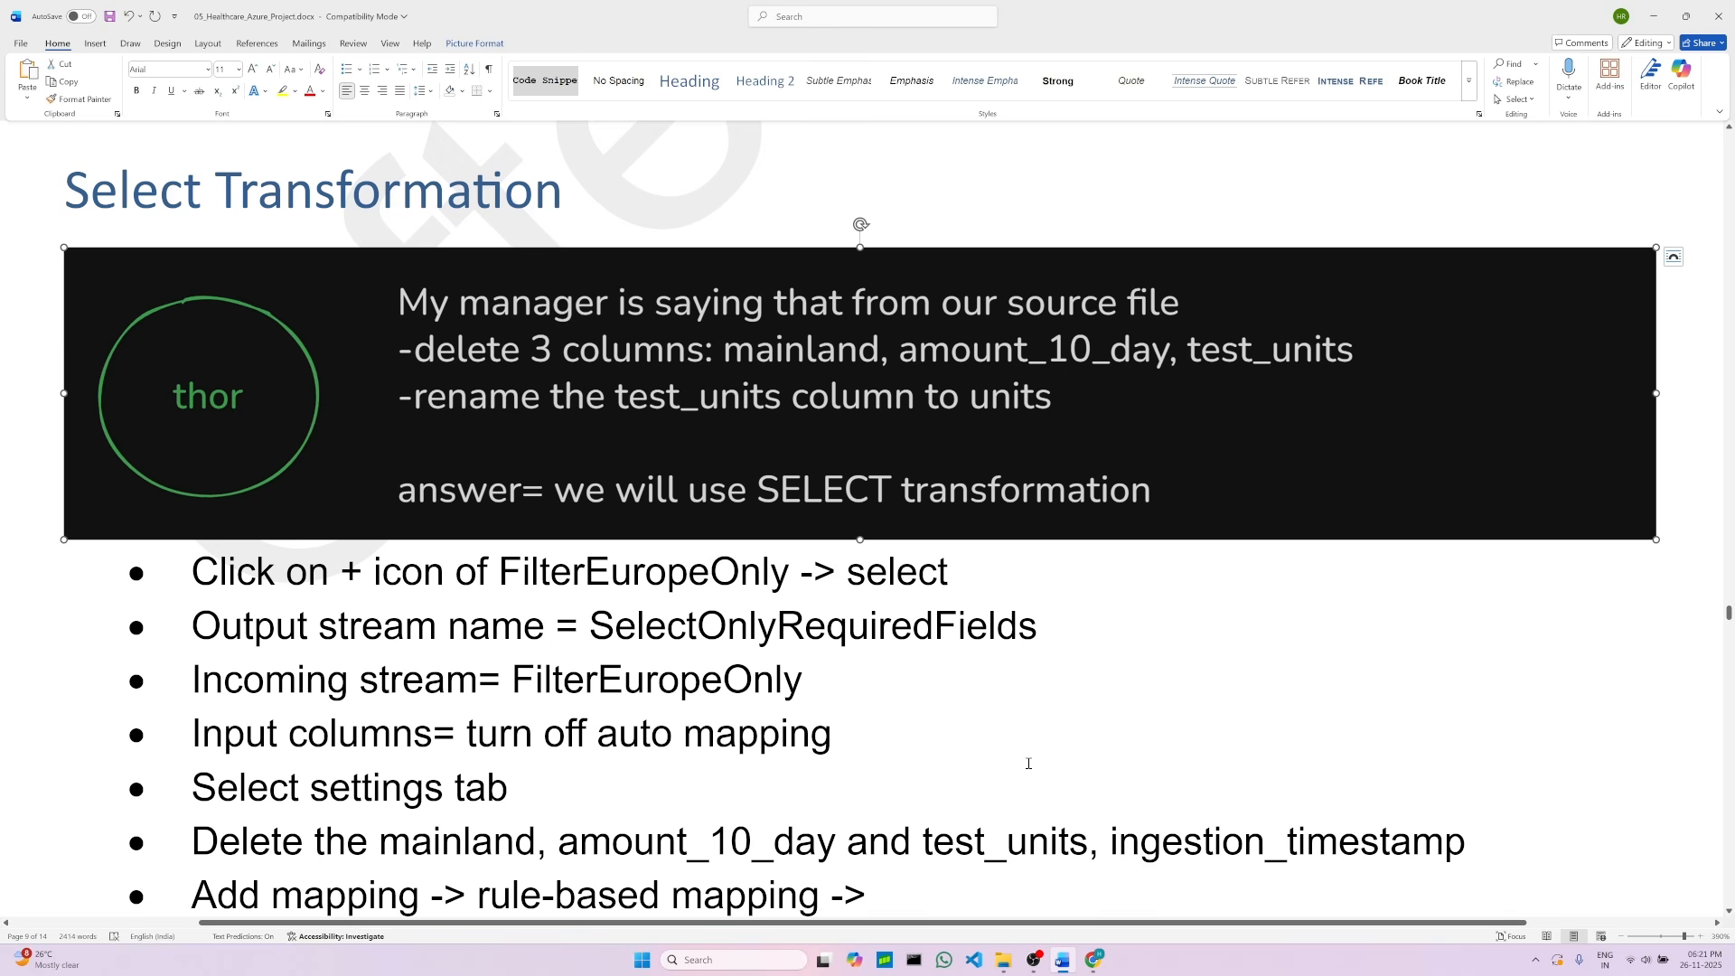
{"action": "left_click", "coordinate": [1094, 960]}
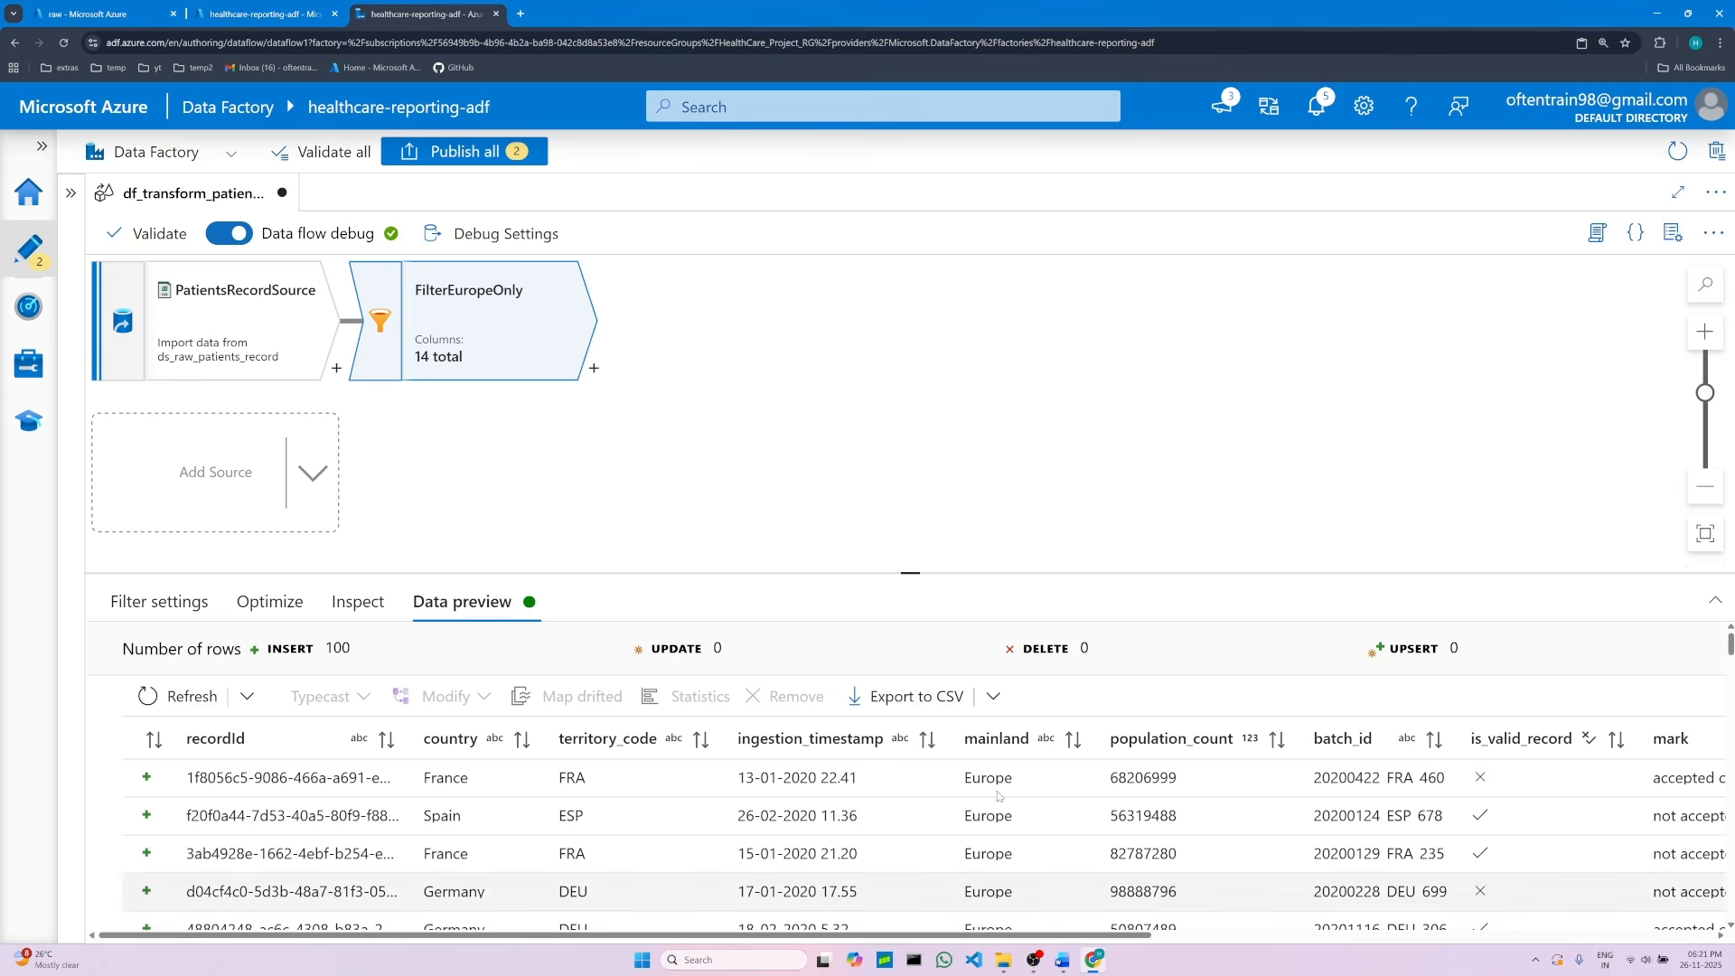
{"action": "left_click_drag", "start_coordinate": [911, 570], "coordinate": [921, 391]}
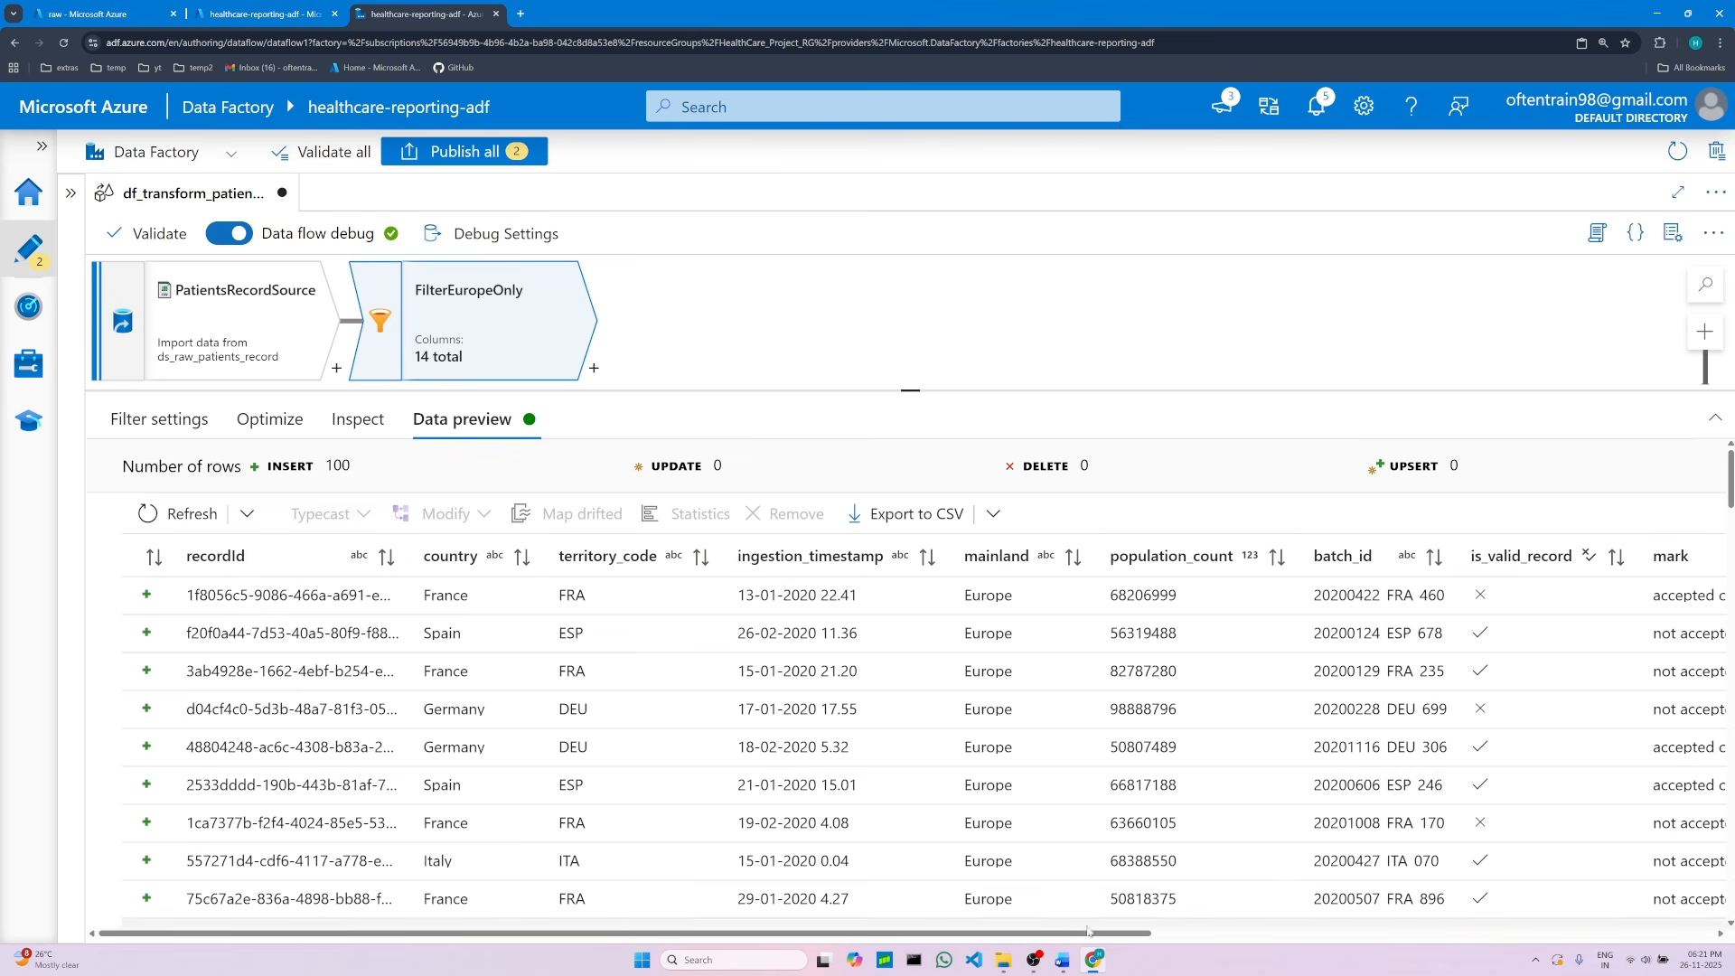
{"action": "left_click", "coordinate": [1066, 963]}
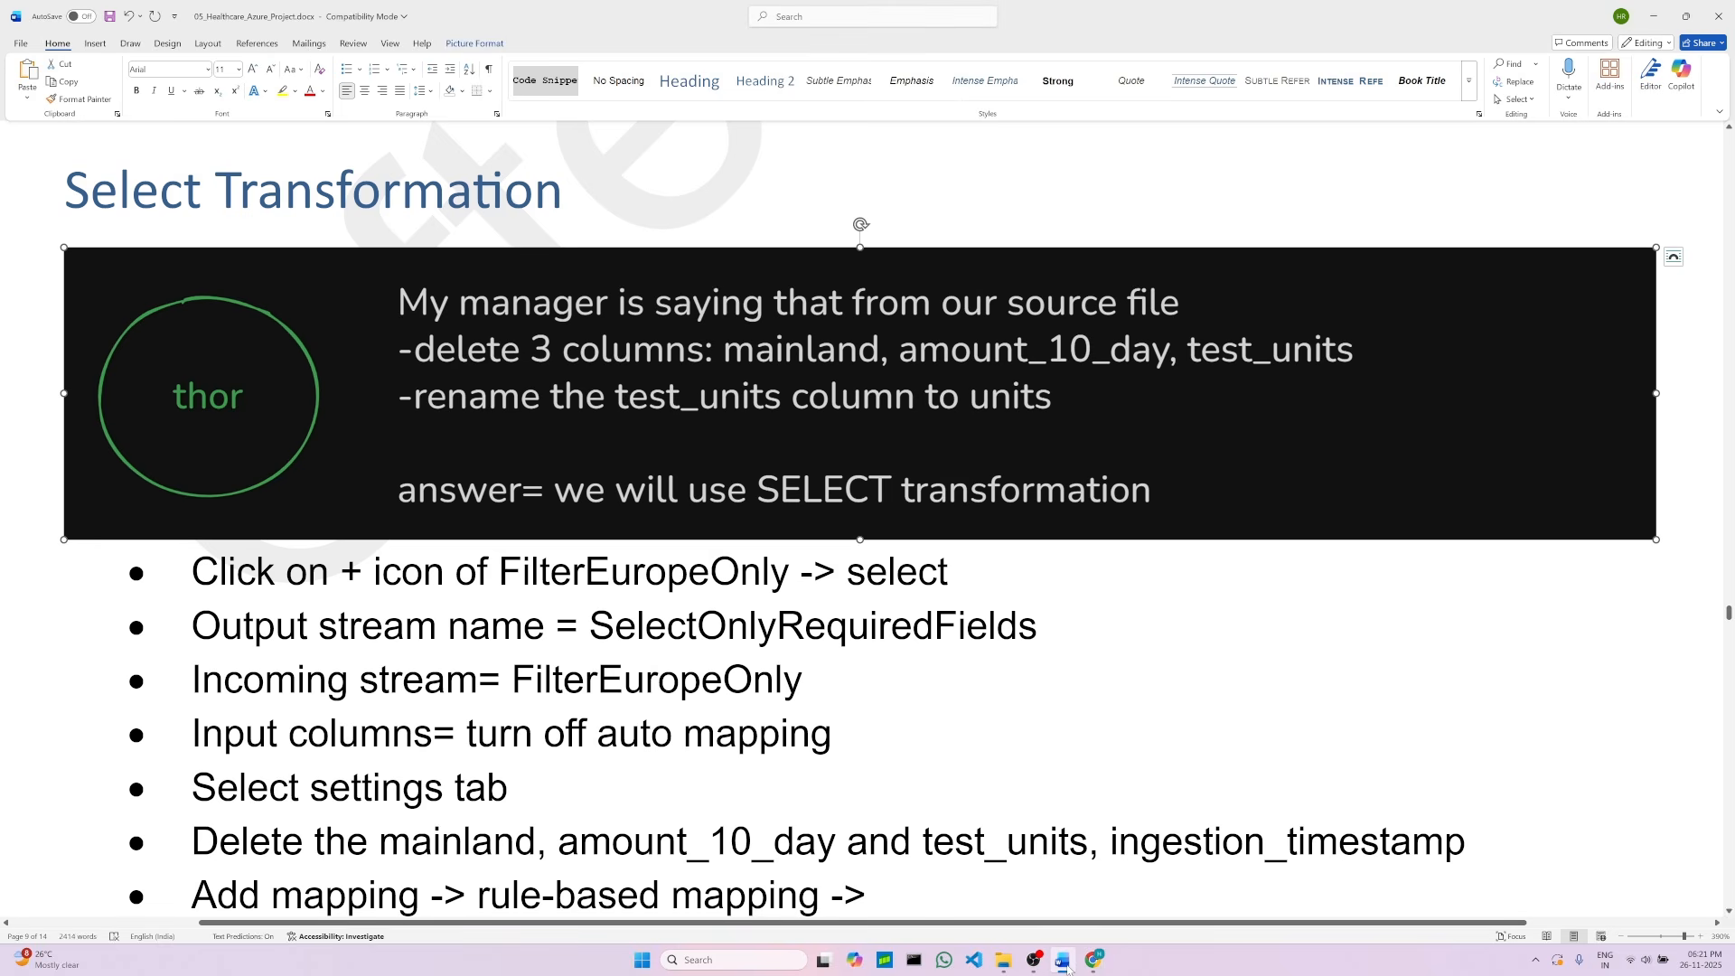
{"action": "left_click", "coordinate": [1067, 963]}
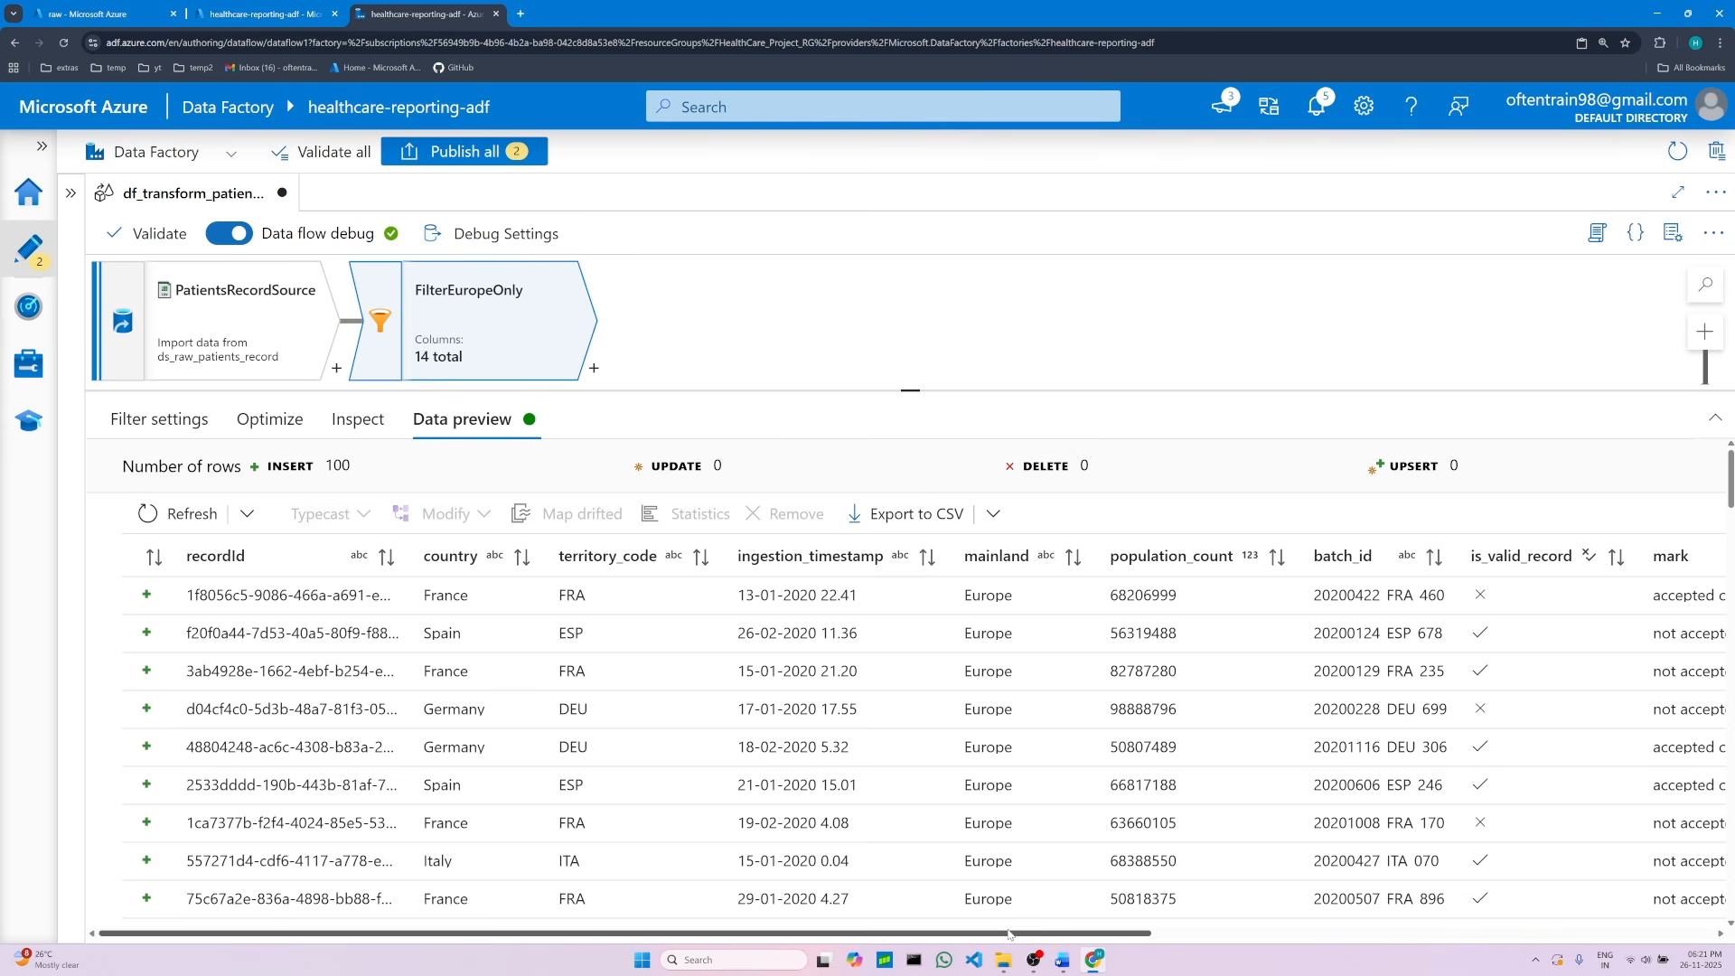
Step: Compare the preview's mainland, amount_10_day and test_units columns against the Select transformation notes in the project document
{"action": "left_click_drag", "start_coordinate": [1008, 936], "coordinate": [1256, 920]}
{"action": "scroll", "coordinate": [1256, 920], "scroll_direction": "right", "scroll_amount": 5}
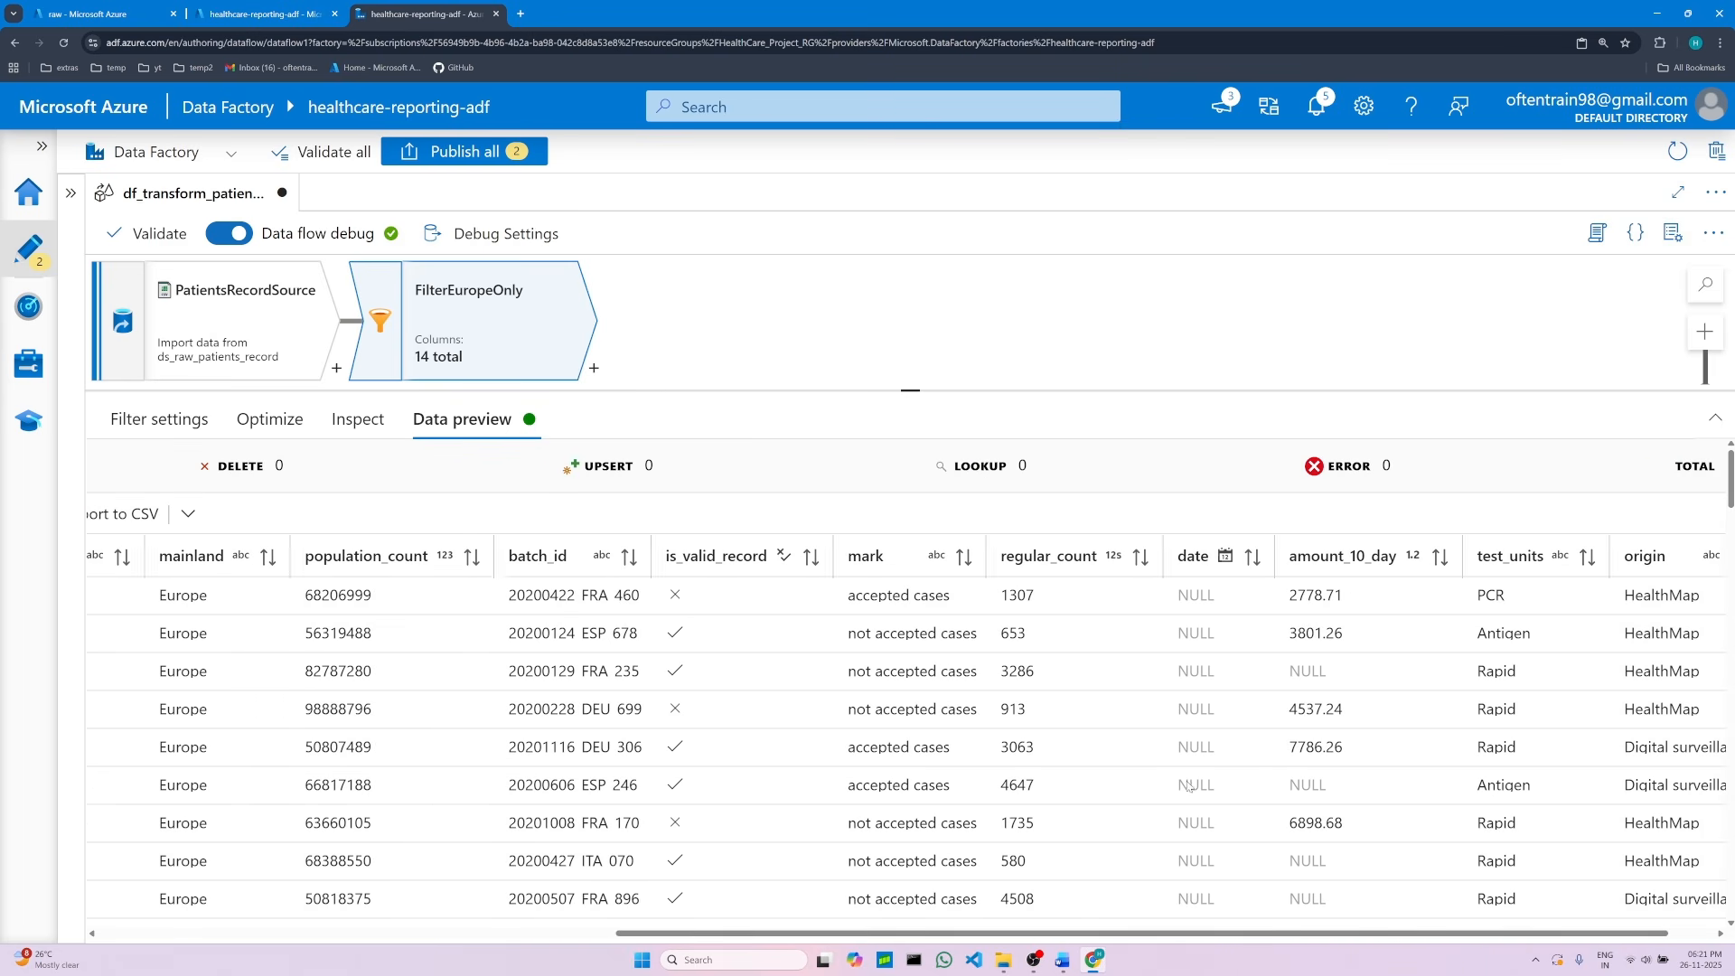
{"action": "left_click", "coordinate": [1064, 961]}
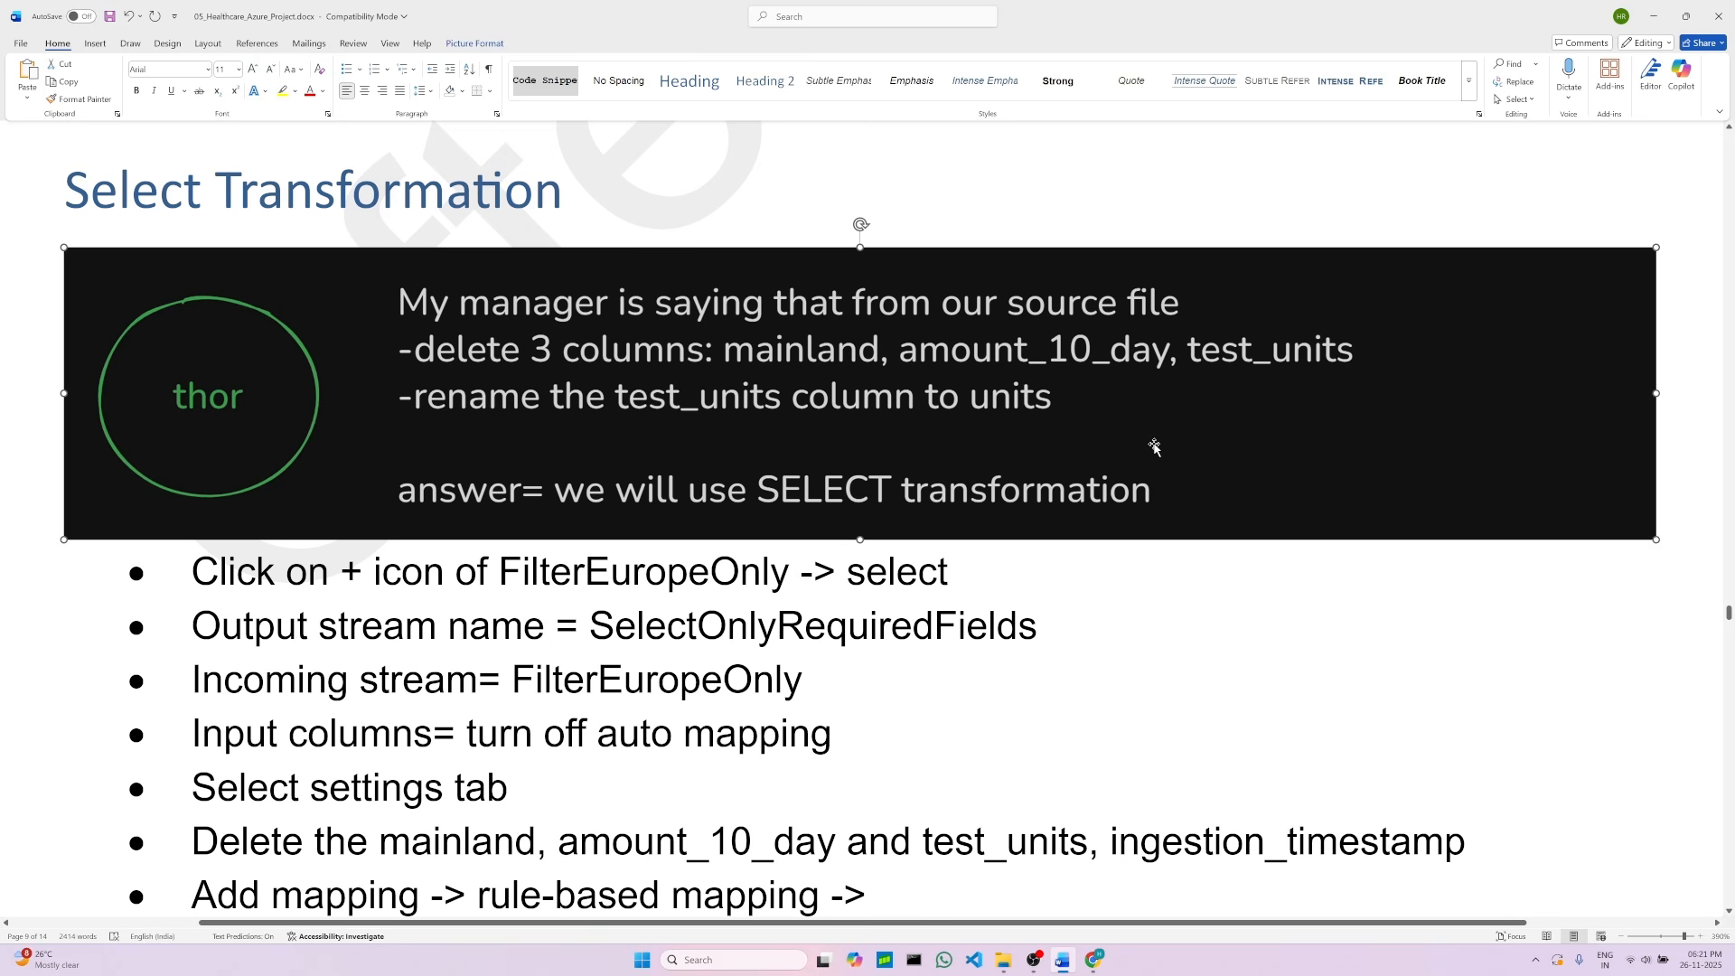
{"action": "left_click", "coordinate": [1094, 959]}
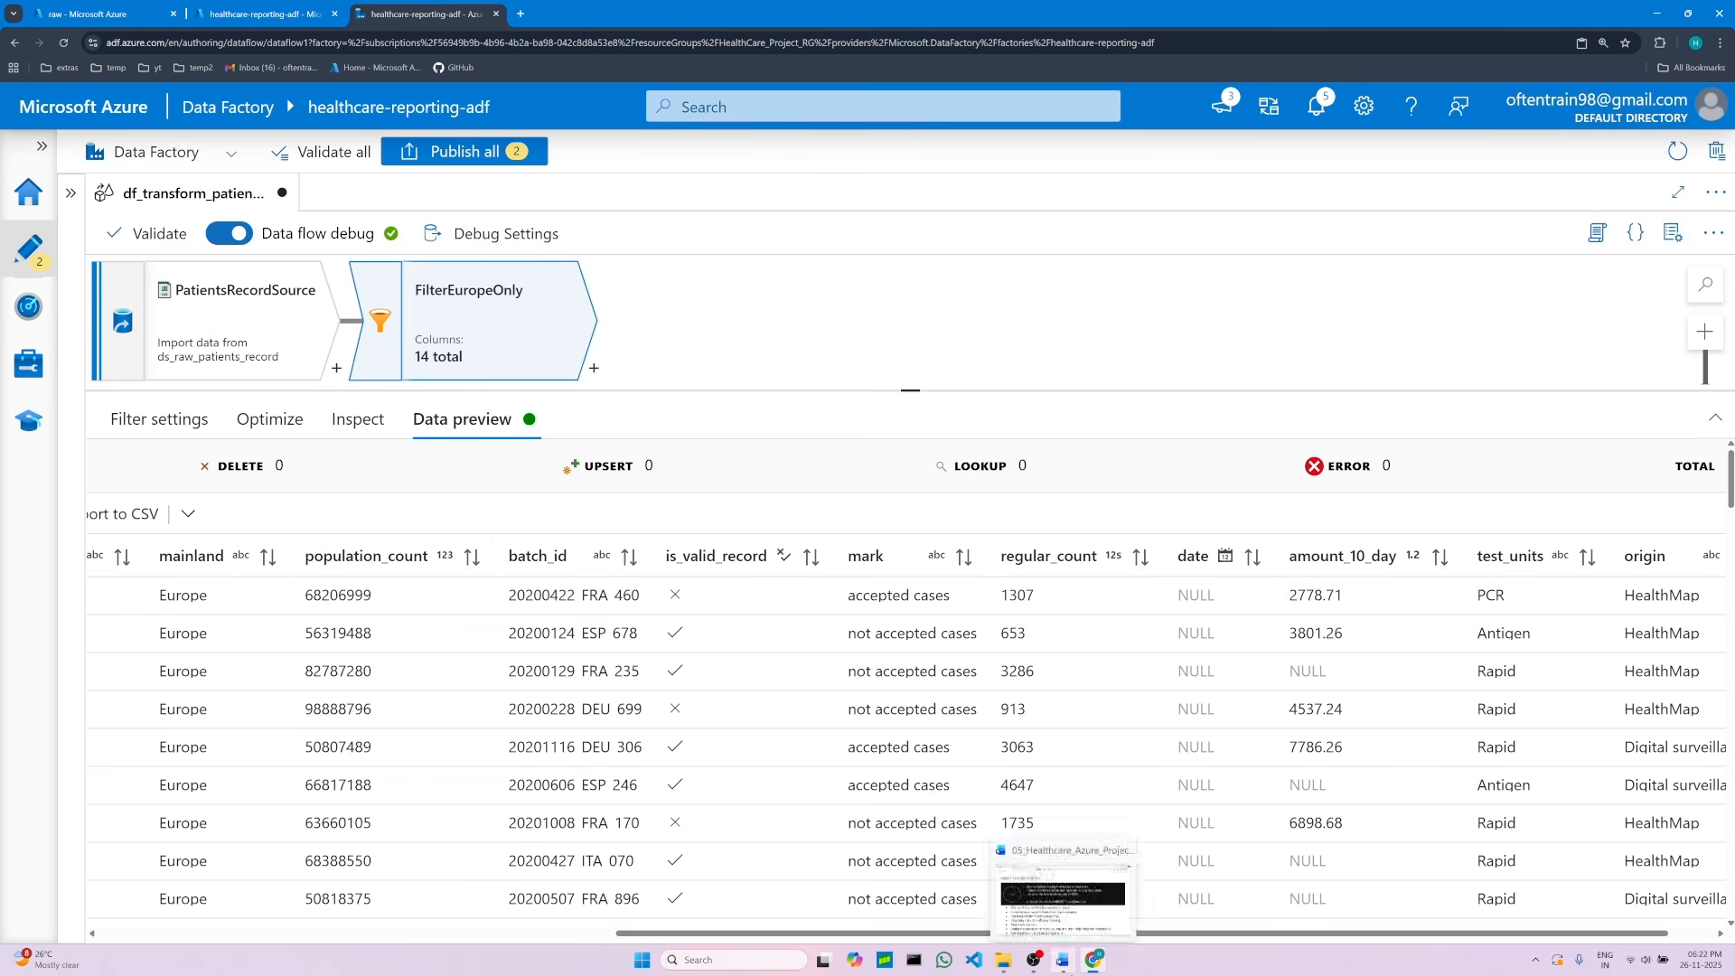
{"action": "left_click", "coordinate": [1063, 959]}
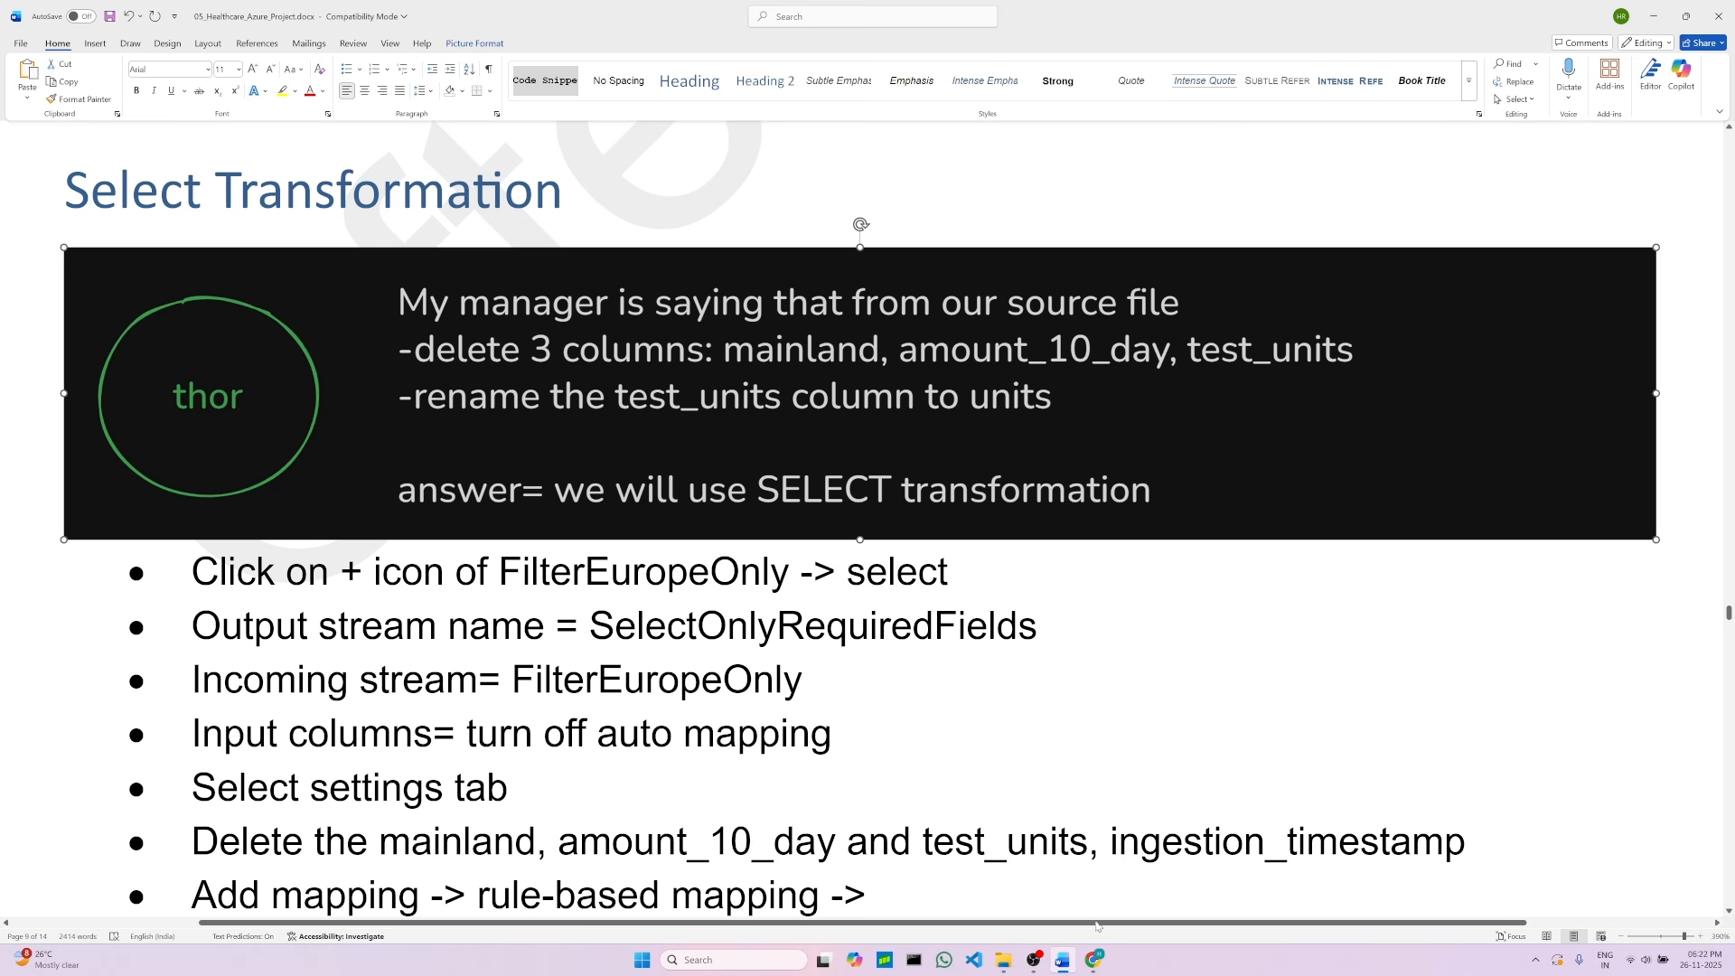
{"action": "left_click", "coordinate": [1094, 959]}
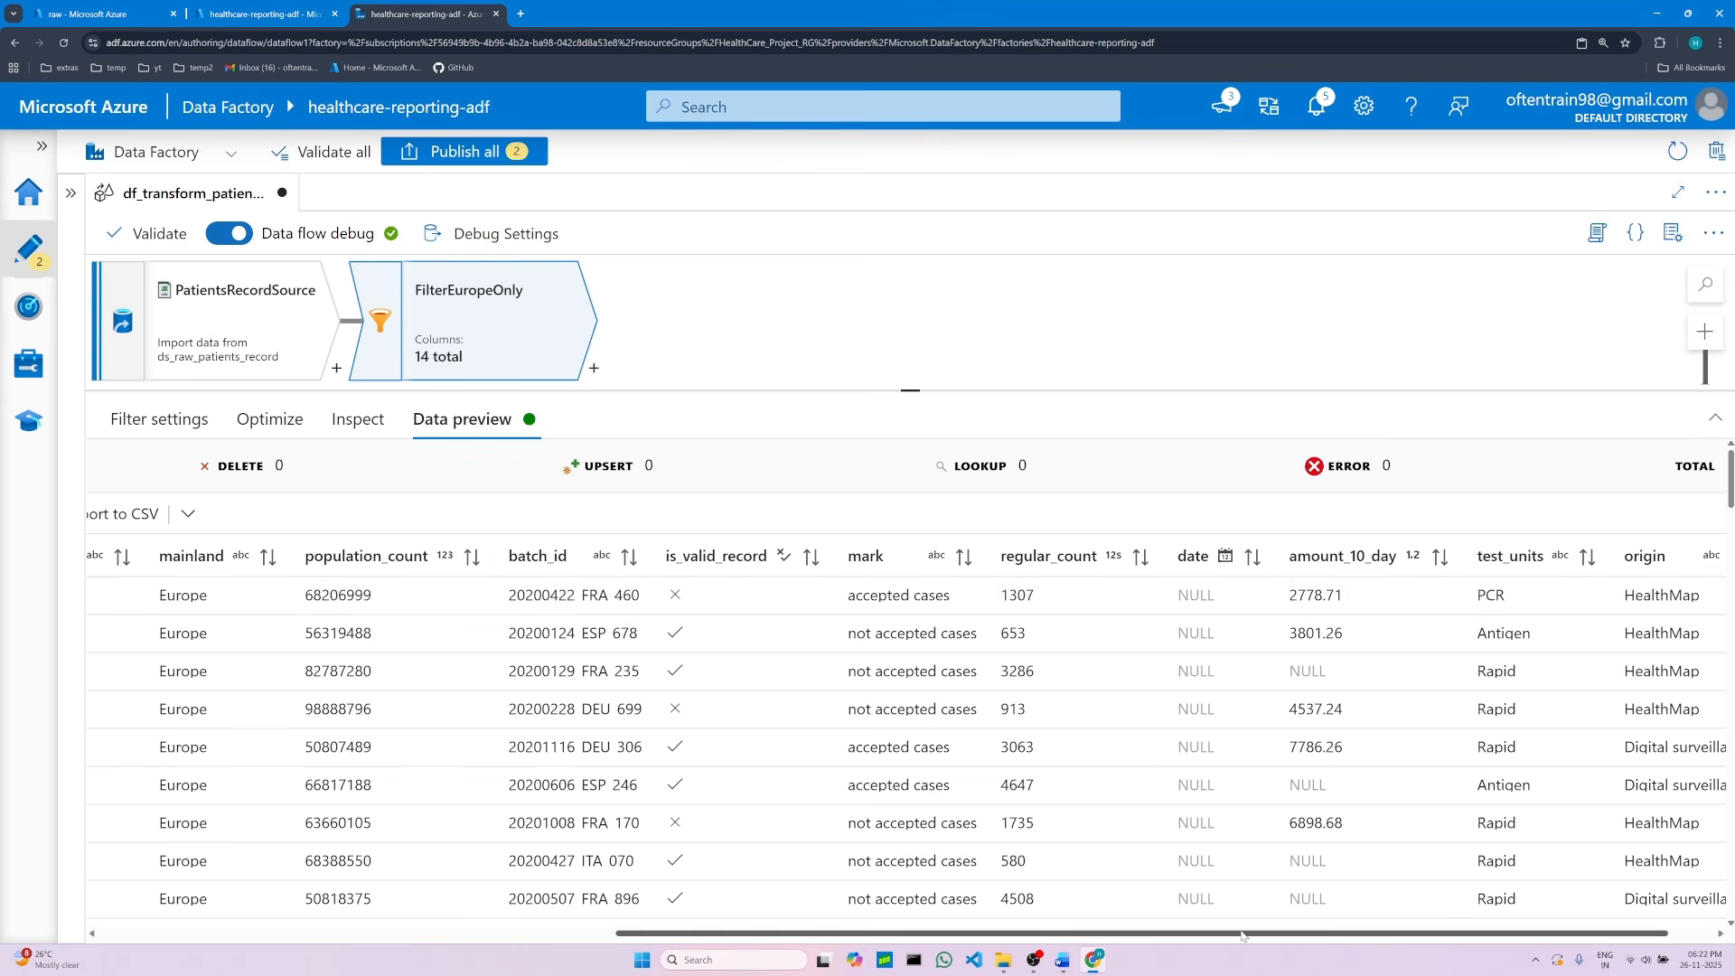
{"action": "left_click_drag", "start_coordinate": [1243, 935], "coordinate": [1285, 935]}
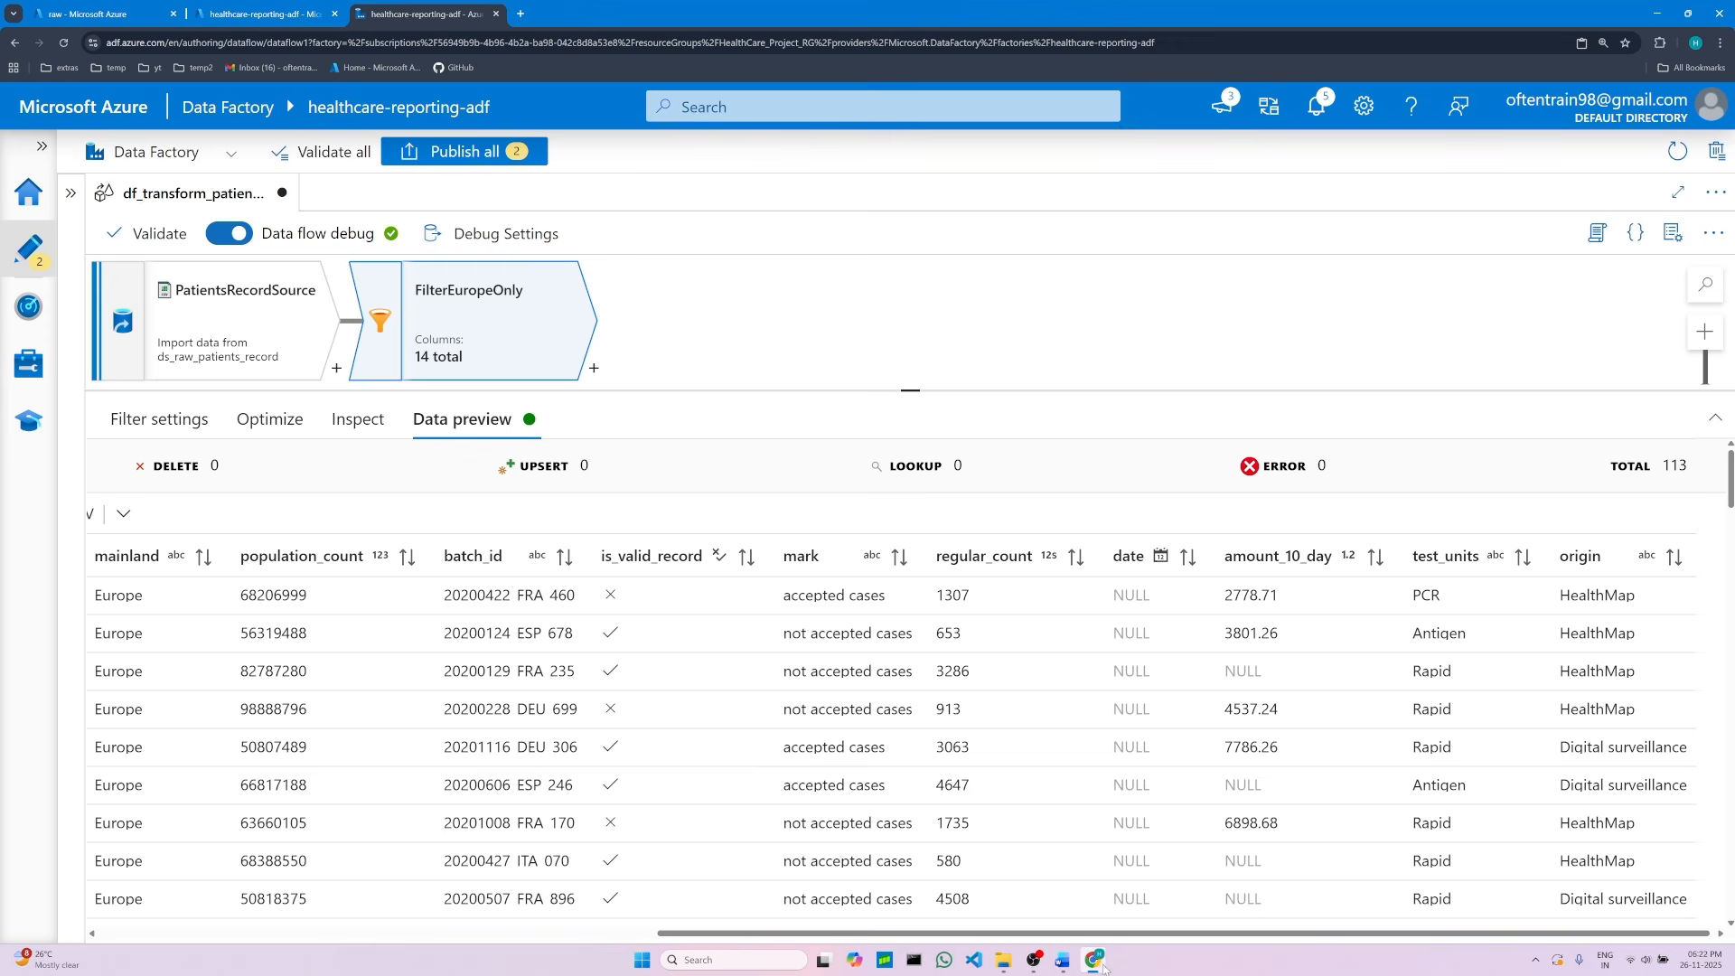
{"action": "mouse_move", "coordinate": [1099, 967]}
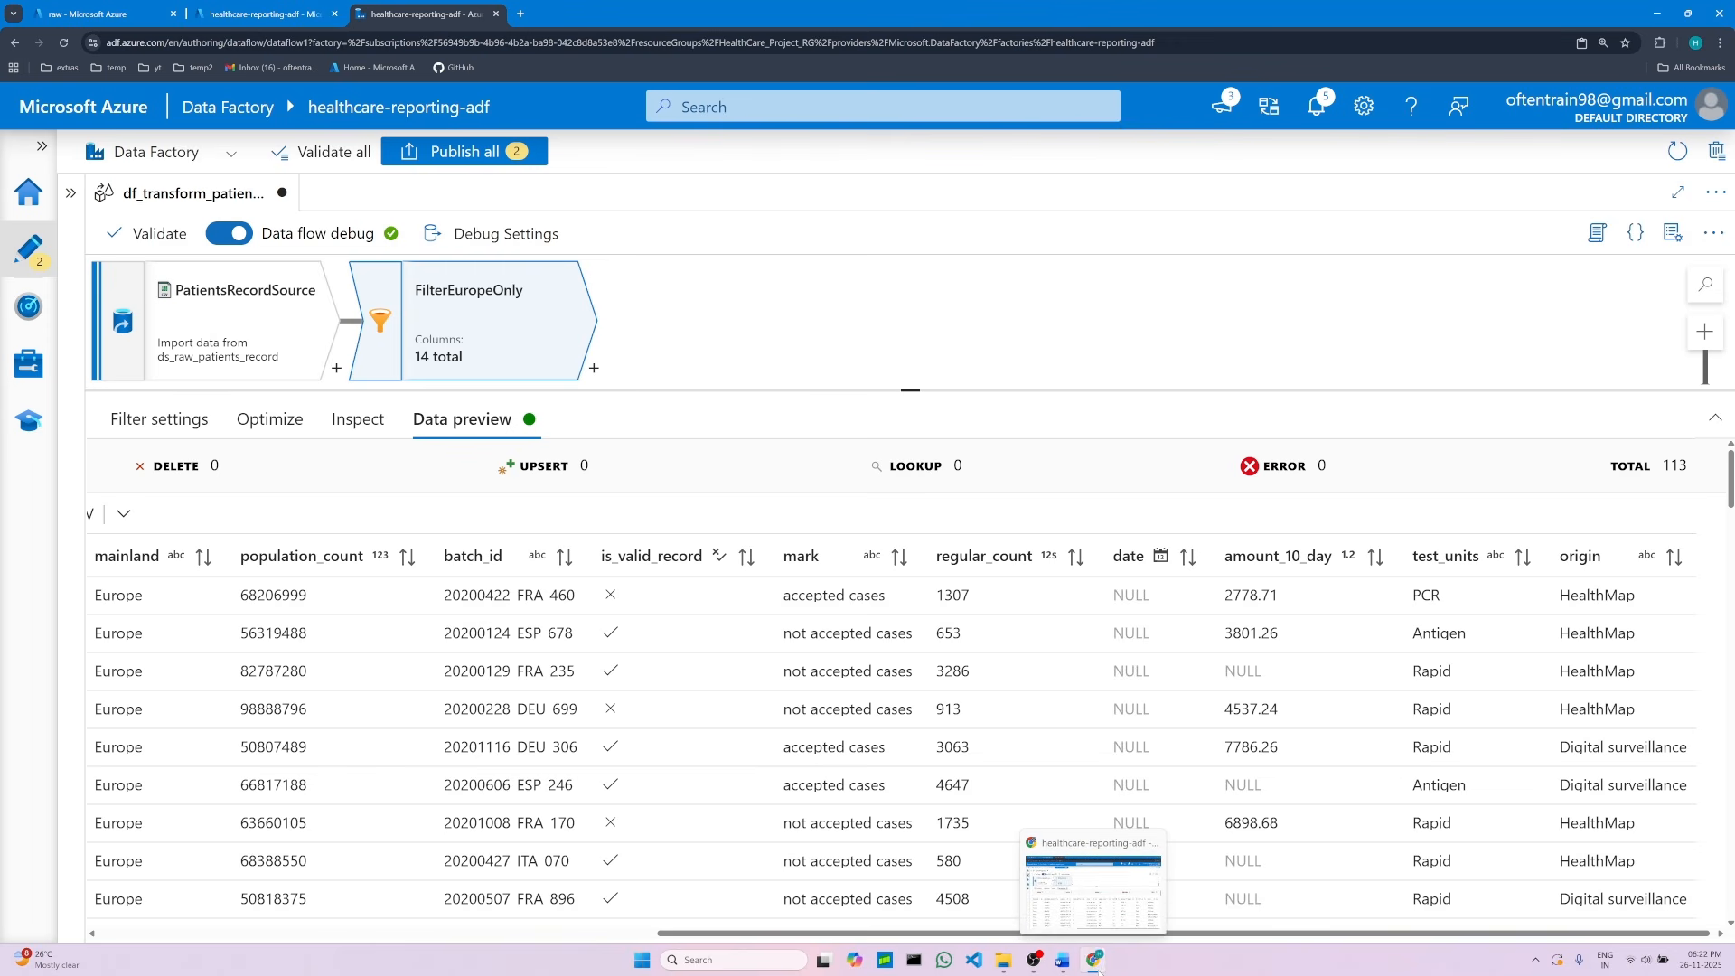
{"action": "left_click", "coordinate": [1096, 964]}
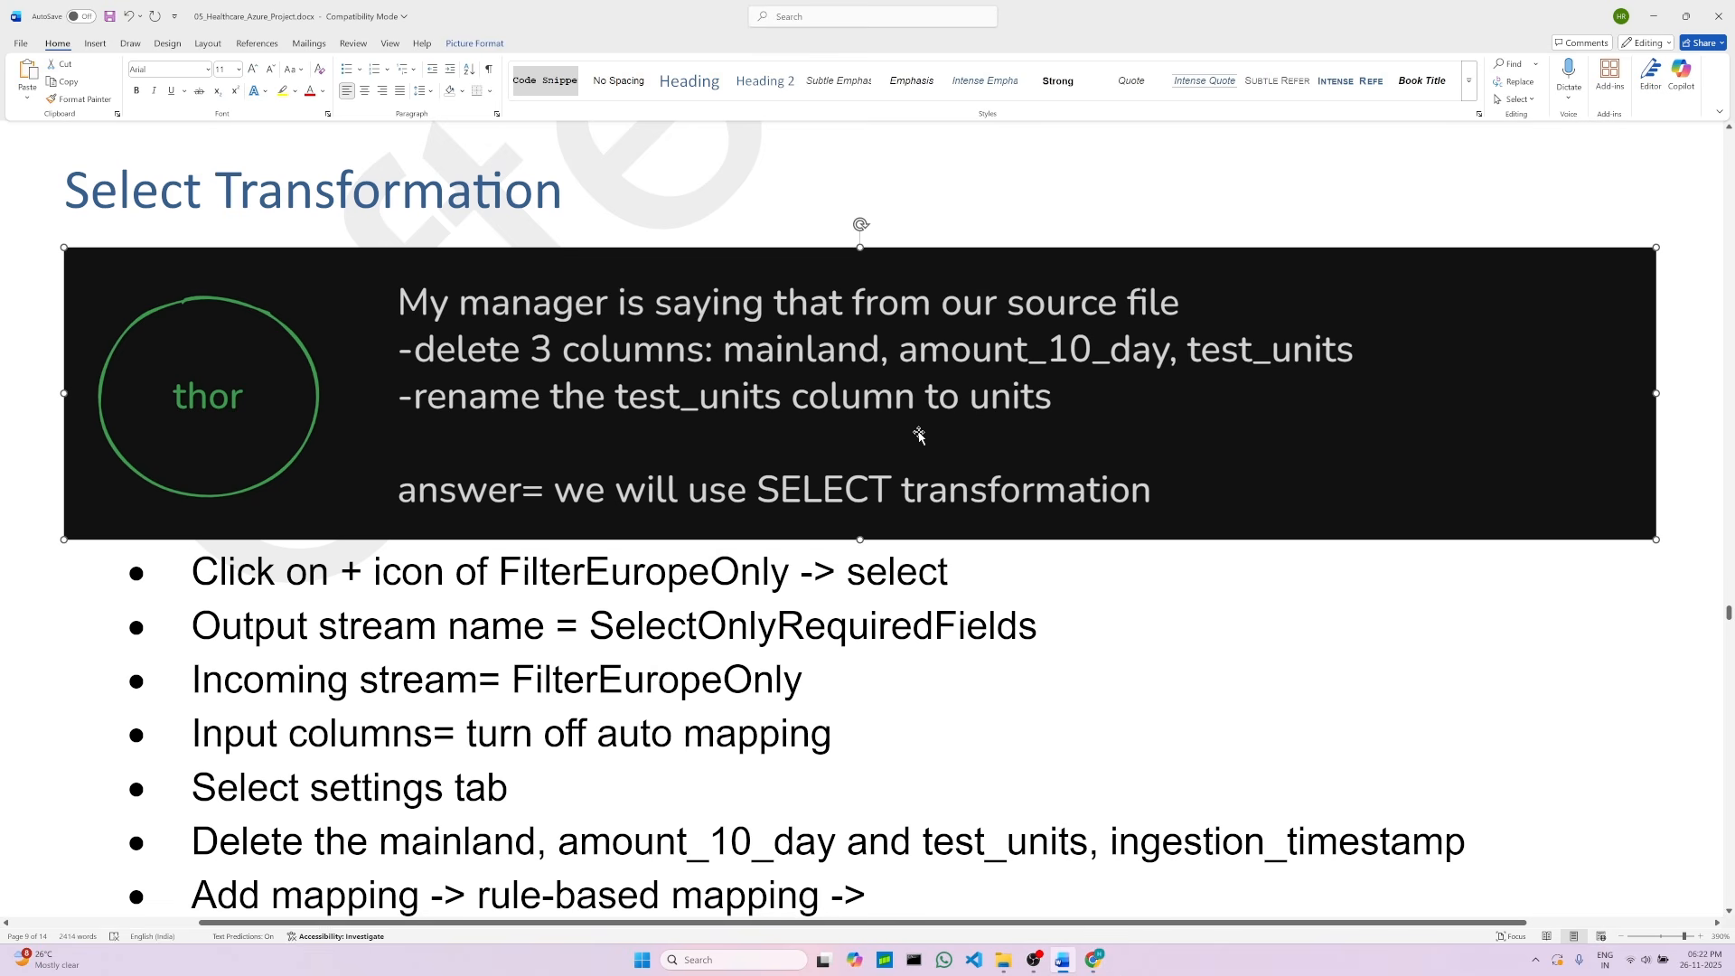
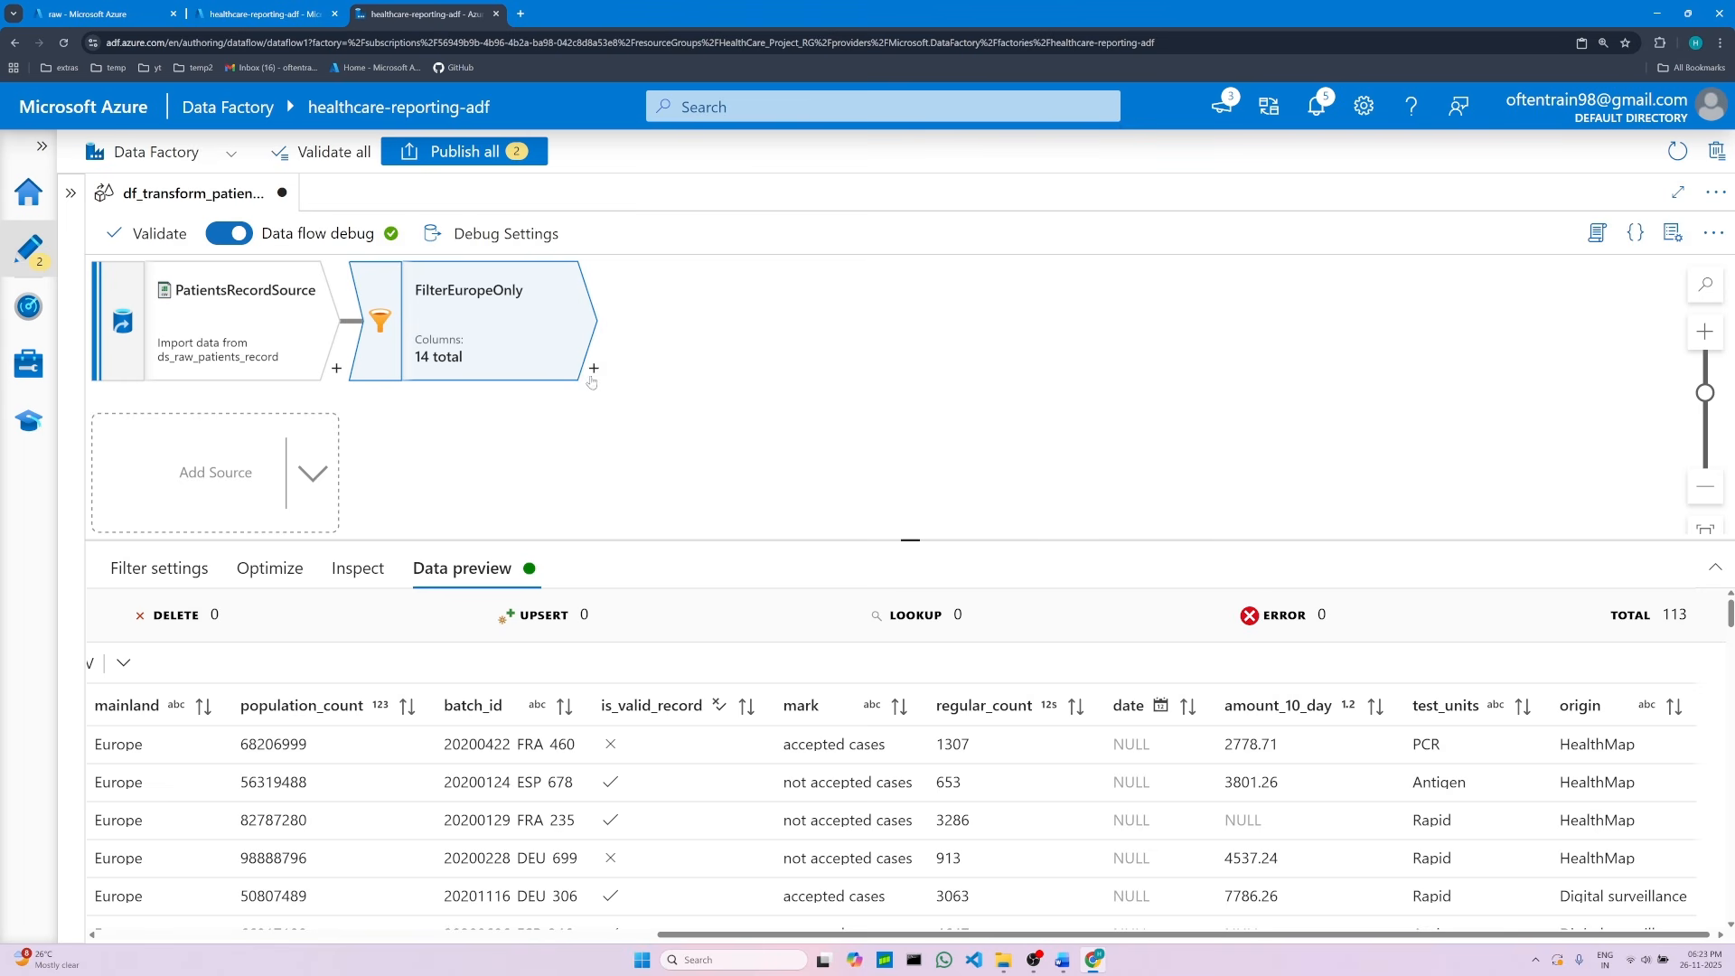
Step: Add a Select transformation after FilterEuropeOnly and name its output stream SelectOnlyRequiredFields, copying the name from the project document
{"action": "left_click", "coordinate": [594, 369]}
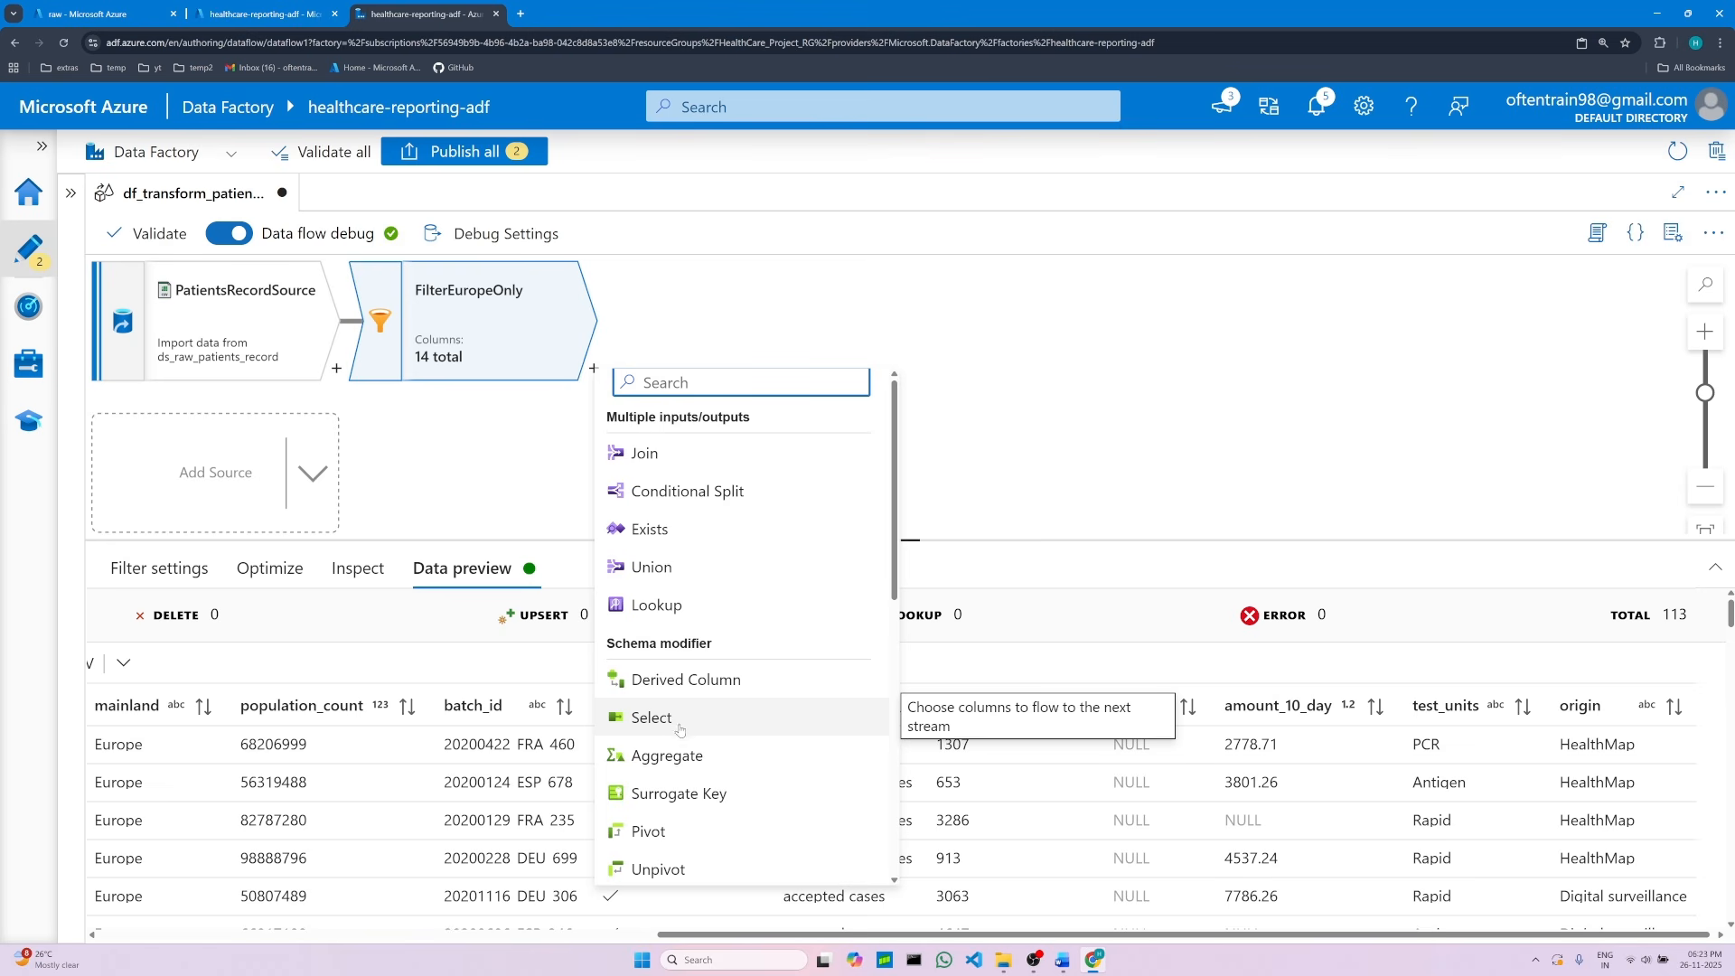
{"action": "left_click", "coordinate": [679, 724]}
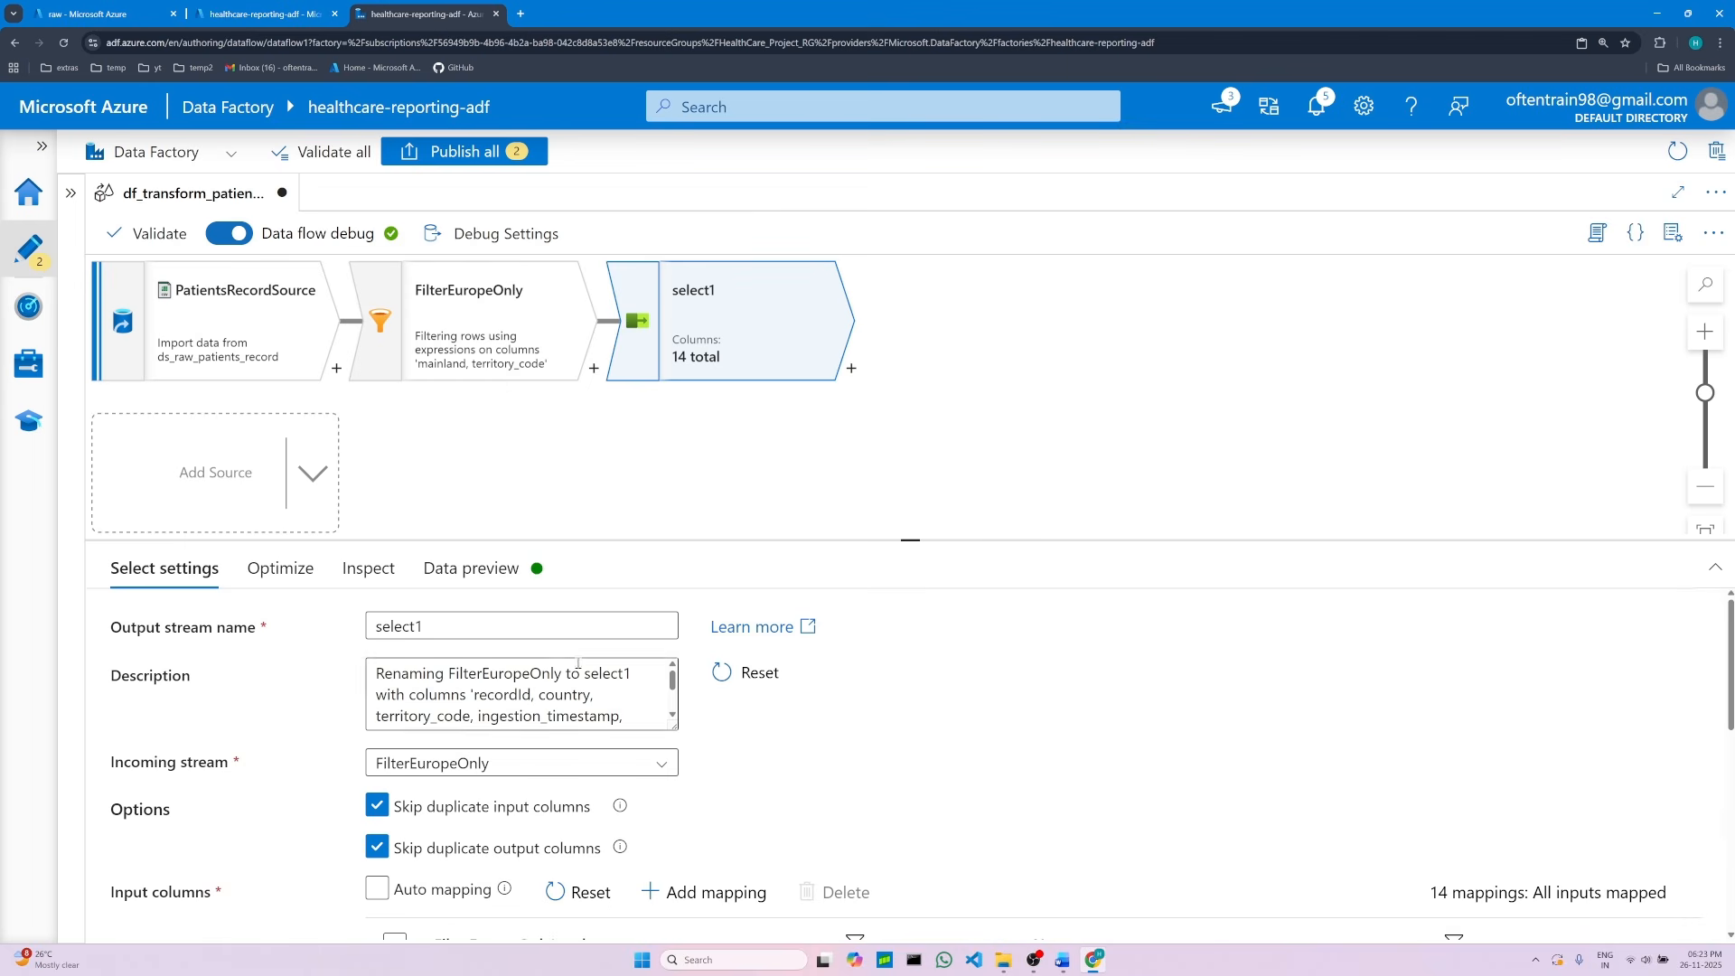
{"action": "double_click", "coordinate": [443, 627]}
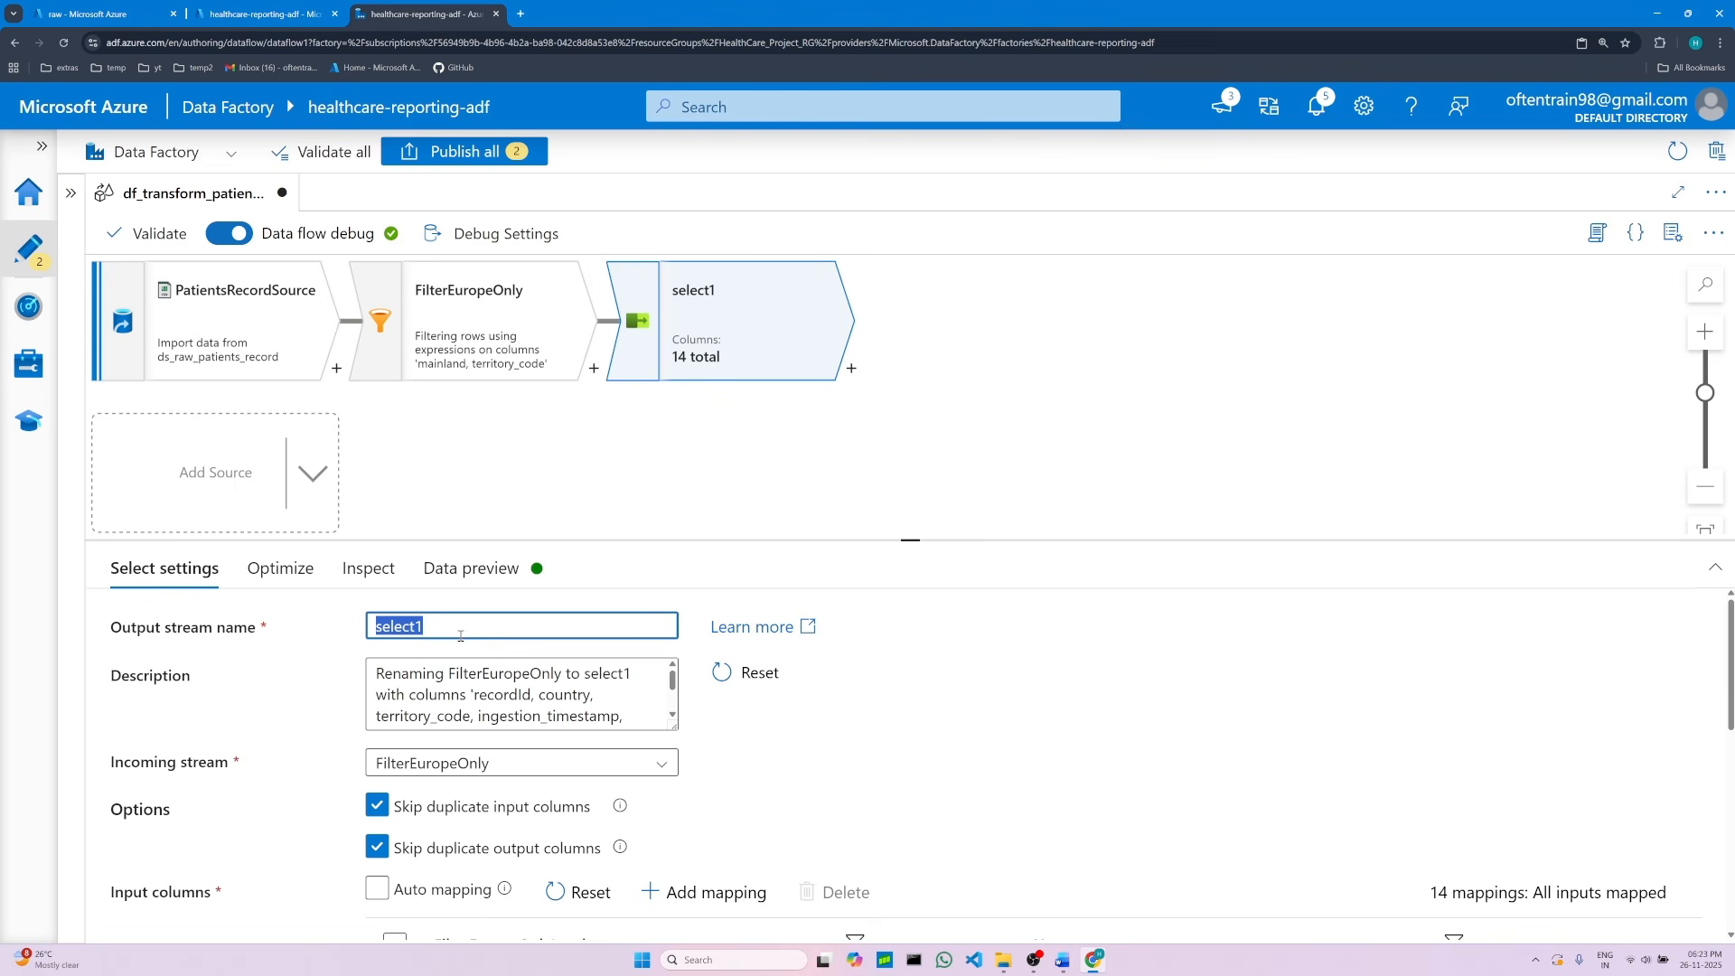
{"action": "key", "text": "BackSpace"}
{"action": "left_click", "coordinate": [1063, 960]}
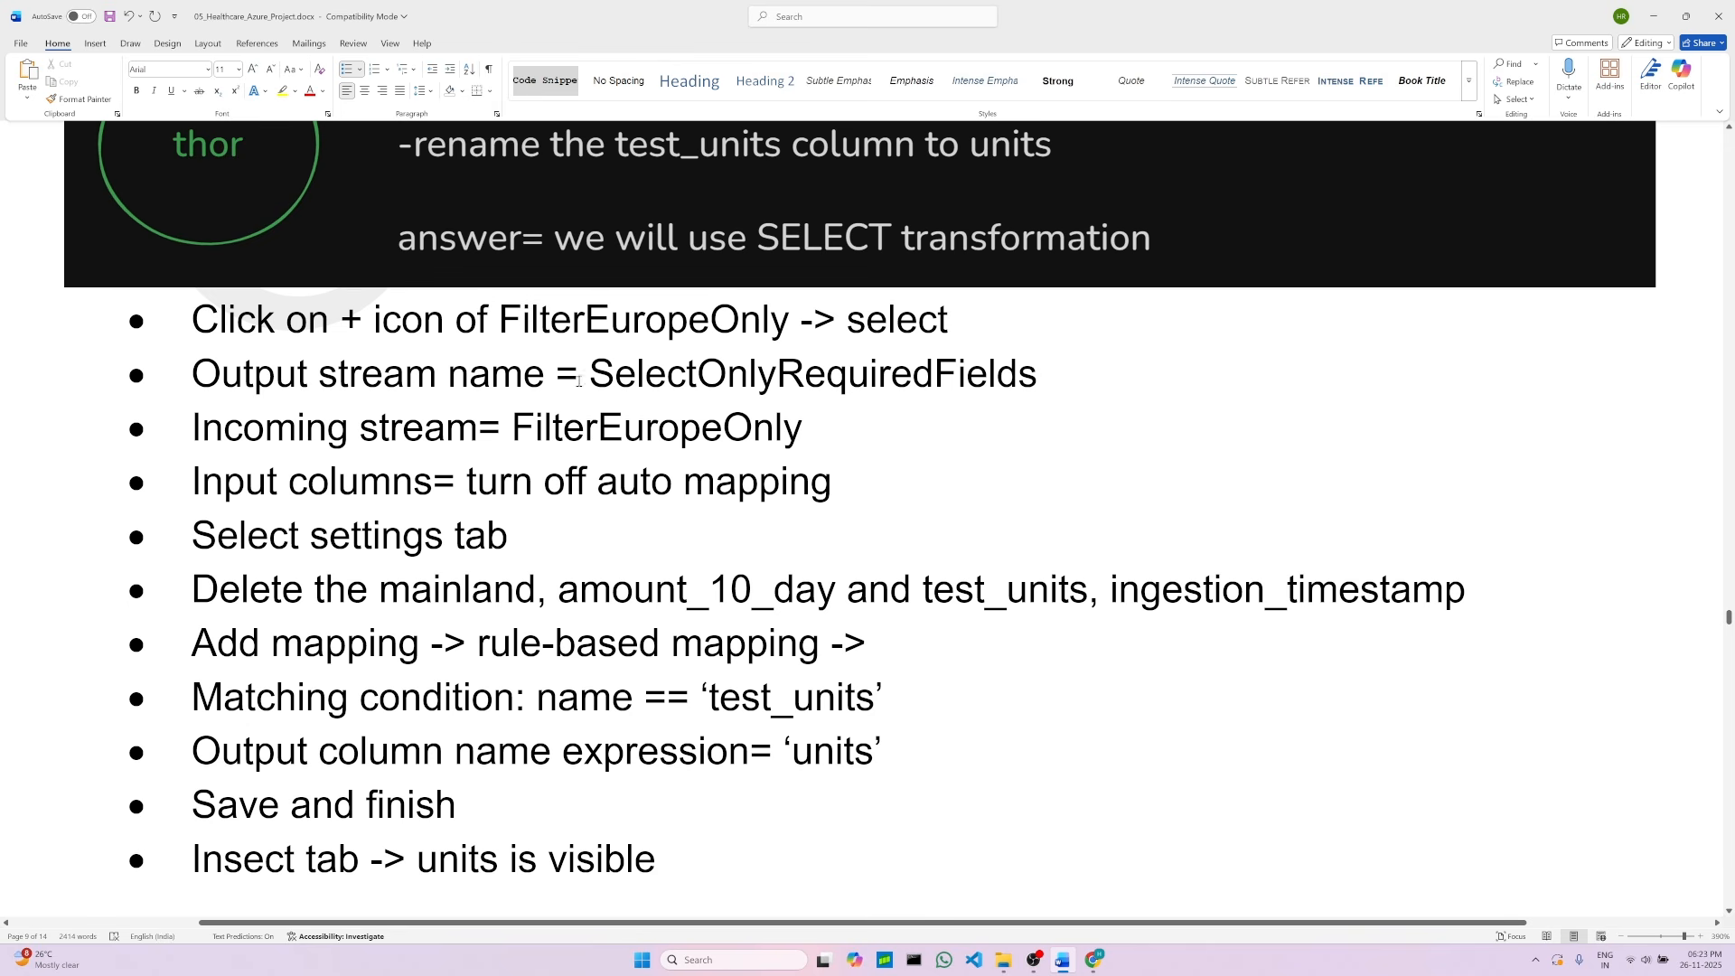
{"action": "left_click_drag", "start_coordinate": [590, 375], "coordinate": [1038, 387]}
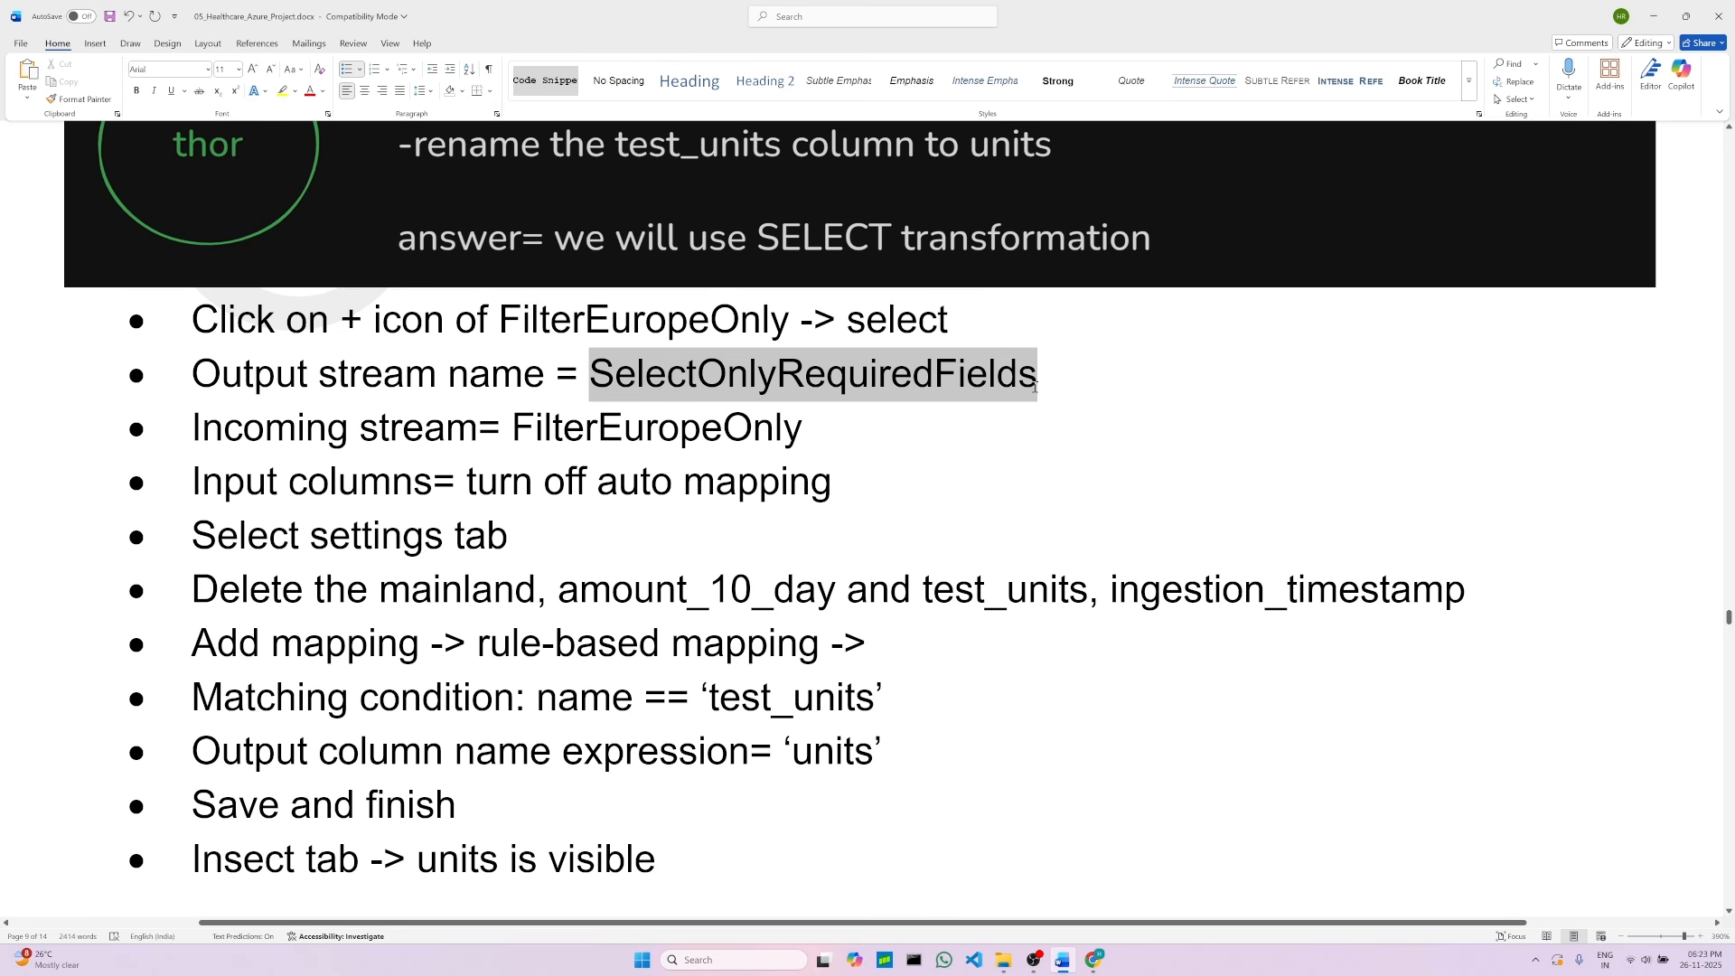
{"action": "right_click", "coordinate": [819, 386]}
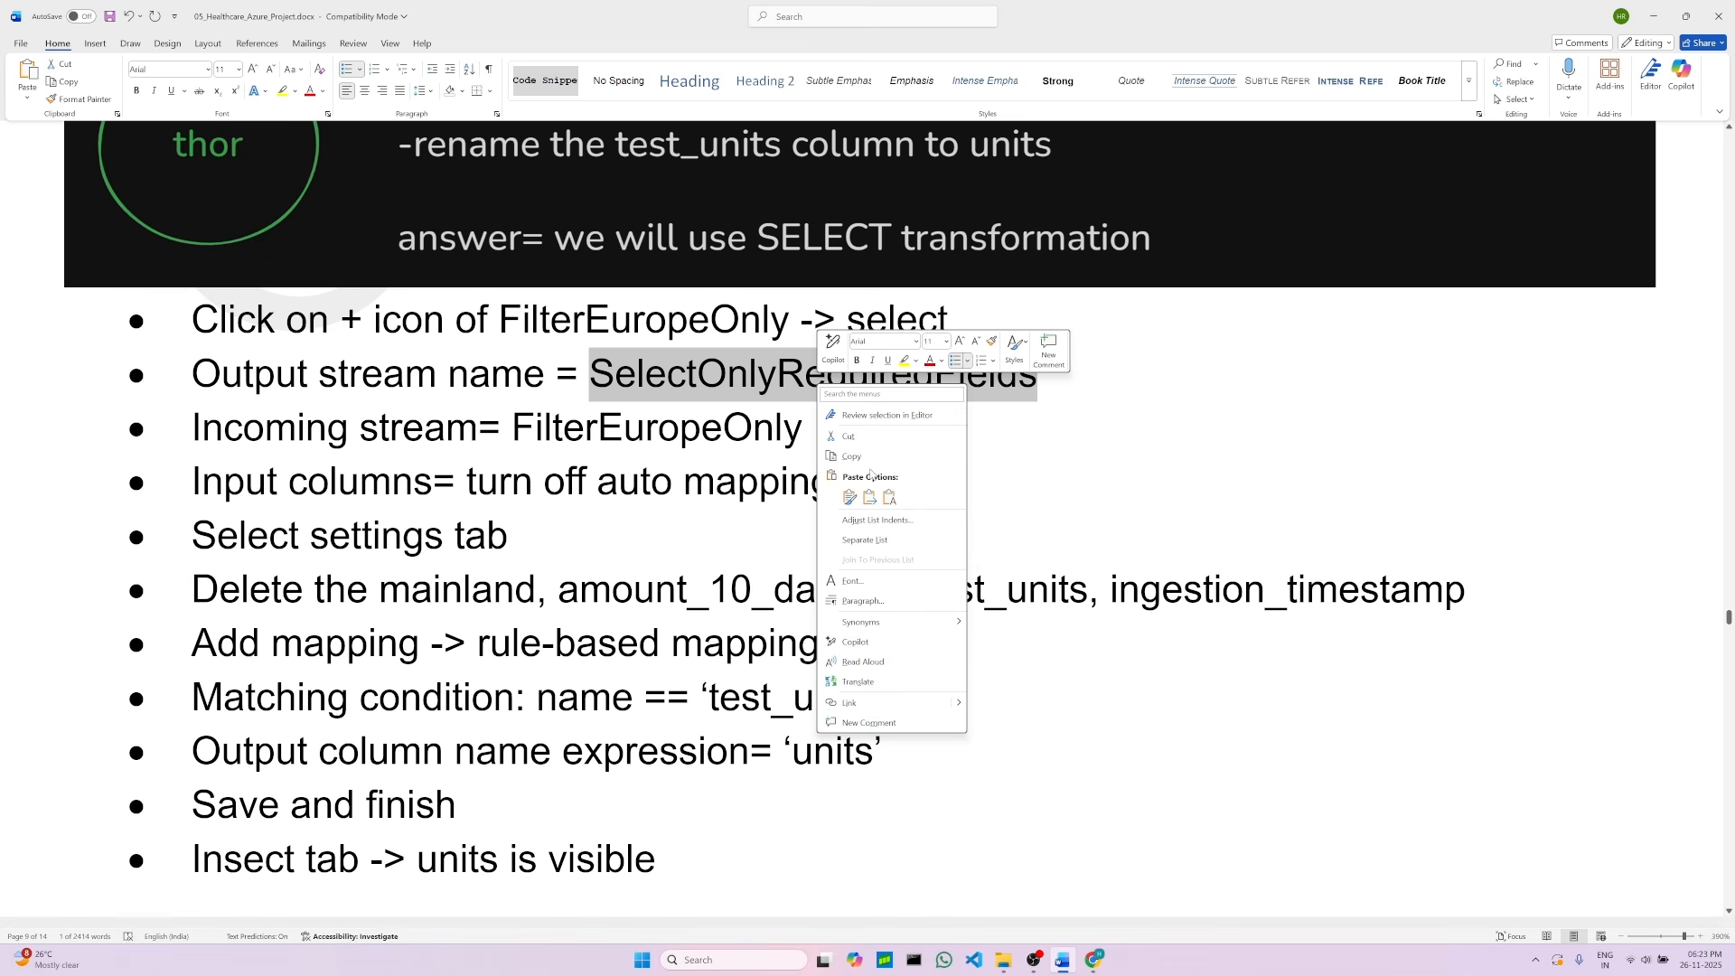
{"action": "left_click", "coordinate": [849, 456]}
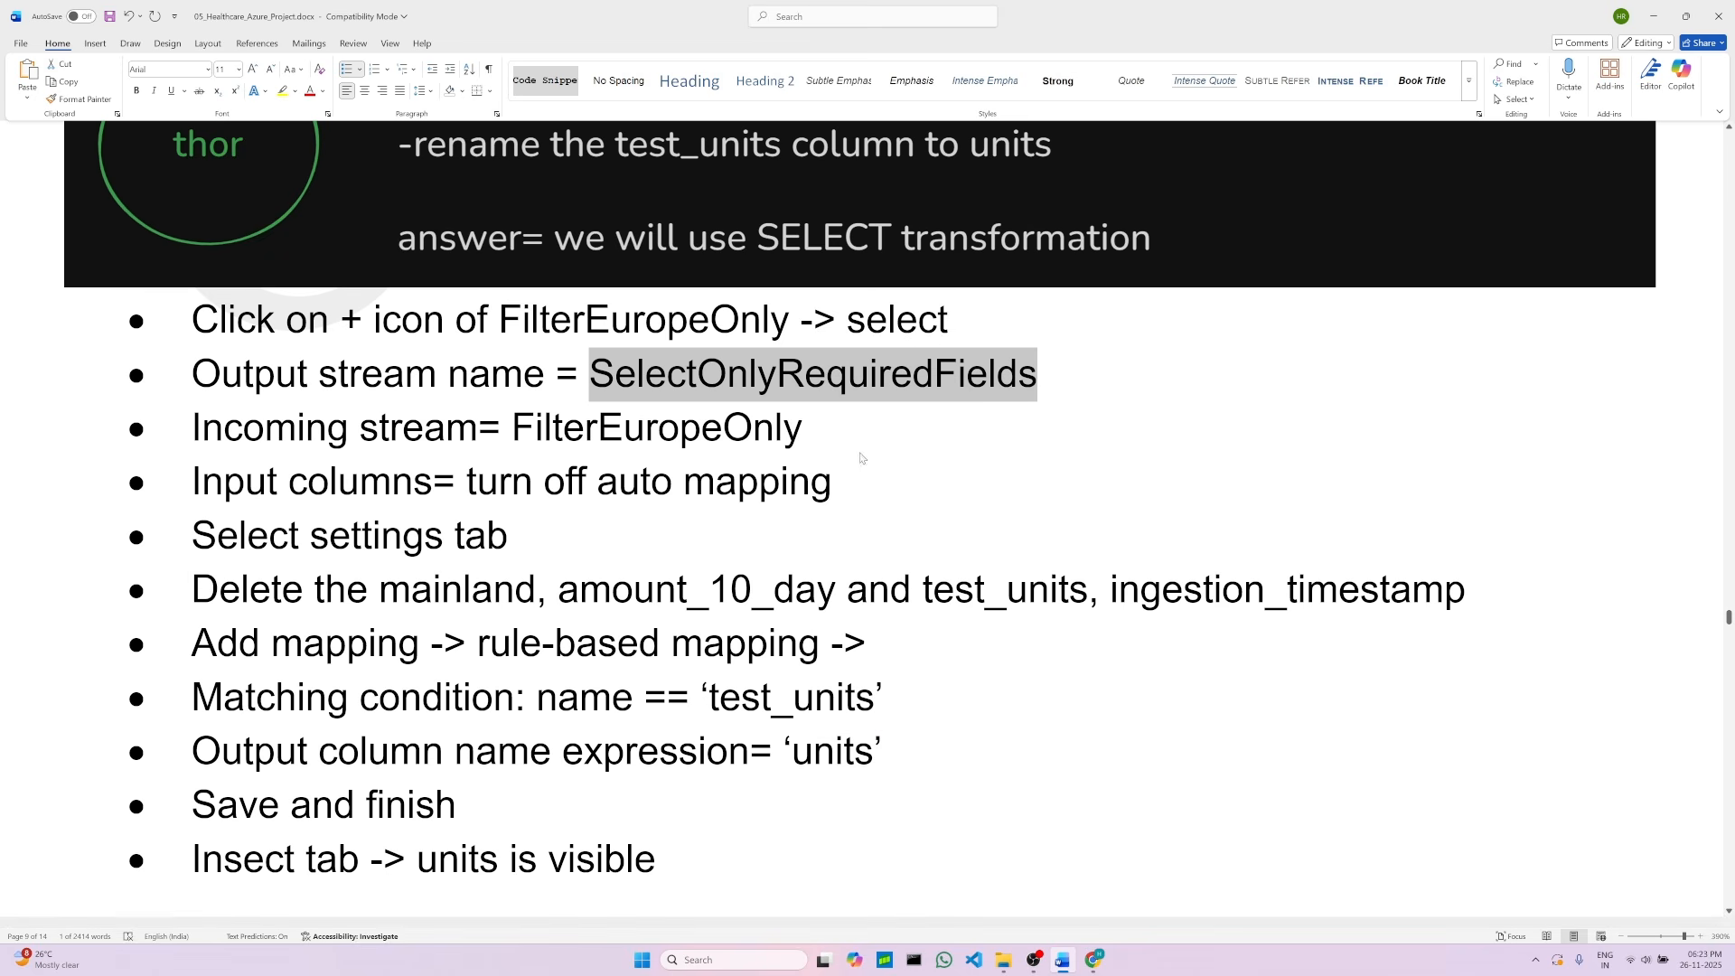
{"action": "left_click", "coordinate": [1094, 960]}
{"action": "left_click", "coordinate": [477, 627]}
{"action": "right_click", "coordinate": [456, 618]}
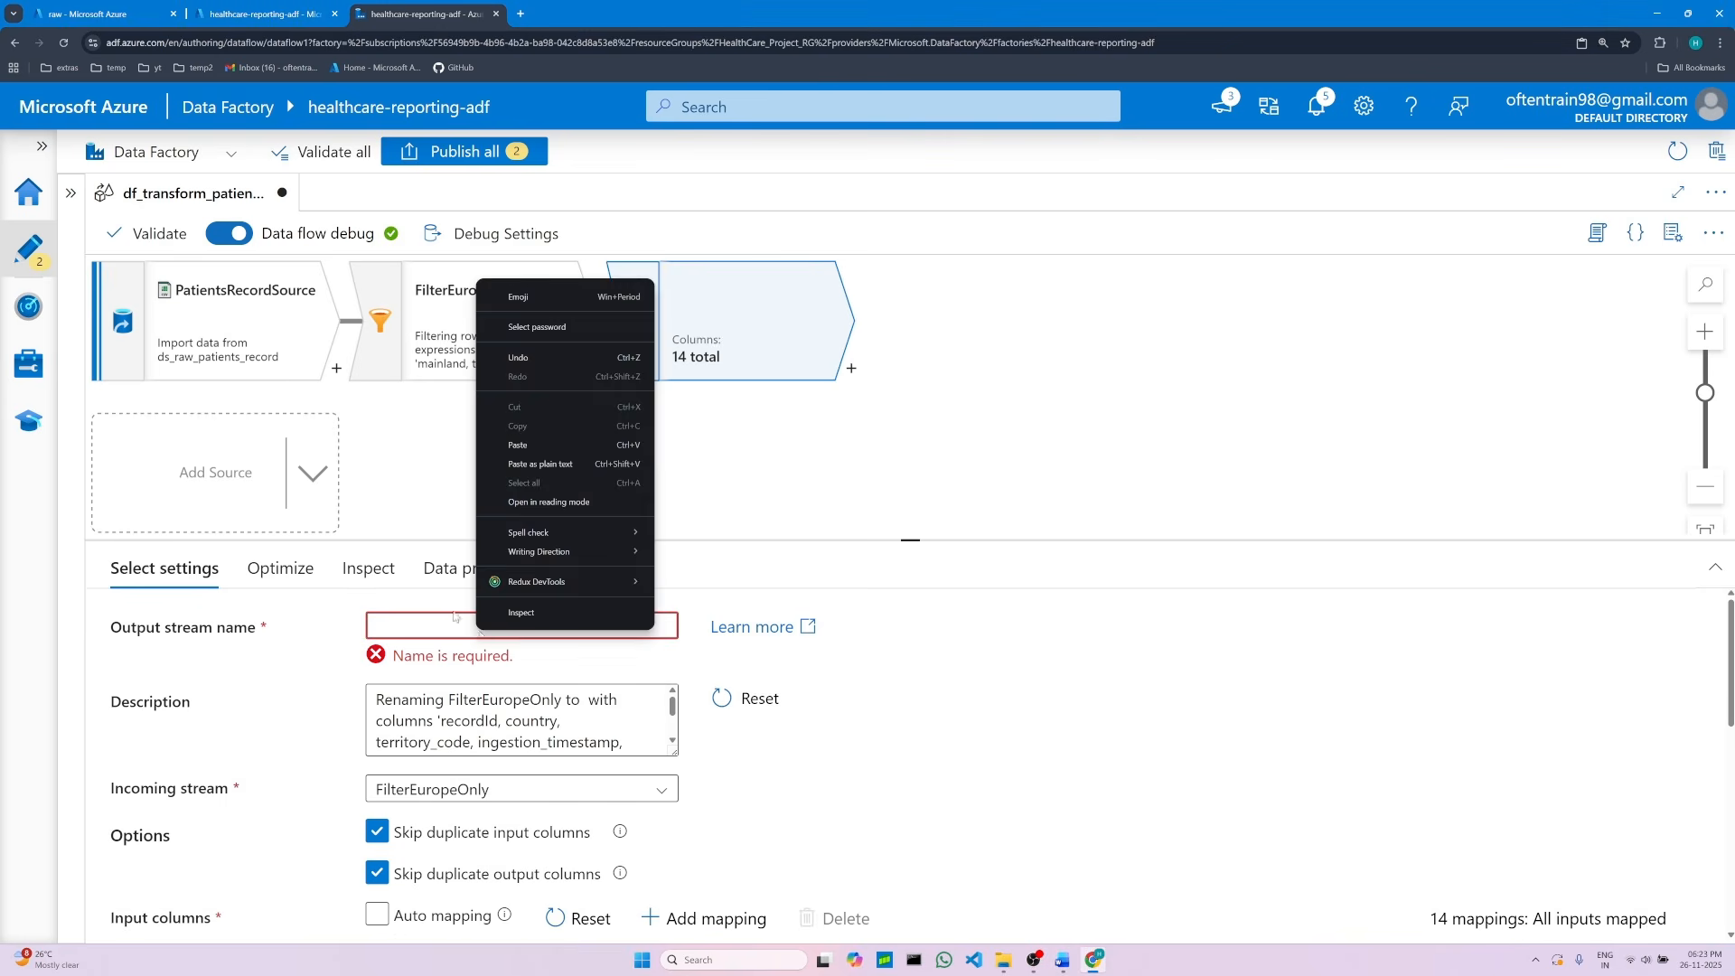
{"action": "left_click", "coordinate": [515, 444]}
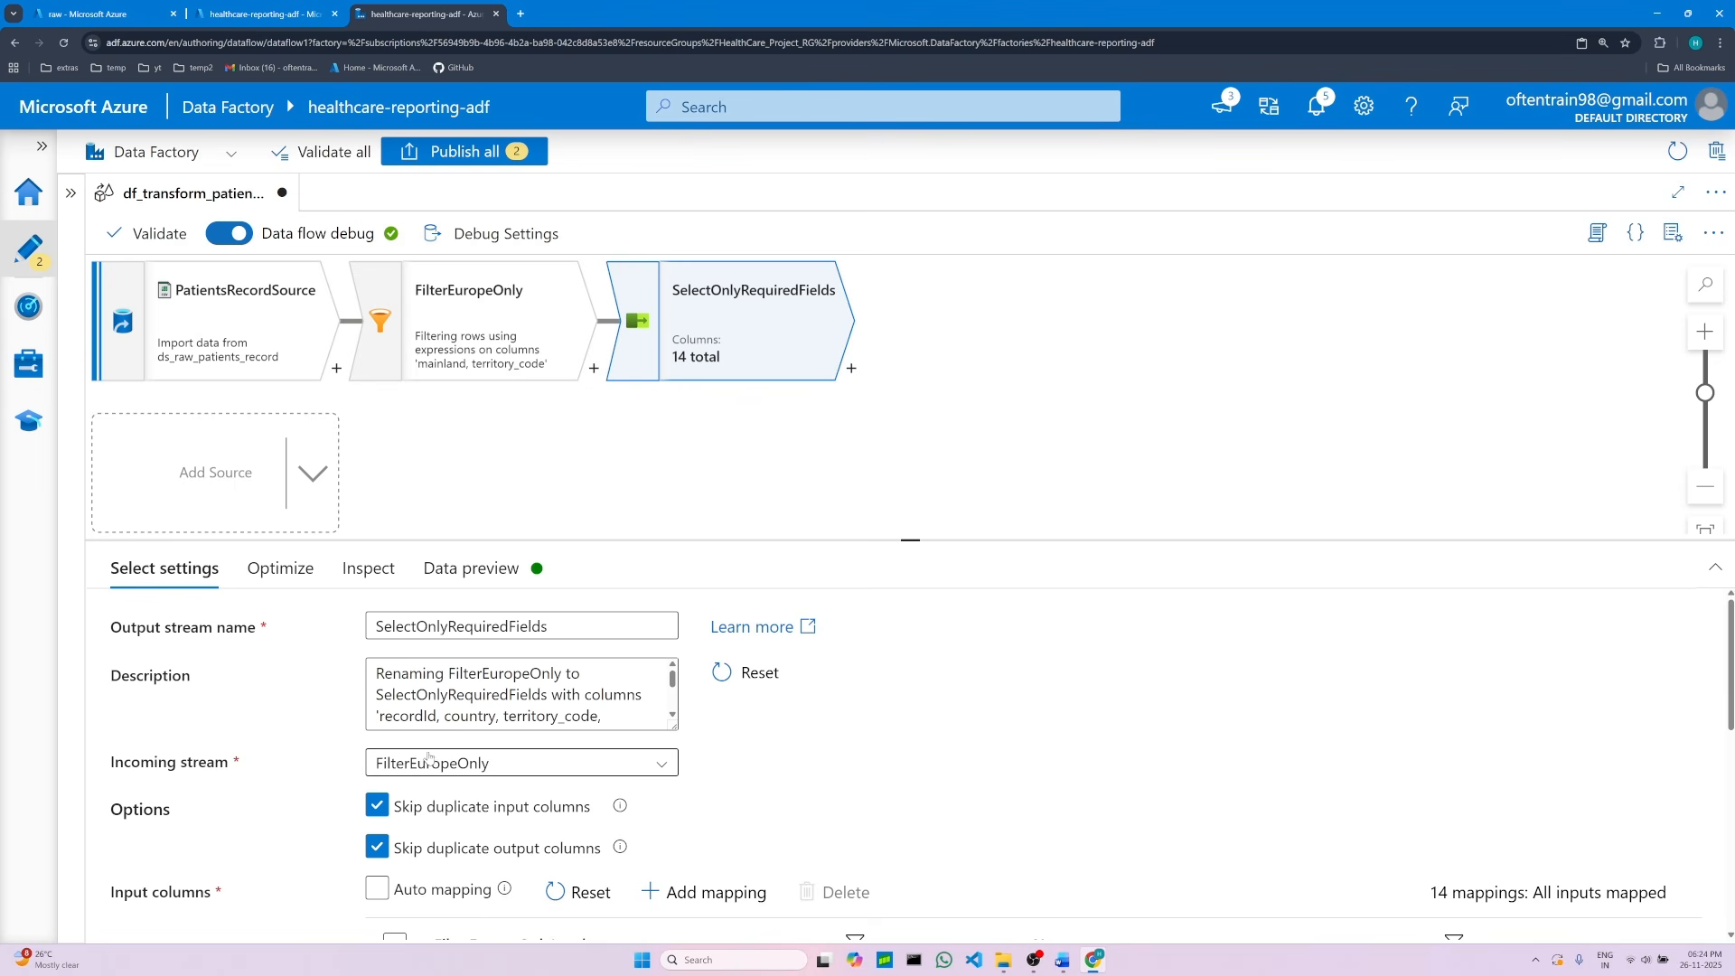
Step: Review the Select input column mappings against the auto mapping note in the project document
{"action": "scroll", "coordinate": [945, 813], "scroll_direction": "down", "scroll_amount": 1}
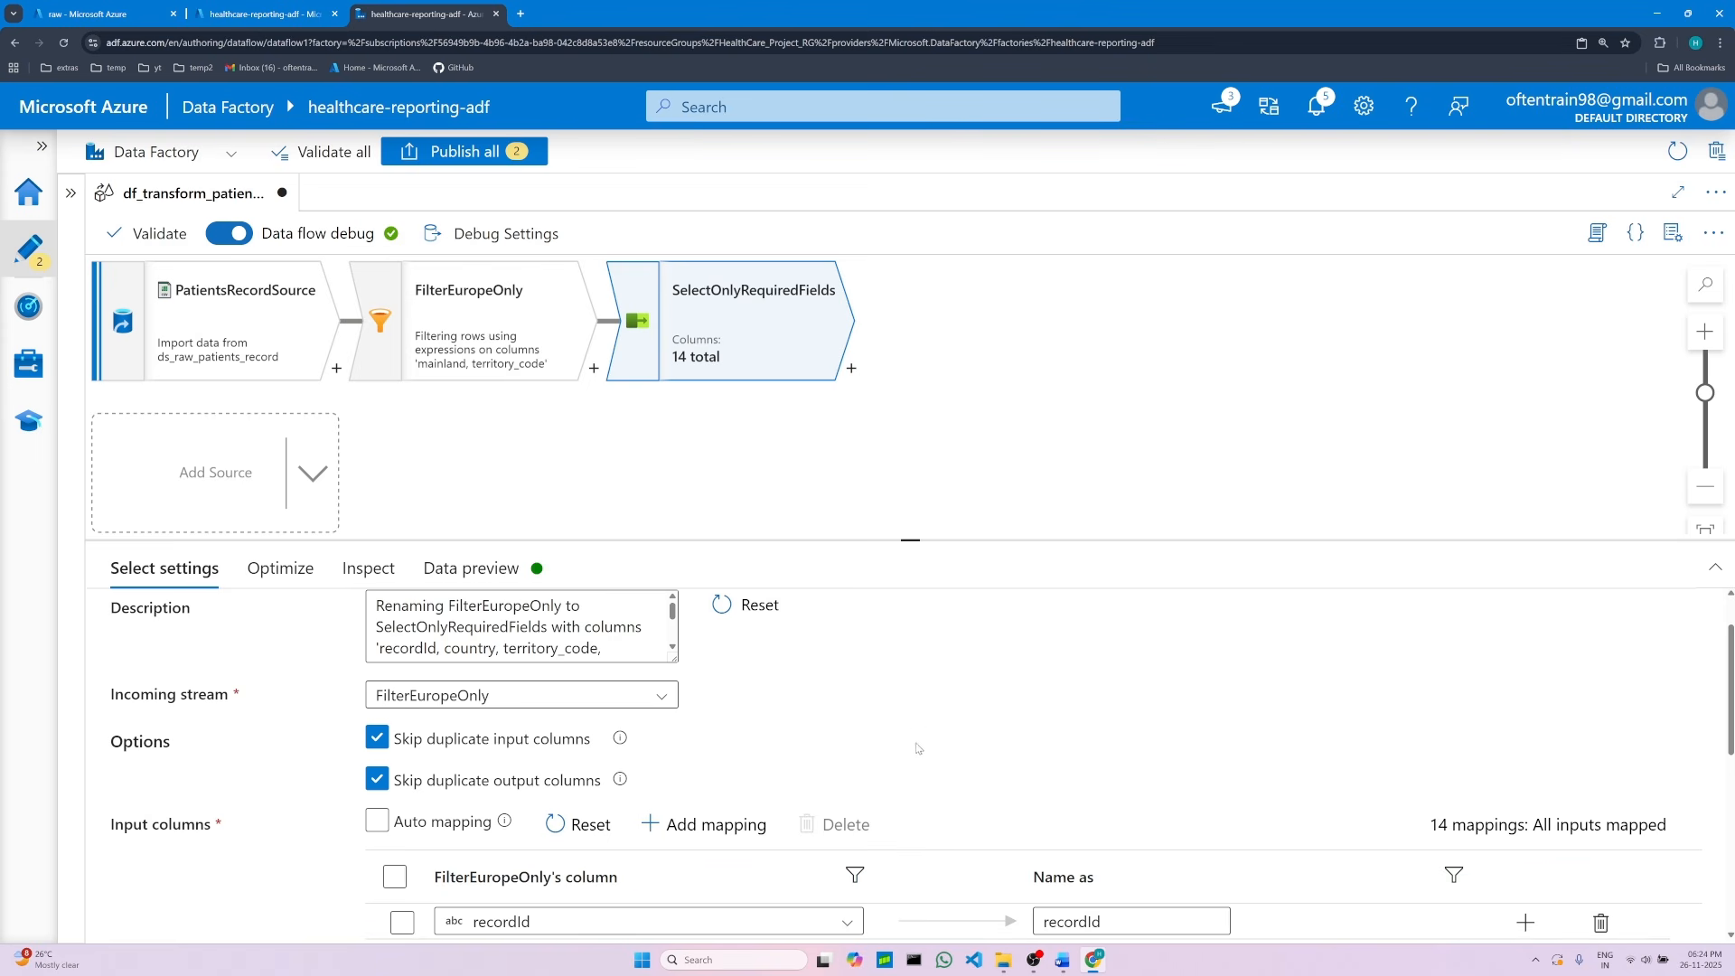
{"action": "scroll", "coordinate": [918, 732], "scroll_direction": "up", "scroll_amount": 1}
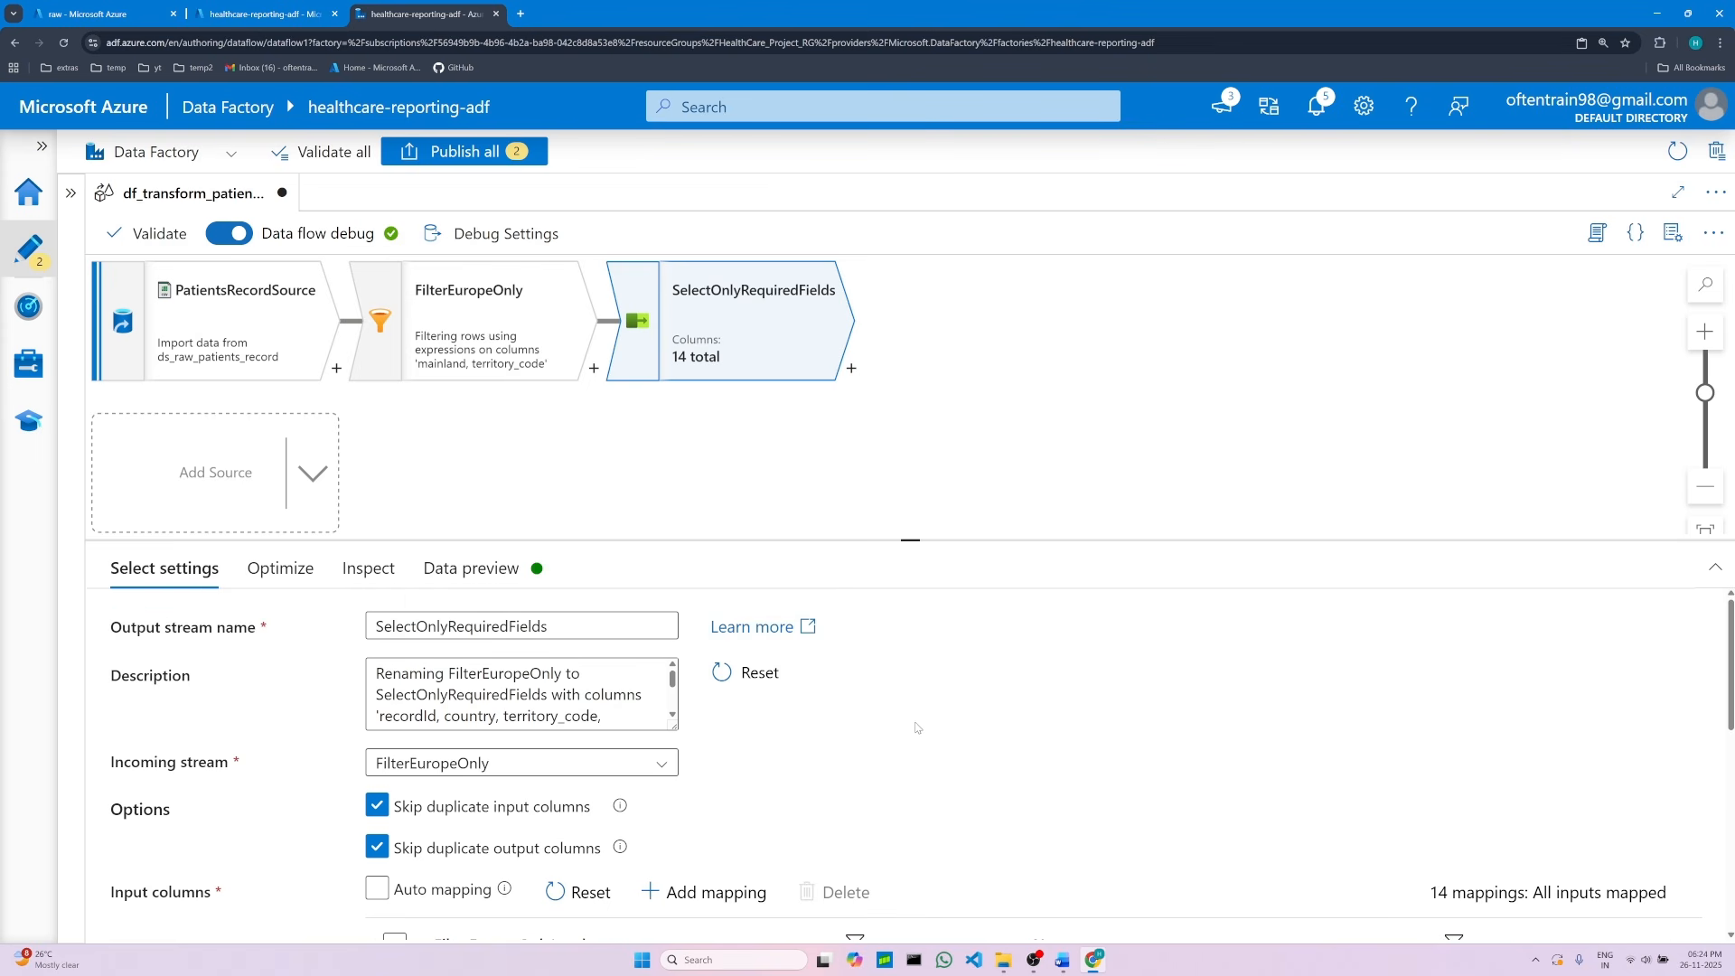
{"action": "scroll", "coordinate": [918, 728], "scroll_direction": "down", "scroll_amount": 2}
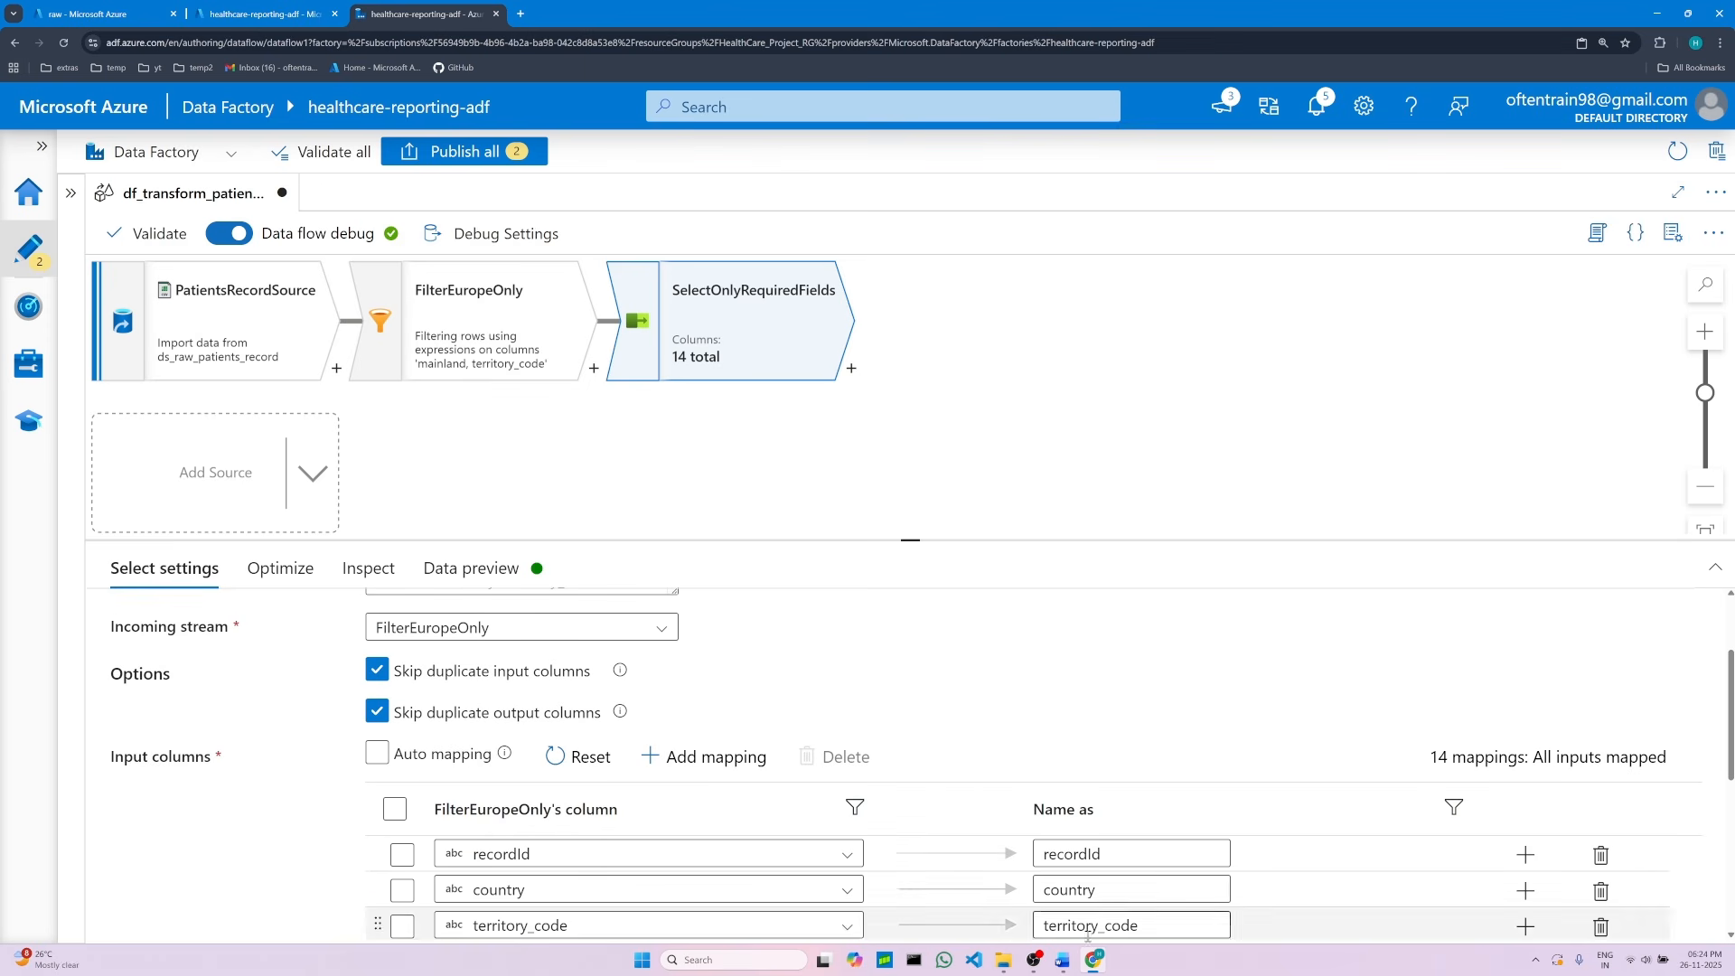
{"action": "left_click", "coordinate": [1065, 962]}
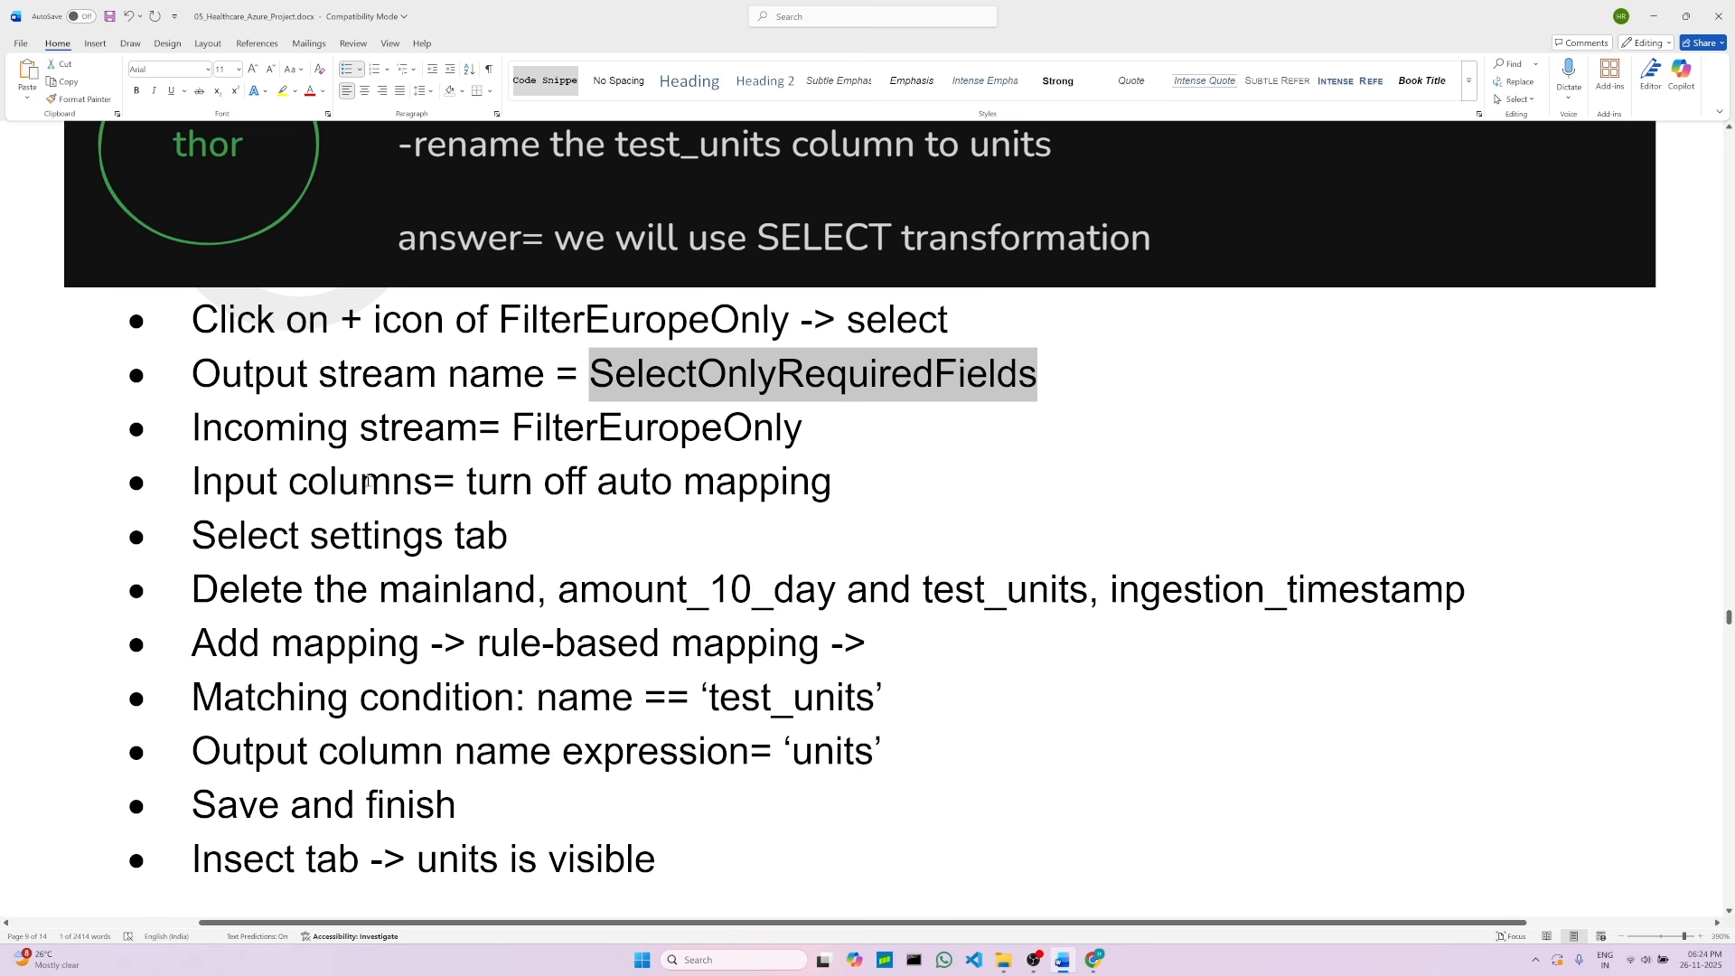
{"action": "left_click", "coordinate": [446, 491]}
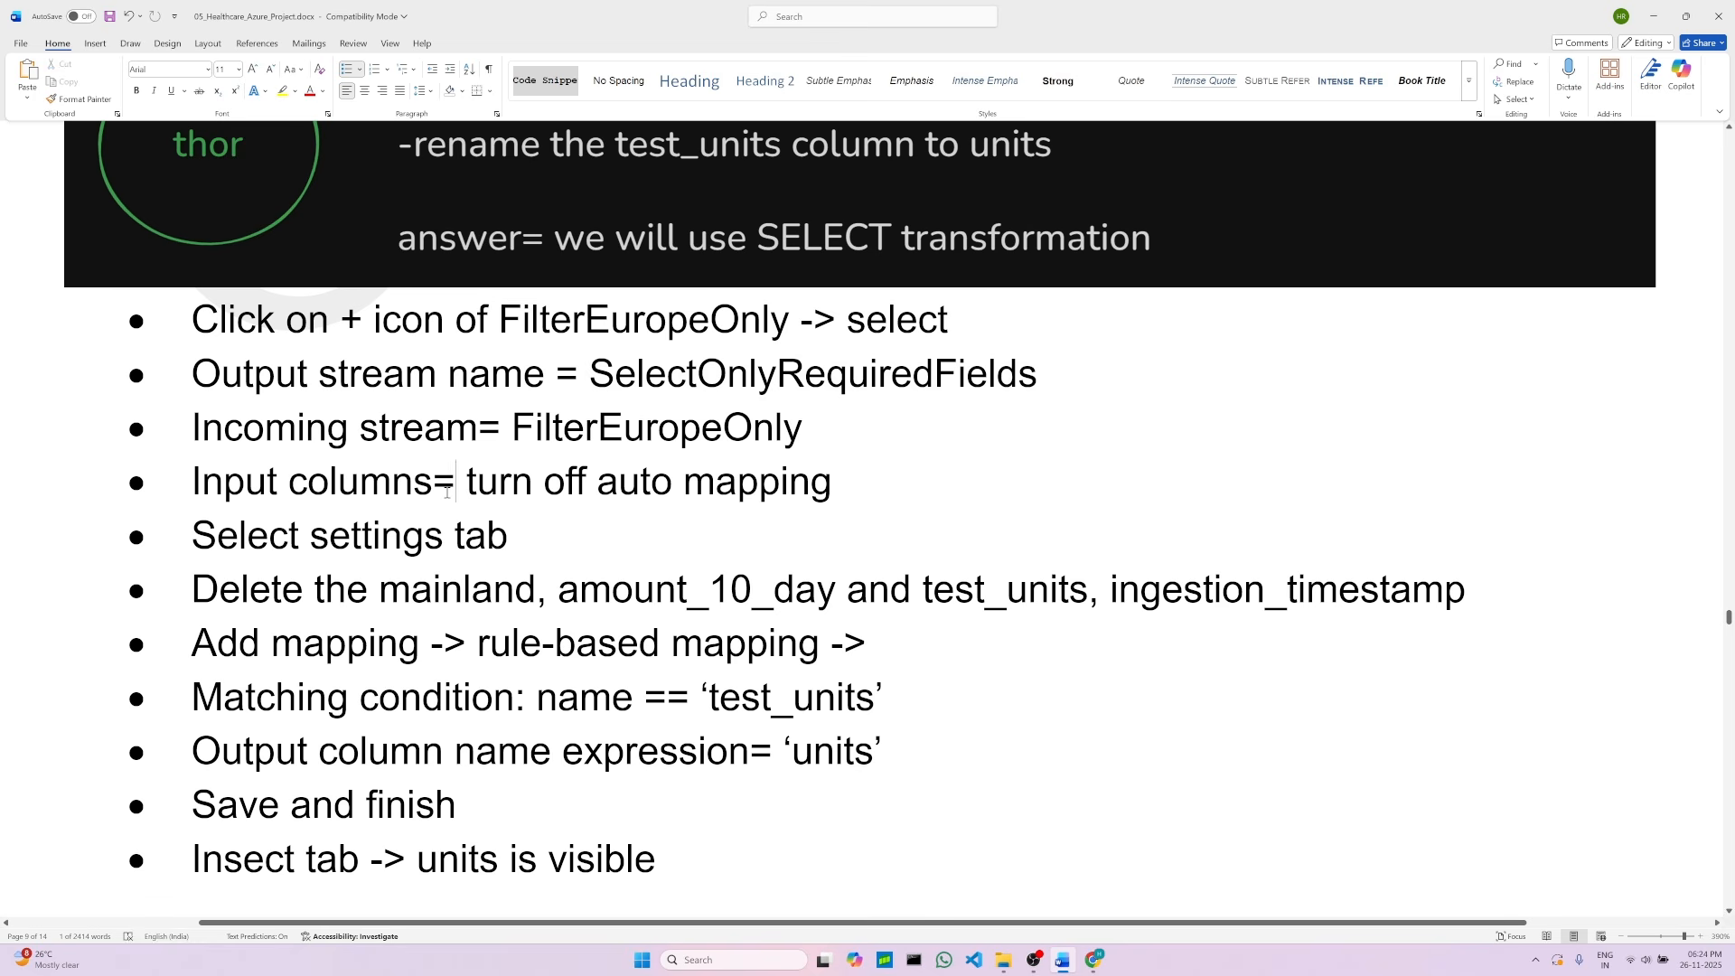
{"action": "left_click_drag", "start_coordinate": [466, 483], "coordinate": [830, 484]}
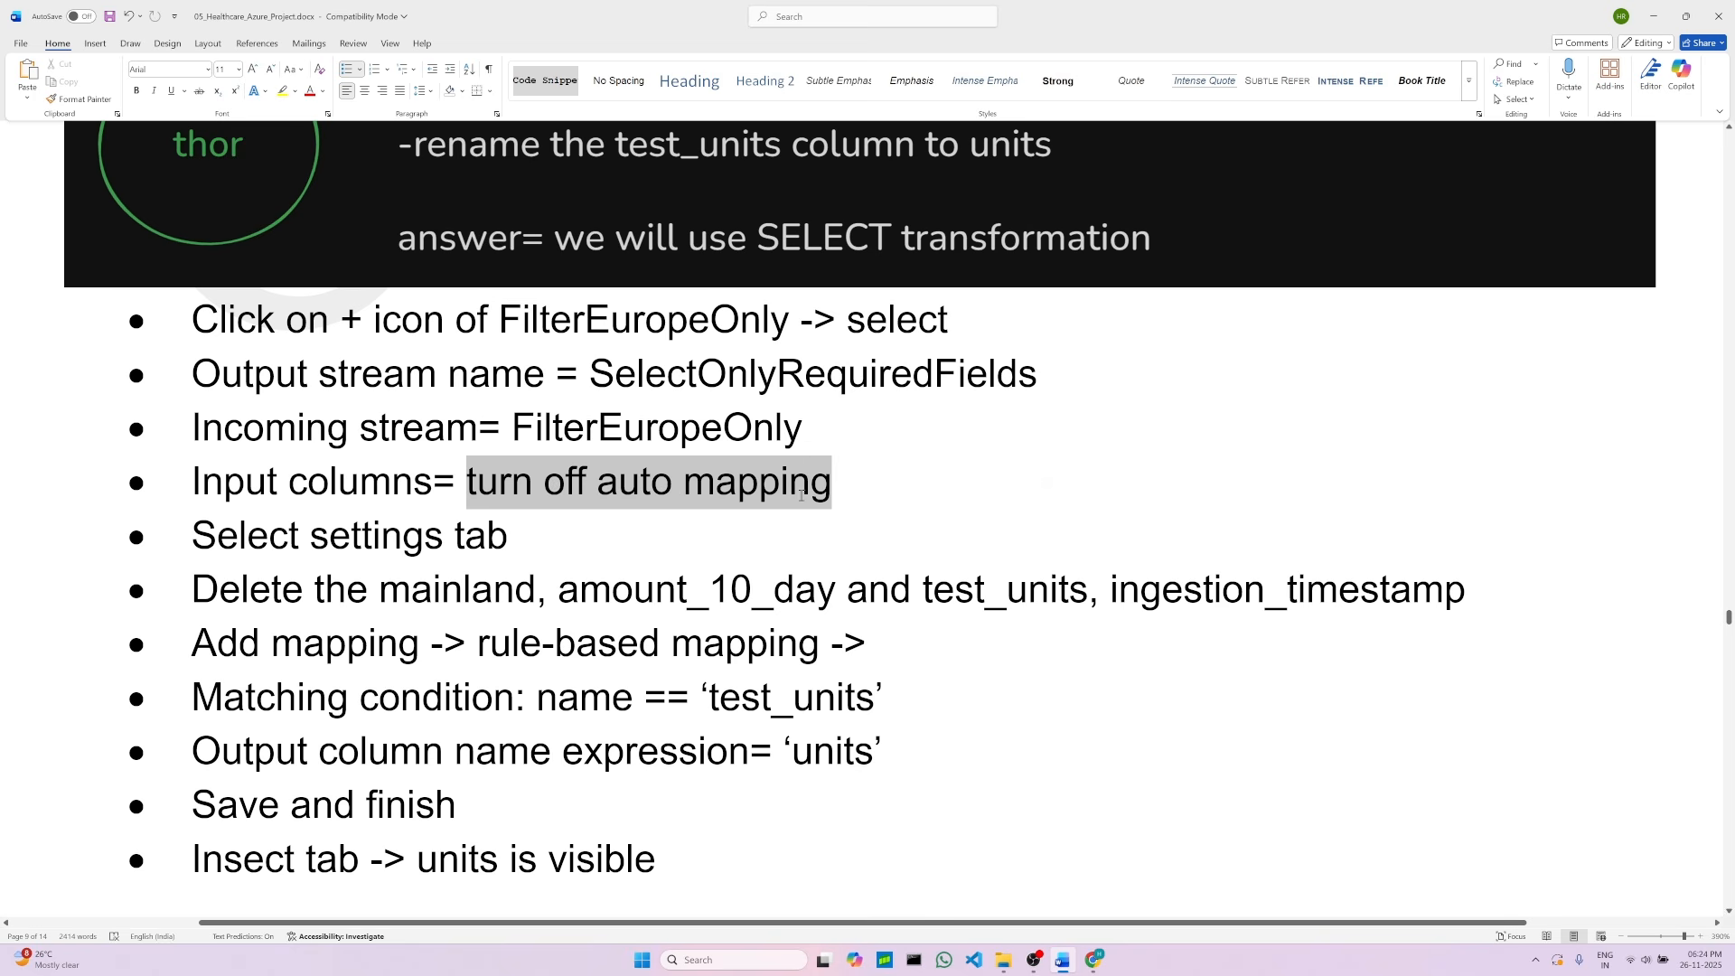
{"action": "left_click", "coordinate": [1093, 960]}
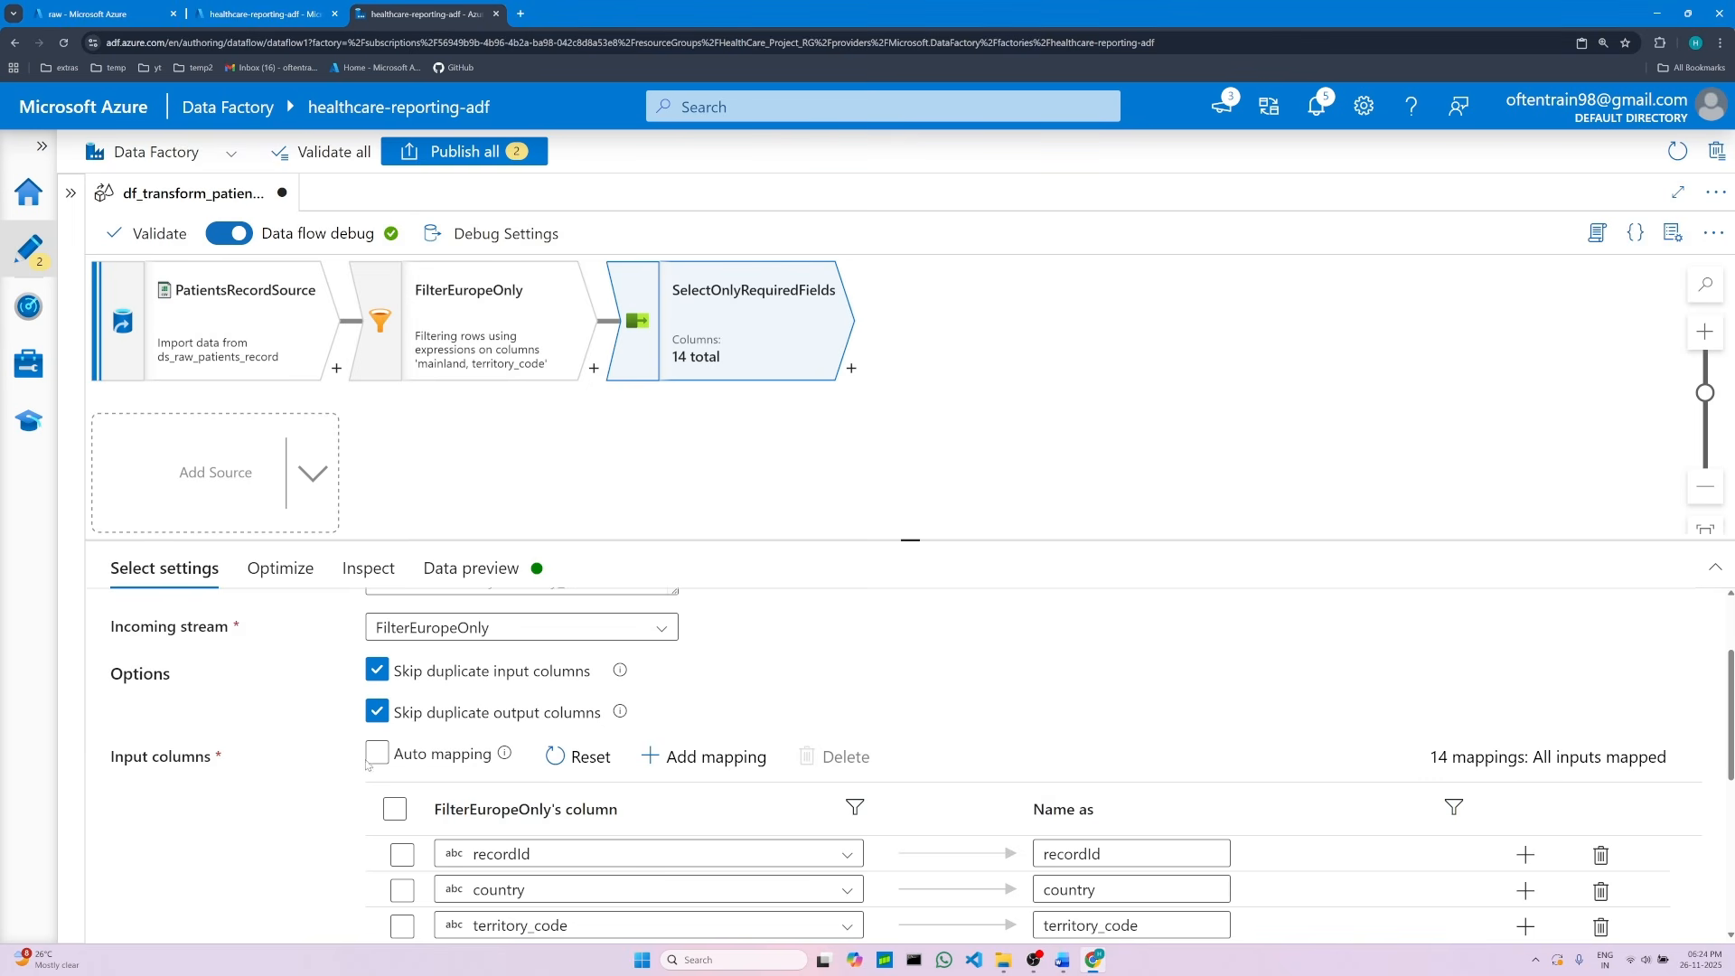
{"action": "left_click", "coordinate": [378, 762]}
{"action": "double_click", "coordinate": [172, 756]}
{"action": "left_click", "coordinate": [308, 775]}
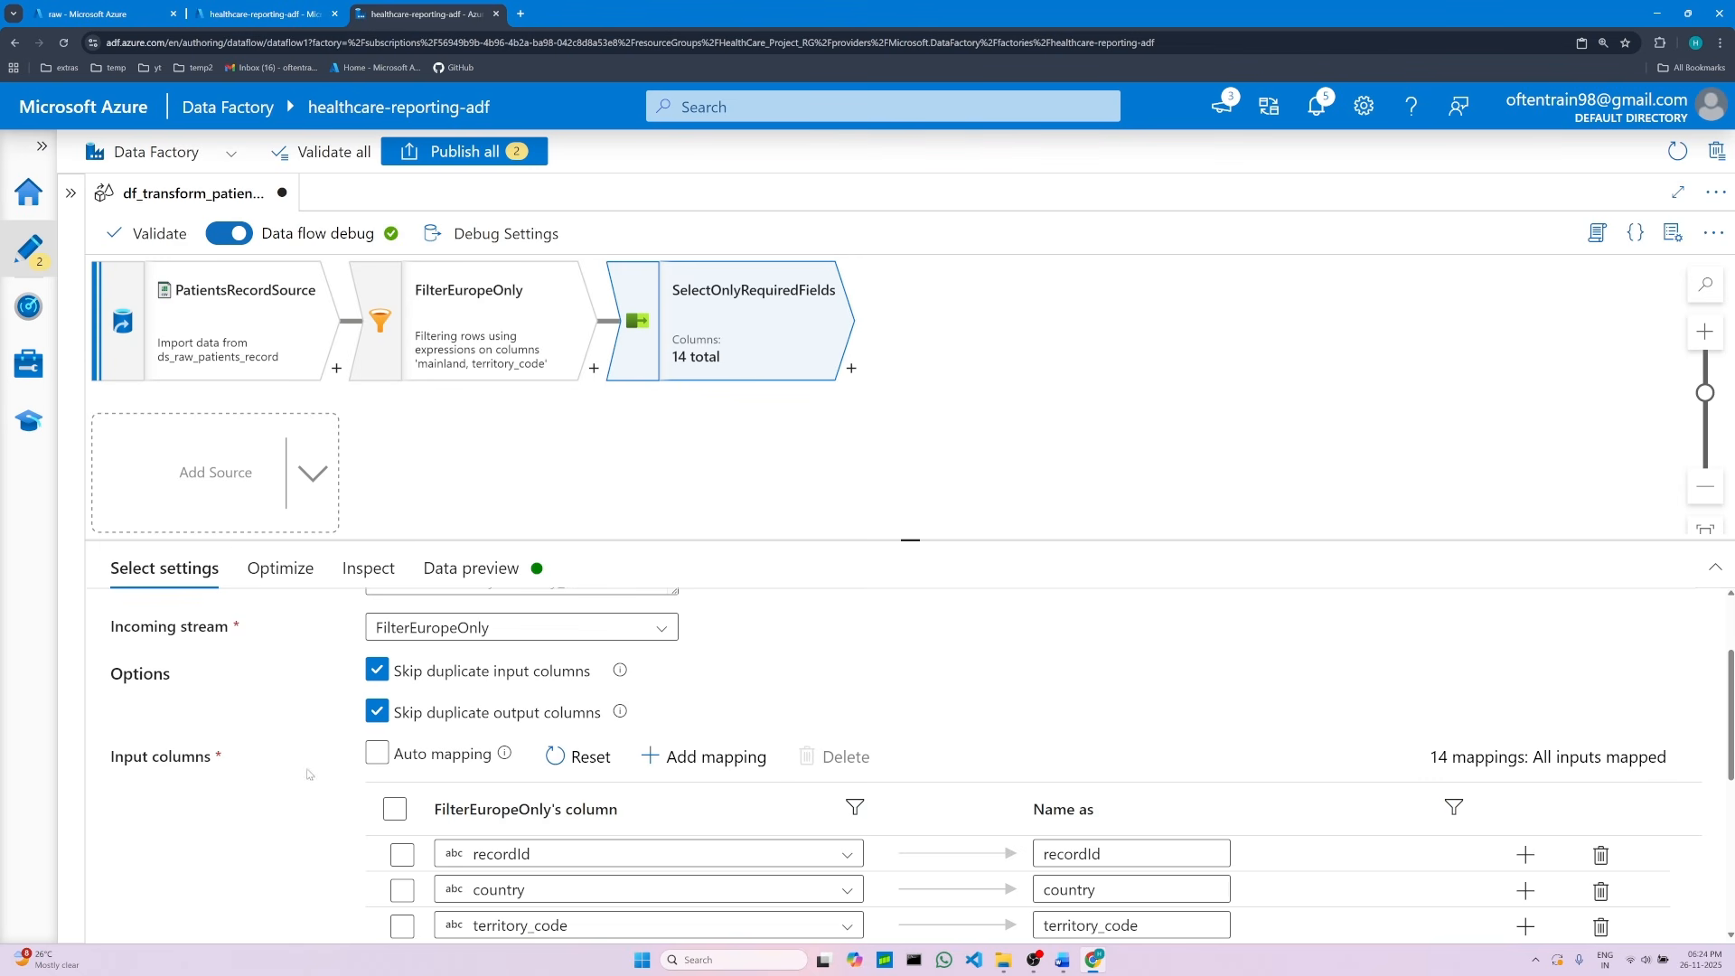
{"action": "left_click", "coordinate": [374, 757]}
Step: Remove the mainland and amount_10_day mappings from the Select transformation's input columns
{"action": "left_click_drag", "start_coordinate": [911, 542], "coordinate": [913, 400]}
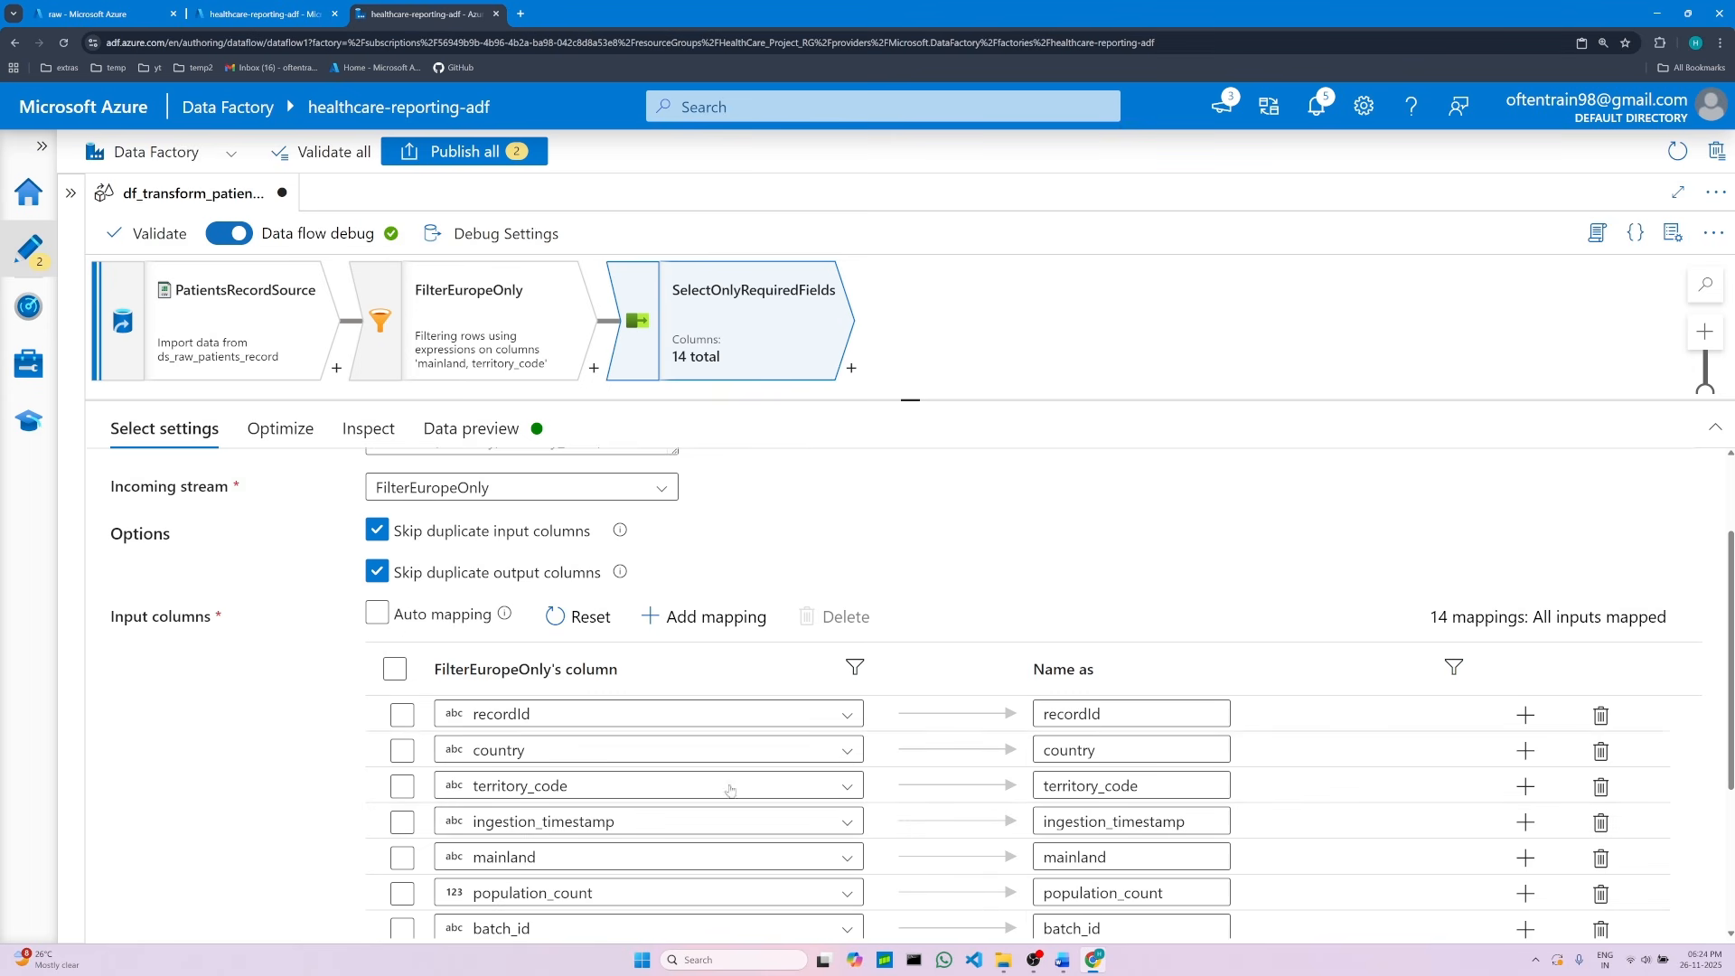
{"action": "left_click", "coordinate": [1093, 961]}
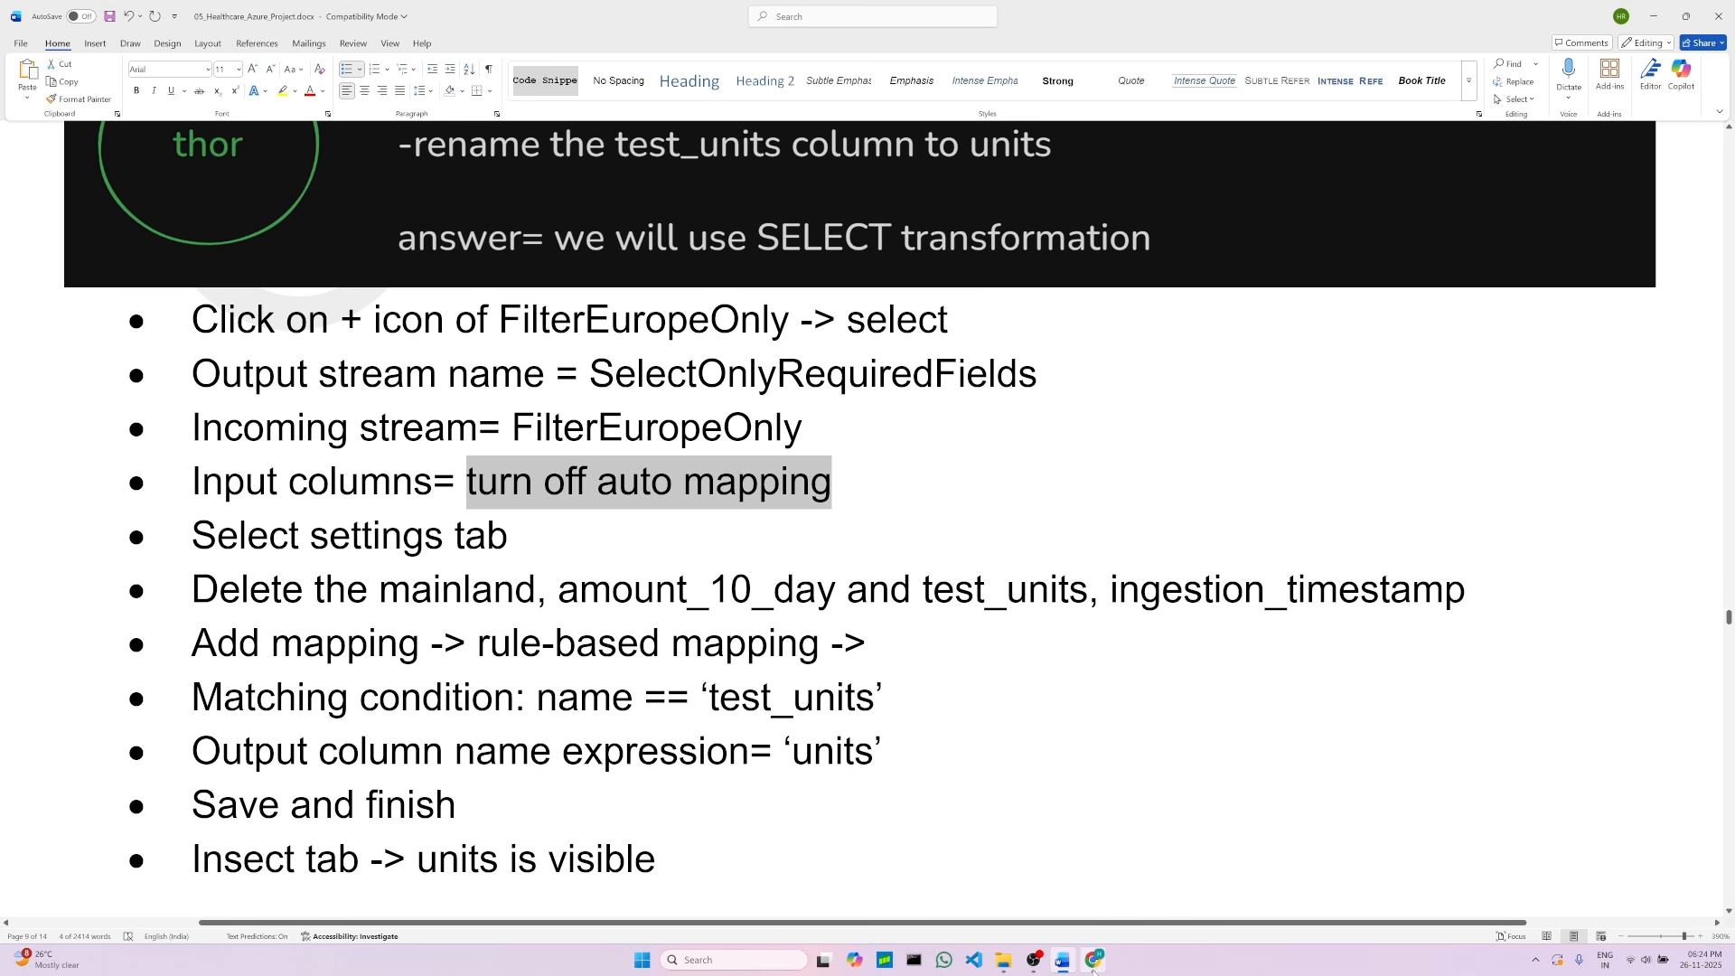
{"action": "mouse_move", "coordinate": [1094, 969]}
{"action": "left_click_drag", "start_coordinate": [316, 588], "coordinate": [1431, 601]}
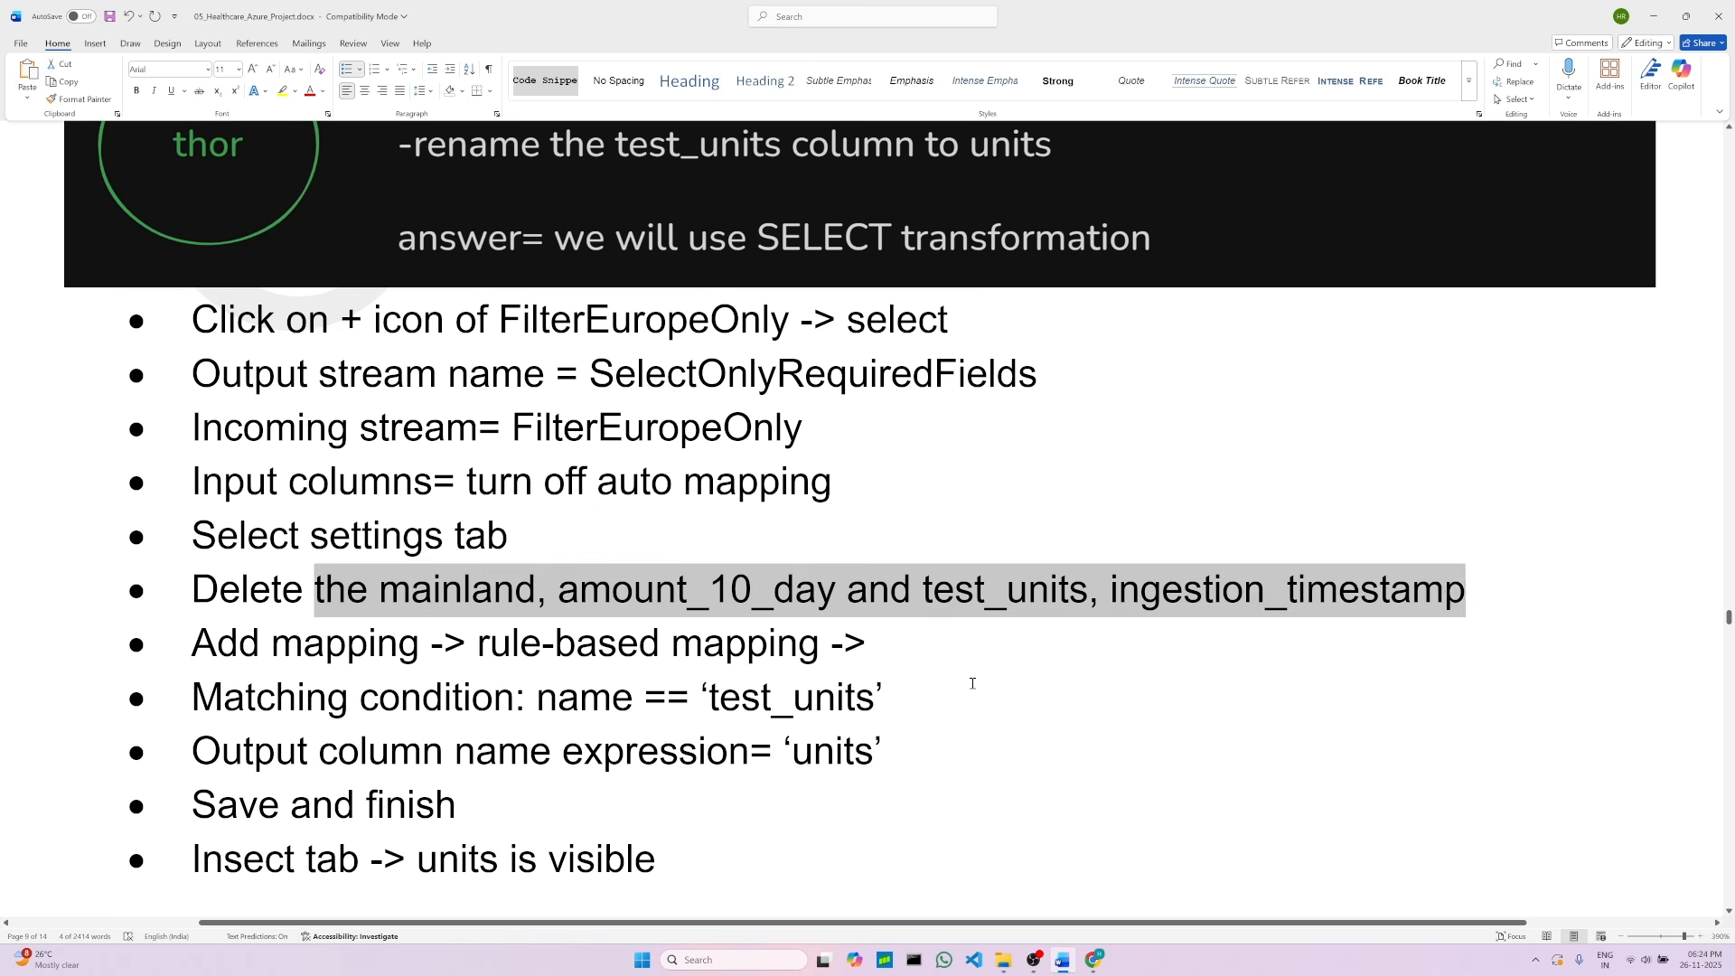
{"action": "left_click", "coordinate": [894, 670]}
{"action": "left_click_drag", "start_coordinate": [378, 594], "coordinate": [537, 595]}
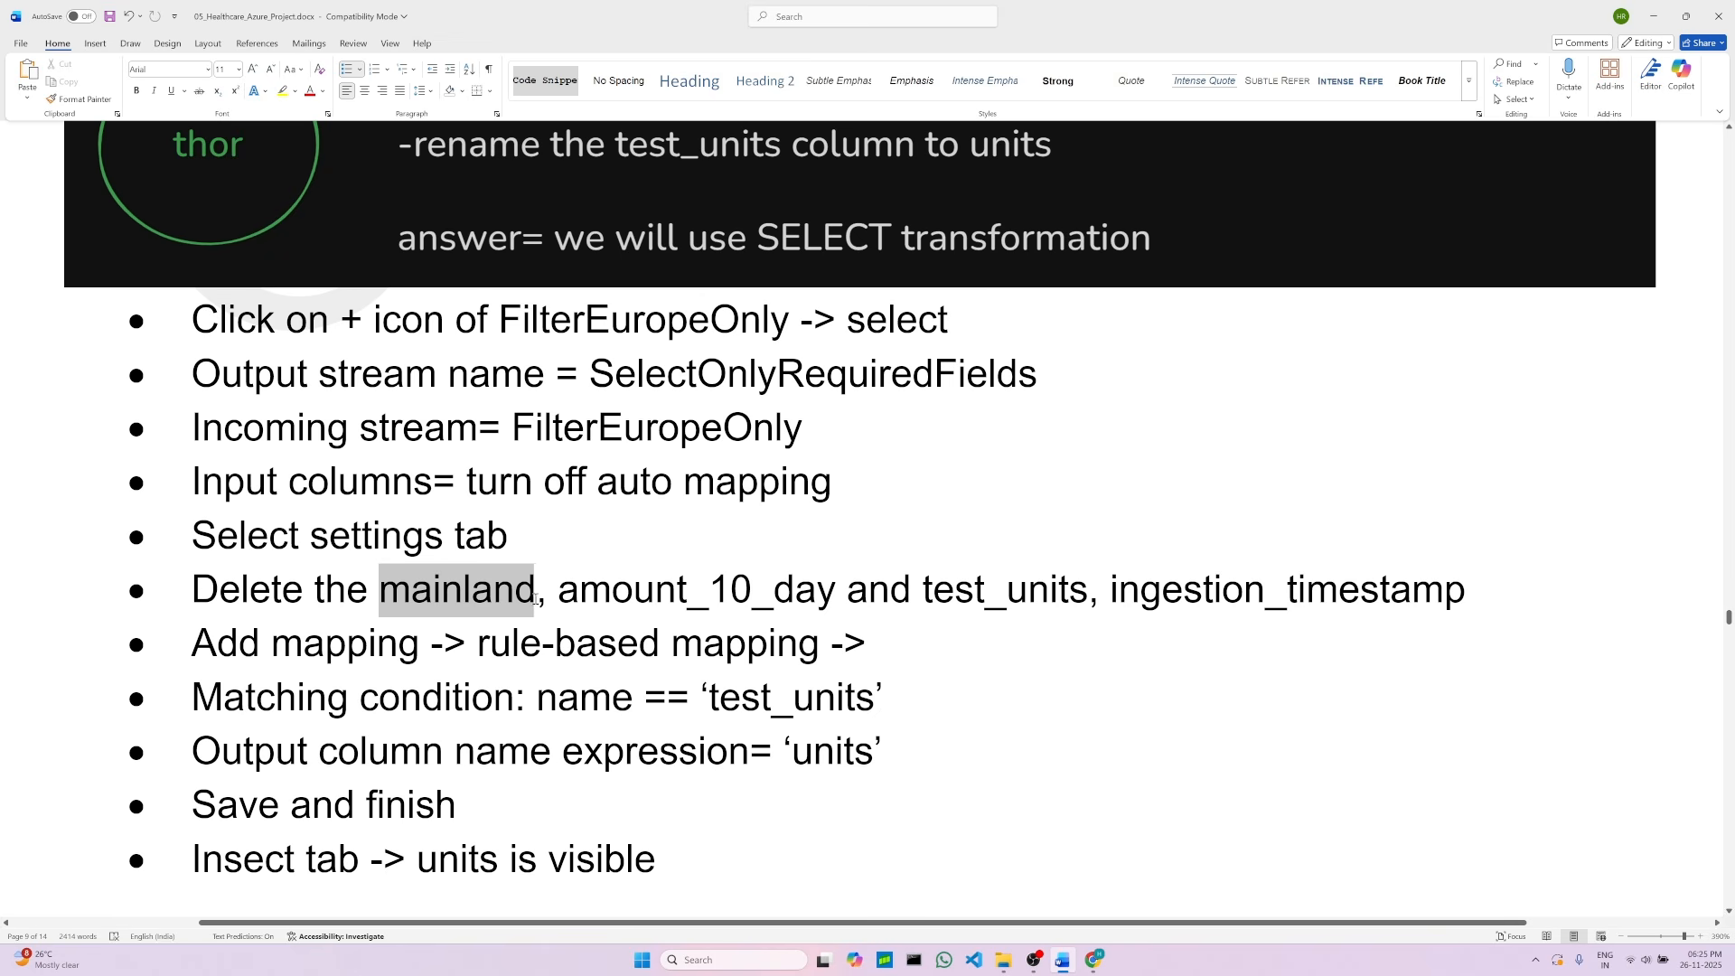
{"action": "left_click", "coordinate": [1094, 960]}
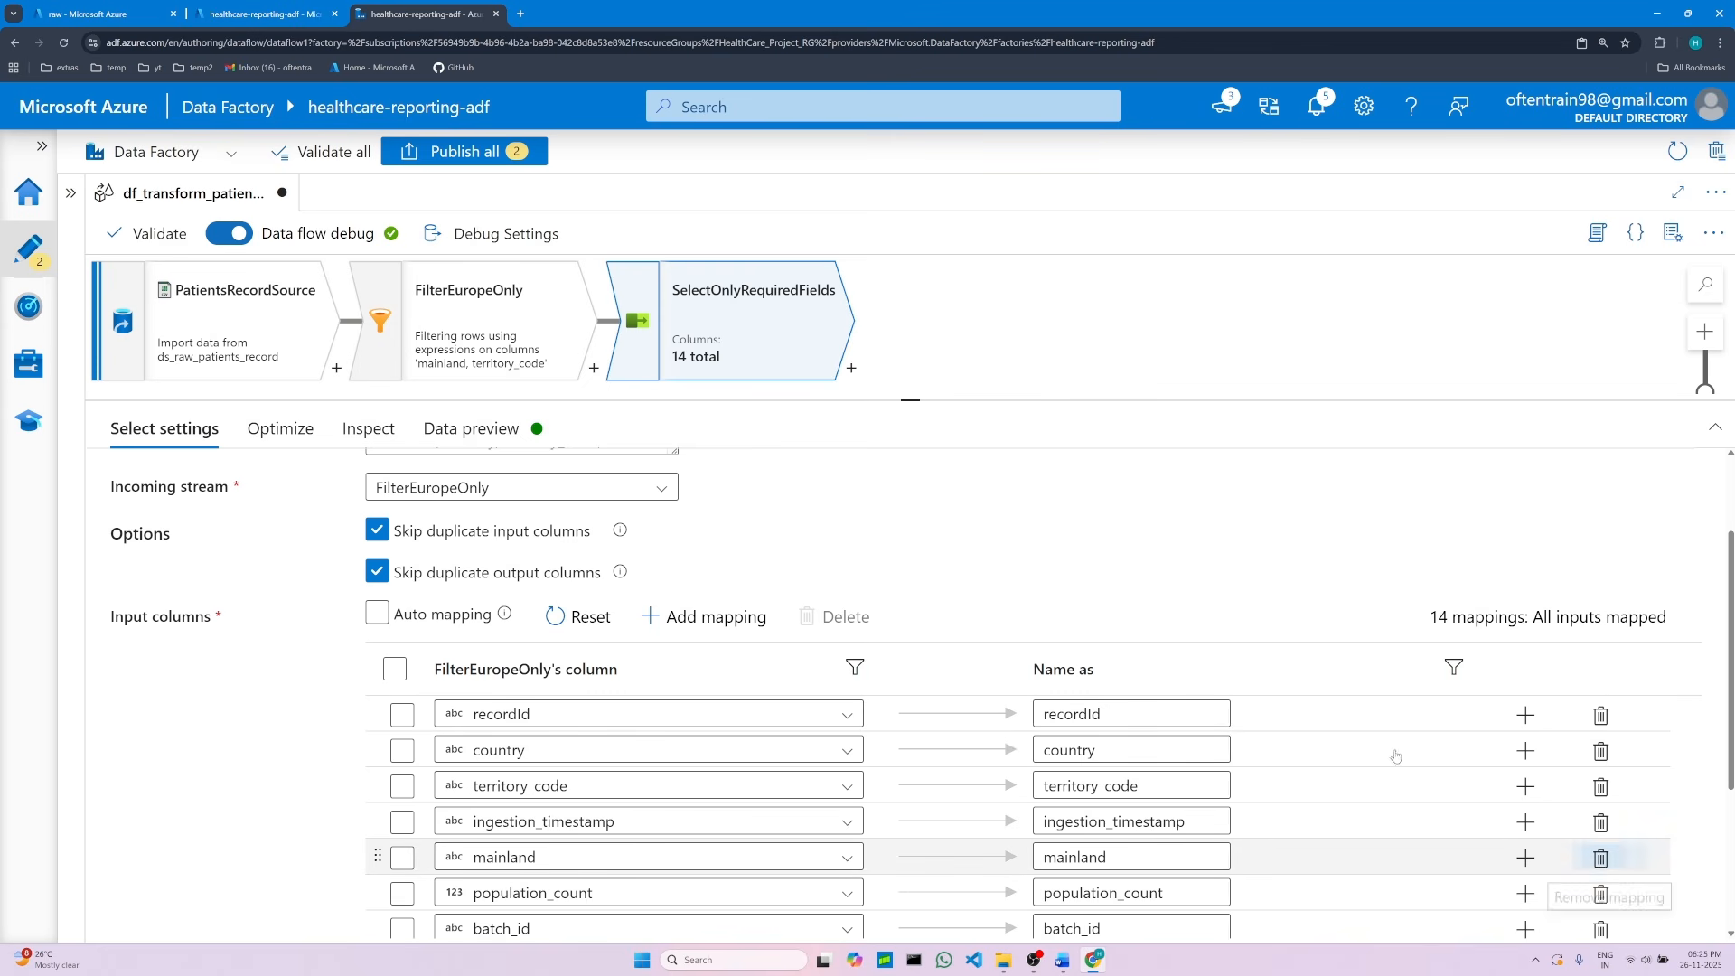
{"action": "left_click_drag", "start_coordinate": [911, 396], "coordinate": [913, 259]}
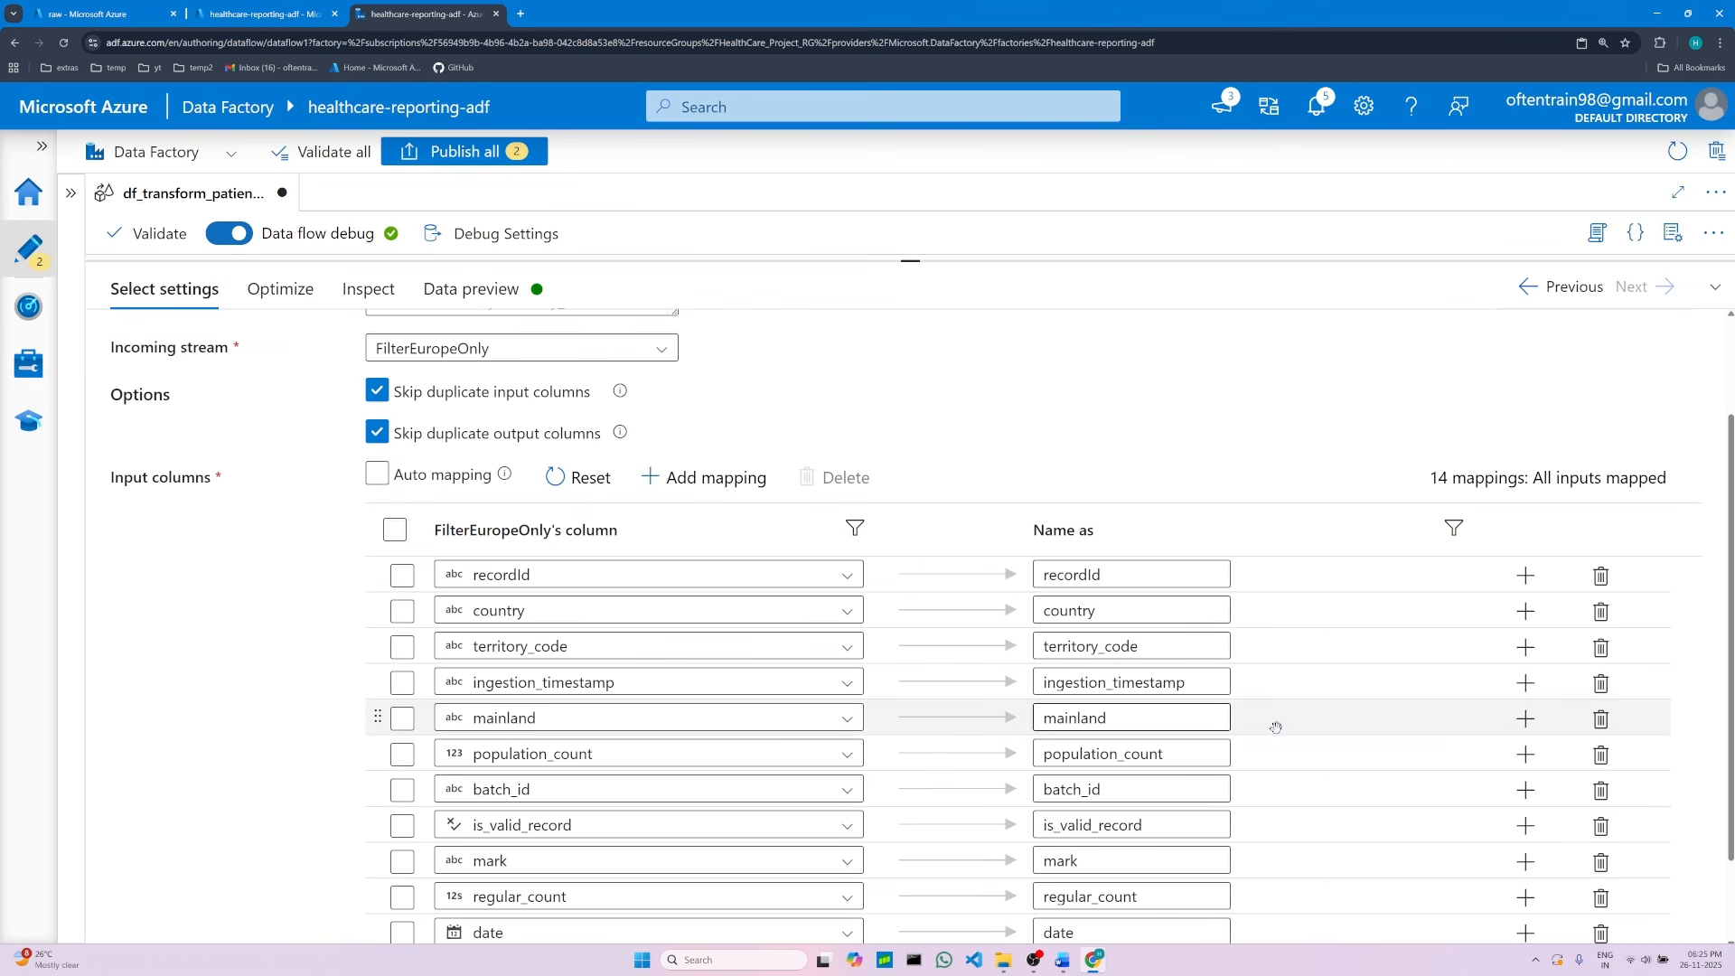
{"action": "left_click", "coordinate": [1600, 720]}
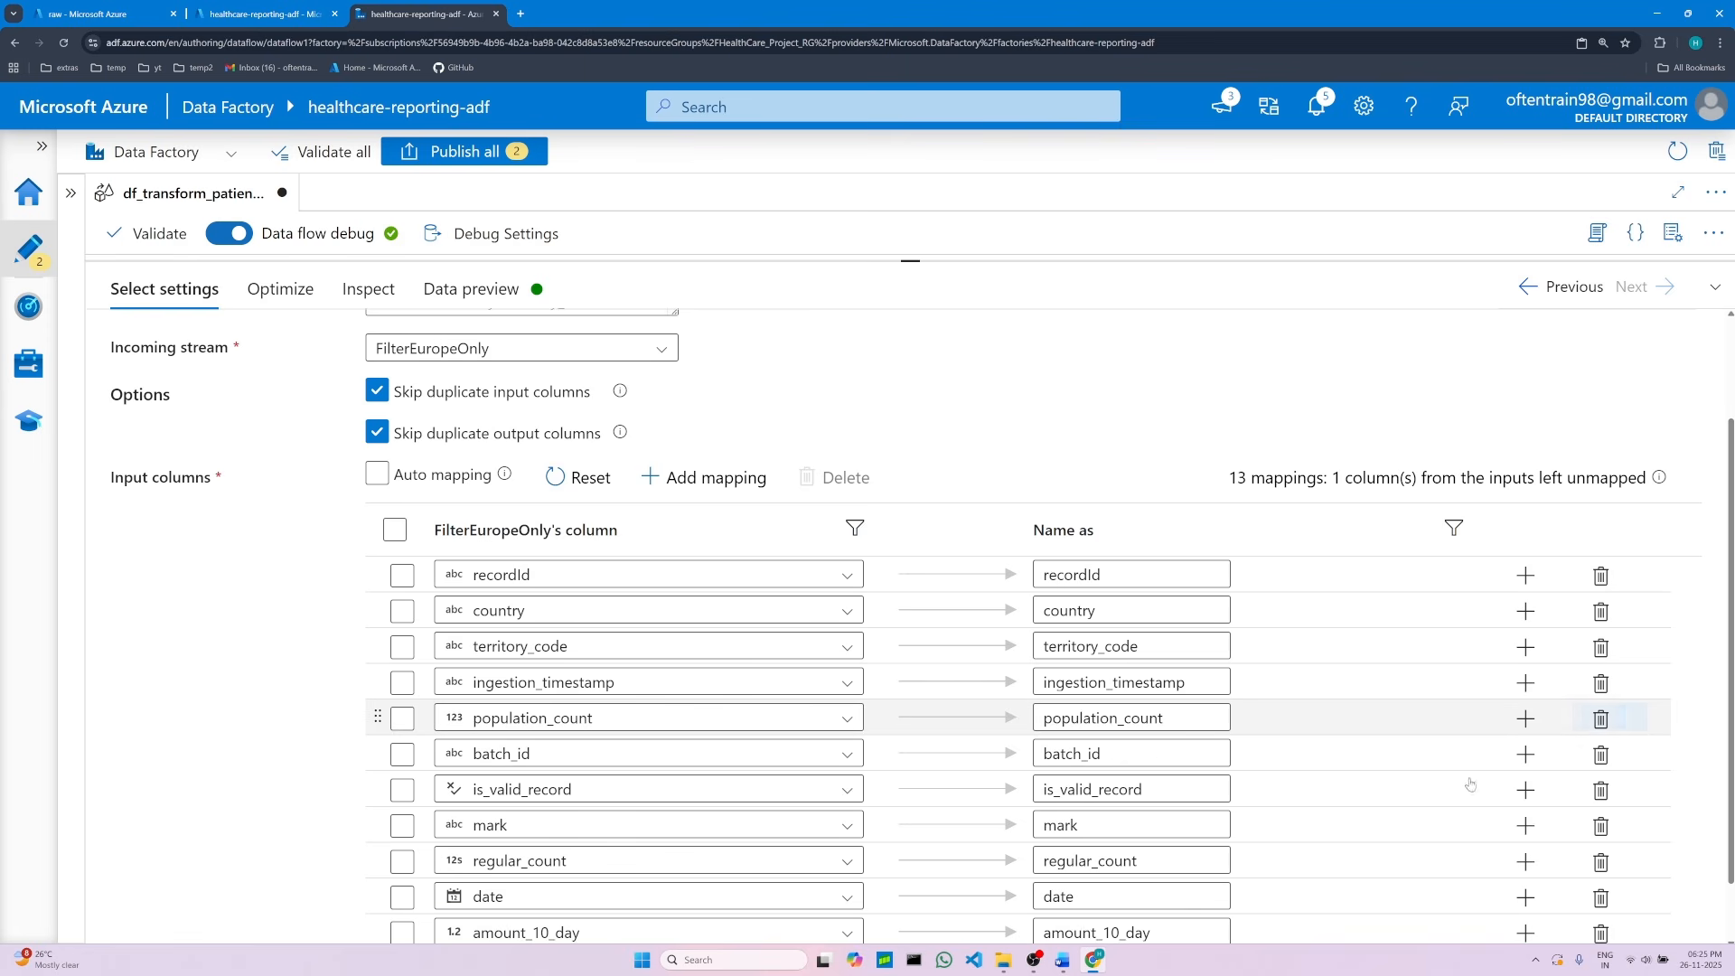
{"action": "scroll", "coordinate": [649, 773], "scroll_direction": "down", "scroll_amount": 1}
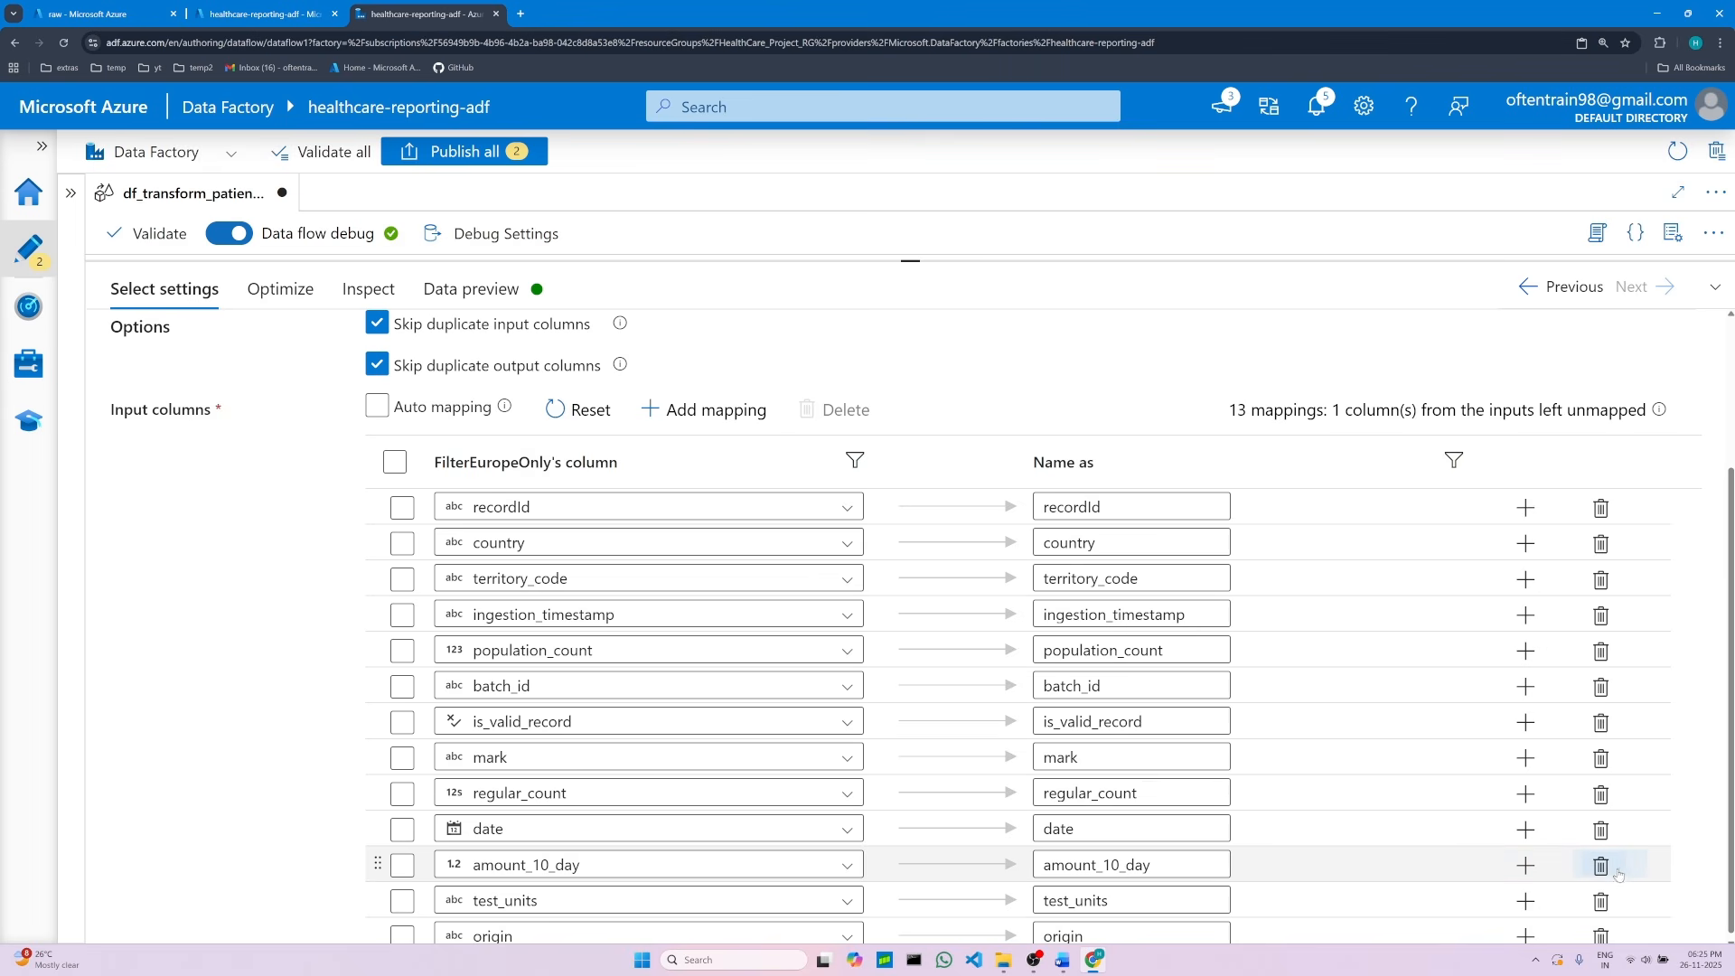
{"action": "left_click", "coordinate": [1600, 865]}
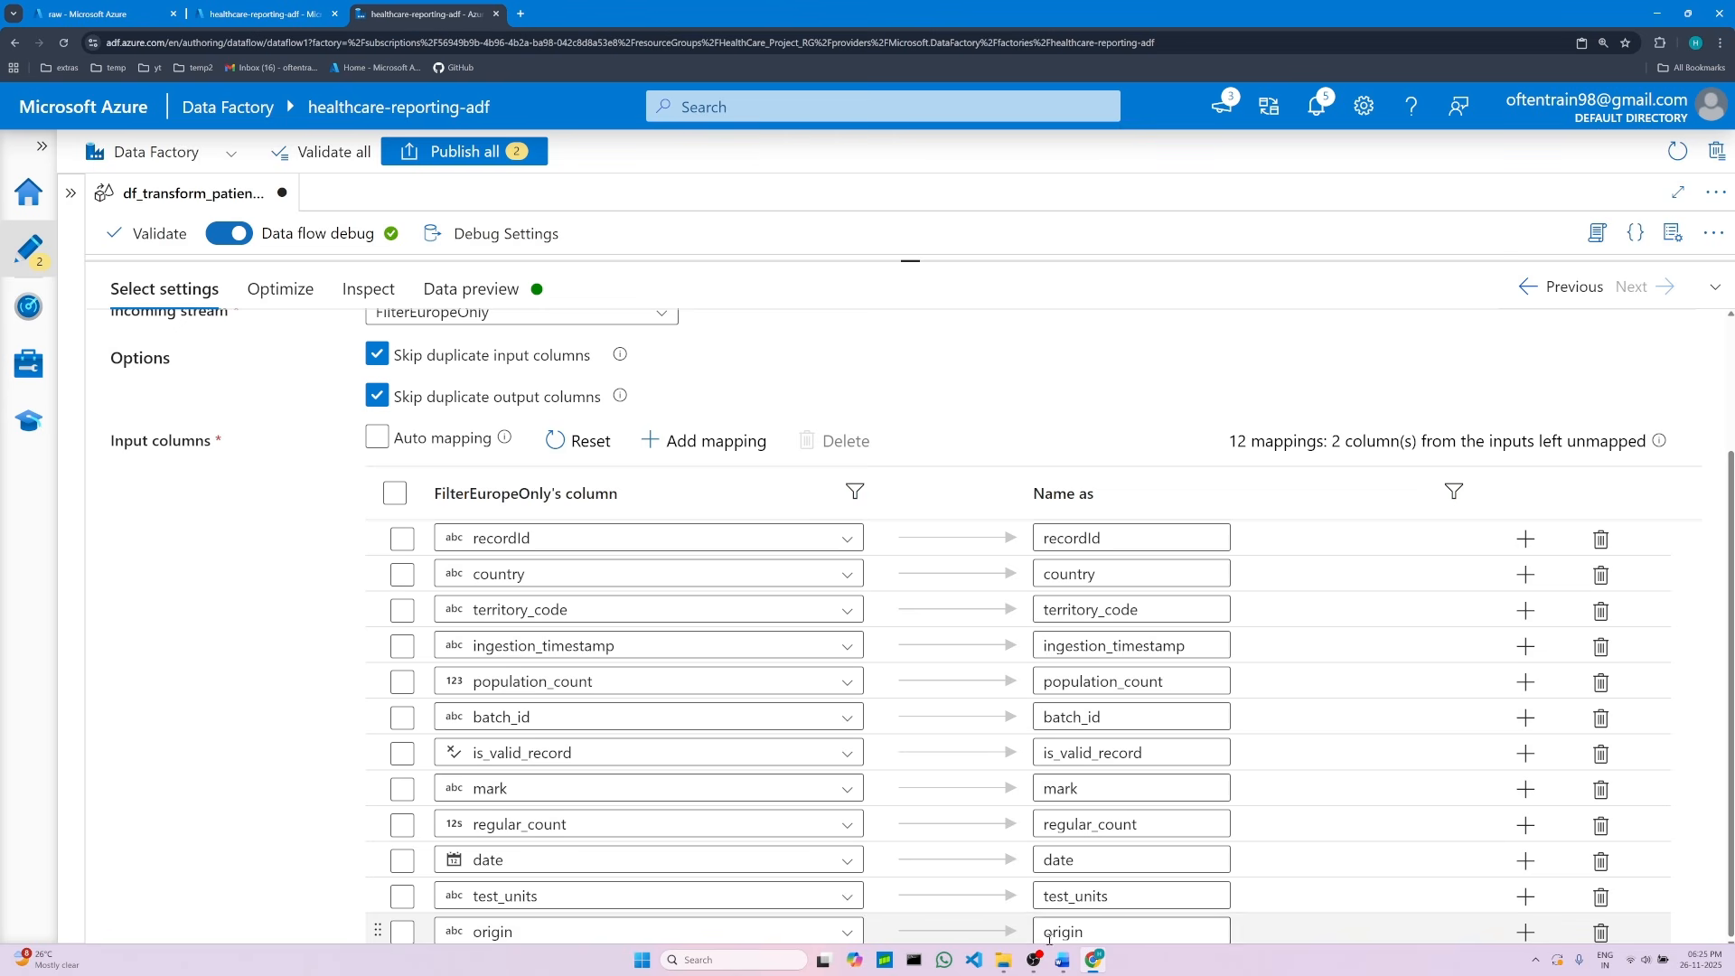
Step: Remove the test_units and ingestion_timestamp mappings from the input columns
{"action": "left_click", "coordinate": [1065, 962]}
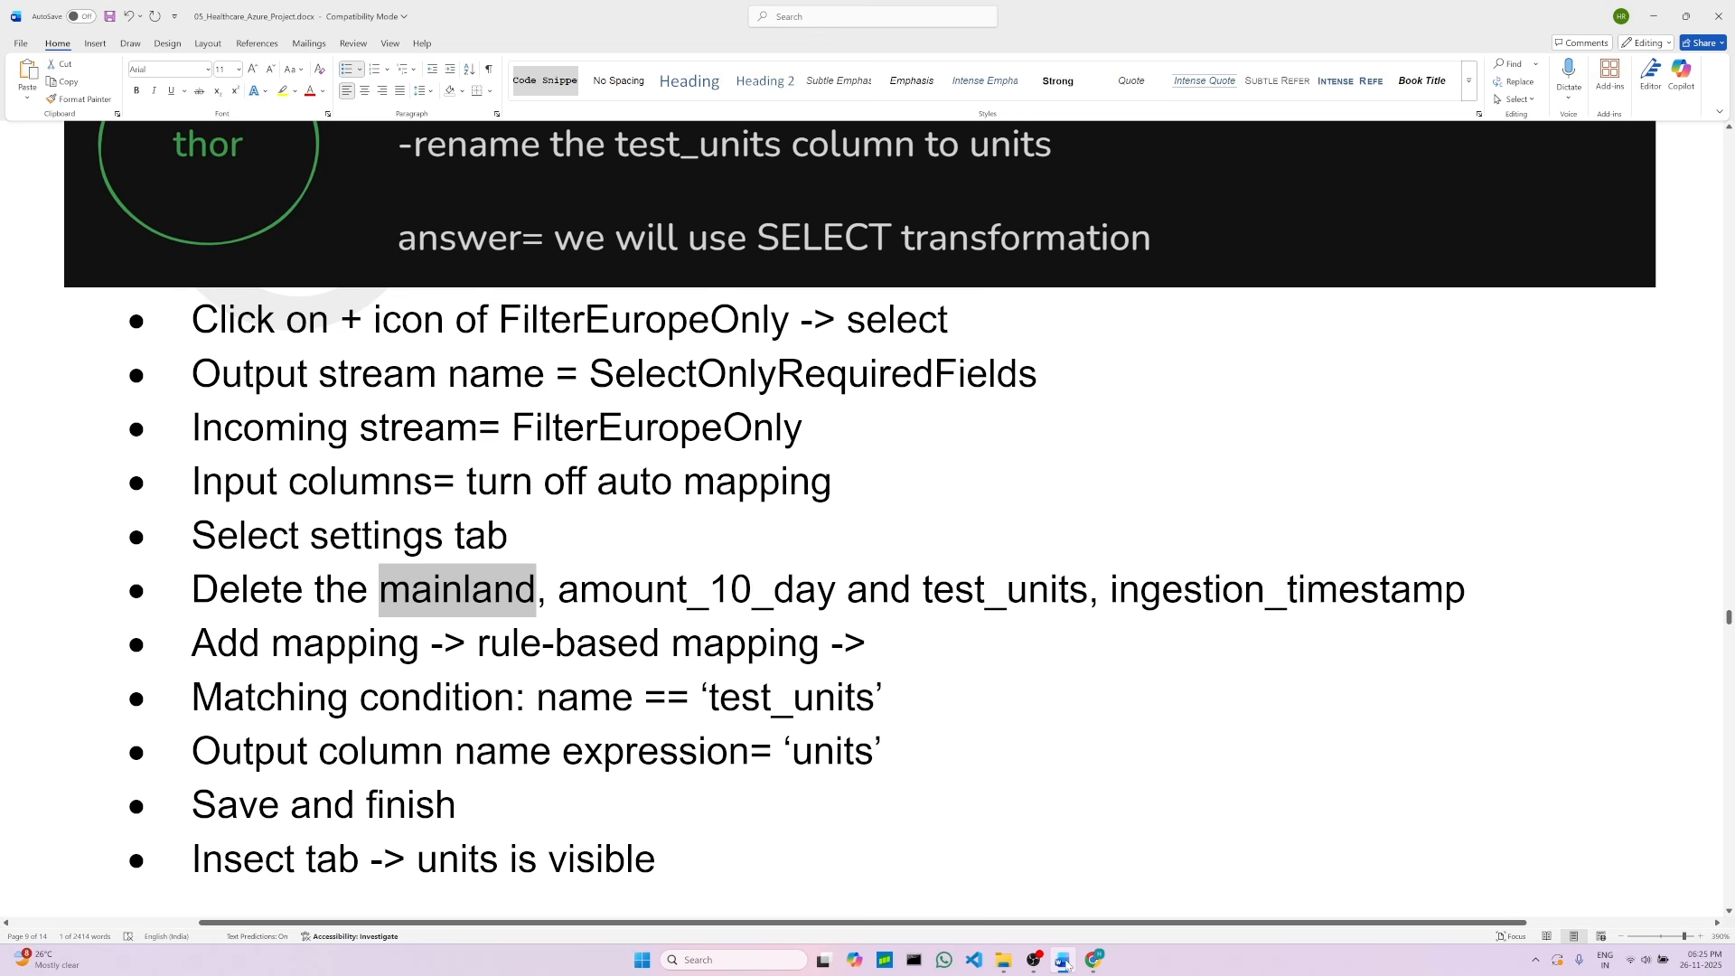
{"action": "left_click", "coordinate": [1064, 962]}
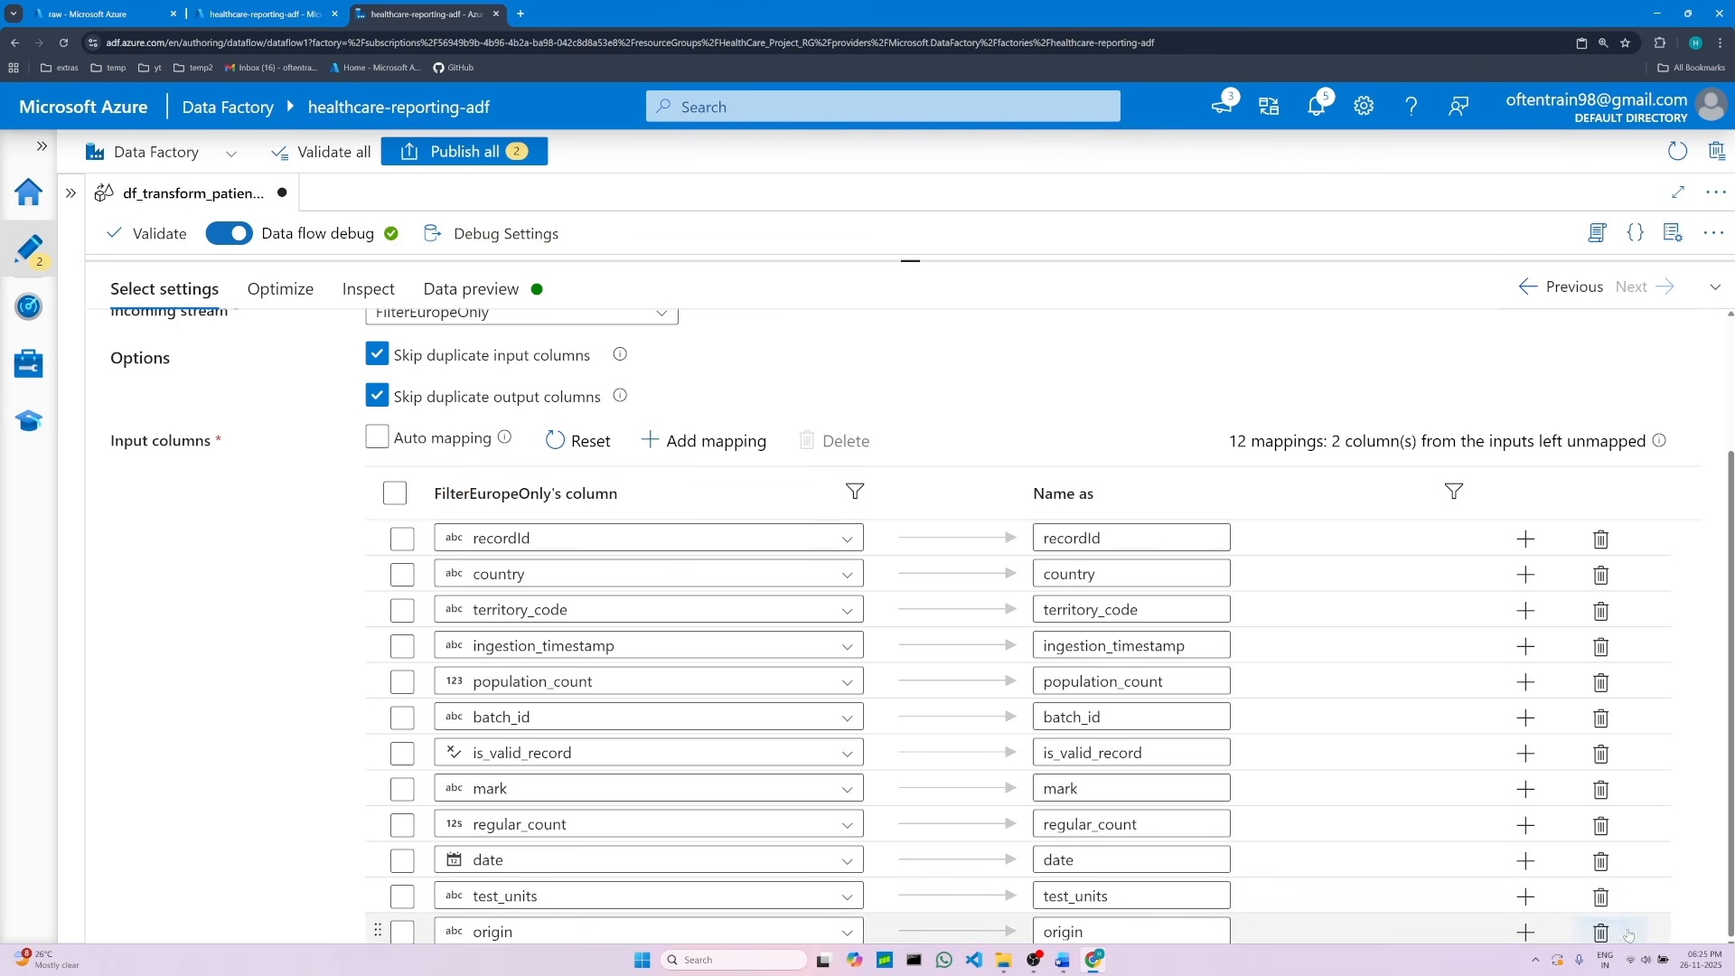
{"action": "left_click", "coordinate": [1602, 900]}
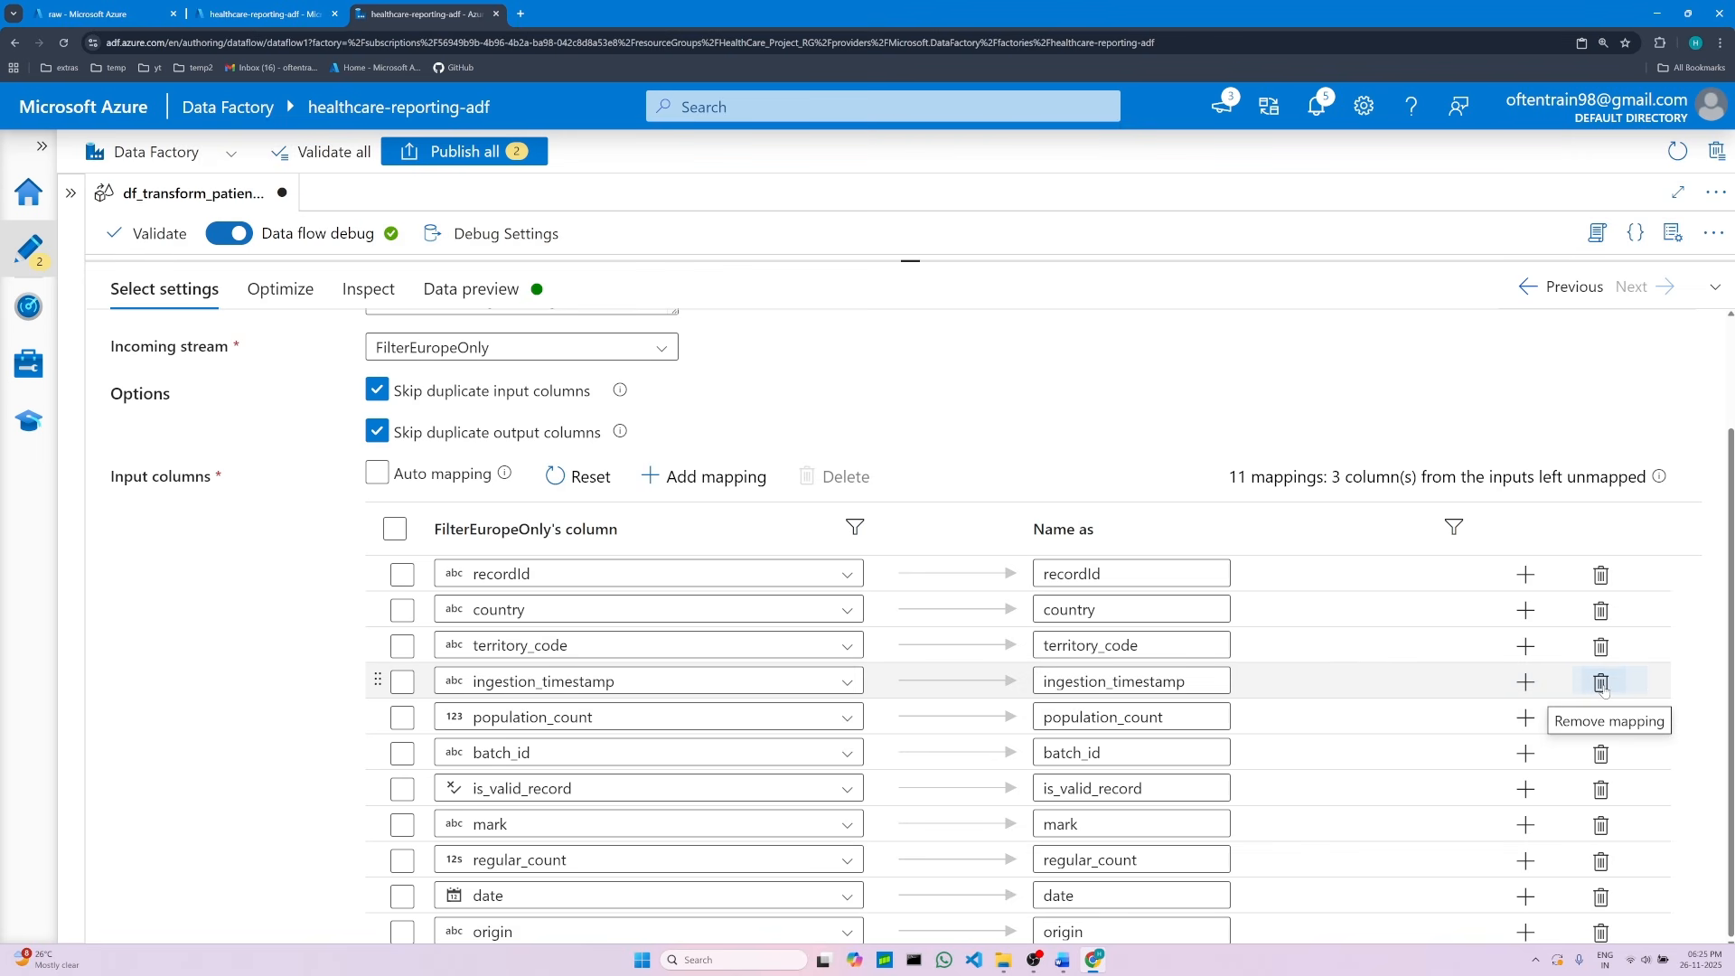
{"action": "left_click", "coordinate": [1601, 684]}
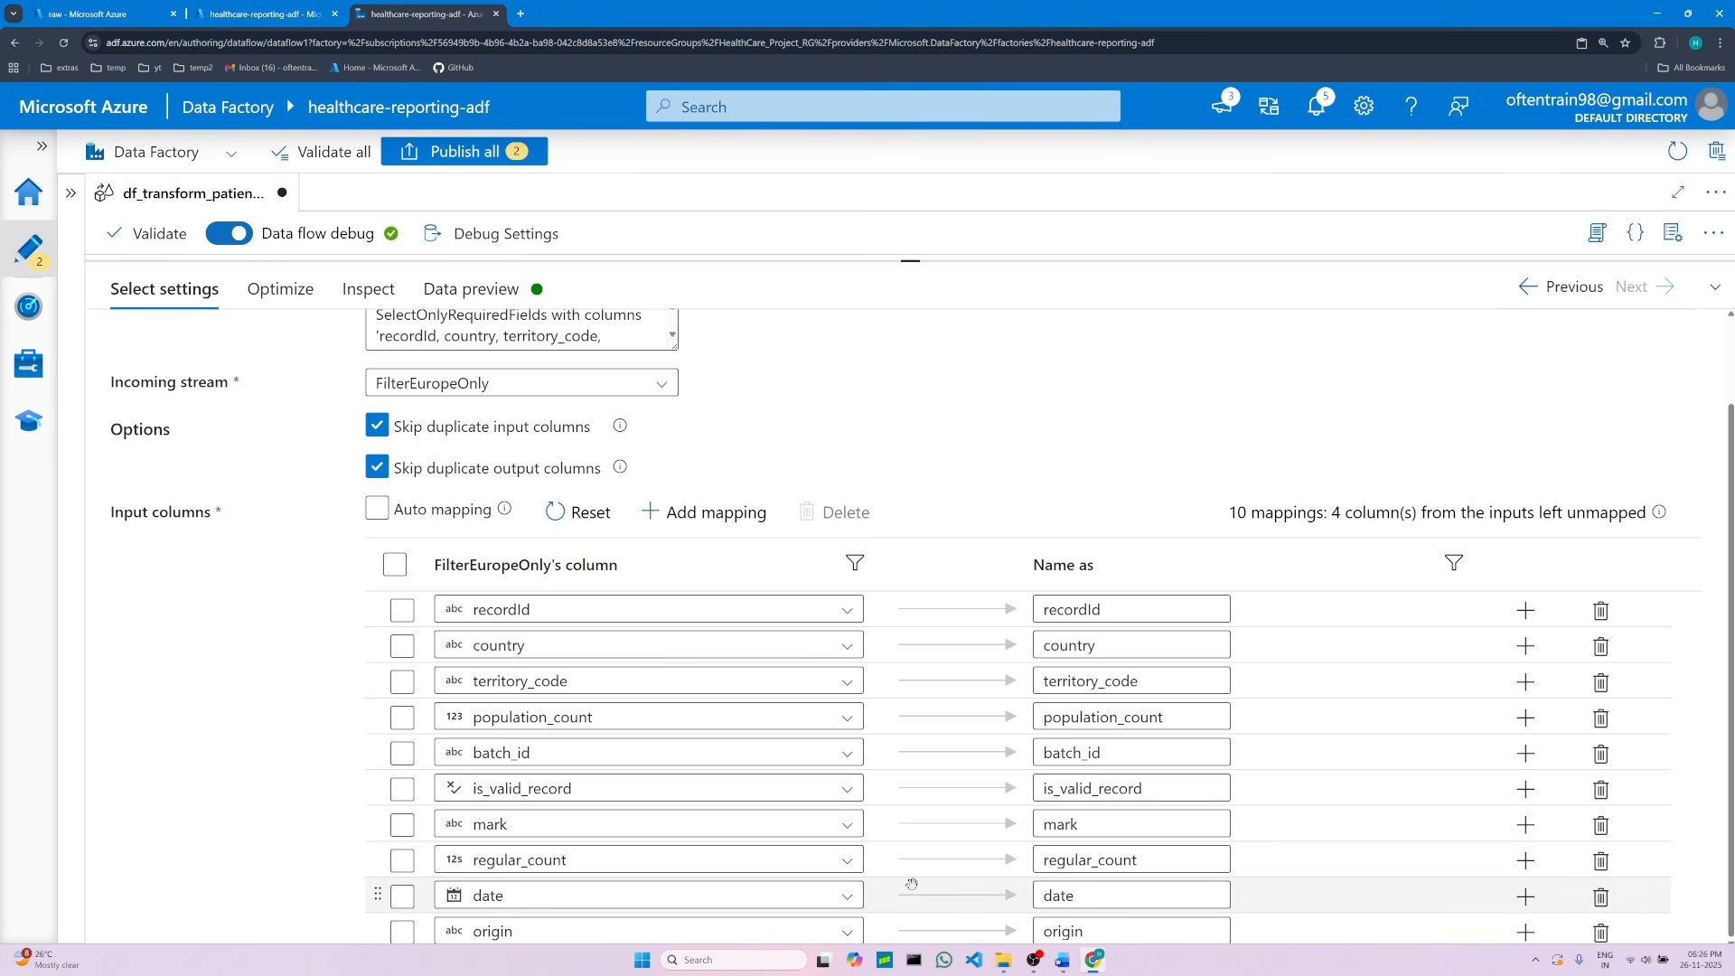
Step: Read the rule-based mapping notes for renaming test_units to units in the project document
{"action": "left_click", "coordinate": [1063, 960]}
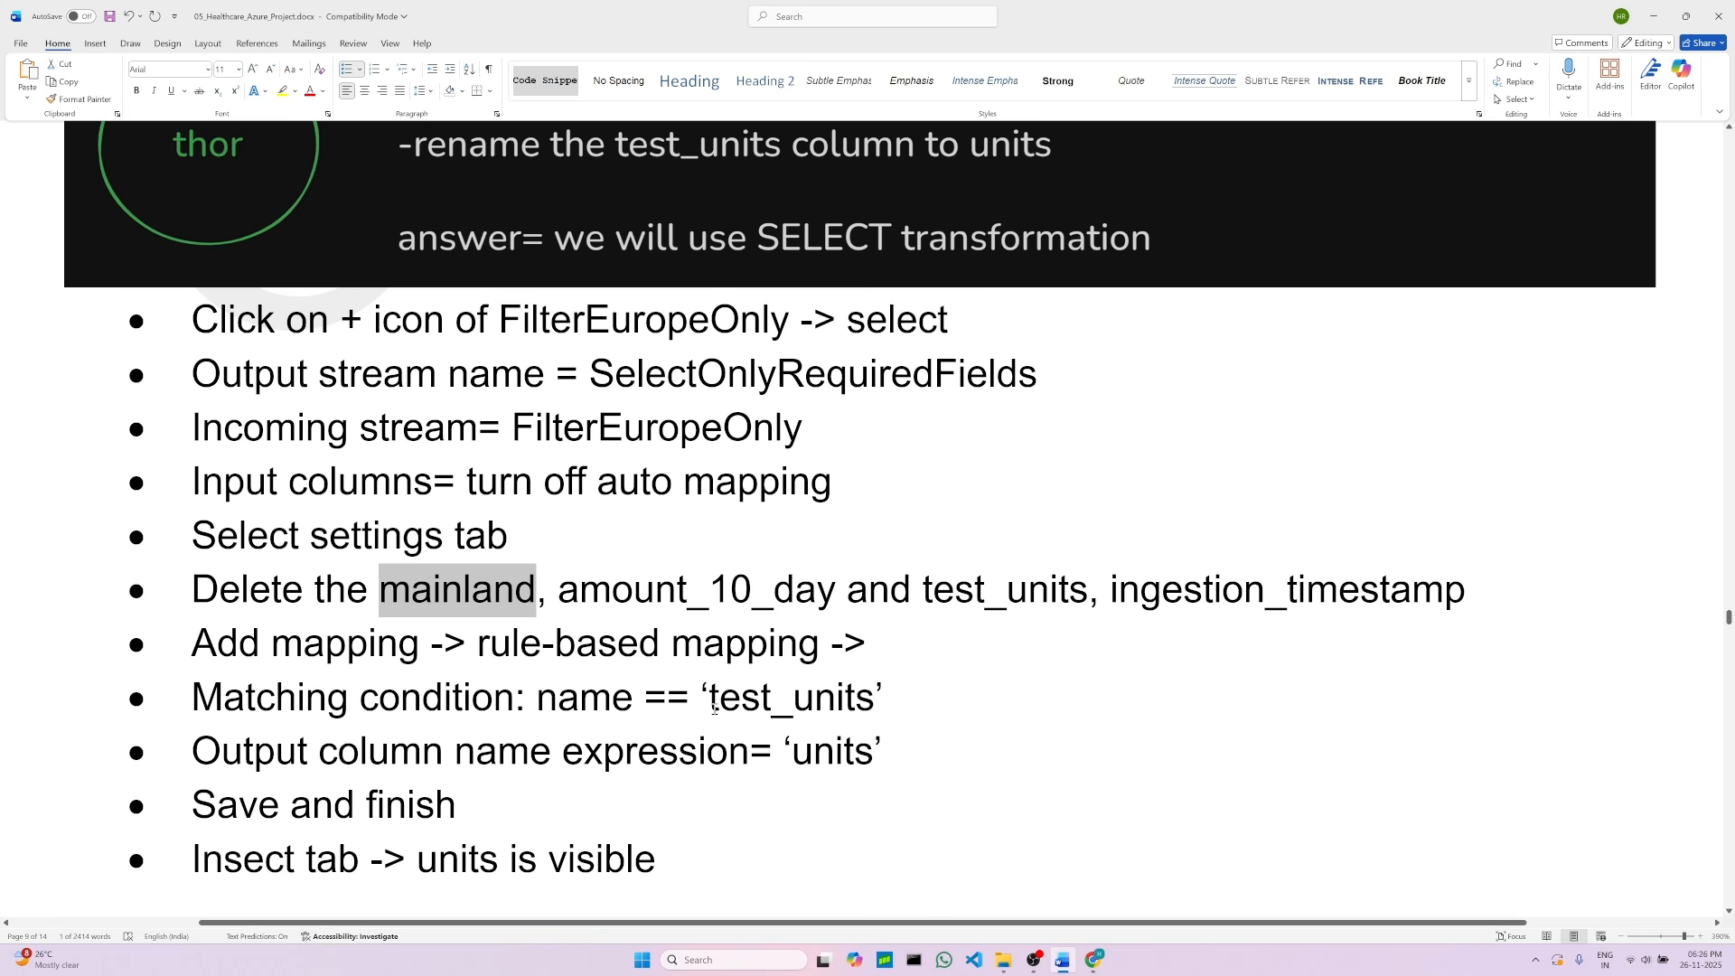
{"action": "left_click", "coordinate": [1376, 591]}
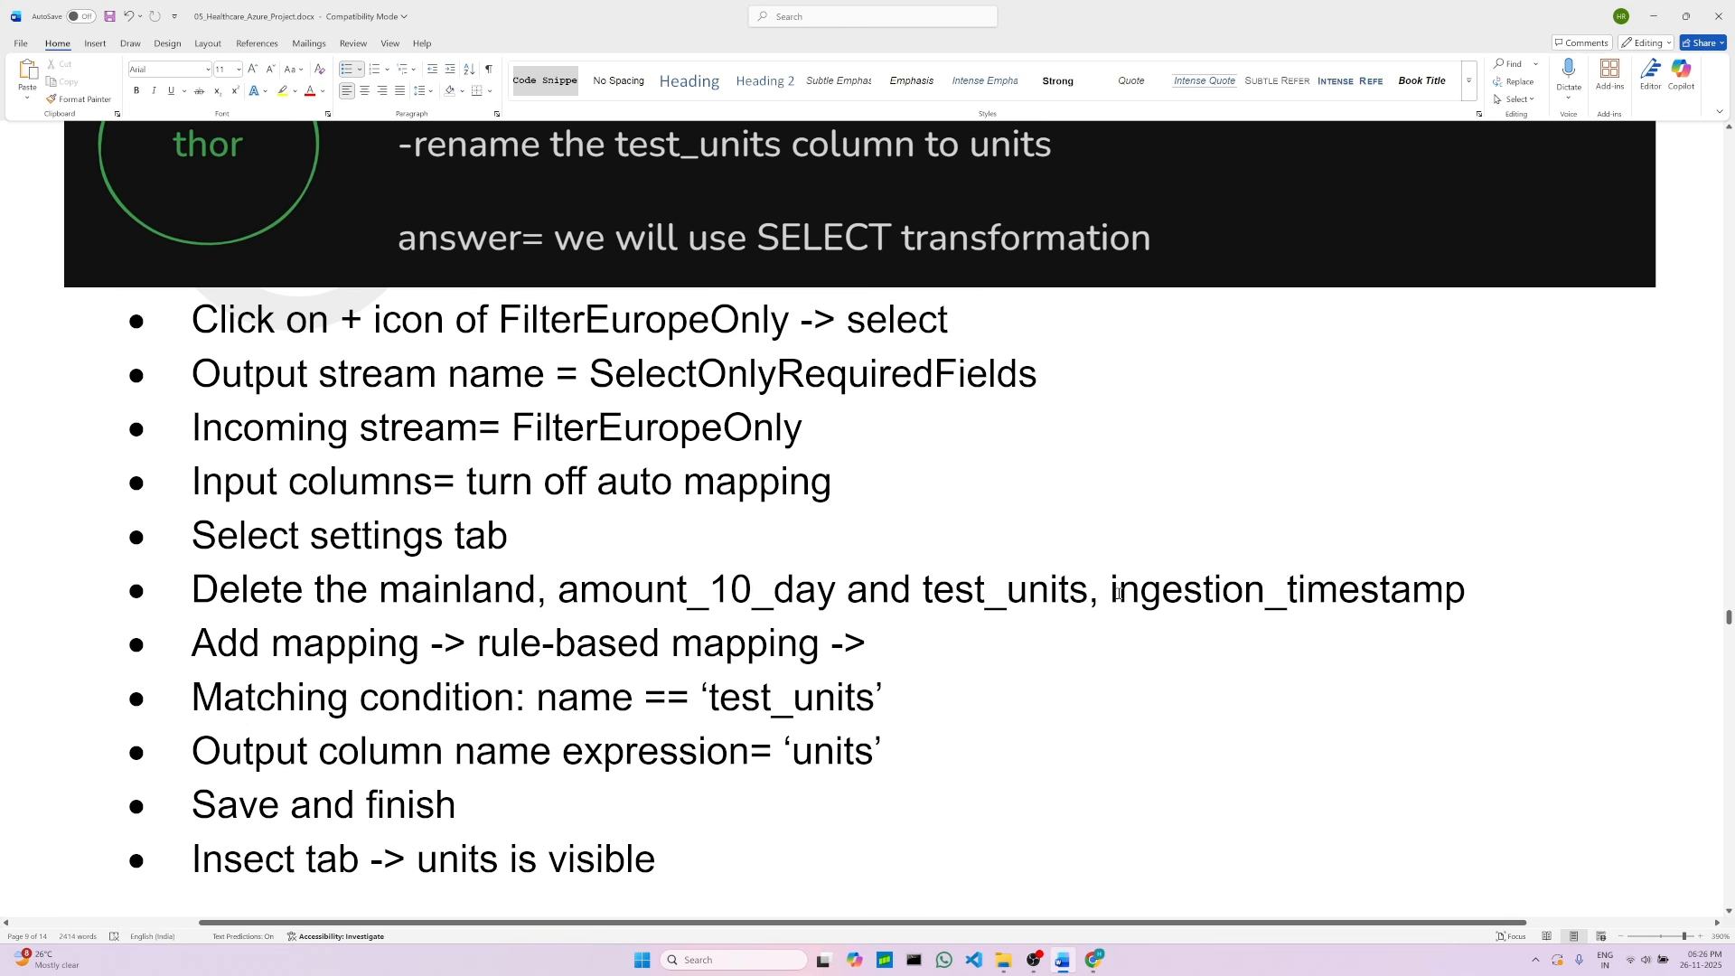
{"action": "double_click", "coordinate": [1373, 592]}
{"action": "left_click", "coordinate": [399, 643]}
{"action": "scroll", "coordinate": [808, 696], "scroll_direction": "down", "scroll_amount": 1}
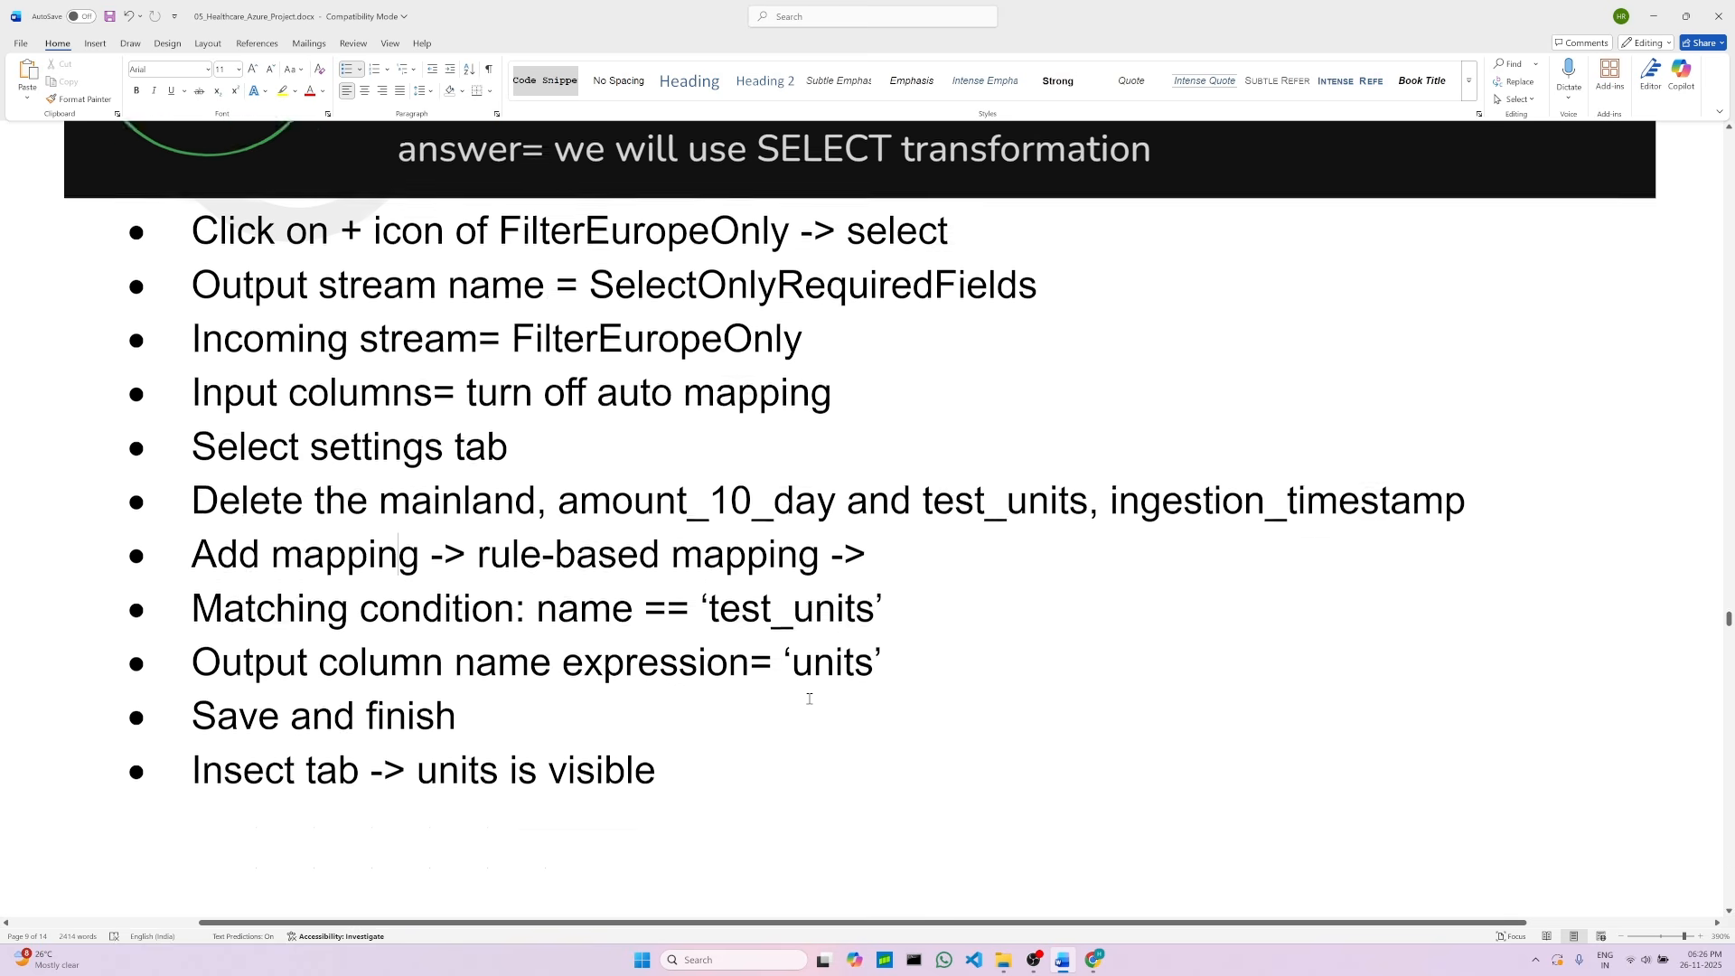
{"action": "double_click", "coordinate": [584, 570]}
{"action": "left_click", "coordinate": [883, 567]}
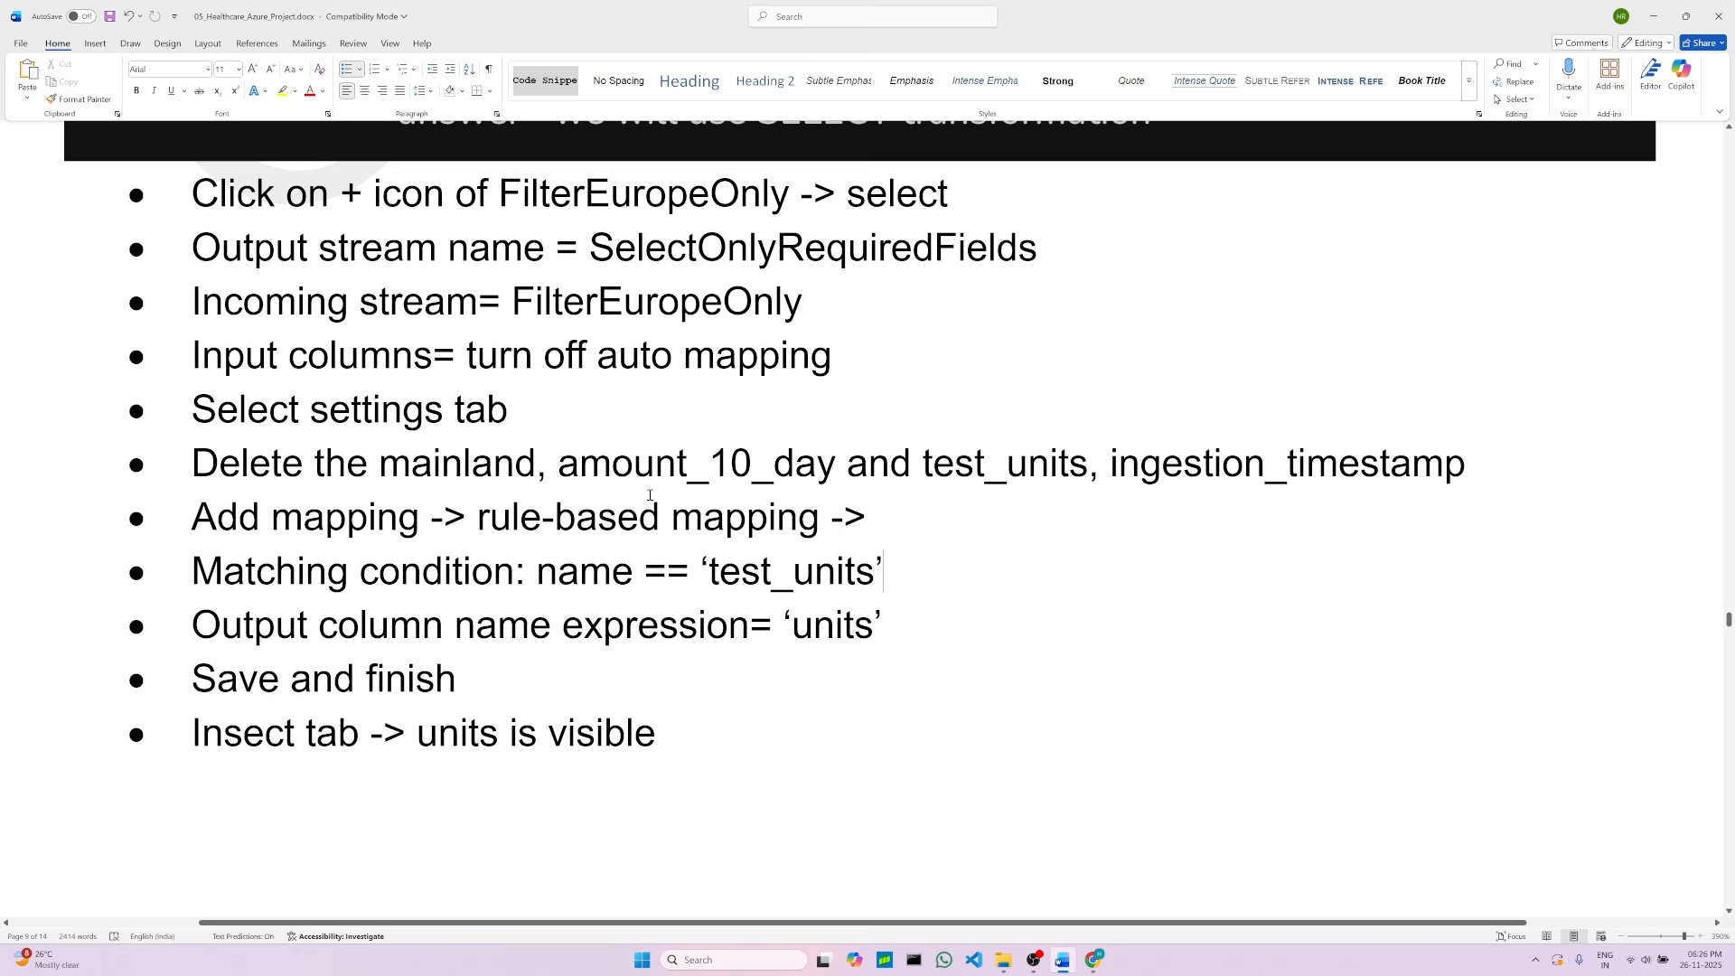
{"action": "double_click", "coordinate": [723, 519]}
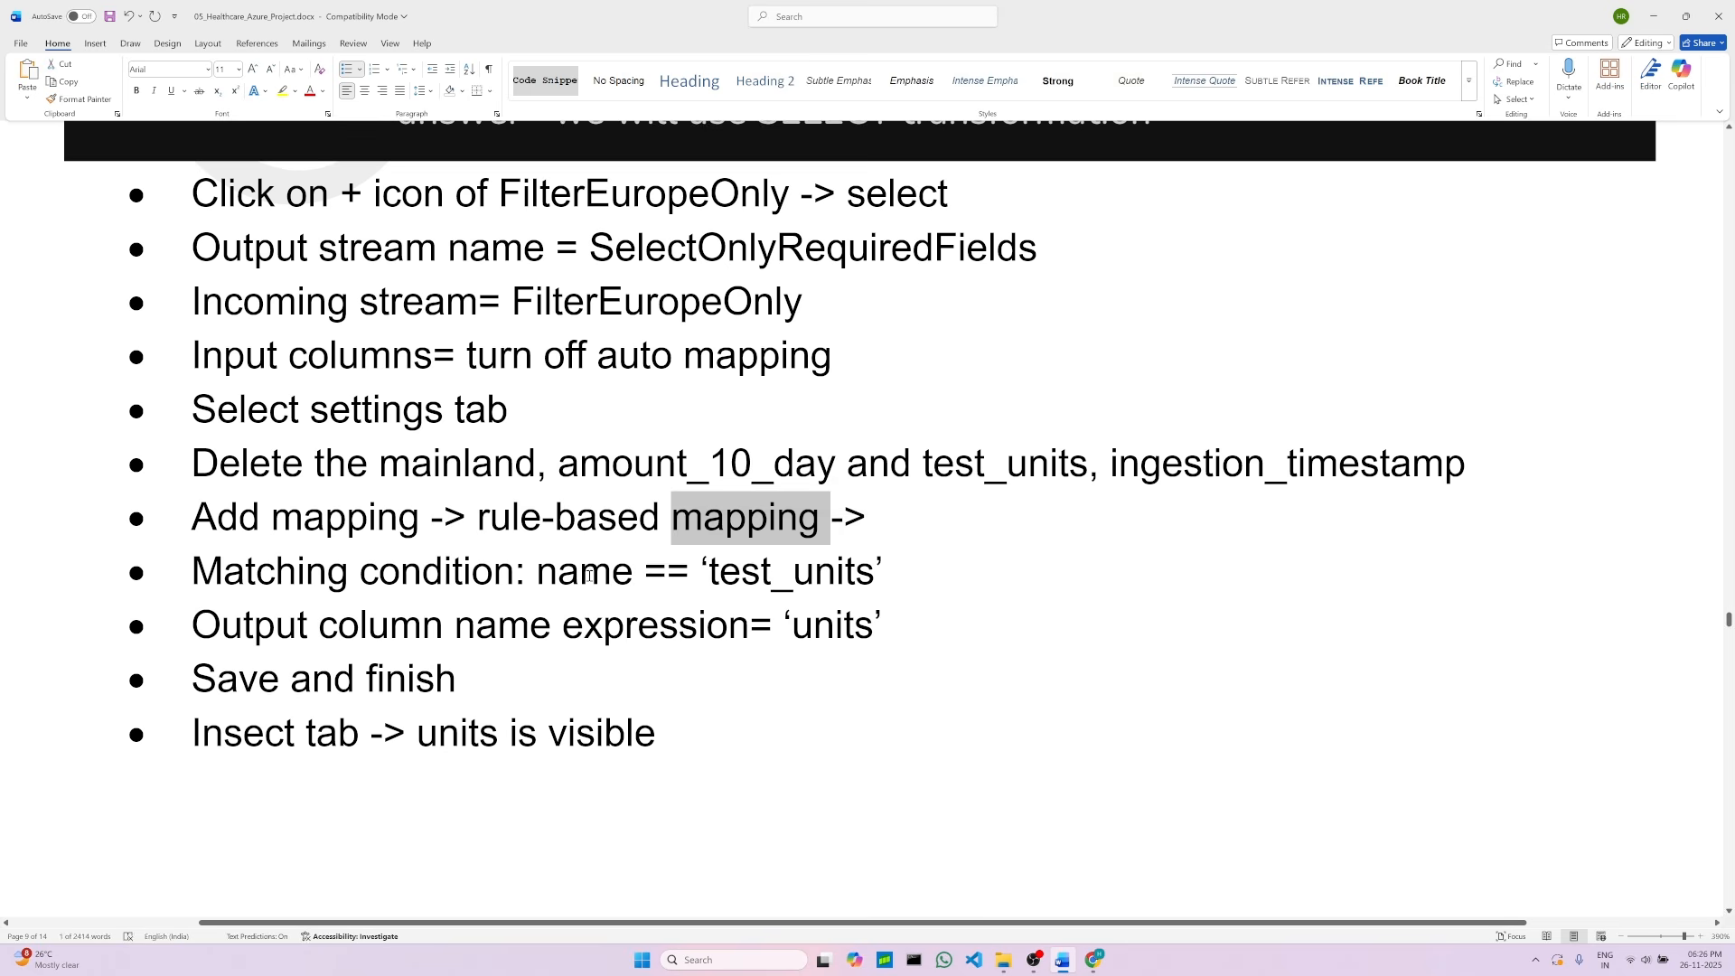
{"action": "left_click", "coordinate": [740, 571]}
{"action": "double_click", "coordinate": [802, 624]}
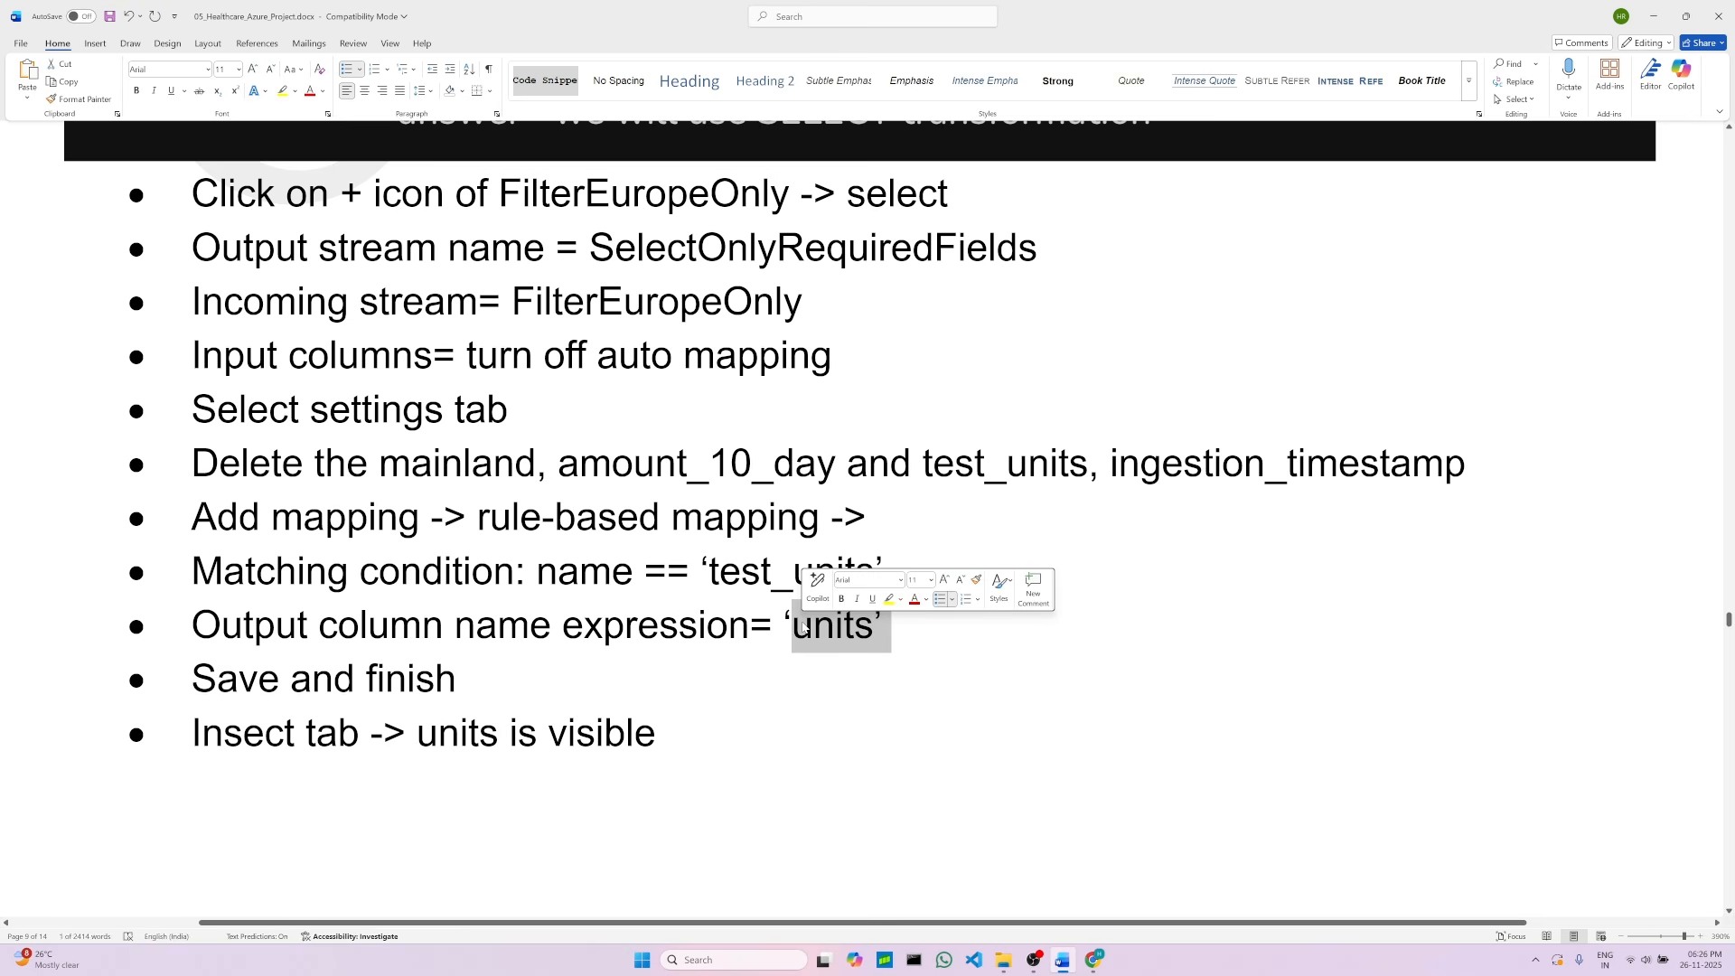
Step: Add a rule-based mapping to the Select transformation and open the expression builder for its matching condition
{"action": "left_click", "coordinate": [956, 646]}
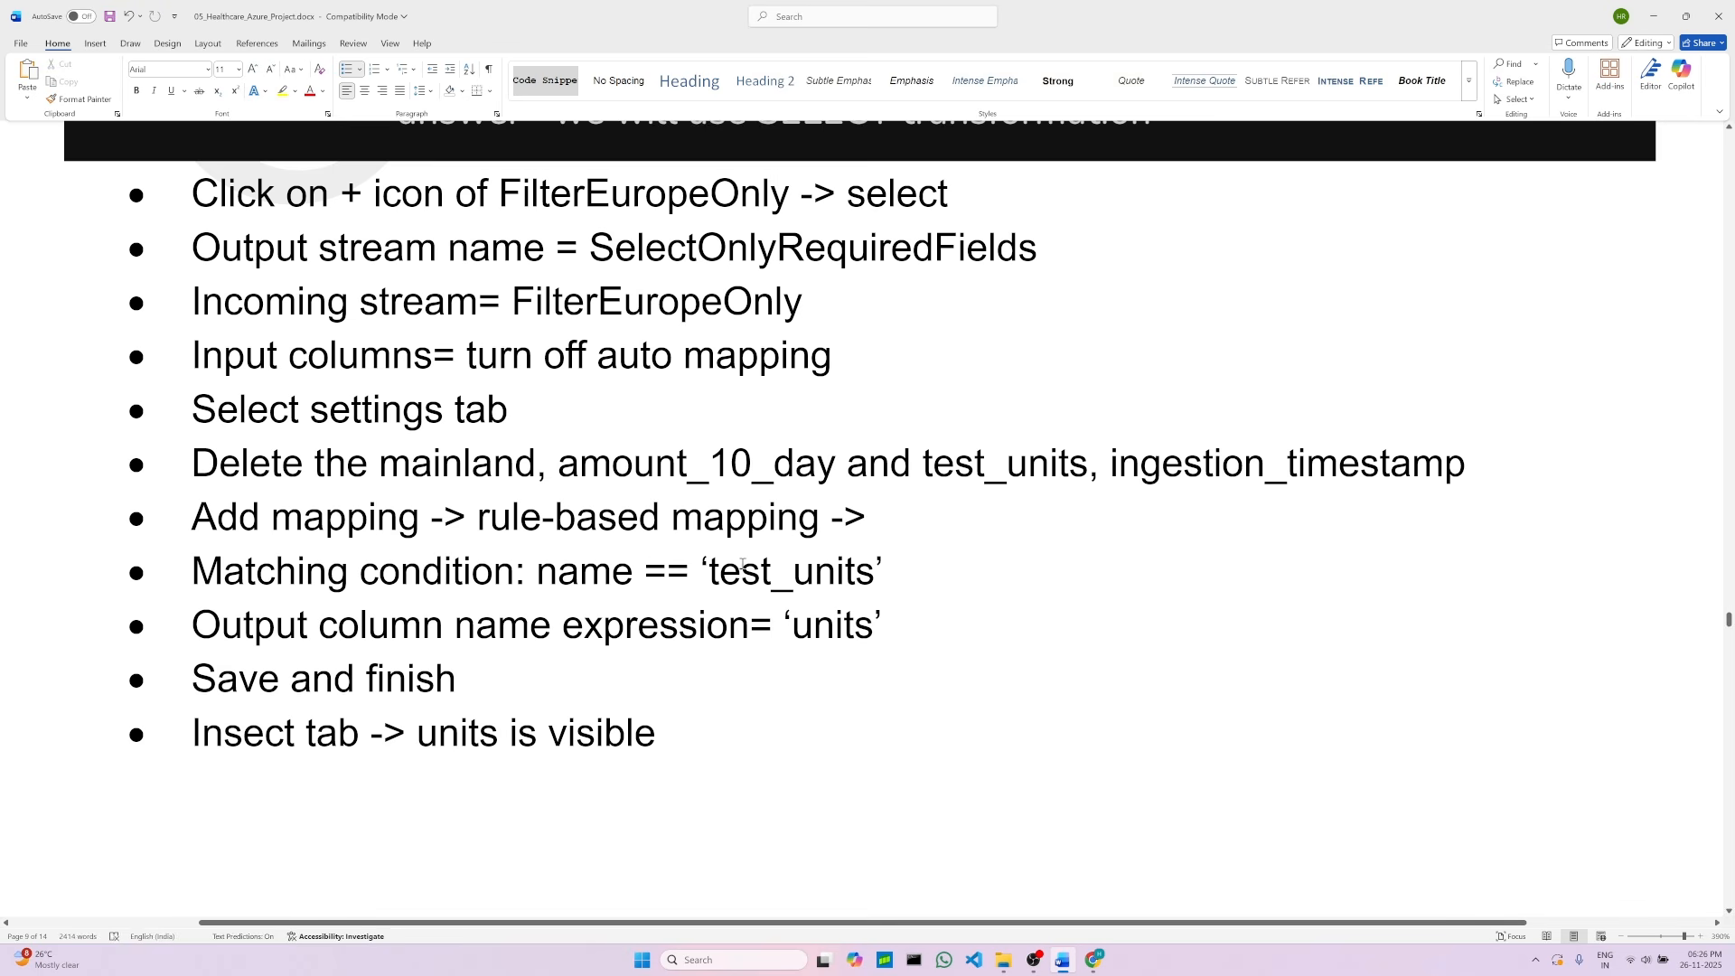
{"action": "left_click_drag", "start_coordinate": [537, 573], "coordinate": [882, 579]}
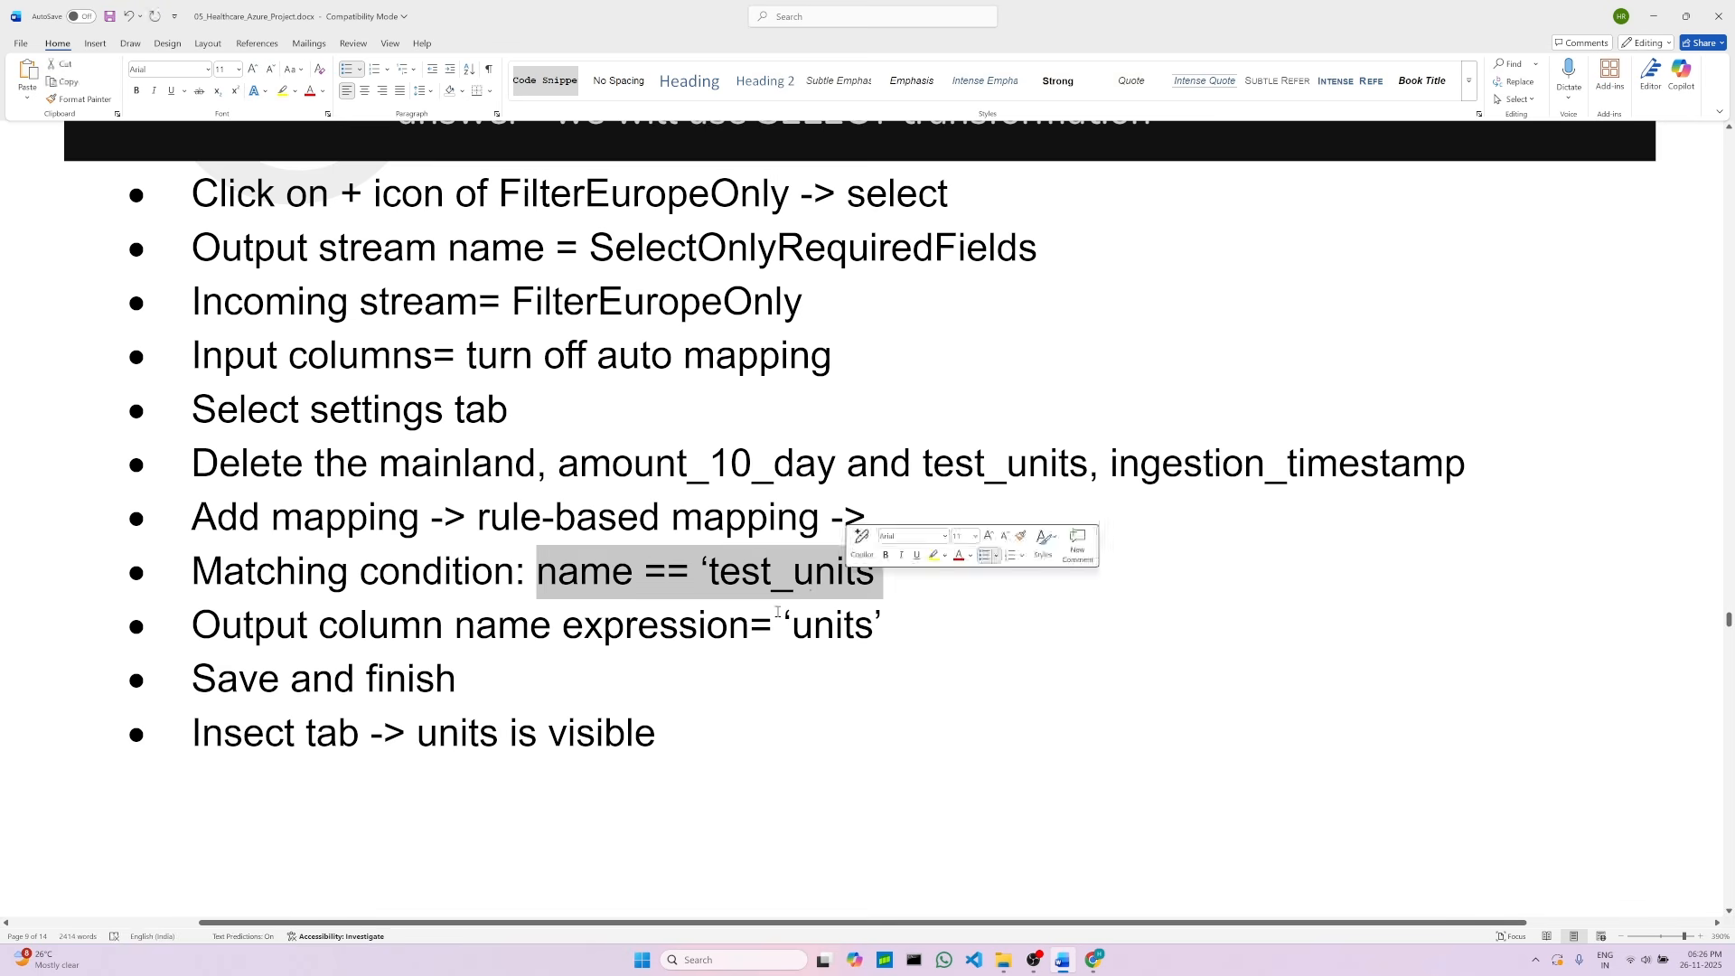
{"action": "double_click", "coordinate": [824, 615]}
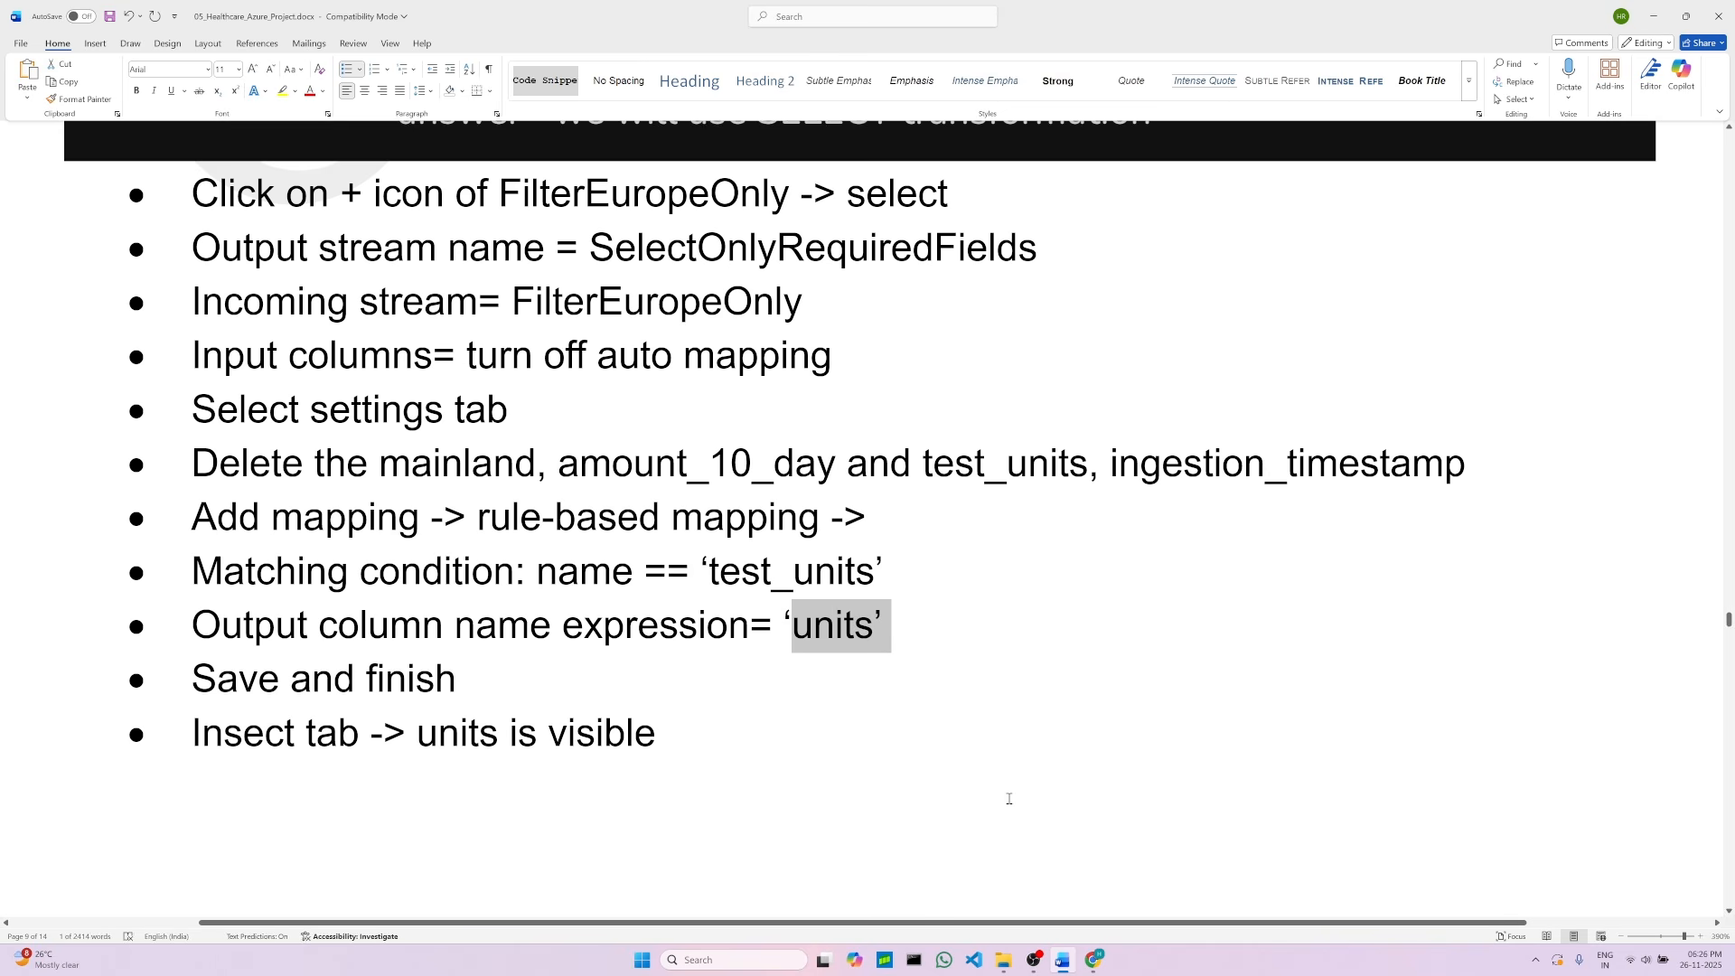
{"action": "key", "text": "alt+Tab"}
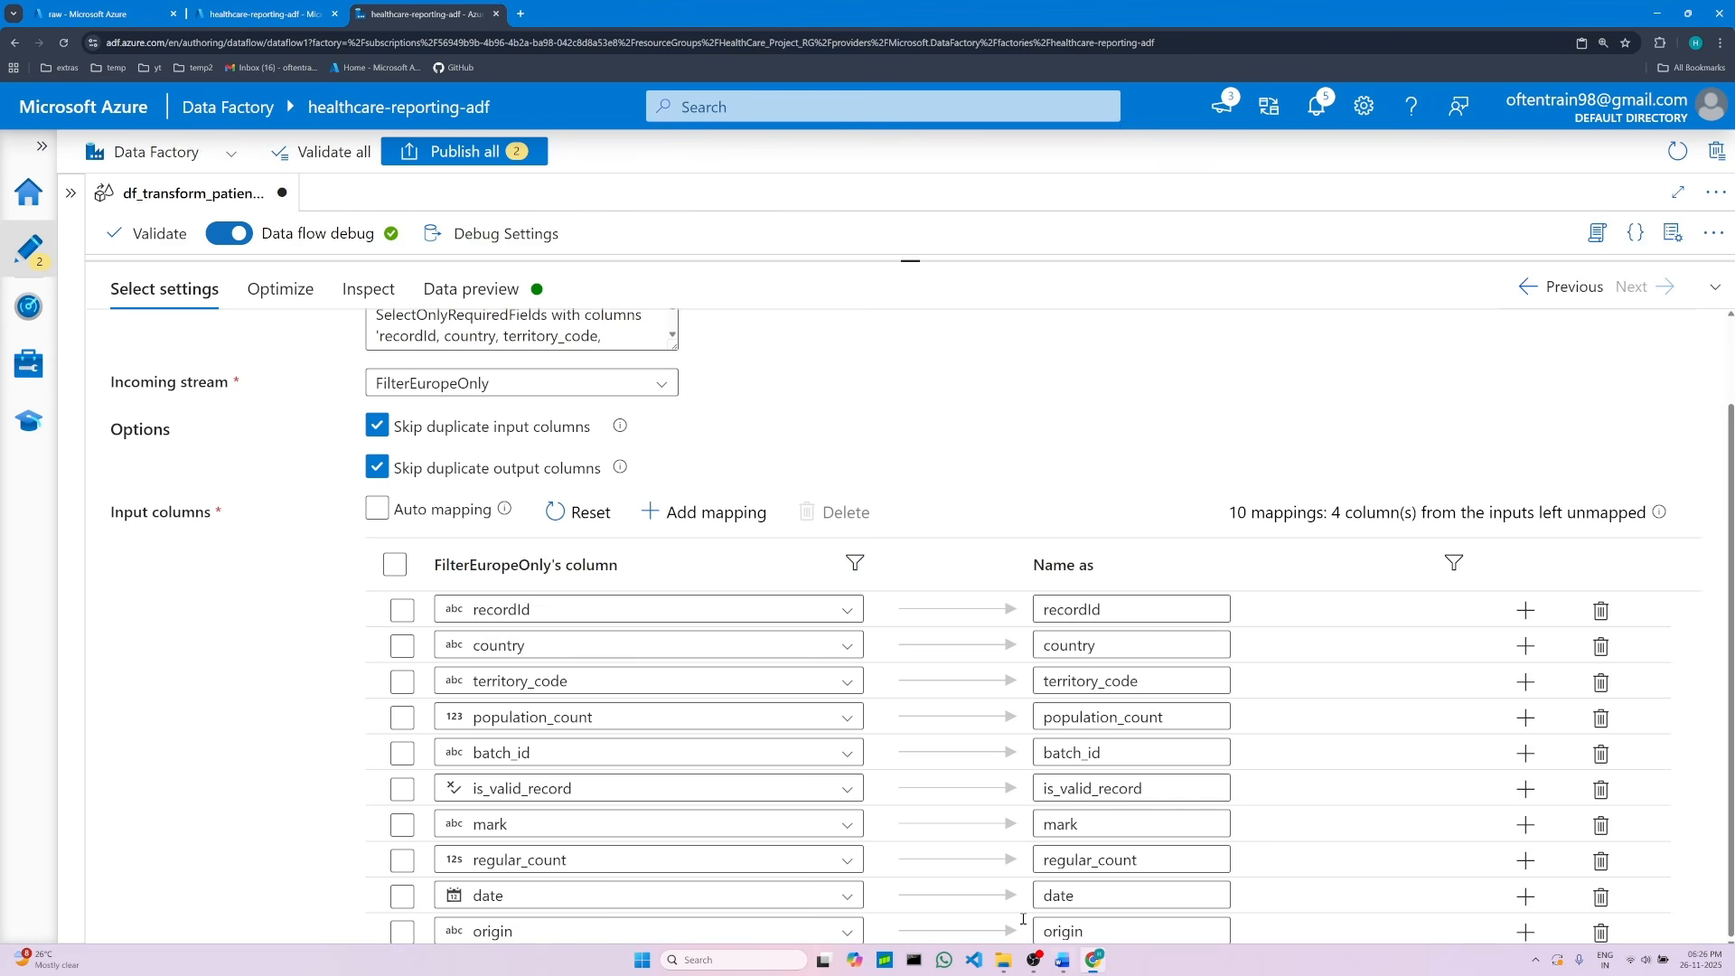
{"action": "left_click", "coordinate": [716, 522]}
{"action": "left_click", "coordinate": [723, 584]}
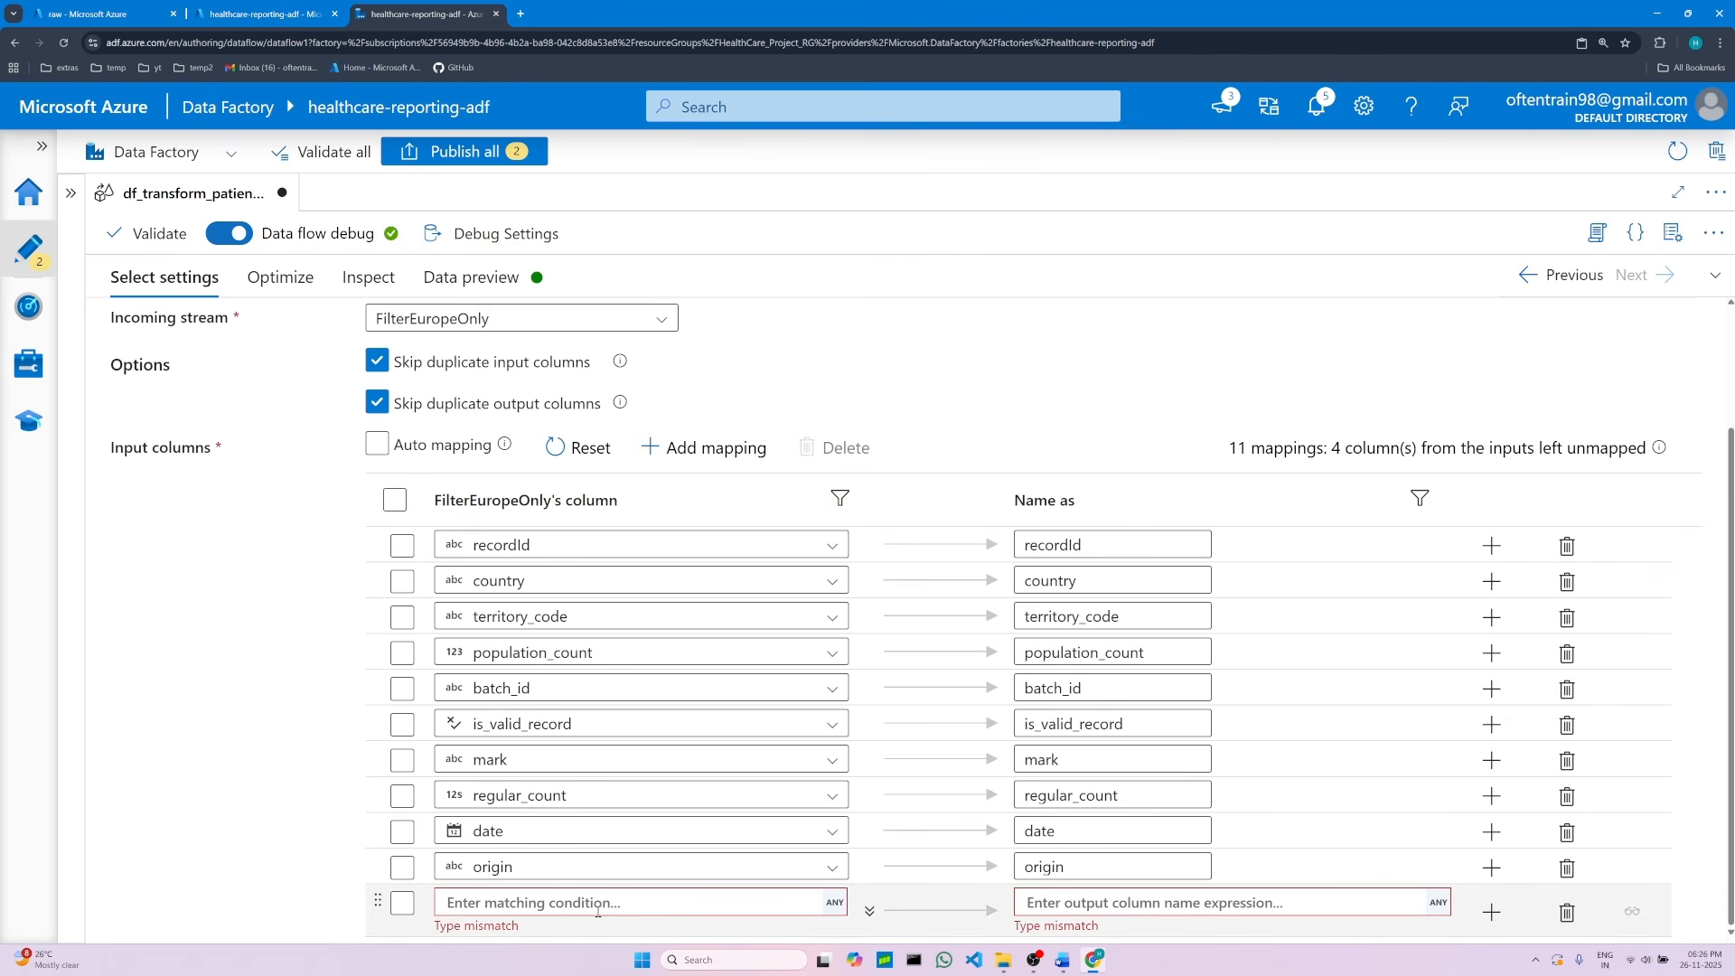
{"action": "left_click", "coordinate": [598, 902]}
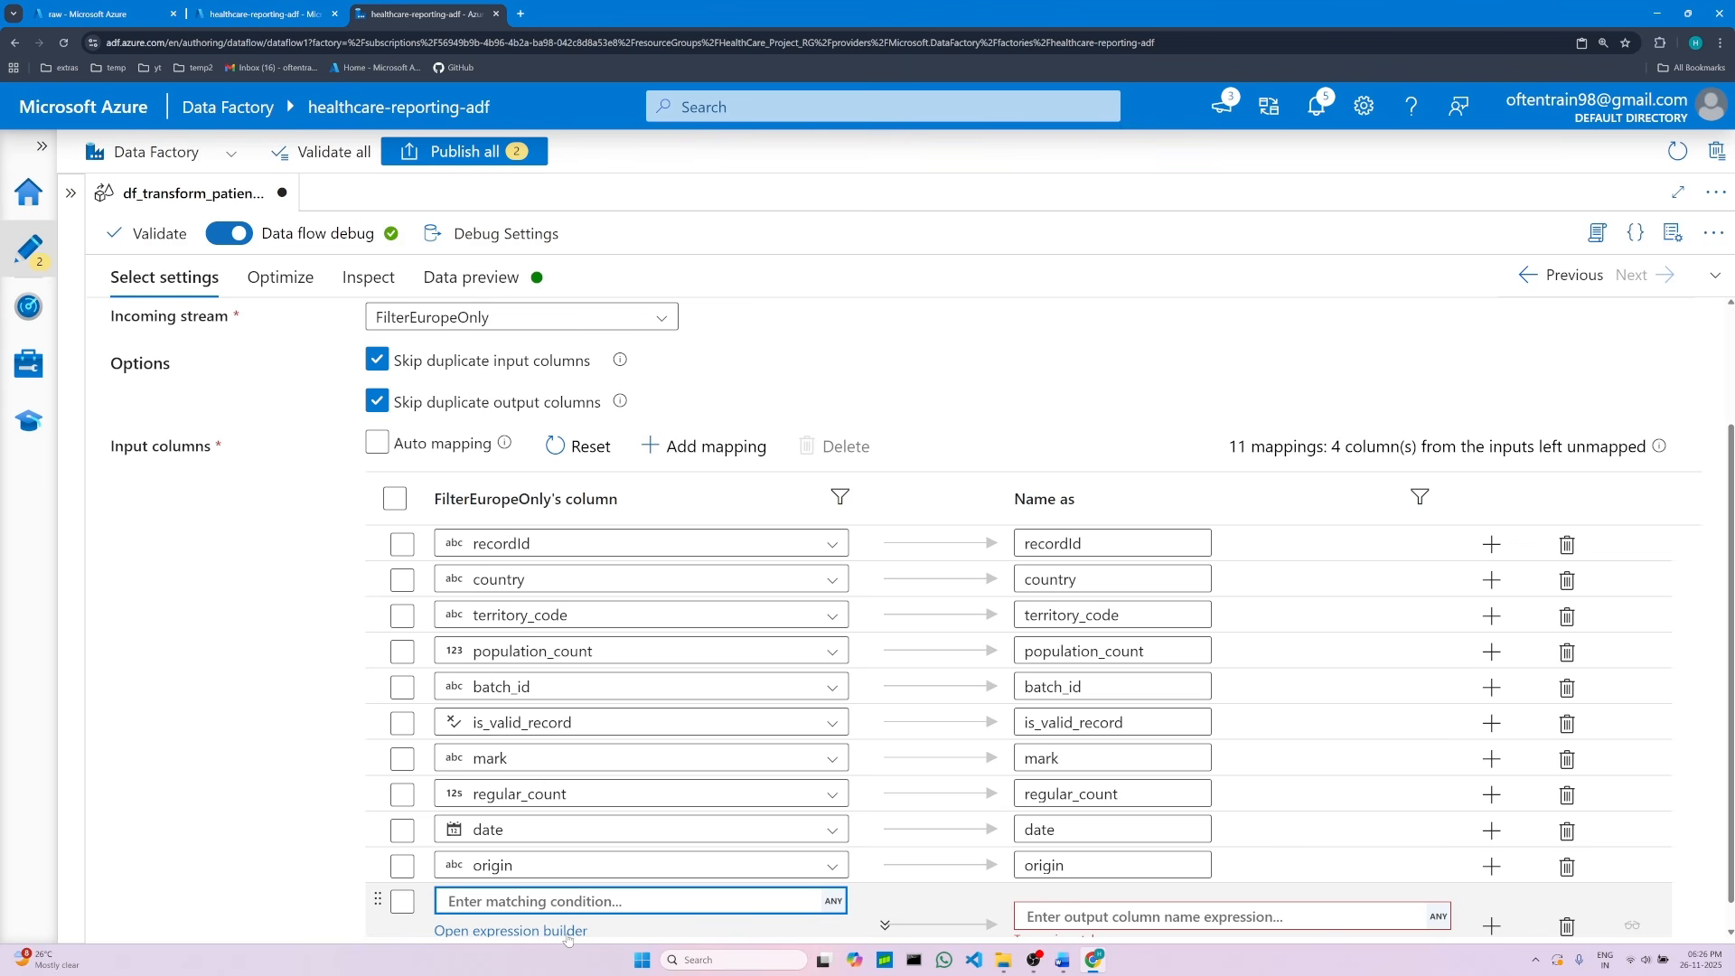
{"action": "left_click", "coordinate": [568, 933]}
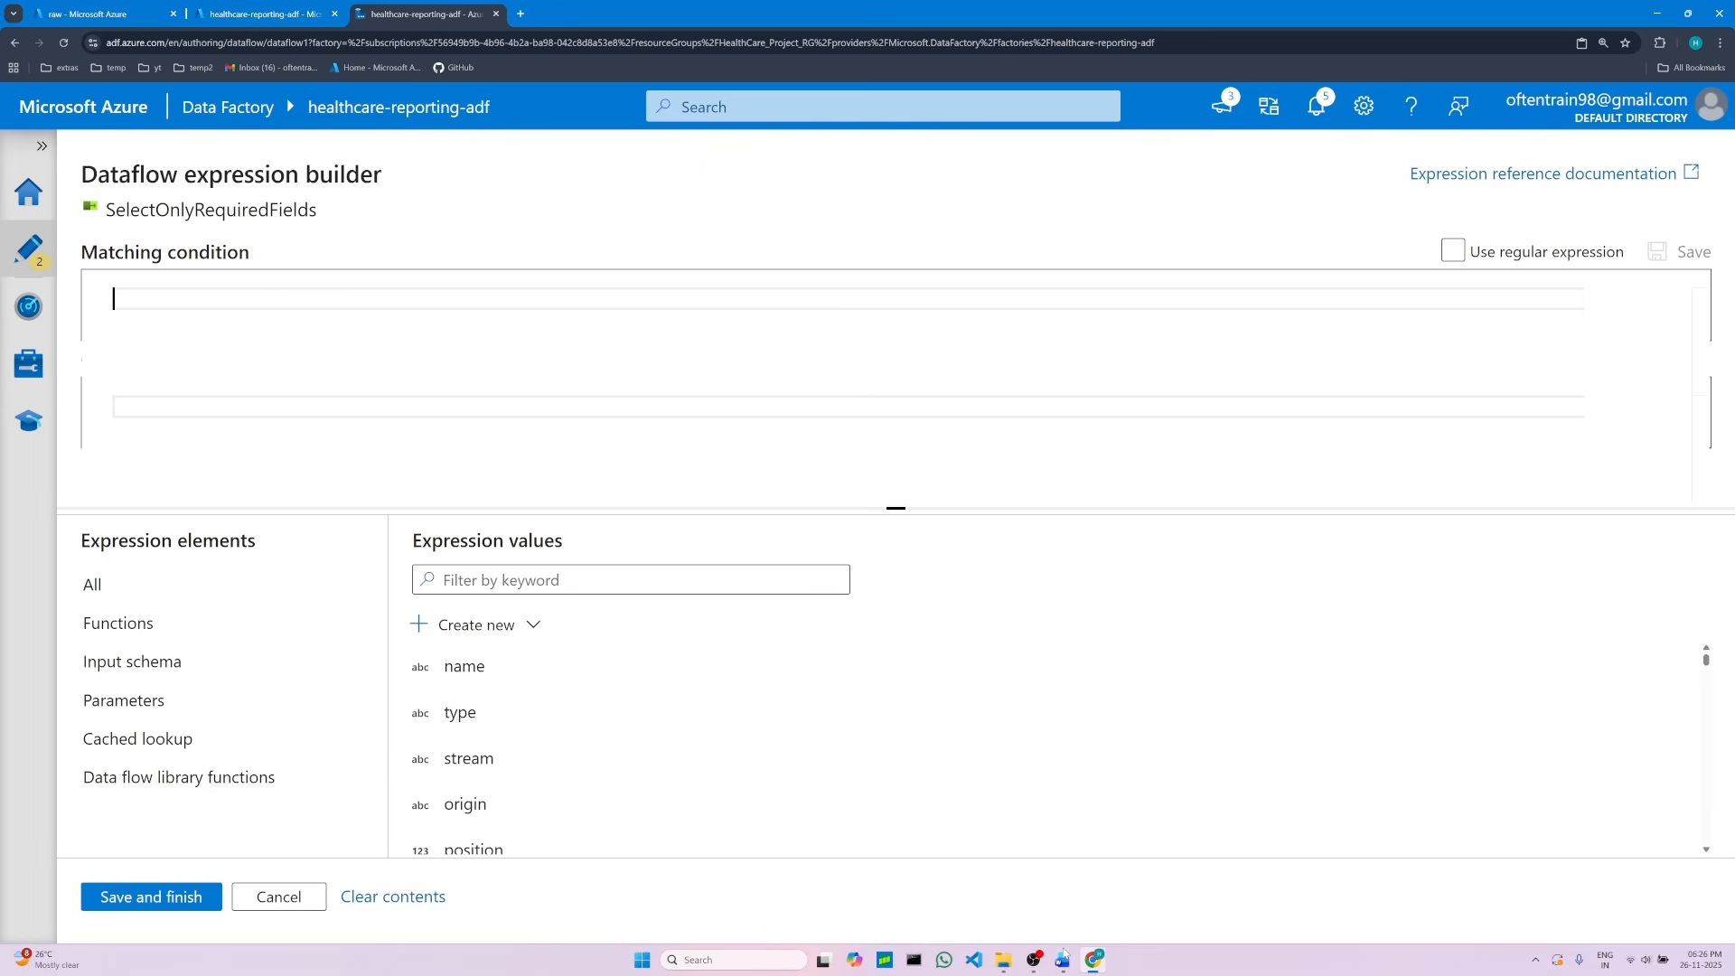
Step: Copy the matching condition name == 'test_units' from the project document and paste it into the expression builder
{"action": "left_click", "coordinate": [1061, 959]}
{"action": "left_click", "coordinate": [720, 771]}
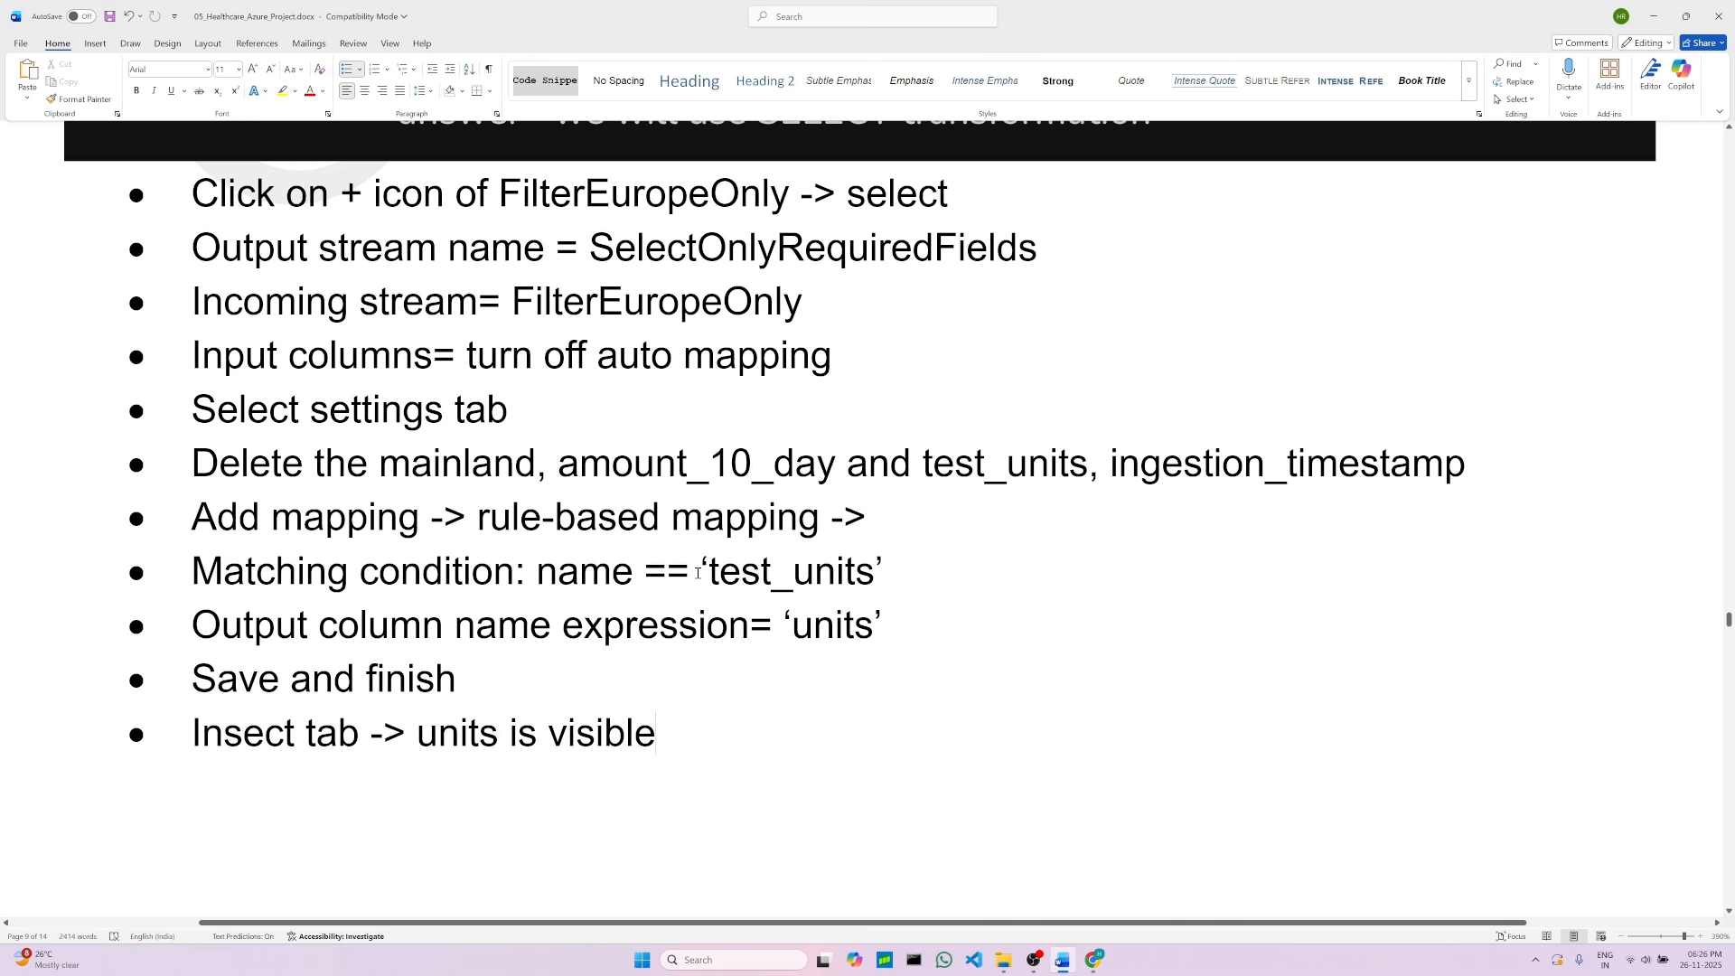
{"action": "left_click_drag", "start_coordinate": [539, 571], "coordinate": [865, 572]}
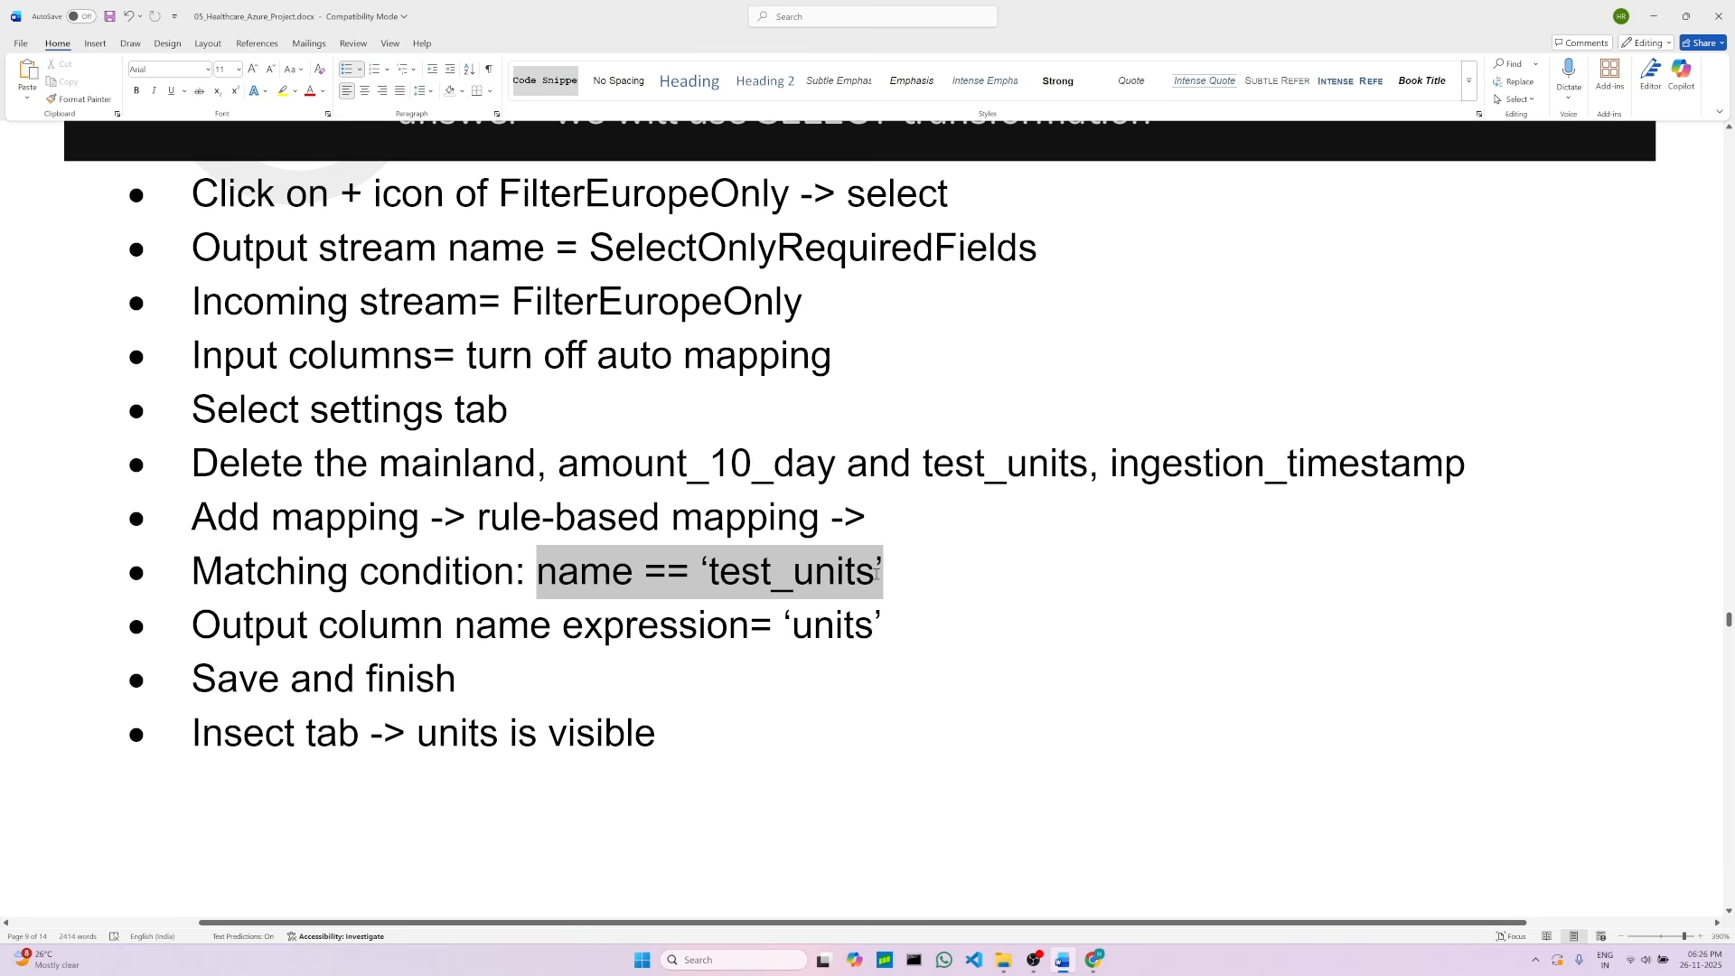
{"action": "left_click", "coordinate": [886, 593]}
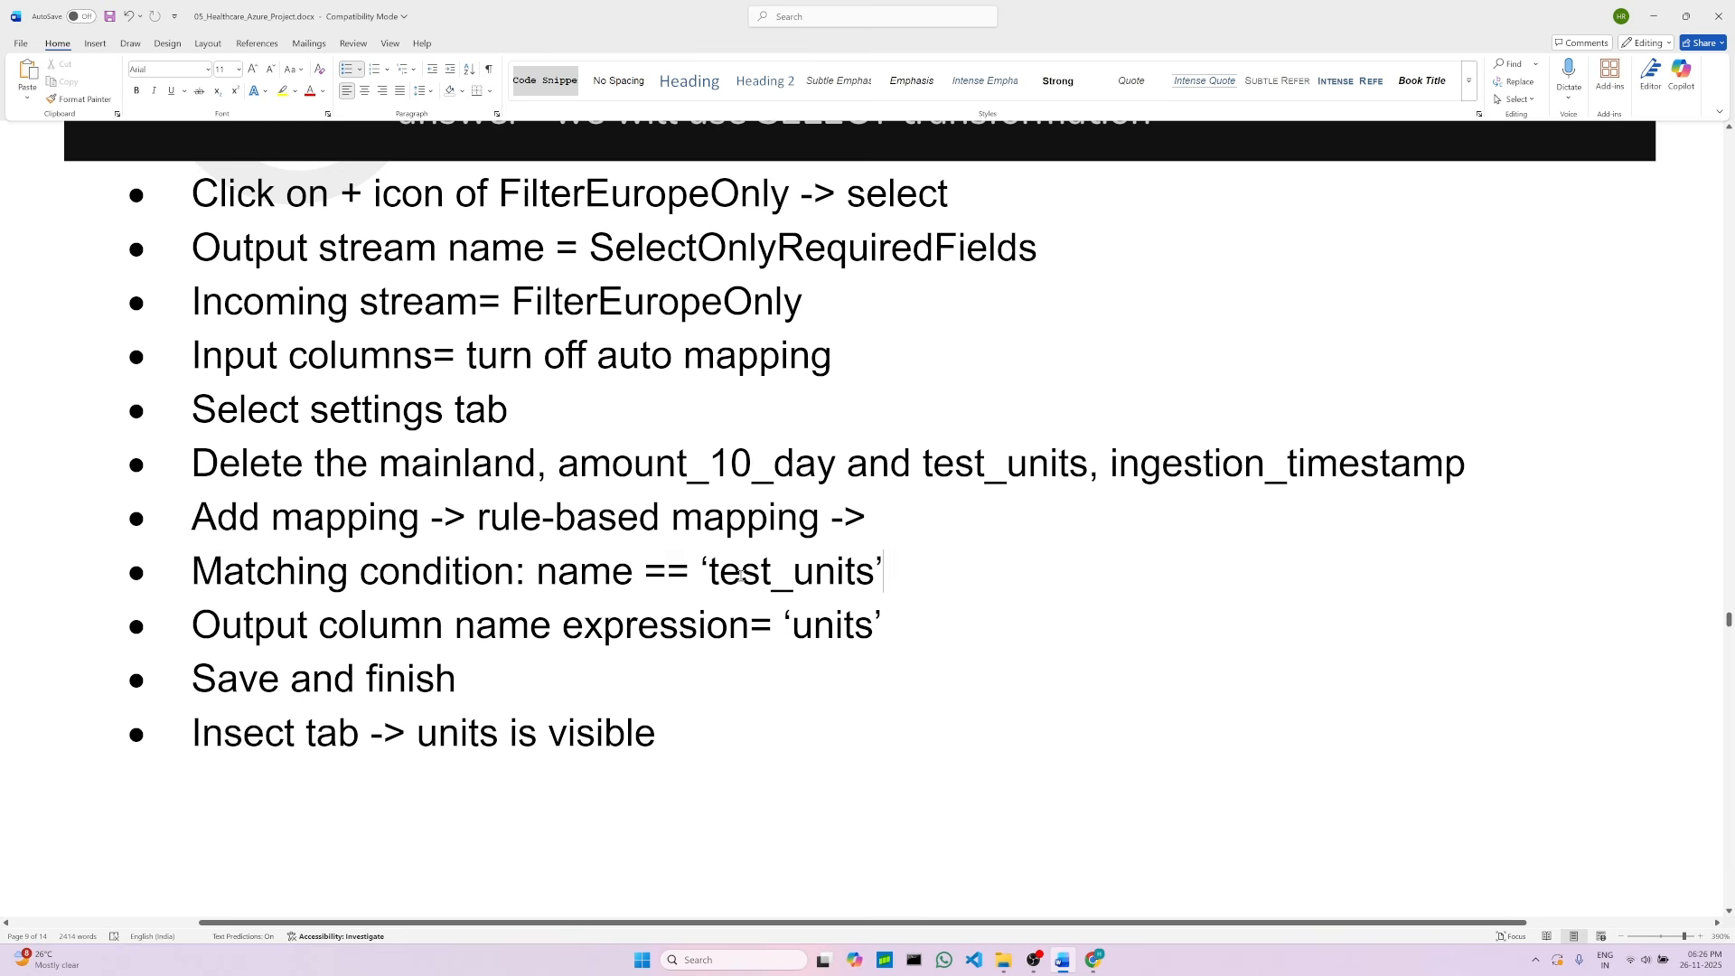
{"action": "double_click", "coordinate": [706, 564]}
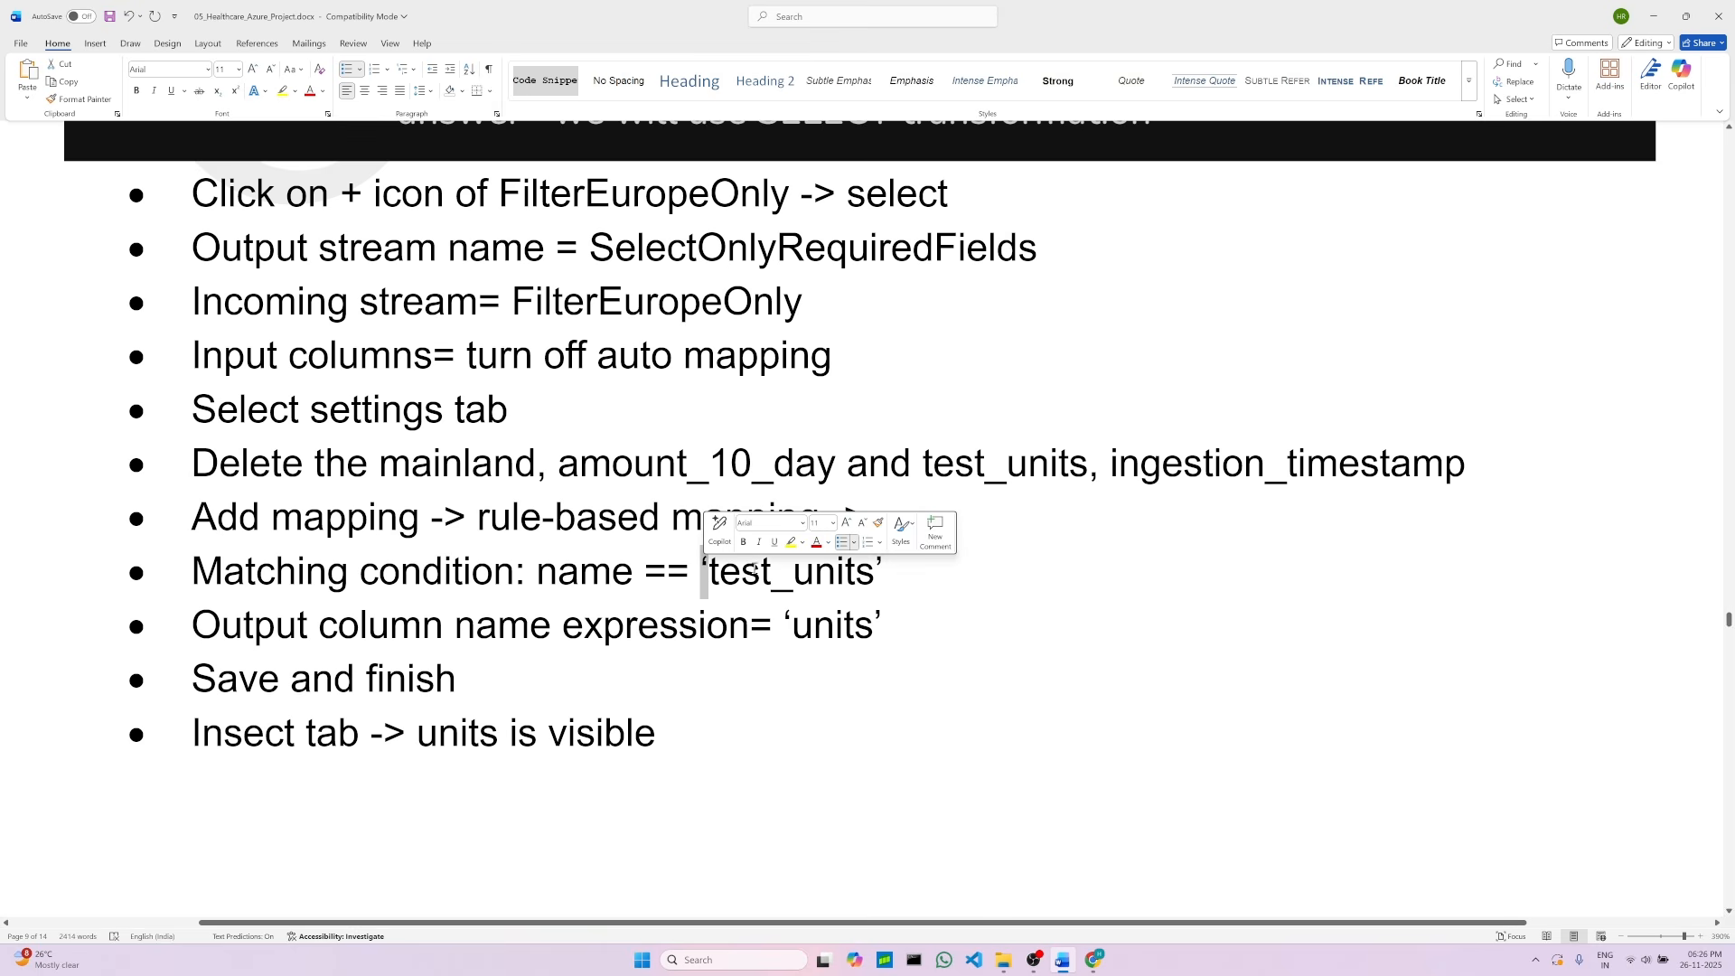
{"action": "double_click", "coordinate": [882, 574]}
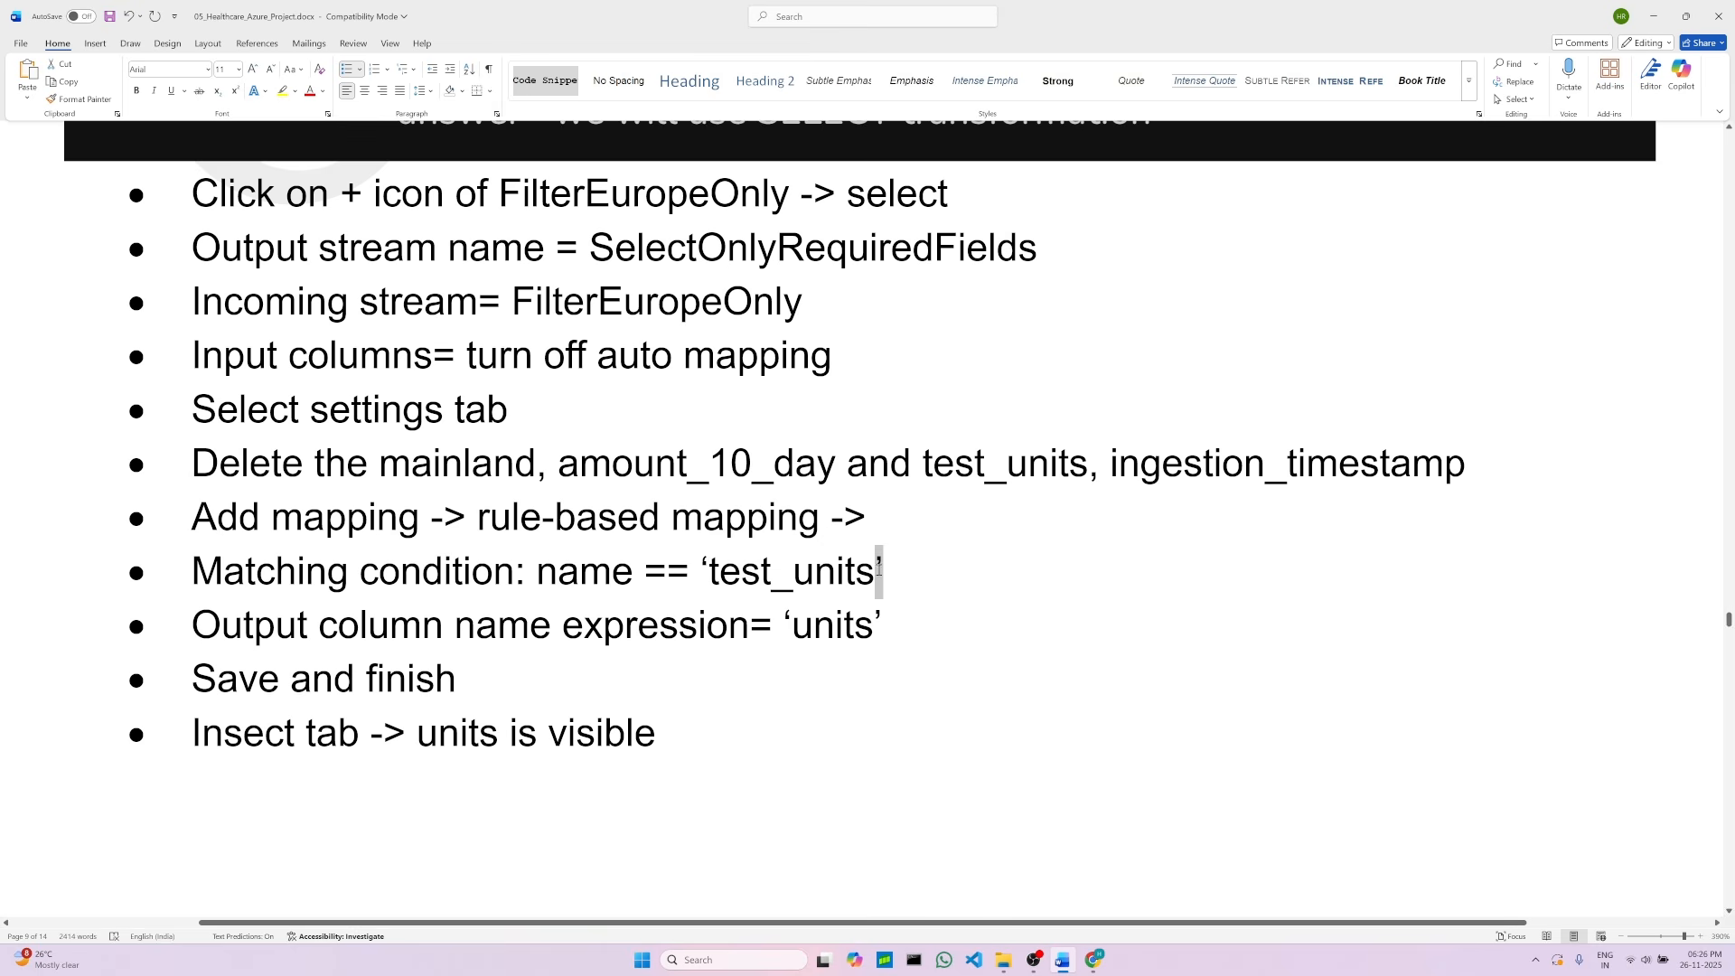
{"action": "left_click", "coordinate": [741, 576]}
{"action": "left_click_drag", "start_coordinate": [540, 573], "coordinate": [884, 574]}
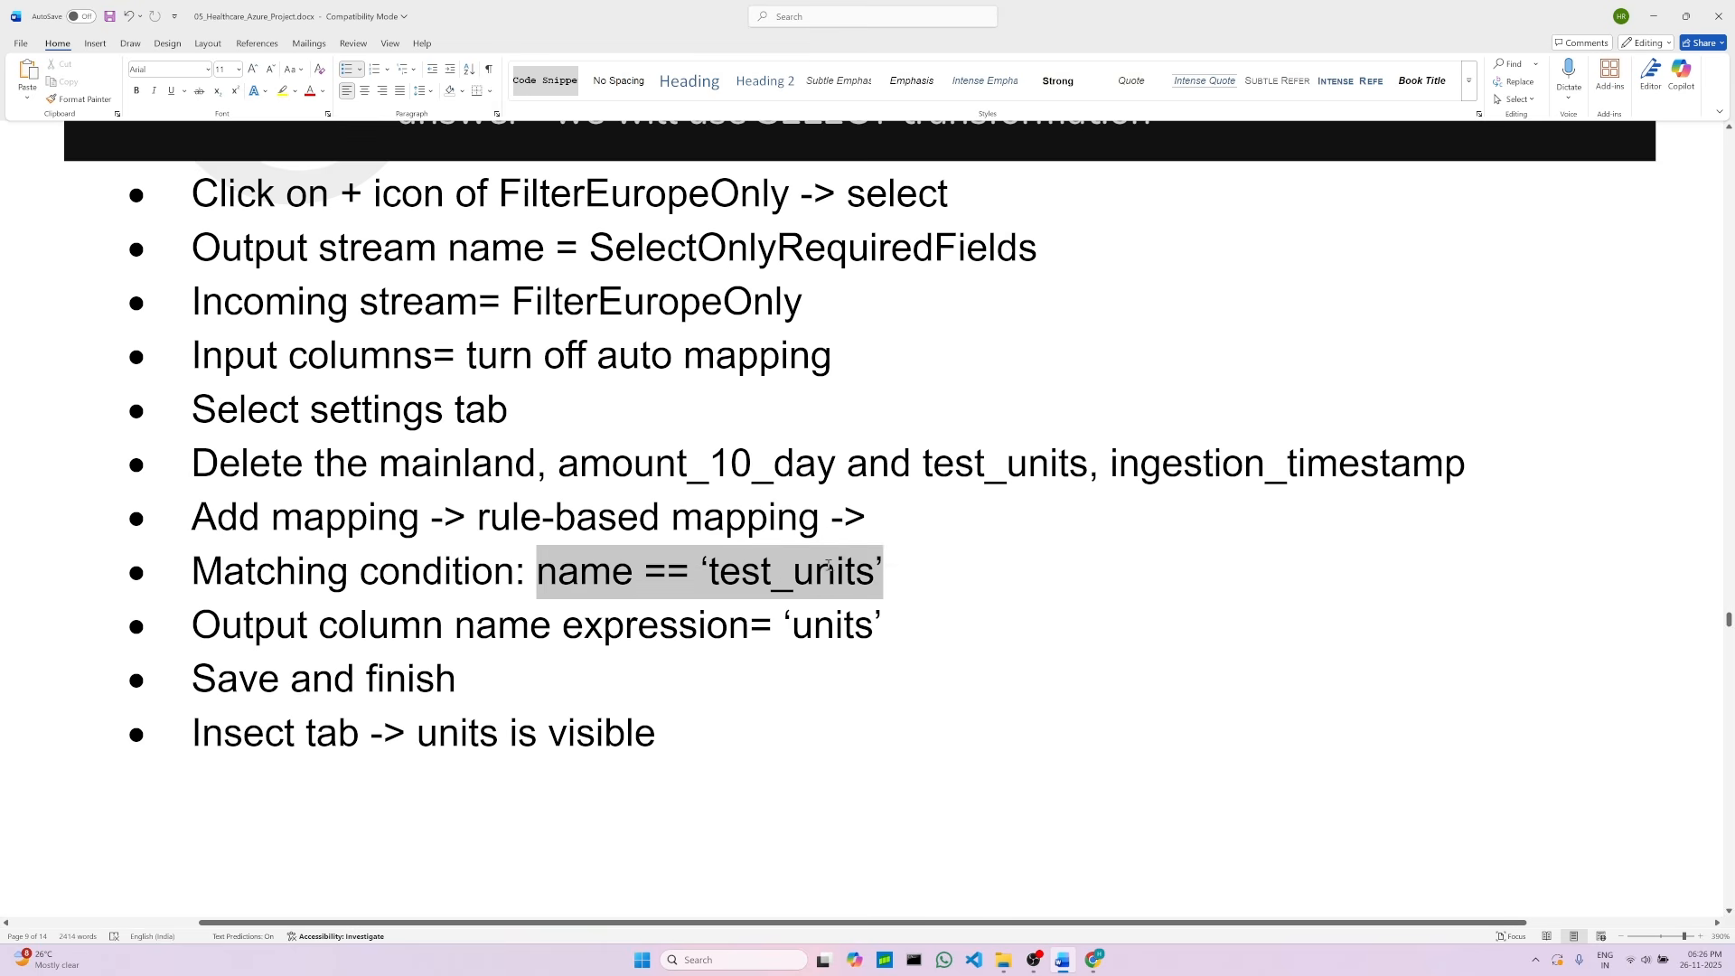
{"action": "right_click", "coordinate": [757, 577]}
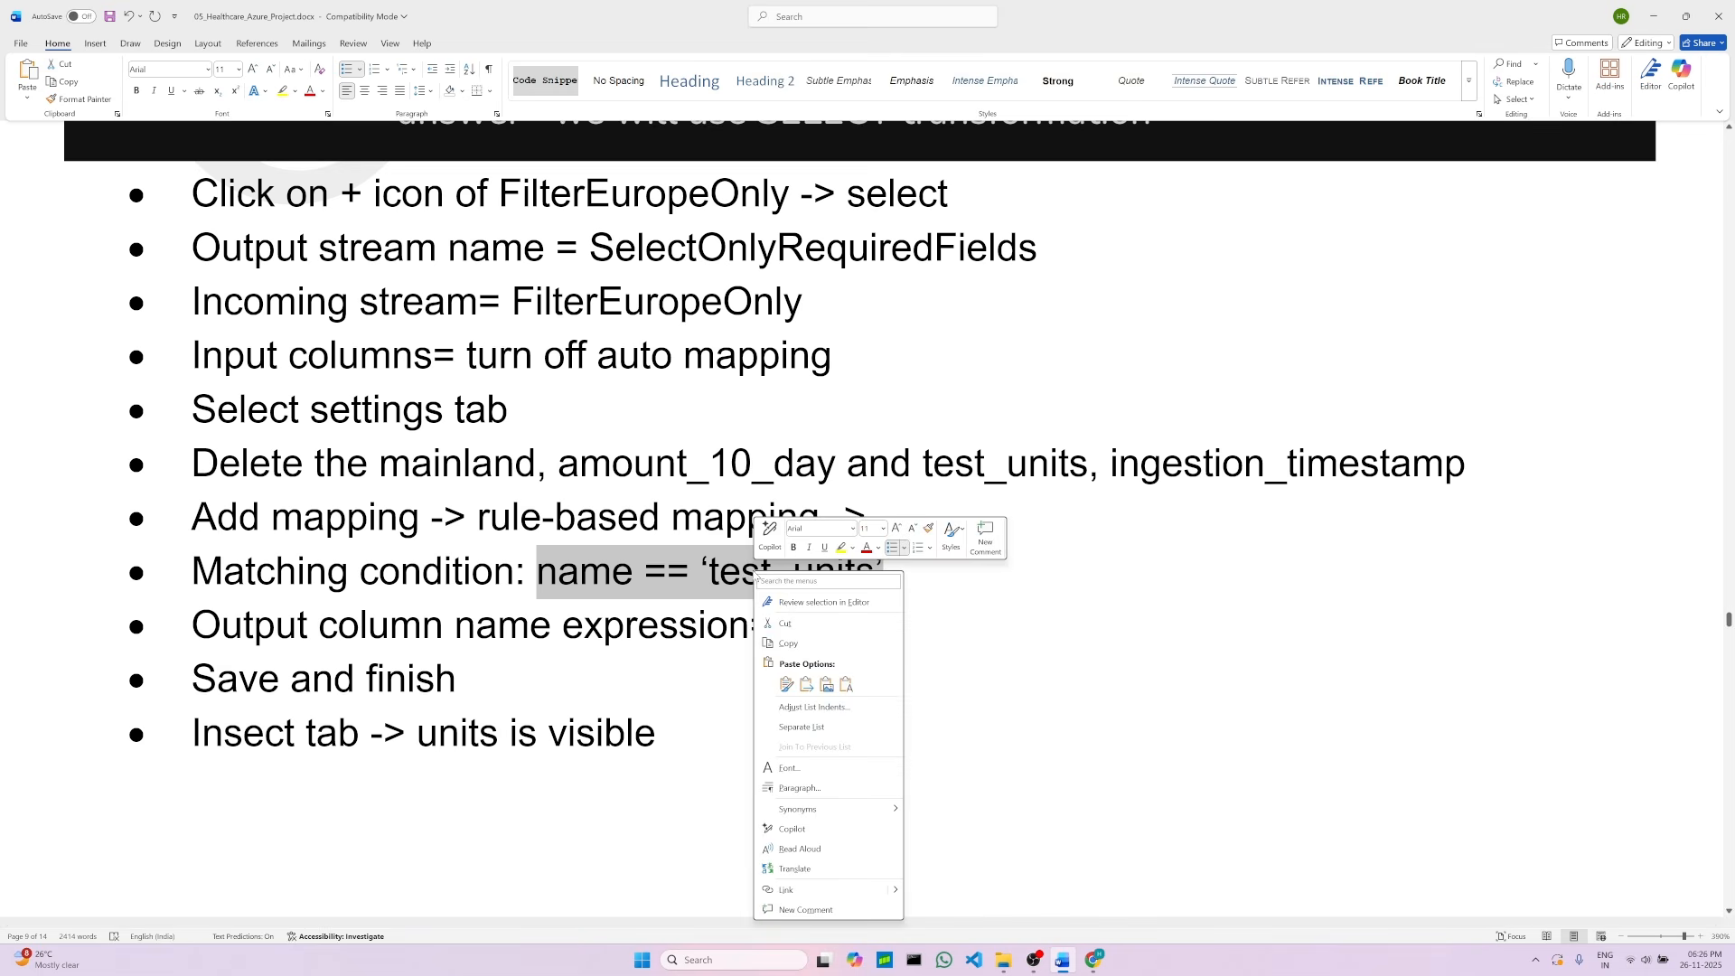
{"action": "left_click", "coordinate": [786, 642]}
{"action": "left_click", "coordinate": [1093, 958]}
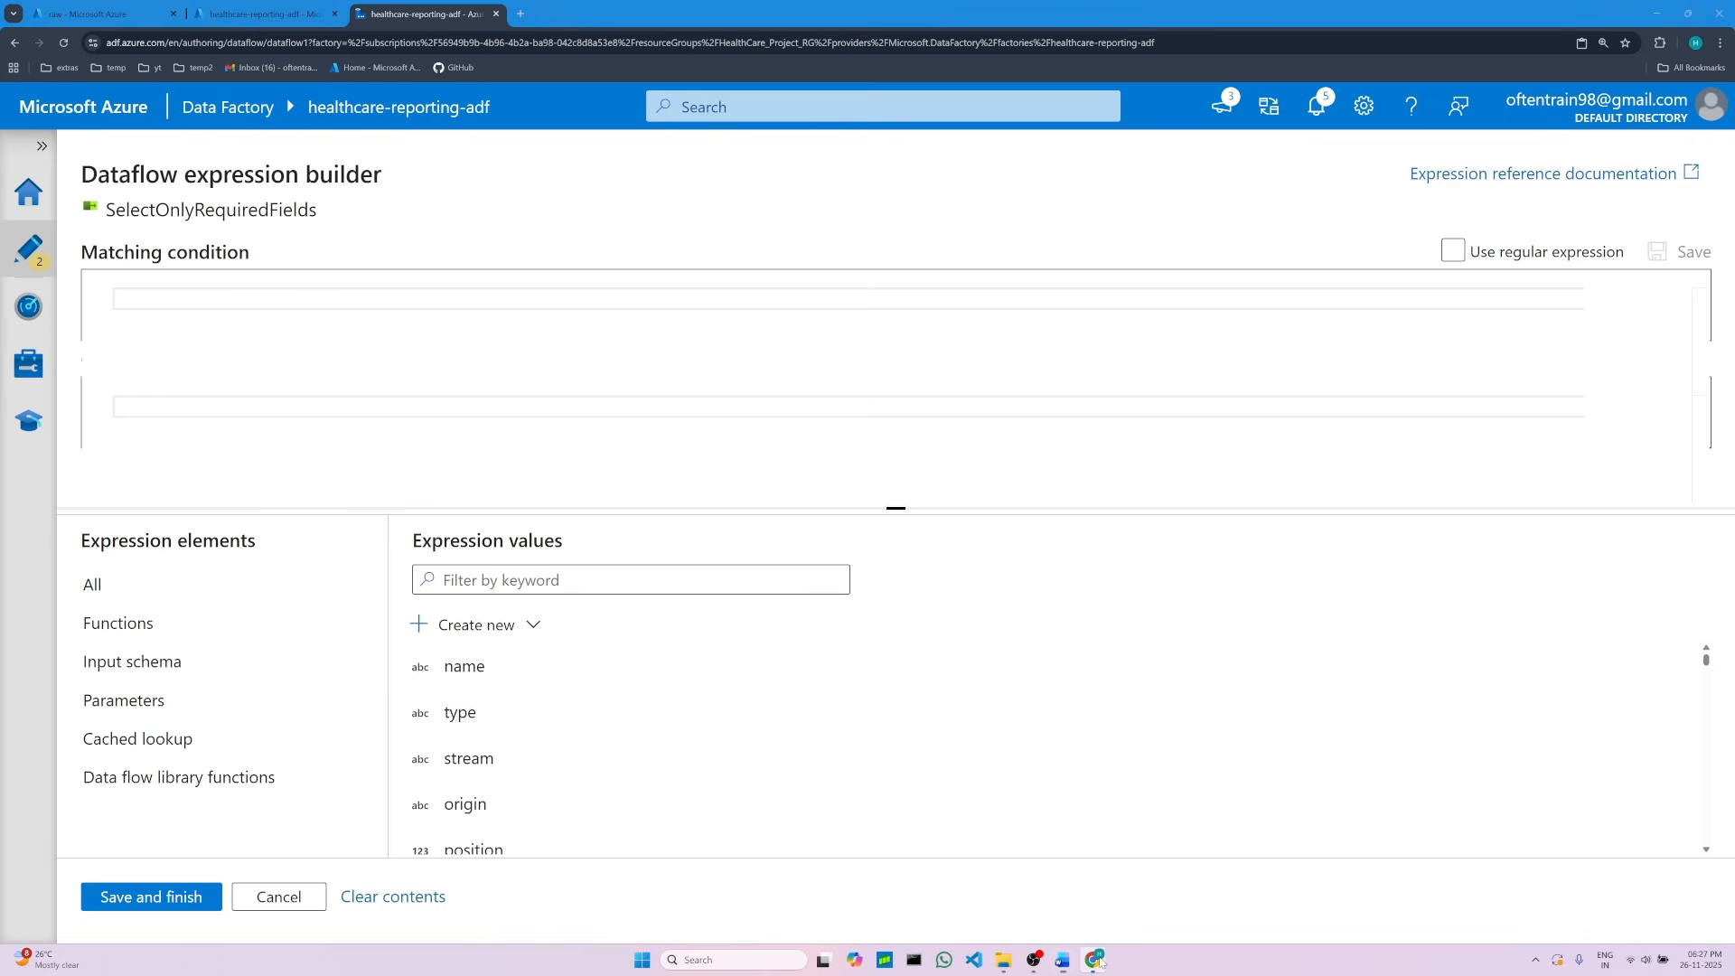
{"action": "right_click", "coordinate": [153, 293]}
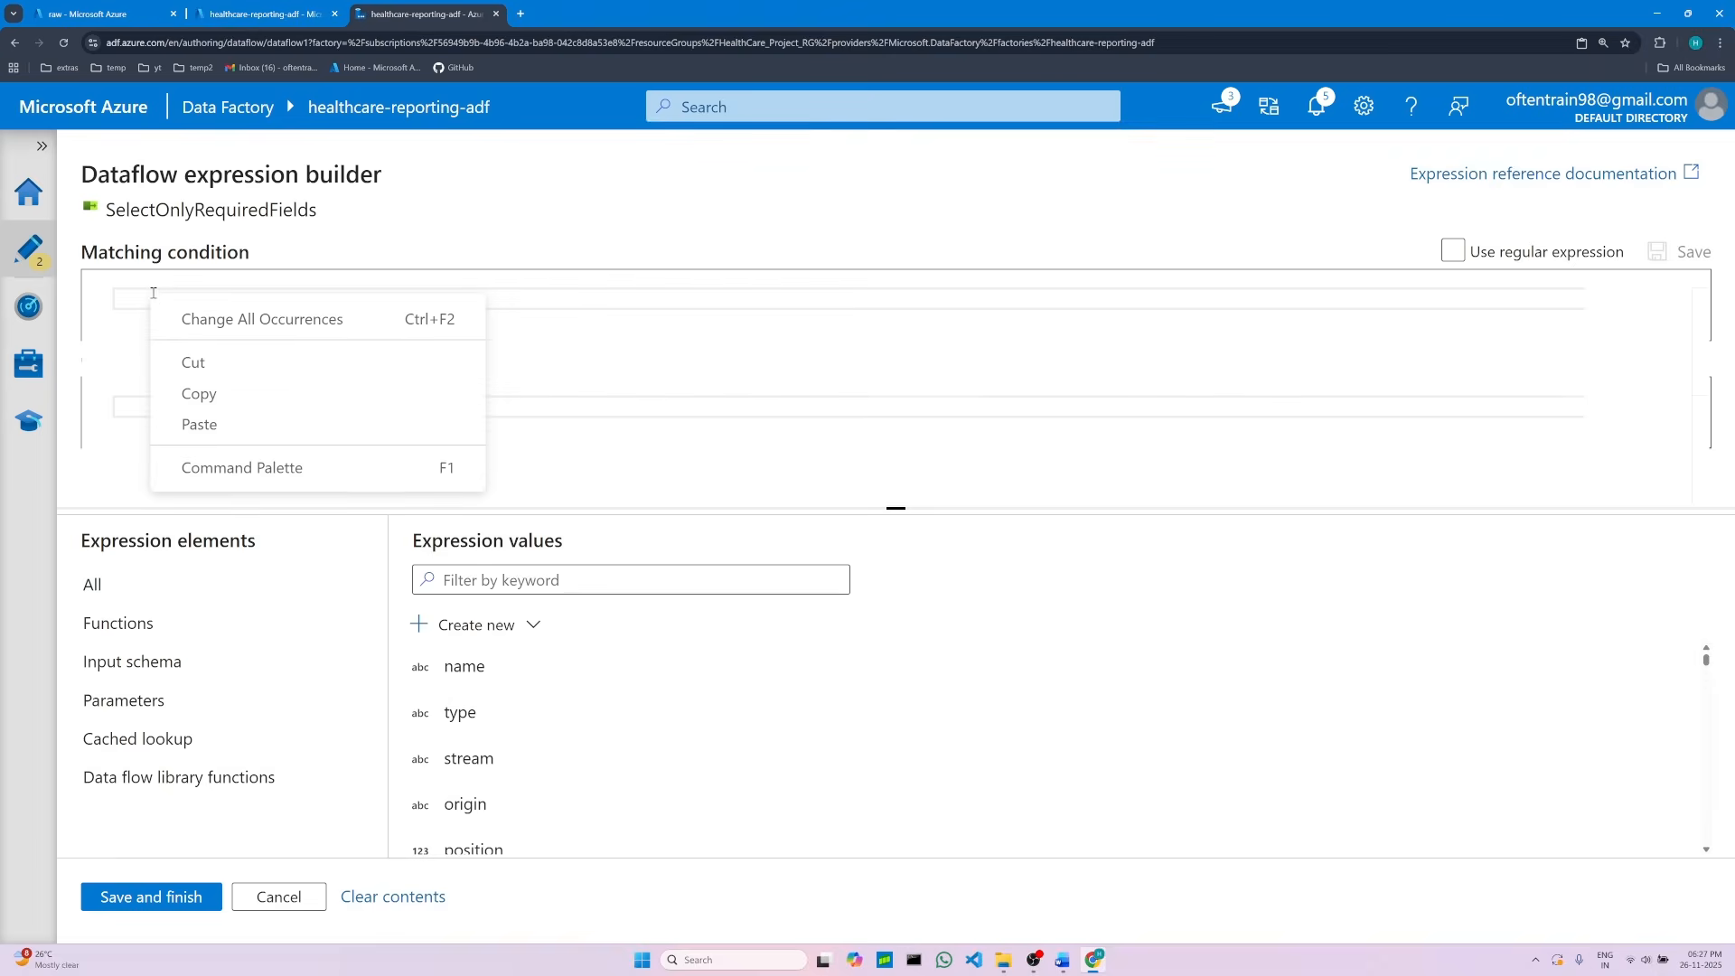
{"action": "left_click", "coordinate": [204, 422]}
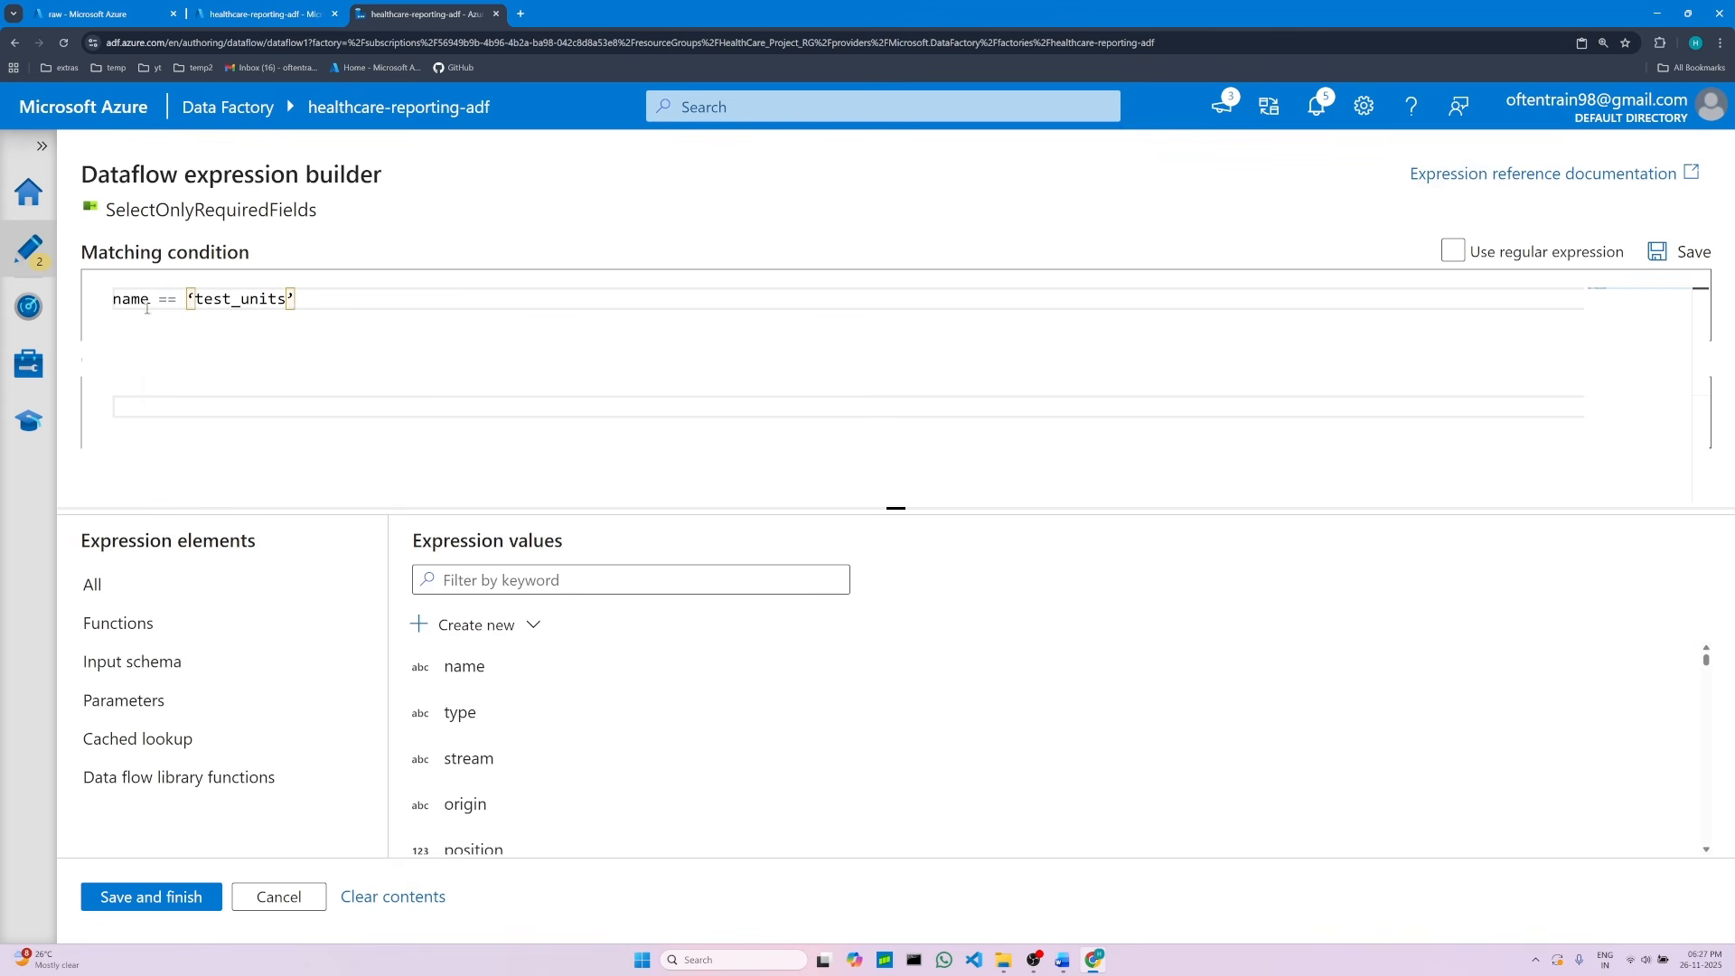
Step: Replace the curly quotes around test_units in the matching condition with straight single quotes
{"action": "left_click_drag", "start_coordinate": [296, 299], "coordinate": [140, 298]}
{"action": "left_click", "coordinate": [286, 299]}
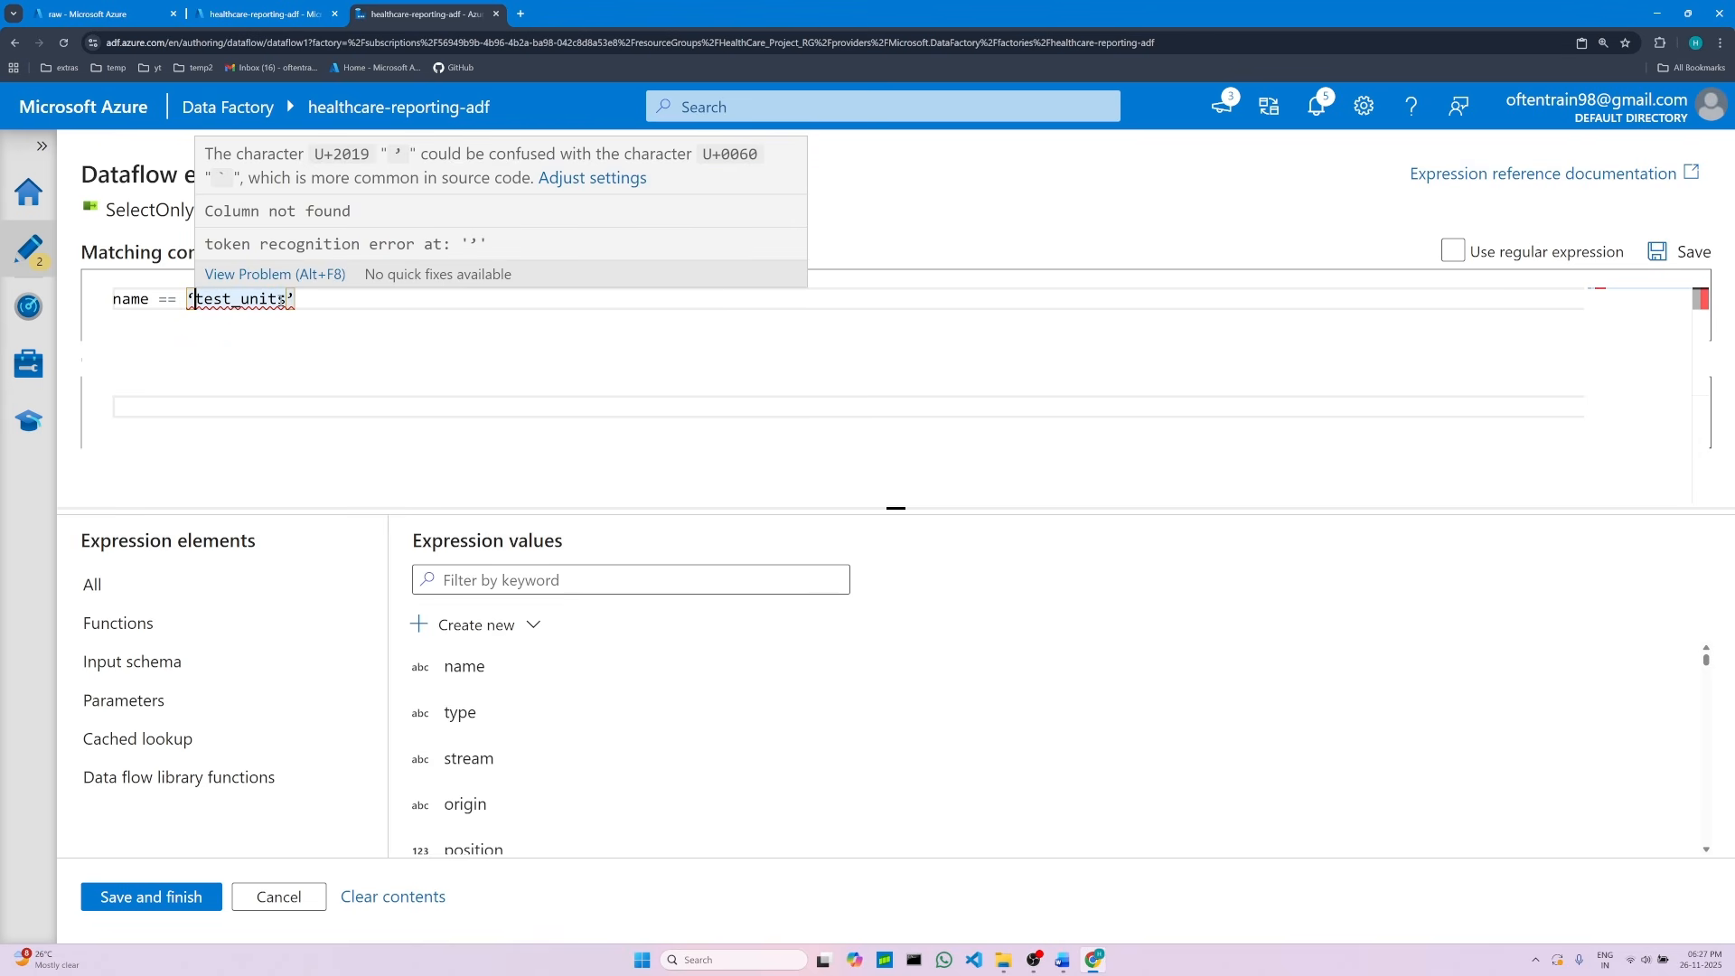
{"action": "key", "text": "BackSpace"}
{"action": "type", "text": "\""}
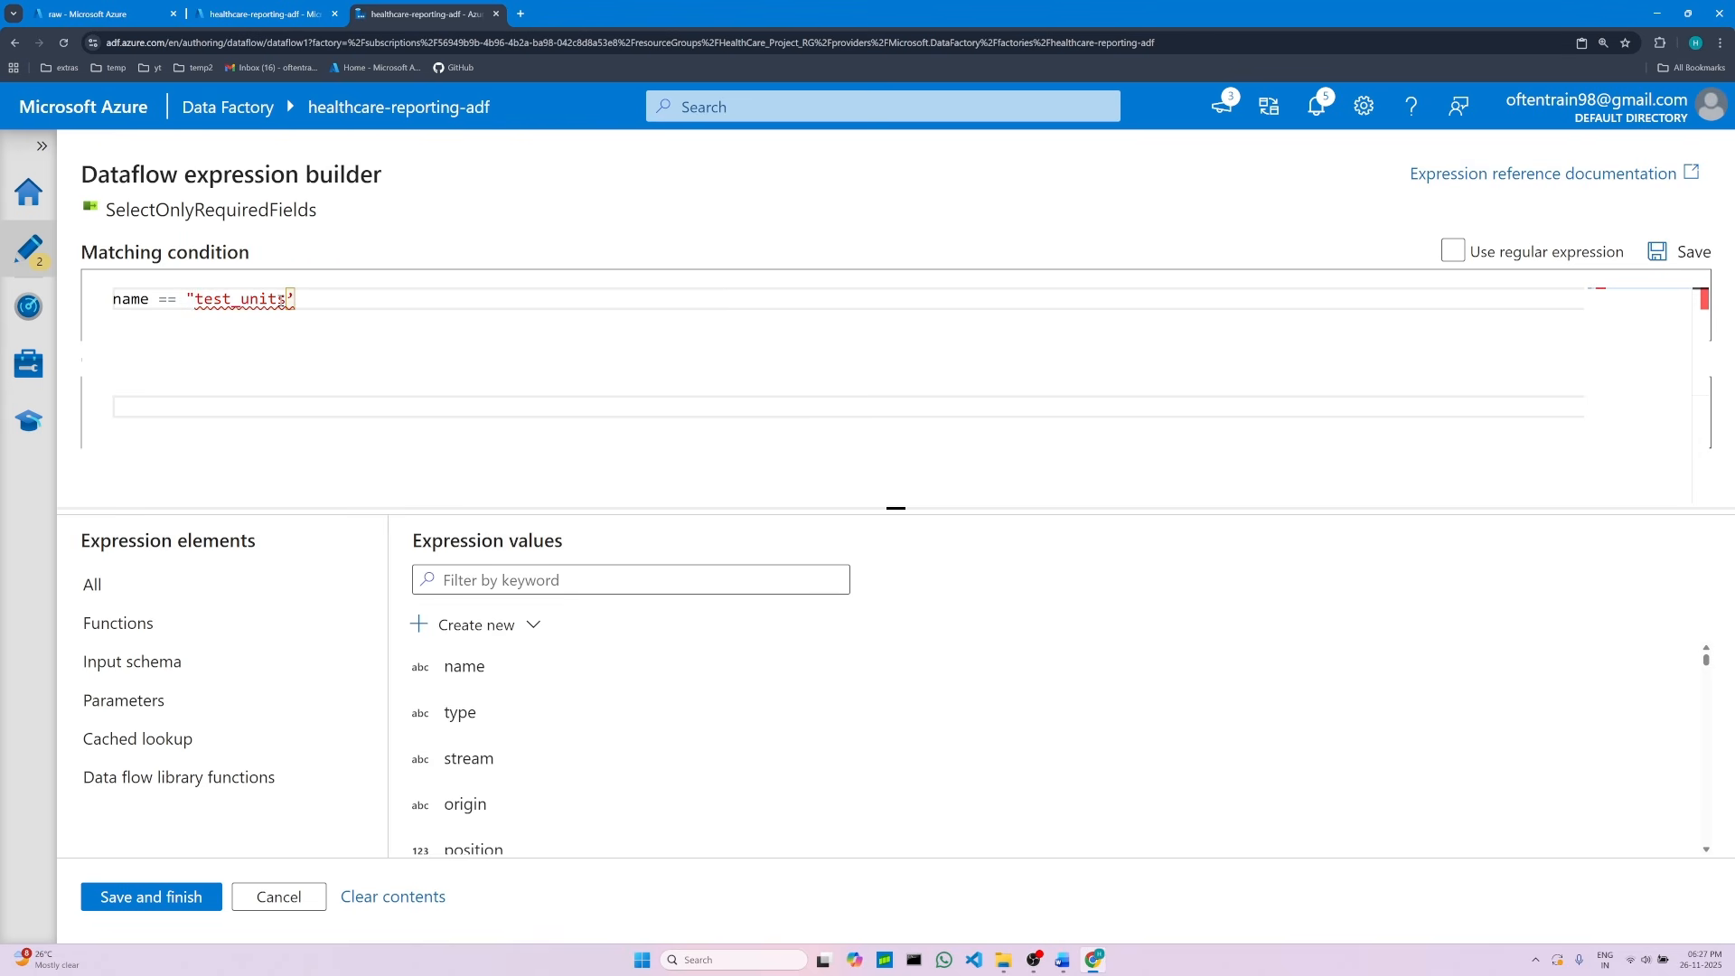
{"action": "key", "text": "BackSpace"}
{"action": "type", "text": "'"}
{"action": "key", "text": "Right"}
{"action": "key", "text": "Right"}
{"action": "key", "text": "Right"}
{"action": "key", "text": "Right"}
{"action": "key", "text": "Right"}
{"action": "key", "text": "Right"}
{"action": "key", "text": "Right"}
{"action": "key", "text": "Right"}
{"action": "key", "text": "Right"}
{"action": "key", "text": "BackSpace"}
Step: Enter 'units' as the output column name expression
{"action": "left_click_drag", "start_coordinate": [897, 508], "coordinate": [897, 658]}
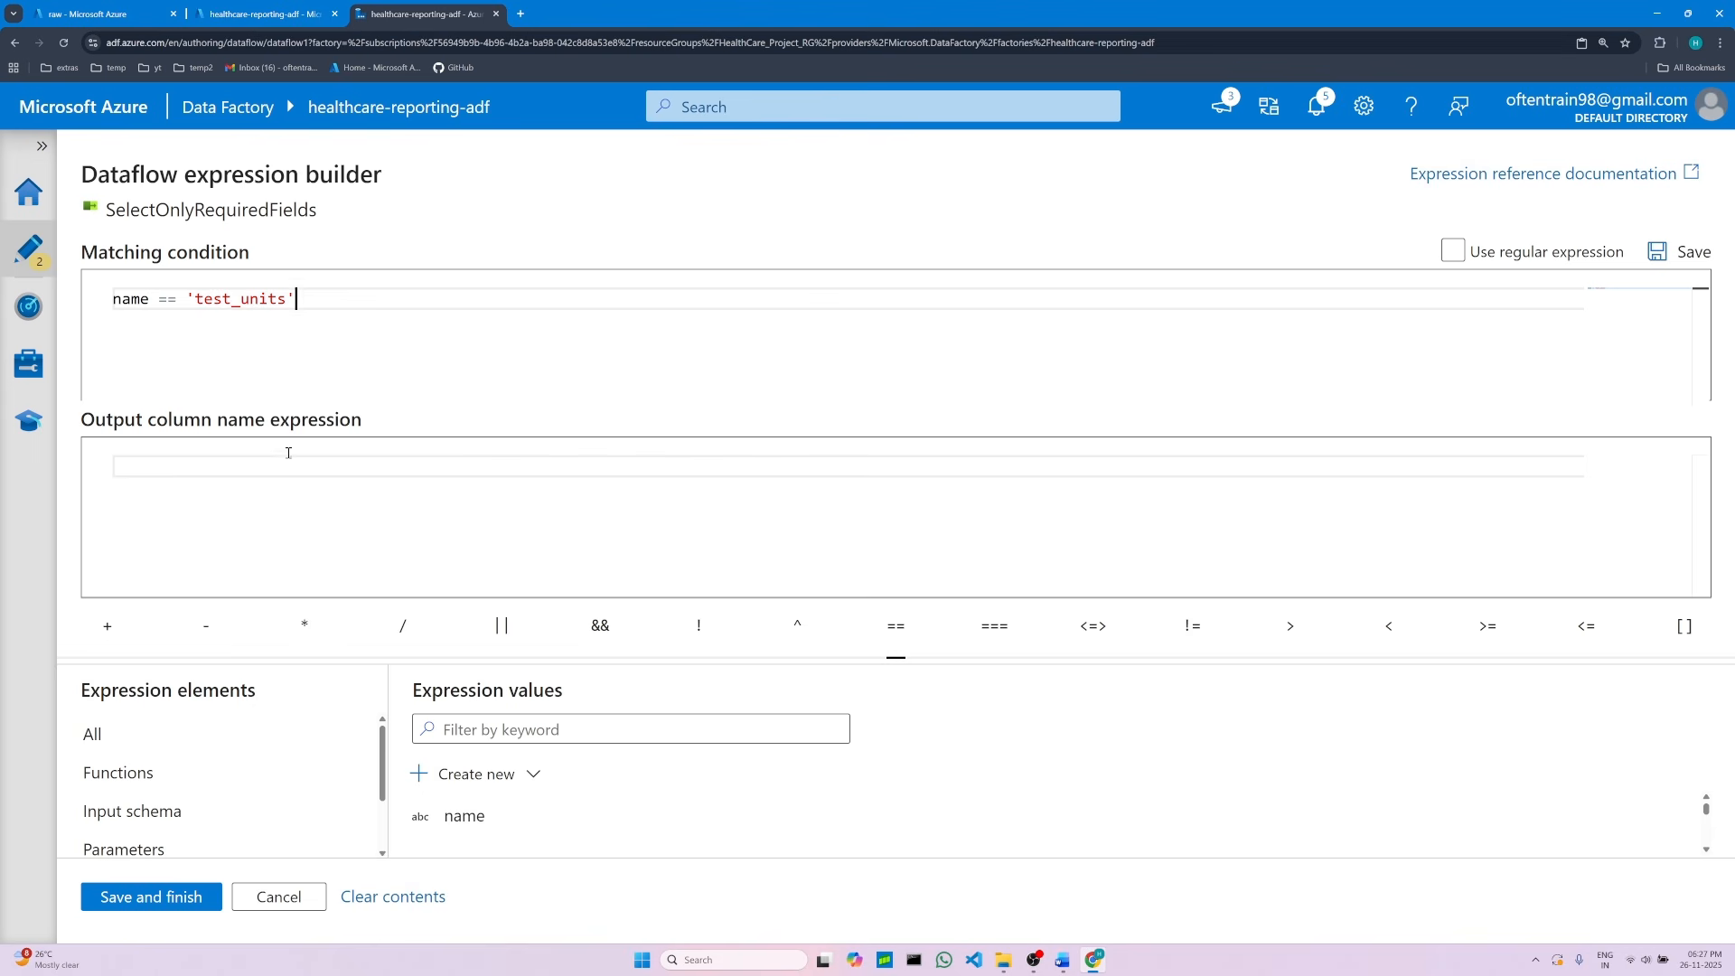
{"action": "triple_click", "coordinate": [207, 419]}
{"action": "left_click", "coordinate": [226, 492]}
{"action": "left_click_drag", "start_coordinate": [114, 299], "coordinate": [318, 303]}
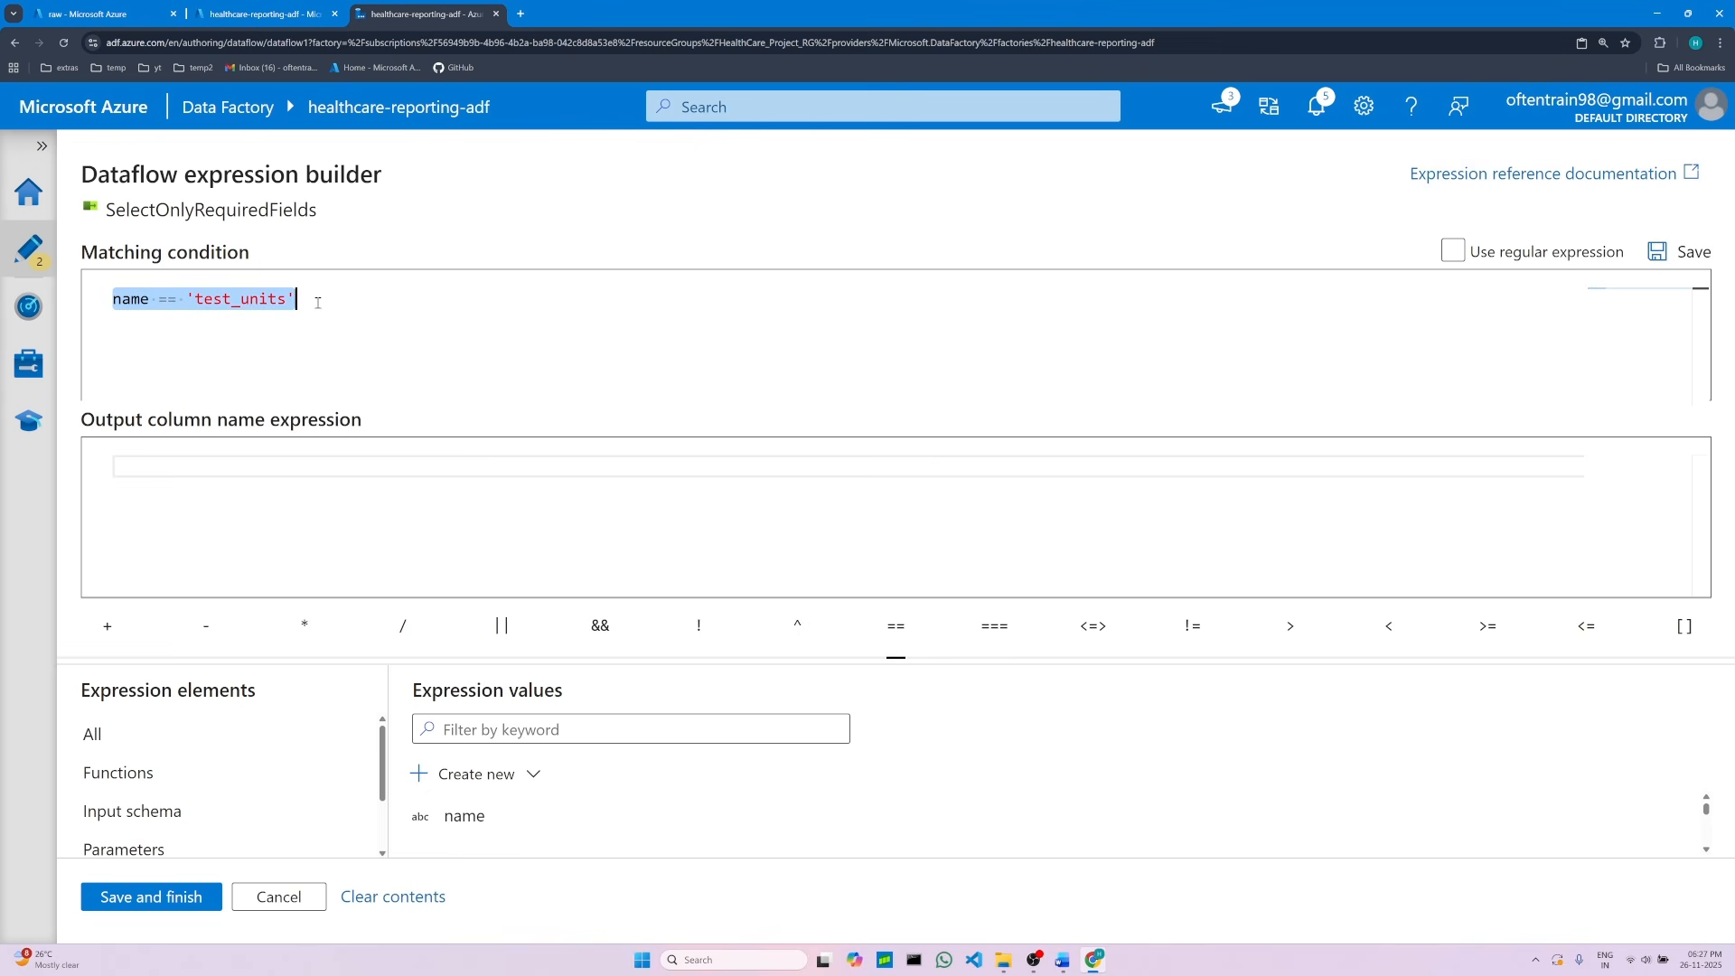
{"action": "left_click", "coordinate": [150, 466]}
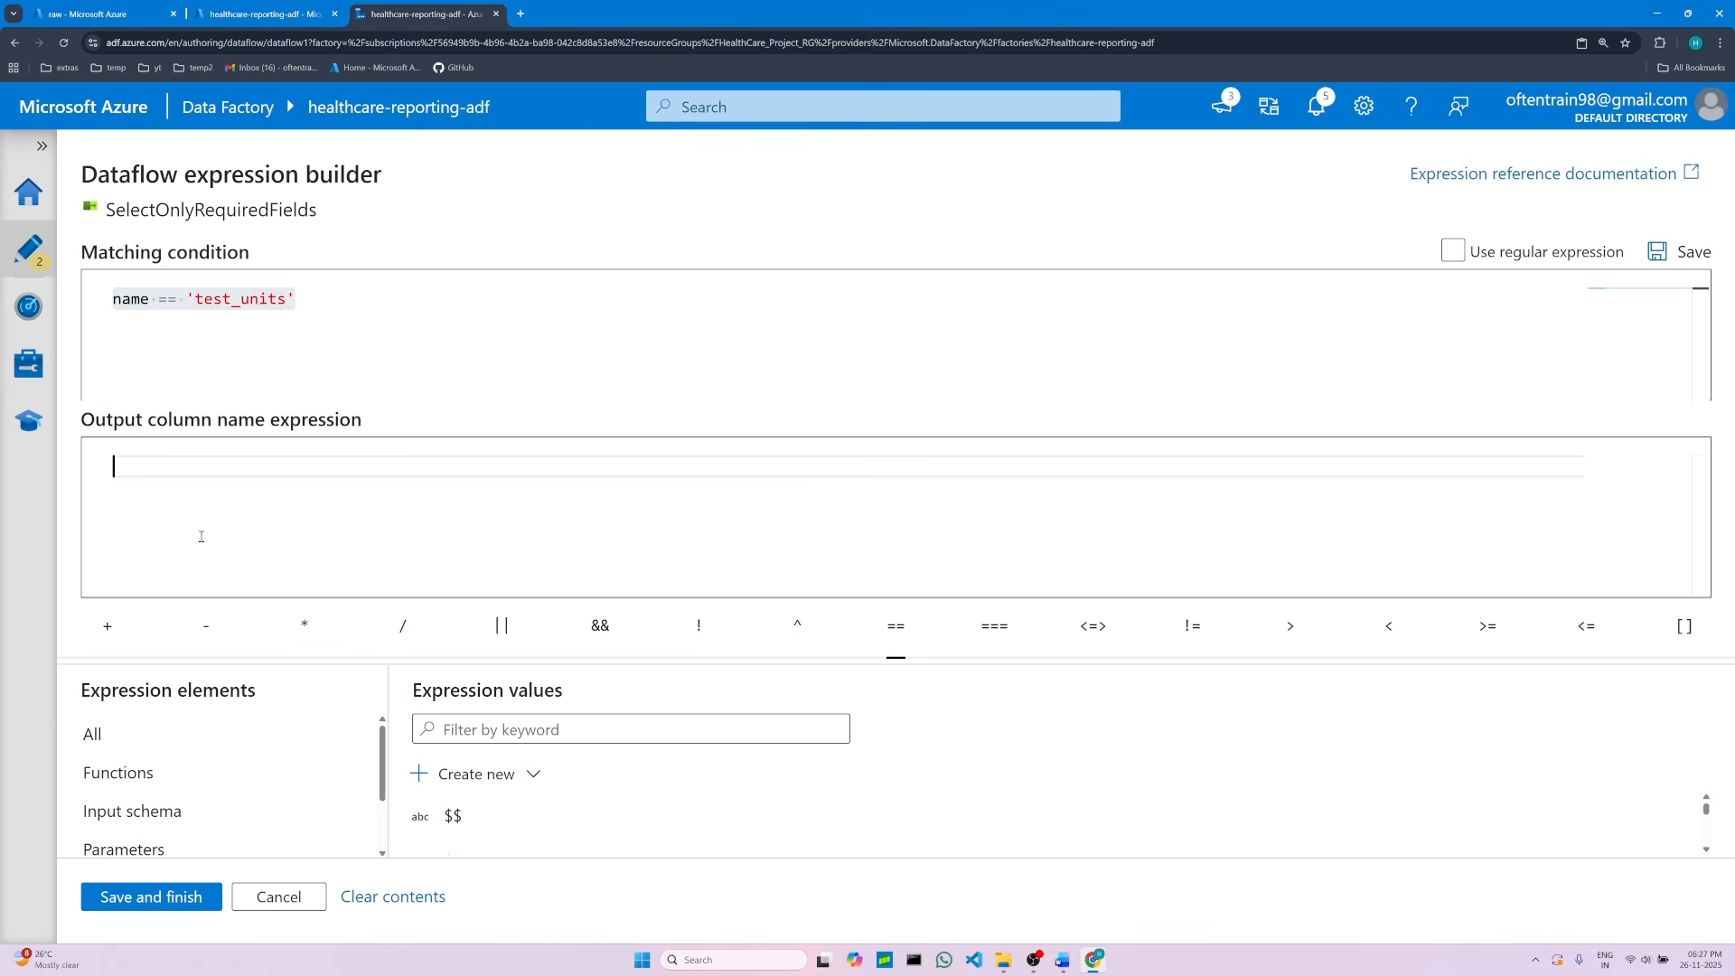
{"action": "type", "text": "'units"}
Step: Copy the corrected matching condition from the expression builder into the project document, replacing its curly-quoted version
{"action": "left_click", "coordinate": [1061, 966]}
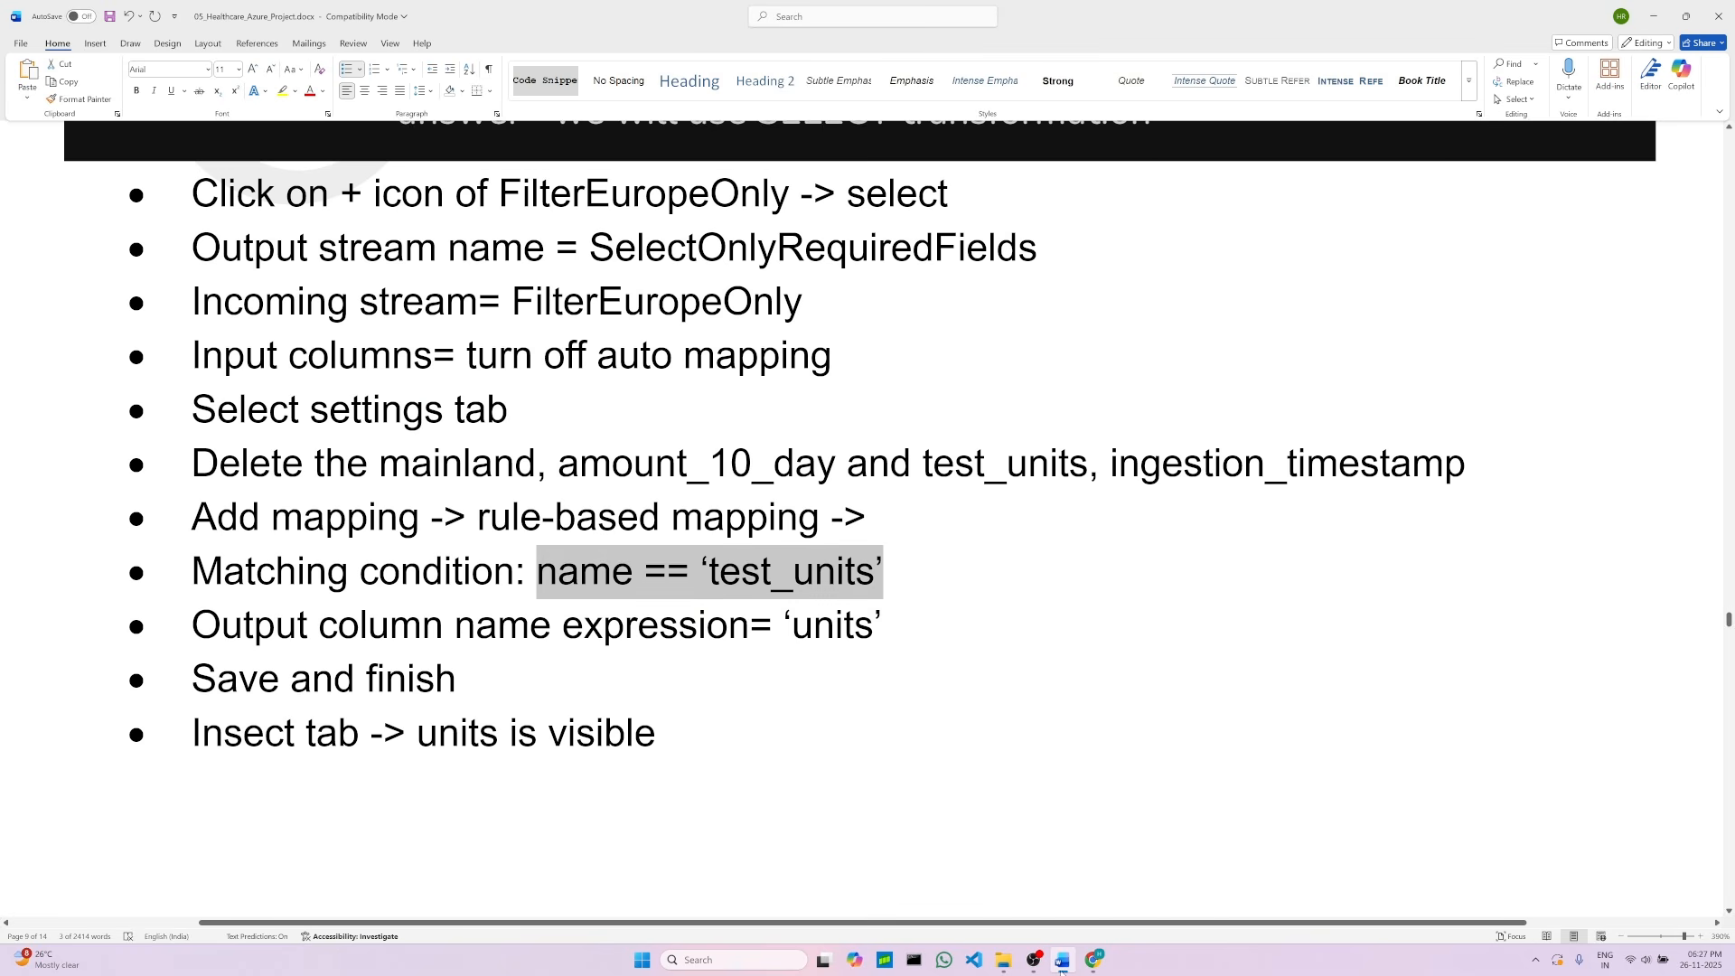
{"action": "double_click", "coordinate": [847, 630]}
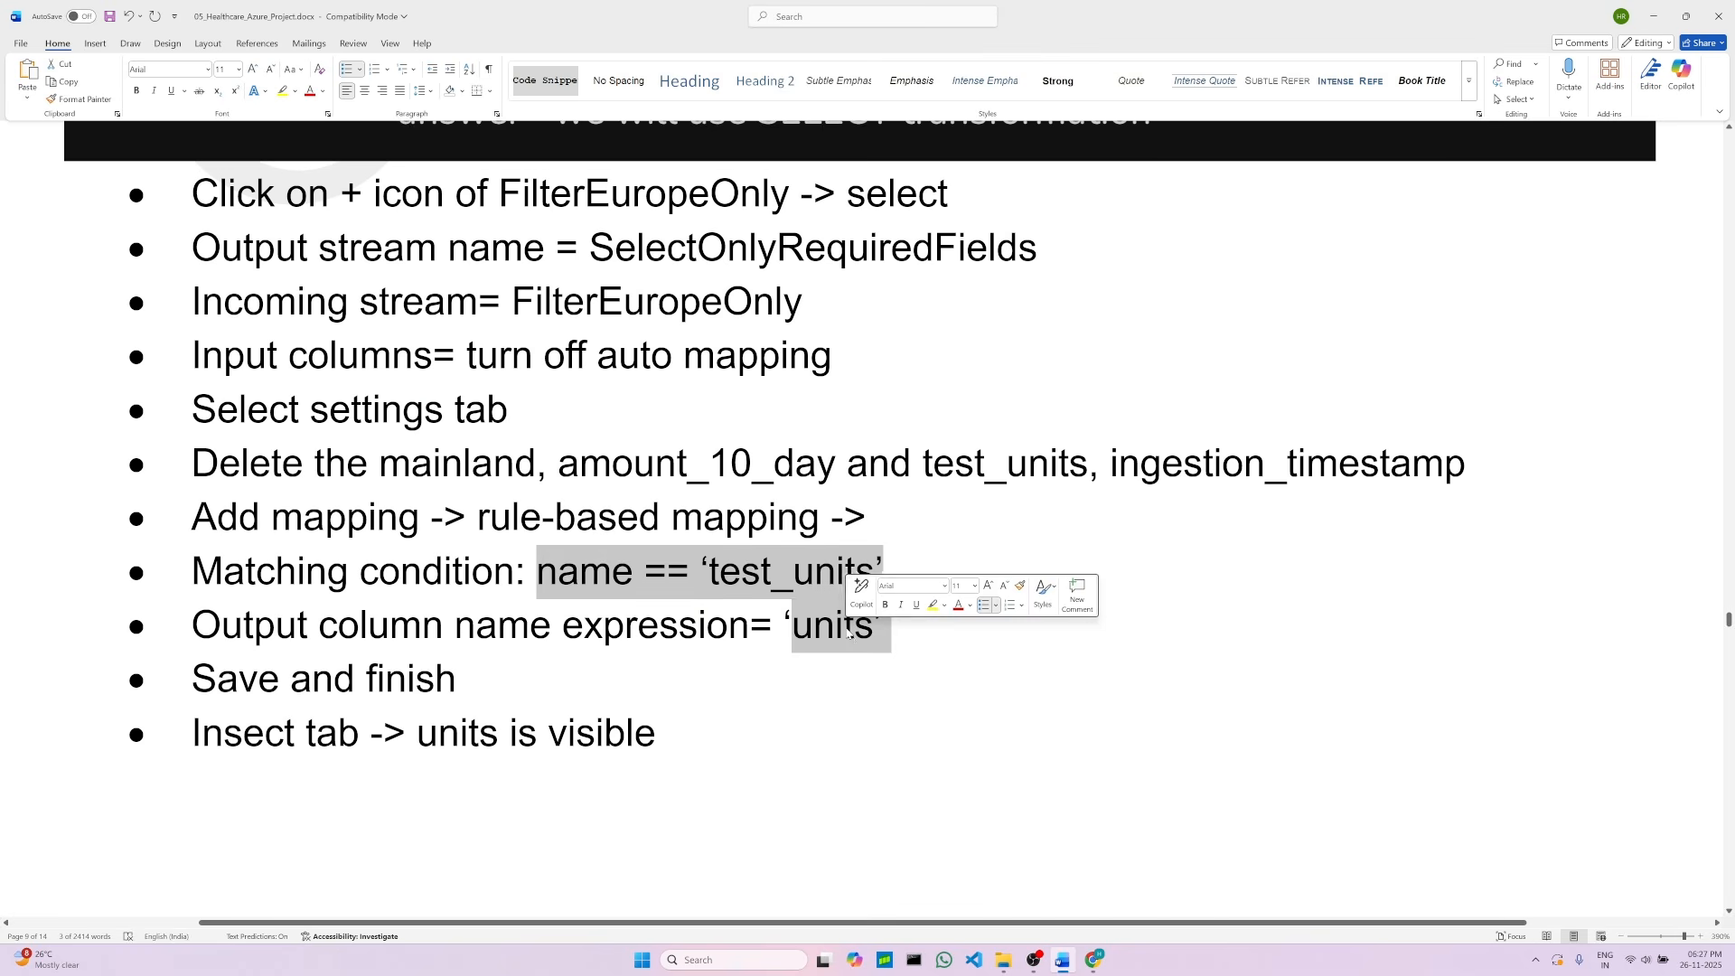
{"action": "left_click", "coordinate": [1098, 961]}
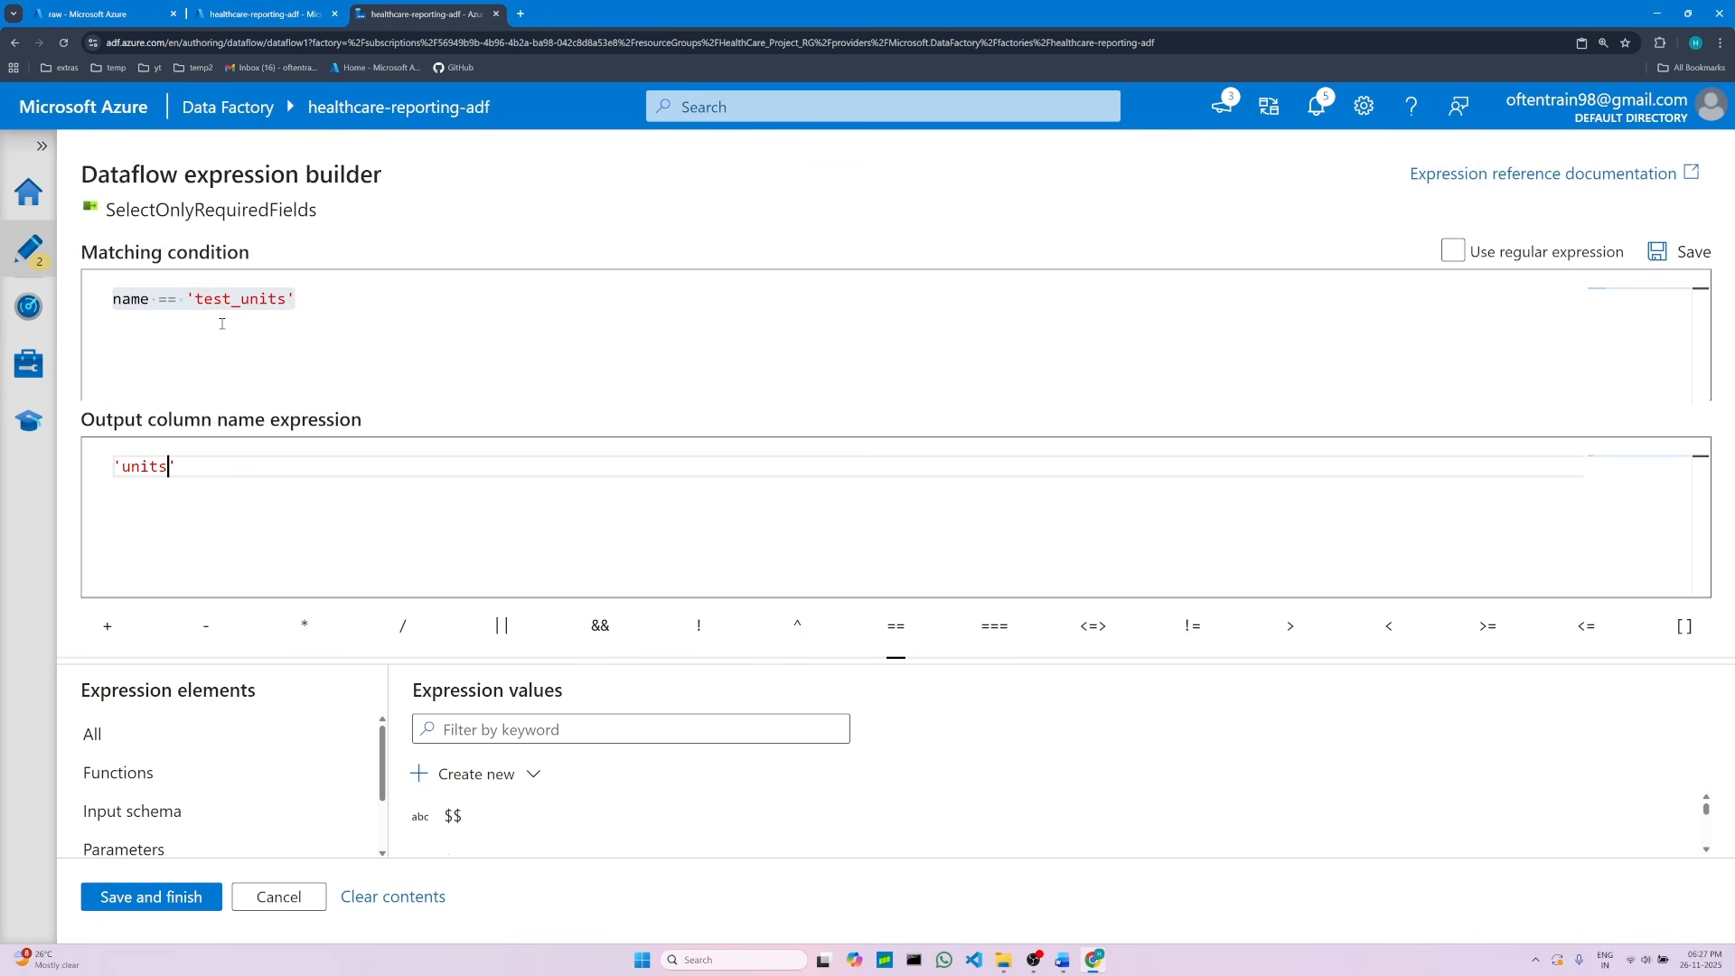
{"action": "double_click", "coordinate": [140, 301]}
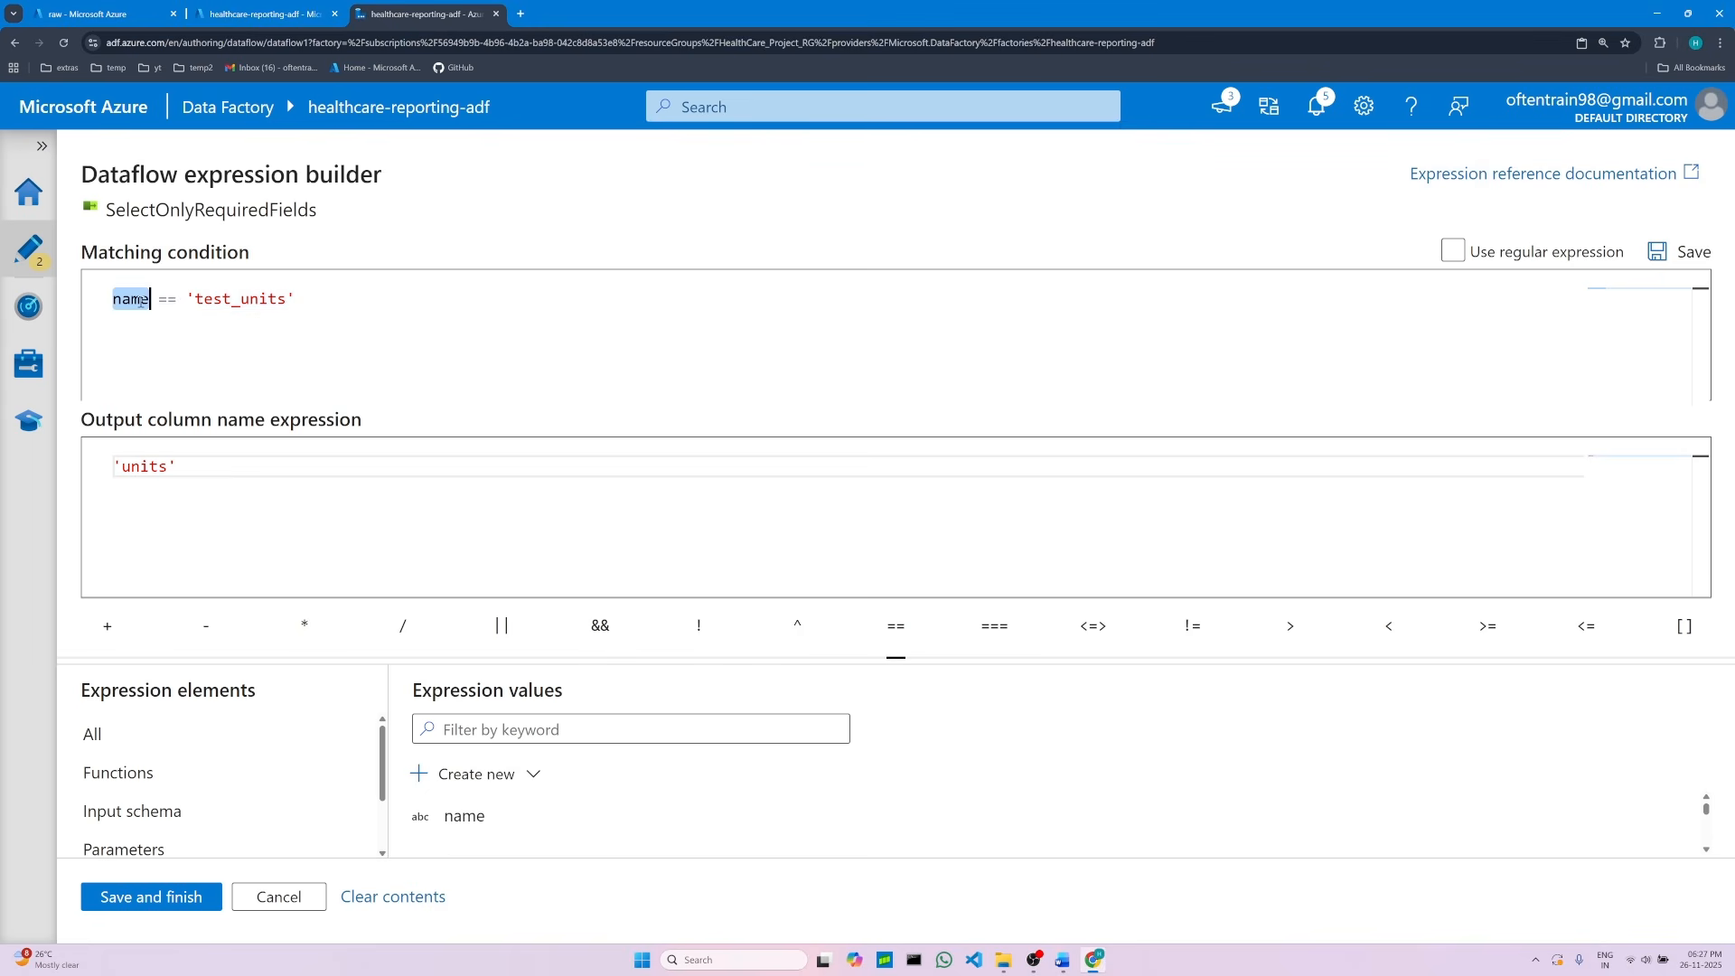
{"action": "left_click", "coordinate": [308, 298]}
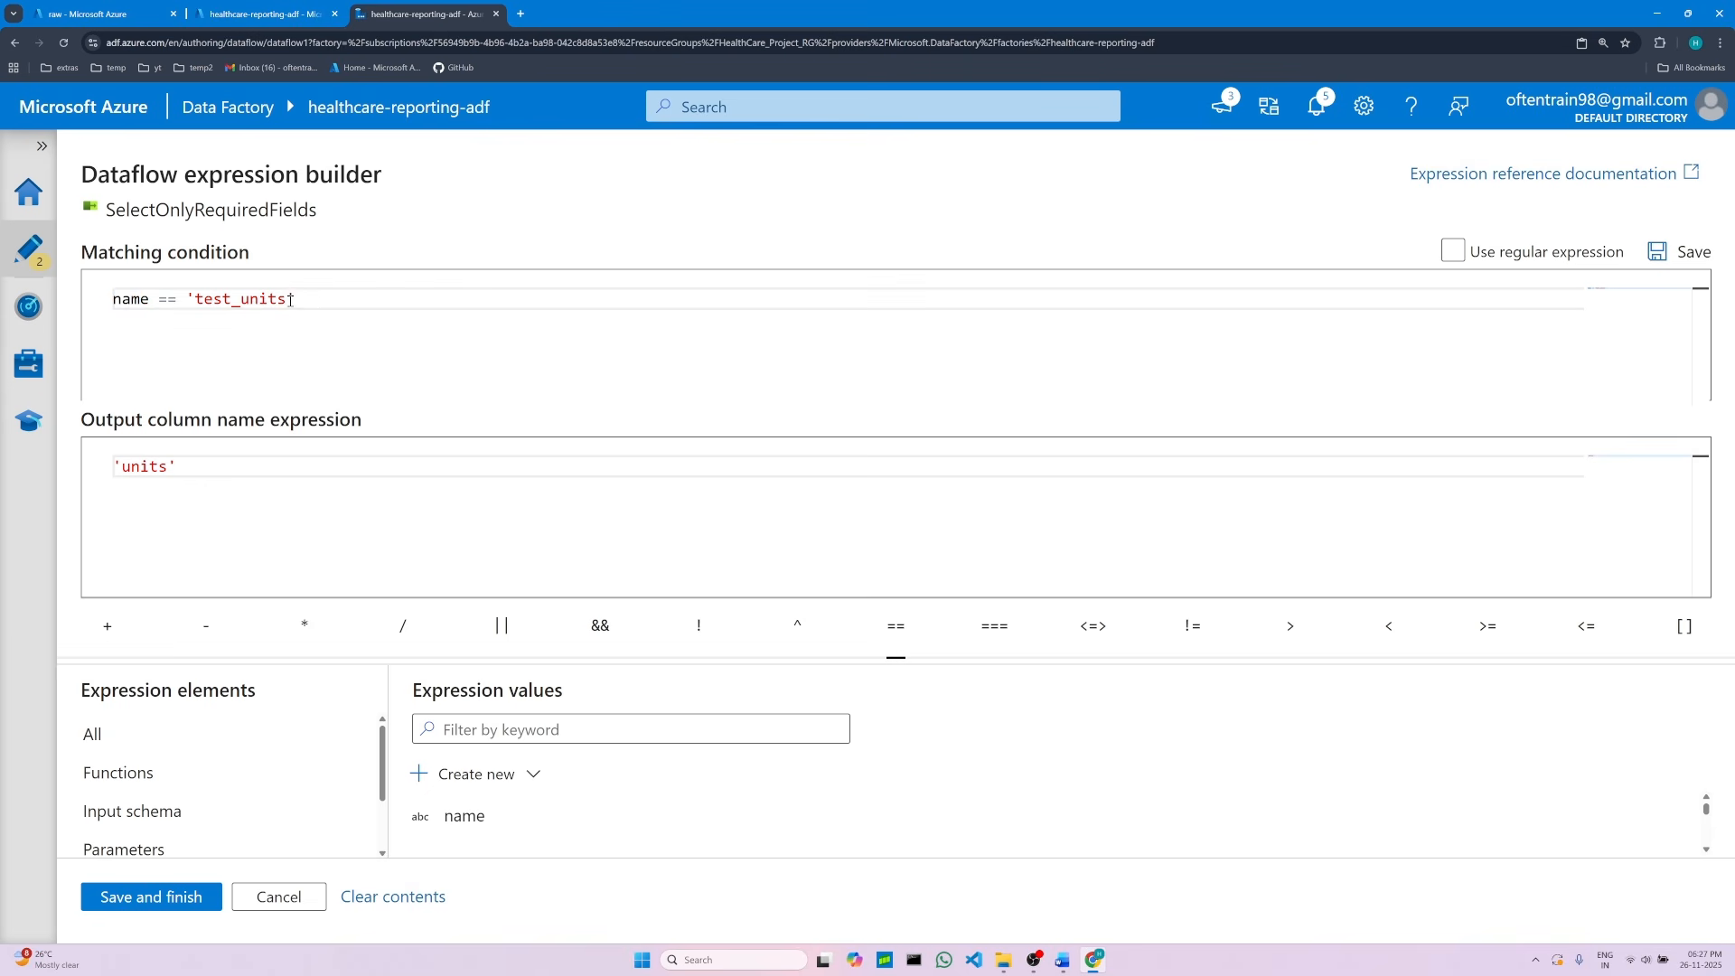
{"action": "left_click_drag", "start_coordinate": [290, 300], "coordinate": [112, 300]}
{"action": "right_click", "coordinate": [142, 300]}
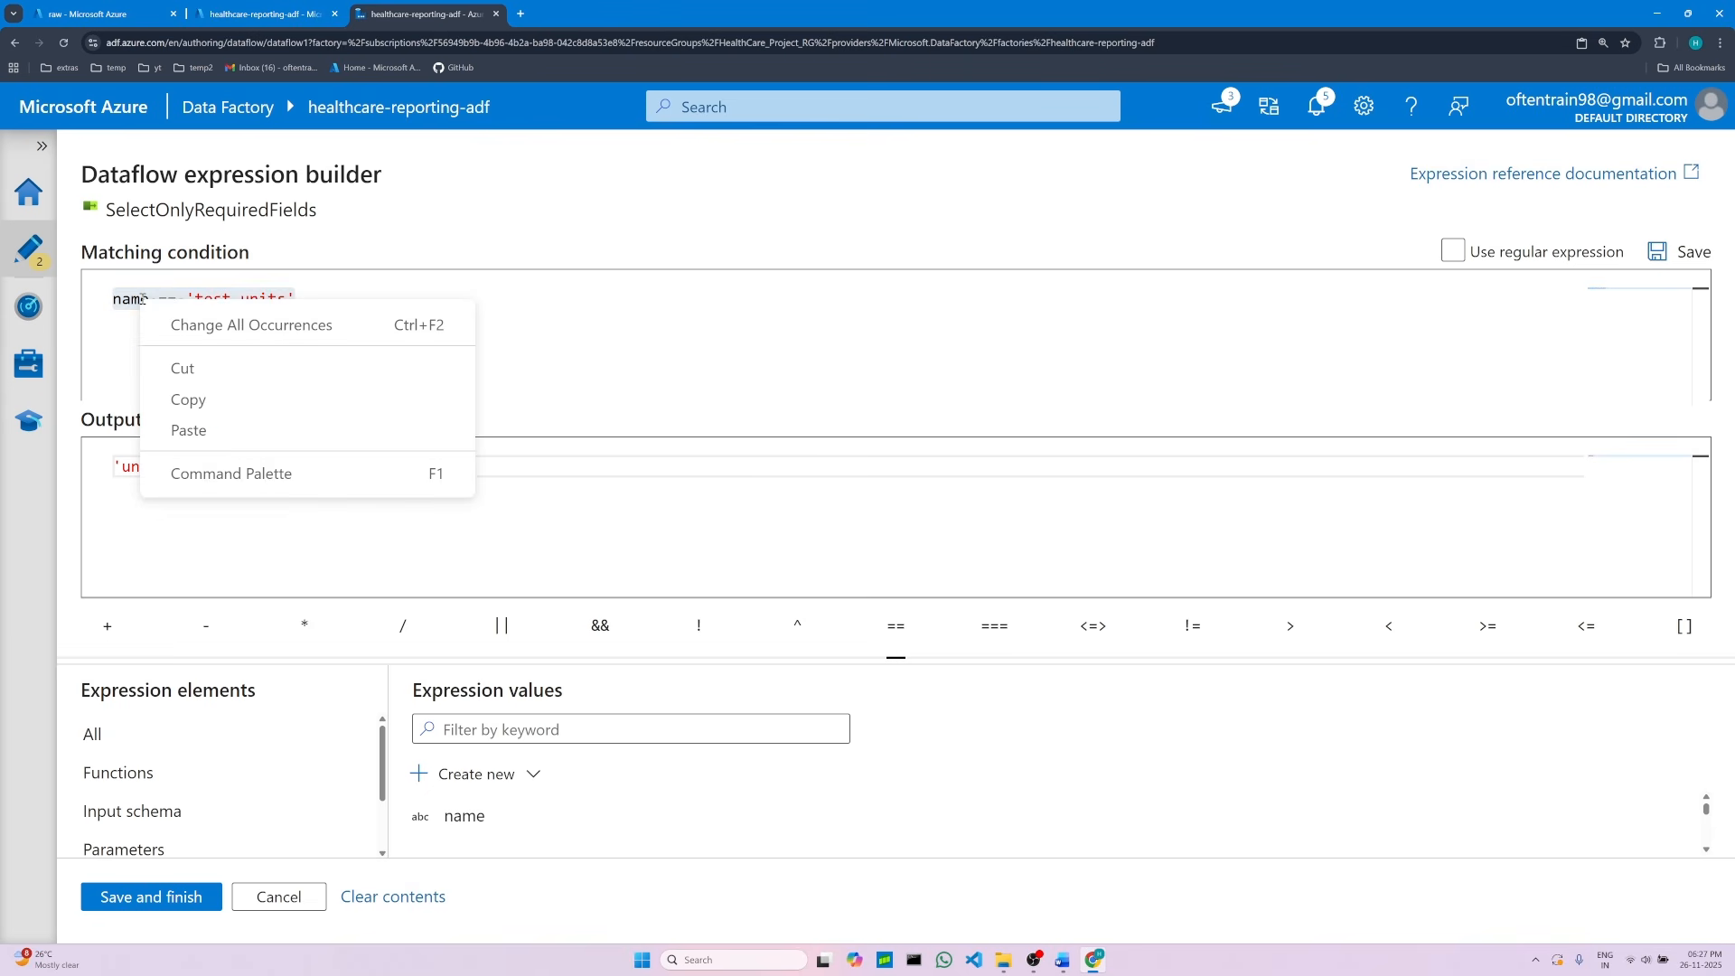
{"action": "left_click", "coordinate": [189, 399]}
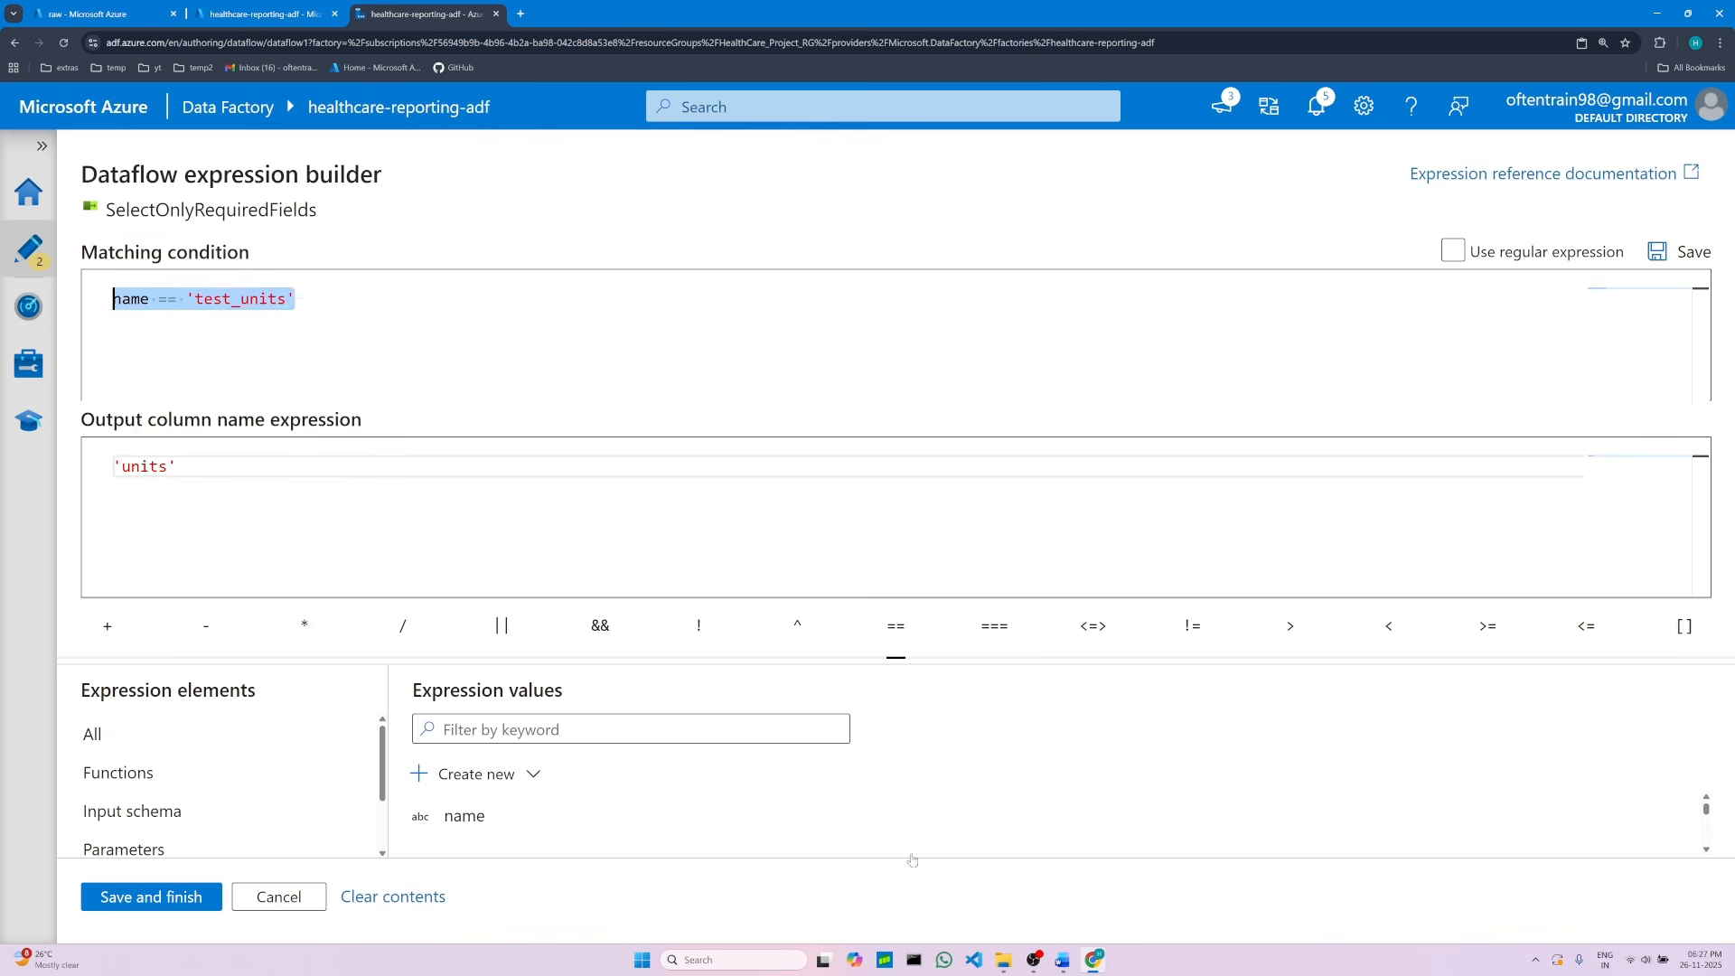
{"action": "left_click", "coordinate": [1061, 958]}
{"action": "left_click", "coordinate": [783, 624]}
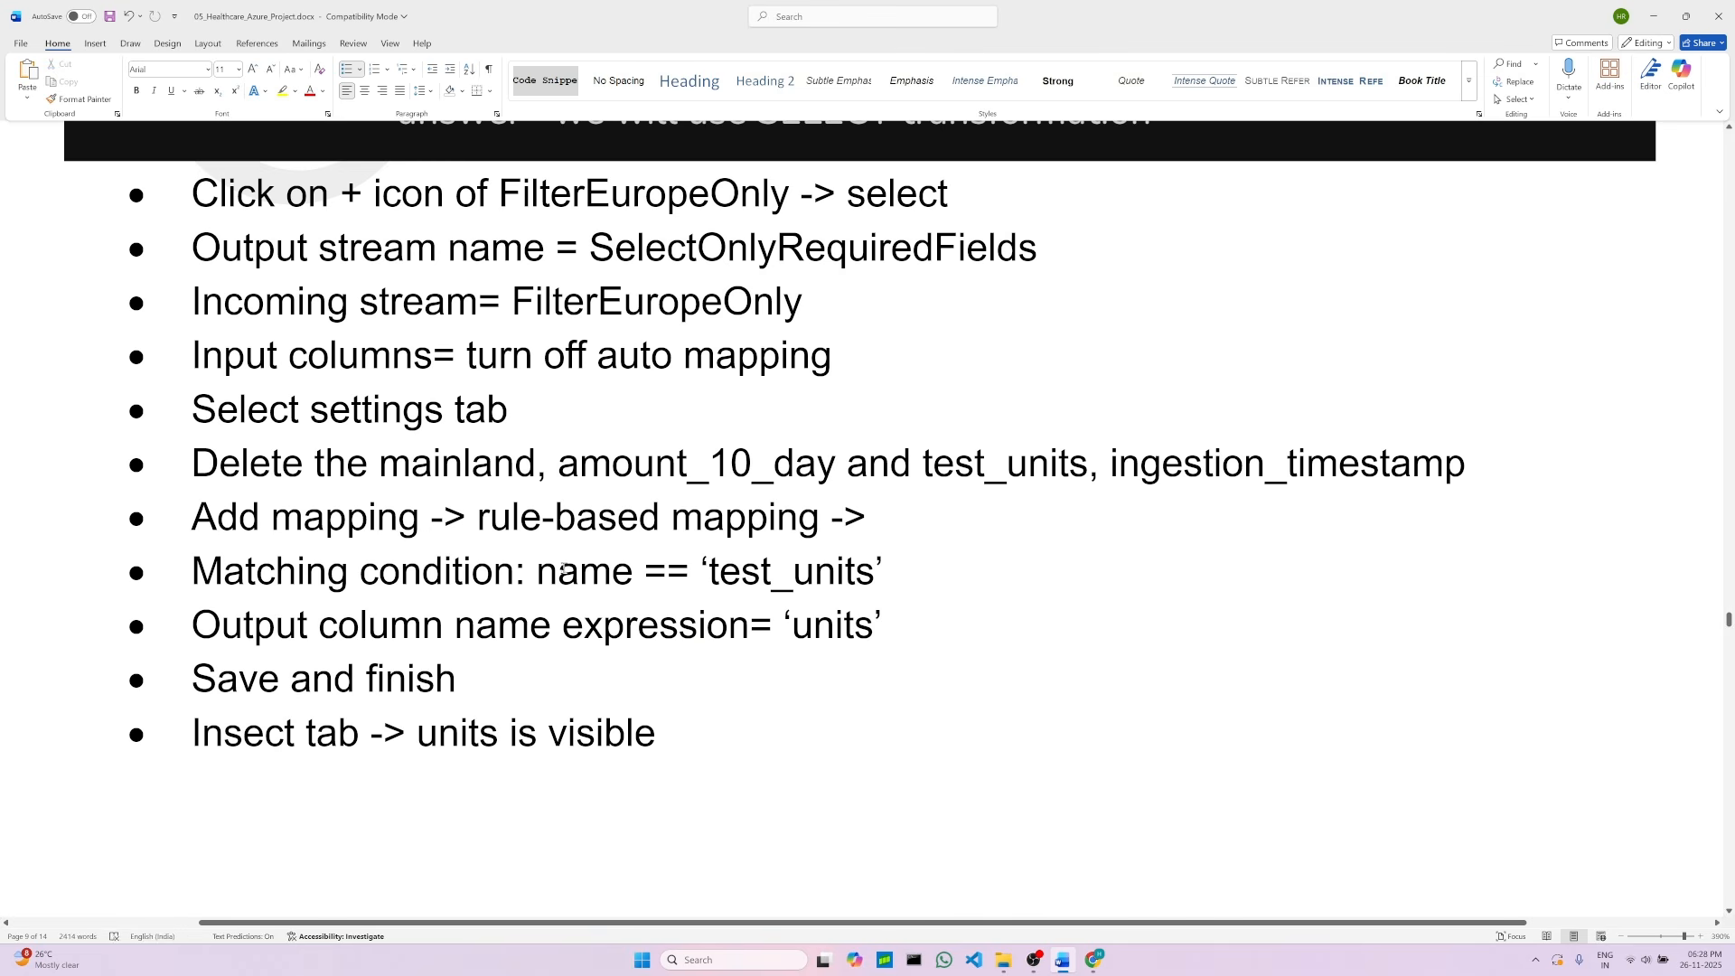
{"action": "left_click_drag", "start_coordinate": [539, 571], "coordinate": [885, 573]}
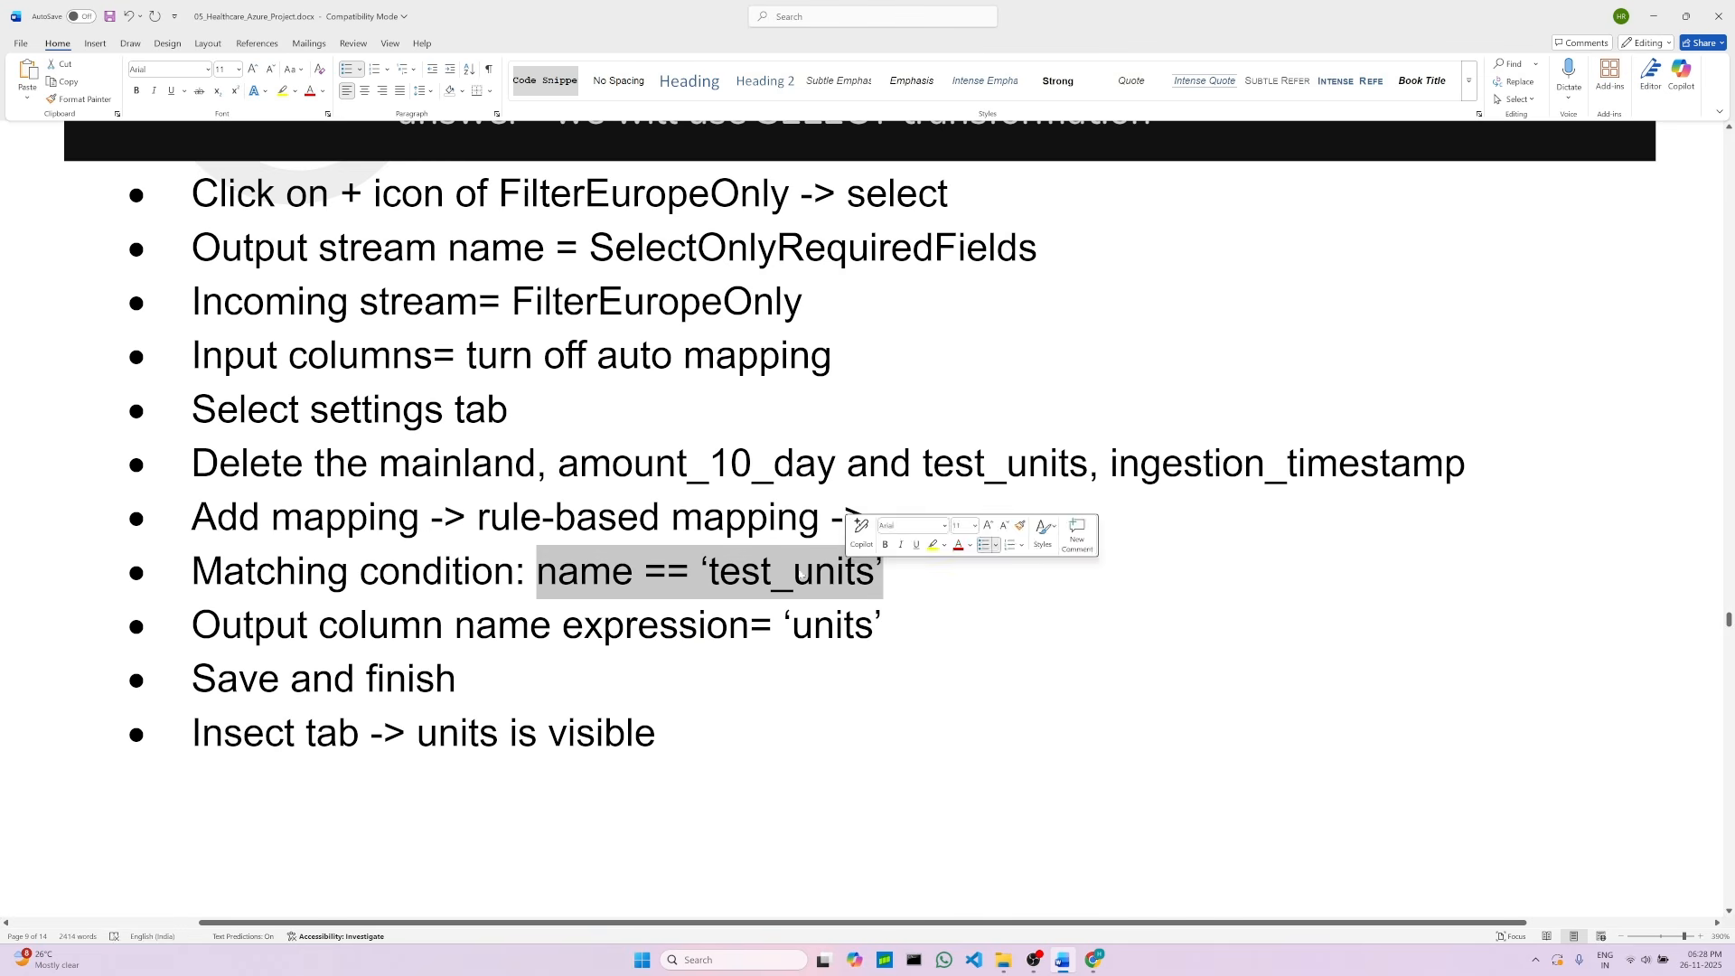
{"action": "right_click", "coordinate": [755, 570]}
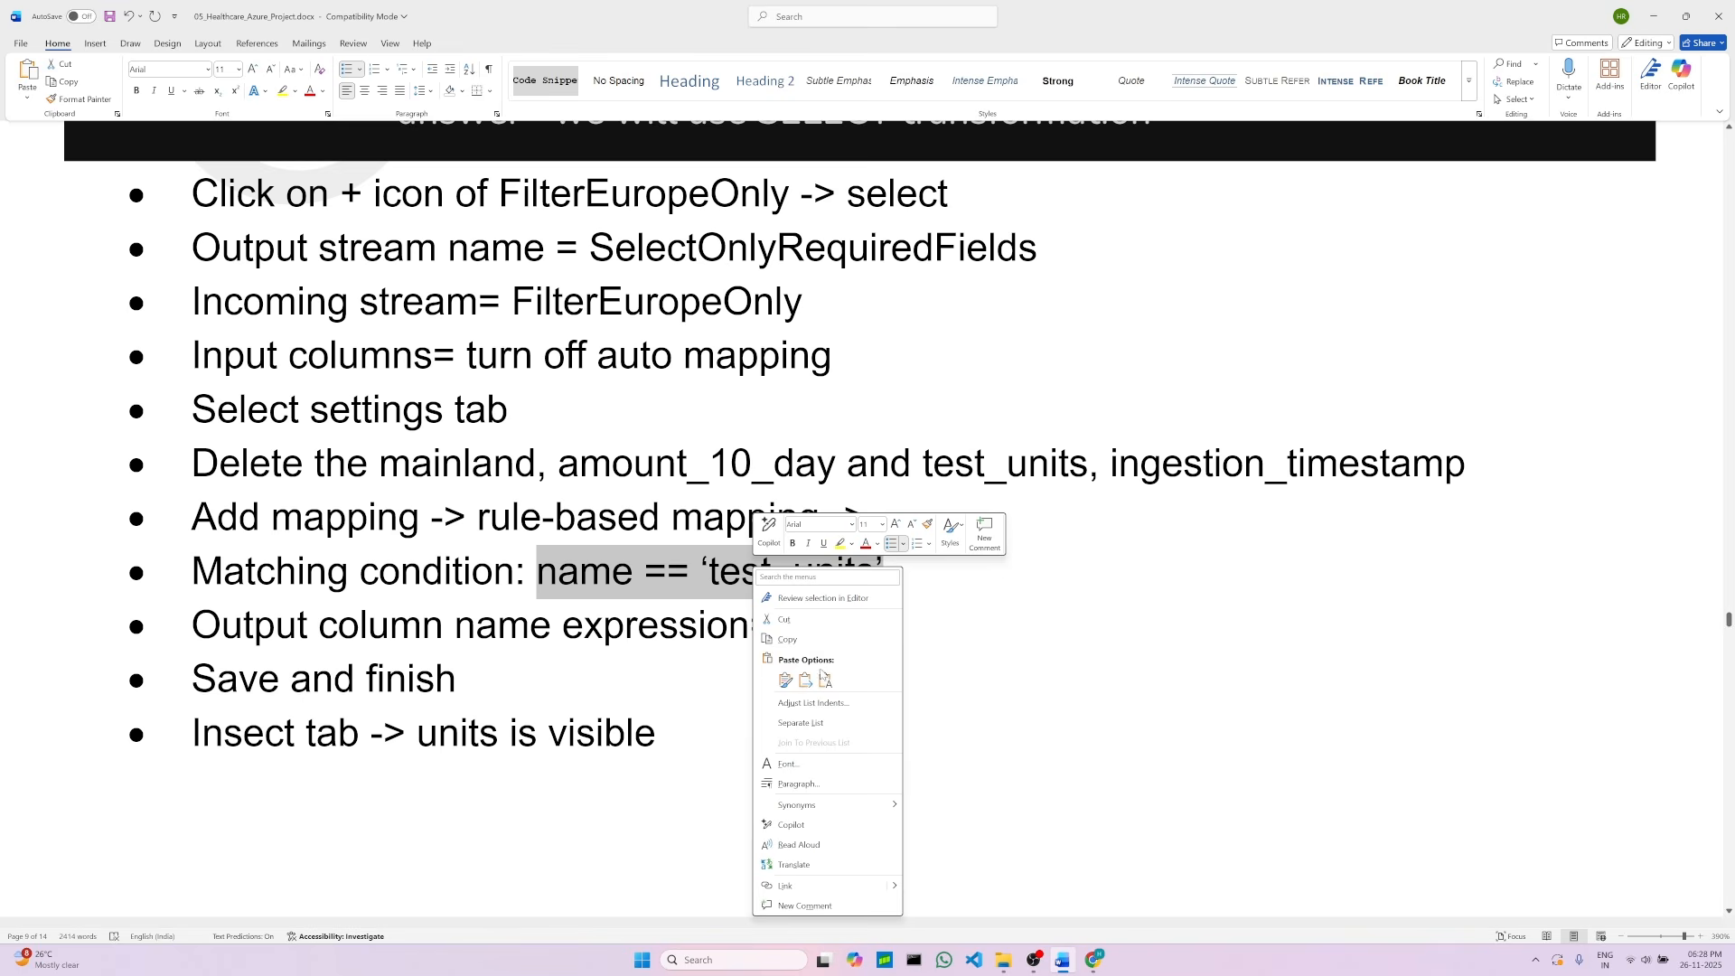
{"action": "left_click", "coordinate": [824, 679]}
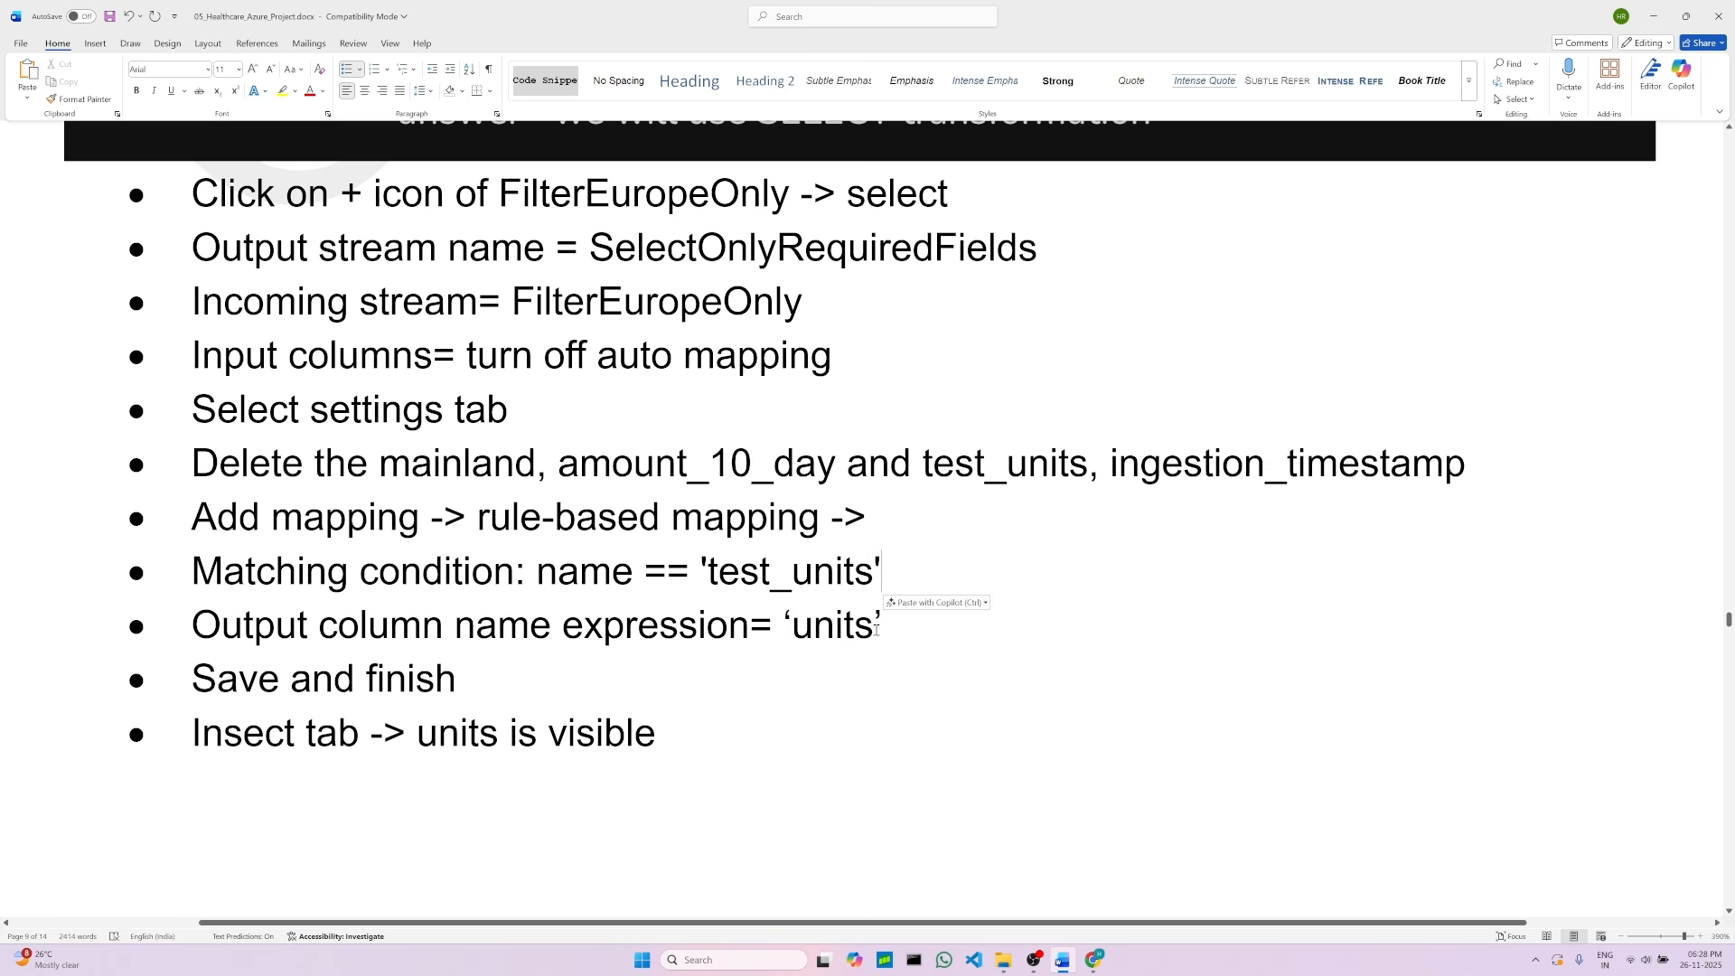
{"action": "left_click", "coordinate": [1094, 960]}
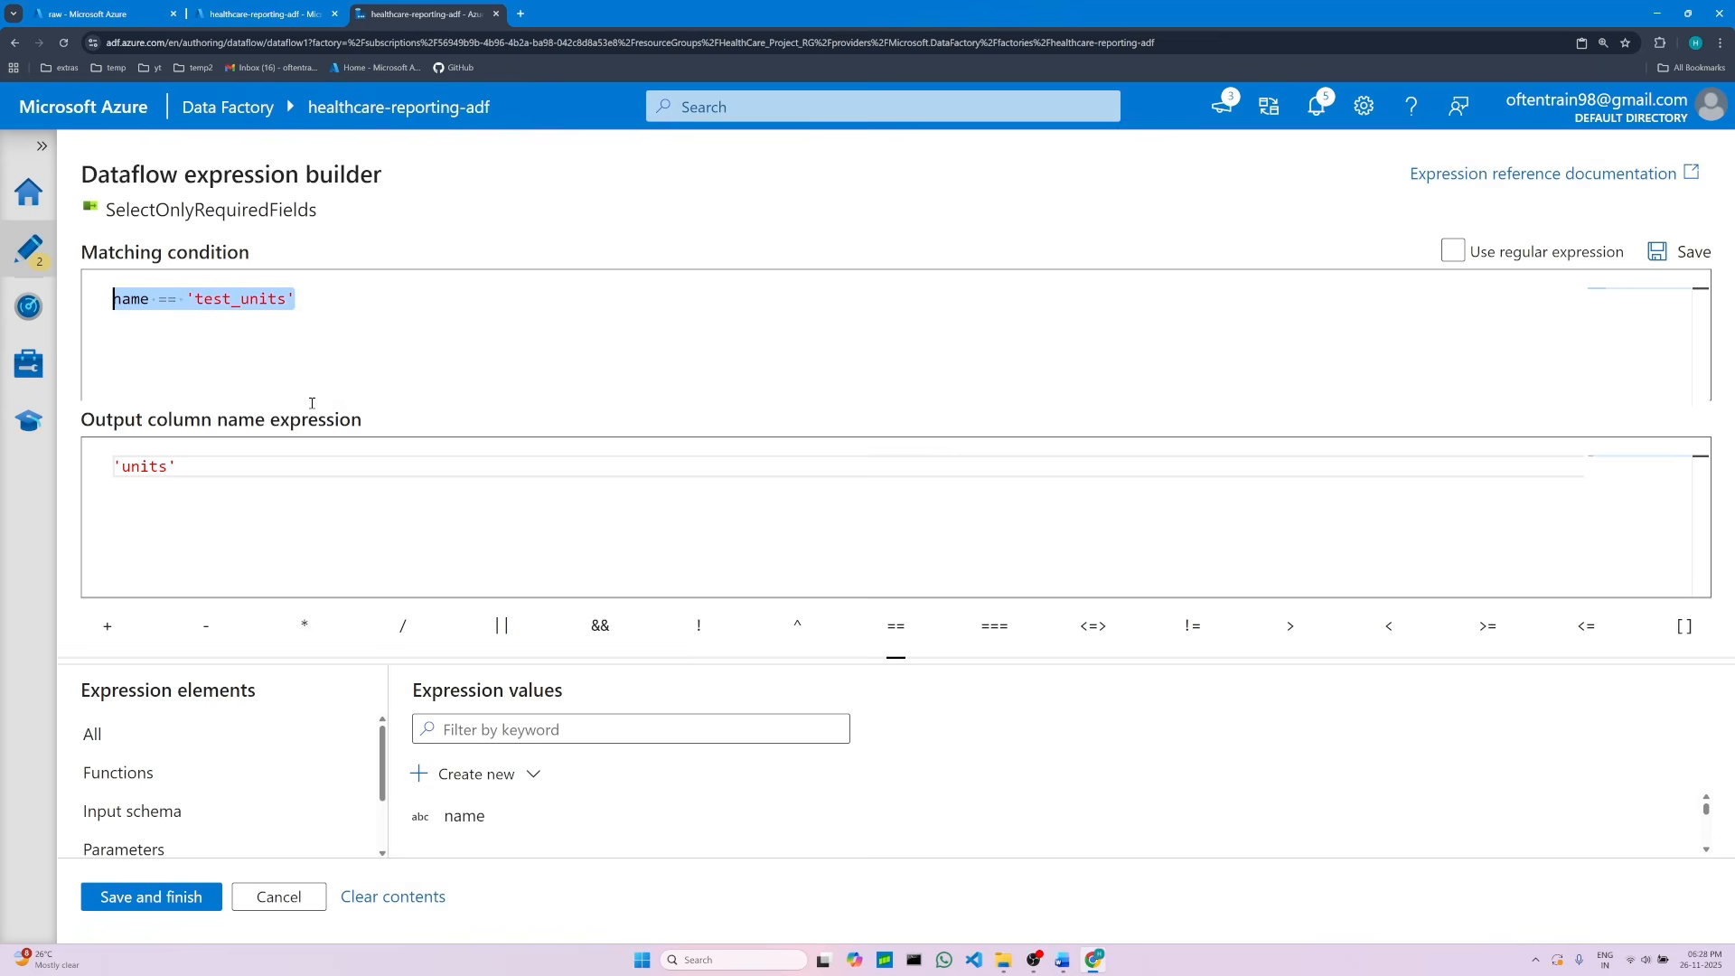
Step: Copy the 'units' output expression from the expression builder into the project document, replacing its curly-quoted version
{"action": "left_click_drag", "start_coordinate": [192, 472], "coordinate": [114, 469]}
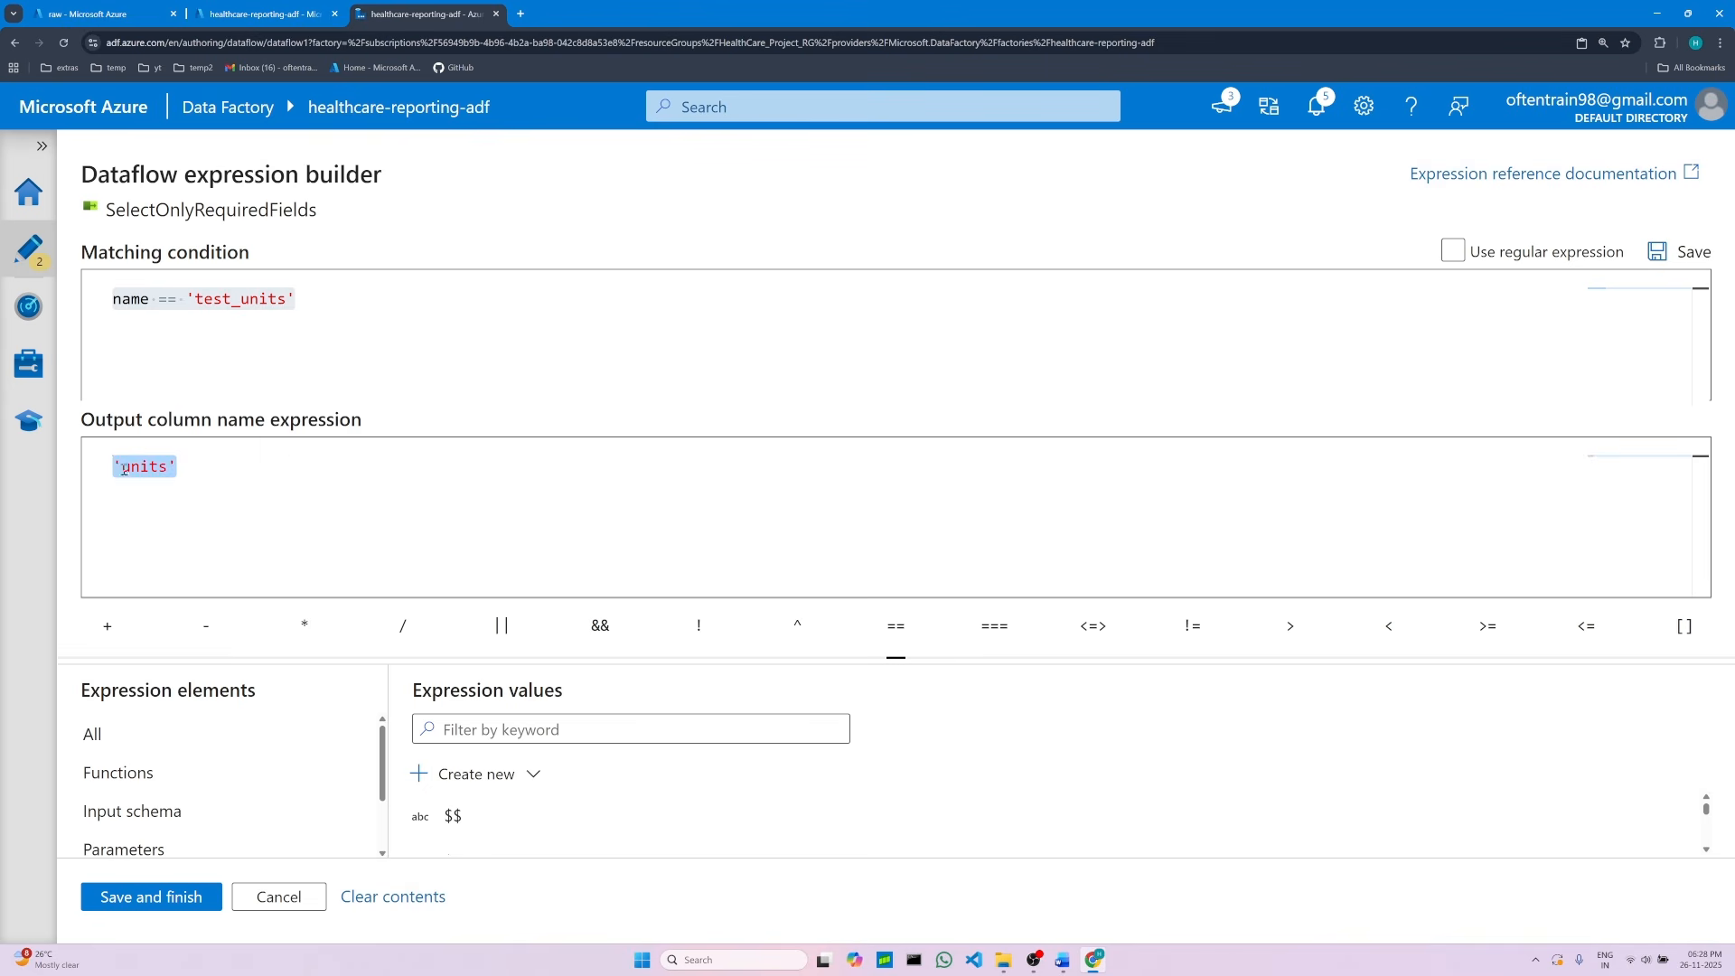
{"action": "right_click", "coordinate": [132, 471]}
{"action": "left_click", "coordinate": [180, 571]}
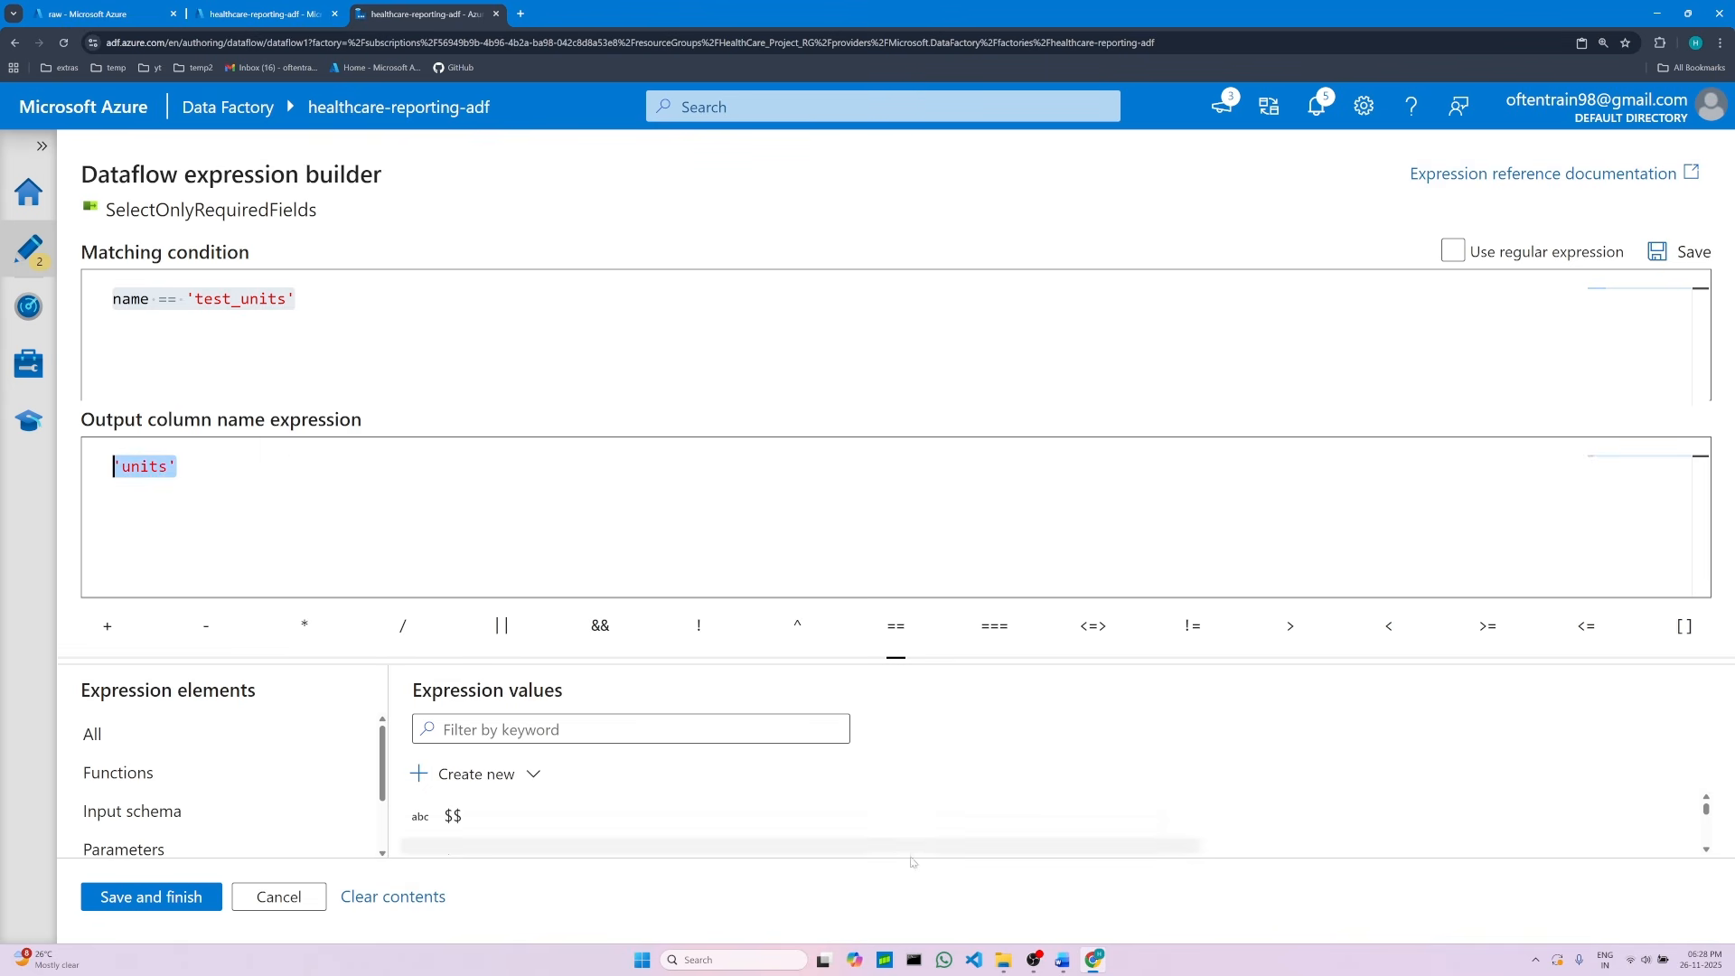
{"action": "left_click", "coordinate": [1065, 965]}
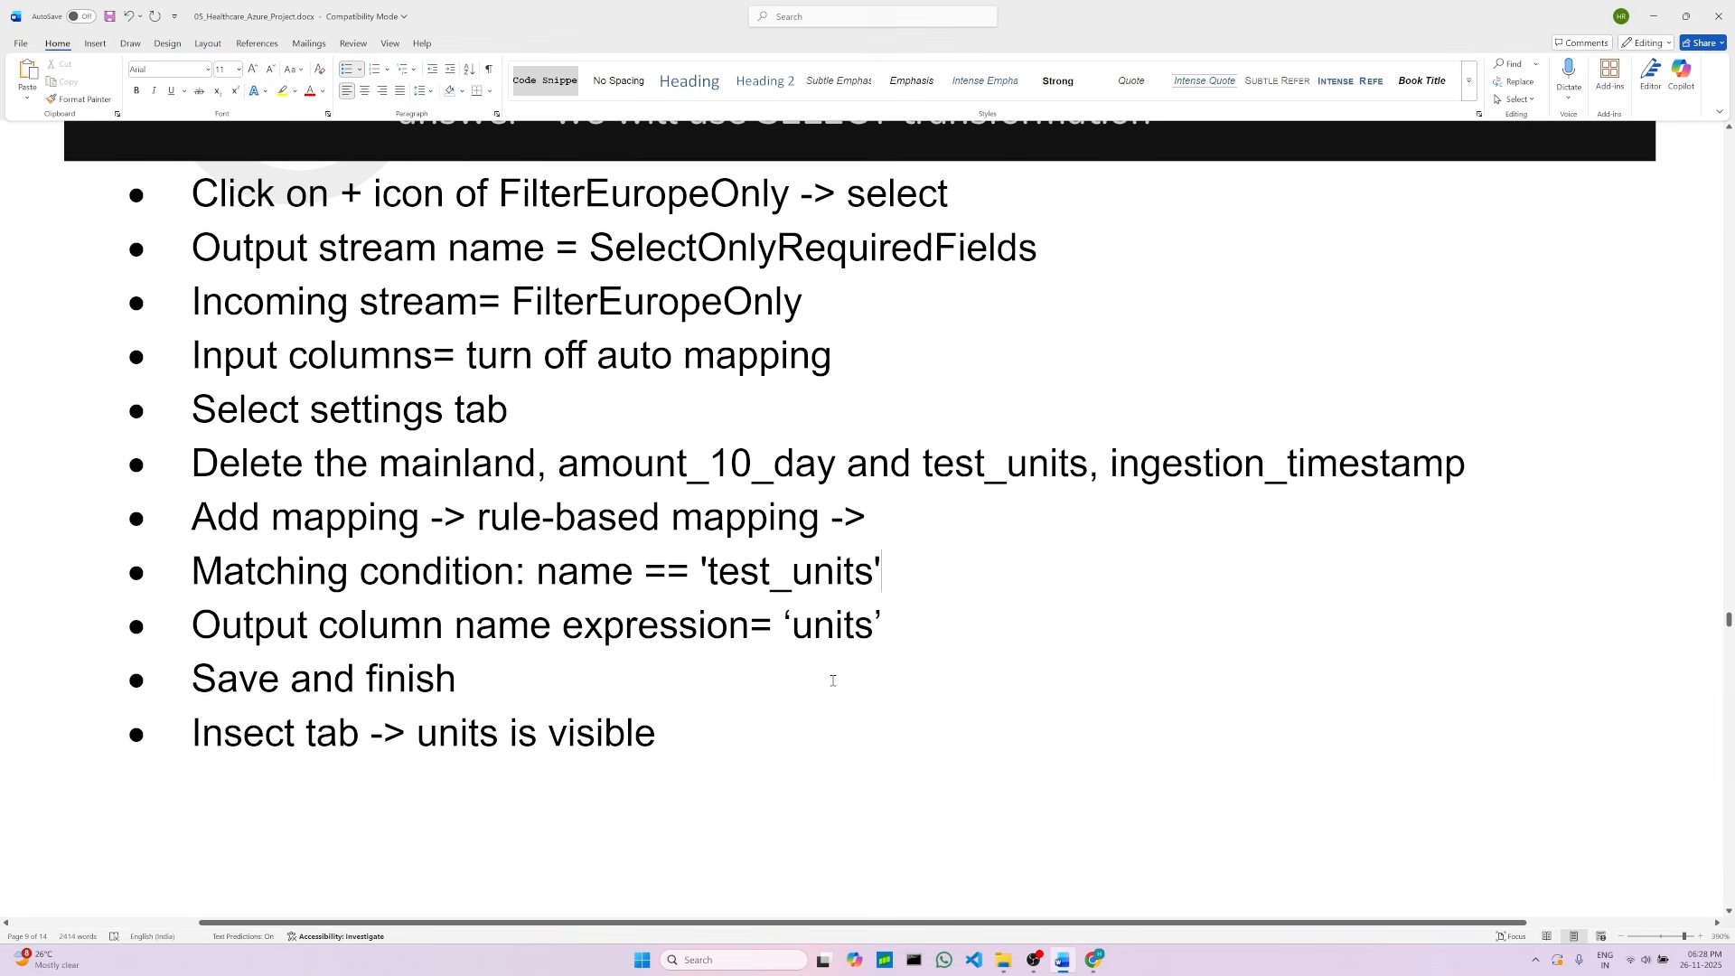
{"action": "triple_click", "coordinate": [816, 625]}
{"action": "left_click", "coordinate": [816, 624]}
{"action": "left_click_drag", "start_coordinate": [783, 624], "coordinate": [890, 626]}
{"action": "right_click", "coordinate": [838, 627]}
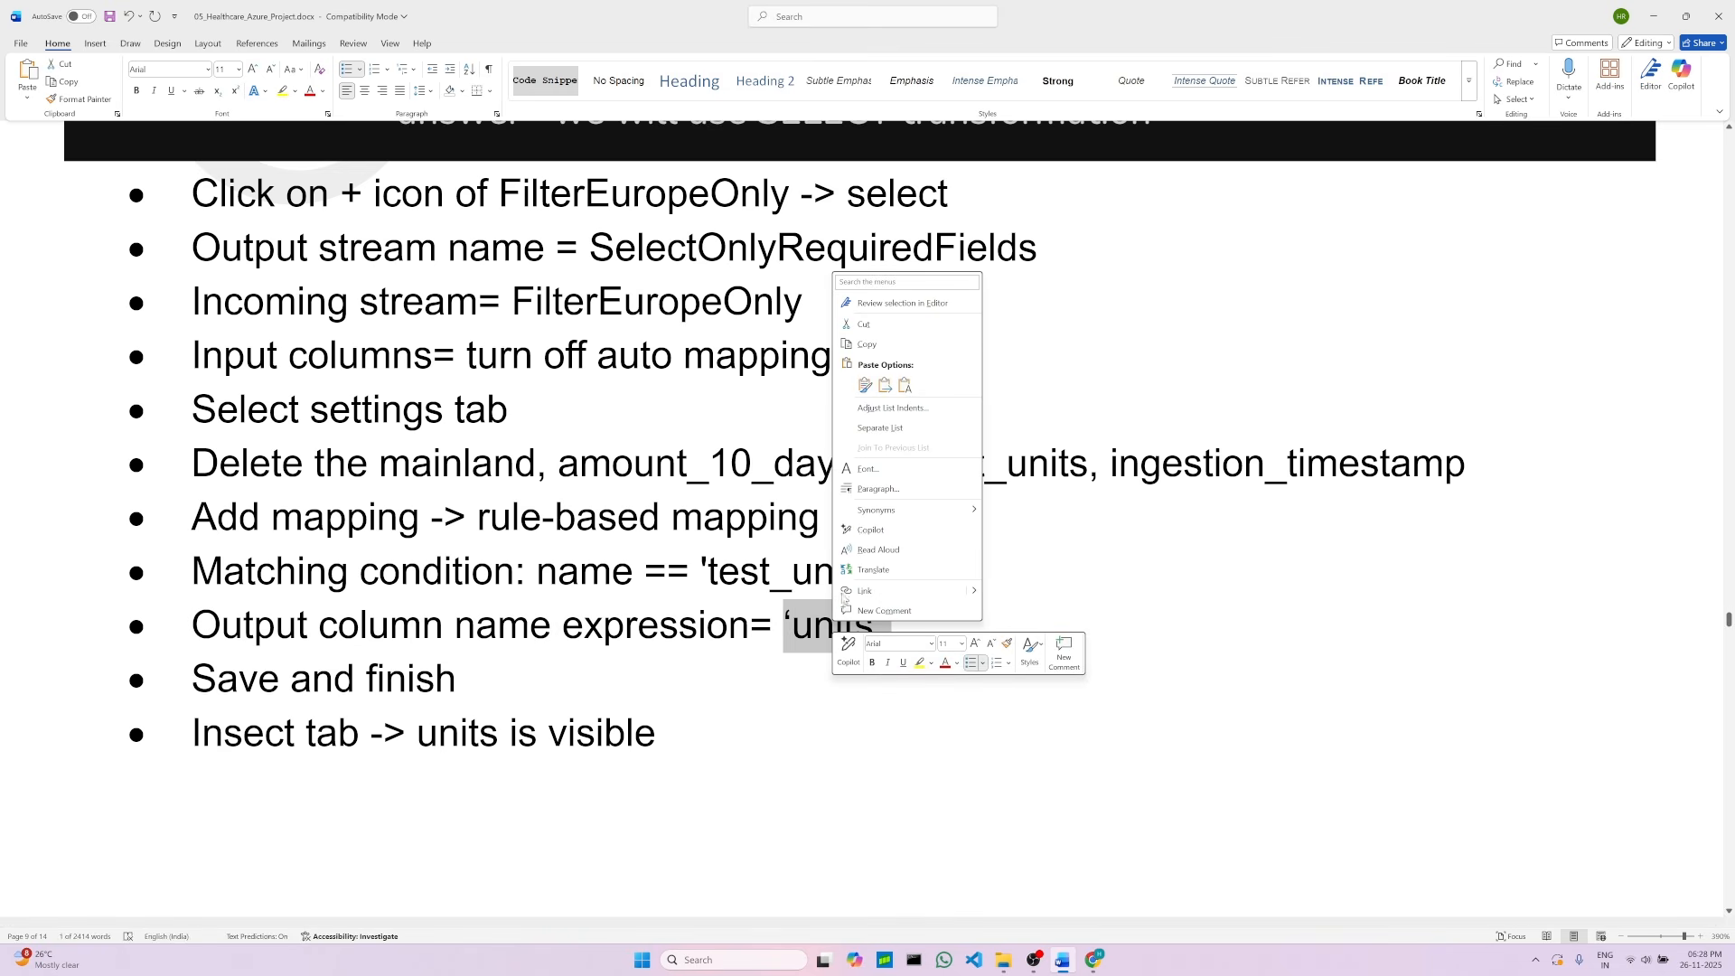
{"action": "left_click", "coordinate": [904, 385]}
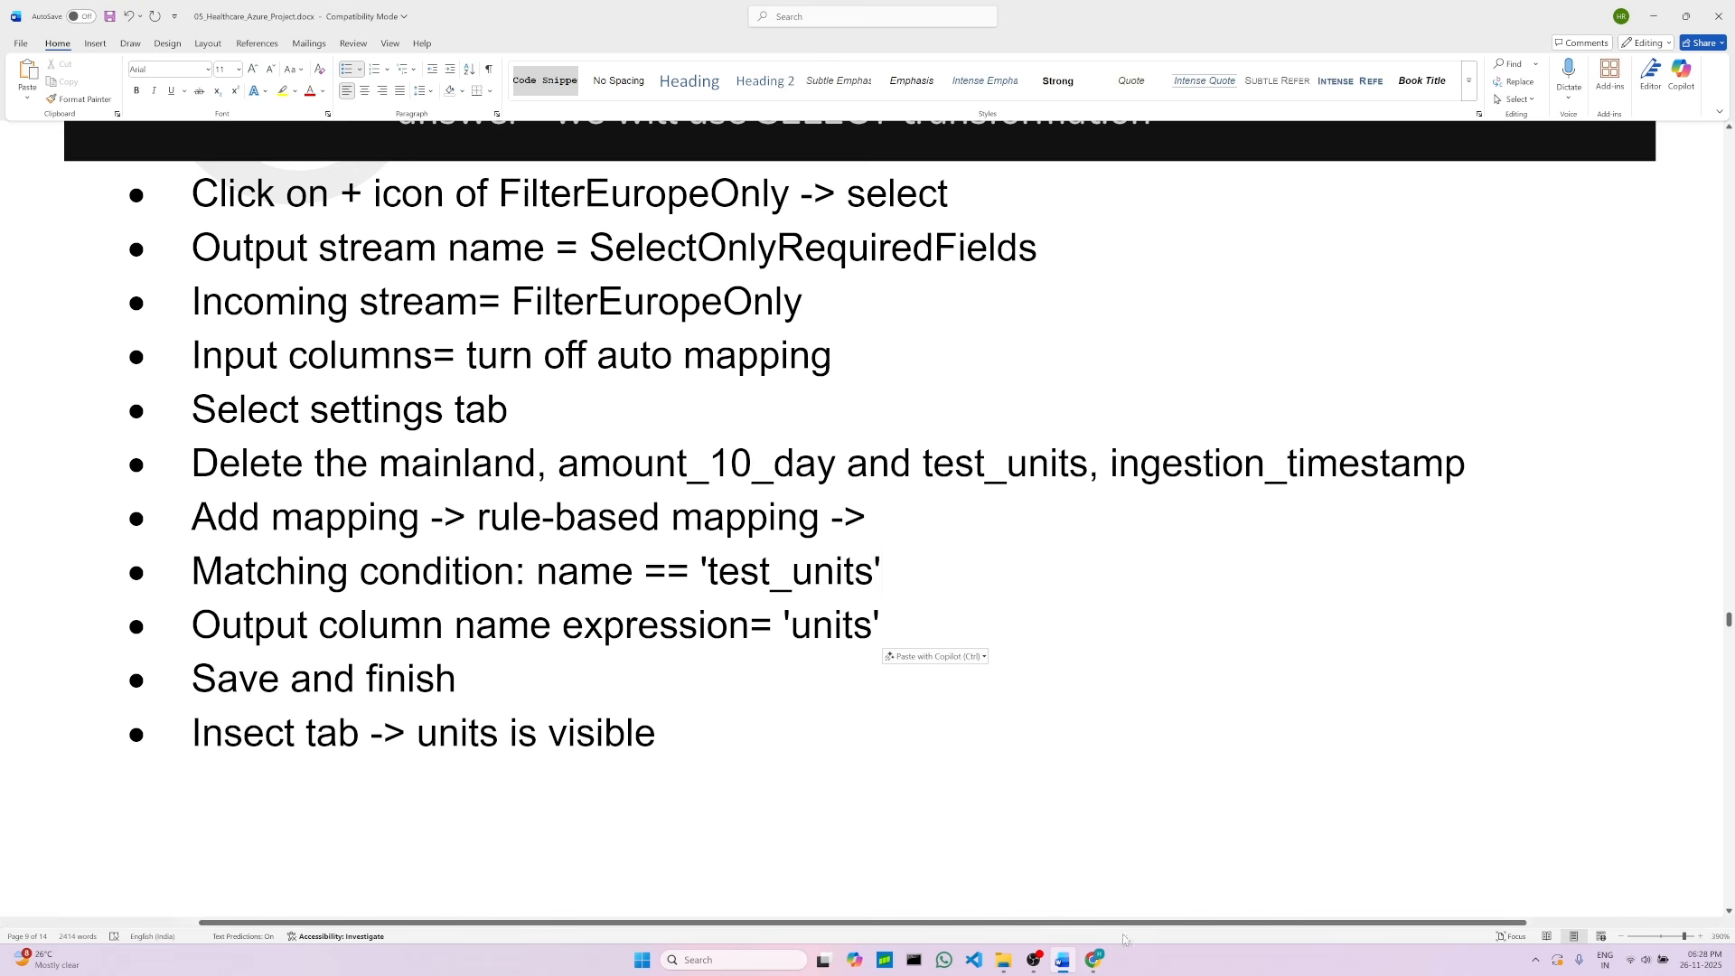
Step: Save and finish the rule-based mapping's matching condition and output column name expressions
{"action": "left_click", "coordinate": [1094, 960]}
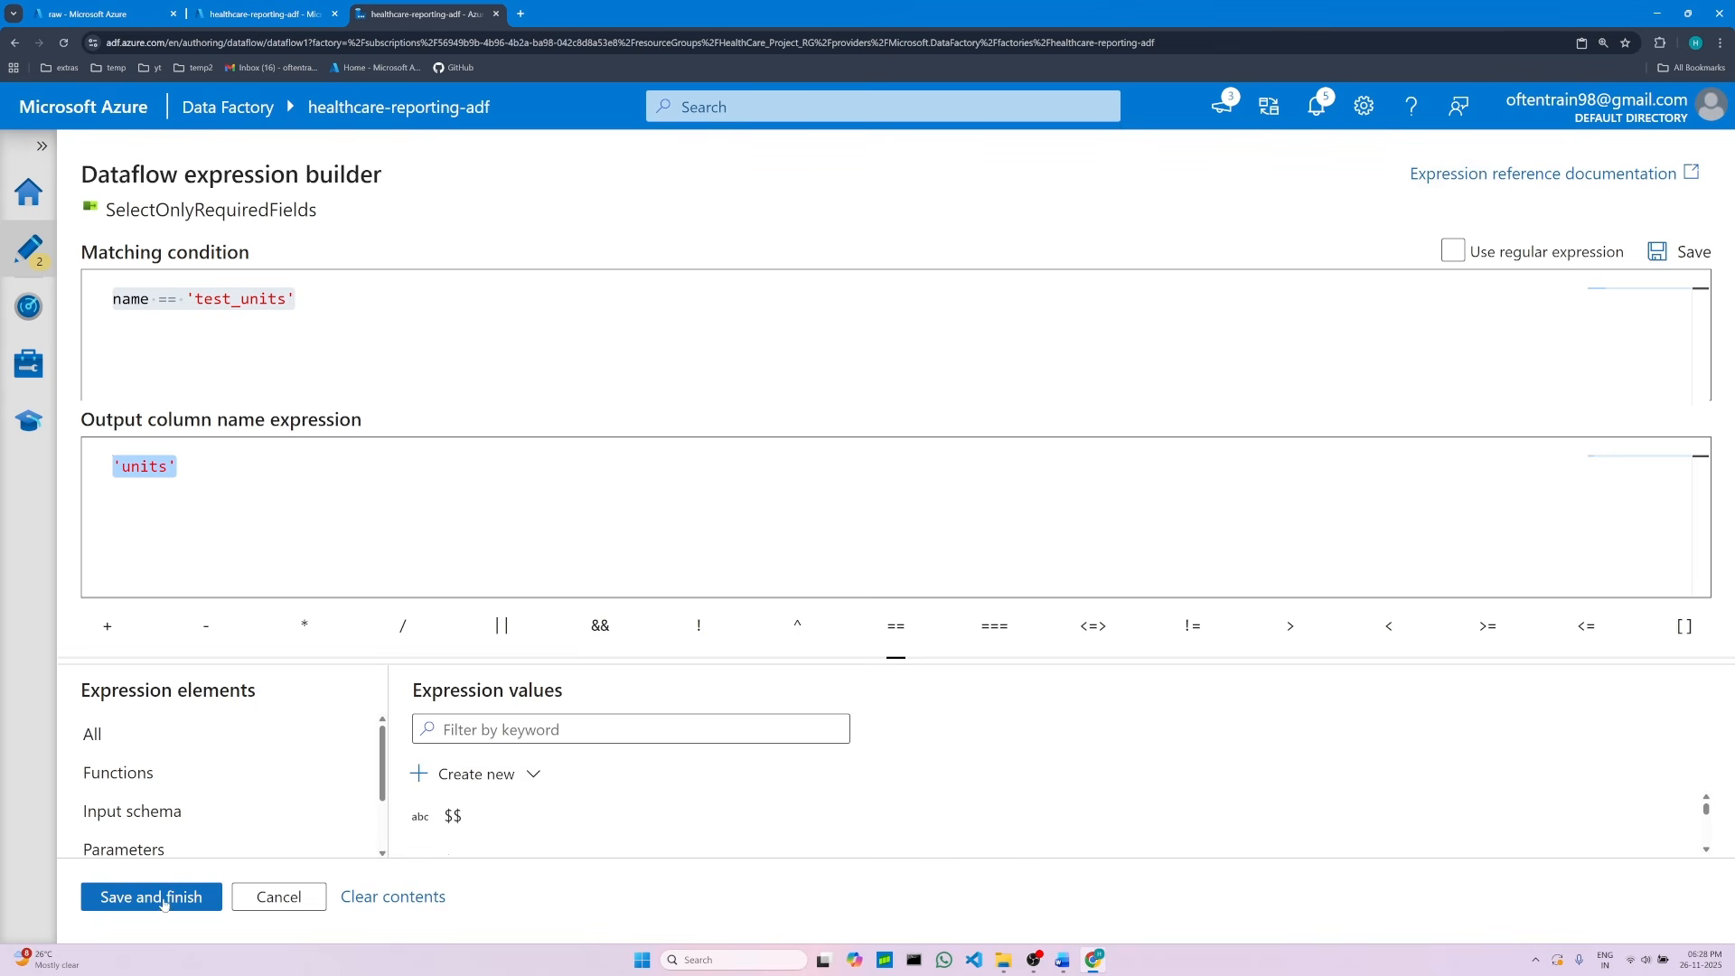
{"action": "left_click", "coordinate": [383, 504]}
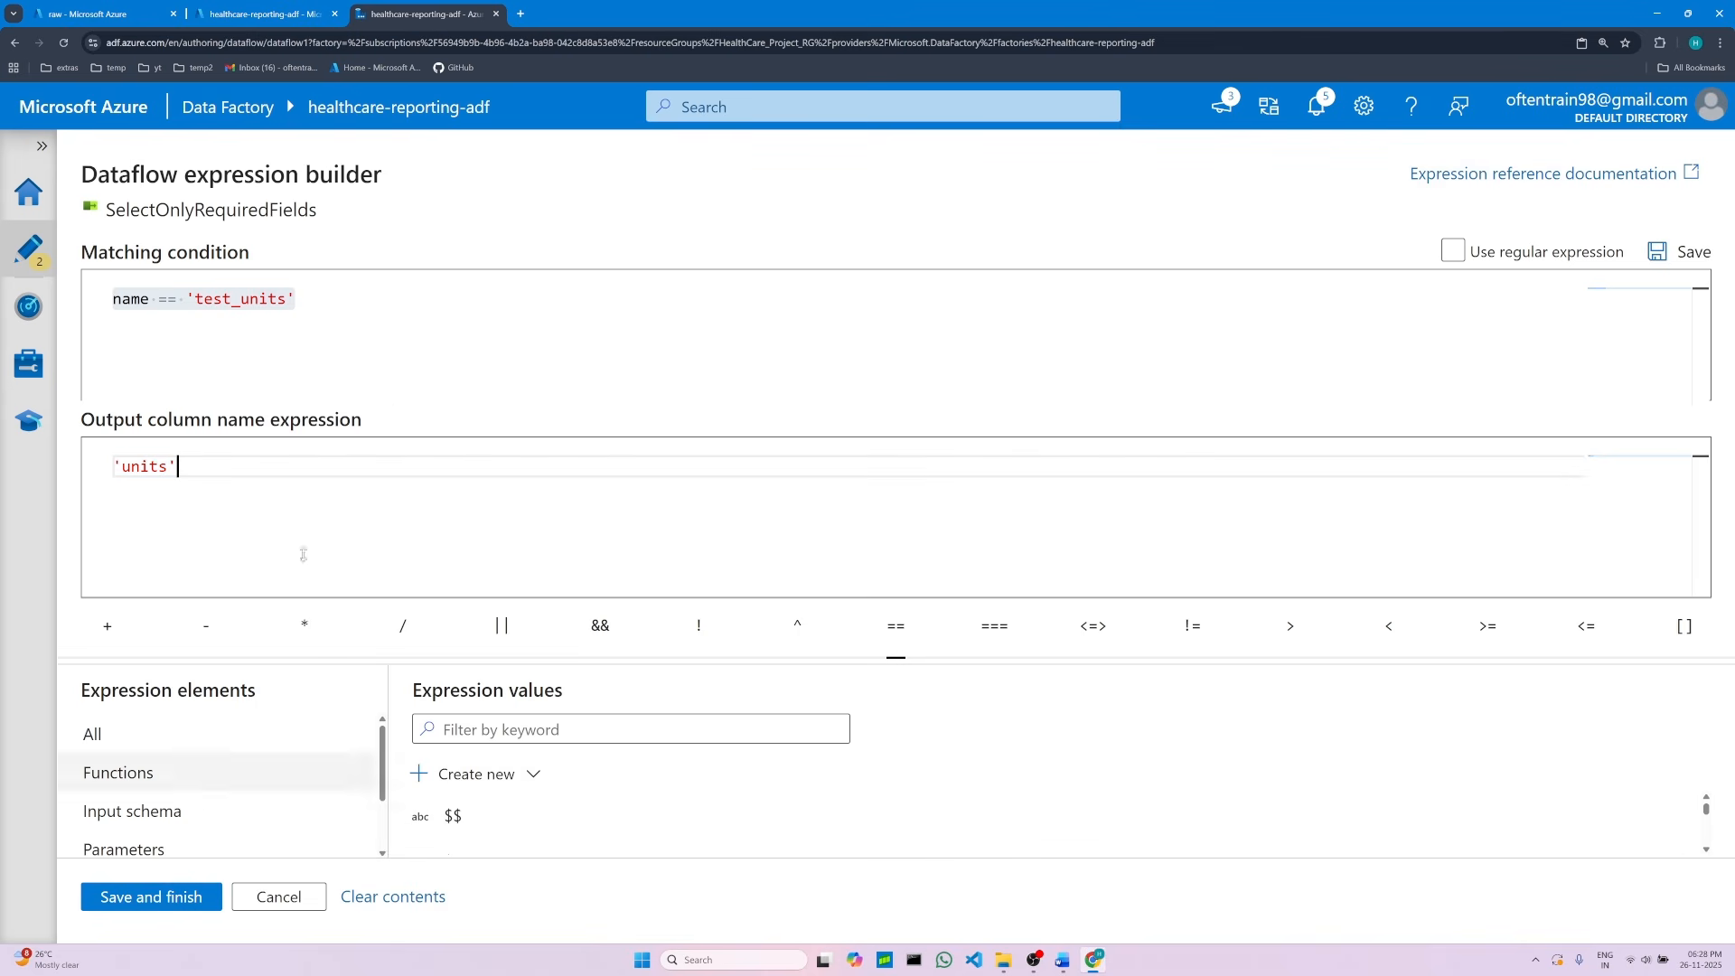
{"action": "left_click", "coordinate": [445, 350]}
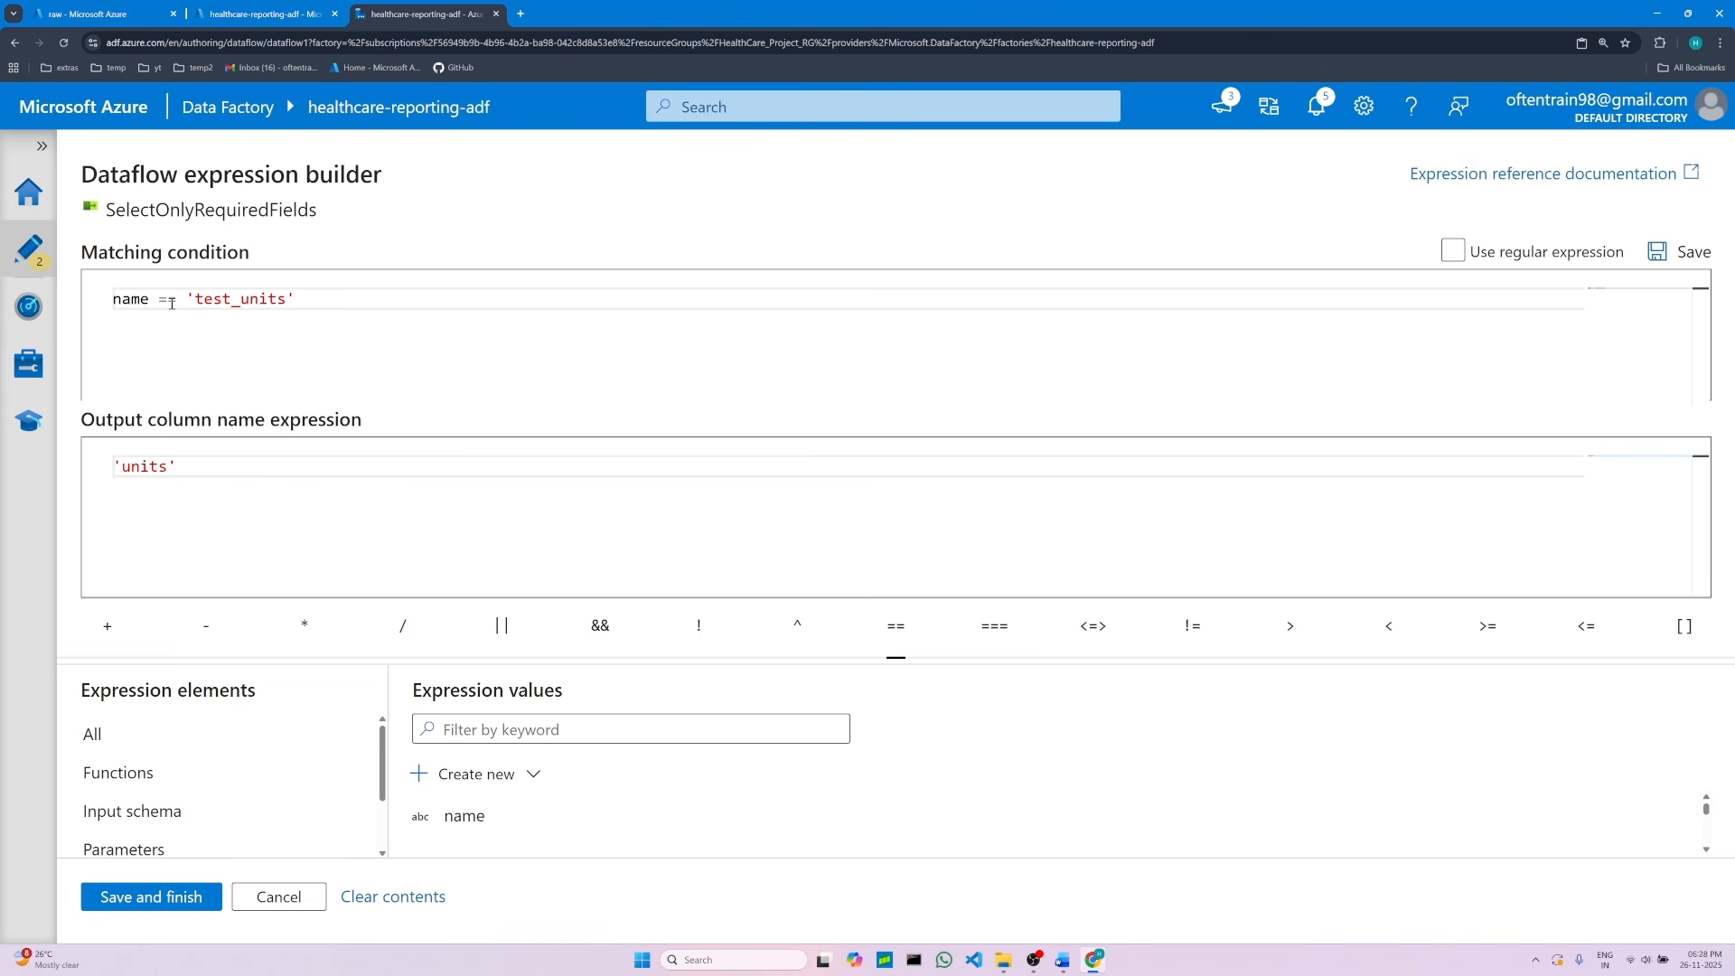
{"action": "triple_click", "coordinate": [134, 299]}
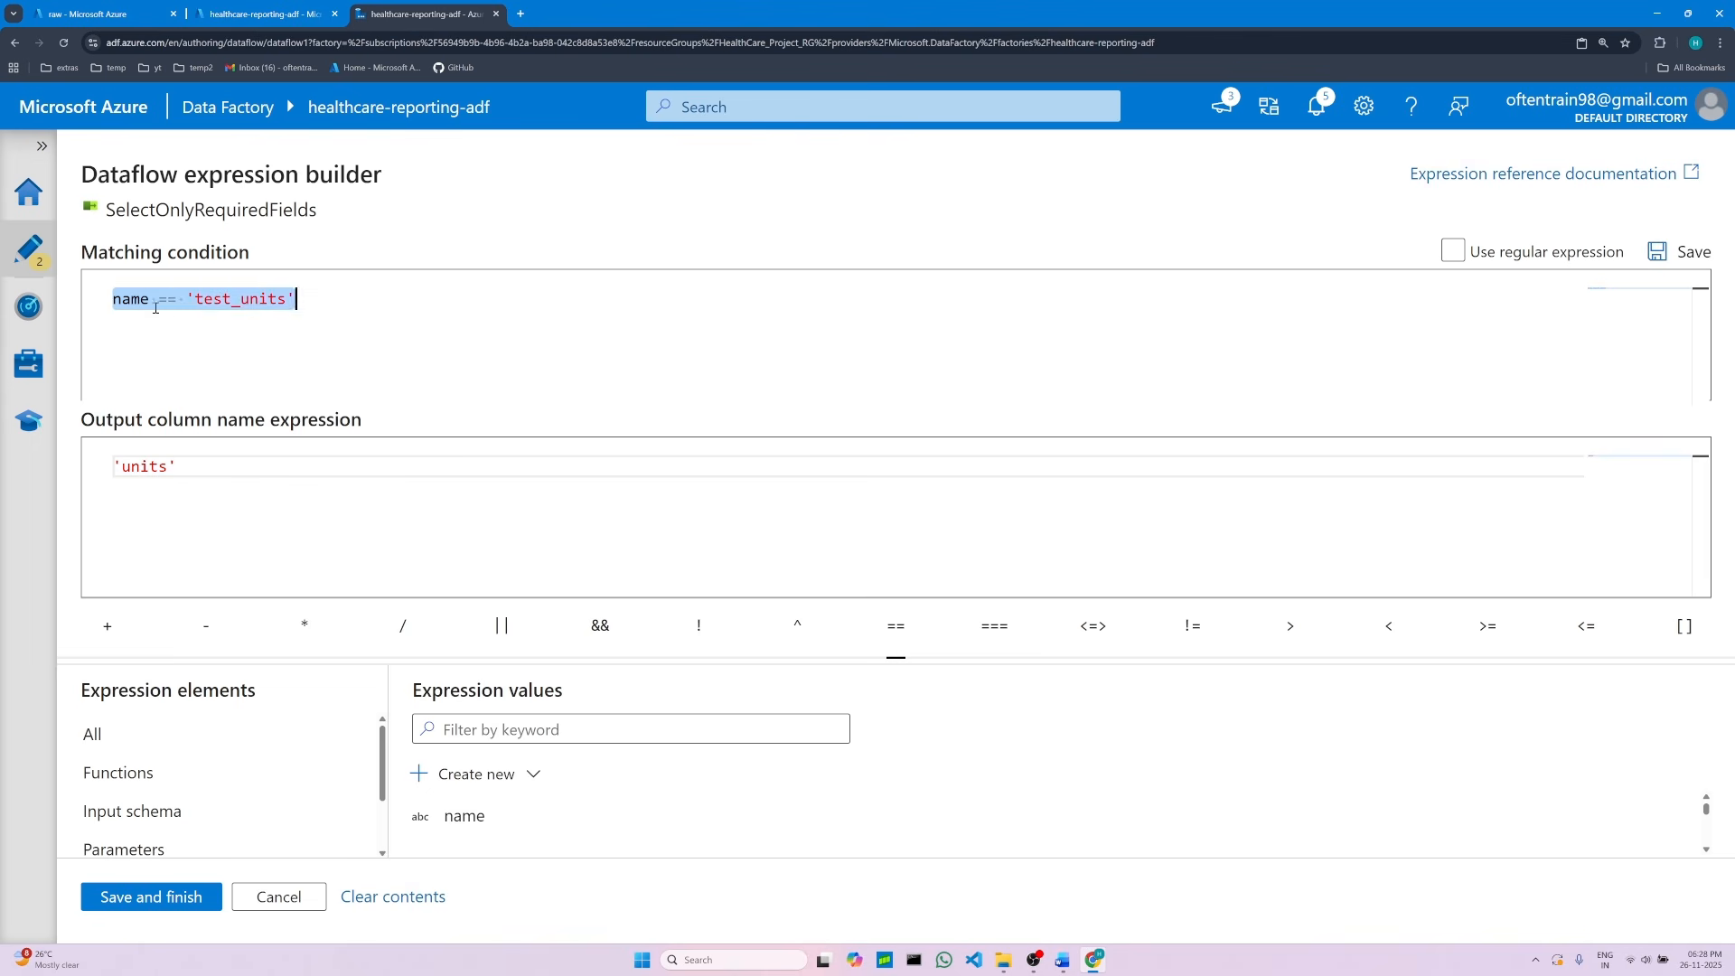
{"action": "left_click", "coordinate": [319, 302]}
{"action": "double_click", "coordinate": [165, 467]}
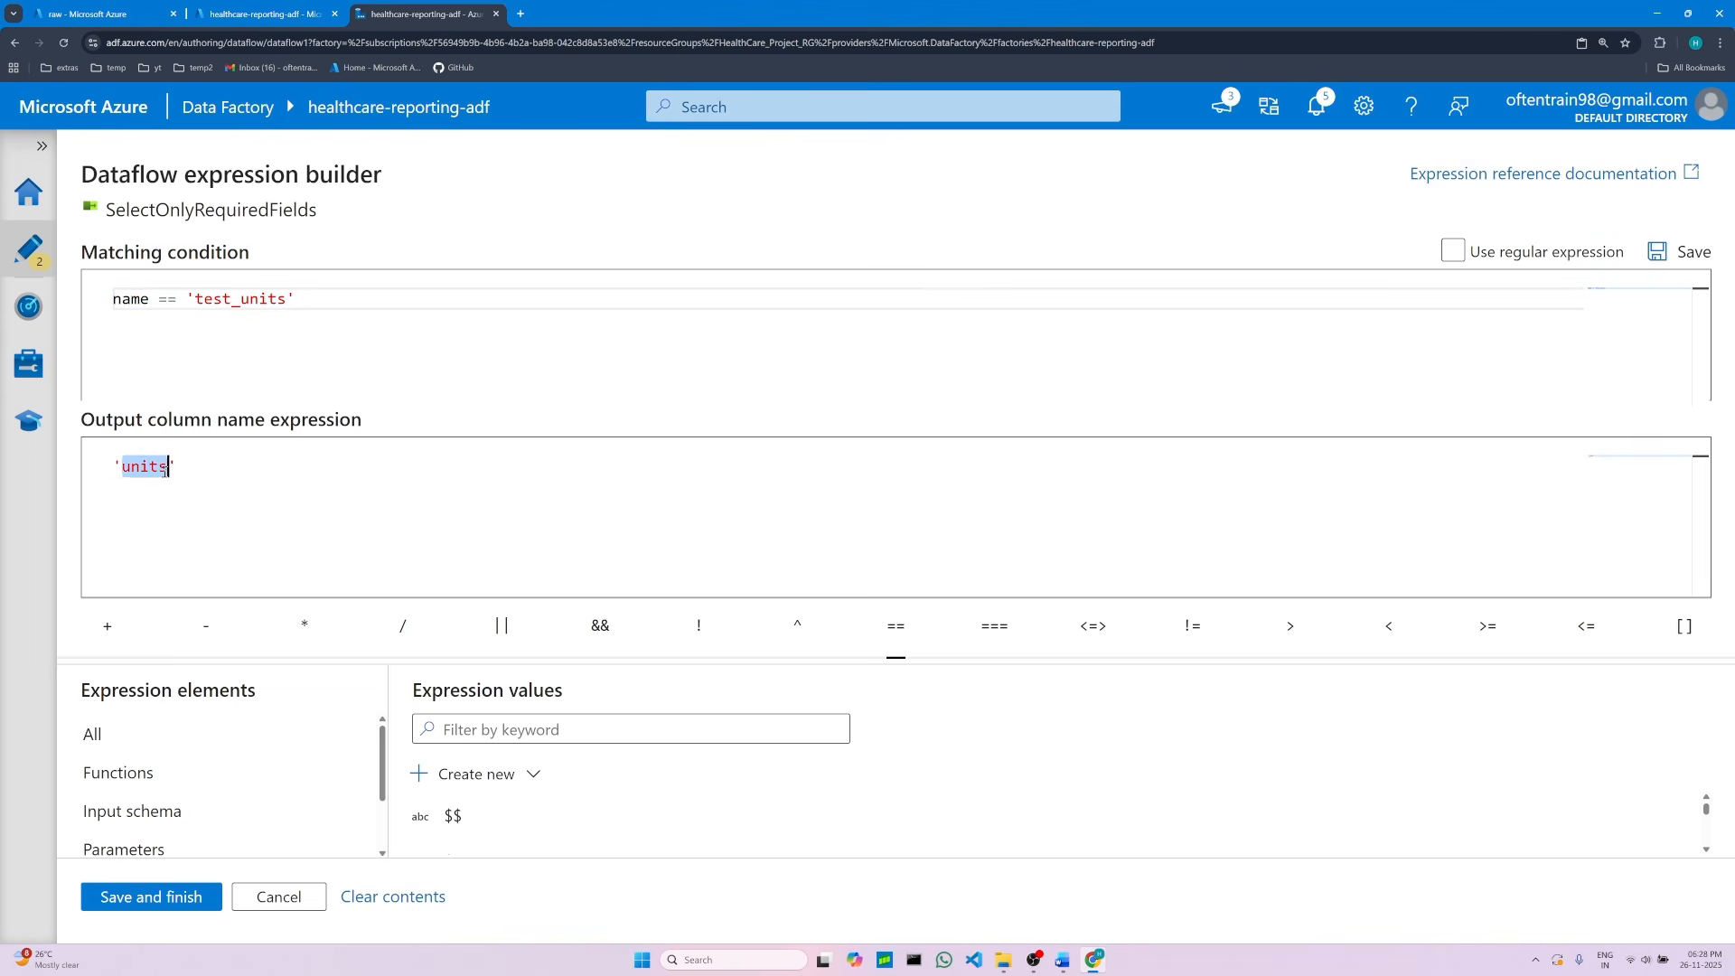
{"action": "left_click", "coordinate": [228, 516]}
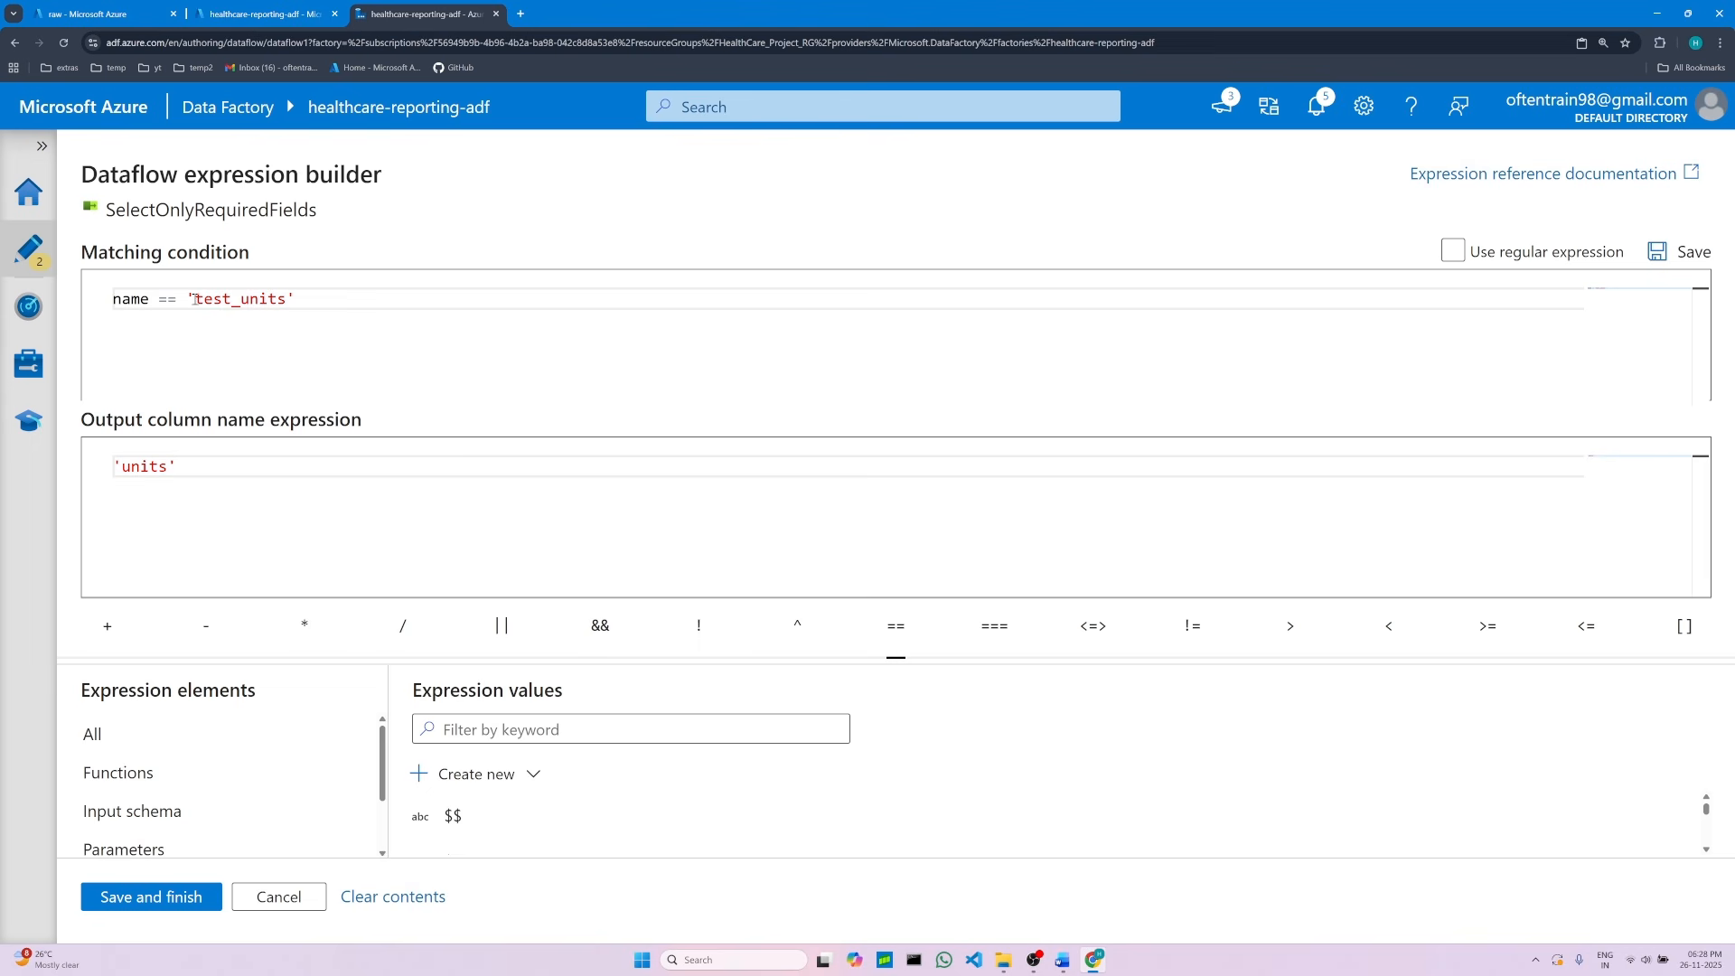
{"action": "left_click", "coordinate": [155, 896]}
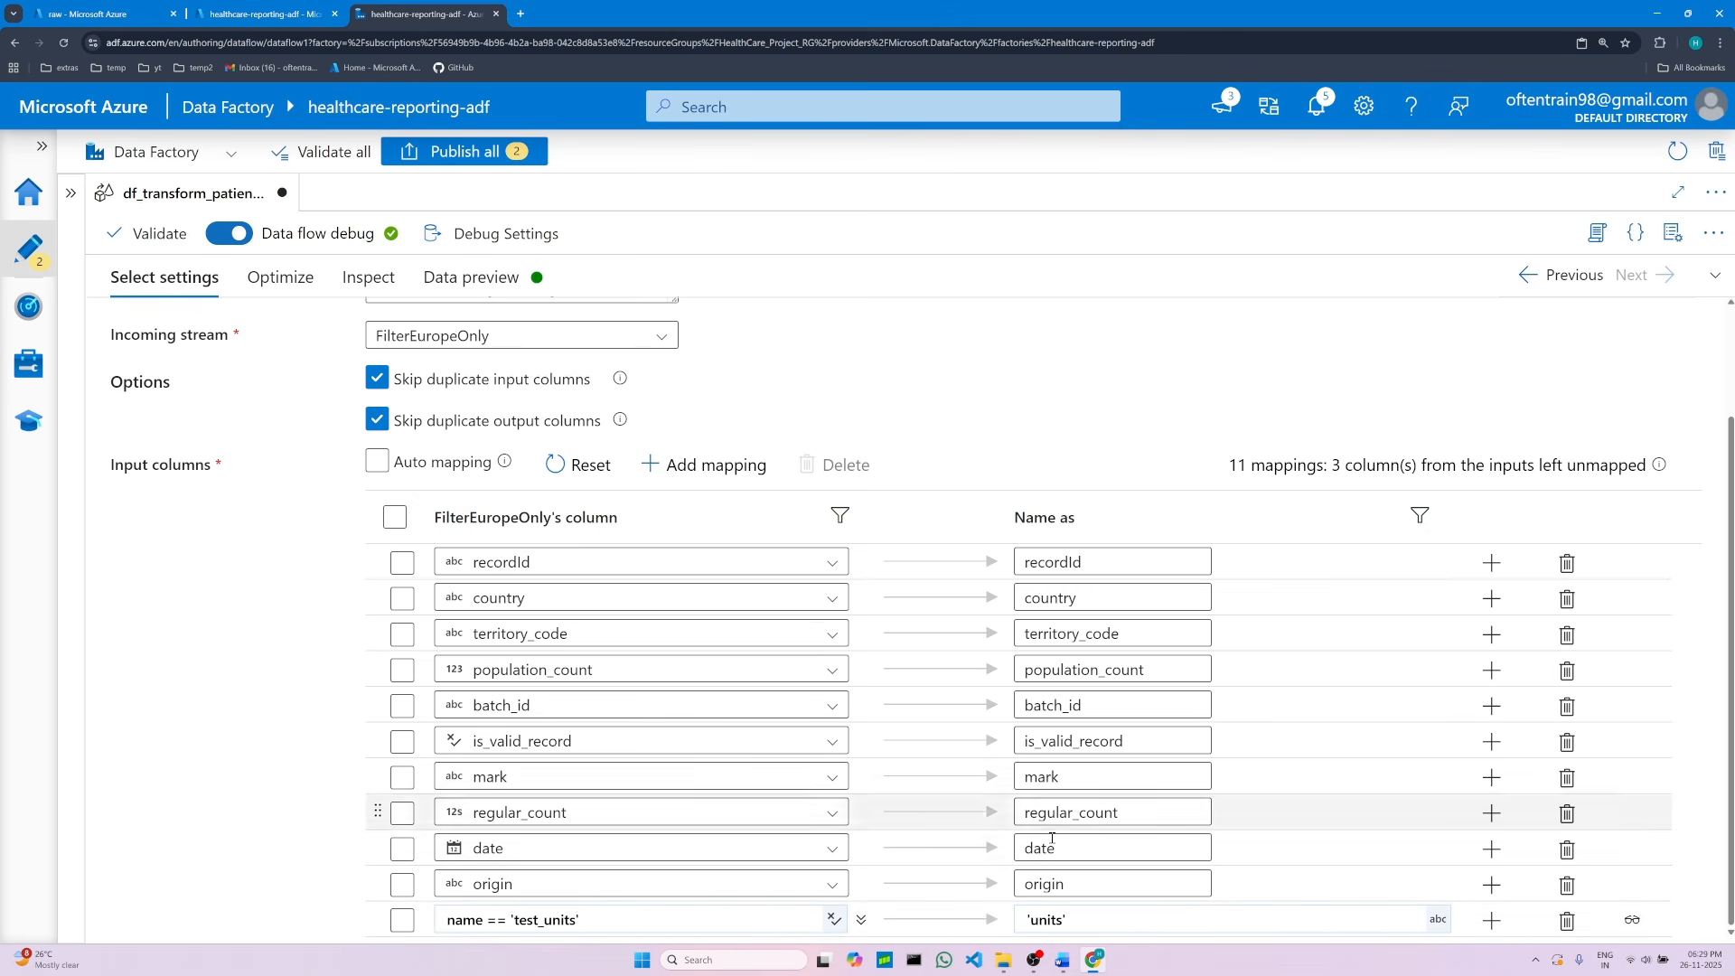
Step: Read through the remaining Select transformation instructions in the project document
{"action": "left_click", "coordinate": [1063, 960]}
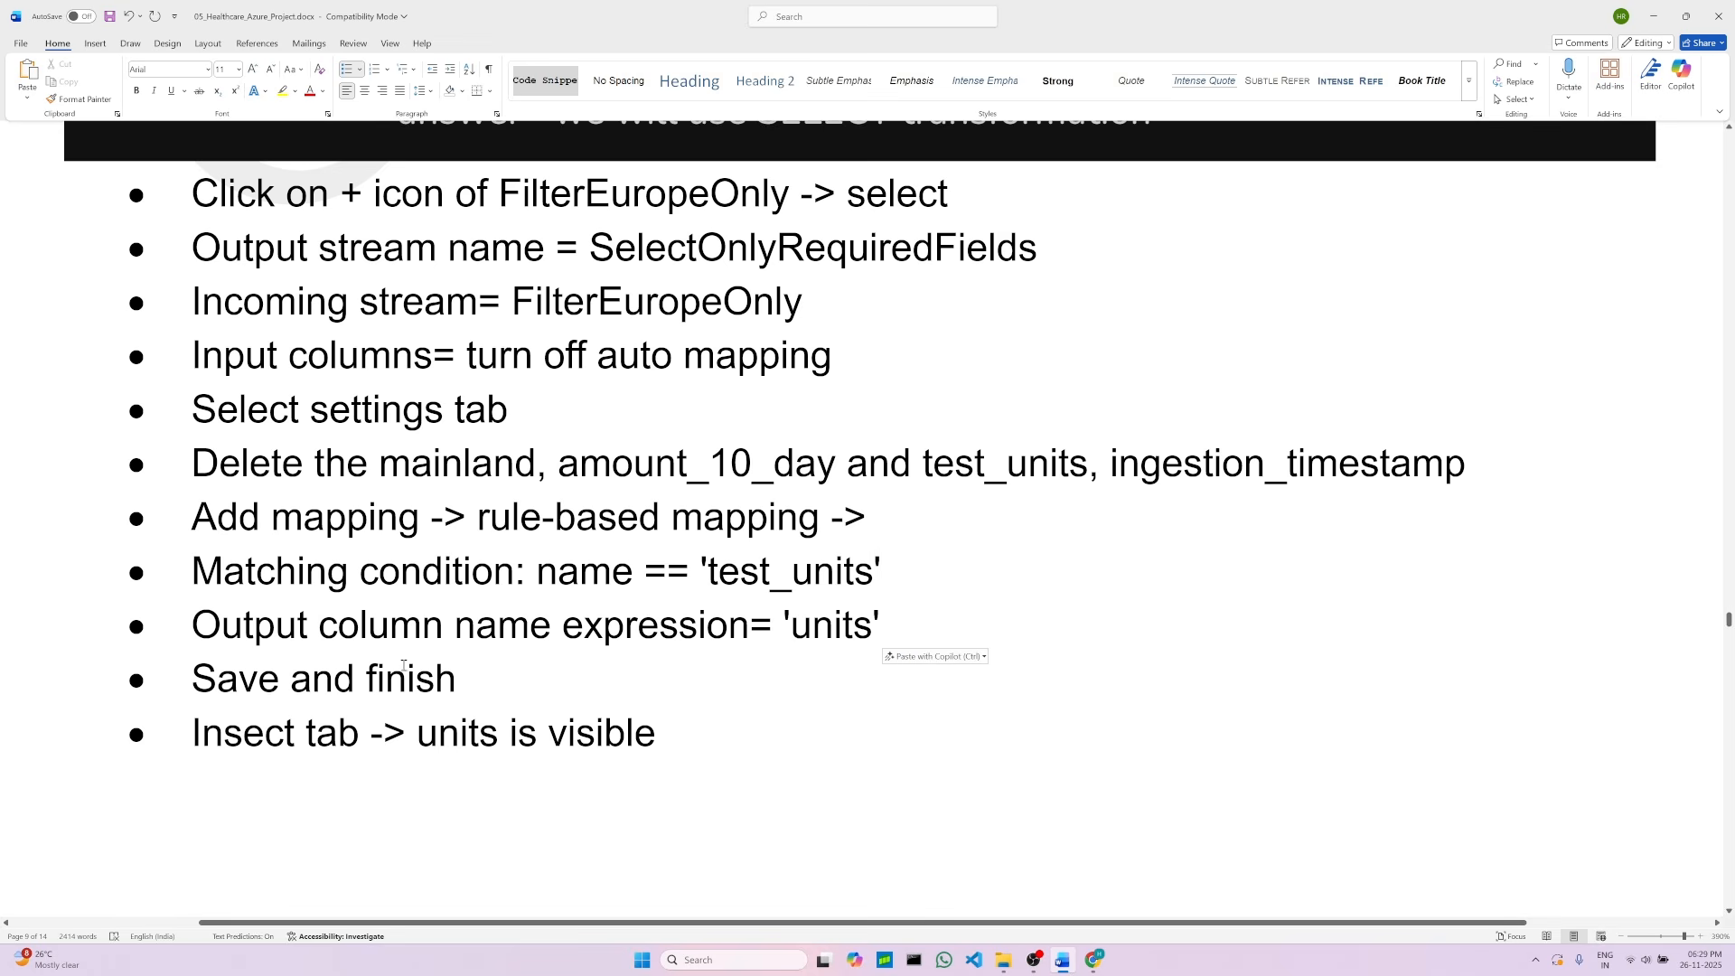
{"action": "left_click", "coordinate": [476, 680]}
{"action": "scroll", "coordinate": [427, 734], "scroll_direction": "down", "scroll_amount": 2}
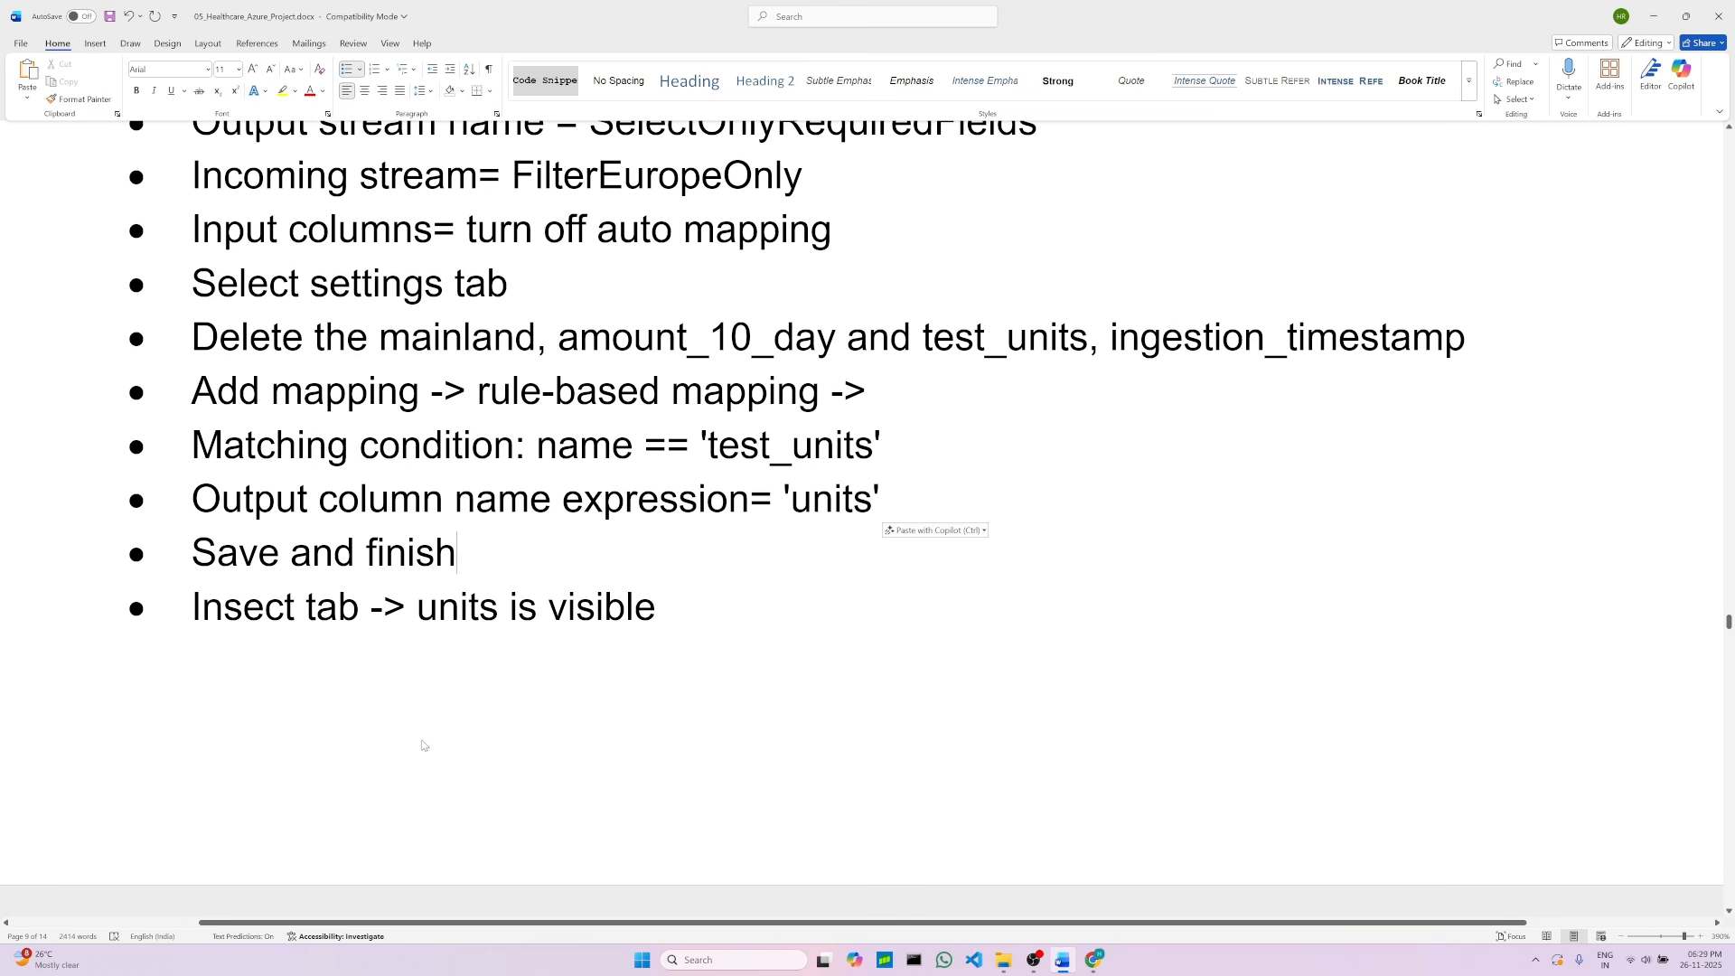
{"action": "double_click", "coordinate": [464, 611]}
{"action": "scroll", "coordinate": [475, 701], "scroll_direction": "down", "scroll_amount": 10}
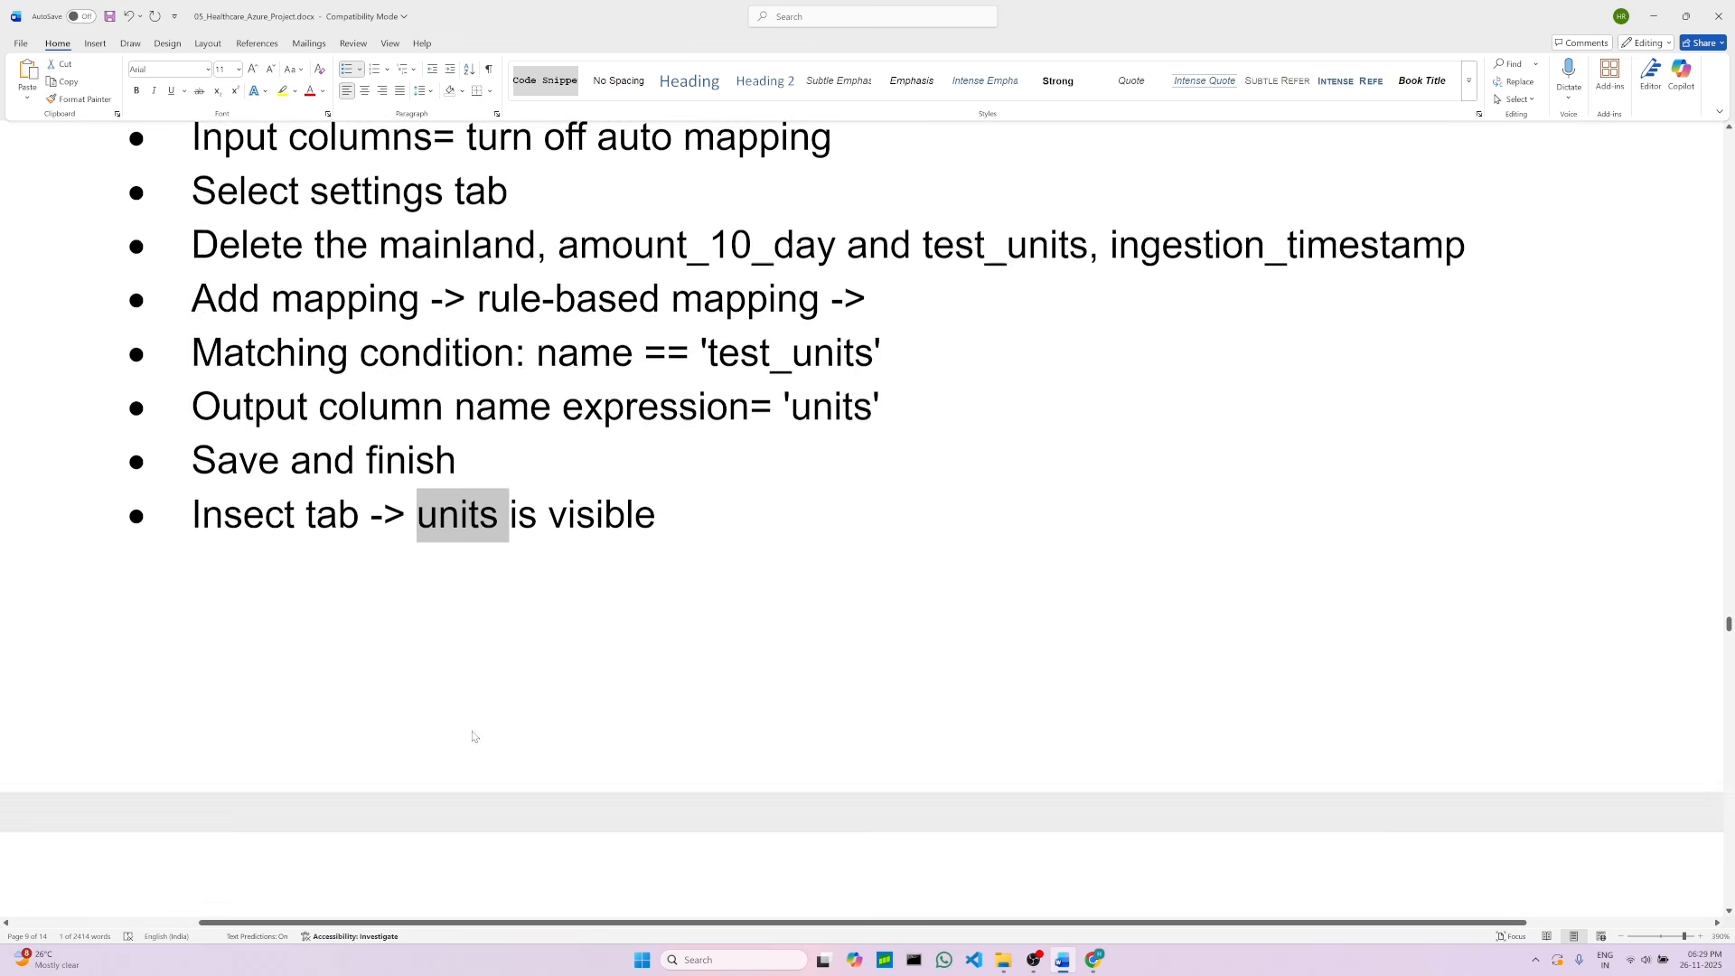
{"action": "scroll", "coordinate": [618, 649], "scroll_direction": "up", "scroll_amount": 2}
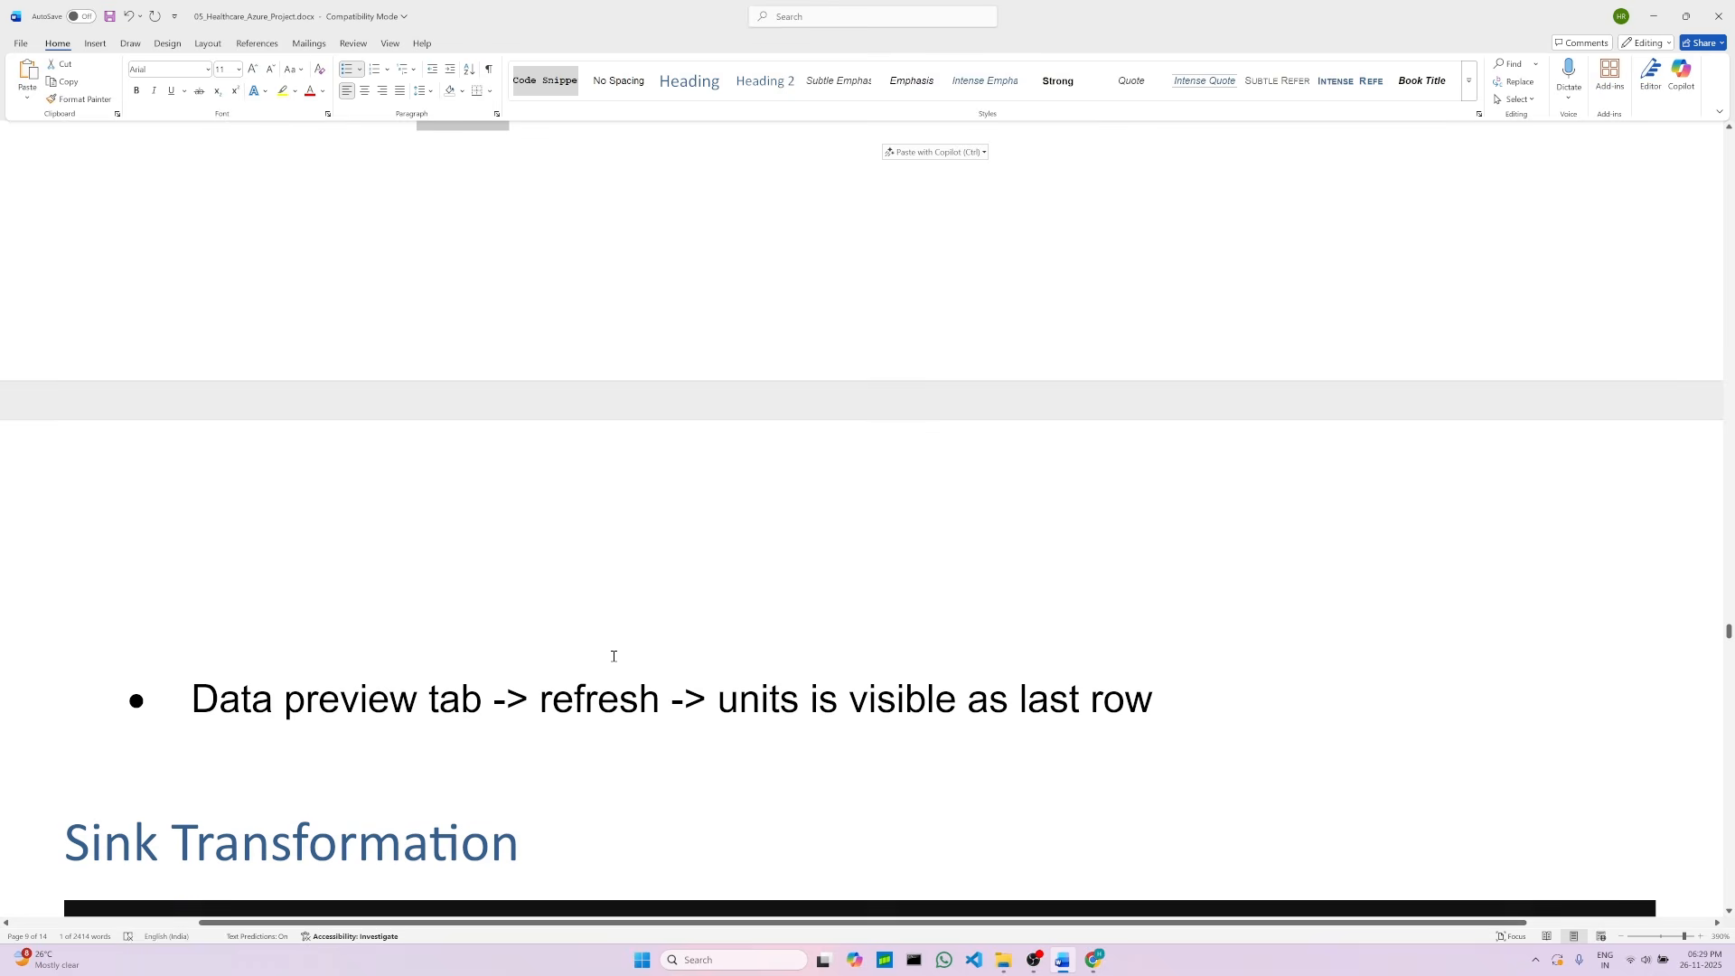
{"action": "double_click", "coordinate": [616, 723]}
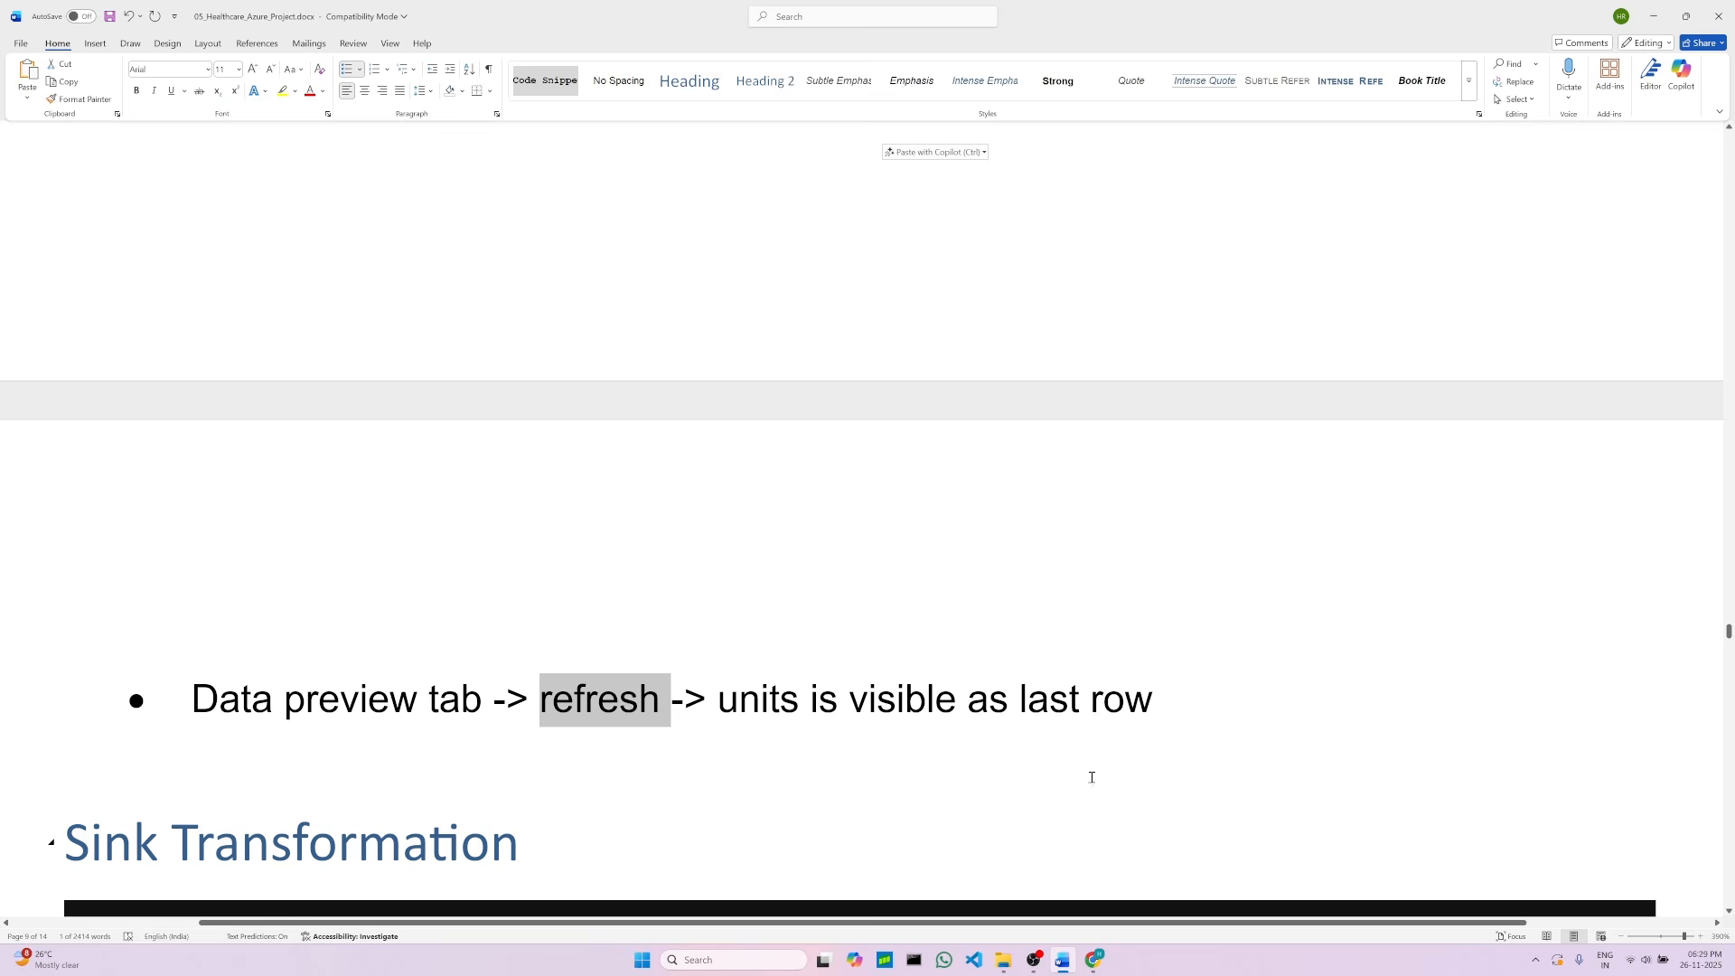
{"action": "left_click", "coordinate": [1234, 701]}
{"action": "scroll", "coordinate": [1015, 639], "scroll_direction": "up", "scroll_amount": 8}
{"action": "scroll", "coordinate": [1015, 639], "scroll_direction": "down", "scroll_amount": 6}
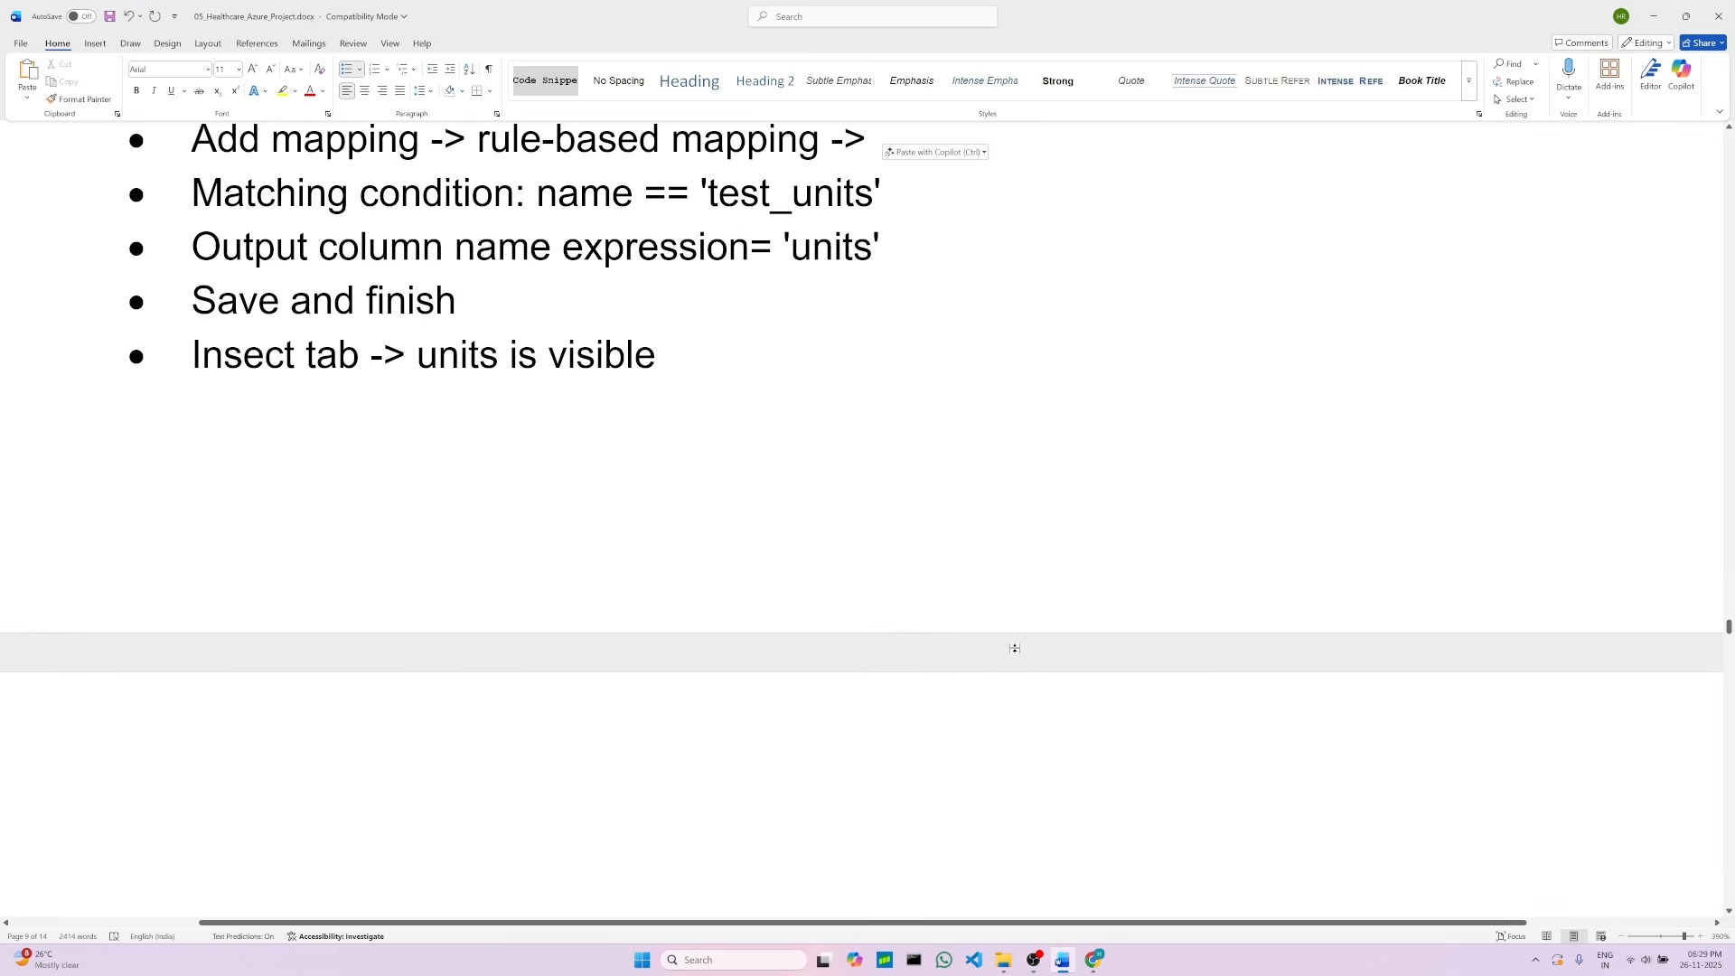
Step: Inspect the SelectOnlyRequiredFields output schema for the renamed units column
{"action": "left_click", "coordinate": [1094, 960]}
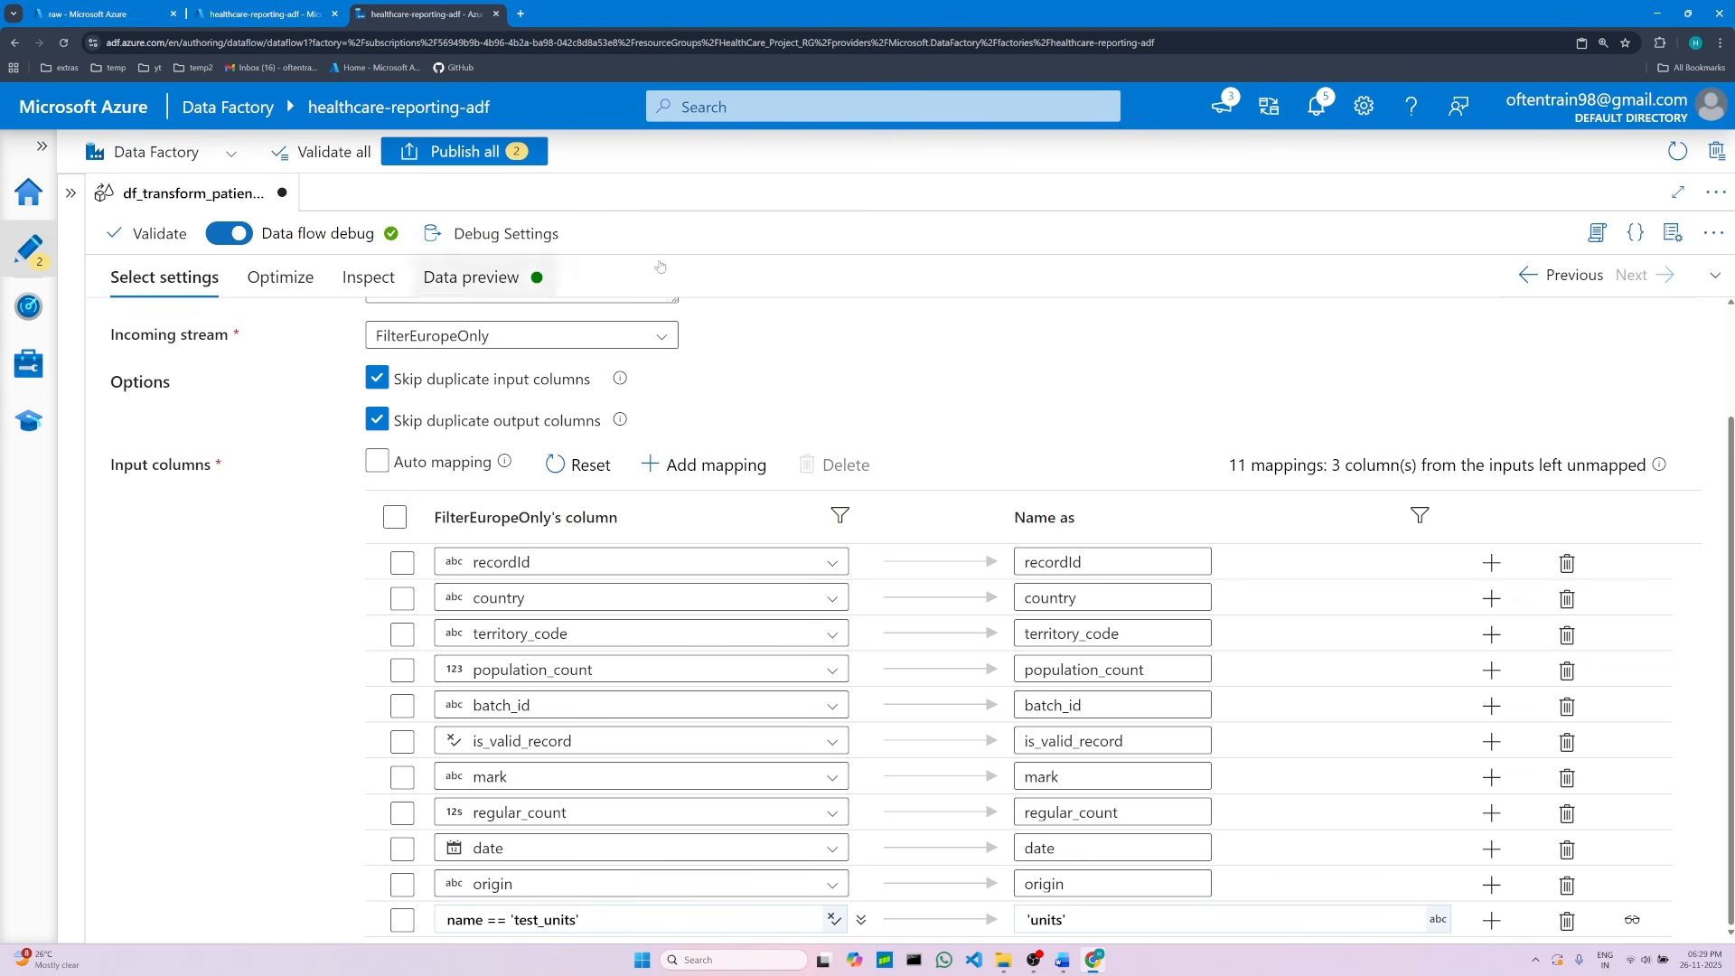
{"action": "left_click", "coordinate": [376, 286]}
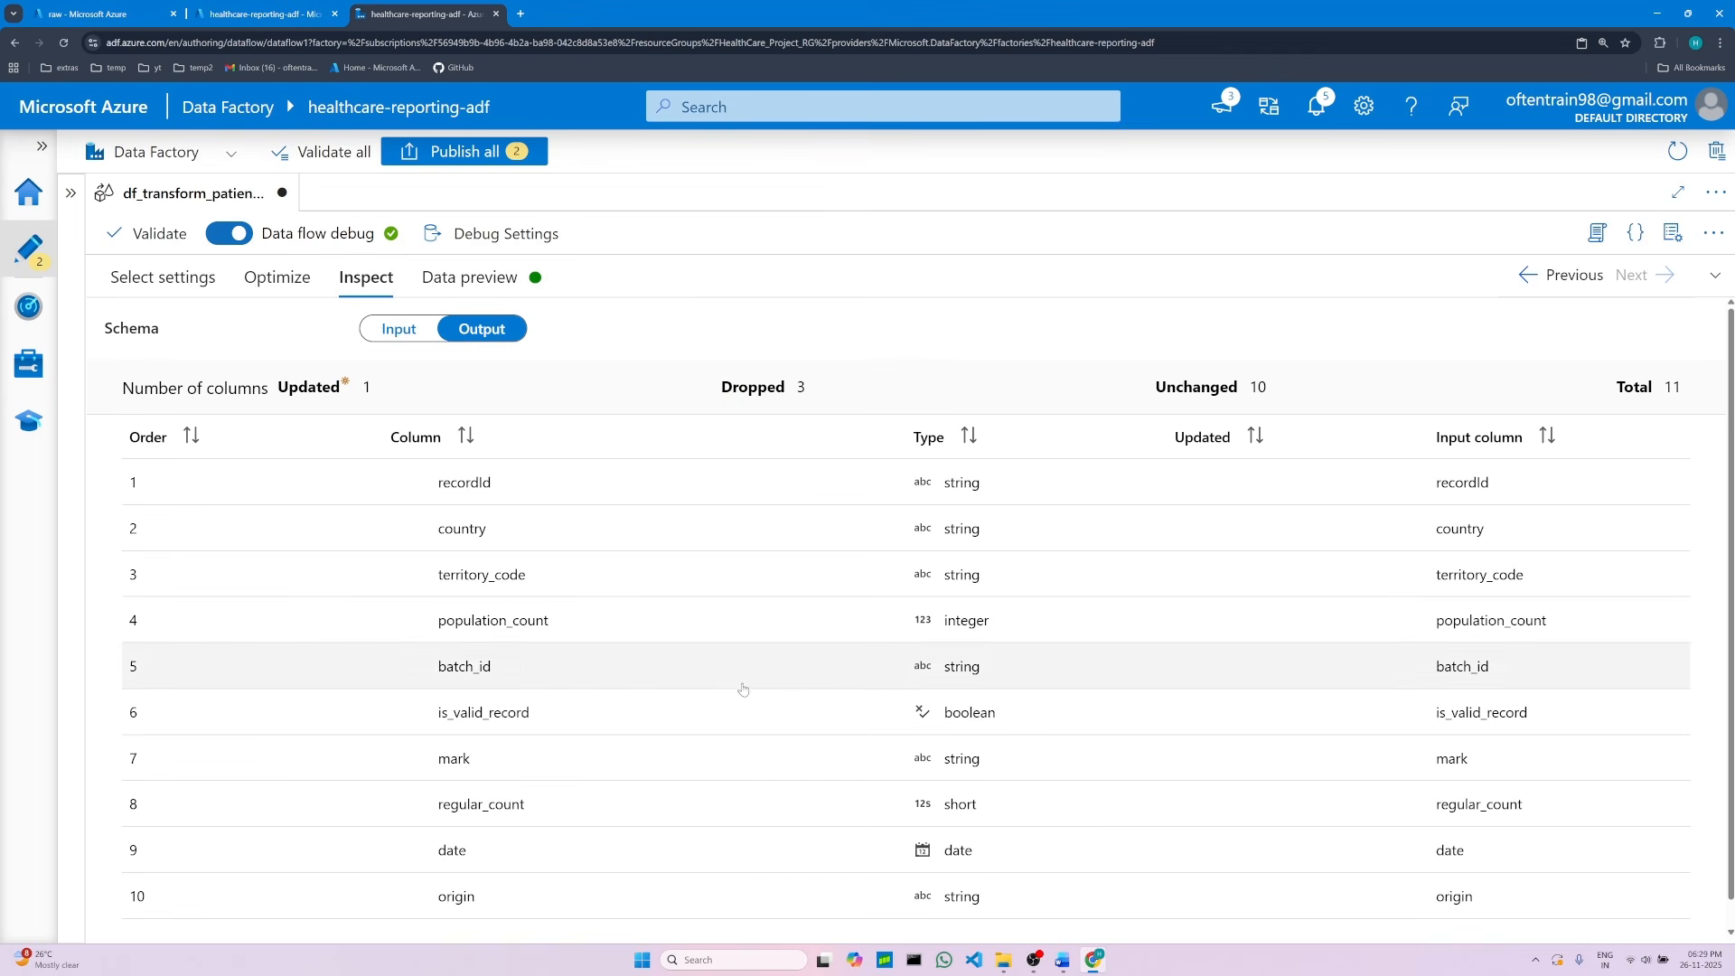
{"action": "scroll", "coordinate": [728, 821], "scroll_direction": "down", "scroll_amount": 1}
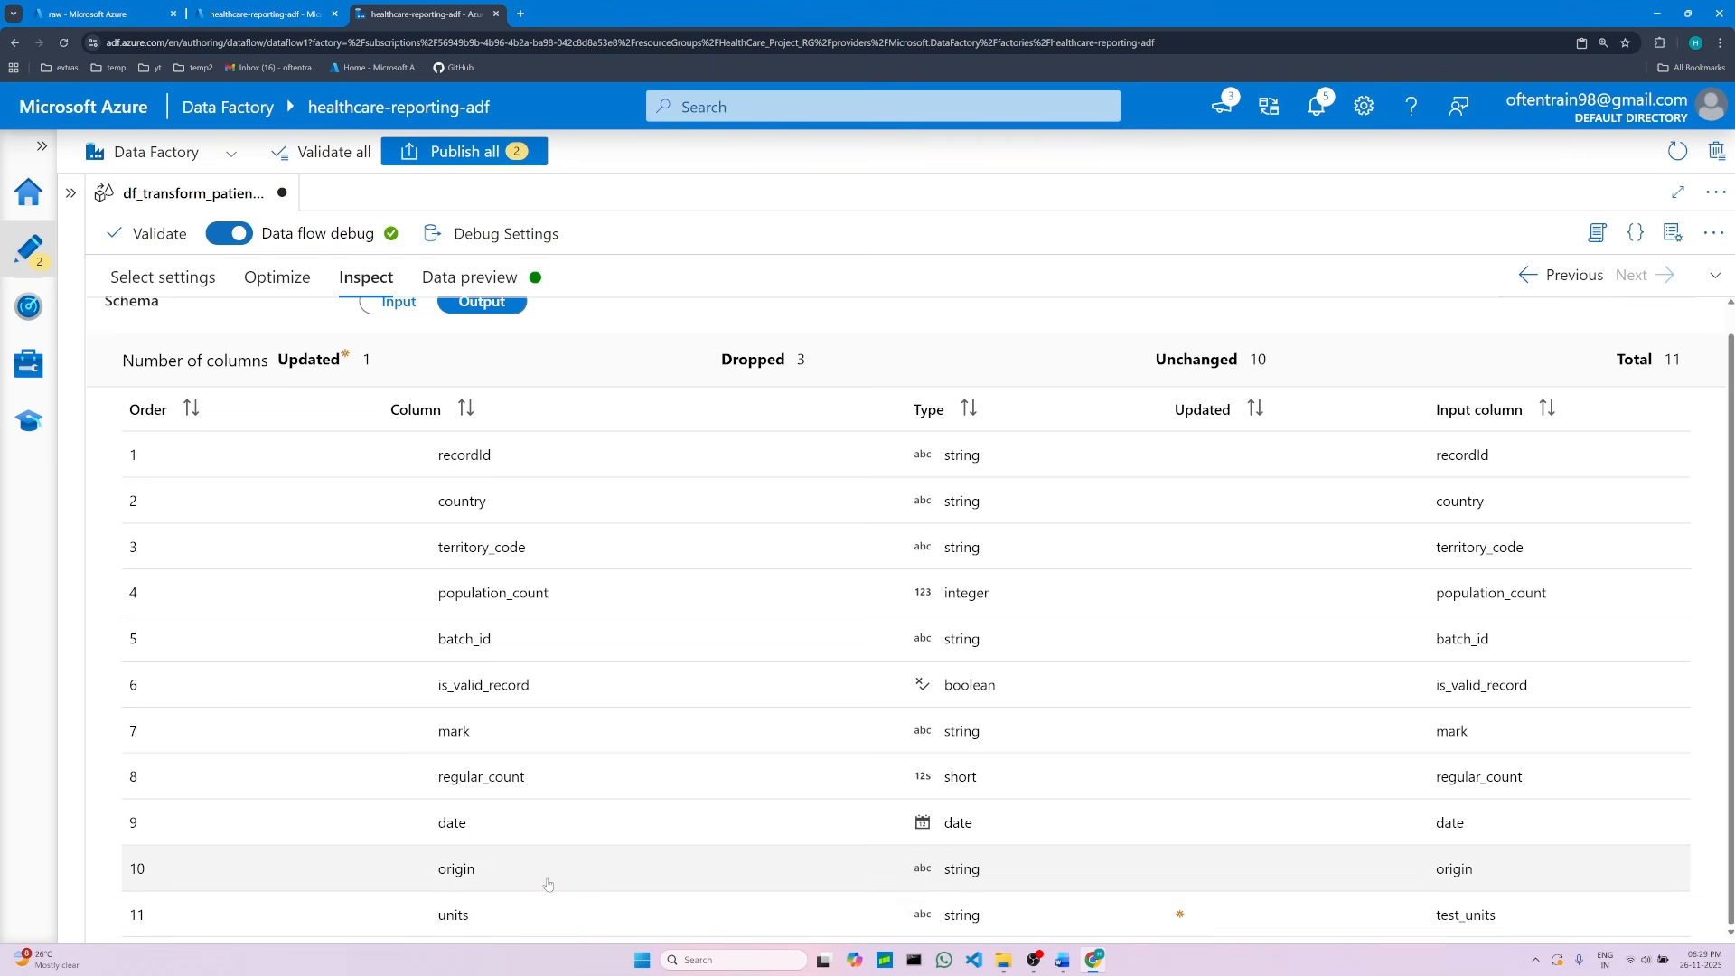
{"action": "scroll", "coordinate": [543, 883], "scroll_direction": "up", "scroll_amount": 1}
{"action": "scroll", "coordinate": [548, 882], "scroll_direction": "down", "scroll_amount": 1}
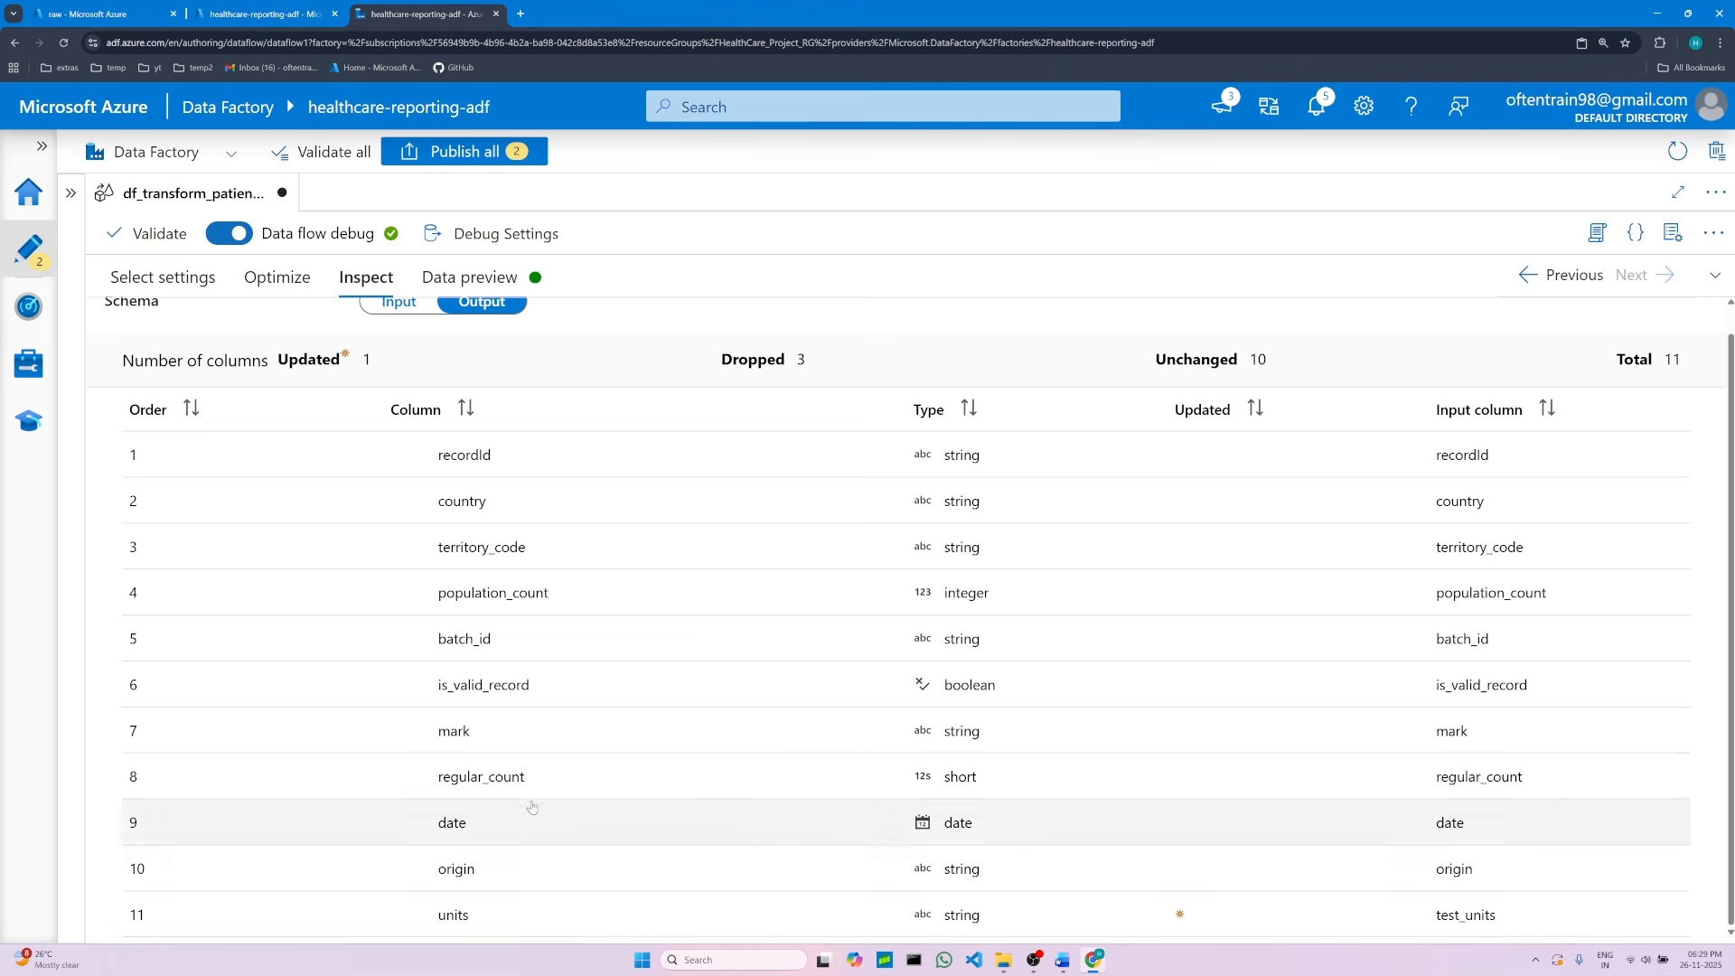
{"action": "scroll", "coordinate": [844, 805], "scroll_direction": "up", "scroll_amount": 1}
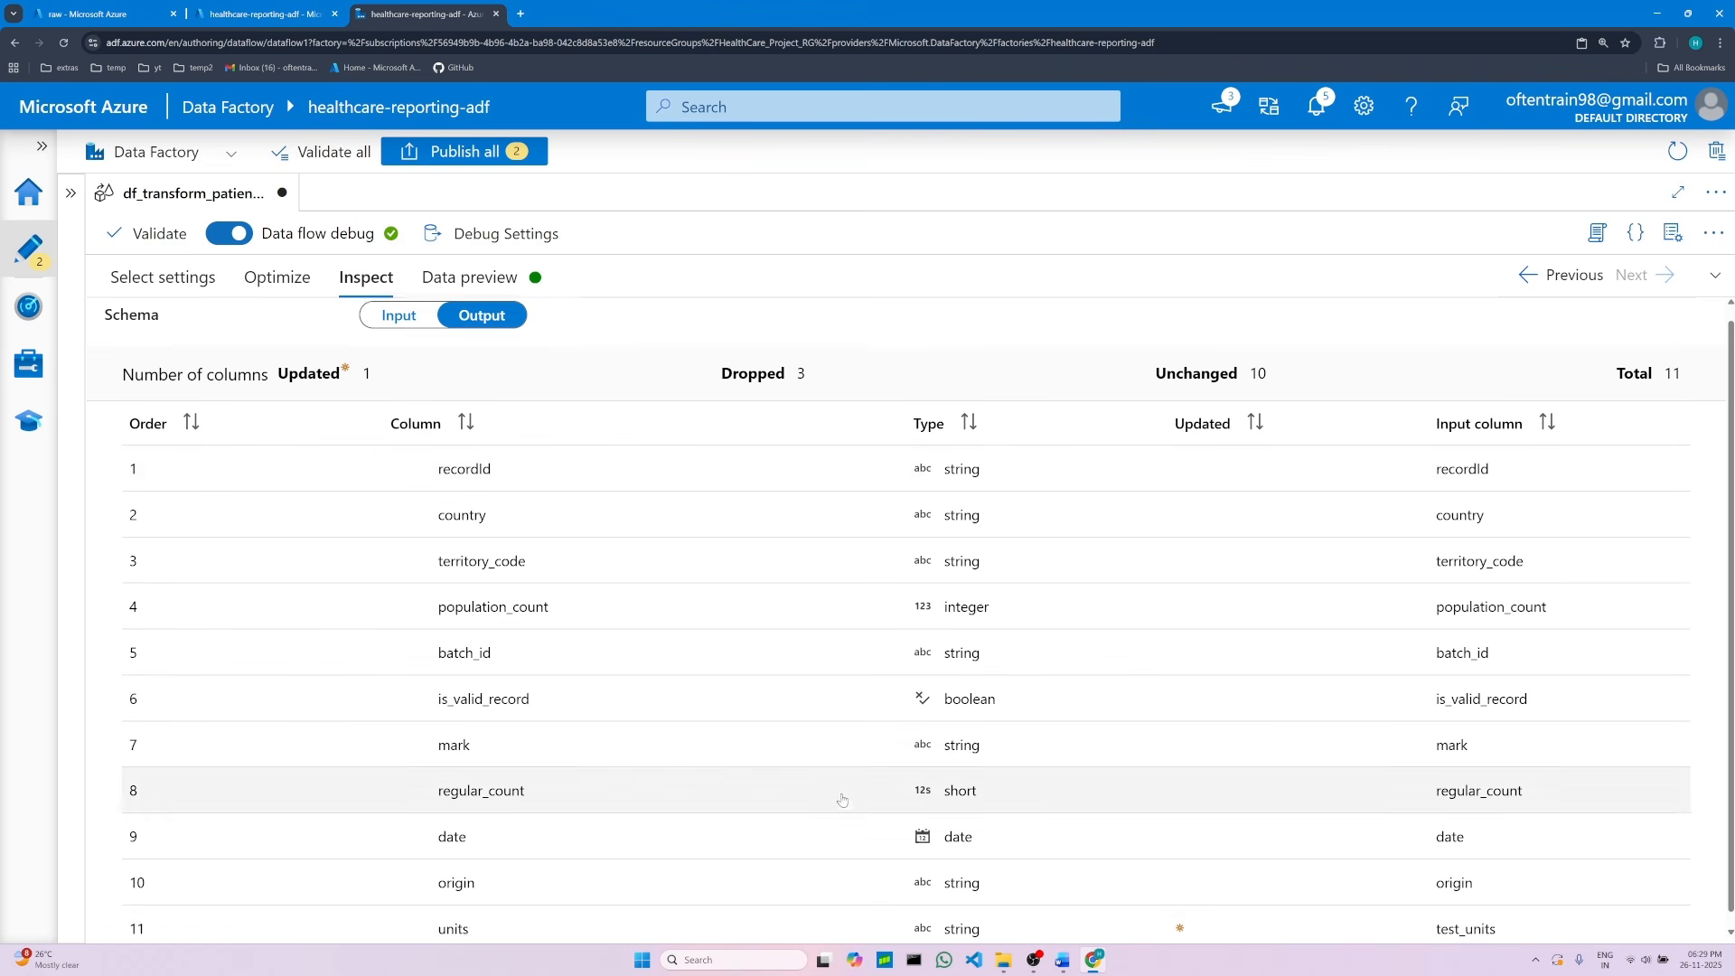
{"action": "left_click", "coordinate": [498, 287]}
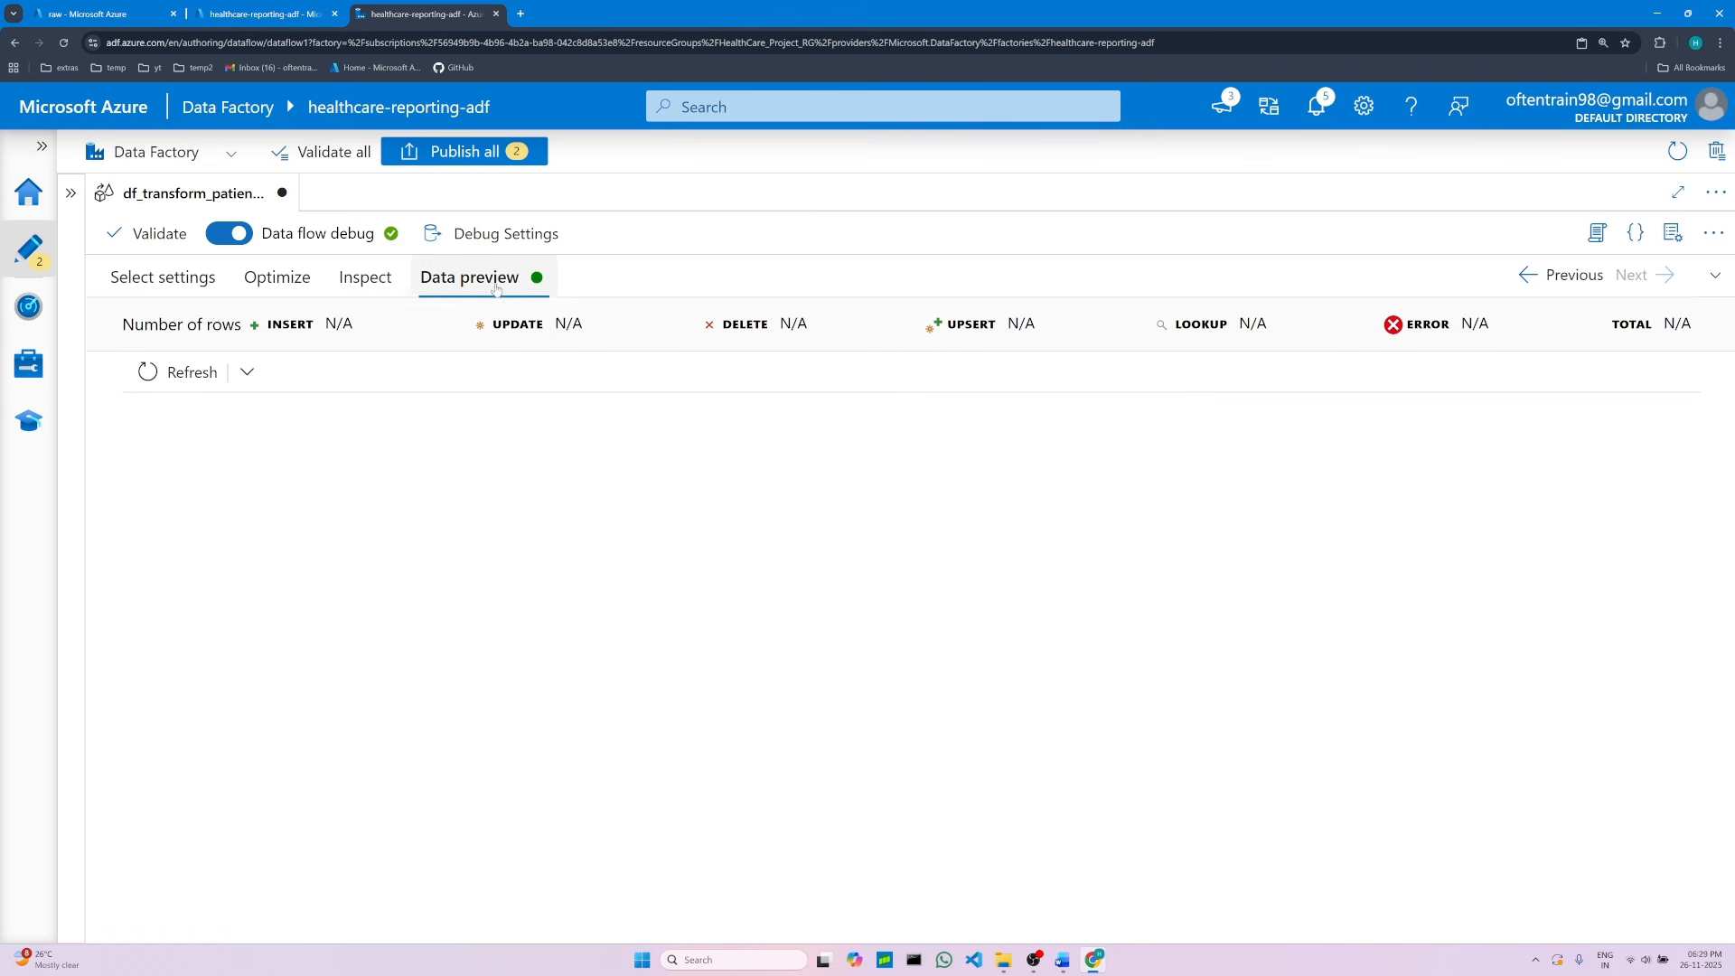
{"action": "left_click", "coordinate": [365, 277]}
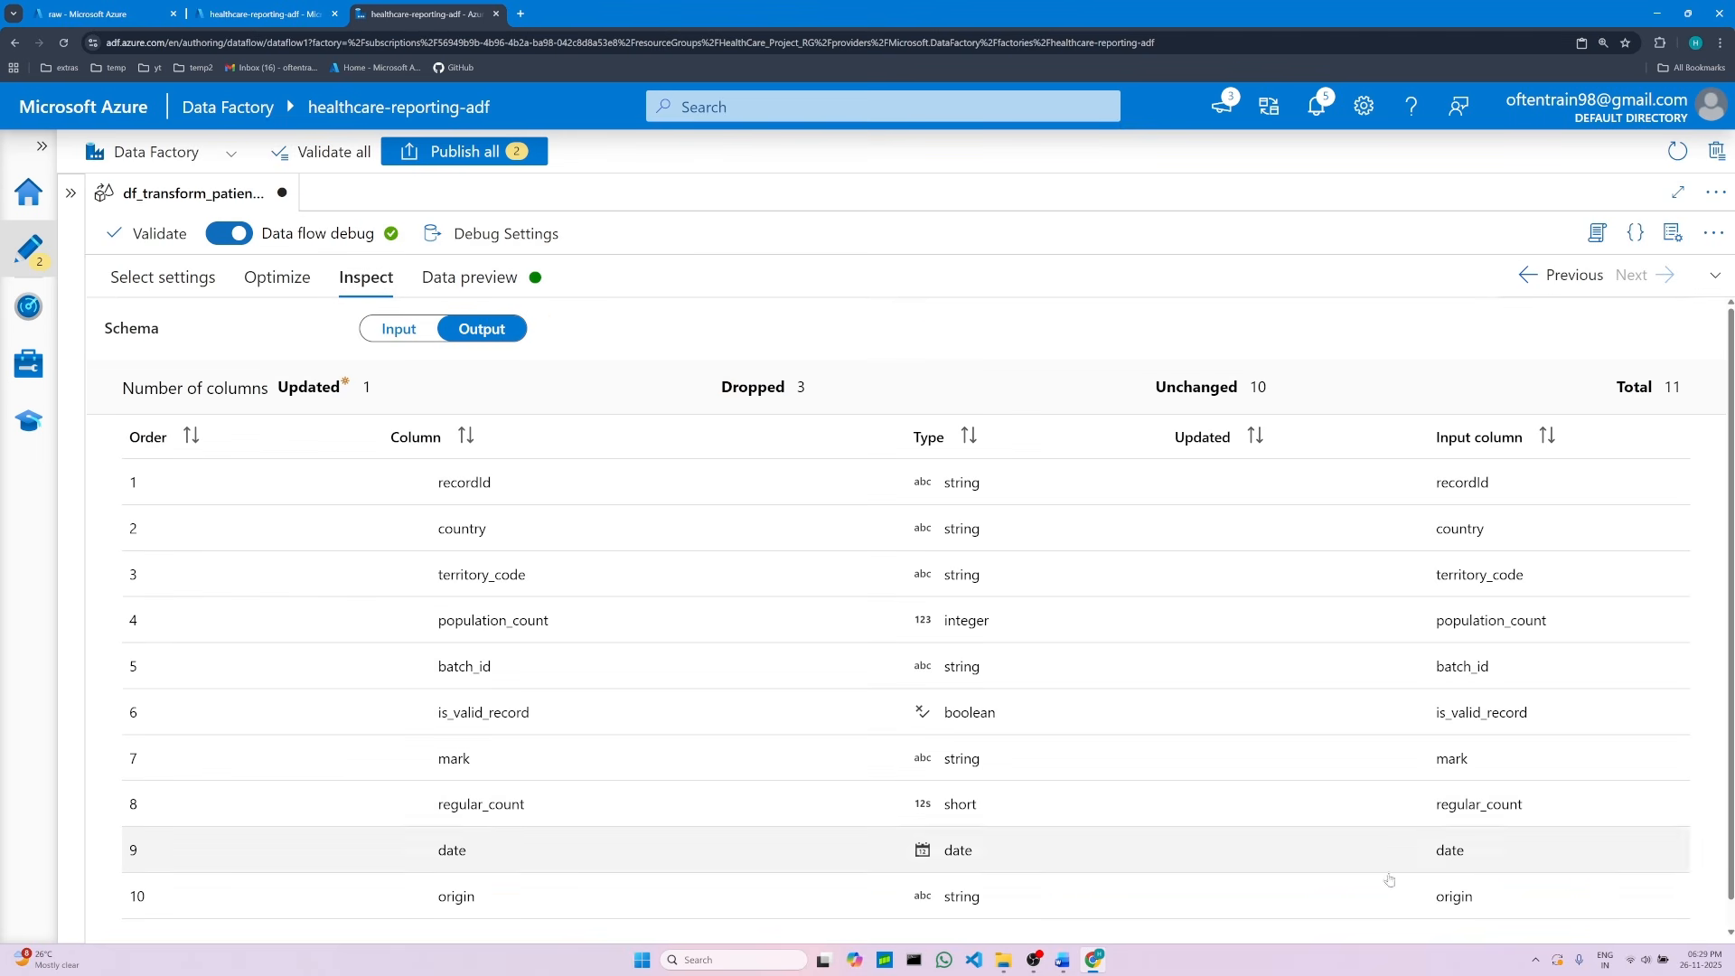
{"action": "scroll", "coordinate": [601, 870], "scroll_direction": "down", "scroll_amount": 1}
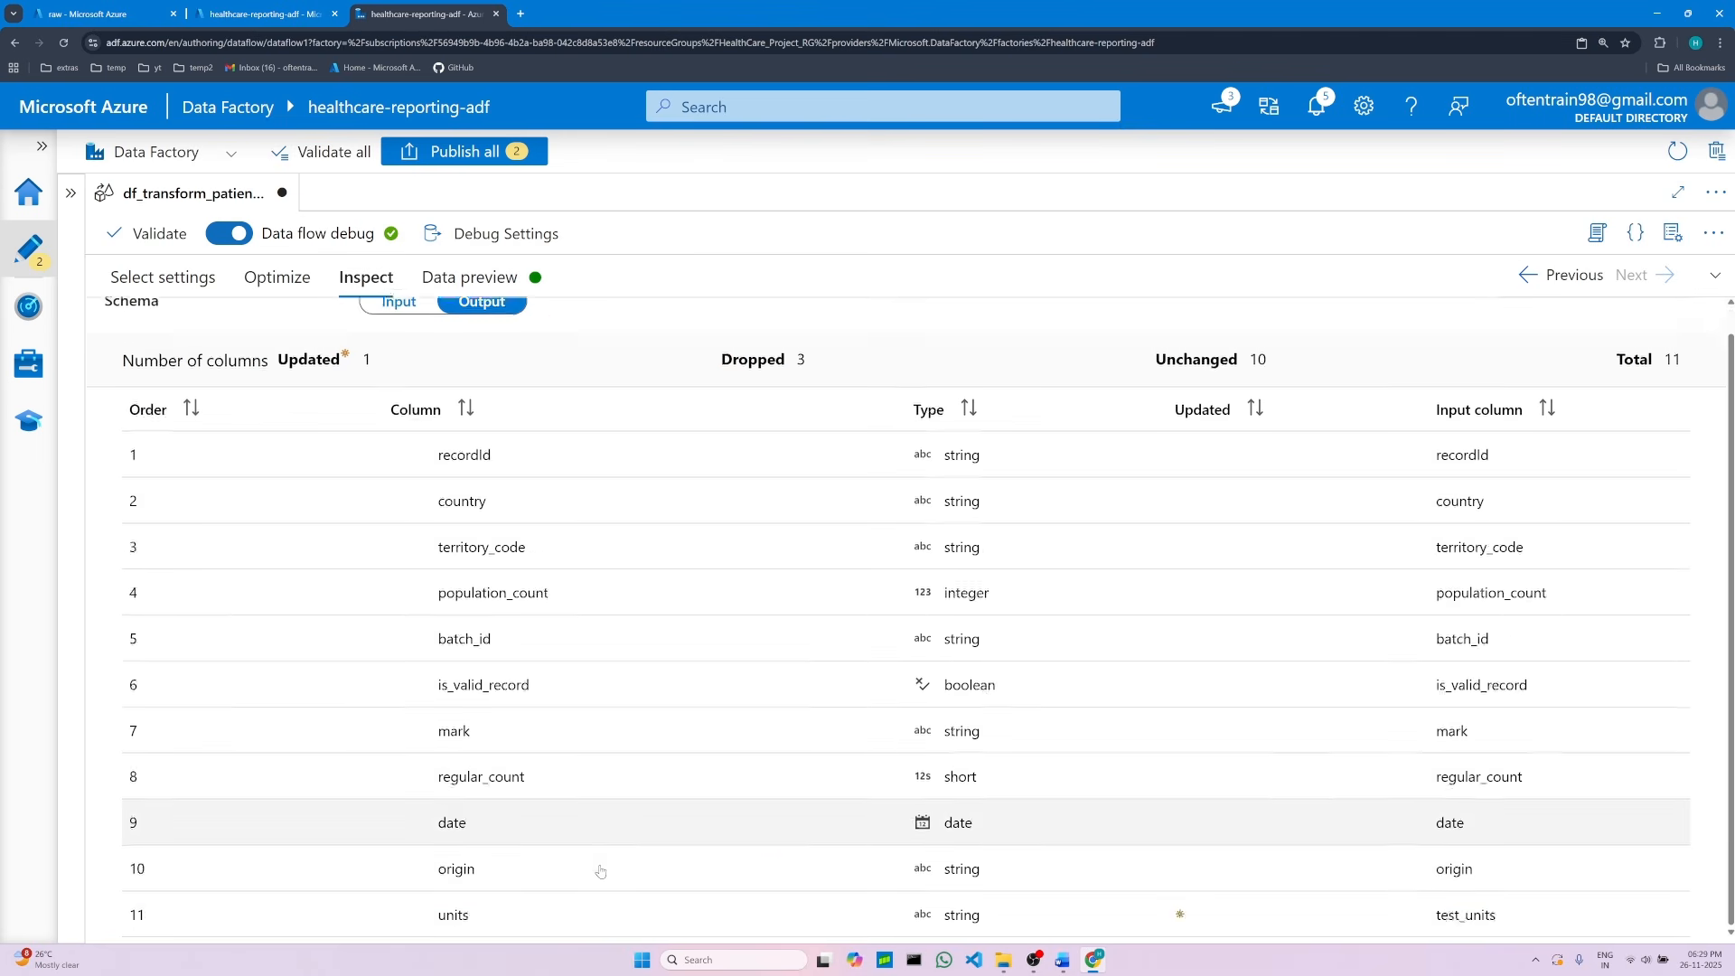
{"action": "scroll", "coordinate": [1077, 910], "scroll_direction": "up", "scroll_amount": 1}
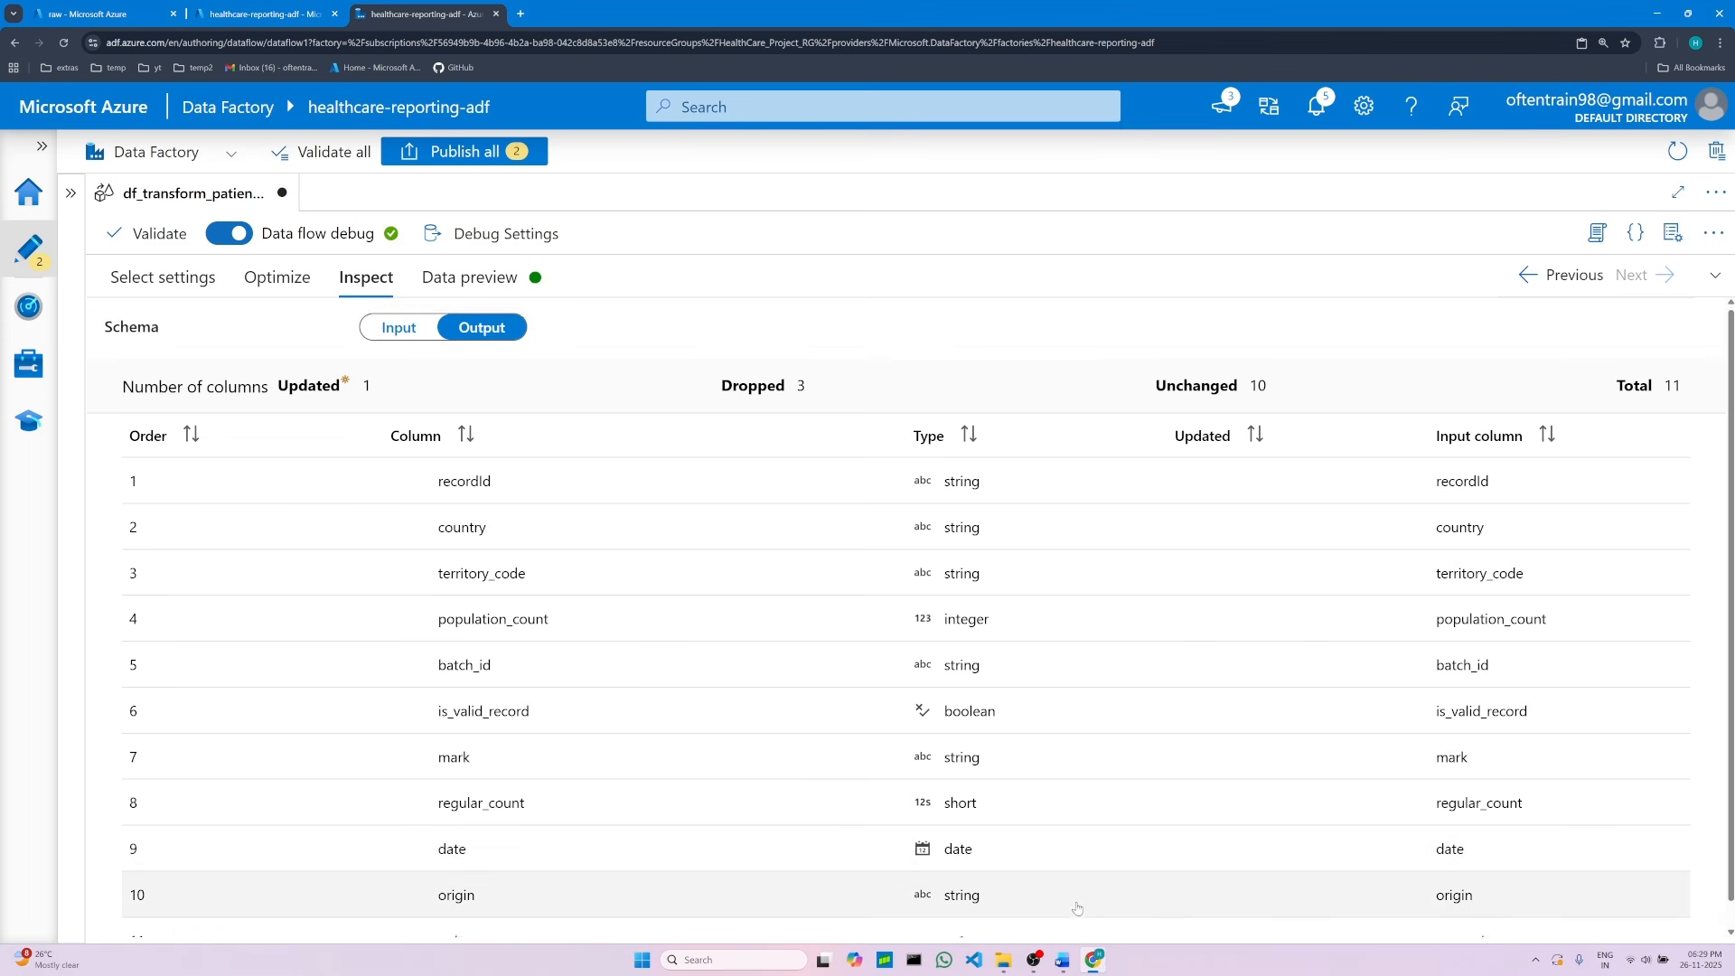
{"action": "scroll", "coordinate": [1077, 909], "scroll_direction": "down", "scroll_amount": 1}
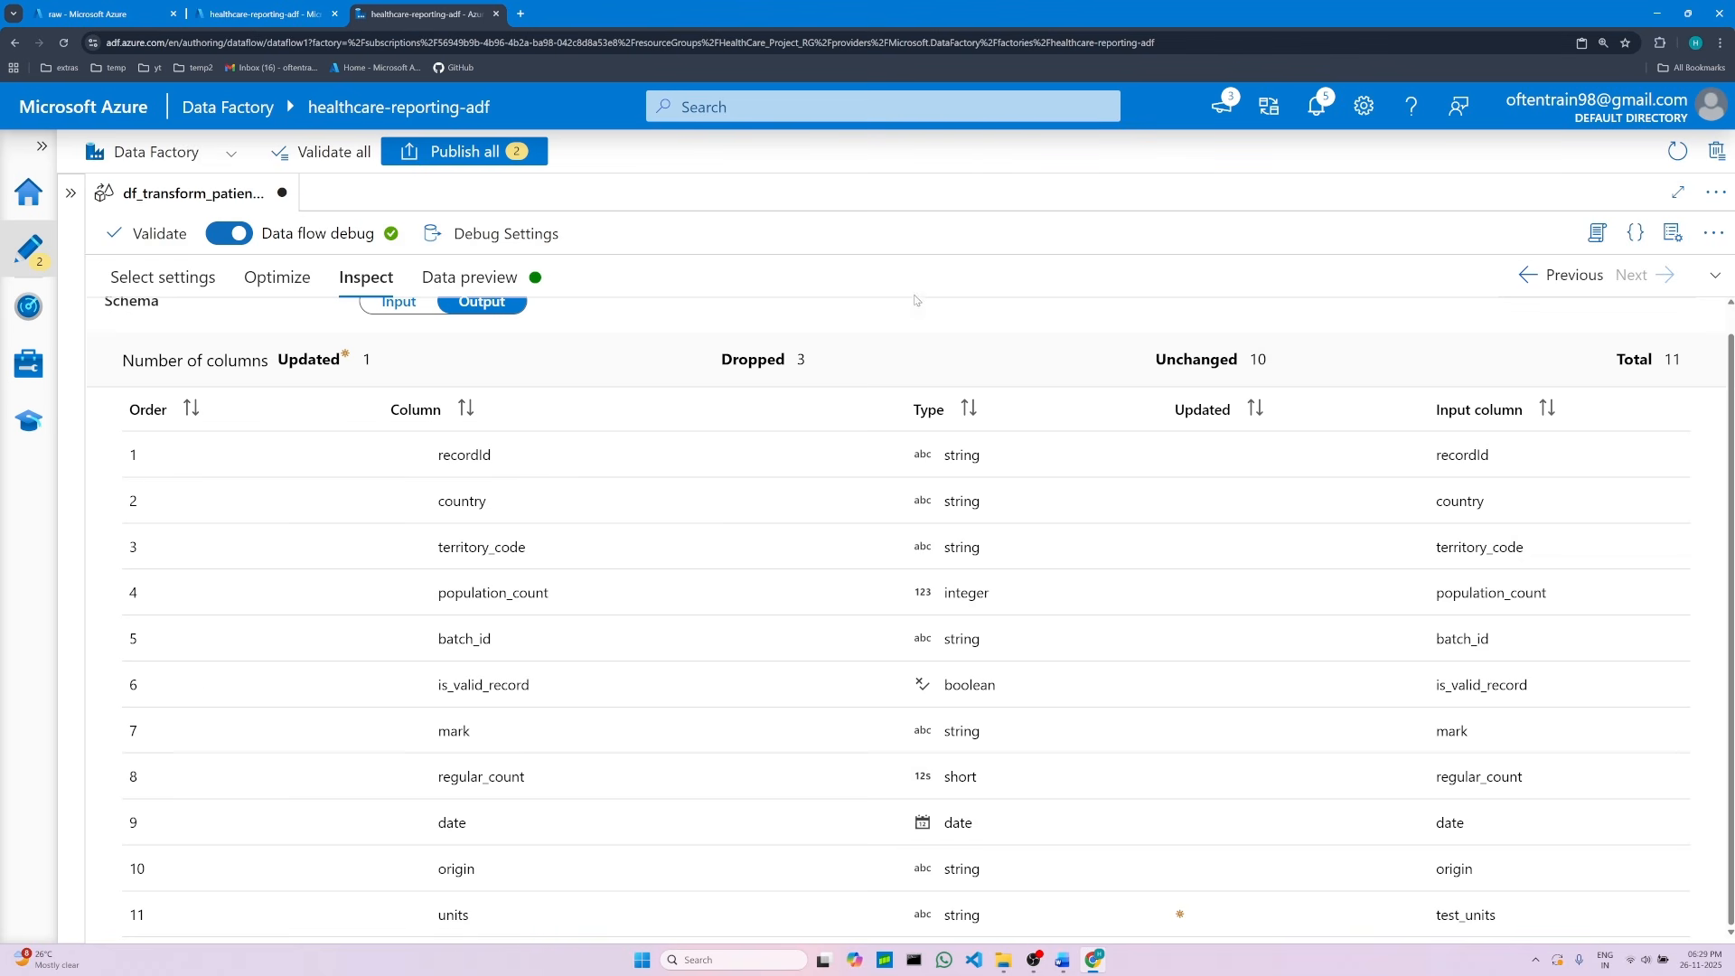
Step: Refresh the data preview and scroll across to examine the units column
{"action": "left_click", "coordinate": [488, 279]}
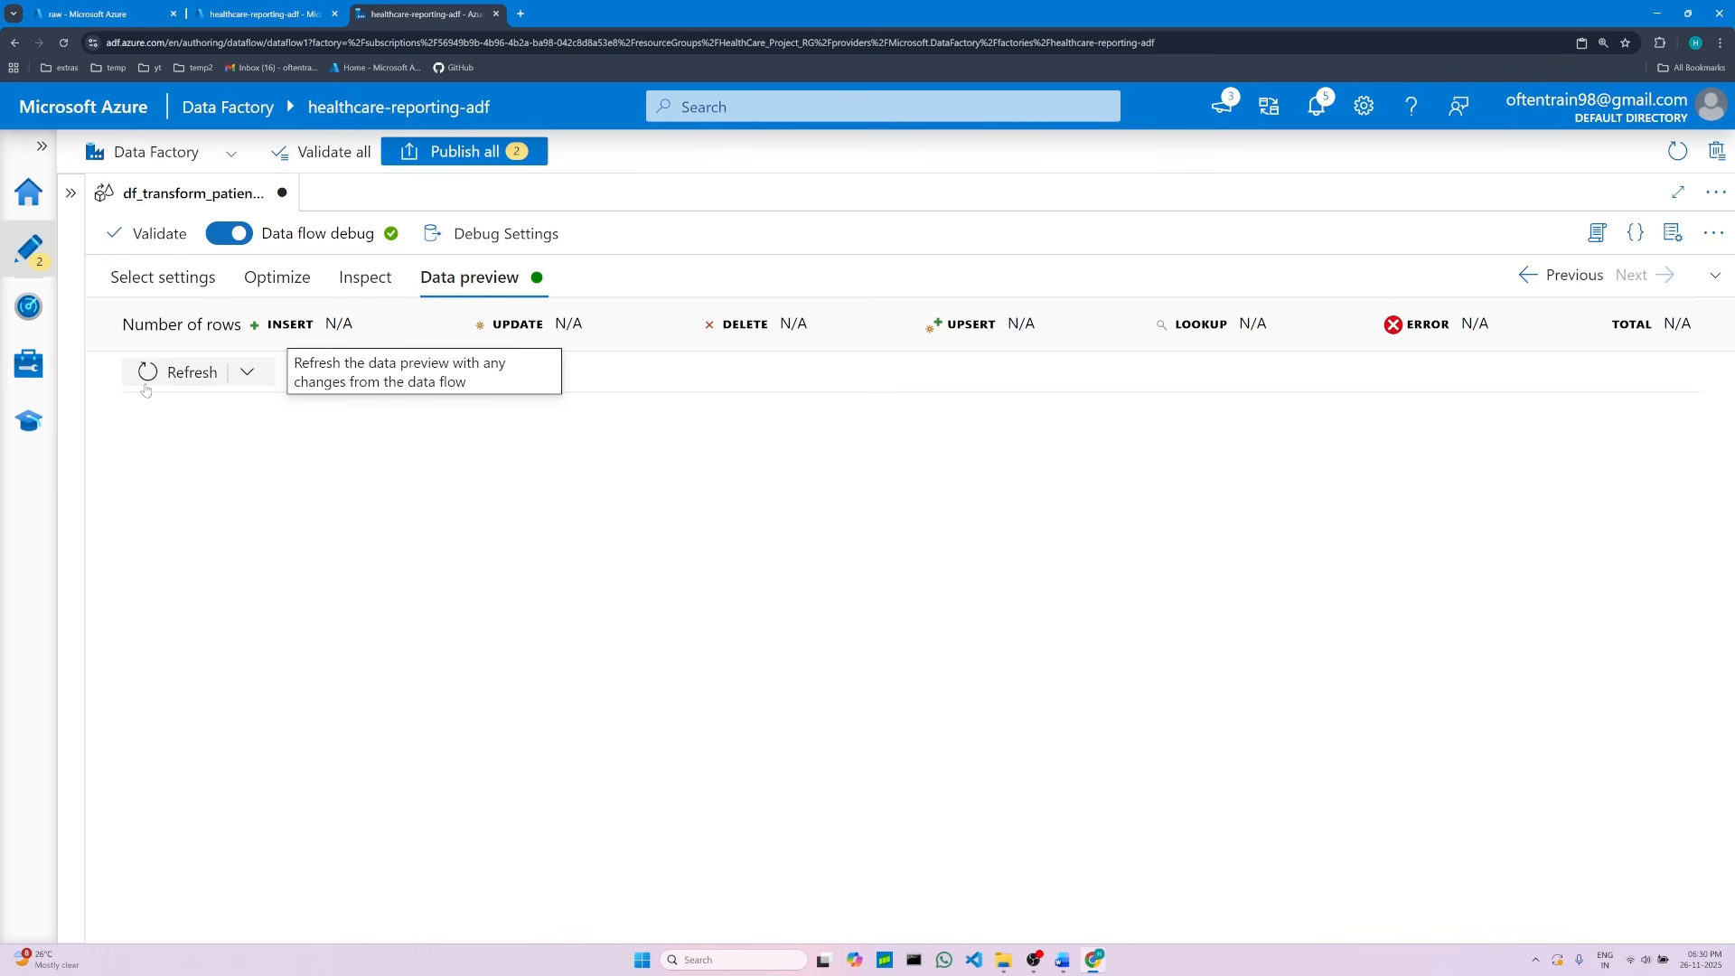
{"action": "left_click", "coordinate": [165, 378]}
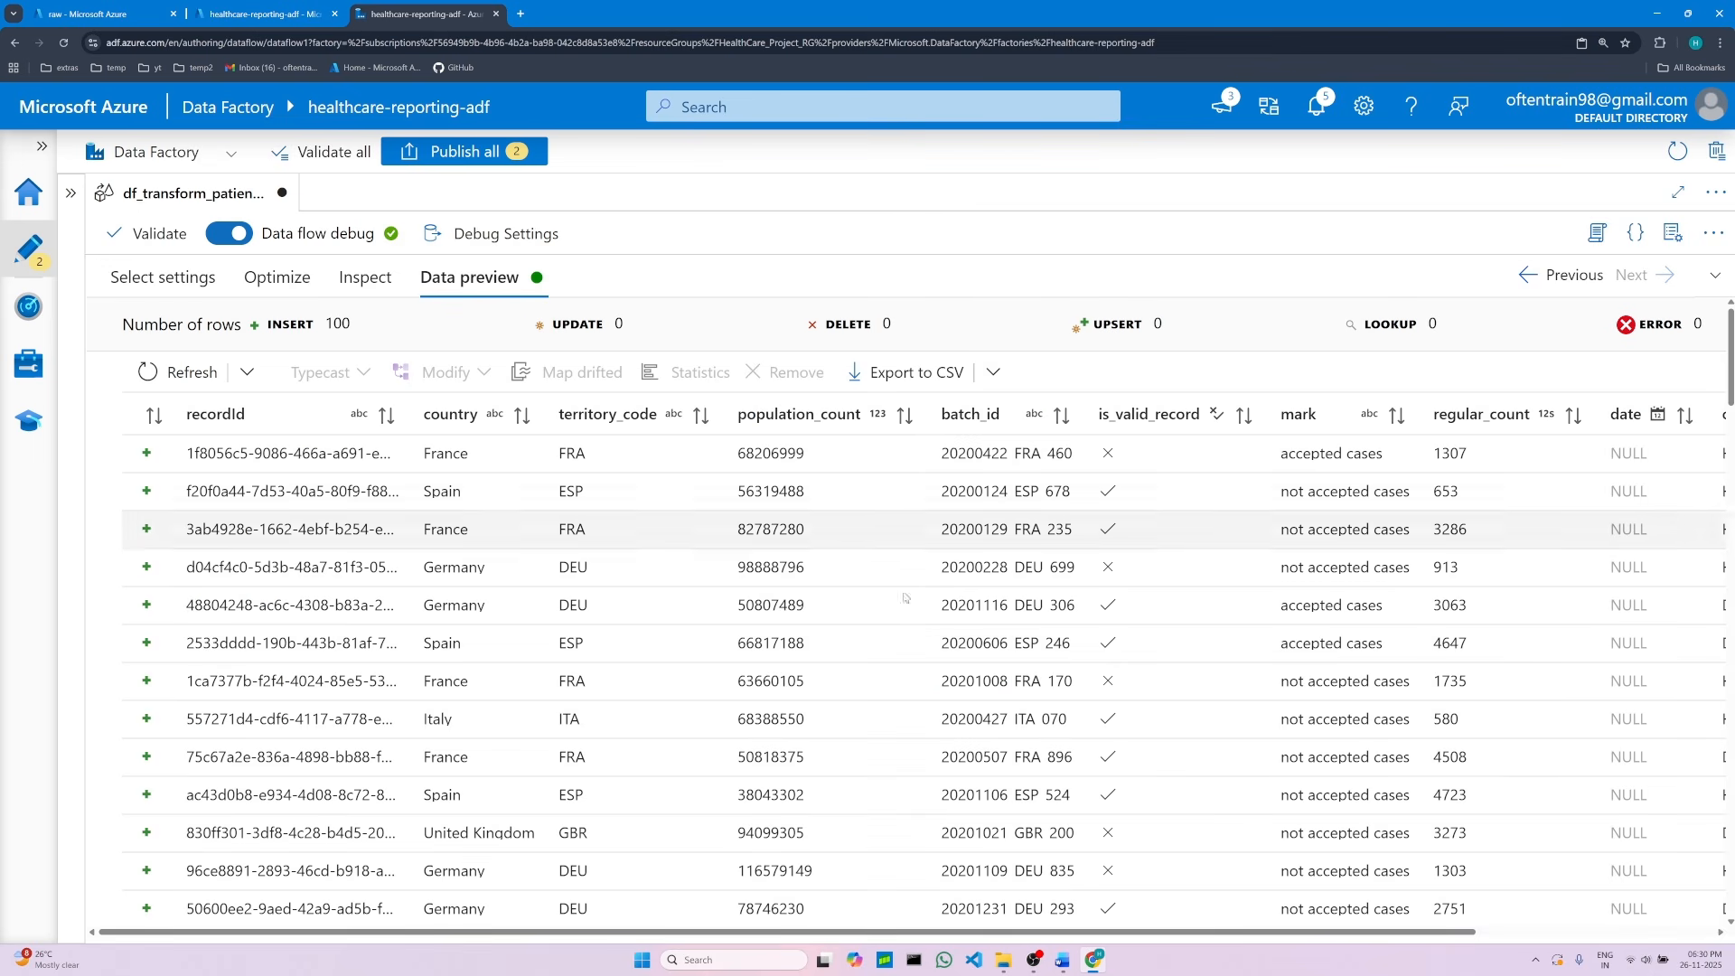
{"action": "left_click_drag", "start_coordinate": [750, 932], "coordinate": [990, 935]}
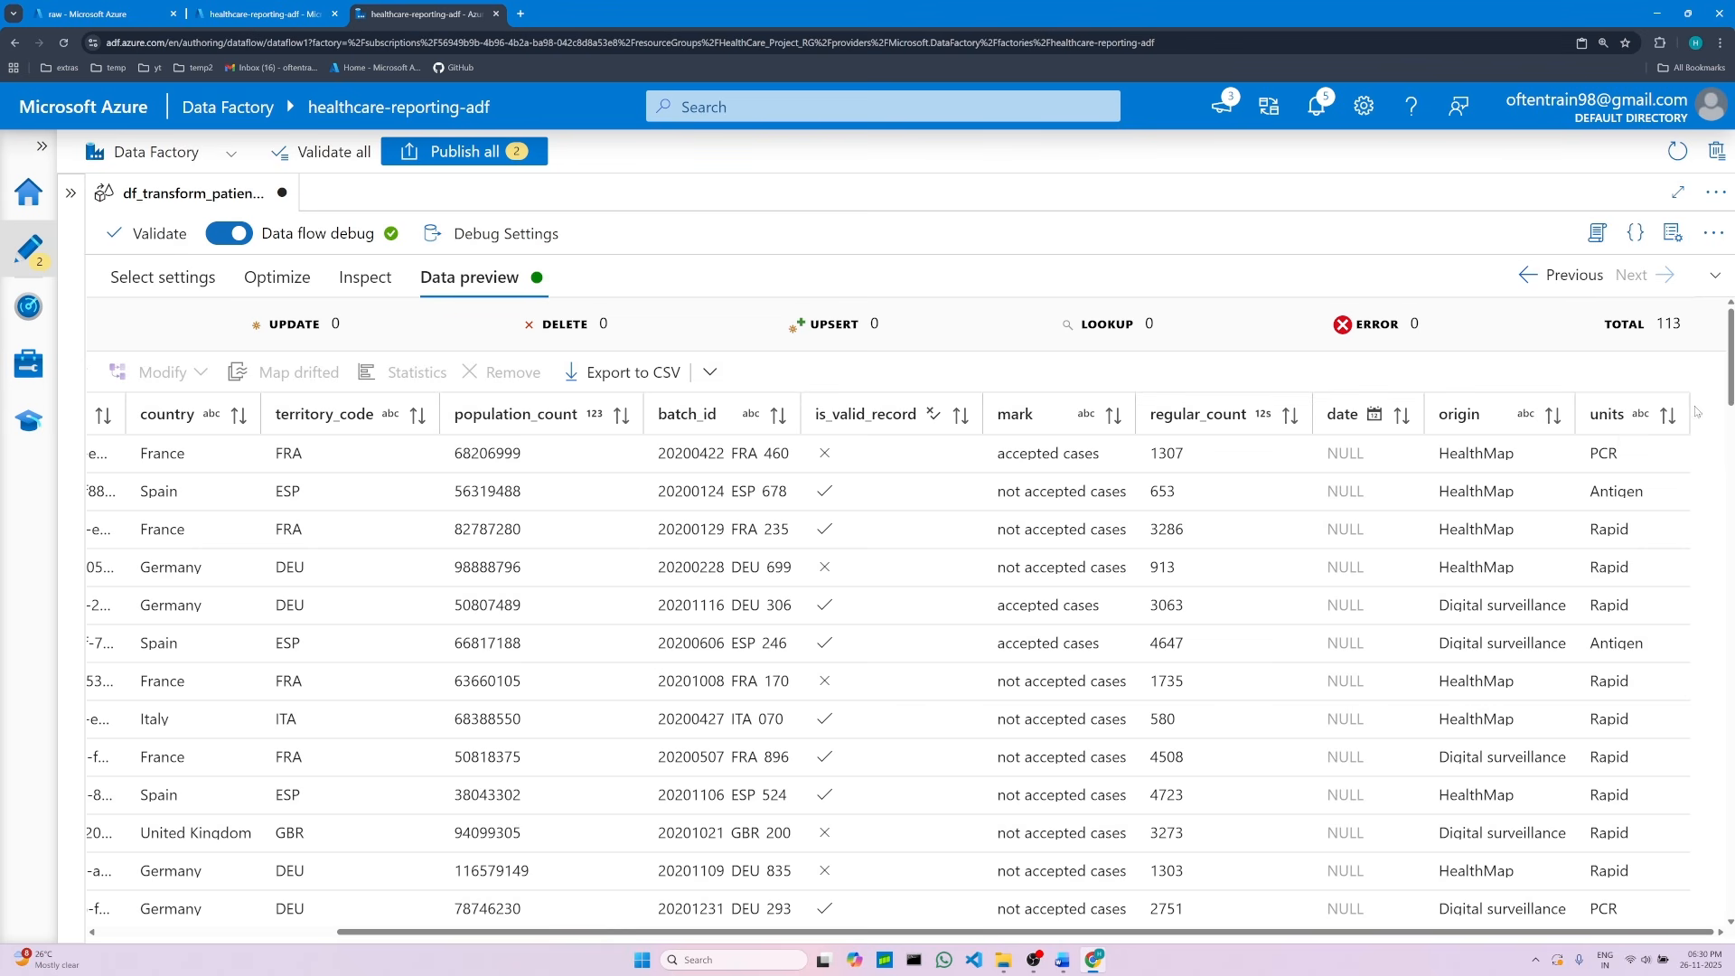
{"action": "scroll", "coordinate": [1625, 623], "scroll_direction": "down", "scroll_amount": 1}
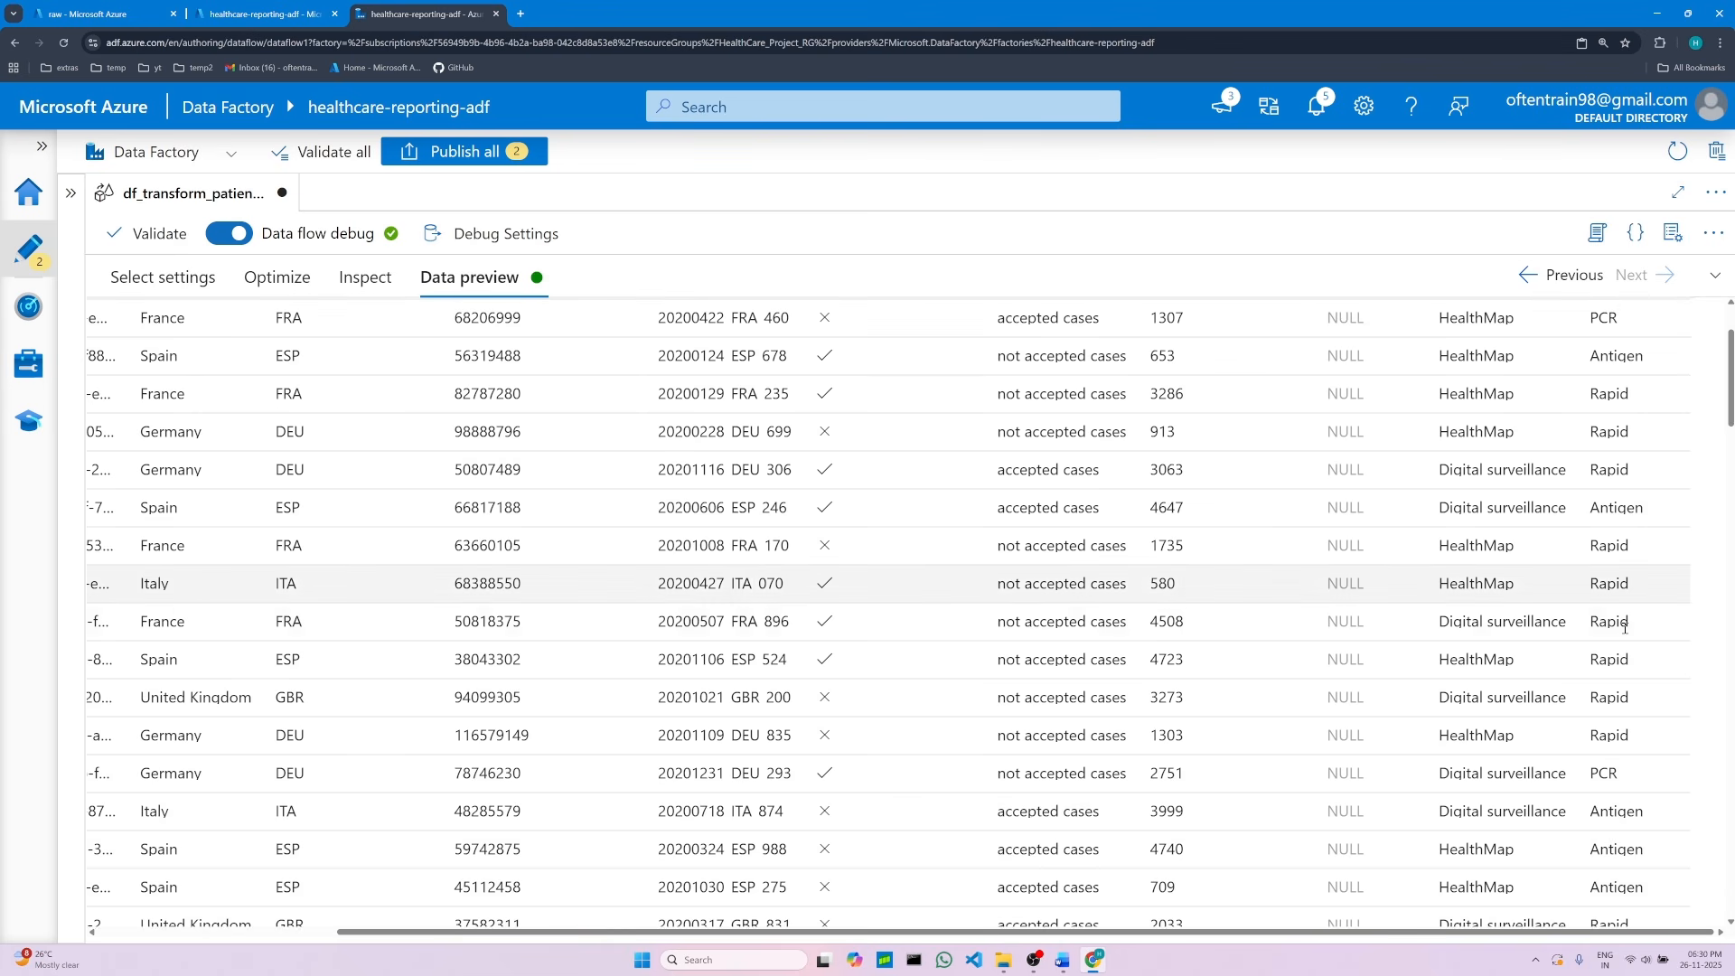
{"action": "scroll", "coordinate": [1625, 624], "scroll_direction": "down", "scroll_amount": 3}
{"action": "scroll", "coordinate": [1609, 605], "scroll_direction": "up", "scroll_amount": 5}
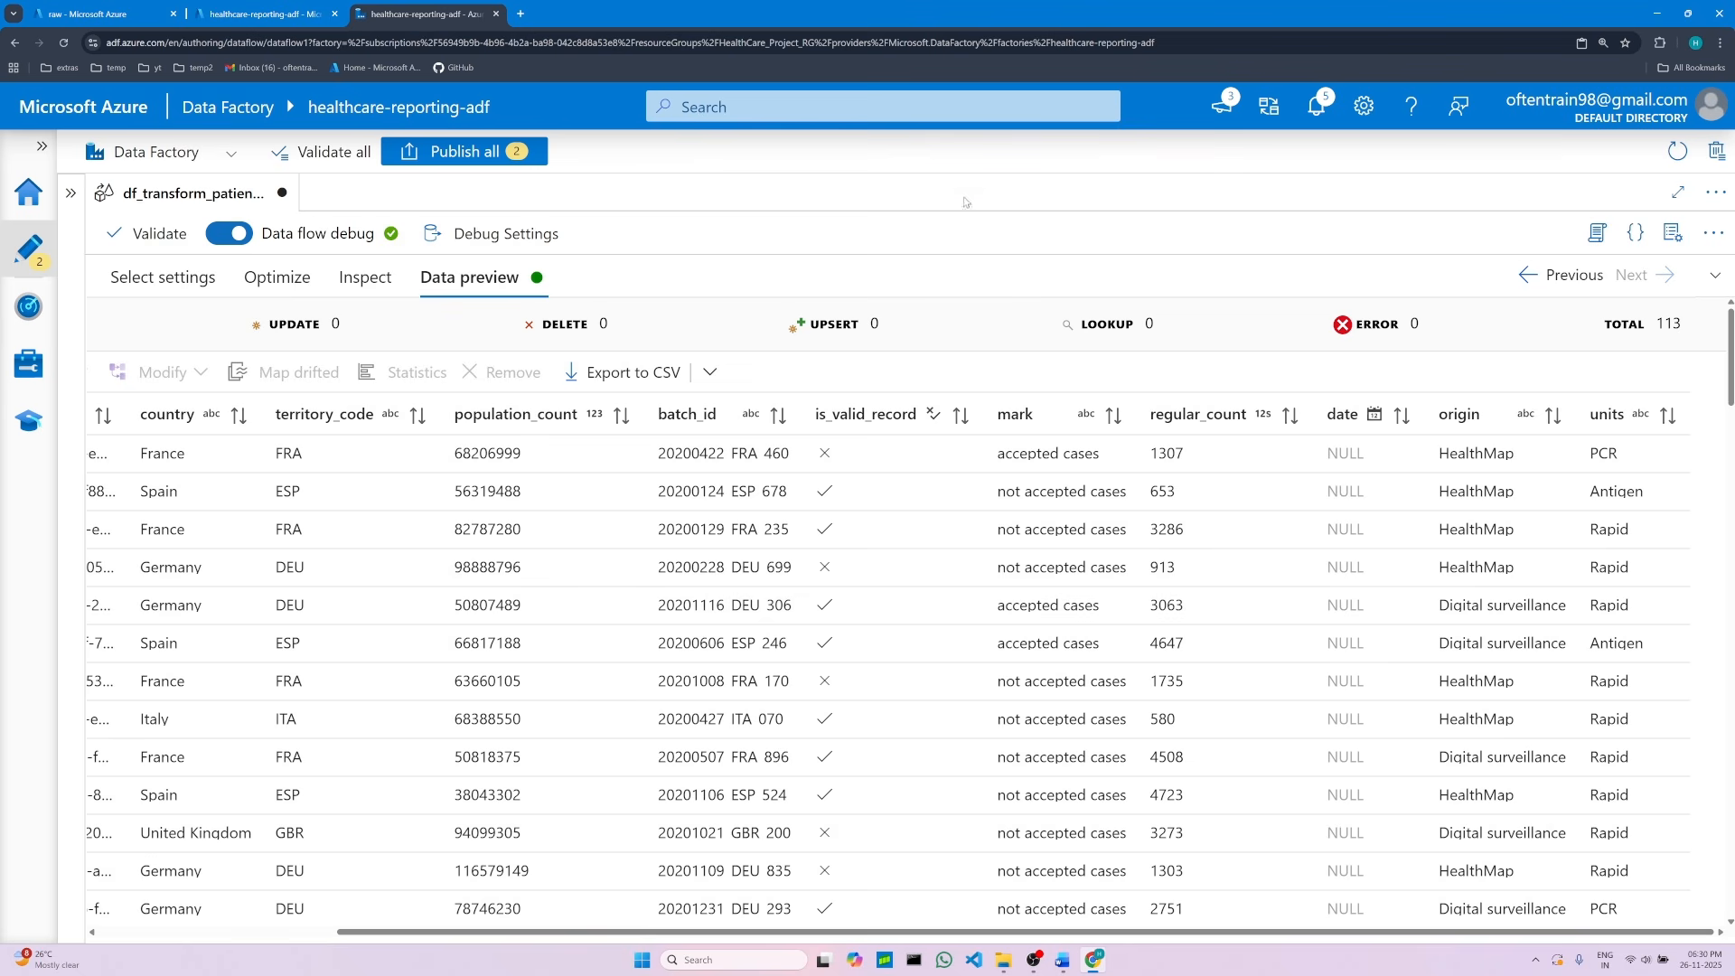
{"action": "mouse_move", "coordinate": [1068, 964]}
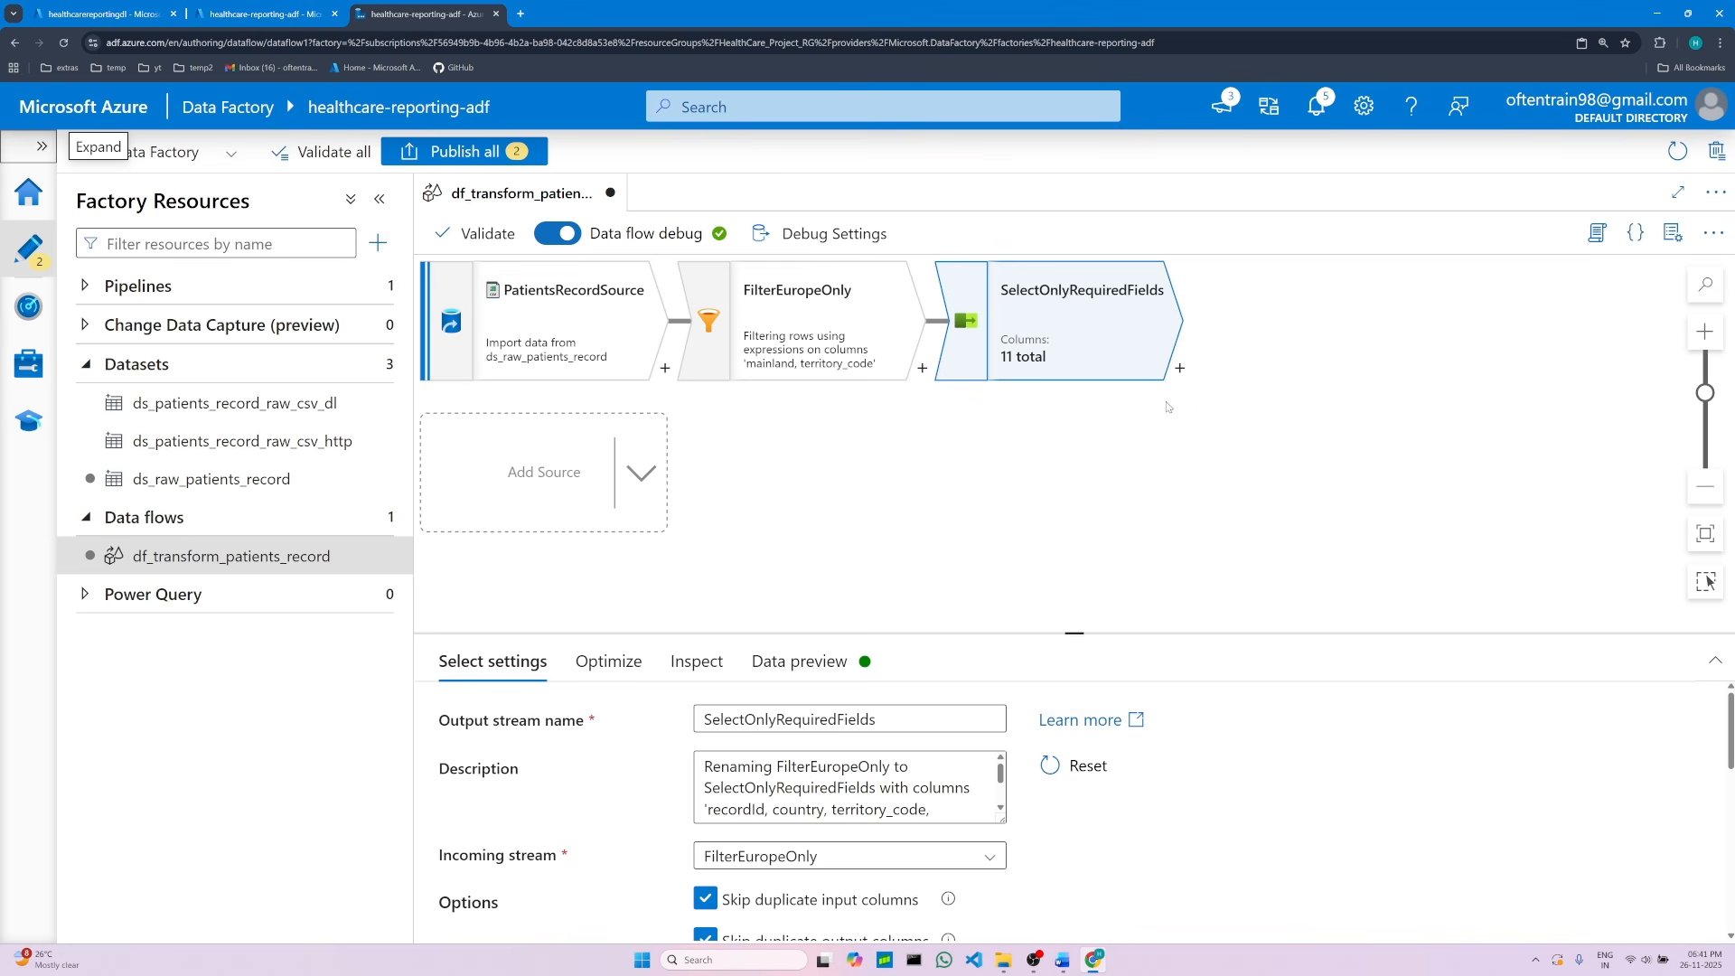
{"action": "left_click", "coordinate": [1179, 369]}
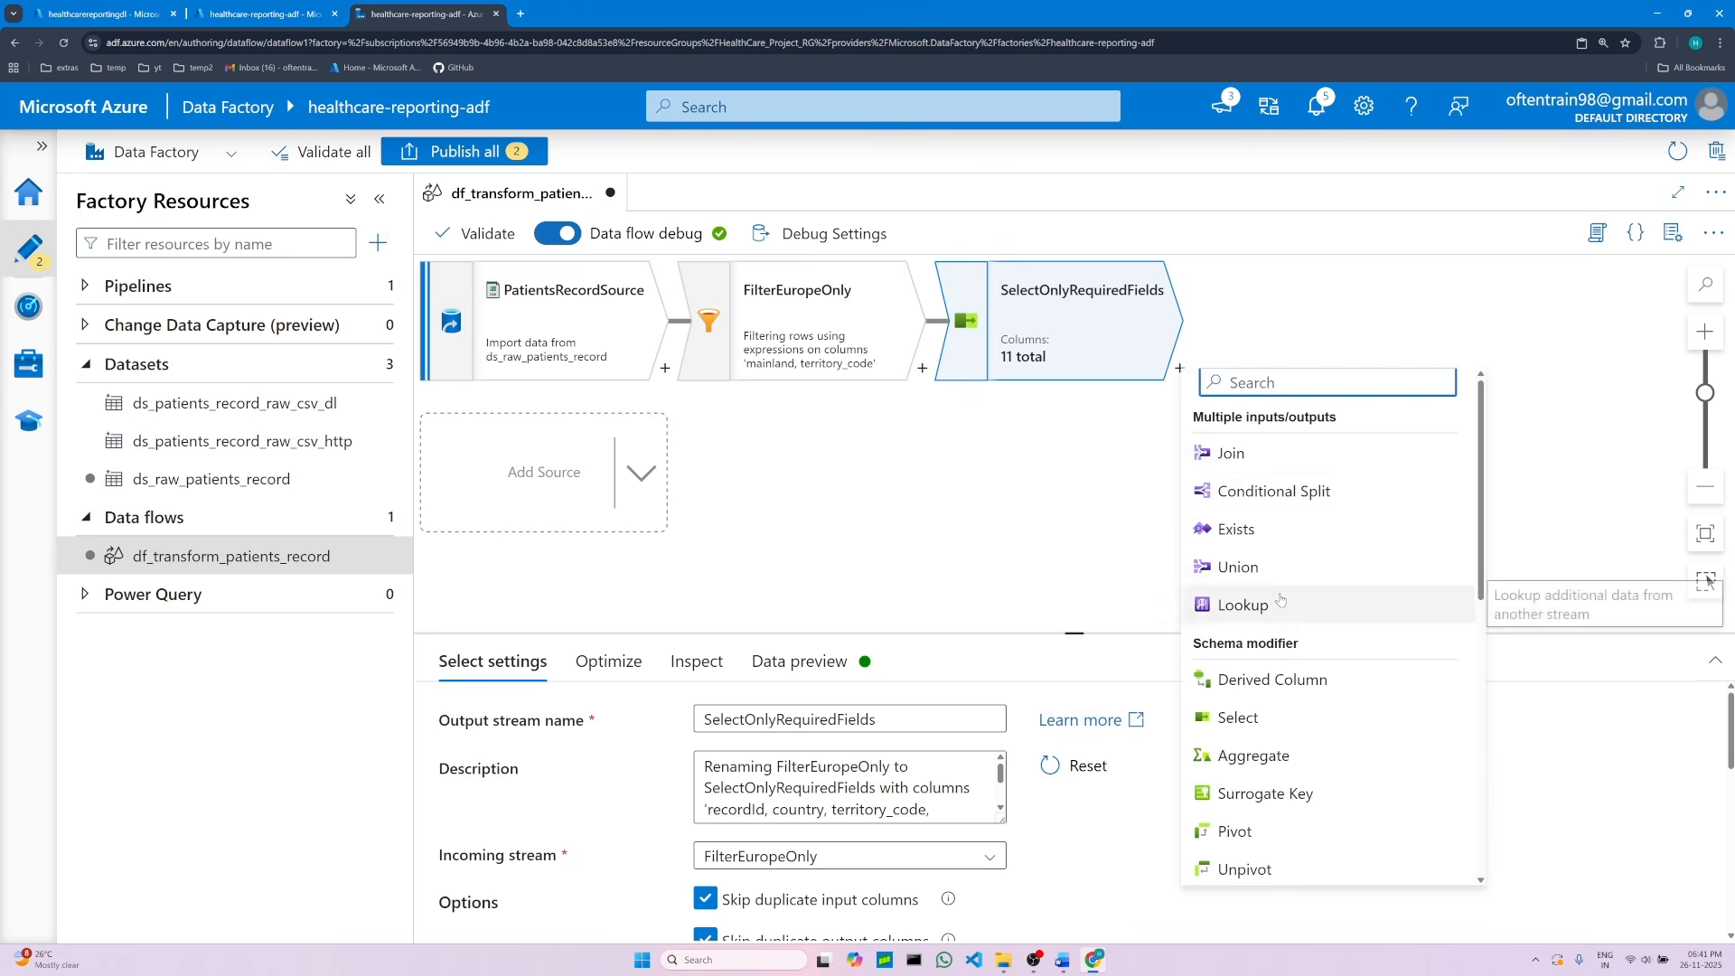
{"action": "scroll", "coordinate": [1301, 633], "scroll_direction": "down", "scroll_amount": 3}
{"action": "scroll", "coordinate": [1289, 692], "scroll_direction": "up", "scroll_amount": 3}
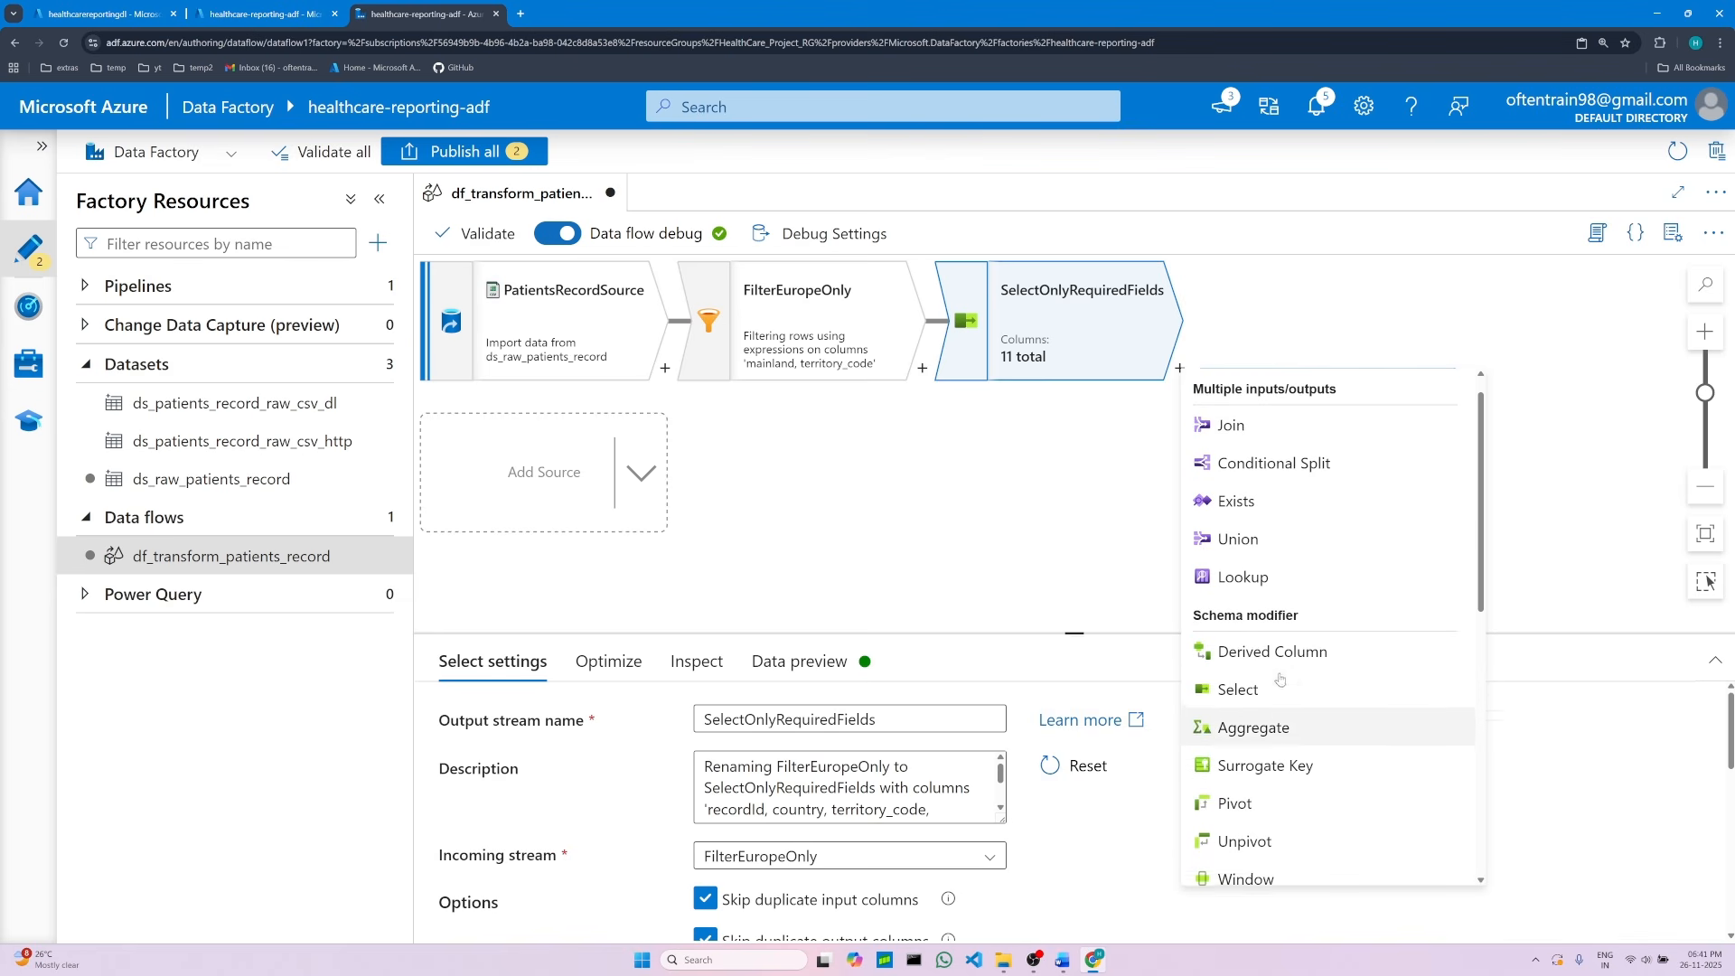
{"action": "left_click", "coordinate": [1085, 455]}
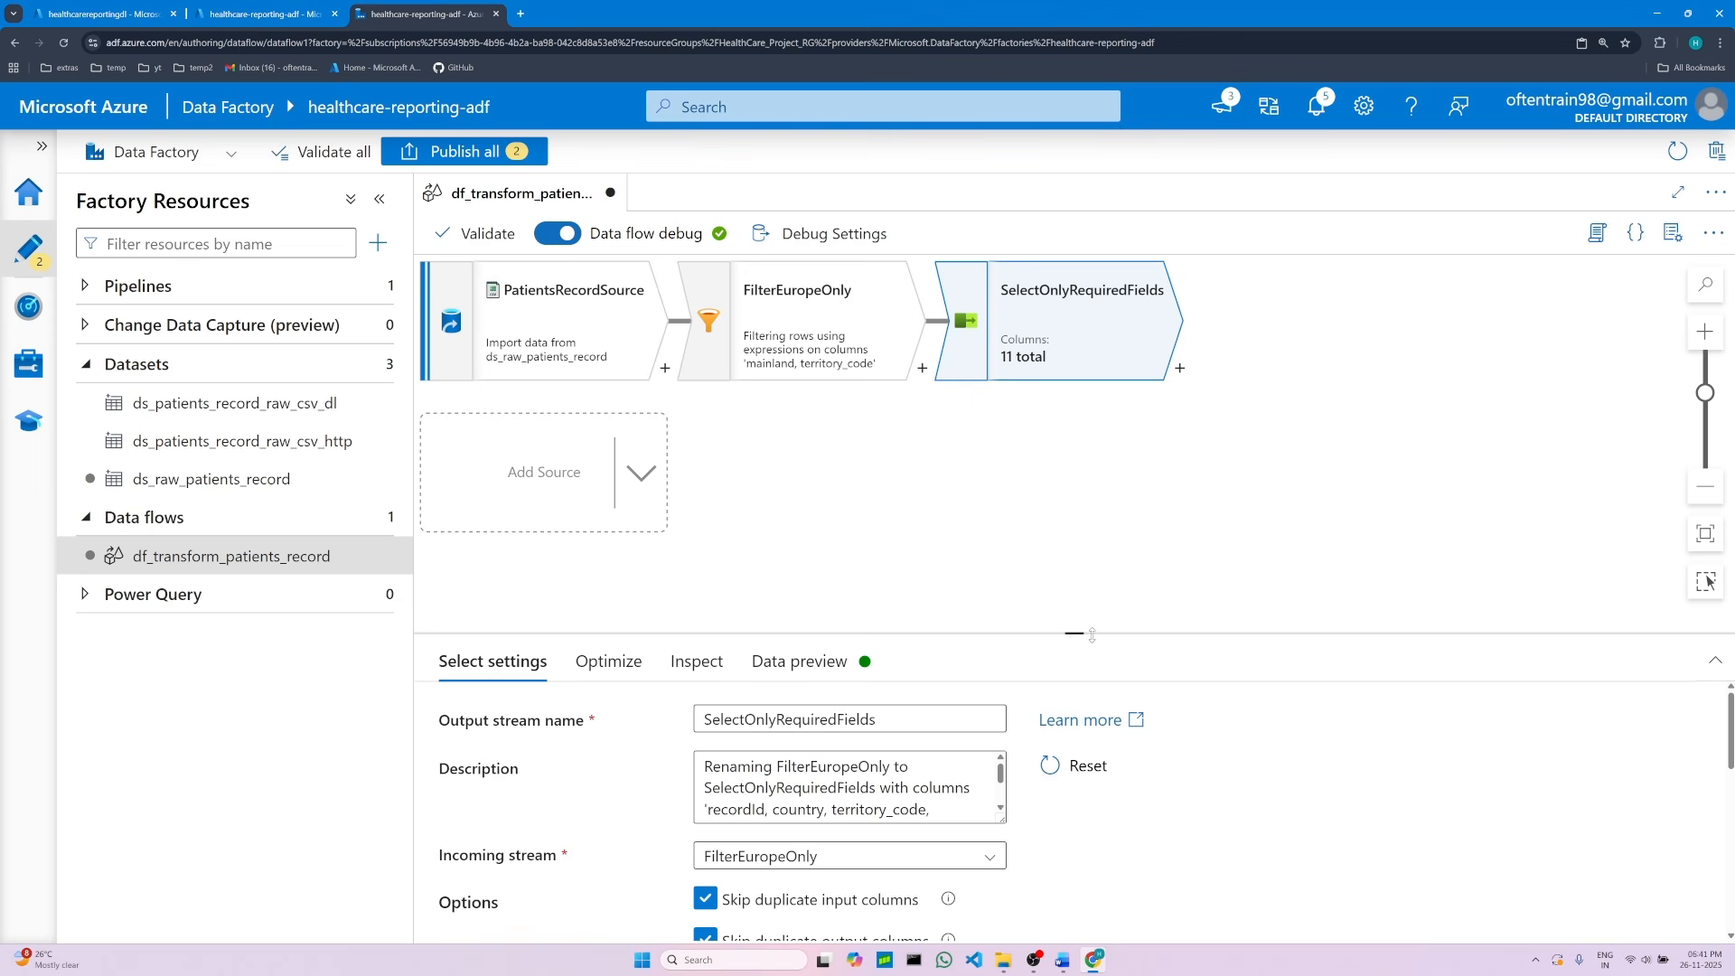
{"action": "mouse_move", "coordinate": [1092, 635]}
{"action": "left_mouse_down"}
{"action": "mouse_move", "coordinate": [1075, 583]}
{"action": "mouse_move", "coordinate": [1076, 614]}
{"action": "left_mouse_up"}
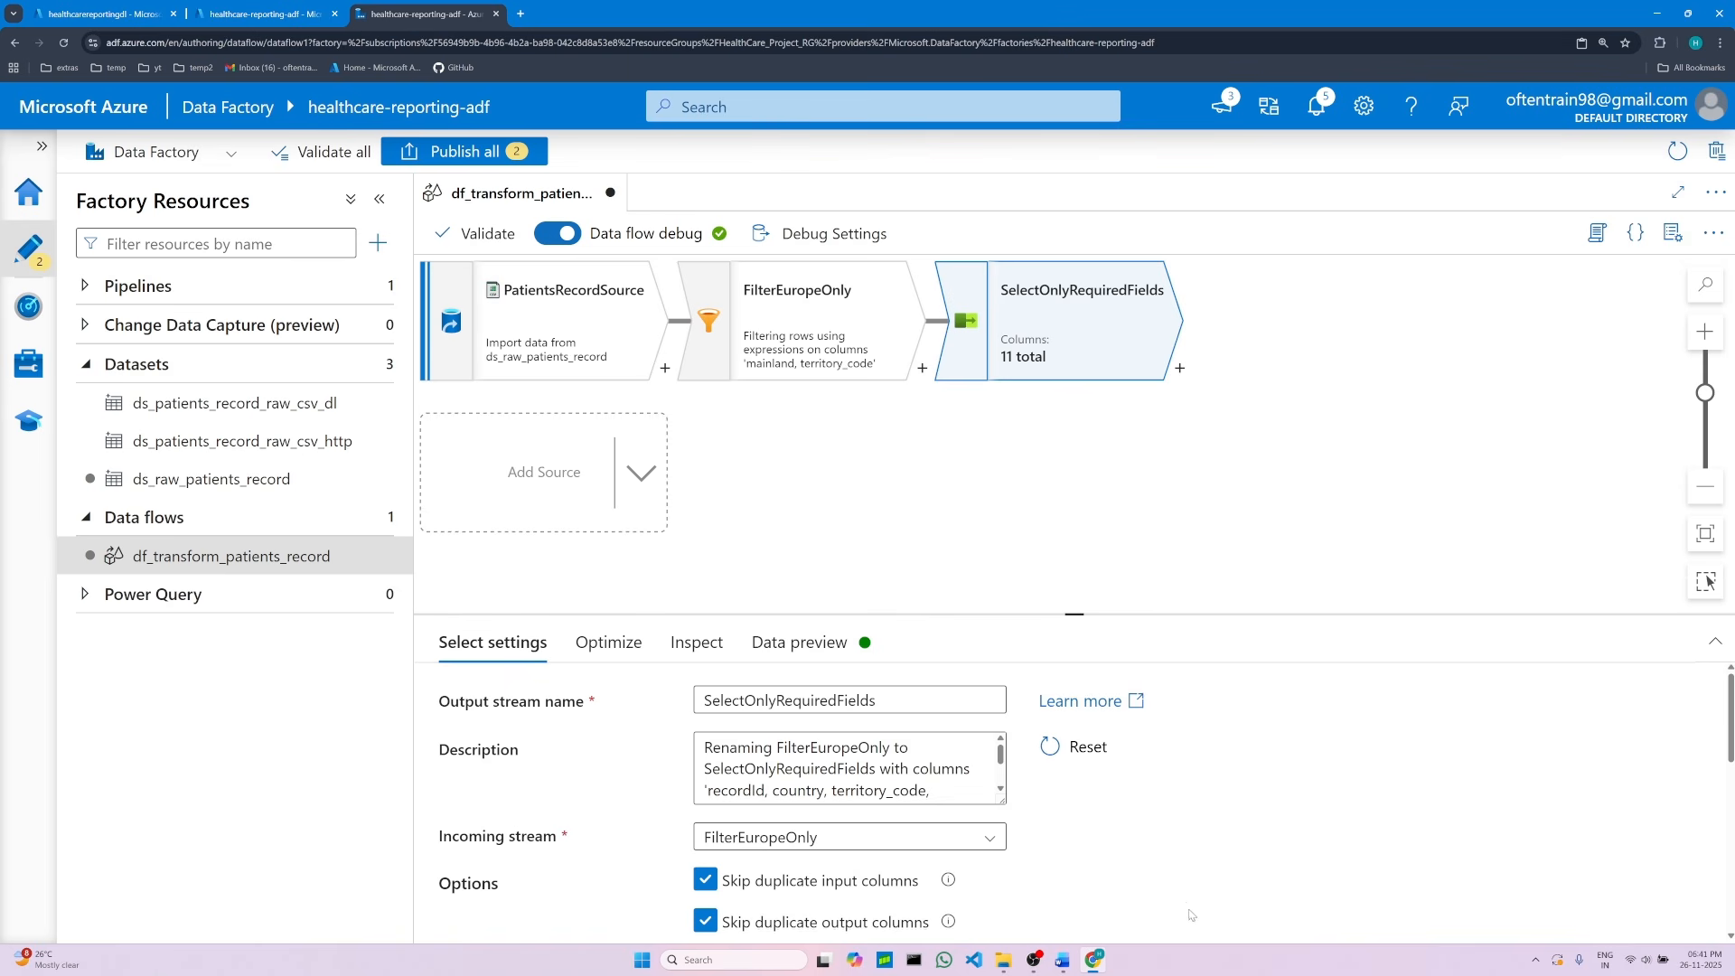
{"action": "left_click", "coordinate": [1063, 960]}
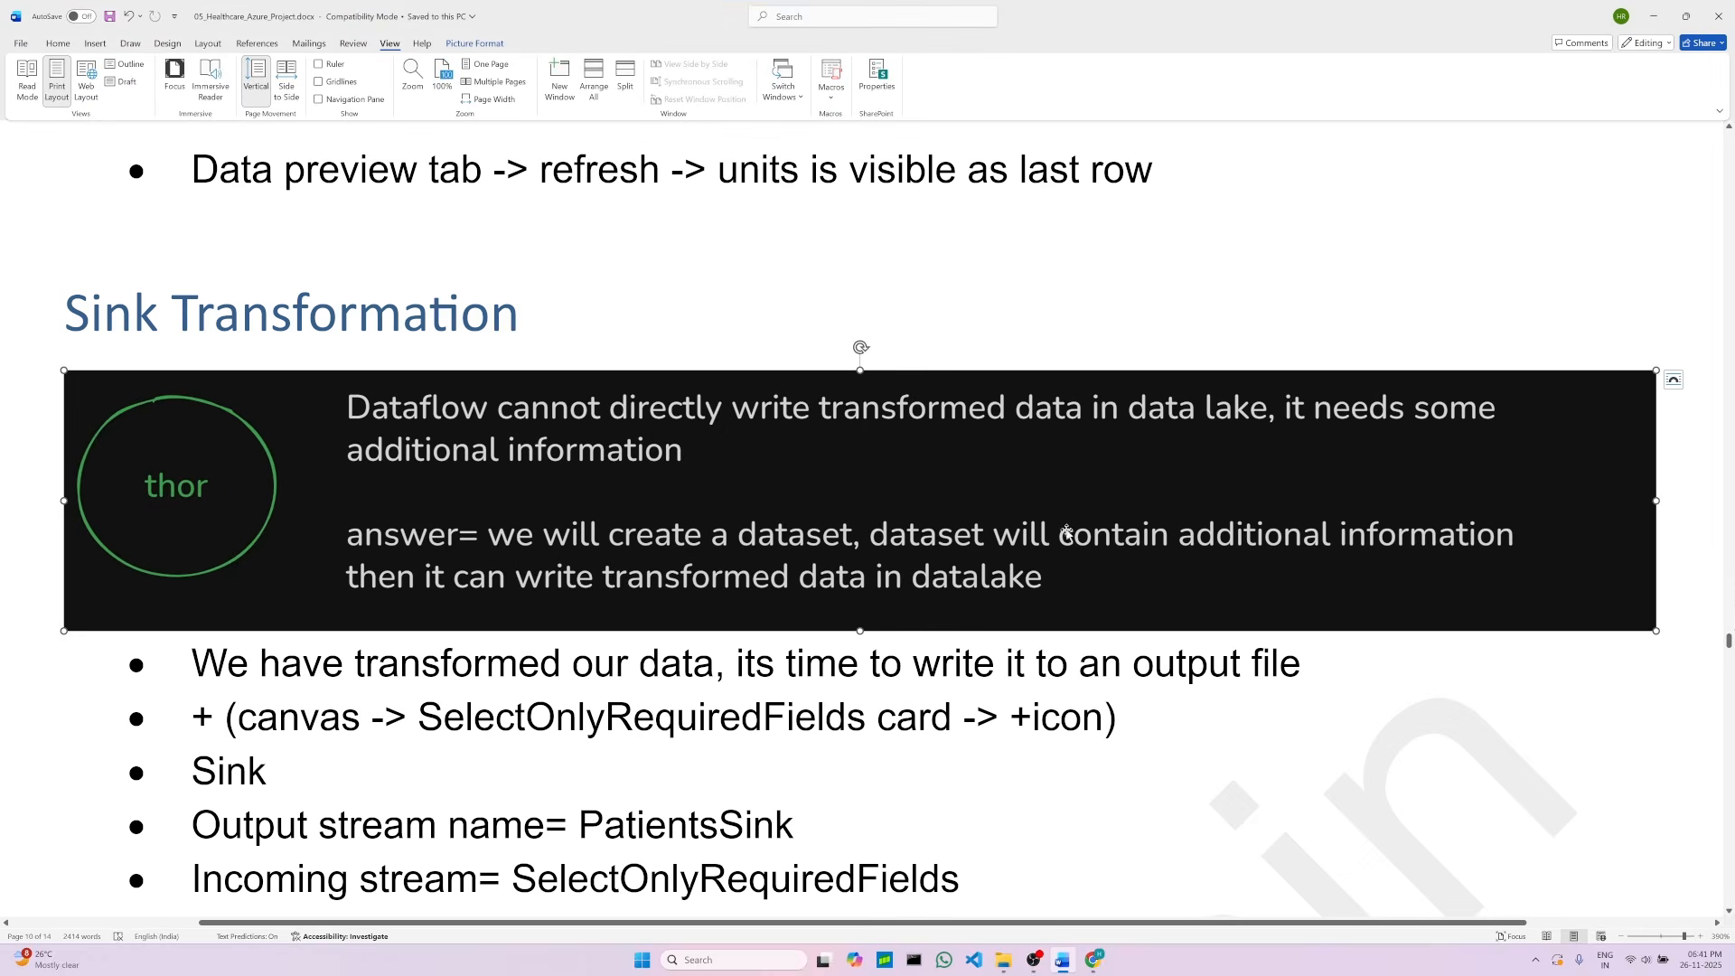
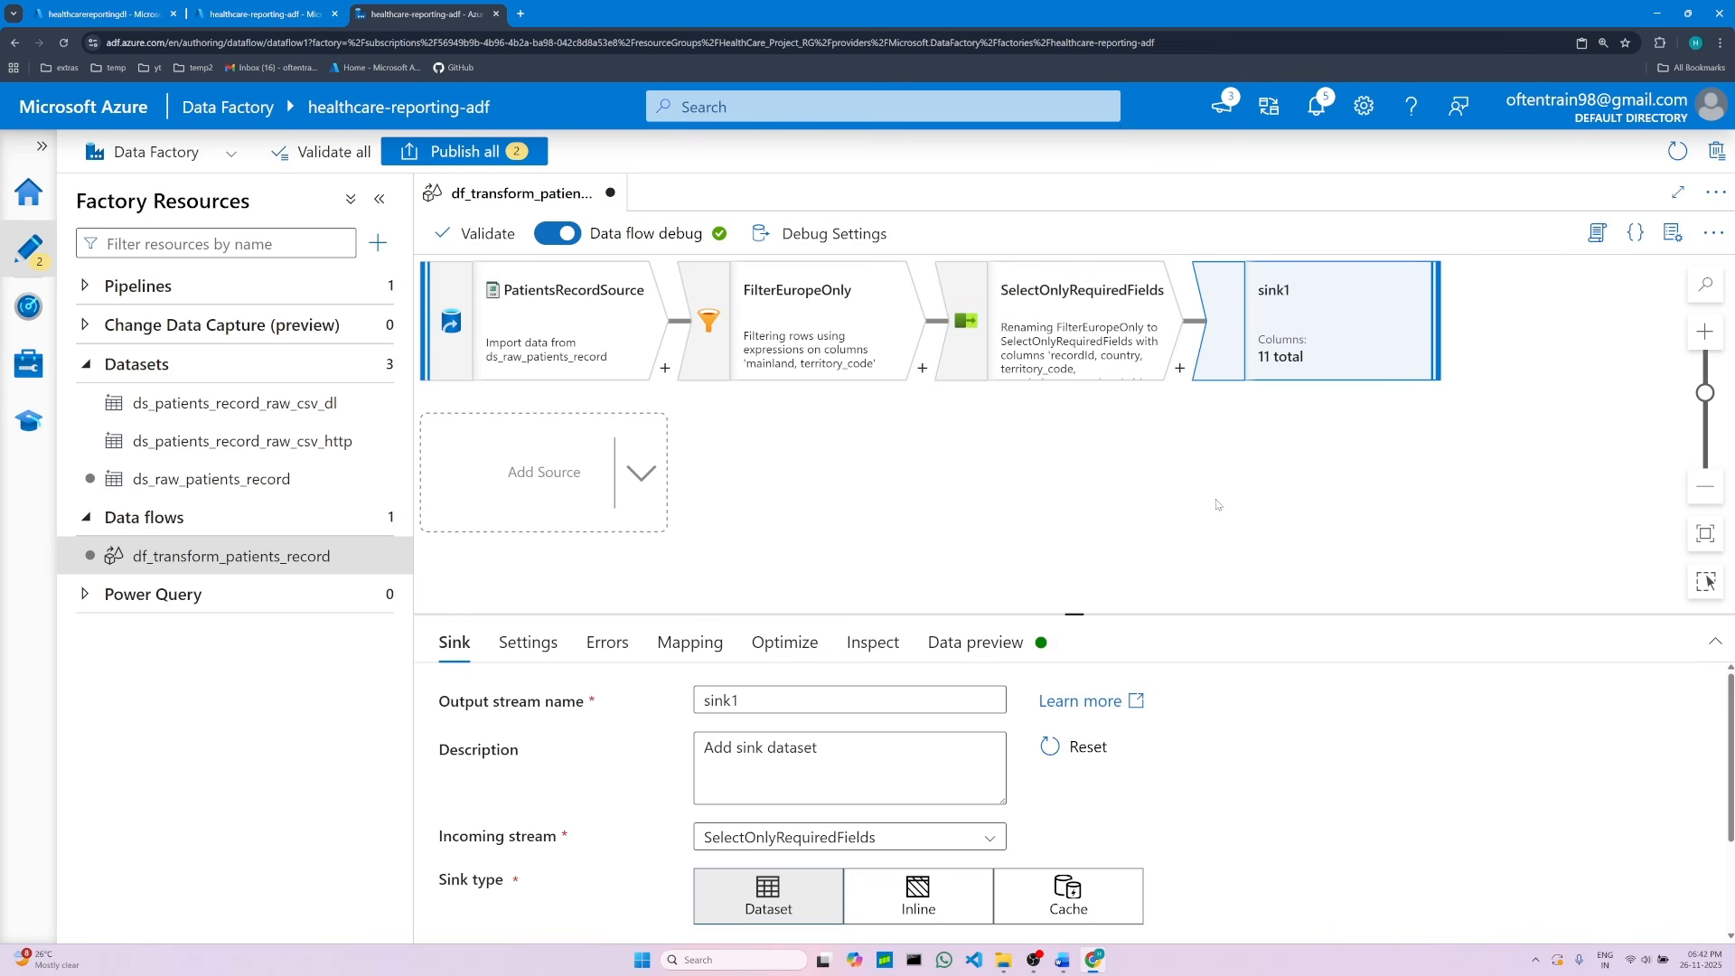
Step: Set the sink's output stream name to PatientsSink, copying the name from the project document
{"action": "left_click_drag", "start_coordinate": [1072, 615], "coordinate": [1059, 479]}
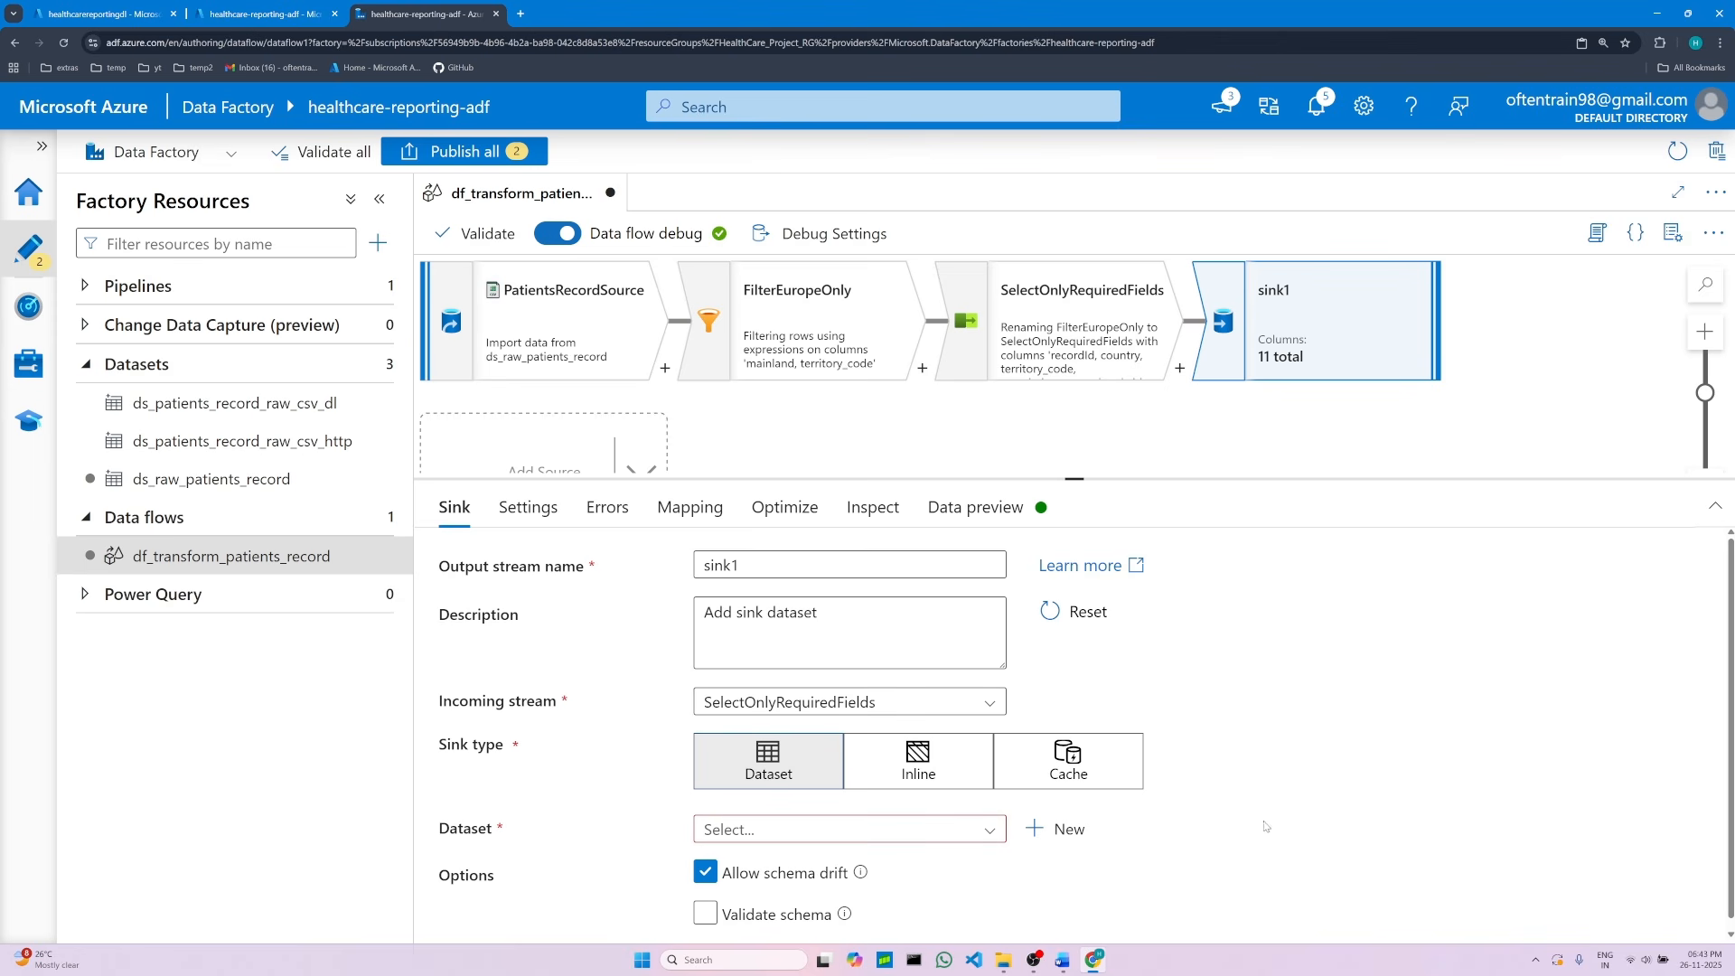
{"action": "left_click", "coordinate": [1063, 960]}
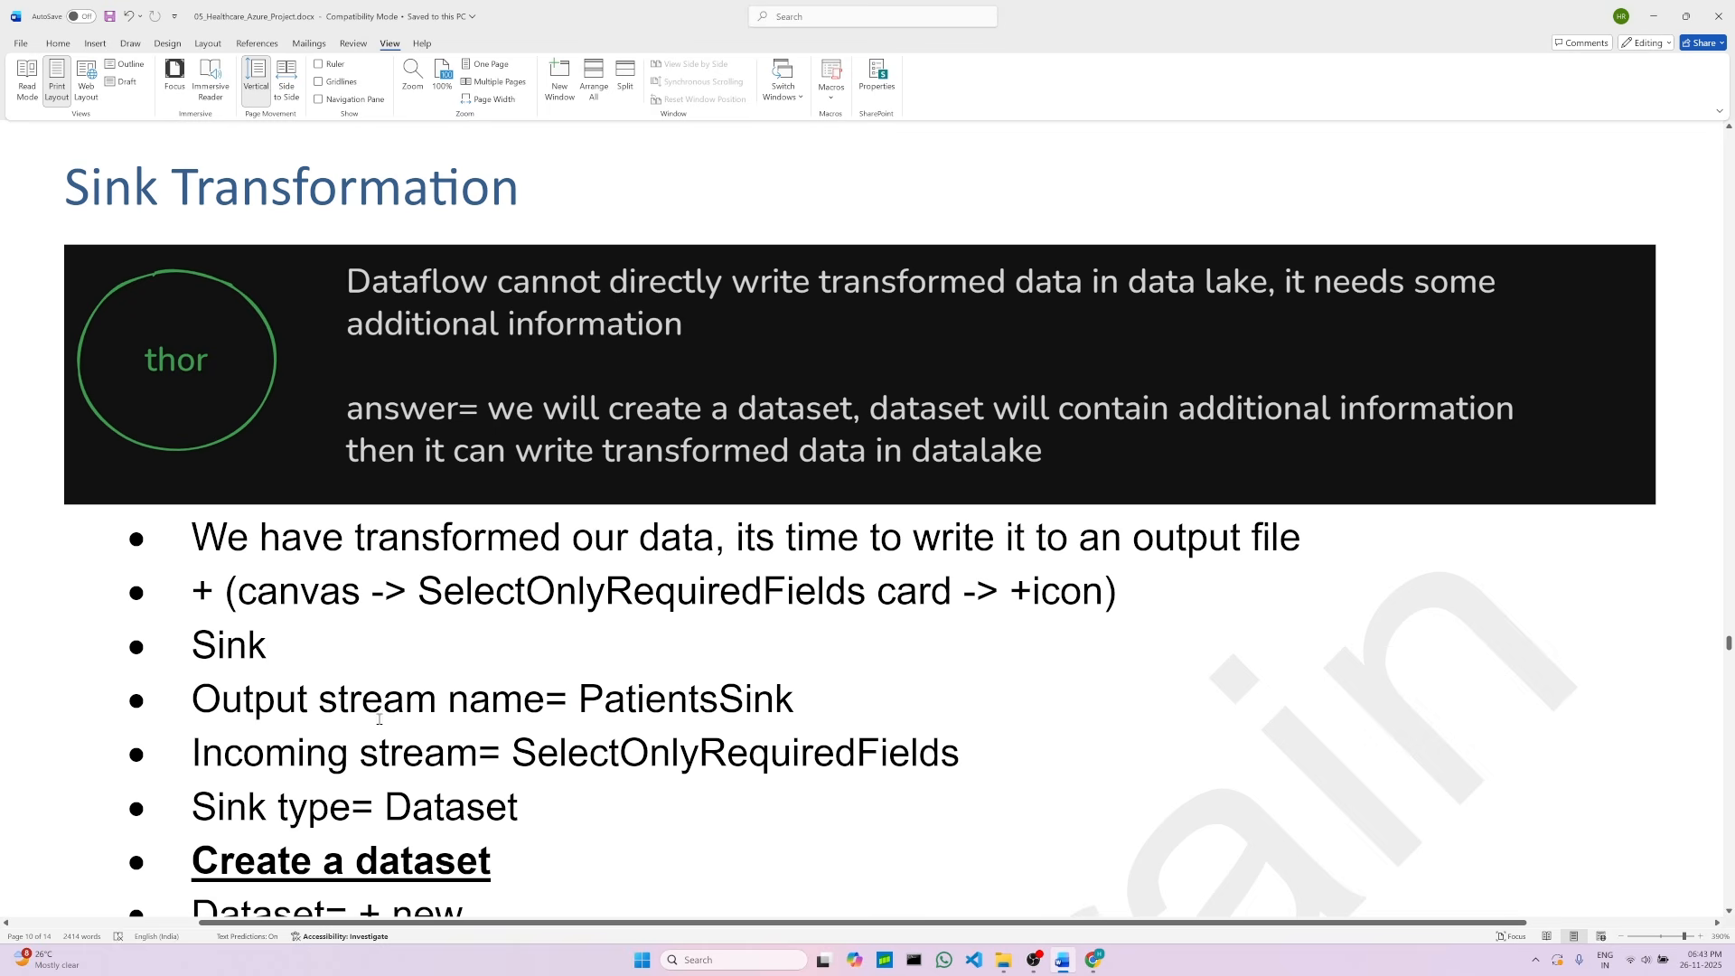
{"action": "double_click", "coordinate": [579, 702]}
{"action": "right_click", "coordinate": [619, 707]}
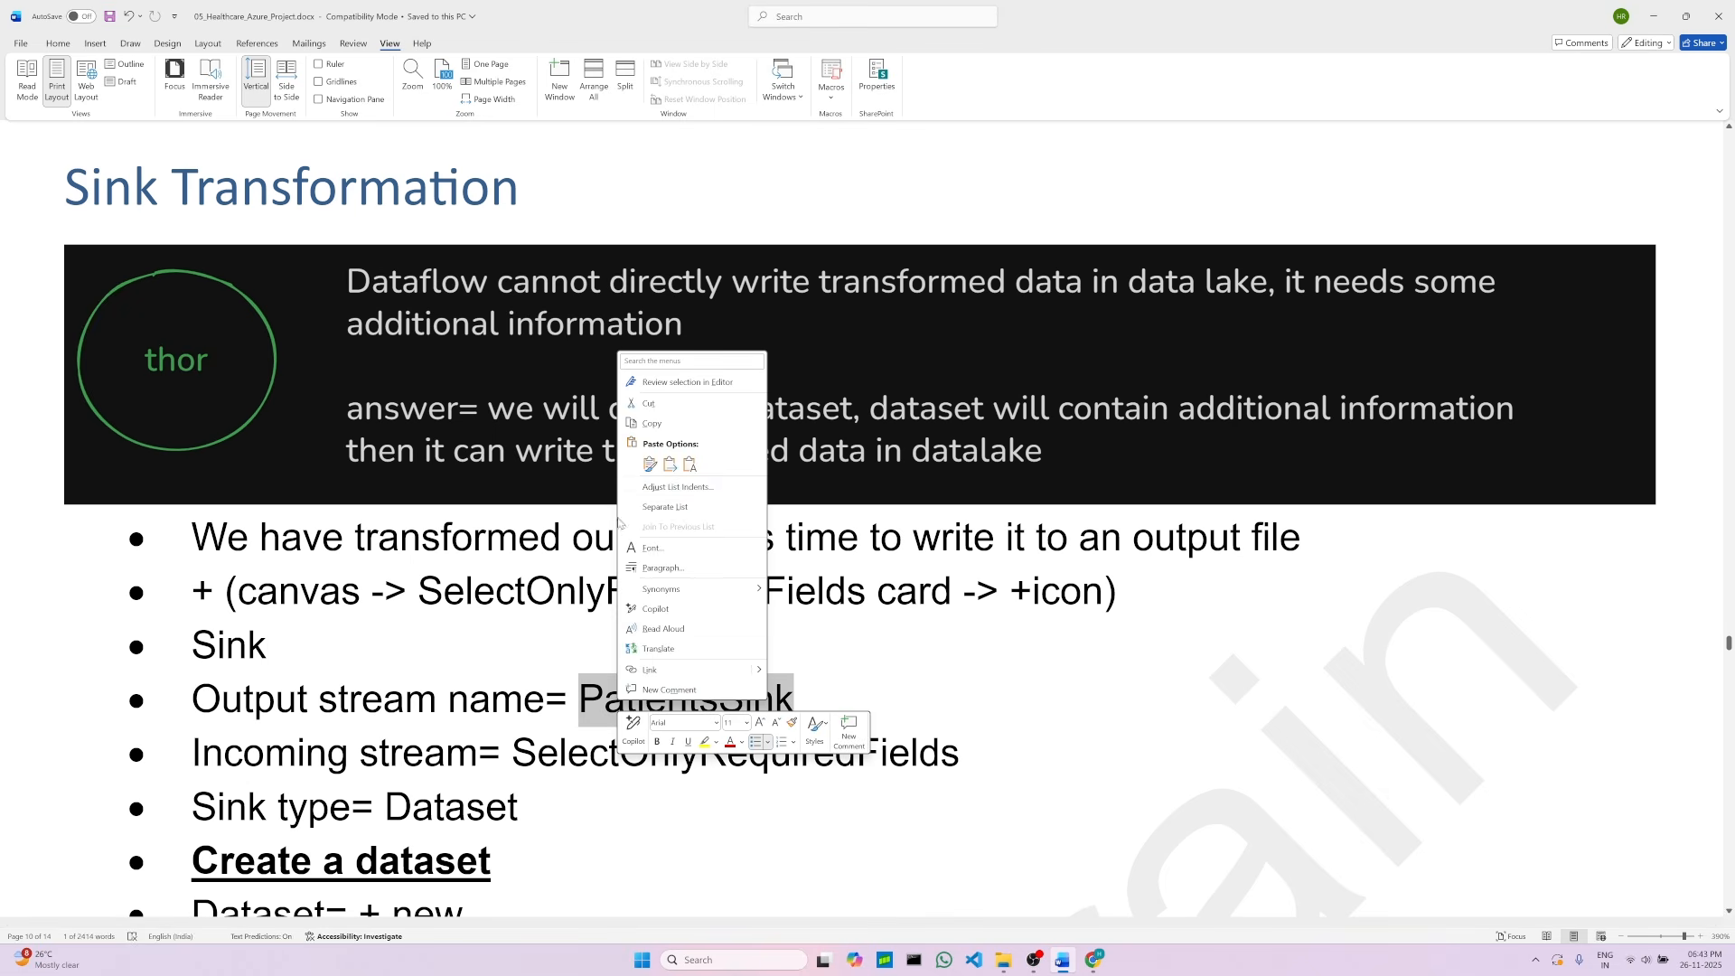
{"action": "left_click", "coordinate": [651, 424]}
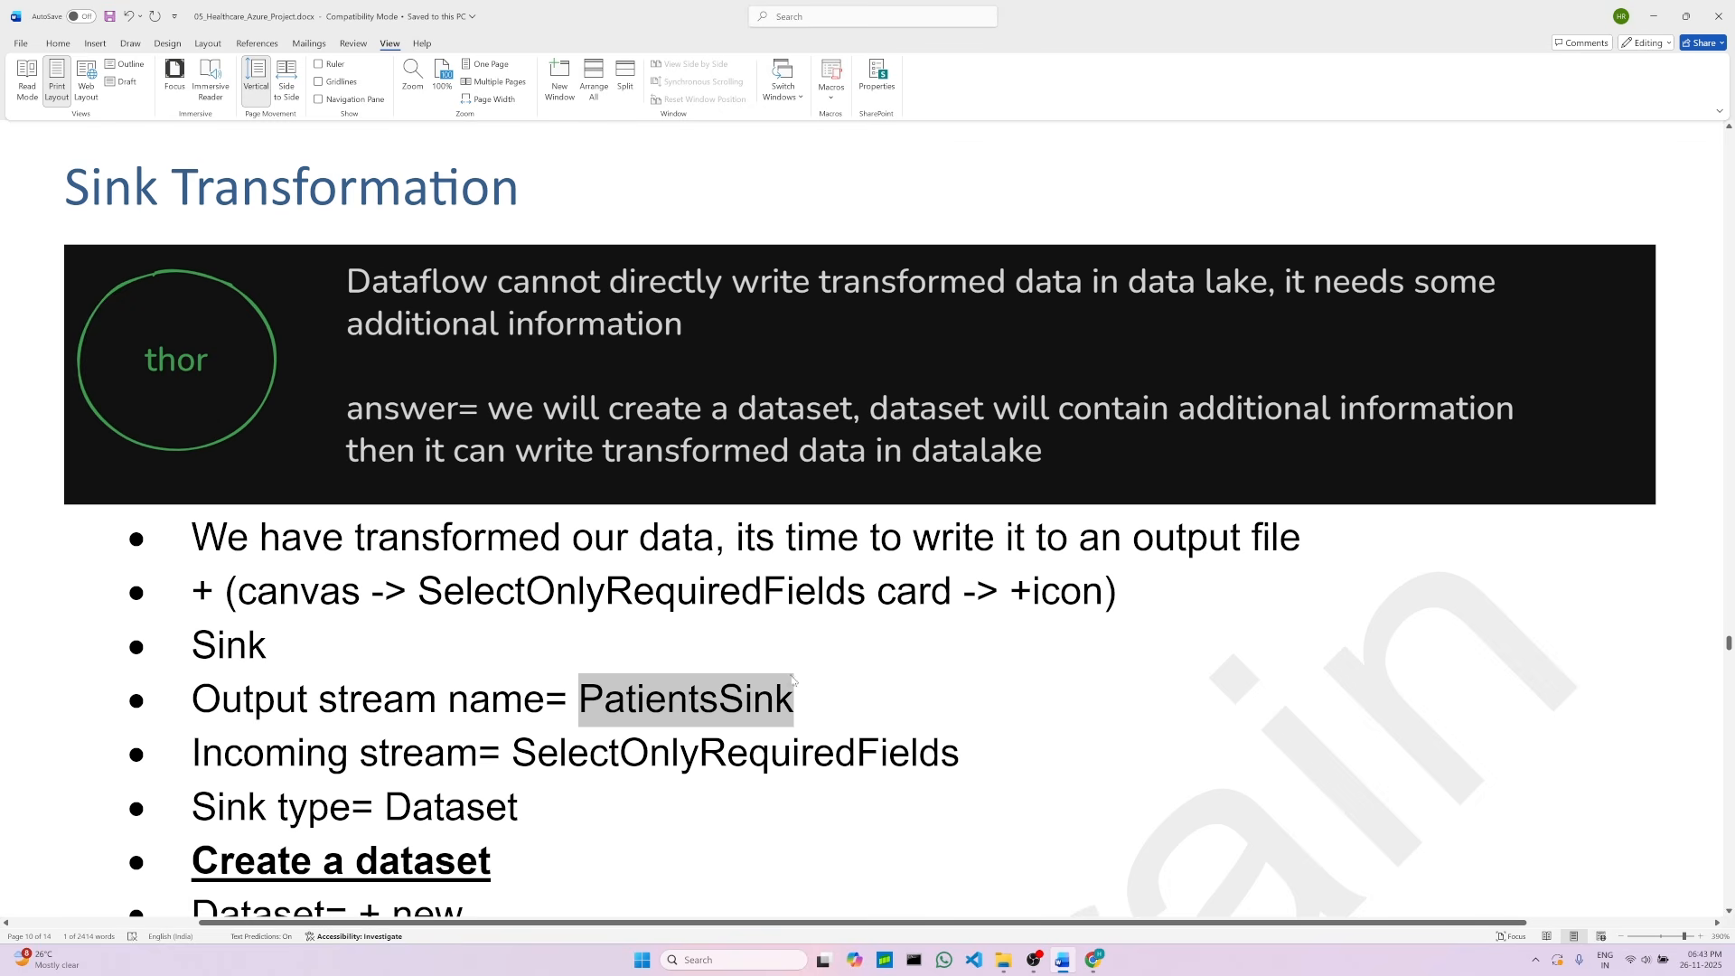
{"action": "left_click", "coordinate": [1093, 959]}
{"action": "double_click", "coordinate": [719, 568]}
{"action": "right_click", "coordinate": [719, 570]}
{"action": "left_click", "coordinate": [762, 301]}
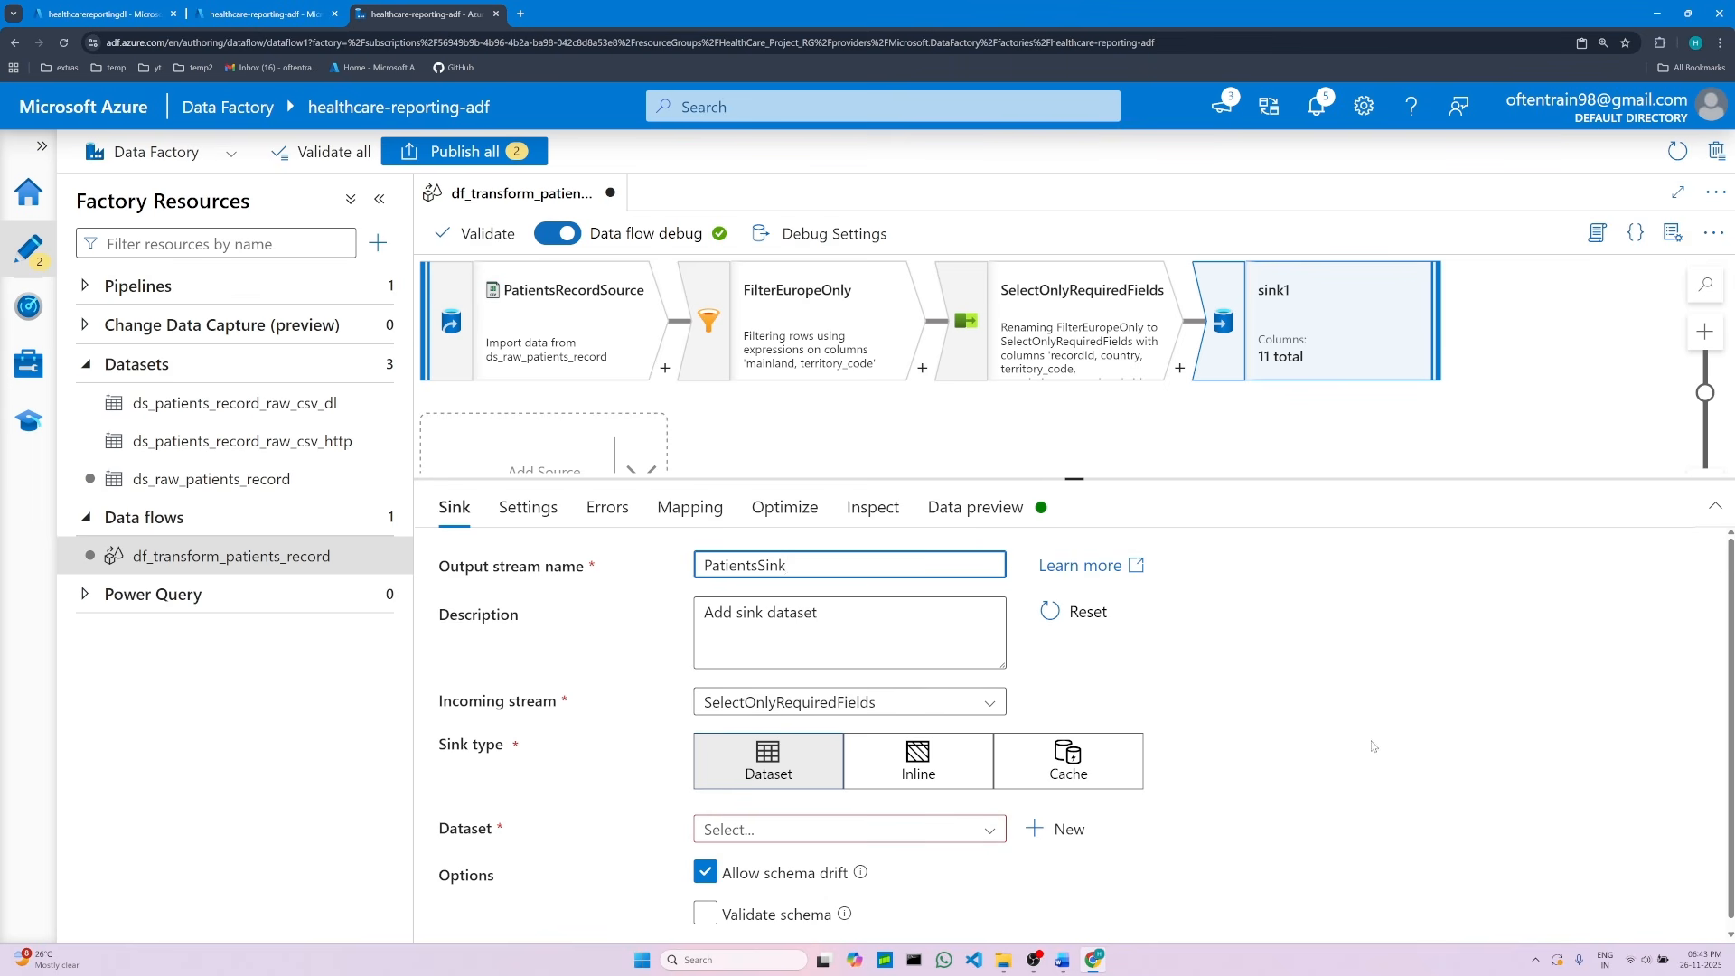
Step: Read the sink dataset creation instructions in the project document
{"action": "left_click", "coordinate": [1074, 971]}
{"action": "left_click", "coordinate": [593, 807]}
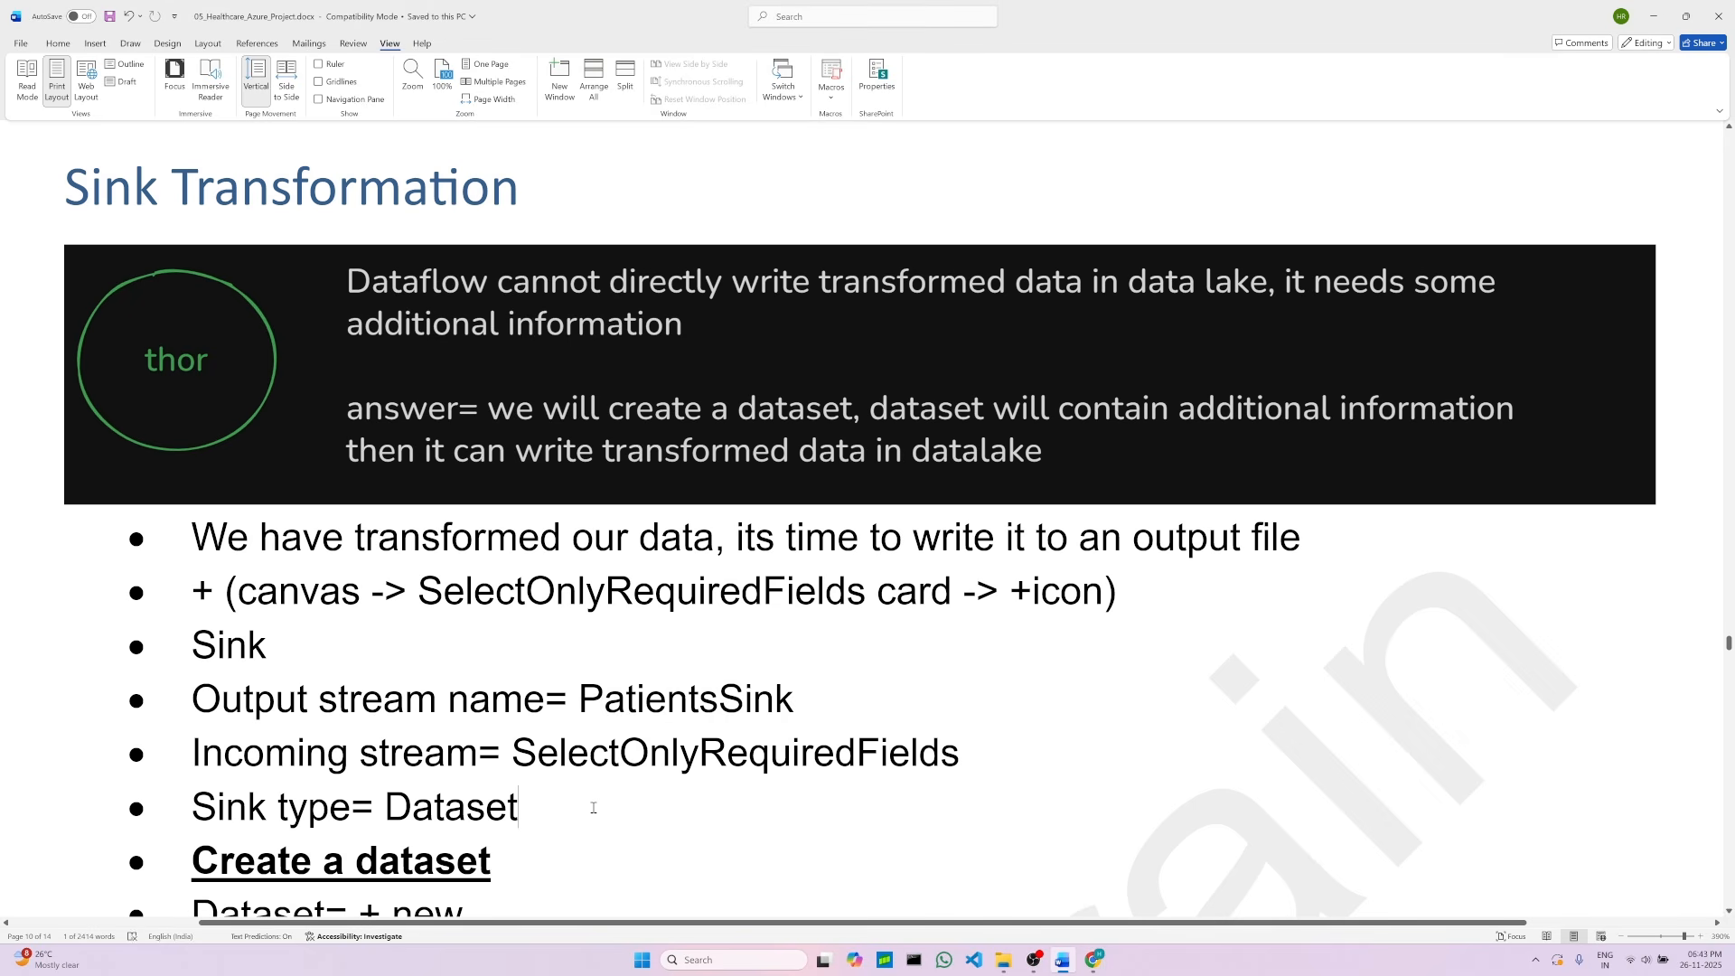
{"action": "scroll", "coordinate": [592, 804], "scroll_direction": "down", "scroll_amount": 5}
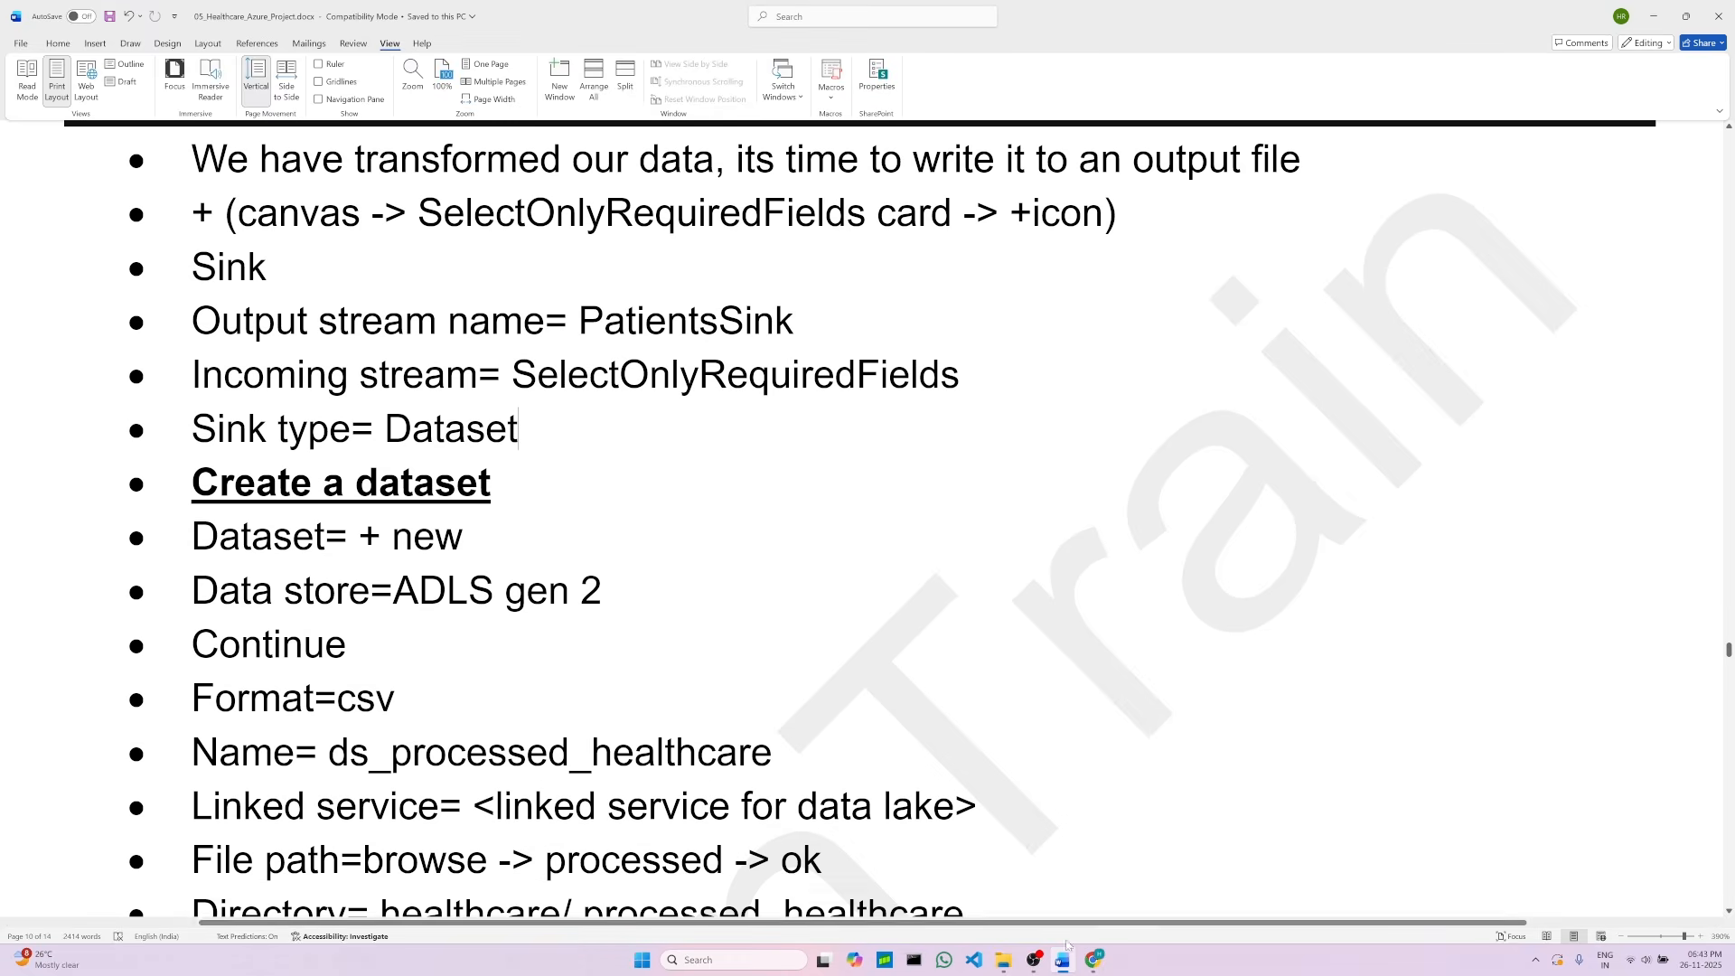
{"action": "left_click", "coordinate": [1093, 960]}
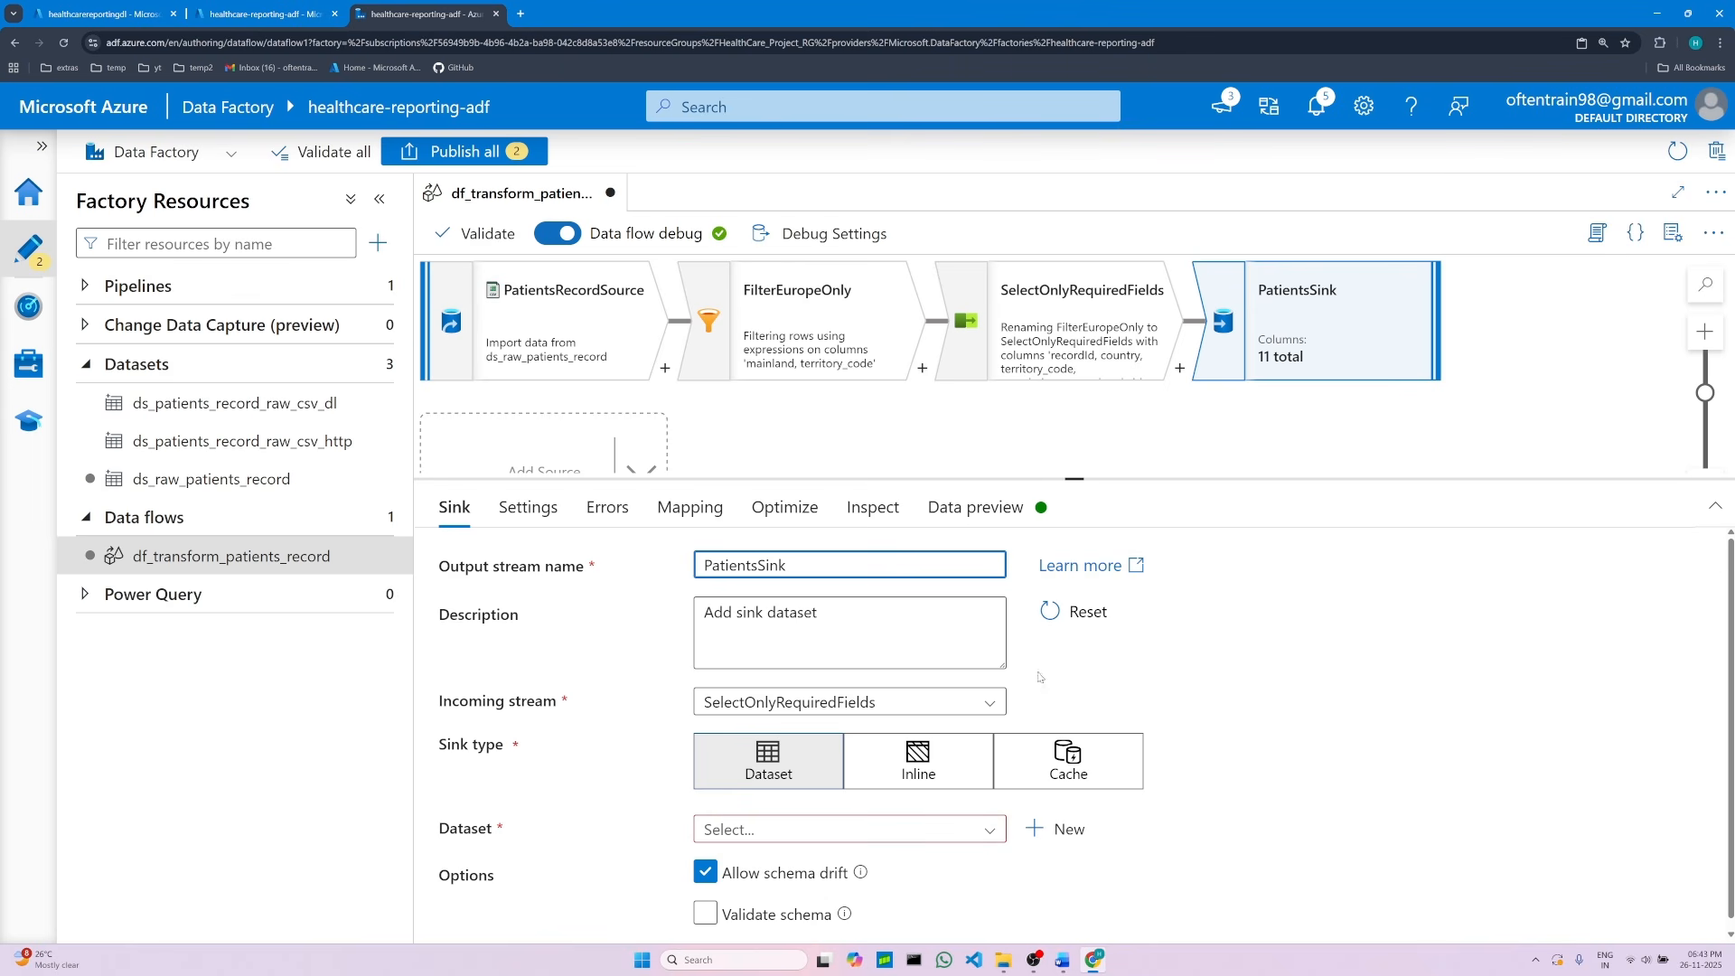
{"action": "scroll", "coordinate": [1216, 842], "scroll_direction": "down", "scroll_amount": 1}
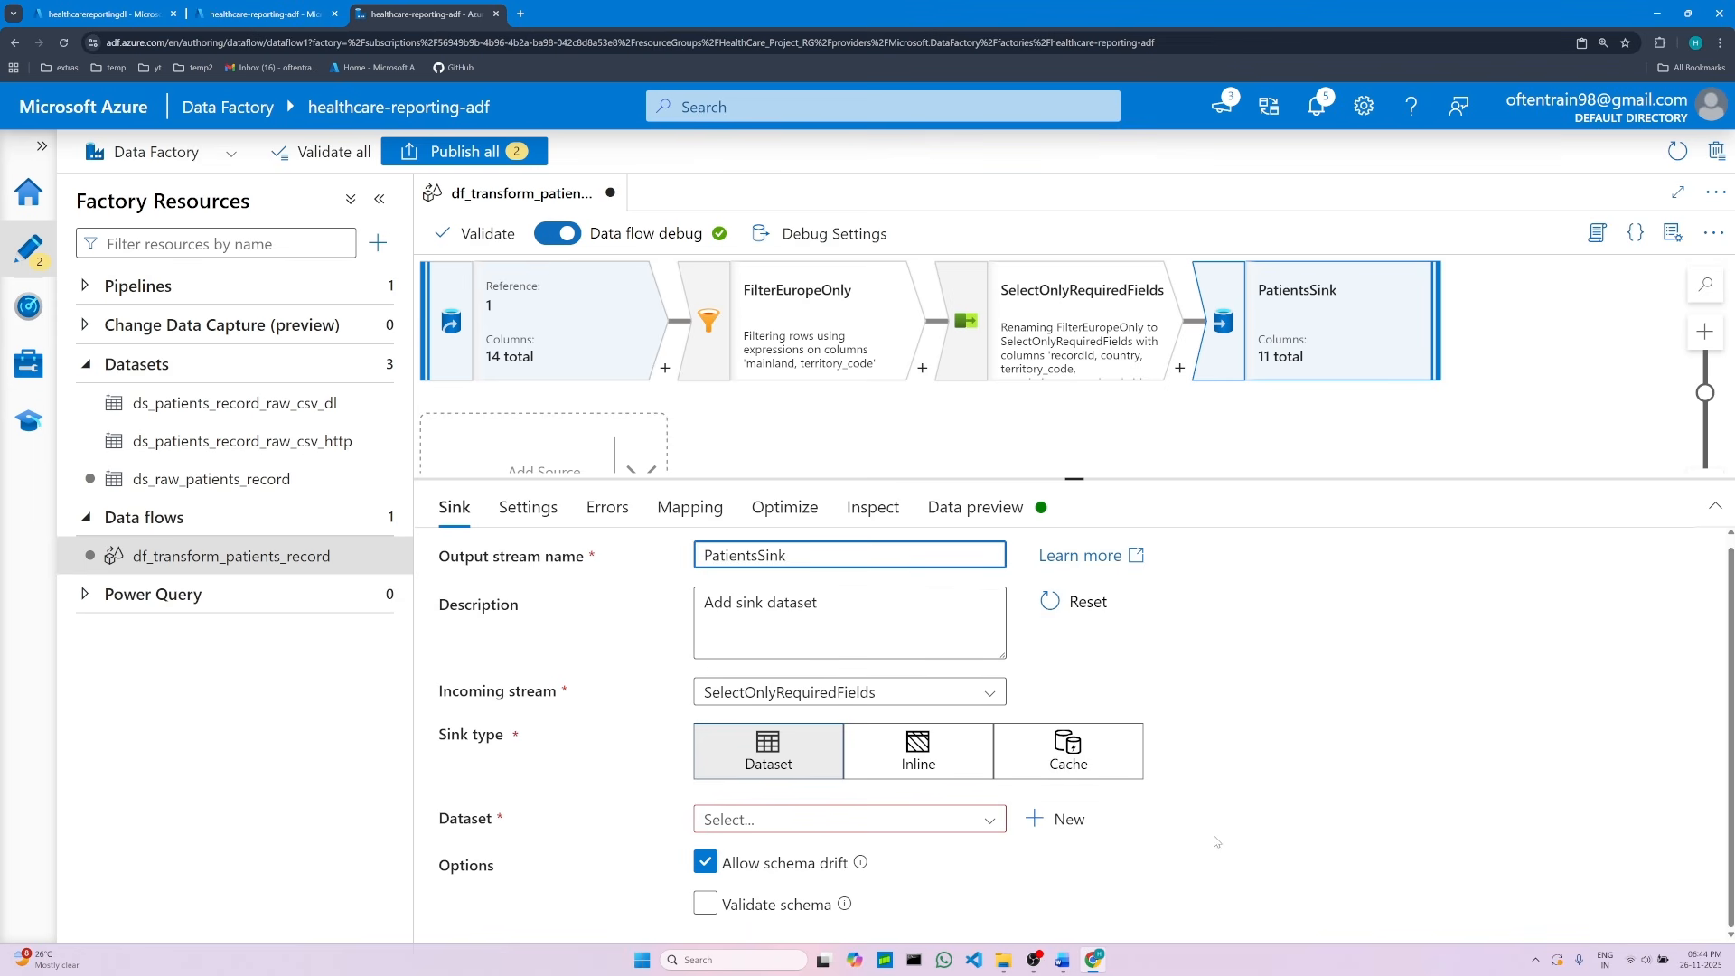
{"action": "left_click", "coordinate": [1064, 822]}
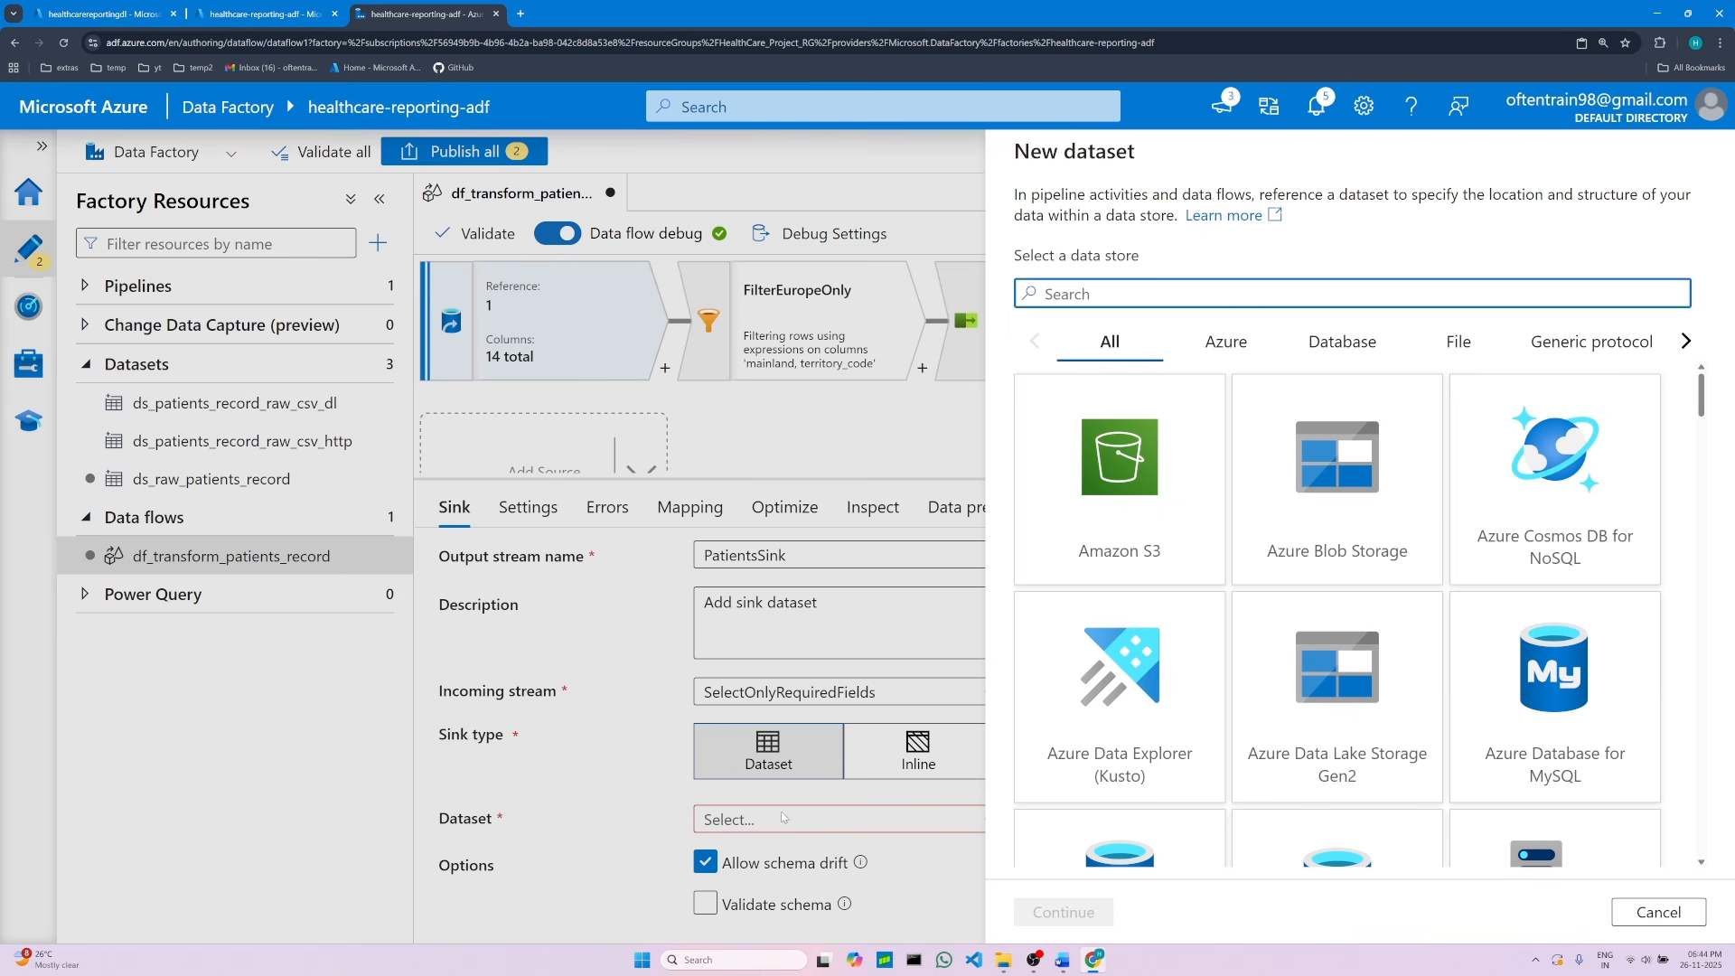
{"action": "left_click", "coordinate": [720, 819]}
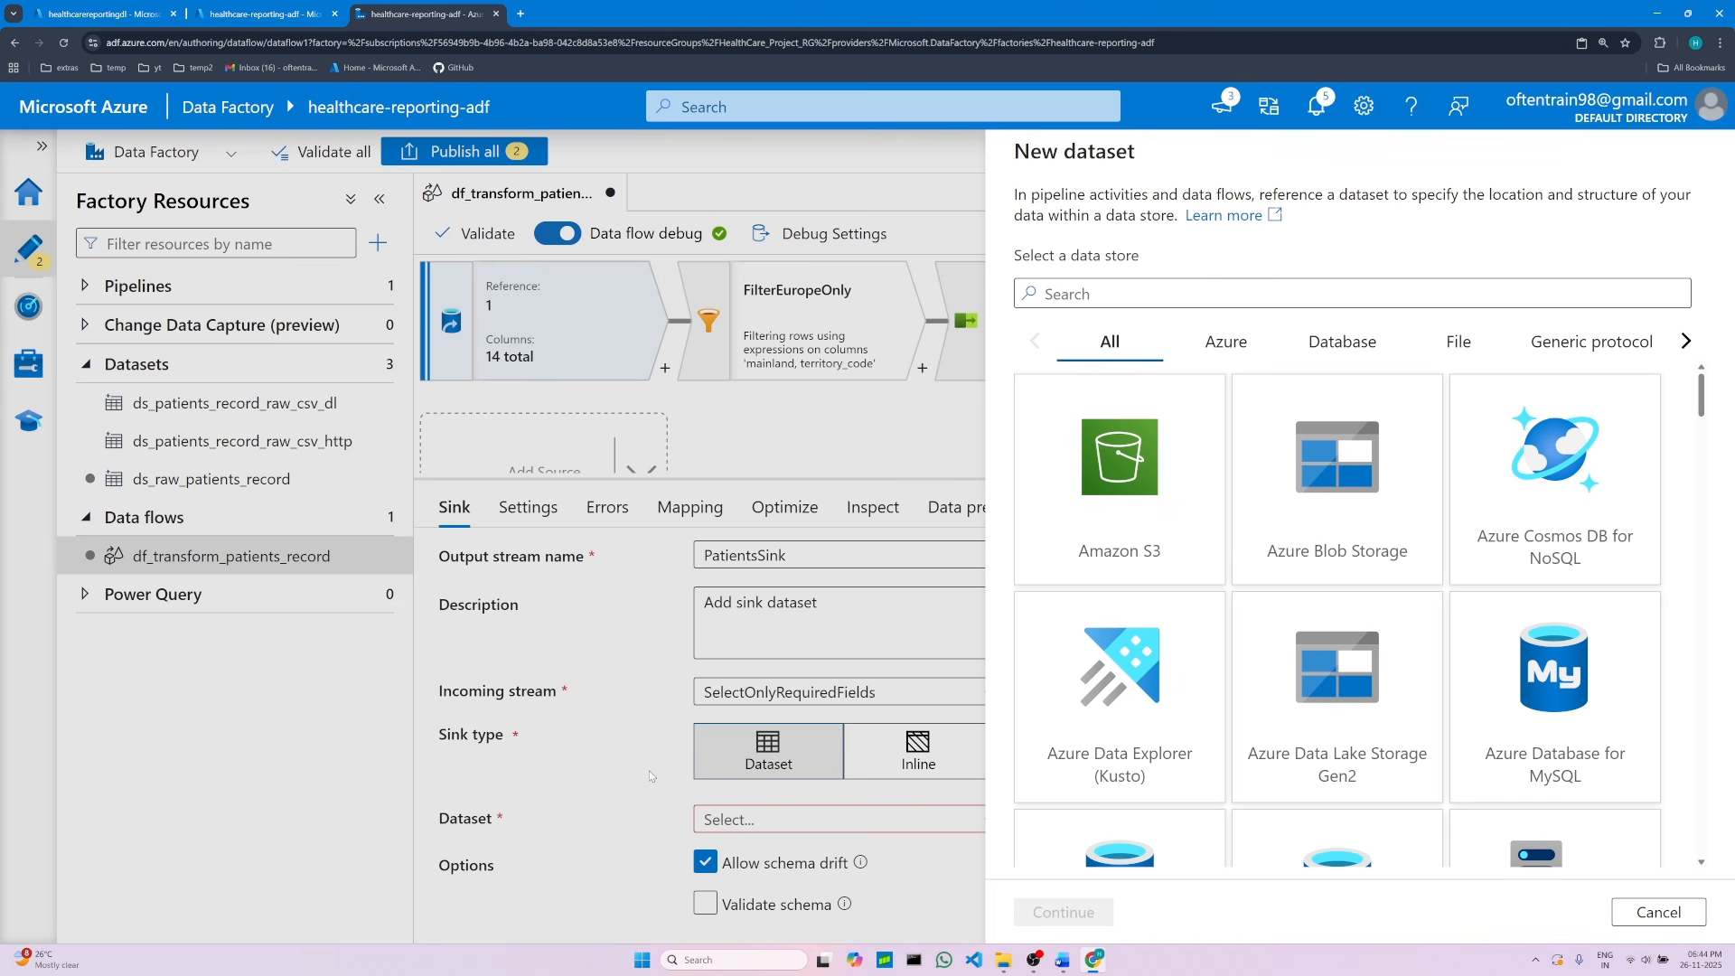
{"action": "left_click", "coordinate": [1659, 912]}
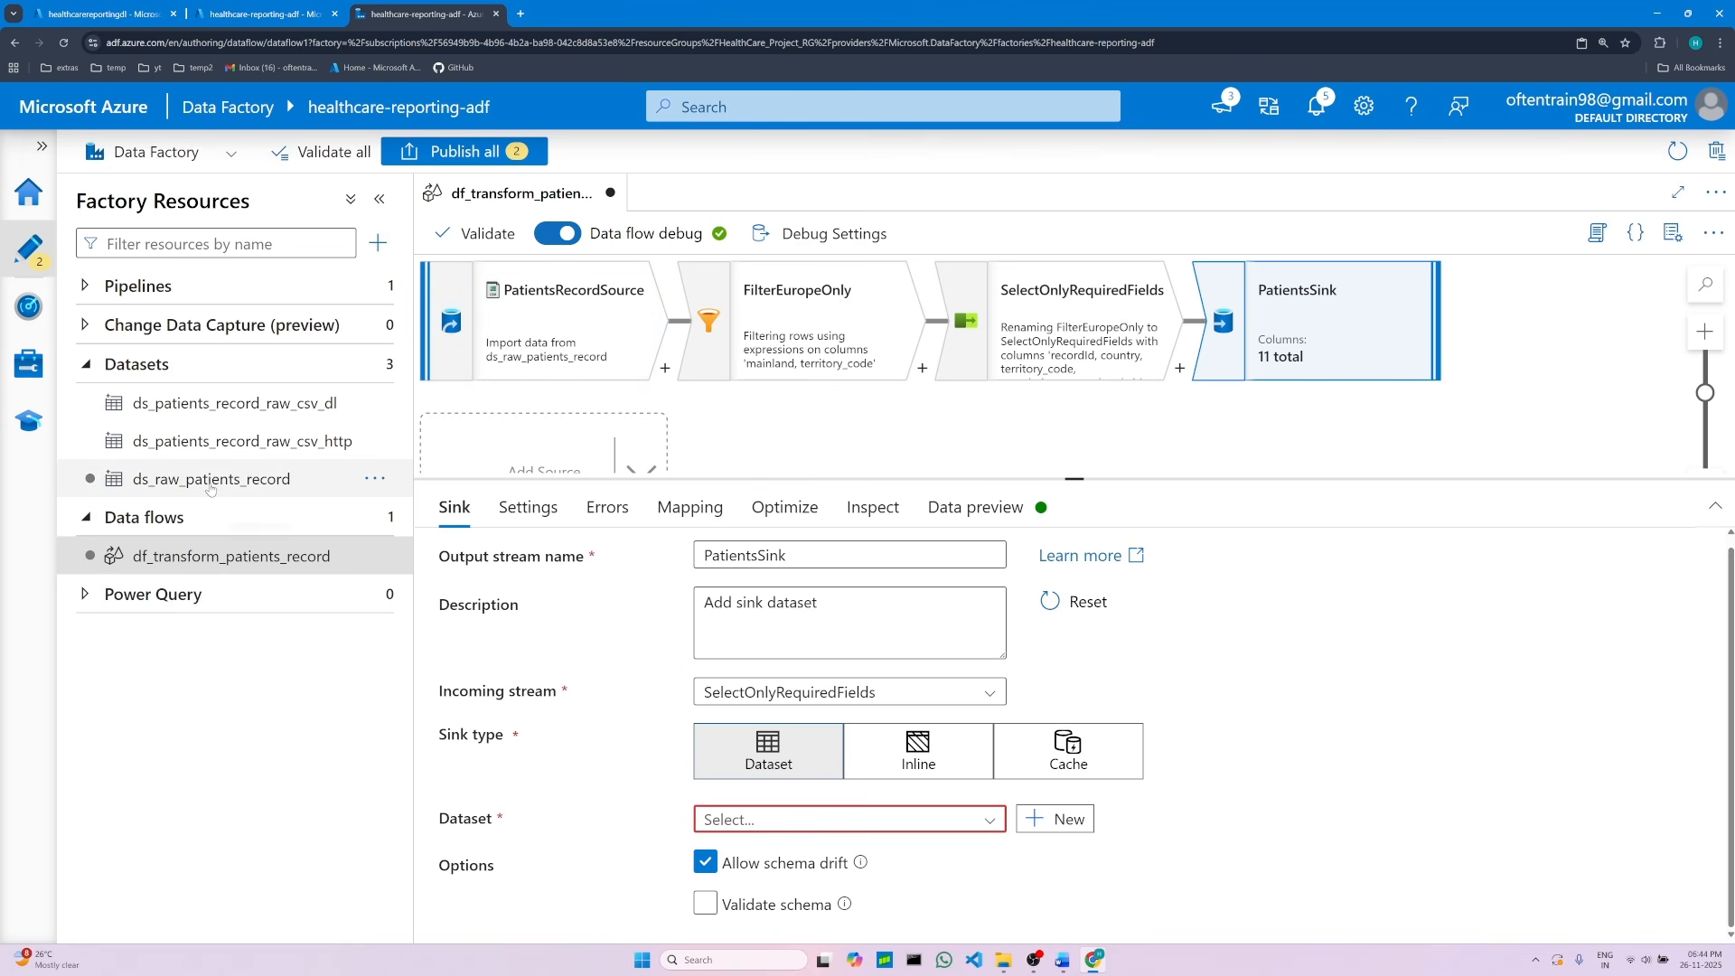
{"action": "left_click", "coordinate": [82, 366]}
{"action": "left_click", "coordinate": [82, 366]}
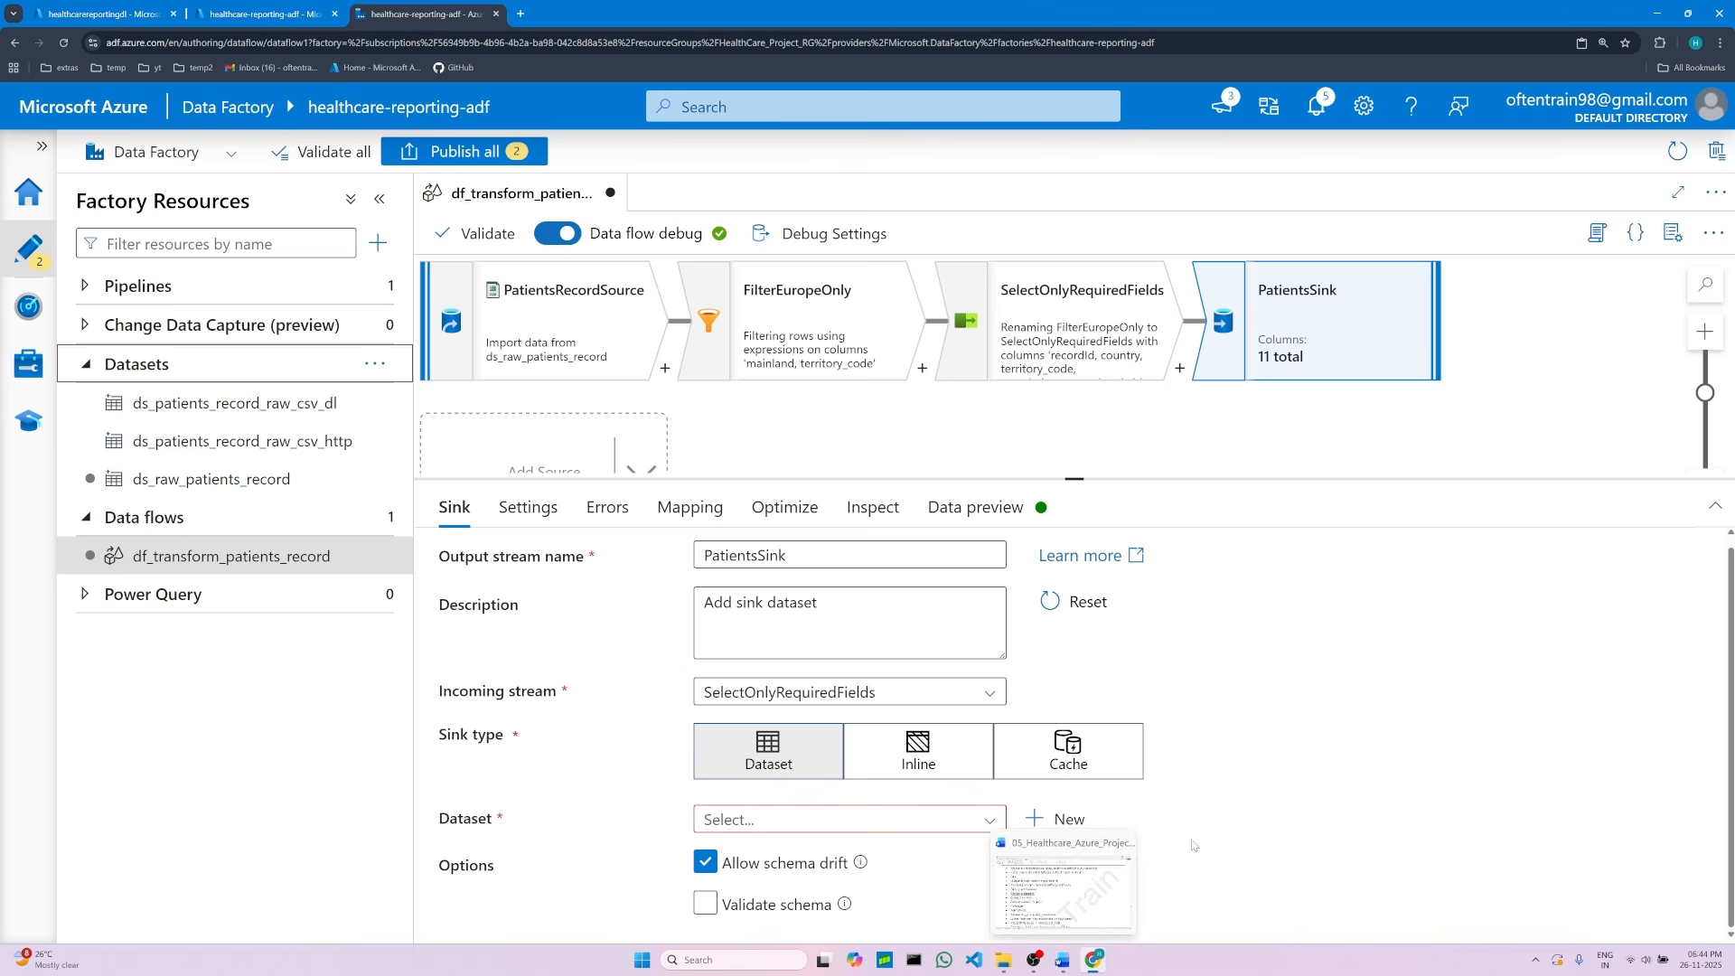
Step: Start a new sink dataset and copy the dataset name ds_processed_healthcare from the project document
{"action": "left_click", "coordinate": [1065, 820]}
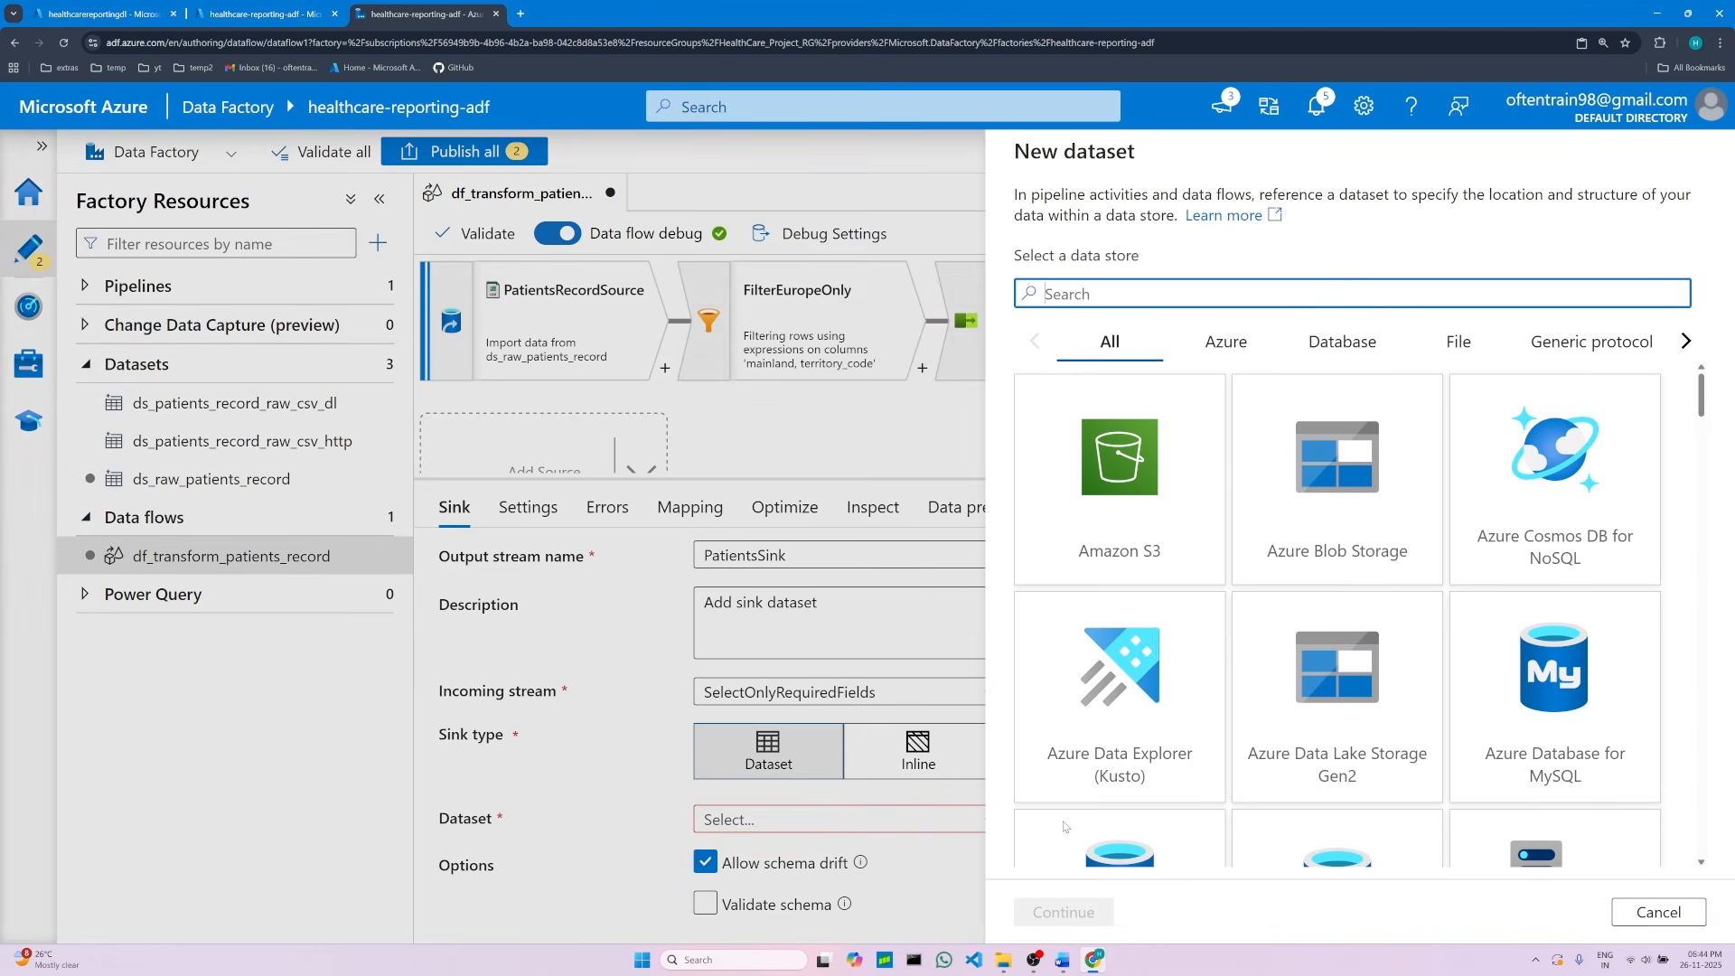
{"action": "left_click", "coordinate": [1062, 960]}
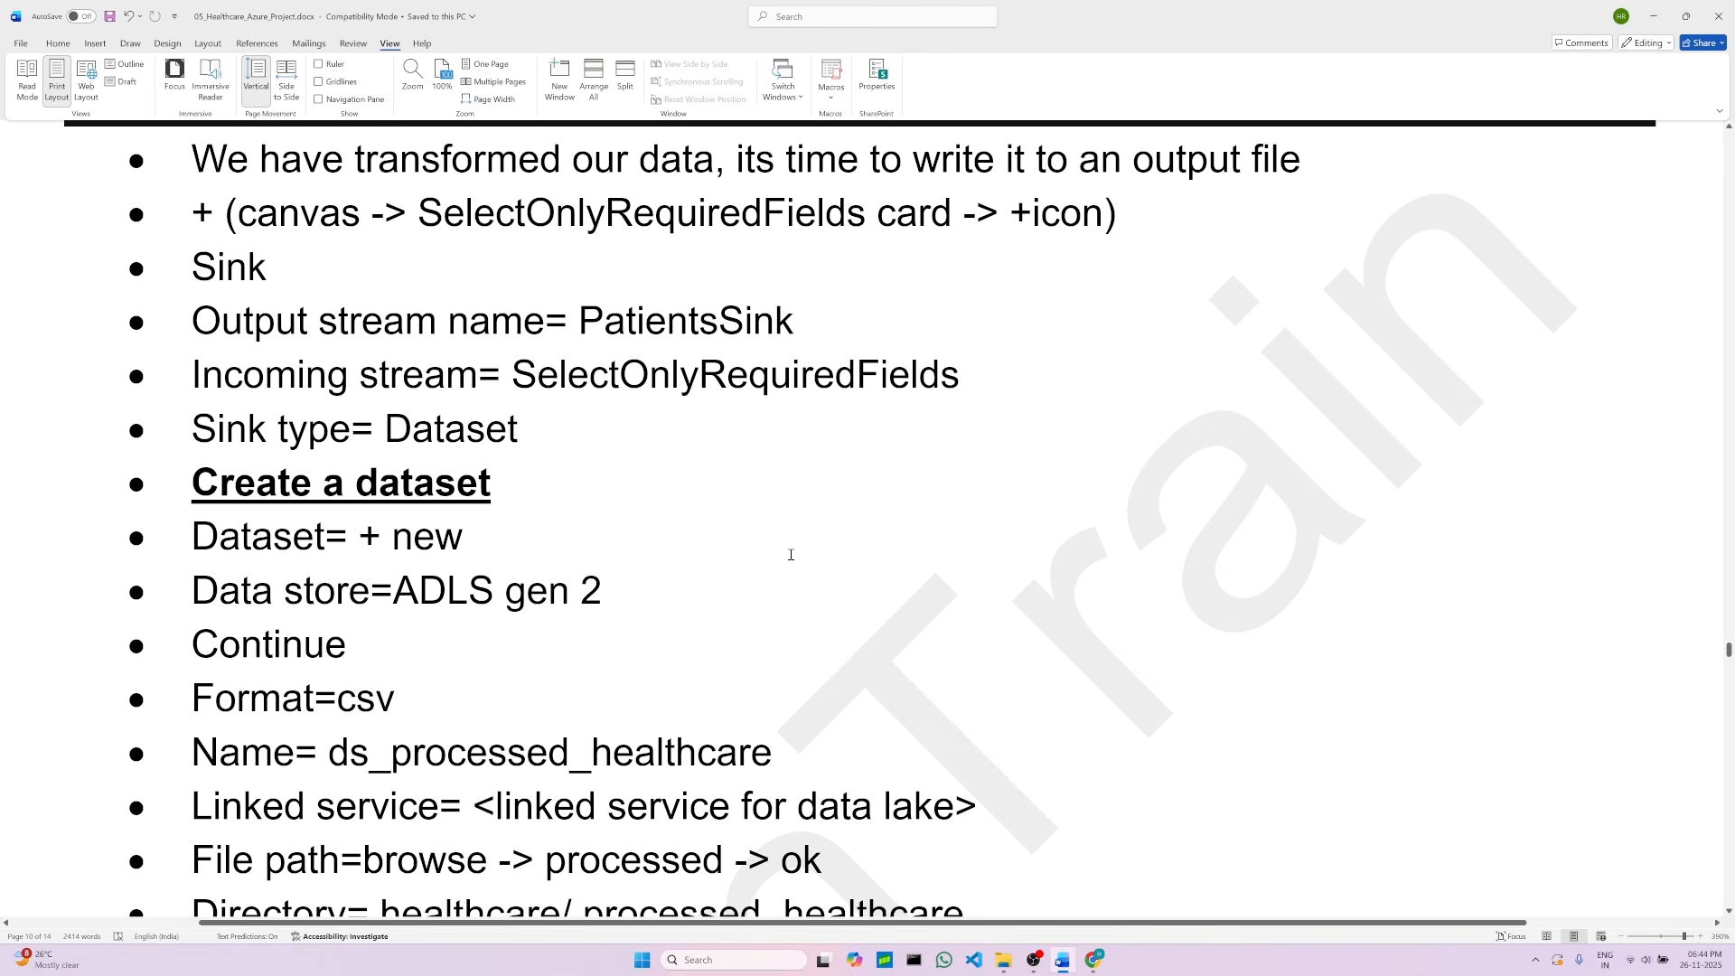
{"action": "scroll", "coordinate": [791, 554], "scroll_direction": "down", "scroll_amount": 3}
{"action": "left_click", "coordinate": [408, 451]}
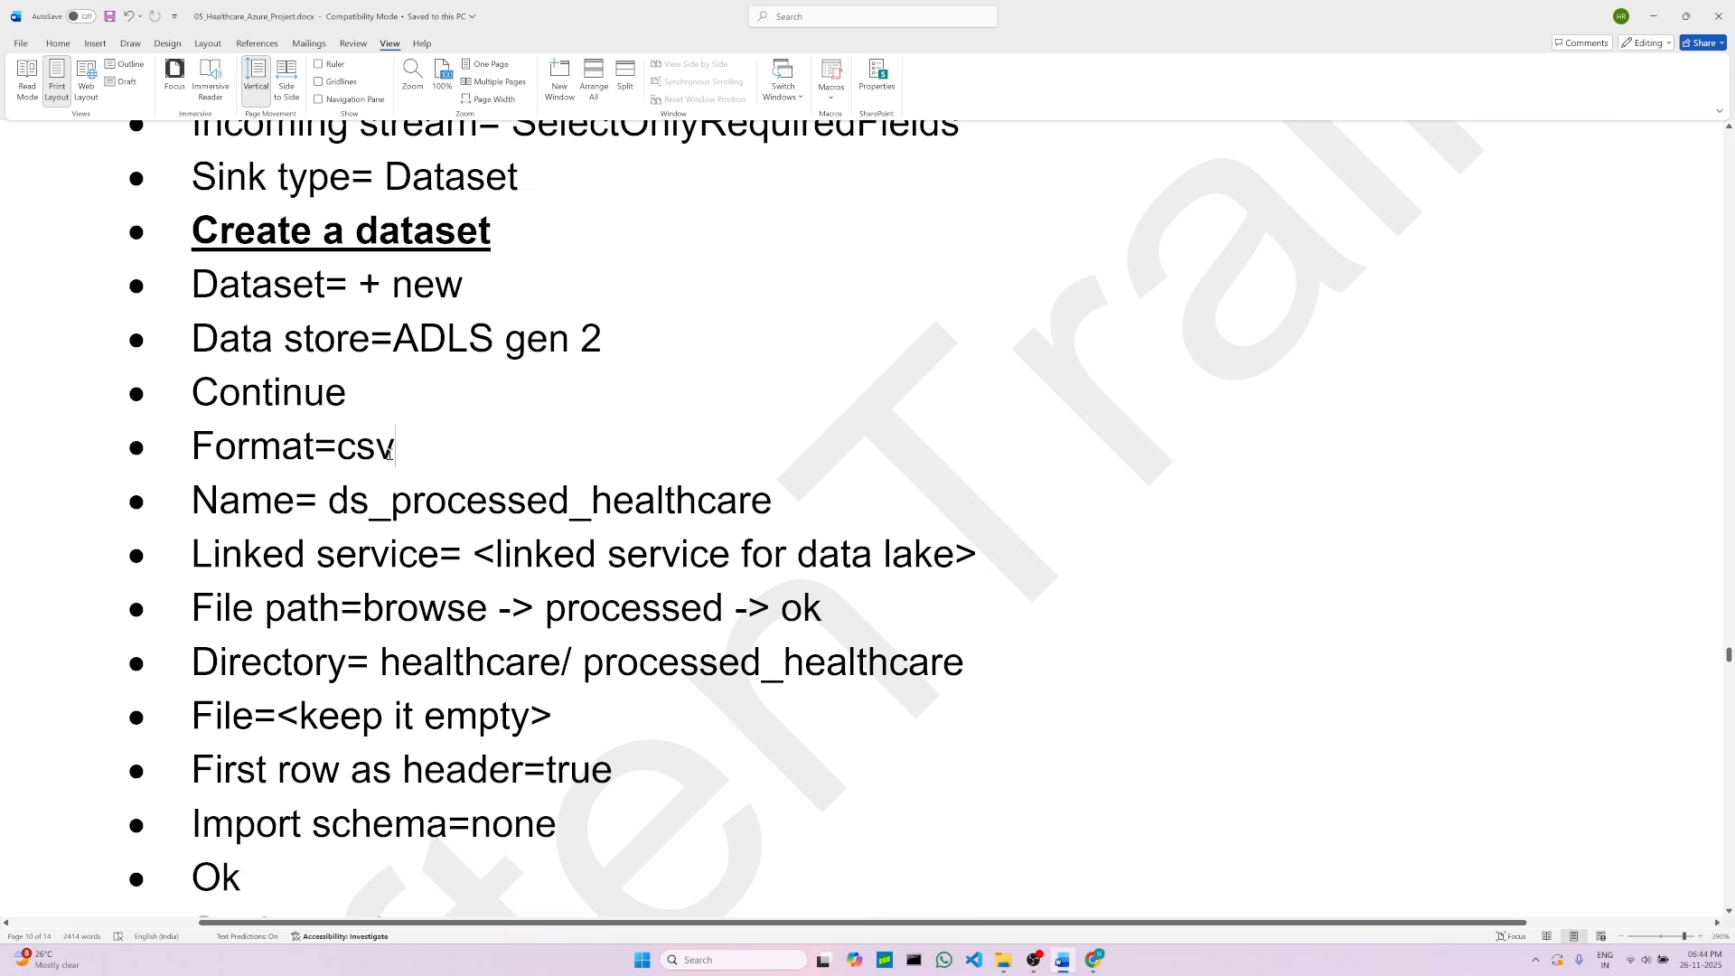
{"action": "double_click", "coordinate": [370, 449]}
{"action": "left_click", "coordinate": [363, 503]}
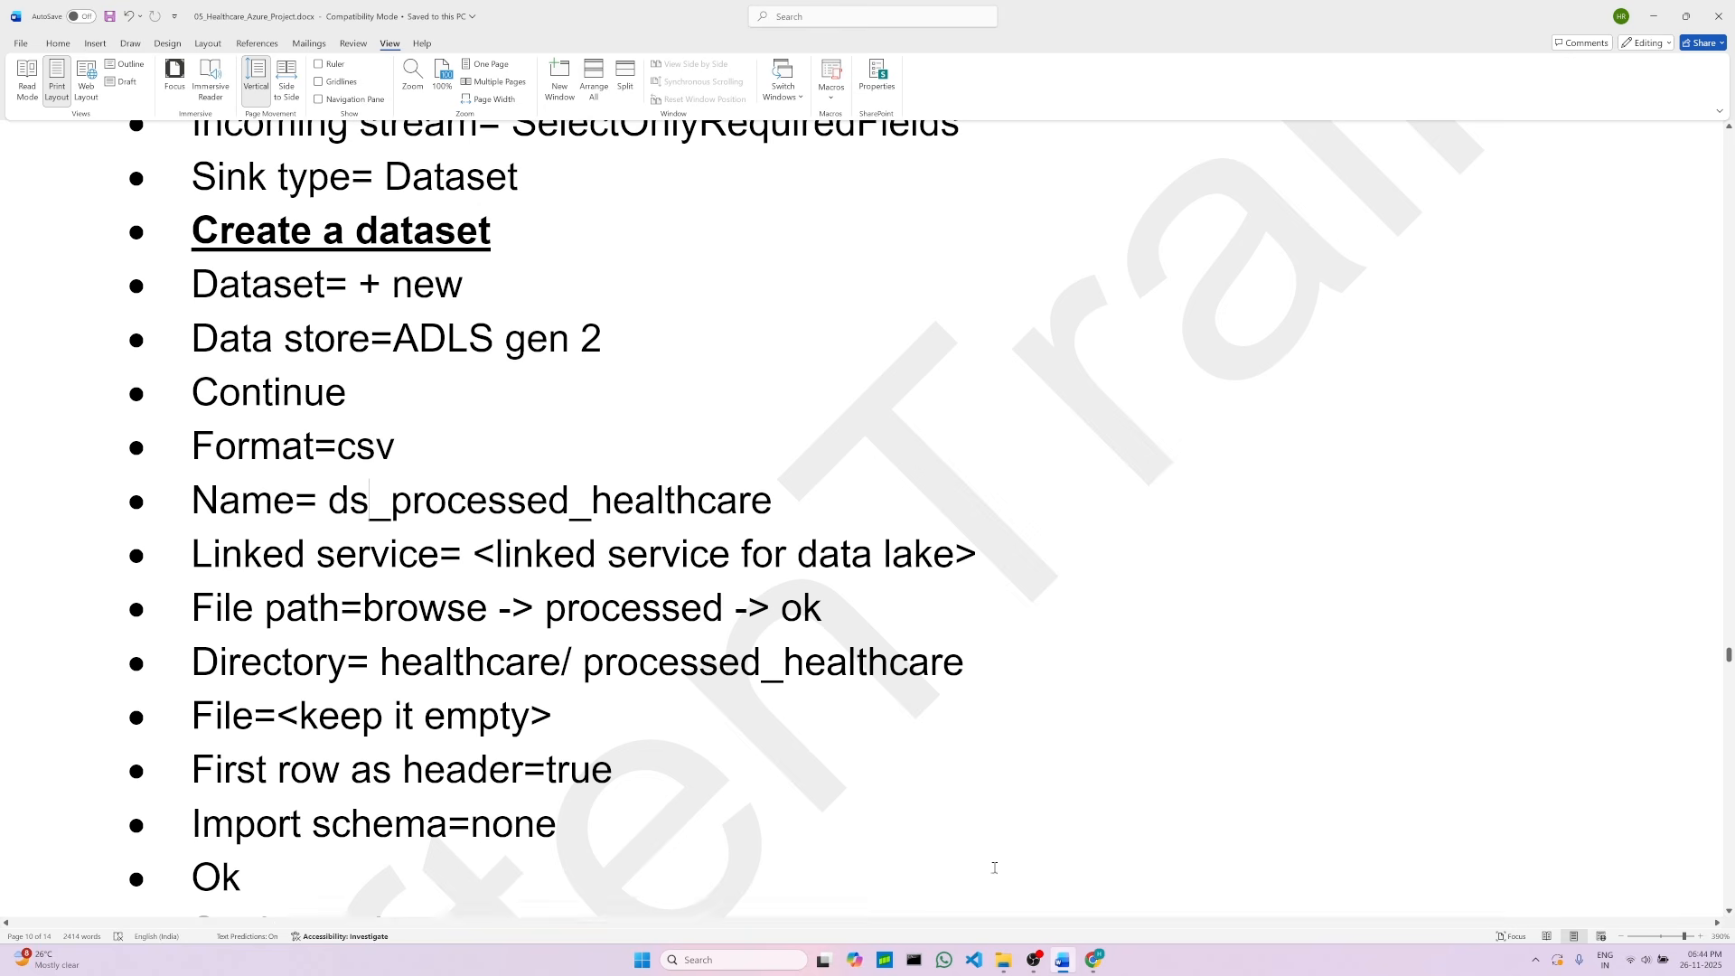
{"action": "left_click_drag", "start_coordinate": [333, 500], "coordinate": [773, 502]}
{"action": "right_click", "coordinate": [560, 515]}
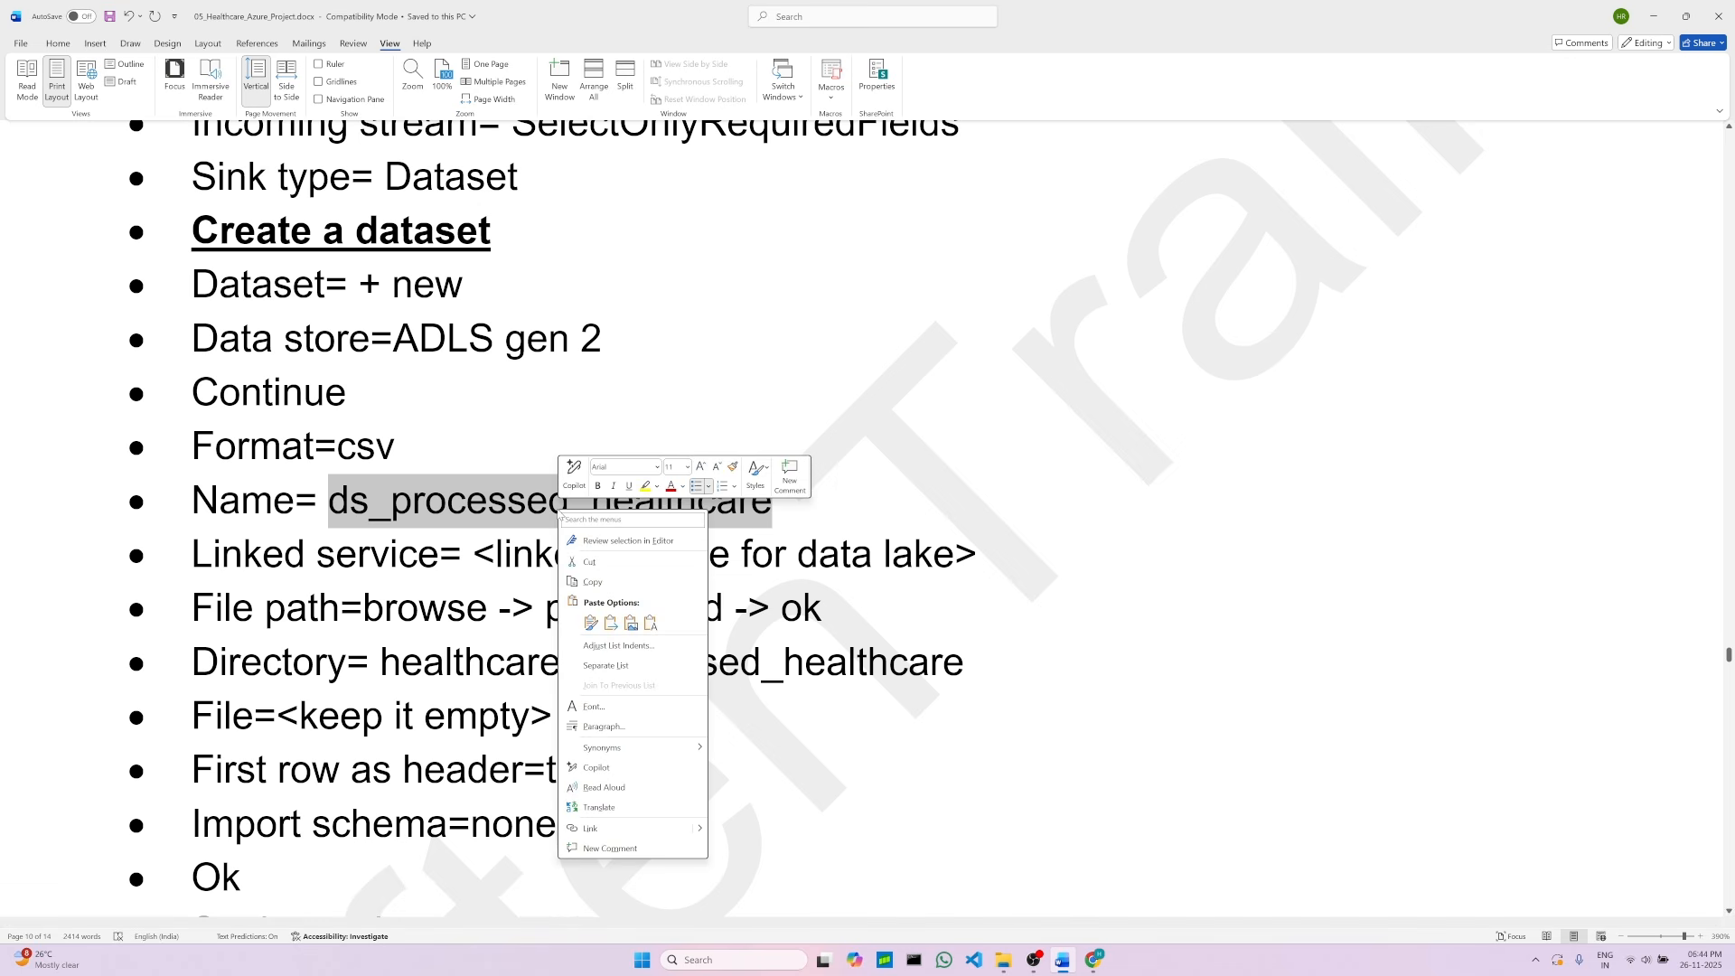
{"action": "left_click", "coordinate": [592, 582]}
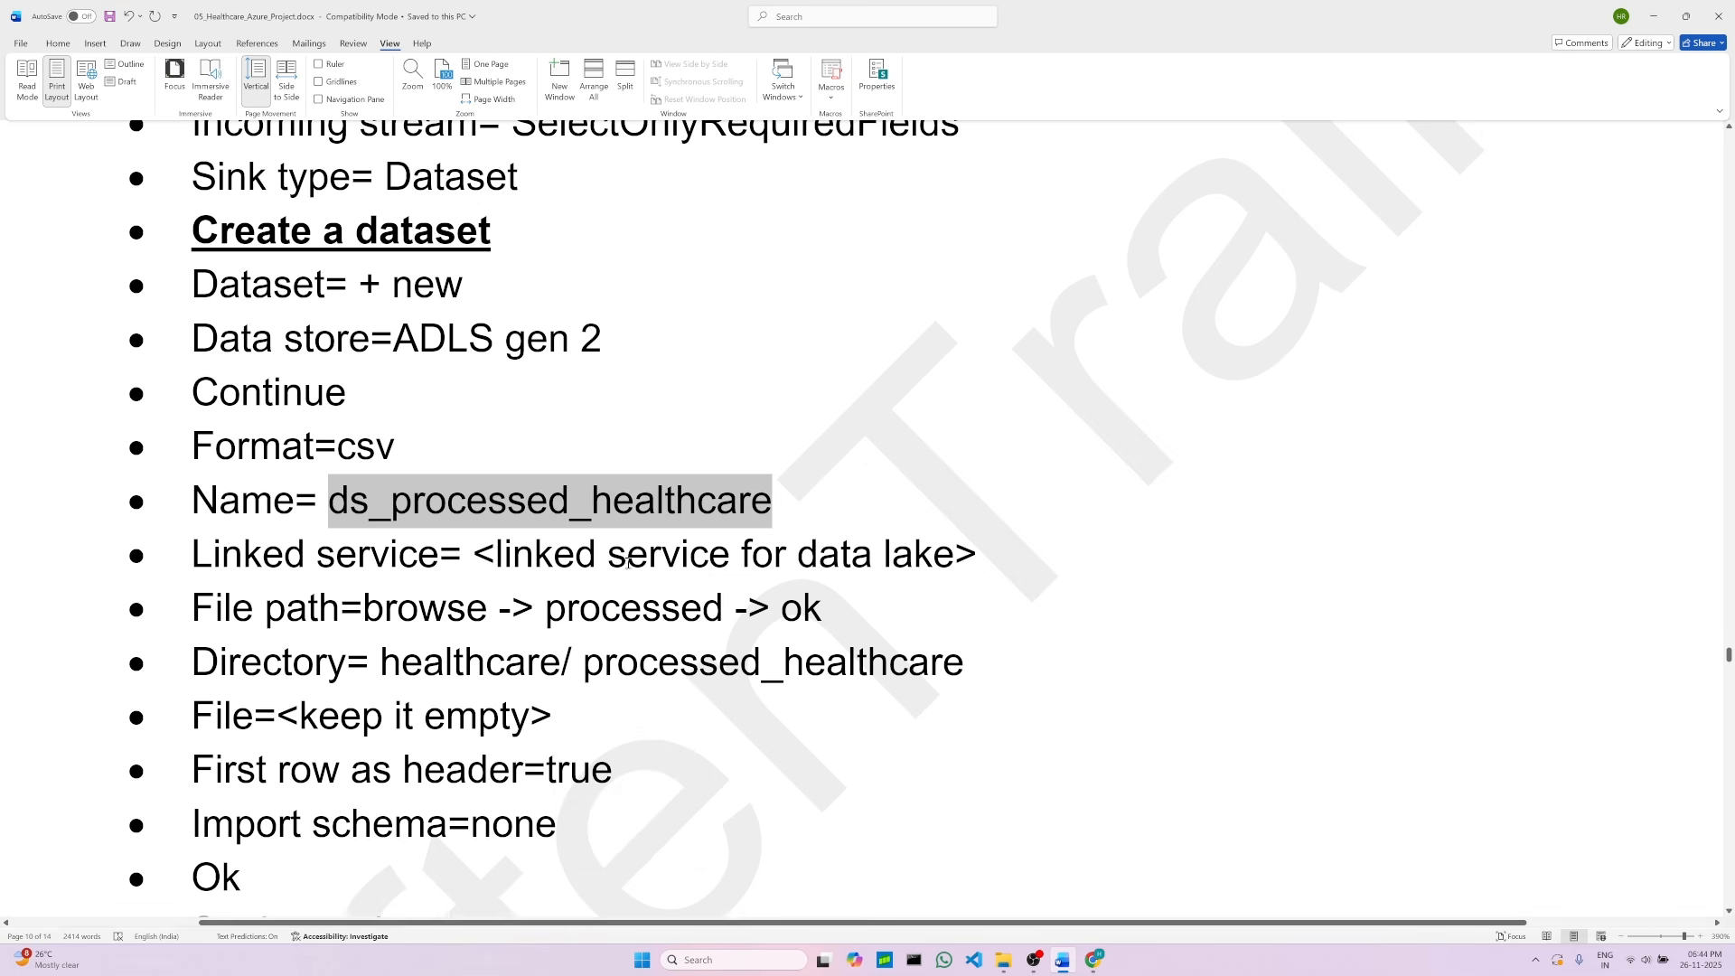
{"action": "left_click", "coordinate": [1093, 959]}
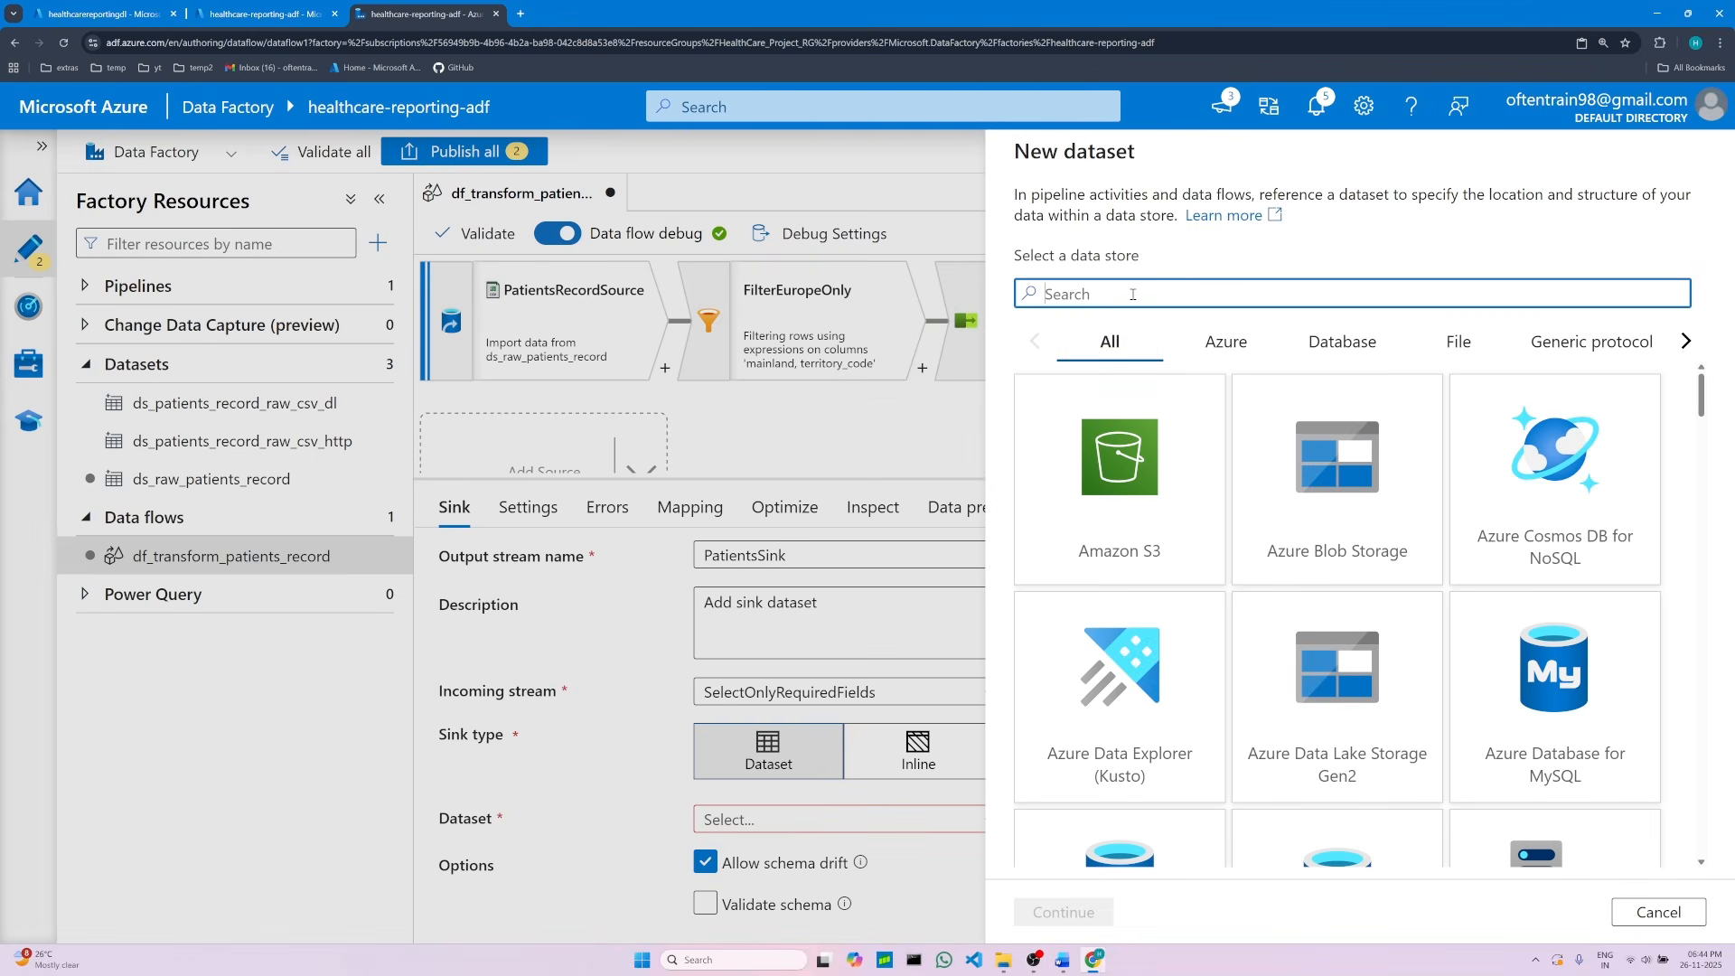
Step: Choose Azure Data Lake Storage Gen2 as the data store and DelimitedText as the format
{"action": "left_click", "coordinate": [1347, 668]}
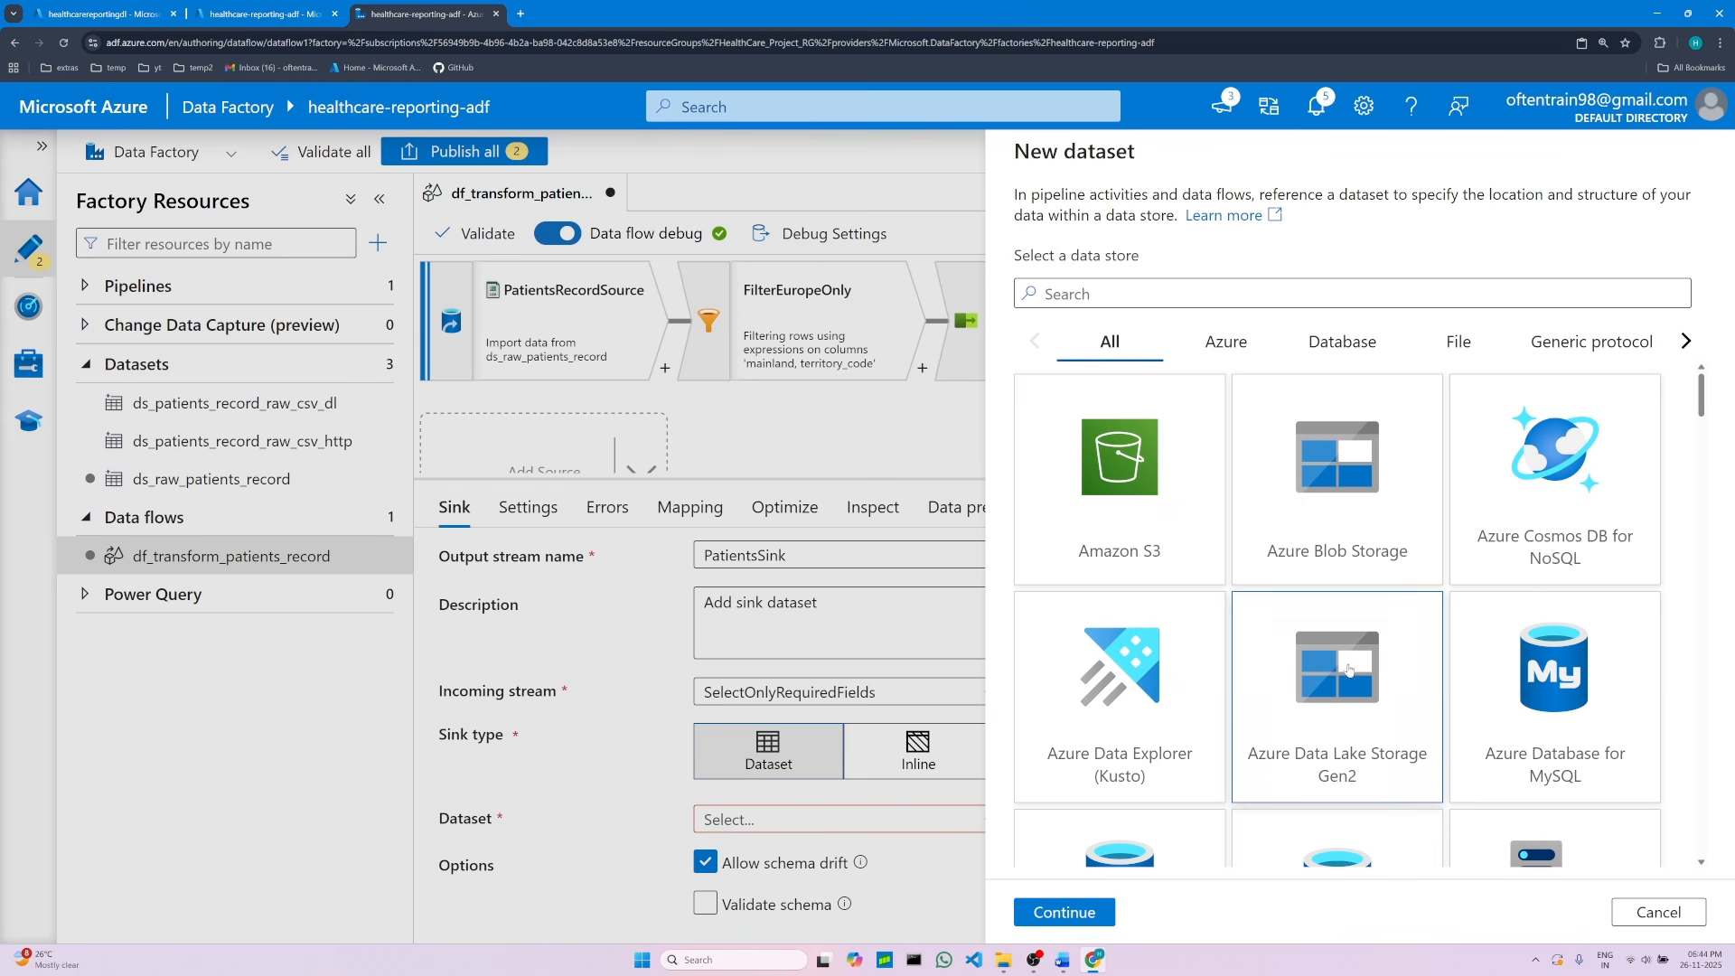
{"action": "left_click", "coordinate": [1098, 906]}
{"action": "left_click", "coordinate": [1349, 337]}
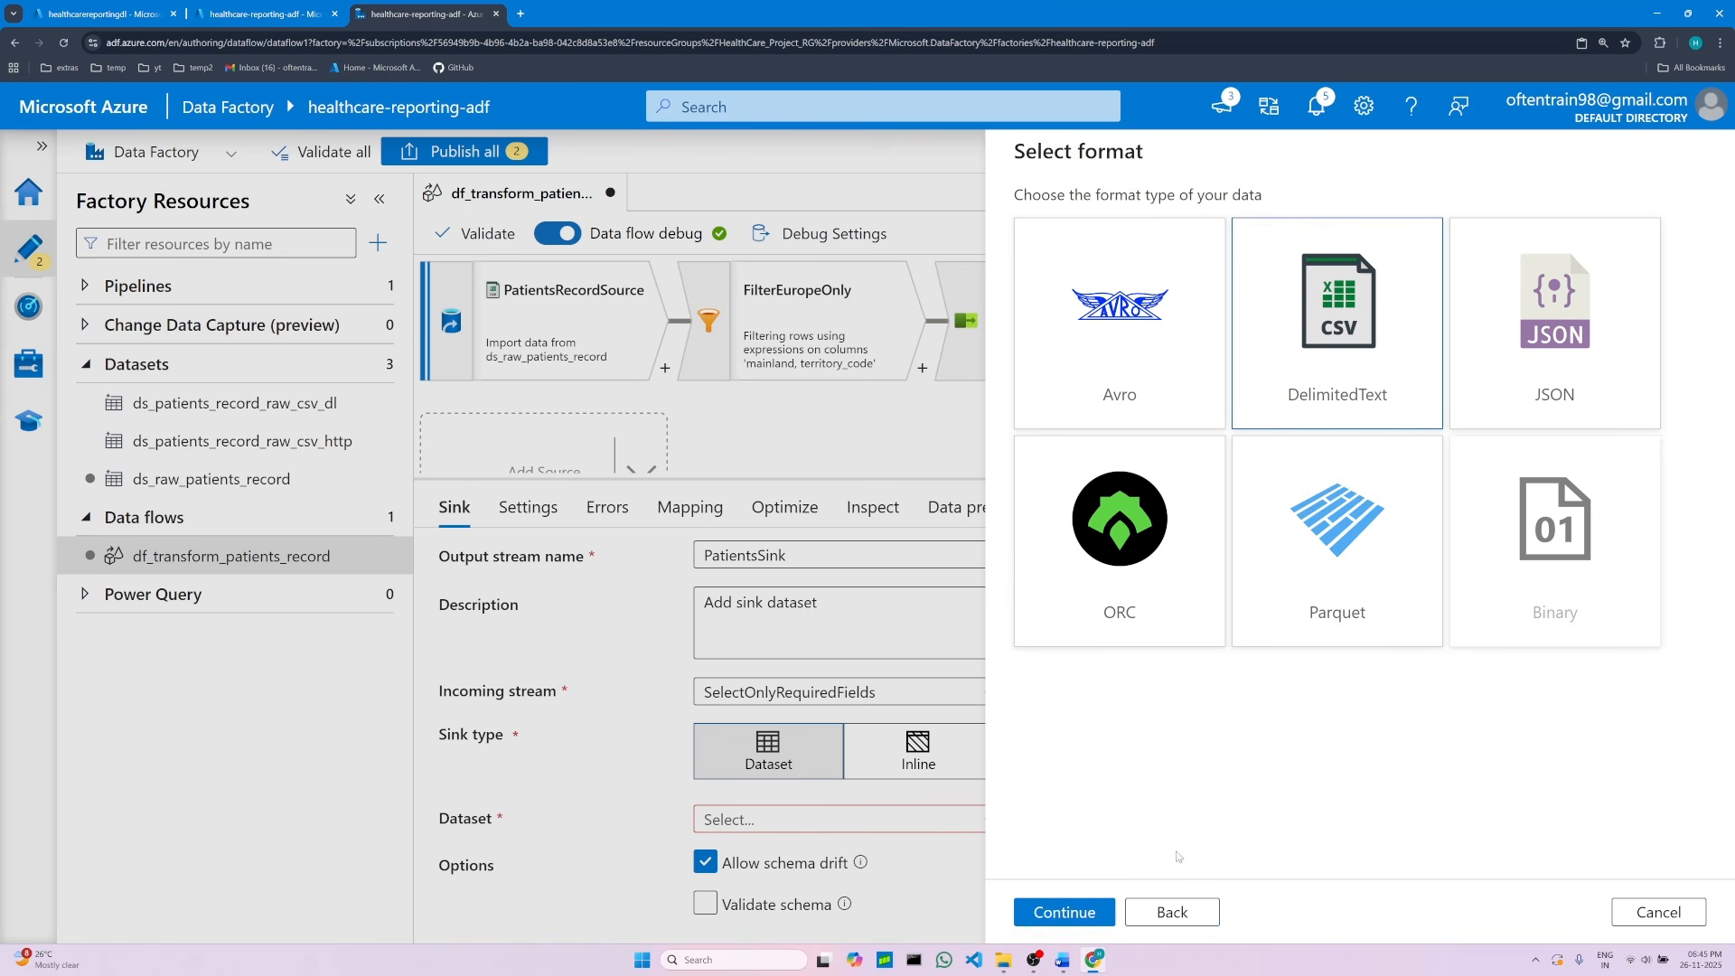
{"action": "left_click", "coordinate": [1087, 914]}
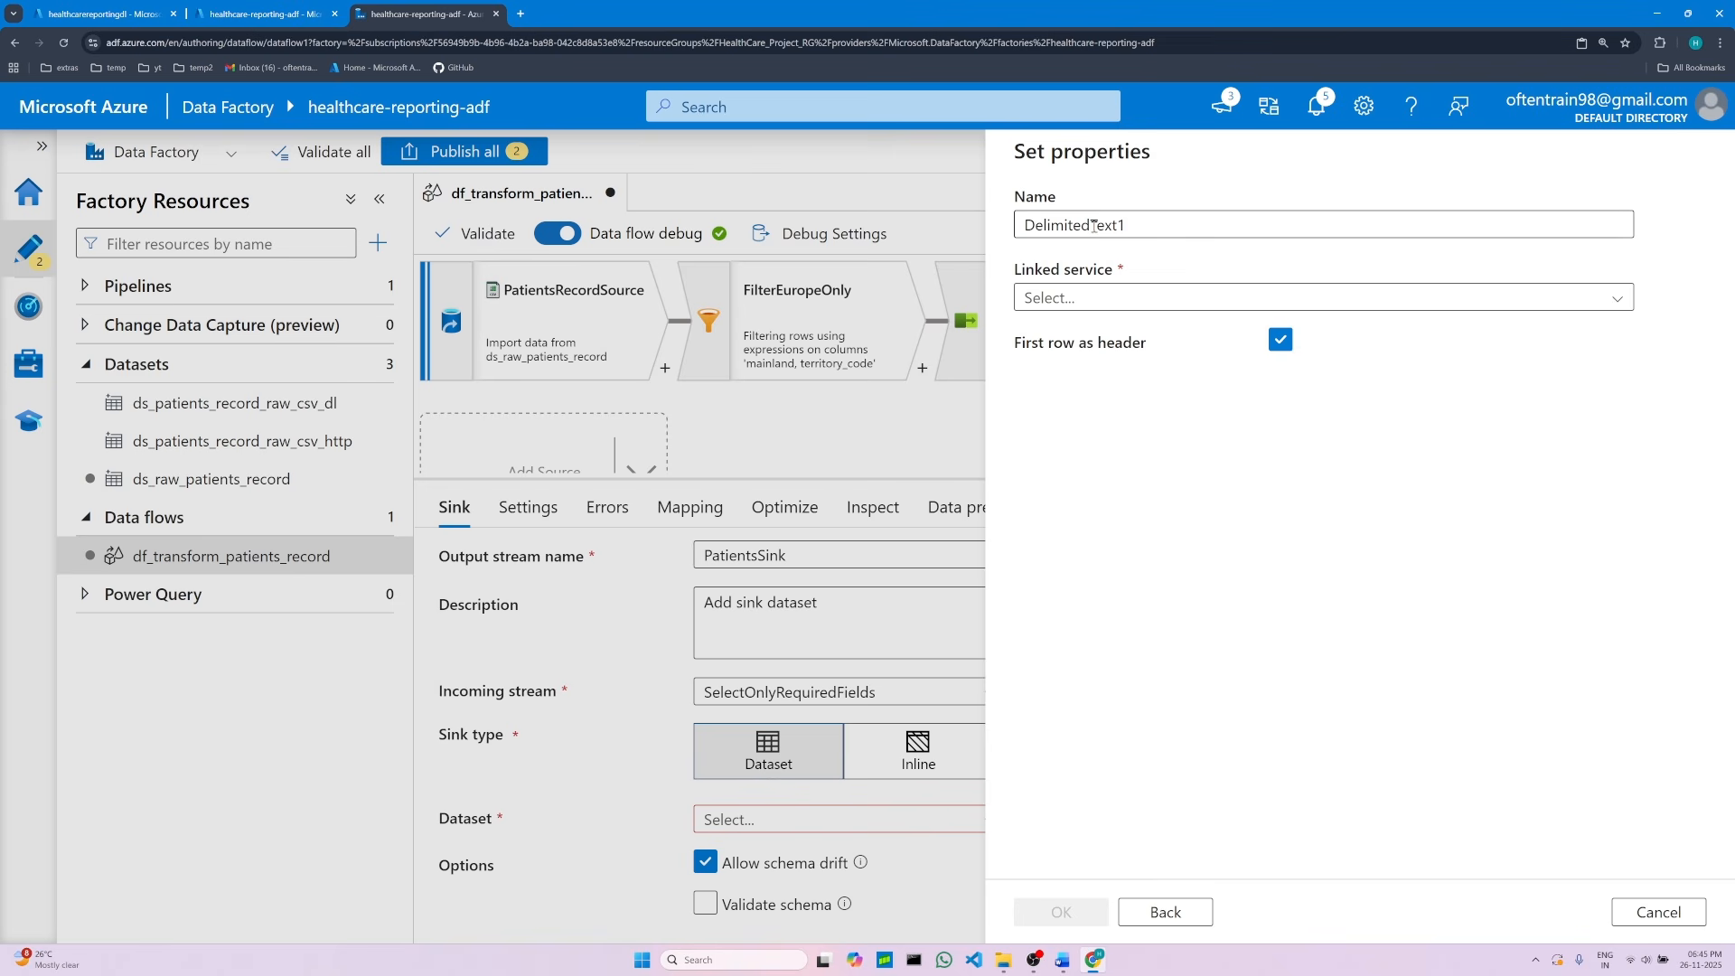
Step: Name the dataset ds_processed_healthcare and select the ls_adls_healthcarereportingdl linked service
{"action": "double_click", "coordinate": [1094, 226]}
{"action": "key", "text": "BackSpace"}
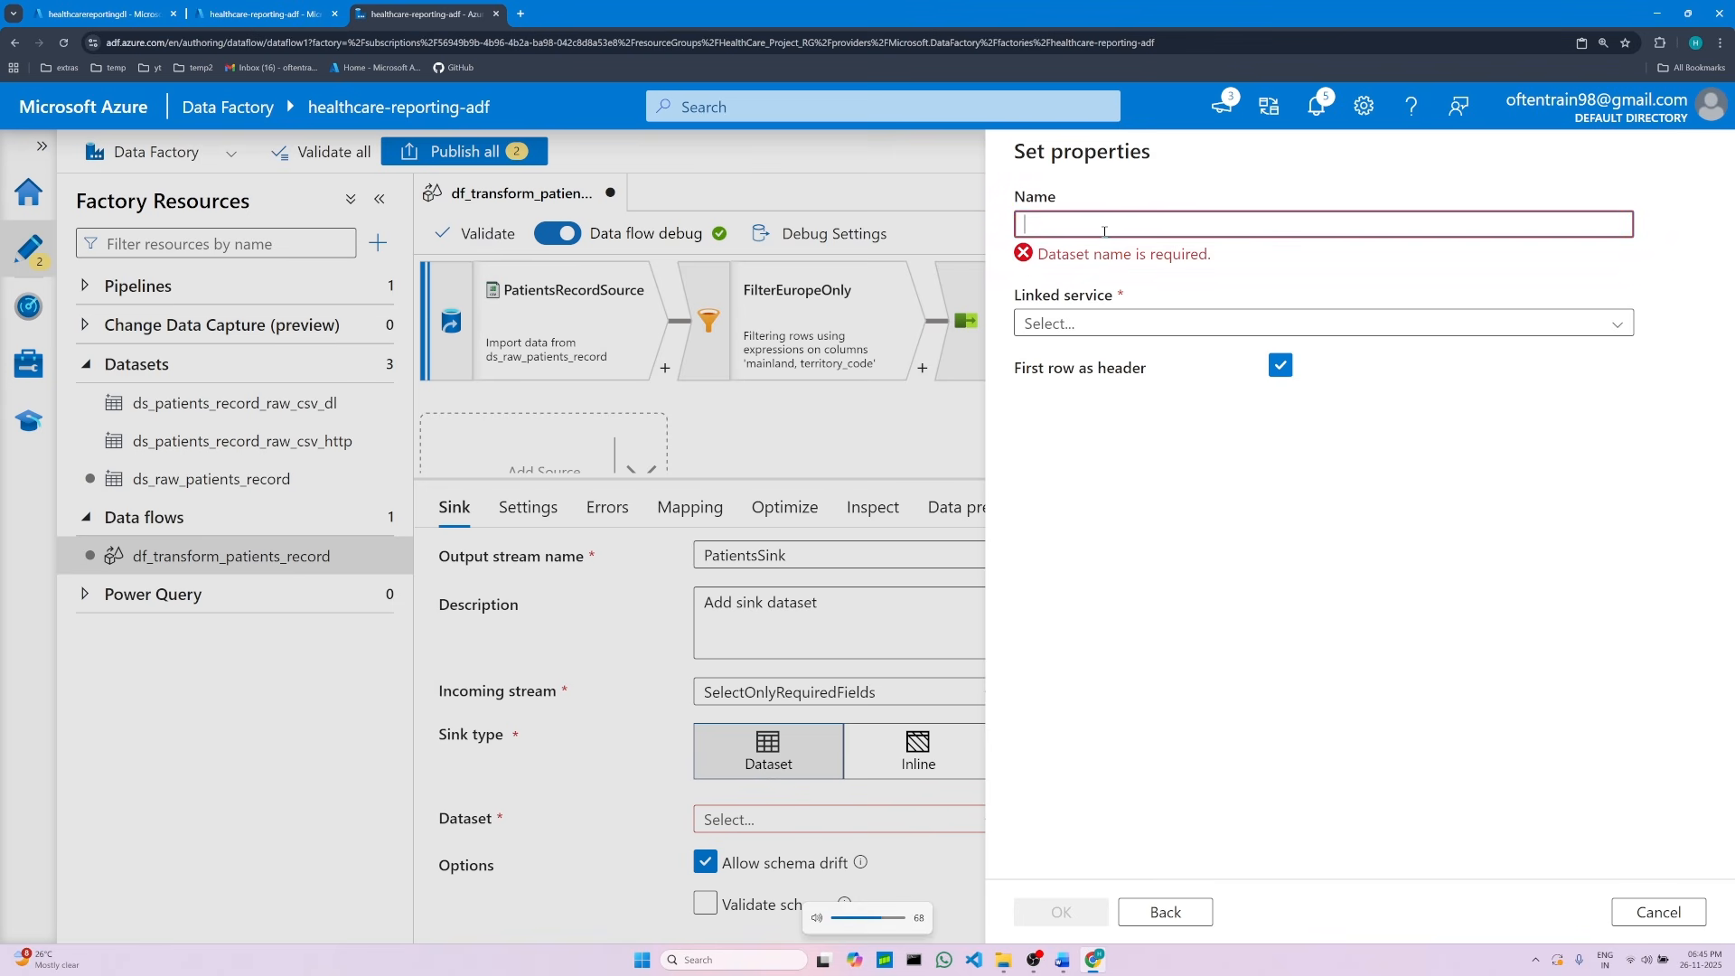
{"action": "right_click", "coordinate": [1105, 232]}
{"action": "left_click", "coordinate": [1100, 398]}
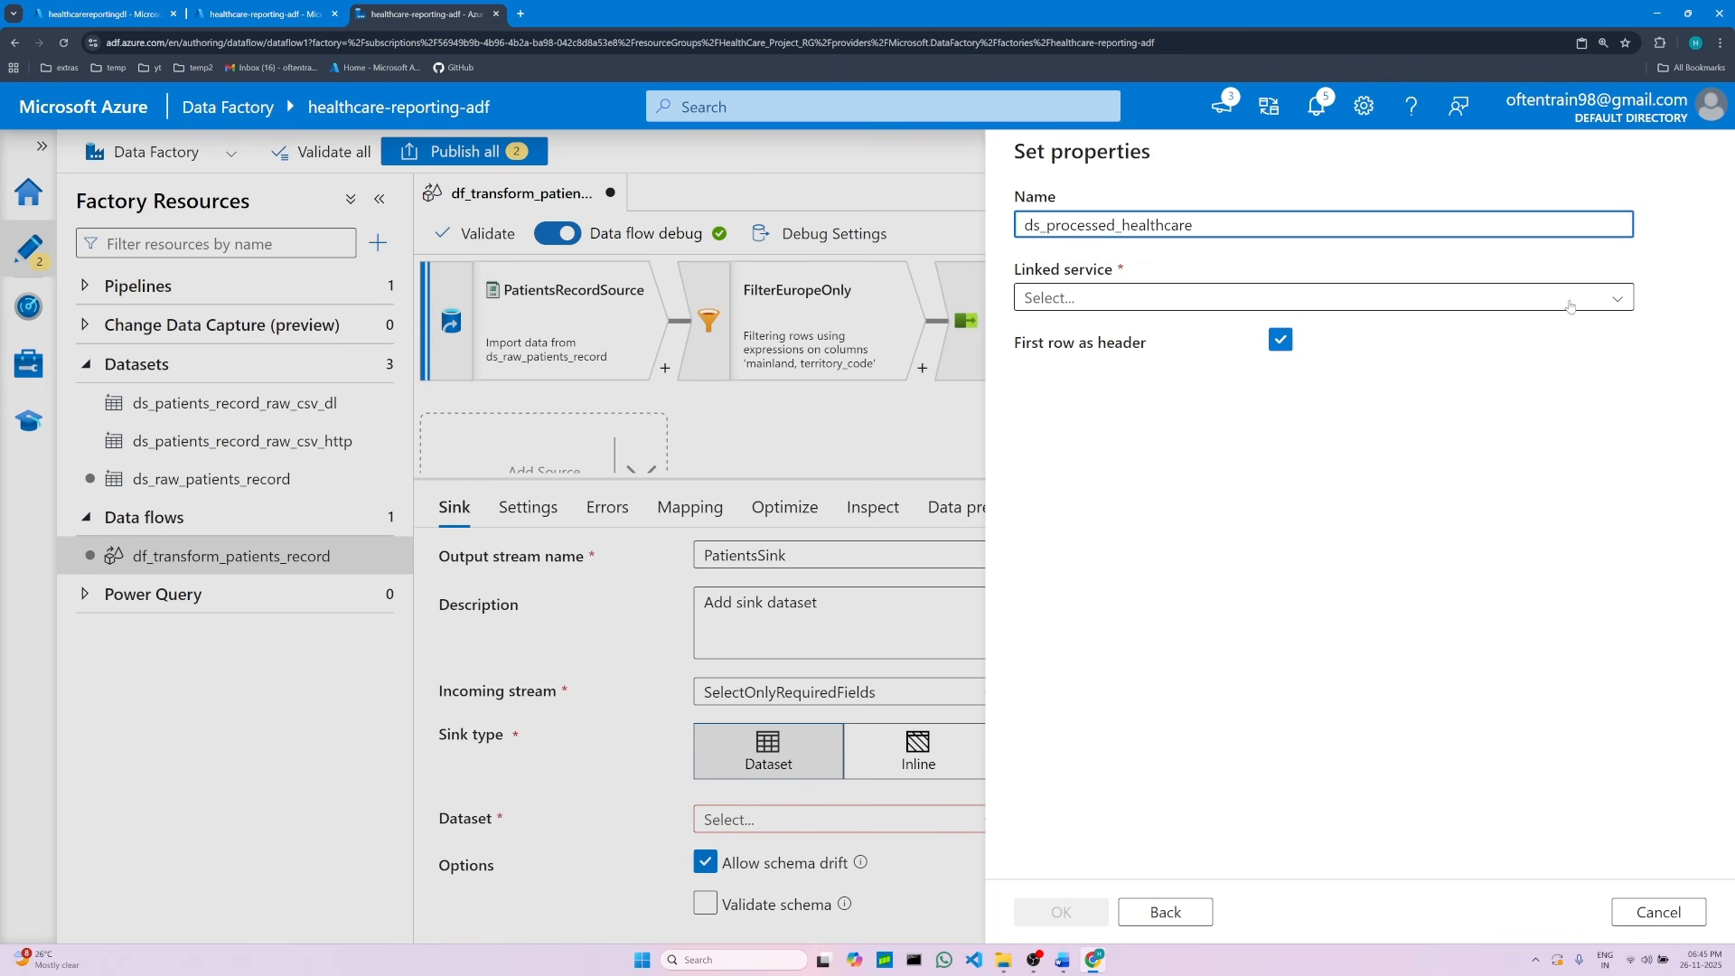
{"action": "left_click", "coordinate": [1617, 301]}
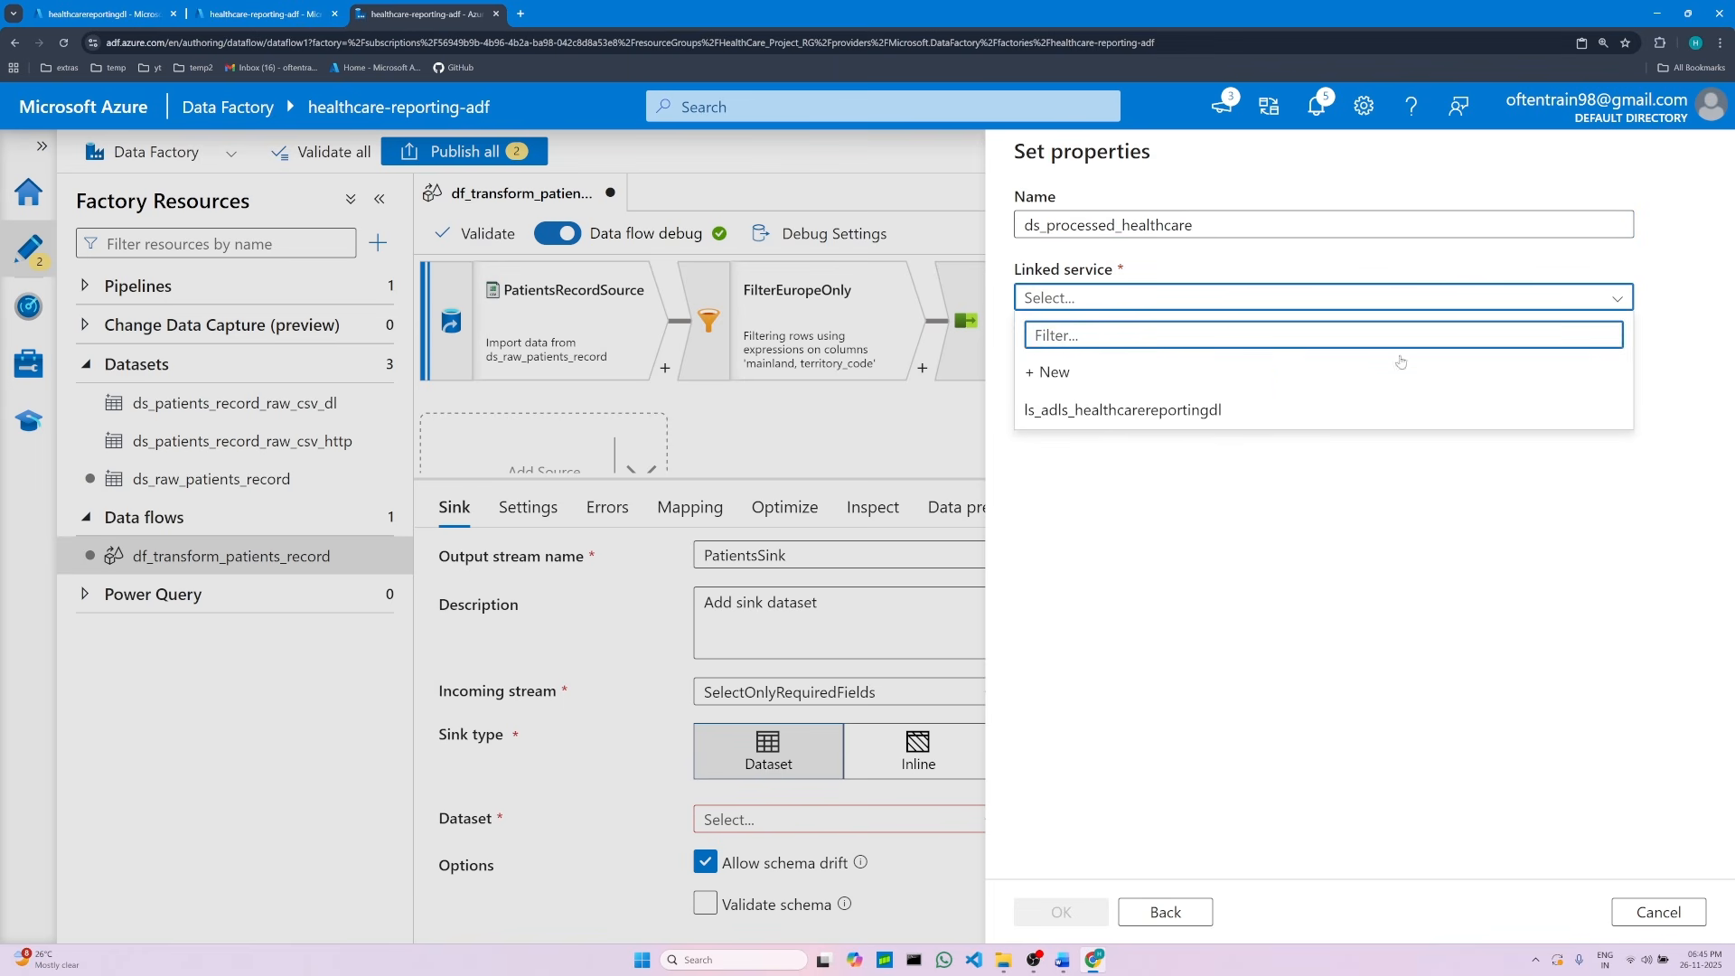
{"action": "left_click", "coordinate": [1198, 414]}
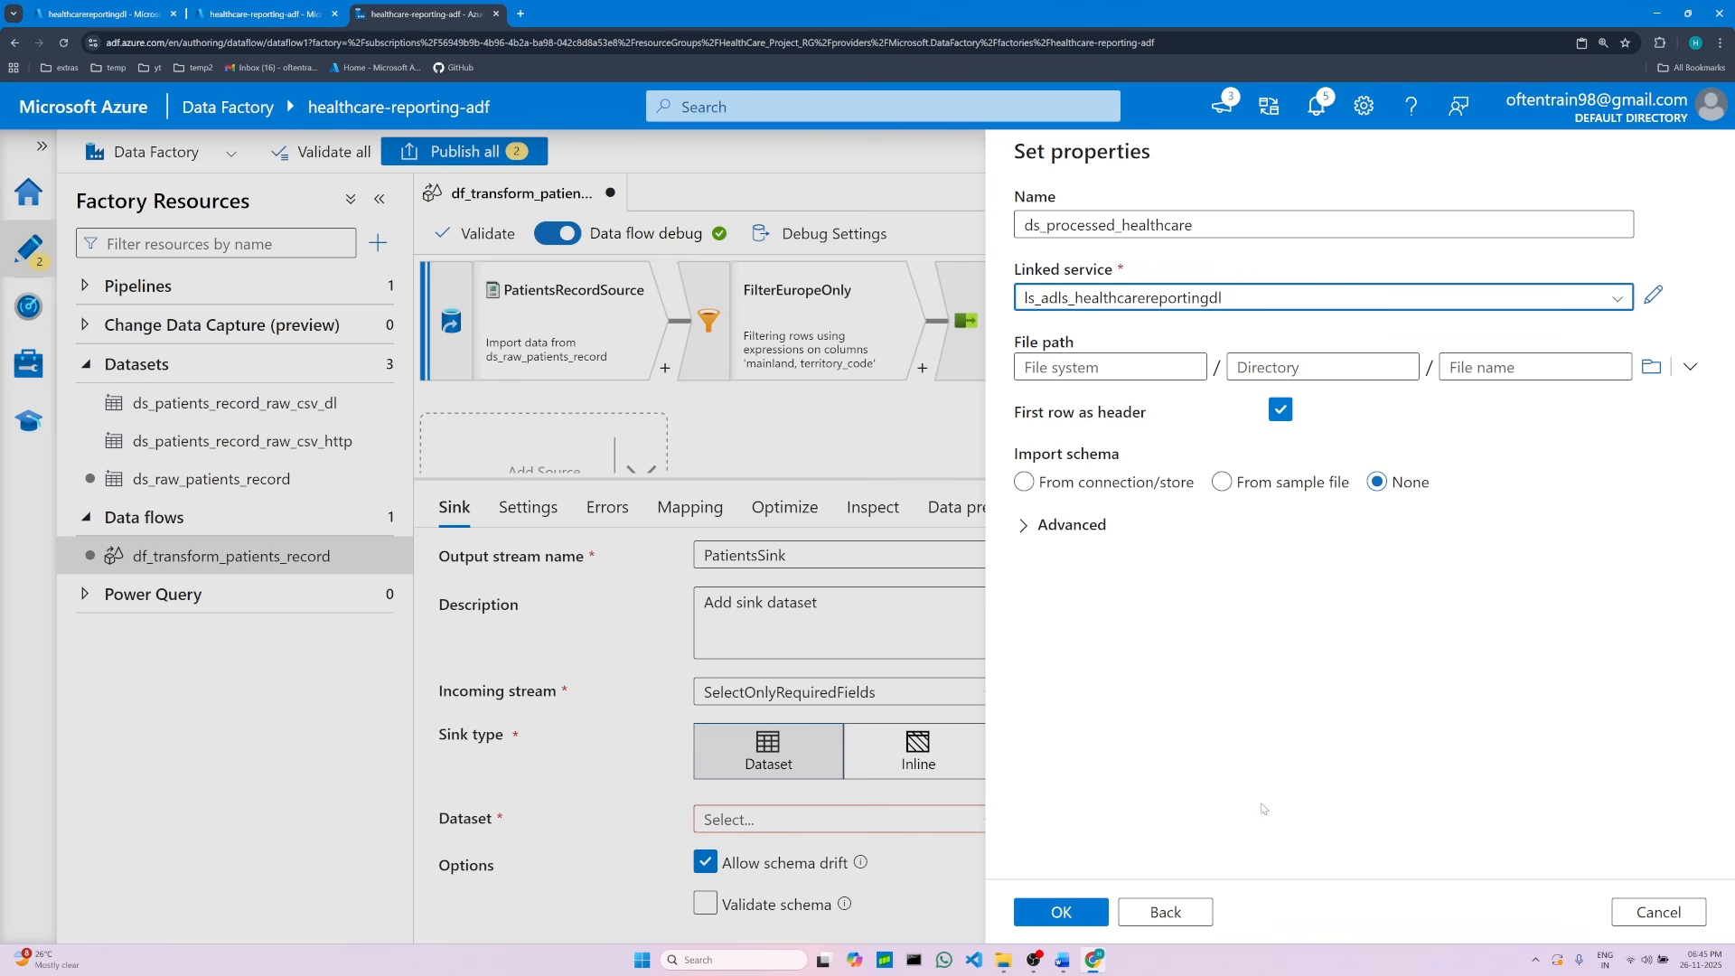
Step: Check the storage account's containers in the Azure portal tab
{"action": "left_click", "coordinate": [272, 11]}
{"action": "left_click", "coordinate": [131, 5]}
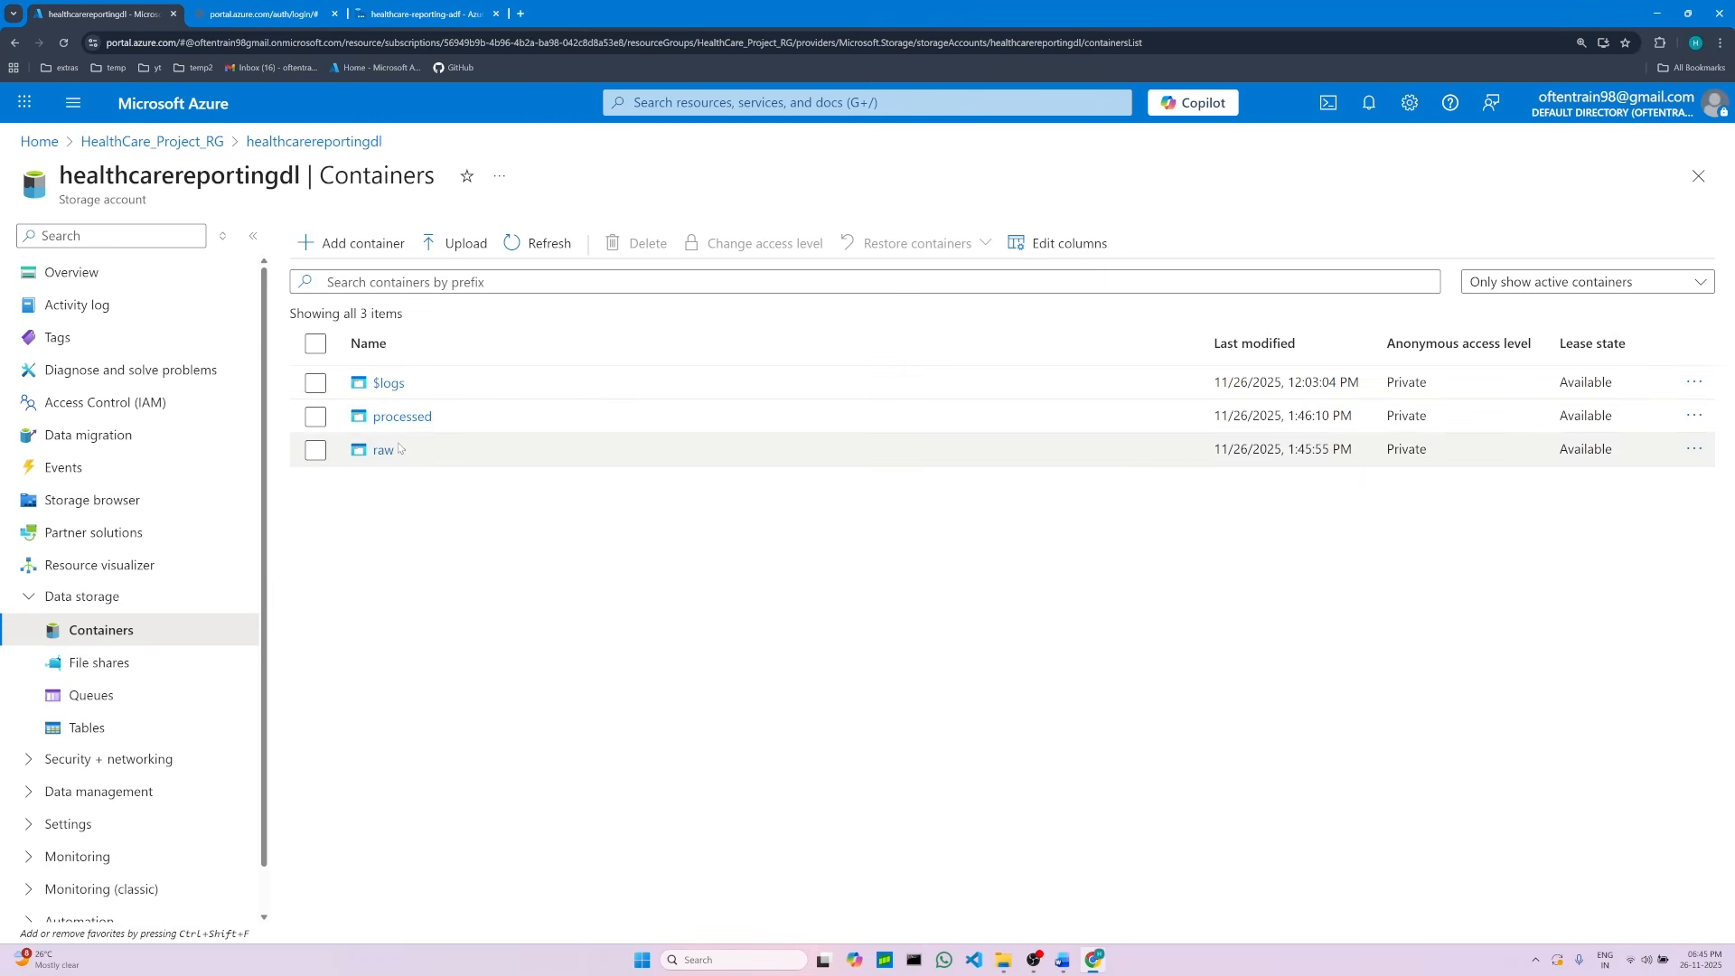
{"action": "left_click", "coordinate": [423, 14]}
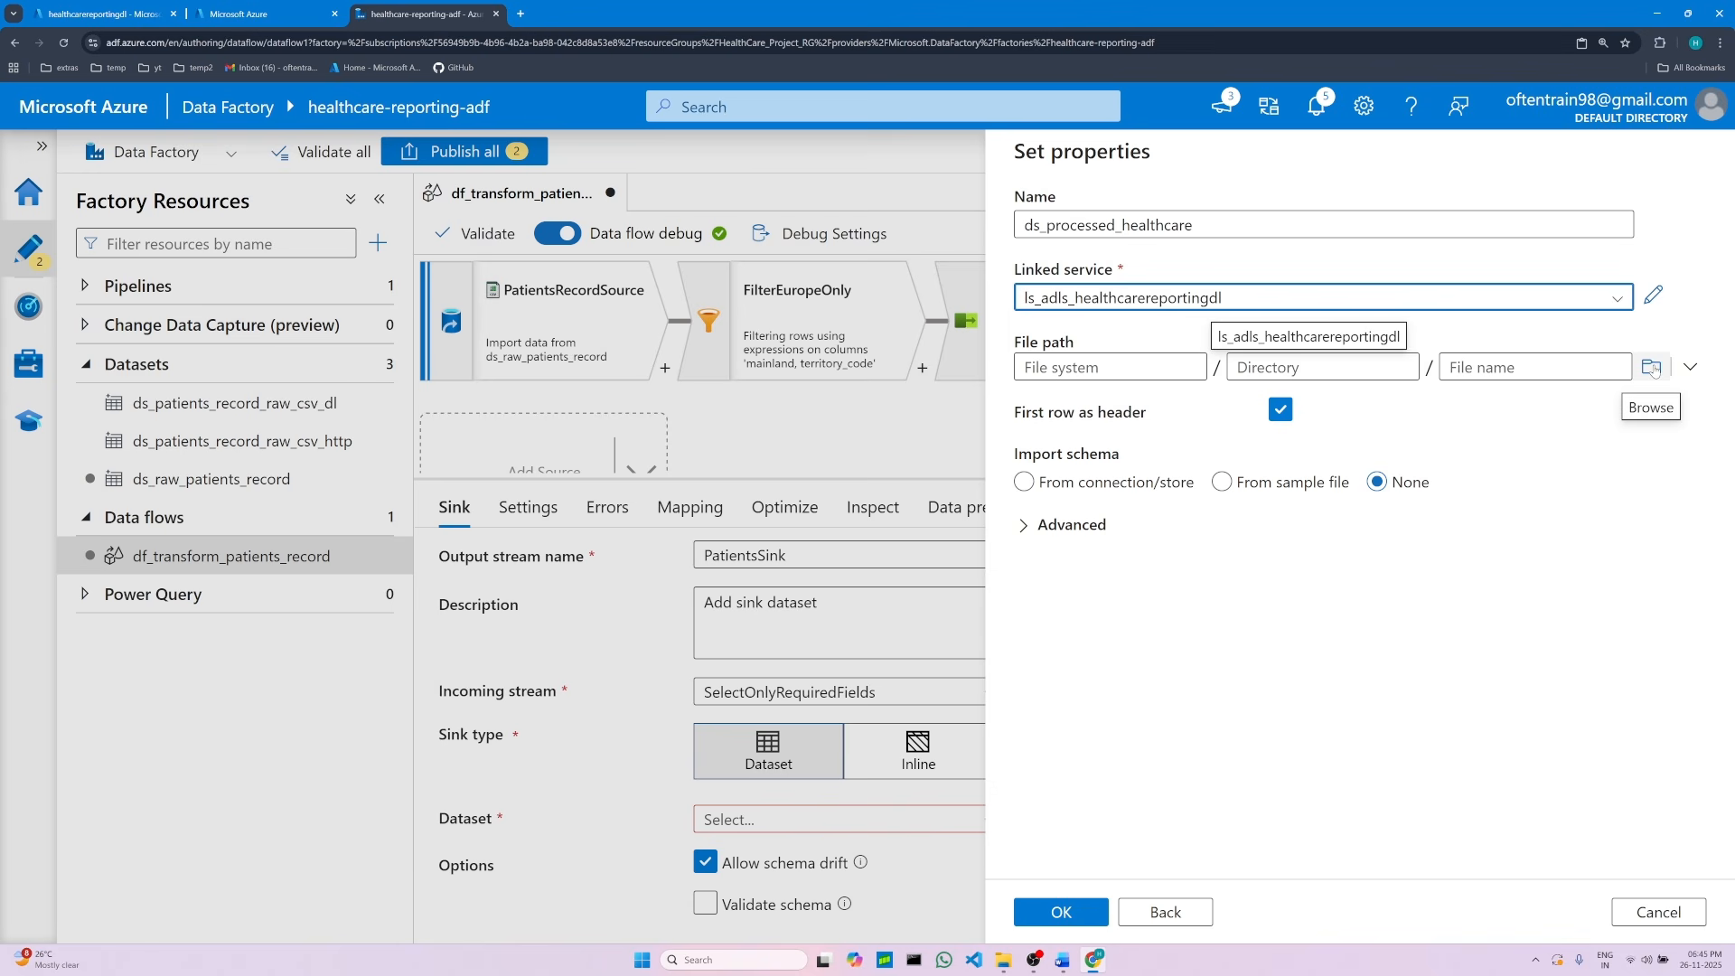
Step: Read the file path and directory instructions for the sink dataset in the project document
{"action": "left_click", "coordinate": [1065, 963]}
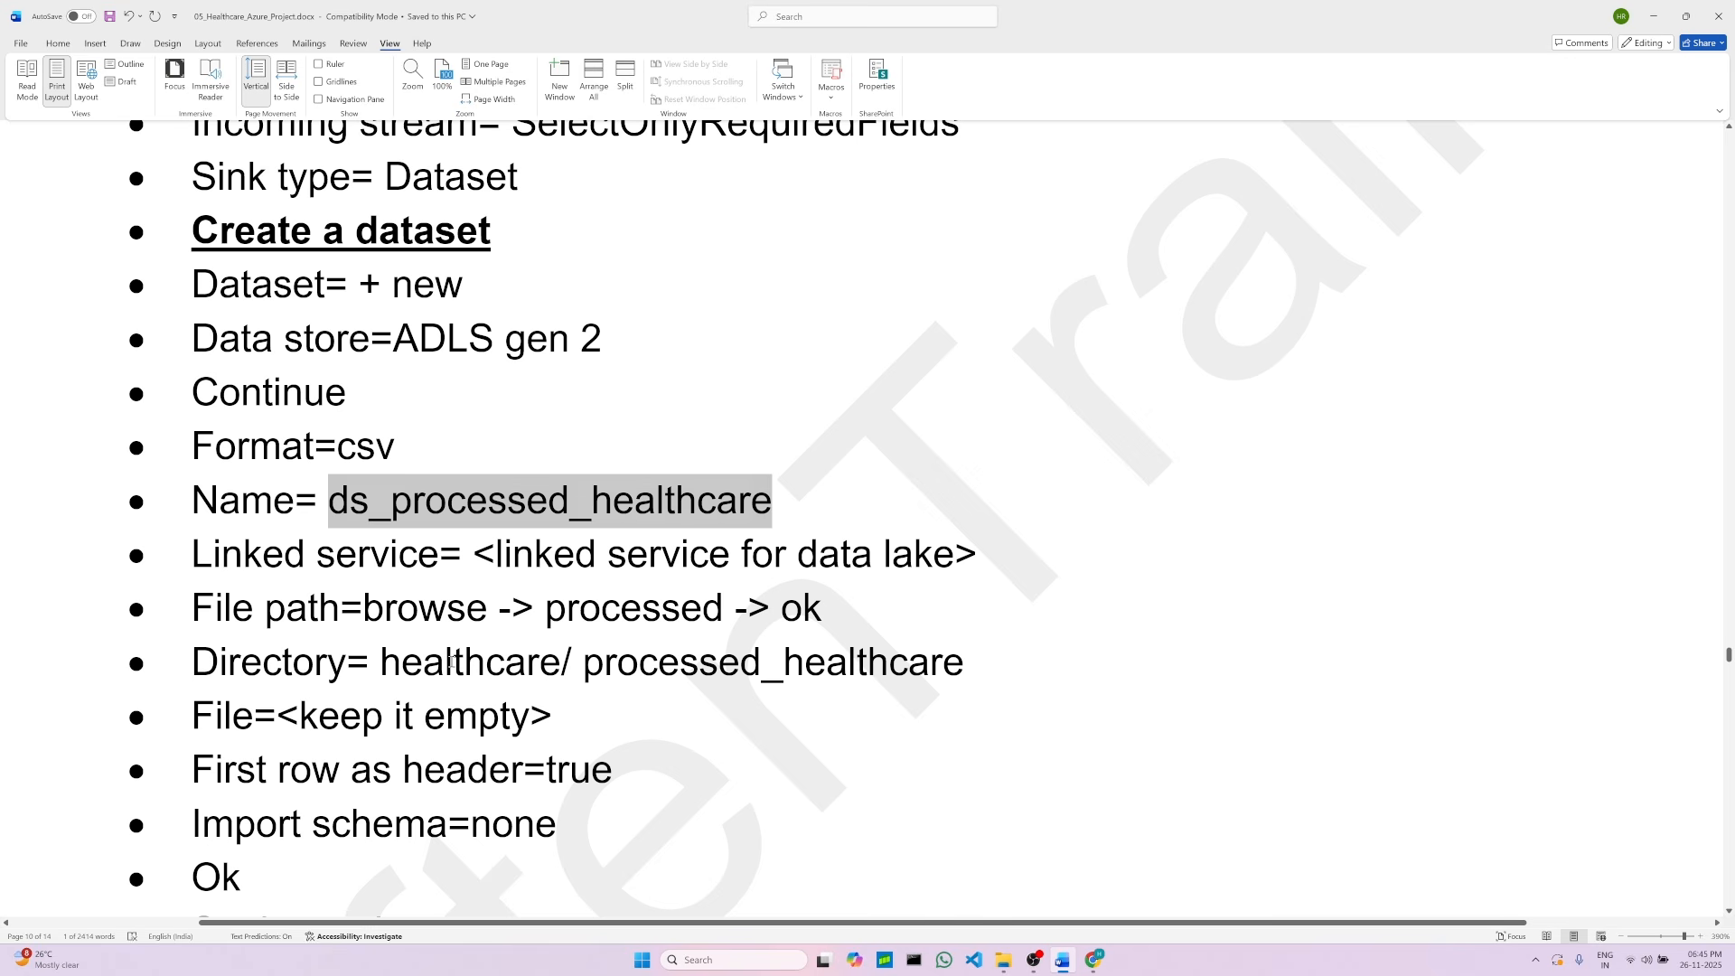
{"action": "double_click", "coordinate": [448, 671]}
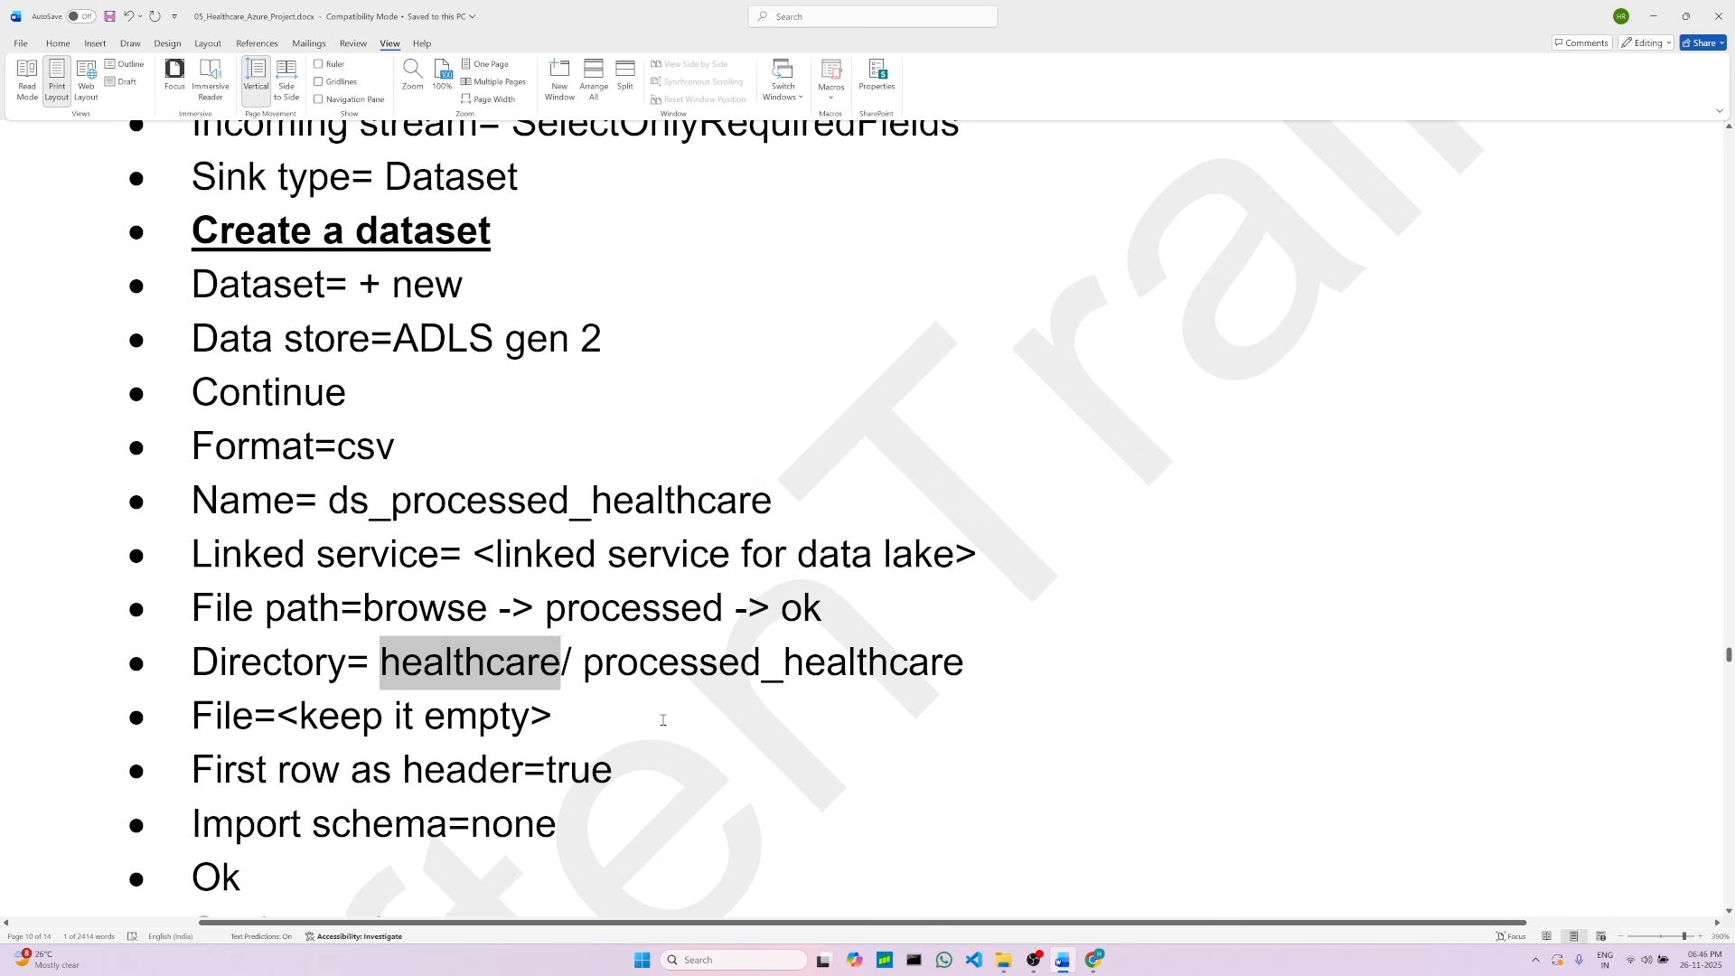
{"action": "left_click", "coordinate": [637, 715]}
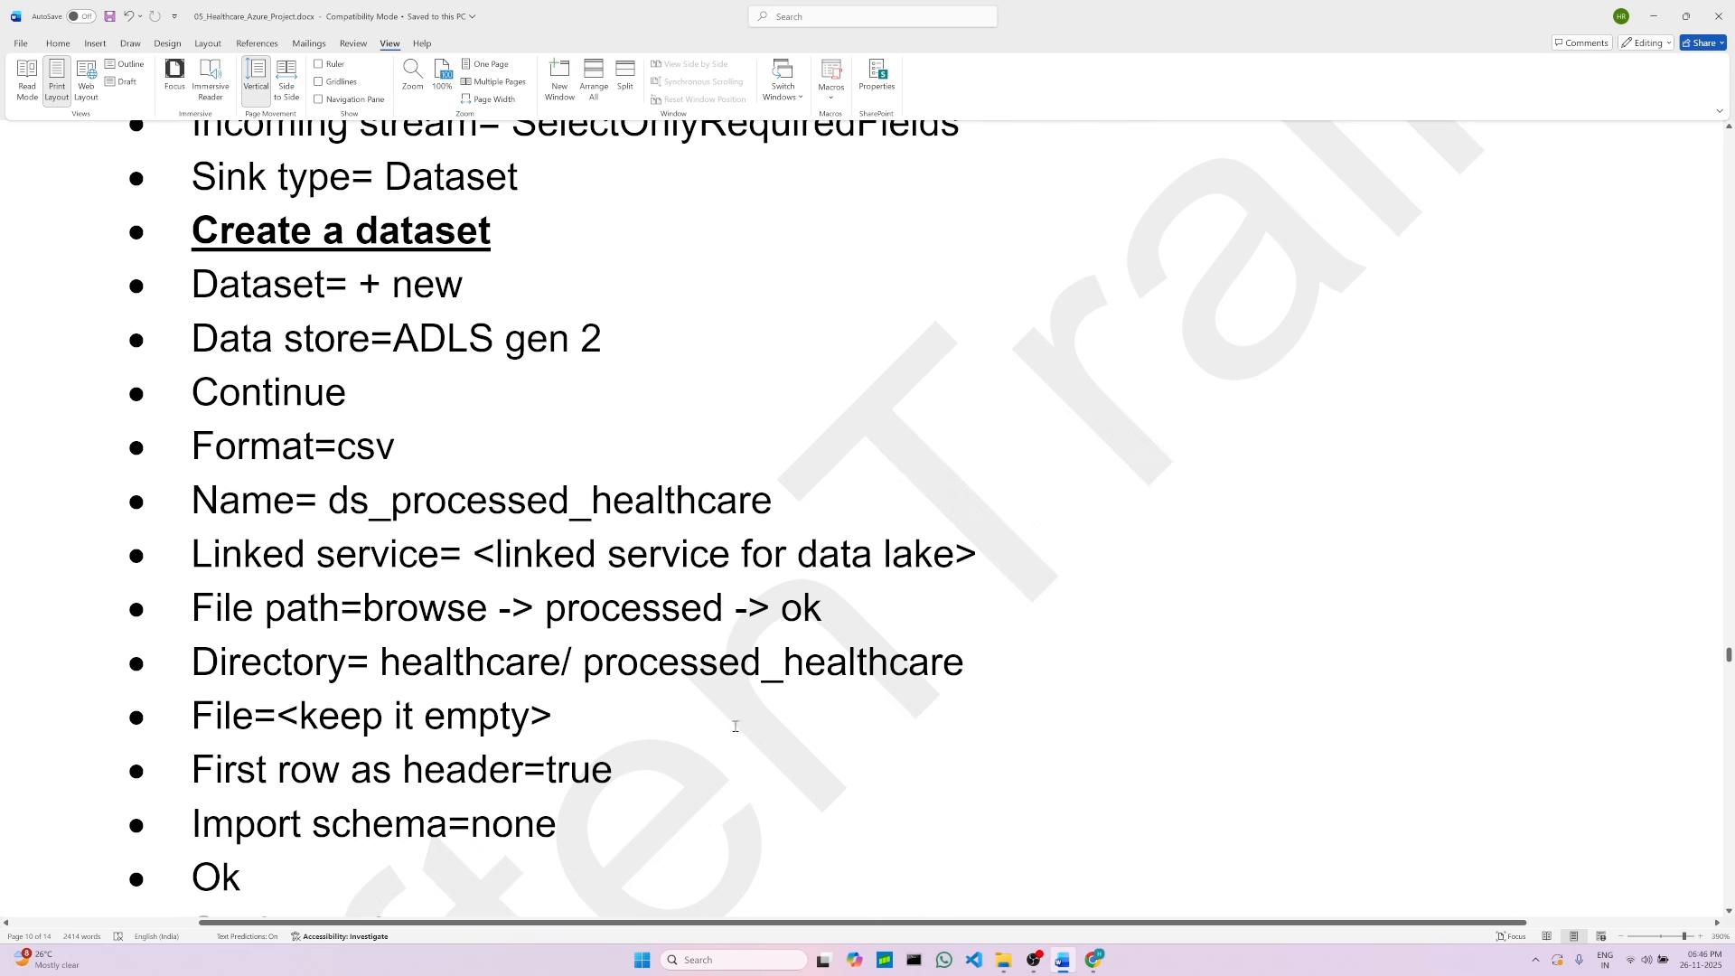
{"action": "left_click_drag", "start_coordinate": [382, 664], "coordinate": [965, 664]}
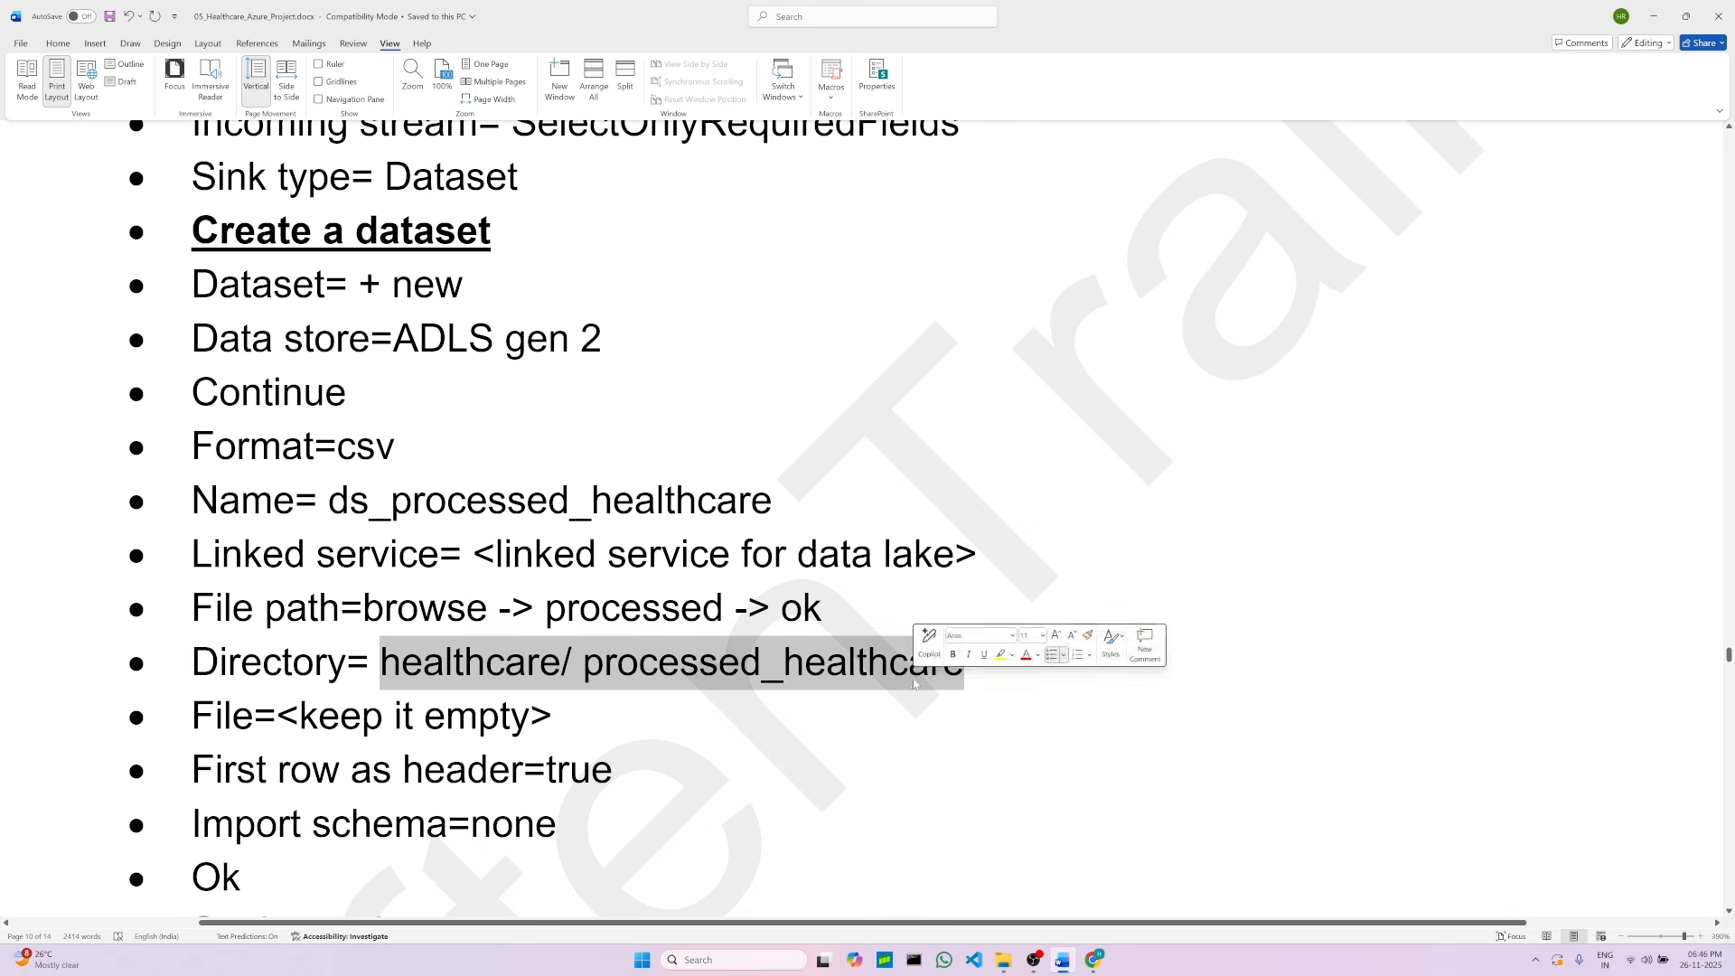
{"action": "left_click", "coordinate": [687, 754]}
{"action": "double_click", "coordinate": [604, 611]}
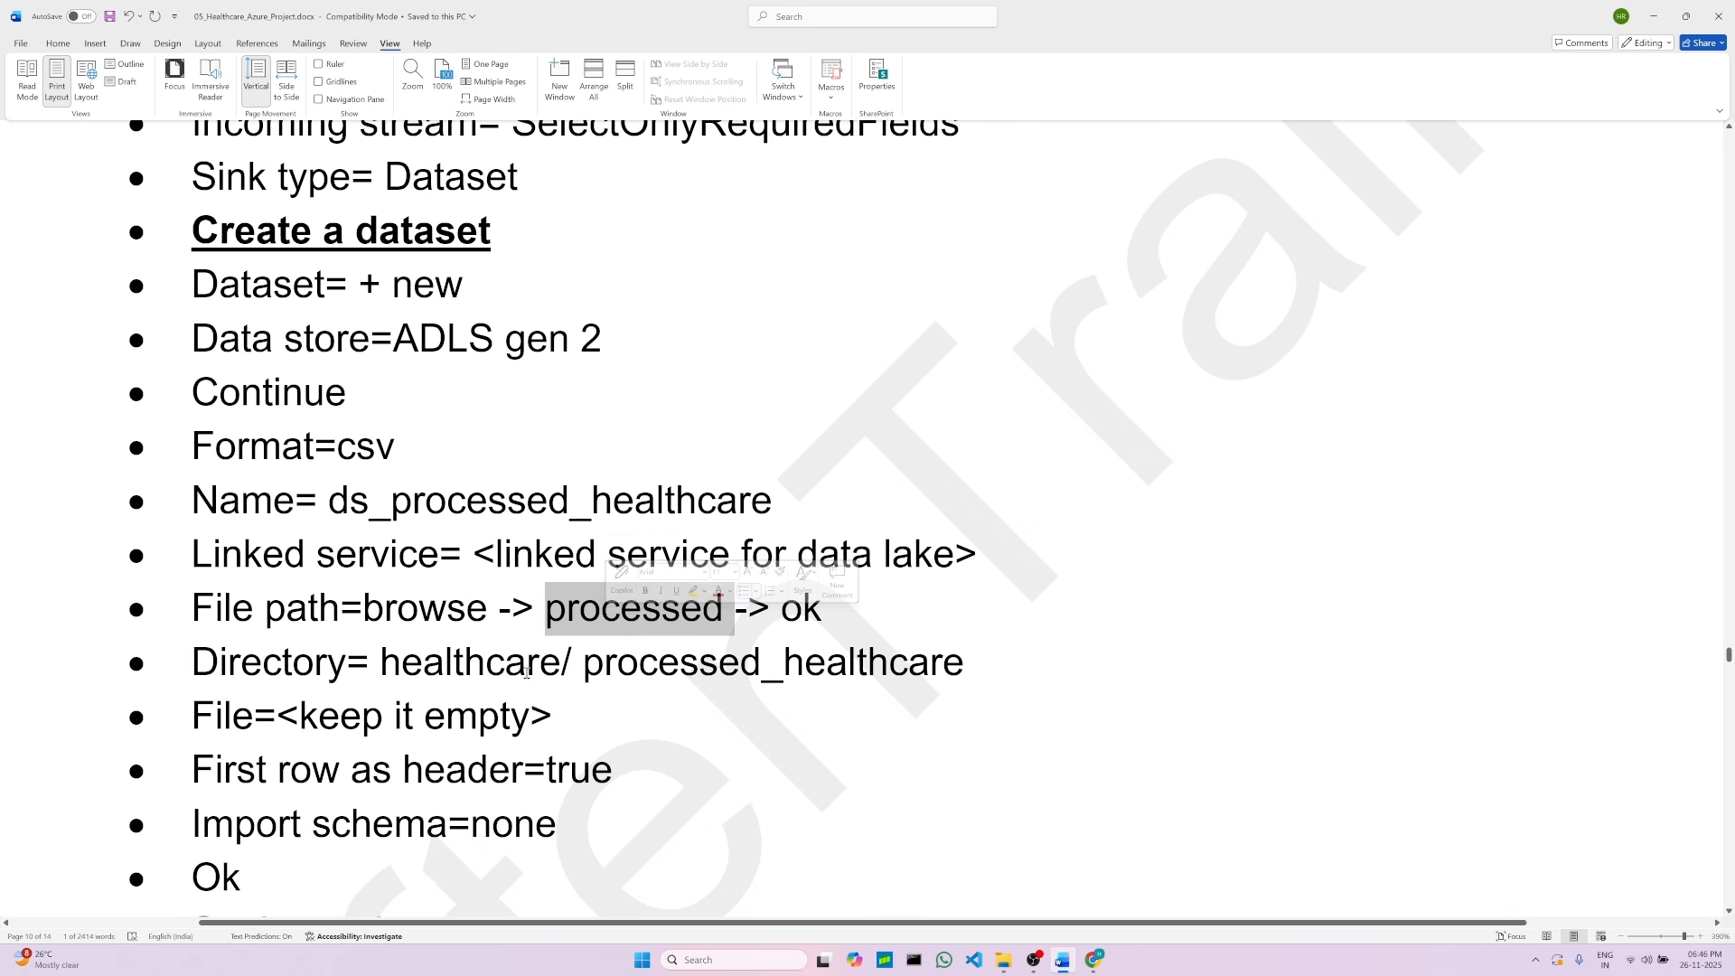
{"action": "double_click", "coordinate": [476, 667]}
{"action": "left_click", "coordinate": [583, 666]}
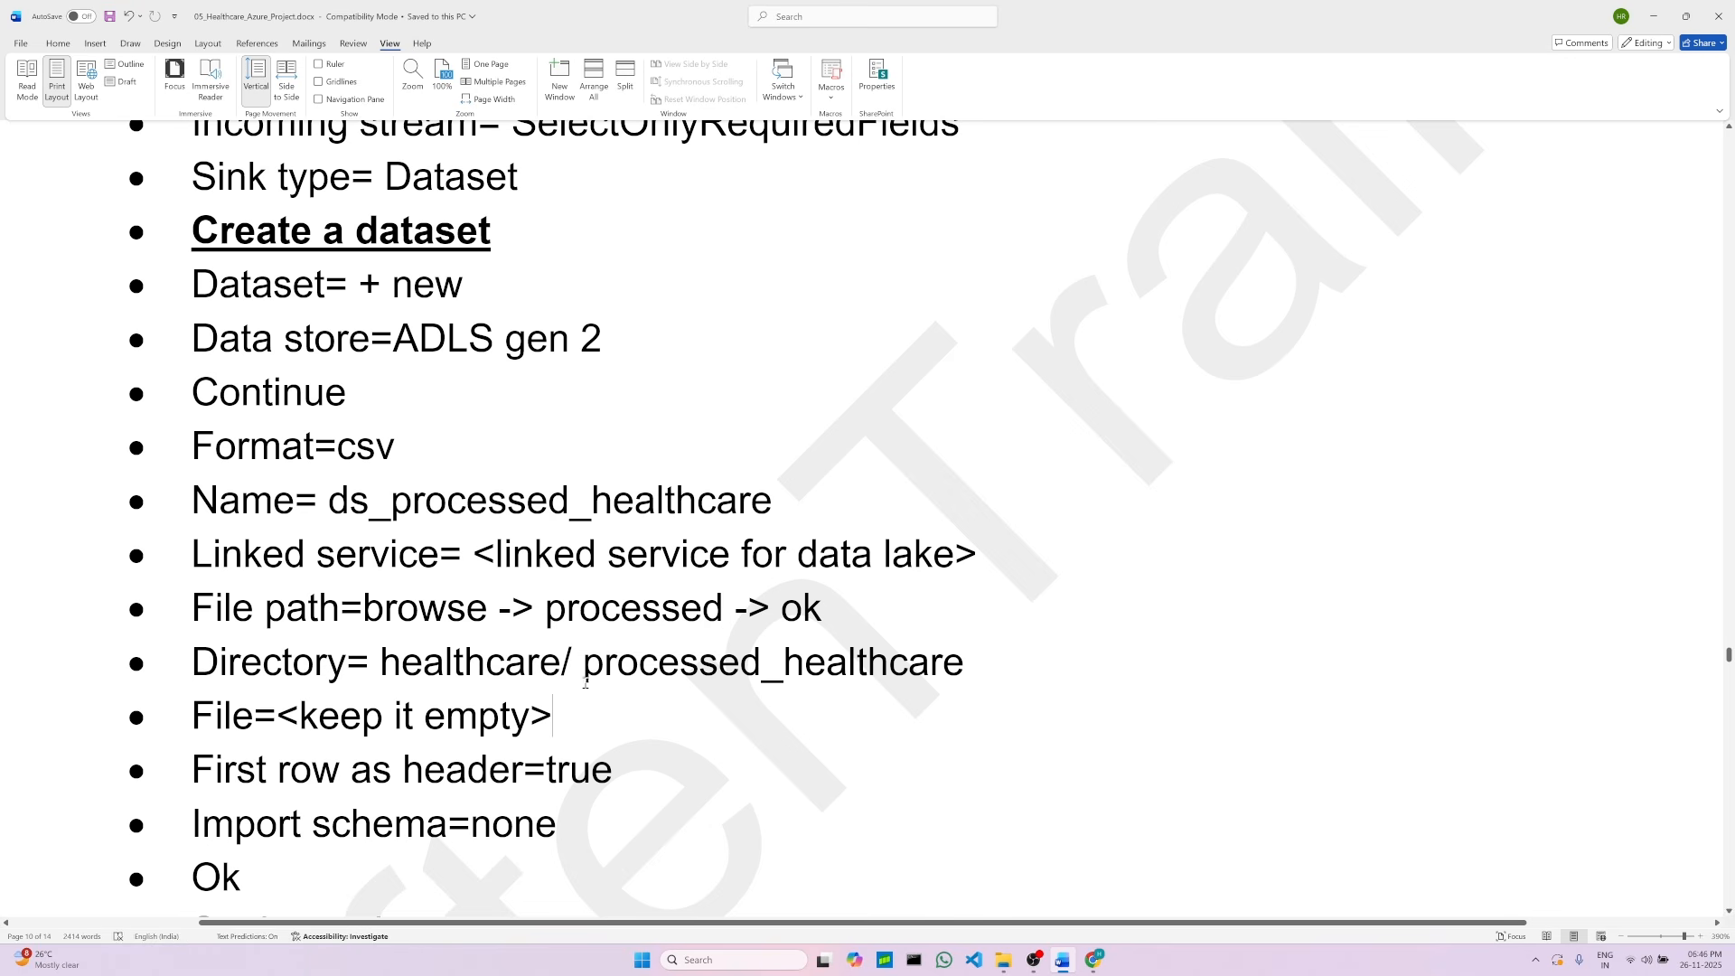
{"action": "left_click_drag", "start_coordinate": [583, 666], "coordinate": [965, 669]}
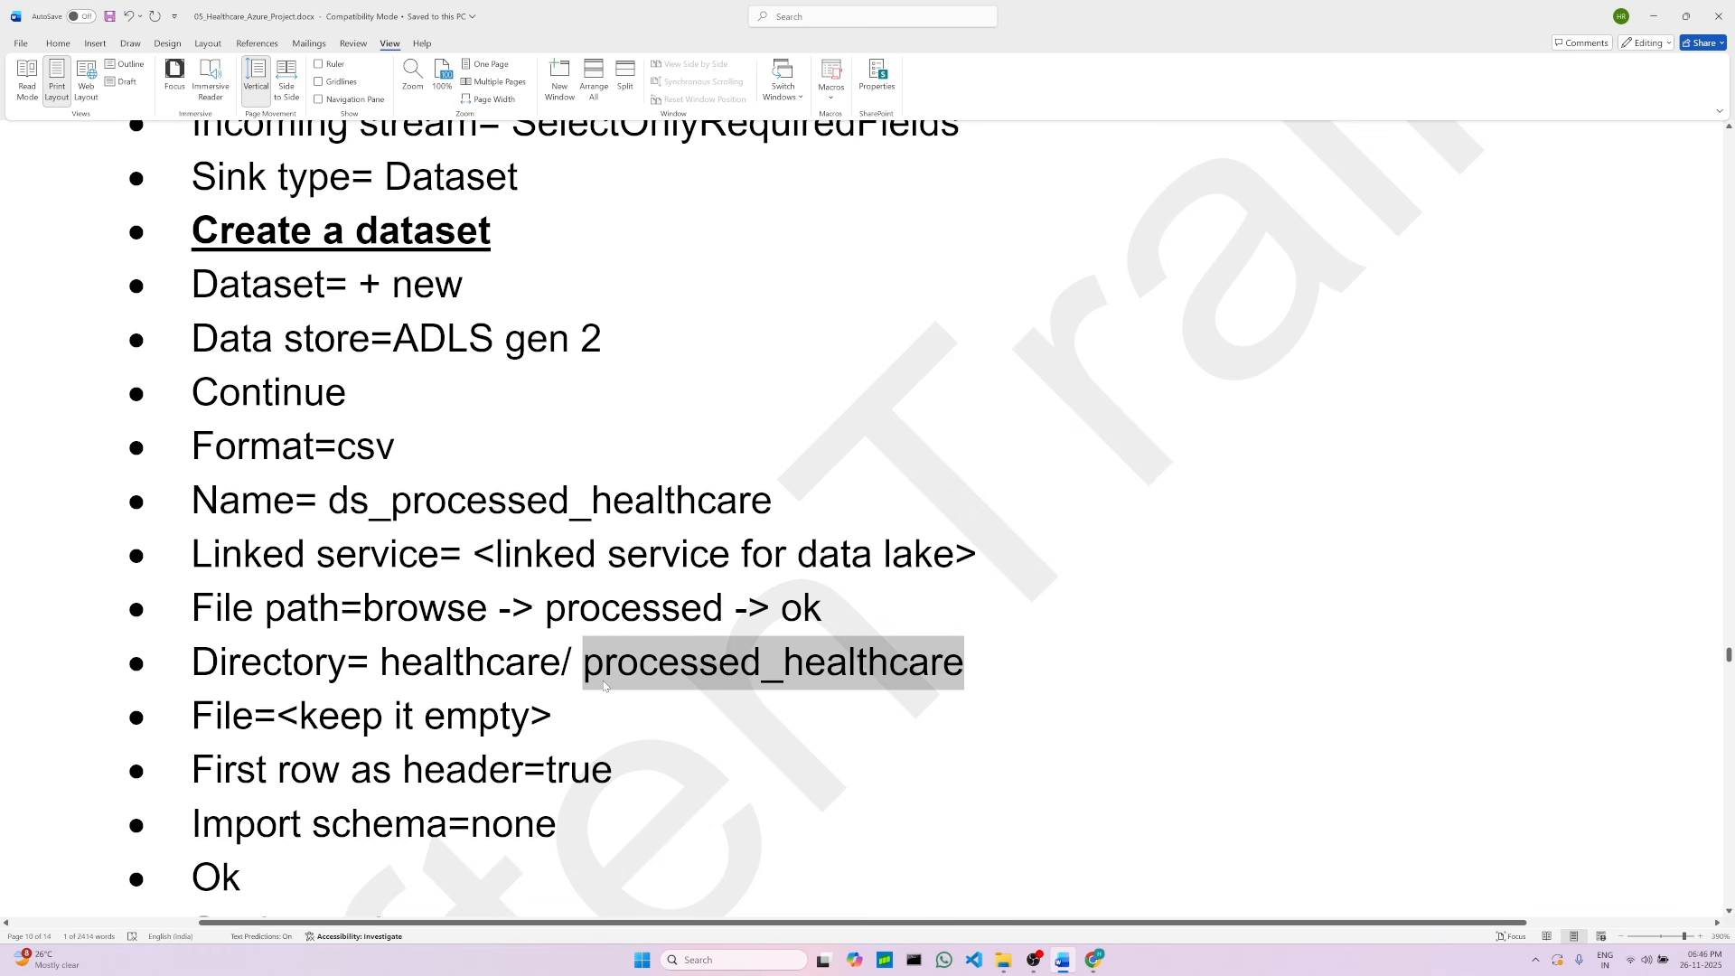
{"action": "left_click", "coordinate": [604, 686]}
{"action": "left_click_drag", "start_coordinate": [605, 669], "coordinate": [995, 695]}
{"action": "left_click", "coordinate": [995, 695]}
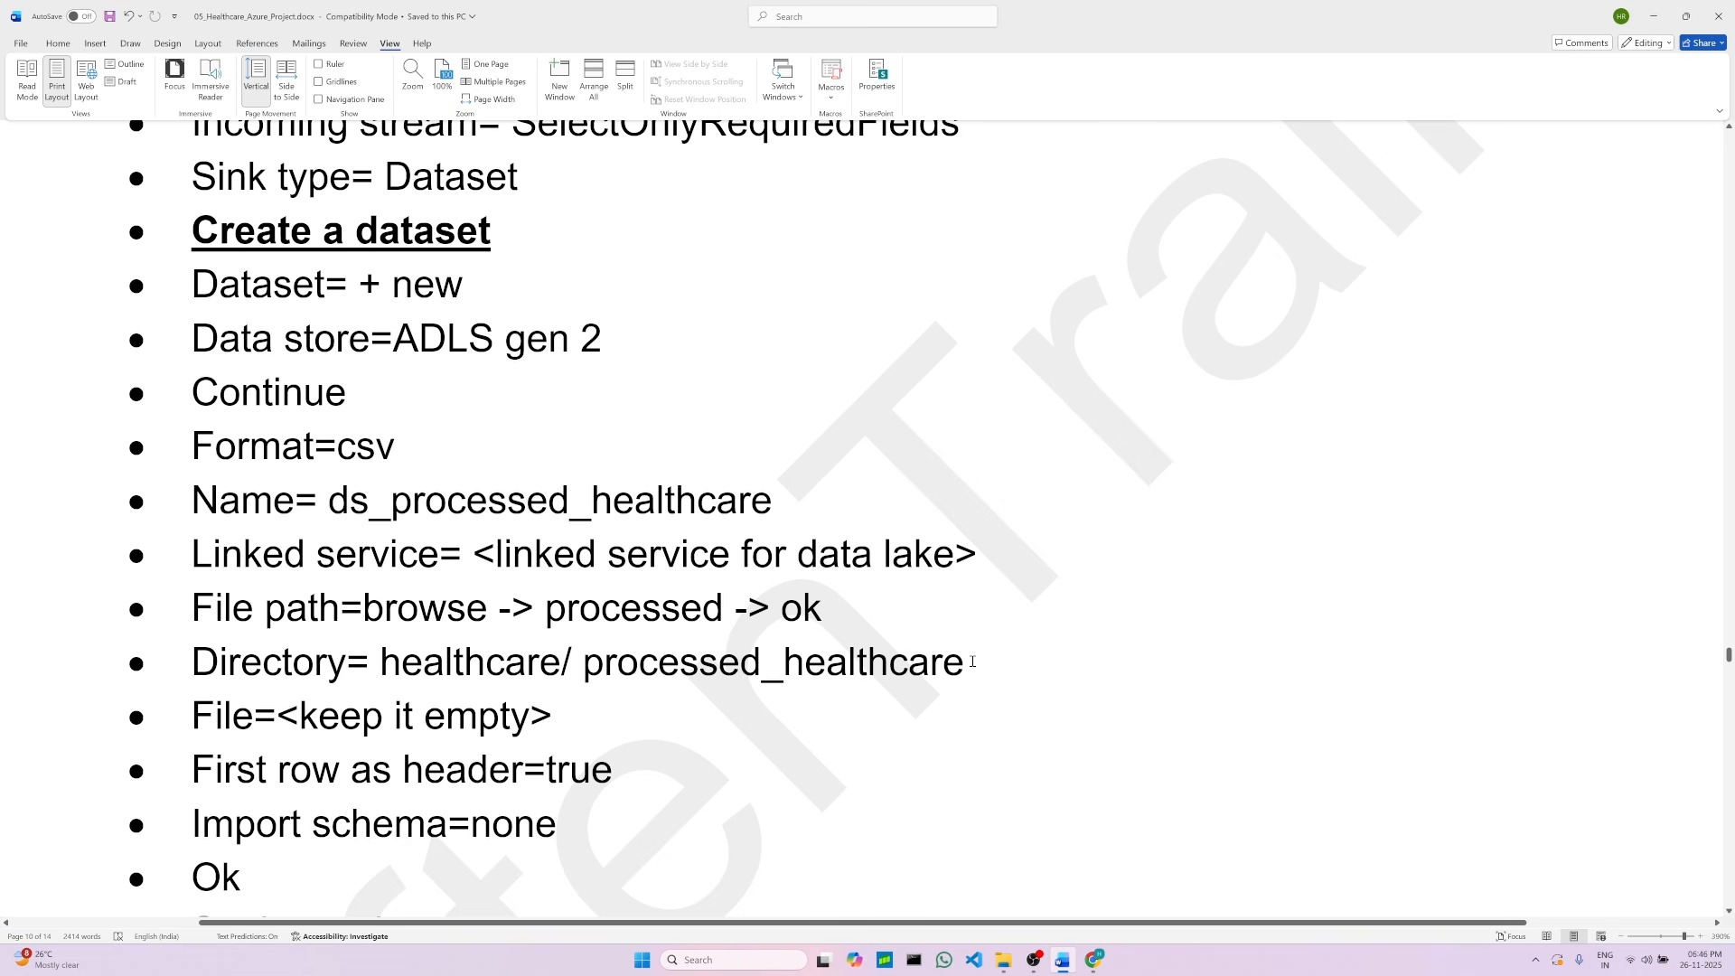
Step: Browse the storage and set the sink dataset's file system to the processed container
{"action": "left_click", "coordinate": [1093, 960]}
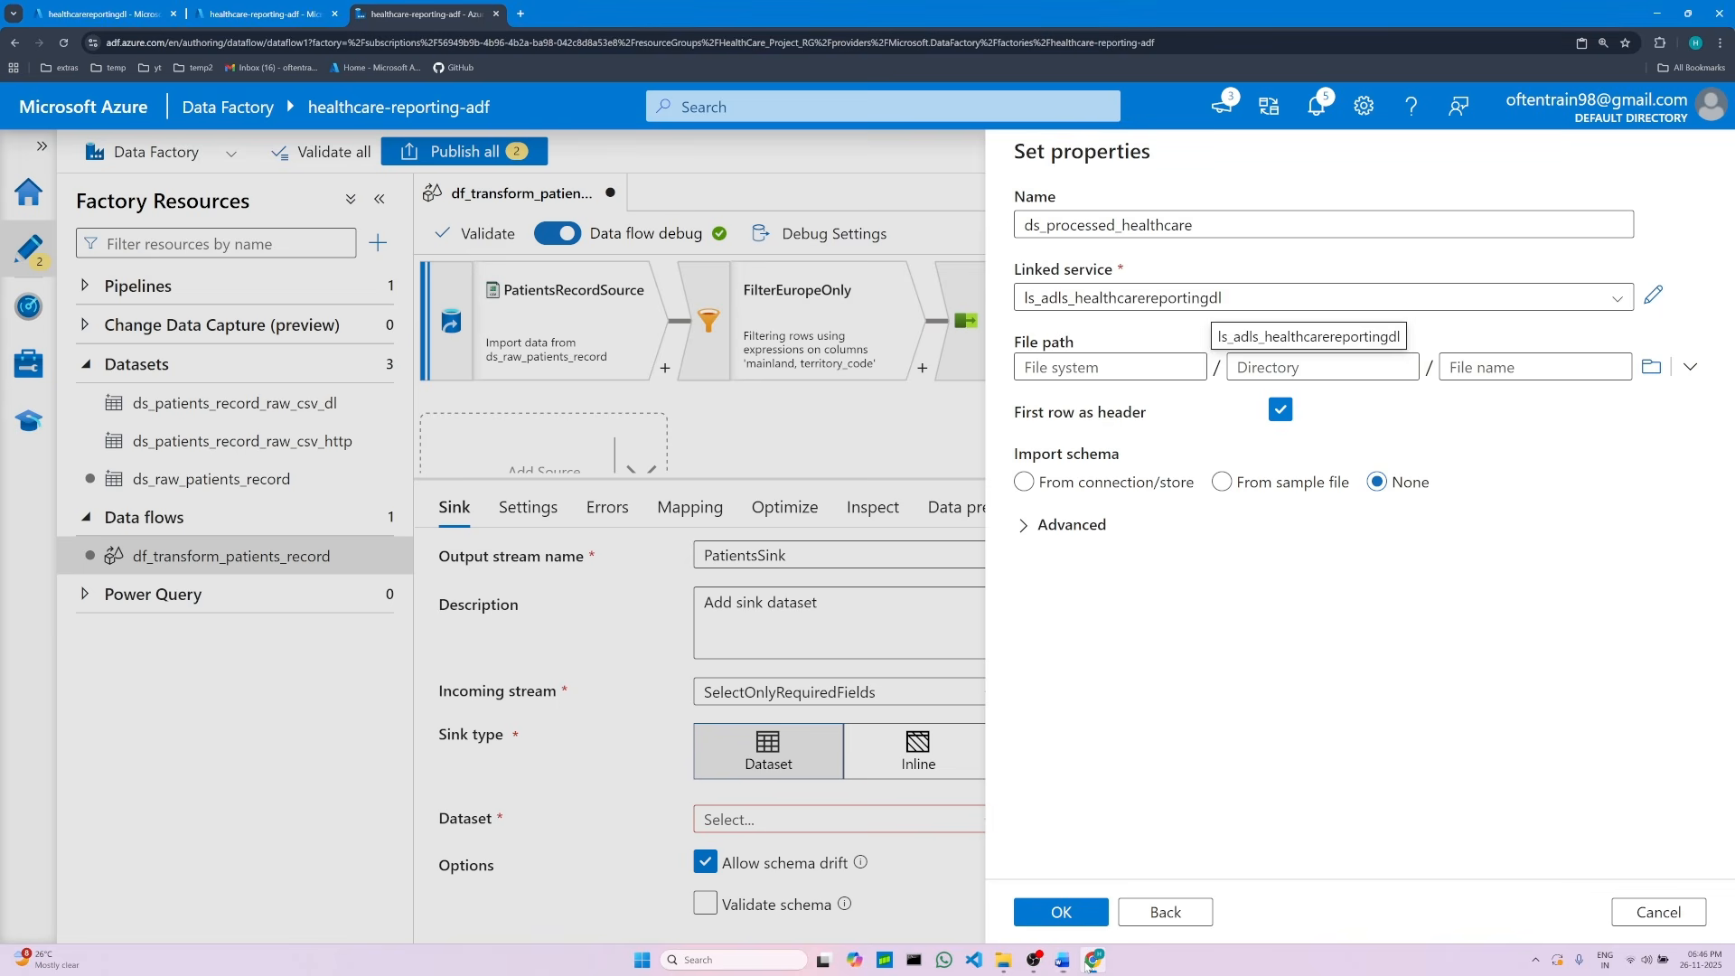
{"action": "left_click", "coordinate": [1652, 366]}
{"action": "left_click", "coordinate": [1094, 278]}
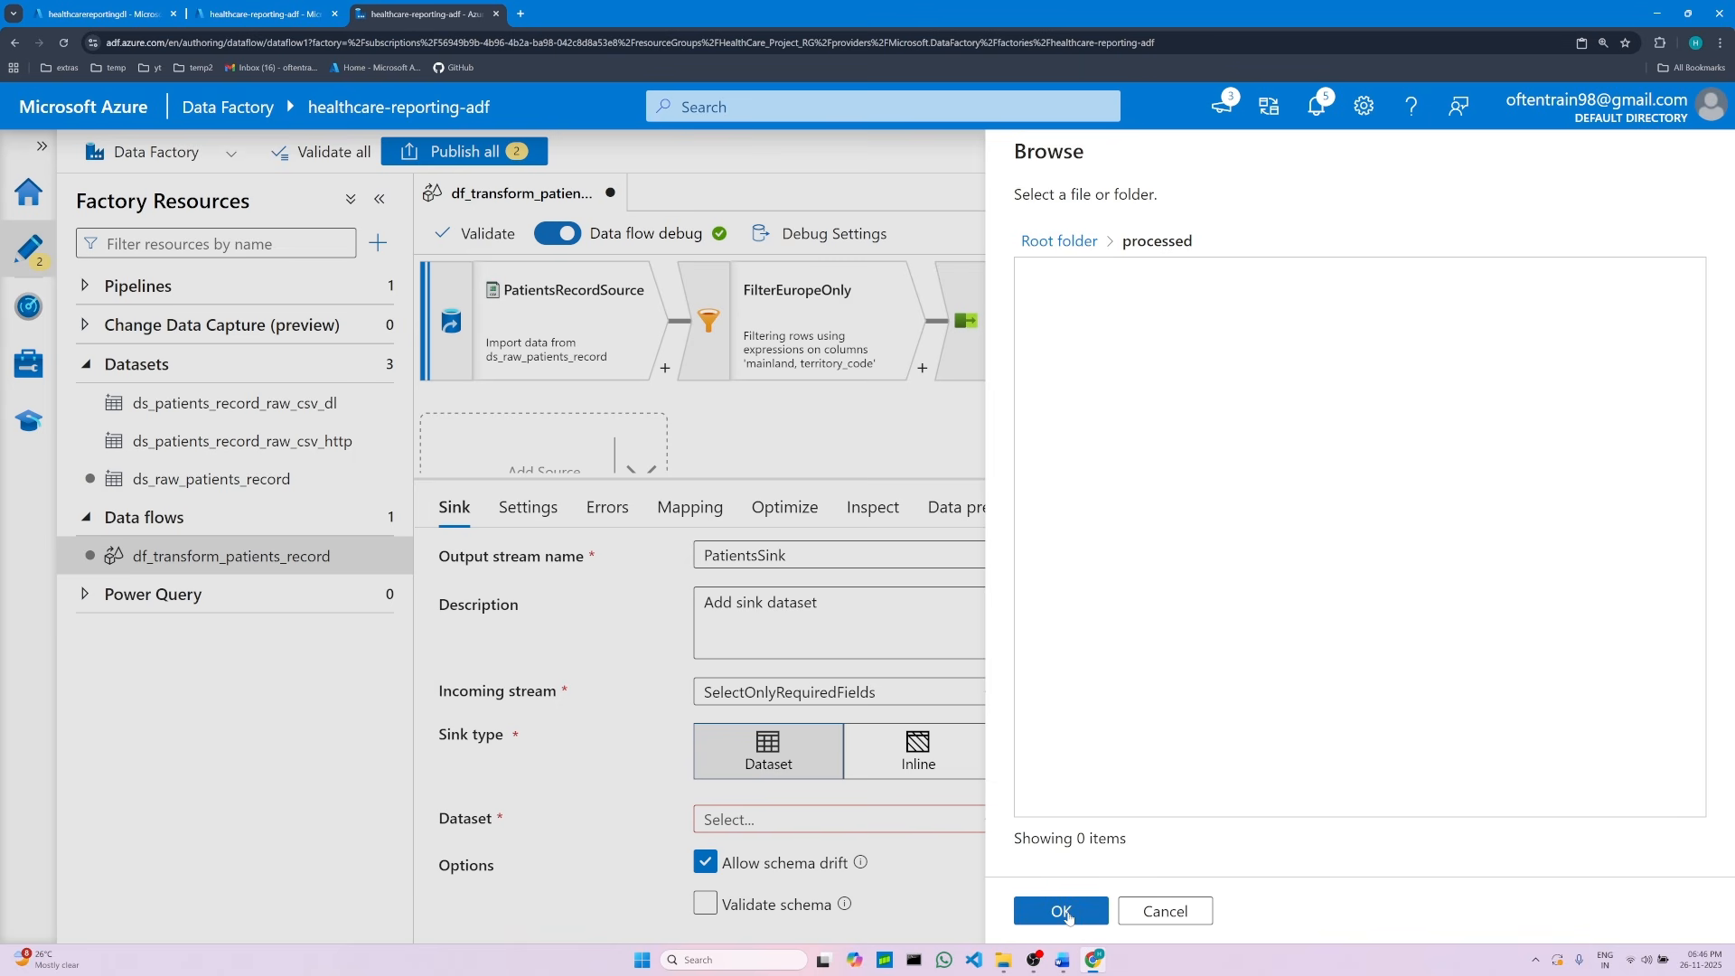
{"action": "left_click", "coordinate": [1068, 916]}
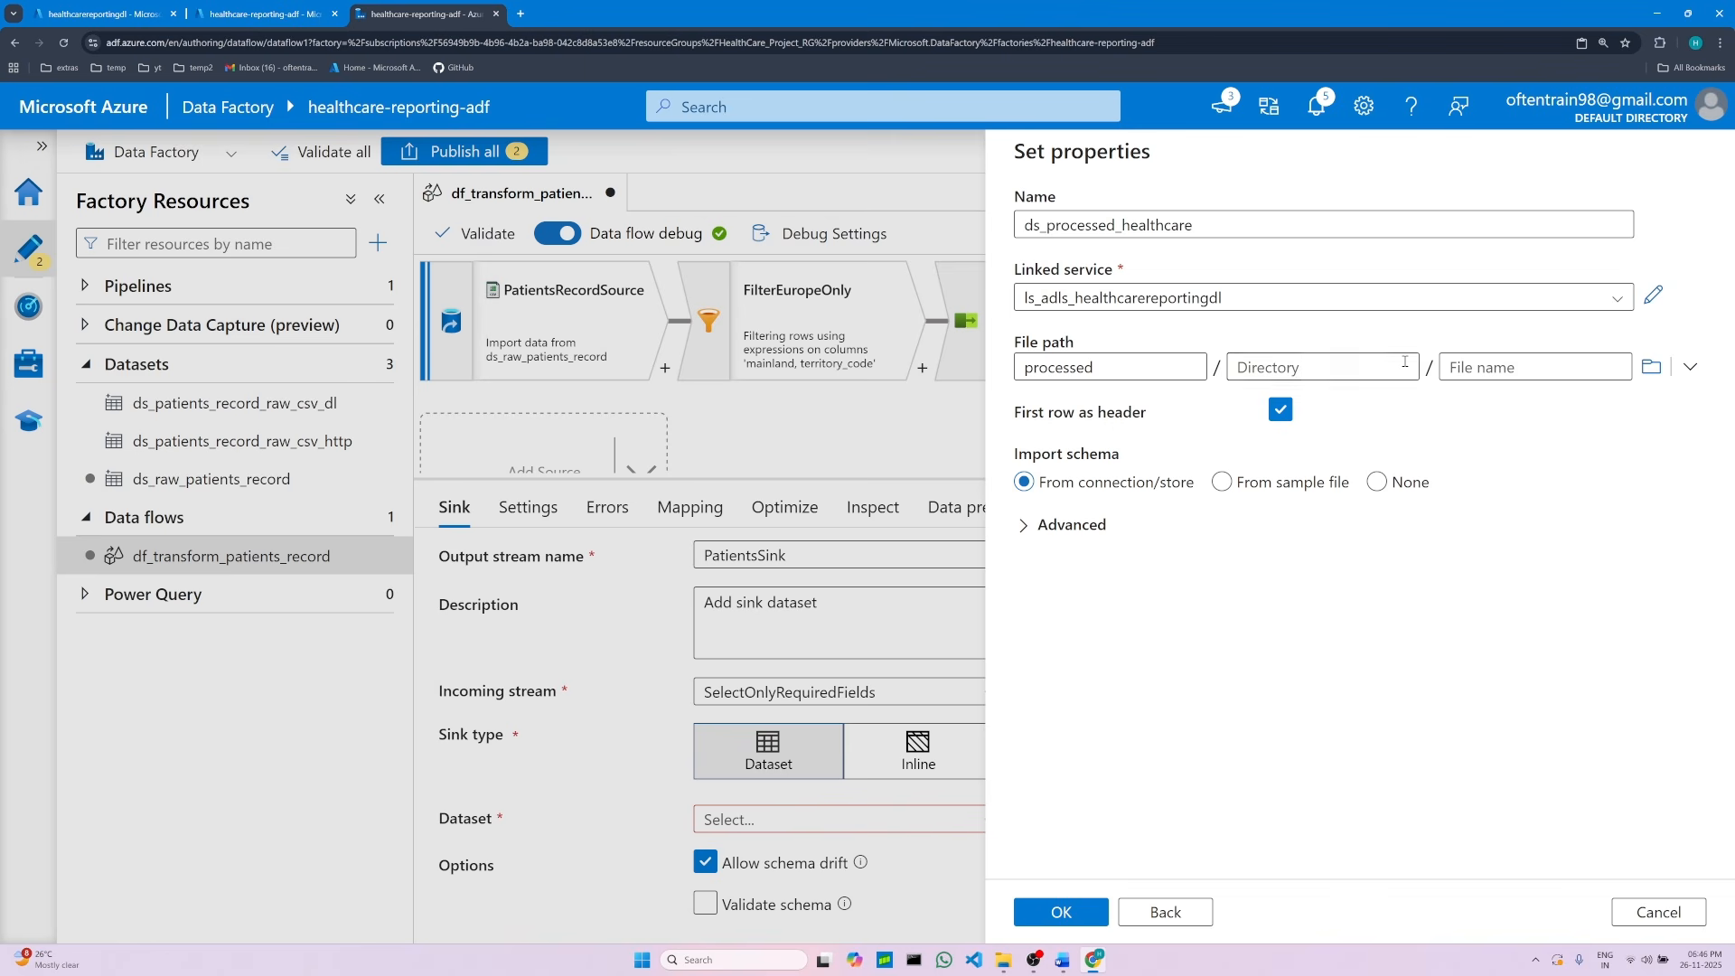
Step: Copy healthcare/ processed_healthcare from the project document and paste it as the dataset's directory
{"action": "left_click", "coordinate": [1389, 366]}
{"action": "left_click", "coordinate": [1065, 961]}
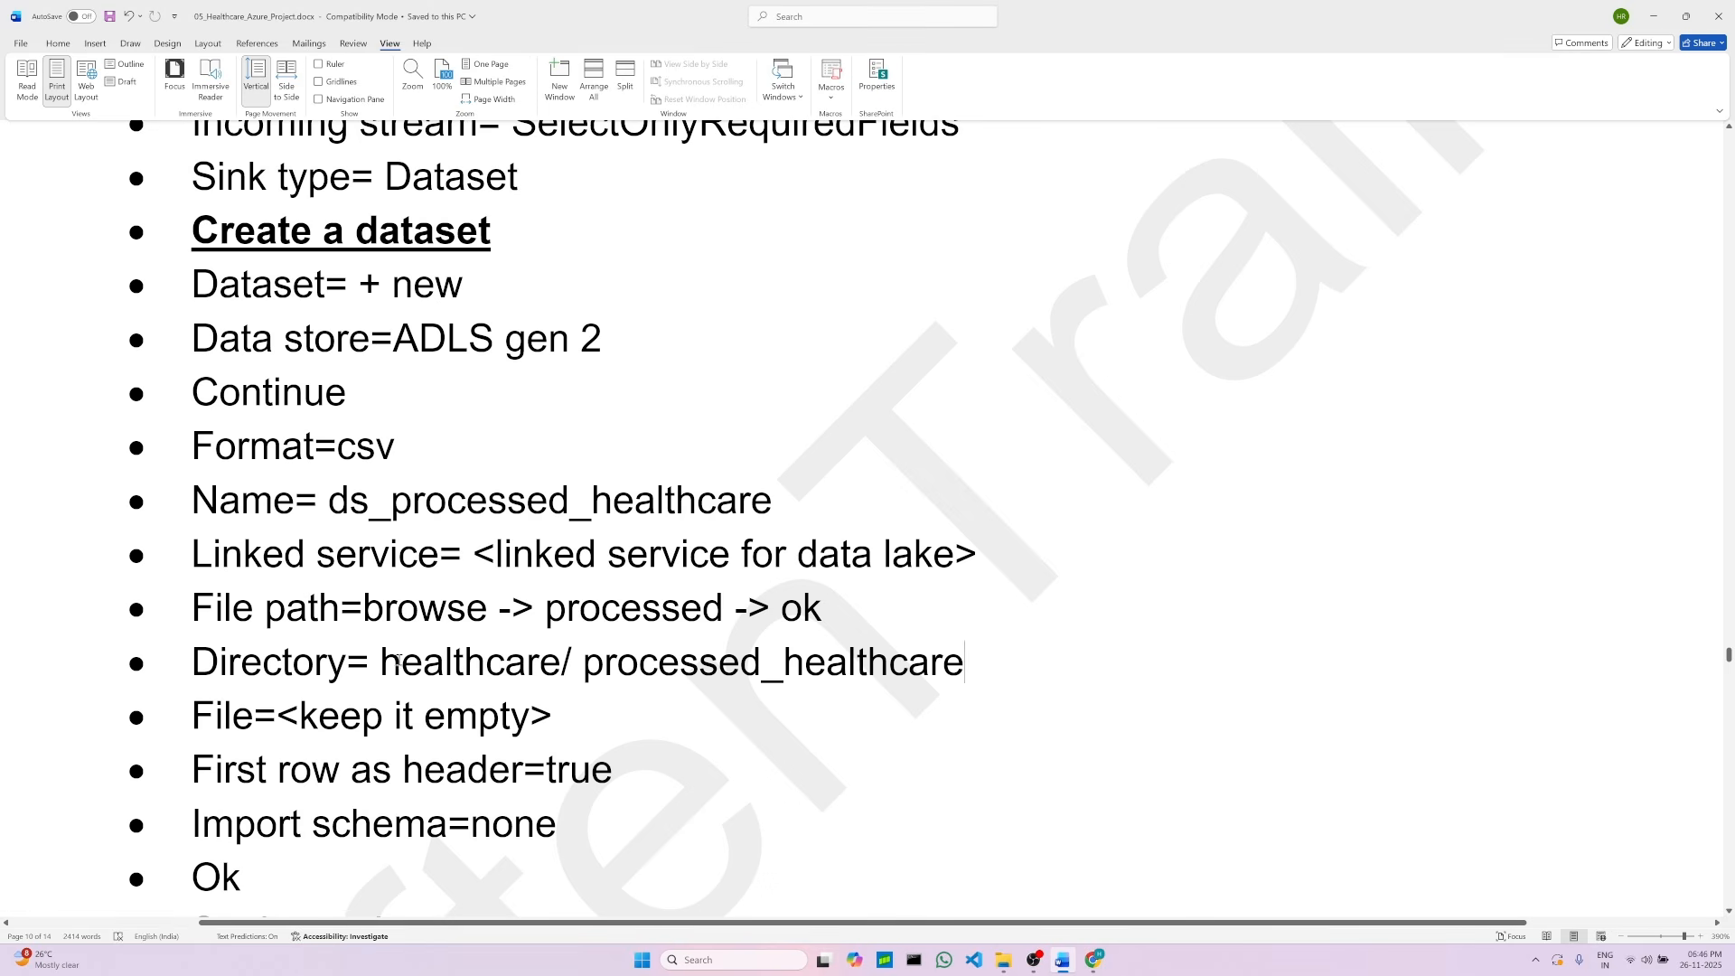
{"action": "left_click_drag", "start_coordinate": [418, 660], "coordinate": [893, 663]}
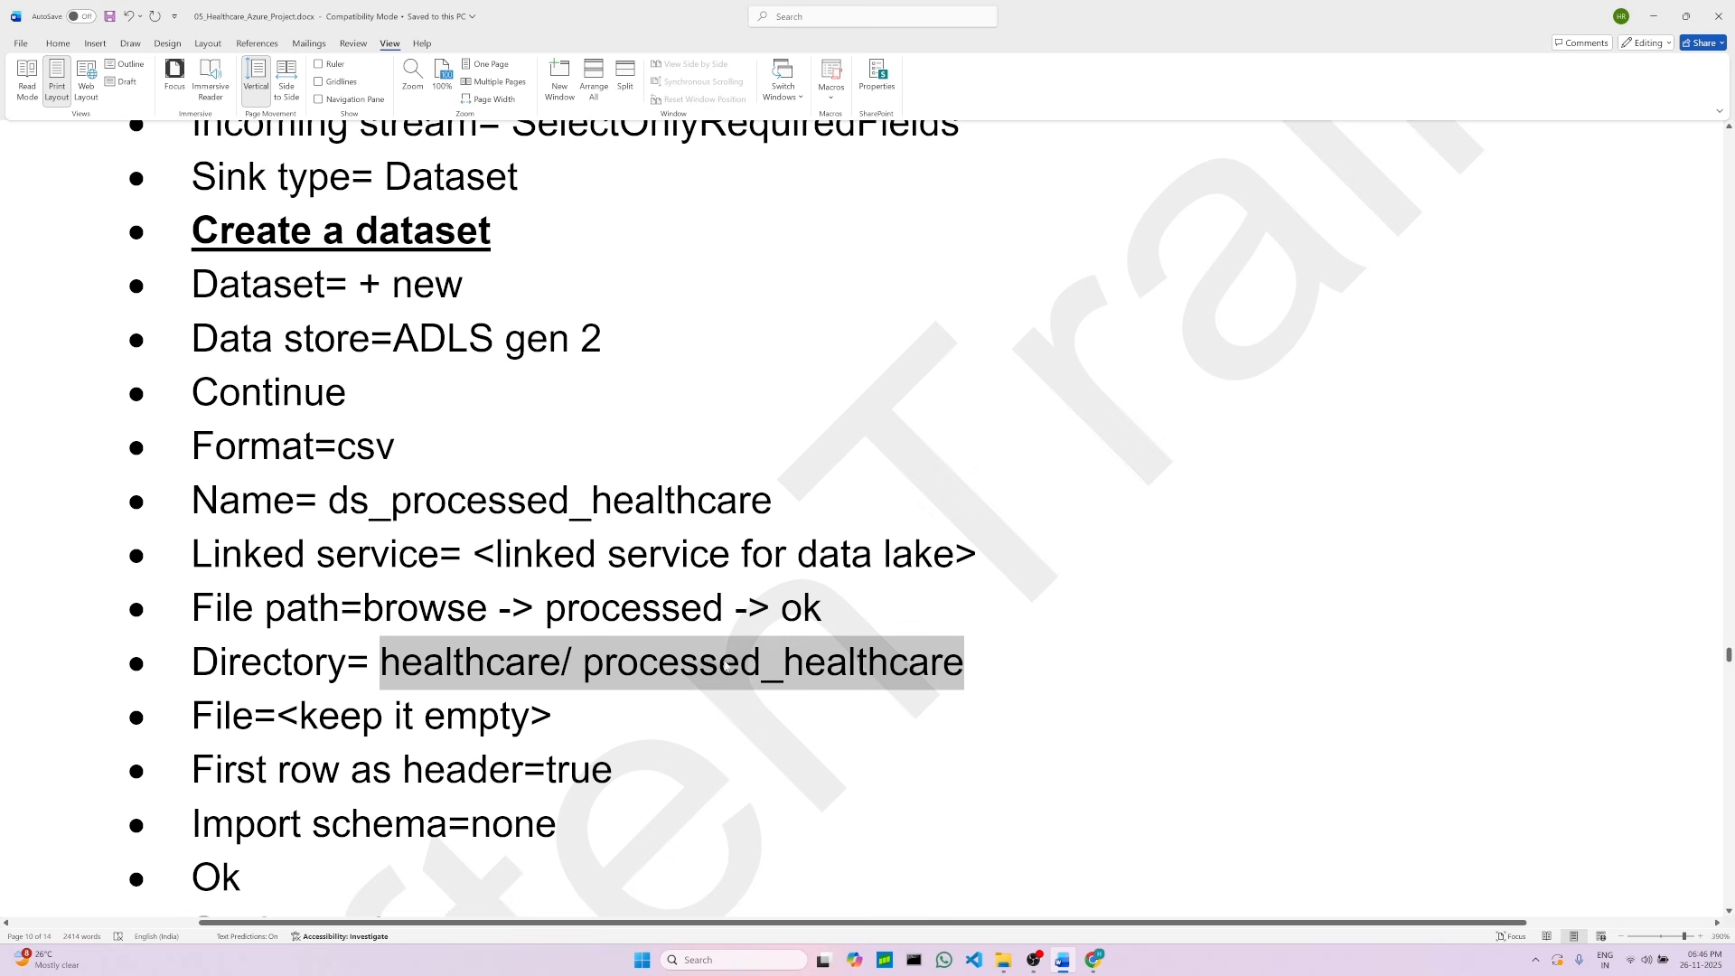
{"action": "right_click", "coordinate": [688, 664]}
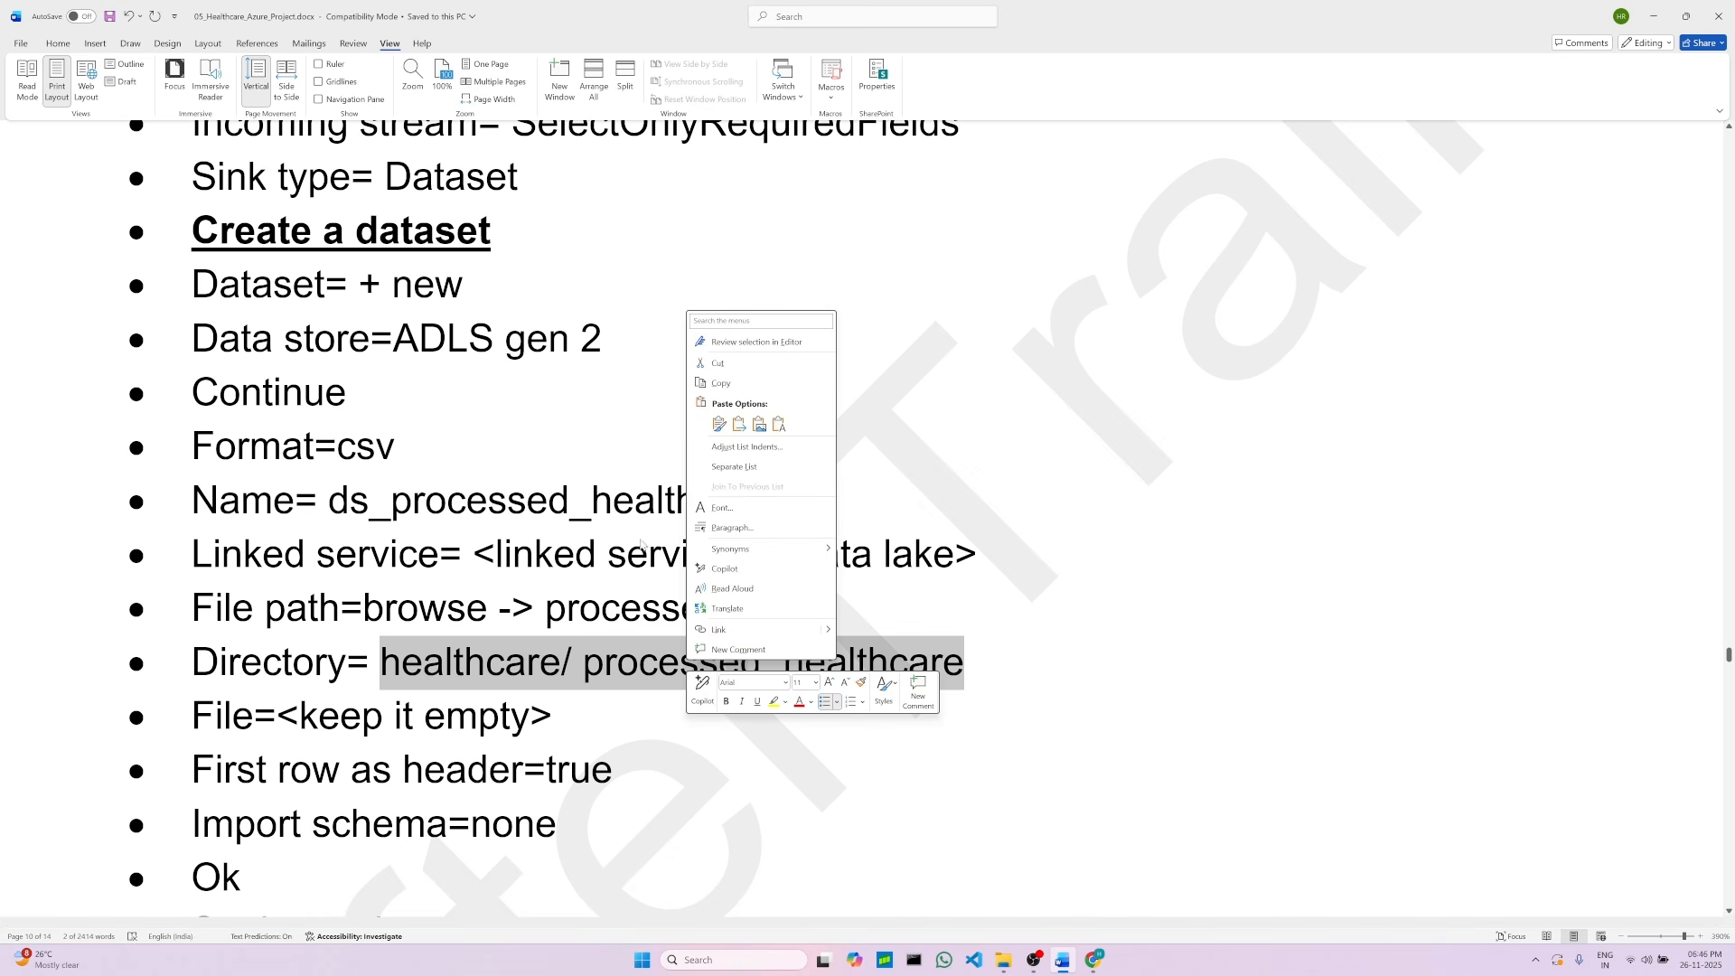
{"action": "left_click", "coordinate": [720, 383]}
{"action": "left_click", "coordinate": [1094, 960]}
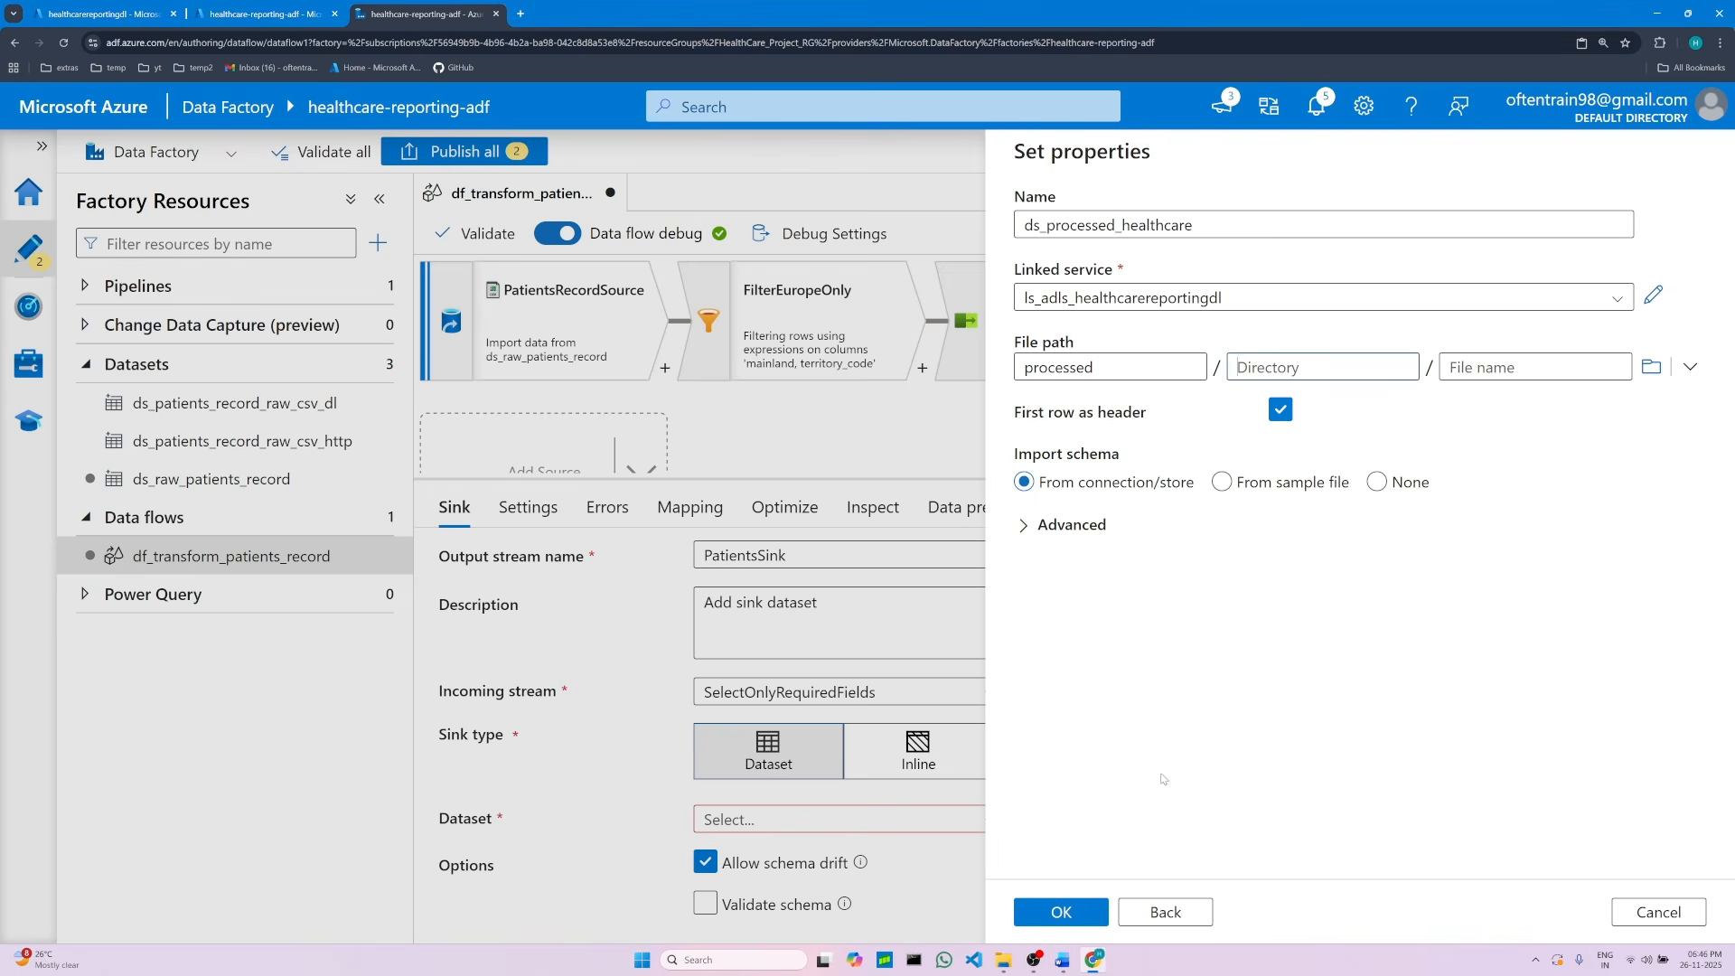
{"action": "right_click", "coordinate": [1276, 363]}
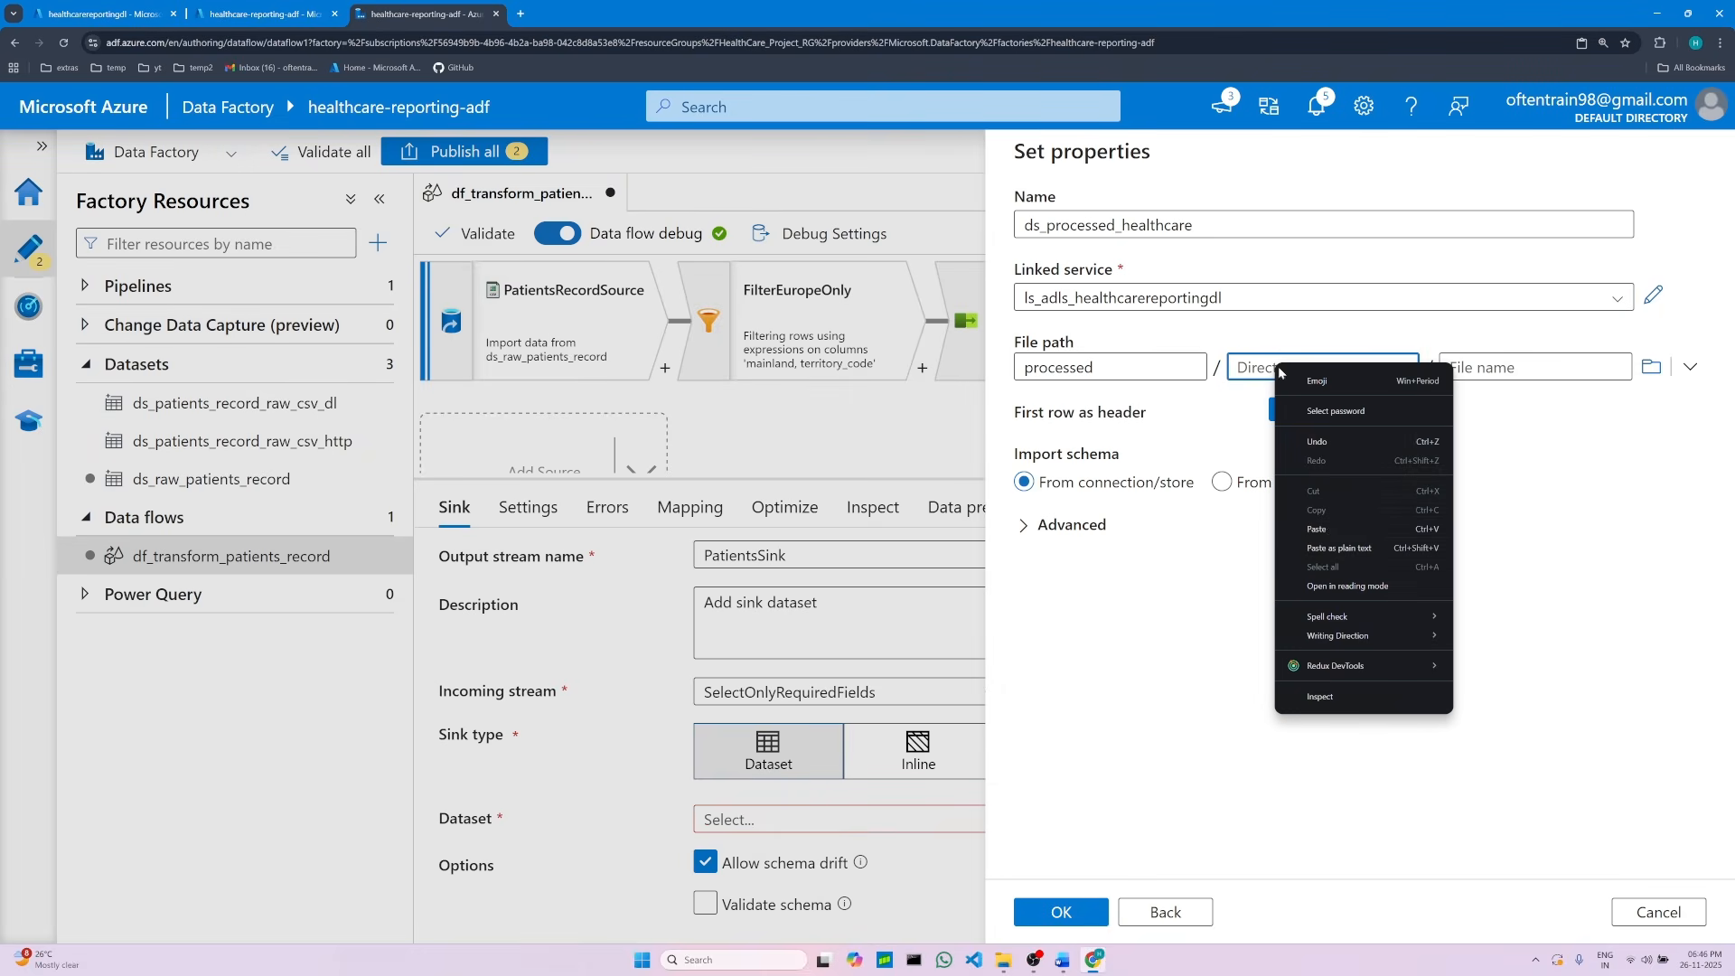
{"action": "left_click", "coordinate": [1329, 531]}
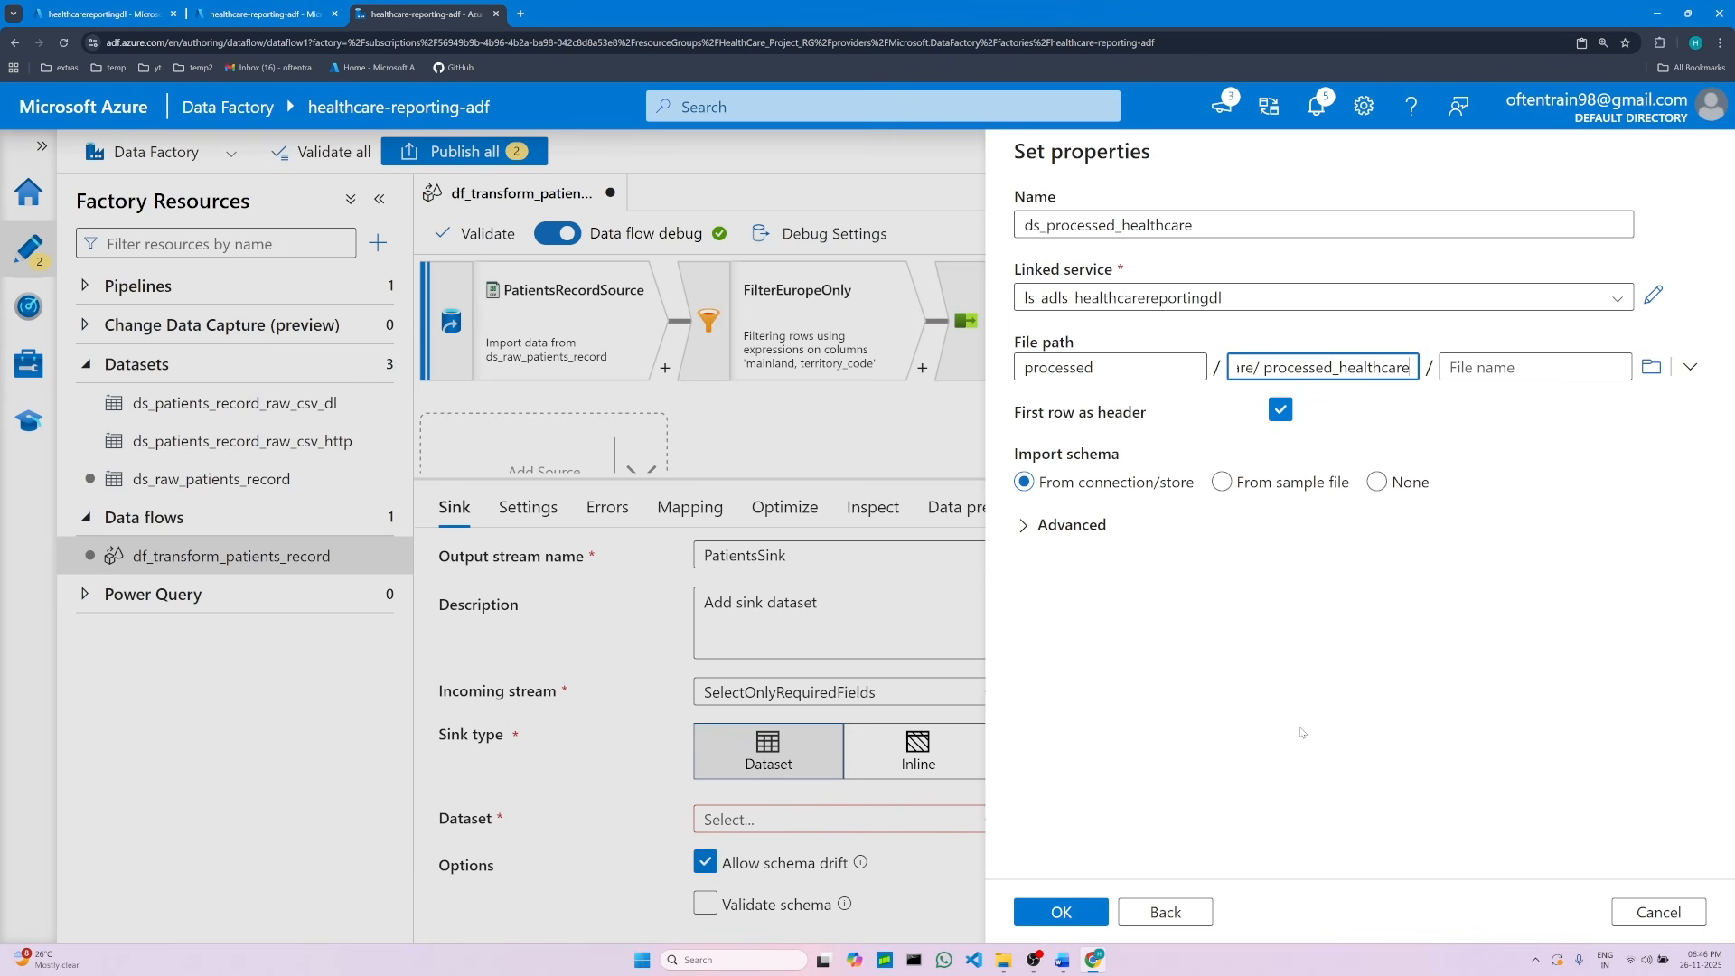
{"action": "left_click", "coordinate": [1062, 960]}
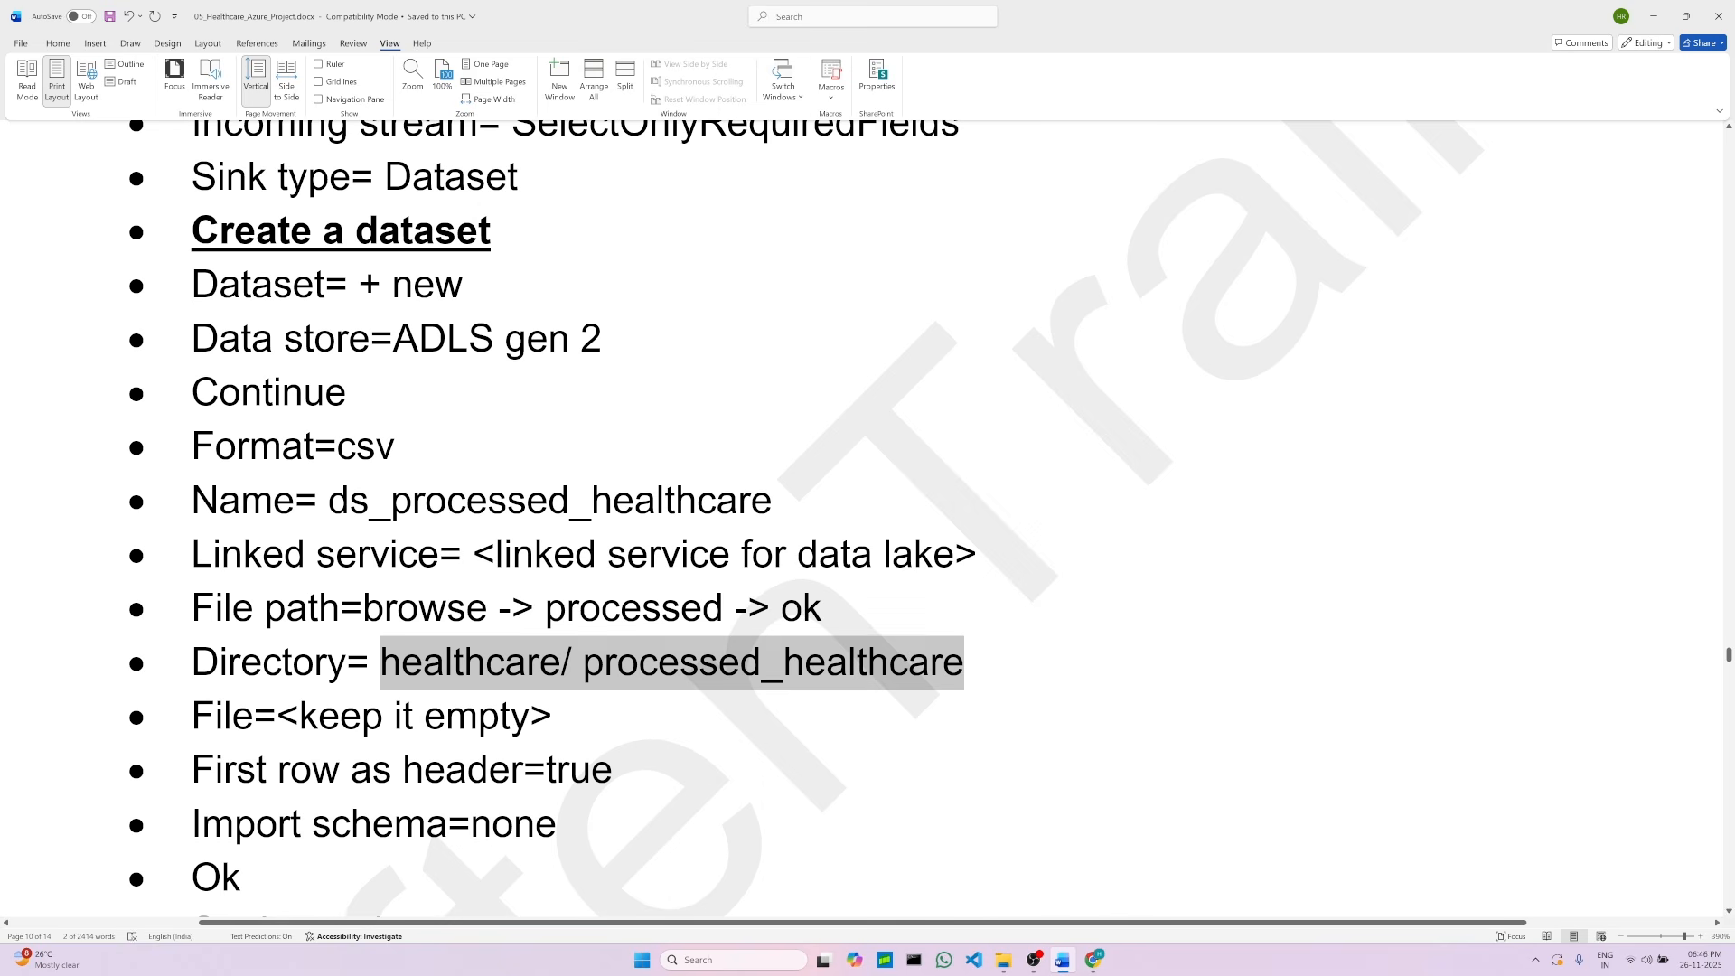
{"action": "left_click", "coordinate": [295, 780]}
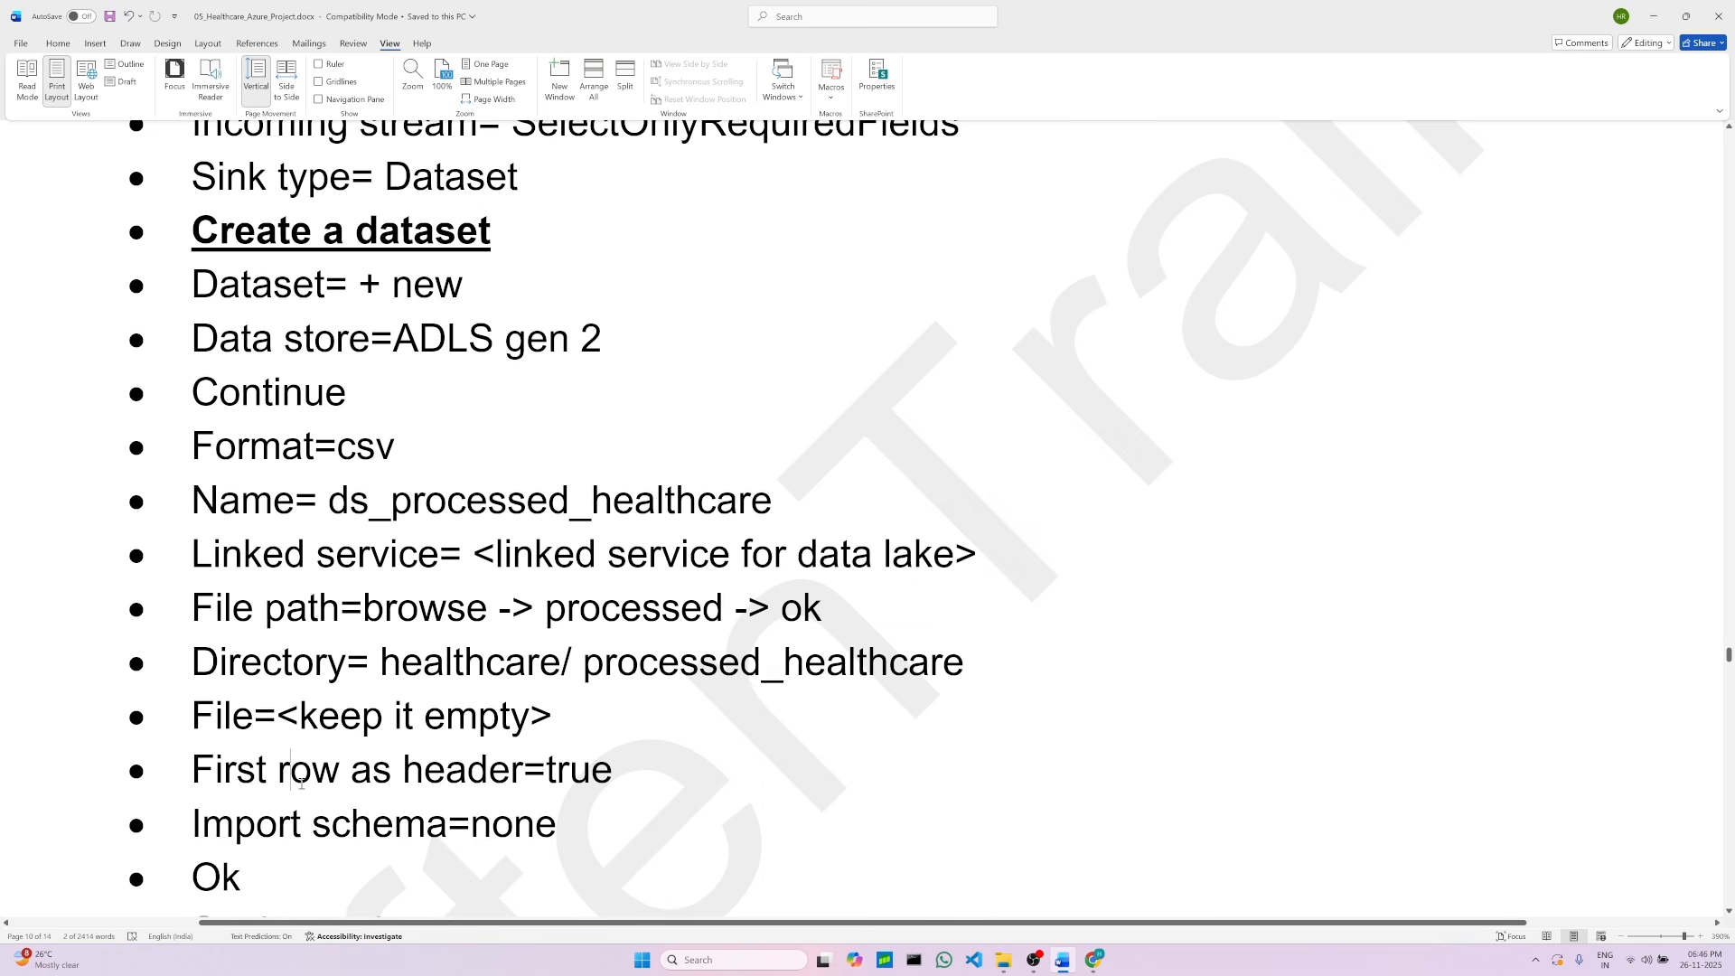
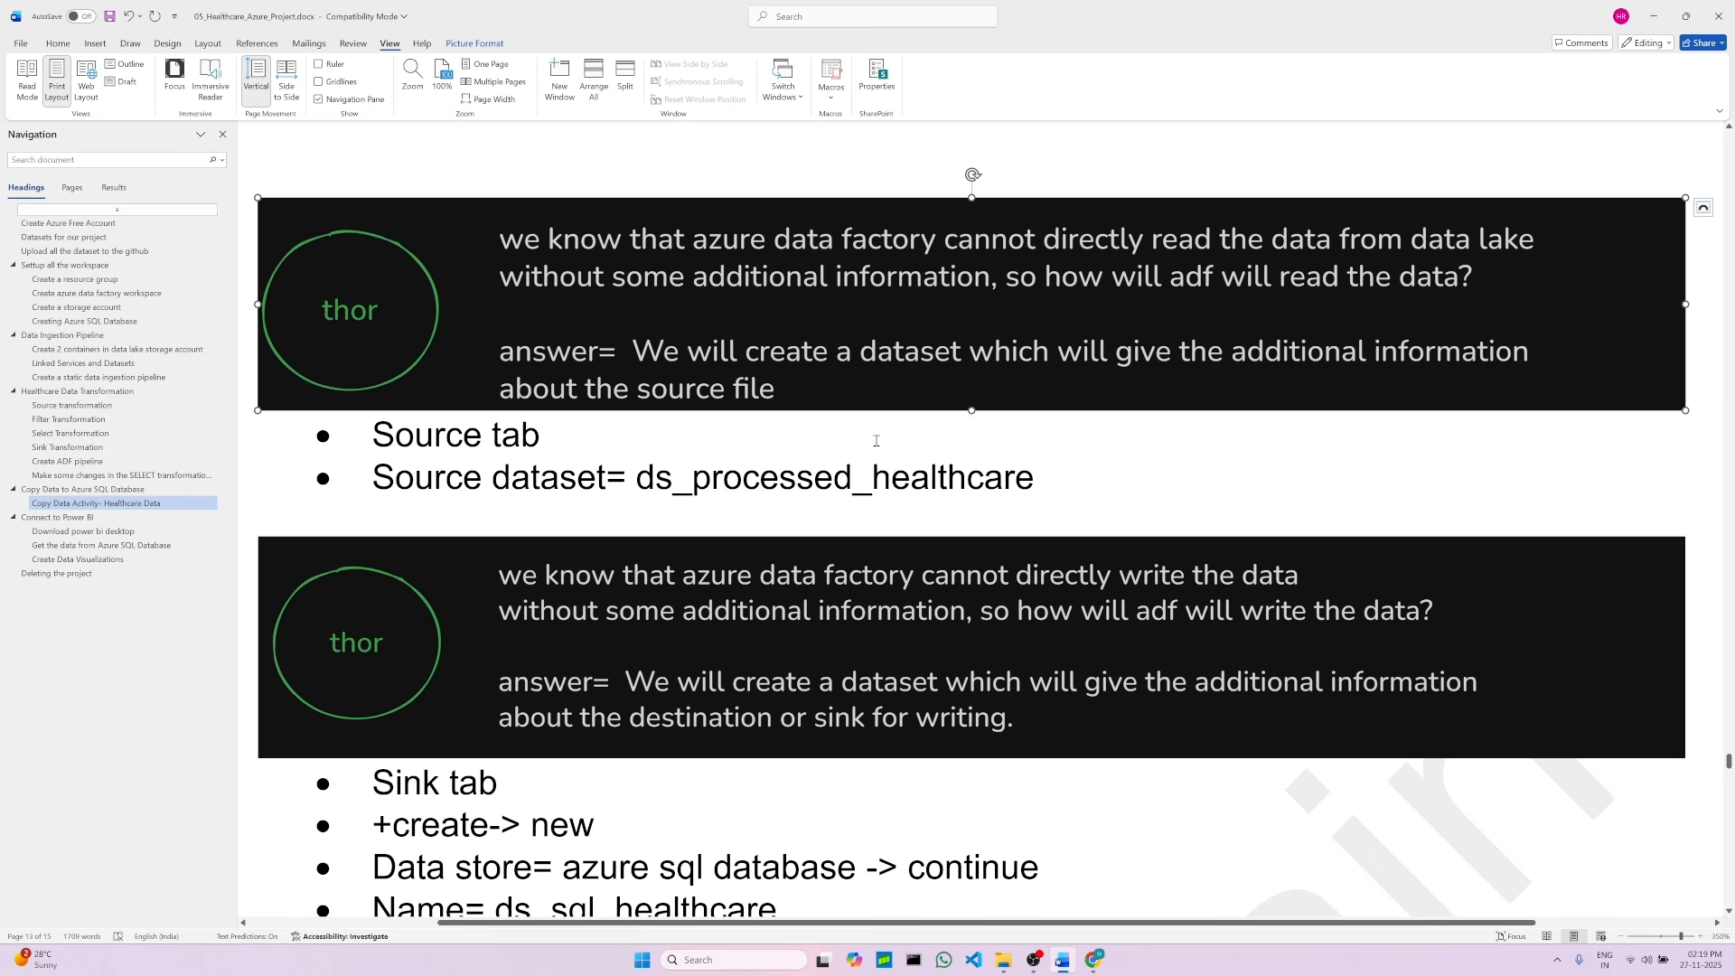
Step: Copy the source dataset name ds_processed_healthcare from the project document
{"action": "left_click", "coordinate": [550, 450]}
{"action": "left_click", "coordinate": [1062, 463]}
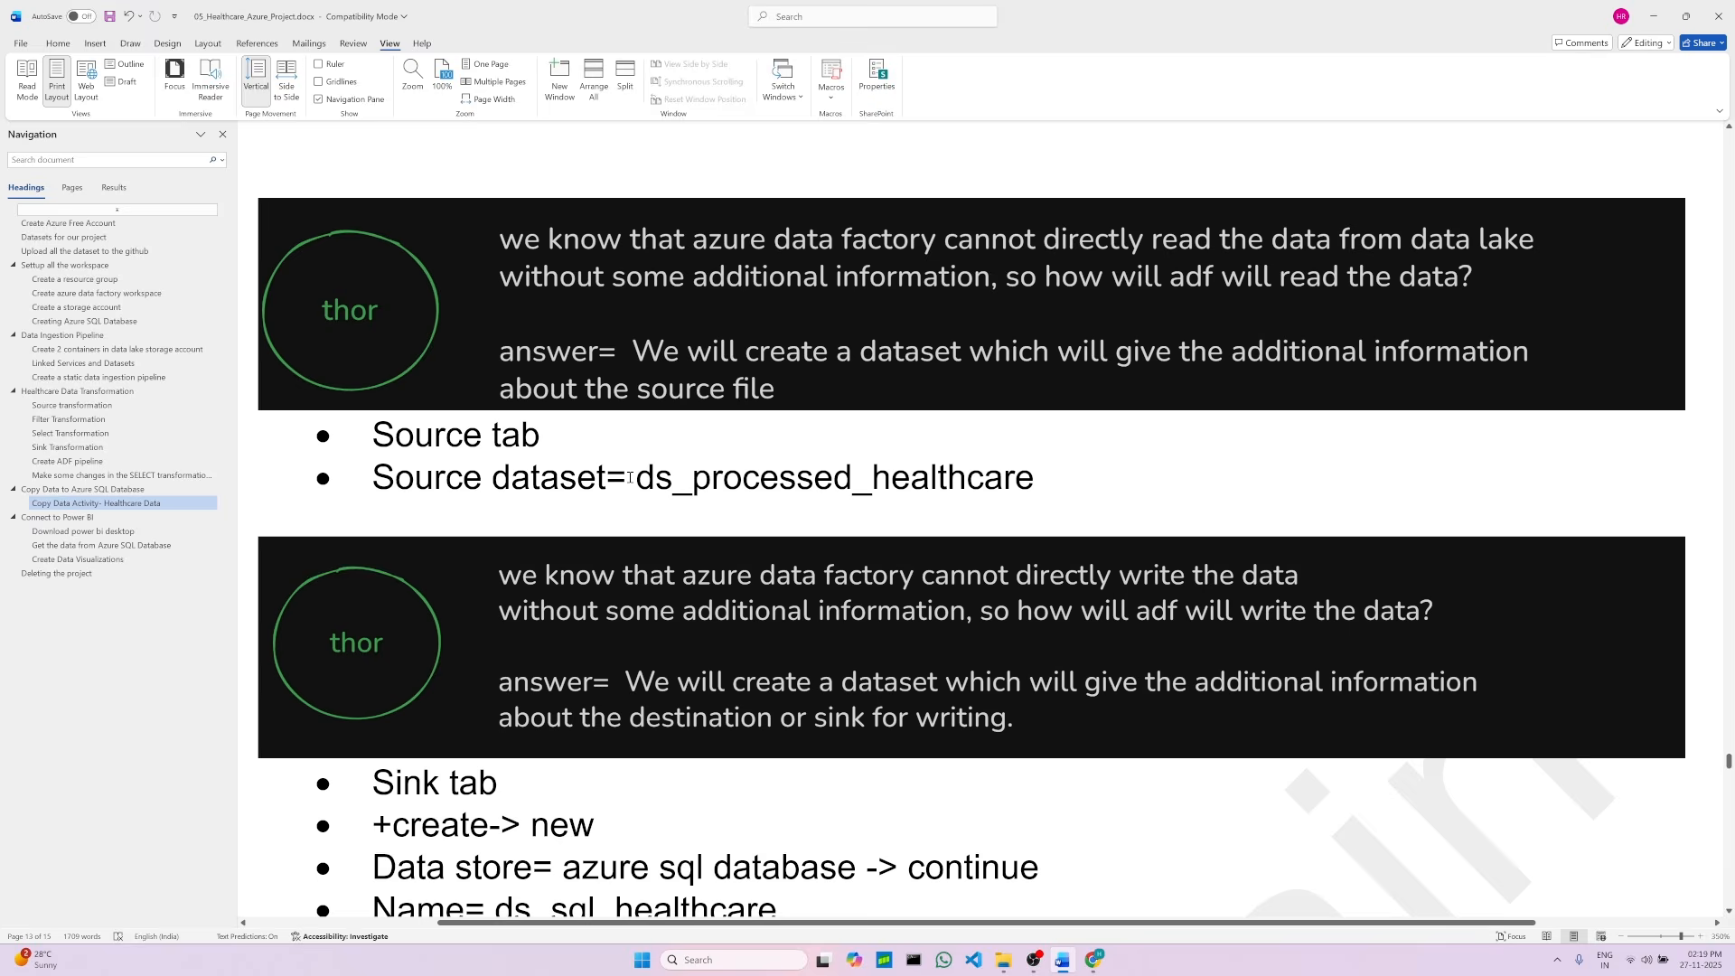
{"action": "scroll", "coordinate": [630, 477], "scroll_direction": "down", "scroll_amount": 1}
{"action": "scroll", "coordinate": [629, 478], "scroll_direction": "up", "scroll_amount": 1}
{"action": "left_click", "coordinate": [925, 344]}
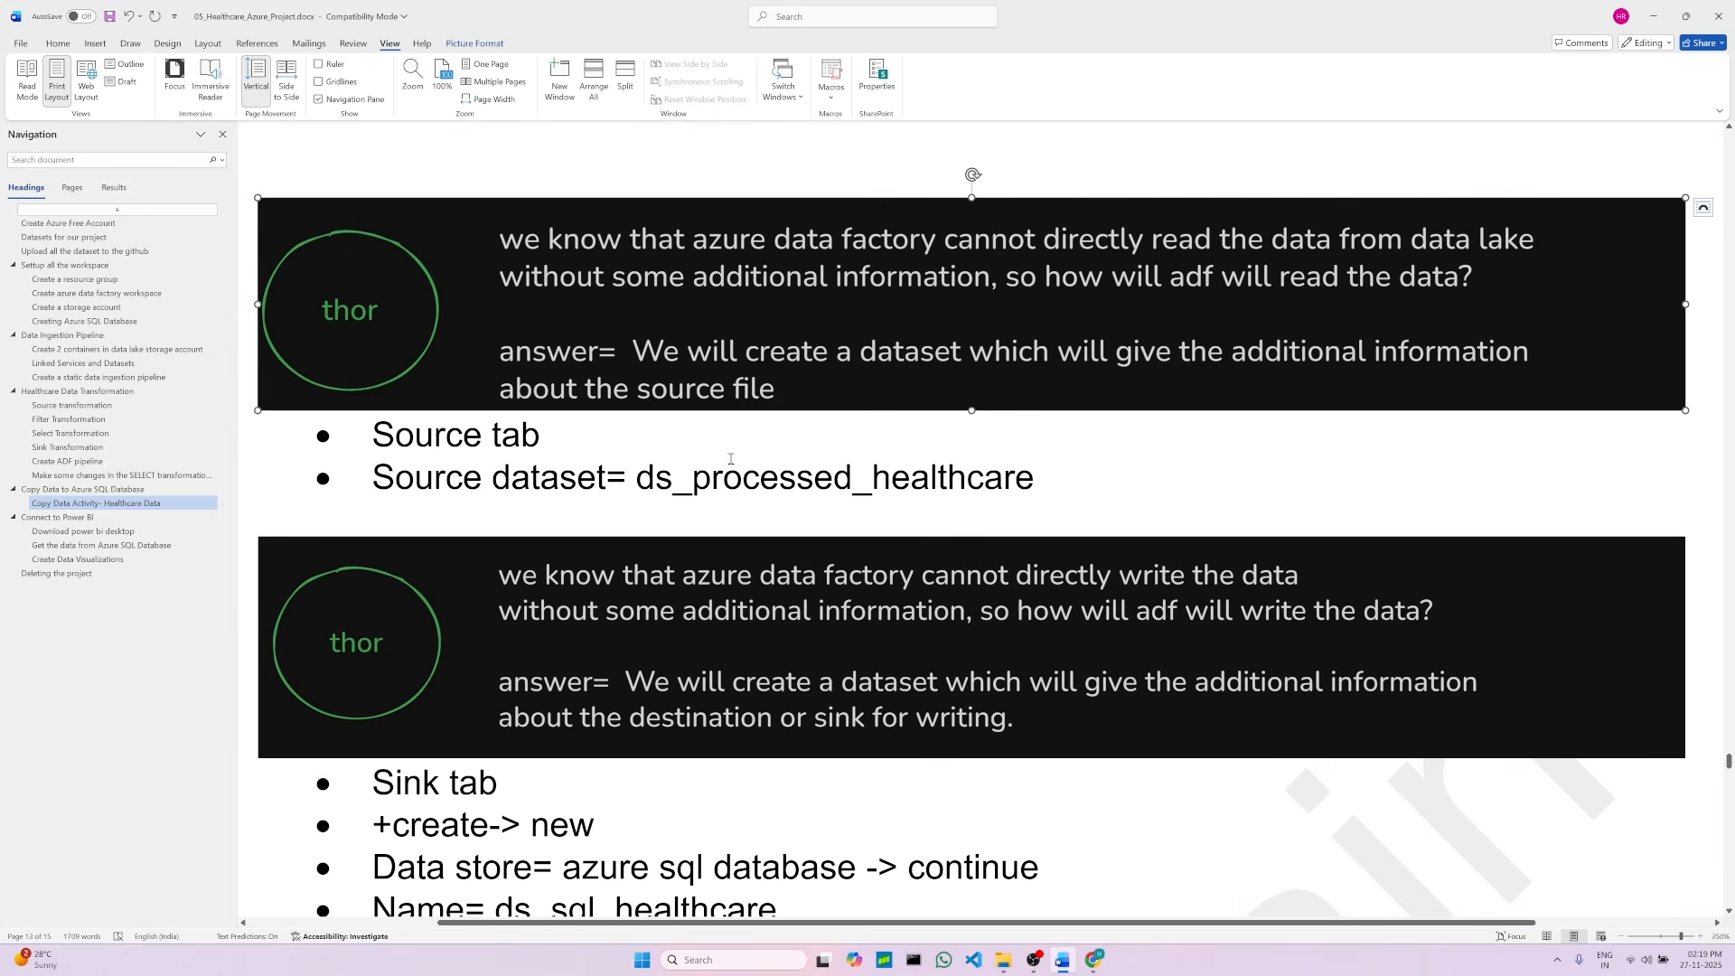
{"action": "double_click", "coordinate": [656, 479]}
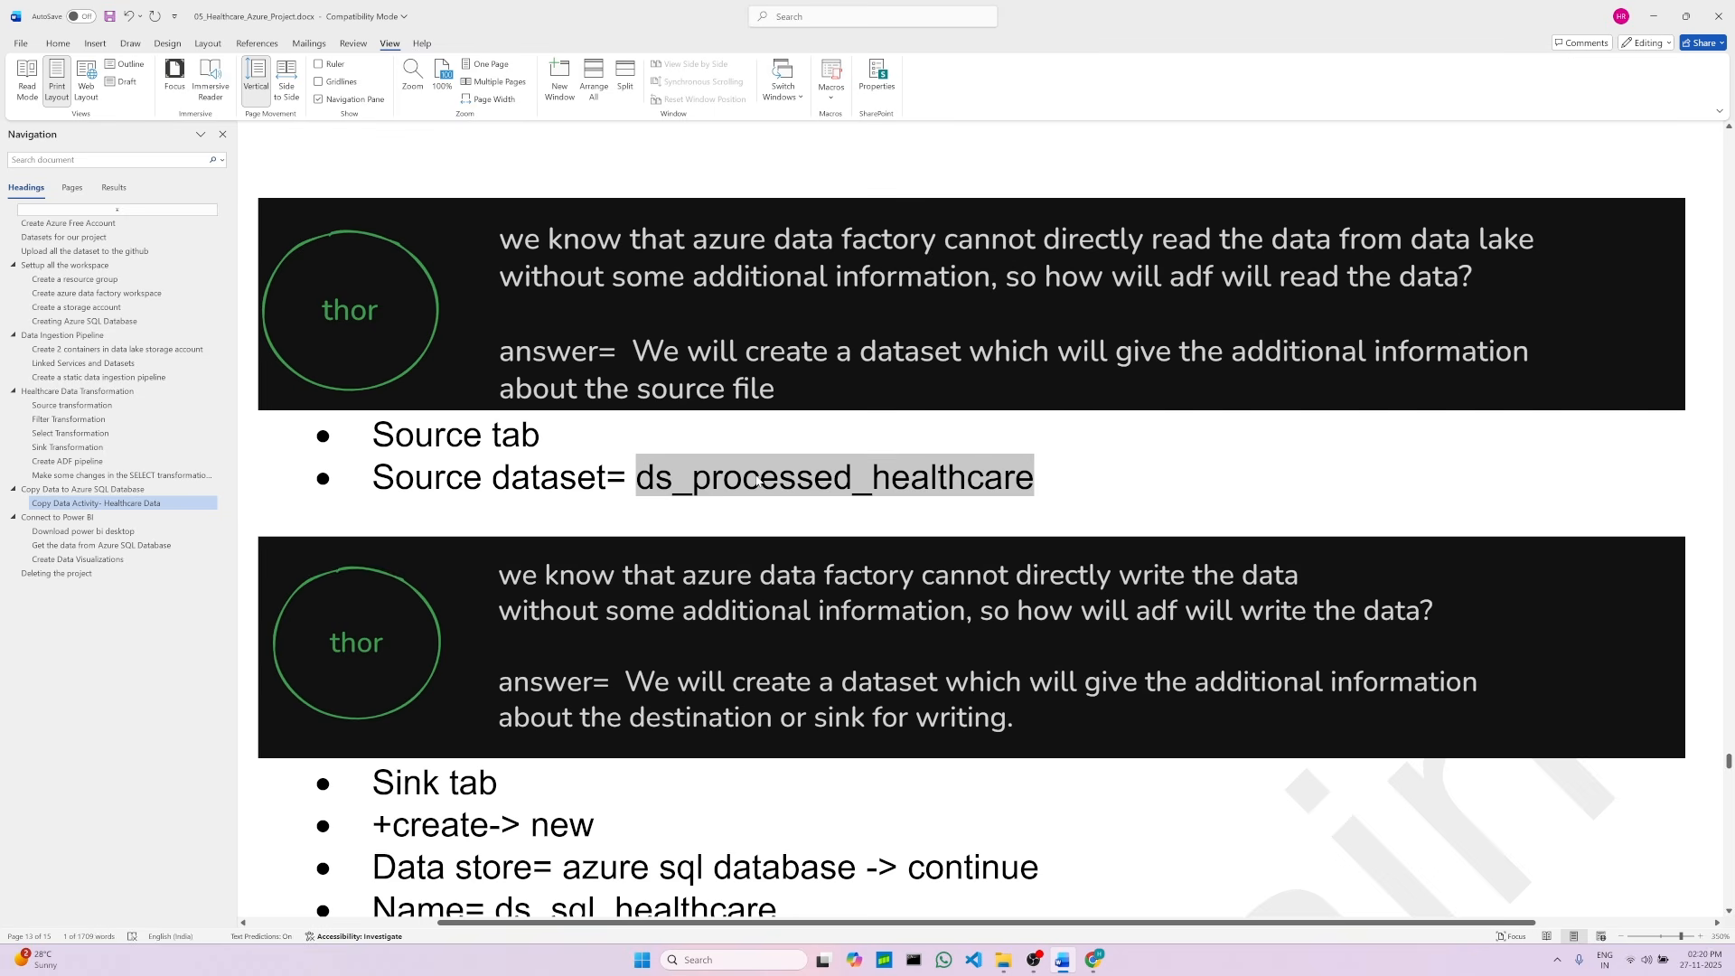
{"action": "right_click", "coordinate": [757, 482]}
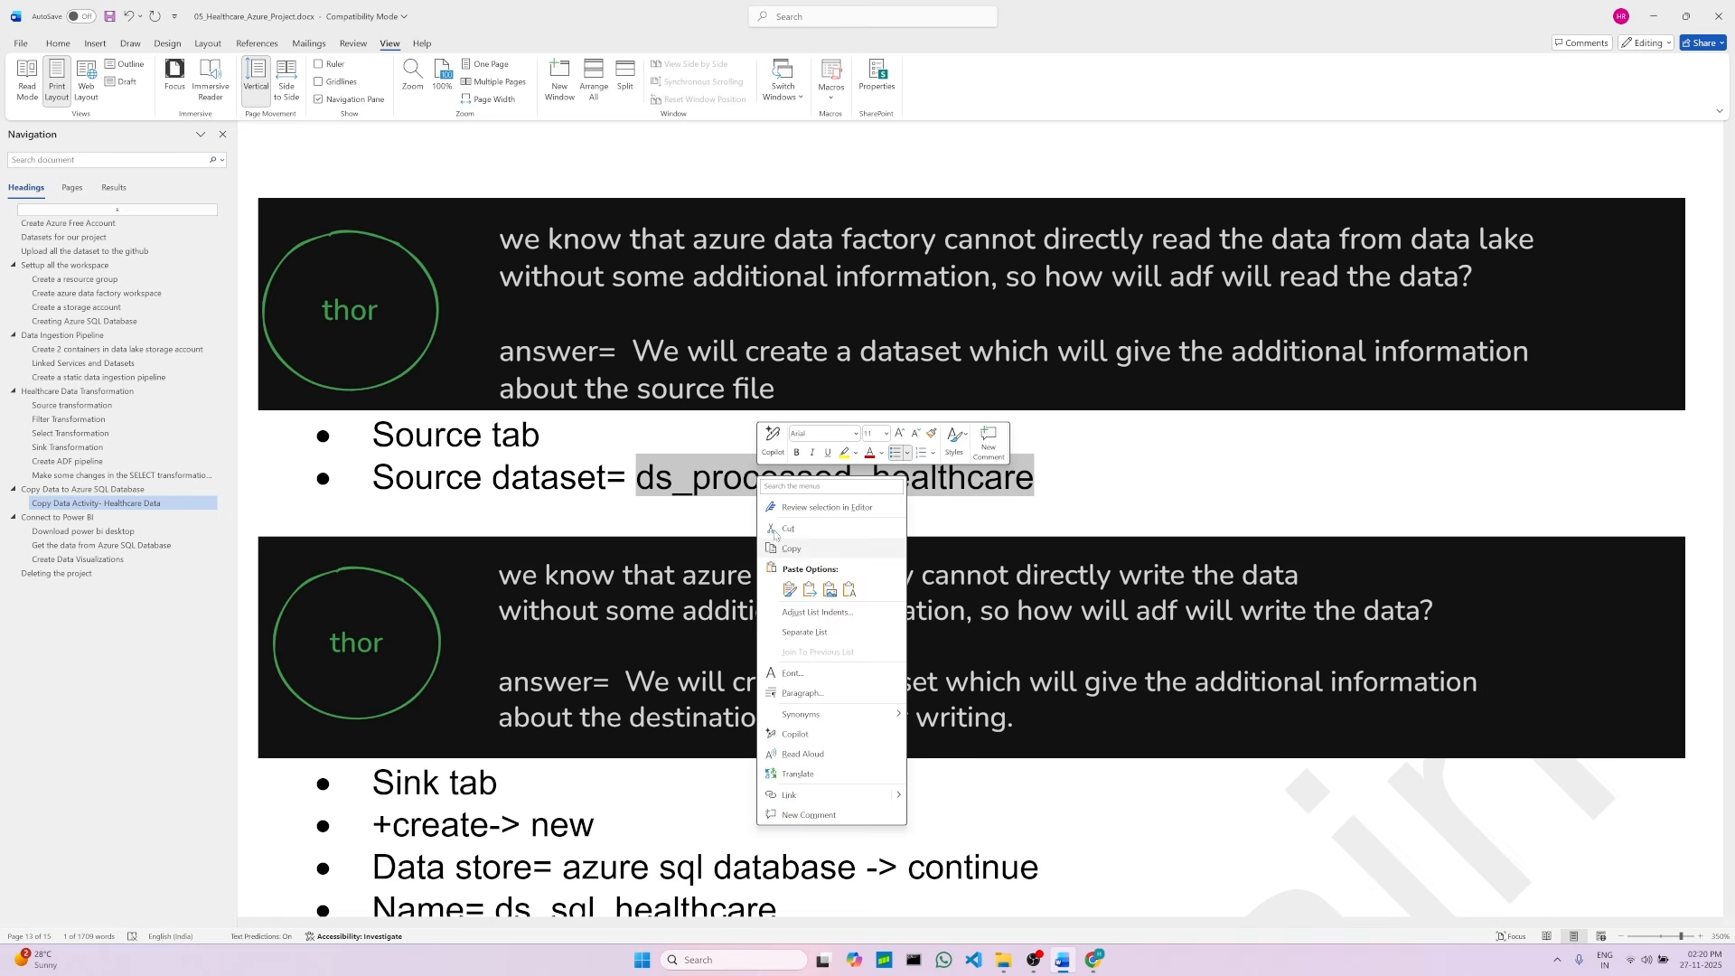
{"action": "left_click", "coordinate": [791, 549]}
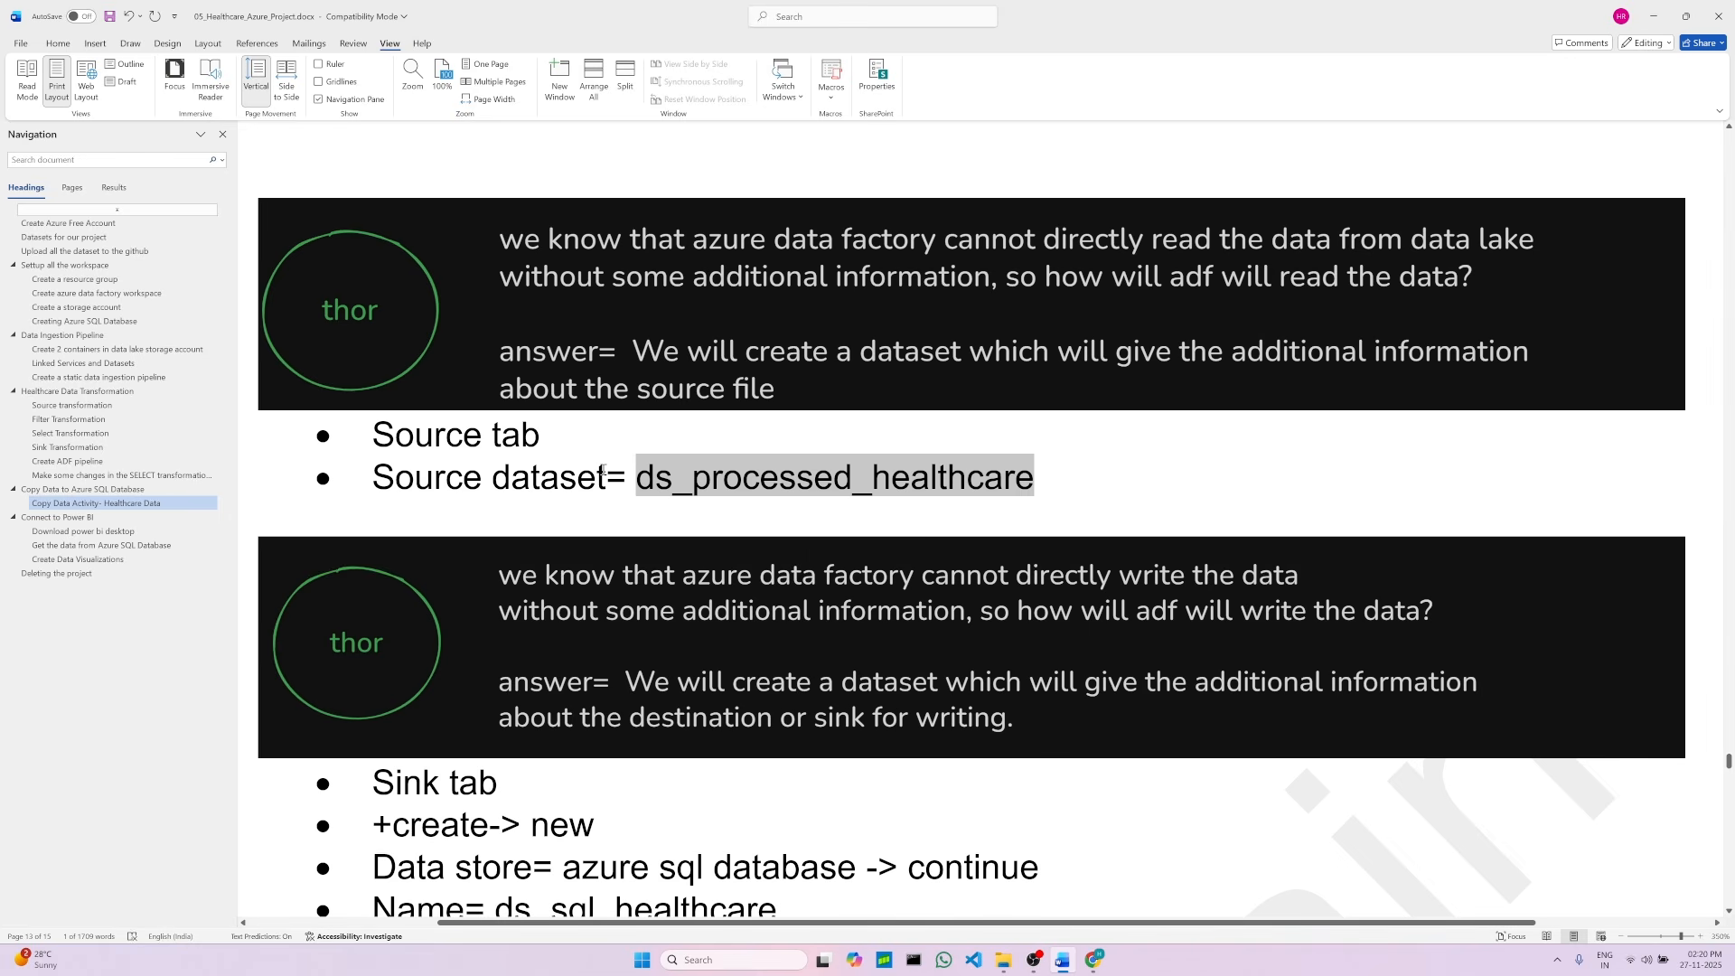
{"action": "left_click", "coordinate": [1037, 488]}
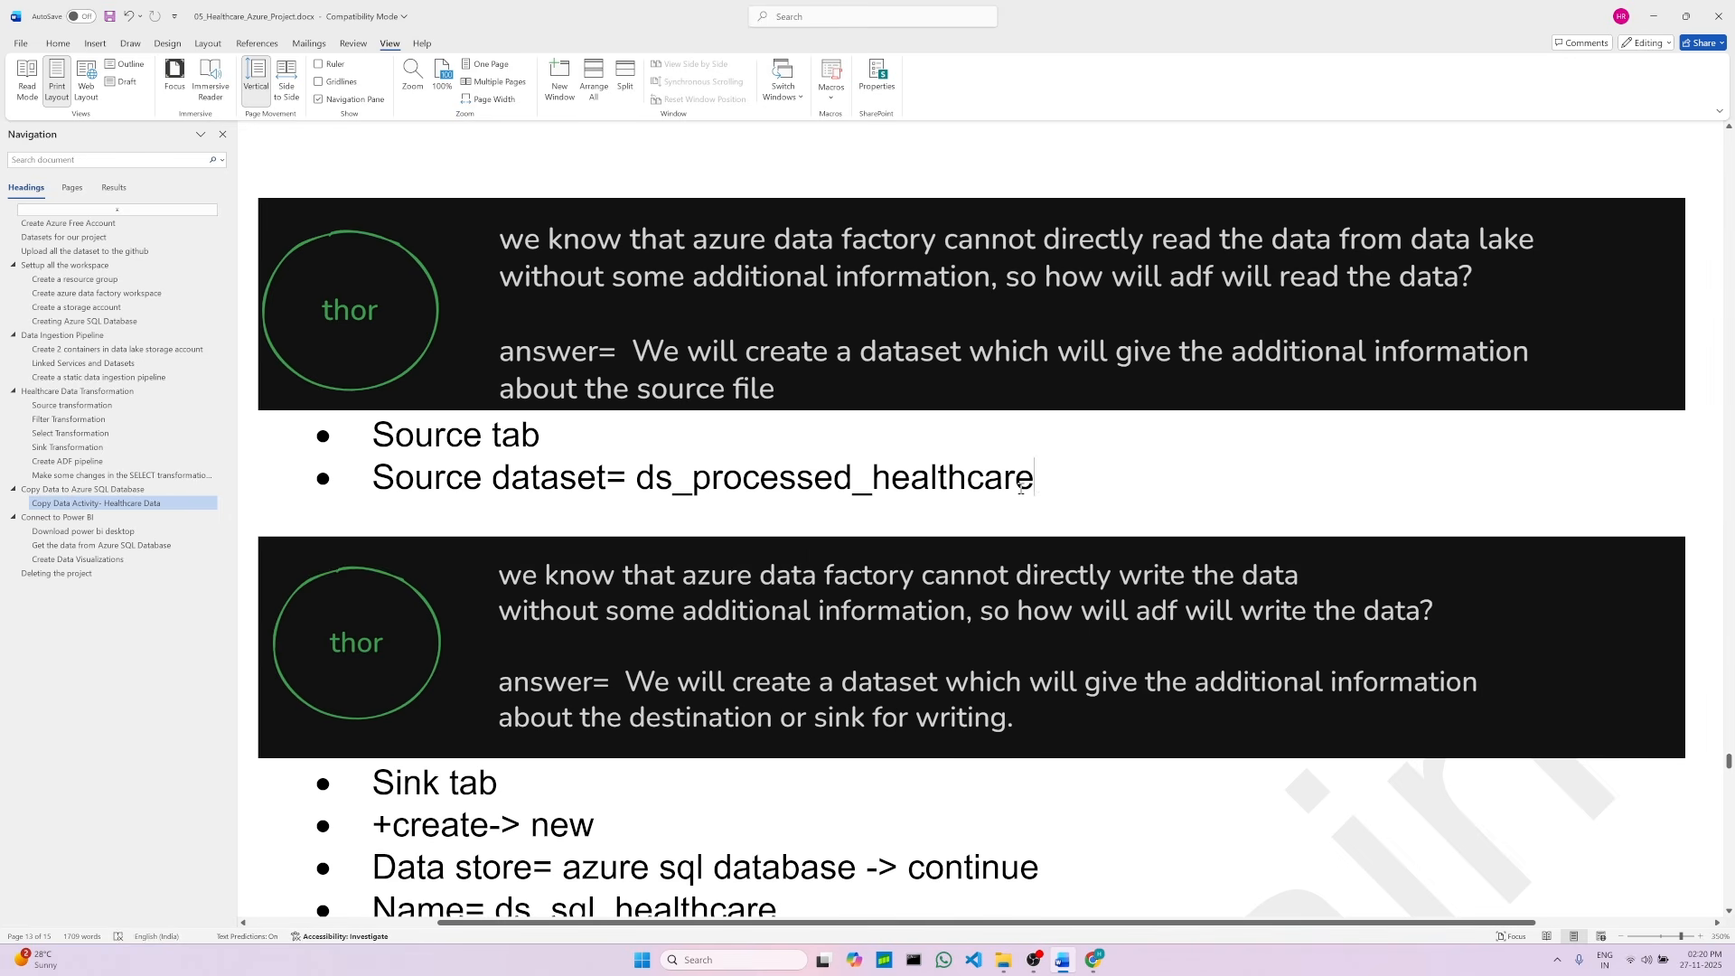
Step: Open the source settings of the Copy Healthcare Data activity in Data Factory
{"action": "left_click", "coordinate": [1095, 959]}
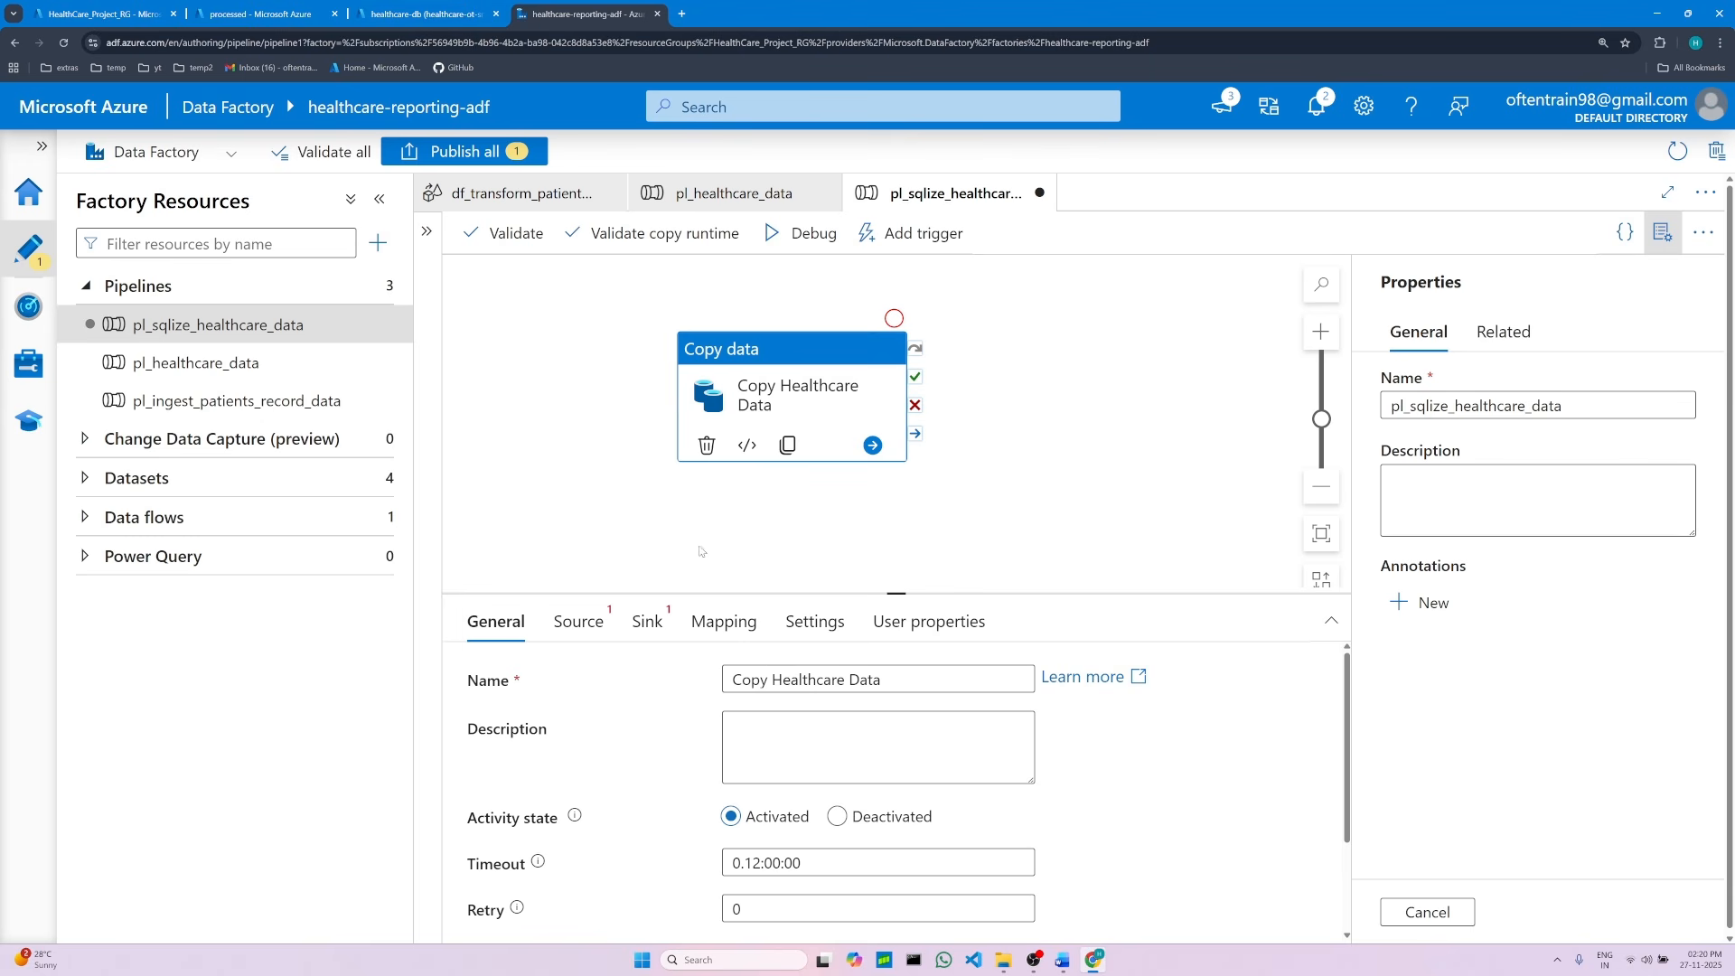
{"action": "left_click", "coordinate": [578, 628]}
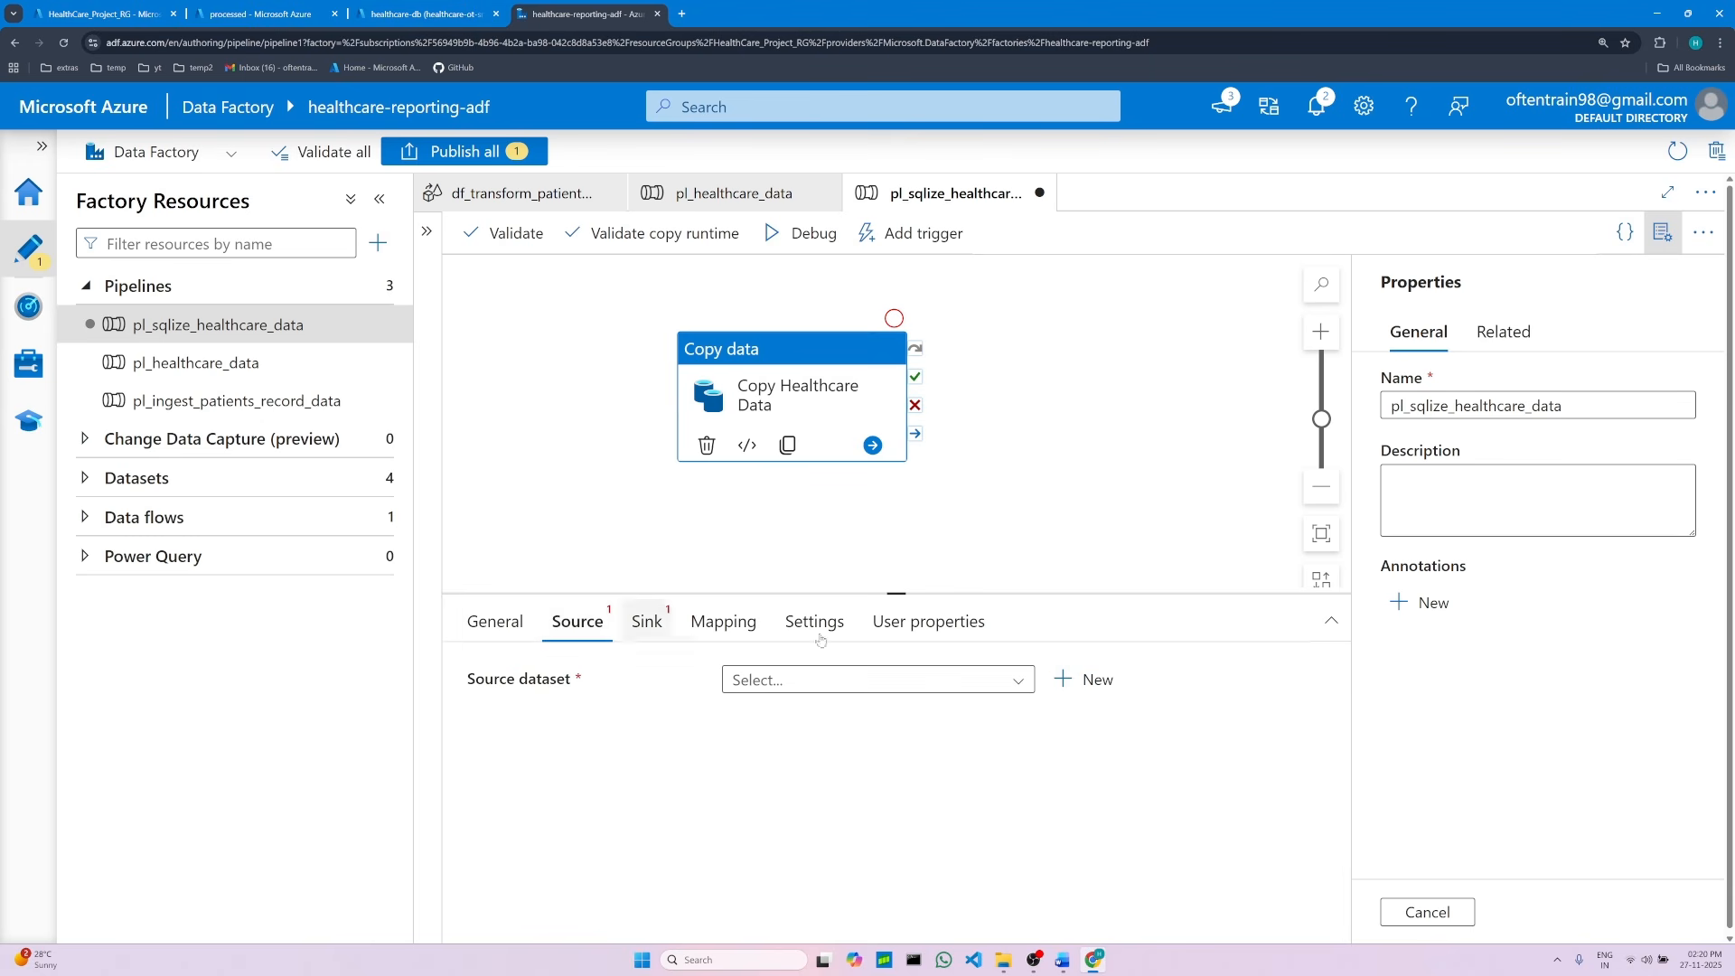
{"action": "left_click", "coordinate": [1100, 685]}
{"action": "left_click", "coordinate": [803, 562]}
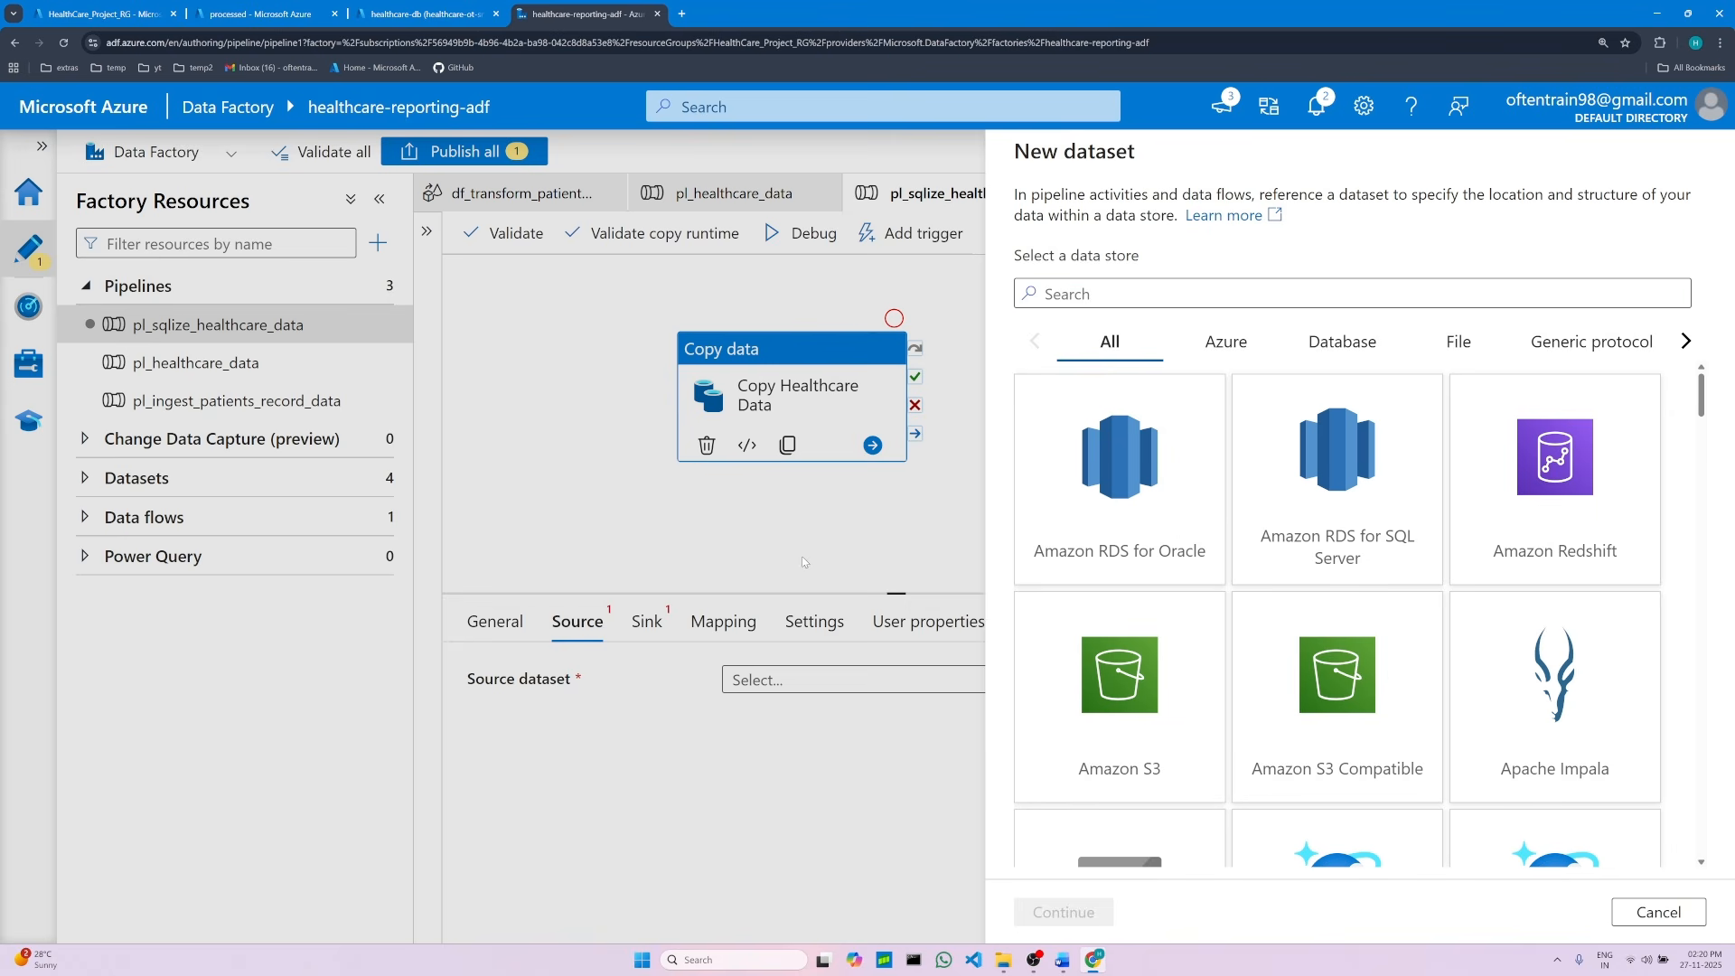
{"action": "left_click", "coordinate": [1661, 912]}
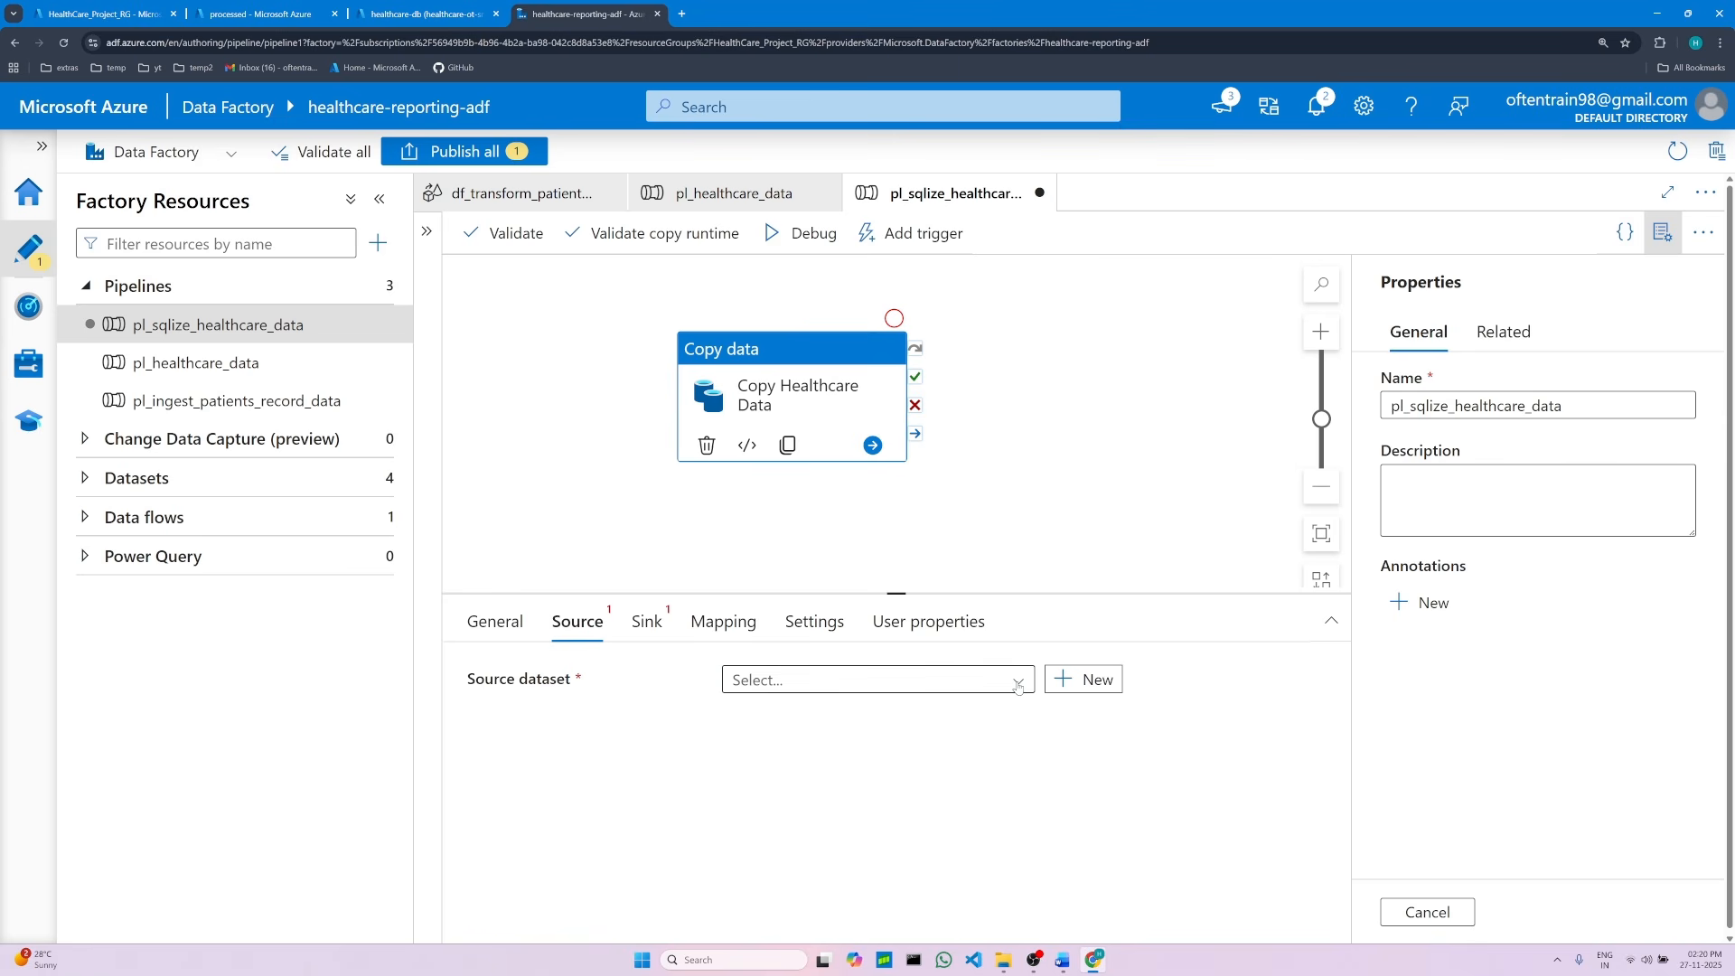
Step: Set the copy activity's source dataset to ds_processed_healthcare
{"action": "left_click", "coordinate": [1017, 684]}
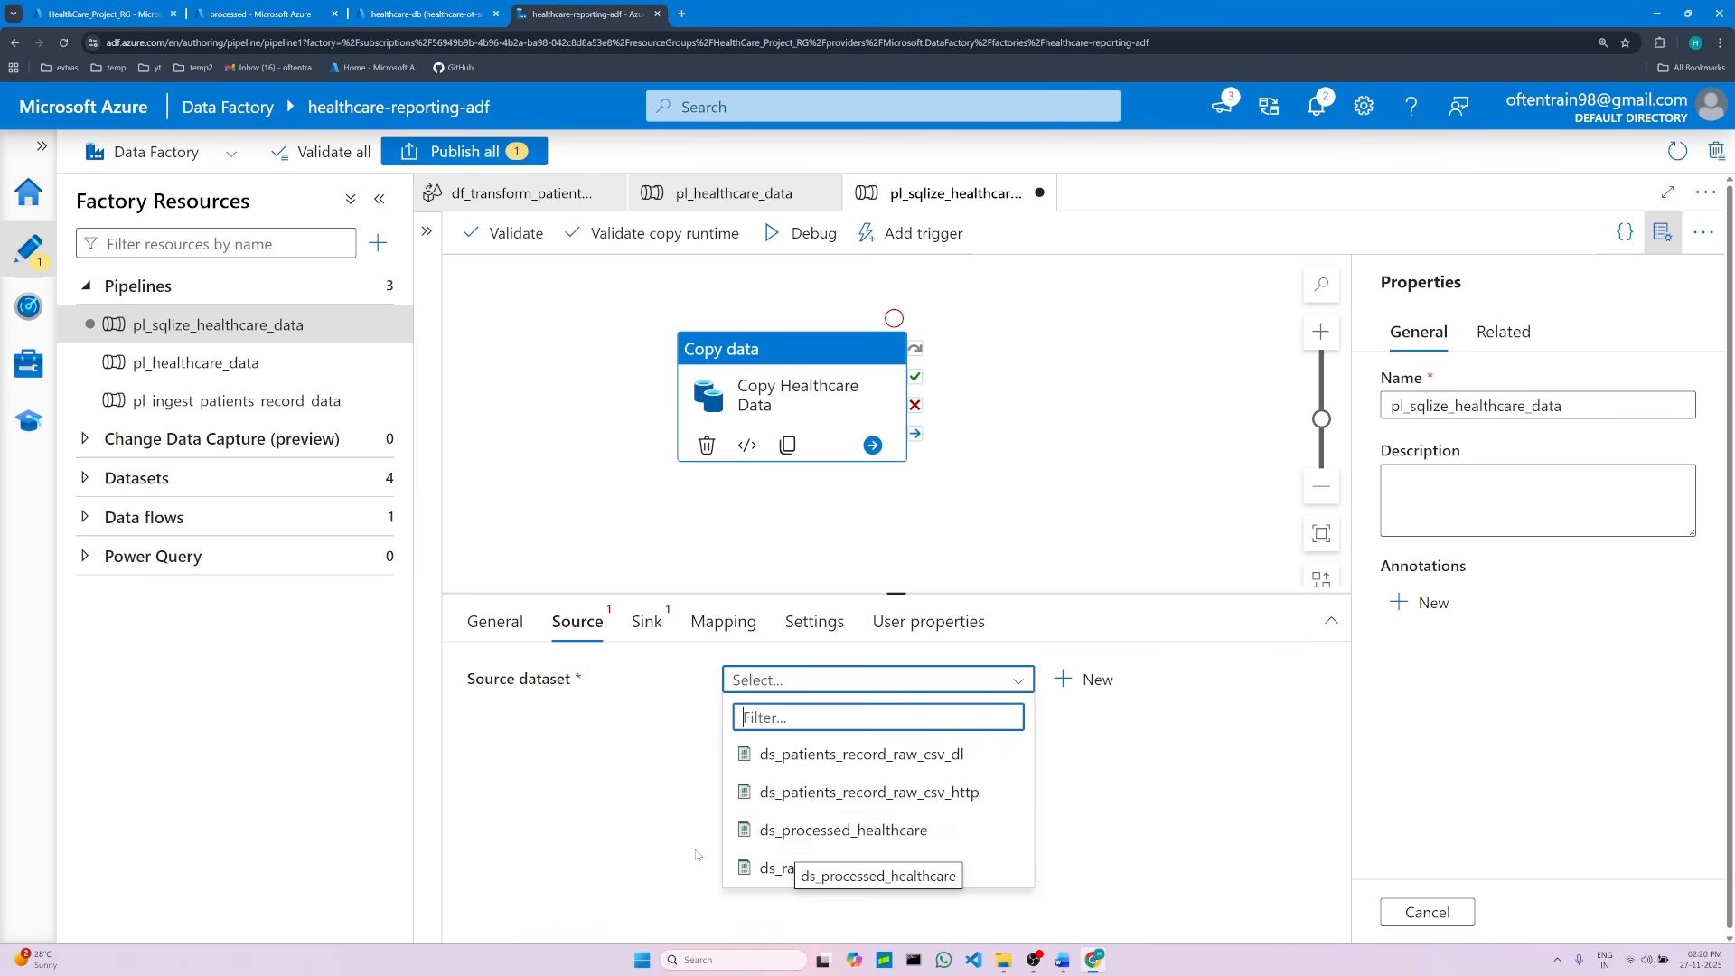
{"action": "left_click", "coordinate": [881, 832]}
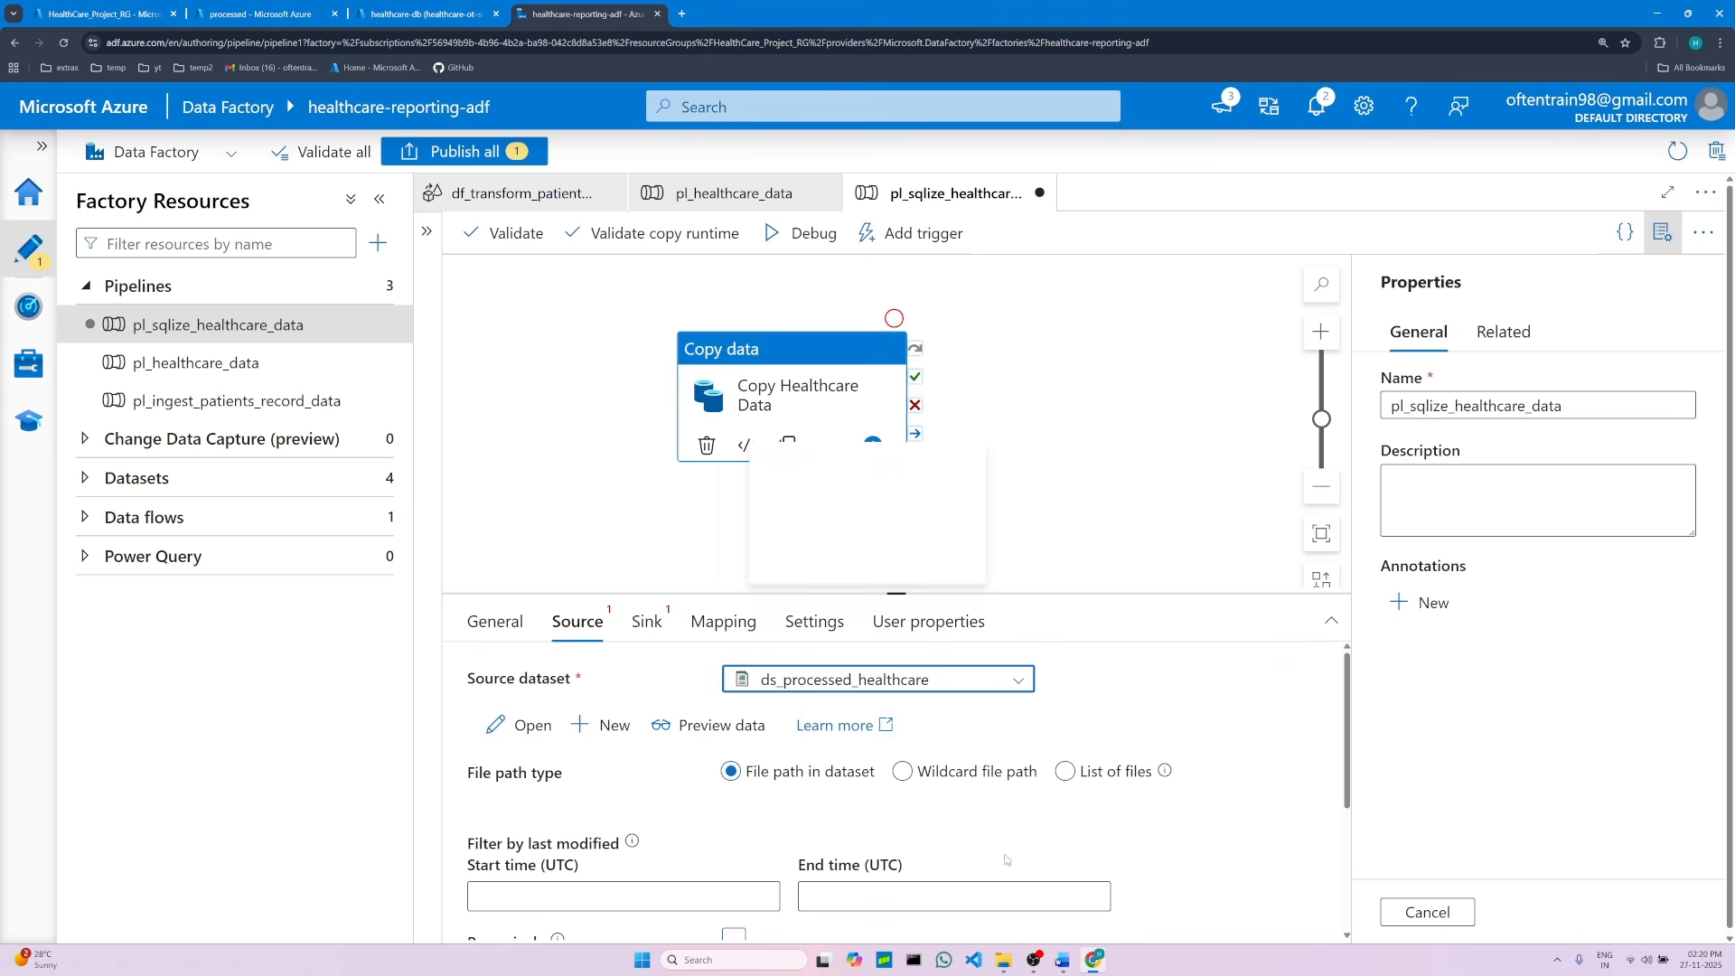
Step: Read the sink tab and Azure SQL dataset instructions in the project document
{"action": "left_click", "coordinate": [1063, 960]}
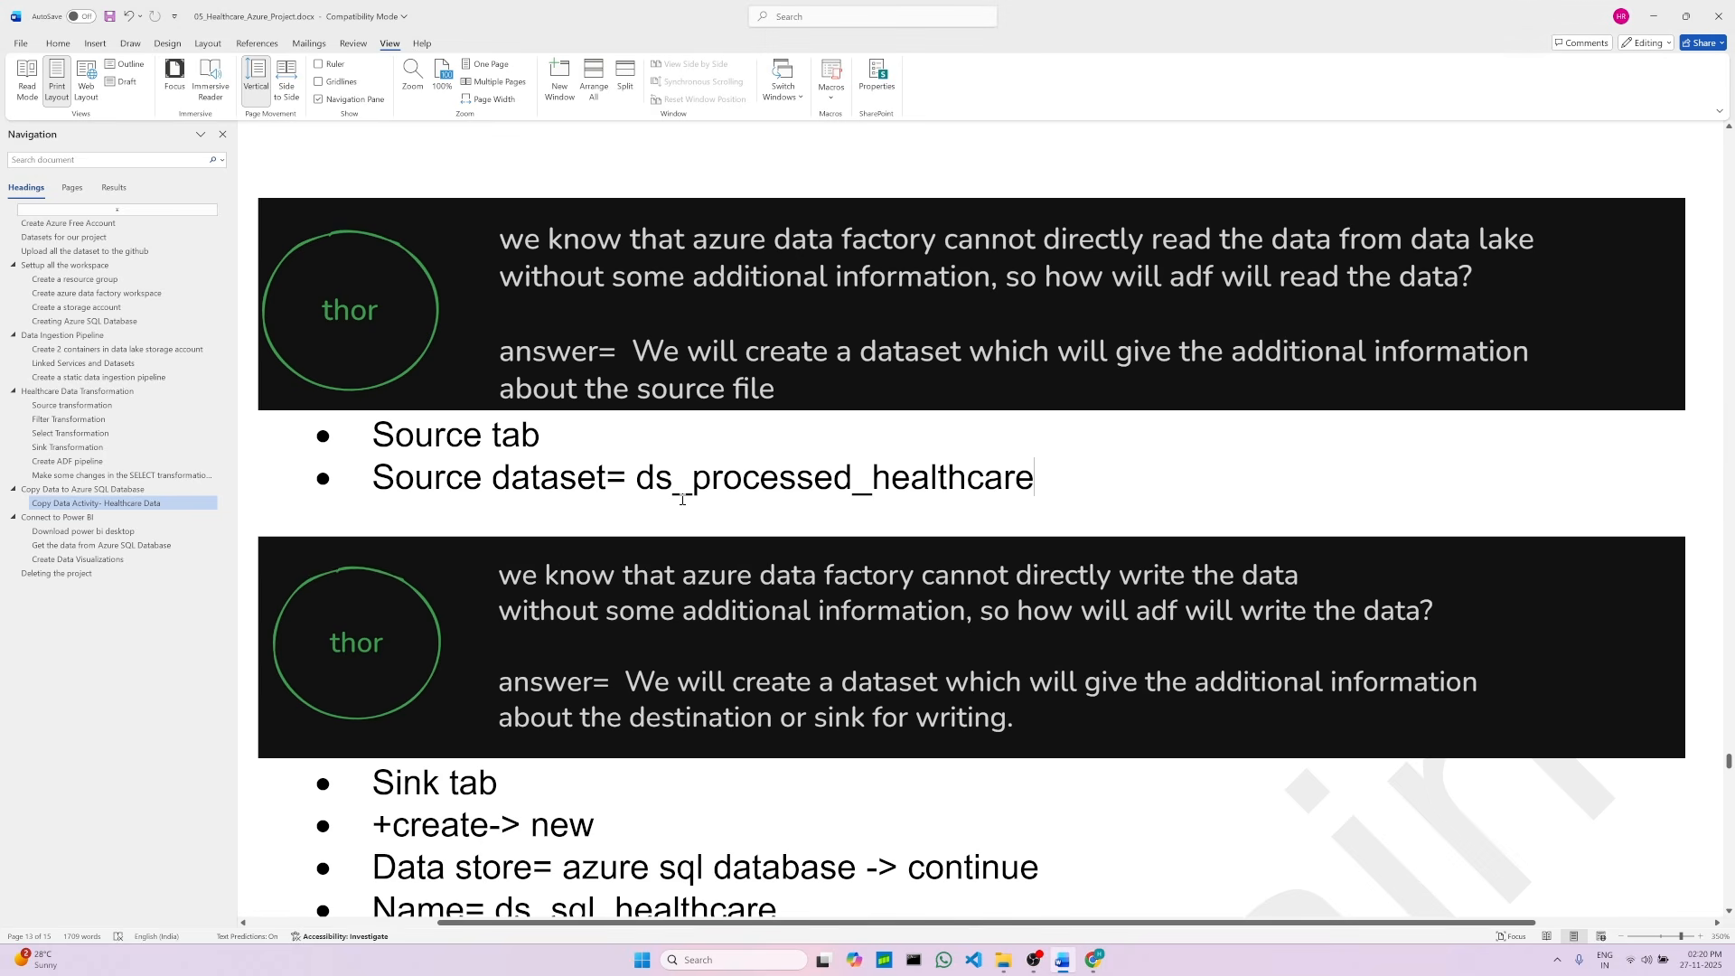
{"action": "left_click_drag", "start_coordinate": [638, 472], "coordinate": [1036, 475]}
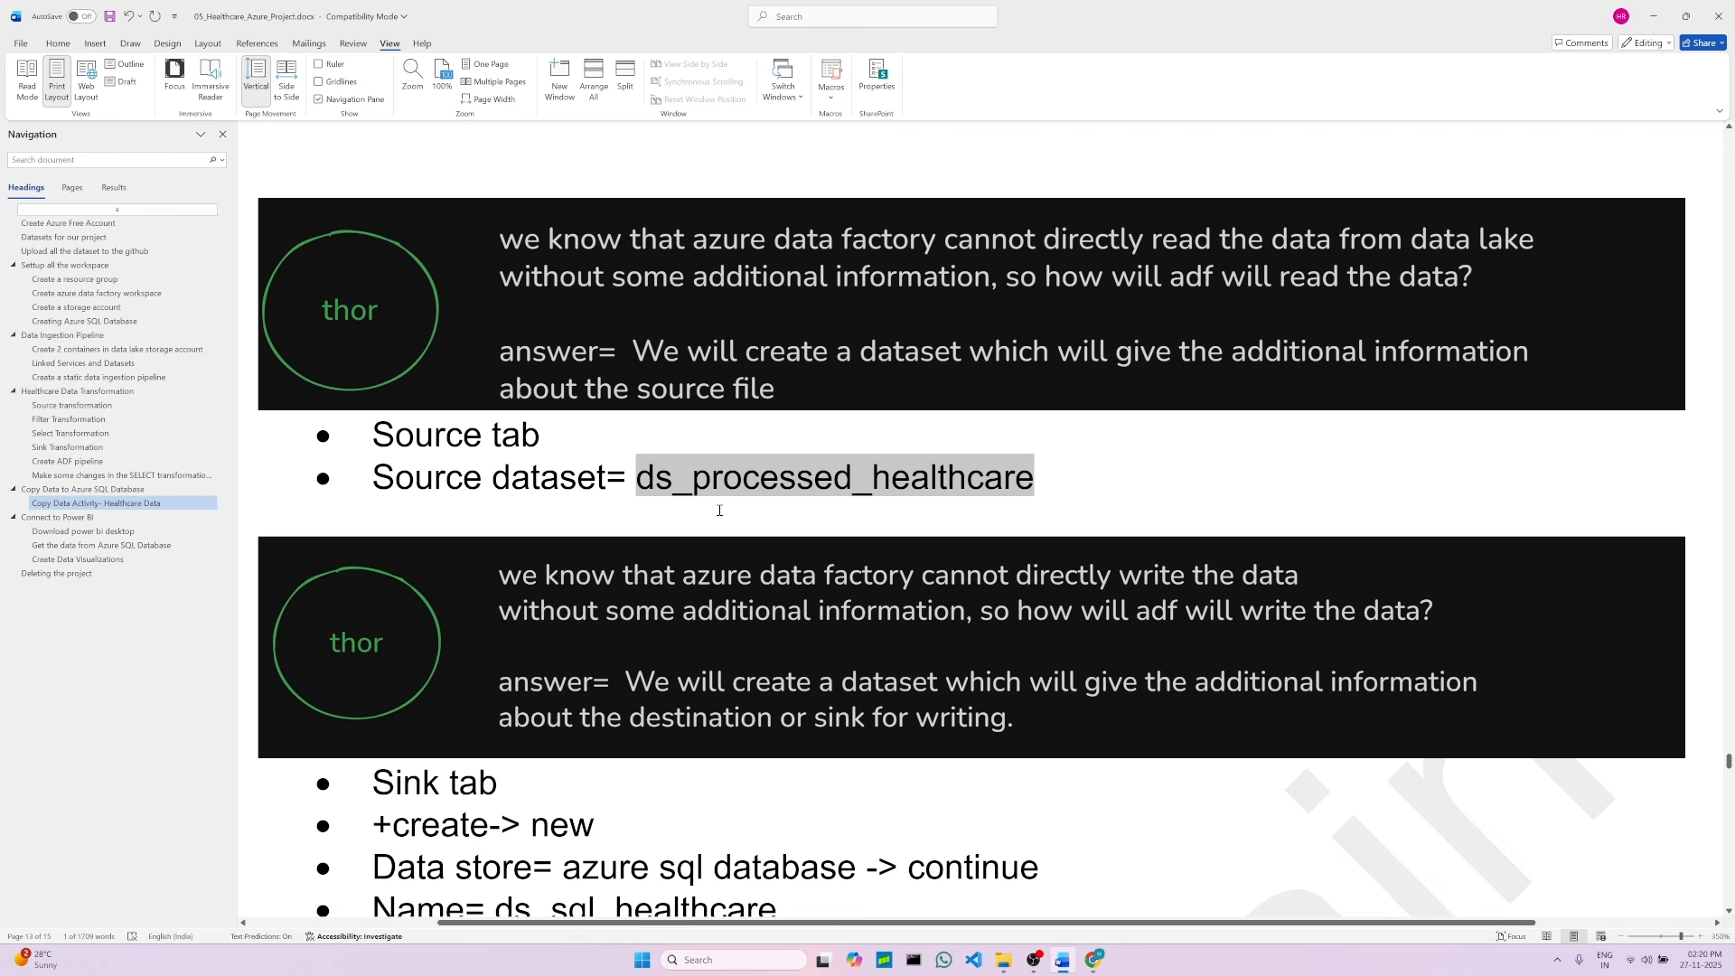
{"action": "left_click", "coordinate": [1069, 482]}
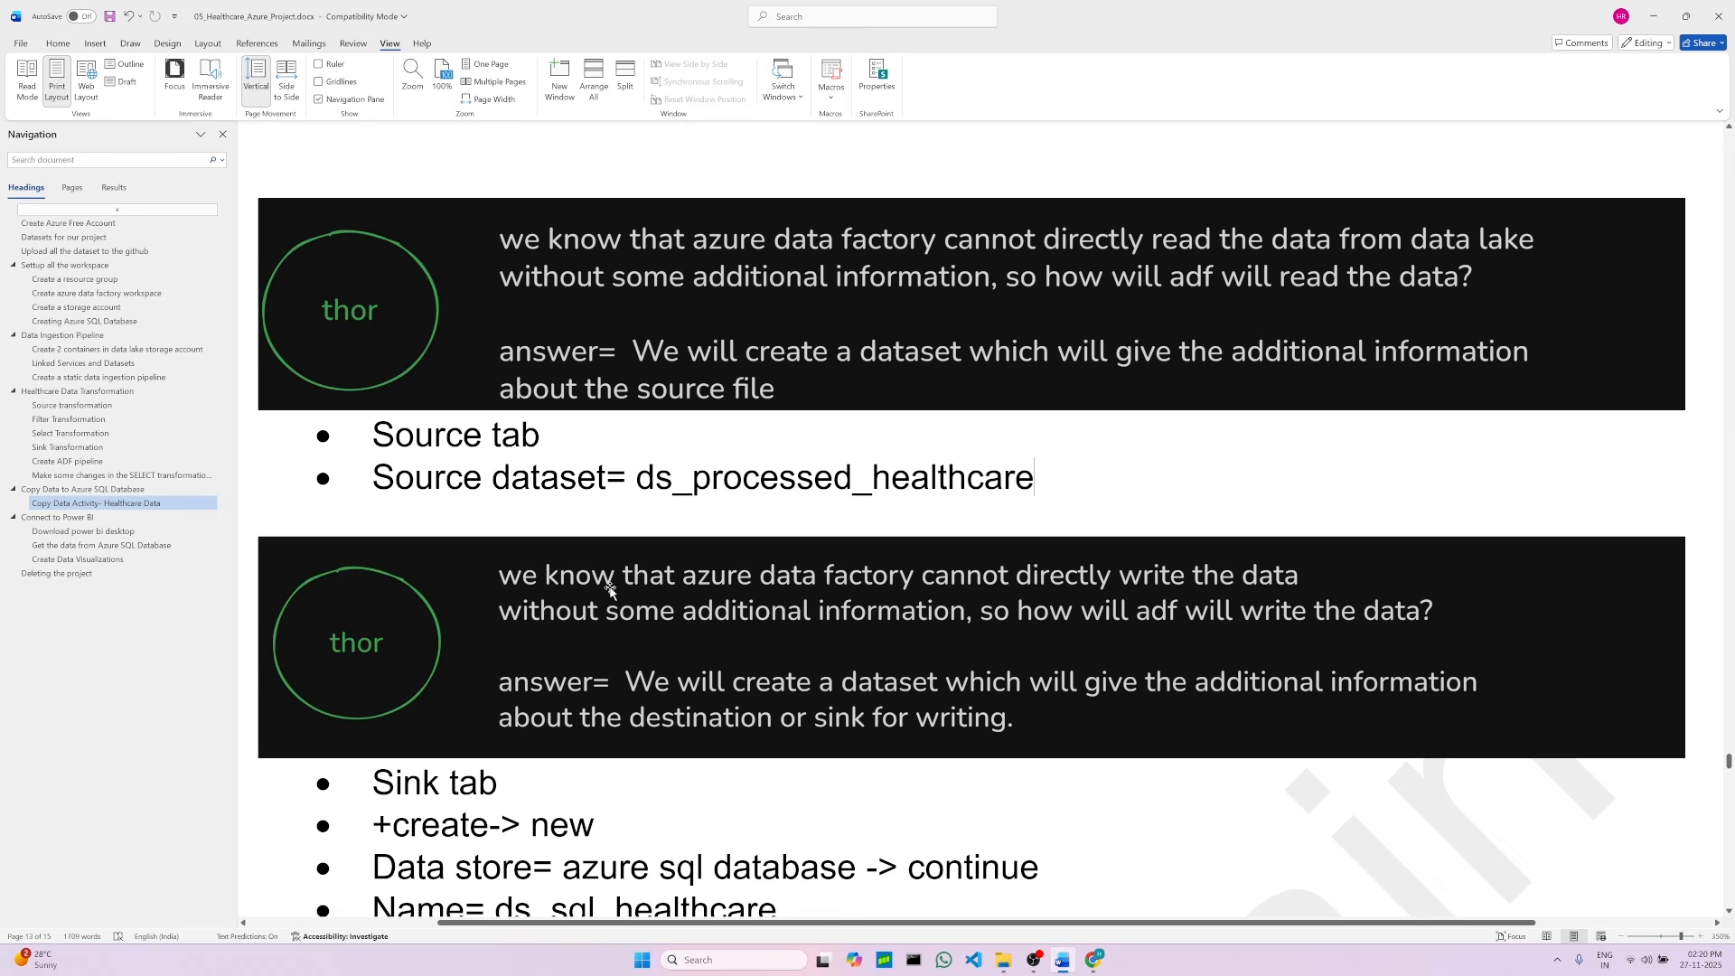
{"action": "scroll", "coordinate": [600, 586], "scroll_direction": "down", "scroll_amount": 2}
{"action": "scroll", "coordinate": [551, 527], "scroll_direction": "down", "scroll_amount": 4}
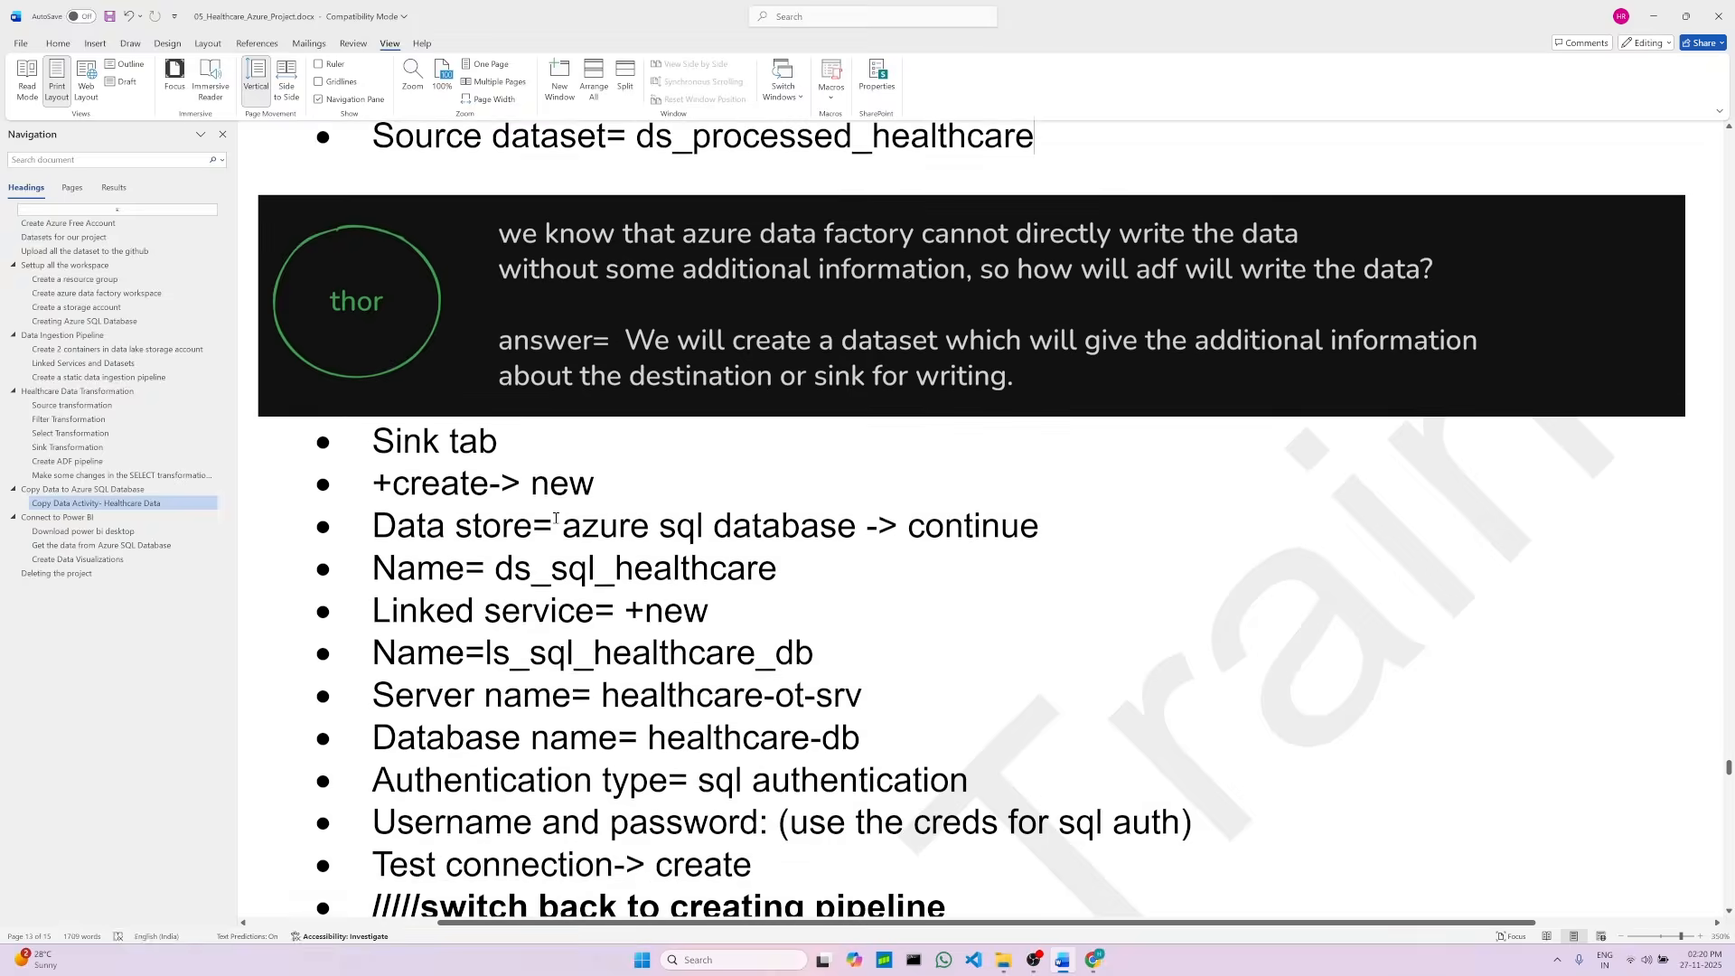
{"action": "left_click", "coordinate": [823, 319]}
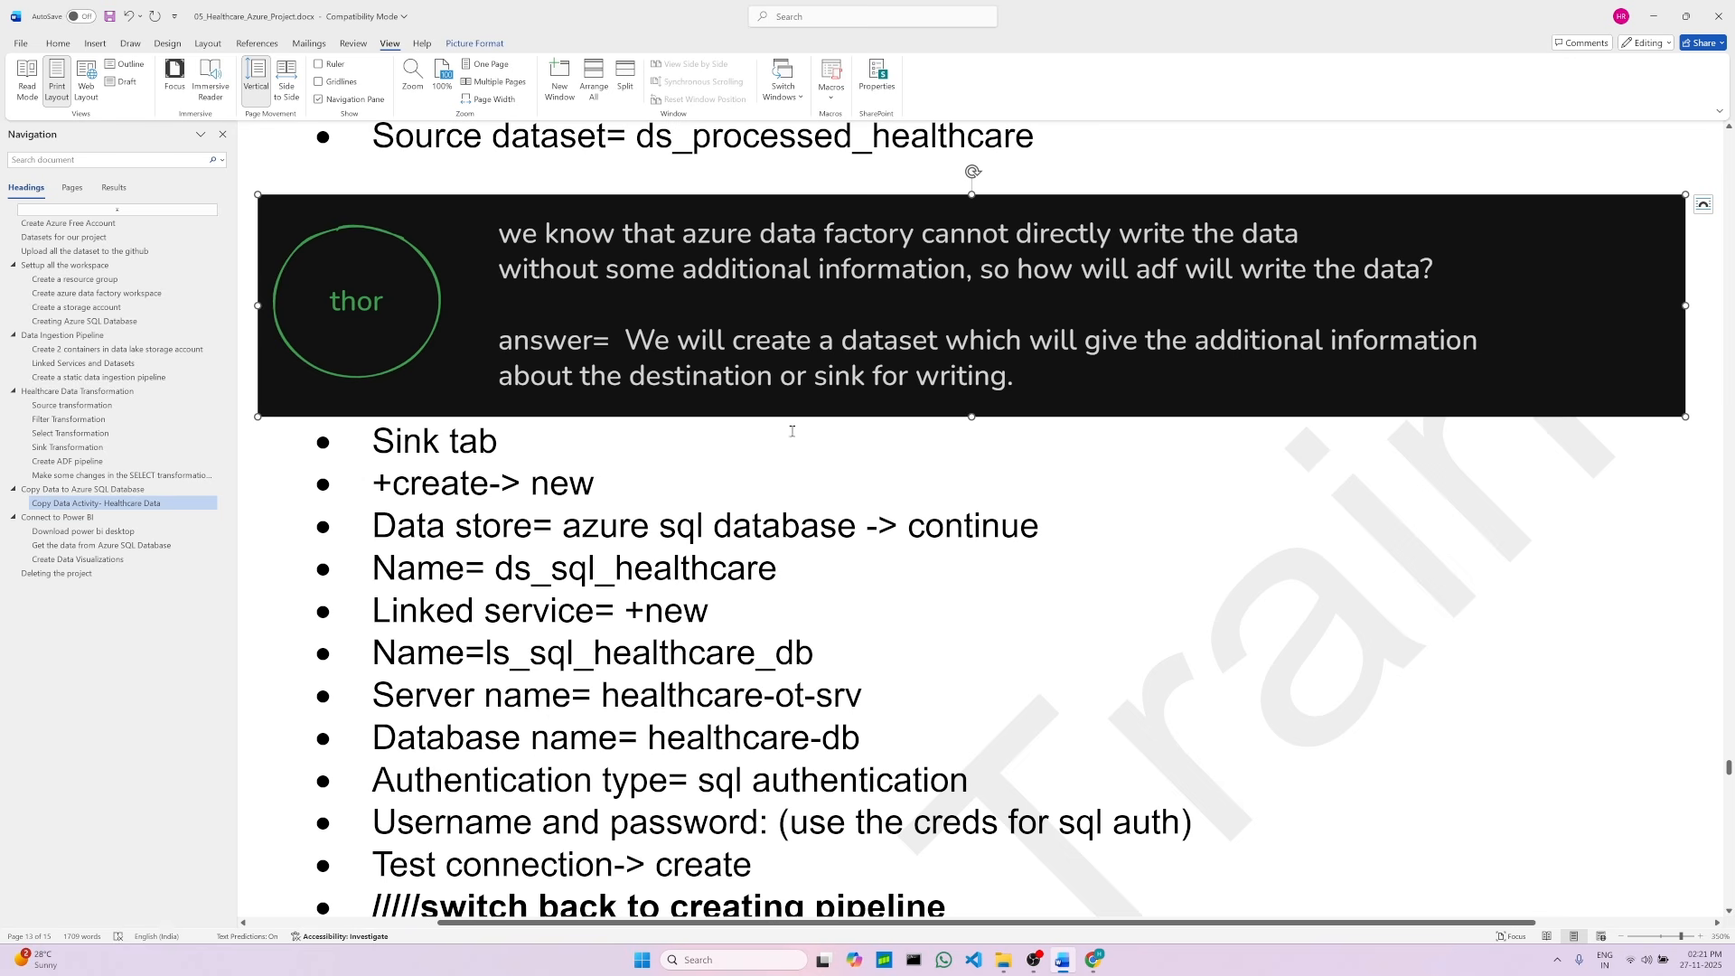
{"action": "left_click", "coordinate": [541, 465]}
{"action": "left_click", "coordinate": [627, 487]}
{"action": "left_click_drag", "start_coordinate": [567, 517], "coordinate": [1063, 519]}
{"action": "left_click", "coordinate": [856, 592]}
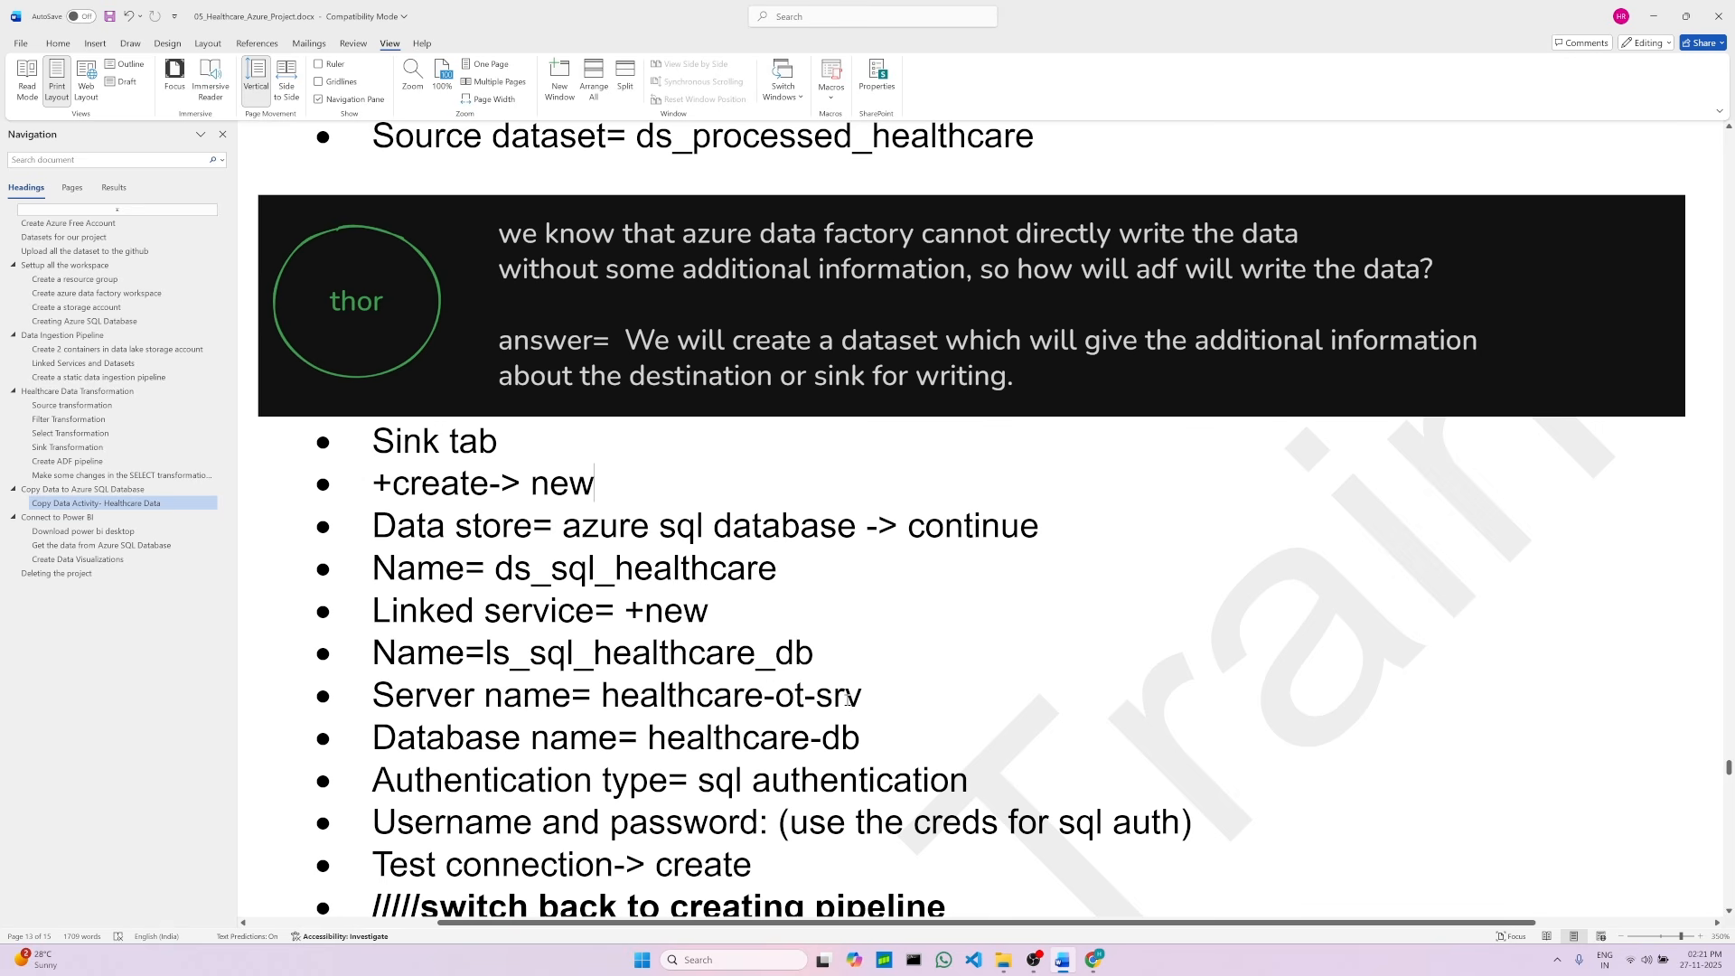
Step: Start a new sink dataset for the copy activity using the Azure SQL Database data store
{"action": "key", "text": "alt+Tab"}
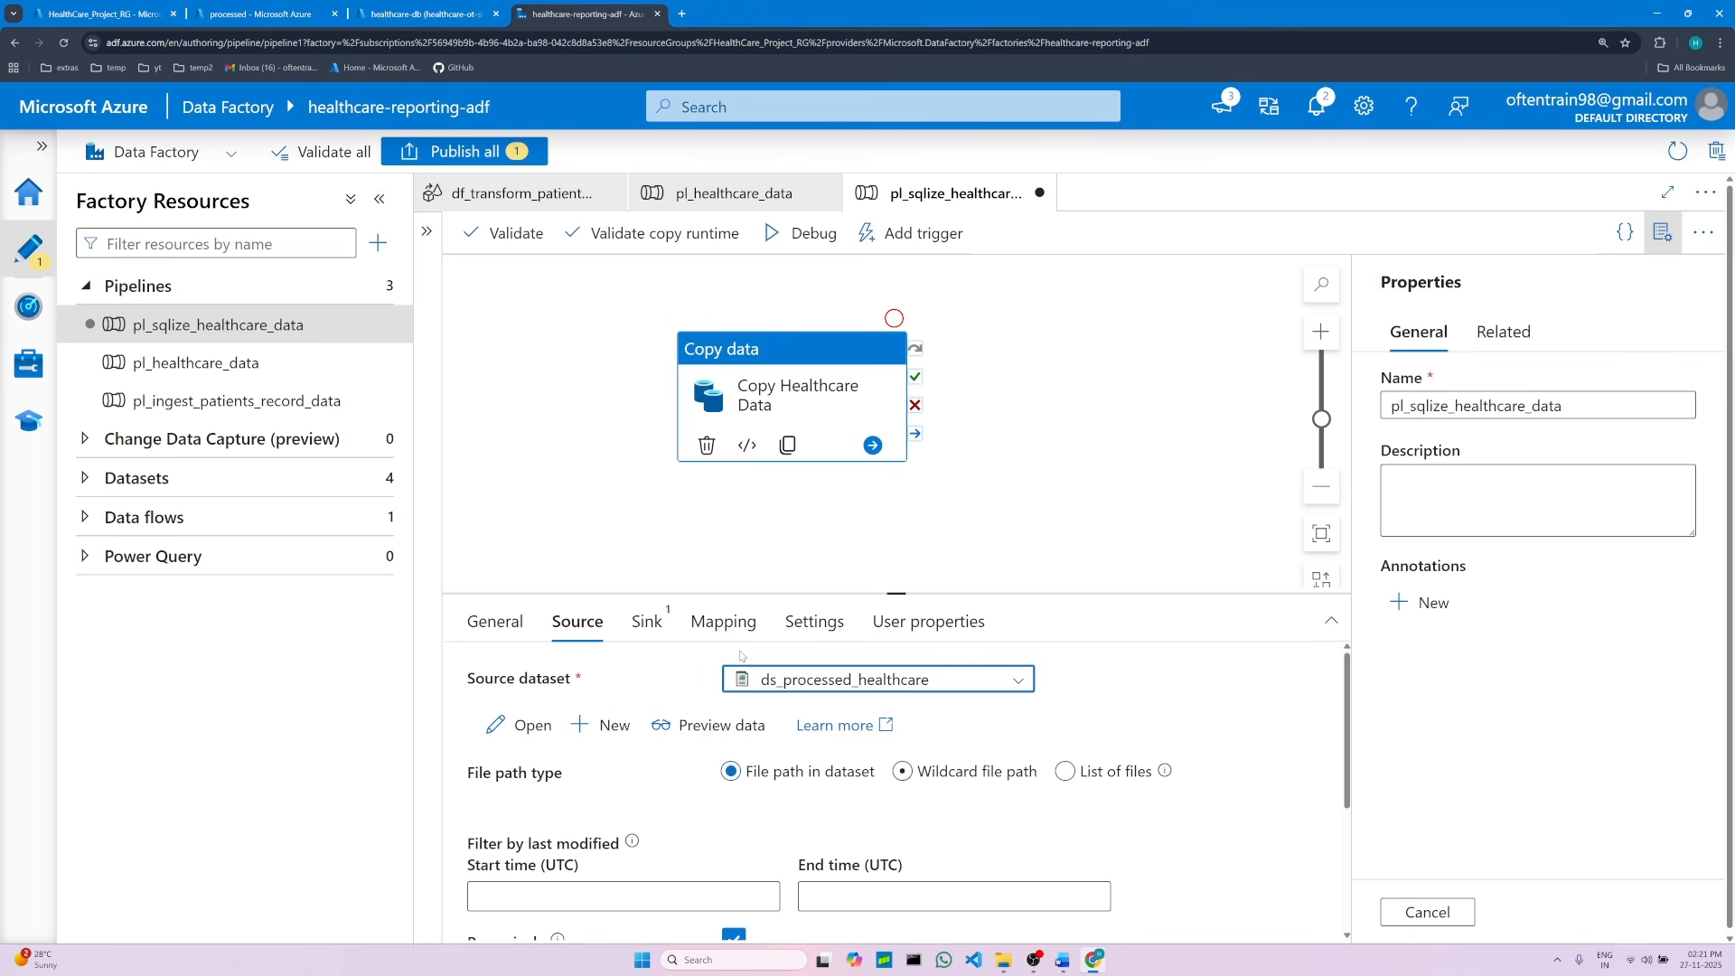
{"action": "left_click", "coordinate": [639, 624]}
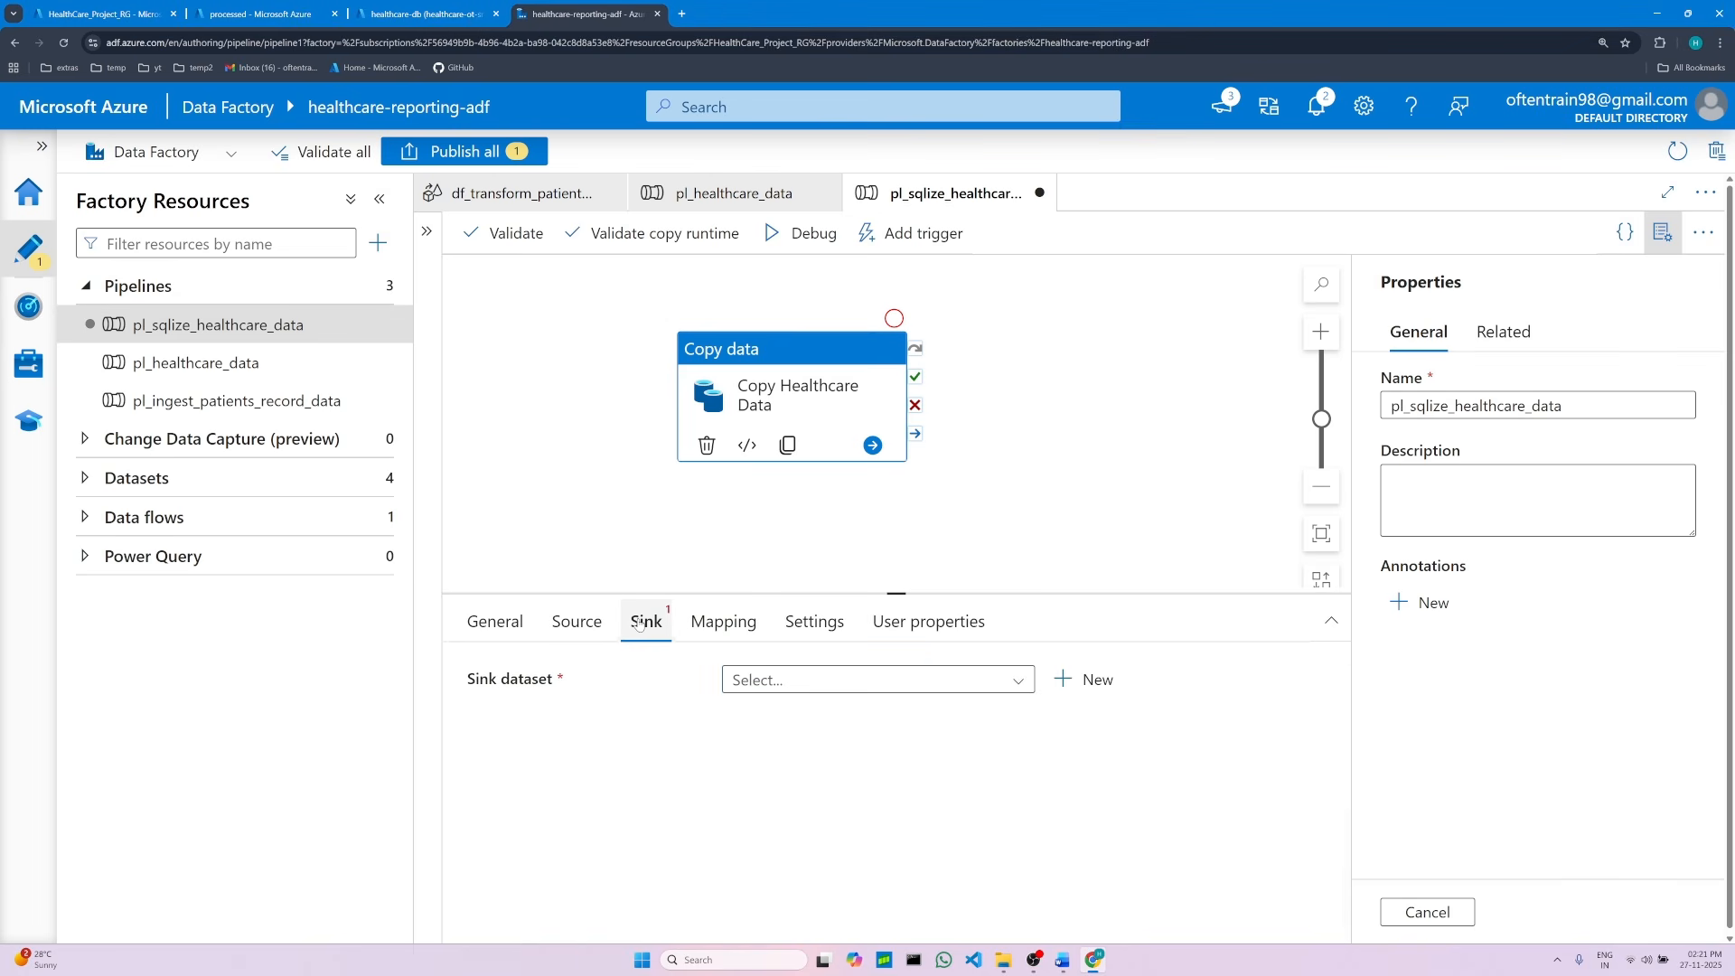
{"action": "left_click", "coordinate": [1103, 692]}
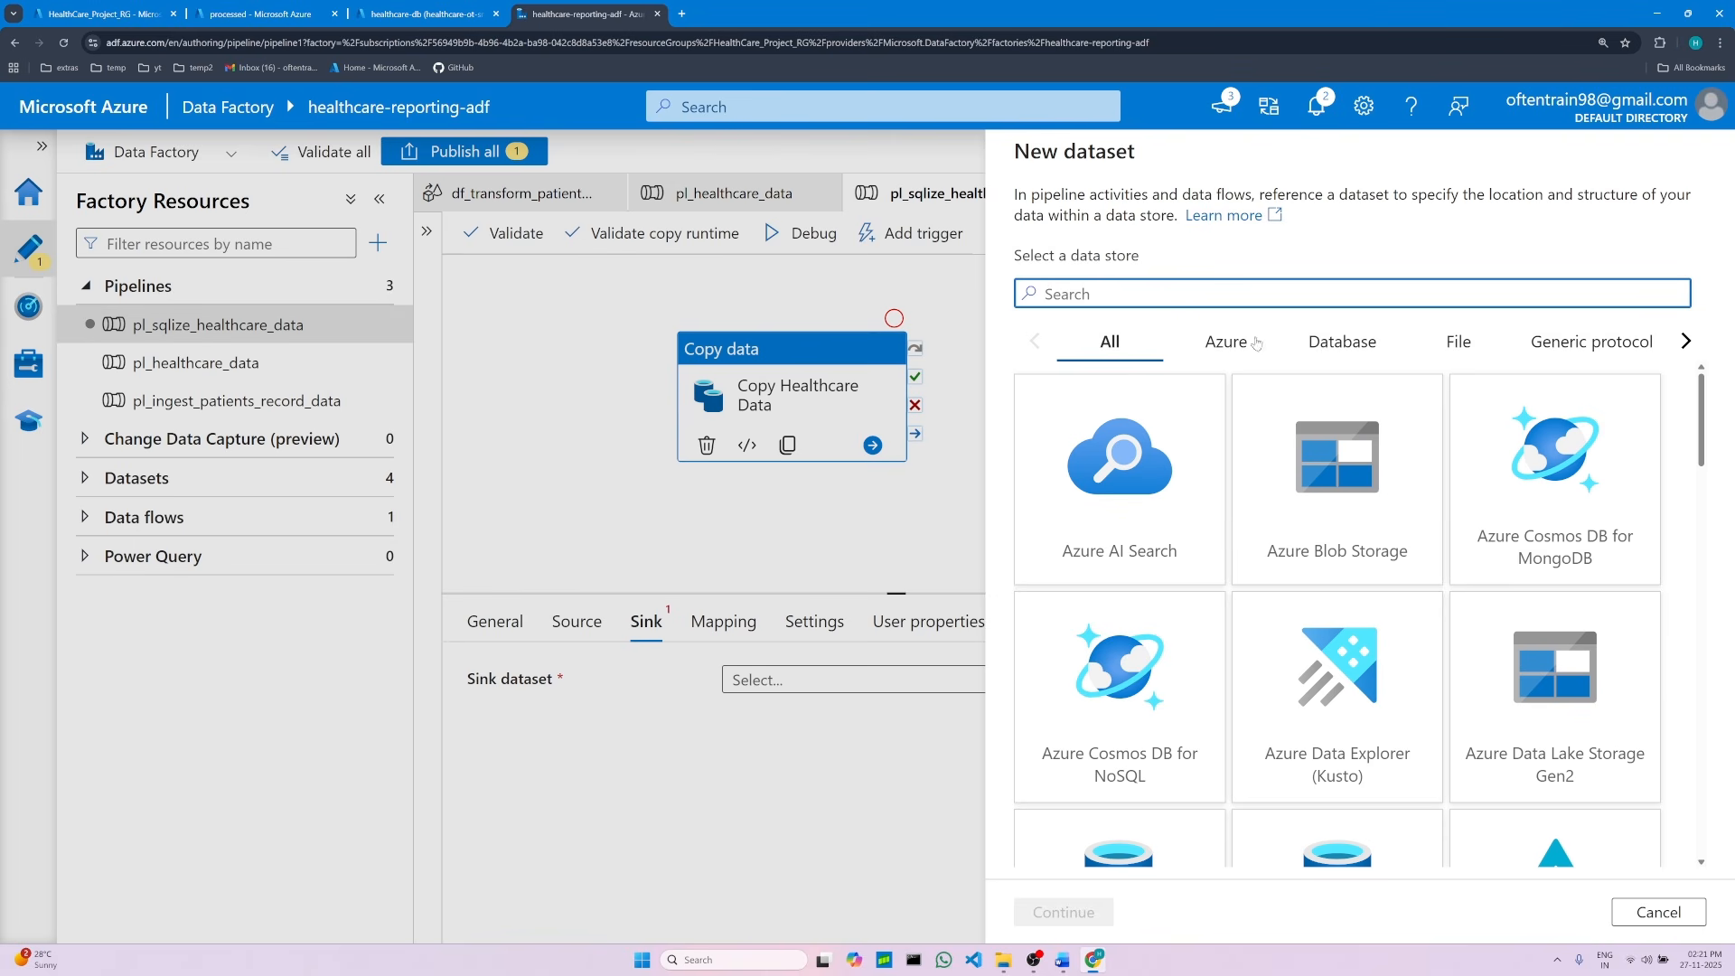
{"action": "scroll", "coordinate": [1400, 724], "scroll_direction": "down", "scroll_amount": 1}
{"action": "scroll", "coordinate": [1400, 724], "scroll_direction": "down", "scroll_amount": 2}
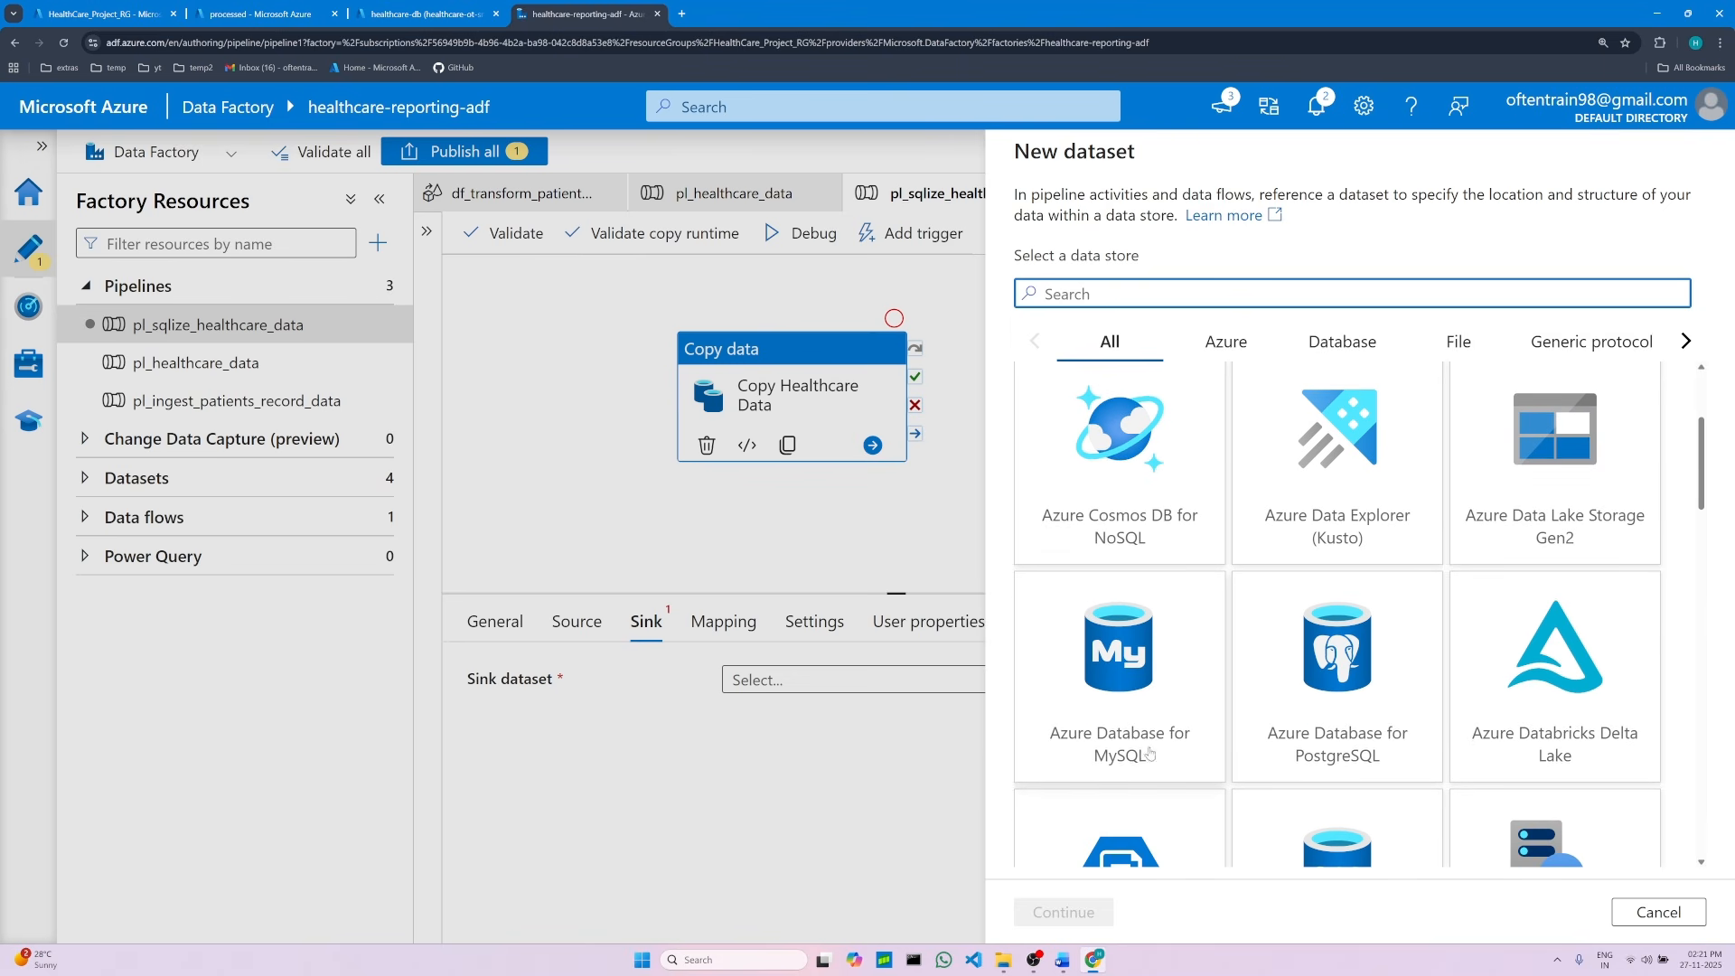
{"action": "scroll", "coordinate": [1348, 730], "scroll_direction": "down", "scroll_amount": 3}
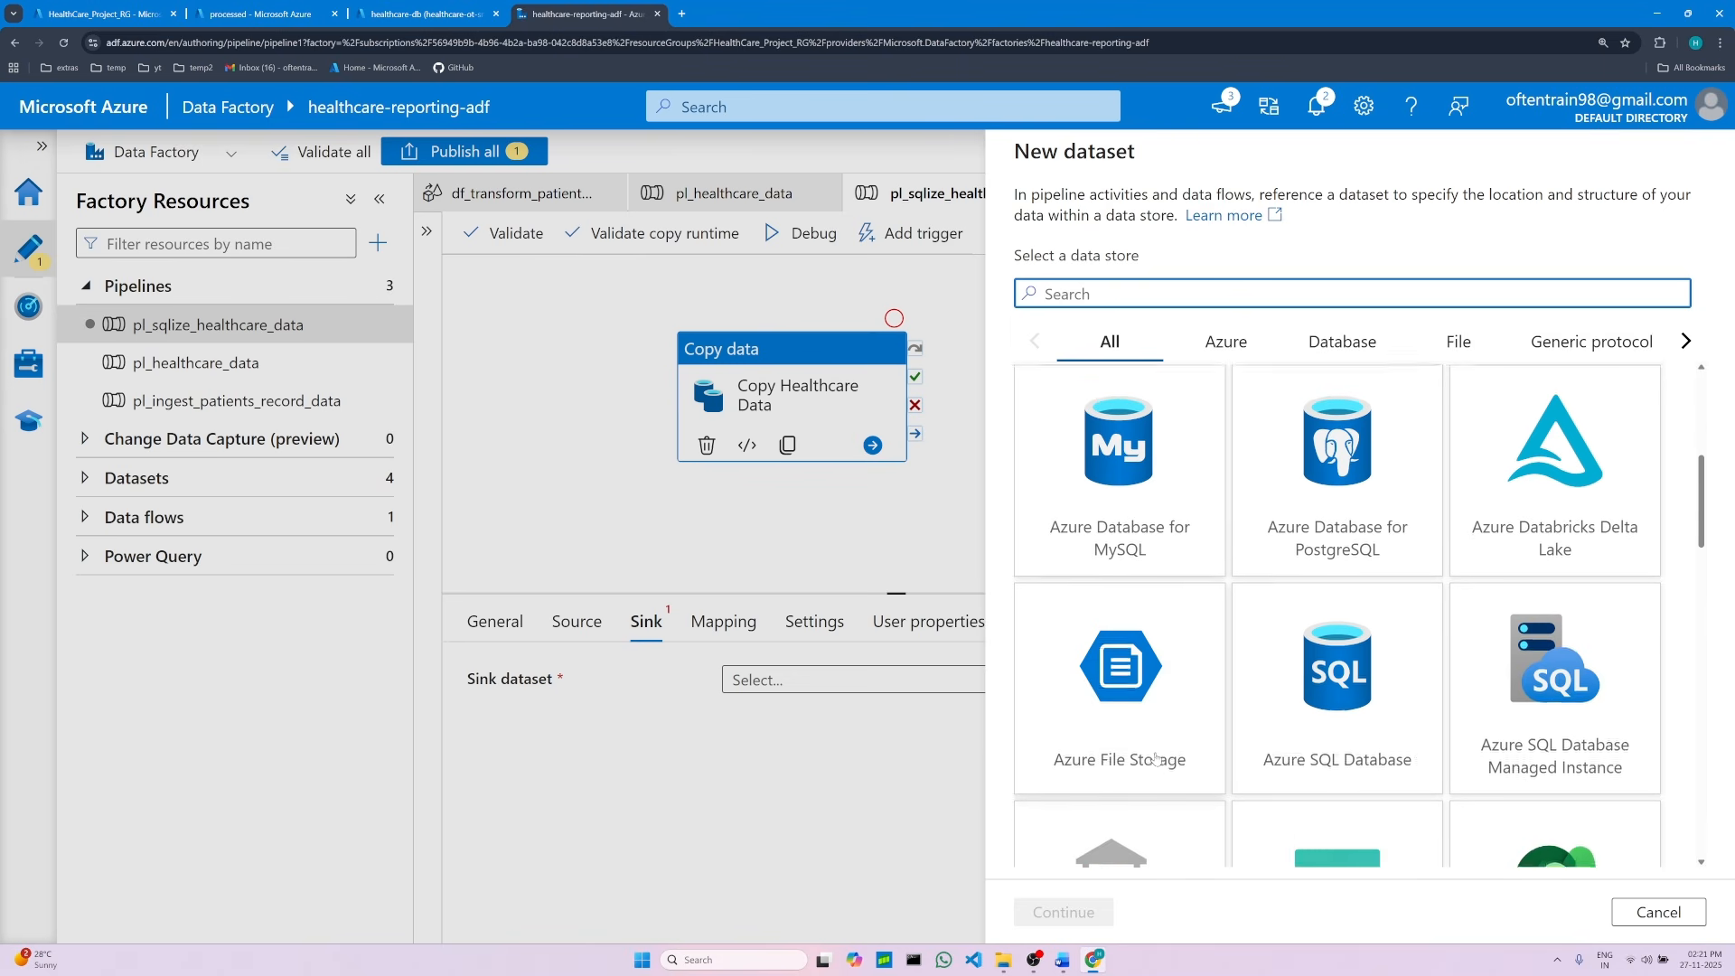
{"action": "left_click", "coordinate": [1345, 652]}
{"action": "left_click", "coordinate": [1103, 914]}
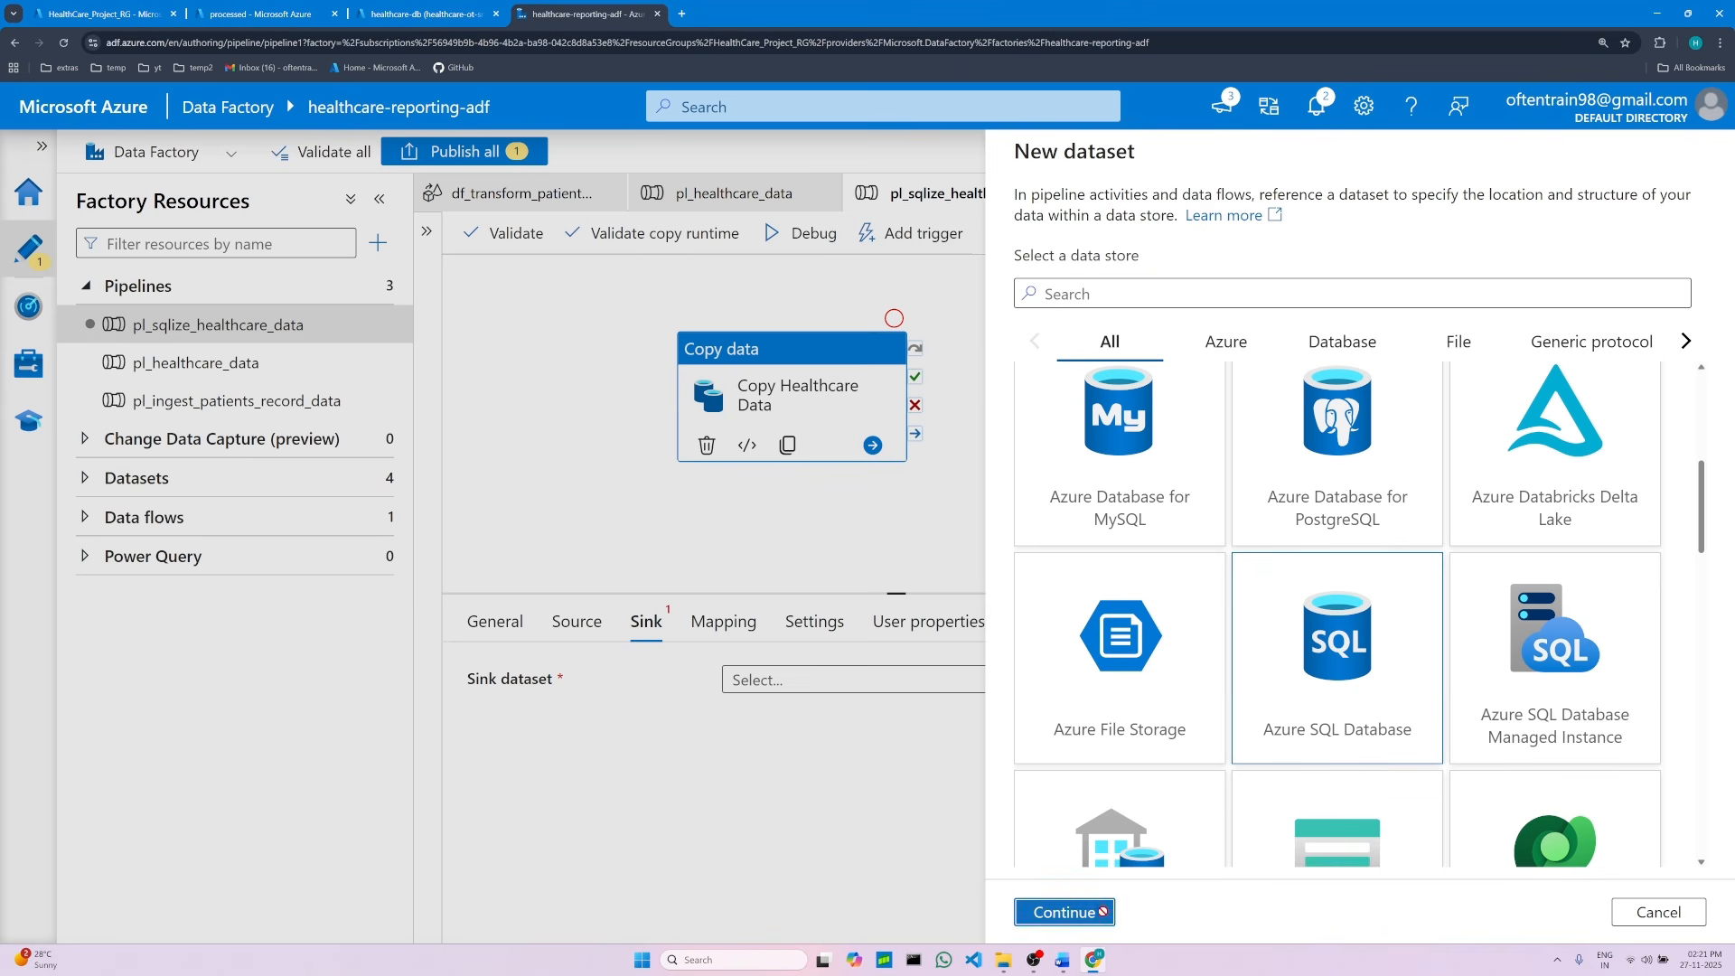
Step: Copy ds_sql_healthcare from the project document and paste it as the new dataset's name
{"action": "left_click", "coordinate": [1062, 958]}
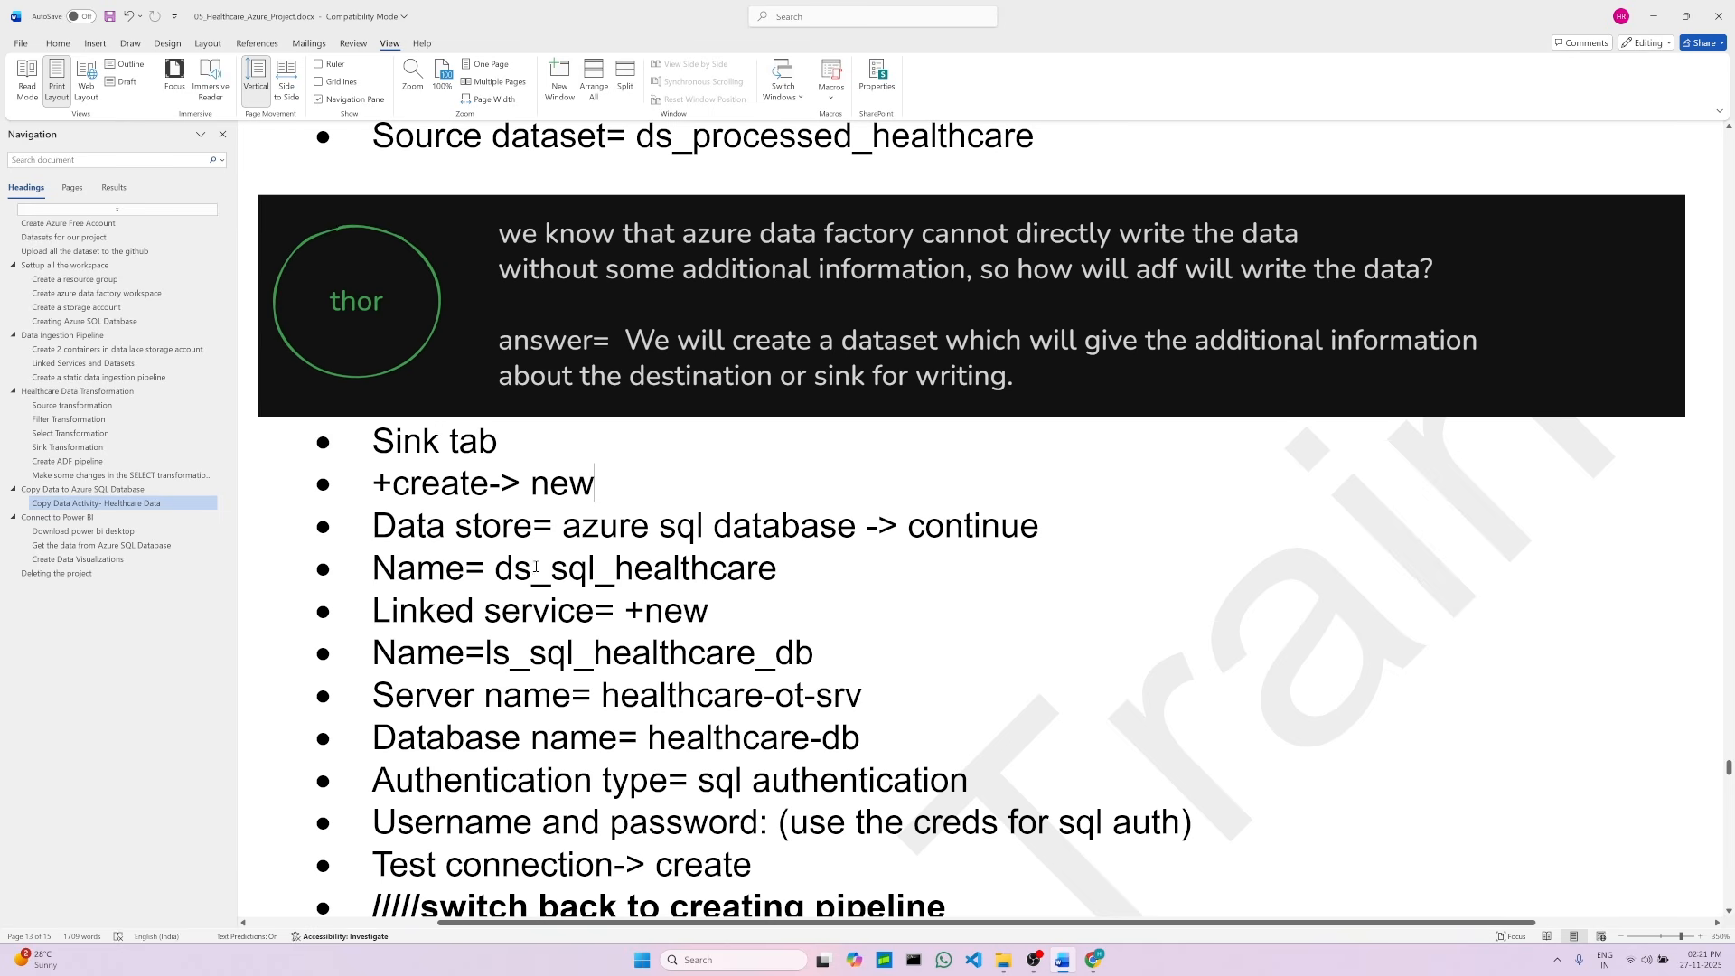
{"action": "left_click_drag", "start_coordinate": [497, 569], "coordinate": [776, 569]}
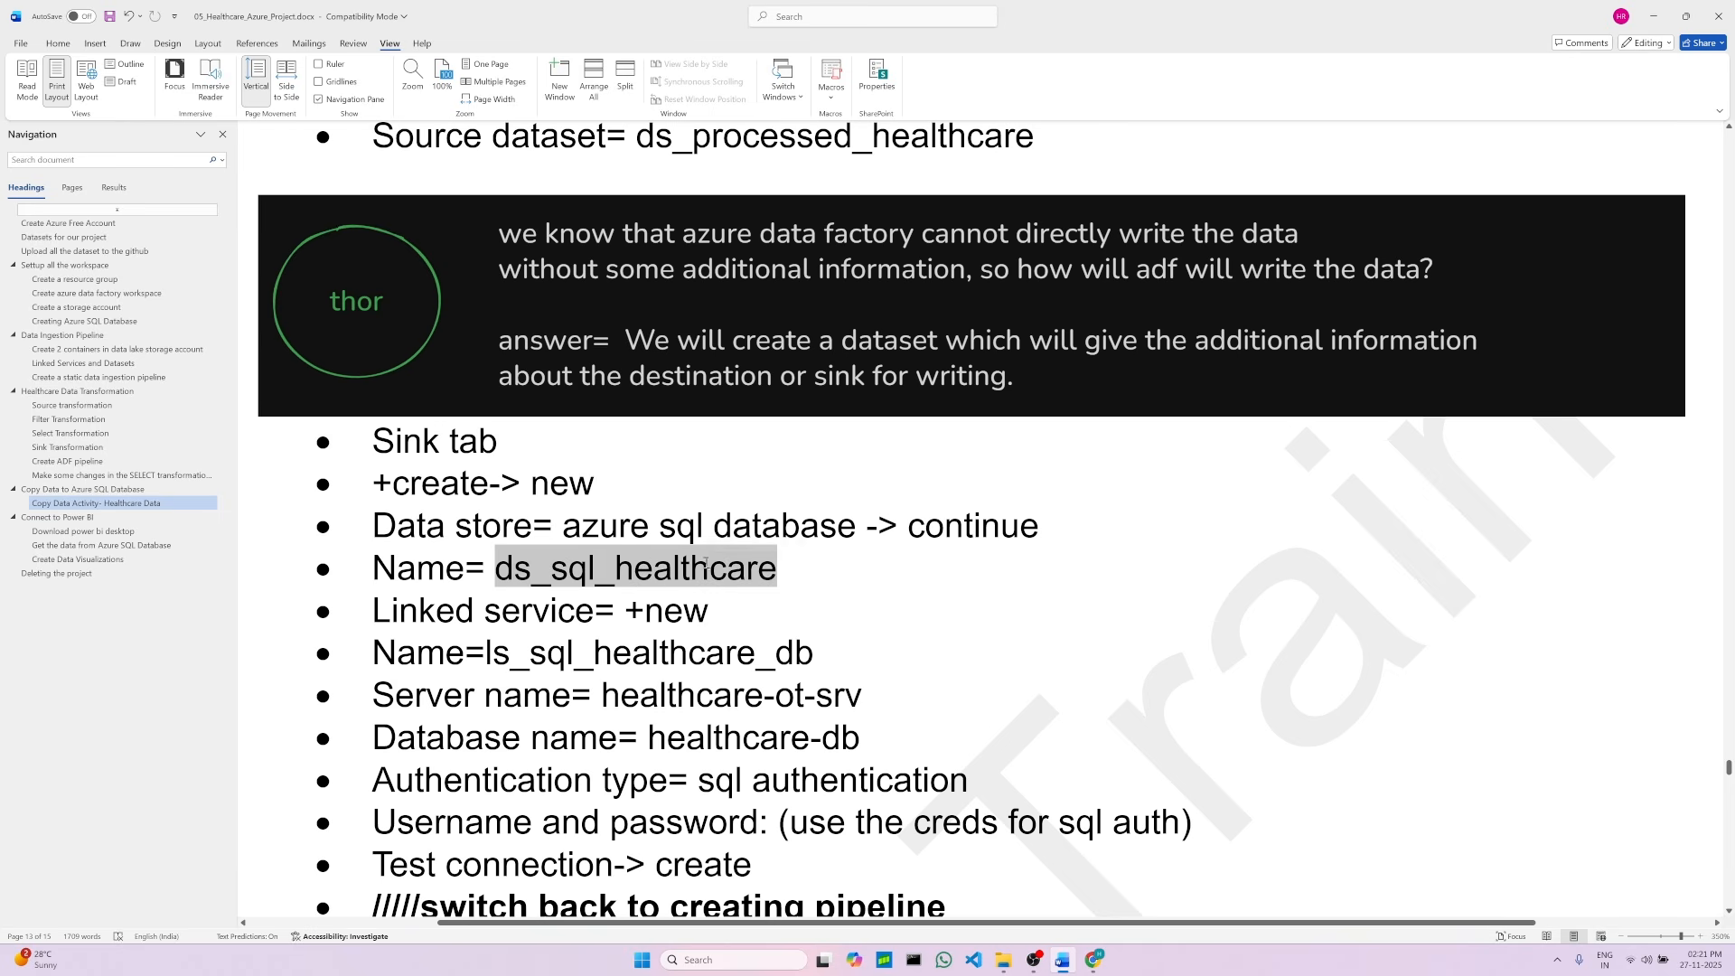
{"action": "right_click", "coordinate": [579, 574]}
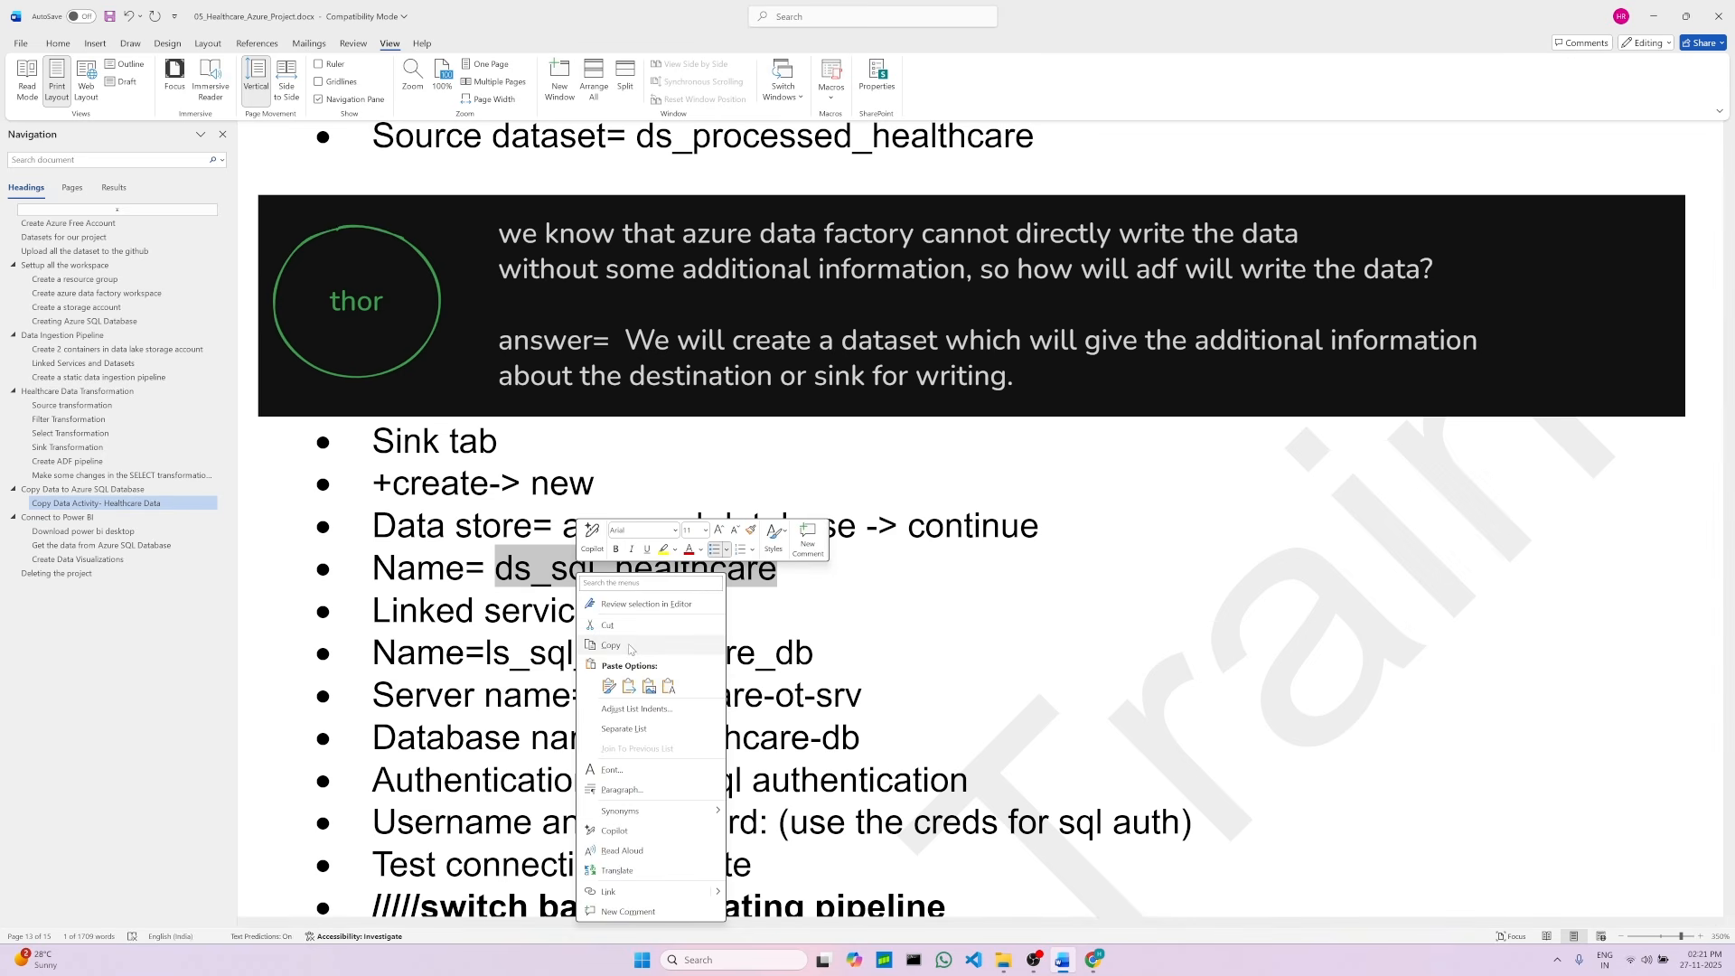
{"action": "left_click", "coordinate": [619, 645]}
{"action": "left_click", "coordinate": [1094, 960]}
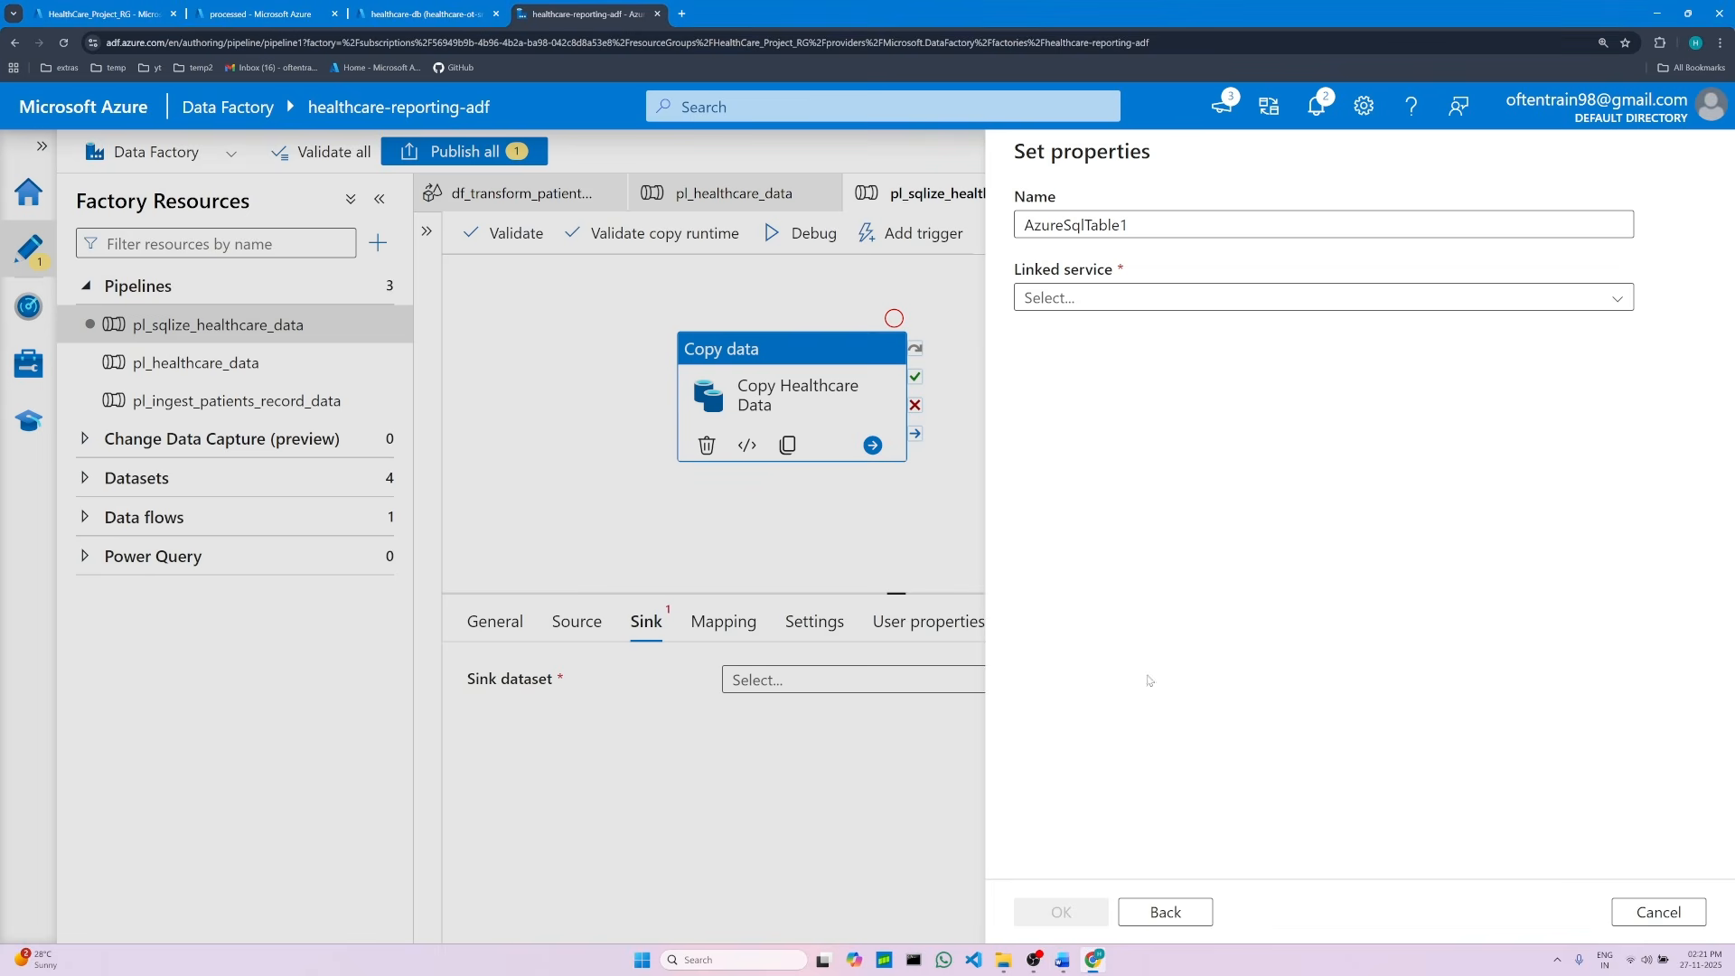
{"action": "double_click", "coordinate": [1059, 226]}
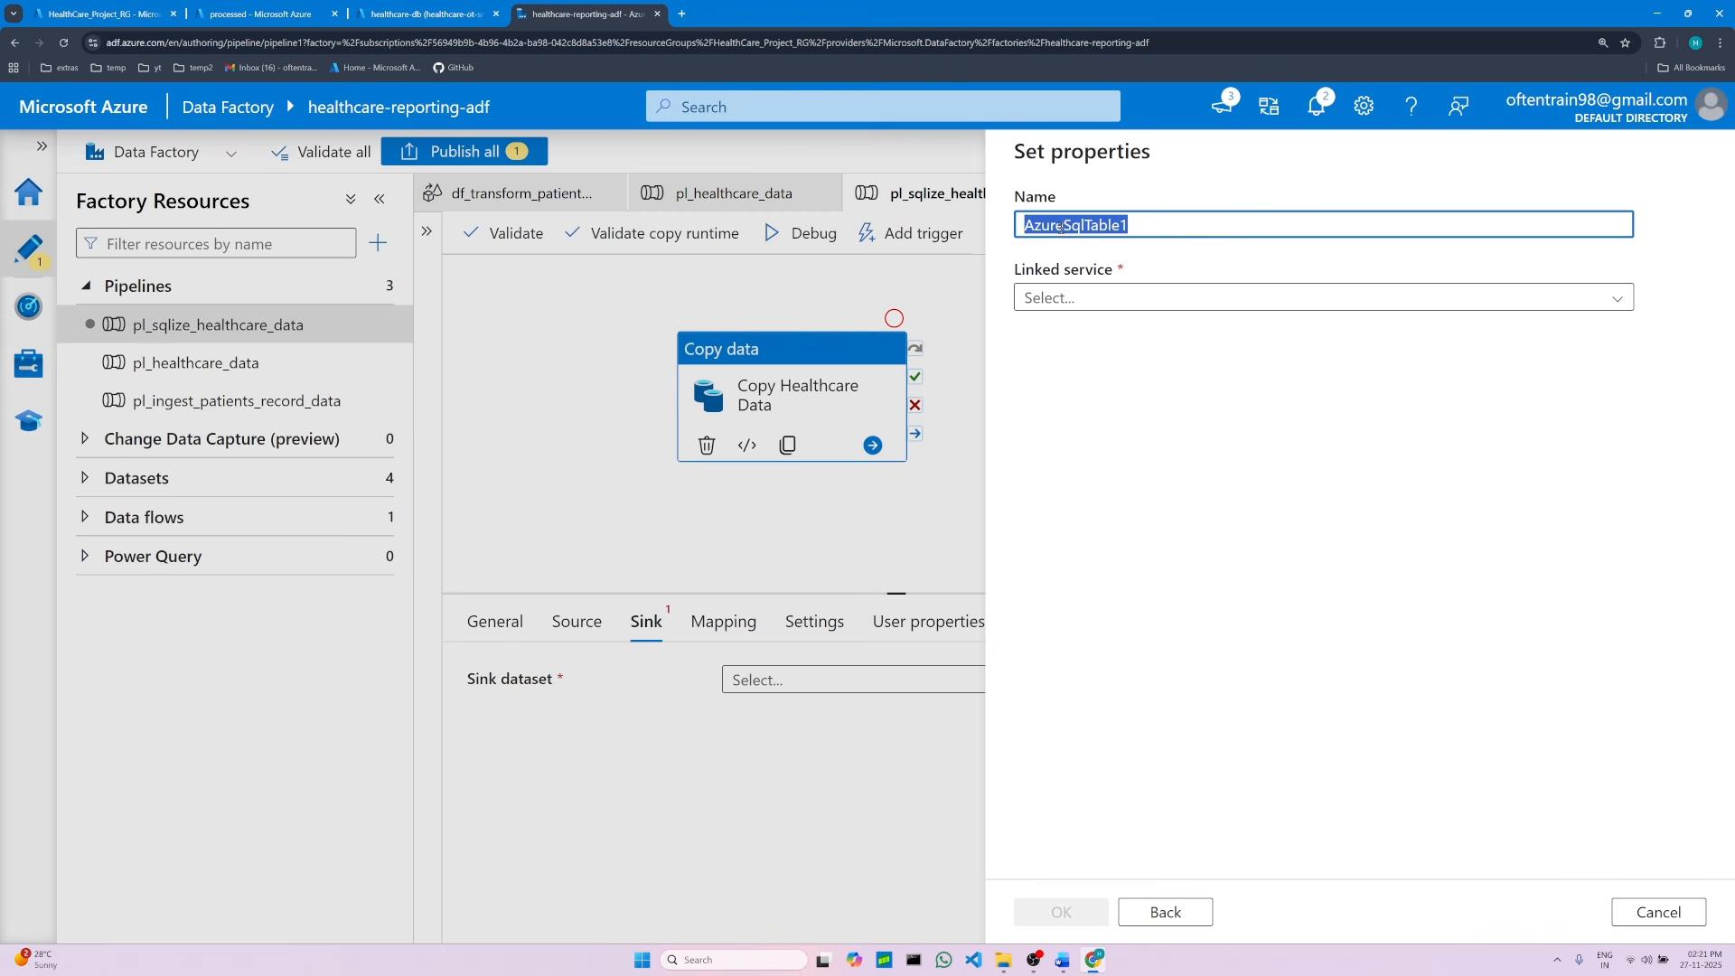
{"action": "key", "text": "BackSpace"}
{"action": "right_click", "coordinate": [1059, 226]}
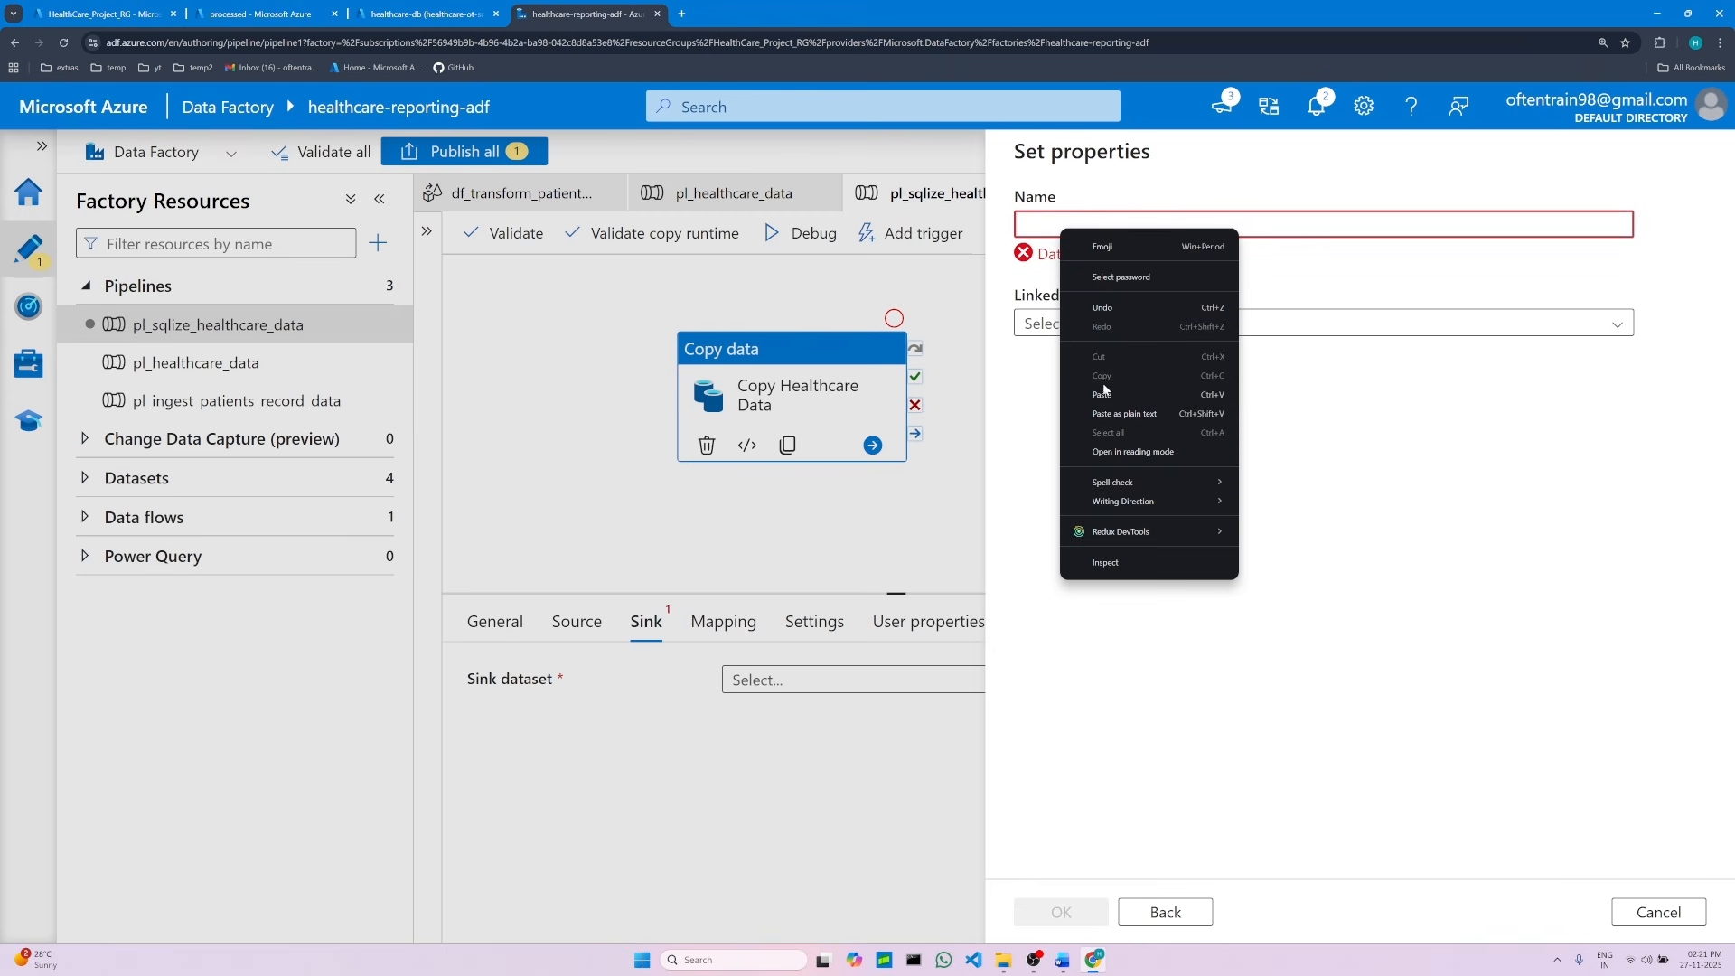
{"action": "left_click", "coordinate": [1102, 394]}
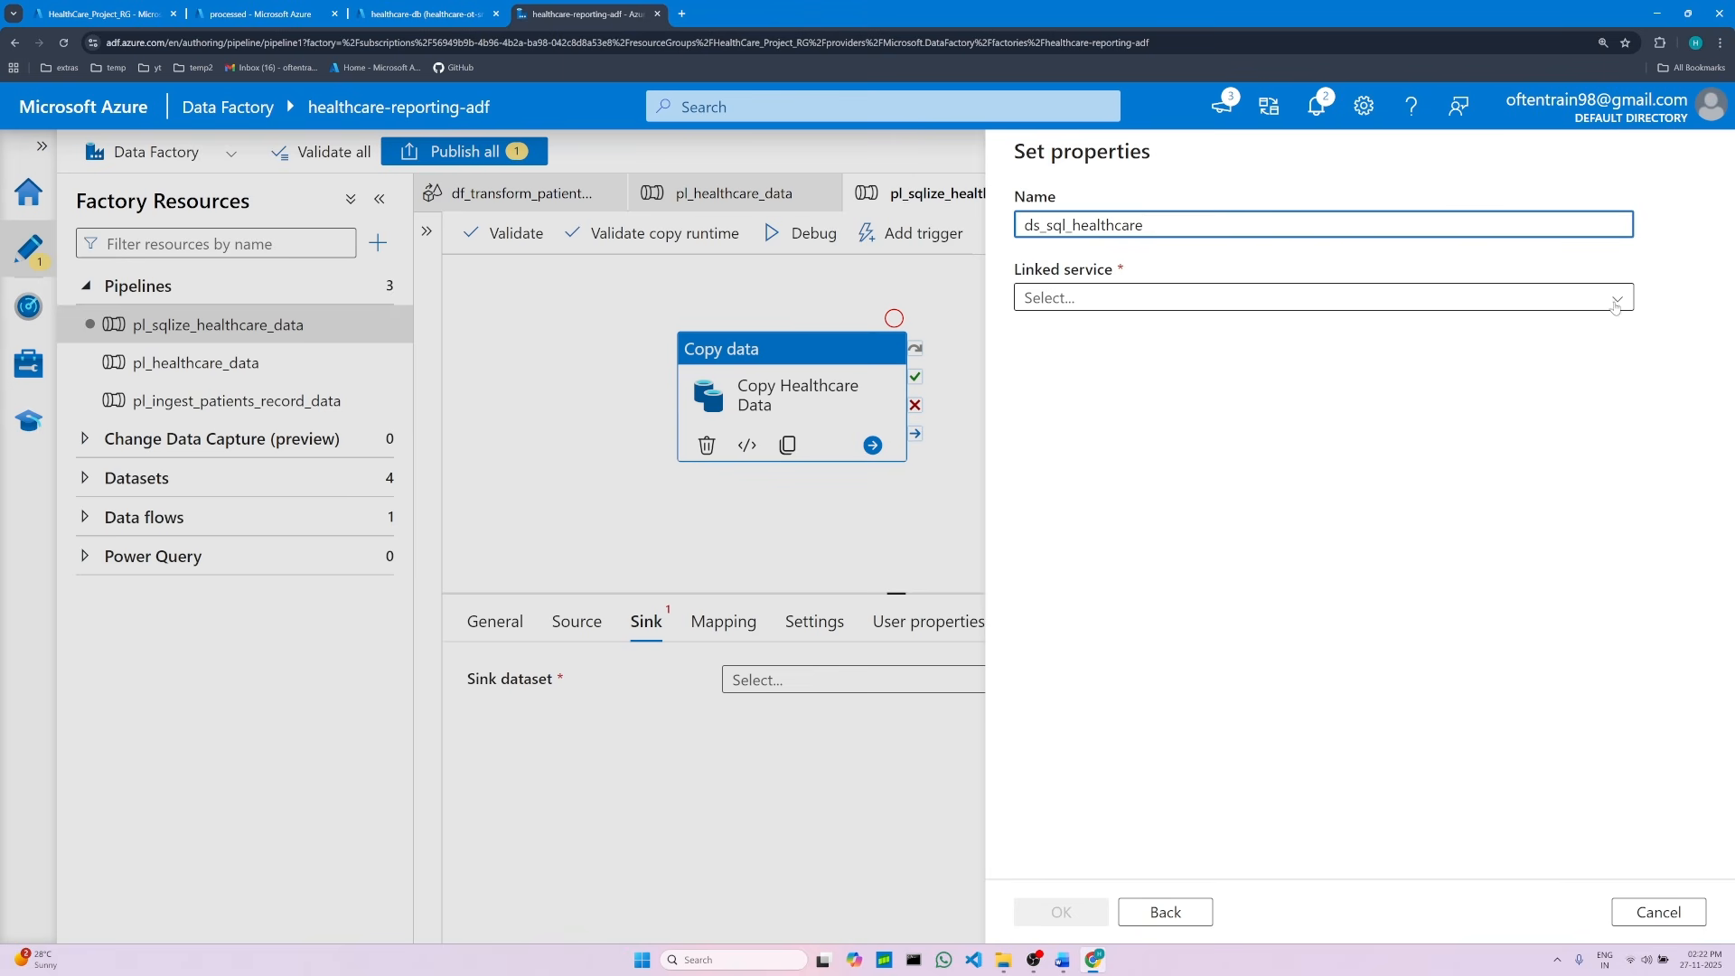
Step: Open the dataset's linked service options and review the linked service instructions in the project document
{"action": "left_click", "coordinate": [1617, 301]}
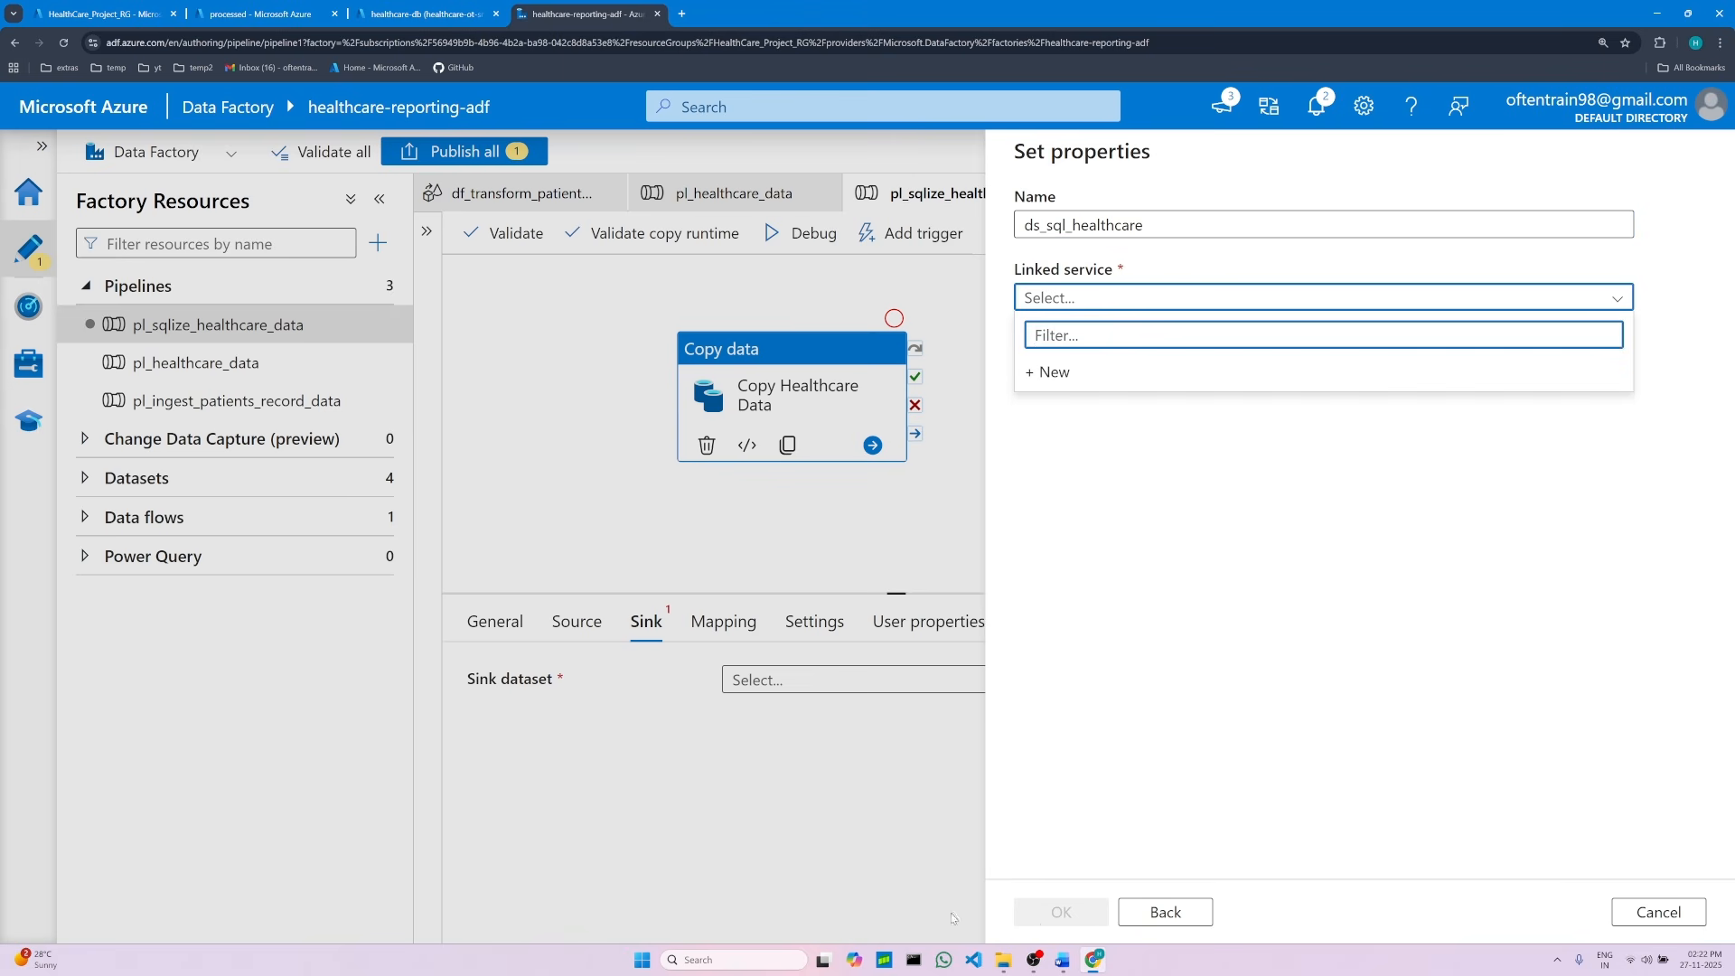
{"action": "left_click", "coordinate": [1063, 961]}
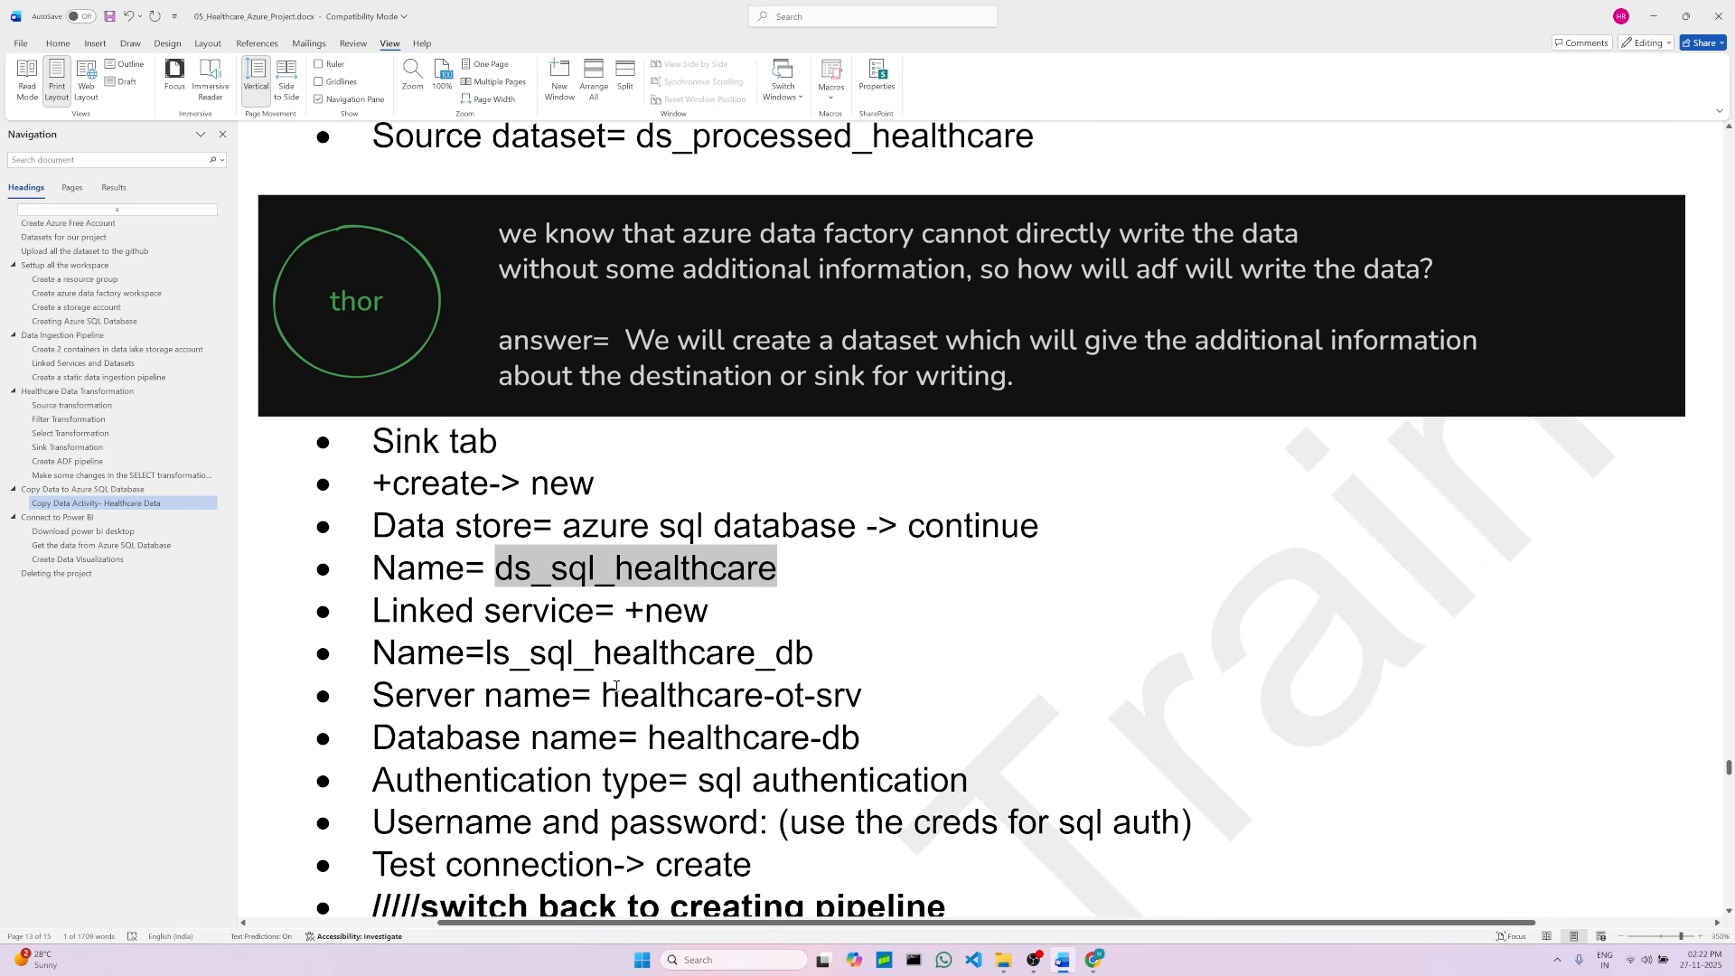
{"action": "left_click", "coordinate": [721, 606]}
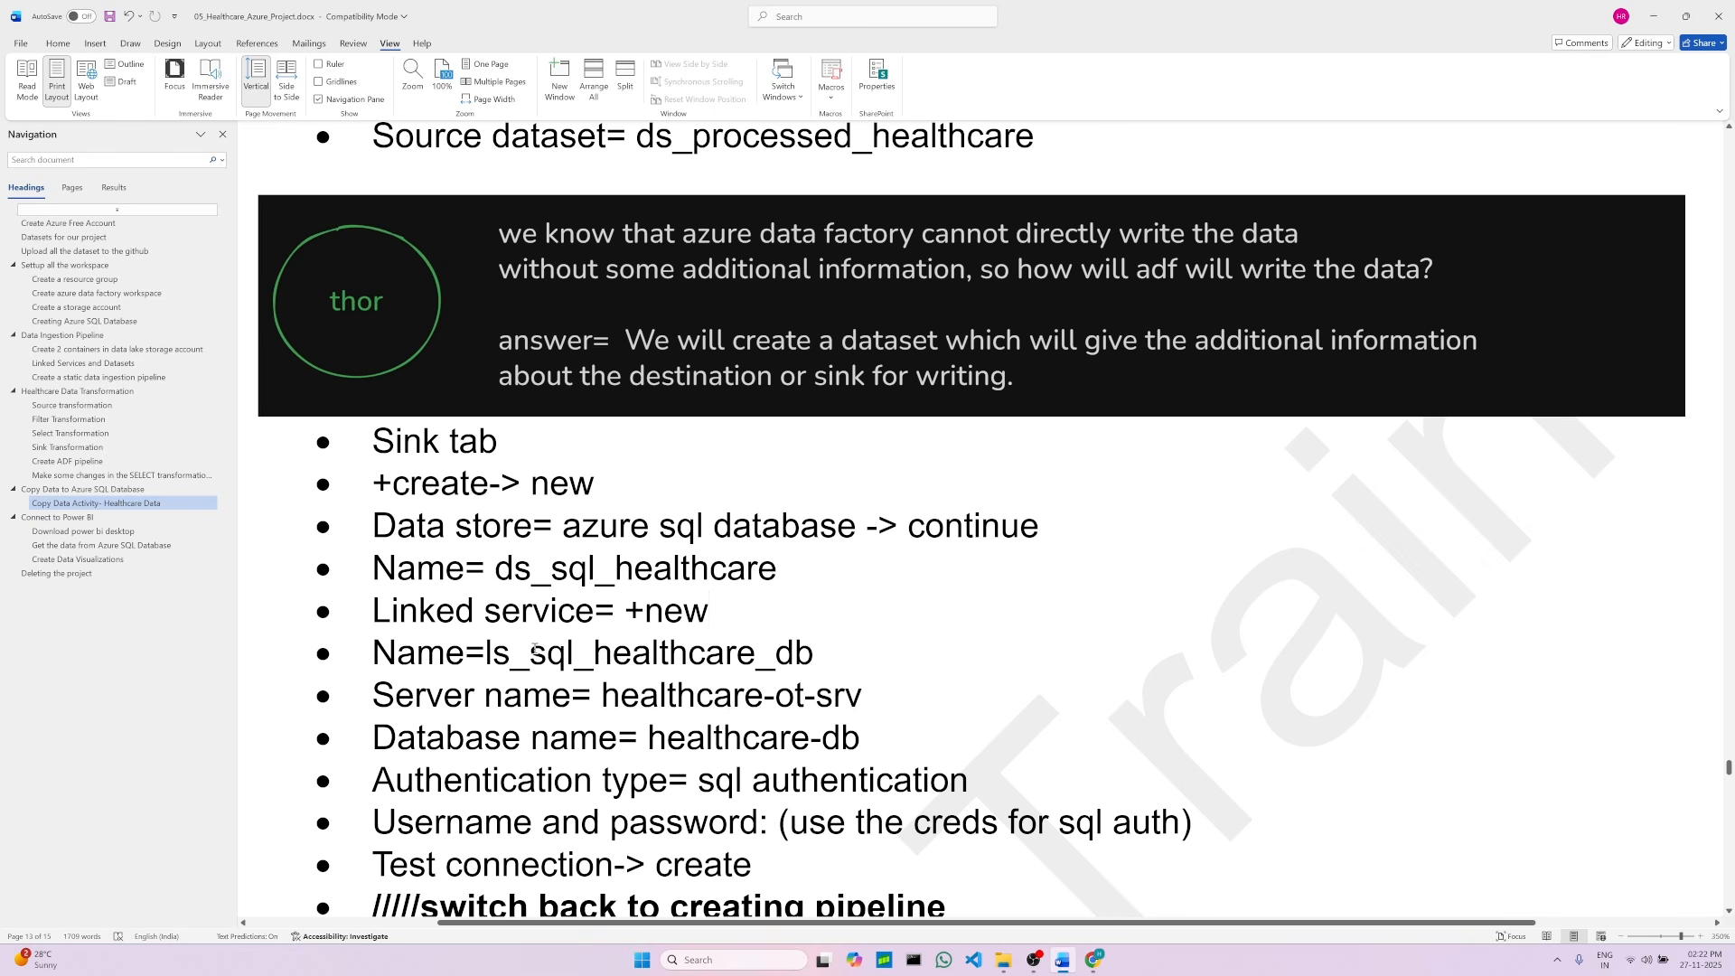
{"action": "left_click", "coordinate": [977, 302]}
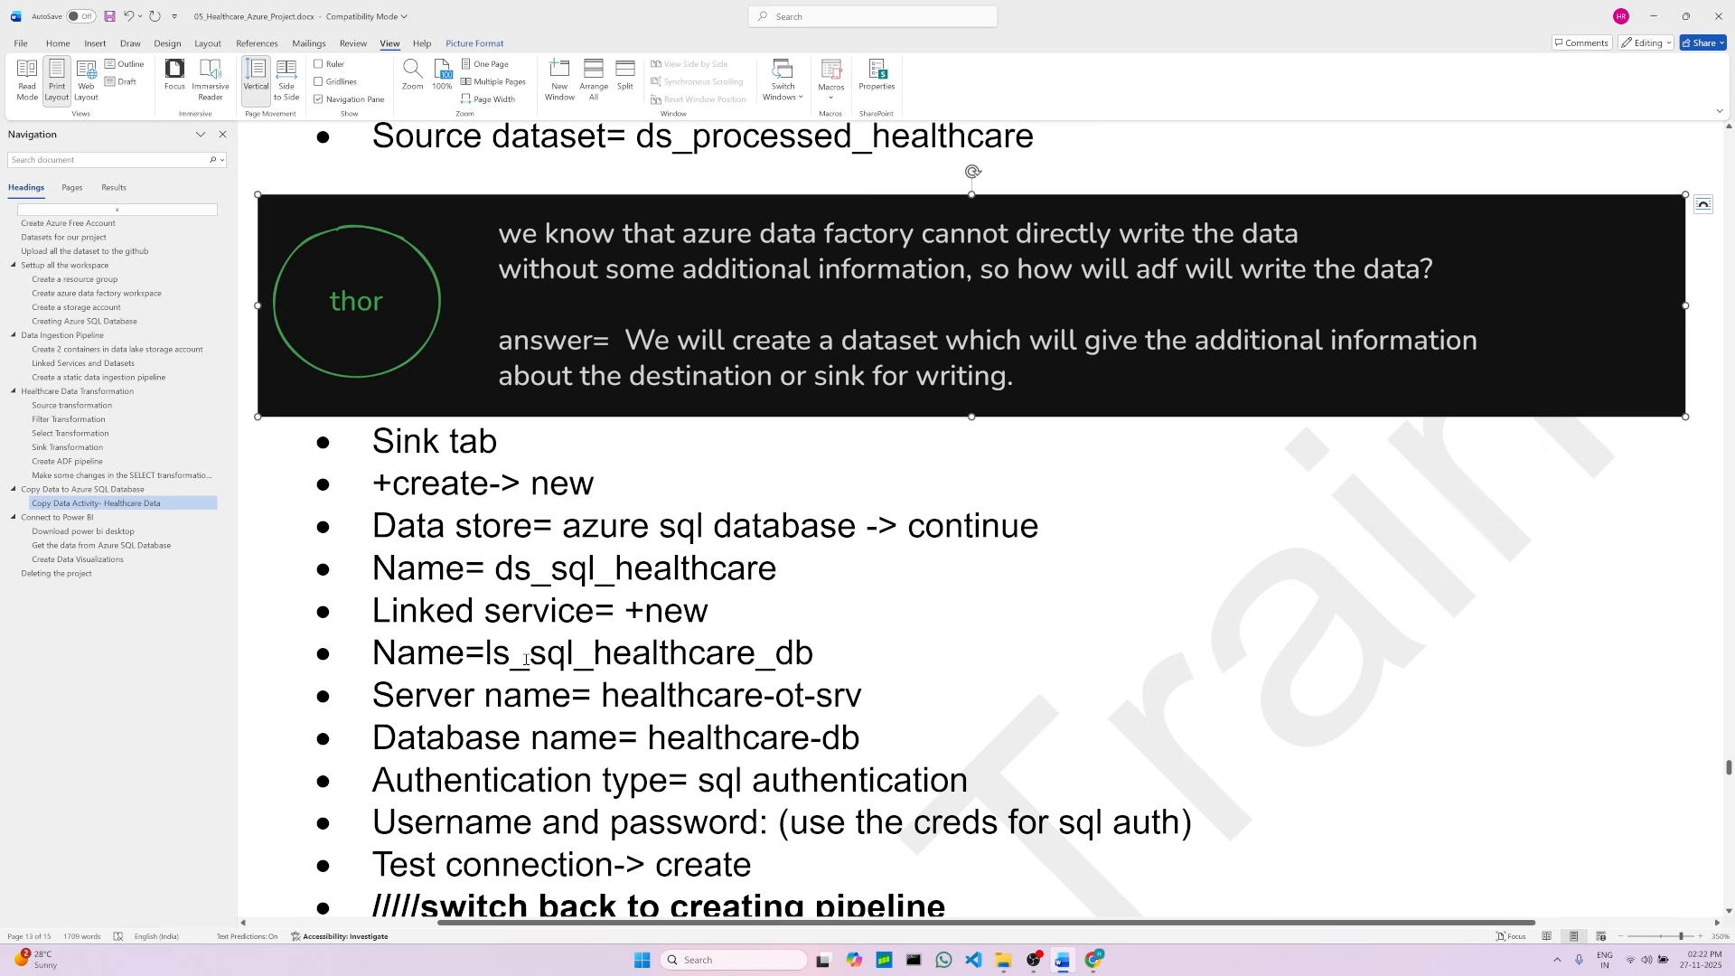
Step: Start a new linked service for the dataset and paste ls_sql_healthcare_db from the project document as its name
{"action": "left_click_drag", "start_coordinate": [488, 652], "coordinate": [764, 657]}
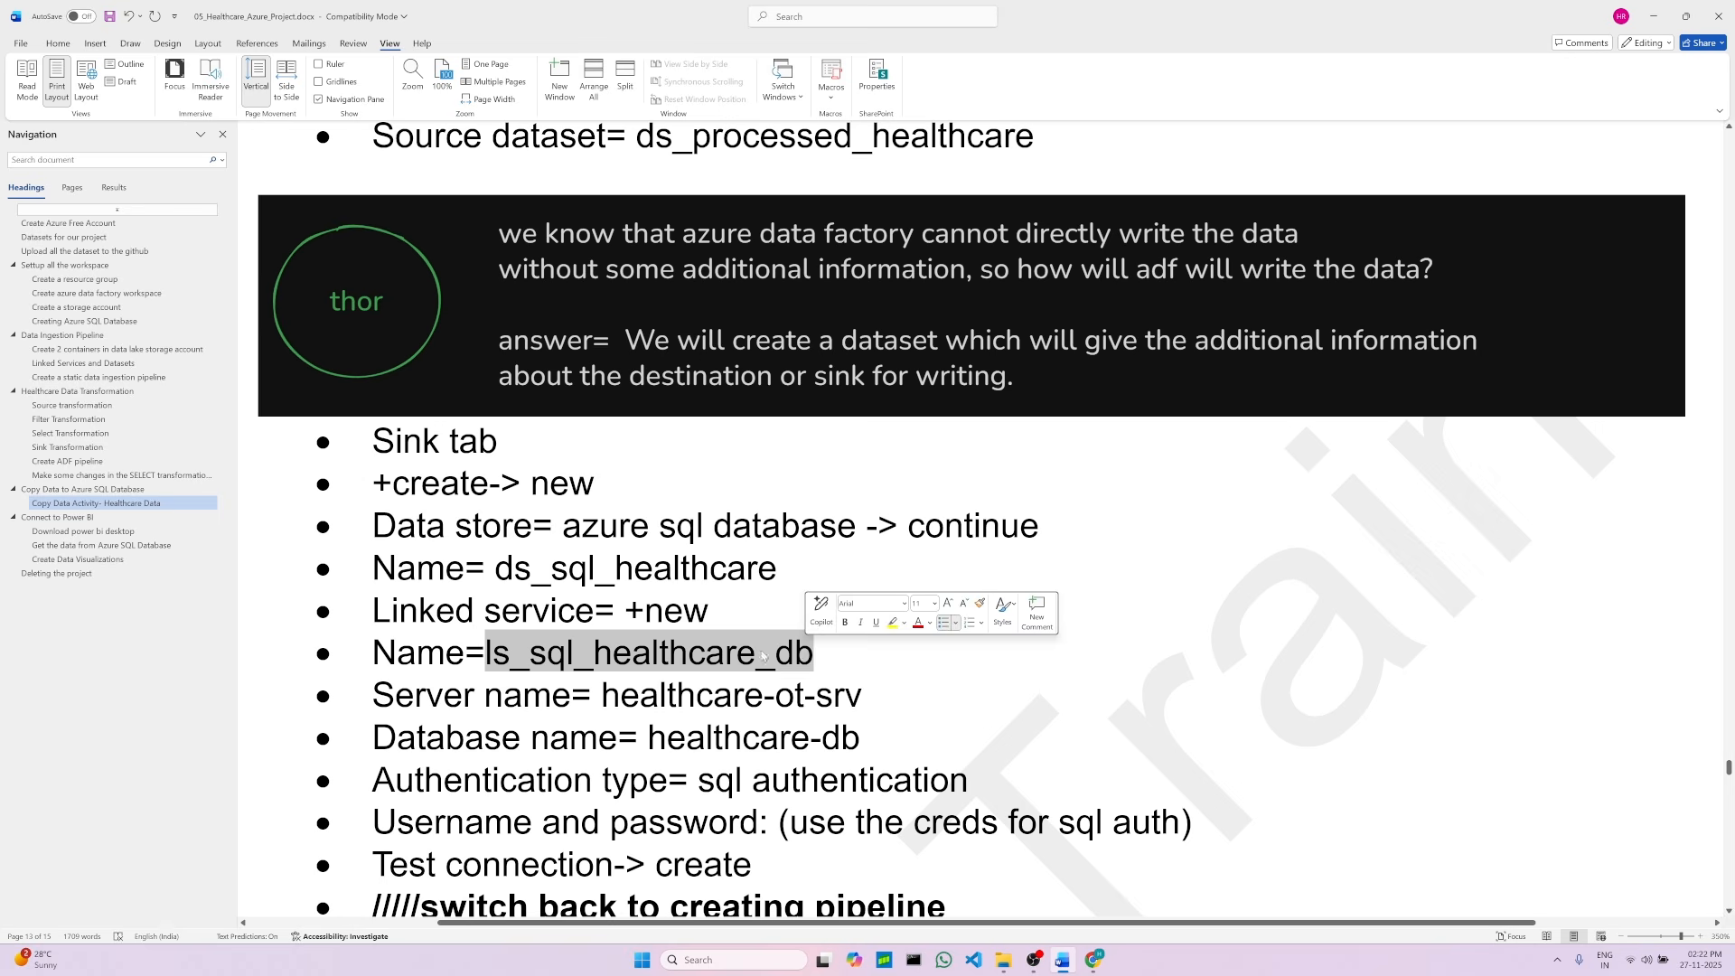
{"action": "right_click", "coordinate": [706, 651]}
{"action": "left_click", "coordinate": [741, 377]}
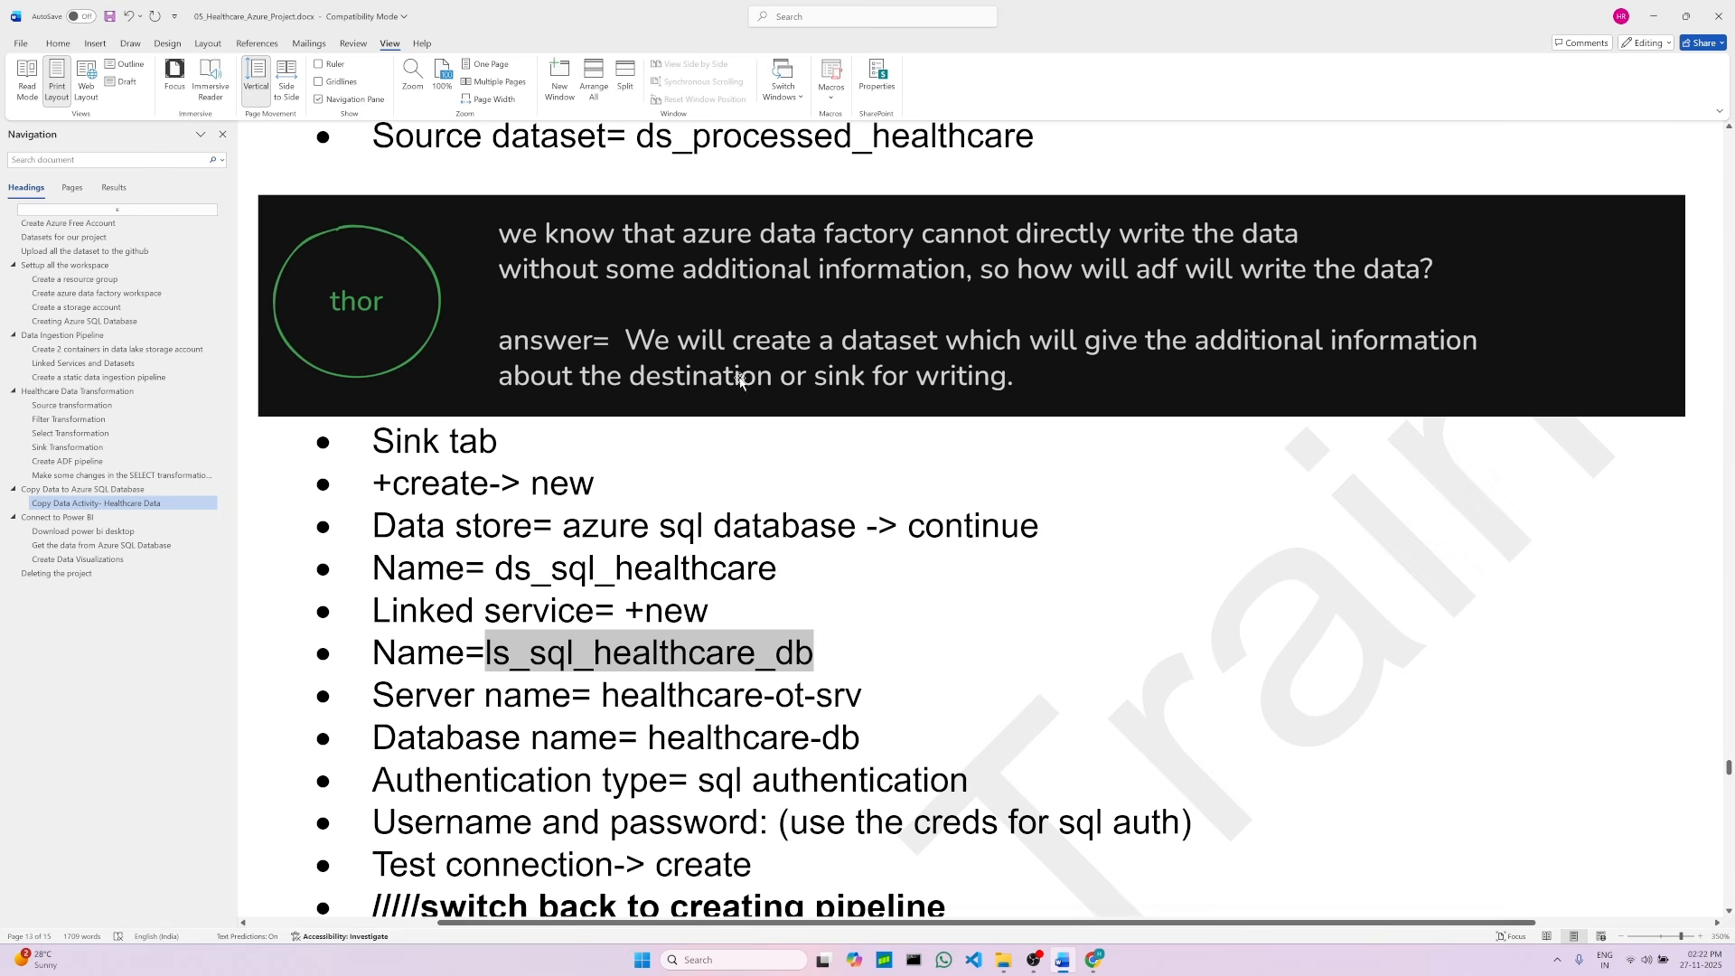
{"action": "key", "text": "alt+Tab"}
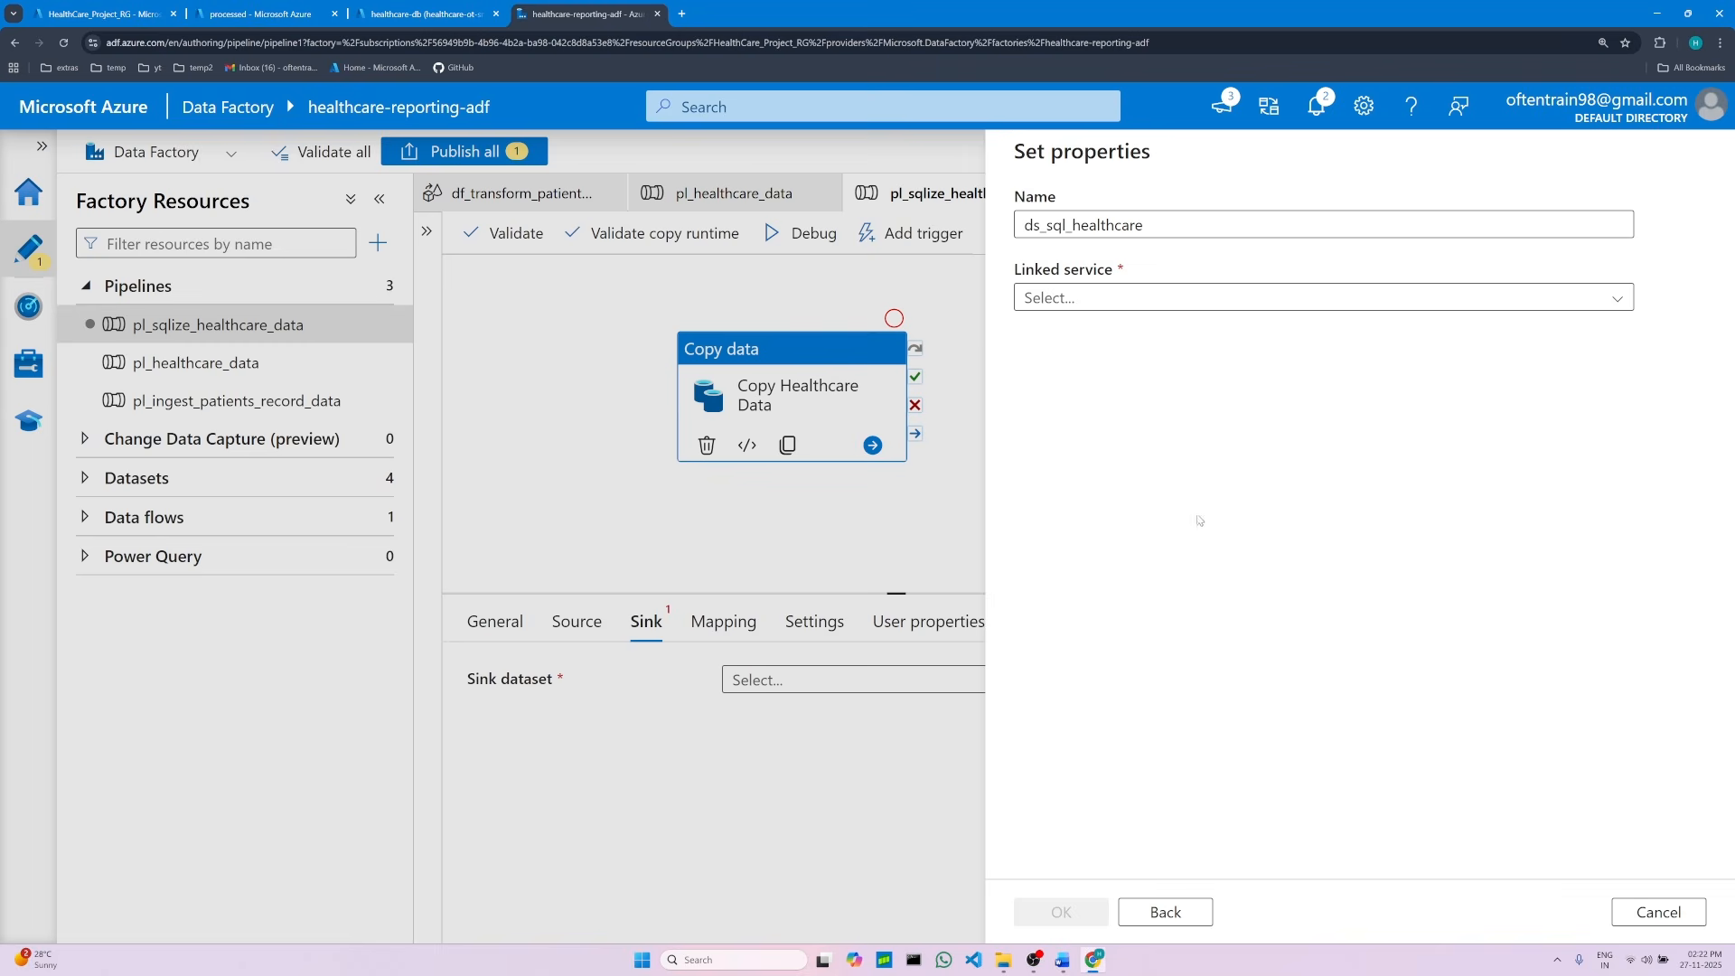
{"action": "left_click", "coordinate": [1076, 300]}
{"action": "left_click", "coordinate": [1069, 377]}
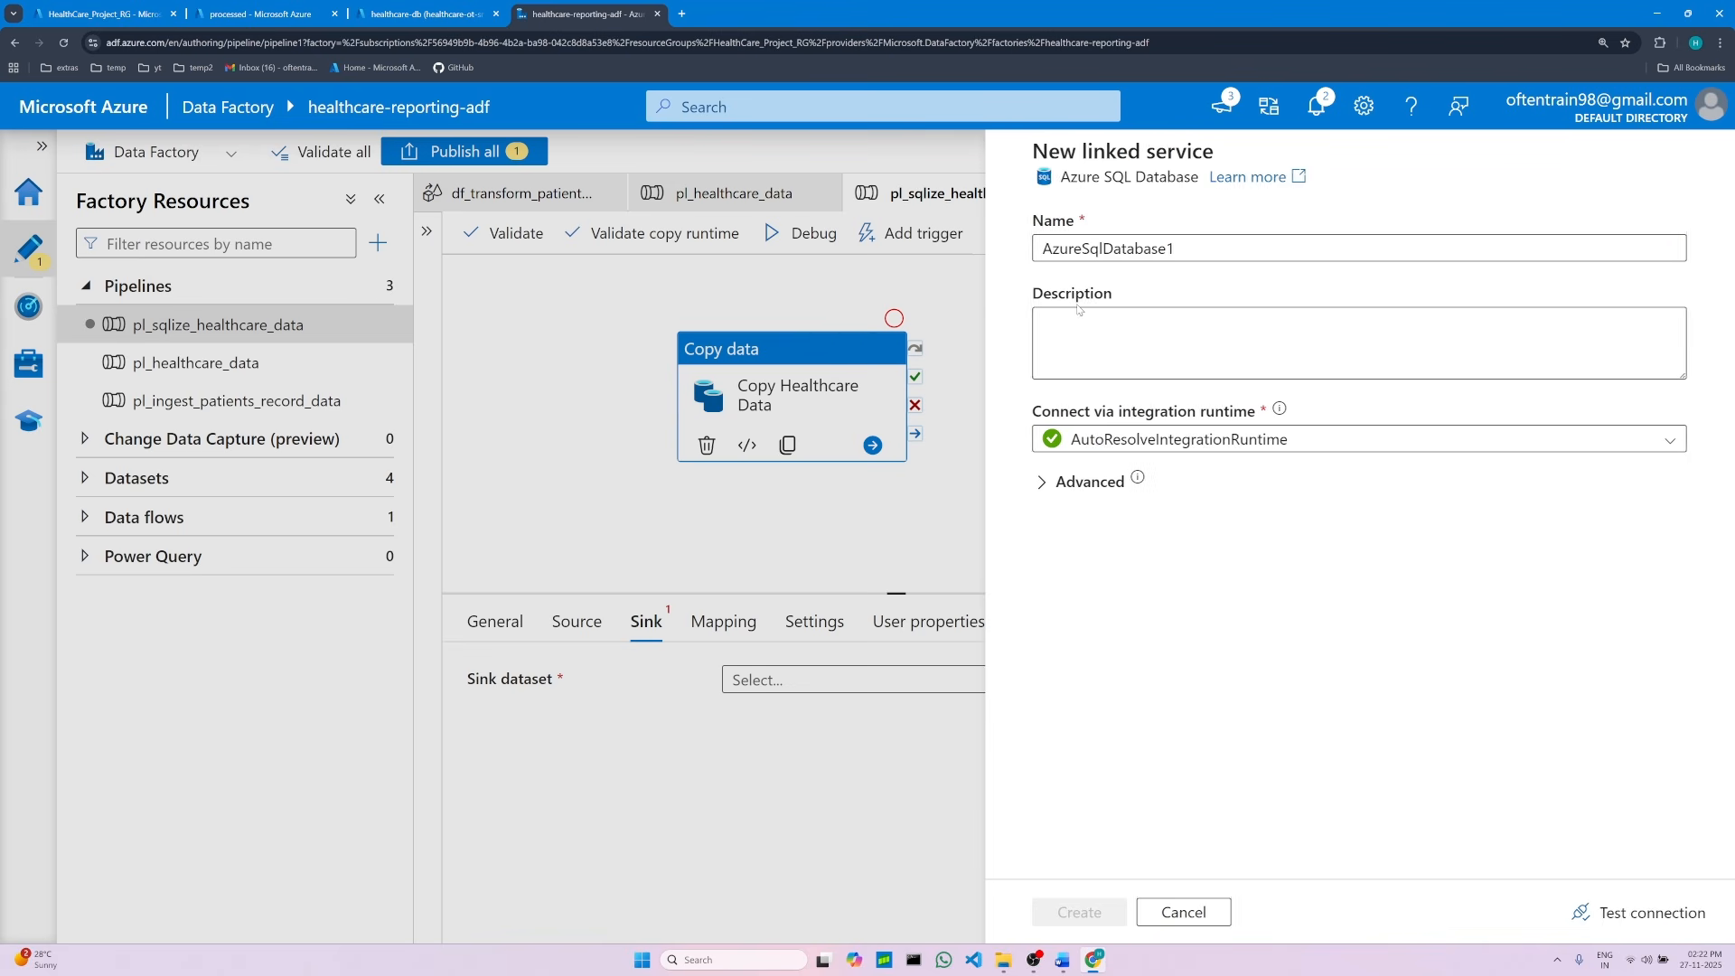
{"action": "double_click", "coordinate": [1100, 247]}
{"action": "right_click", "coordinate": [1099, 246]}
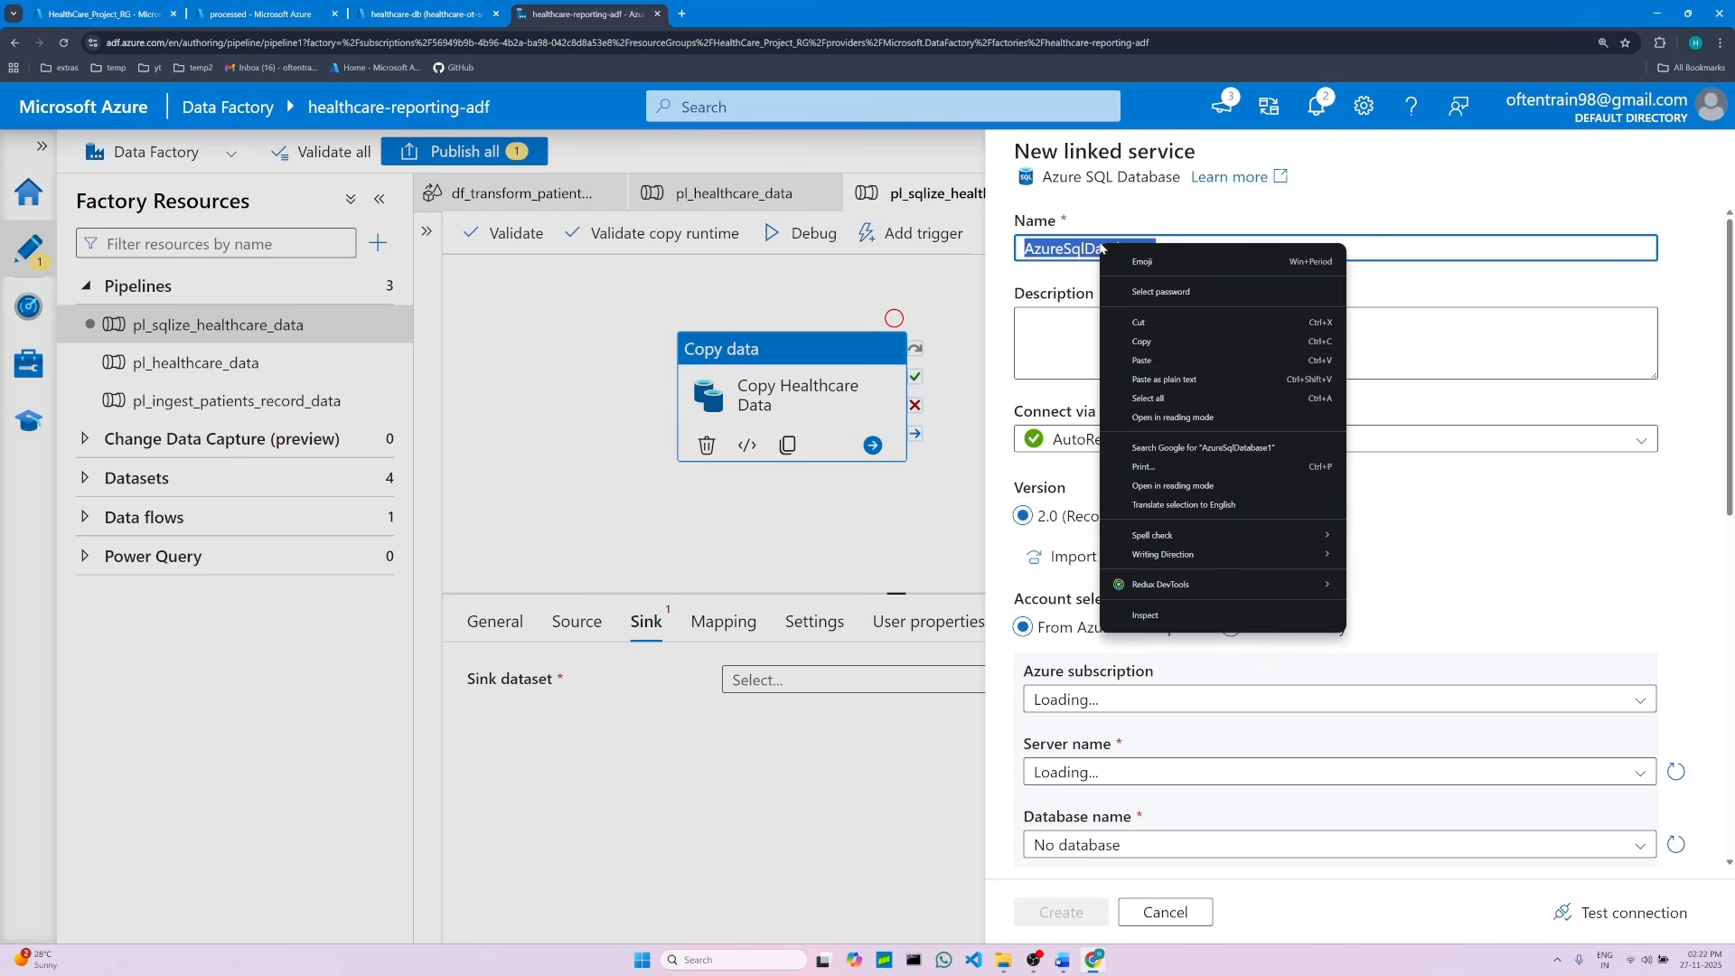
{"action": "left_click", "coordinate": [1121, 360]}
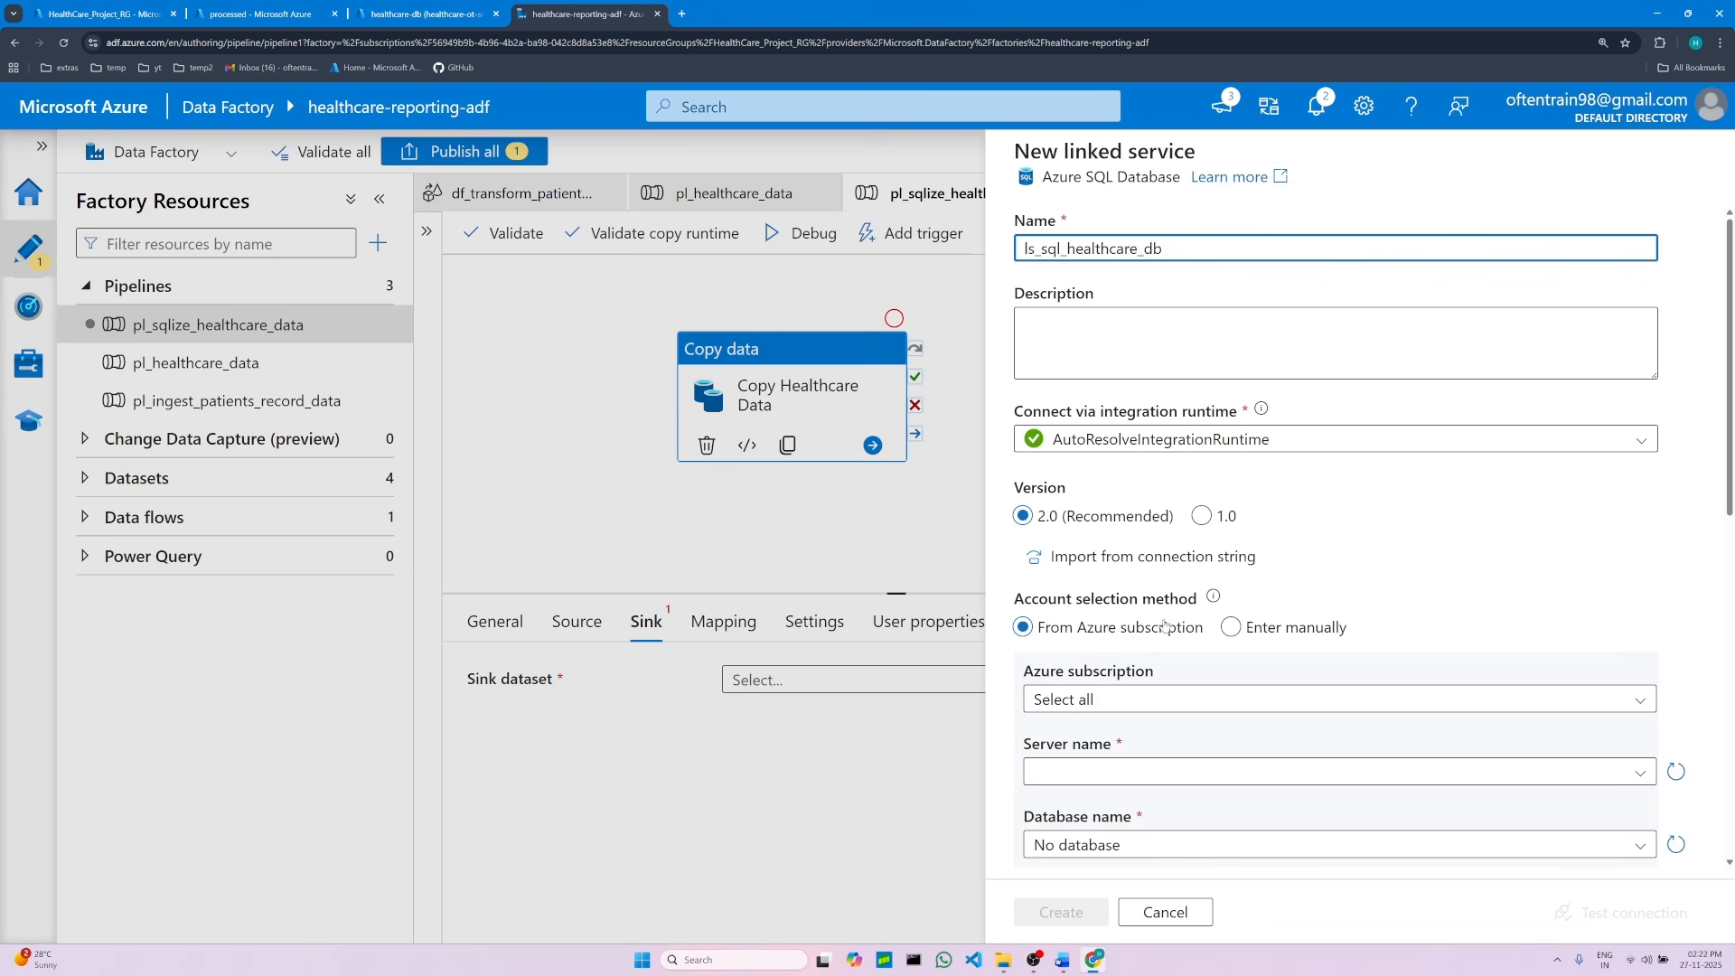
Step: Select Azure subscription 1 and the server healthcare-ot-srv for the linked service
{"action": "scroll", "coordinate": [1177, 639], "scroll_direction": "down", "scroll_amount": 1}
{"action": "scroll", "coordinate": [1177, 639], "scroll_direction": "down", "scroll_amount": 1}
{"action": "left_click", "coordinate": [1173, 628]}
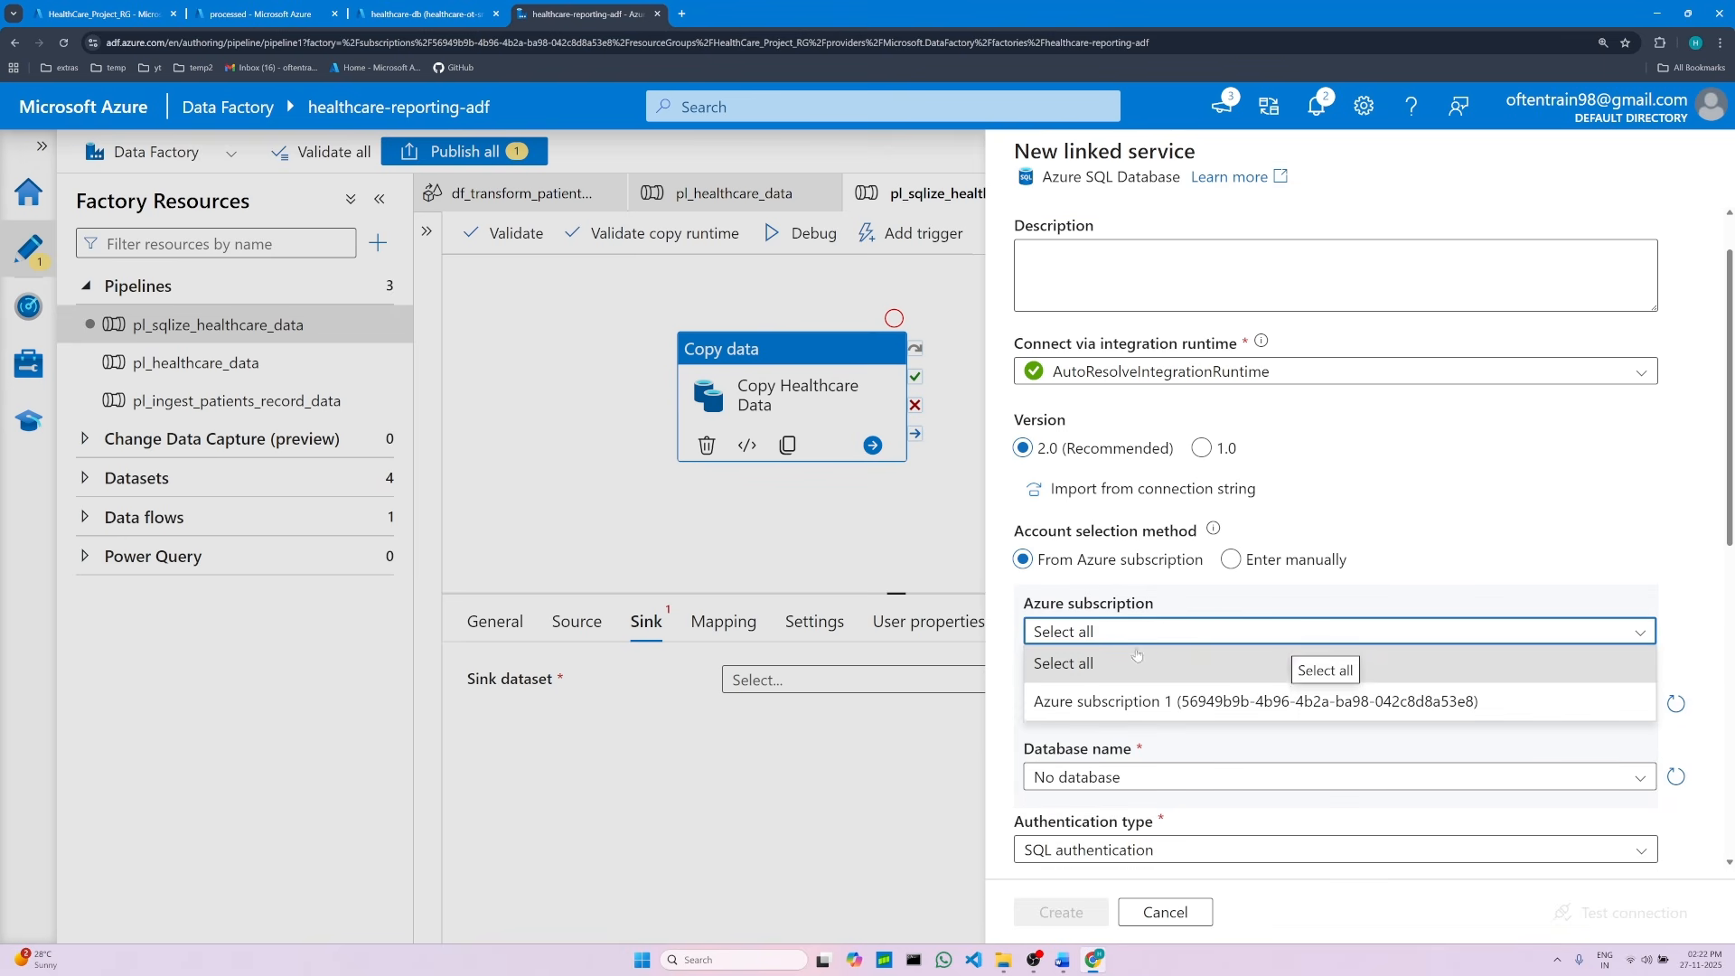
{"action": "left_click", "coordinate": [1107, 696]}
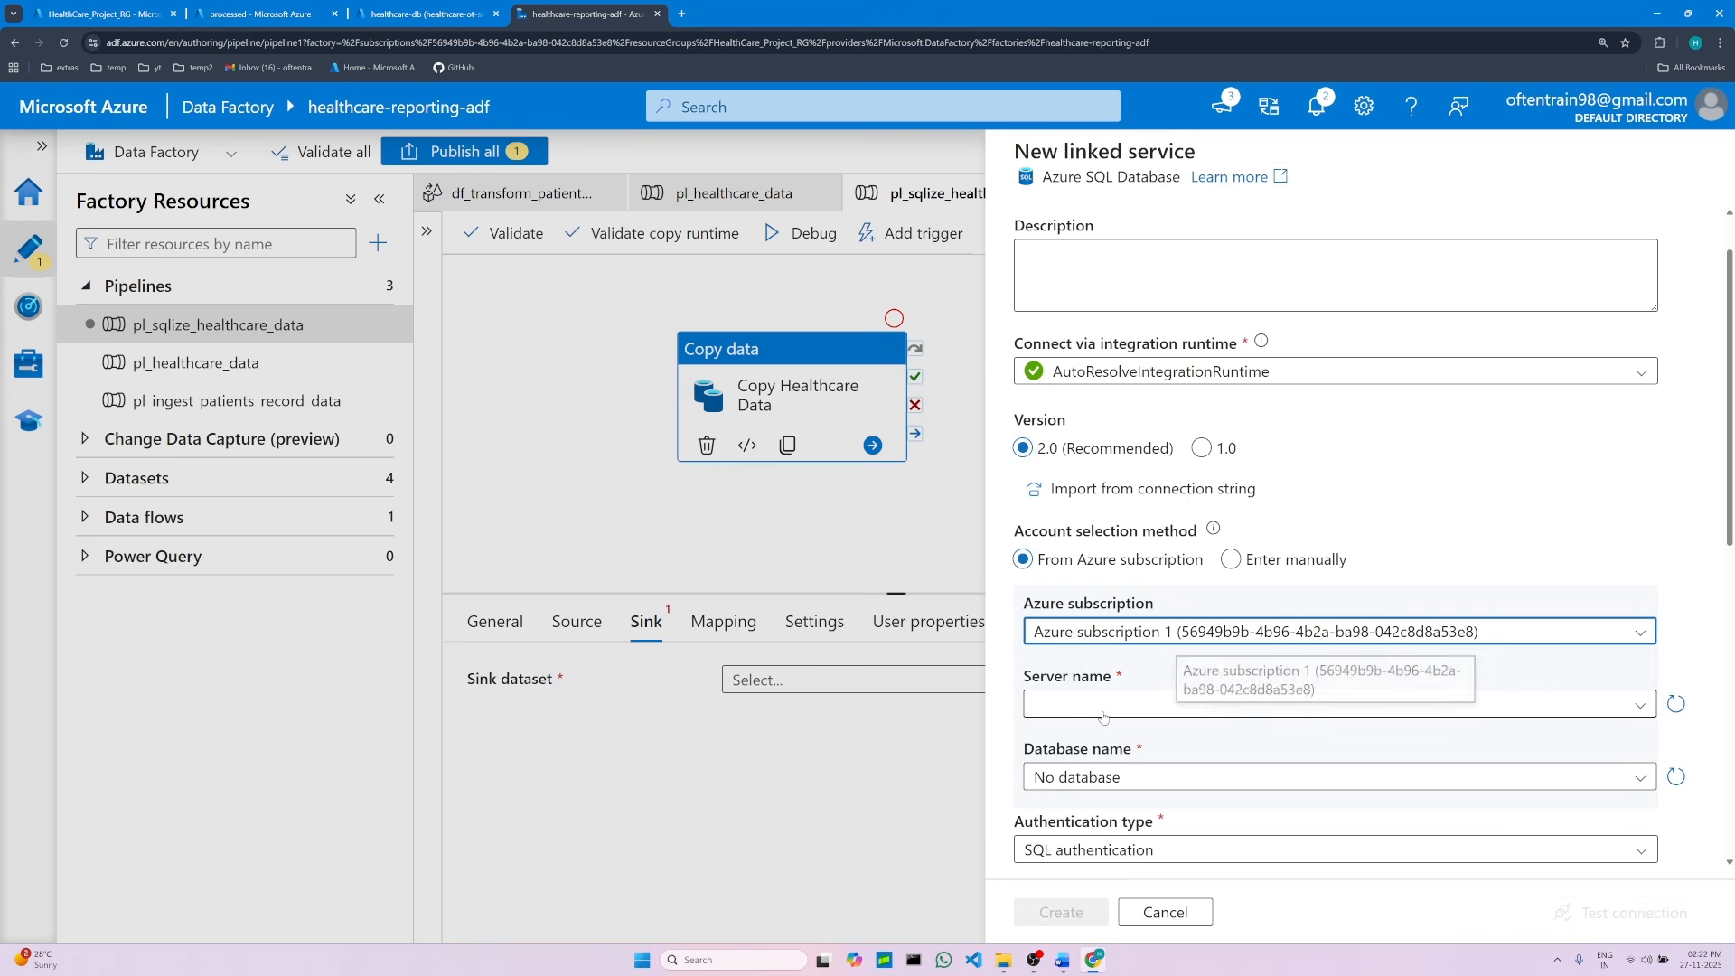
{"action": "left_click", "coordinate": [1106, 702]}
{"action": "left_click", "coordinate": [1107, 743]}
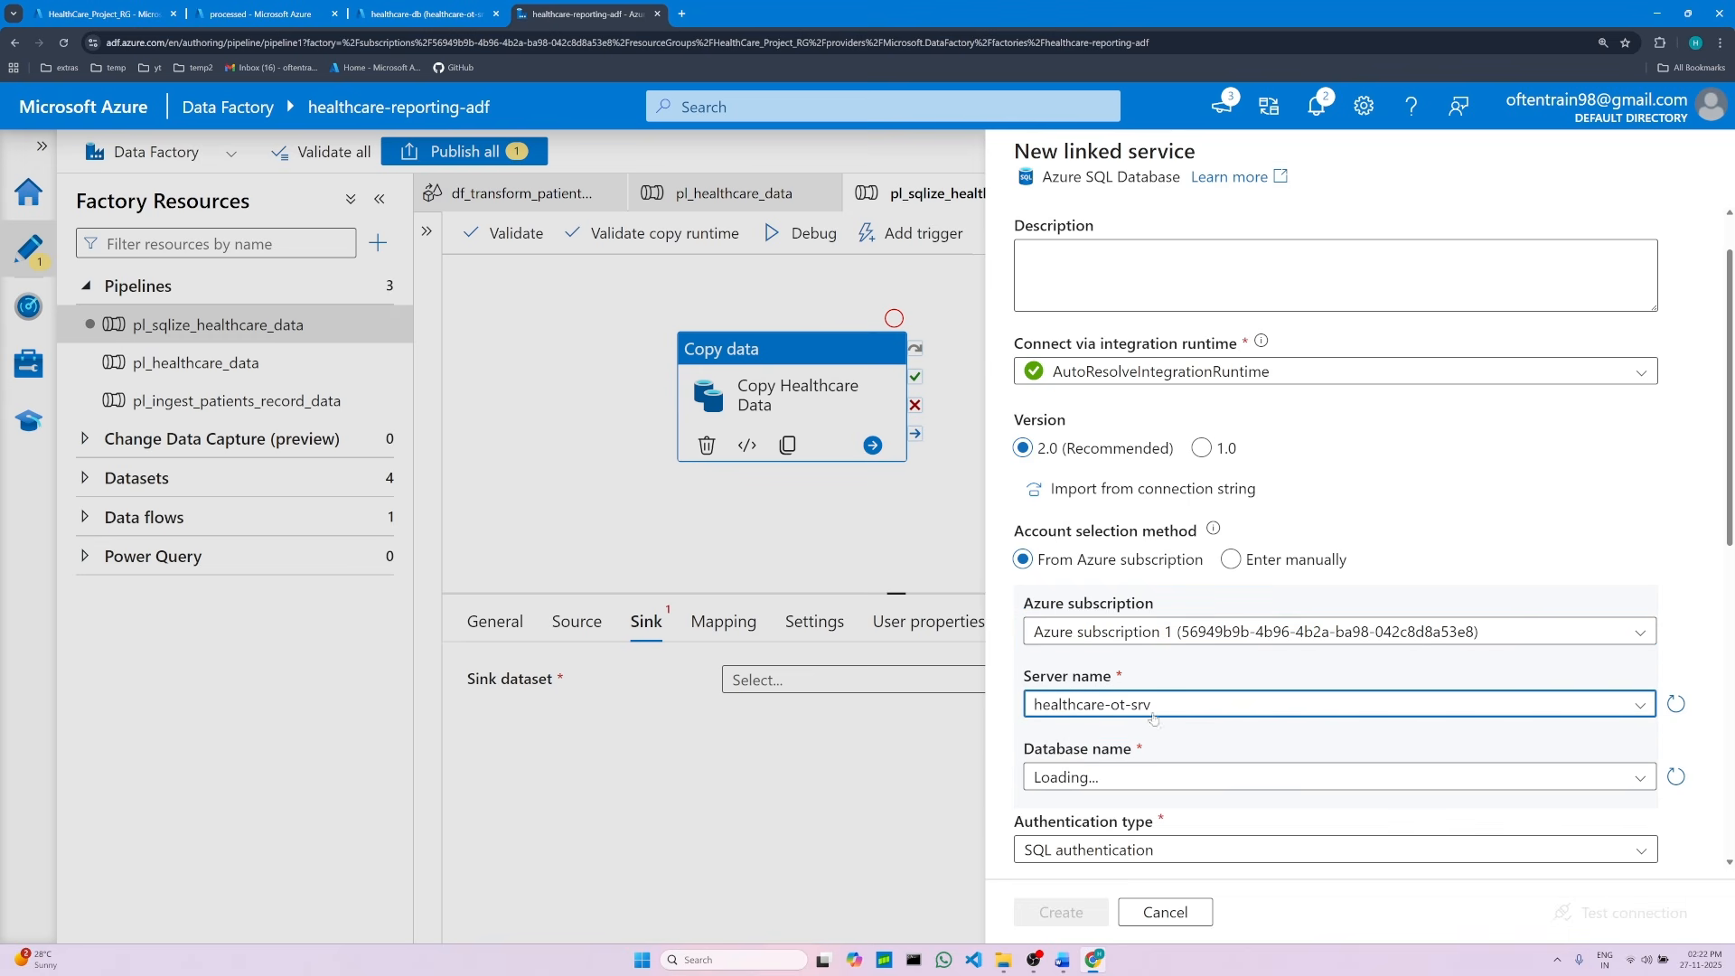
Step: Select healthcare-db as the linked service's database
{"action": "scroll", "coordinate": [1158, 678], "scroll_direction": "down", "scroll_amount": 3}
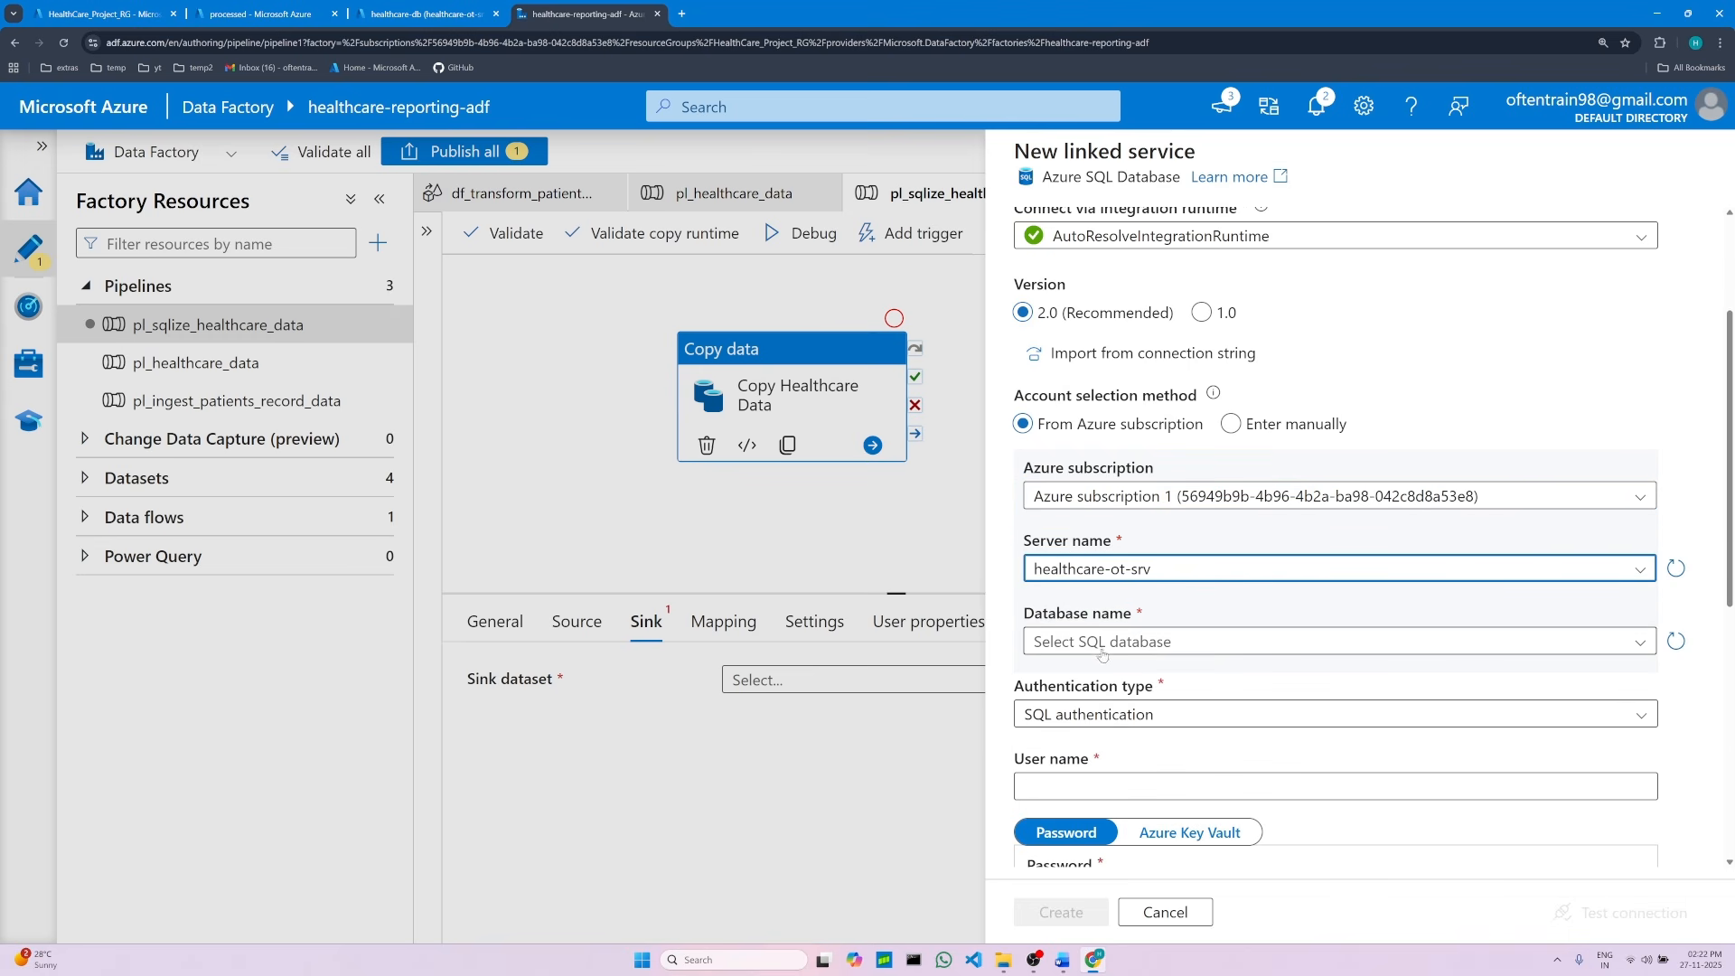
{"action": "left_click", "coordinate": [1101, 644]}
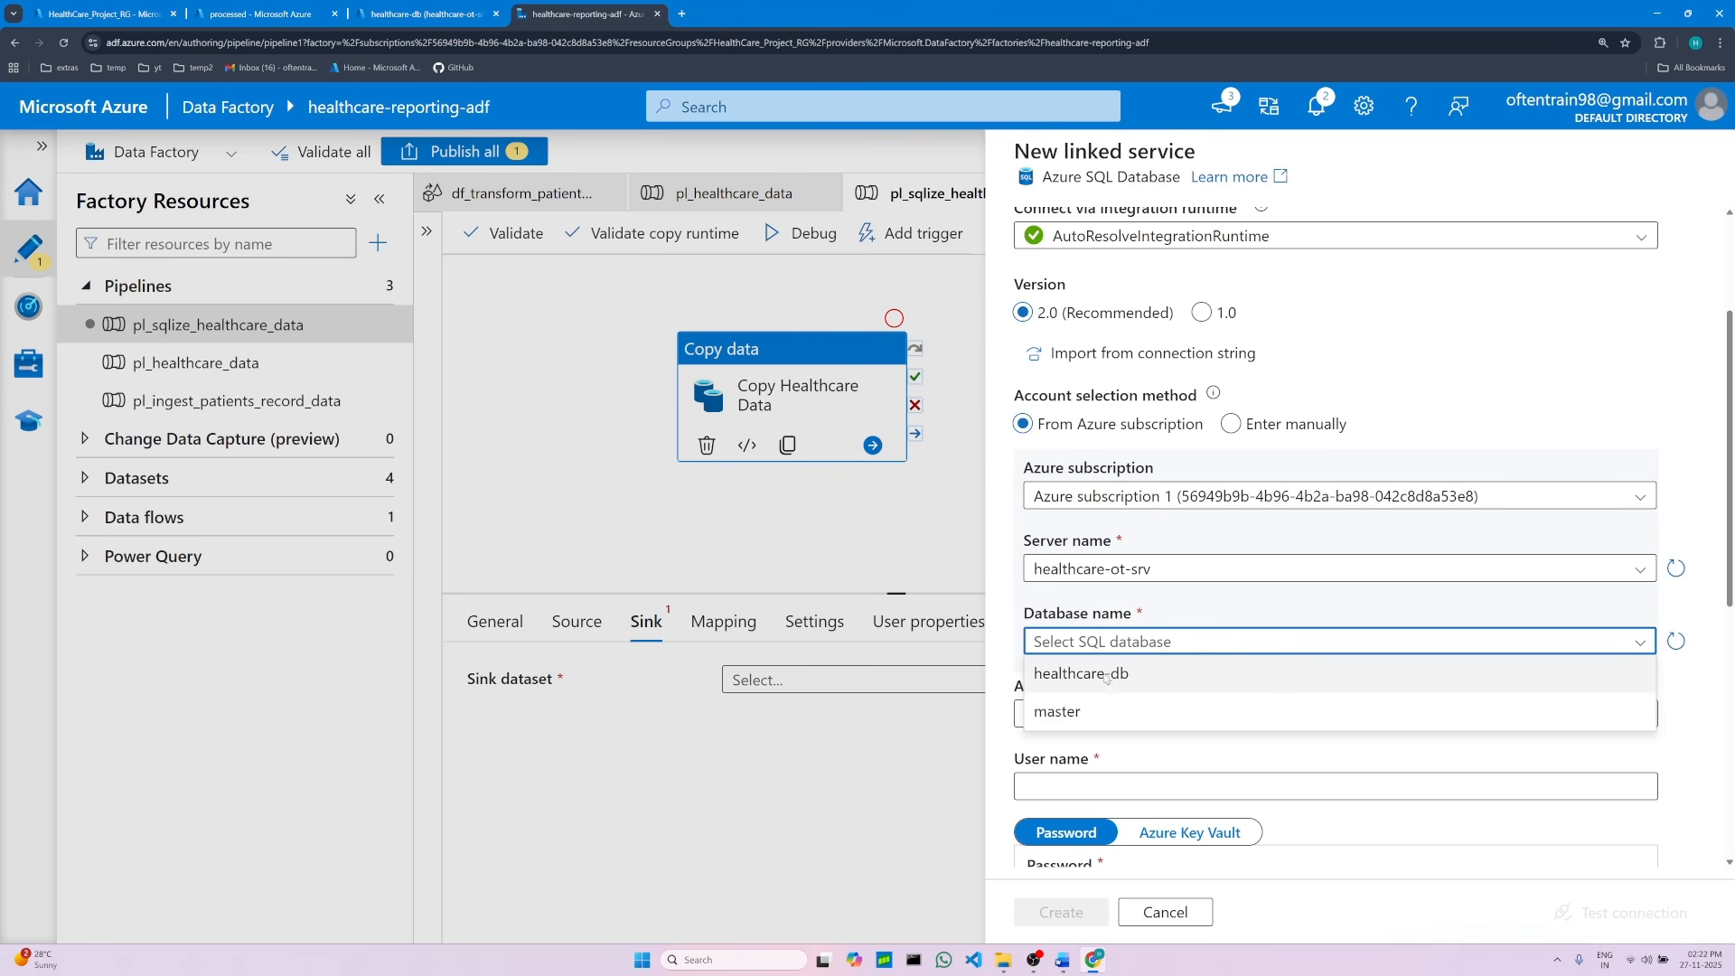
{"action": "left_click", "coordinate": [1105, 676]}
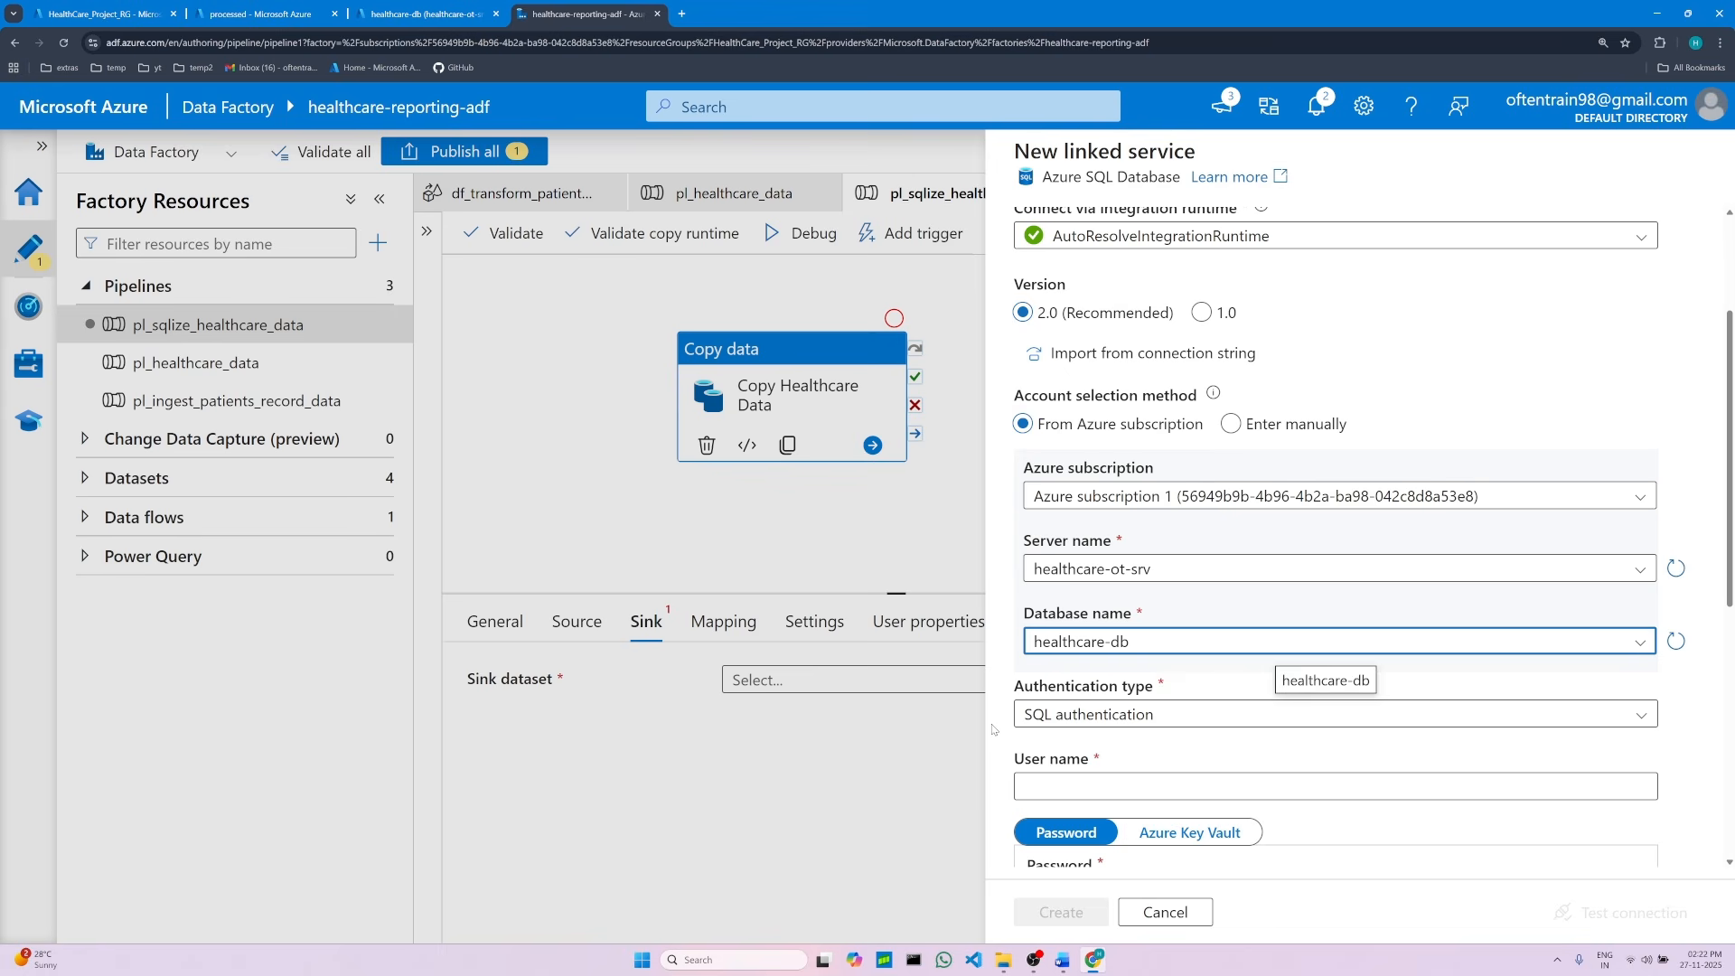
Step: Read the authentication type and username/password instructions in the project document
{"action": "left_click", "coordinate": [1065, 959]}
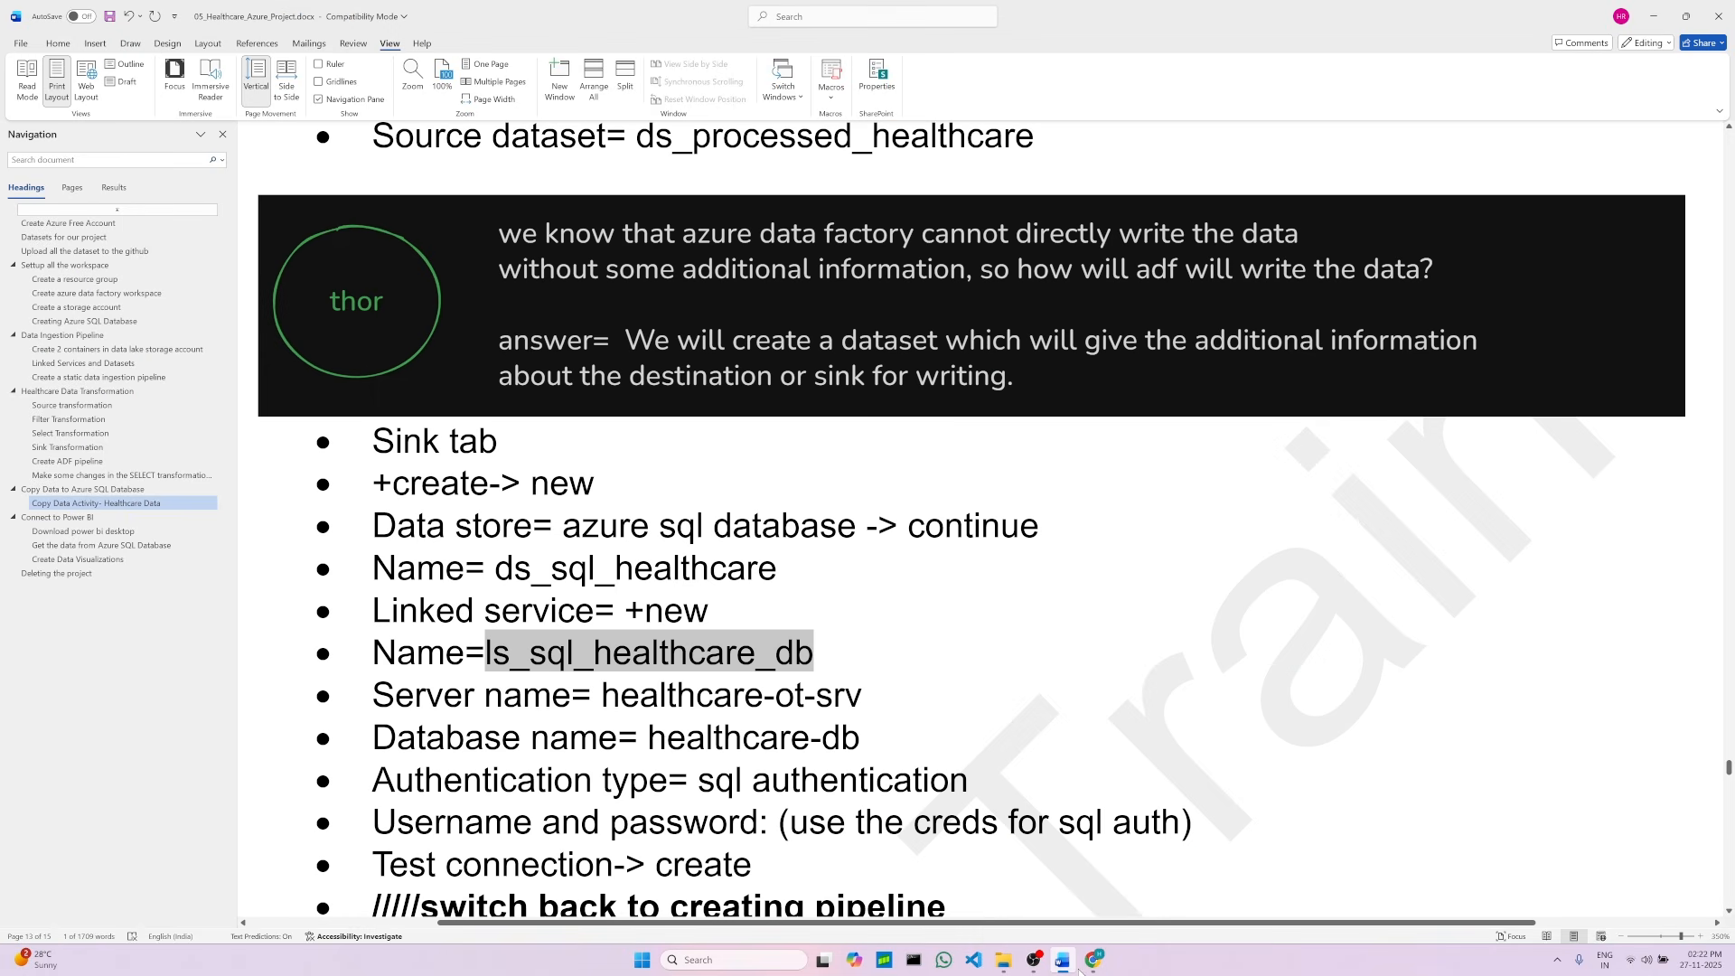
{"action": "left_click", "coordinate": [684, 704]}
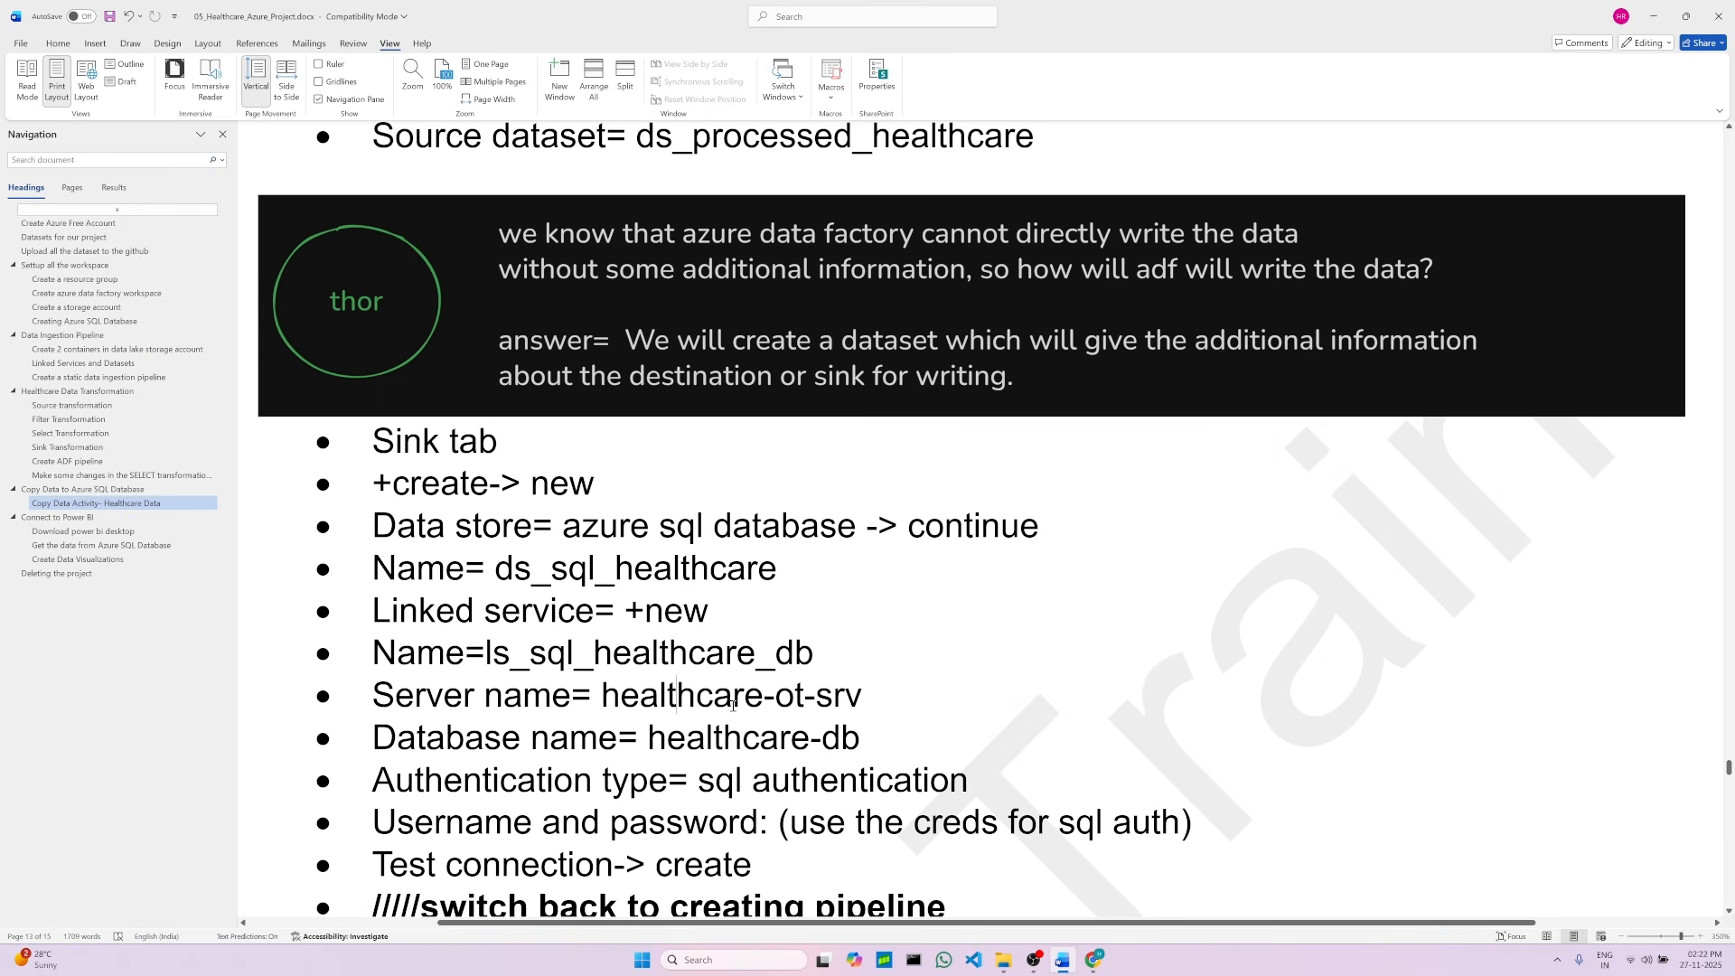
{"action": "scroll", "coordinate": [728, 741], "scroll_direction": "down", "scroll_amount": 1}
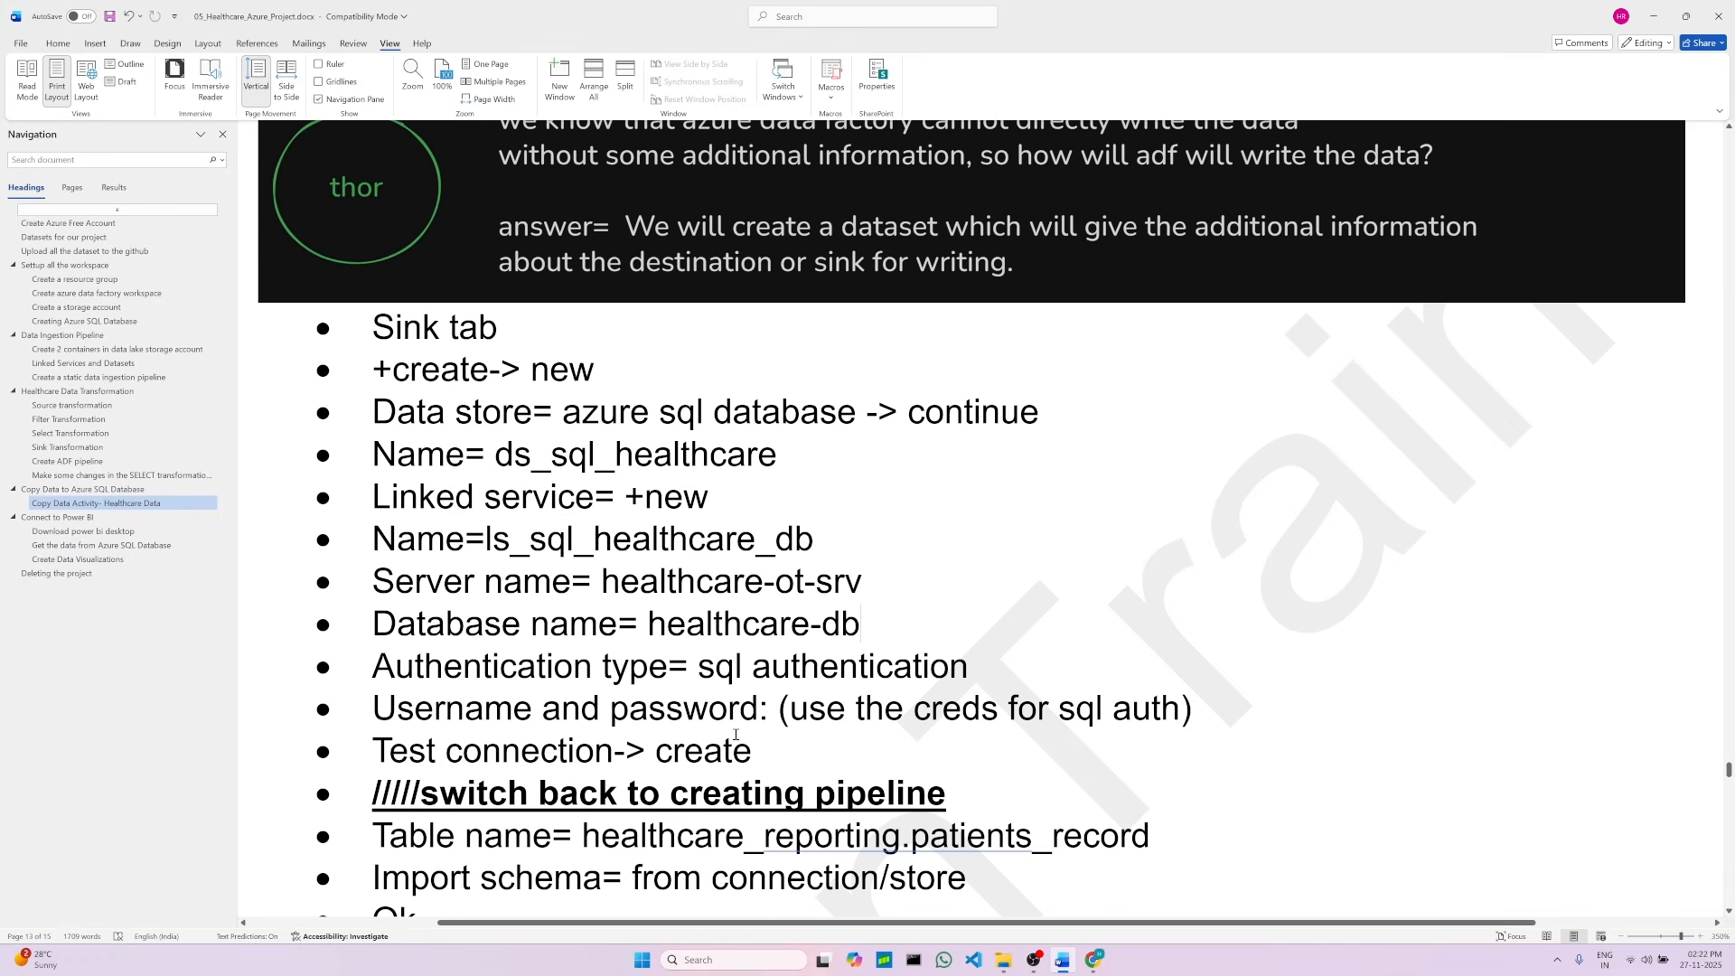
{"action": "left_click_drag", "start_coordinate": [699, 667], "coordinate": [985, 669]}
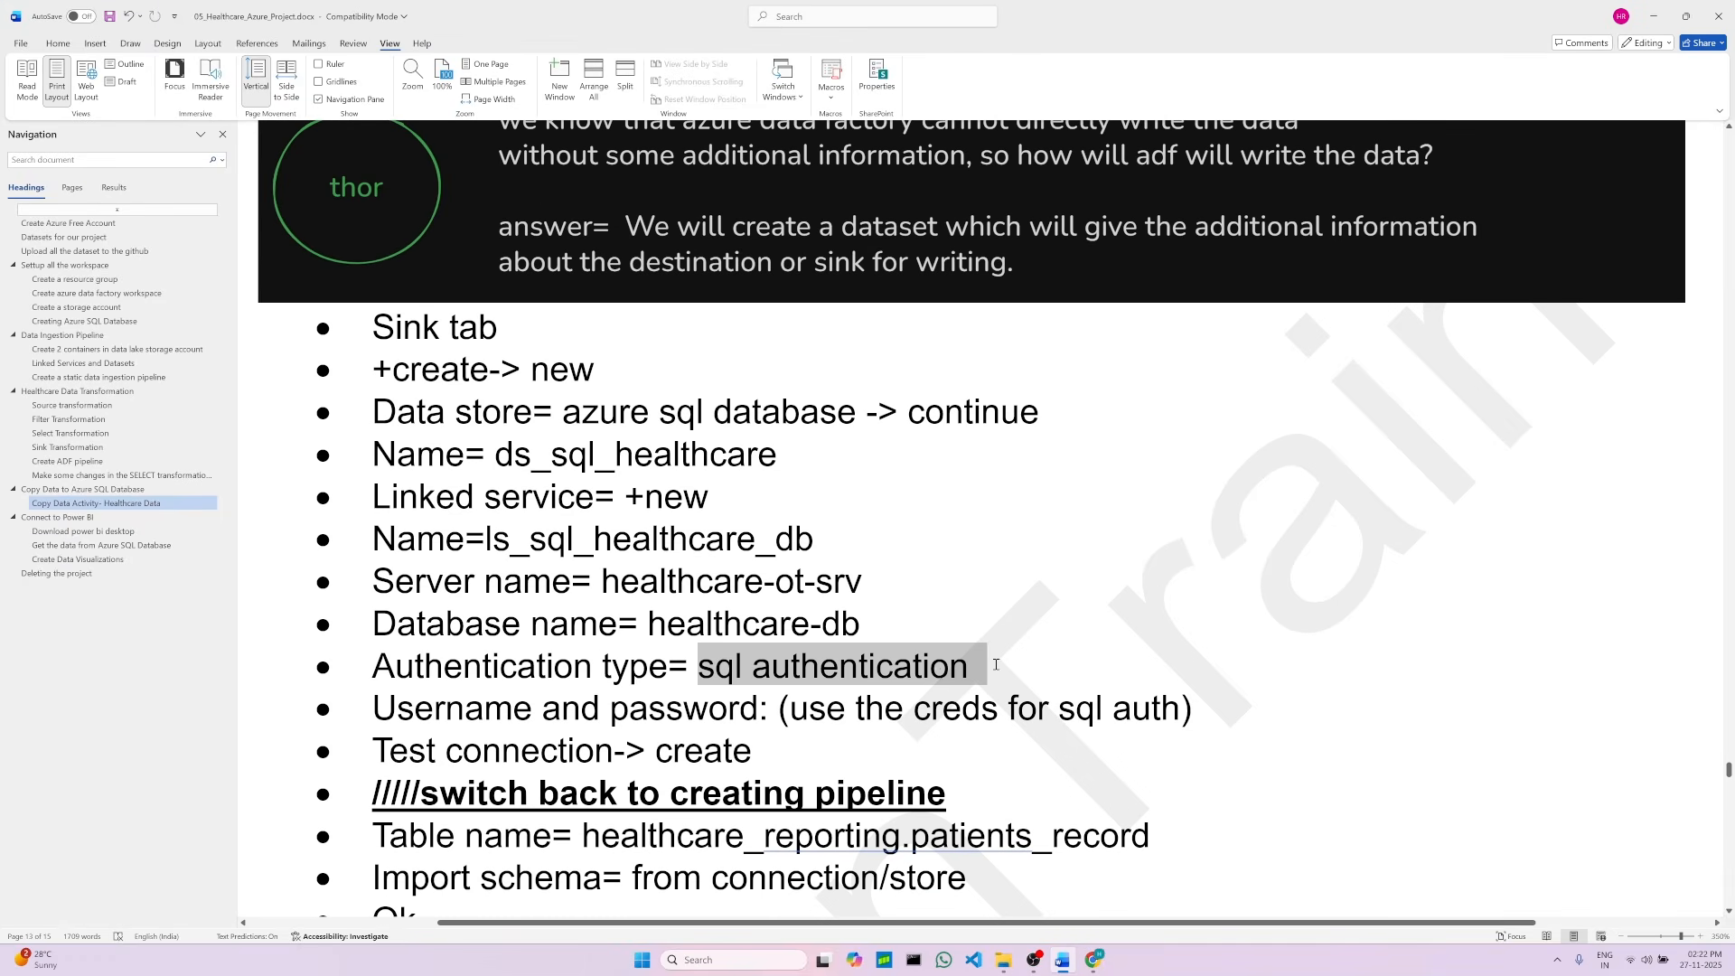
{"action": "left_click", "coordinate": [774, 721]}
{"action": "left_click", "coordinate": [784, 743]}
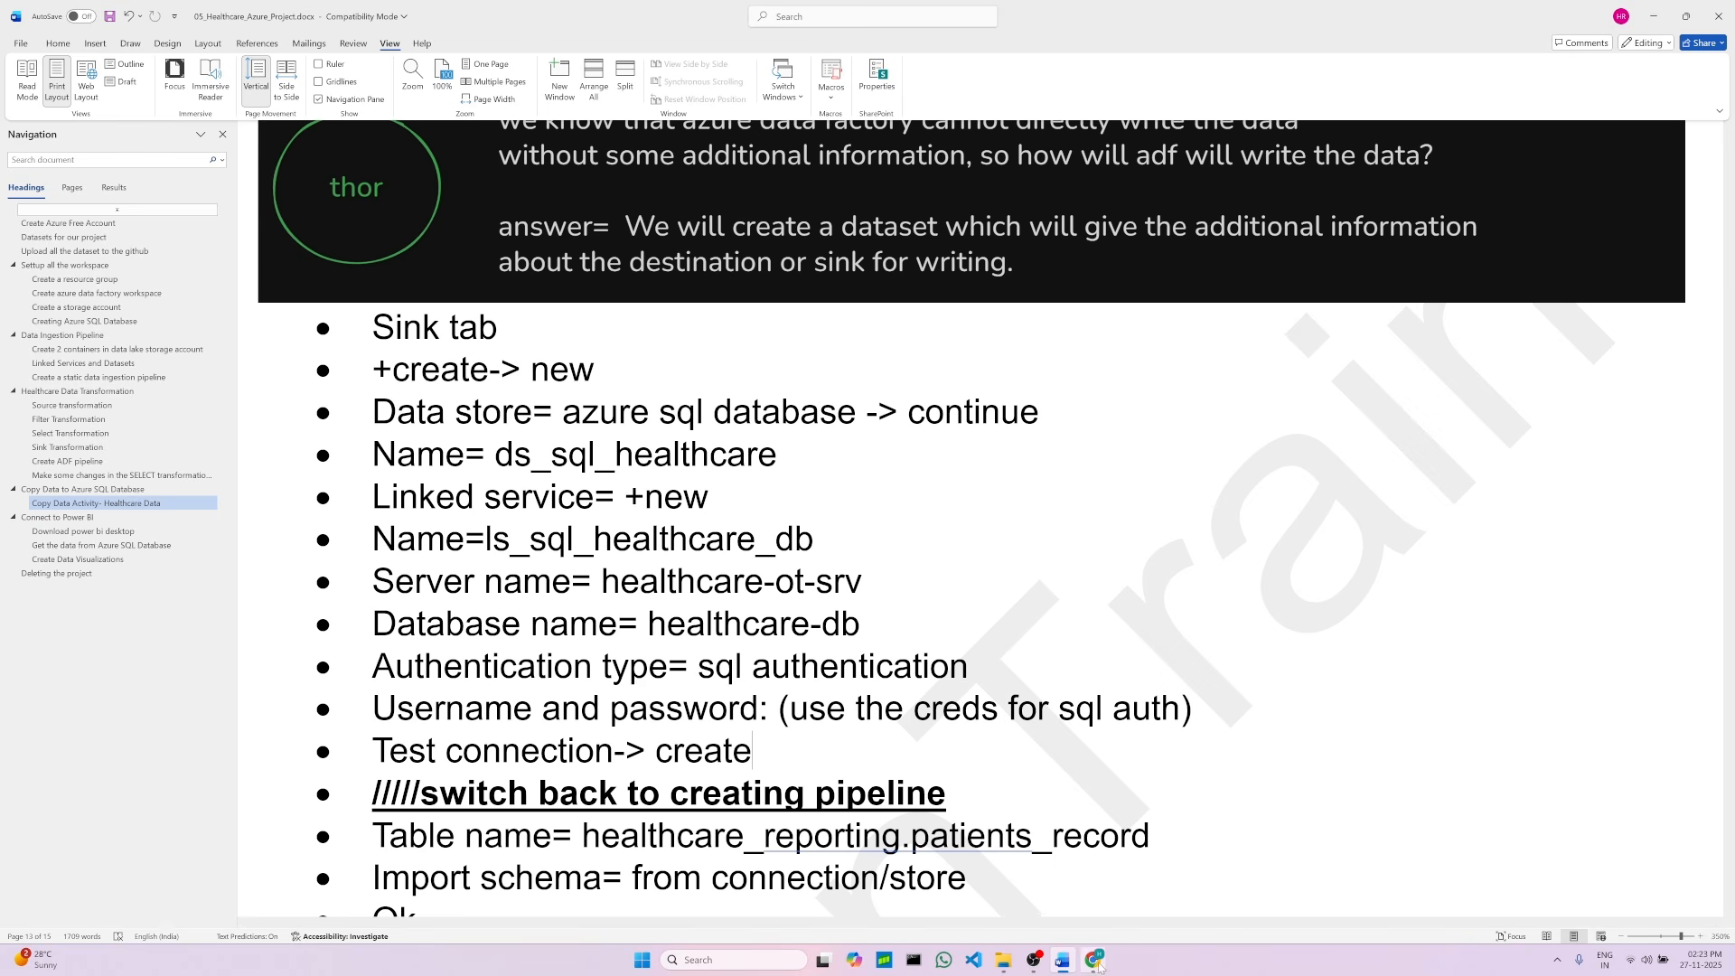
Step: Locate the SQL server admin credentials in the Creating Azure SQL Database section of the project document
{"action": "mouse_move", "coordinate": [1097, 963]}
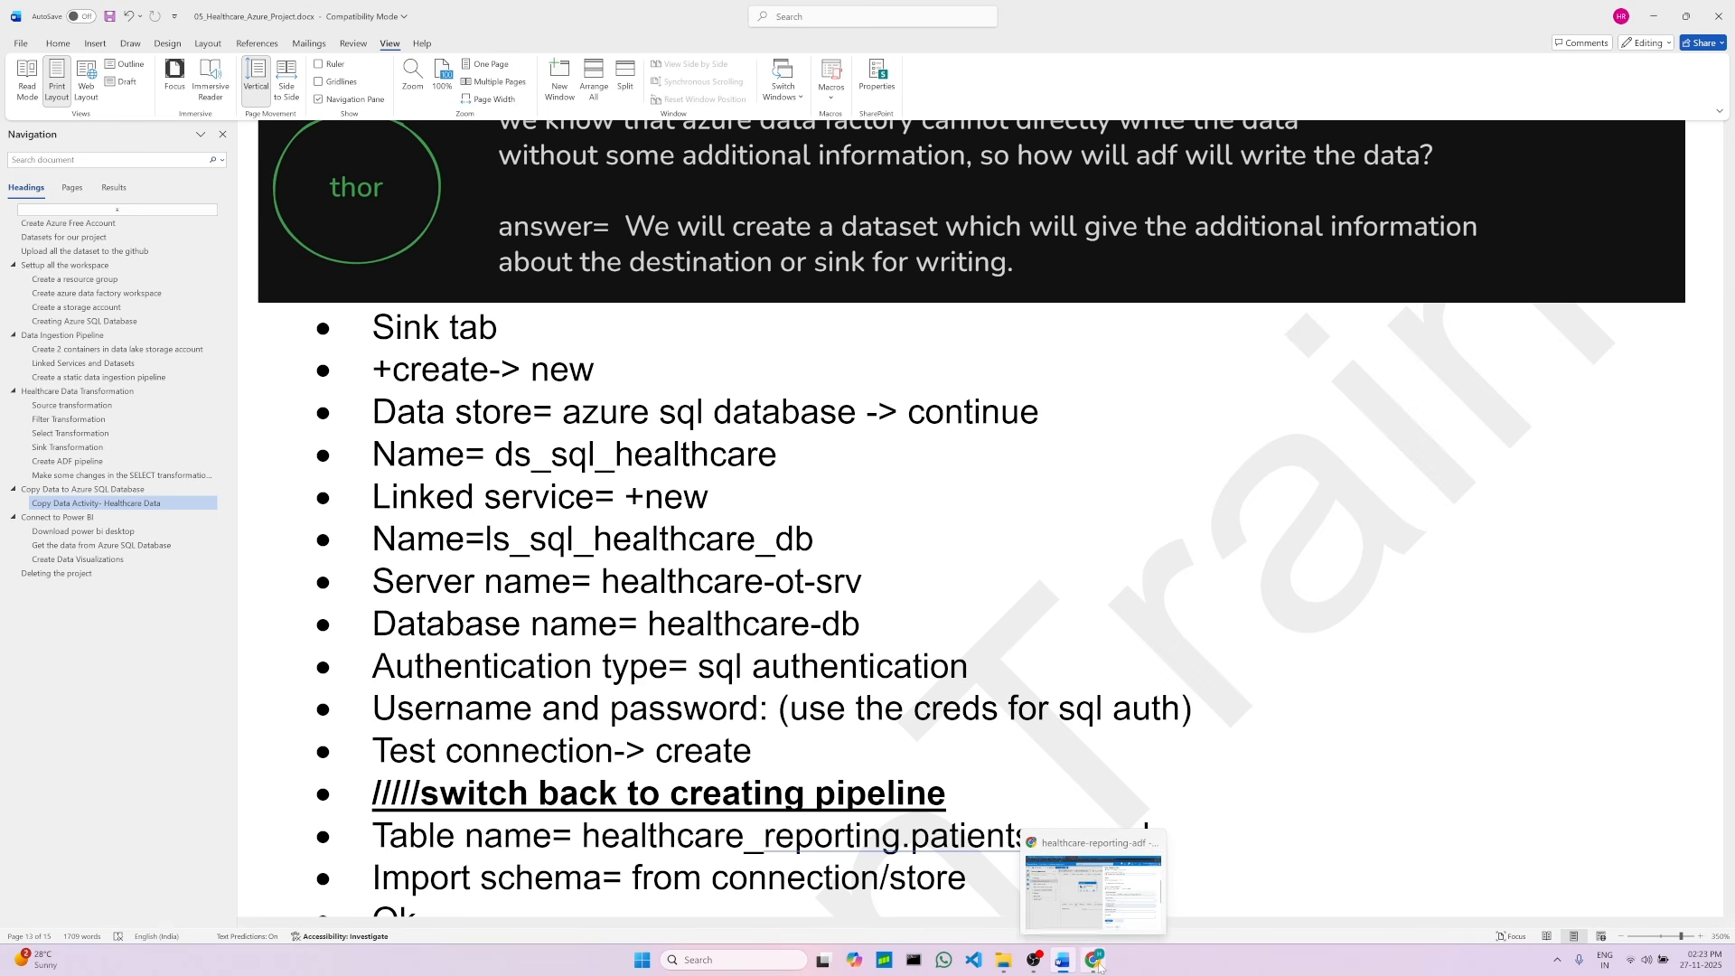
{"action": "left_click", "coordinate": [1097, 963]}
{"action": "scroll", "coordinate": [1182, 714], "scroll_direction": "down", "scroll_amount": 3}
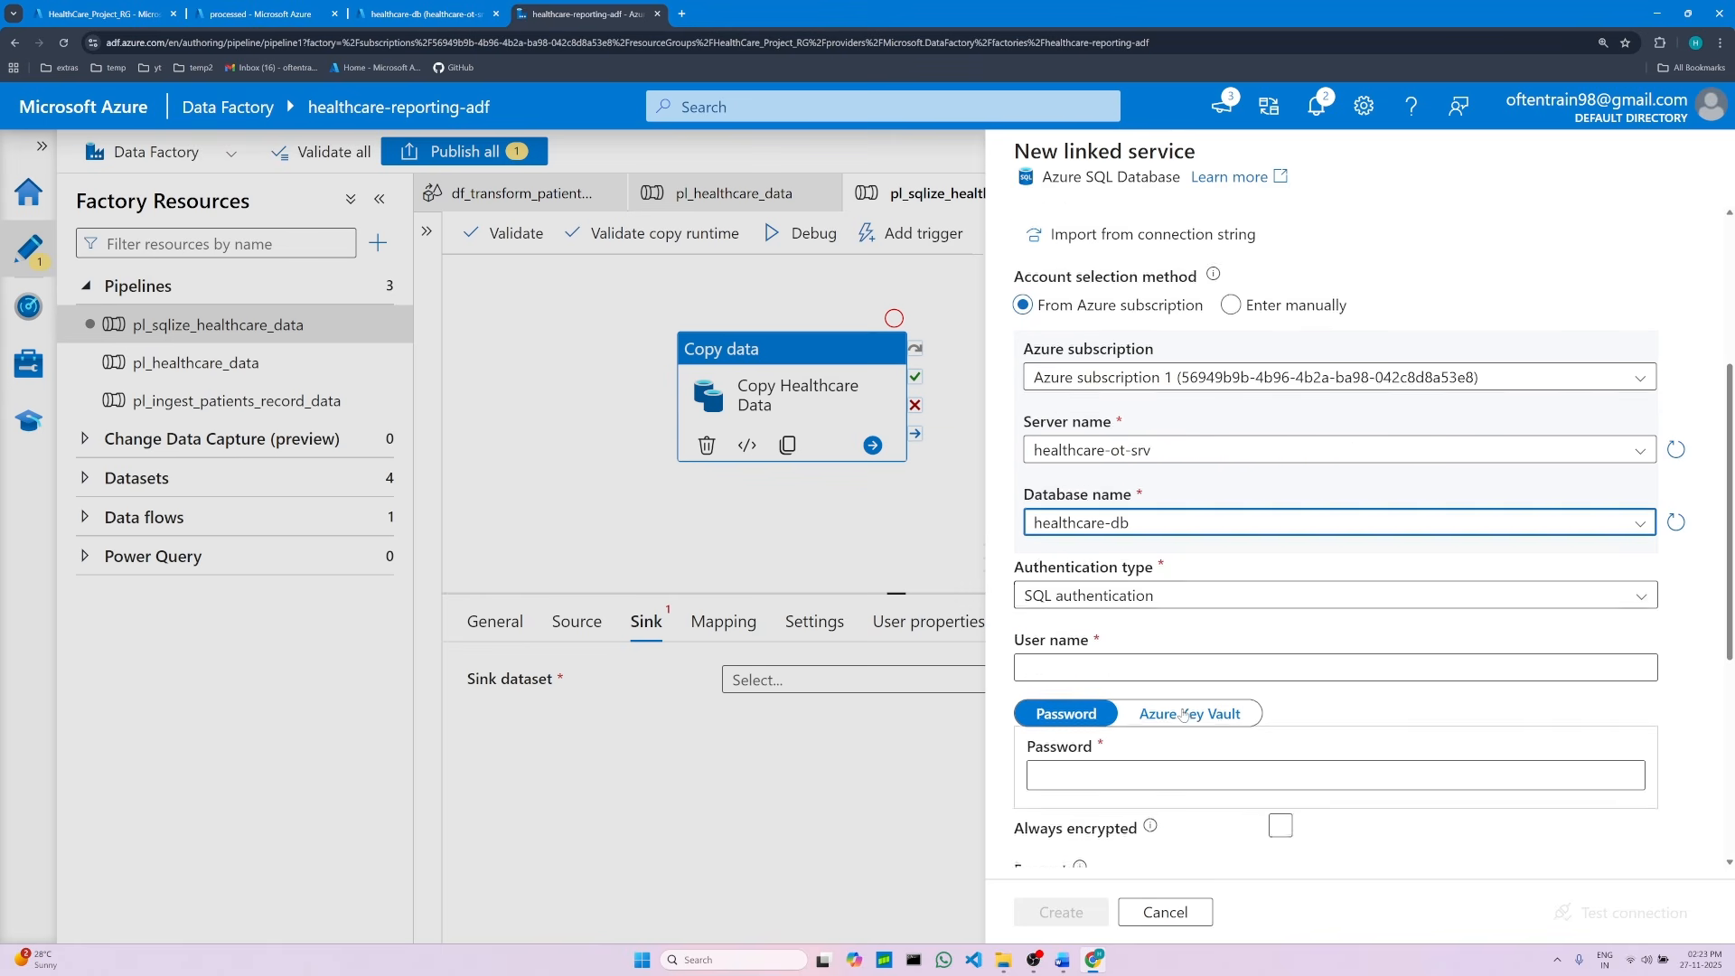
{"action": "left_click", "coordinate": [1050, 654]}
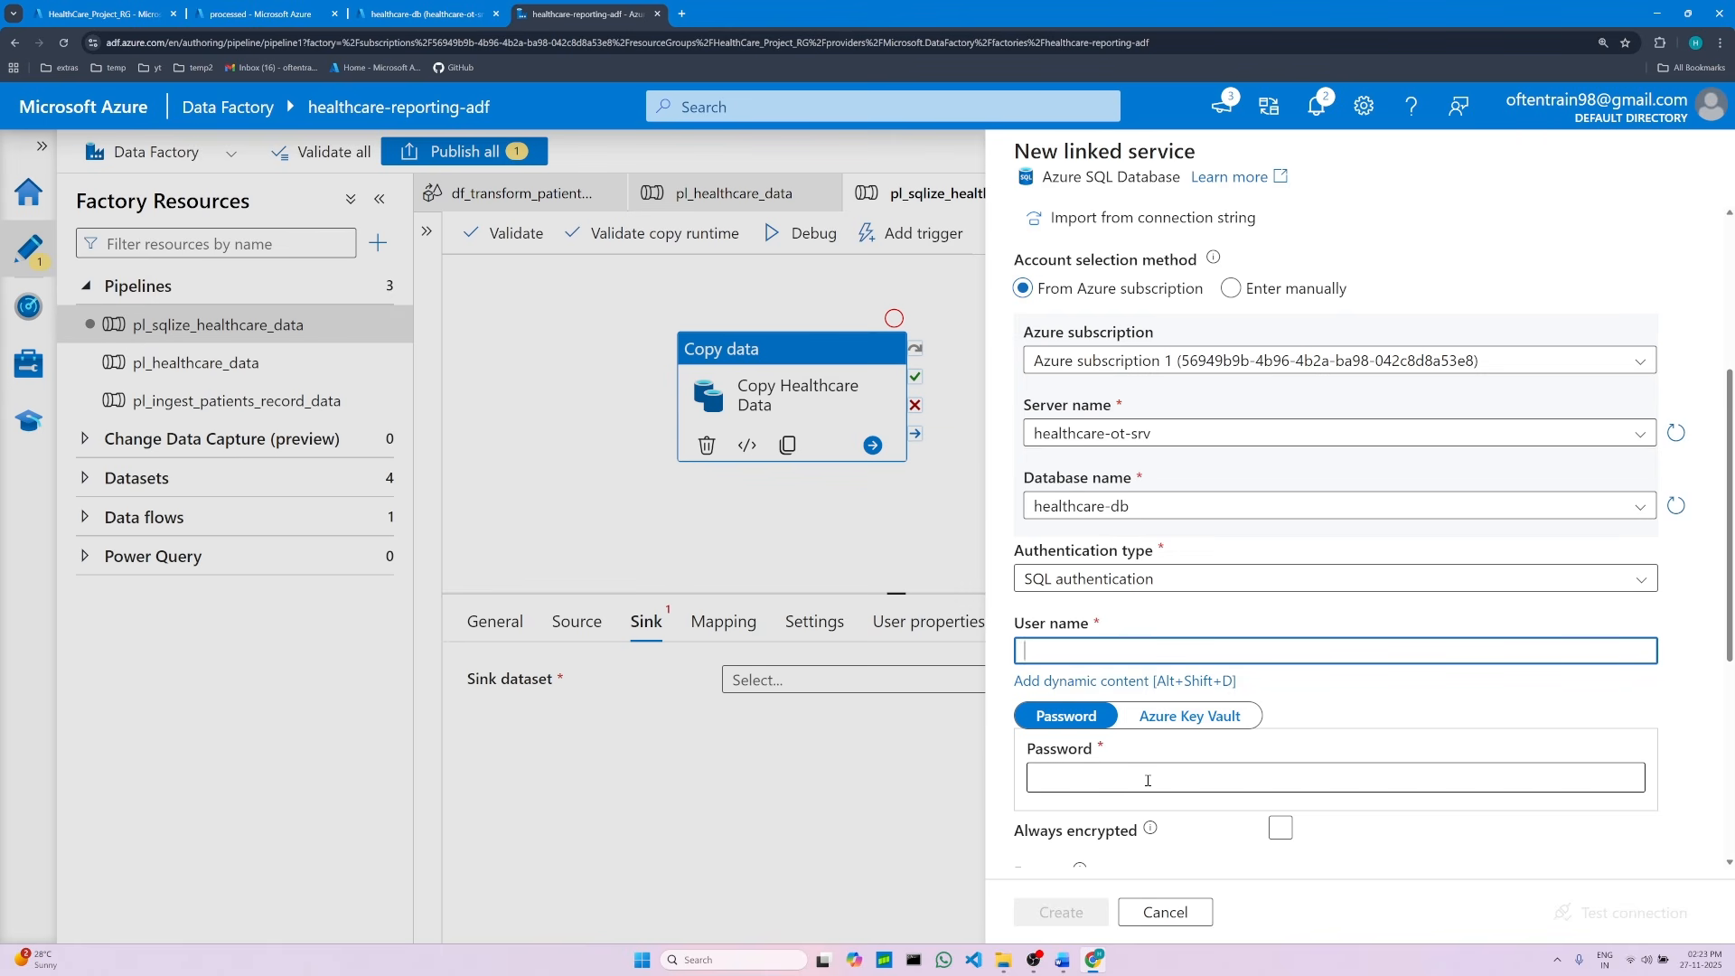
{"action": "left_click", "coordinate": [1091, 779]}
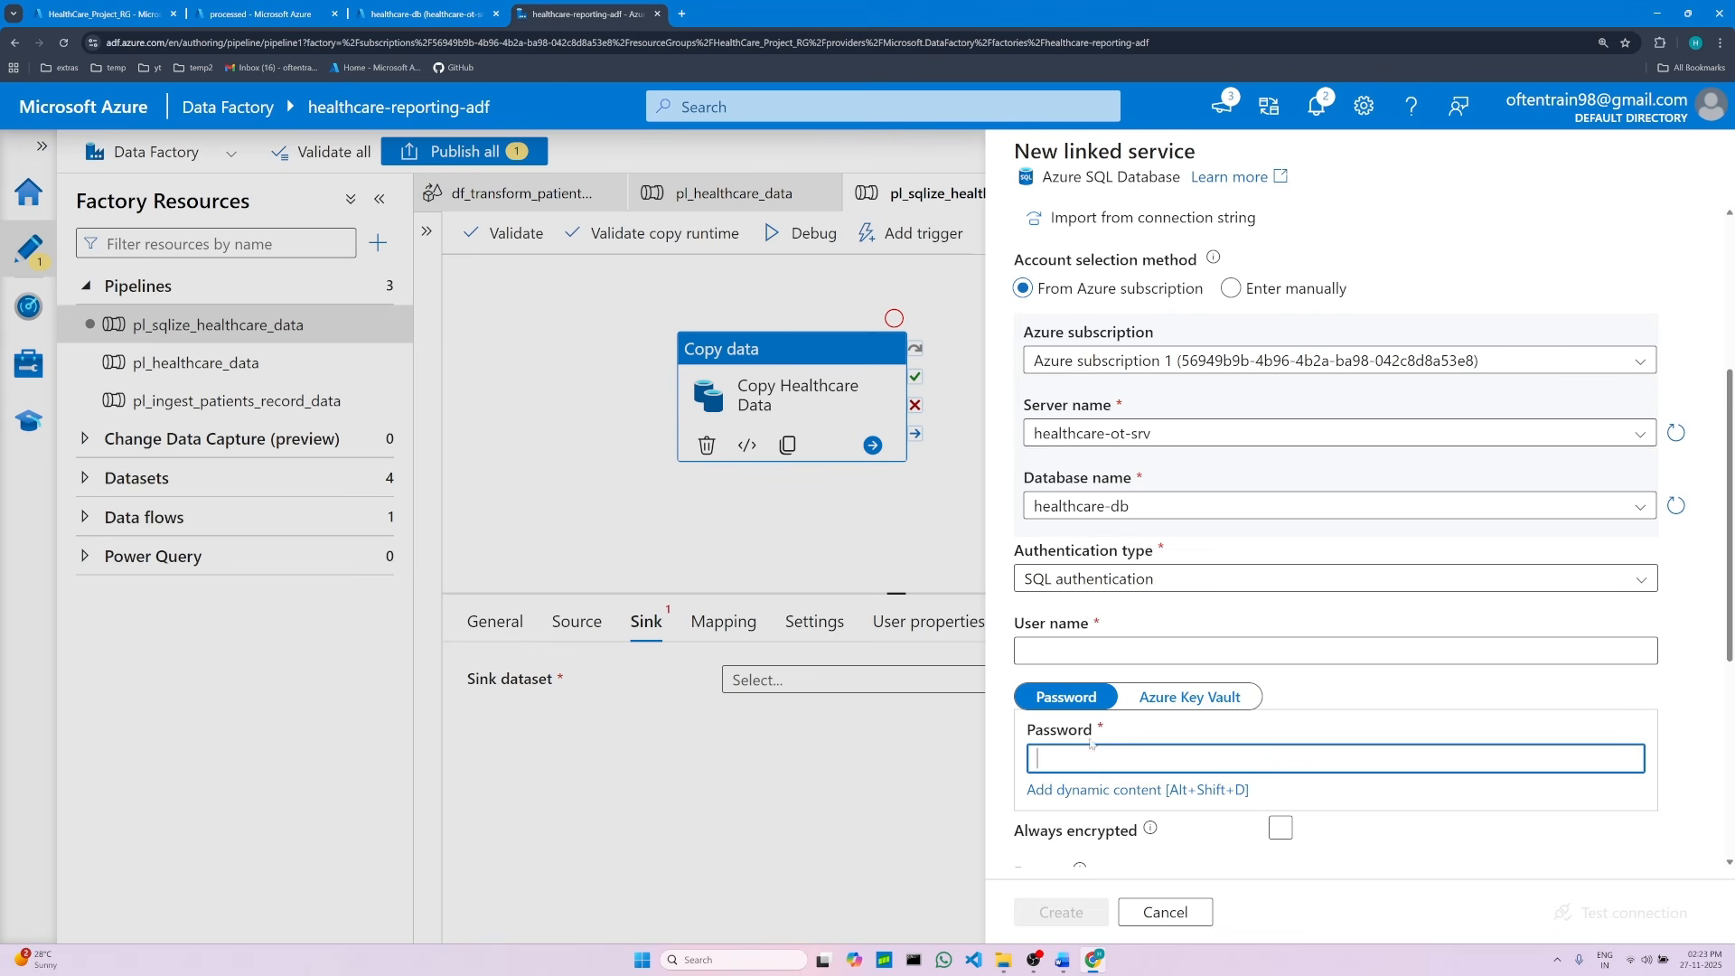
{"action": "left_click", "coordinate": [1089, 651]}
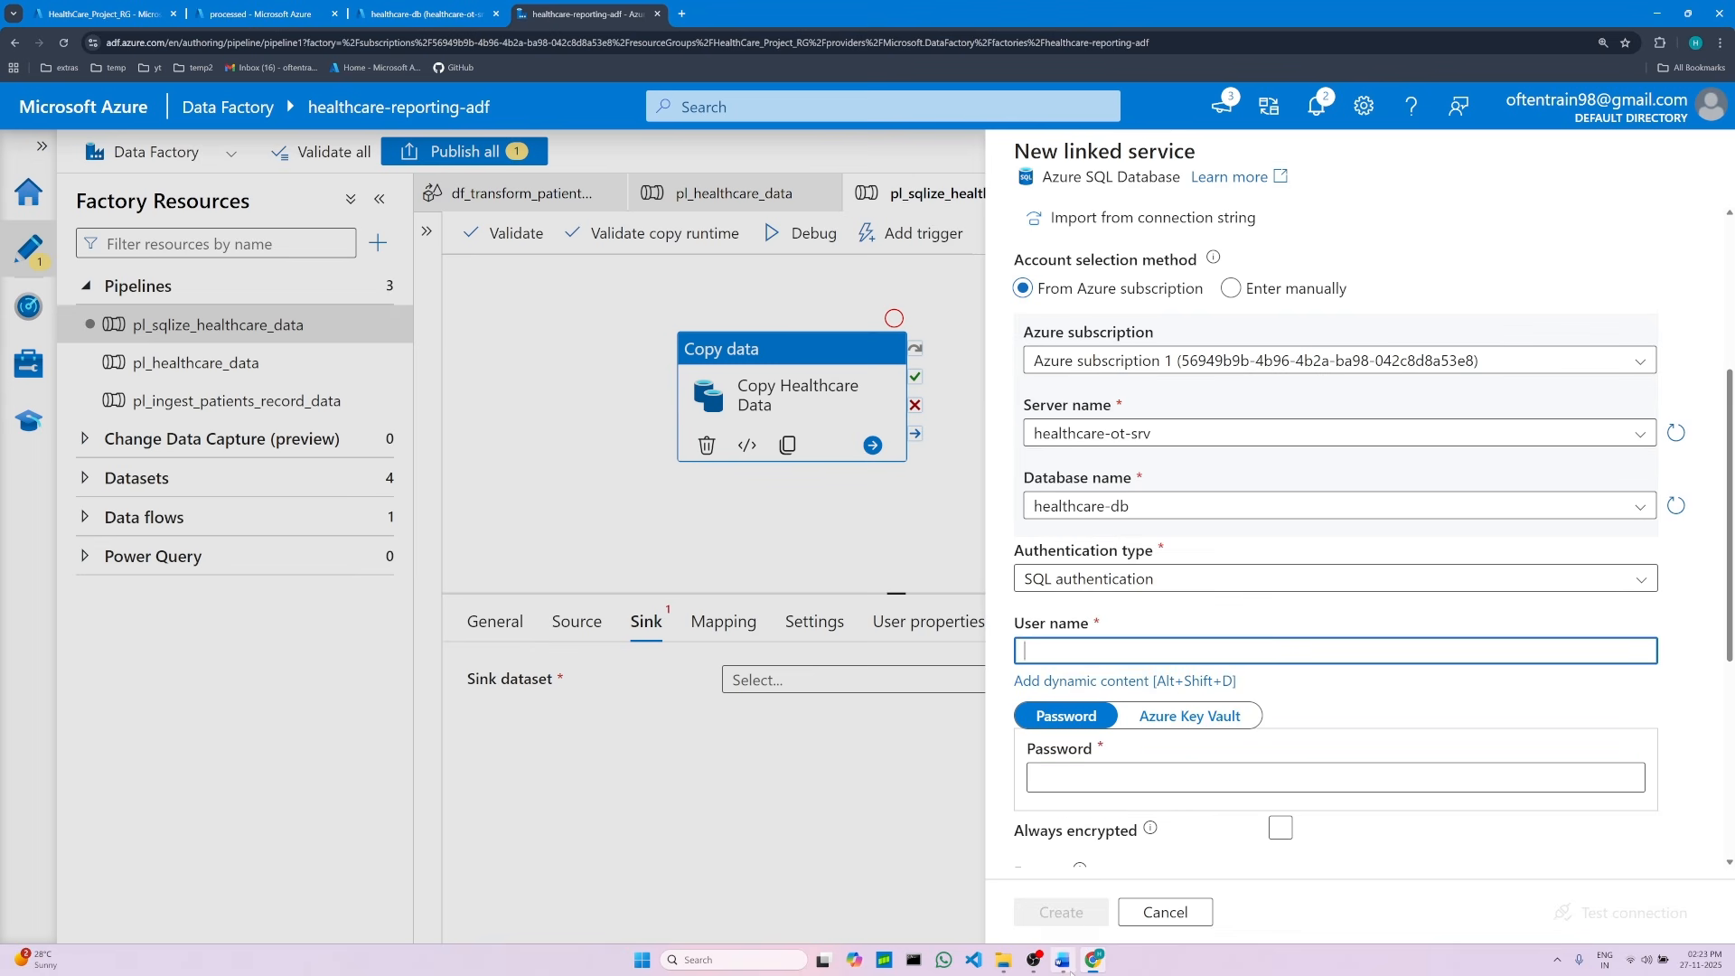
{"action": "left_click", "coordinate": [1063, 960]}
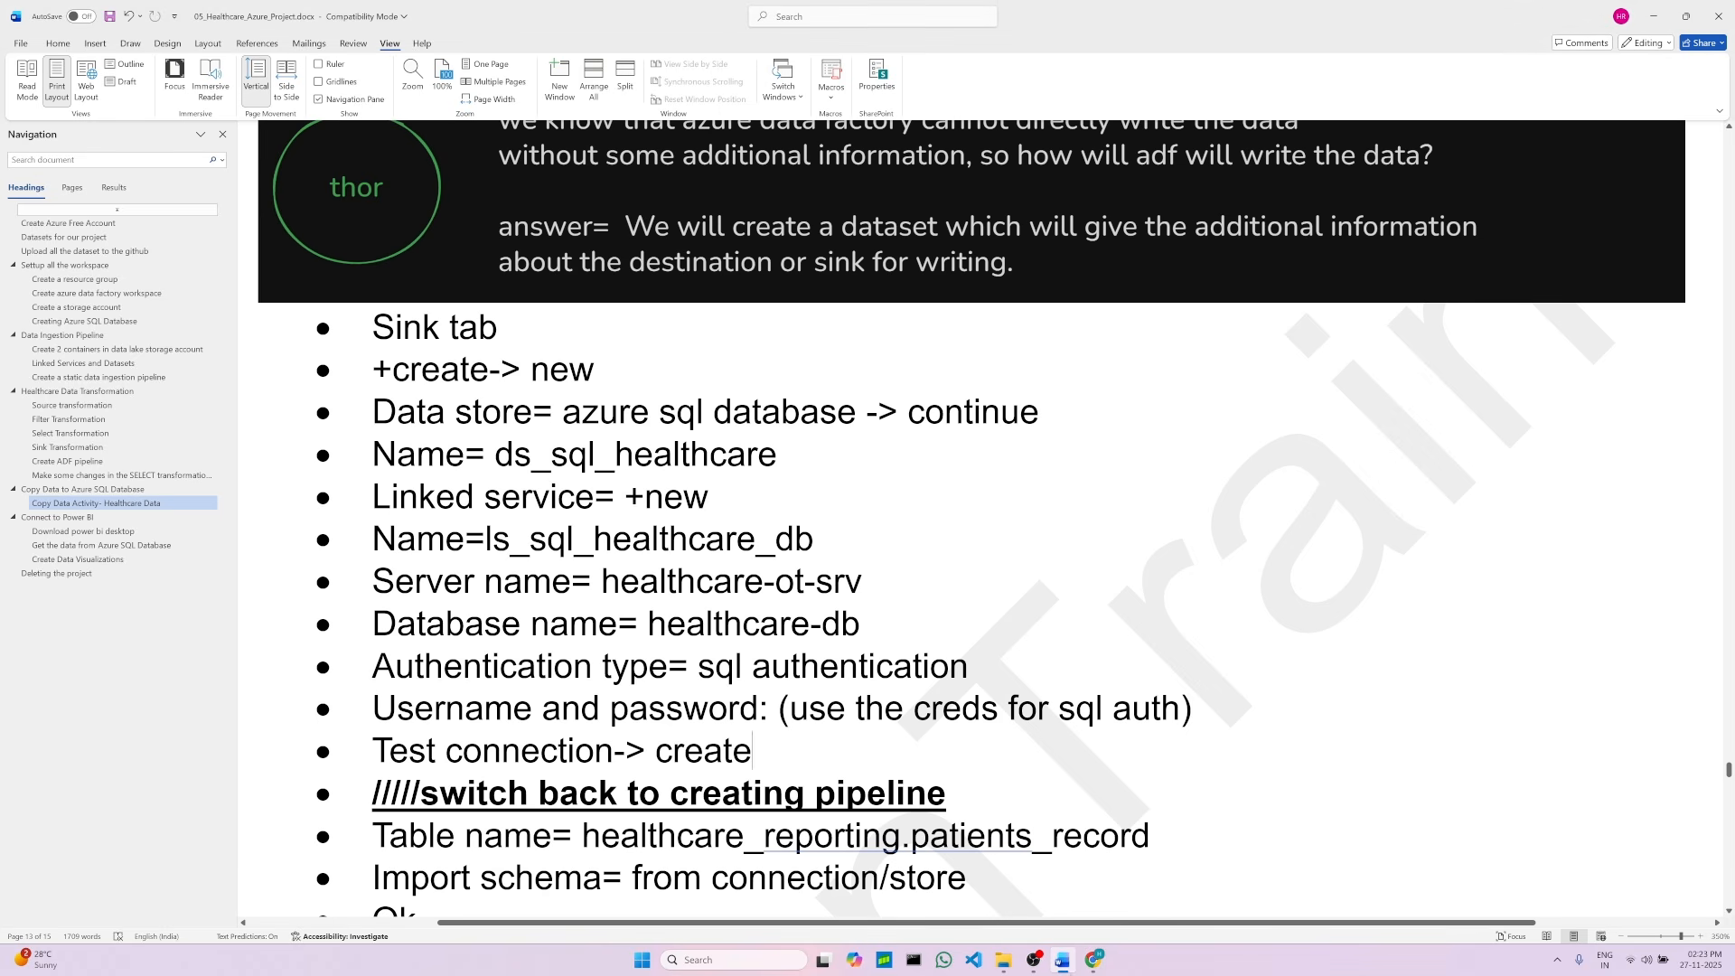
{"action": "left_click", "coordinate": [105, 323]}
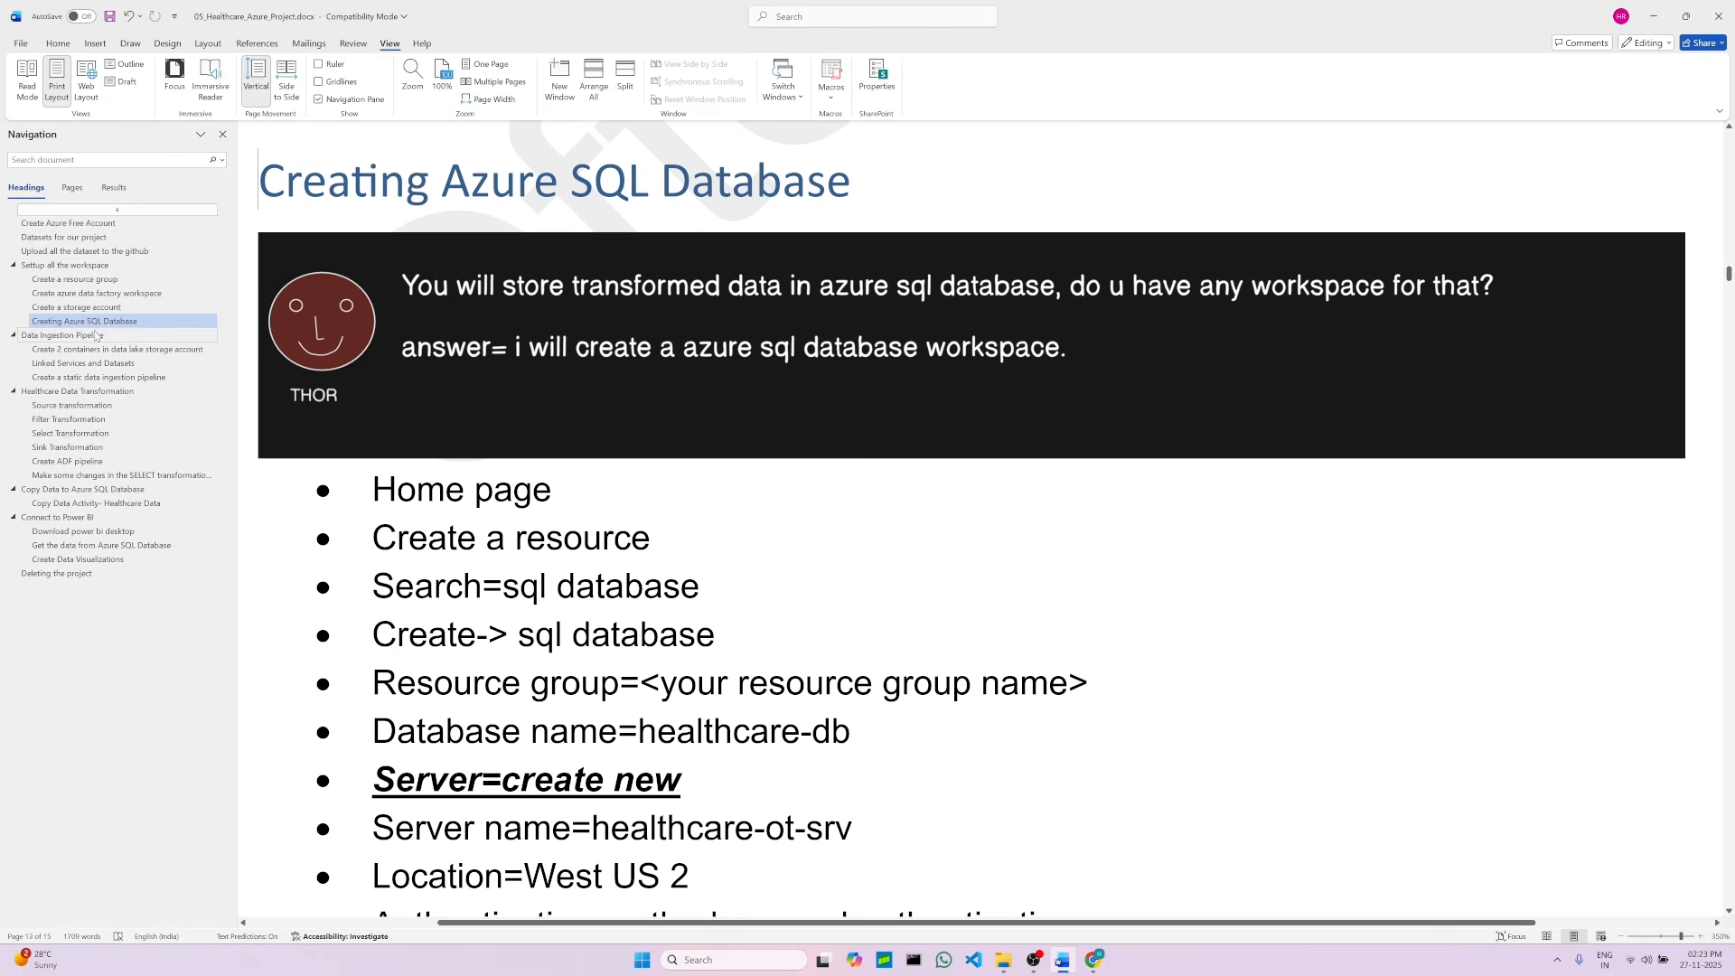
{"action": "scroll", "coordinate": [709, 416], "scroll_direction": "down", "scroll_amount": 5}
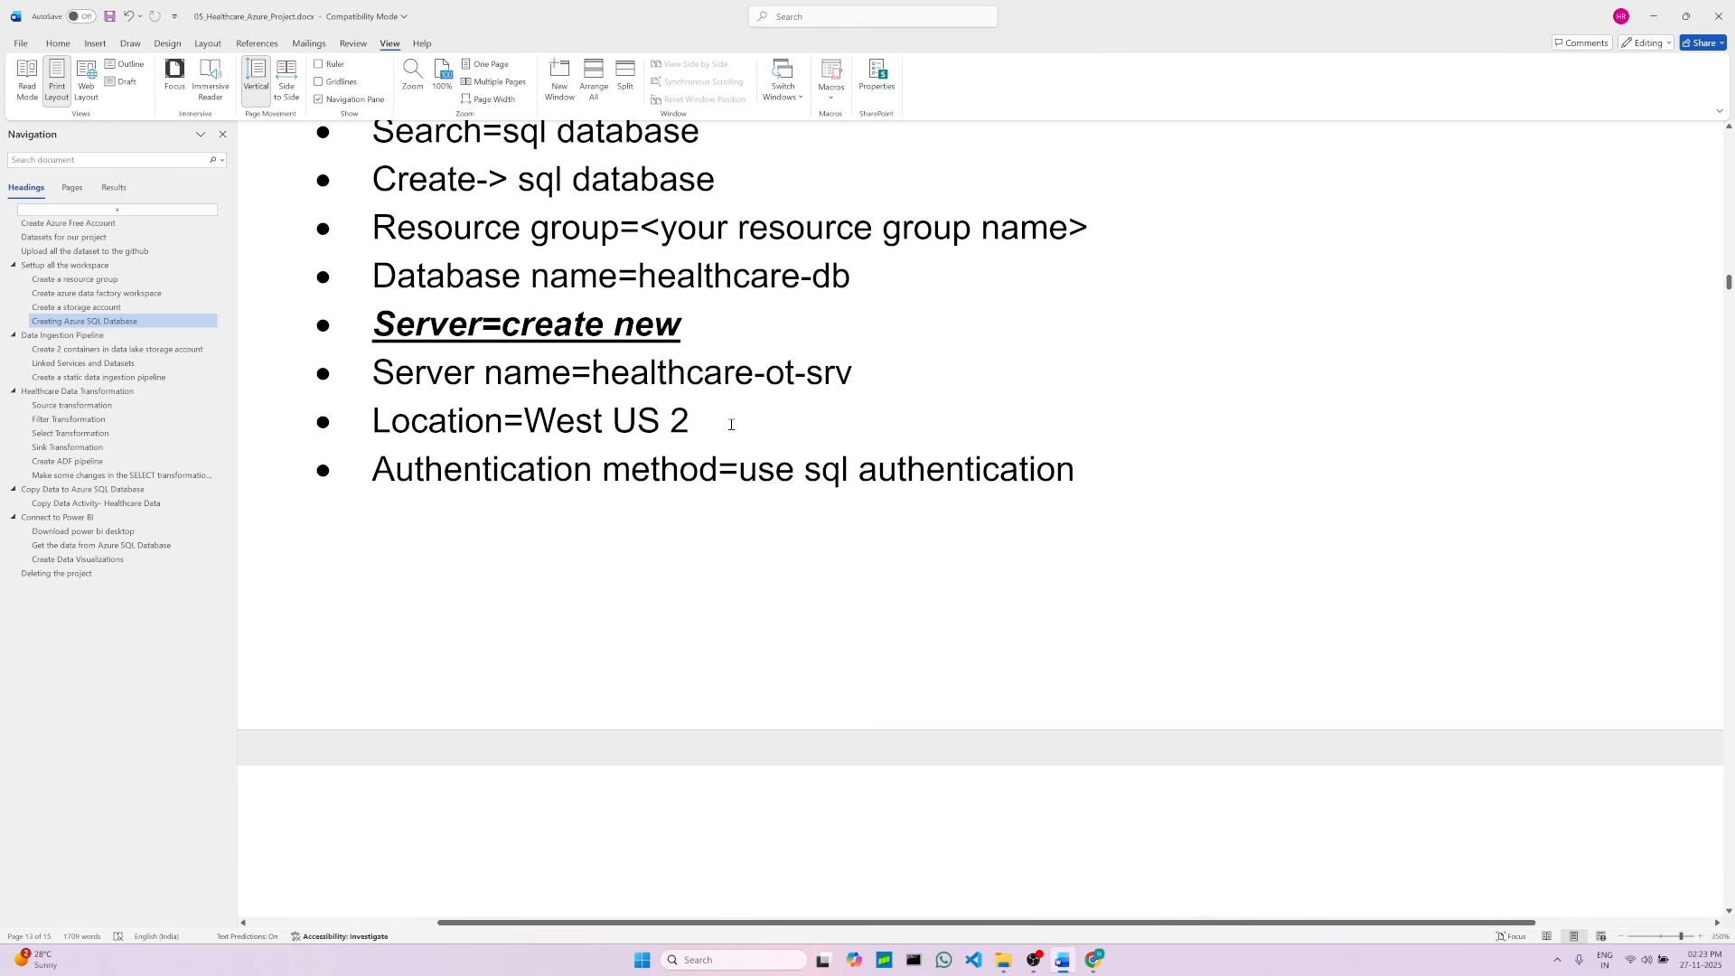
{"action": "scroll", "coordinate": [643, 437], "scroll_direction": "down", "scroll_amount": 6}
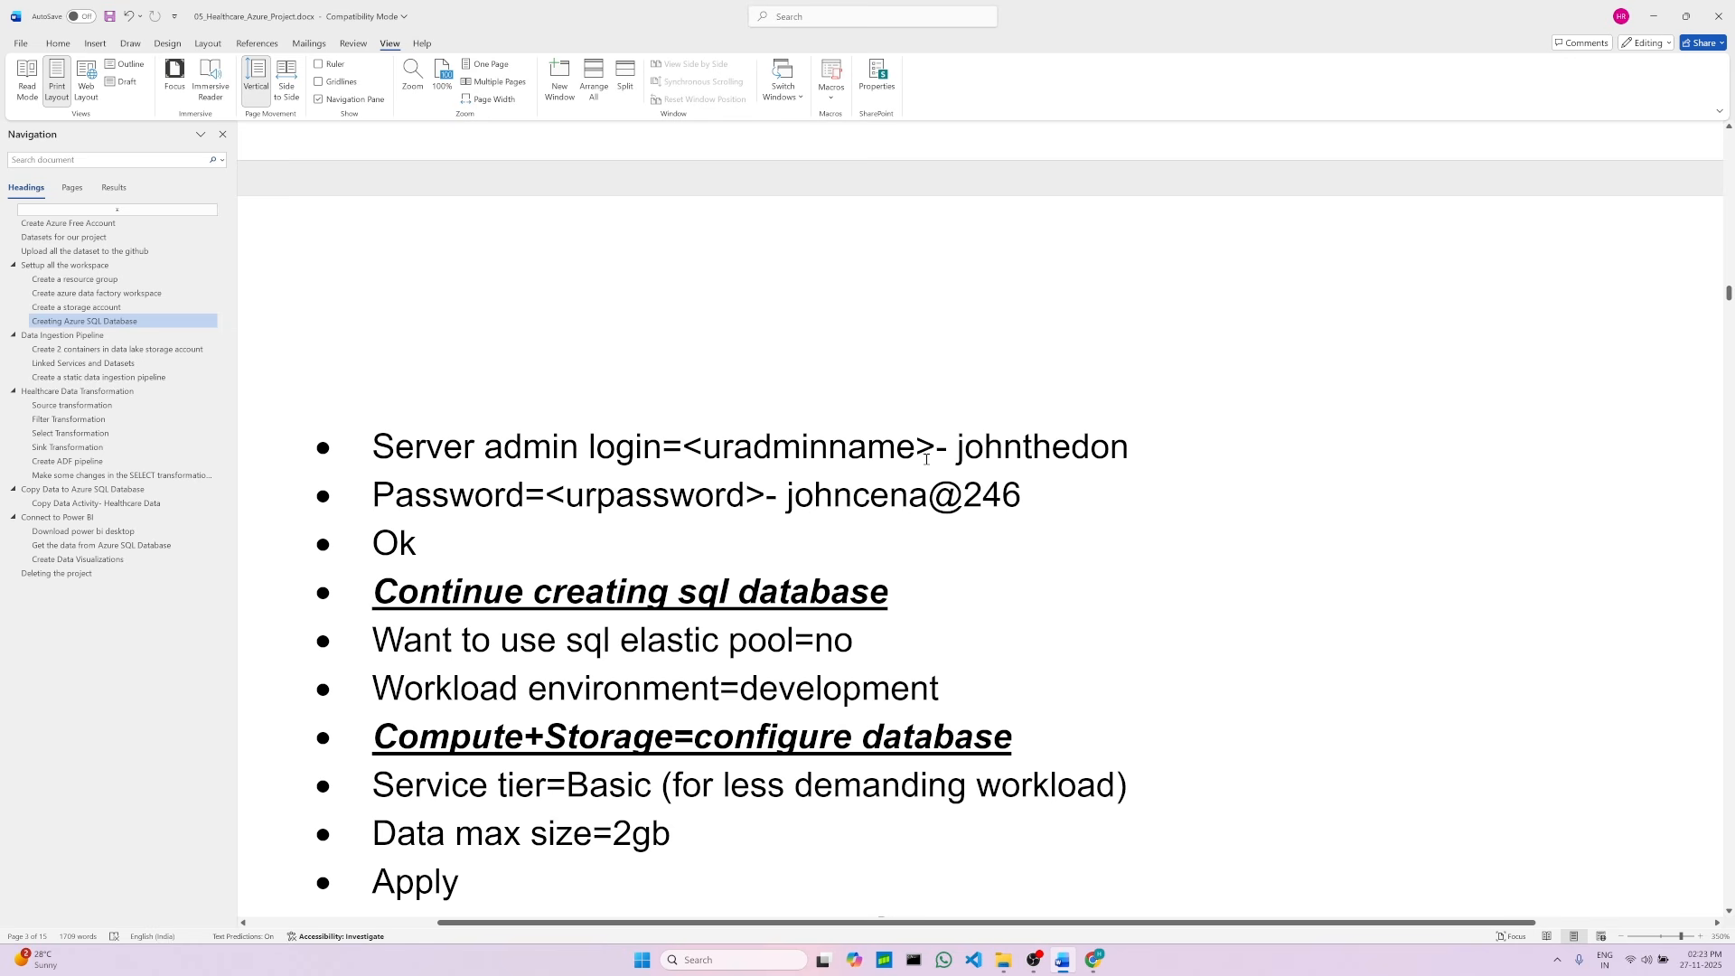
Step: Copy the server admin login from the project document and paste it as the linked service's user name
{"action": "left_click_drag", "start_coordinate": [958, 449], "coordinate": [1125, 452]}
{"action": "right_click", "coordinate": [1093, 446]}
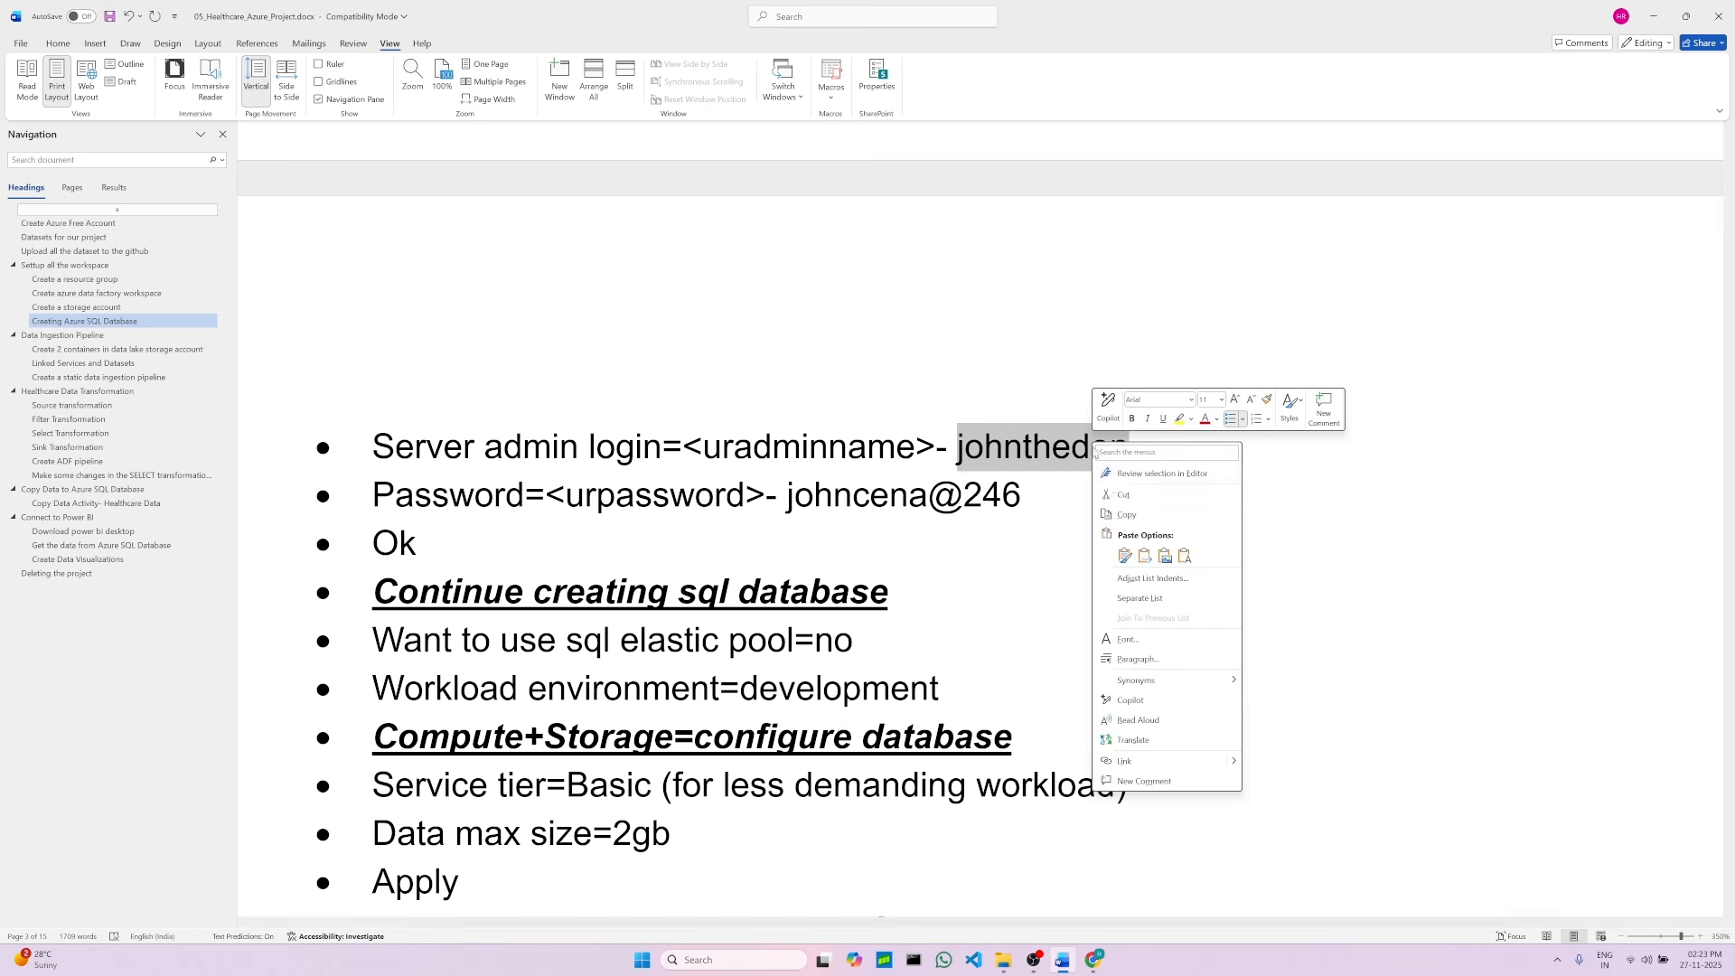
{"action": "left_click", "coordinate": [1121, 495]}
{"action": "left_click", "coordinate": [1093, 959]}
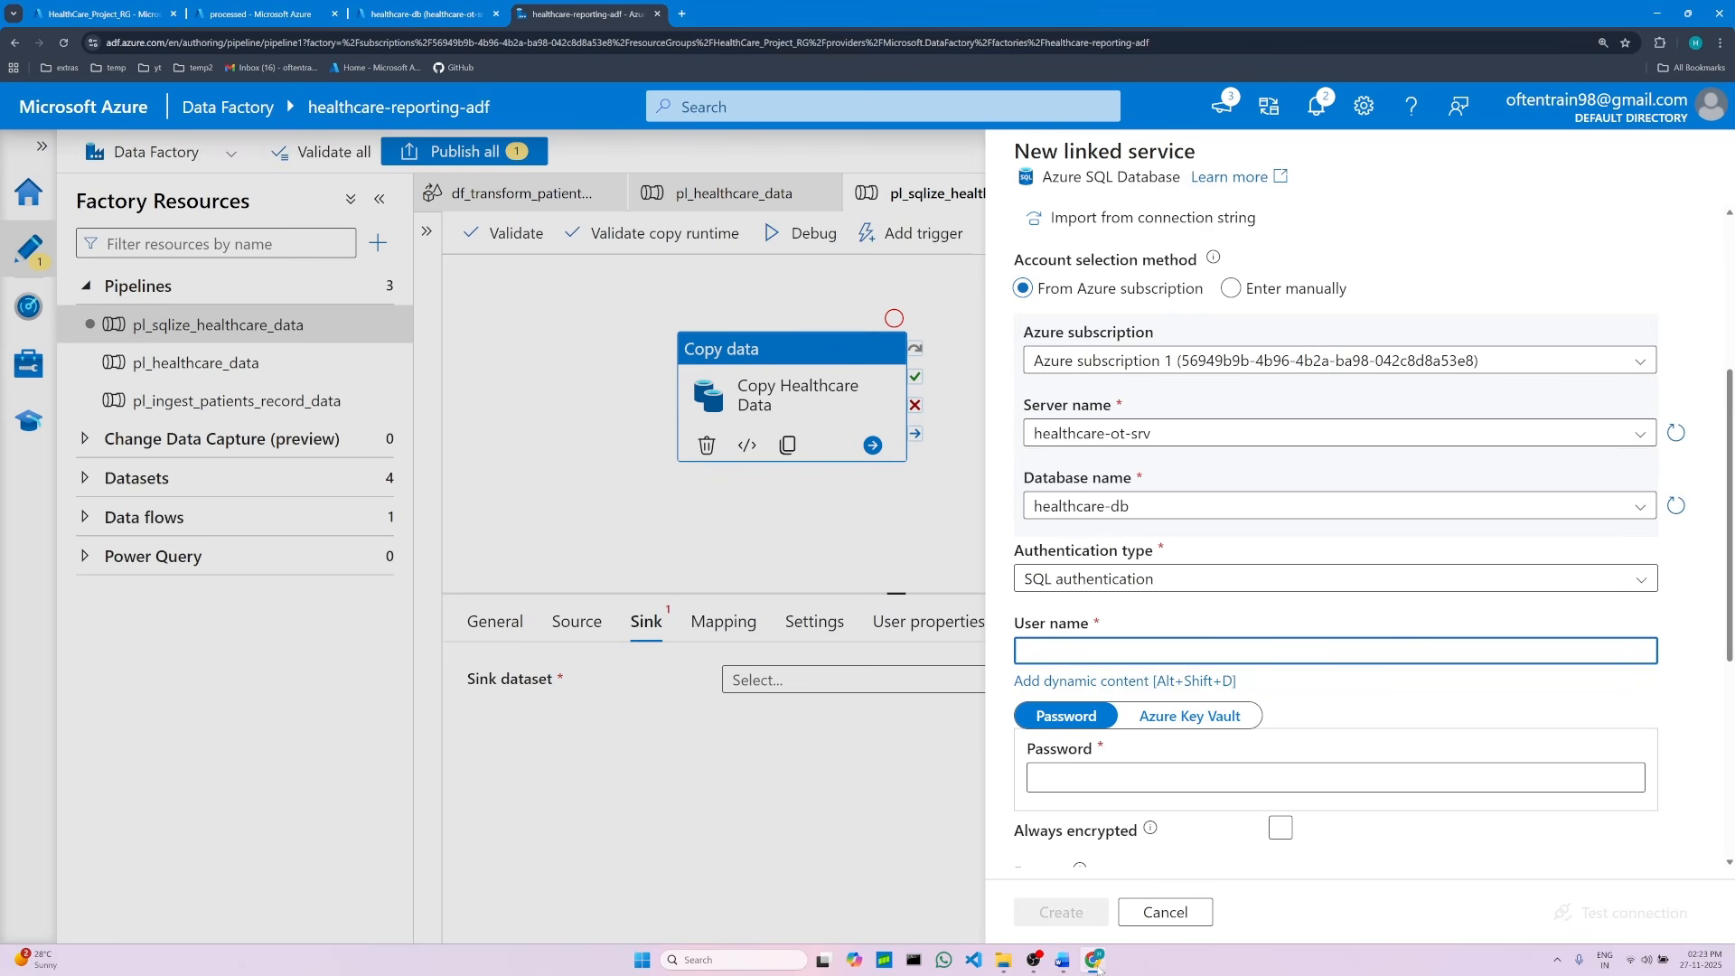
{"action": "right_click", "coordinate": [1071, 647]}
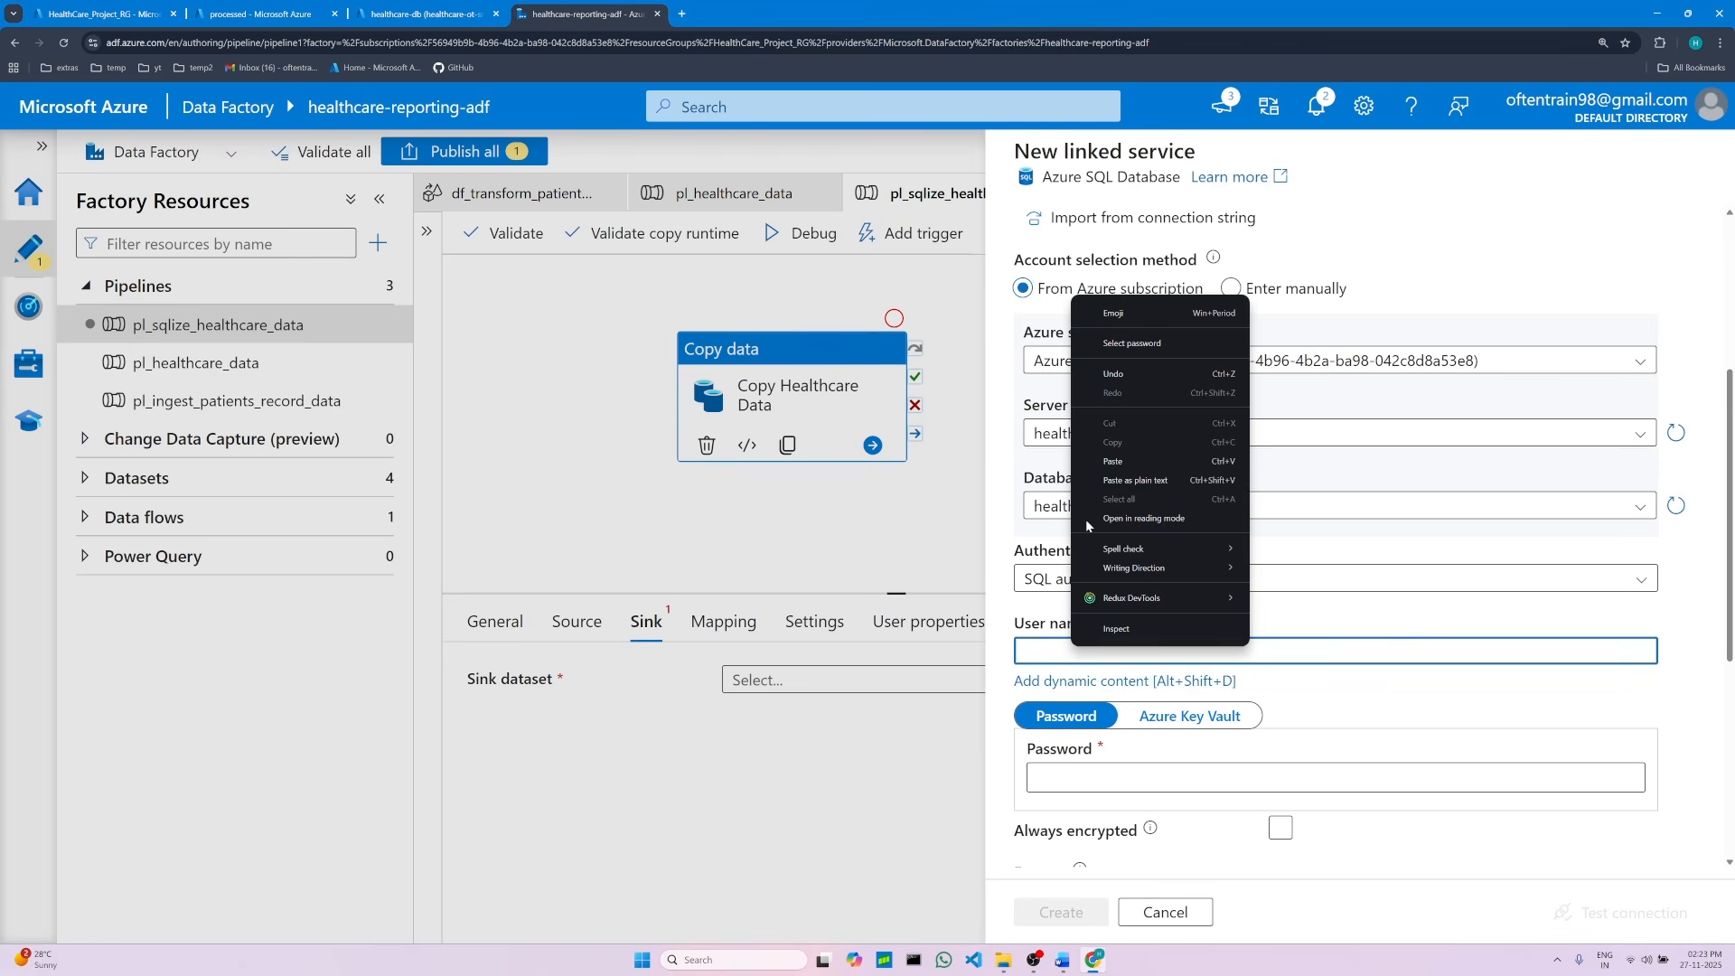
{"action": "left_click", "coordinate": [1114, 461]}
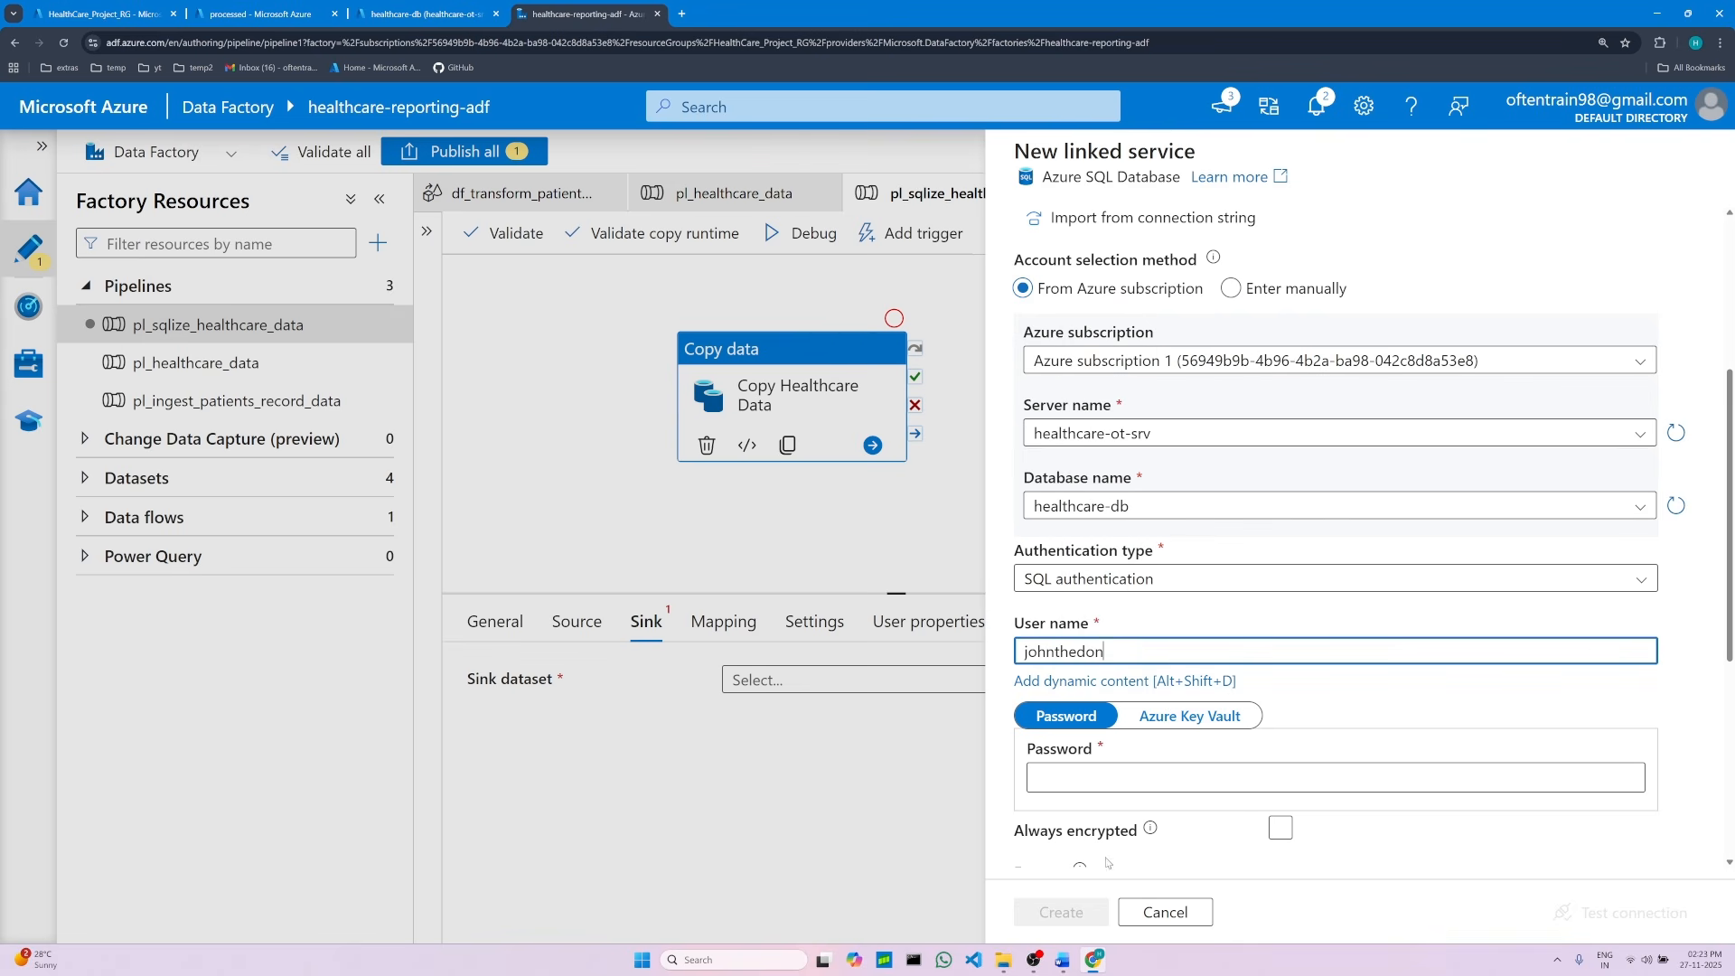
{"action": "left_click", "coordinate": [1063, 959]}
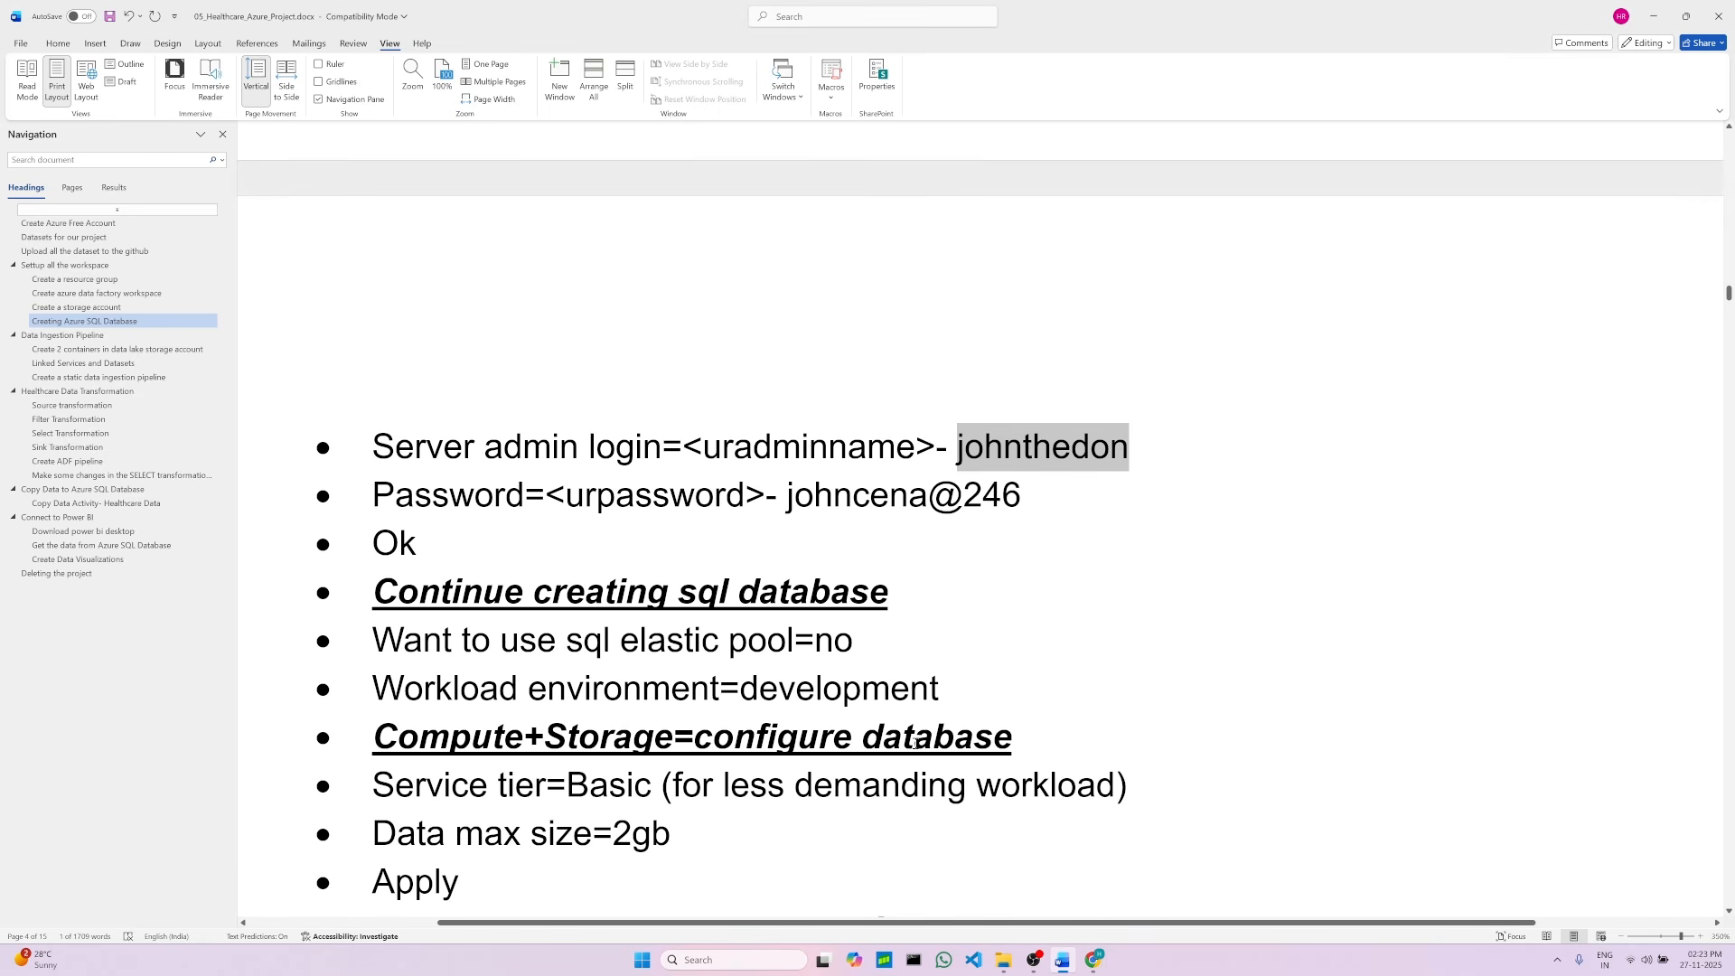
Step: Copy the SQL admin password from the project document and paste it into the linked service's password field
{"action": "left_click", "coordinate": [809, 537]}
{"action": "left_click_drag", "start_coordinate": [787, 495], "coordinate": [1007, 503]}
{"action": "right_click", "coordinate": [945, 500]}
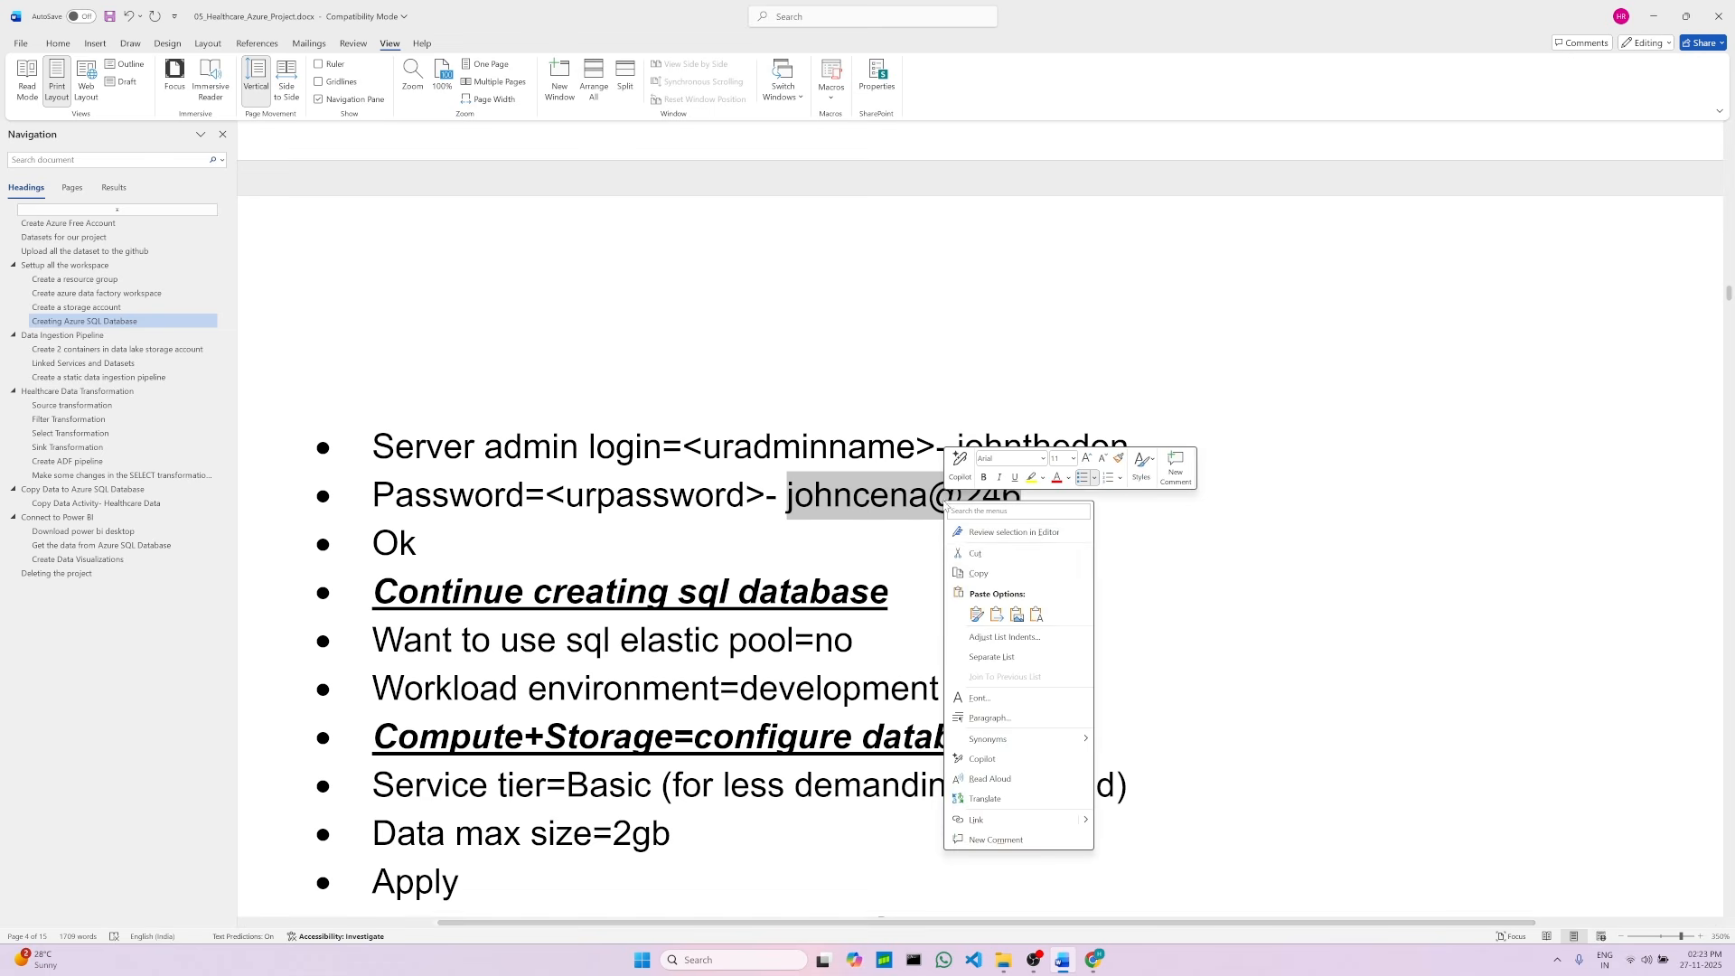
{"action": "left_click", "coordinate": [981, 577]}
{"action": "left_click", "coordinate": [1093, 959]}
{"action": "left_click", "coordinate": [1047, 781]}
{"action": "right_click", "coordinate": [1047, 781]}
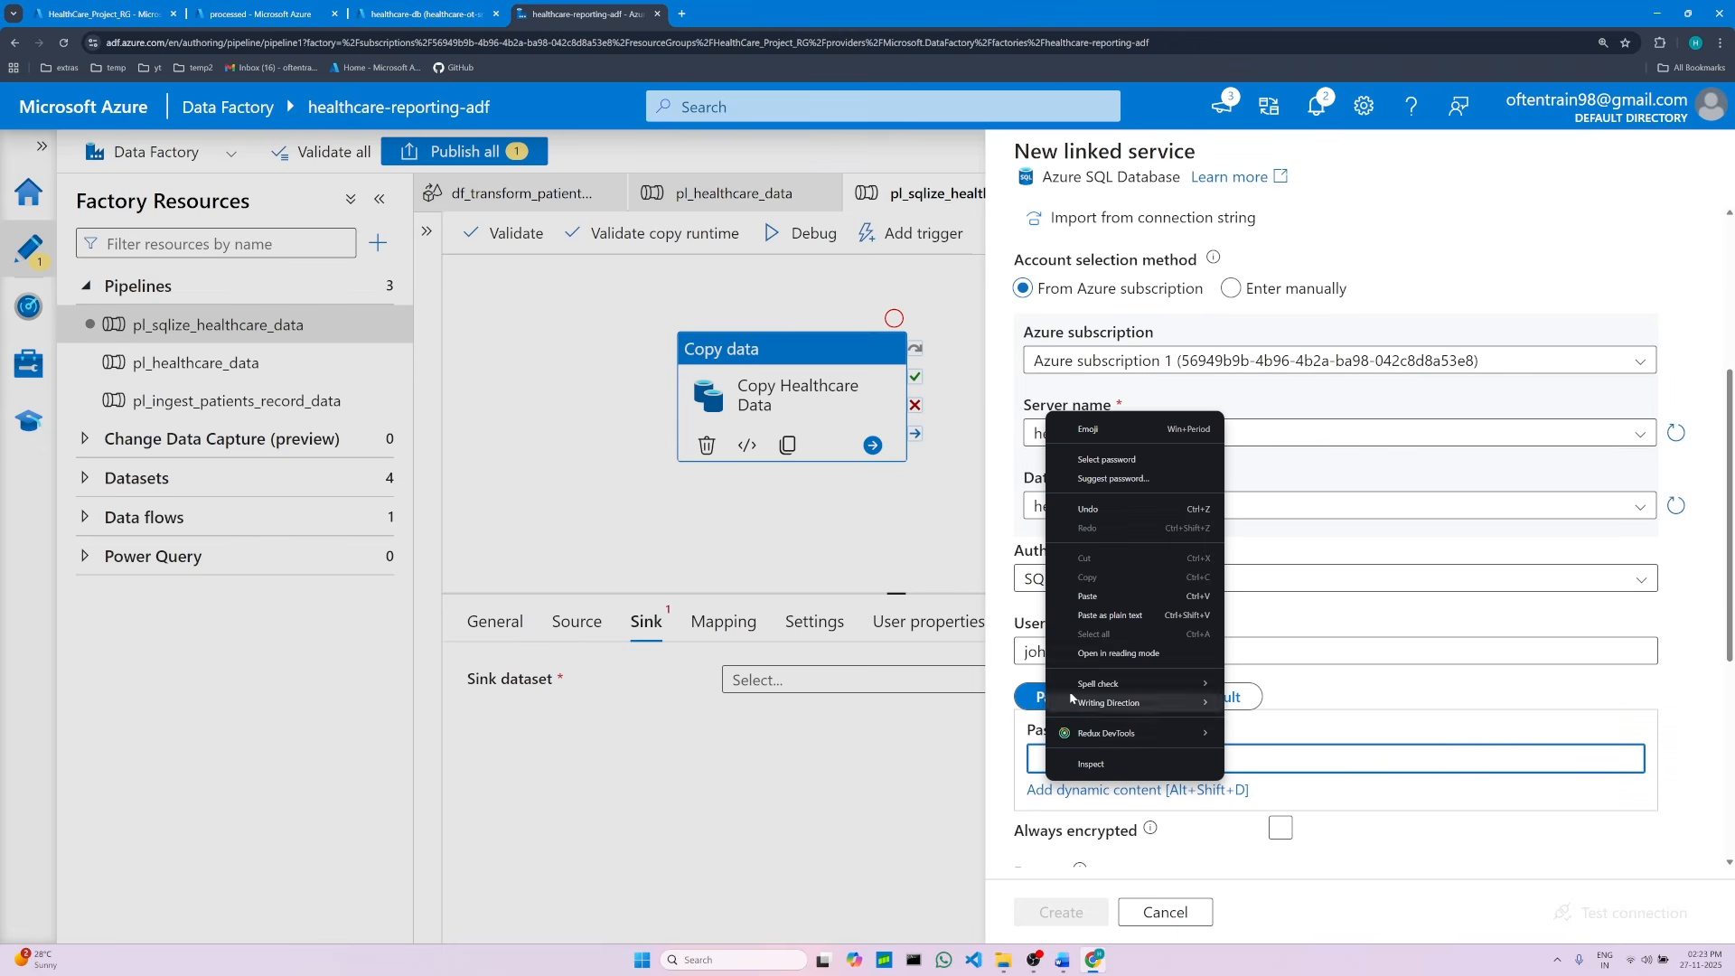
{"action": "left_click", "coordinate": [1086, 607]}
Step: Create the ls_sql_healthcare_db linked service
{"action": "scroll", "coordinate": [1202, 836], "scroll_direction": "down", "scroll_amount": 2}
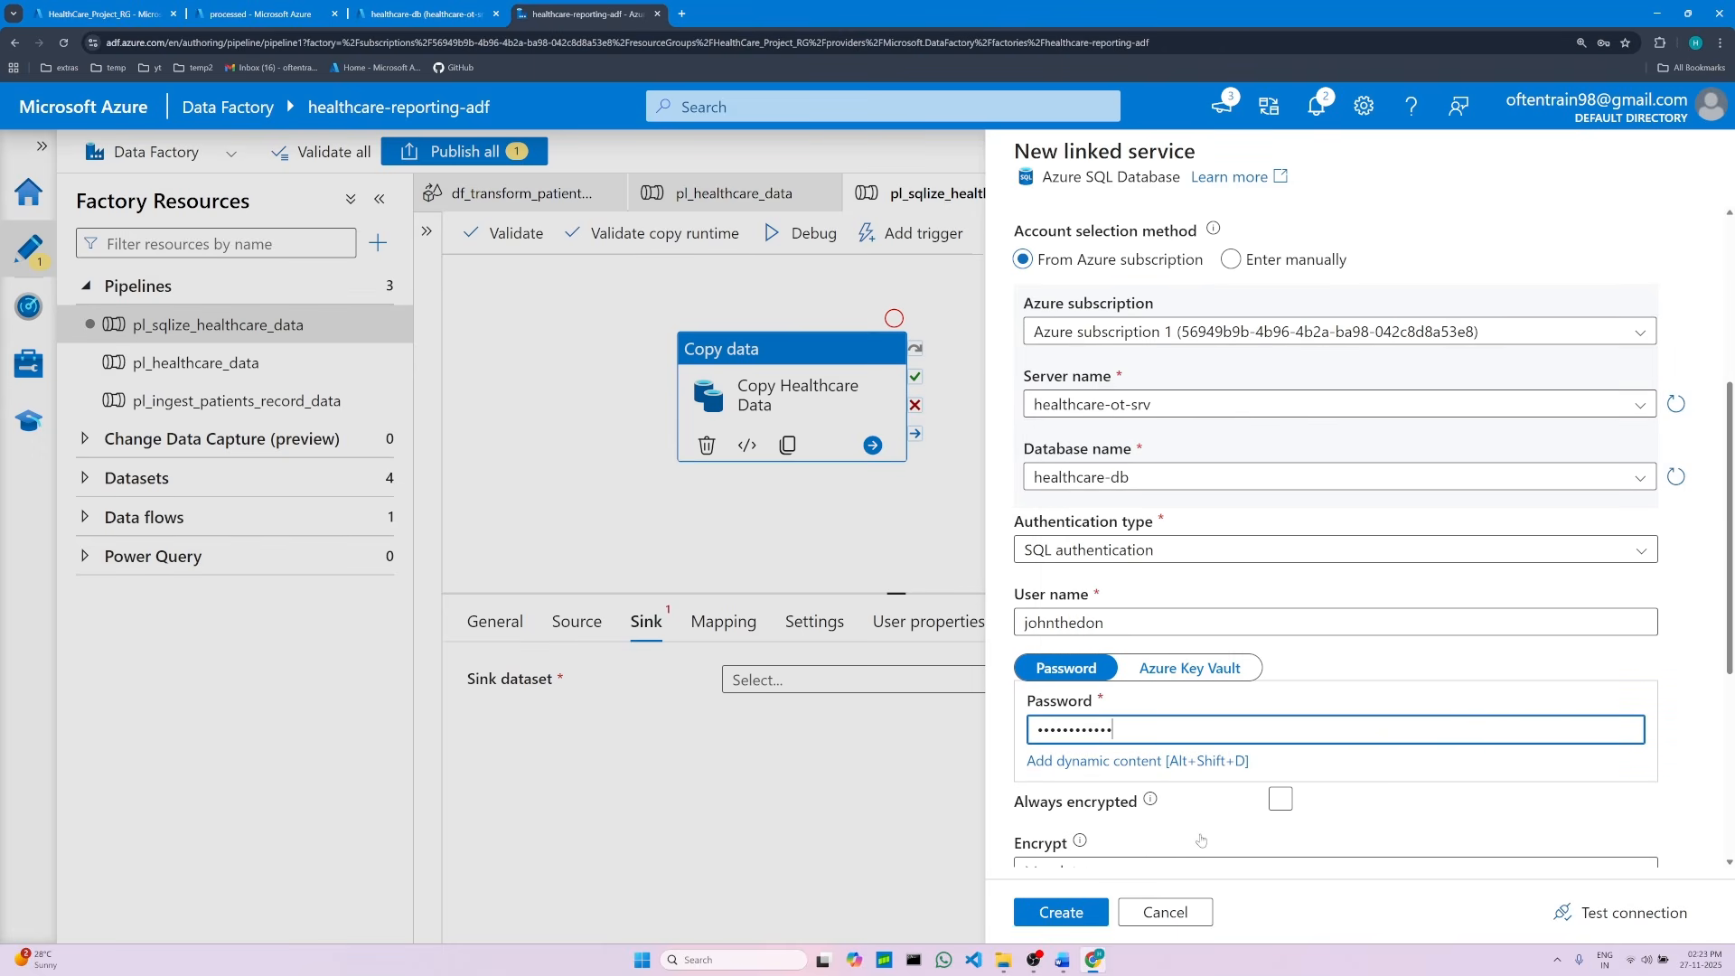
{"action": "scroll", "coordinate": [1220, 827], "scroll_direction": "down", "scroll_amount": 4}
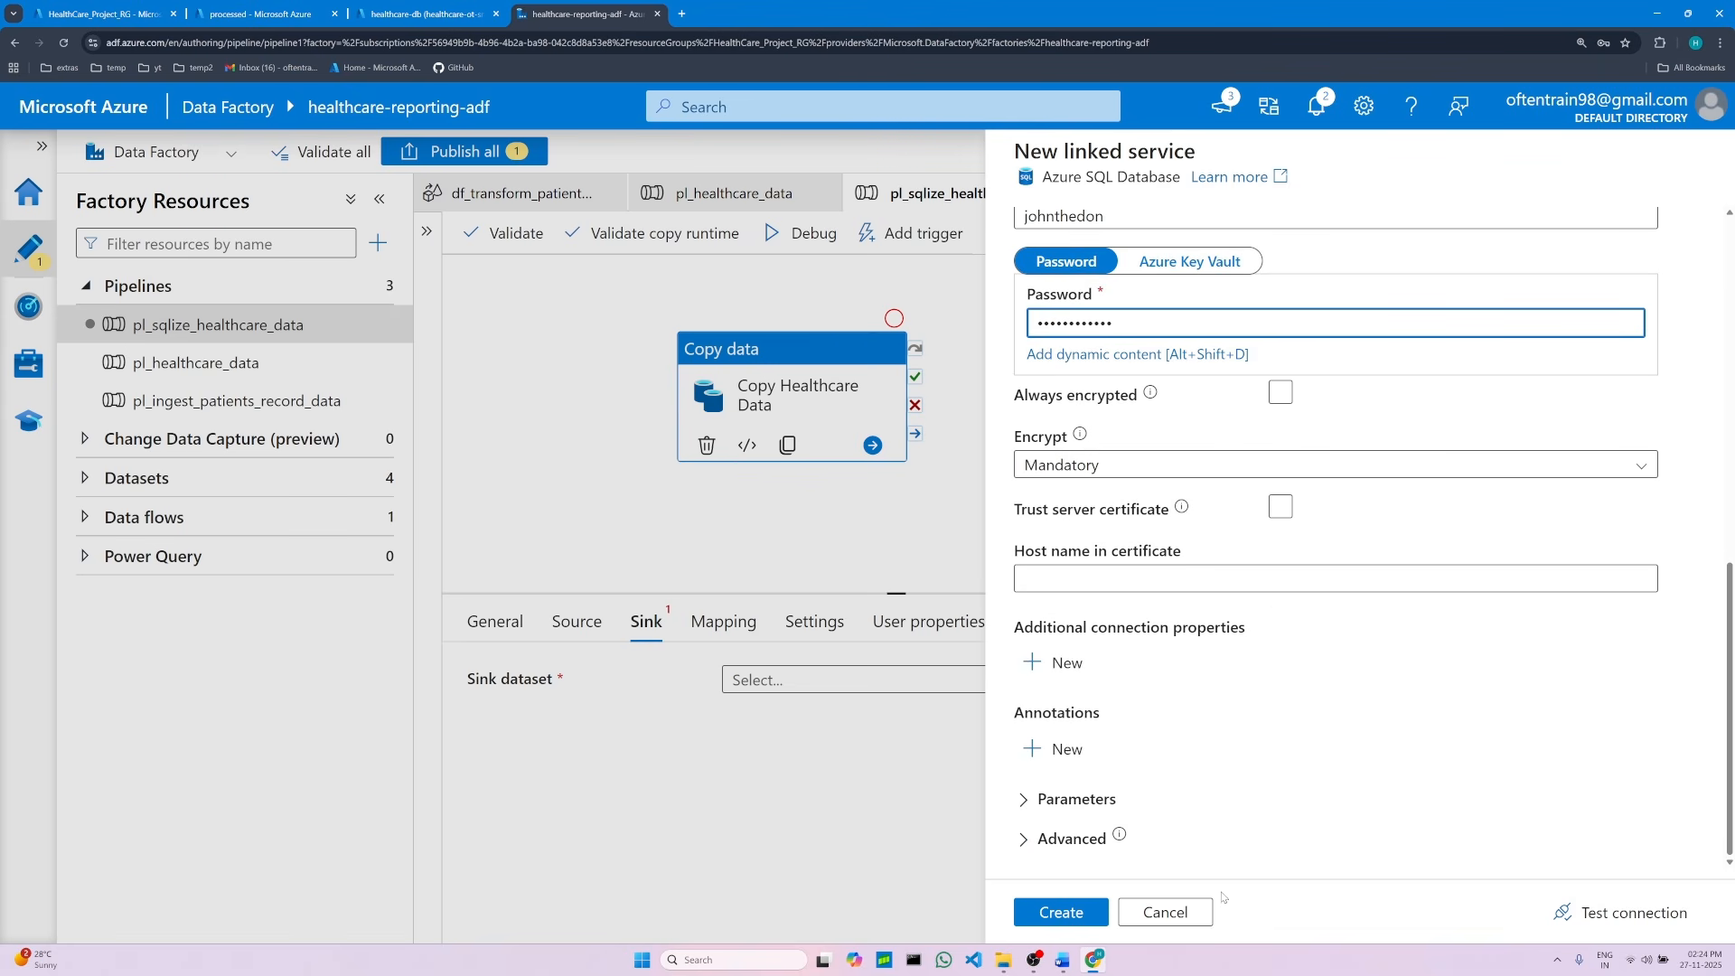
{"action": "left_click", "coordinate": [1048, 891]}
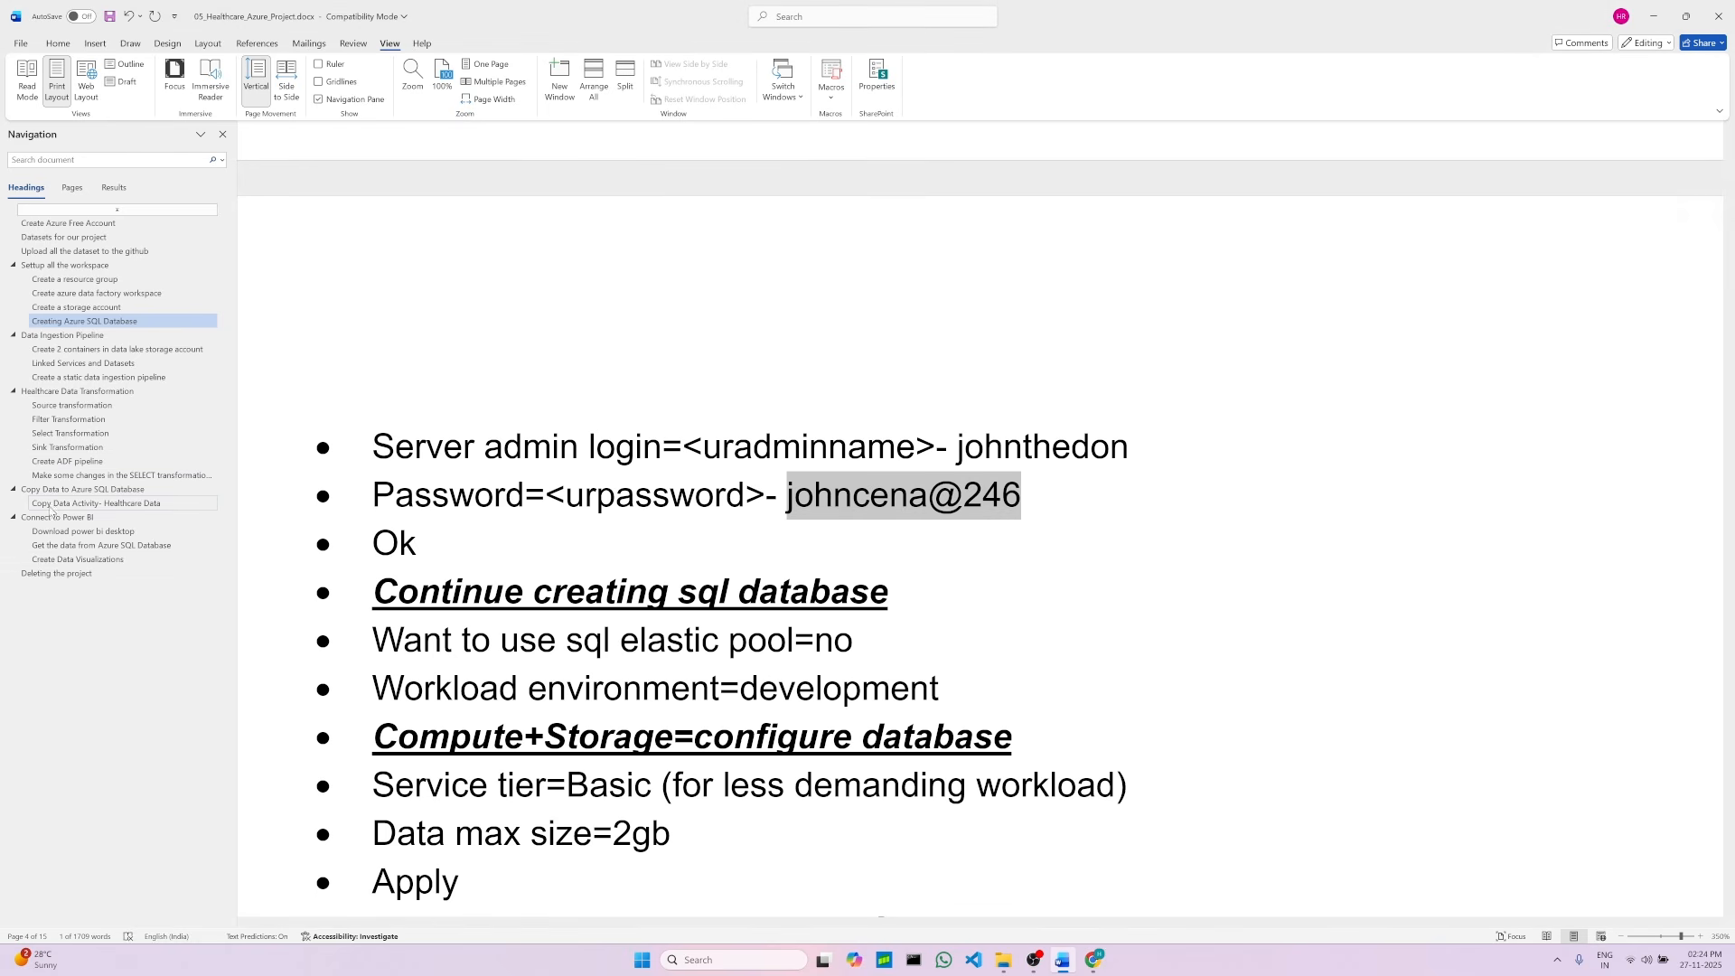
Step: Read through the Copy Data Activity section of the project document for the sink dataset setup instructions
{"action": "left_click", "coordinate": [110, 506]}
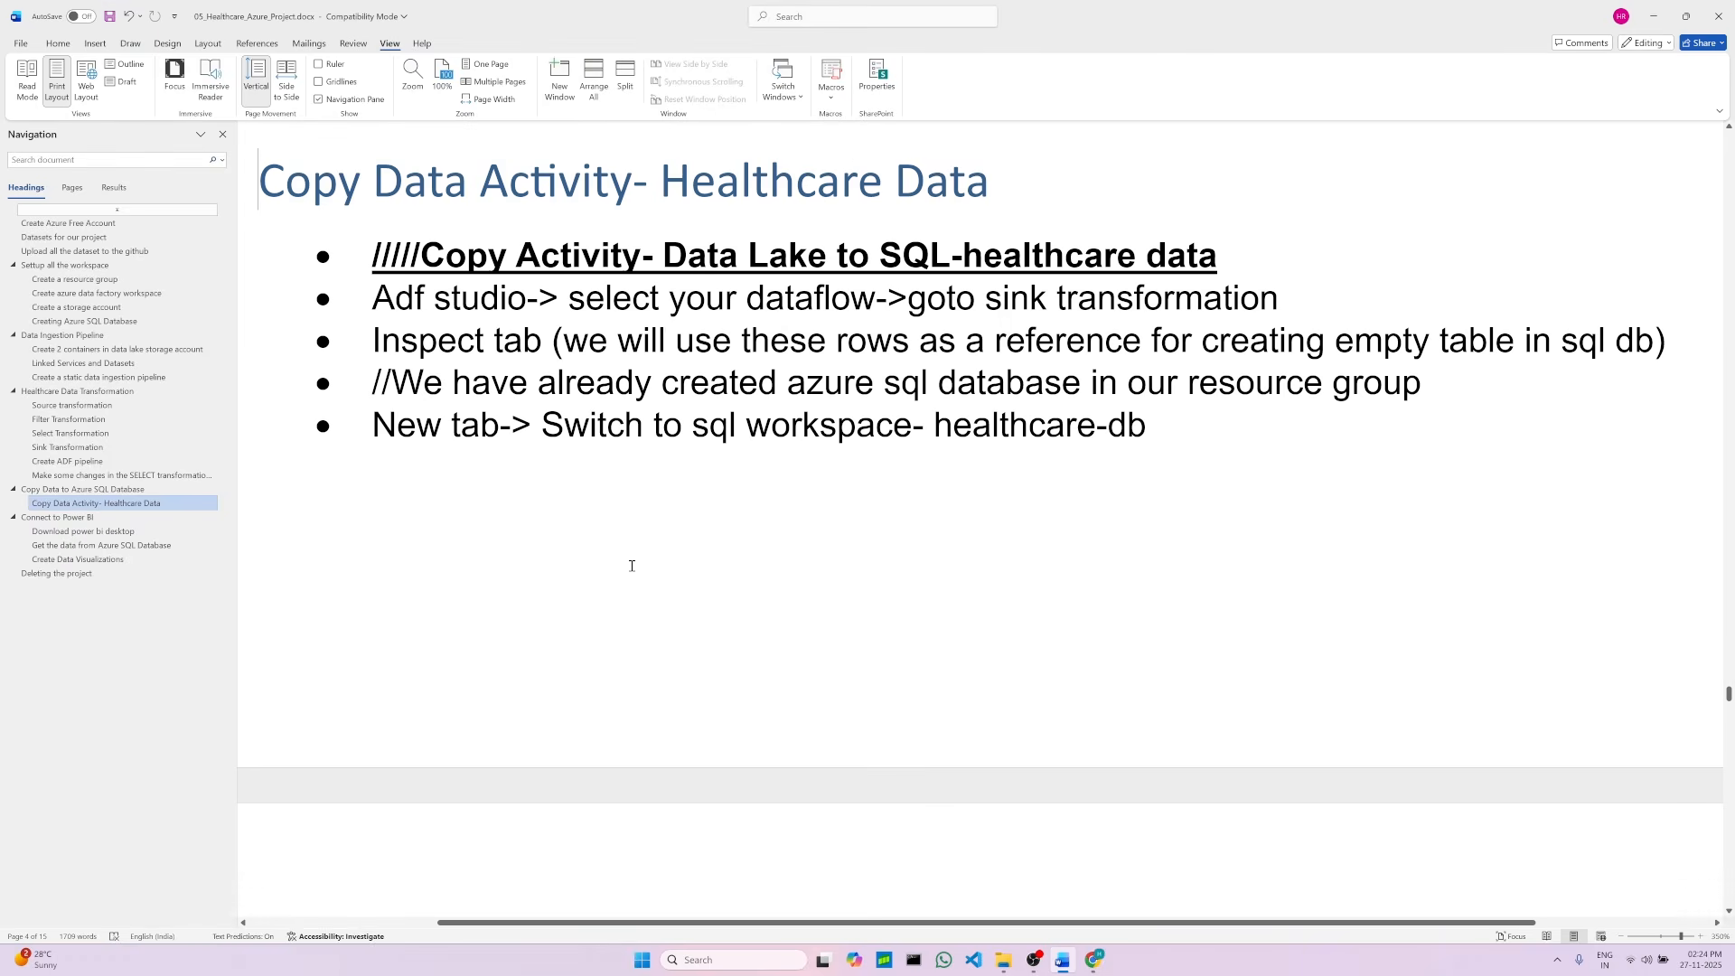
{"action": "scroll", "coordinate": [632, 566], "scroll_direction": "down", "scroll_amount": 15}
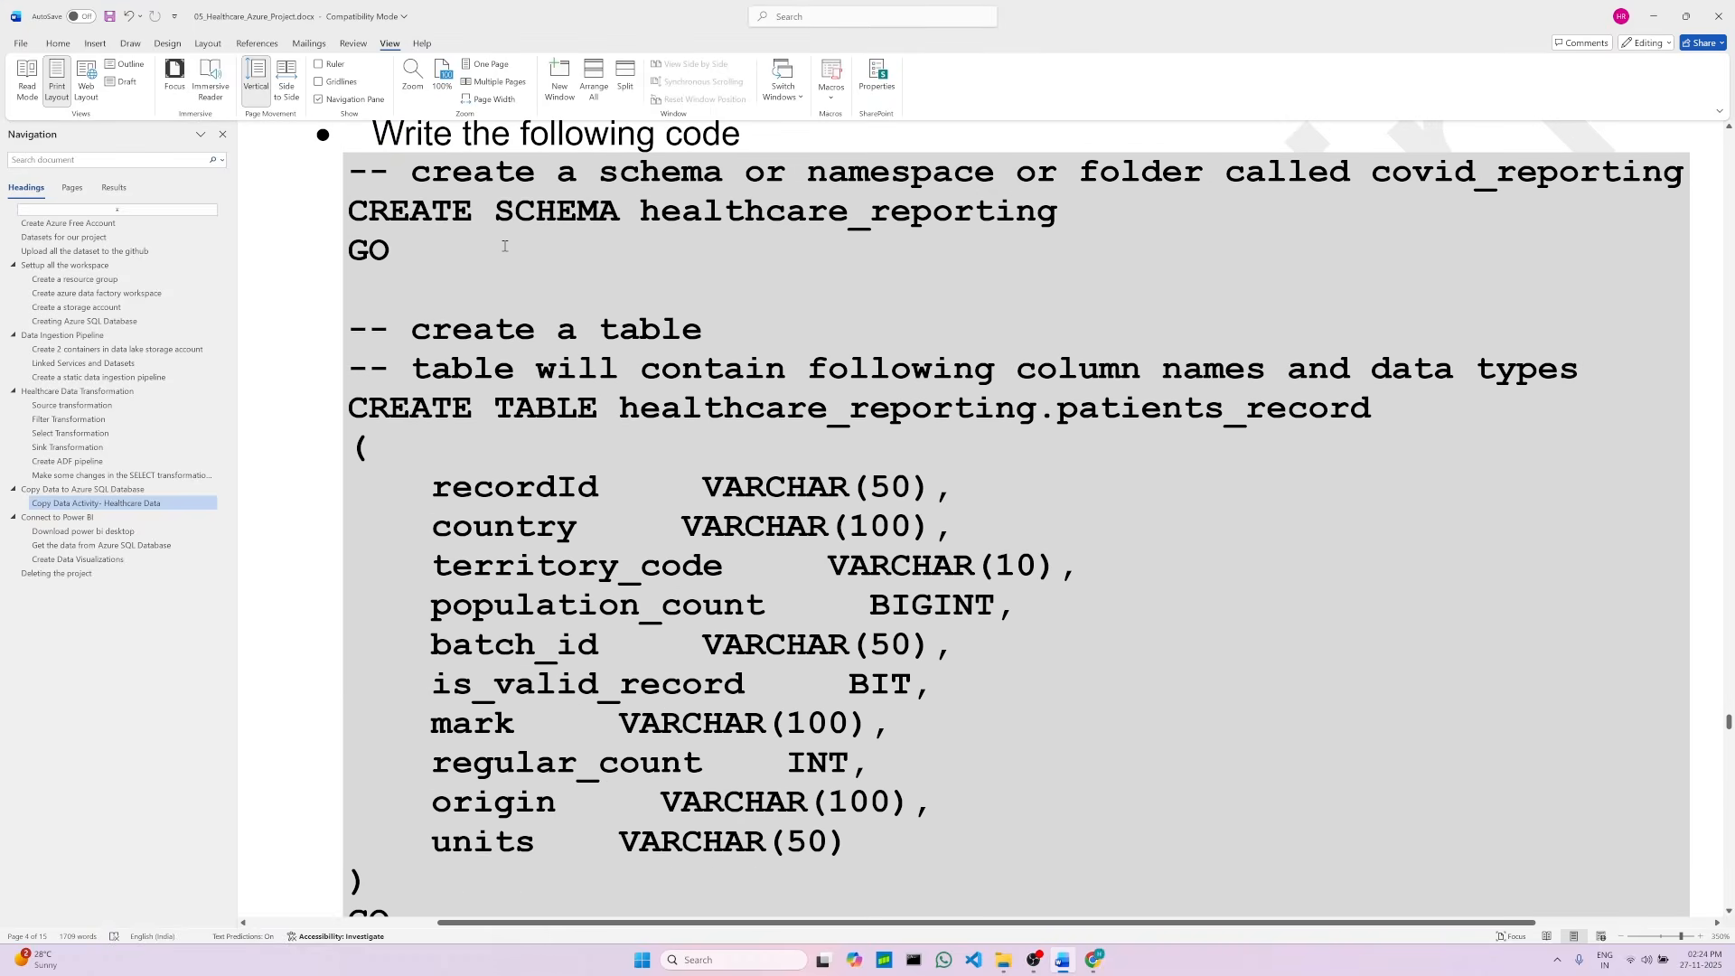
{"action": "scroll", "coordinate": [543, 315], "scroll_direction": "down", "scroll_amount": 15}
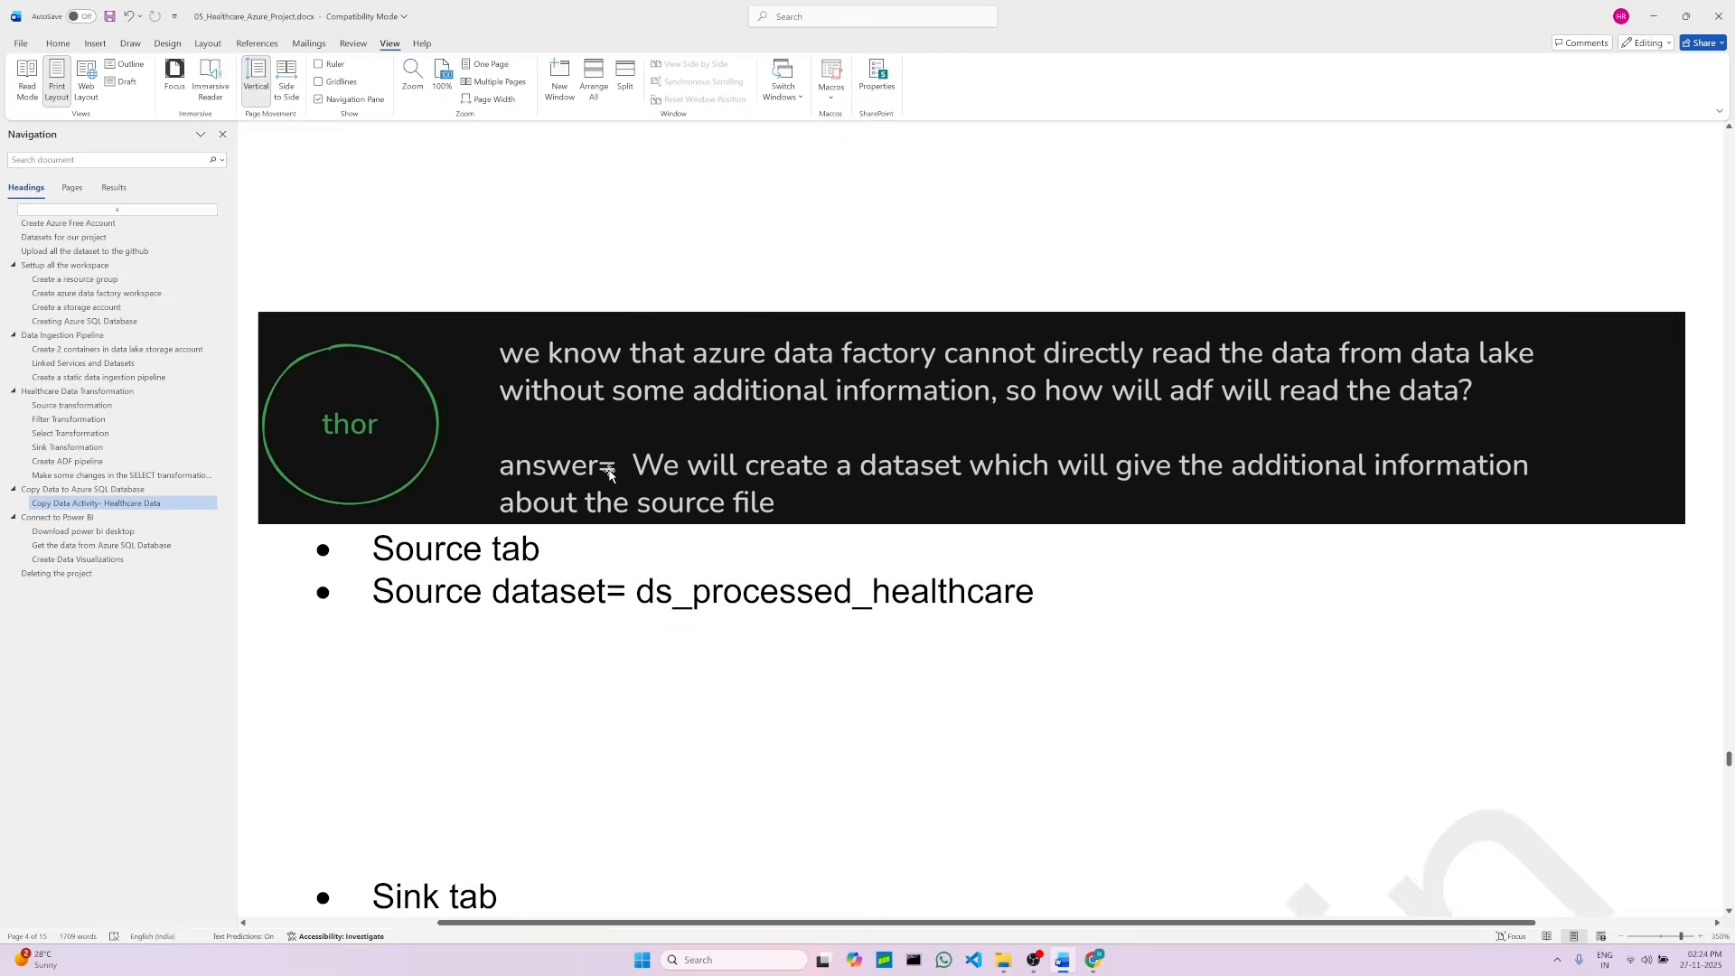
{"action": "scroll", "coordinate": [608, 472], "scroll_direction": "down", "scroll_amount": 15}
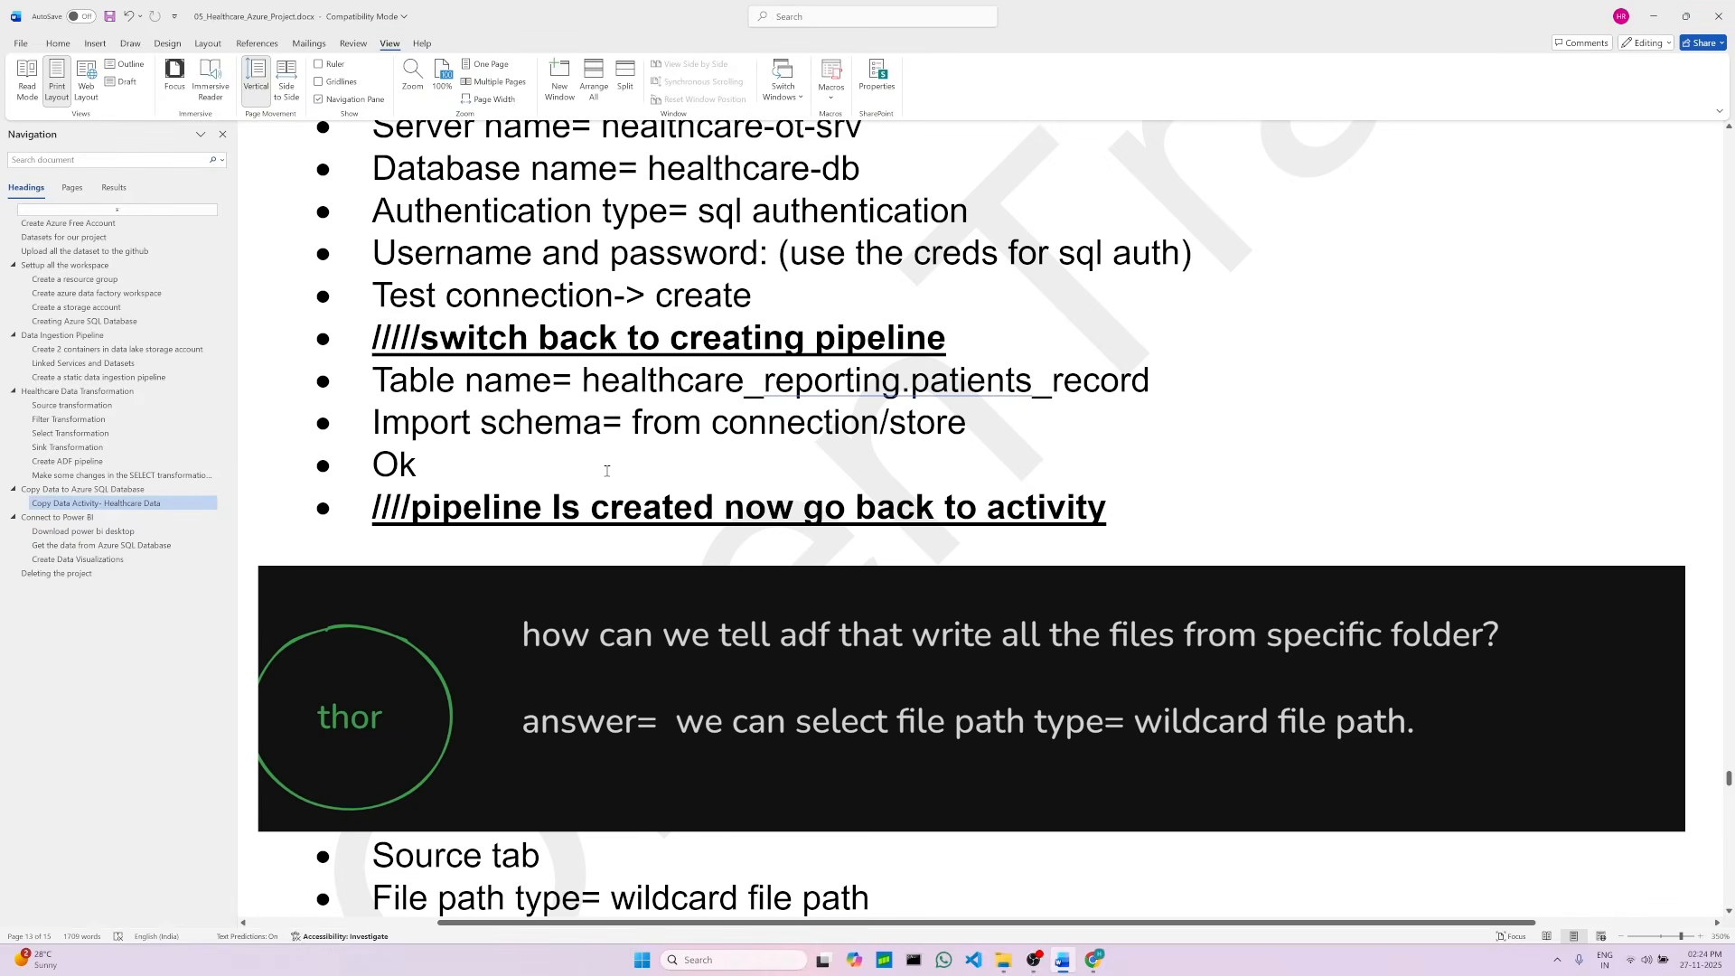
{"action": "scroll", "coordinate": [770, 352], "scroll_direction": "down", "scroll_amount": 6}
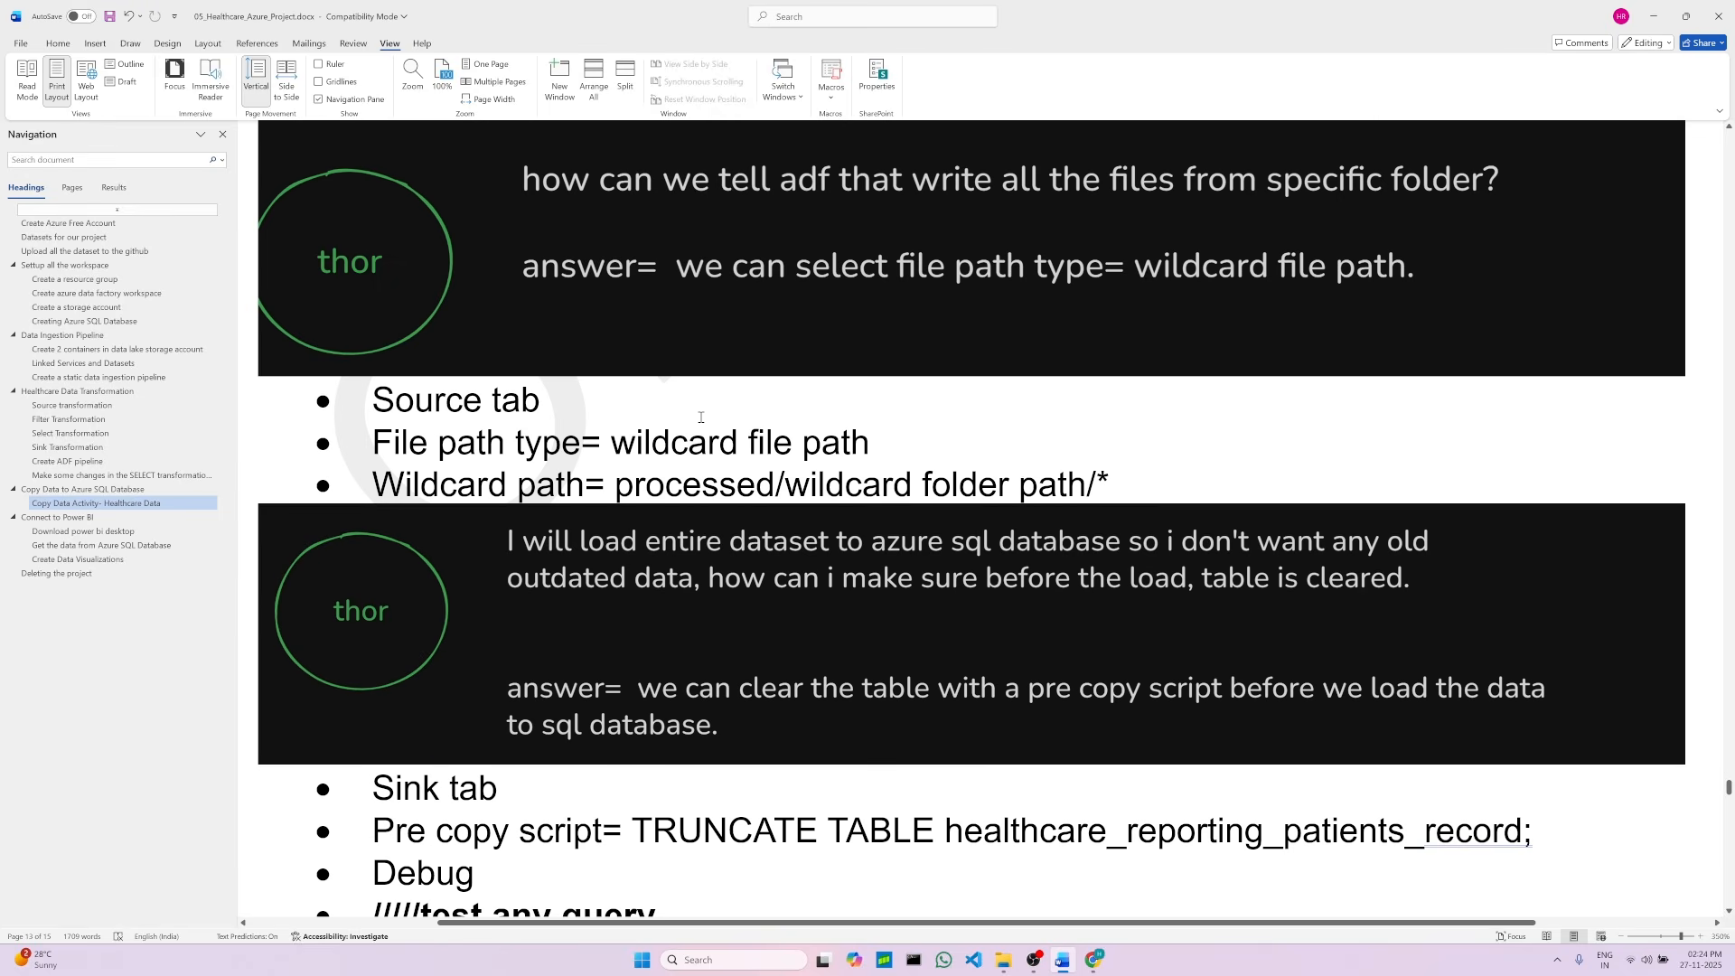
{"action": "scroll", "coordinate": [679, 485], "scroll_direction": "down", "scroll_amount": 1}
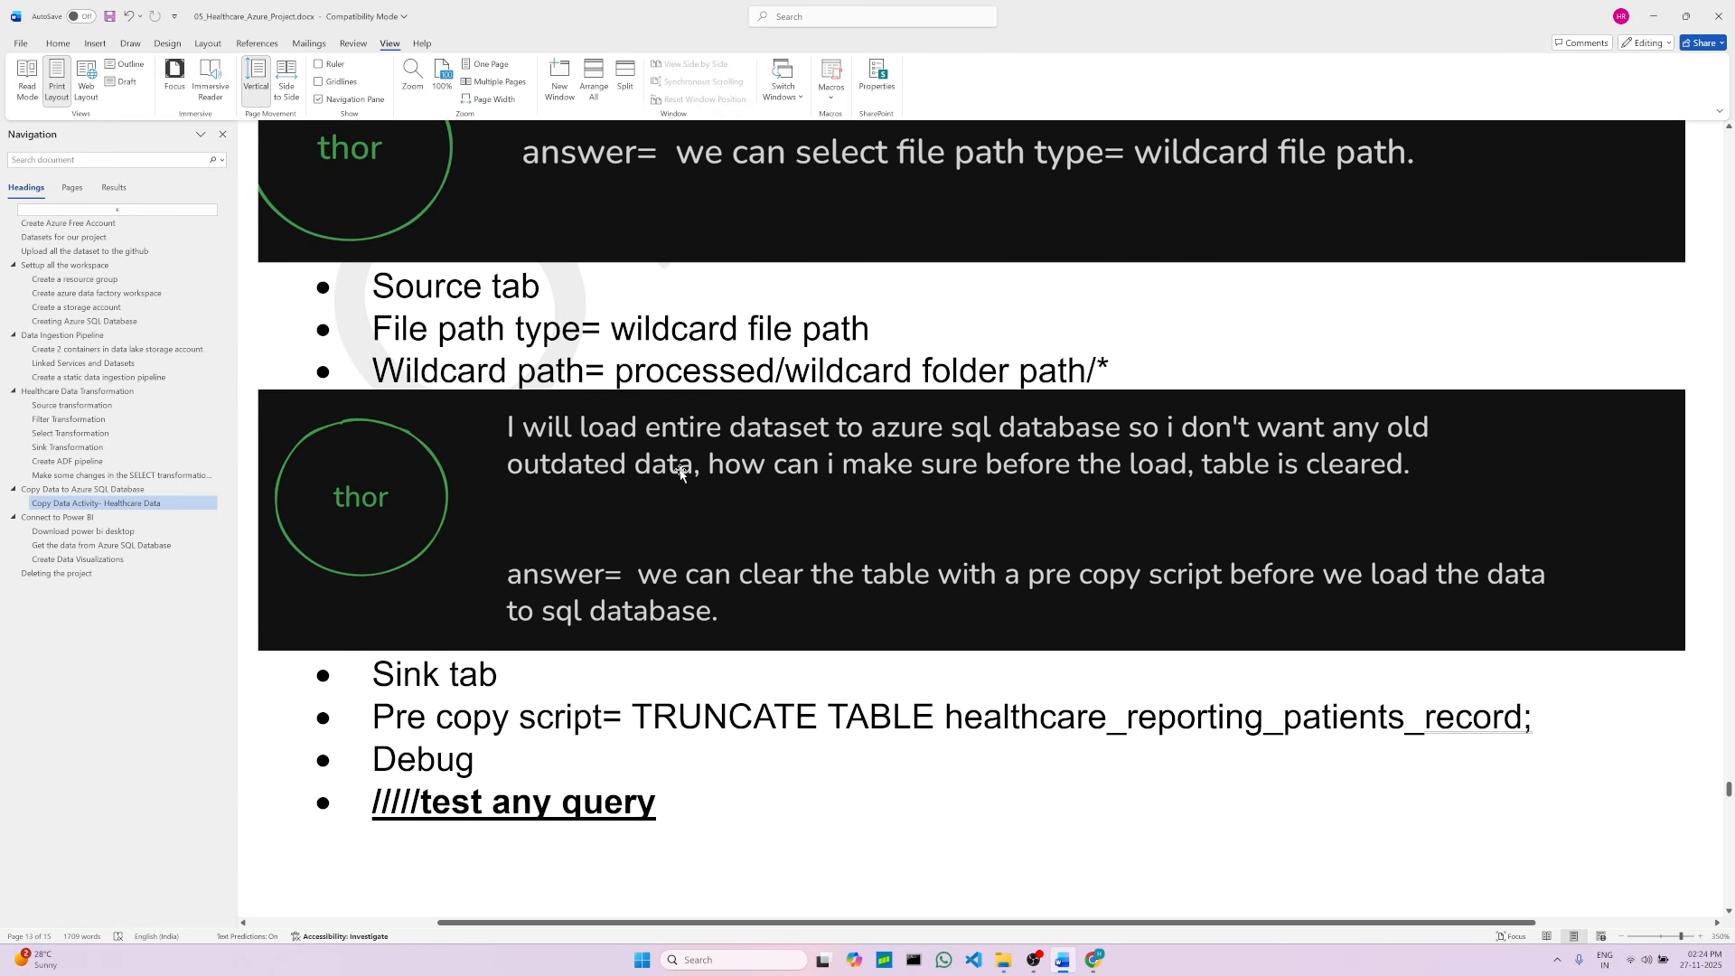
{"action": "scroll", "coordinate": [674, 466], "scroll_direction": "up", "scroll_amount": 5}
{"action": "scroll", "coordinate": [672, 459], "scroll_direction": "up", "scroll_amount": 5}
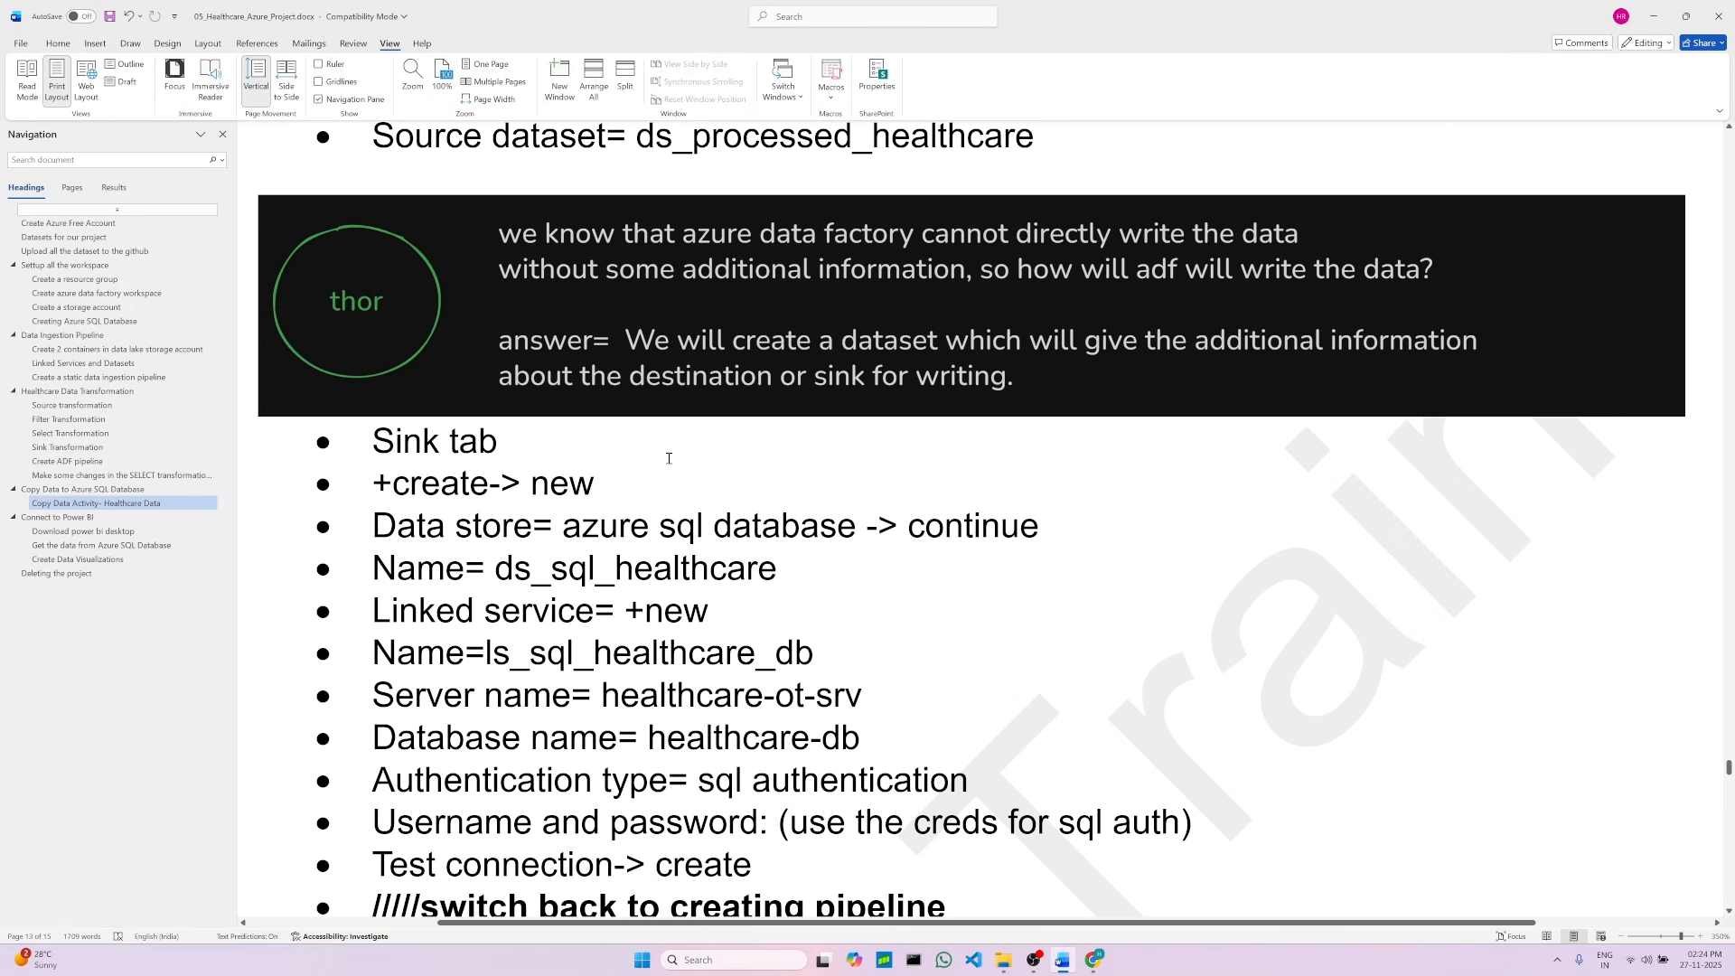
{"action": "scroll", "coordinate": [661, 437], "scroll_direction": "down", "scroll_amount": 2}
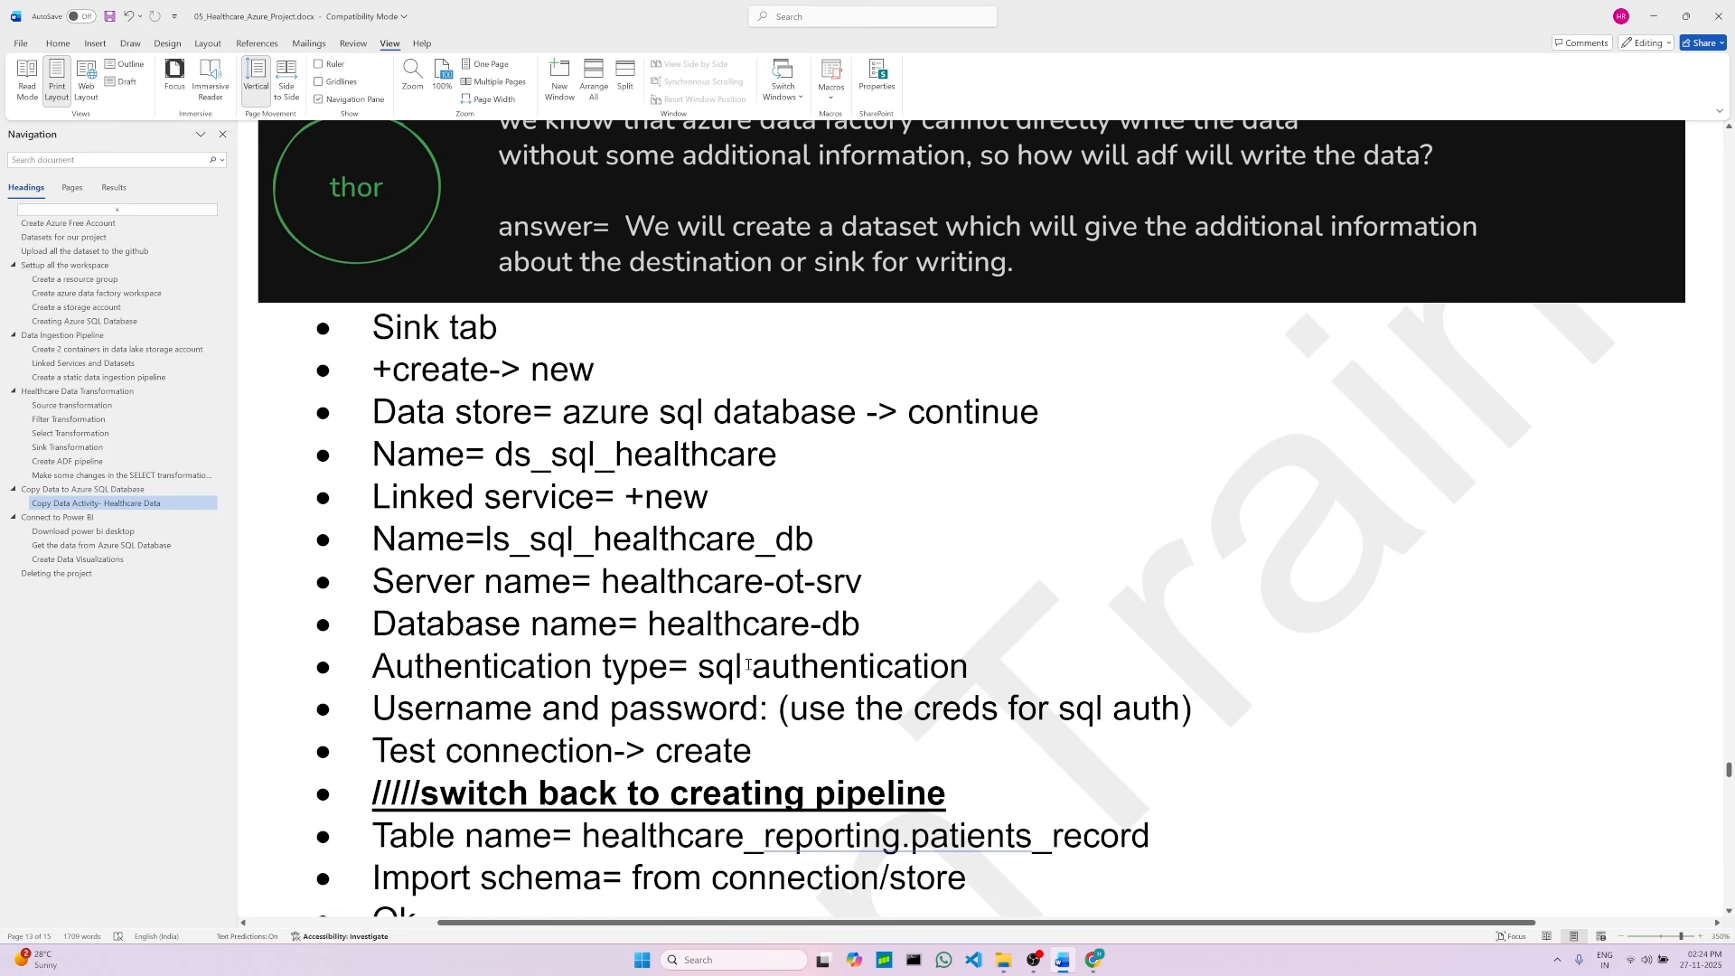
{"action": "left_click_drag", "start_coordinate": [715, 668], "coordinate": [969, 668]}
{"action": "double_click", "coordinate": [539, 499]}
{"action": "left_click", "coordinate": [791, 753]}
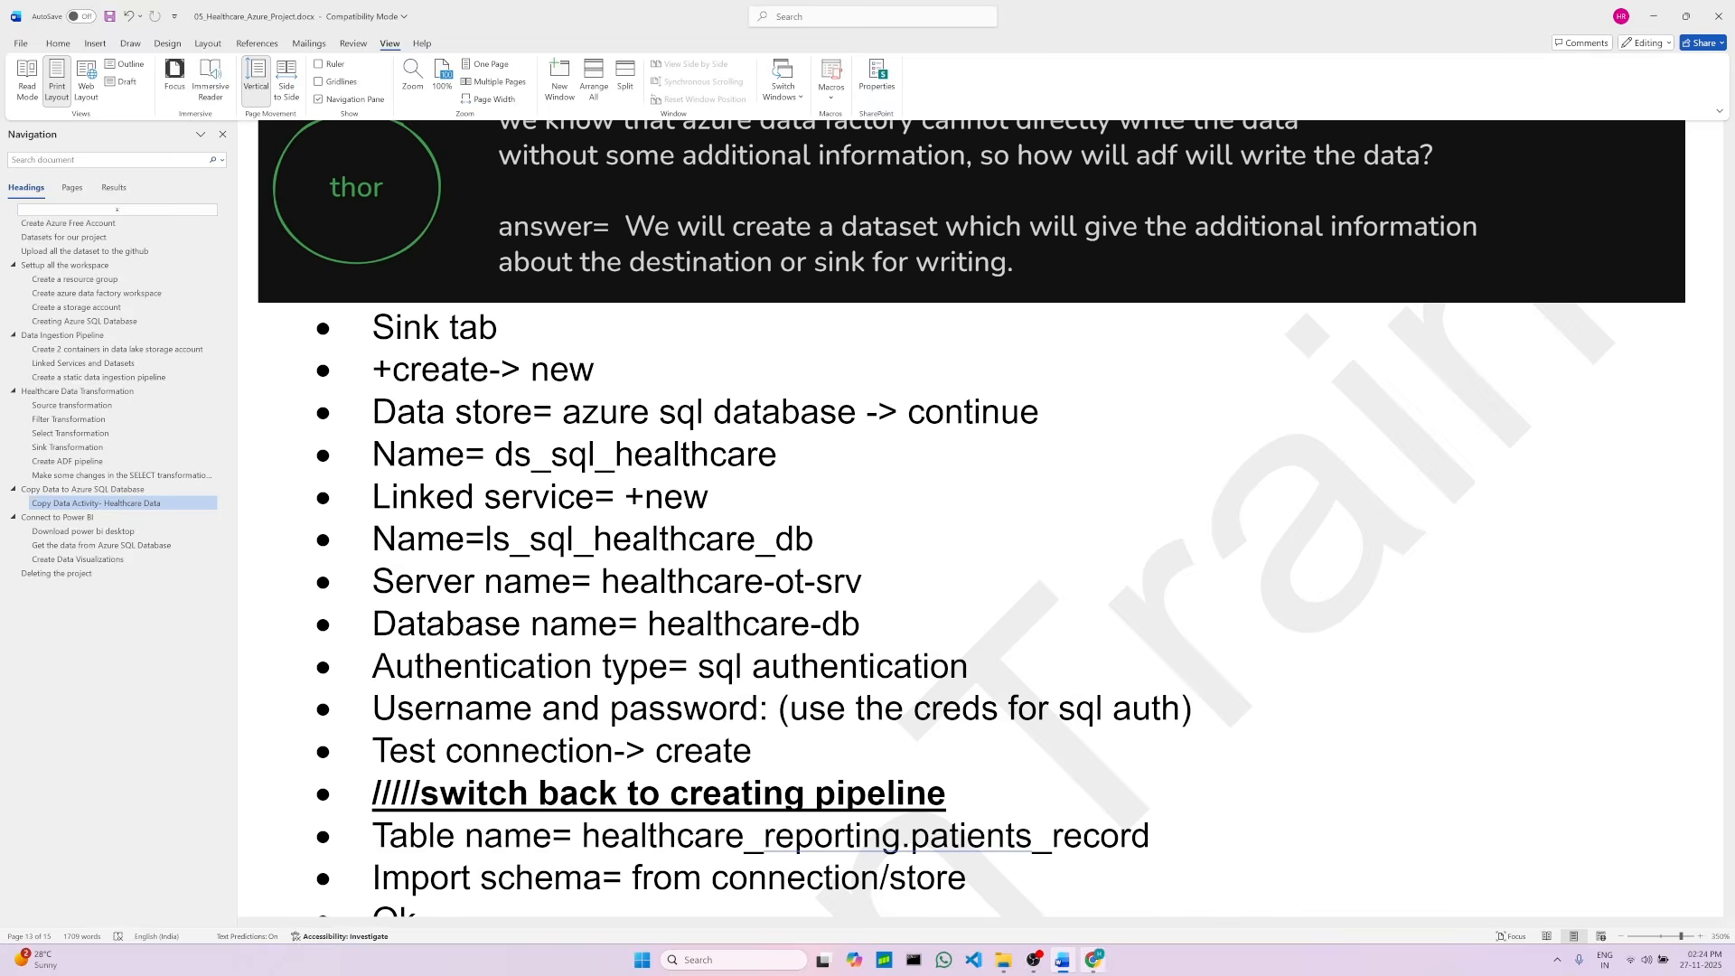
Step: Test the SQL linked service connection and finish creating the linked service
{"action": "left_click", "coordinate": [1091, 962]}
{"action": "left_click", "coordinate": [1568, 898]}
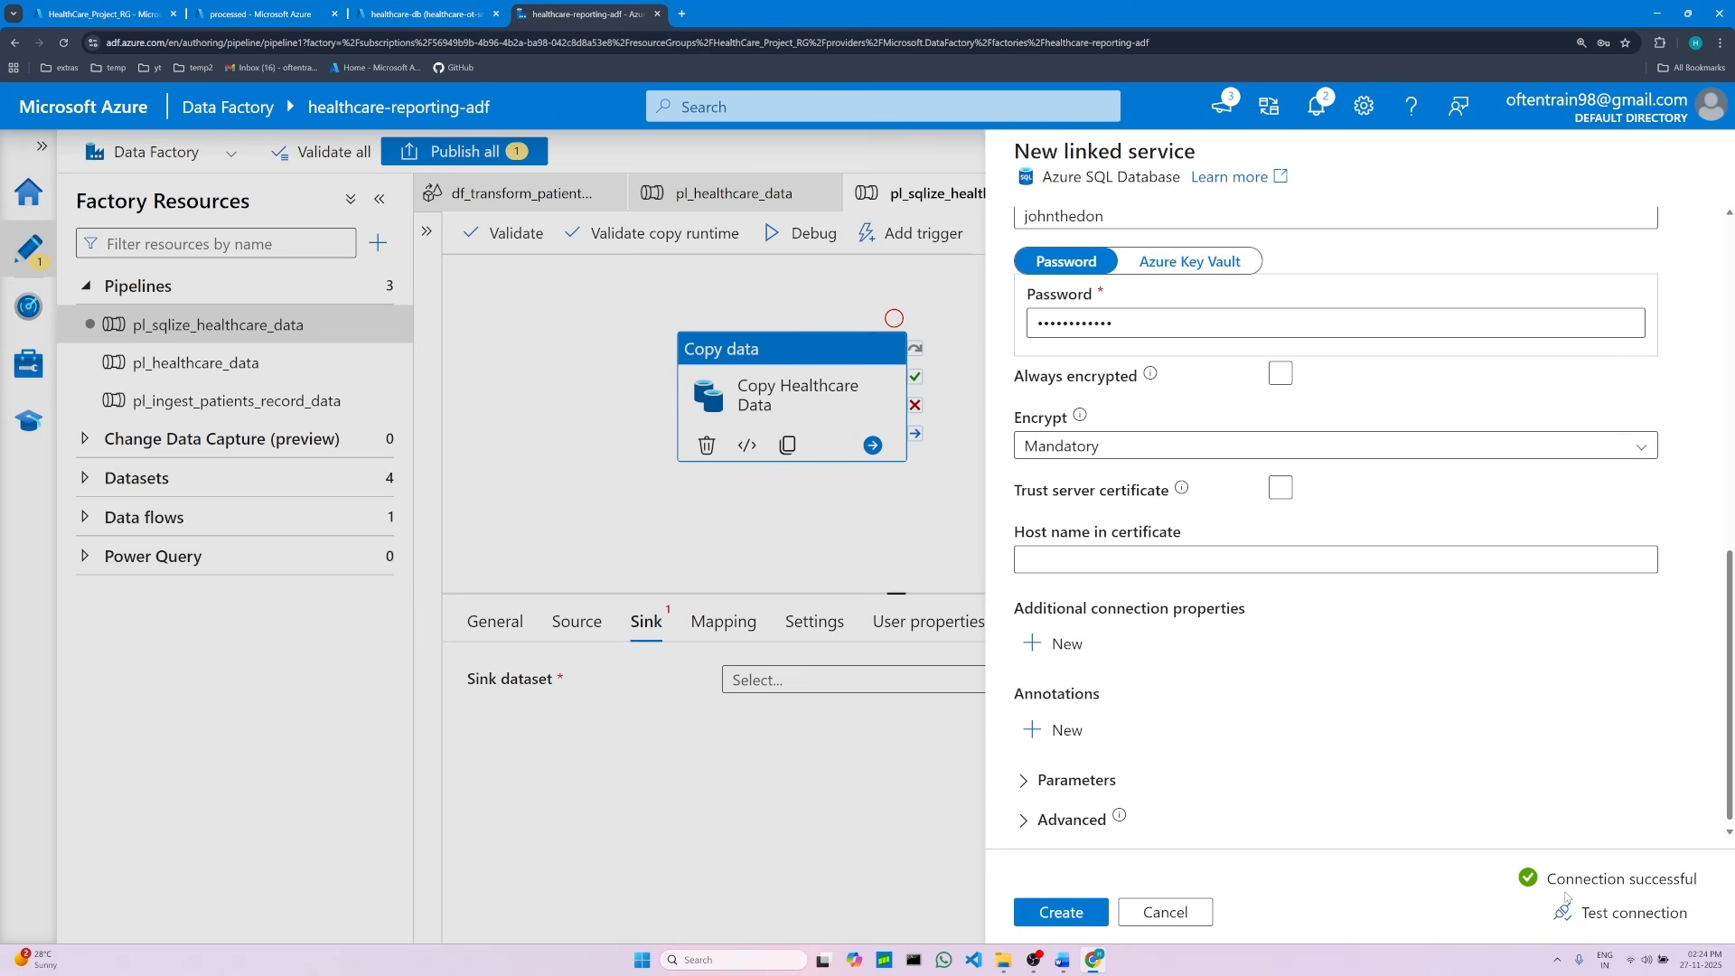
{"action": "left_click", "coordinate": [1088, 913]}
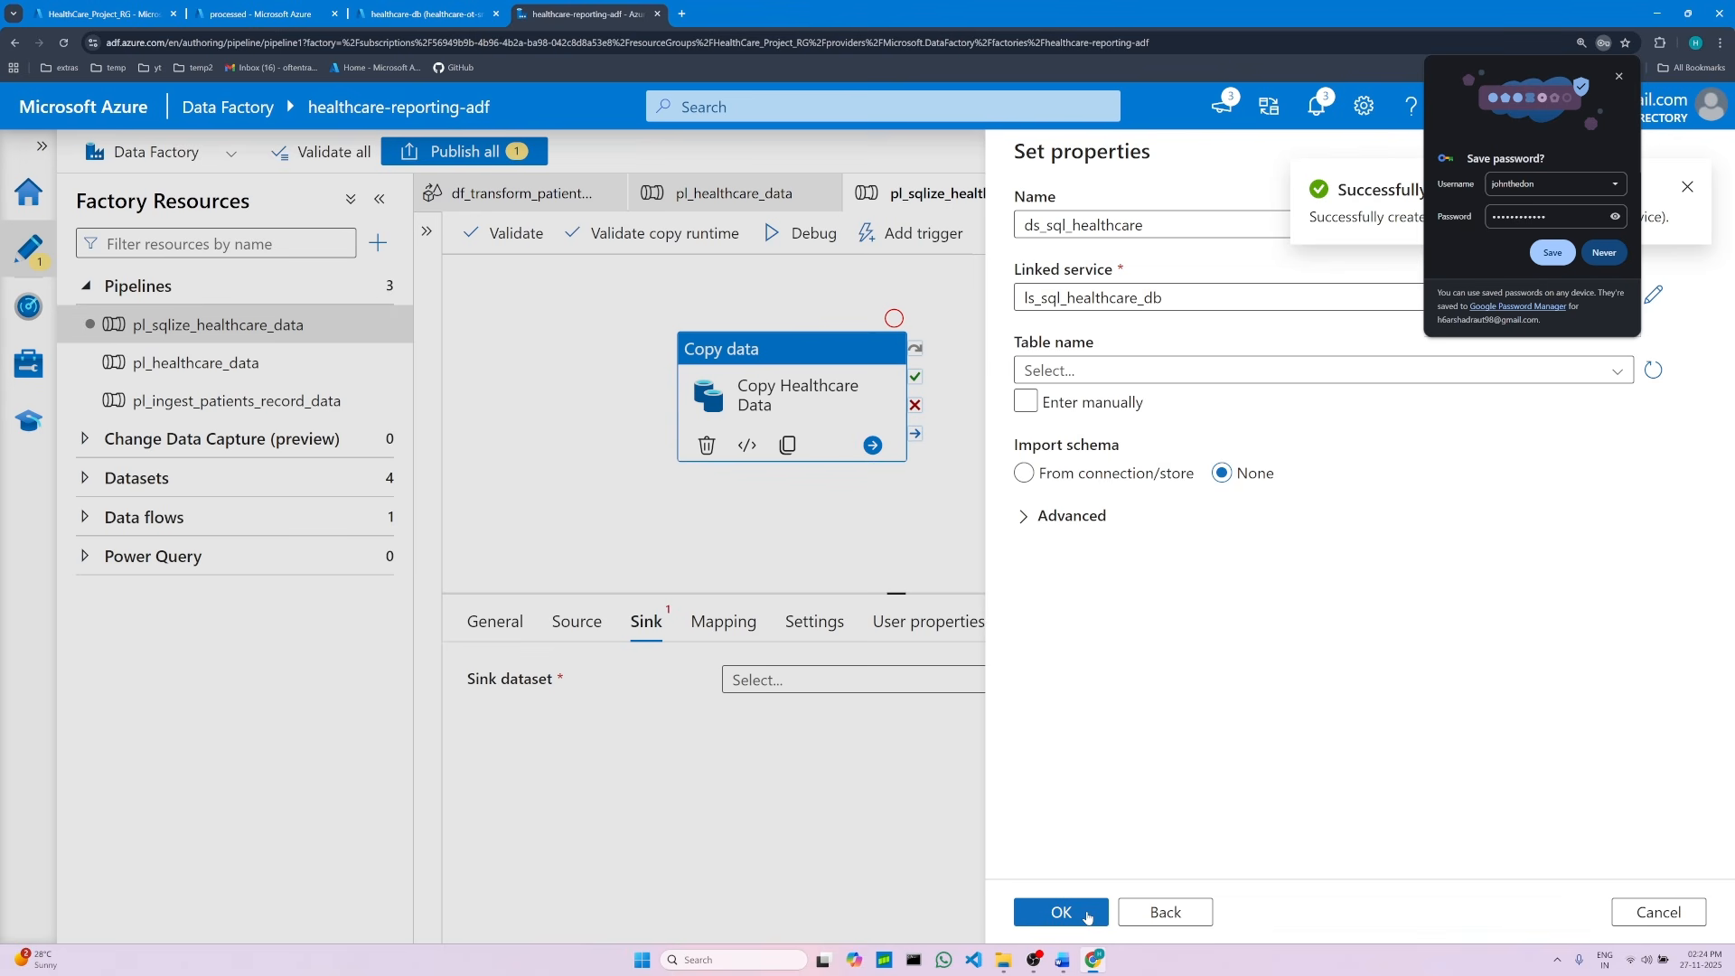
Step: Dismiss the browser's save-password offer and set the sink dataset's table name to healthcare_reporting.patients_record
{"action": "left_click", "coordinate": [1613, 256]}
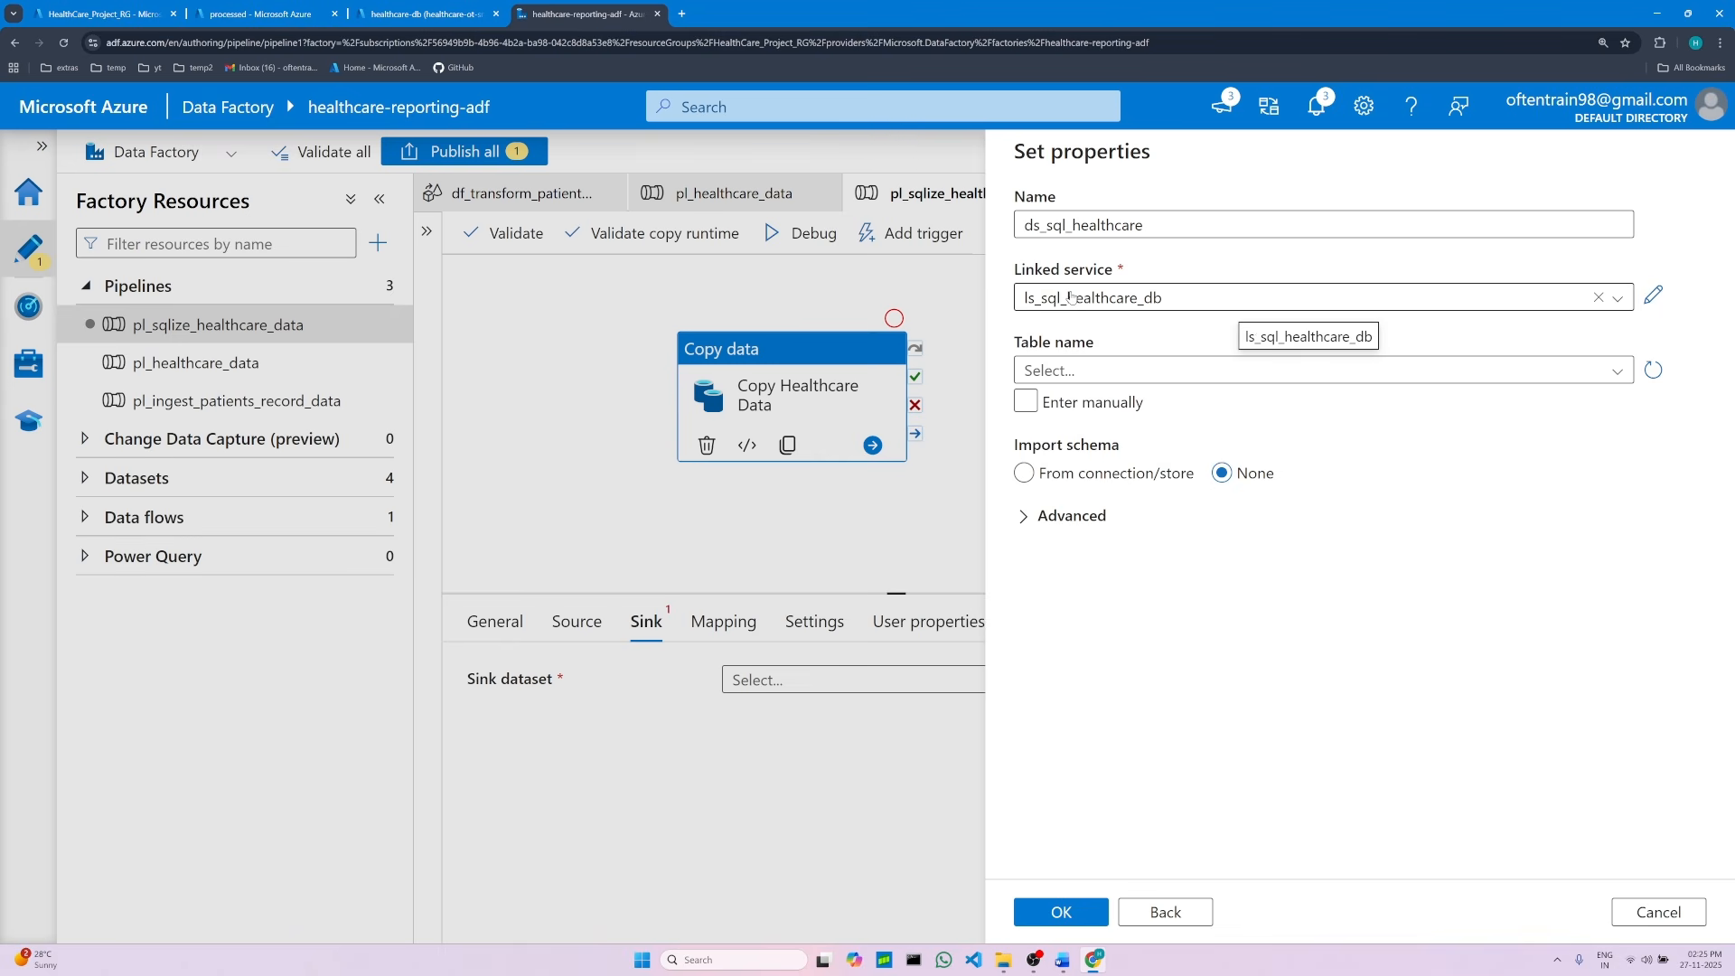
{"action": "left_click", "coordinate": [1618, 374]}
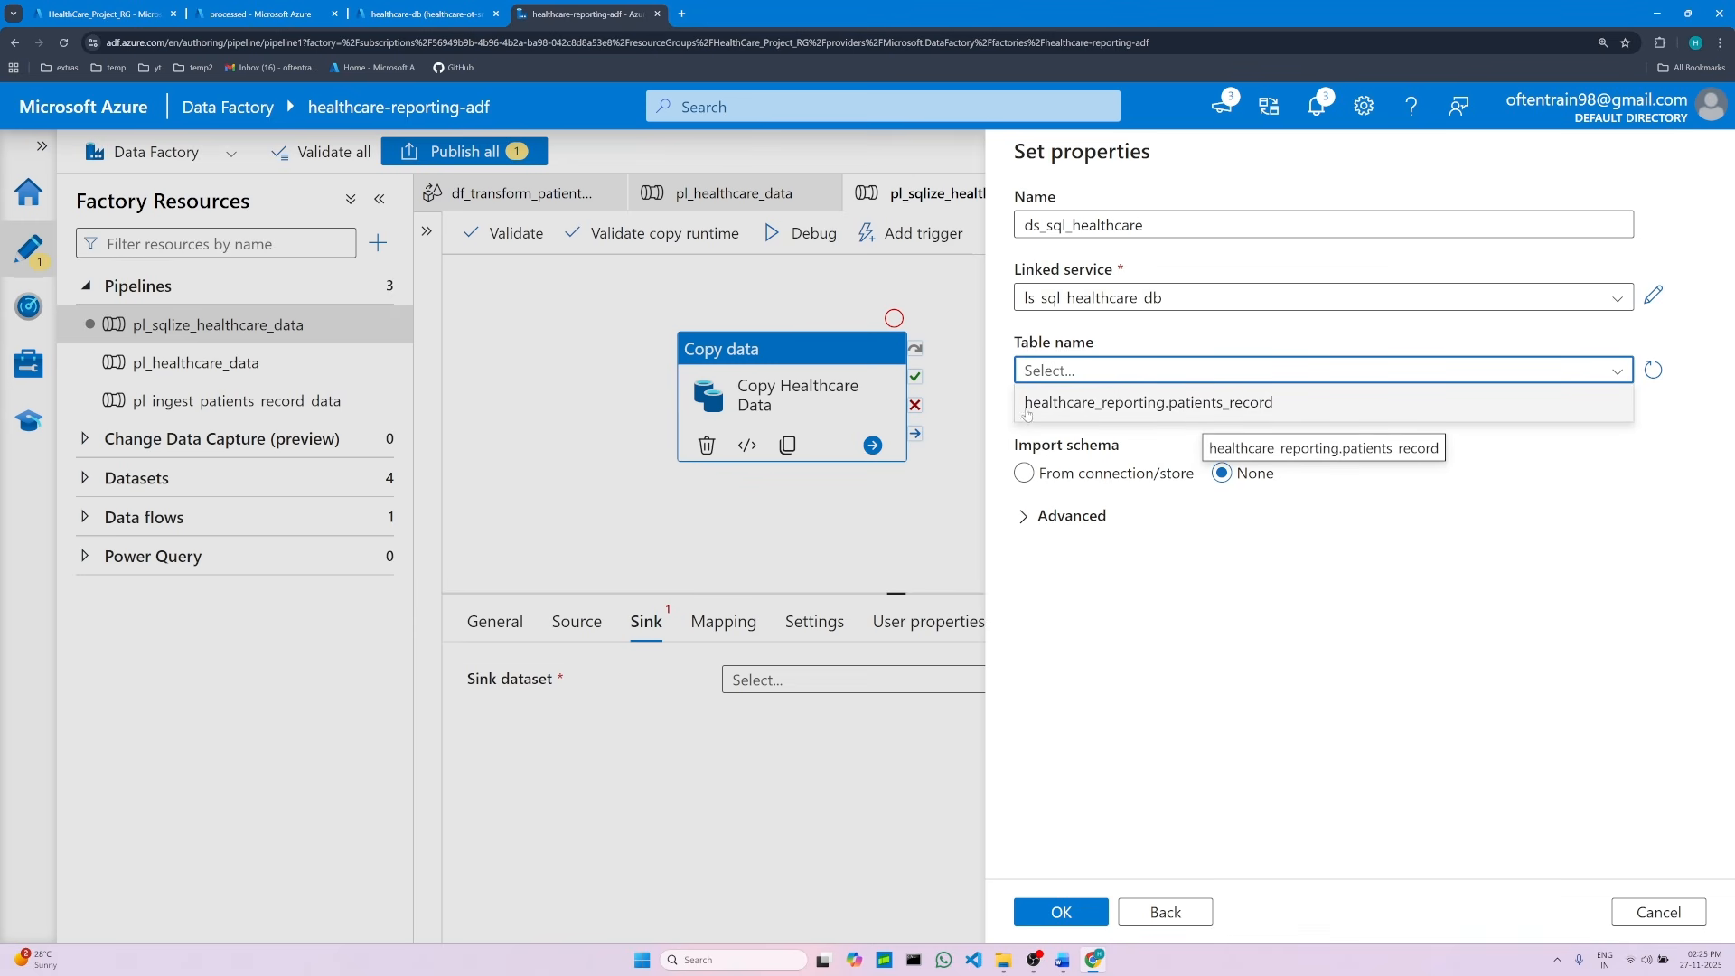
{"action": "left_click", "coordinate": [1208, 407]}
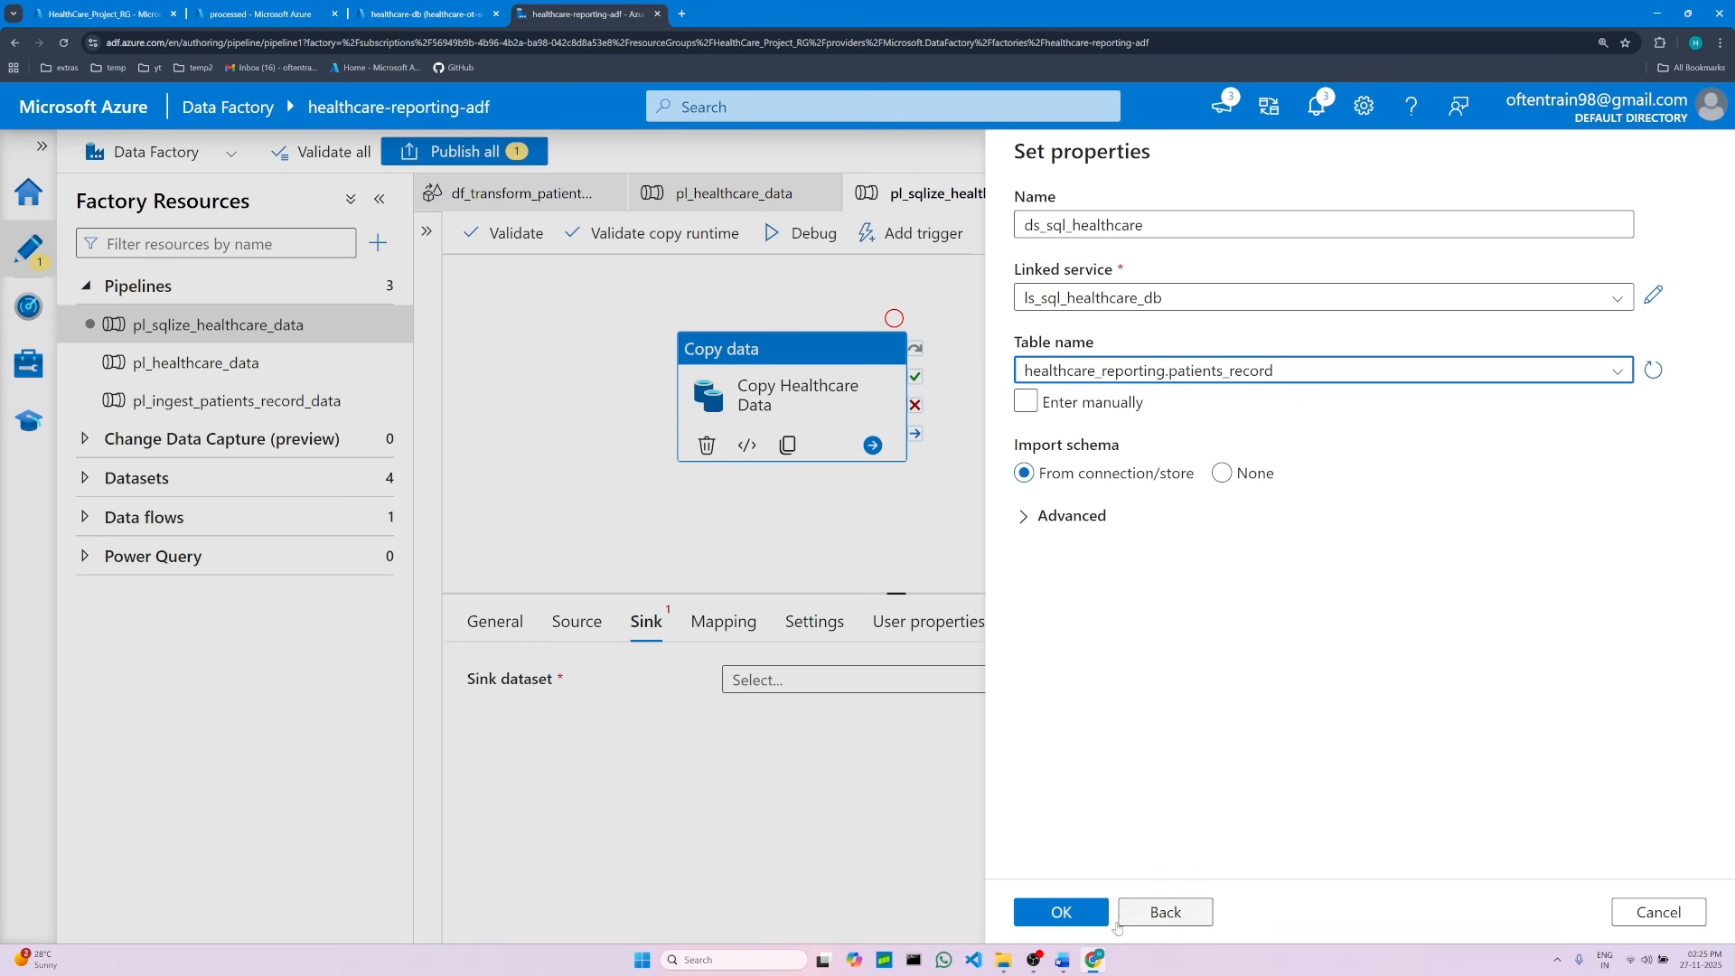
Step: Finish creating the ds_sql_healthcare sink dataset with schema imported from connection/store
{"action": "left_click", "coordinate": [1063, 960]}
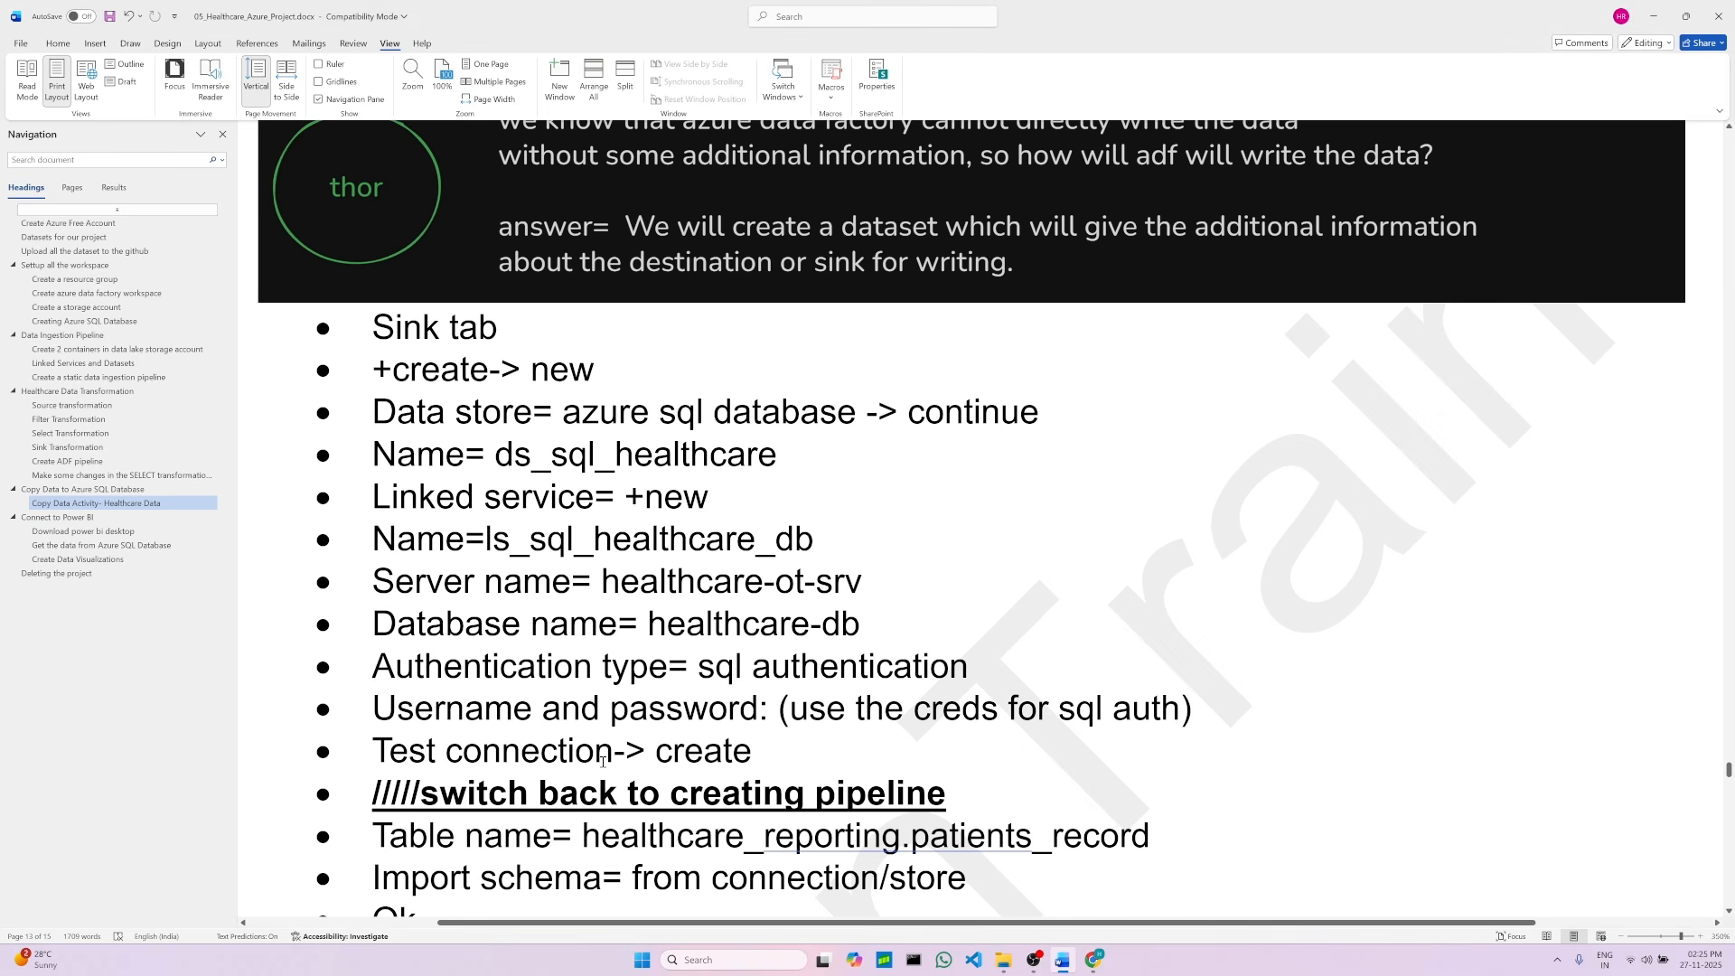
{"action": "scroll", "coordinate": [604, 767], "scroll_direction": "down", "scroll_amount": 3}
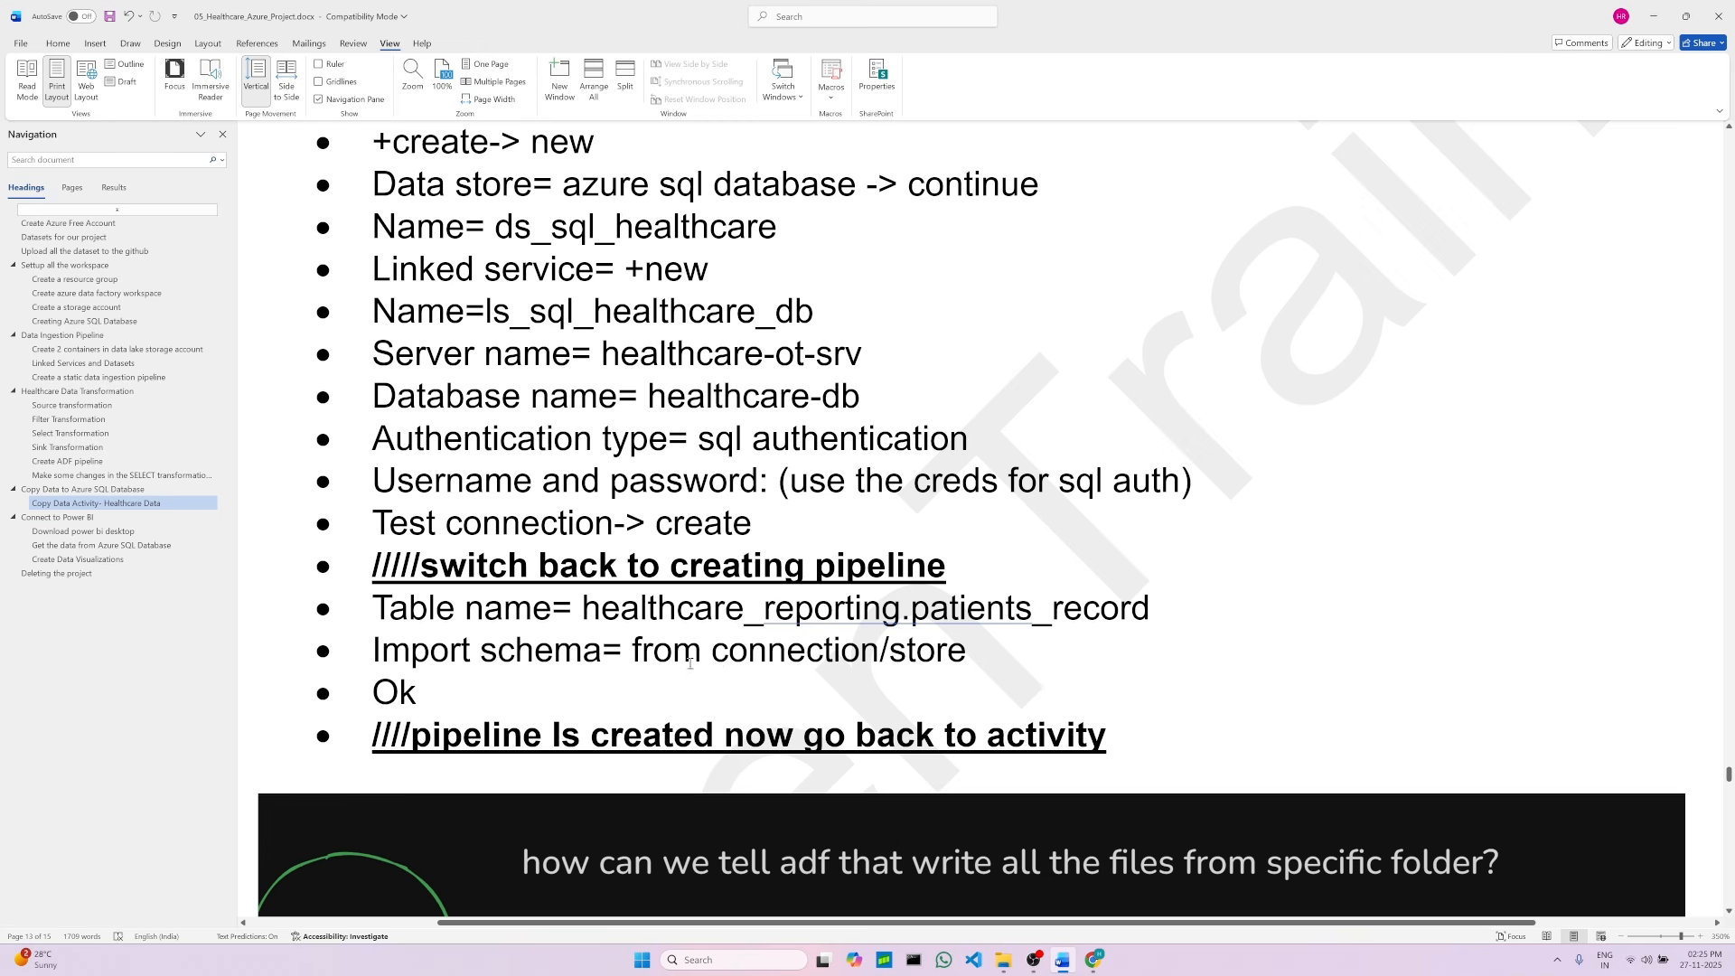
{"action": "double_click", "coordinate": [837, 619]}
{"action": "left_click", "coordinate": [476, 689]}
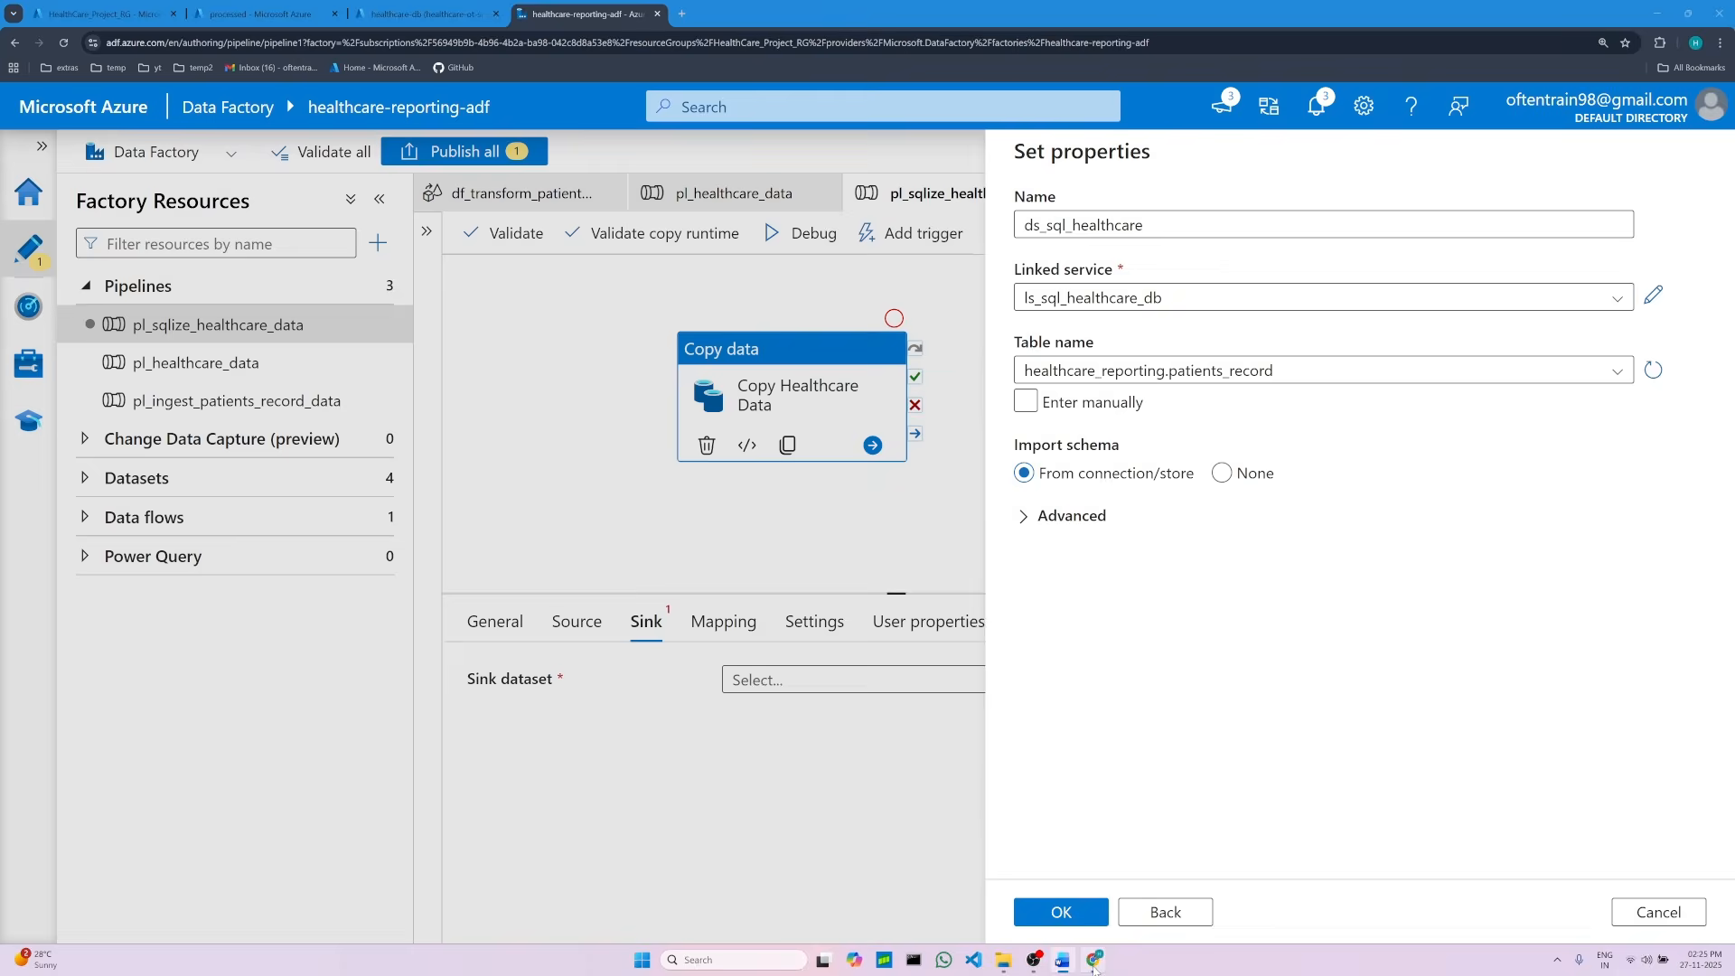
{"action": "left_click", "coordinate": [1094, 959]}
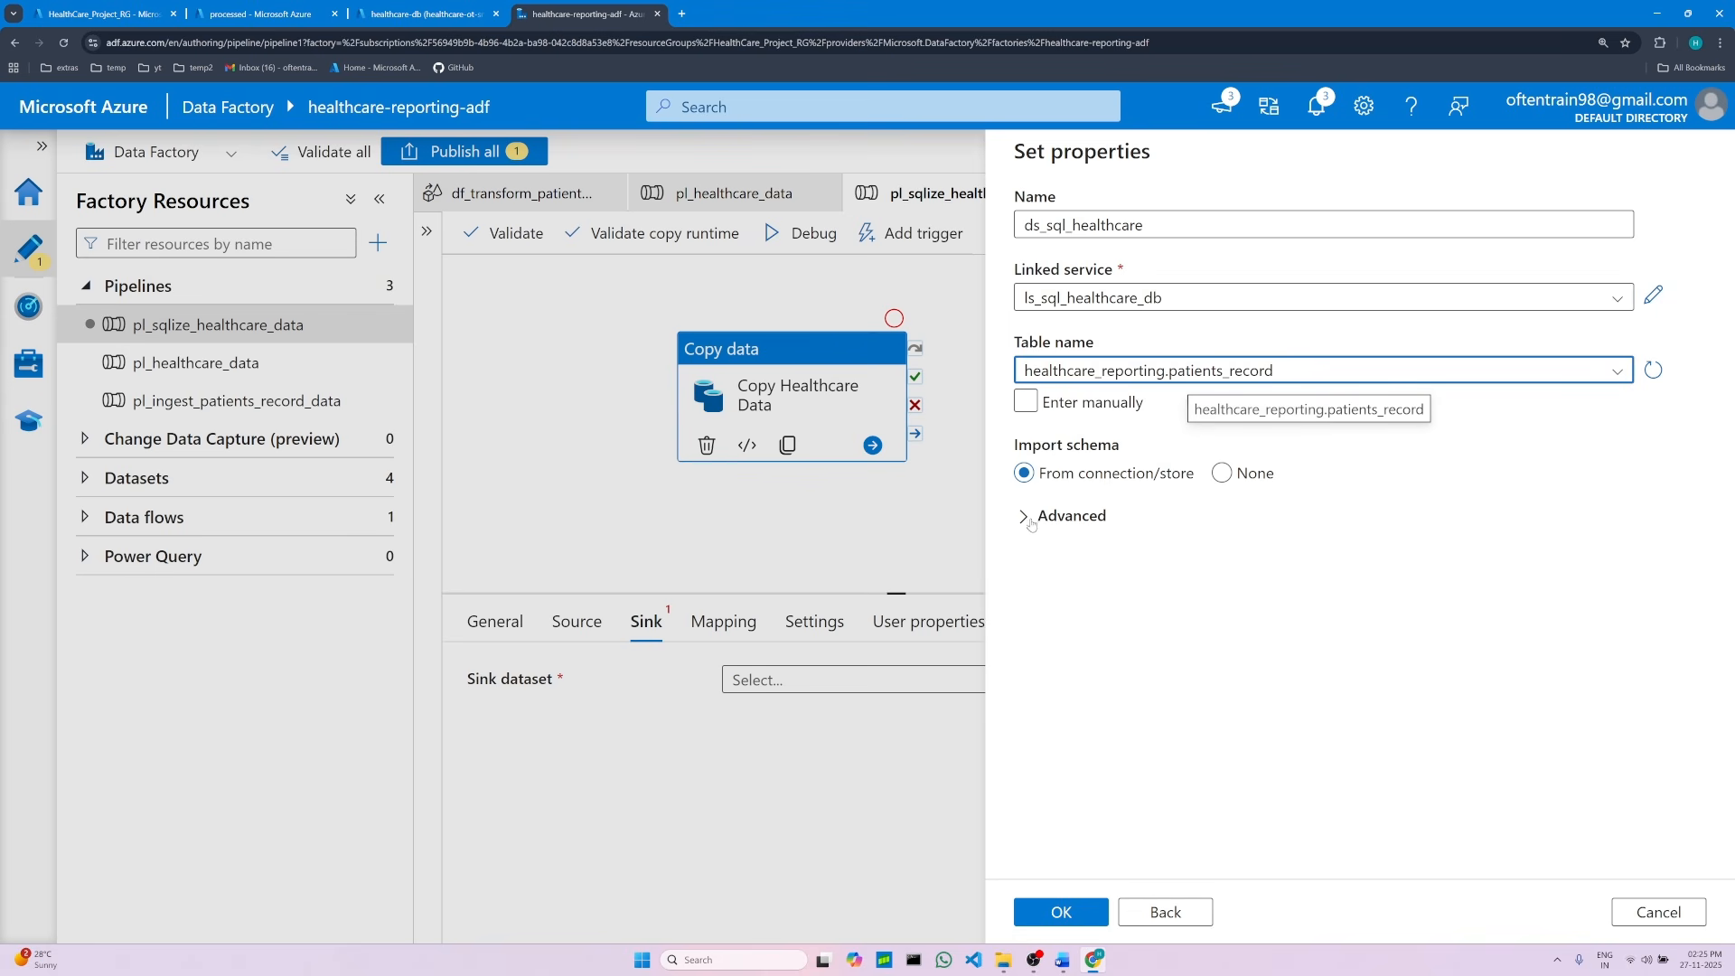
{"action": "left_click", "coordinate": [1077, 919]}
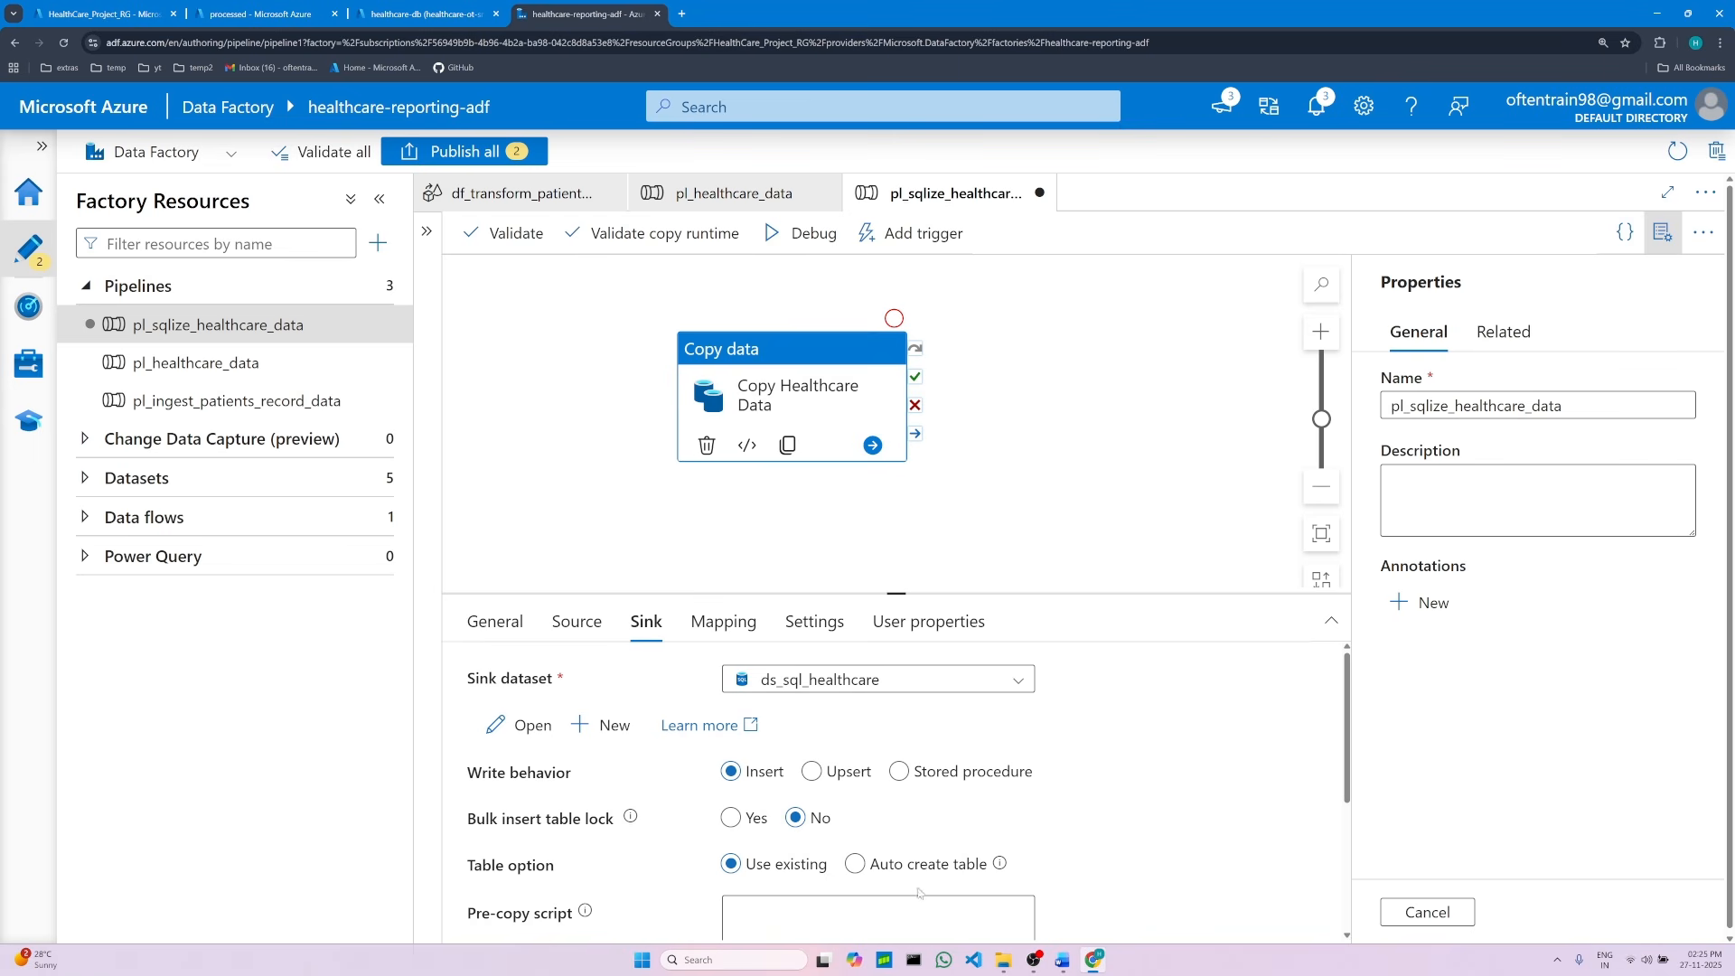
Step: Review the wildcard source path instructions in the document and the processed container in the storage account
{"action": "left_click", "coordinate": [1070, 963]}
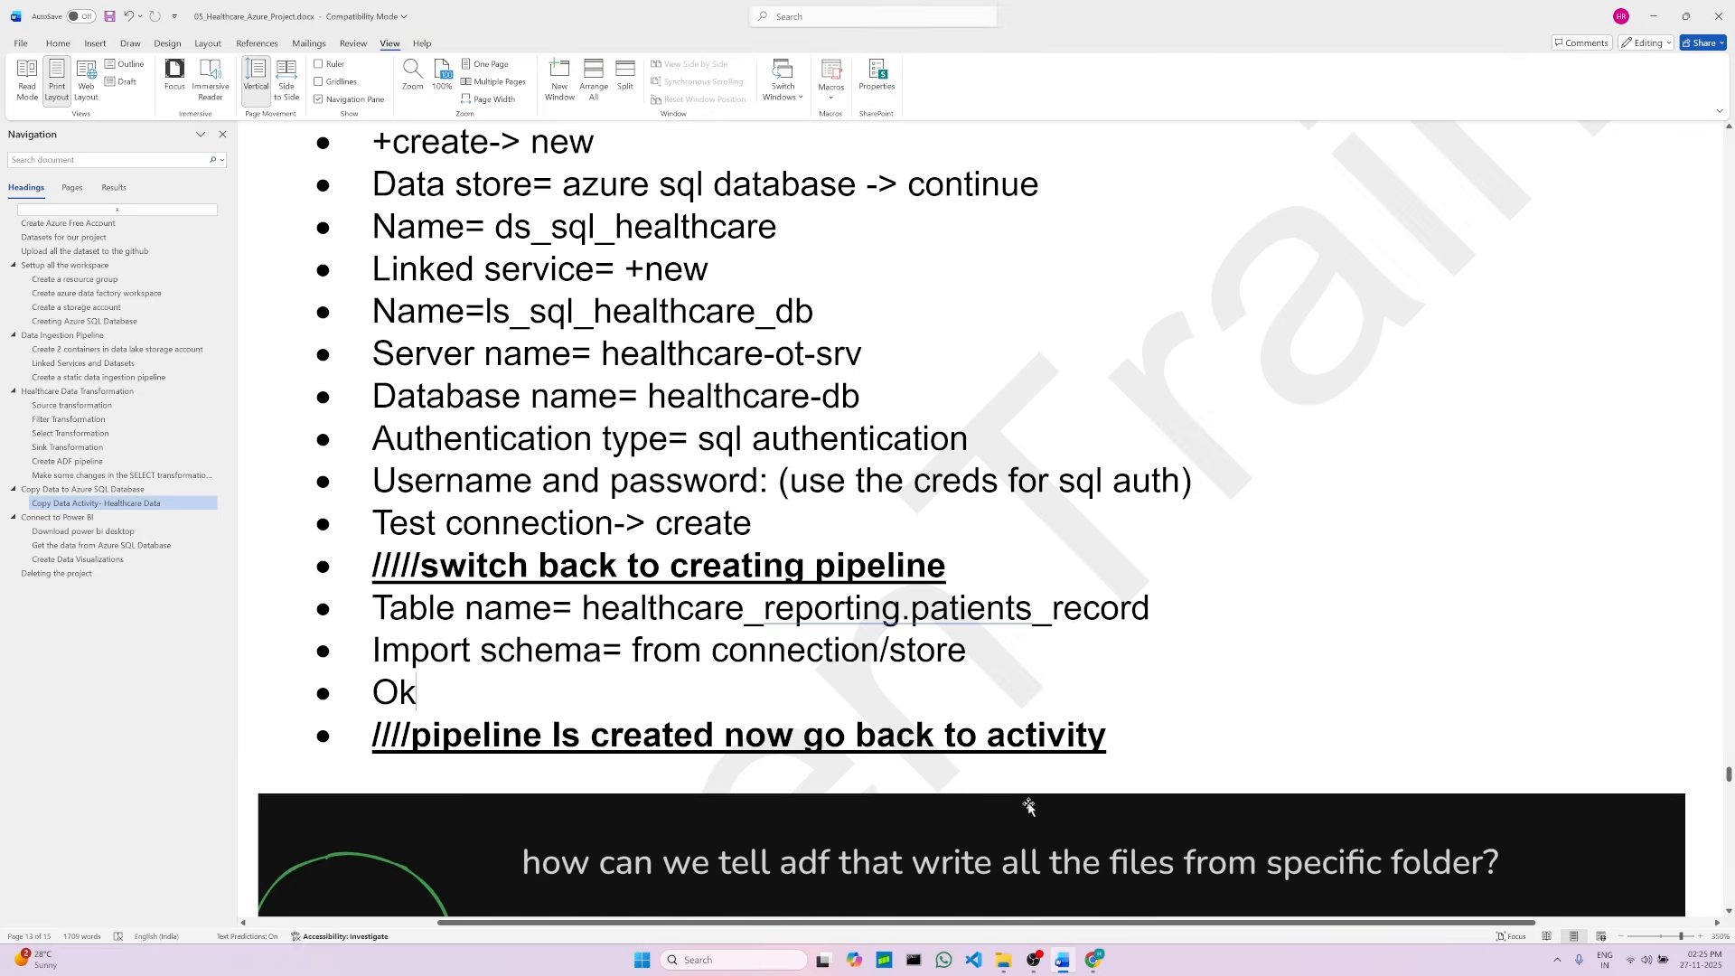
{"action": "left_click", "coordinate": [1121, 746]}
{"action": "left_click", "coordinate": [570, 841]}
{"action": "scroll", "coordinate": [850, 460], "scroll_direction": "down", "scroll_amount": 5}
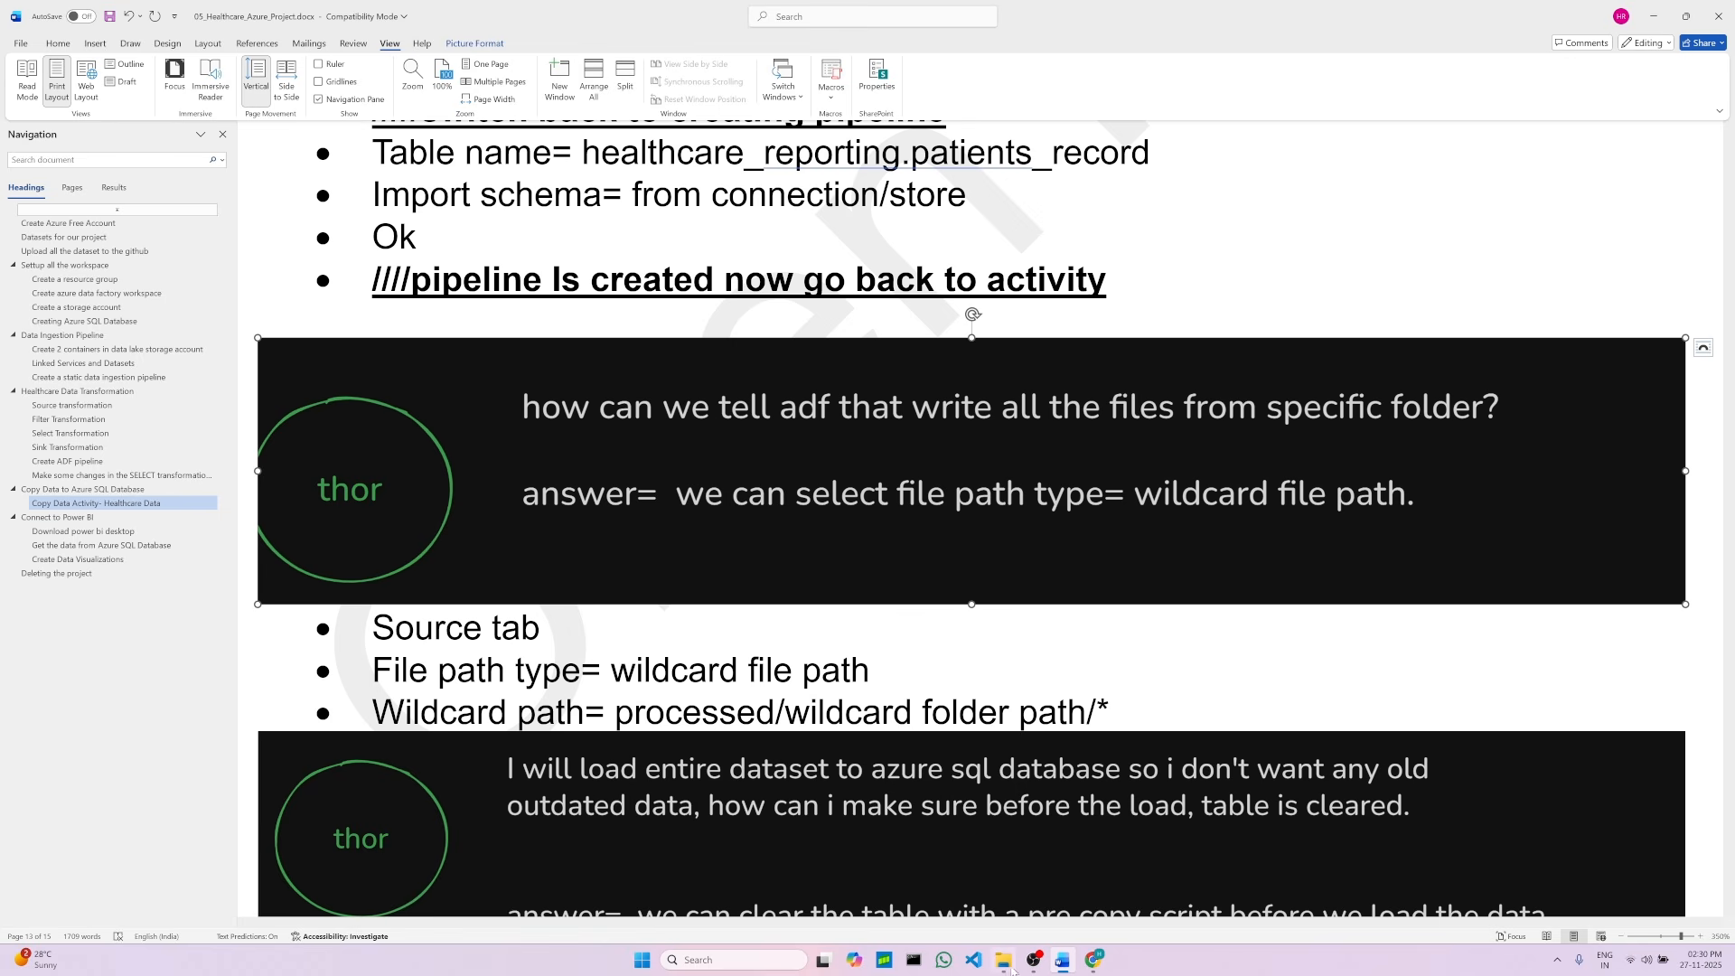
{"action": "left_click", "coordinate": [1093, 960]}
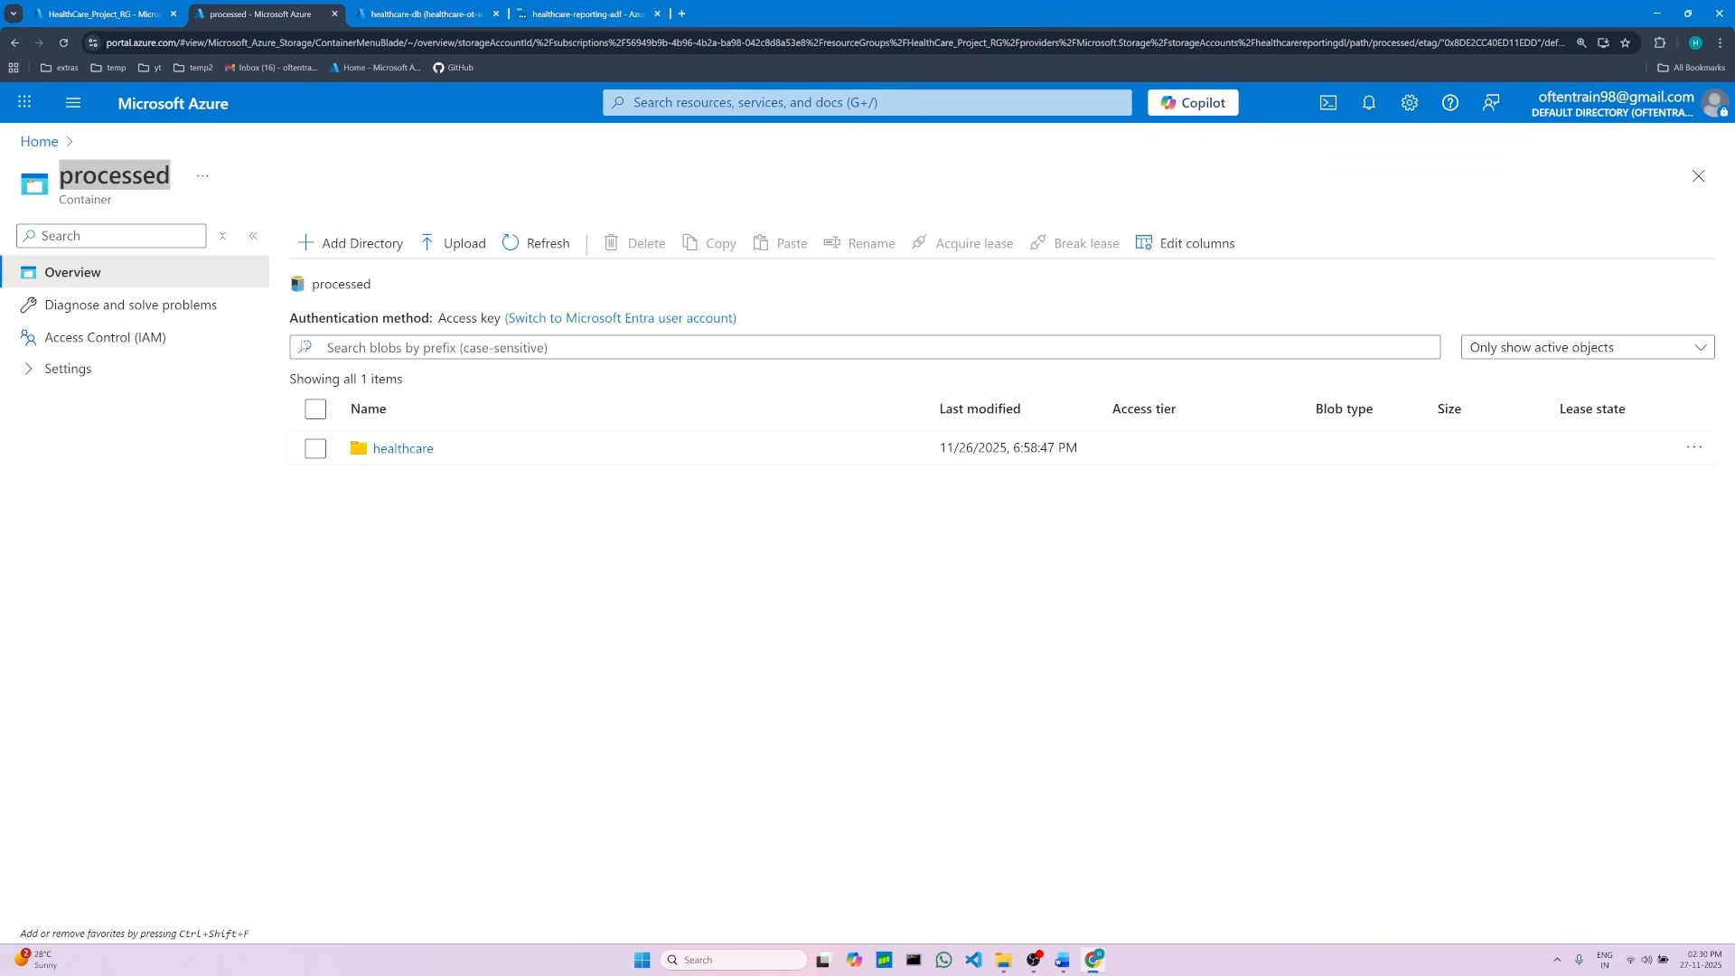
{"action": "double_click", "coordinate": [94, 174]}
{"action": "left_click", "coordinate": [1065, 961]}
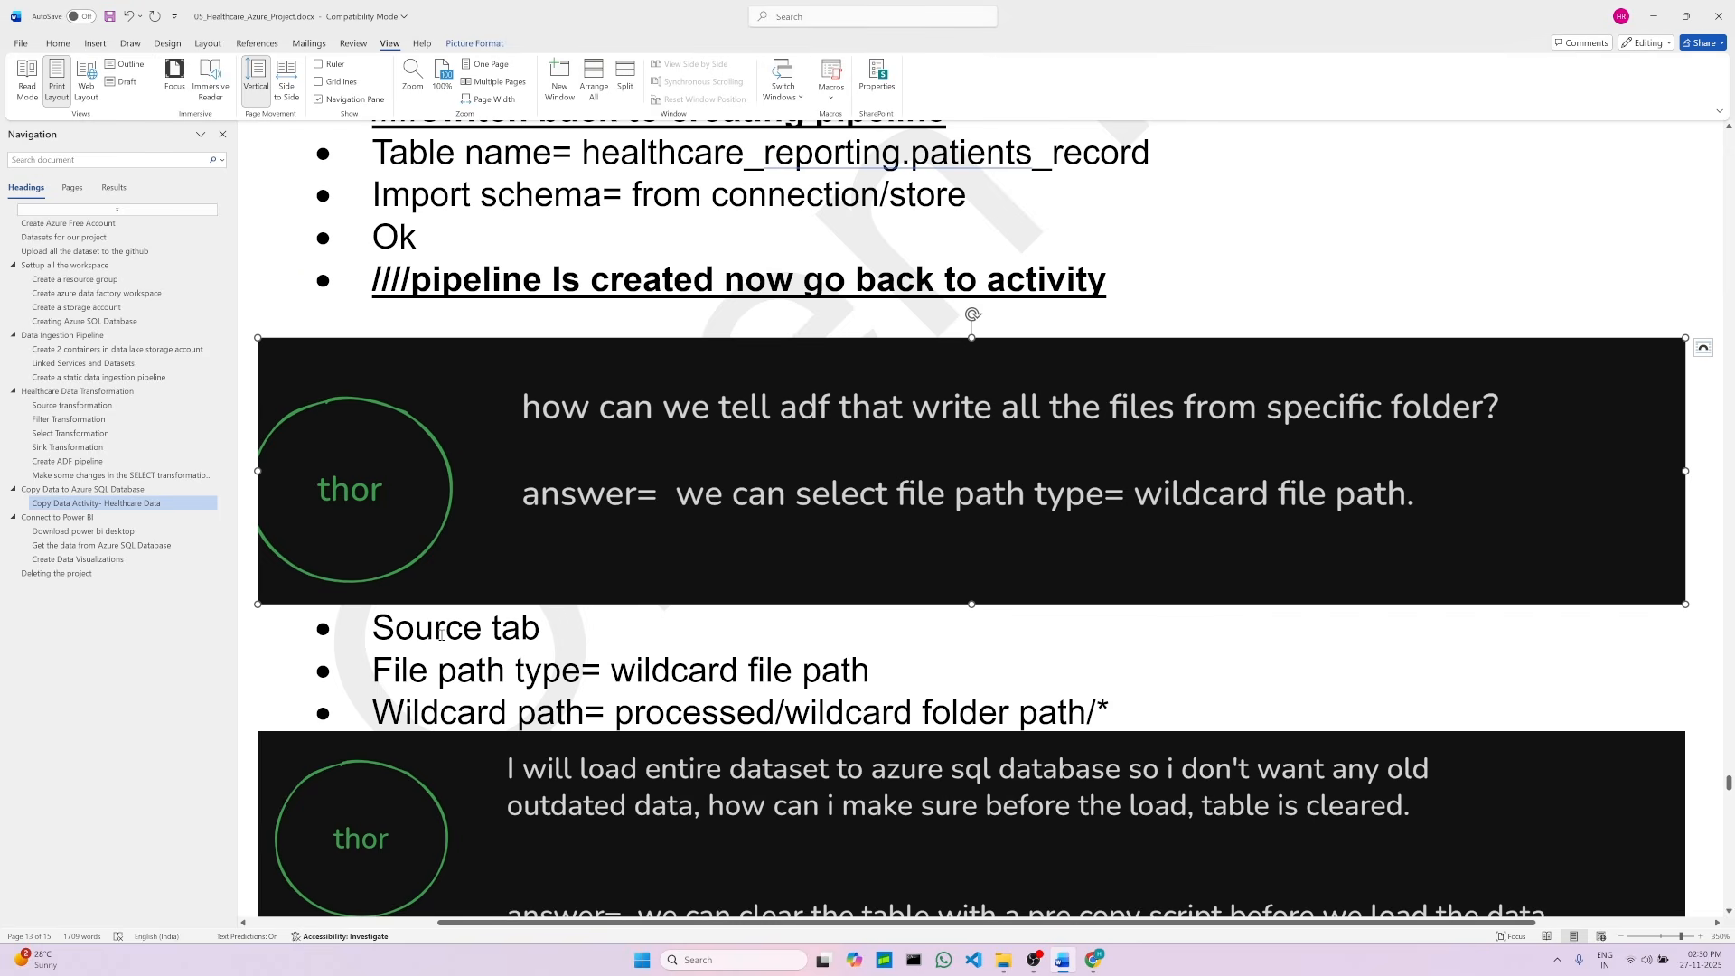
{"action": "left_click", "coordinate": [632, 710]}
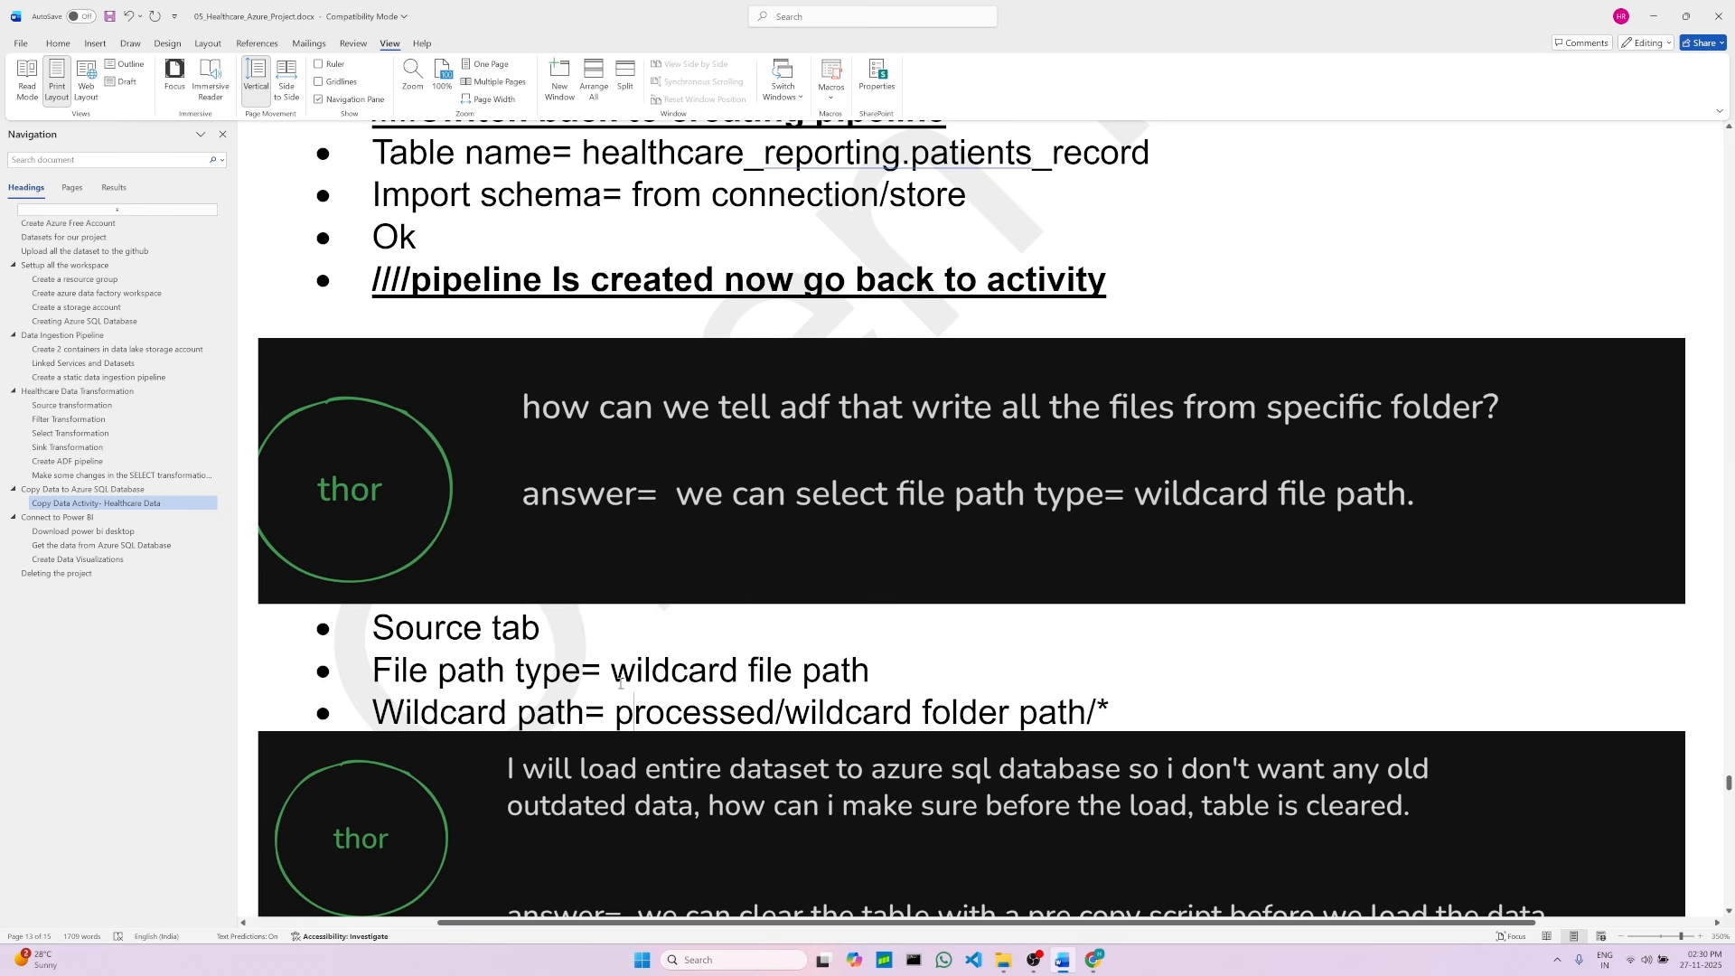
{"action": "left_click_drag", "start_coordinate": [623, 670], "coordinate": [888, 678]}
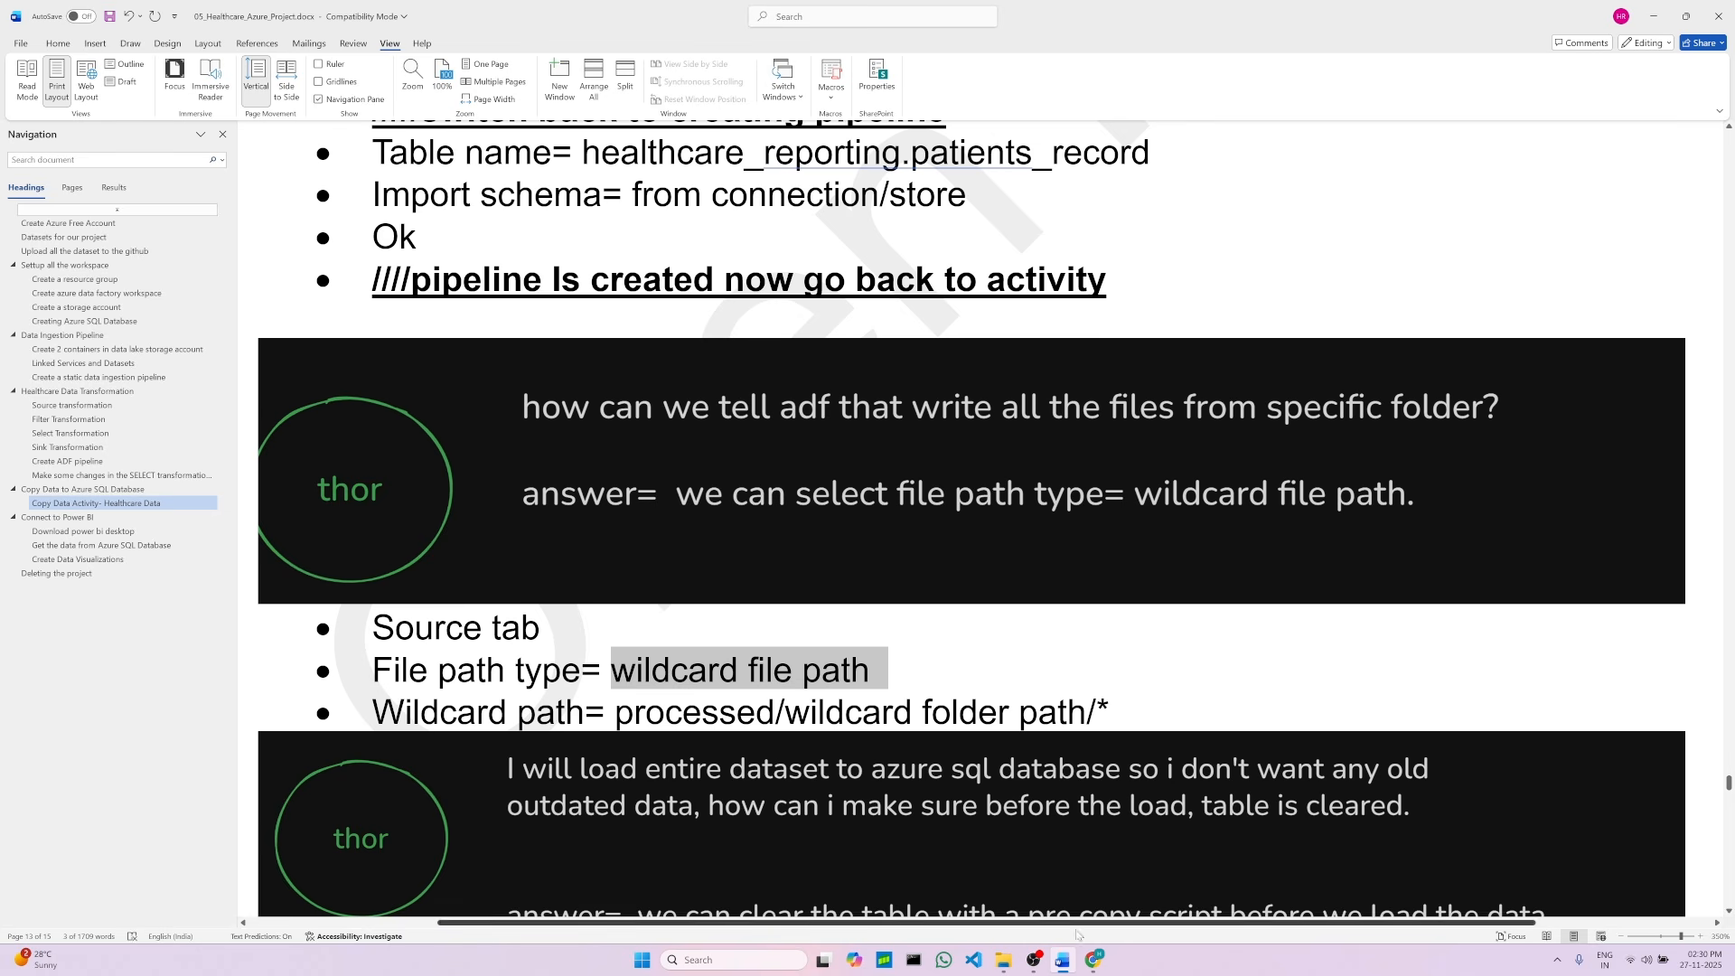
{"action": "left_click", "coordinate": [1094, 960]}
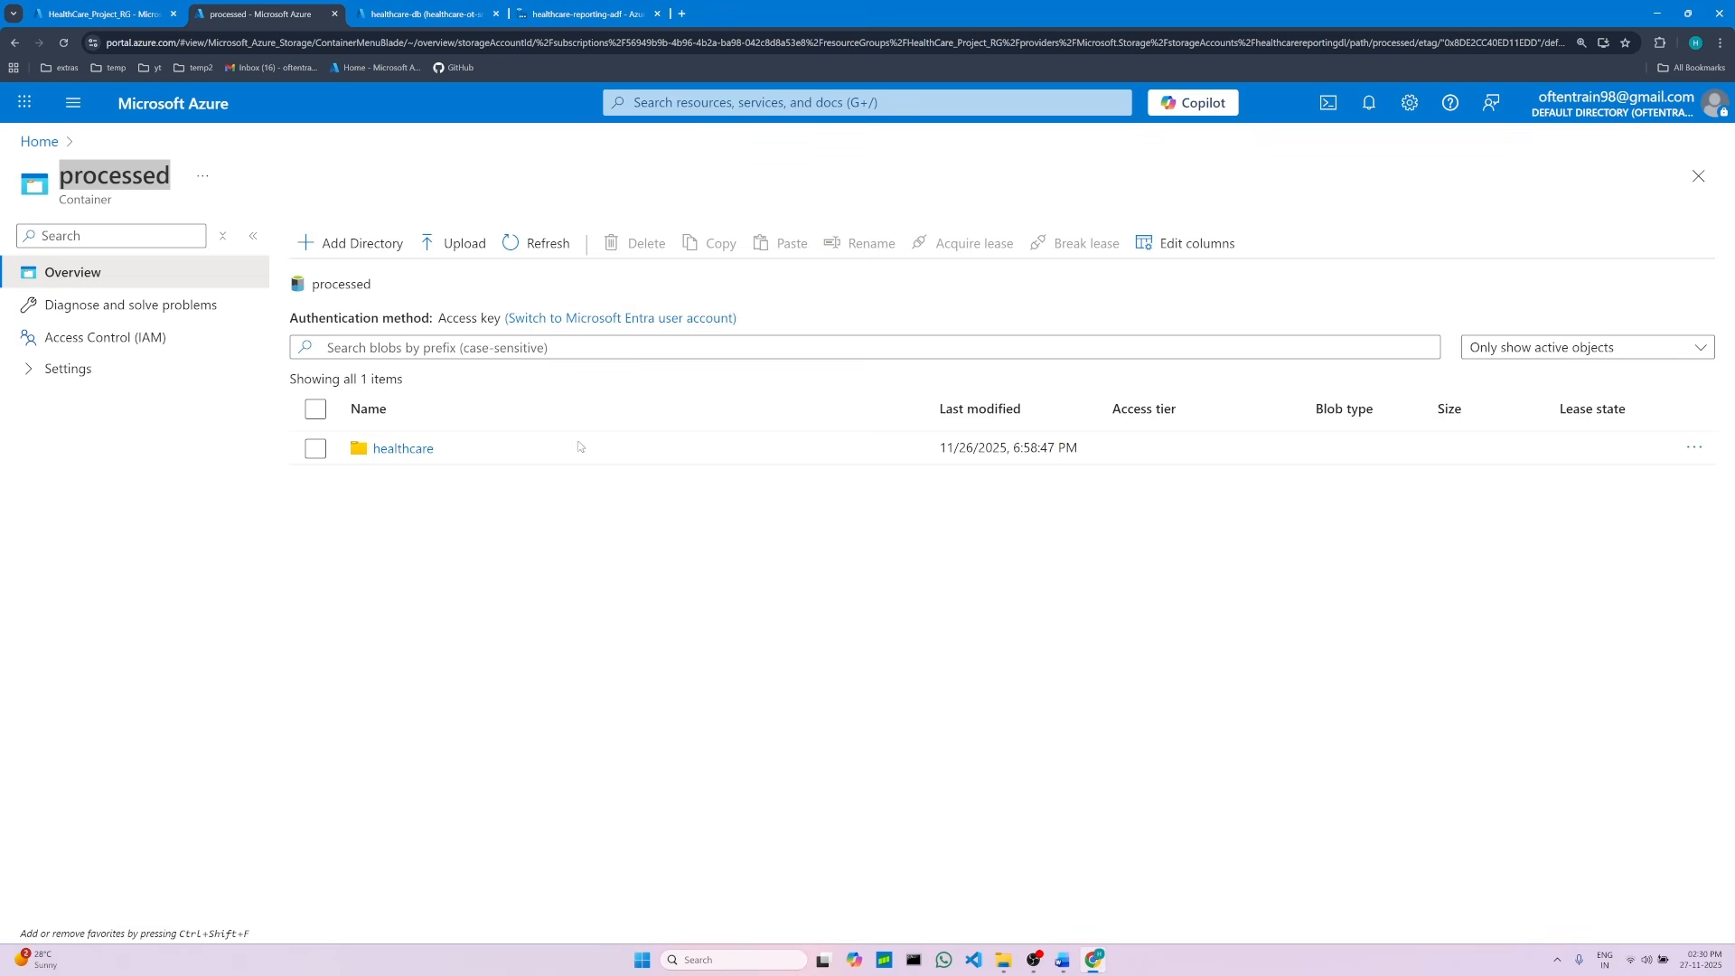
Step: Set the copy activity's source file path type to Wildcard file path
{"action": "left_click", "coordinate": [442, 11]}
{"action": "left_click", "coordinate": [558, 8]}
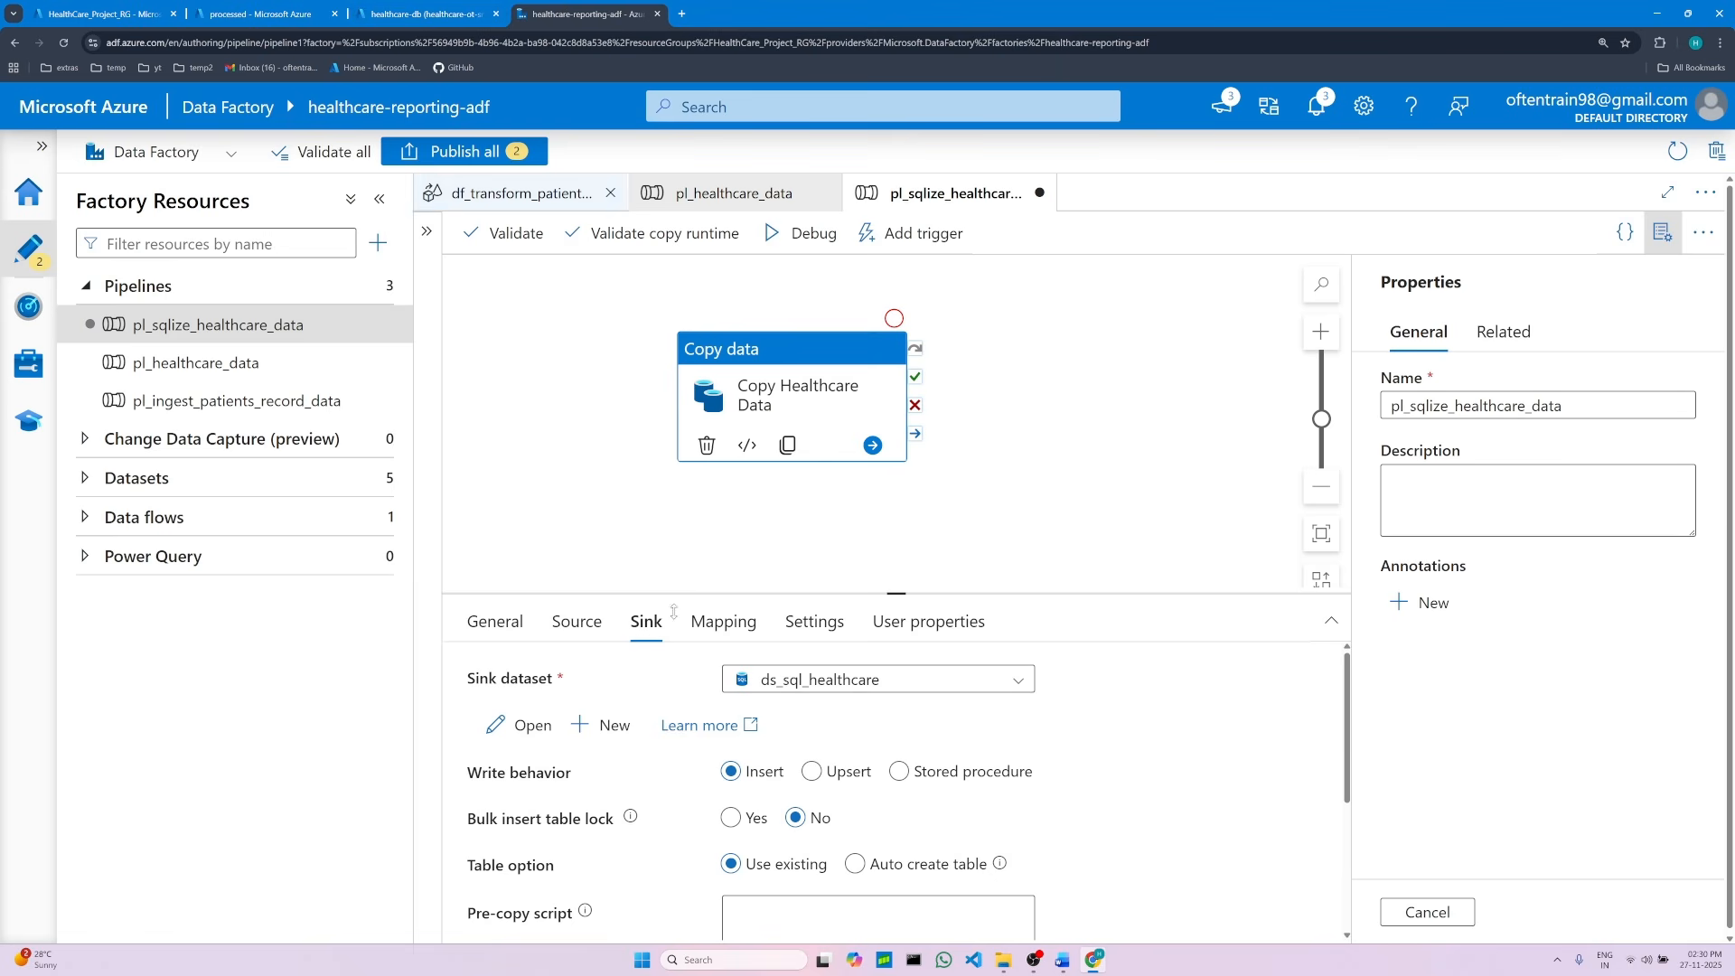
{"action": "left_click", "coordinate": [592, 628]}
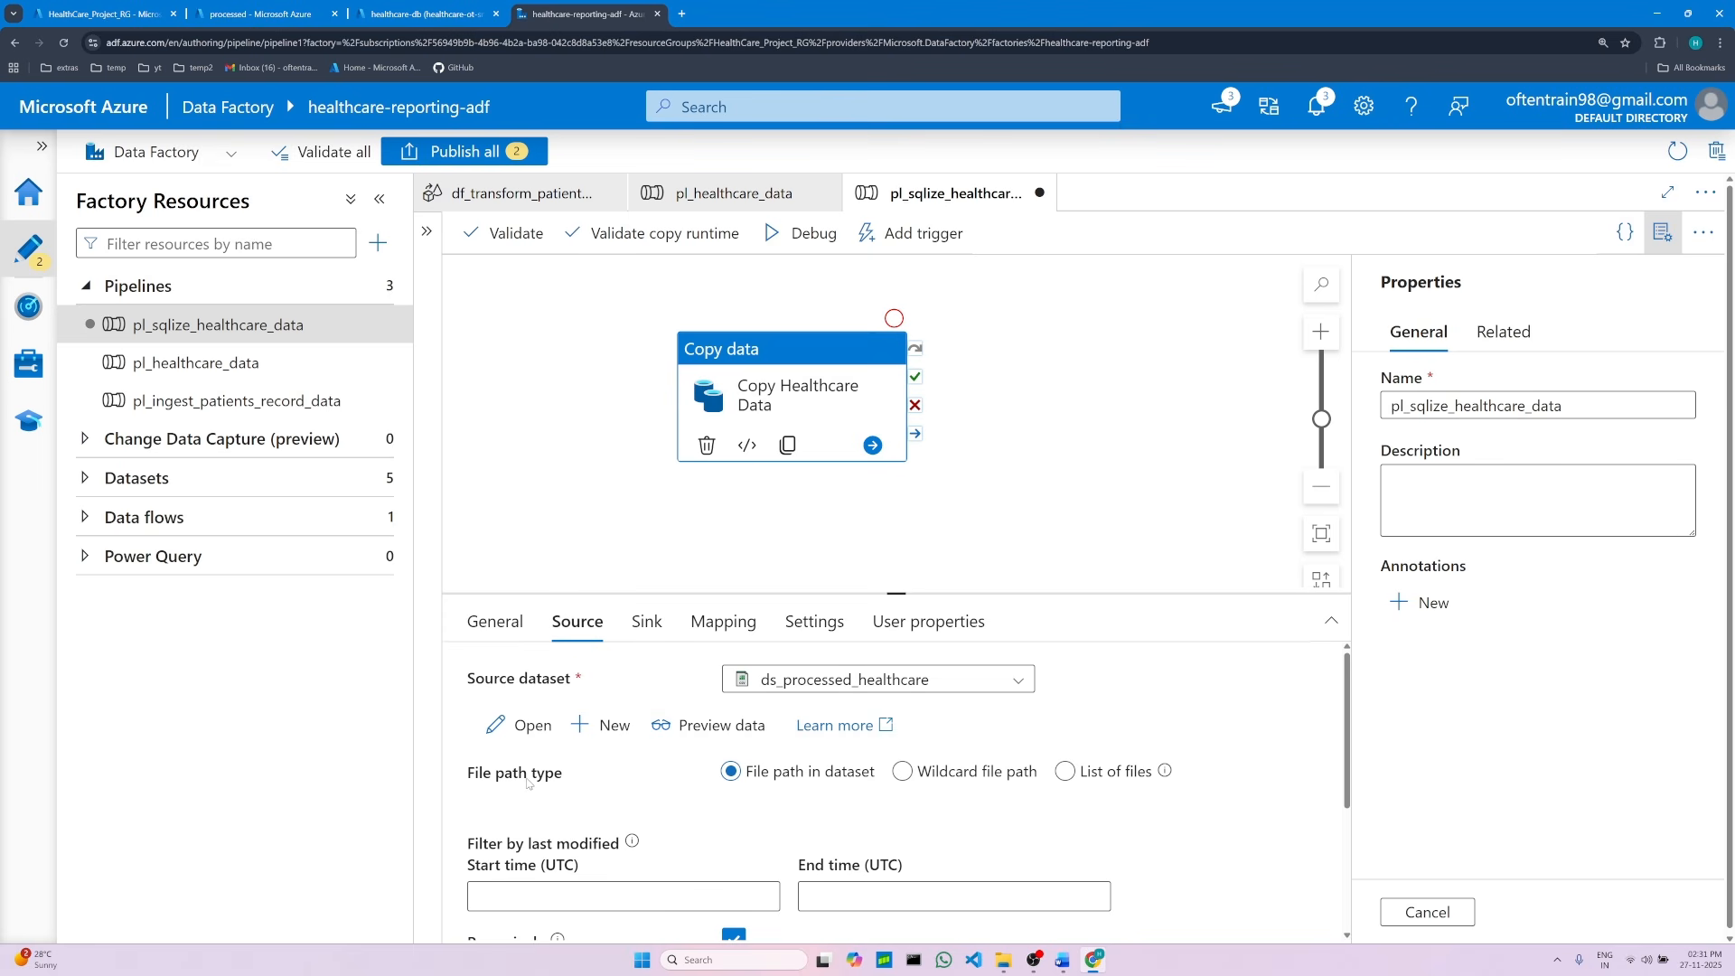
{"action": "left_click", "coordinate": [941, 782]}
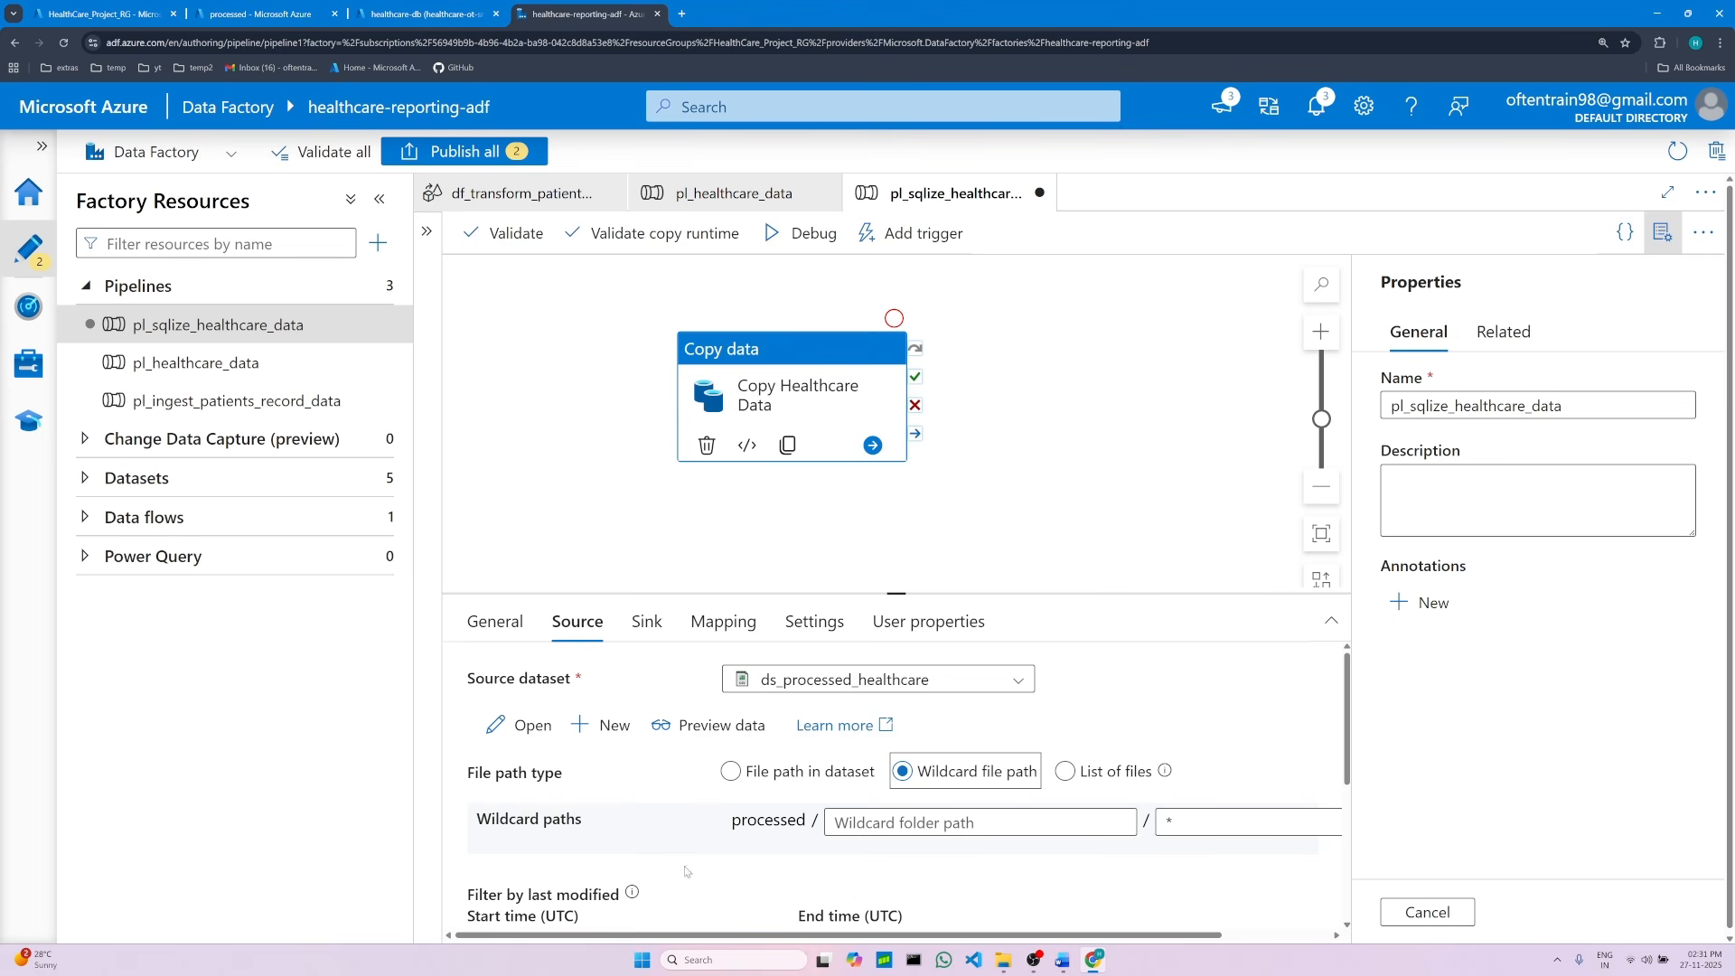
Step: Compare the pre-copy script instruction in the document with the table name in the SQL query editor
{"action": "left_click", "coordinate": [1063, 970]}
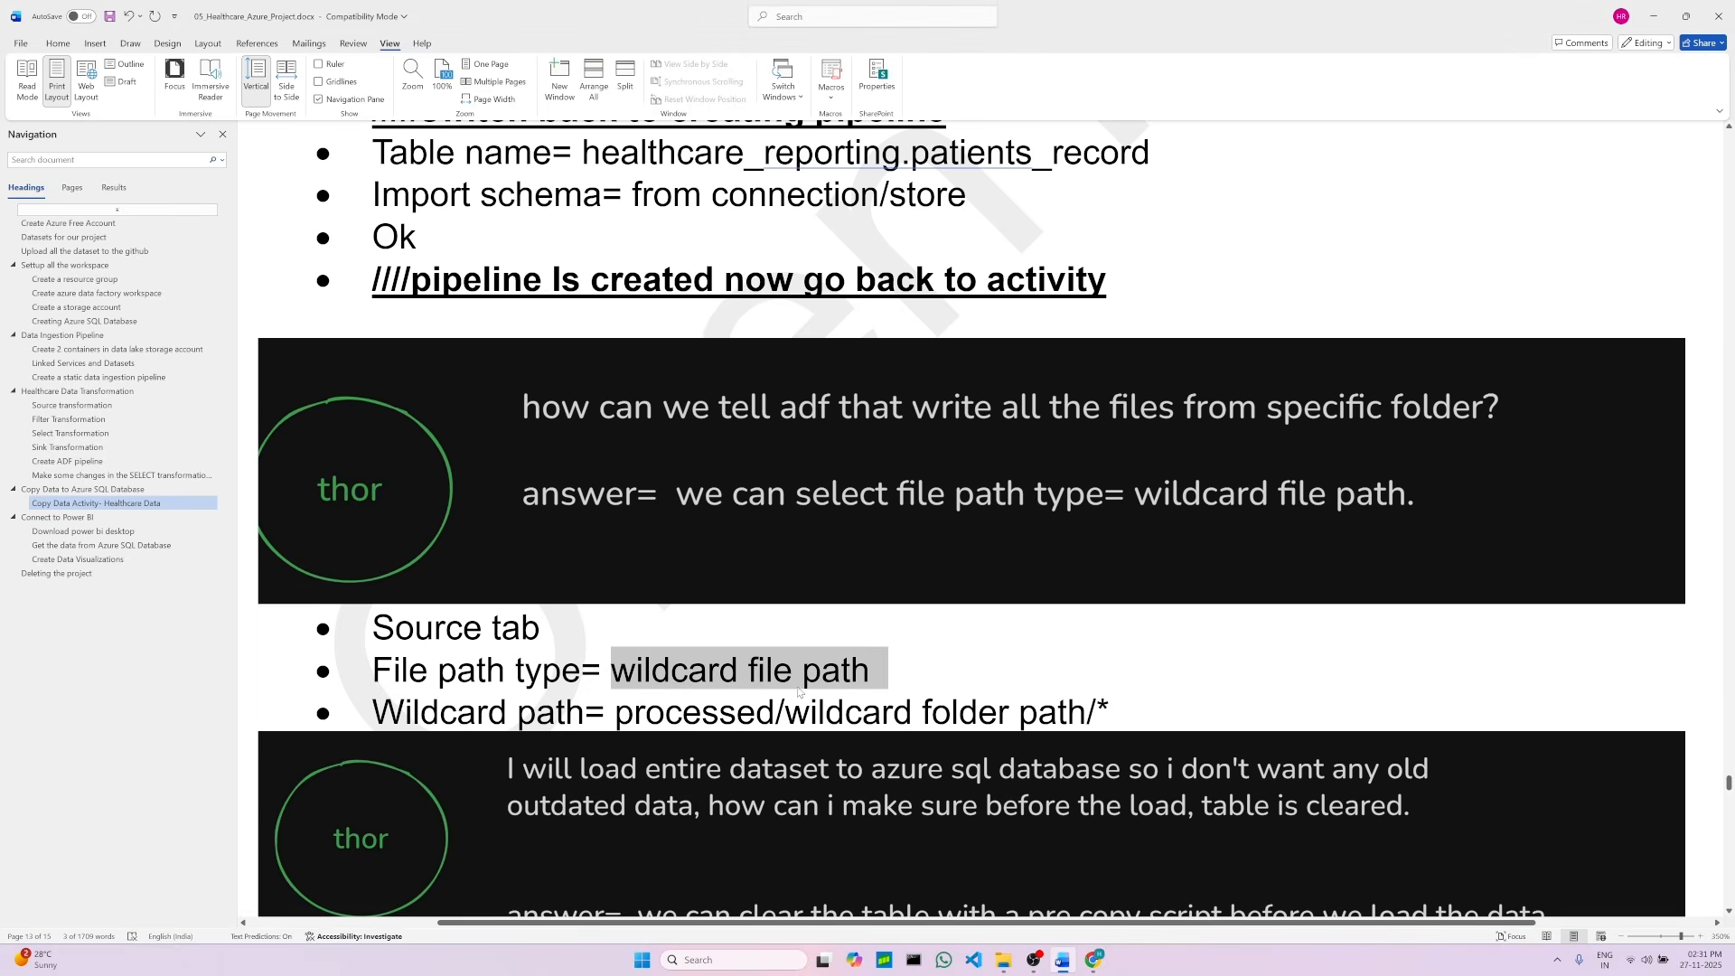
{"action": "scroll", "coordinate": [579, 440], "scroll_direction": "down", "scroll_amount": 5}
{"action": "left_click", "coordinate": [578, 441]}
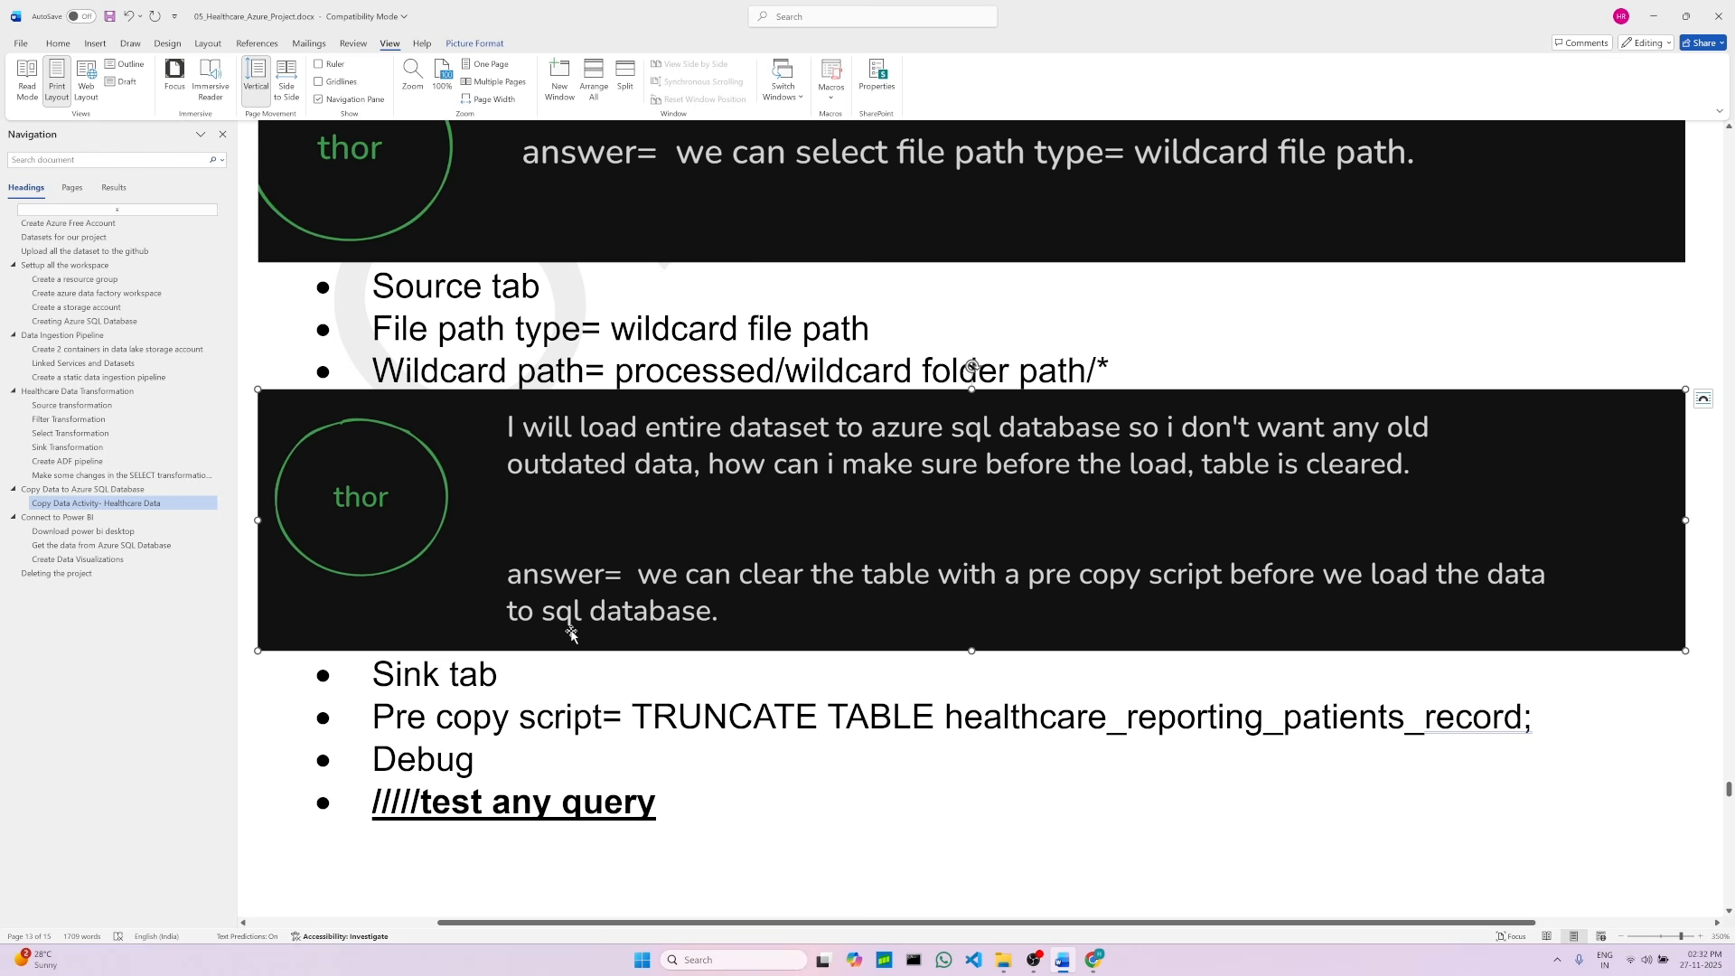
{"action": "double_click", "coordinate": [687, 720]}
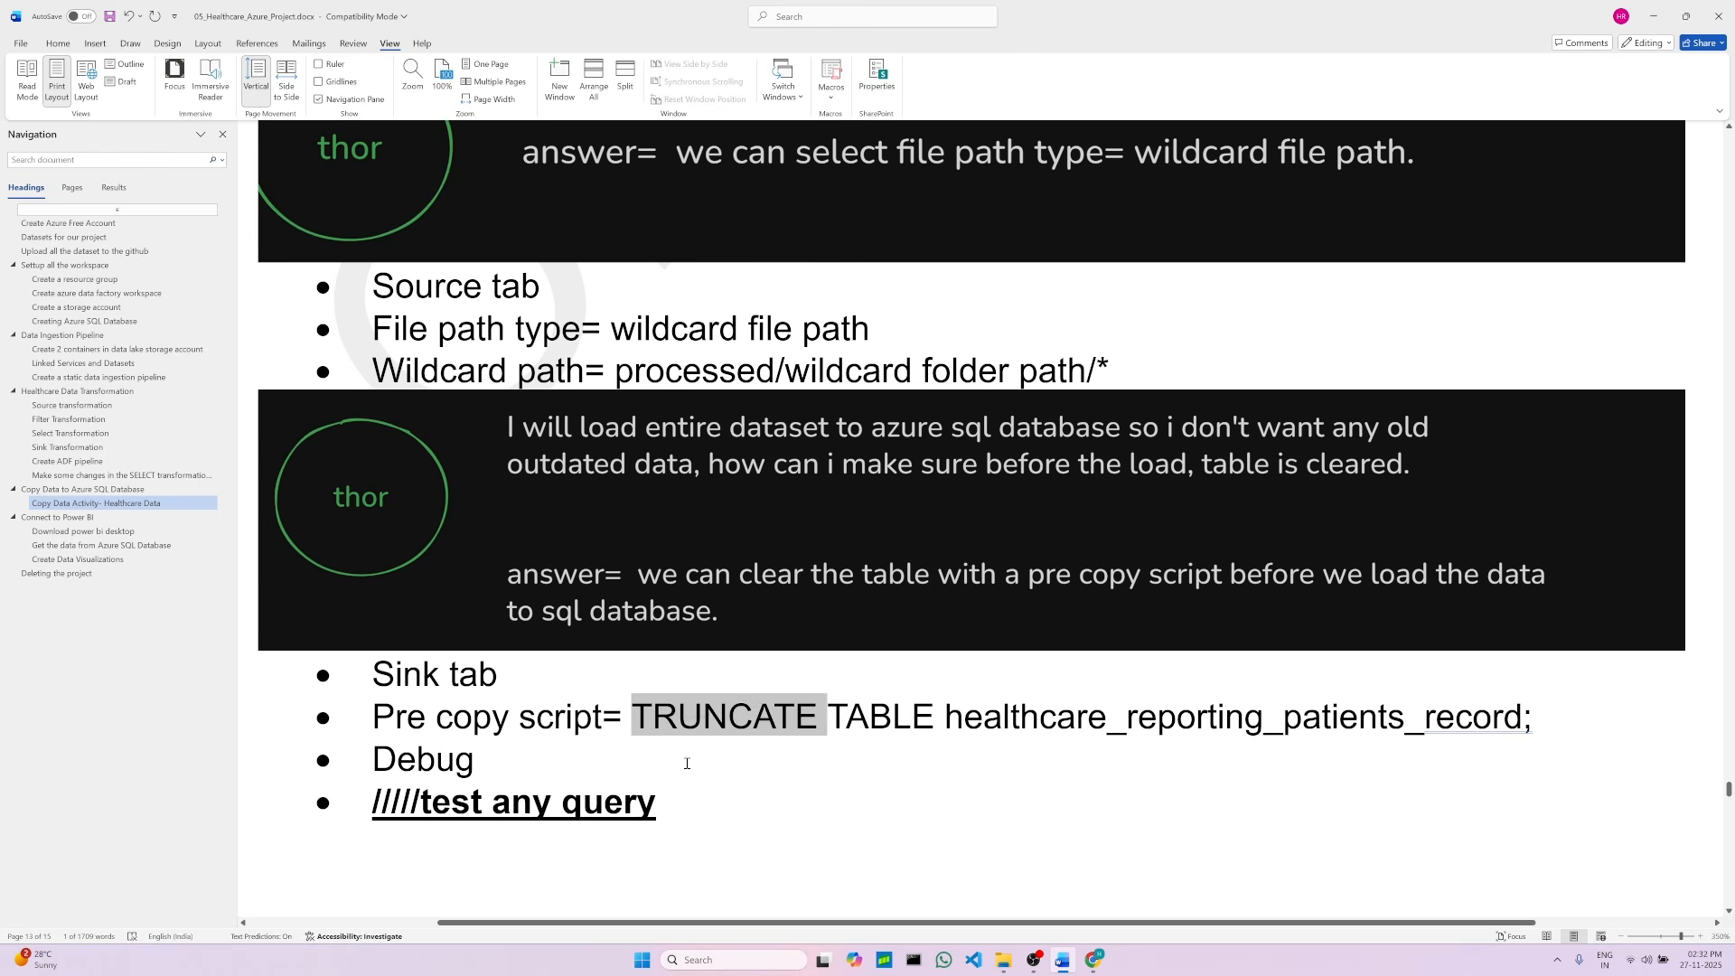
{"action": "left_click", "coordinate": [690, 762]}
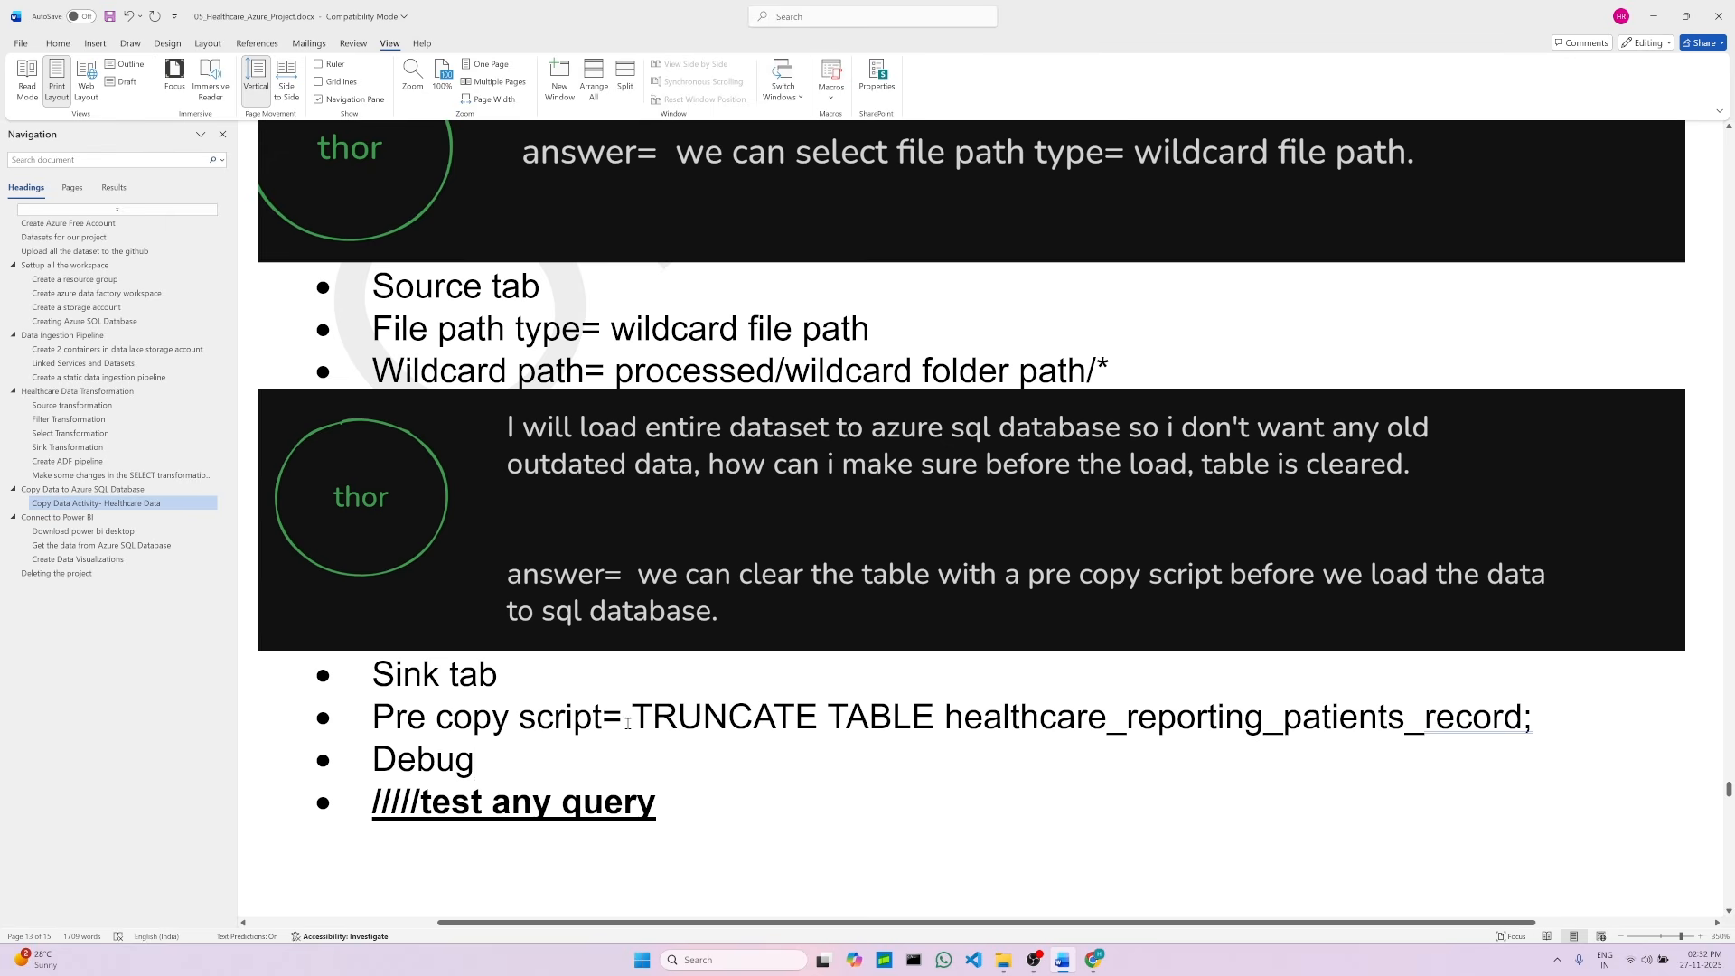
{"action": "double_click", "coordinate": [408, 678]}
{"action": "left_click_drag", "start_coordinate": [632, 719], "coordinate": [1347, 722]}
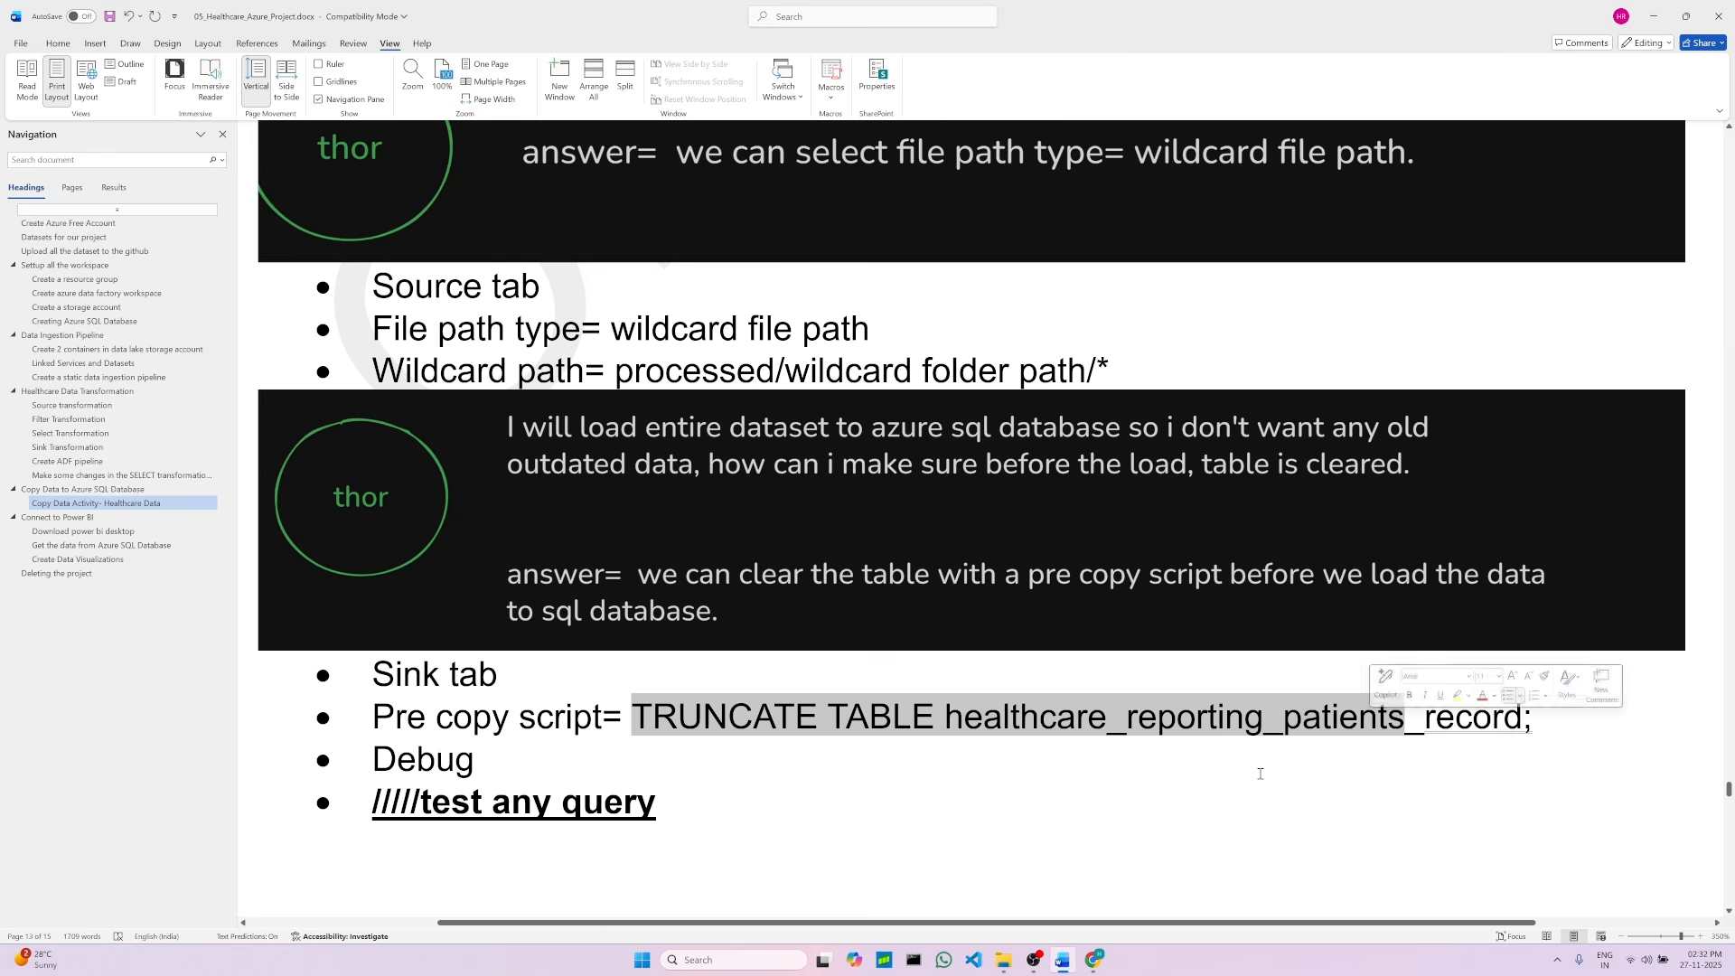
{"action": "left_click", "coordinate": [849, 800]}
{"action": "left_click_drag", "start_coordinate": [949, 717], "coordinate": [1515, 721]}
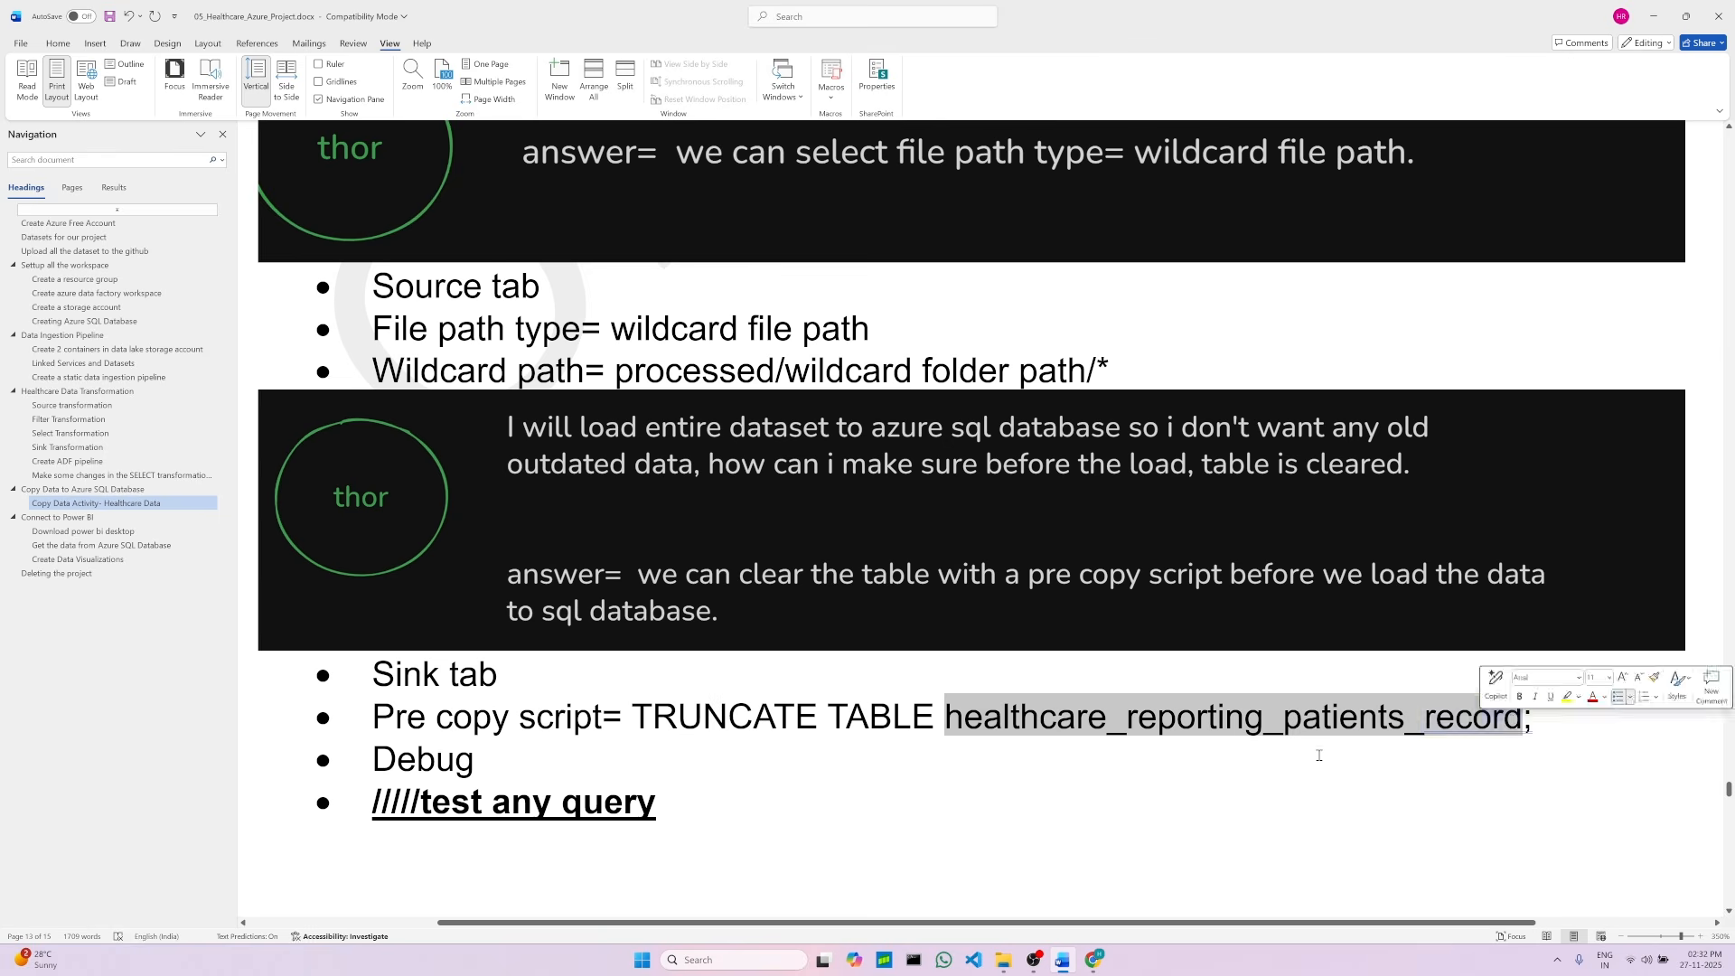
{"action": "left_click", "coordinate": [1293, 759]}
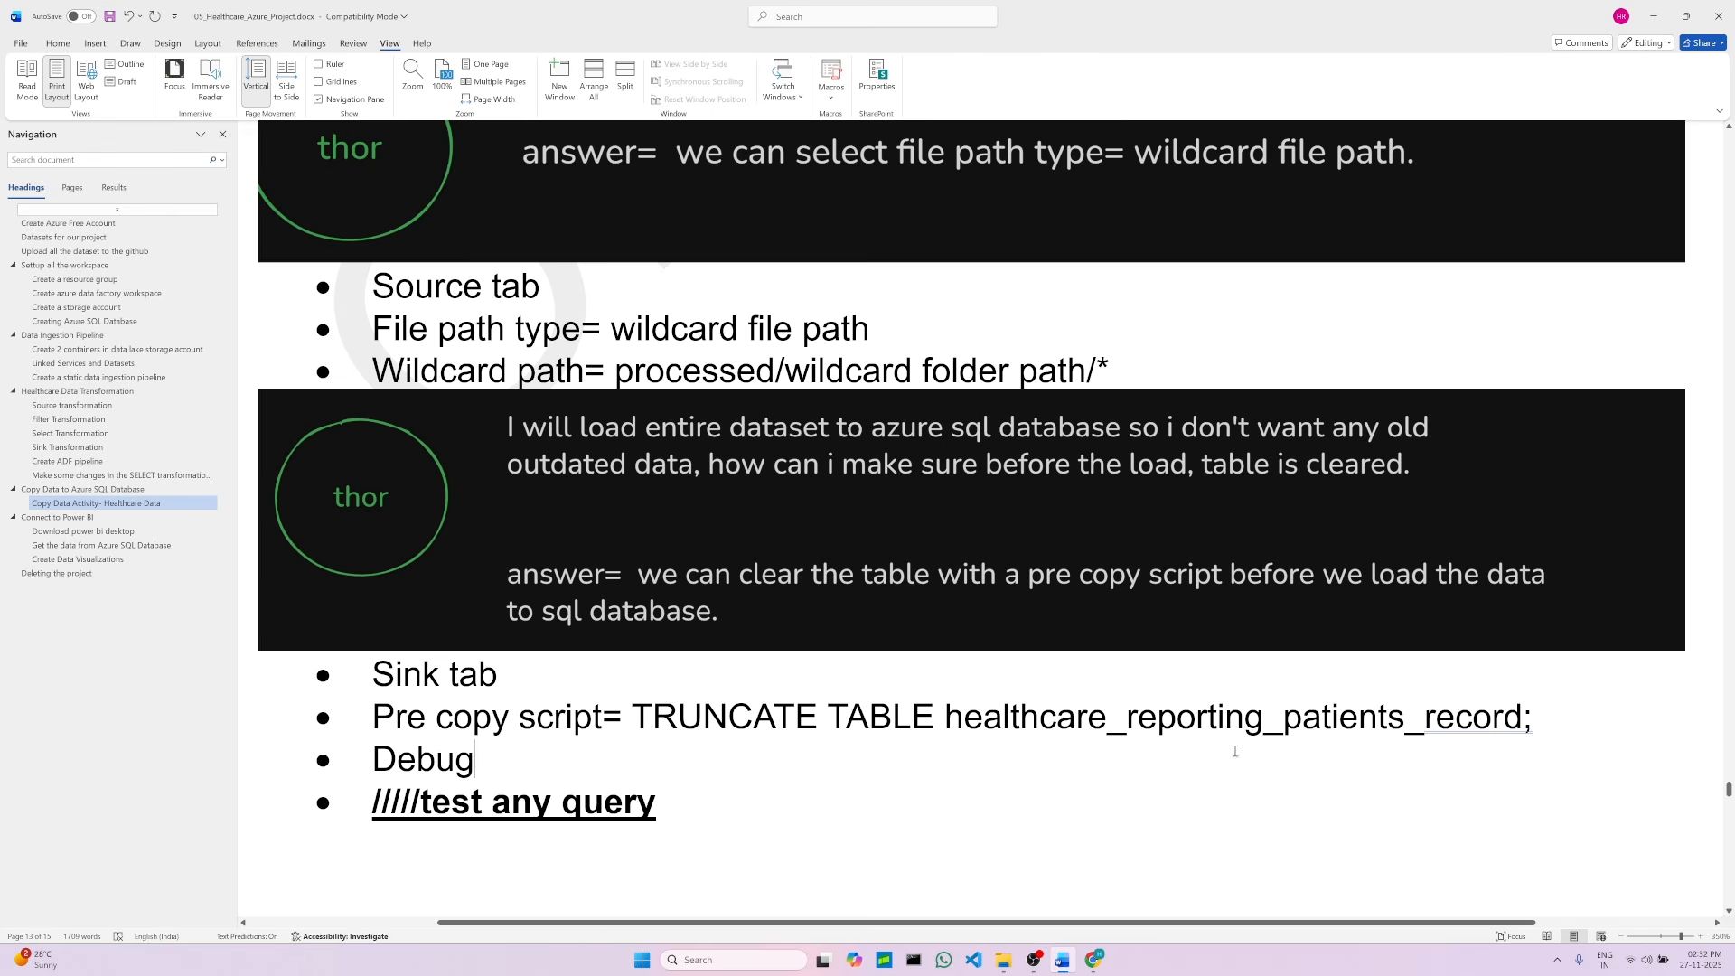
{"action": "left_click", "coordinate": [1094, 960]}
{"action": "left_click", "coordinate": [404, 14]}
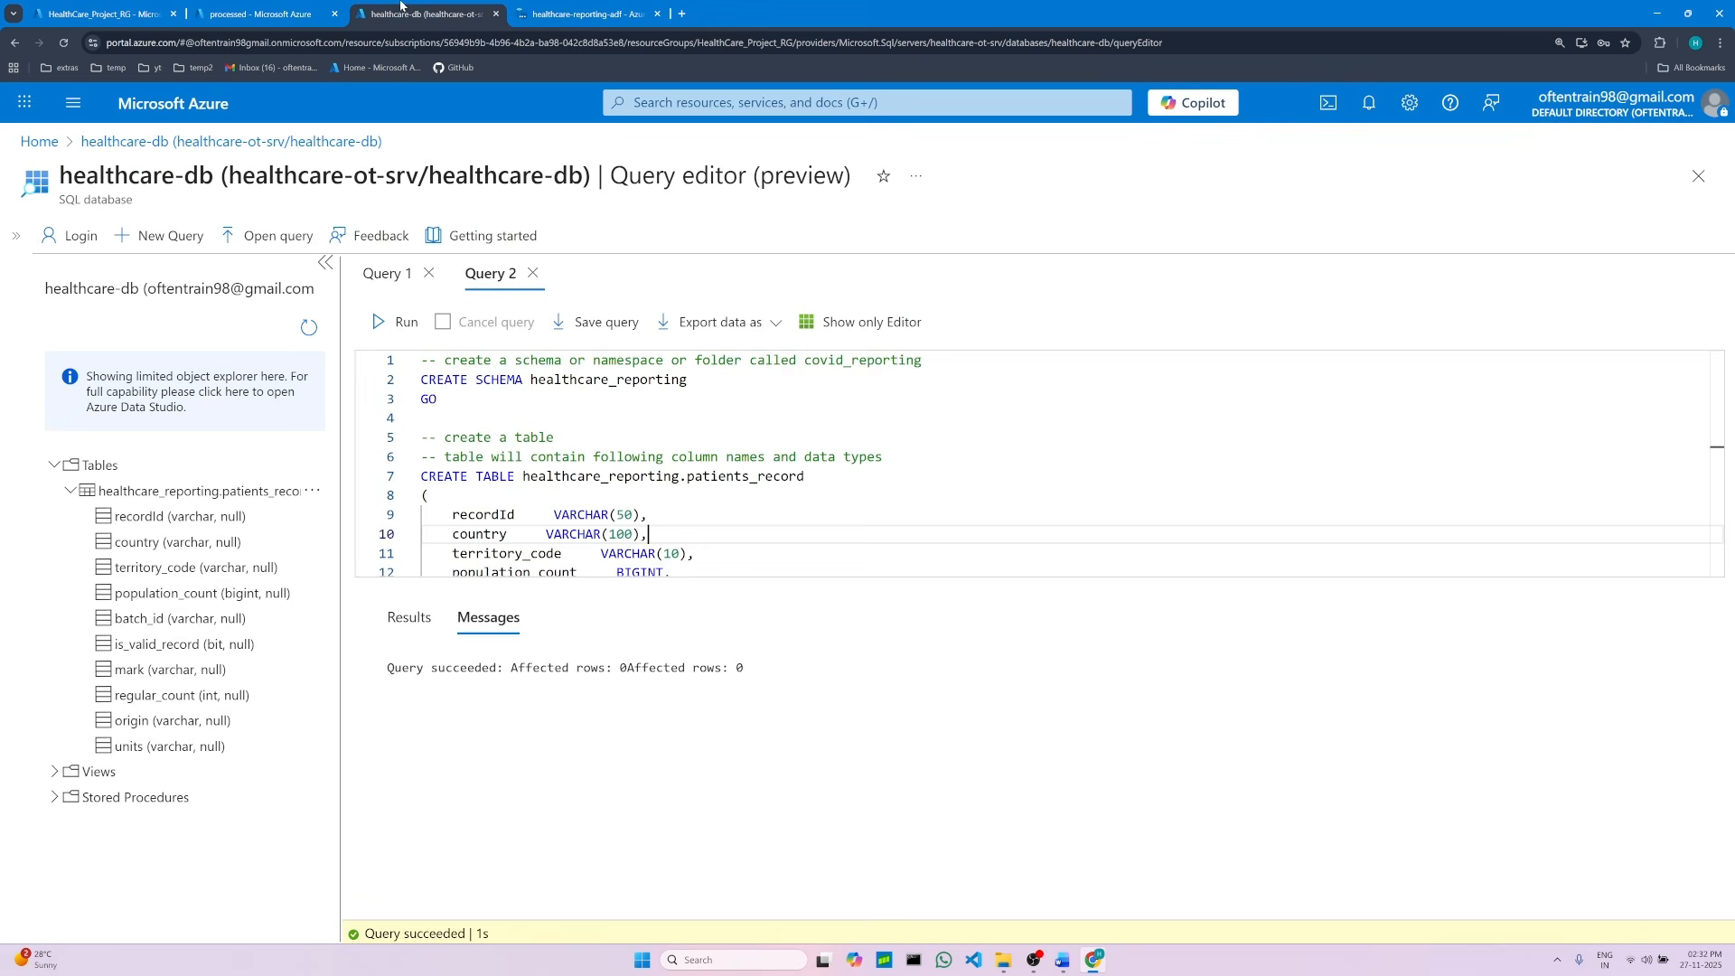
{"action": "scroll", "coordinate": [626, 441], "scroll_direction": "down", "scroll_amount": 1}
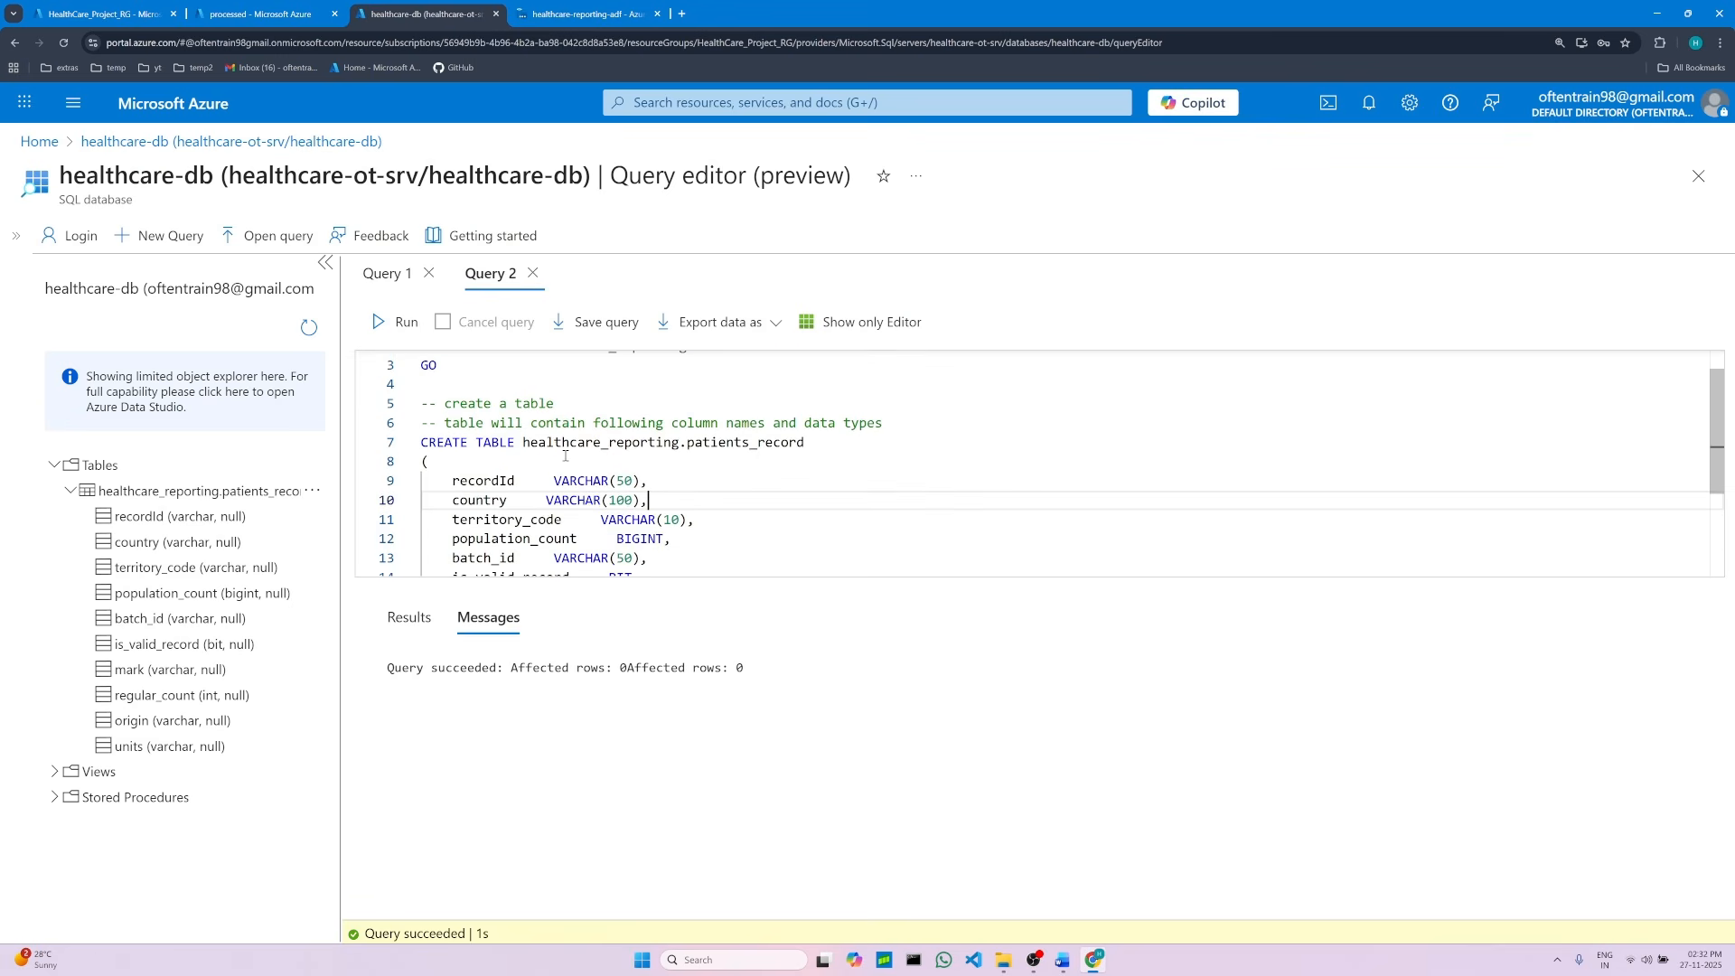
{"action": "mouse_move", "coordinate": [523, 442]}
{"action": "left_mouse_down"}
{"action": "mouse_move", "coordinate": [807, 458]}
{"action": "mouse_move", "coordinate": [804, 443]}
{"action": "left_mouse_up"}
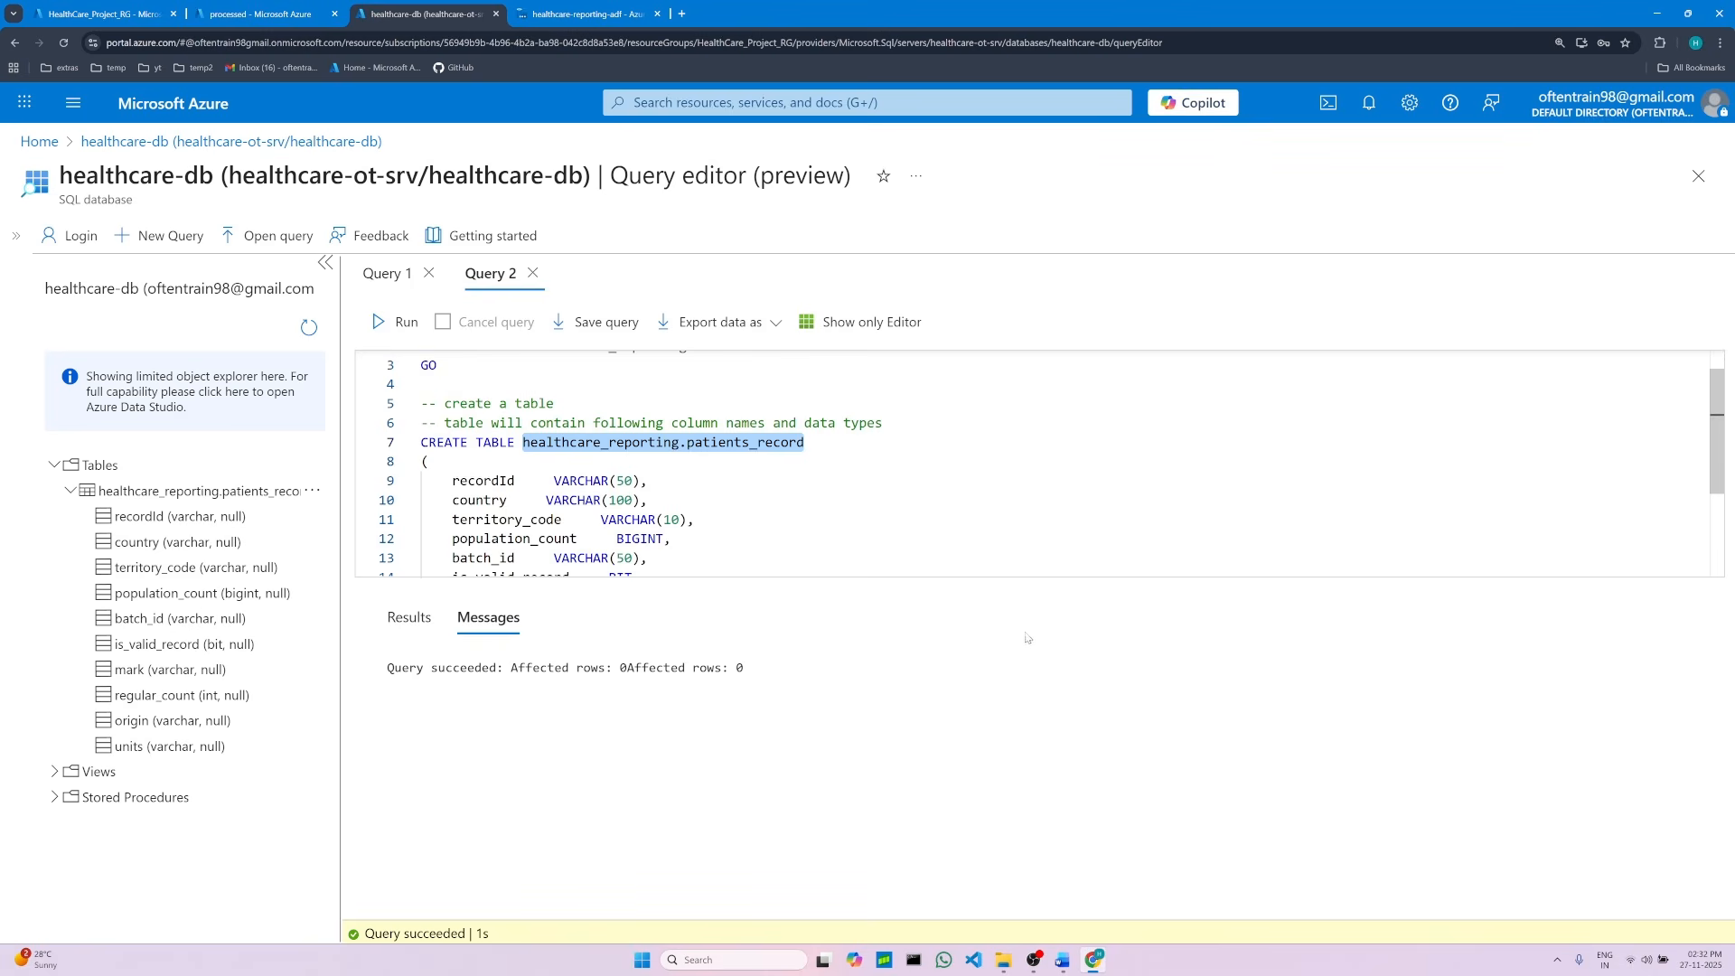
{"action": "left_click", "coordinate": [1063, 961]}
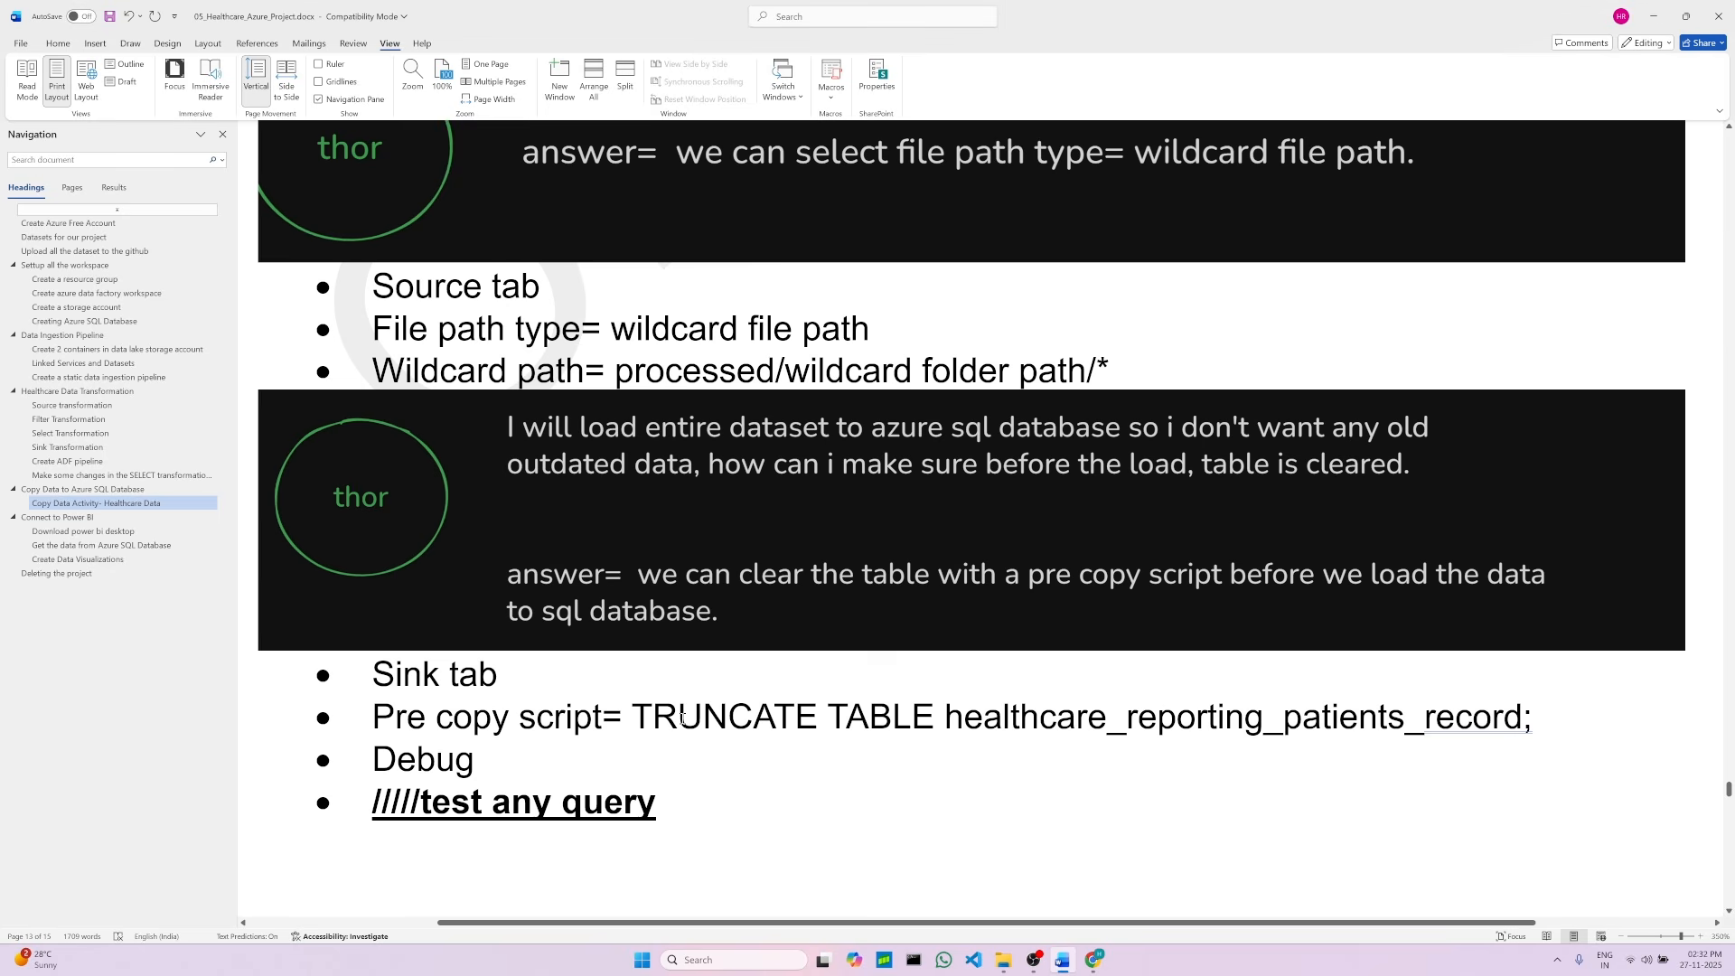
Step: Copy the TRUNCATE TABLE healthcare_reporting_patients_record statement from the document into the sink's pre-copy script
{"action": "left_click", "coordinate": [637, 717]}
{"action": "left_click_drag", "start_coordinate": [935, 719], "coordinate": [1482, 728]}
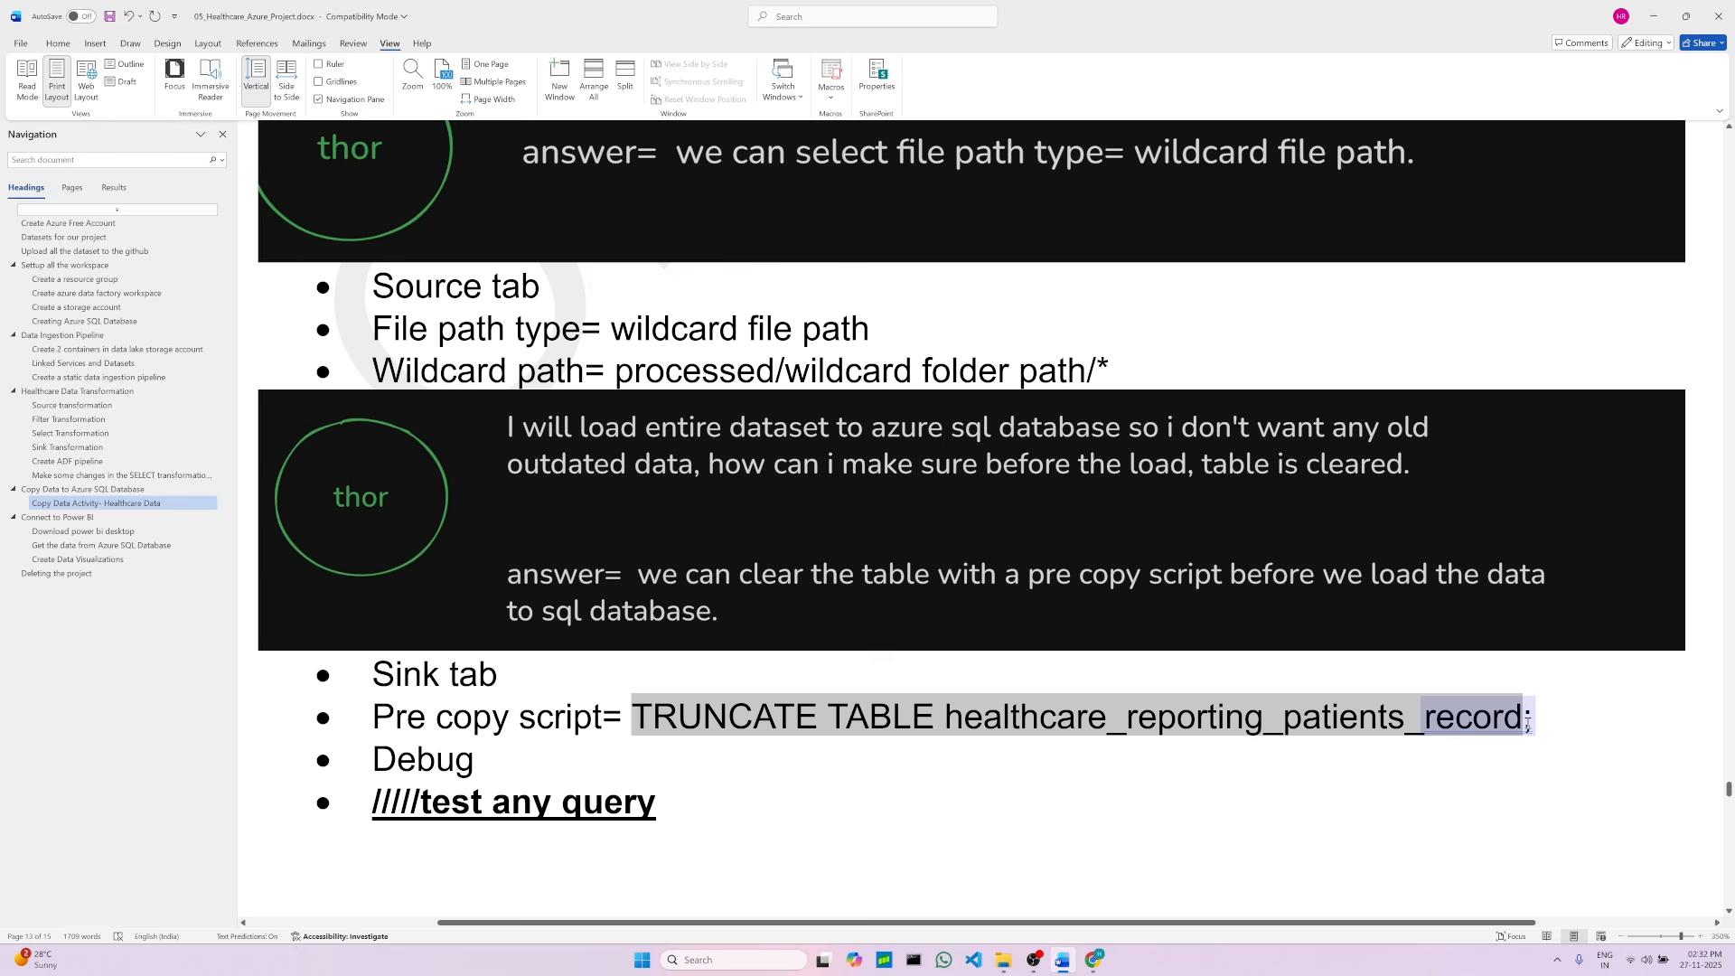
{"action": "left_click_drag", "start_coordinate": [1528, 723], "coordinate": [1530, 723]}
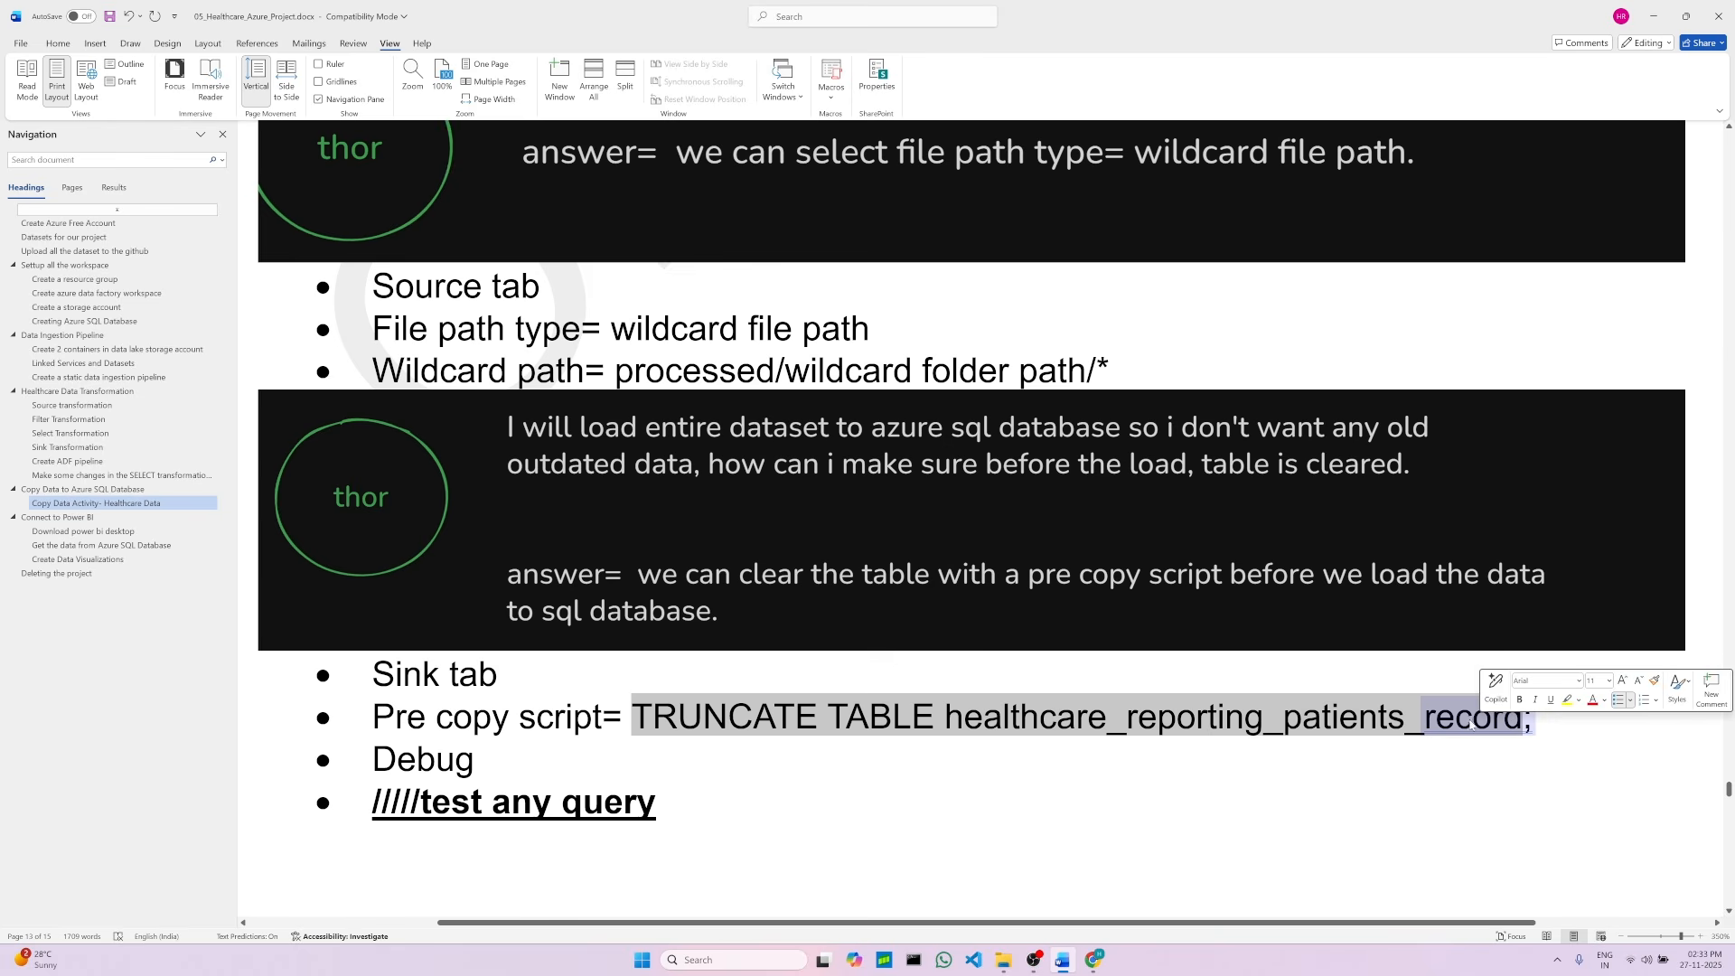
{"action": "right_click", "coordinate": [1460, 717]}
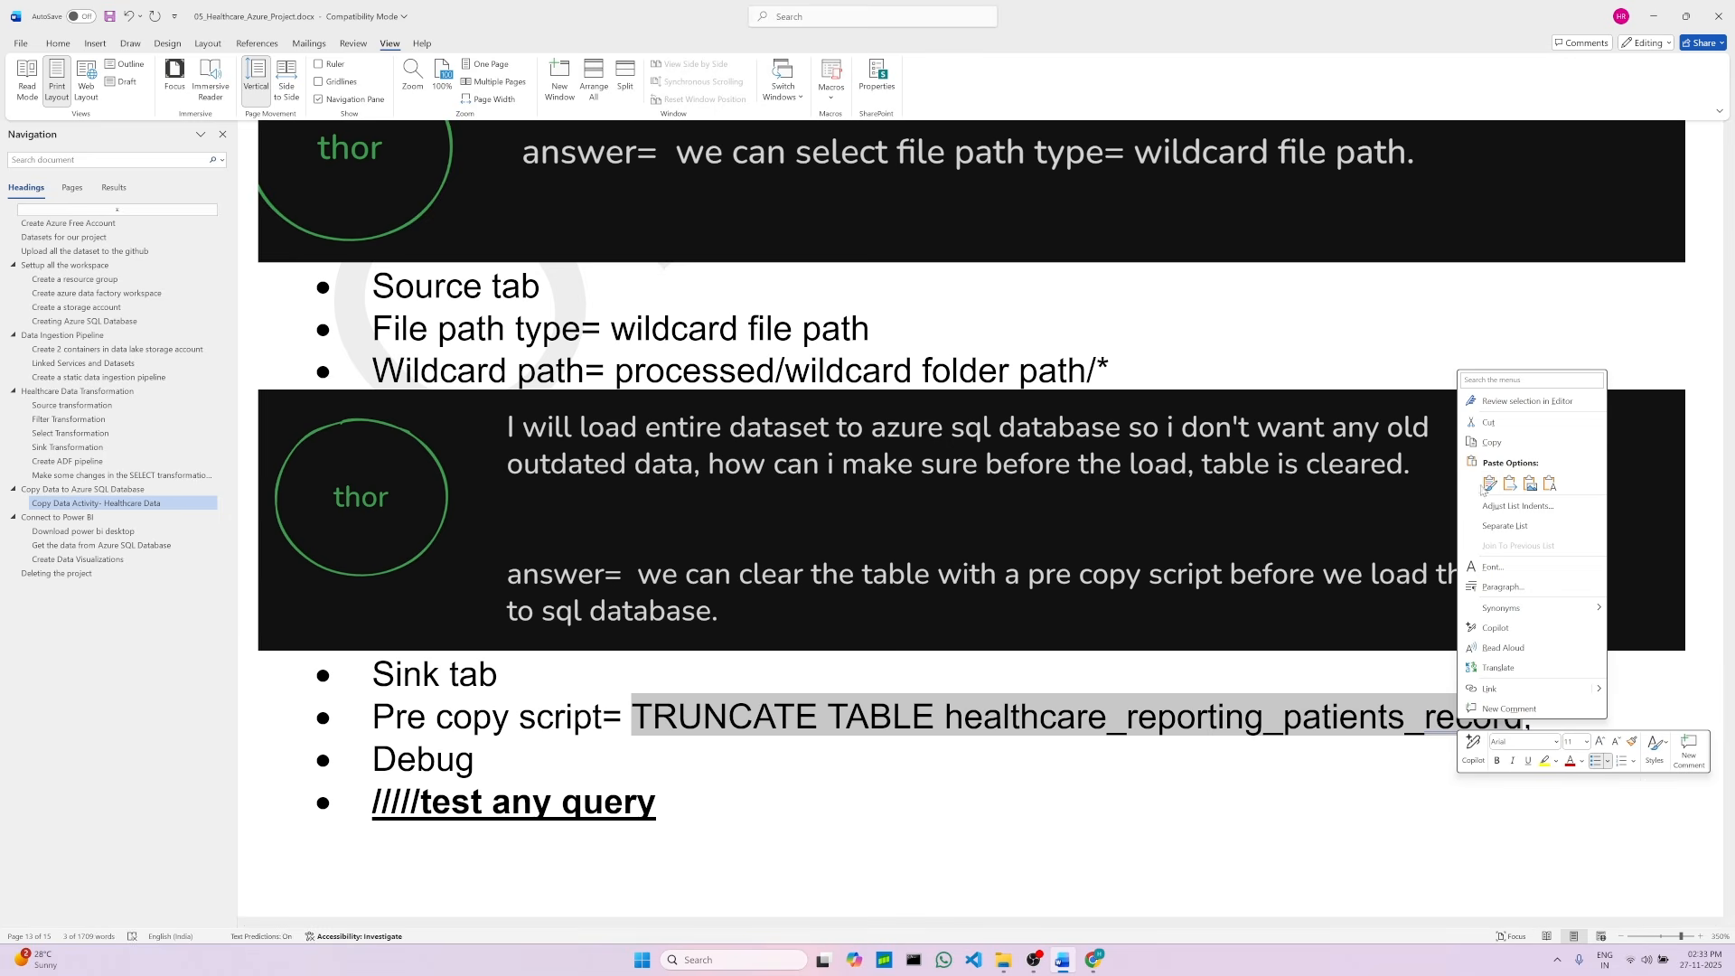
{"action": "left_click", "coordinate": [1491, 442]}
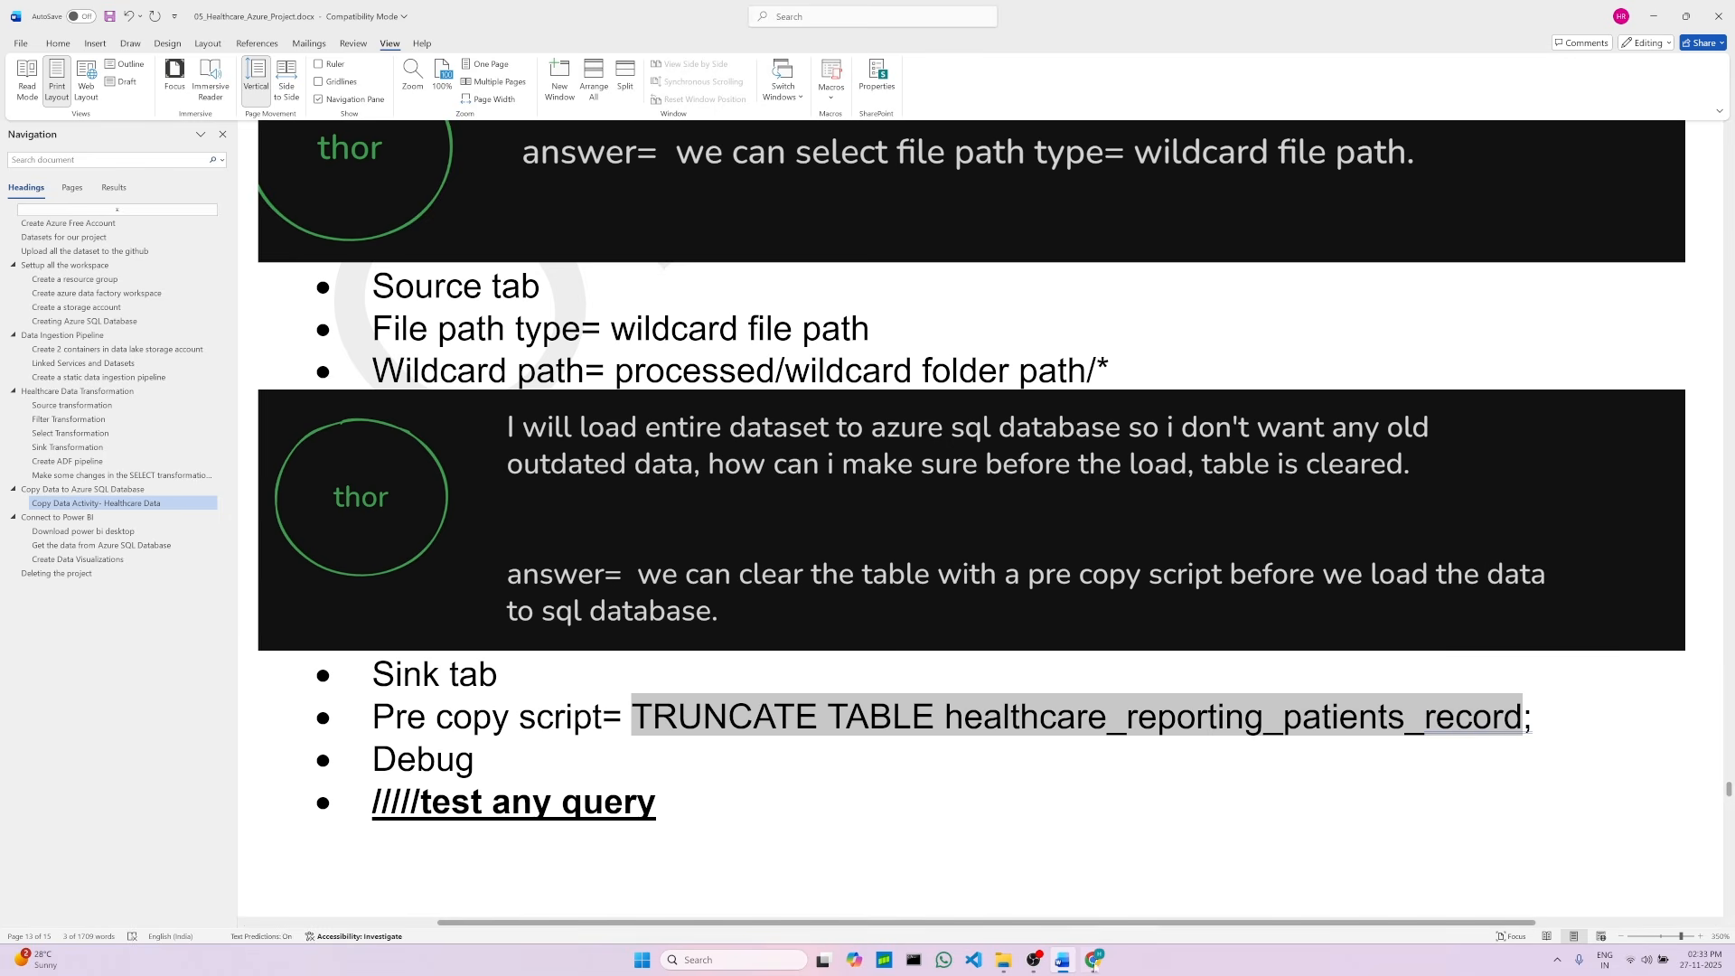
{"action": "key", "text": "alt+Tab"}
{"action": "left_click", "coordinate": [568, 9]}
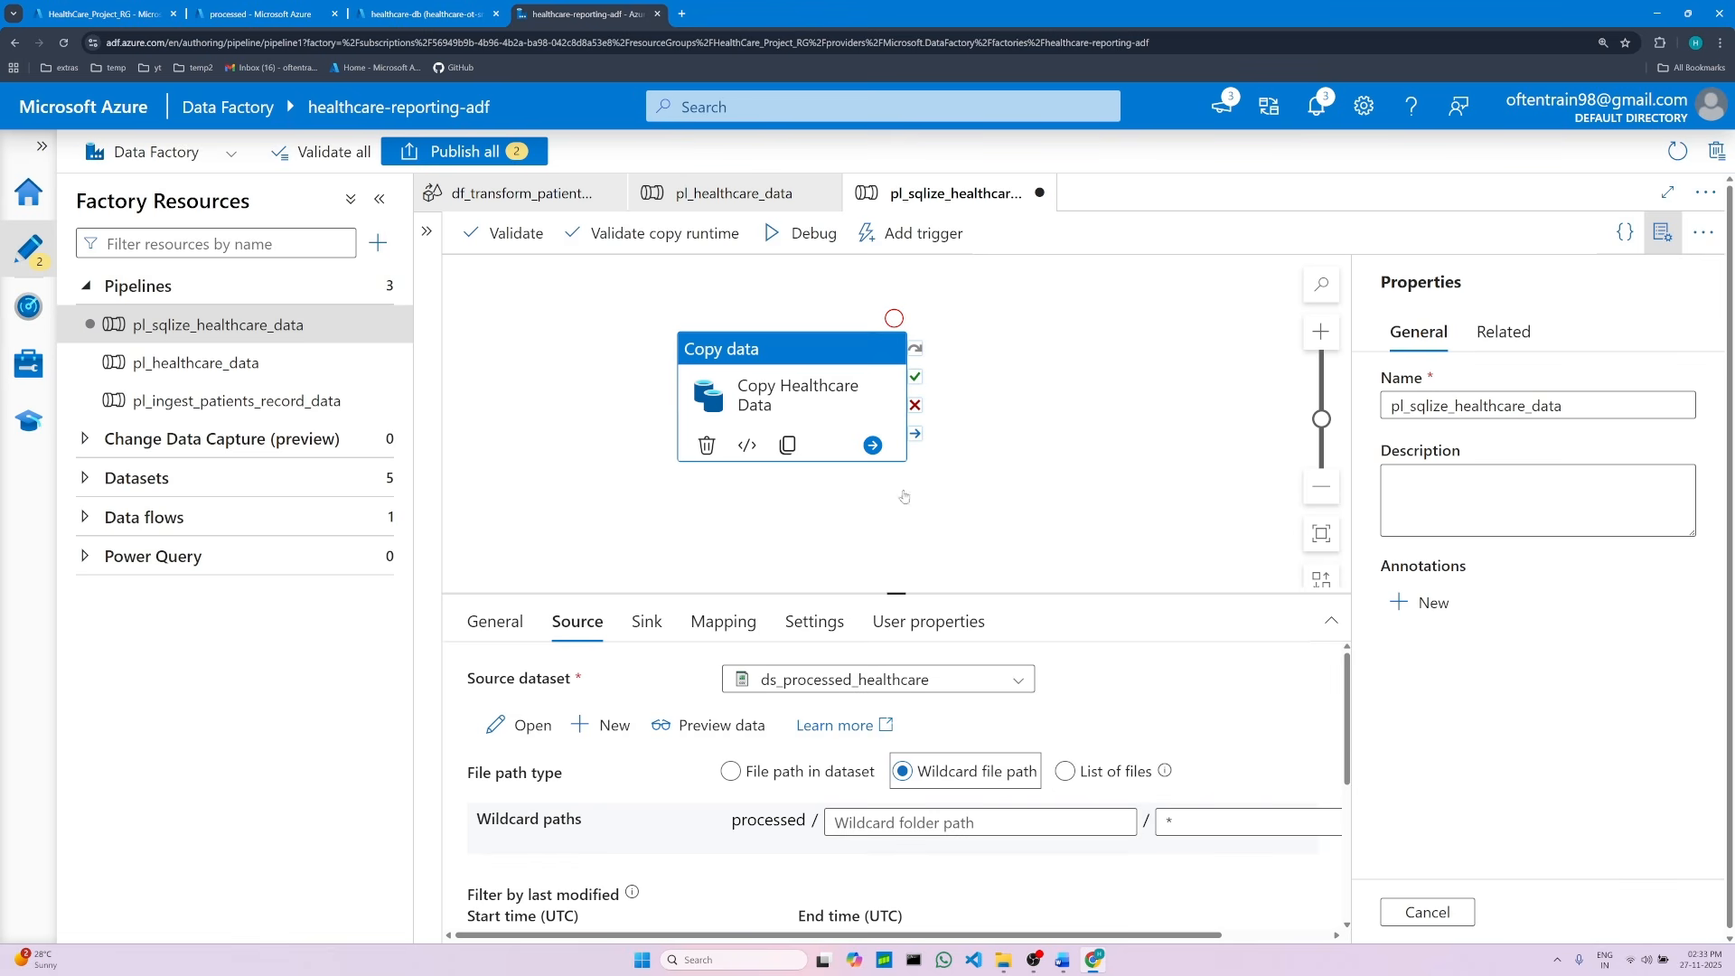
{"action": "left_click", "coordinate": [646, 622]}
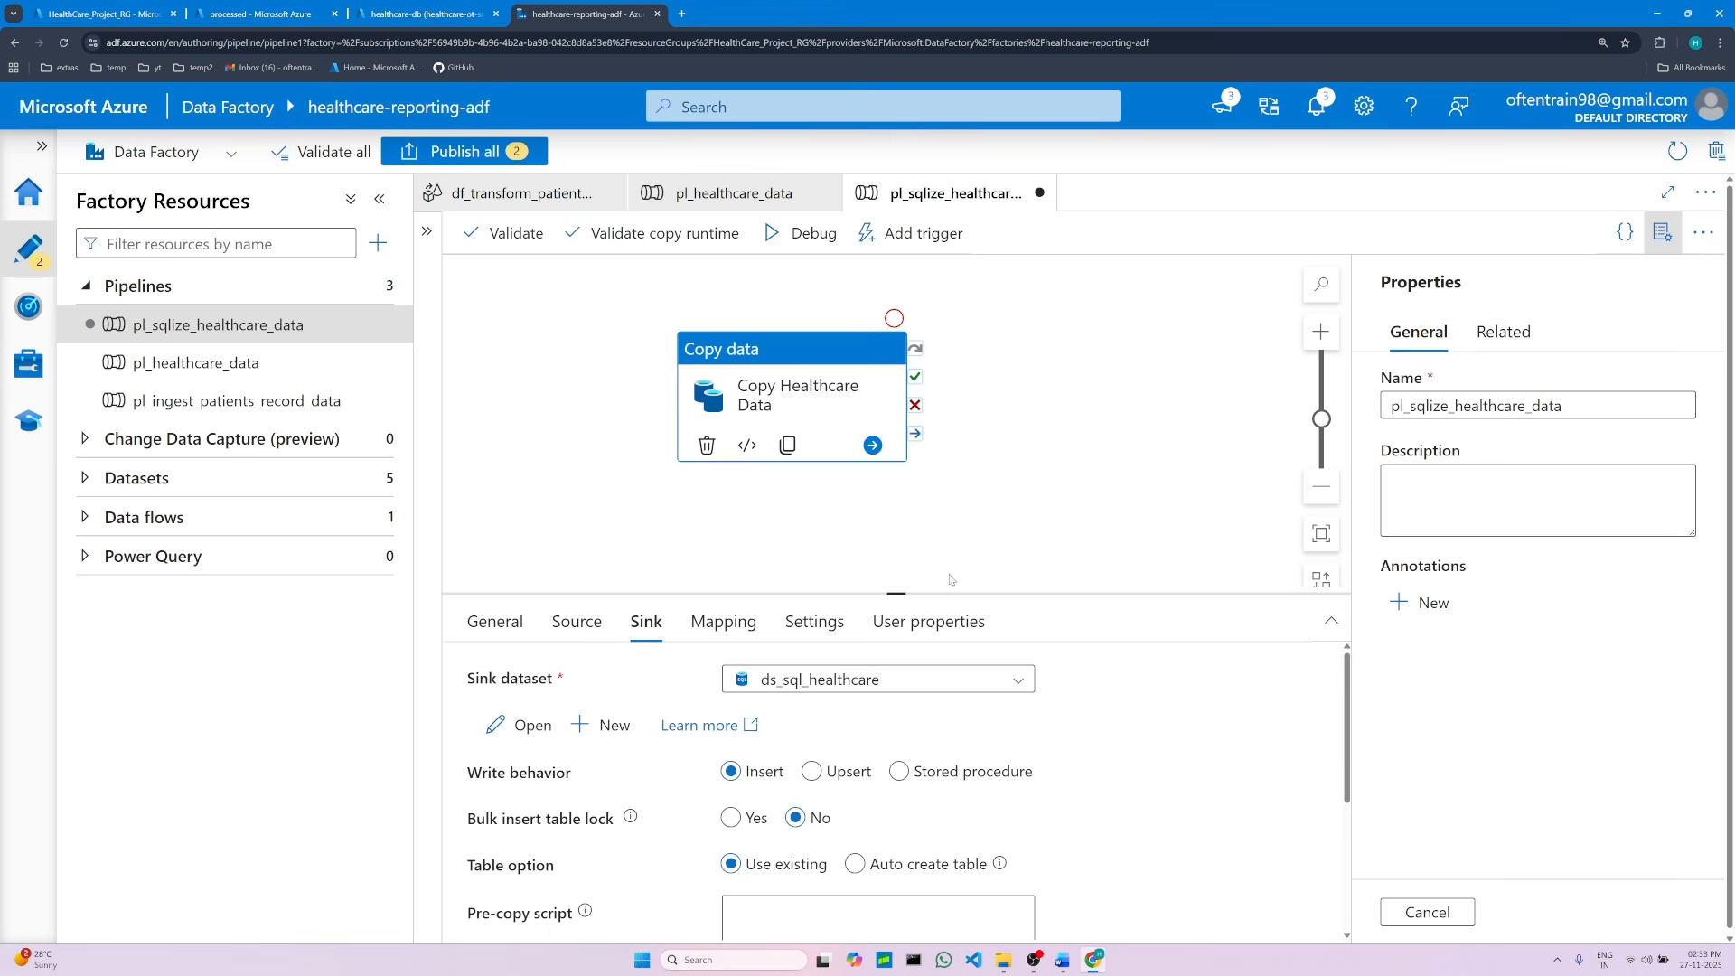
{"action": "left_click_drag", "start_coordinate": [897, 594], "coordinate": [896, 538]}
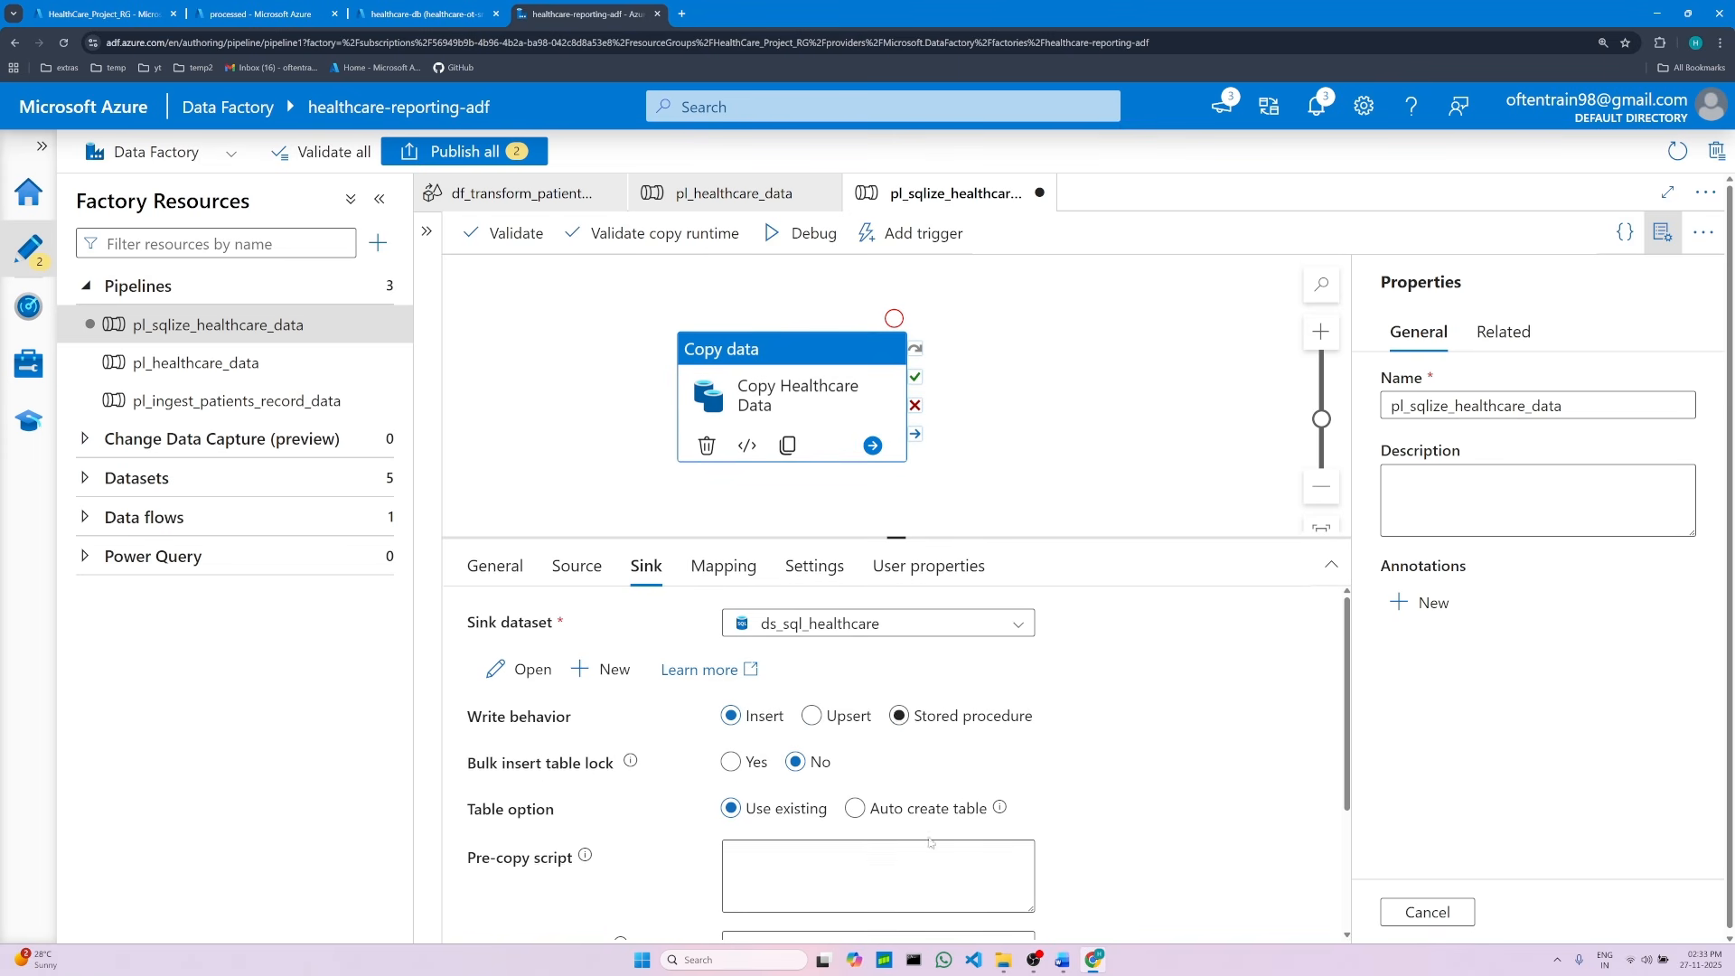
{"action": "scroll", "coordinate": [937, 831], "scroll_direction": "down", "scroll_amount": 1}
{"action": "left_click", "coordinate": [759, 796]}
{"action": "right_click", "coordinate": [760, 801]}
{"action": "left_click", "coordinate": [800, 619]}
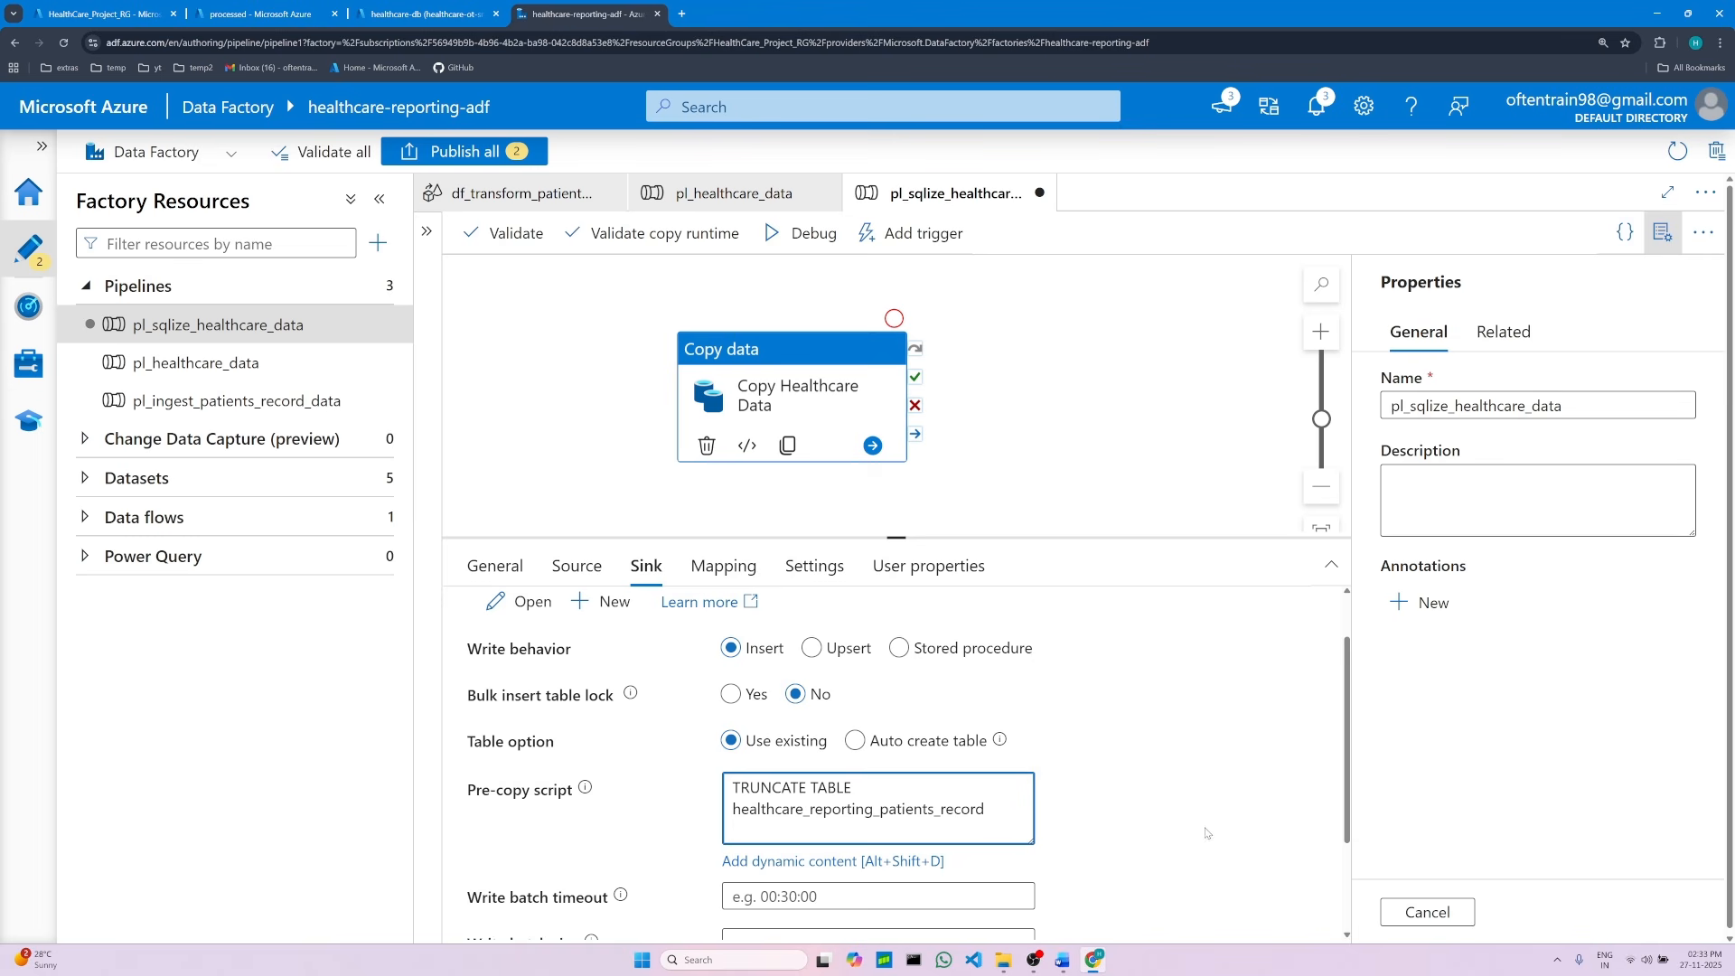
{"action": "scroll", "coordinate": [972, 831], "scroll_direction": "down", "scroll_amount": 1}
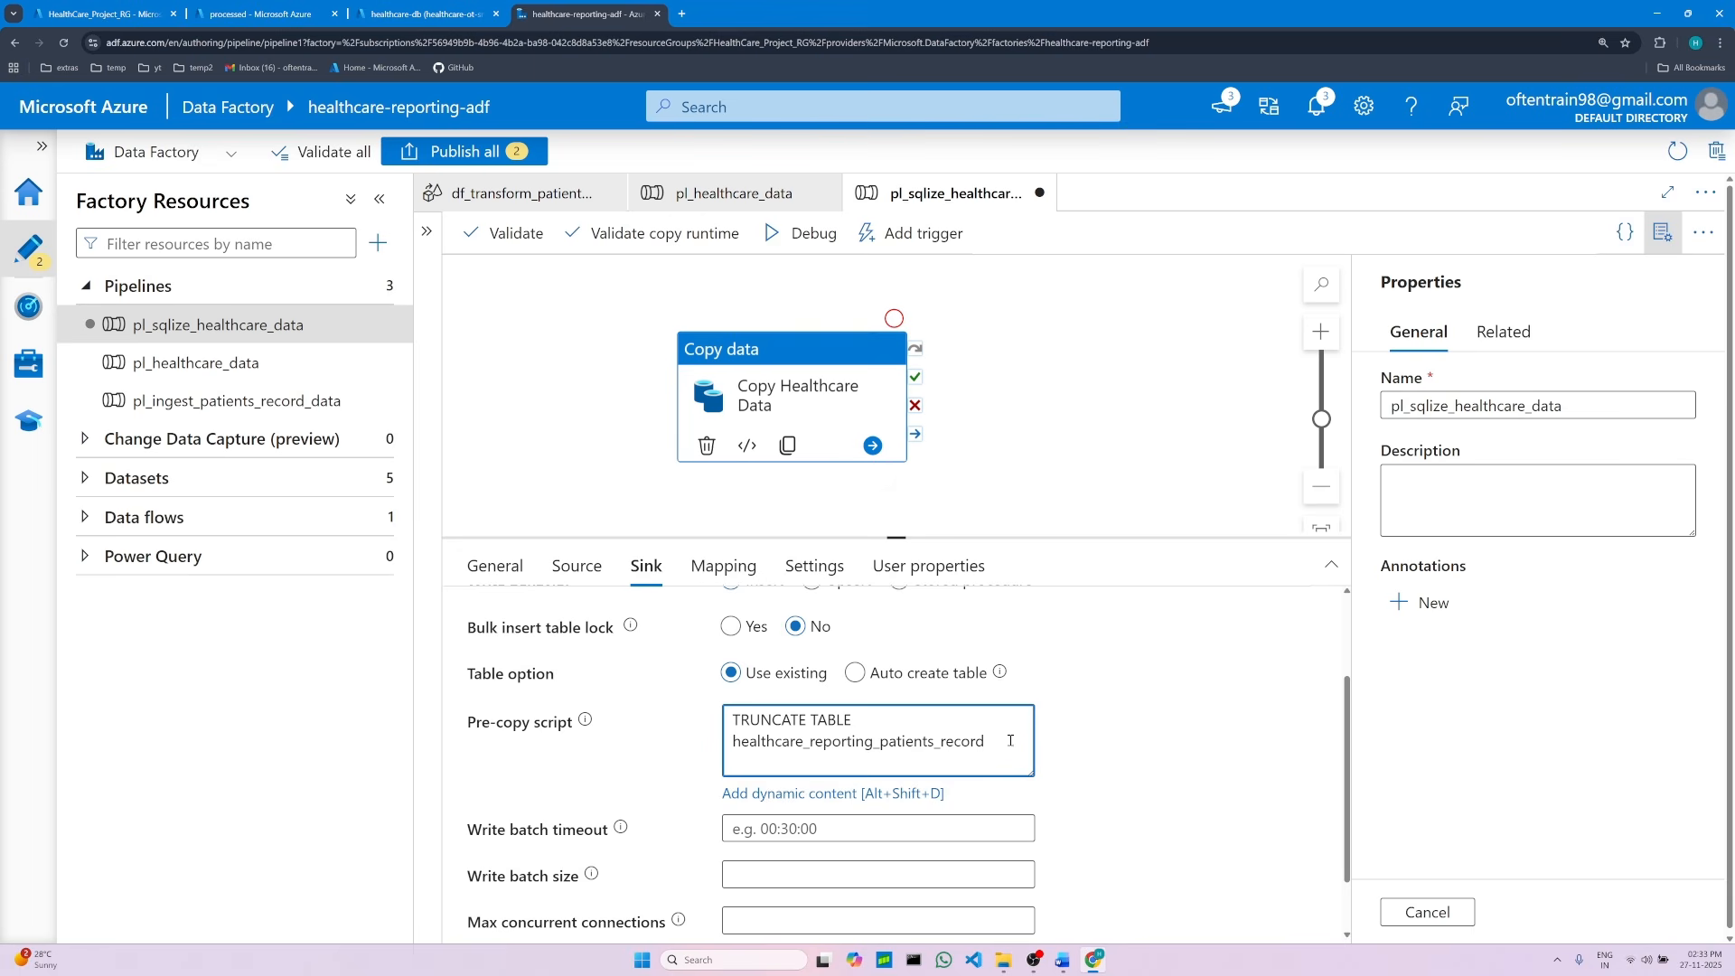
Step: Append the closing semicolon from the document to the pre-copy script
{"action": "left_click", "coordinate": [1063, 960]}
{"action": "left_click_drag", "start_coordinate": [1425, 718], "coordinate": [1536, 723]}
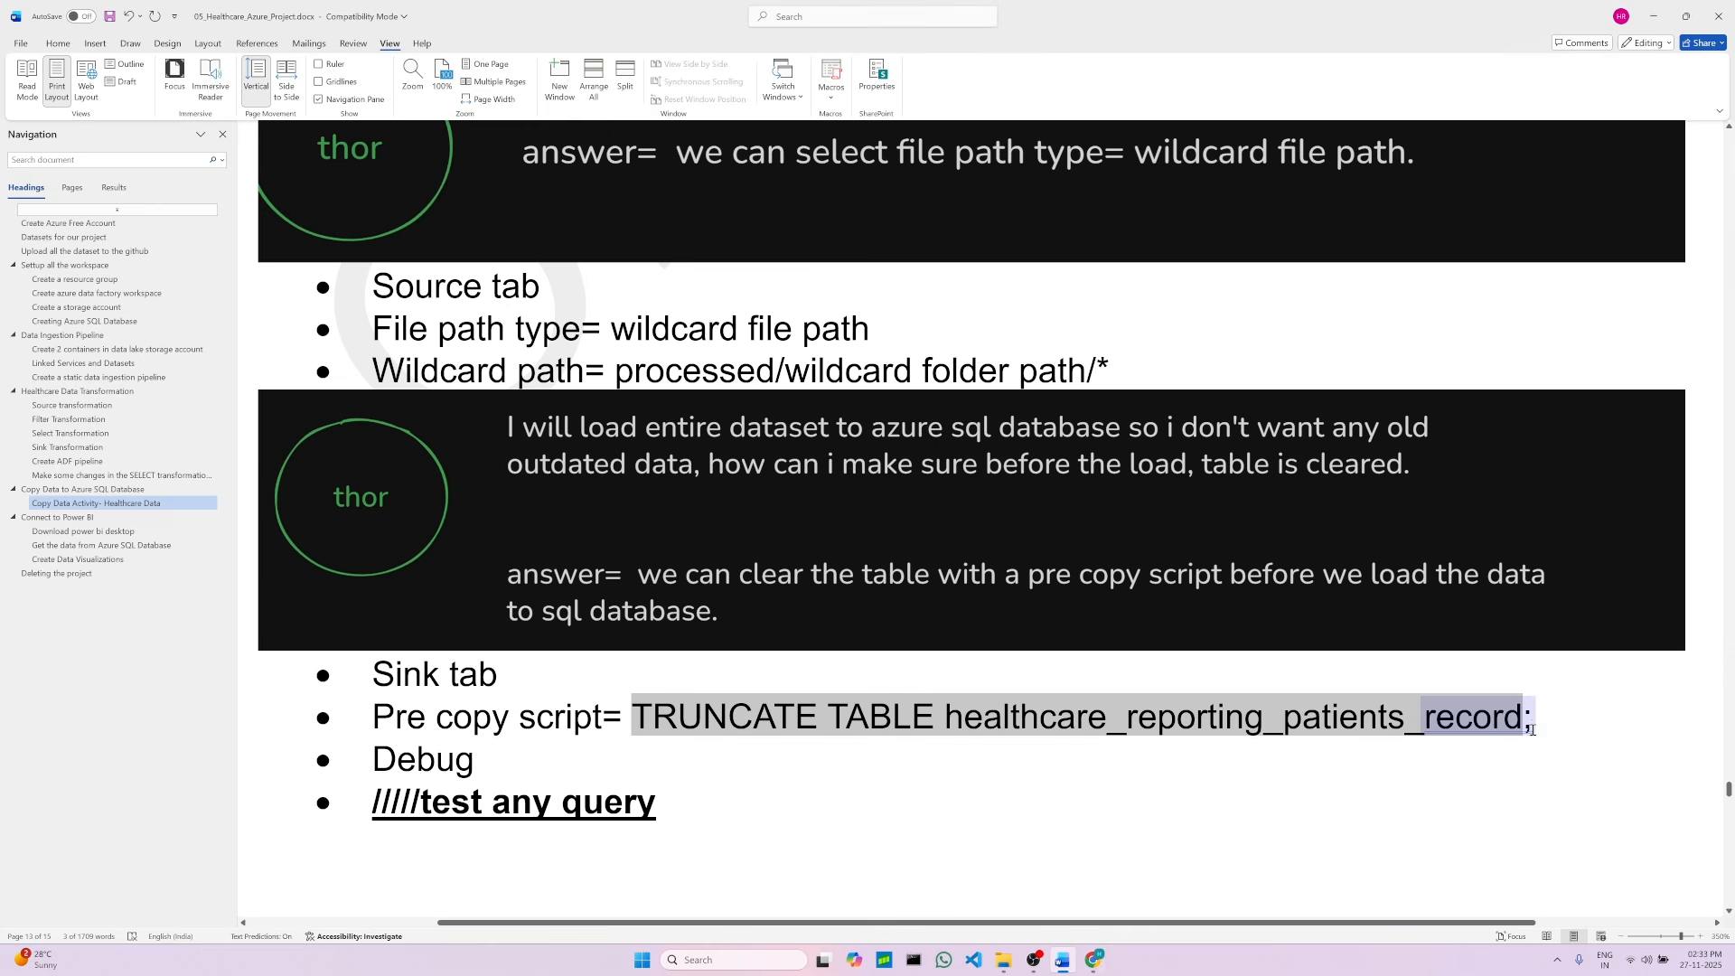
{"action": "left_click", "coordinate": [1550, 721]}
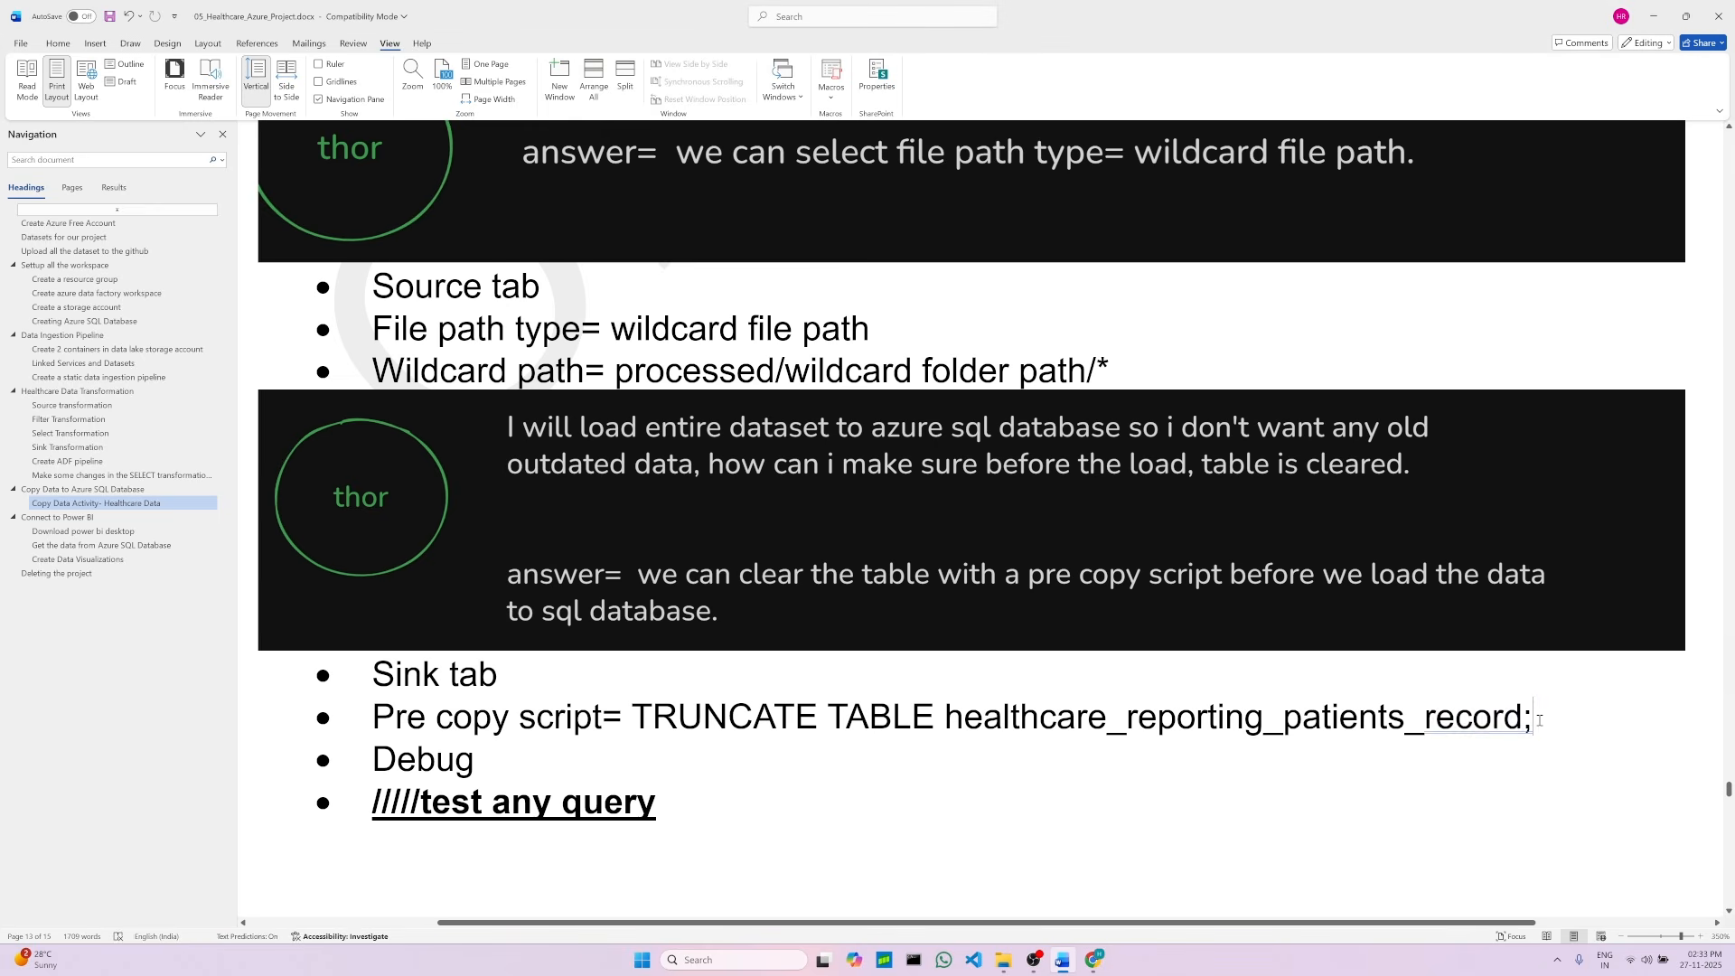
{"action": "double_click", "coordinate": [1532, 720]}
{"action": "left_click", "coordinate": [1548, 749]}
{"action": "left_click", "coordinate": [1094, 960]}
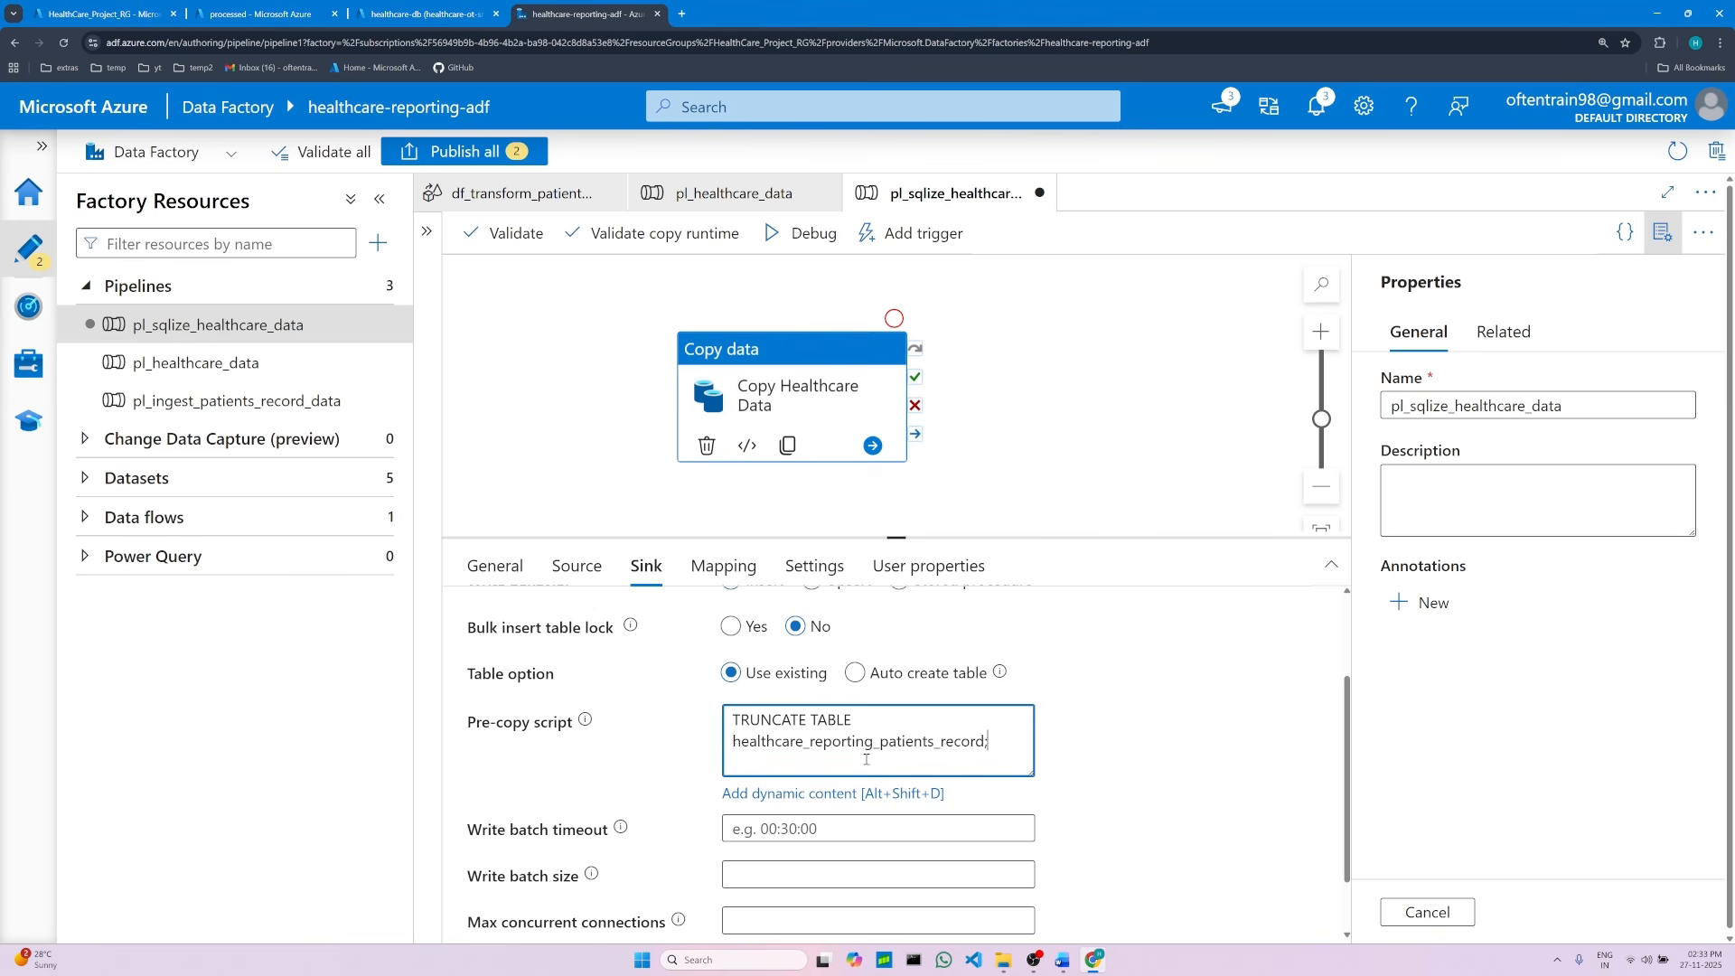
{"action": "scroll", "coordinate": [866, 759], "scroll_direction": "down", "scroll_amount": 1}
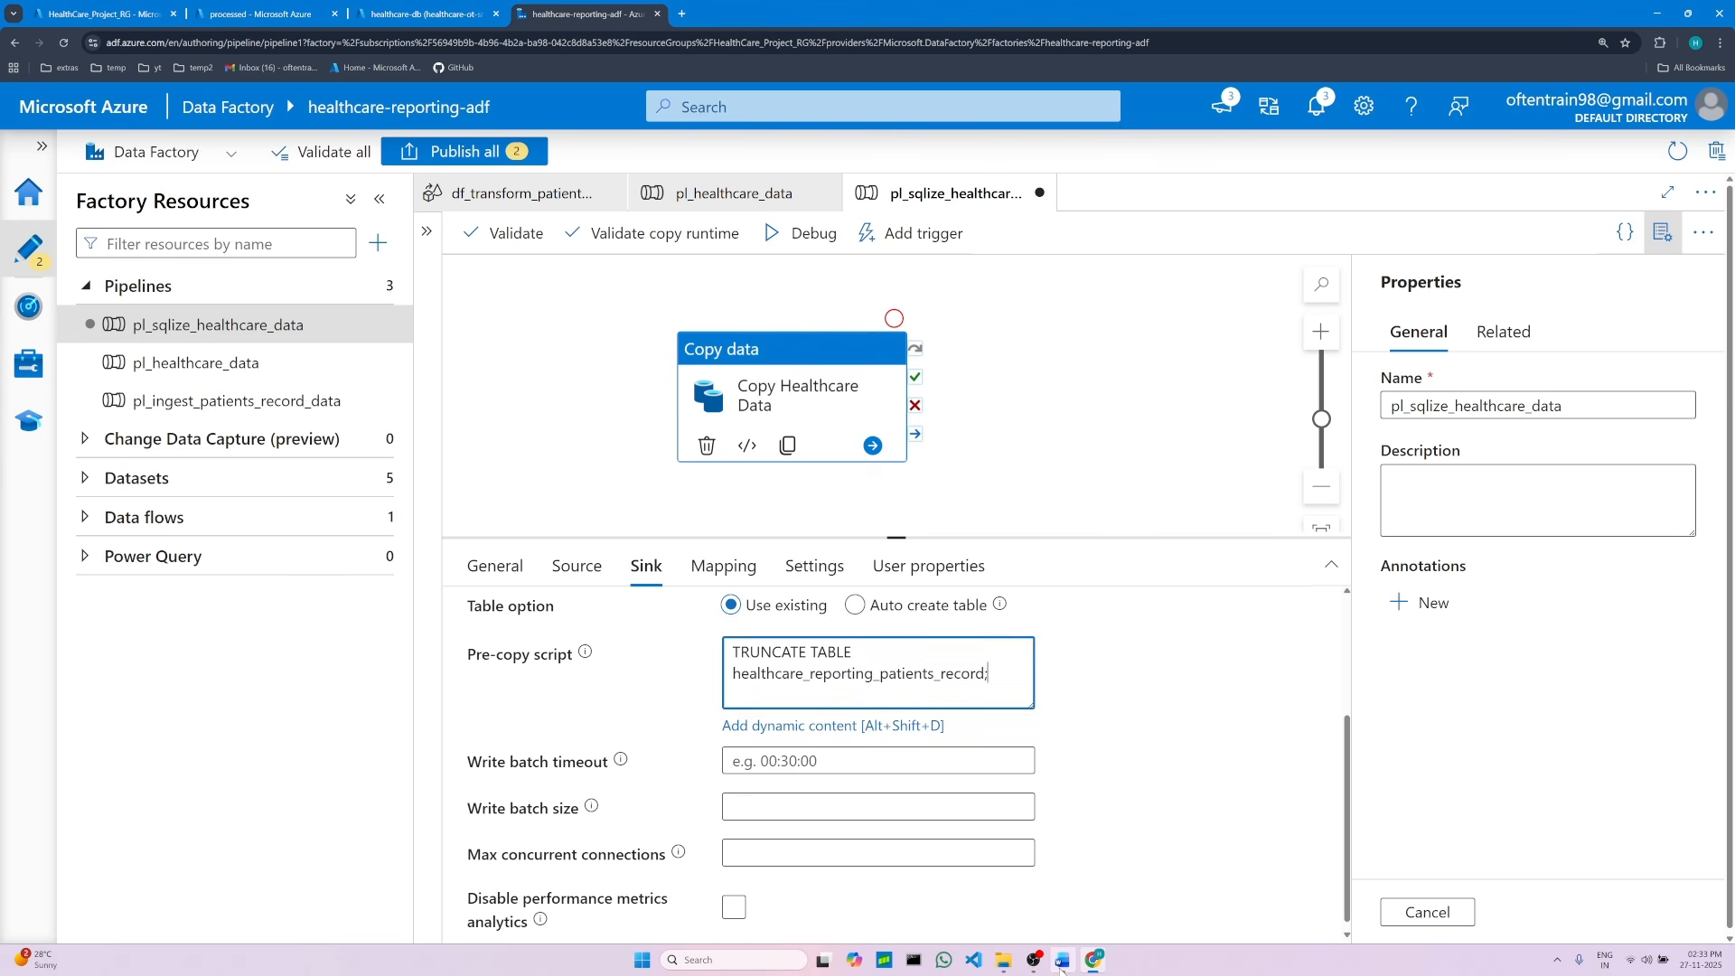
Step: Read the next instruction about debugging in the document
{"action": "left_click", "coordinate": [1062, 961]}
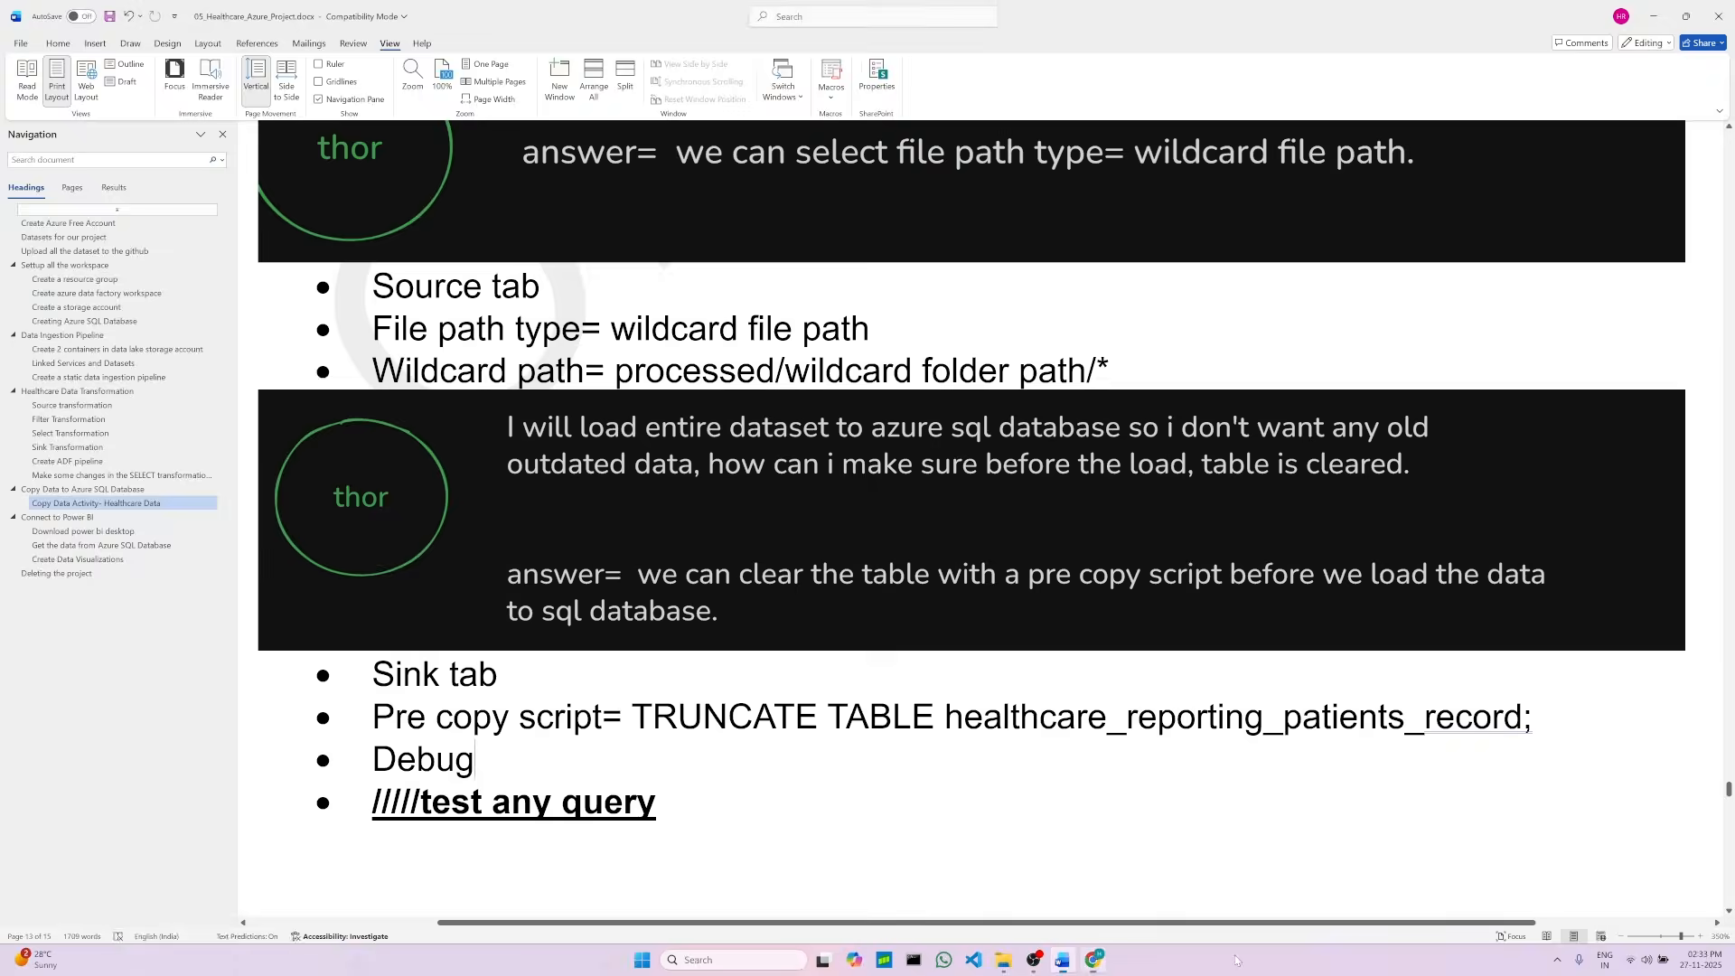
{"action": "double_click", "coordinate": [450, 764]}
{"action": "left_click", "coordinate": [701, 812]}
{"action": "scroll", "coordinate": [581, 810], "scroll_direction": "down", "scroll_amount": 1}
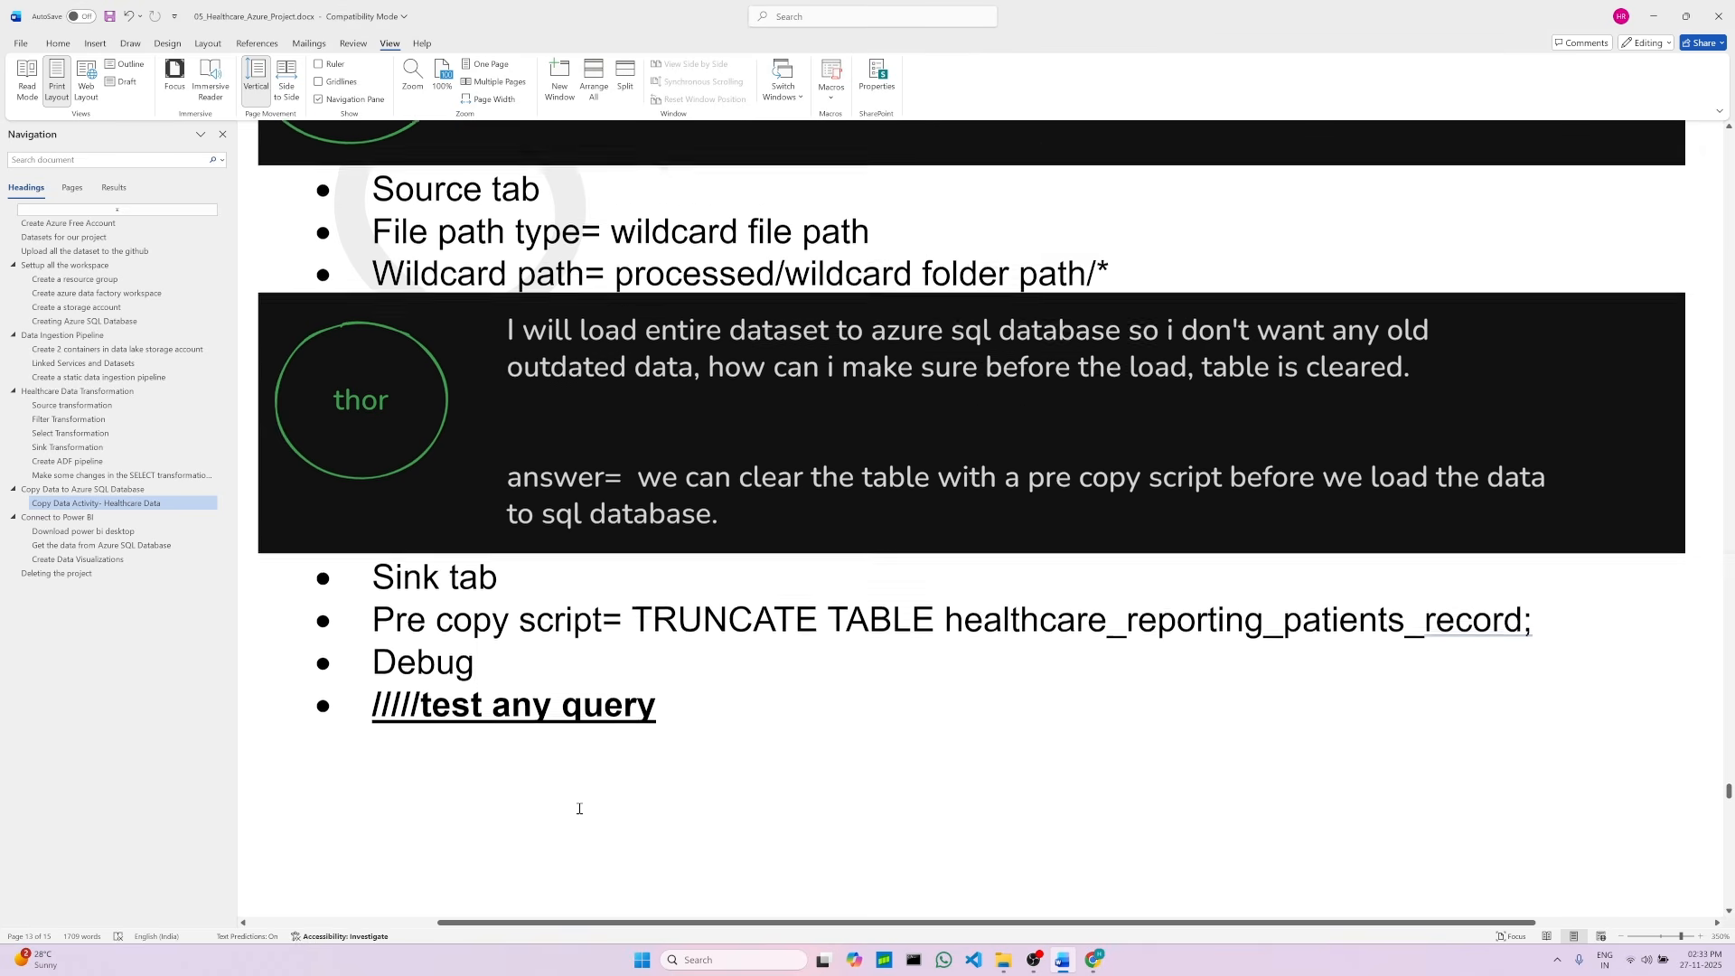
{"action": "left_click", "coordinate": [1094, 960]}
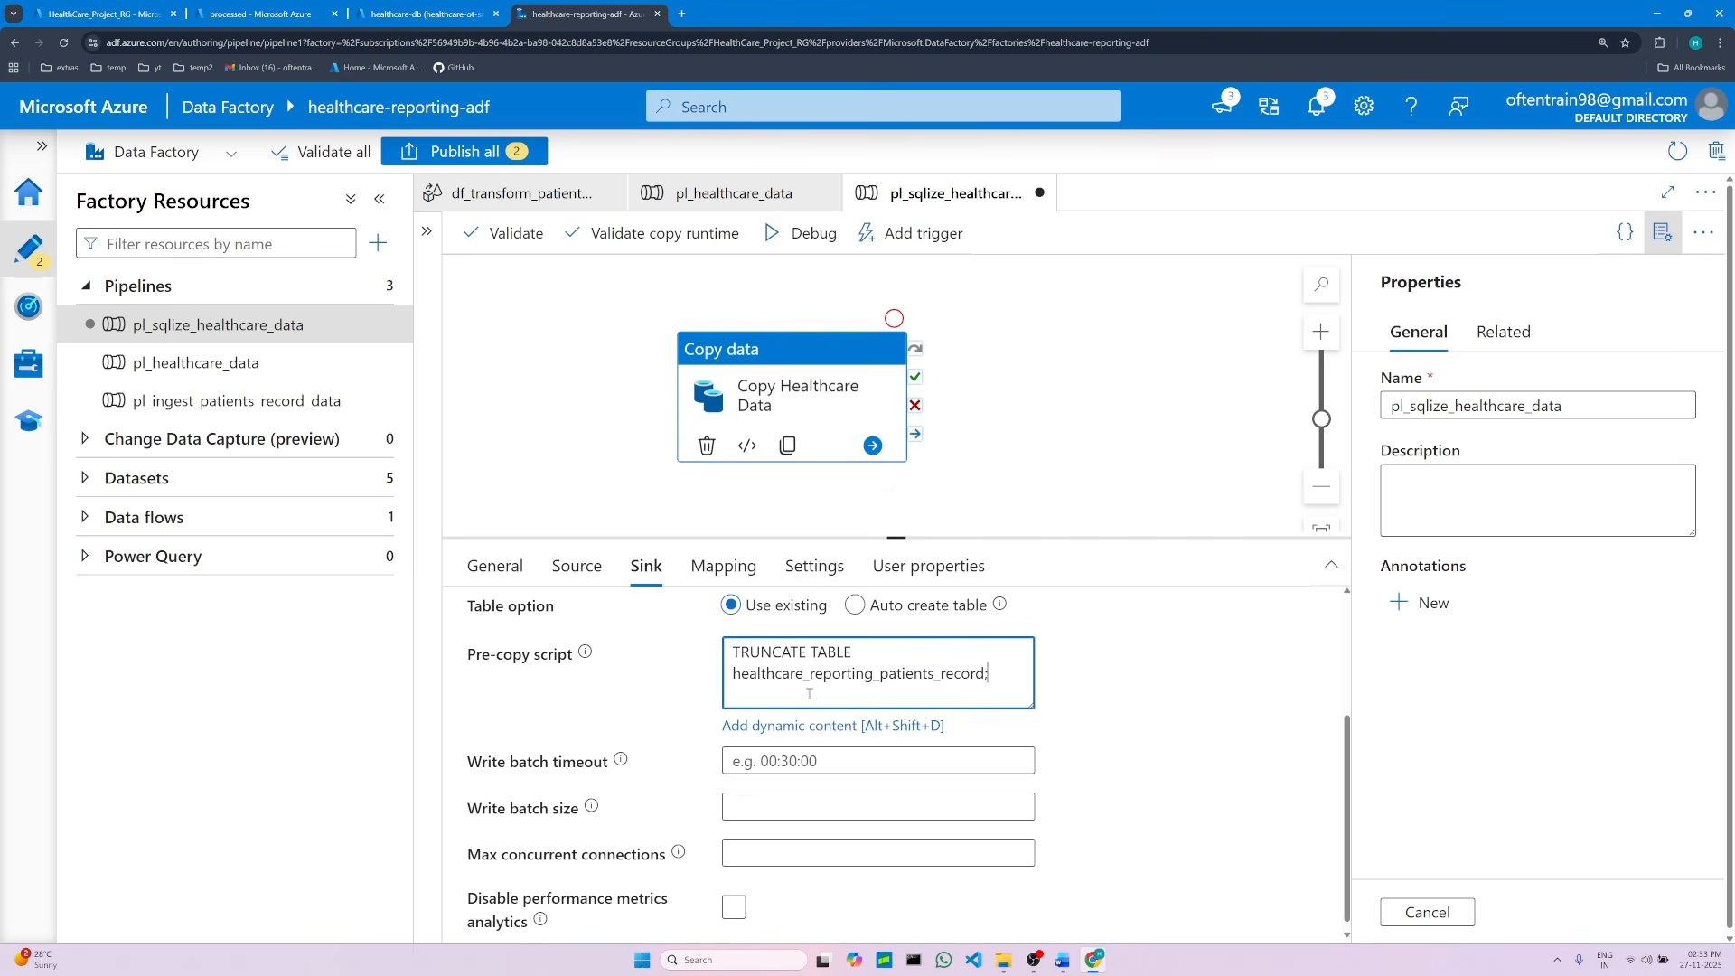
{"action": "left_click", "coordinate": [1188, 723]}
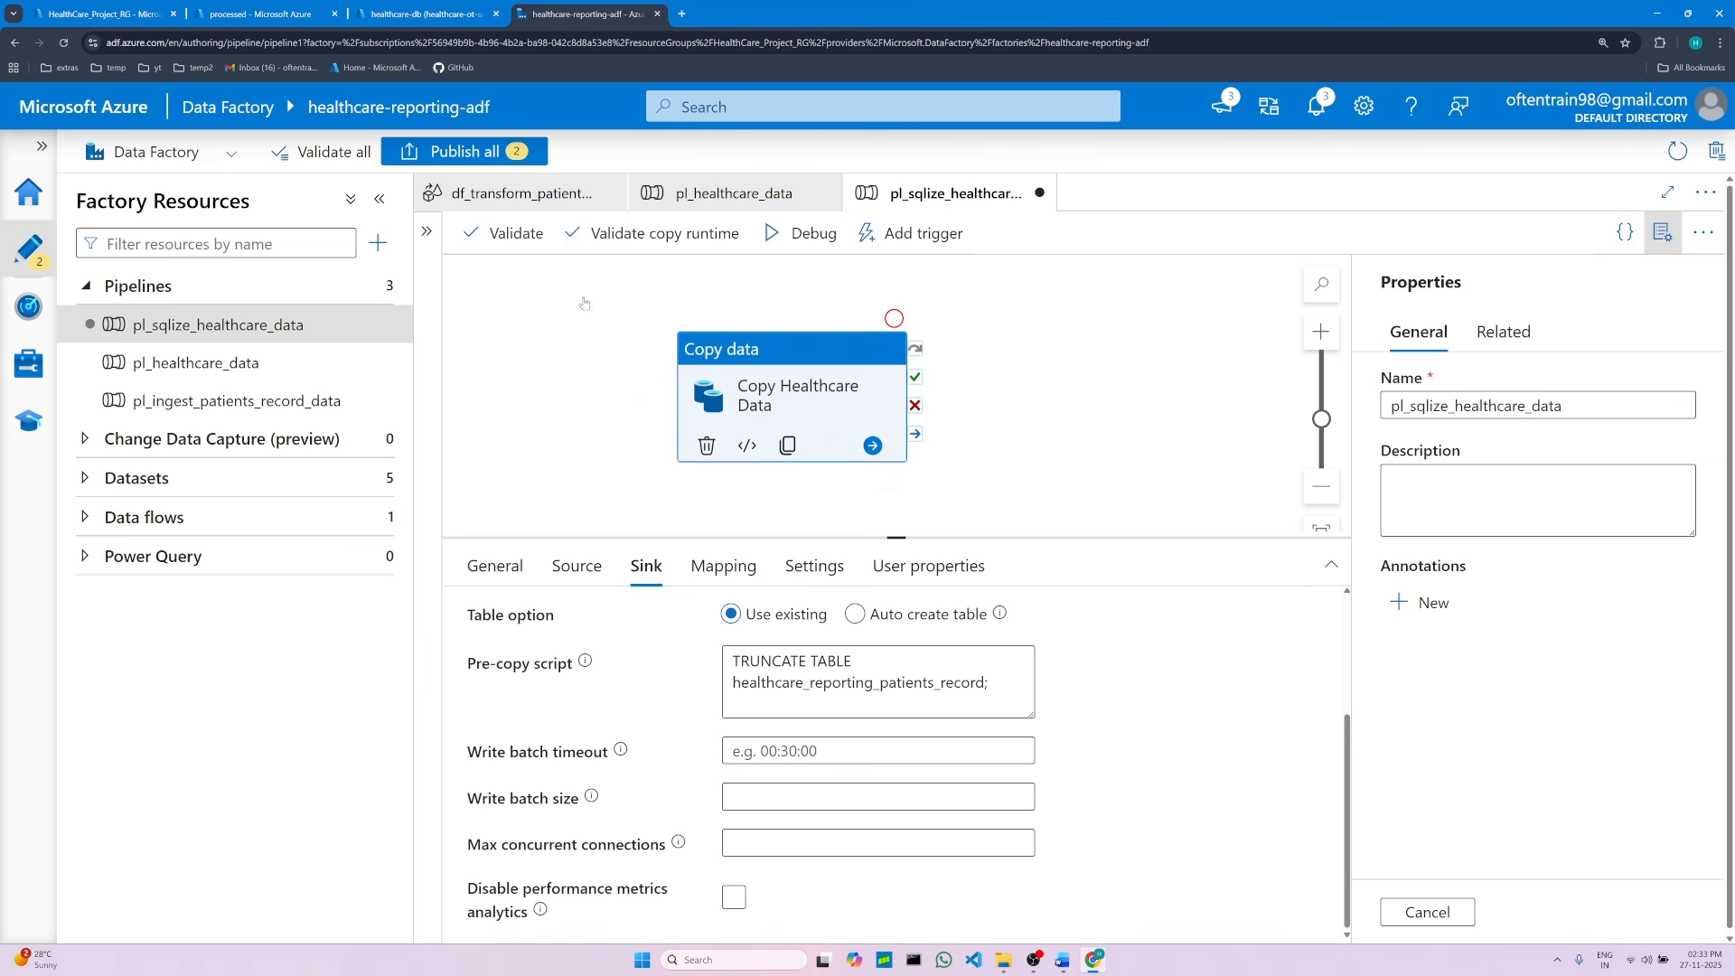
Step: Check the processed container and the patients_record table definition in the query editor
{"action": "left_click", "coordinate": [235, 11]}
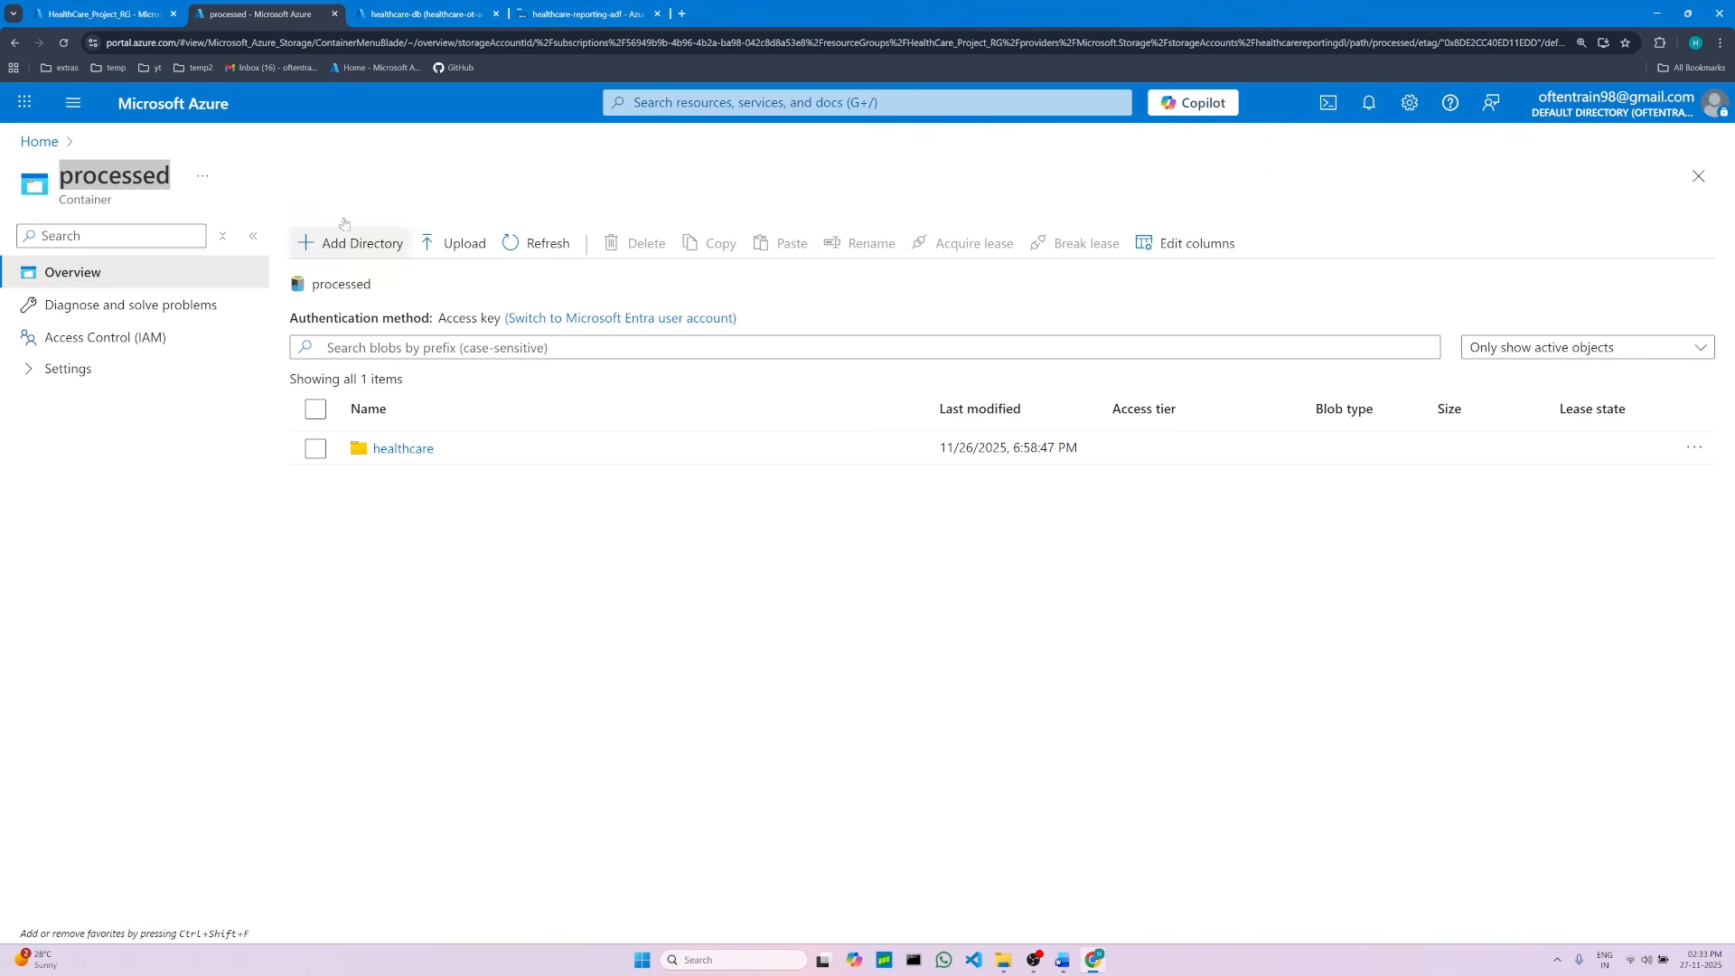
{"action": "left_click", "coordinate": [424, 13]}
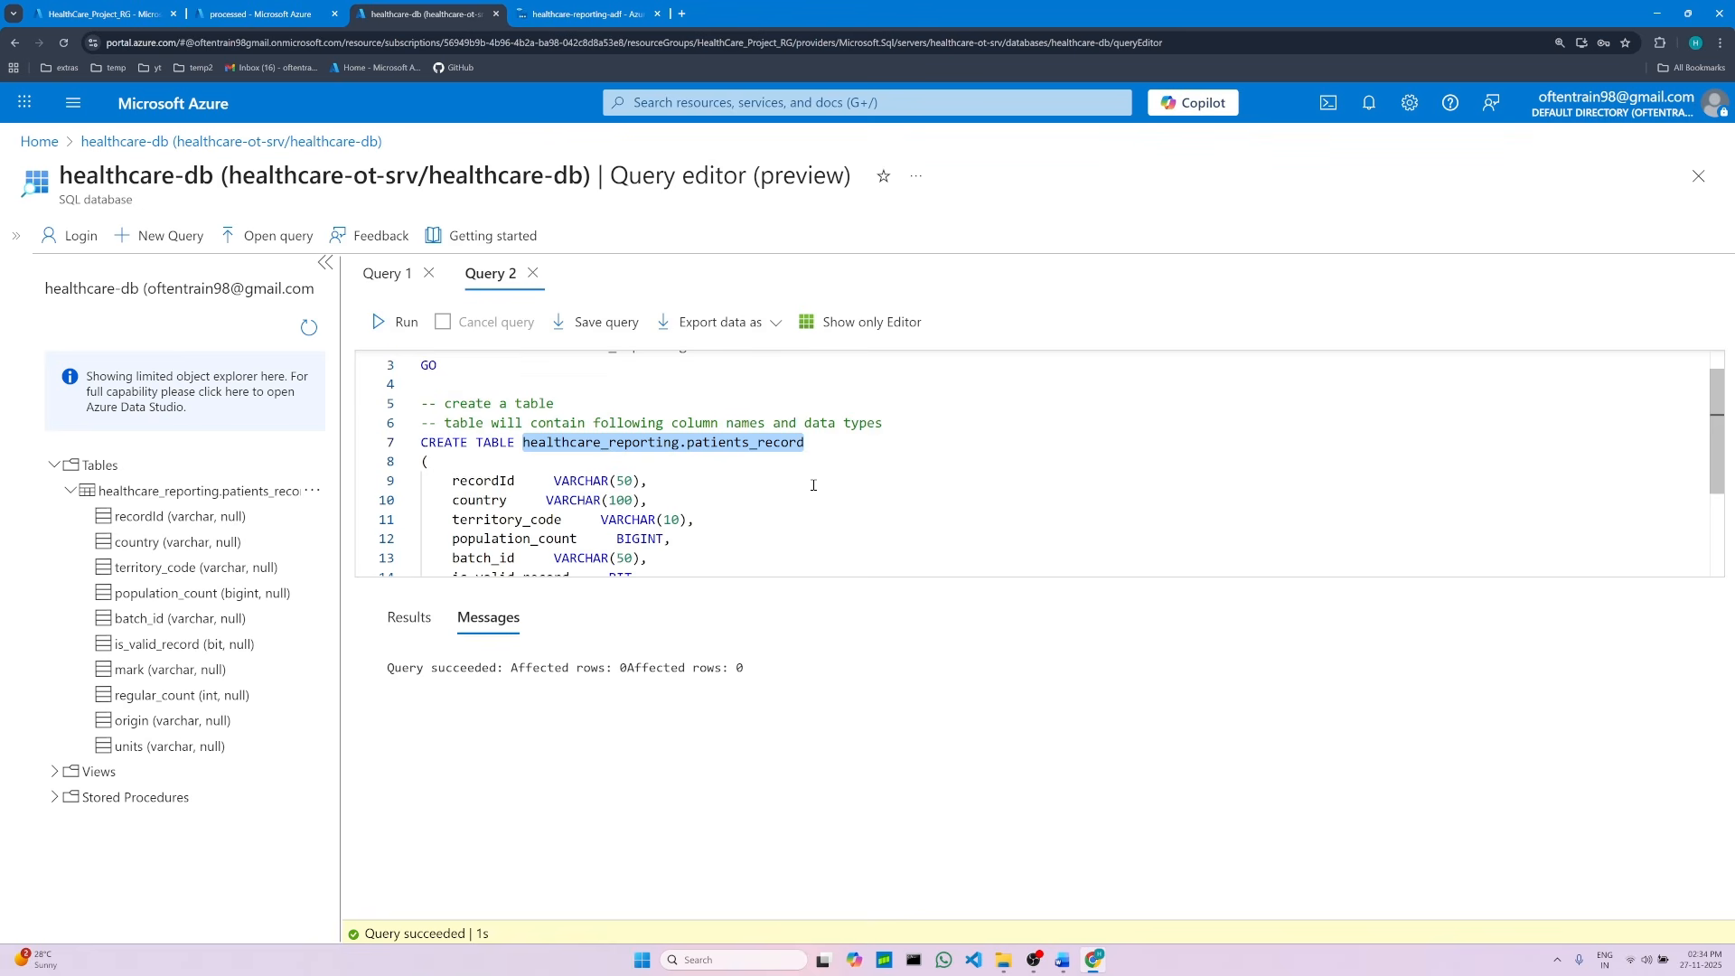
{"action": "scroll", "coordinate": [751, 480], "scroll_direction": "down", "scroll_amount": 1}
{"action": "left_click", "coordinate": [479, 448]}
{"action": "left_click", "coordinate": [493, 467]}
{"action": "left_click", "coordinate": [779, 509]}
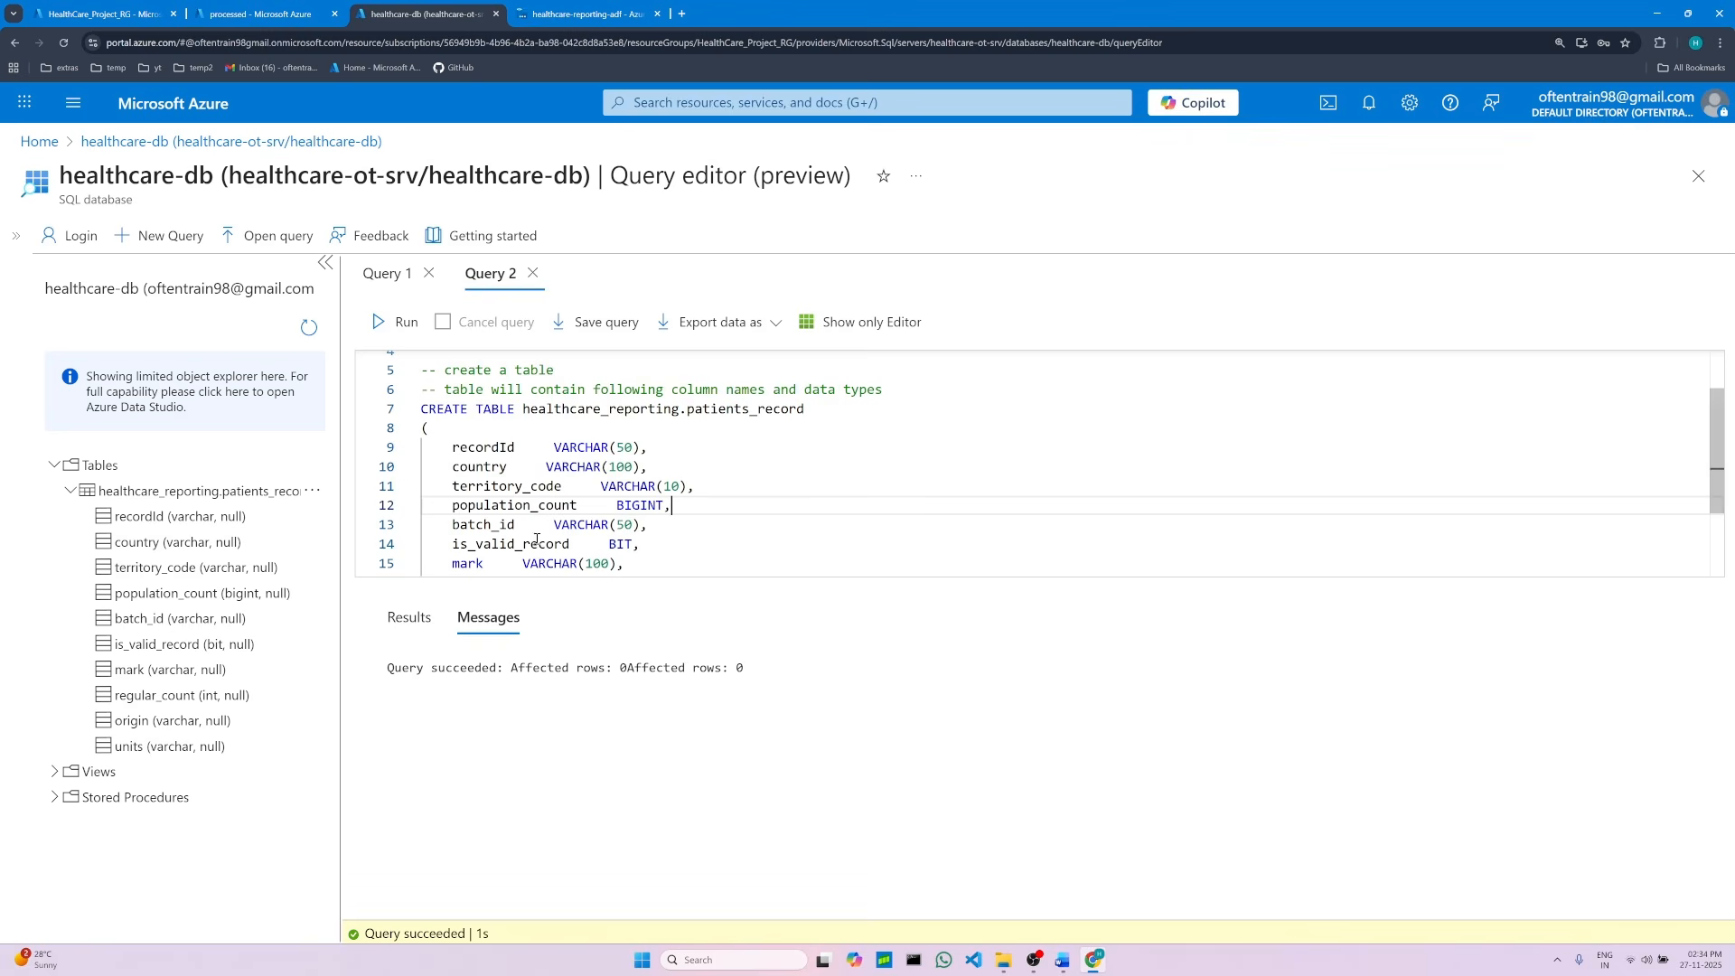
{"action": "left_click", "coordinate": [583, 14]}
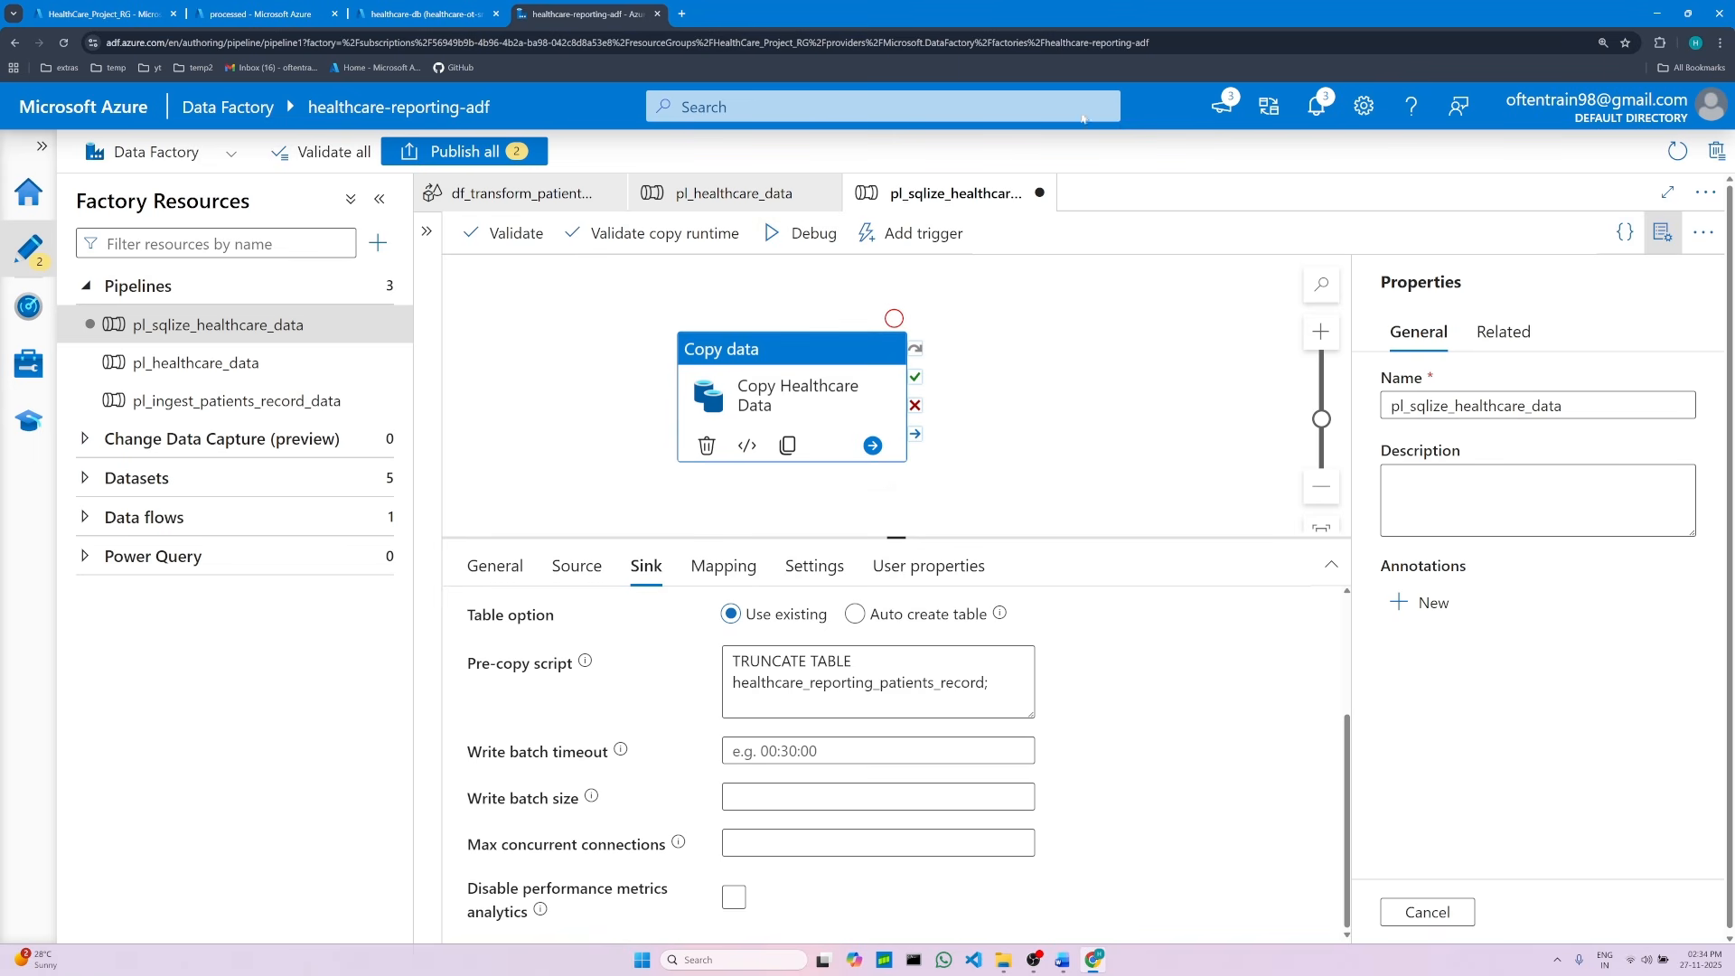
Step: Run the pipeline in debug mode and enlarge the output pane with the resources pane collapsed
{"action": "left_click", "coordinate": [774, 236]}
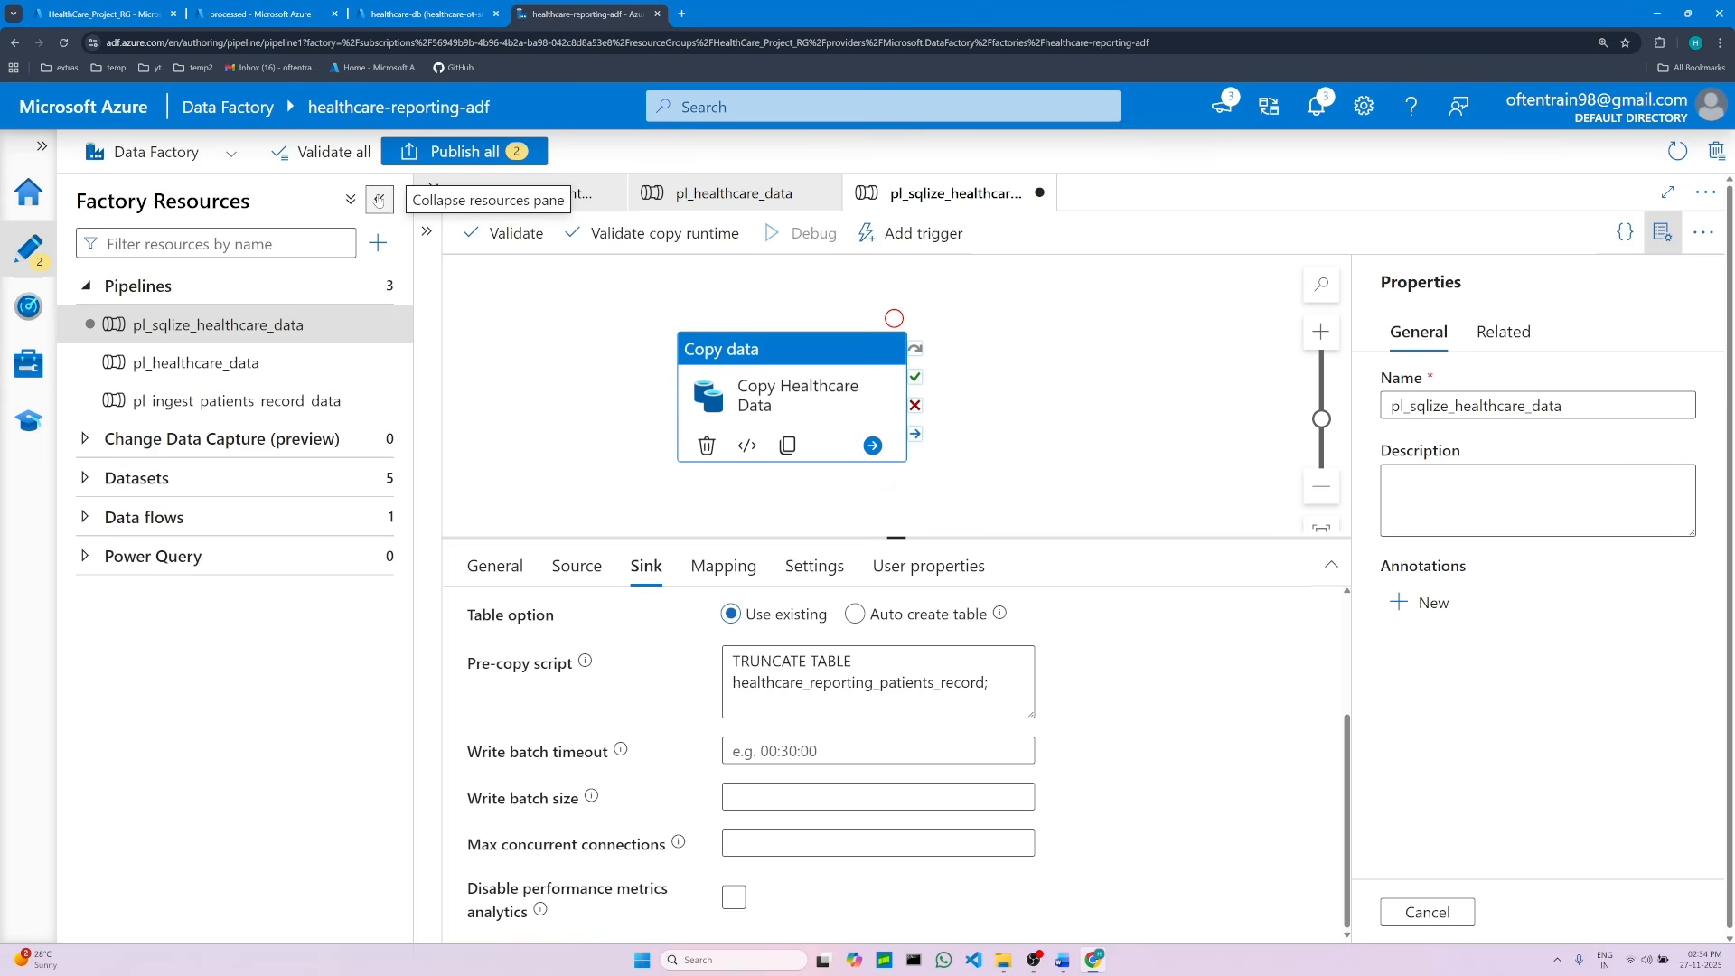
{"action": "left_click", "coordinate": [379, 201]}
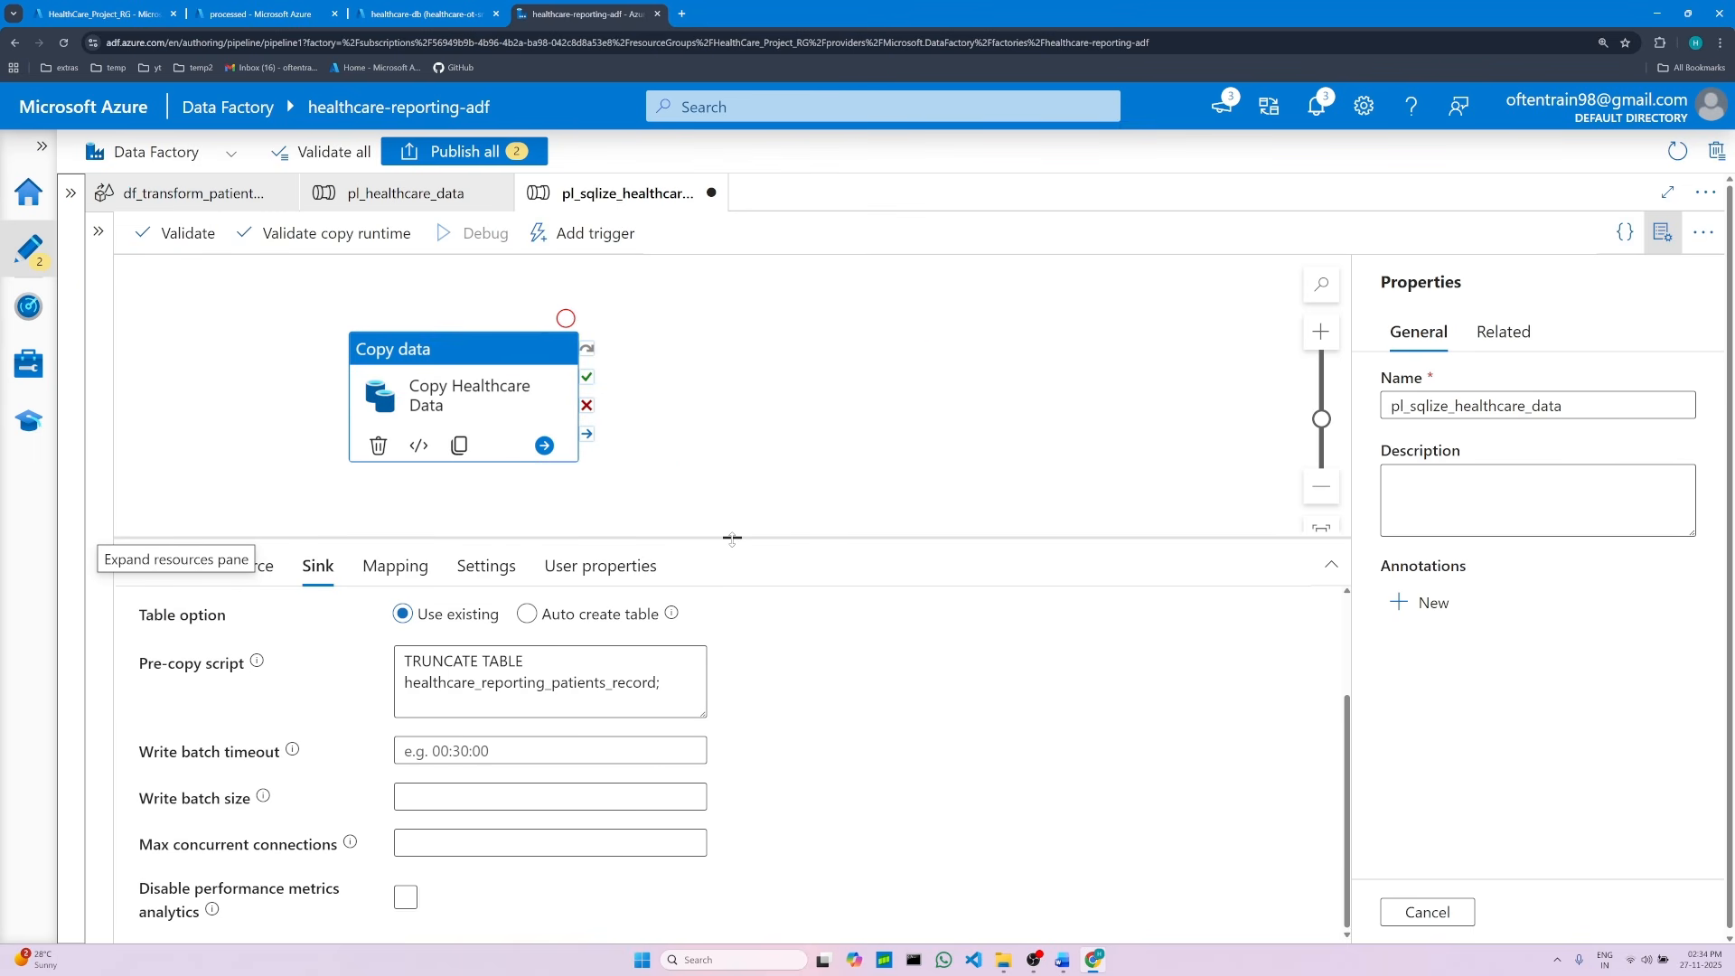
{"action": "left_click_drag", "start_coordinate": [732, 540], "coordinate": [756, 359]}
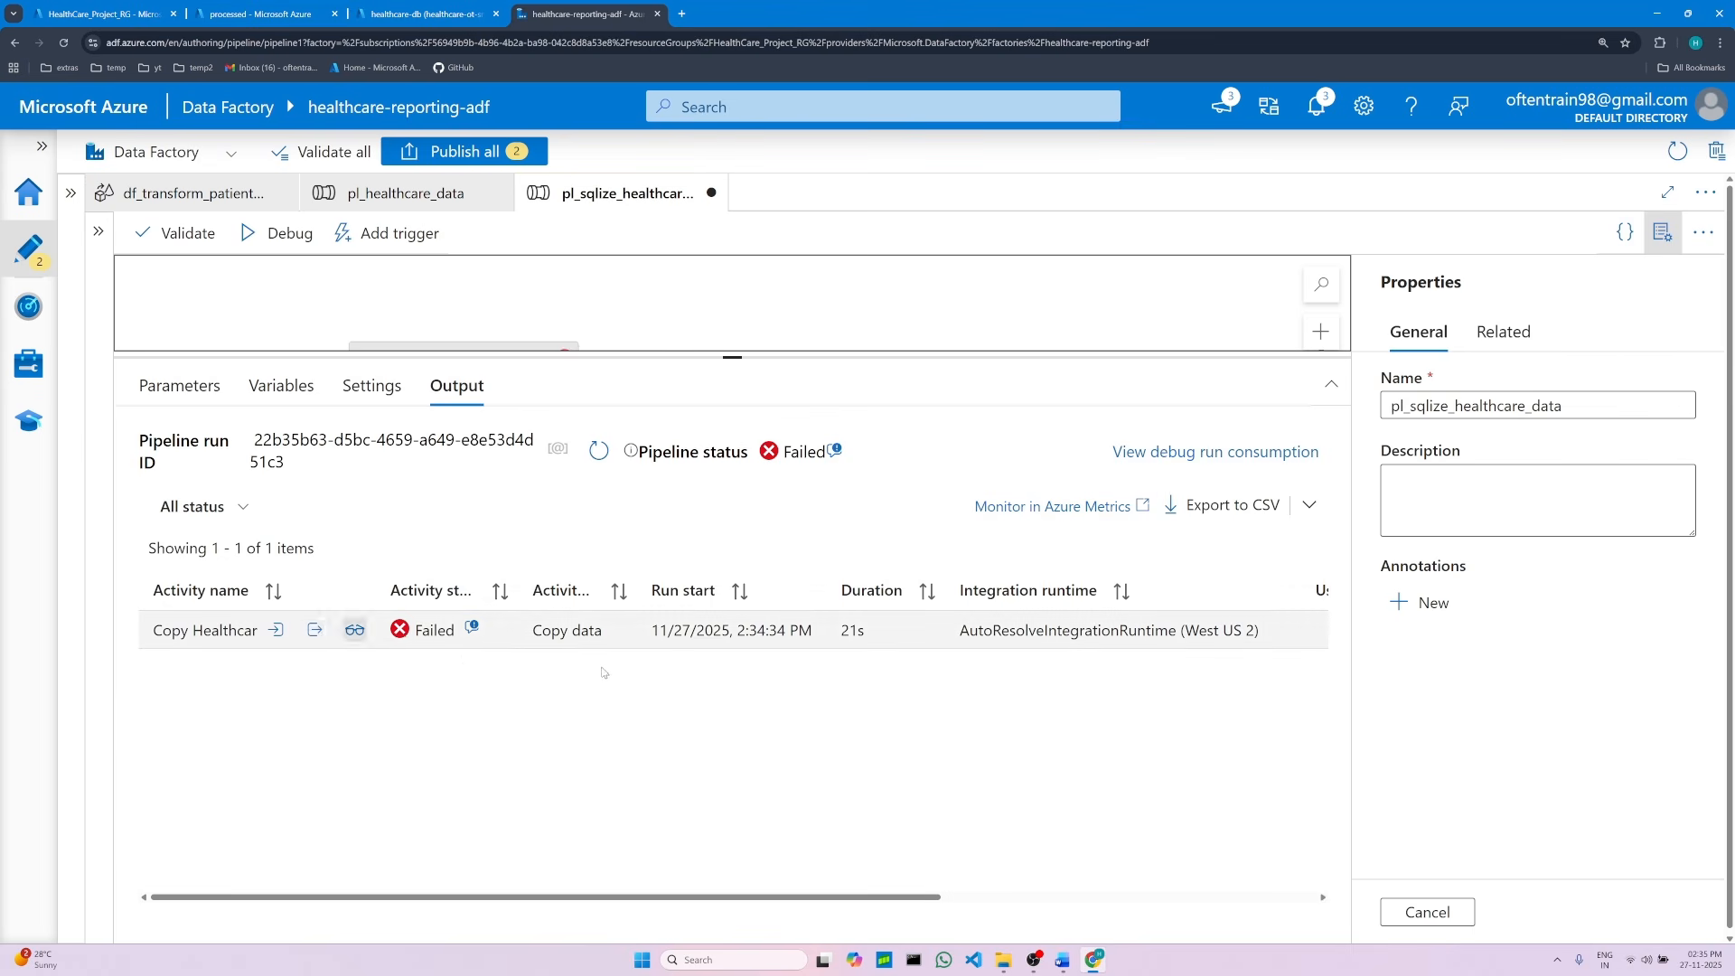
Step: Open the failed copy activity's output in full view and read through its sink error message
{"action": "left_click", "coordinate": [313, 631]}
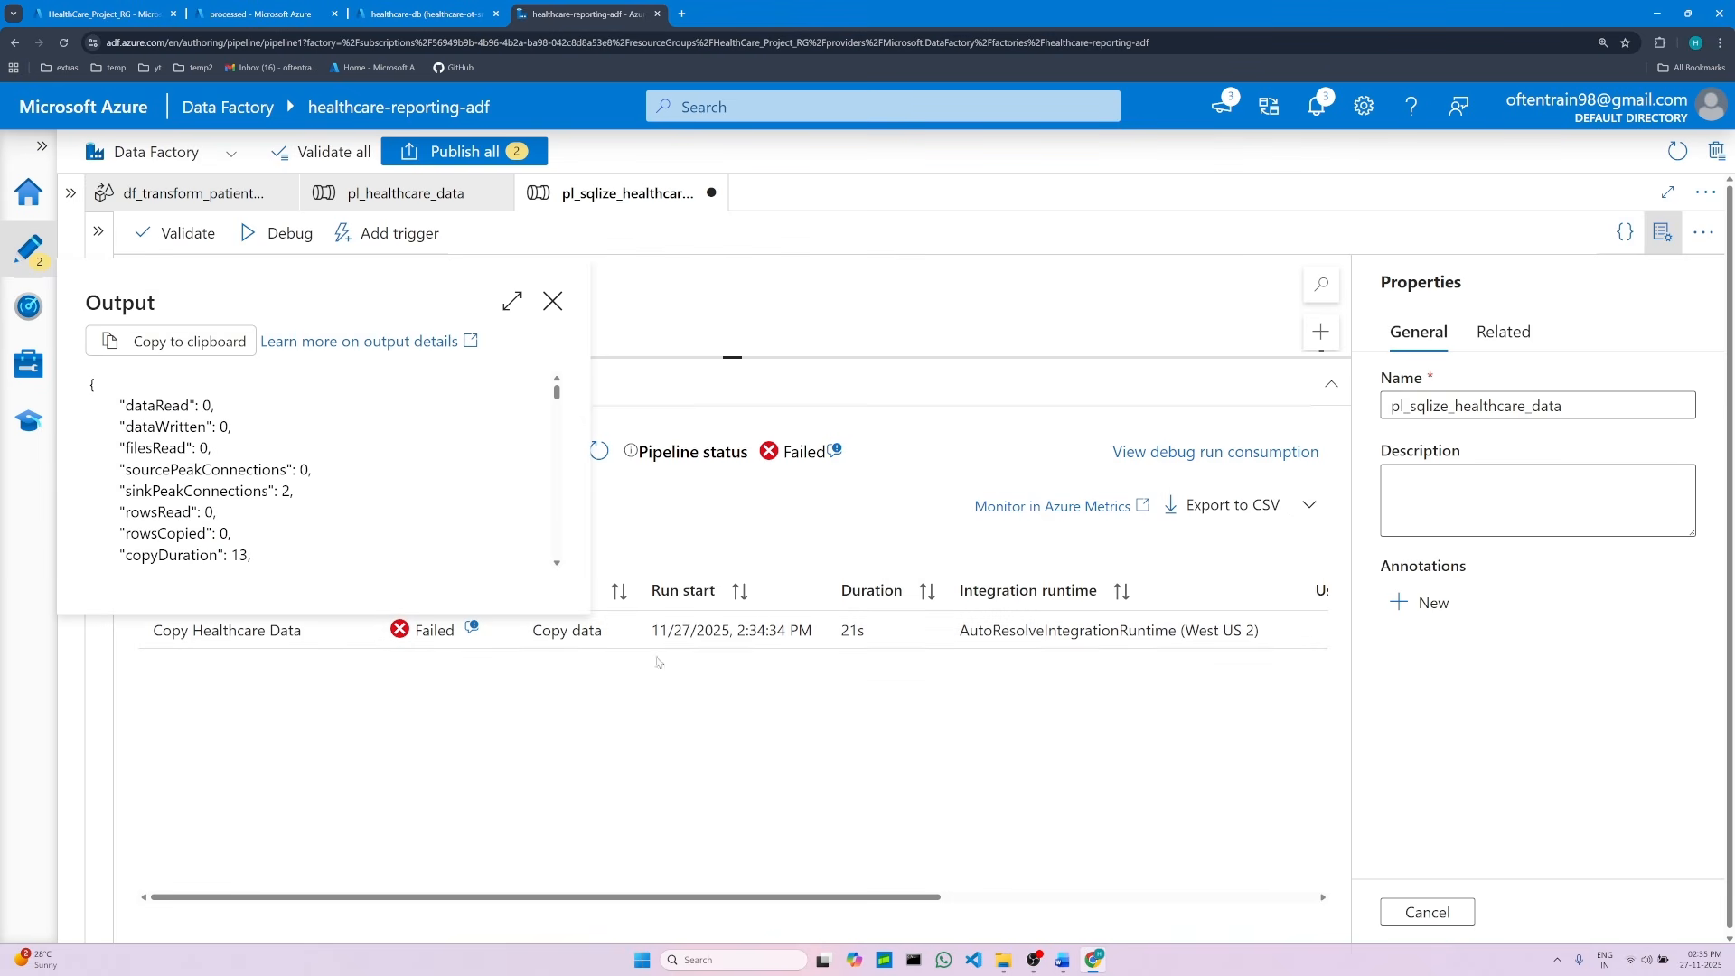
{"action": "left_click", "coordinate": [509, 306]}
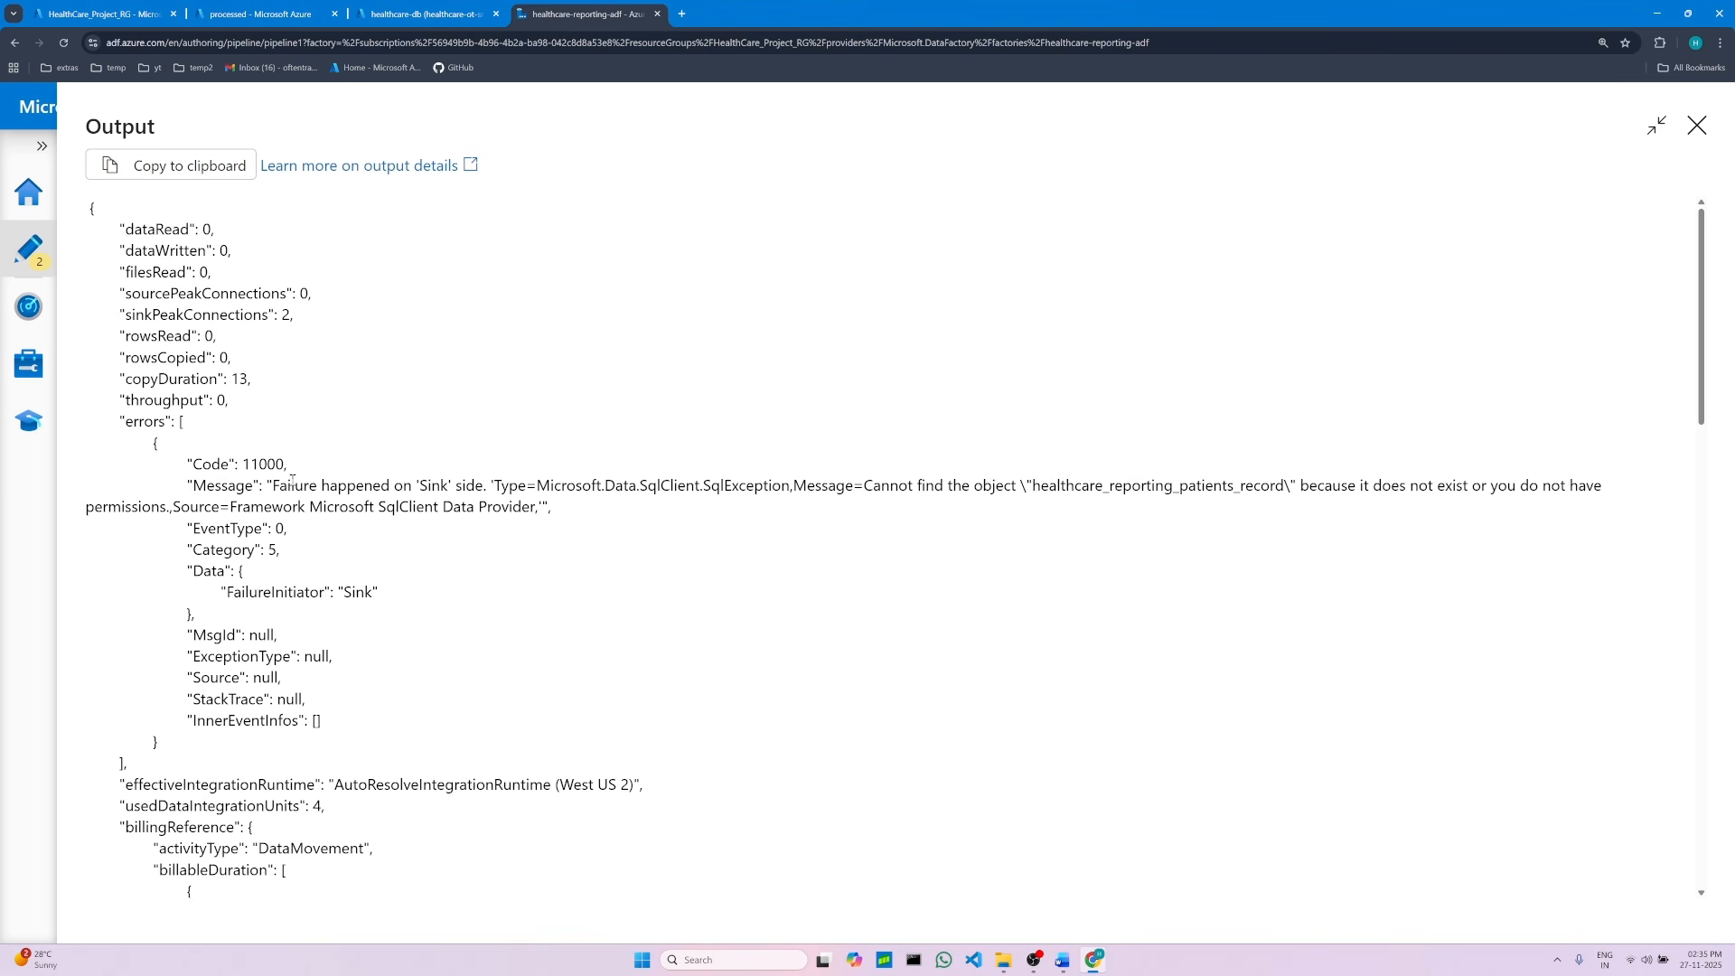
{"action": "left_click_drag", "start_coordinate": [279, 485], "coordinate": [1287, 489]}
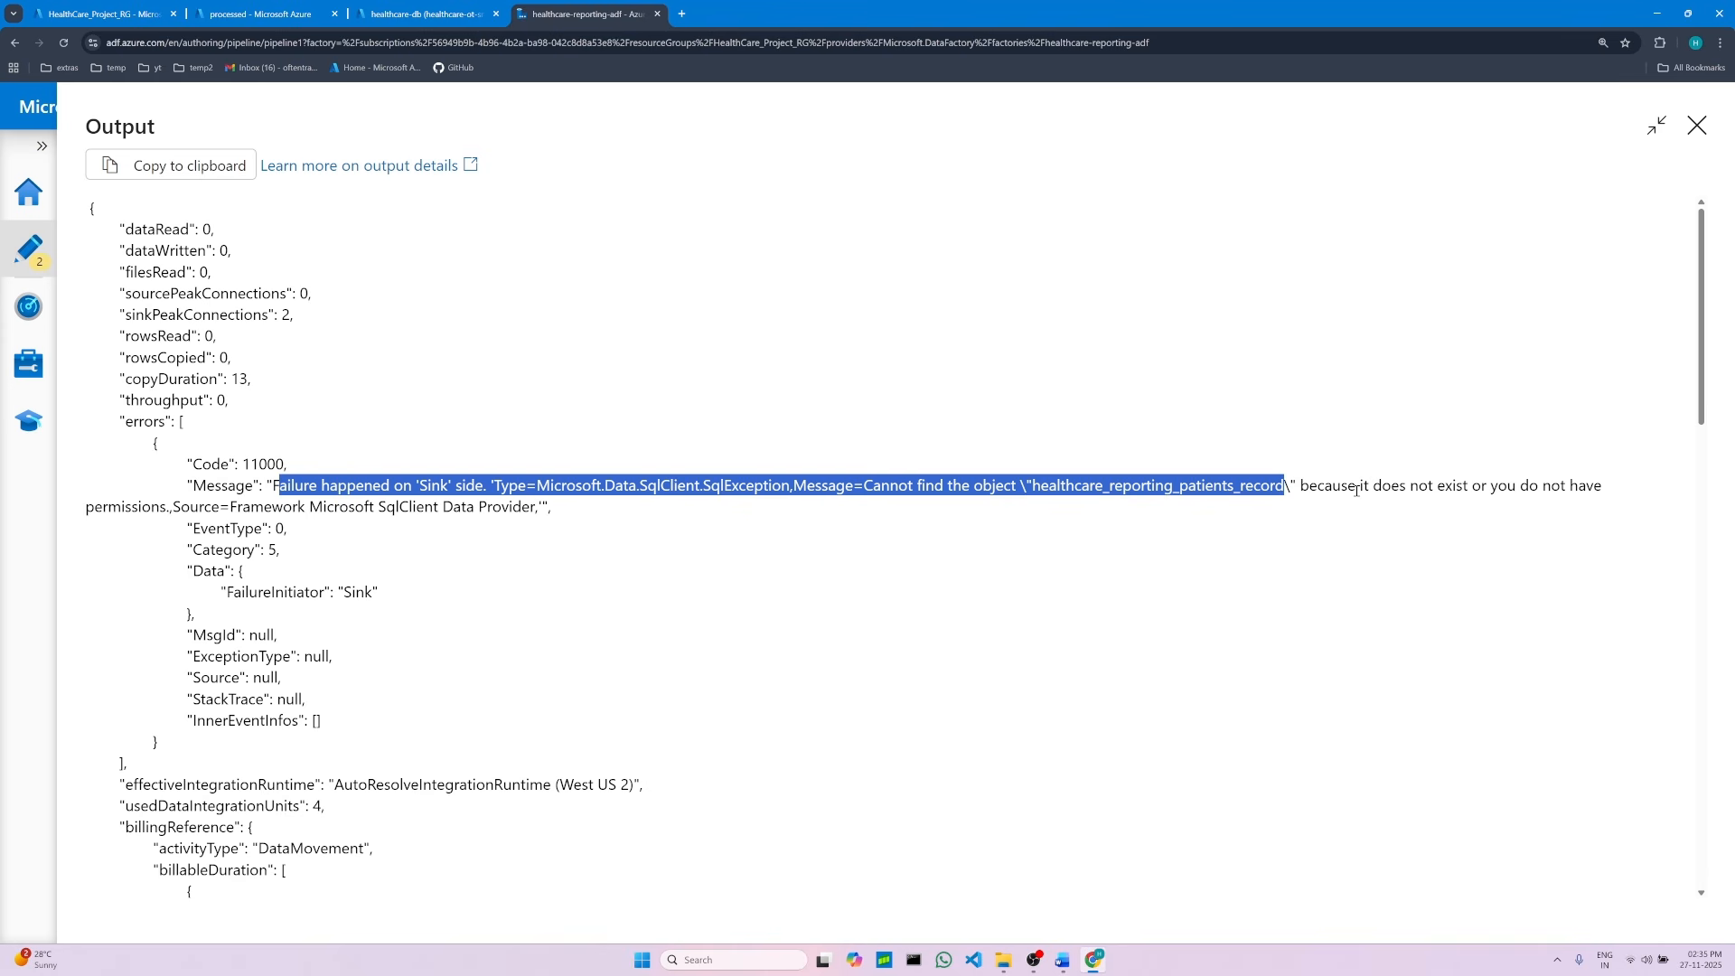
{"action": "left_click", "coordinate": [1503, 485]}
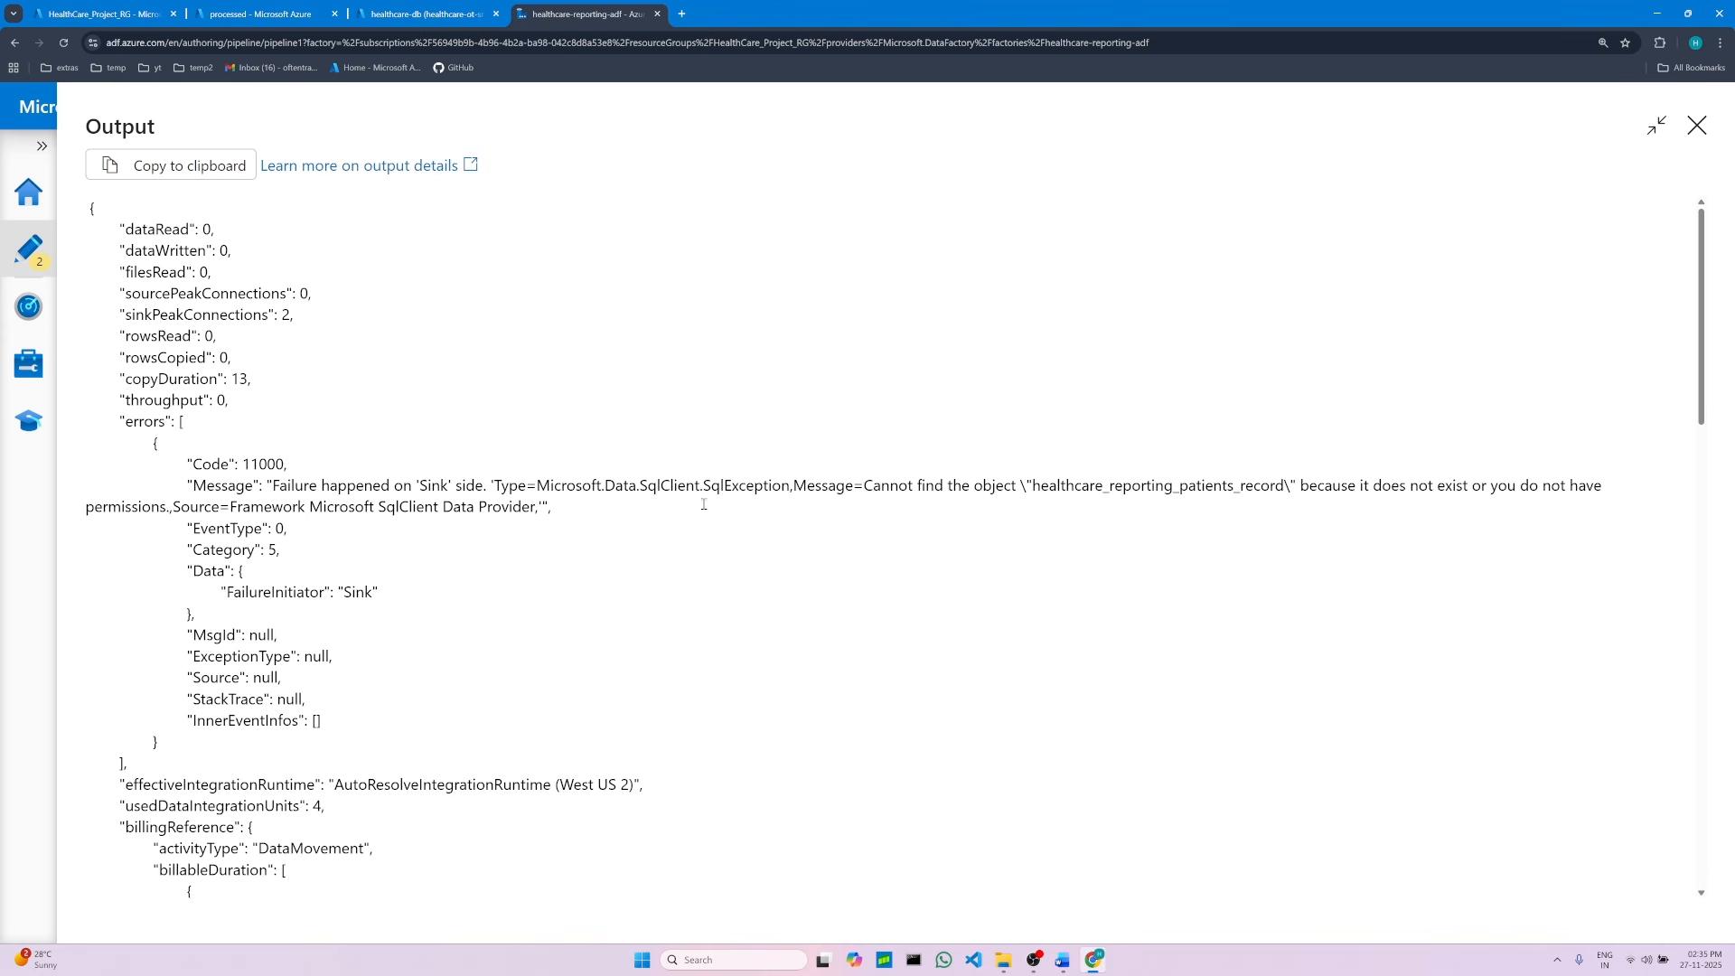
{"action": "left_click_drag", "start_coordinate": [125, 506], "coordinate": [569, 511]}
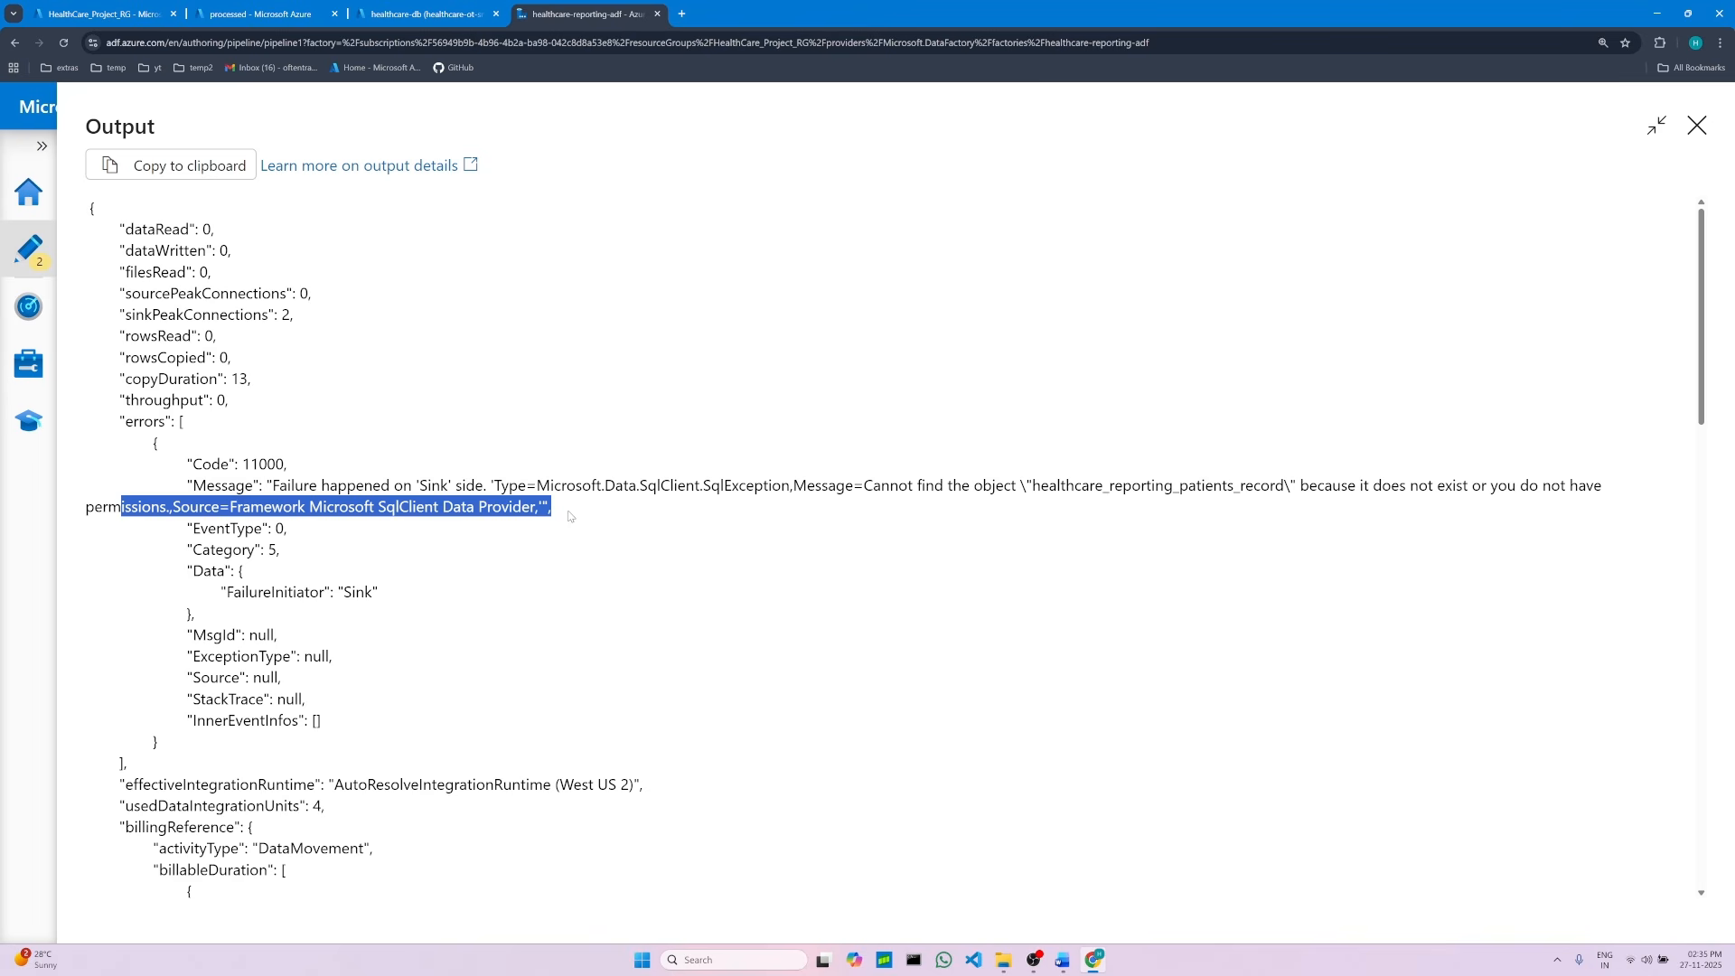
{"action": "left_click", "coordinate": [1169, 526]}
Step: Switch to the Word document and examine the table name given in the pre-copy script instruction
{"action": "left_click", "coordinate": [1063, 959]}
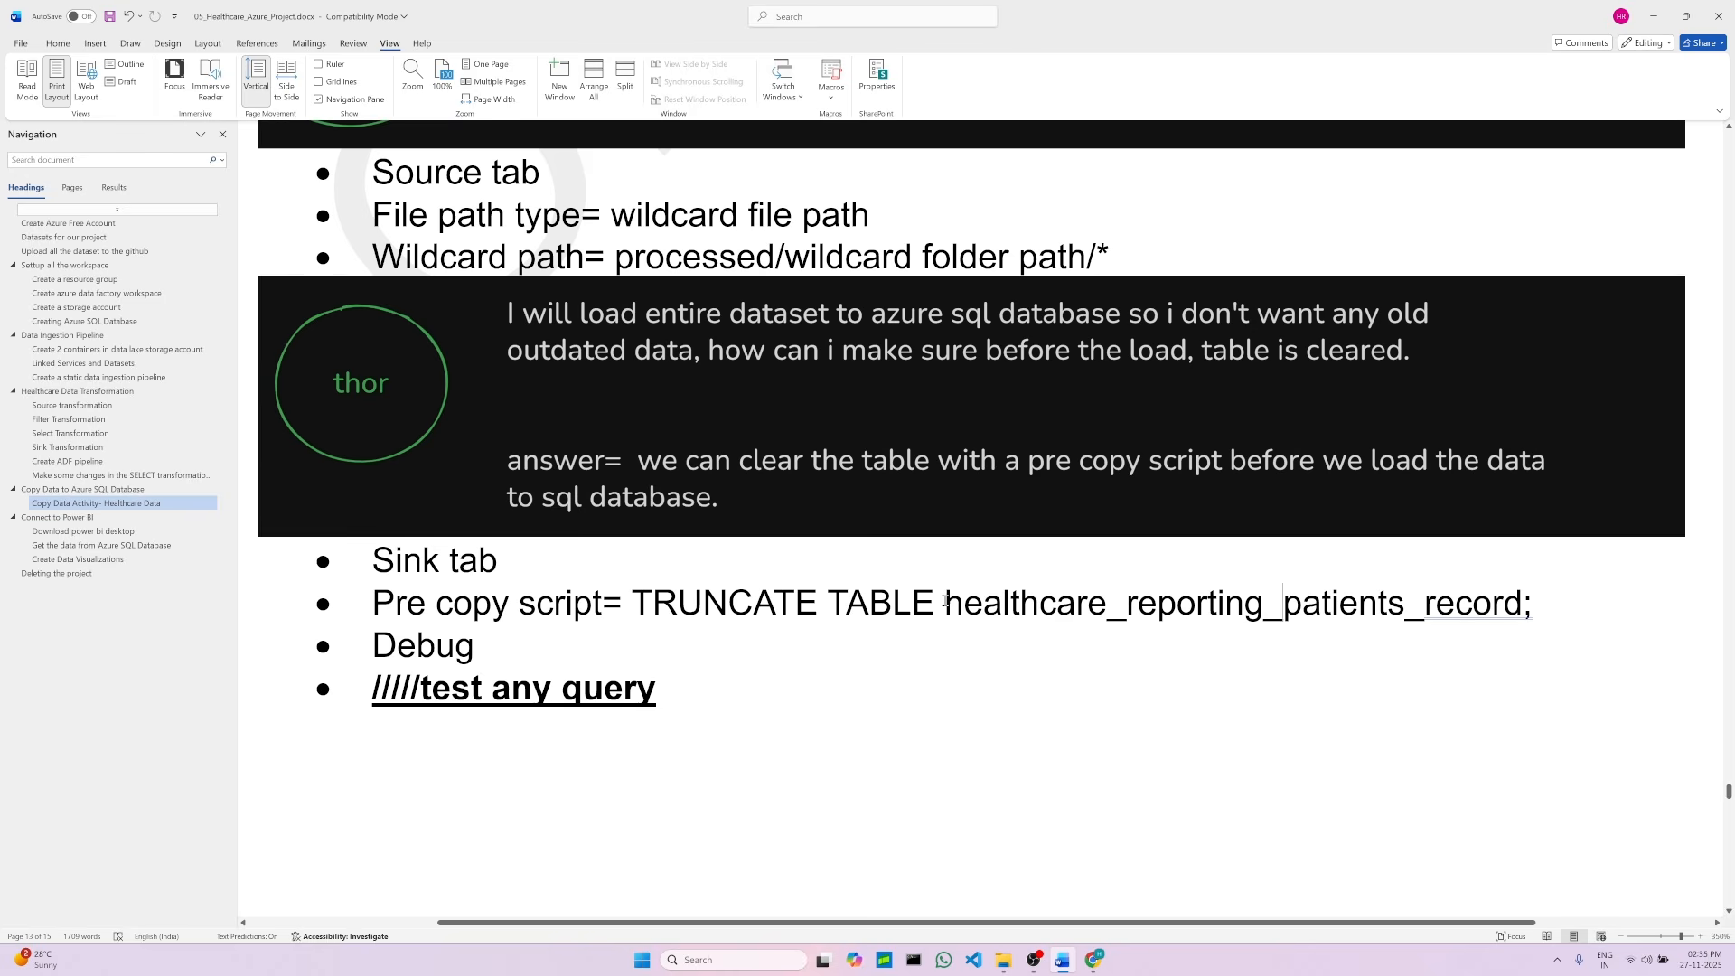
{"action": "left_click_drag", "start_coordinate": [952, 605], "coordinate": [1542, 622]}
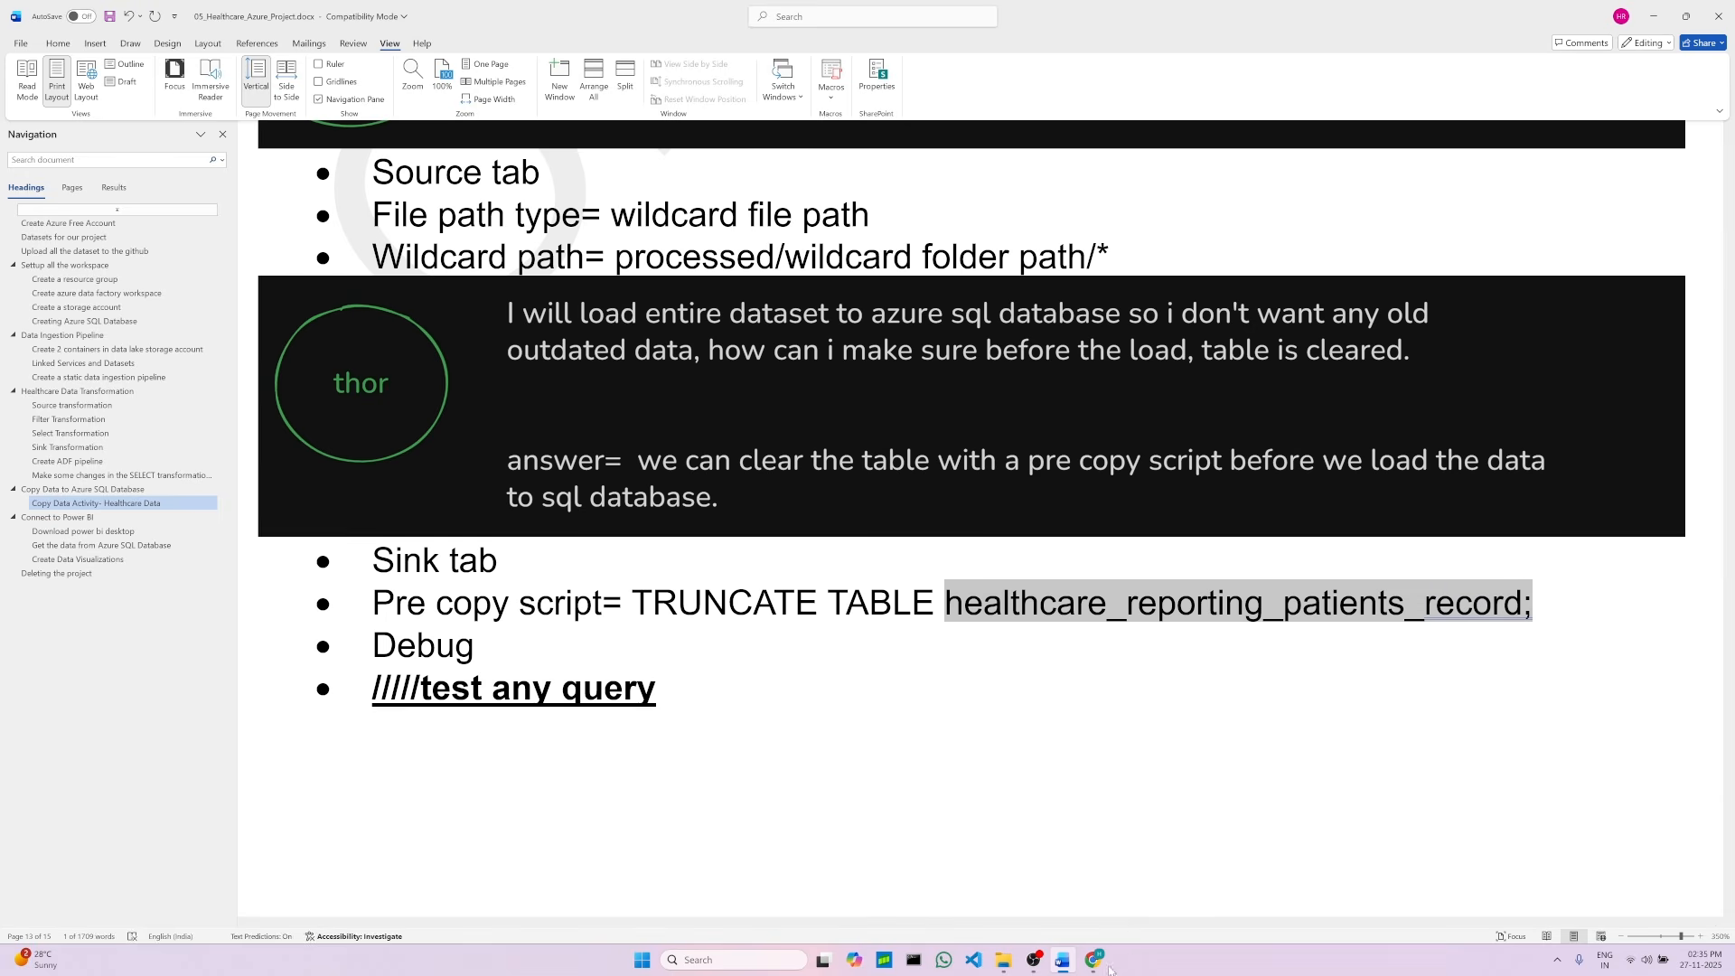
{"action": "left_click", "coordinate": [1287, 617]}
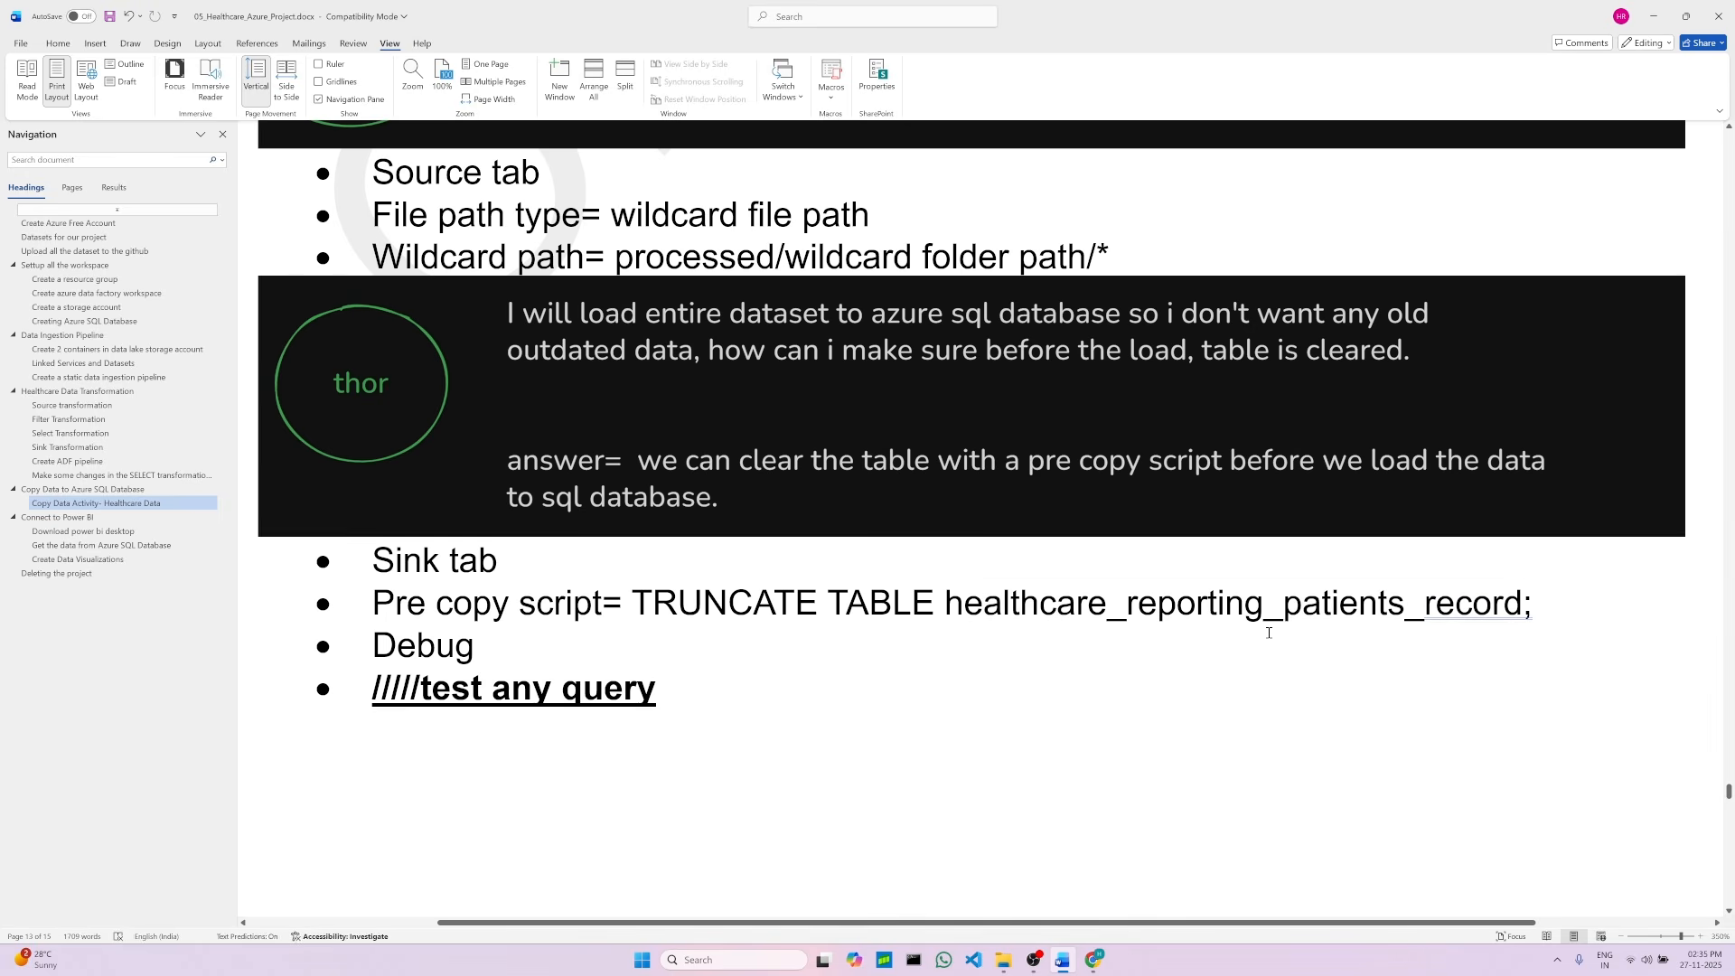
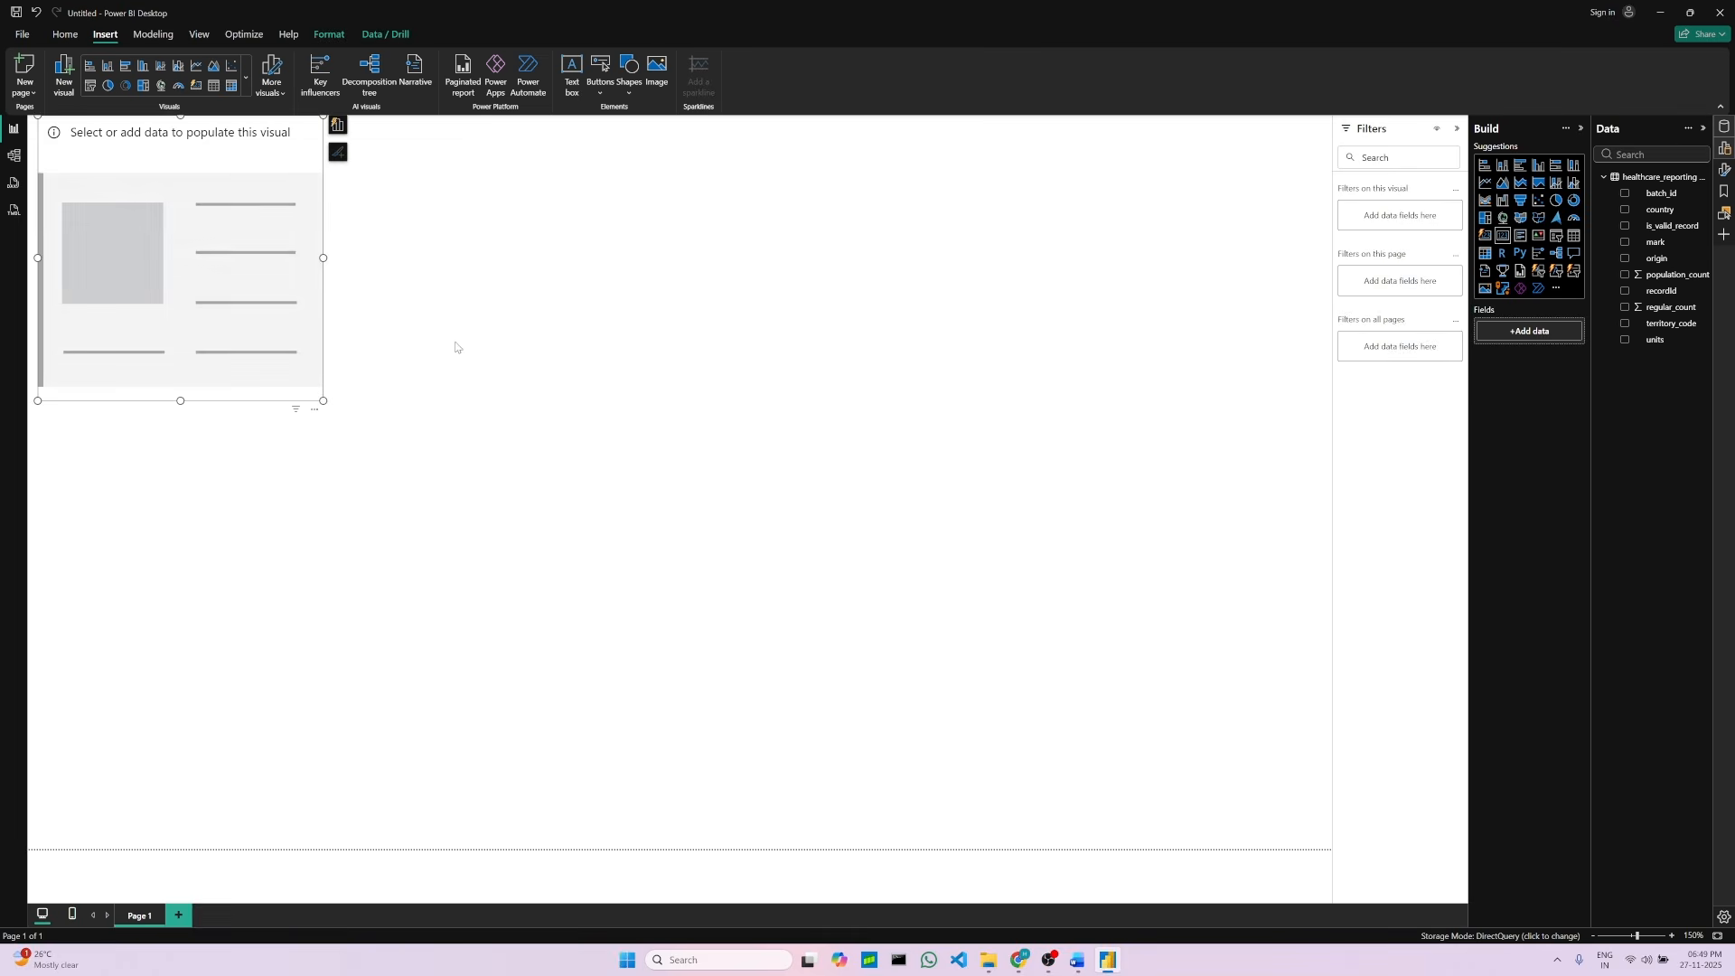
Step: Resize the empty card visual and populate it with the batch_id field
{"action": "left_click_drag", "start_coordinate": [323, 258], "coordinate": [472, 263]}
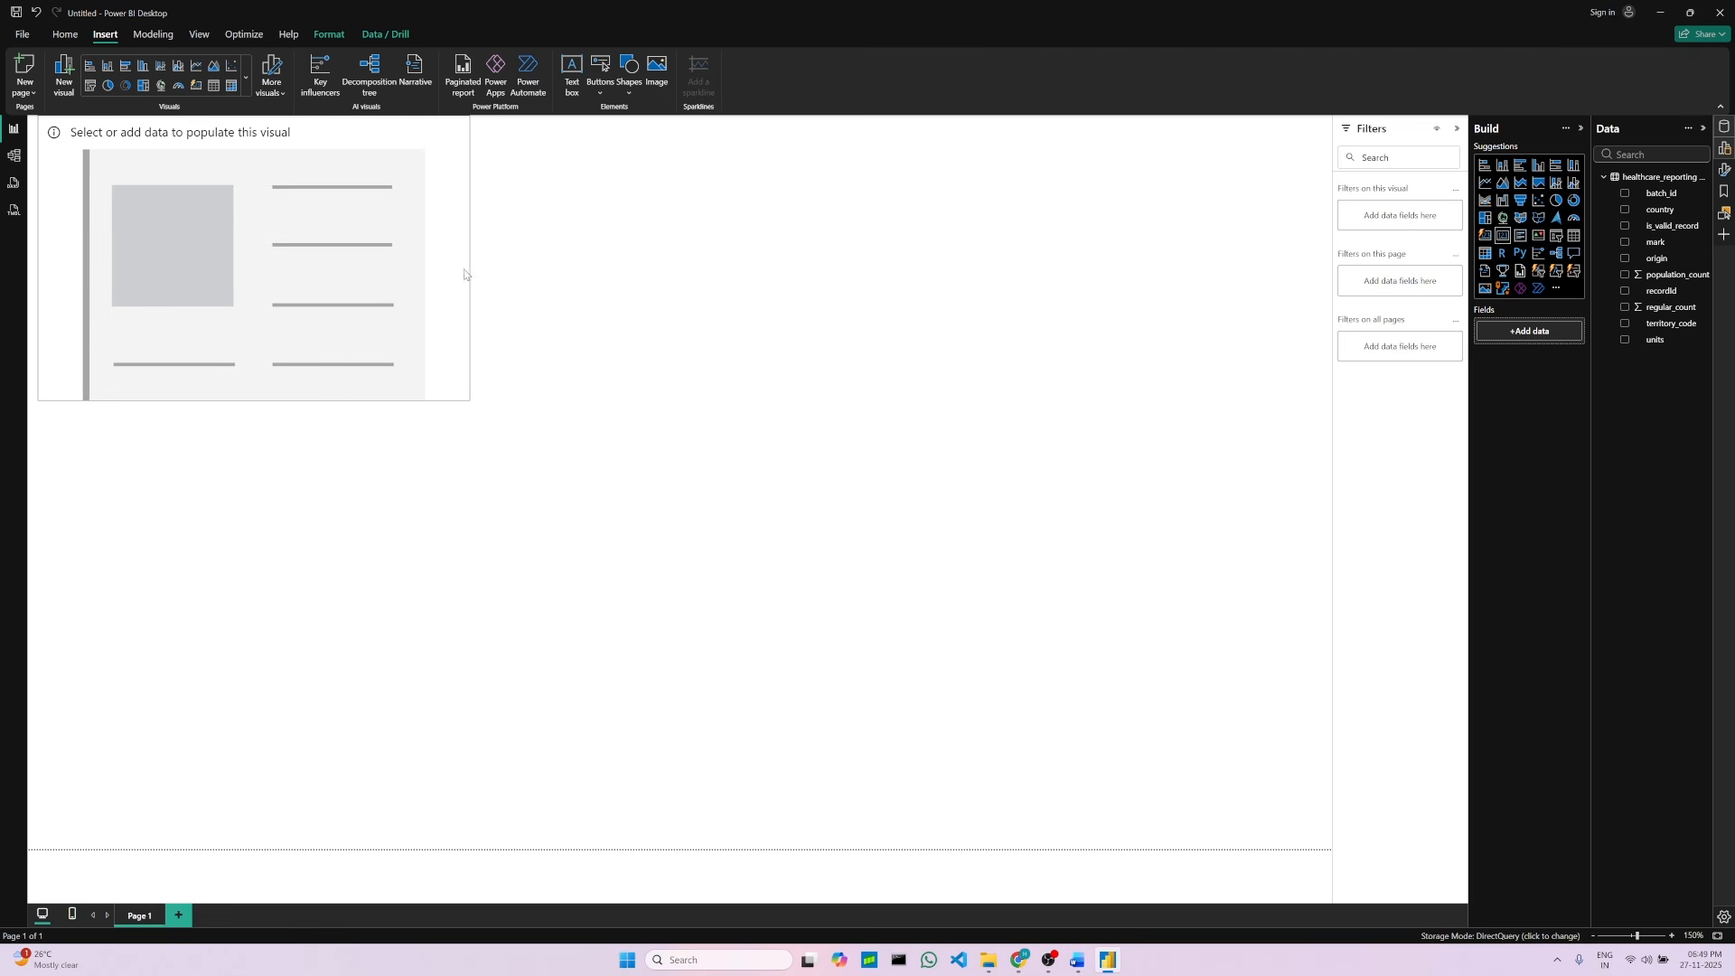
{"action": "left_click_drag", "start_coordinate": [254, 400], "coordinate": [254, 333]}
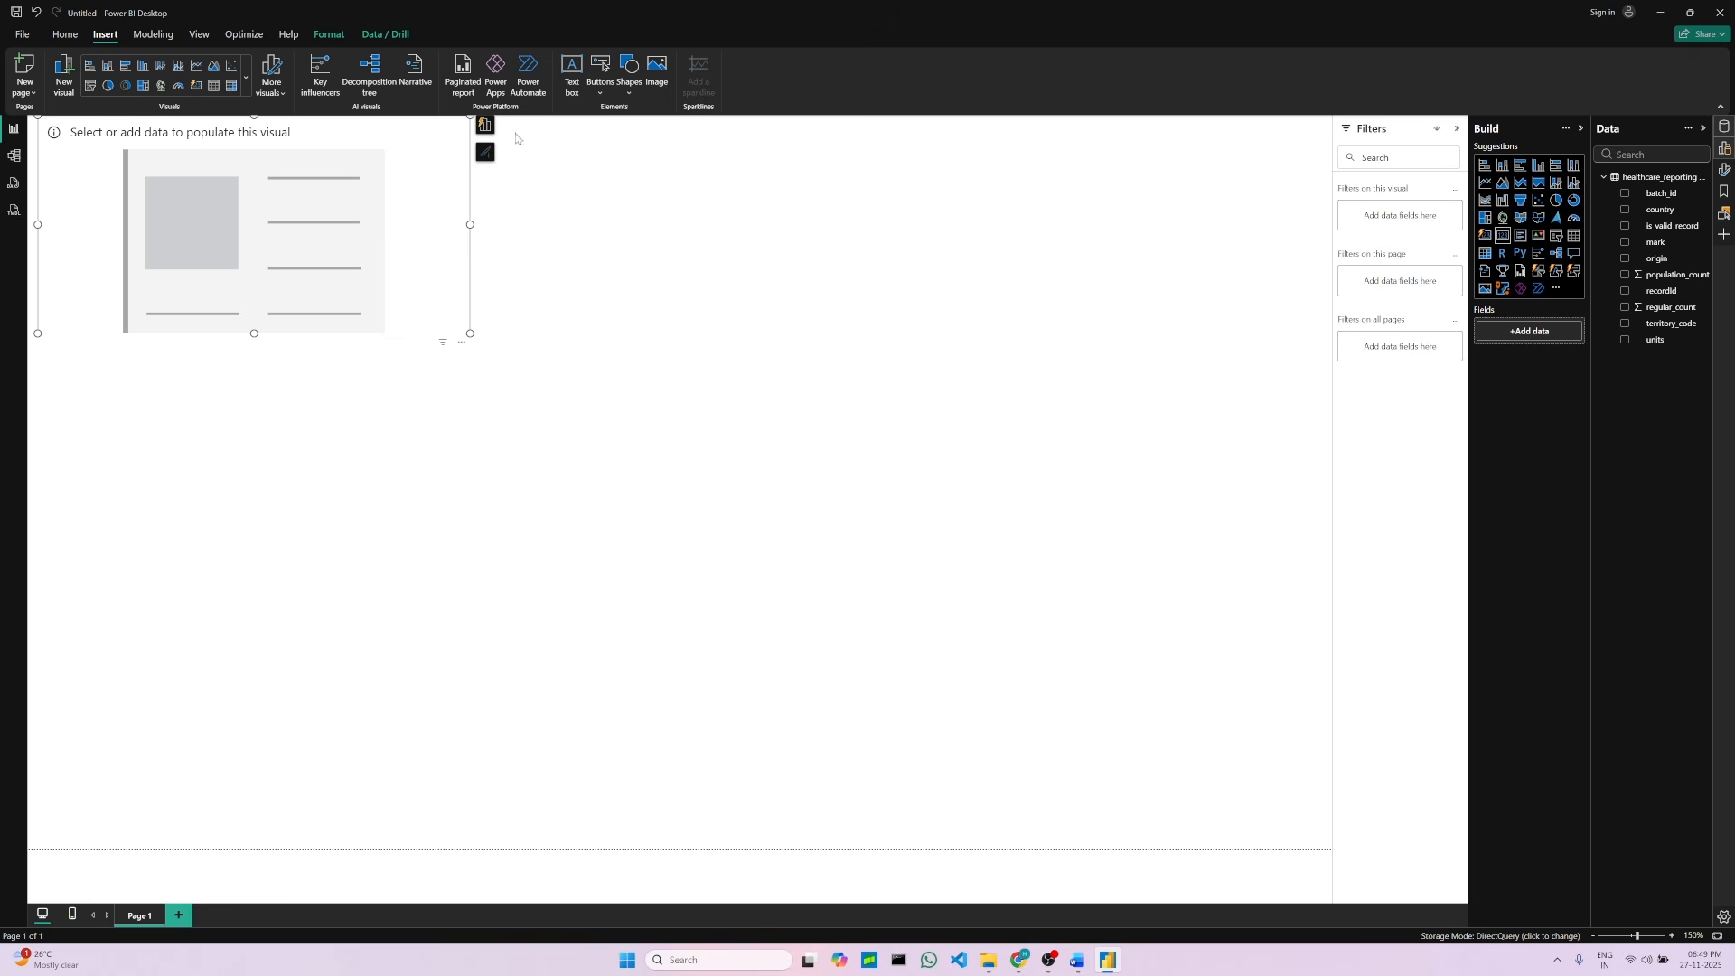
{"action": "left_click", "coordinate": [61, 35]}
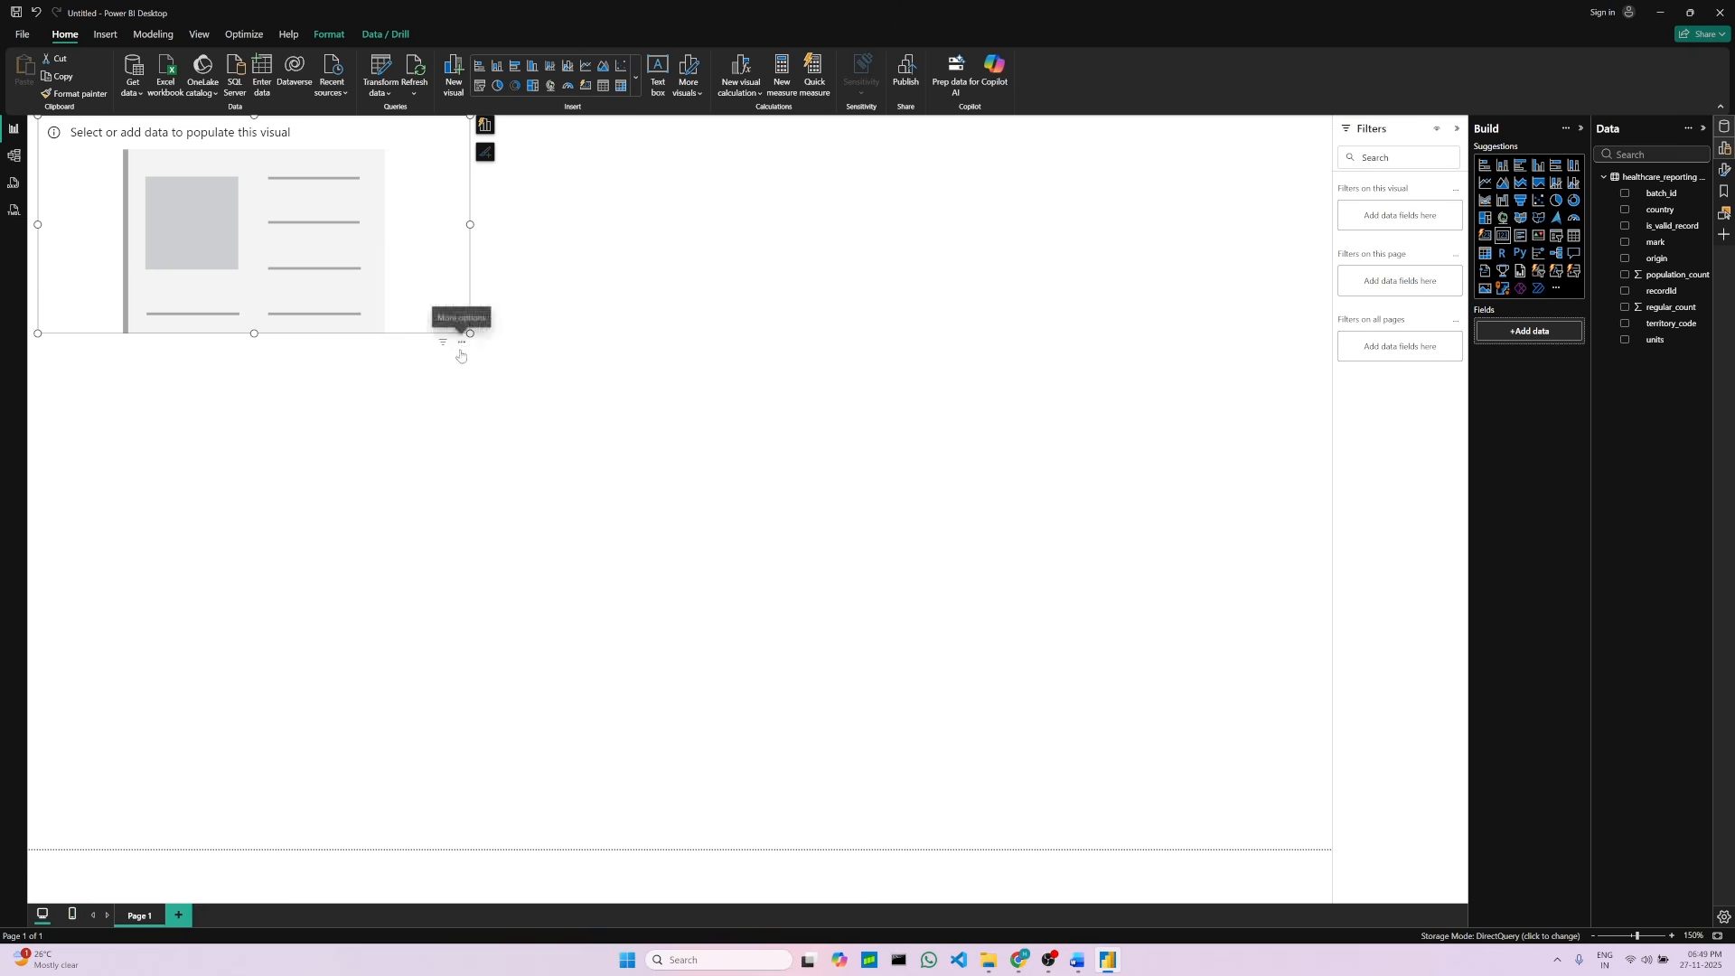
{"action": "left_click_drag", "start_coordinate": [460, 343], "coordinate": [461, 364]}
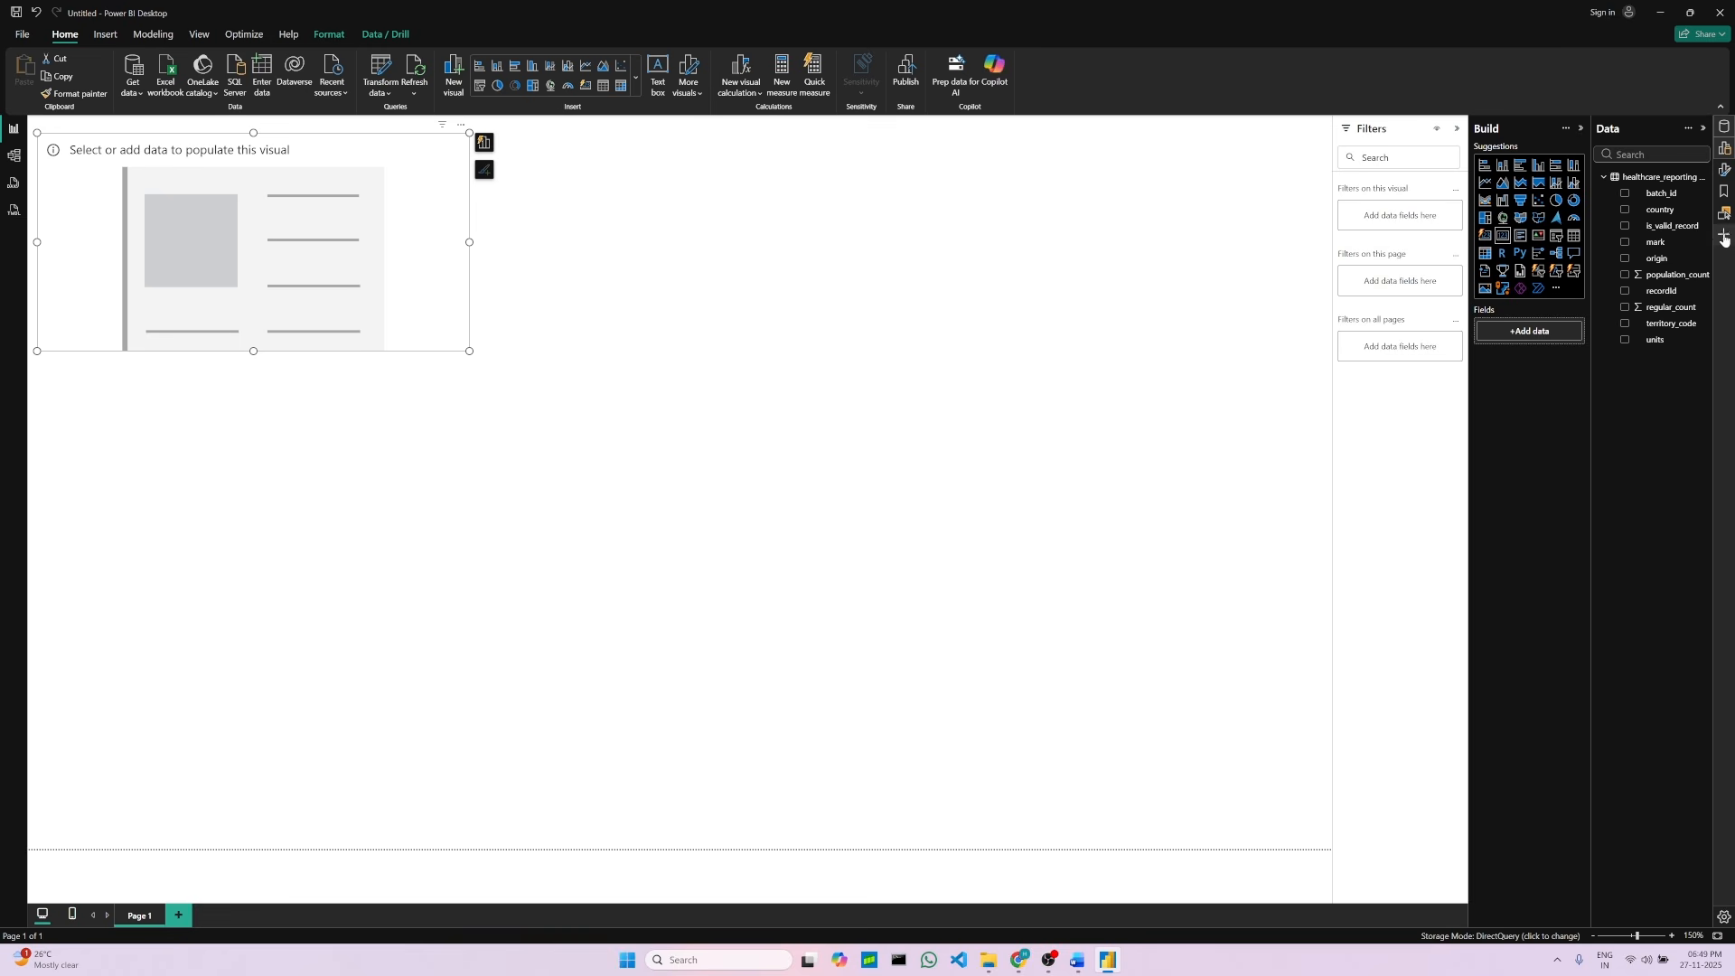
{"action": "left_click", "coordinate": [1626, 196]}
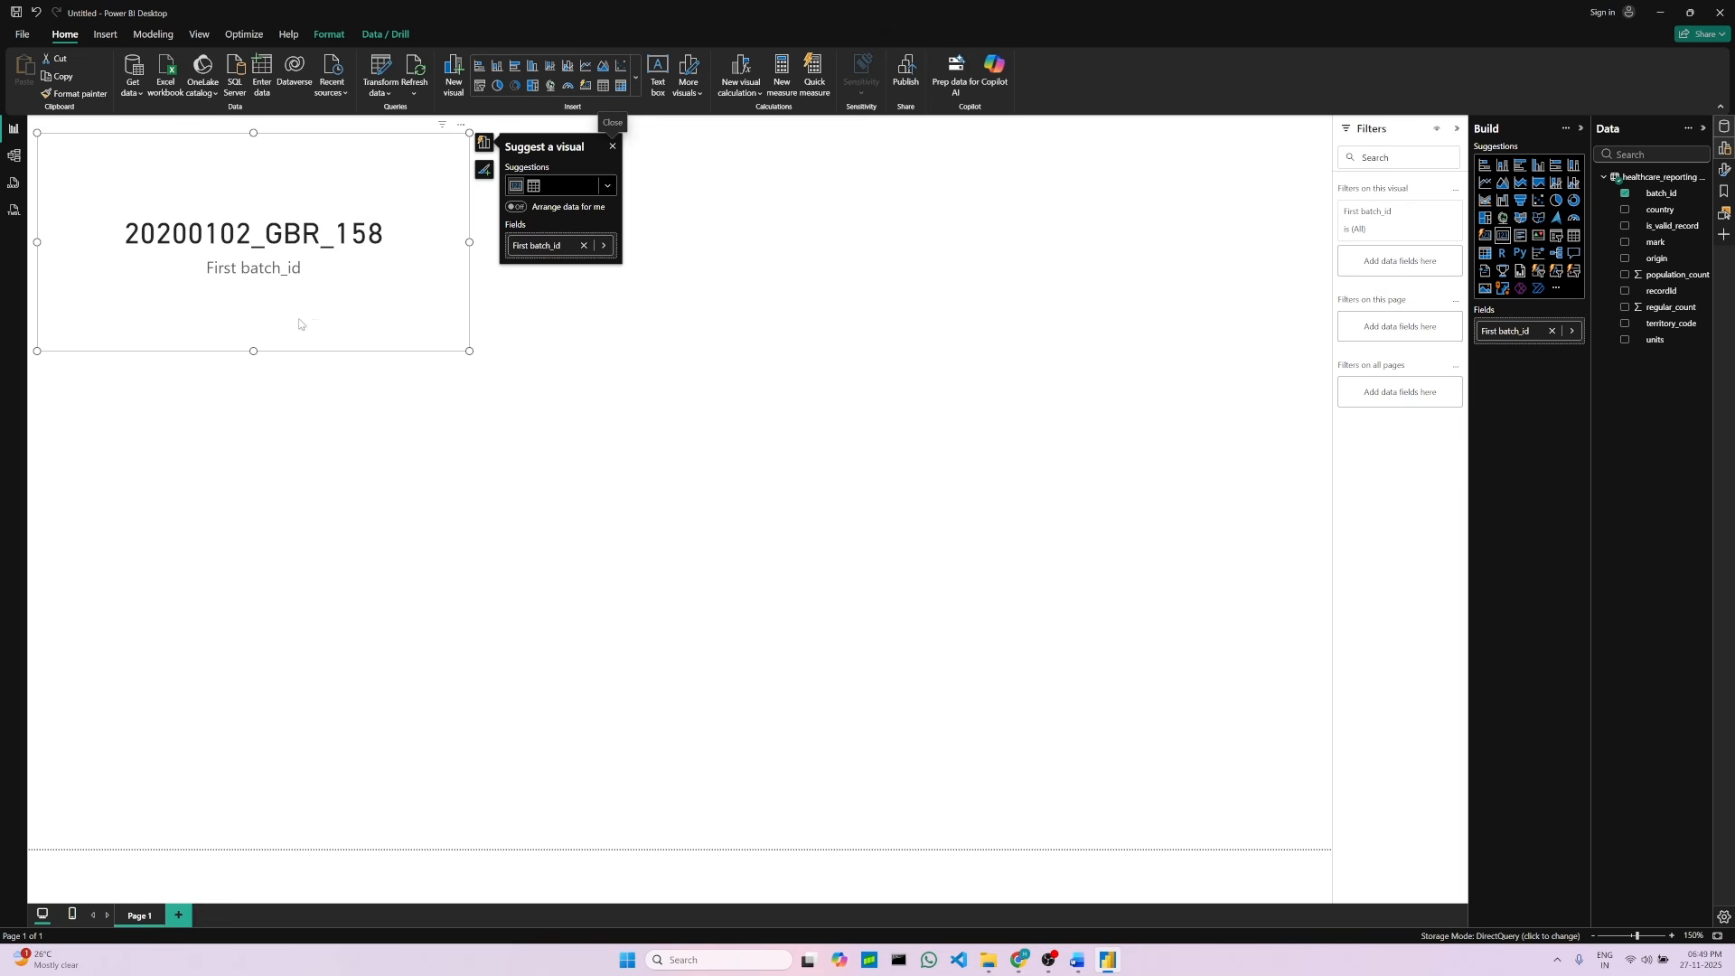
Step: Review the pie visual instructions for accepted and not accepted cases in the project document
{"action": "left_click", "coordinate": [1078, 961]}
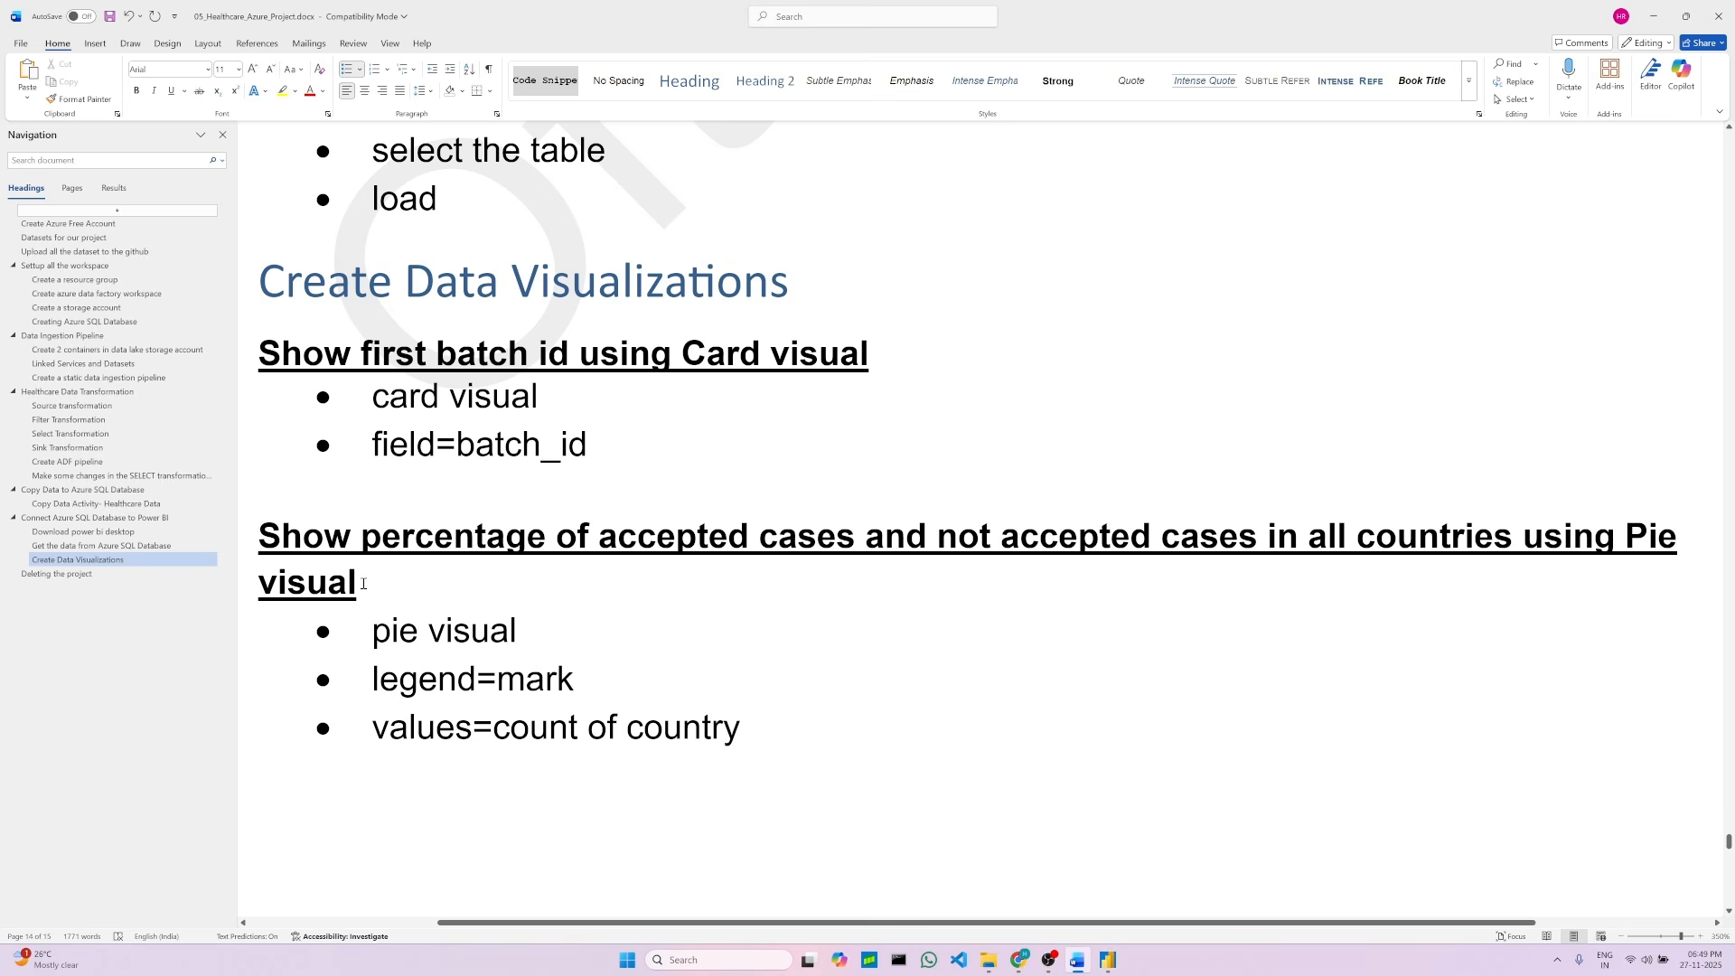
{"action": "left_click", "coordinate": [363, 583]}
{"action": "left_click", "coordinate": [525, 634]}
{"action": "double_click", "coordinate": [541, 687]}
{"action": "left_click", "coordinate": [707, 761]}
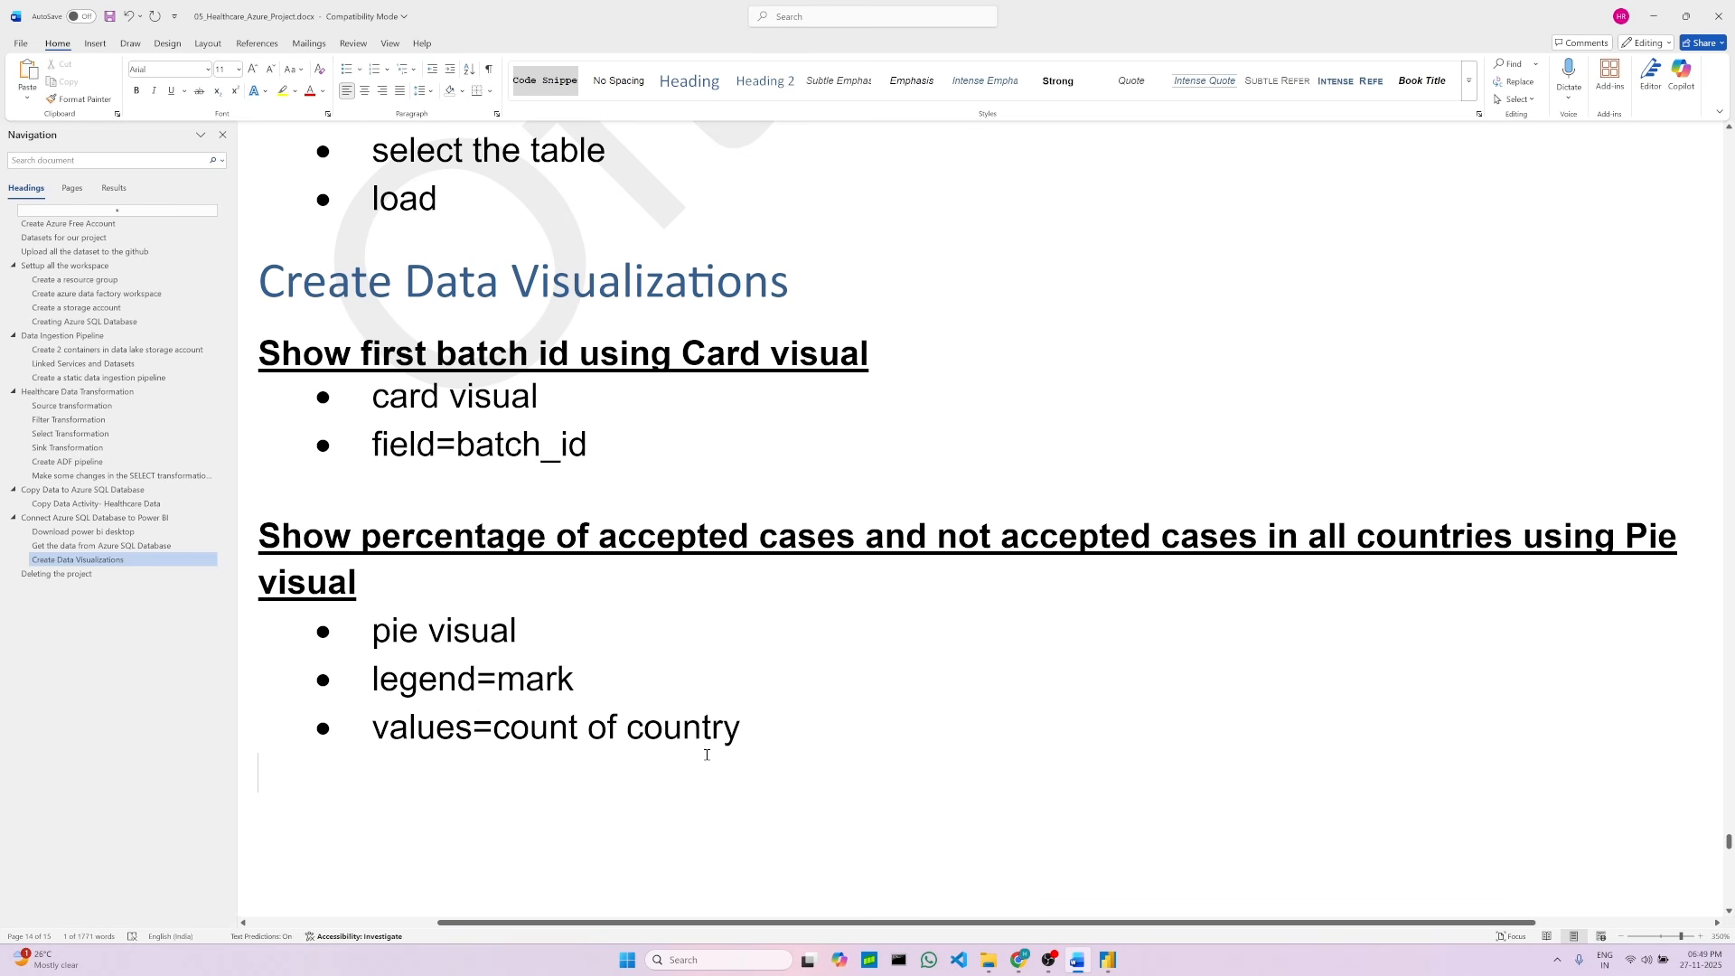
{"action": "double_click", "coordinate": [561, 692]}
{"action": "left_click", "coordinate": [643, 771]}
{"action": "left_click_drag", "start_coordinate": [600, 544], "coordinate": [865, 542]}
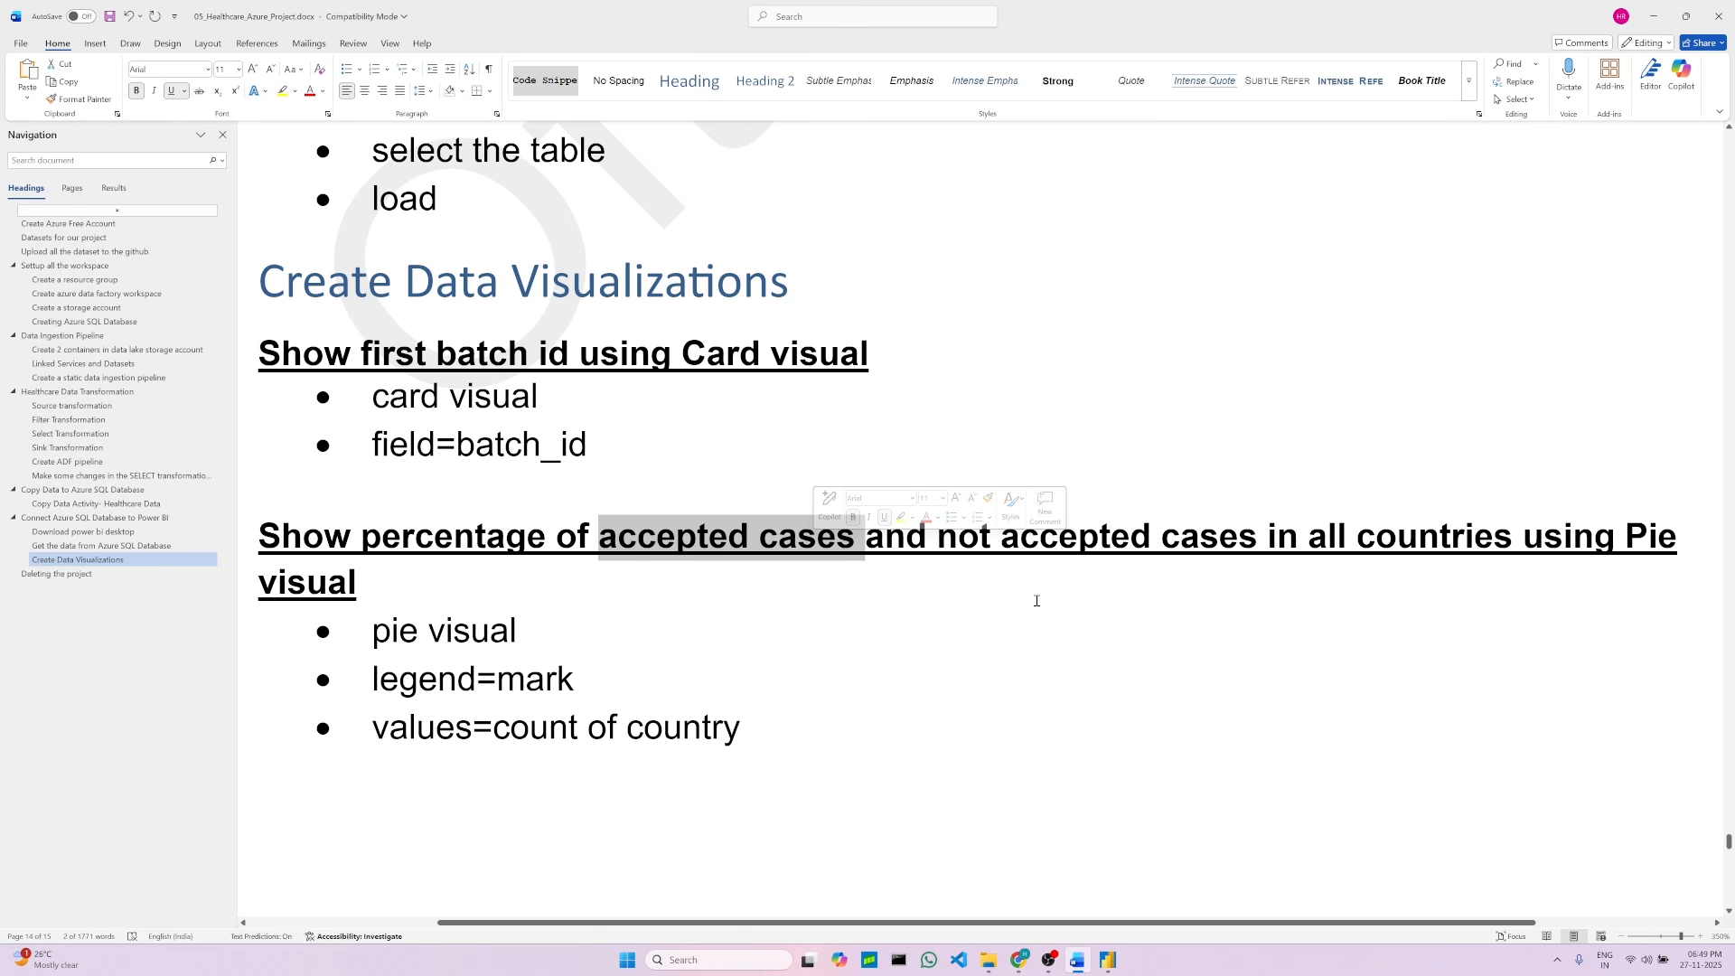
{"action": "left_click", "coordinate": [531, 727]}
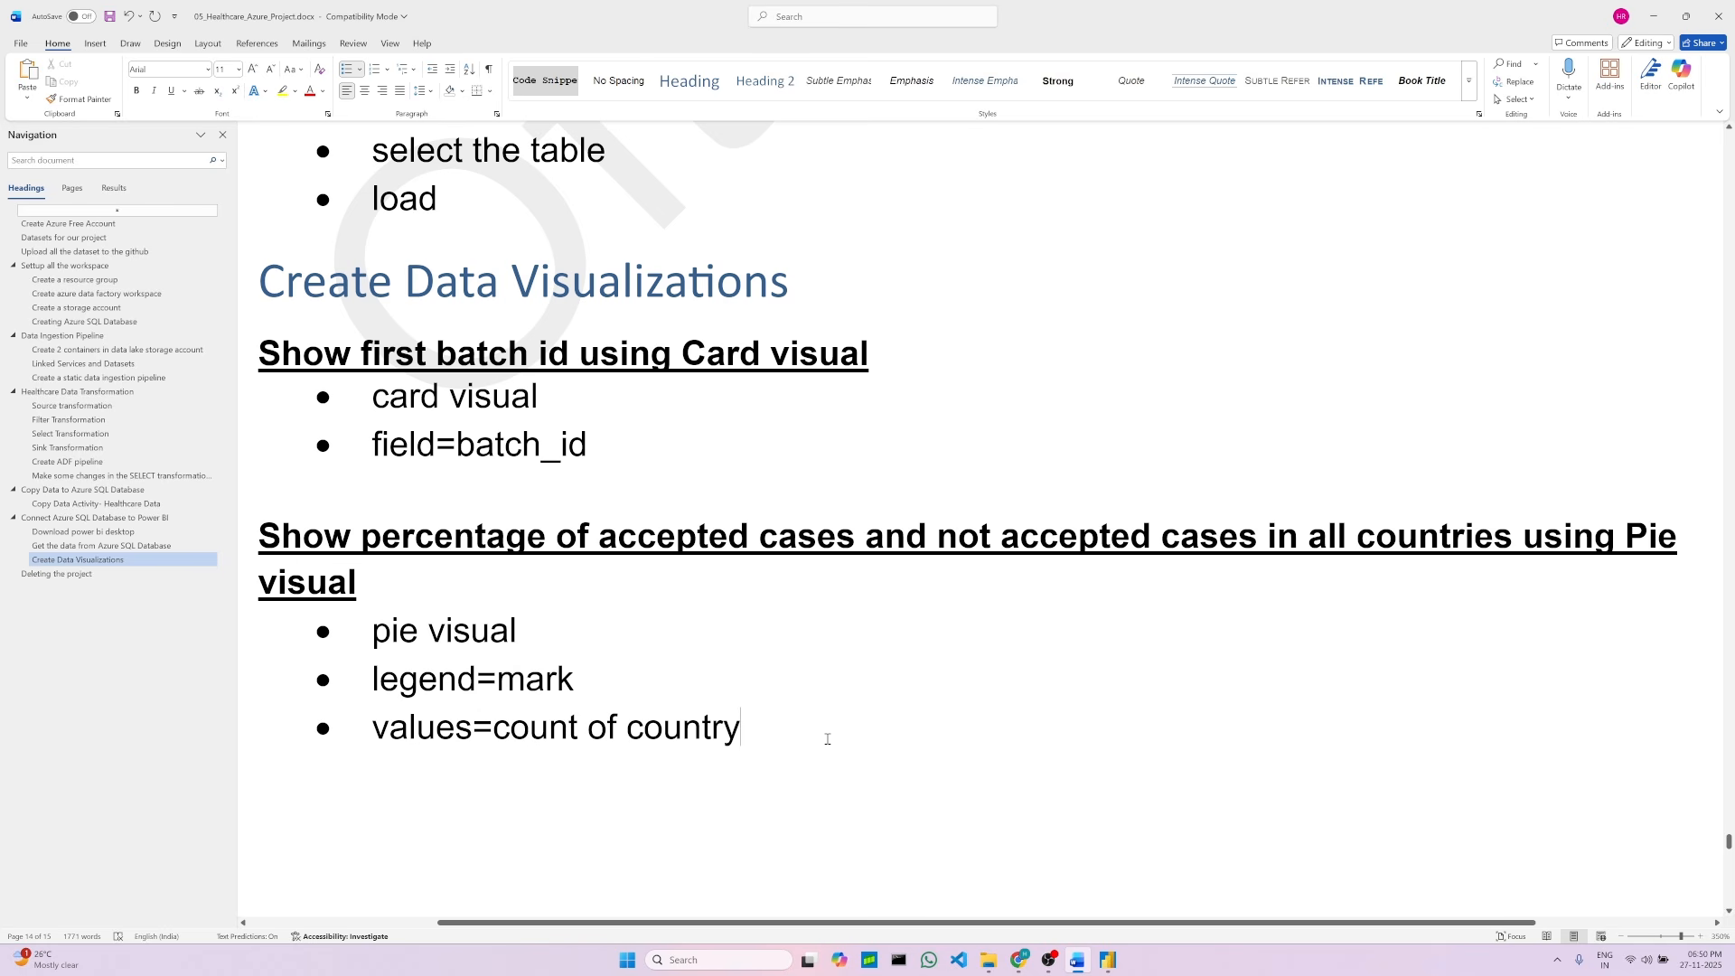
{"action": "left_click", "coordinate": [1108, 959]}
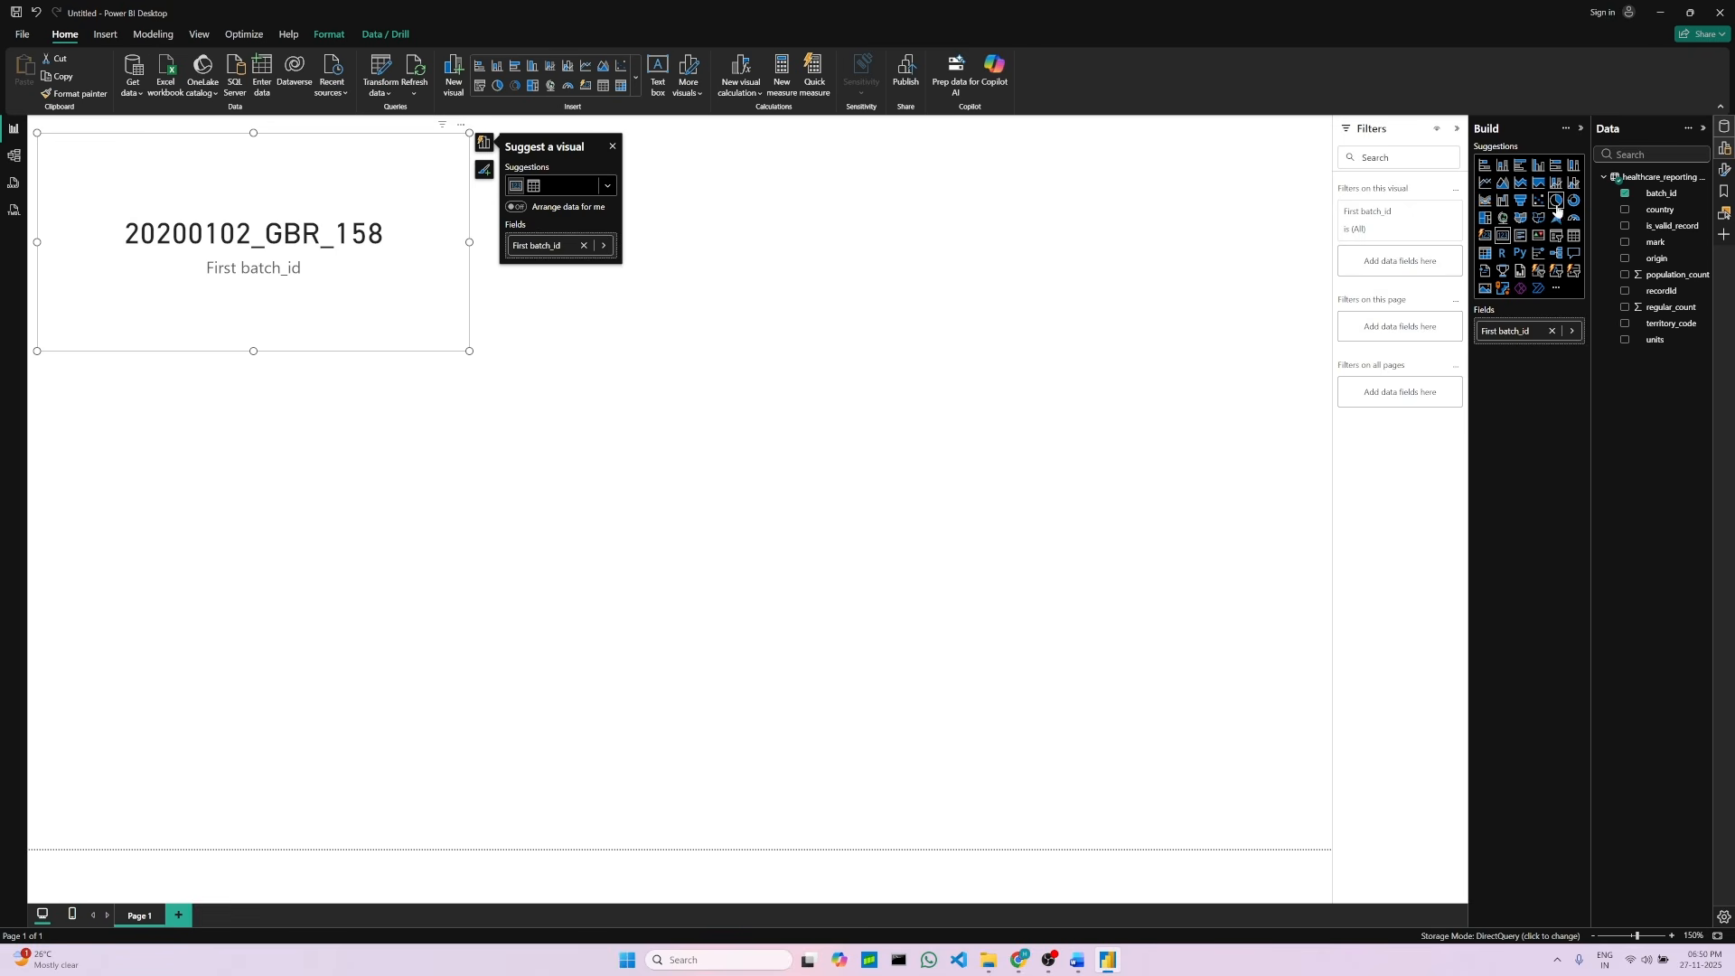
Step: Insert a pie chart visual and enlarge it to the right of the card visual
{"action": "left_click", "coordinate": [933, 308]}
{"action": "left_click", "coordinate": [1556, 206]}
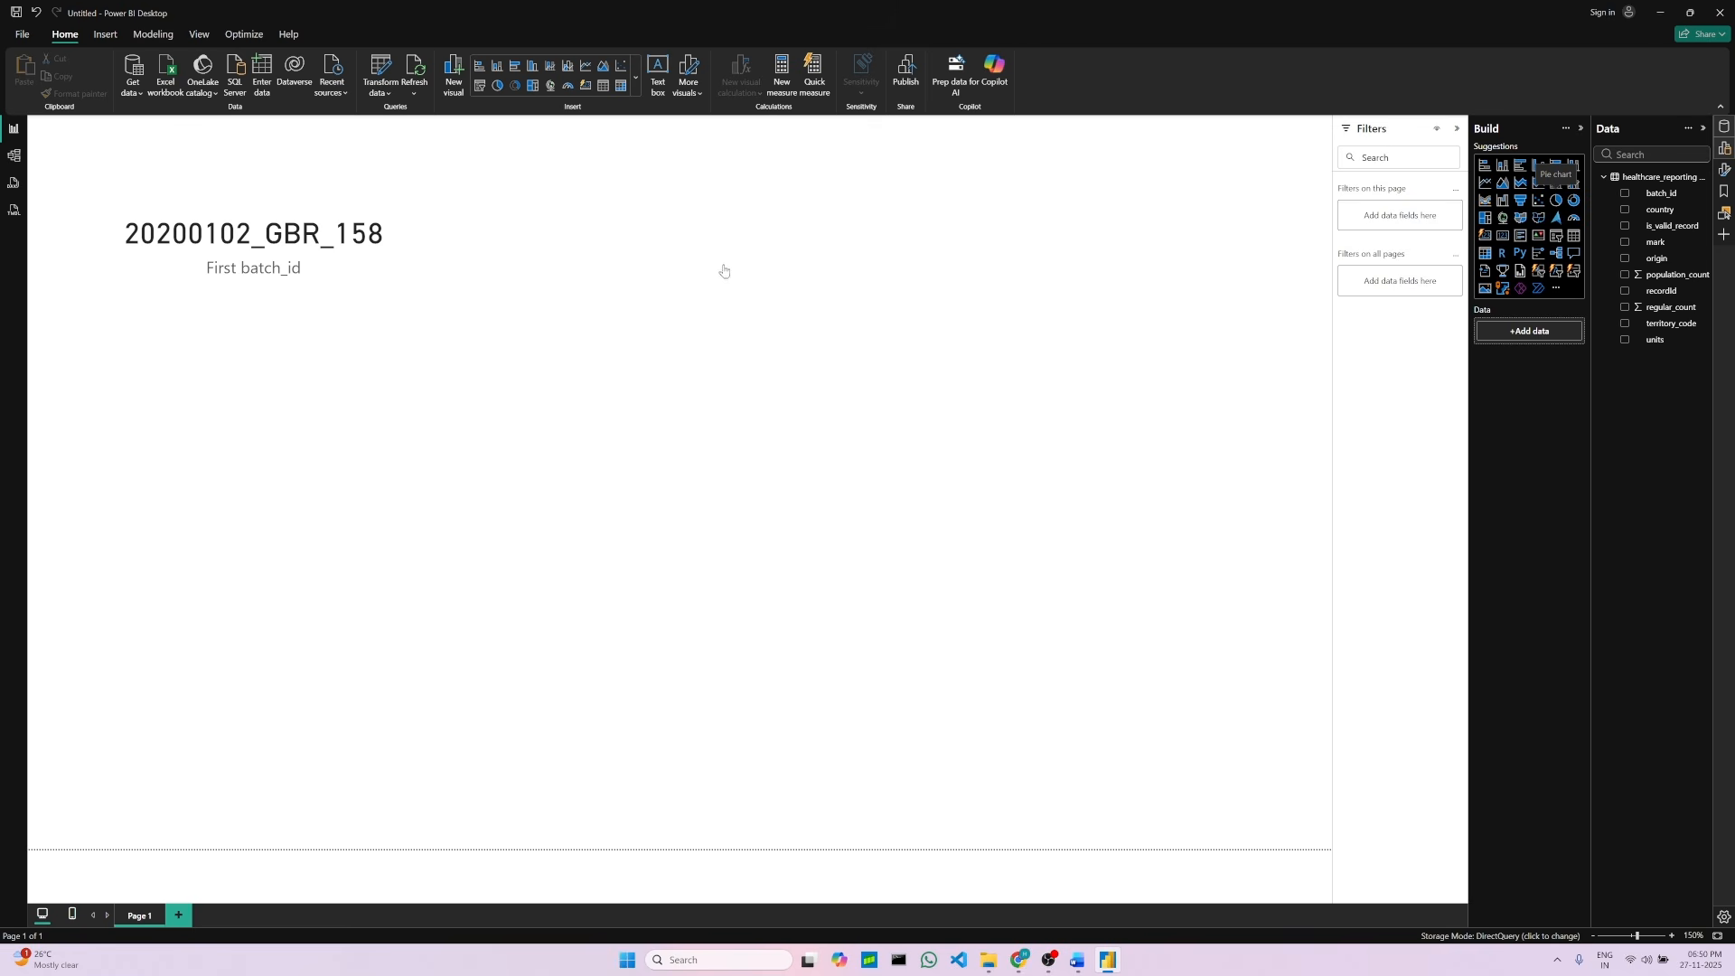
{"action": "left_click_drag", "start_coordinate": [468, 398], "coordinate": [985, 144]}
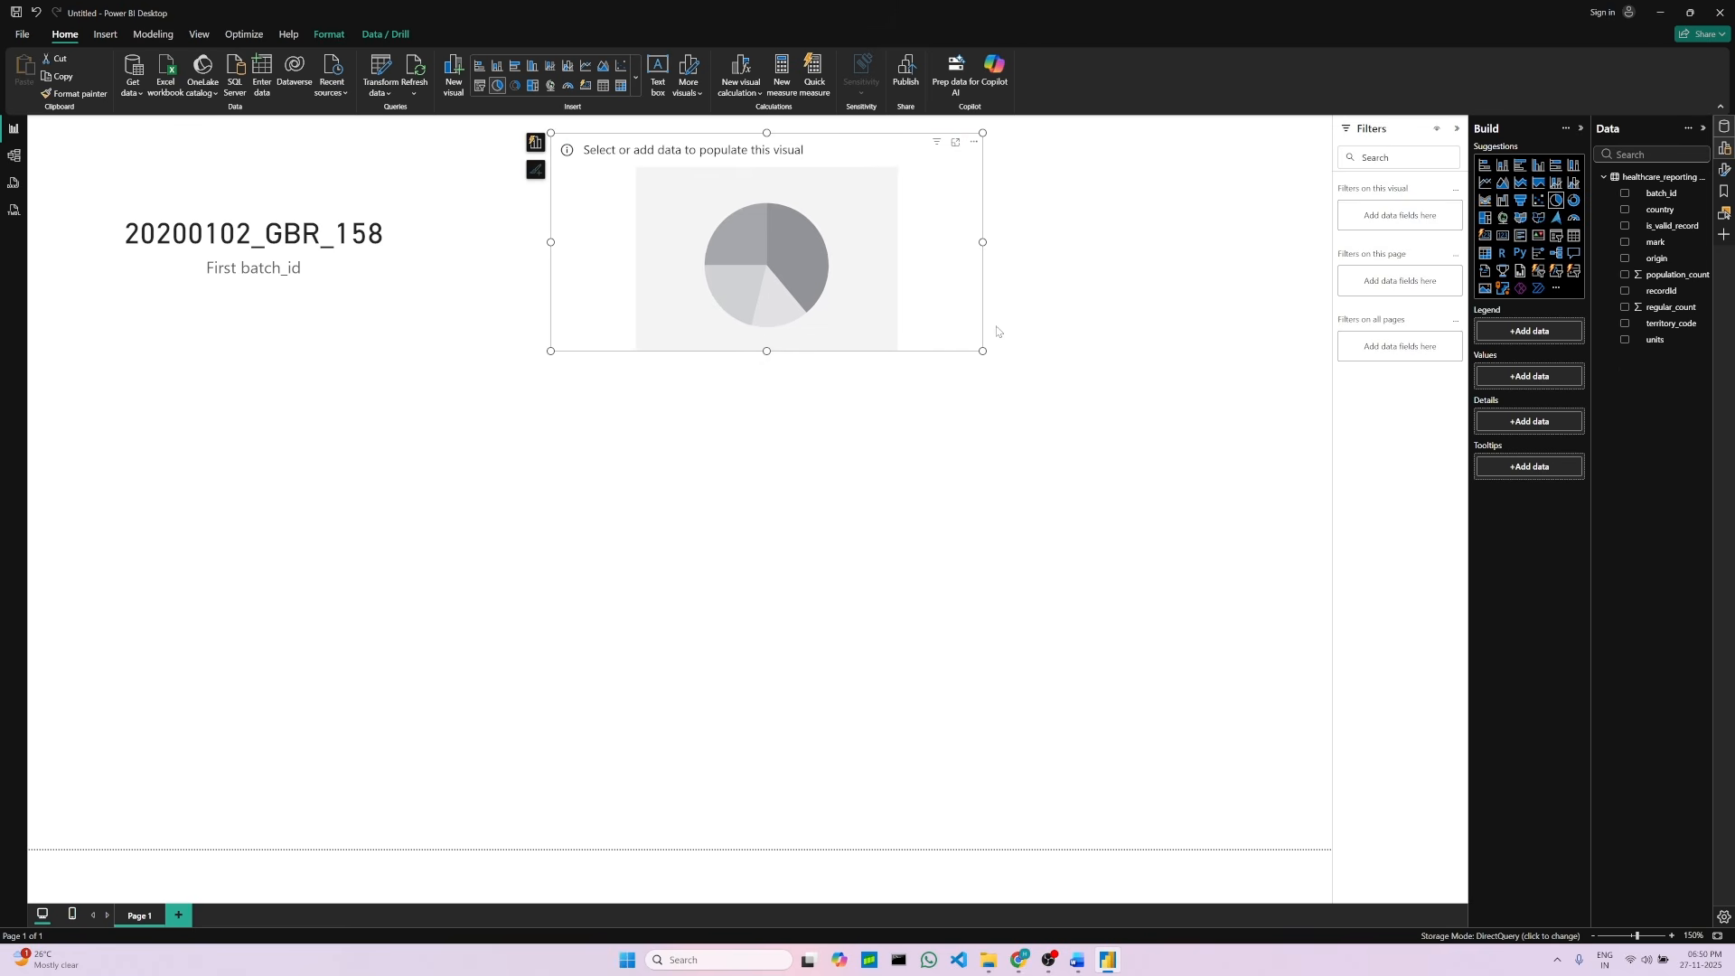
{"action": "left_click_drag", "start_coordinate": [985, 242], "coordinate": [1117, 243]}
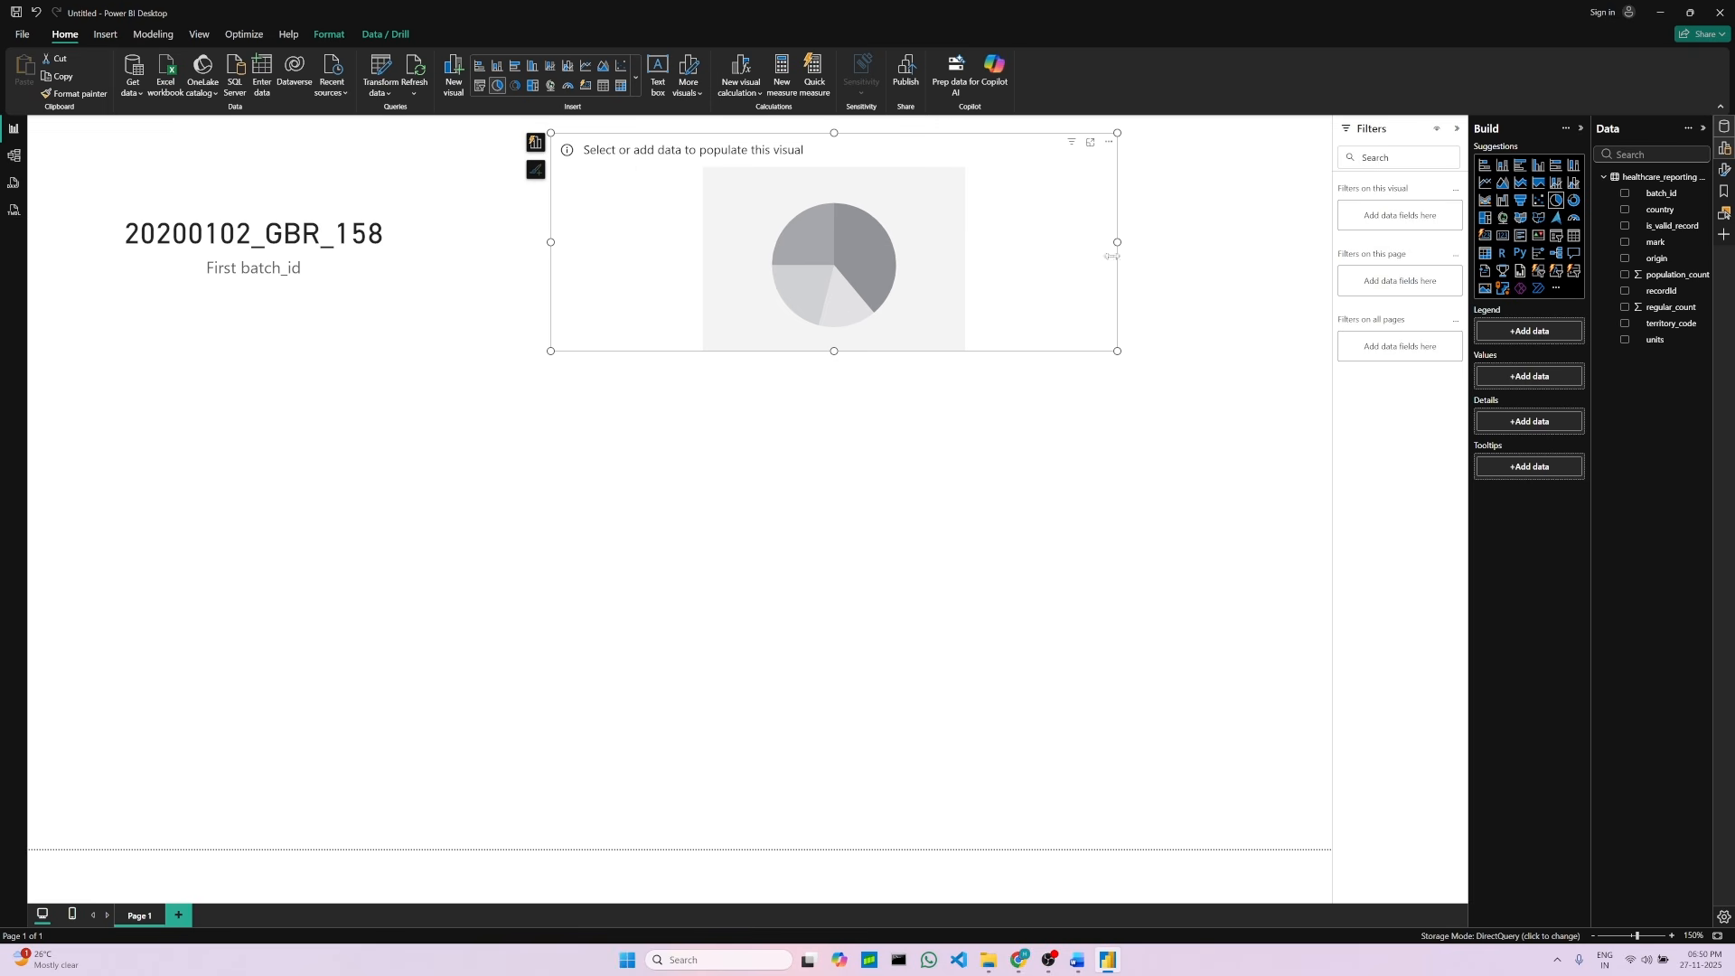
{"action": "left_click_drag", "start_coordinate": [1117, 350], "coordinate": [1212, 422]}
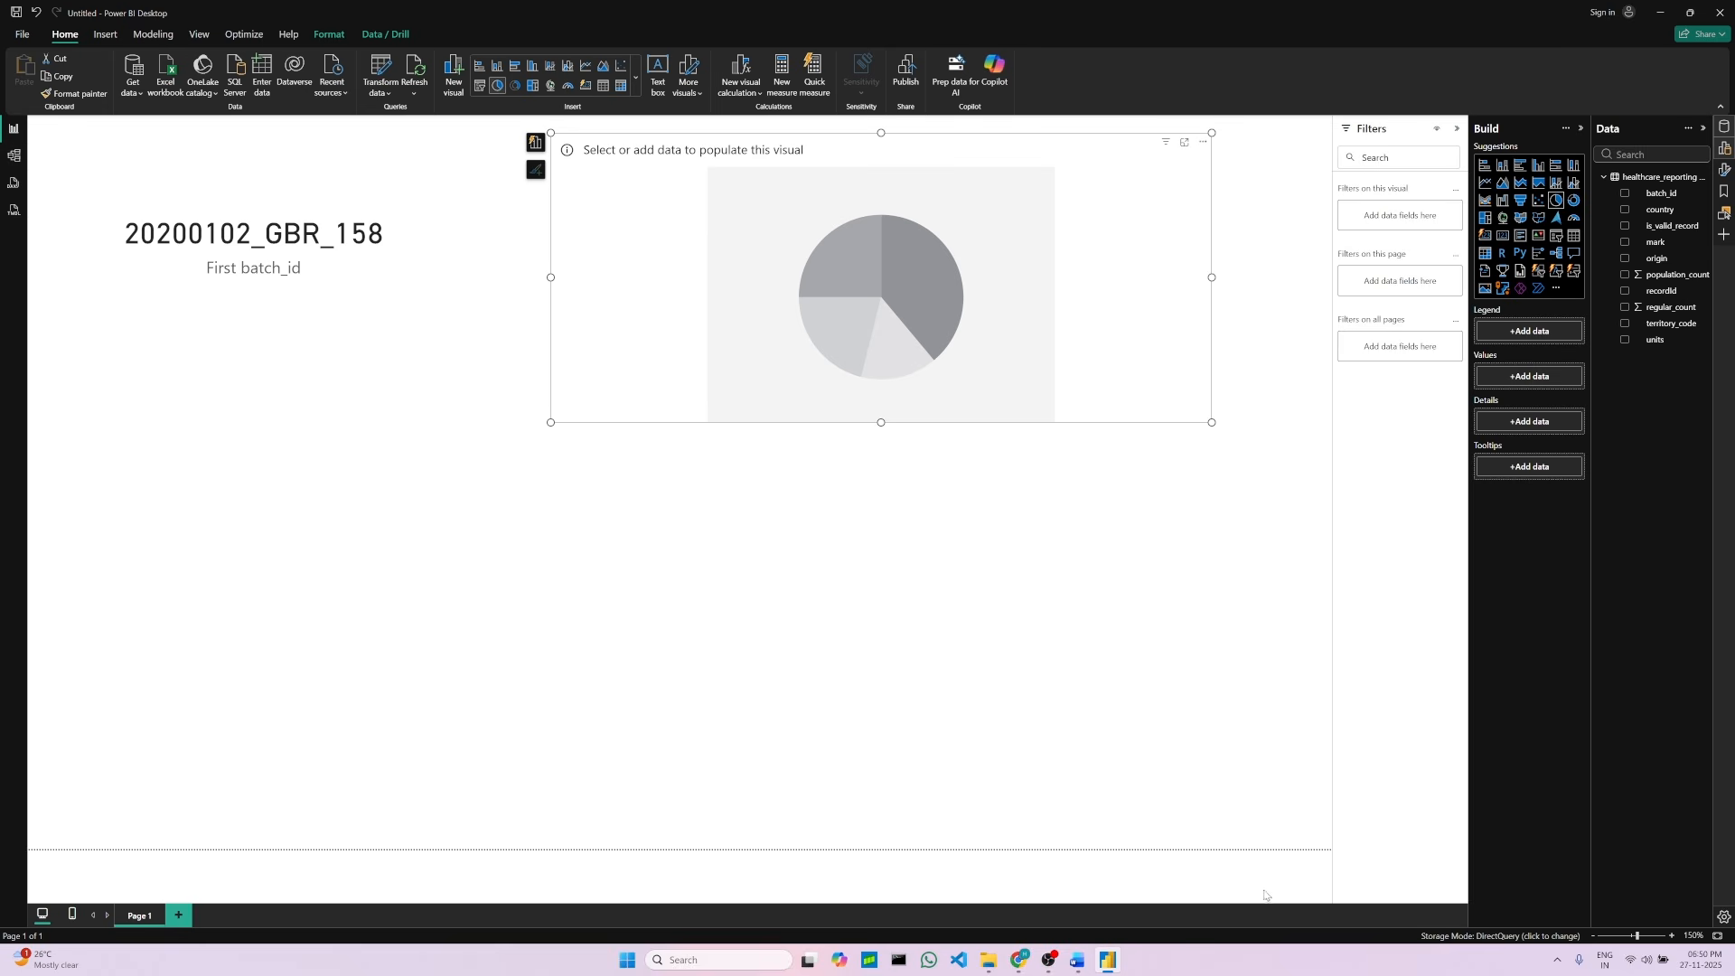
Step: Add the mark field to the pie chart's legend, as listed in the project document
{"action": "left_click", "coordinate": [1081, 961]}
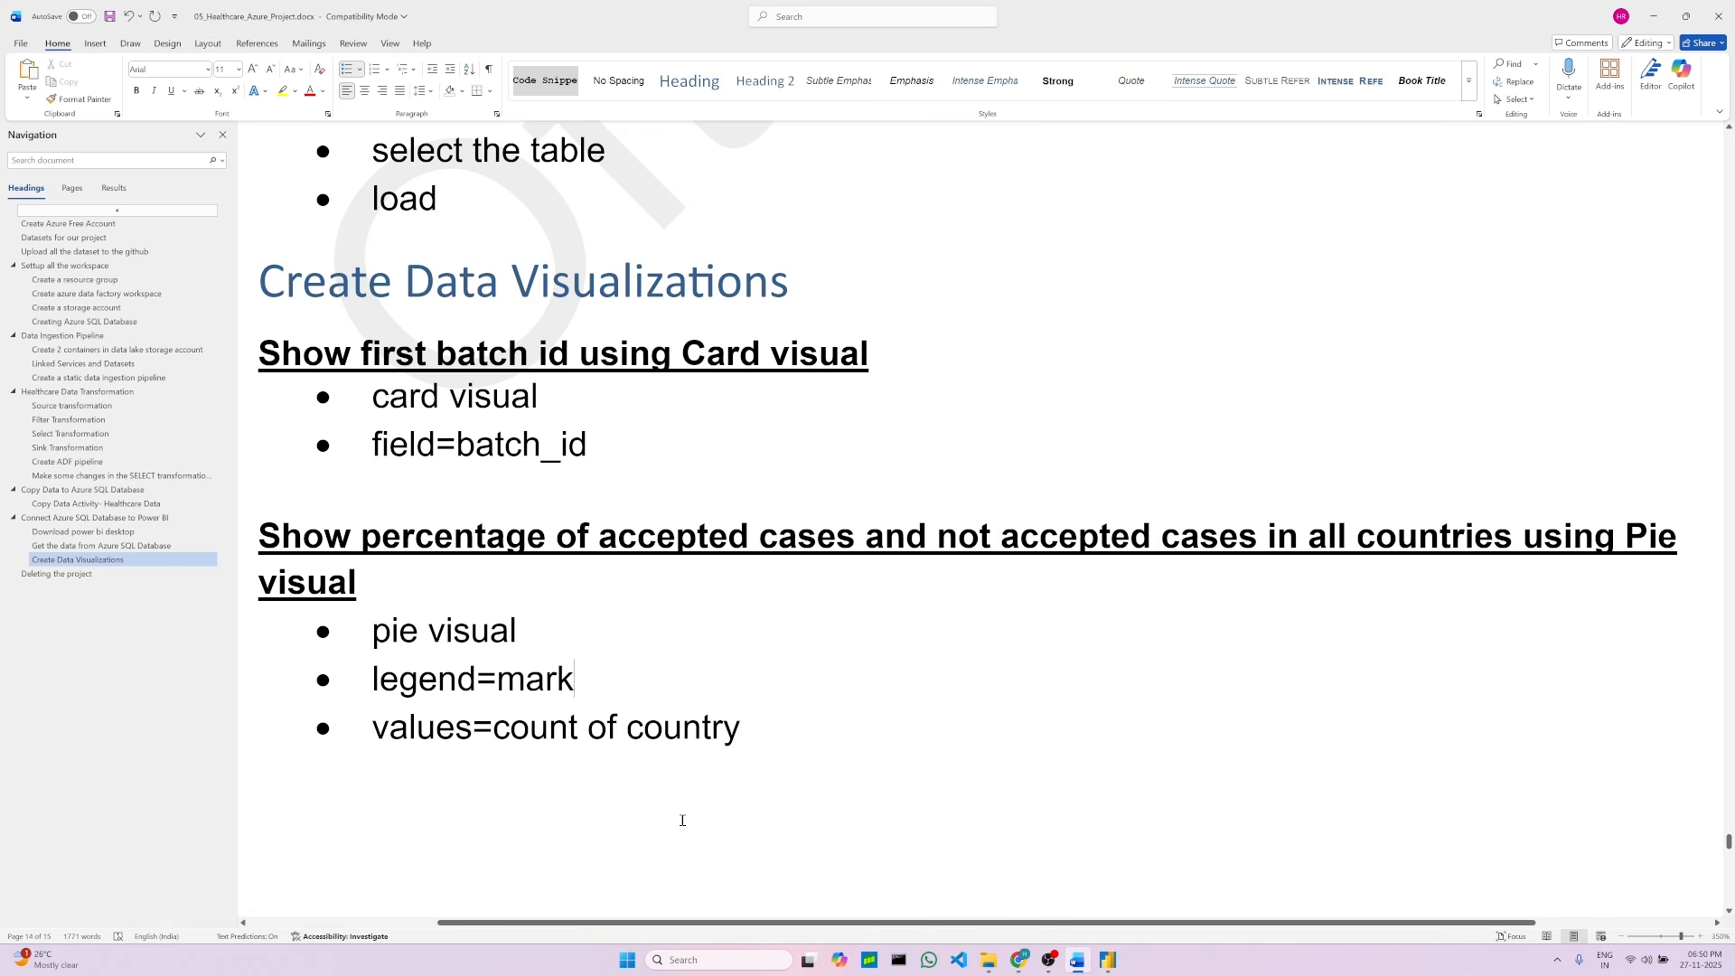
{"action": "double_click", "coordinate": [545, 676]}
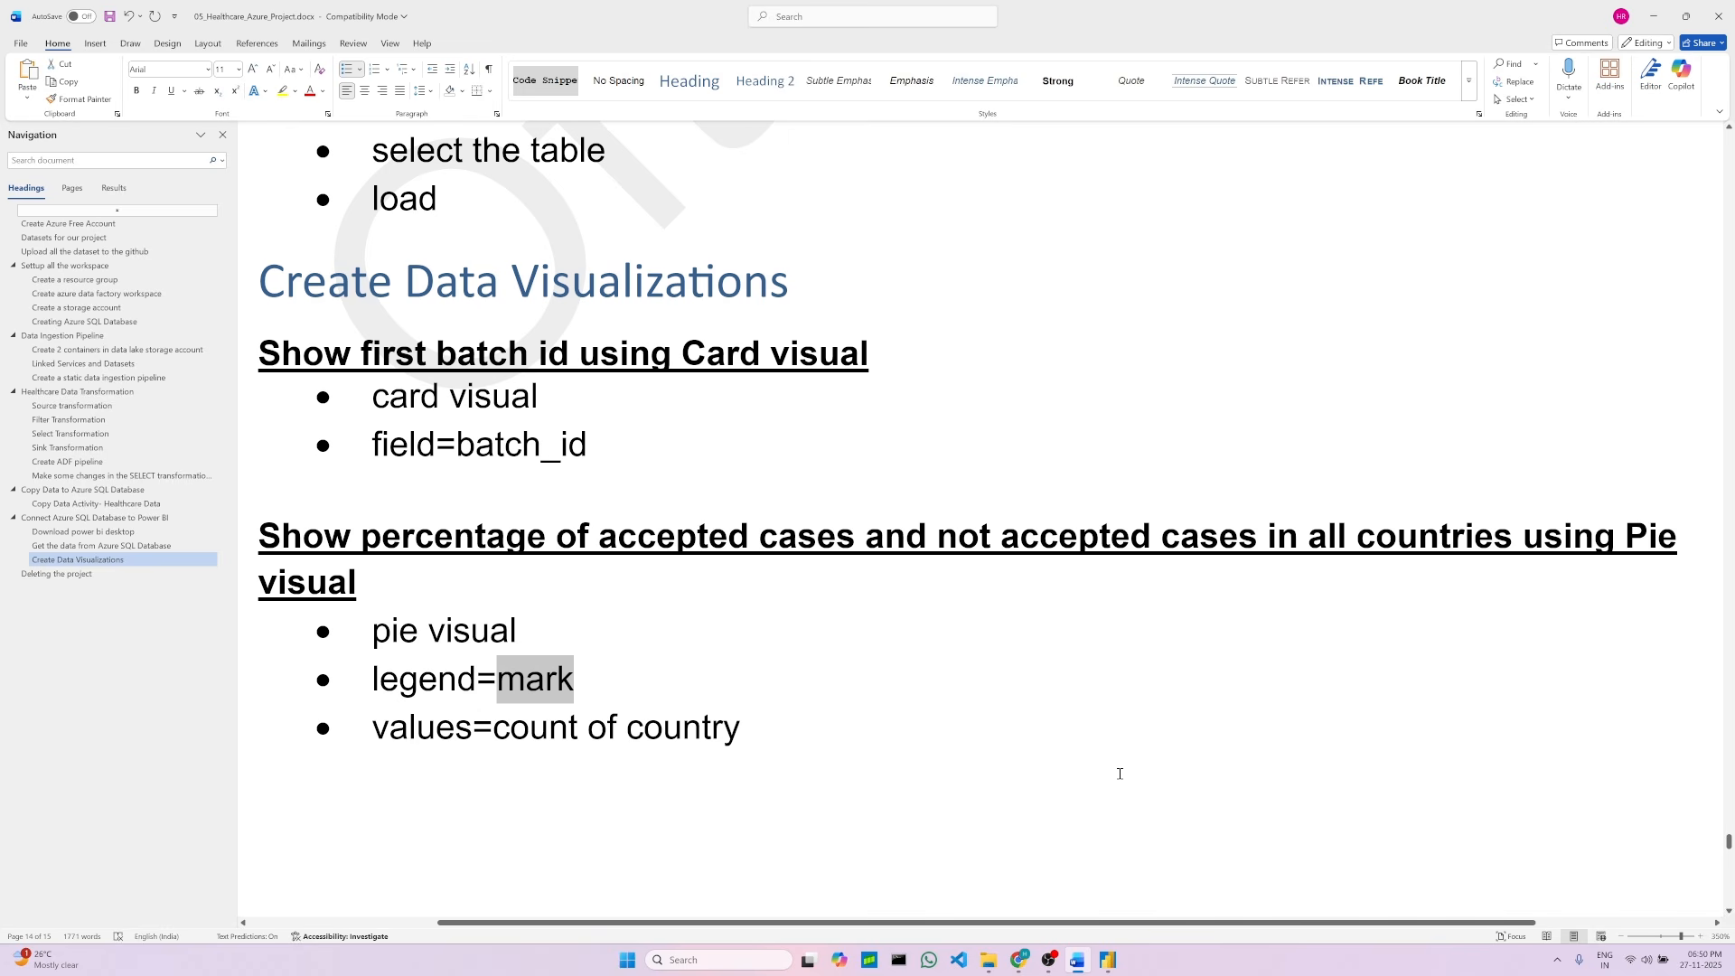
{"action": "left_click", "coordinate": [1109, 961]}
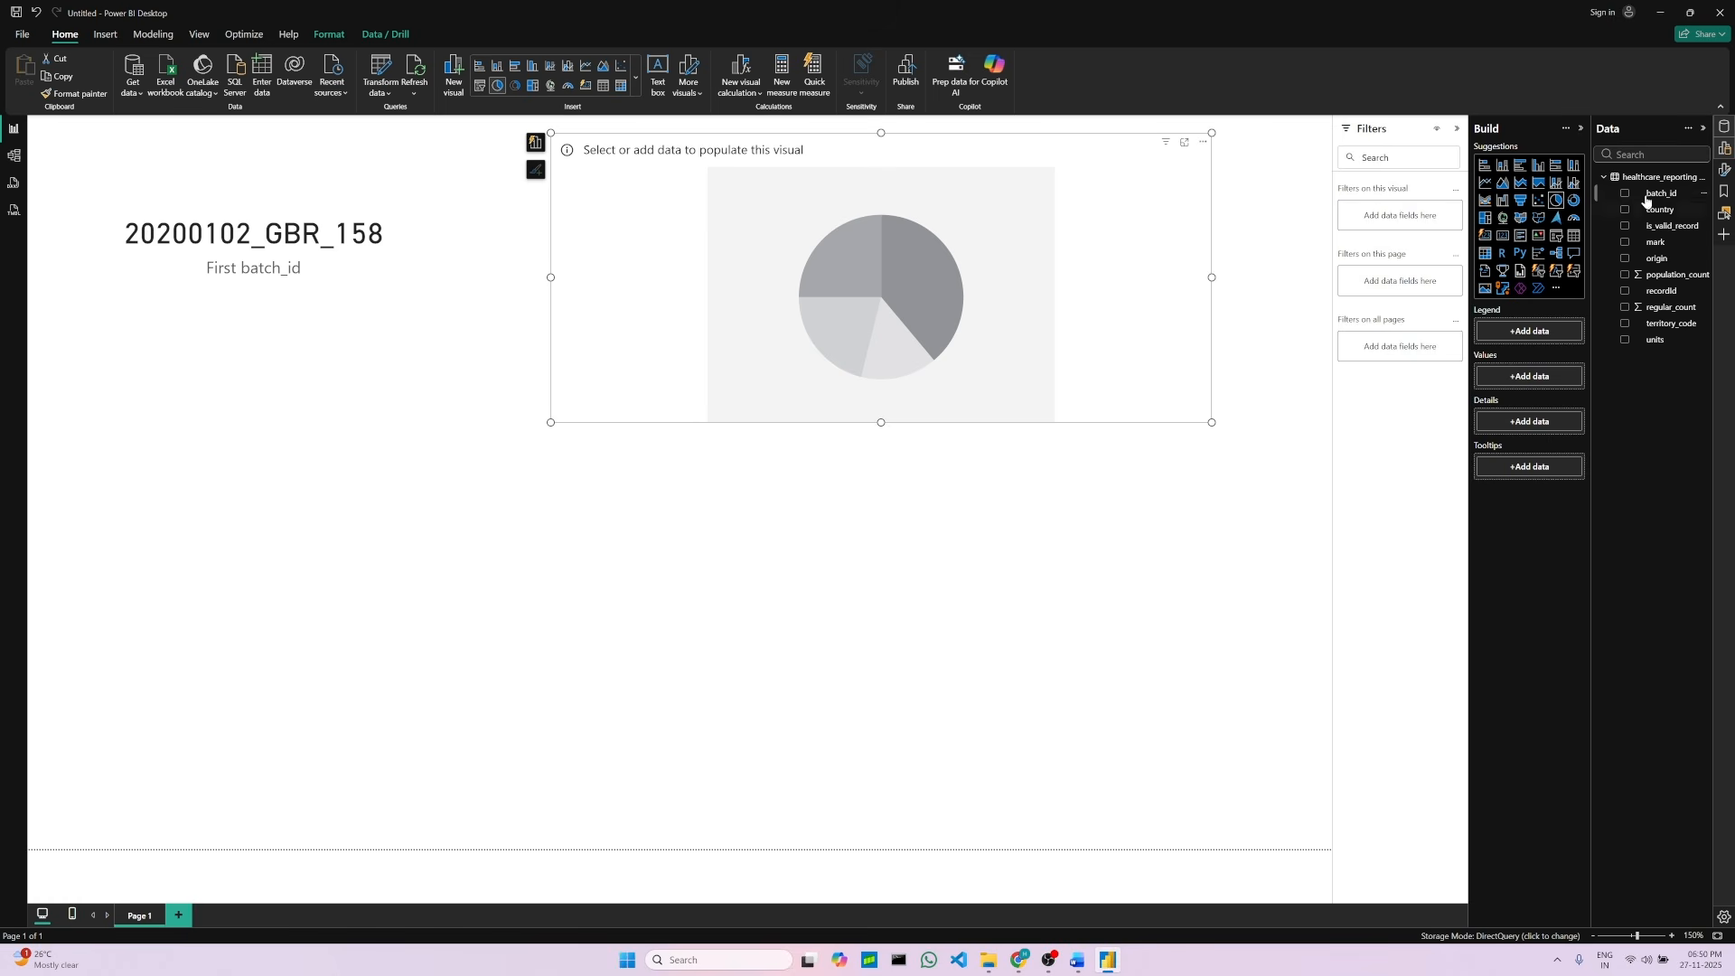
{"action": "left_click_drag", "start_coordinate": [1663, 248], "coordinate": [1535, 338]}
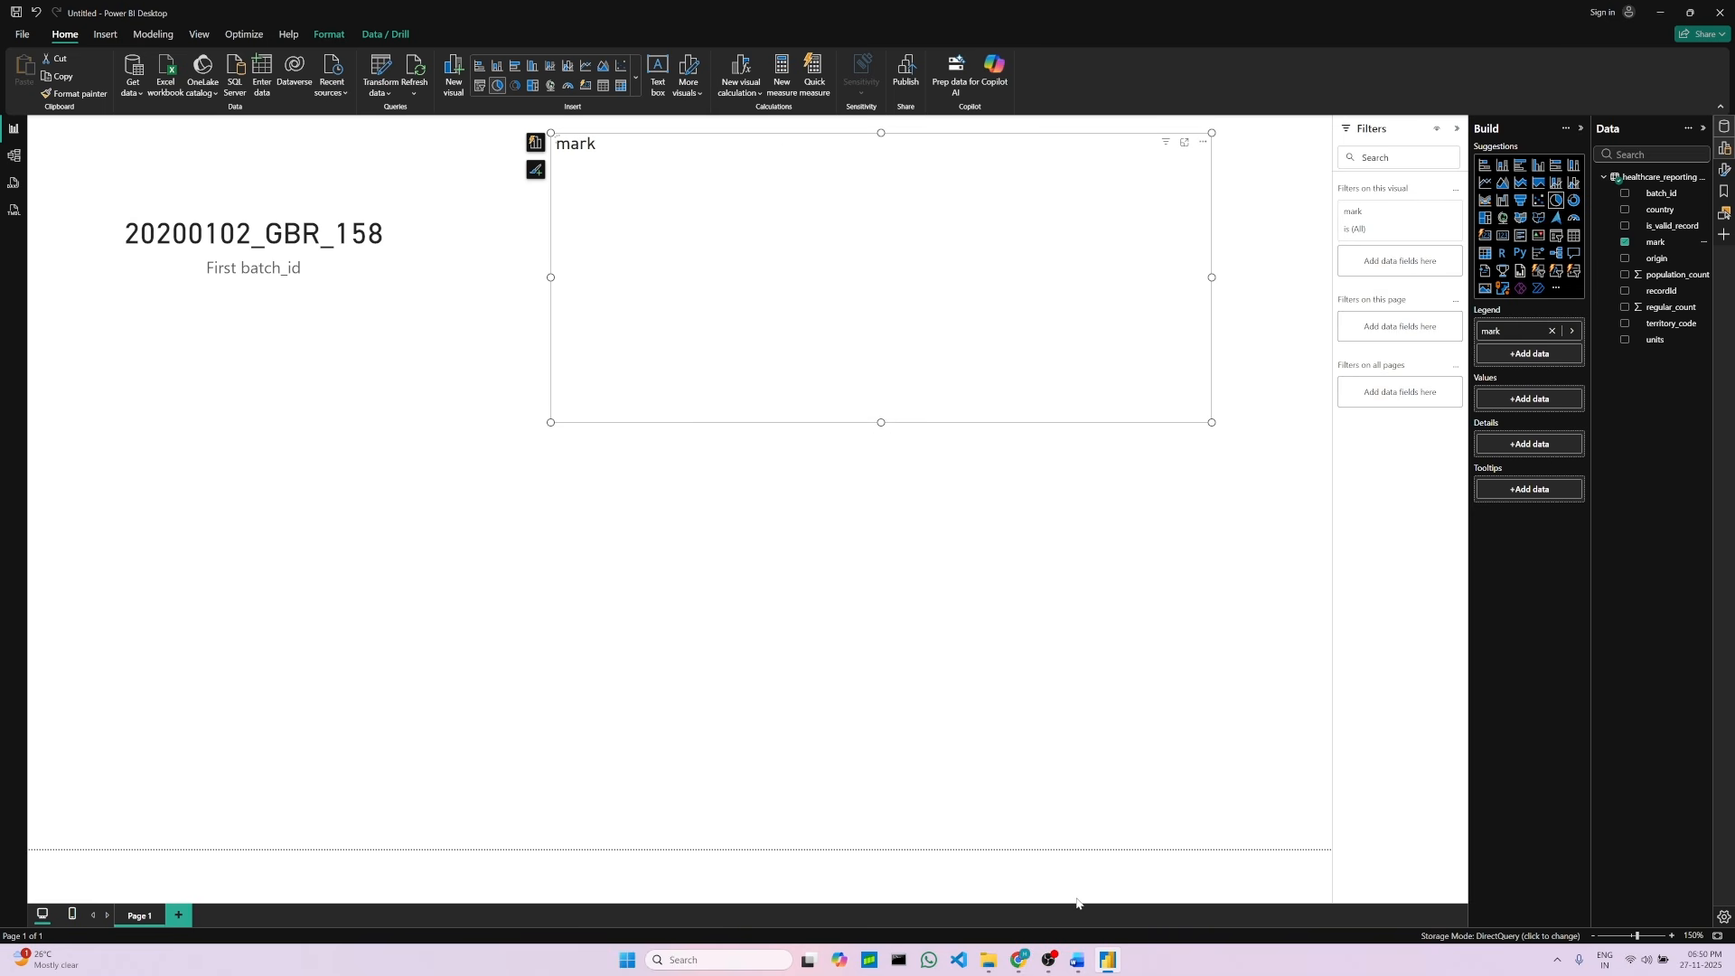
Step: Add count of country to the pie chart's values and widen the pie chart visual
{"action": "left_click", "coordinate": [1085, 967]}
{"action": "left_click", "coordinate": [625, 759]}
{"action": "left_click_drag", "start_coordinate": [507, 730], "coordinate": [736, 805]}
{"action": "left_click", "coordinate": [735, 805]}
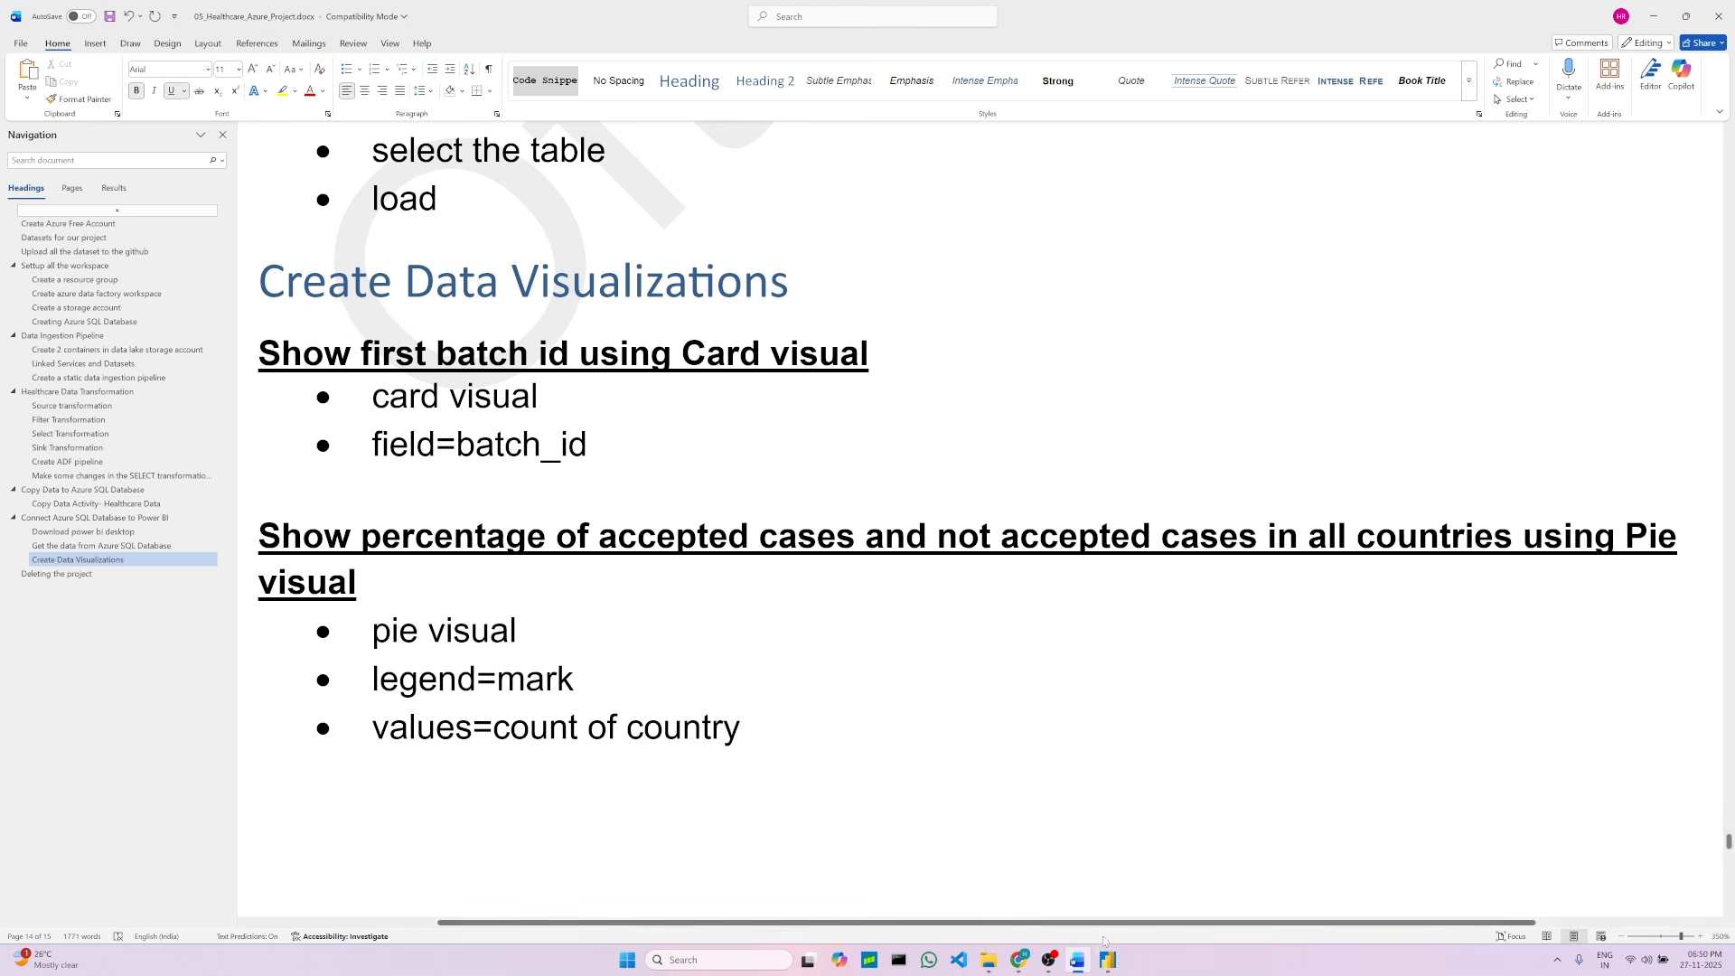
{"action": "left_click", "coordinate": [1107, 959]}
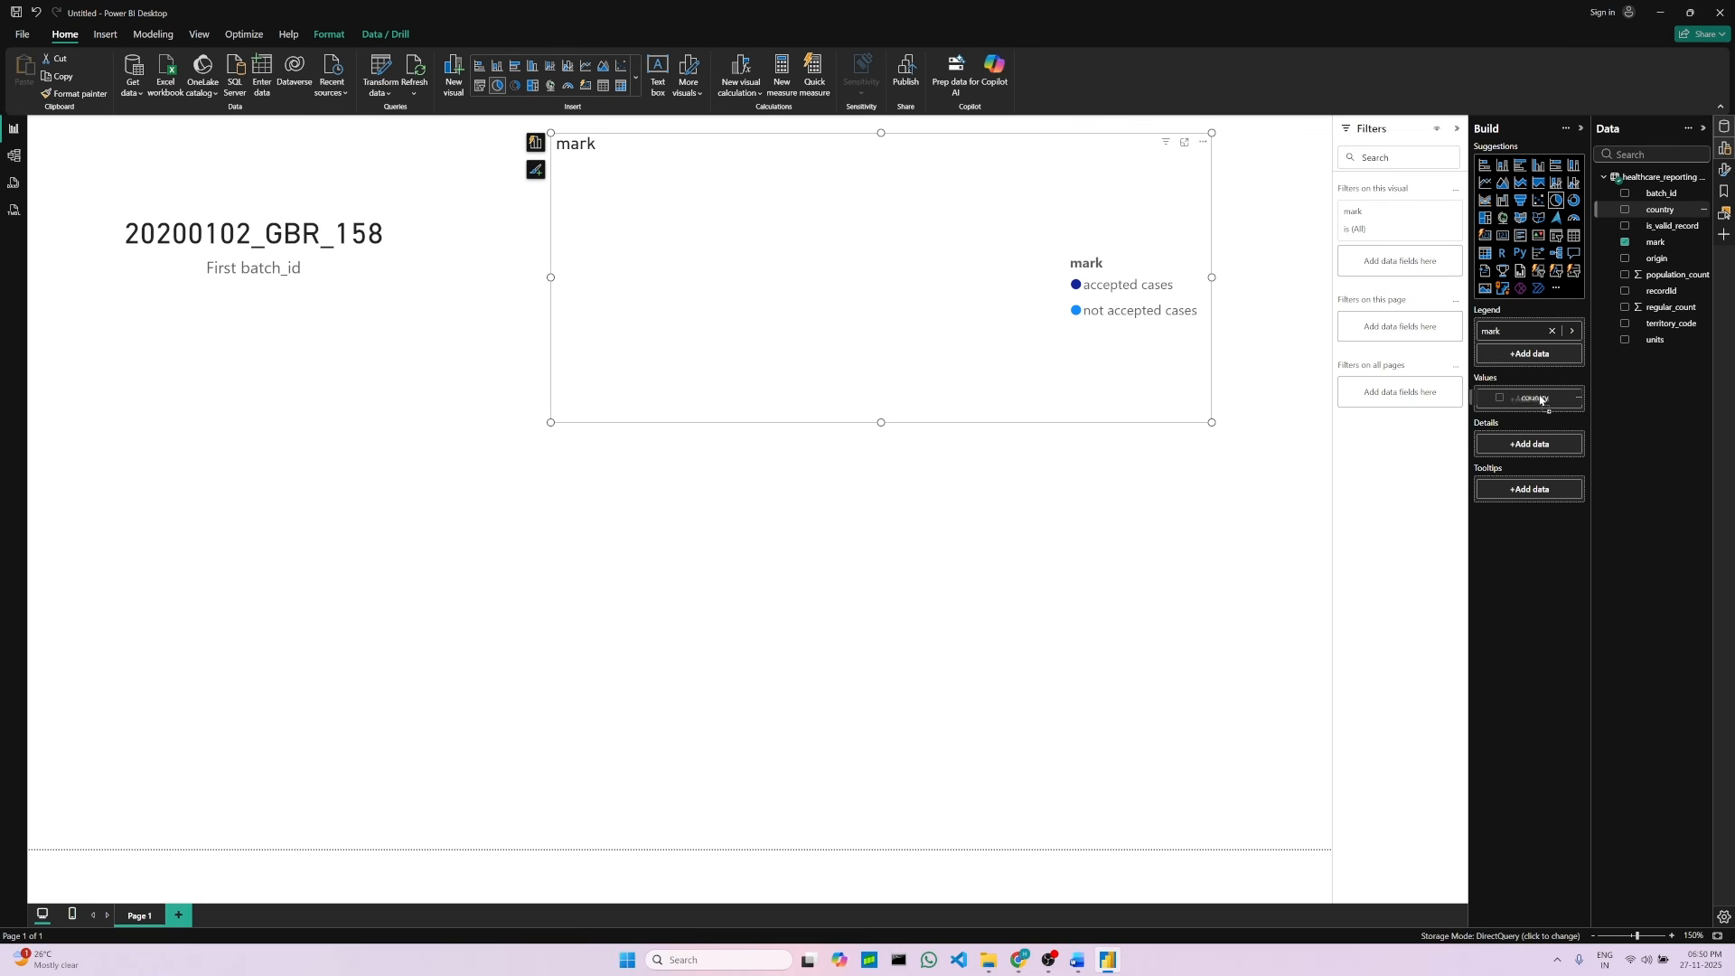
{"action": "left_click_drag", "start_coordinate": [1540, 400], "coordinate": [1539, 400]}
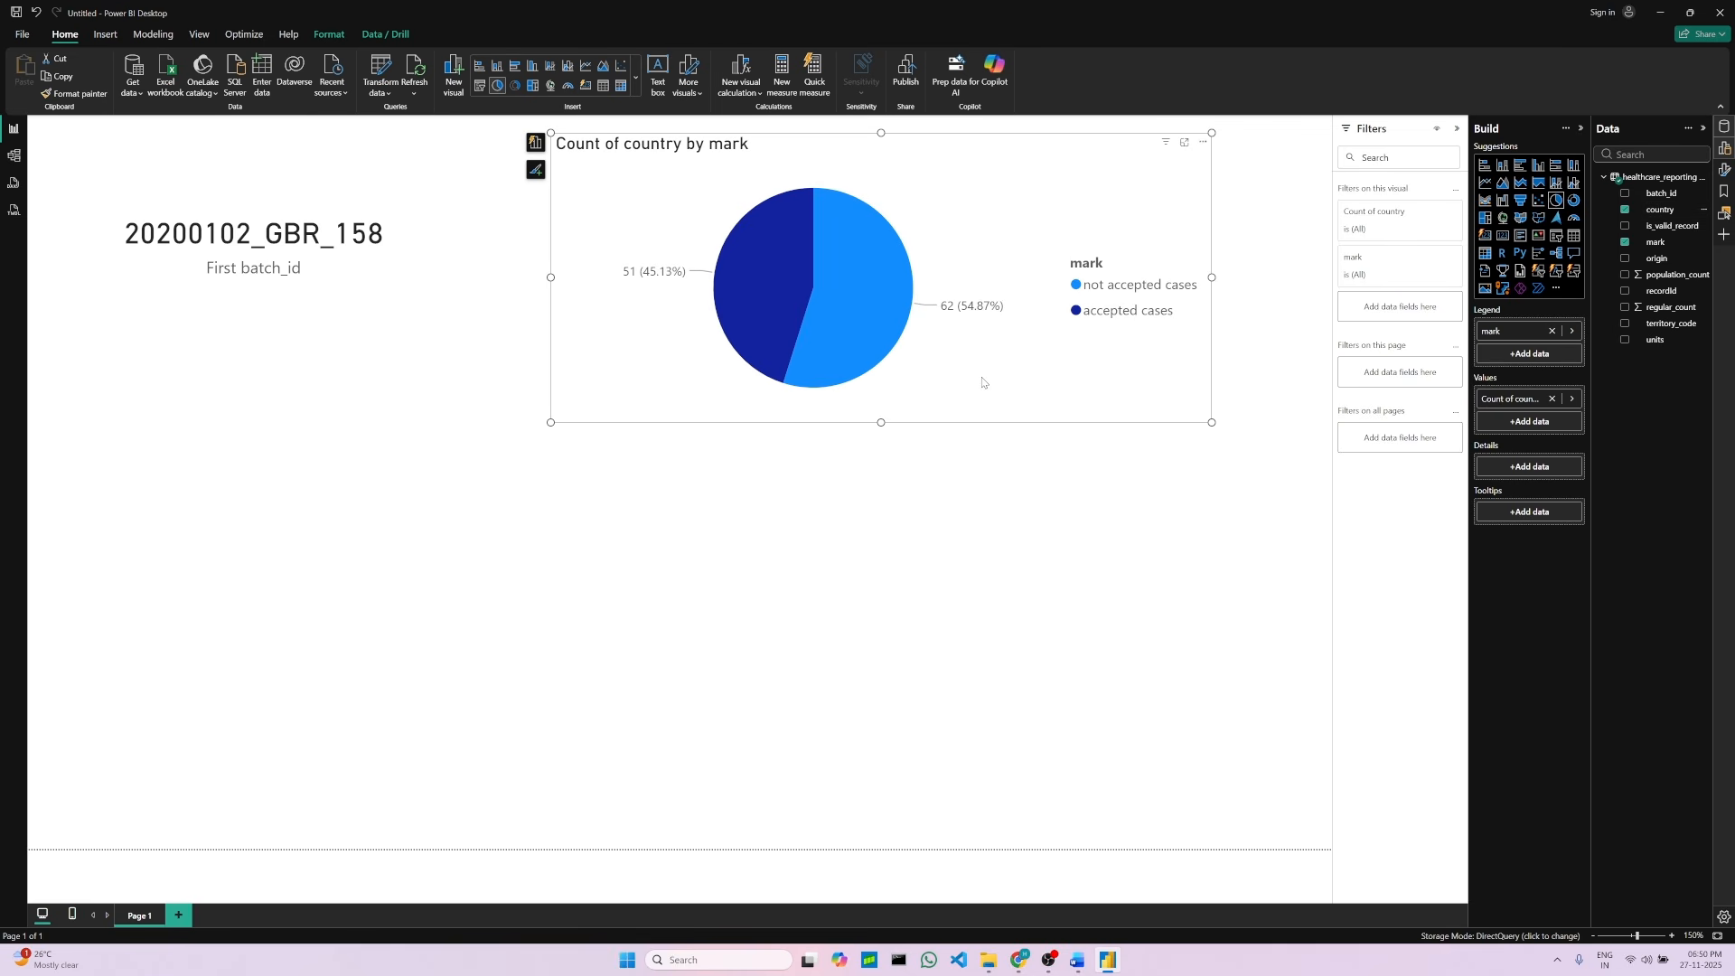
{"action": "left_click_drag", "start_coordinate": [1212, 277], "coordinate": [1302, 280]}
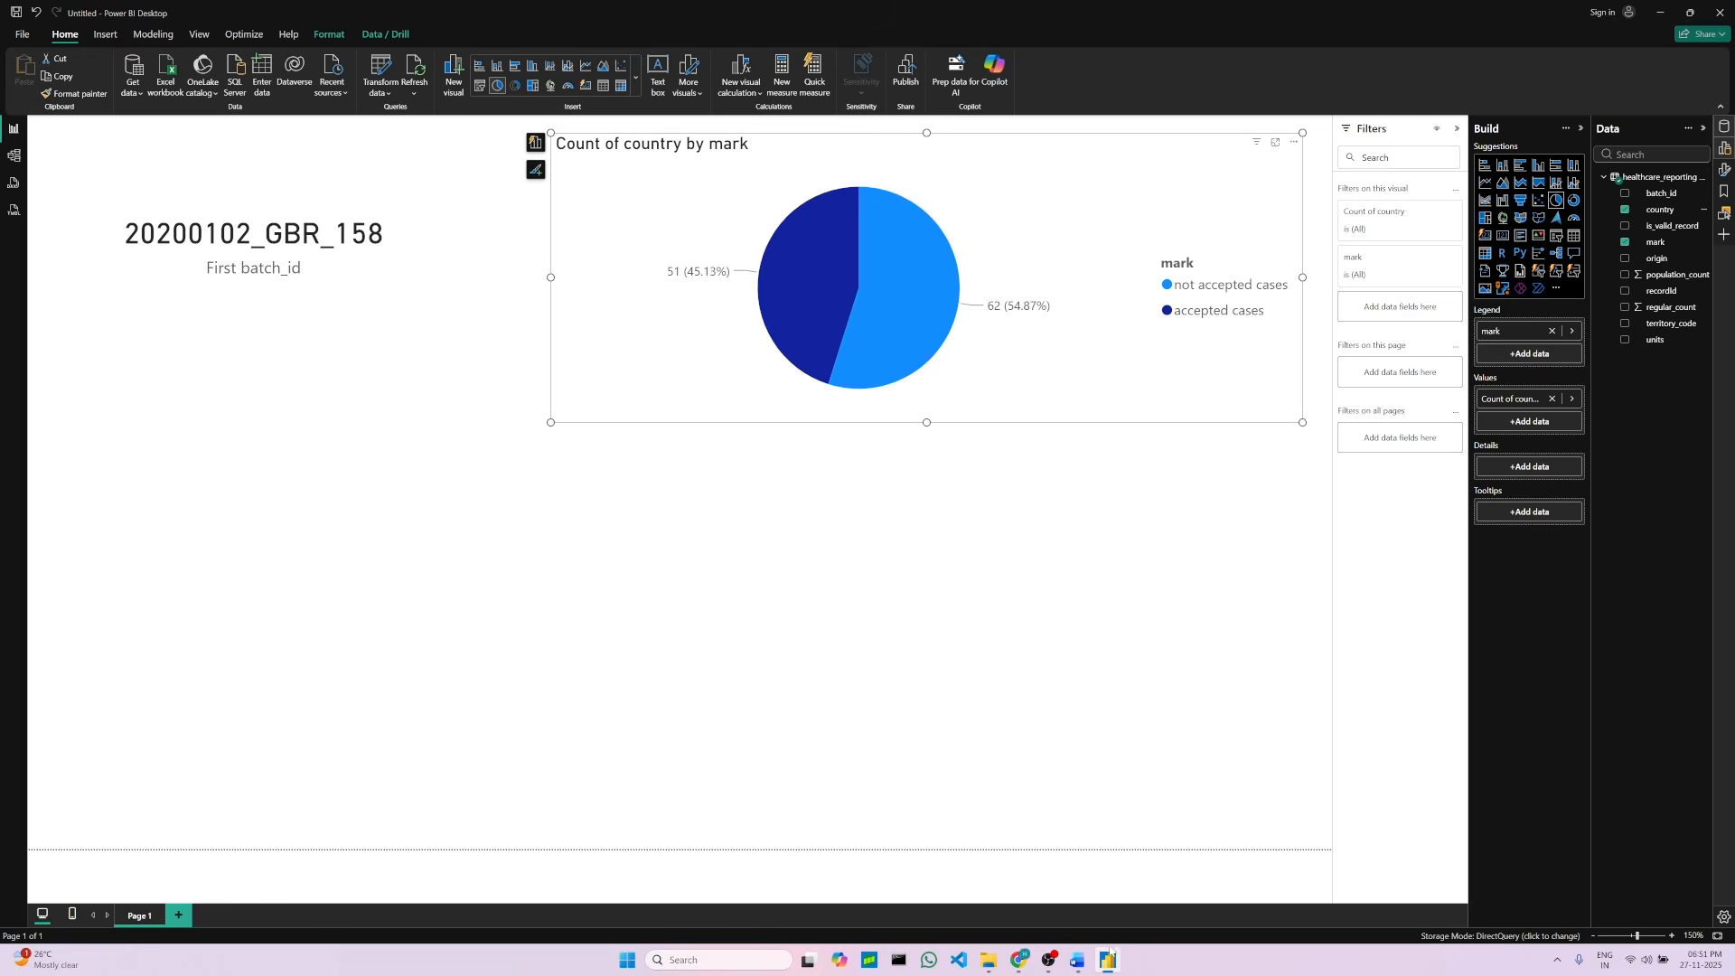
Step: Read the donut chart and table visual instructions further down the project document
{"action": "left_click", "coordinate": [1078, 960]}
{"action": "scroll", "coordinate": [555, 586], "scroll_direction": "down", "scroll_amount": 2}
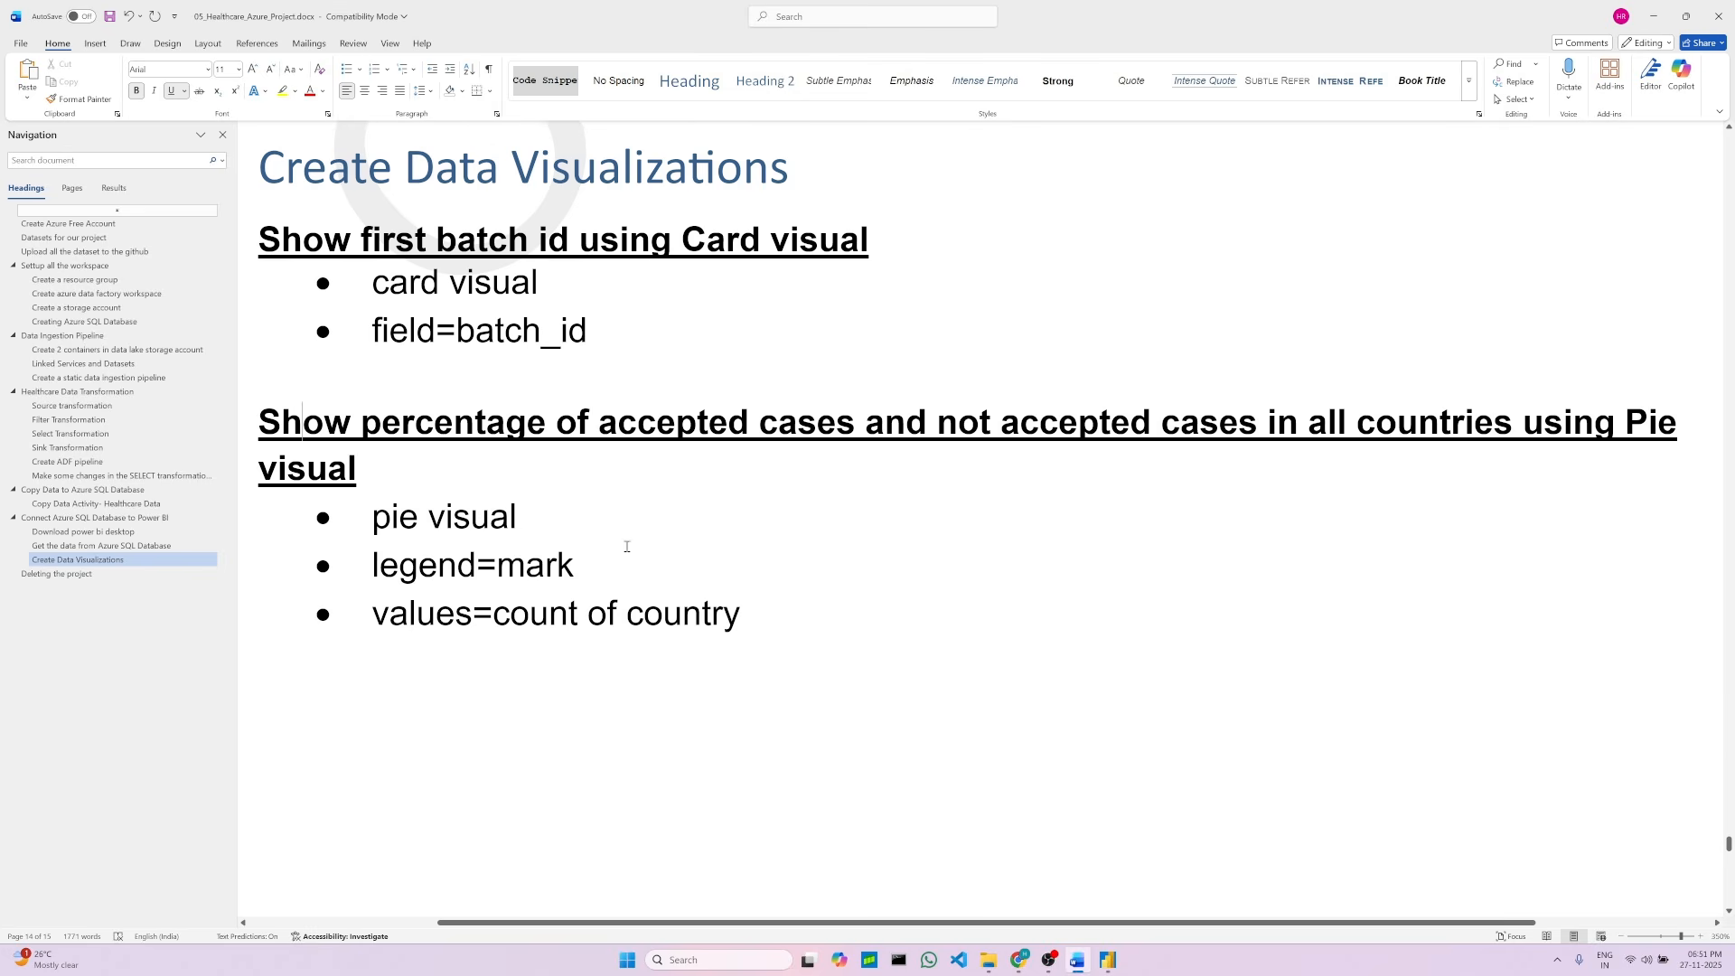
{"action": "left_click", "coordinate": [846, 594]}
{"action": "scroll", "coordinate": [763, 508], "scroll_direction": "down", "scroll_amount": 6}
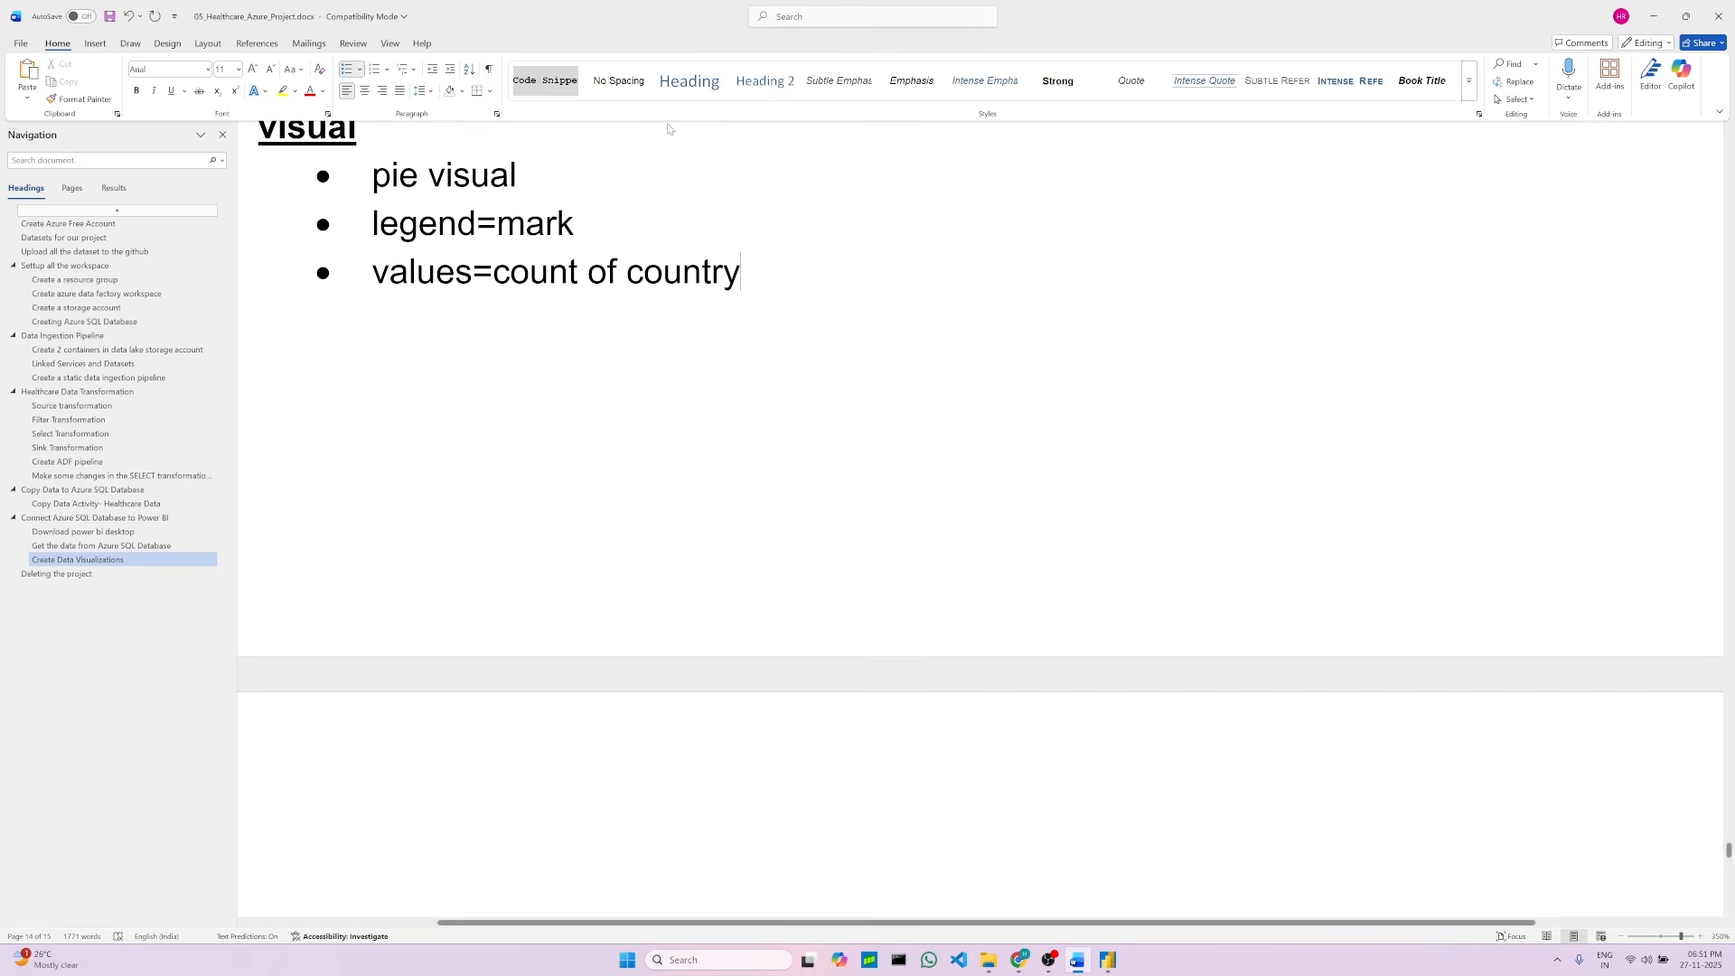
{"action": "scroll", "coordinate": [643, 104], "scroll_direction": "down", "scroll_amount": 1}
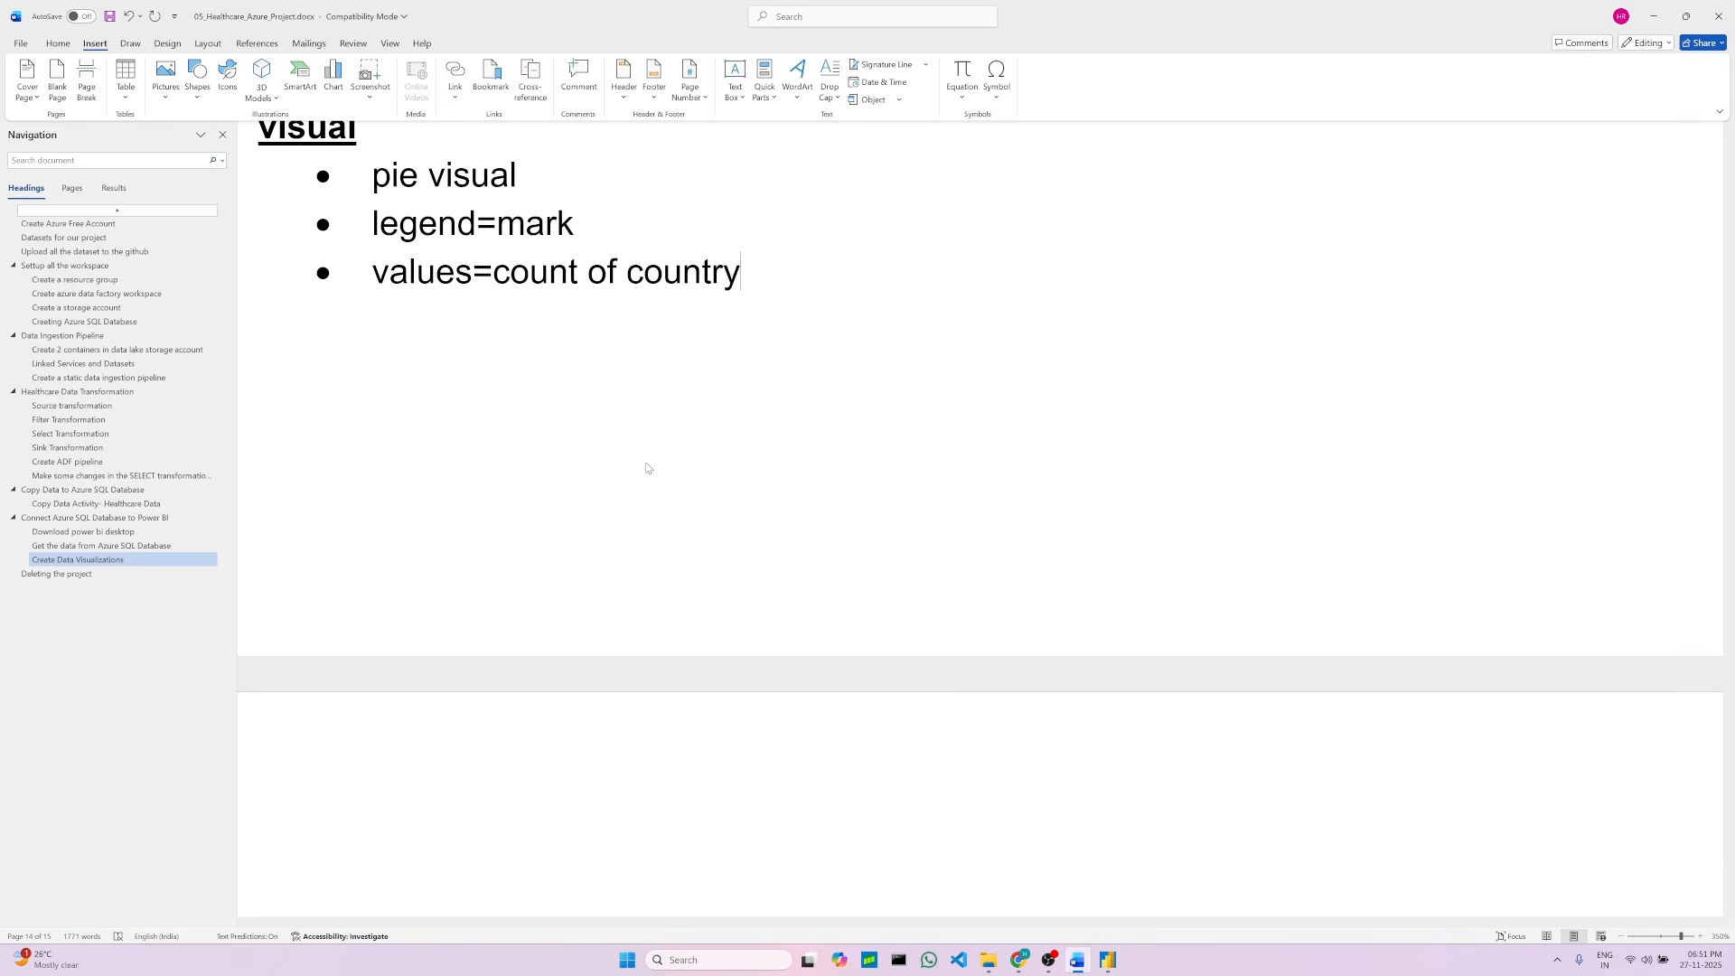
{"action": "scroll", "coordinate": [648, 466], "scroll_direction": "down", "scroll_amount": 3}
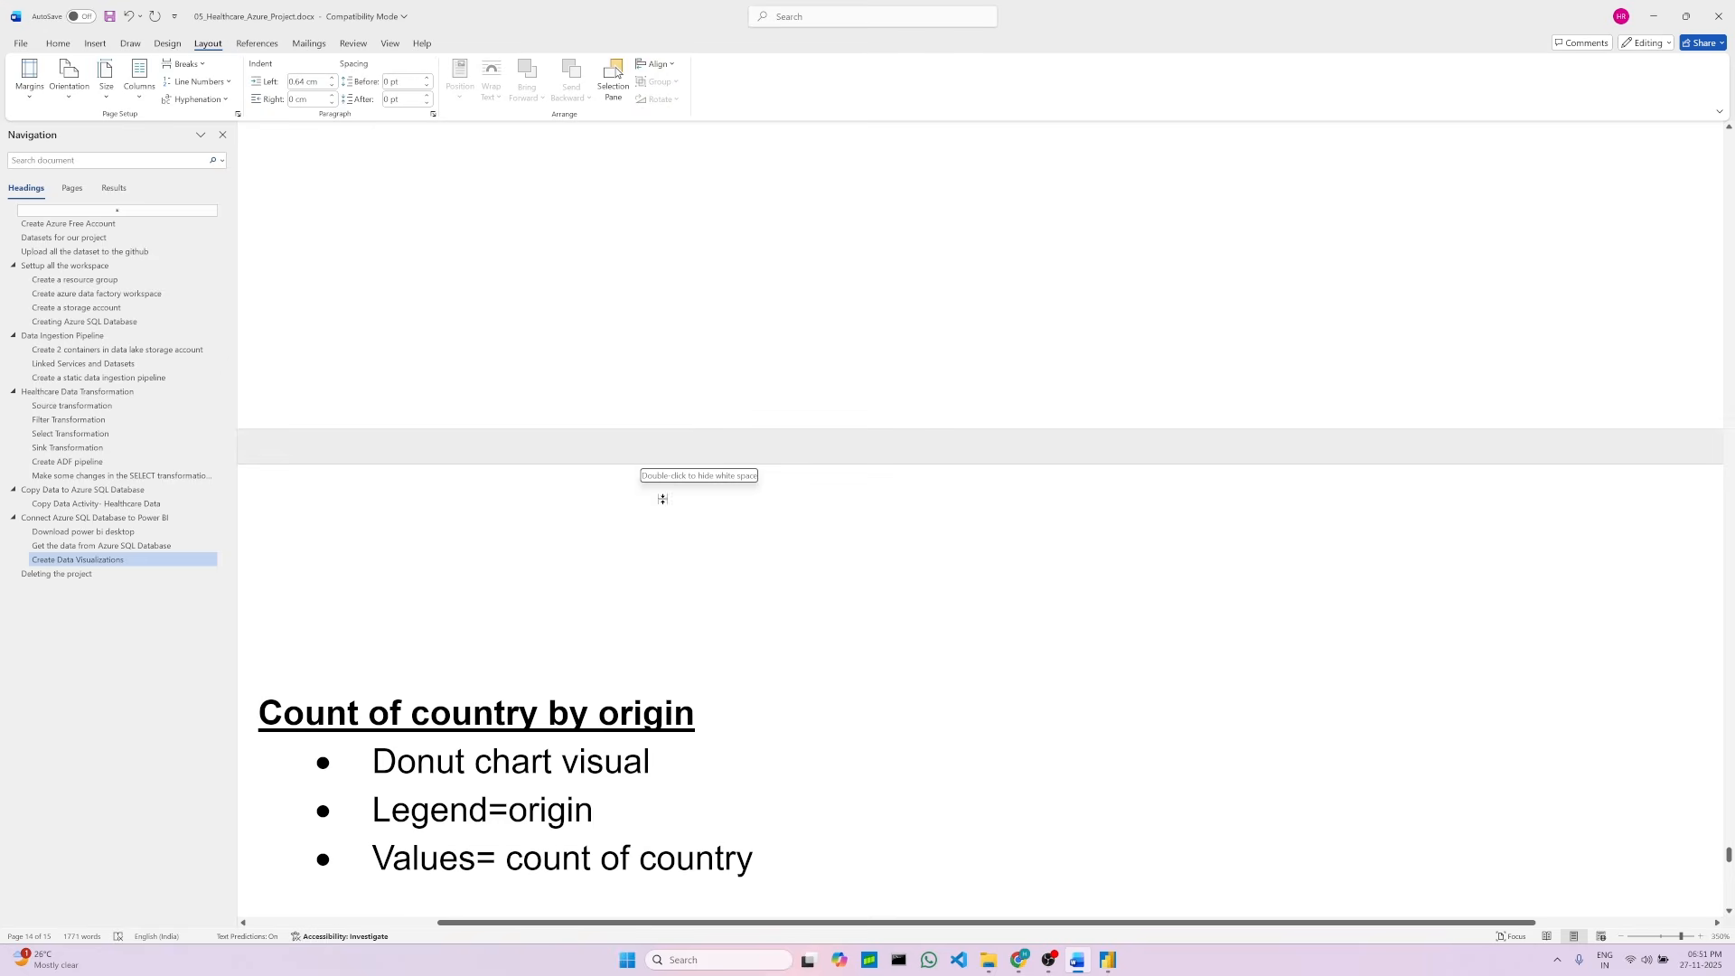
{"action": "left_click", "coordinate": [57, 44]}
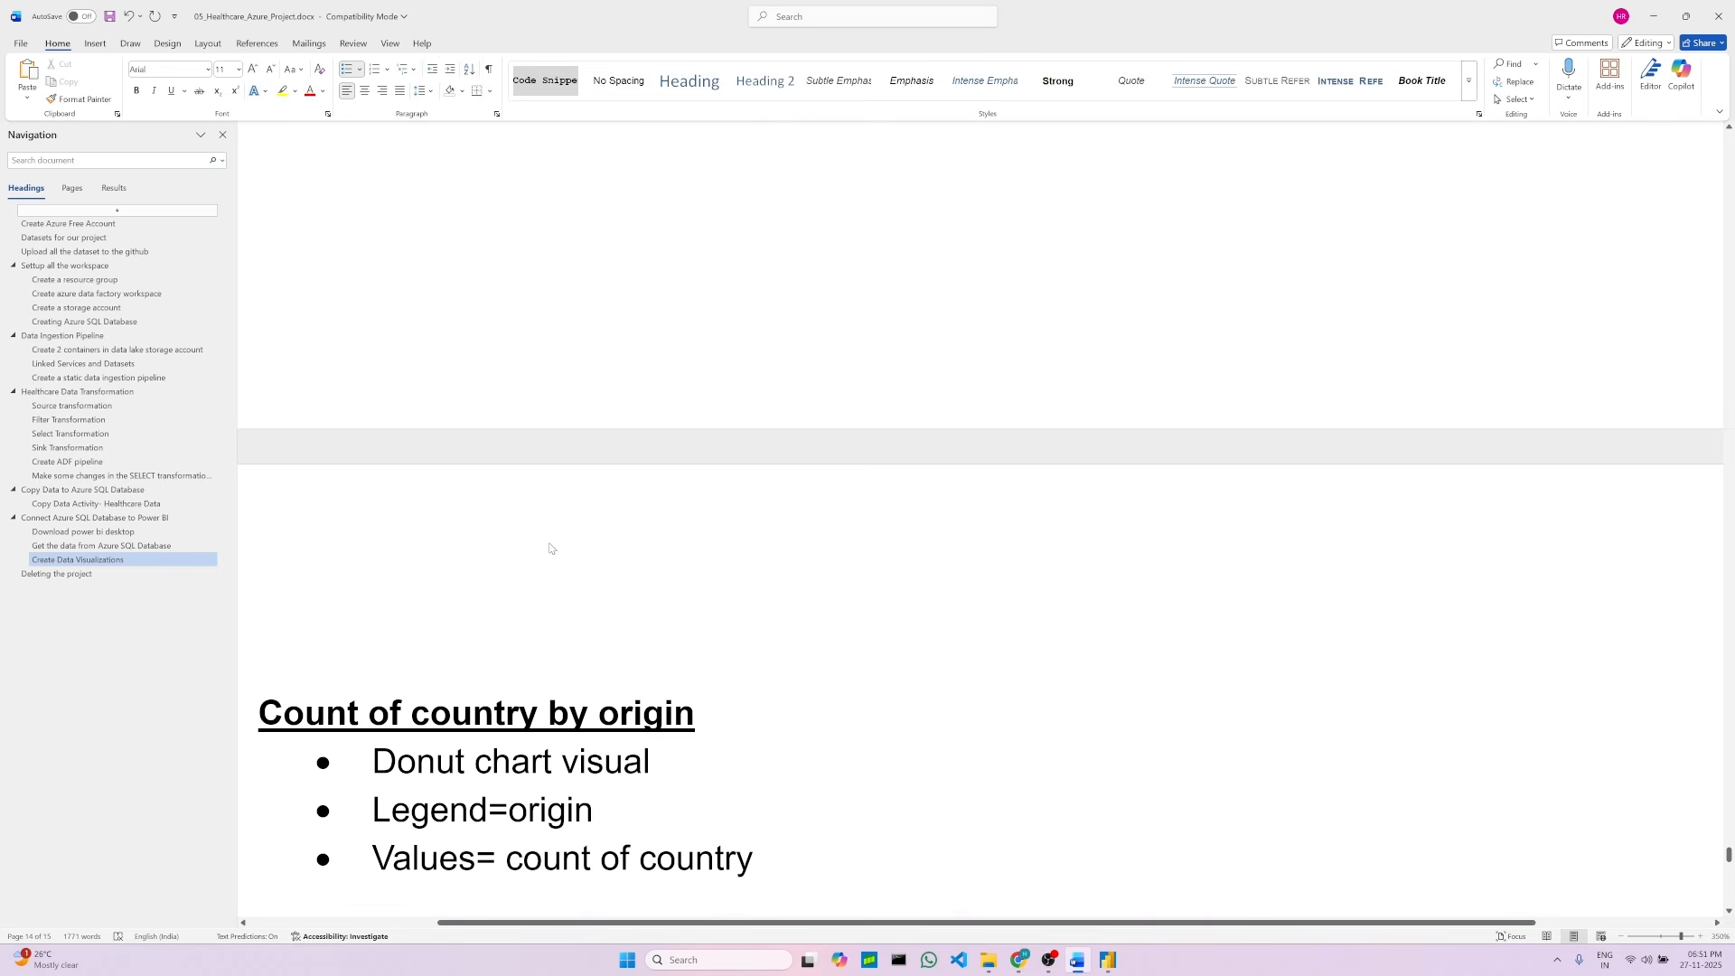
{"action": "scroll", "coordinate": [629, 543], "scroll_direction": "down", "scroll_amount": 5}
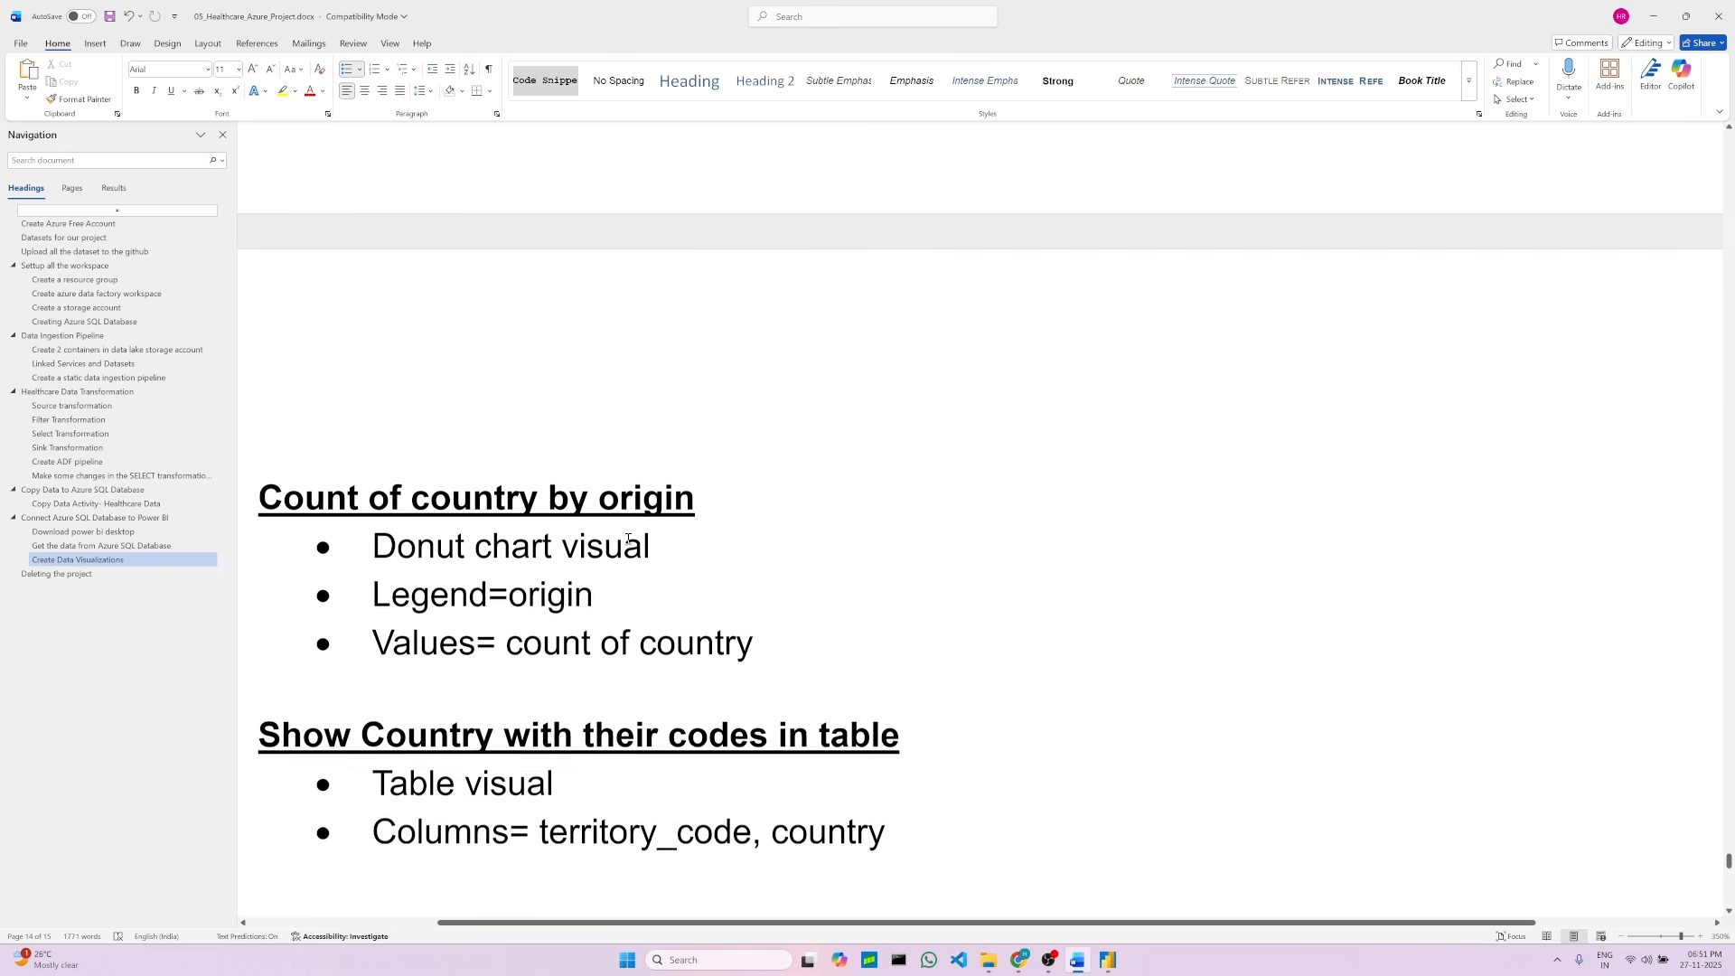
{"action": "scroll", "coordinate": [628, 537], "scroll_direction": "down", "scroll_amount": 2}
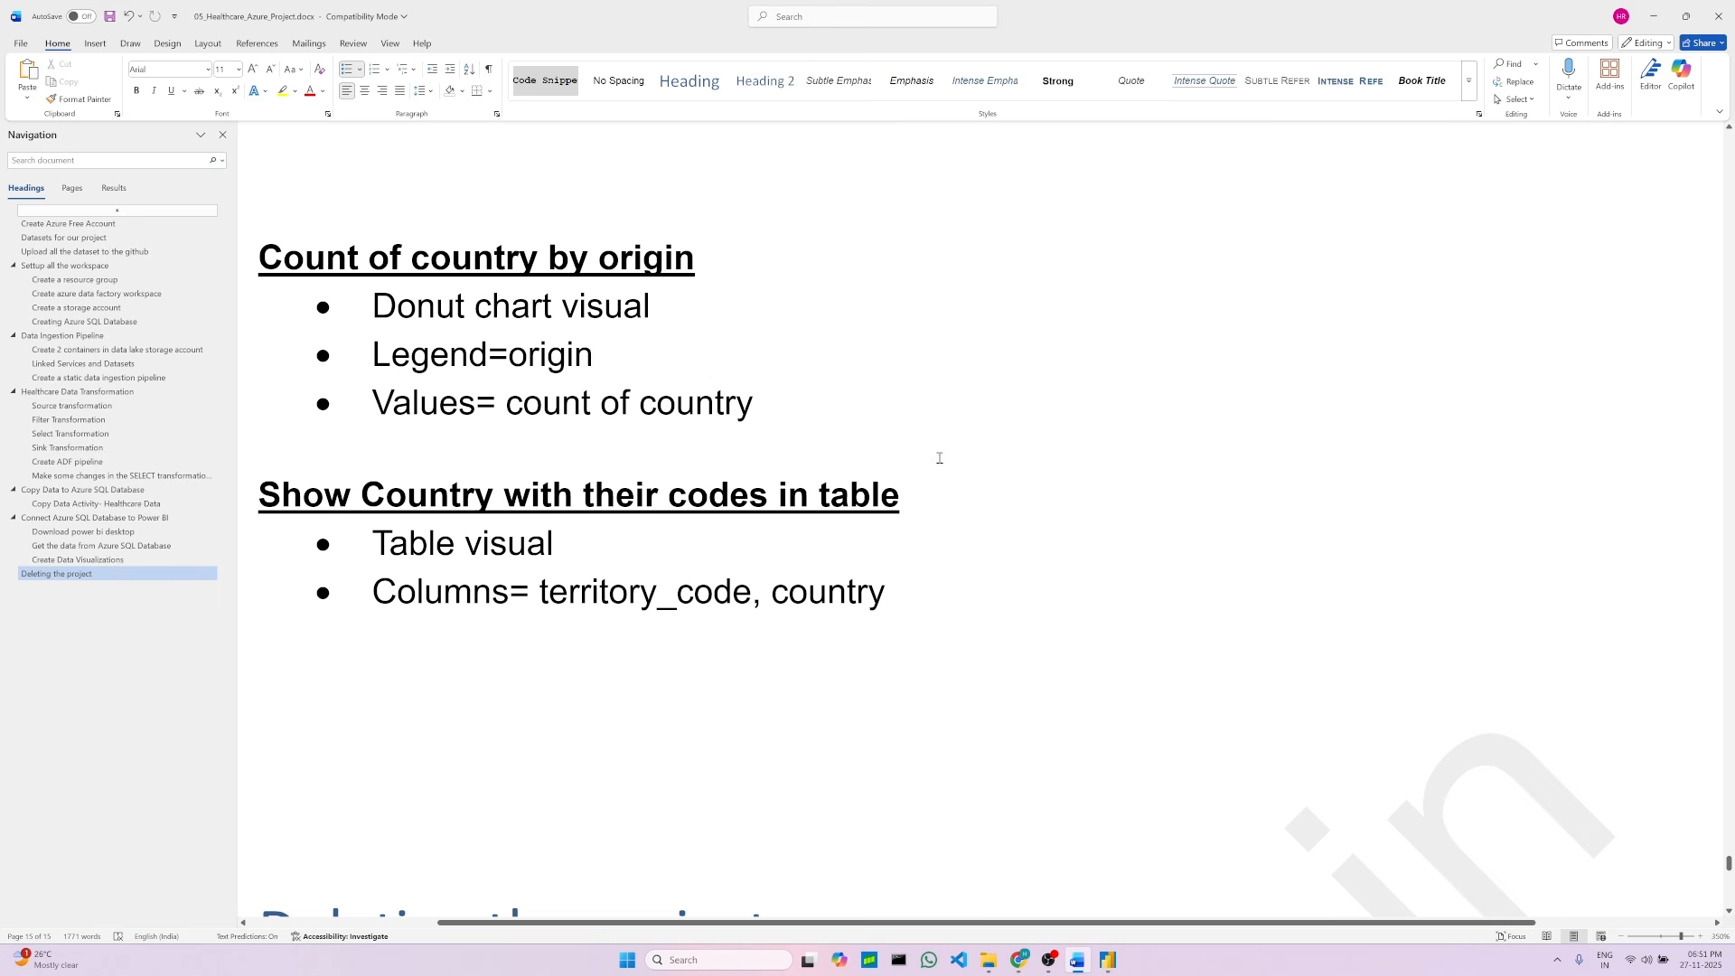
{"action": "scroll", "coordinate": [929, 443], "scroll_direction": "up", "scroll_amount": 2}
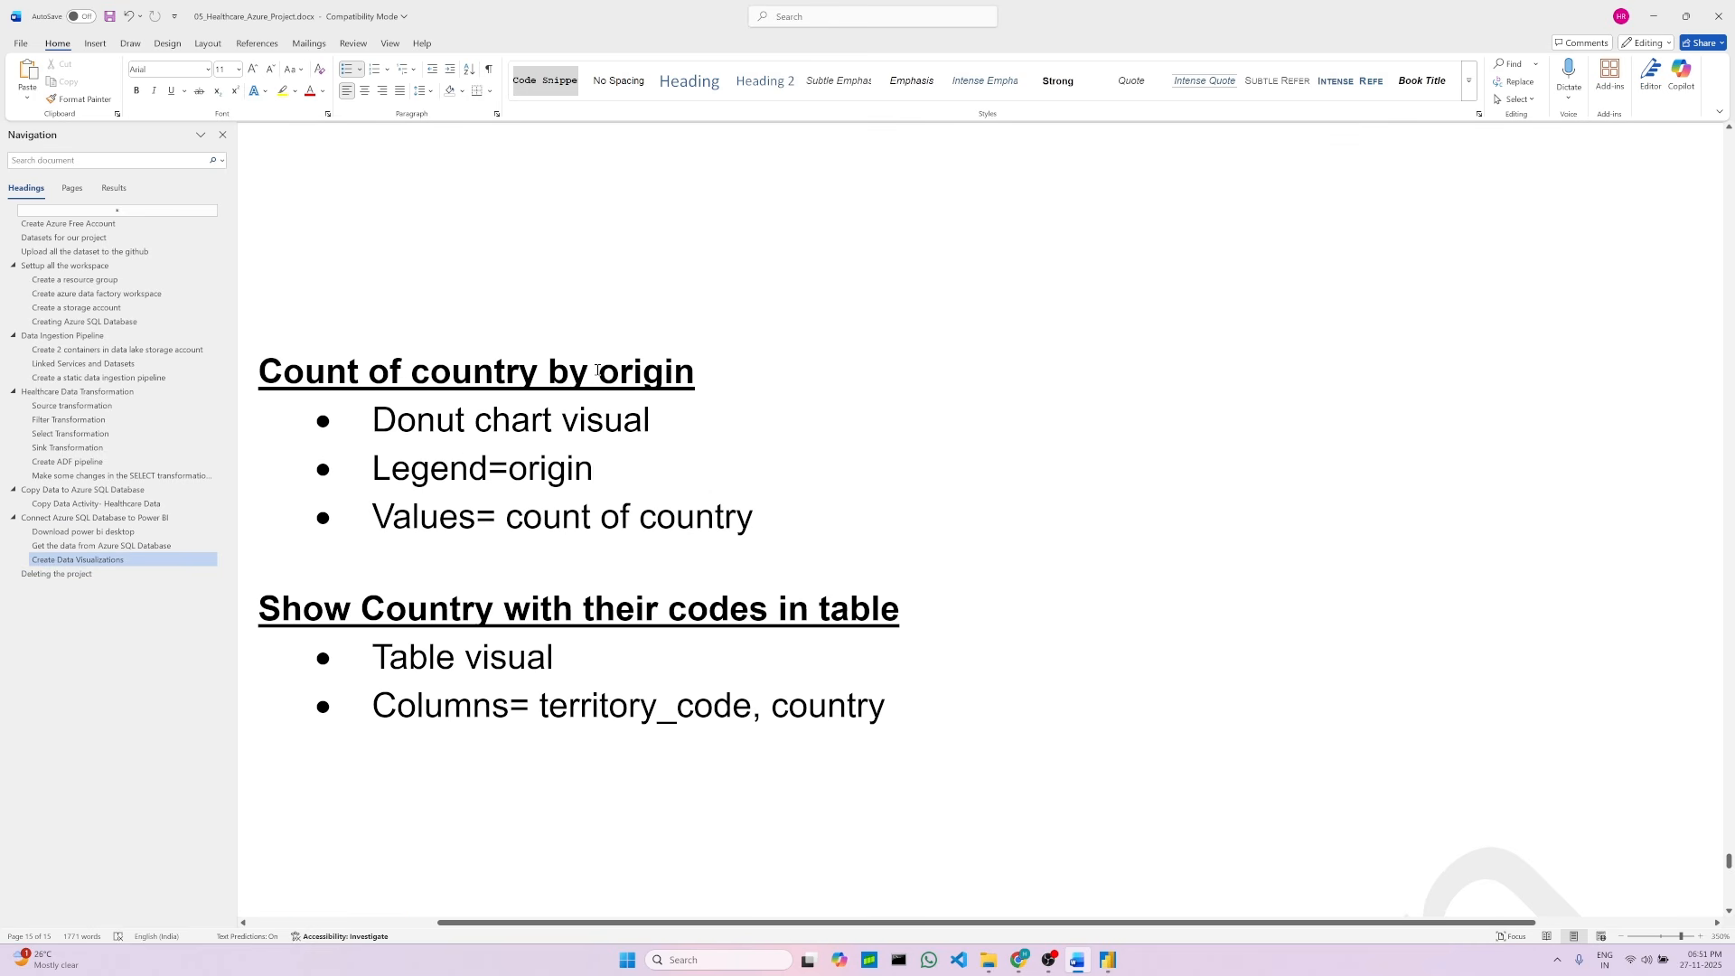
{"action": "left_click", "coordinate": [728, 372]}
{"action": "left_click", "coordinate": [1108, 960]}
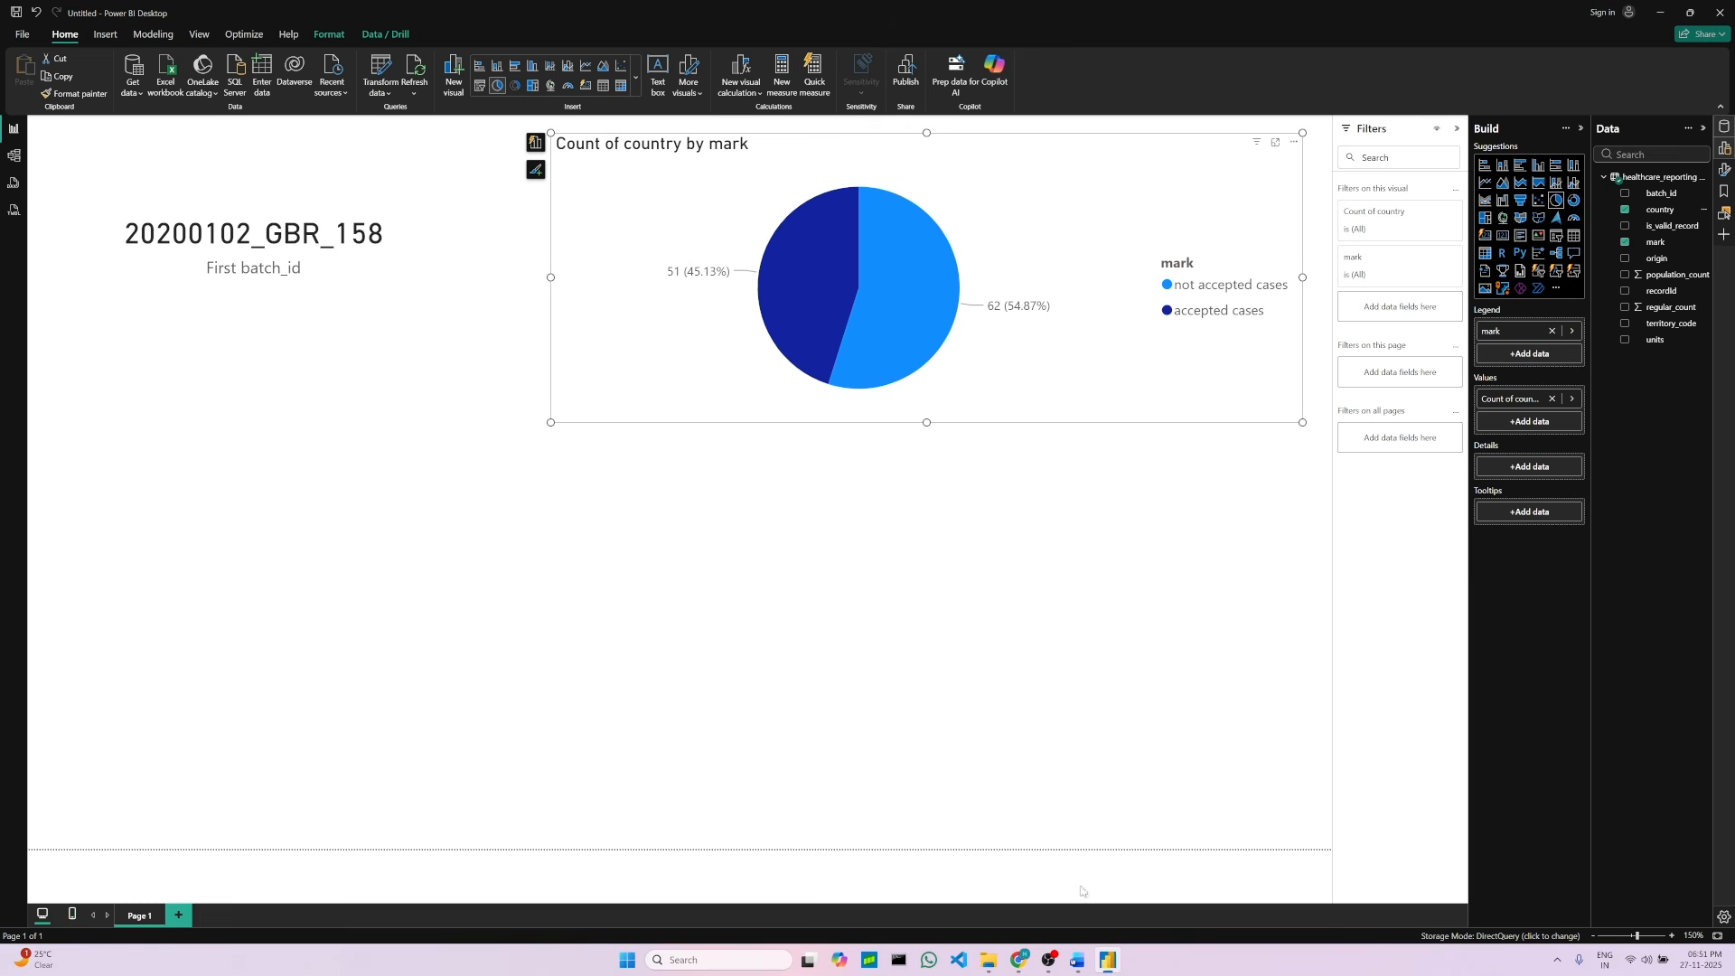
Step: Insert a donut chart visual below the card and add the origin field to its legend
{"action": "left_click", "coordinate": [708, 609]}
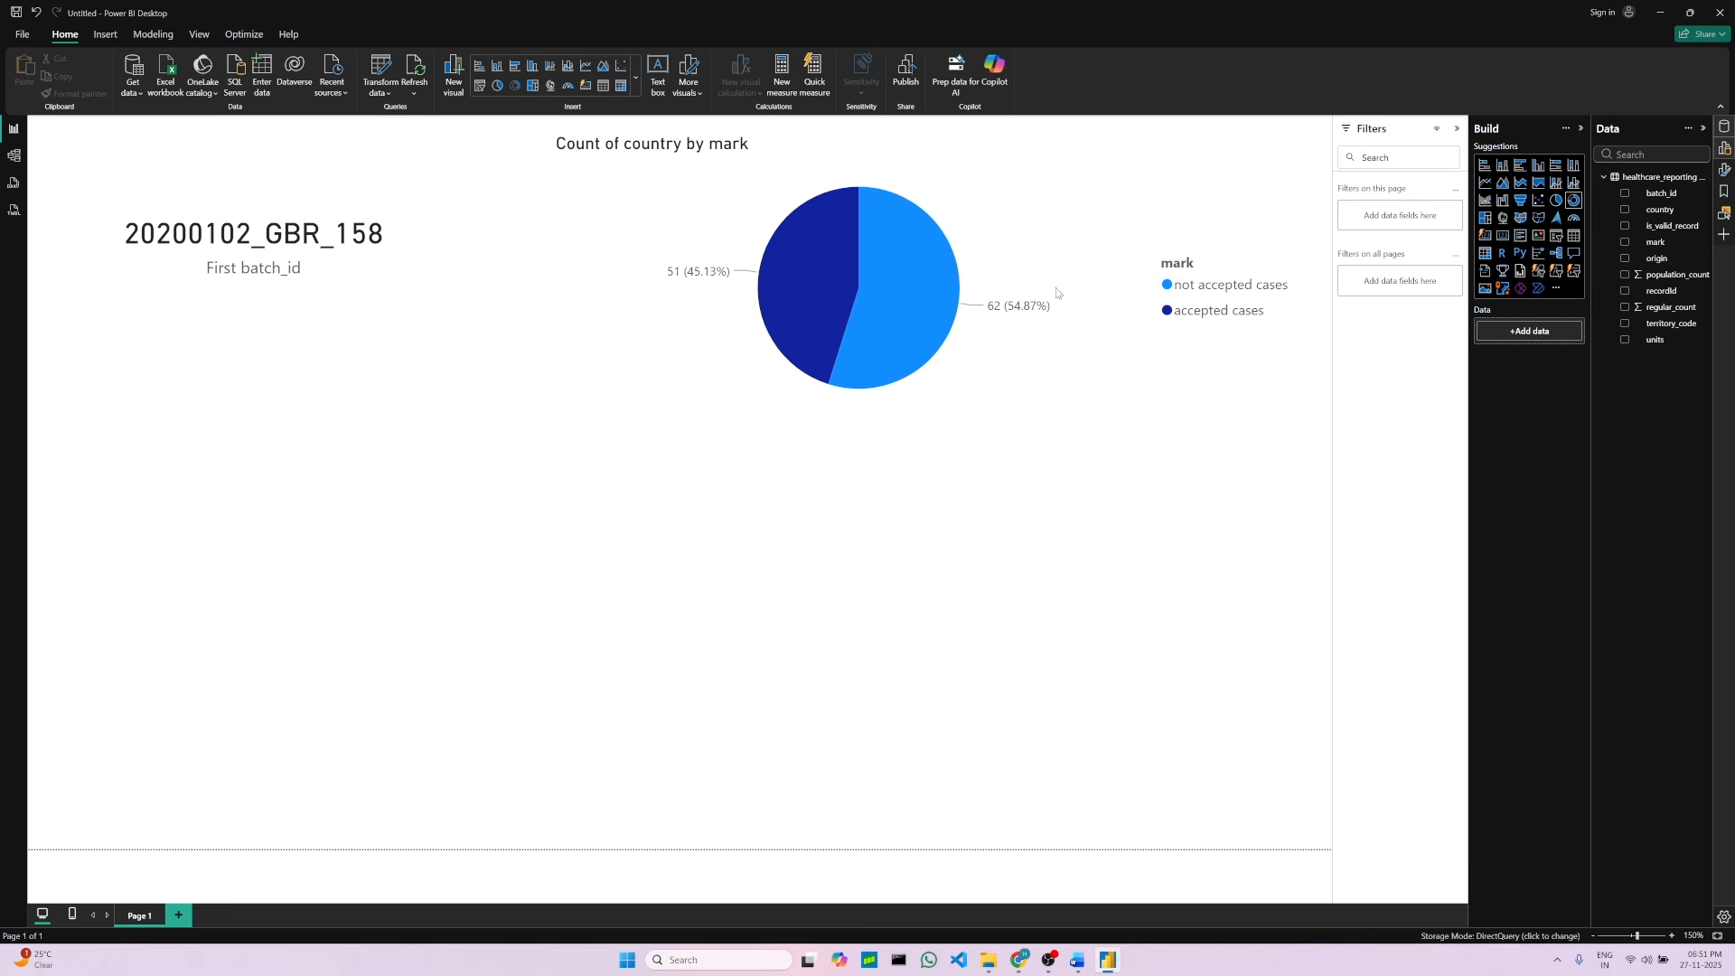
{"action": "left_click", "coordinate": [1575, 202]}
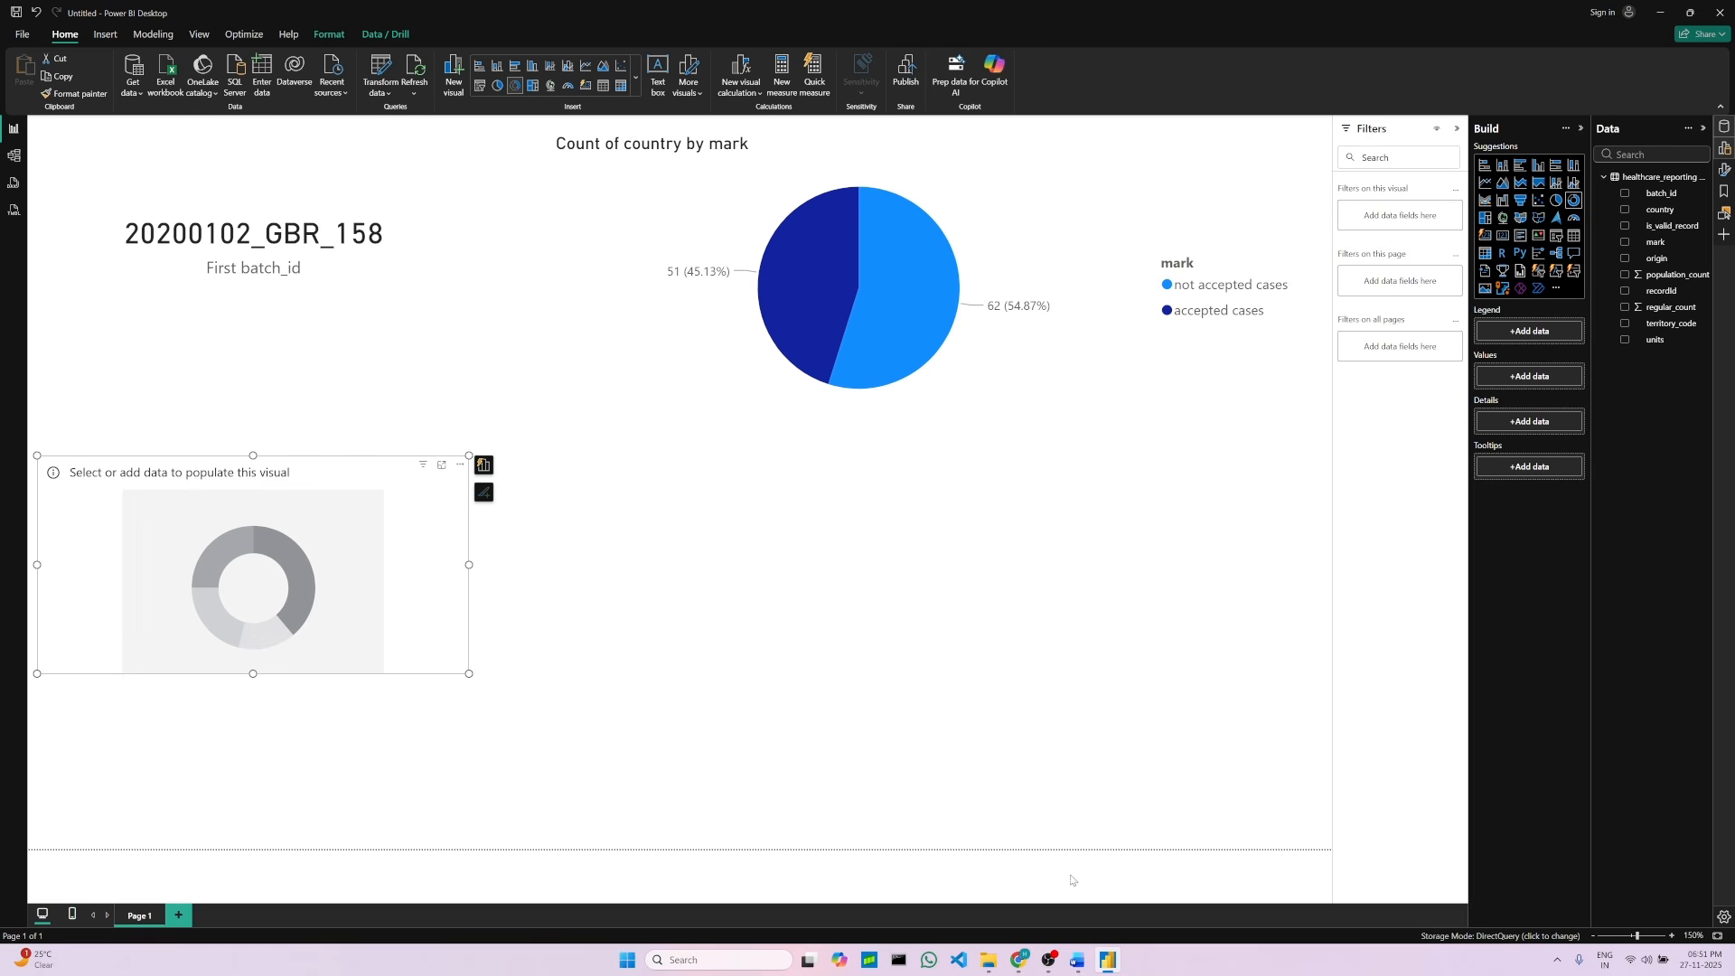
{"action": "left_click", "coordinate": [1077, 960]}
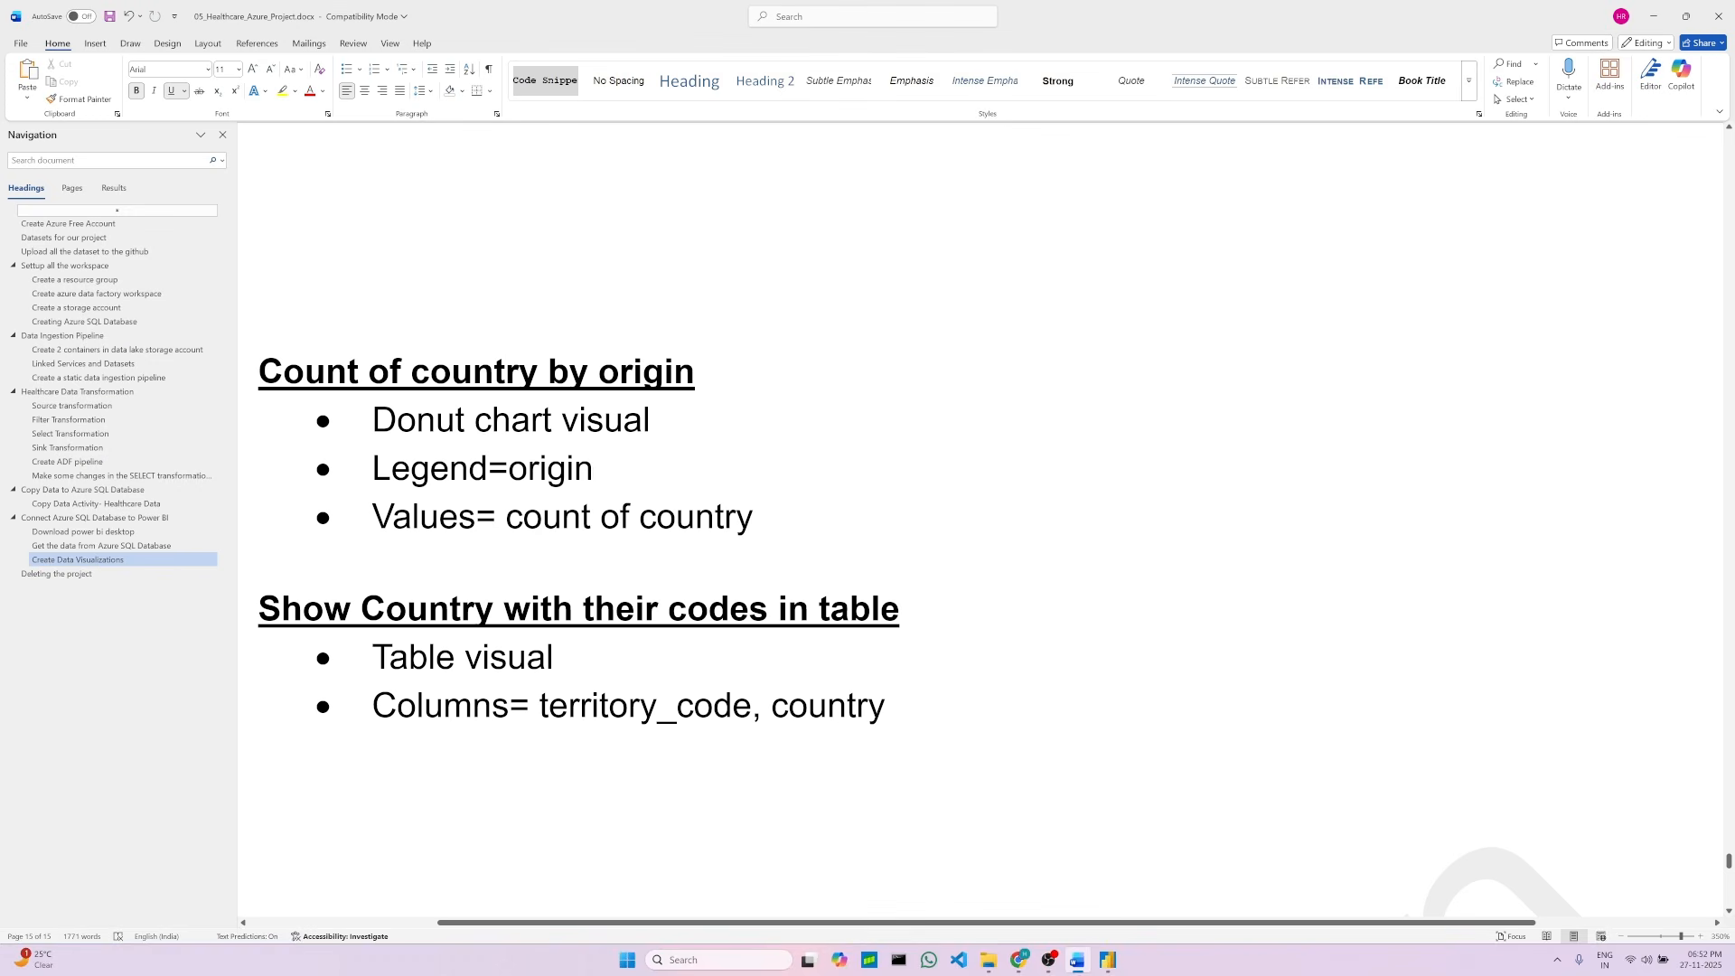
{"action": "left_click", "coordinate": [1108, 960]}
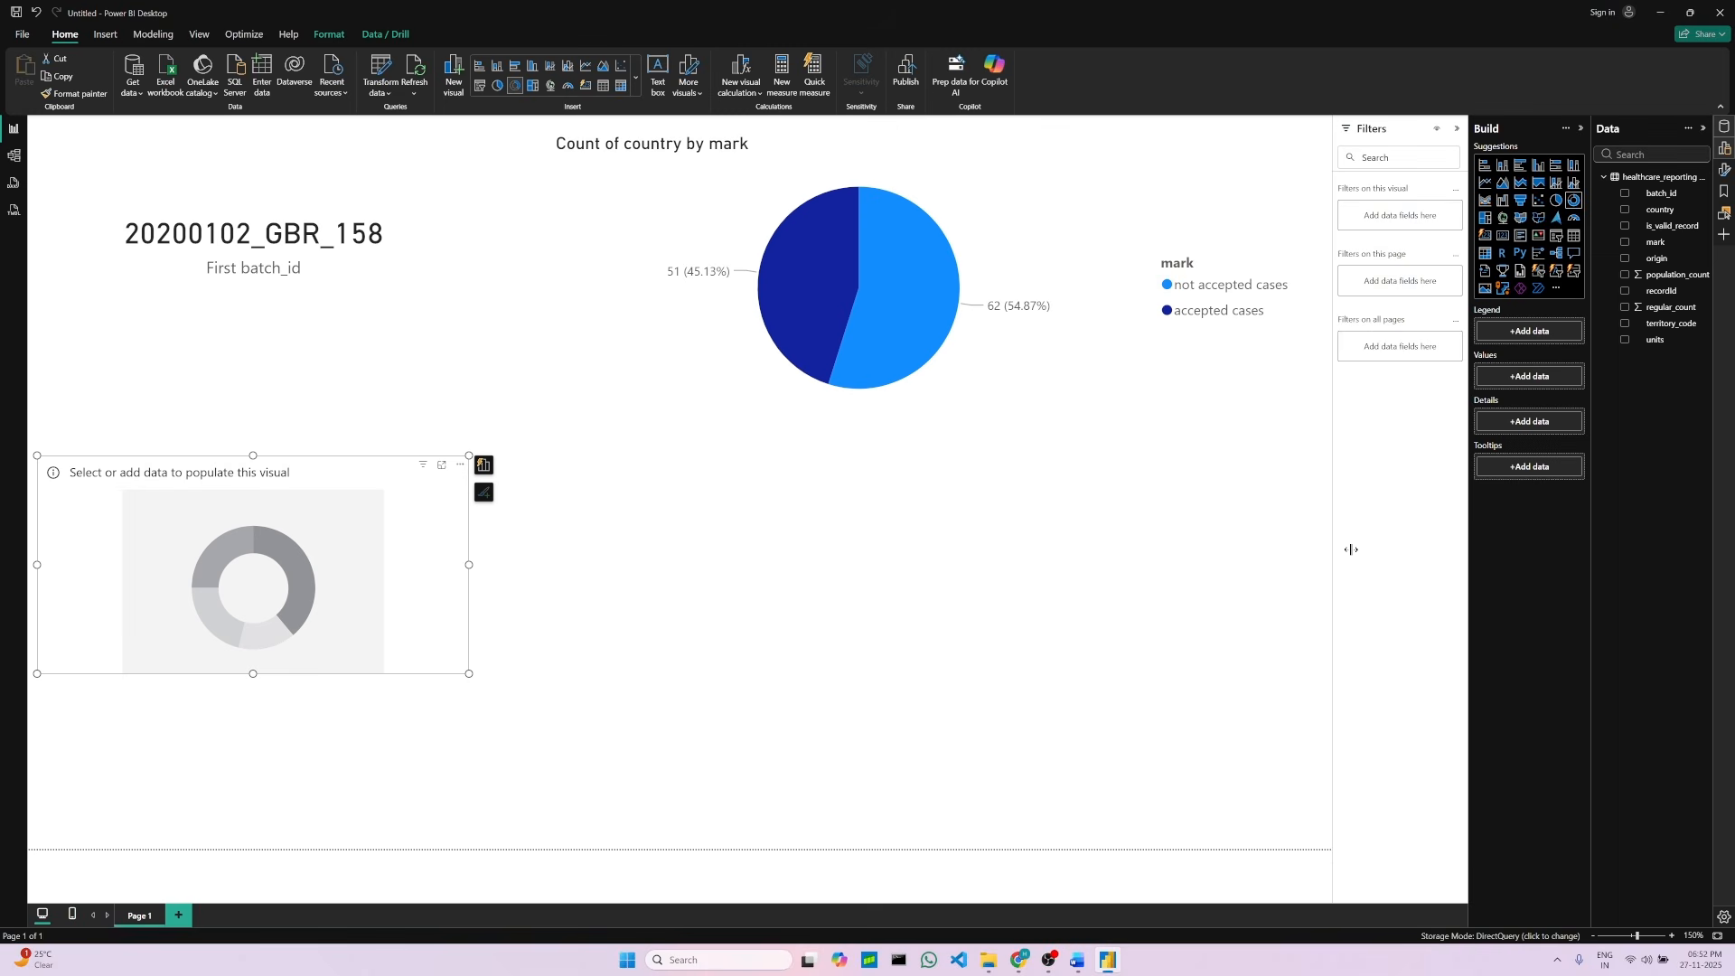
{"action": "left_click_drag", "start_coordinate": [1657, 259], "coordinate": [1529, 331]}
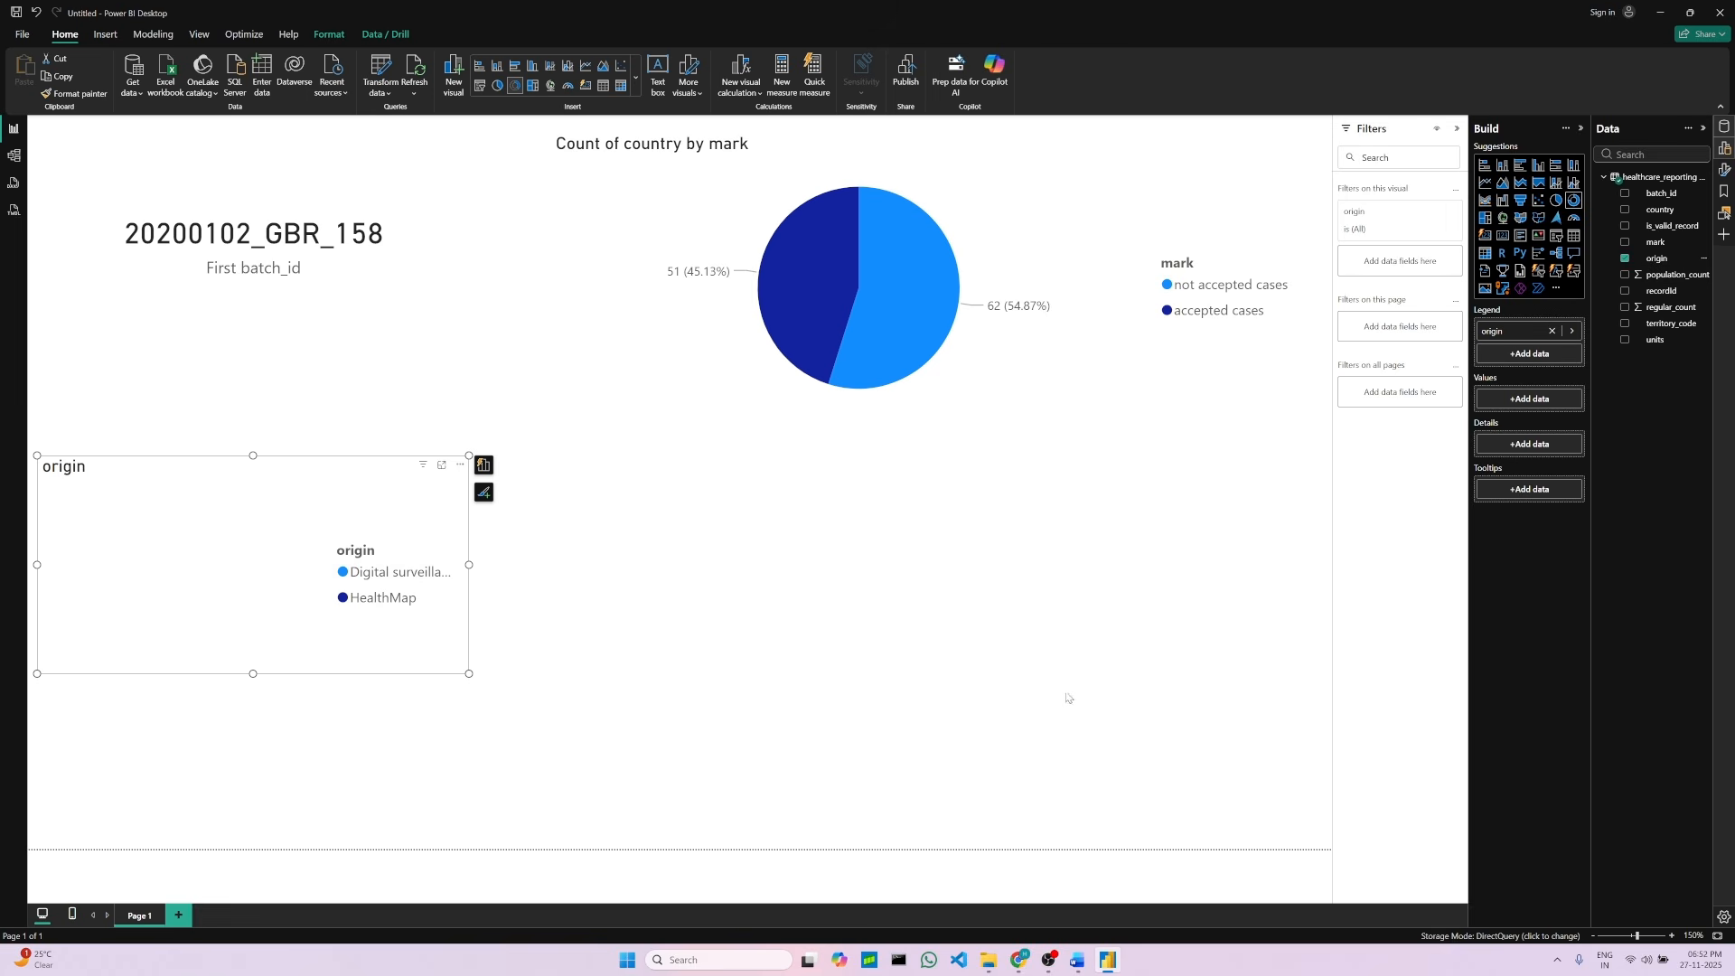
Step: Add count of country to the donut chart's values, as listed in the project document
{"action": "left_click", "coordinate": [1081, 964]}
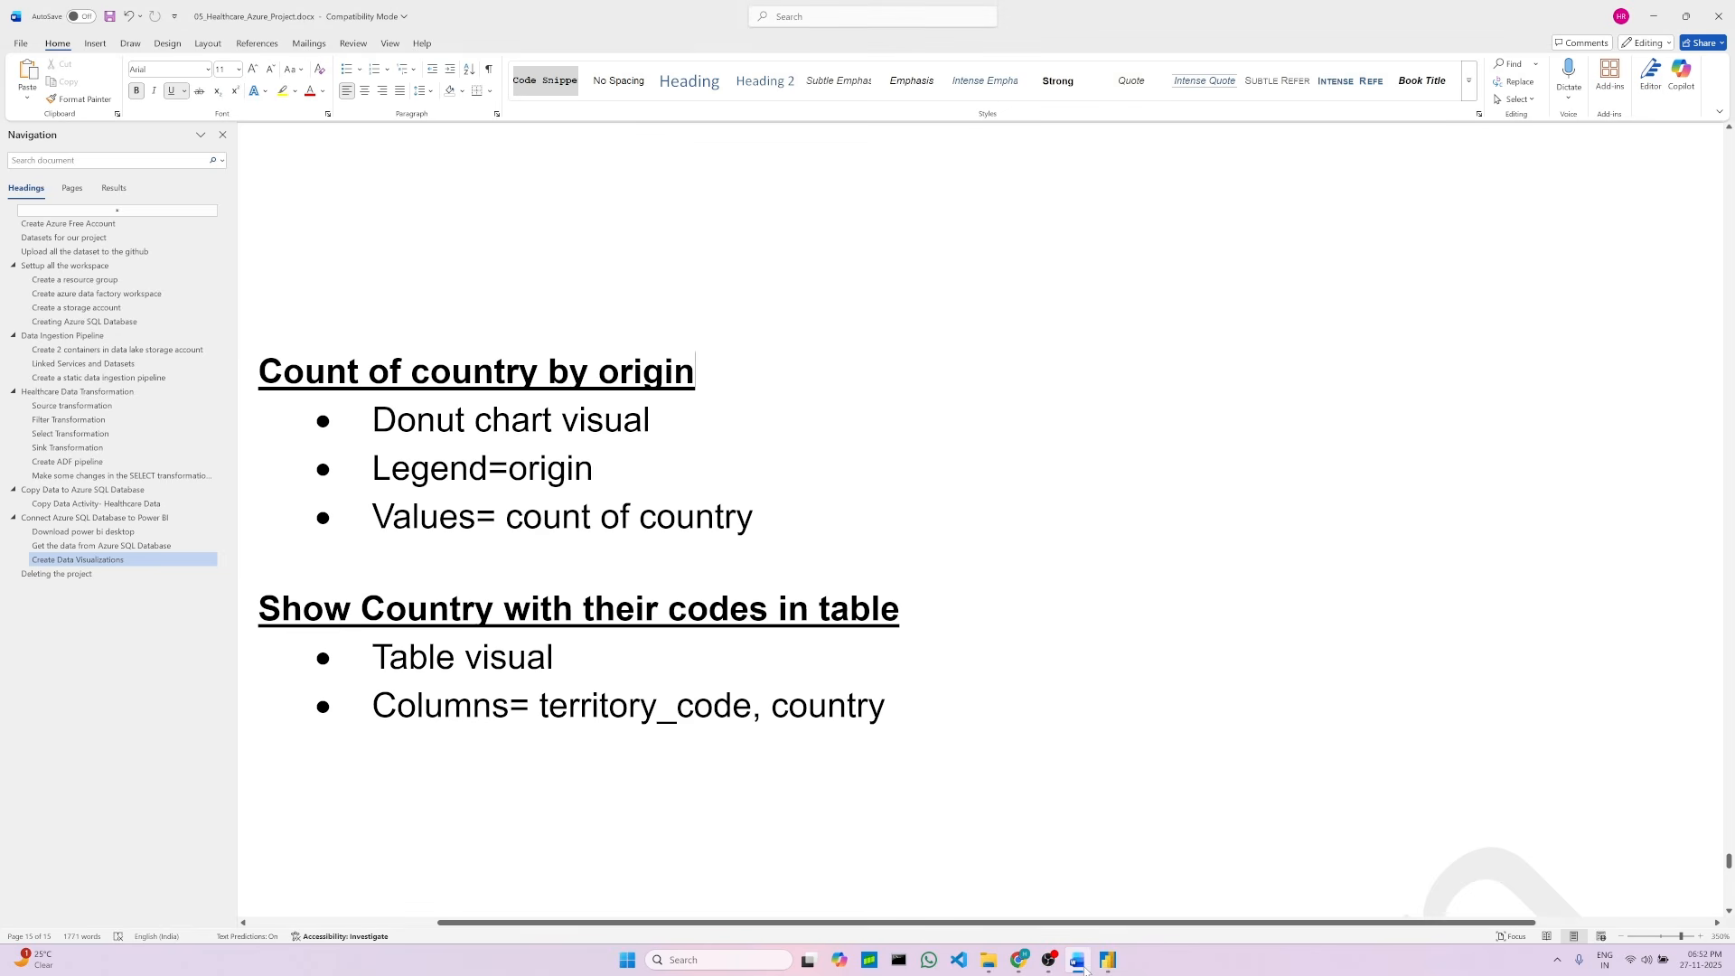
{"action": "left_click", "coordinate": [1081, 965]}
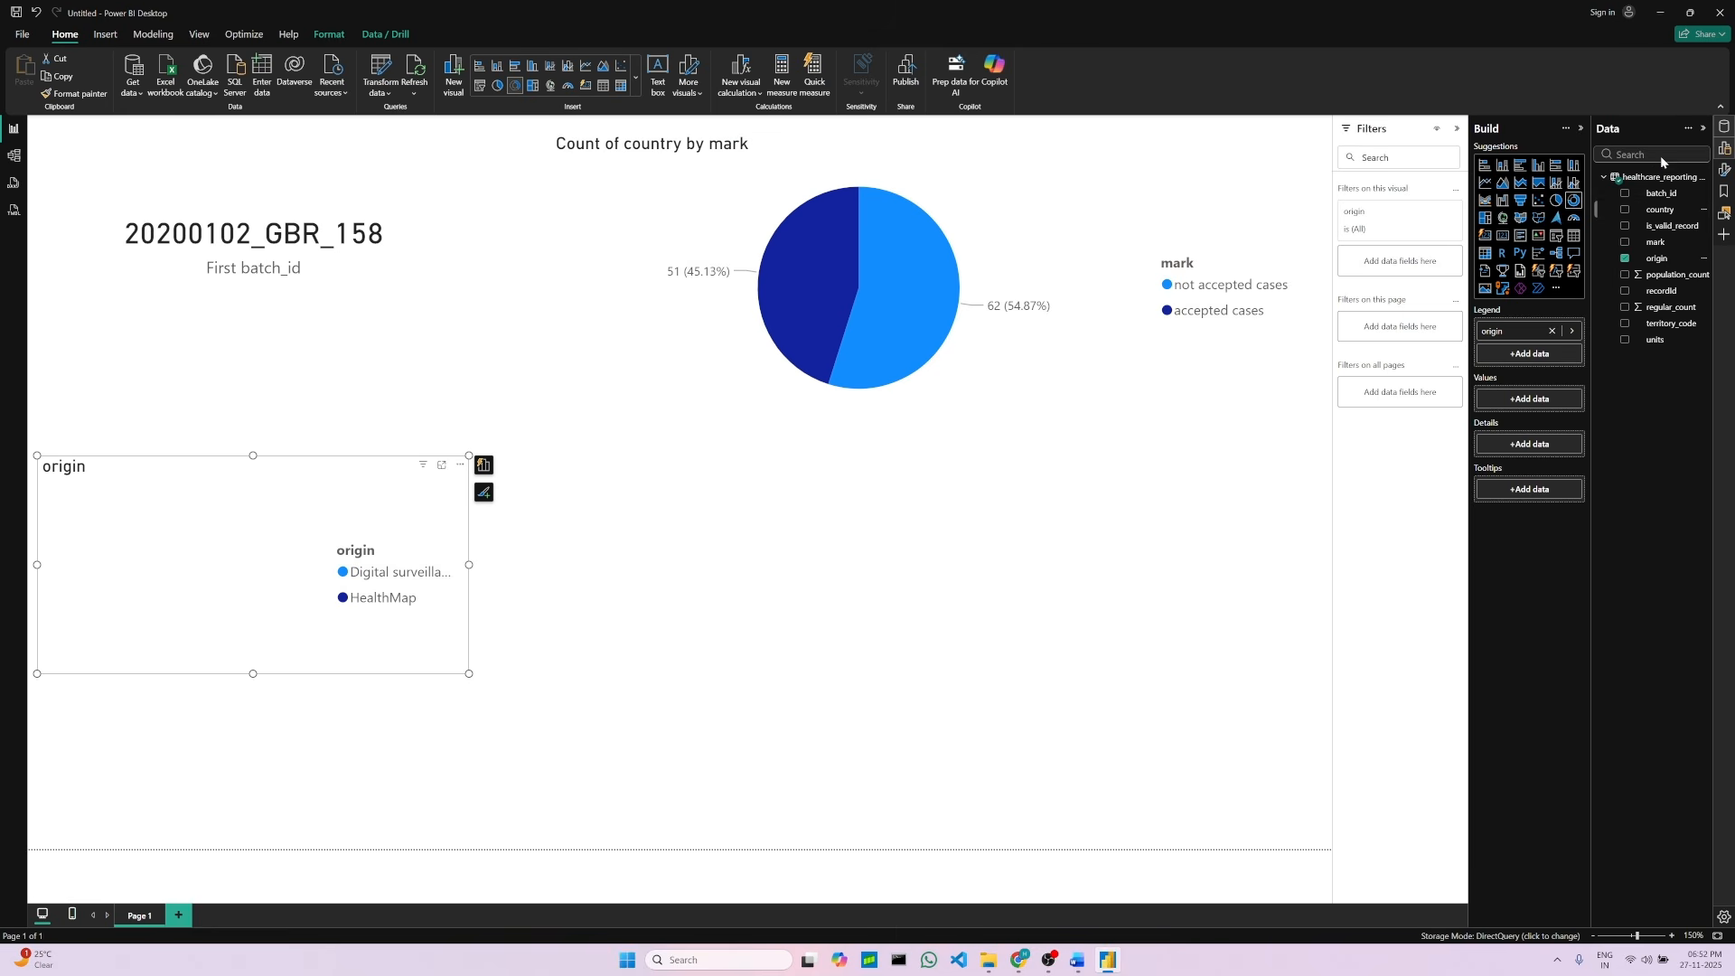
{"action": "left_click_drag", "start_coordinate": [1670, 214], "coordinate": [1527, 404]}
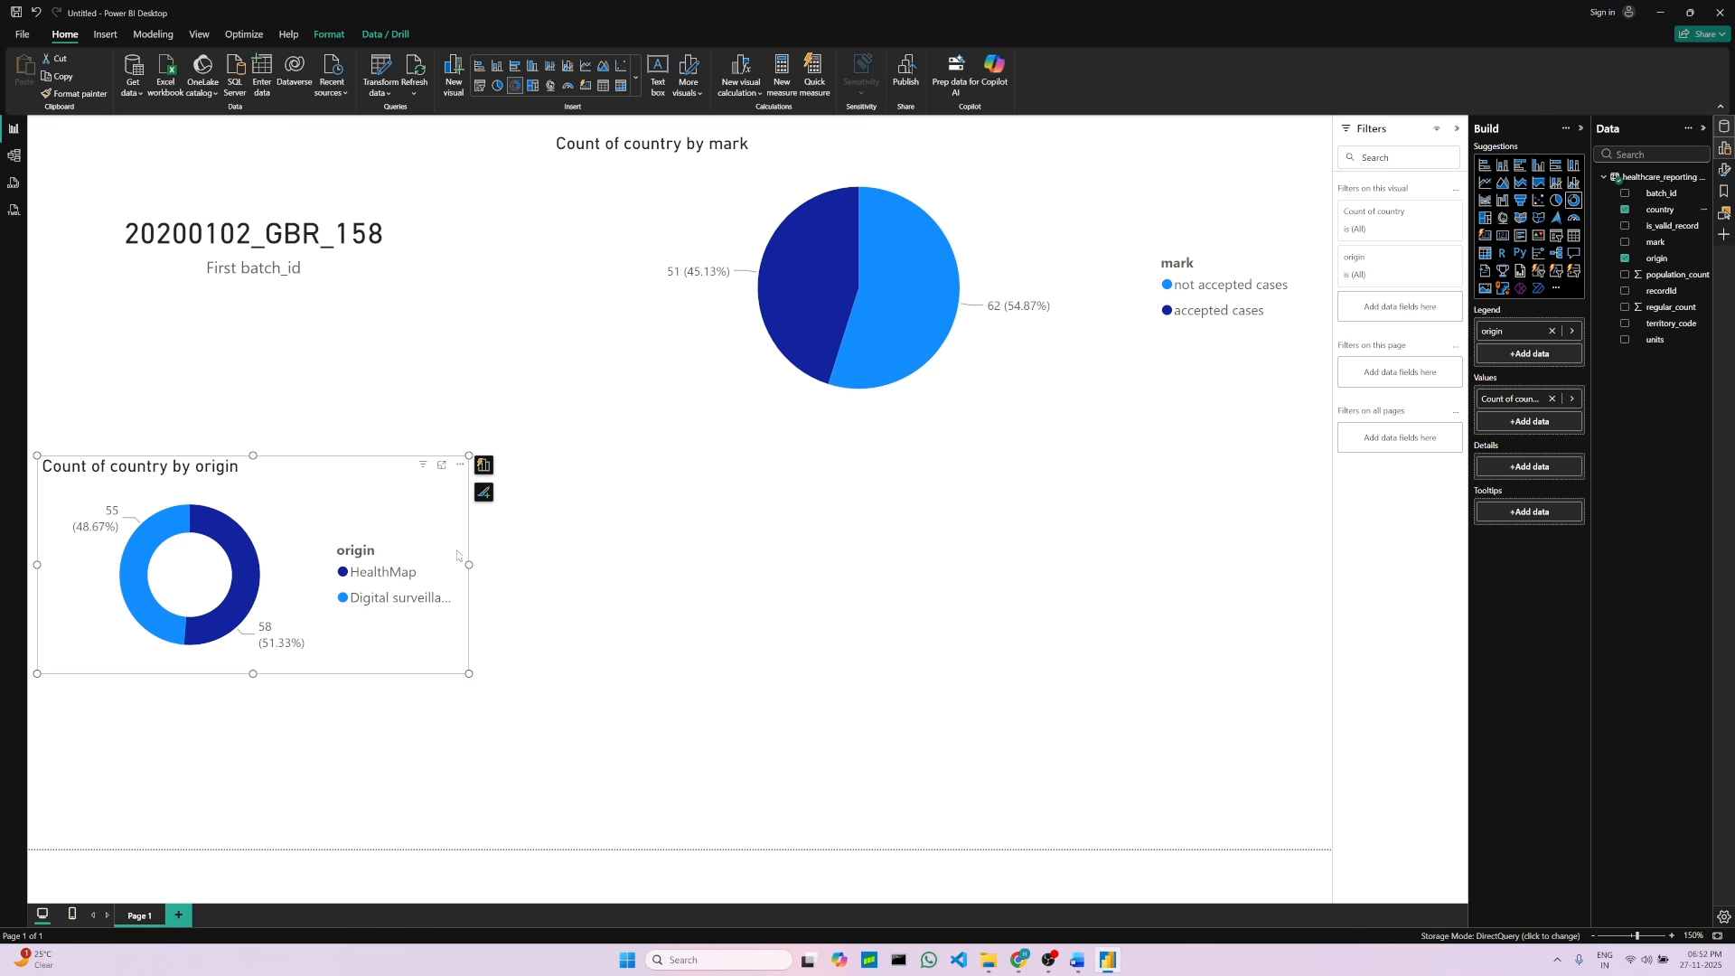
Step: Enlarge the donut chart visual, widening it and extending it downward
{"action": "left_click_drag", "start_coordinate": [469, 564], "coordinate": [728, 565]}
{"action": "left_click_drag", "start_coordinate": [382, 674], "coordinate": [365, 840]}
{"action": "left_click_drag", "start_coordinate": [364, 837], "coordinate": [364, 835]}
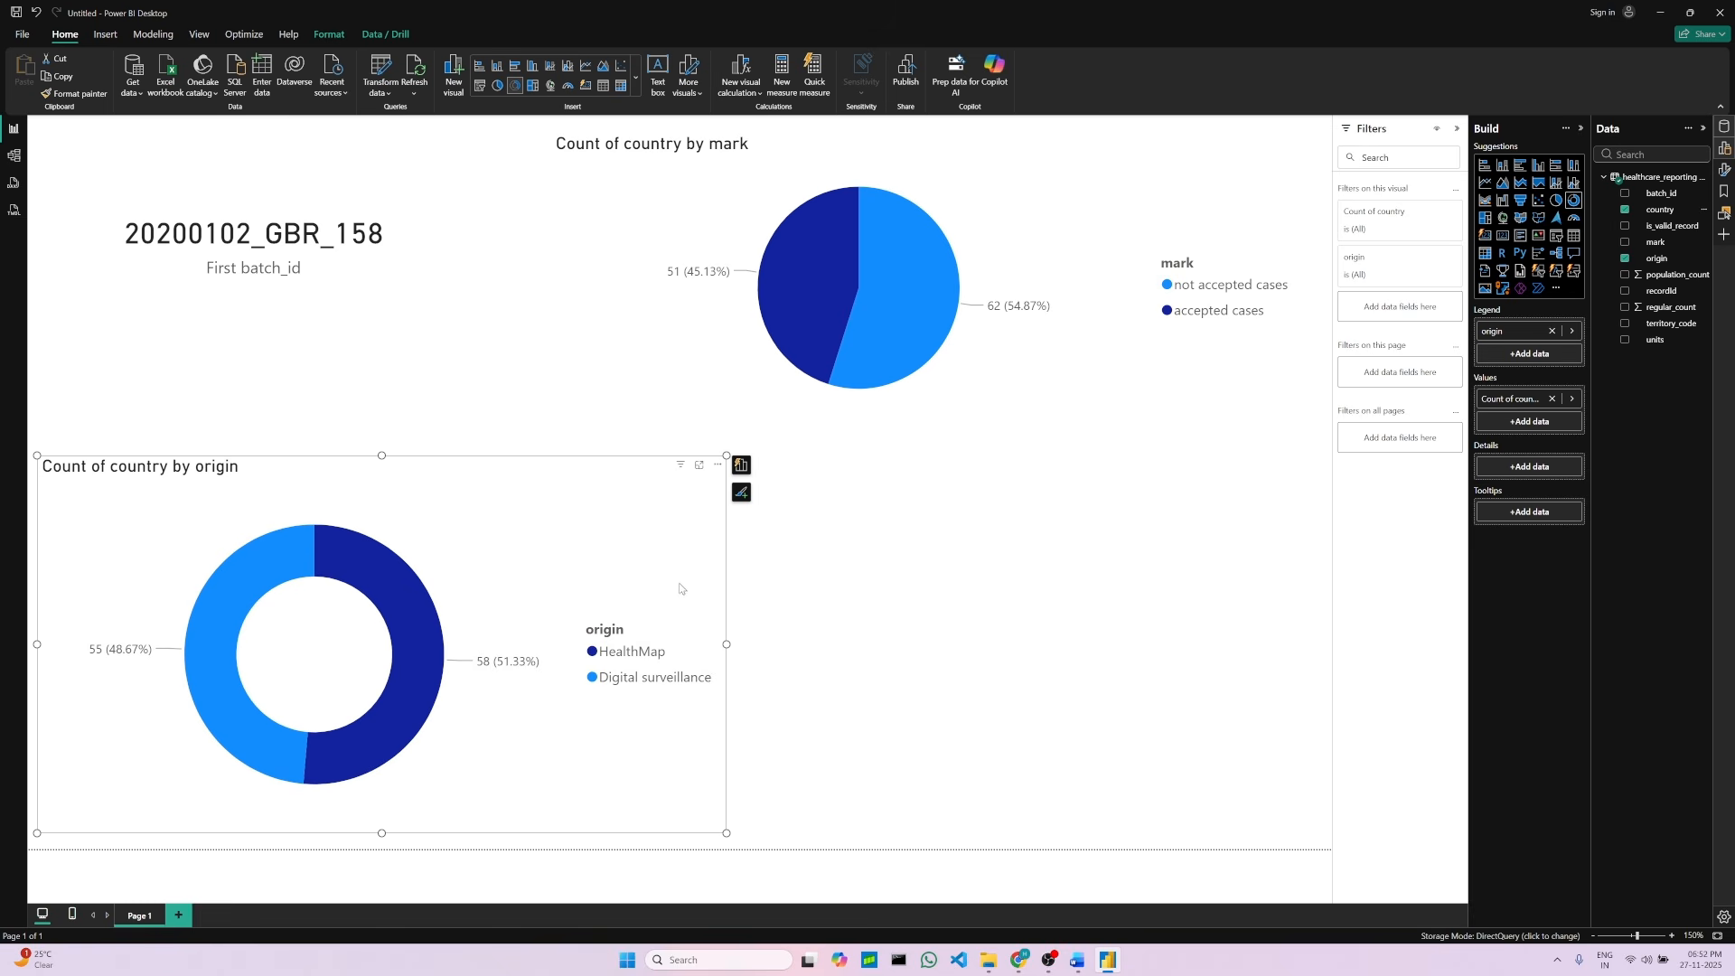
Step: Review the table visual instructions in the project document
{"action": "left_click", "coordinate": [1077, 963]}
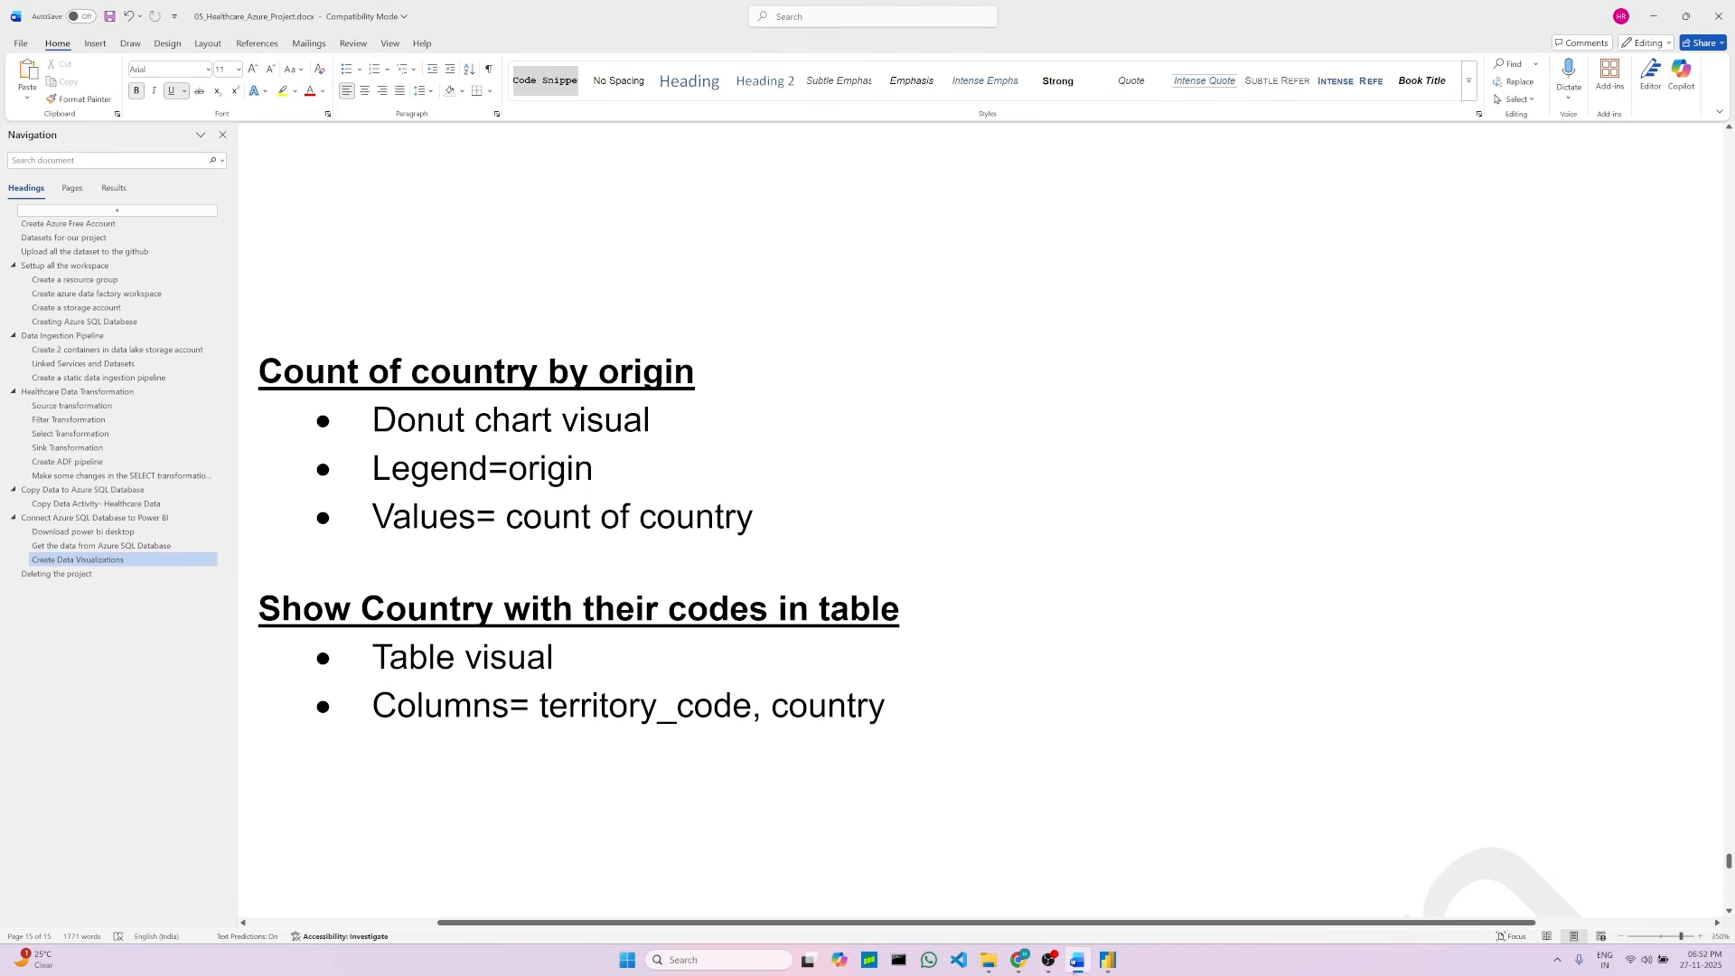
{"action": "left_click", "coordinate": [1076, 973]}
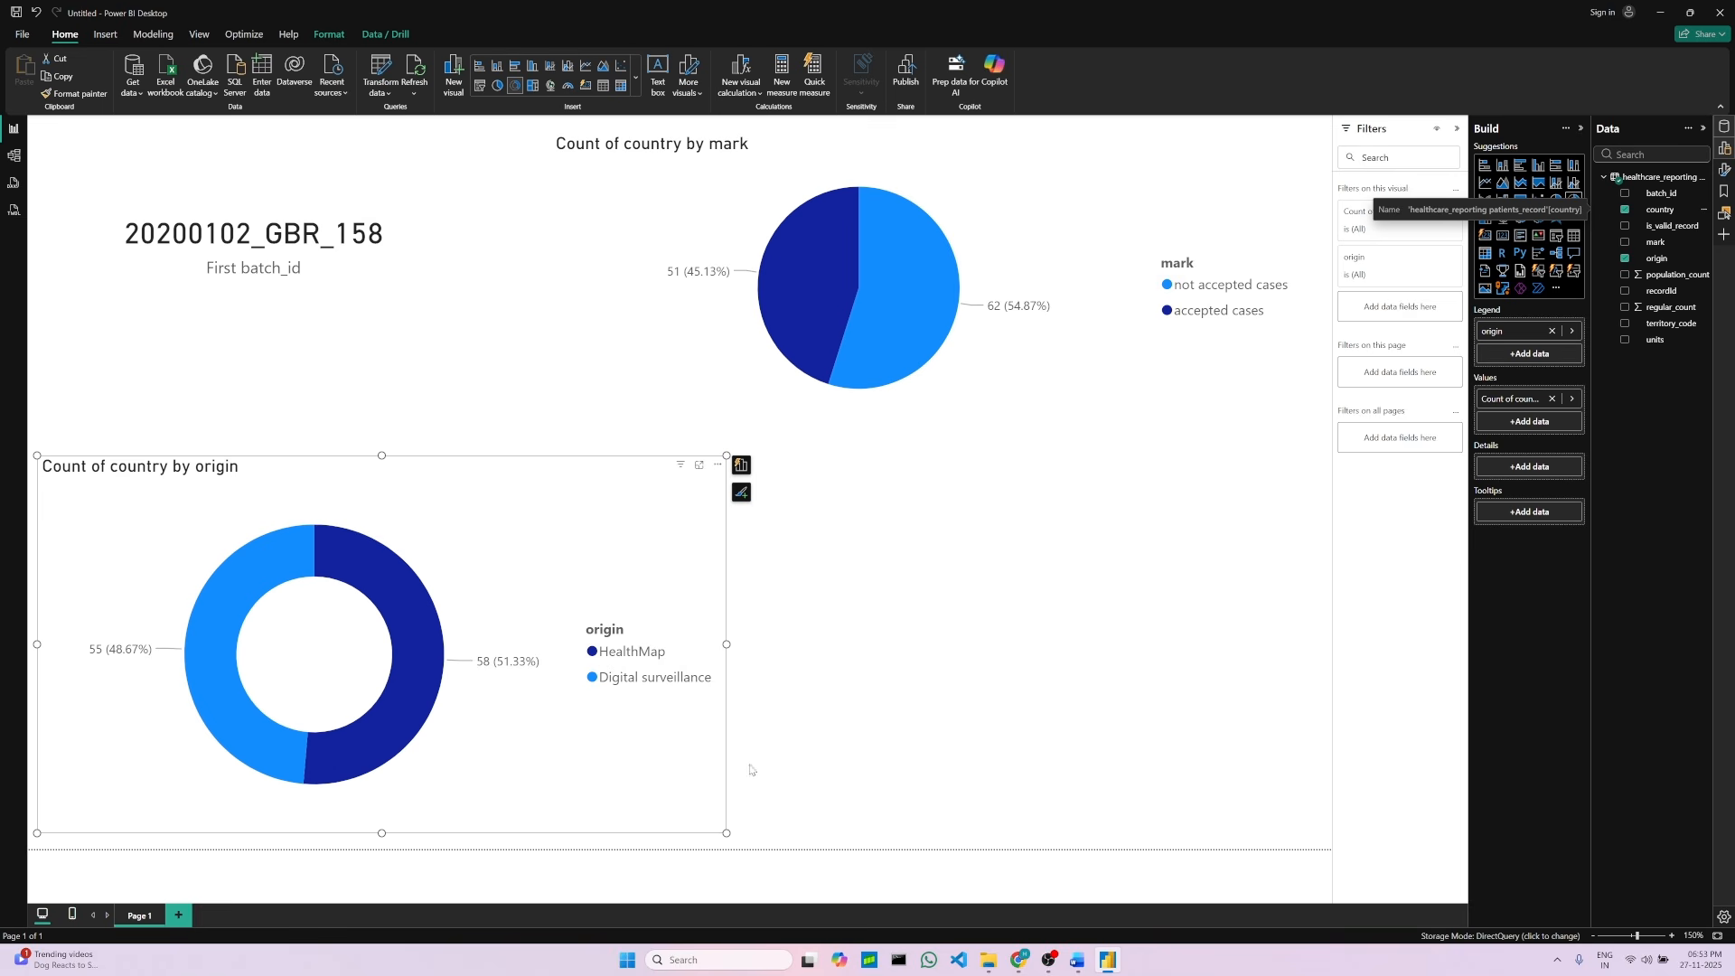
{"action": "left_click", "coordinate": [1077, 960]}
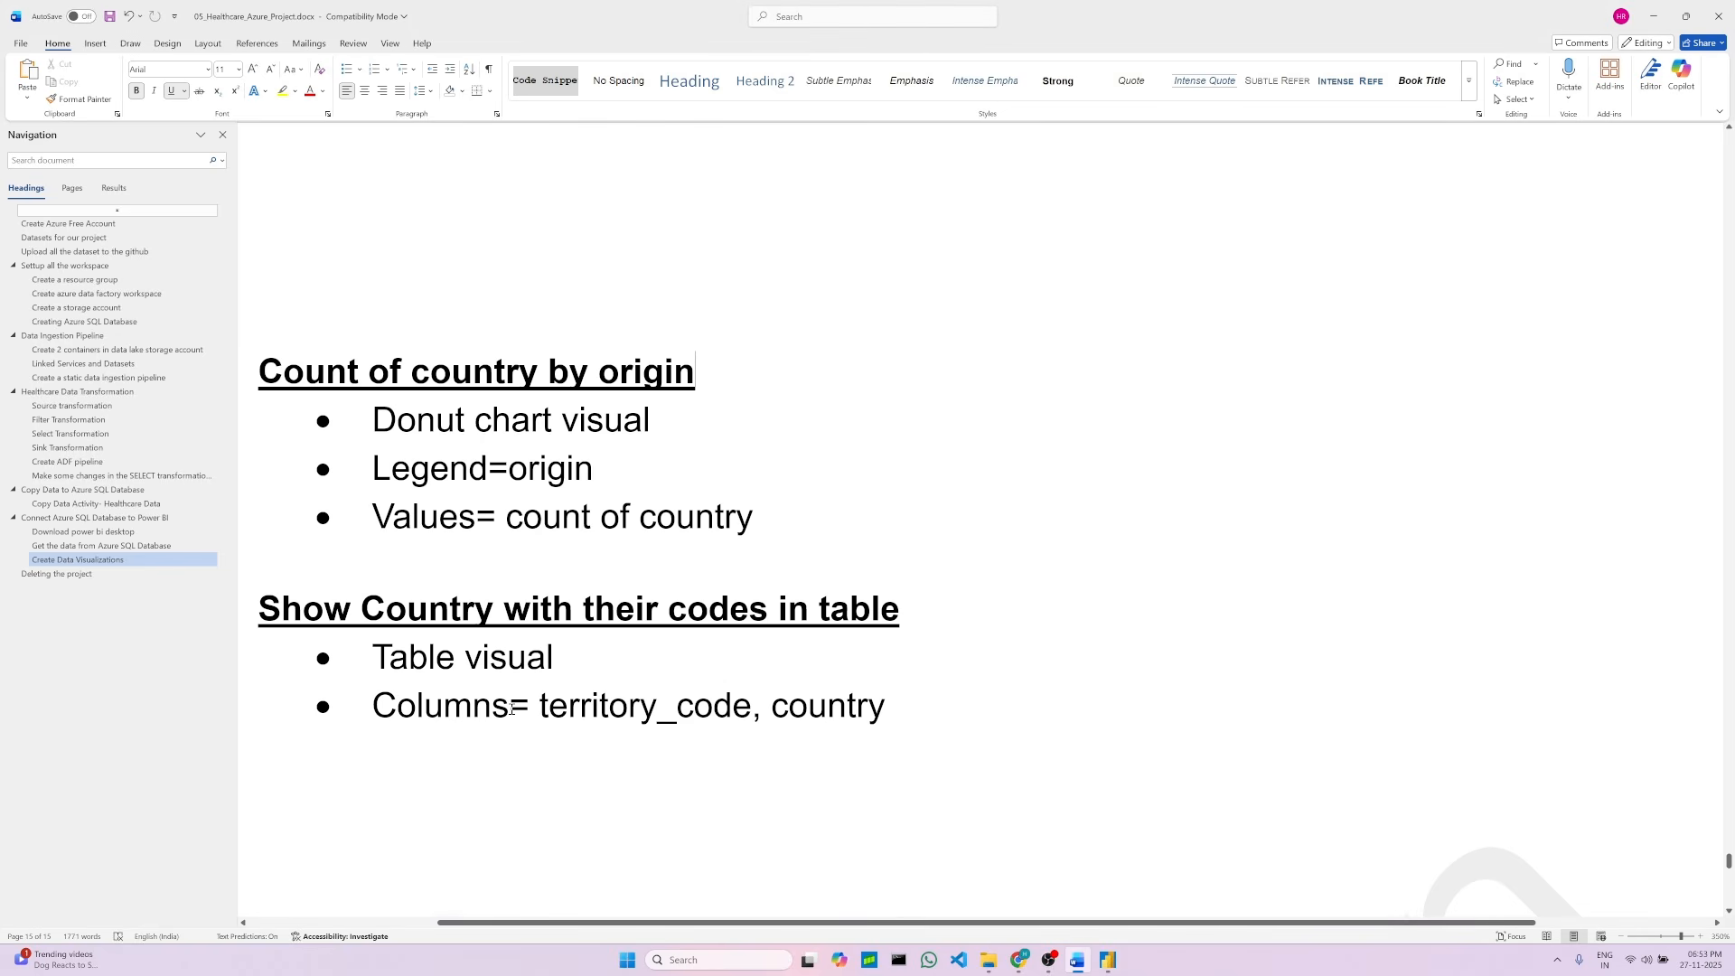
{"action": "scroll", "coordinate": [438, 632], "scroll_direction": "down", "scroll_amount": 1}
{"action": "scroll", "coordinate": [442, 638], "scroll_direction": "up", "scroll_amount": 1}
{"action": "left_click", "coordinate": [940, 631]}
{"action": "left_click", "coordinate": [1109, 961]}
{"action": "left_click", "coordinate": [976, 595]}
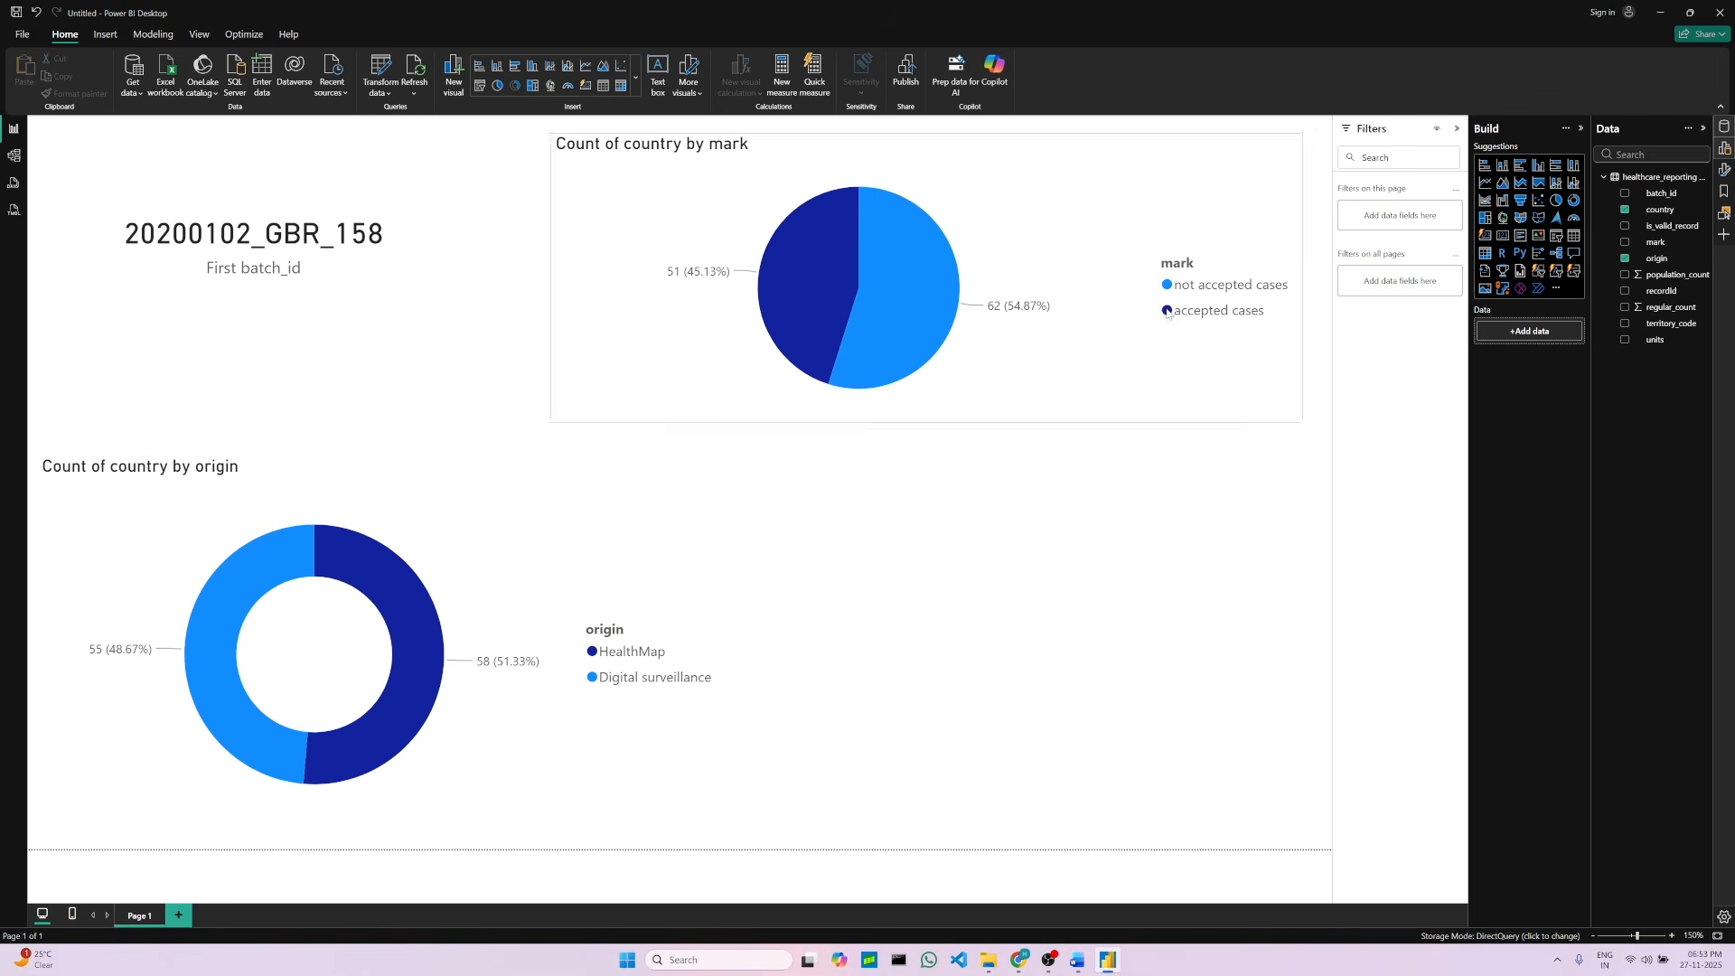
Step: Insert a table visual beside the donut chart with the country and territory_code columns
{"action": "left_click", "coordinate": [1574, 239]}
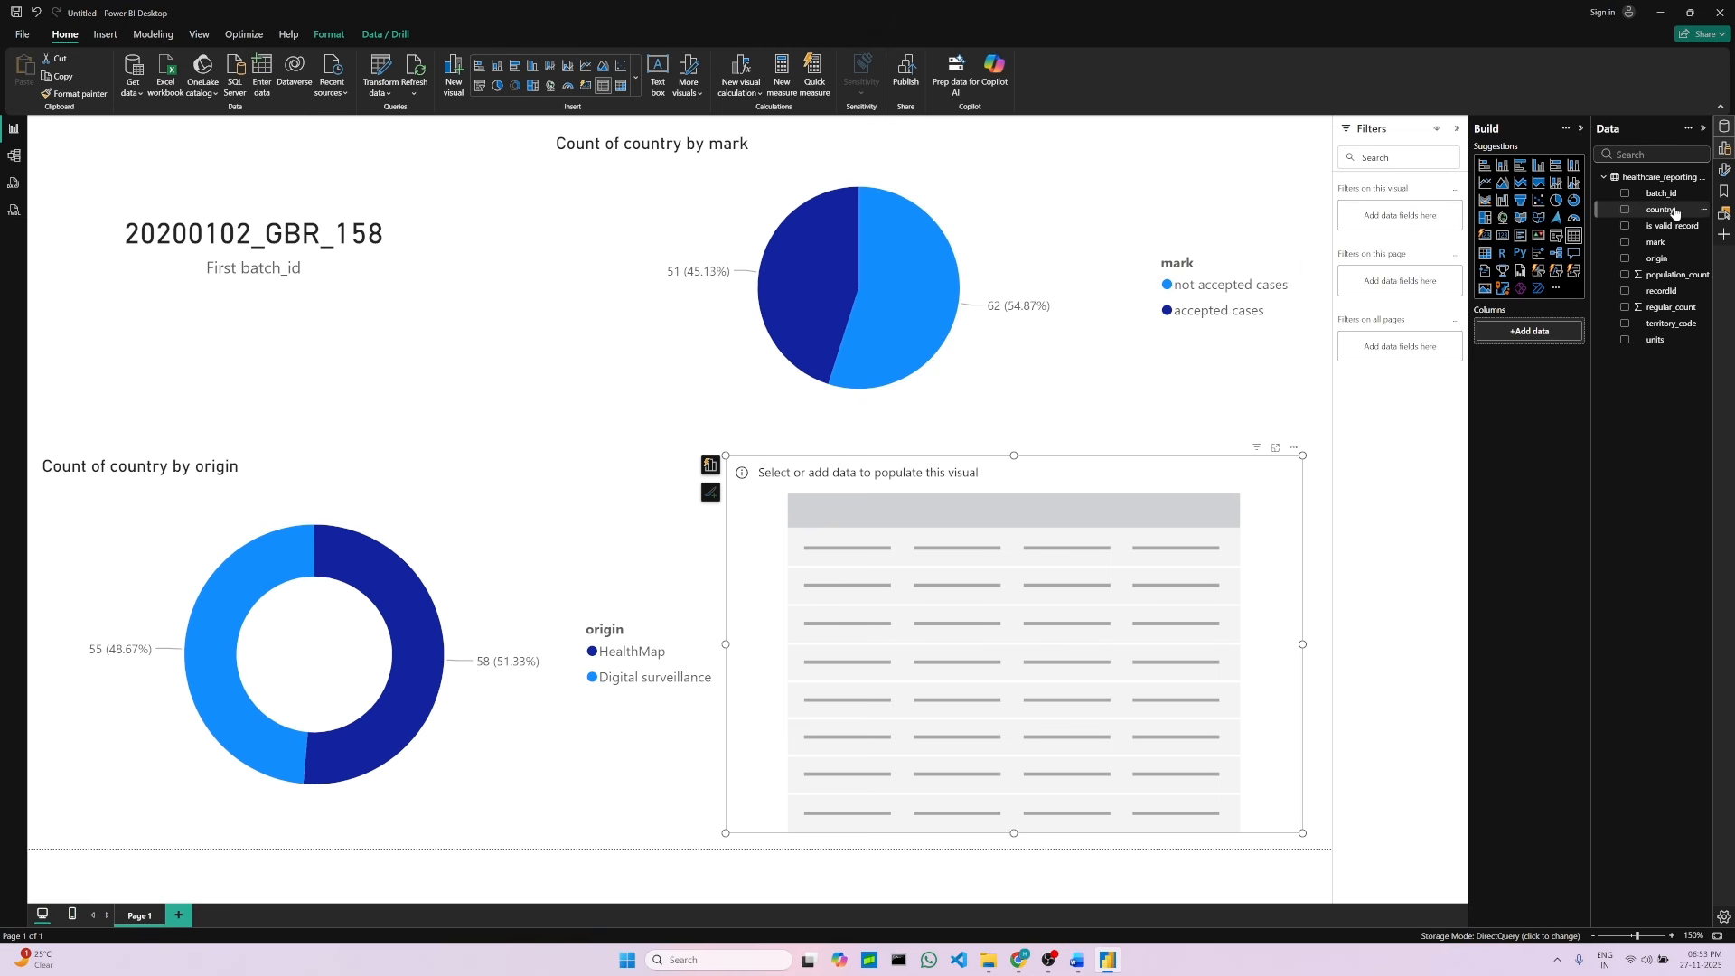
{"action": "left_click_drag", "start_coordinate": [1675, 213], "coordinate": [1528, 333]}
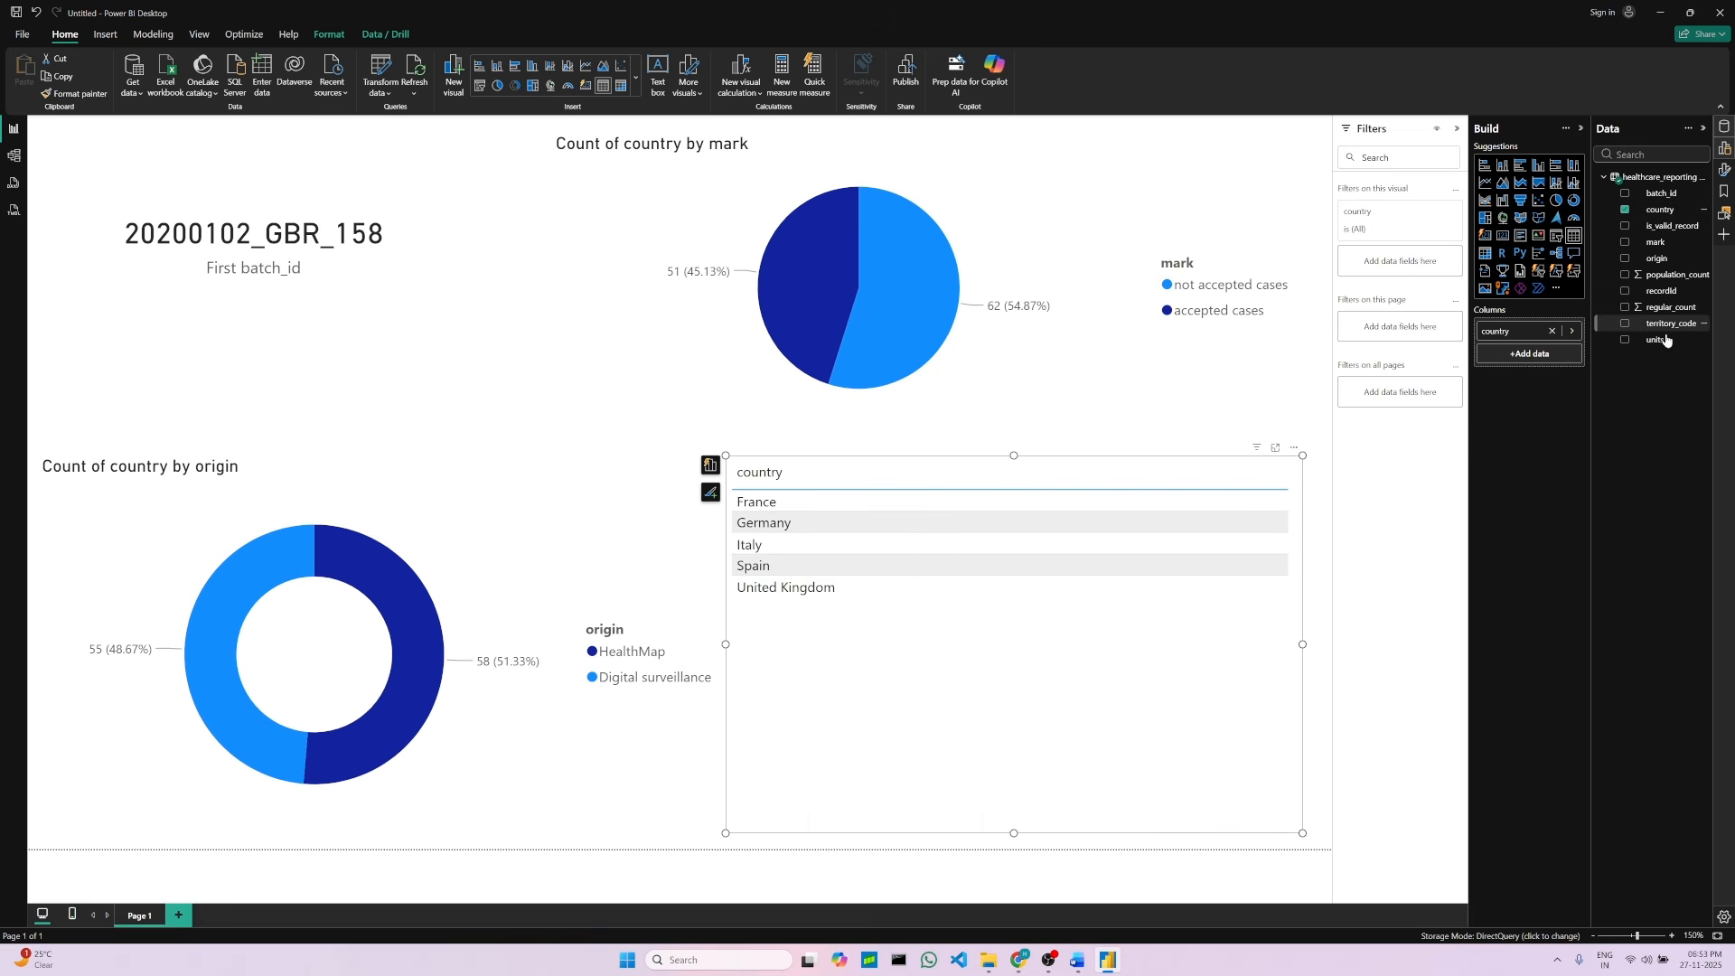
{"action": "left_click_drag", "start_coordinate": [1670, 323], "coordinate": [1535, 361]}
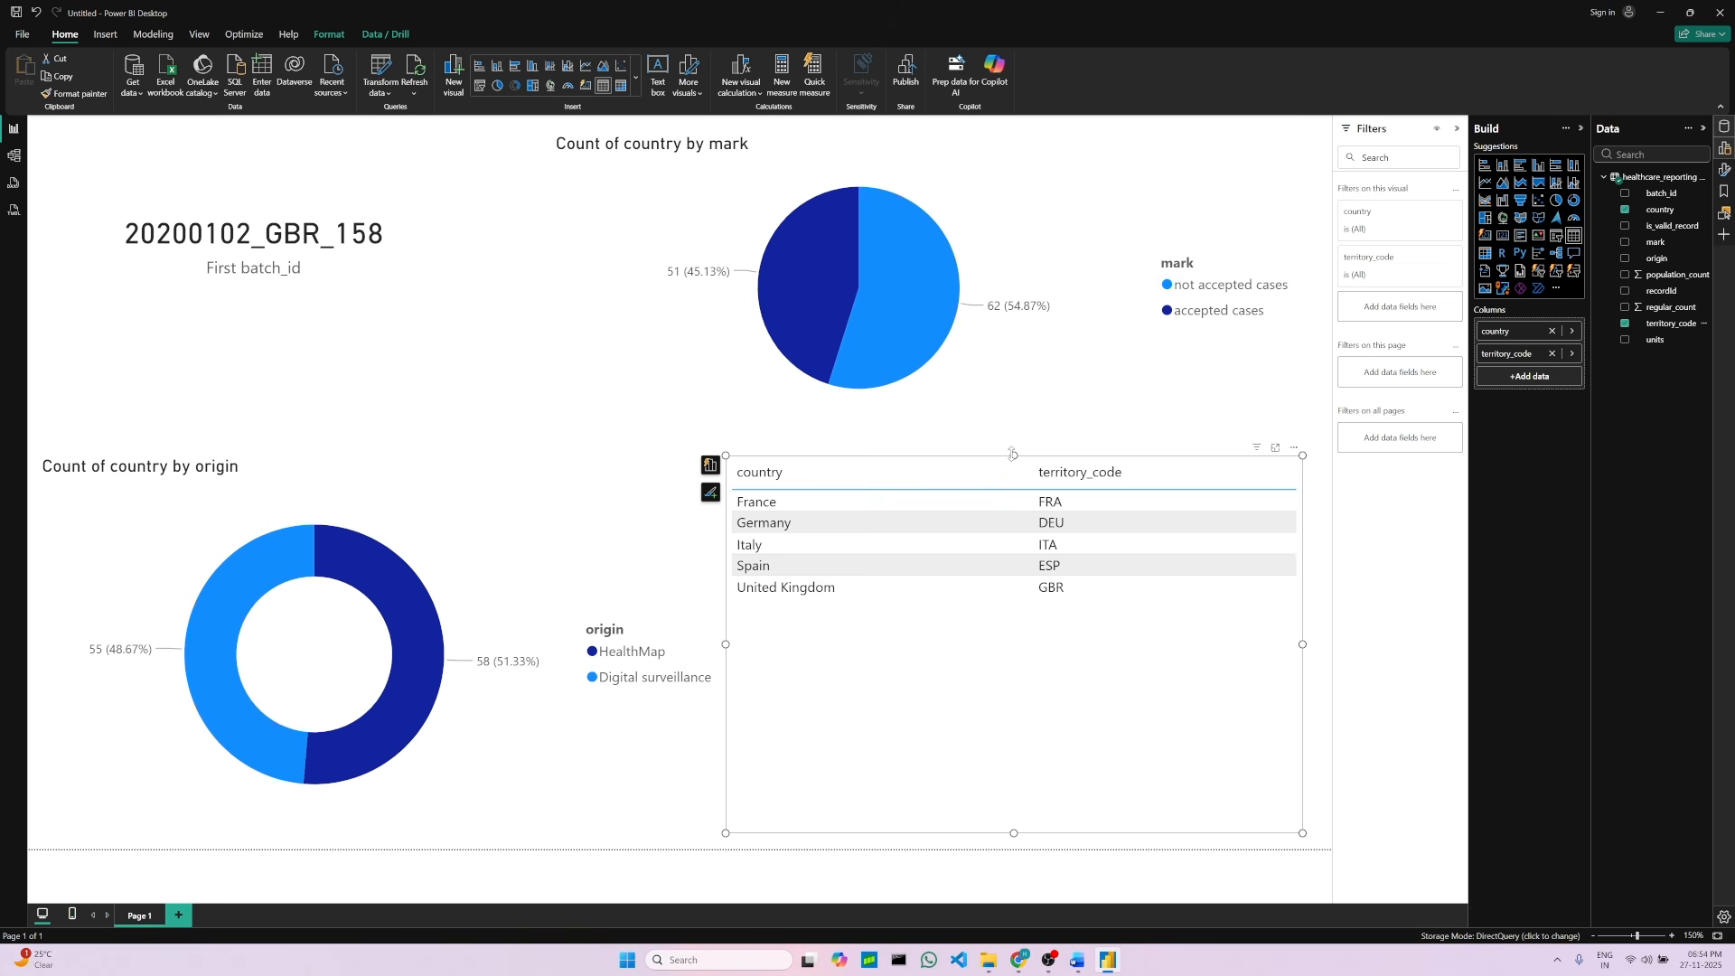
{"action": "left_click", "coordinate": [787, 417]}
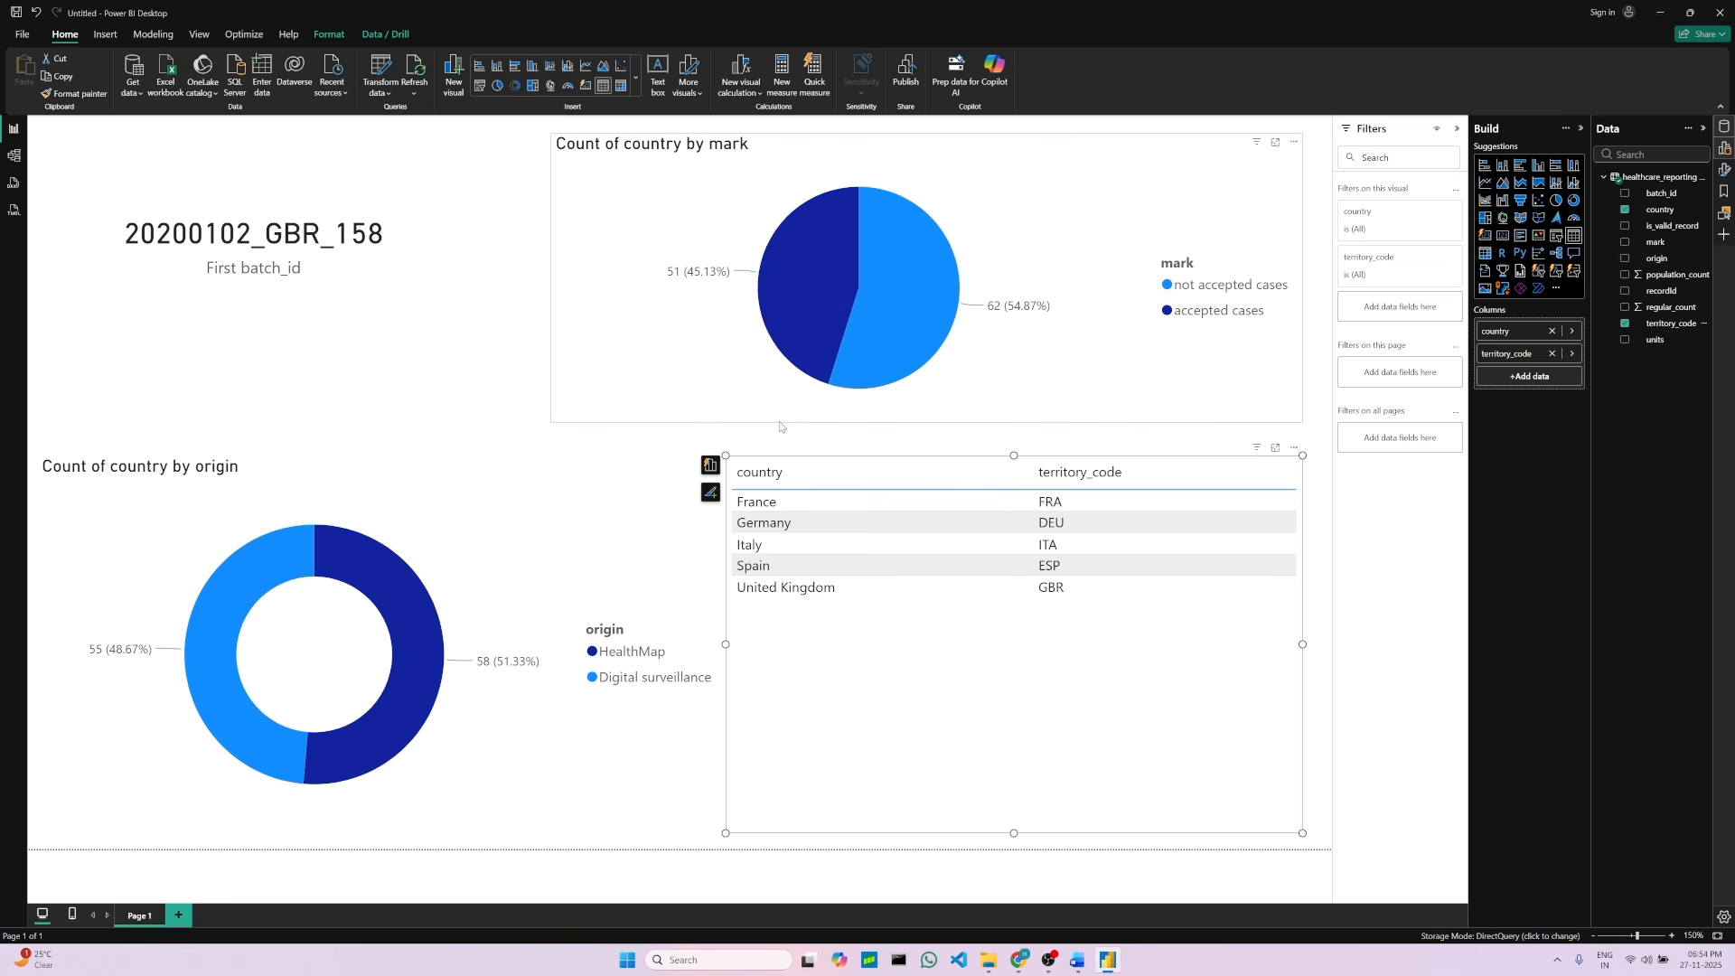
{"action": "left_click", "coordinate": [776, 527]}
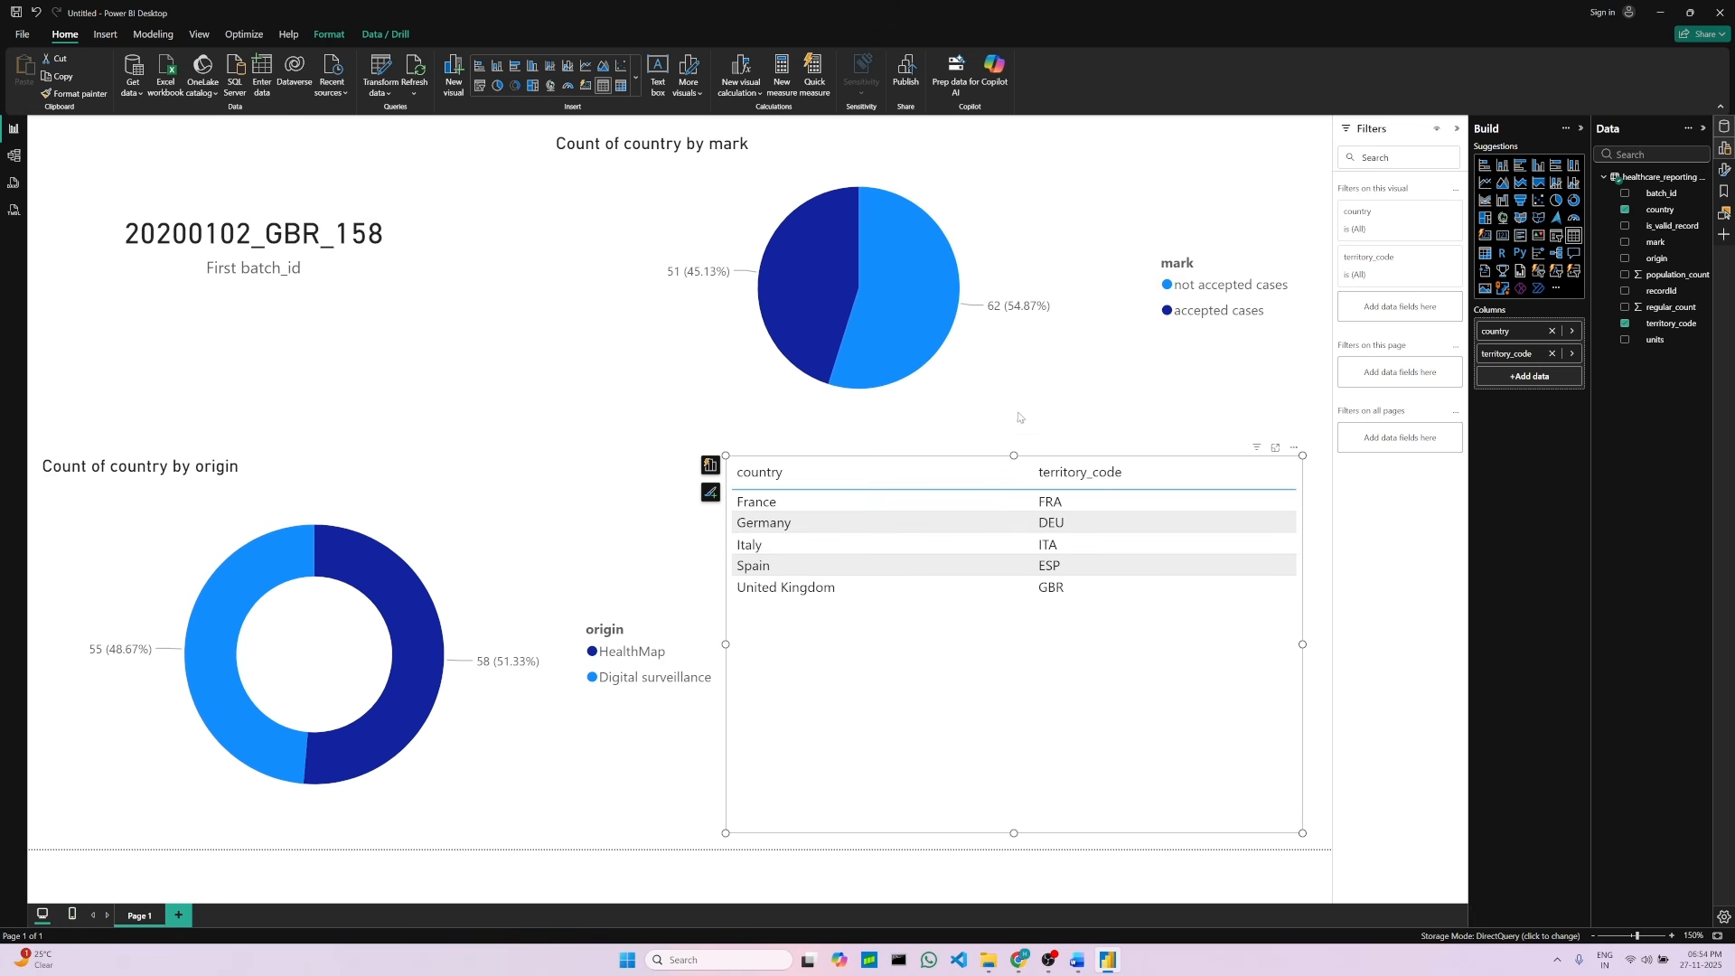
{"action": "left_click", "coordinate": [774, 440]}
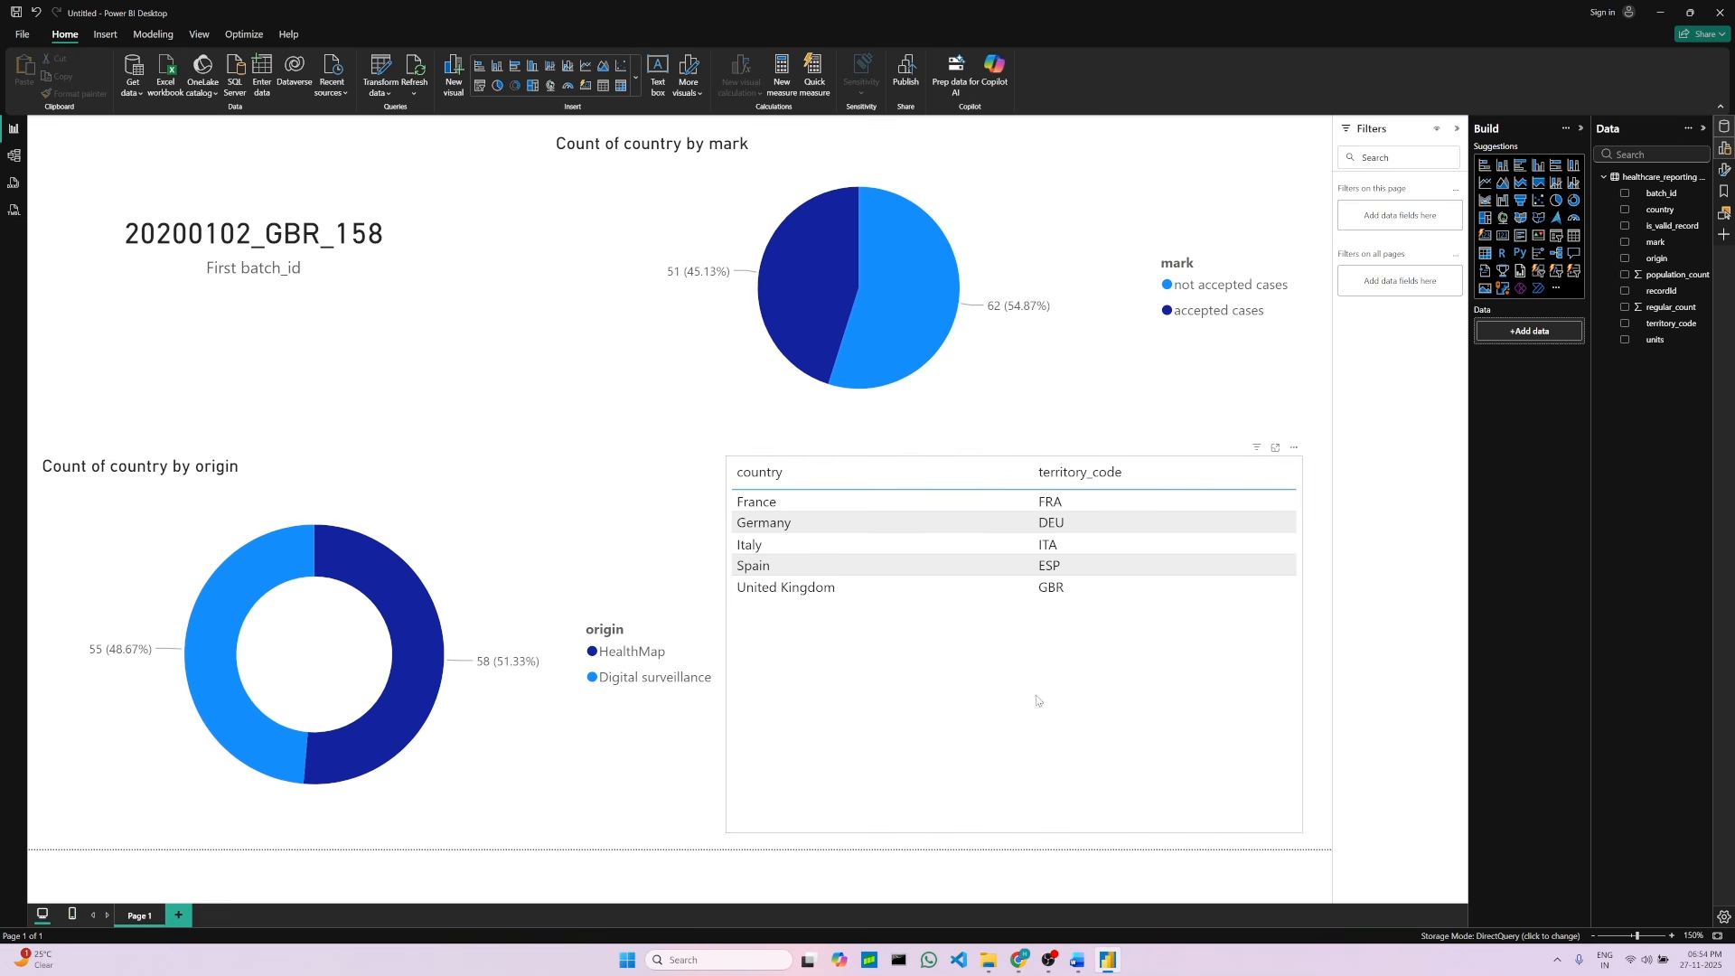
{"action": "left_click", "coordinate": [1299, 580]}
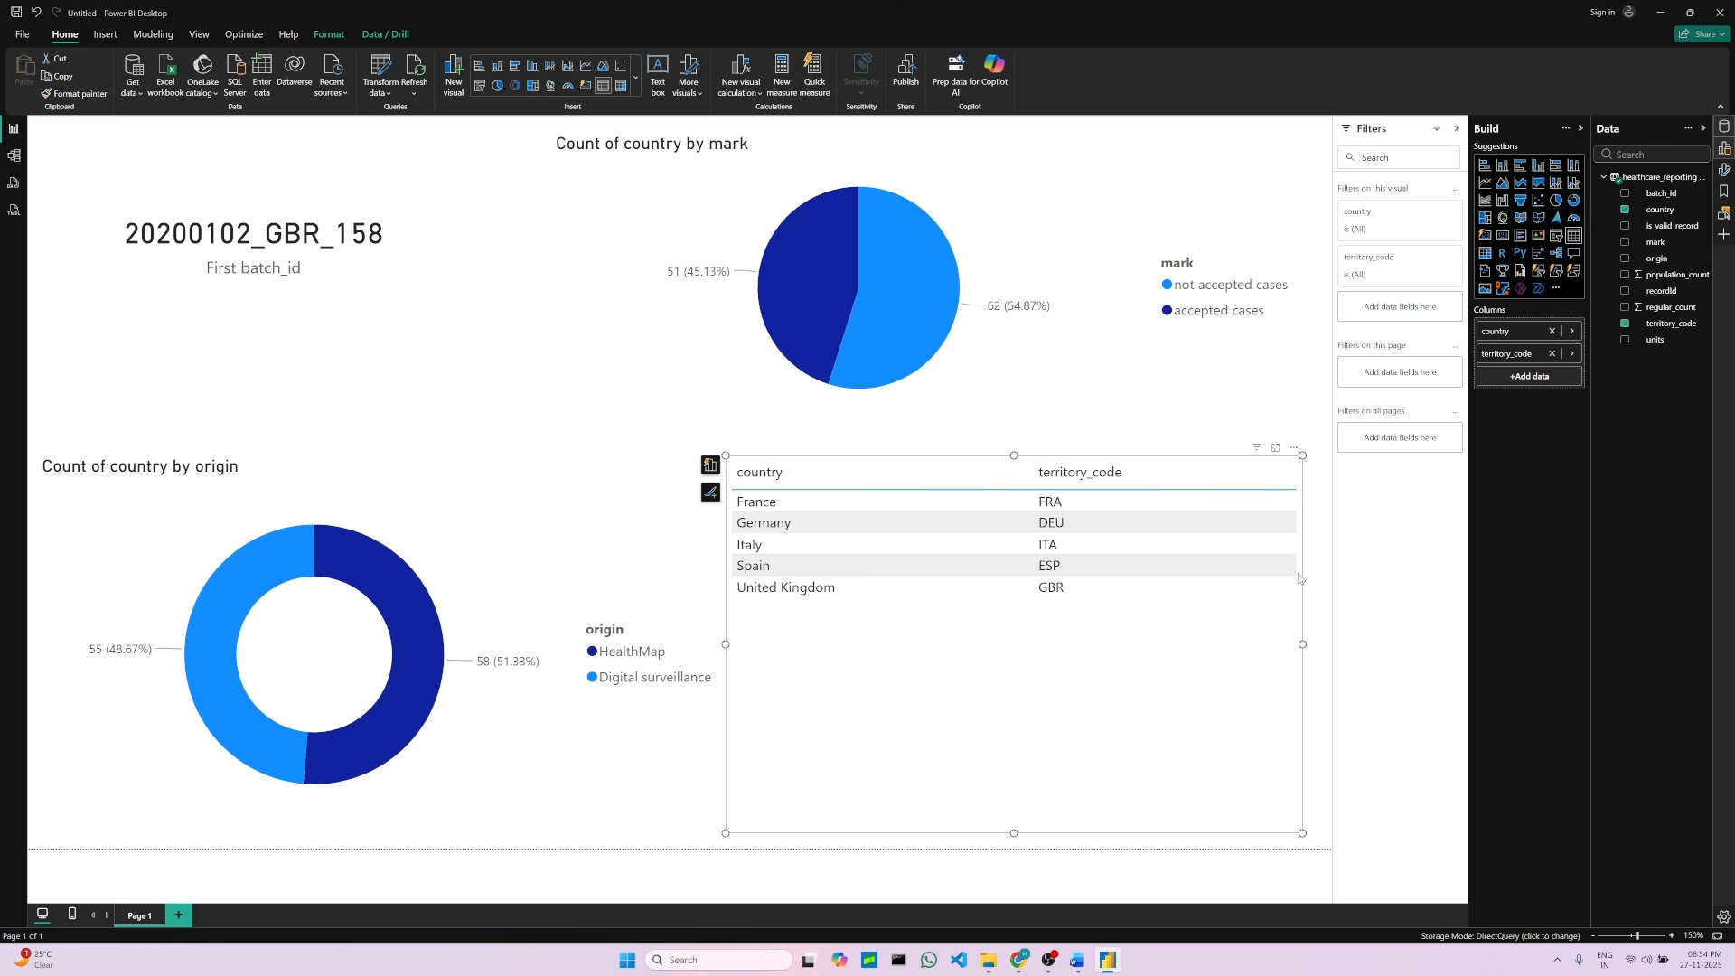
Step: Read the project deletion instructions in the project document
{"action": "left_click", "coordinate": [1077, 959]}
{"action": "left_click", "coordinate": [853, 362]}
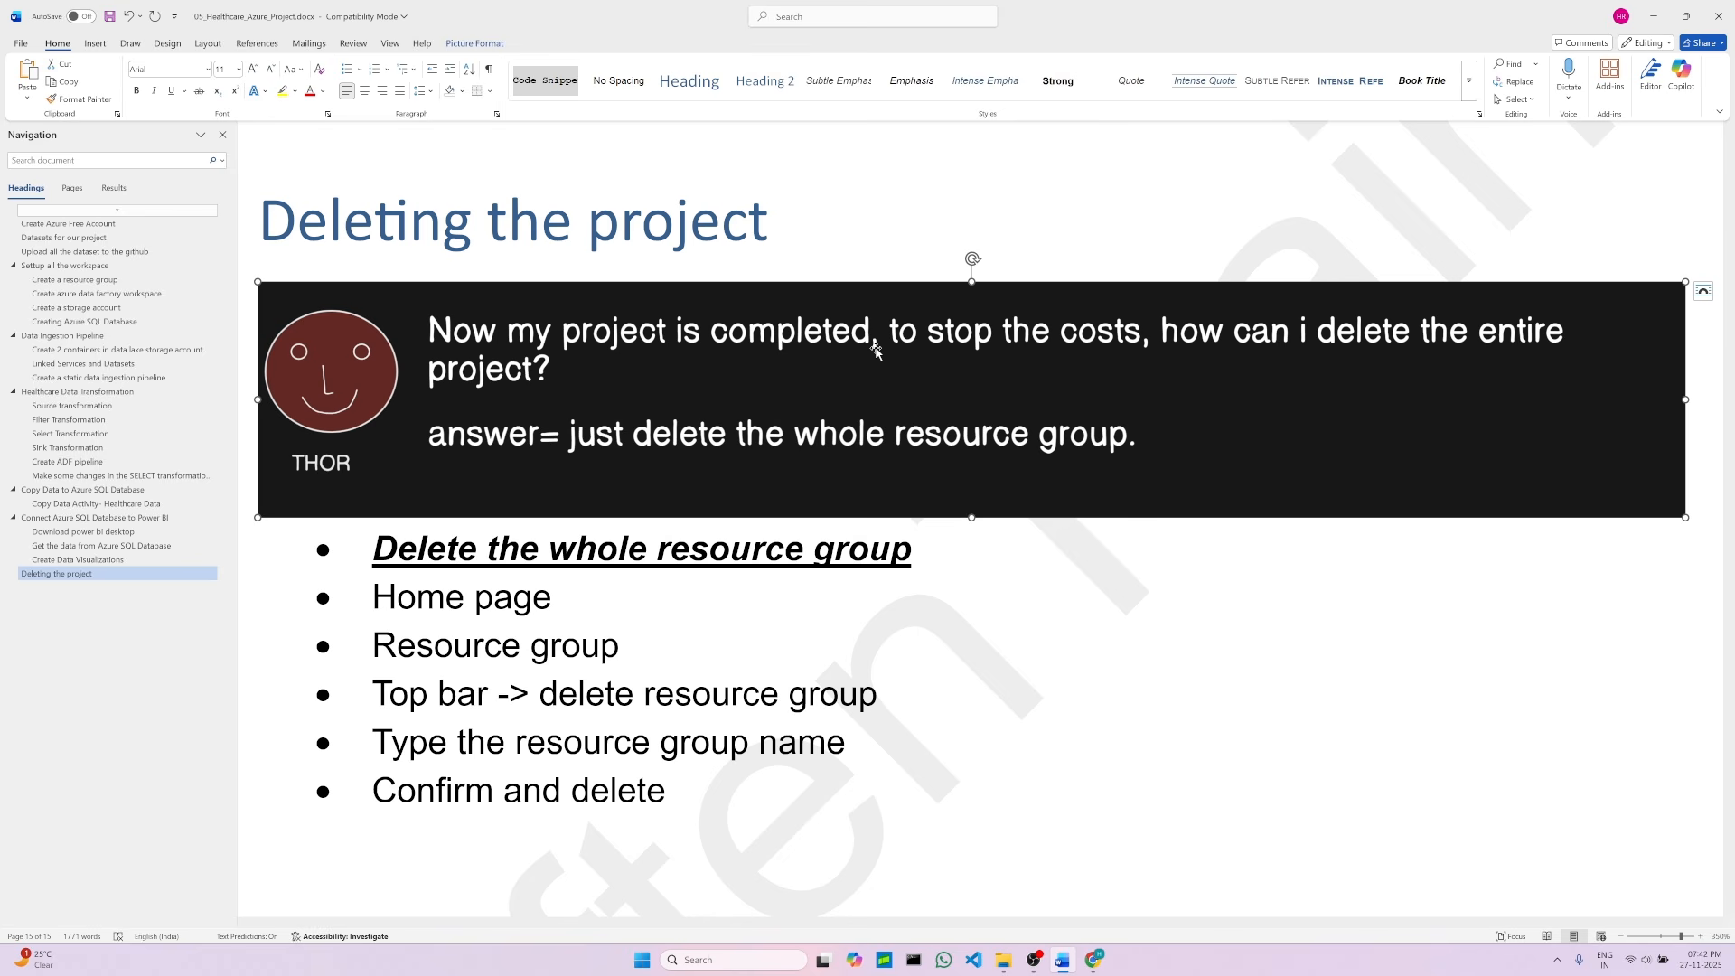
{"action": "left_click", "coordinate": [777, 592]}
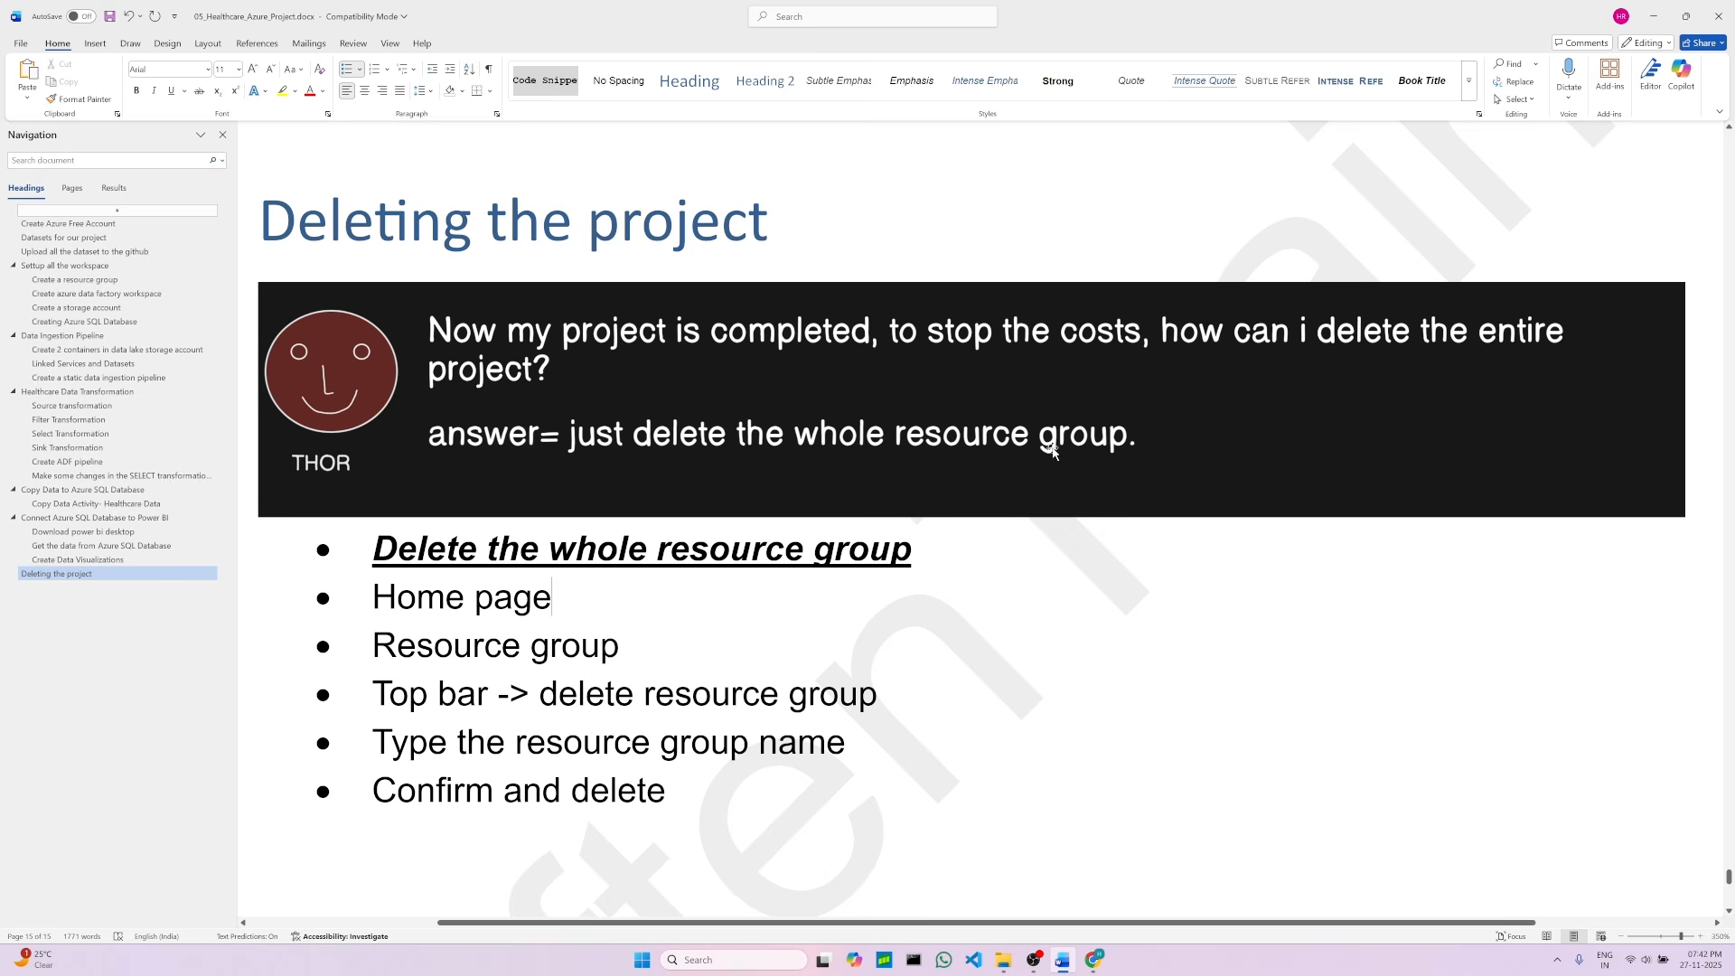
{"action": "left_click", "coordinate": [664, 652]}
{"action": "left_click", "coordinate": [476, 601]}
{"action": "left_click", "coordinate": [666, 647]}
Step: Switch to the Azure portal and delete the HealthCare_Project_RG resource group, entering its name to confirm
{"action": "left_click", "coordinate": [1098, 961]}
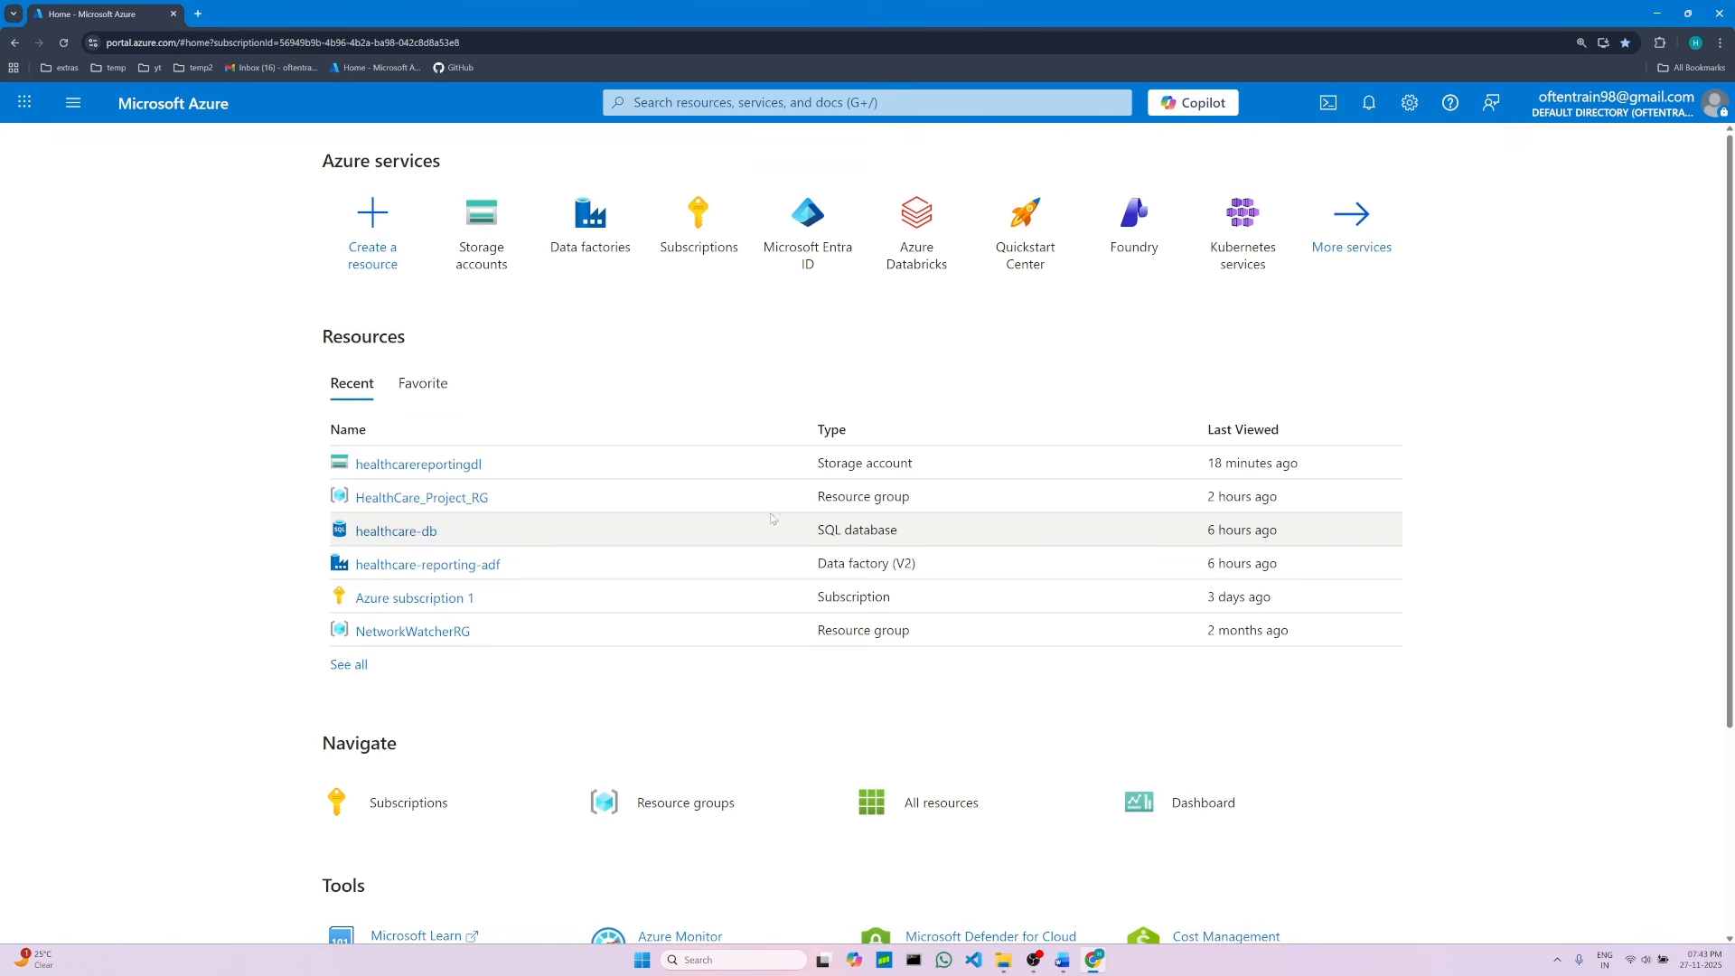
{"action": "left_click", "coordinate": [459, 503]}
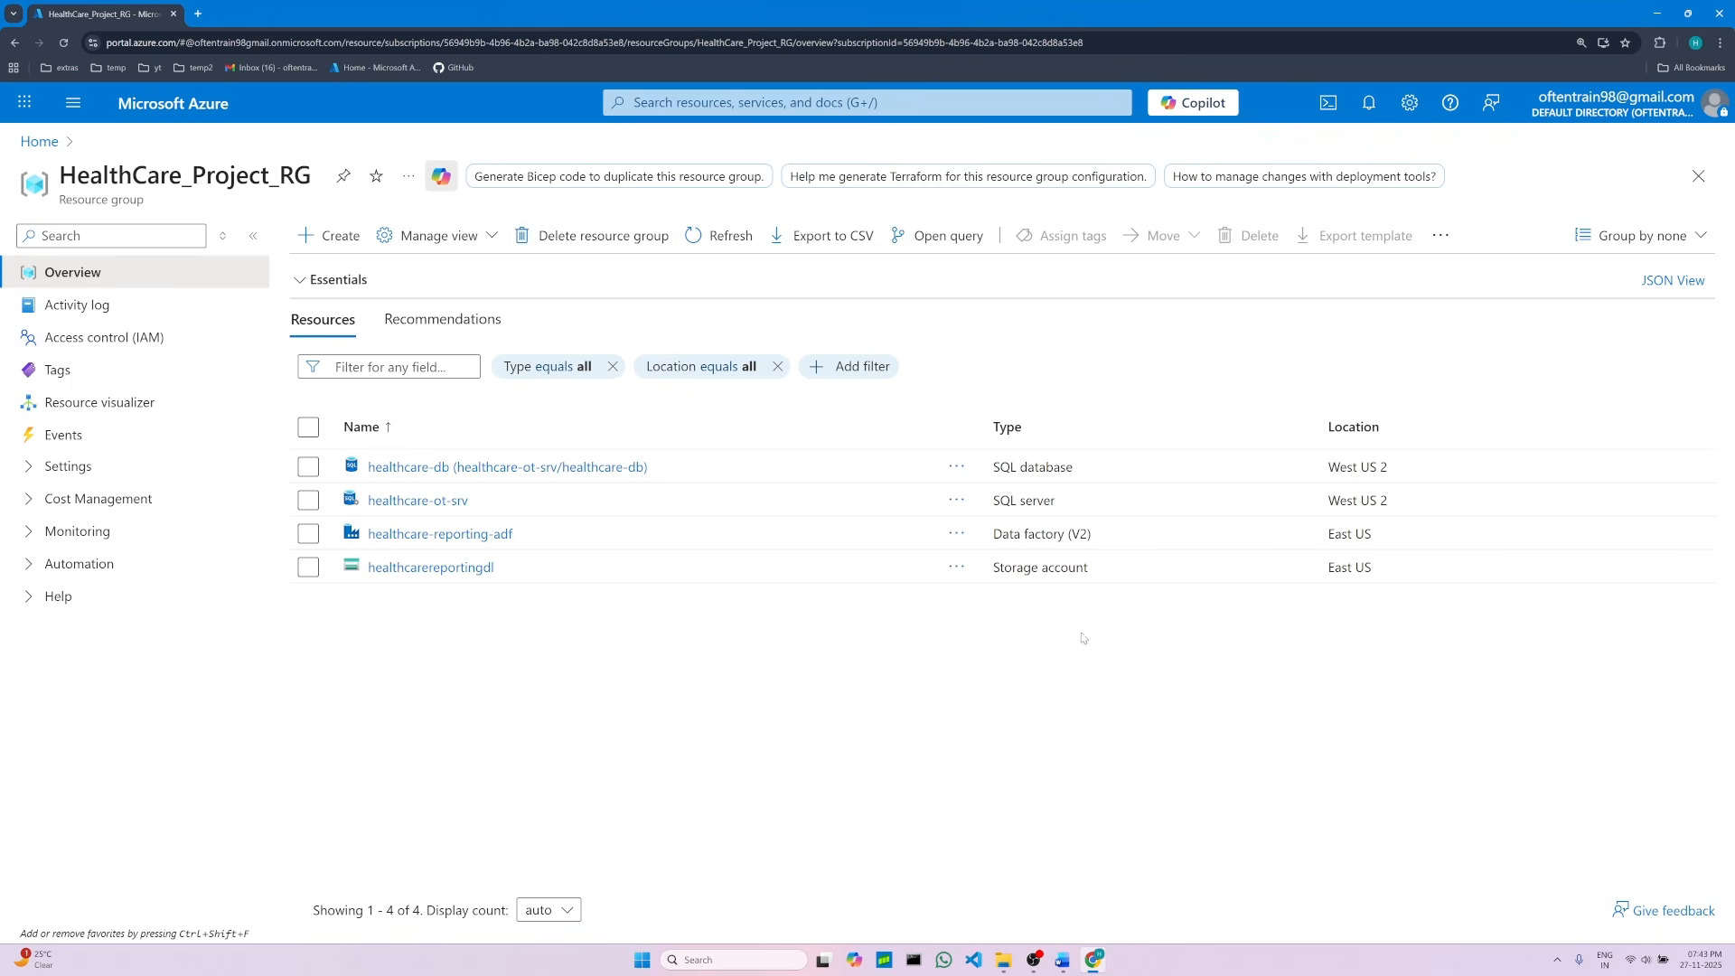
{"action": "left_click", "coordinate": [609, 237]}
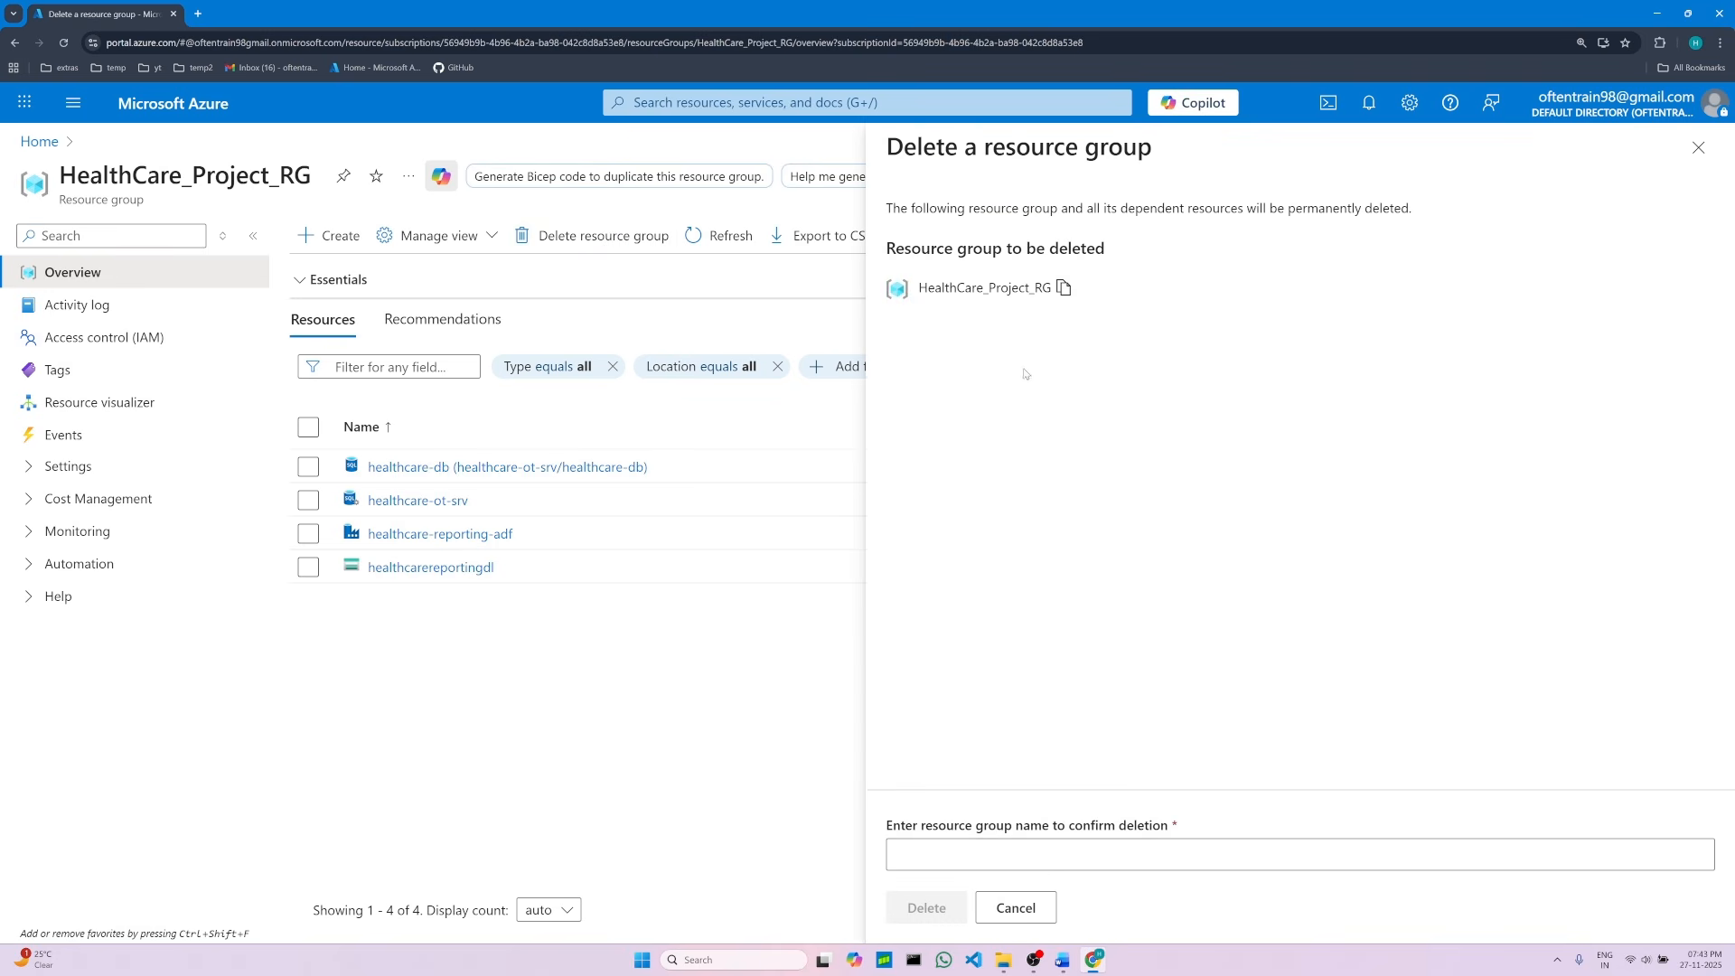
{"action": "left_click", "coordinate": [1063, 290]}
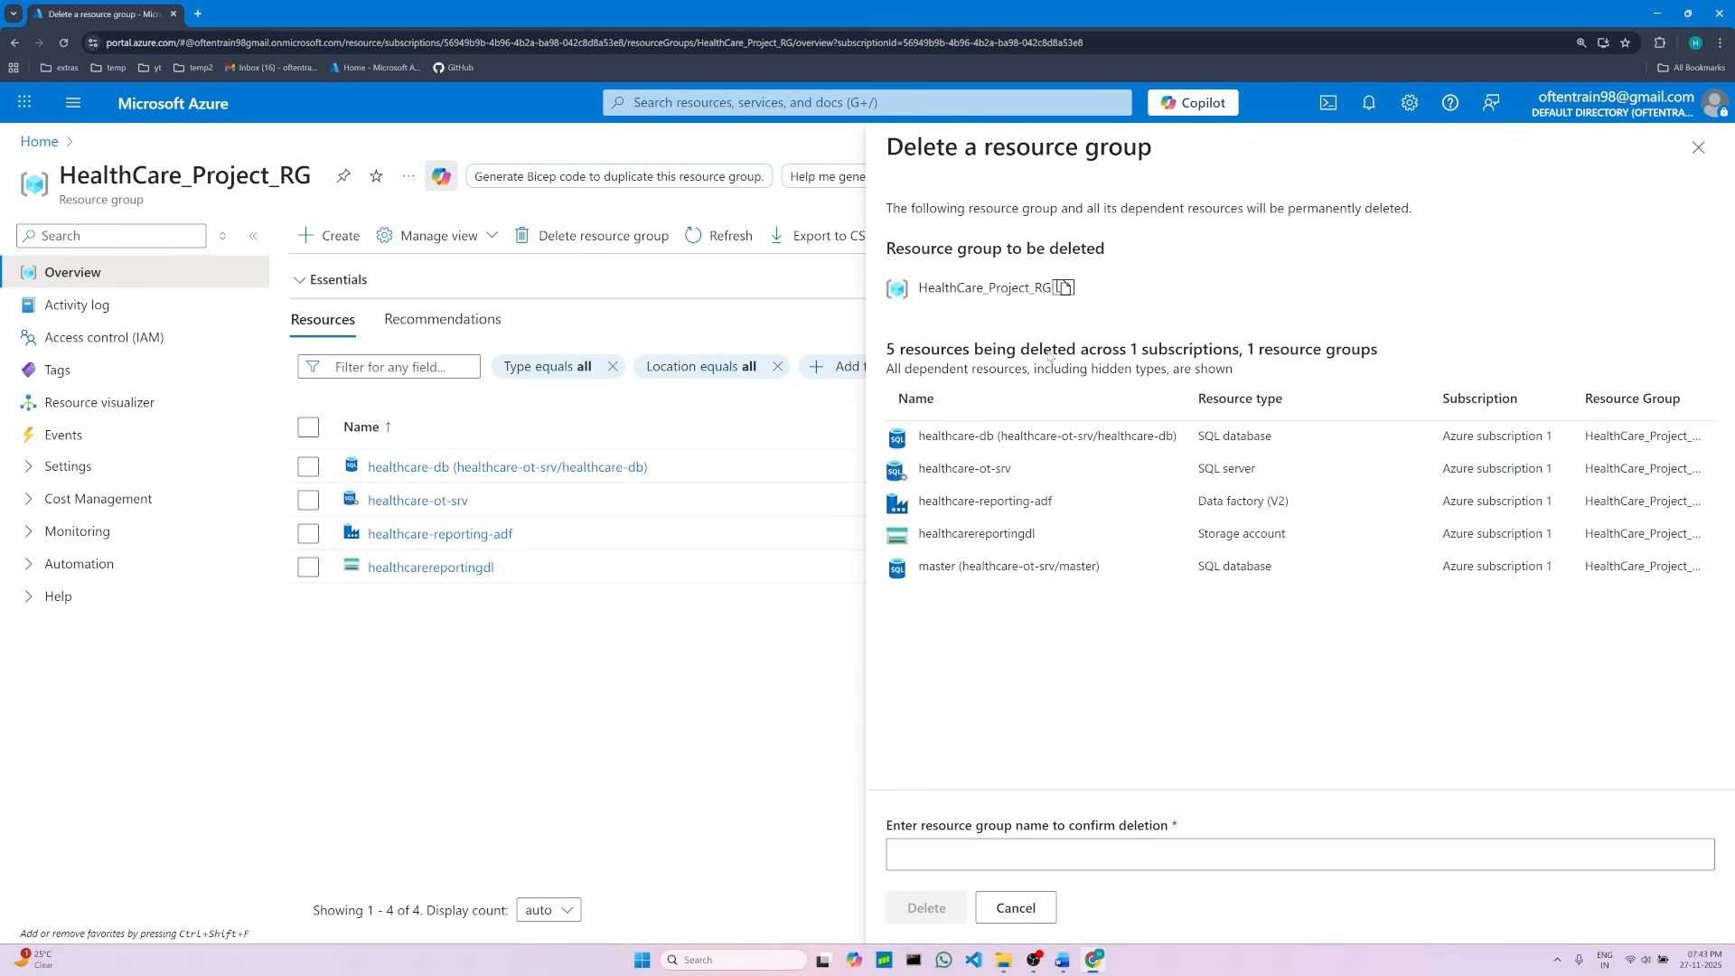
{"action": "left_click", "coordinate": [1076, 850]}
{"action": "right_click", "coordinate": [1075, 849]}
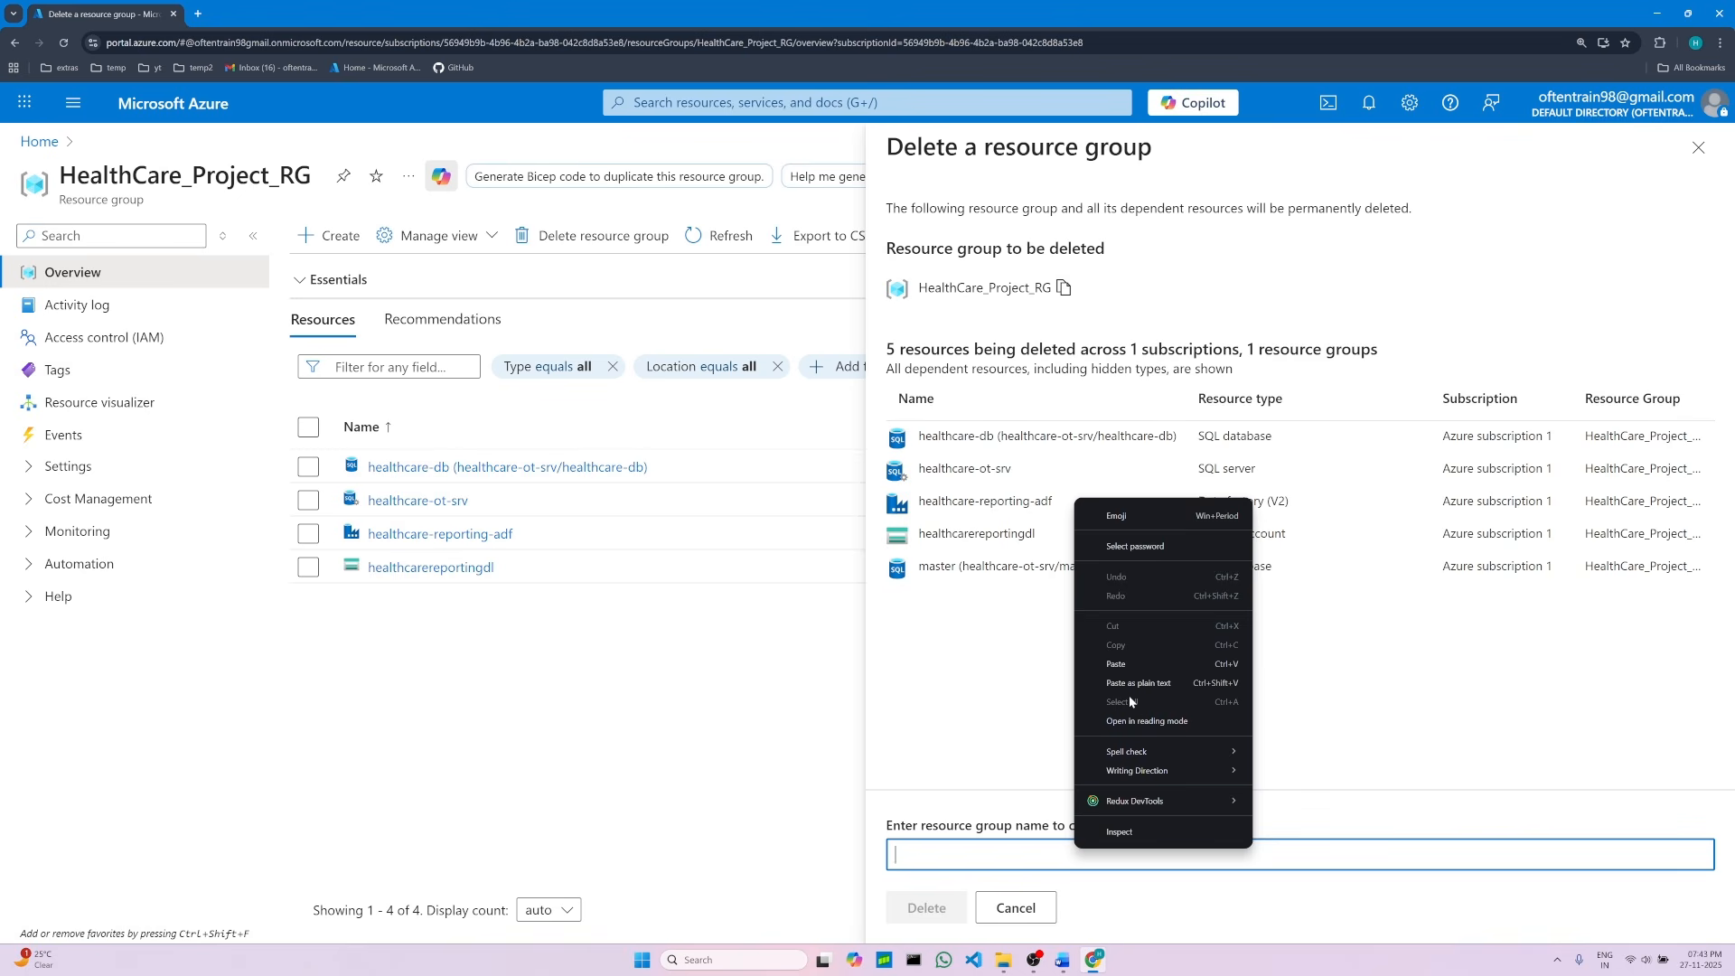
{"action": "left_click", "coordinate": [1123, 659]}
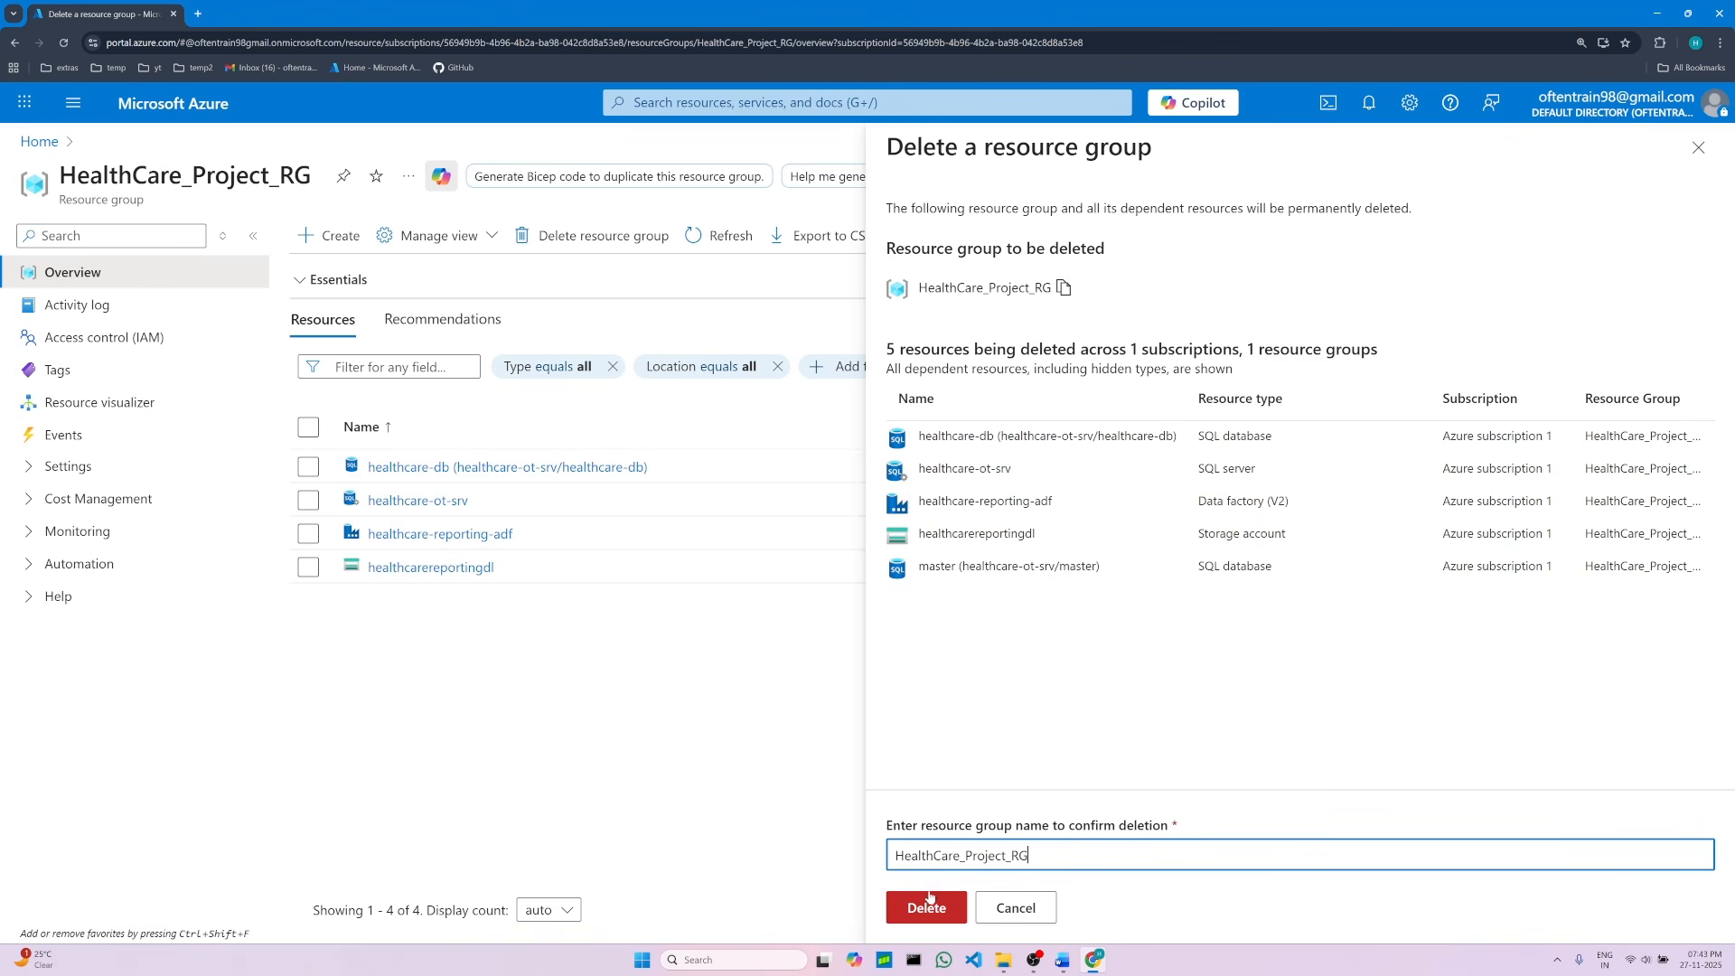
{"action": "left_click", "coordinate": [931, 912]}
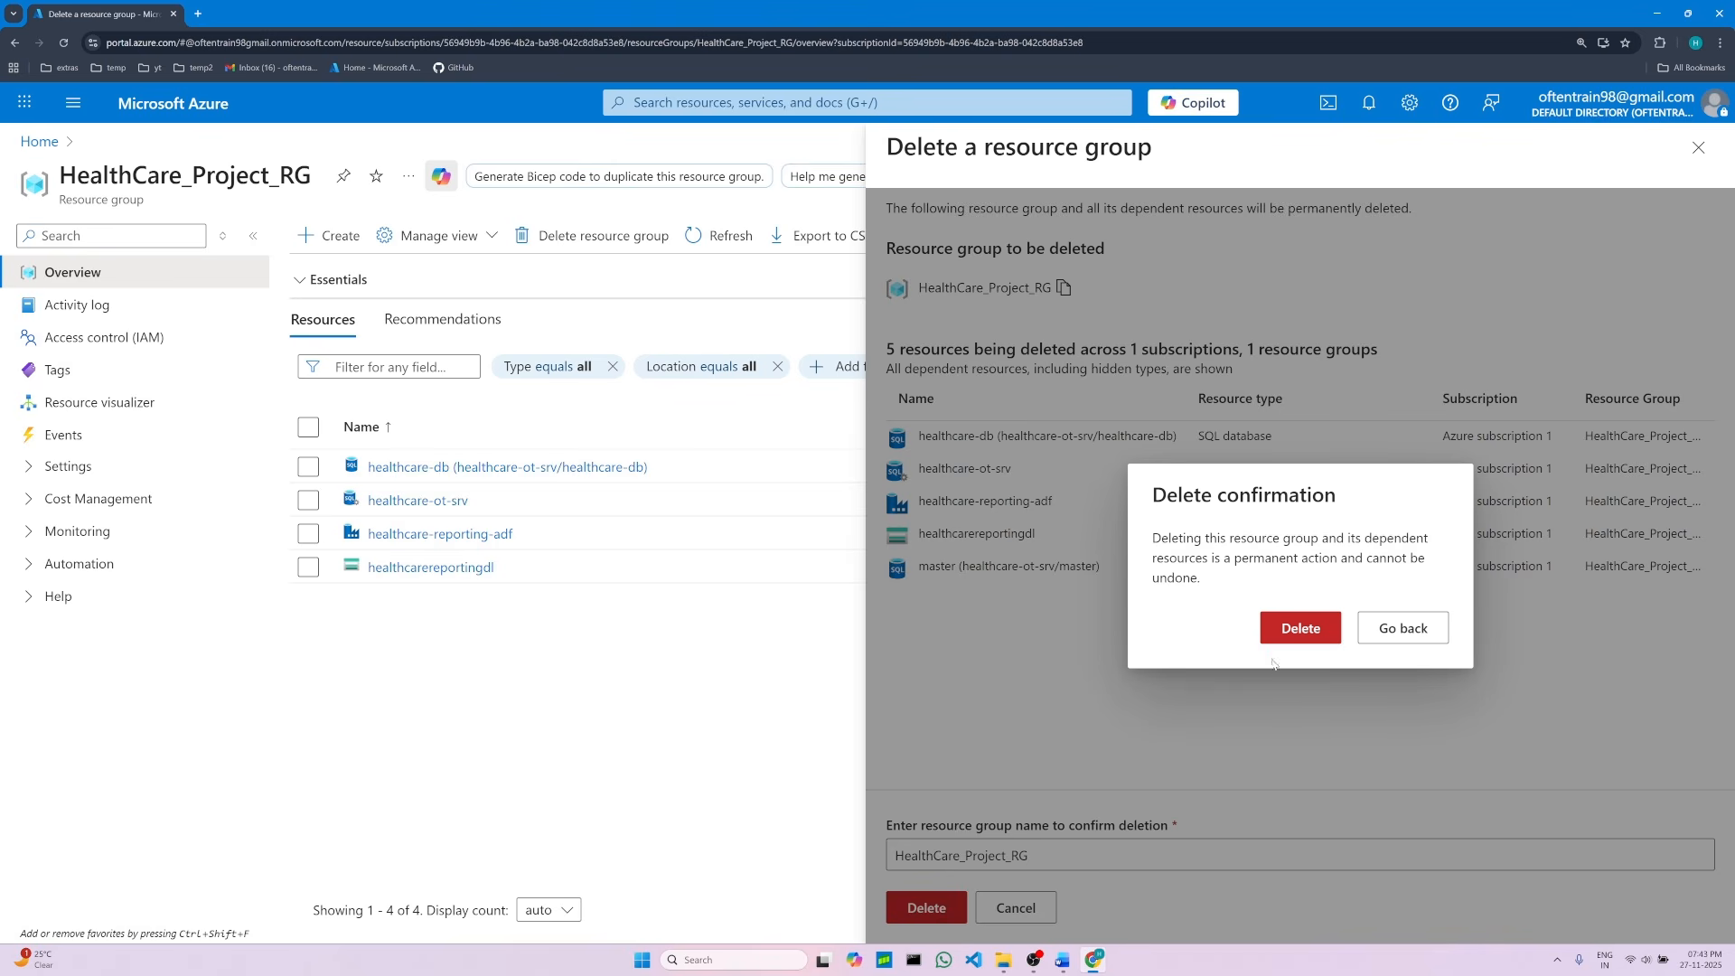
{"action": "left_click", "coordinate": [1301, 630]}
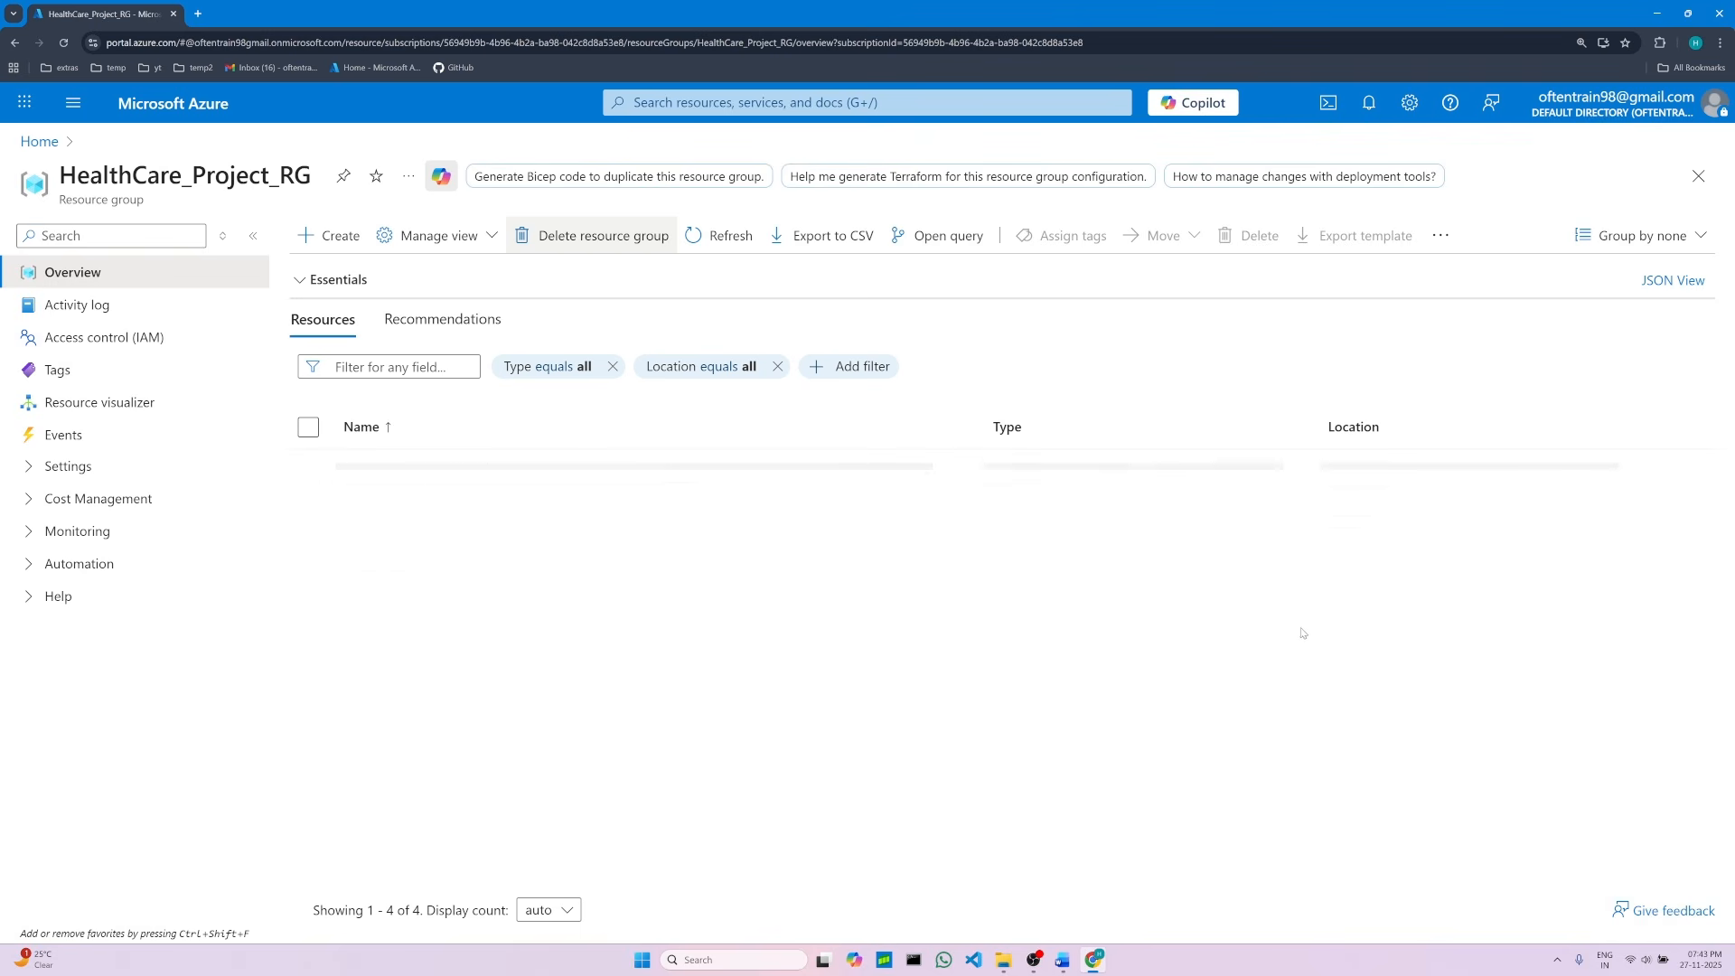